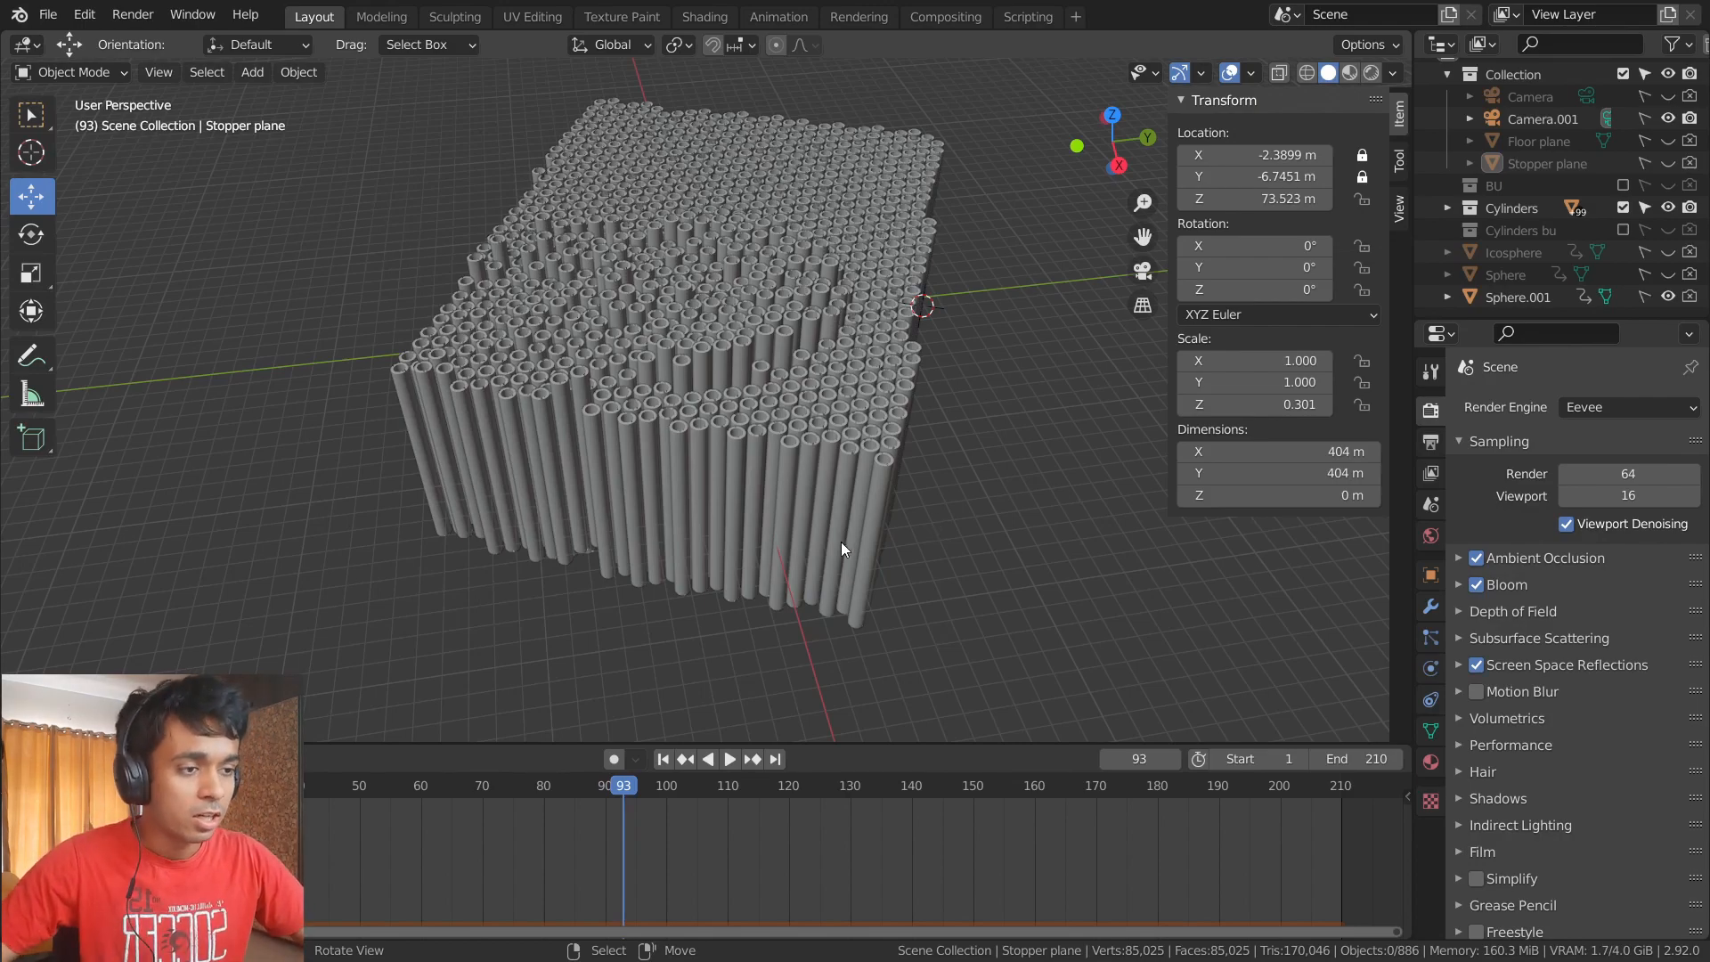
- Play back the cylinder-grid animation from the first frame and examine the sphere moving beneath the cylinders
{"action": "middle_click_drag", "start_coordinate": [840, 543], "coordinate": [456, 695]}
{"action": "key", "text": "shift+Left"}
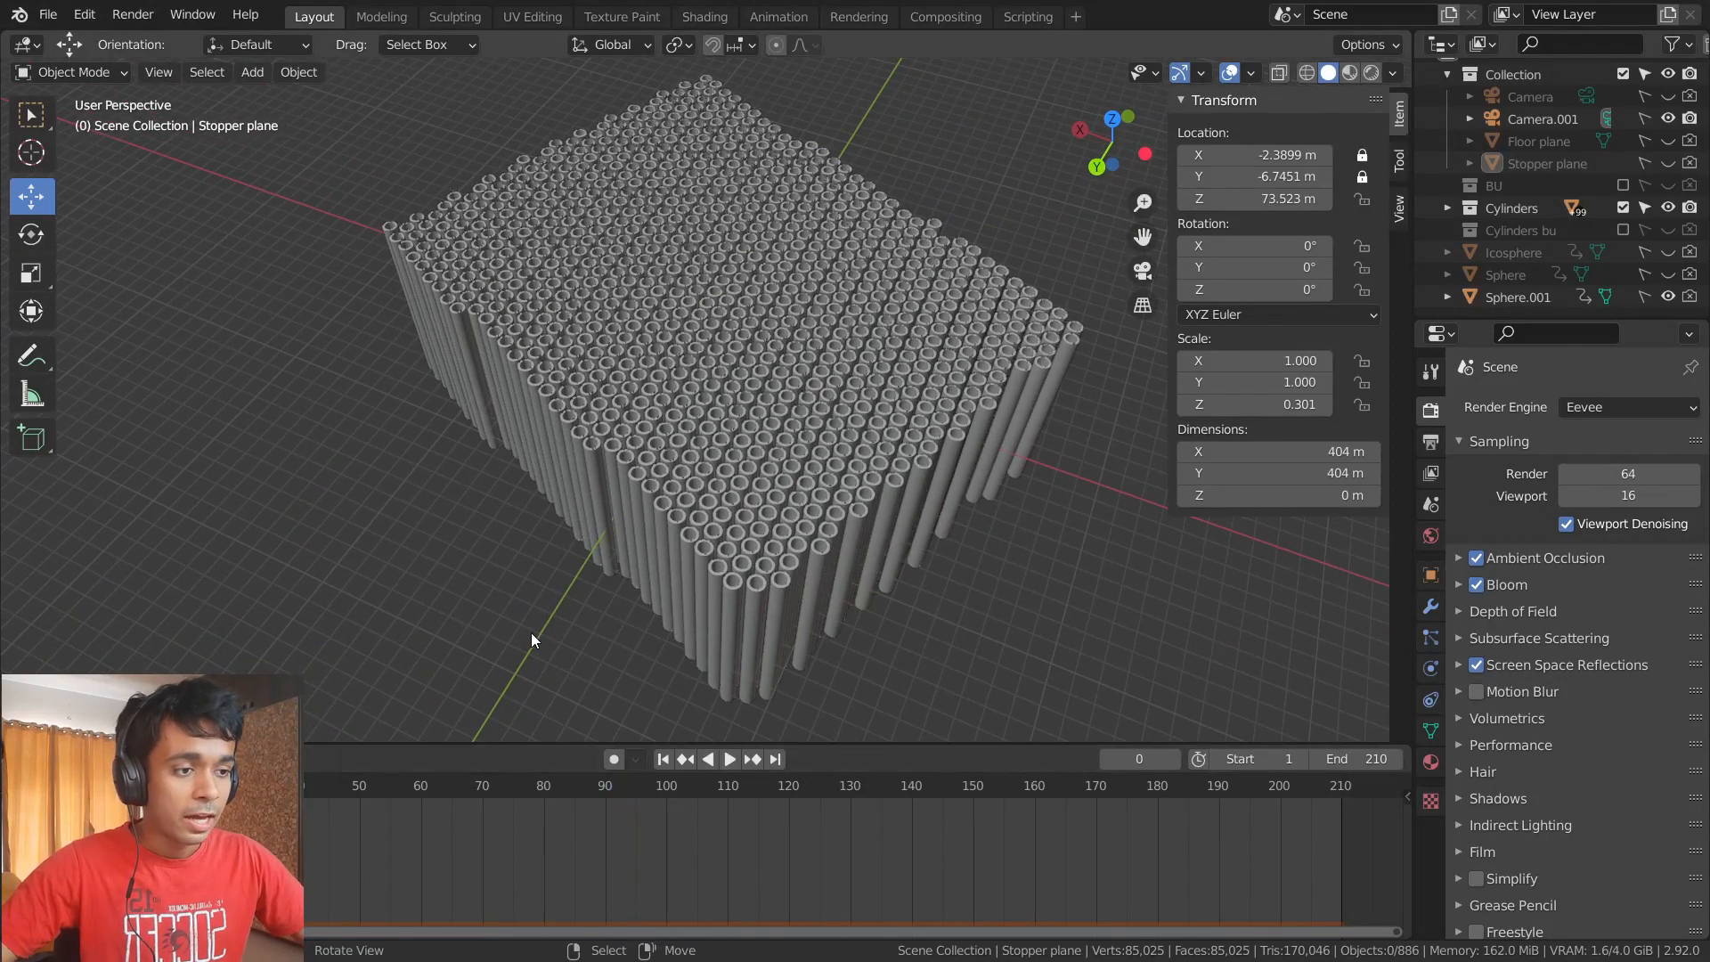
{"action": "key", "text": "space"}
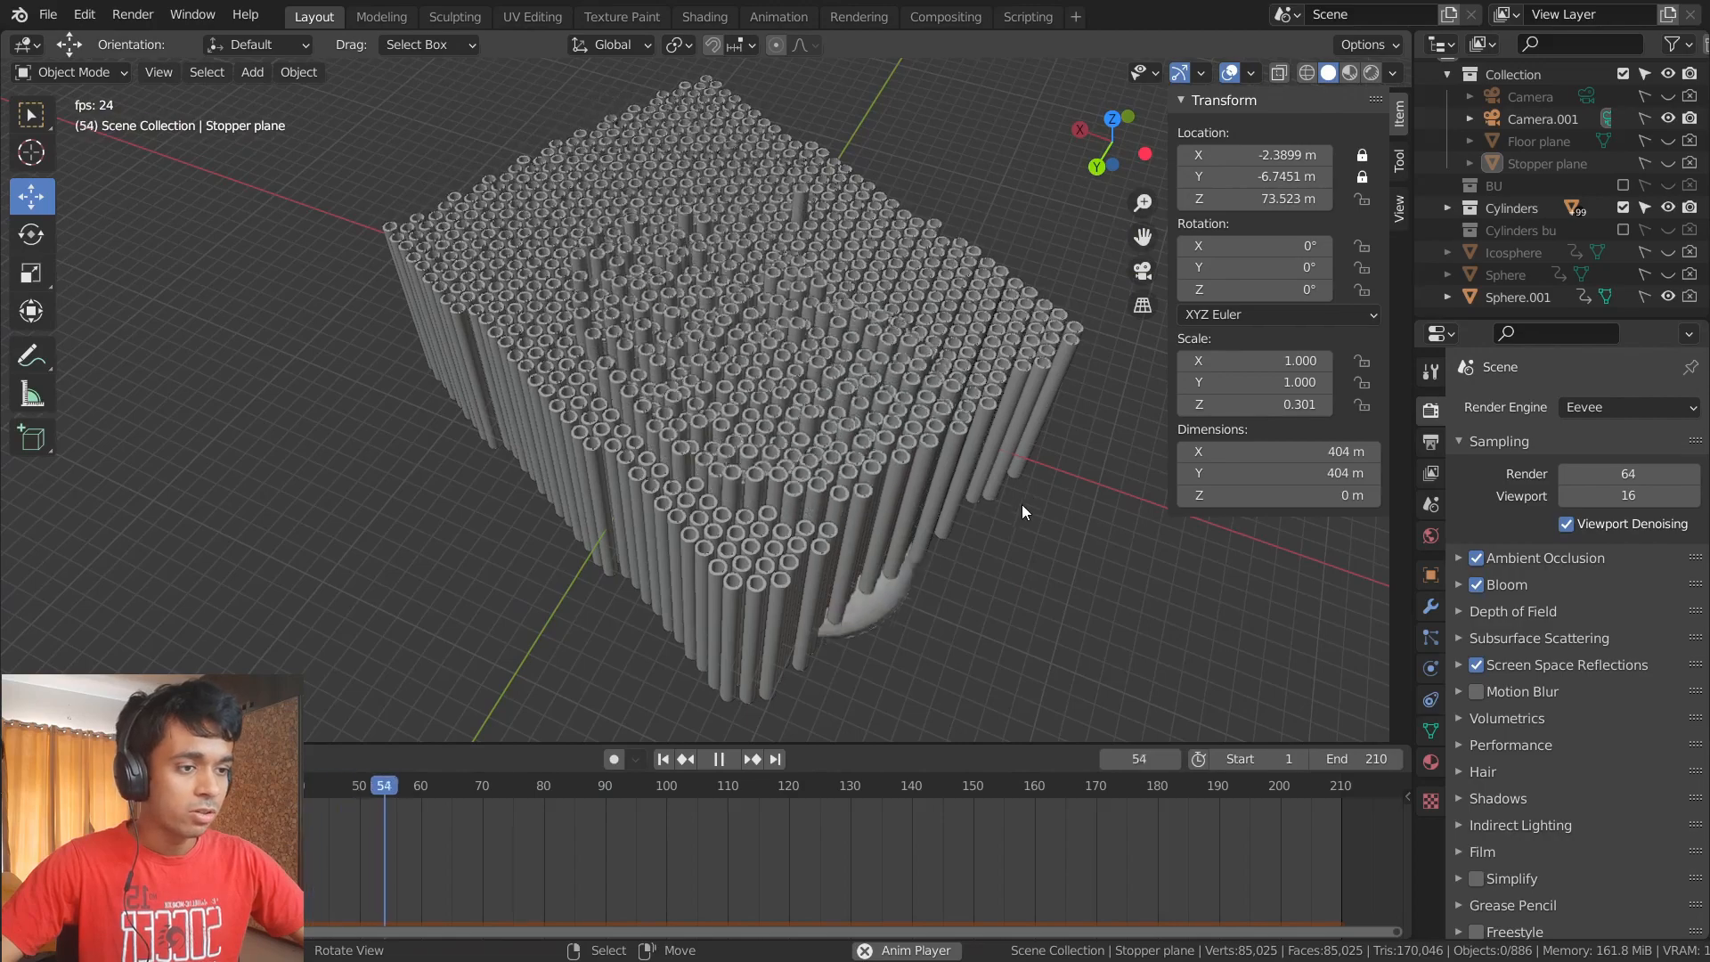
{"action": "key", "text": "space"}
{"action": "middle_click_drag", "start_coordinate": [1022, 504], "coordinate": [983, 303]}
{"action": "key", "text": "space"}
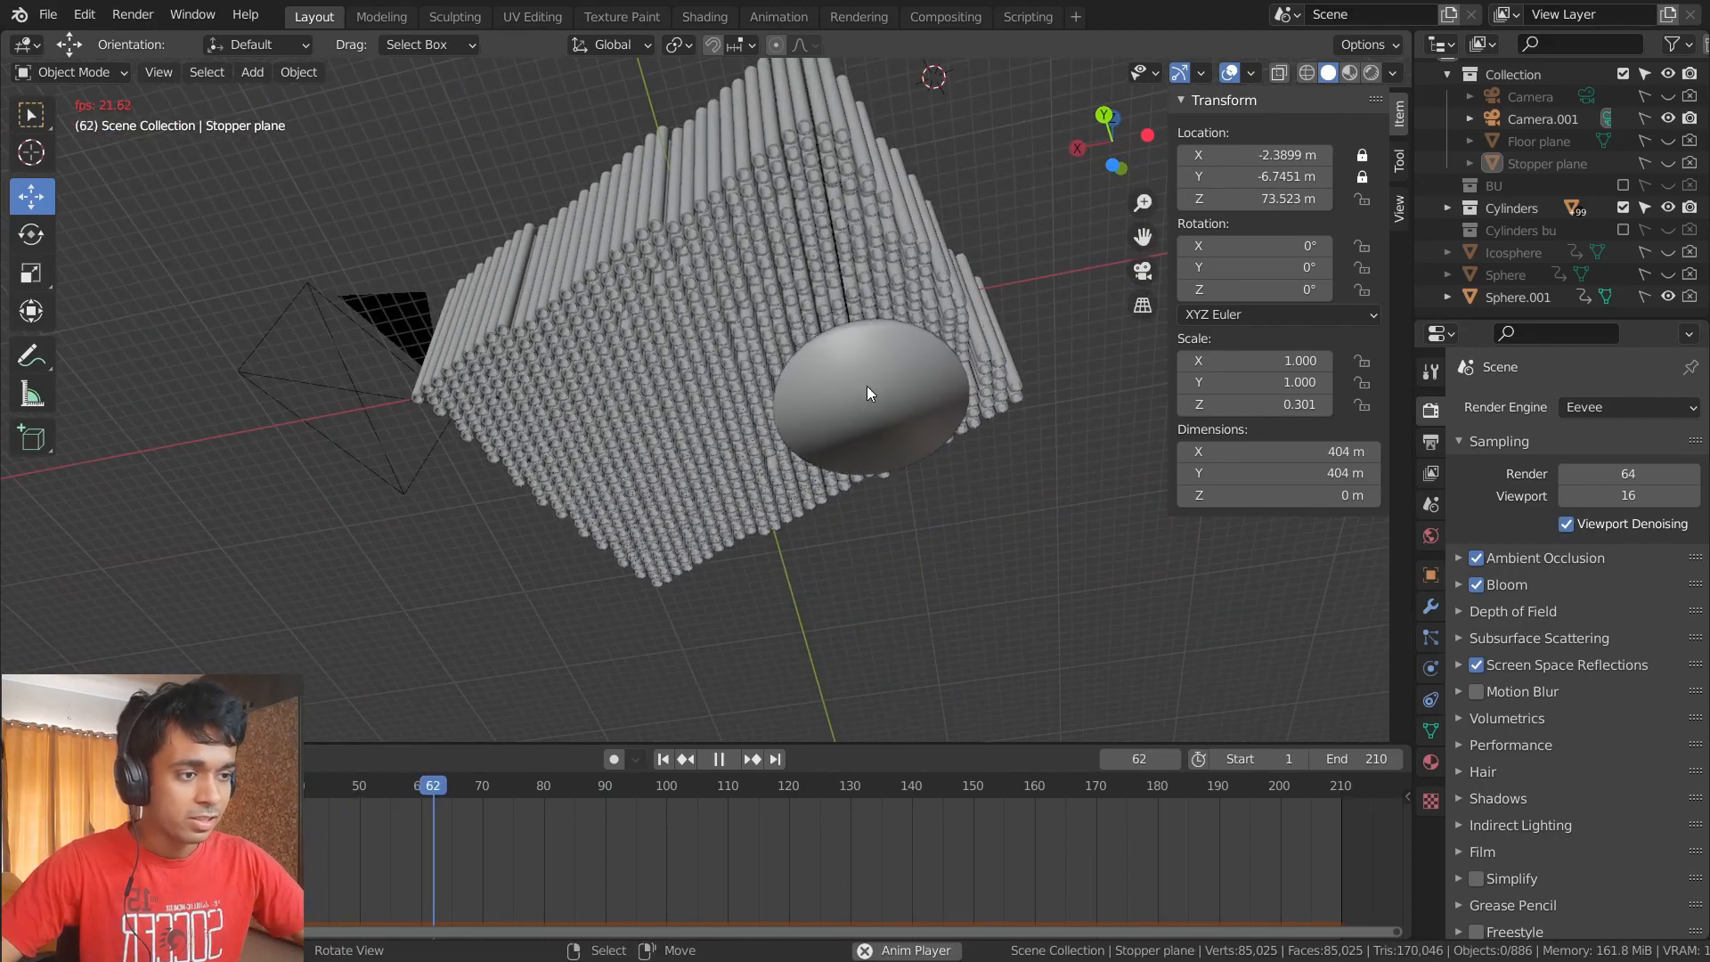
{"action": "middle_click_drag", "start_coordinate": [867, 387], "coordinate": [1039, 527]}
{"action": "key", "text": "space"}
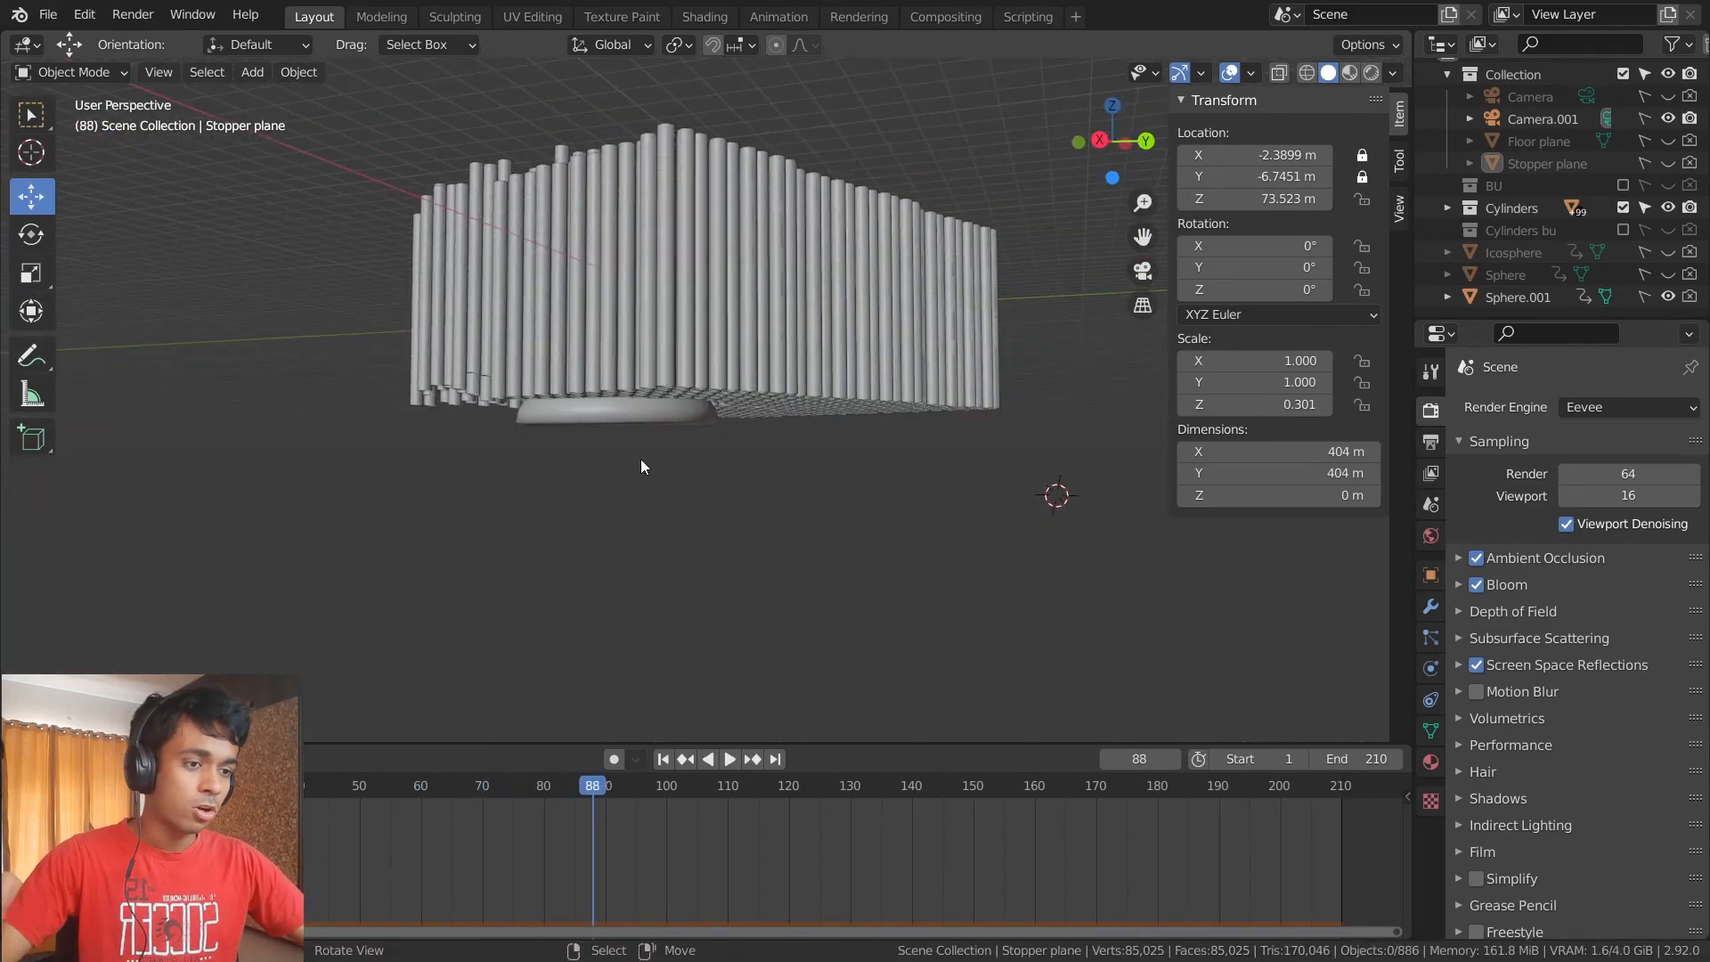
{"action": "key", "text": "space"}
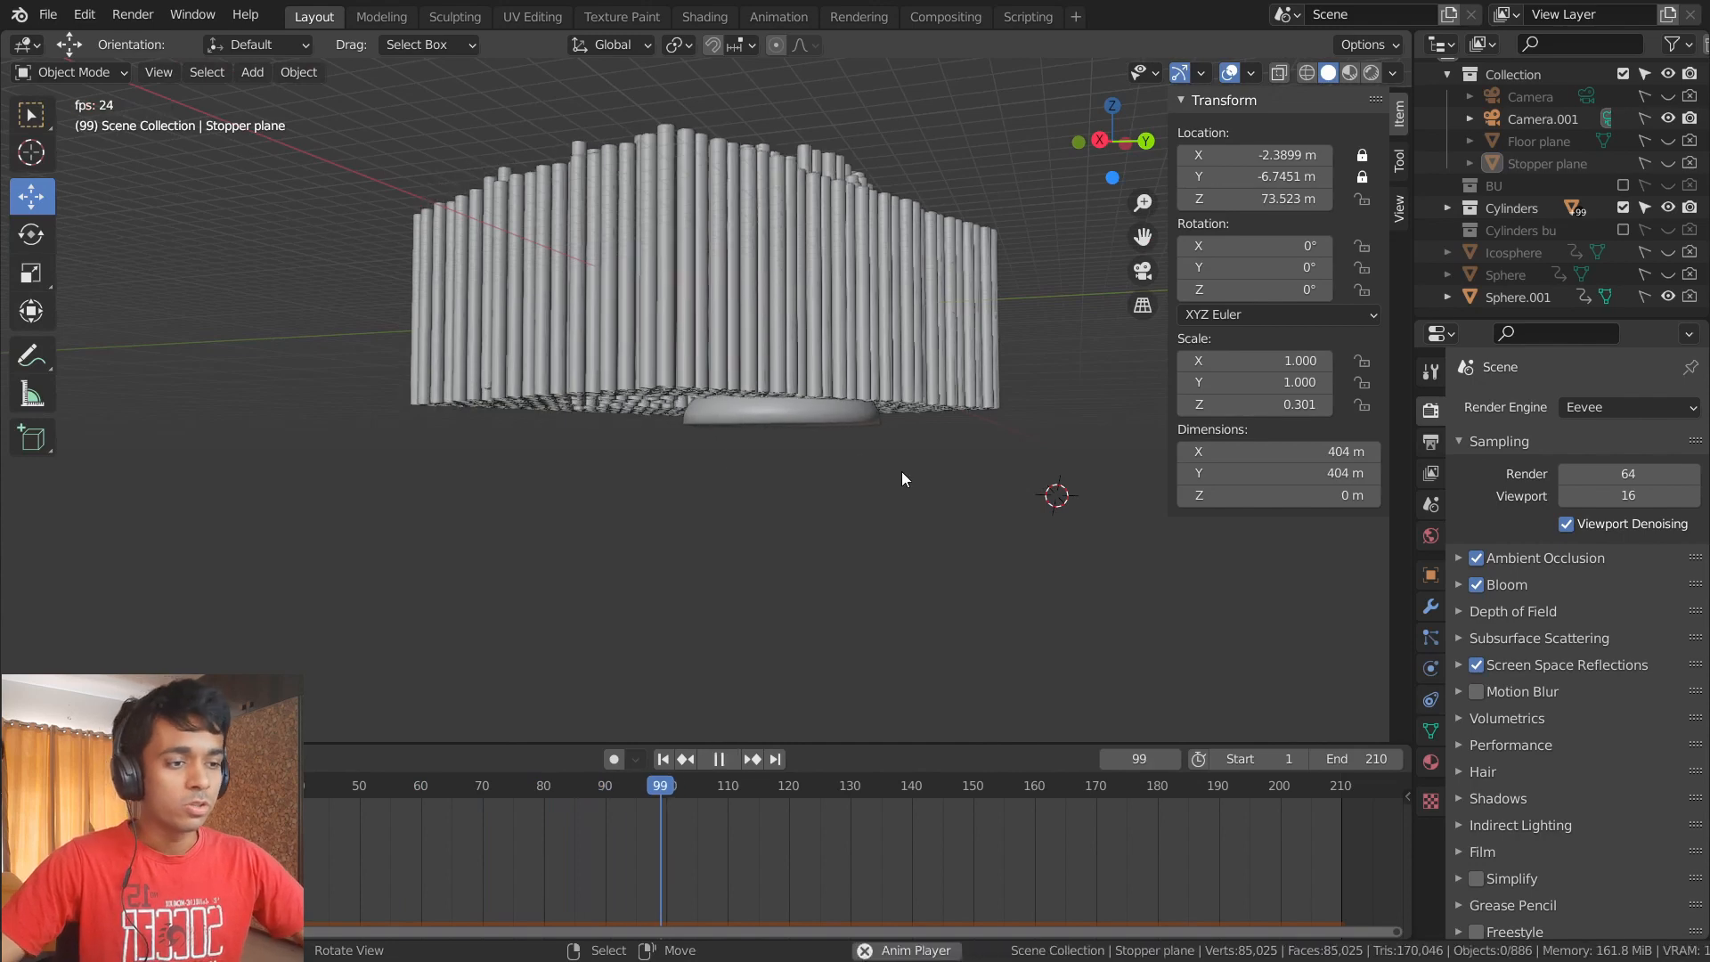
{"action": "middle_click_drag", "start_coordinate": [922, 440], "coordinate": [861, 522]}
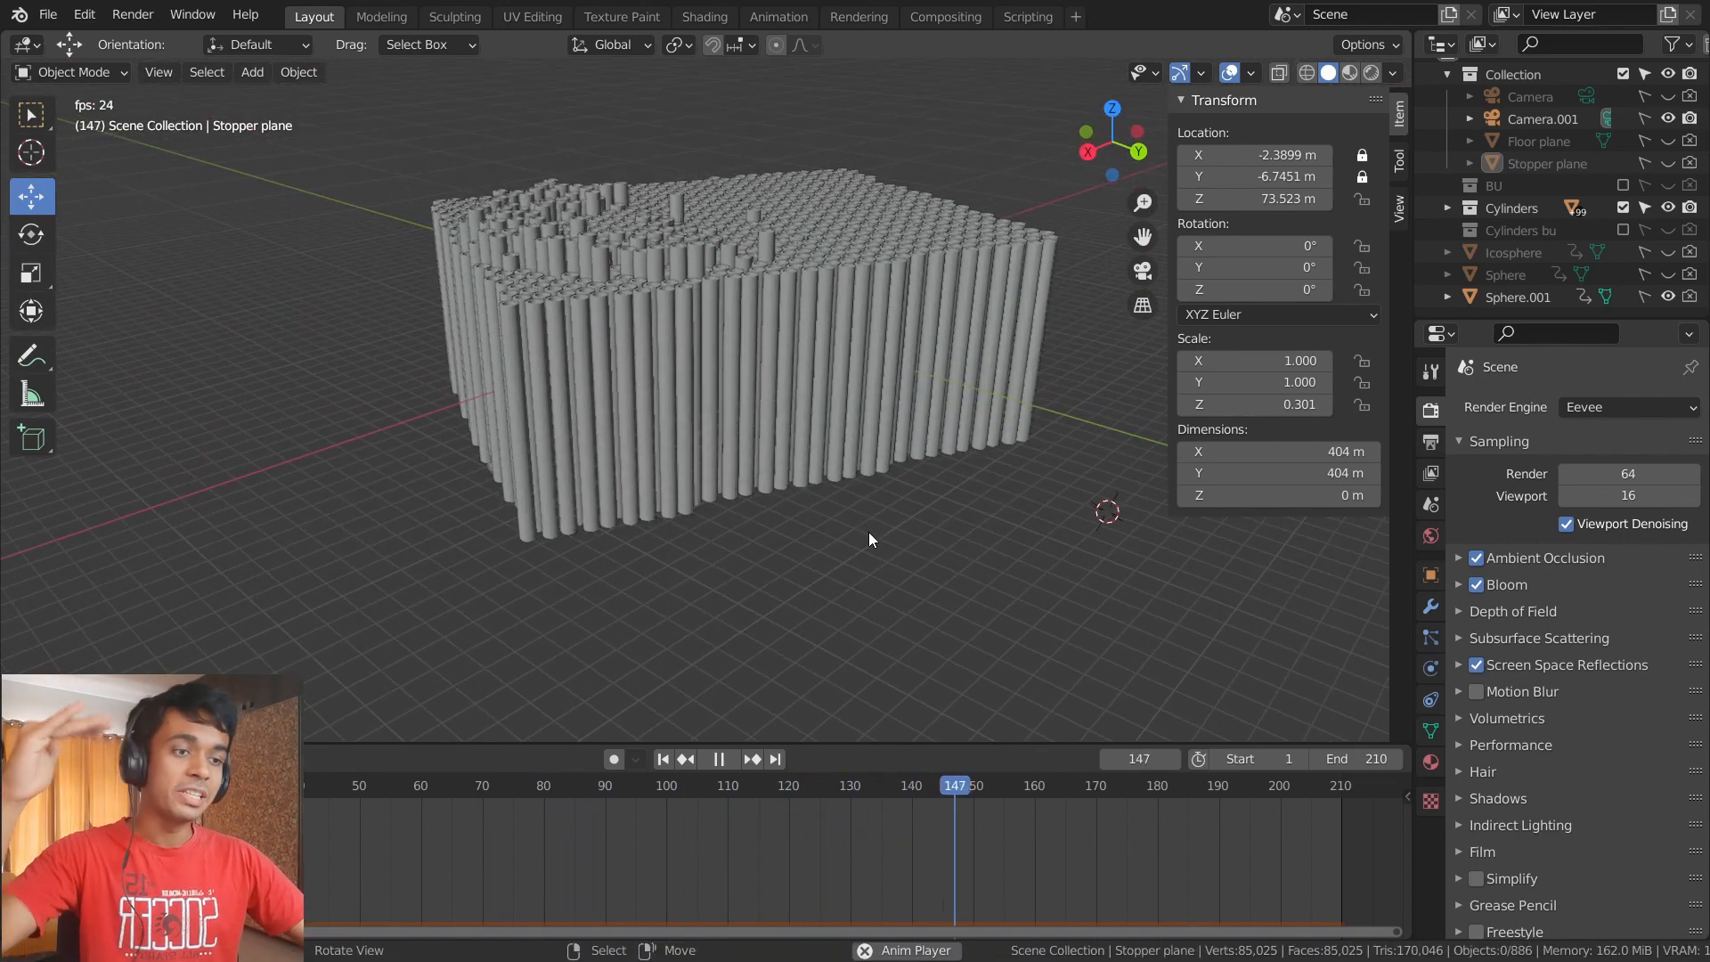
- Switch the viewport to Material Preview shading and examine the coloured cylinders during playback
{"action": "left_click", "coordinate": [1350, 73]}
{"action": "middle_click_drag", "start_coordinate": [1058, 265], "coordinate": [654, 322]}
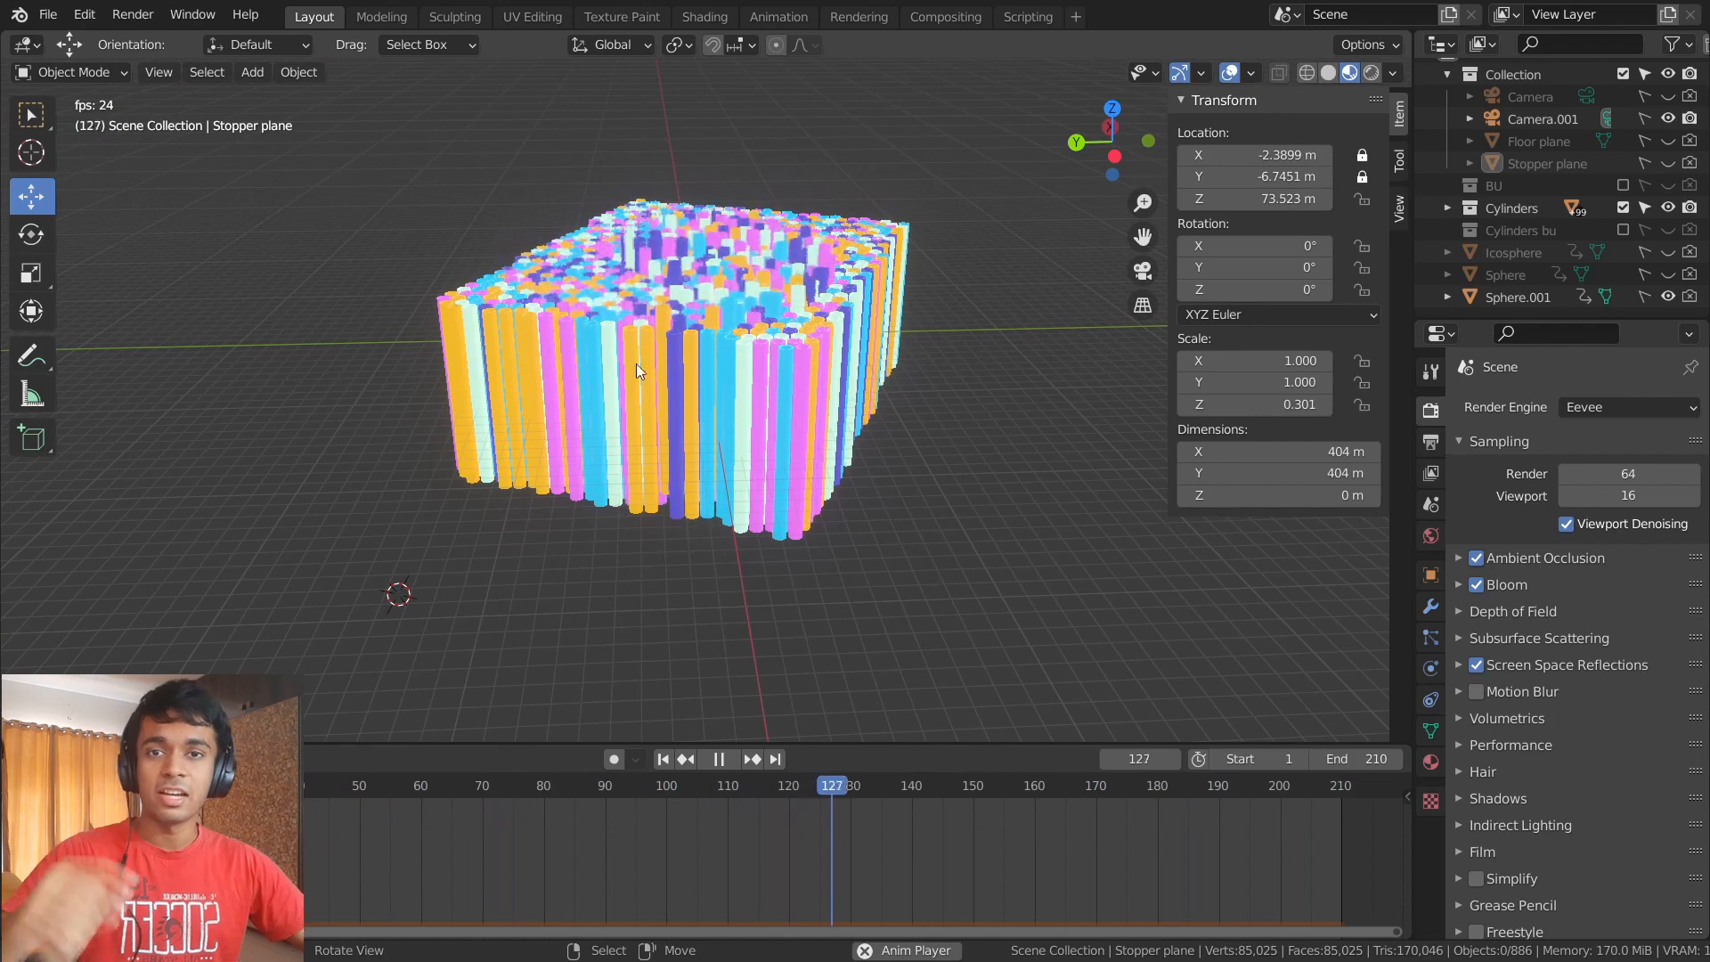
{"action": "key", "text": "space"}
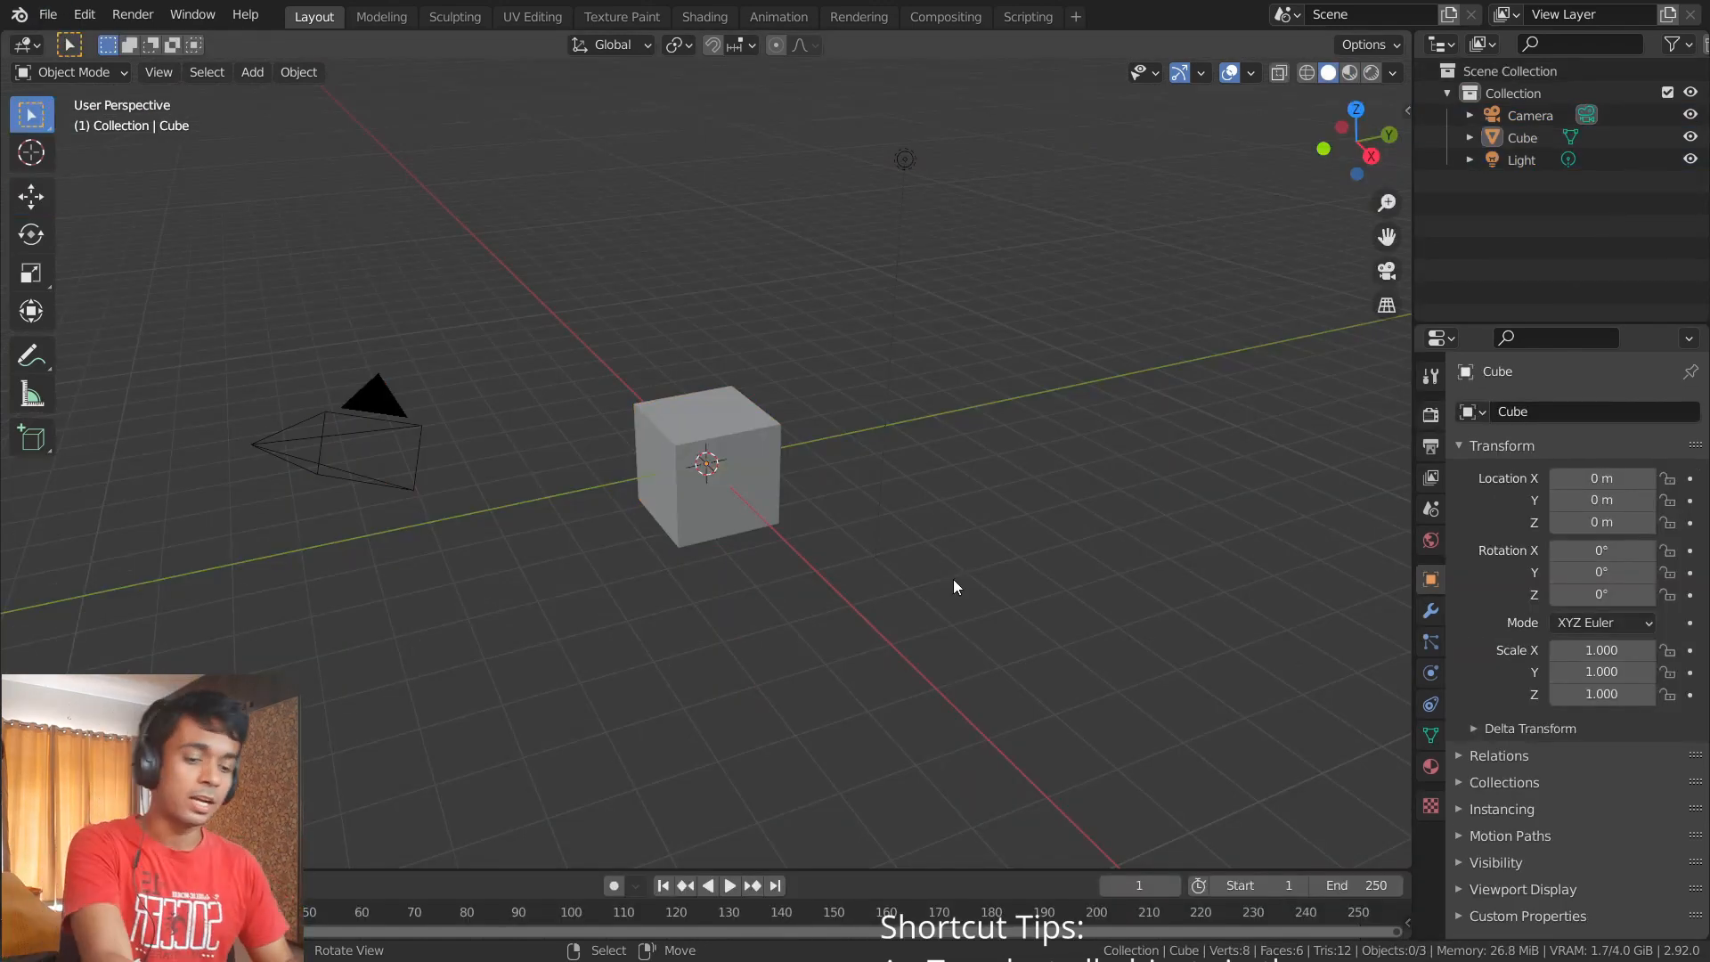
- Delete all default objects from the new scene and add a cylinder mesh at the origin
{"action": "key", "text": "a"}
{"action": "key", "text": "Delete"}
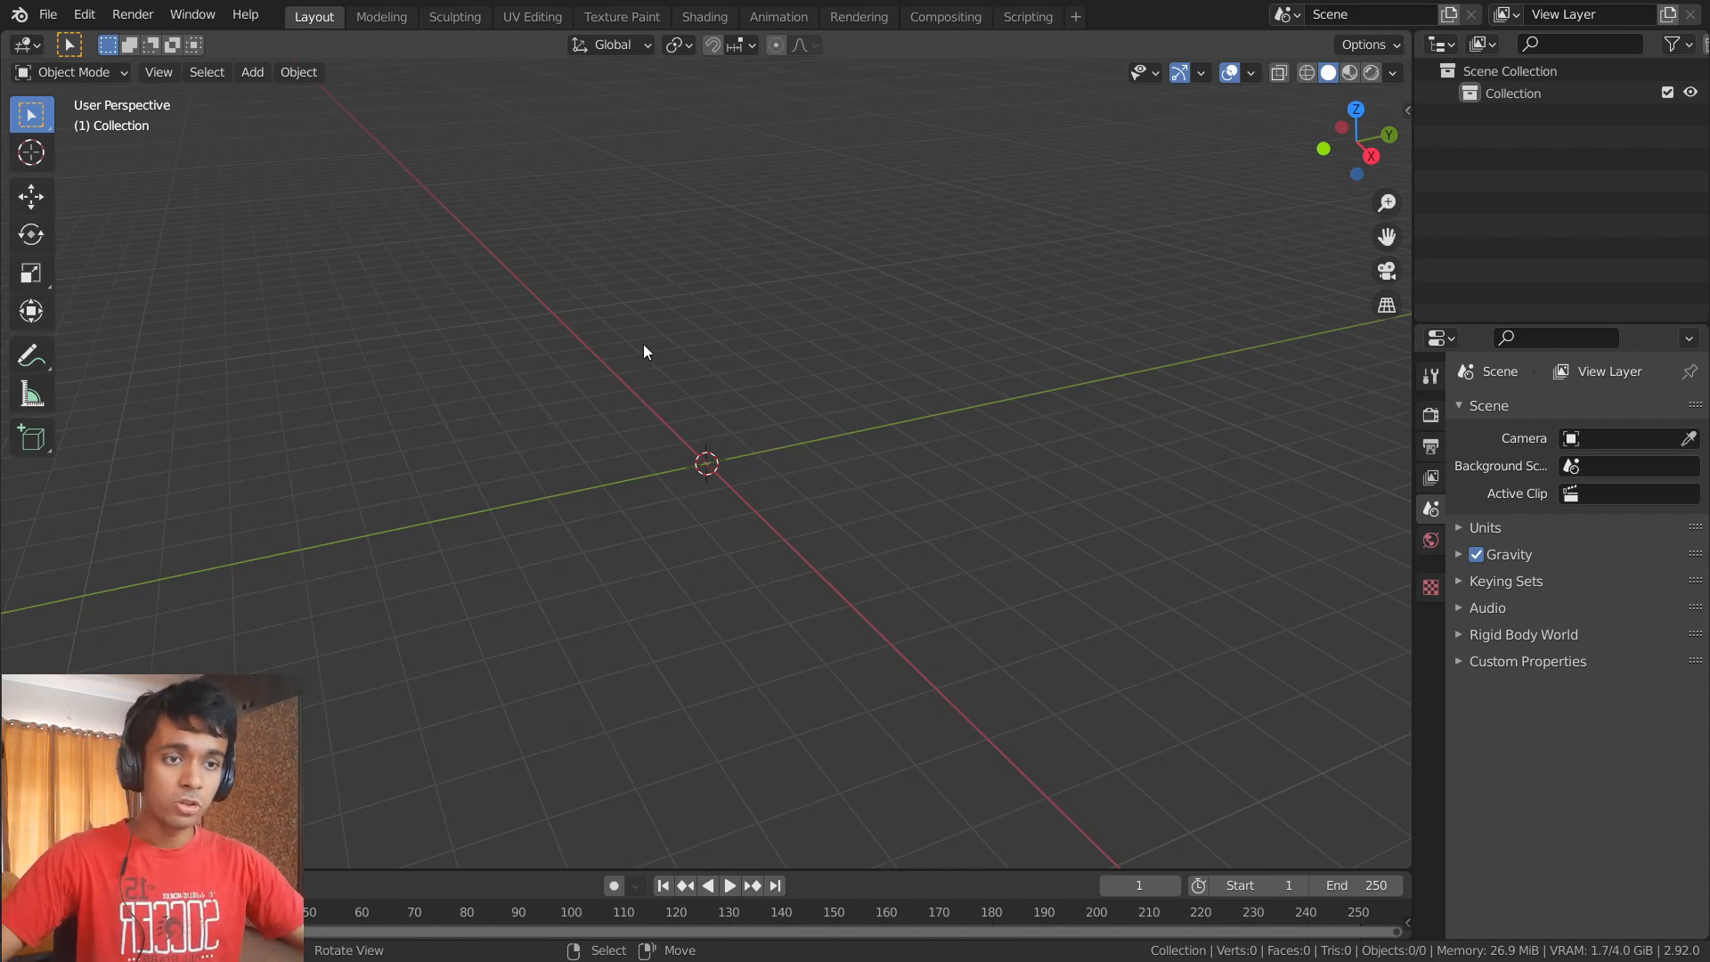
{"action": "key", "text": "shift+a"}
{"action": "mouse_move", "coordinate": [640, 344]}
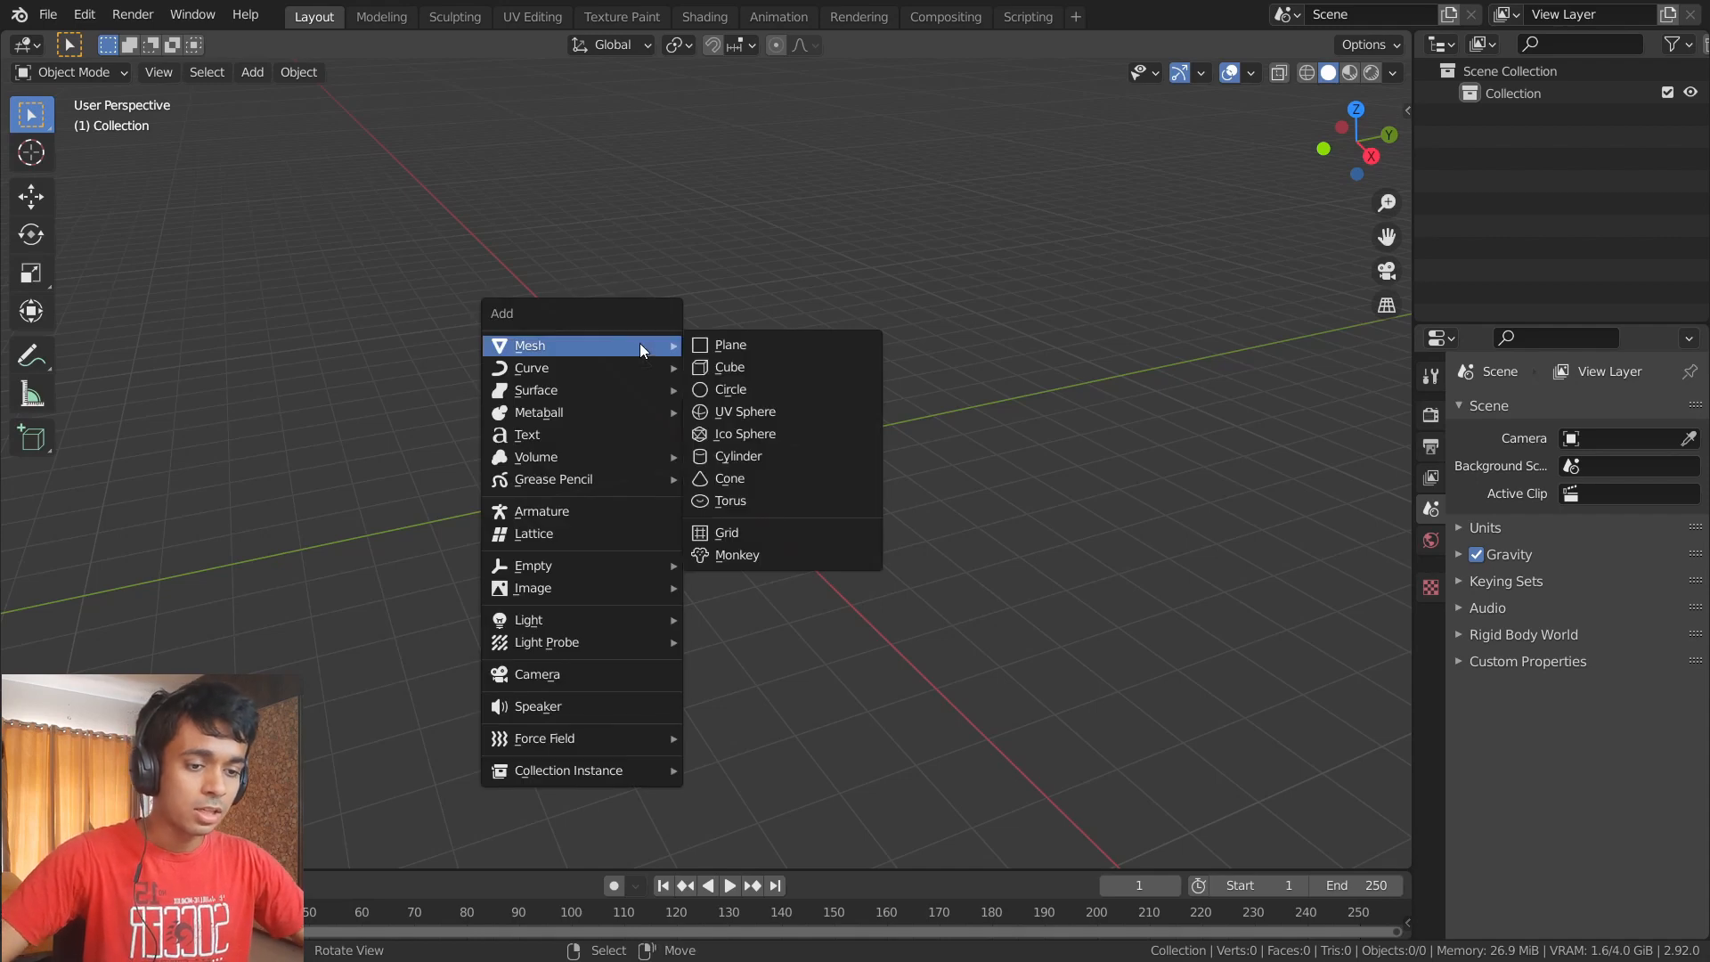
{"action": "key", "text": "Escape"}
{"action": "key", "text": "shift+a"}
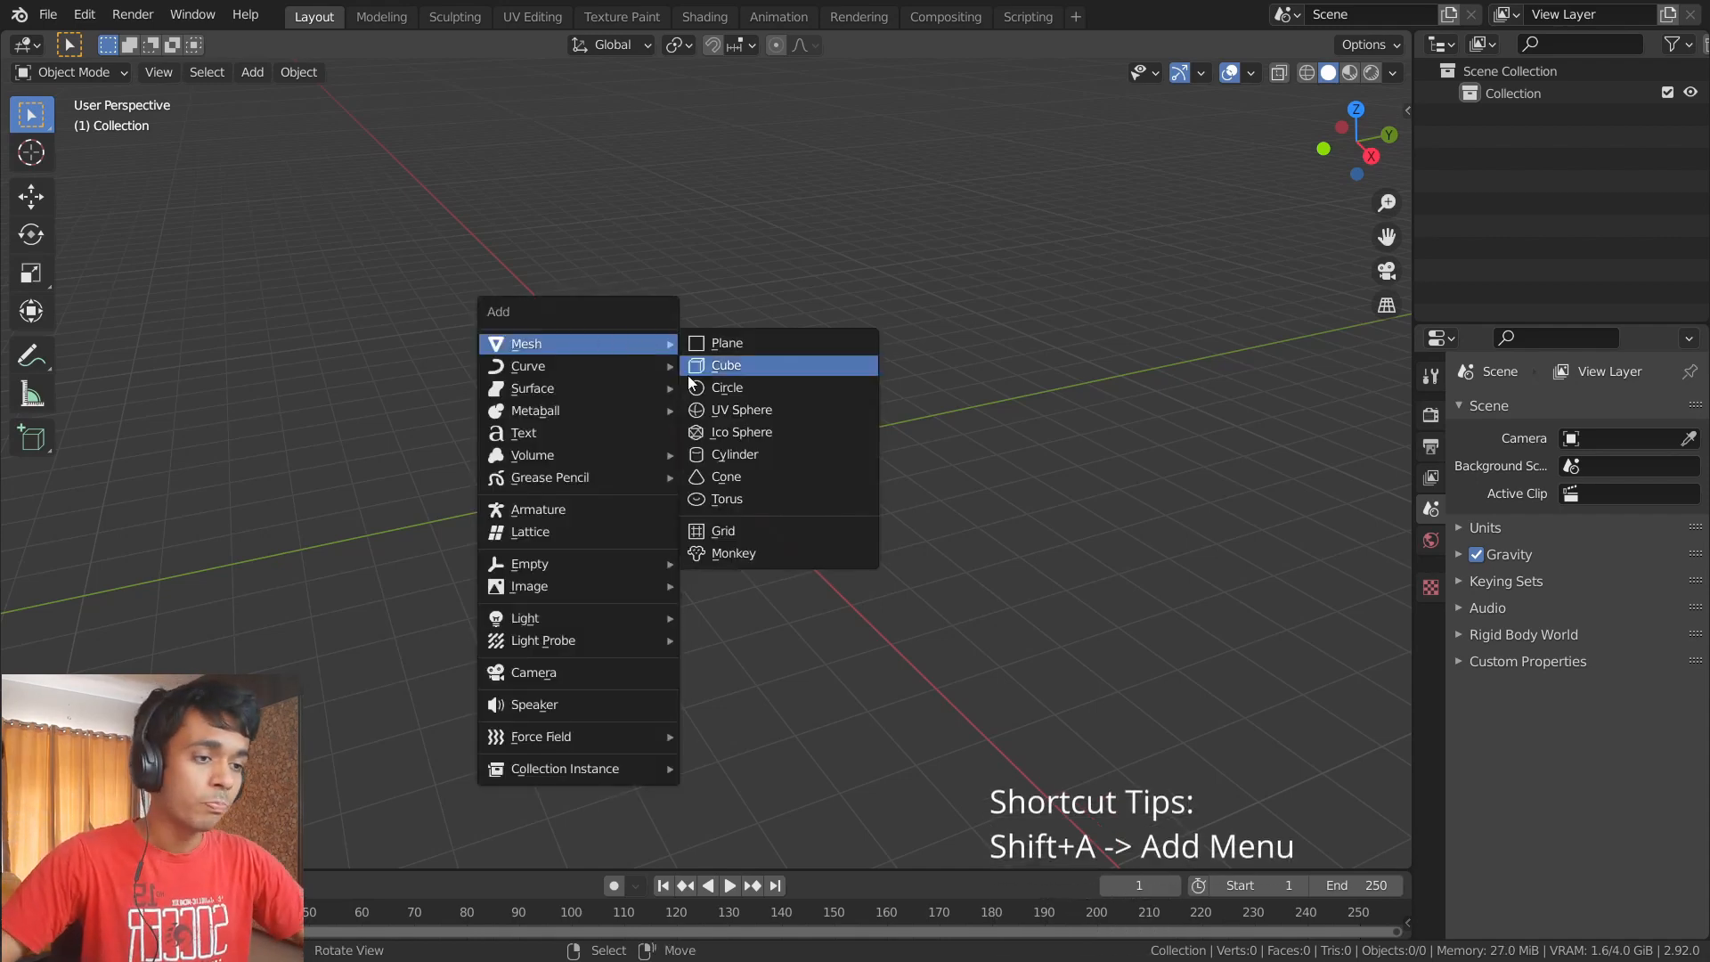
{"action": "left_click", "coordinate": [766, 456]}
{"action": "middle_click_drag", "start_coordinate": [757, 333], "coordinate": [779, 456]}
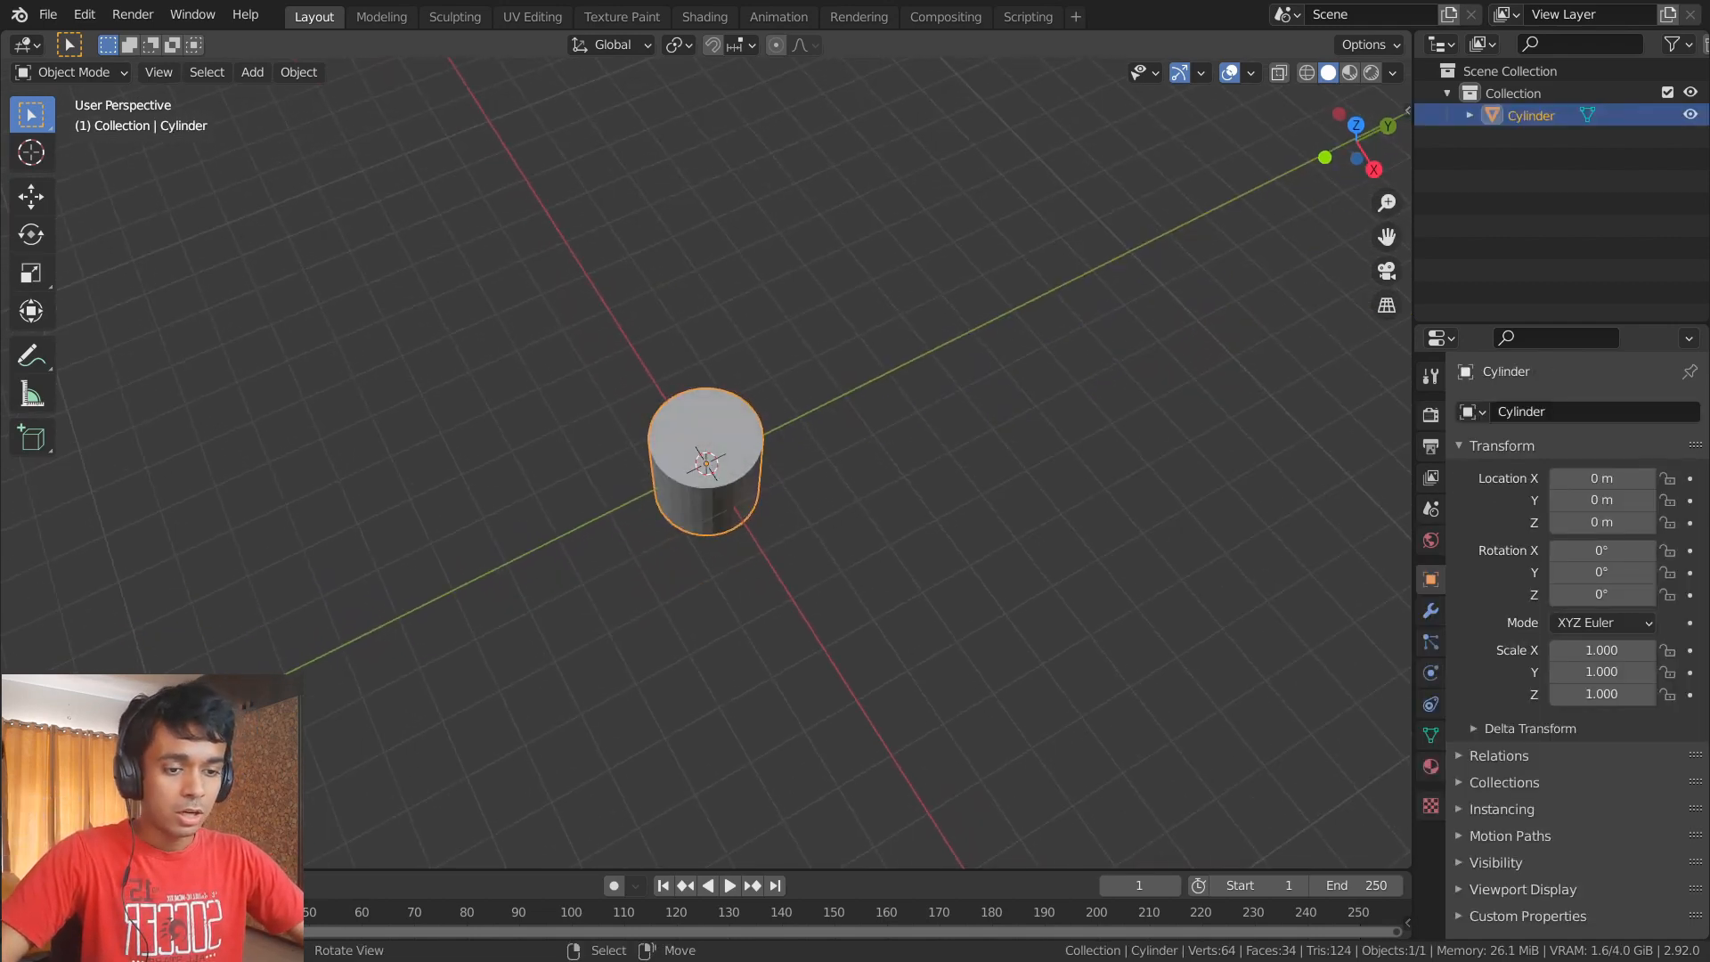
- Set the new cylinder's depth to 100 m in its creation settings
{"action": "left_click", "coordinate": [134, 848]}
{"action": "middle_click_drag", "start_coordinate": [599, 674], "coordinate": [630, 557]}
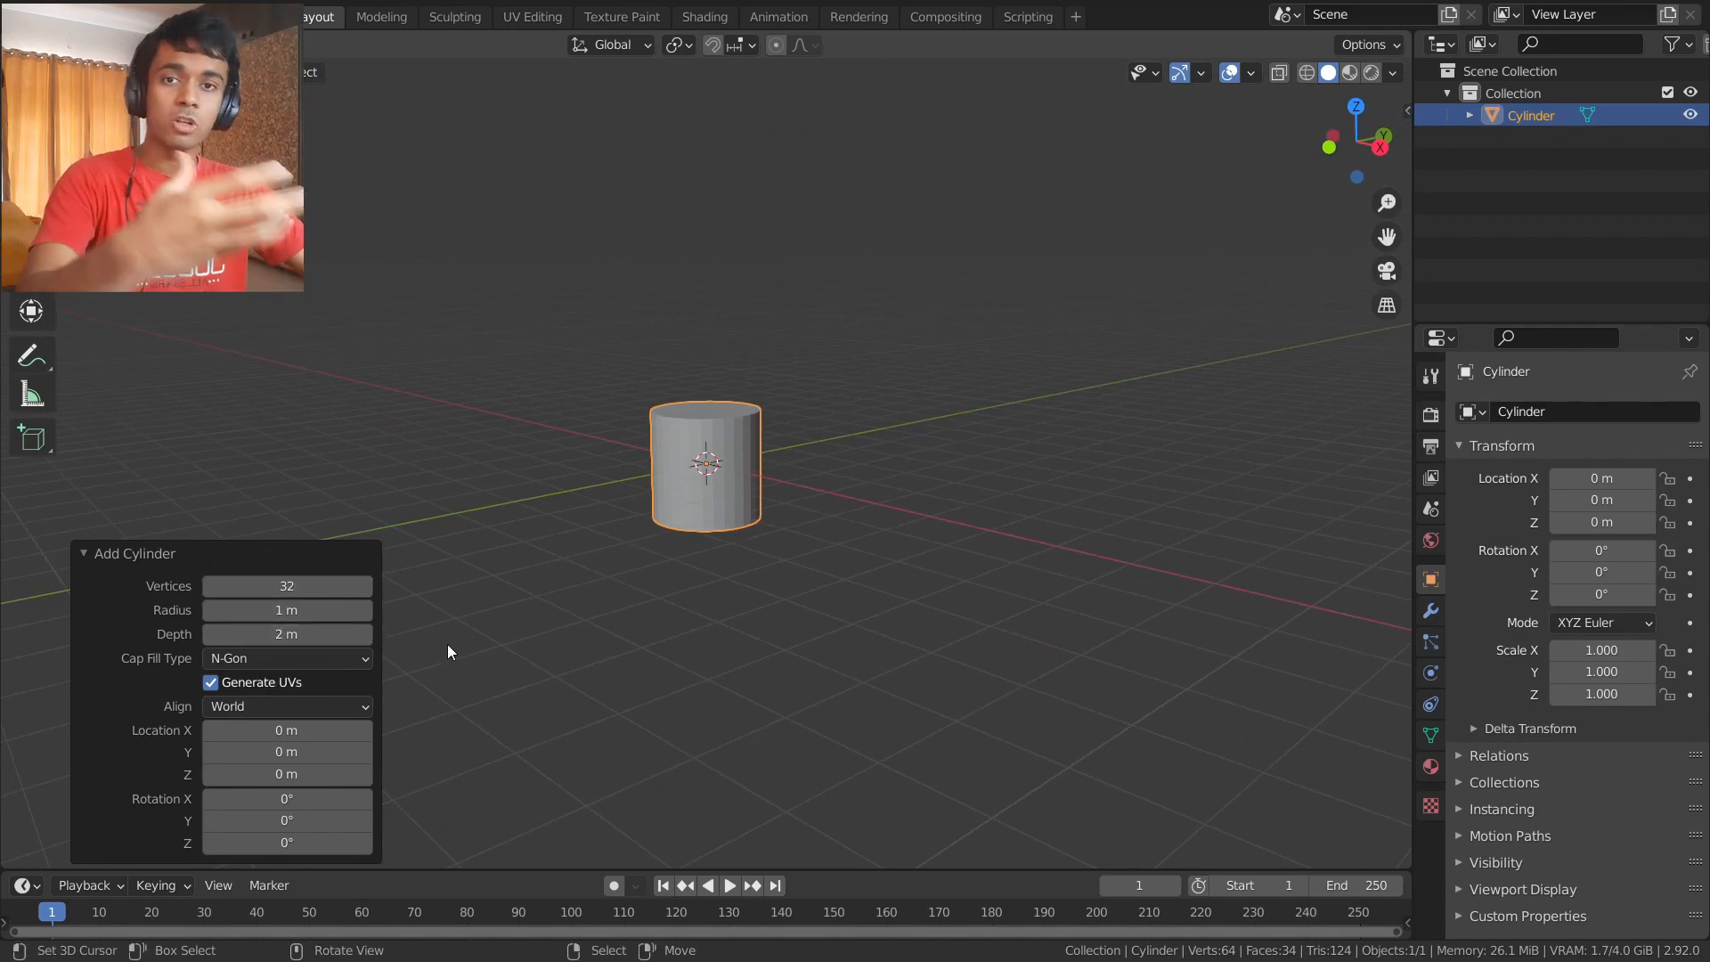
{"action": "left_click_drag", "start_coordinate": [287, 634], "coordinate": [1174, 724]}
{"action": "scroll", "coordinate": [656, 477], "scroll_direction": "down", "scroll_amount": 6}
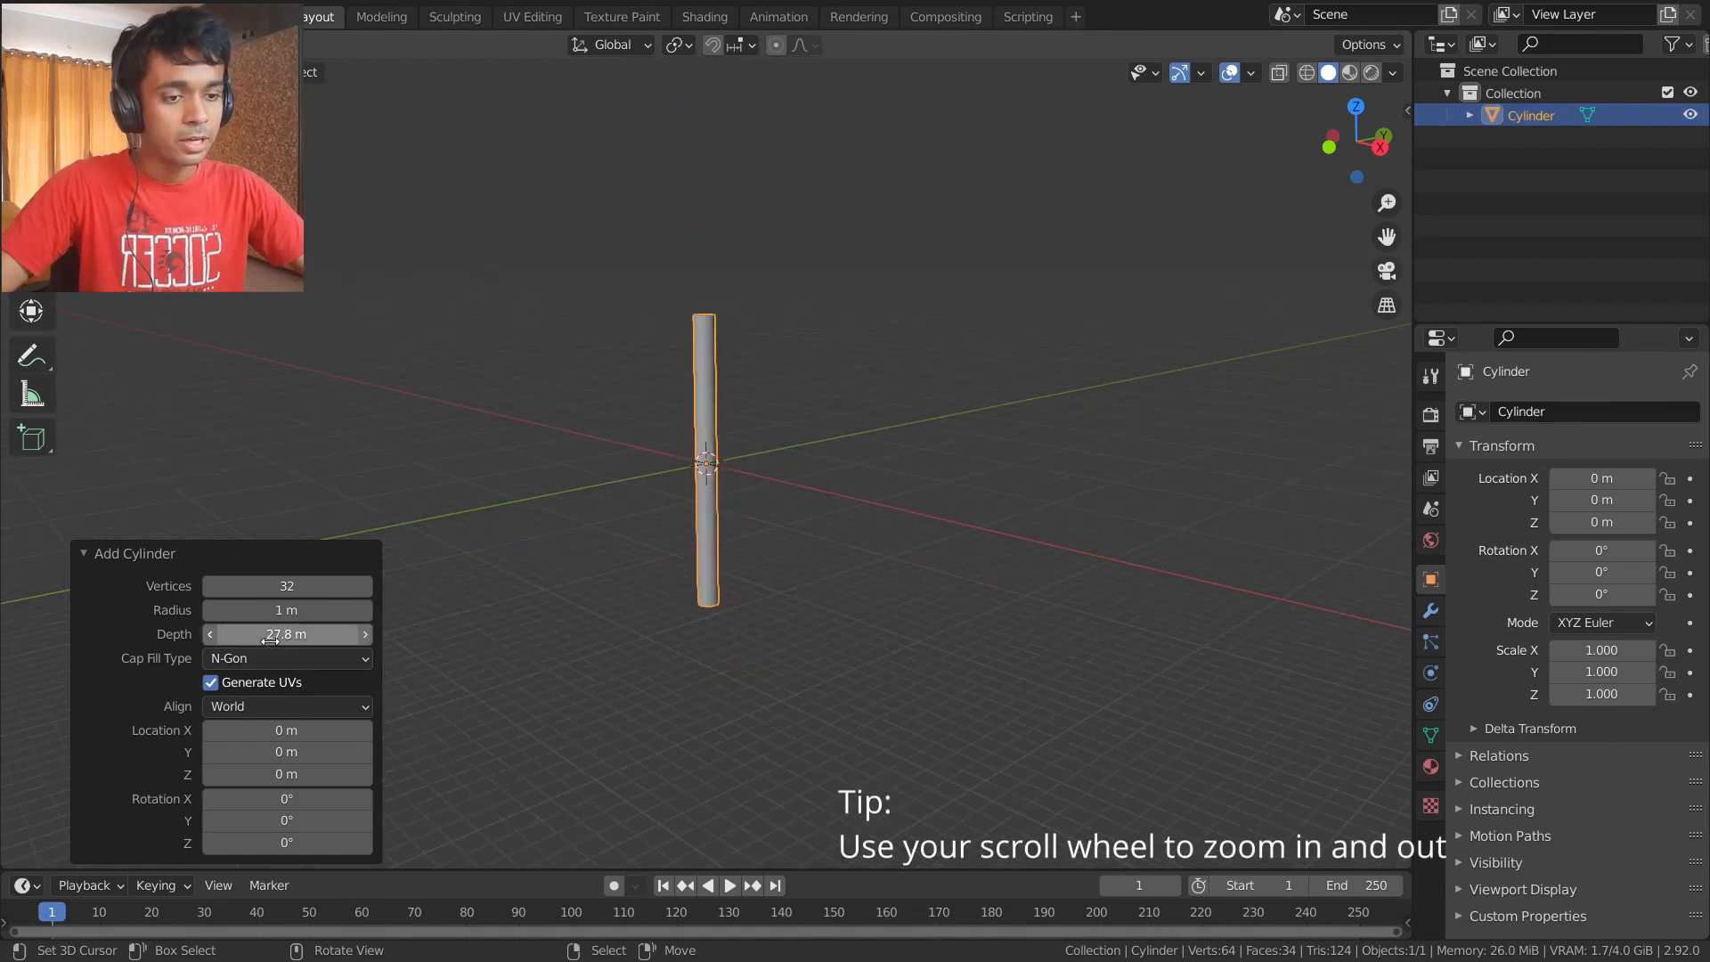
{"action": "left_click_drag", "start_coordinate": [270, 639], "coordinate": [1114, 679]}
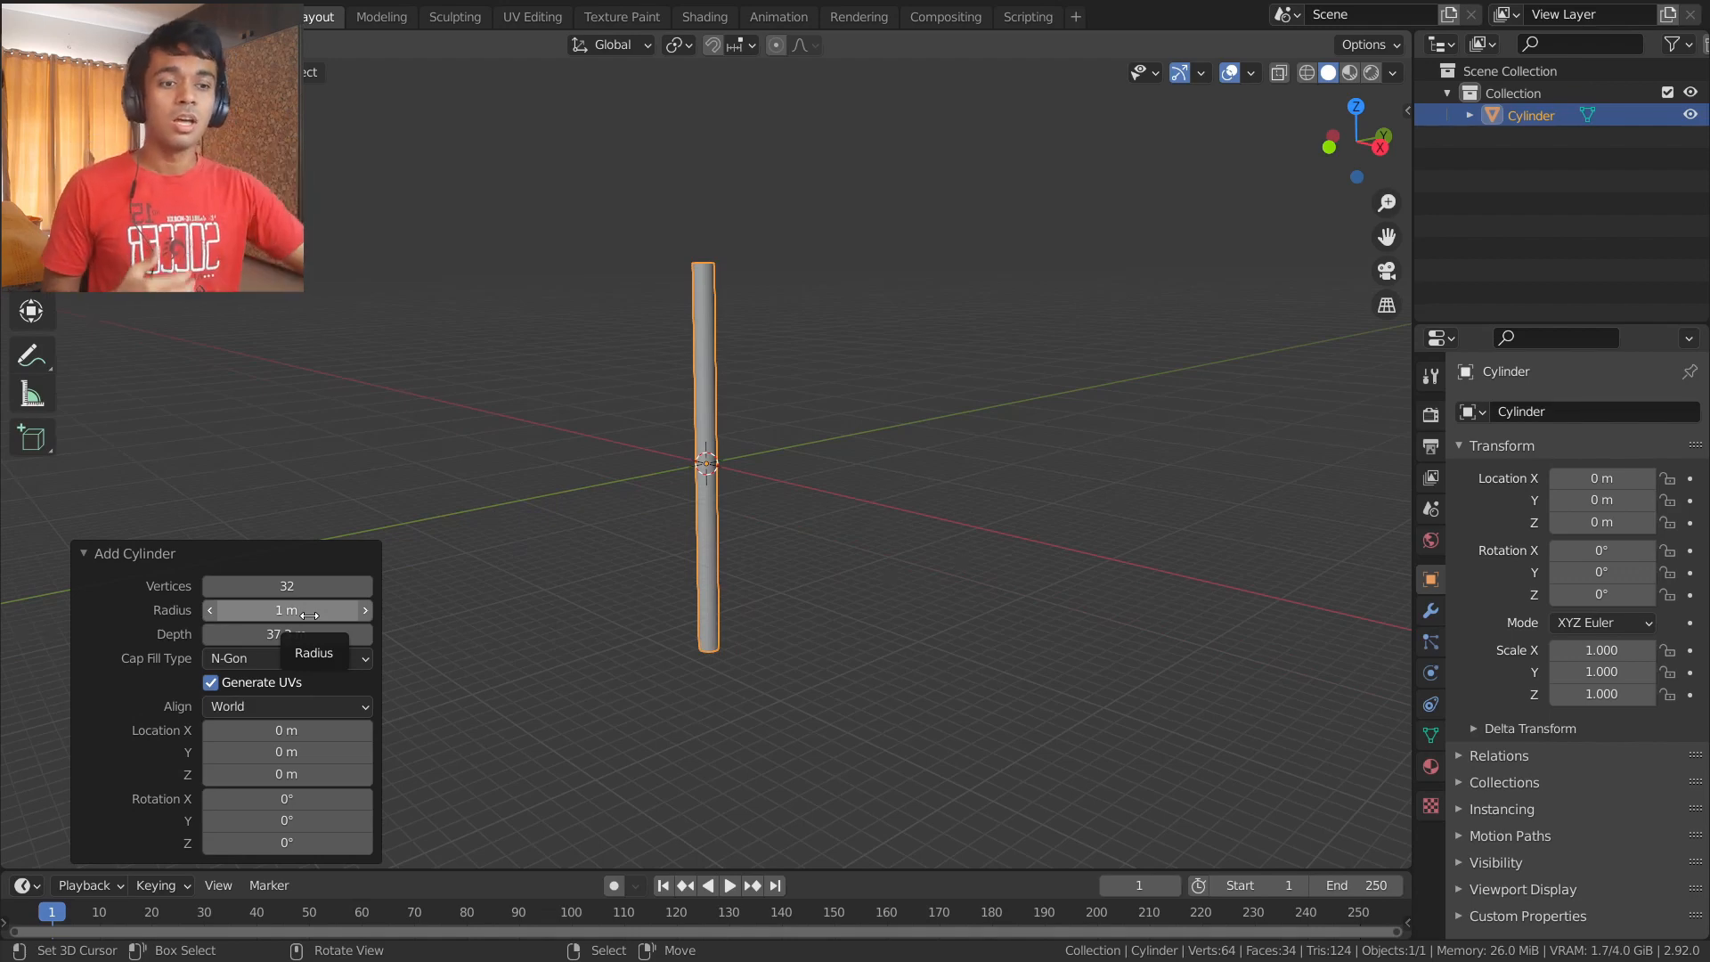
{"action": "left_click_drag", "start_coordinate": [294, 633], "coordinate": [1051, 634]}
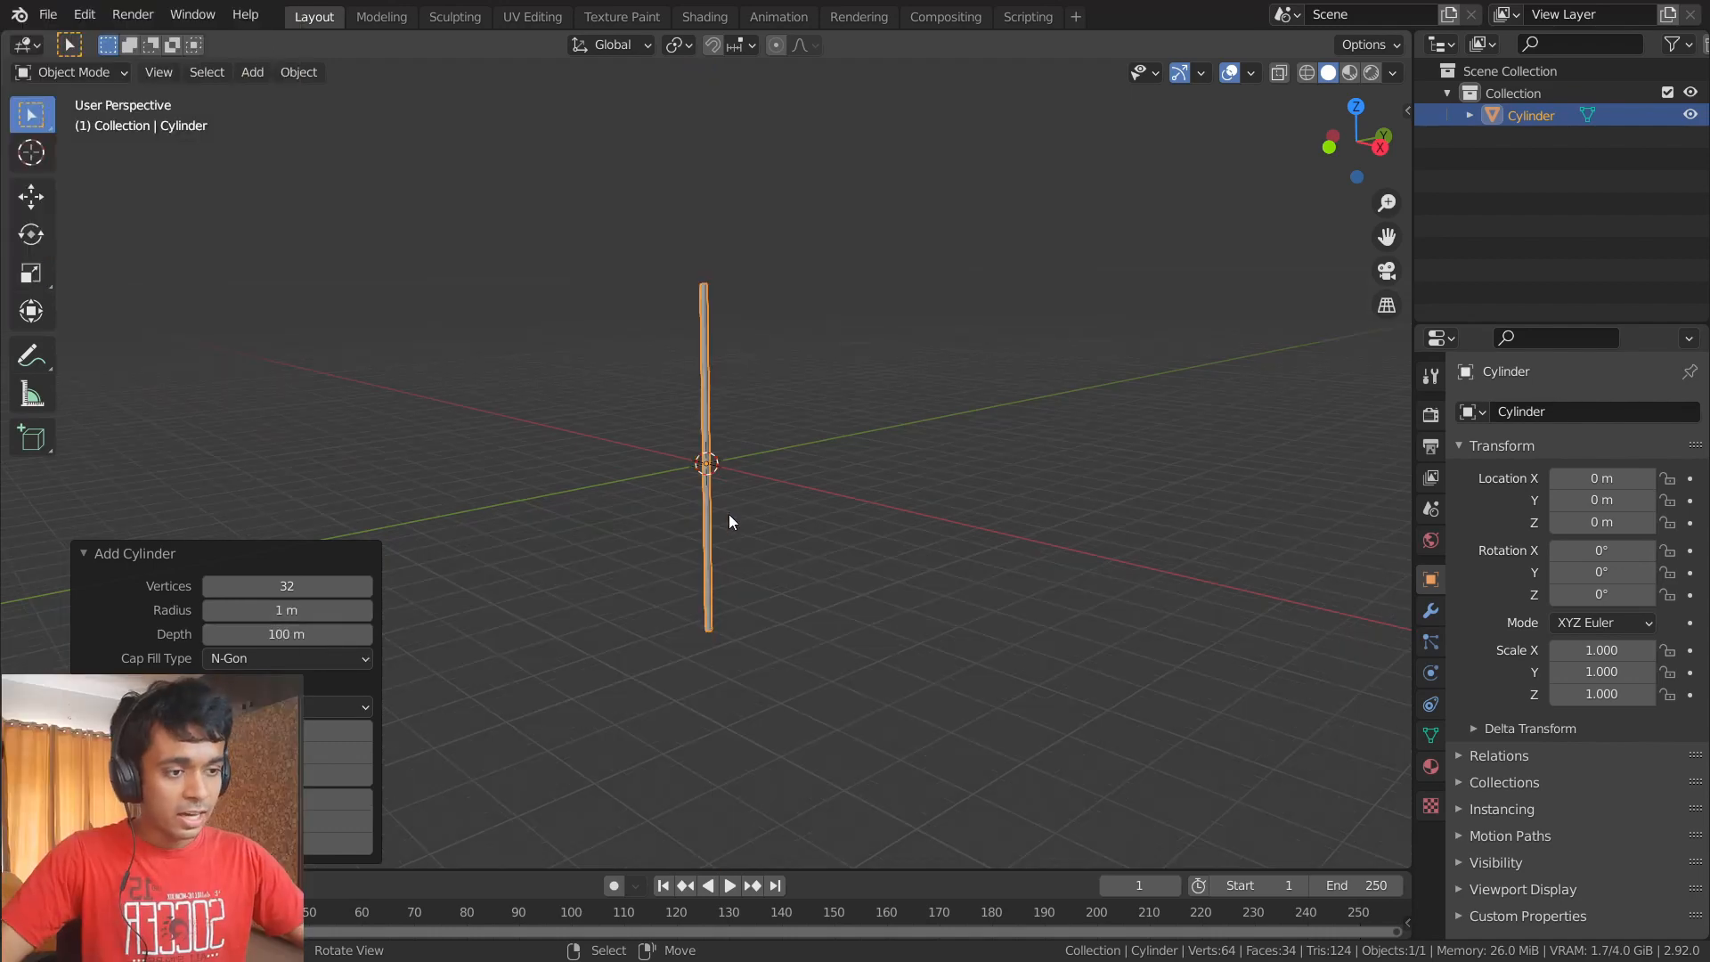
- Increase the new cylinder's radius to about 3.04 m, then deselect it
{"action": "middle_click_drag", "start_coordinate": [716, 579], "coordinate": [740, 485]}
{"action": "left_click_drag", "start_coordinate": [291, 613], "coordinate": [477, 617]}
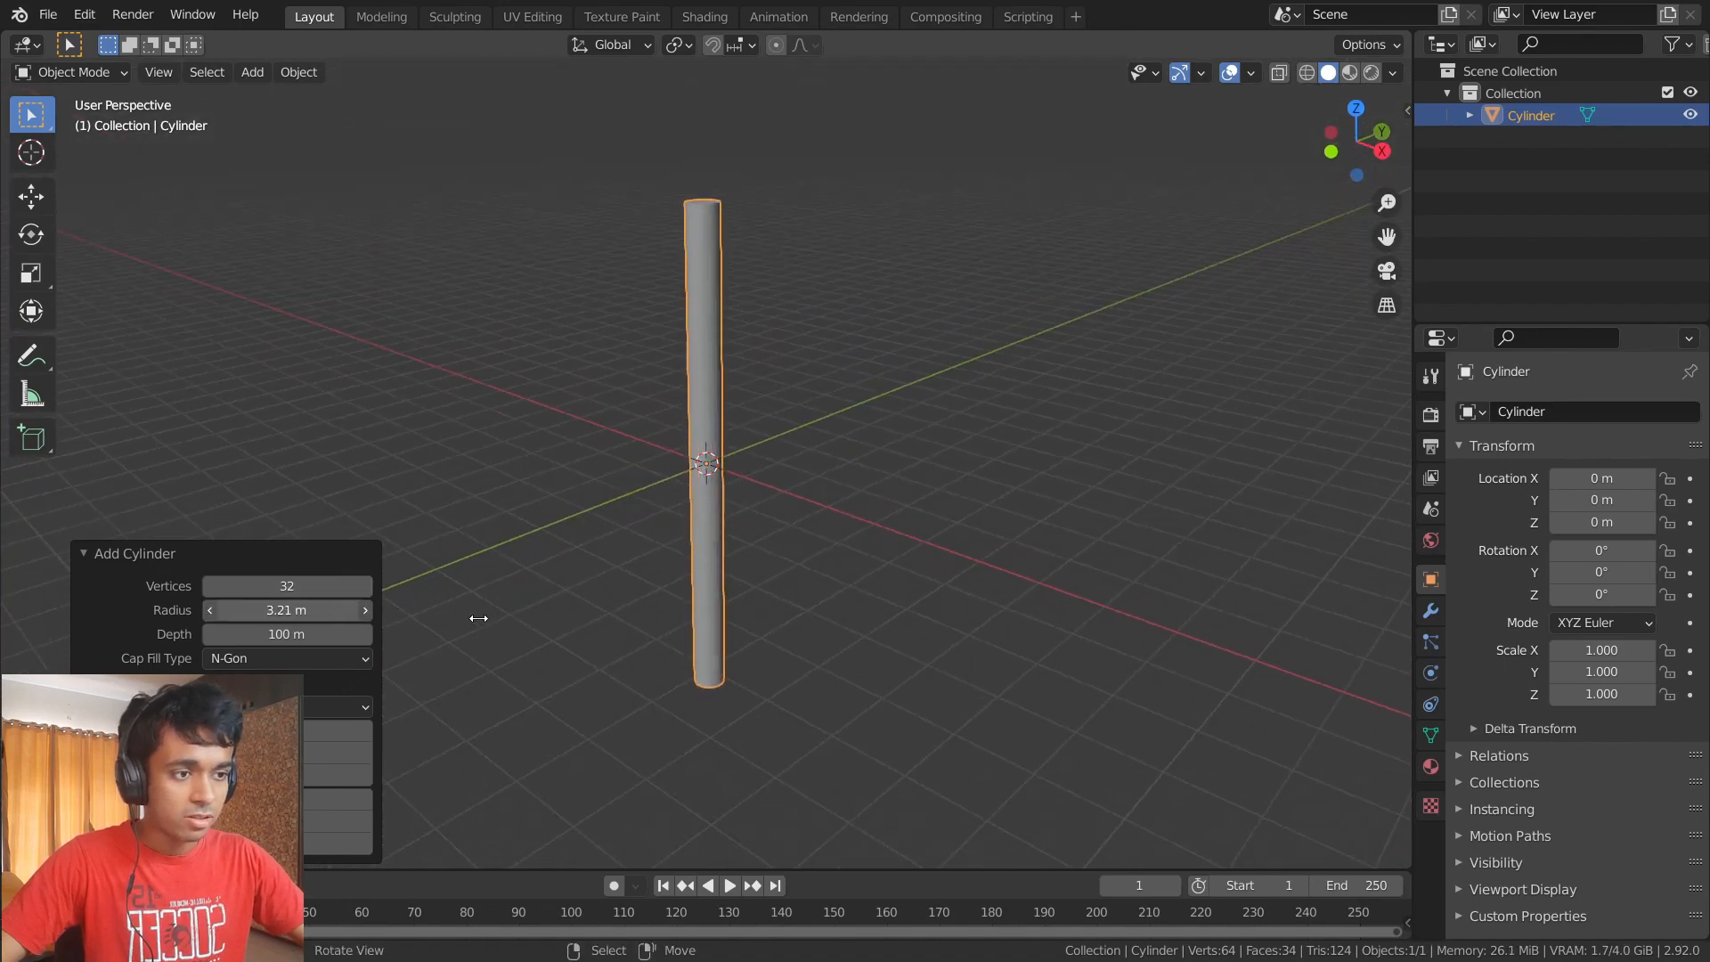
{"action": "middle_click_drag", "start_coordinate": [477, 618], "coordinate": [554, 561]}
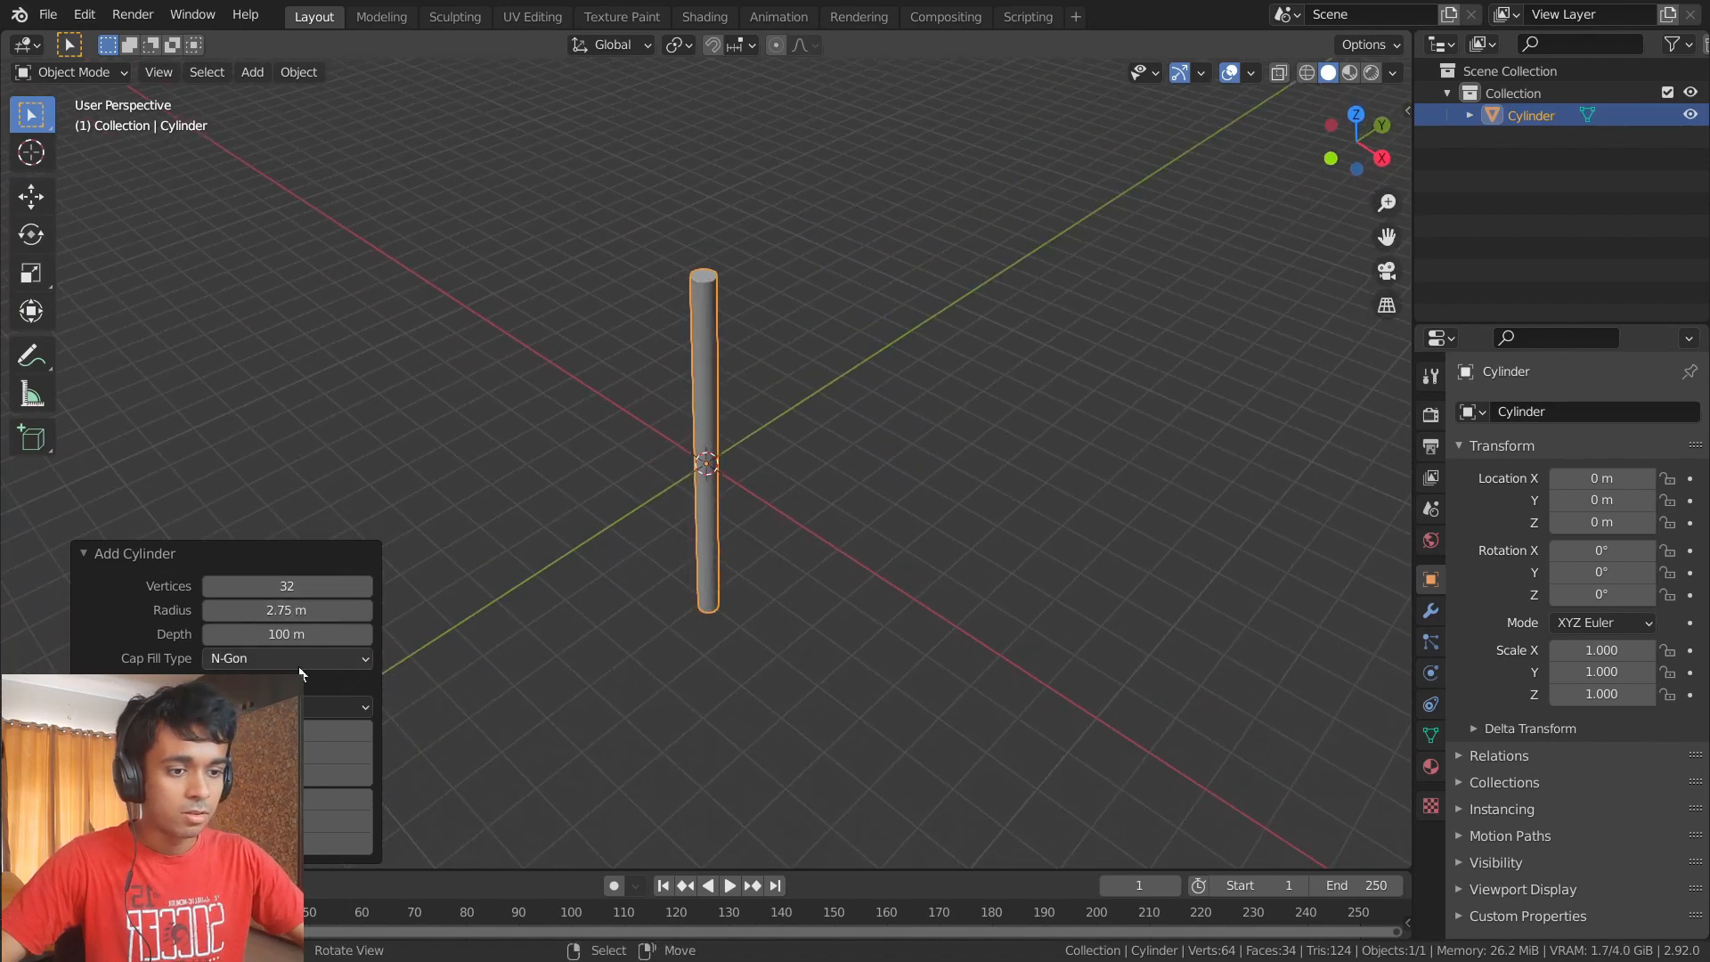
{"action": "mouse_move", "coordinate": [287, 611]}
{"action": "left_mouse_down"}
{"action": "mouse_move", "coordinate": [353, 613]}
{"action": "mouse_move", "coordinate": [316, 612]}
{"action": "left_mouse_up"}
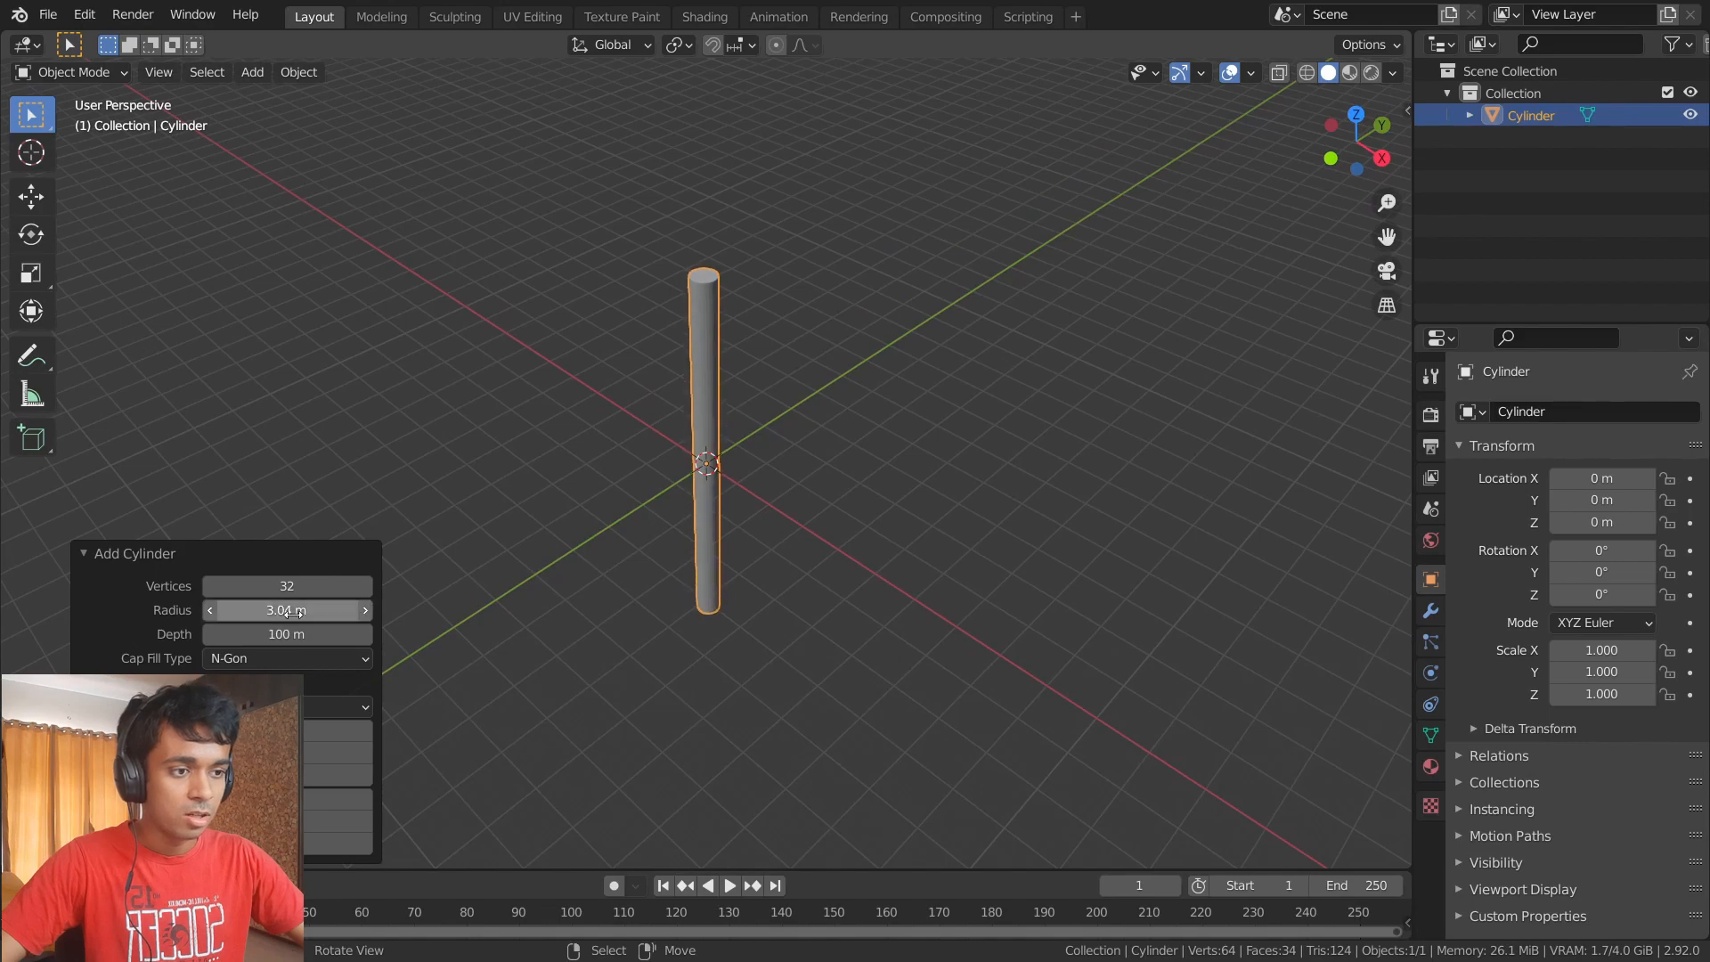
{"action": "mouse_move", "coordinate": [687, 471]}
{"action": "middle_mouse_down"}
{"action": "mouse_move", "coordinate": [671, 534]}
{"action": "mouse_move", "coordinate": [659, 488]}
{"action": "middle_mouse_up"}
{"action": "middle_click_drag", "start_coordinate": [913, 427], "coordinate": [710, 360]}
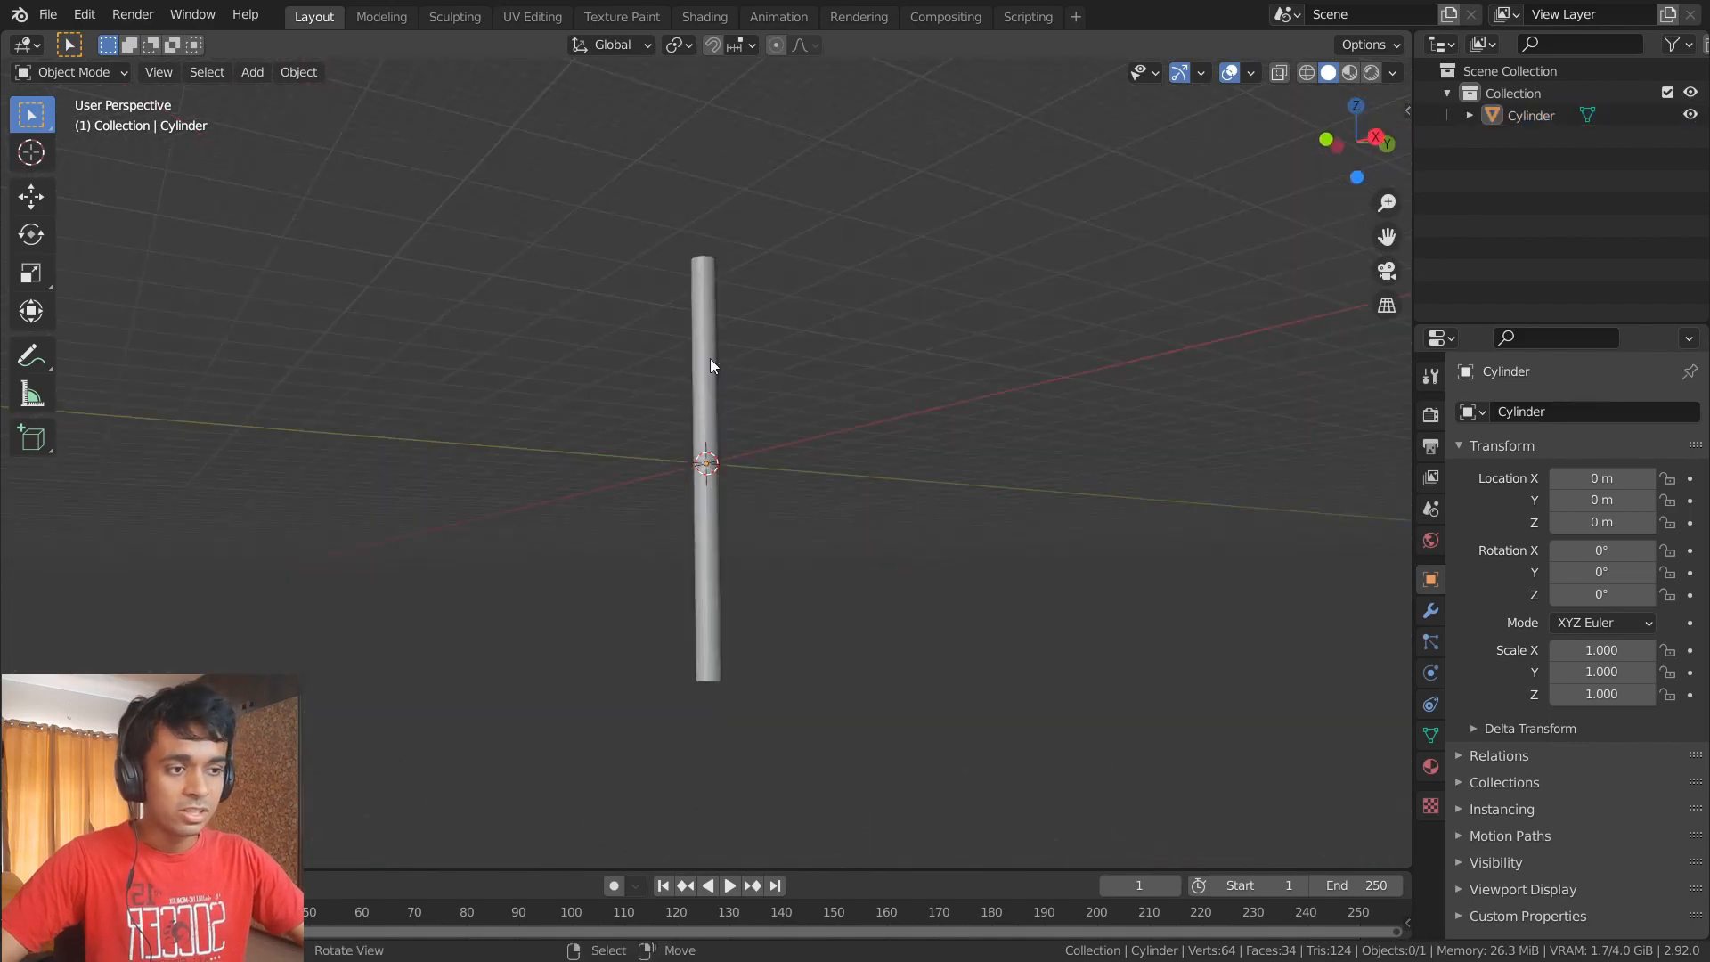
{"action": "left_click", "coordinate": [1199, 76]}
{"action": "left_click", "coordinate": [1200, 78]}
{"action": "left_click", "coordinate": [1395, 73]}
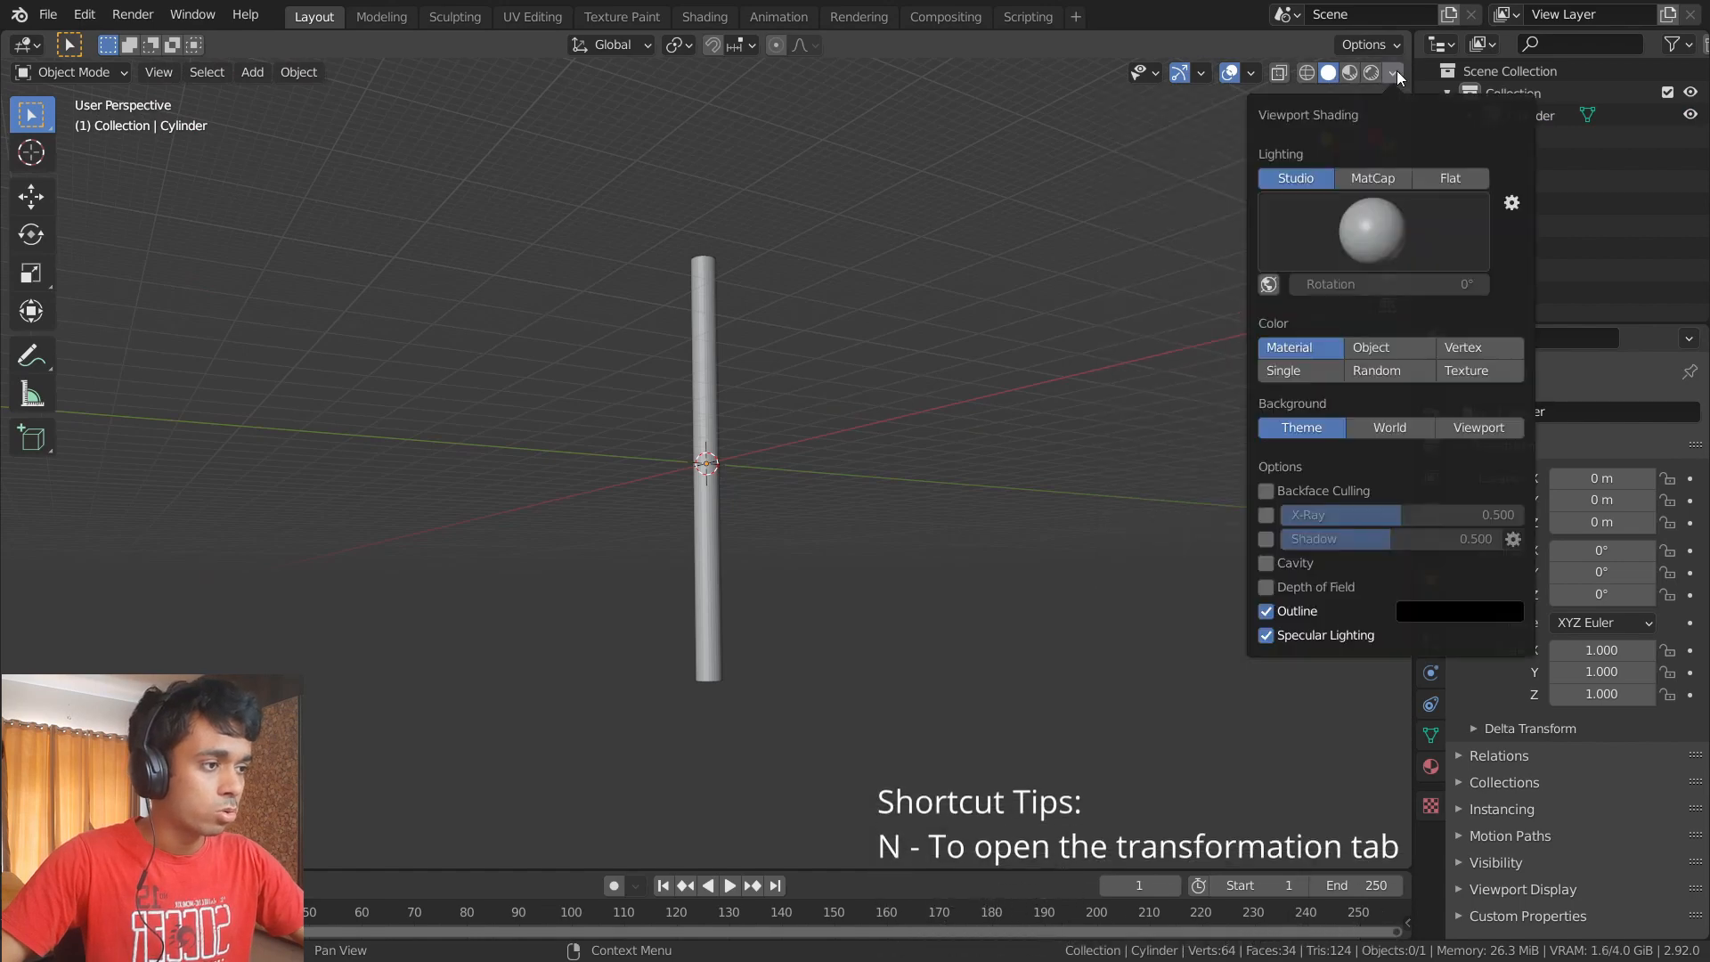
{"action": "left_click", "coordinate": [1396, 77]}
- Set the 3D viewport's clip end distance to 100000 m and close the view settings
{"action": "key", "text": "n"}
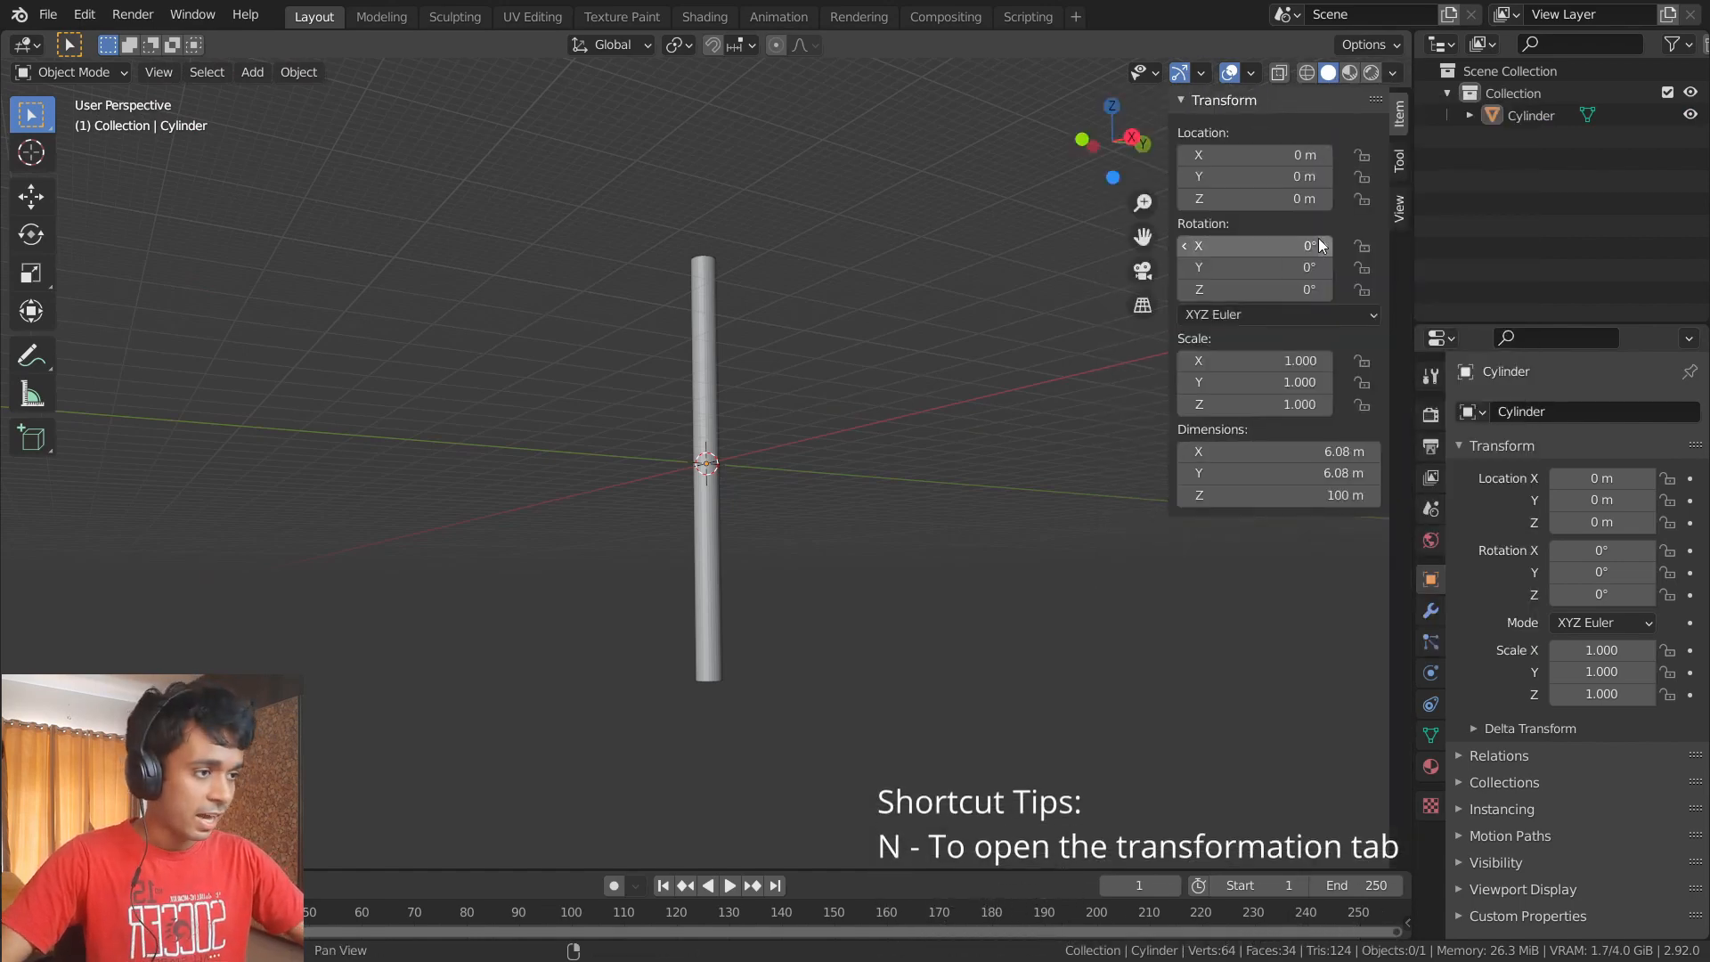
{"action": "key", "text": "n"}
{"action": "key", "text": "n"}
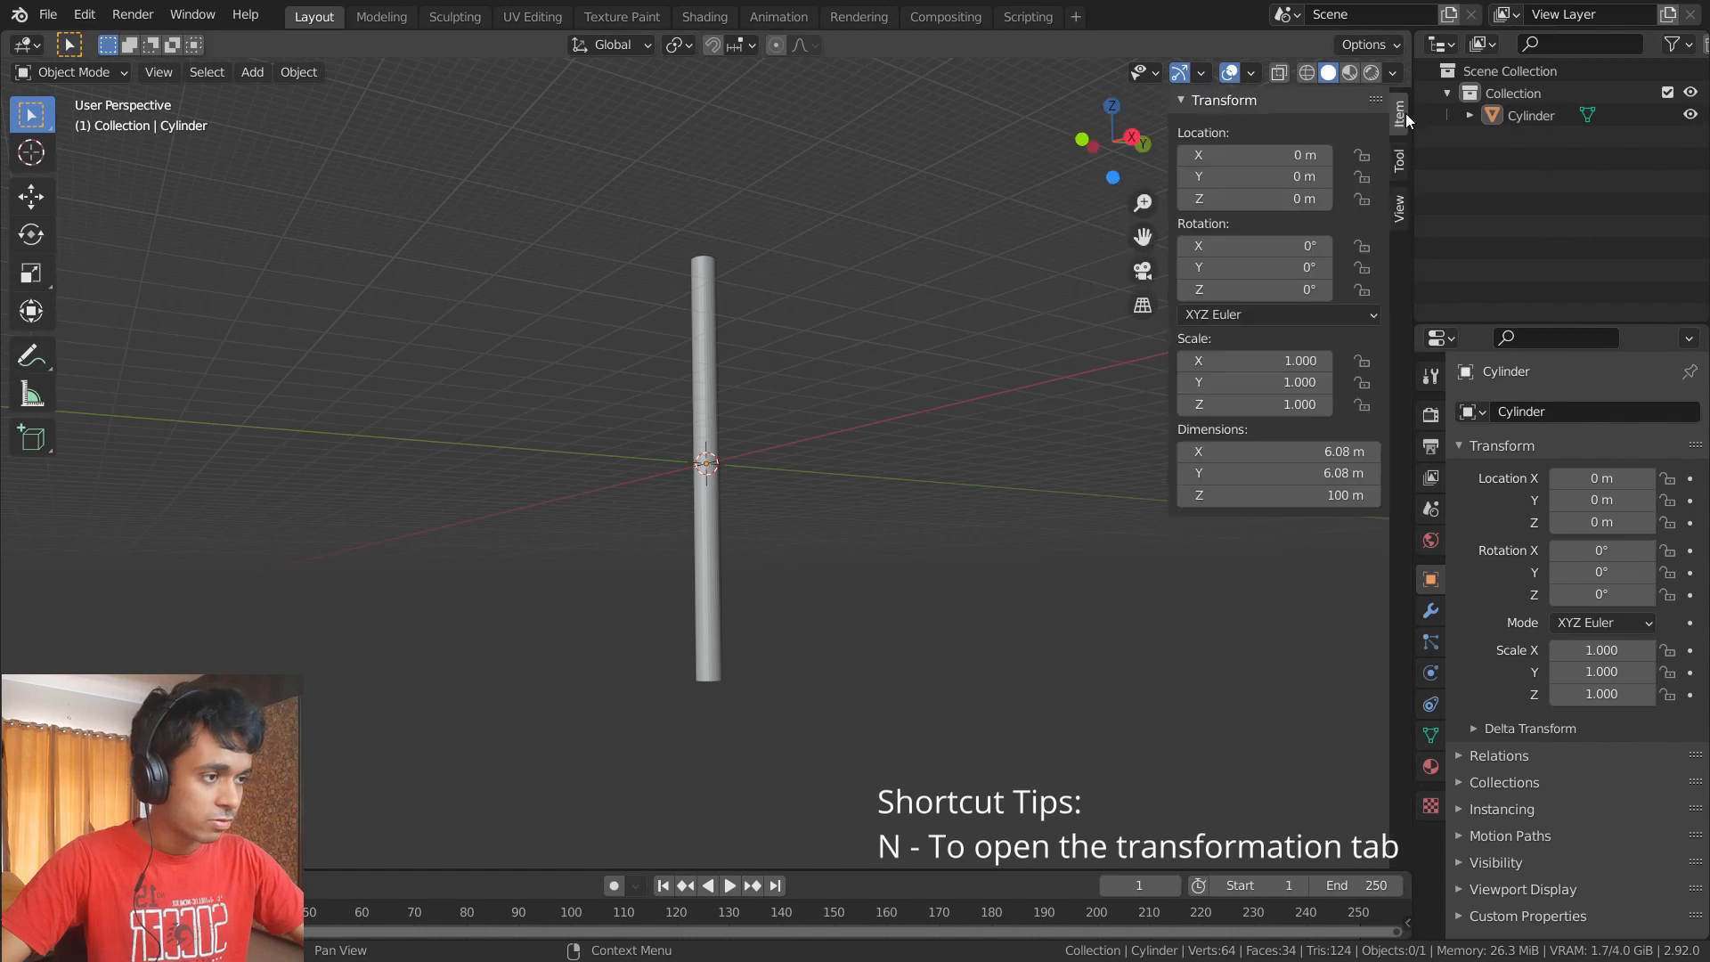
{"action": "left_click", "coordinate": [1399, 208]}
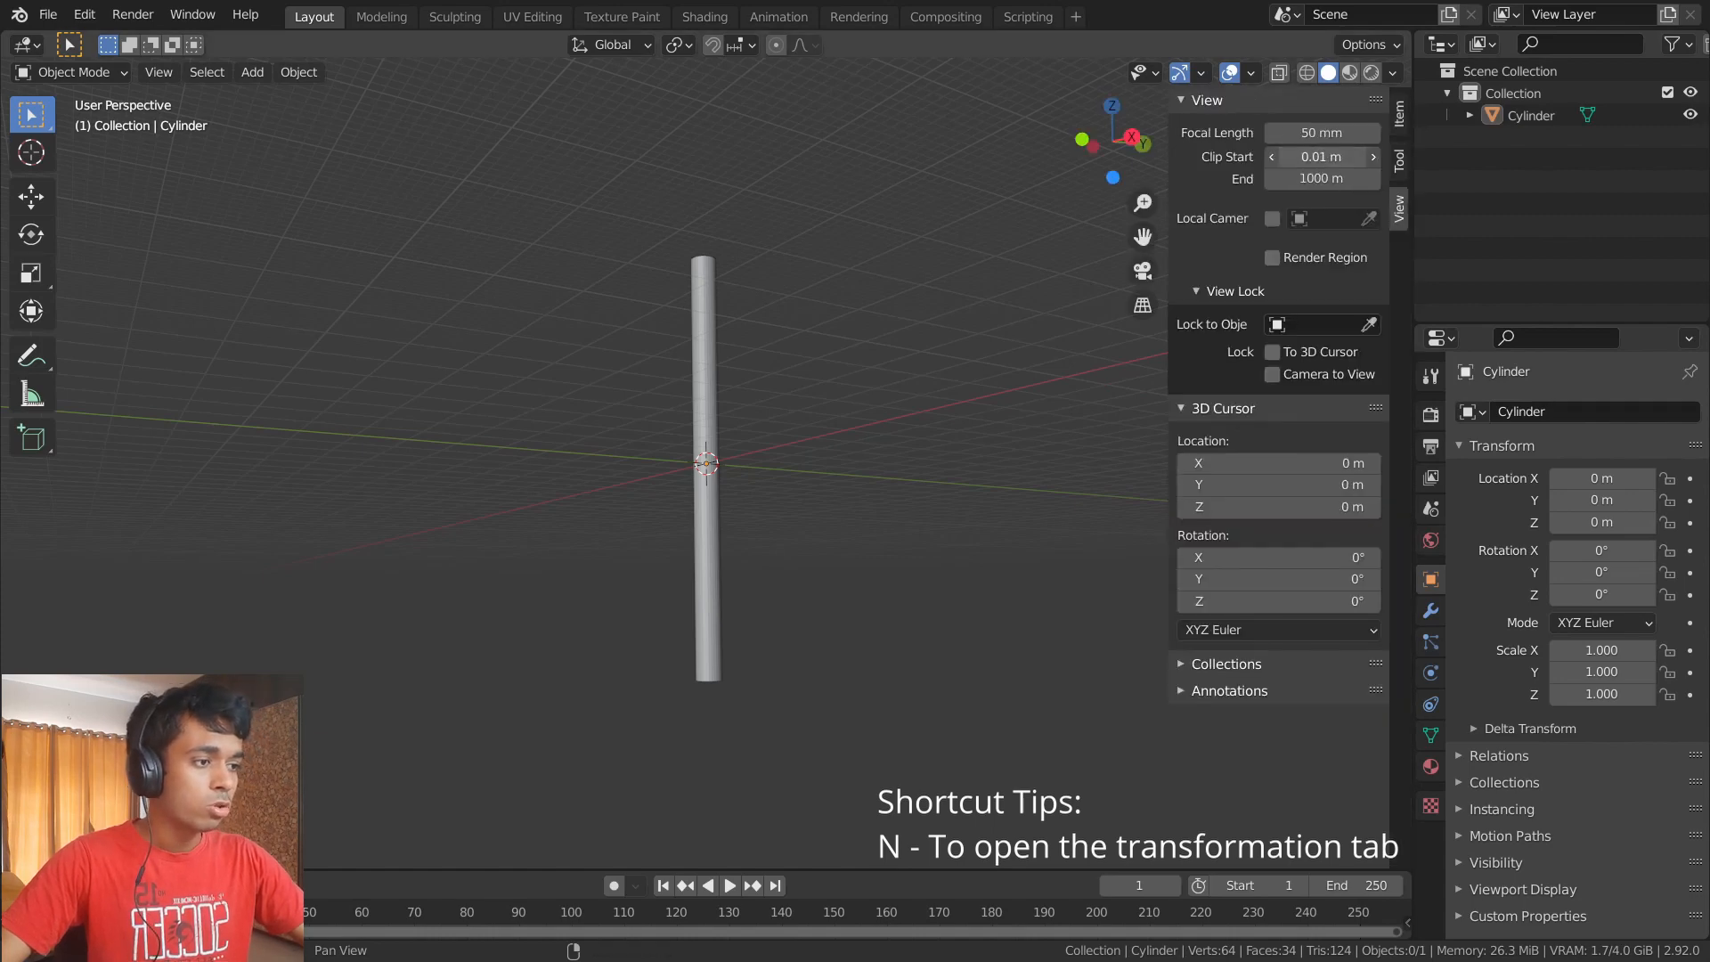
{"action": "left_click", "coordinate": [1297, 157]}
{"action": "key", "text": "Return"}
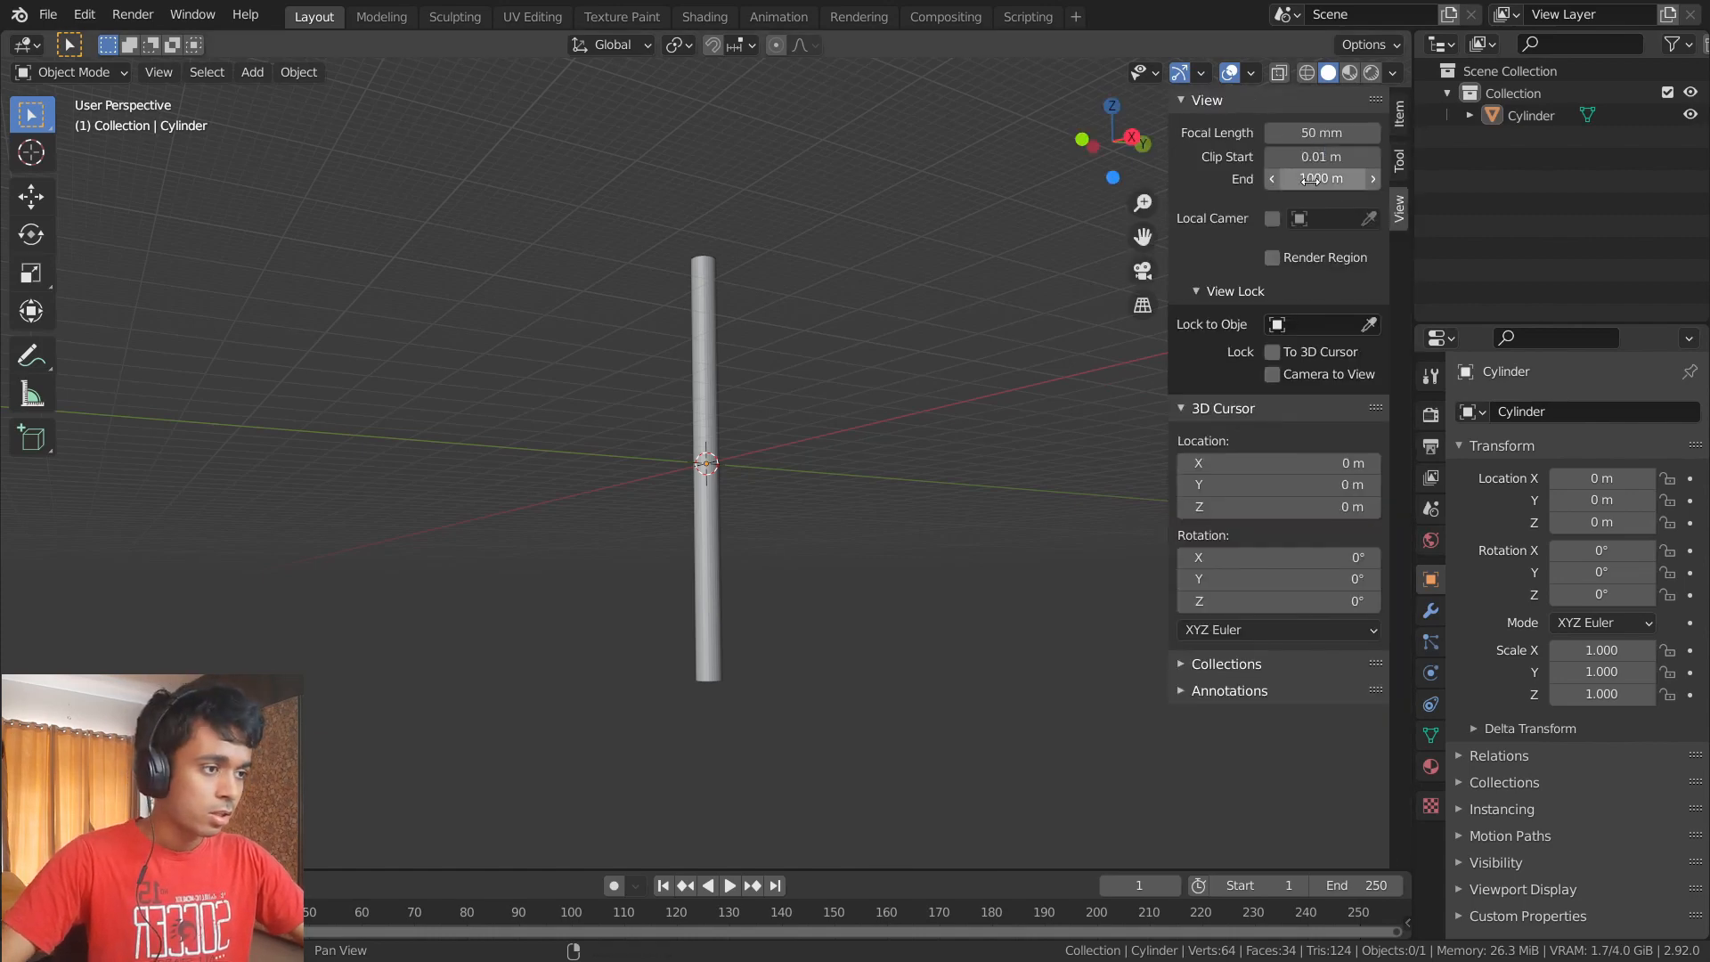
{"action": "left_click", "coordinate": [1300, 181]}
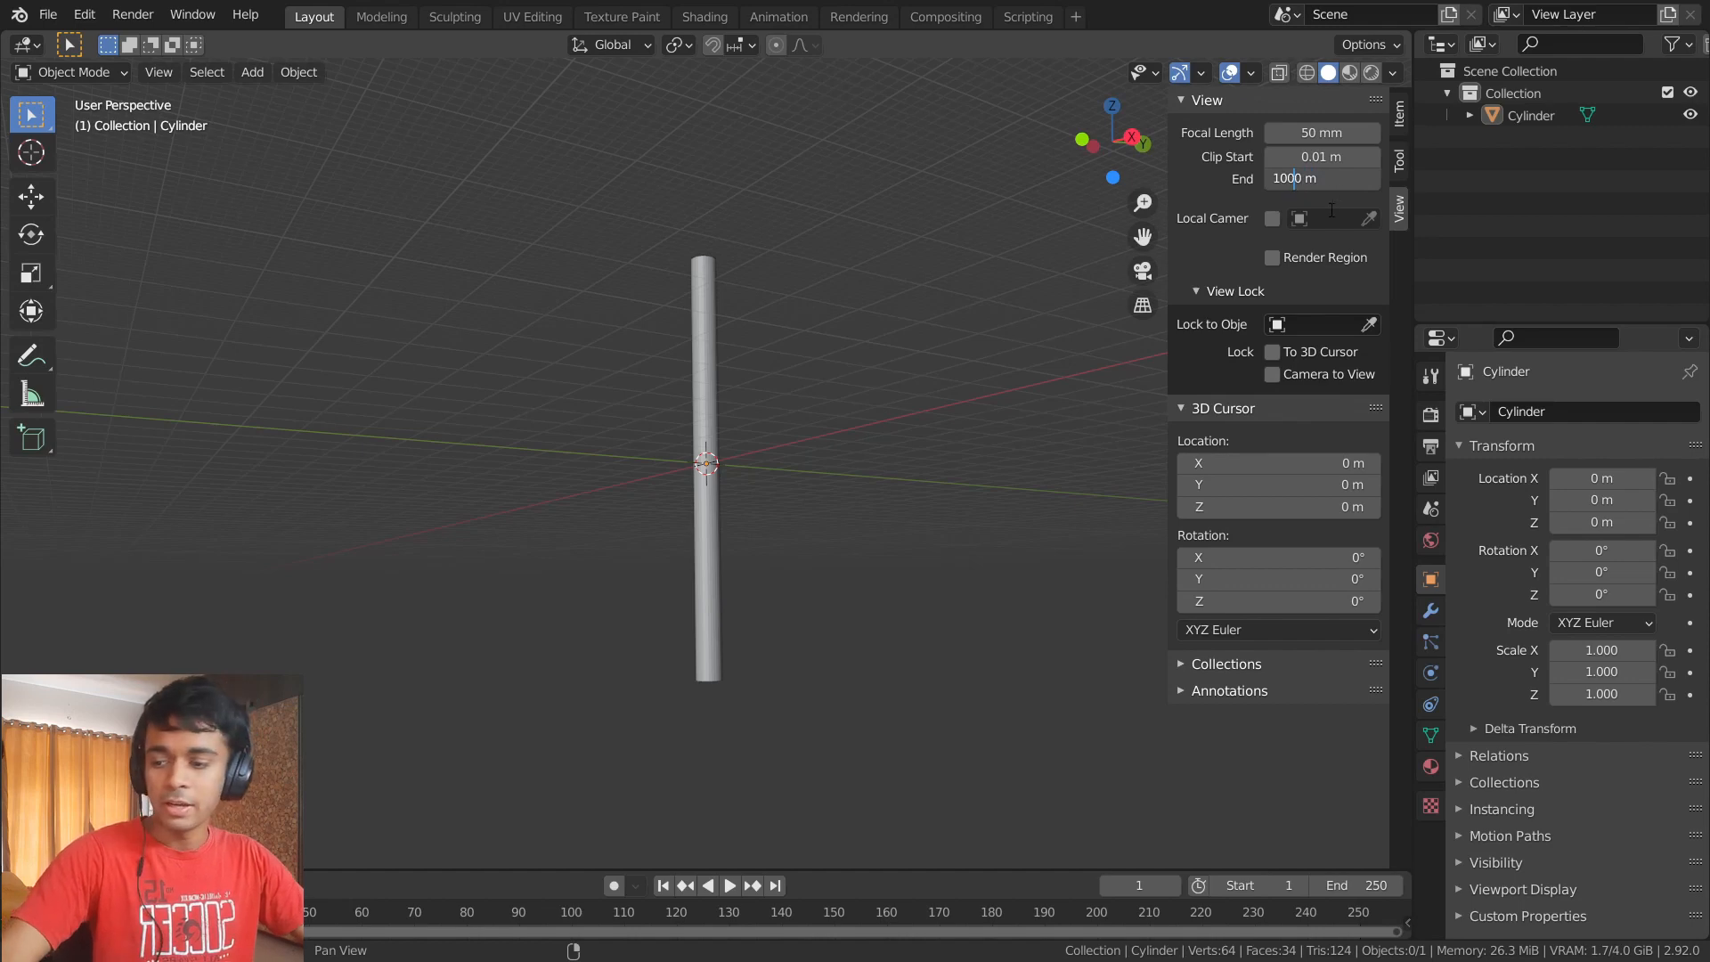
{"action": "type", "text": "00"}
{"action": "key", "text": "Return"}
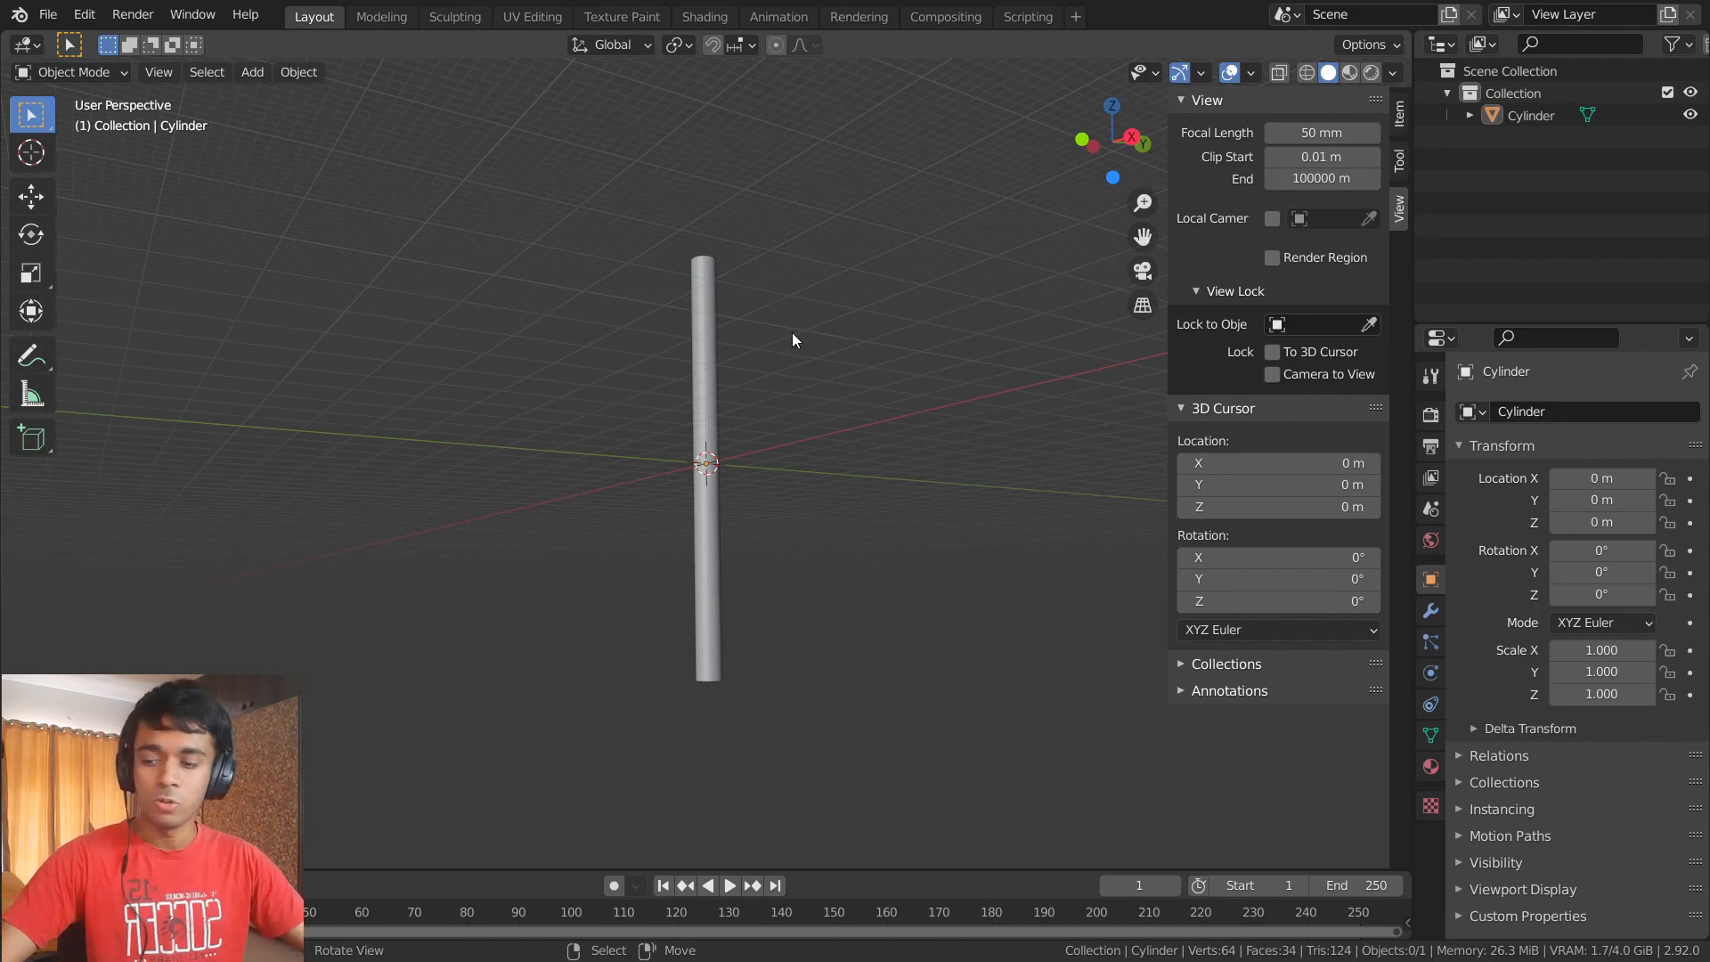
{"action": "key", "text": "n"}
- Delete the cylinder's top and bottom cap faces in Edit Mode, then return to Object Mode
{"action": "middle_click_drag", "start_coordinate": [819, 314], "coordinate": [814, 448]}
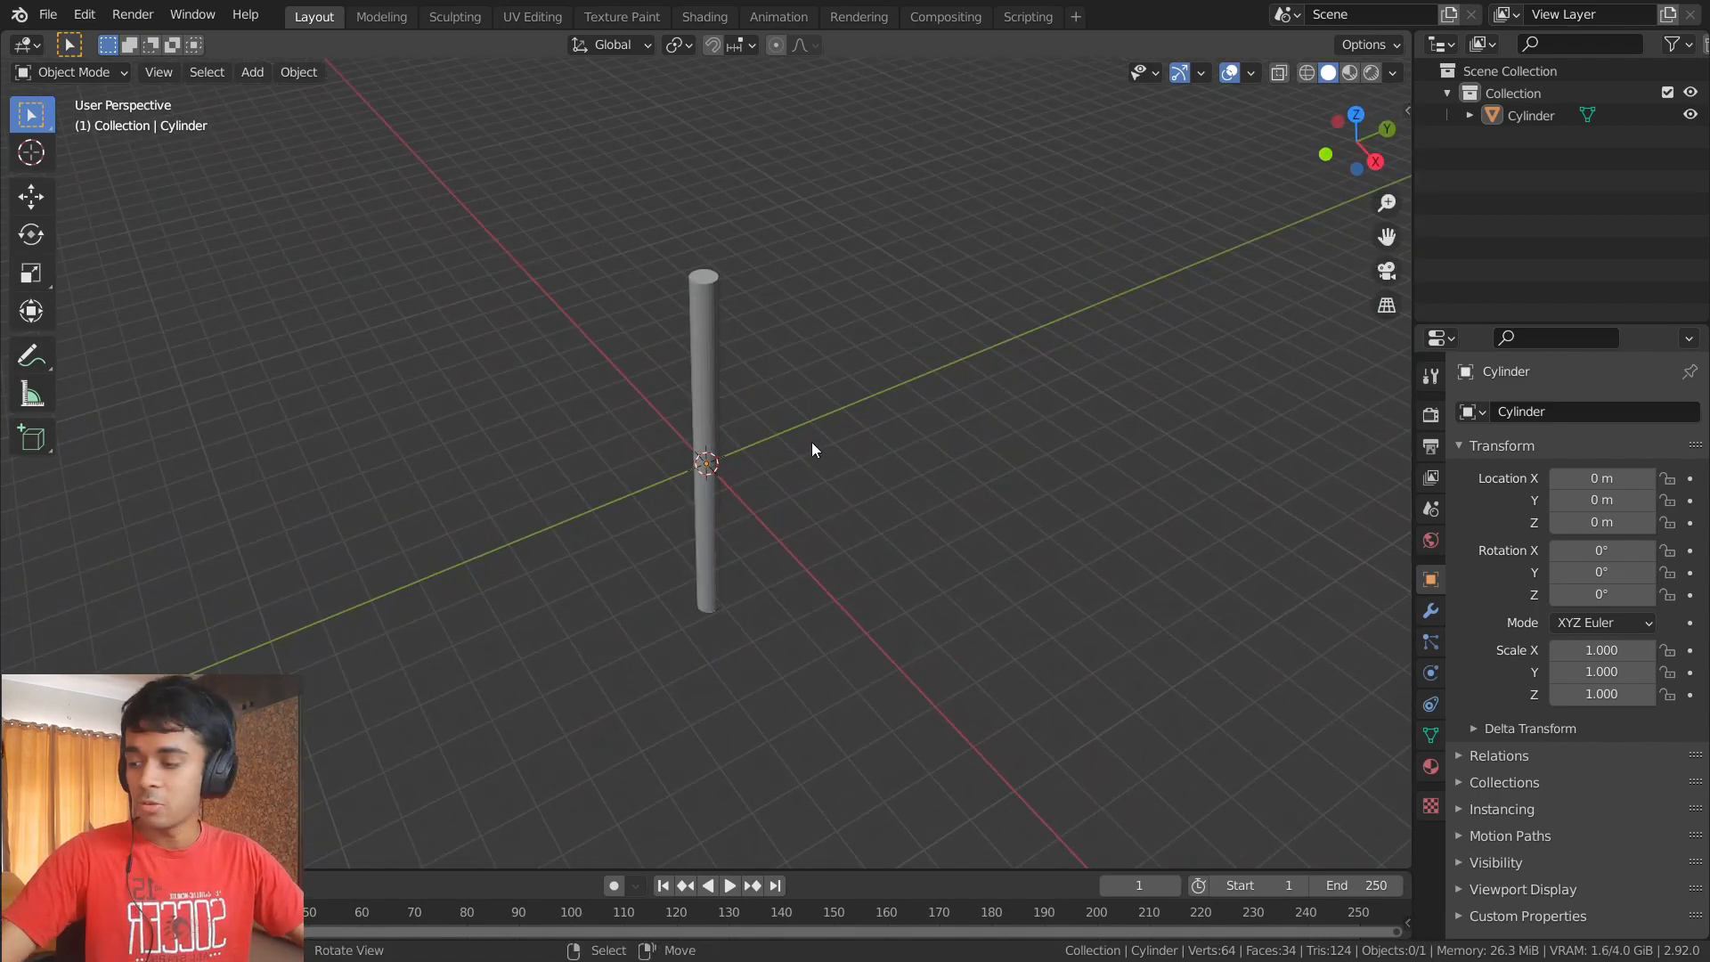
{"action": "right_click", "coordinate": [810, 442]}
{"action": "left_click", "coordinate": [810, 442]}
{"action": "middle_click_drag", "start_coordinate": [773, 367], "coordinate": [701, 367]}
{"action": "left_click", "coordinate": [701, 393]}
{"action": "key", "text": "Tab"}
{"action": "key", "text": "3"}
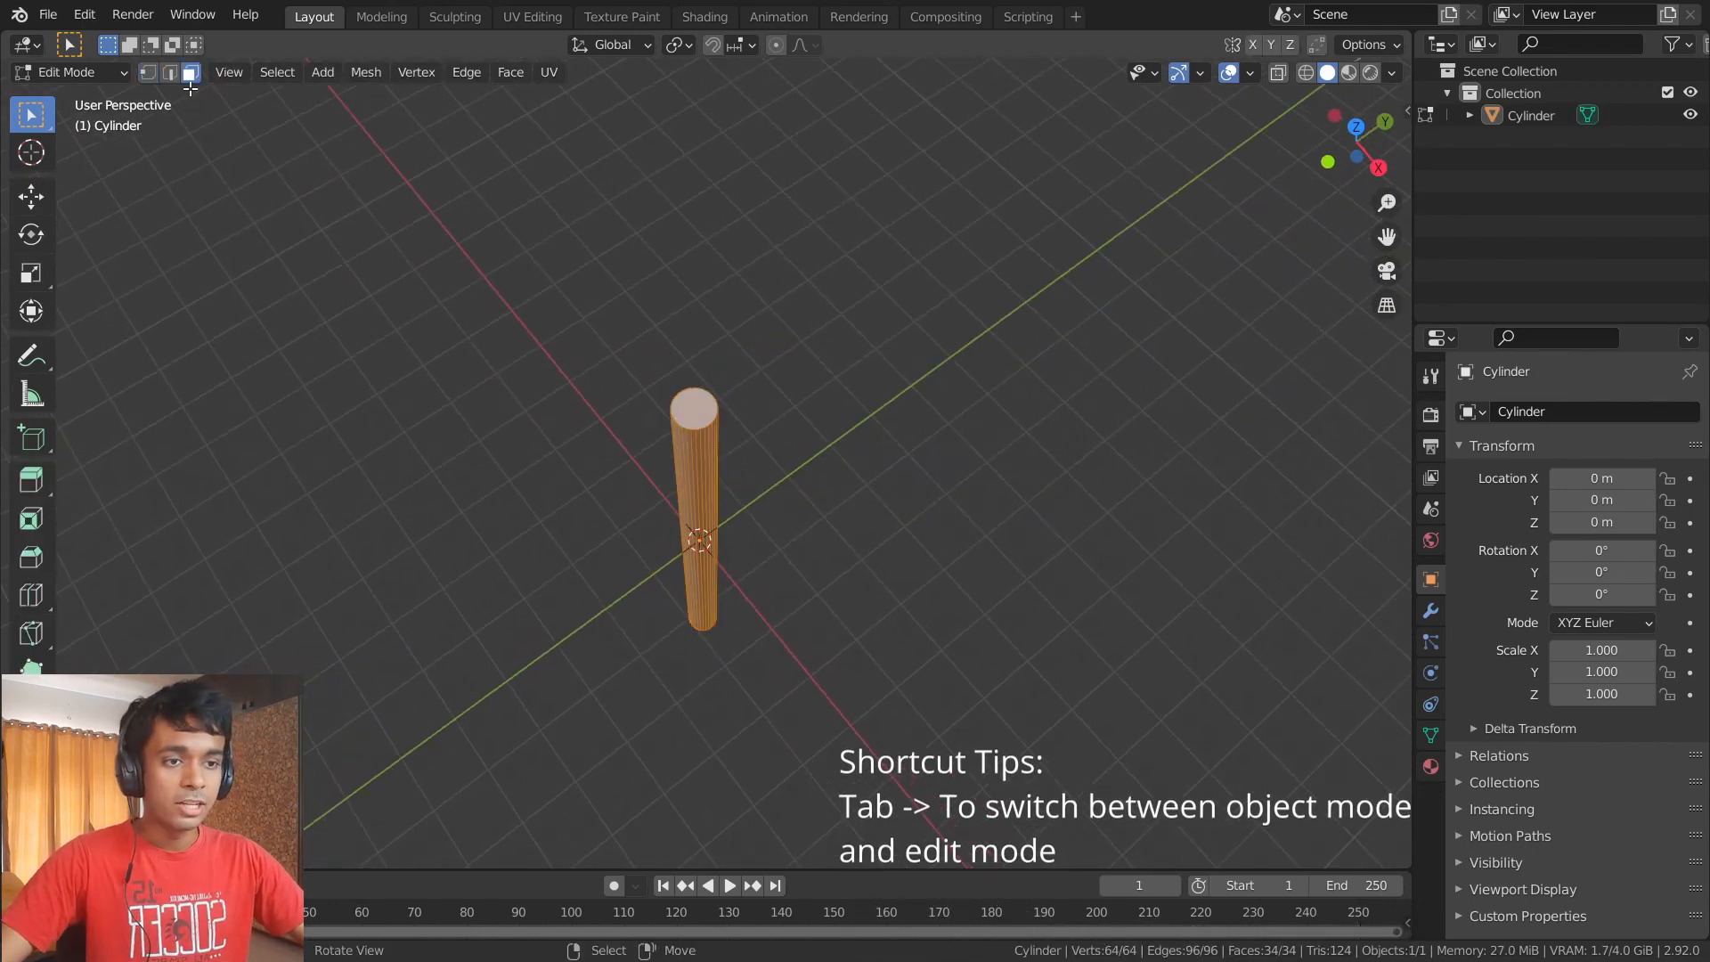
{"action": "left_click", "coordinate": [682, 413]}
{"action": "middle_click_drag", "start_coordinate": [795, 591], "coordinate": [748, 584]}
{"action": "left_click", "coordinate": [704, 621], "text": "shift"}
{"action": "key", "text": "x"}
{"action": "left_click", "coordinate": [733, 641]}
{"action": "key", "text": "Tab"}
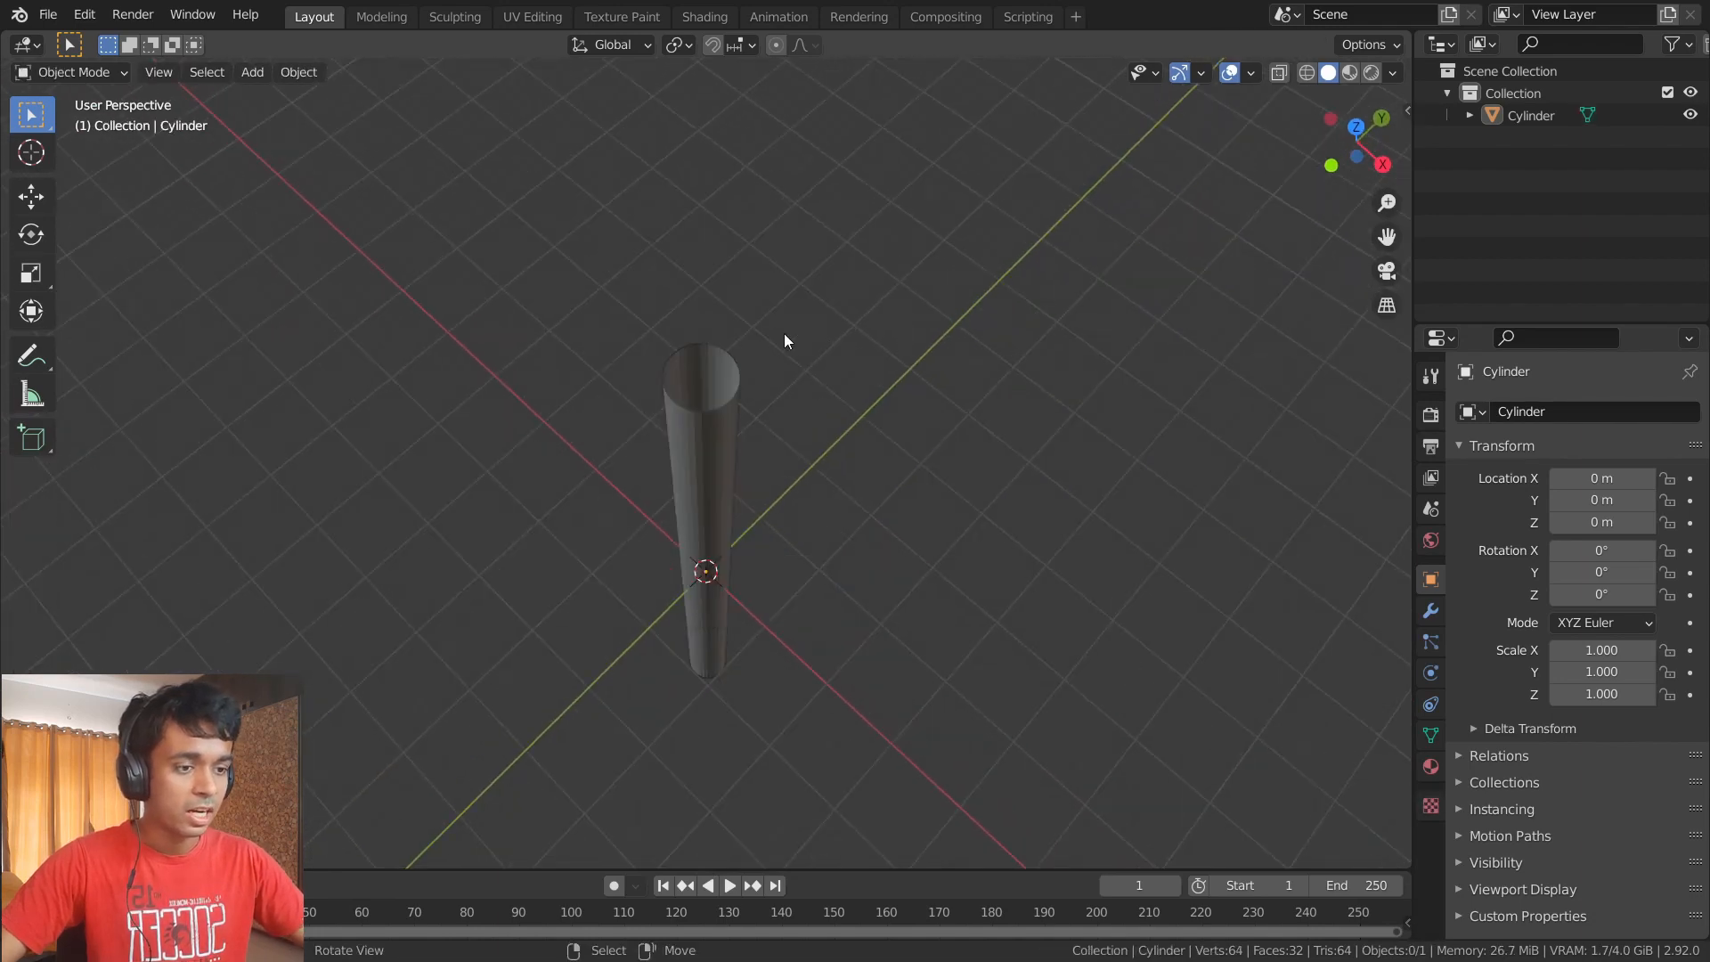
- Add a Solidify modifier to the open-ended cylinder
{"action": "left_click", "coordinate": [1428, 621]}
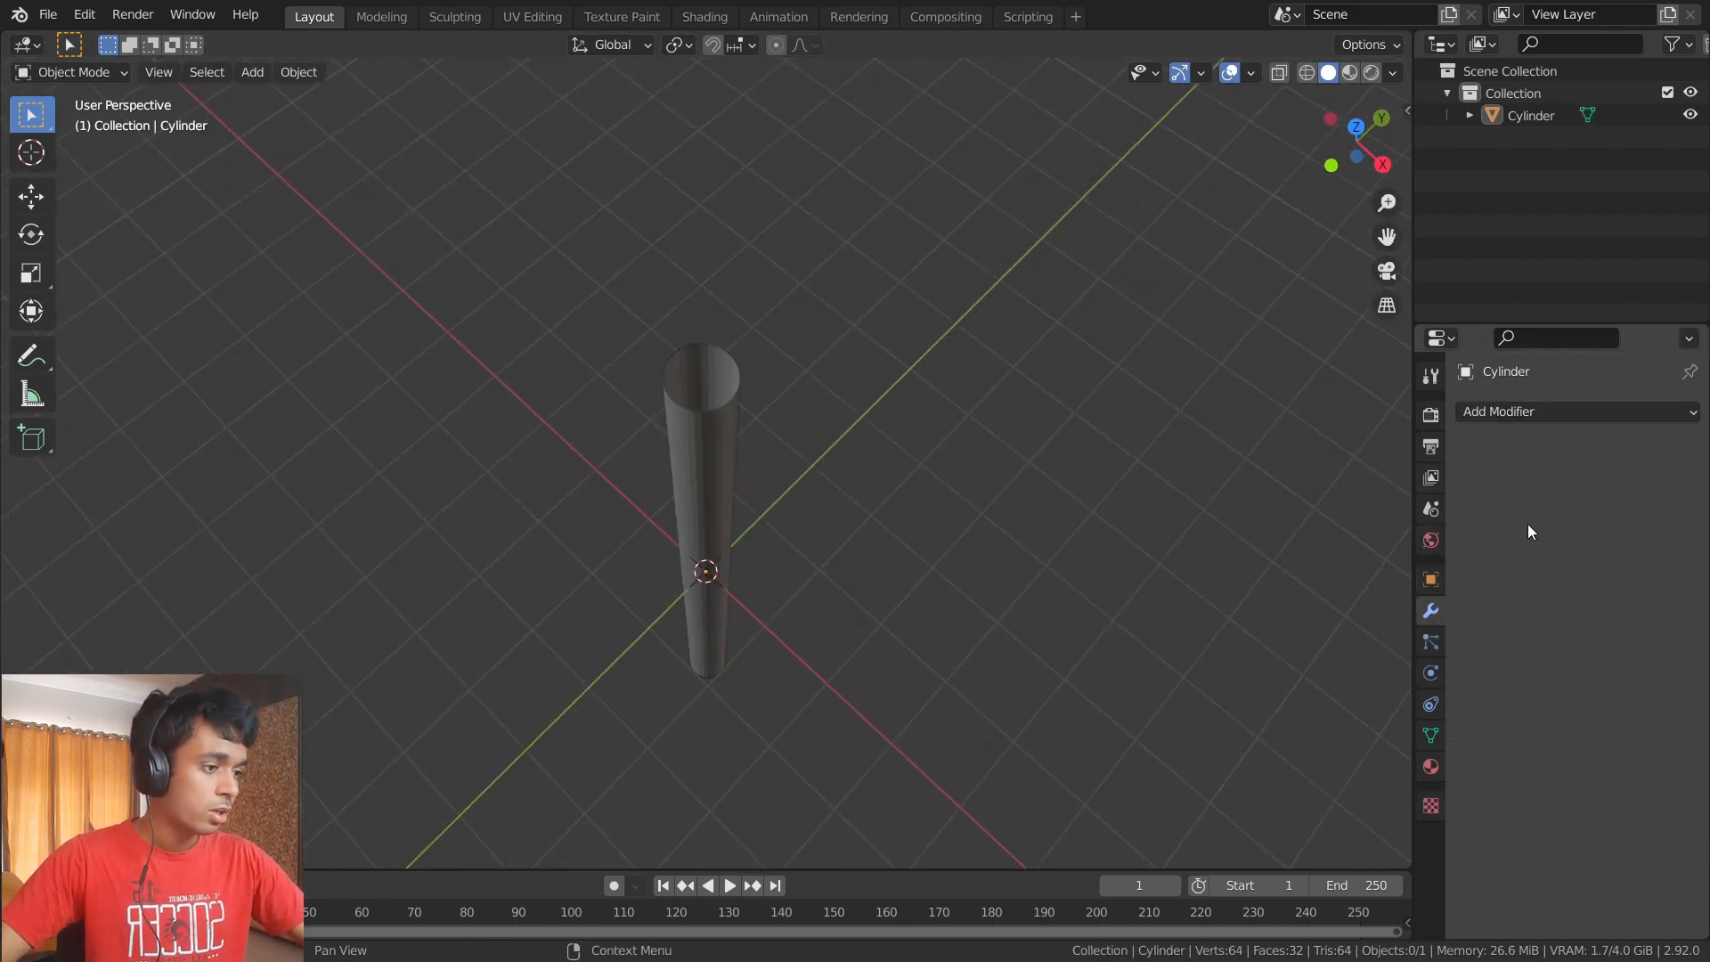
{"action": "left_click", "coordinate": [1552, 417]}
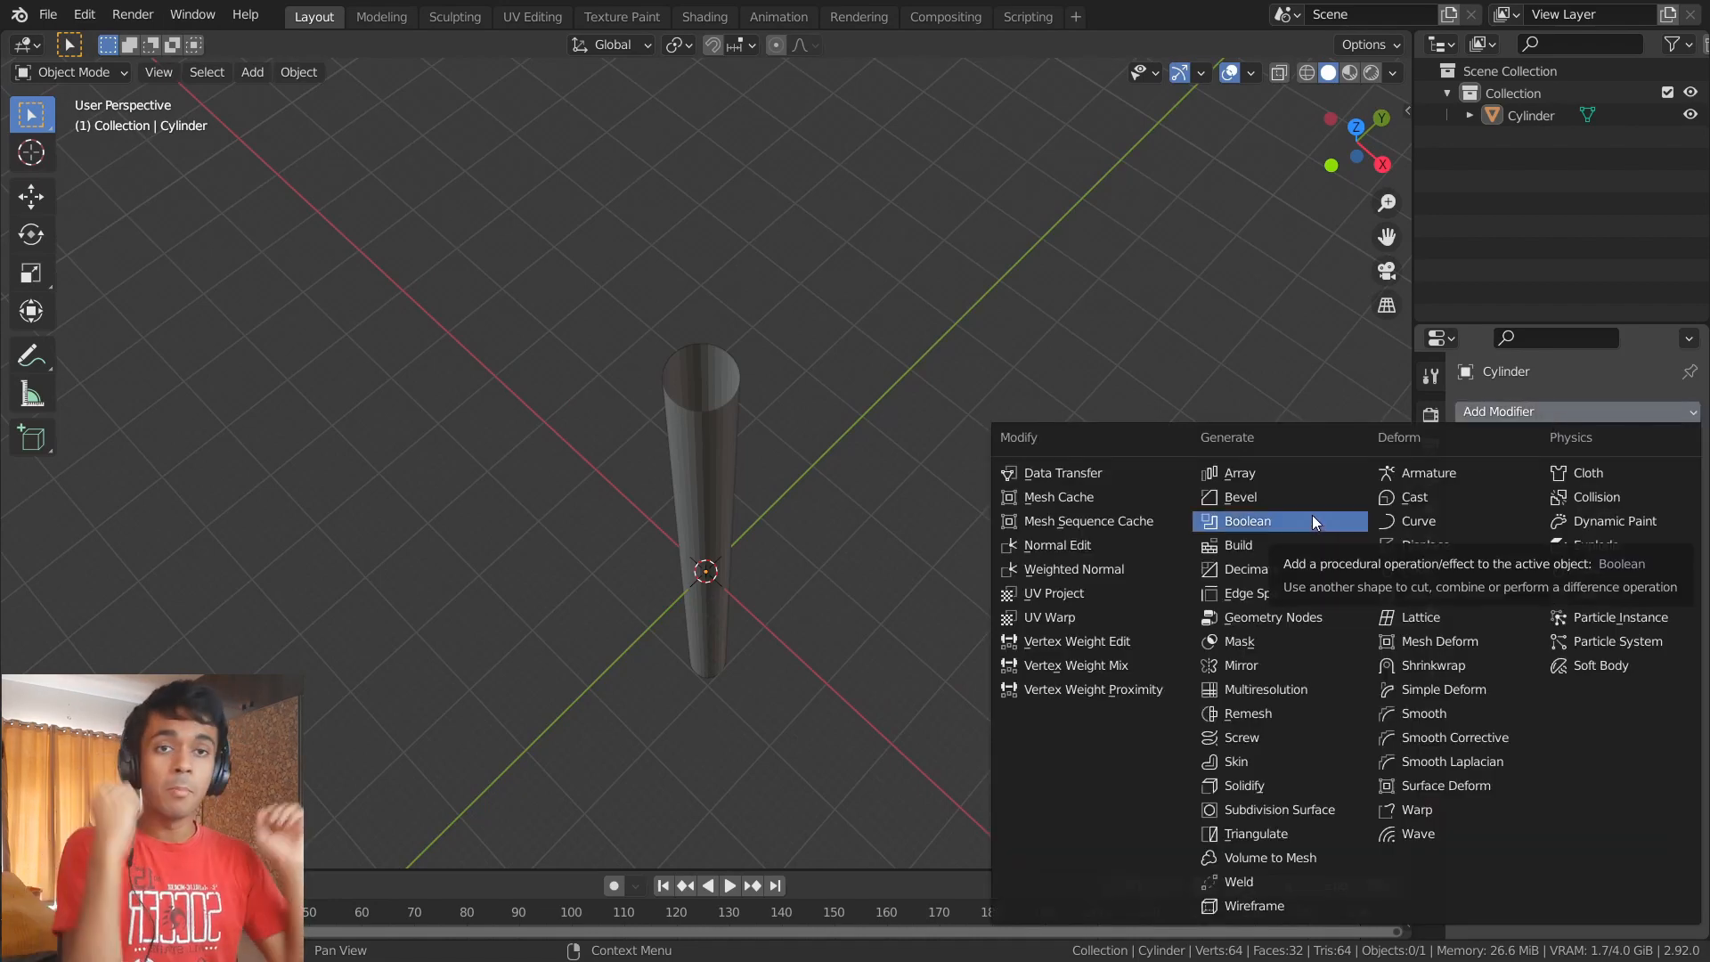
{"action": "key", "text": "Escape"}
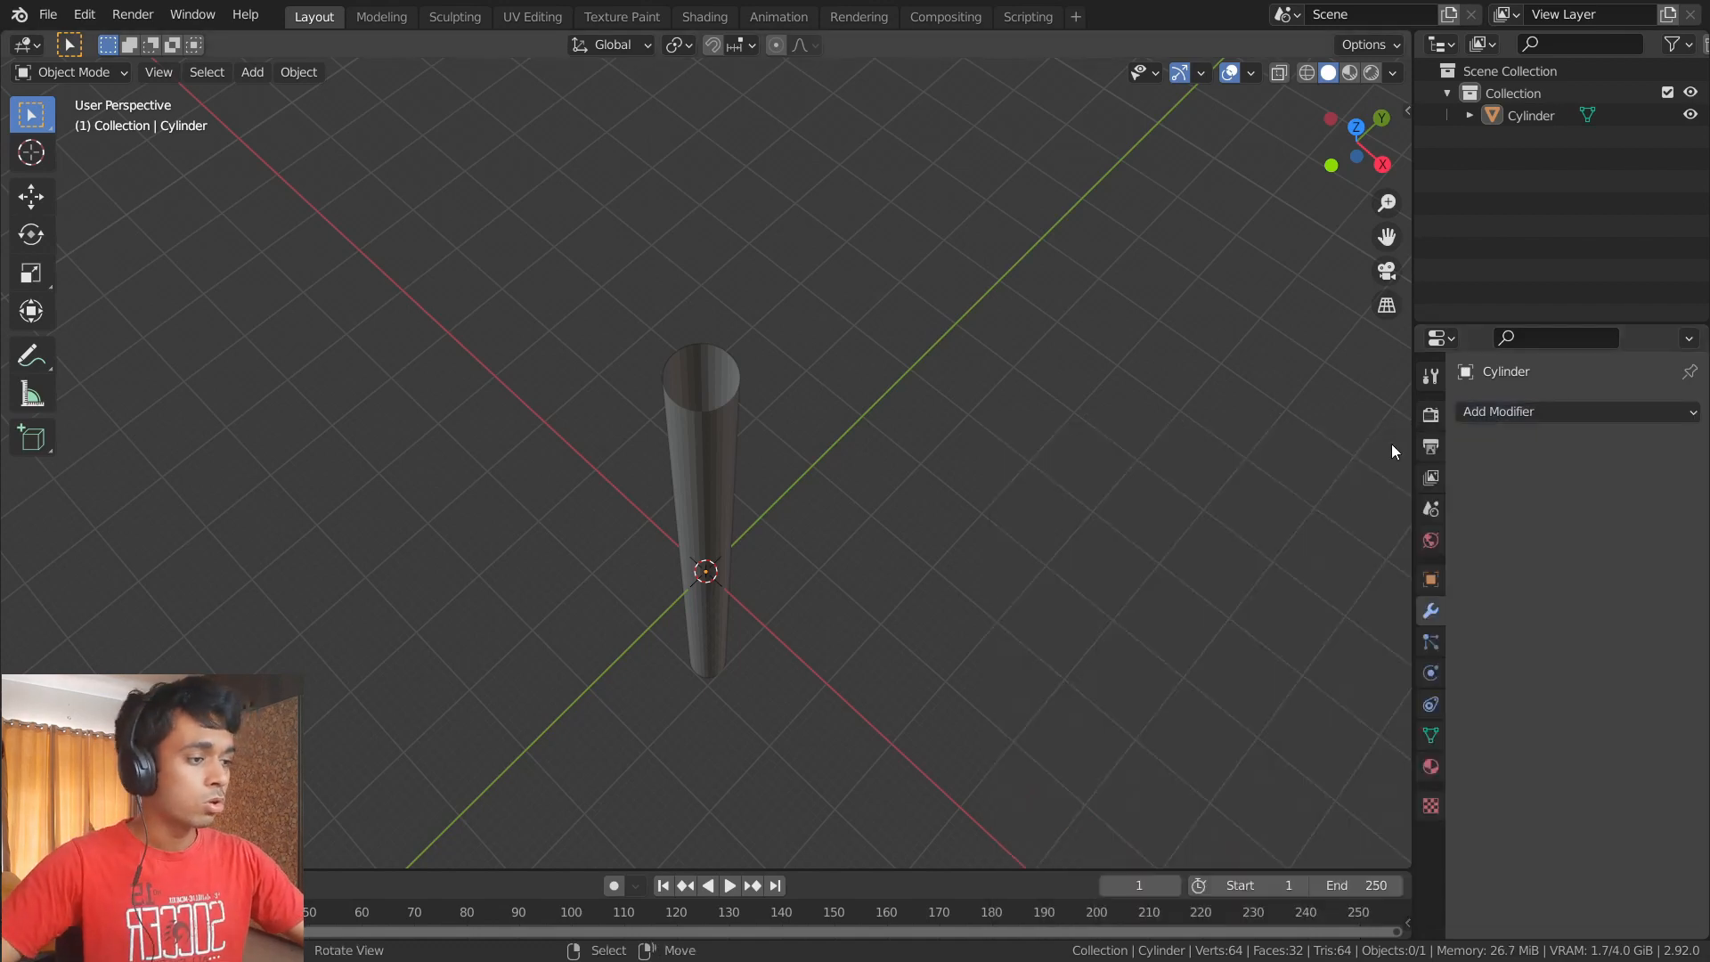
{"action": "left_click", "coordinate": [1578, 415]}
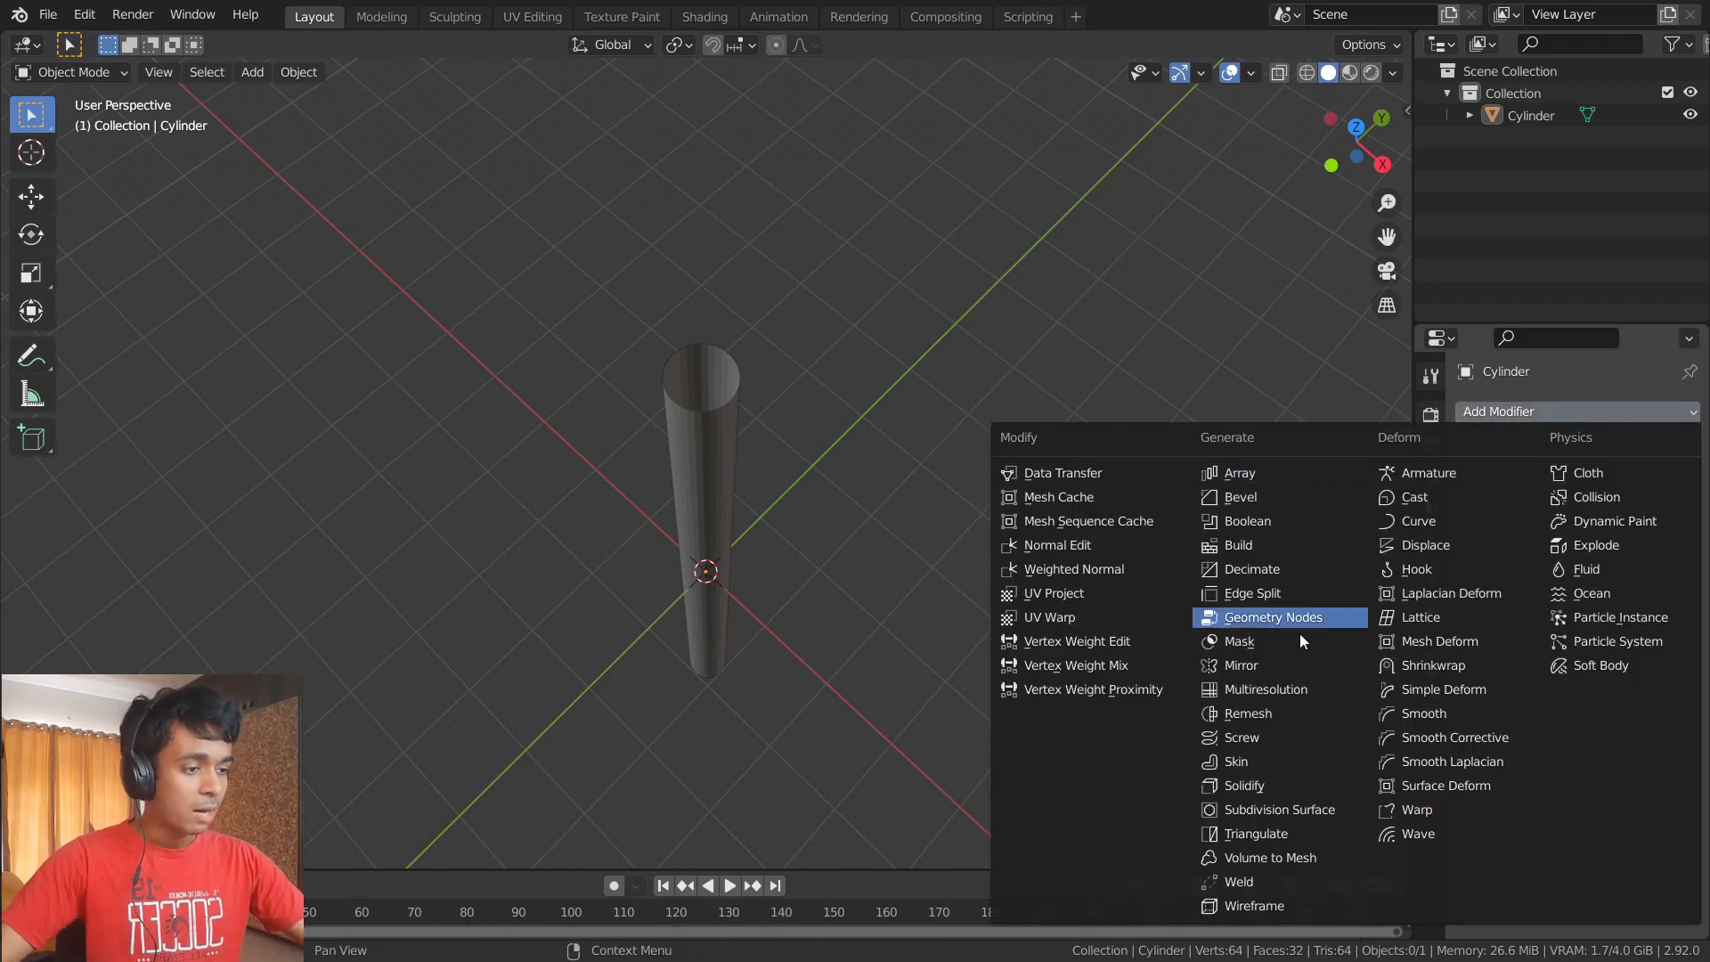
{"action": "left_click", "coordinate": [1246, 786]}
{"action": "scroll", "coordinate": [810, 462], "scroll_direction": "up", "scroll_amount": 2}
{"action": "scroll", "coordinate": [809, 461], "scroll_direction": "up", "scroll_amount": 2}
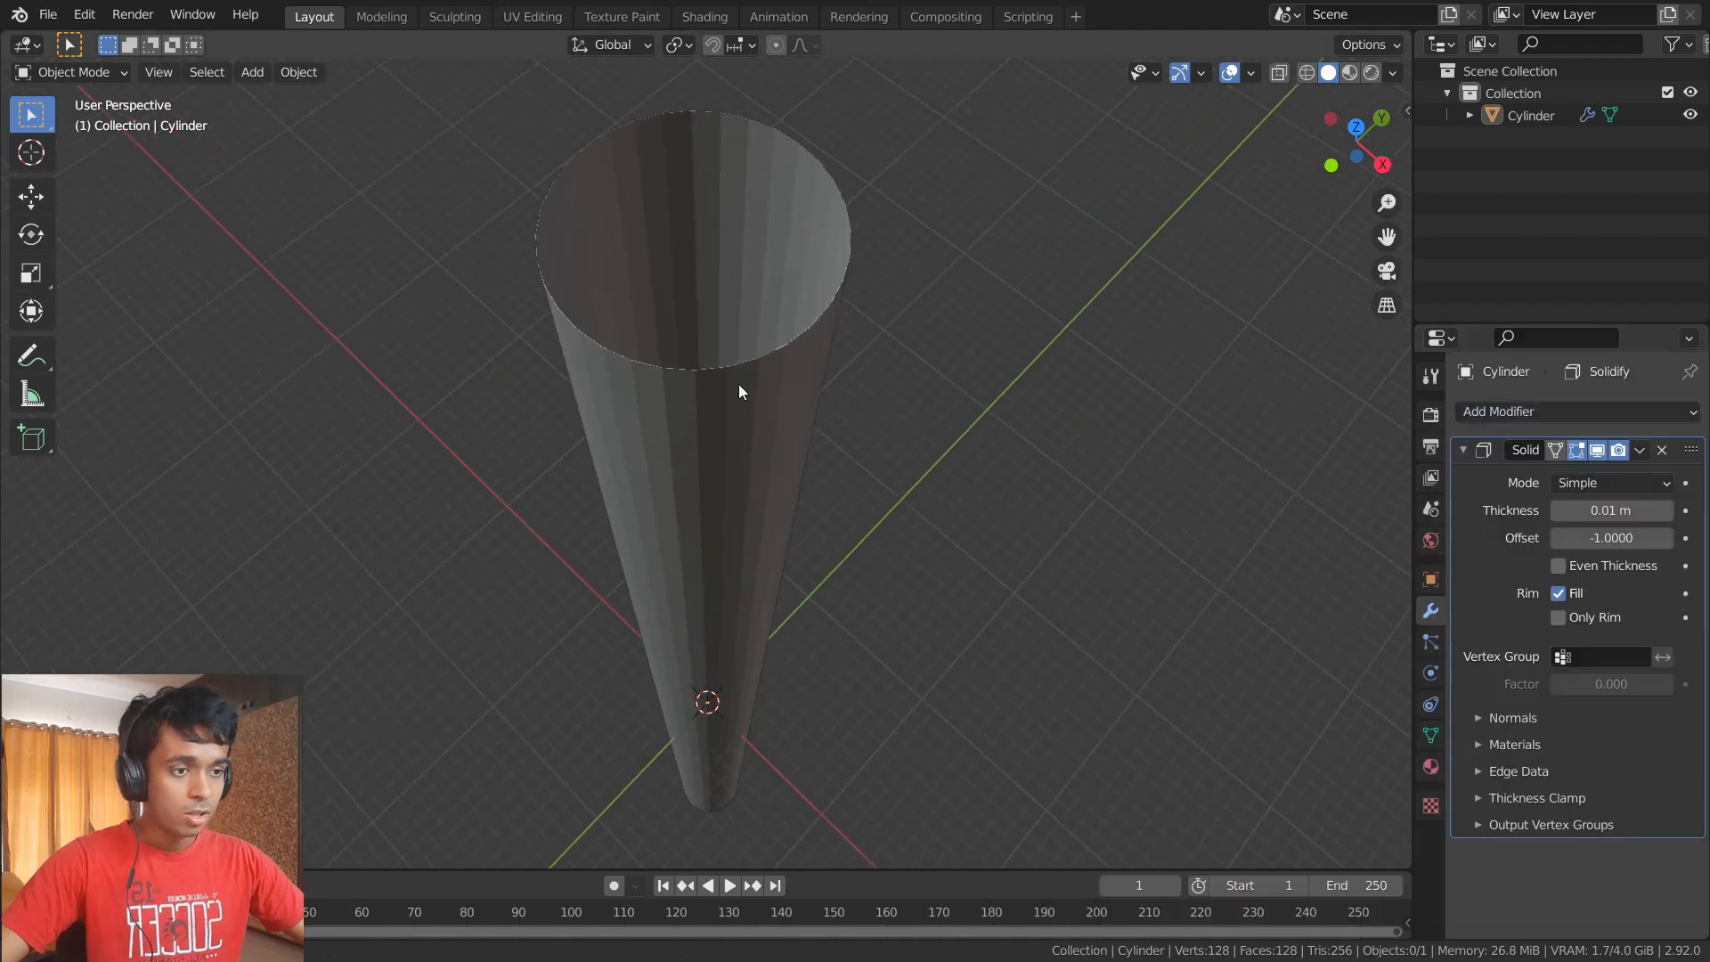
- Set the Solidify modifier's thickness to about 0.69 m to give the cylinder a thick wall
{"action": "middle_click_drag", "start_coordinate": [739, 383], "coordinate": [623, 338]}
{"action": "scroll", "coordinate": [887, 493], "scroll_direction": "up", "scroll_amount": 1}
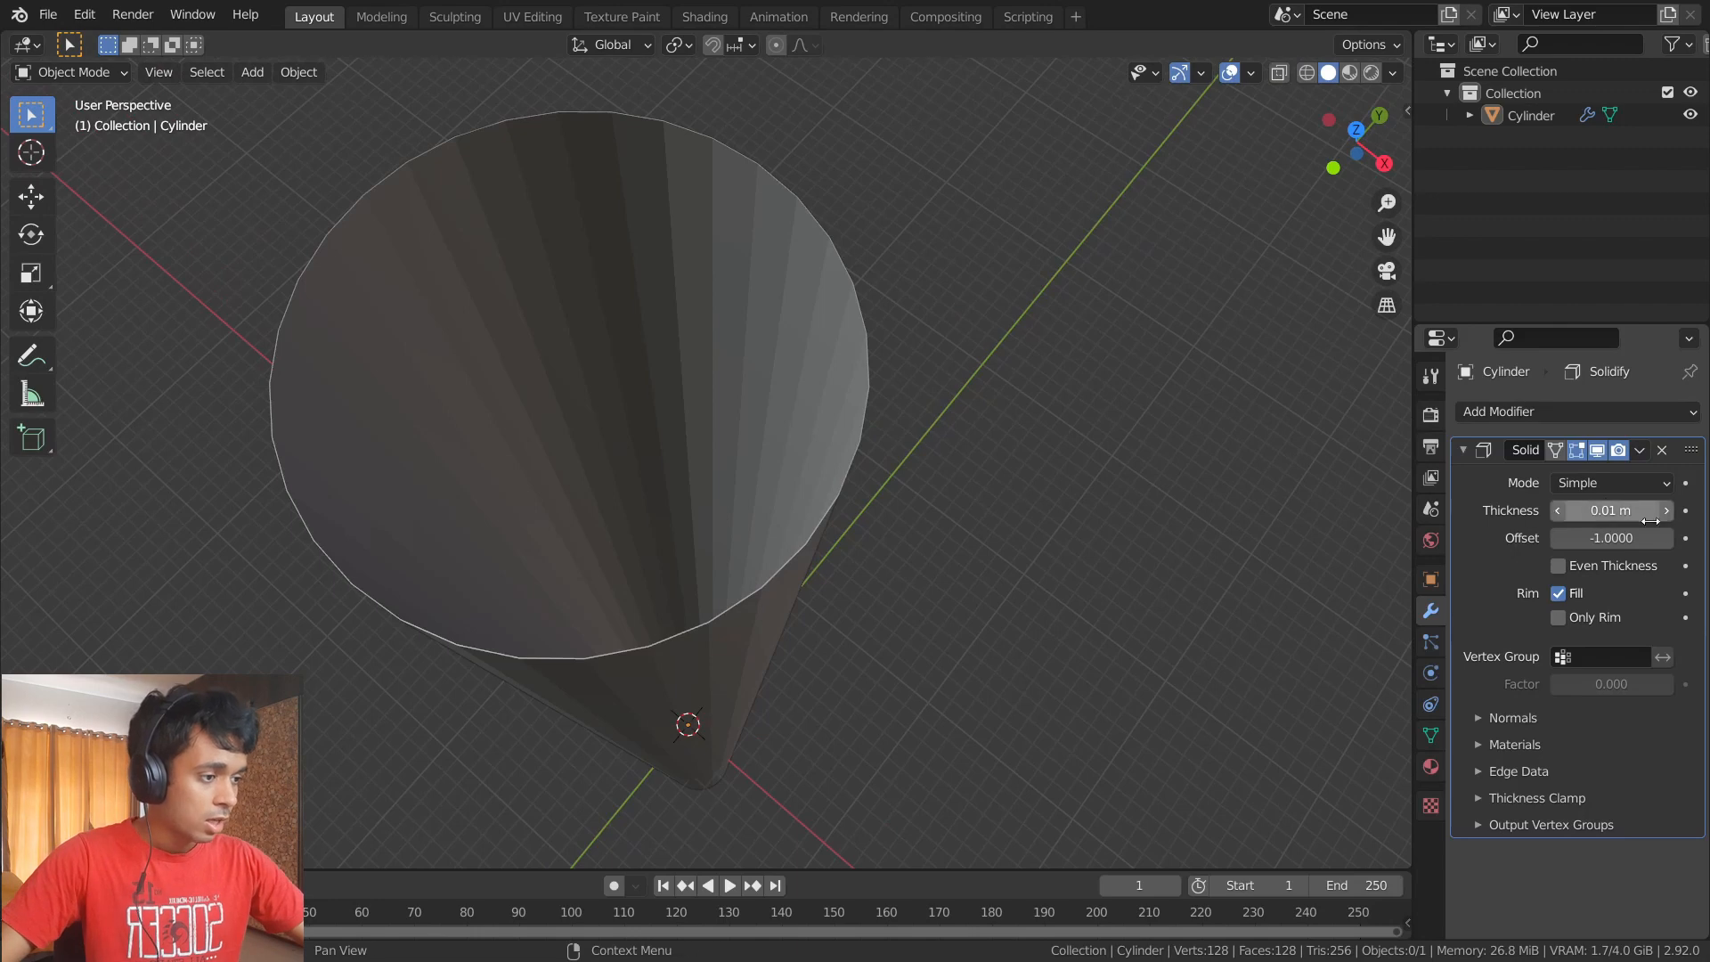
{"action": "left_click_drag", "start_coordinate": [1591, 511], "coordinate": [1682, 511]}
{"action": "scroll", "coordinate": [931, 609], "scroll_direction": "down", "scroll_amount": 6}
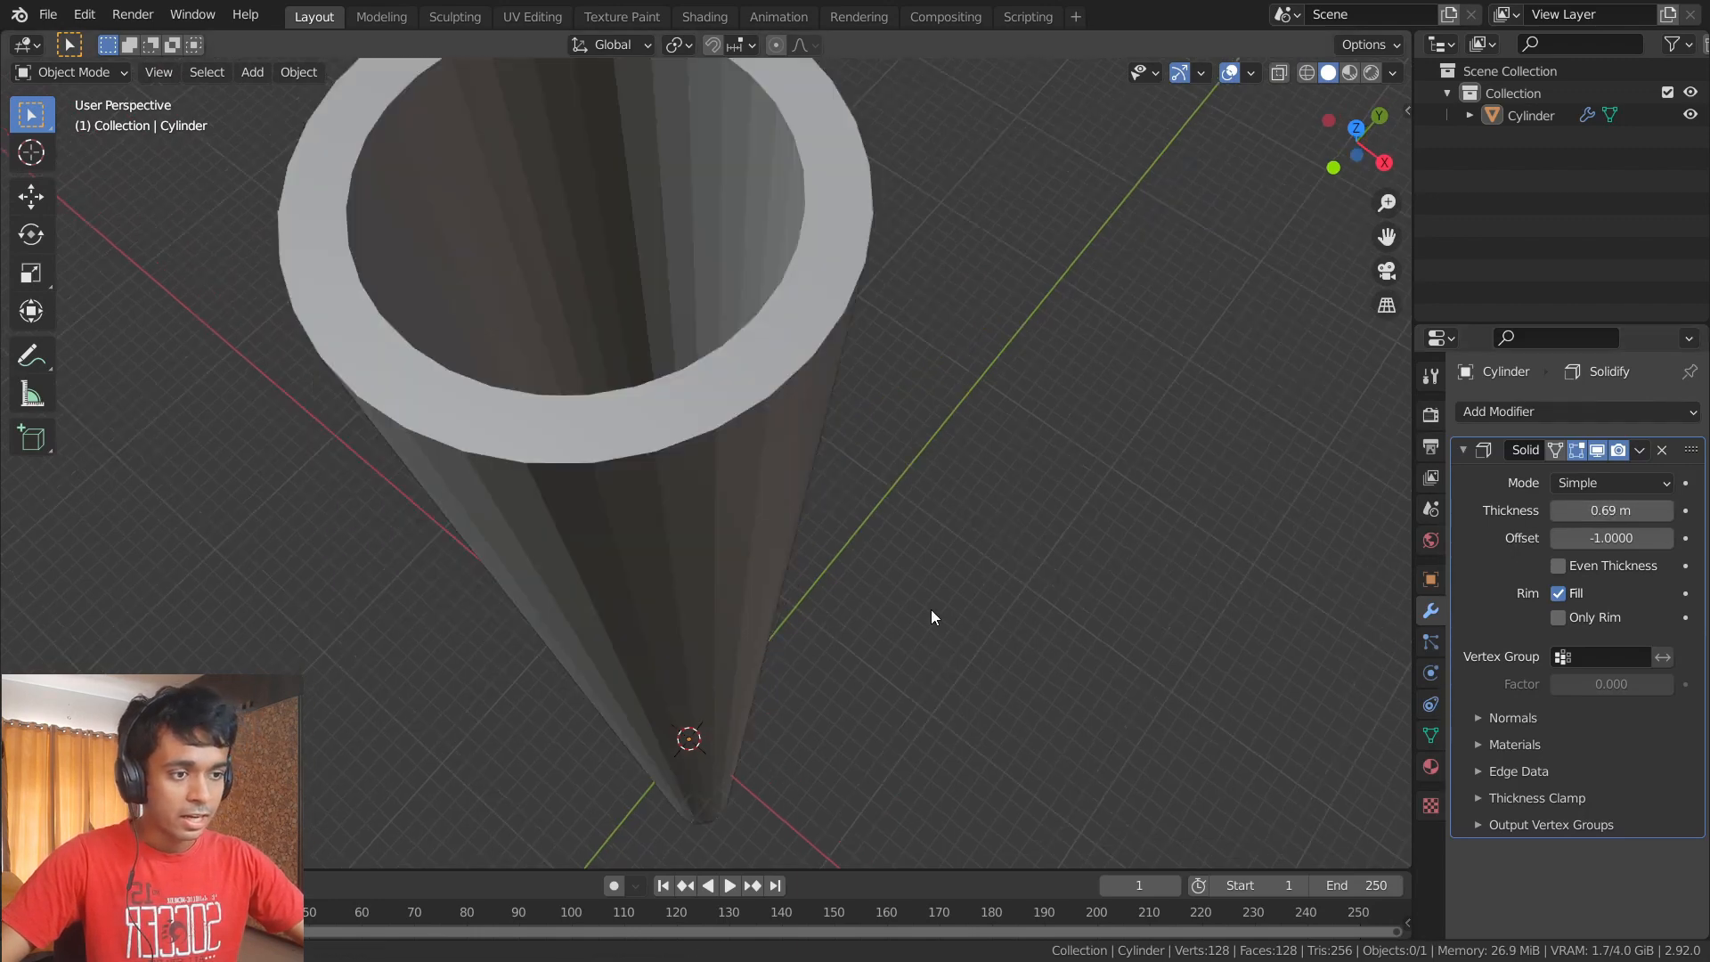
{"action": "middle_click_drag", "start_coordinate": [879, 462], "coordinate": [884, 474]}
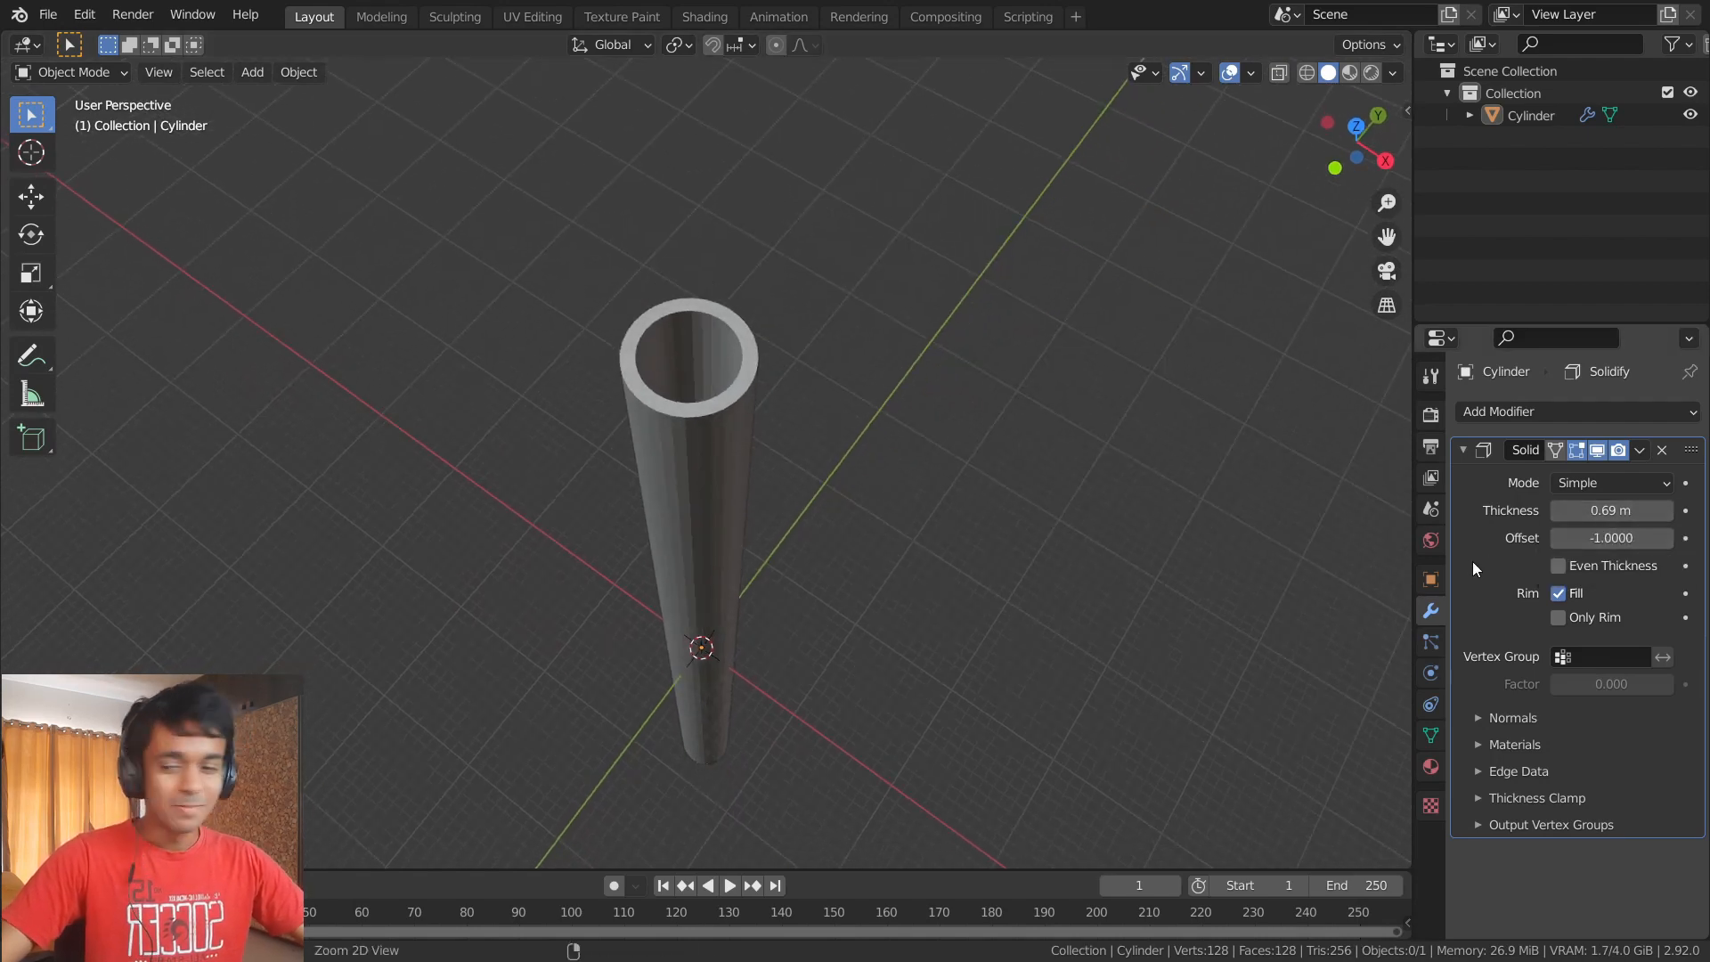
{"action": "key", "text": "ctrl+q"}
{"action": "left_click", "coordinate": [1046, 525]}
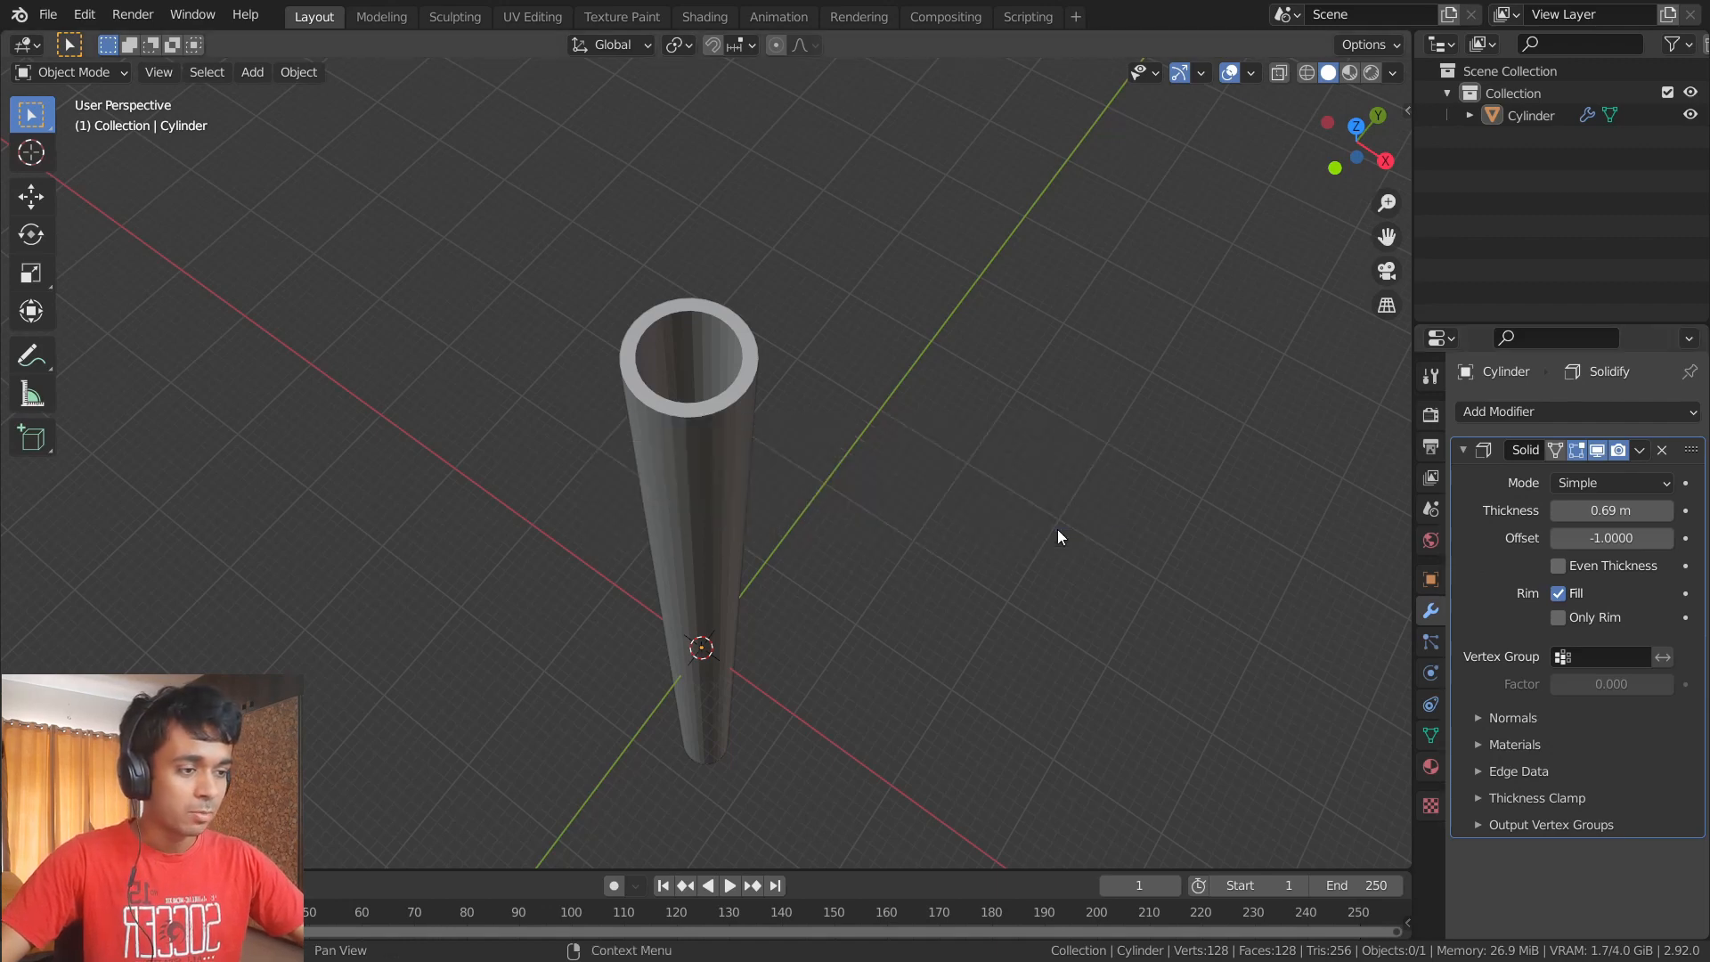
{"action": "key", "text": "ctrl+a"}
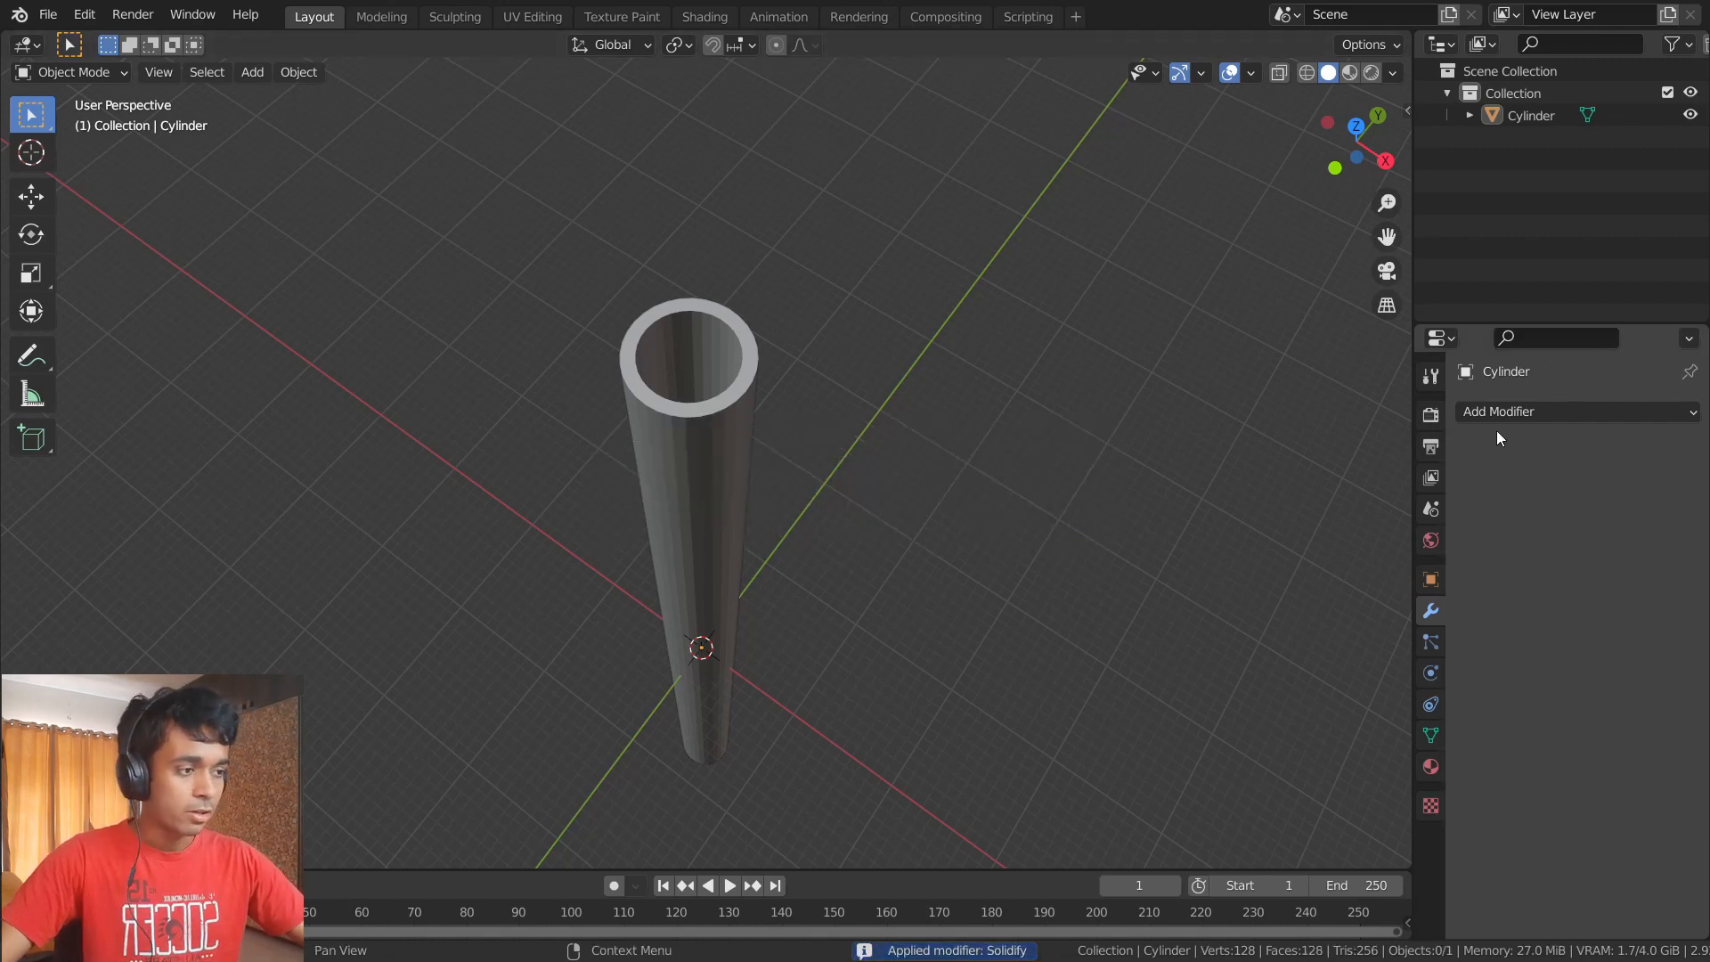
{"action": "key", "text": "ctrl+z"}
- Apply the Solidify modifier to the cylinder, staying in Object Mode
{"action": "left_click", "coordinate": [1639, 450]}
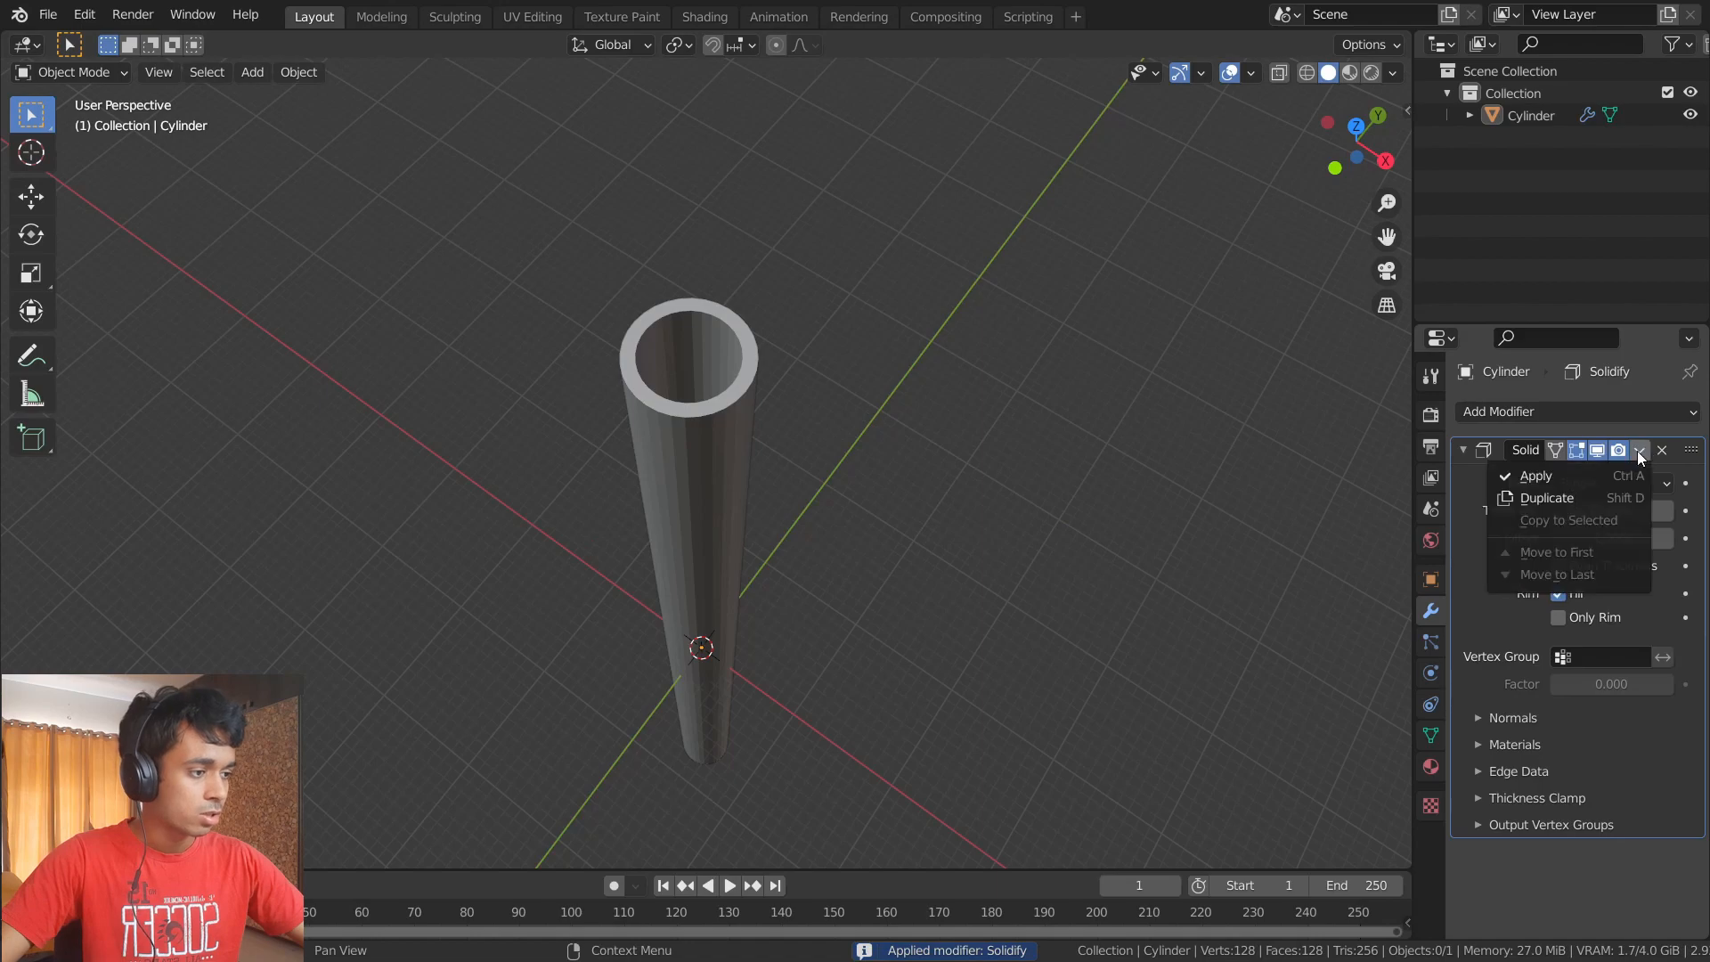
{"action": "left_click", "coordinate": [1590, 479]}
{"action": "middle_click_drag", "start_coordinate": [884, 370], "coordinate": [927, 496]}
{"action": "key", "text": "Tab"}
{"action": "key", "text": "Tab"}
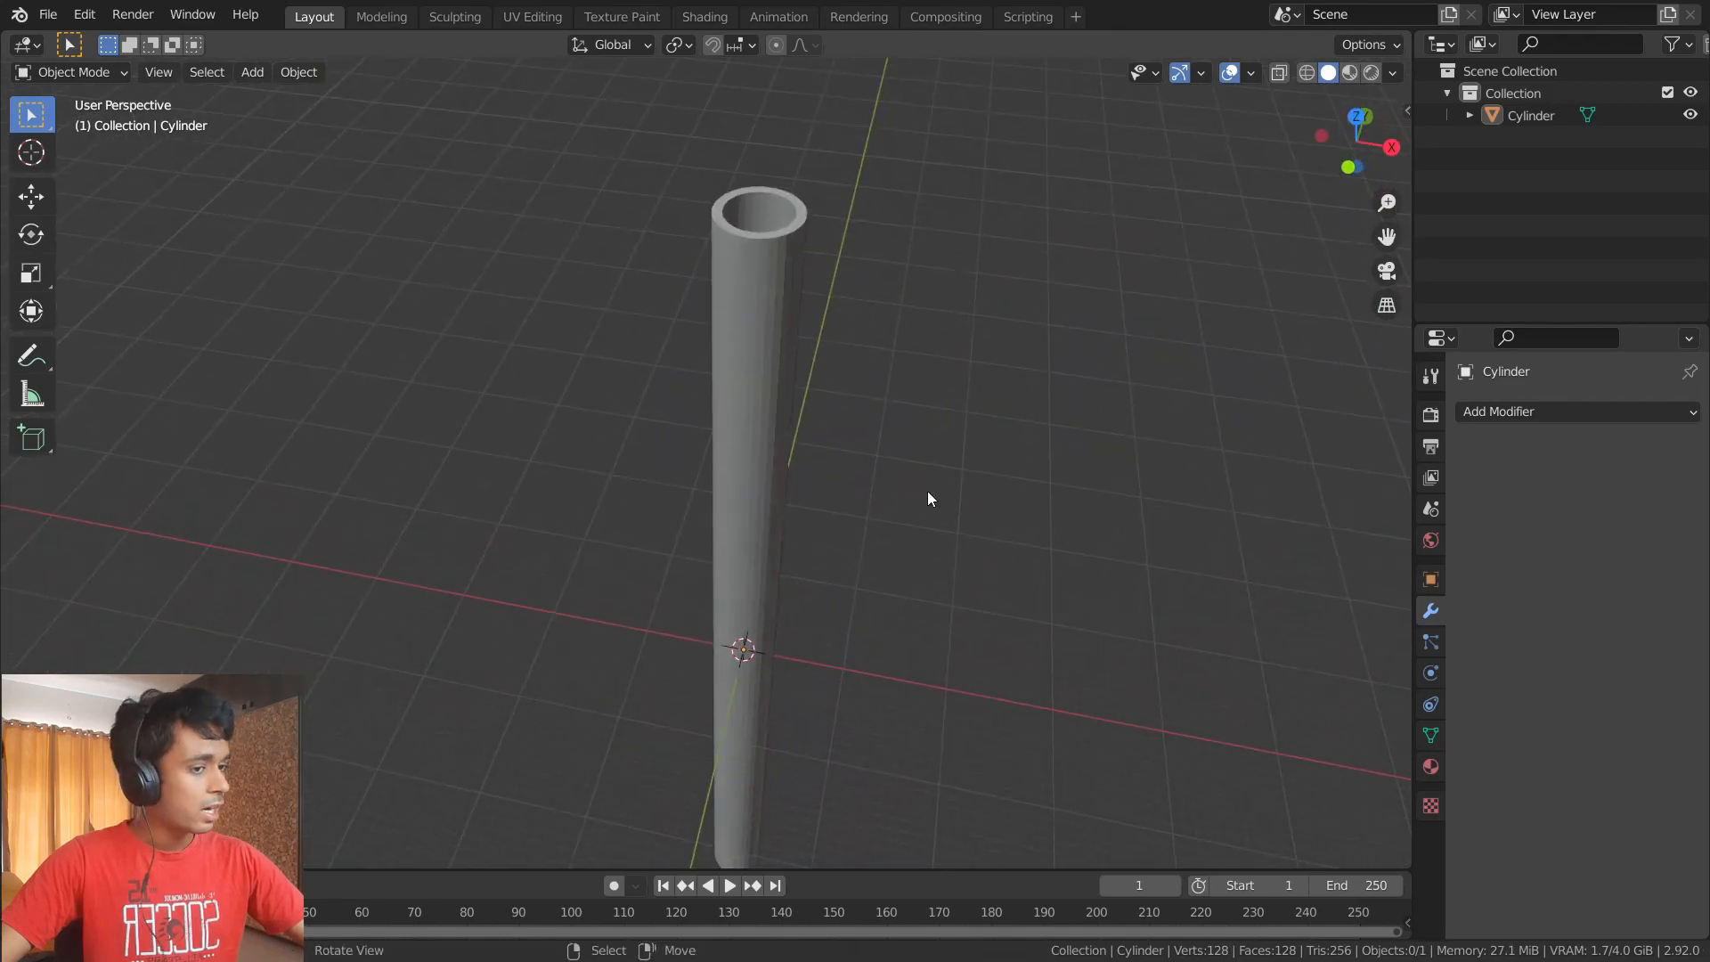
- Create a new collection in the scene and rename it BU
{"action": "right_click", "coordinate": [1541, 246]}
{"action": "left_click", "coordinate": [1501, 240]}
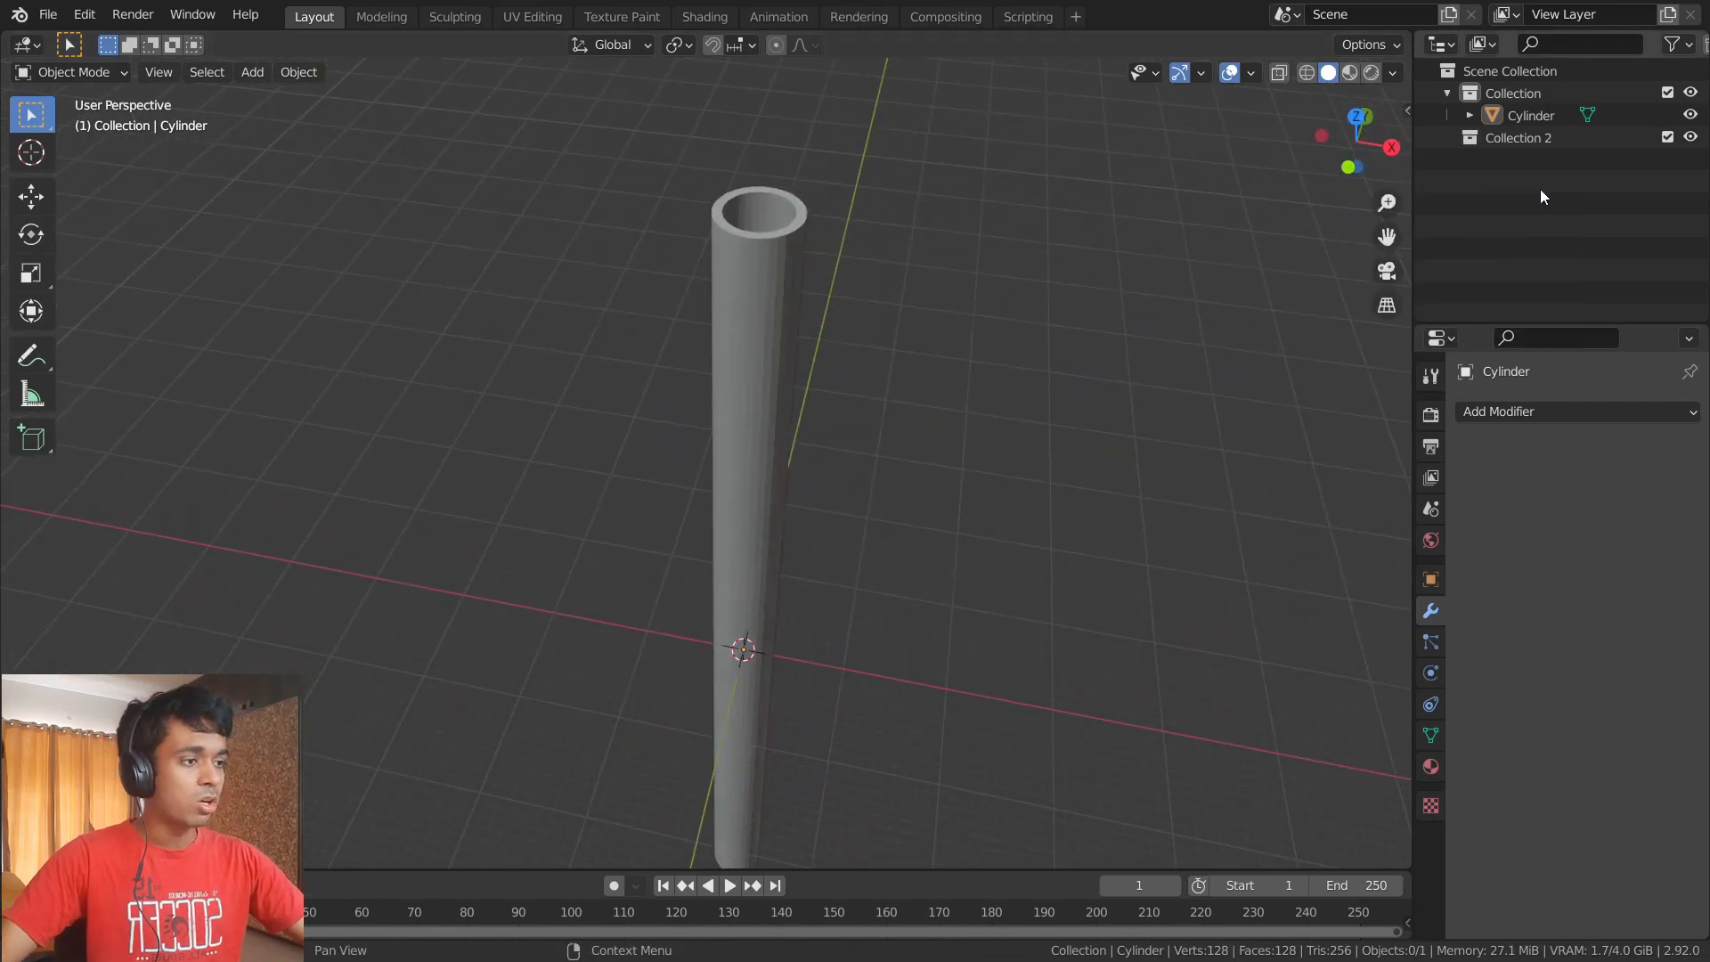
{"action": "double_click", "coordinate": [1512, 139]}
{"action": "type", "text": "BU"}
{"action": "key", "text": "Return"}
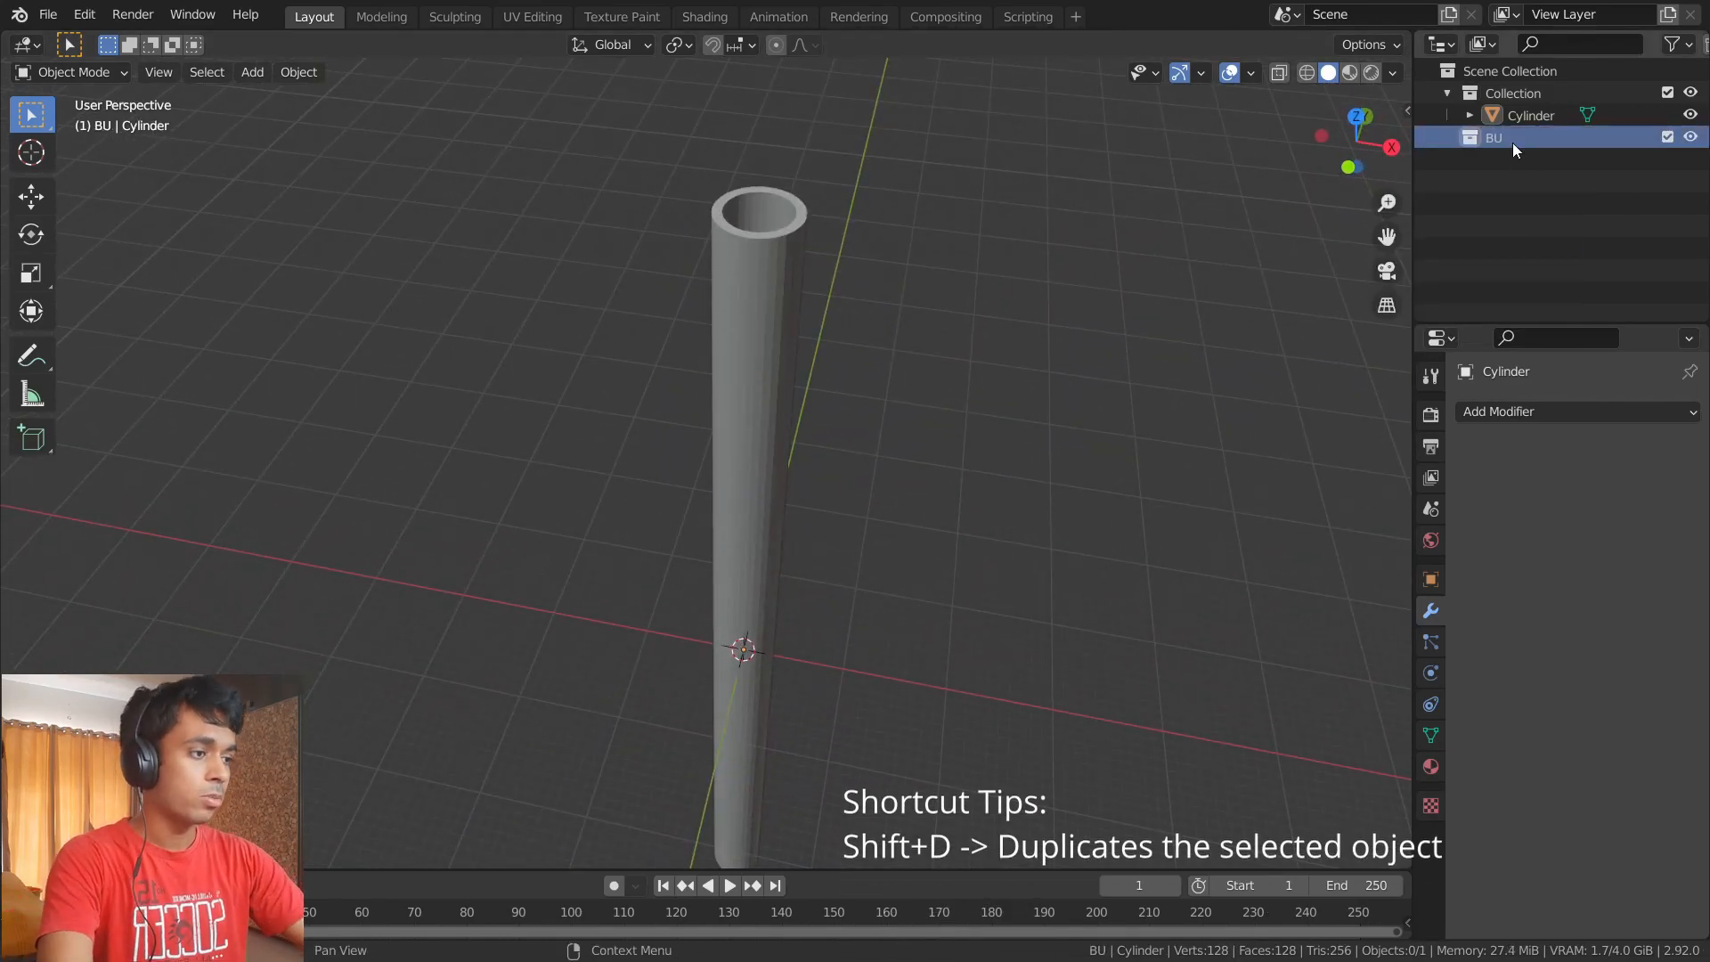
- Duplicate the cylinder in place, then move the copy into the BU collection and exclude that collection from the view layer
{"action": "left_click", "coordinate": [1521, 122]}
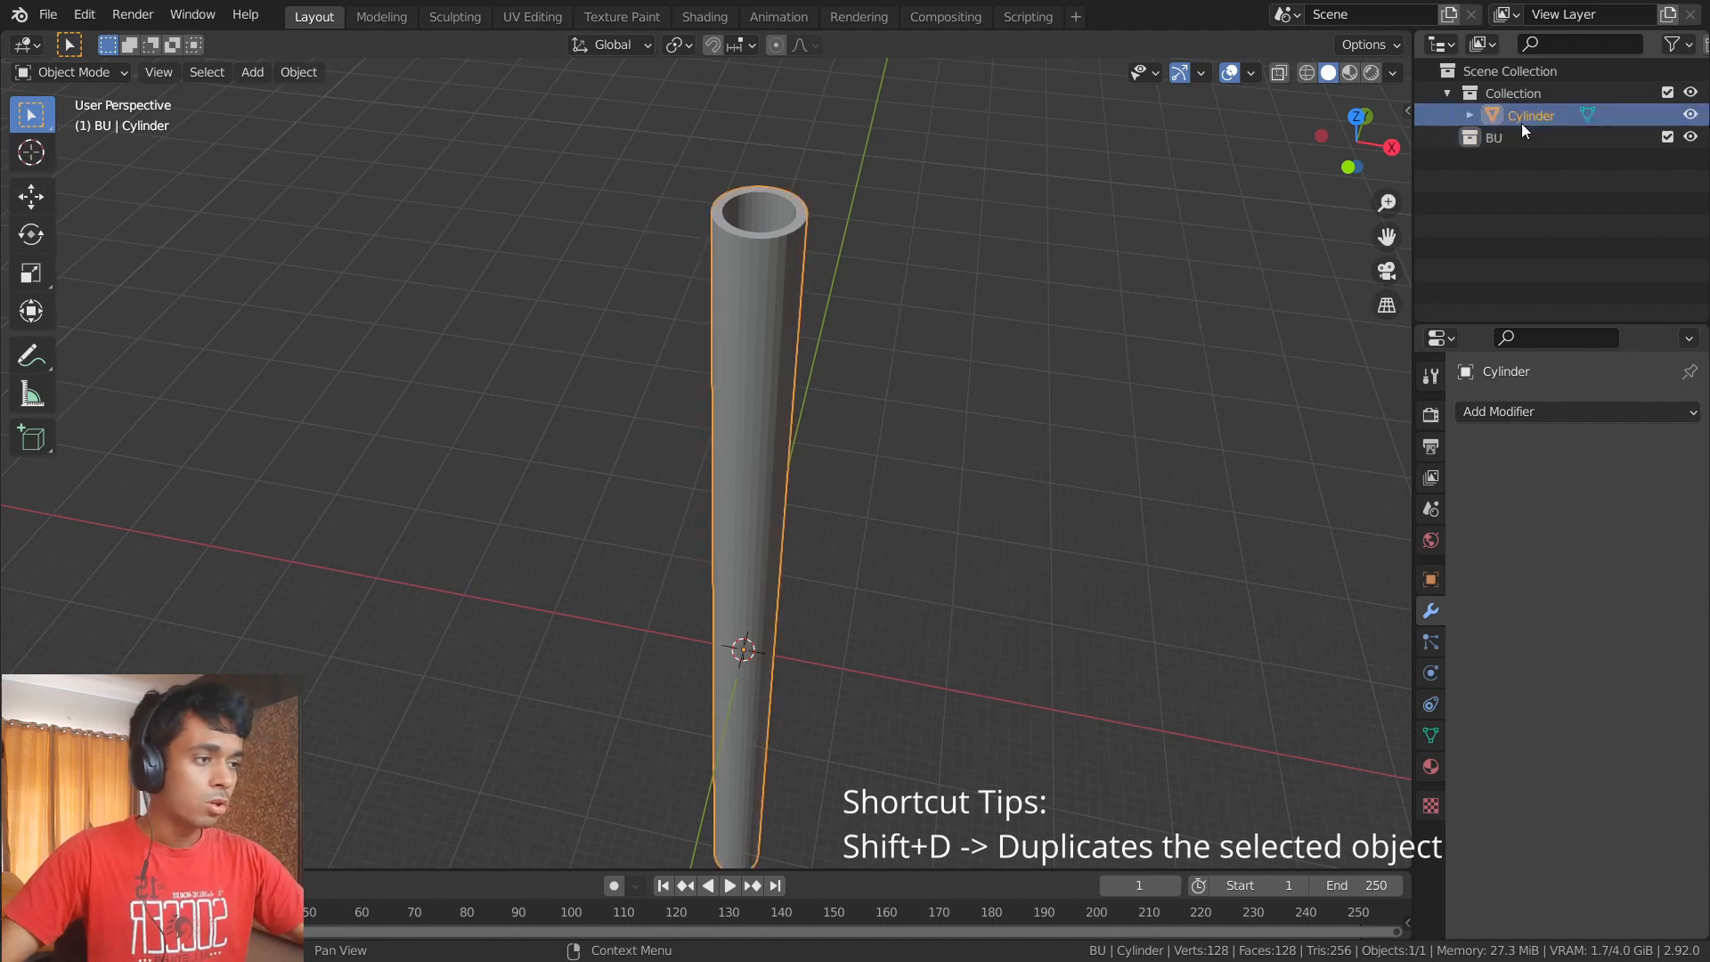
{"action": "key", "text": "shift+d"}
{"action": "right_click", "coordinate": [805, 312]}
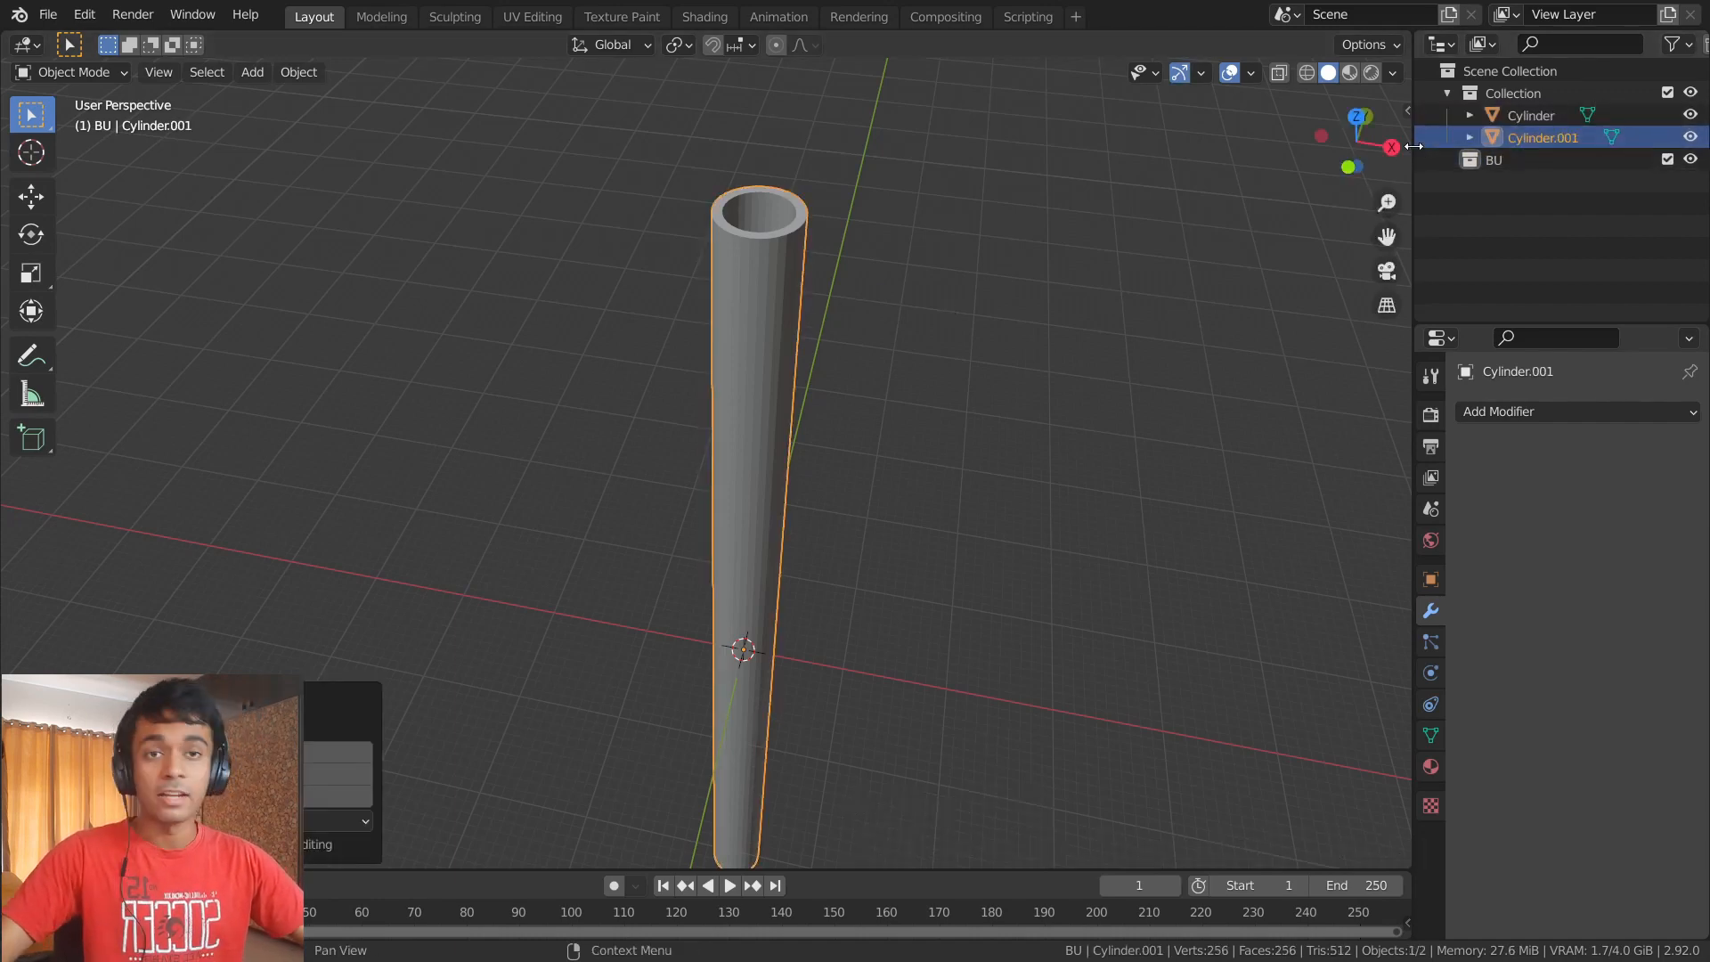
{"action": "left_click_drag", "start_coordinate": [1531, 138], "coordinate": [1521, 166]}
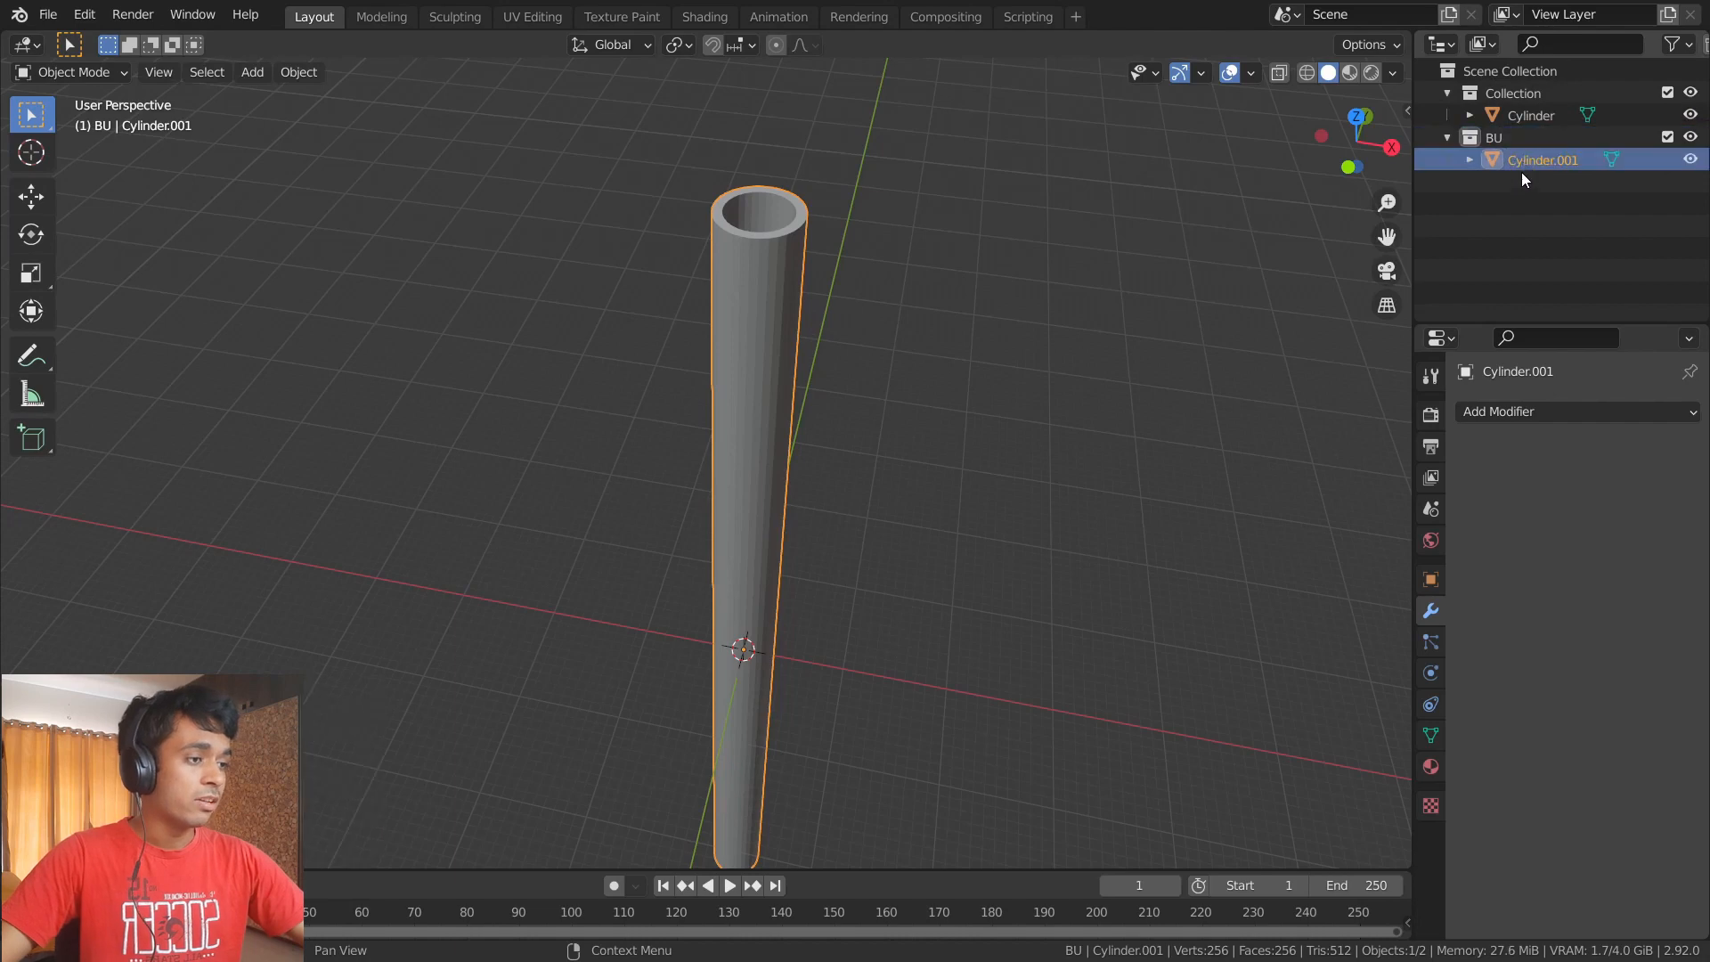
{"action": "left_click", "coordinate": [1667, 137]}
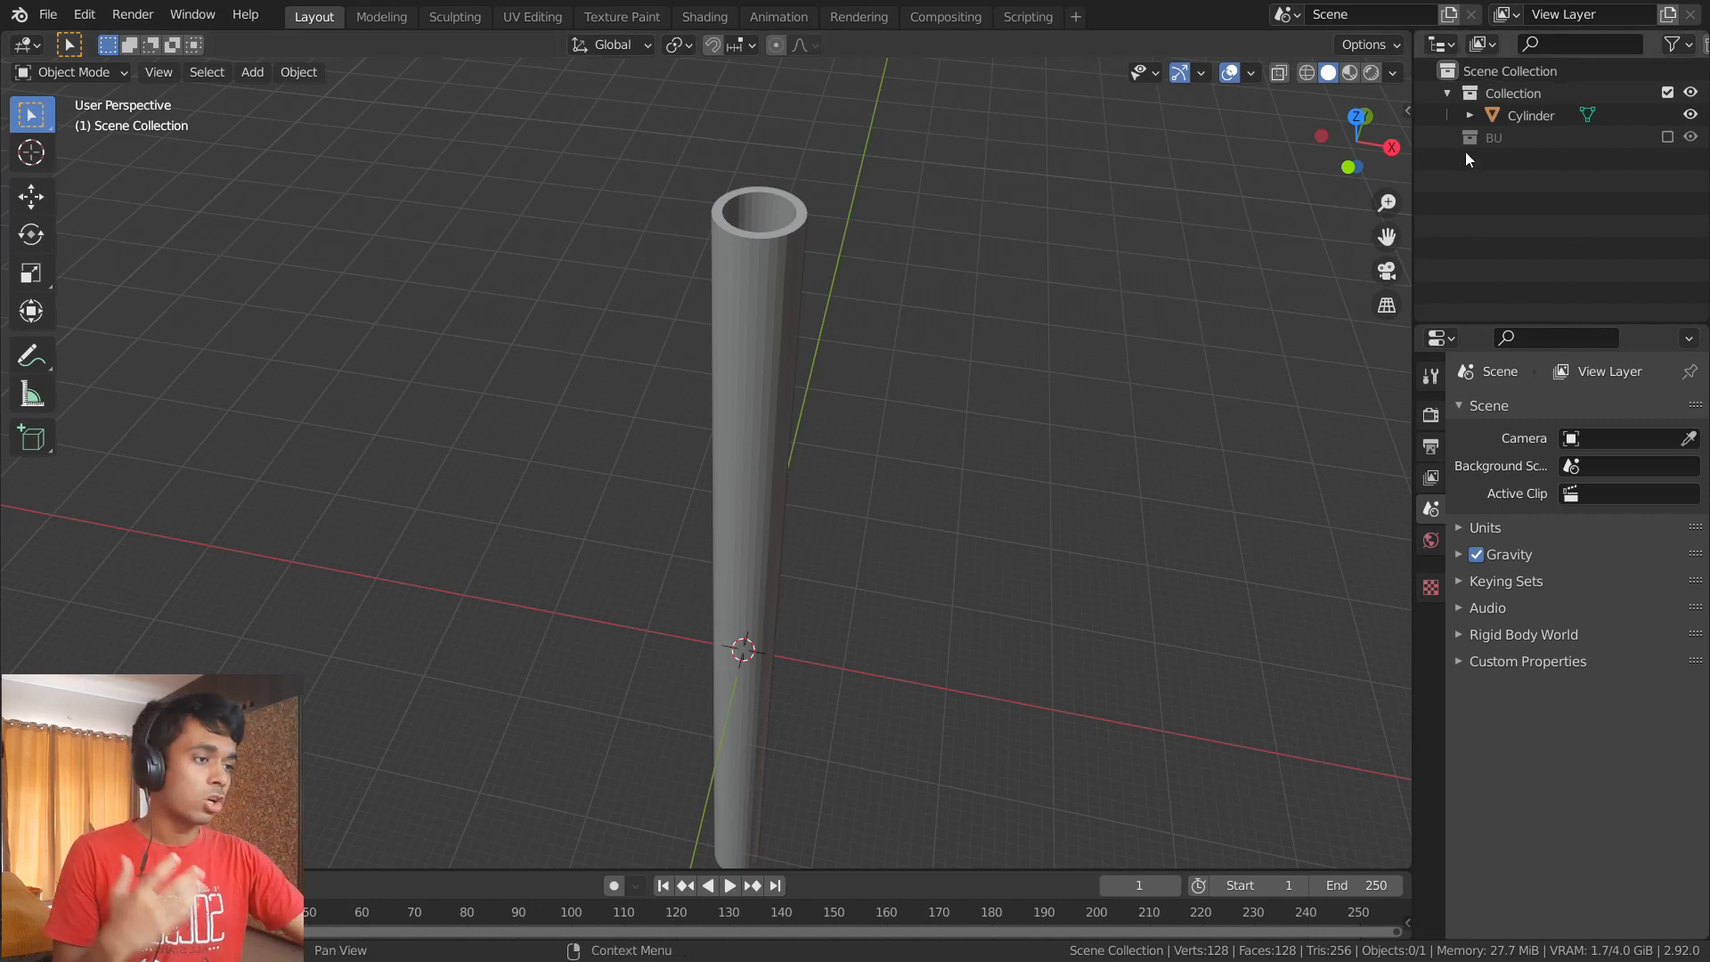
- Rename the remaining cylinder object to Base cylinder
{"action": "double_click", "coordinate": [1534, 114]}
{"action": "type", "text": "Base c"}
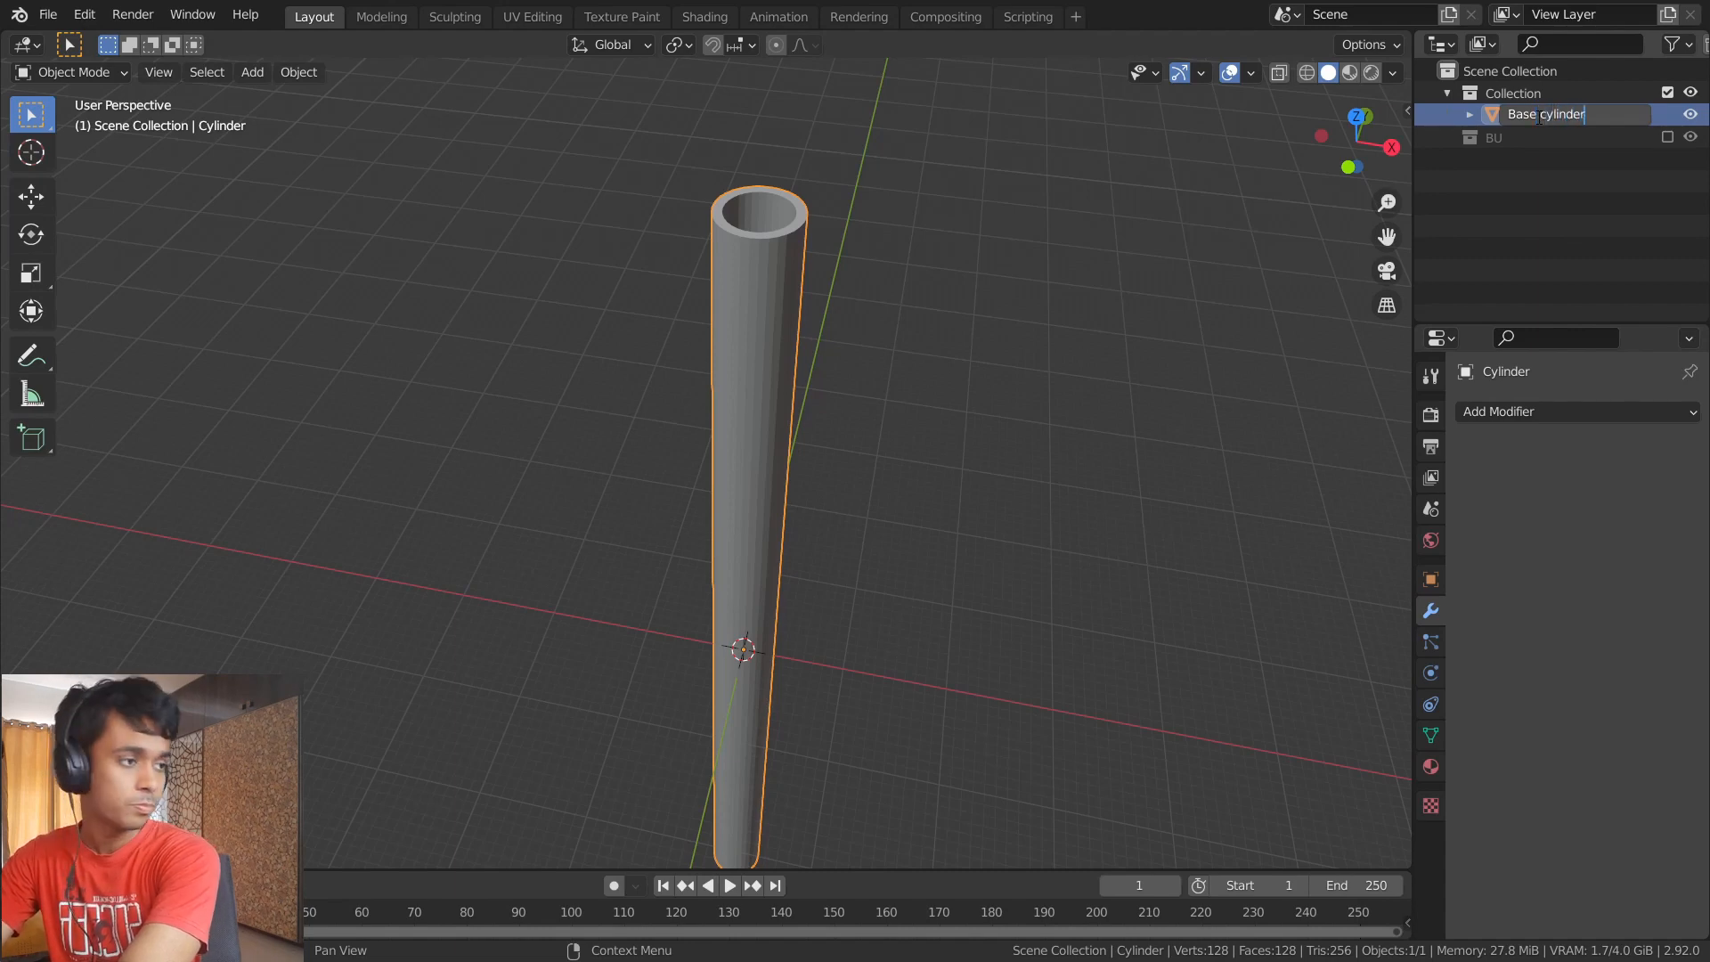
{"action": "type", "text": "ylinder"}
{"action": "key", "text": "Return"}
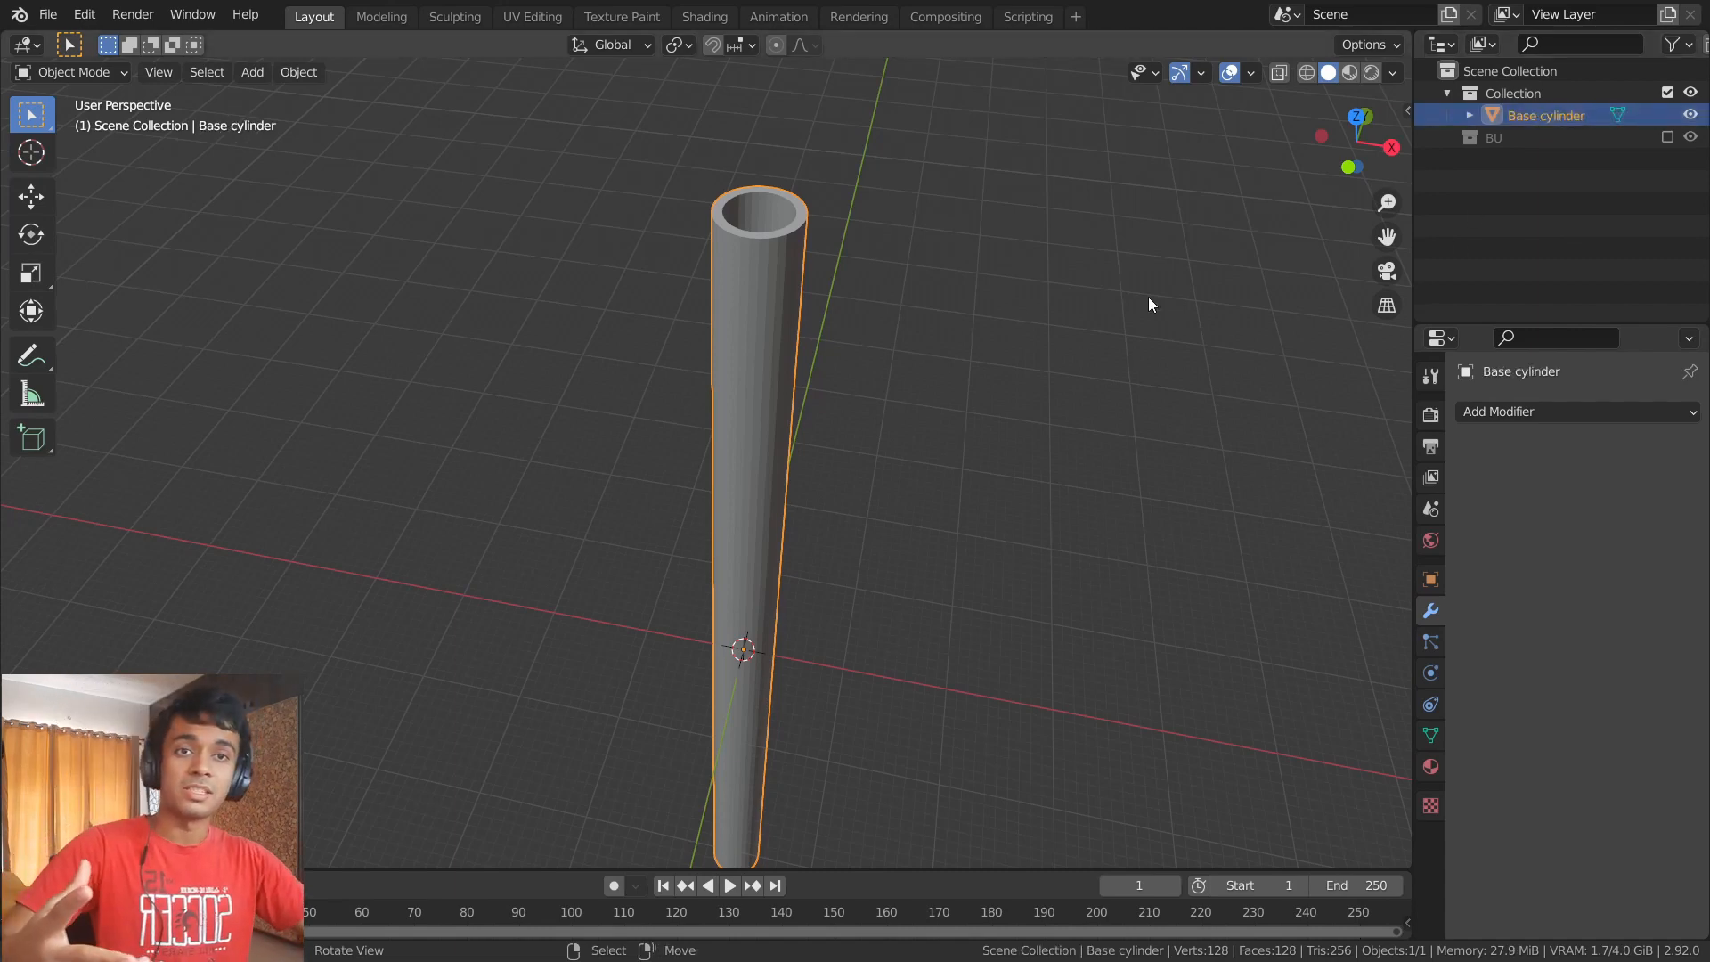
{"action": "right_click", "coordinate": [813, 322]}
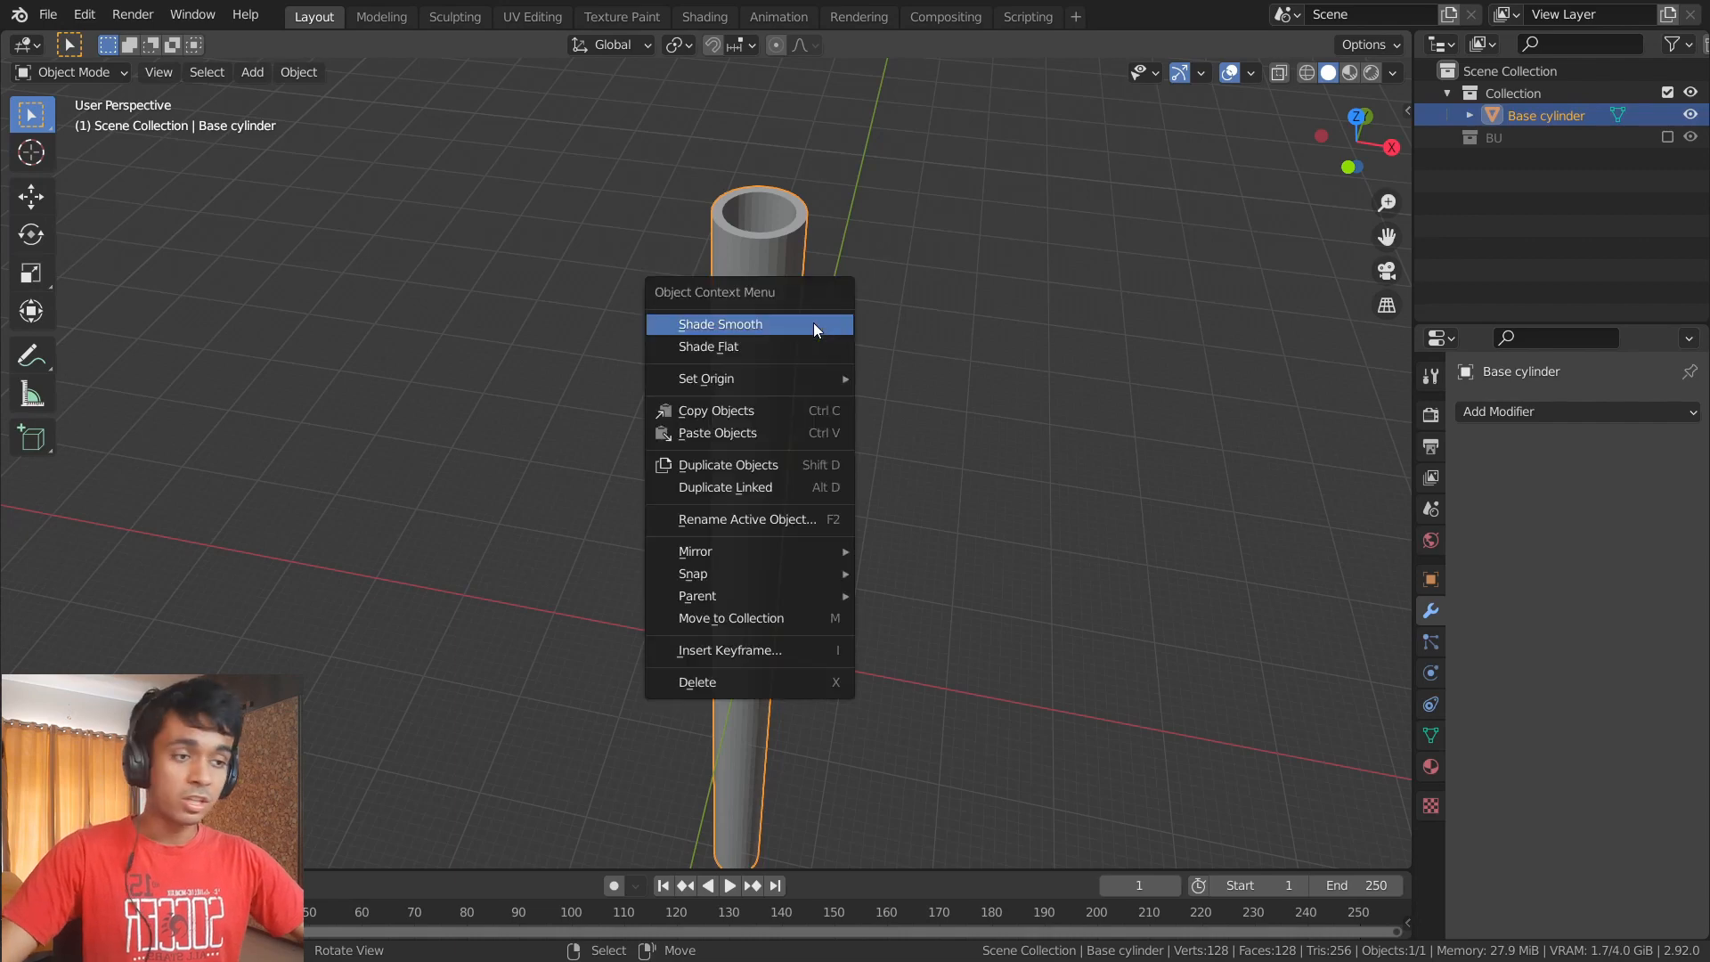
{"action": "left_click", "coordinate": [815, 322]}
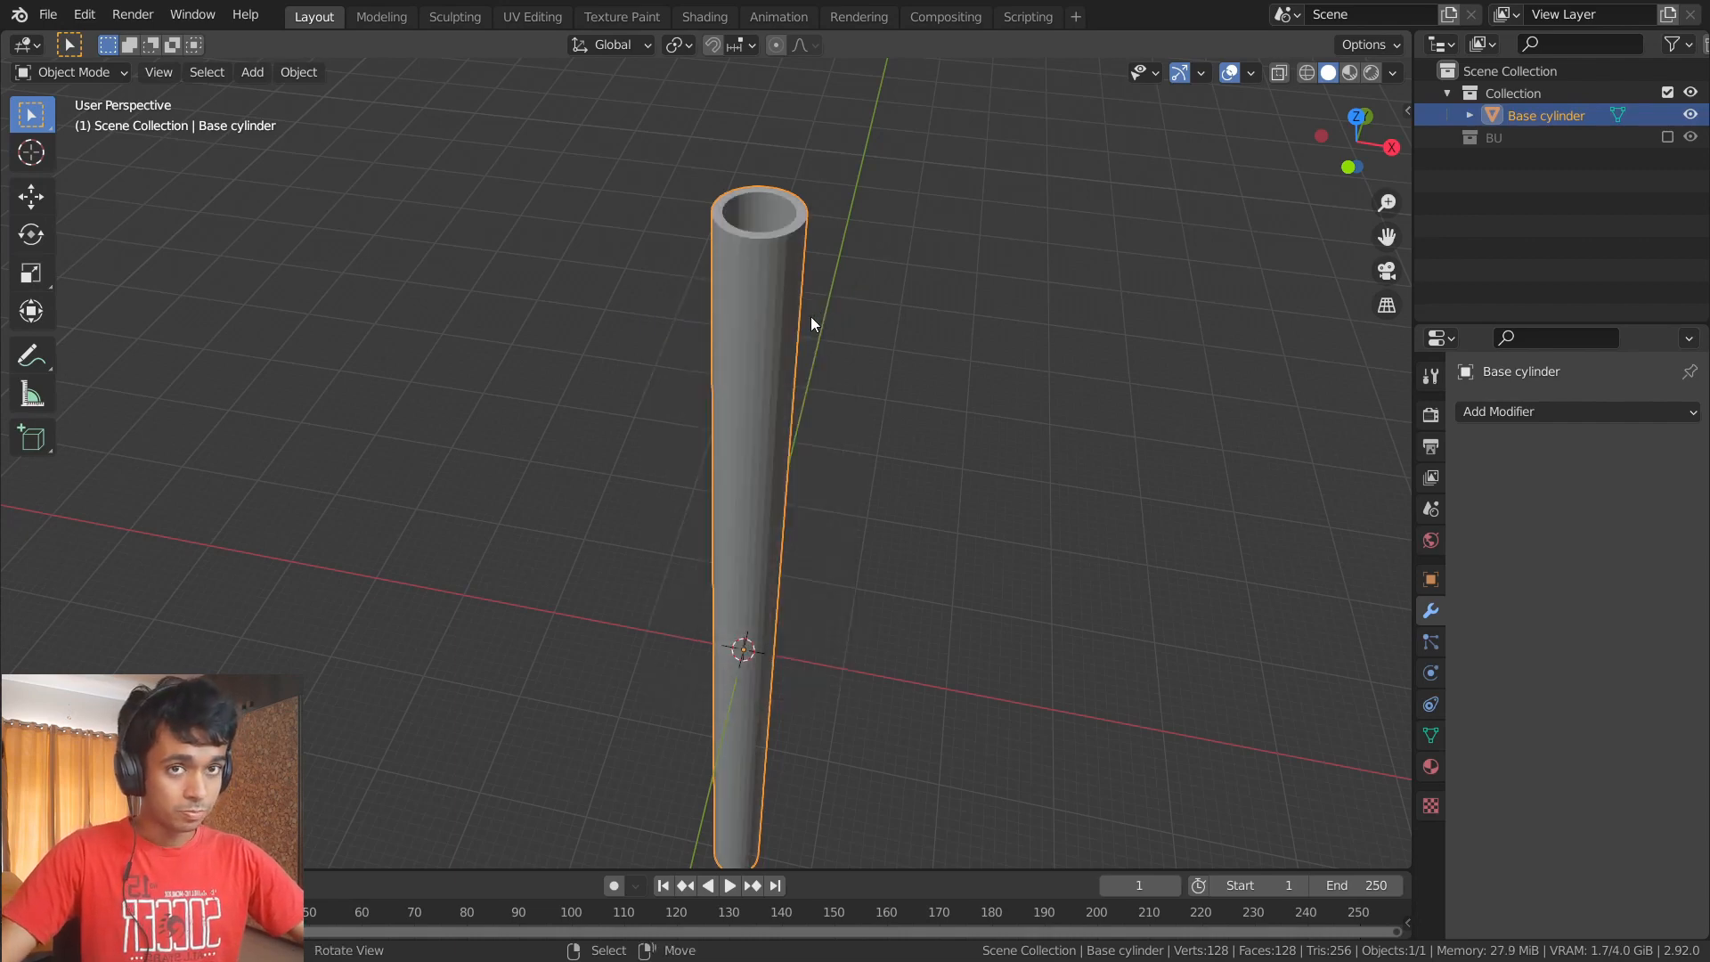
- Save the Blender file as YT Tutorial in the Rising pipes sim folder
{"action": "key", "text": "ctrl+s"}
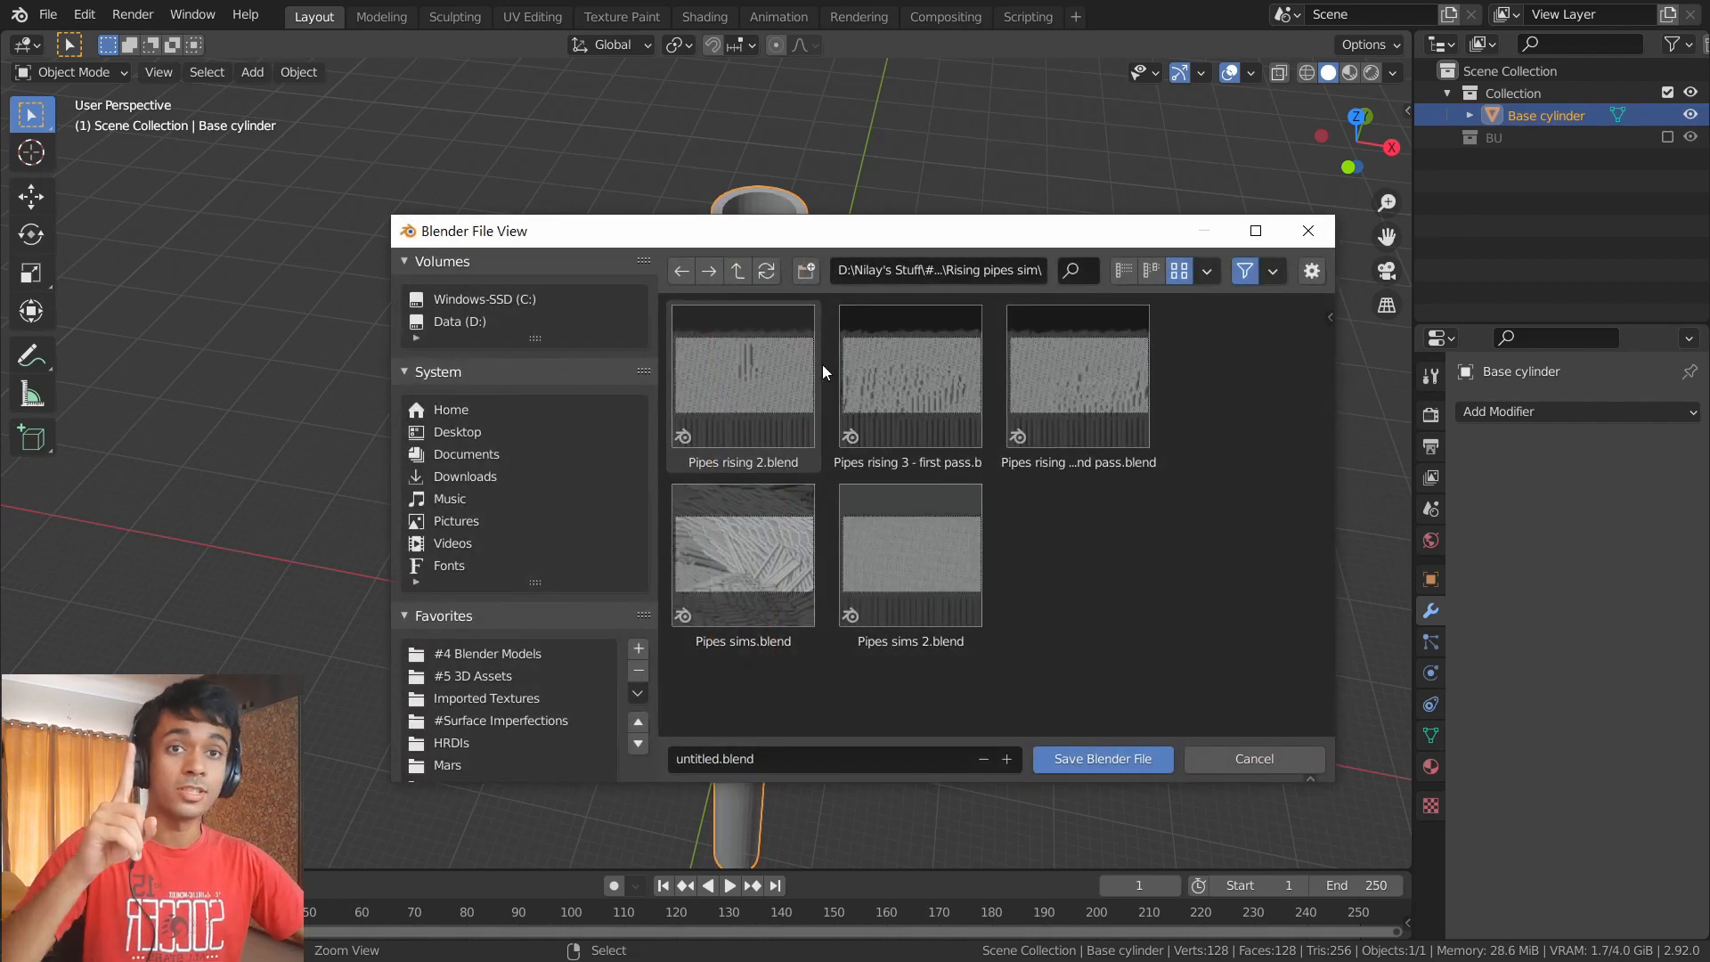
{"action": "left_click", "coordinate": [810, 760]}
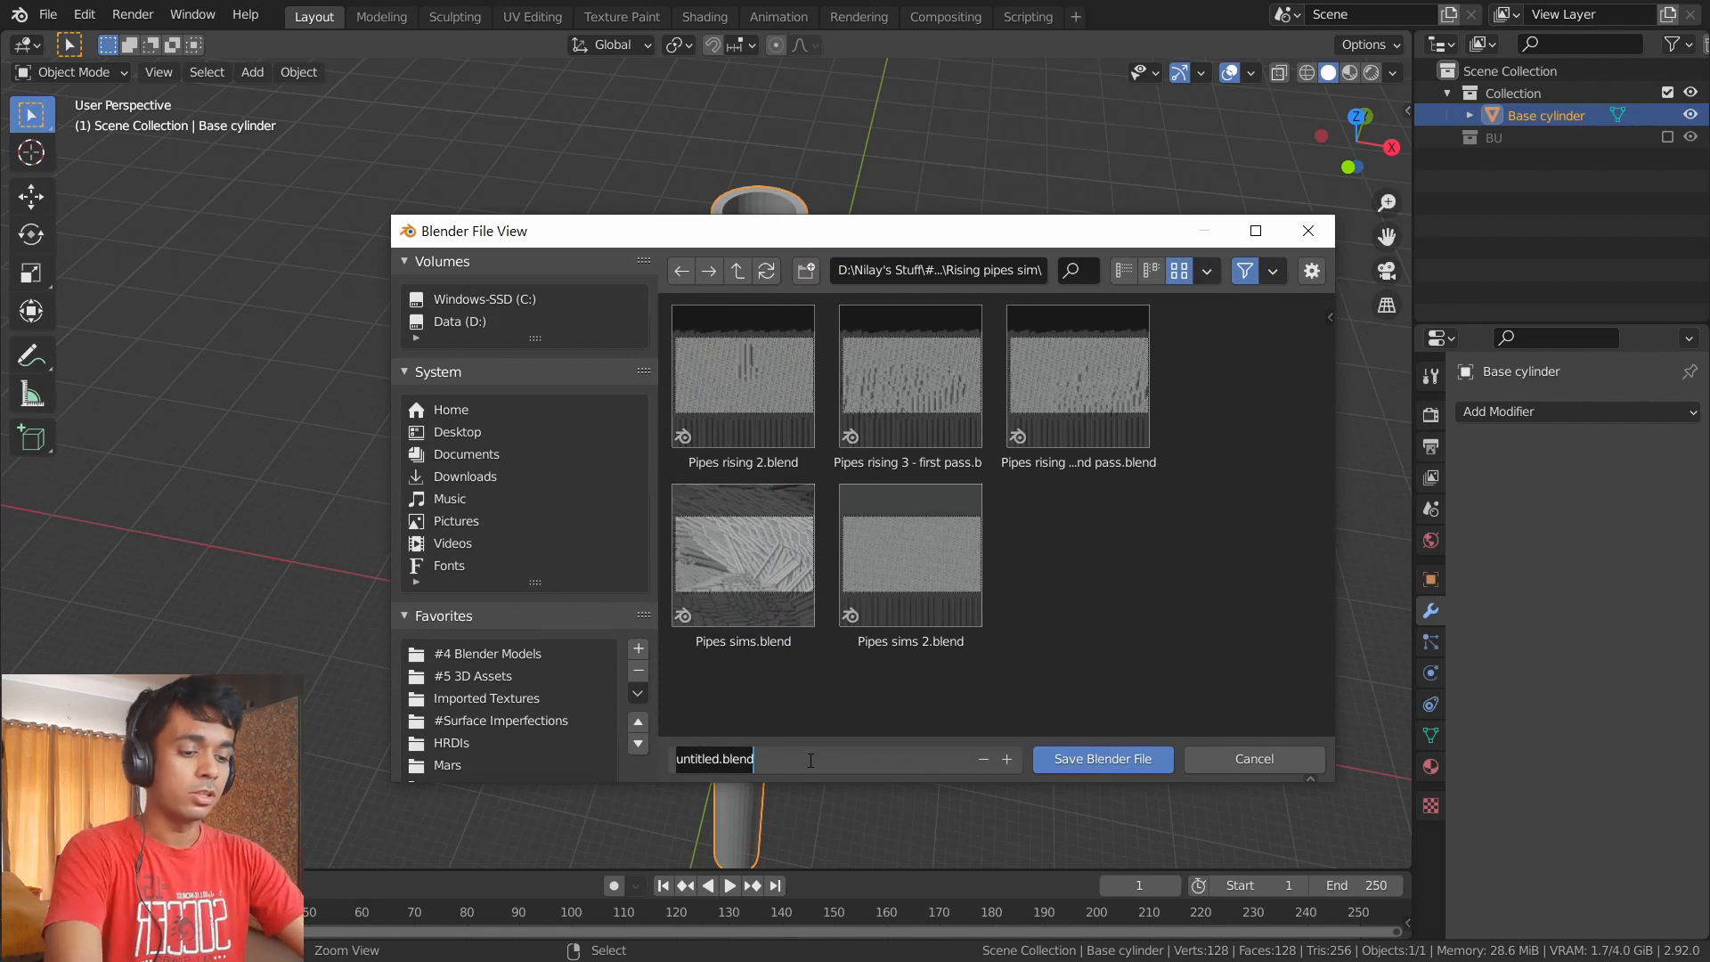
{"action": "type", "text": "YT Tut"}
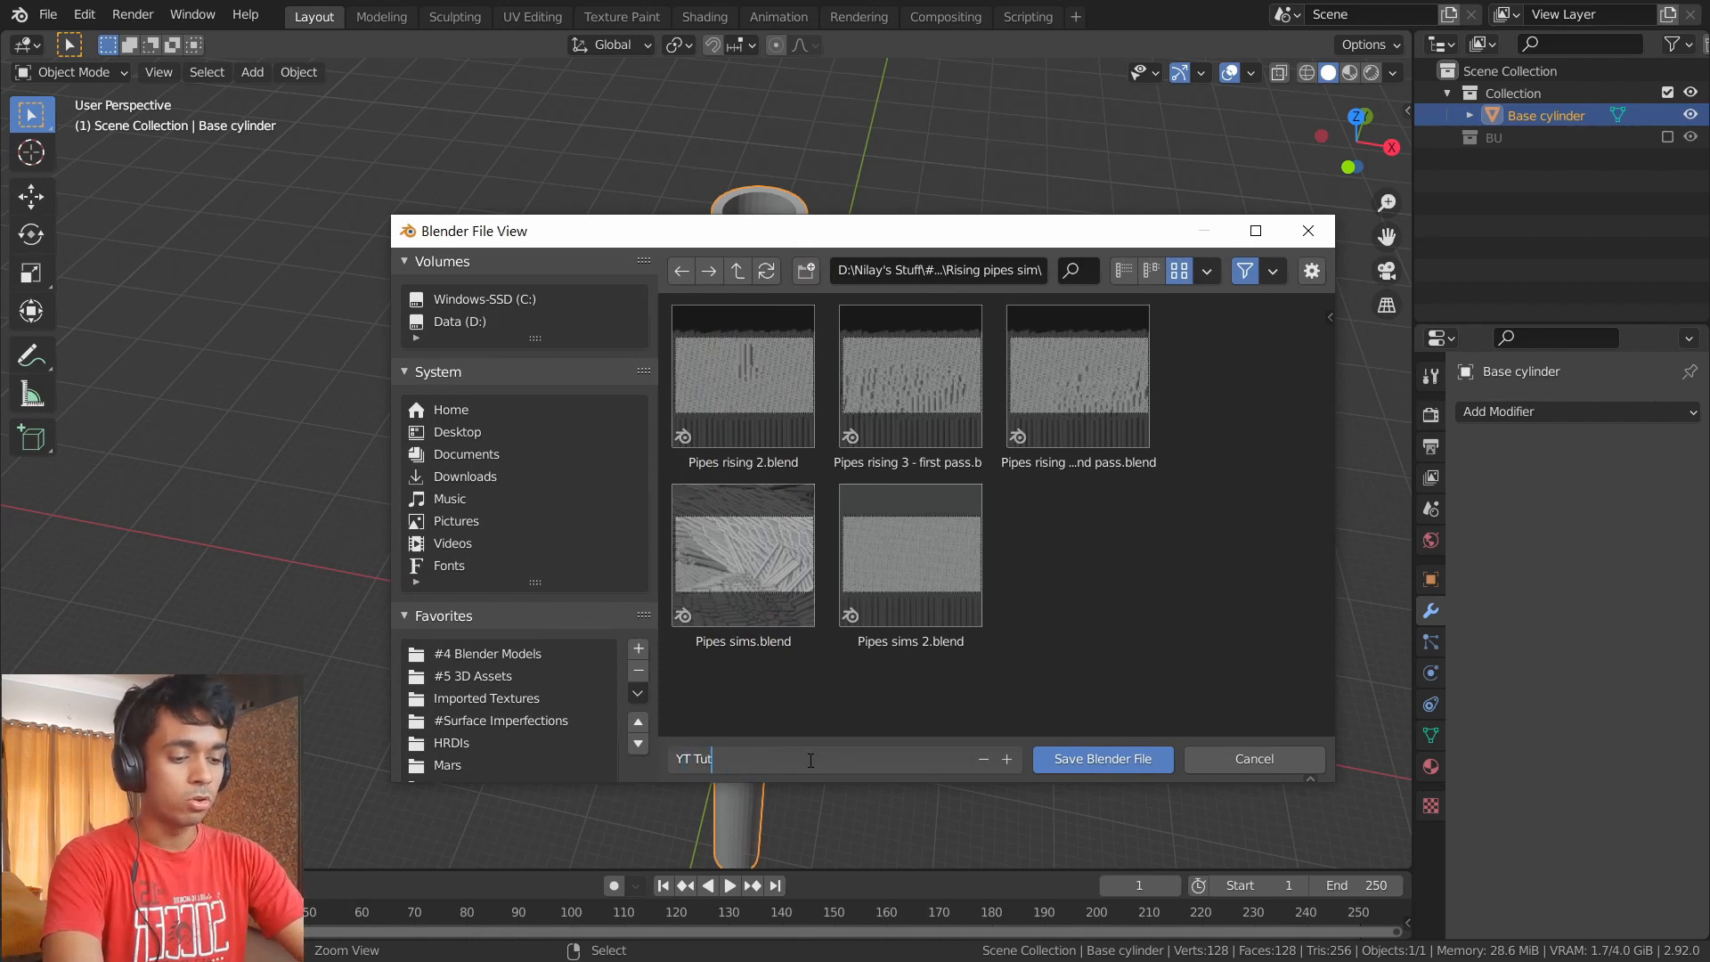
{"action": "type", "text": "or"}
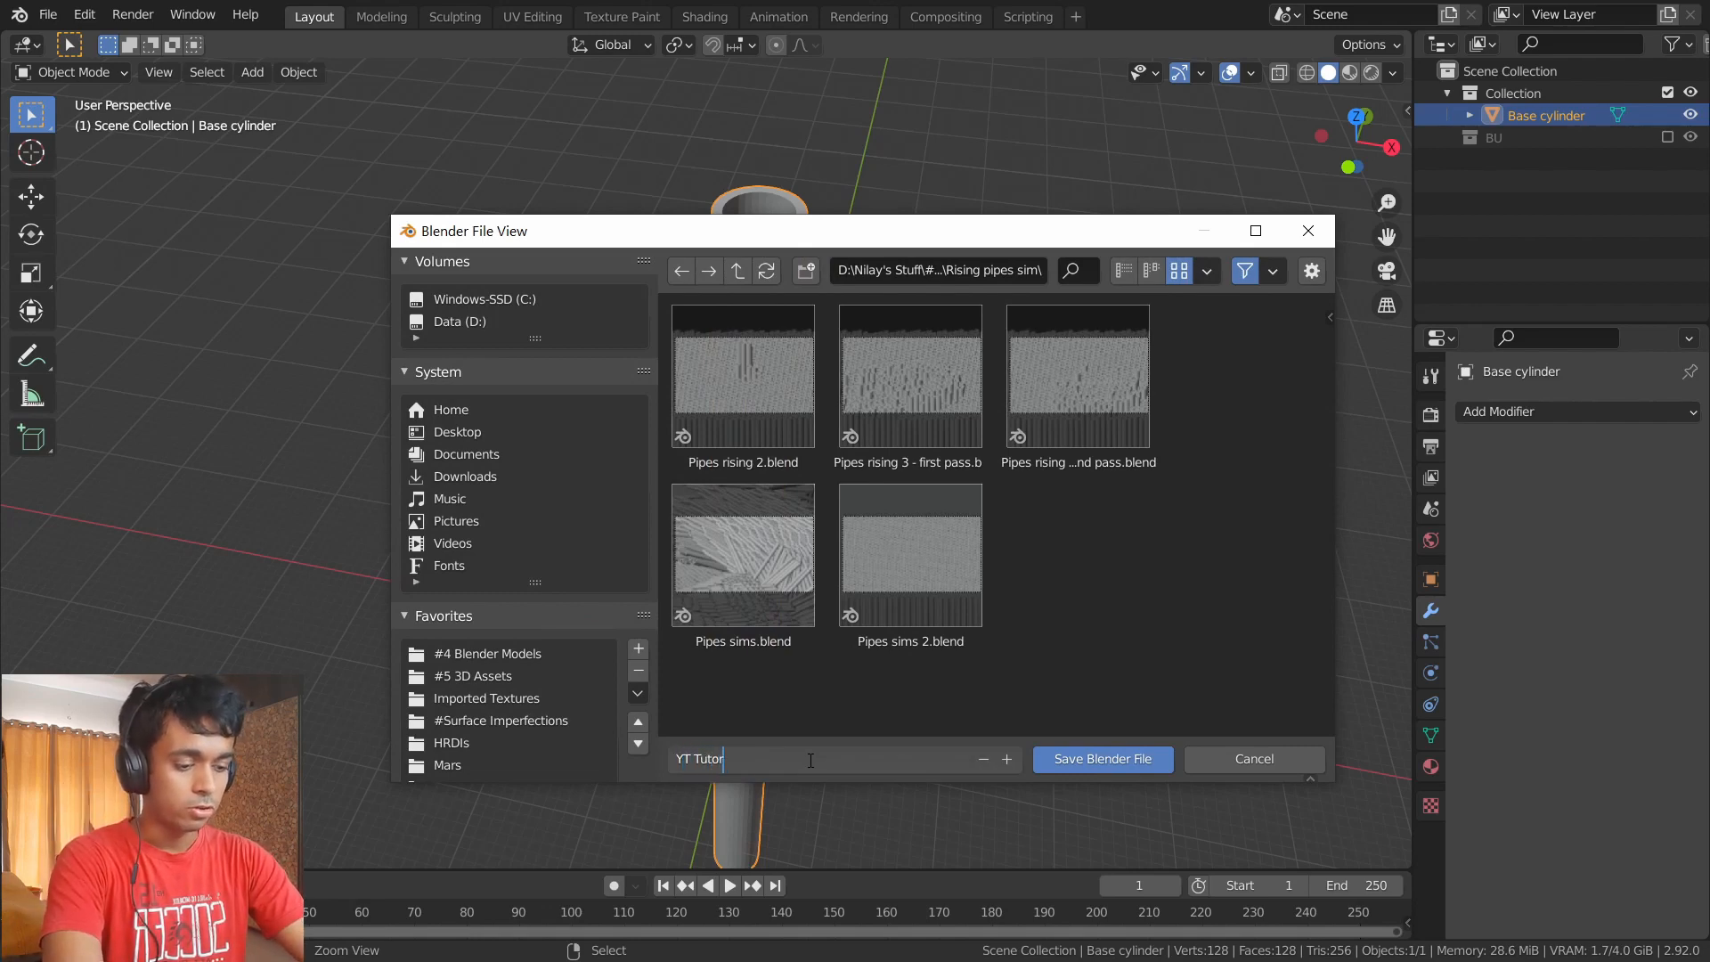
{"action": "type", "text": "ial"}
{"action": "key", "text": "Return"}
{"action": "left_click", "coordinate": [1118, 759]}
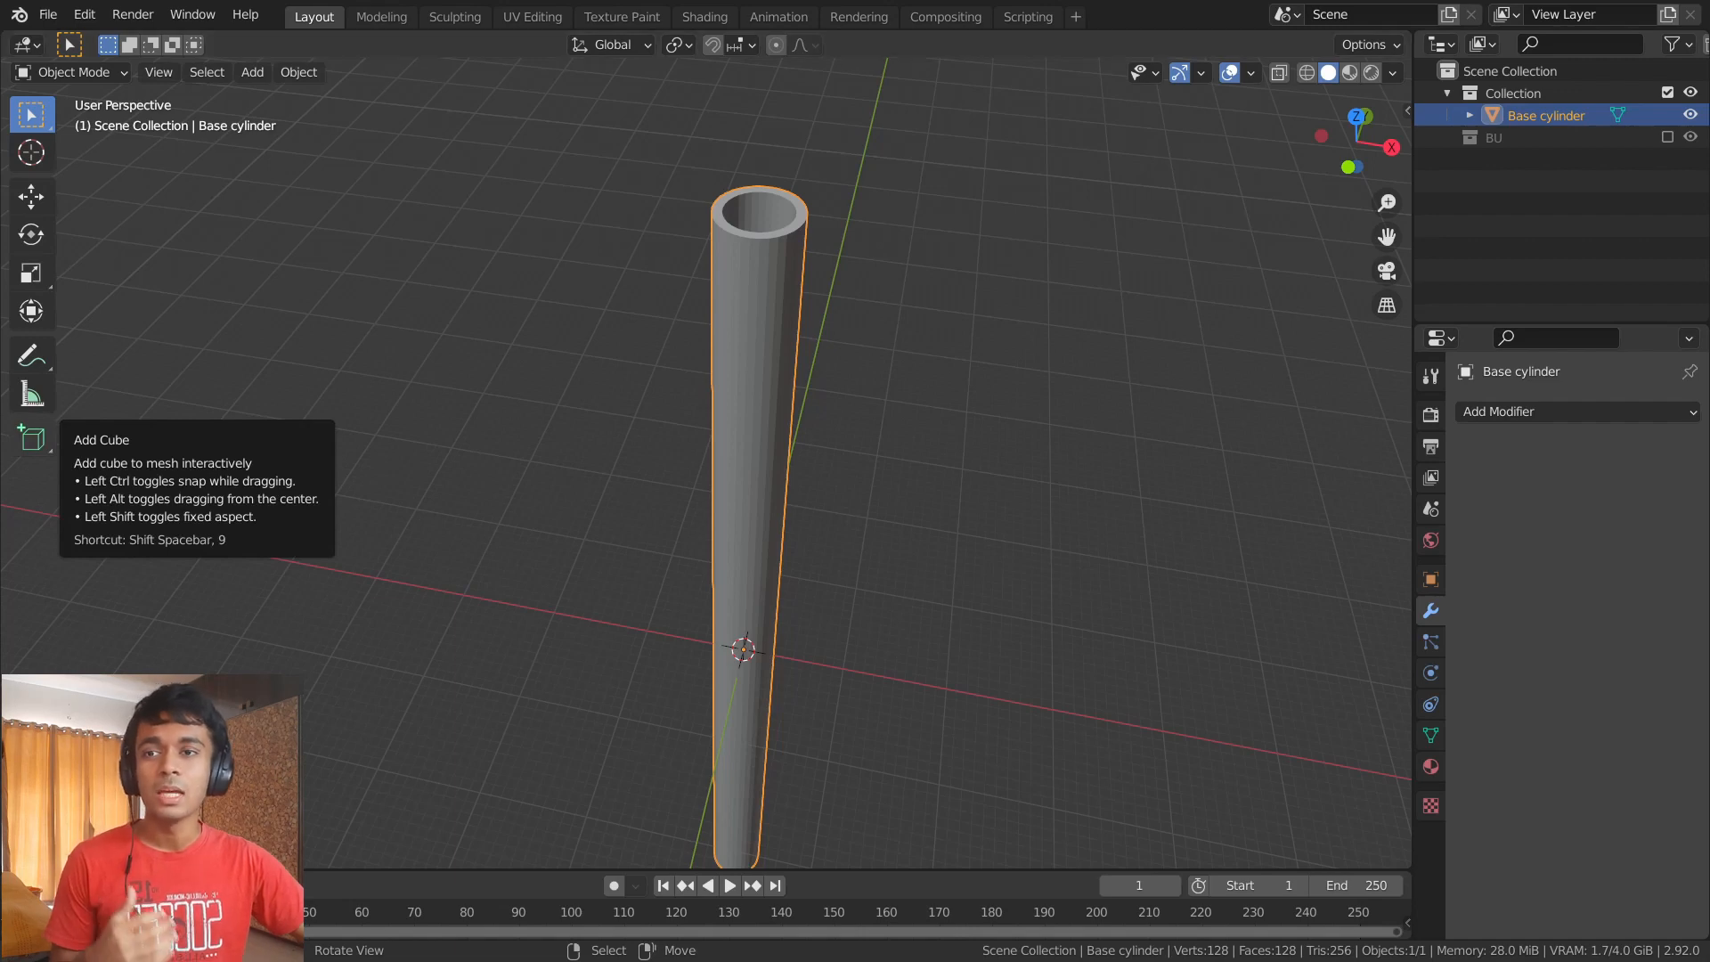
- Add an Array modifier to the base cylinder with a relative offset factor of 0 in X and 1 in Y
{"action": "left_click", "coordinate": [1576, 410]}
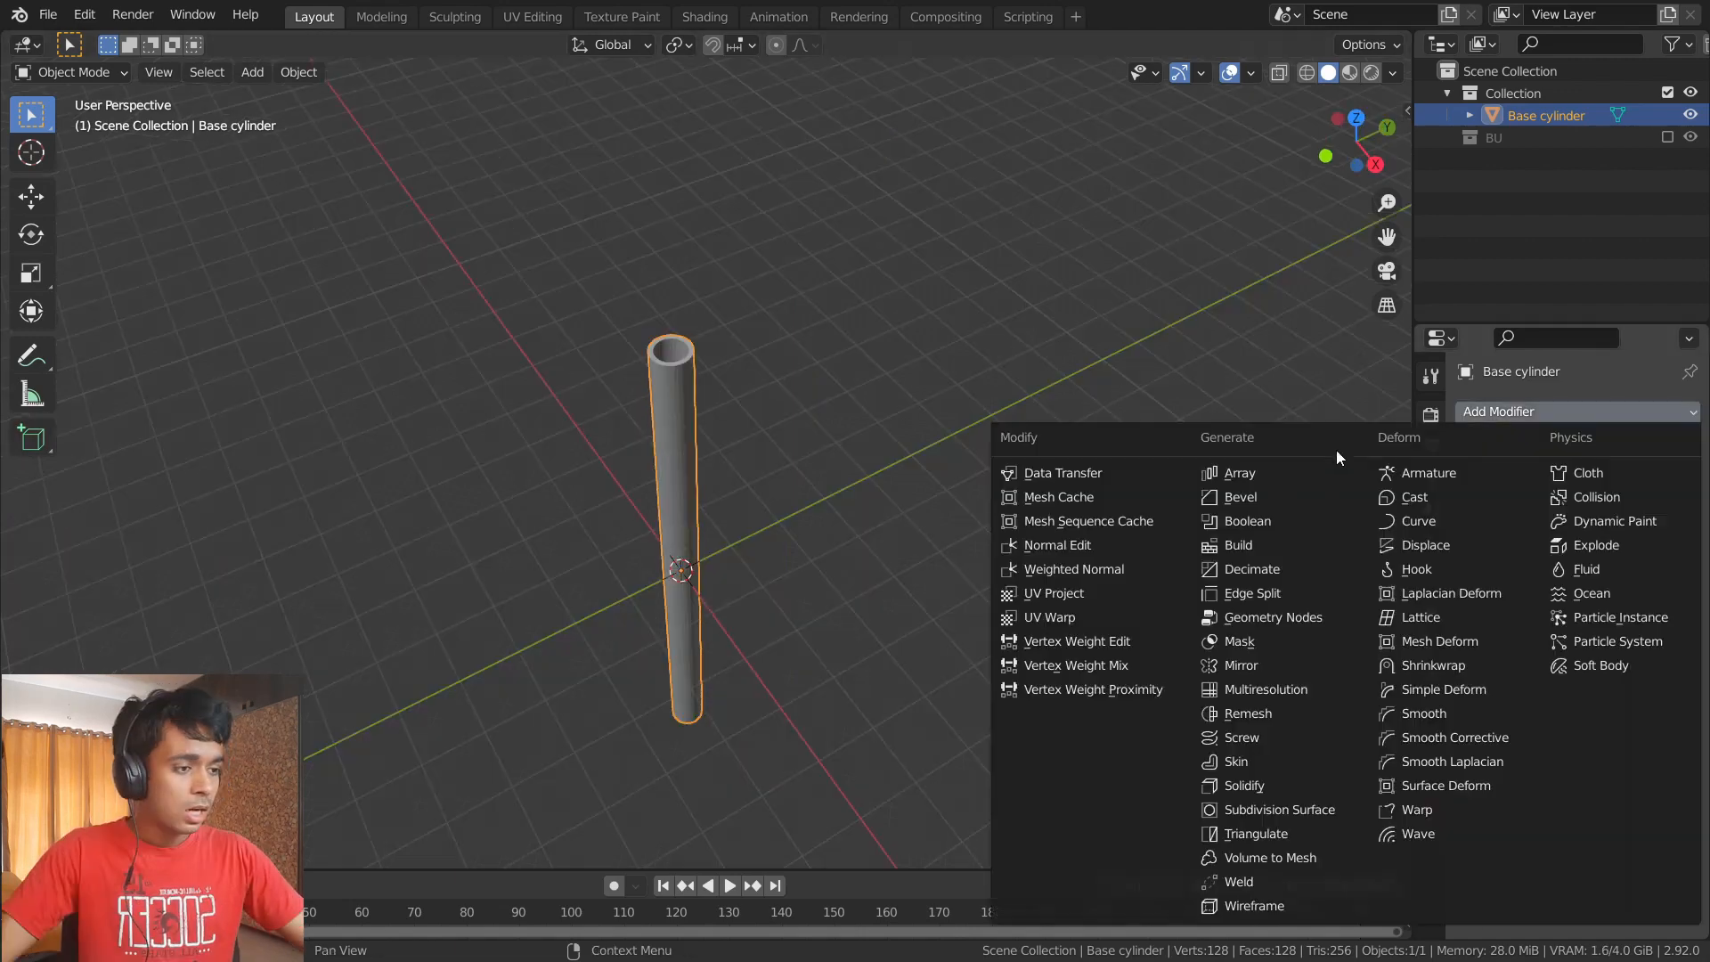
{"action": "left_click", "coordinate": [1268, 484]}
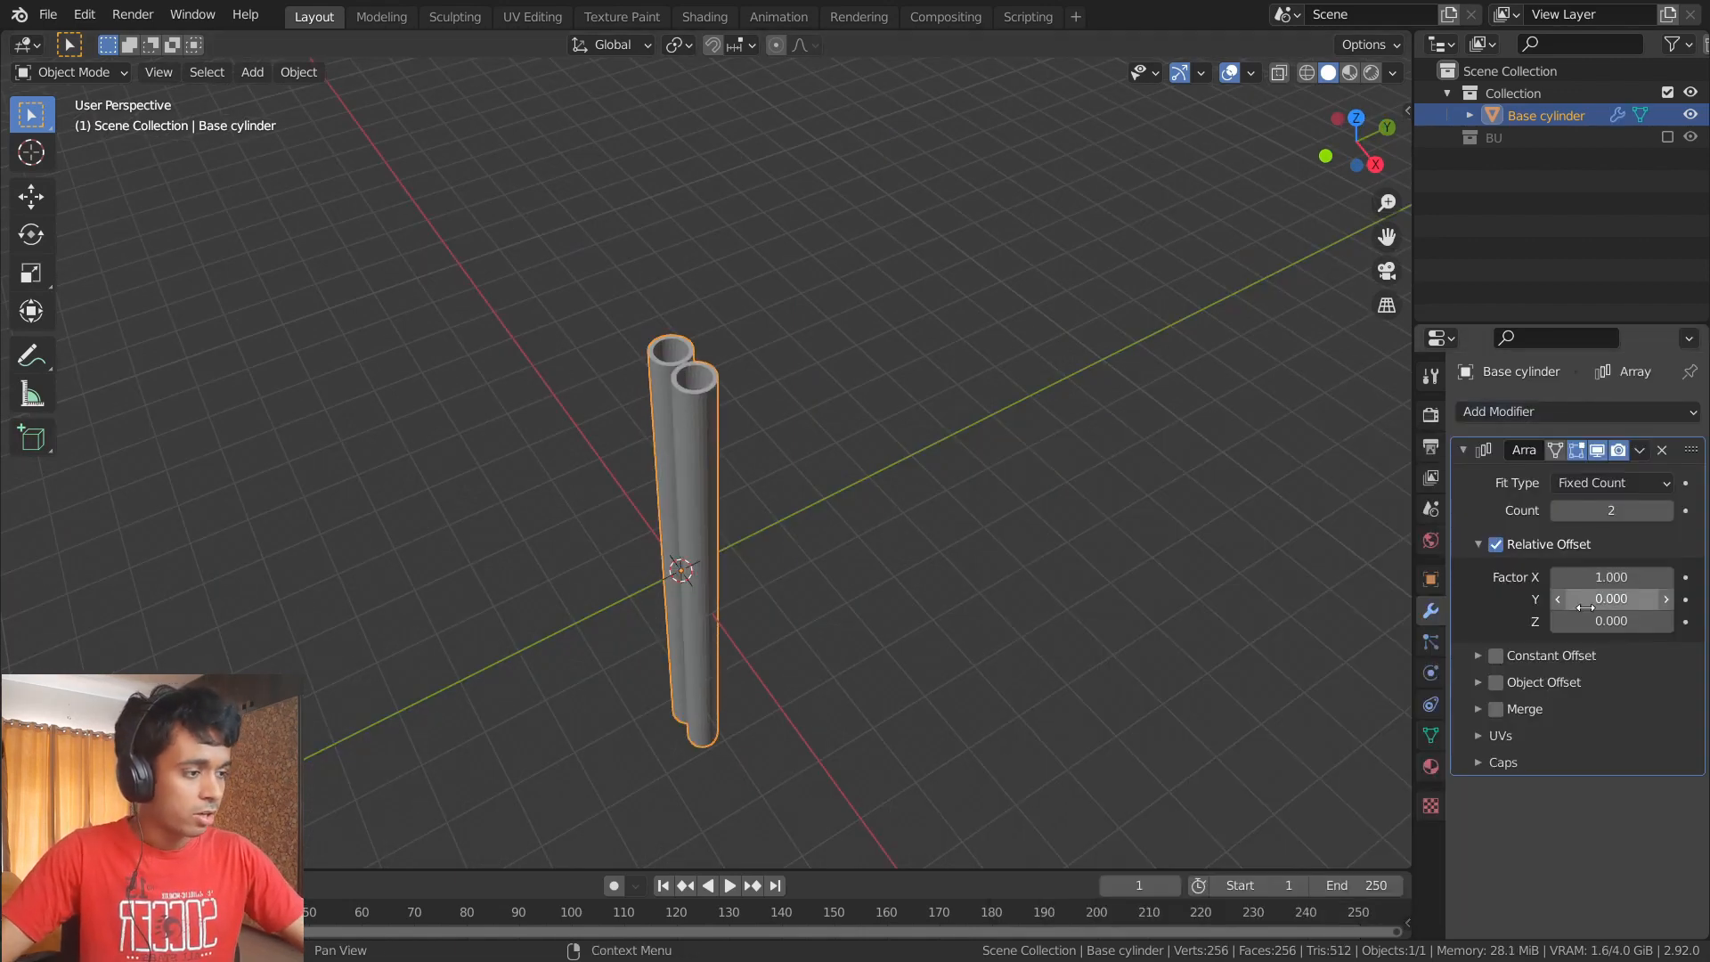
{"action": "left_click", "coordinate": [1606, 579]}
{"action": "type", "text": "0"}
{"action": "key", "text": "Return"}
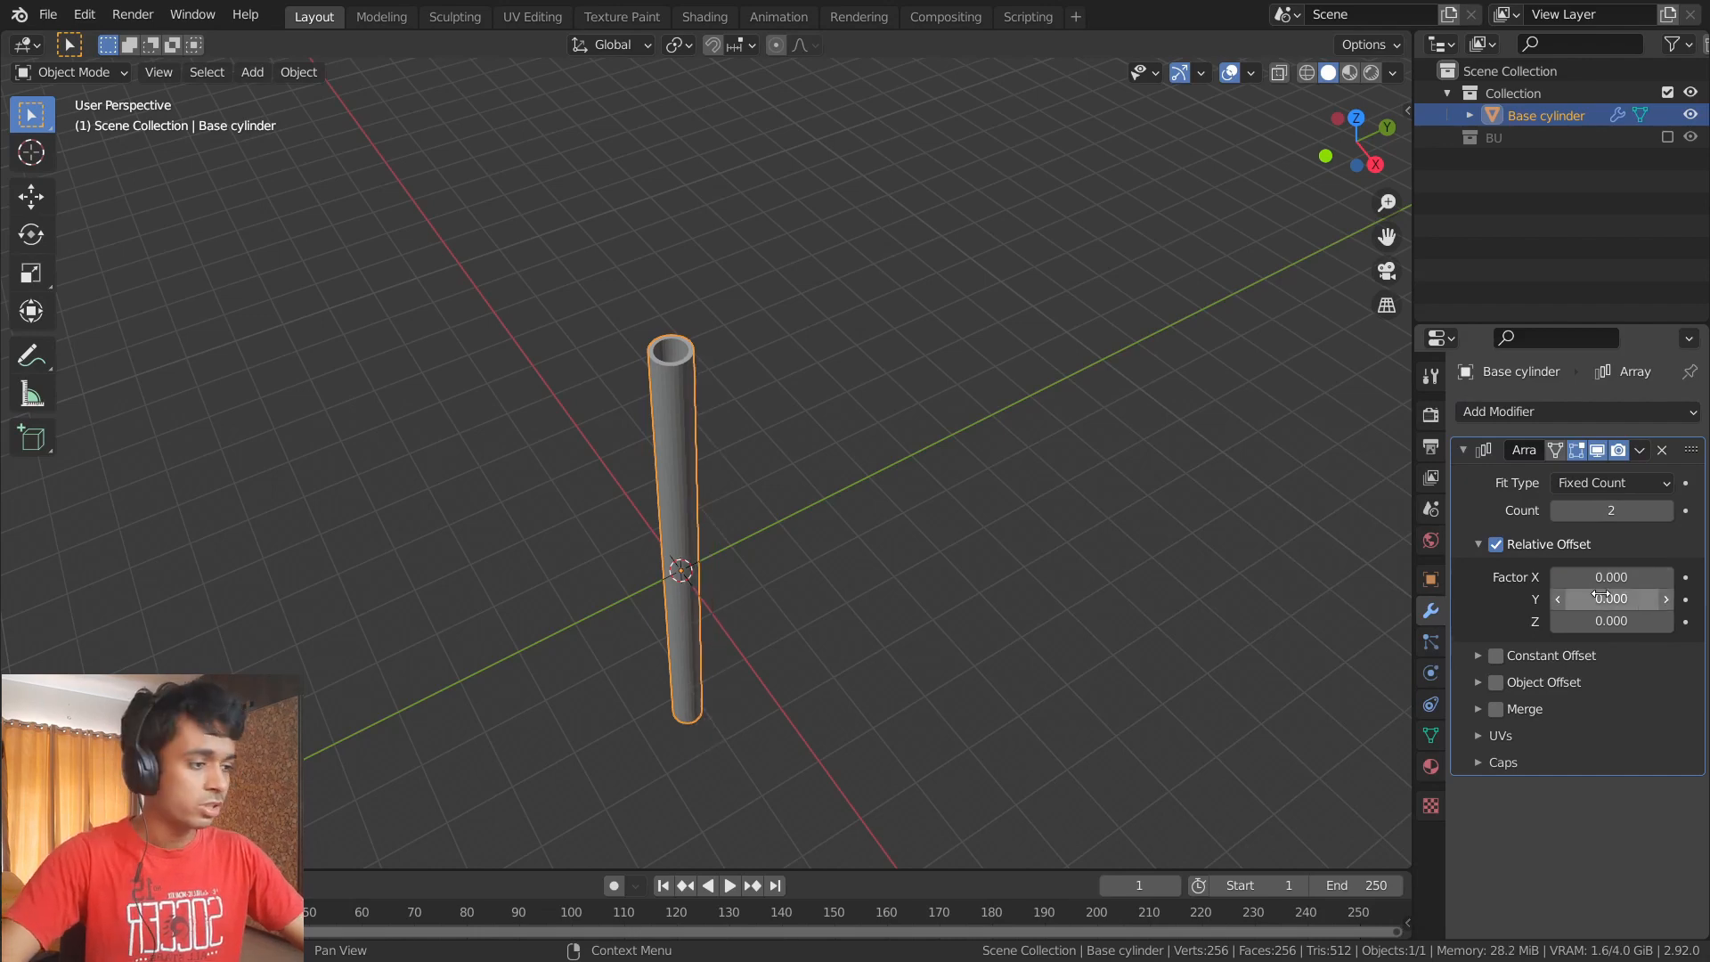
{"action": "left_click", "coordinate": [1602, 594]}
{"action": "type", "text": "2"}
{"action": "key", "text": "BackSpace"}
{"action": "type", "text": "1"}
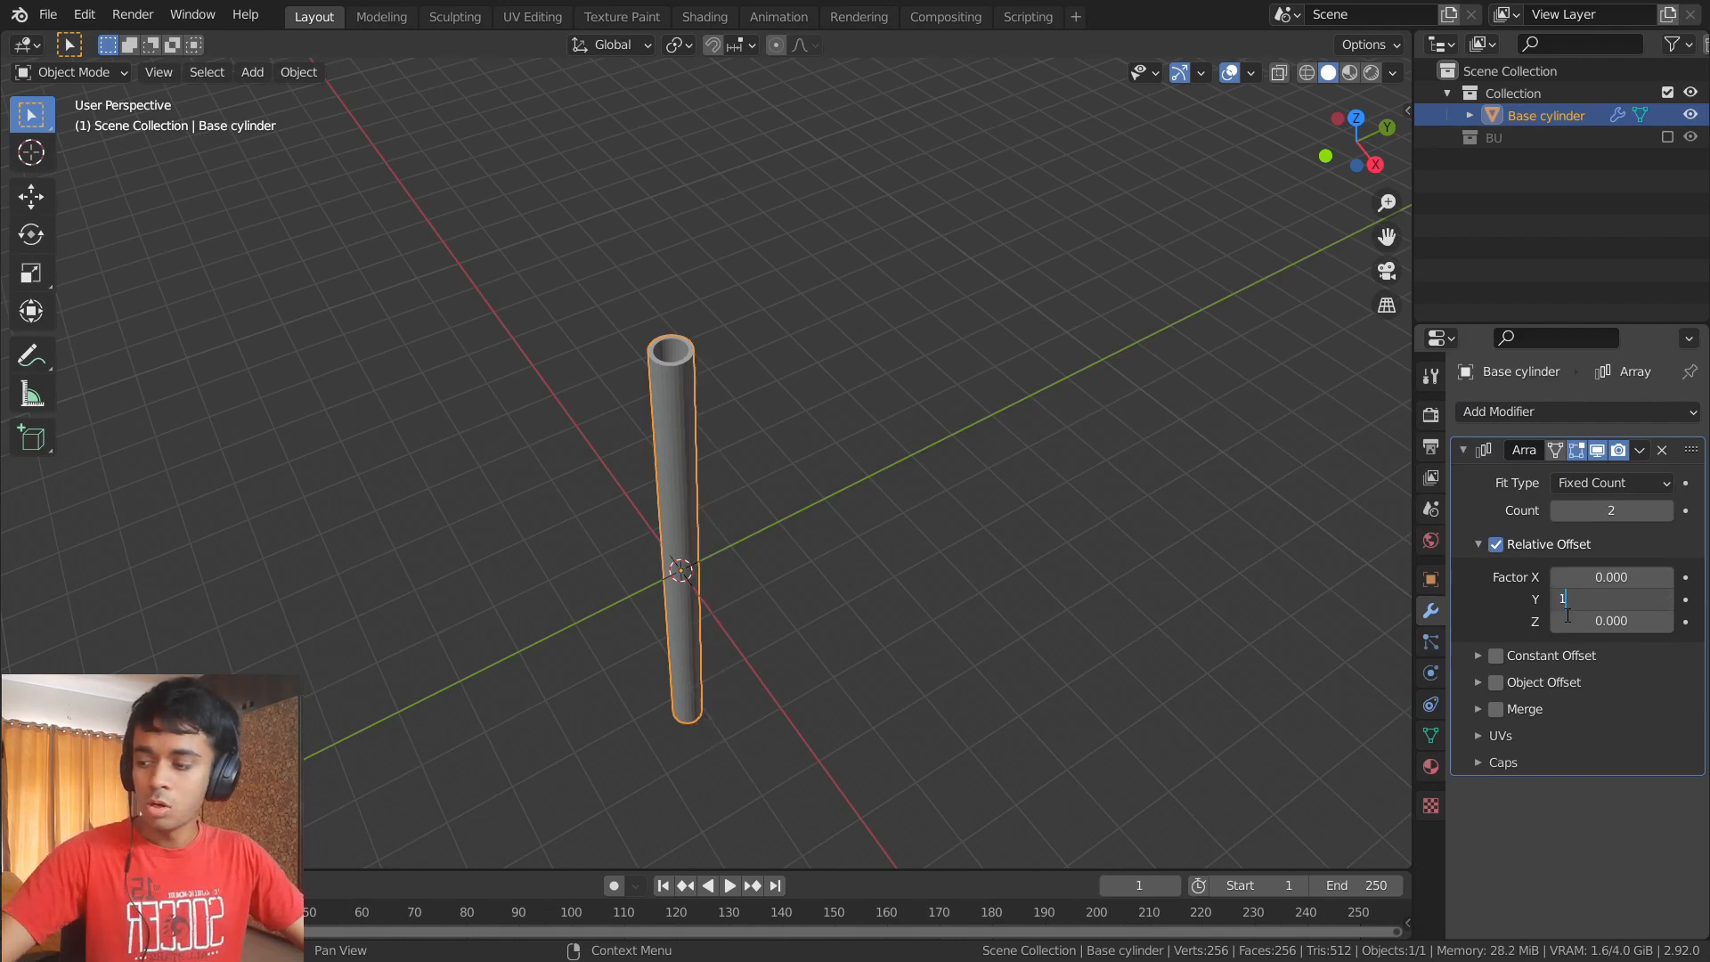
{"action": "key", "text": "Return"}
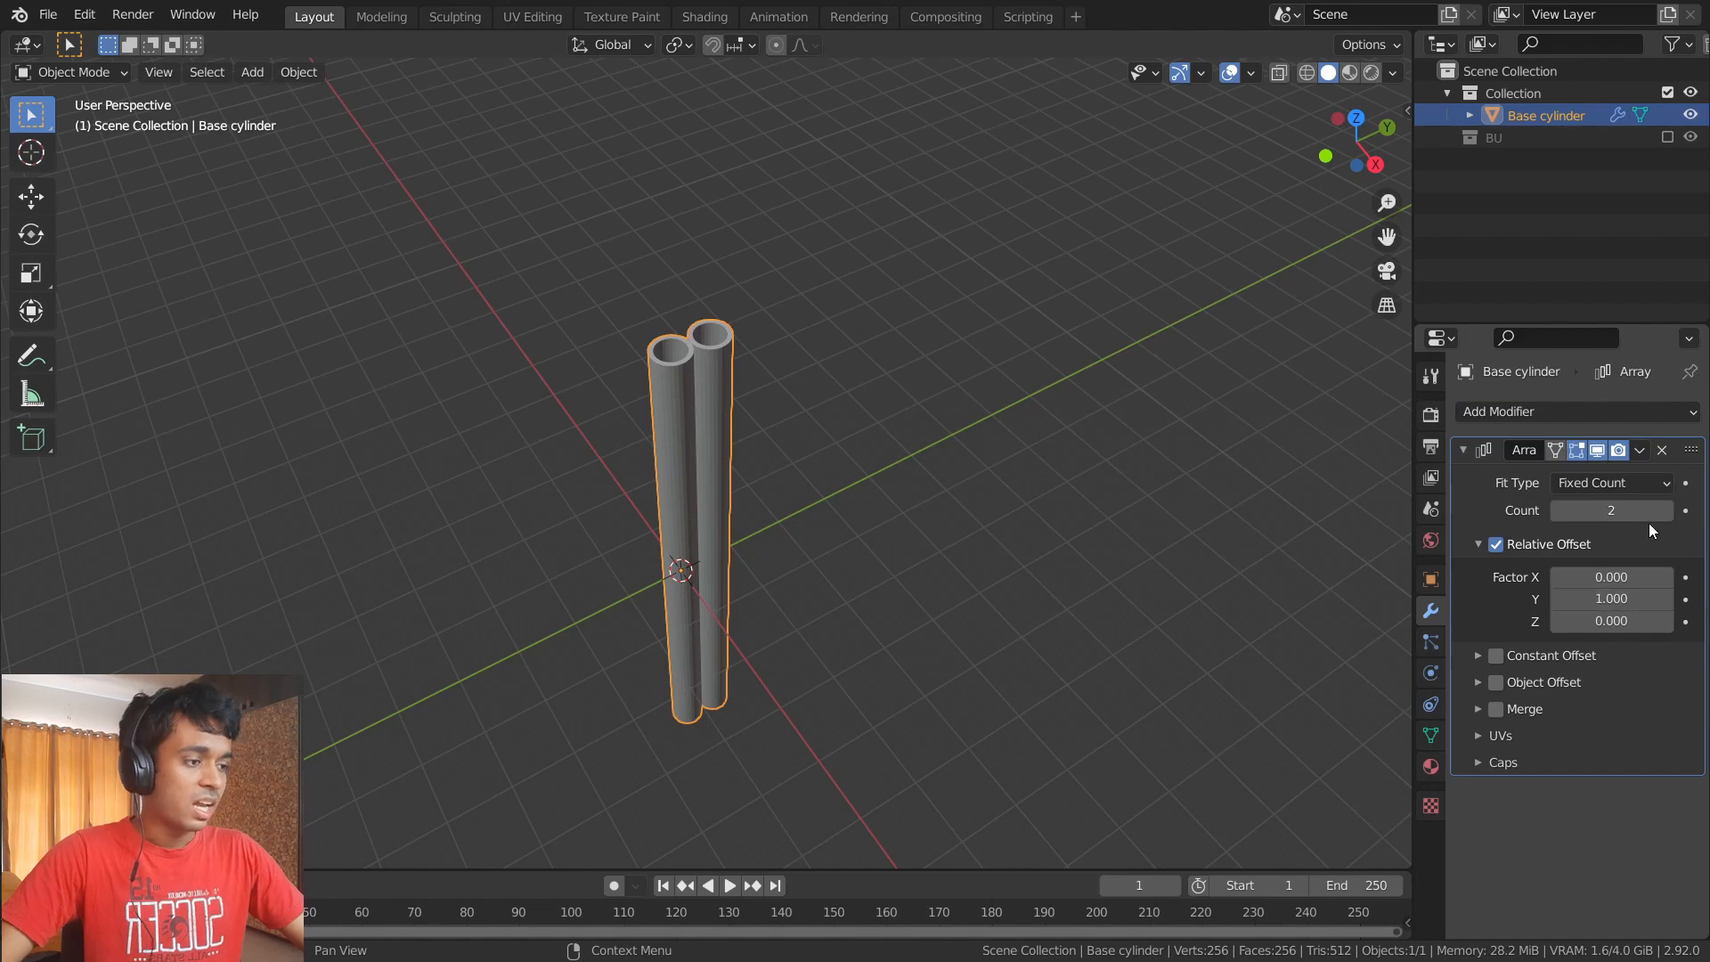
- Increase the Array modifier's count to 53 to form a long row of cylinders
{"action": "mouse_move", "coordinate": [1658, 516]}
{"action": "left_mouse_down"}
{"action": "mouse_move", "coordinate": [1699, 515]}
{"action": "mouse_move", "coordinate": [1675, 521]}
{"action": "left_mouse_up"}
{"action": "scroll", "coordinate": [1208, 446], "scroll_direction": "down", "scroll_amount": 3}
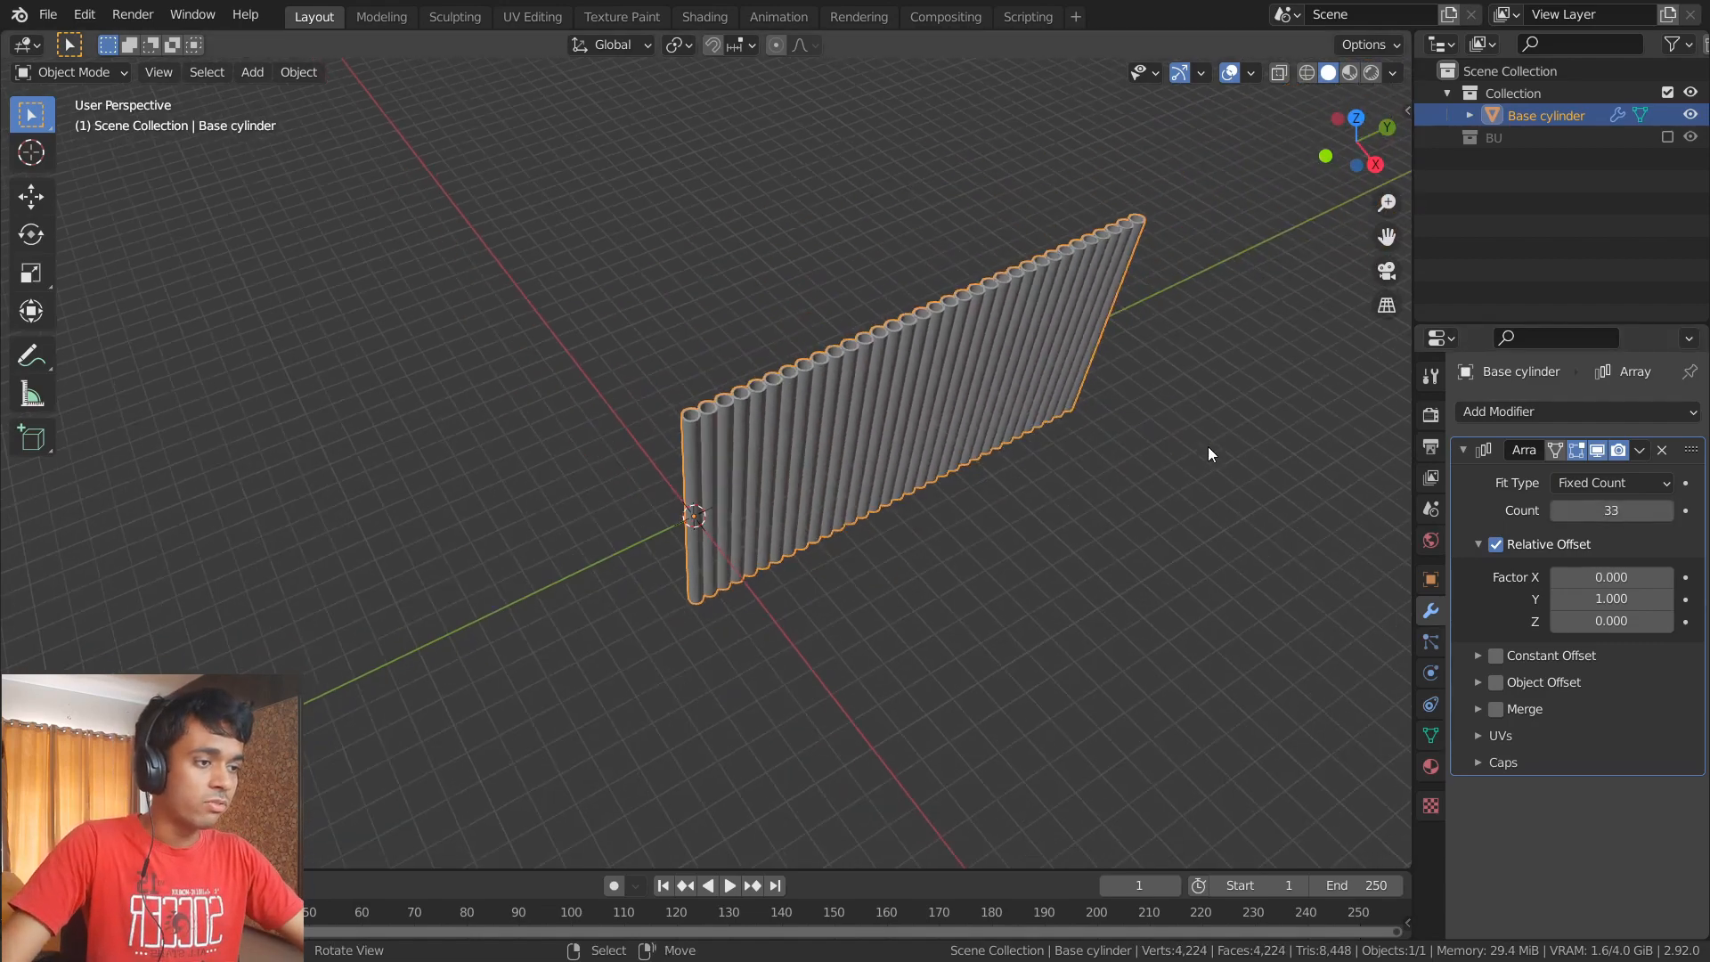
{"action": "scroll", "coordinate": [1156, 435], "scroll_direction": "up", "scroll_amount": 2}
{"action": "scroll", "coordinate": [1156, 435], "scroll_direction": "down", "scroll_amount": 2}
{"action": "left_click", "coordinate": [1664, 516]}
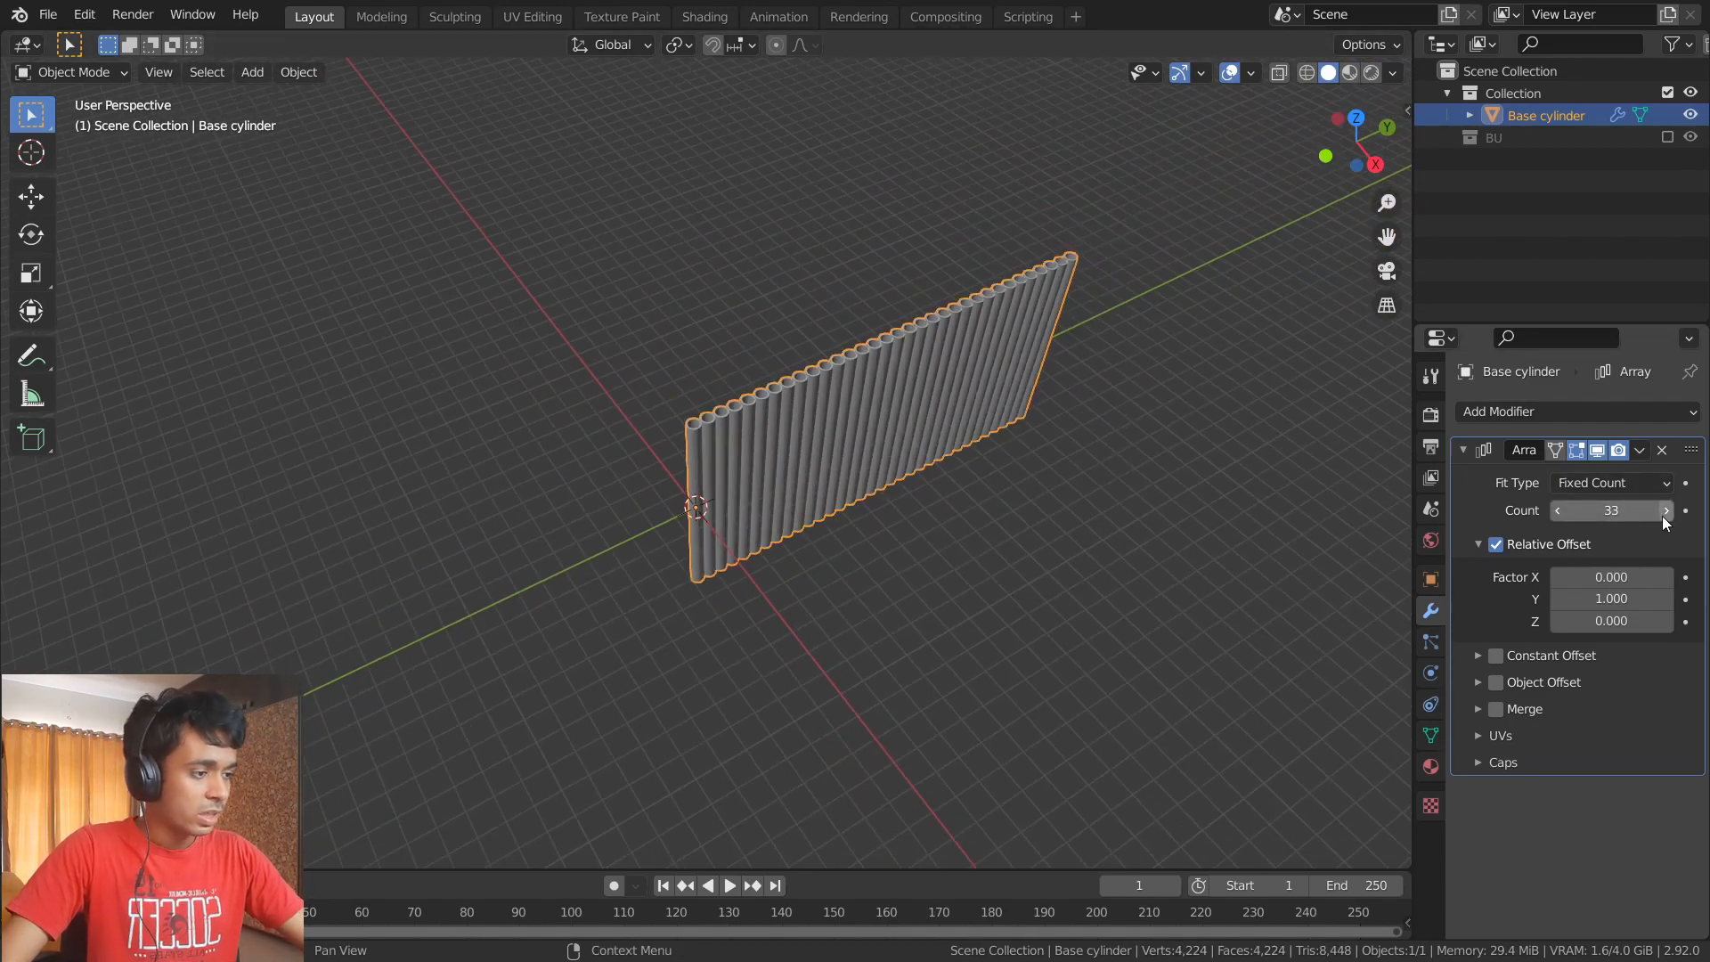
{"action": "left_click", "coordinate": [1664, 516]}
{"action": "left_click", "coordinate": [1664, 517]}
{"action": "double_click", "coordinate": [1664, 516]}
{"action": "triple_click", "coordinate": [1664, 516]}
{"action": "double_click", "coordinate": [1664, 516]}
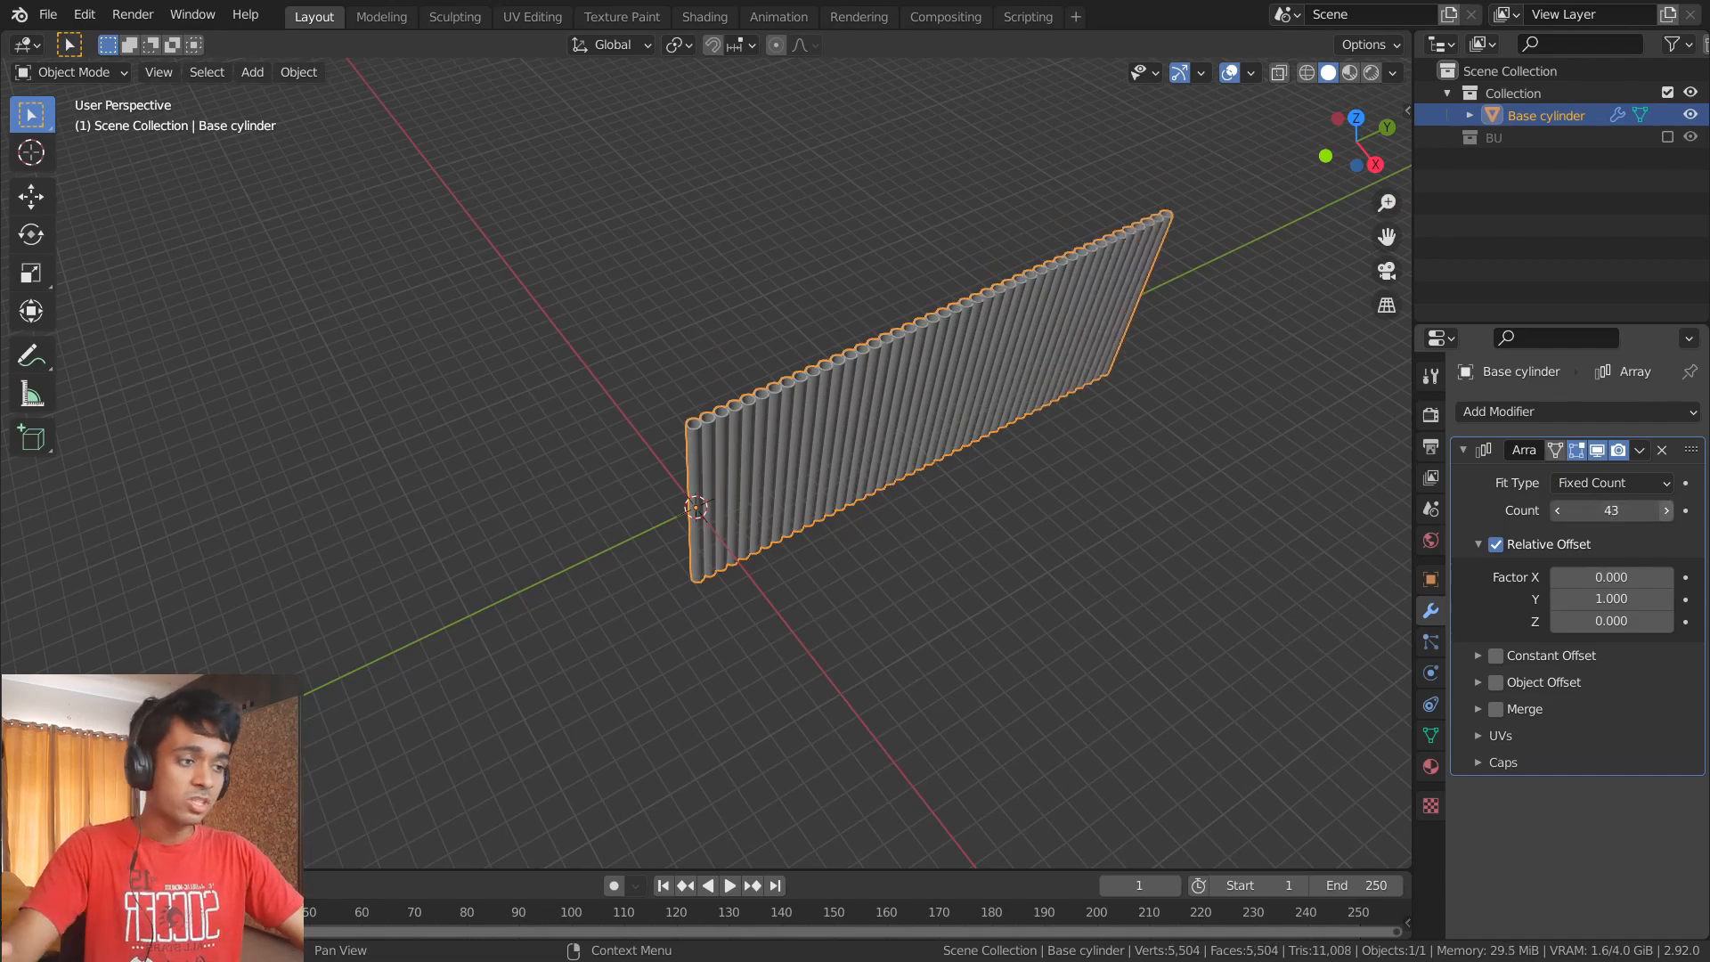
{"action": "double_click", "coordinate": [1664, 516]}
{"action": "double_click", "coordinate": [1665, 516]}
{"action": "double_click", "coordinate": [1664, 516]}
{"action": "double_click", "coordinate": [1664, 517]}
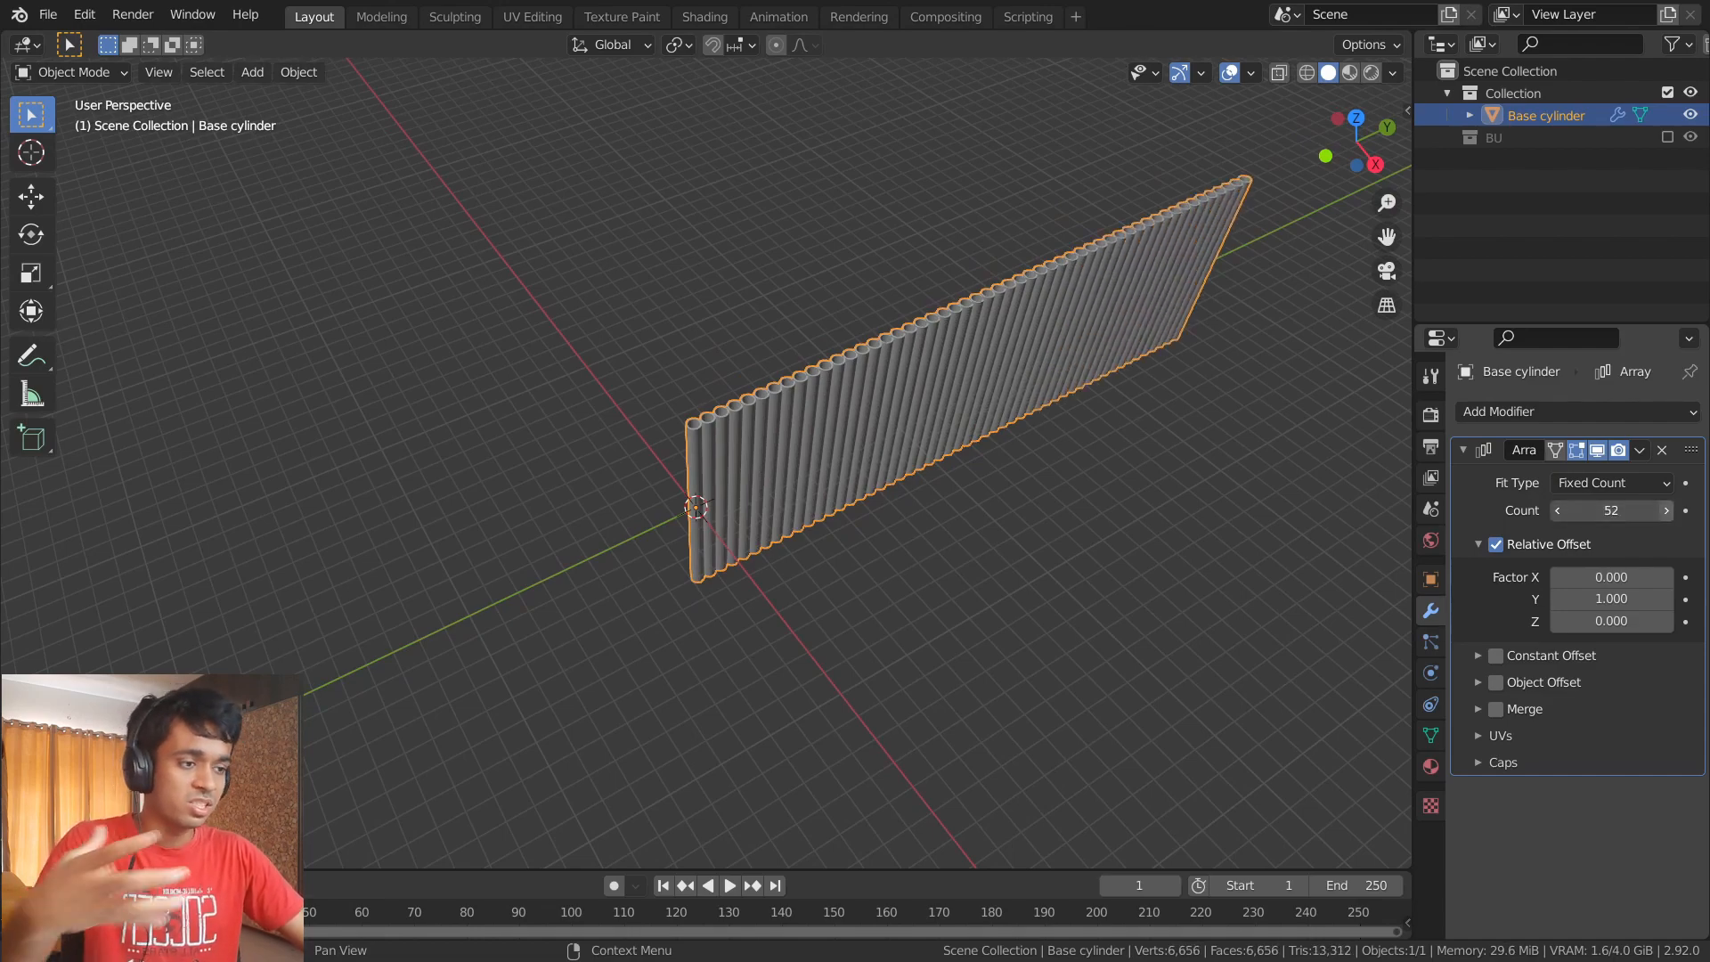
{"action": "double_click", "coordinate": [1664, 517]}
- Set the Array modifier's relative offset factor in Y to 1.1 to leave gaps between the cylinders, and deselect the row
{"action": "scroll", "coordinate": [782, 408], "scroll_direction": "up", "scroll_amount": 8}
{"action": "middle_click_drag", "start_coordinate": [679, 434], "coordinate": [777, 376]}
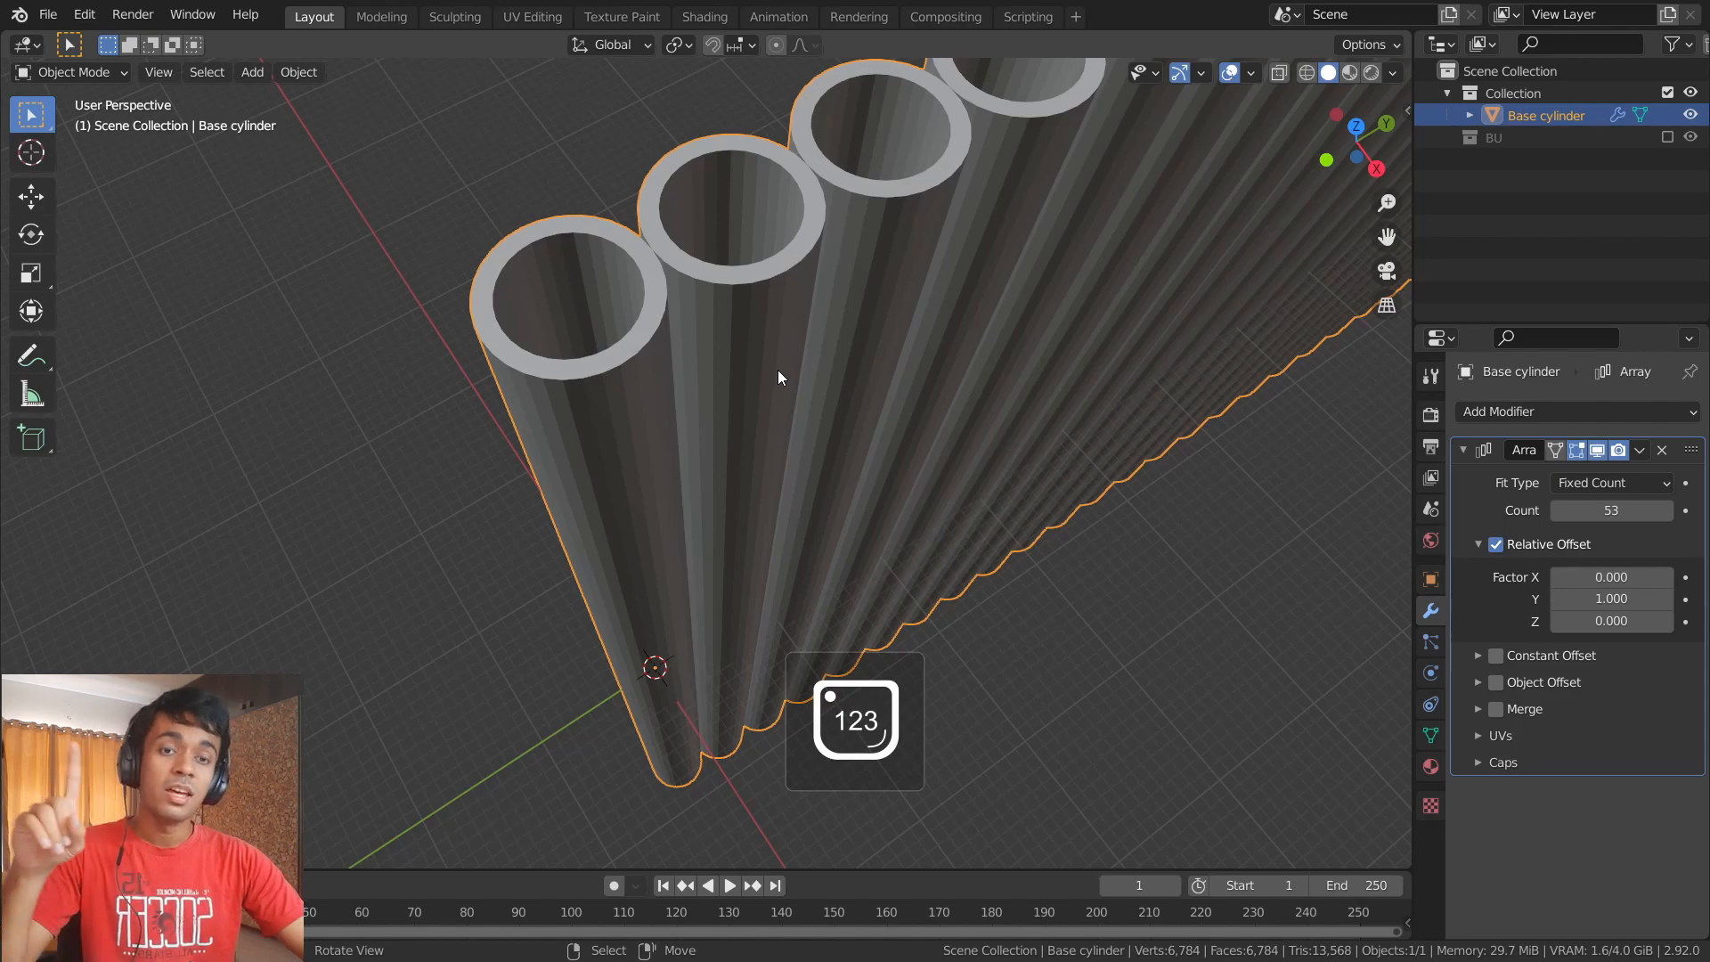
{"action": "key", "text": "KP_7"}
{"action": "scroll", "coordinate": [847, 419], "scroll_direction": "up", "scroll_amount": 4}
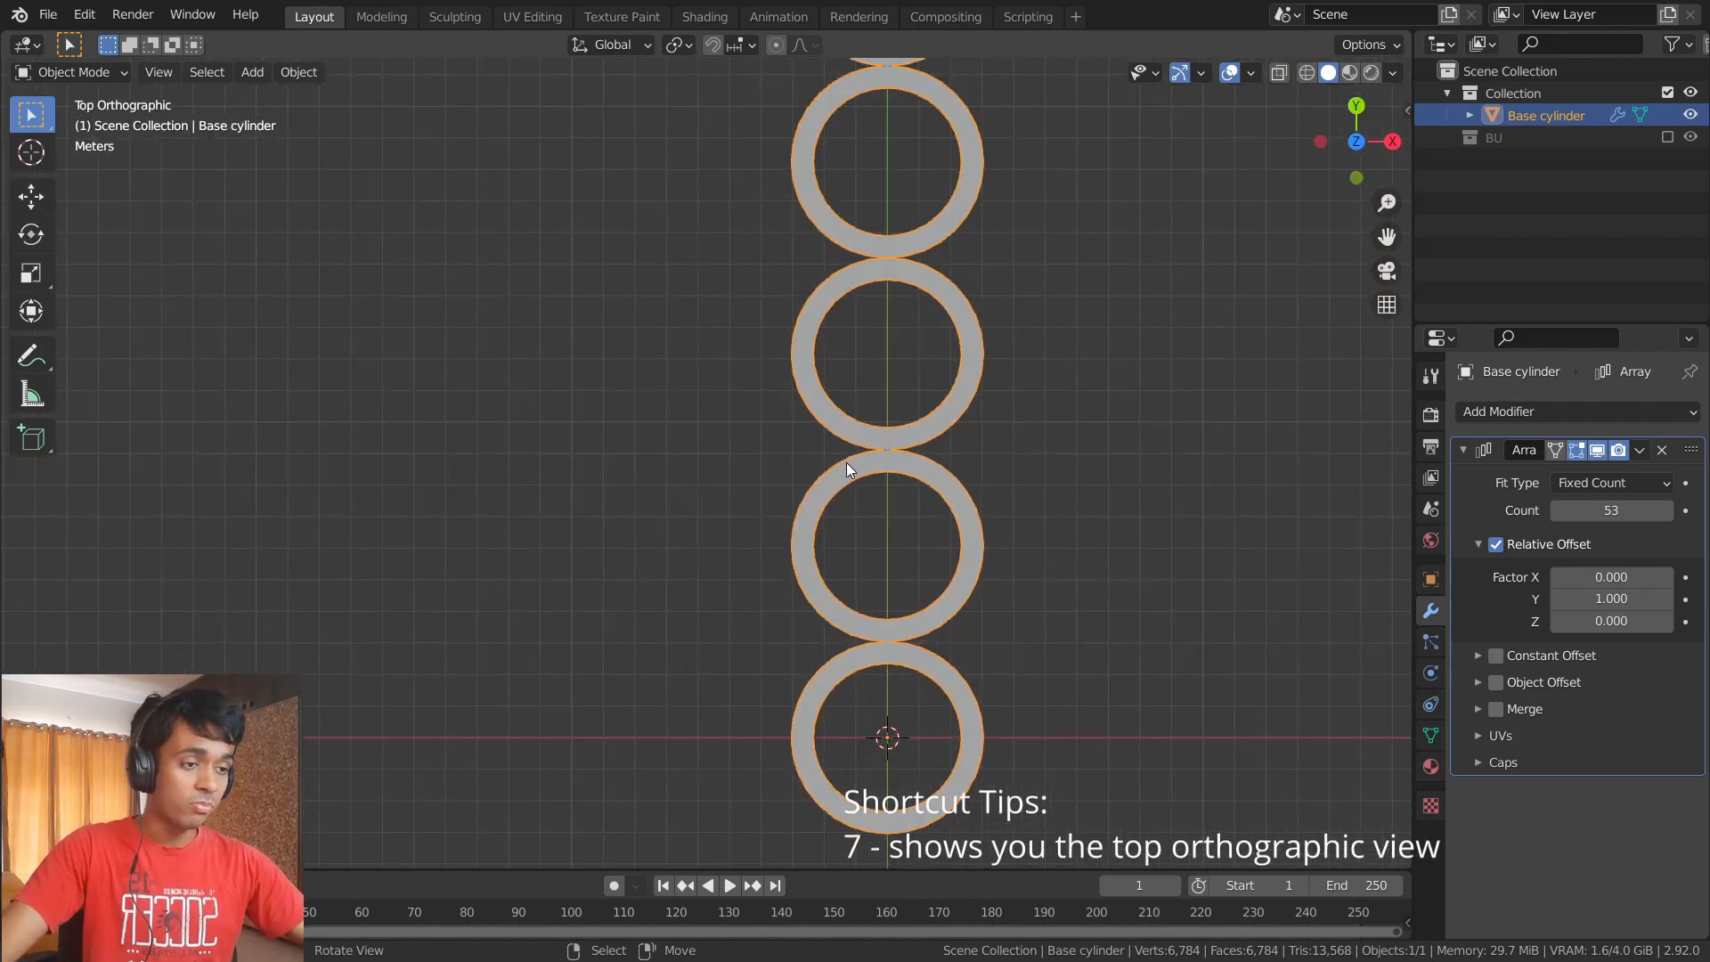
{"action": "scroll", "coordinate": [901, 500], "scroll_direction": "up", "scroll_amount": 8}
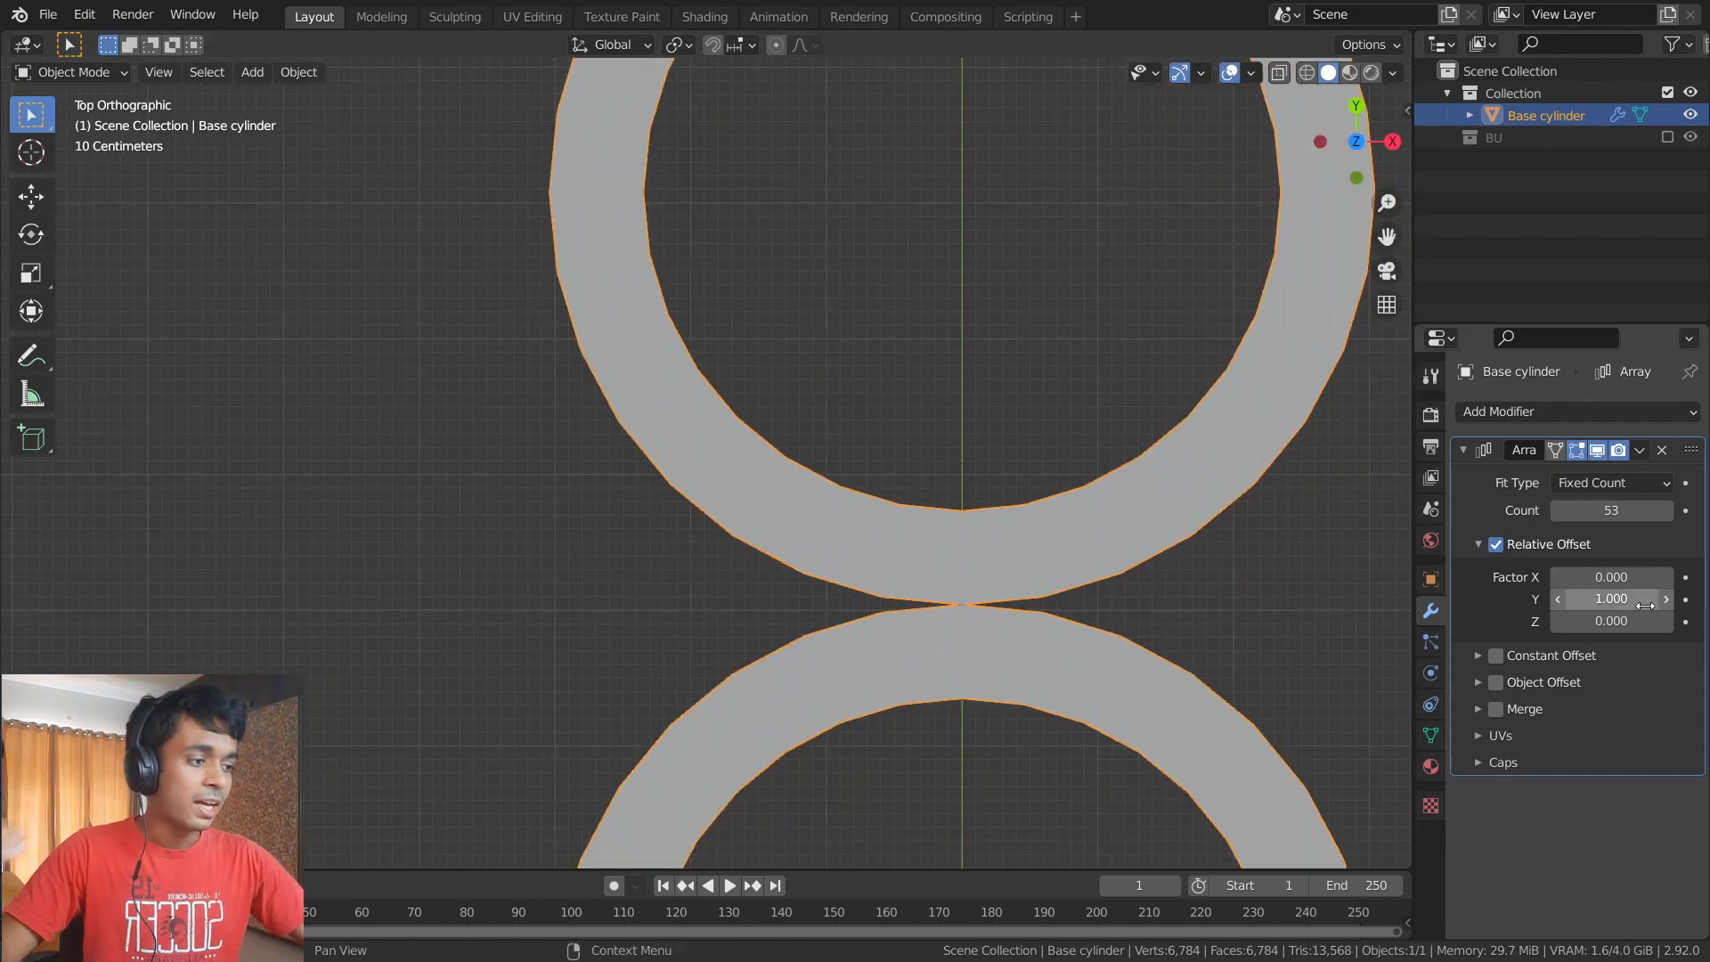
{"action": "left_click", "coordinate": [1587, 599]}
{"action": "type", "text": "1."}
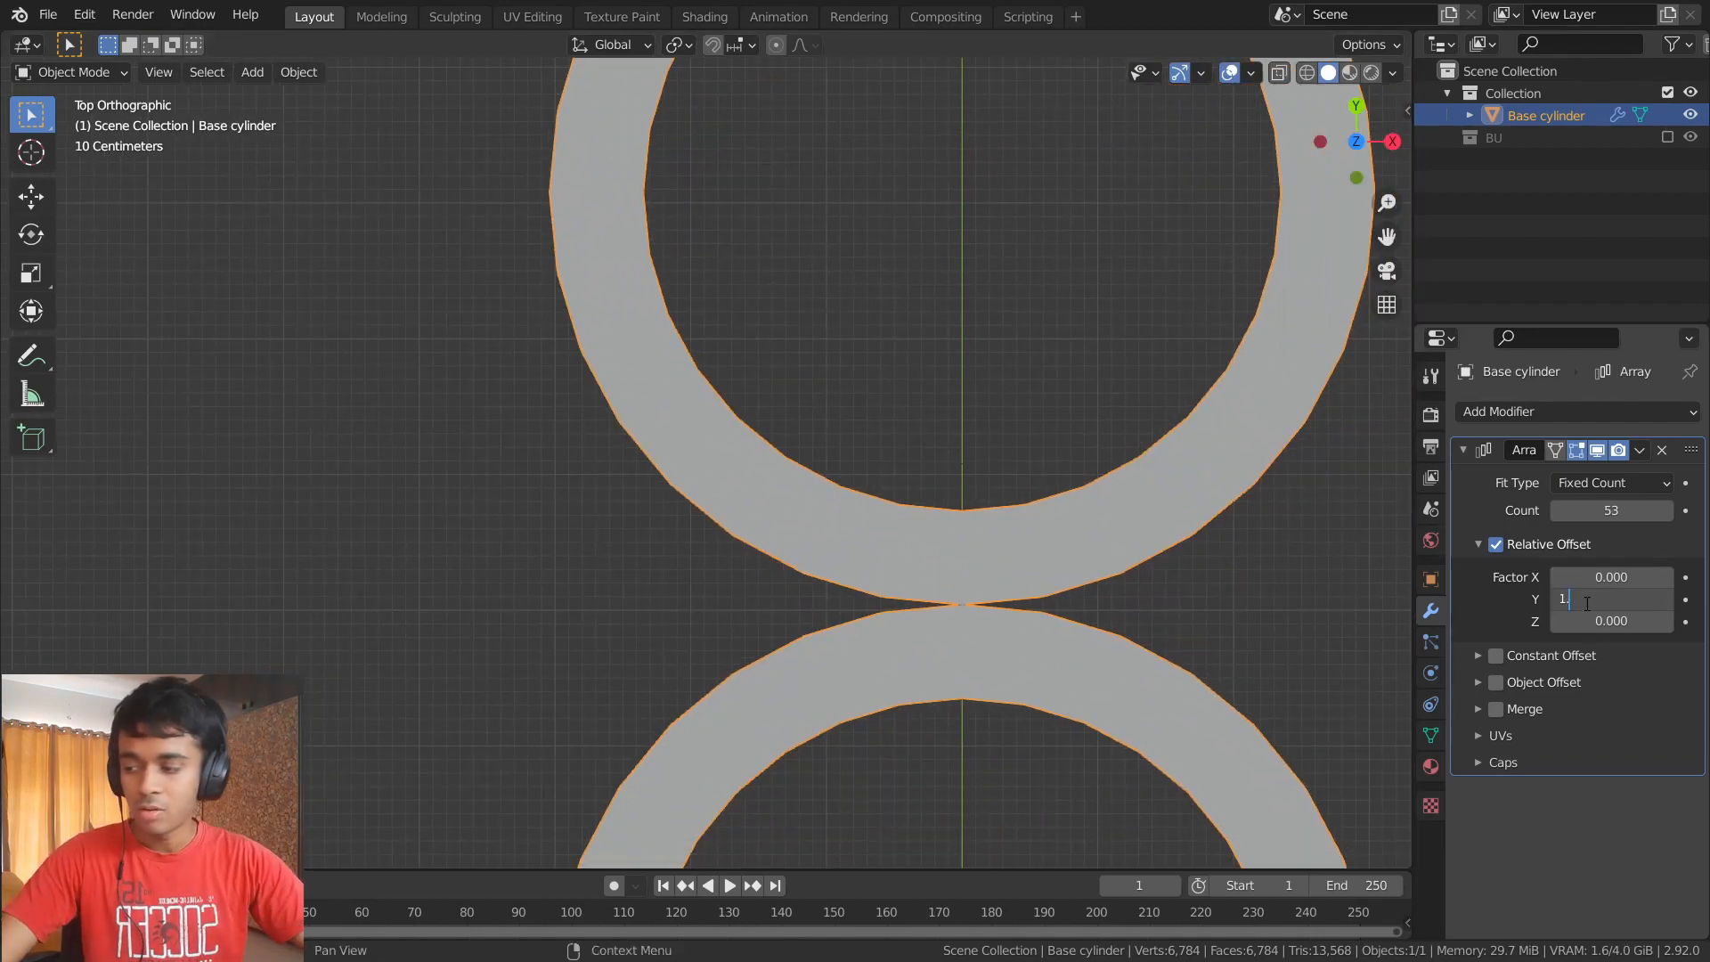
{"action": "type", "text": "01"}
{"action": "key", "text": "Return"}
{"action": "scroll", "coordinate": [1093, 436], "scroll_direction": "down", "scroll_amount": 5}
{"action": "middle_click_drag", "start_coordinate": [1094, 436], "coordinate": [760, 334]}
{"action": "scroll", "coordinate": [919, 366], "scroll_direction": "down", "scroll_amount": 4}
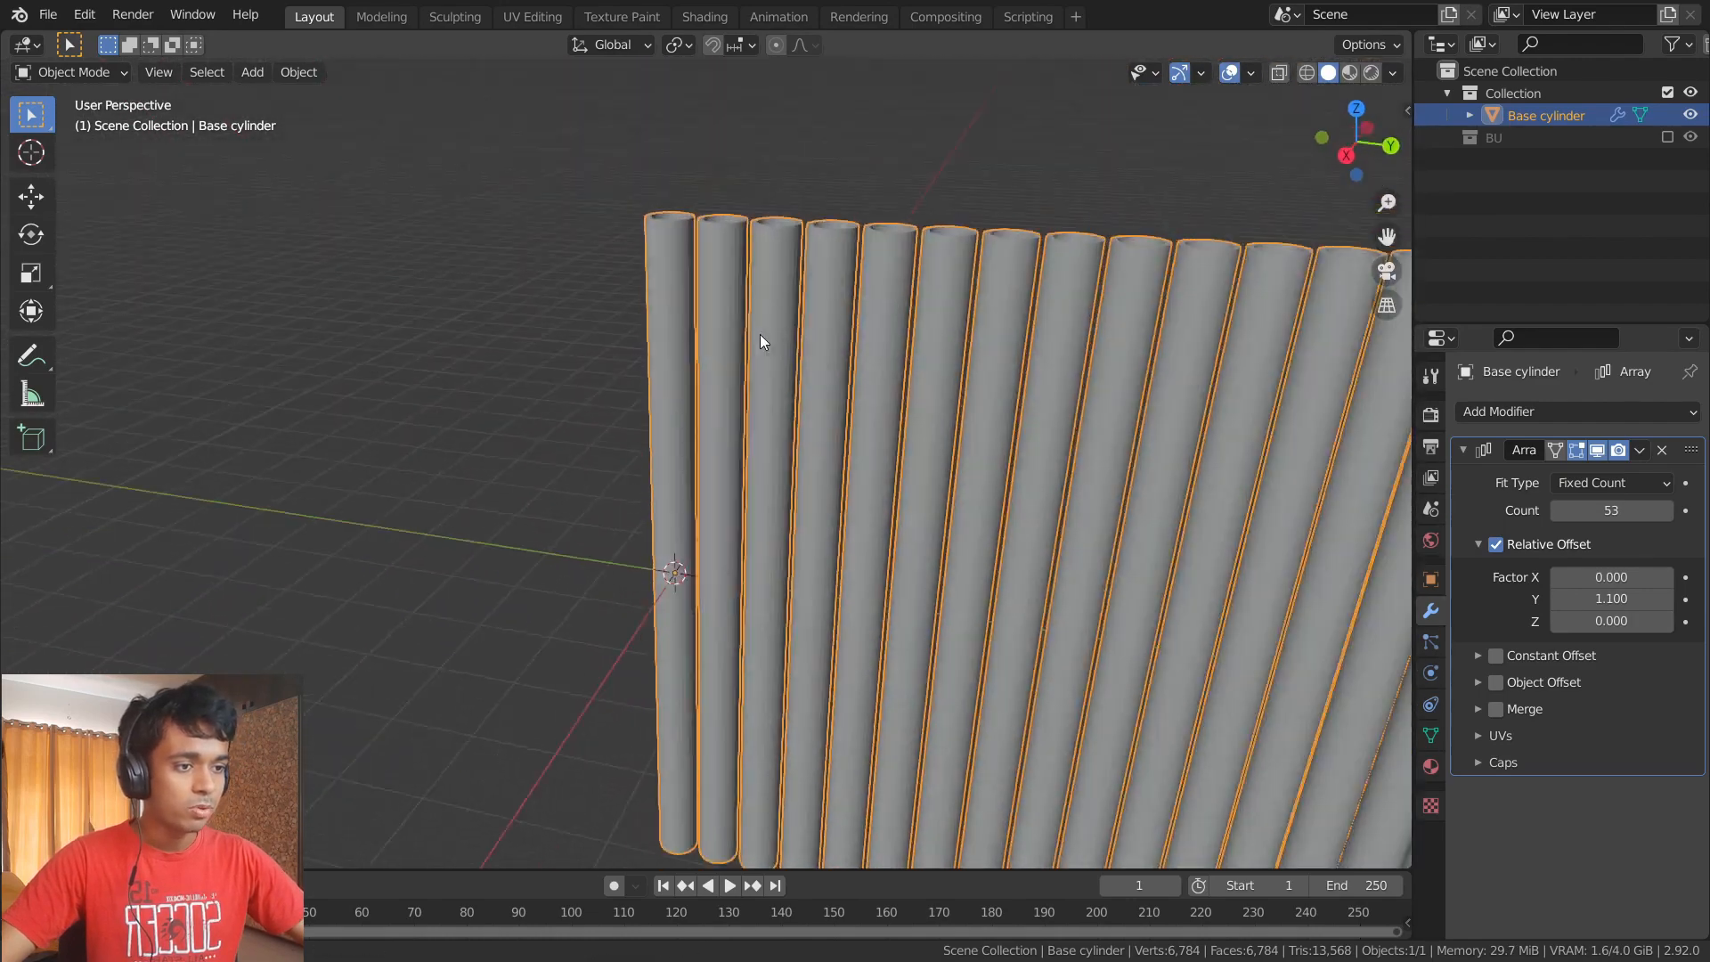
{"action": "left_click", "coordinate": [798, 143]}
{"action": "middle_click_drag", "start_coordinate": [797, 143], "coordinate": [832, 255]}
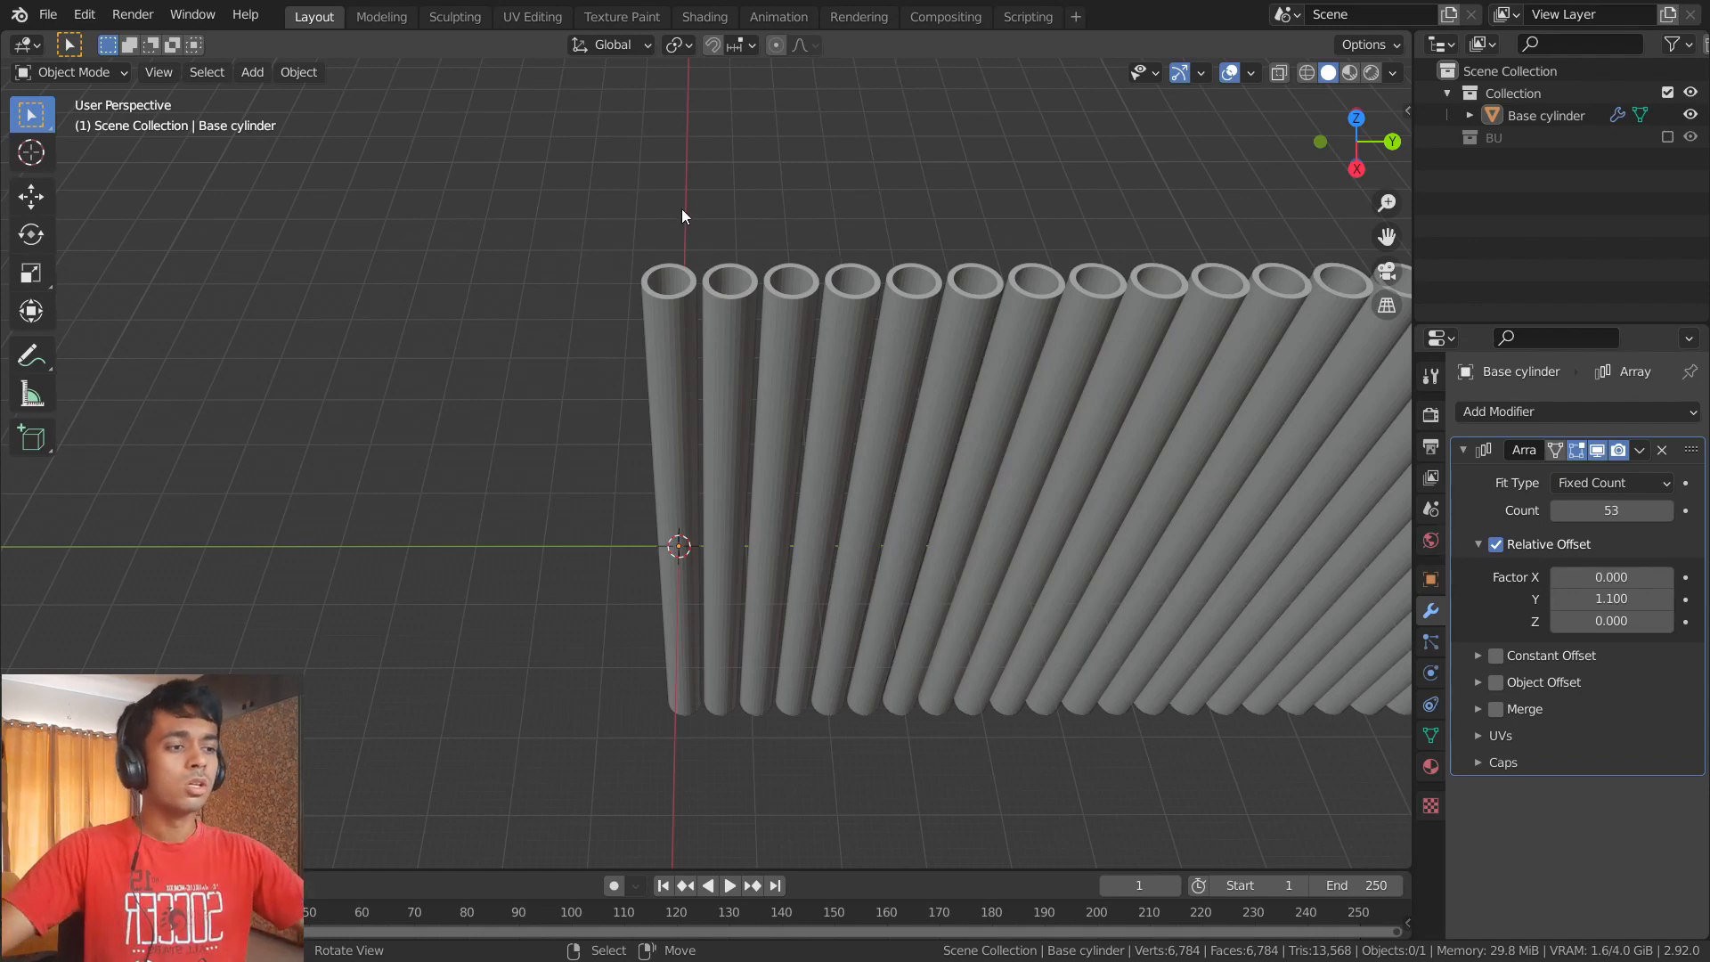
{"action": "middle_click_drag", "start_coordinate": [816, 187], "coordinate": [1008, 415]}
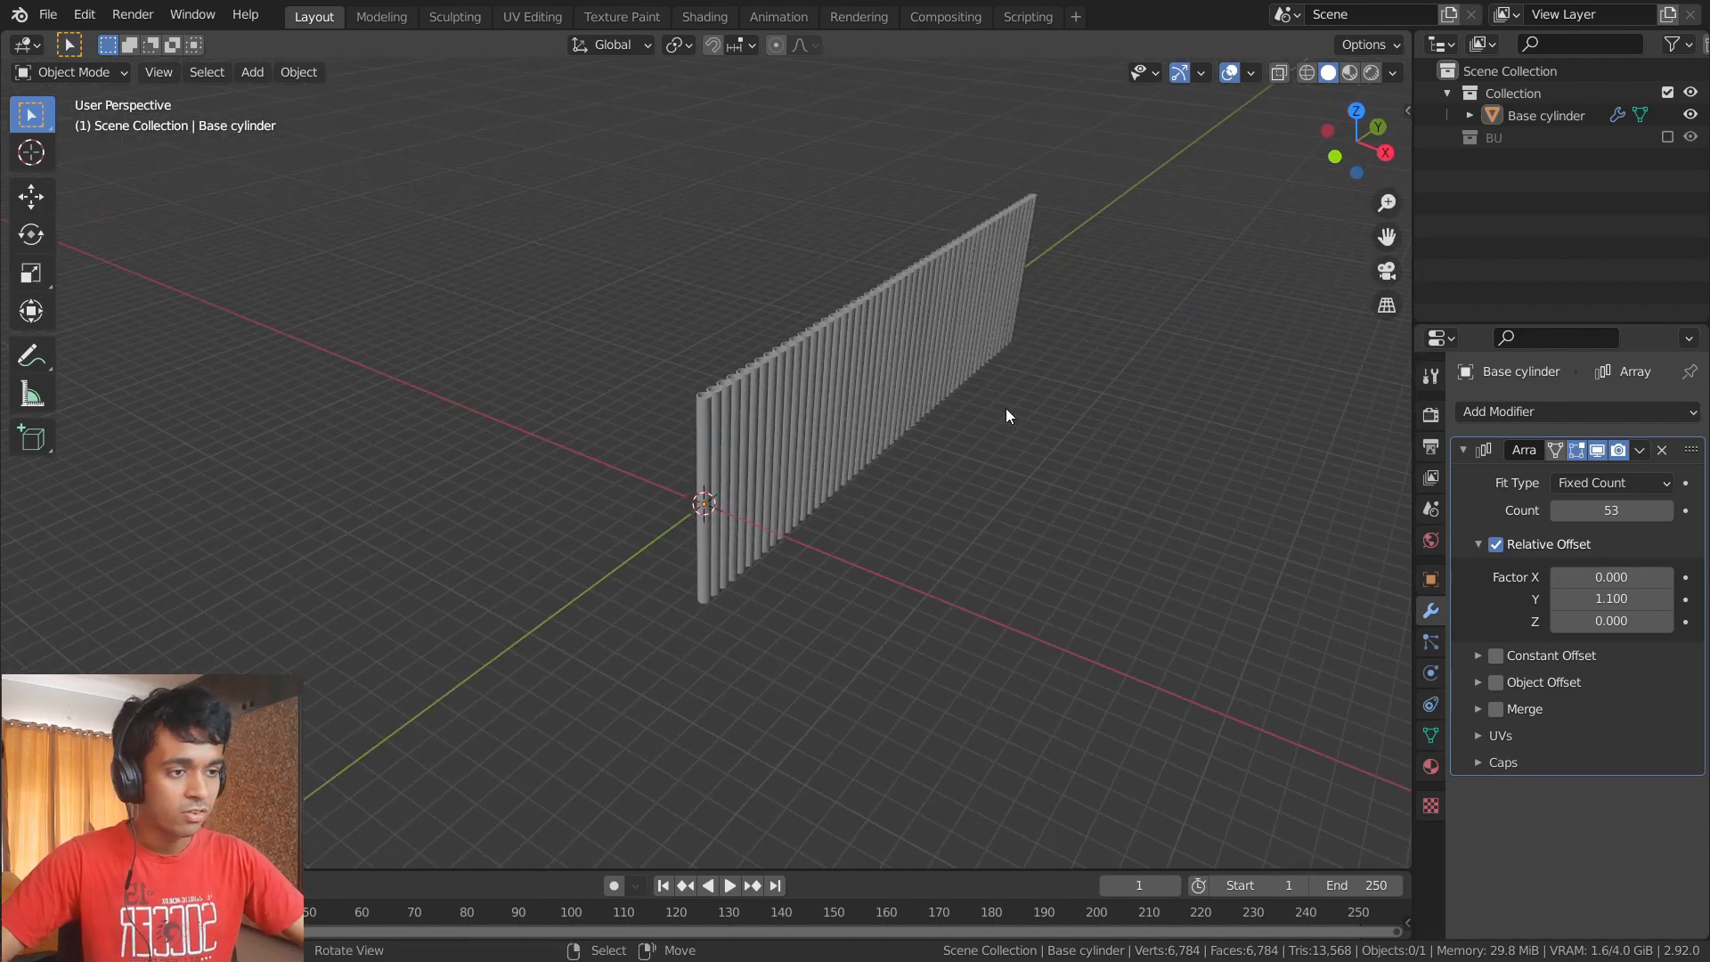
- Add a second Array modifier to the base cylinder with a relative offset factor of 1.1 in X
{"action": "left_click", "coordinate": [1464, 452]}
{"action": "left_click", "coordinate": [1460, 451]}
{"action": "left_click", "coordinate": [1460, 452]}
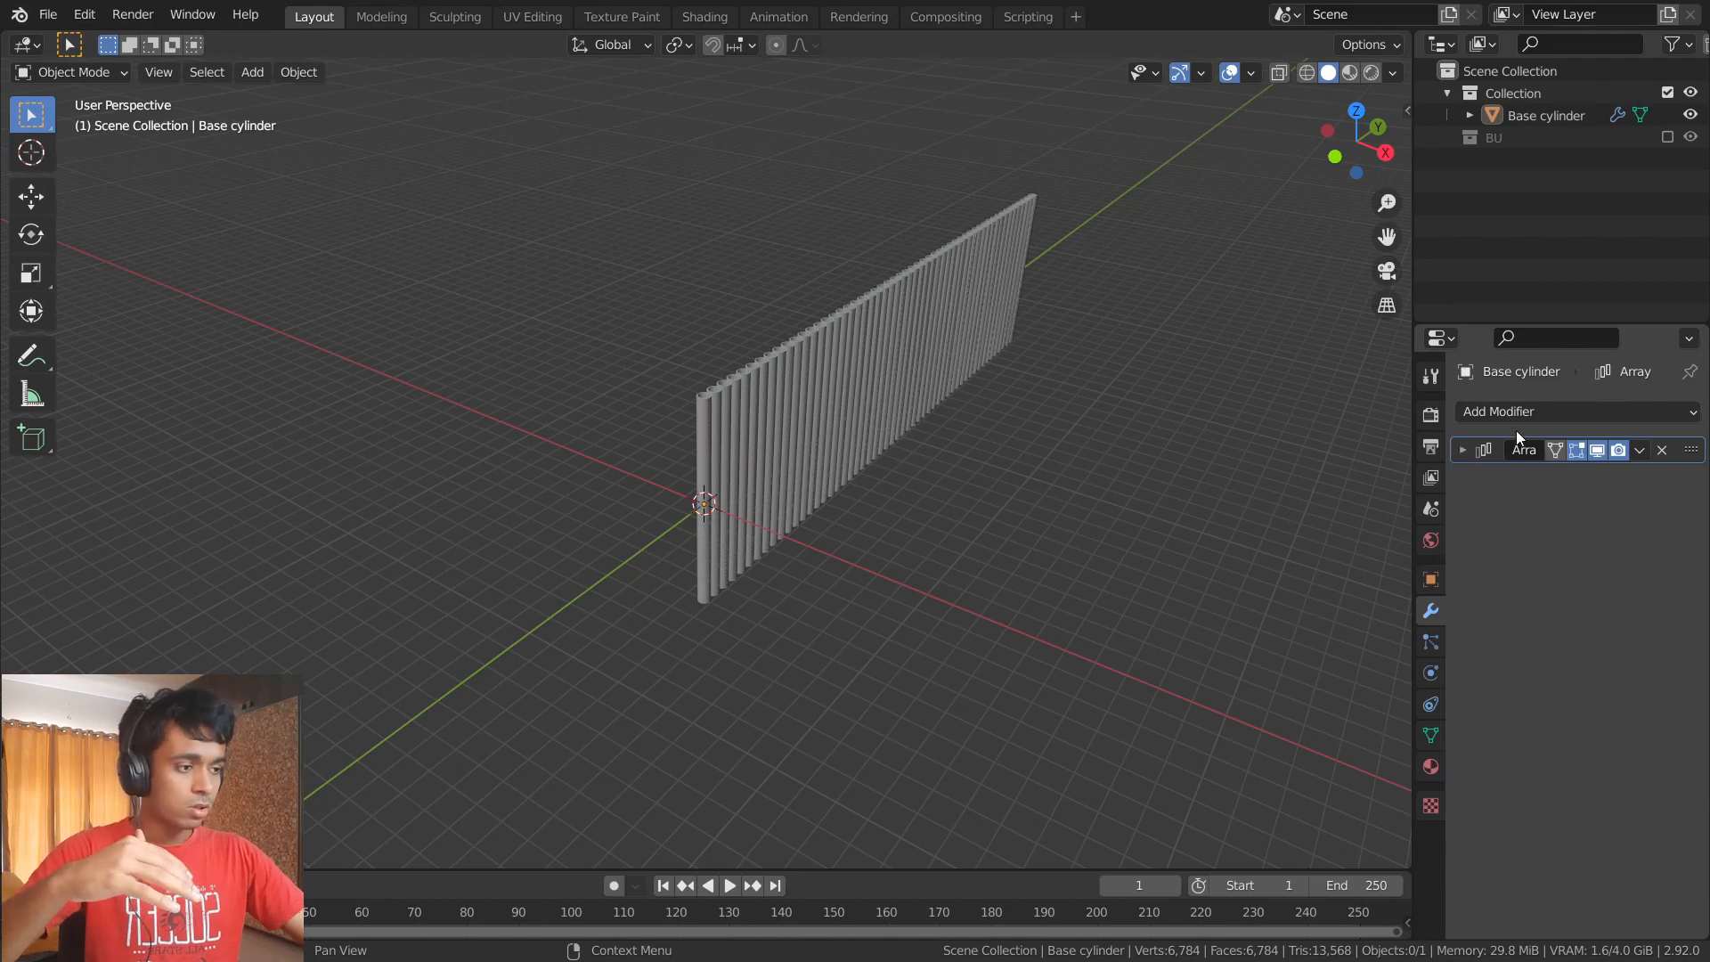
{"action": "left_click", "coordinate": [1530, 413]}
{"action": "left_click", "coordinate": [1305, 467]}
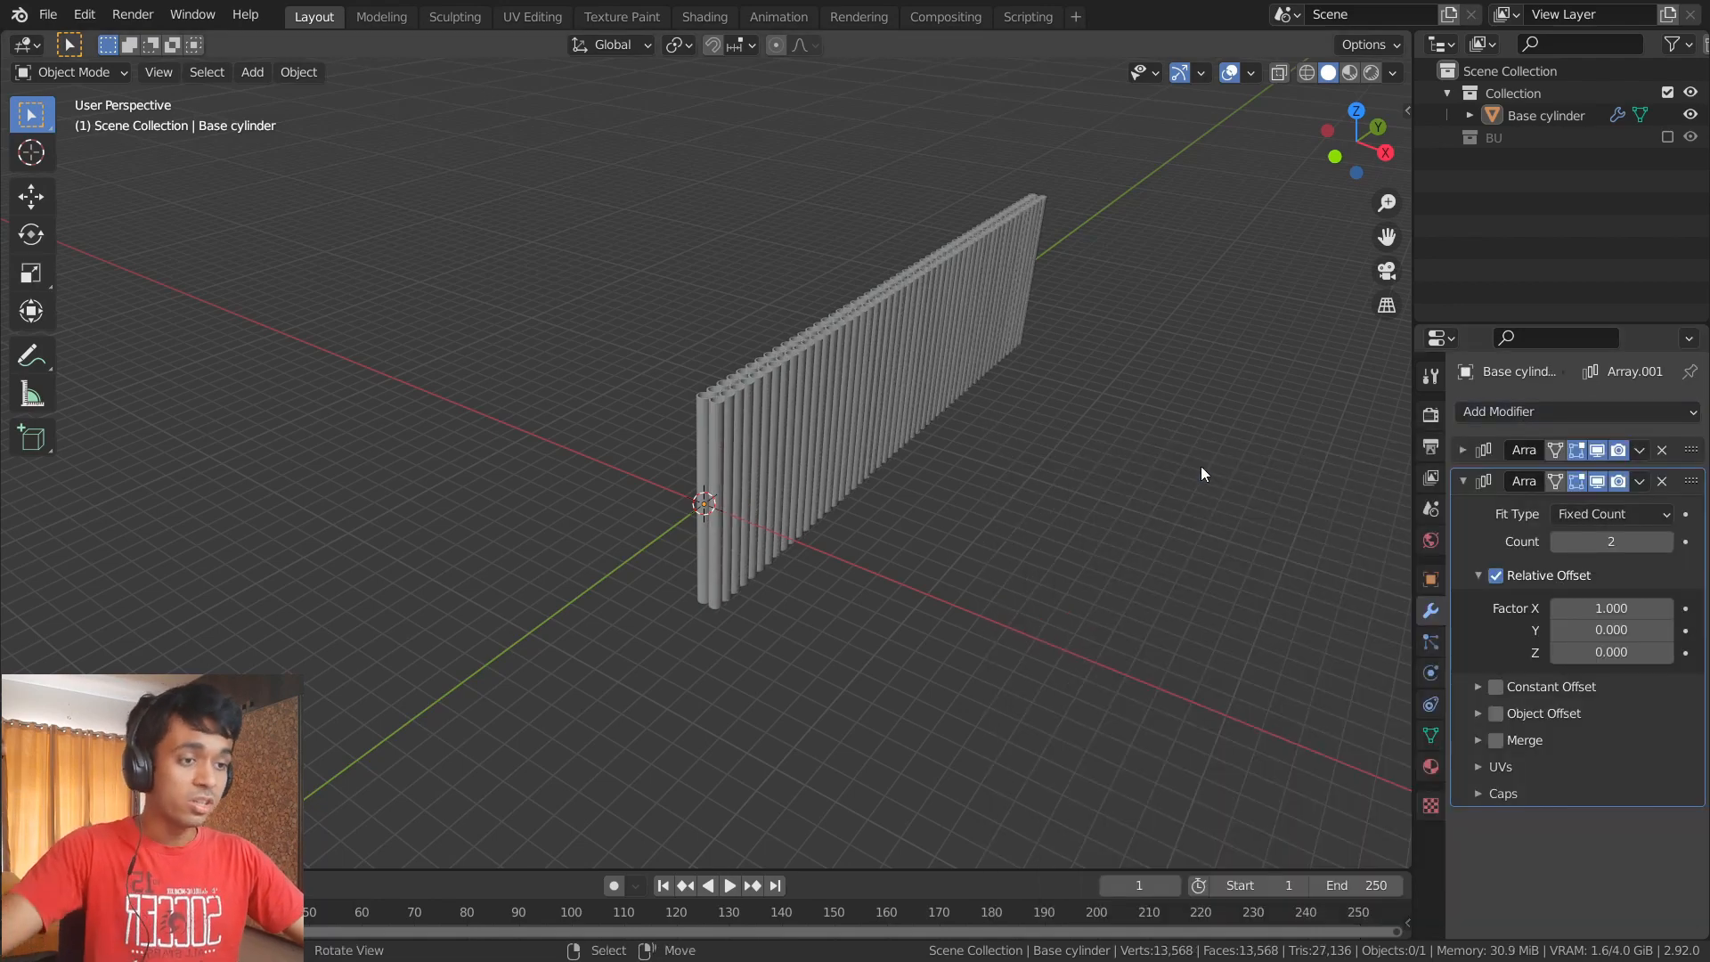
{"action": "middle_click_drag", "start_coordinate": [935, 454], "coordinate": [841, 570]}
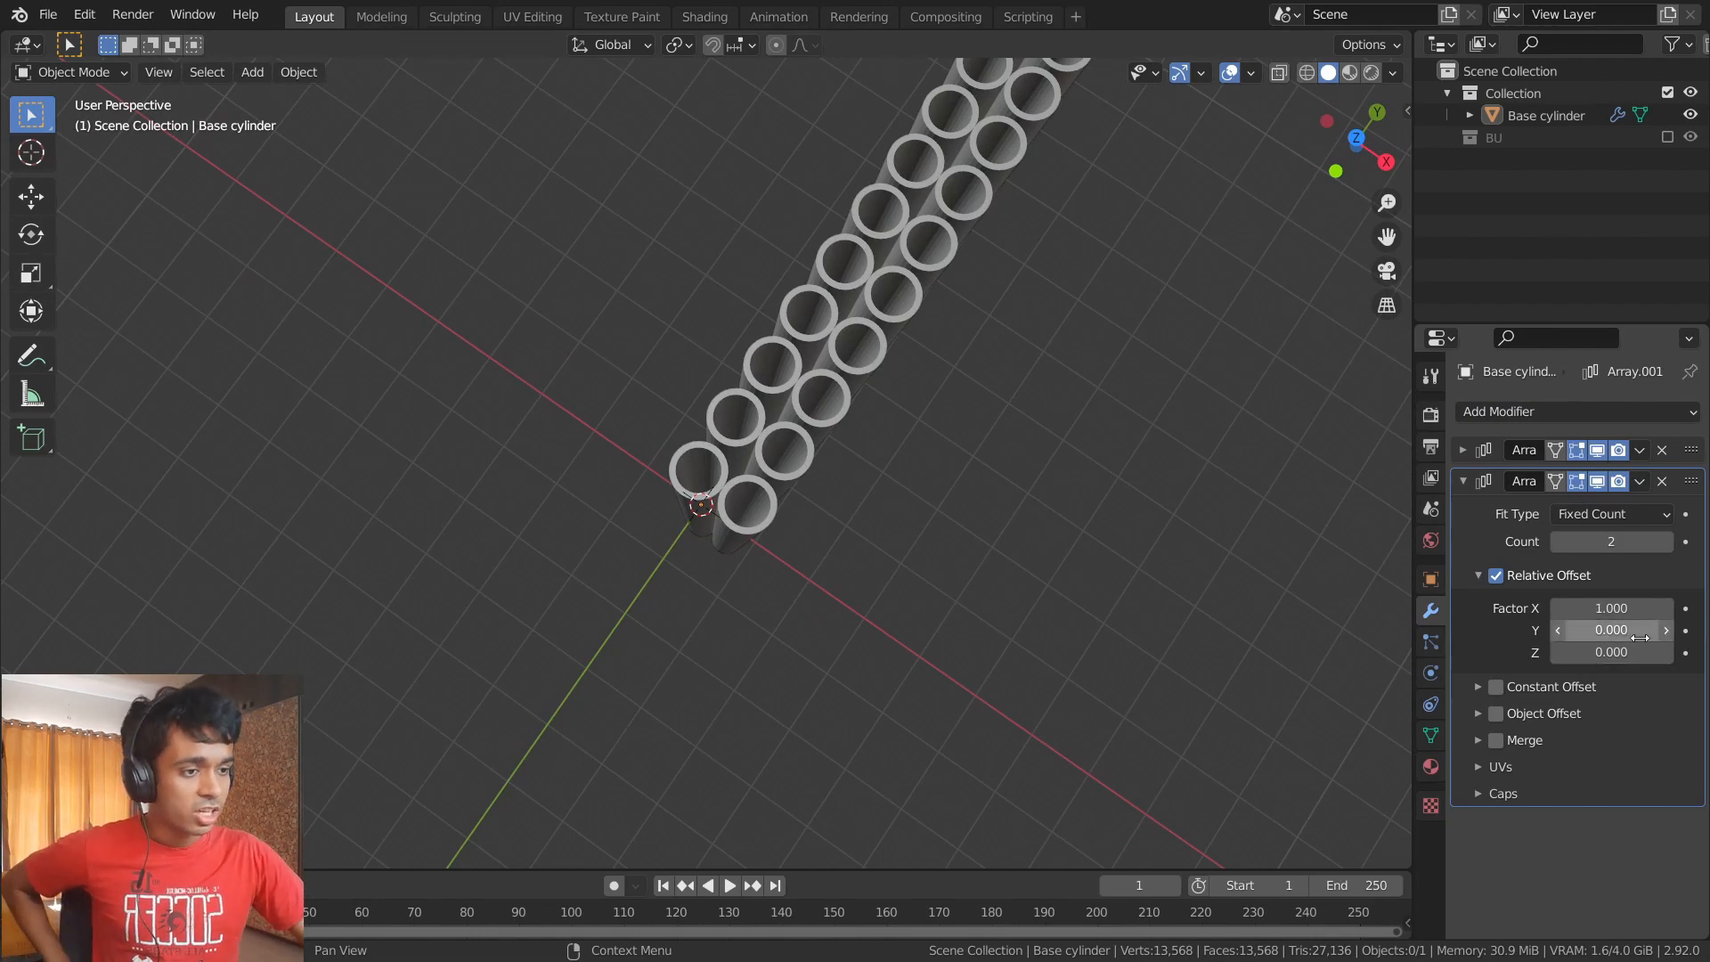
{"action": "scroll", "coordinate": [881, 579], "scroll_direction": "up", "scroll_amount": 6}
{"action": "double_click", "coordinate": [1612, 606]}
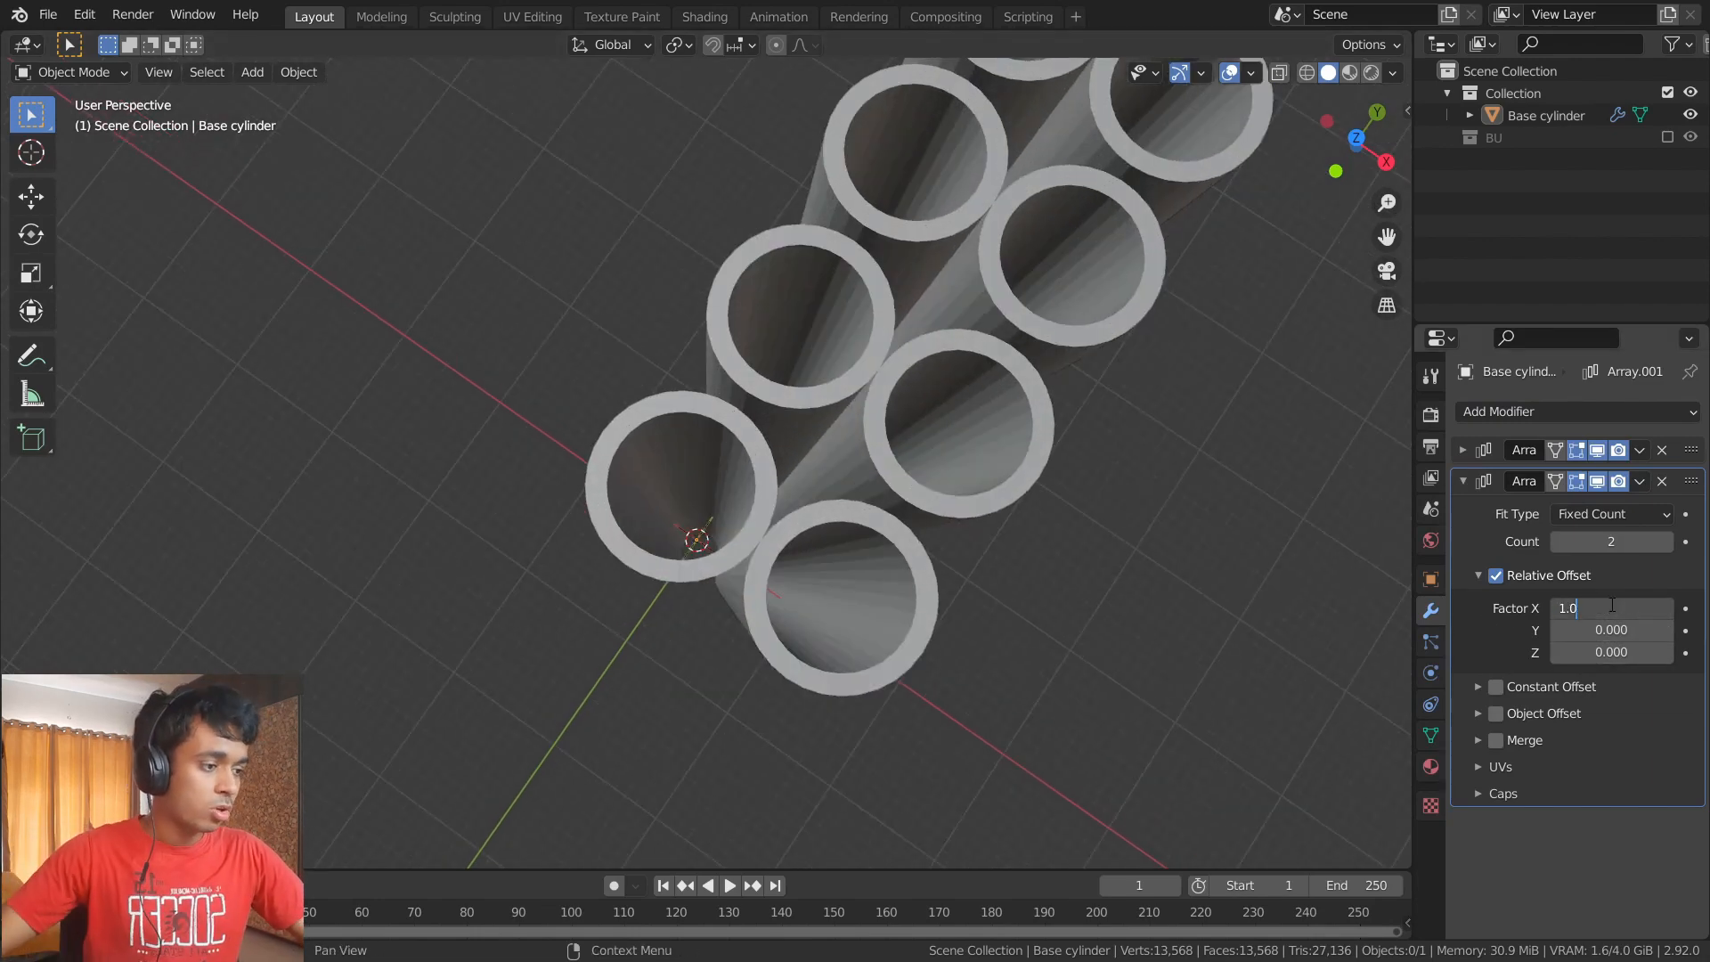
{"action": "key", "text": "Return"}
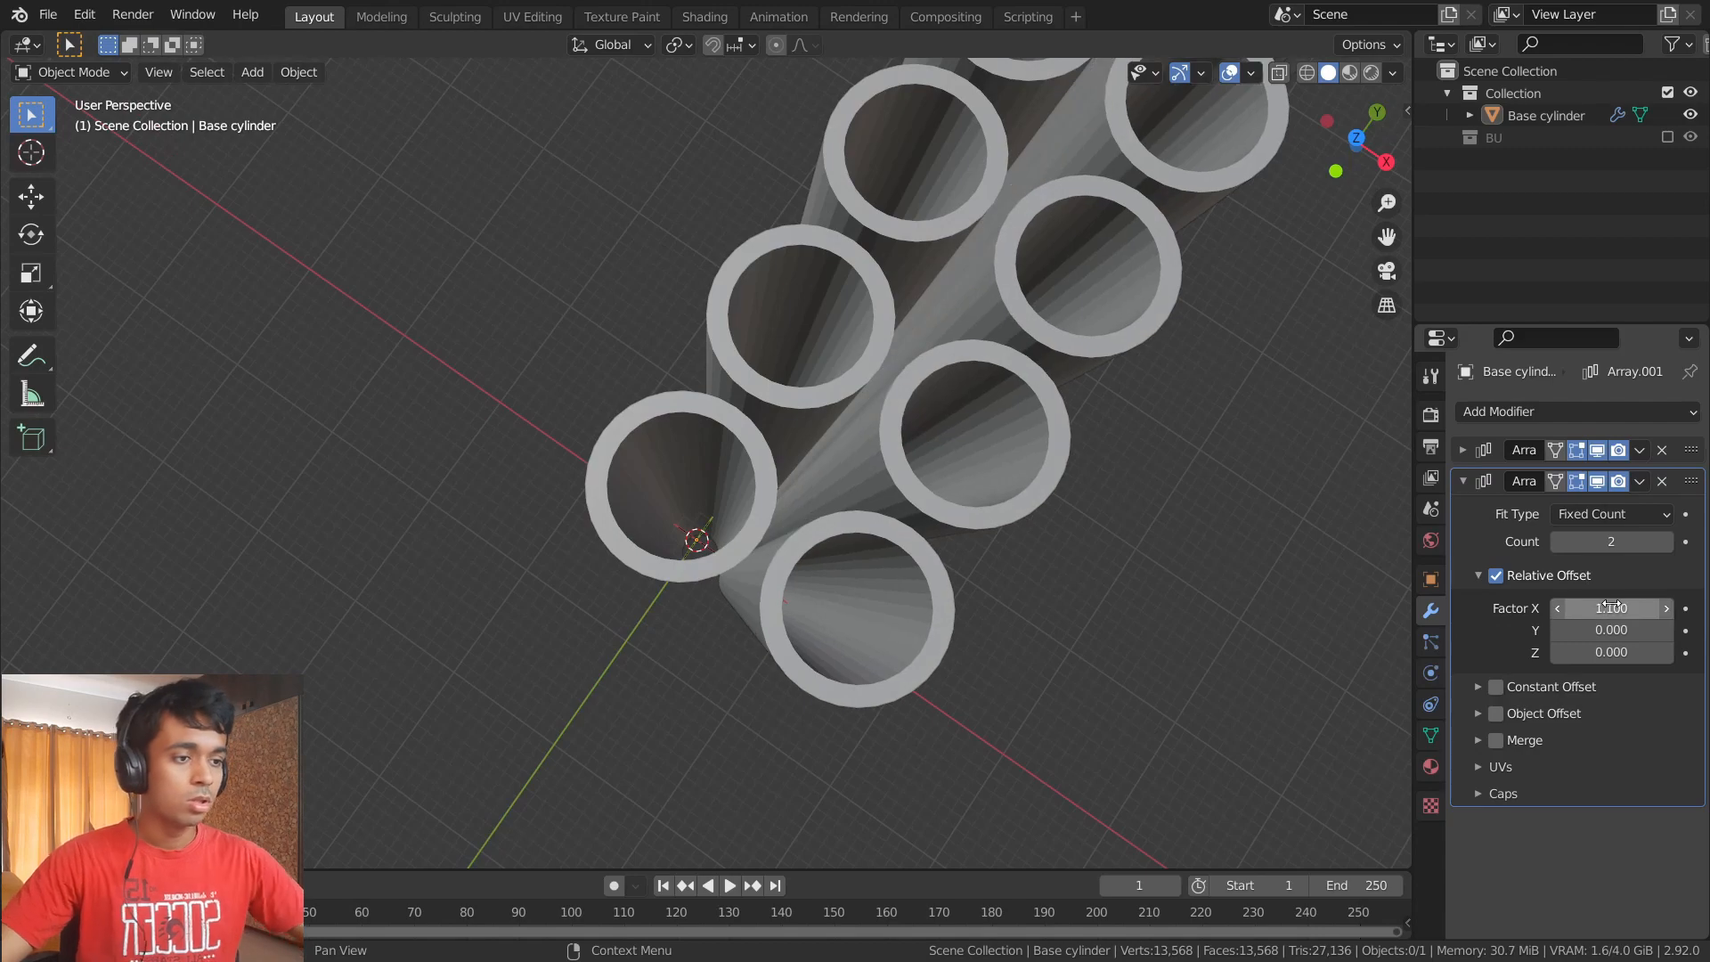
{"action": "scroll", "coordinate": [777, 484], "scroll_direction": "down", "scroll_amount": 3}
{"action": "middle_click_drag", "start_coordinate": [776, 484], "coordinate": [701, 411]}
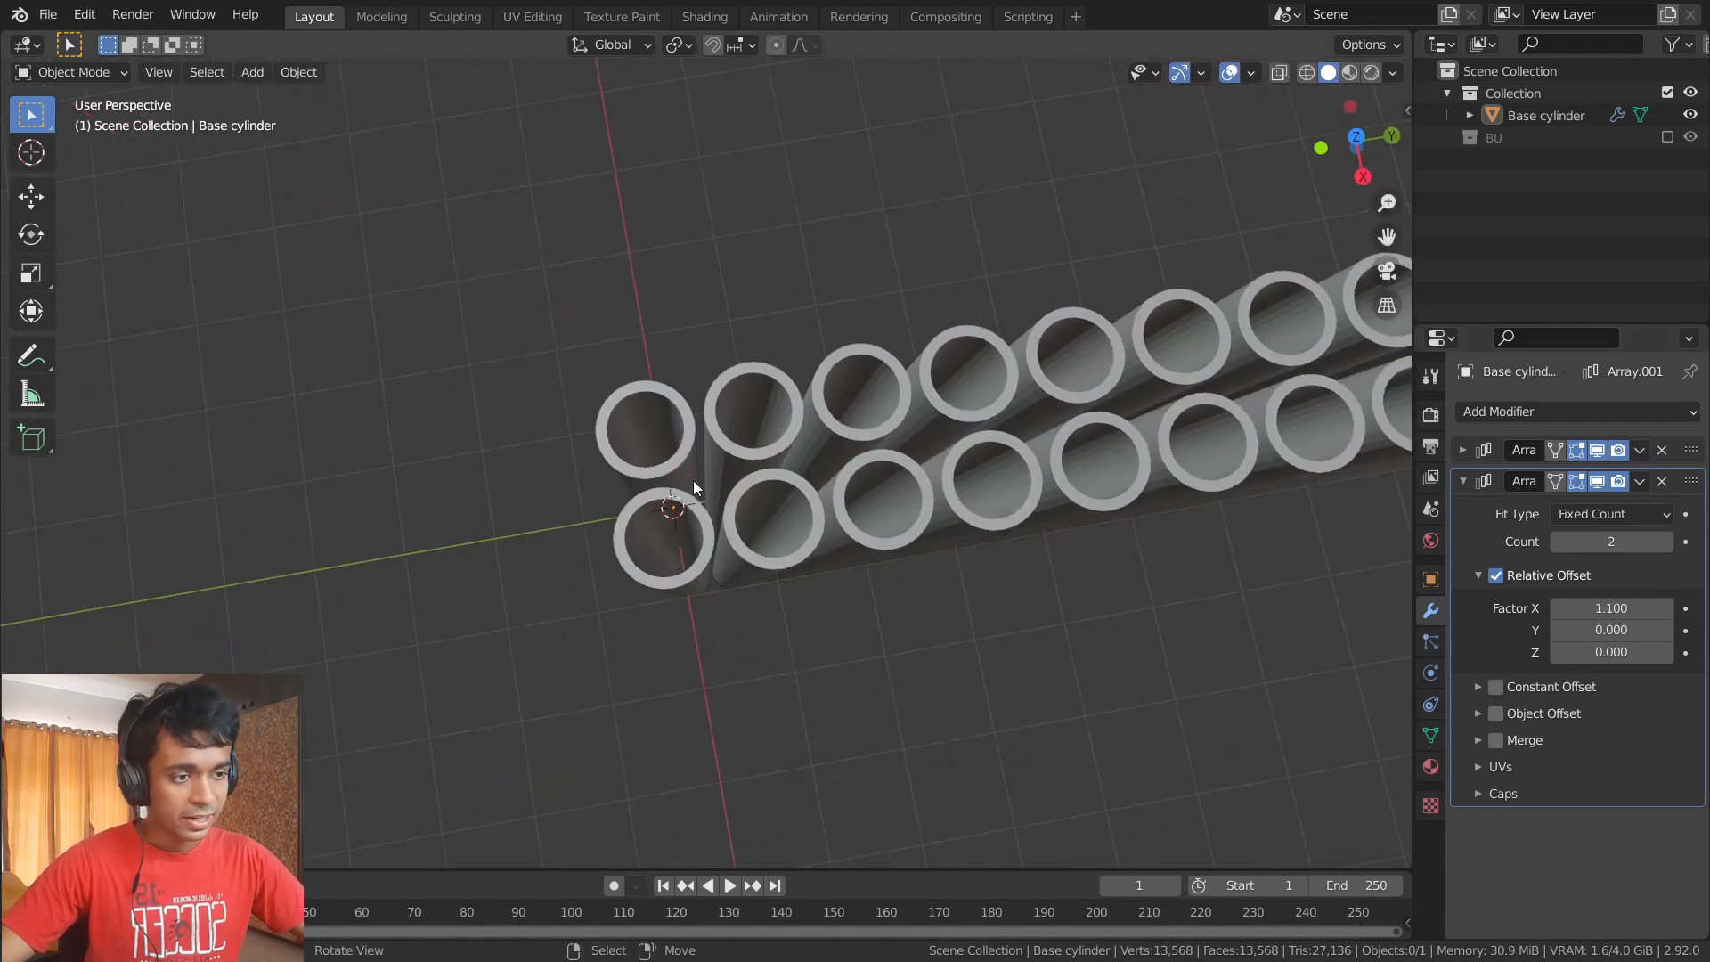
{"action": "middle_click_drag", "start_coordinate": [694, 486], "coordinate": [752, 491]}
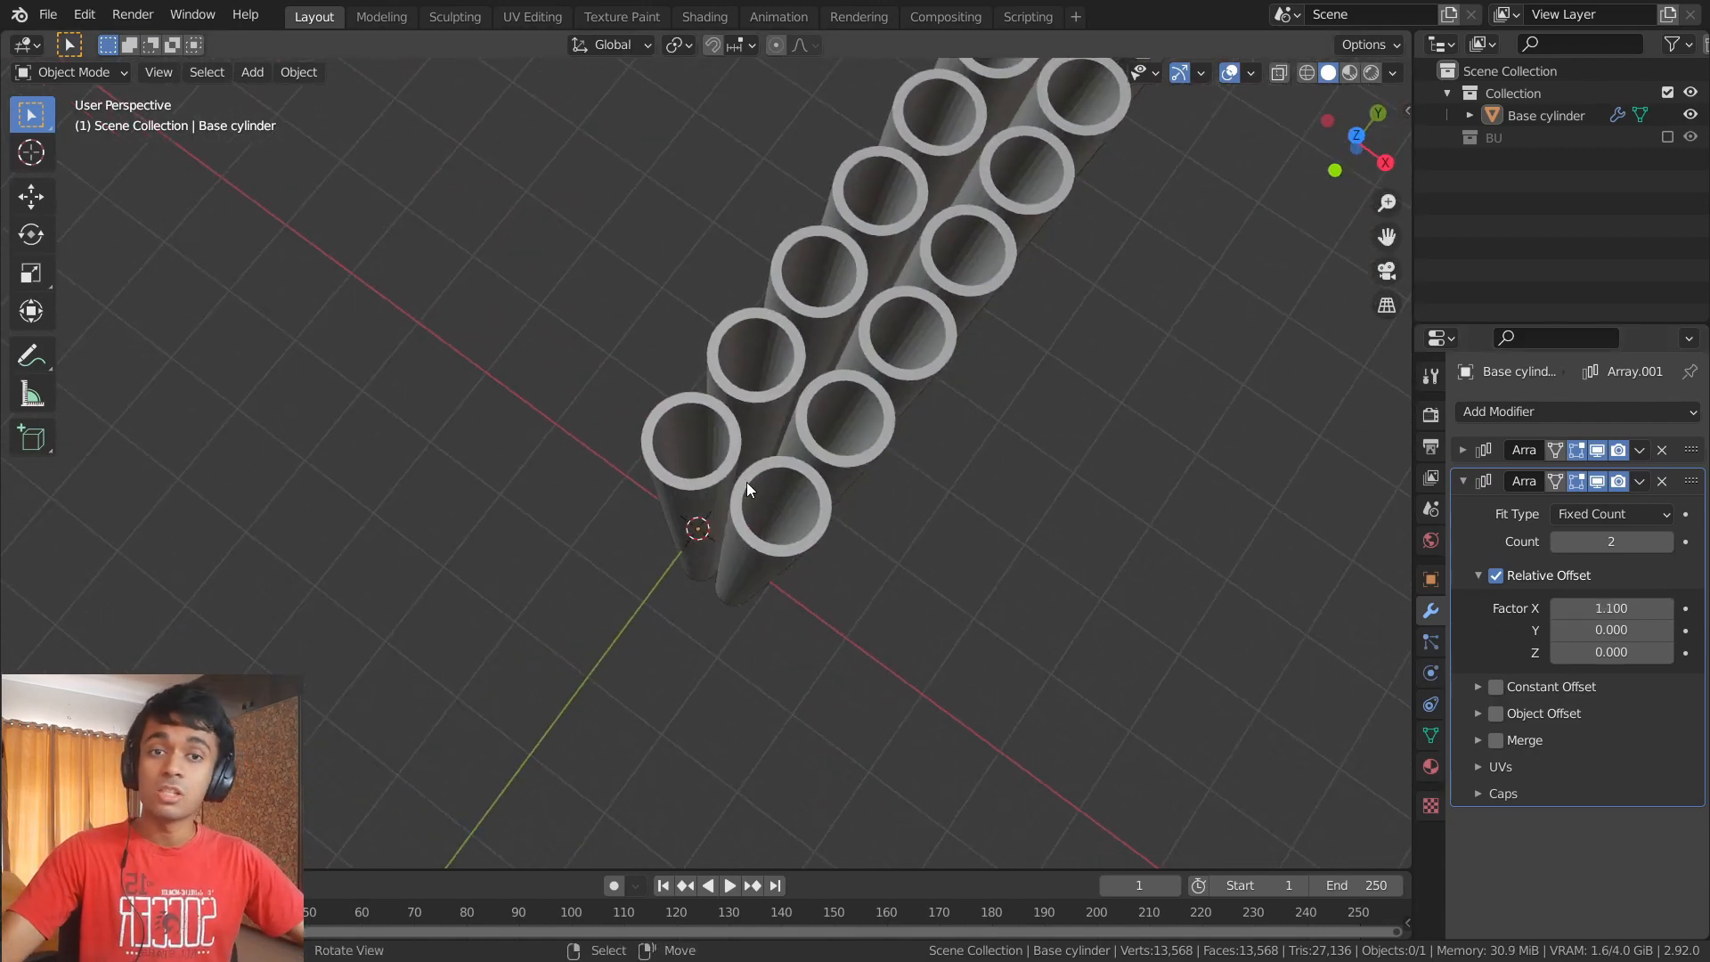
- Set the second Array modifier's relative offset factor in Y to 0.01 so that the second row is staggered
{"action": "left_click", "coordinate": [1595, 628]}
{"action": "type", "text": "0.0"}
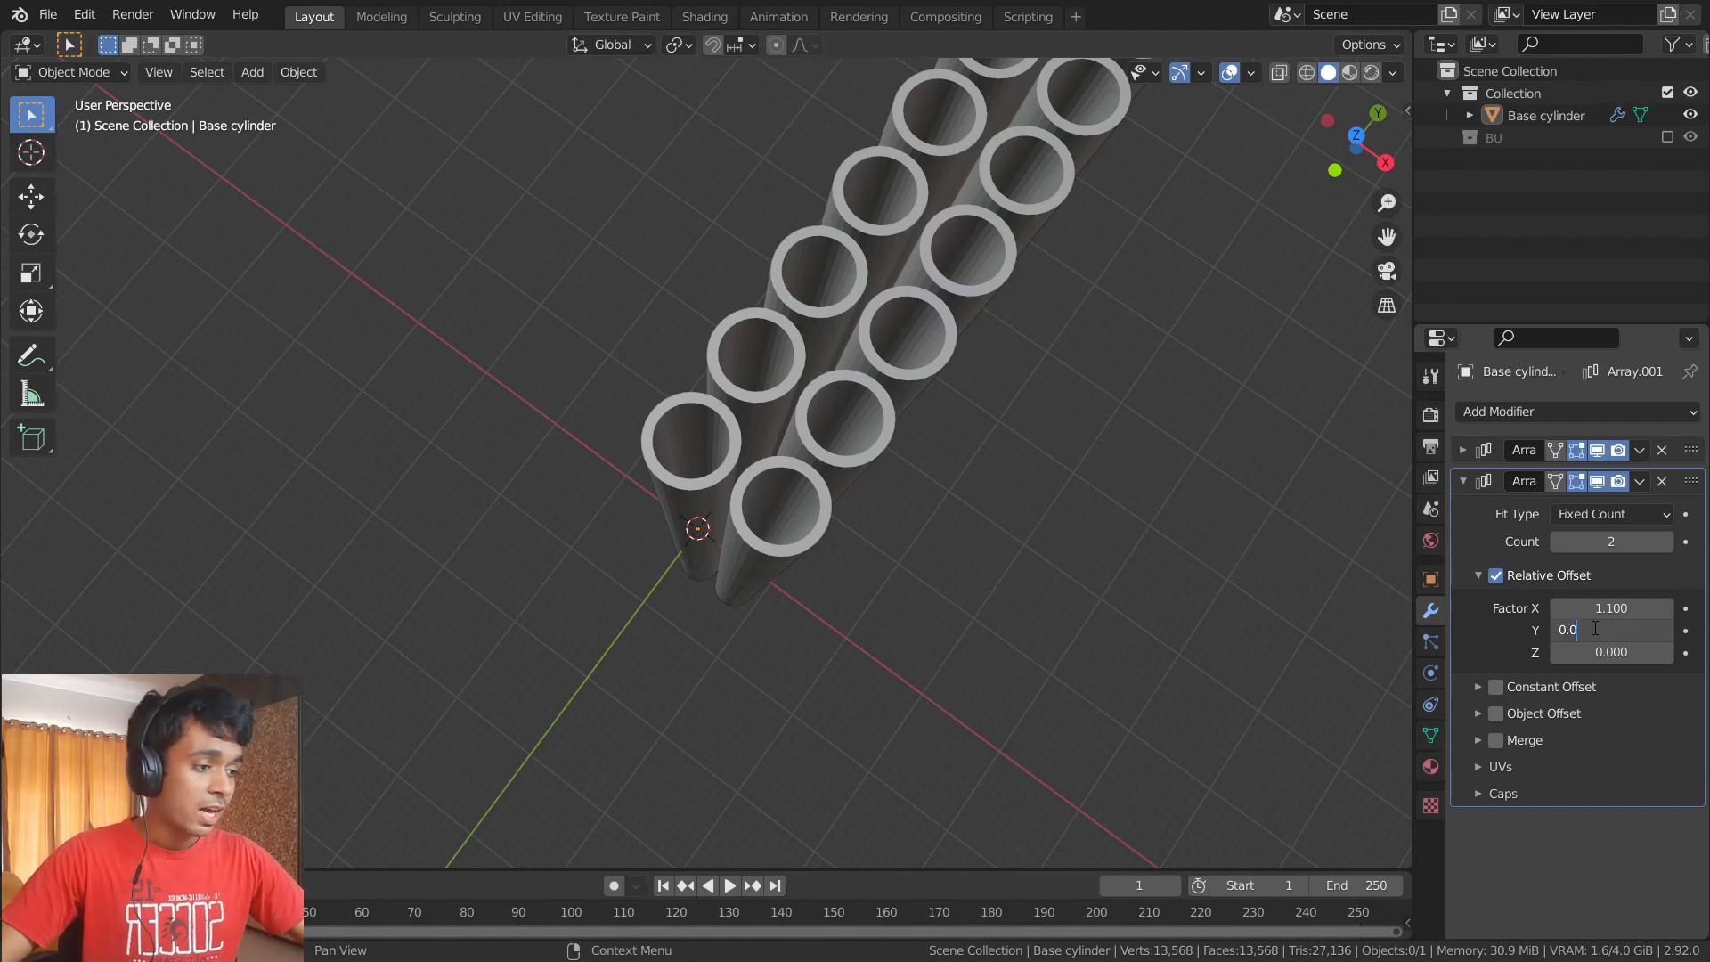
{"action": "key", "text": "BackSpace"}
{"action": "type", "text": "1"}
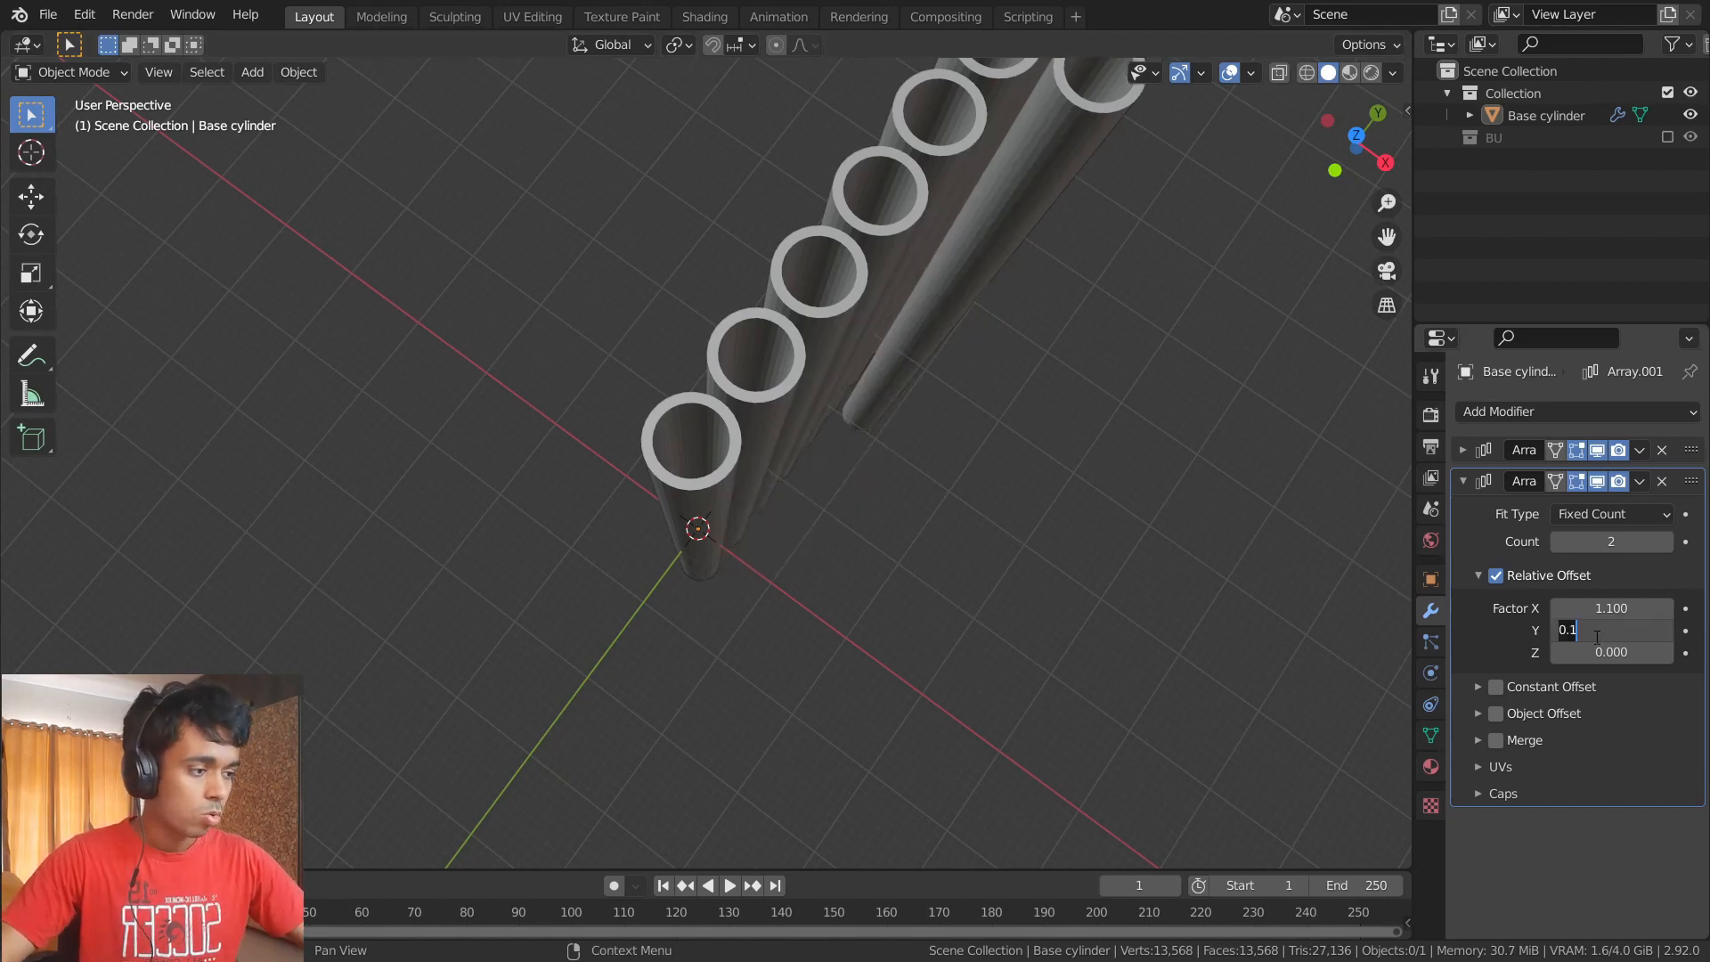
{"action": "key", "text": "BackSpace"}
{"action": "type", "text": "01"}
{"action": "key", "text": "Return"}
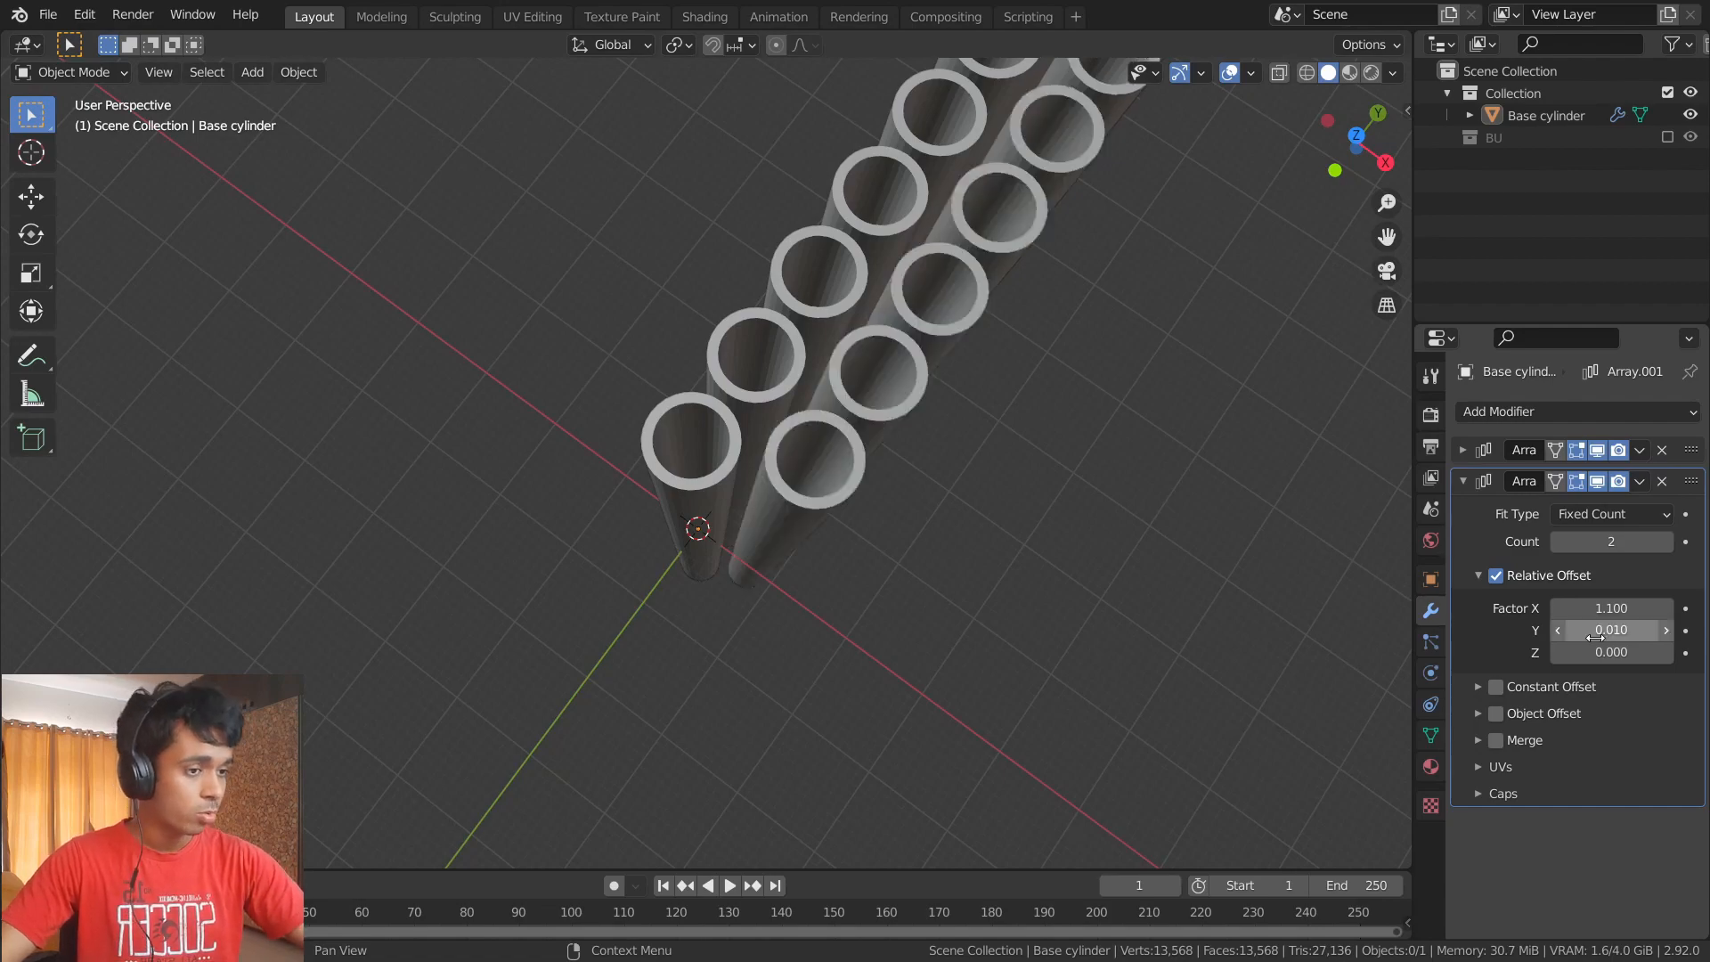
{"action": "key", "text": "KP_7"}
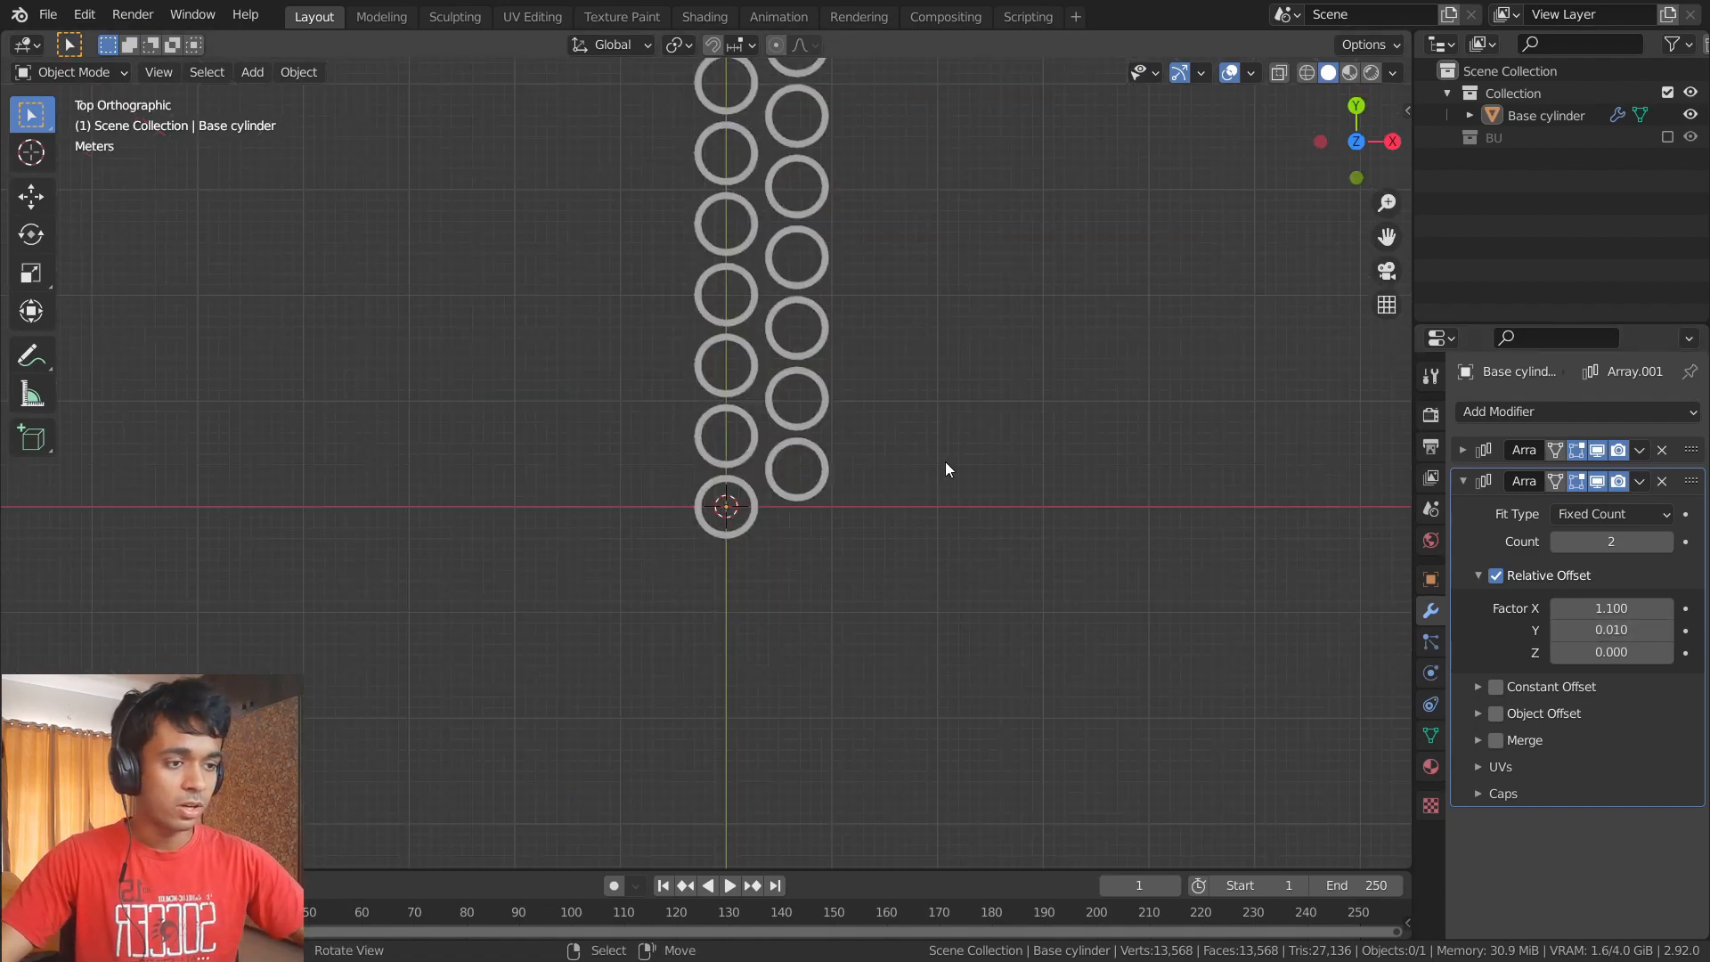
{"action": "scroll", "coordinate": [848, 485], "scroll_direction": "up", "scroll_amount": 3}
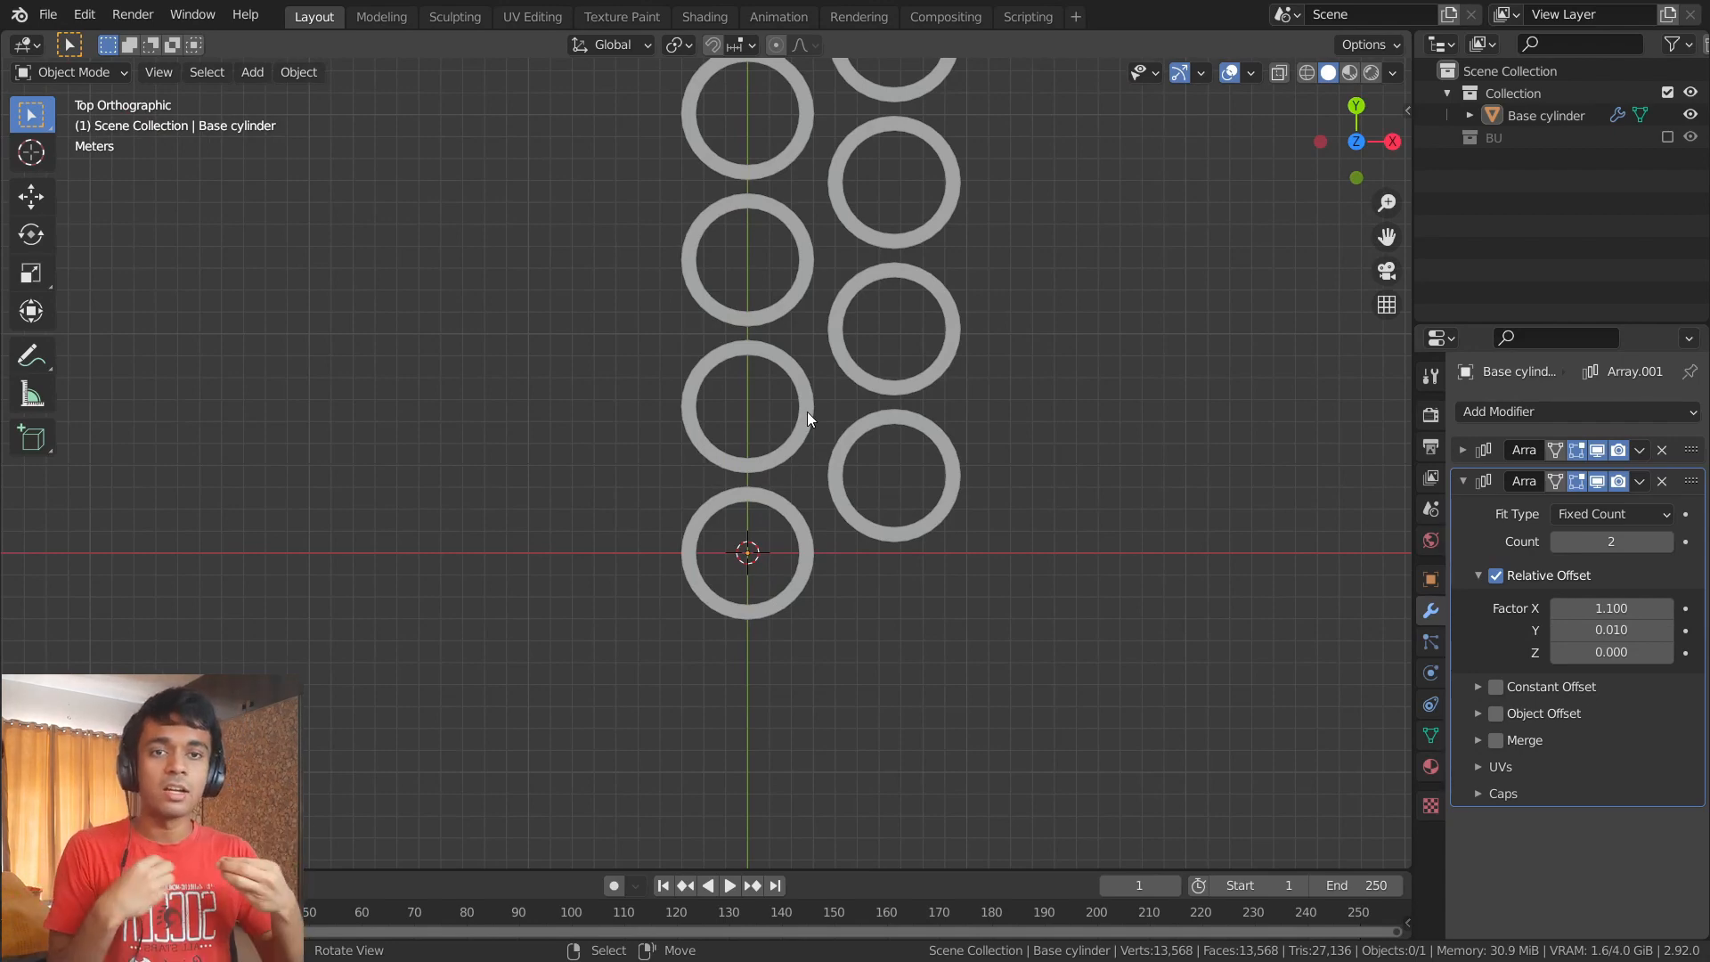
{"action": "middle_click_drag", "start_coordinate": [807, 412], "coordinate": [930, 333]}
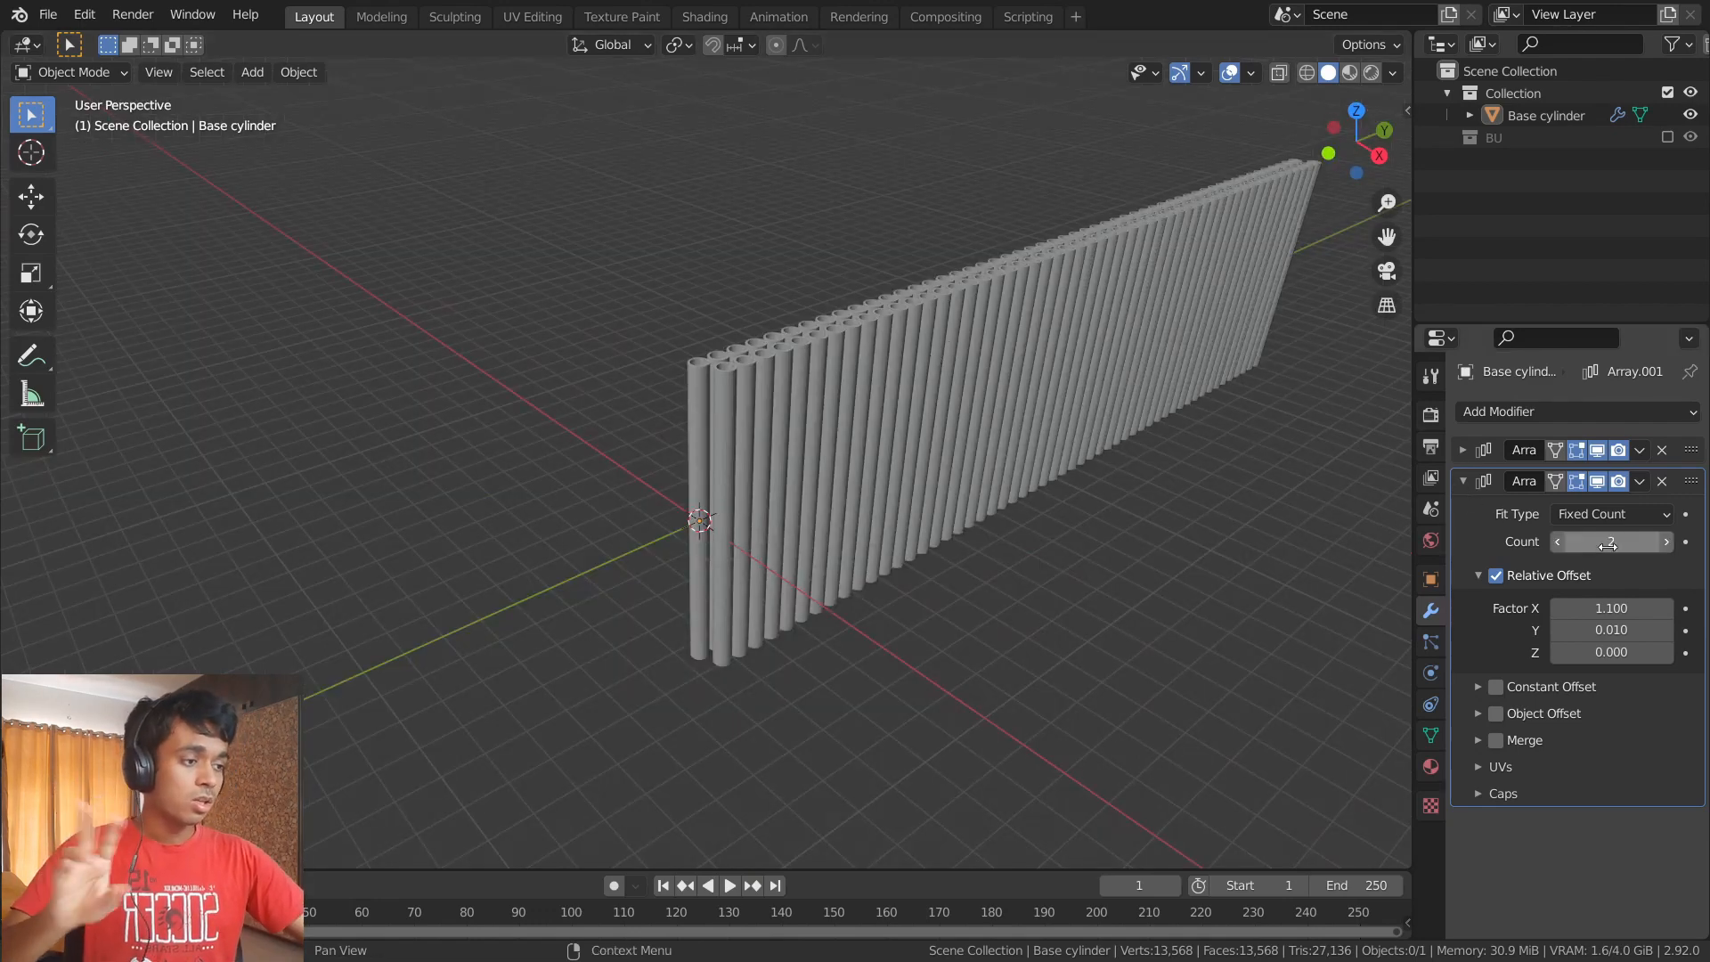
- Try a count of 7 on the second Array modifier and return it to 2
{"action": "left_click", "coordinate": [1665, 543]}
{"action": "left_click", "coordinate": [1665, 543]}
{"action": "left_click", "coordinate": [1665, 543]}
{"action": "left_click", "coordinate": [1665, 543]}
{"action": "left_click", "coordinate": [1665, 543]}
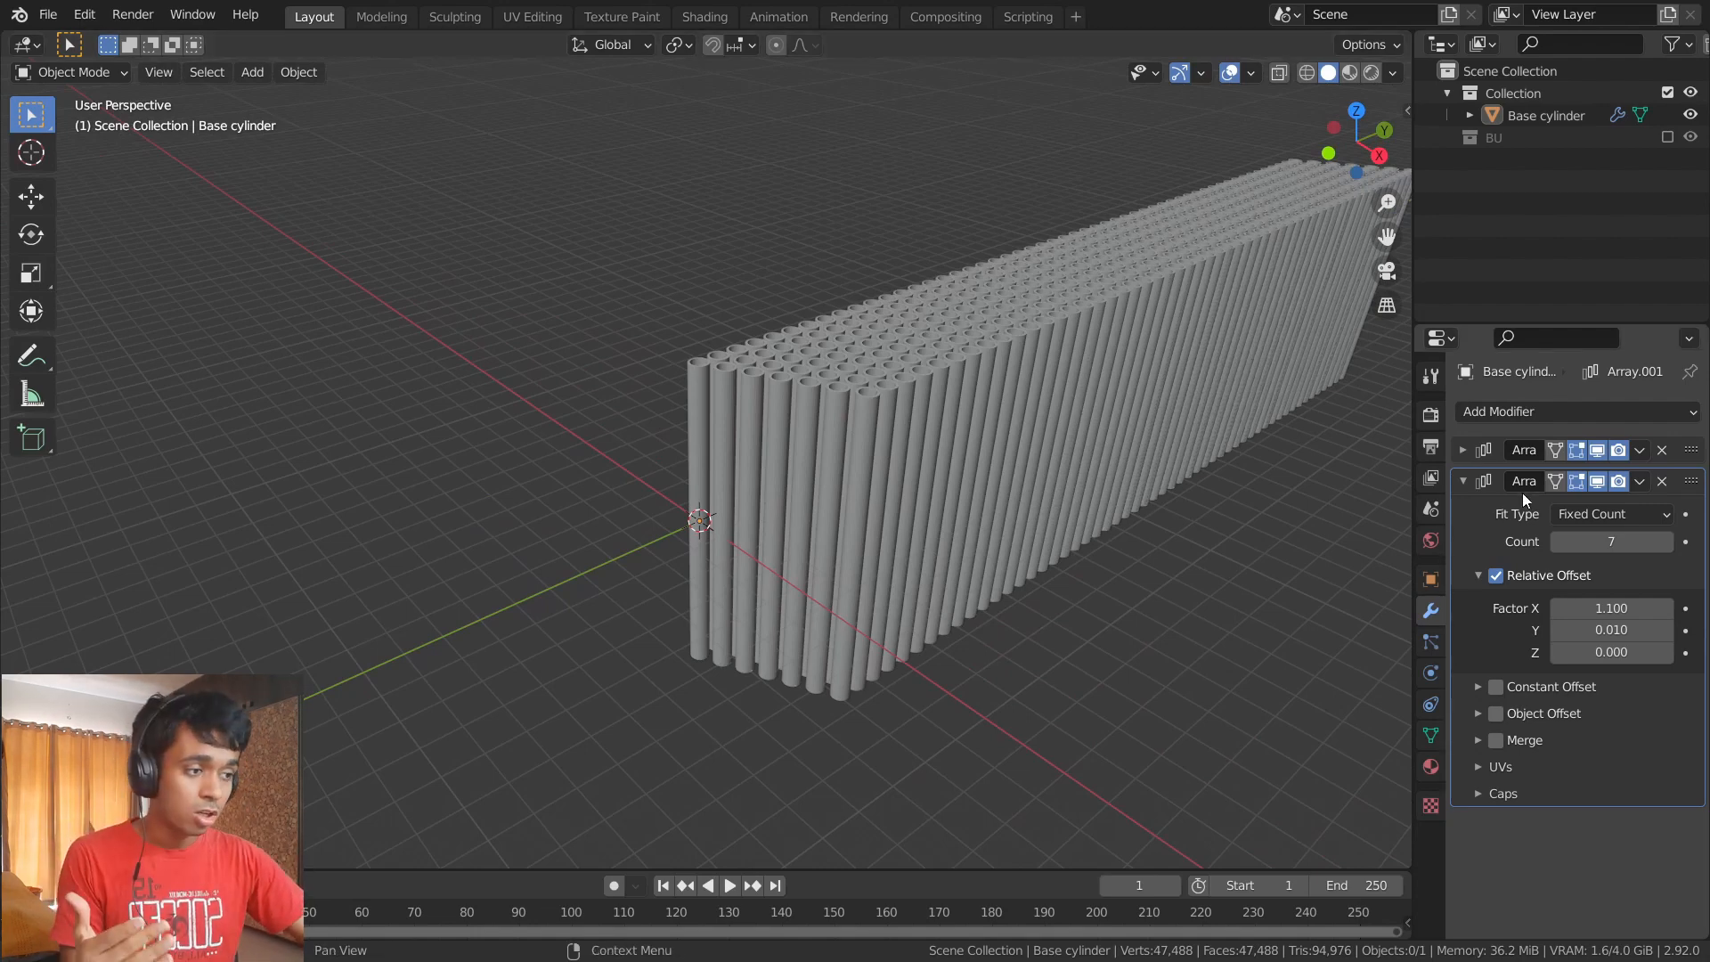
{"action": "left_click", "coordinate": [1558, 543]}
{"action": "left_click", "coordinate": [1558, 543]}
{"action": "left_click", "coordinate": [1558, 543]}
{"action": "left_click", "coordinate": [1559, 543]}
{"action": "left_click", "coordinate": [1559, 543]}
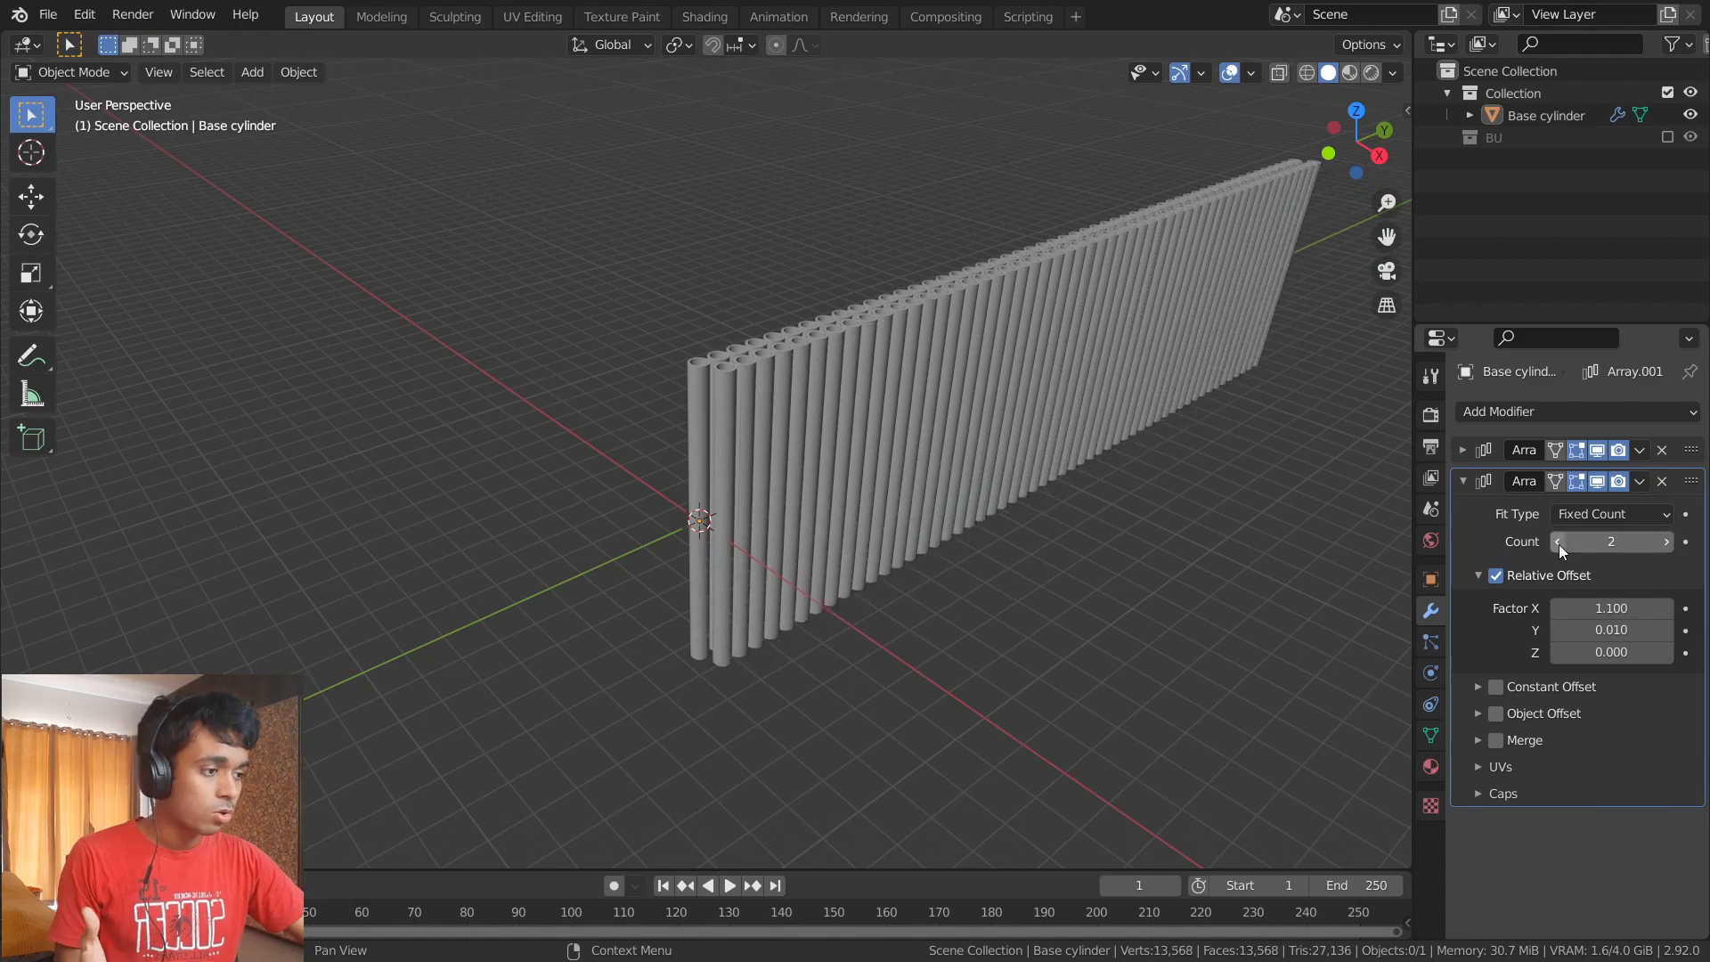
- Add a third Array modifier that repeats the staggered pair of rows along X with a count of 8
{"action": "left_click", "coordinate": [1463, 481]}
{"action": "left_click", "coordinate": [1489, 412]}
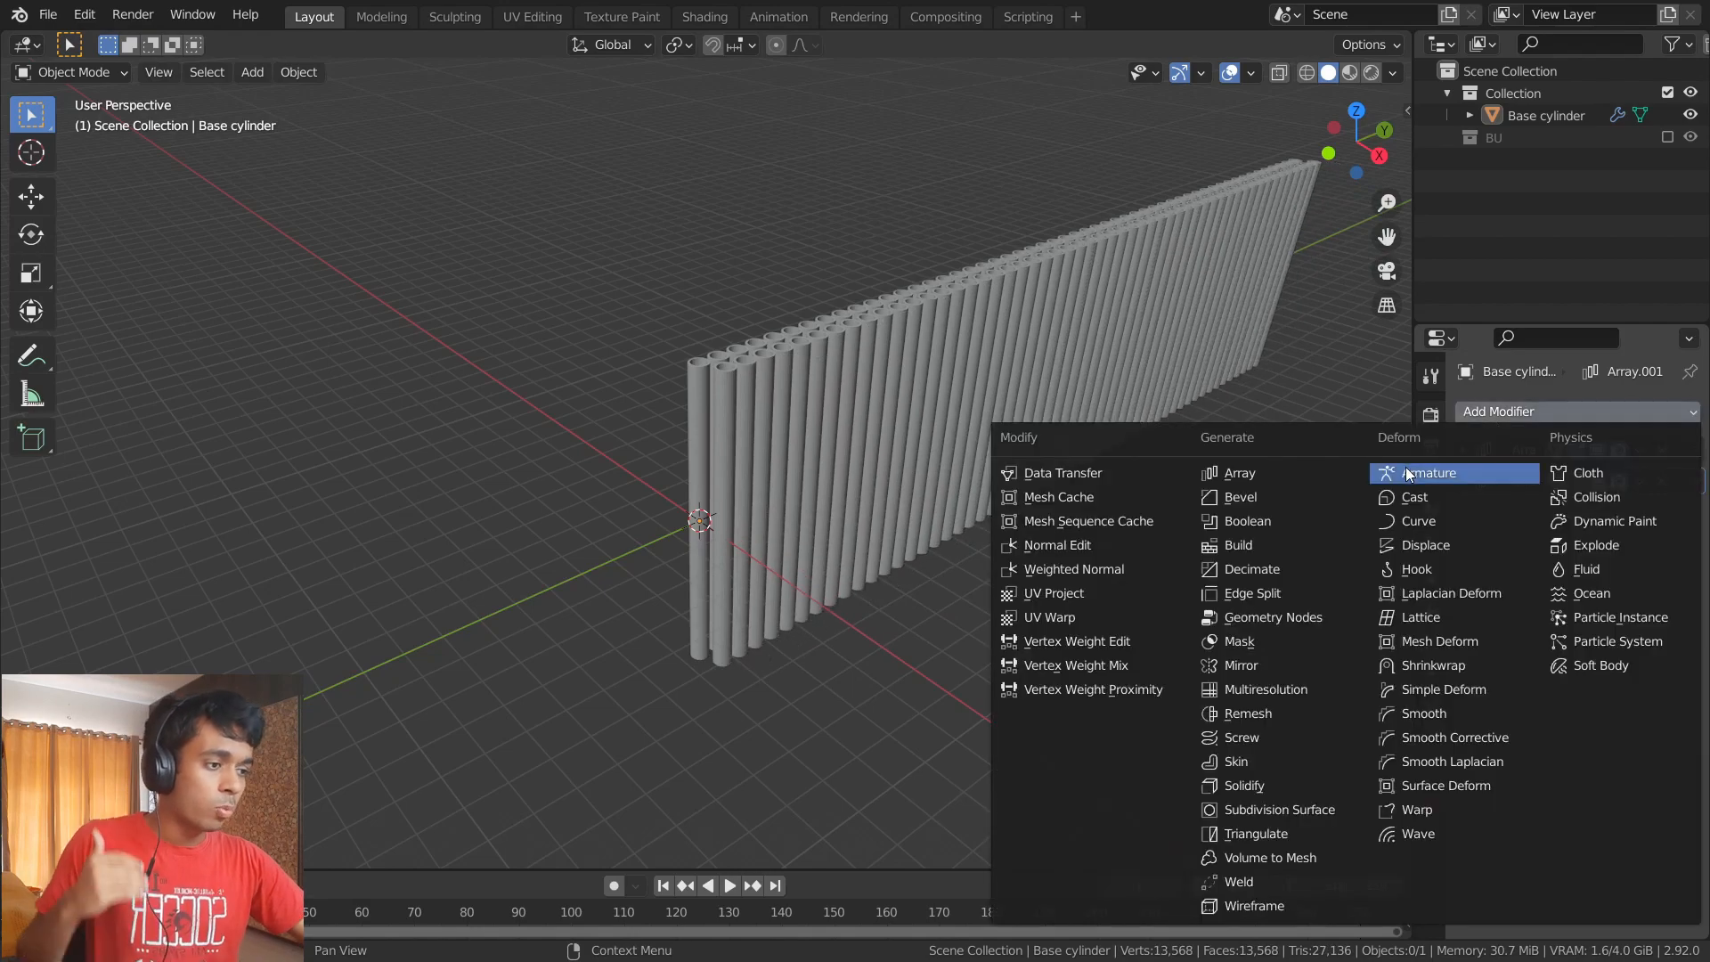
{"action": "left_click", "coordinate": [1295, 470]}
{"action": "middle_click_drag", "start_coordinate": [842, 417], "coordinate": [840, 466]}
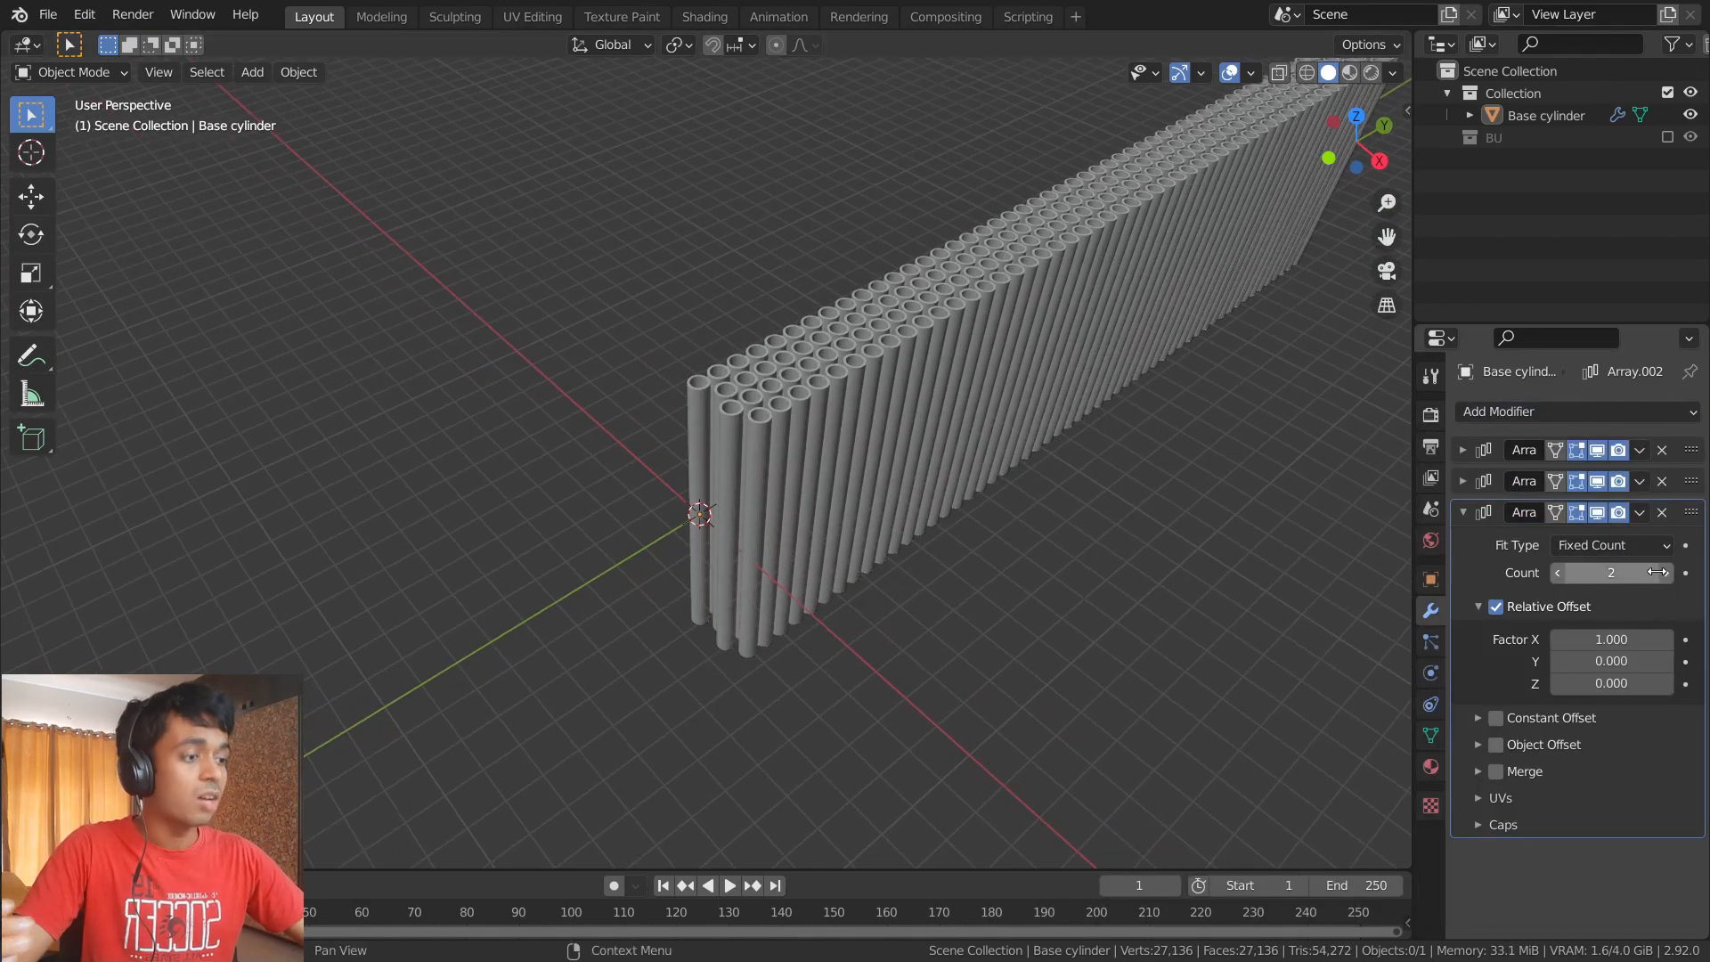
{"action": "left_click_drag", "start_coordinate": [1610, 573], "coordinate": [1647, 584]}
{"action": "scroll", "coordinate": [837, 467], "scroll_direction": "down", "scroll_amount": 4}
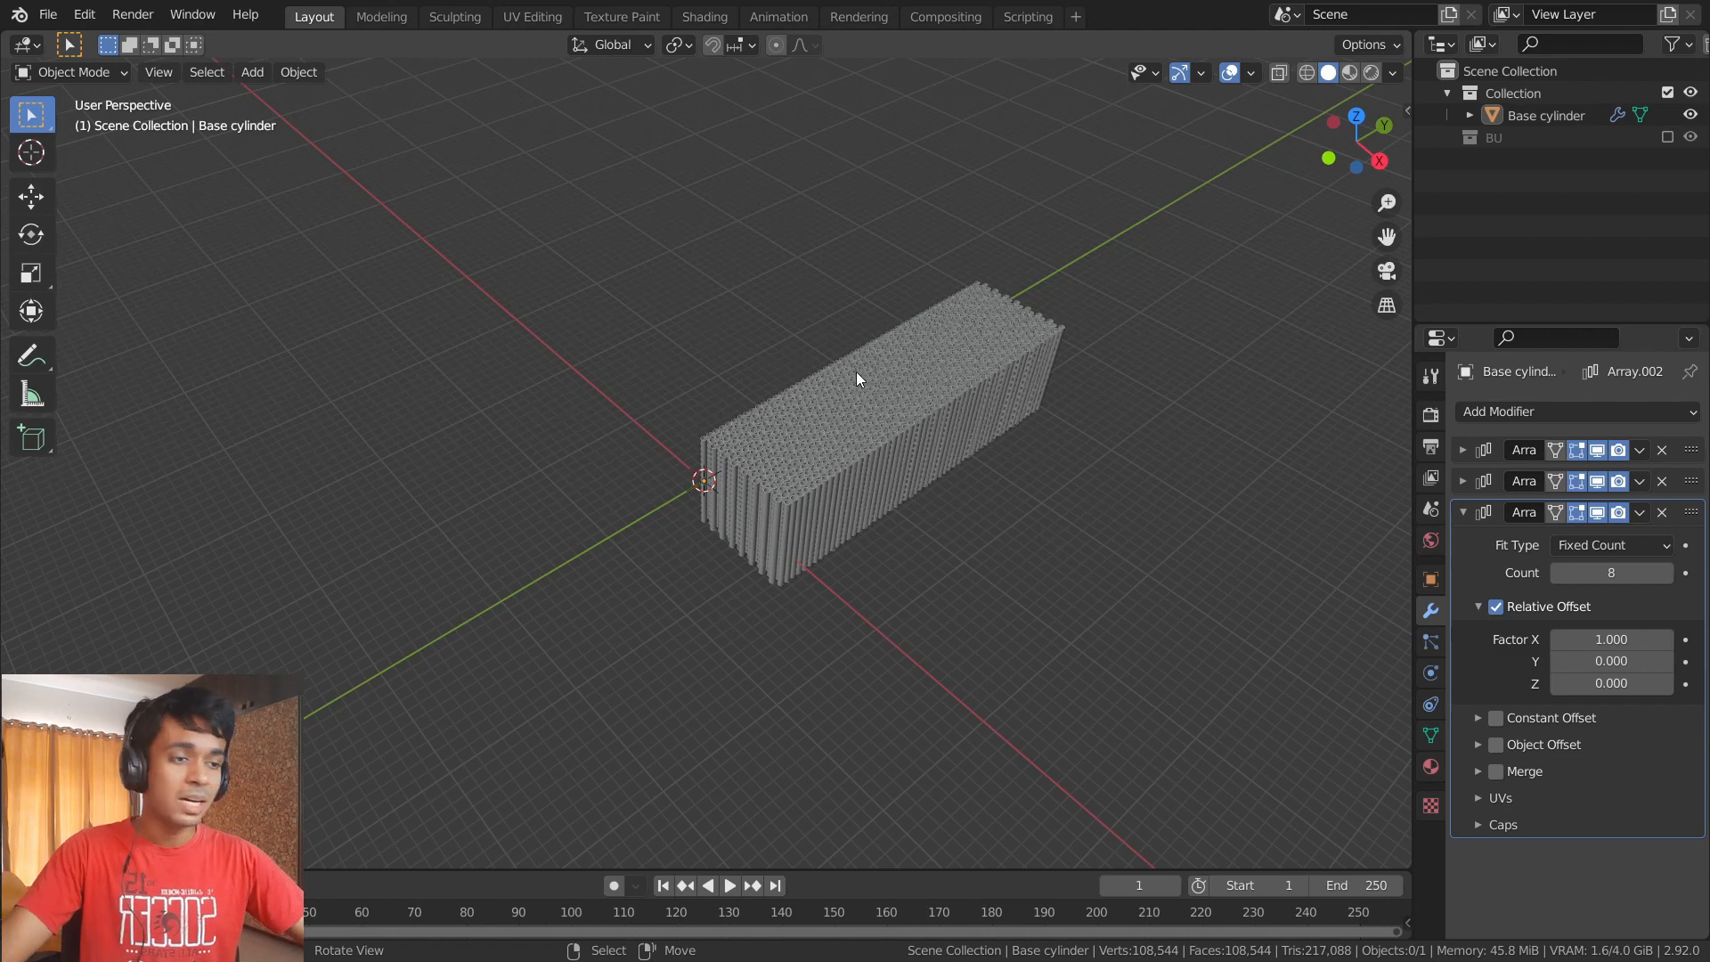
{"action": "left_click", "coordinate": [1463, 513]}
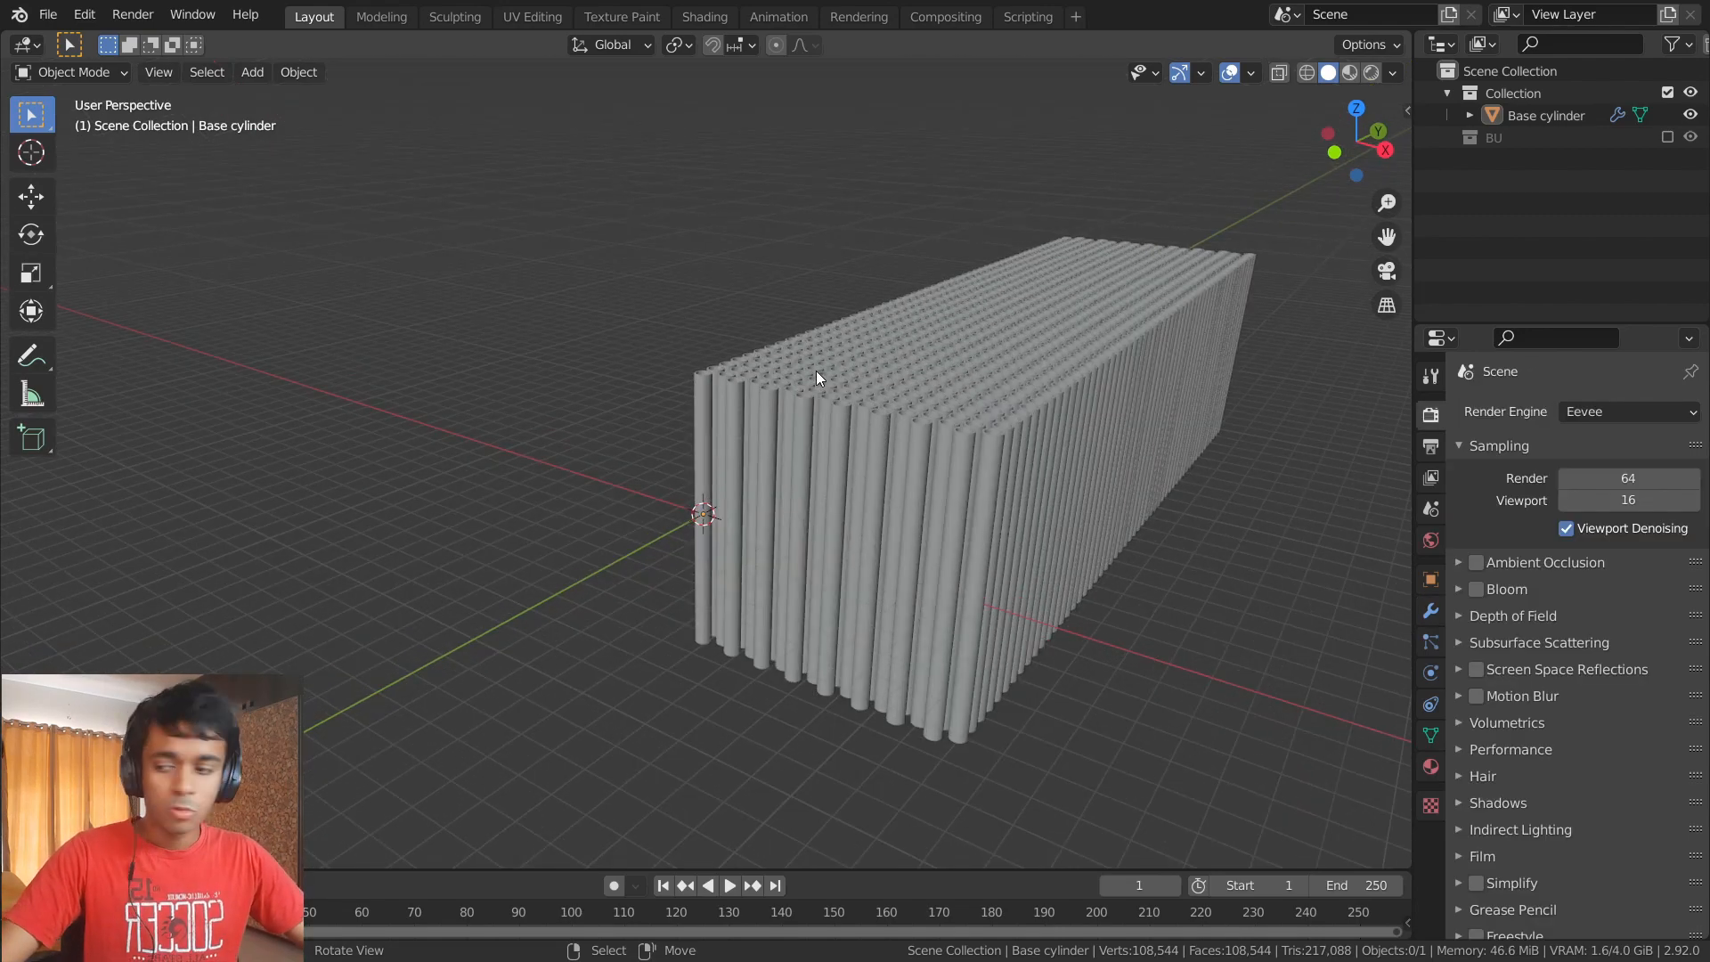
- Add a camera to the scene at the origin
{"action": "key", "text": "shift+a"}
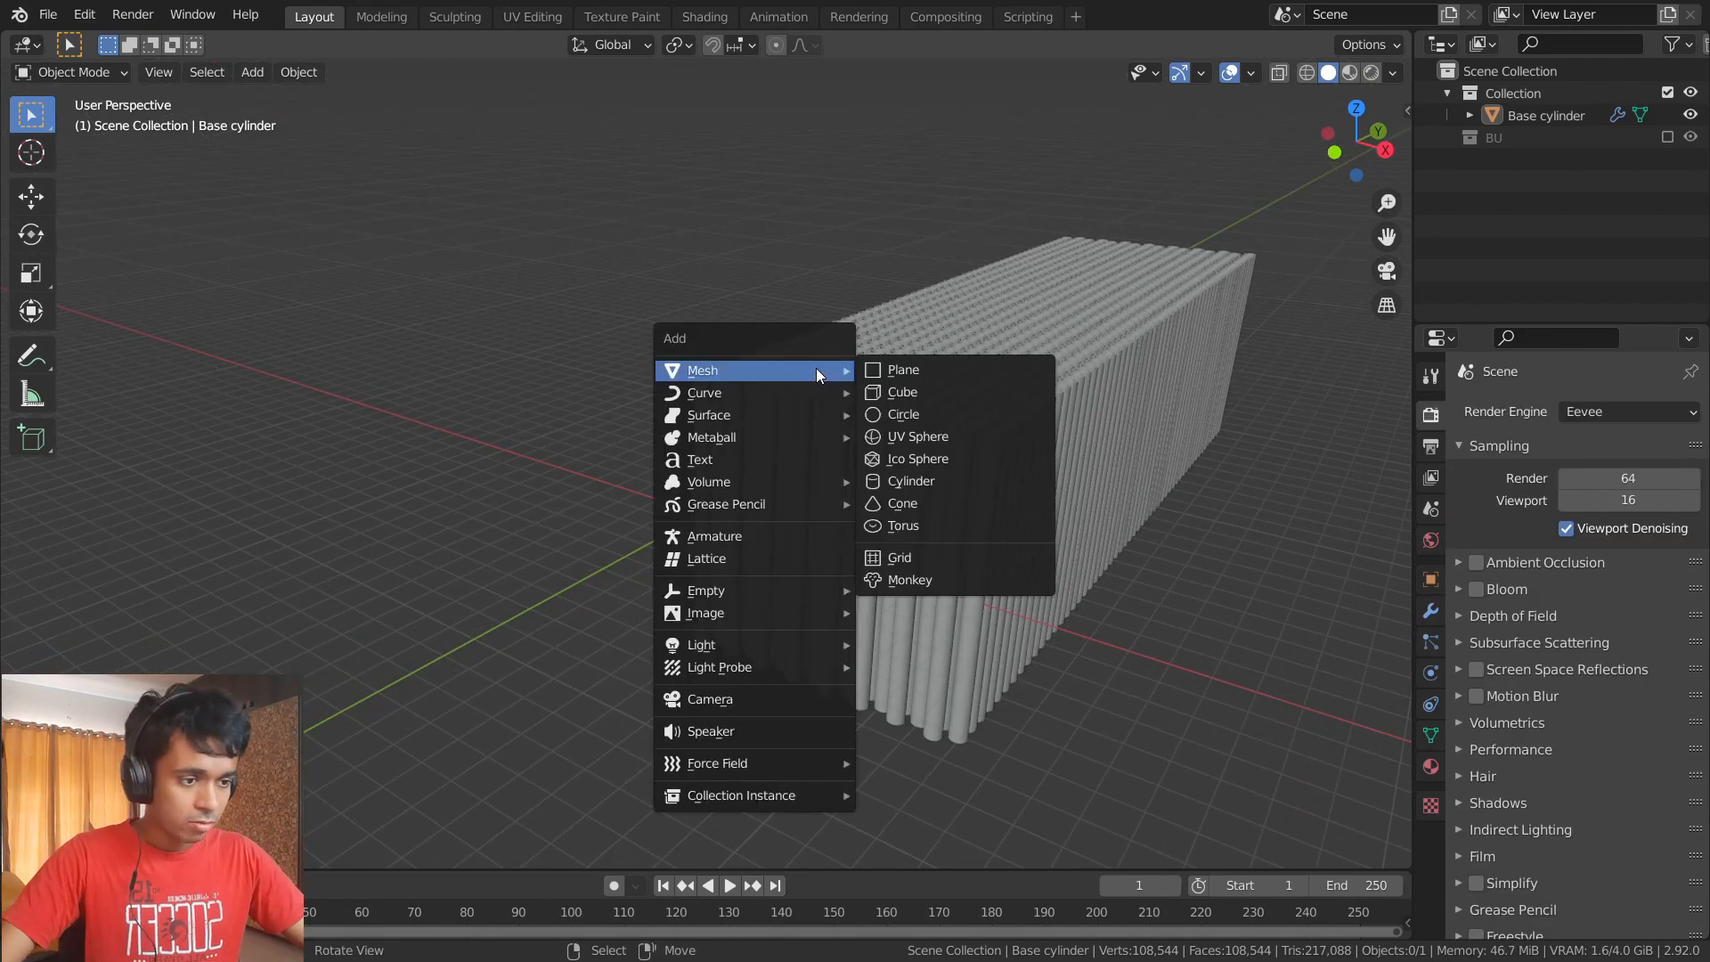
{"action": "left_click", "coordinate": [782, 703]}
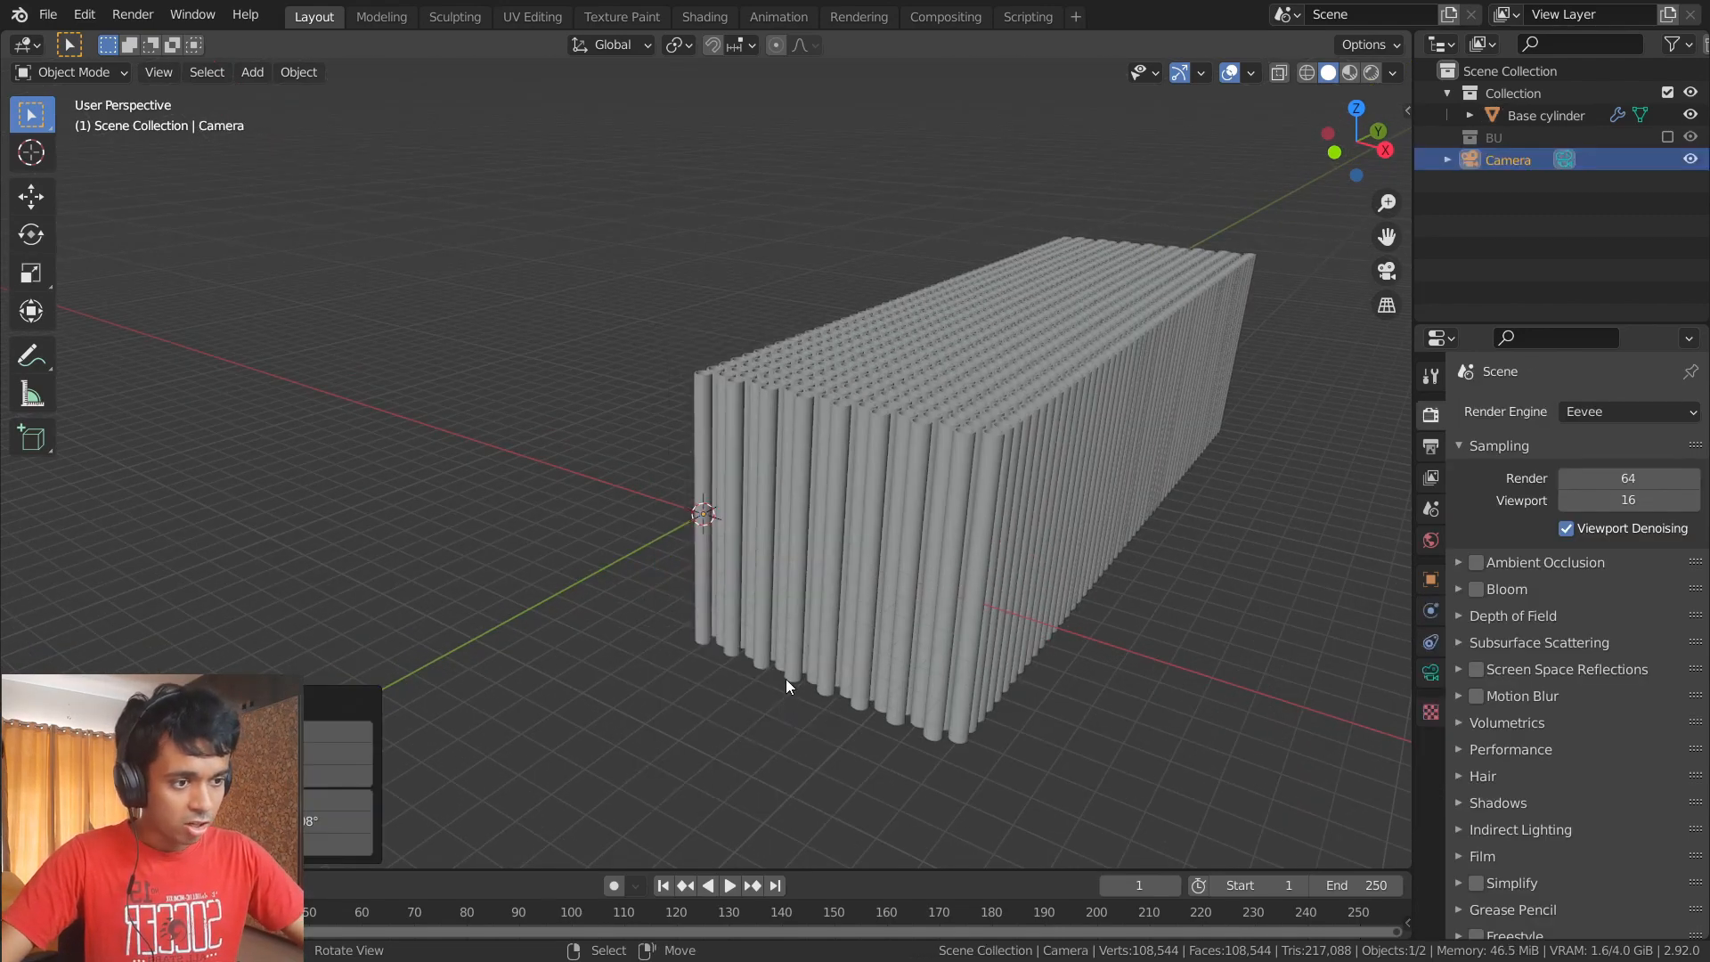
{"action": "middle_click_drag", "start_coordinate": [716, 546], "coordinate": [966, 497]}
{"action": "scroll", "coordinate": [799, 584], "scroll_direction": "up", "scroll_amount": 7}
{"action": "scroll", "coordinate": [803, 582], "scroll_direction": "down", "scroll_amount": 9}
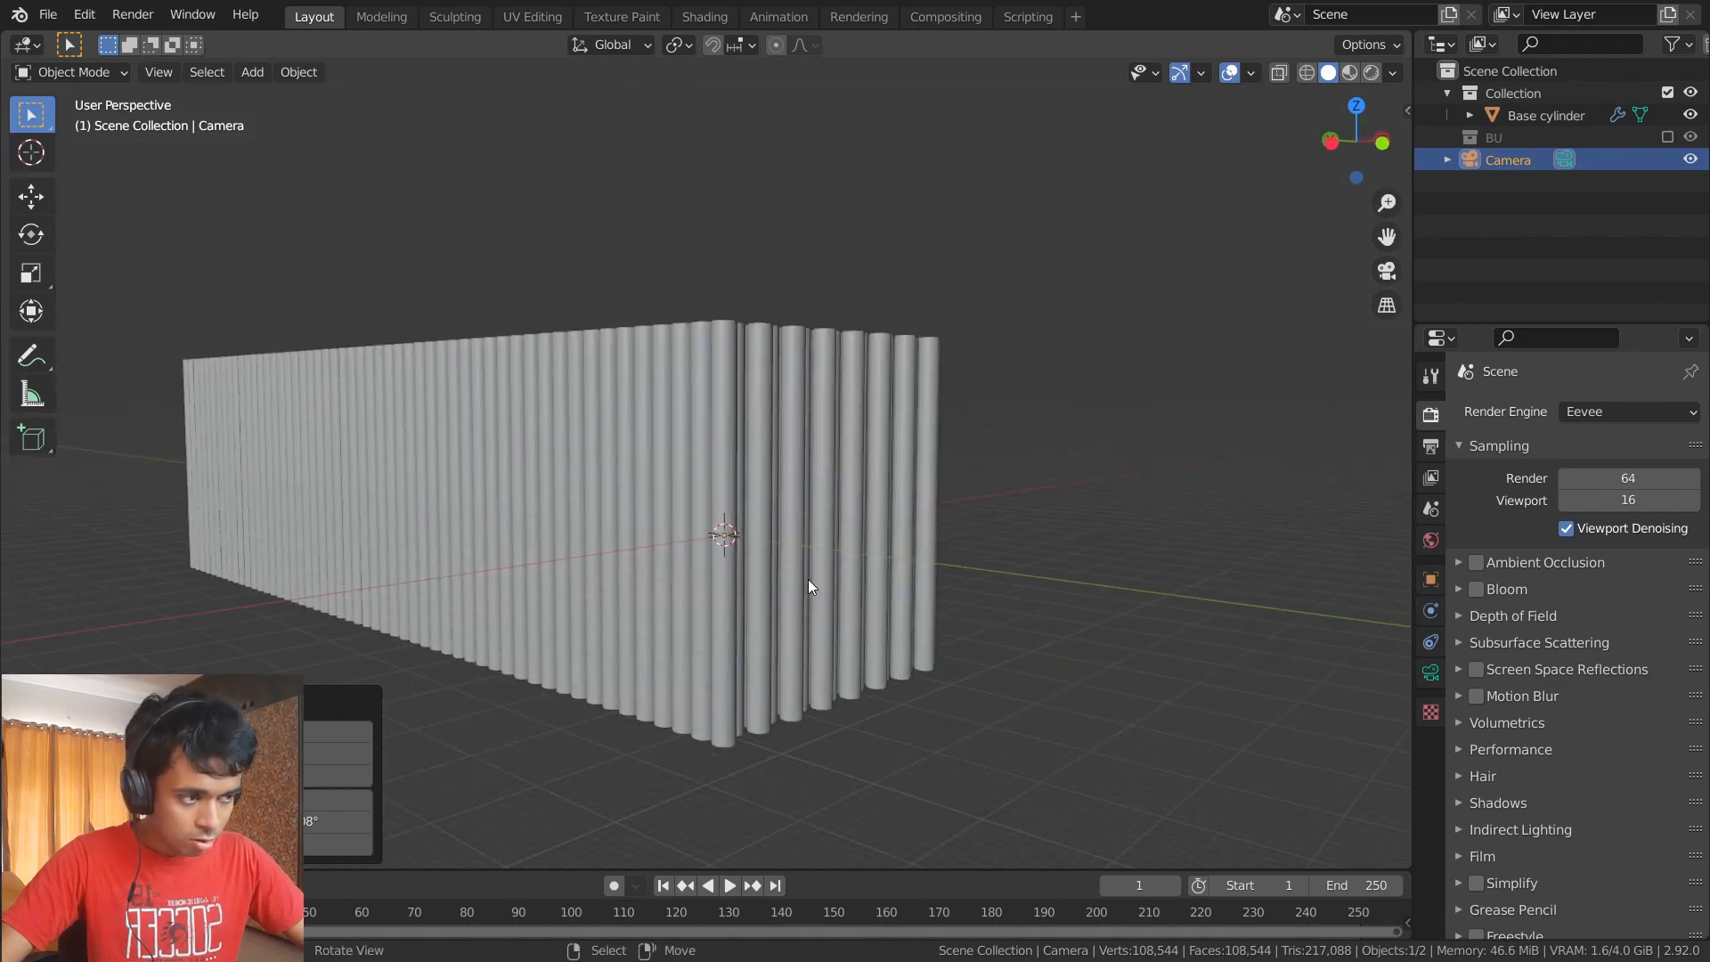
- Hide the base cylinder and scale the camera up to more than 28 times its original size
{"action": "left_click", "coordinate": [1689, 115]}
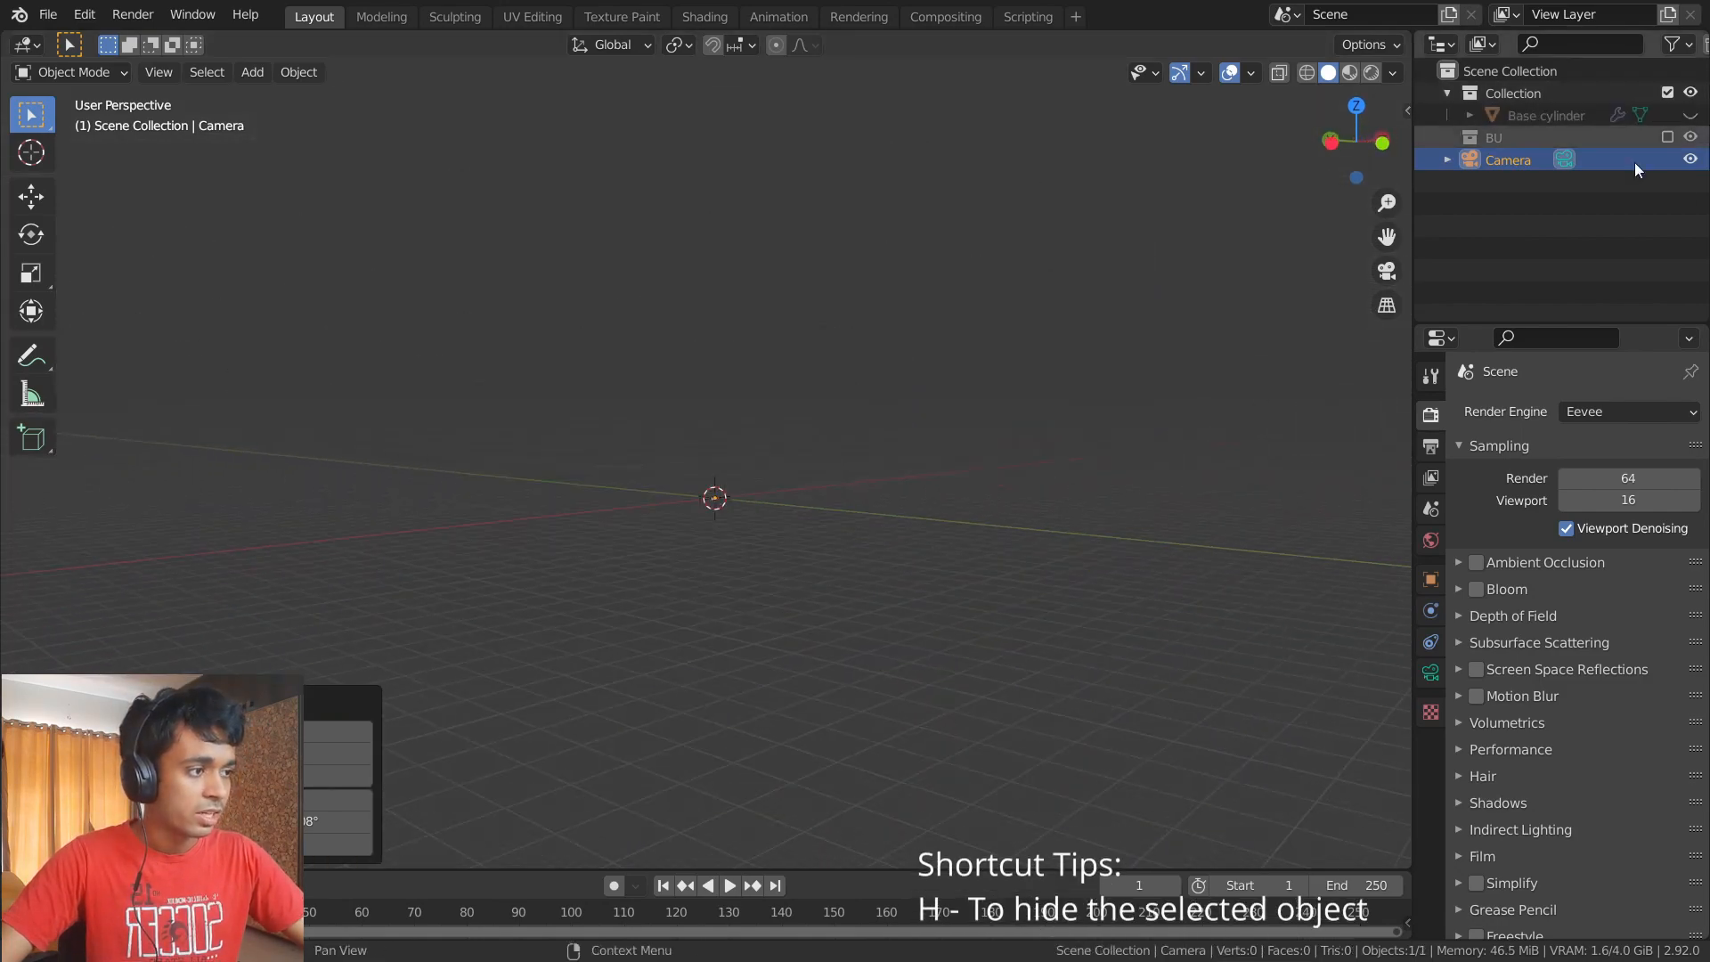
{"action": "middle_click_drag", "start_coordinate": [677, 383], "coordinate": [903, 625]}
{"action": "key", "text": "s"}
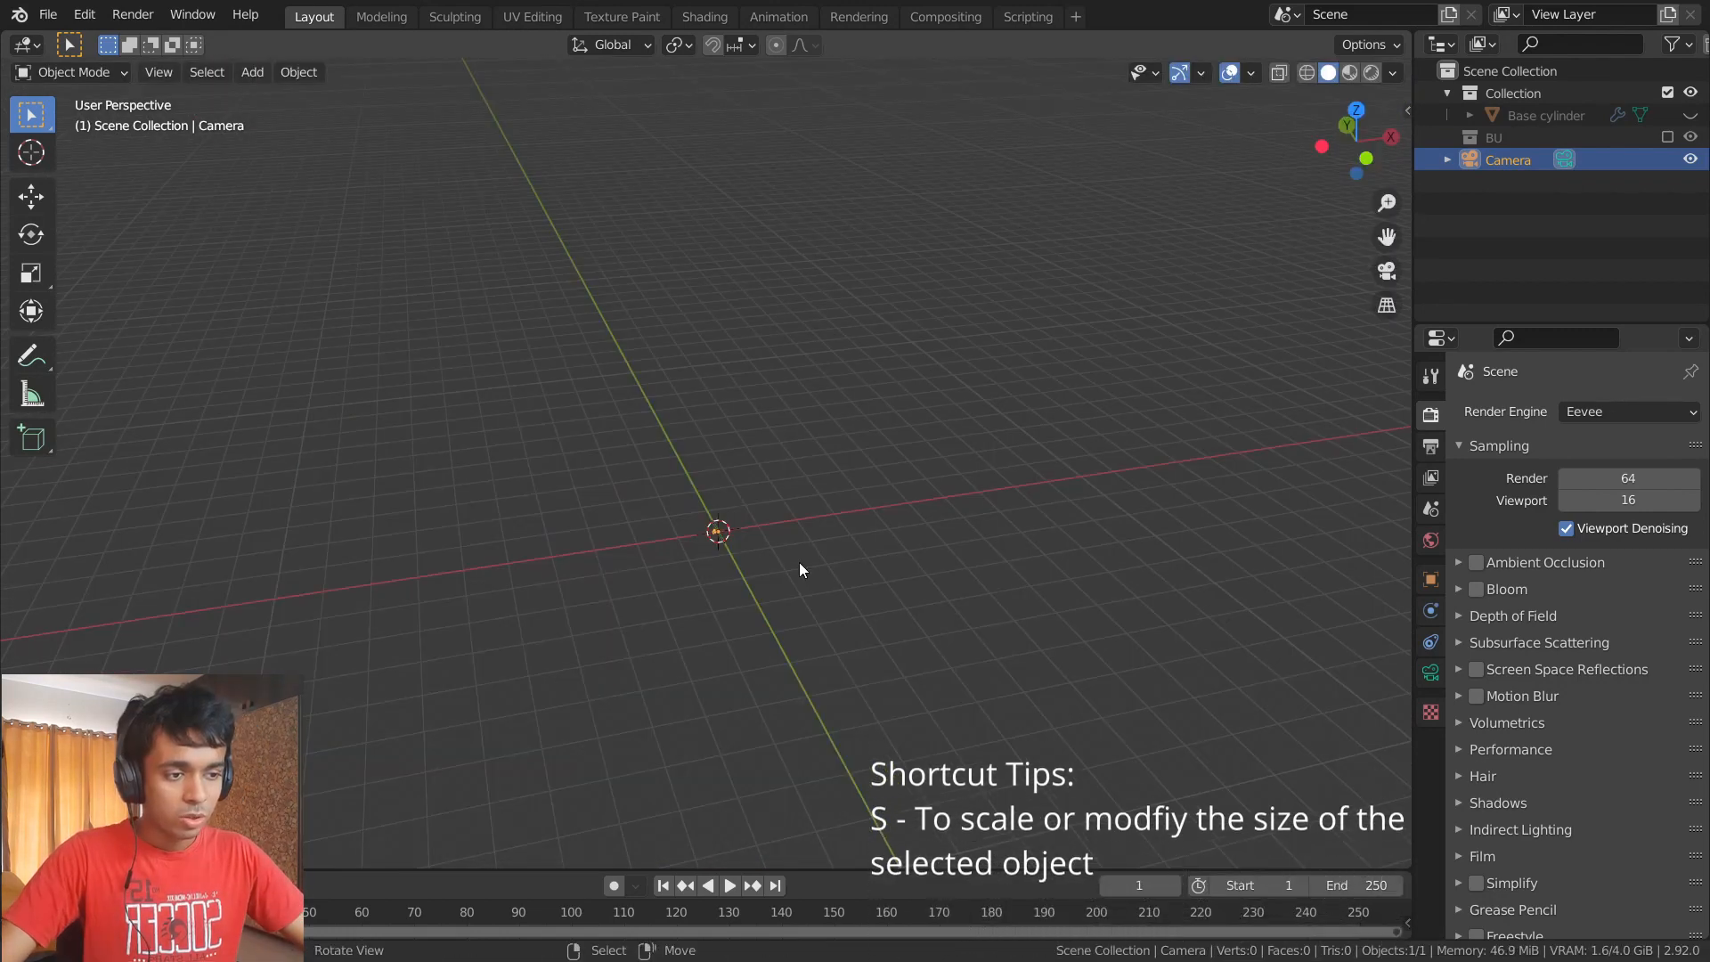
{"action": "key", "text": "s"}
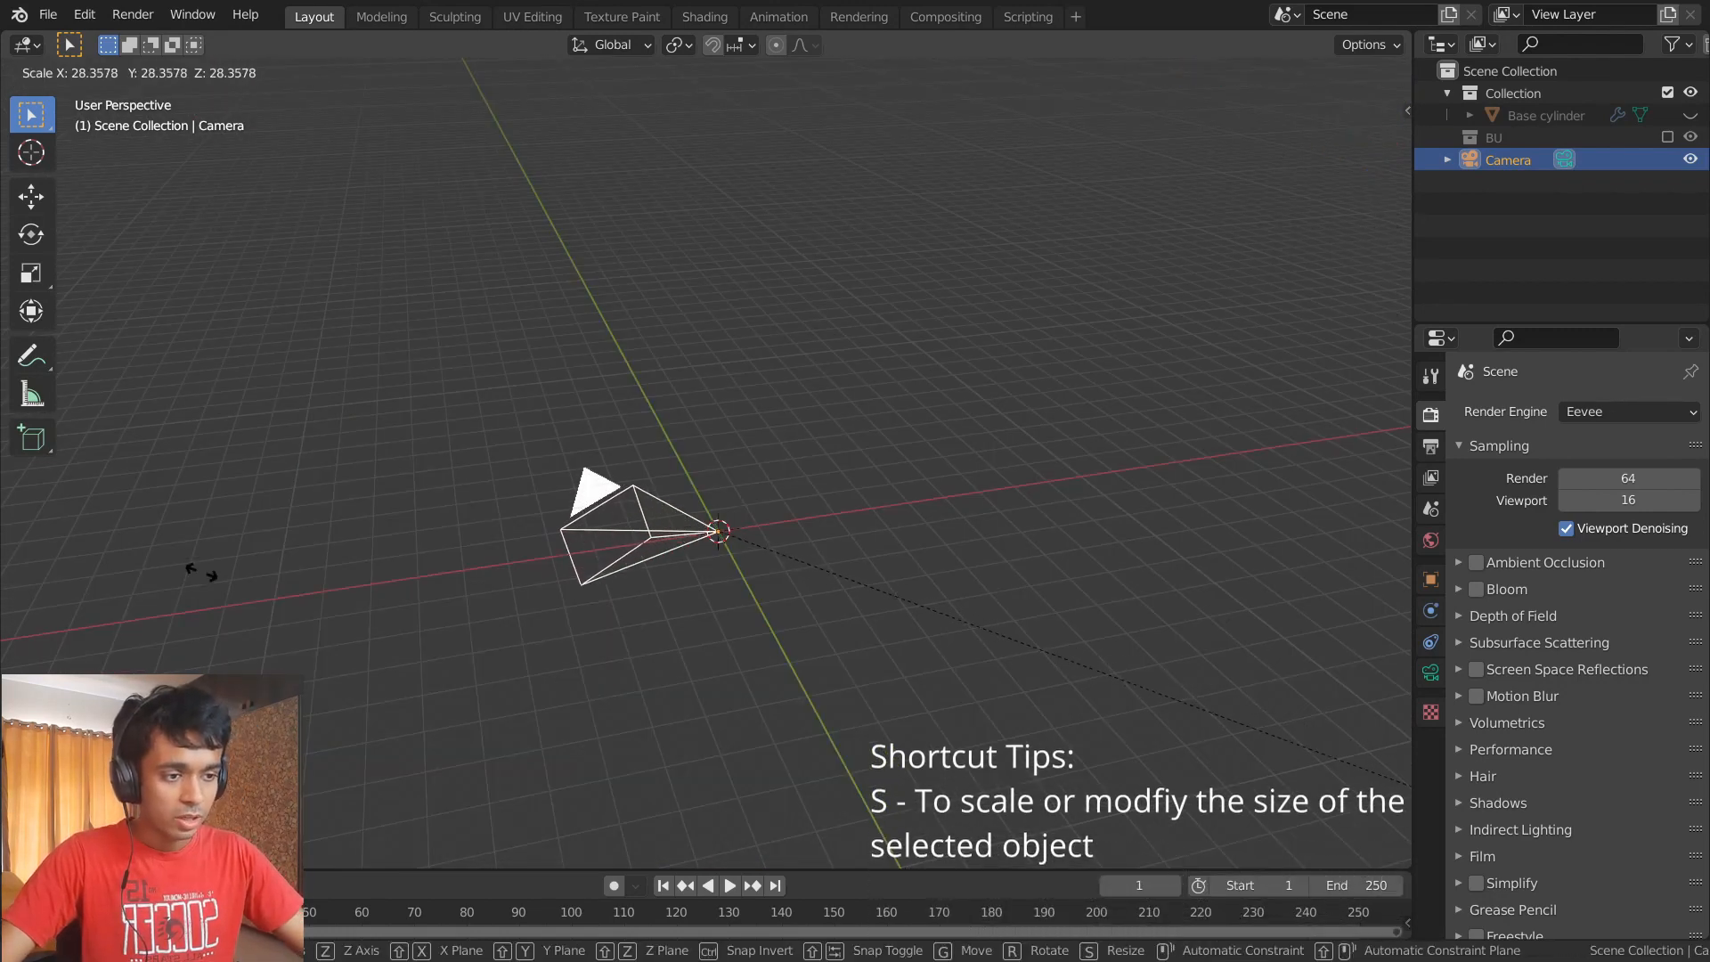
{"action": "left_click", "coordinate": [716, 666]}
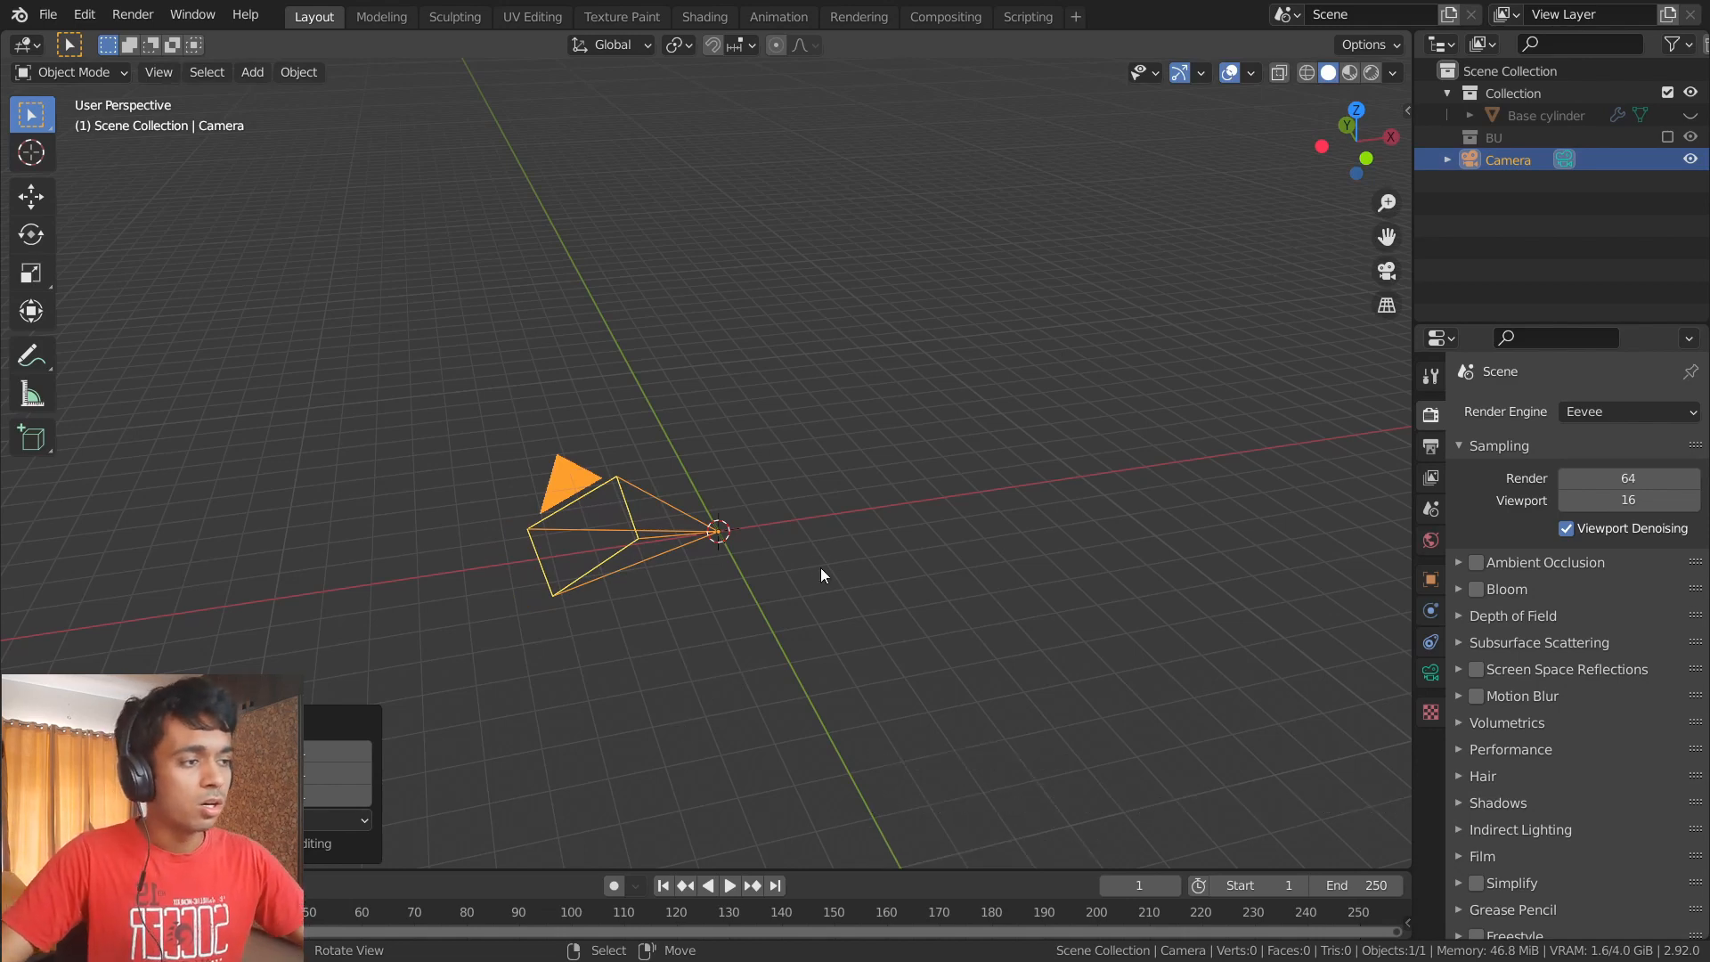
- Unhide the base cylinder so the cylinder grid shows in the viewport again
{"action": "middle_click_drag", "start_coordinate": [873, 499], "coordinate": [739, 486]}
{"action": "left_click", "coordinate": [1689, 116]}
{"action": "middle_click_drag", "start_coordinate": [872, 445], "coordinate": [904, 588]}
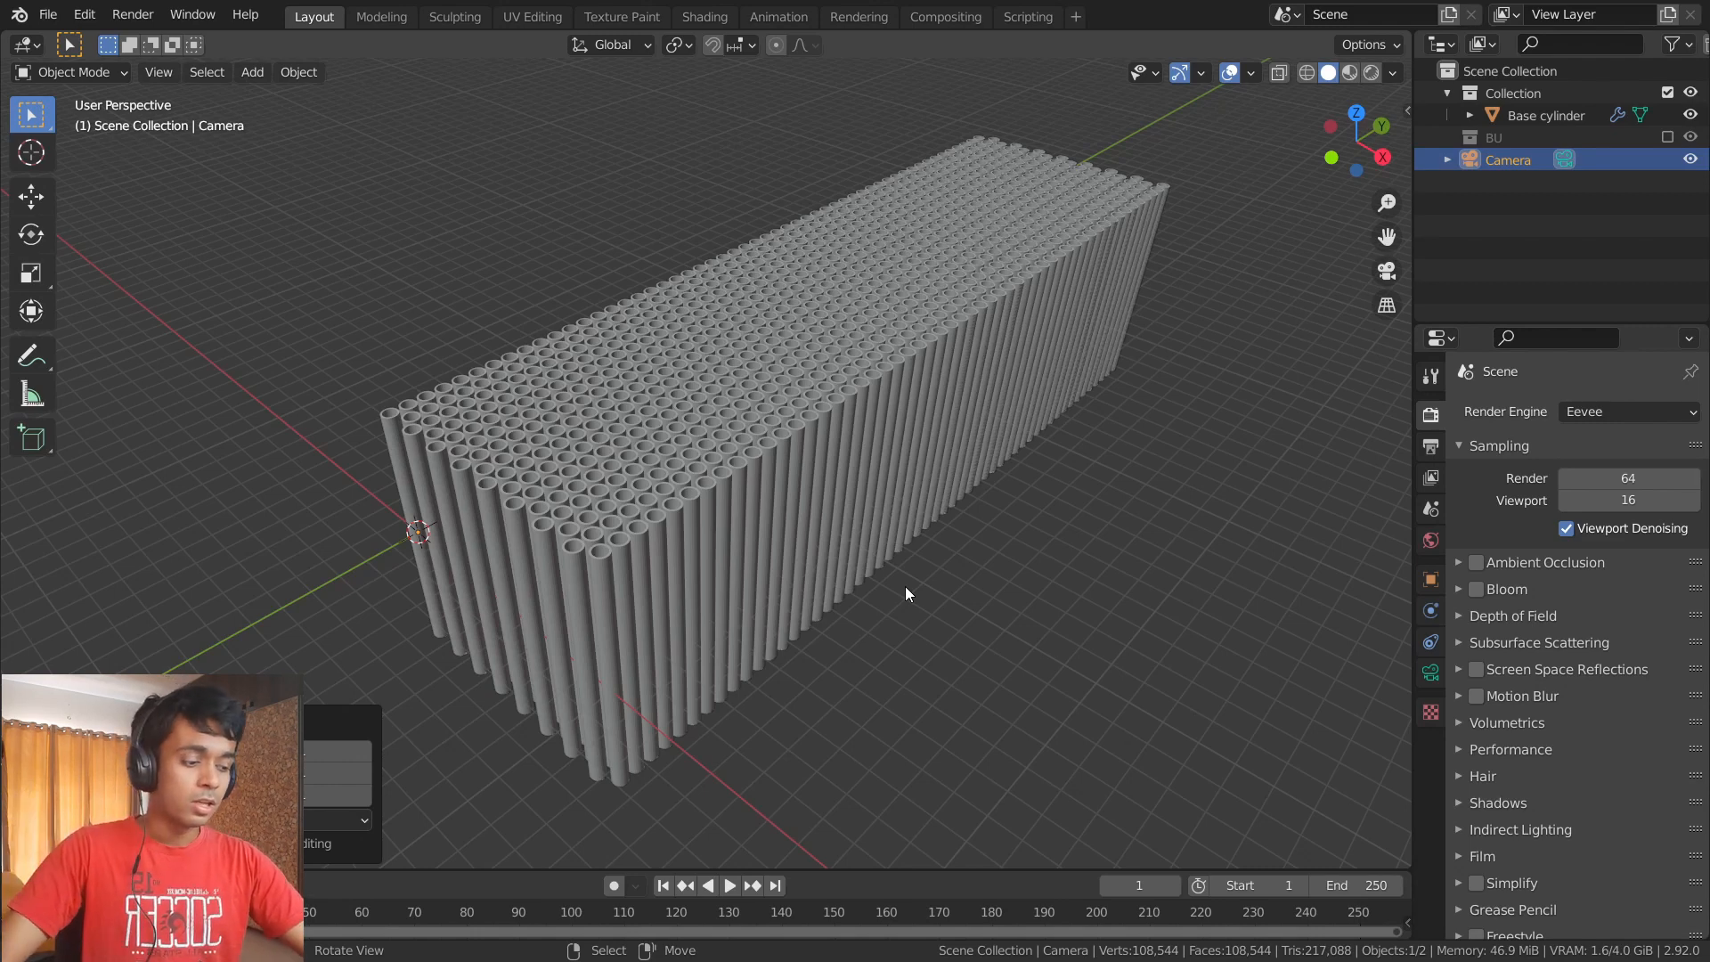
{"action": "key", "text": "Num_Lock"}
{"action": "key", "text": "Num_Lock"}
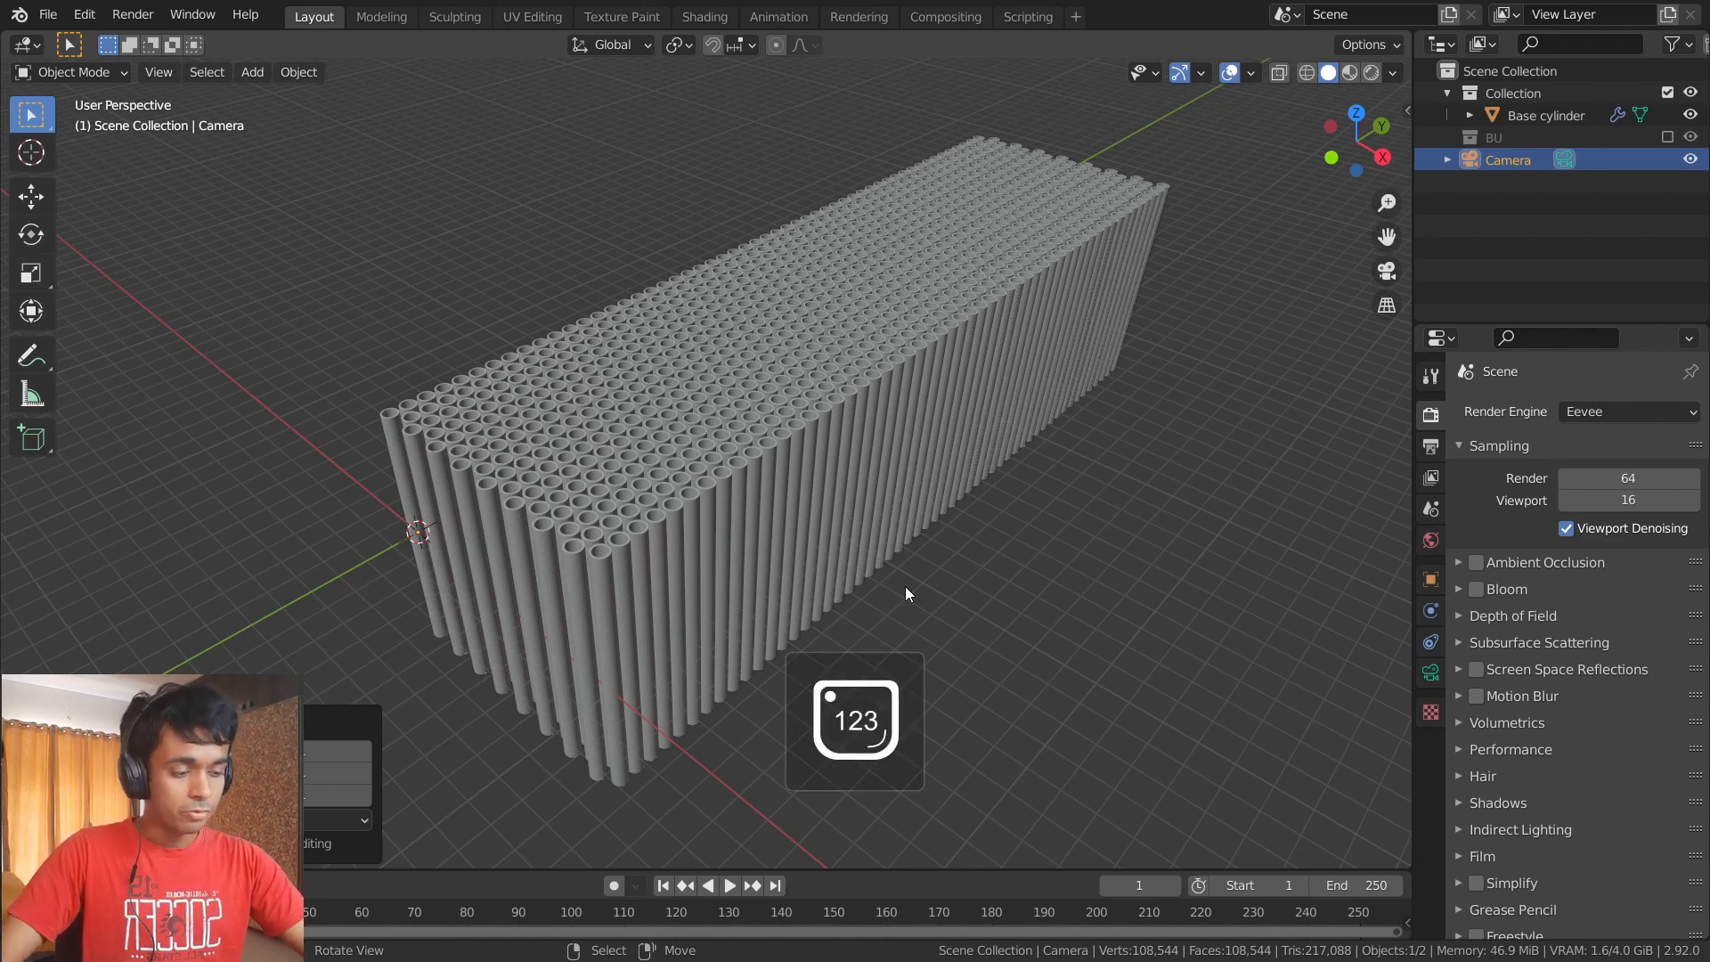
- Align the camera to the current view of the cylinder grid and enlarge the camera object to a scale of about 12.75
{"action": "key", "text": "ctrl+alt+KP_0"}
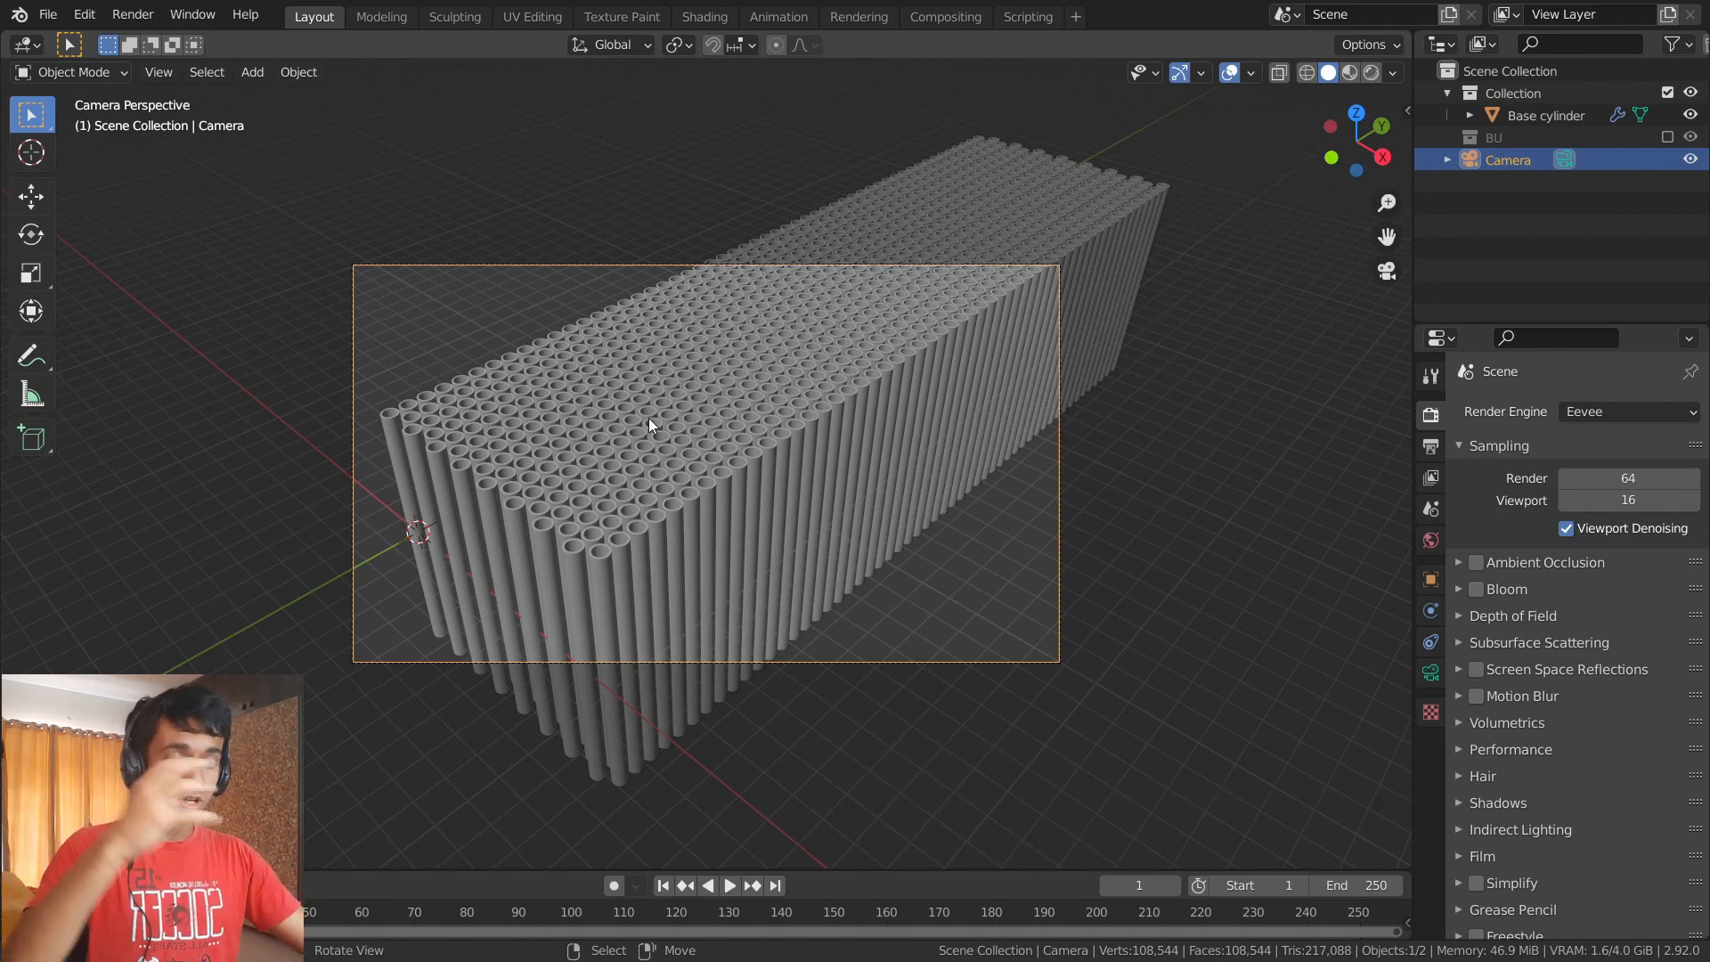
{"action": "middle_click_drag", "start_coordinate": [557, 422], "coordinate": [937, 329]}
{"action": "scroll", "coordinate": [962, 312], "scroll_direction": "down", "scroll_amount": 7}
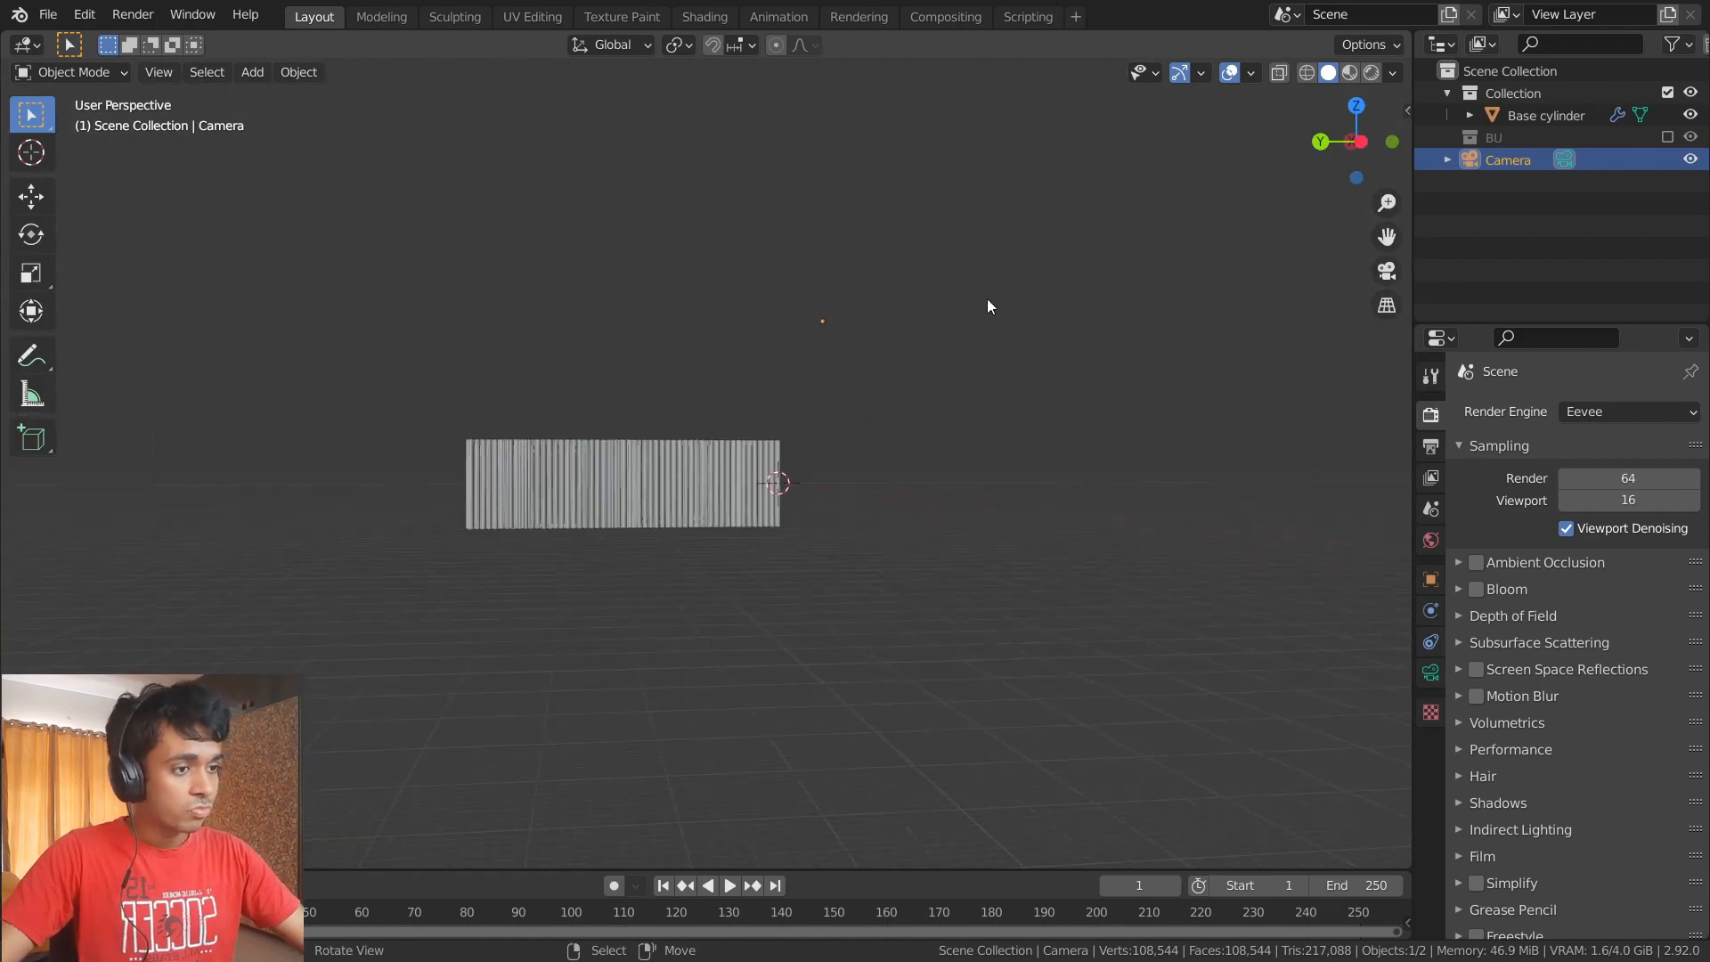
{"action": "scroll", "coordinate": [998, 296], "scroll_direction": "up", "scroll_amount": 5}
{"action": "middle_click_drag", "start_coordinate": [1032, 290], "coordinate": [854, 491]}
{"action": "key", "text": "s"}
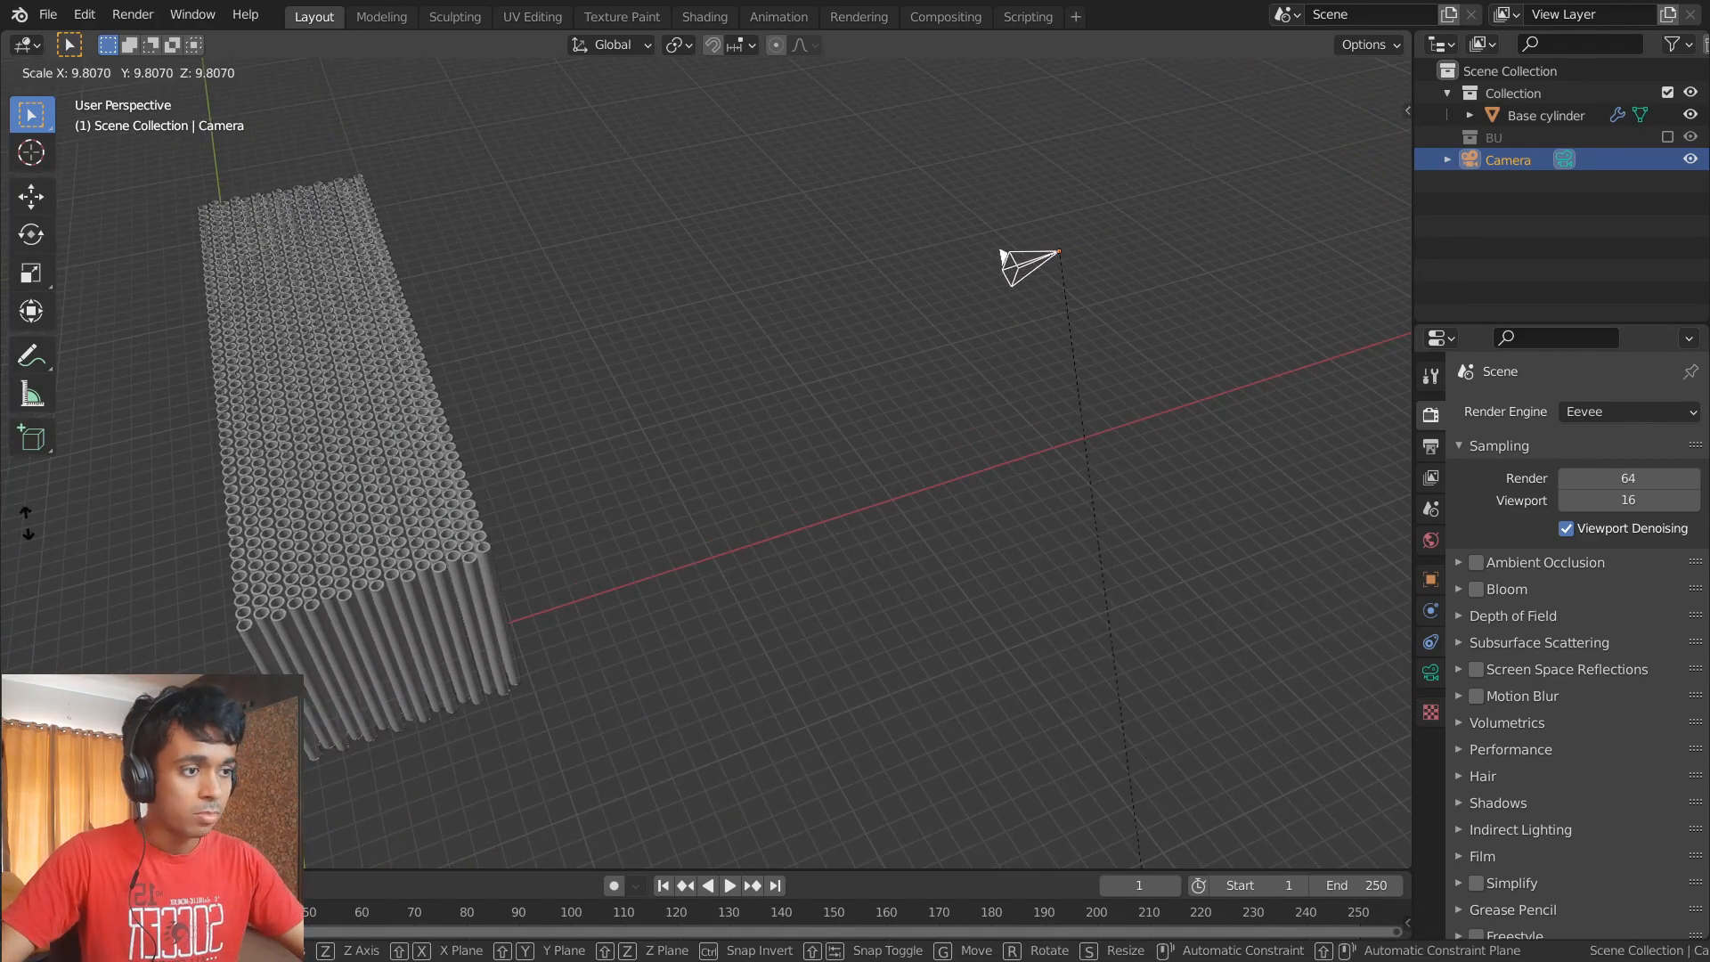
{"action": "key", "text": "Escape"}
- Try scaling the camera while looking through it, and undo that scaling
{"action": "key", "text": "KP_0"}
{"action": "key", "text": "s"}
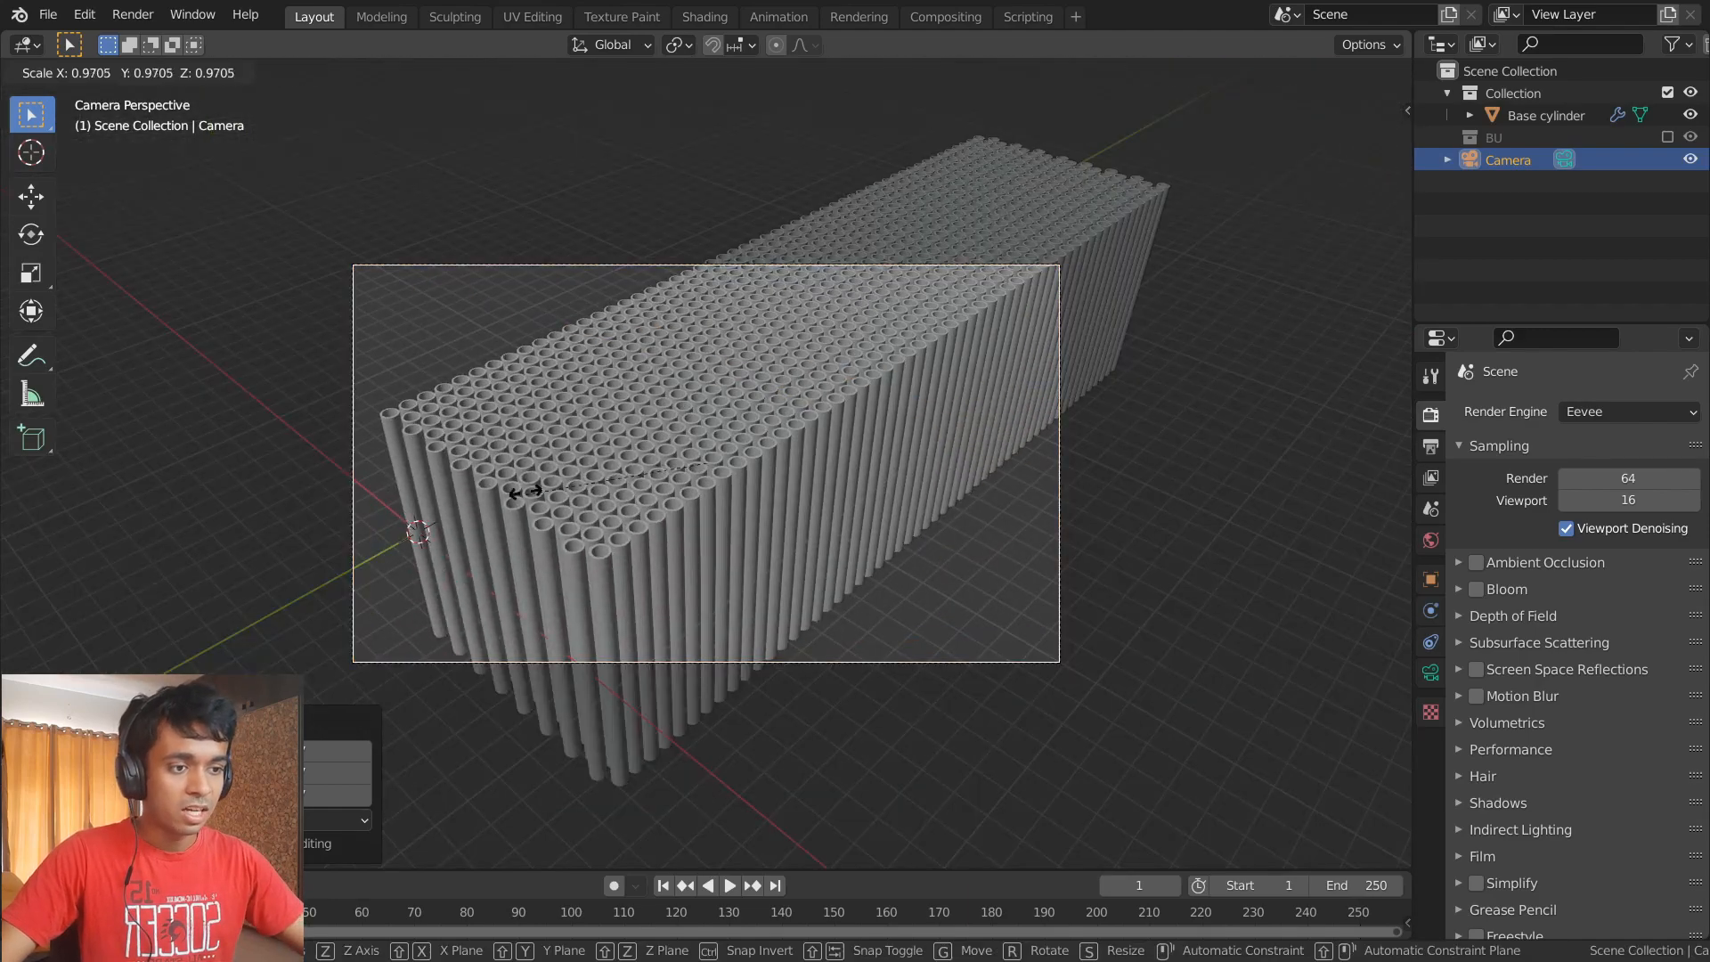
{"action": "left_click", "coordinate": [490, 331]}
{"action": "key", "text": "ctrl+z"}
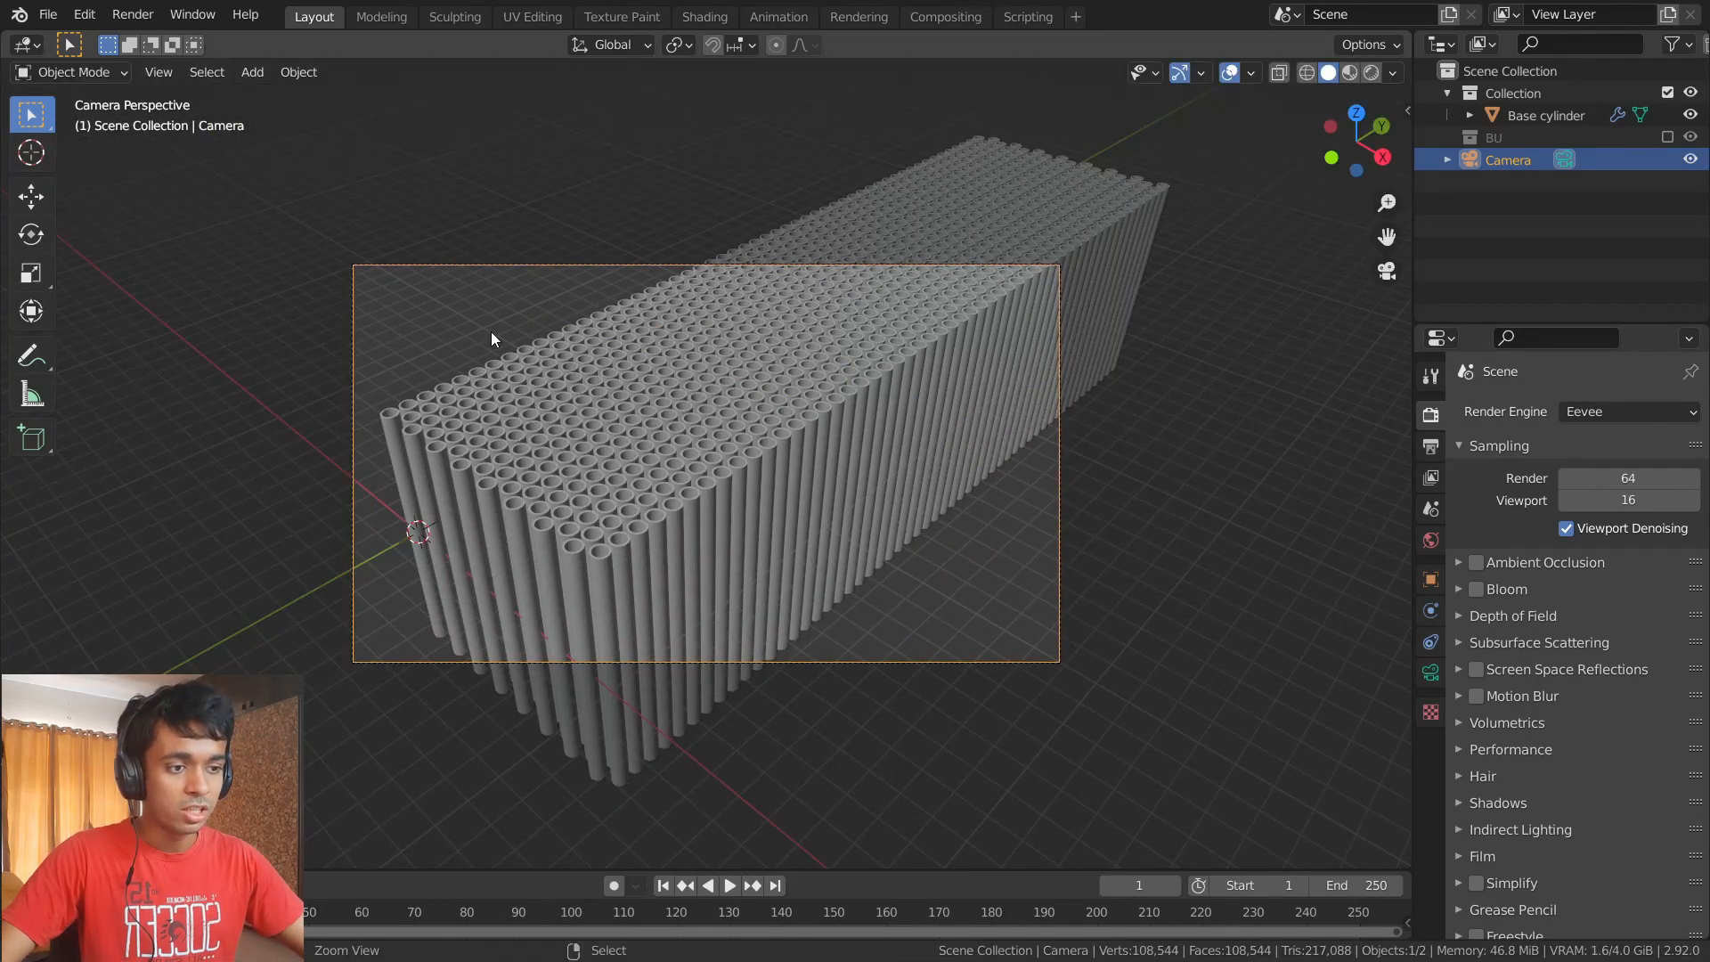
- Display the camera's transform values in the viewport and set its lens type to Orthographic
{"action": "middle_click_drag", "start_coordinate": [483, 302], "coordinate": [1094, 352]}
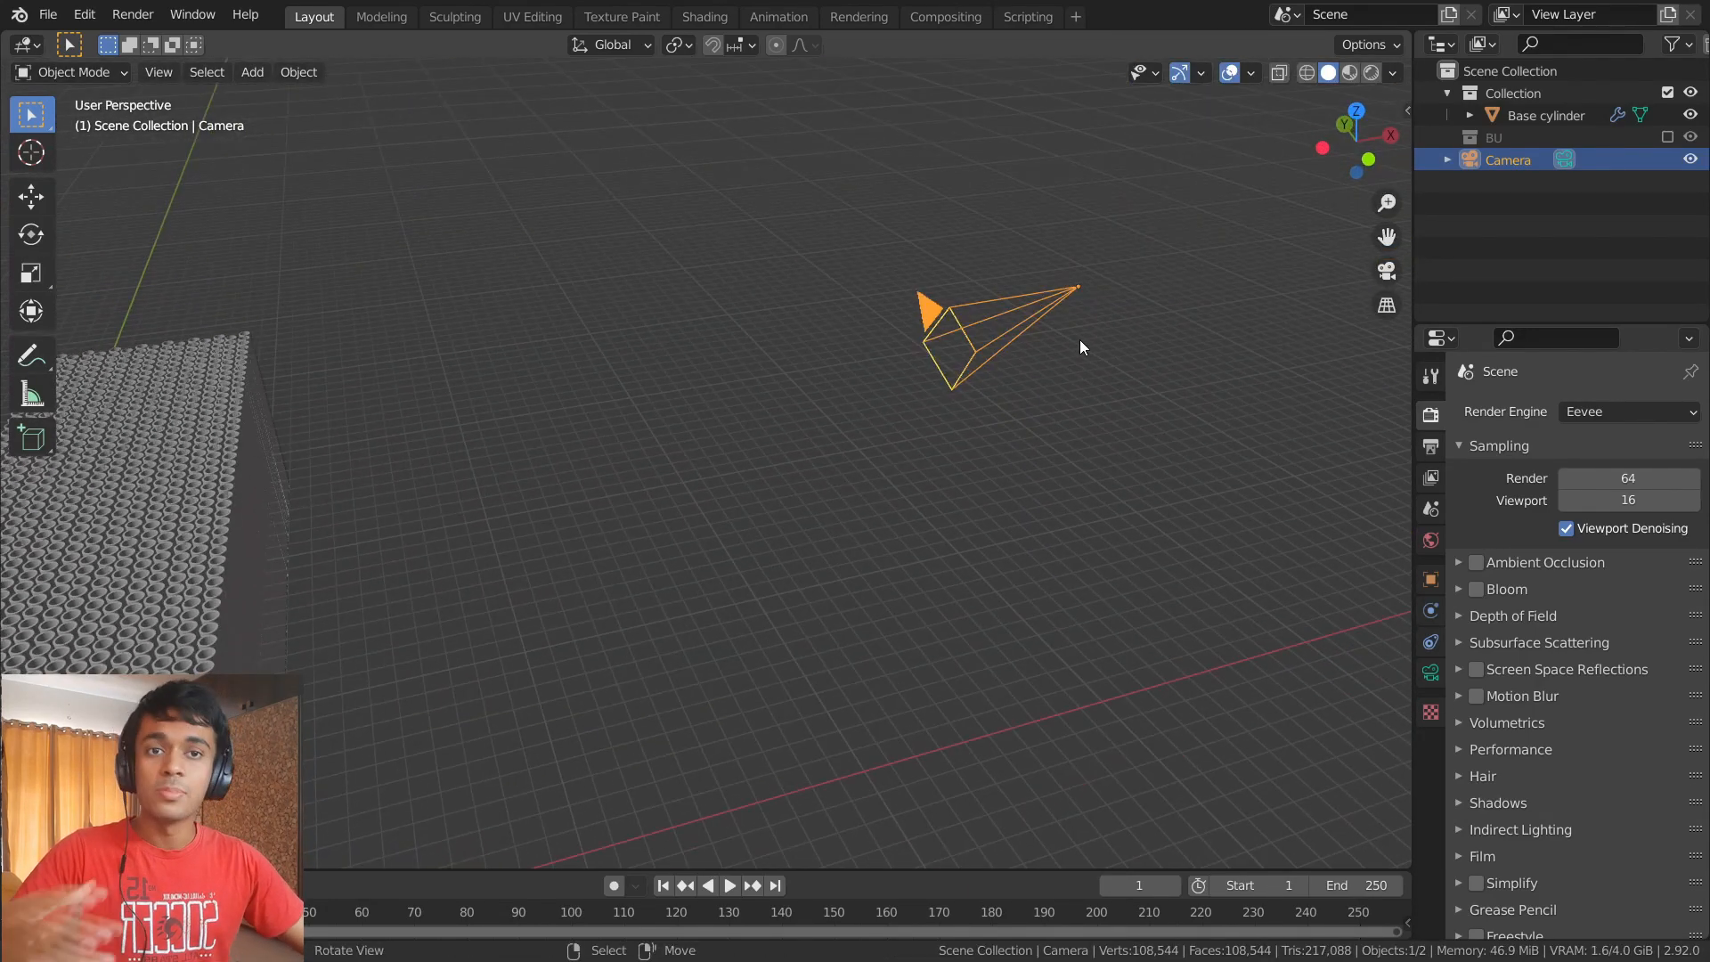
{"action": "key", "text": "KP_0"}
{"action": "key", "text": "n"}
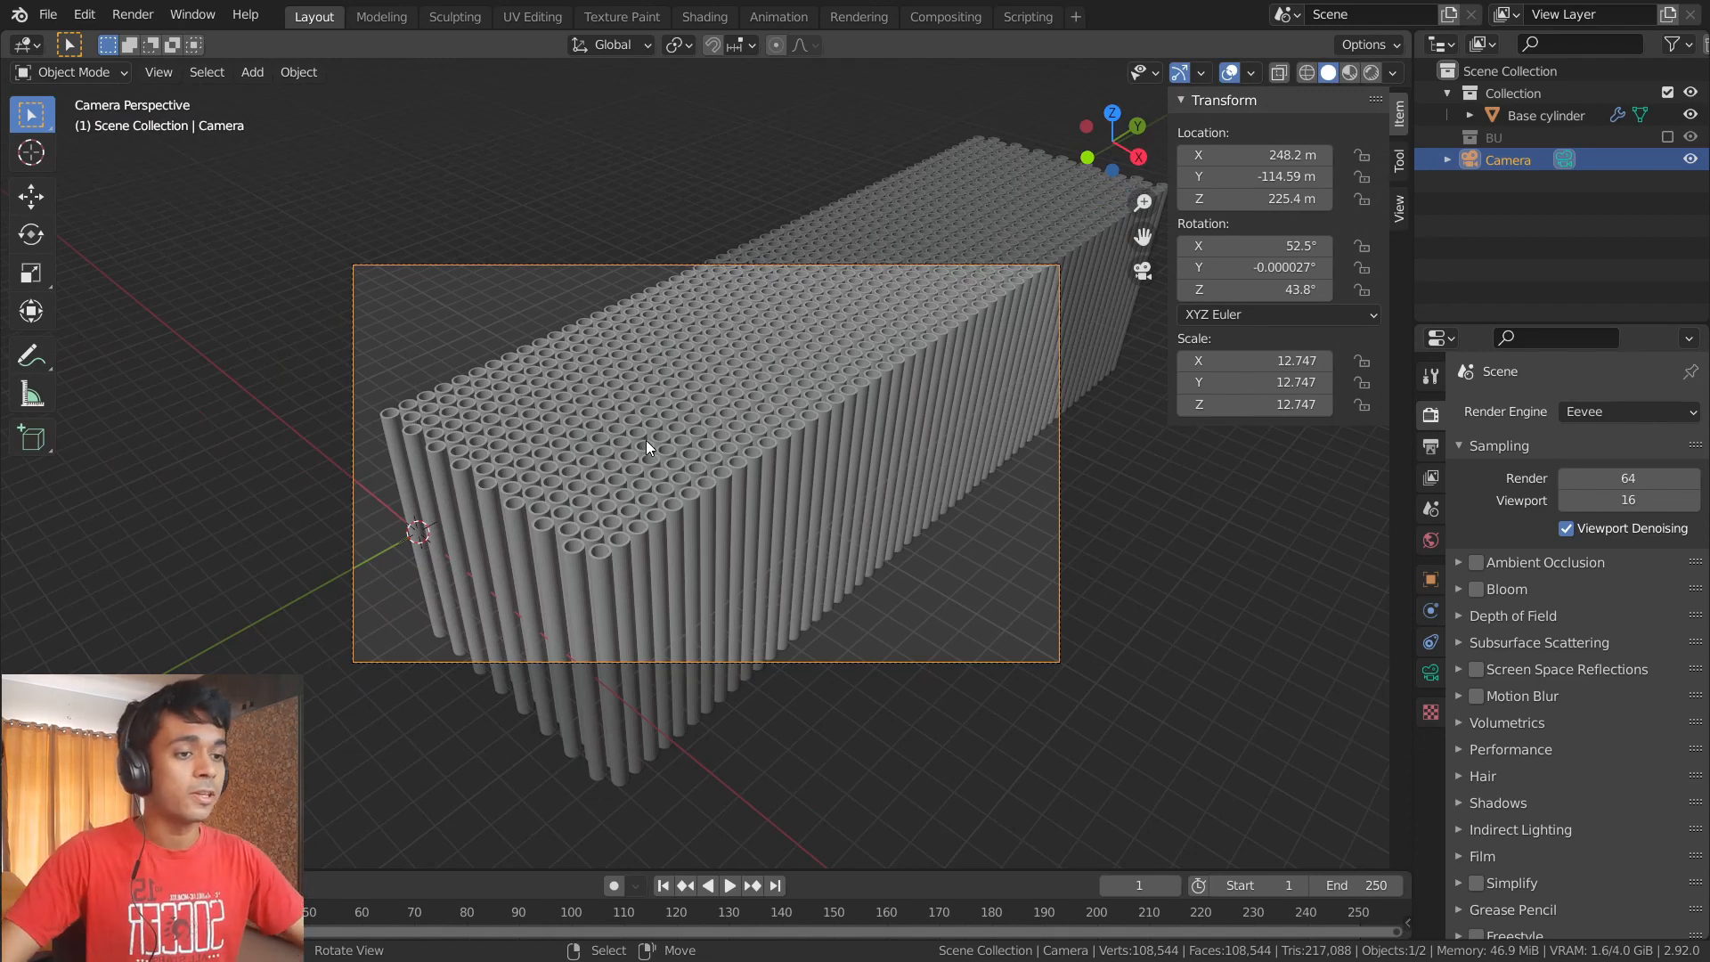
{"action": "left_click", "coordinate": [666, 187]}
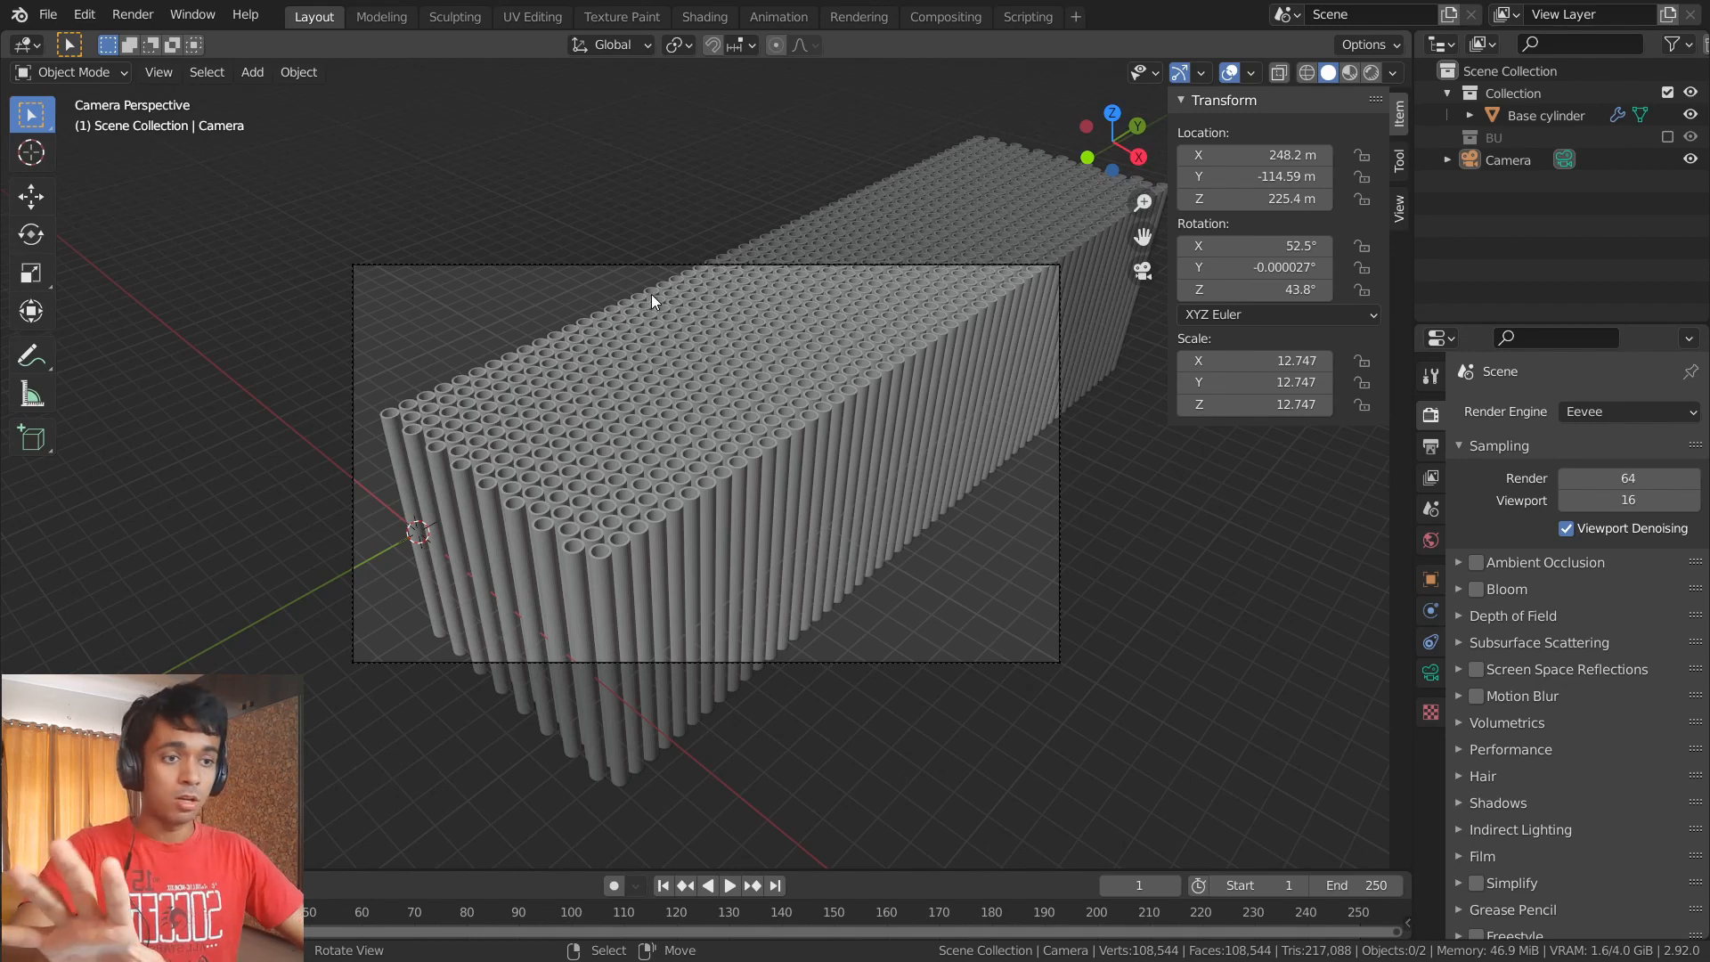
{"action": "left_click", "coordinate": [649, 267]}
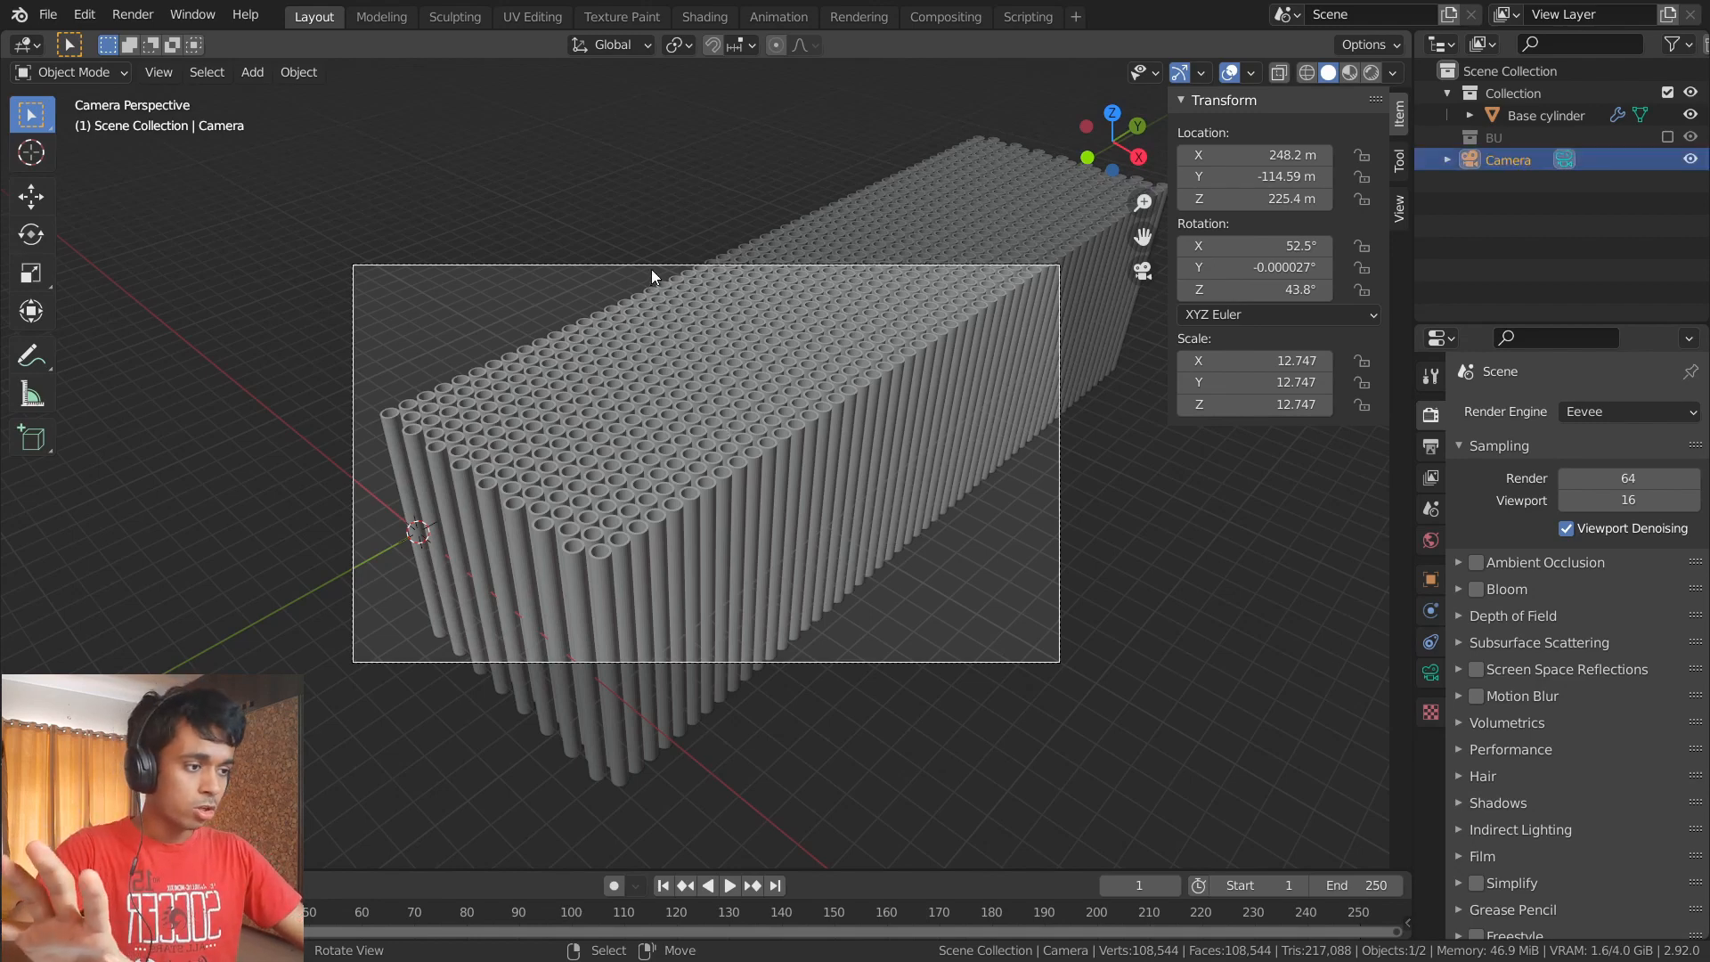
{"action": "left_click", "coordinate": [1430, 672]}
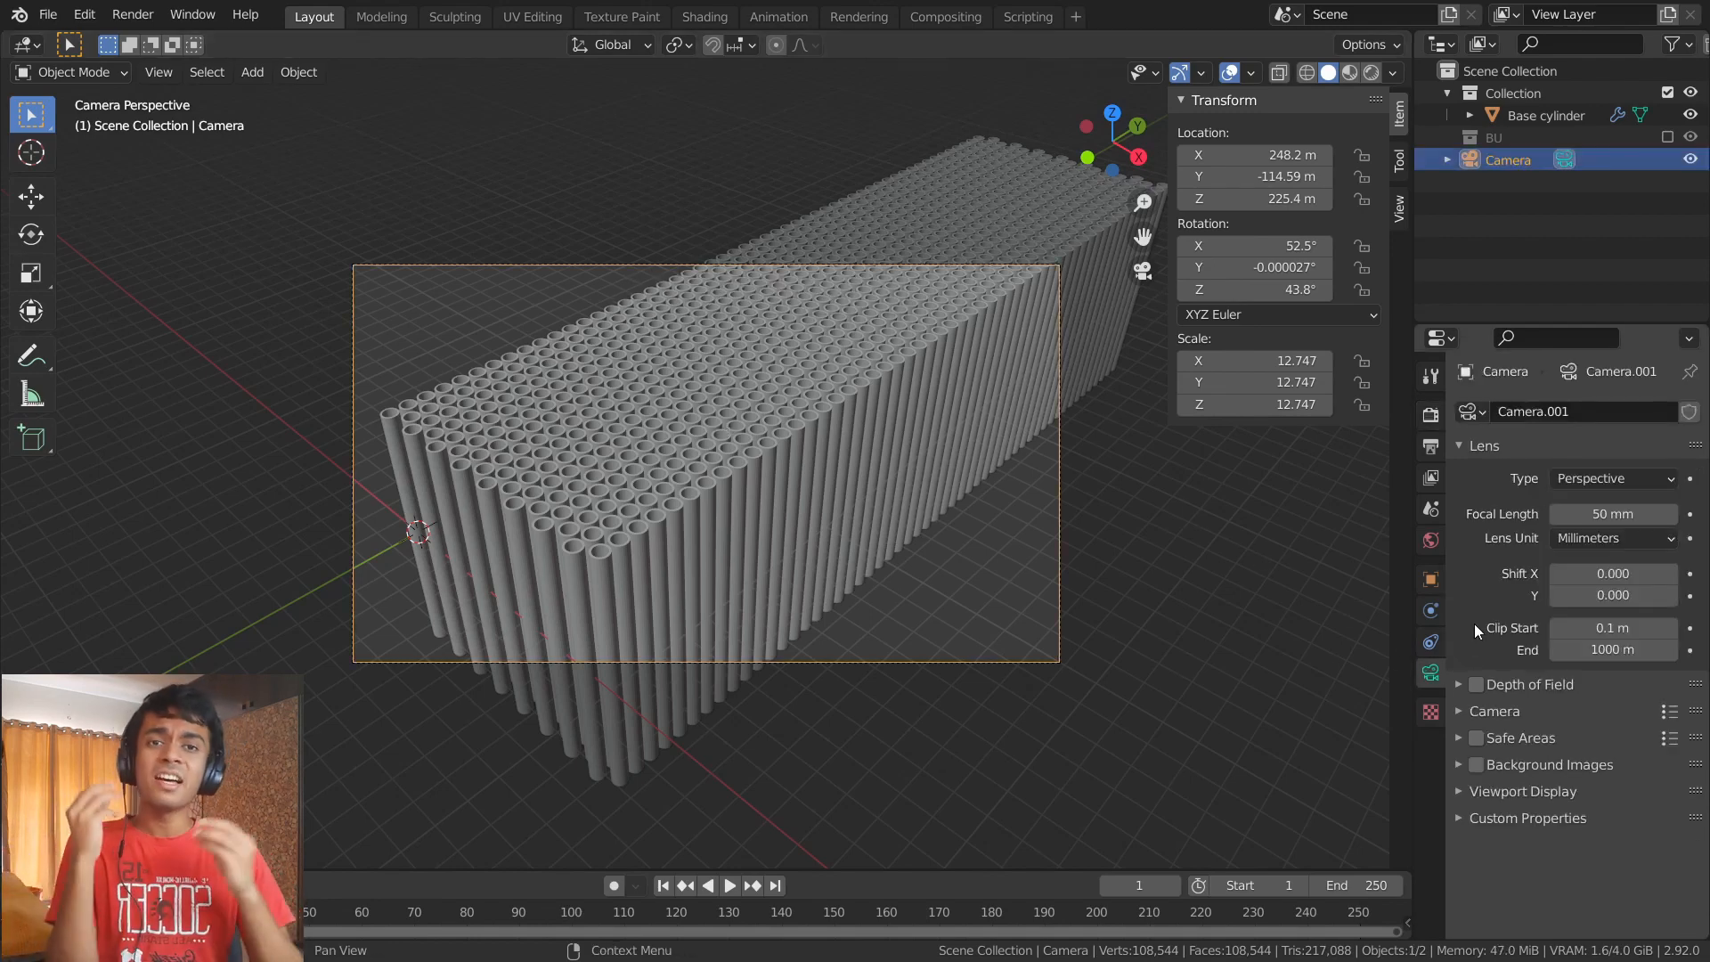
{"action": "left_click", "coordinate": [1632, 478]}
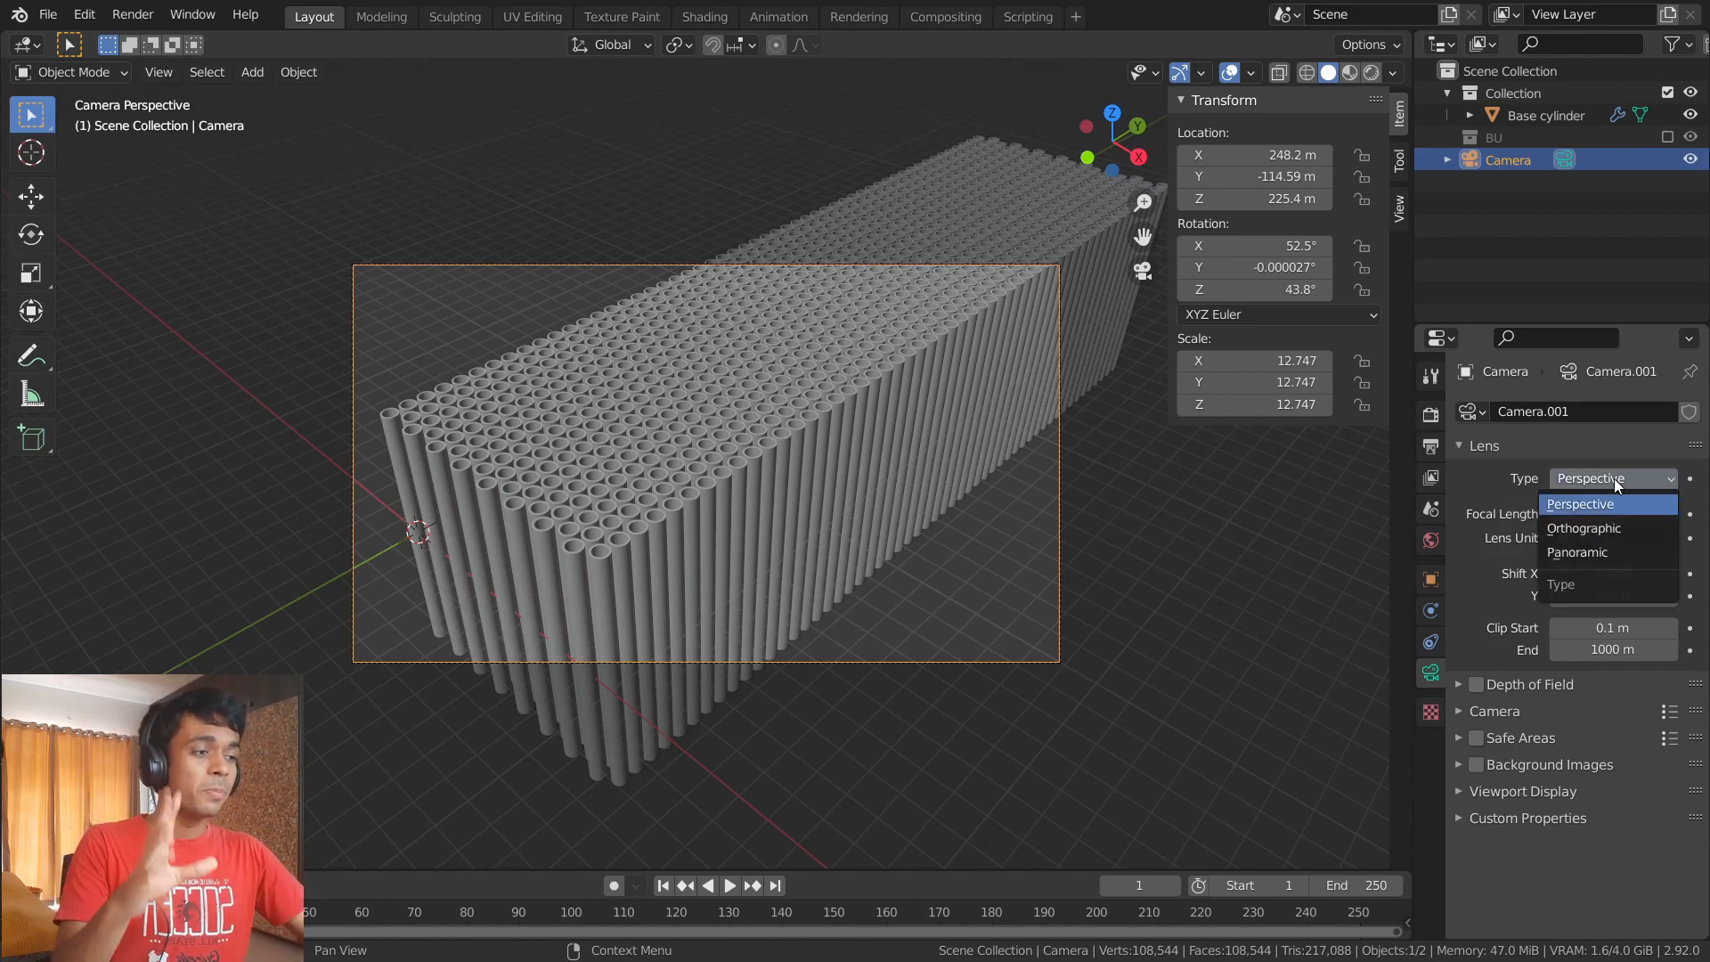
{"action": "left_click", "coordinate": [1613, 478]}
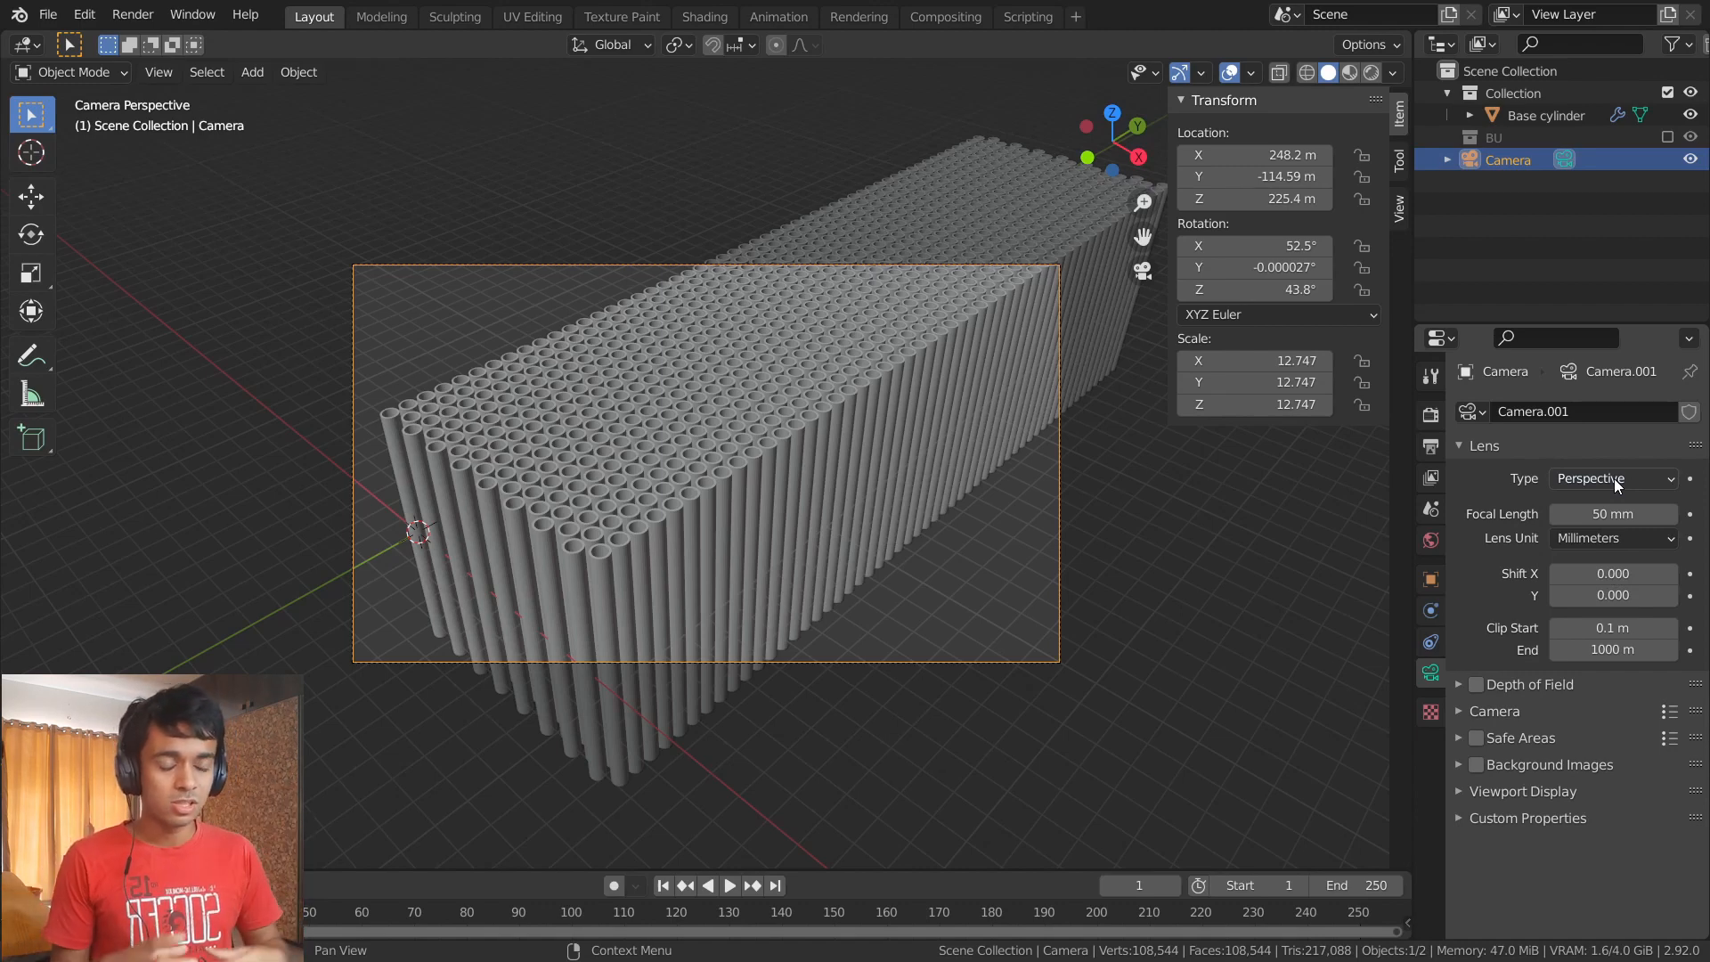
{"action": "left_click", "coordinate": [1606, 483]}
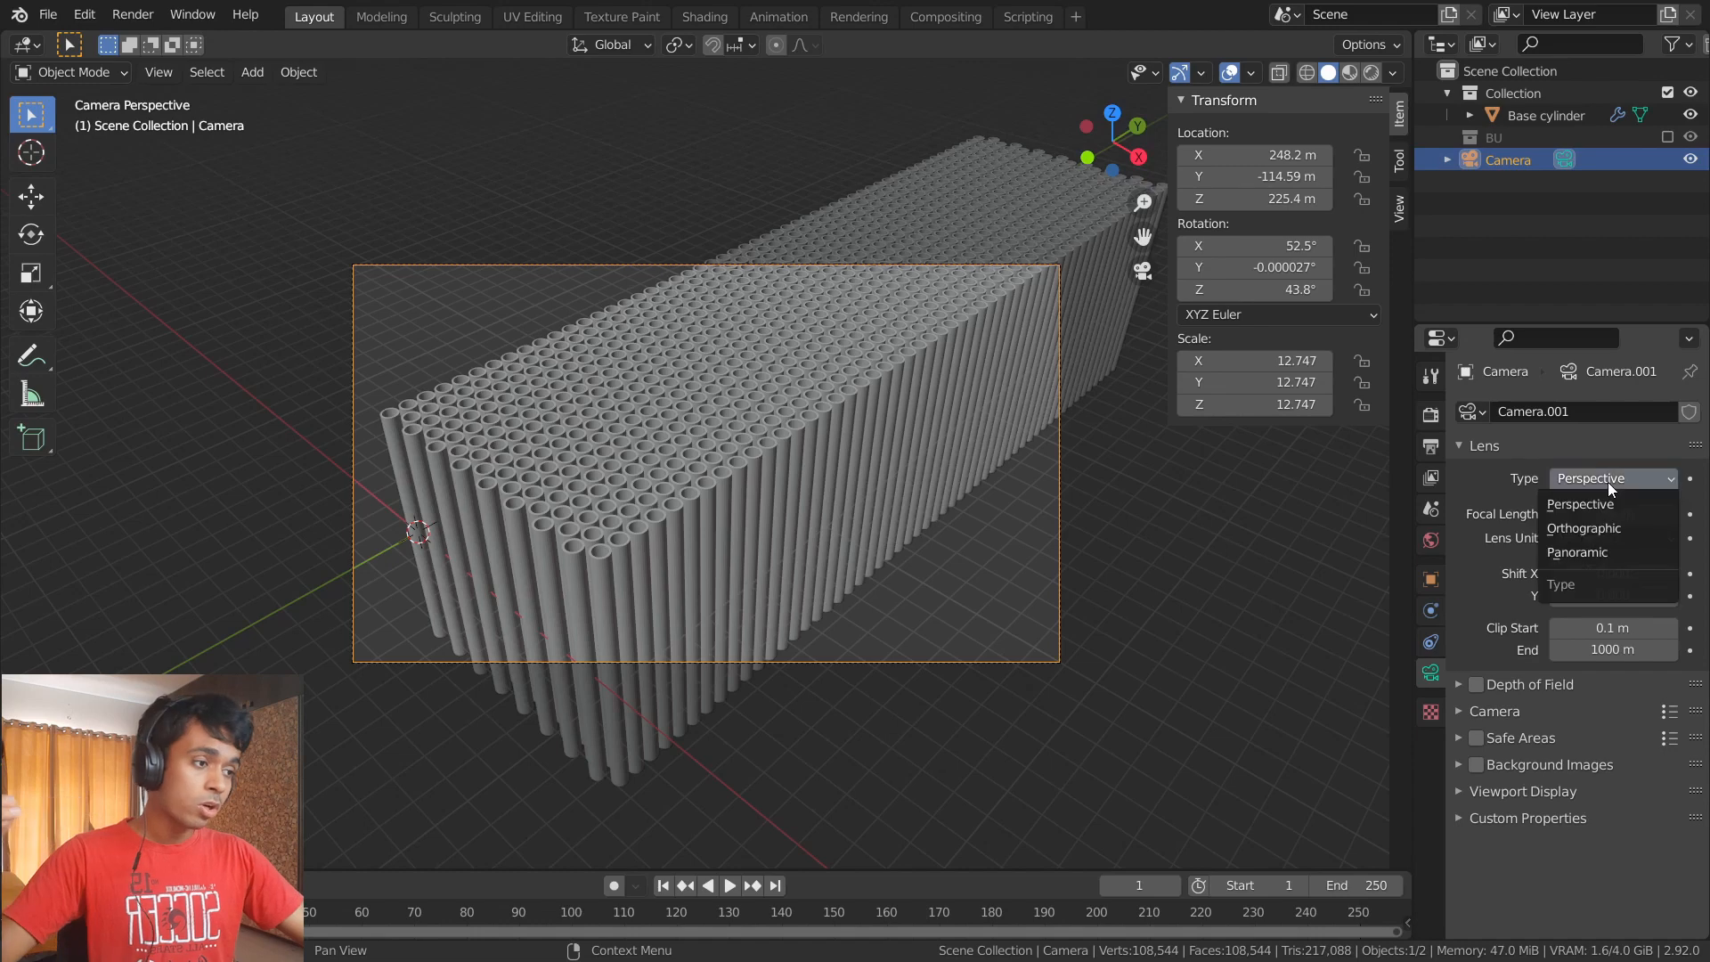
{"action": "left_click", "coordinate": [1609, 529]}
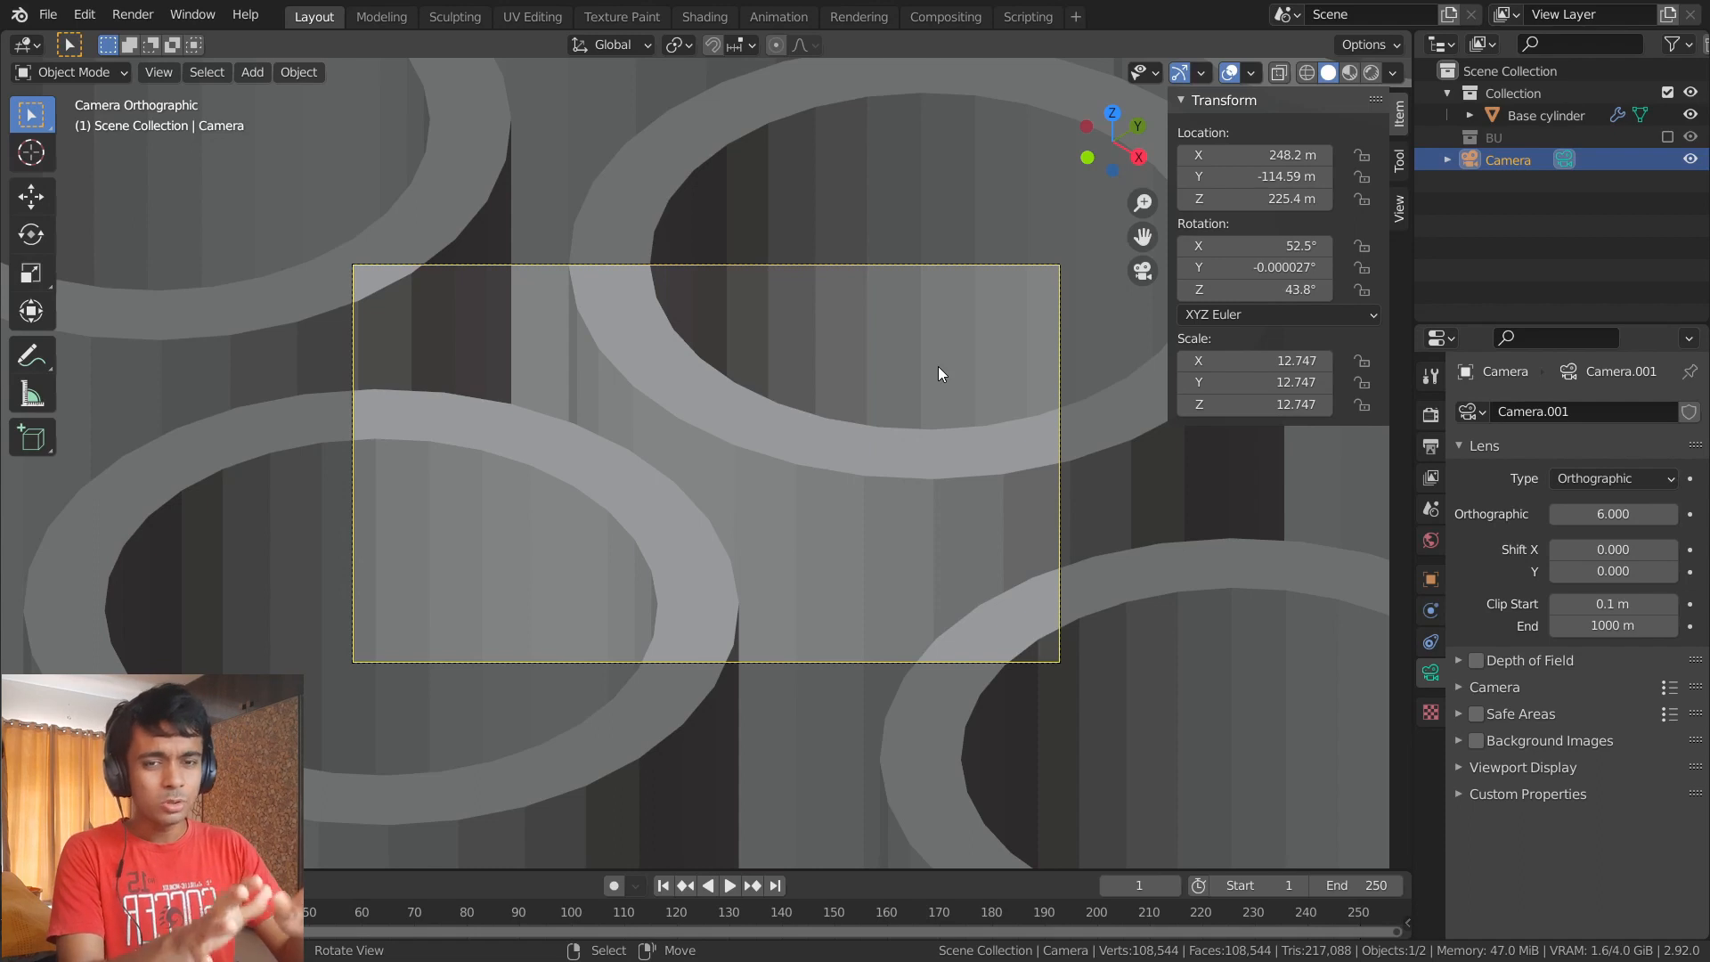
- Frame the near corner of the grid by setting the camera's orthographic scale to 122.8, Shift X to -0.010 and Shift Y to 0.090
{"action": "left_click", "coordinate": [1634, 514]}
{"action": "type", "text": "1.8"}
{"action": "key", "text": "Return"}
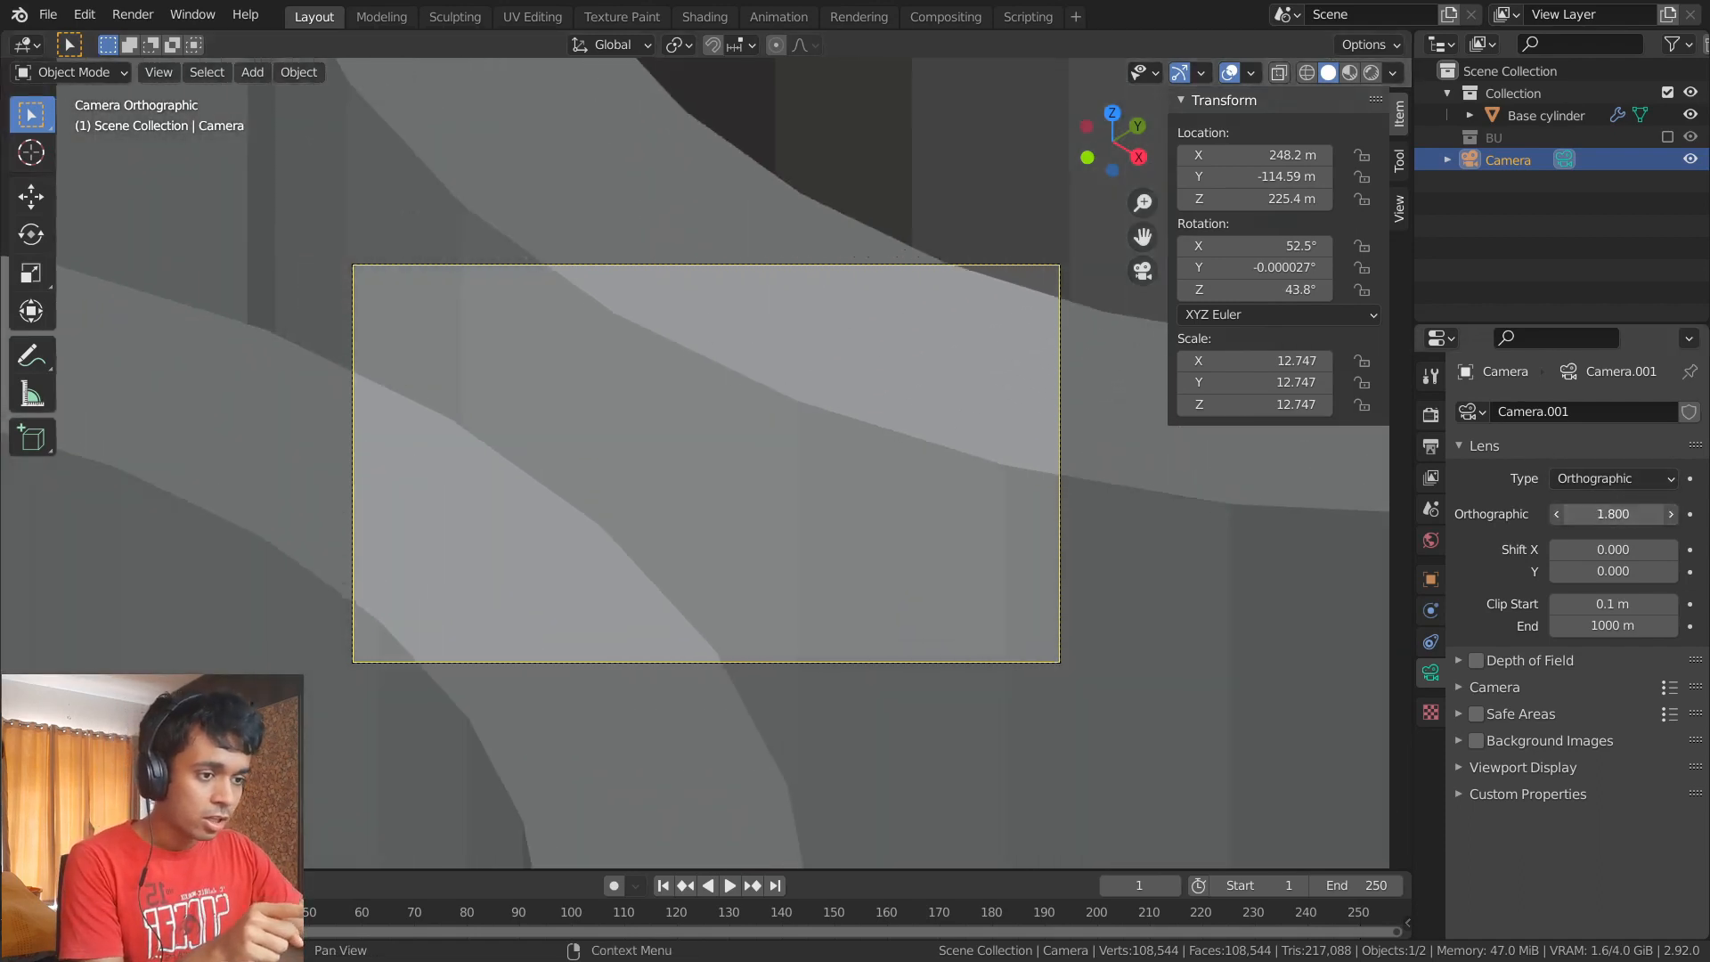
{"action": "left_click_drag", "start_coordinate": [1613, 514], "coordinate": [1496, 513]}
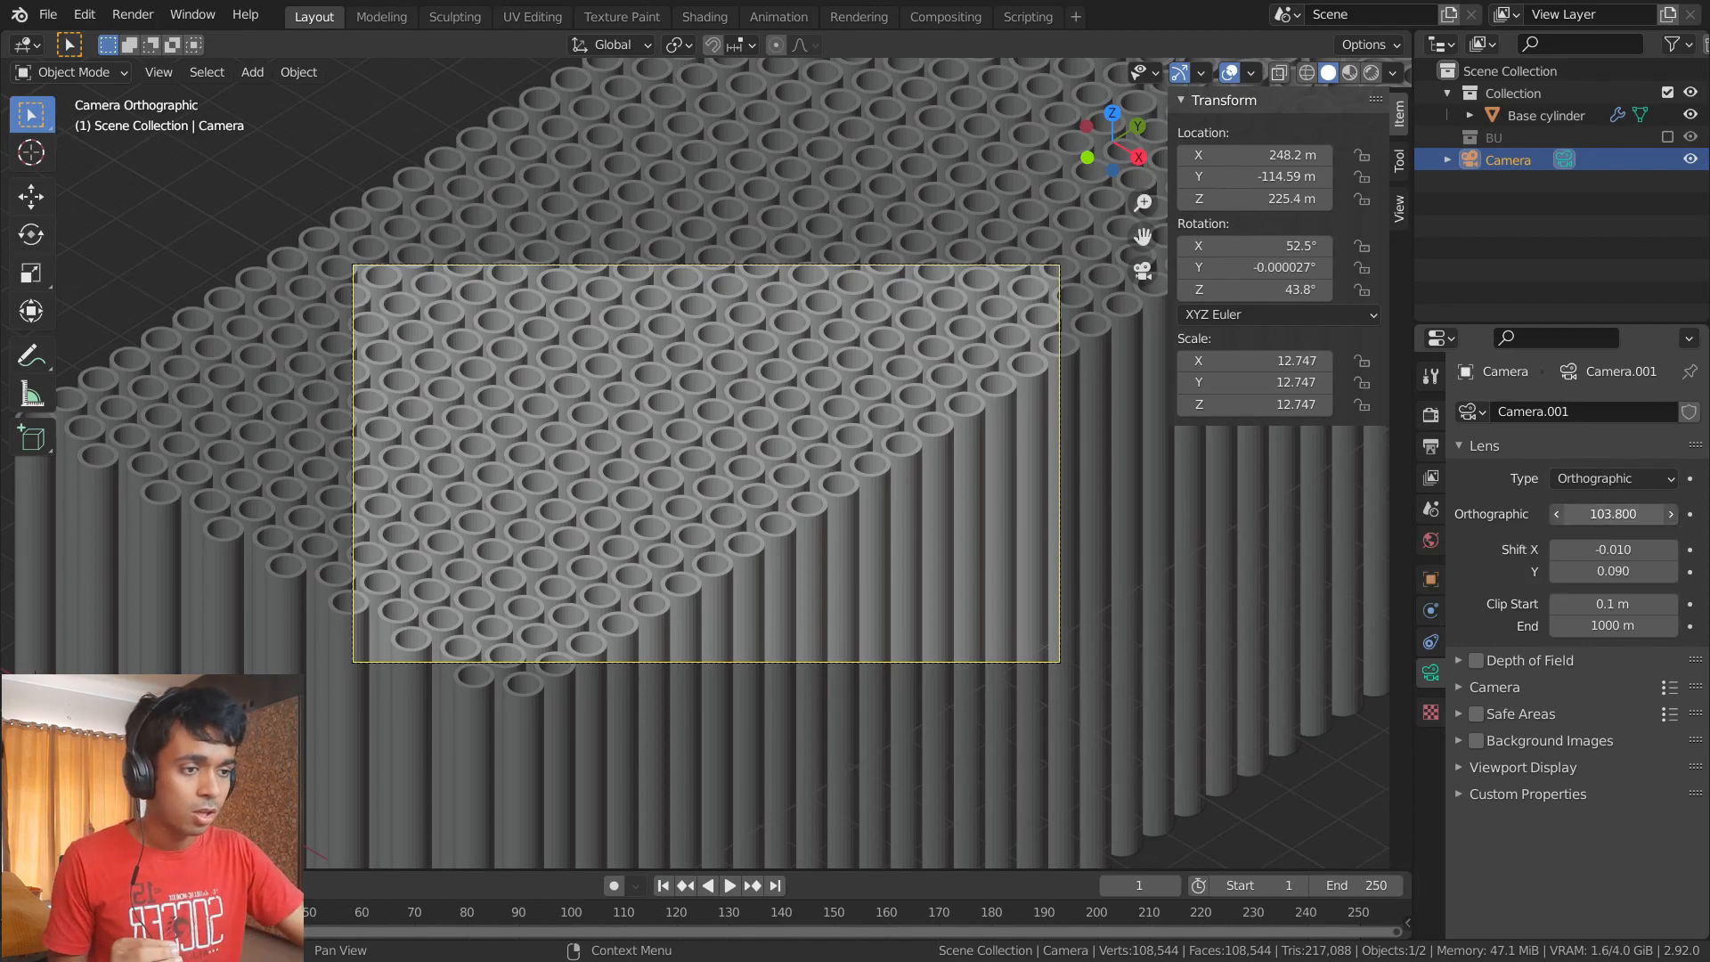
{"action": "left_click_drag", "start_coordinate": [1613, 514], "coordinate": [1590, 514]}
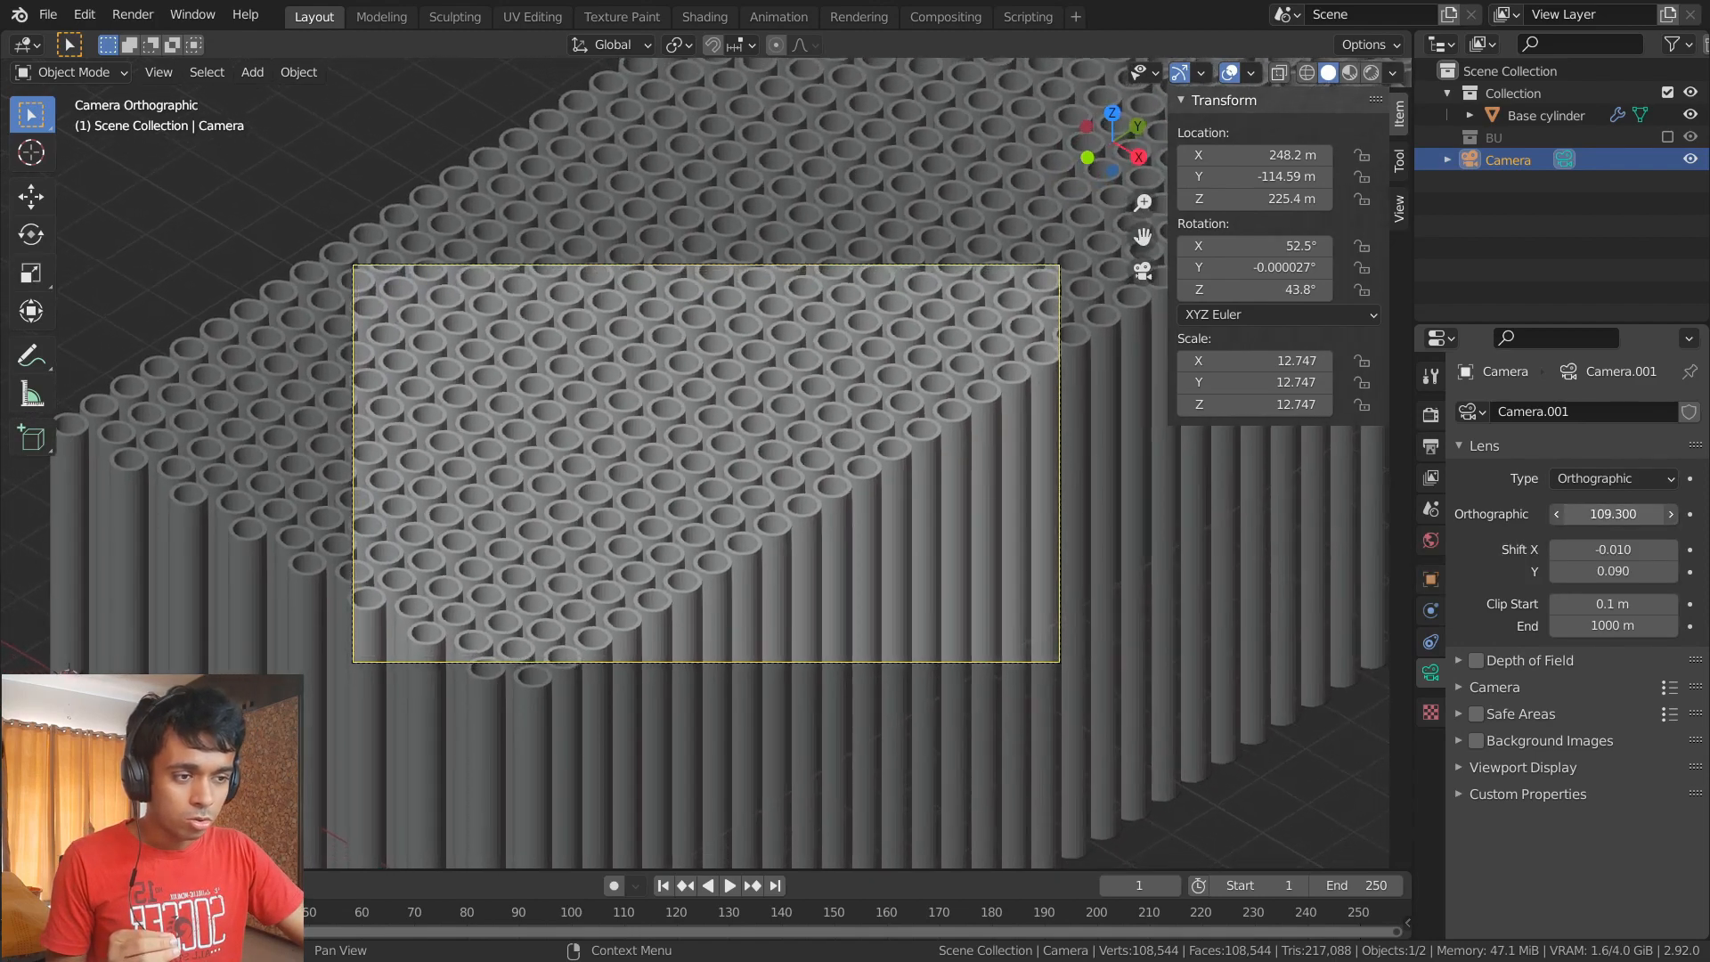
{"action": "left_click_drag", "start_coordinate": [1612, 514], "coordinate": [1630, 523]}
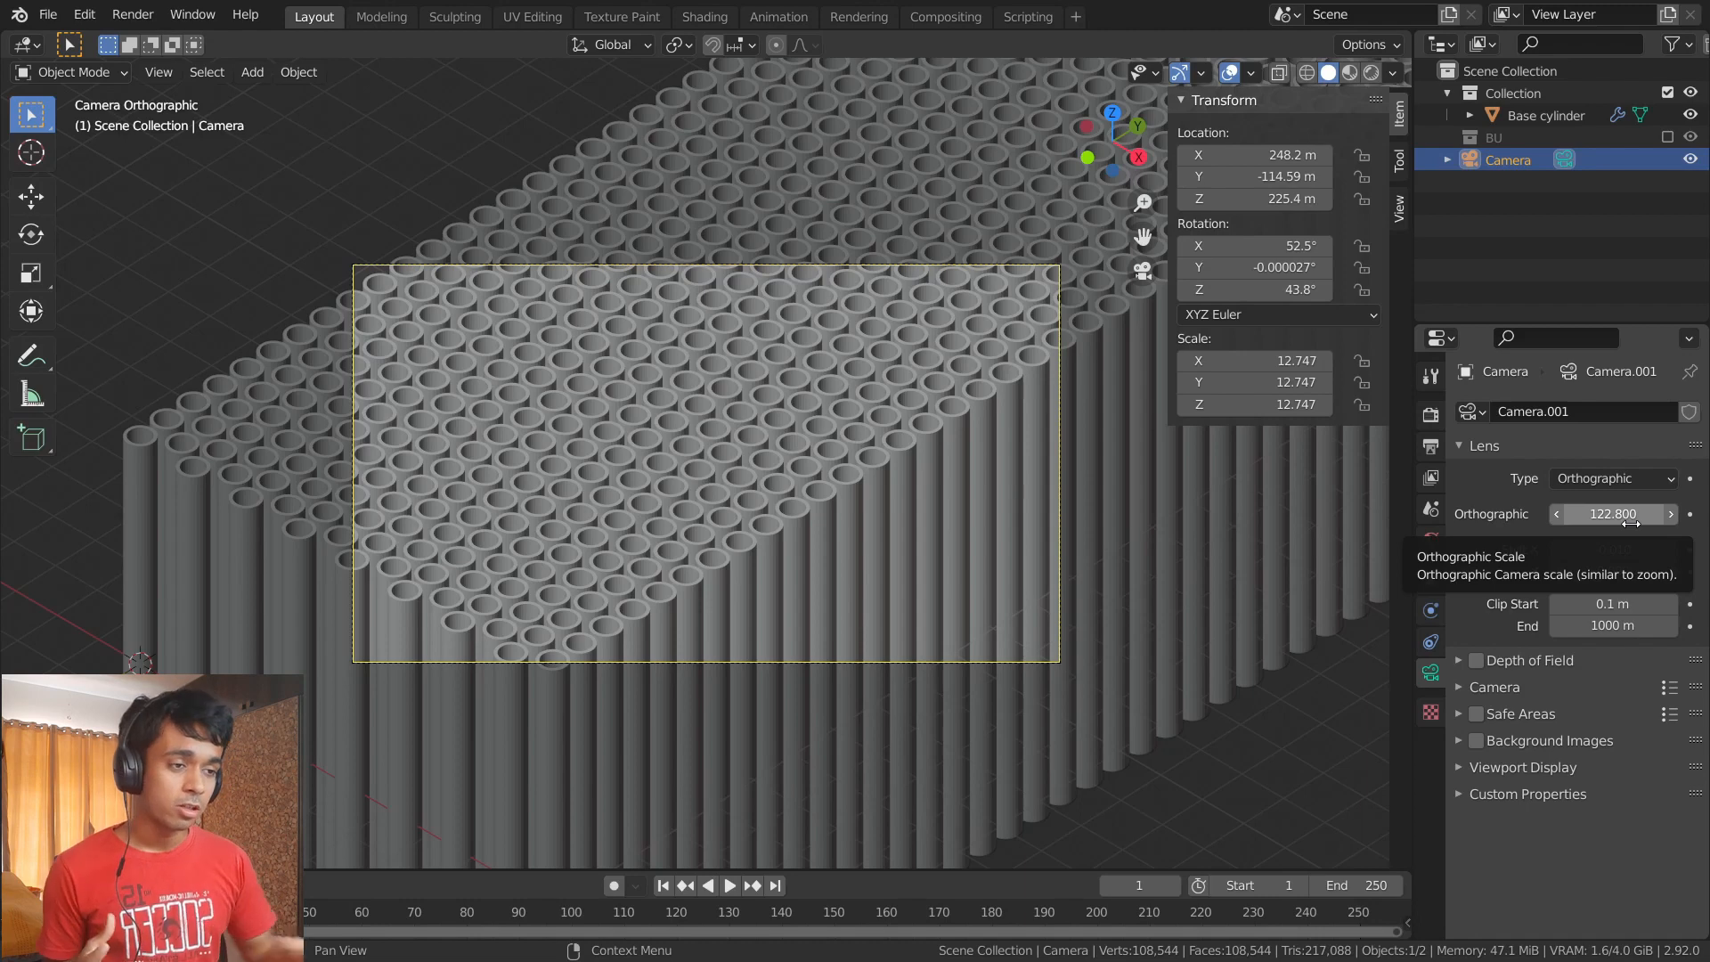
- Enable the selectable and render visibility restriction toggles for the objects in the outliner
{"action": "left_click", "coordinate": [890, 376]}
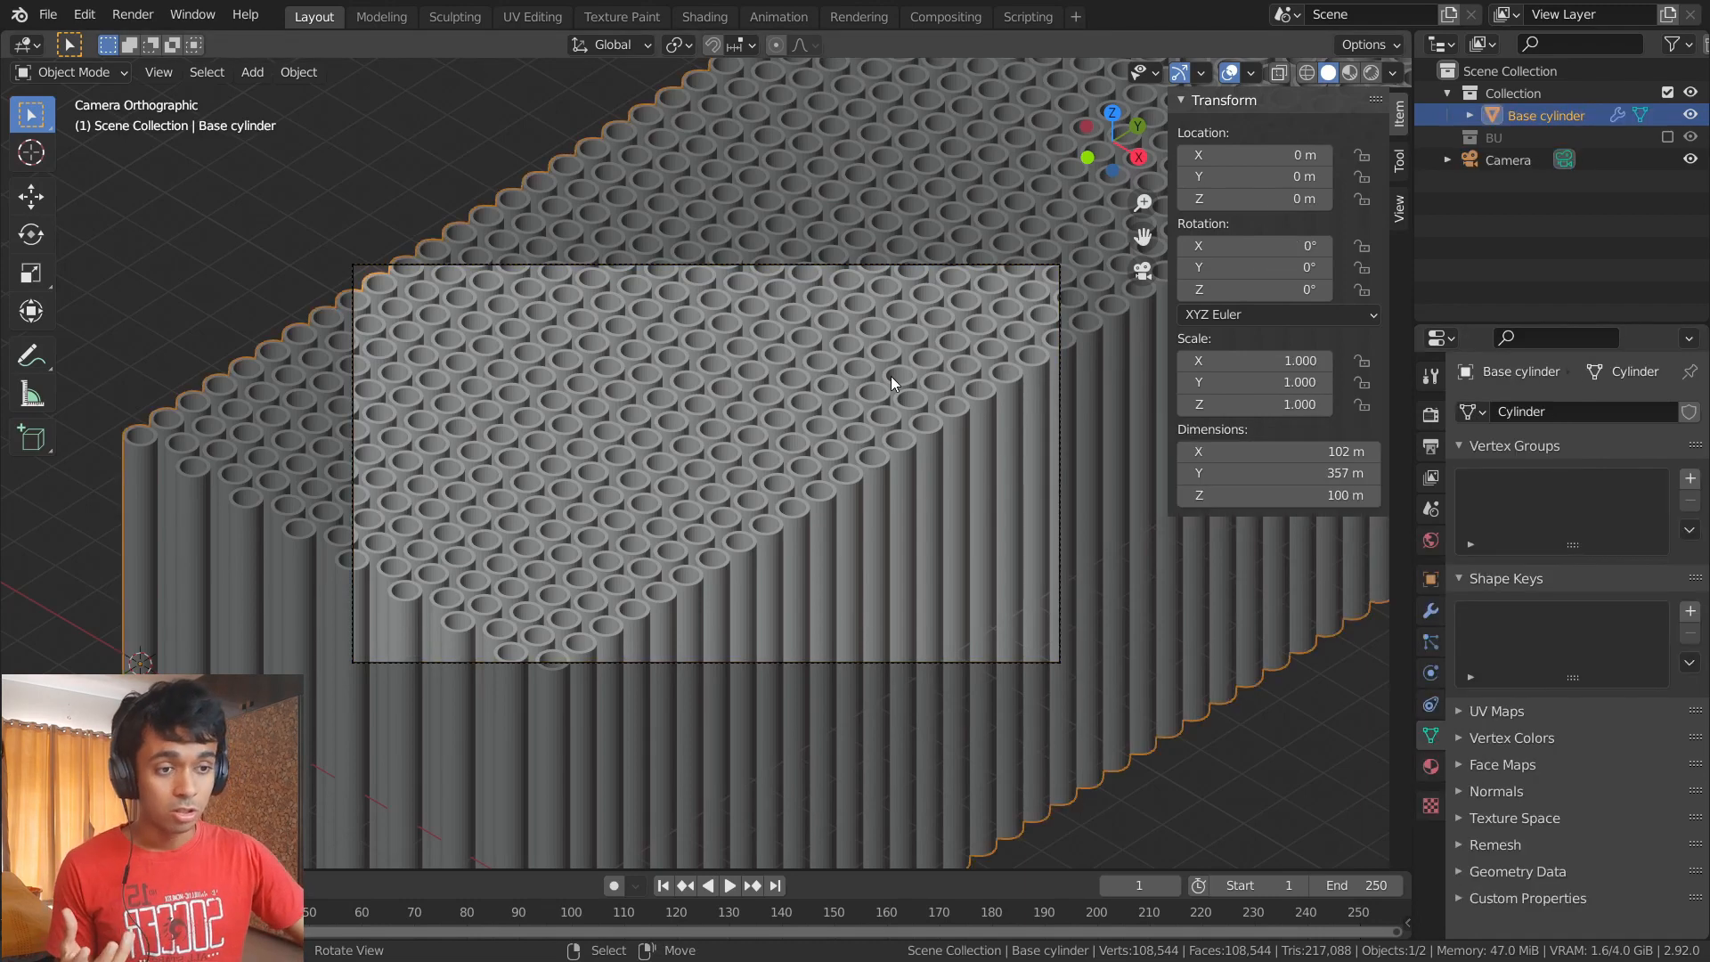
{"action": "left_click", "coordinate": [1673, 45]}
{"action": "left_click", "coordinate": [1676, 52]}
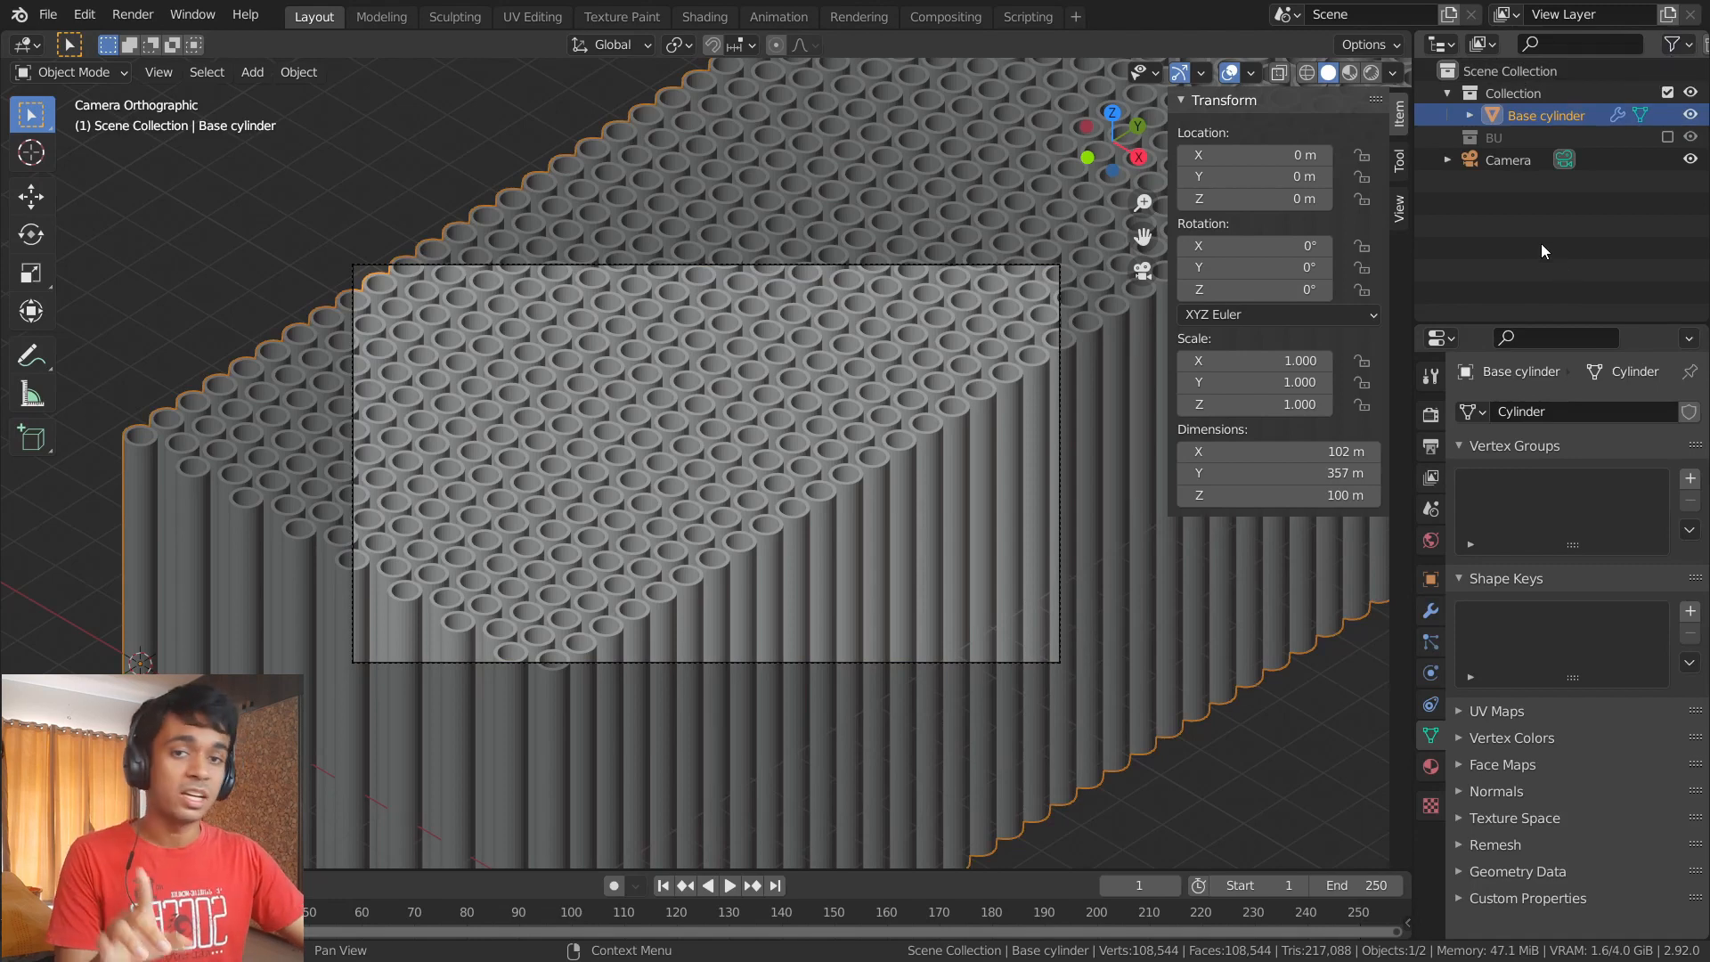
{"action": "left_click", "coordinate": [1685, 51]}
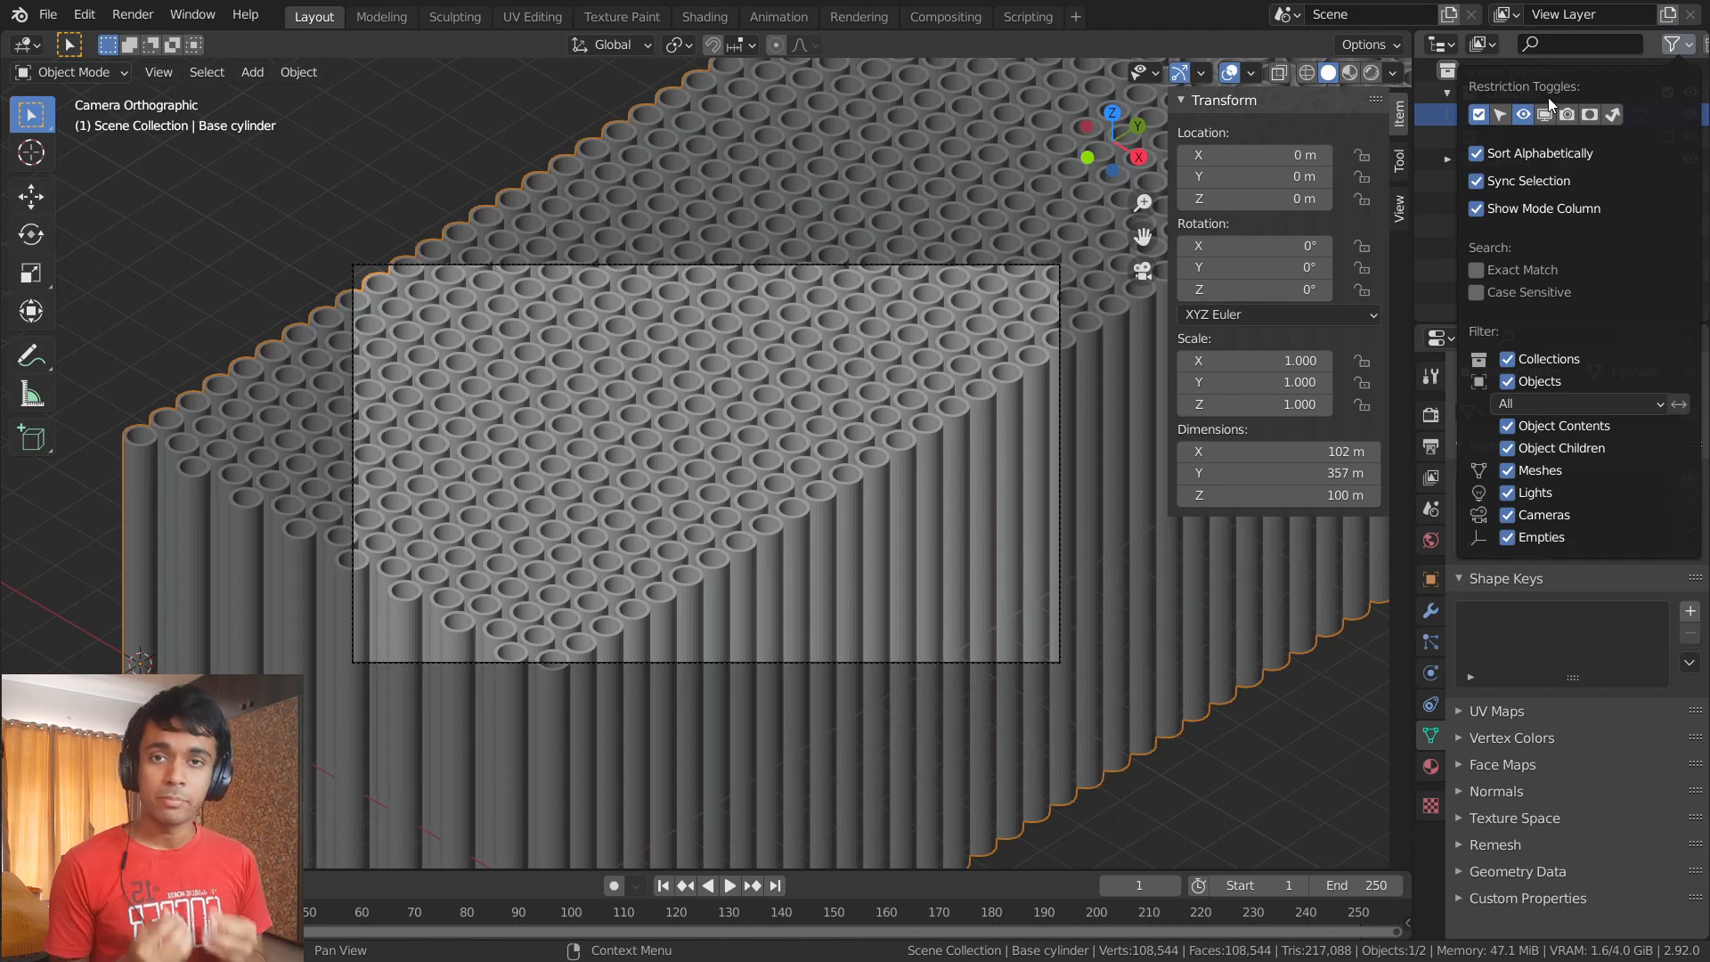
{"action": "left_click", "coordinate": [1498, 120]}
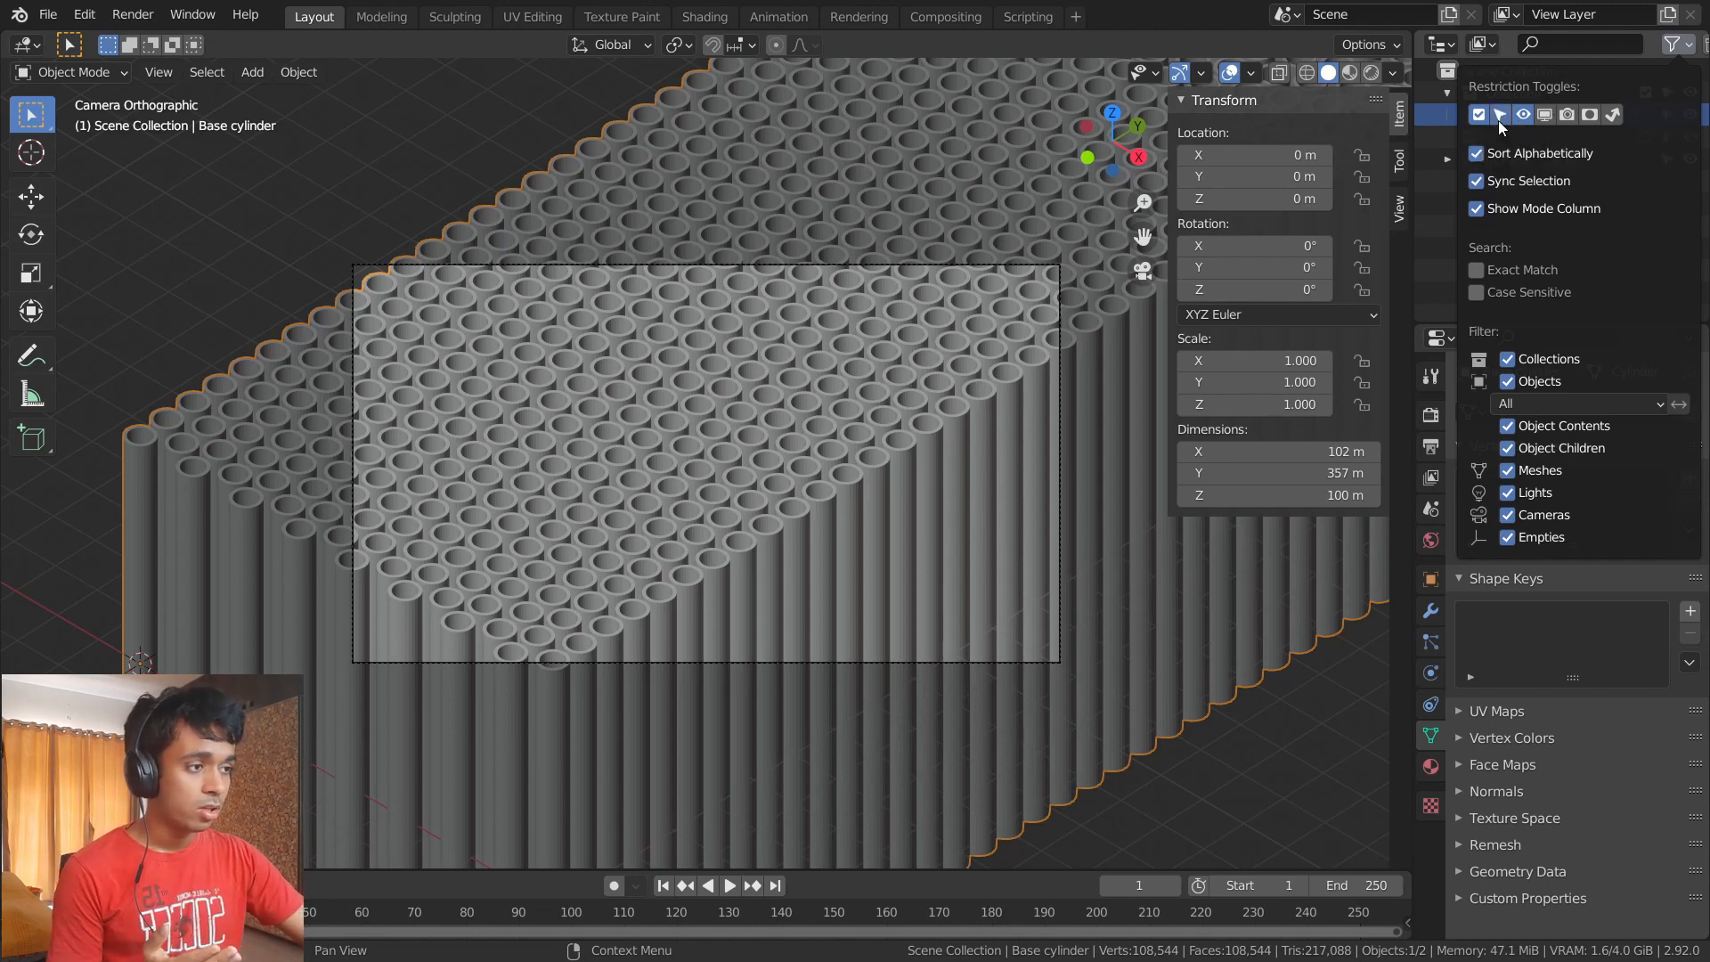
{"action": "left_click", "coordinate": [1566, 120]}
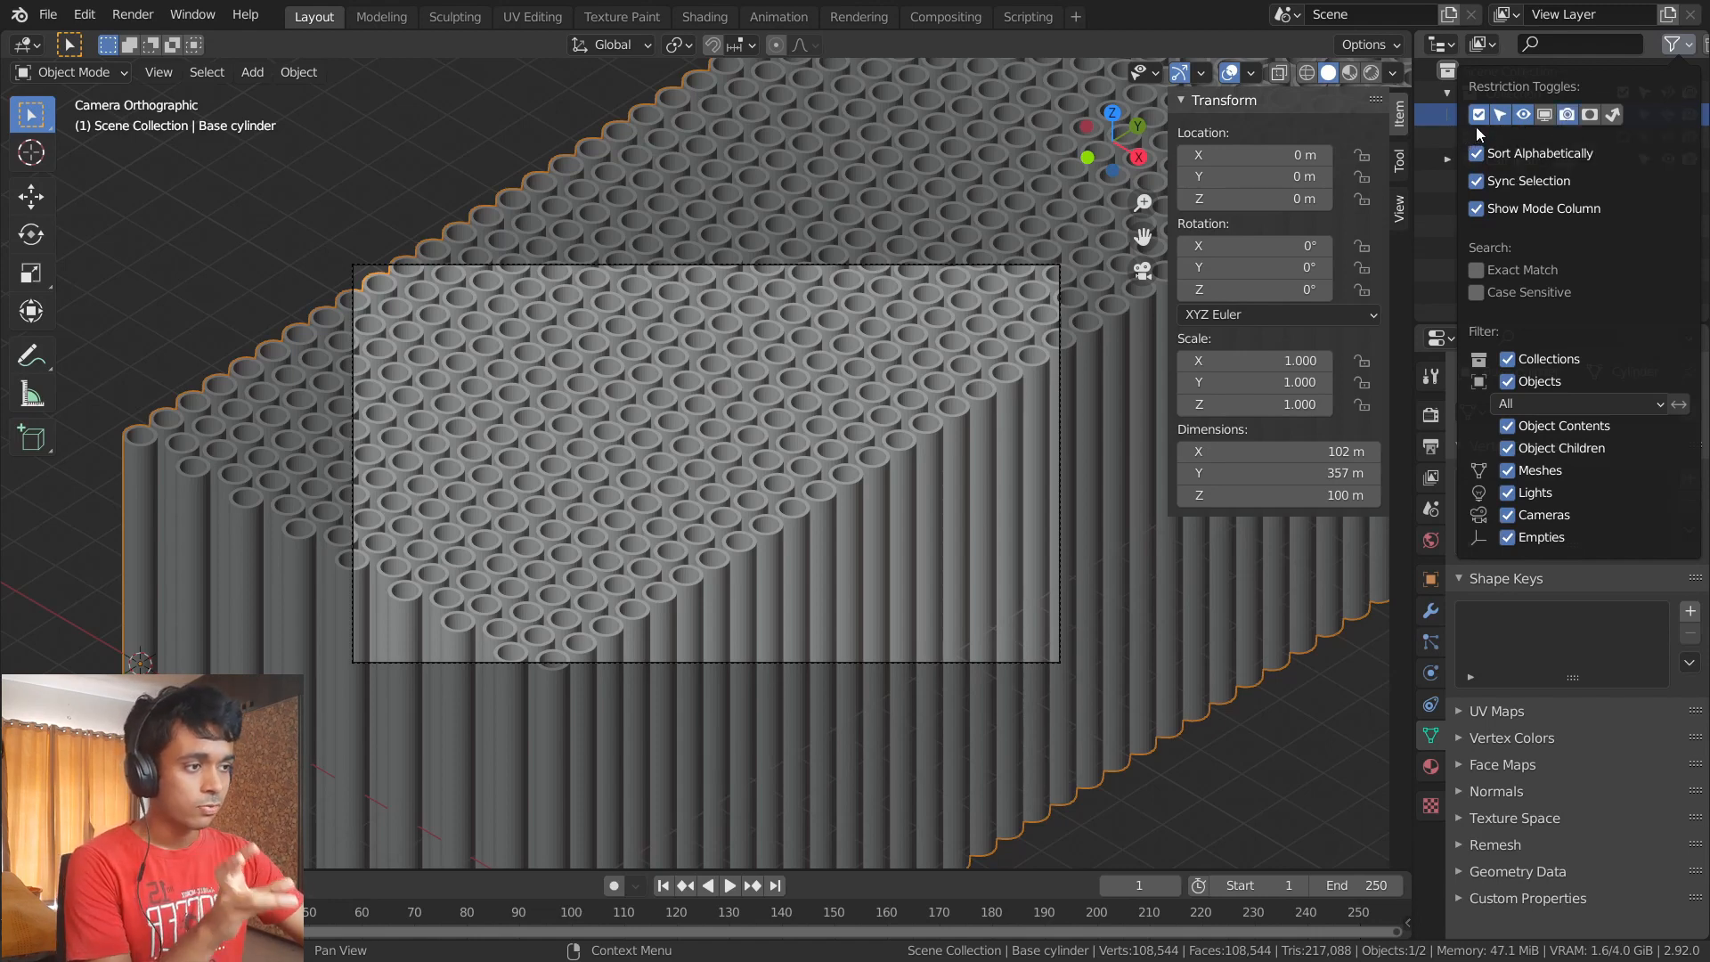
{"action": "left_click", "coordinate": [1687, 54]}
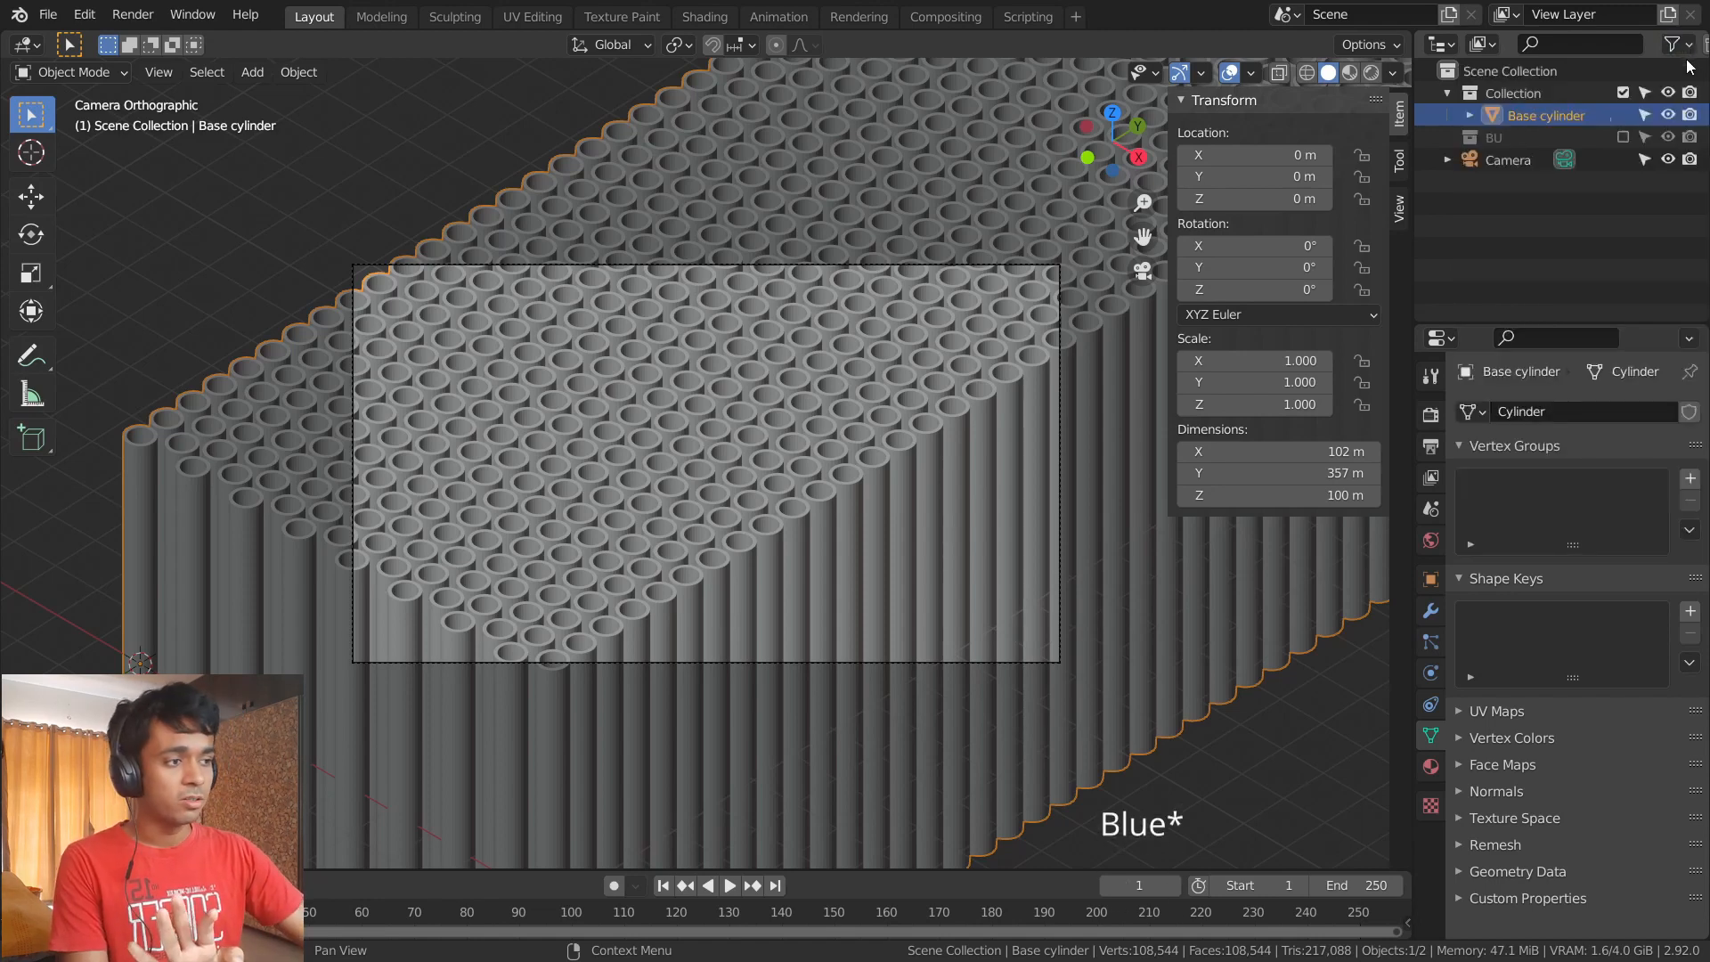
- Make the camera unselectable, test its selection in the viewport, and return to the camera view
{"action": "left_click", "coordinate": [1643, 161]}
{"action": "middle_click_drag", "start_coordinate": [788, 251], "coordinate": [880, 334]}
{"action": "left_click", "coordinate": [776, 348]}
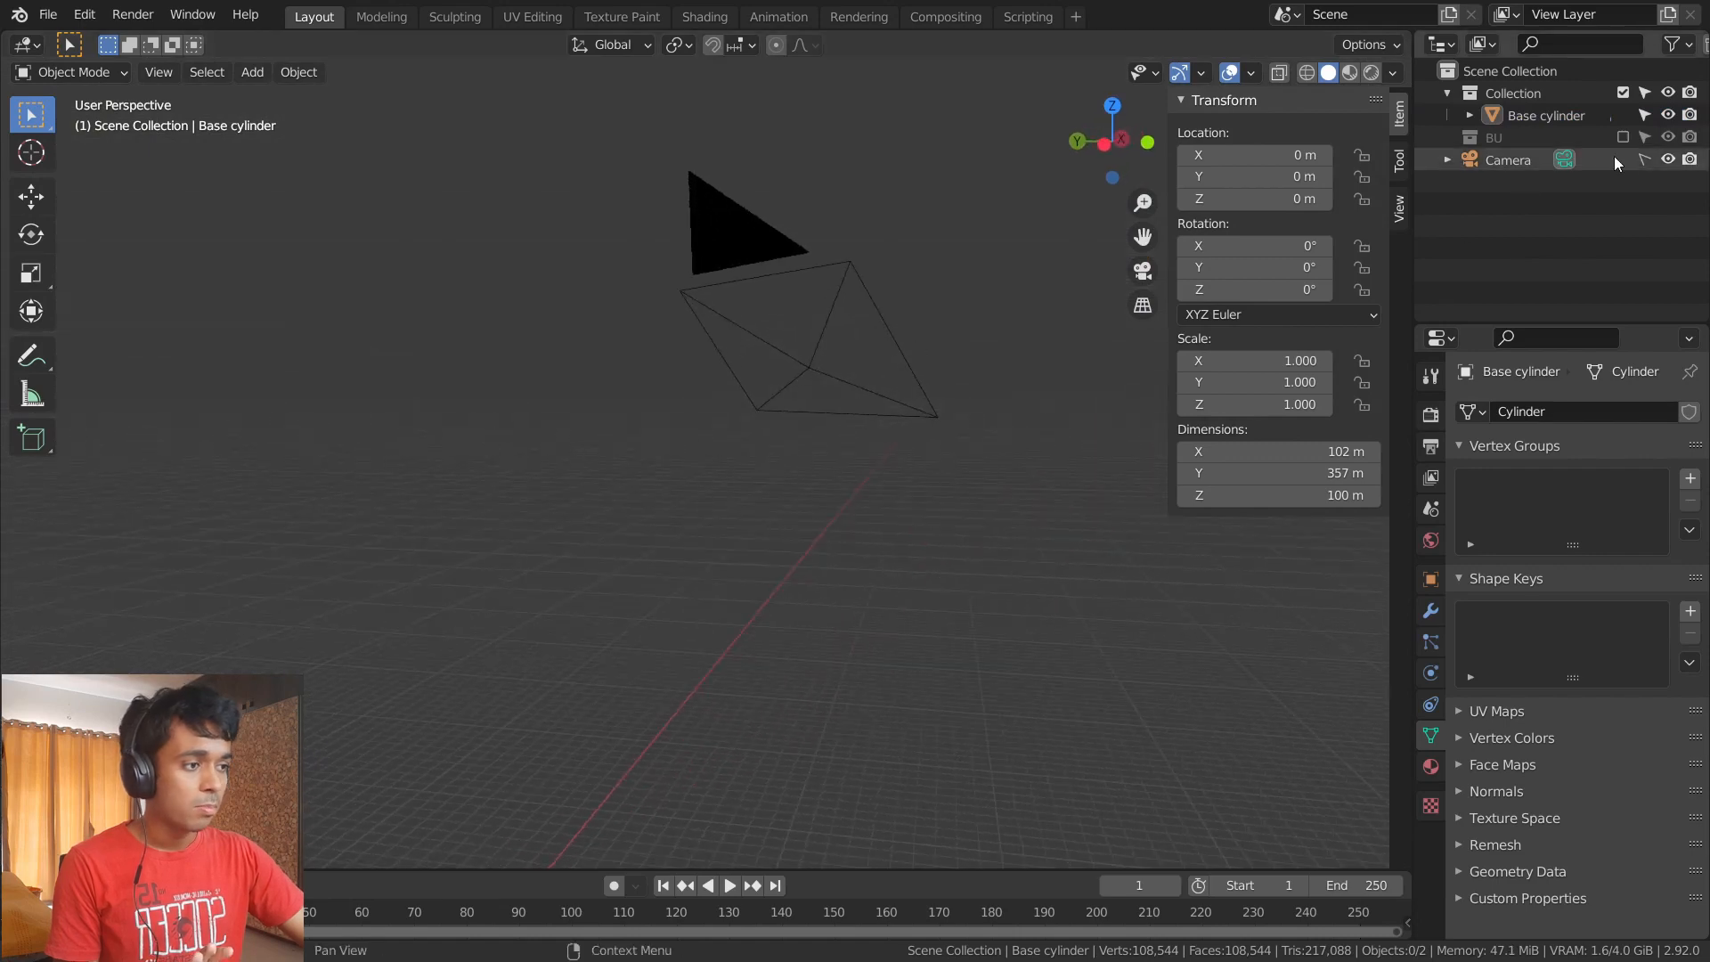
{"action": "left_click", "coordinate": [876, 301]}
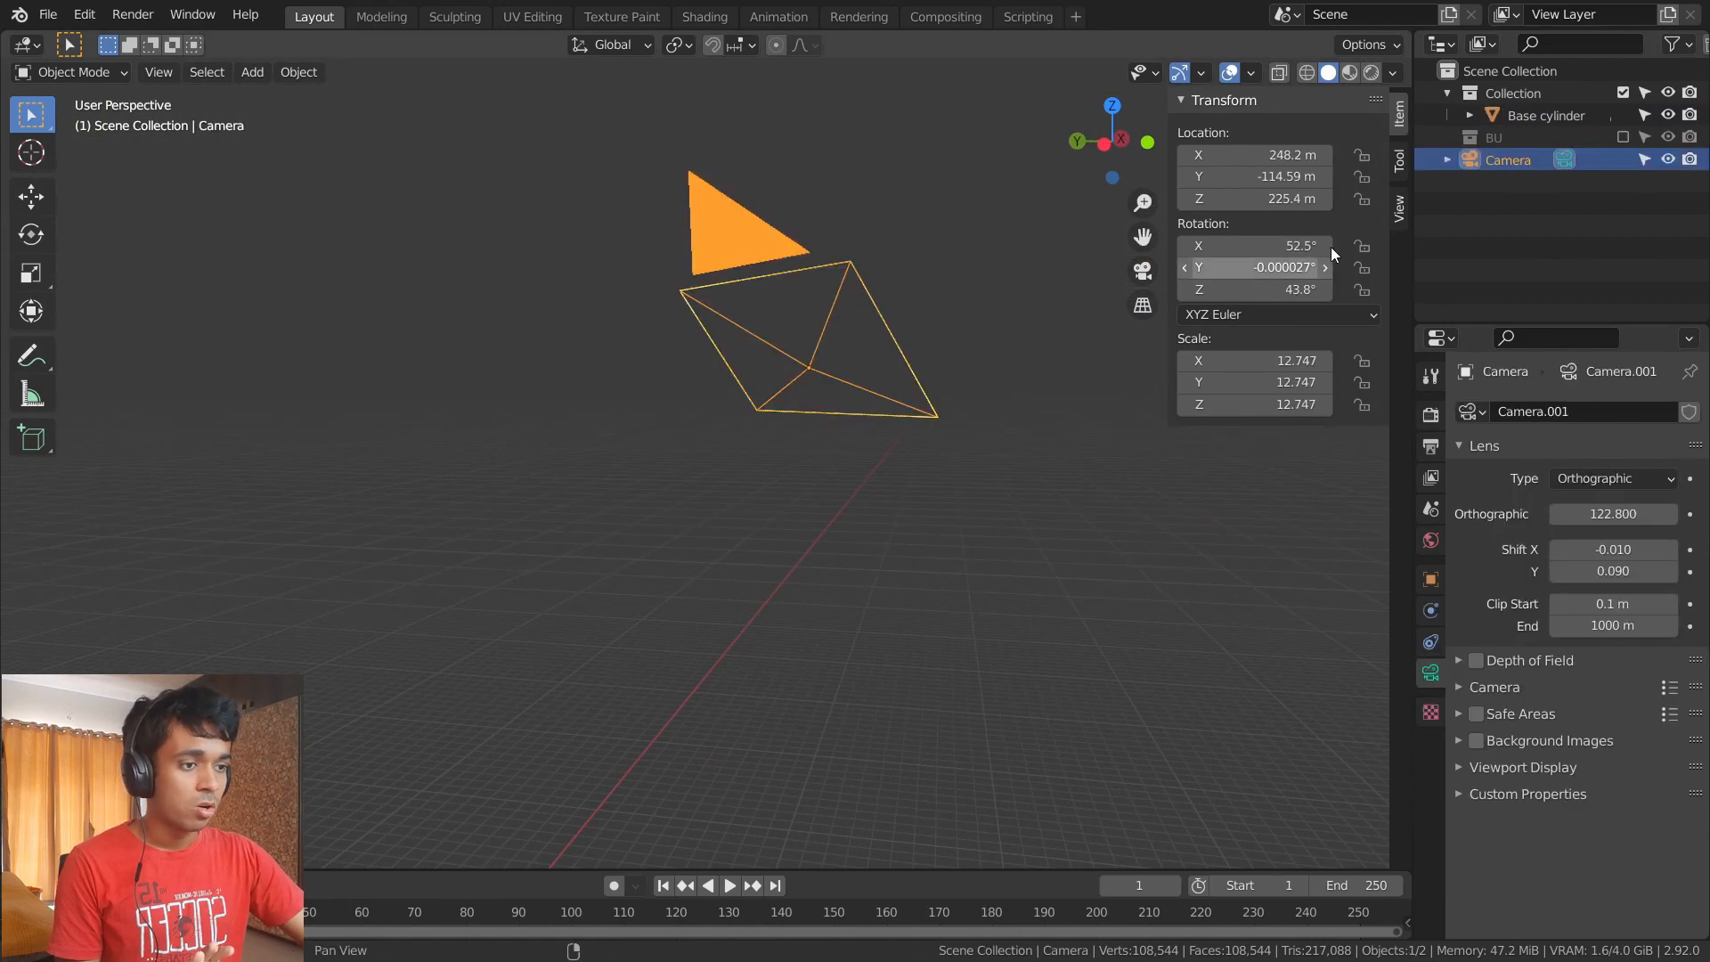
{"action": "left_click", "coordinate": [1644, 158]}
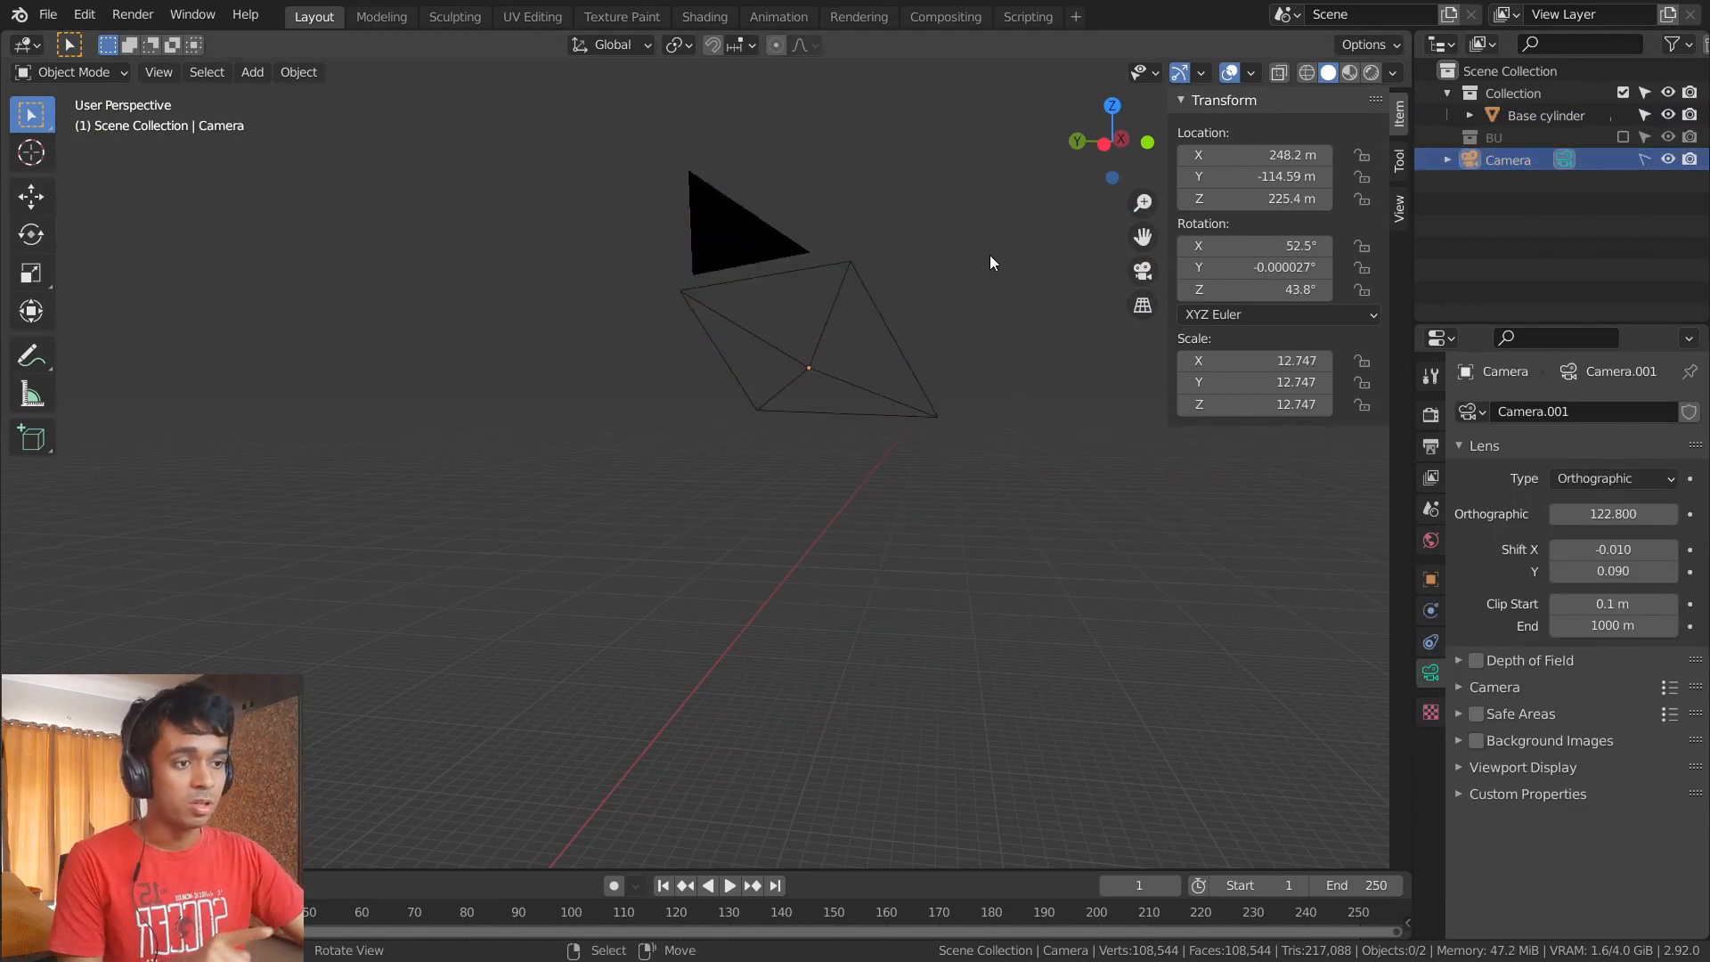
{"action": "middle_click_drag", "start_coordinate": [988, 256], "coordinate": [583, 337]}
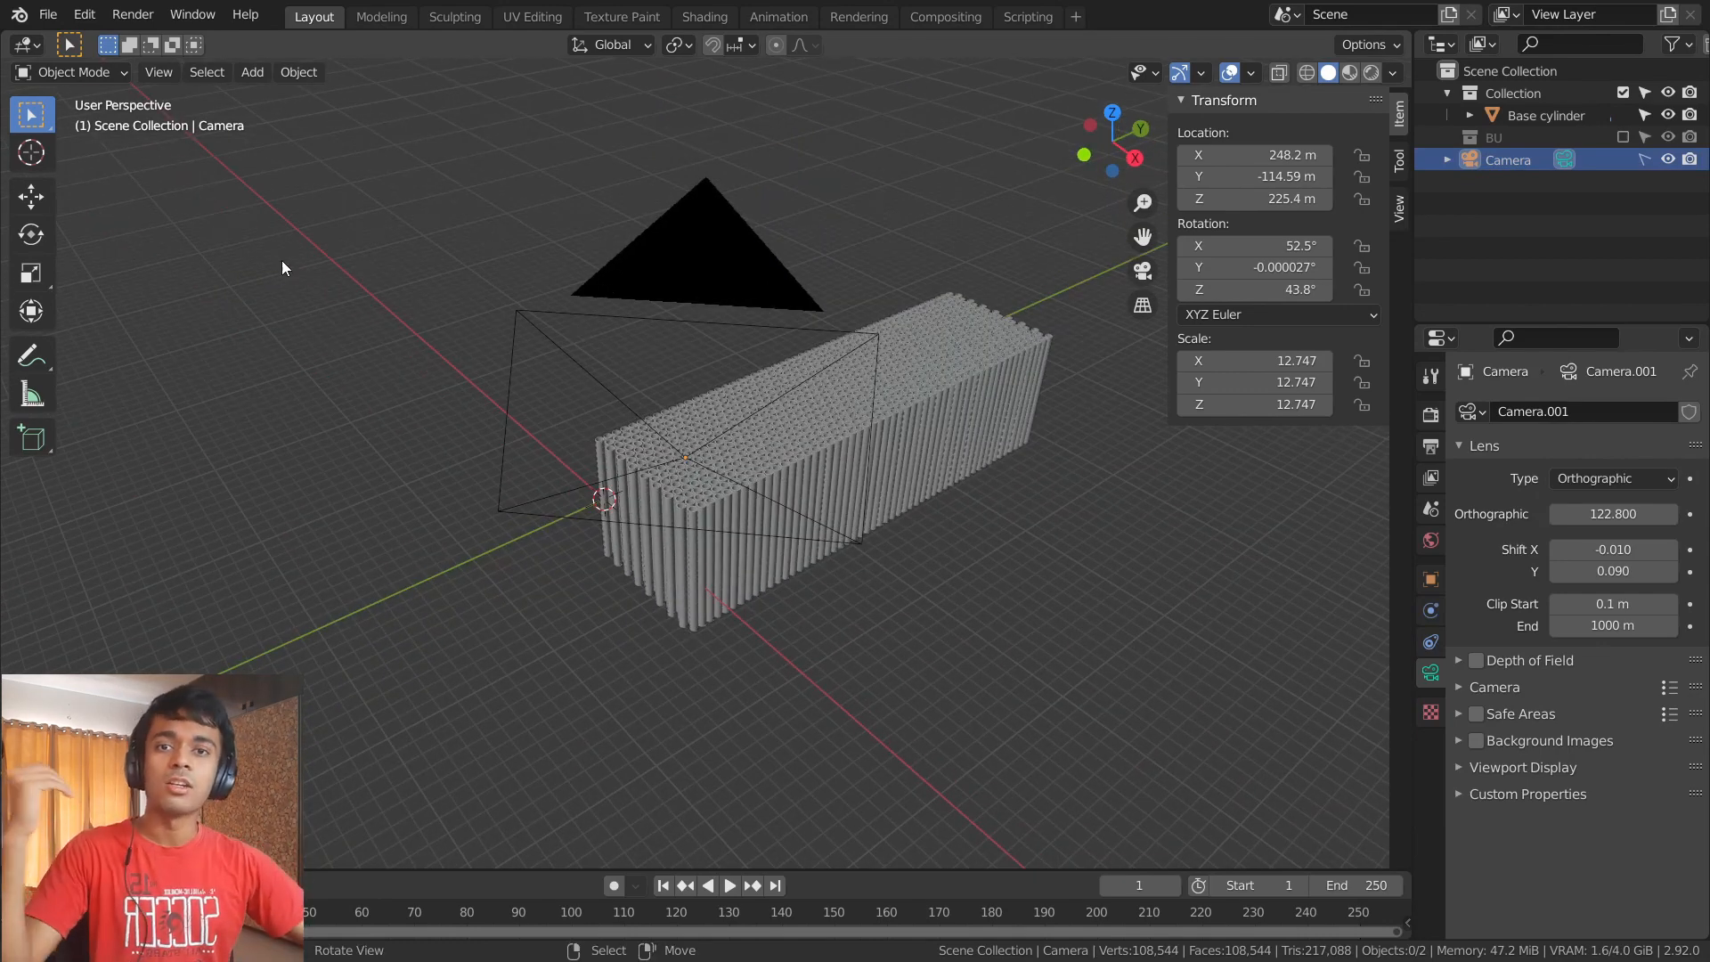
{"action": "key", "text": "KP_0"}
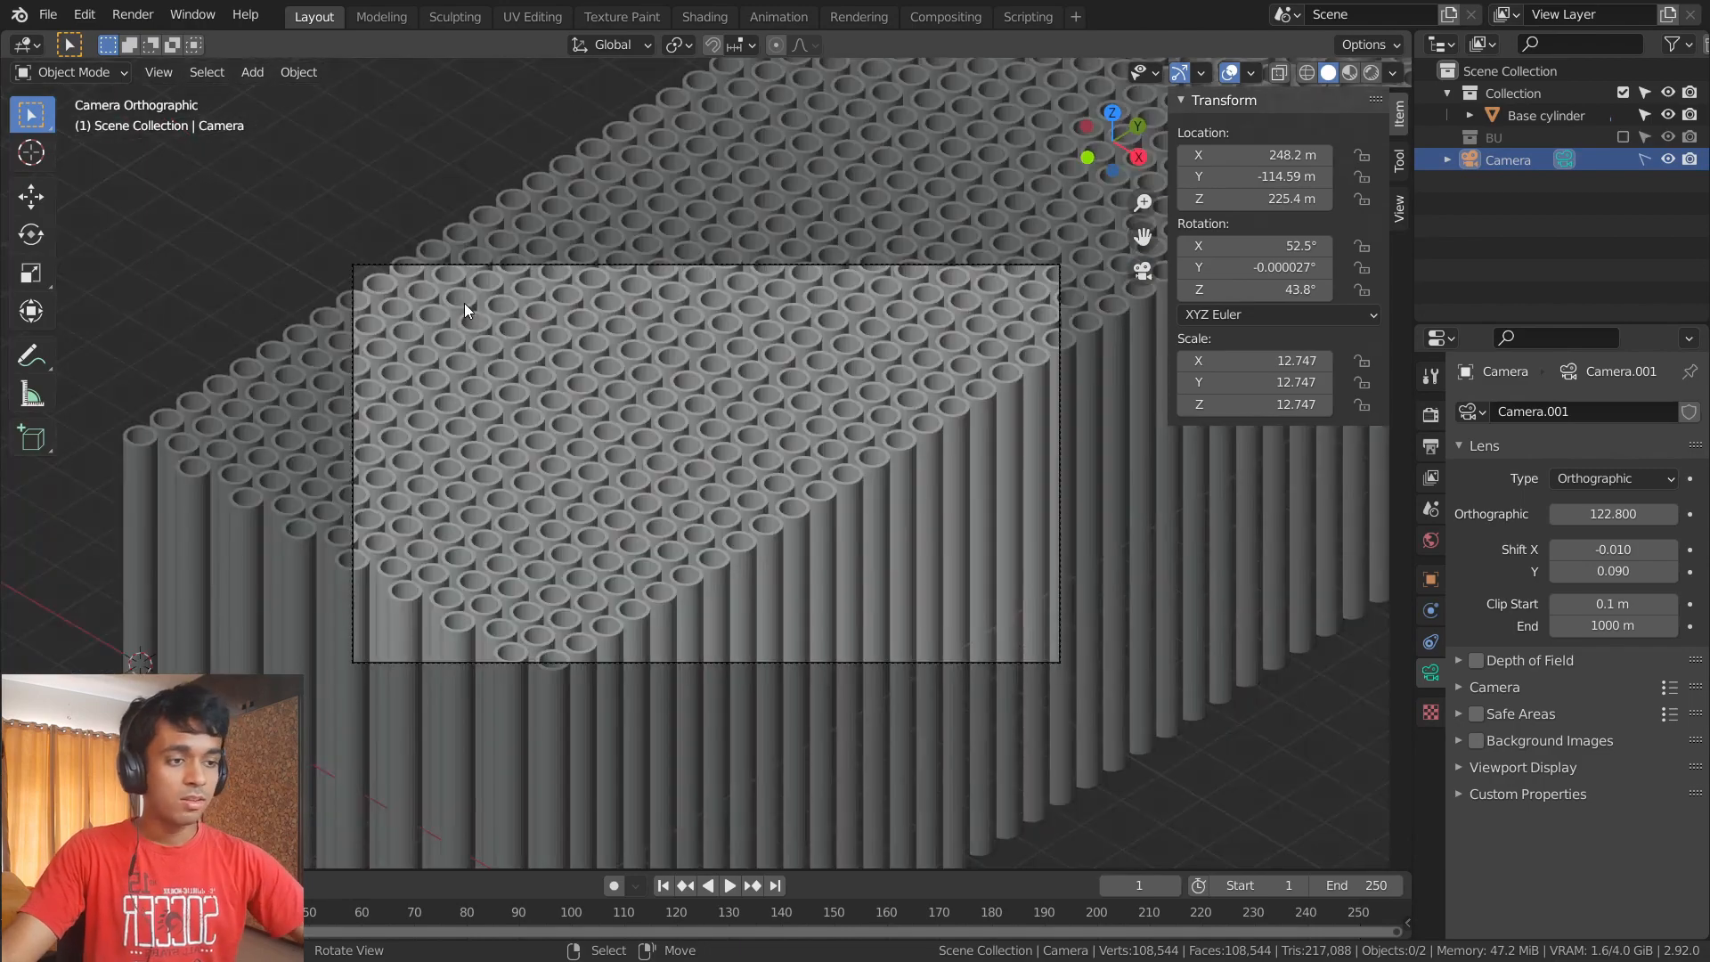
- Check the framing of the grid through the camera and select the base cylinder
{"action": "scroll", "coordinate": [509, 344], "scroll_direction": "up", "scroll_amount": 2}
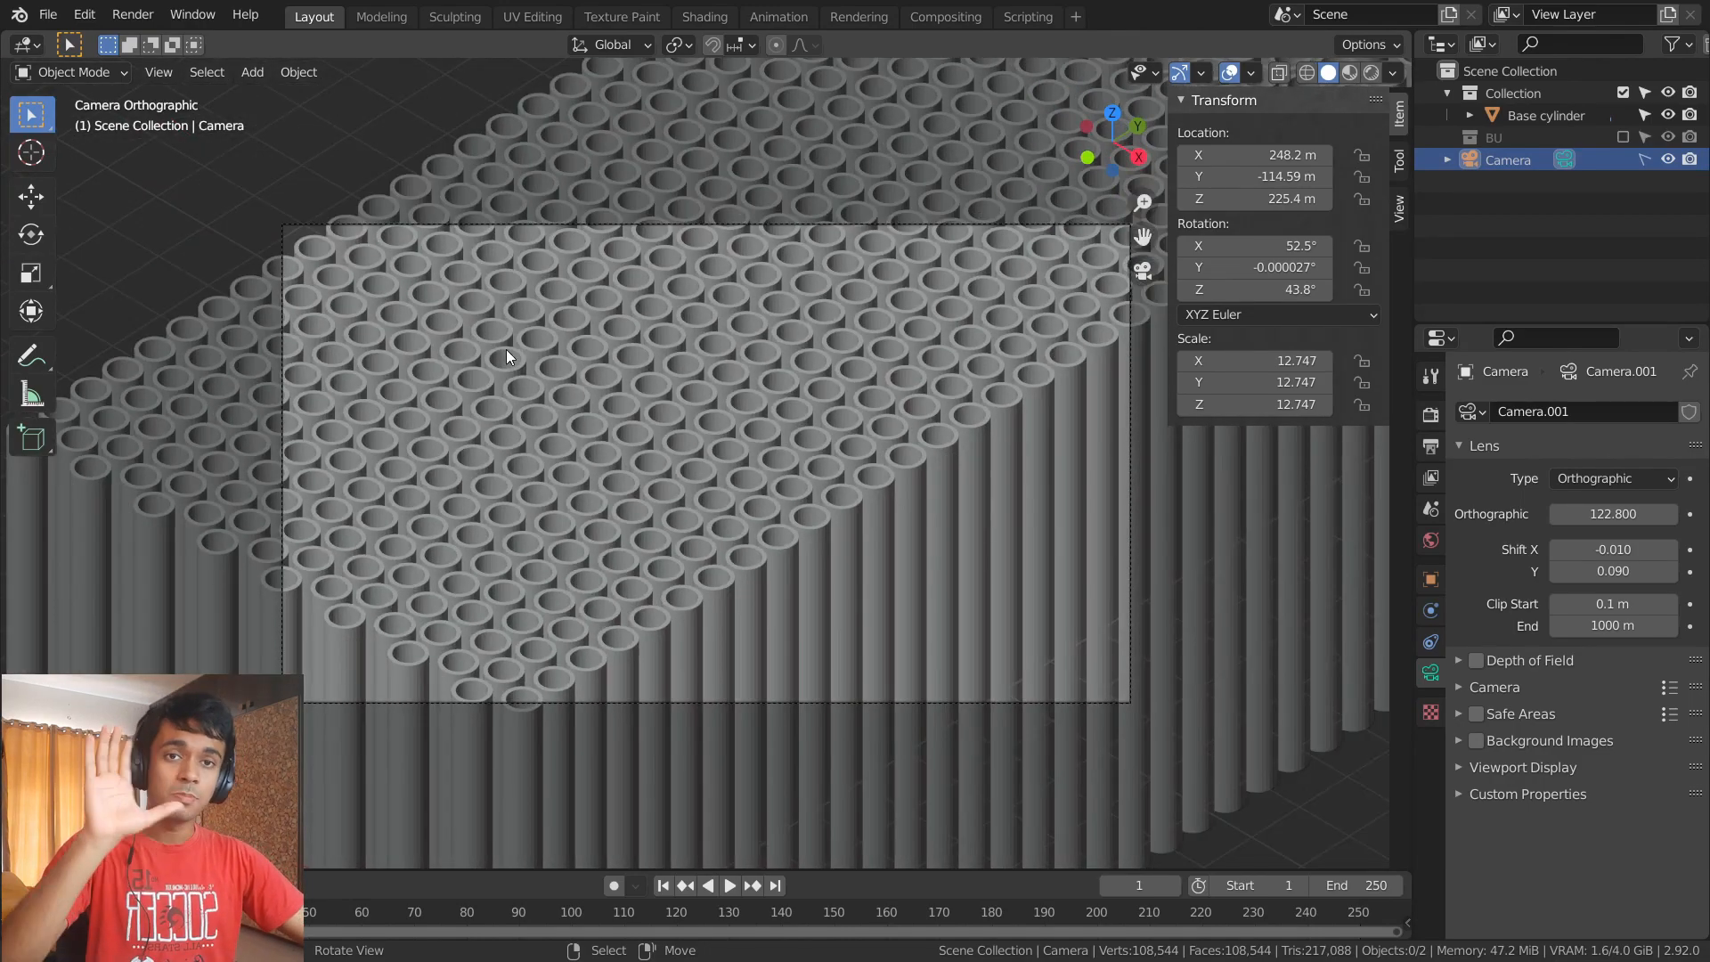
{"action": "key", "text": "KP_0"}
{"action": "key", "text": "KP_0"}
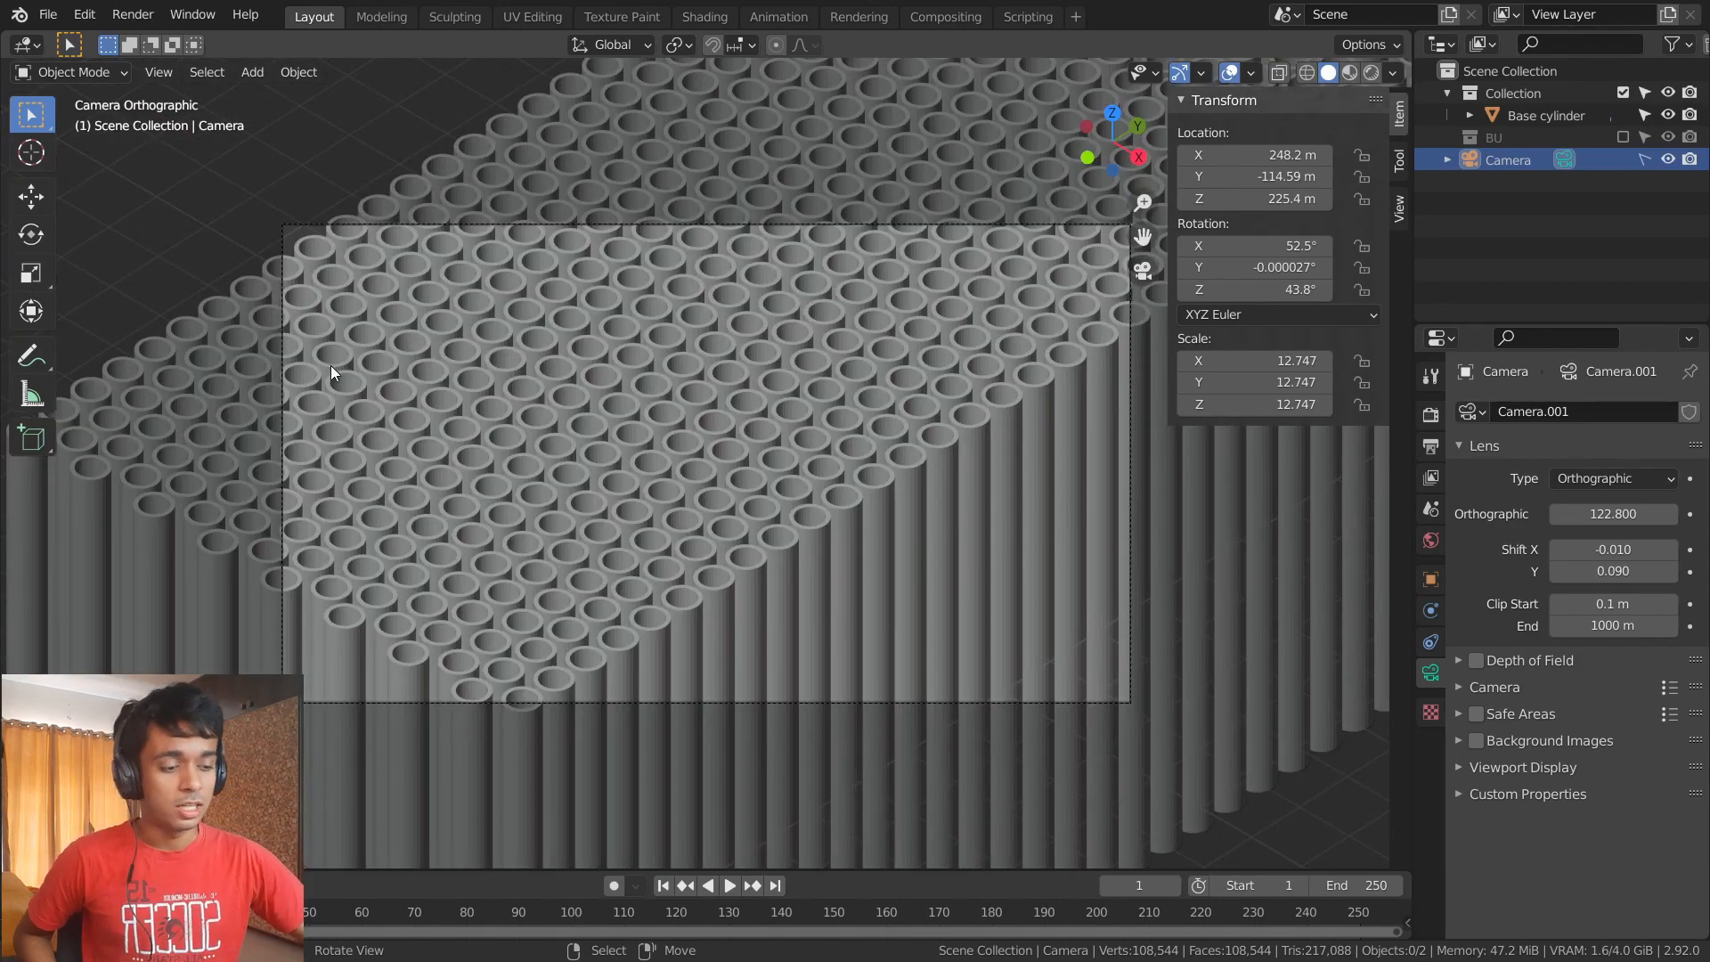
{"action": "key", "text": "KP_0"}
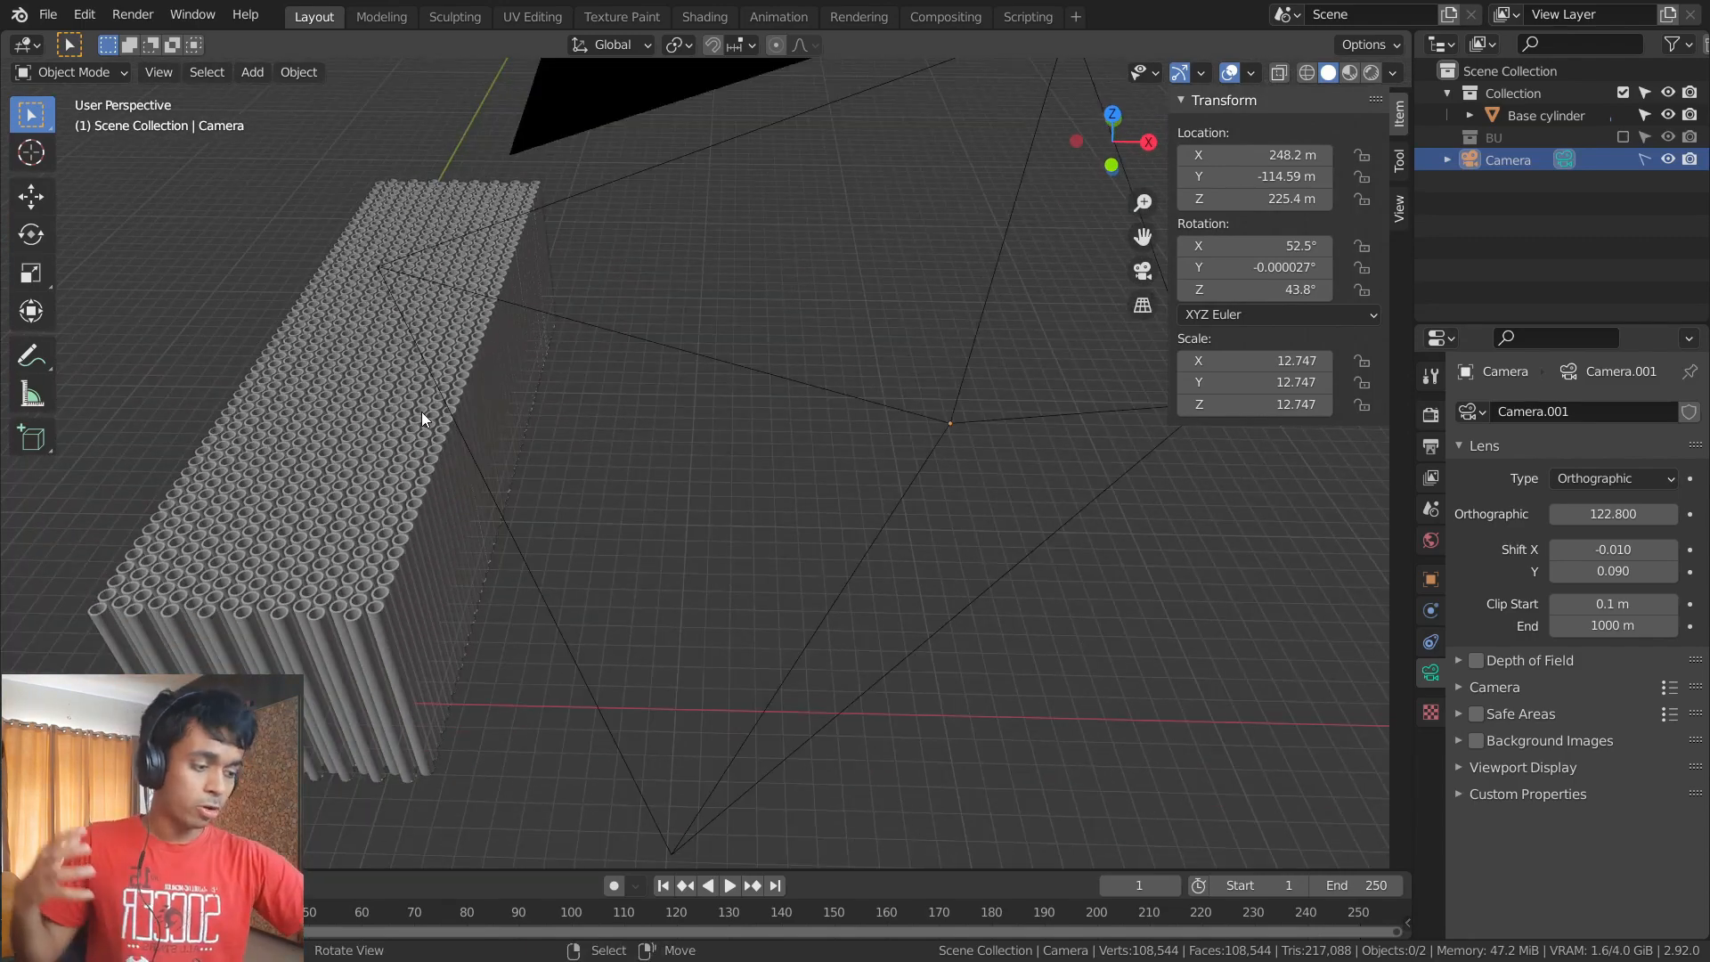
{"action": "key", "text": "KP_0"}
{"action": "left_click", "coordinate": [678, 436]}
{"action": "scroll", "coordinate": [680, 437], "scroll_direction": "down", "scroll_amount": 2}
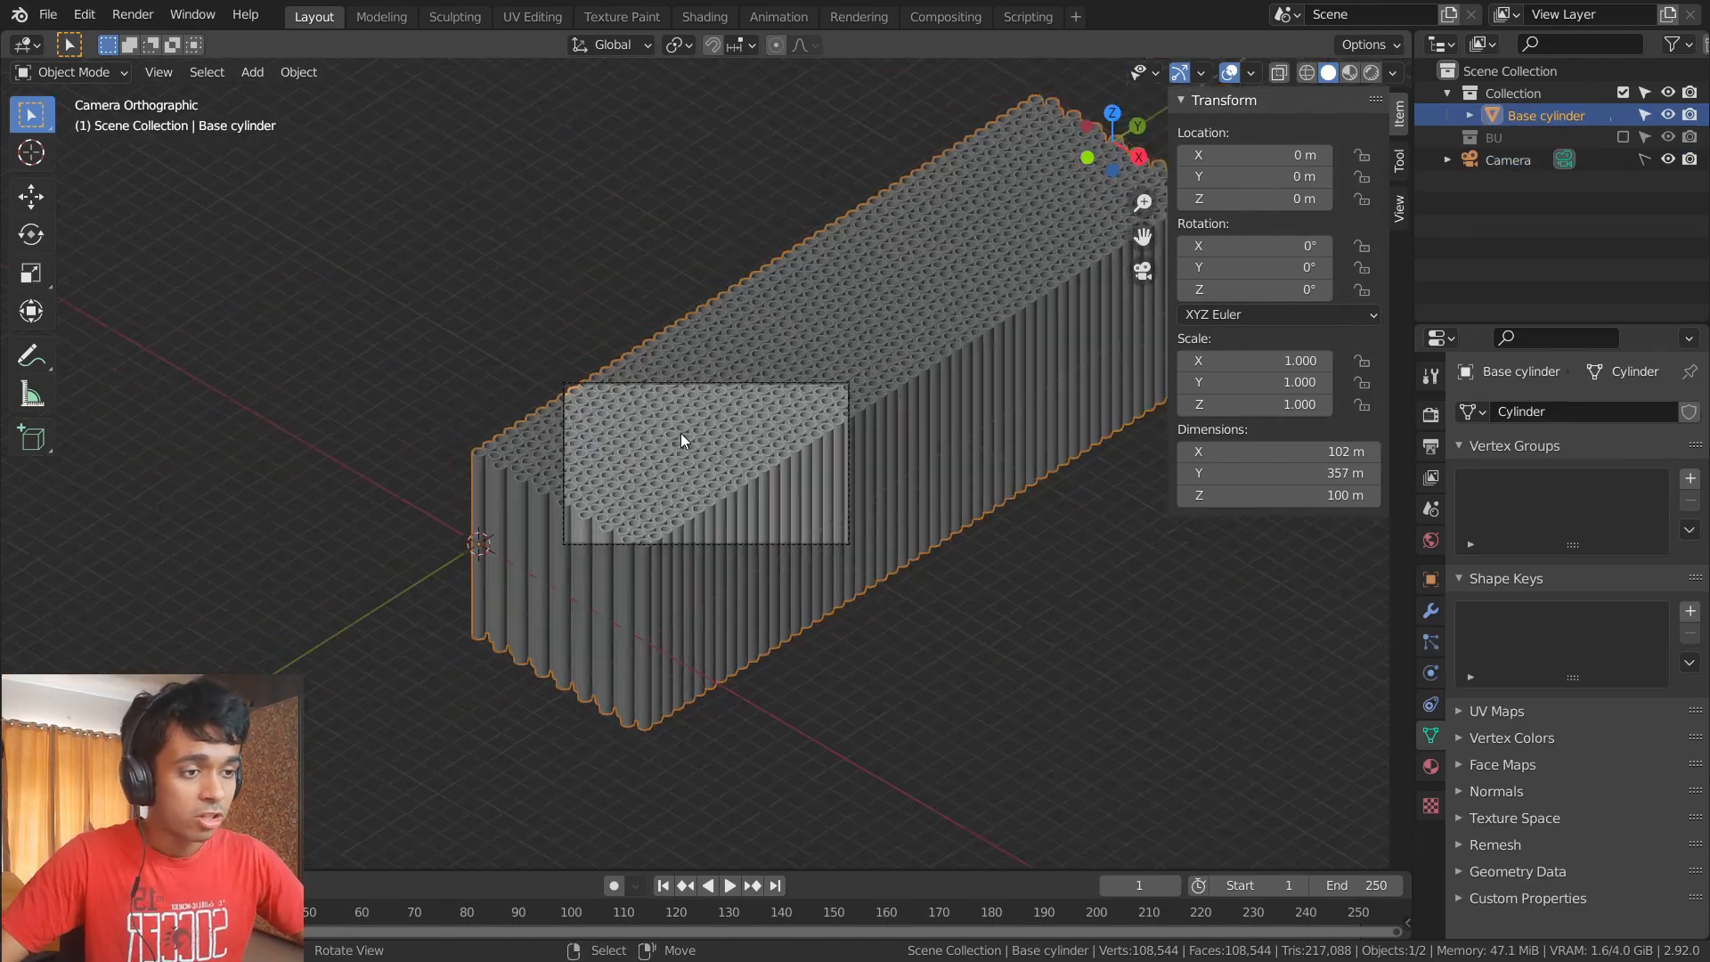
{"action": "scroll", "coordinate": [712, 414], "scroll_direction": "up", "scroll_amount": 4}
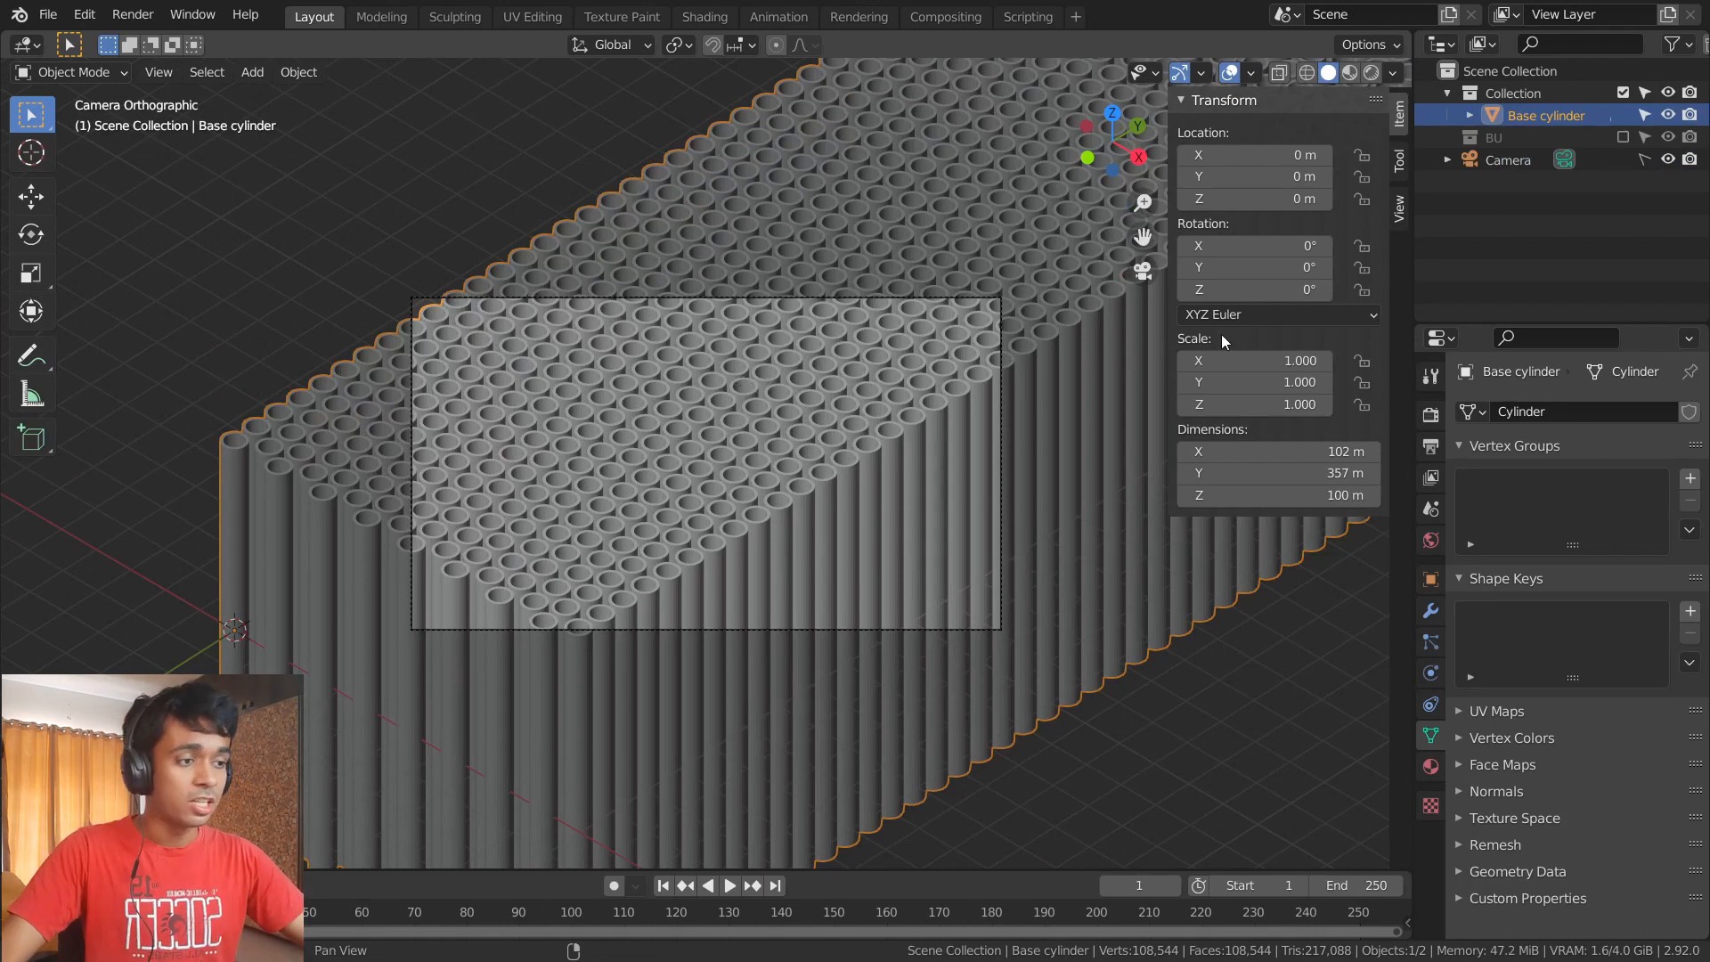
{"action": "scroll", "coordinate": [730, 416], "scroll_direction": "down", "scroll_amount": 2}
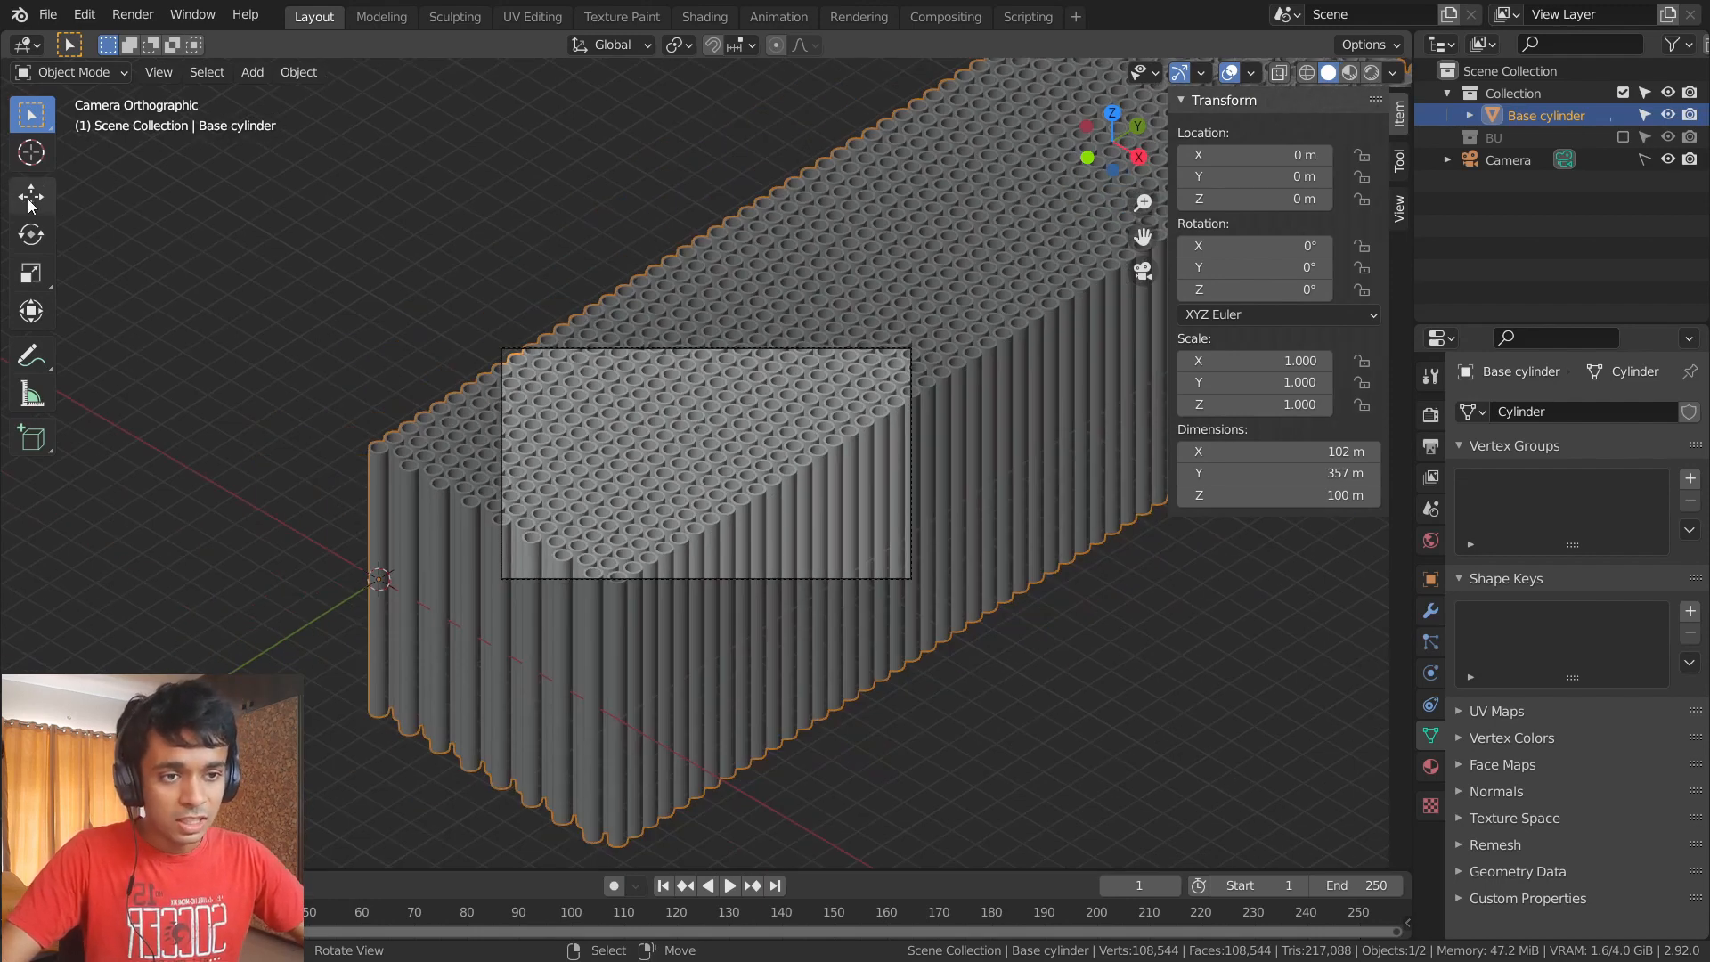
- Move the base cylinder grid to about X -1.86 m and Y -22 m, and hide the transform sidebar
{"action": "left_click", "coordinate": [30, 203]}
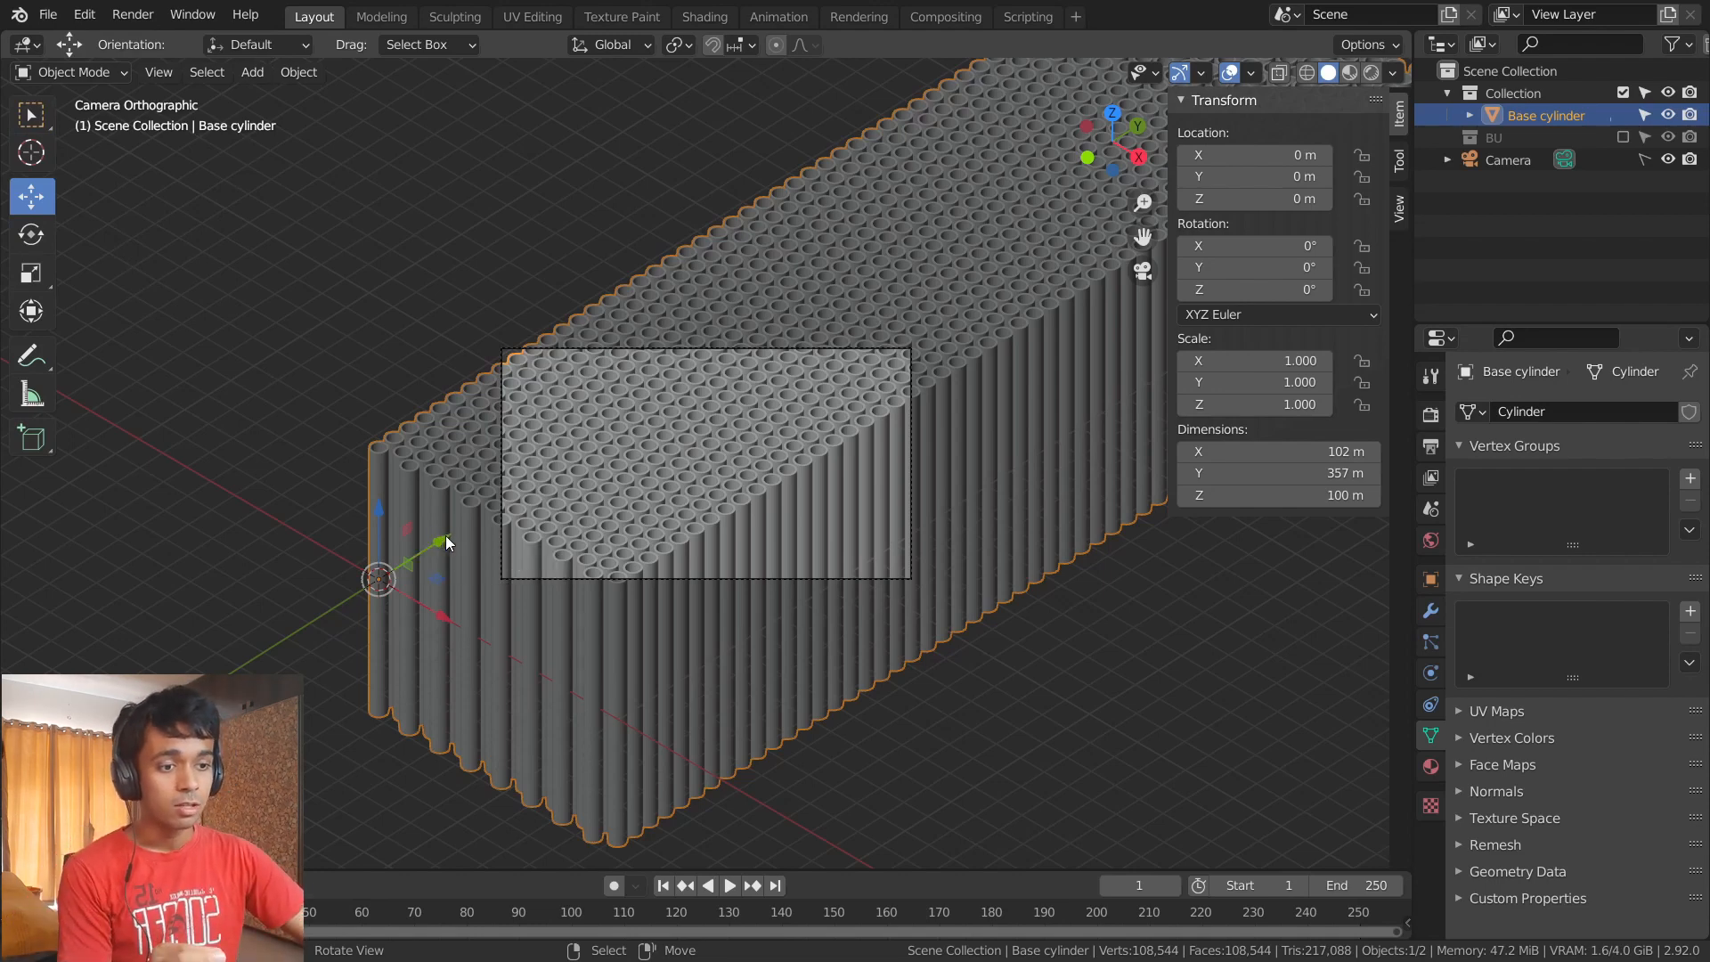
{"action": "left_click_drag", "start_coordinate": [447, 543], "coordinate": [328, 516]}
{"action": "key", "text": "ctrl+z"}
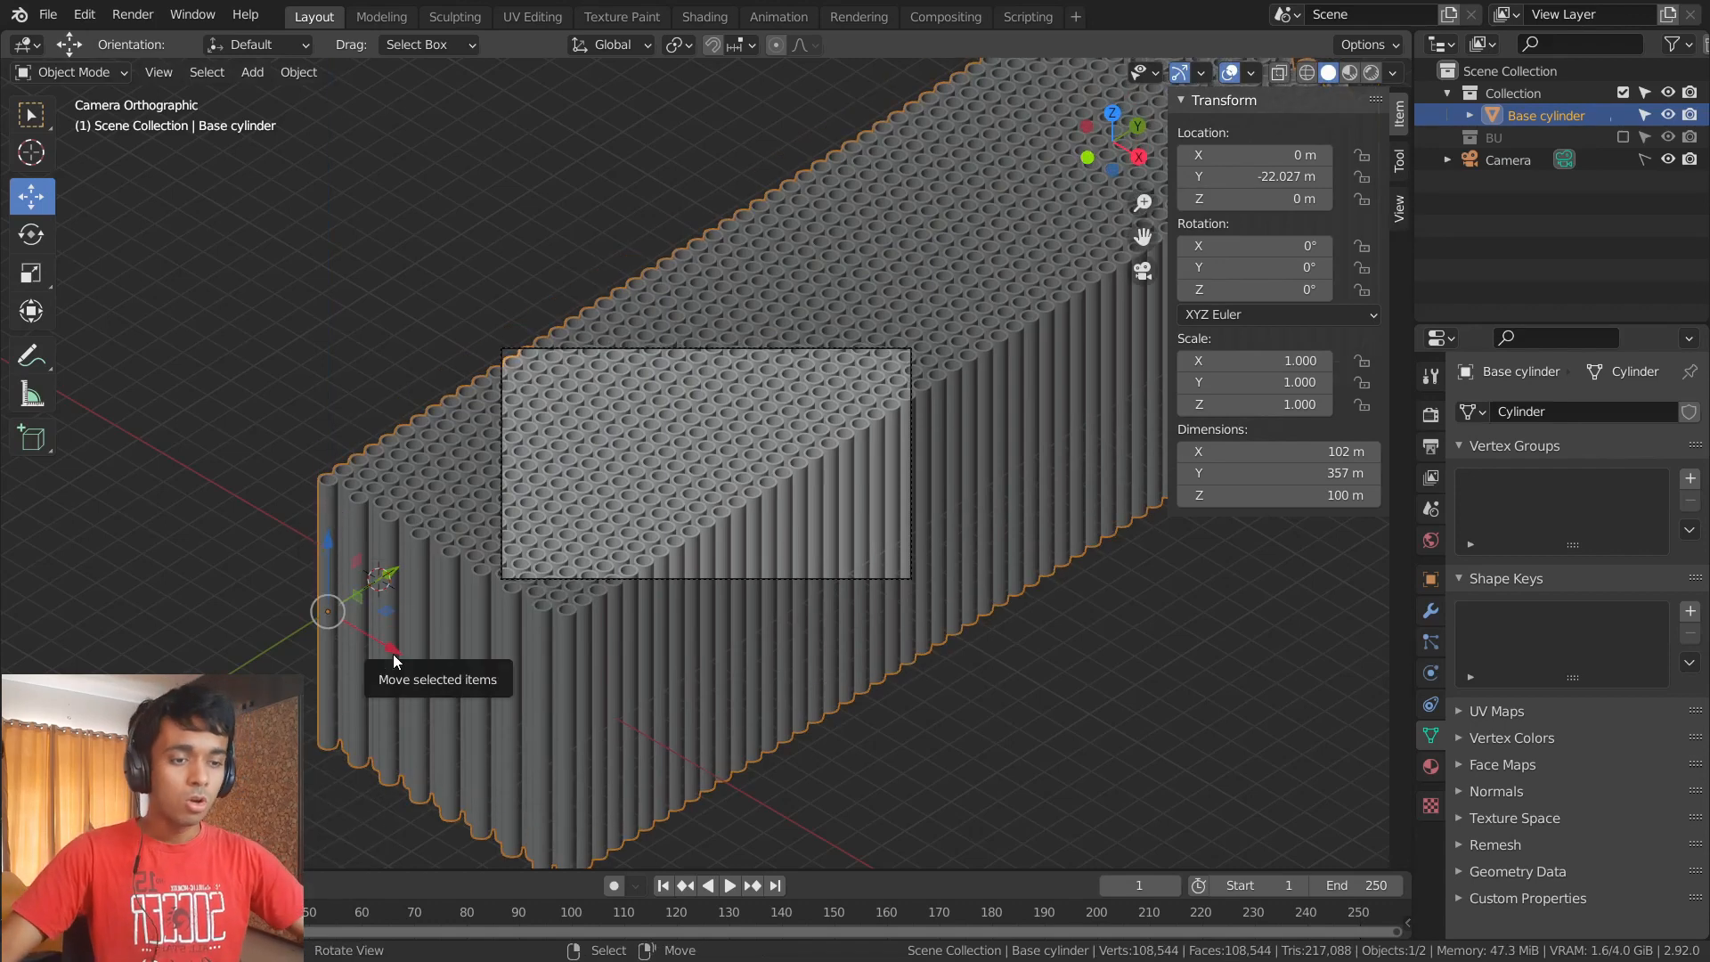
{"action": "left_click_drag", "start_coordinate": [393, 654], "coordinate": [388, 654]}
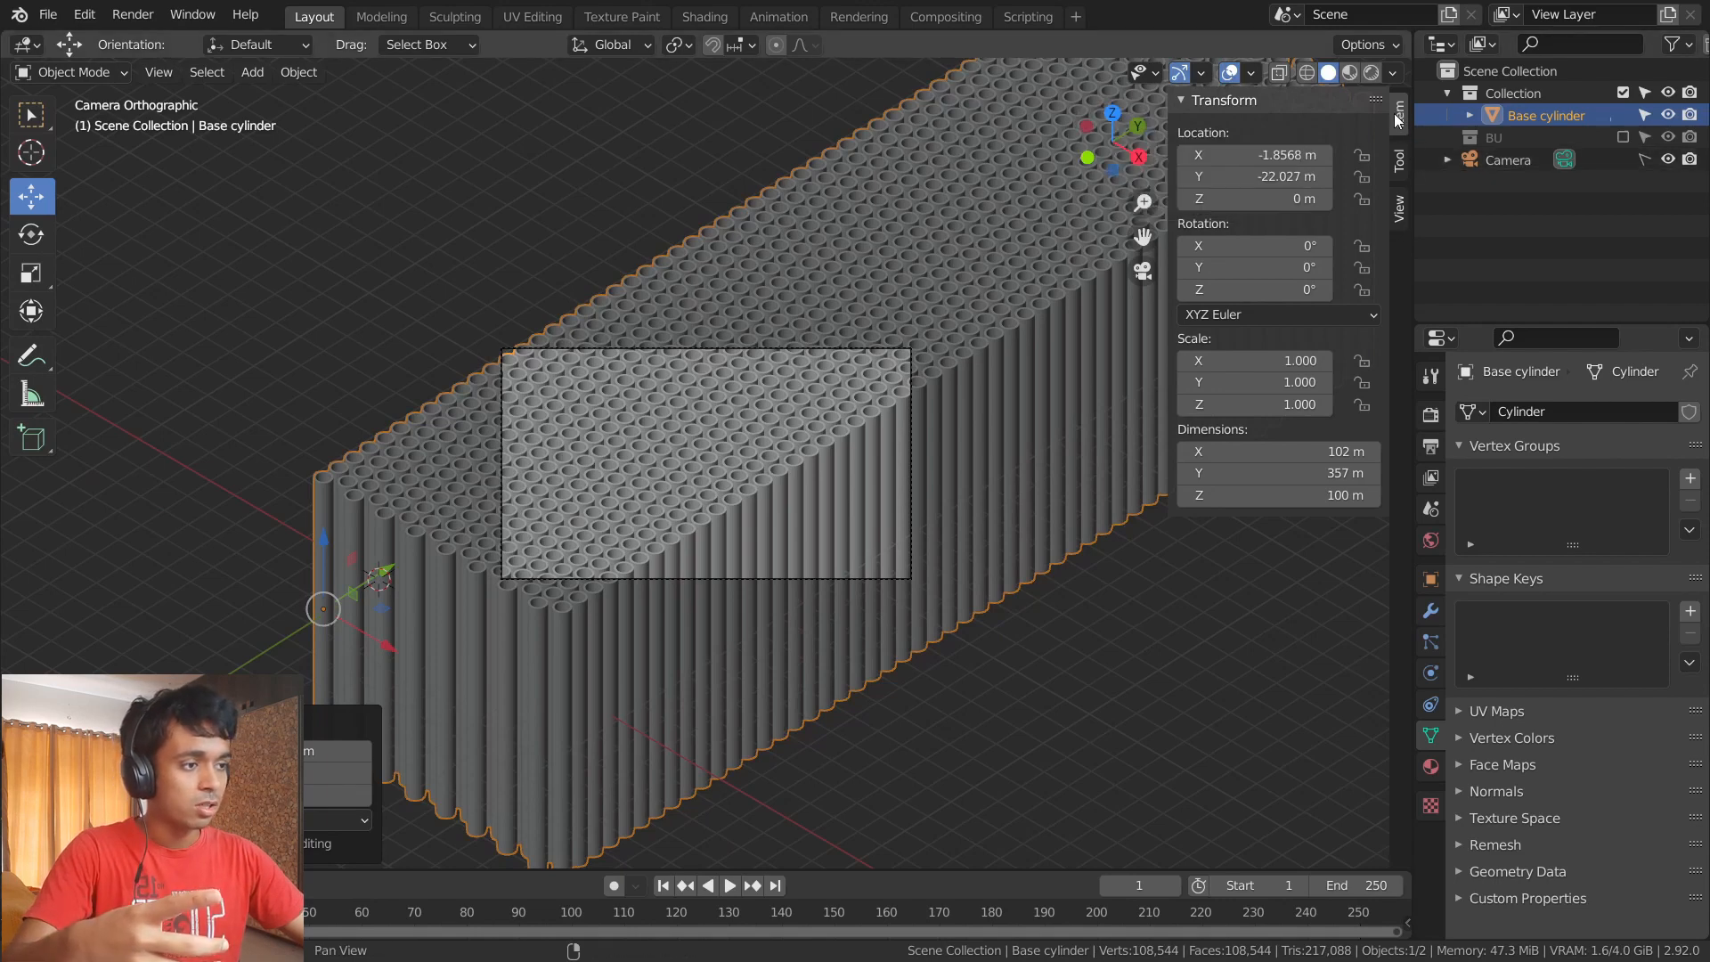
{"action": "key", "text": "n"}
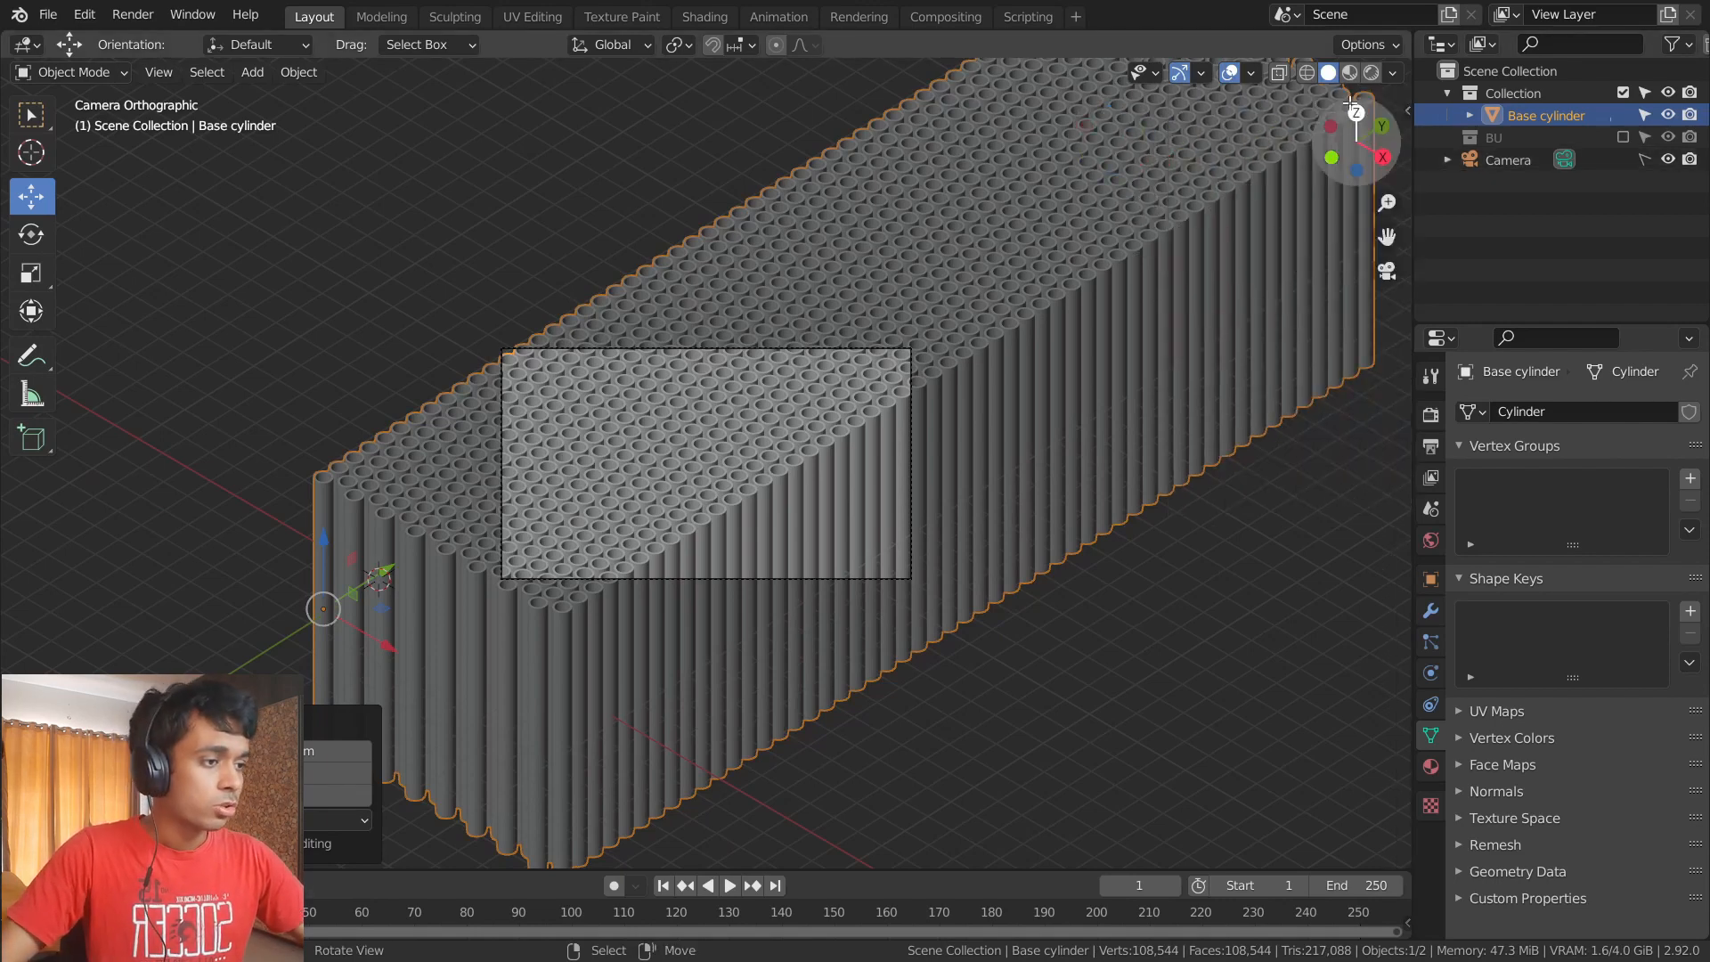
- Check the grid in perspective, return to the camera view, and shift the grid further along negative Y
{"action": "left_click_drag", "start_coordinate": [1367, 133], "coordinate": [1382, 127]}
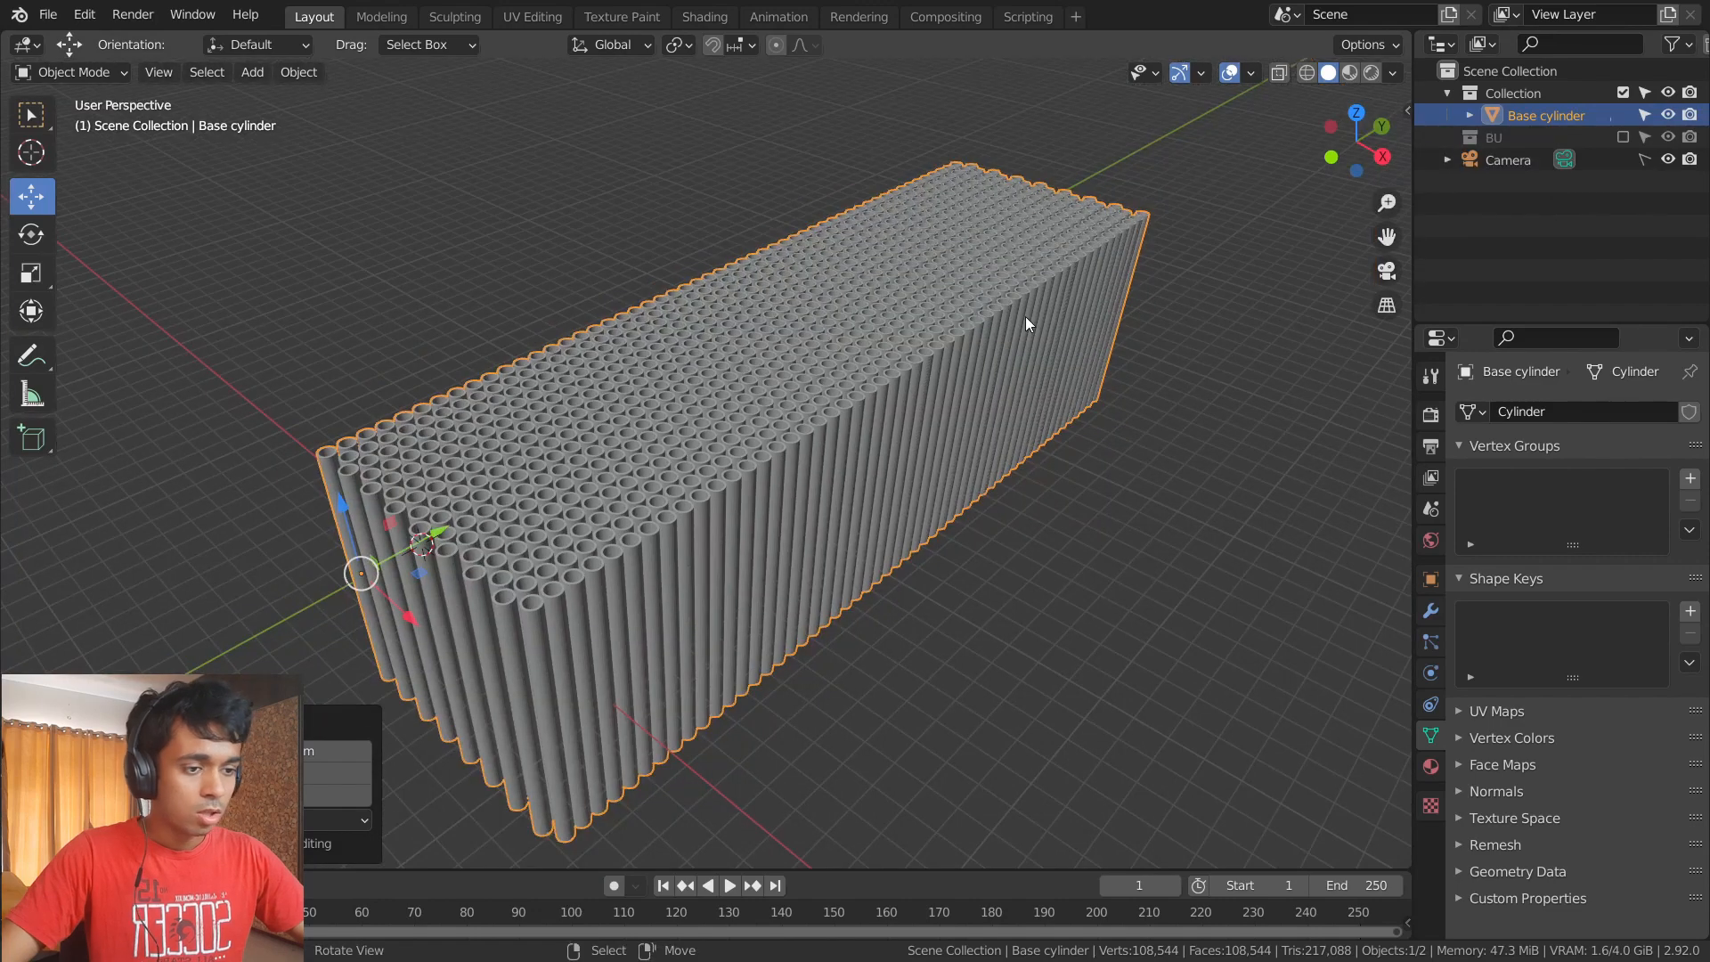
{"action": "key", "text": "KP_0"}
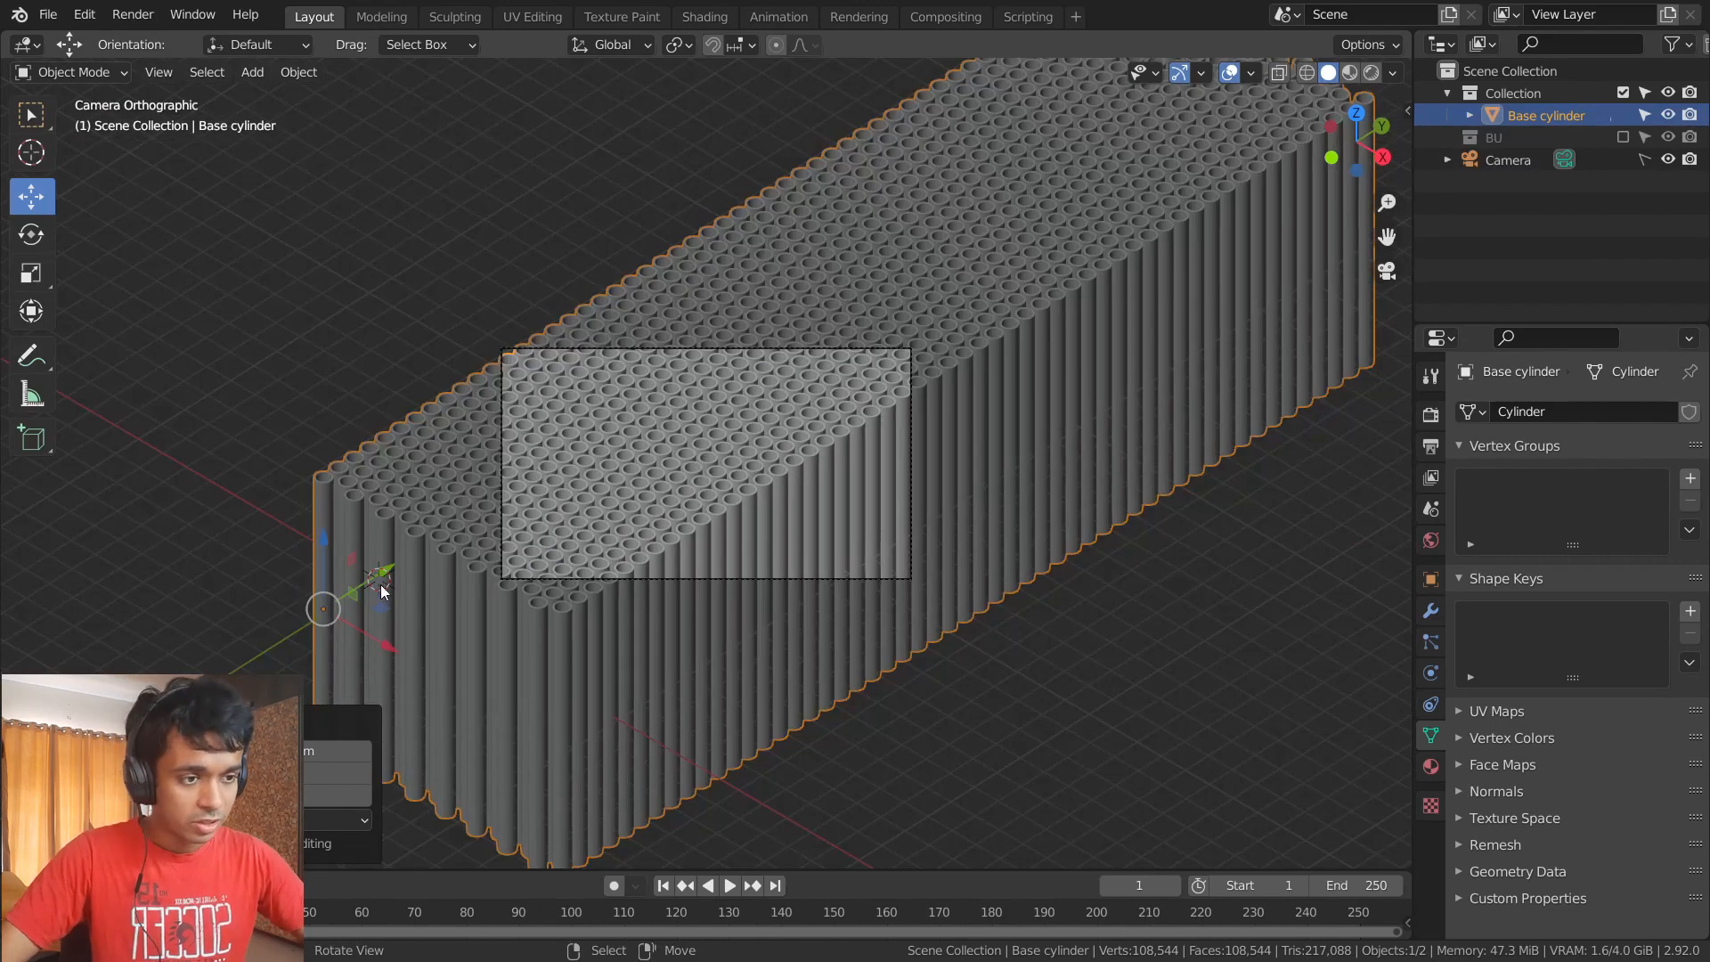
{"action": "left_click_drag", "start_coordinate": [388, 645], "coordinate": [218, 649]}
{"action": "scroll", "coordinate": [561, 672], "scroll_direction": "down", "scroll_amount": 1}
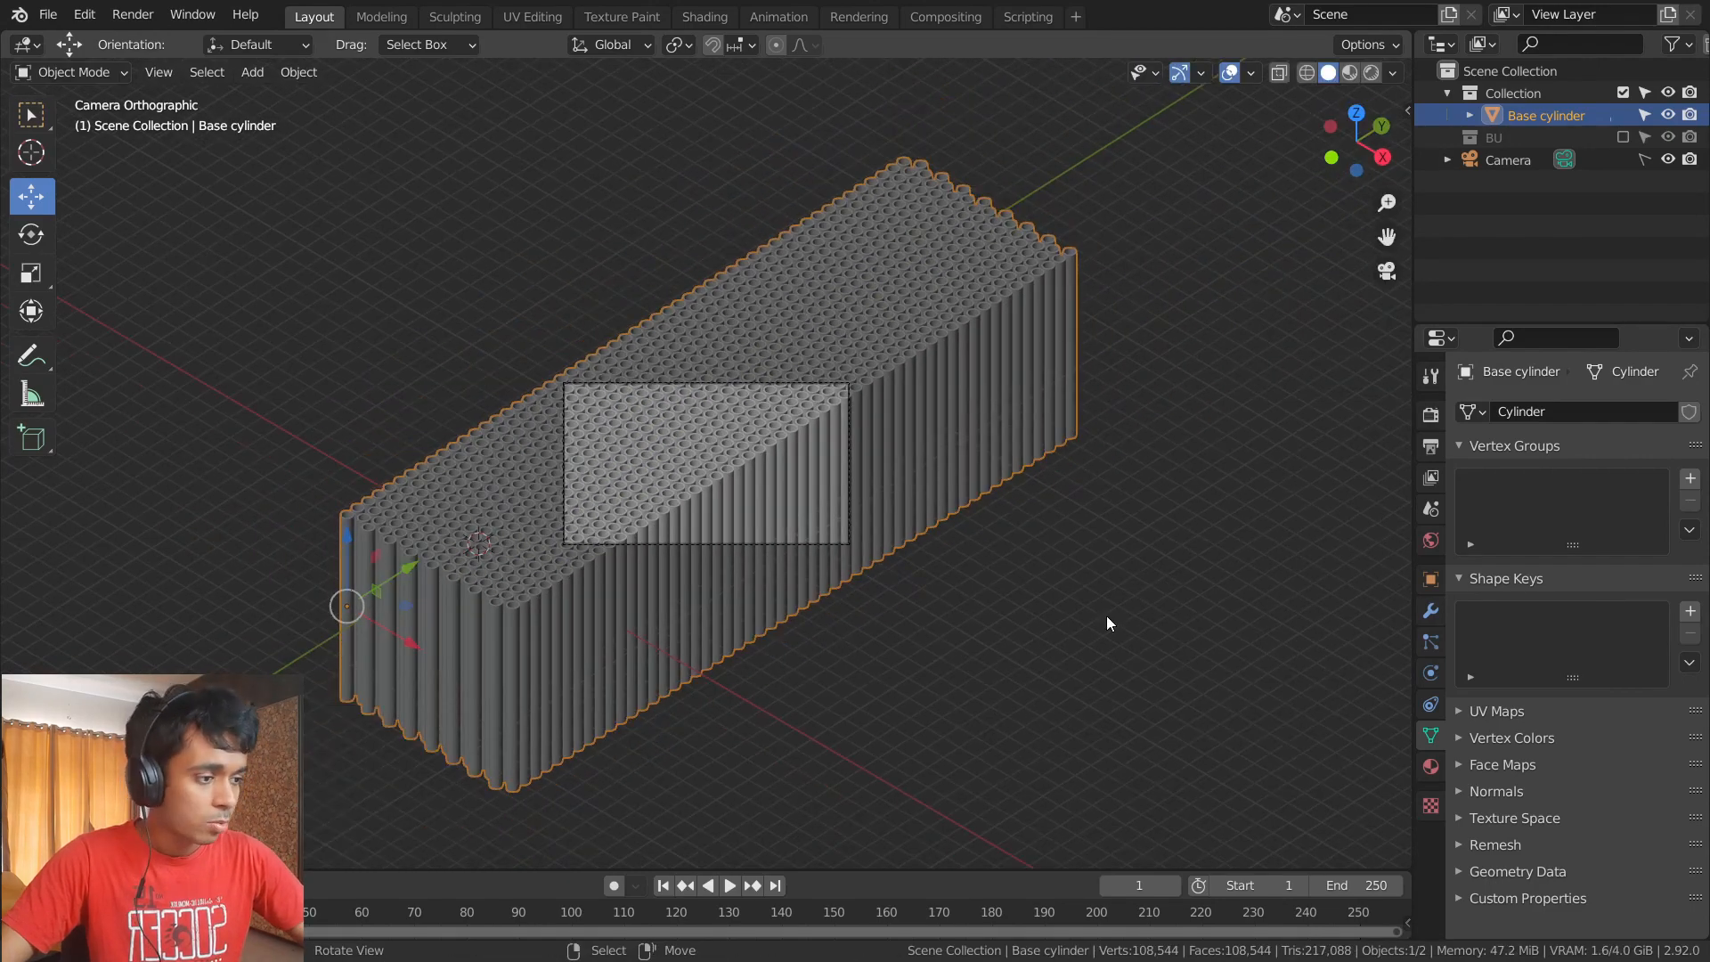
- Reduce the Count of the first Array modifier, which repeats the cylinders along Y, to shorten the grid
{"action": "left_click", "coordinate": [1436, 607]}
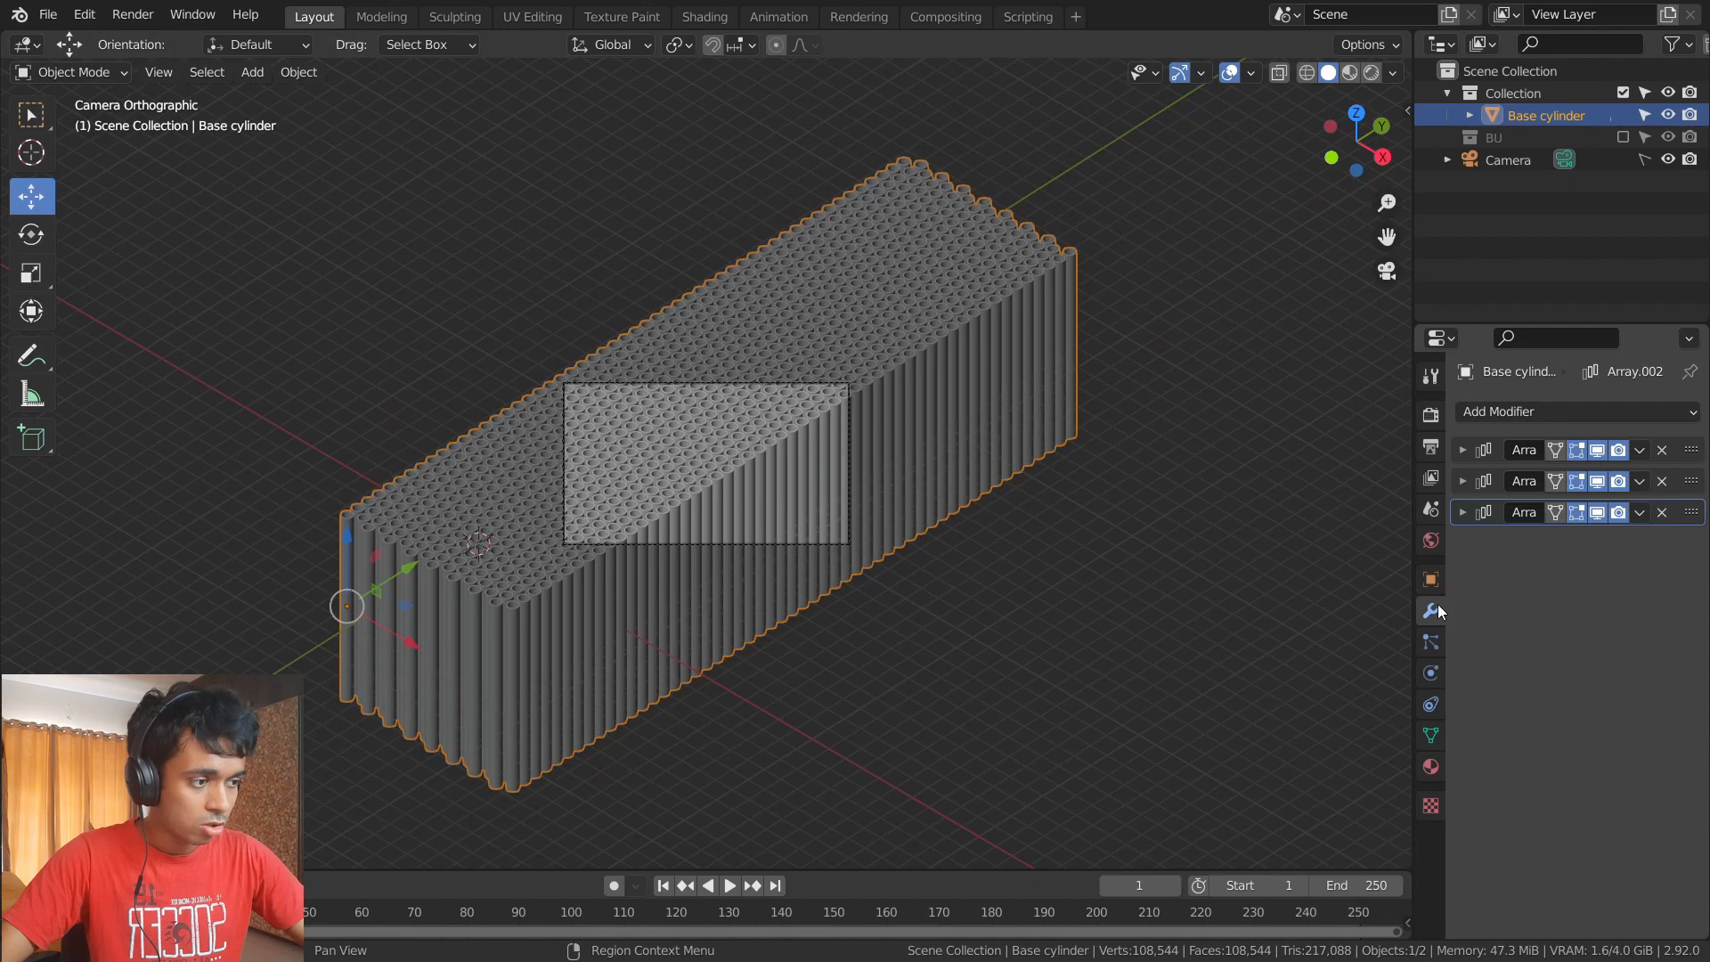
{"action": "left_click", "coordinate": [1463, 512]}
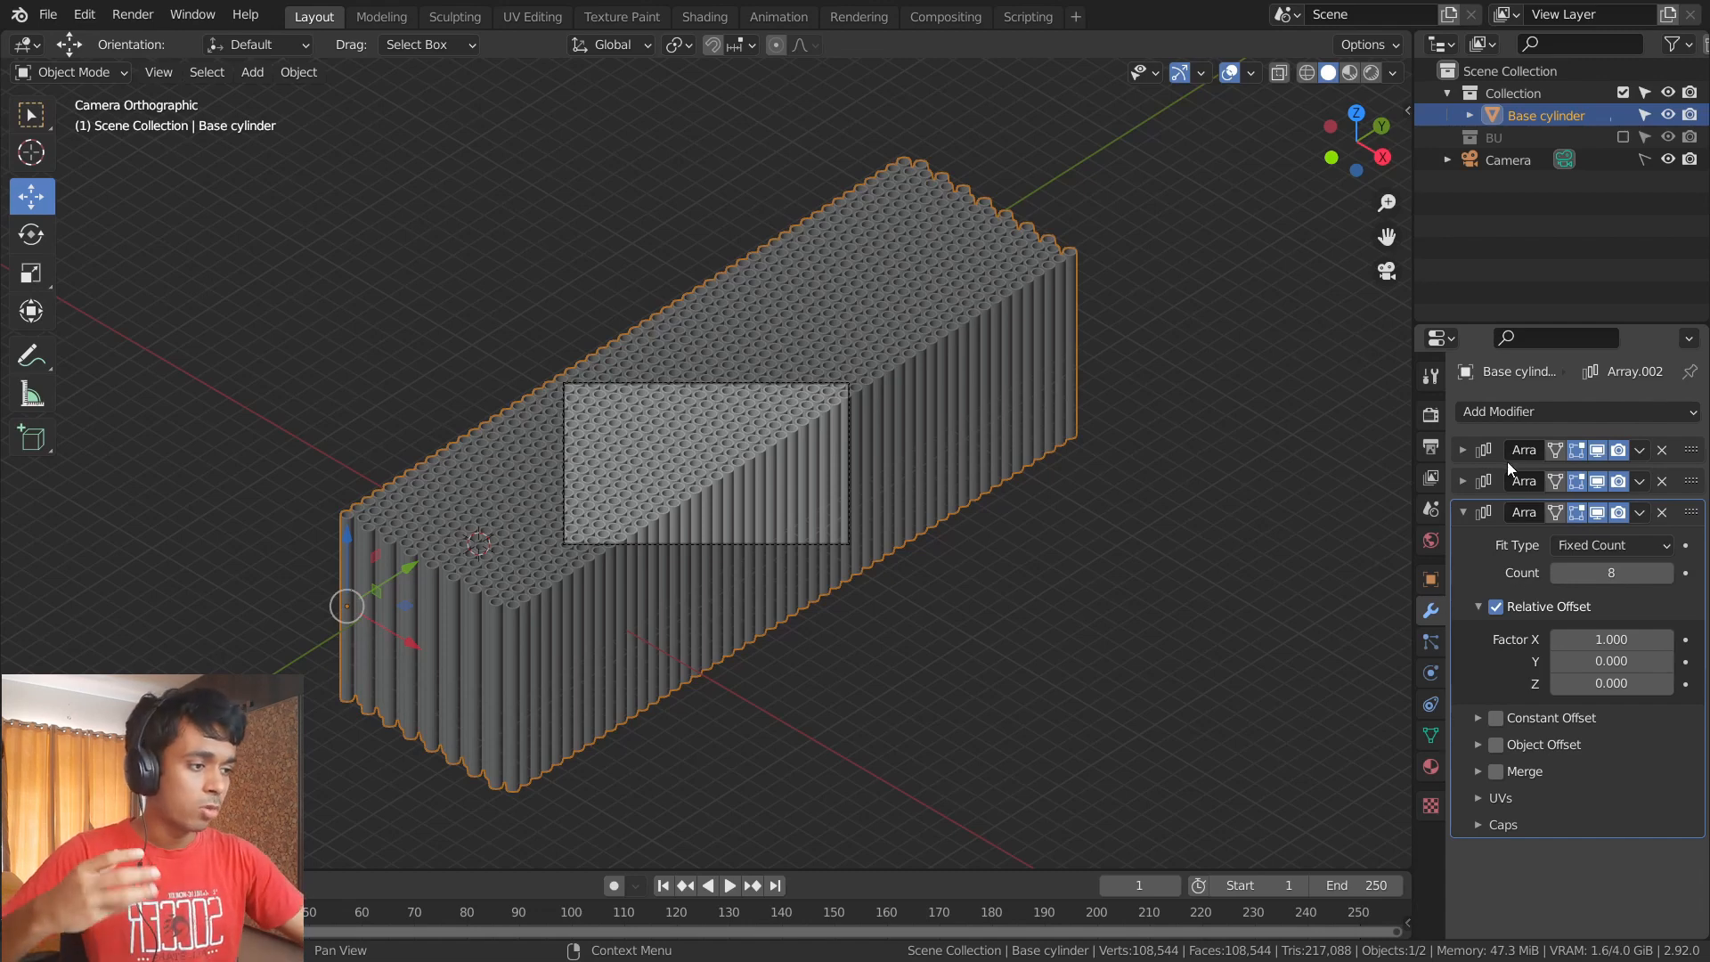
{"action": "left_click", "coordinate": [1475, 450]}
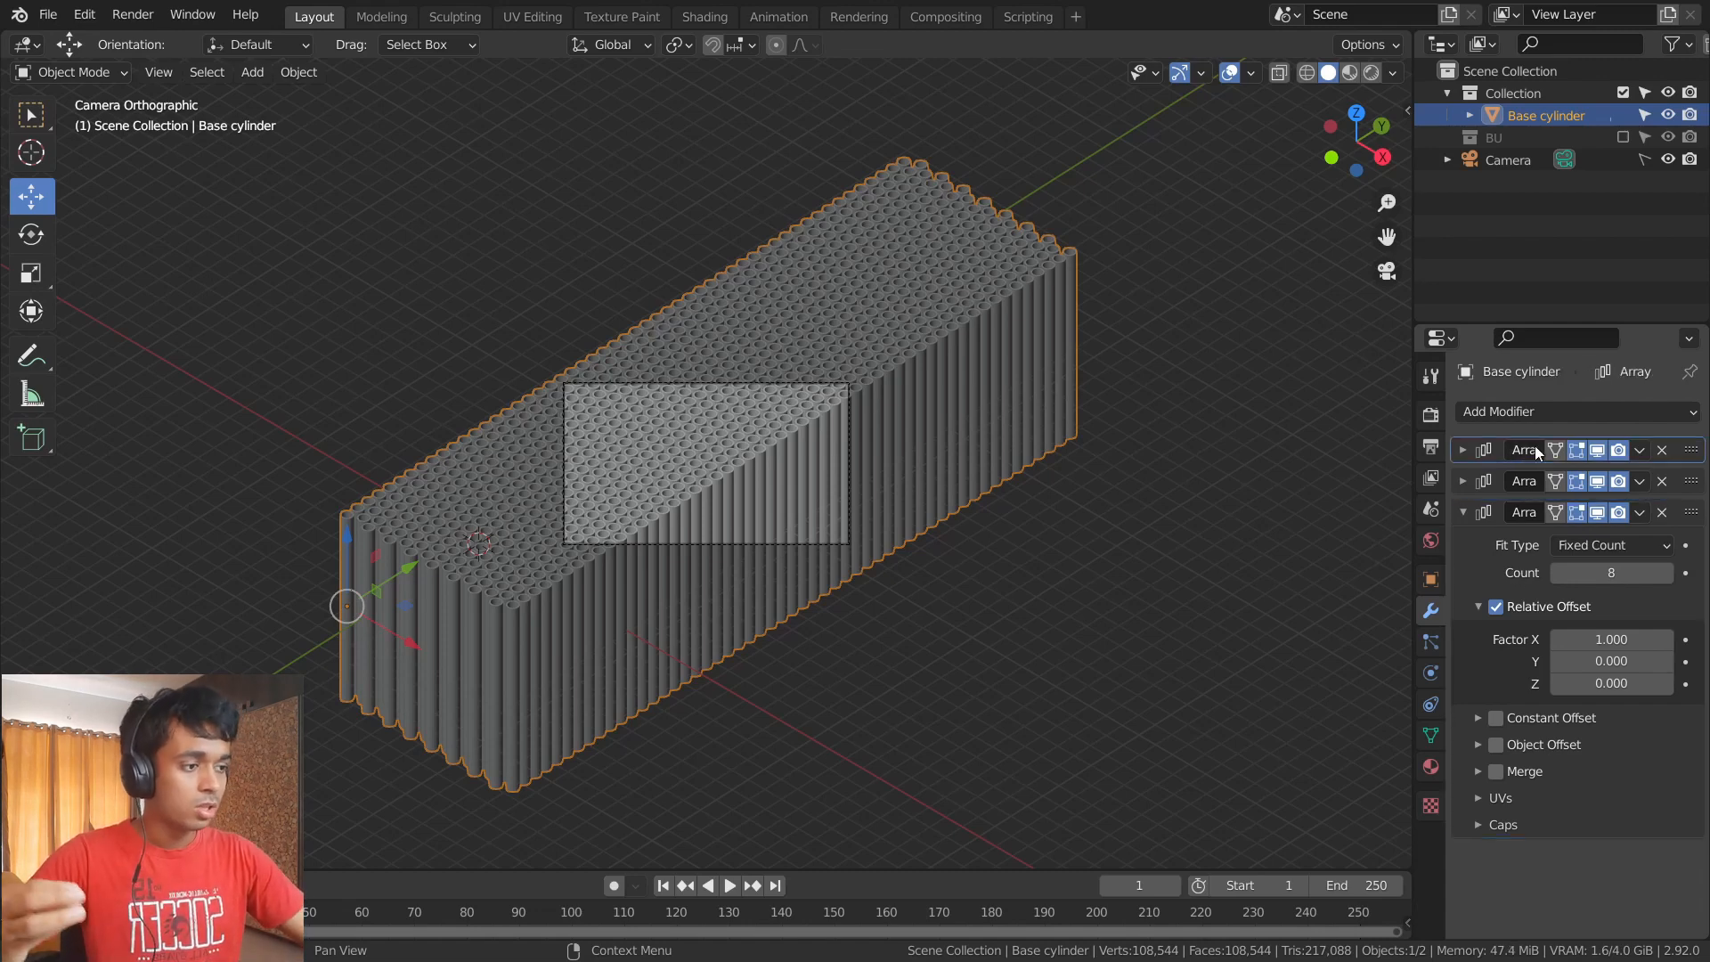
{"action": "left_click", "coordinate": [1639, 450]}
{"action": "left_click", "coordinate": [1464, 454]}
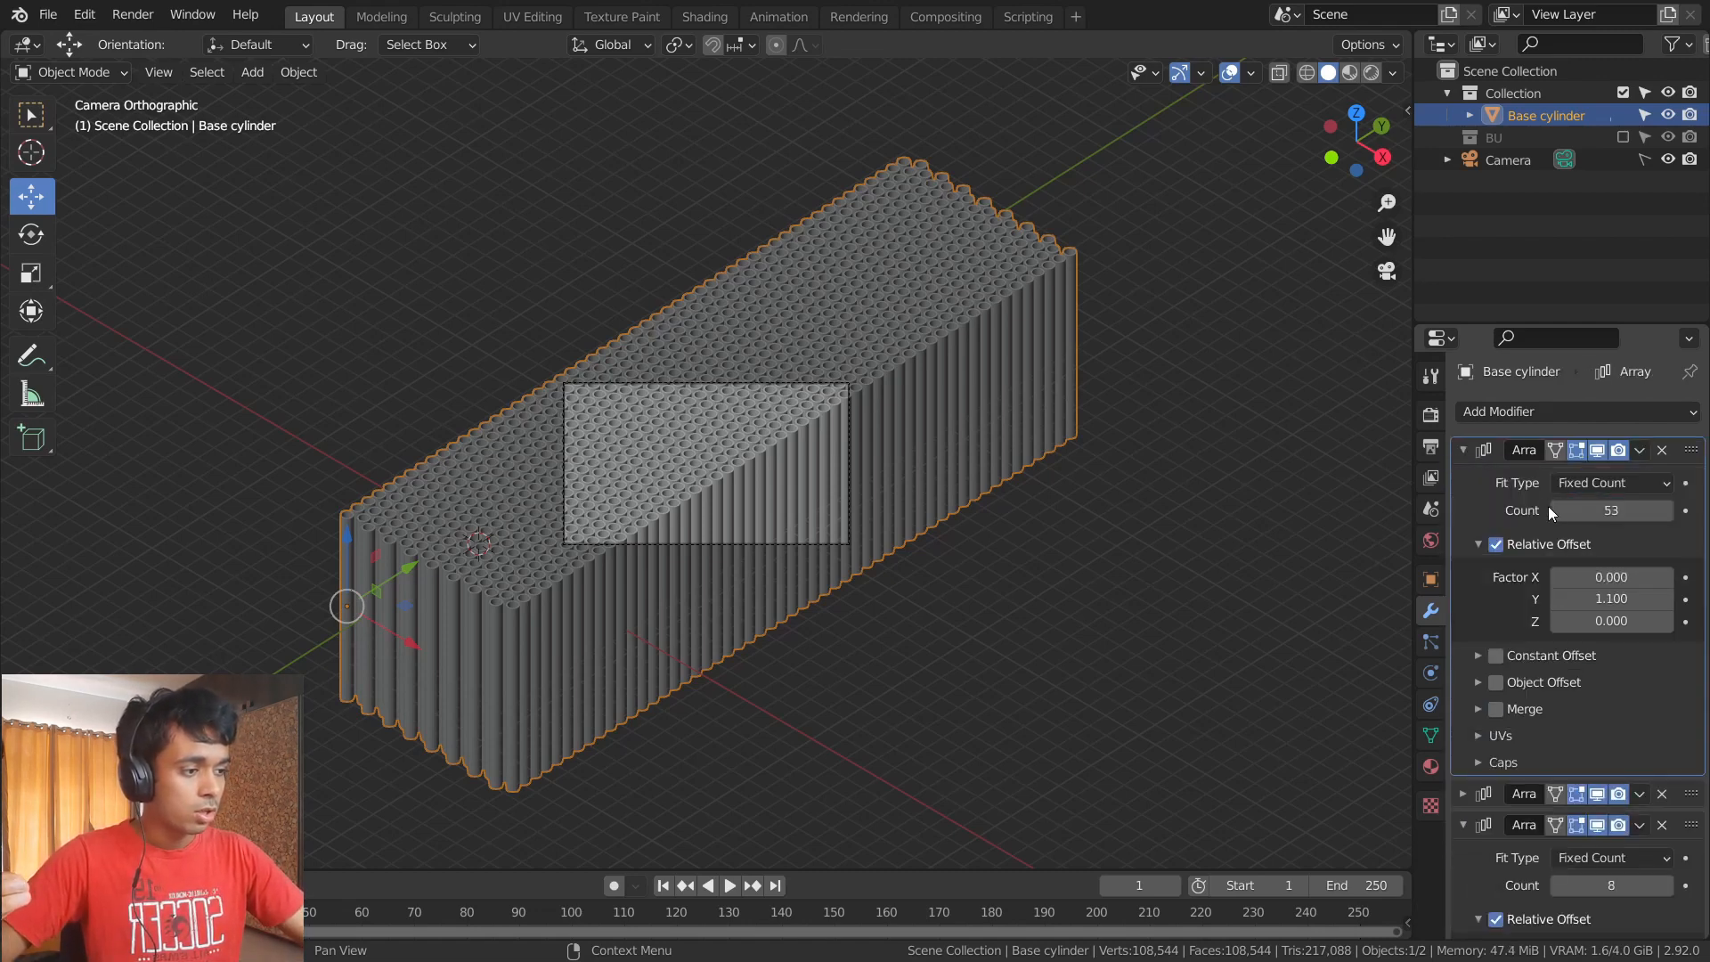
{"action": "left_click_drag", "start_coordinate": [1548, 506], "coordinate": [1583, 511]}
{"action": "left_click", "coordinate": [1462, 449]}
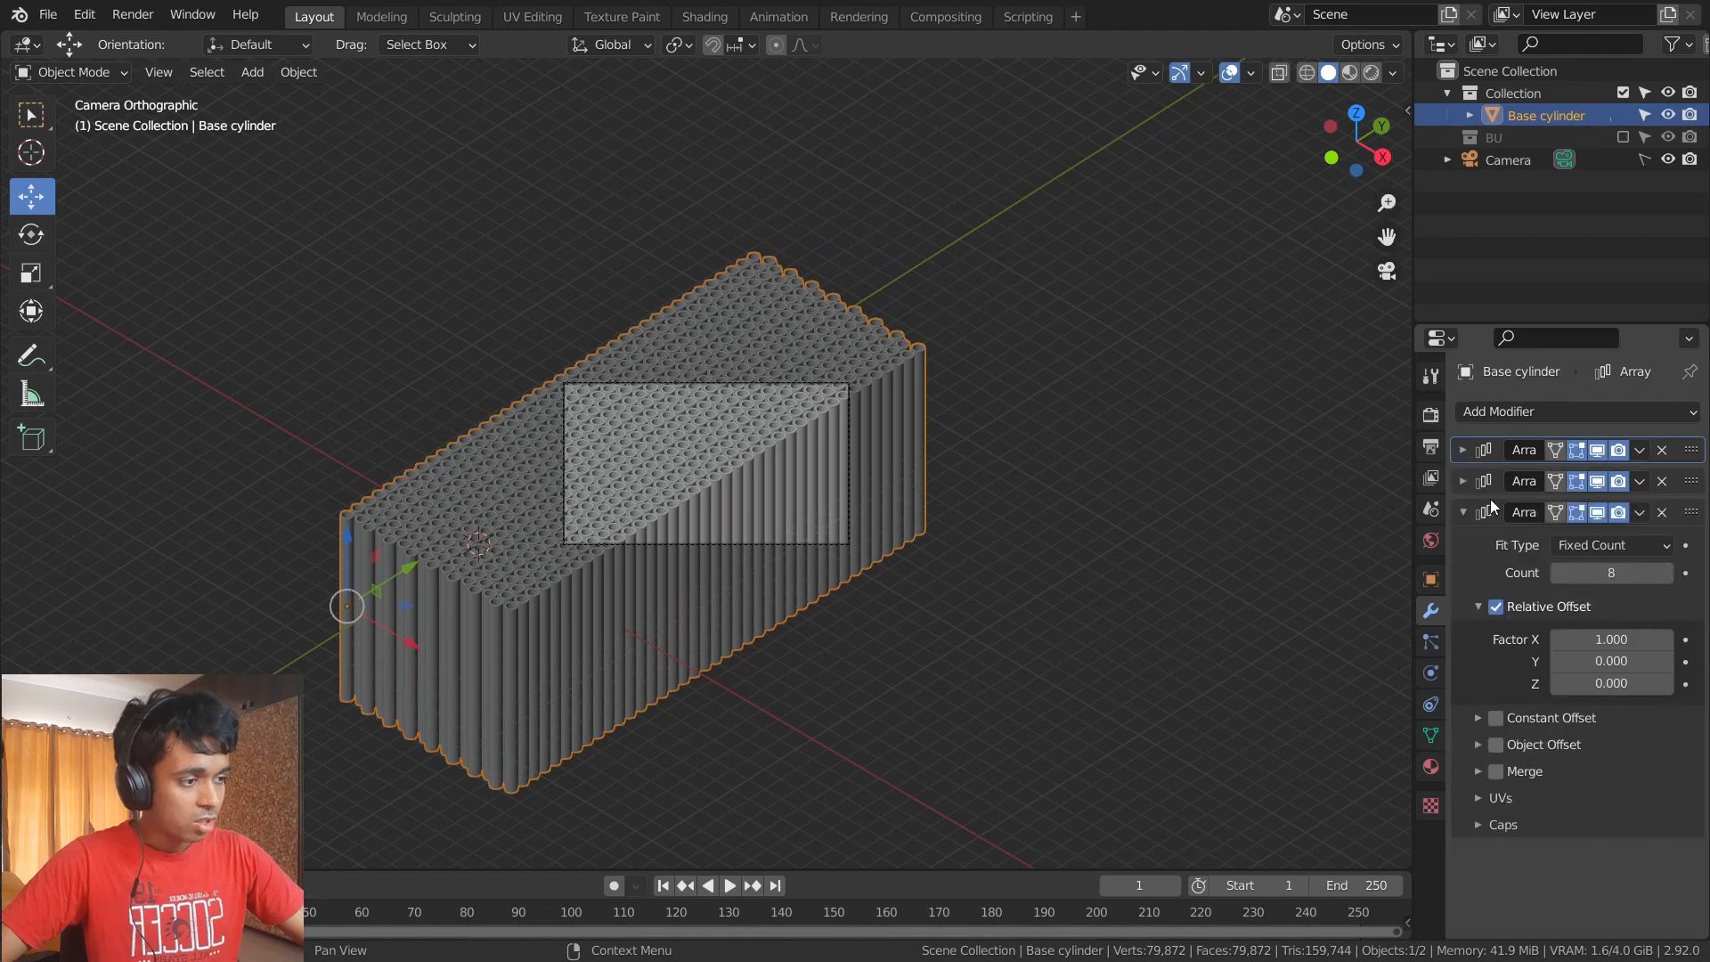
- Set the third Array modifier's Count to 15 so the grid fills the whole camera frame along X
{"action": "left_click", "coordinate": [1461, 482]}
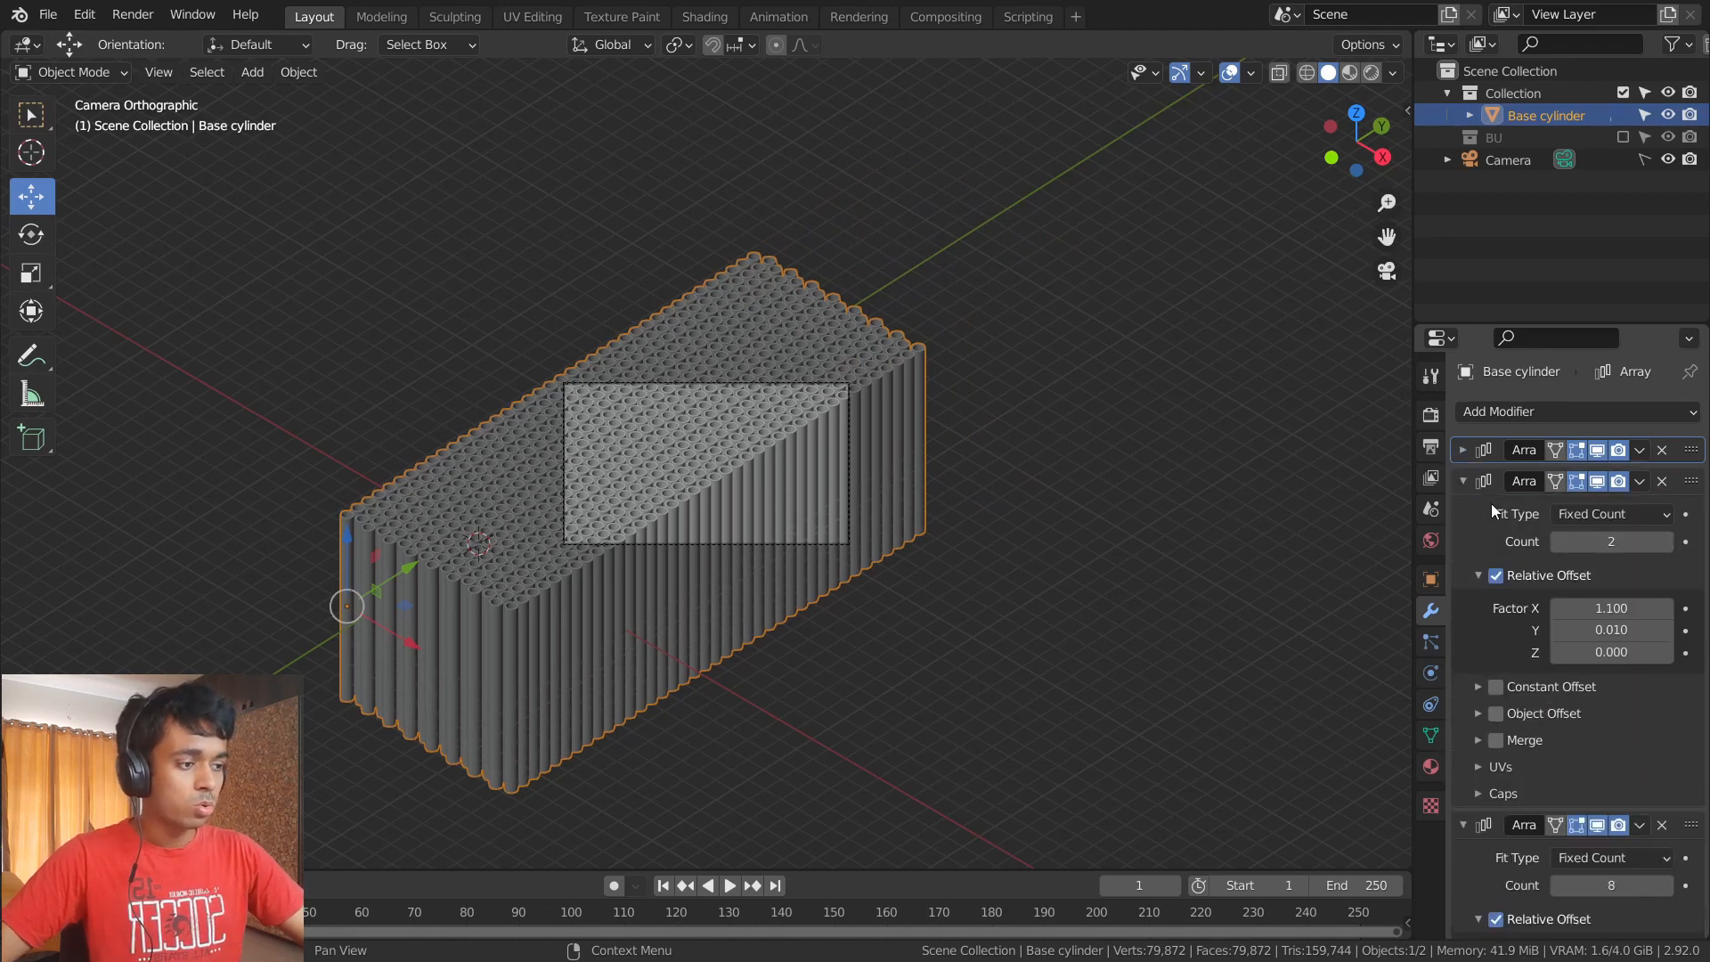
{"action": "left_click", "coordinate": [1464, 480]}
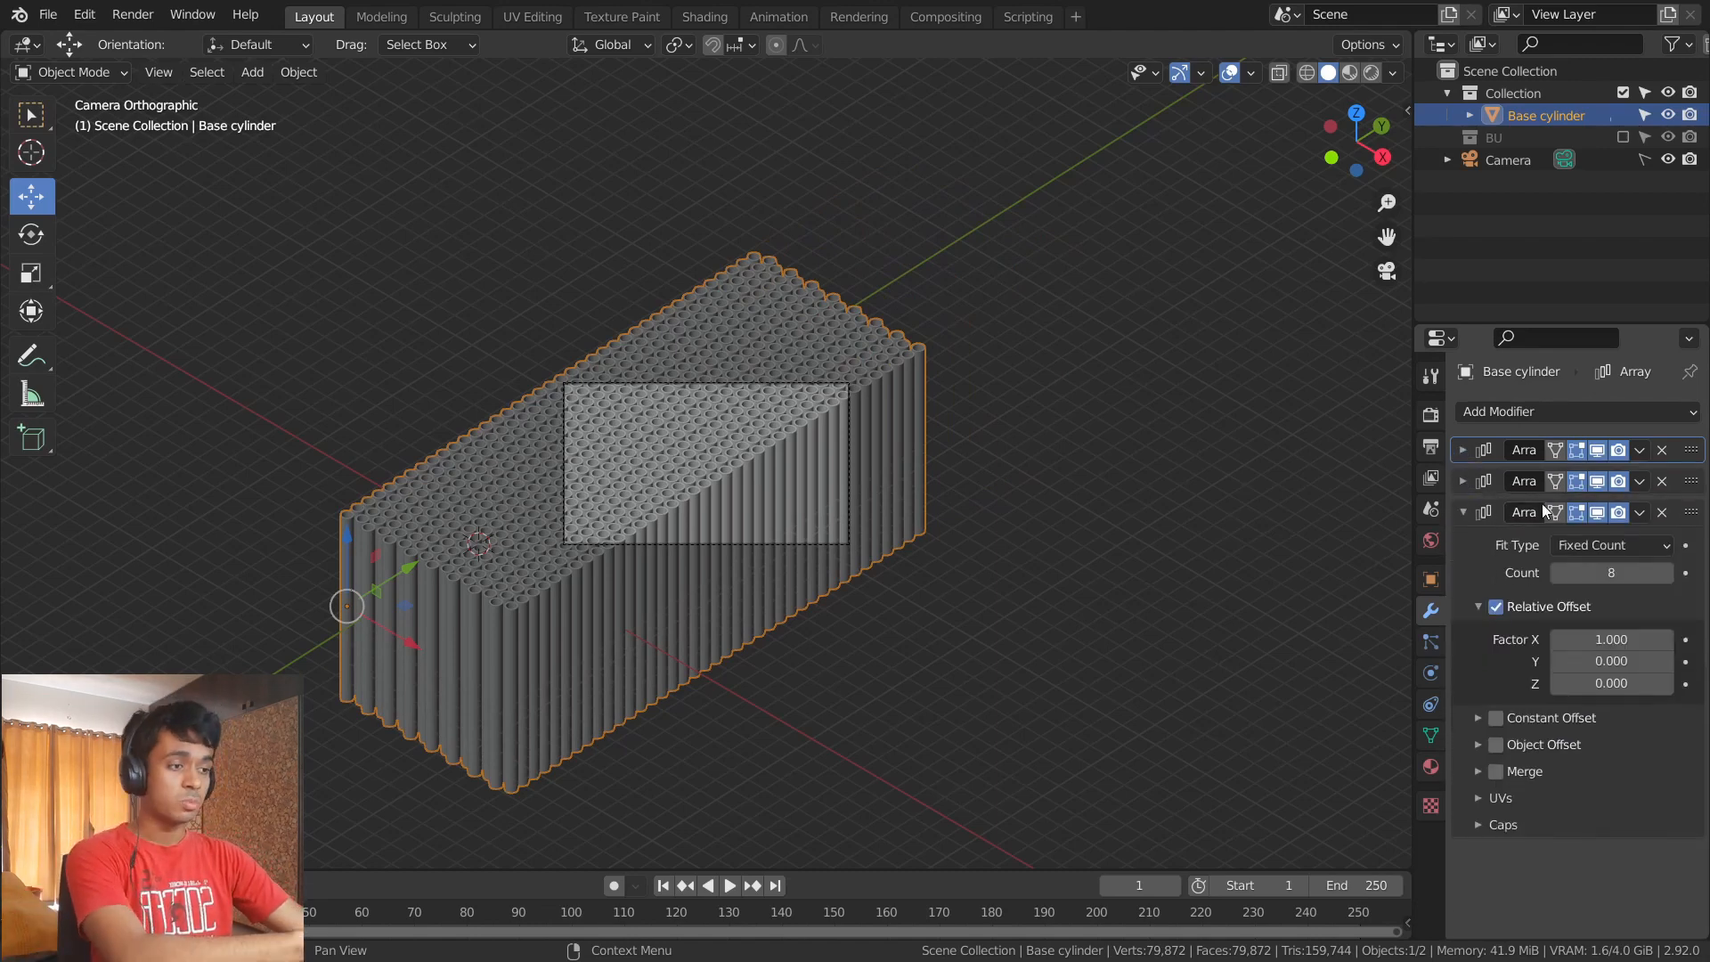
{"action": "left_click", "coordinate": [1463, 481]}
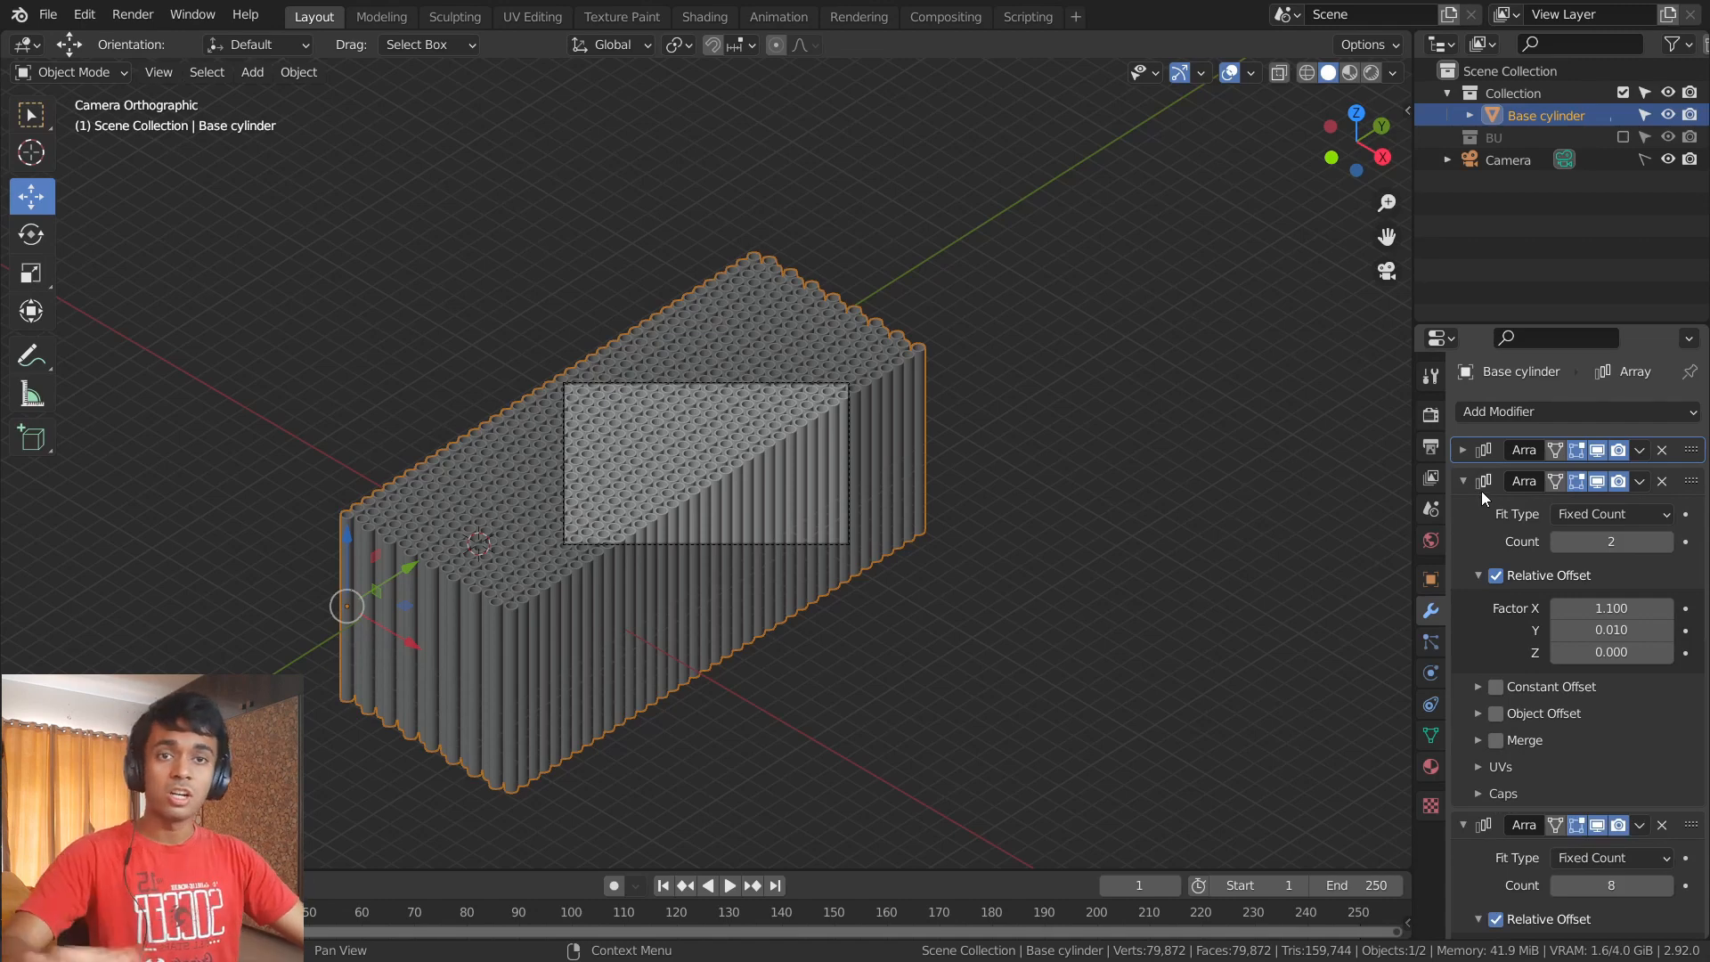
{"action": "left_click", "coordinate": [1461, 481]}
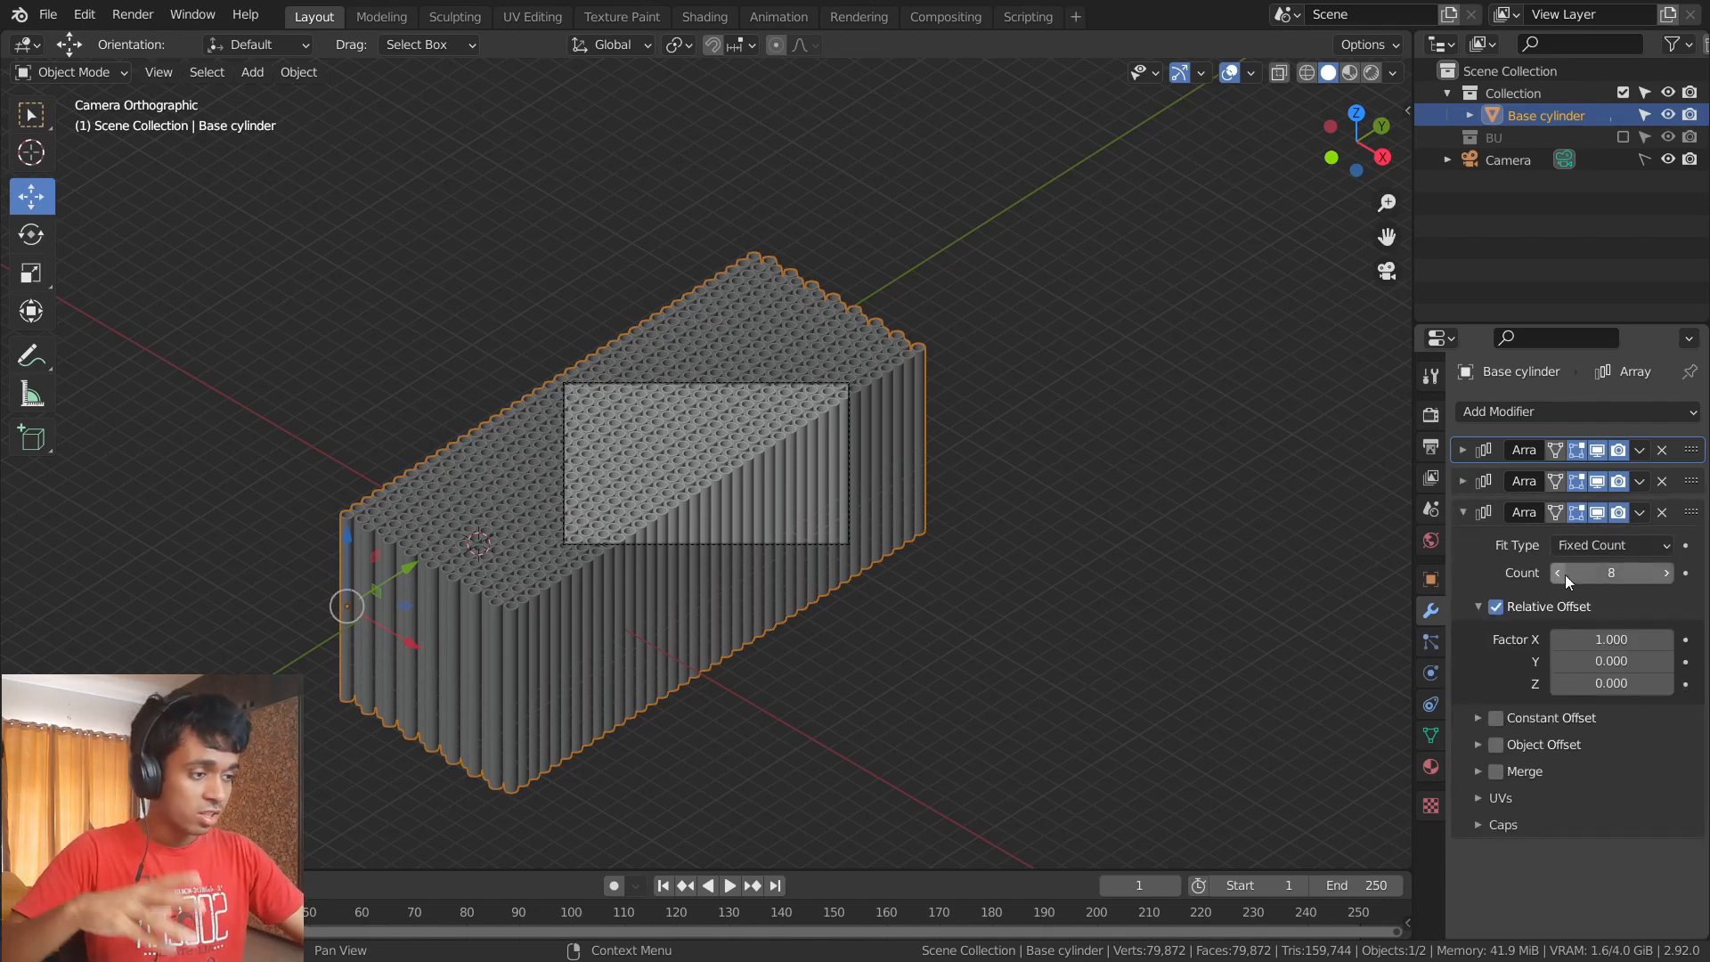
{"action": "left_click", "coordinate": [1664, 579]}
{"action": "left_click", "coordinate": [1663, 579]}
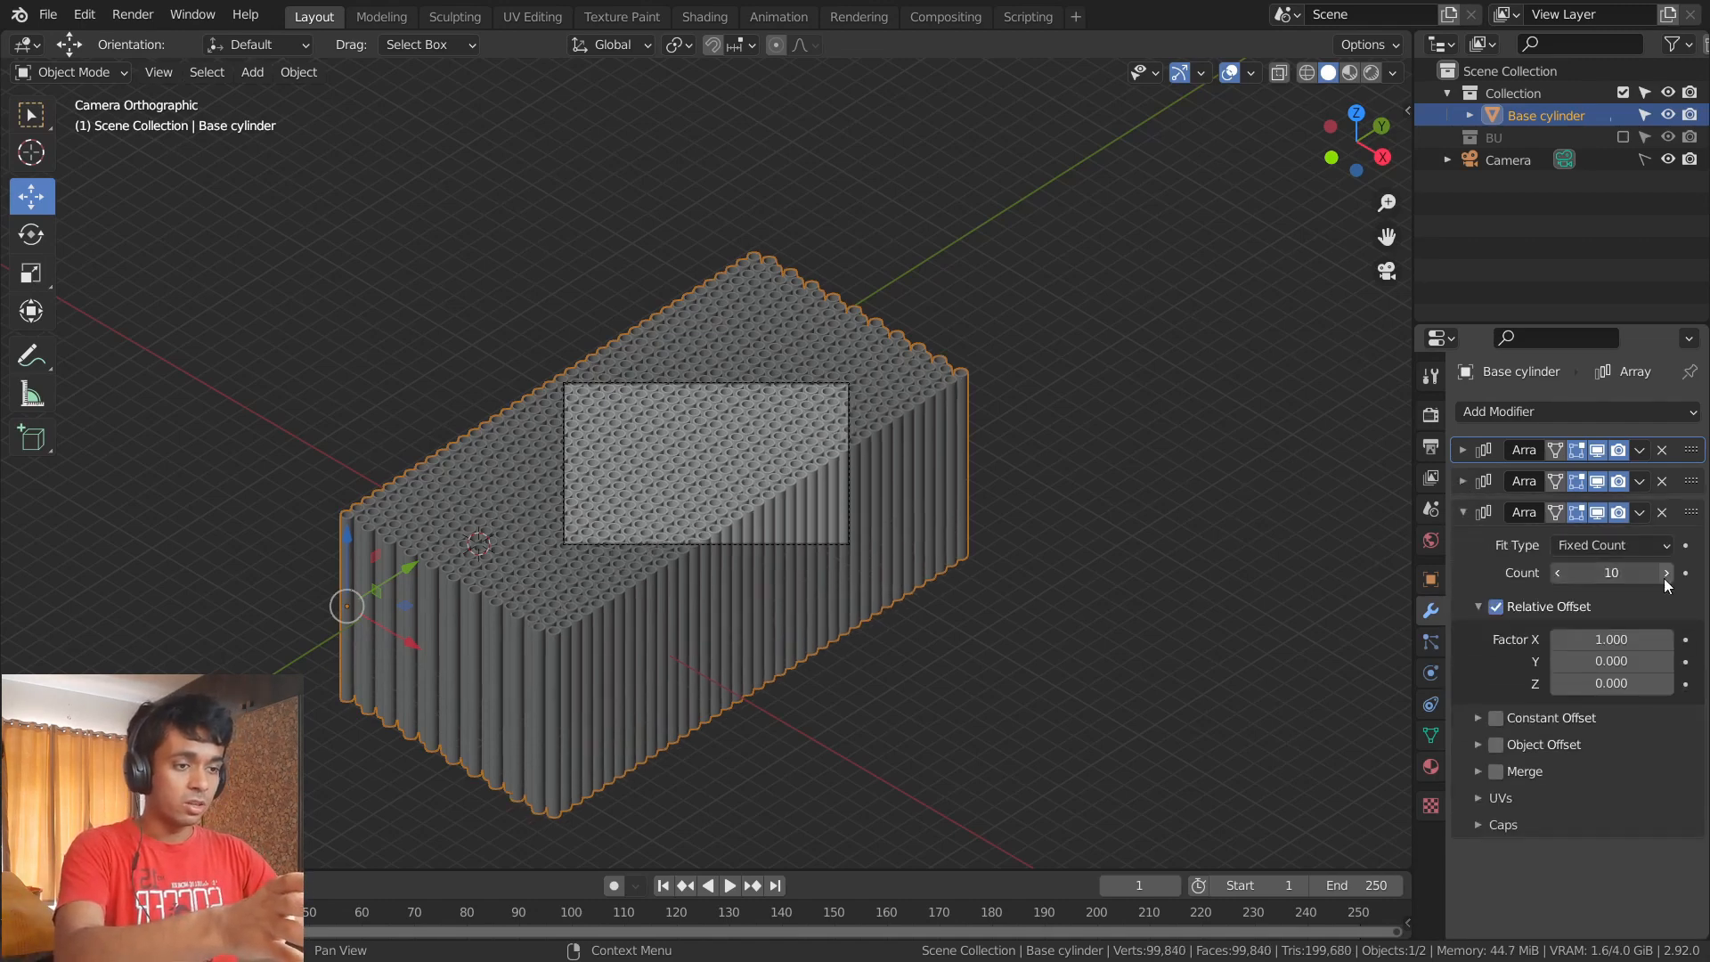
{"action": "left_click", "coordinate": [1663, 579]}
{"action": "left_click", "coordinate": [1664, 579]}
{"action": "left_click", "coordinate": [1663, 578]}
{"action": "left_click", "coordinate": [1664, 579]}
{"action": "left_click", "coordinate": [1663, 578]}
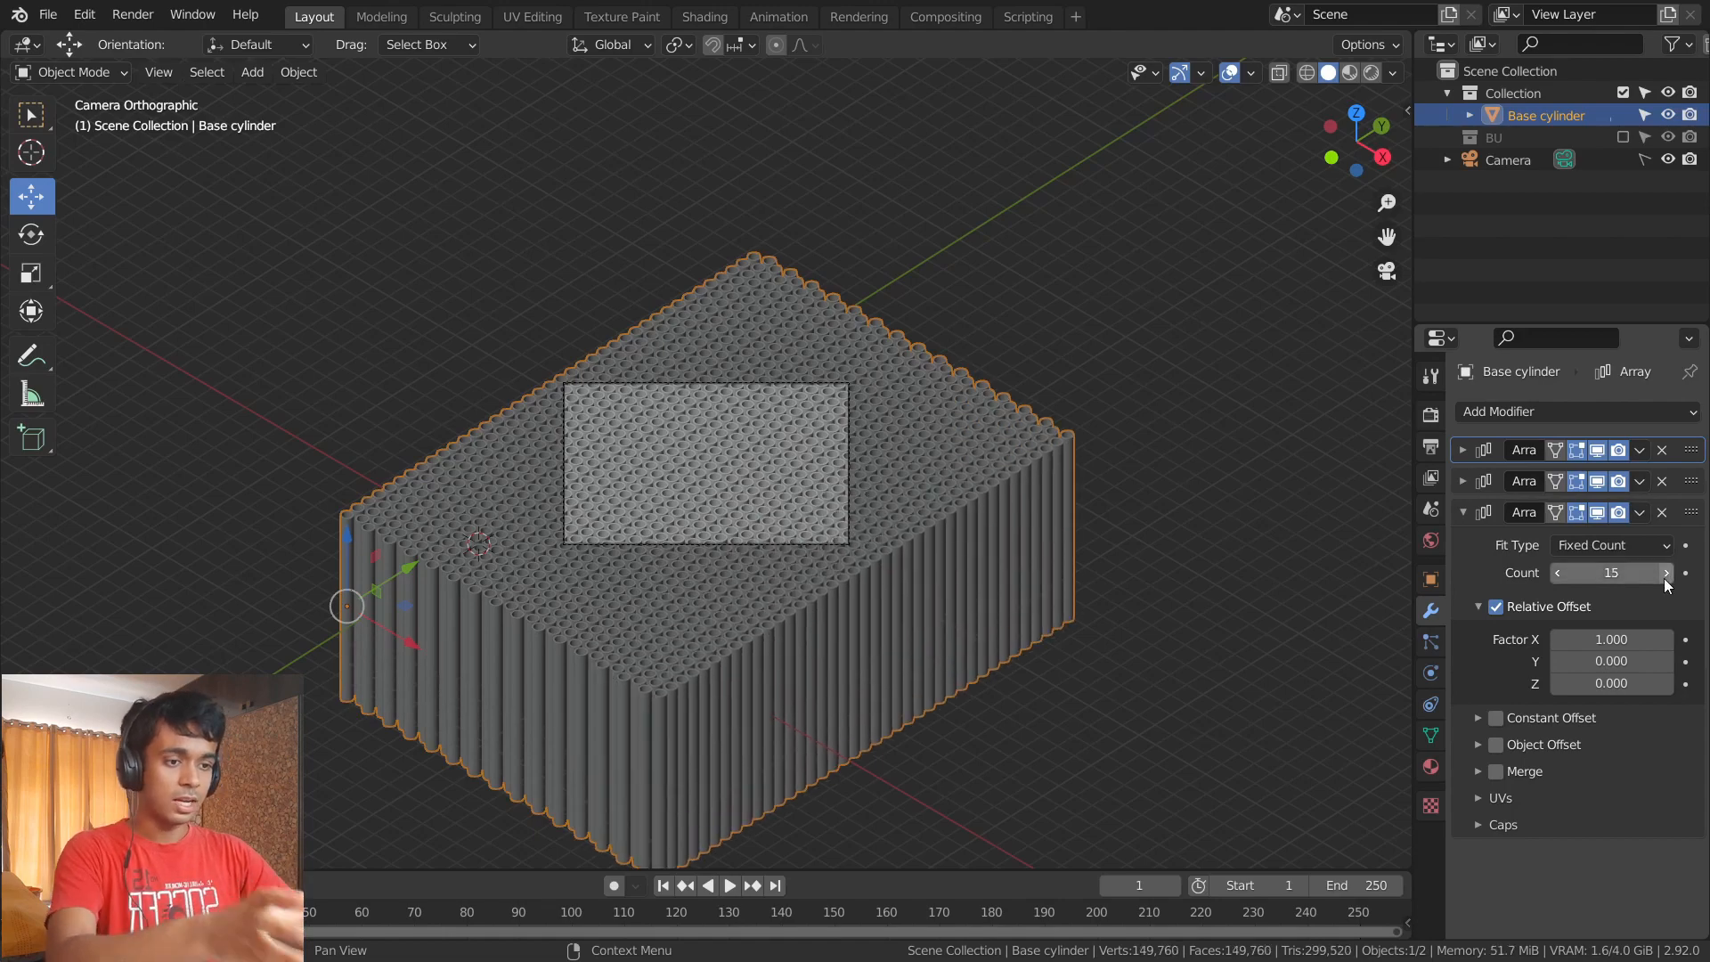
{"action": "scroll", "coordinate": [895, 558], "scroll_direction": "up", "scroll_amount": 3}
{"action": "scroll", "coordinate": [860, 531], "scroll_direction": "up", "scroll_amount": 2}
{"action": "scroll", "coordinate": [720, 456], "scroll_direction": "down", "scroll_amount": 1}
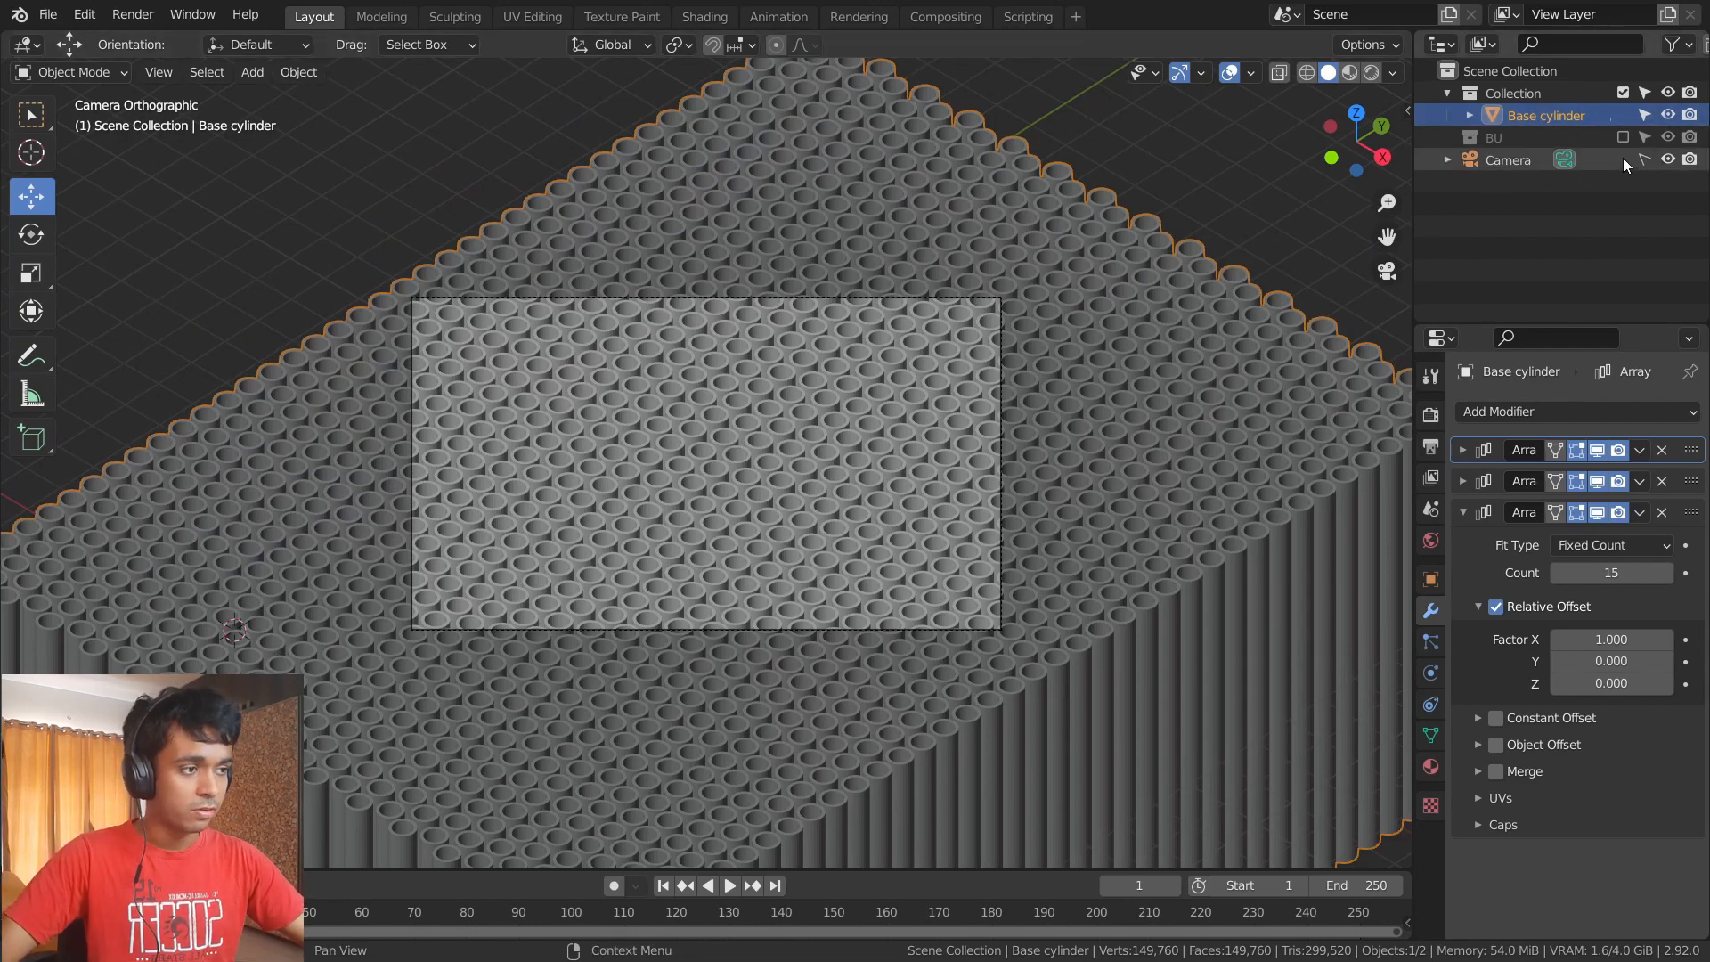
- Duplicate the base cylinder grid in place, remove the duplicate from the main collection, and reselect the original
{"action": "right_click", "coordinate": [1542, 113]}
{"action": "key", "text": "Escape"}
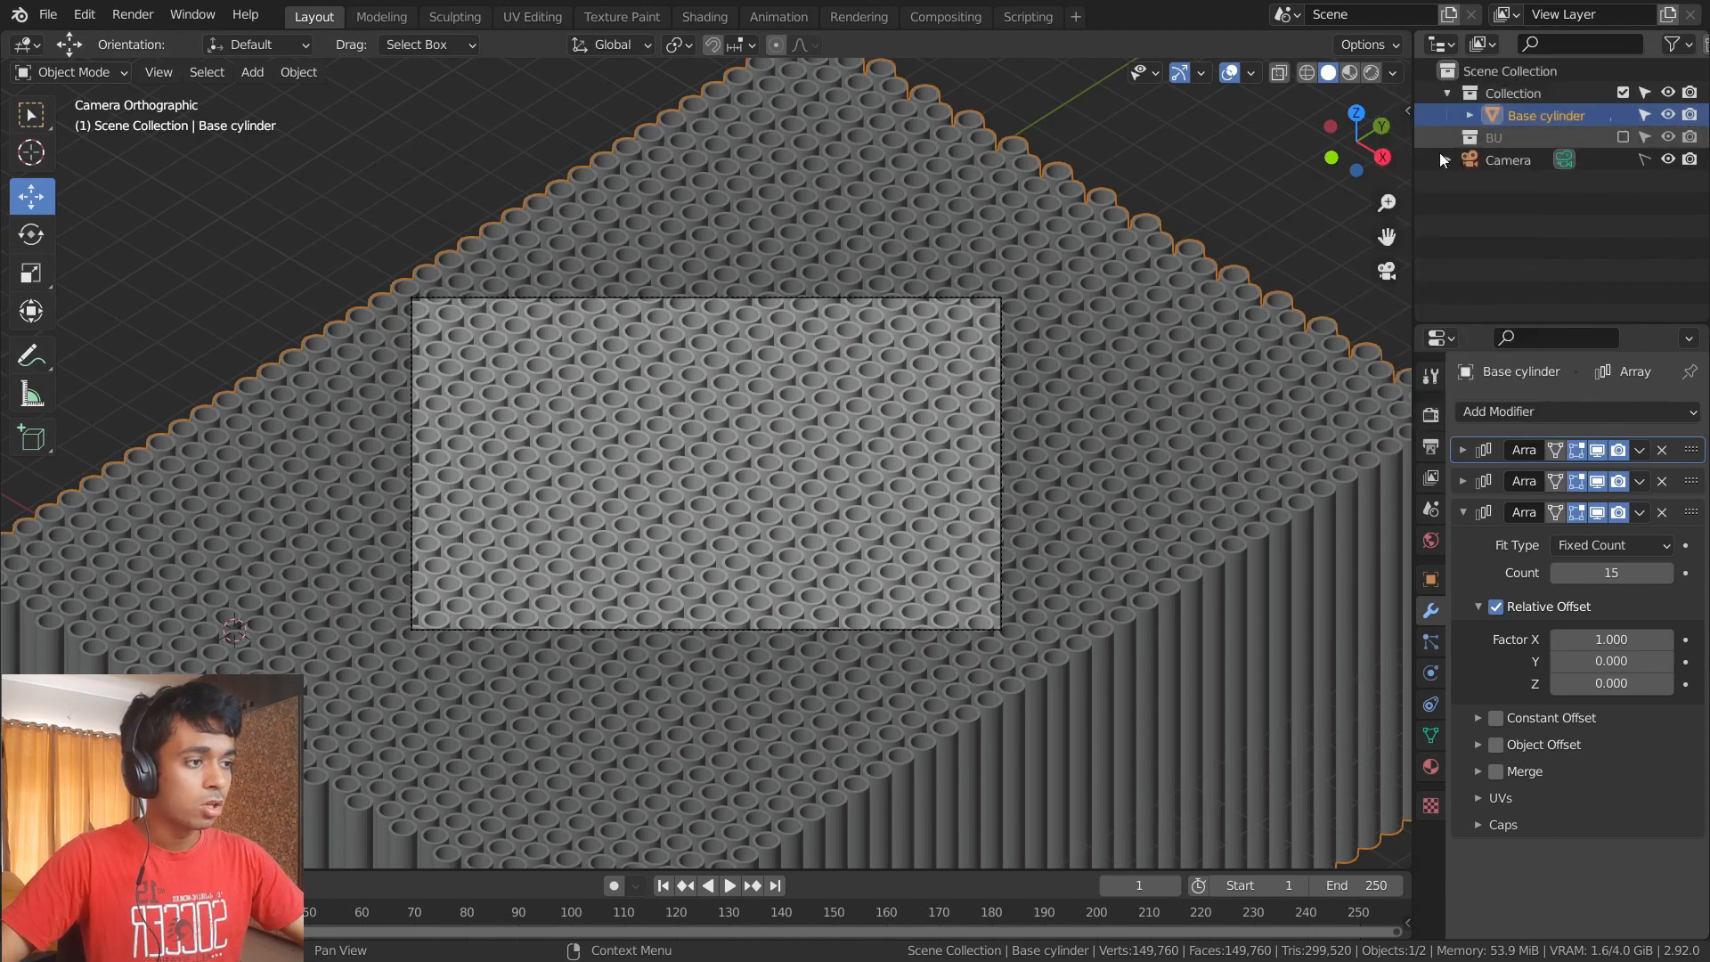
{"action": "key", "text": "shift+d"}
{"action": "right_click", "coordinate": [667, 340]}
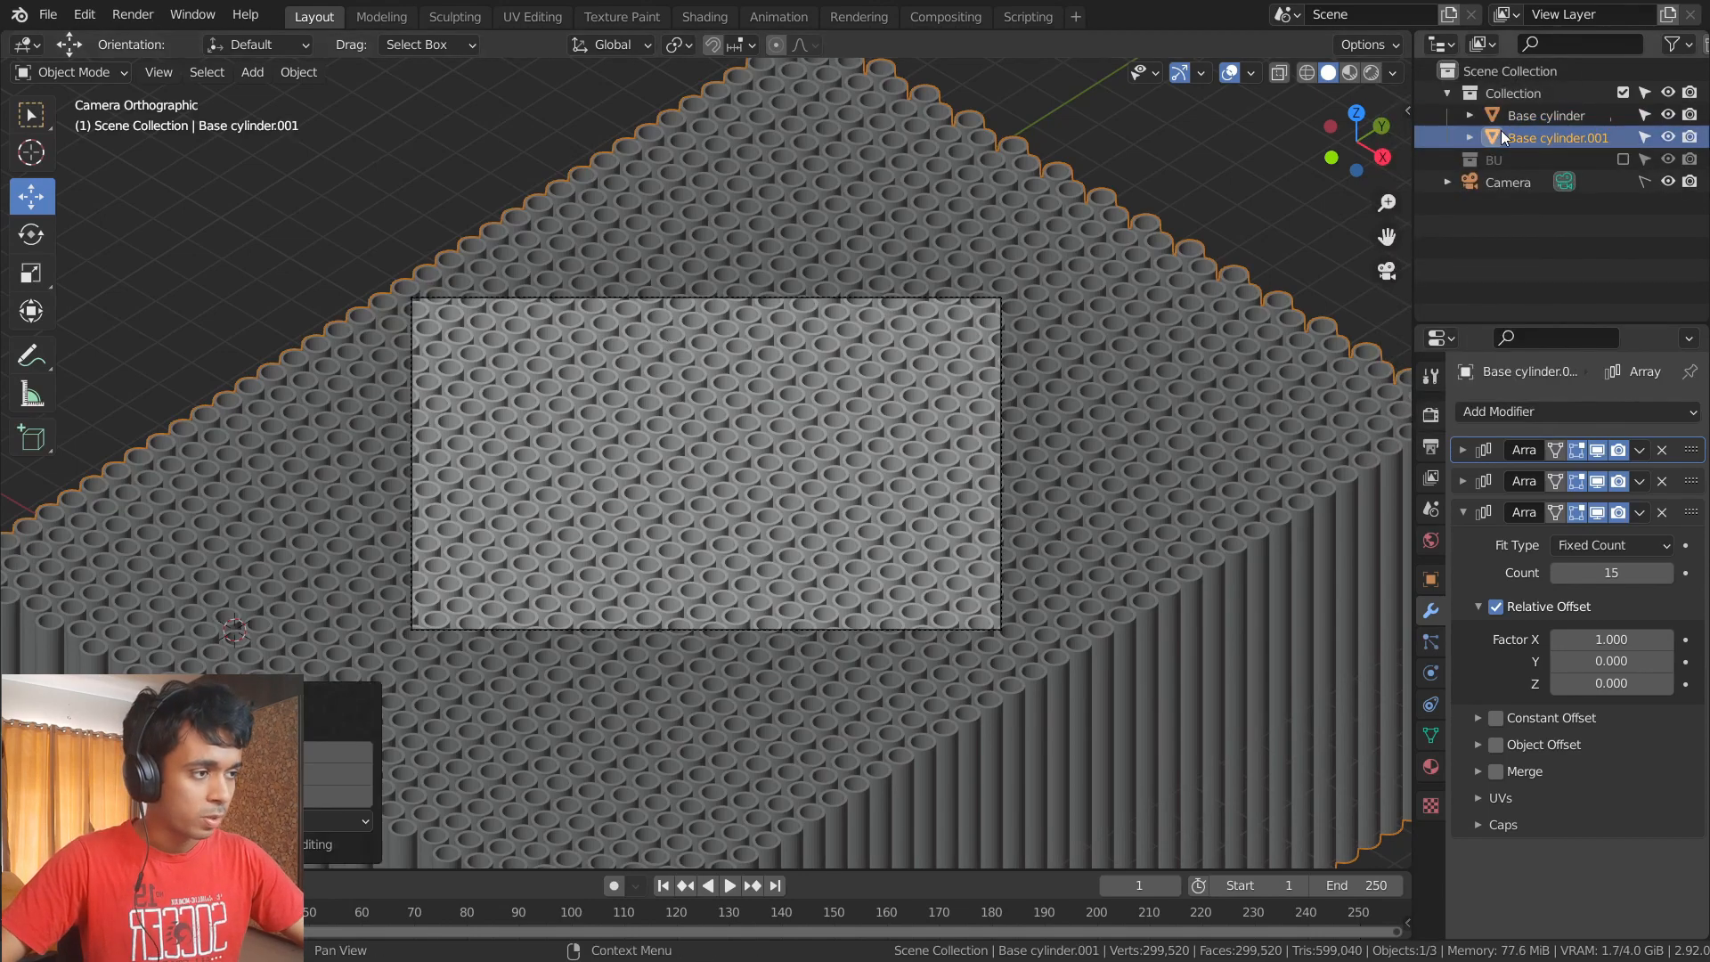
{"action": "key", "text": "x"}
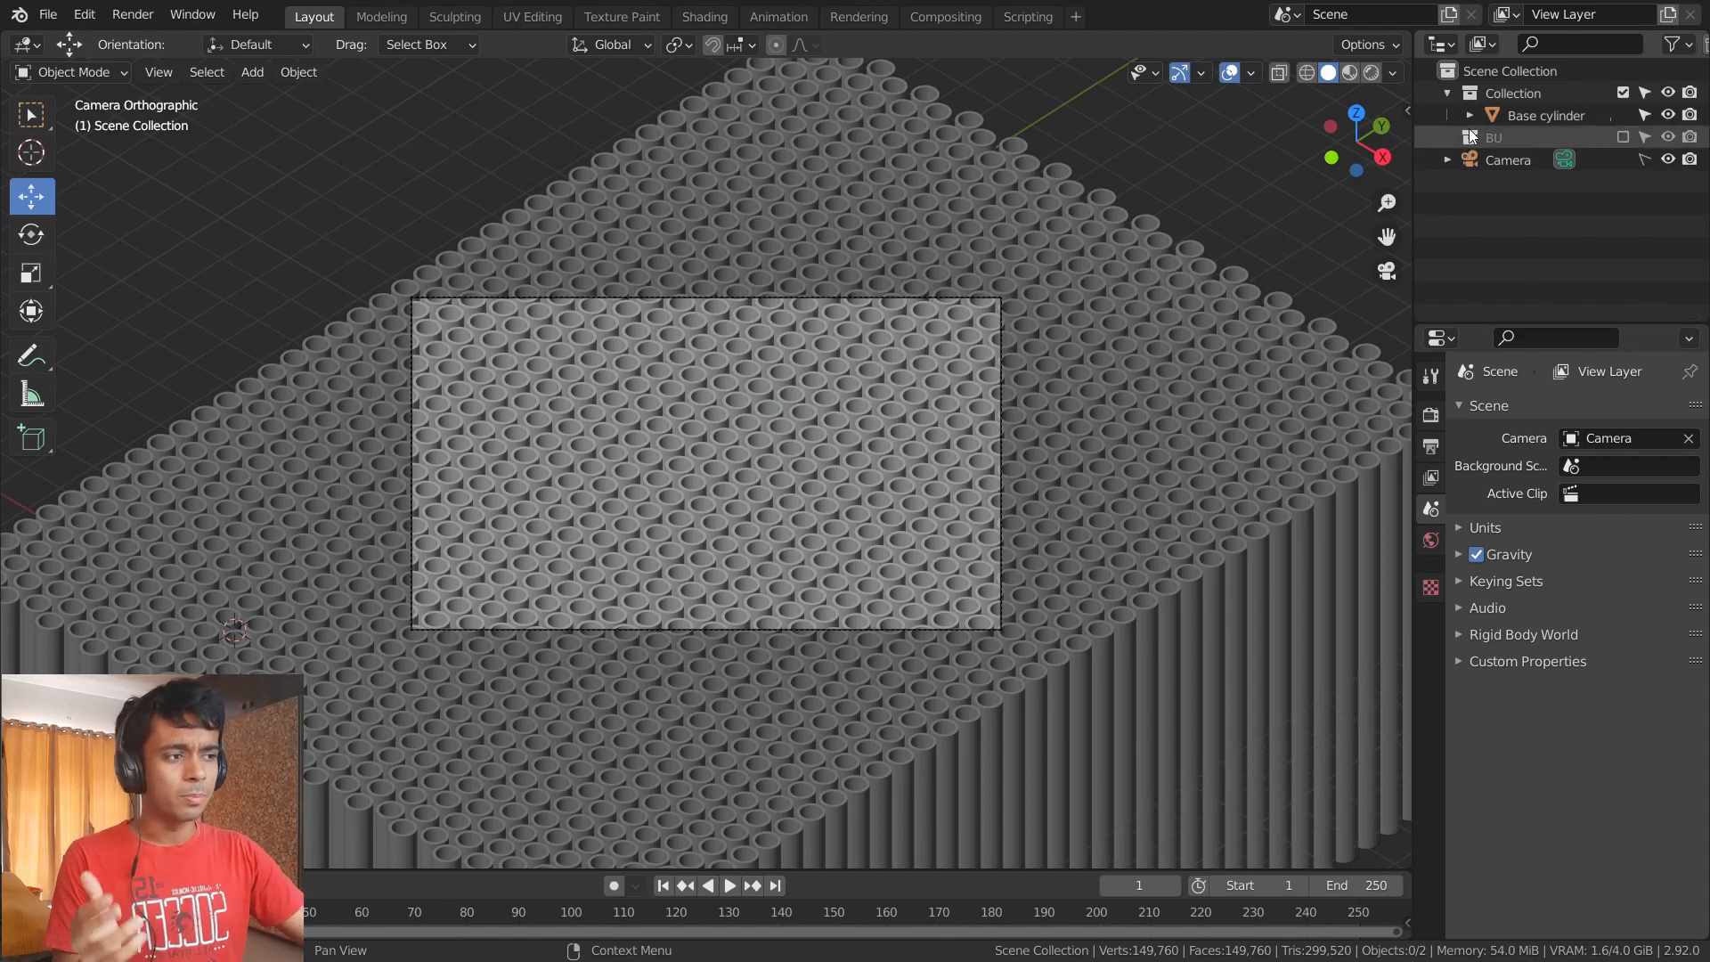
{"action": "left_click", "coordinate": [1519, 114]}
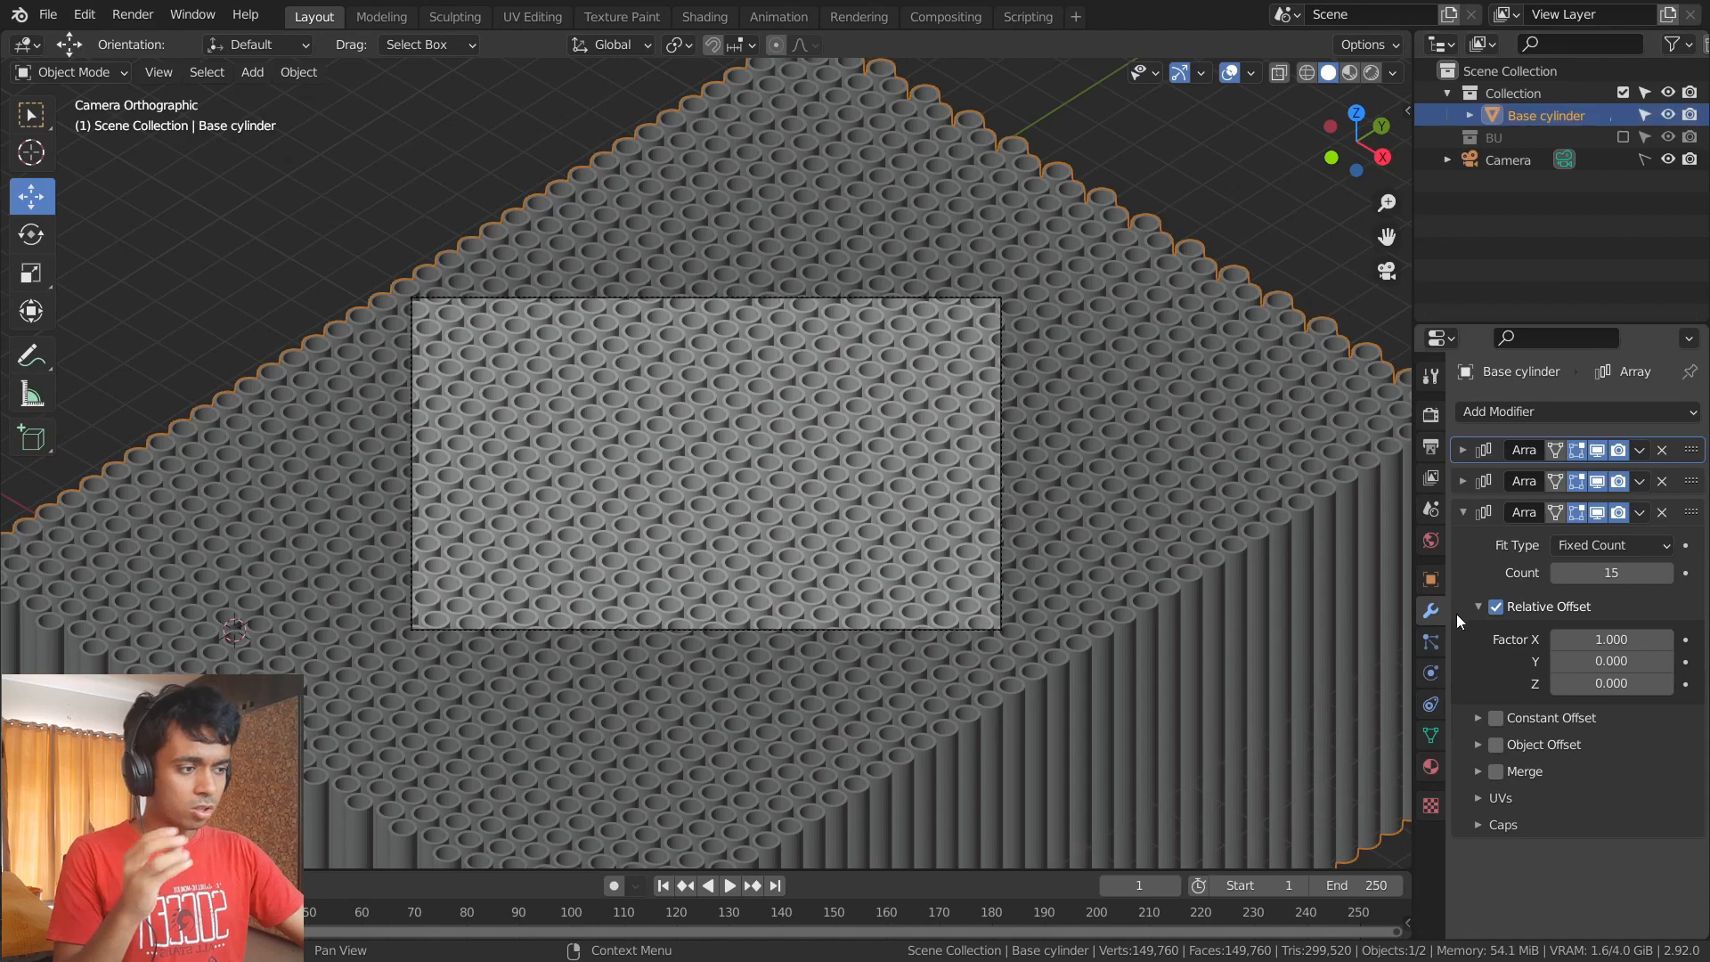
- Try applying the third Array modifier before the other two, and undo it
{"action": "left_click", "coordinate": [1474, 527]}
{"action": "left_click", "coordinate": [1639, 512]}
{"action": "left_click", "coordinate": [1568, 539]}
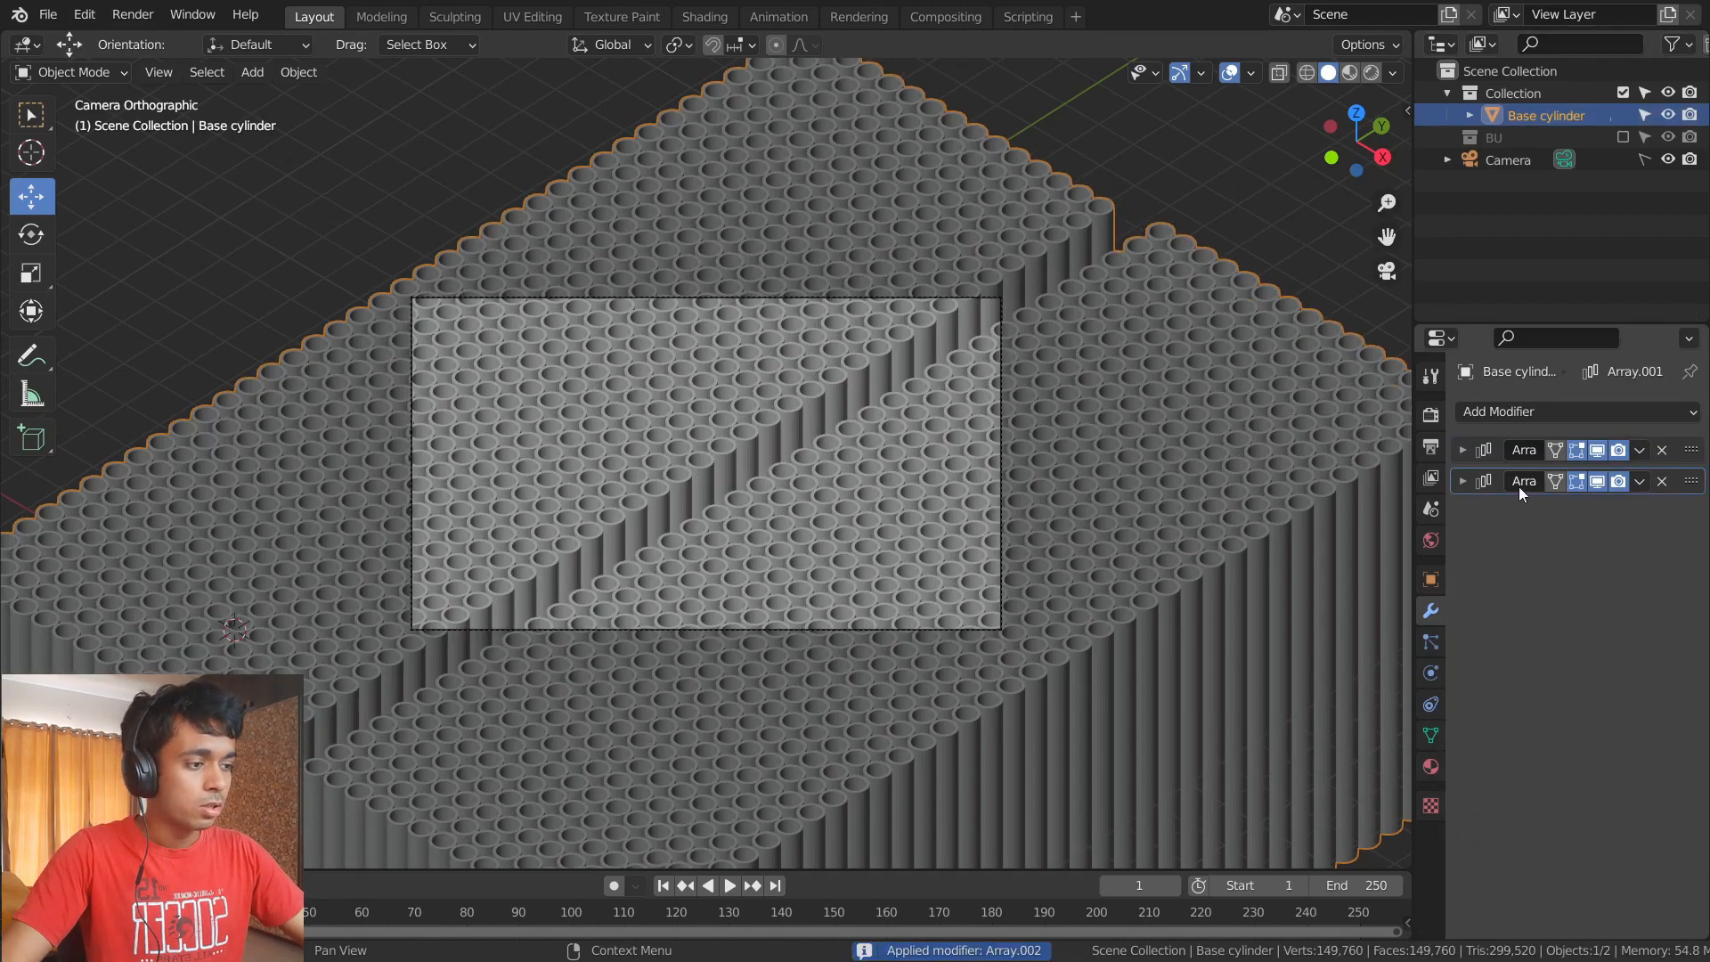
{"action": "key", "text": "ctrl+z"}
{"action": "left_click", "coordinate": [1478, 512]}
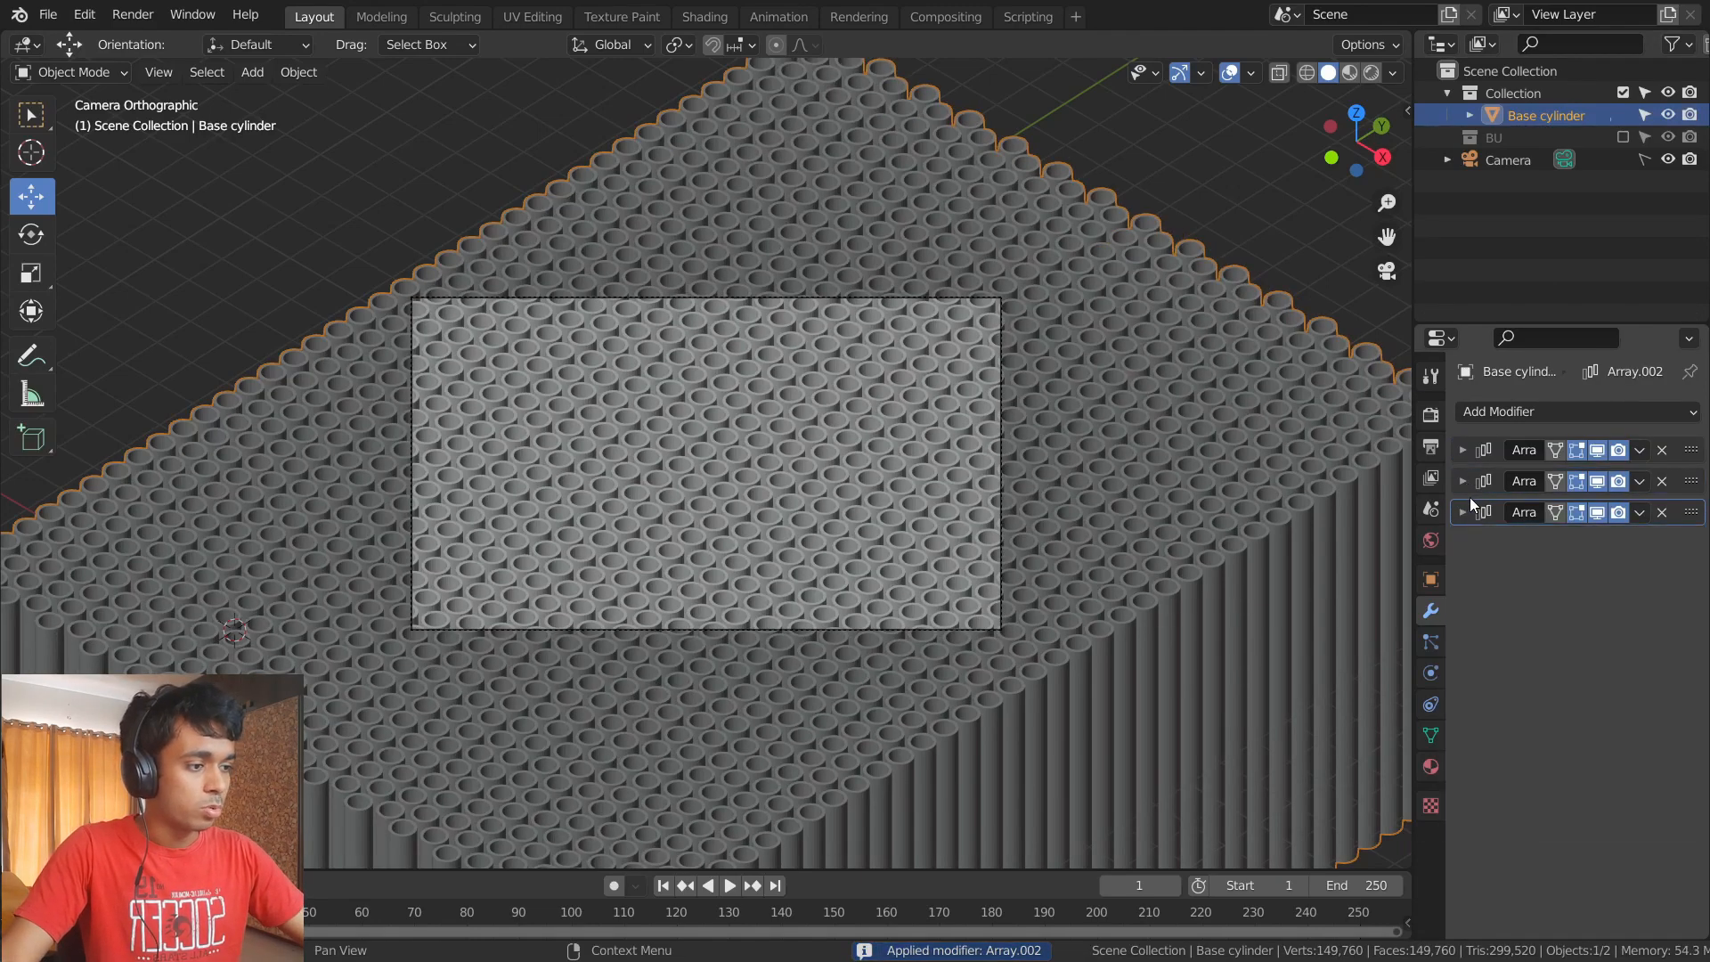
- Apply the base cylinder's three Array modifiers in stack order, from the first to the last
{"action": "left_click", "coordinate": [1463, 450]}
{"action": "left_click", "coordinate": [1639, 449]}
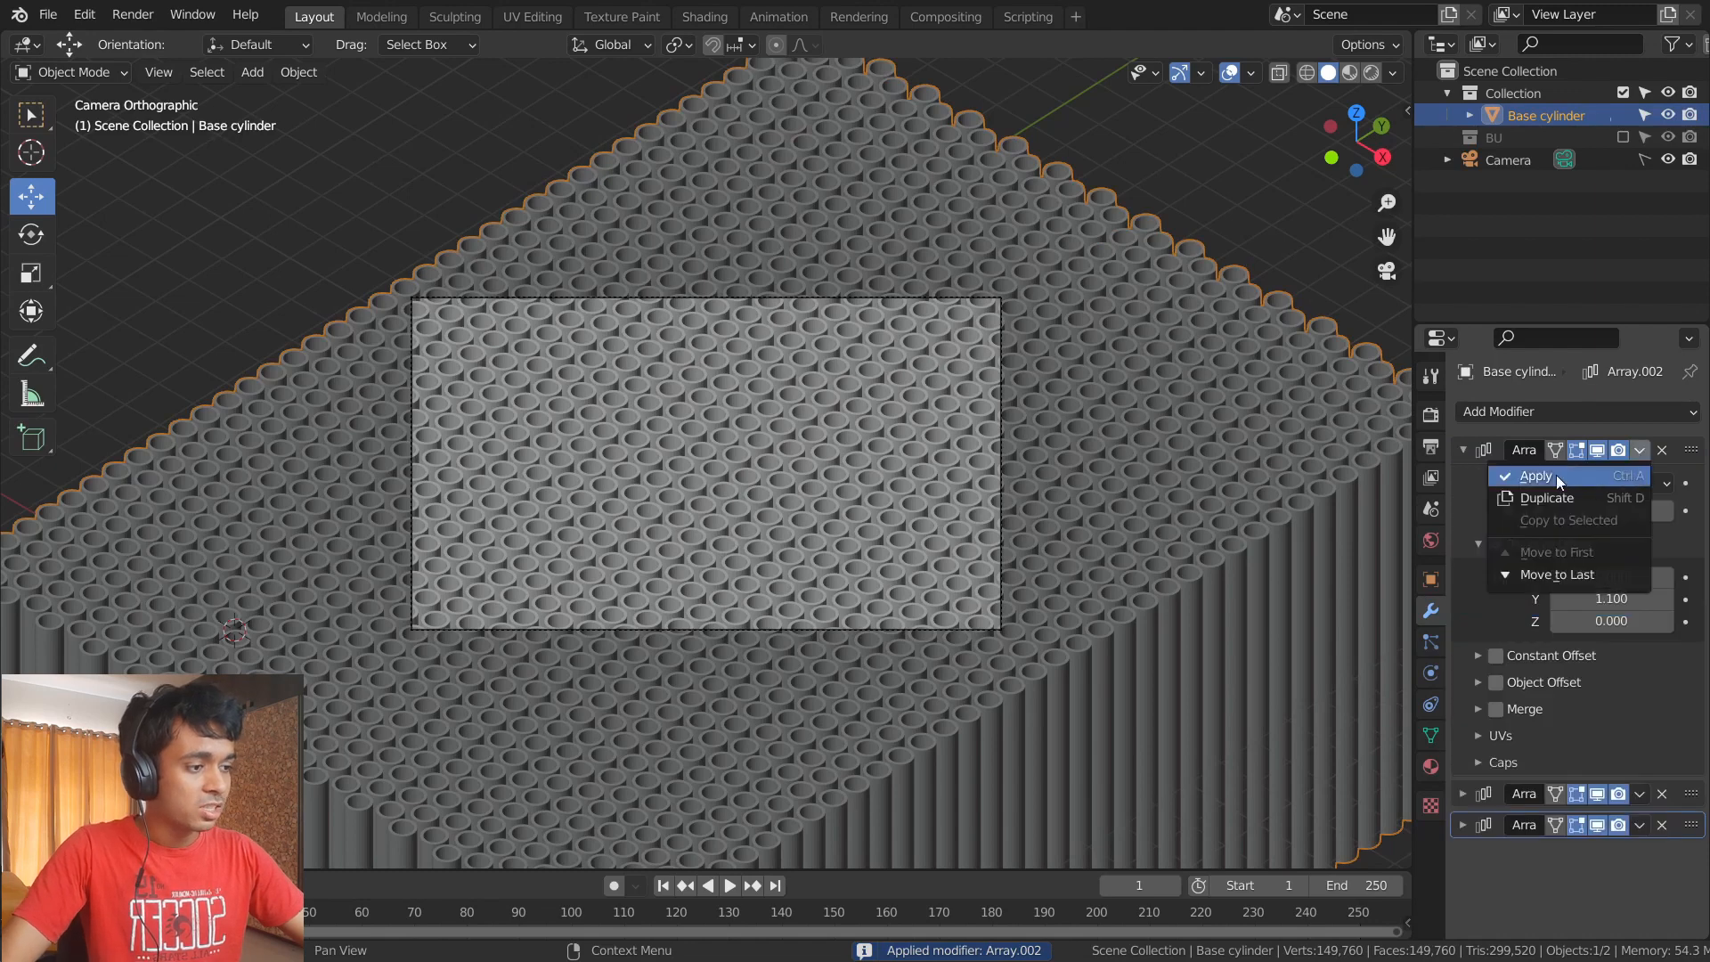
{"action": "left_click", "coordinate": [1460, 454]}
{"action": "left_click", "coordinate": [1462, 450]}
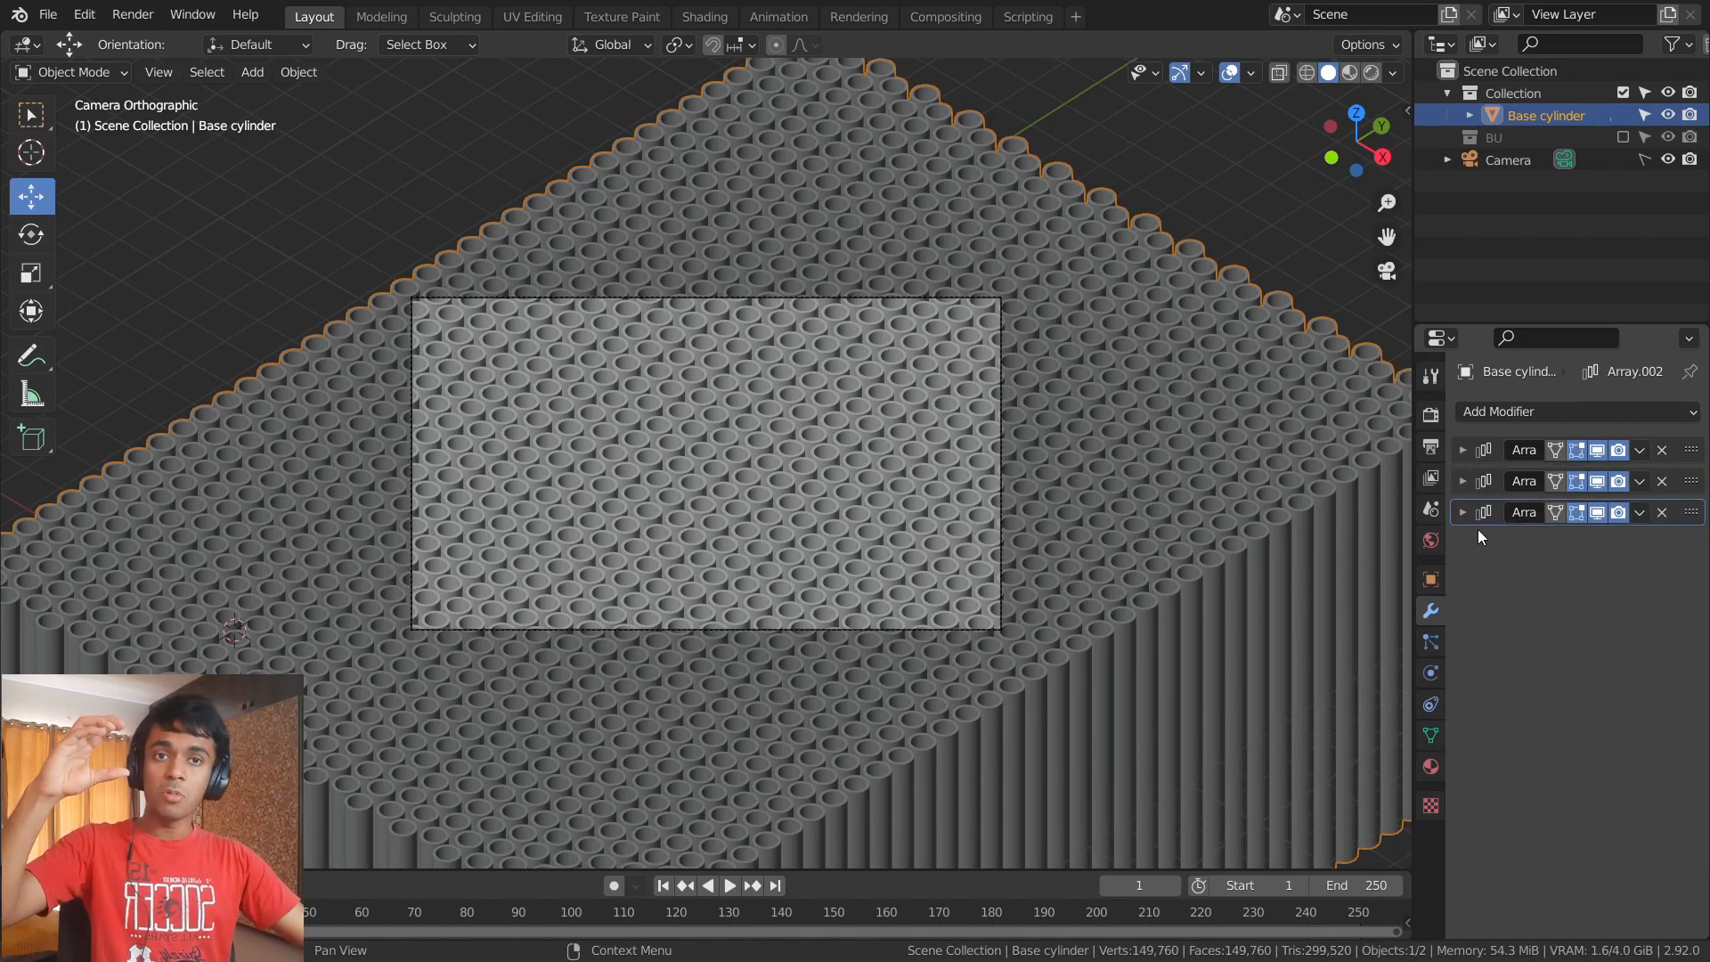
{"action": "left_click", "coordinate": [1462, 451]}
{"action": "left_click", "coordinate": [1639, 449]}
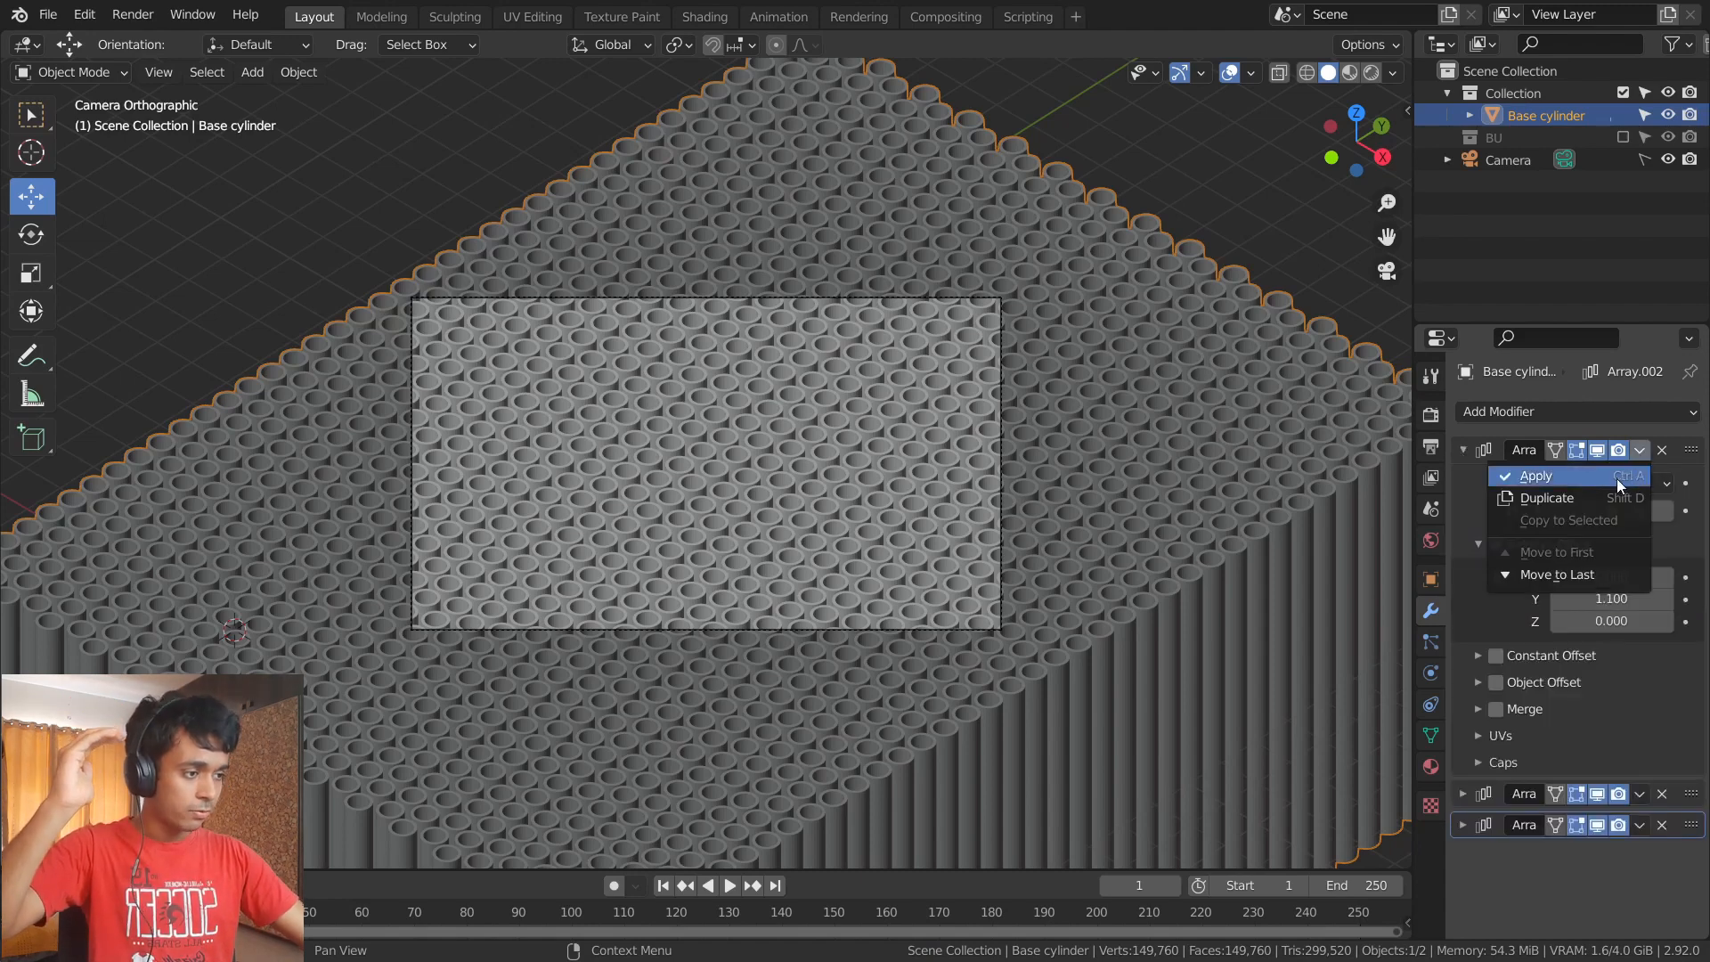
{"action": "left_click", "coordinate": [1616, 478]}
{"action": "left_click", "coordinate": [1464, 449]}
{"action": "left_click", "coordinate": [1639, 450]}
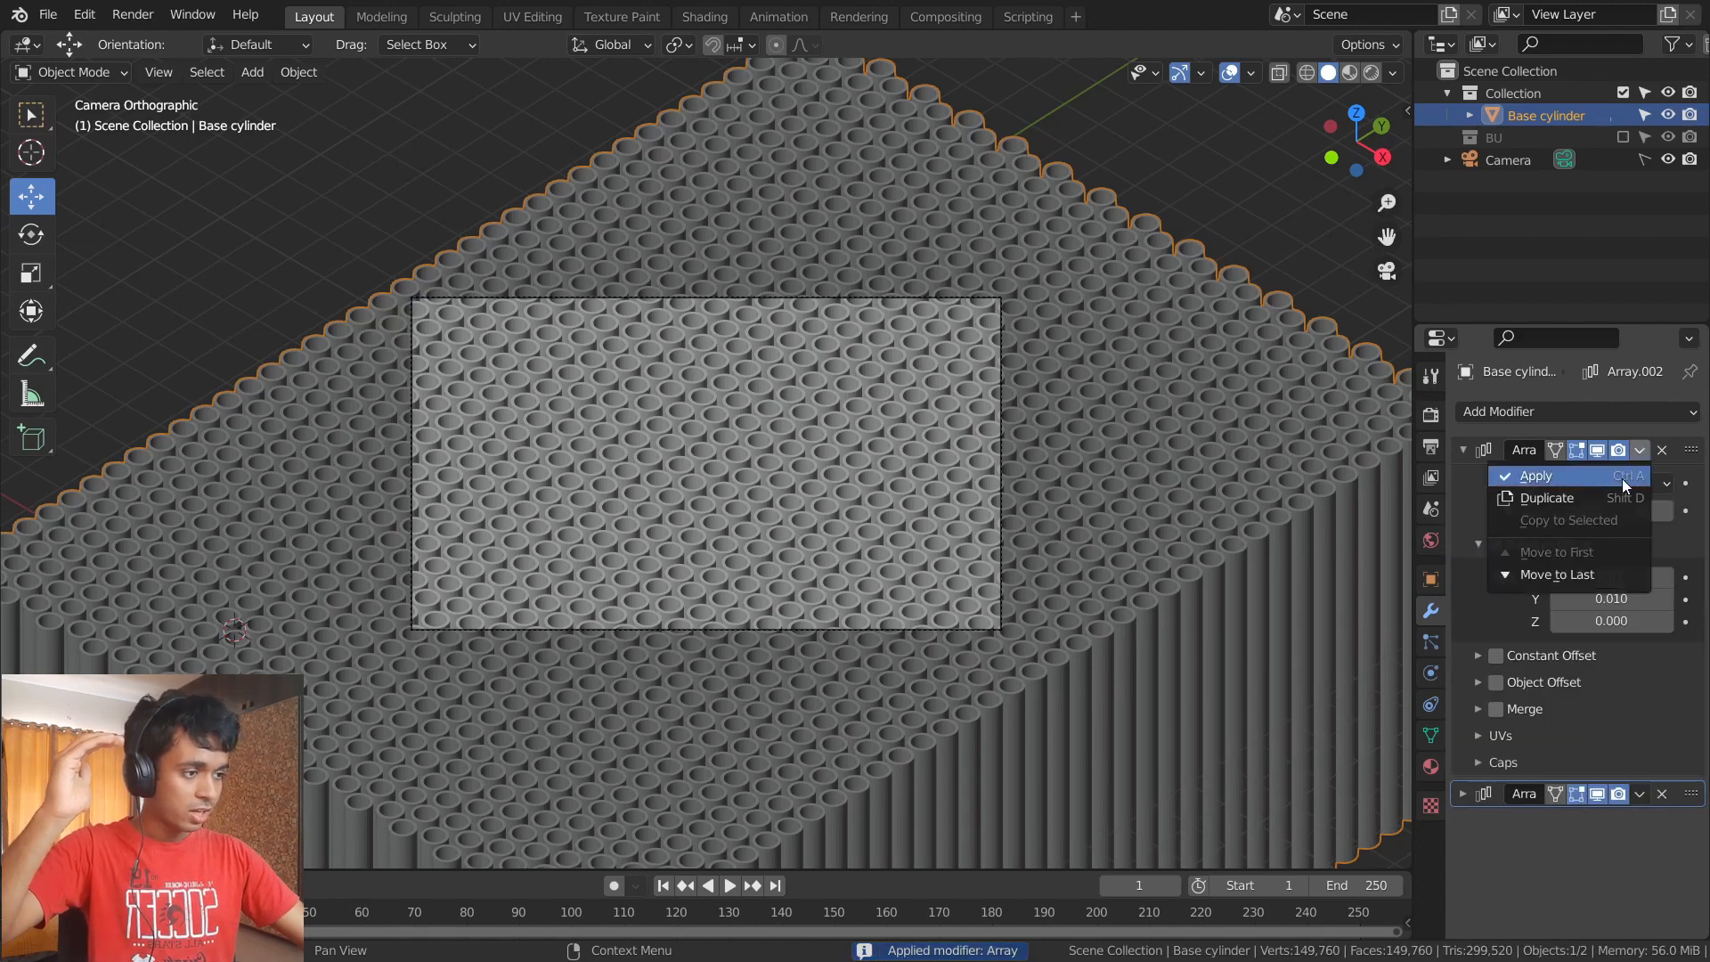
{"action": "left_click", "coordinate": [1620, 478]}
{"action": "left_click", "coordinate": [1462, 449]}
{"action": "left_click", "coordinate": [1640, 449]}
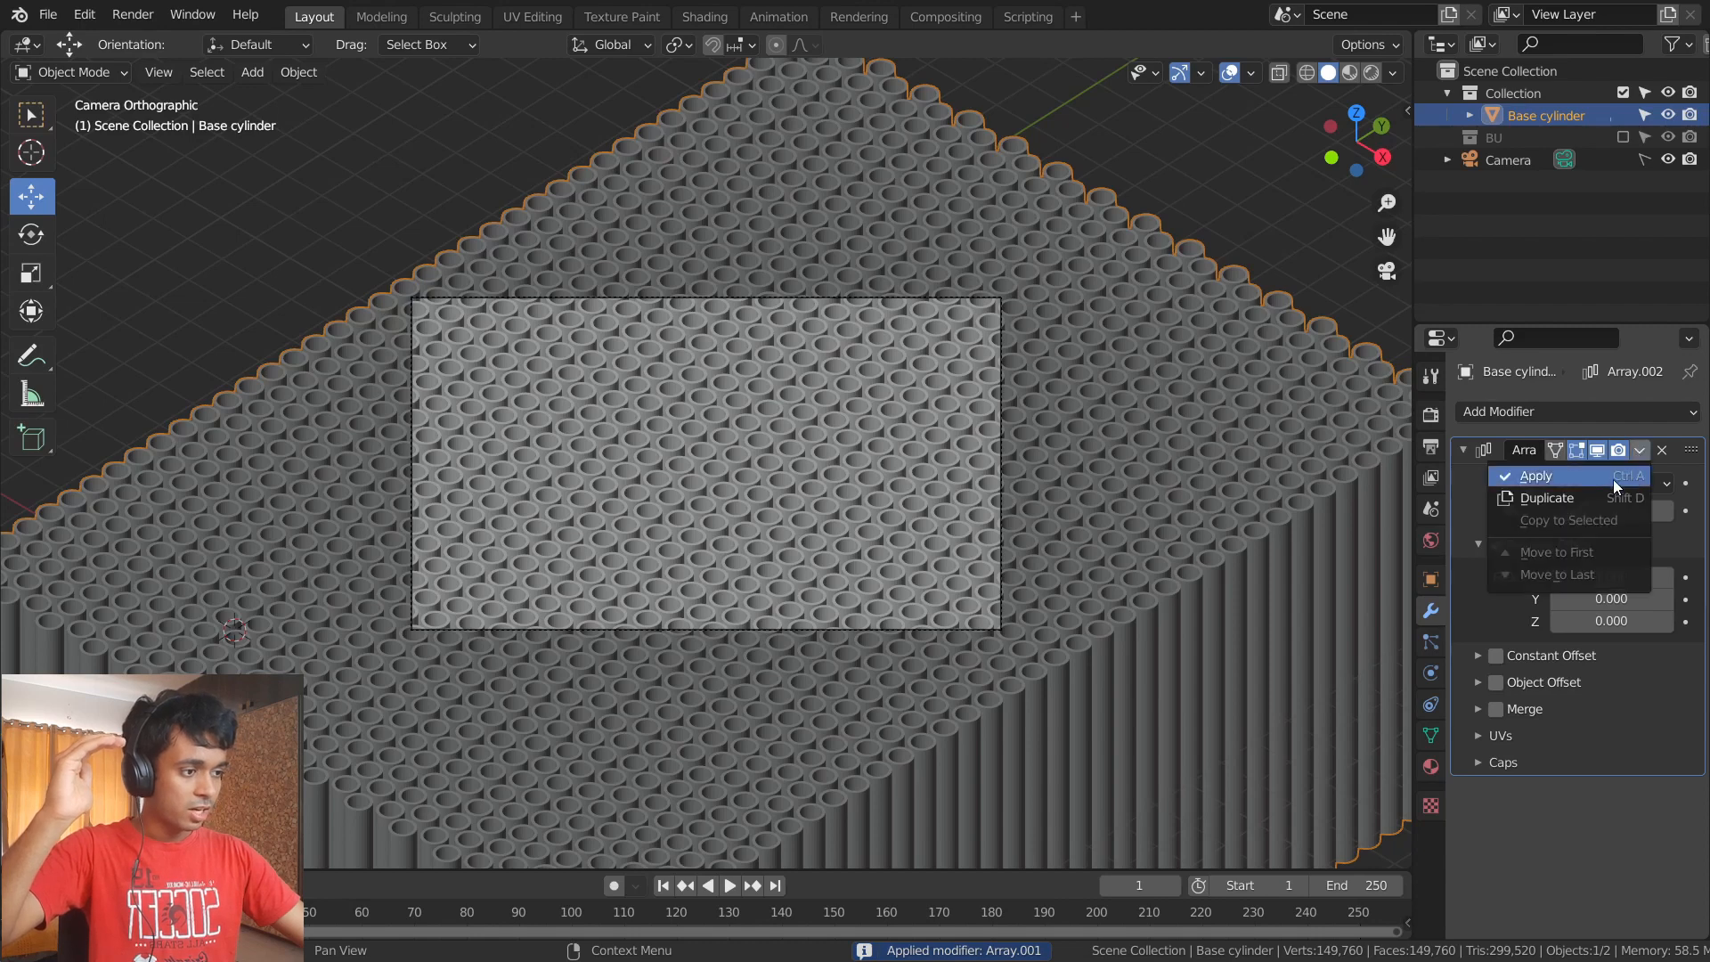
{"action": "left_click", "coordinate": [1612, 479]}
- Undo the application of all three Array modifiers and collapse the third one's settings
{"action": "key", "text": "ctrl+z"}
{"action": "key", "text": "ctrl+z"}
{"action": "key", "text": "ctrl+z"}
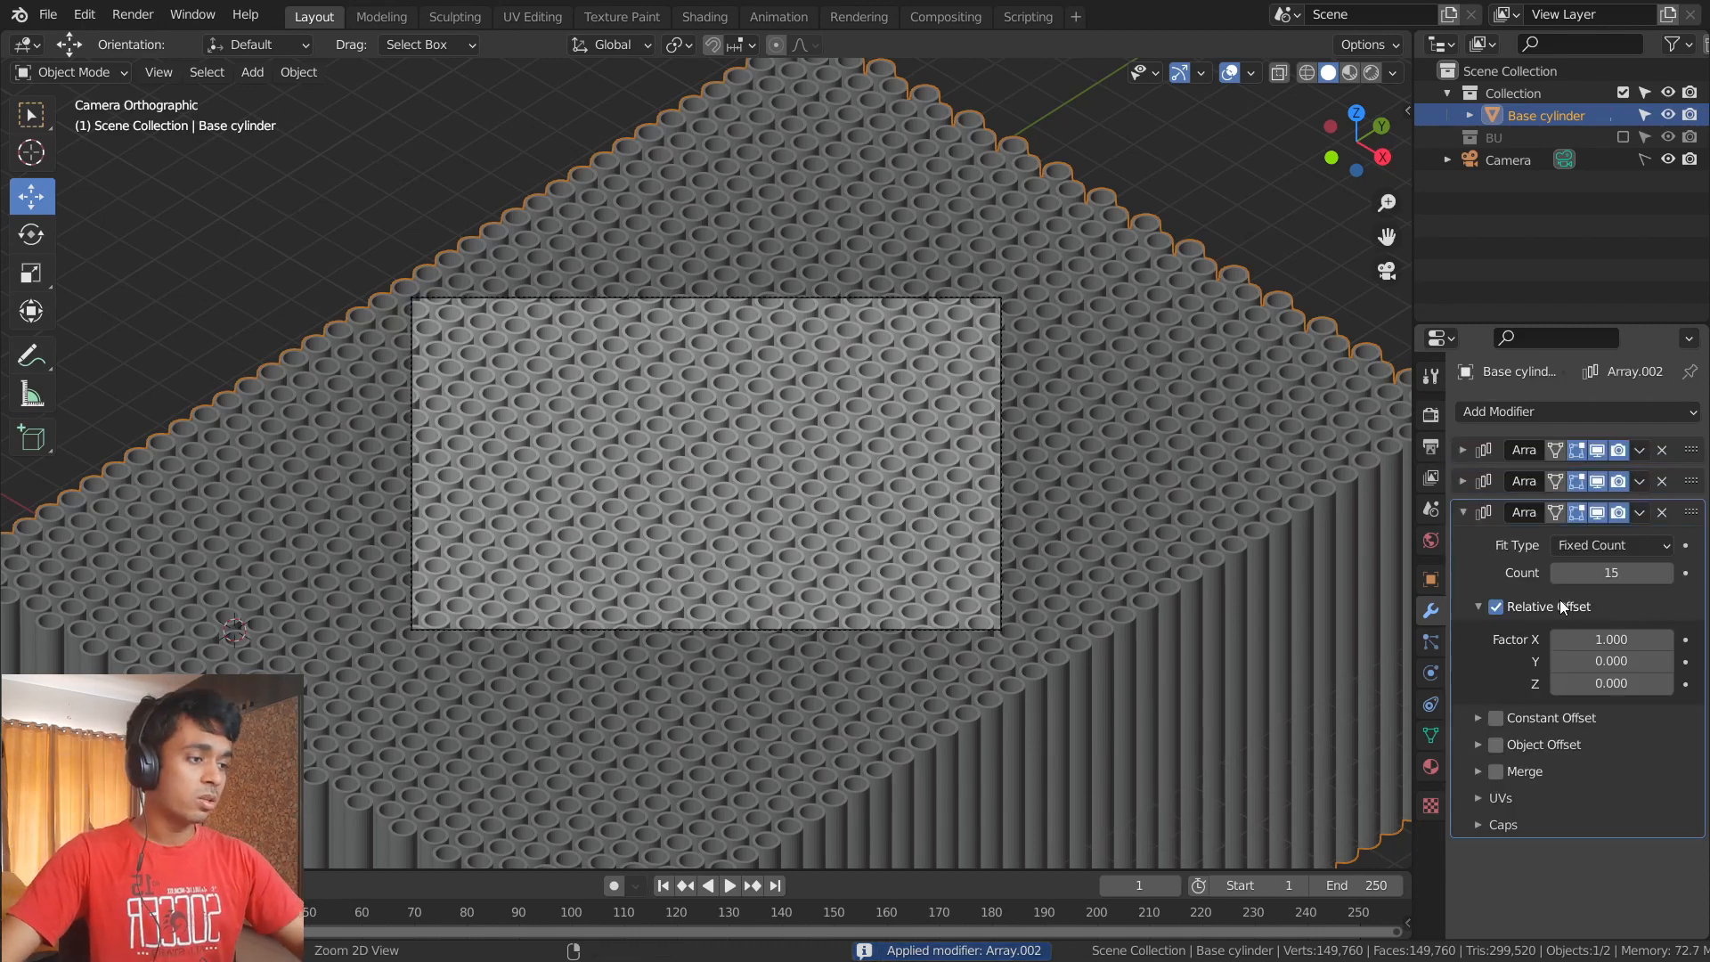
{"action": "left_click", "coordinate": [1461, 512]}
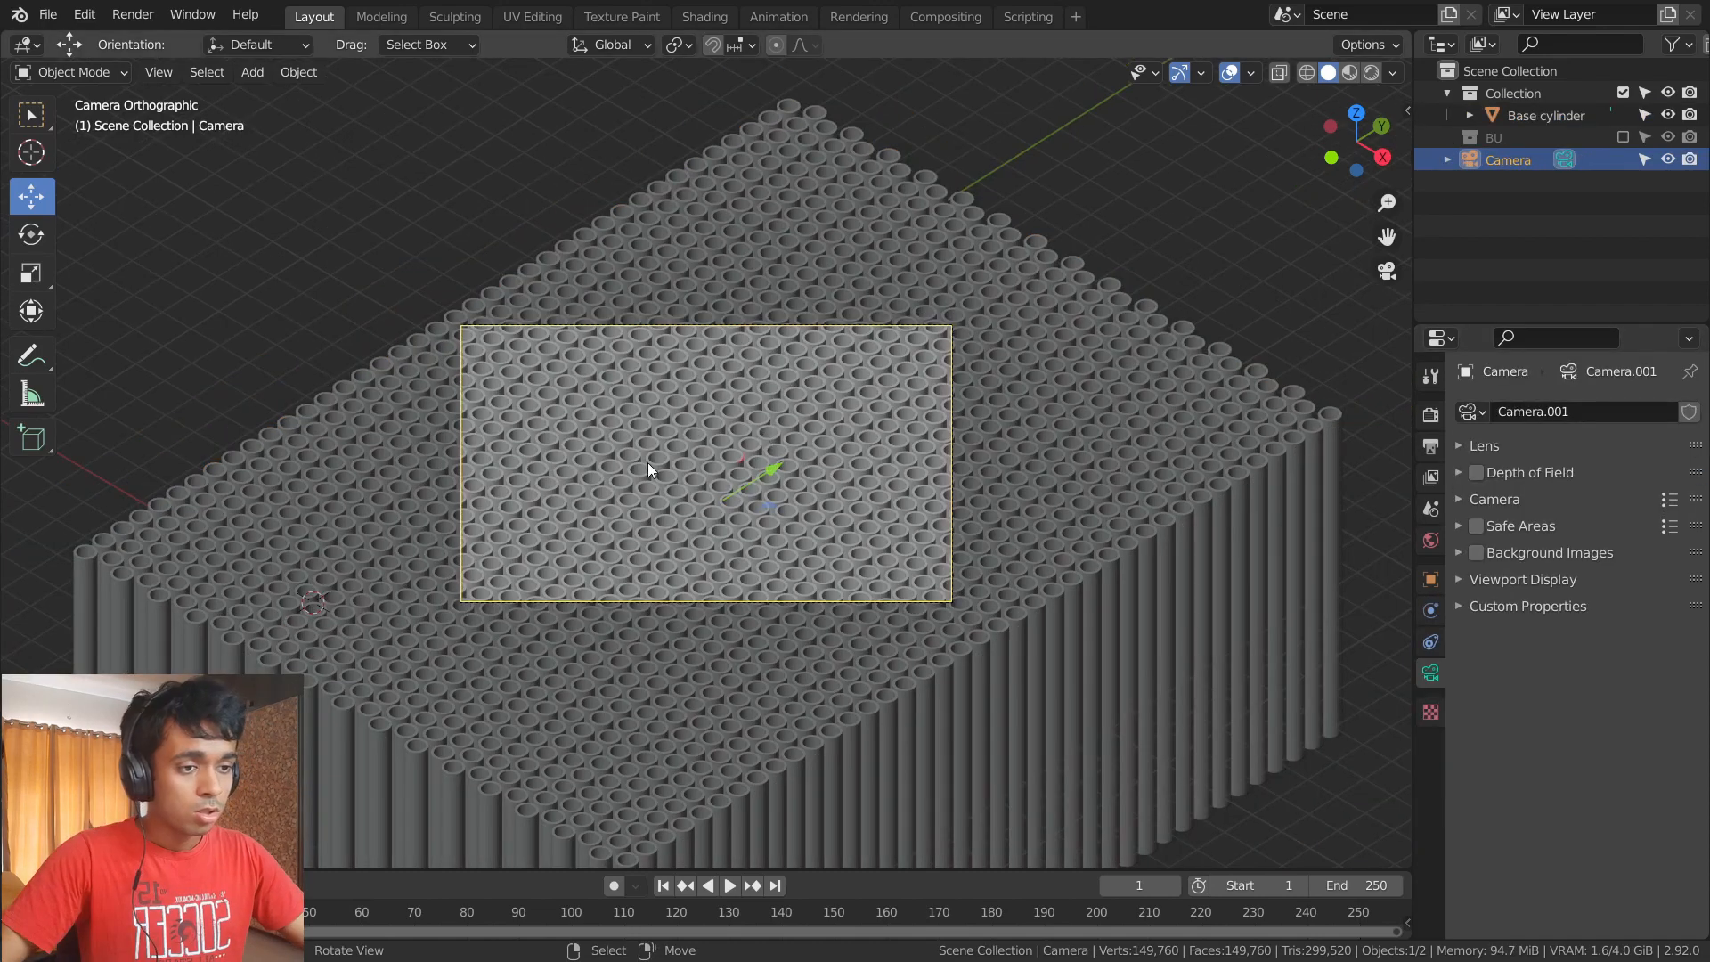
- Select the base cylinder grid and switch it to Edit Mode
{"action": "left_click", "coordinate": [1545, 112]}
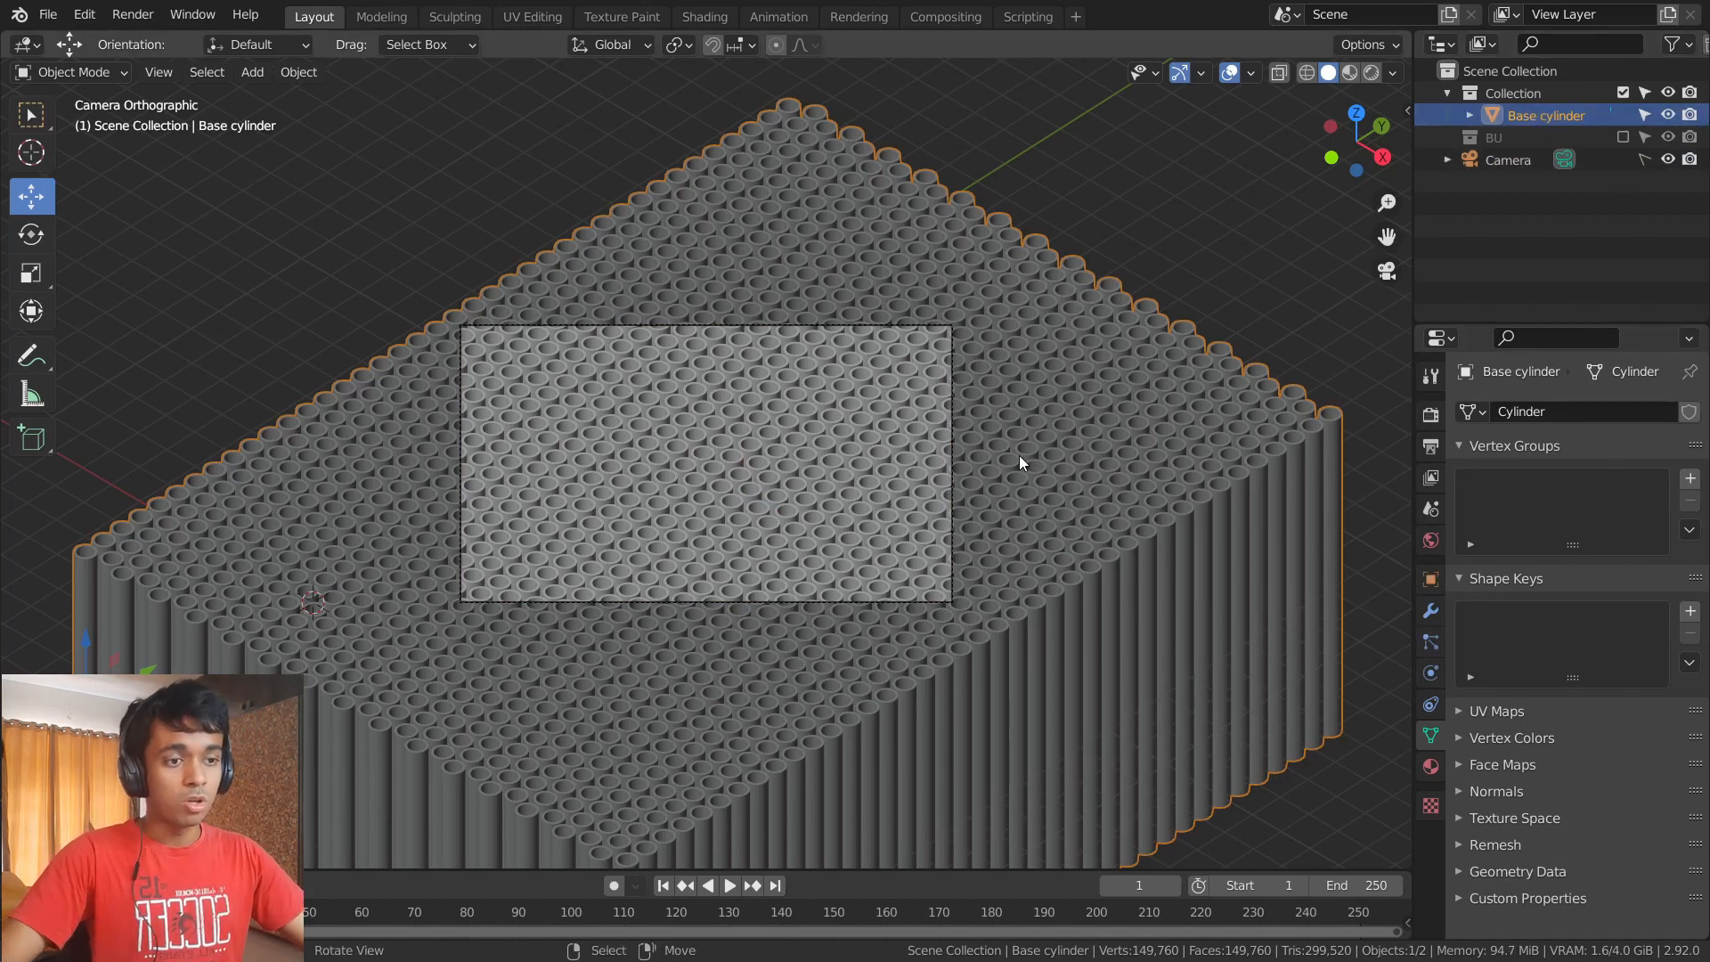
{"action": "left_click", "coordinate": [109, 67]}
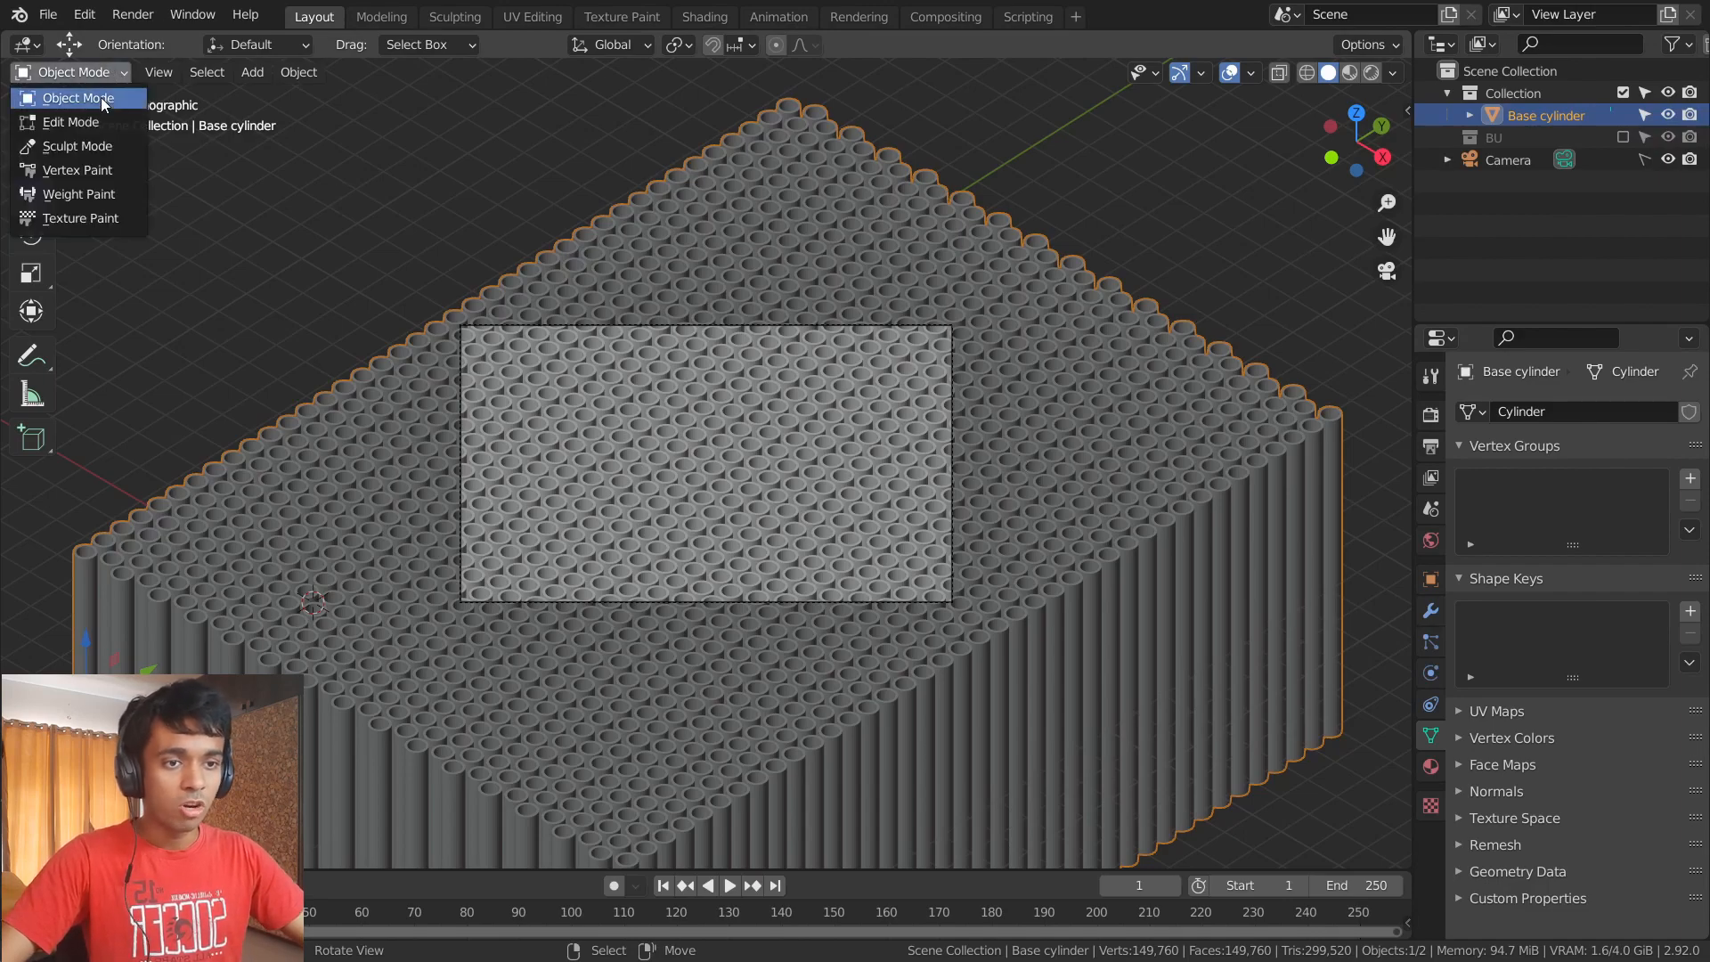
{"action": "left_click", "coordinate": [93, 117]}
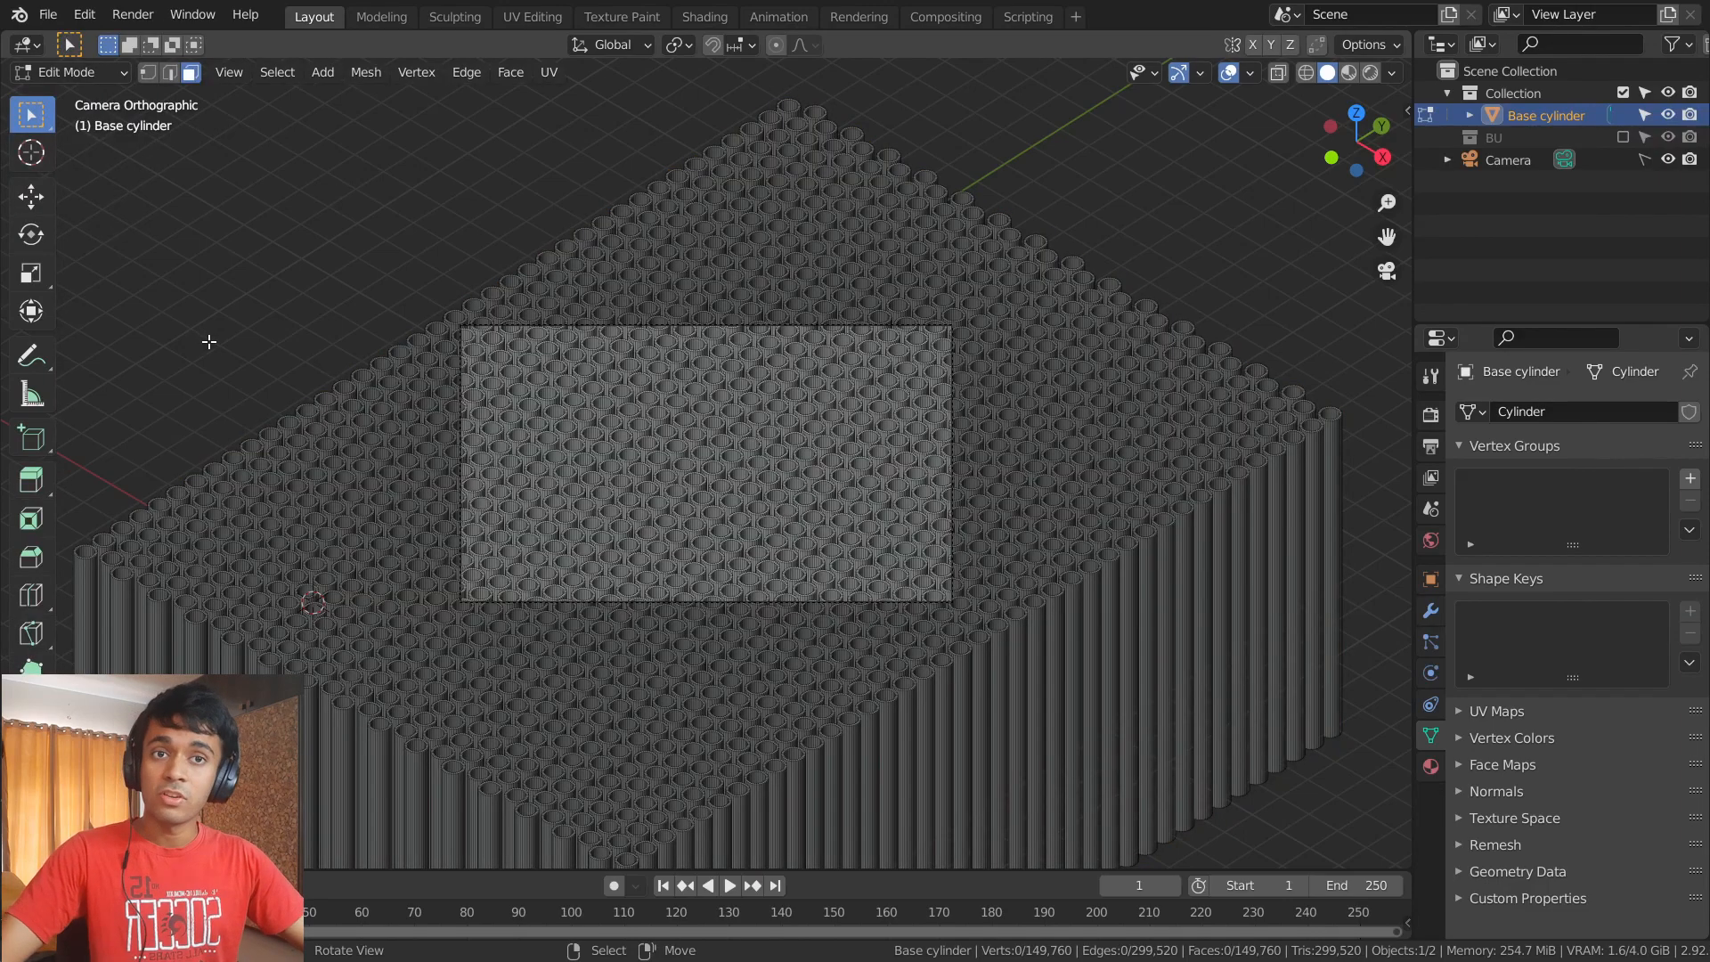
- Switch the base cylinder grid to Object Mode and back into Edit Mode
{"action": "middle_click_drag", "start_coordinate": [202, 347], "coordinate": [270, 439]}
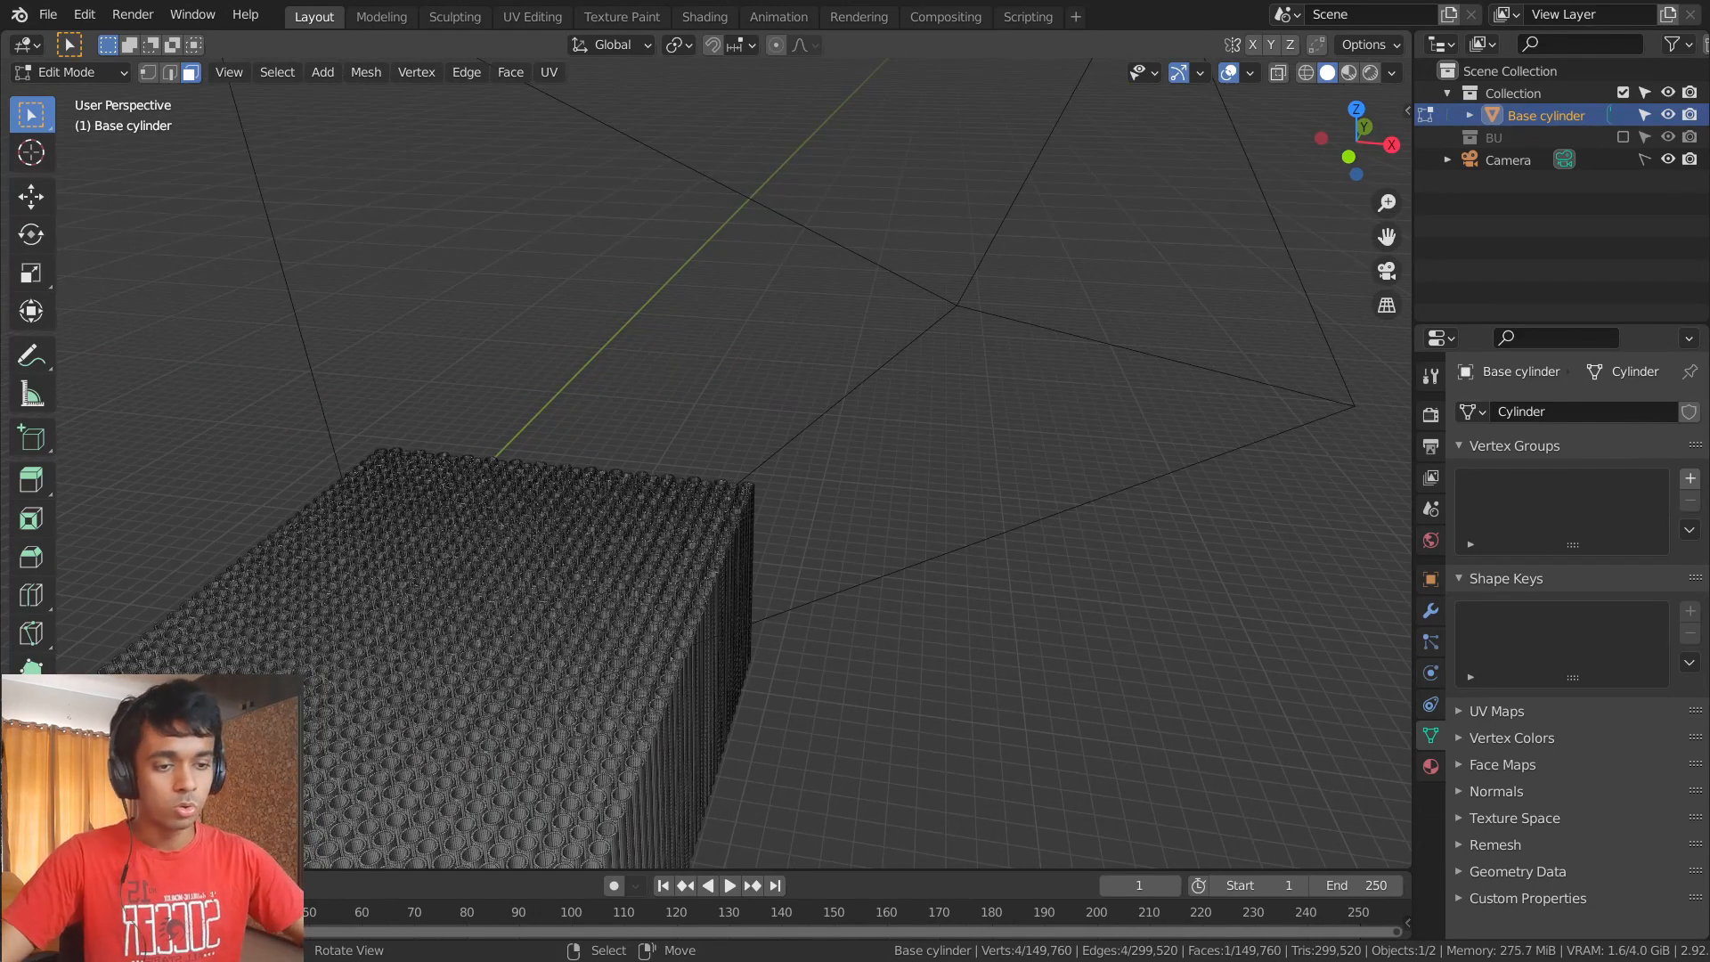
{"action": "key", "text": "Tab"}
{"action": "scroll", "coordinate": [704, 463], "scroll_direction": "down", "scroll_amount": 5}
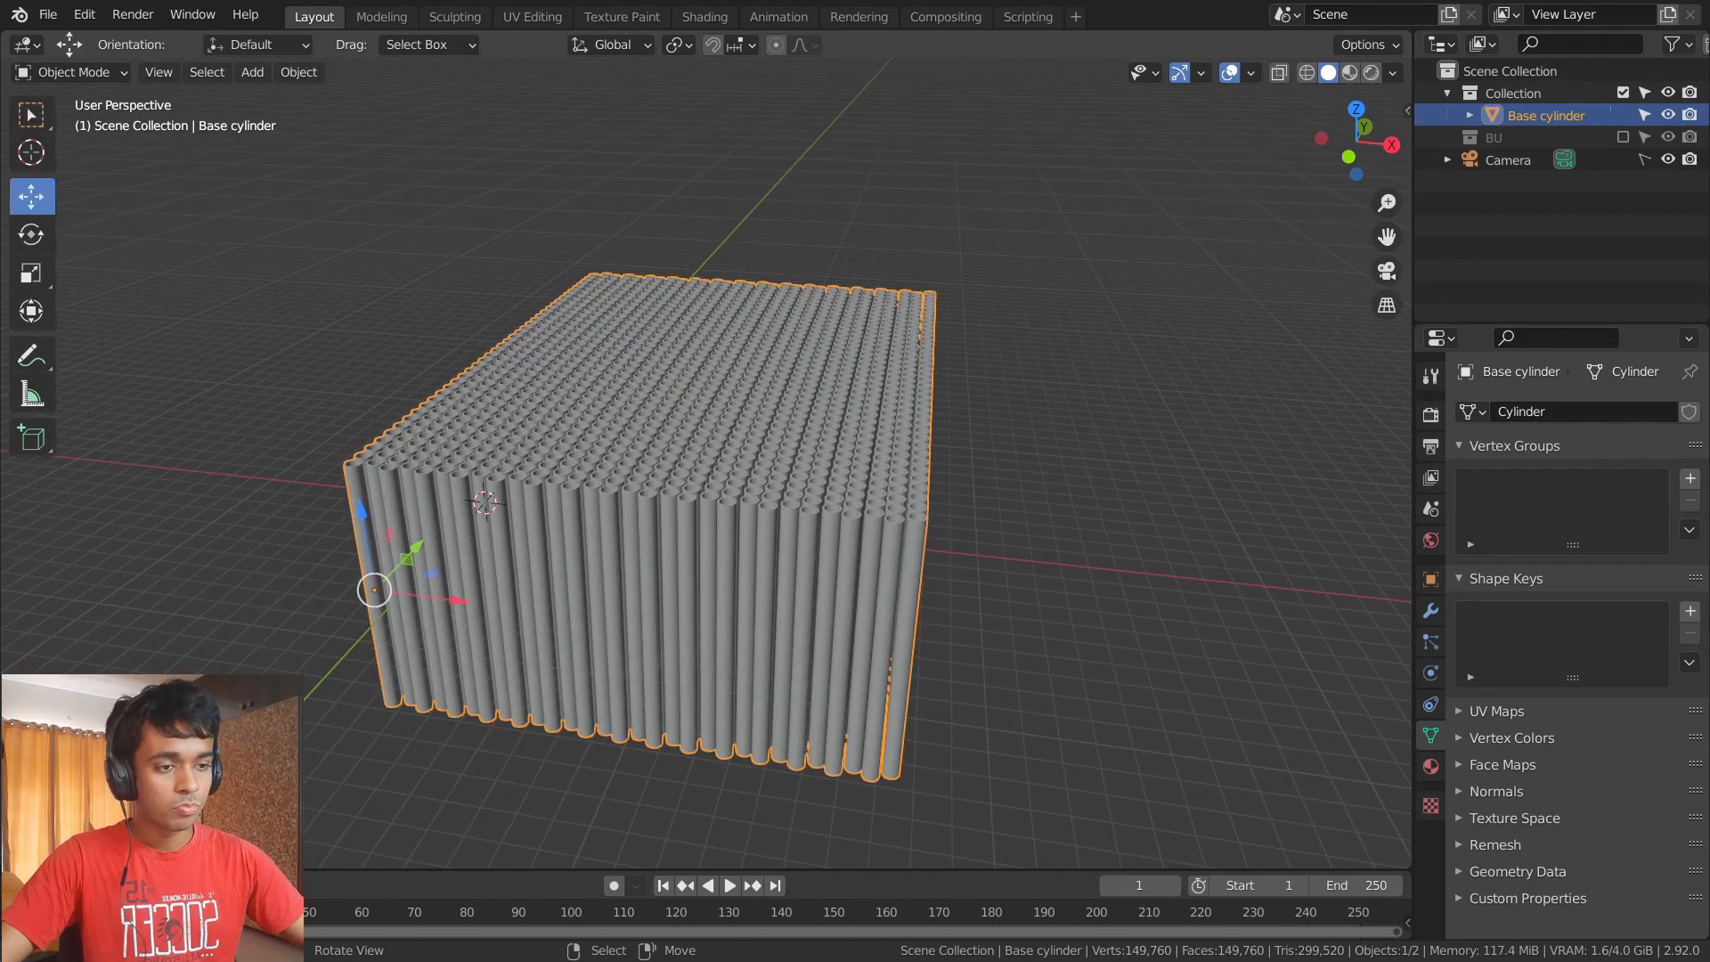
{"action": "left_click", "coordinate": [80, 72]}
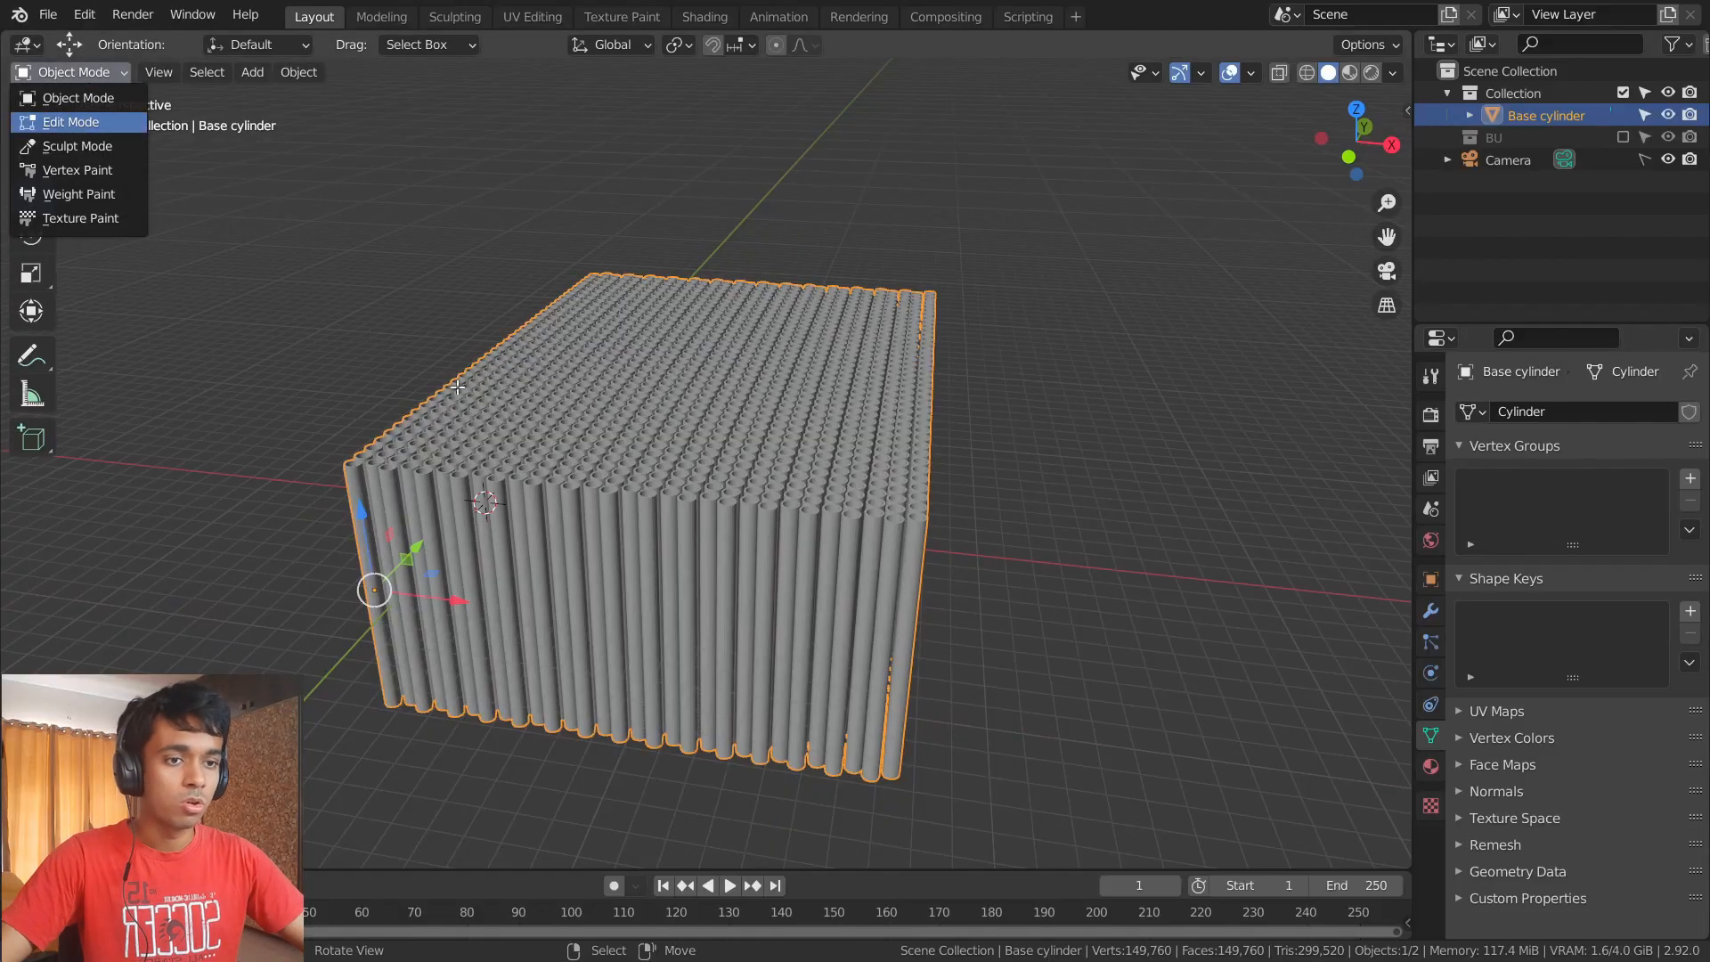
{"action": "left_click", "coordinate": [89, 123]}
{"action": "middle_click_drag", "start_coordinate": [534, 445], "coordinate": [804, 219]}
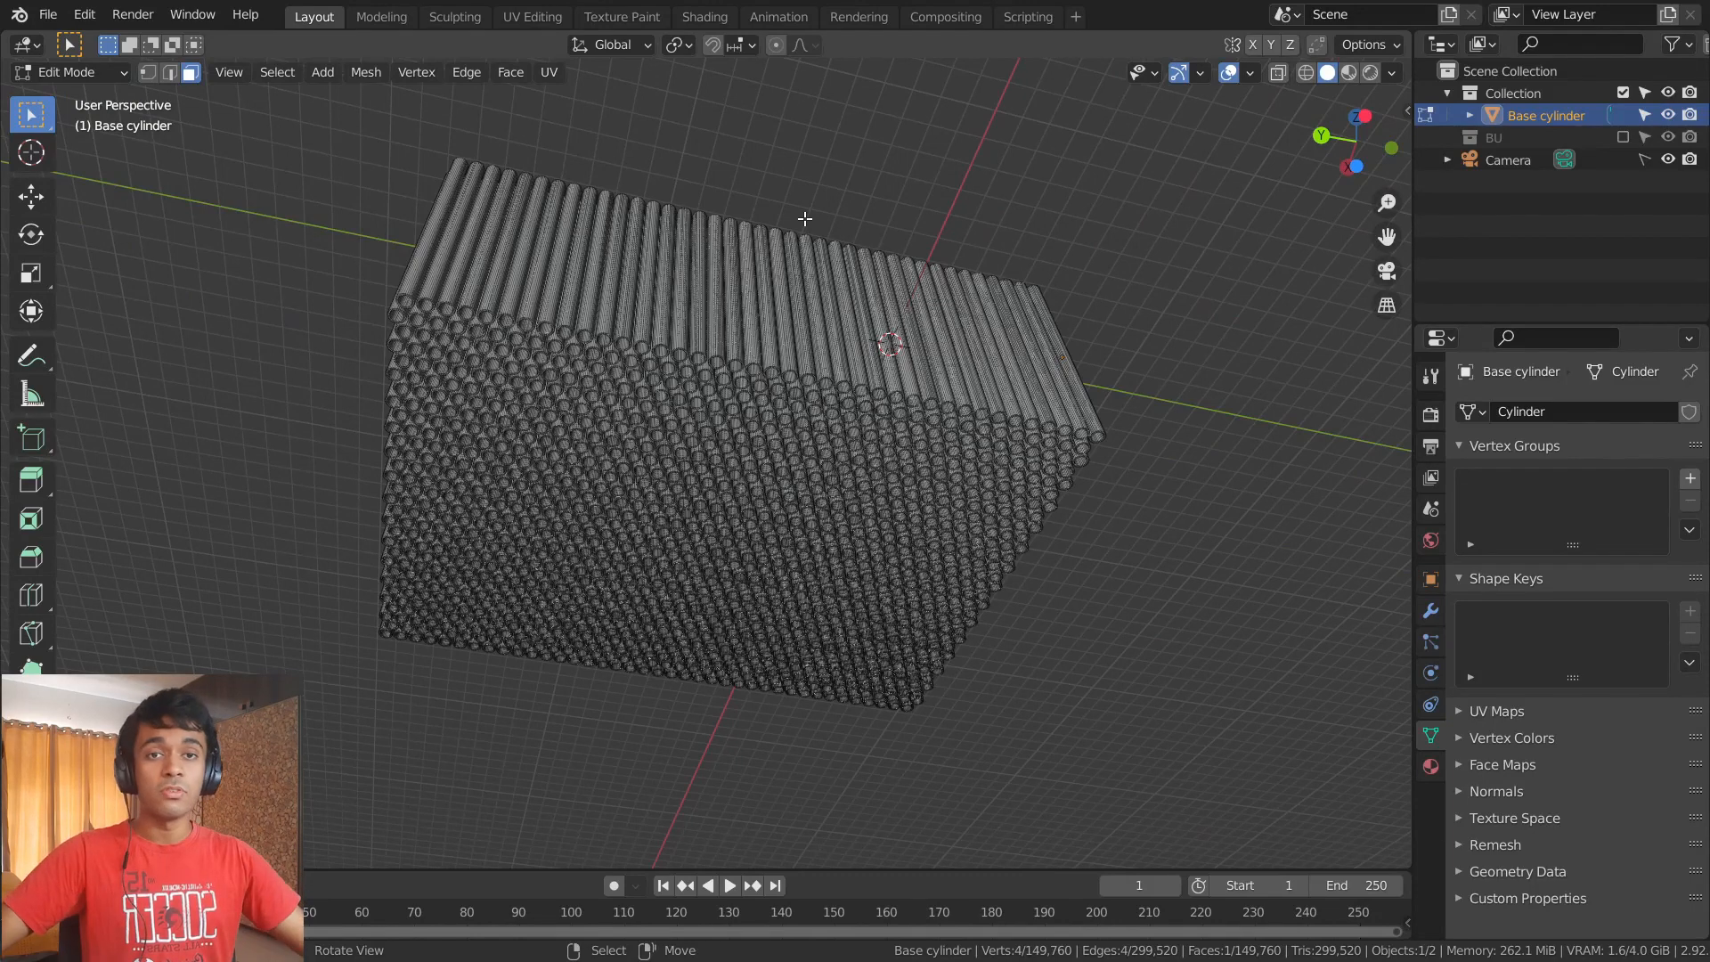
- Create a new collection in the scene and name it Pipes
{"action": "right_click", "coordinate": [1567, 258]}
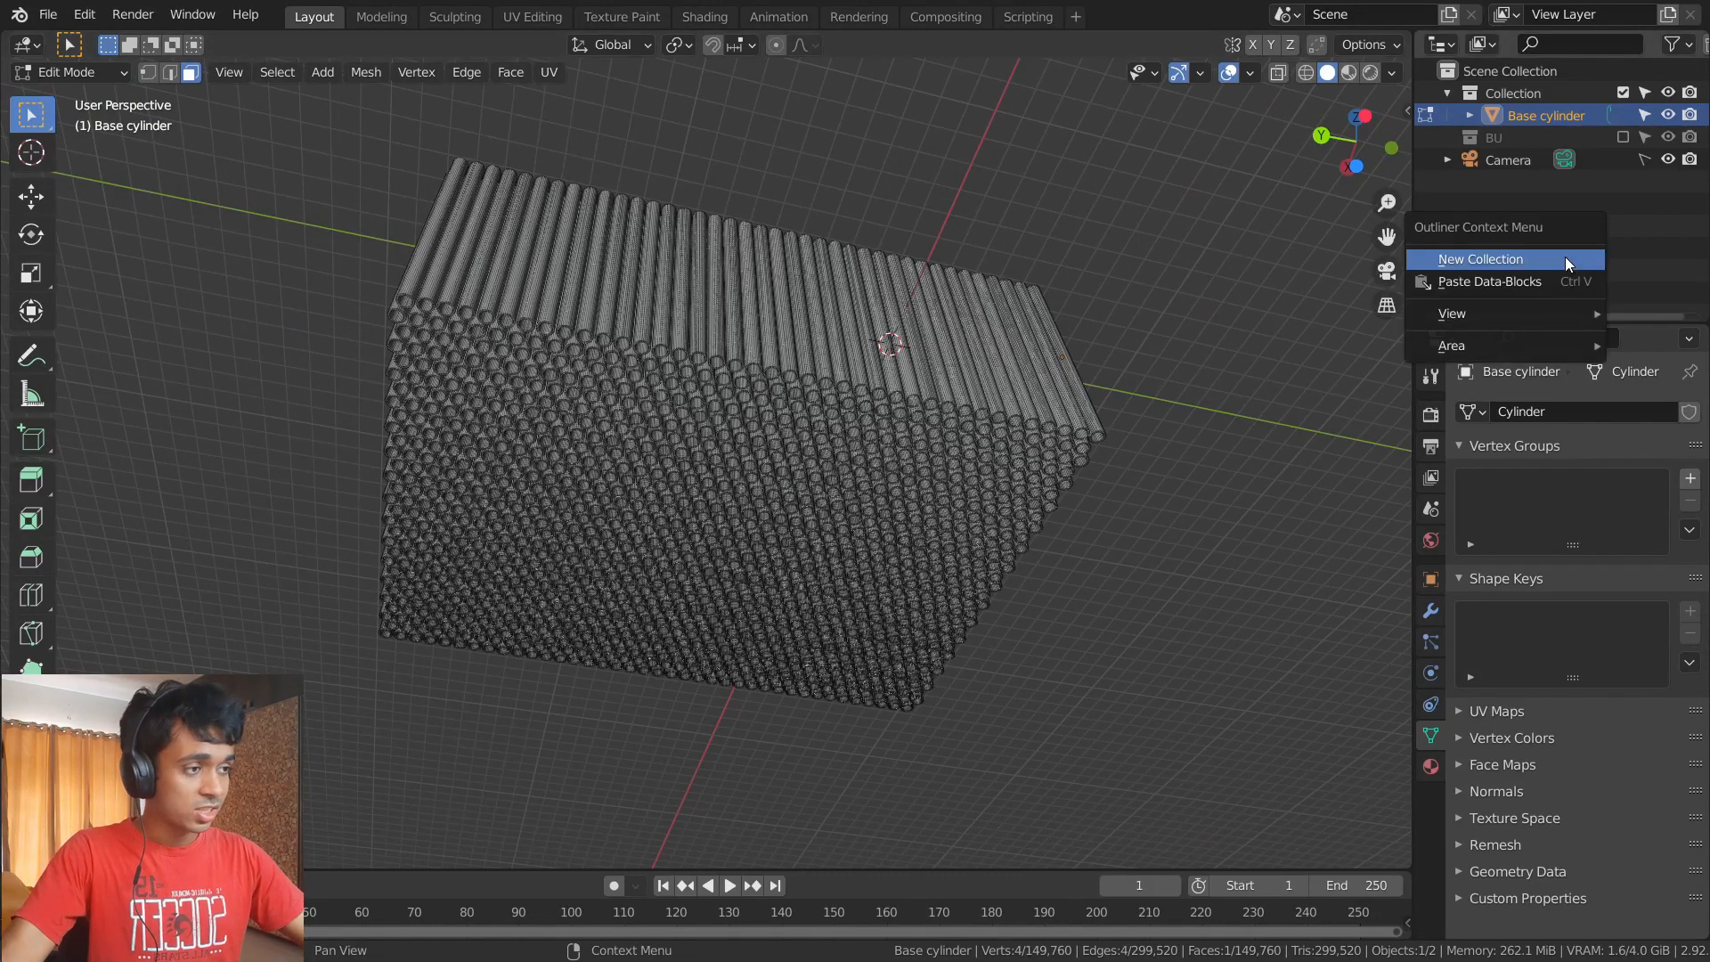
{"action": "left_click", "coordinate": [1565, 260]}
{"action": "double_click", "coordinate": [1531, 159]}
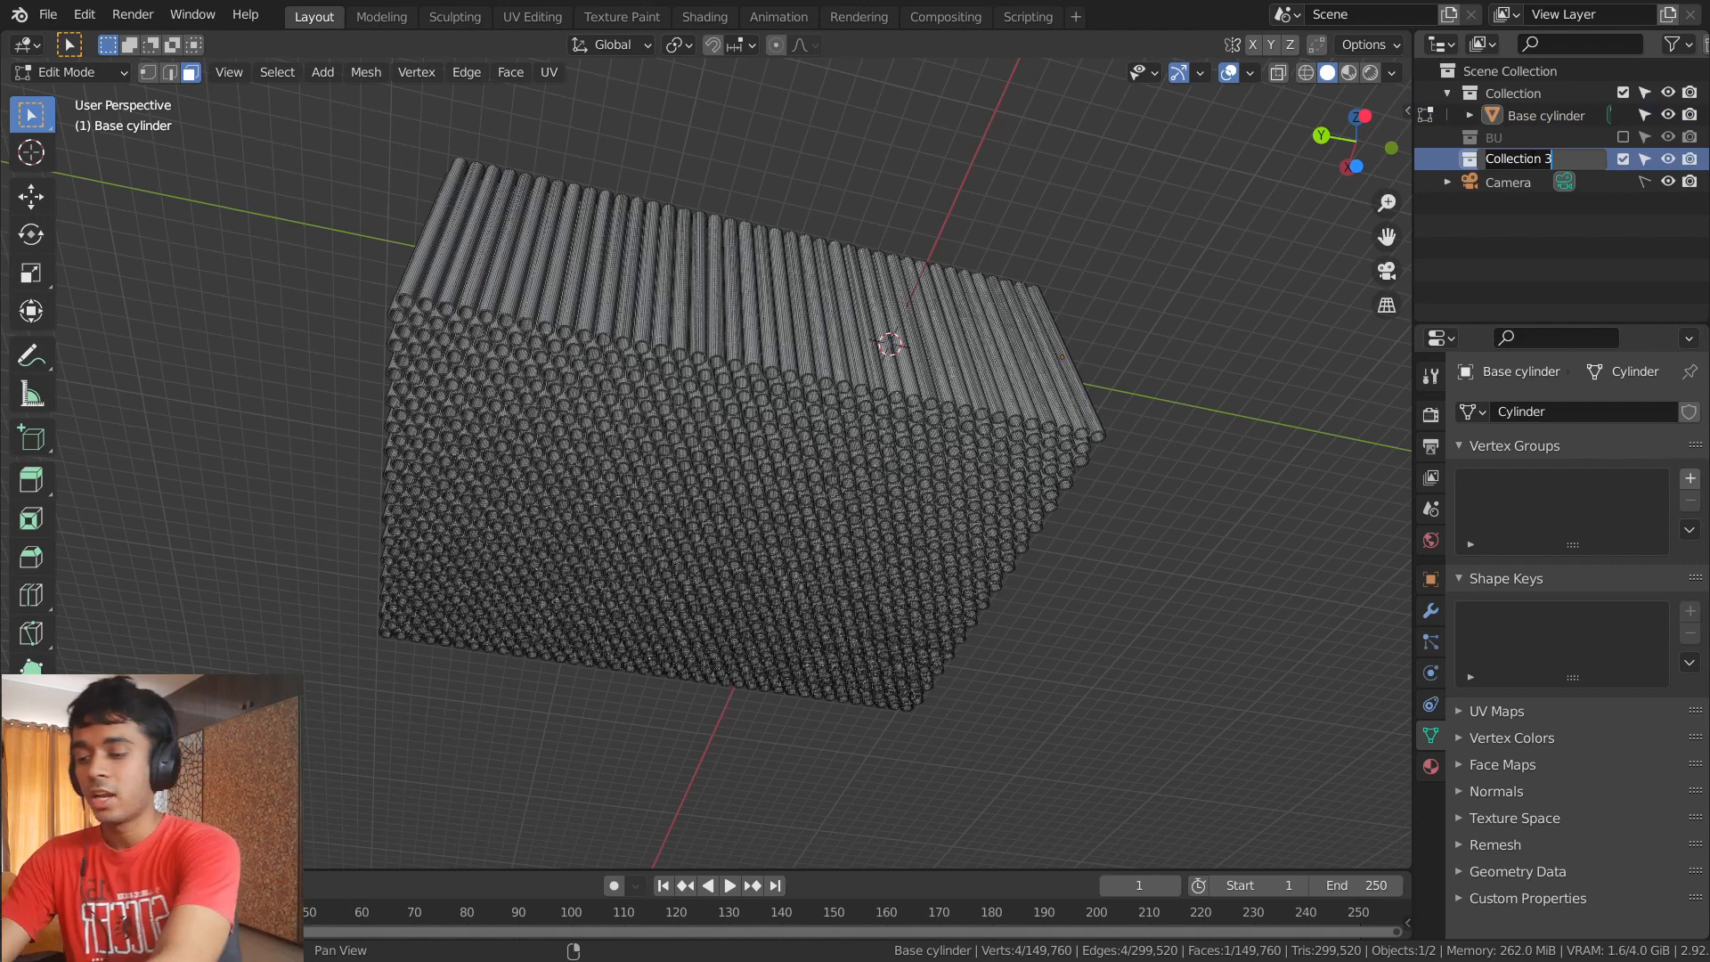
{"action": "type", "text": "Pipes"}
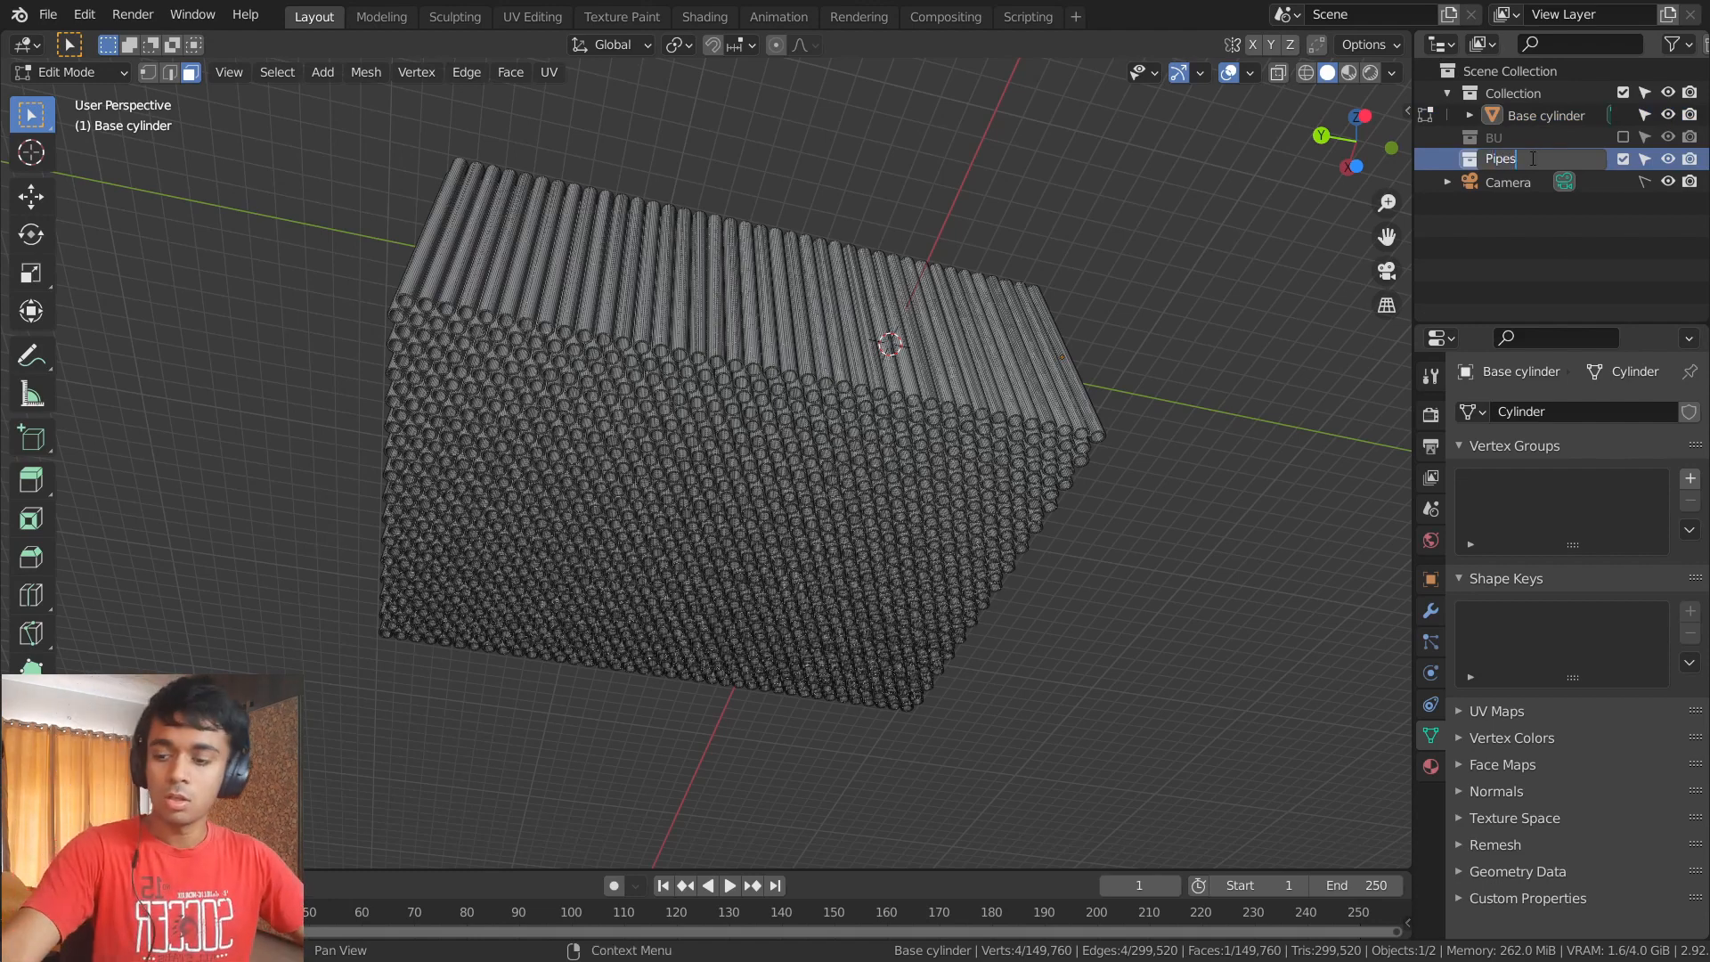
{"action": "key", "text": "Return"}
- Move the Base cylinder object into the Pipes collection and make that collection active
{"action": "left_click_drag", "start_coordinate": [1524, 114], "coordinate": [1531, 162]}
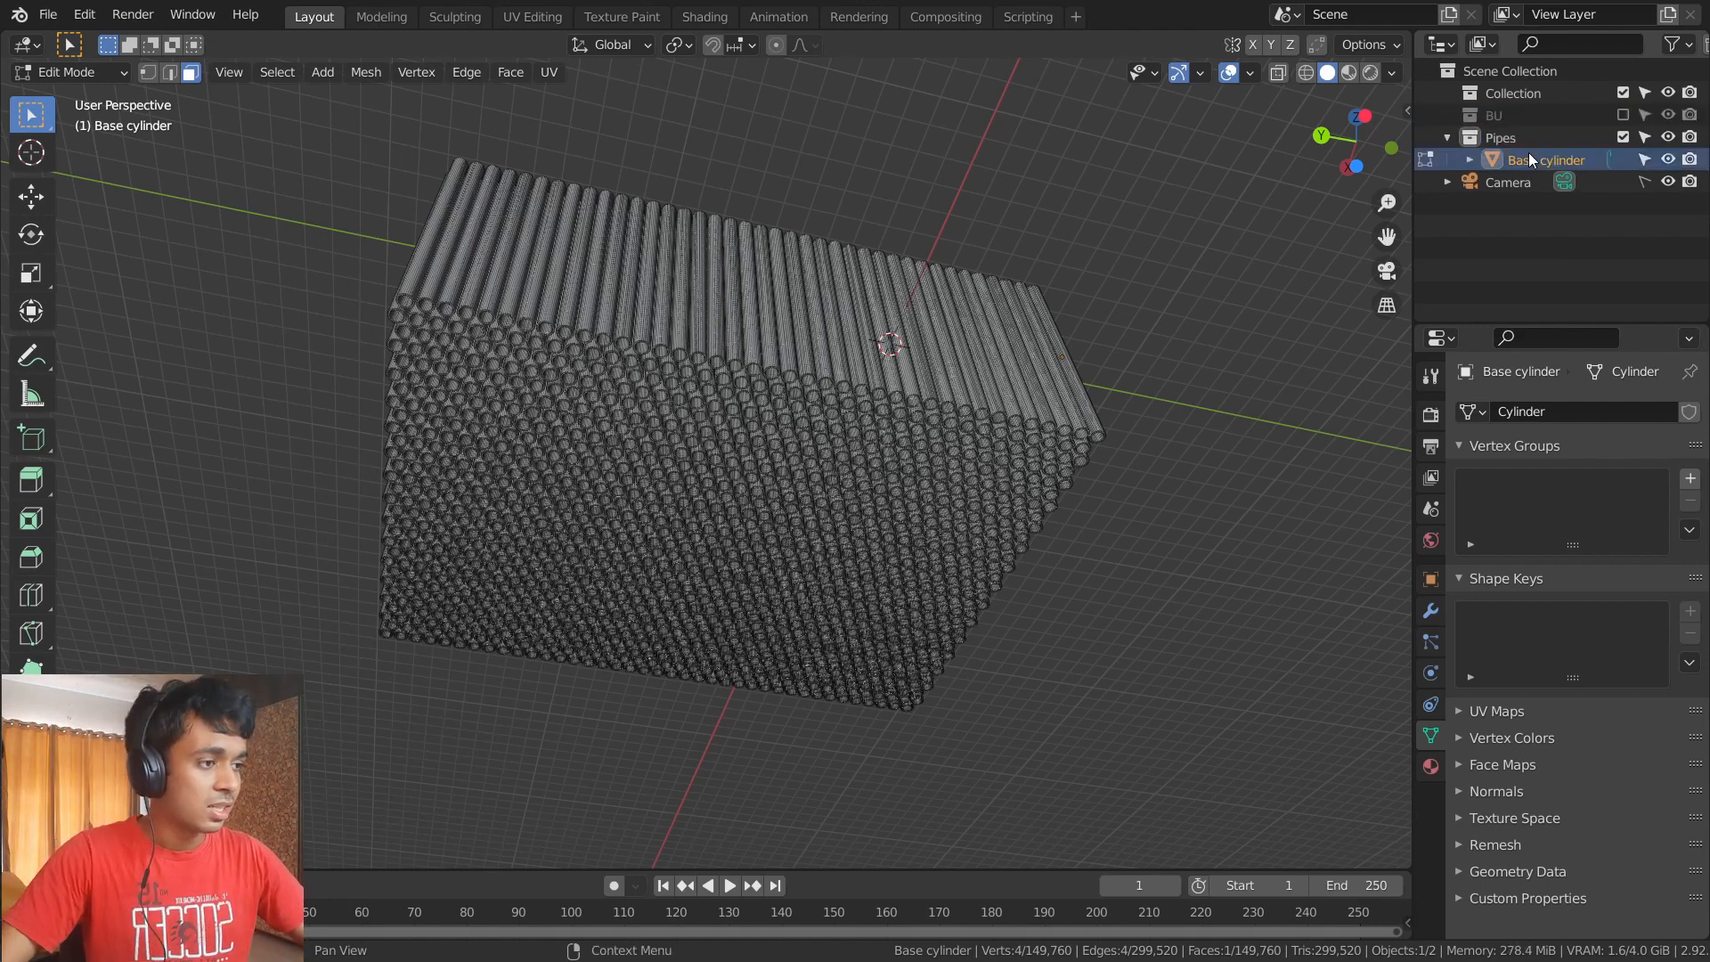
{"action": "left_click", "coordinate": [1516, 161]}
{"action": "left_click", "coordinate": [1469, 161]}
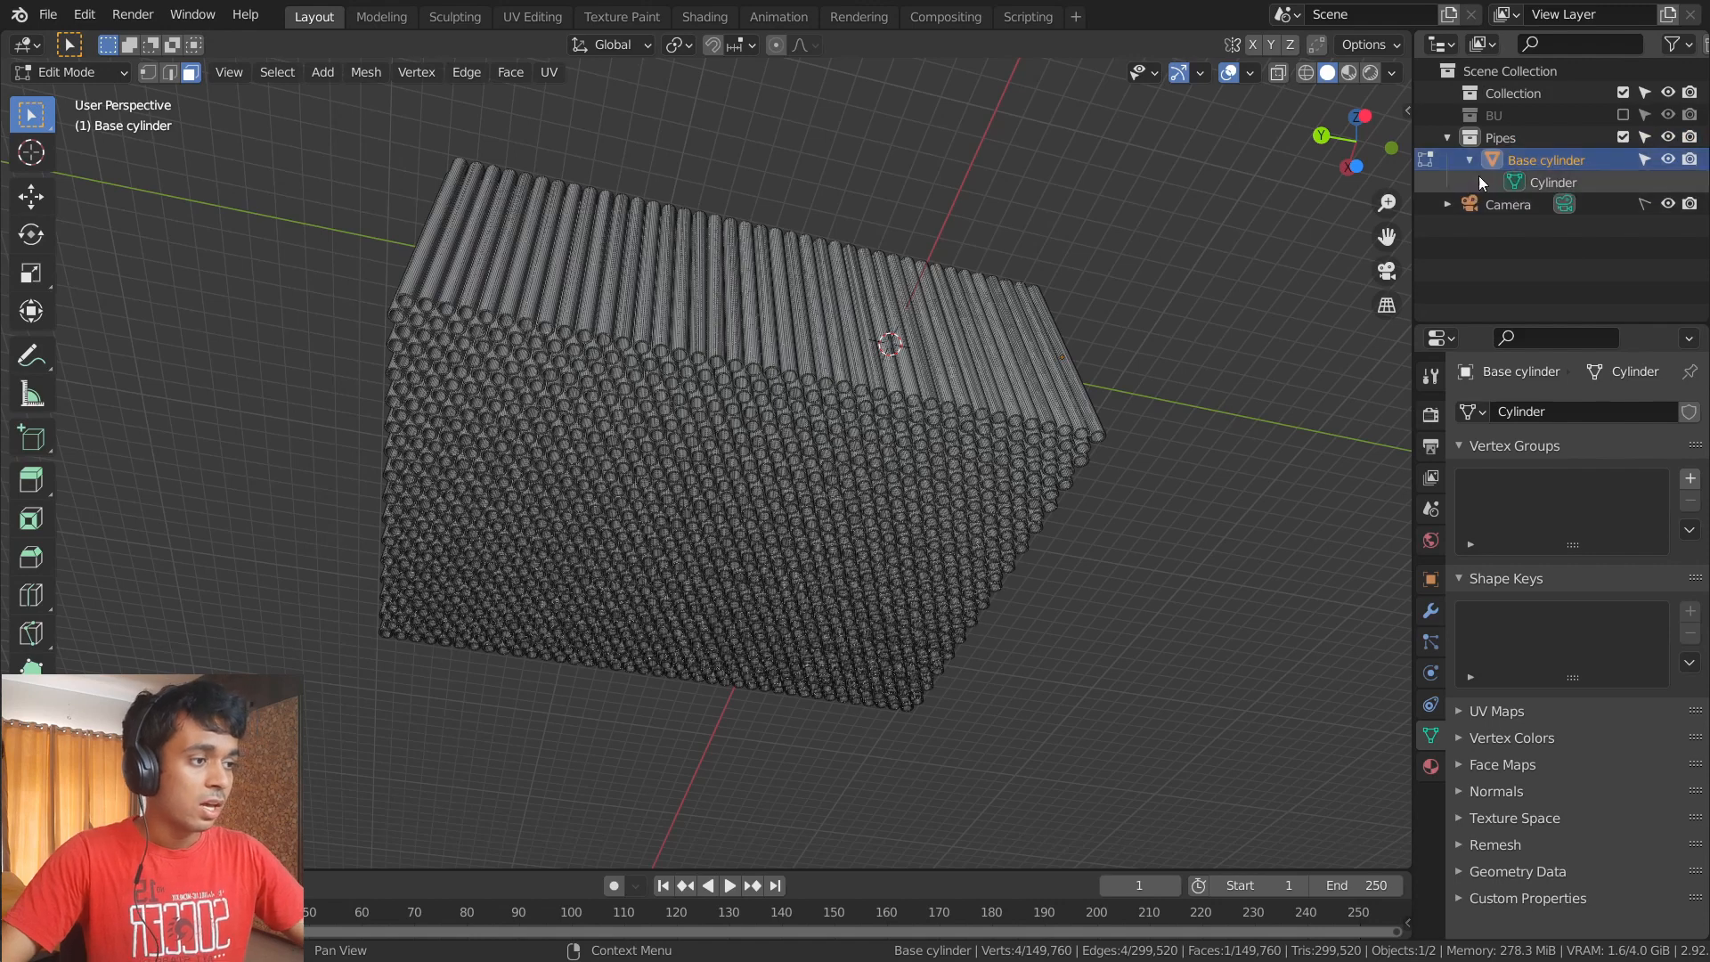
{"action": "left_click", "coordinate": [1469, 160]}
{"action": "left_click", "coordinate": [1467, 141]}
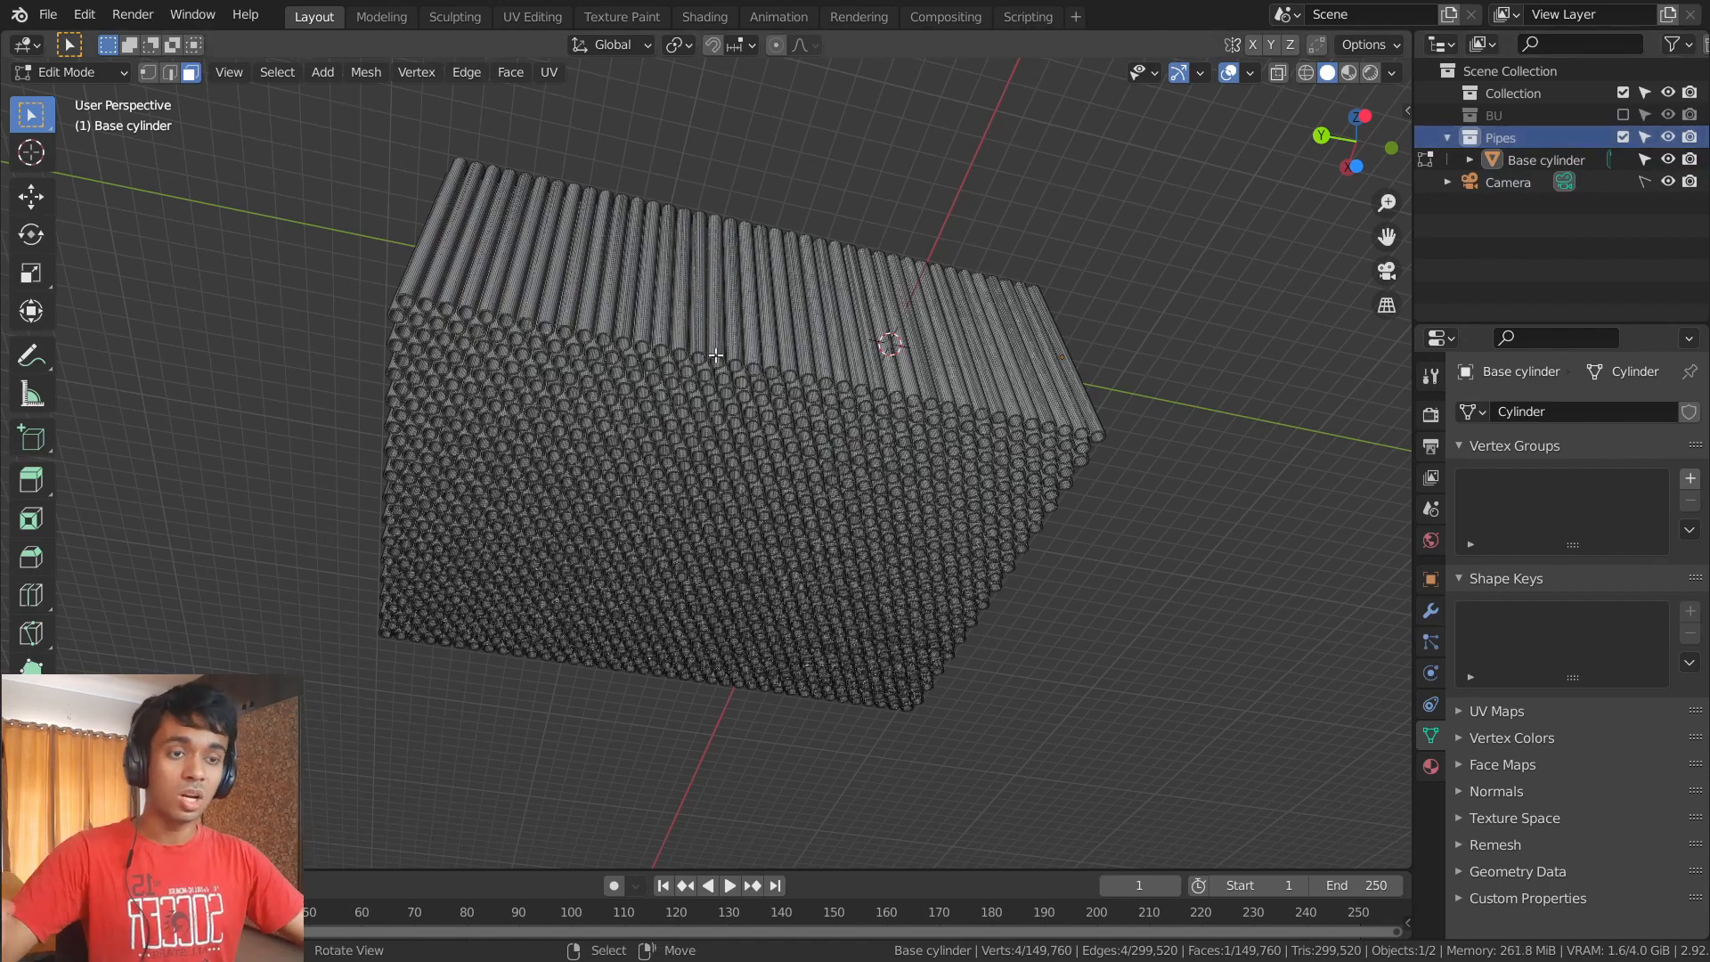
- Select the whole cylinder grid mesh and separate it by loose parts
{"action": "middle_click_drag", "start_coordinate": [804, 358], "coordinate": [802, 617]}
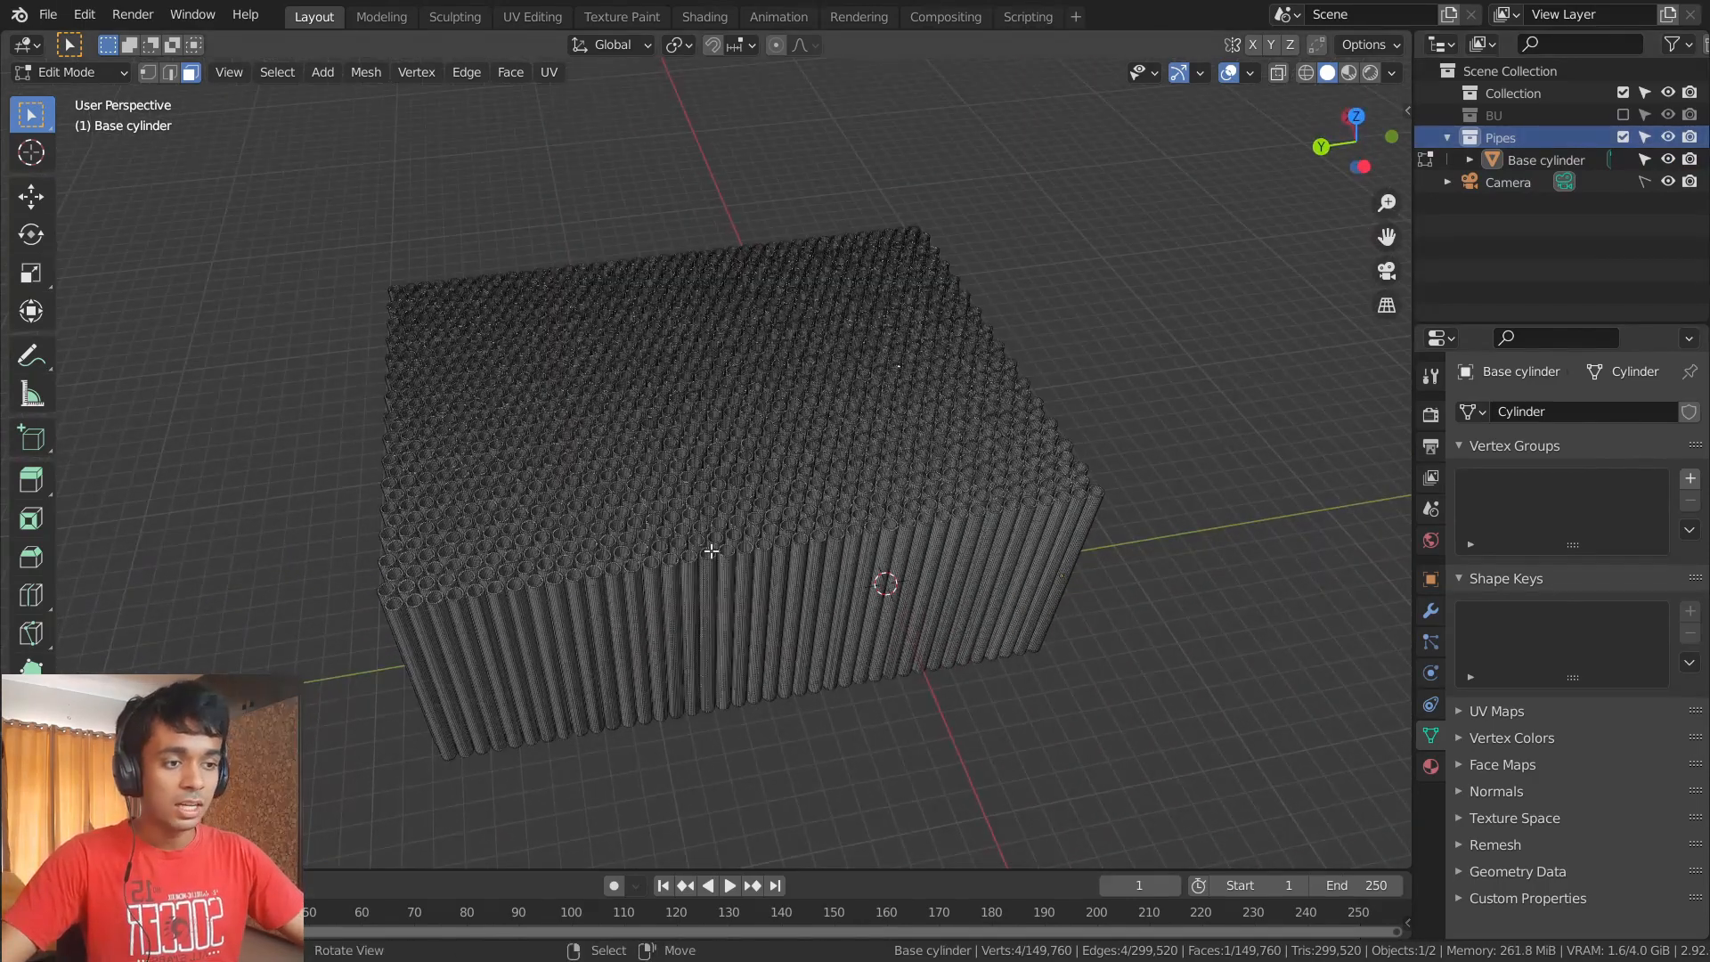
{"action": "key", "text": "s"}
{"action": "key", "text": "Escape"}
{"action": "key", "text": "Tab"}
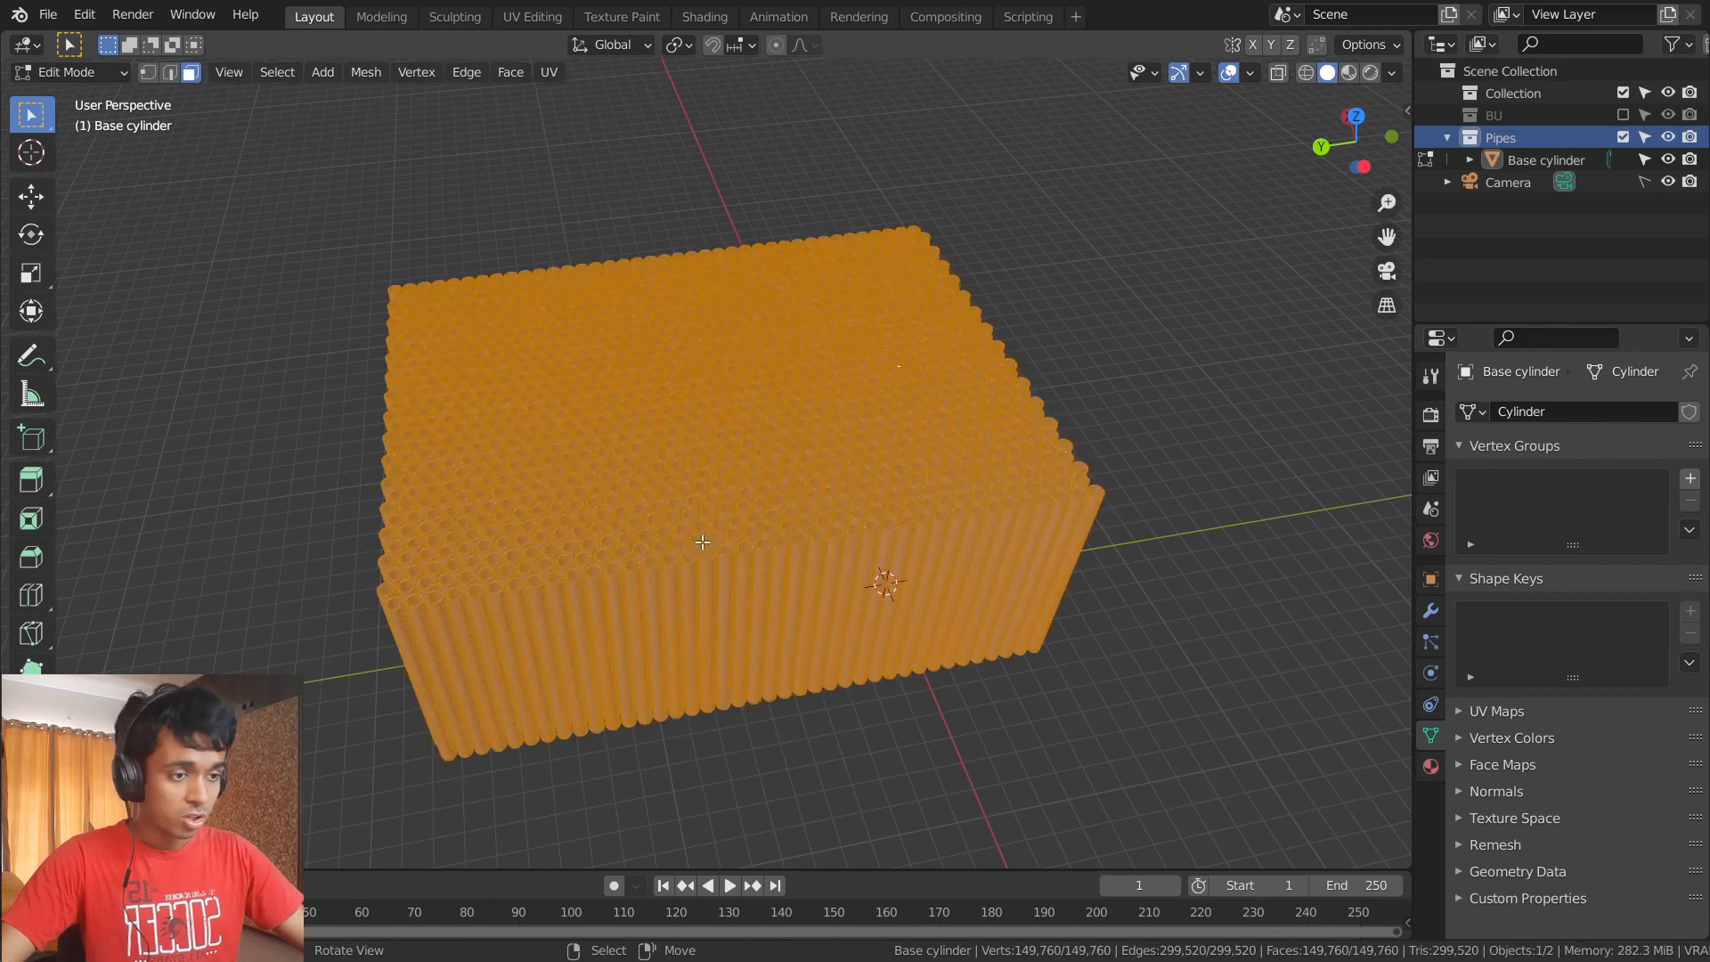
{"action": "middle_click_drag", "start_coordinate": [703, 542], "coordinate": [738, 543]}
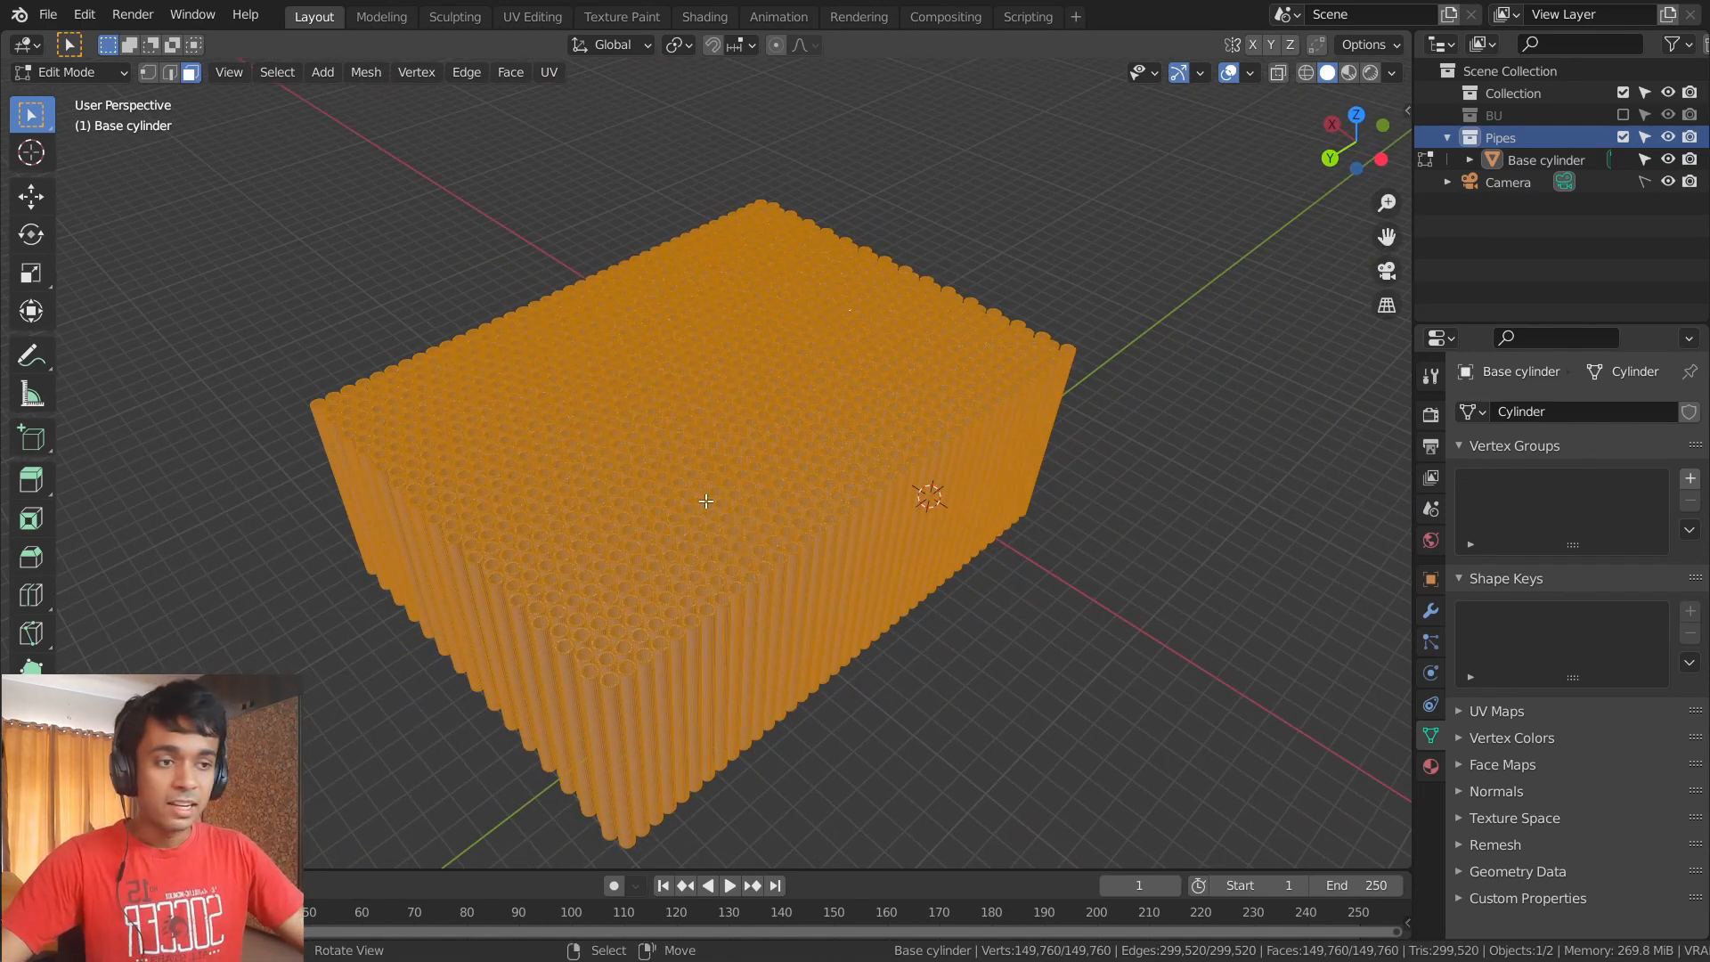
{"action": "key", "text": "F3"}
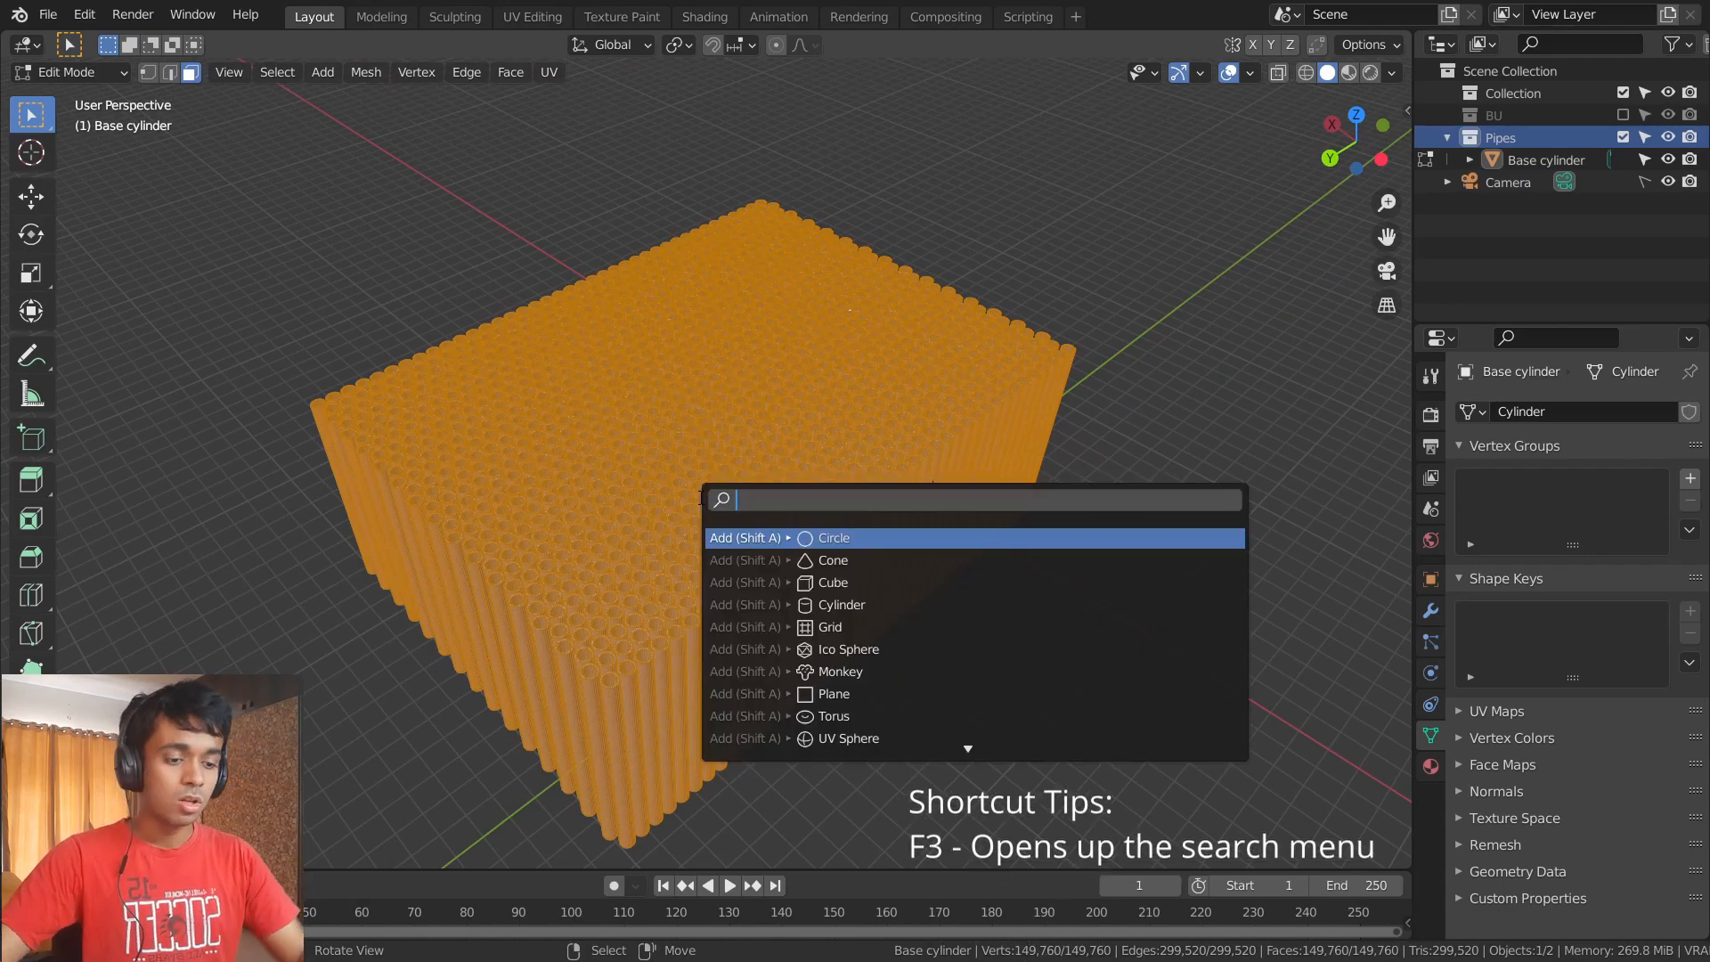
{"action": "type", "text": "sepe"}
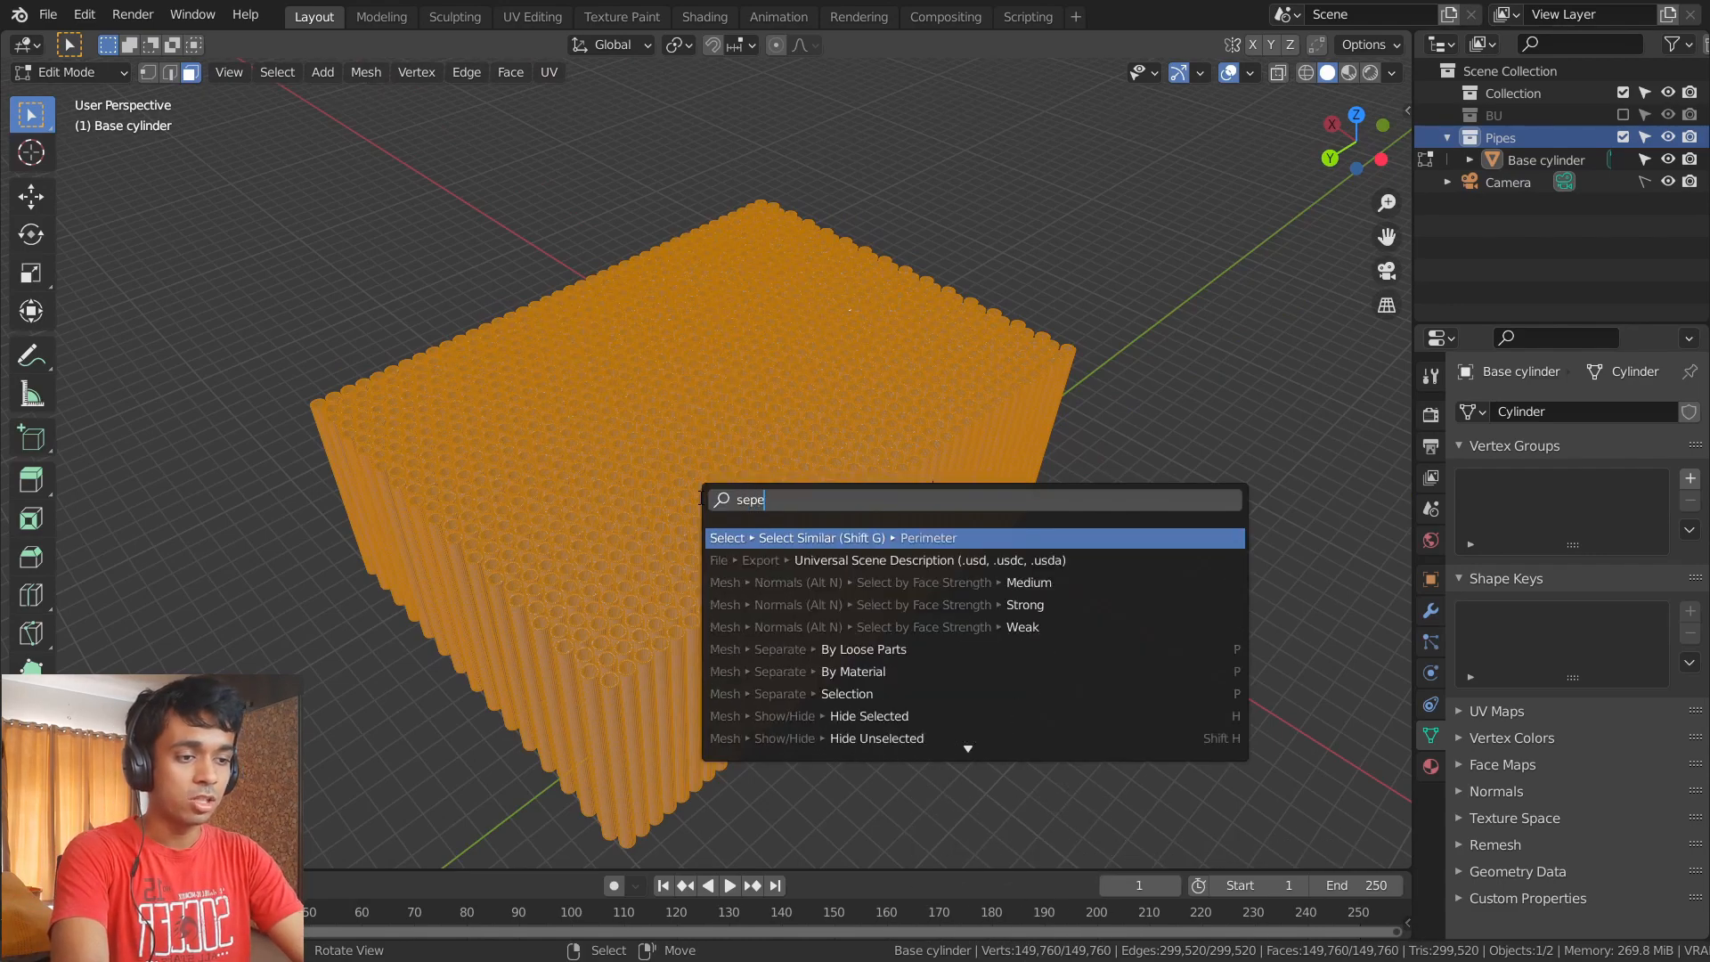
{"action": "type", "text": "ra"}
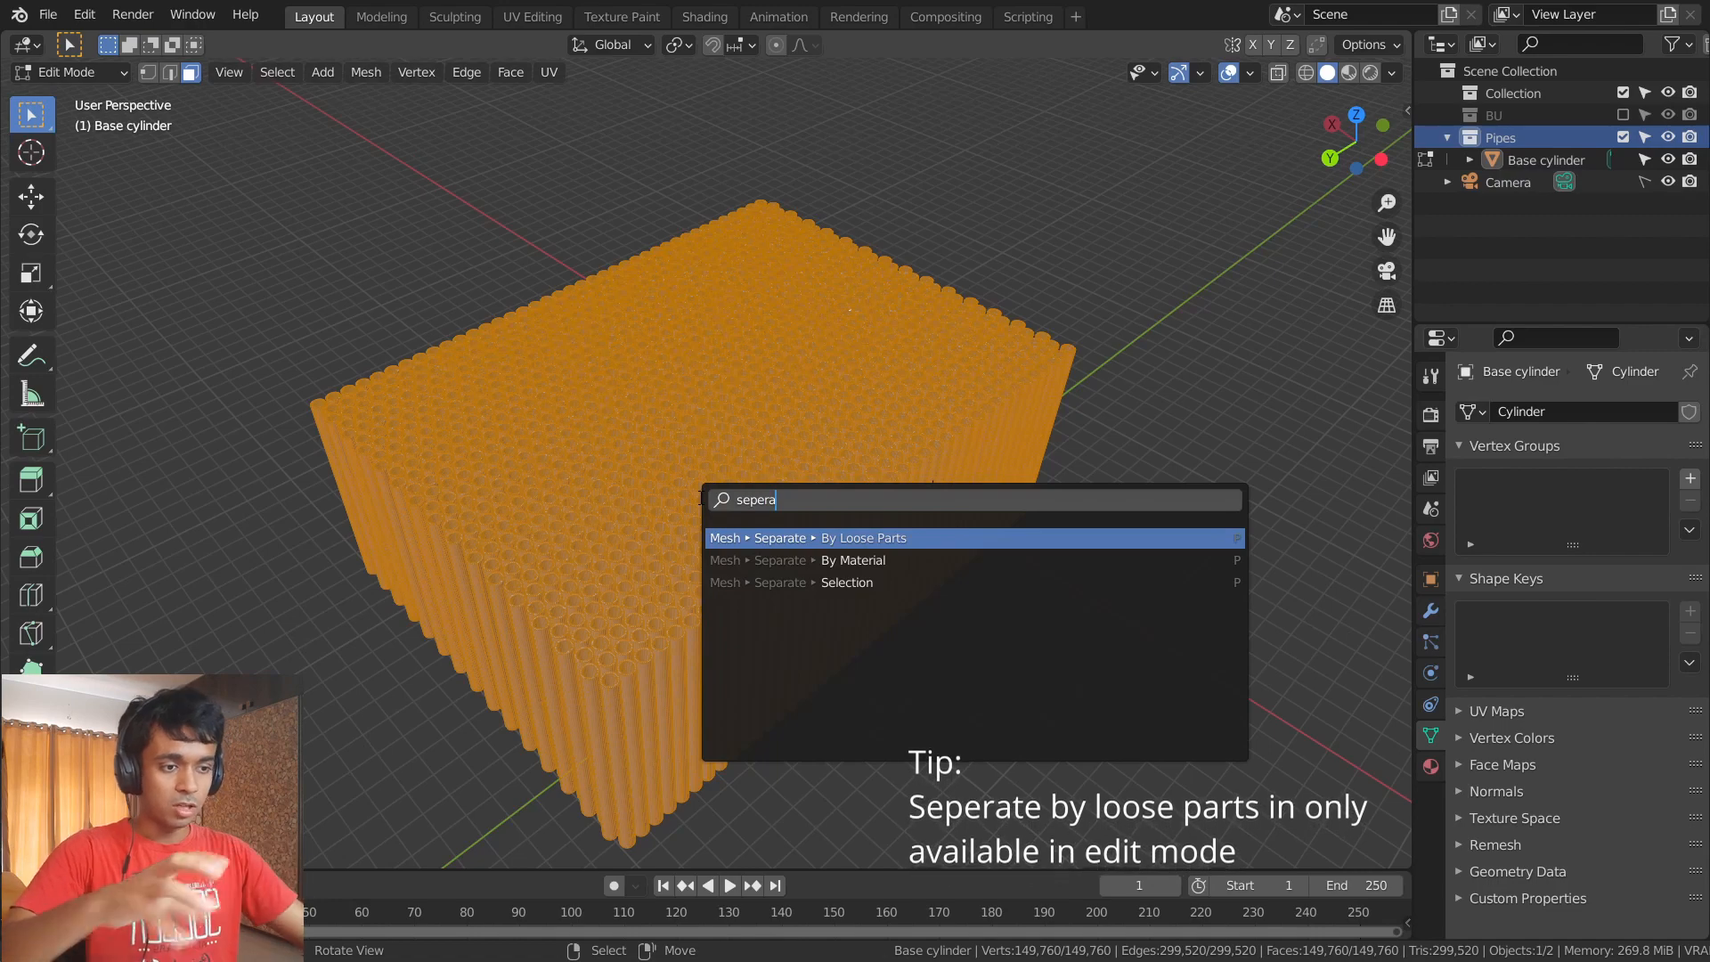
{"action": "left_click", "coordinate": [1002, 536]}
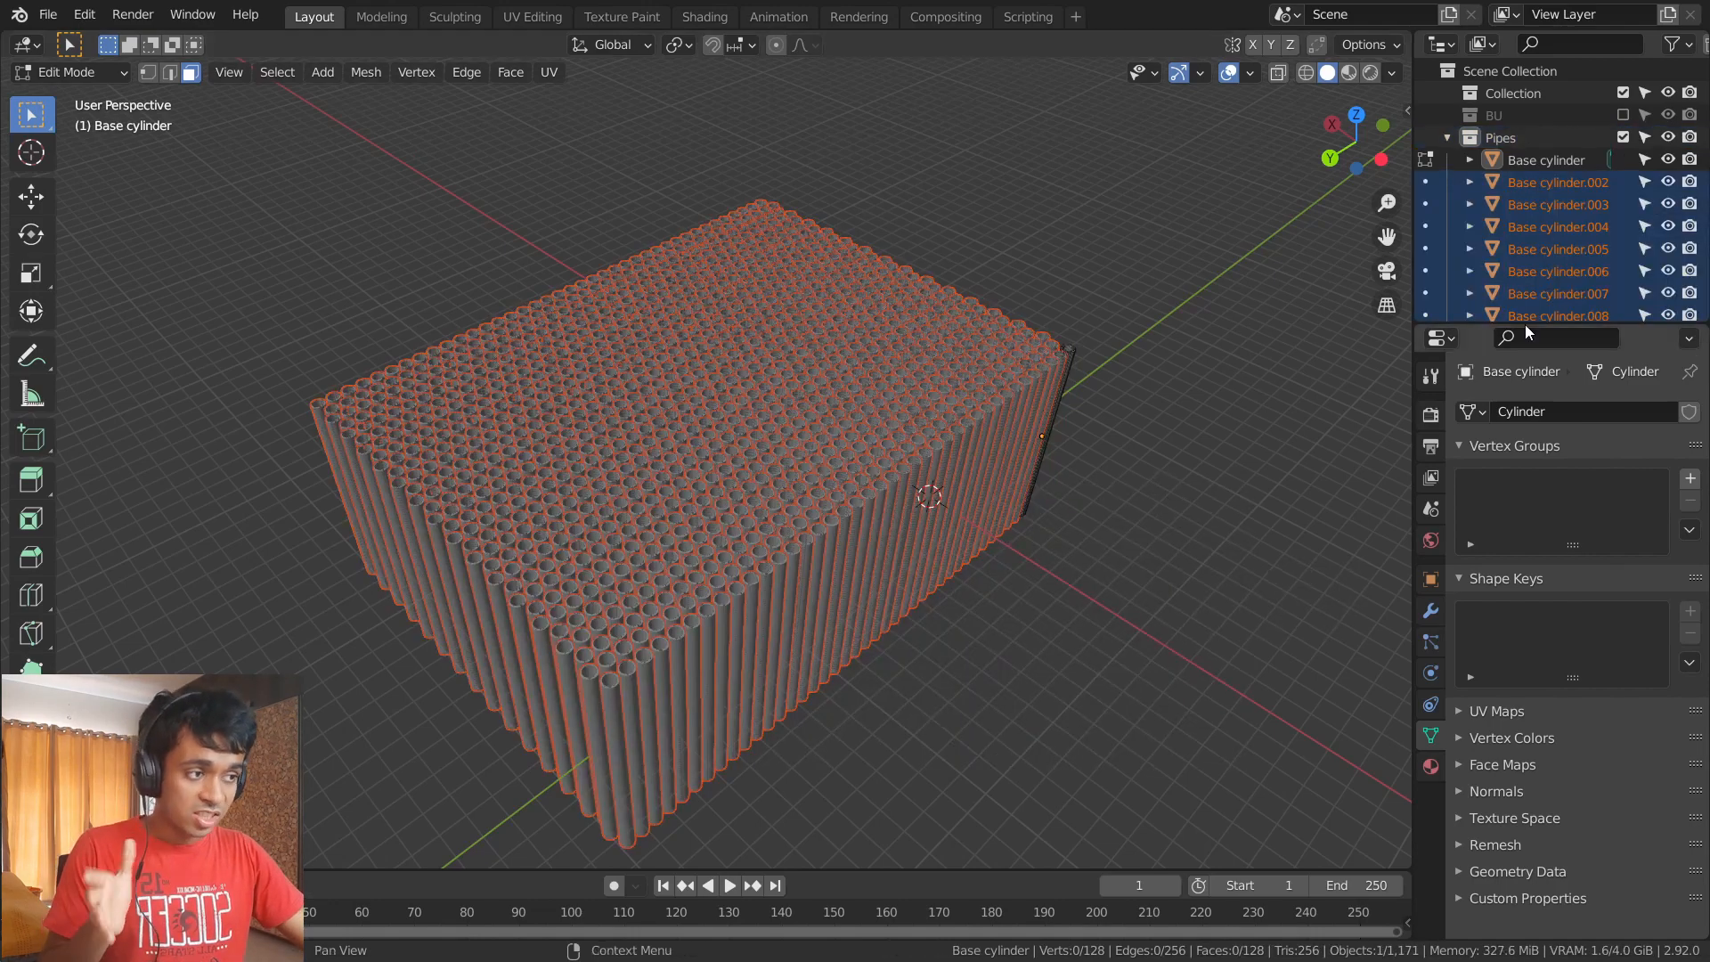
- Enlarge the outliner, look through the list of separated cylinders and collapse the Pipes collection
{"action": "scroll", "coordinate": [1554, 224], "scroll_direction": "down", "scroll_amount": 20}
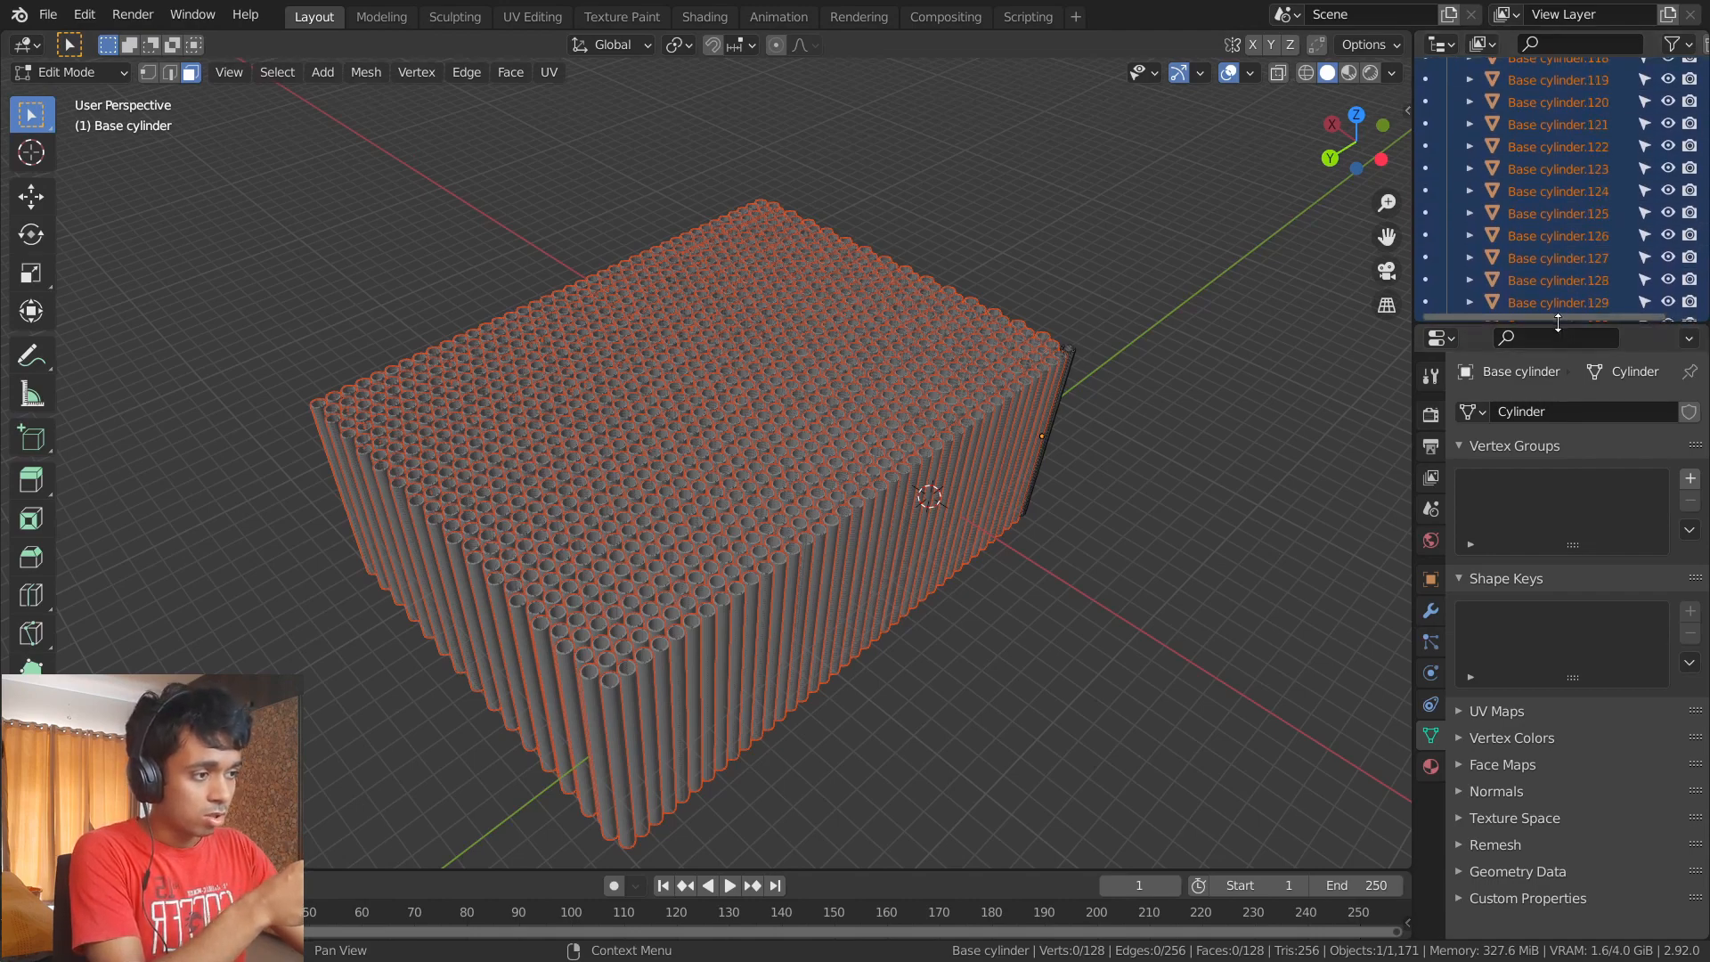
{"action": "left_click_drag", "start_coordinate": [1562, 325], "coordinate": [1561, 703]}
{"action": "scroll", "coordinate": [1555, 378], "scroll_direction": "down", "scroll_amount": 20}
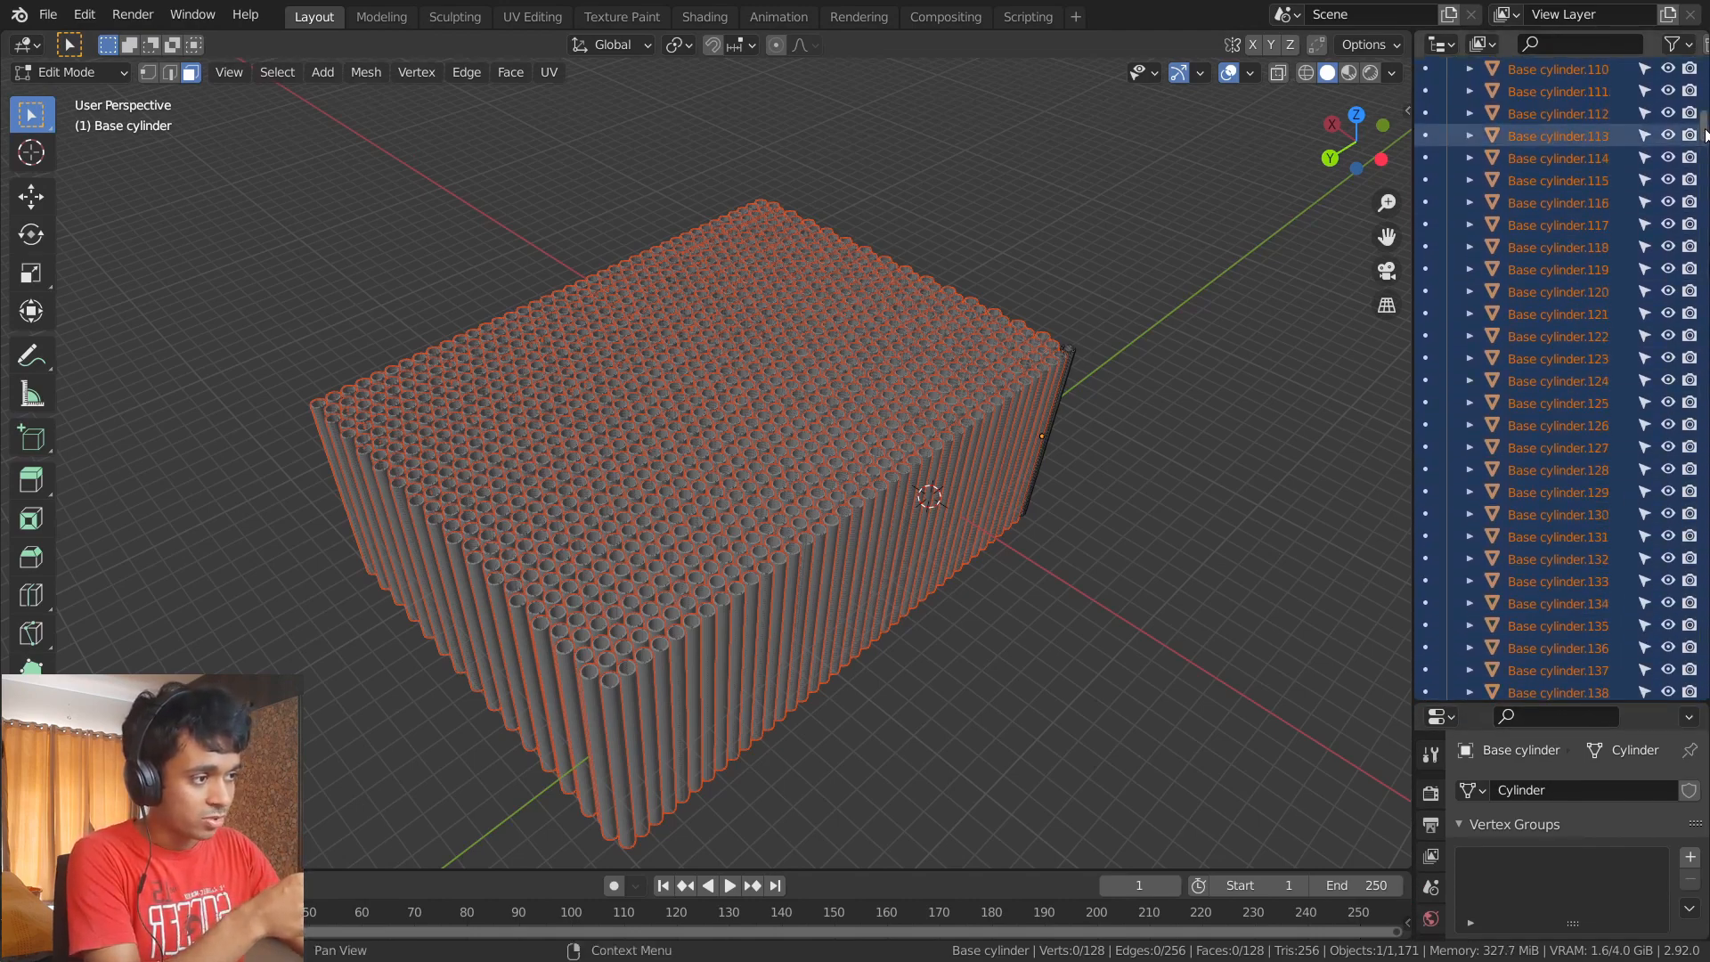
{"action": "scroll", "coordinate": [1555, 379], "scroll_direction": "down", "scroll_amount": 20}
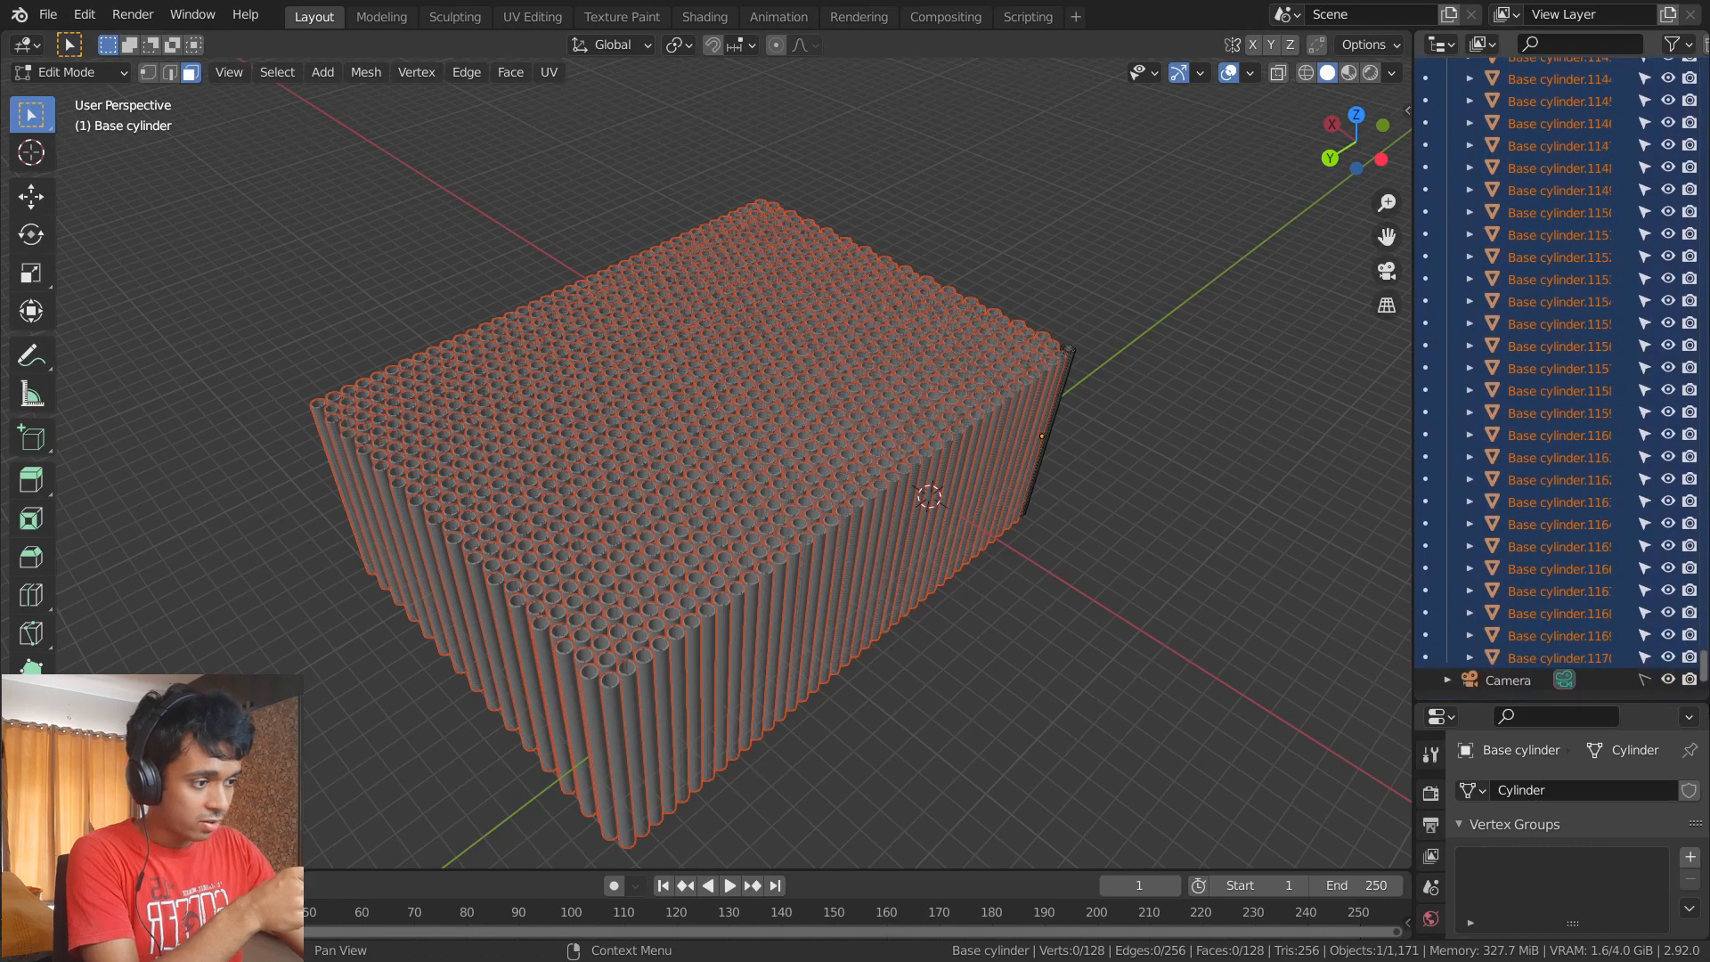
{"action": "left_click_drag", "start_coordinate": [1707, 712], "coordinate": [1692, 63]}
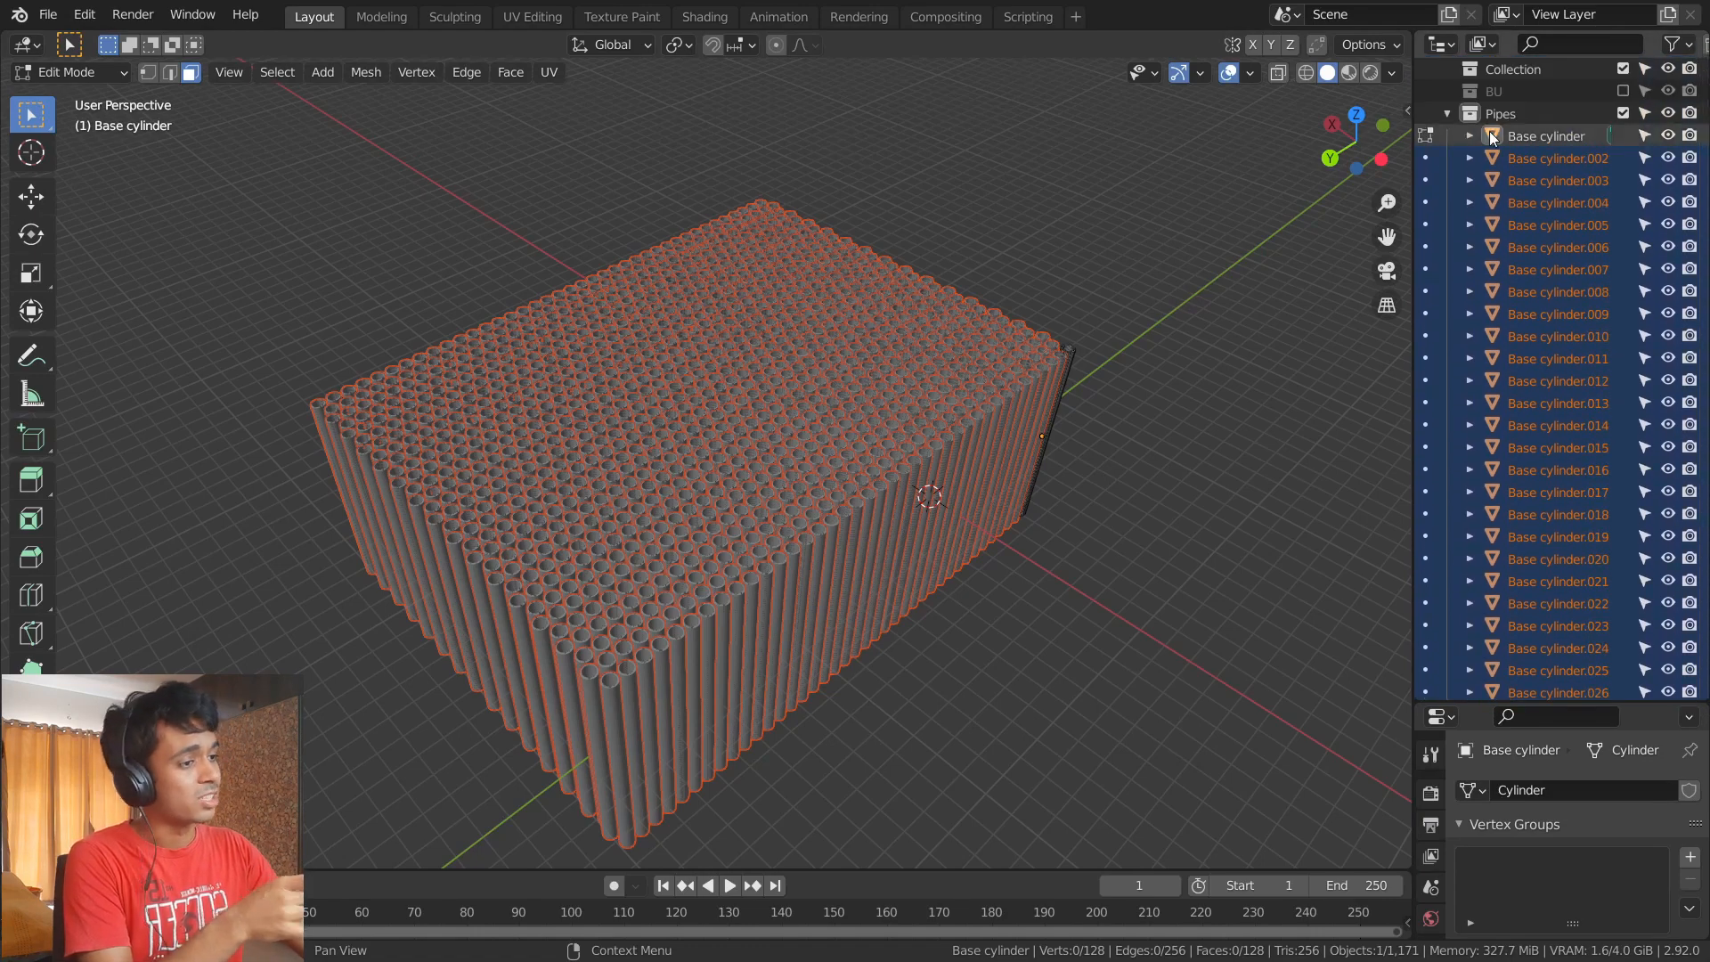
{"action": "left_click", "coordinate": [1444, 114]}
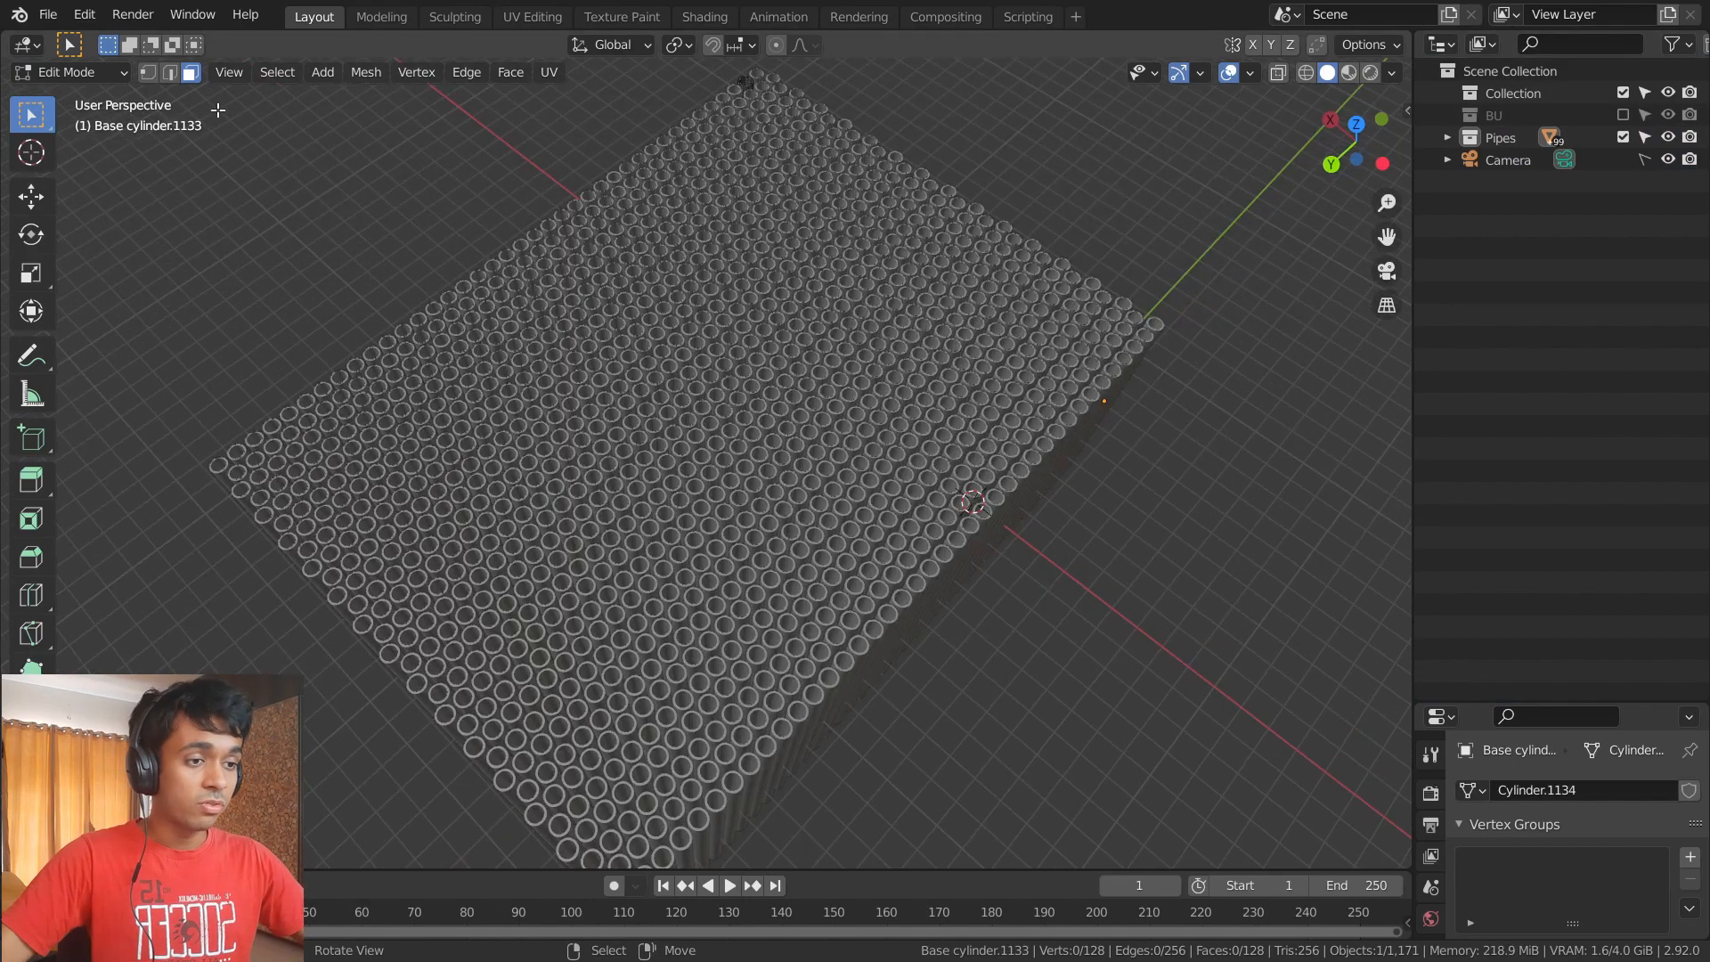
- Switch to Object Mode and select all the separated cylinders
{"action": "left_click", "coordinate": [85, 71]}
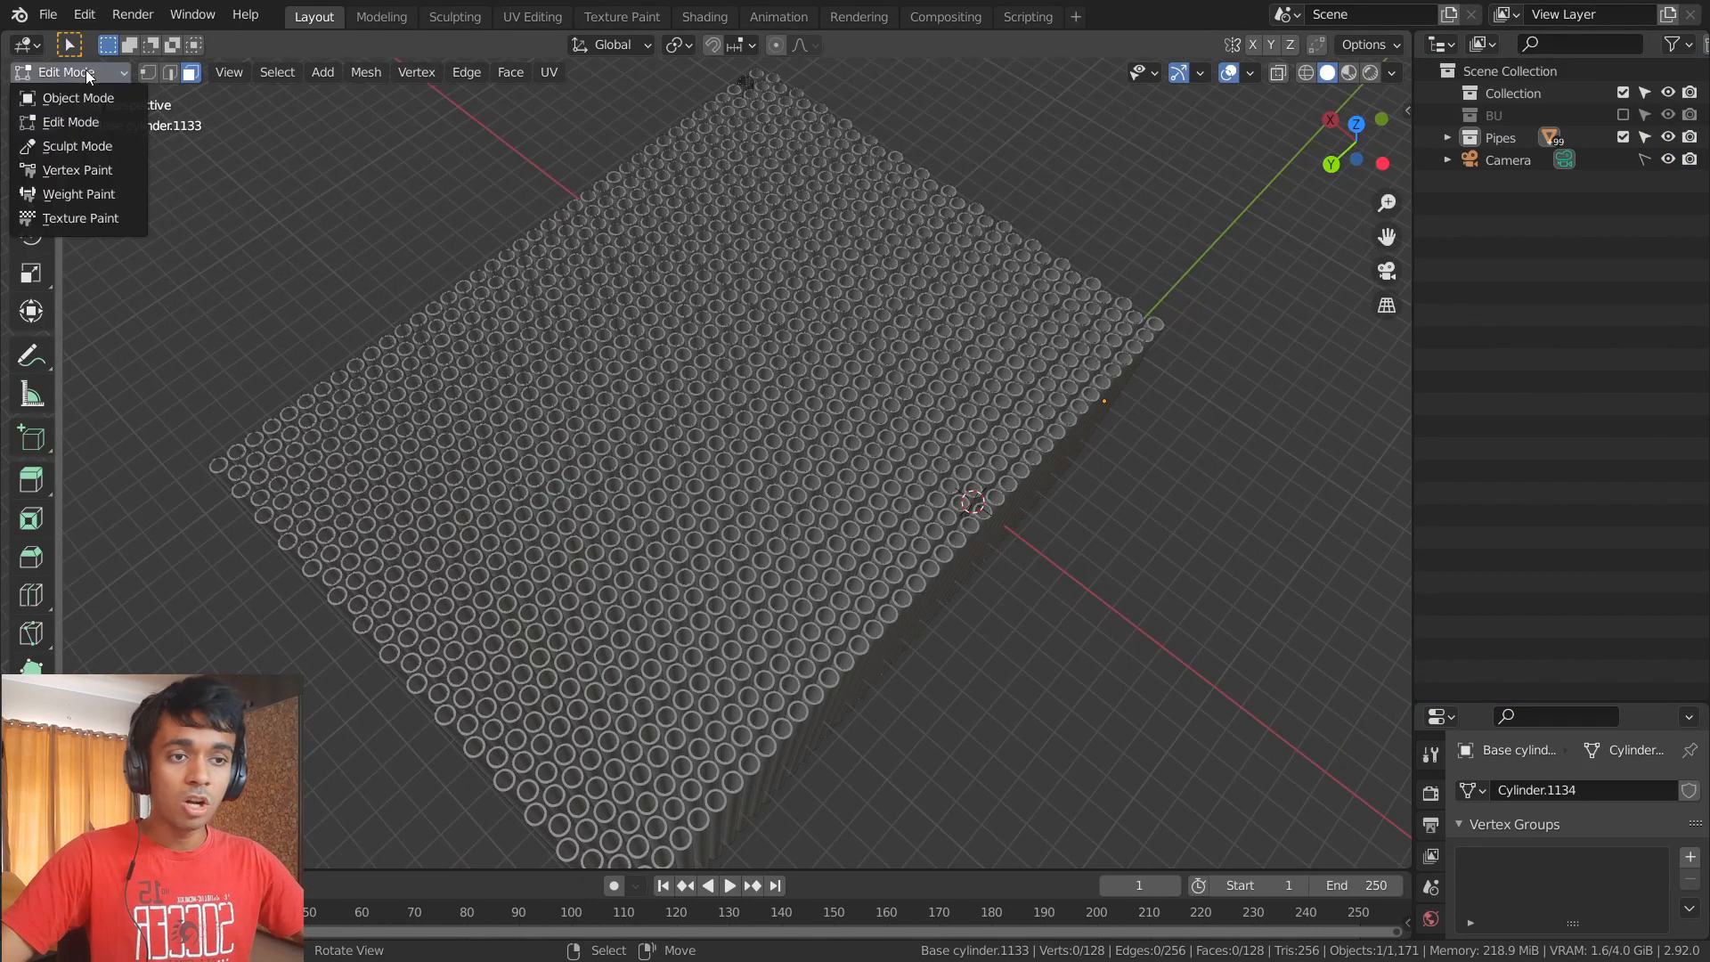
{"action": "left_click", "coordinate": [89, 100]}
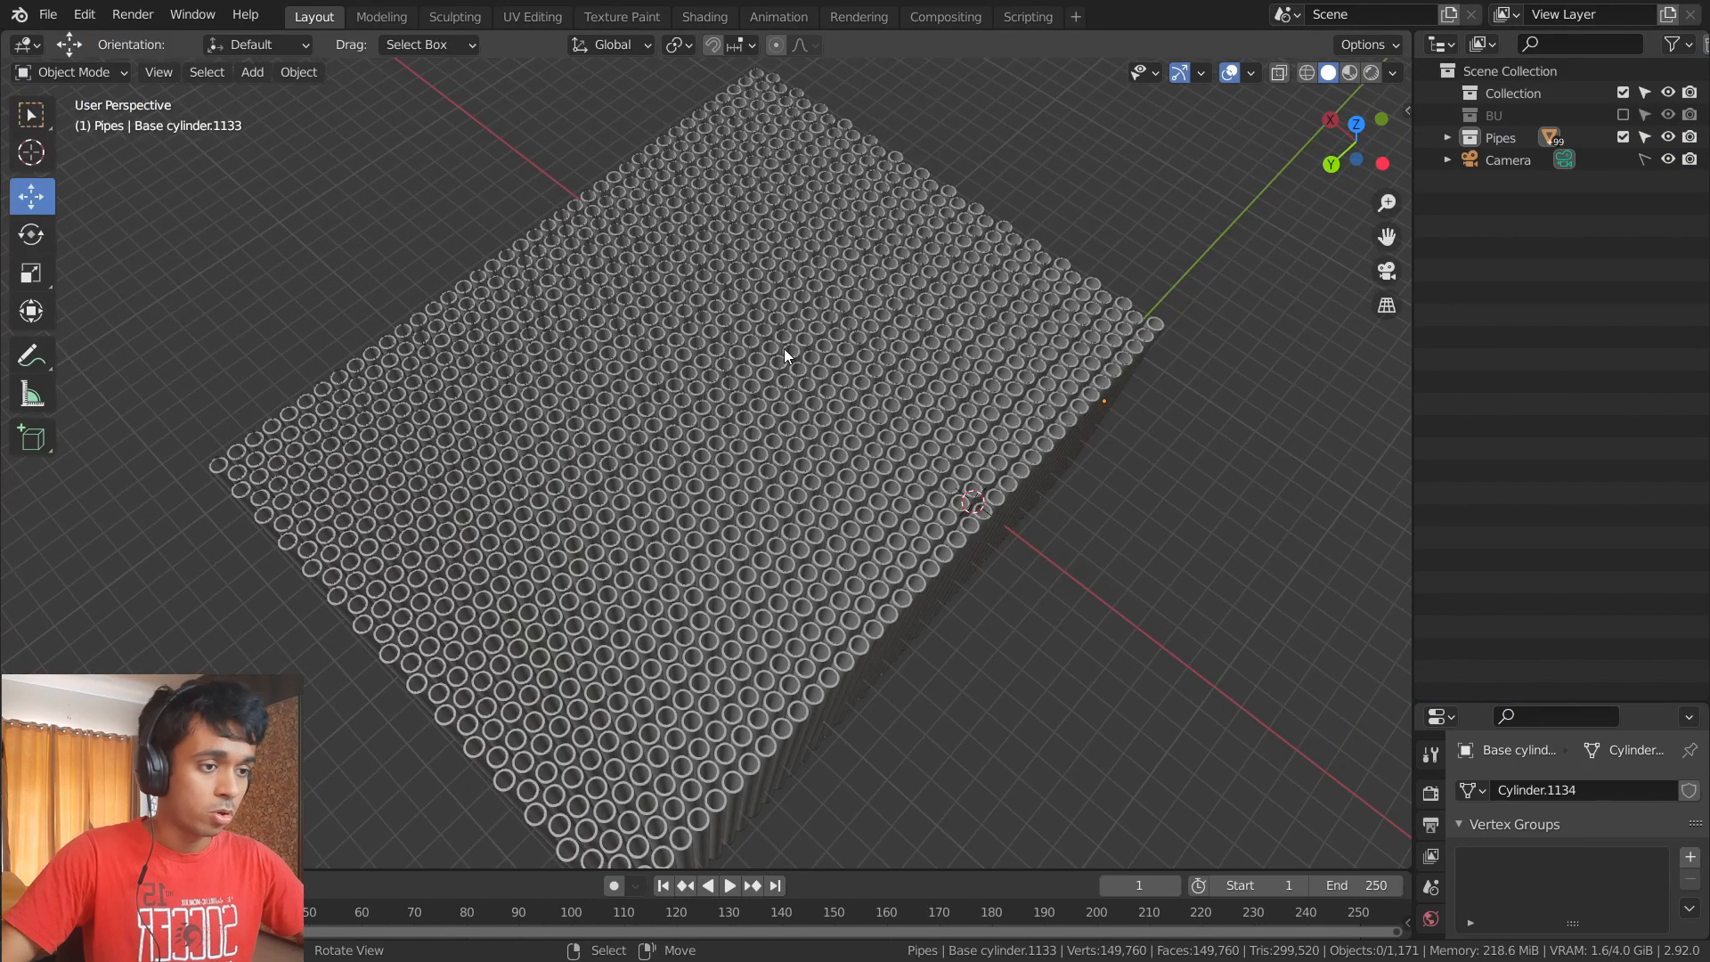
{"action": "middle_click_drag", "start_coordinate": [784, 355], "coordinate": [577, 376]}
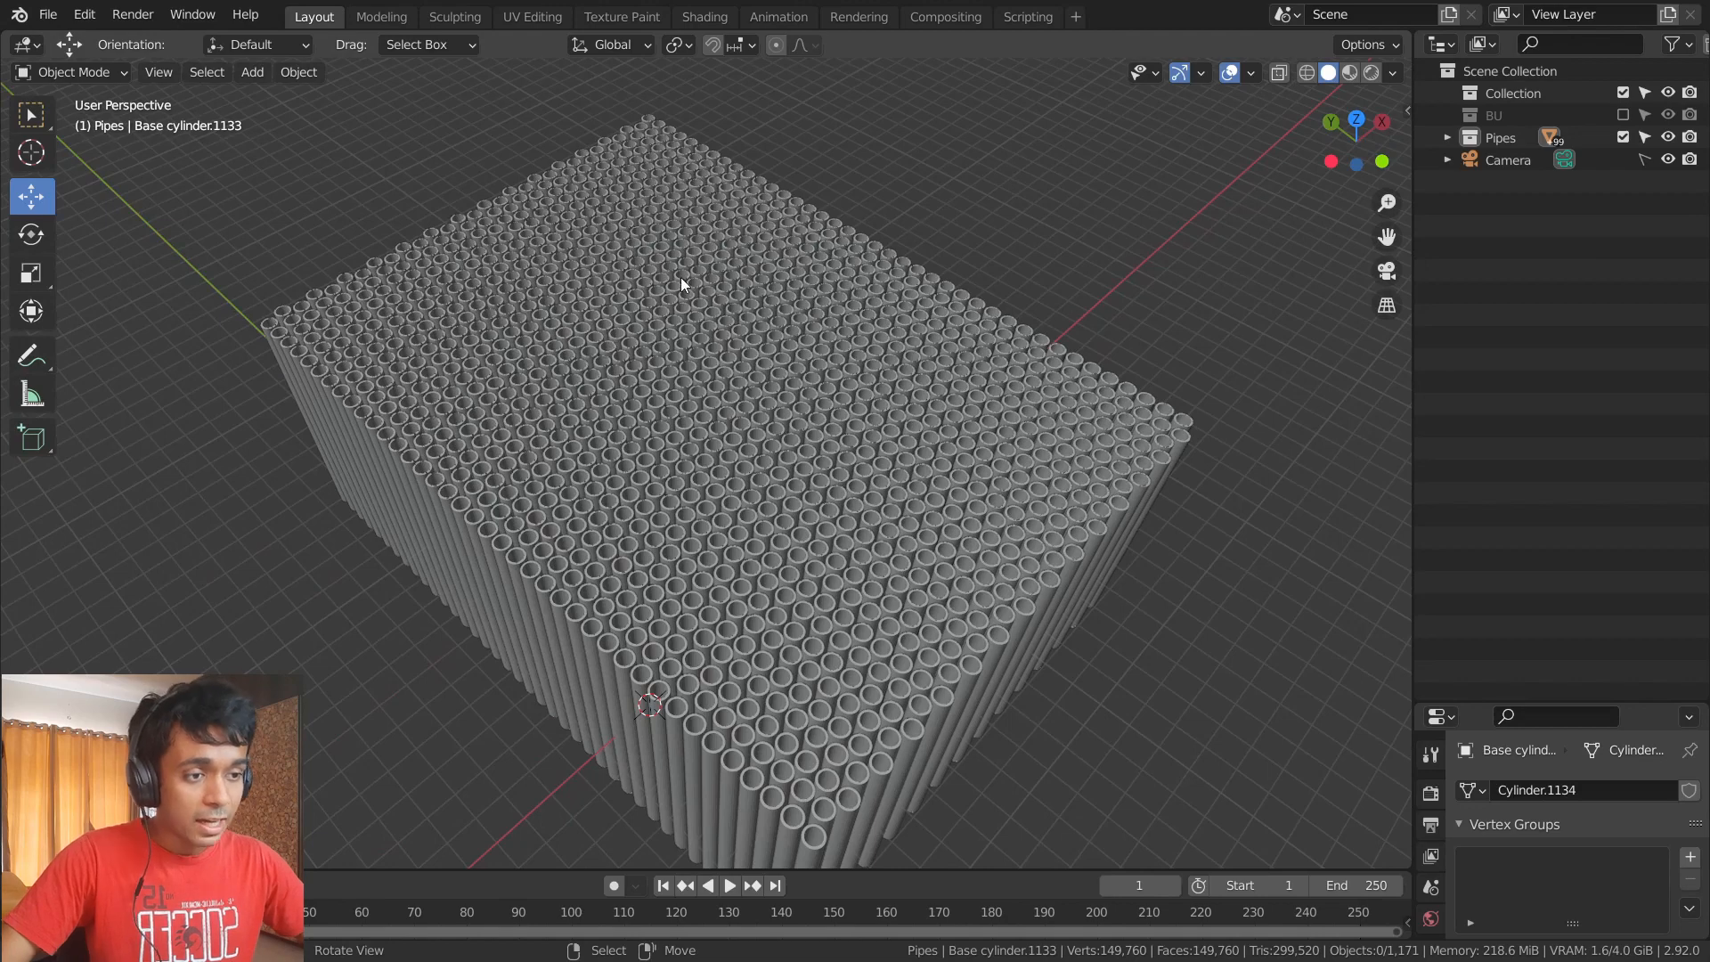
{"action": "key", "text": "a"}
{"action": "scroll", "coordinate": [680, 276], "scroll_direction": "down", "scroll_amount": 3}
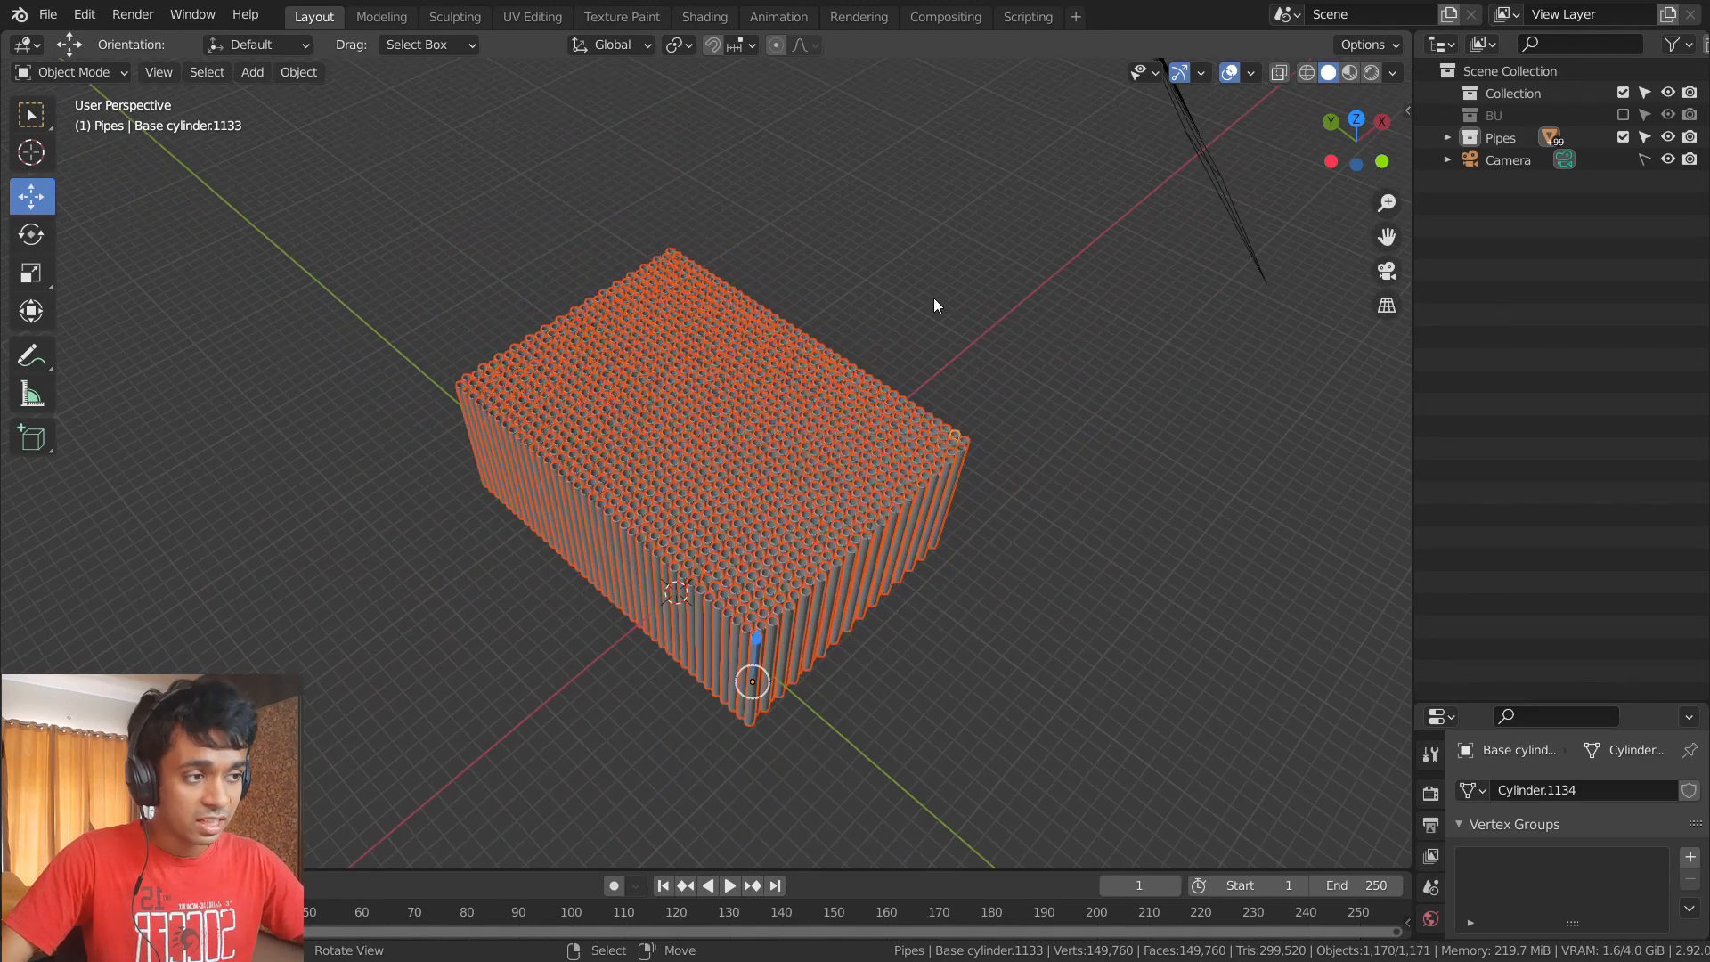
- Try selecting all objects with the camera made selectable, and disable the camera's selectability again
{"action": "middle_click_drag", "start_coordinate": [960, 361], "coordinate": [1054, 189]}
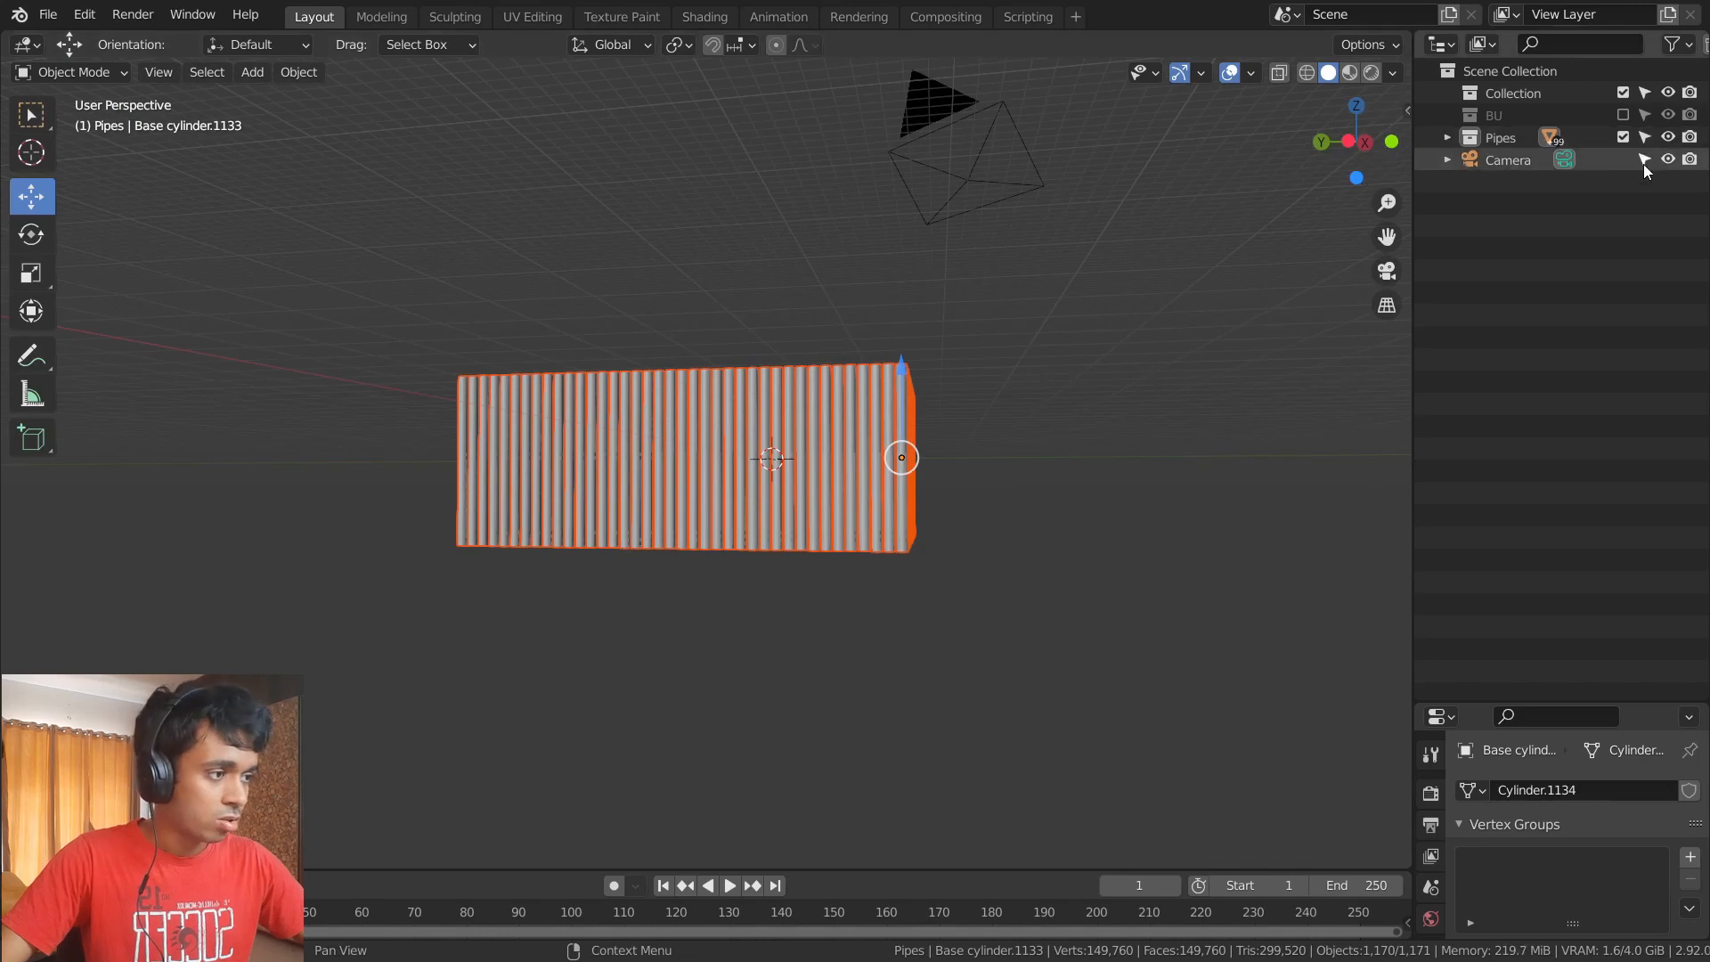
{"action": "key", "text": "a"}
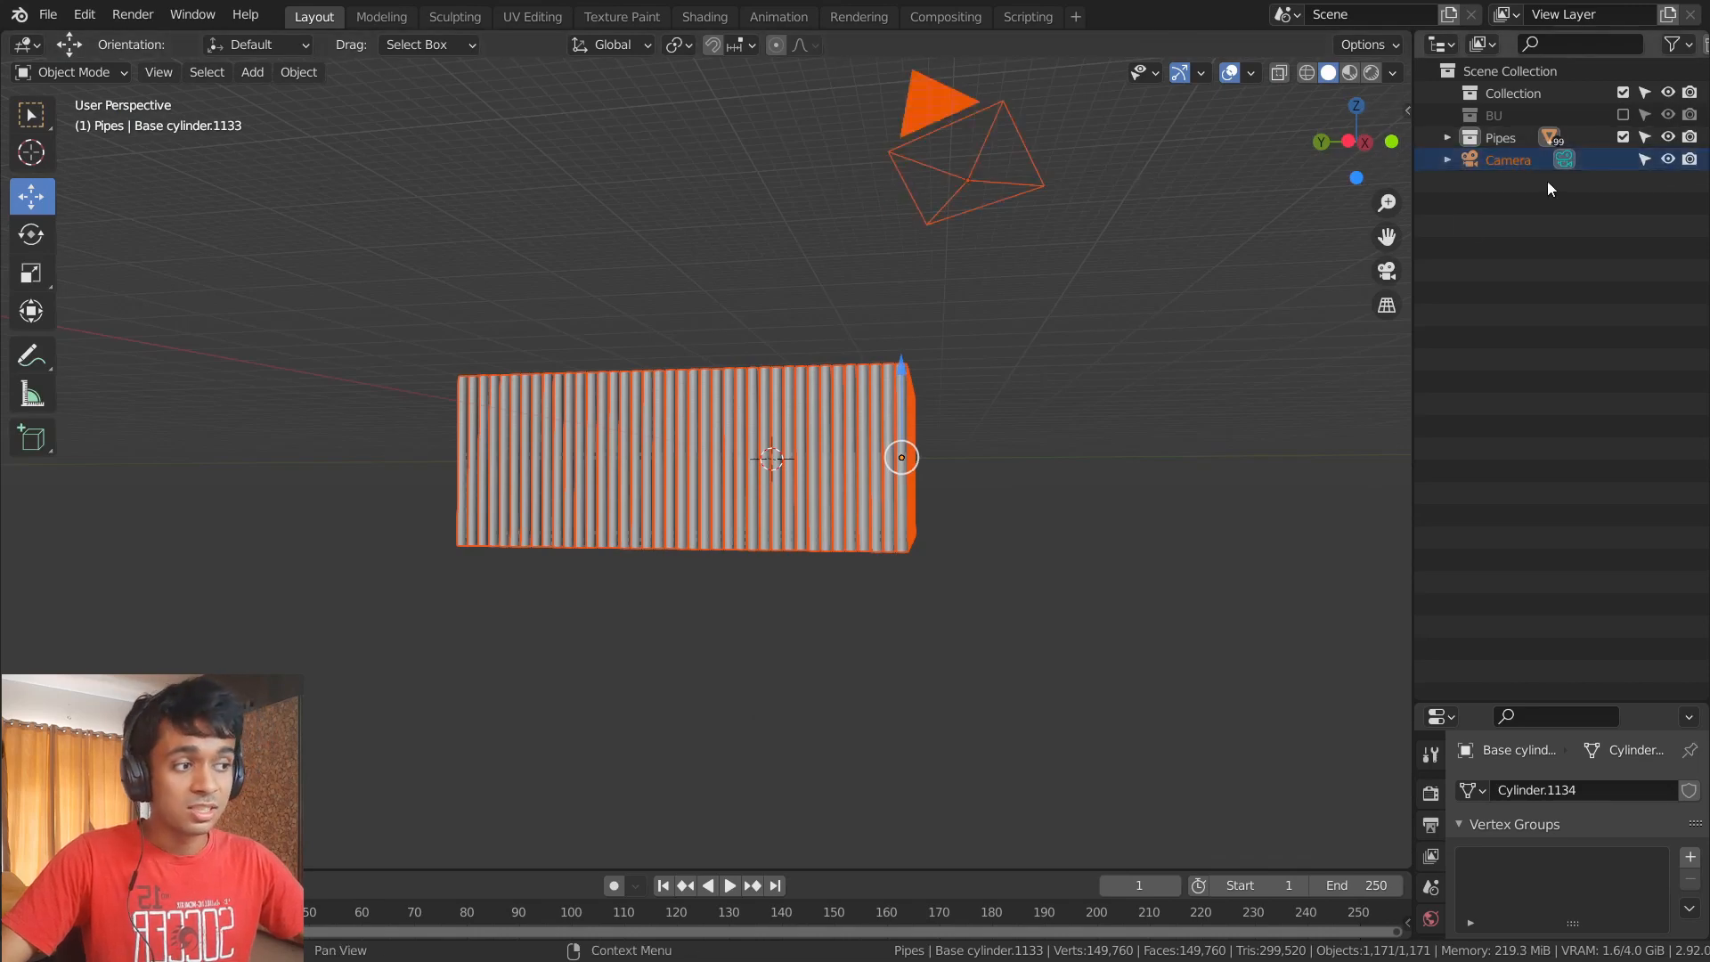
{"action": "left_click", "coordinate": [1644, 159]}
{"action": "middle_click_drag", "start_coordinate": [1313, 302], "coordinate": [1018, 143]}
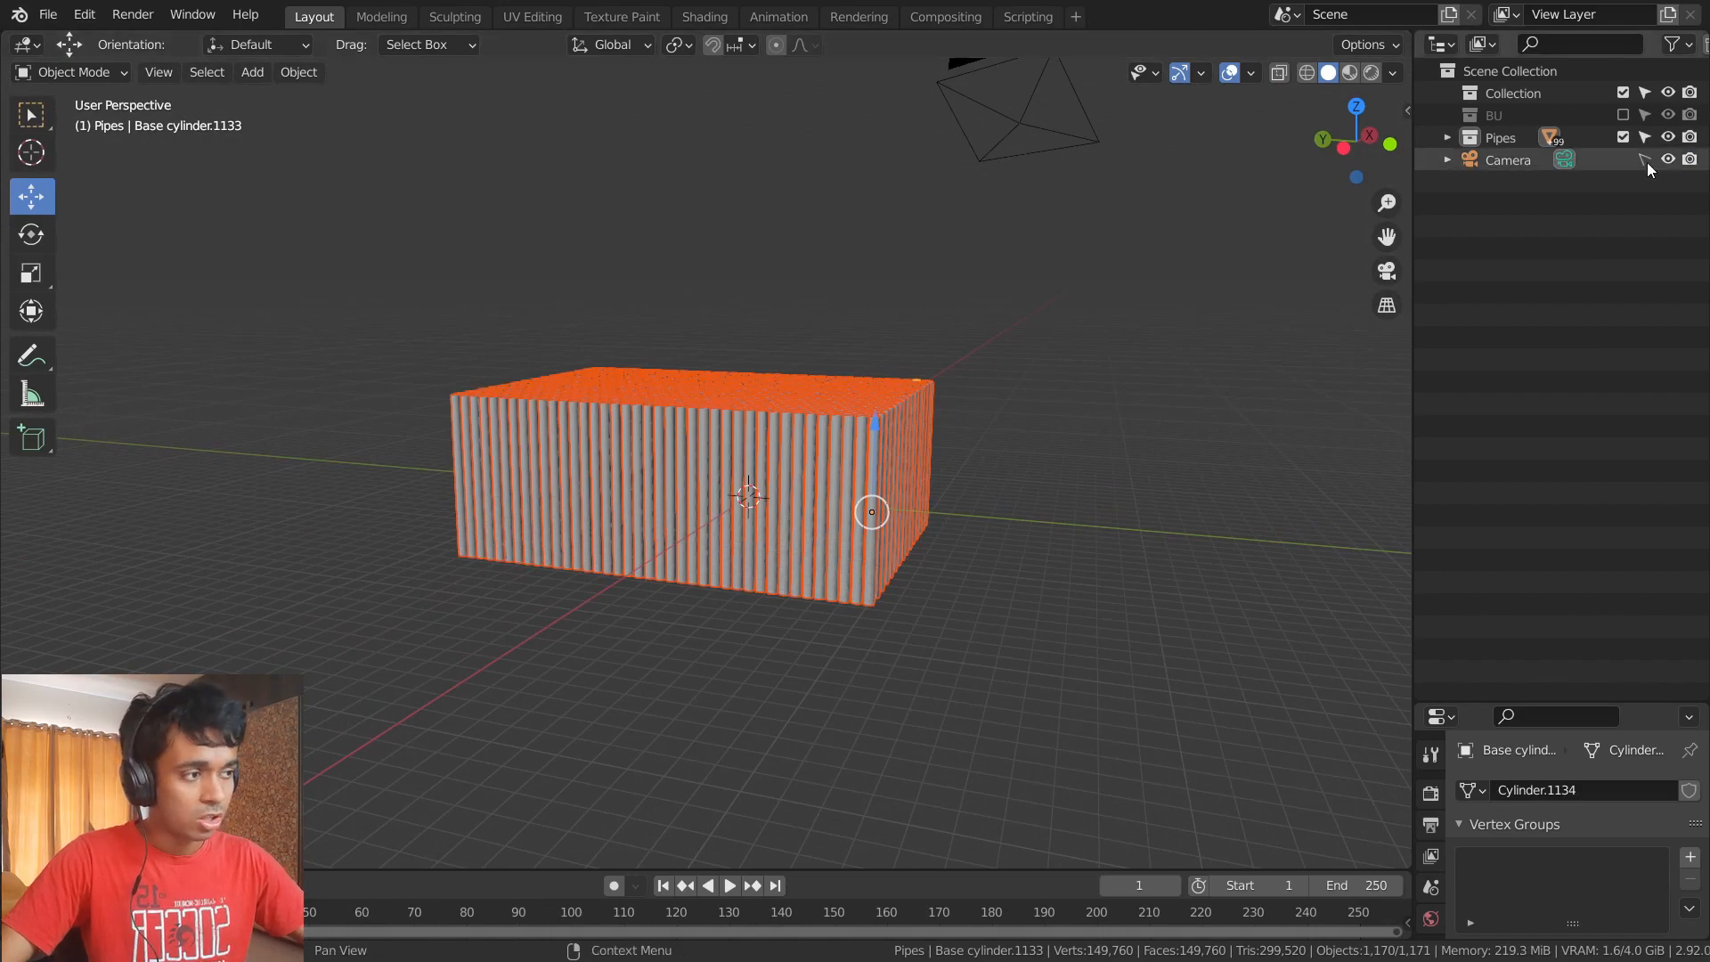
- Set the origin of all selected pipes to Center of Mass (Volume) and return to the camera view
{"action": "middle_click_drag", "start_coordinate": [804, 258], "coordinate": [664, 340]}
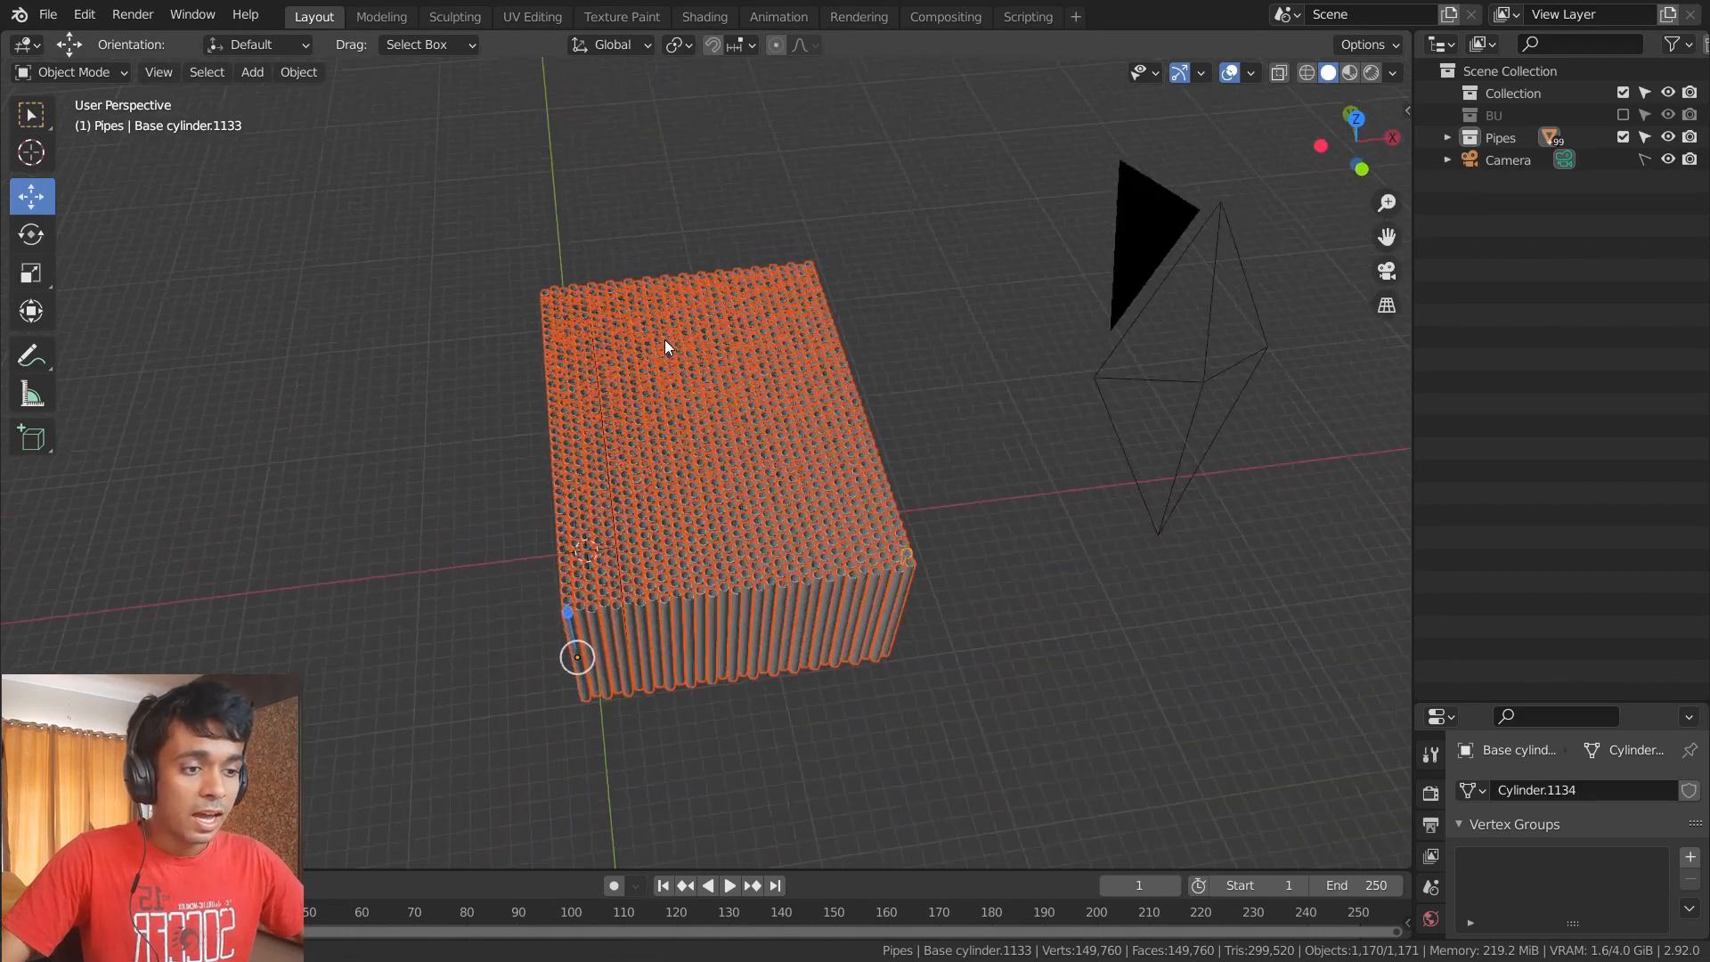
{"action": "left_click", "coordinate": [287, 76]}
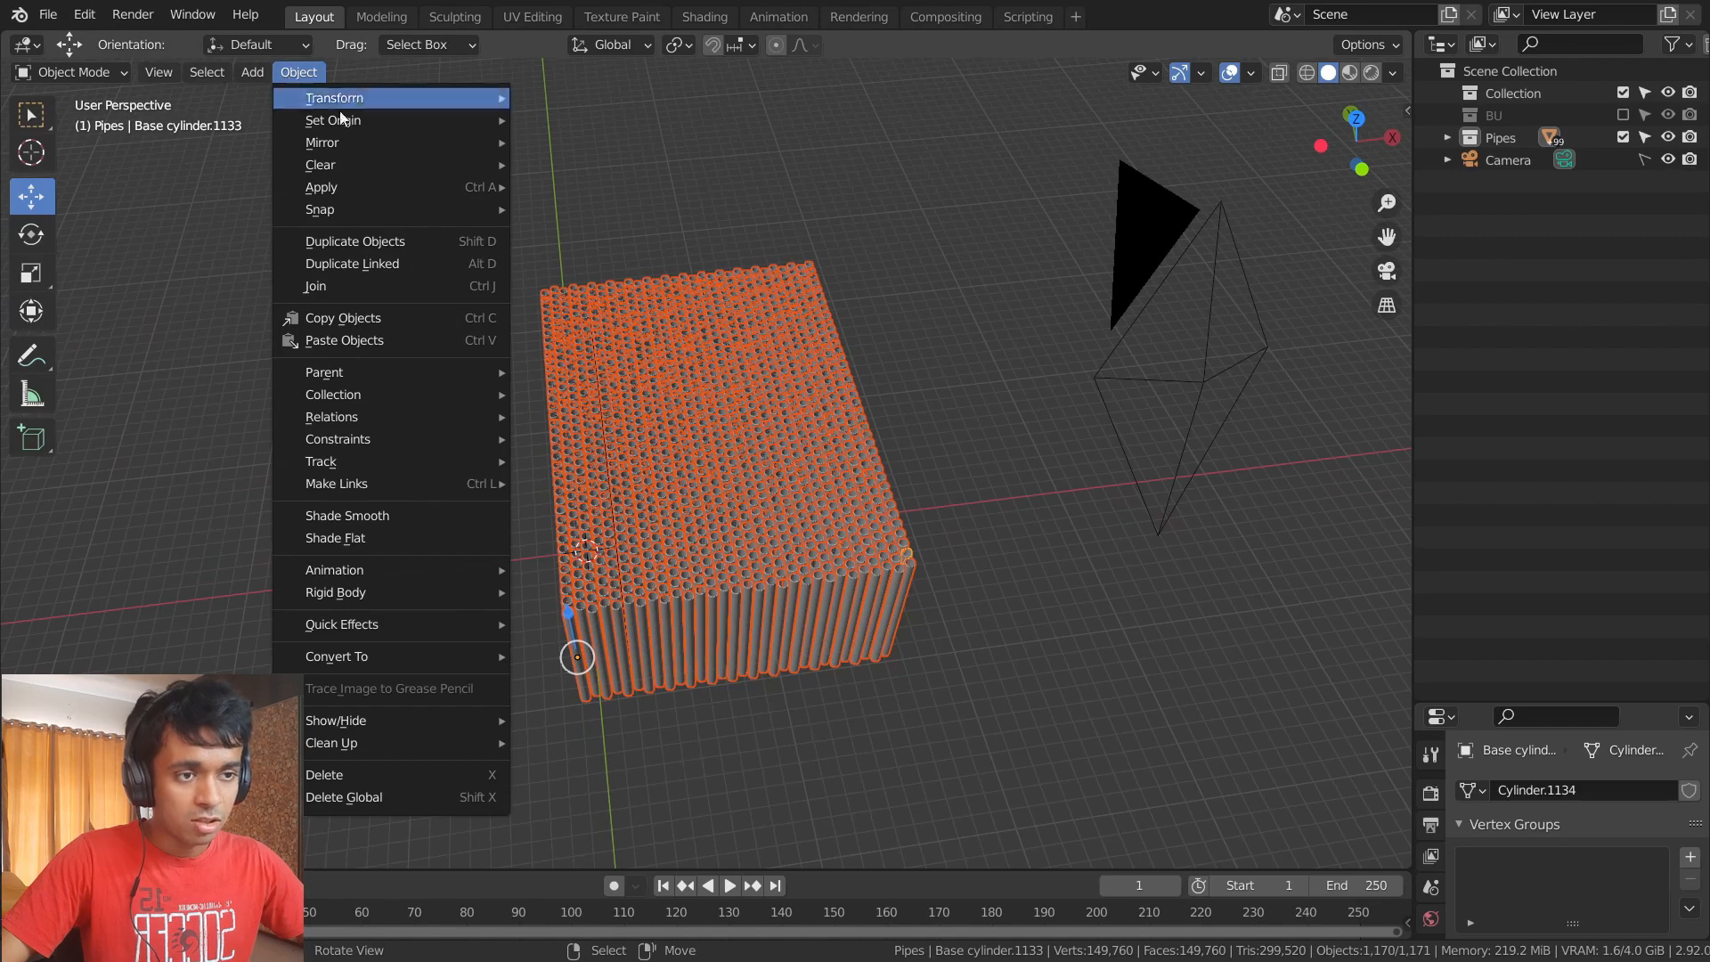
{"action": "mouse_move", "coordinate": [350, 123]}
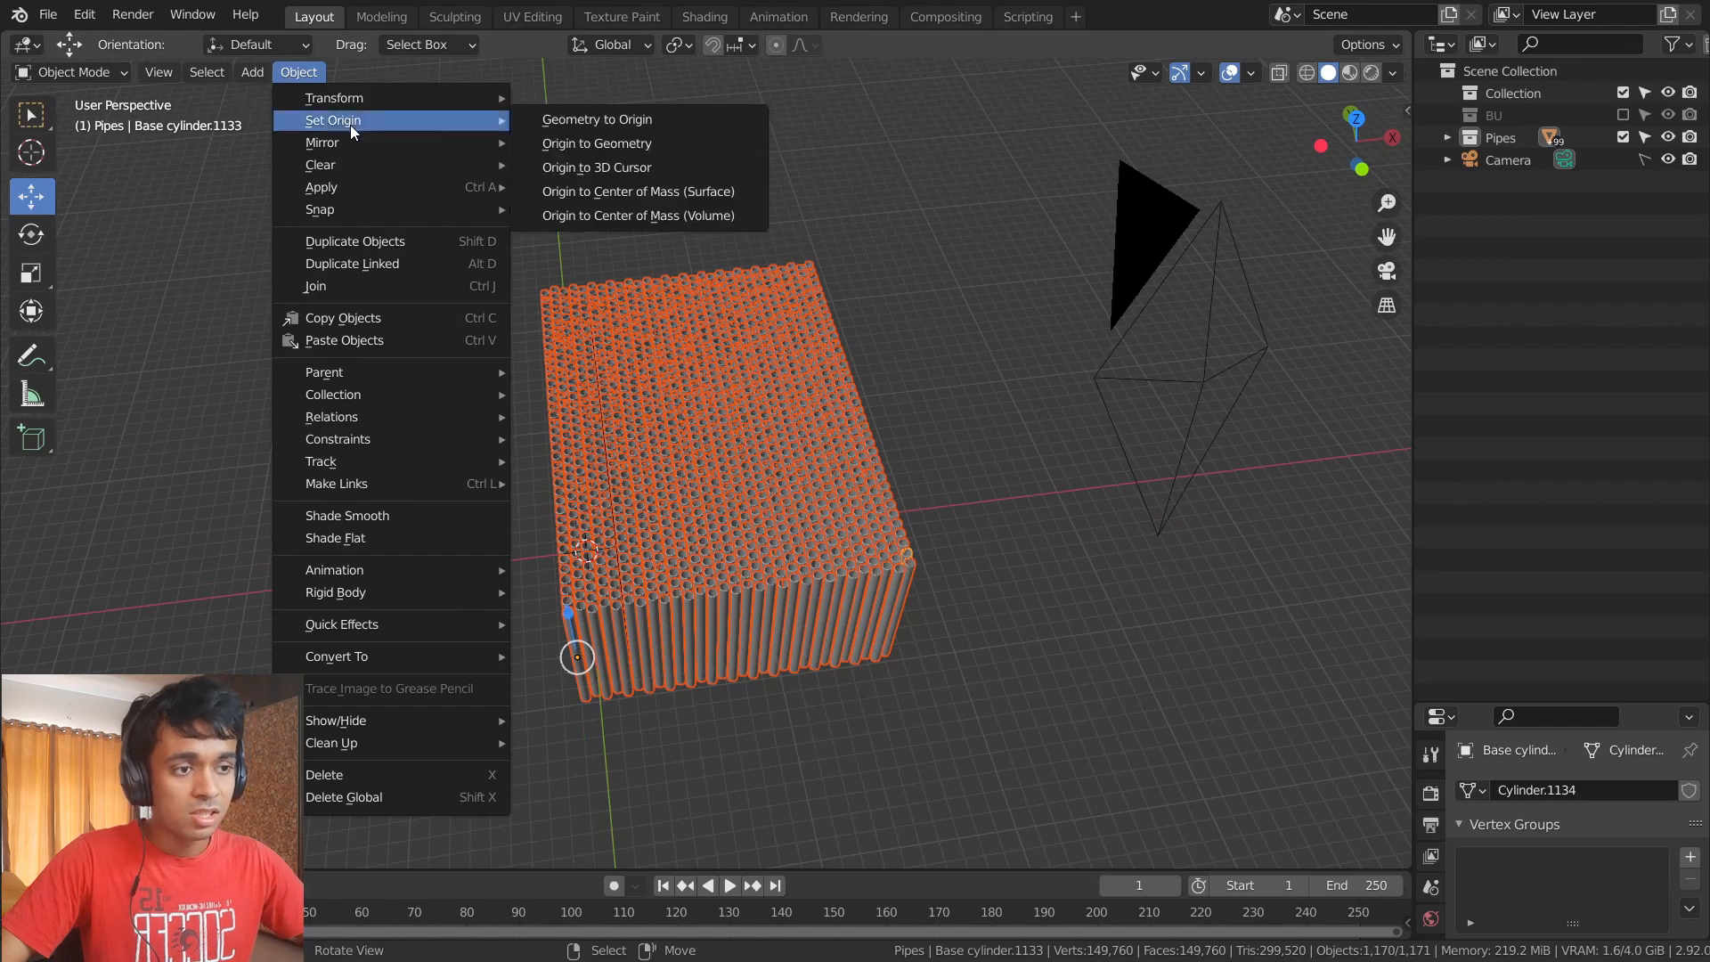
{"action": "left_click", "coordinate": [627, 216]}
{"action": "middle_click_drag", "start_coordinate": [700, 419], "coordinate": [701, 326]}
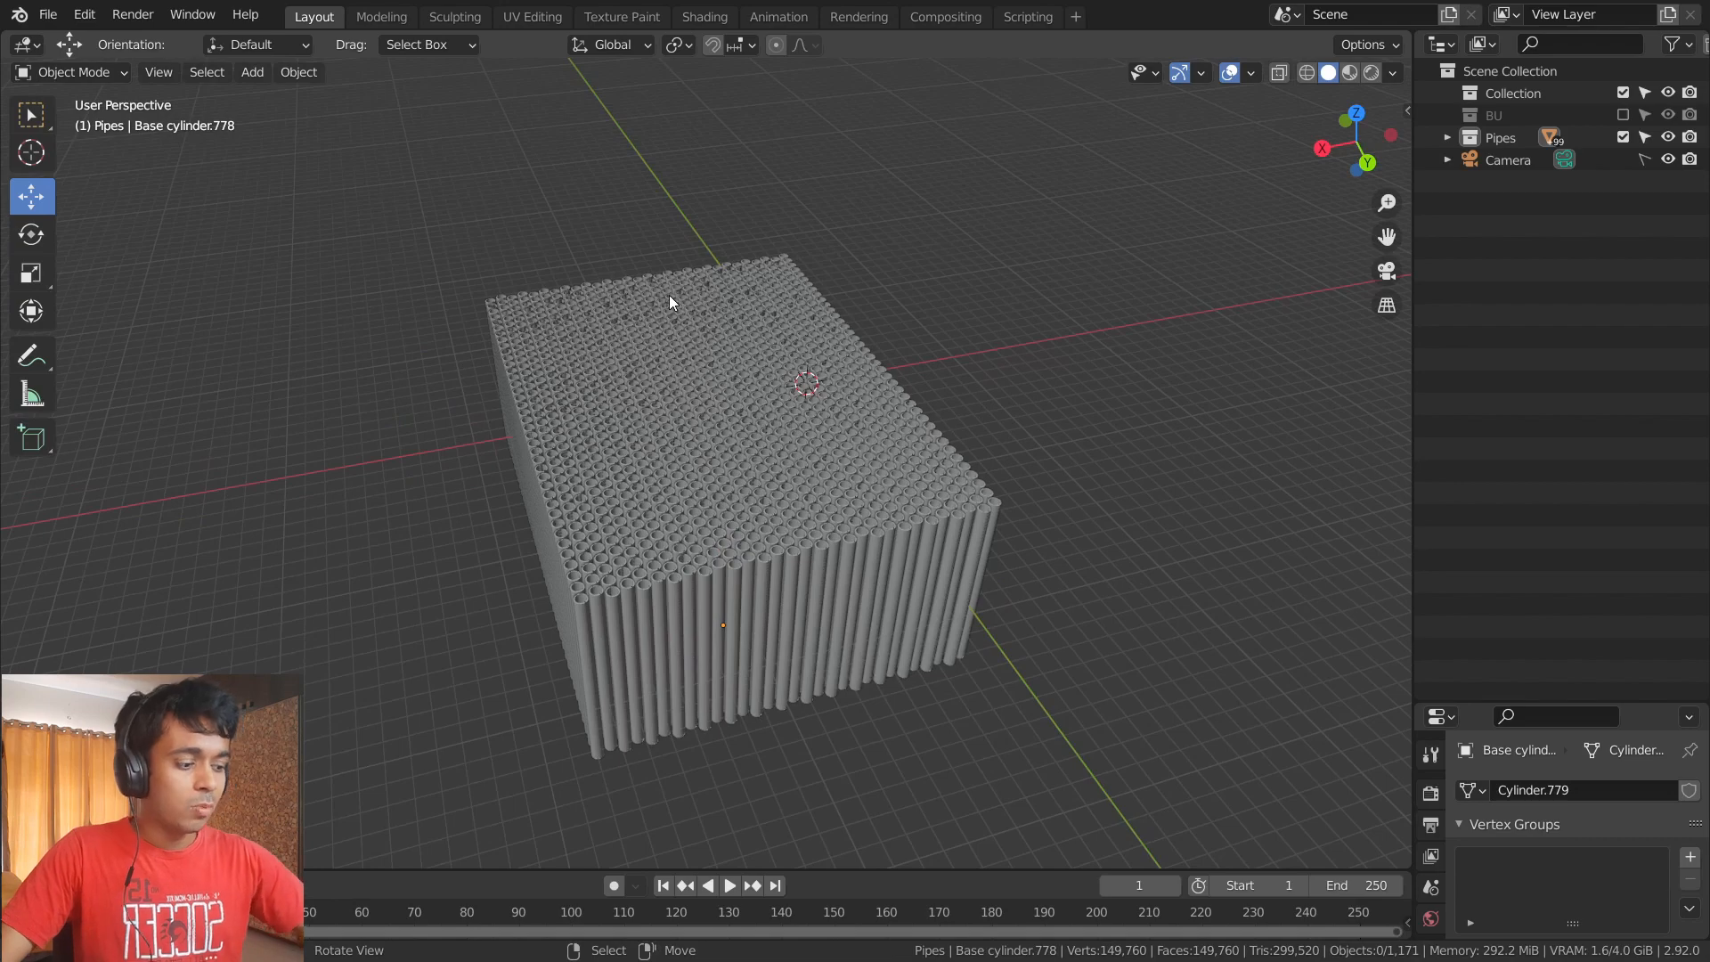
{"action": "key", "text": "KP_0"}
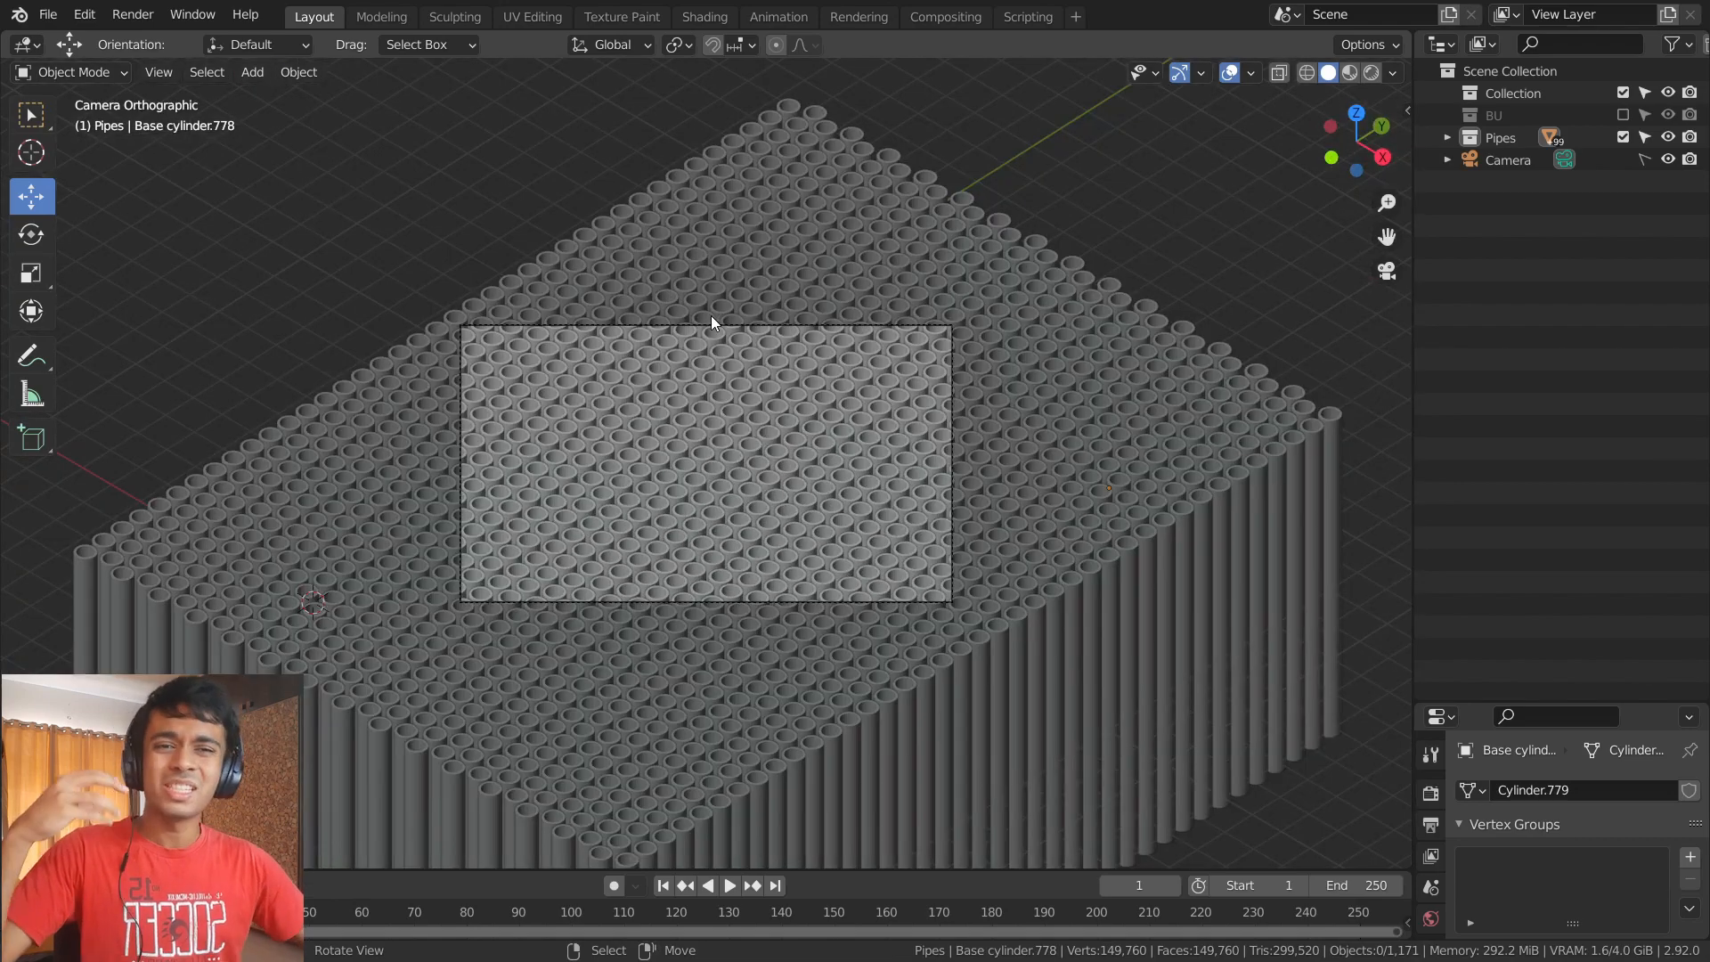
{"action": "scroll", "coordinate": [711, 316], "scroll_direction": "down", "scroll_amount": 3}
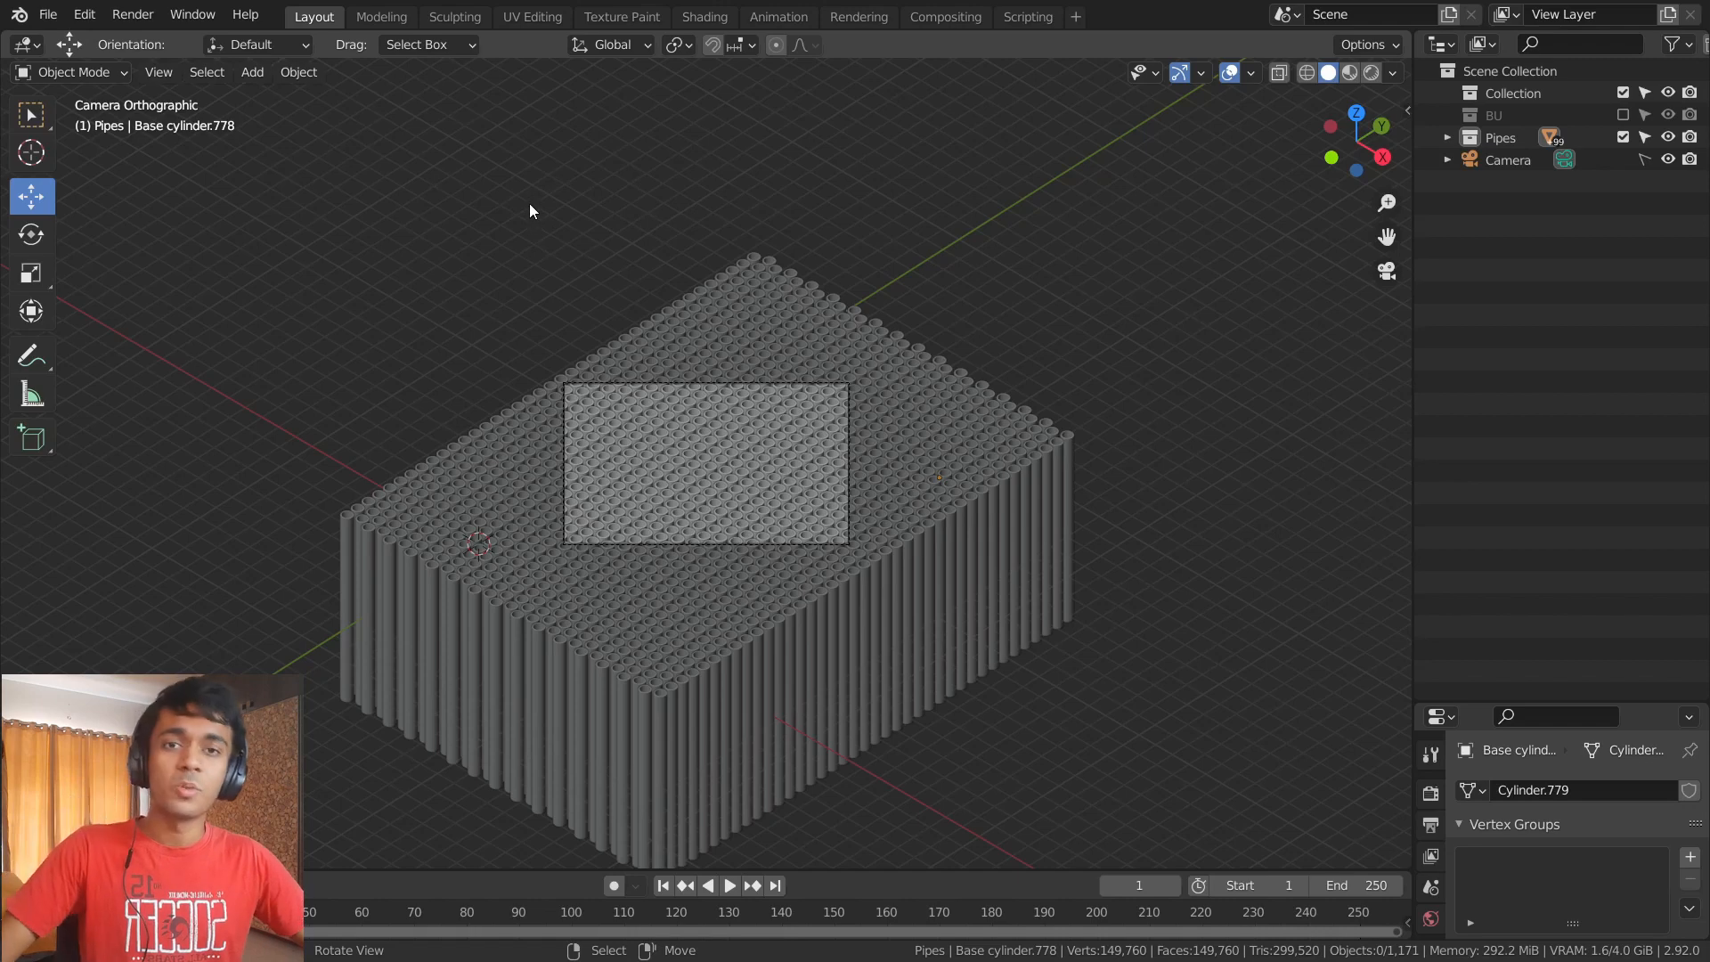
- Place the 3D cursor in empty space behind the grid and delete the pipes that lie behind the camera frame's upper edge
{"action": "left_click_drag", "start_coordinate": [484, 214], "coordinate": [404, 194]}
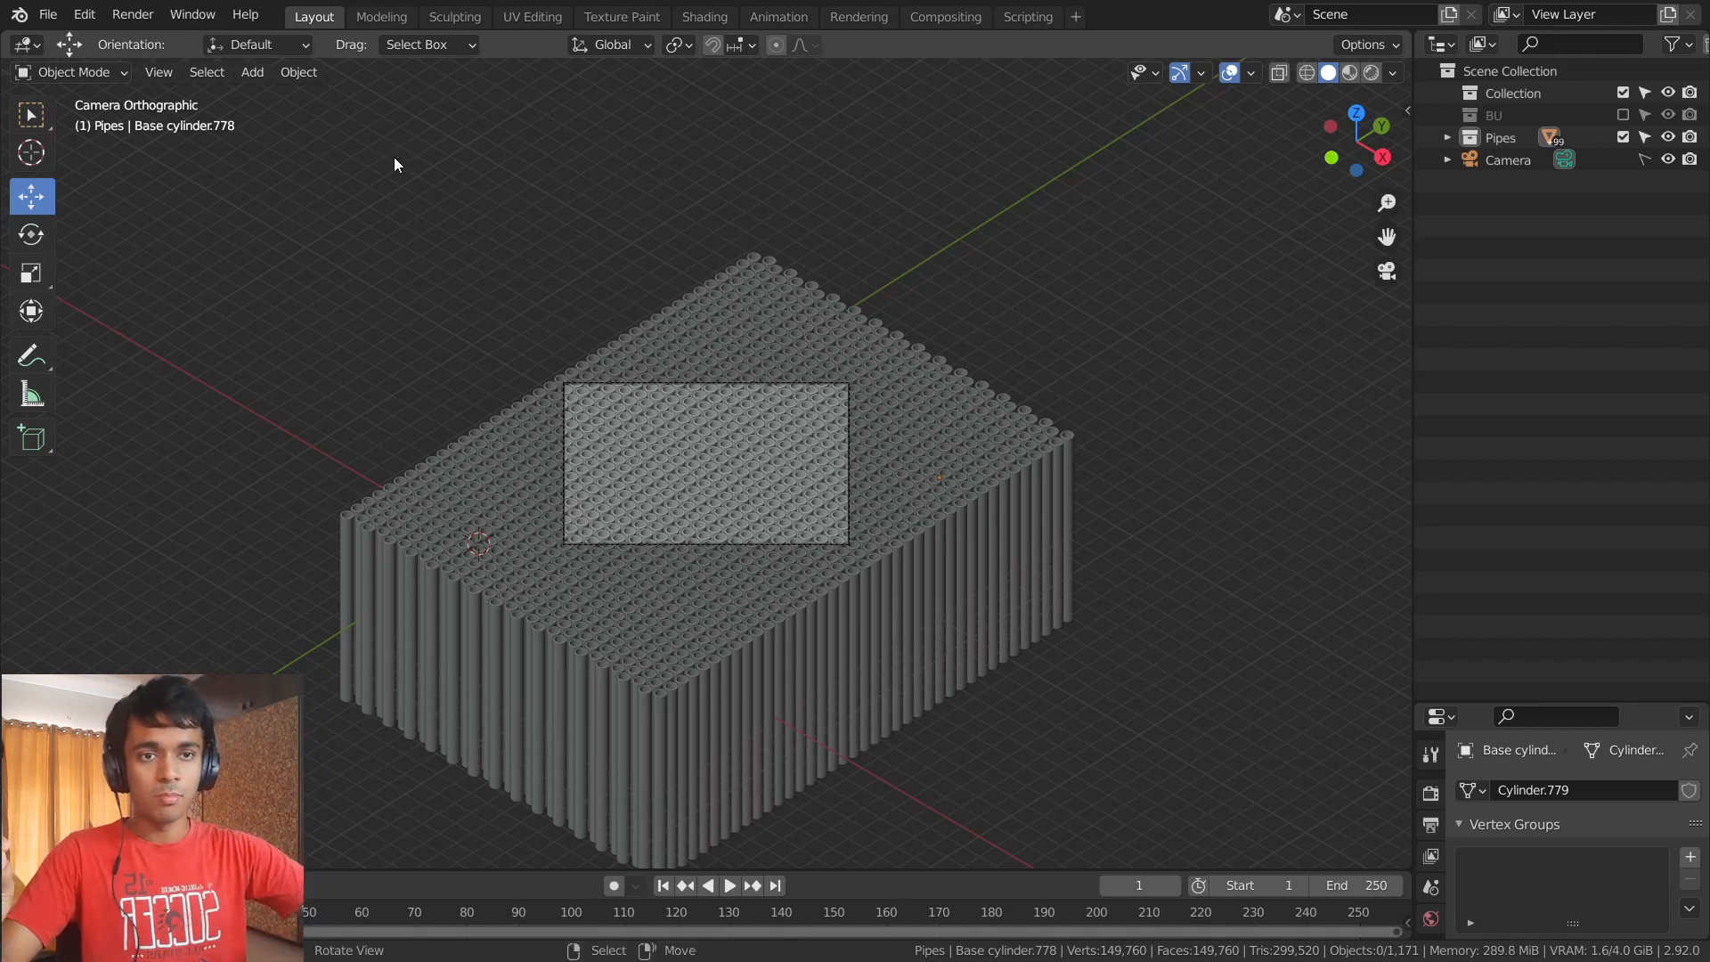
{"action": "right_click", "coordinate": [394, 156], "text": "shift"}
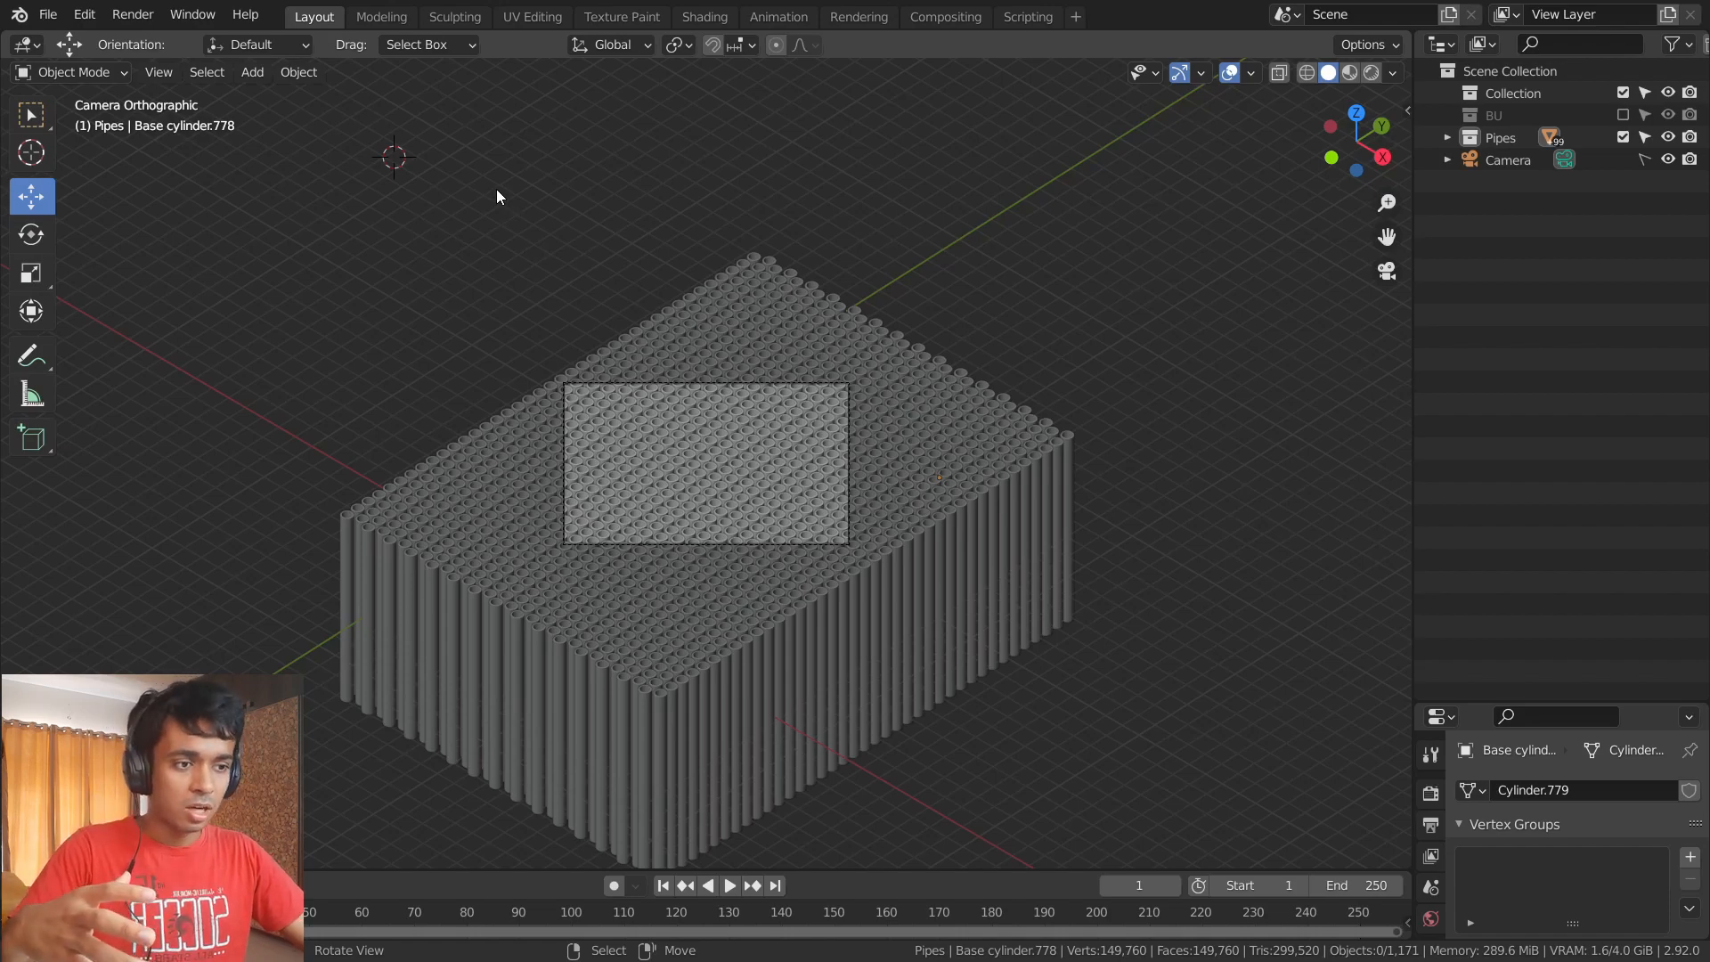
{"action": "left_click_drag", "start_coordinate": [496, 189], "coordinate": [1033, 371]}
{"action": "scroll", "coordinate": [780, 374], "scroll_direction": "up", "scroll_amount": 5}
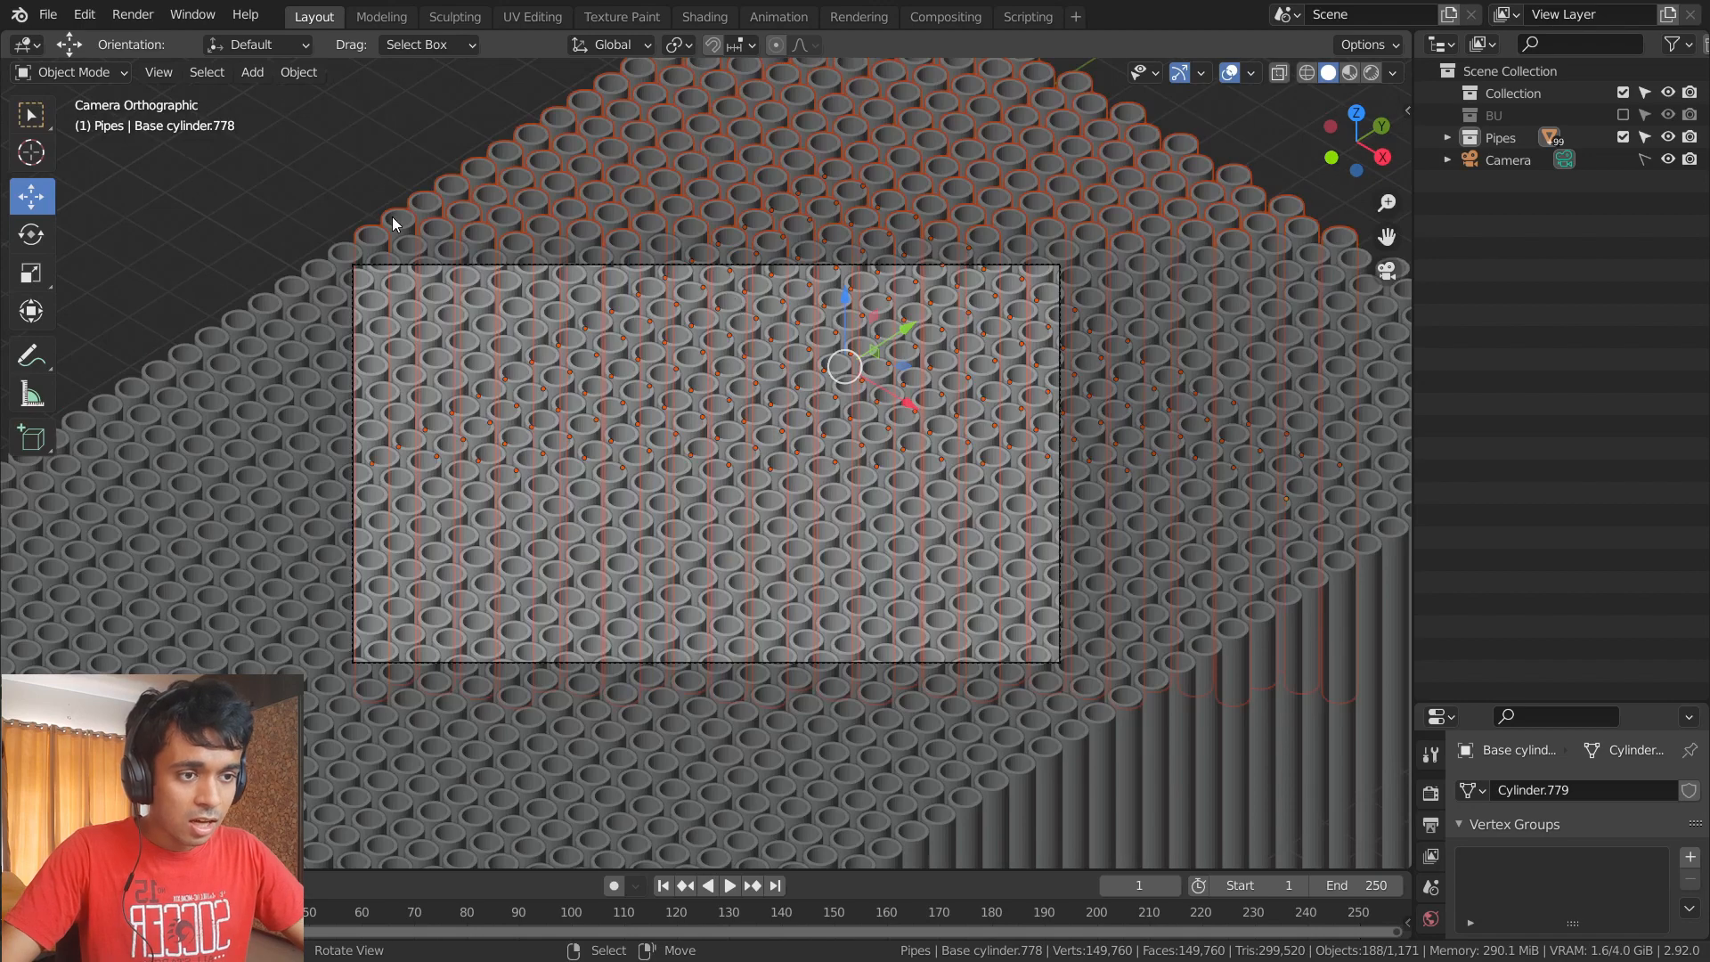
{"action": "scroll", "coordinate": [816, 278], "scroll_direction": "up", "scroll_amount": 5}
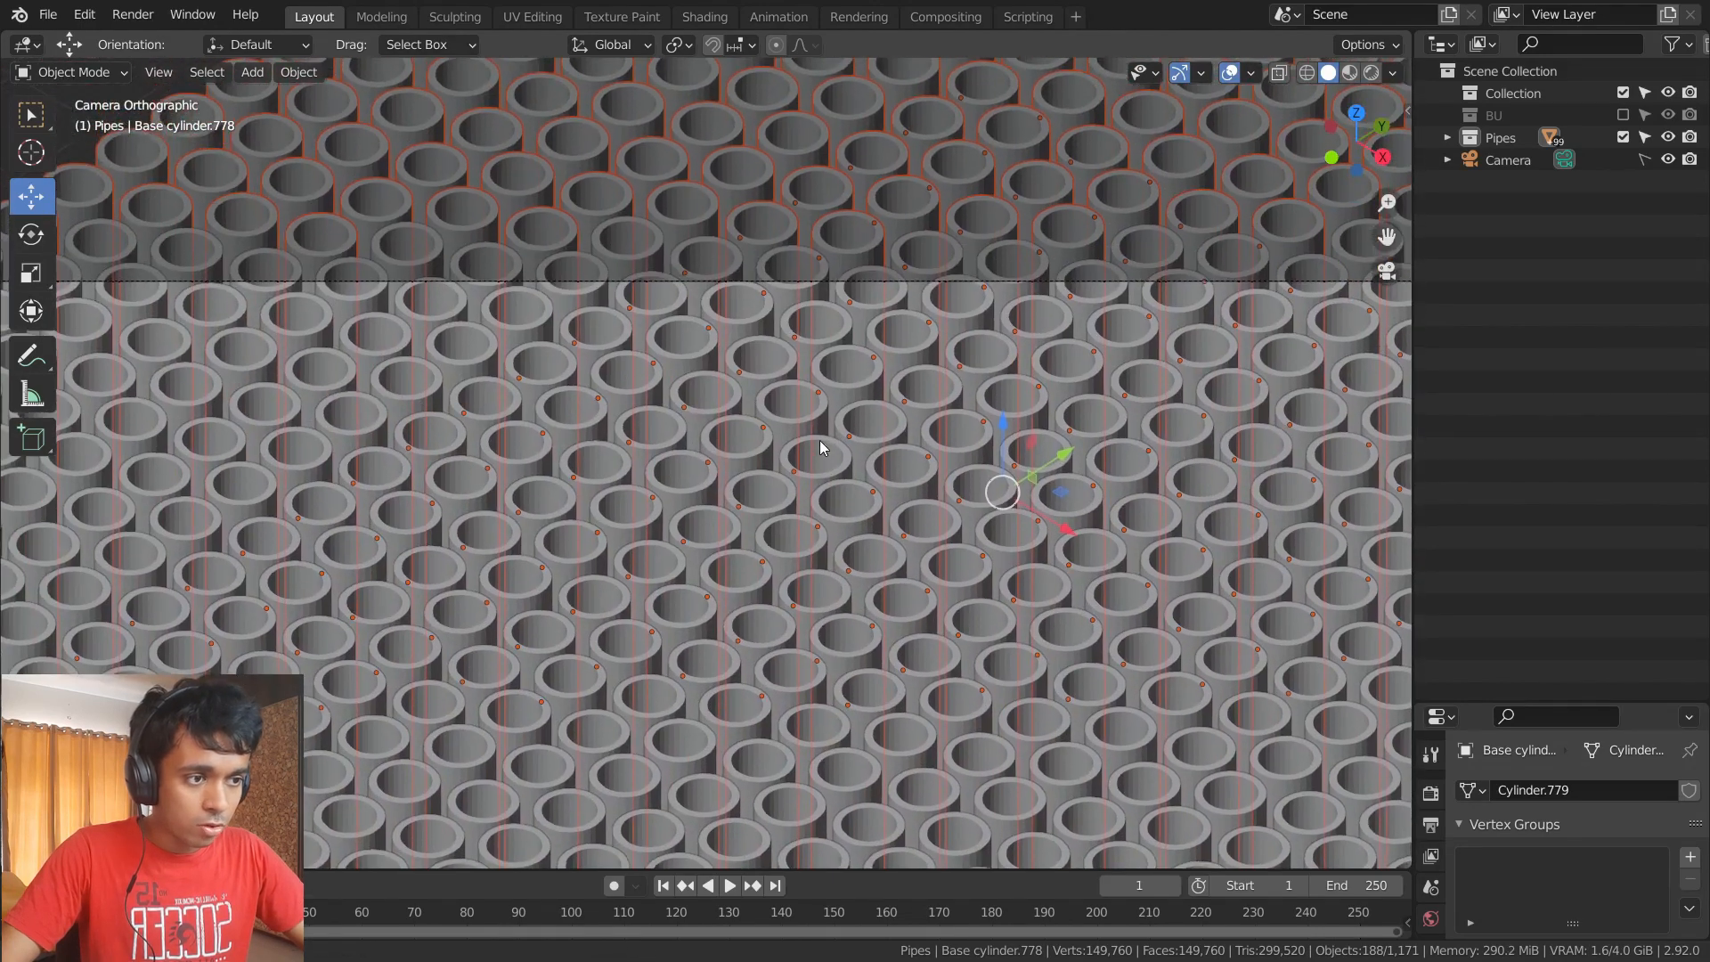
{"action": "scroll", "coordinate": [629, 381], "scroll_direction": "down", "scroll_amount": 3}
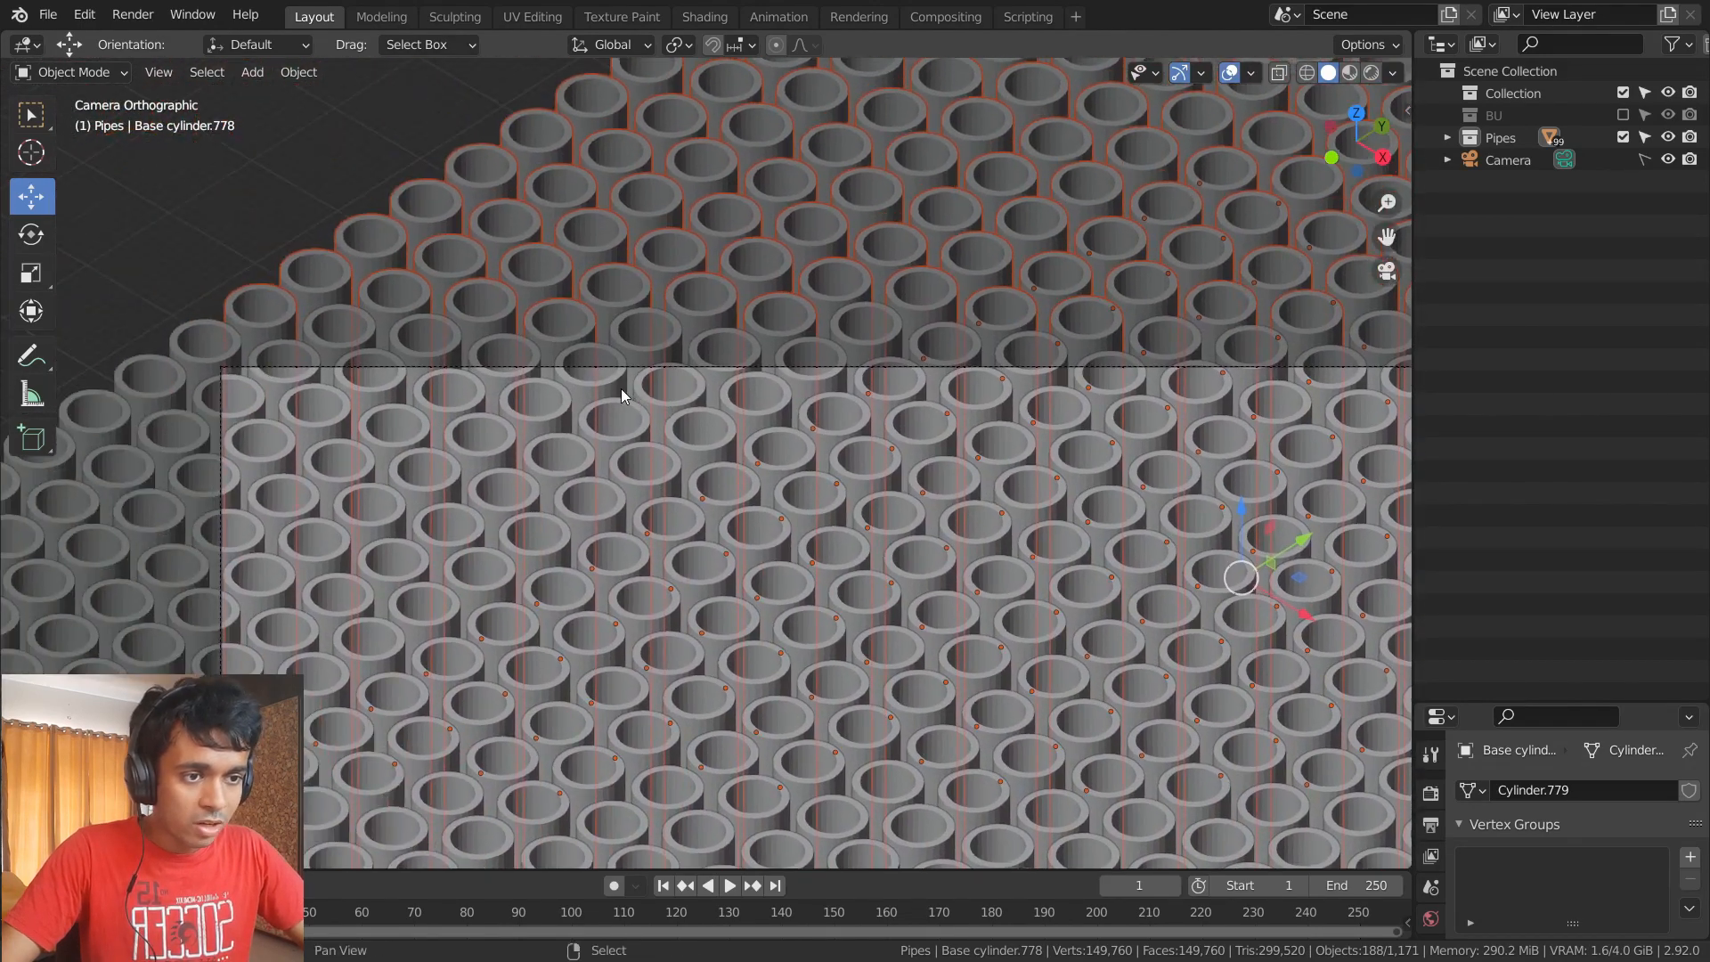
{"action": "scroll", "coordinate": [723, 450], "scroll_direction": "down", "scroll_amount": 6}
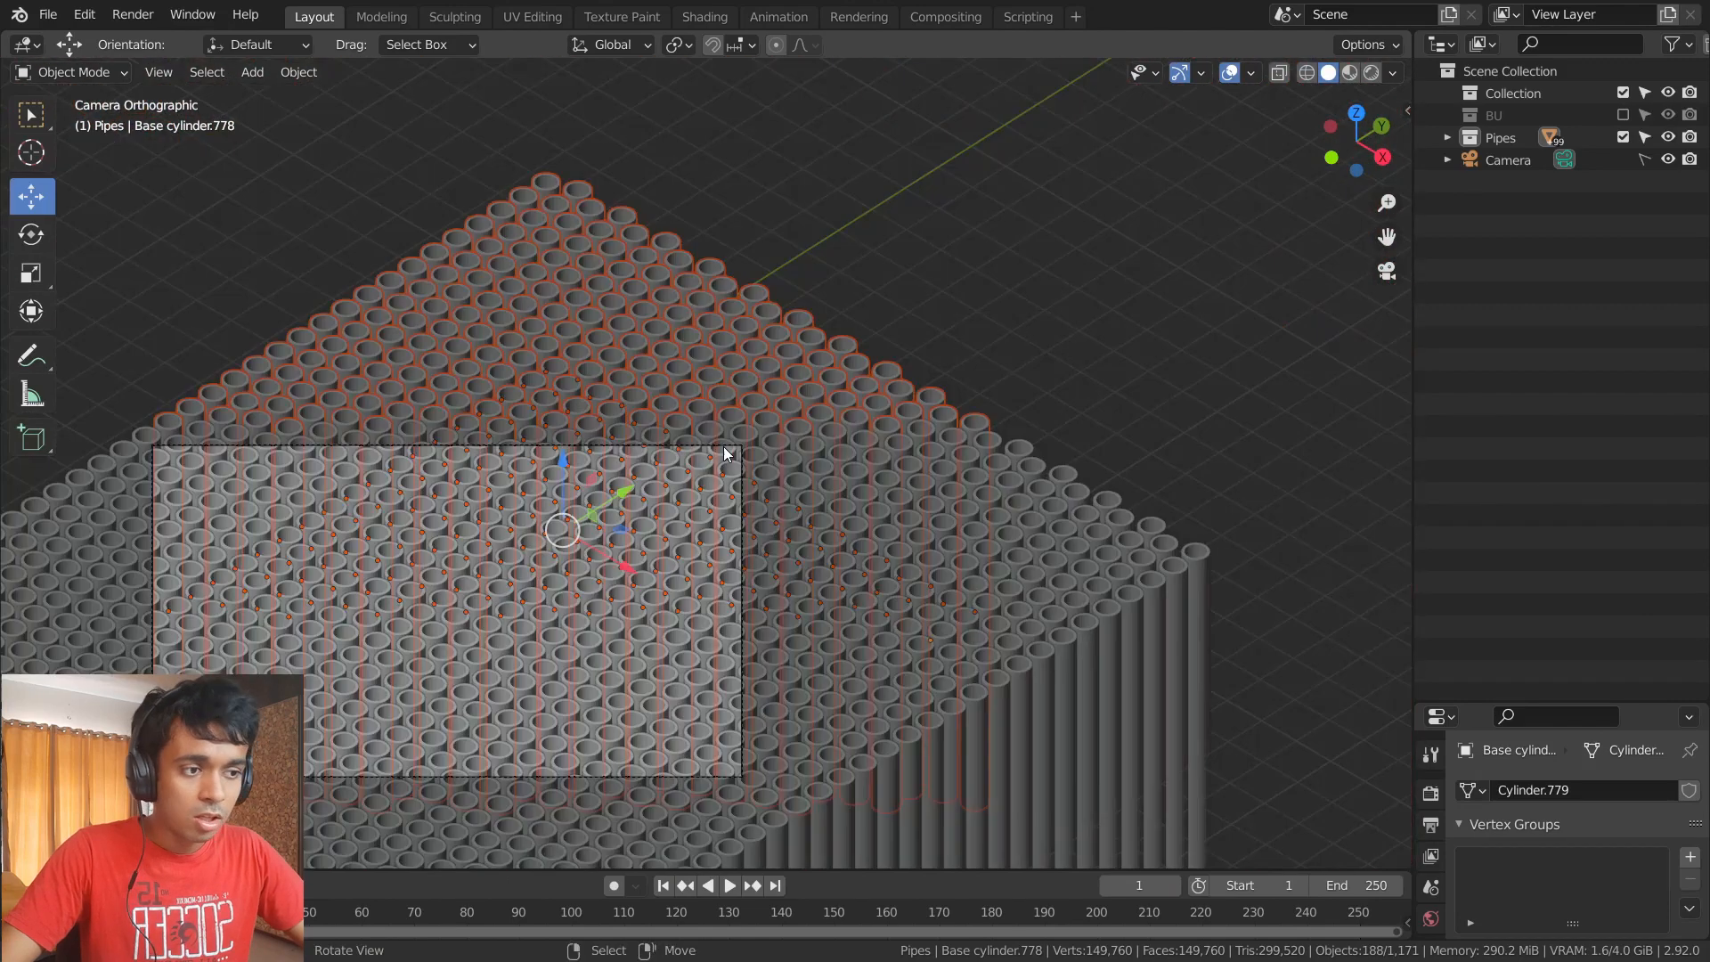
{"action": "scroll", "coordinate": [723, 446], "scroll_direction": "down", "scroll_amount": 2}
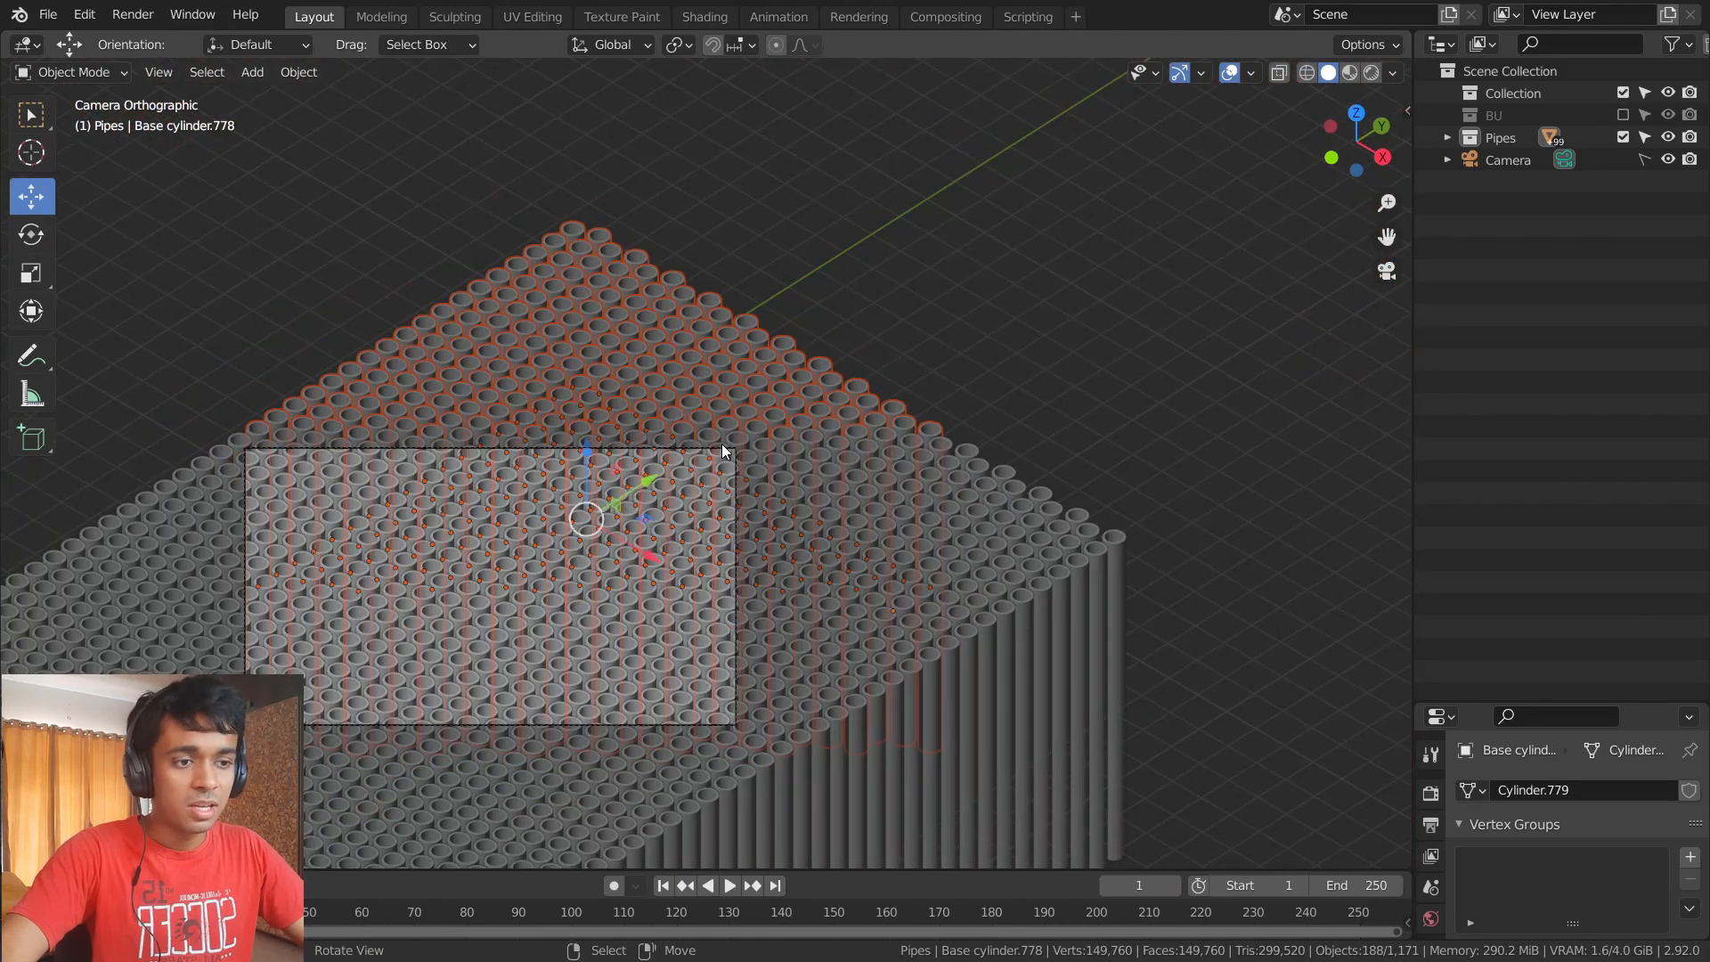
{"action": "key", "text": "Delete"}
{"action": "scroll", "coordinate": [418, 445], "scroll_direction": "up", "scroll_amount": 7}
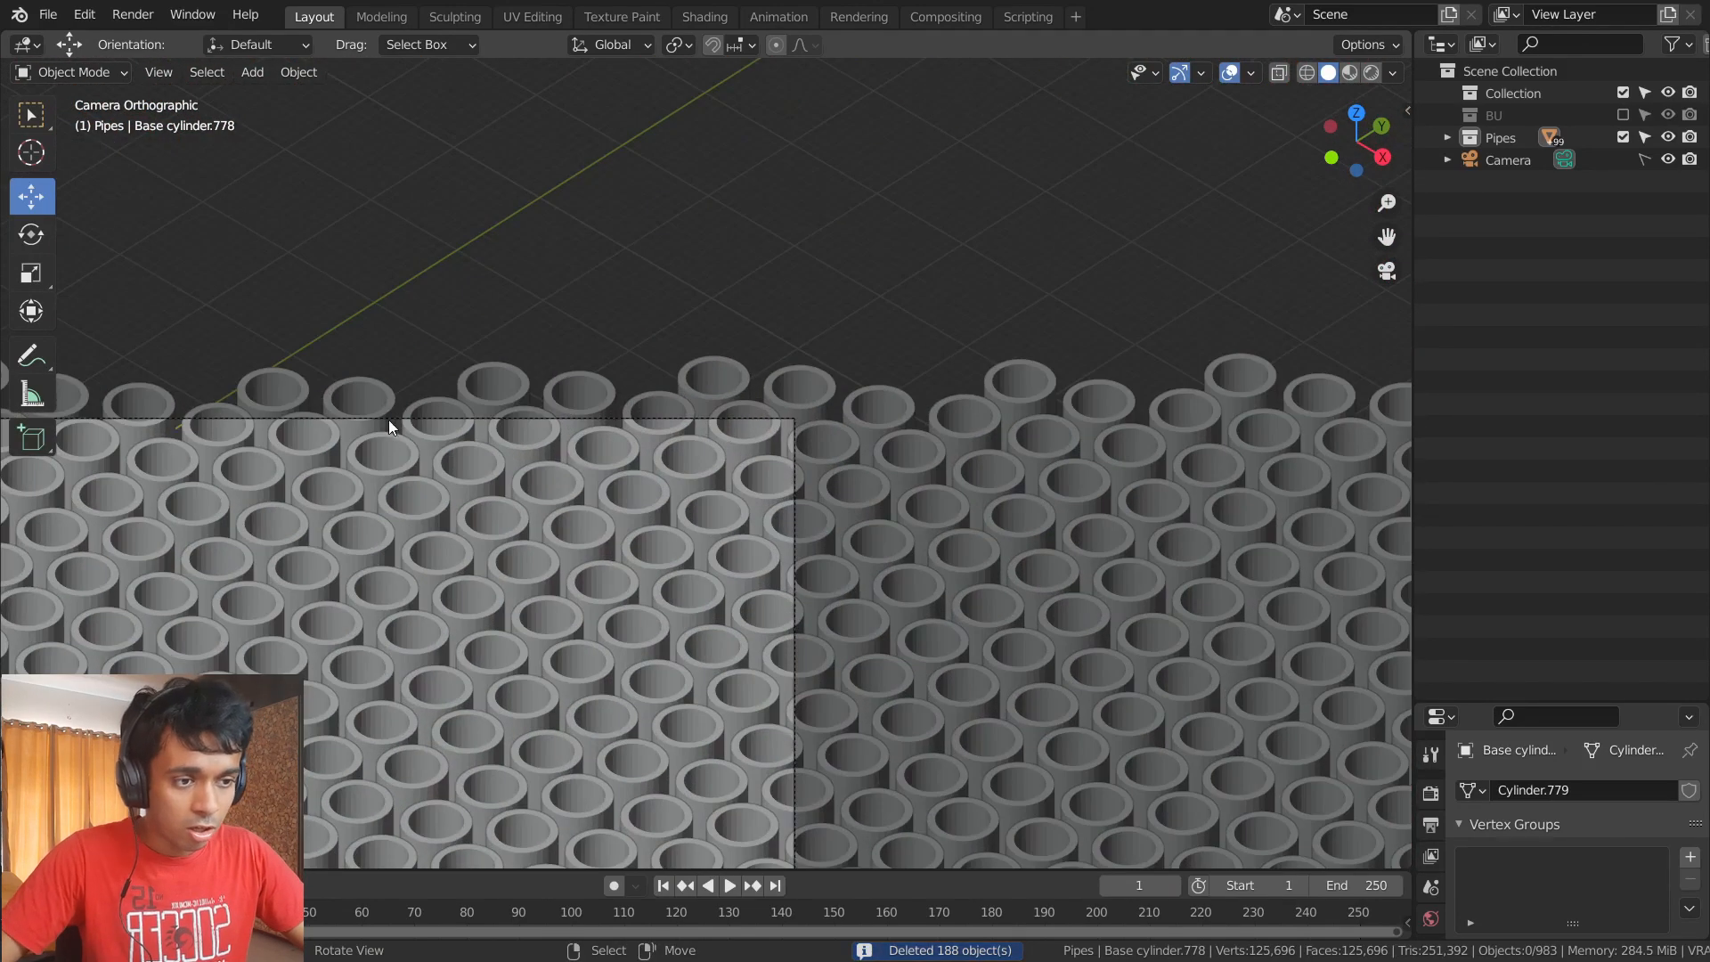
{"action": "scroll", "coordinate": [339, 429], "scroll_direction": "down", "scroll_amount": 8}
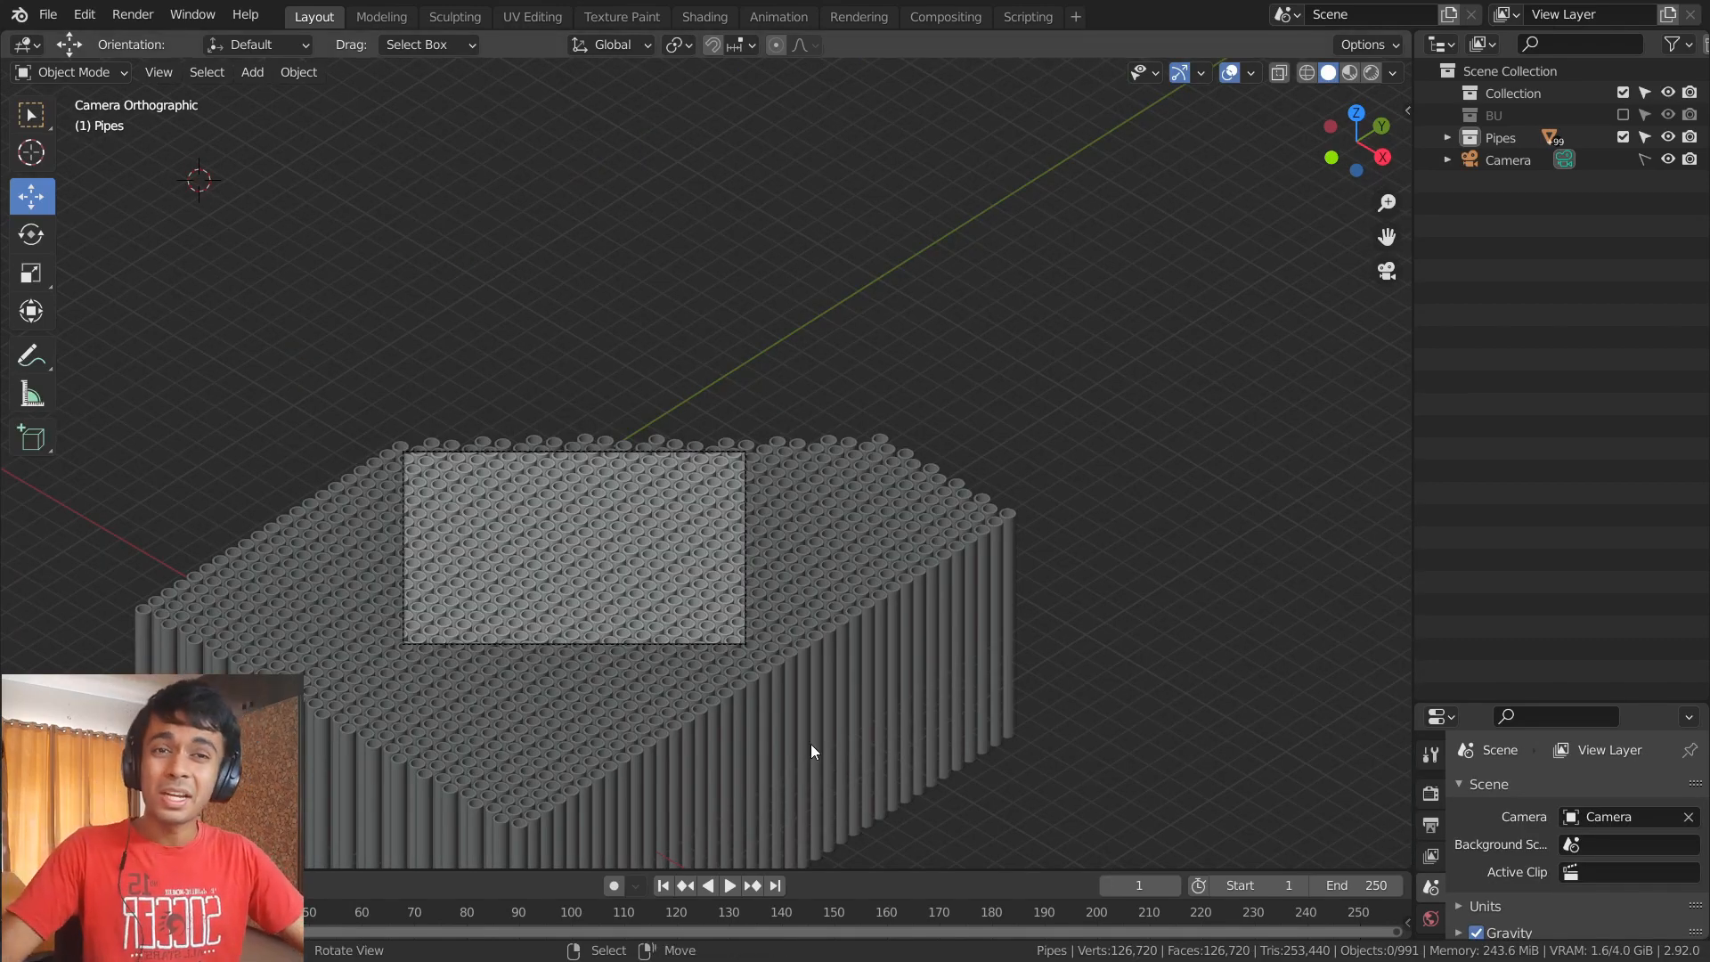
- Delete the block of pipes outside the camera frame's left edge, keeping a narrow margin beside the frame
{"action": "middle_click_drag", "start_coordinate": [433, 547], "coordinate": [791, 296], "text": "shift"}
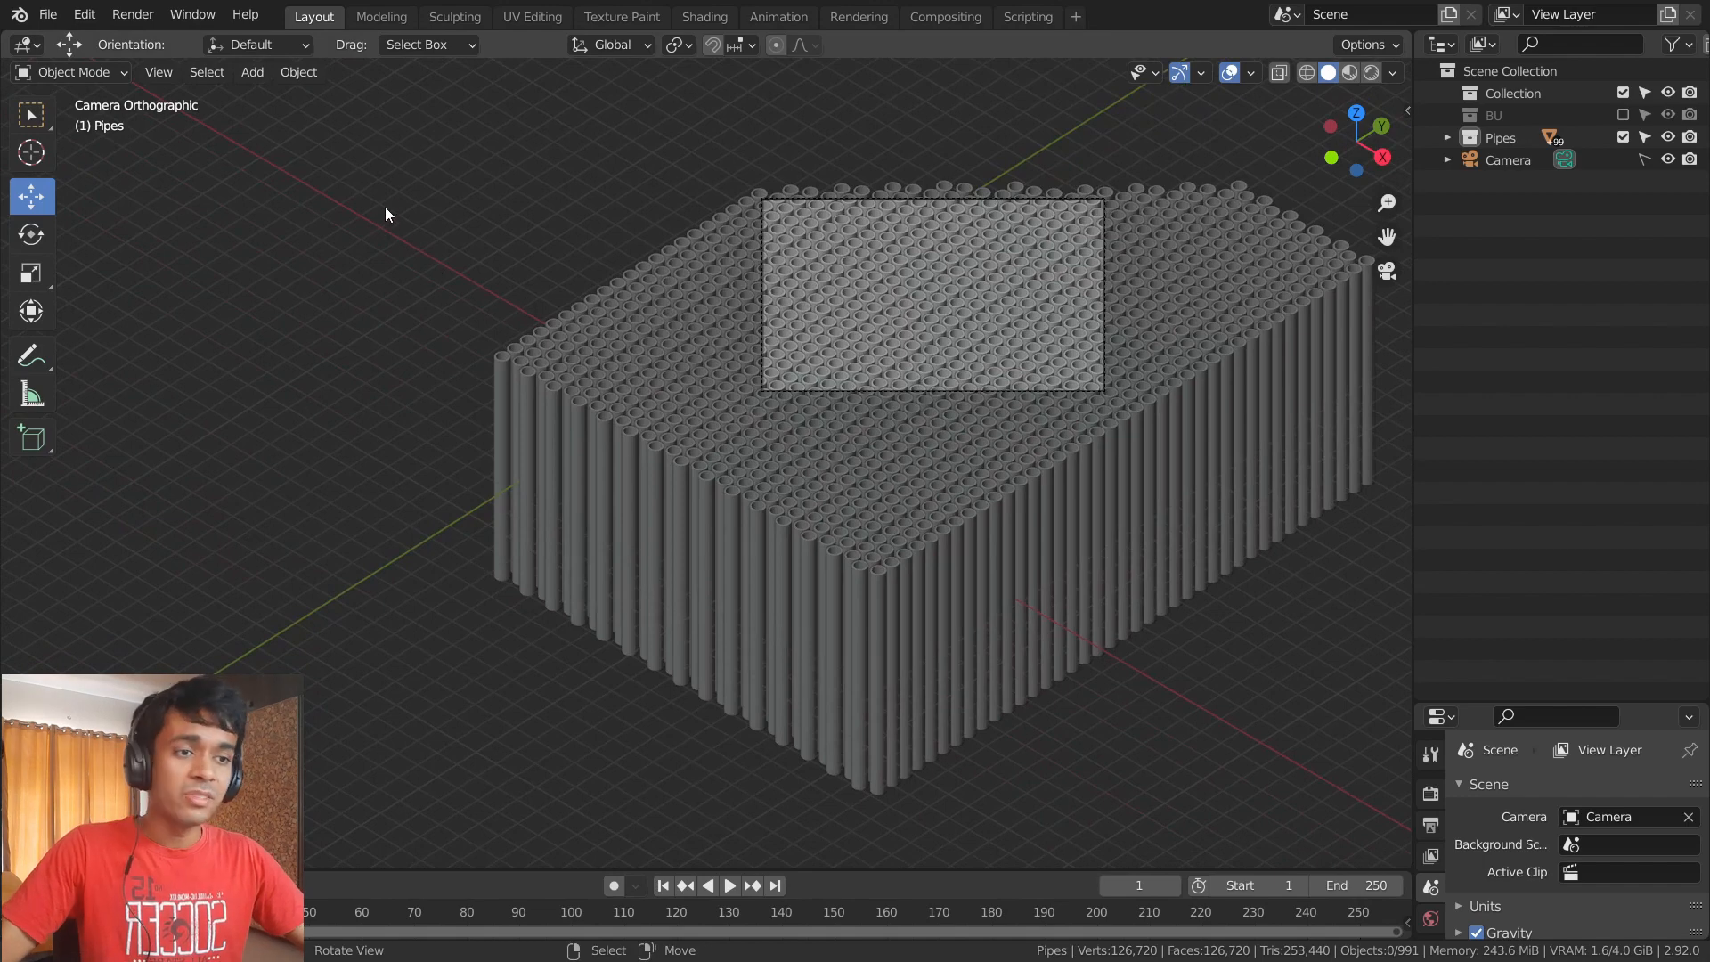
{"action": "left_click_drag", "start_coordinate": [399, 147], "coordinate": [735, 869]}
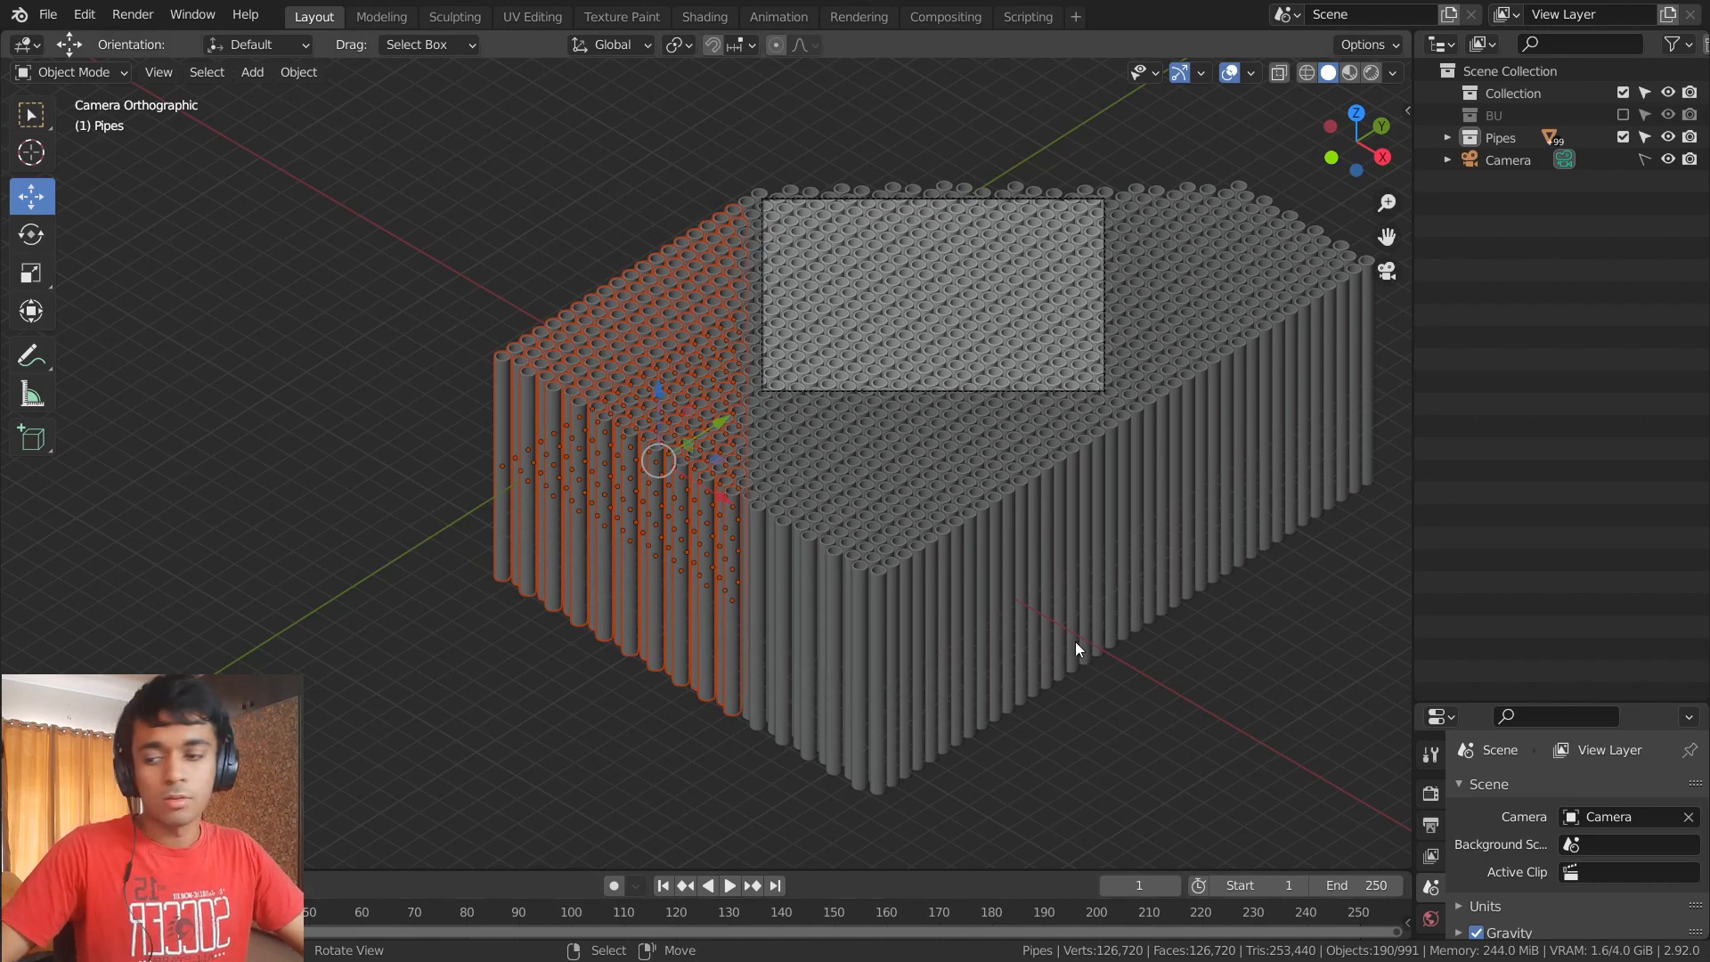
{"action": "key", "text": "Delete"}
- Delete the pipes beyond the camera frame's right edge in two passes, keeping a narrow margin beside the frame
{"action": "middle_click_drag", "start_coordinate": [1170, 415], "coordinate": [817, 333], "text": "shift"}
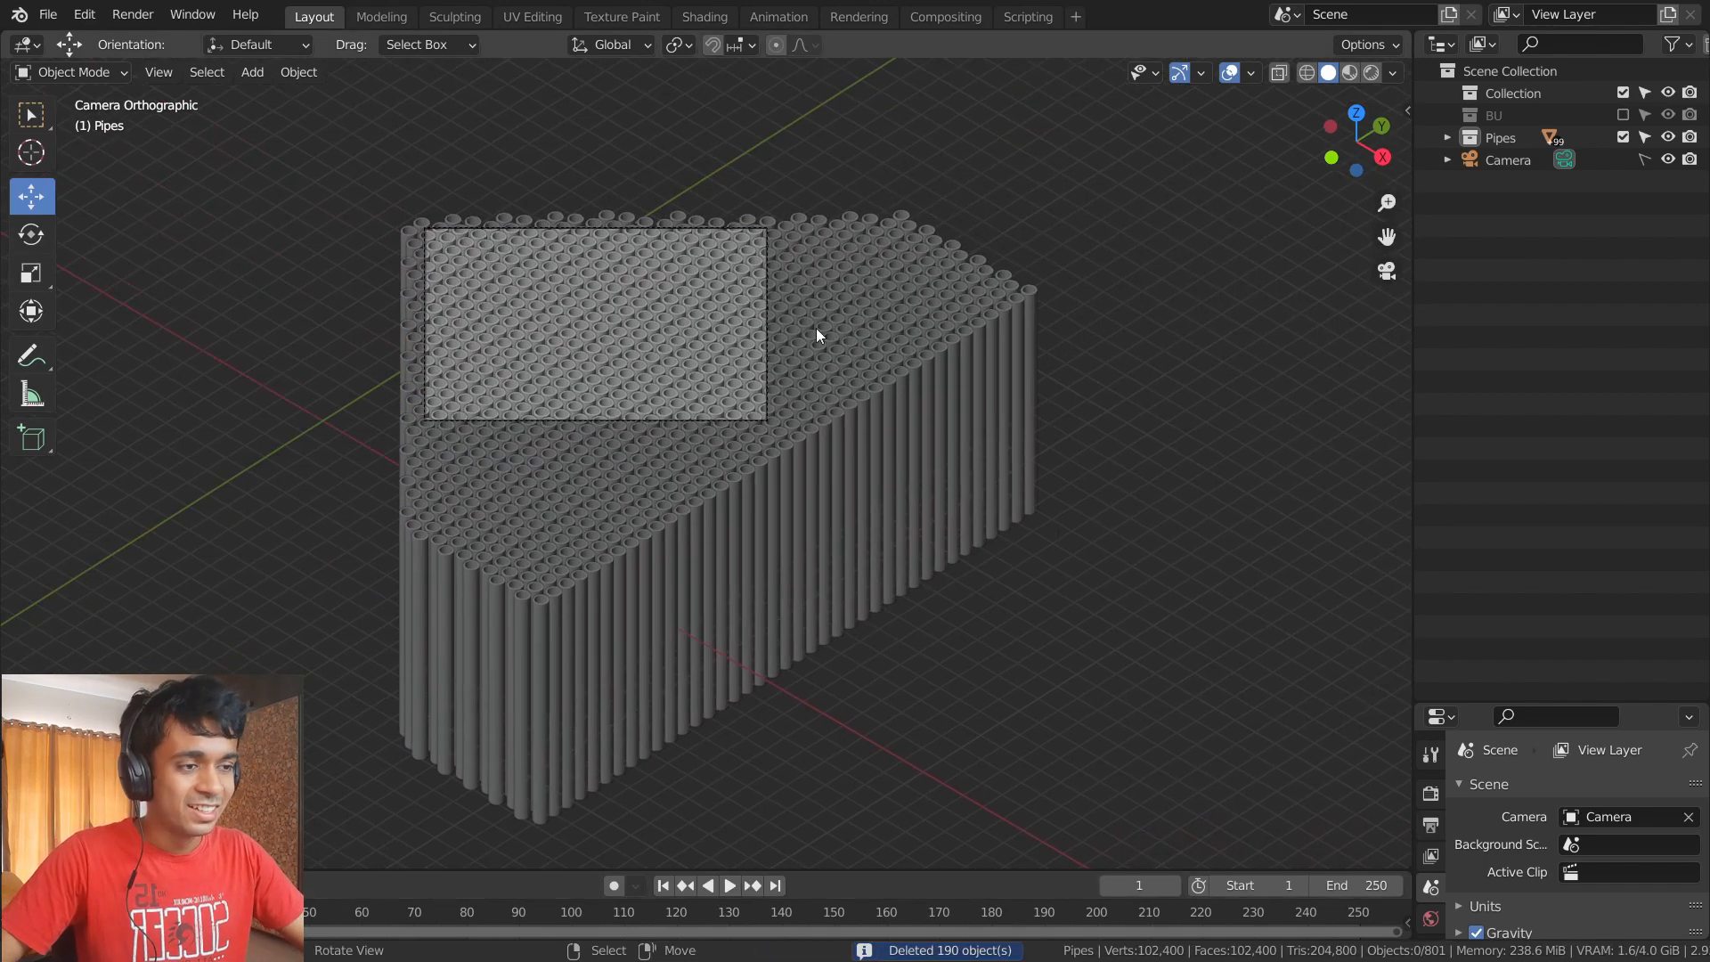
{"action": "left_click_drag", "start_coordinate": [816, 170], "coordinate": [1193, 797]}
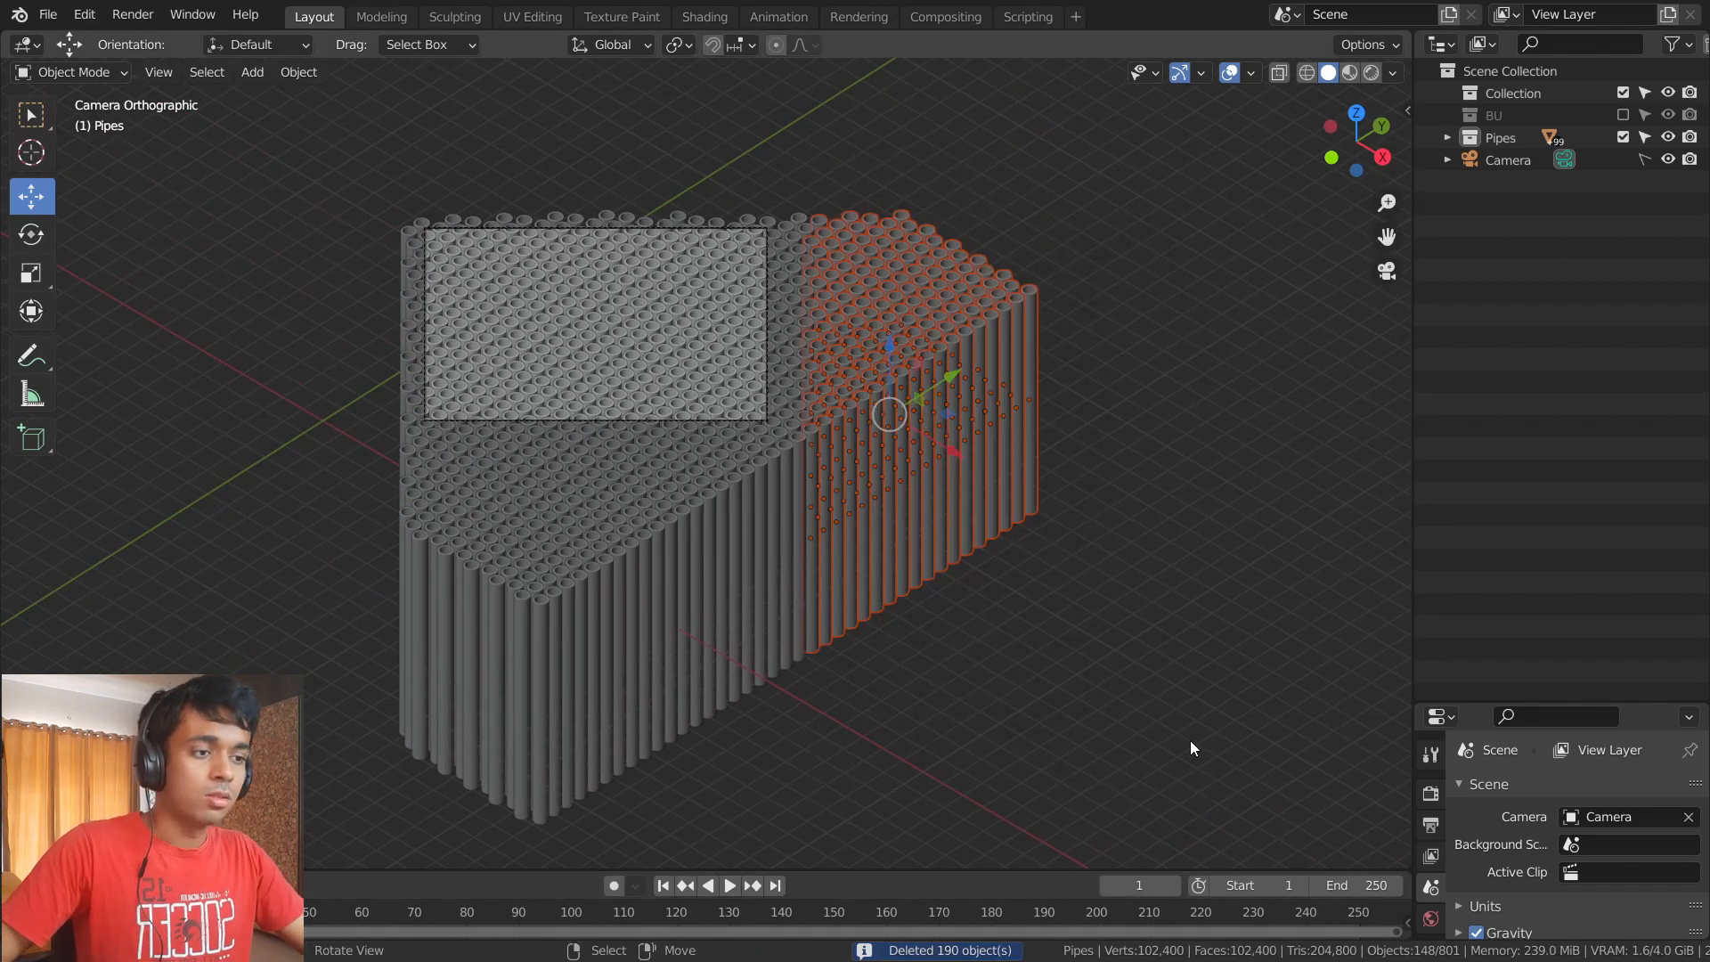
{"action": "key", "text": "Delete"}
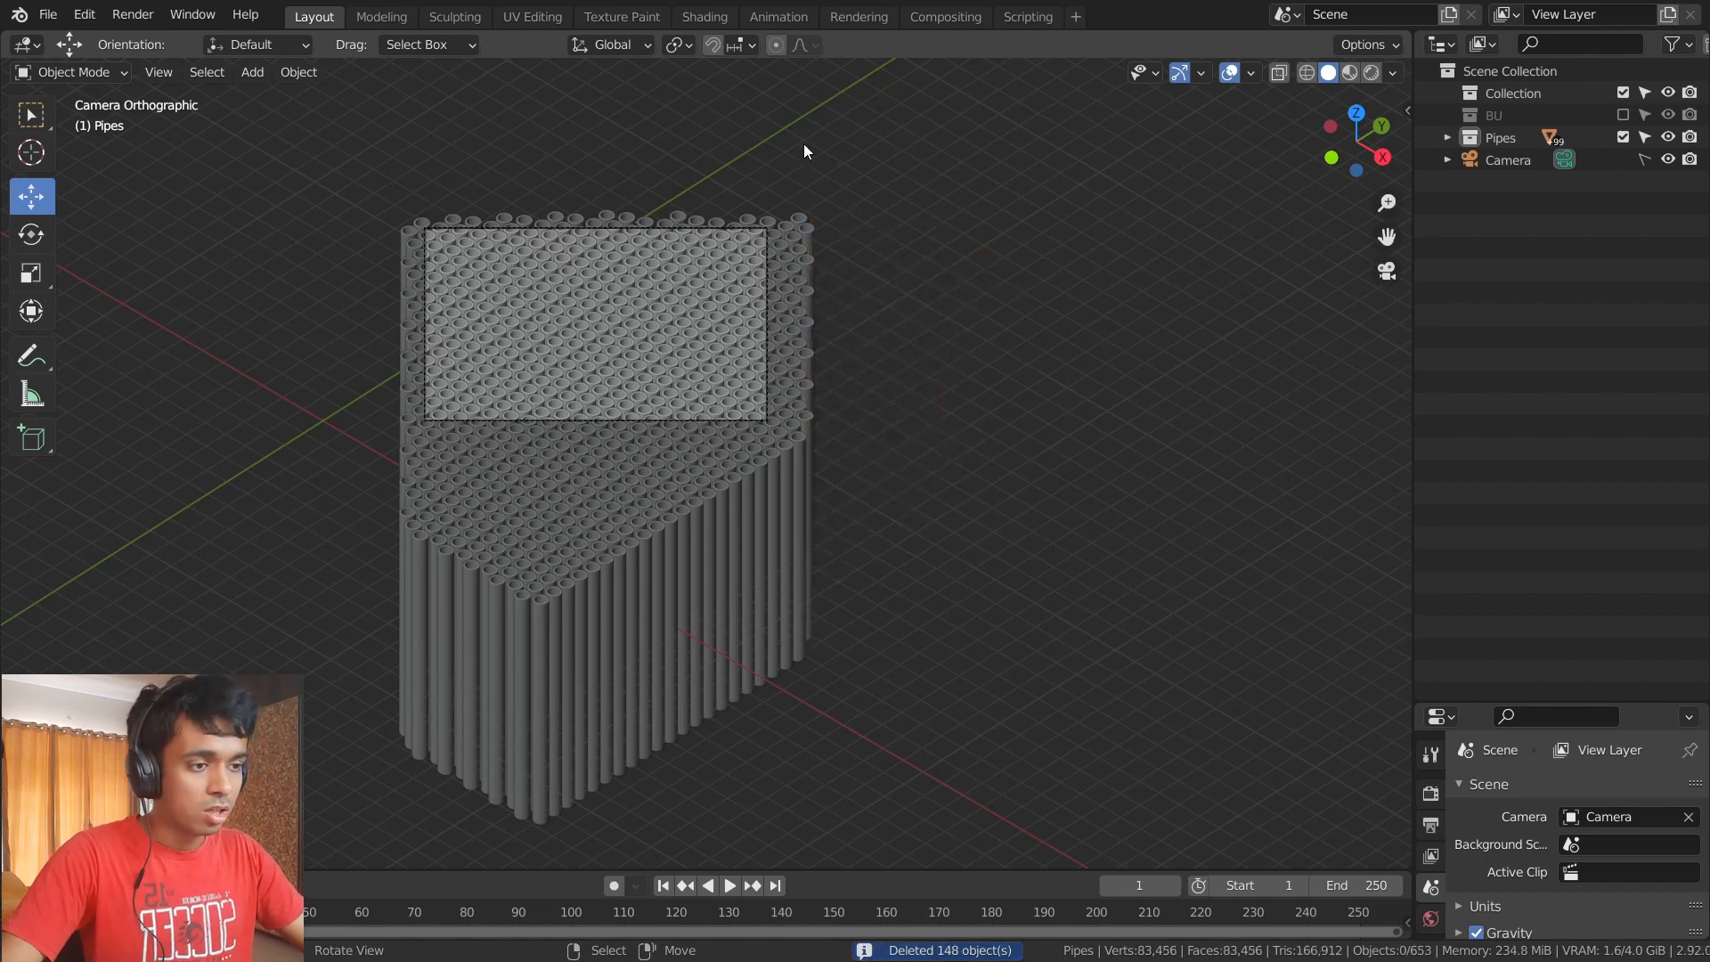
{"action": "left_click_drag", "start_coordinate": [804, 152], "coordinate": [944, 762]}
{"action": "key", "text": "Delete"}
{"action": "scroll", "coordinate": [780, 258], "scroll_direction": "up", "scroll_amount": 6}
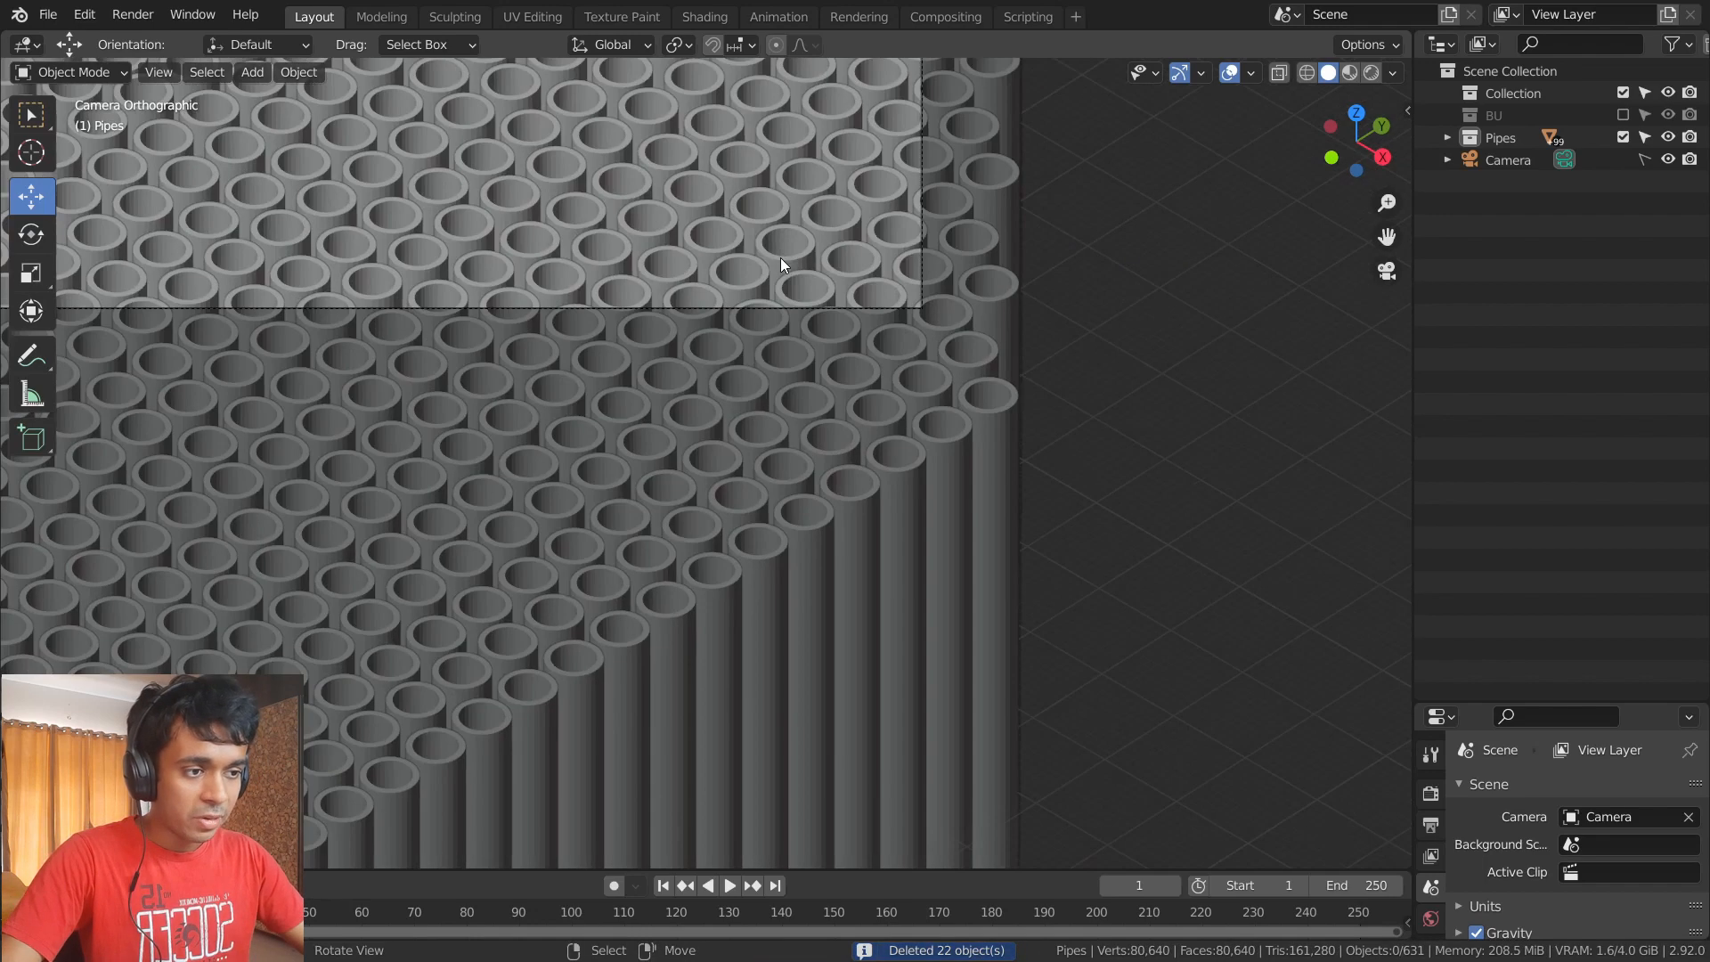
- Delete the large block of front pipes below the camera frame in successive batches, stopping close to the frame's lower edge
{"action": "middle_click_drag", "start_coordinate": [830, 189], "coordinate": [771, 549], "text": "shift"}
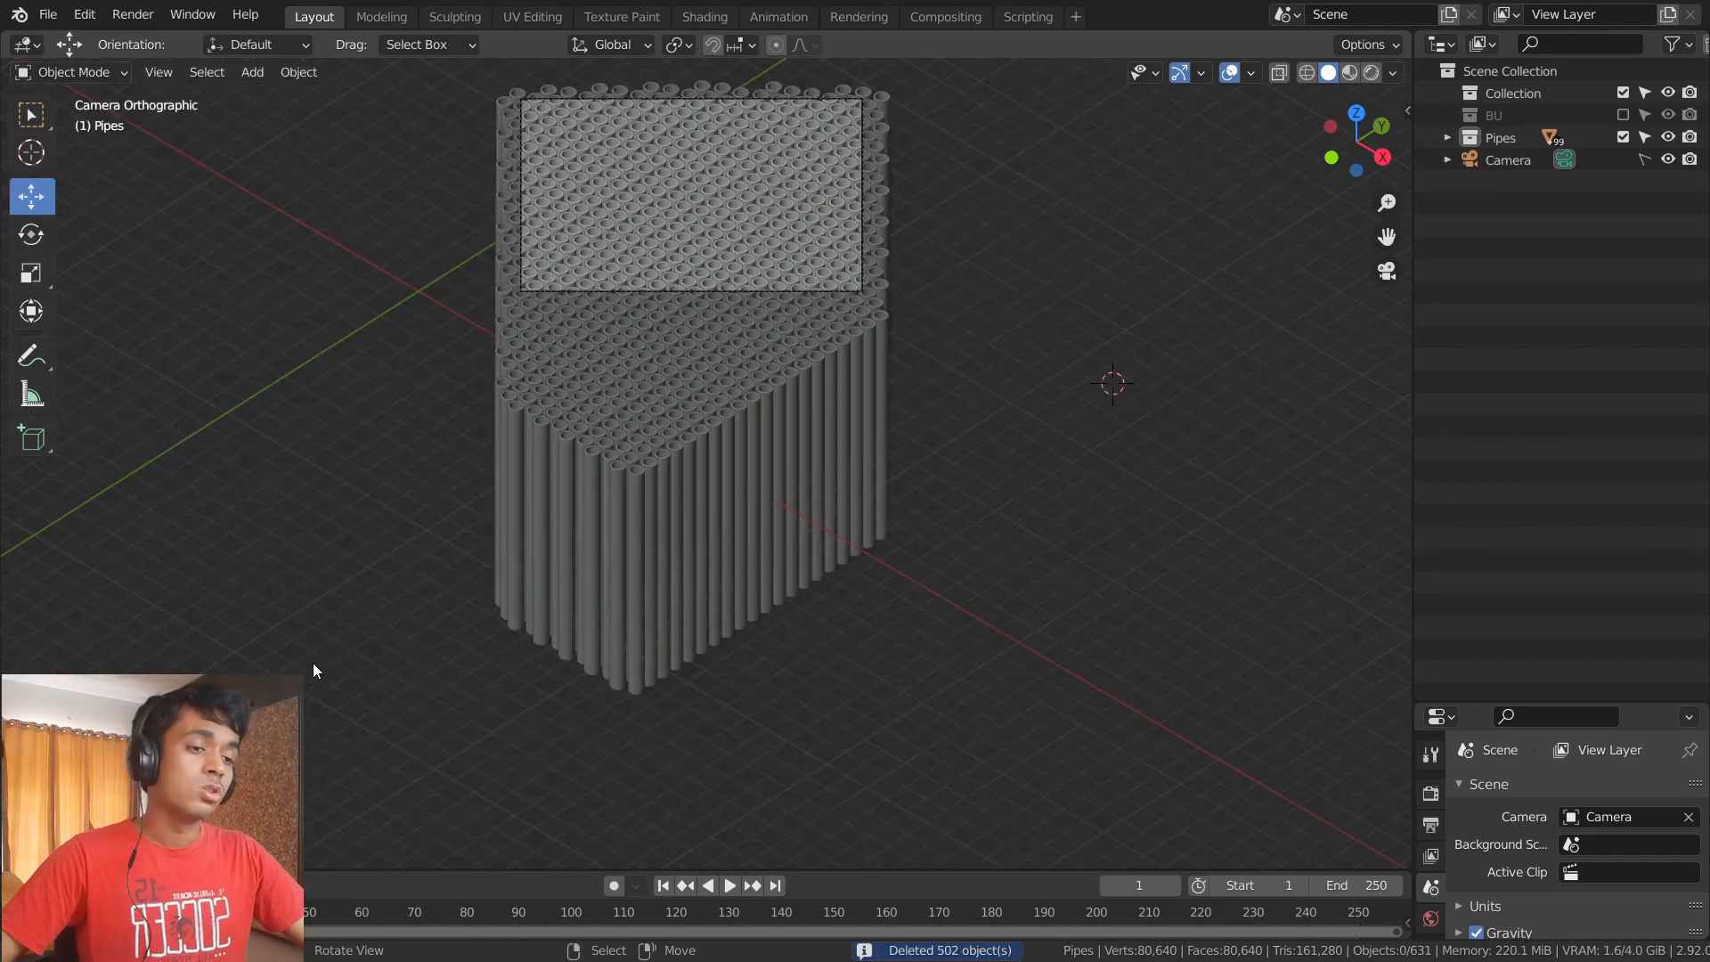
{"action": "left_click_drag", "start_coordinate": [312, 741], "coordinate": [1057, 675]}
{"action": "key", "text": "Delete"}
{"action": "left_click_drag", "start_coordinate": [419, 633], "coordinate": [1020, 546]}
{"action": "key", "text": "Delete"}
{"action": "key", "text": "Delete"}
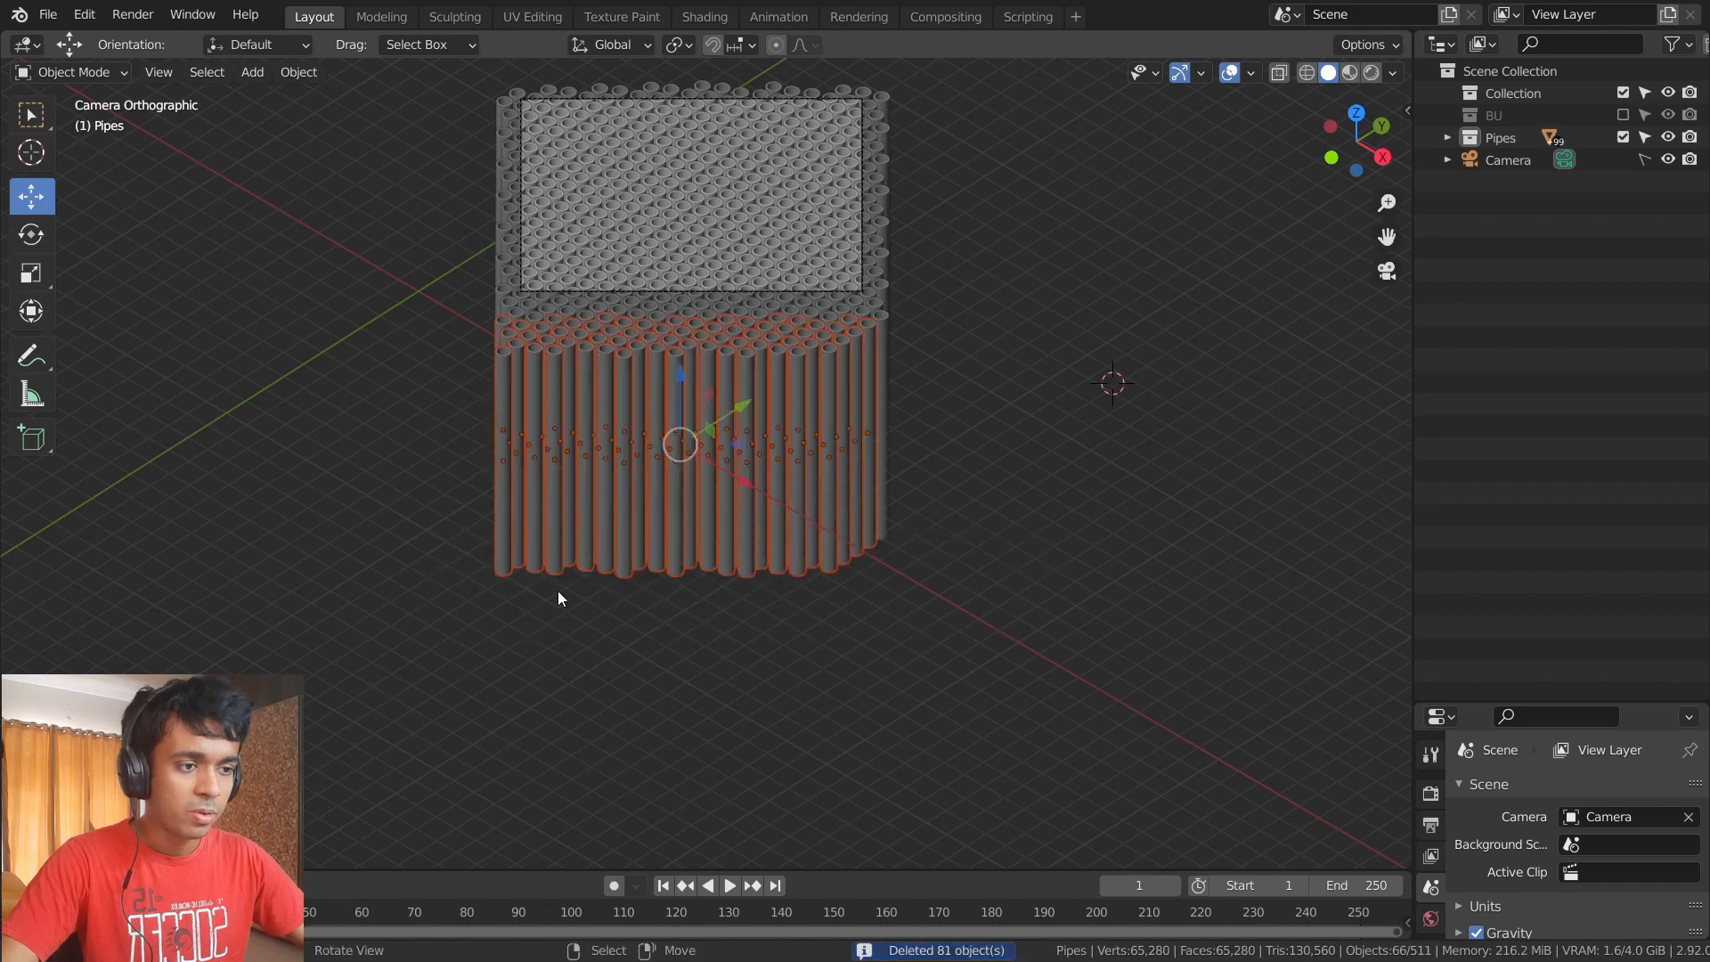
{"action": "key", "text": "Delete"}
{"action": "left_click_drag", "start_coordinate": [438, 574], "coordinate": [1087, 508]}
{"action": "left_click", "coordinate": [534, 615]}
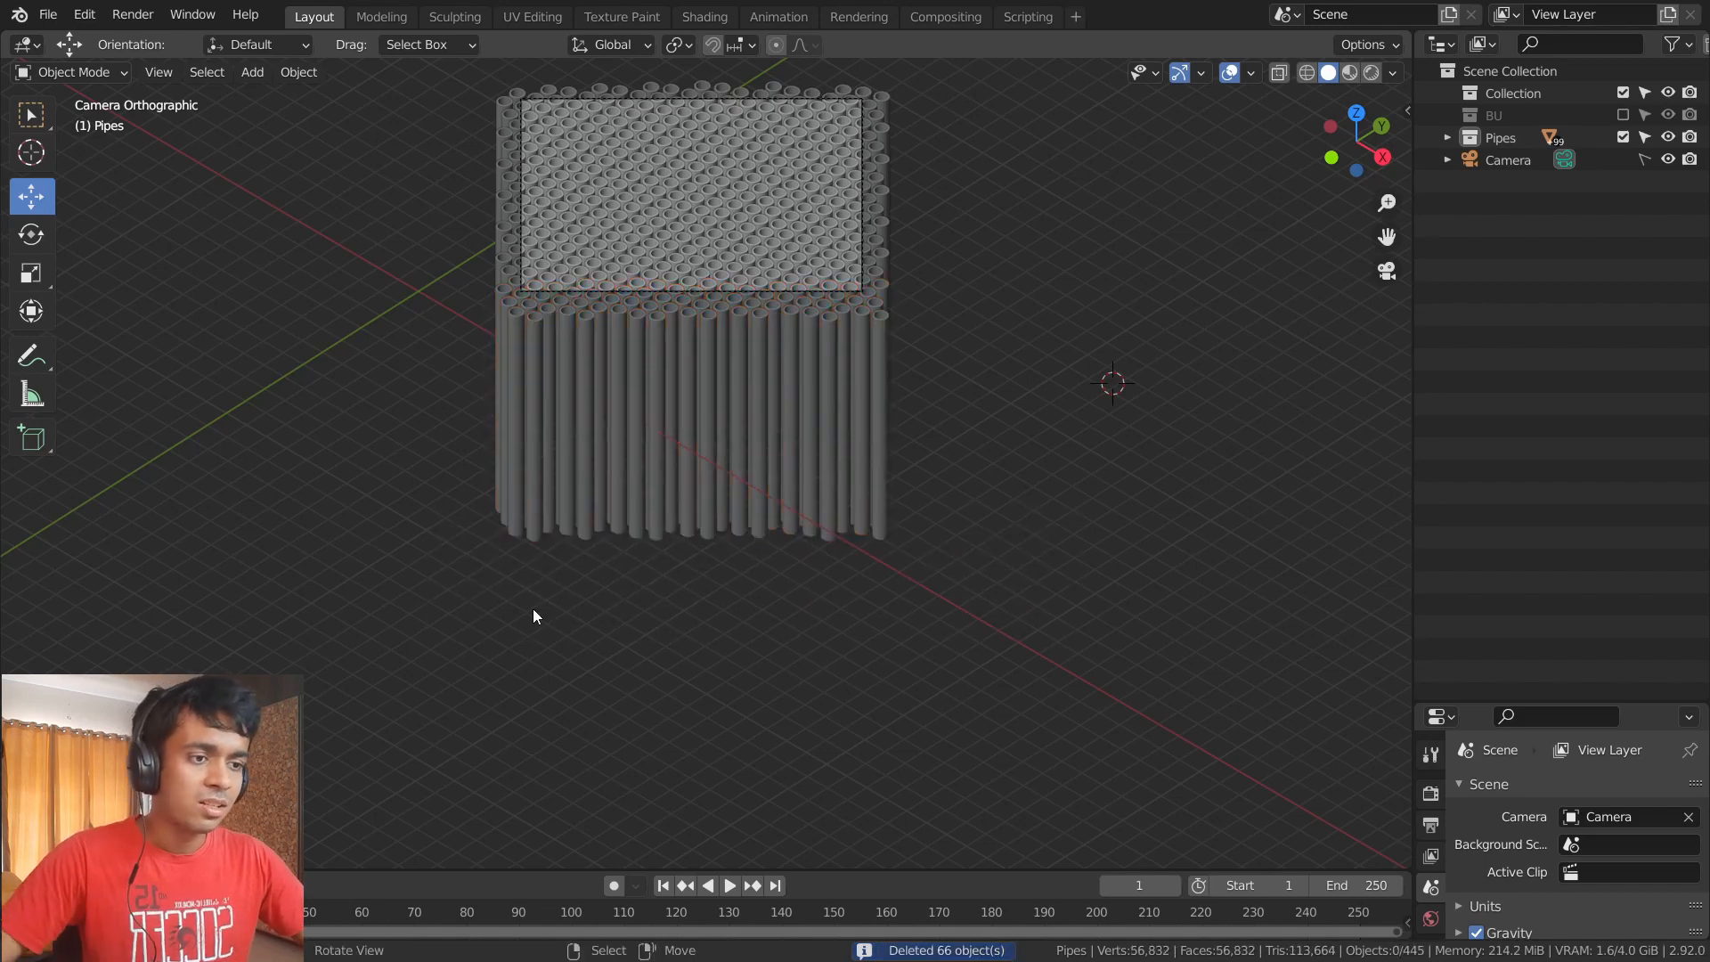
- Trim the remaining front pipes row by row until the grid ends at the camera frame's lower edge
{"action": "left_click_drag", "start_coordinate": [450, 573], "coordinate": [985, 536]}
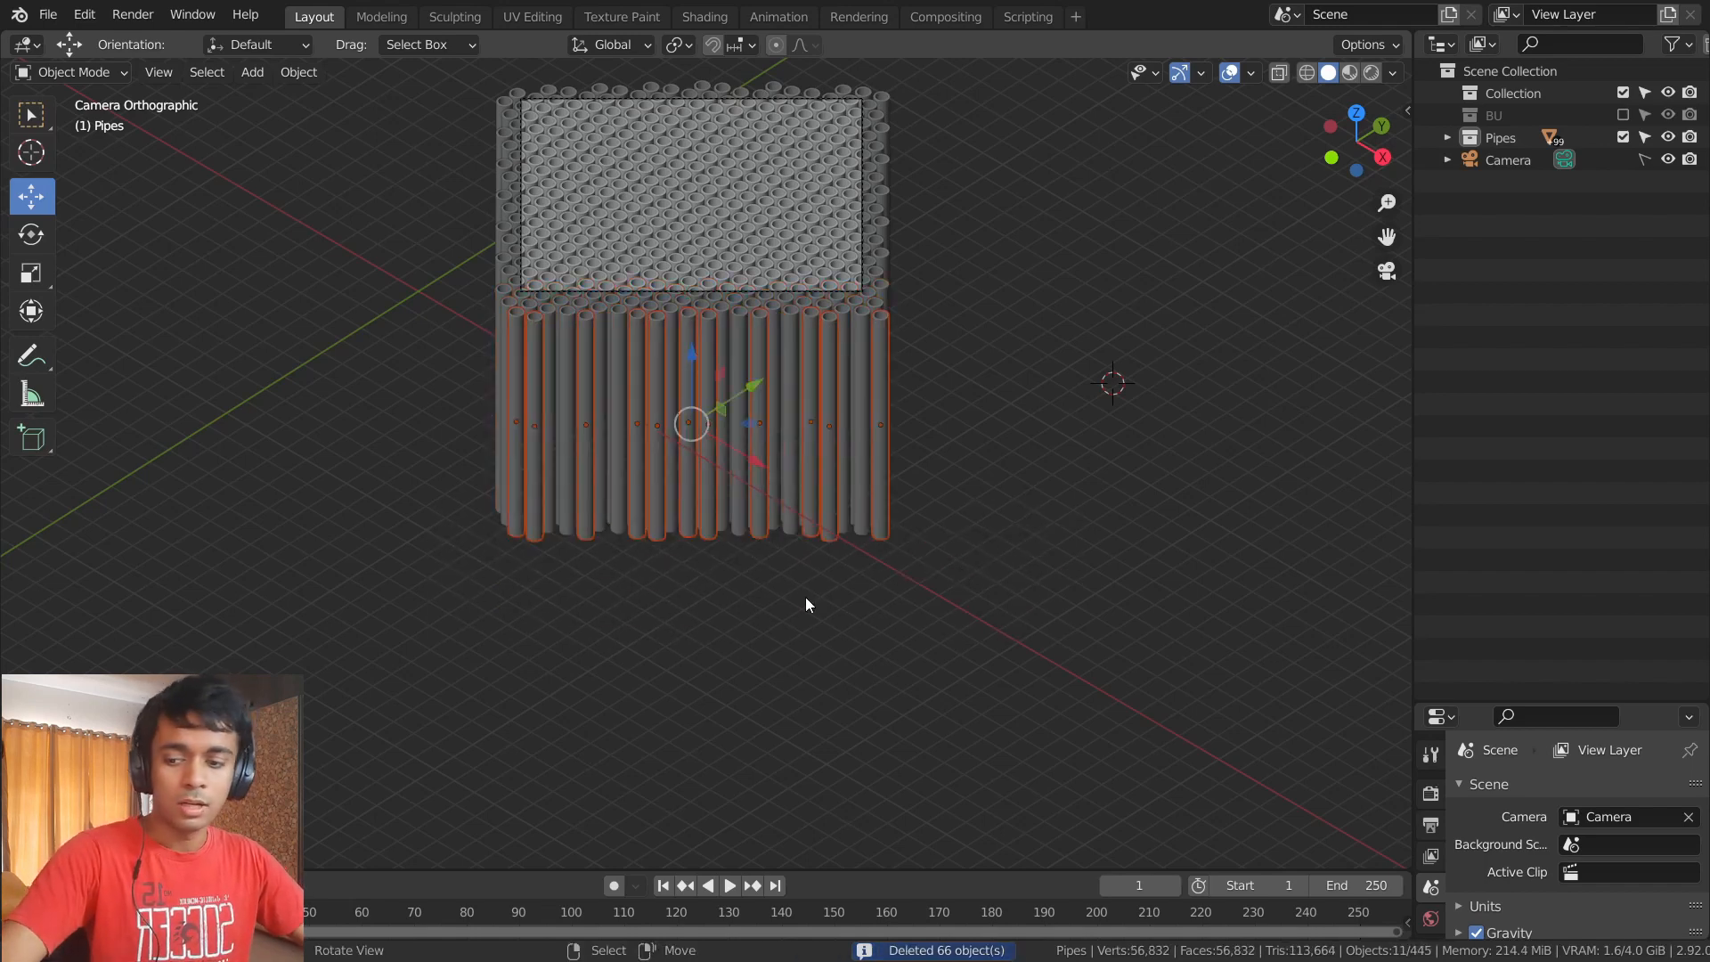
{"action": "key", "text": "Delete"}
{"action": "left_click_drag", "start_coordinate": [475, 568], "coordinate": [958, 532]}
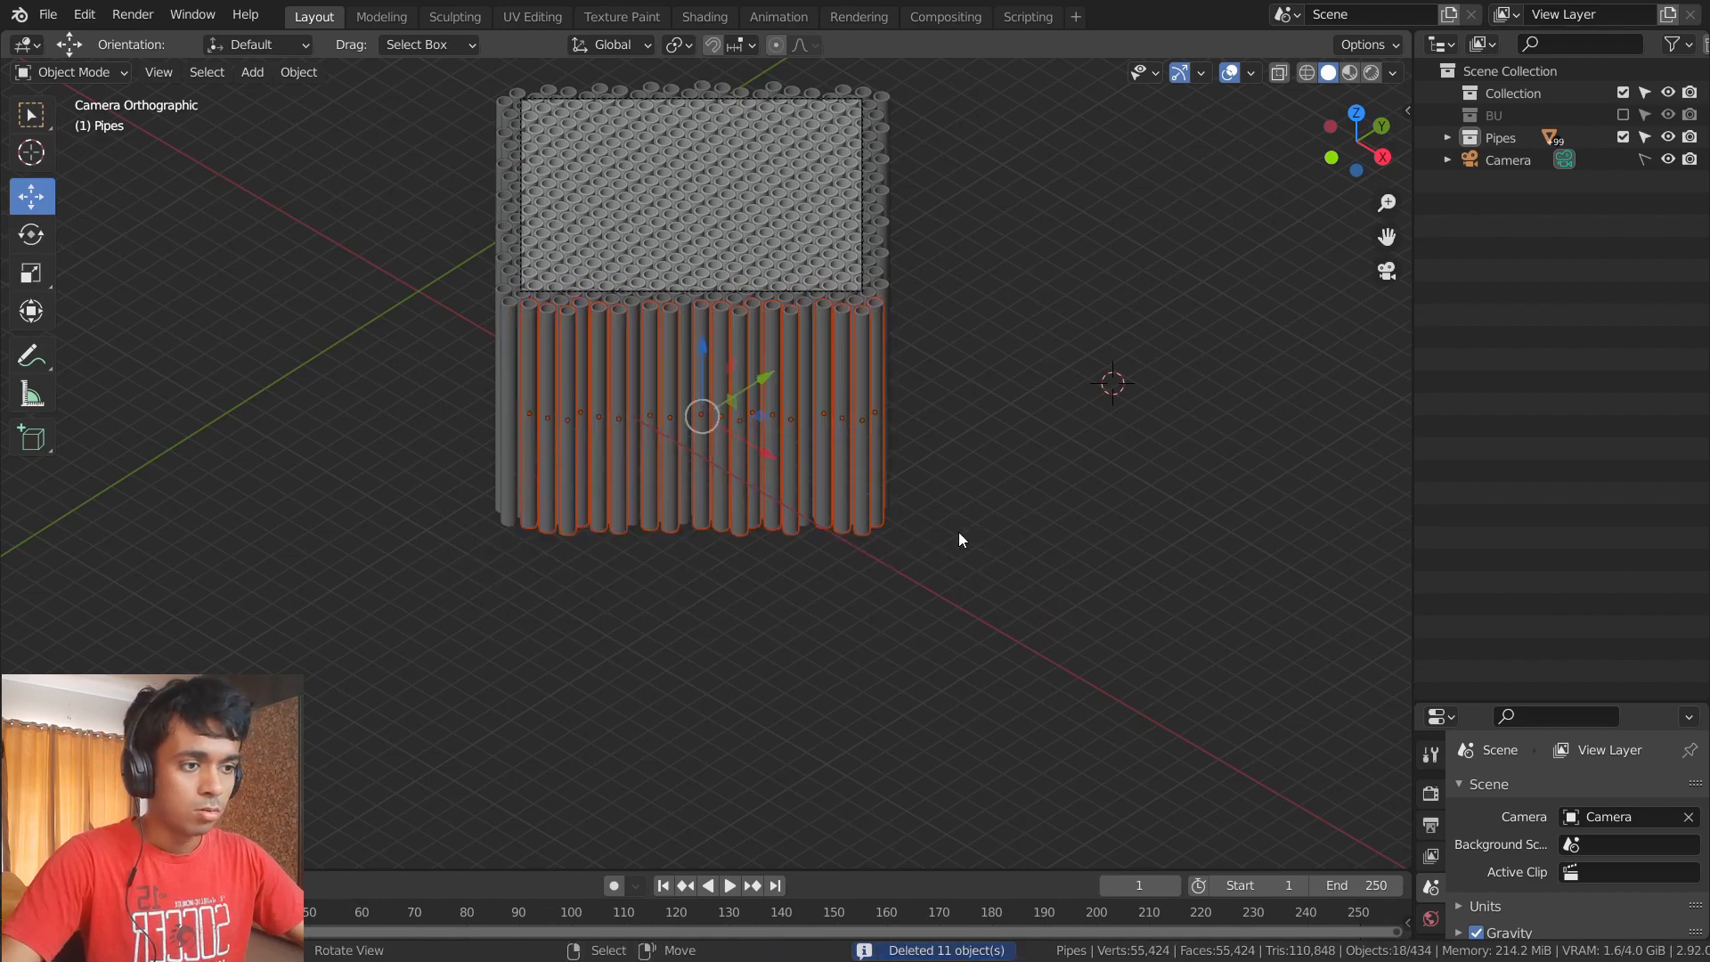
{"action": "key", "text": "Delete"}
{"action": "left_click_drag", "start_coordinate": [394, 539], "coordinate": [1024, 529]}
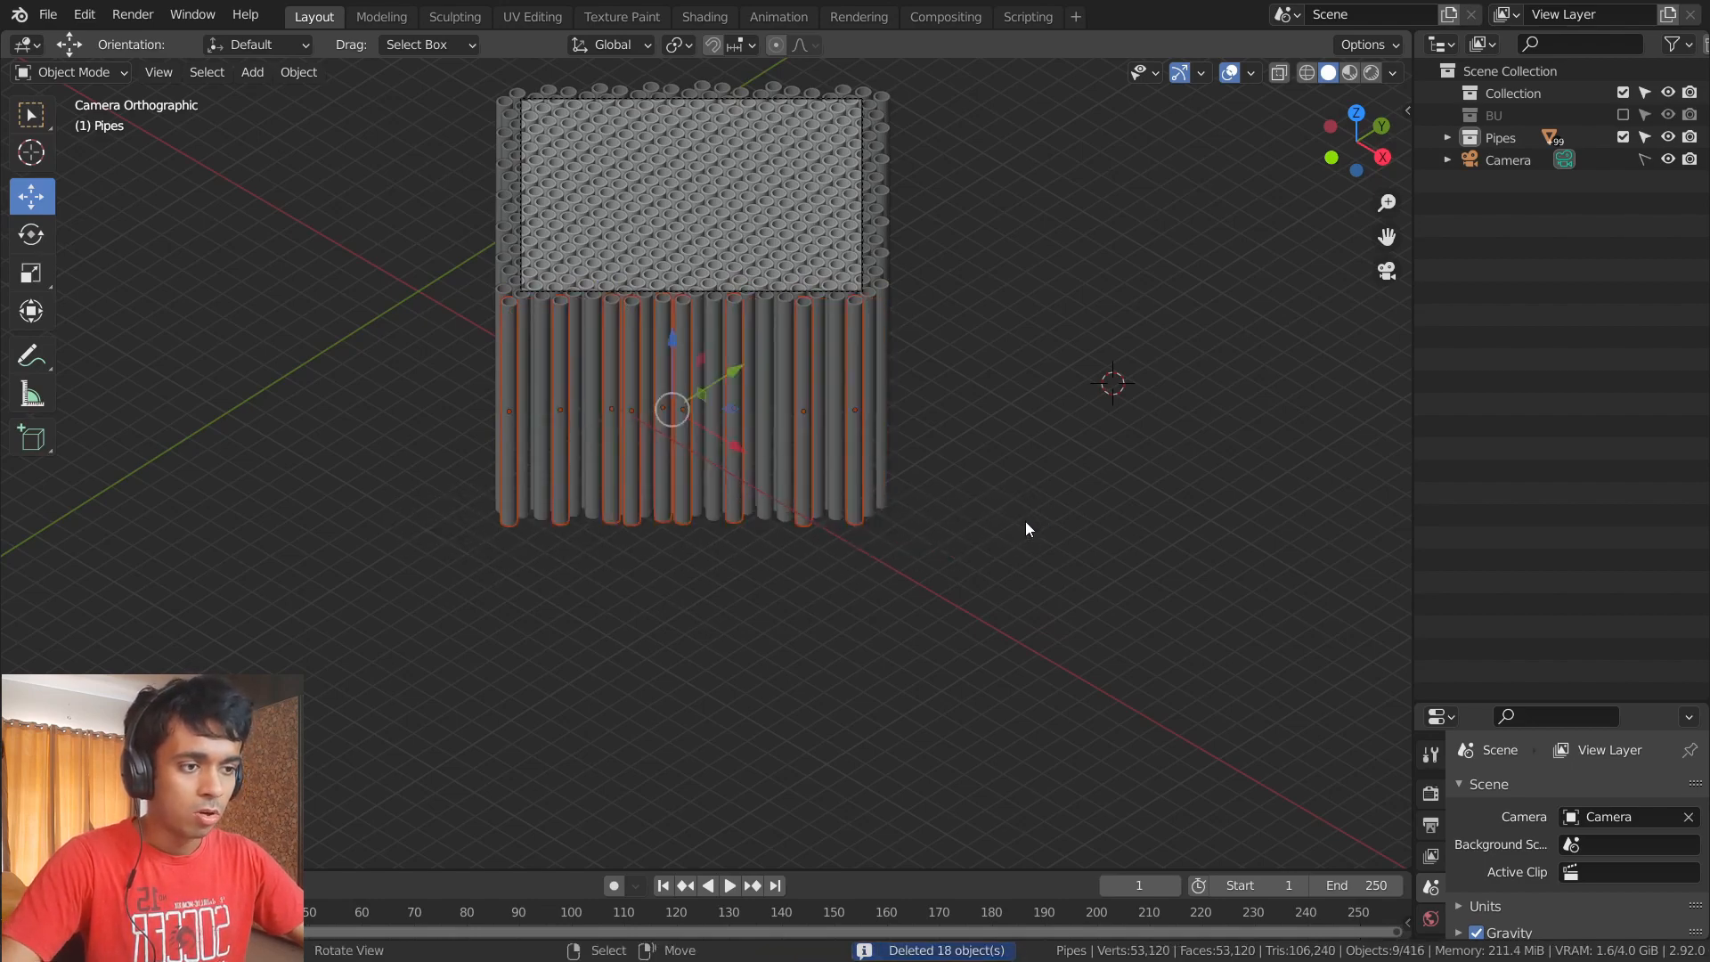
{"action": "key", "text": "Delete"}
- Check the last pipe deletion by undoing and redoing it, save the file and return to the camera view
{"action": "middle_click_drag", "start_coordinate": [989, 549], "coordinate": [828, 527]}
{"action": "key", "text": "ctrl+z"}
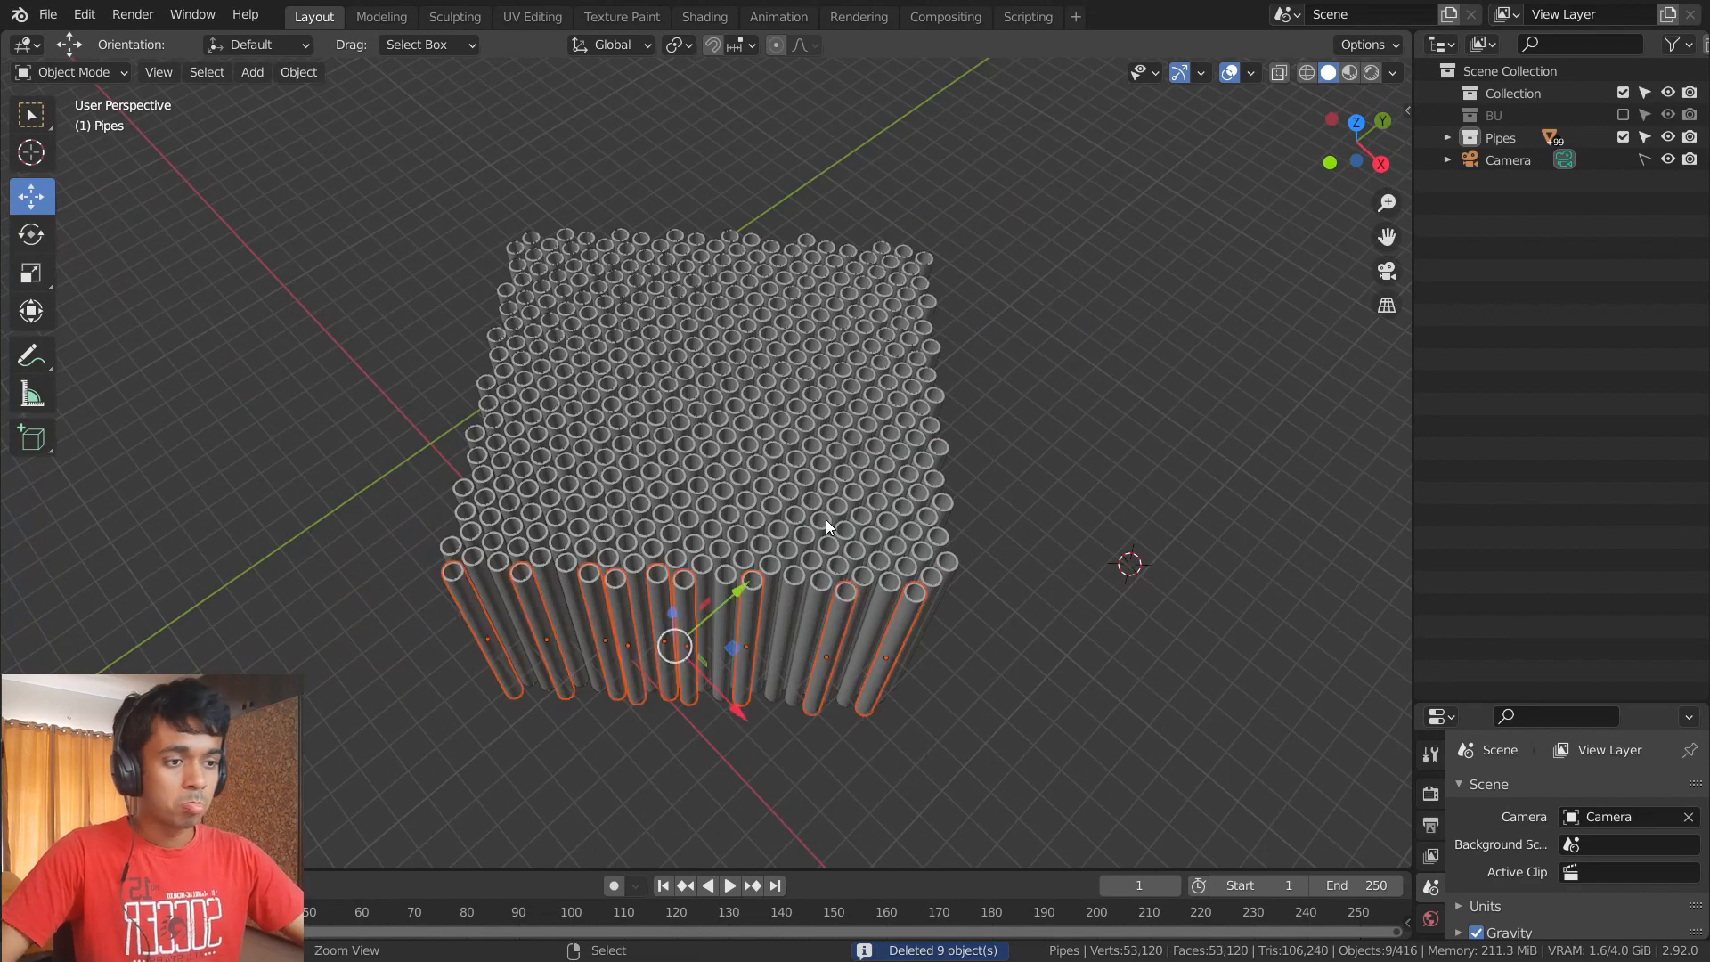
{"action": "key", "text": "ctrl+shift+z"}
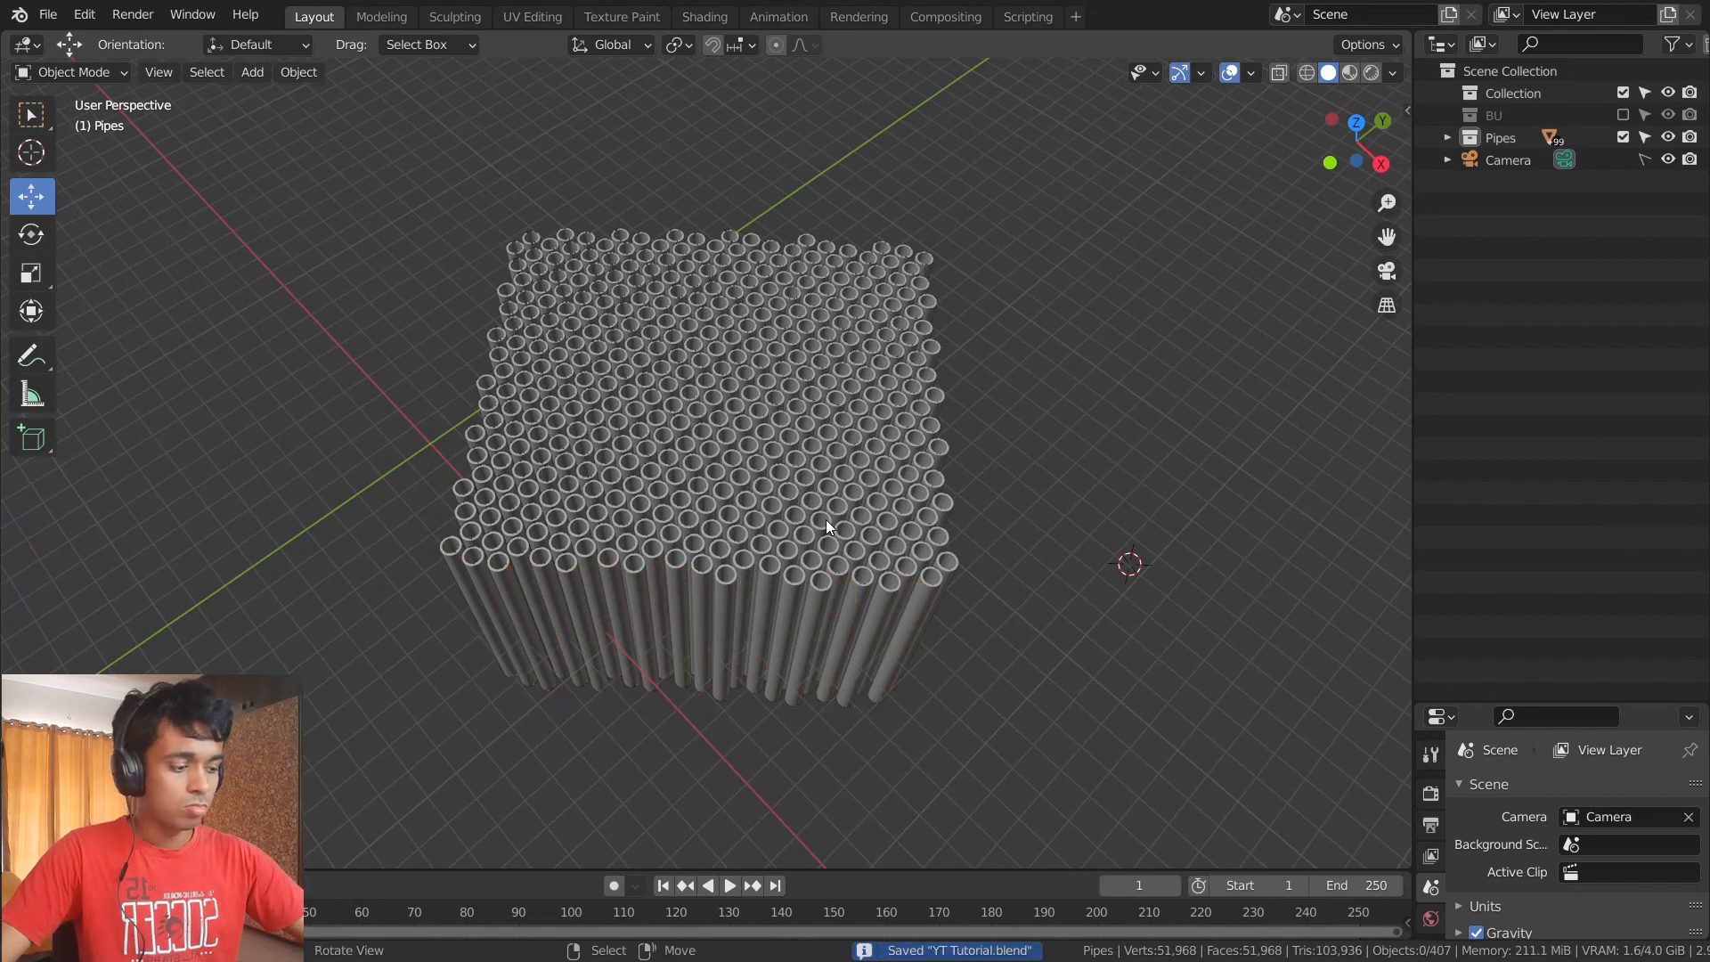
{"action": "key", "text": "Num_Lock"}
{"action": "key", "text": "KP_0"}
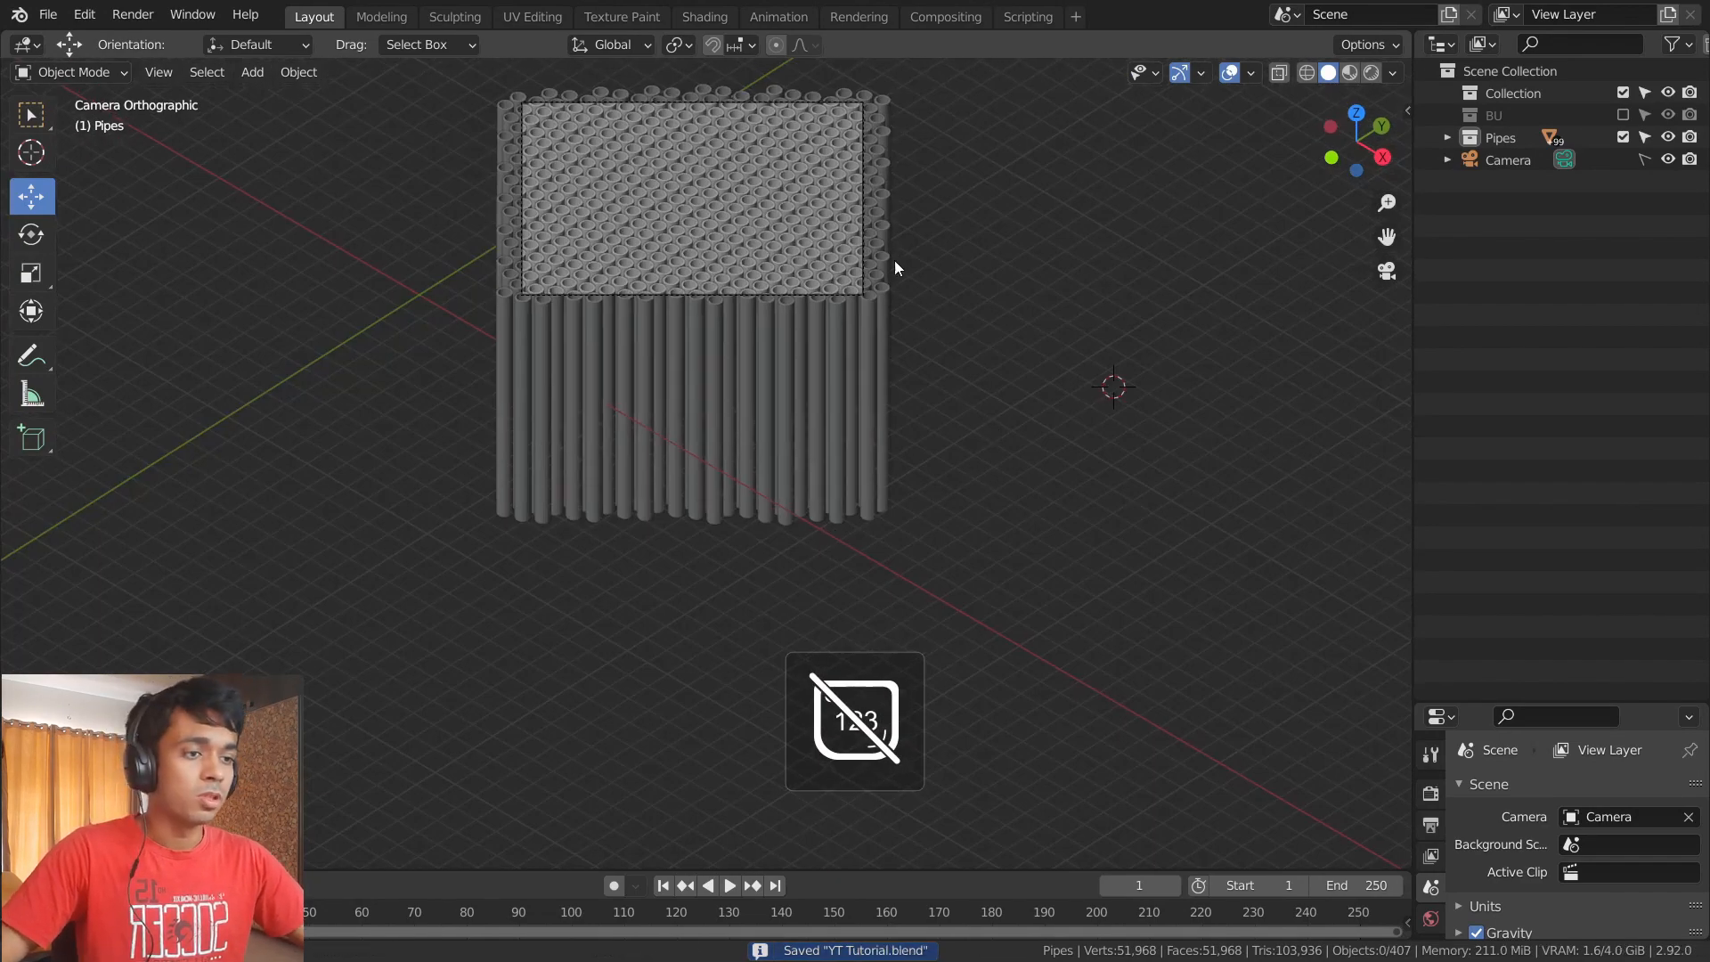
- Fill the viewport with the trimmed grid and enlarge the Properties editor by shrinking the outliner
{"action": "middle_click_drag", "start_coordinate": [894, 260], "coordinate": [1034, 463], "text": "shift"}
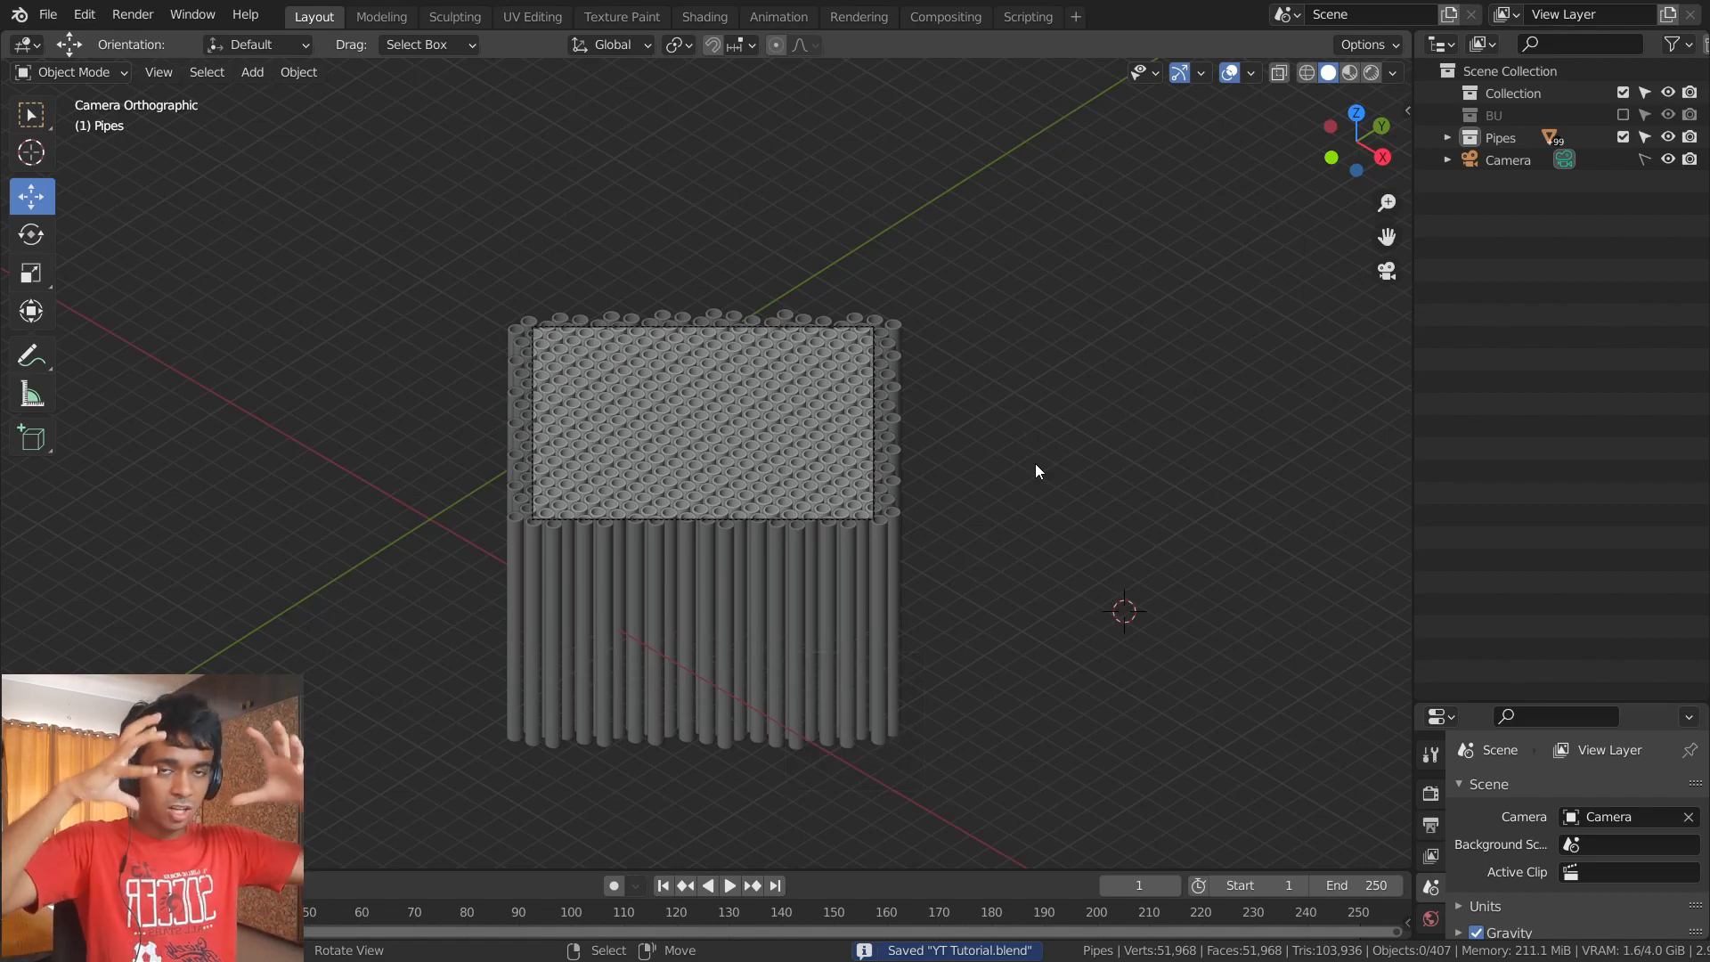
{"action": "scroll", "coordinate": [1035, 463], "scroll_direction": "up", "scroll_amount": 5}
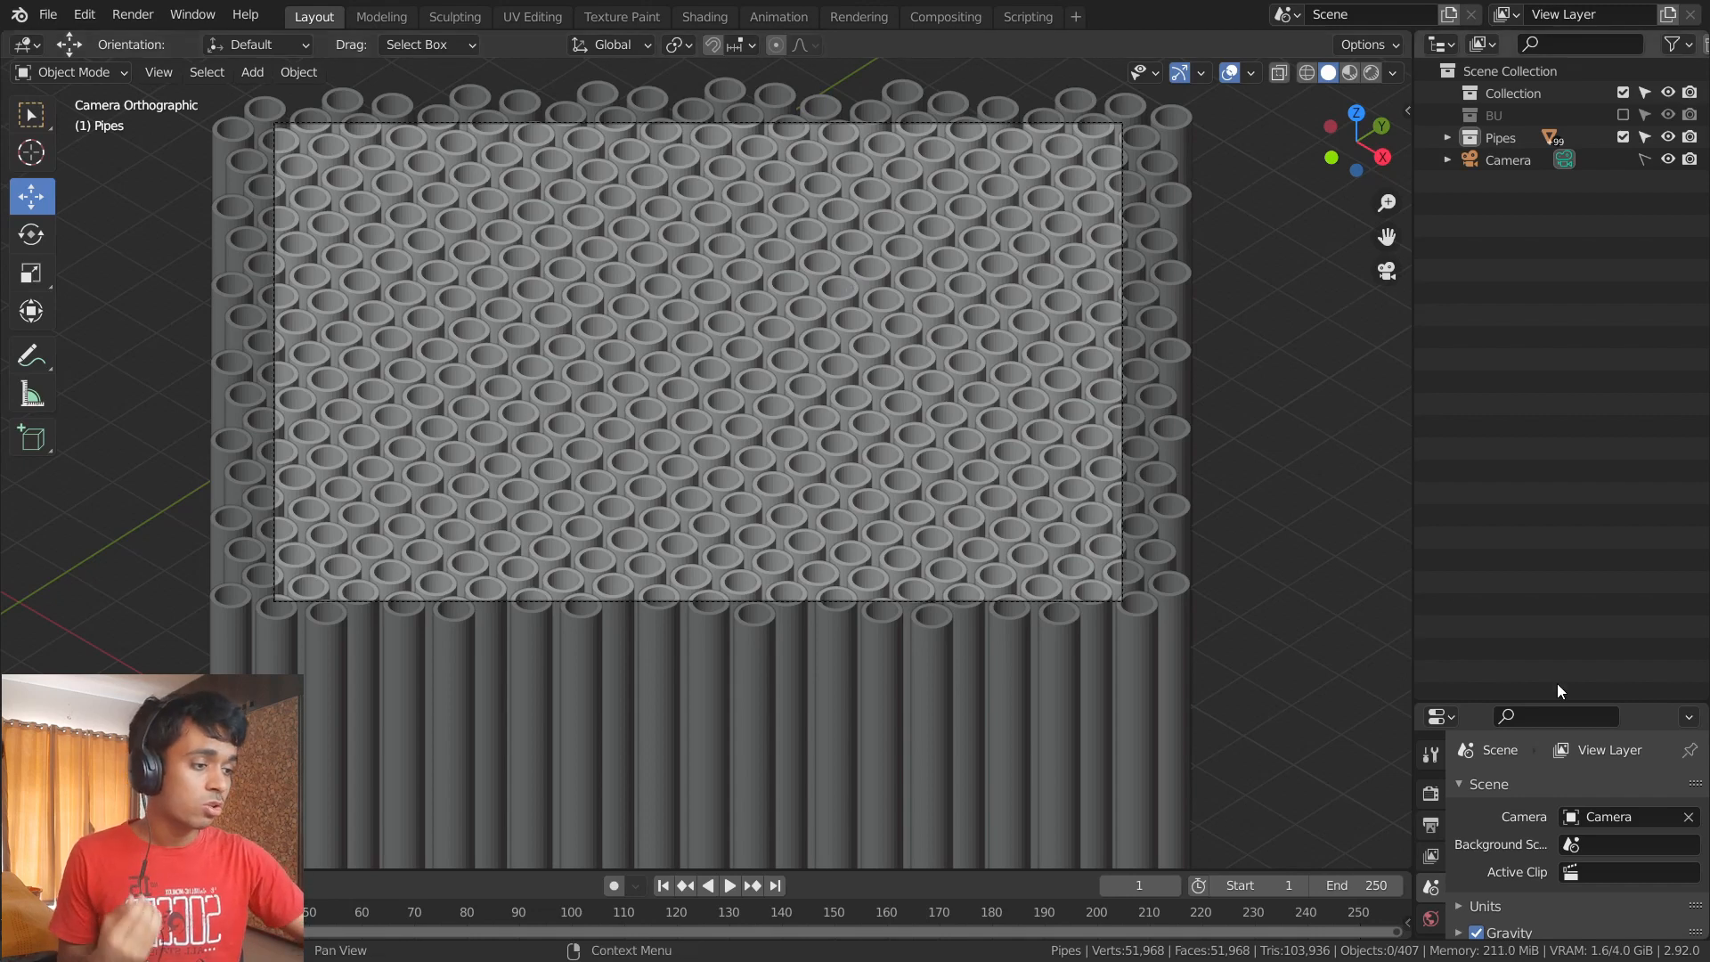
{"action": "left_click_drag", "start_coordinate": [1563, 704], "coordinate": [1558, 233]}
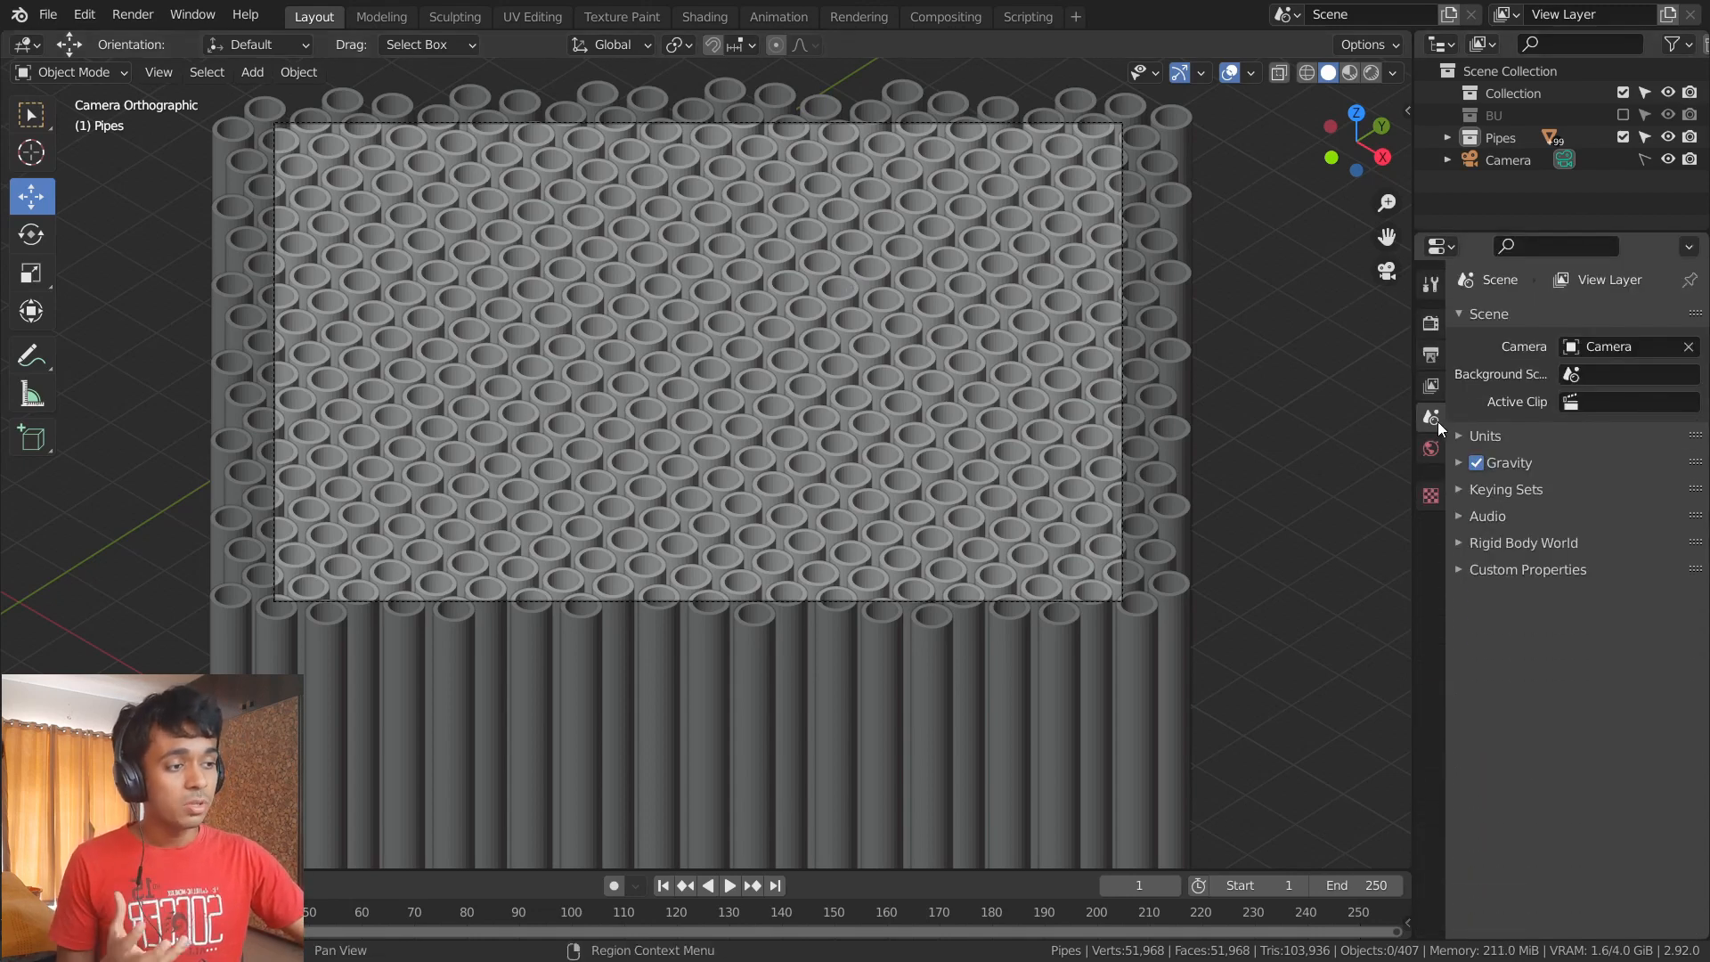
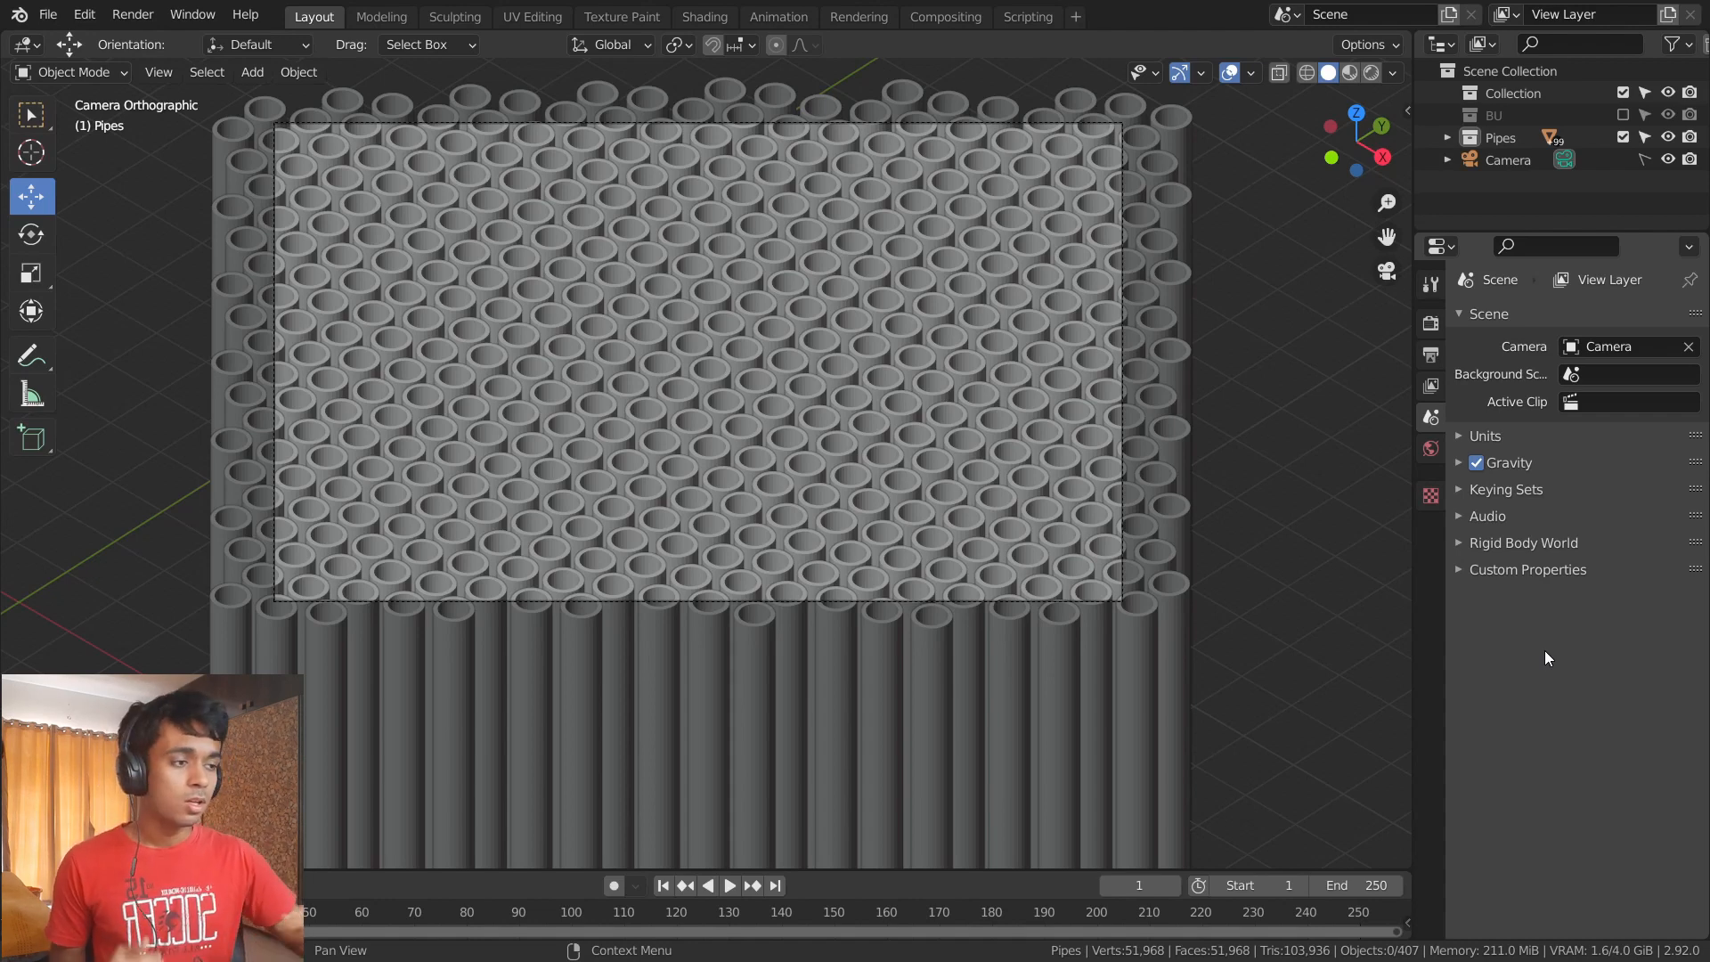
{"action": "scroll", "coordinate": [1293, 392], "scroll_direction": "down", "scroll_amount": 2}
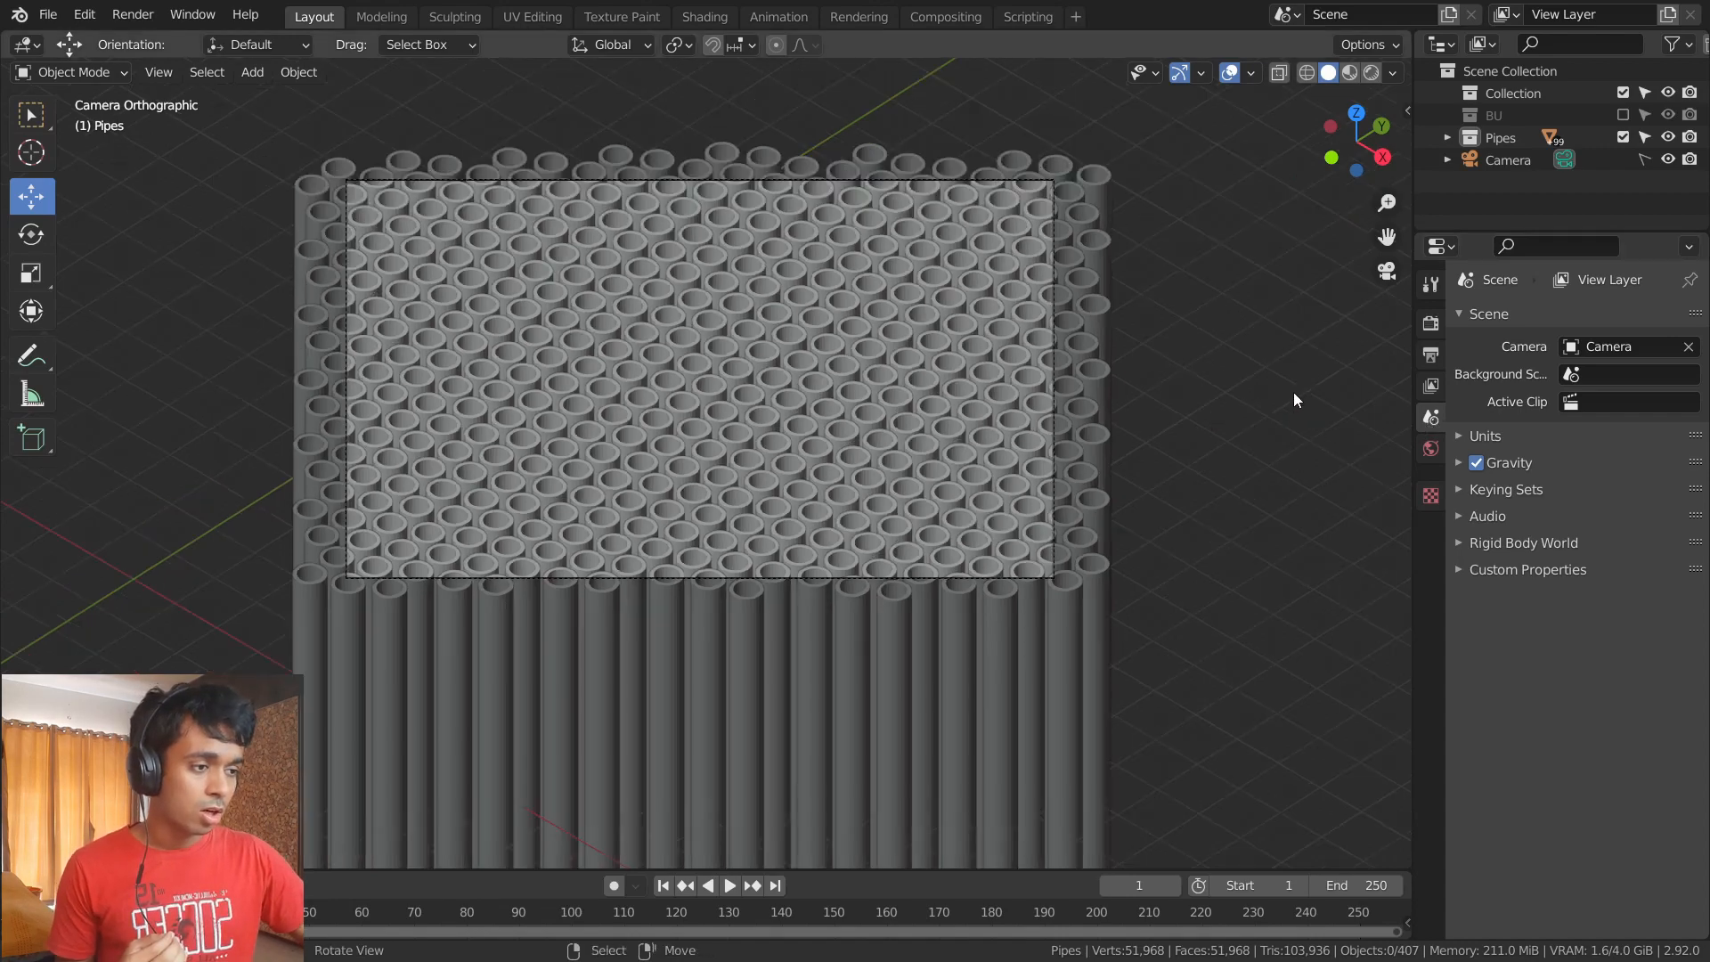
{"action": "scroll", "coordinate": [1293, 391], "scroll_direction": "down", "scroll_amount": 1}
{"action": "left_click", "coordinate": [846, 425]}
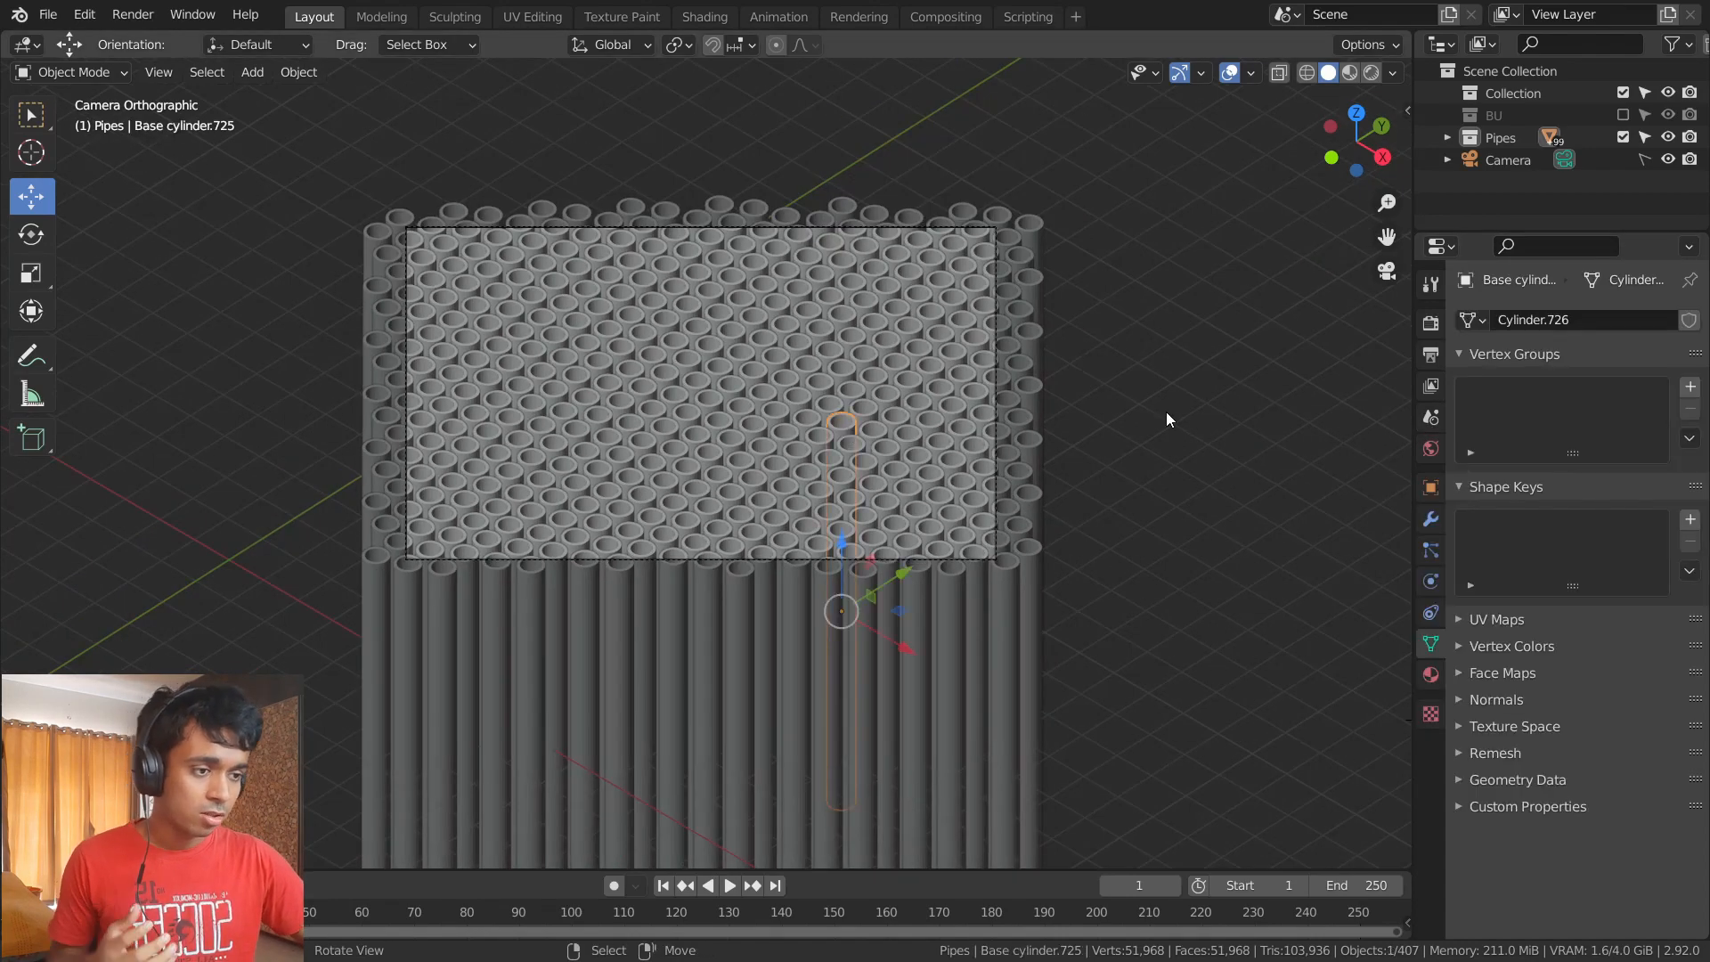
{"action": "key", "text": "a"}
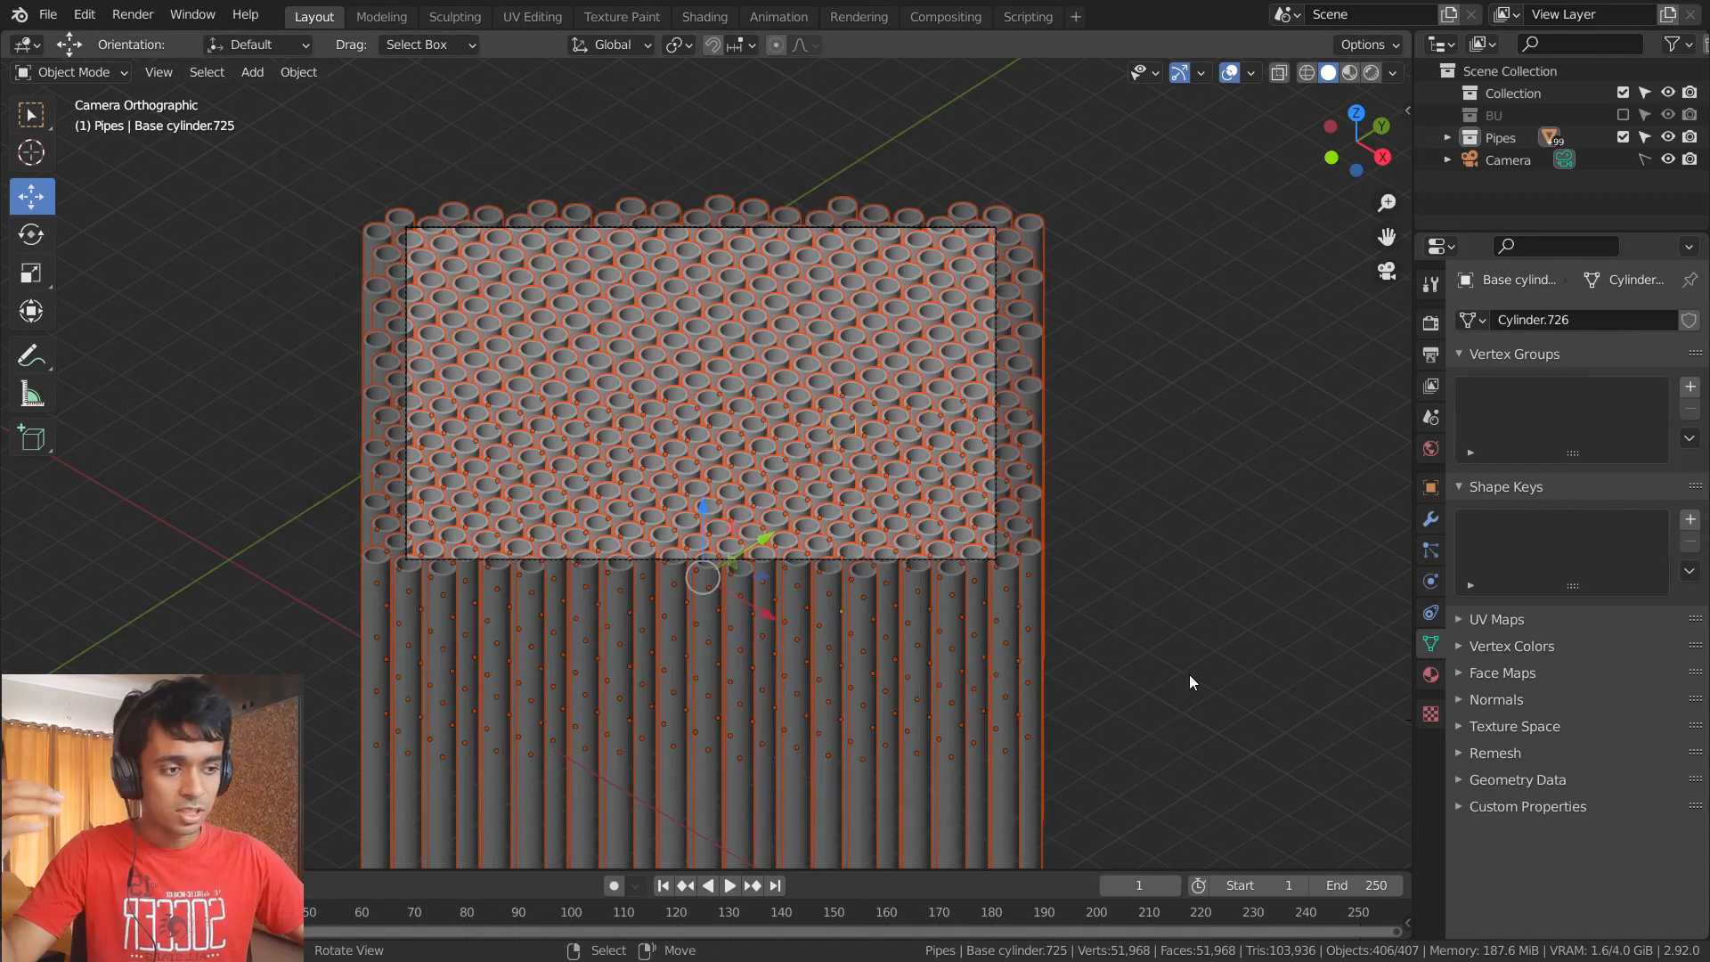
{"action": "key", "text": "alt+a"}
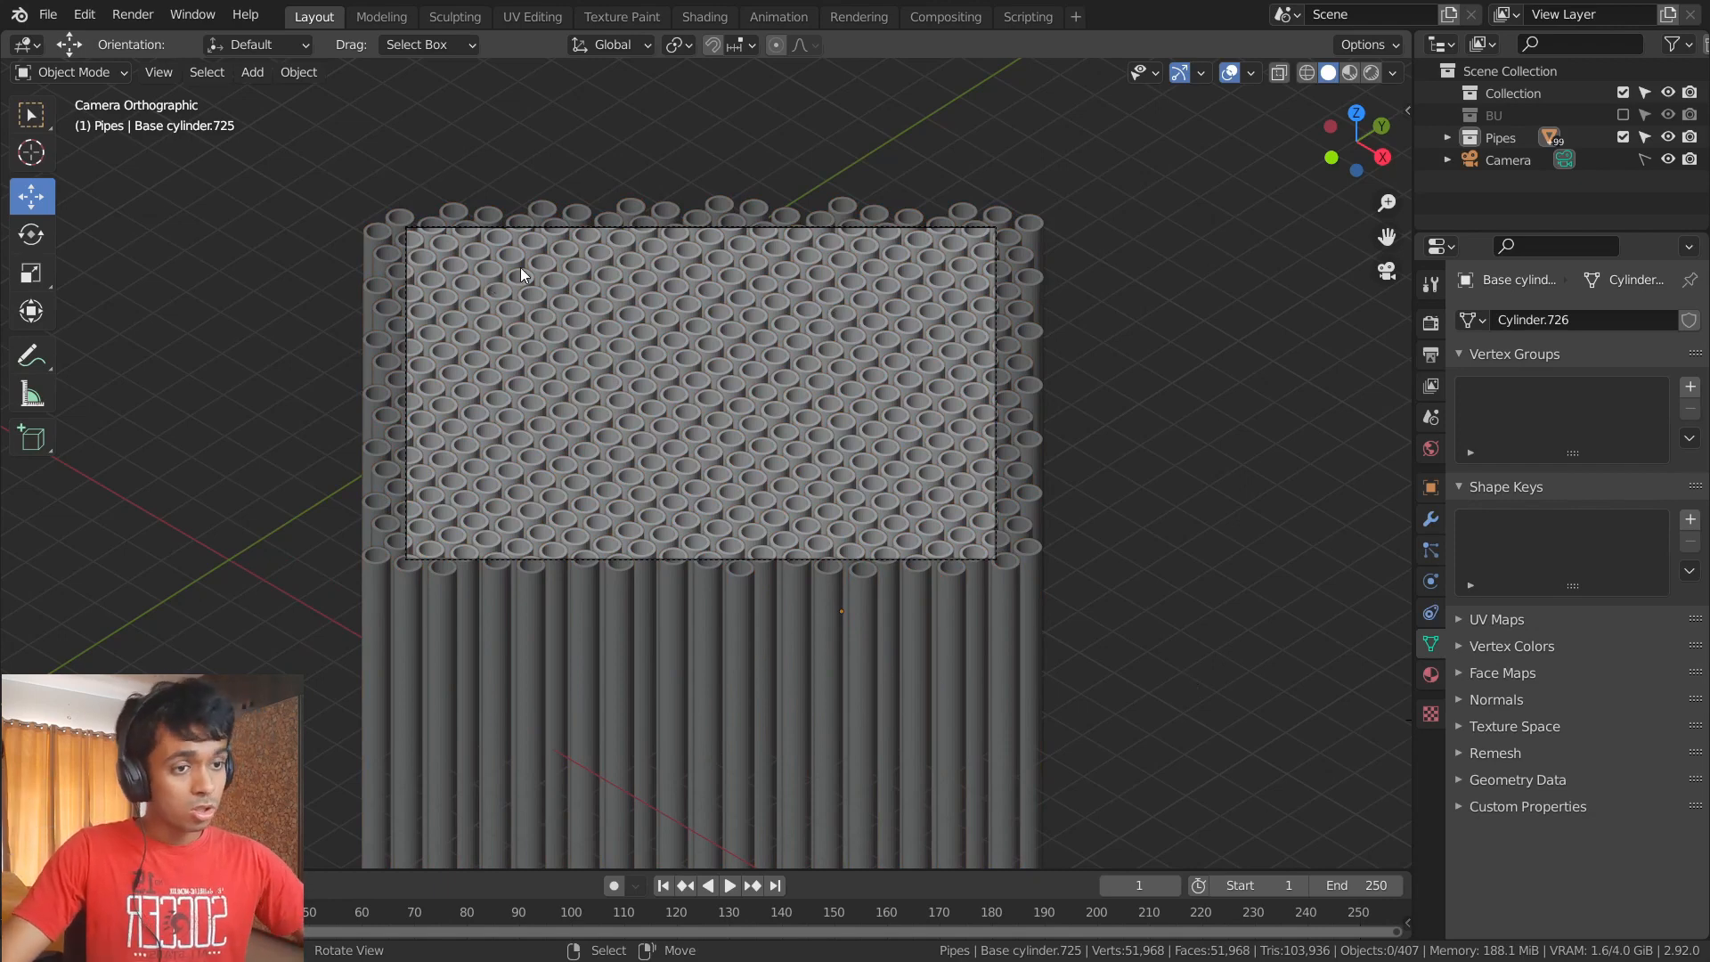
- Enable Rigid Body physics on the single pipe near the grid's rear left corner
{"action": "left_click", "coordinate": [396, 220]}
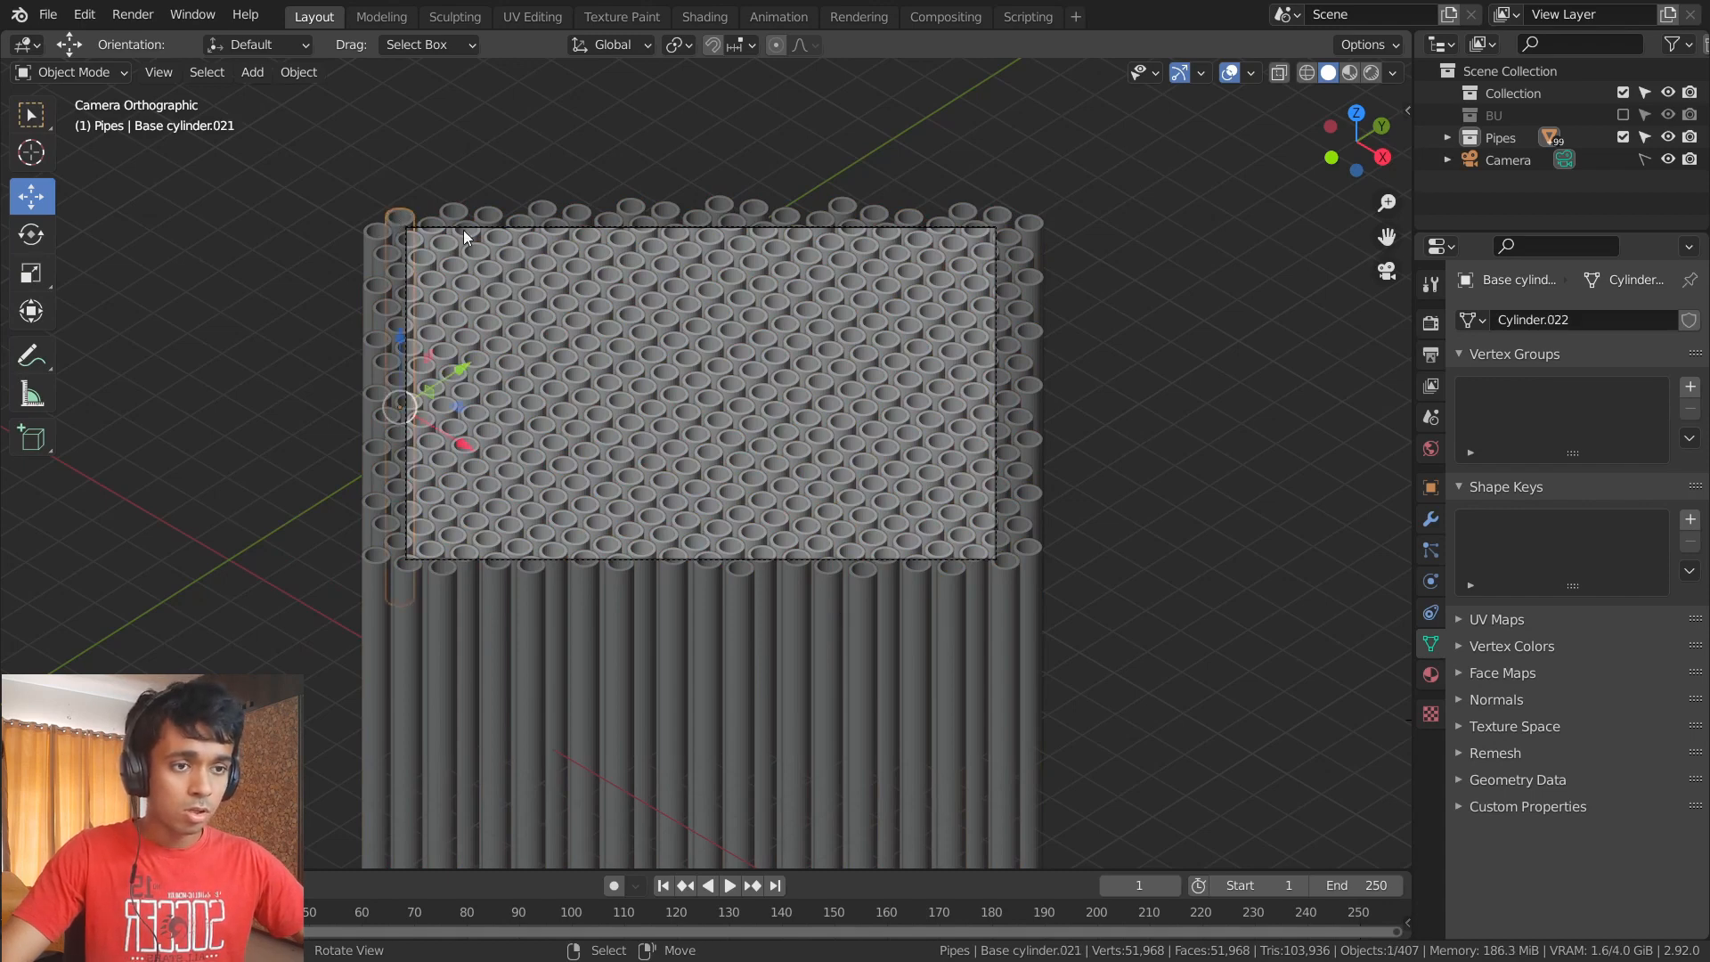
{"action": "left_click", "coordinate": [1430, 583]}
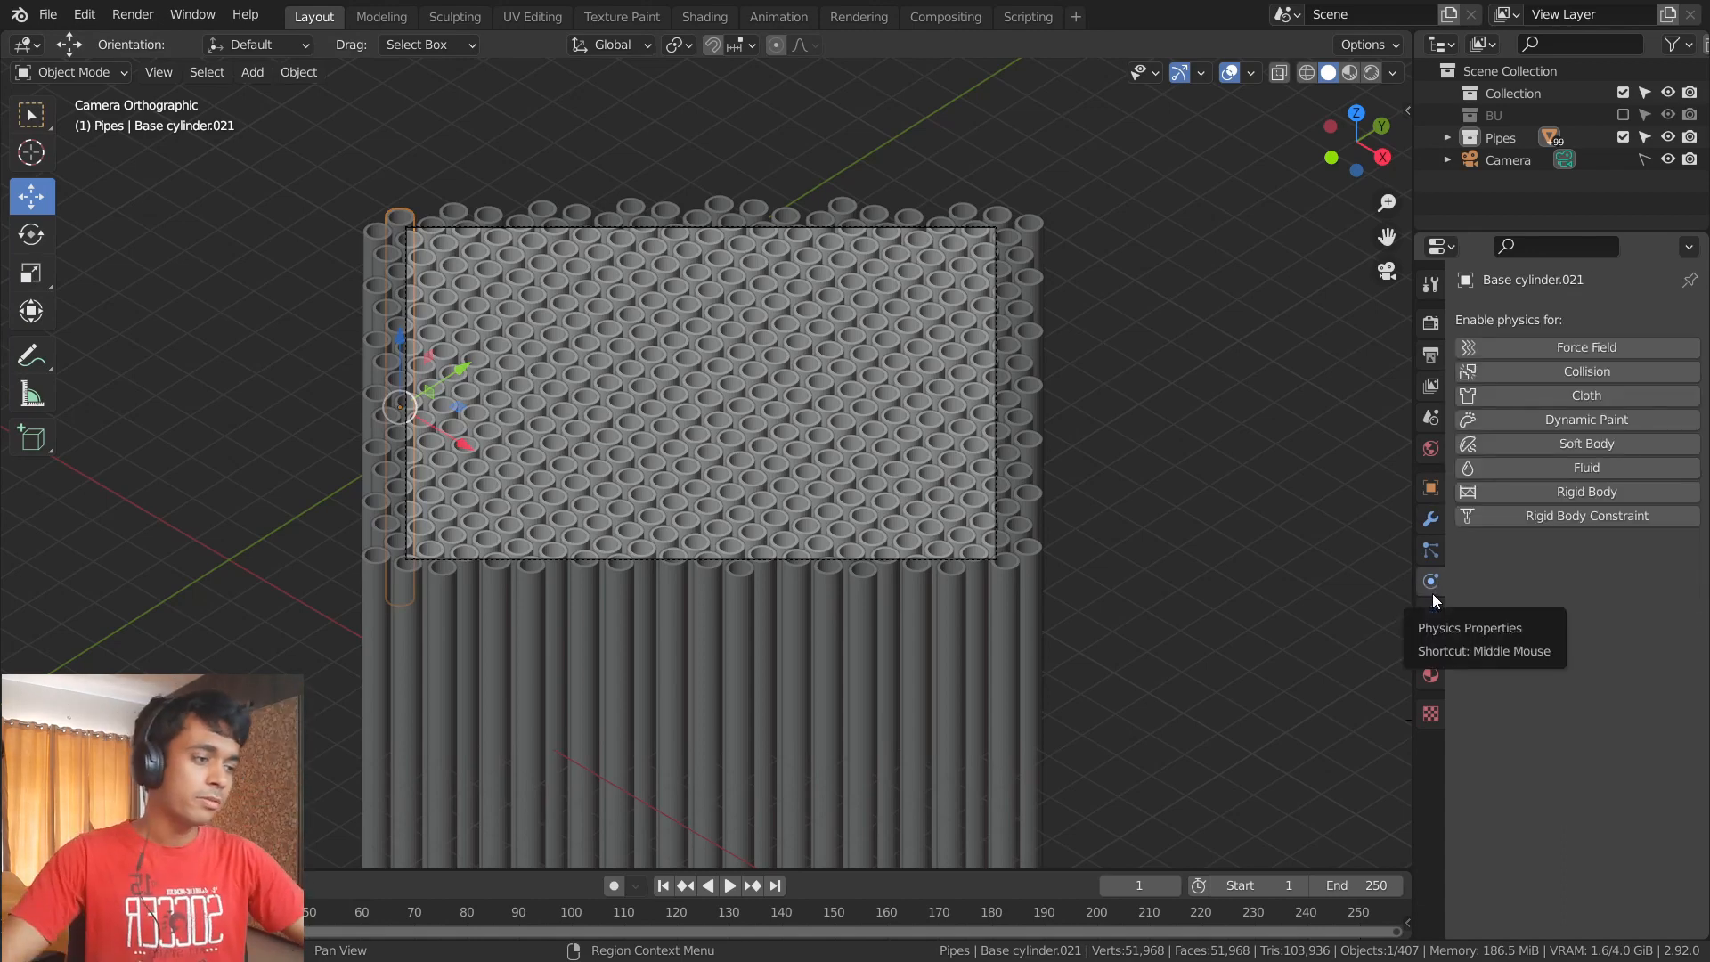
{"action": "left_click", "coordinate": [1537, 499]}
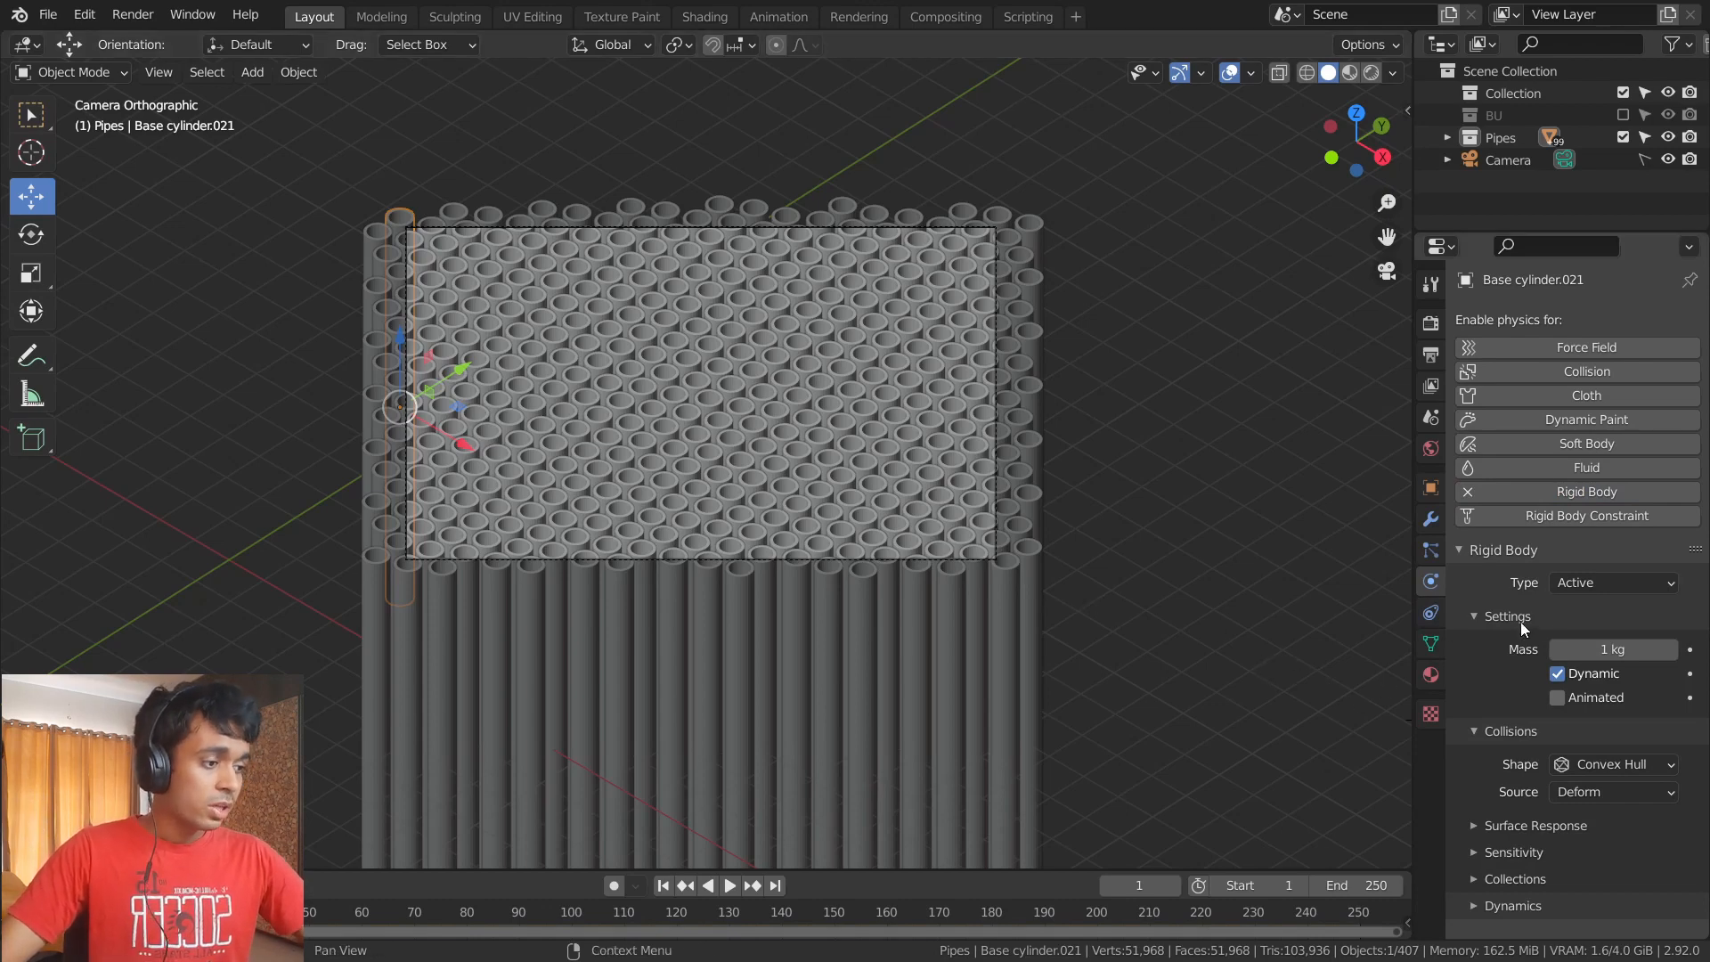
- Keep the pipe's rigid body type Active and set its collision shape to Cylinder
{"action": "left_click", "coordinate": [1611, 580]}
{"action": "left_click", "coordinate": [1612, 580]}
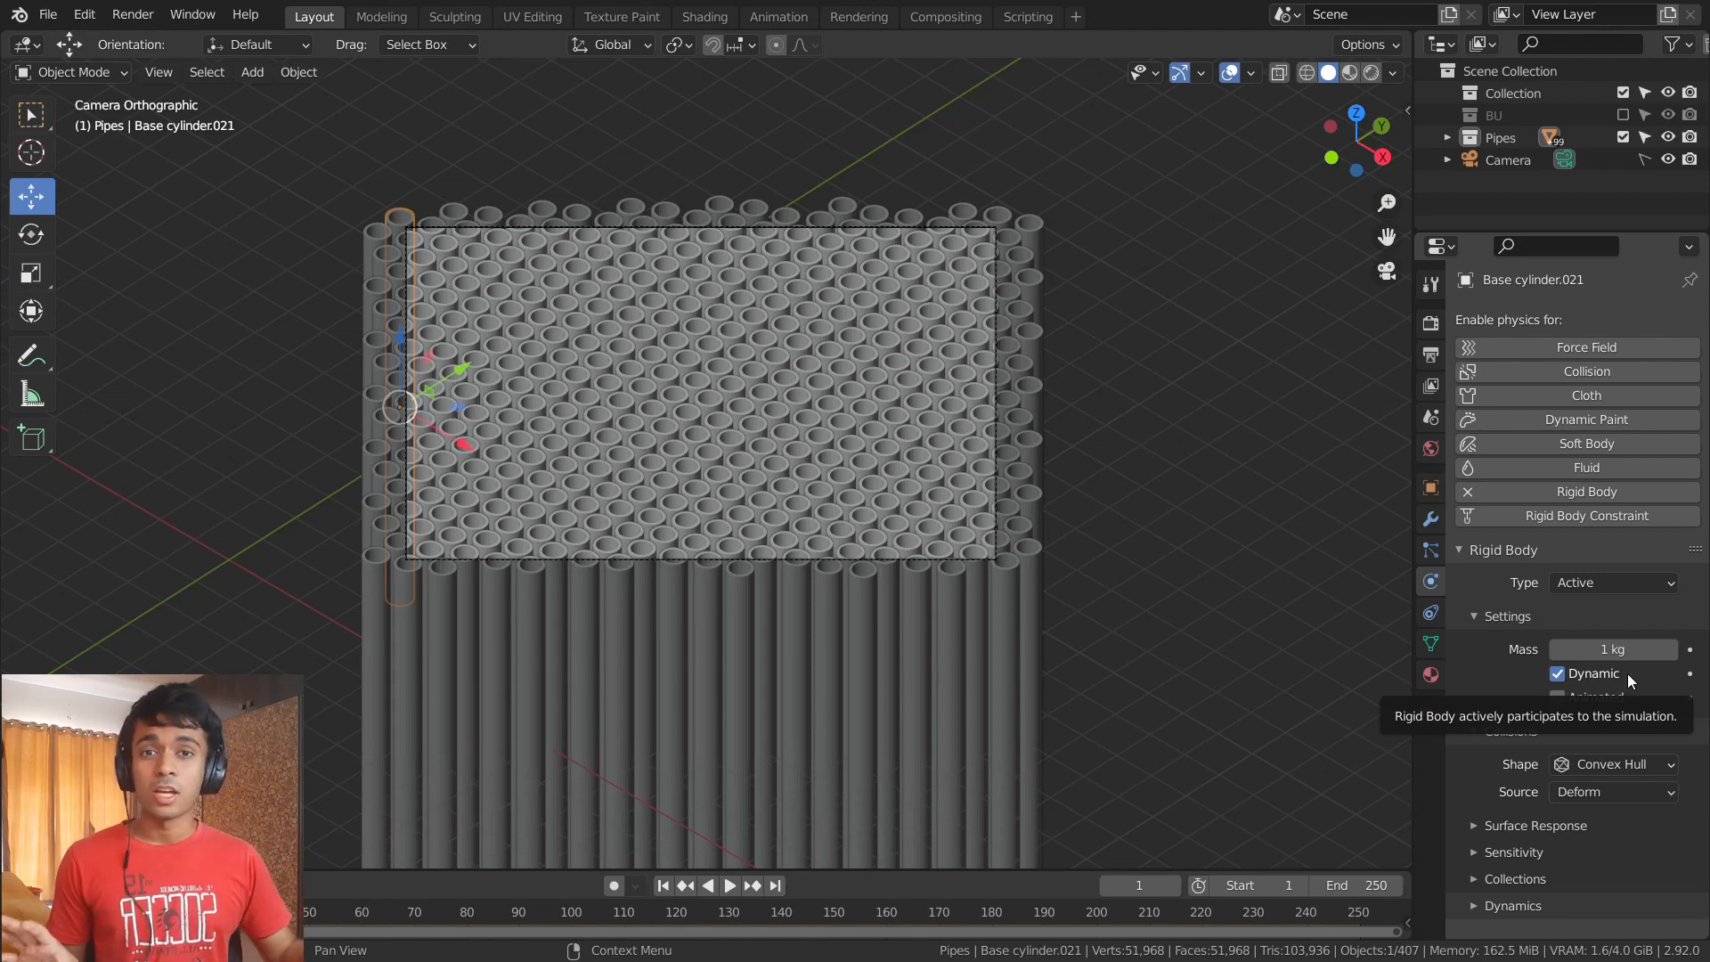
{"action": "left_click", "coordinate": [1460, 495]}
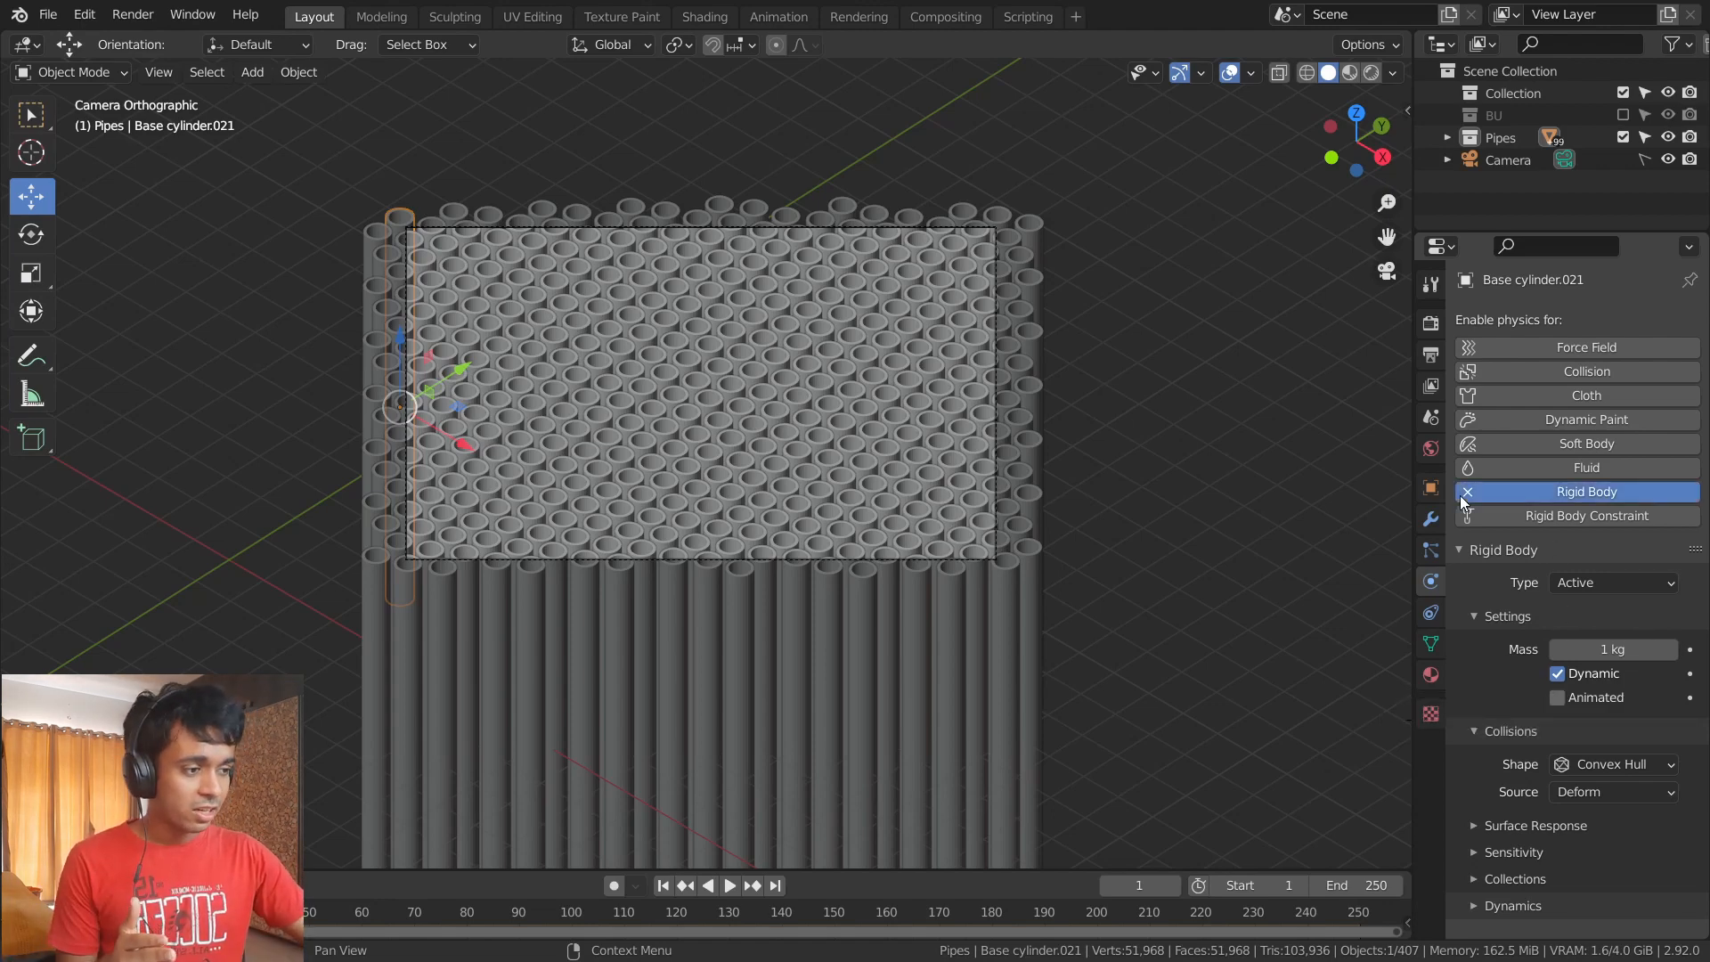
{"action": "left_click", "coordinate": [1612, 764]}
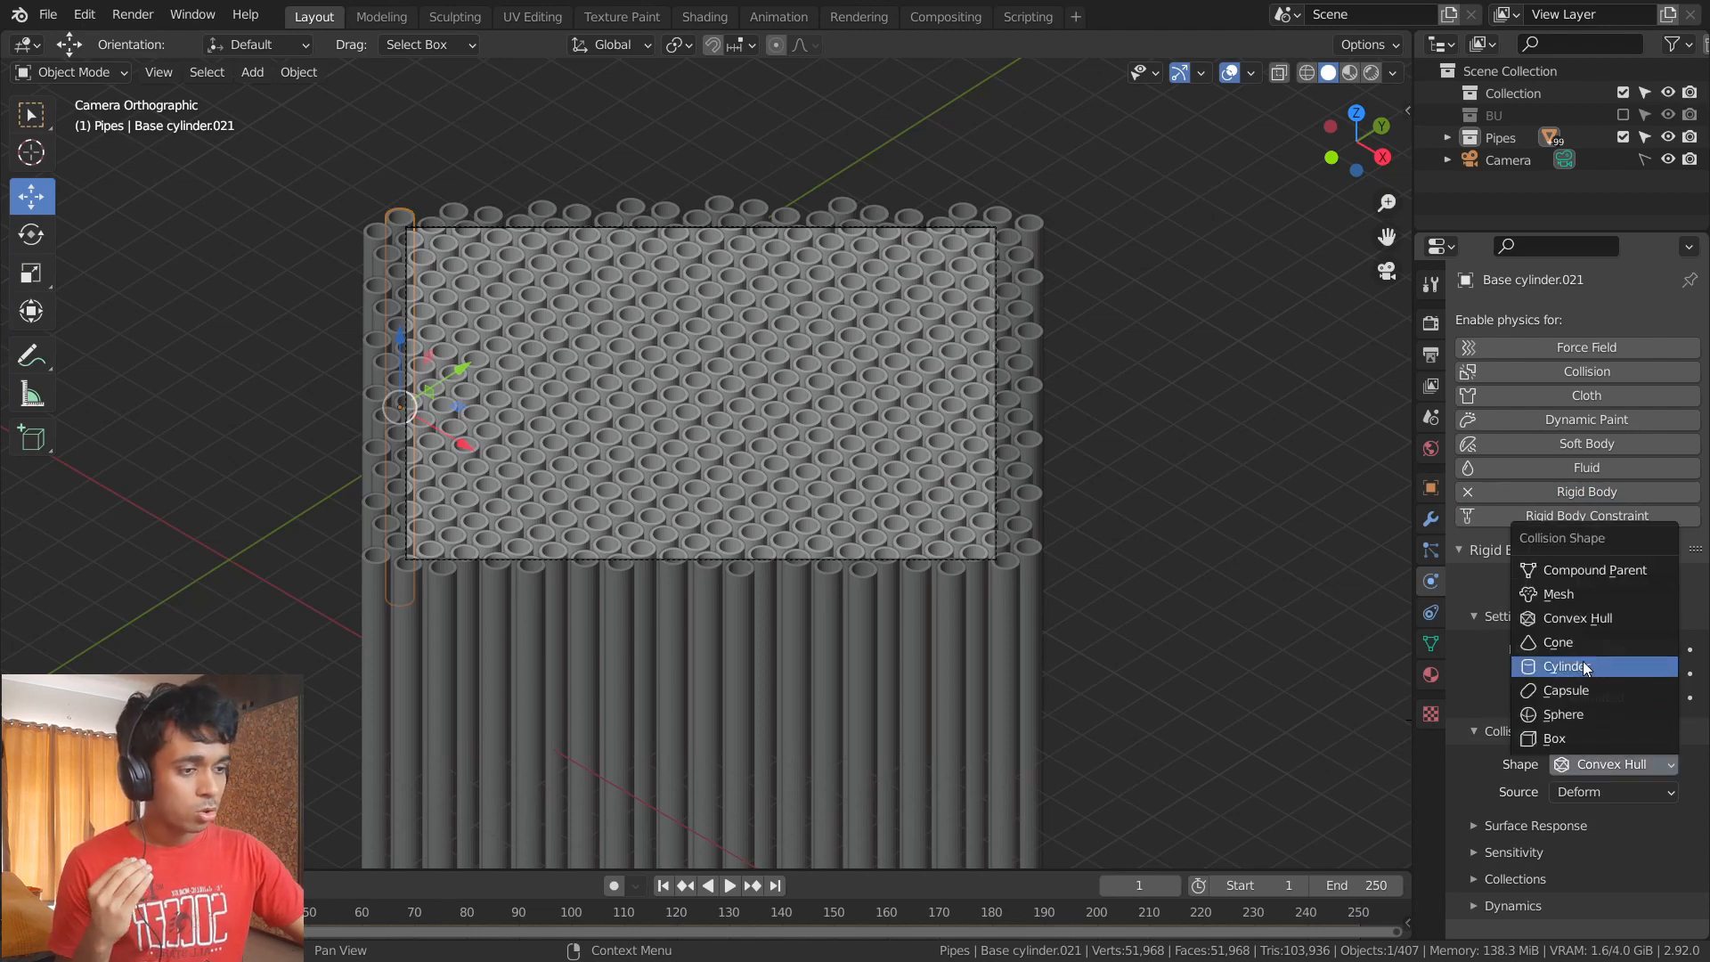
{"action": "left_click", "coordinate": [1583, 664]}
{"action": "left_click", "coordinate": [1621, 763]}
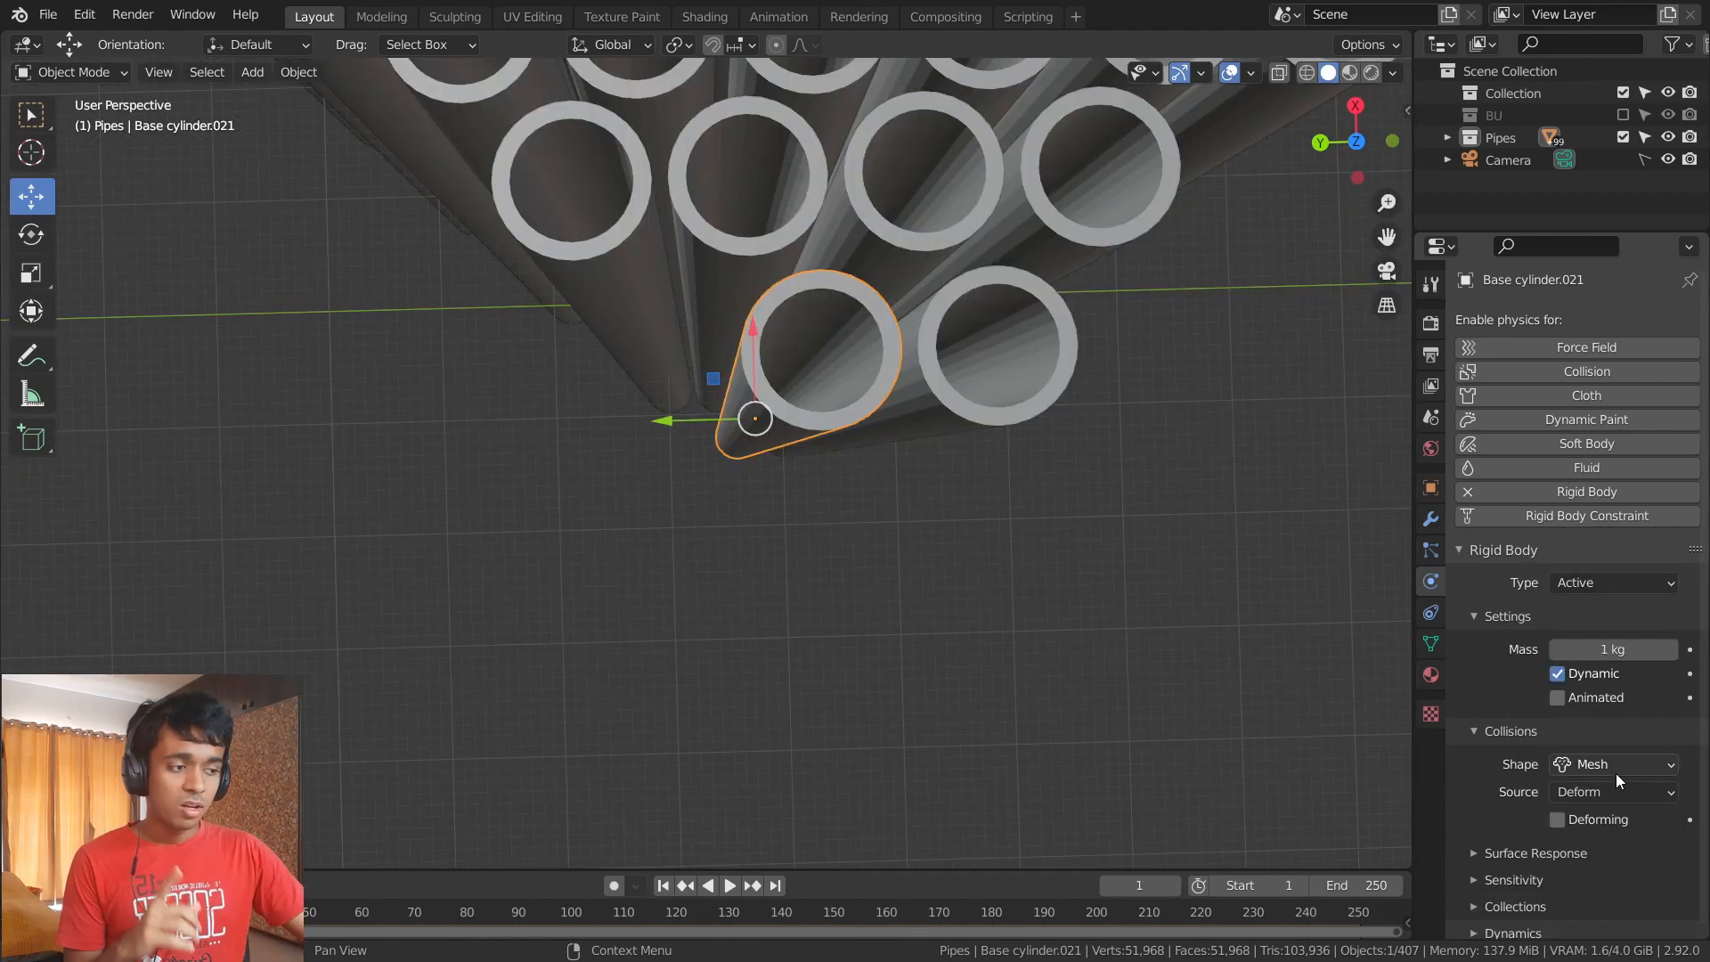
{"action": "left_click", "coordinate": [1614, 767]}
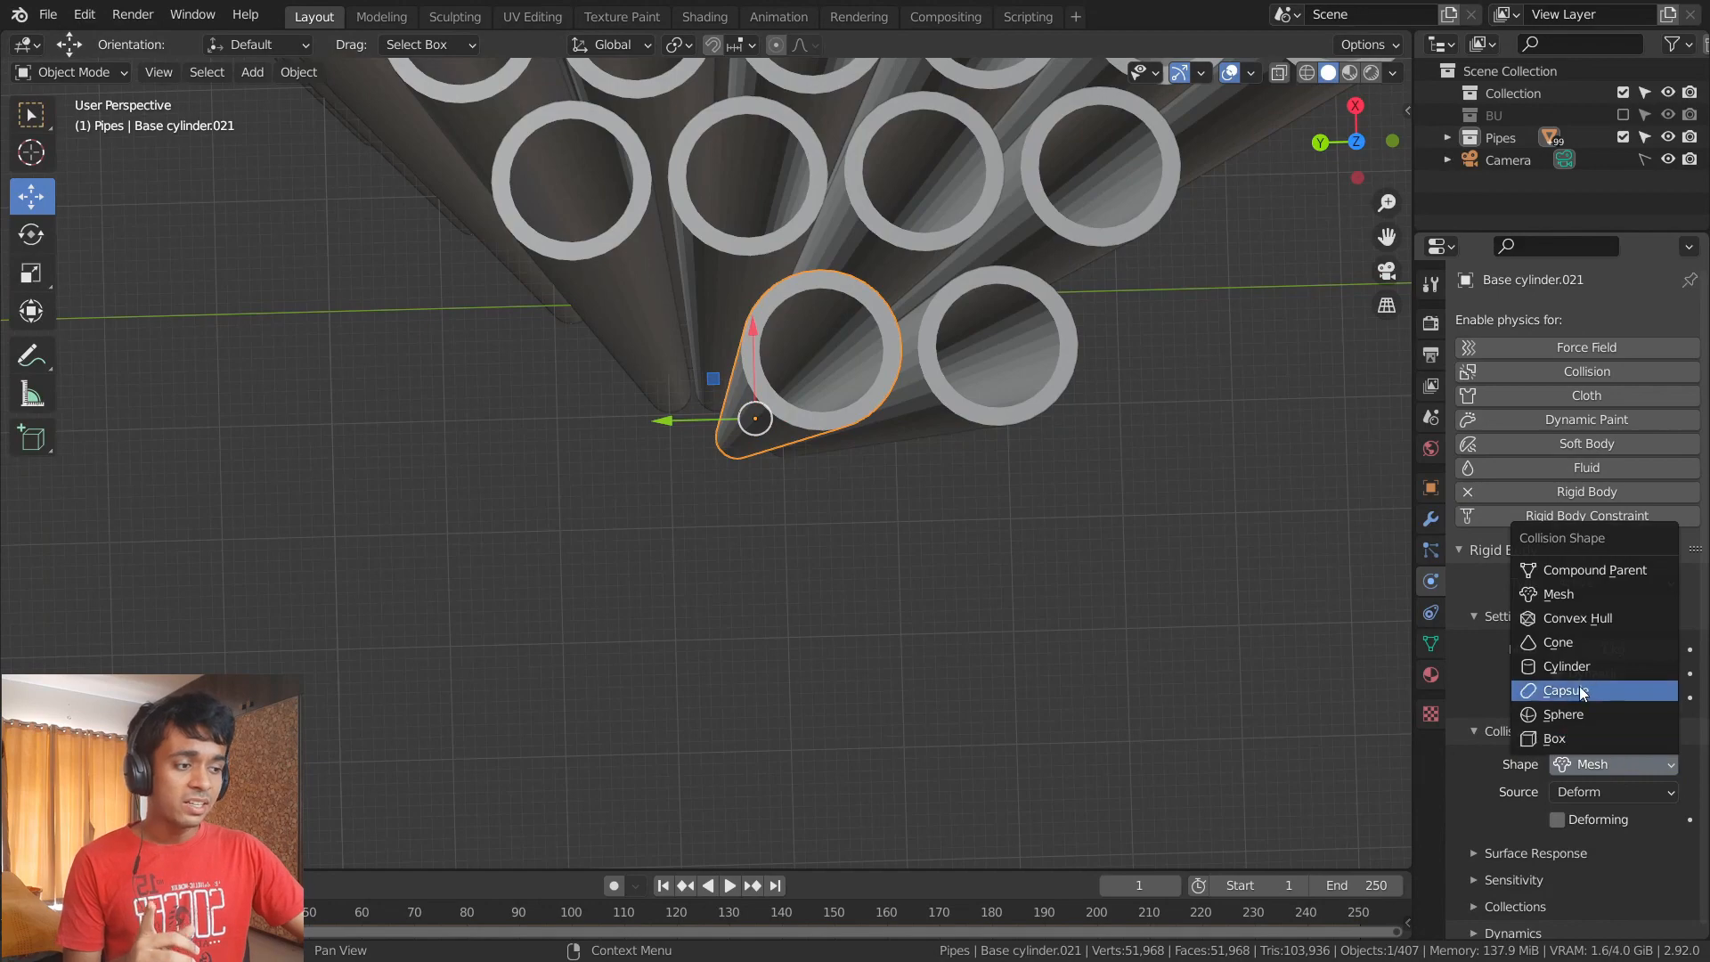
{"action": "left_click", "coordinate": [1575, 666]}
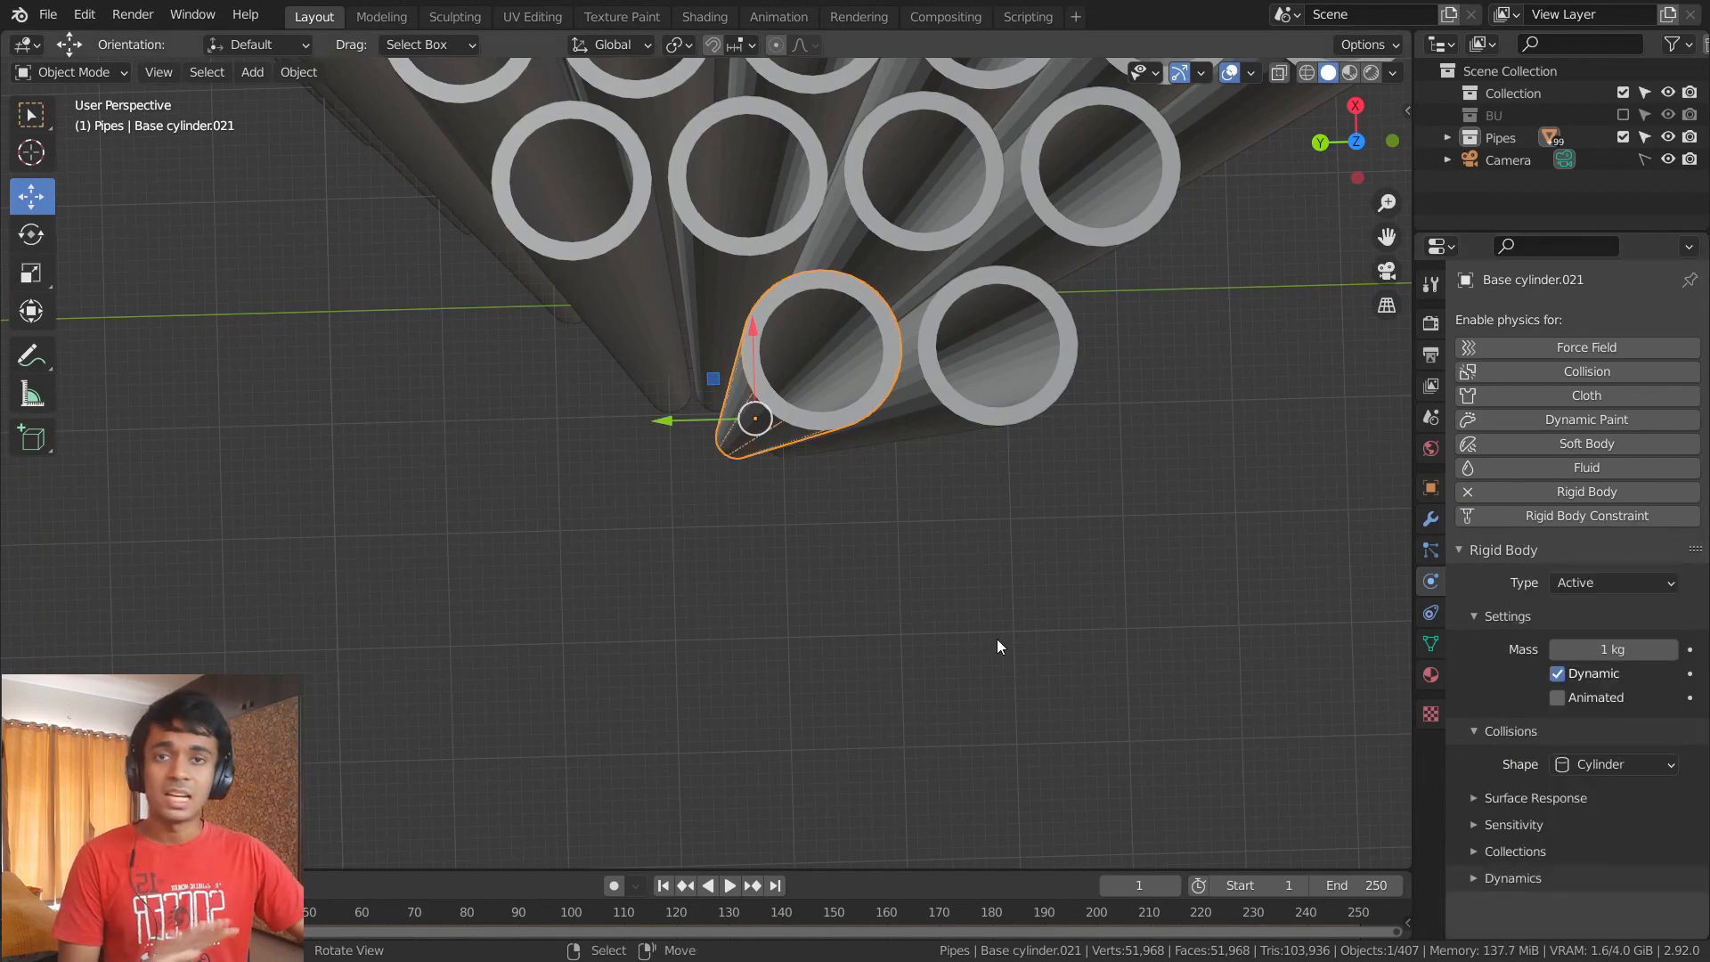
- Examine the pipe grid around the selected pipe from several angles and return to the camera view
{"action": "middle_click_drag", "start_coordinate": [996, 639], "coordinate": [637, 504]}
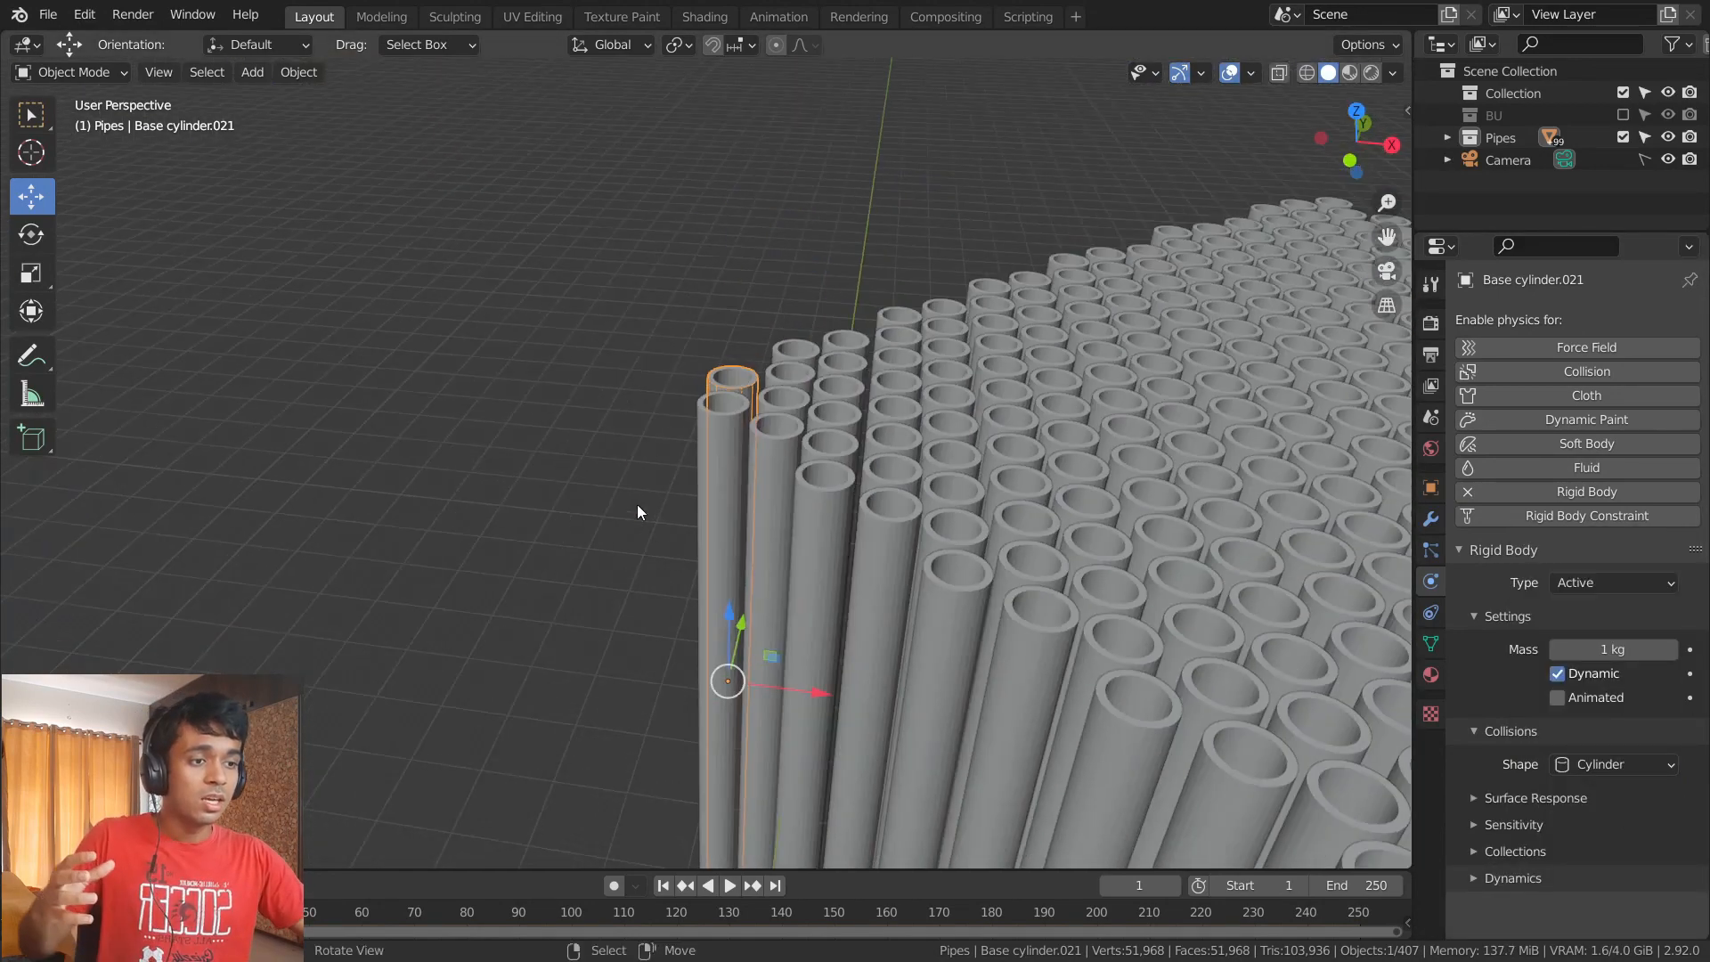
{"action": "scroll", "coordinate": [638, 504], "scroll_direction": "down", "scroll_amount": 6}
{"action": "middle_click_drag", "start_coordinate": [965, 602], "coordinate": [792, 626]}
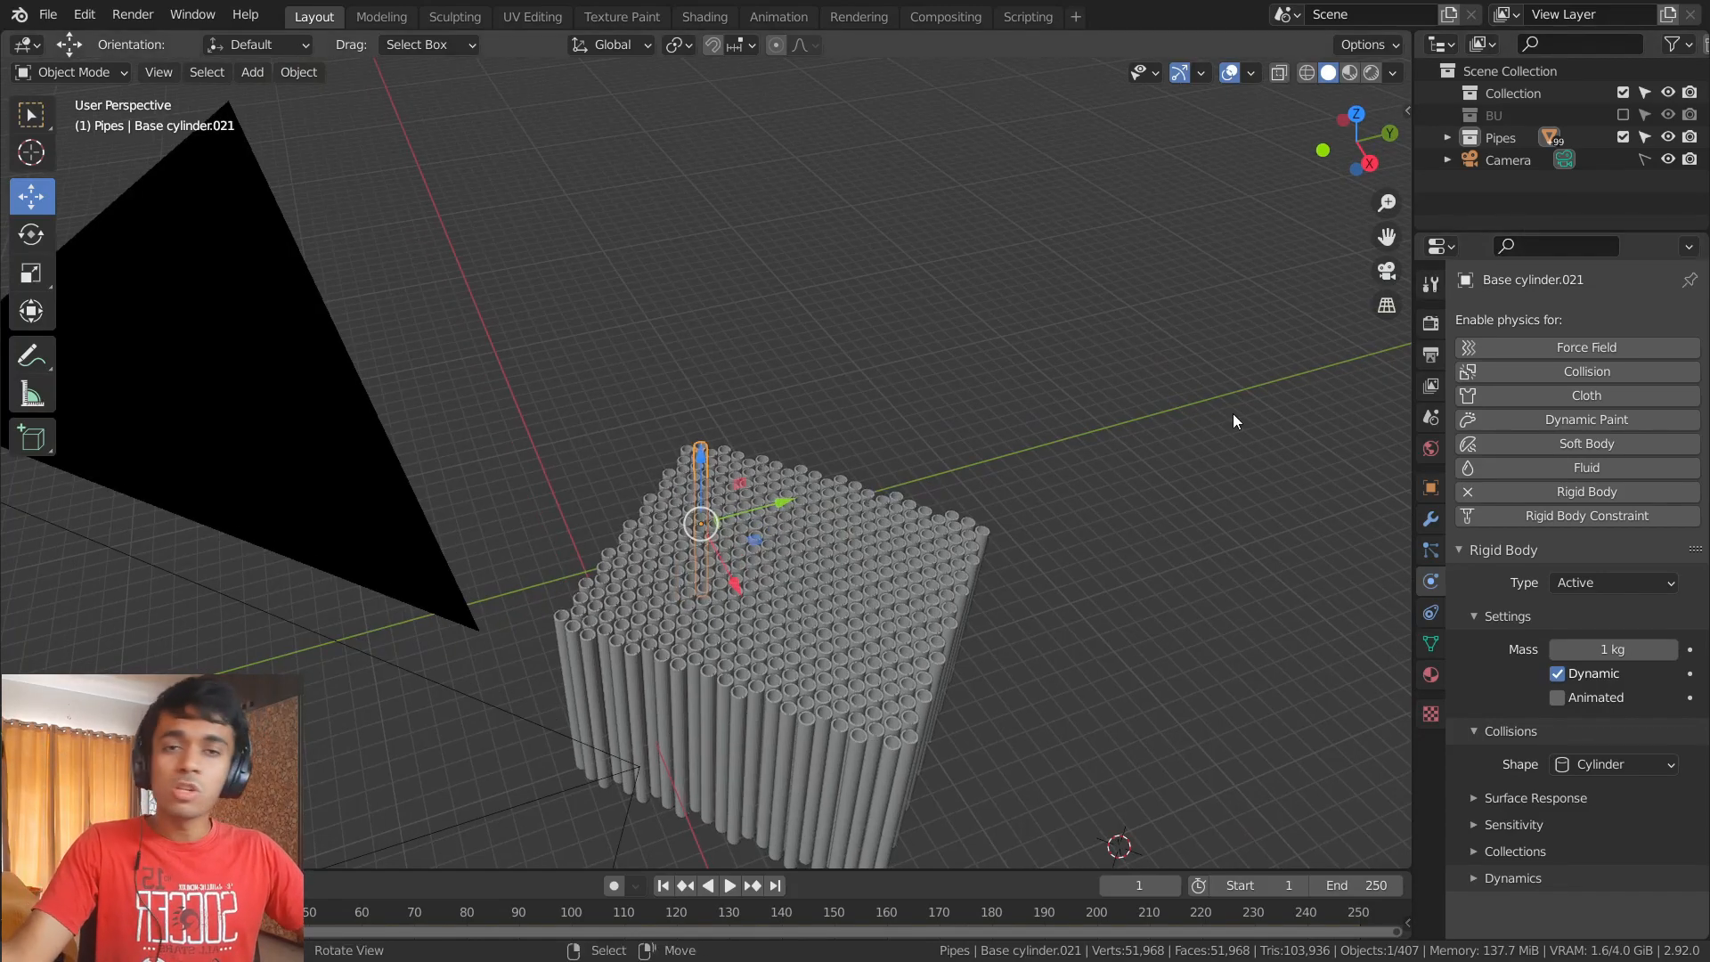
{"action": "middle_click_drag", "start_coordinate": [595, 512], "coordinate": [830, 669]}
{"action": "scroll", "coordinate": [725, 481], "scroll_direction": "up", "scroll_amount": 6}
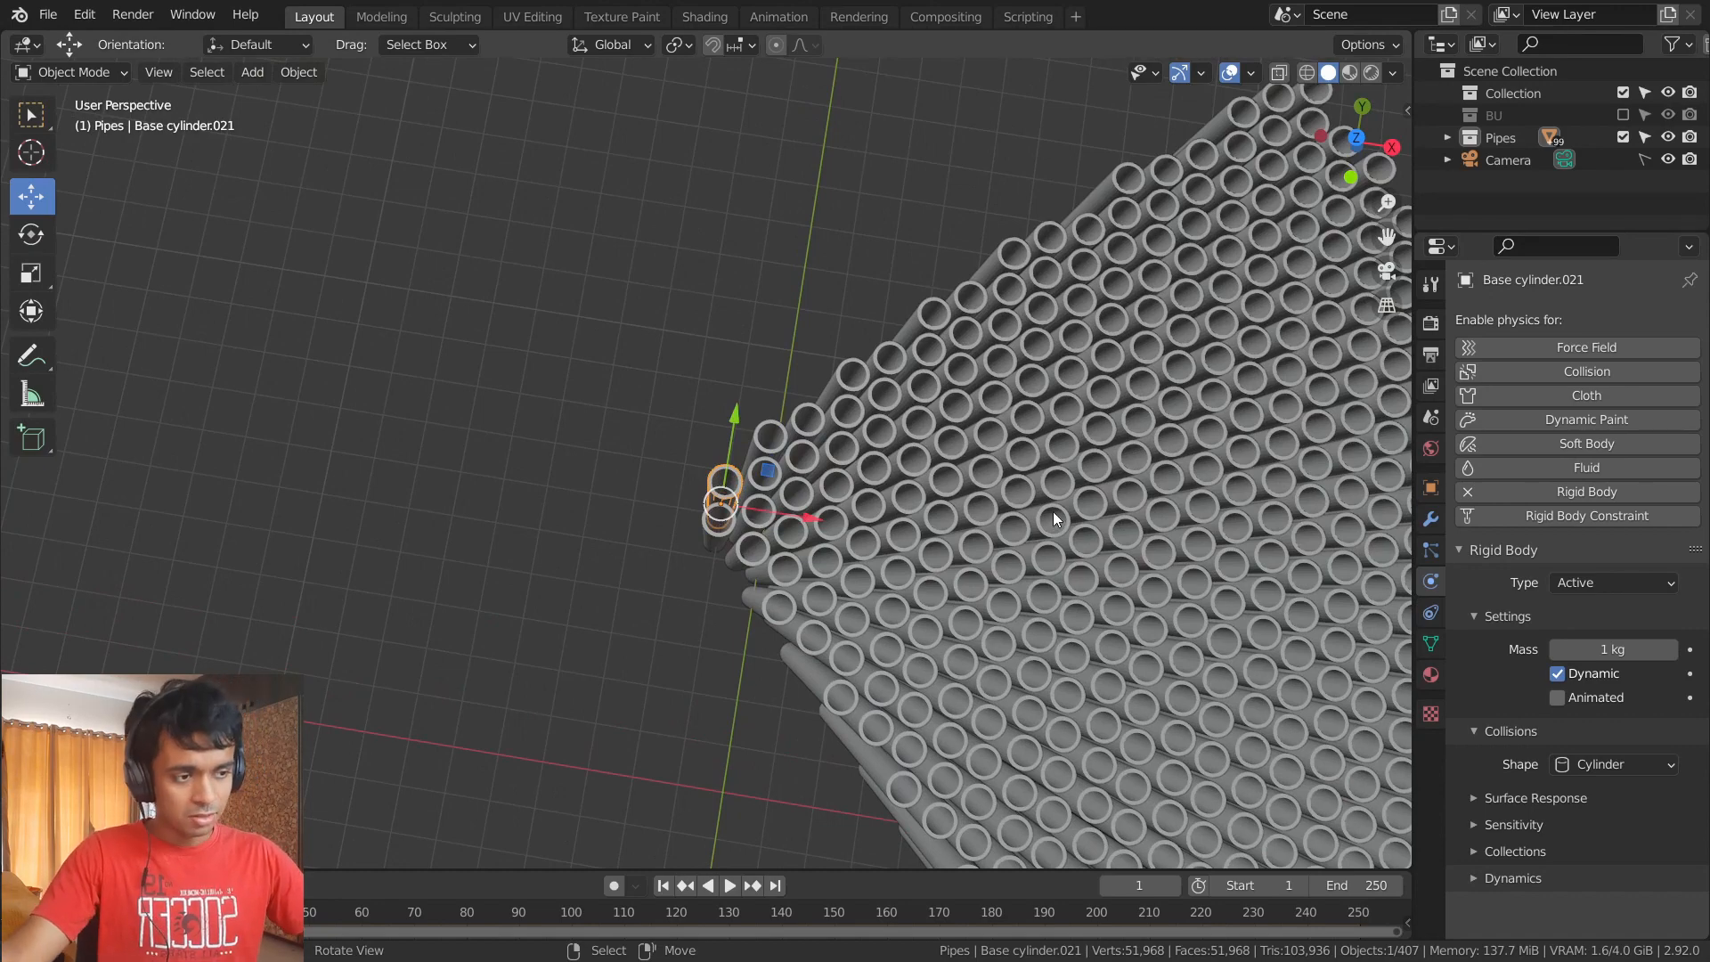
{"action": "scroll", "coordinate": [1129, 441], "scroll_direction": "down", "scroll_amount": 5}
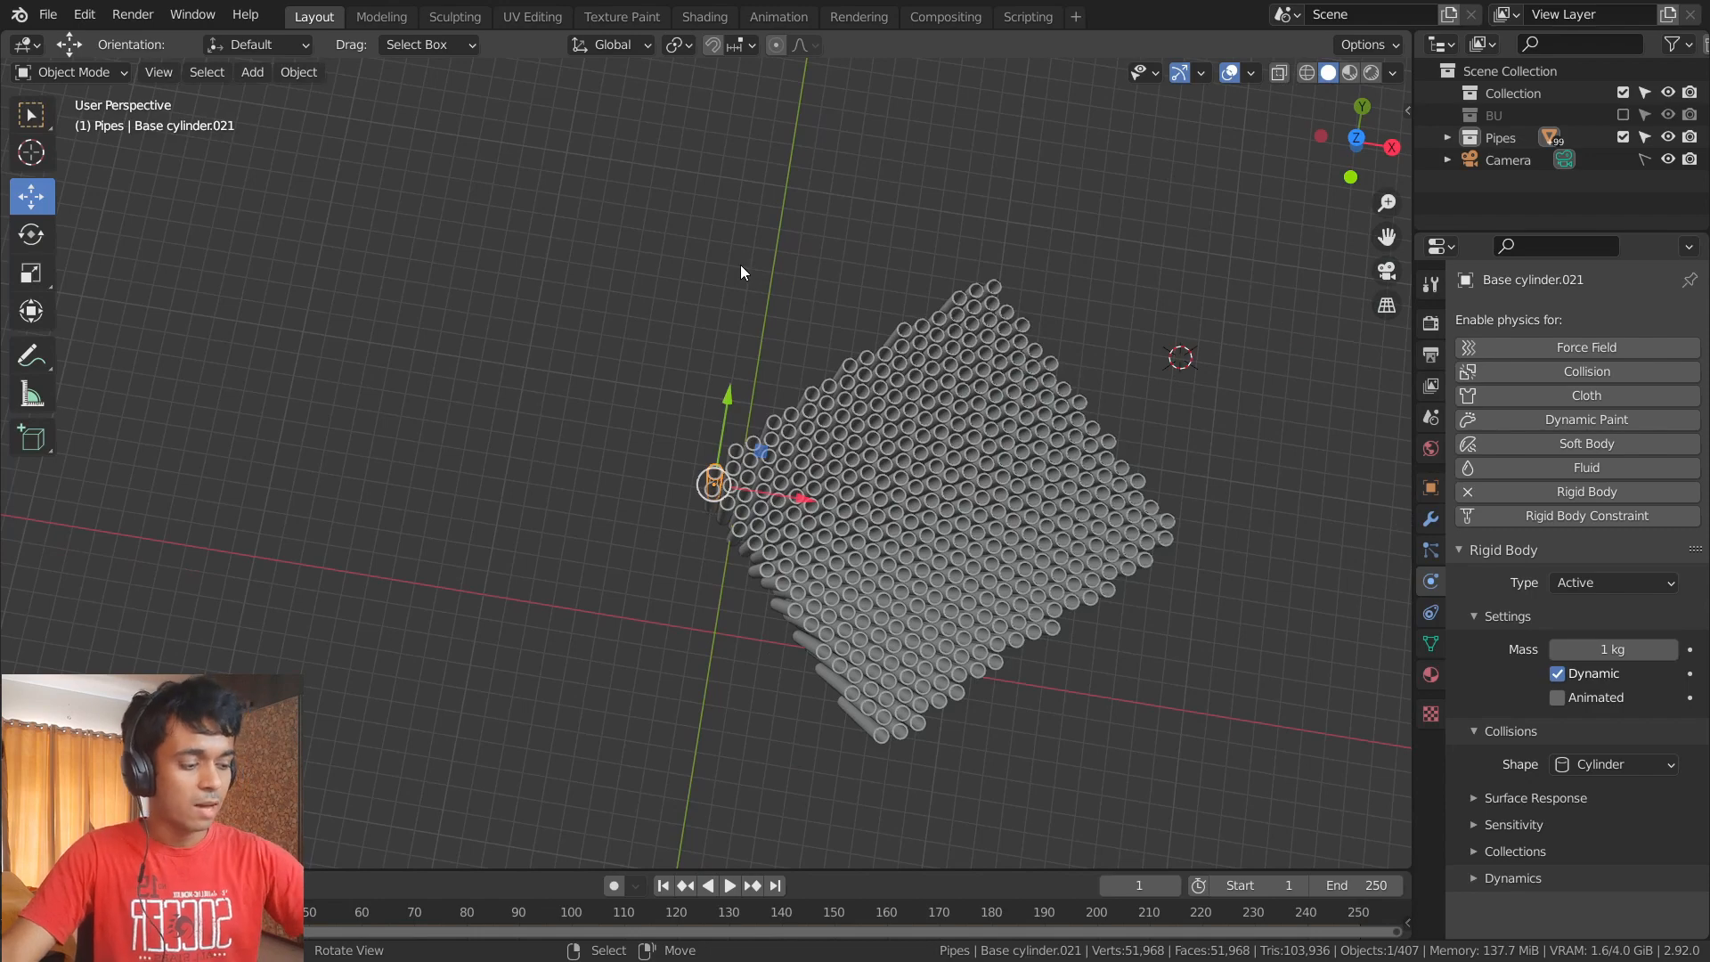
{"action": "key", "text": "KP_0"}
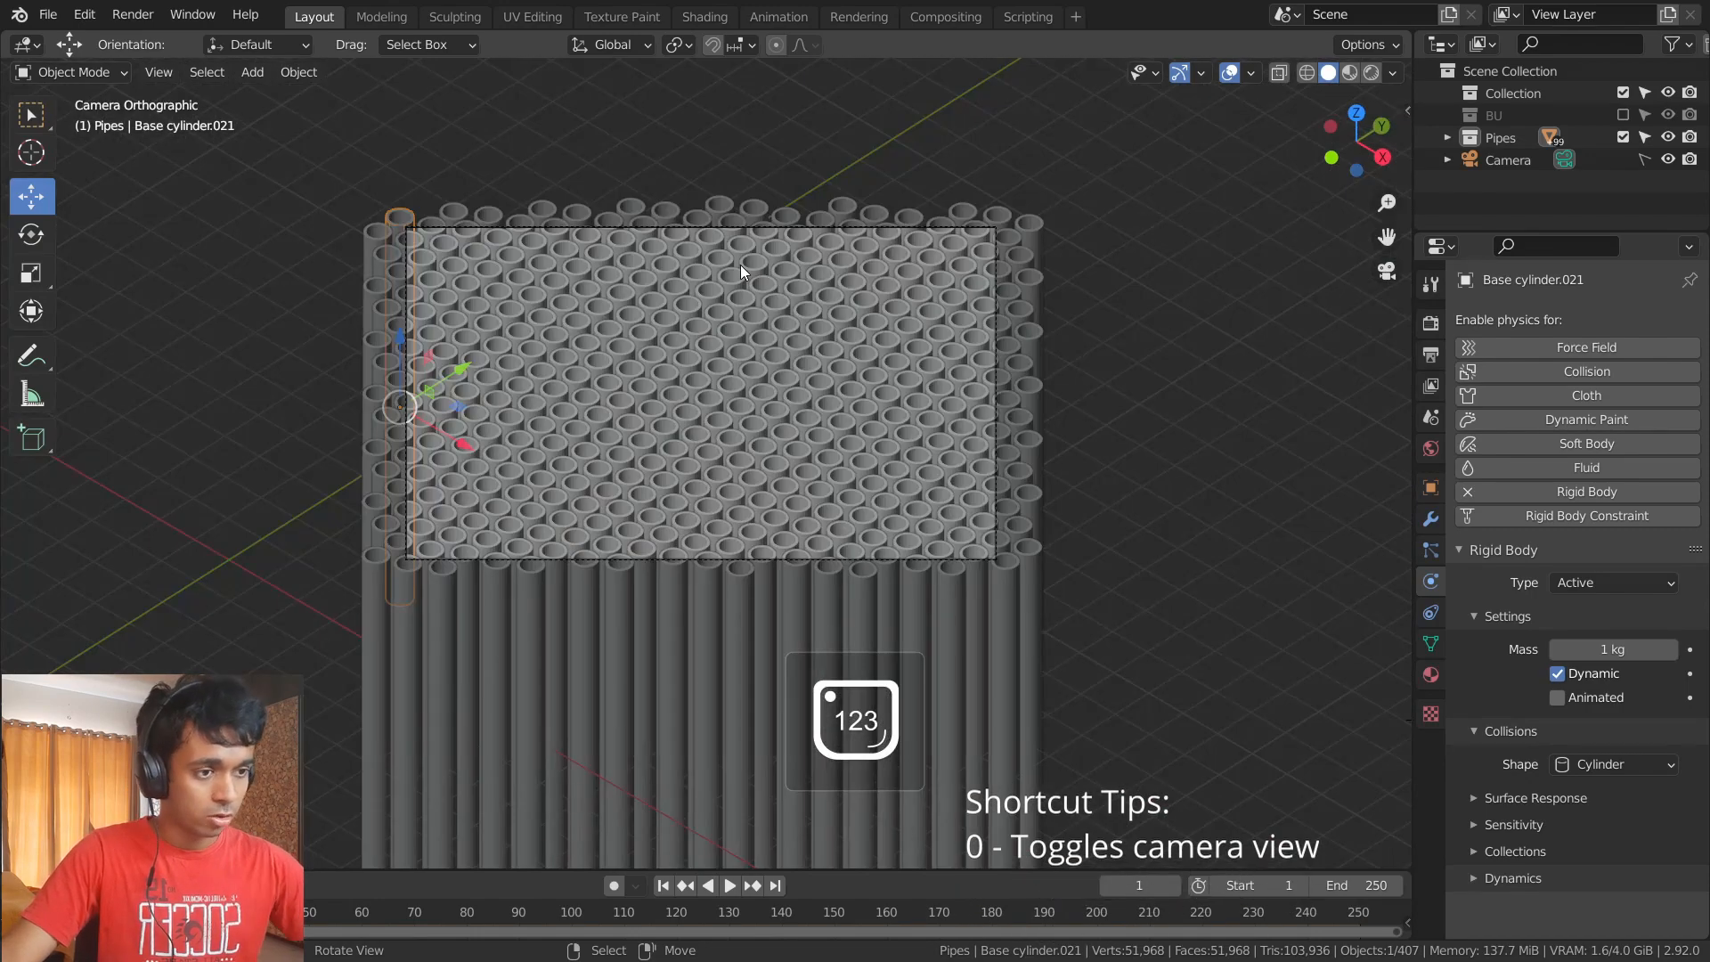
{"action": "scroll", "coordinate": [475, 265], "scroll_direction": "up", "scroll_amount": 1}
{"action": "scroll", "coordinate": [467, 253], "scroll_direction": "down", "scroll_amount": 2}
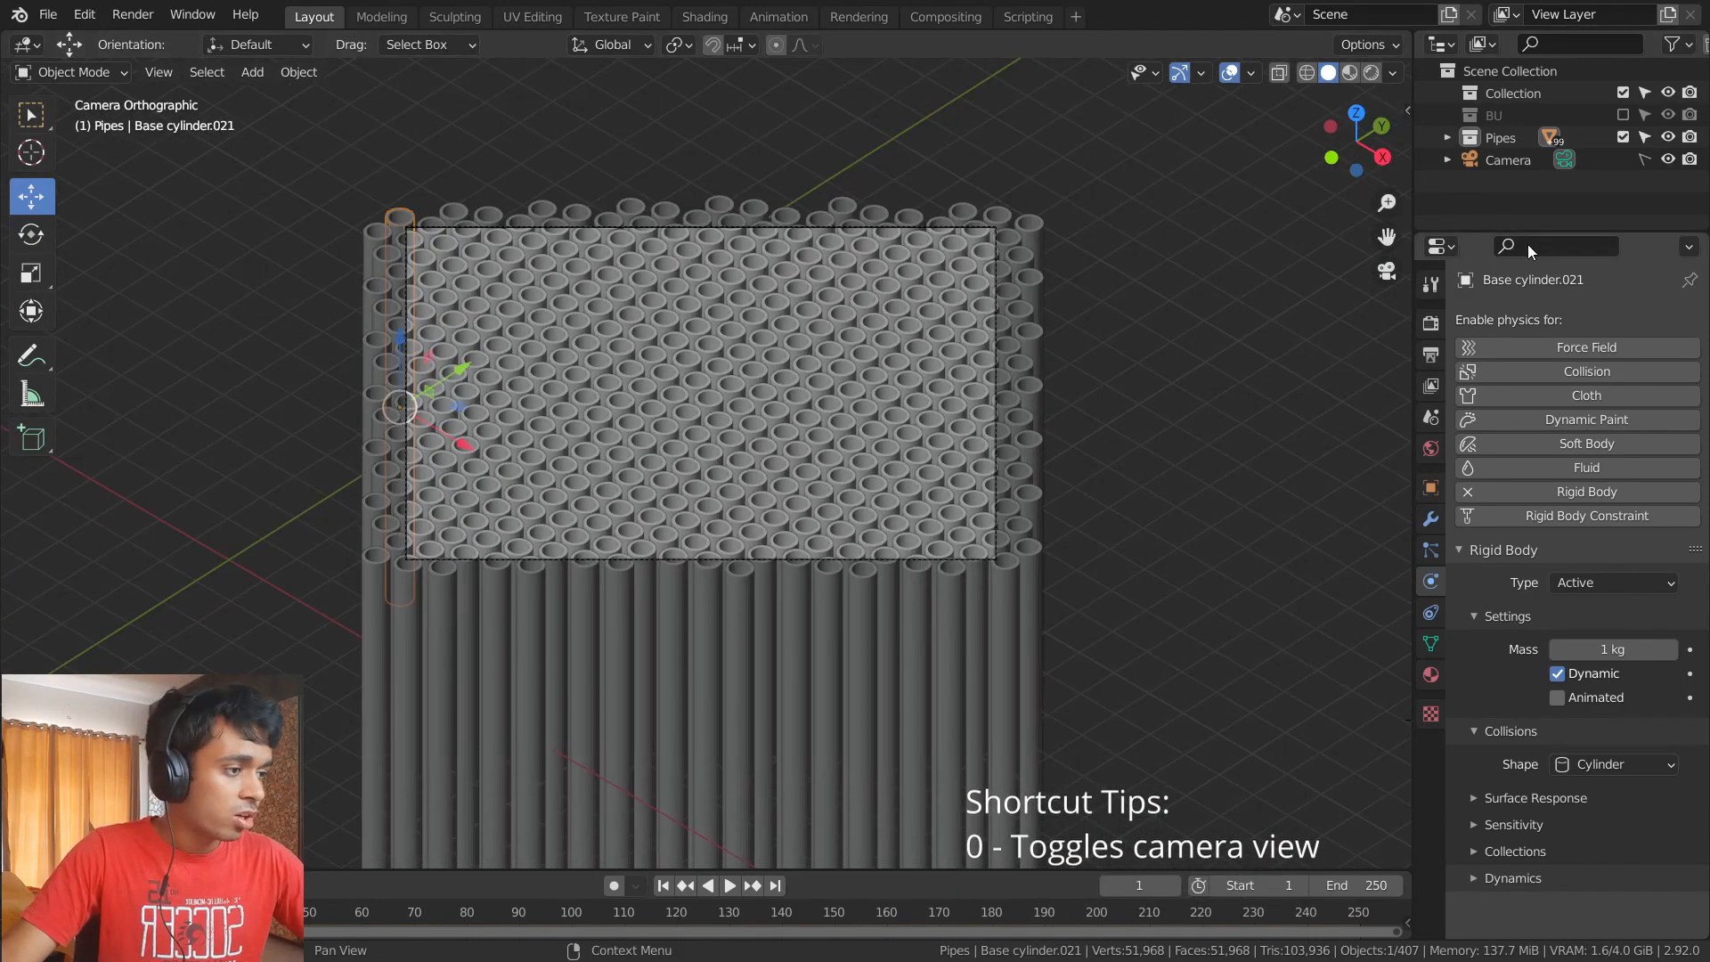
- Make Collection unselectable in an enlarged outliner and expand the Pipes collection
{"action": "left_click_drag", "start_coordinate": [1531, 230], "coordinate": [1526, 347]}
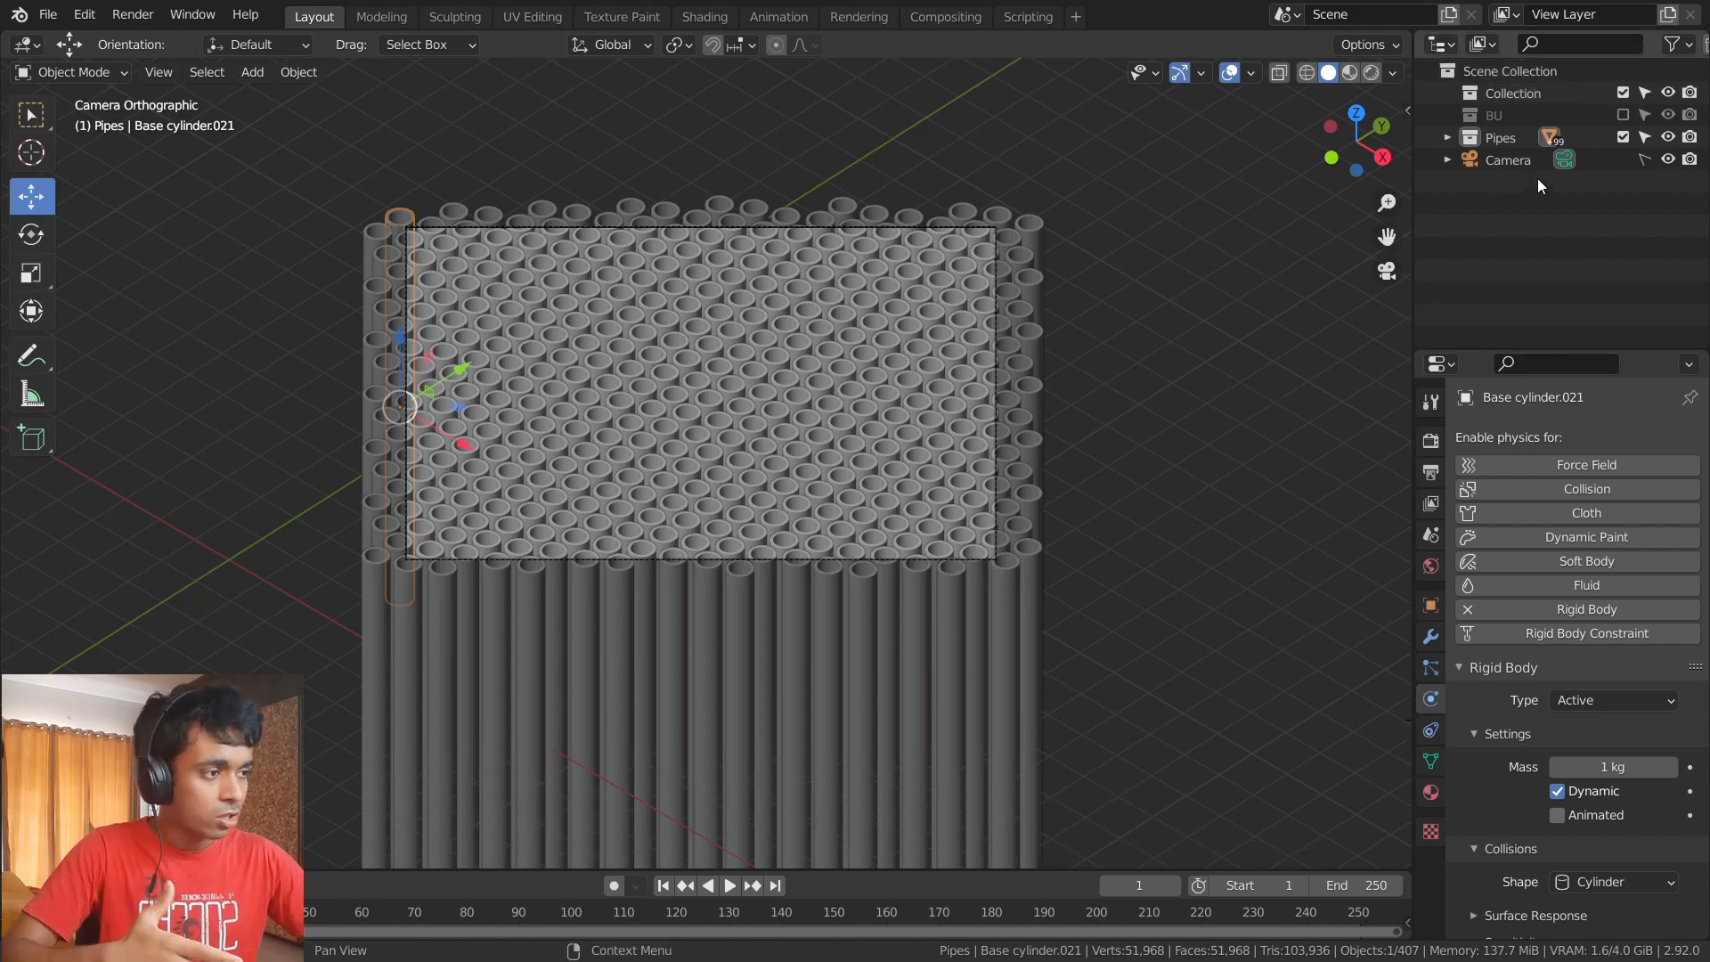
{"action": "left_click", "coordinate": [1644, 92]}
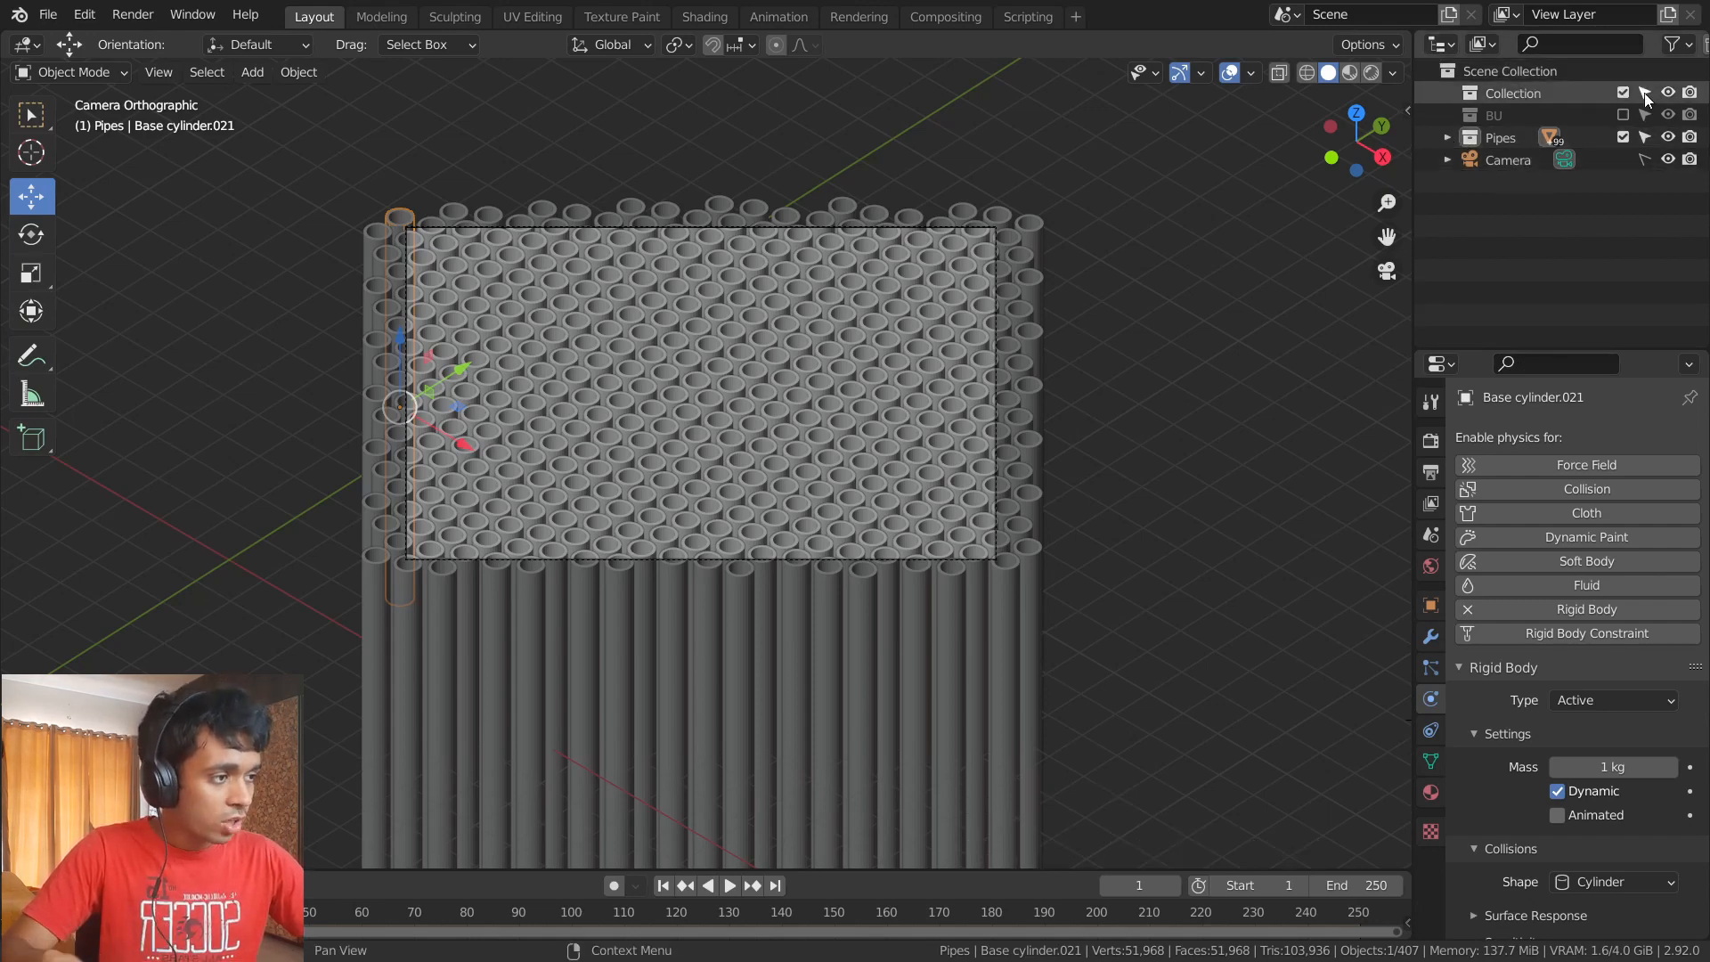
{"action": "left_click", "coordinate": [1446, 138]}
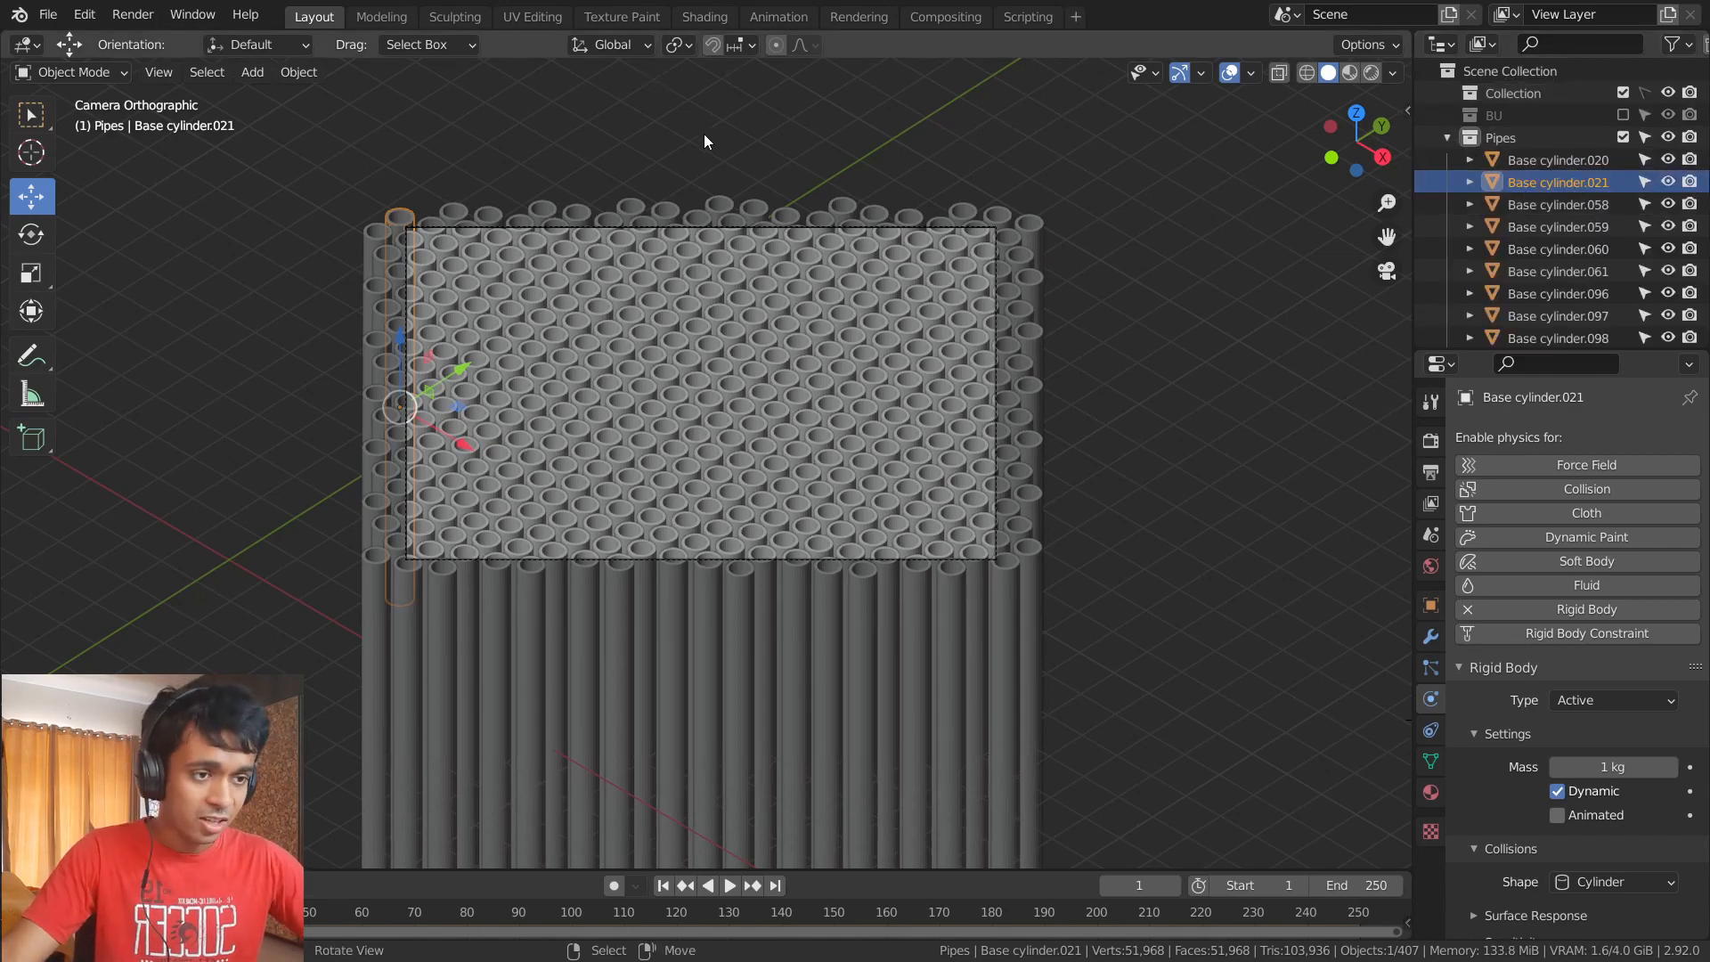
- Select all pipes and copy the active pipe's rigid body settings to them
{"action": "key", "text": "a"}
{"action": "middle_click_drag", "start_coordinate": [550, 148], "coordinate": [793, 268]}
{"action": "scroll", "coordinate": [965, 237], "scroll_direction": "up", "scroll_amount": 2}
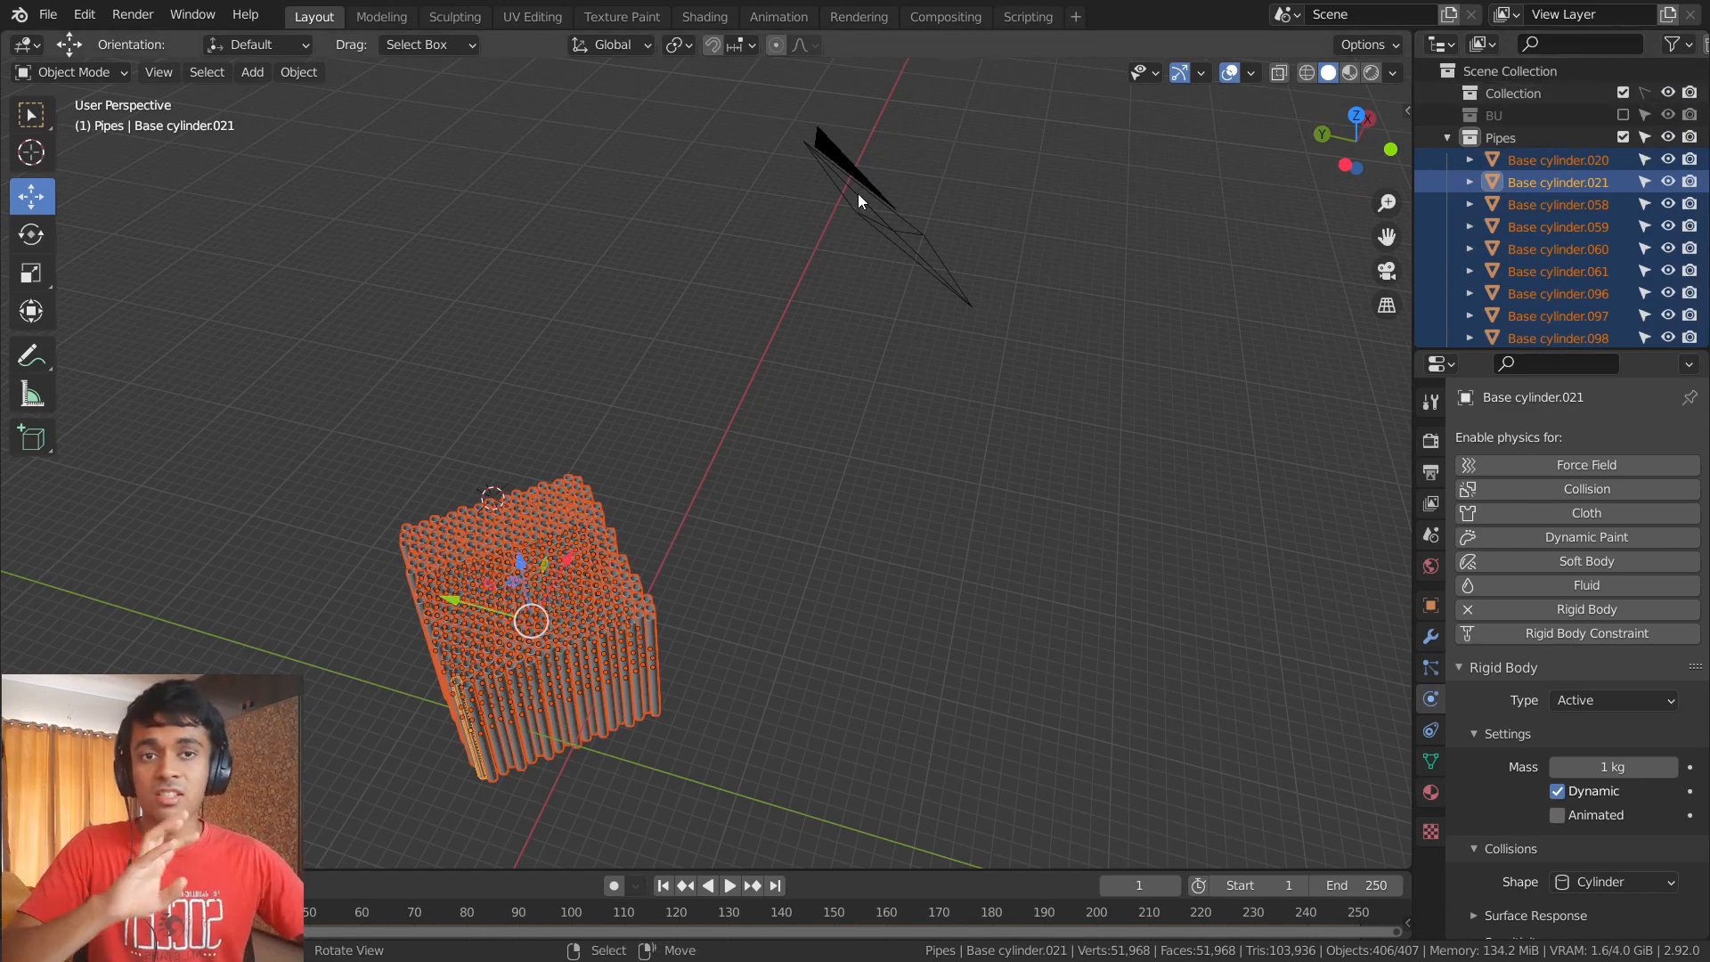
{"action": "middle_click_drag", "start_coordinate": [521, 429], "coordinate": [306, 403]}
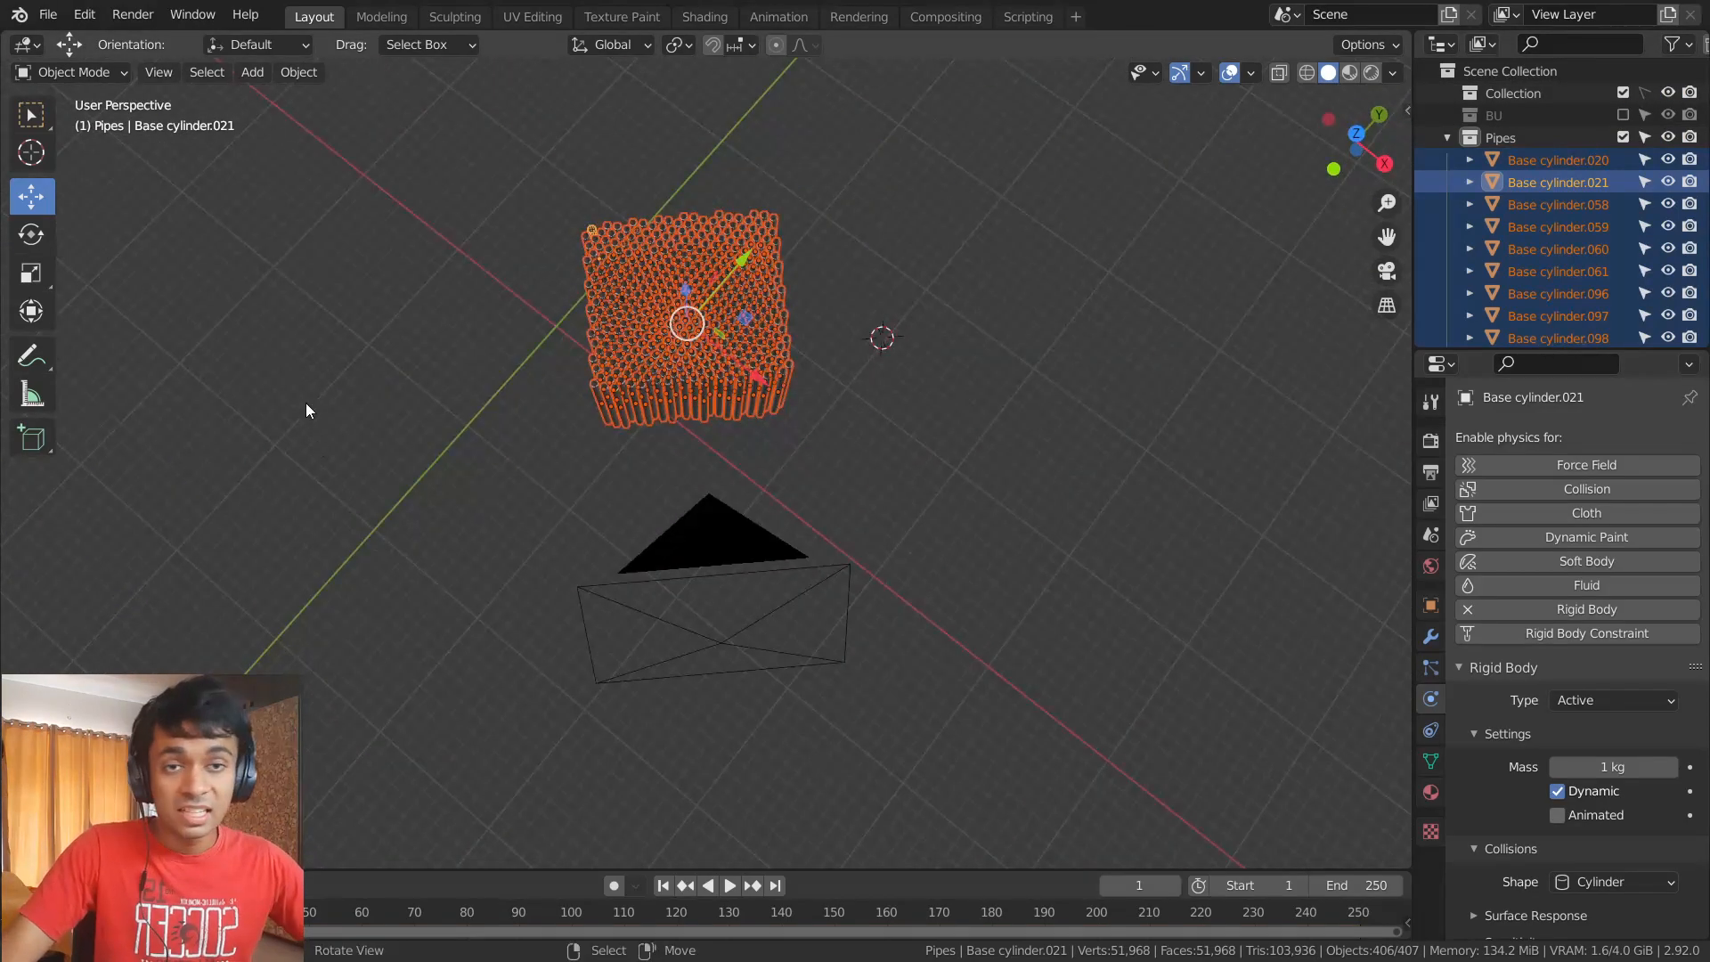
{"action": "left_click", "coordinate": [294, 75]}
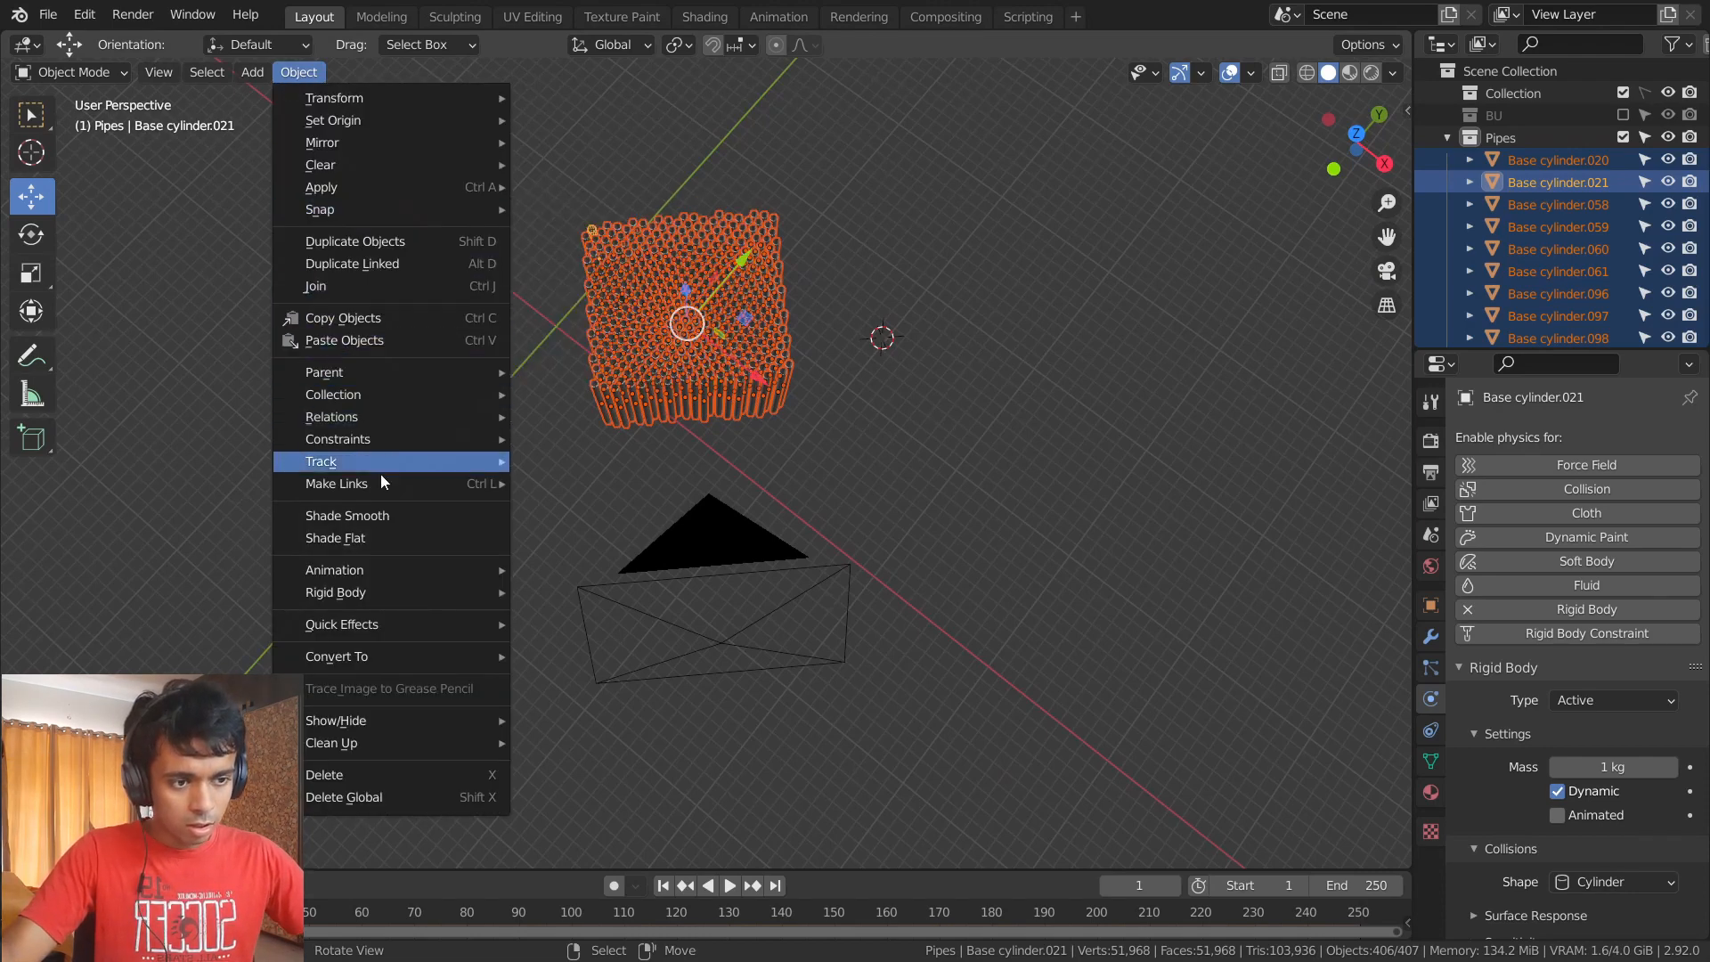
{"action": "mouse_move", "coordinate": [354, 603]}
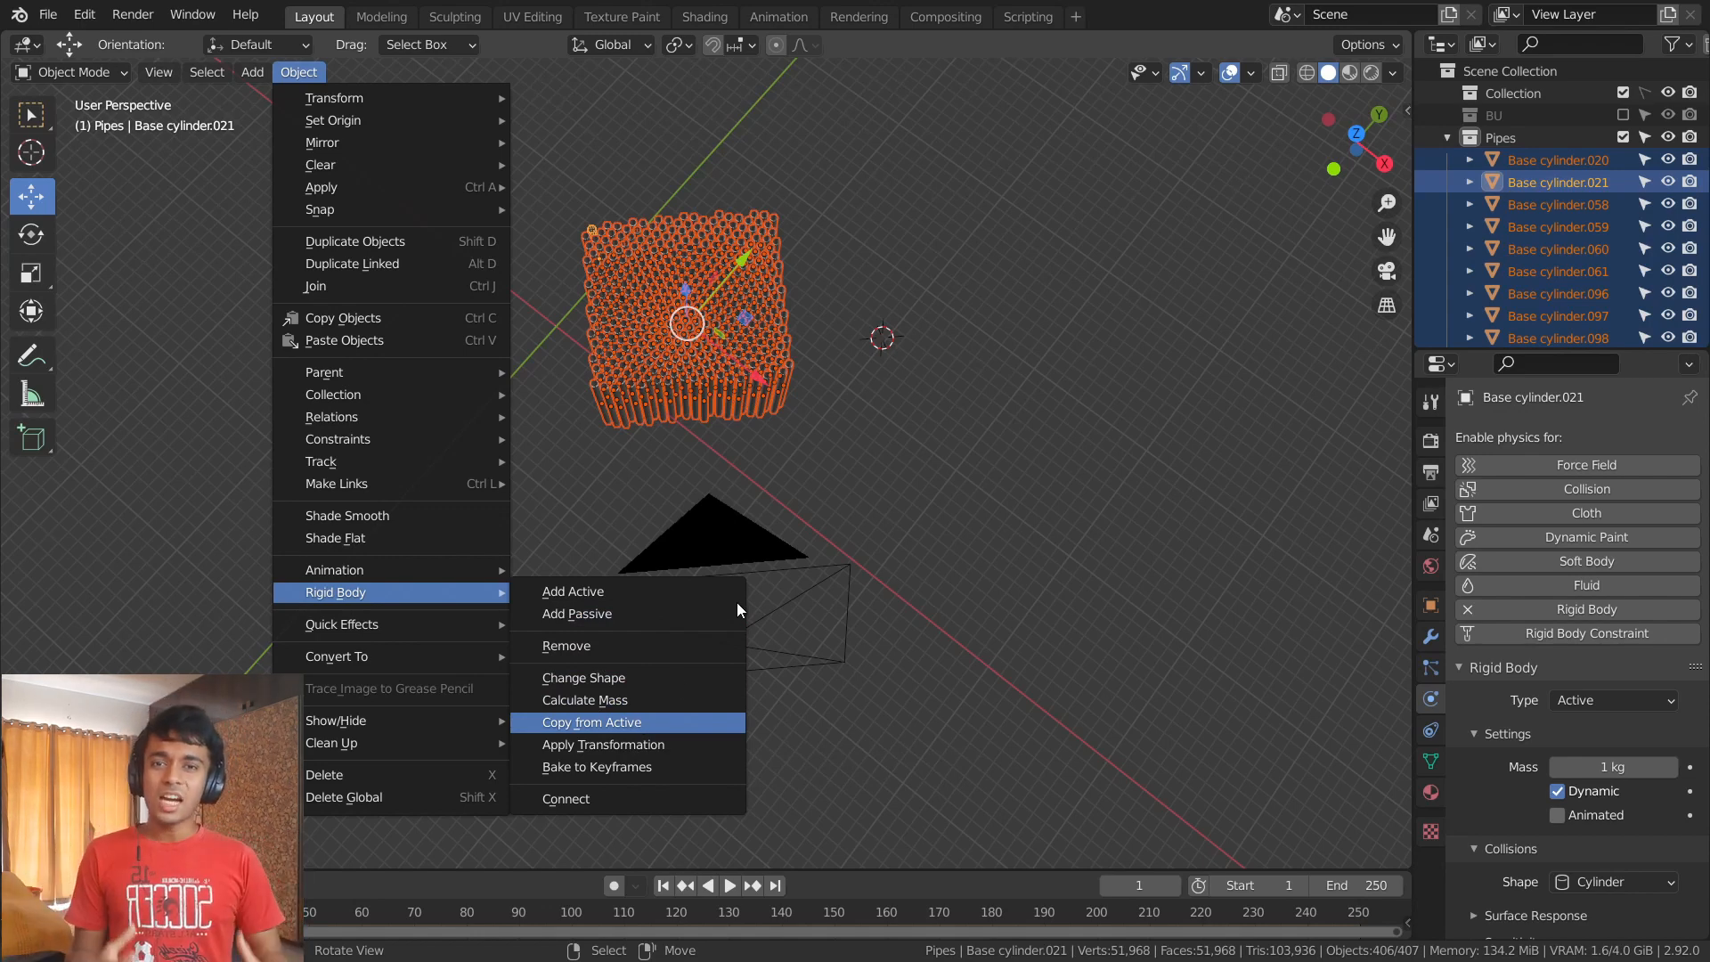
{"action": "left_click", "coordinate": [657, 719]}
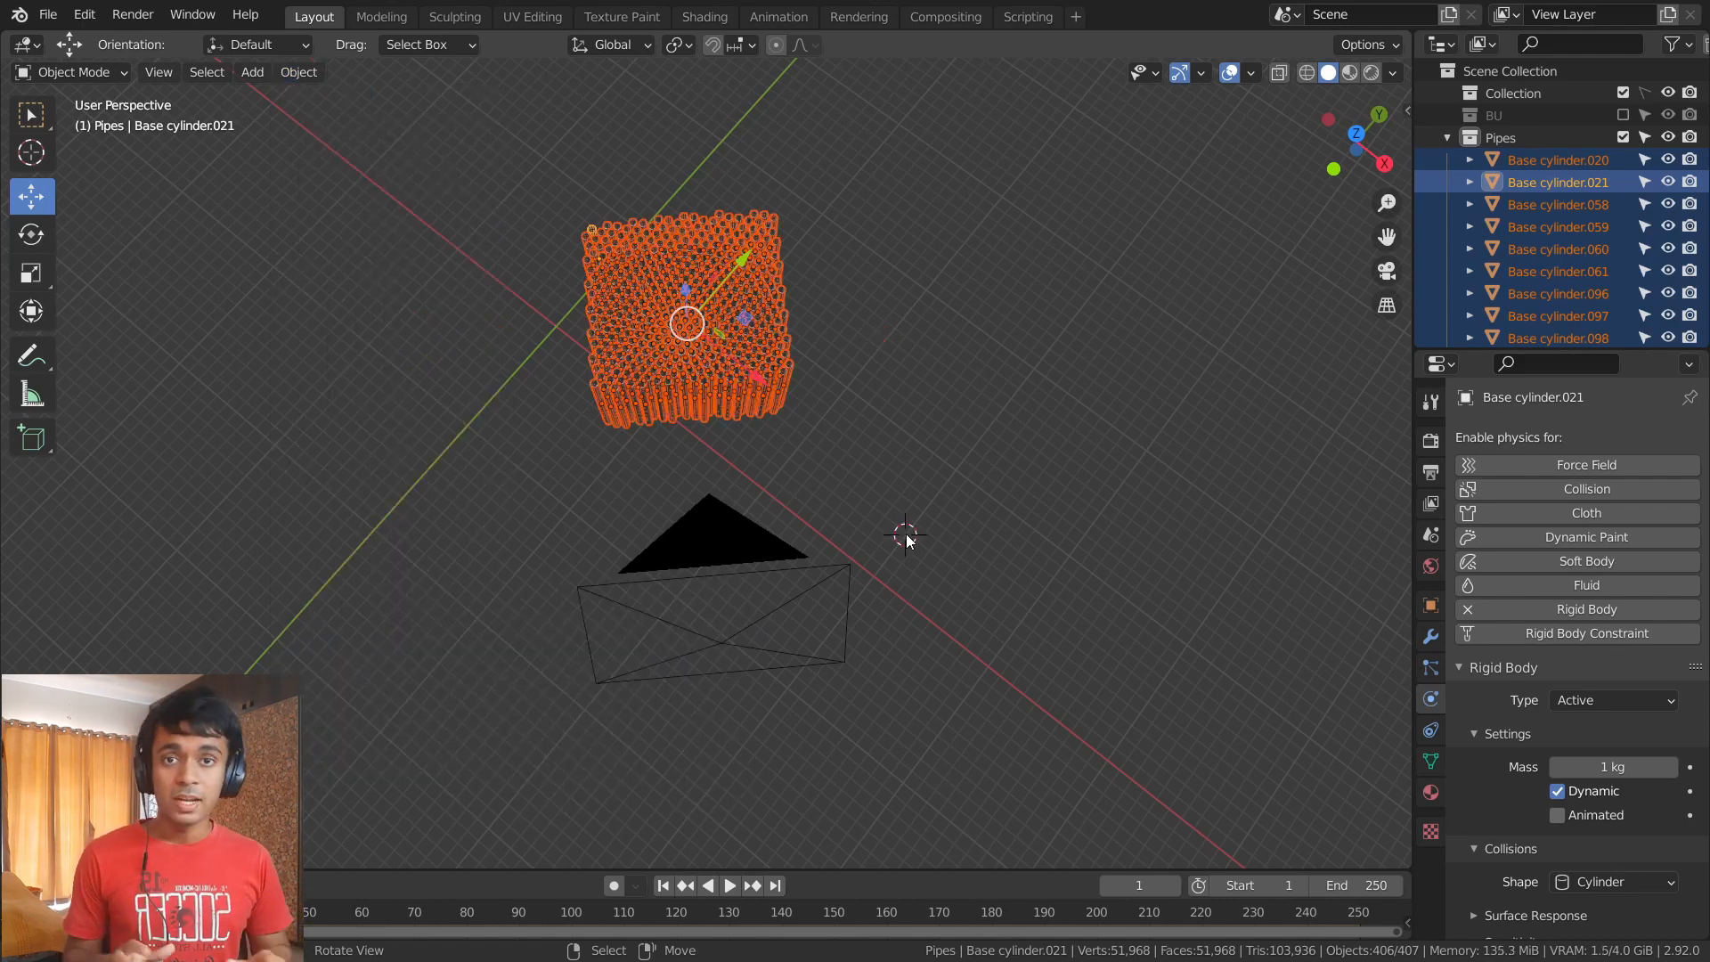
- Check the Rigid Body settings copied to a pipe at the grid's front corner, including its collision shape, and deselect it
{"action": "middle_click_drag", "start_coordinate": [940, 516], "coordinate": [624, 451]}
{"action": "left_click", "coordinate": [623, 452]}
{"action": "left_click", "coordinate": [753, 565]}
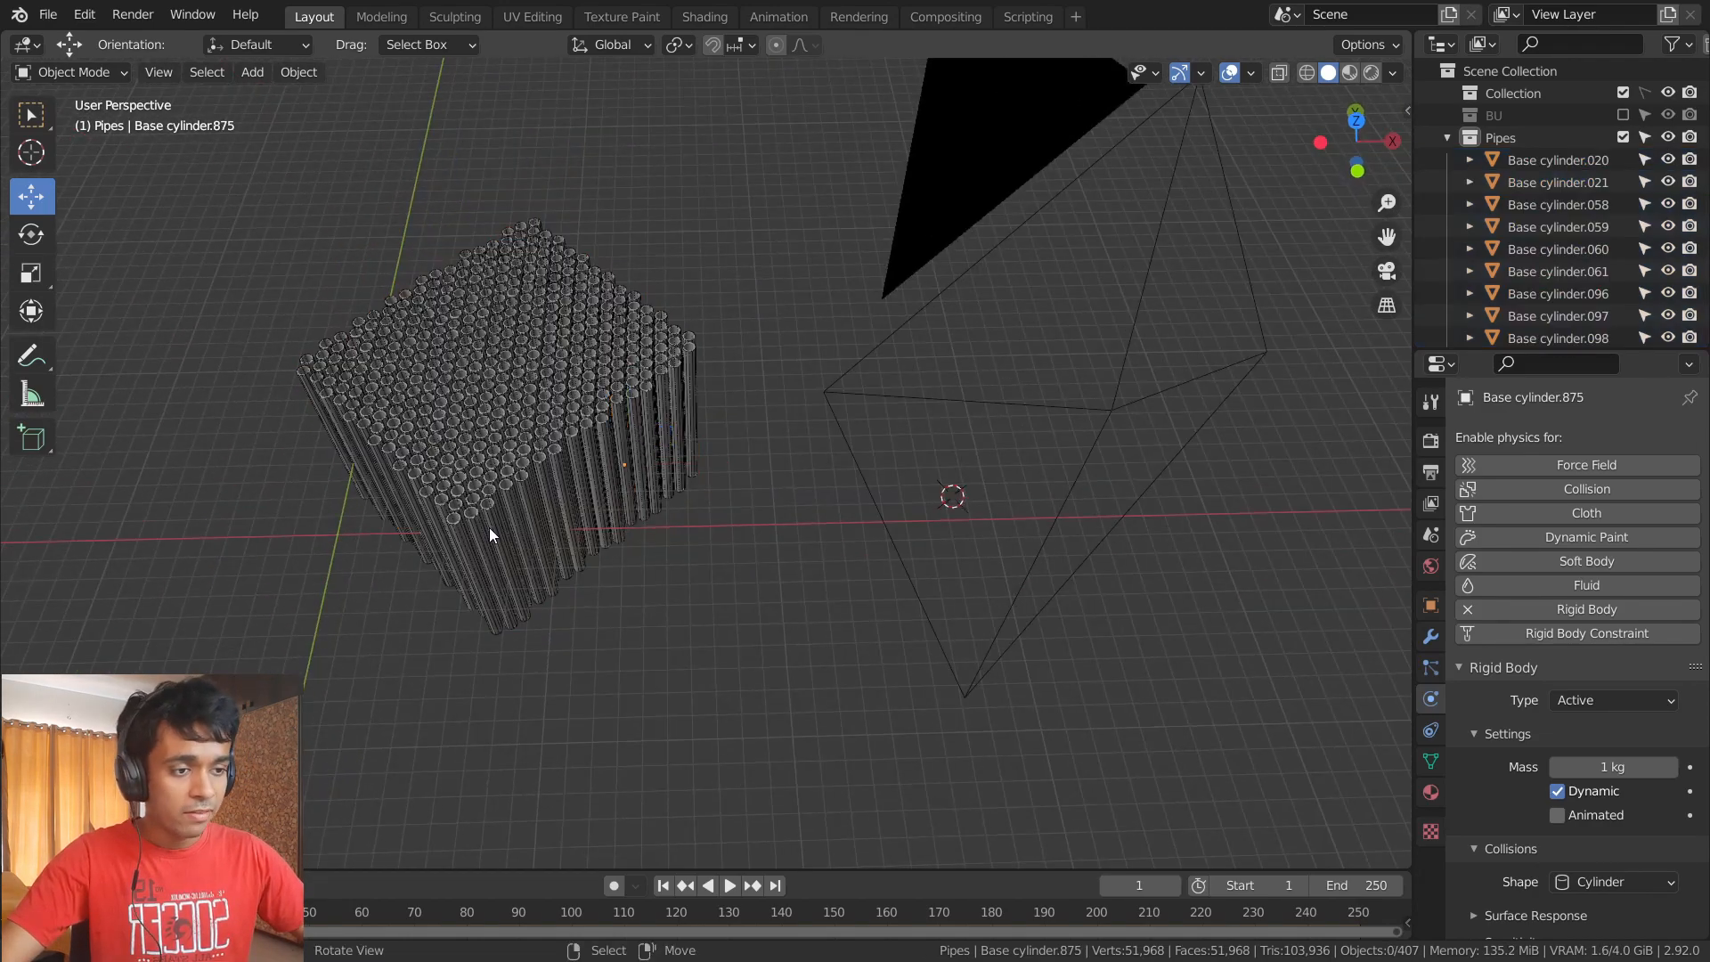
{"action": "left_click", "coordinate": [488, 529]}
{"action": "scroll", "coordinate": [1567, 725], "scroll_direction": "down", "scroll_amount": 2}
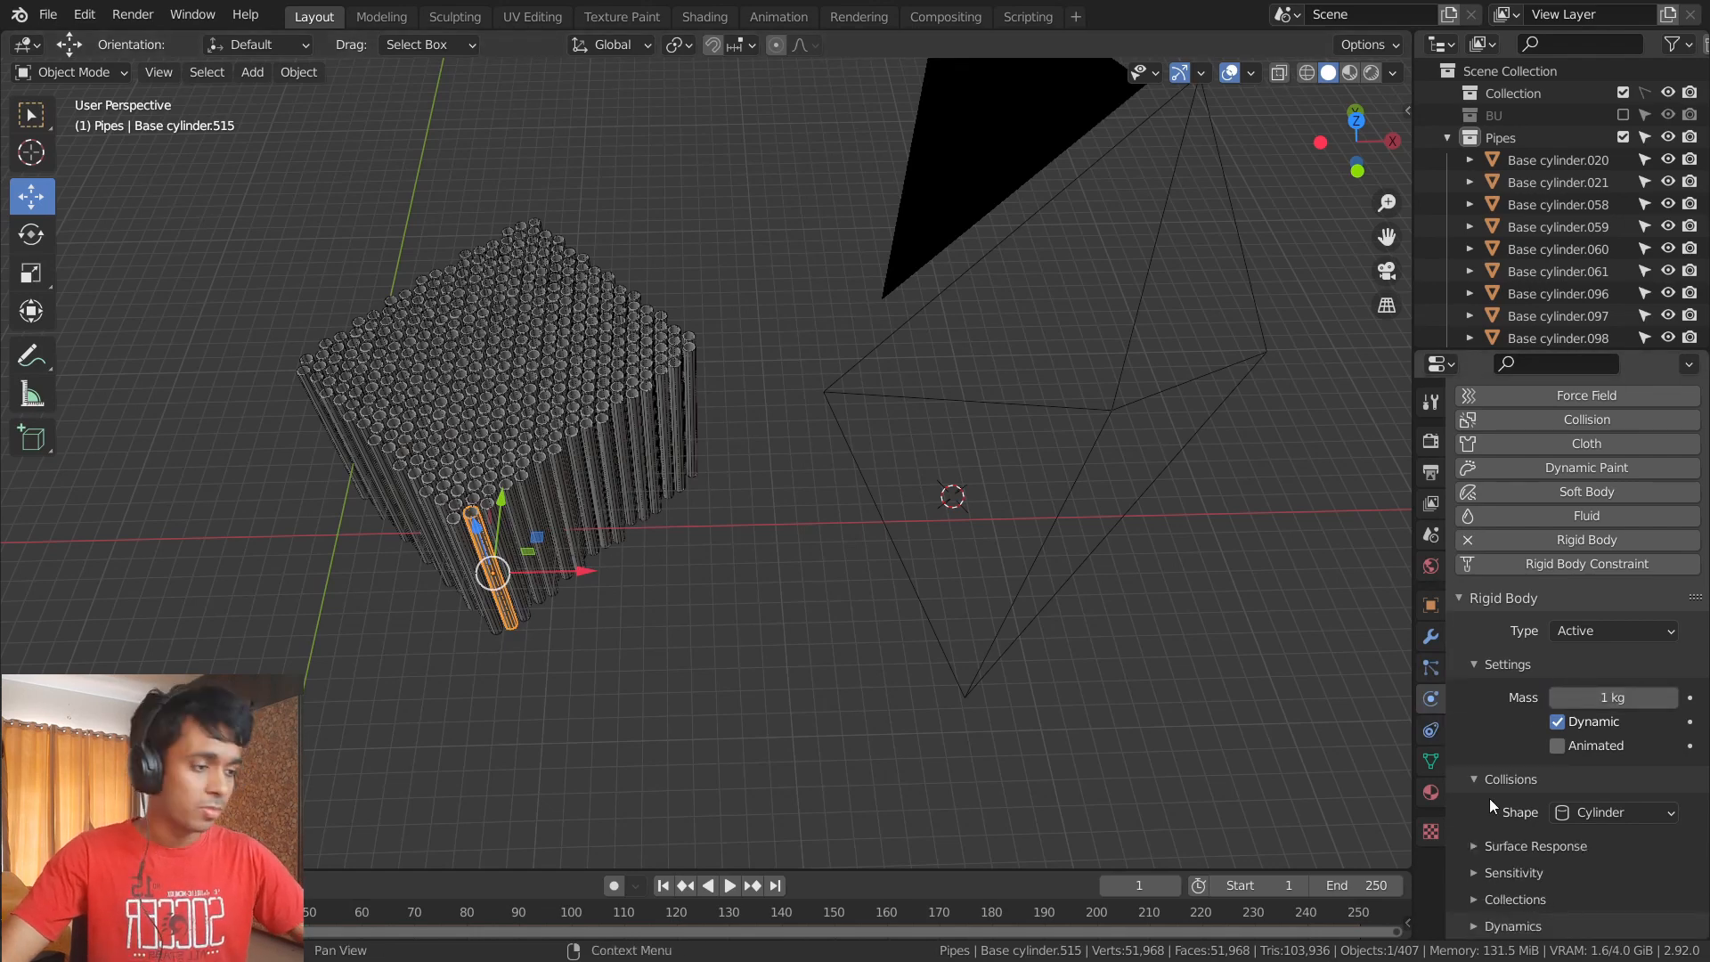
{"action": "left_click", "coordinate": [1472, 781]}
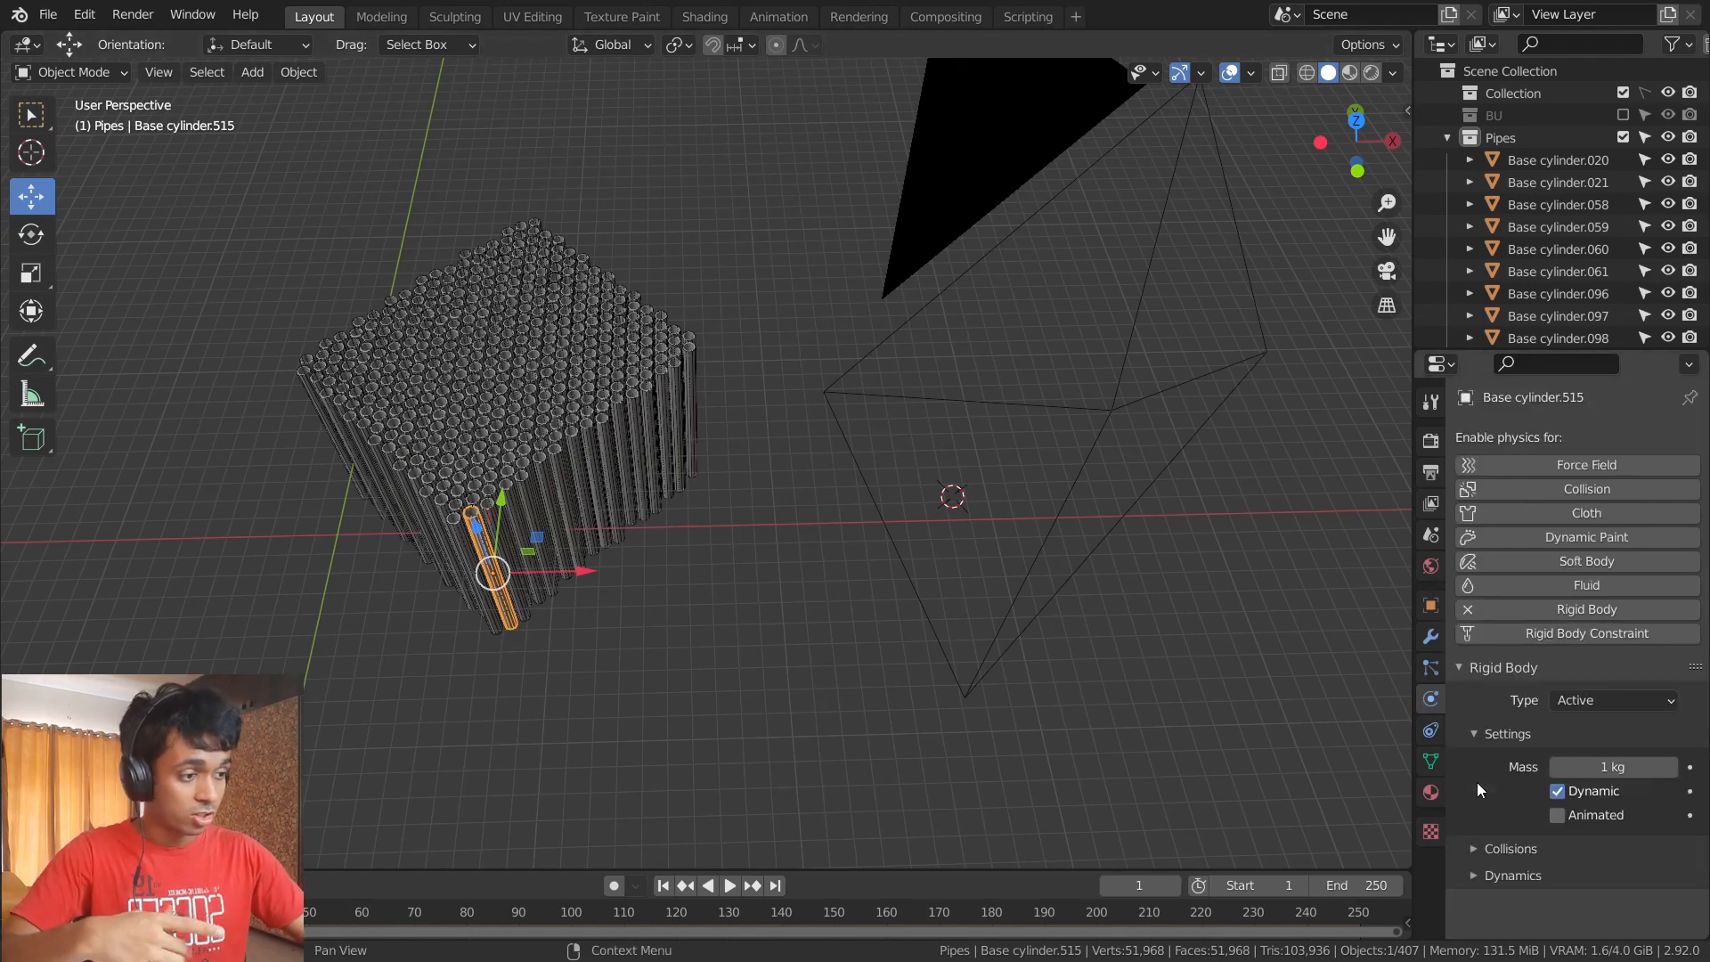
{"action": "left_click", "coordinate": [1463, 674]}
{"action": "left_click", "coordinate": [564, 616]}
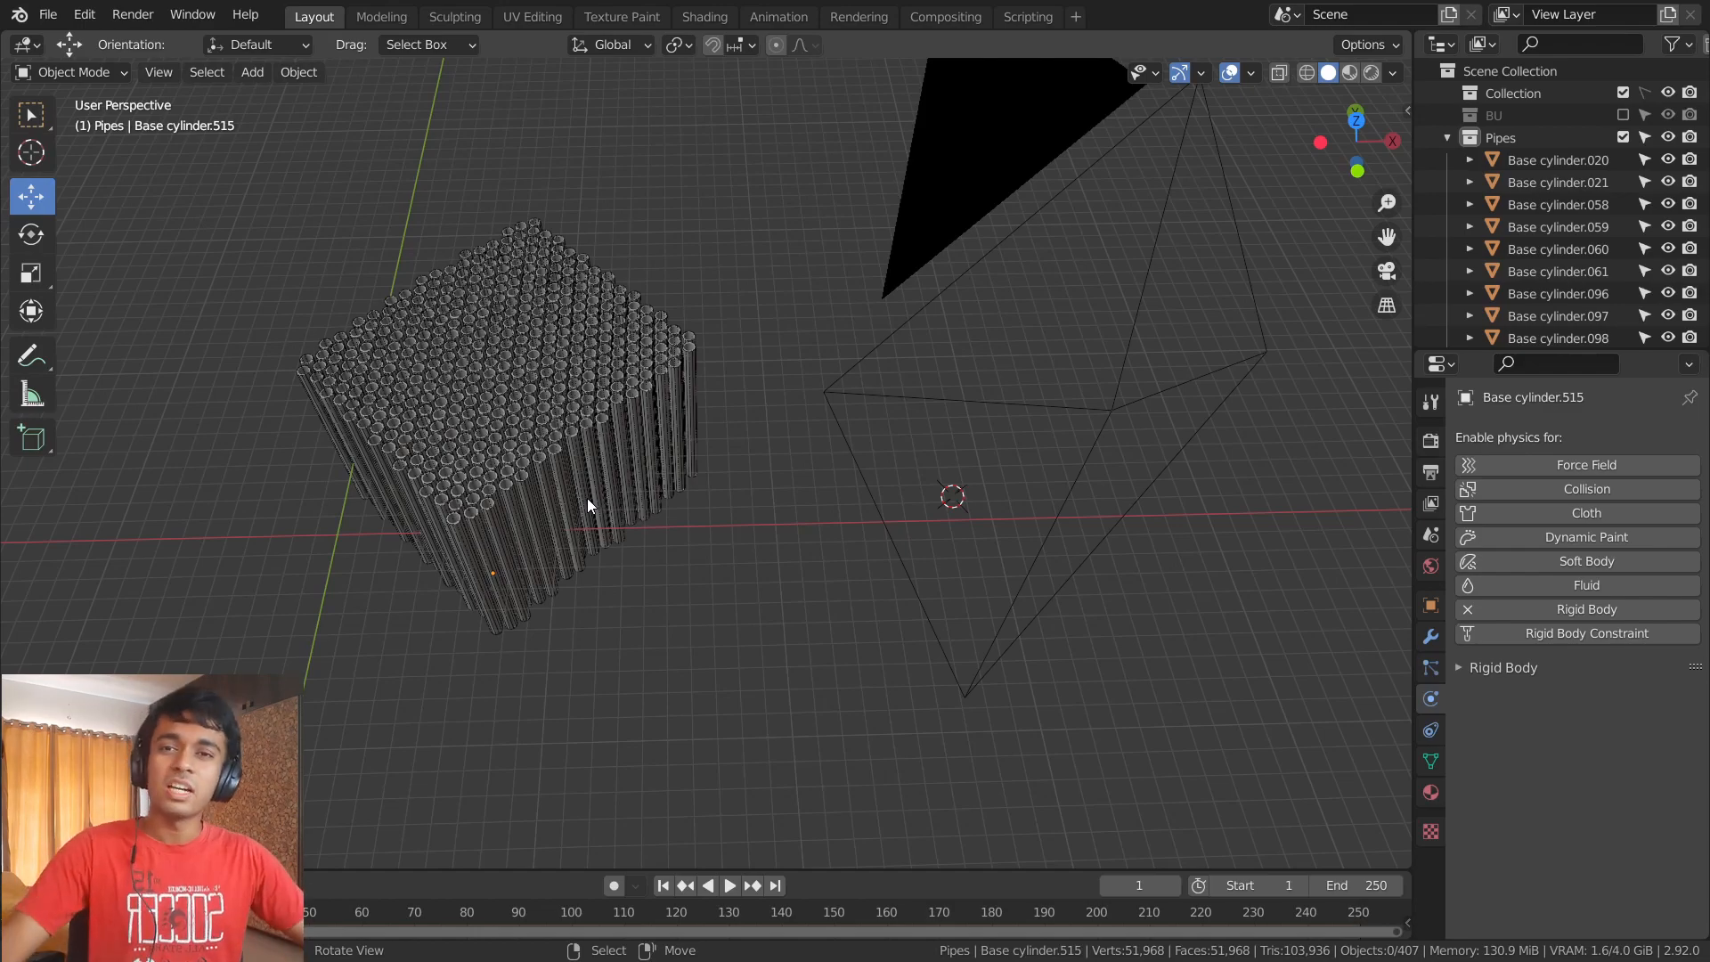
- View the whole pipe grid from an angle and enlarge the timeline by shrinking the 3D viewport
{"action": "middle_click_drag", "start_coordinate": [445, 398], "coordinate": [657, 504]}
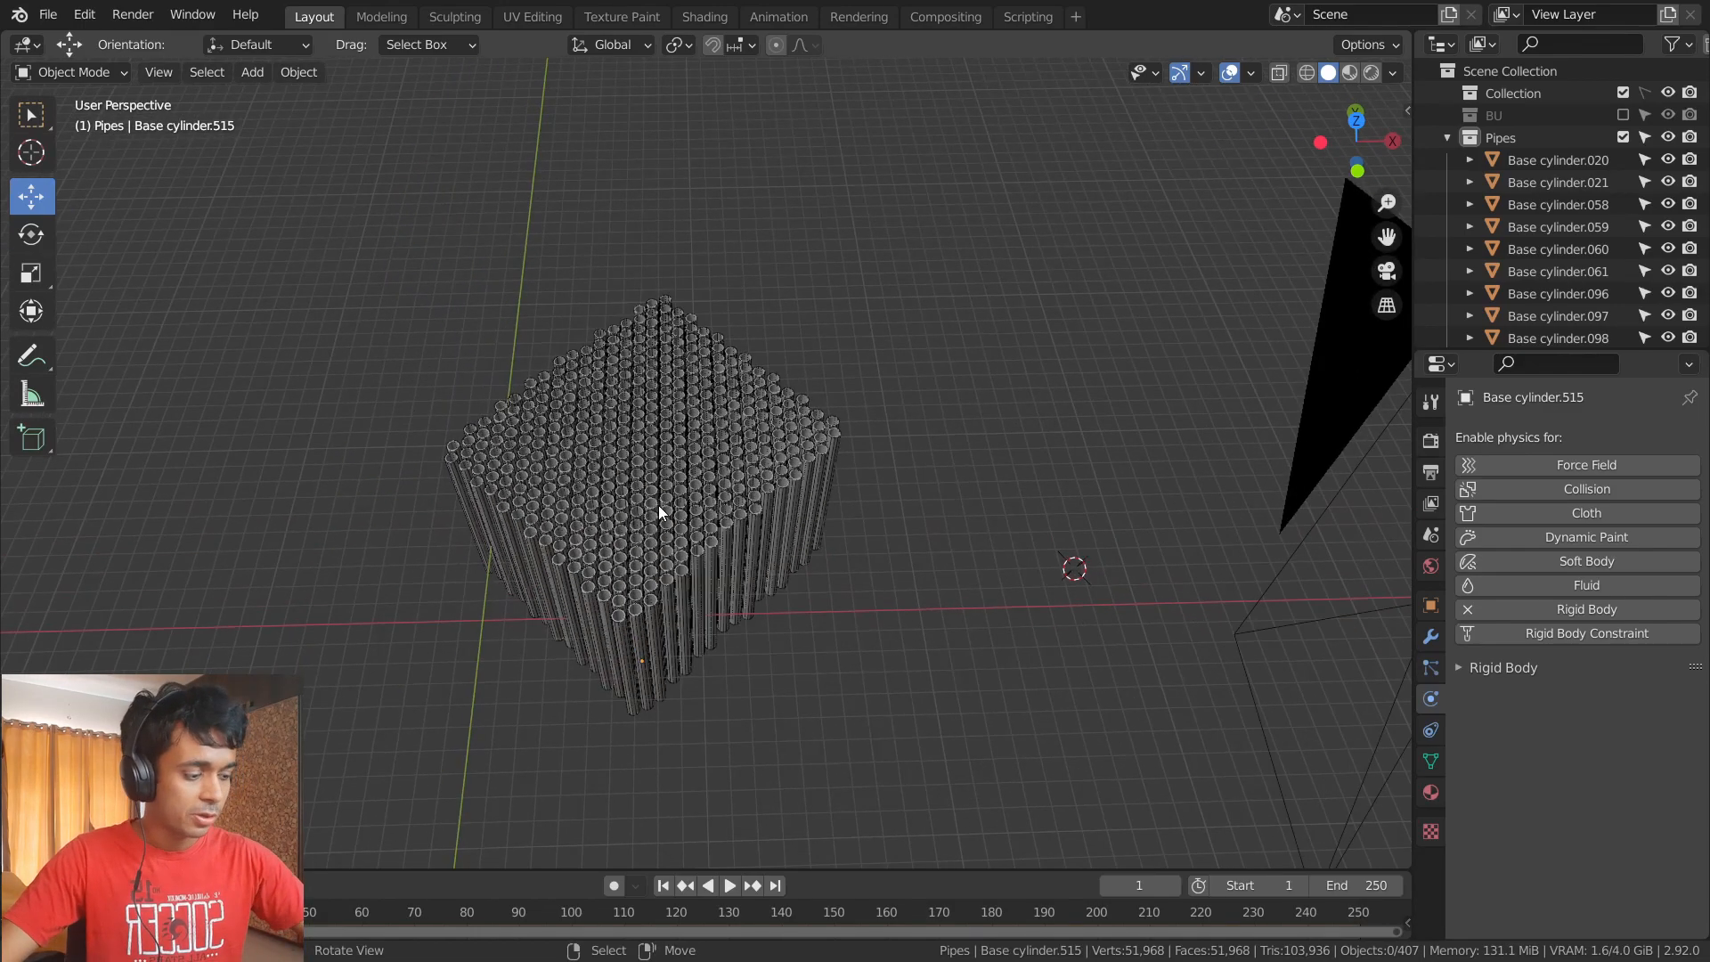
{"action": "key", "text": "KP_0"}
{"action": "middle_click_drag", "start_coordinate": [530, 471], "coordinate": [750, 356]}
{"action": "scroll", "coordinate": [1068, 547], "scroll_direction": "down", "scroll_amount": 3}
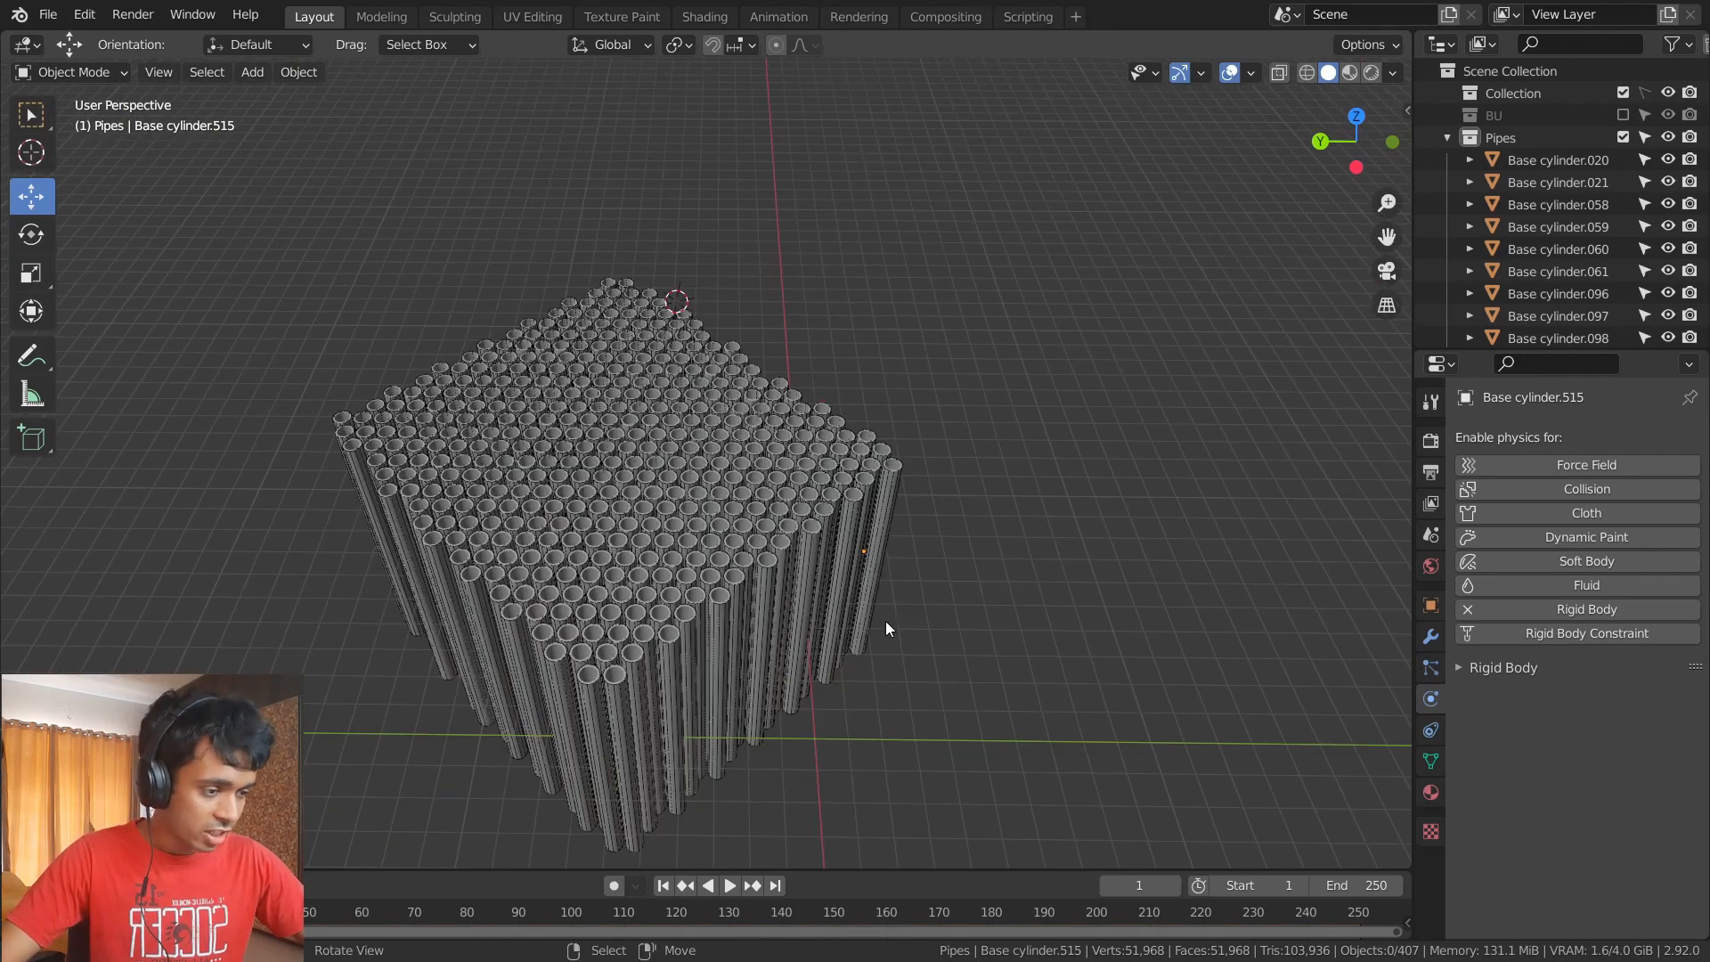
{"action": "left_click_drag", "start_coordinate": [874, 872], "coordinate": [926, 703]}
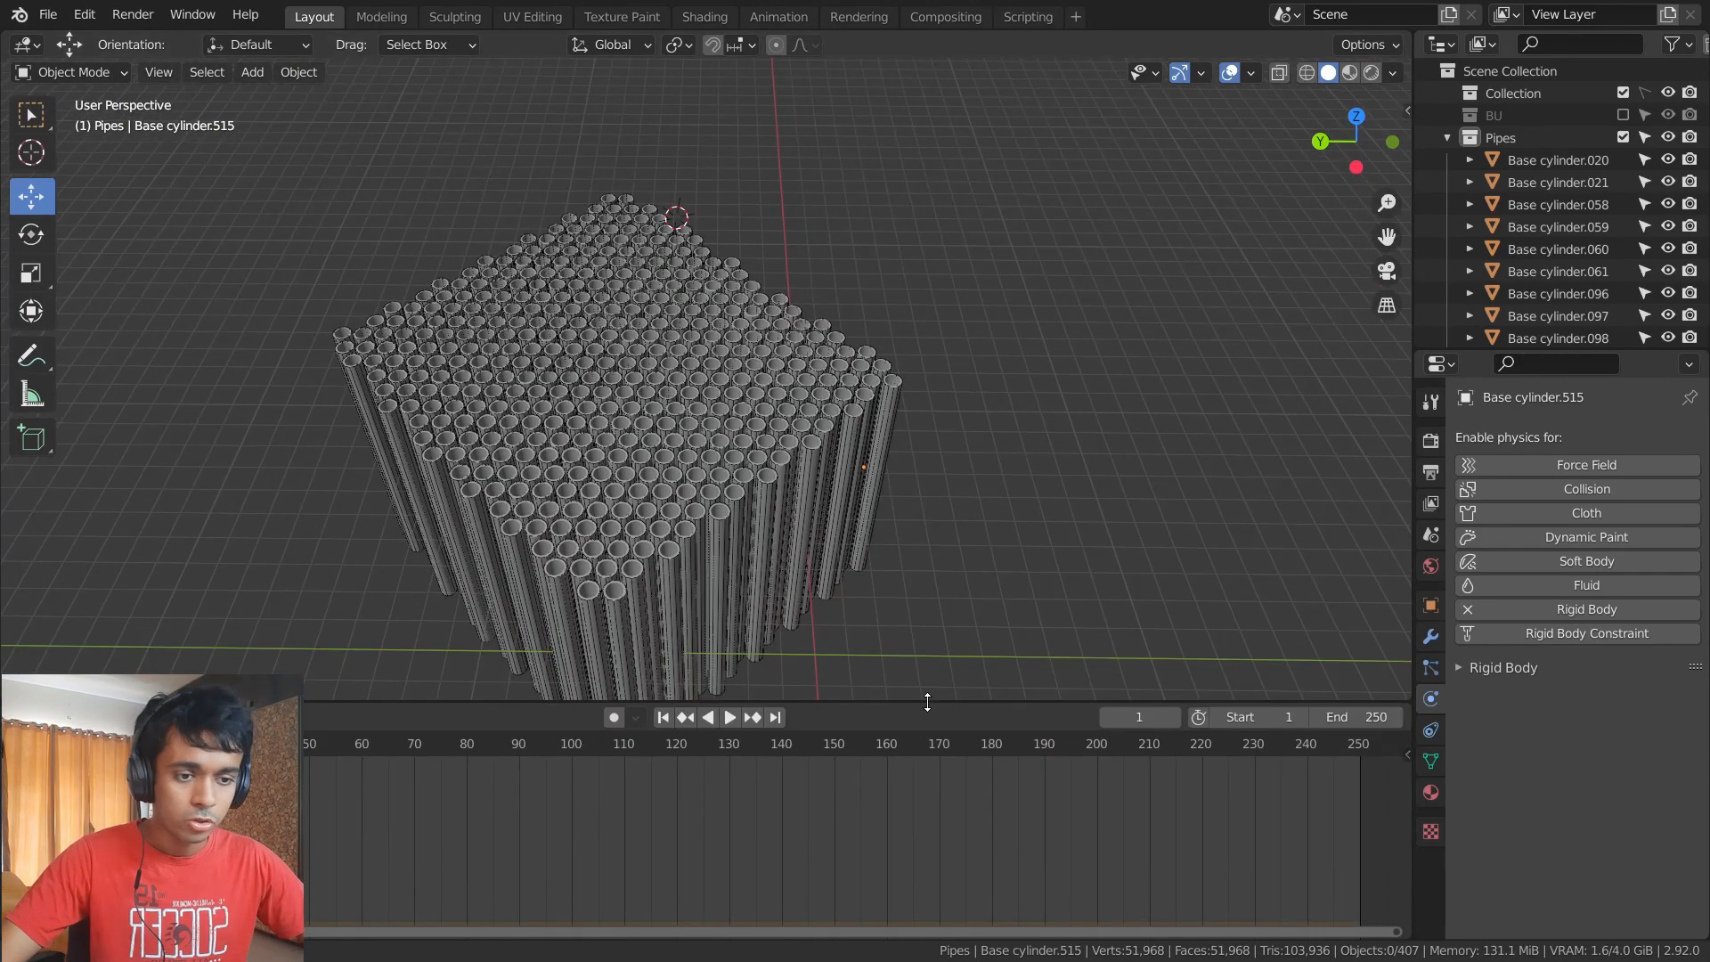
- Play the rigid body simulation to see how the pipes move under gravity and rewind it
{"action": "key", "text": "space"}
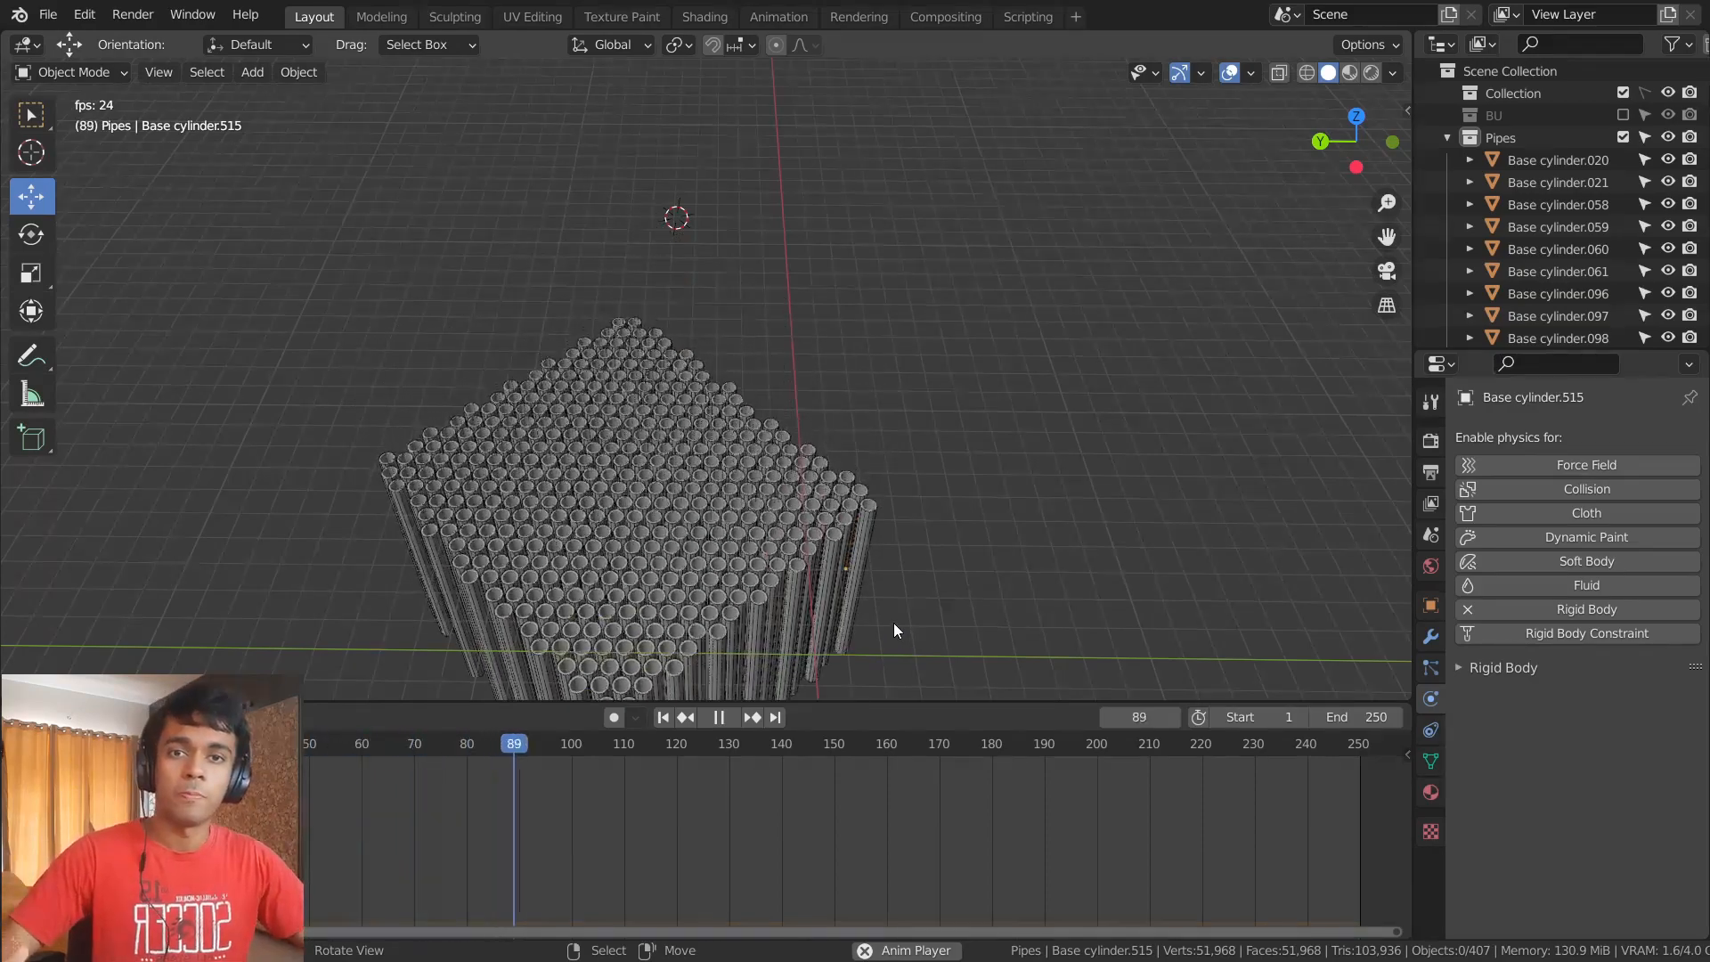
{"action": "key", "text": "space"}
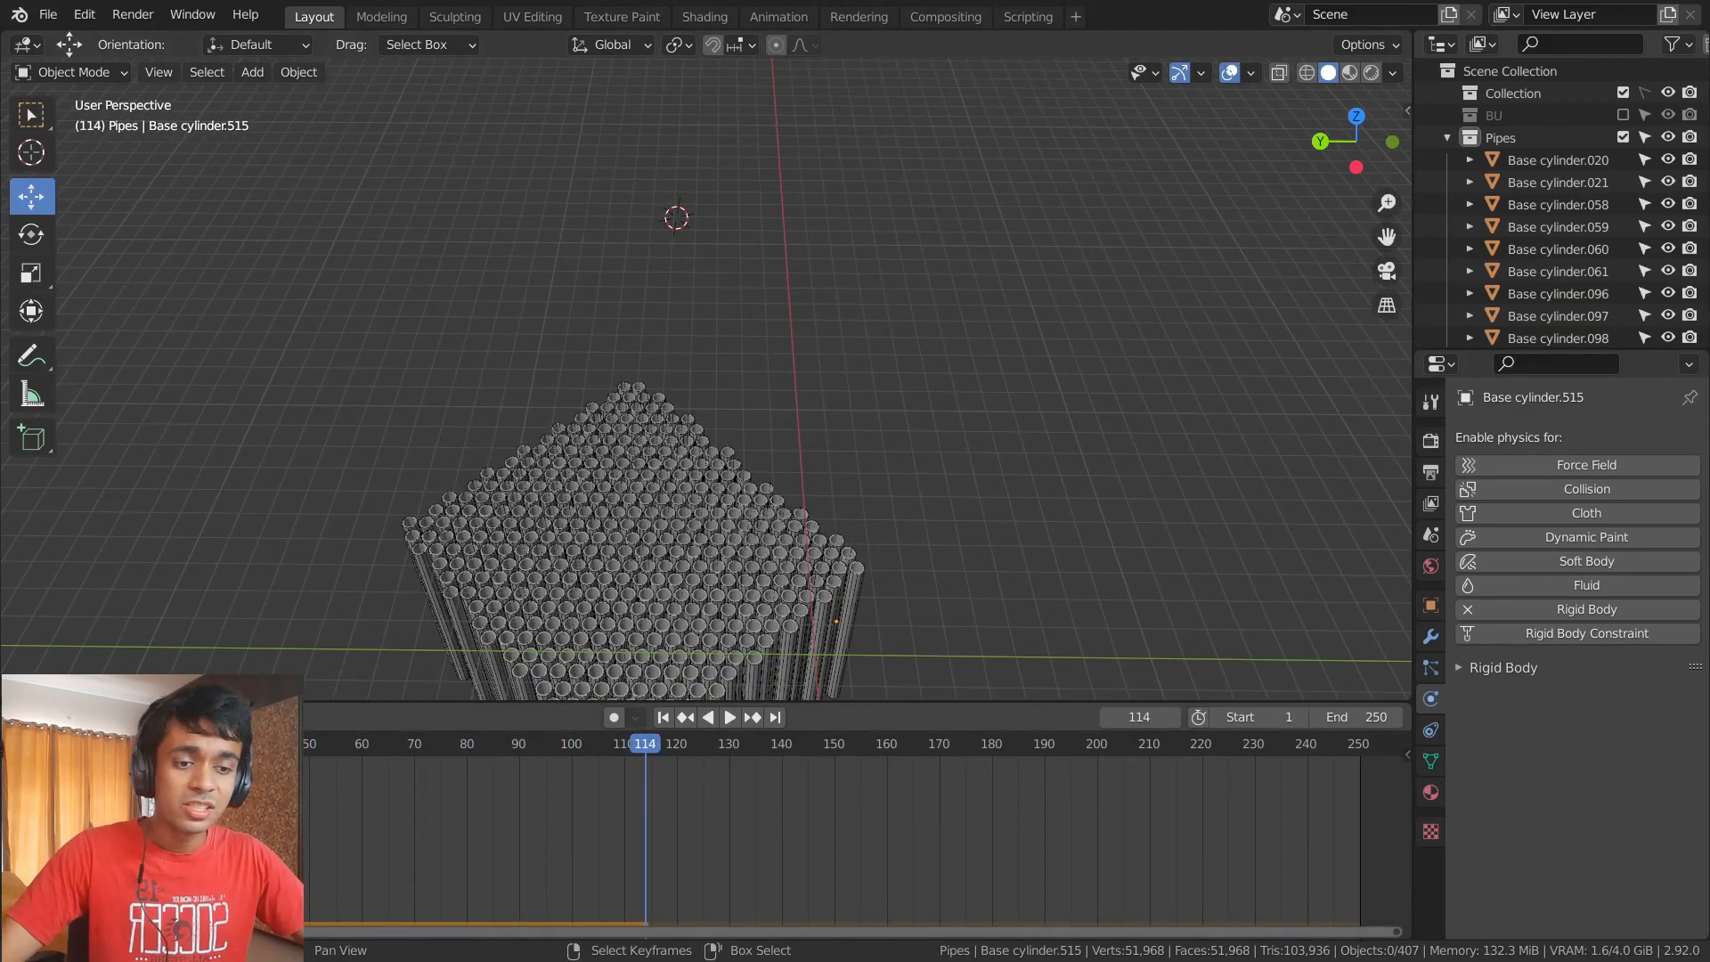
{"action": "key", "text": "shift+Left"}
- Turn off Gravity in the scene settings and play the simulation to test the pipes without it
{"action": "left_click", "coordinate": [1430, 539]}
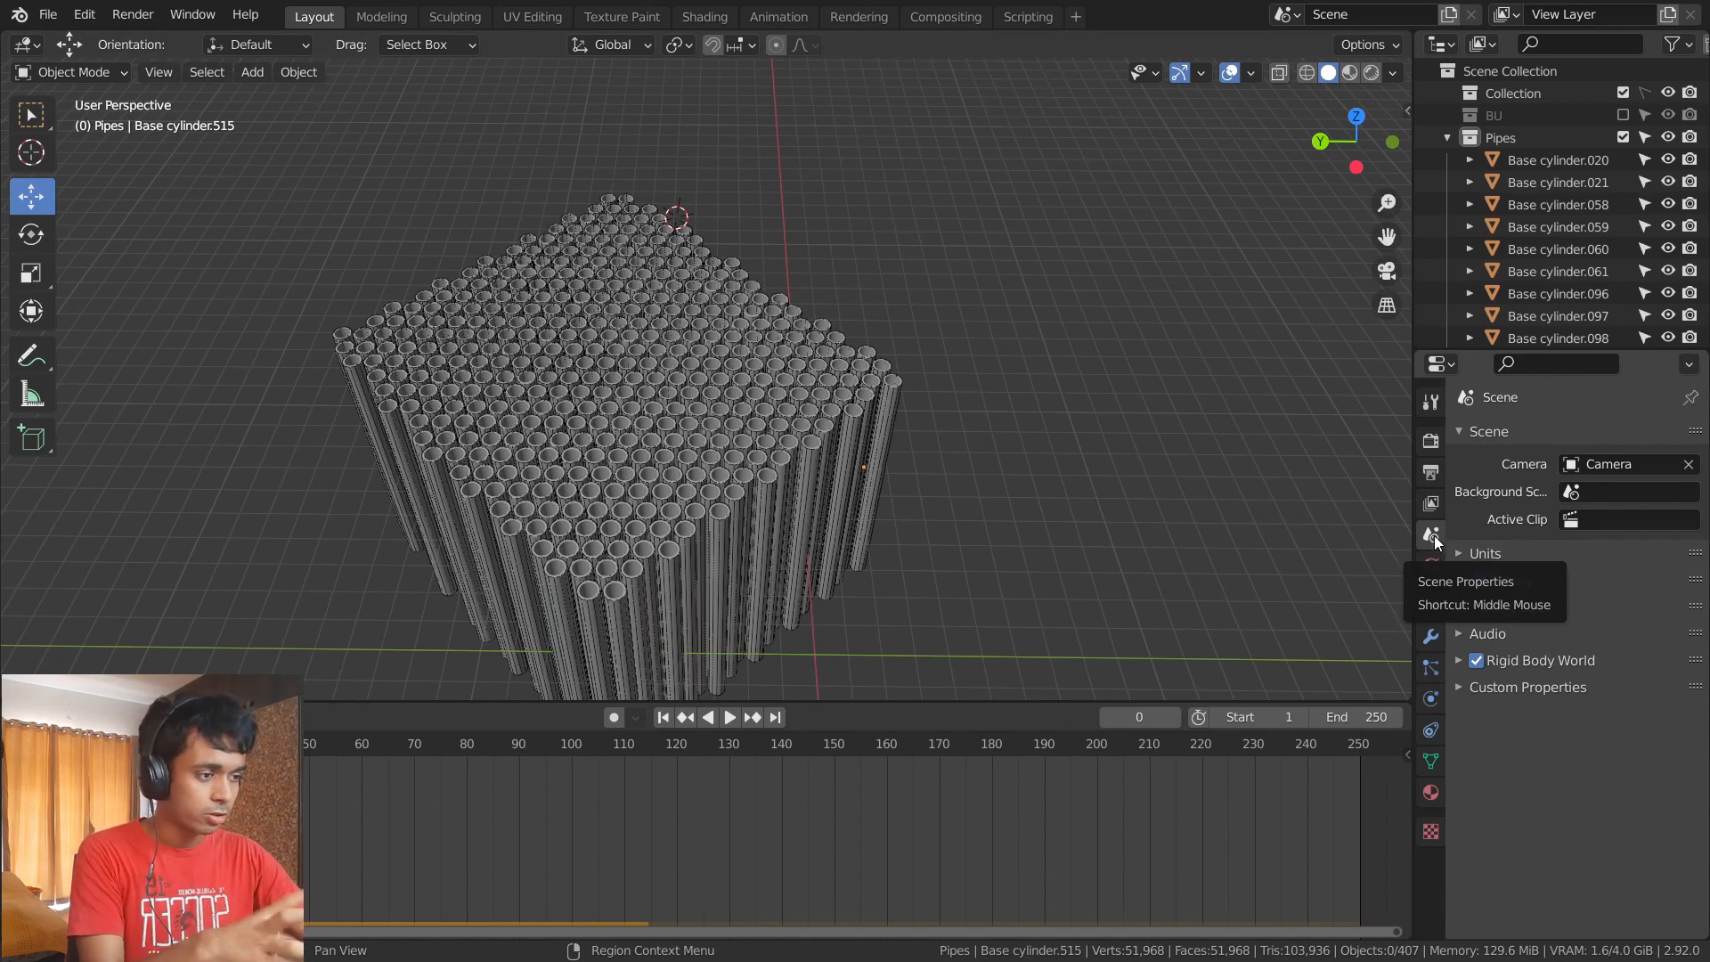
{"action": "left_click", "coordinate": [1477, 580]}
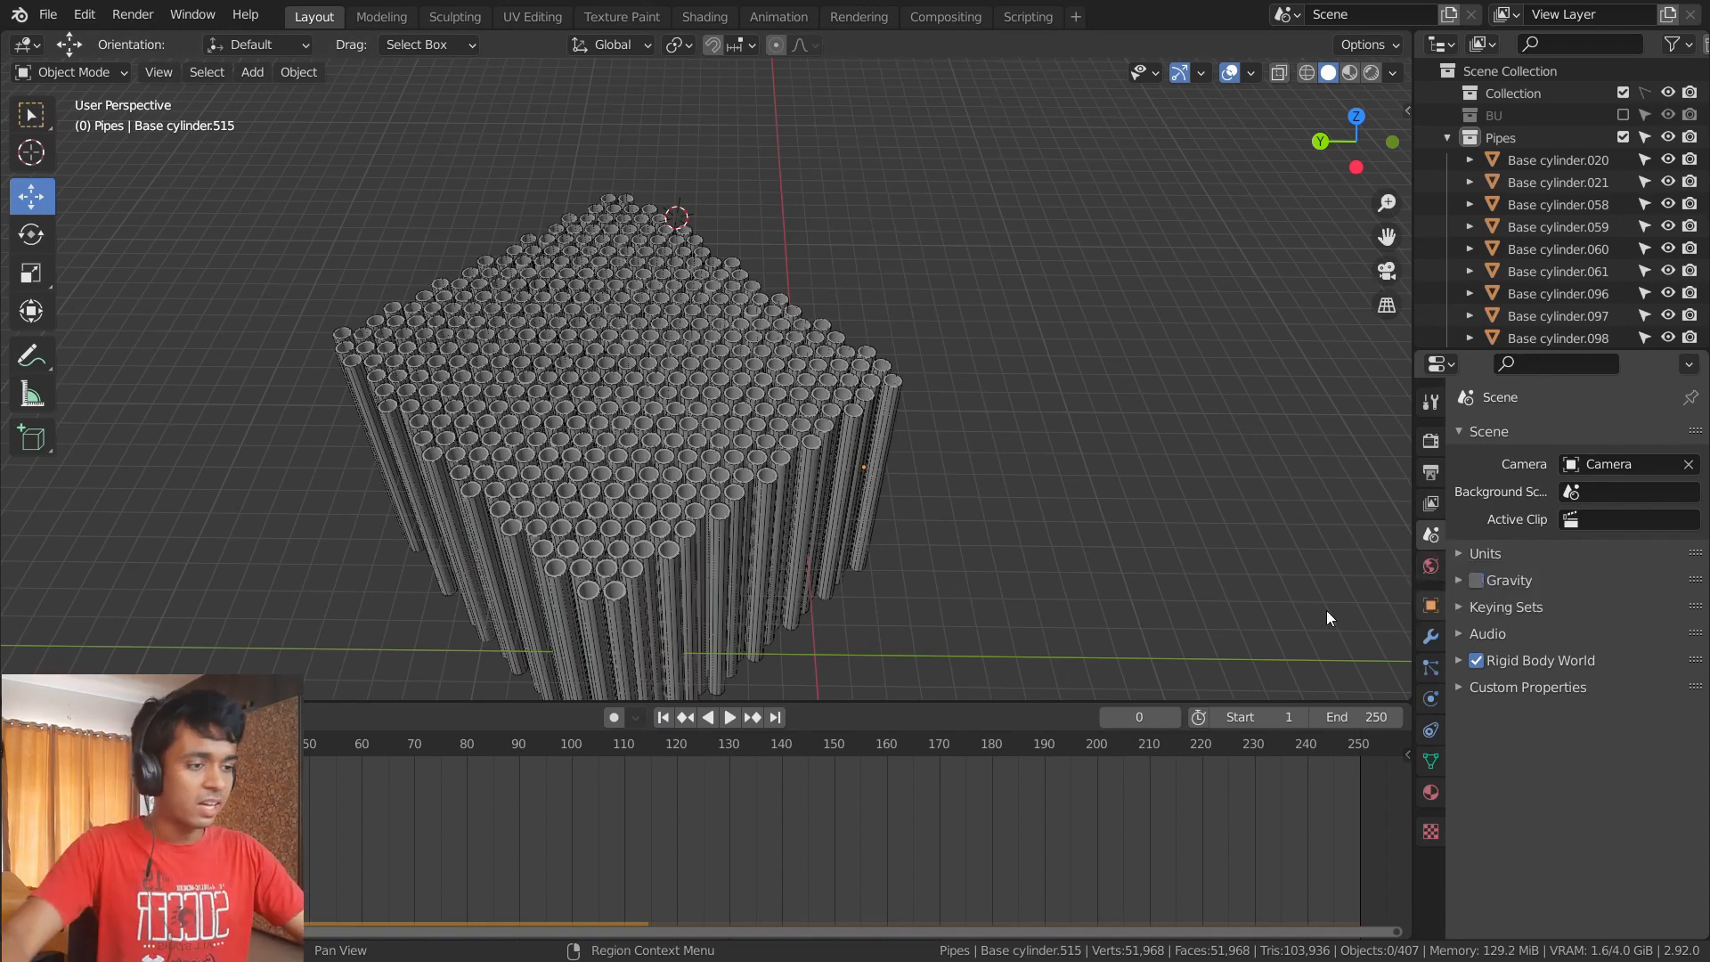
{"action": "key", "text": "space"}
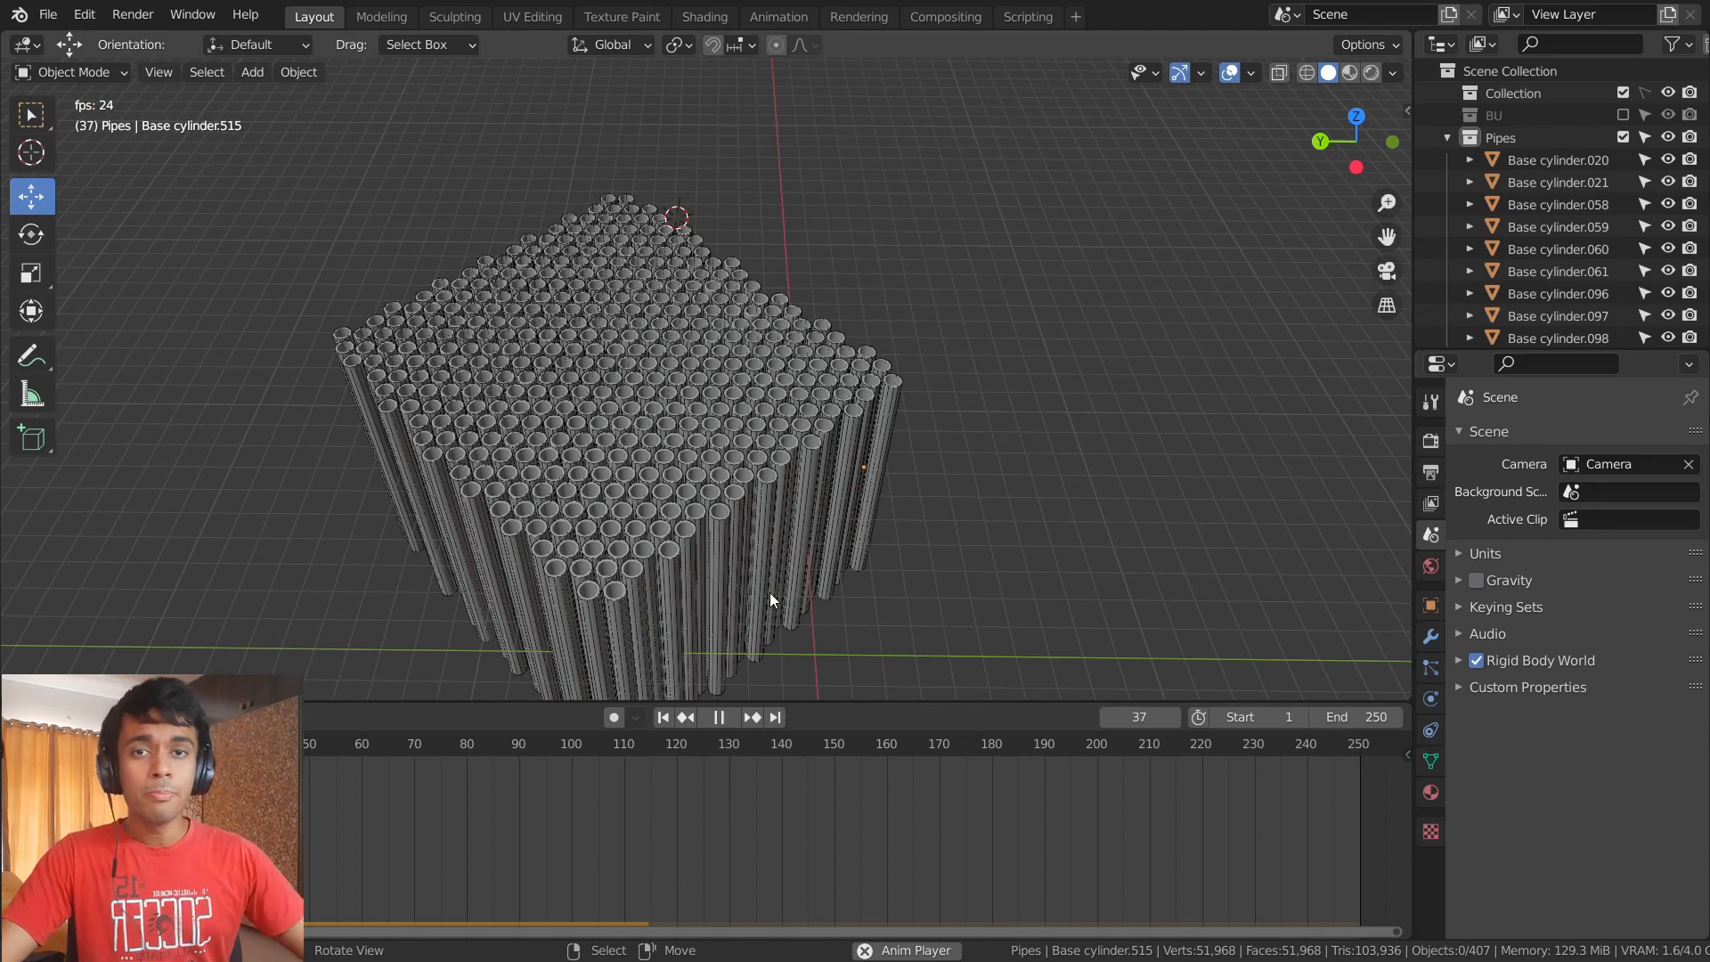
{"action": "key", "text": "space"}
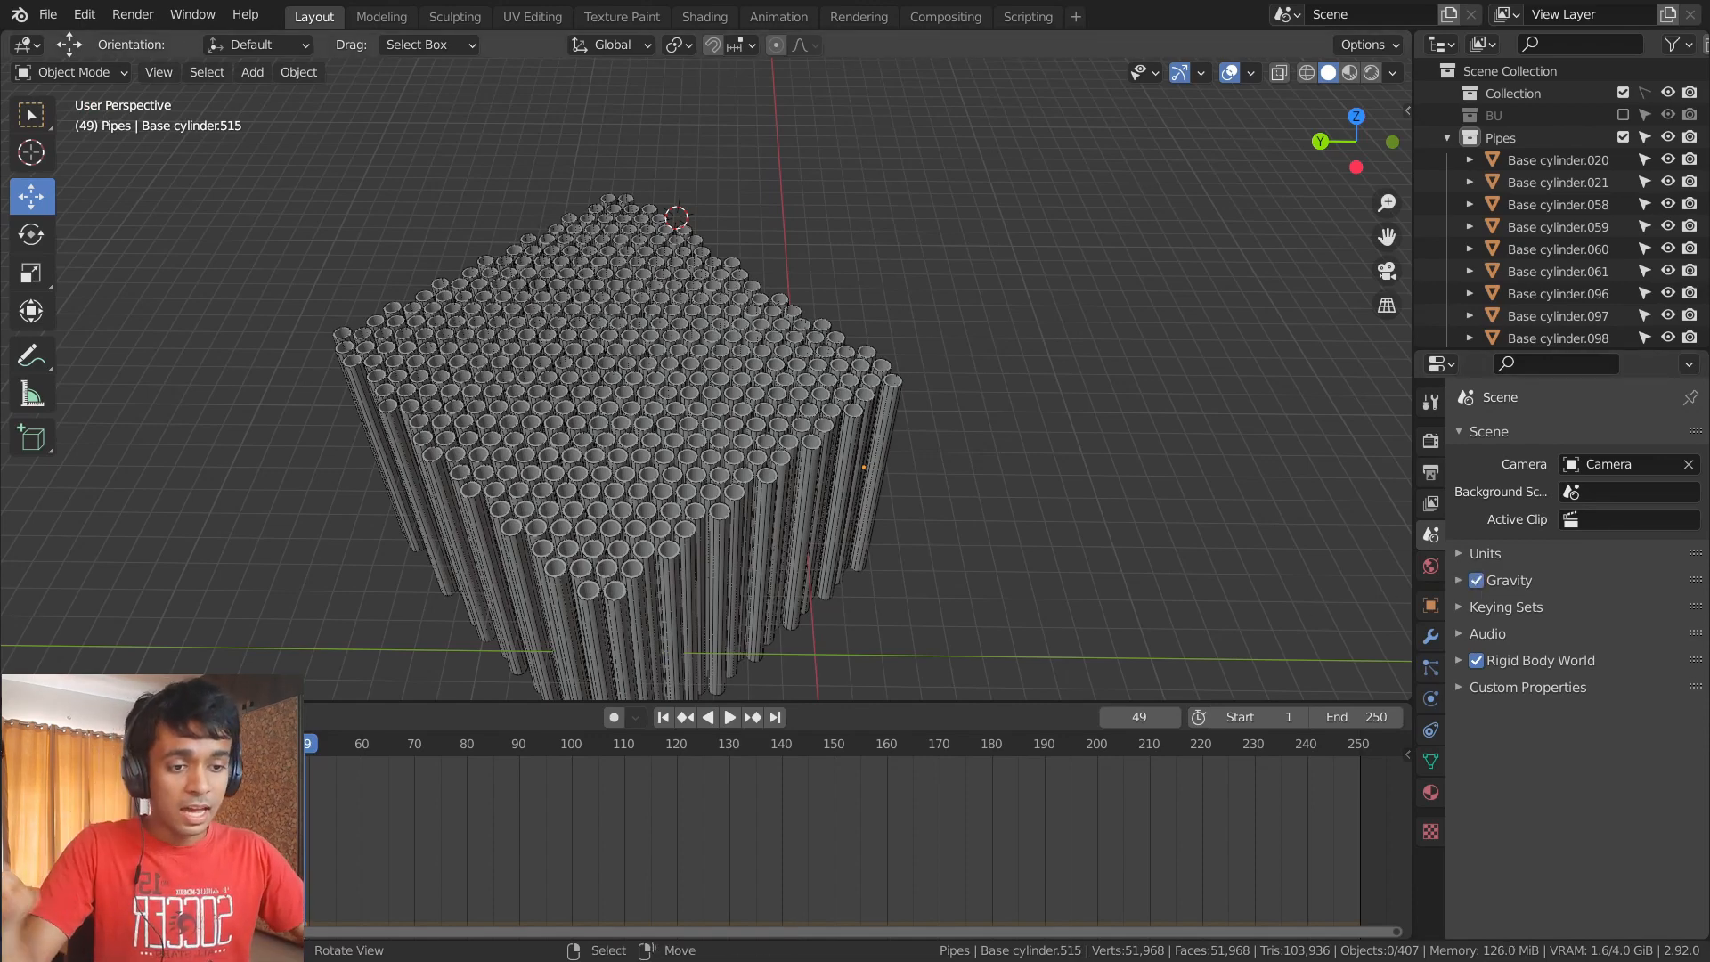
- Return the timeline to frame 0 and examine the pipe grid from below
{"action": "left_click", "coordinate": [47, 744]}
{"action": "middle_click_drag", "start_coordinate": [574, 539], "coordinate": [634, 365]}
{"action": "scroll", "coordinate": [630, 488], "scroll_direction": "down", "scroll_amount": 5}
{"action": "middle_click_drag", "start_coordinate": [628, 488], "coordinate": [693, 461]}
{"action": "scroll", "coordinate": [712, 418], "scroll_direction": "up", "scroll_amount": 5}
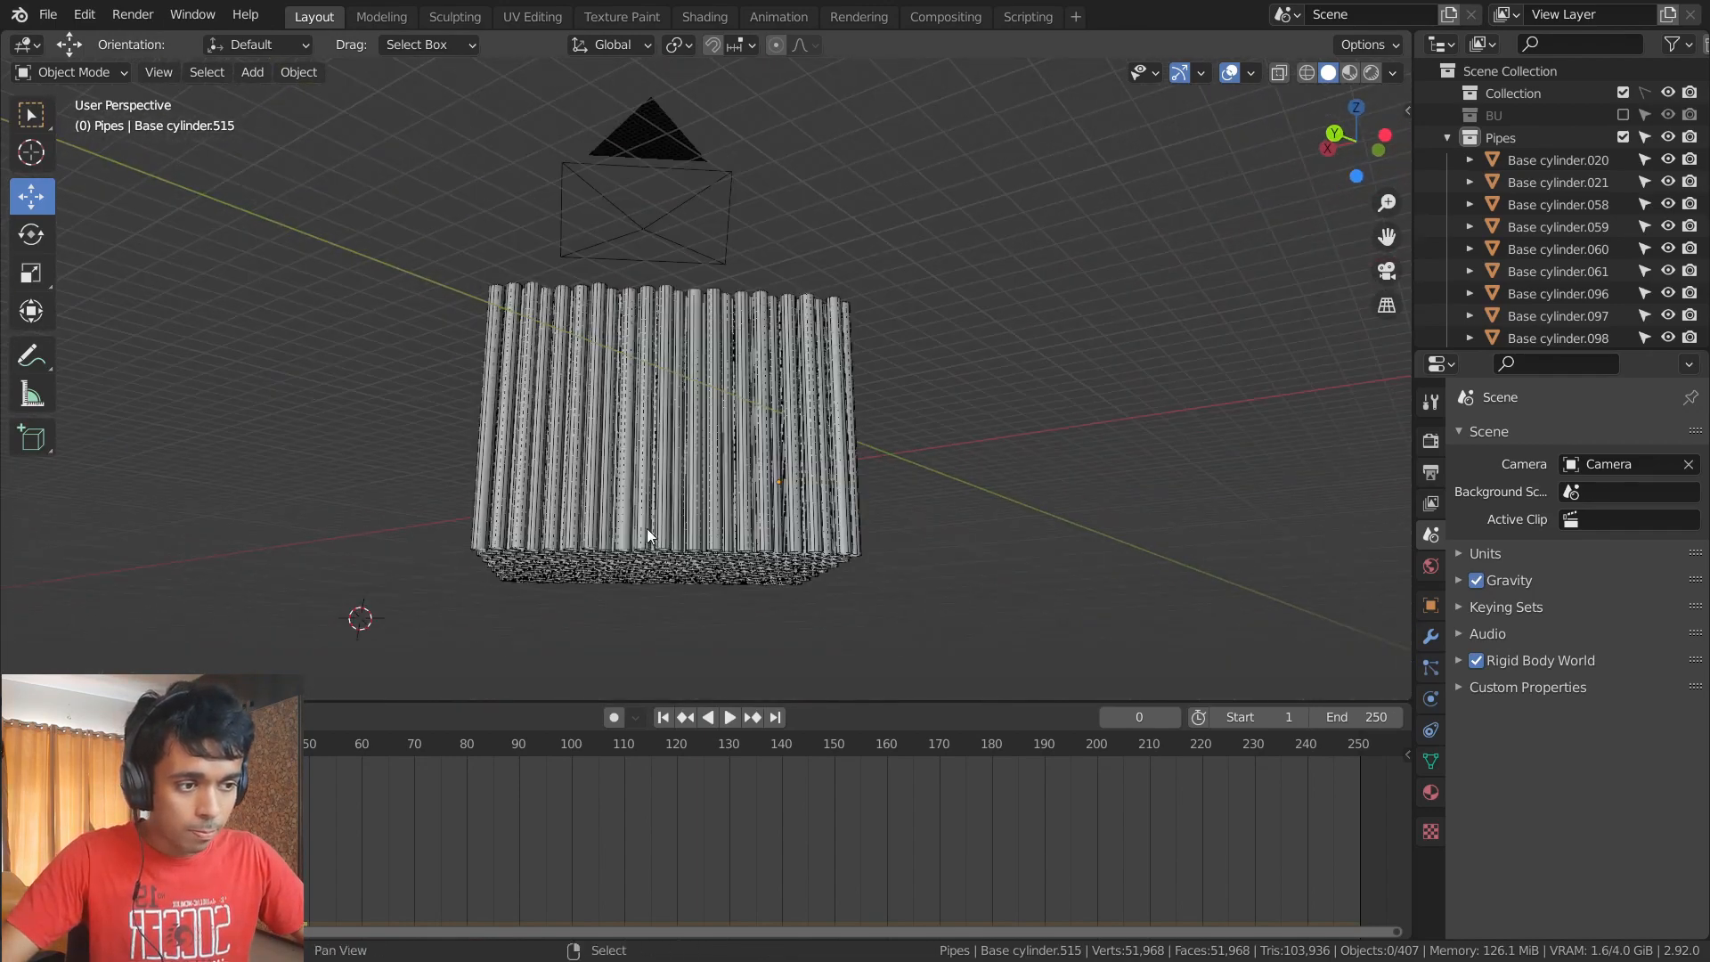
{"action": "middle_click_drag", "start_coordinate": [748, 360], "coordinate": [532, 350]}
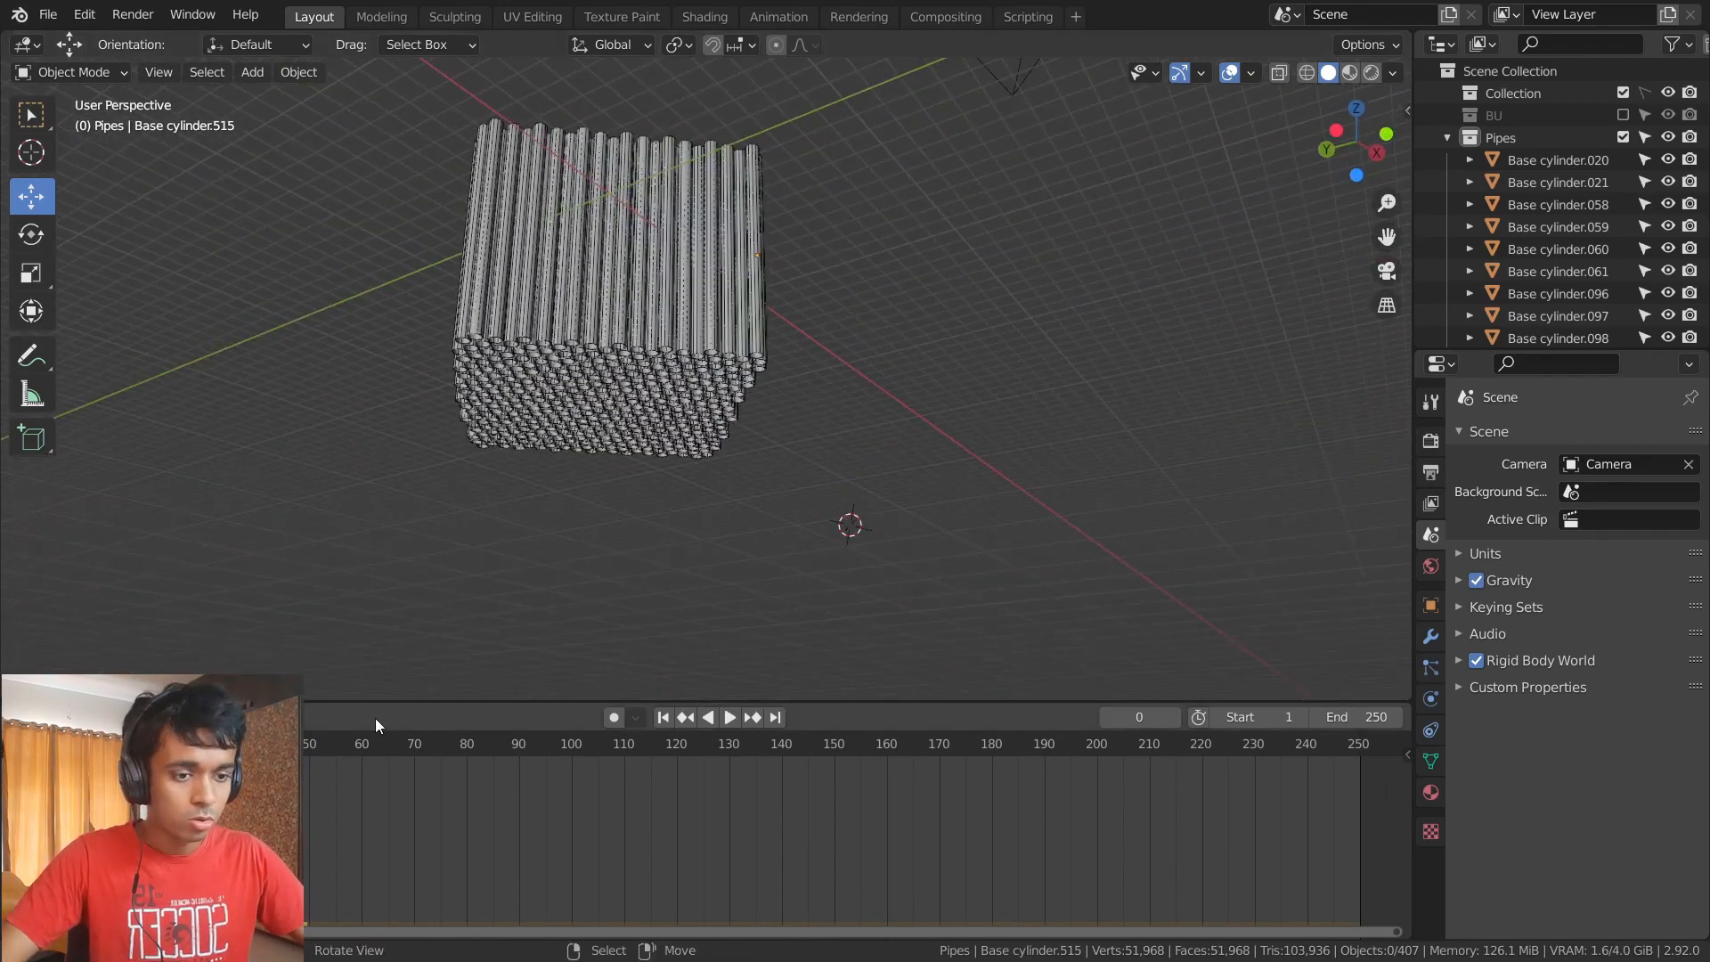
- Enlarge the 3D viewport by shrinking the timeline and deselect all pipes
{"action": "left_click_drag", "start_coordinate": [483, 703], "coordinate": [487, 874]}
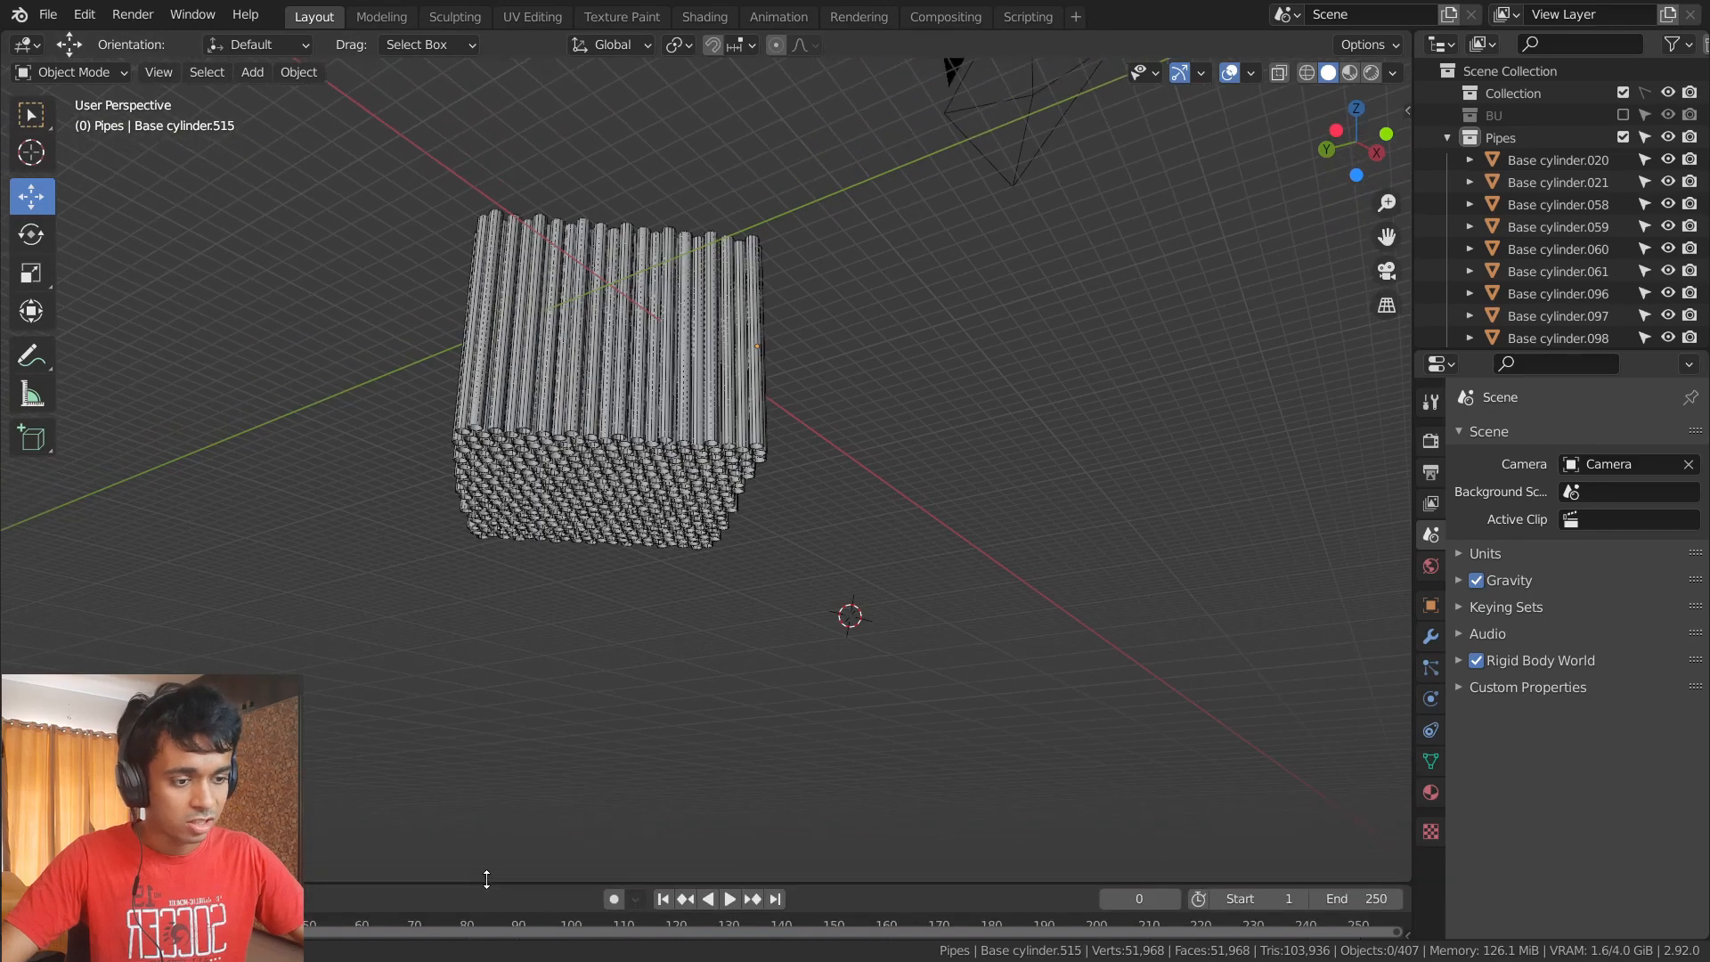
{"action": "scroll", "coordinate": [573, 629], "scroll_direction": "up", "scroll_amount": 3}
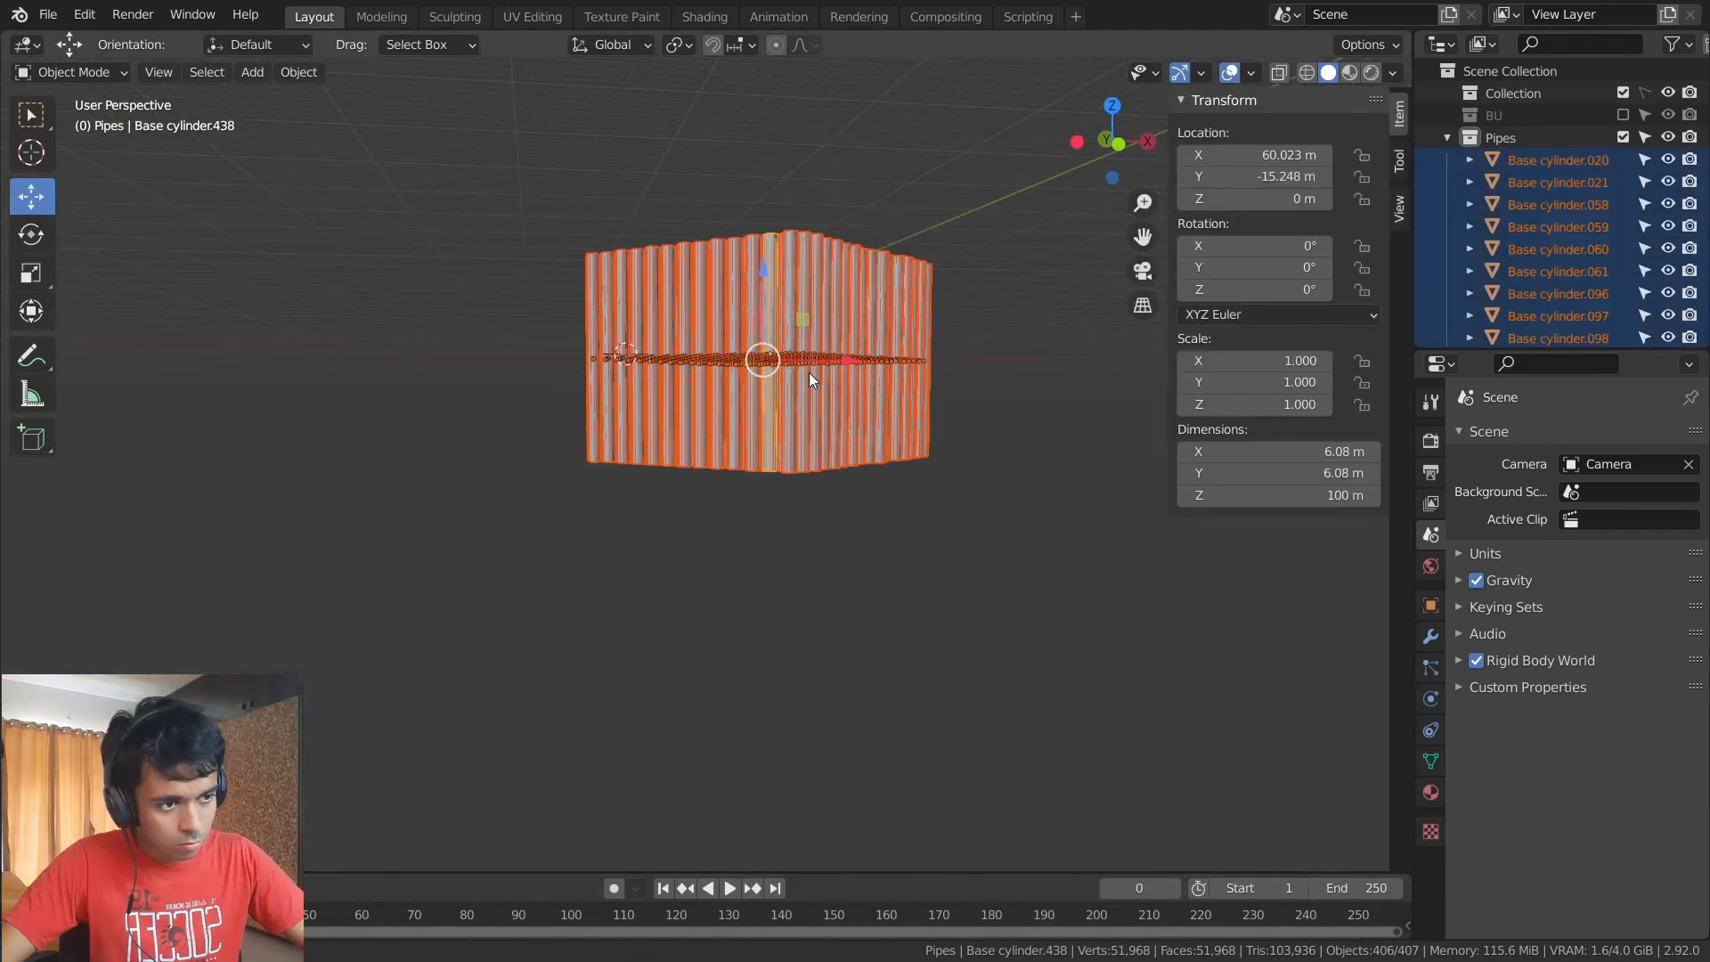
{"action": "middle_click_drag", "start_coordinate": [809, 372], "coordinate": [808, 137]}
{"action": "left_click", "coordinate": [808, 138]}
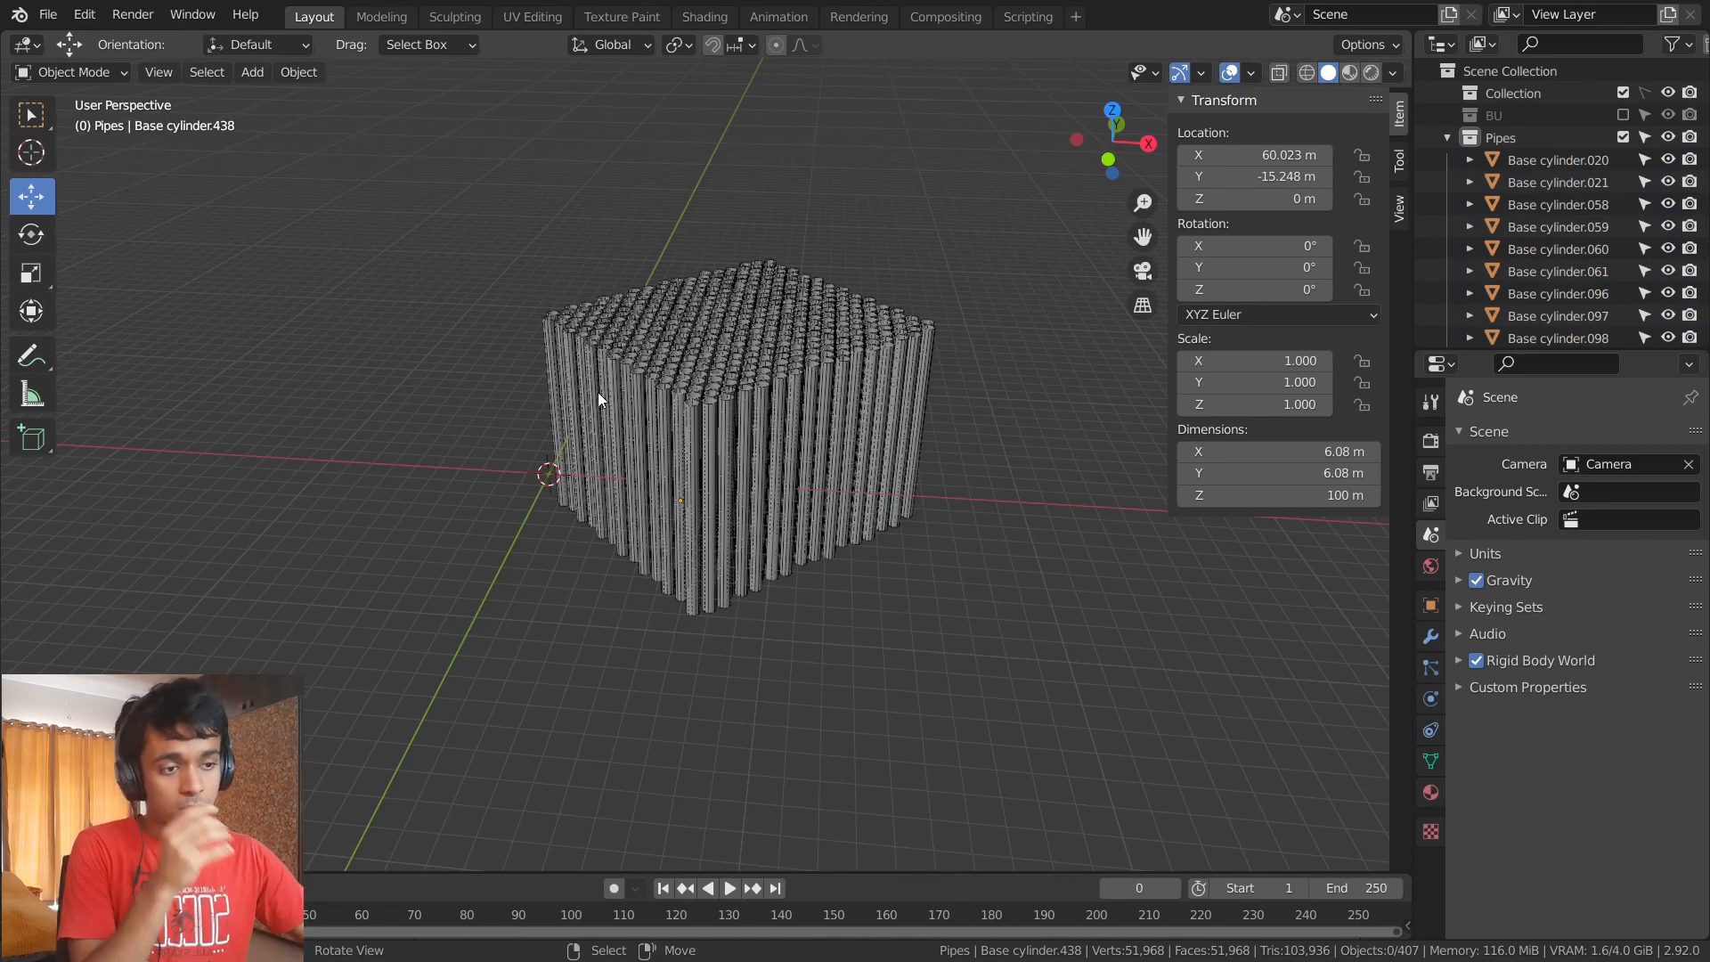
{"action": "scroll", "coordinate": [661, 443], "scroll_direction": "down", "scroll_amount": 5}
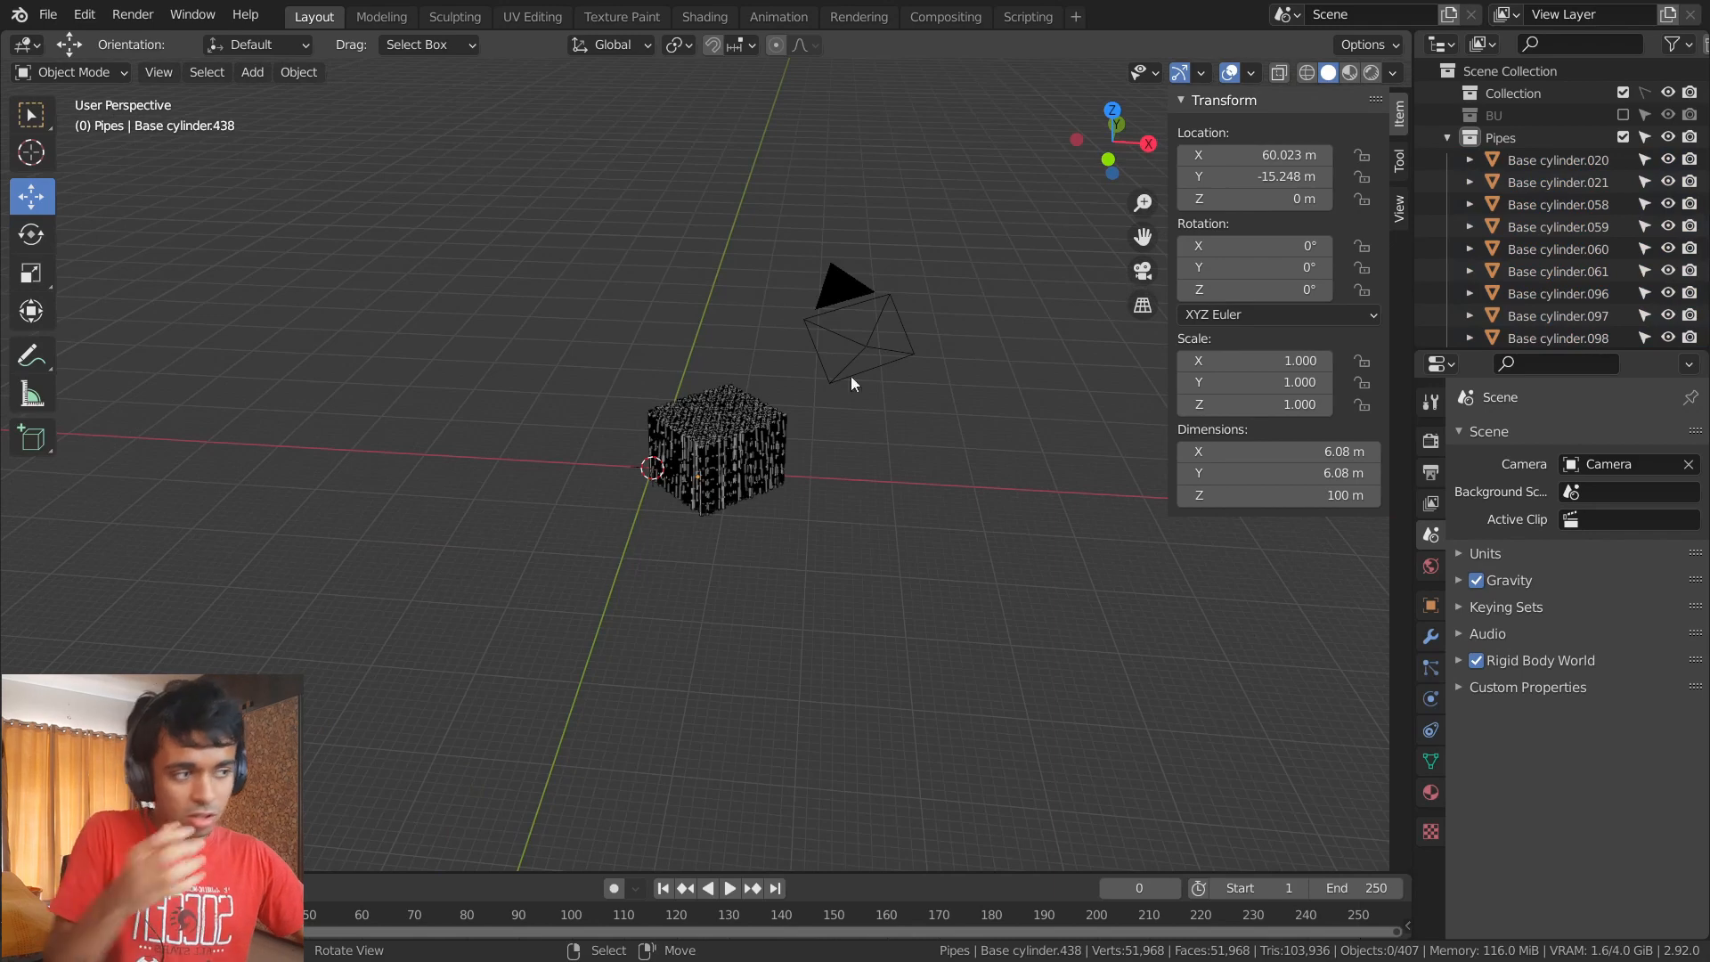
- Collapse the Pipes collection and move all pipes together with the camera in top view so the grid is centred on the world origin
{"action": "left_click", "coordinate": [1446, 137]}
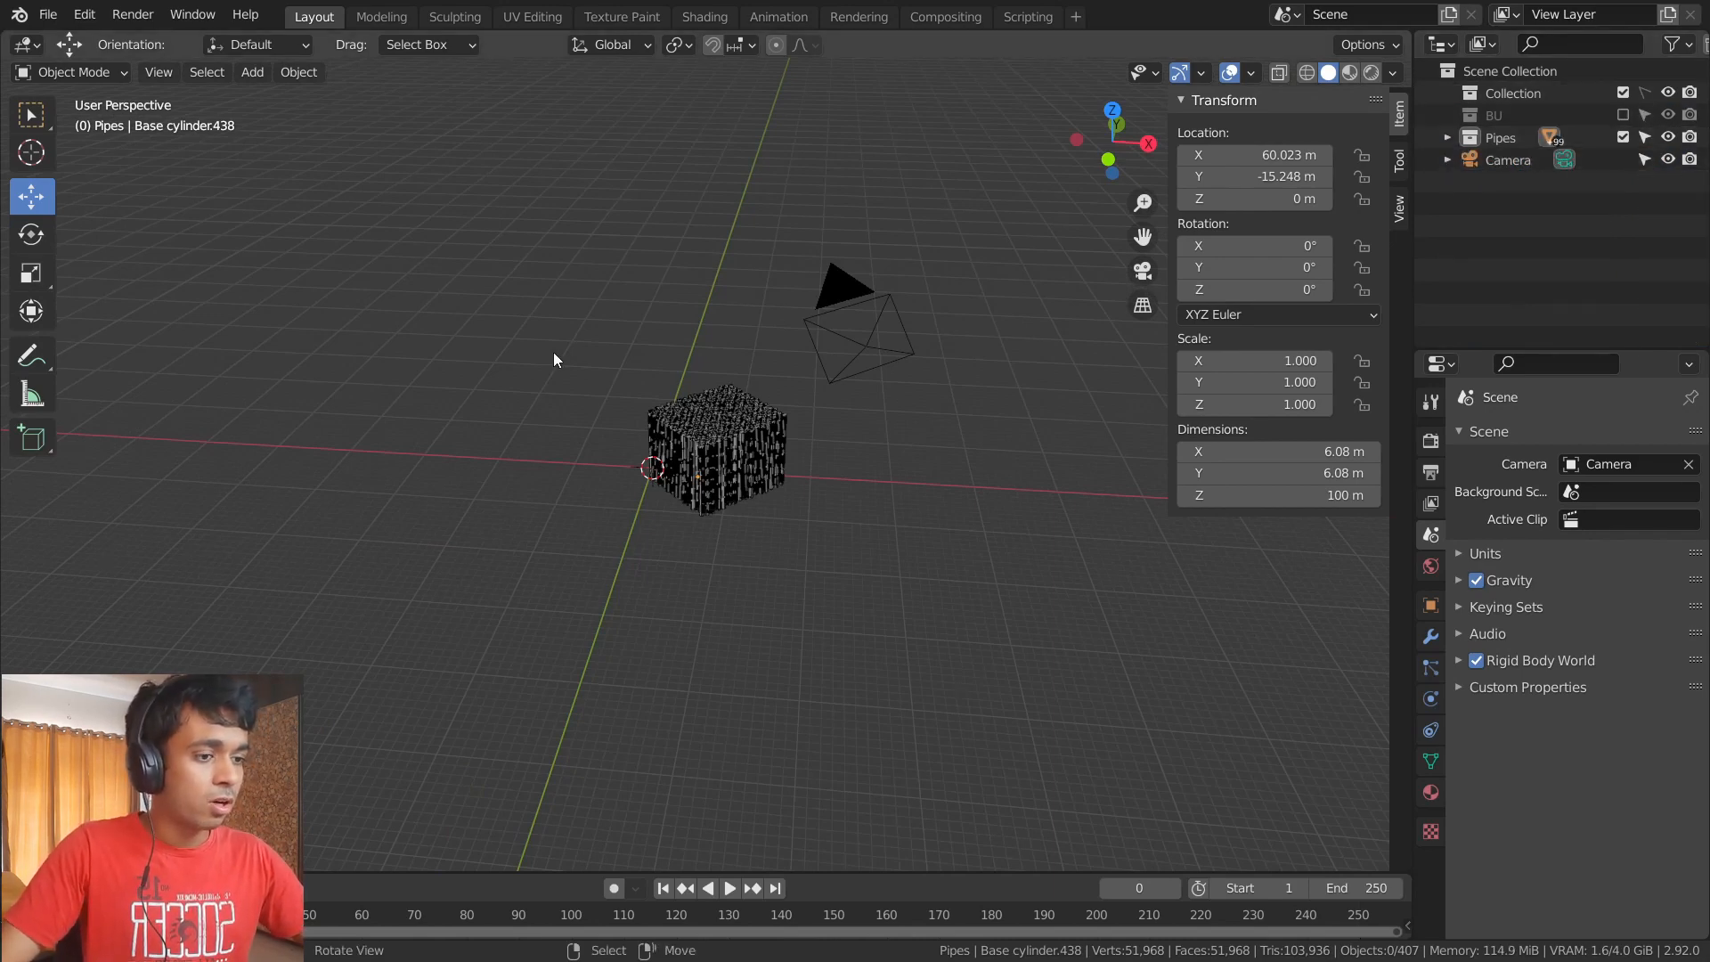
{"action": "key", "text": "a"}
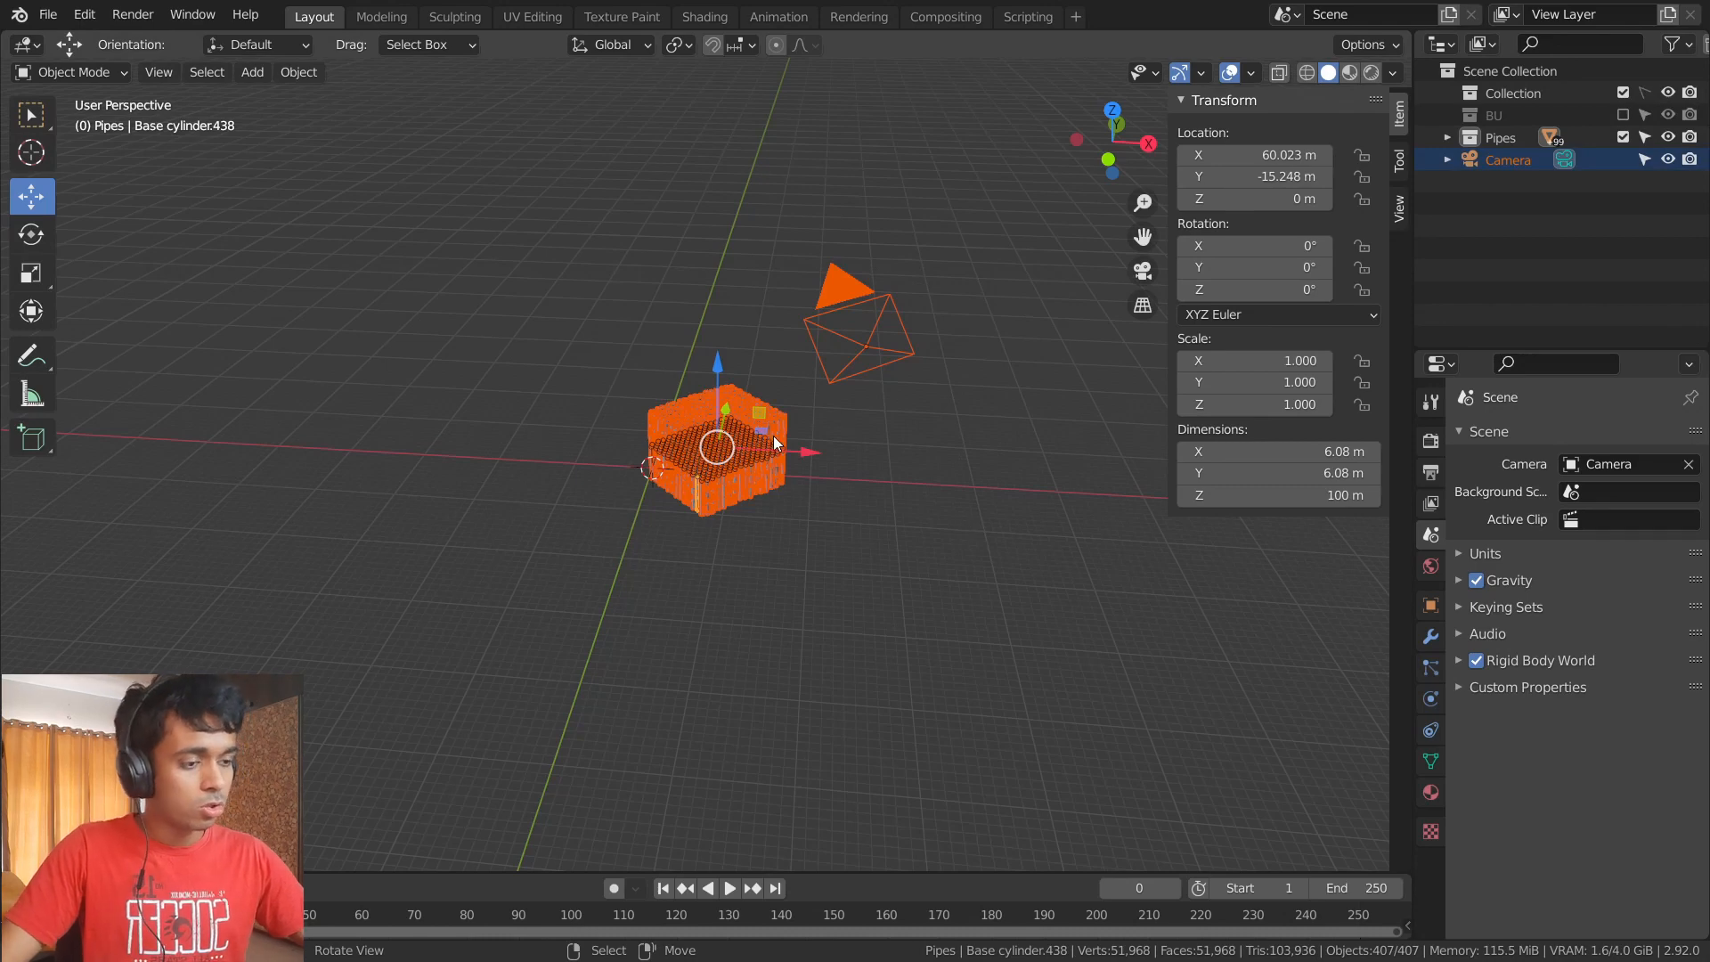
{"action": "key", "text": "KP_7"}
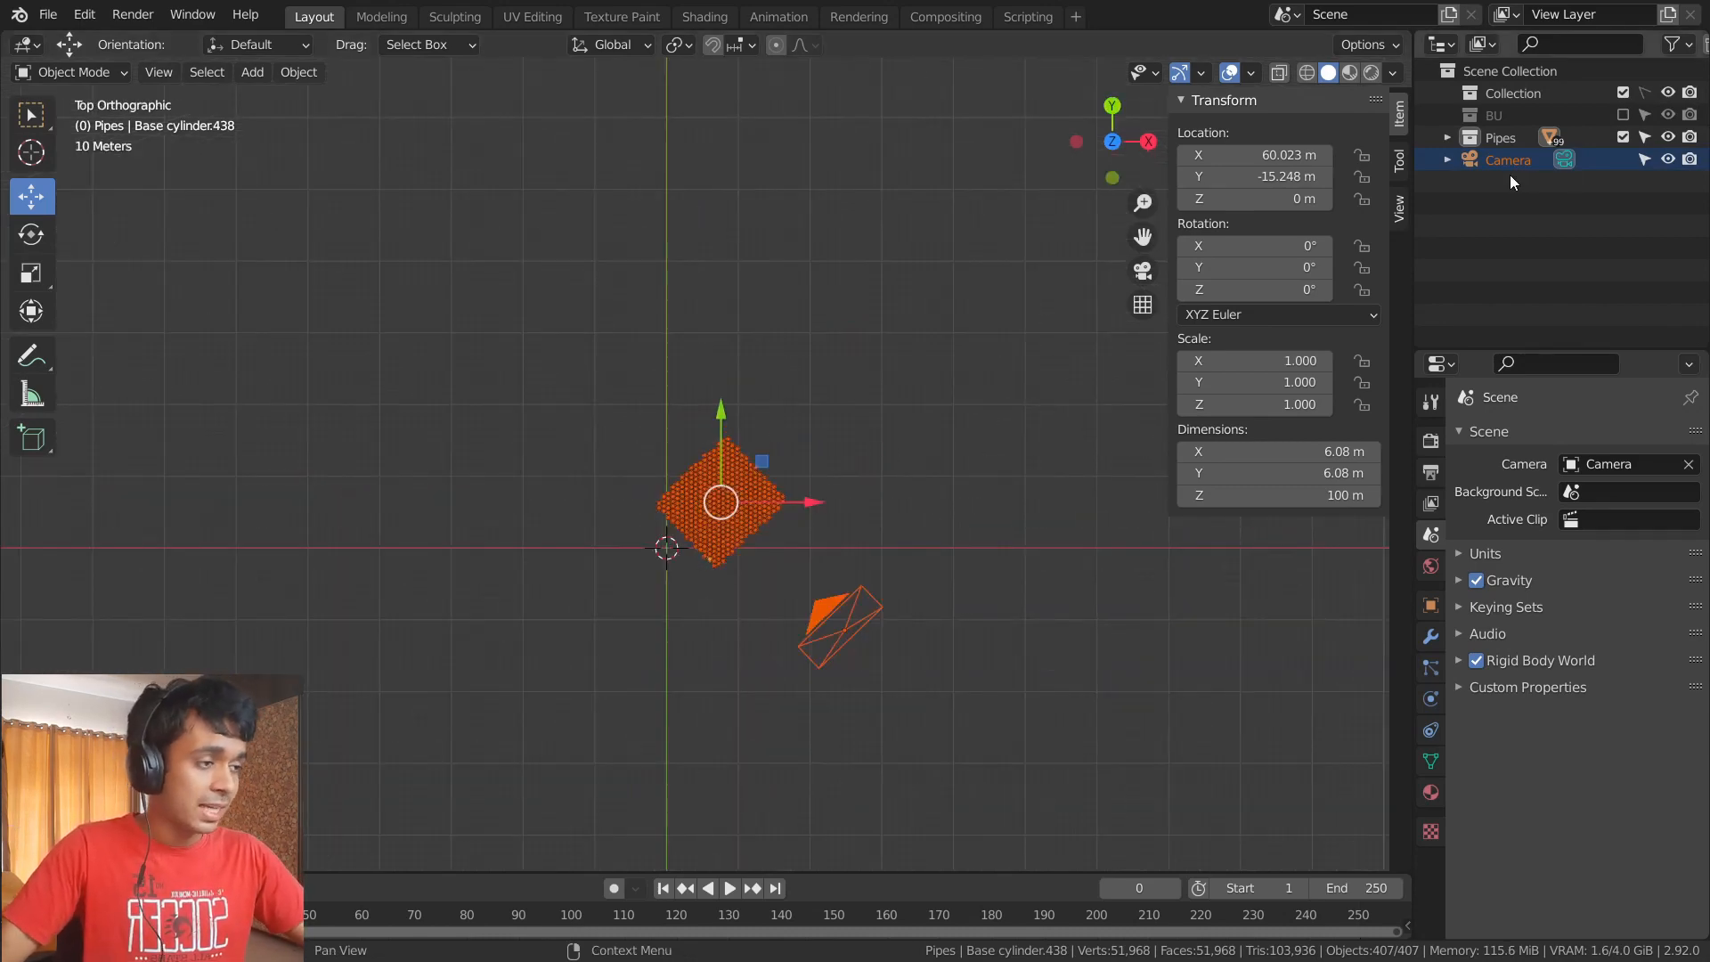
{"action": "left_click_drag", "start_coordinate": [762, 460], "coordinate": [711, 506]}
{"action": "left_click", "coordinate": [827, 454]}
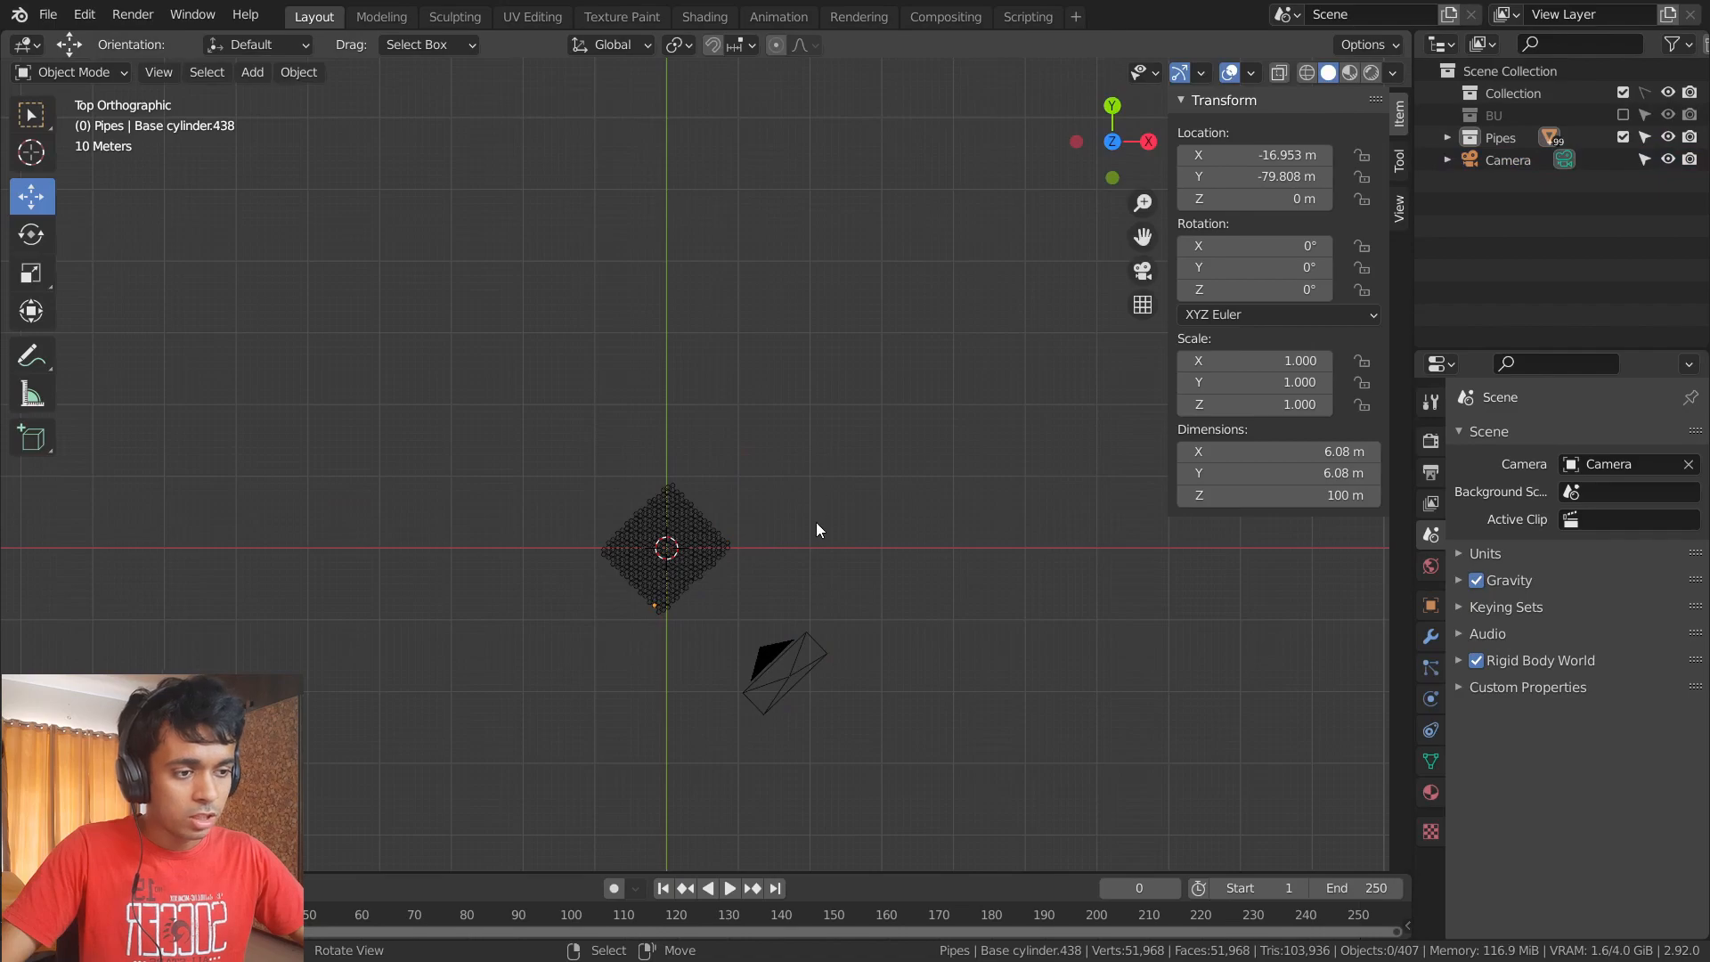
- Check the pipe grid's centring in camera and top view and make the camera unselectable in the viewport
{"action": "key", "text": "KP_0"}
{"action": "middle_click_drag", "start_coordinate": [785, 509], "coordinate": [906, 518]}
{"action": "key", "text": "KP_7"}
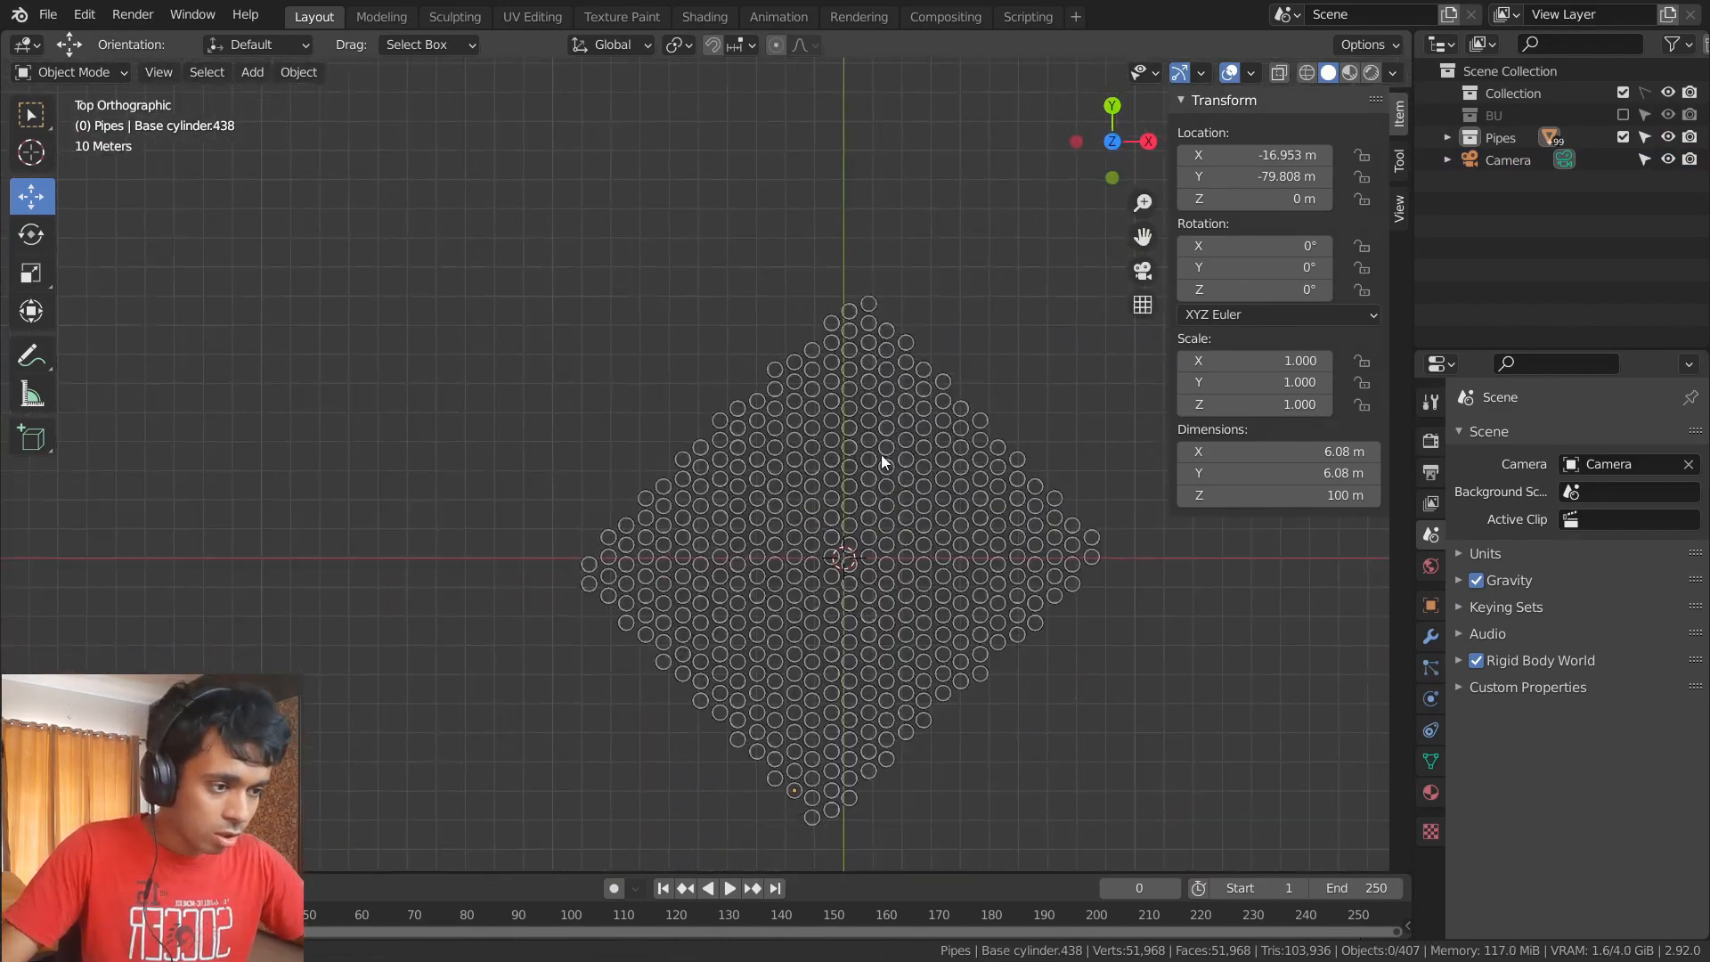
{"action": "middle_click_drag", "start_coordinate": [880, 454], "coordinate": [831, 236], "text": "shift"}
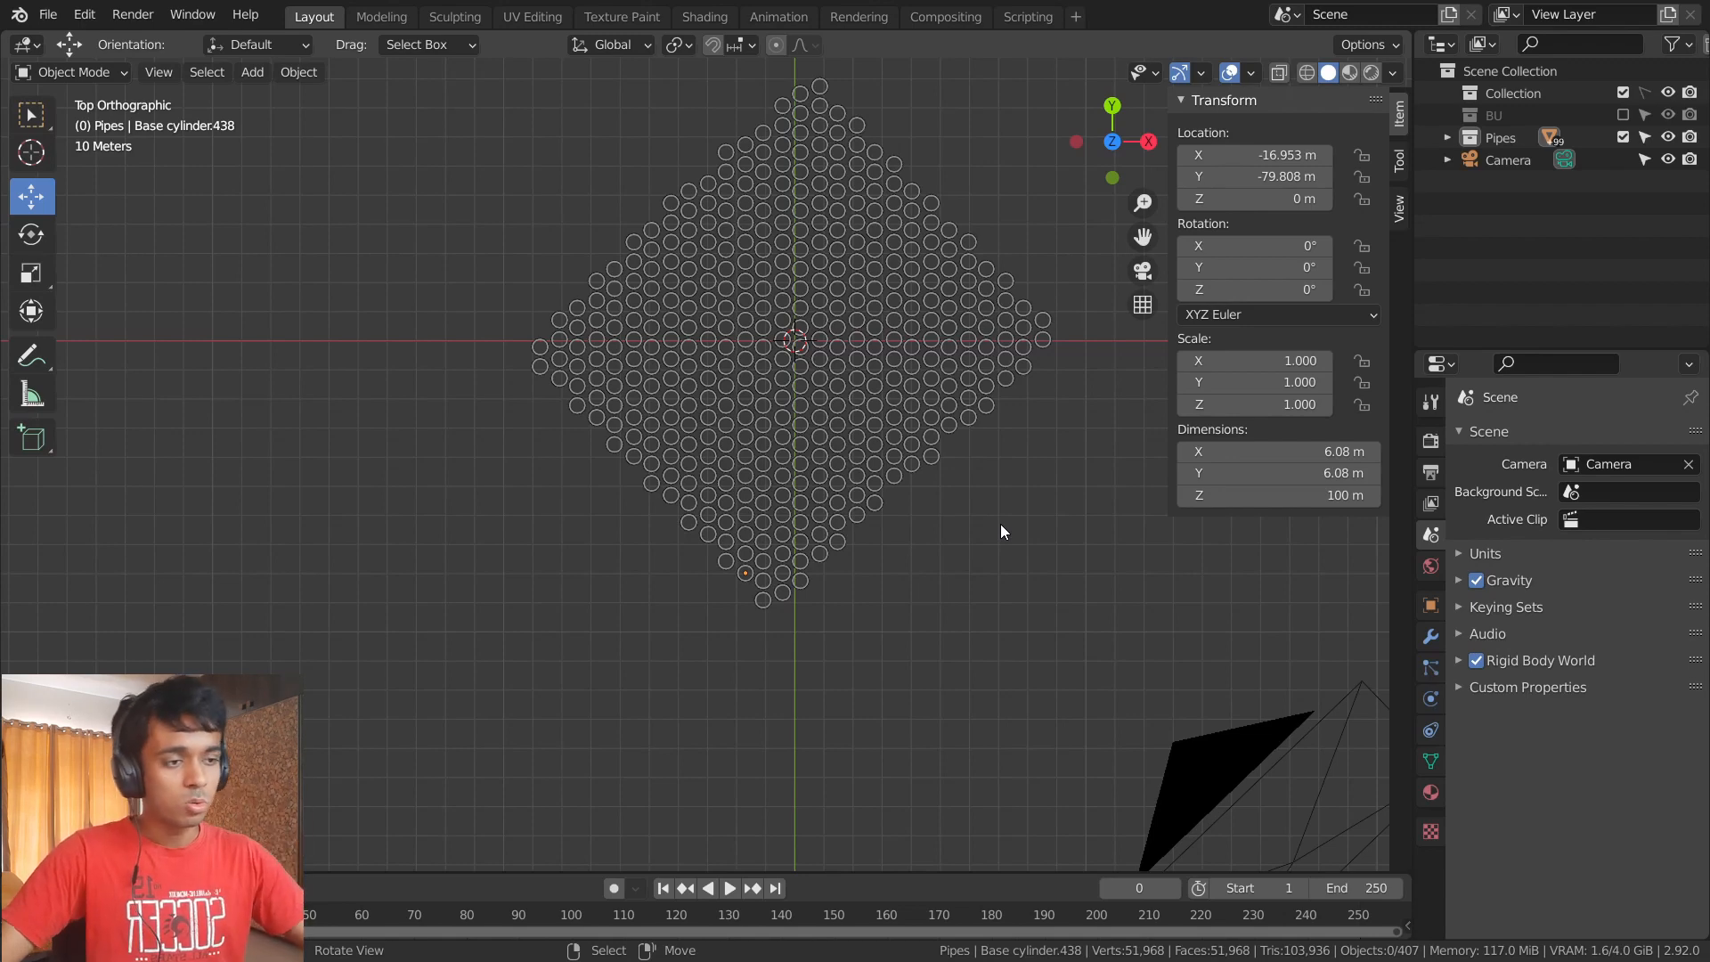
{"action": "scroll", "coordinate": [992, 526], "scroll_direction": "down", "scroll_amount": 4}
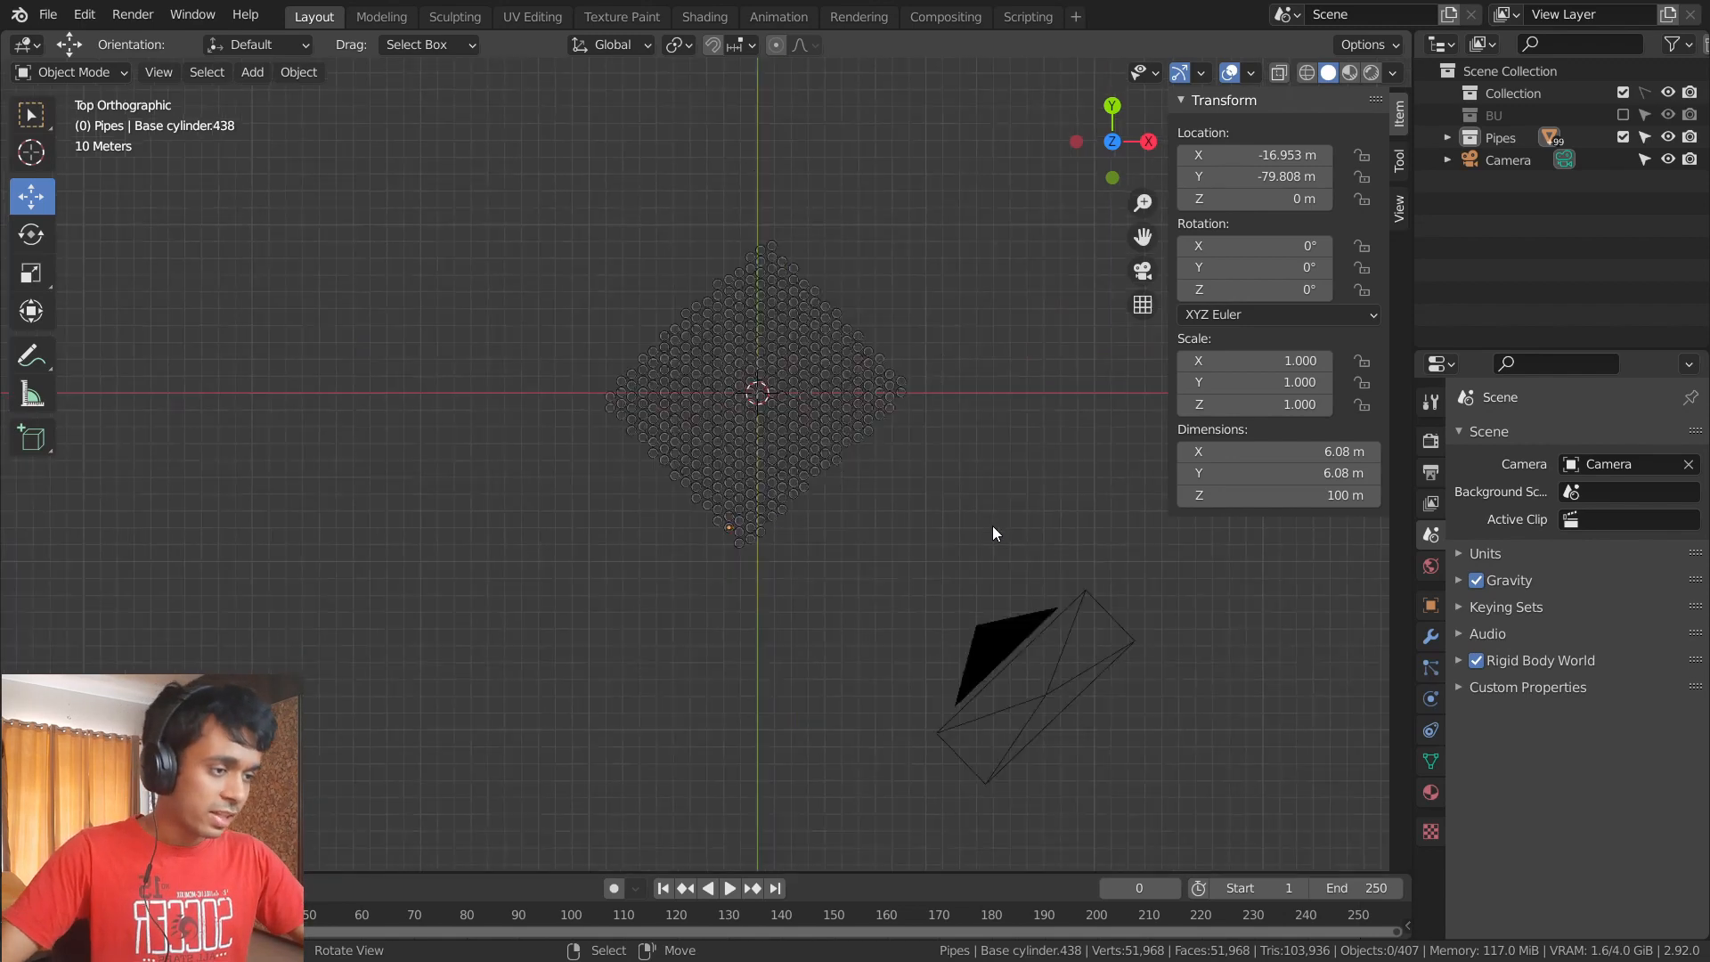
{"action": "left_click", "coordinate": [1642, 158]}
{"action": "middle_click_drag", "start_coordinate": [804, 563], "coordinate": [887, 366]}
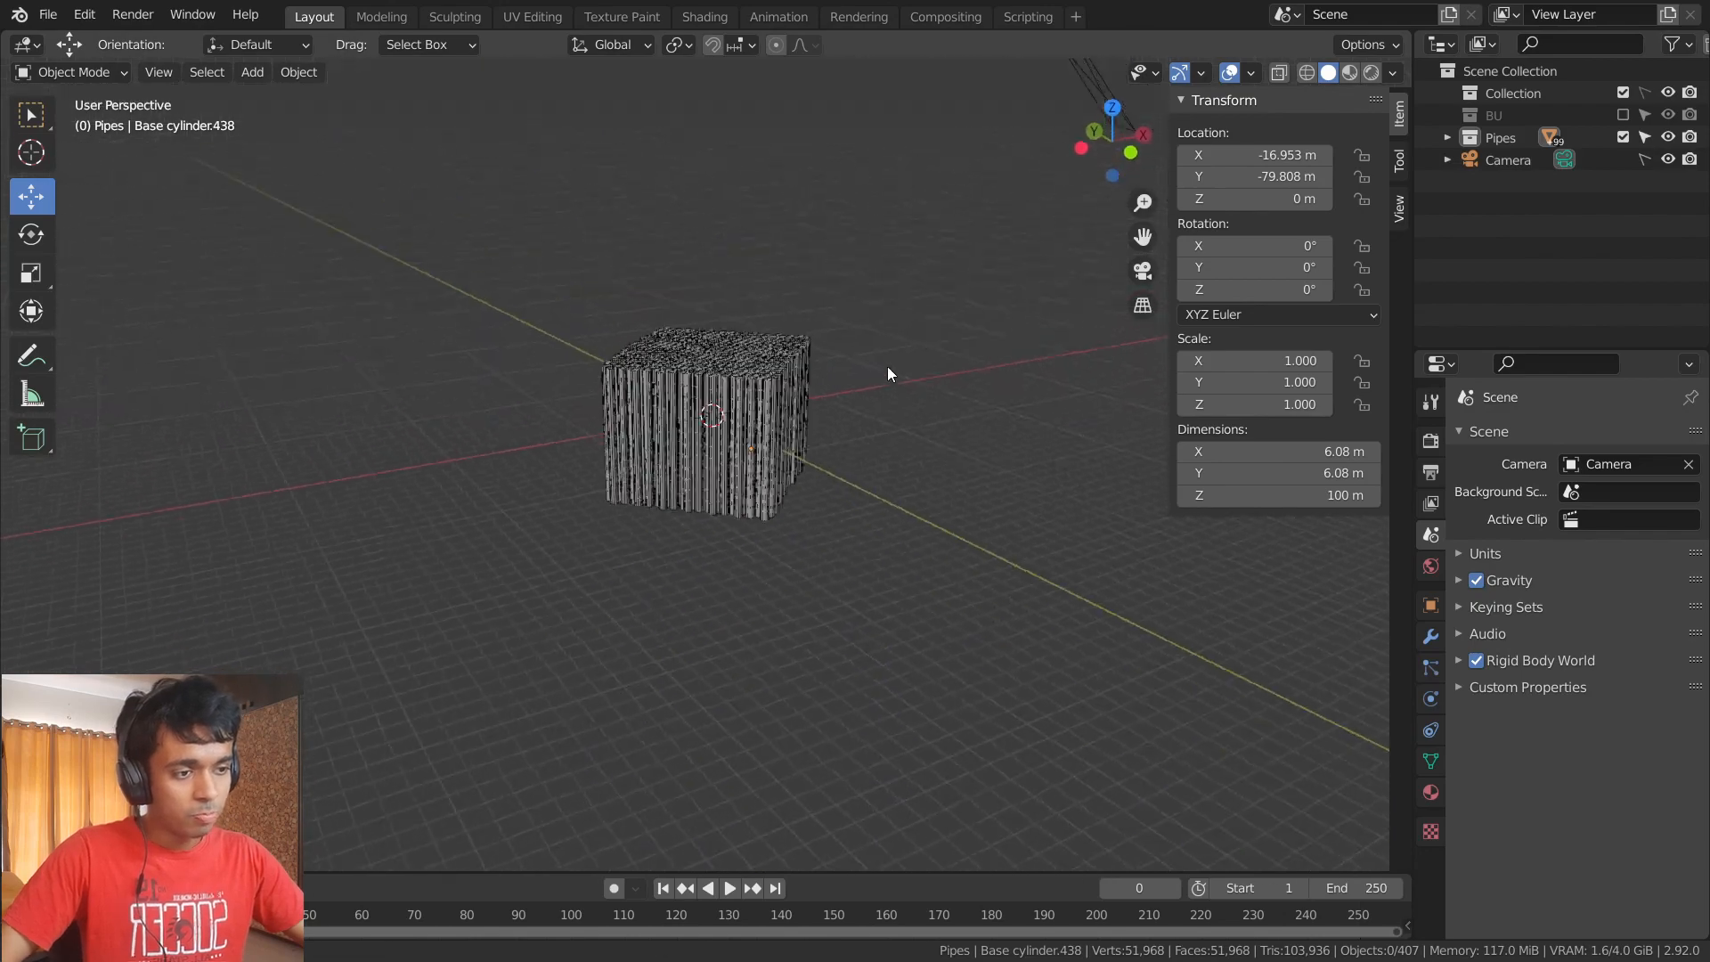
- Snap the 3D cursor to the active pipe
{"action": "key", "text": "shift+s"}
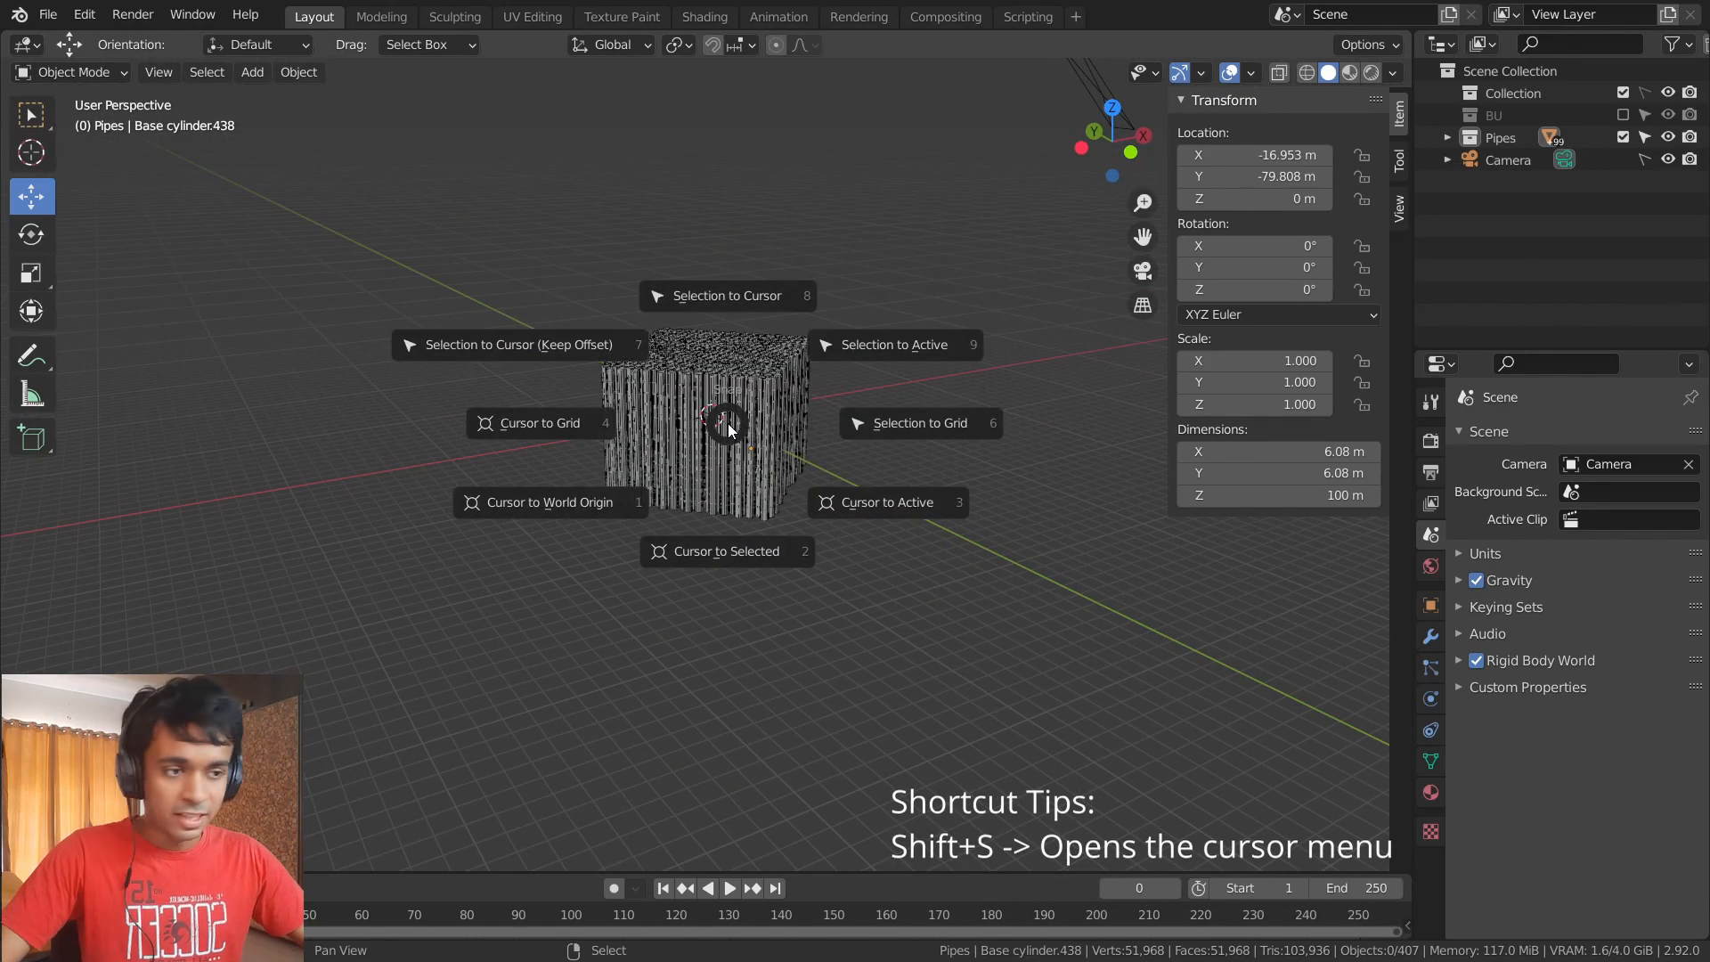
{"action": "key", "text": "shift+s"}
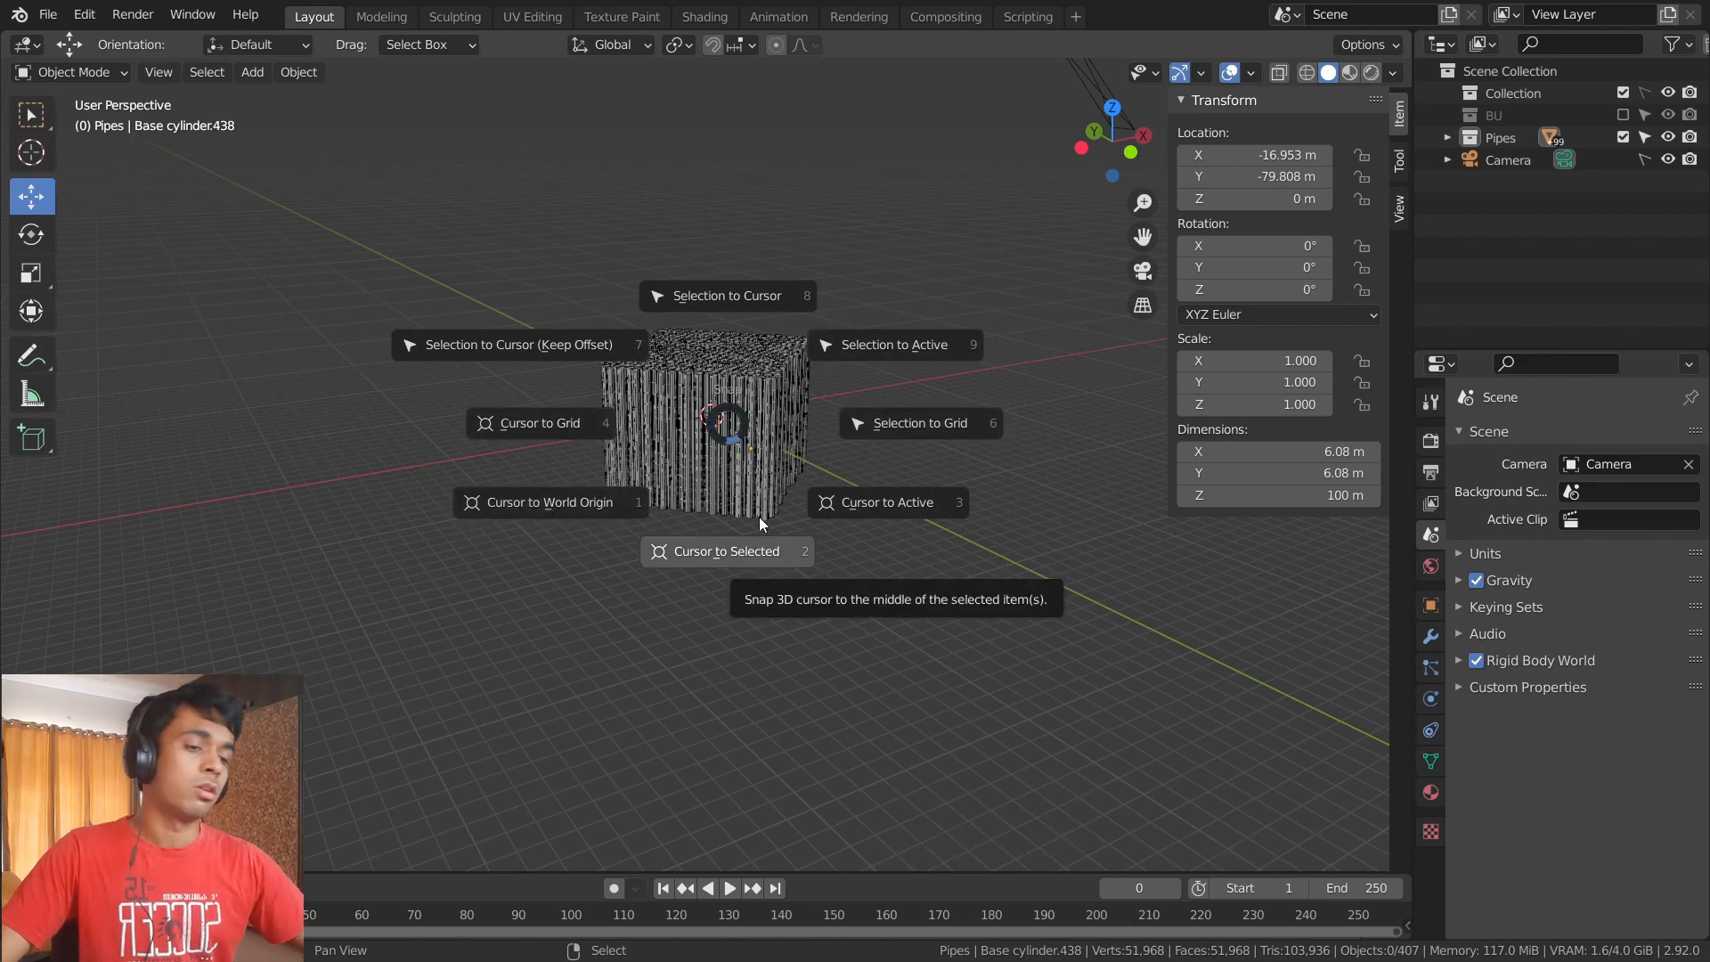
{"action": "left_click", "coordinate": [855, 623]}
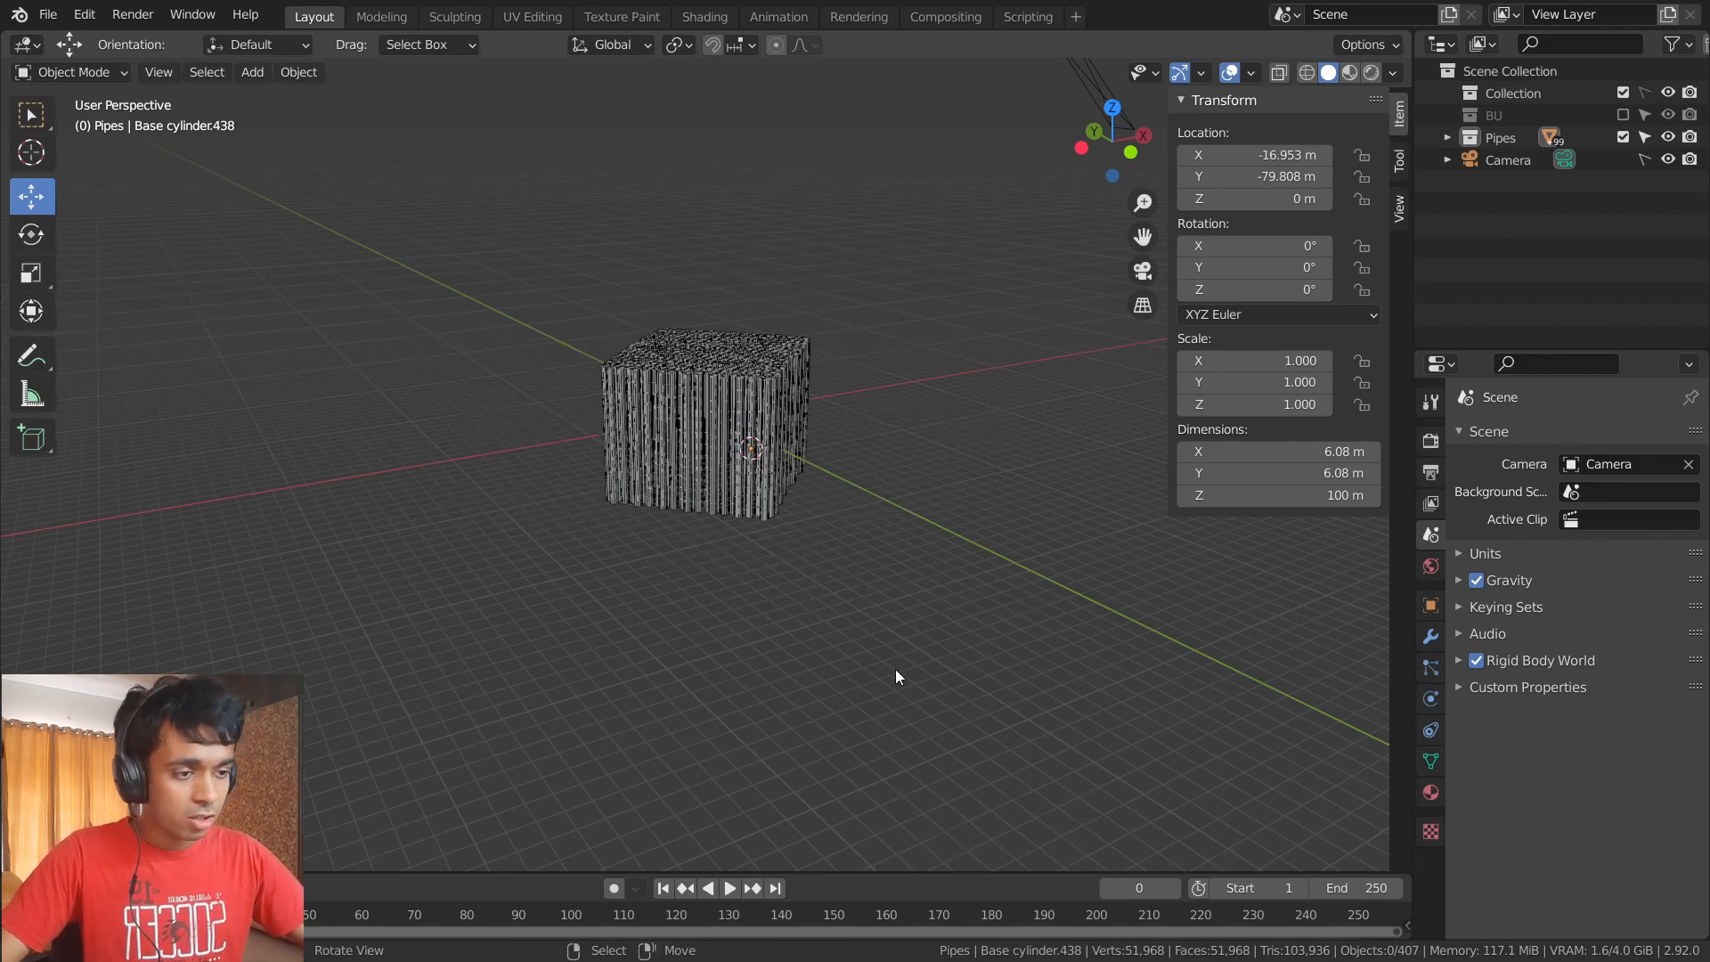
- Place the 3D cursor freehand at various spots around the pipe grid
{"action": "right_click", "coordinate": [826, 270], "text": "shift"}
{"action": "right_click", "coordinate": [462, 155], "text": "shift"}
{"action": "right_click", "coordinate": [499, 556], "text": "shift"}
{"action": "right_click", "coordinate": [893, 577], "text": "shift"}
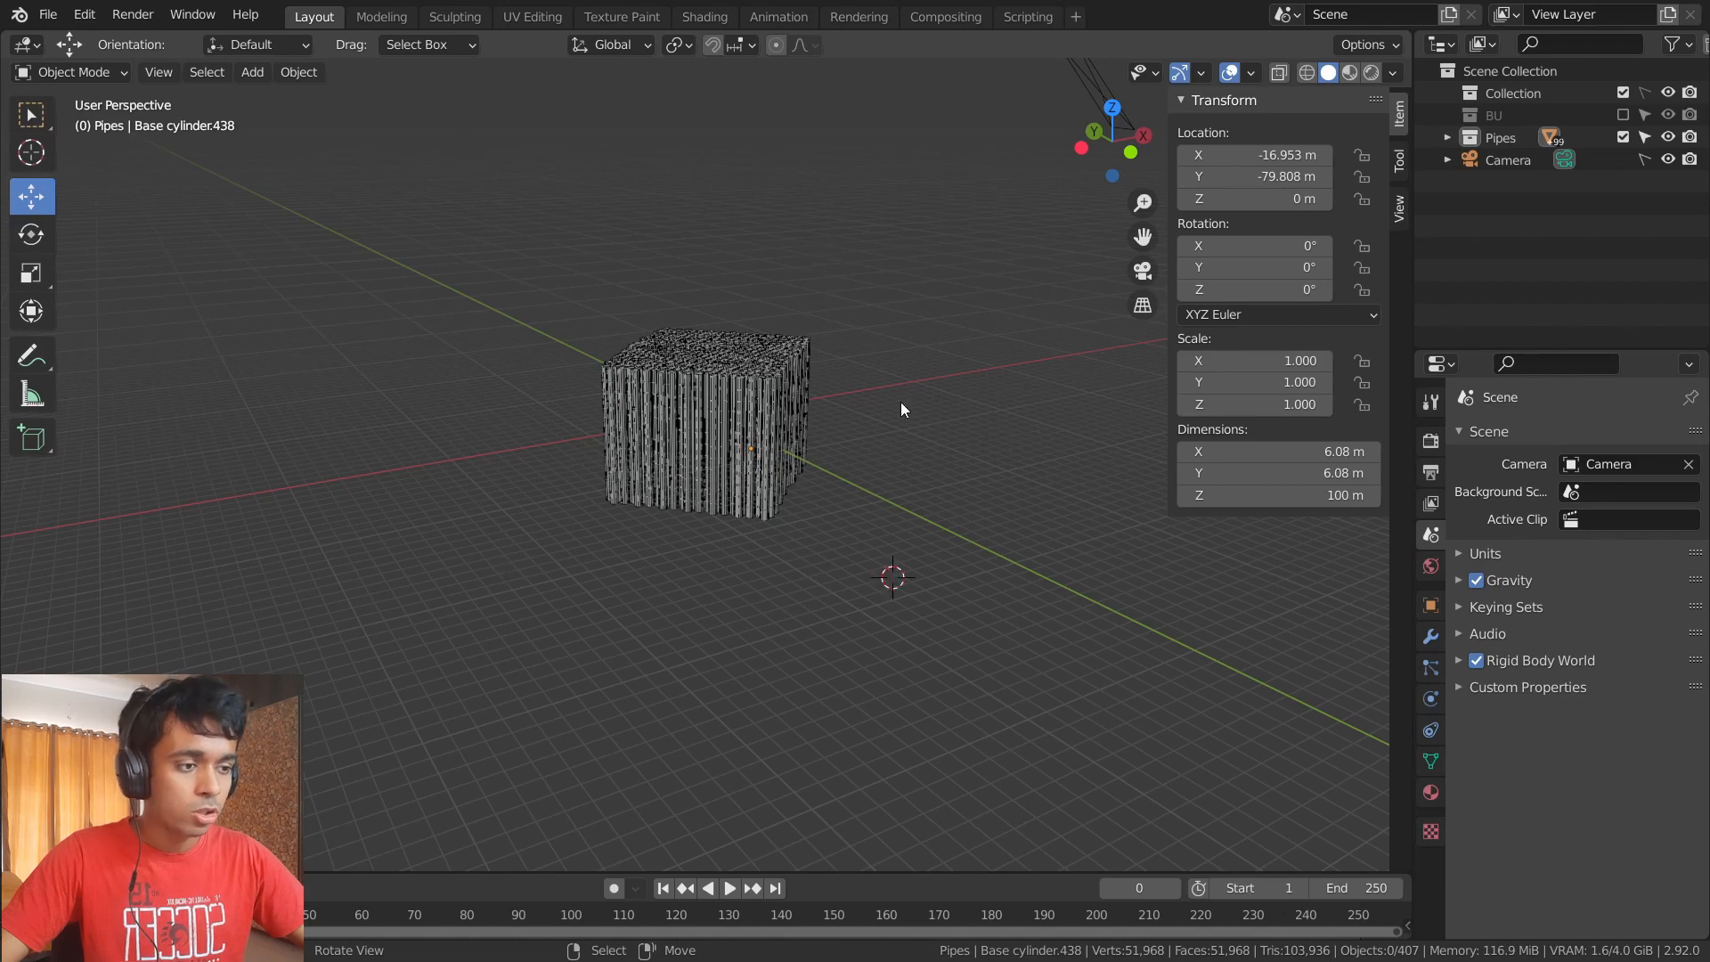
{"action": "right_click", "coordinate": [406, 662], "text": "shift"}
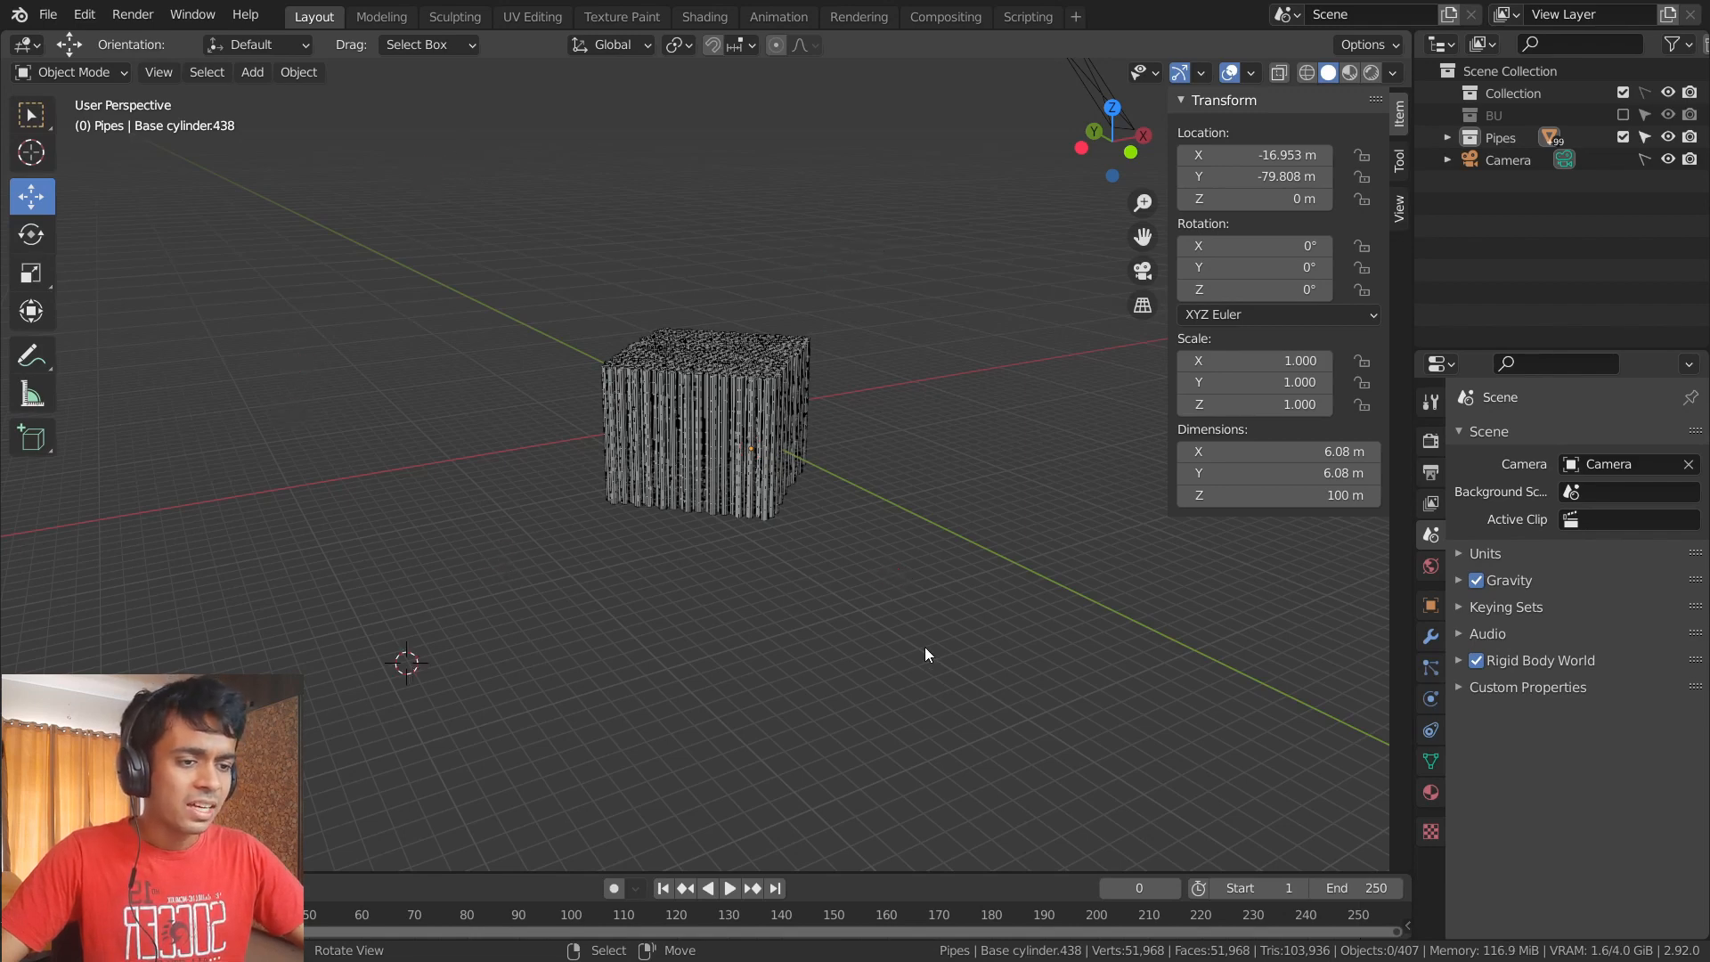
{"action": "right_click", "coordinate": [591, 170], "text": "shift"}
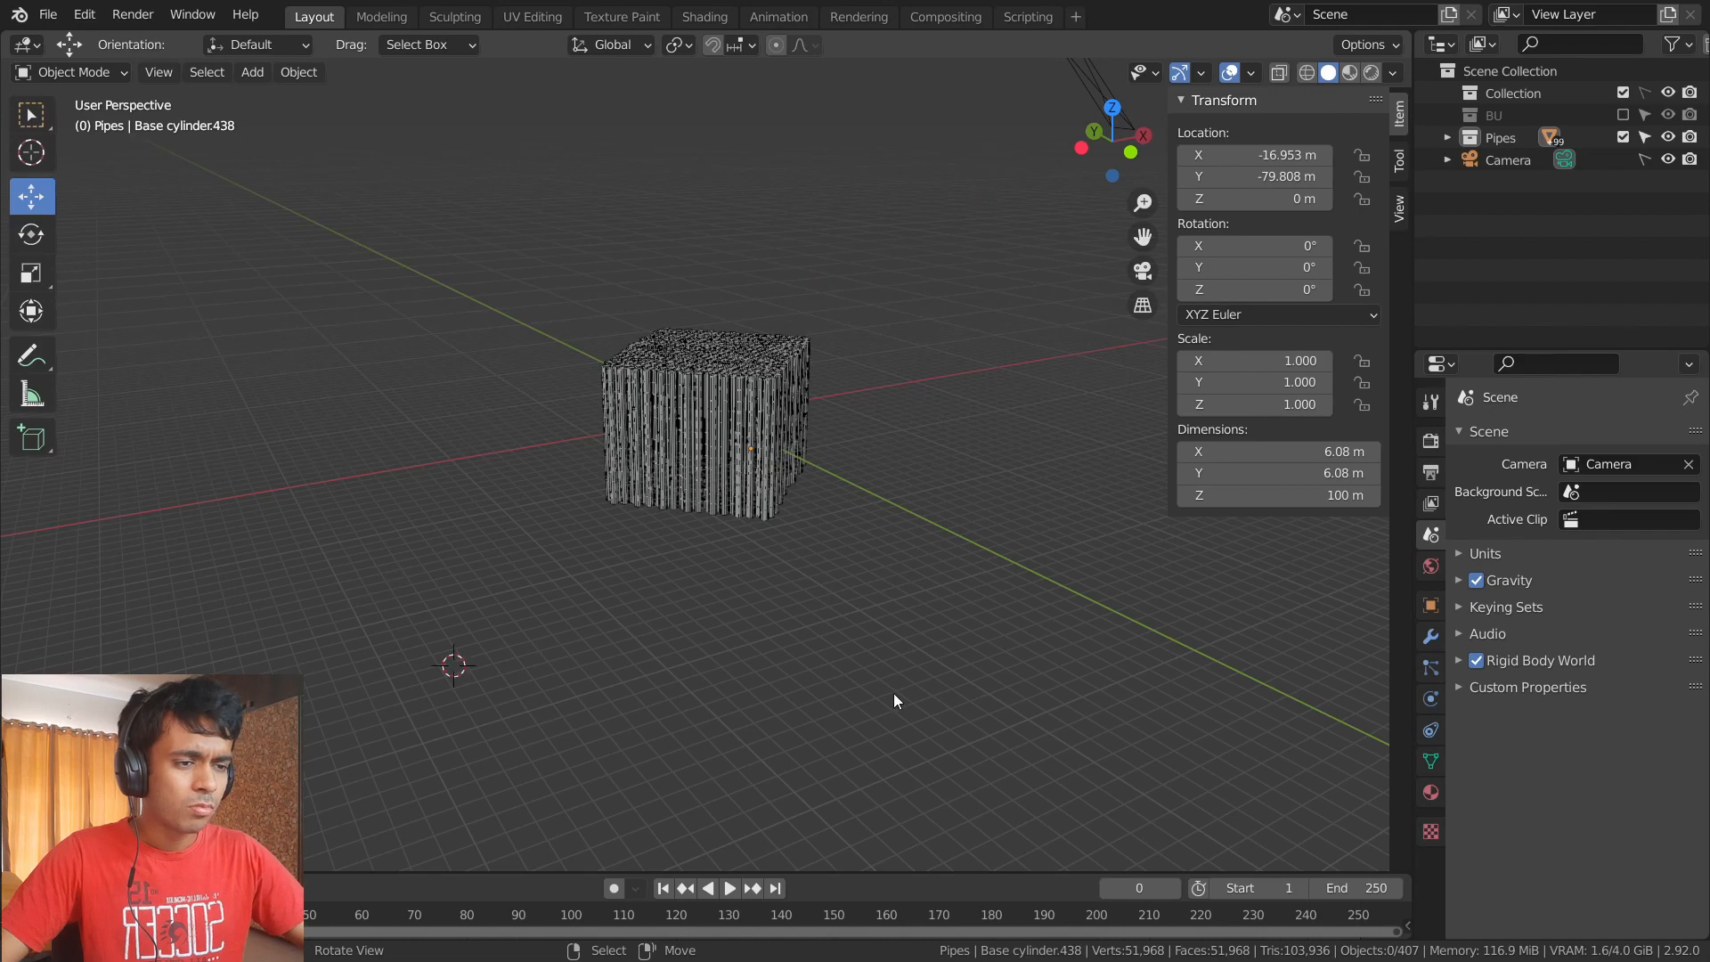
{"action": "right_click", "coordinate": [995, 318], "text": "shift"}
{"action": "right_click", "coordinate": [721, 141], "text": "shift"}
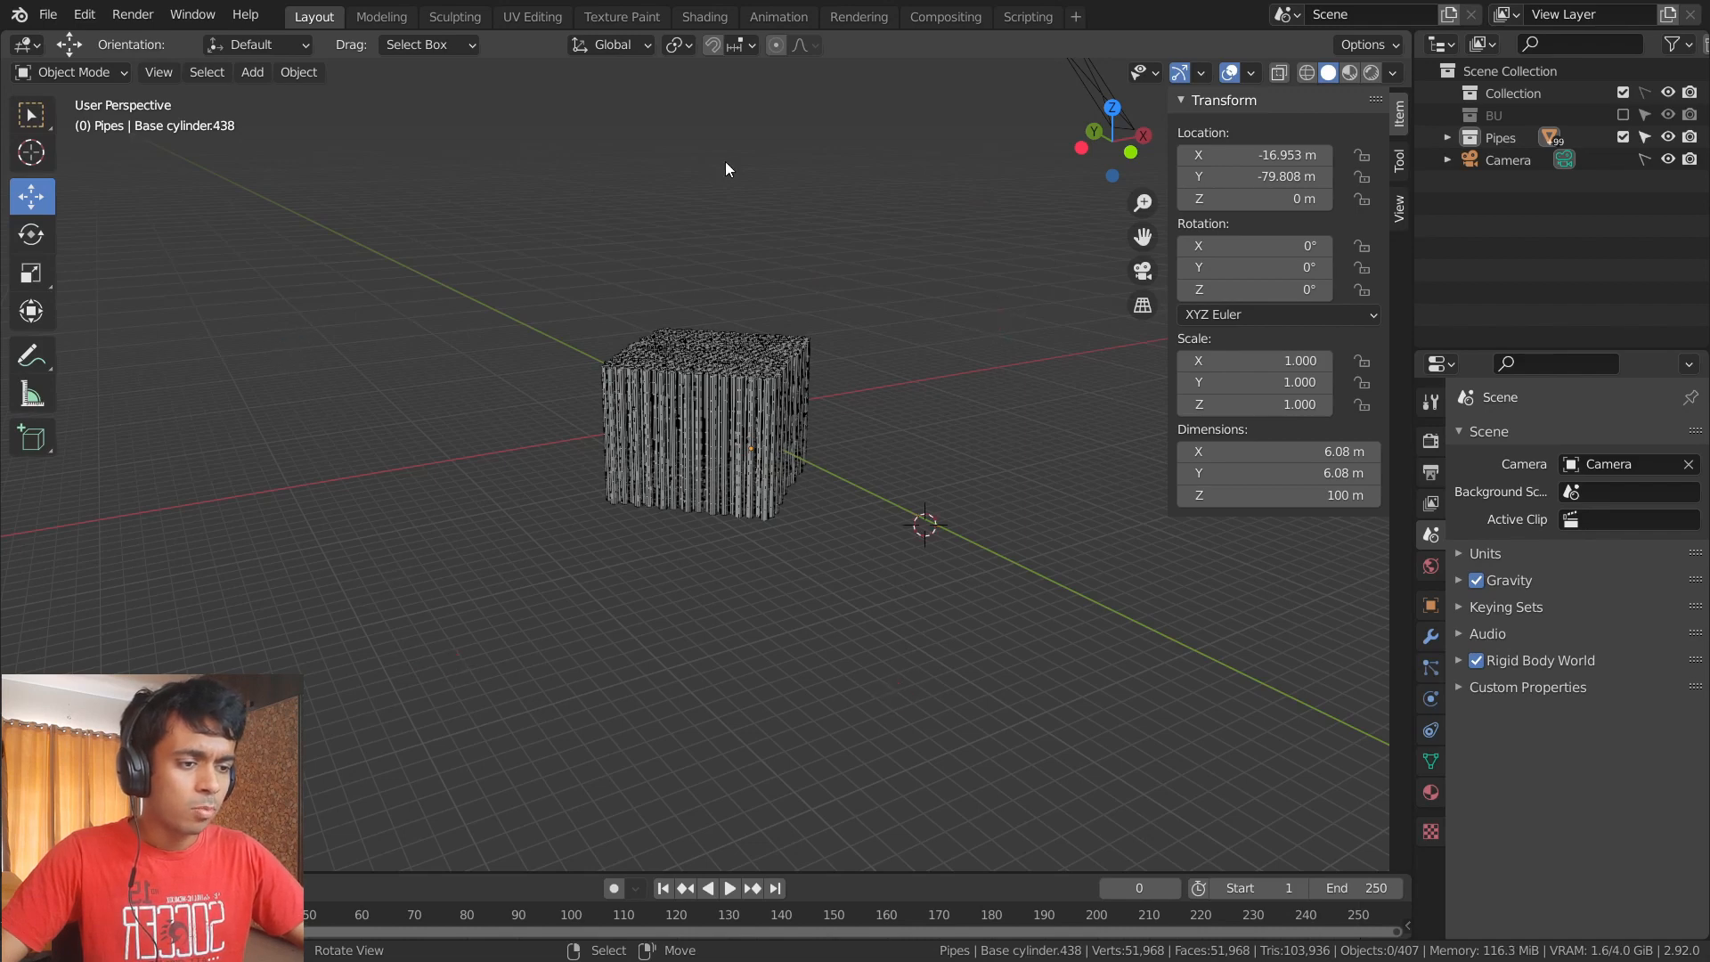
{"action": "right_click", "coordinate": [209, 307], "text": "shift"}
{"action": "right_click", "coordinate": [854, 698], "text": "shift"}
{"action": "right_click", "coordinate": [923, 222], "text": "shift"}
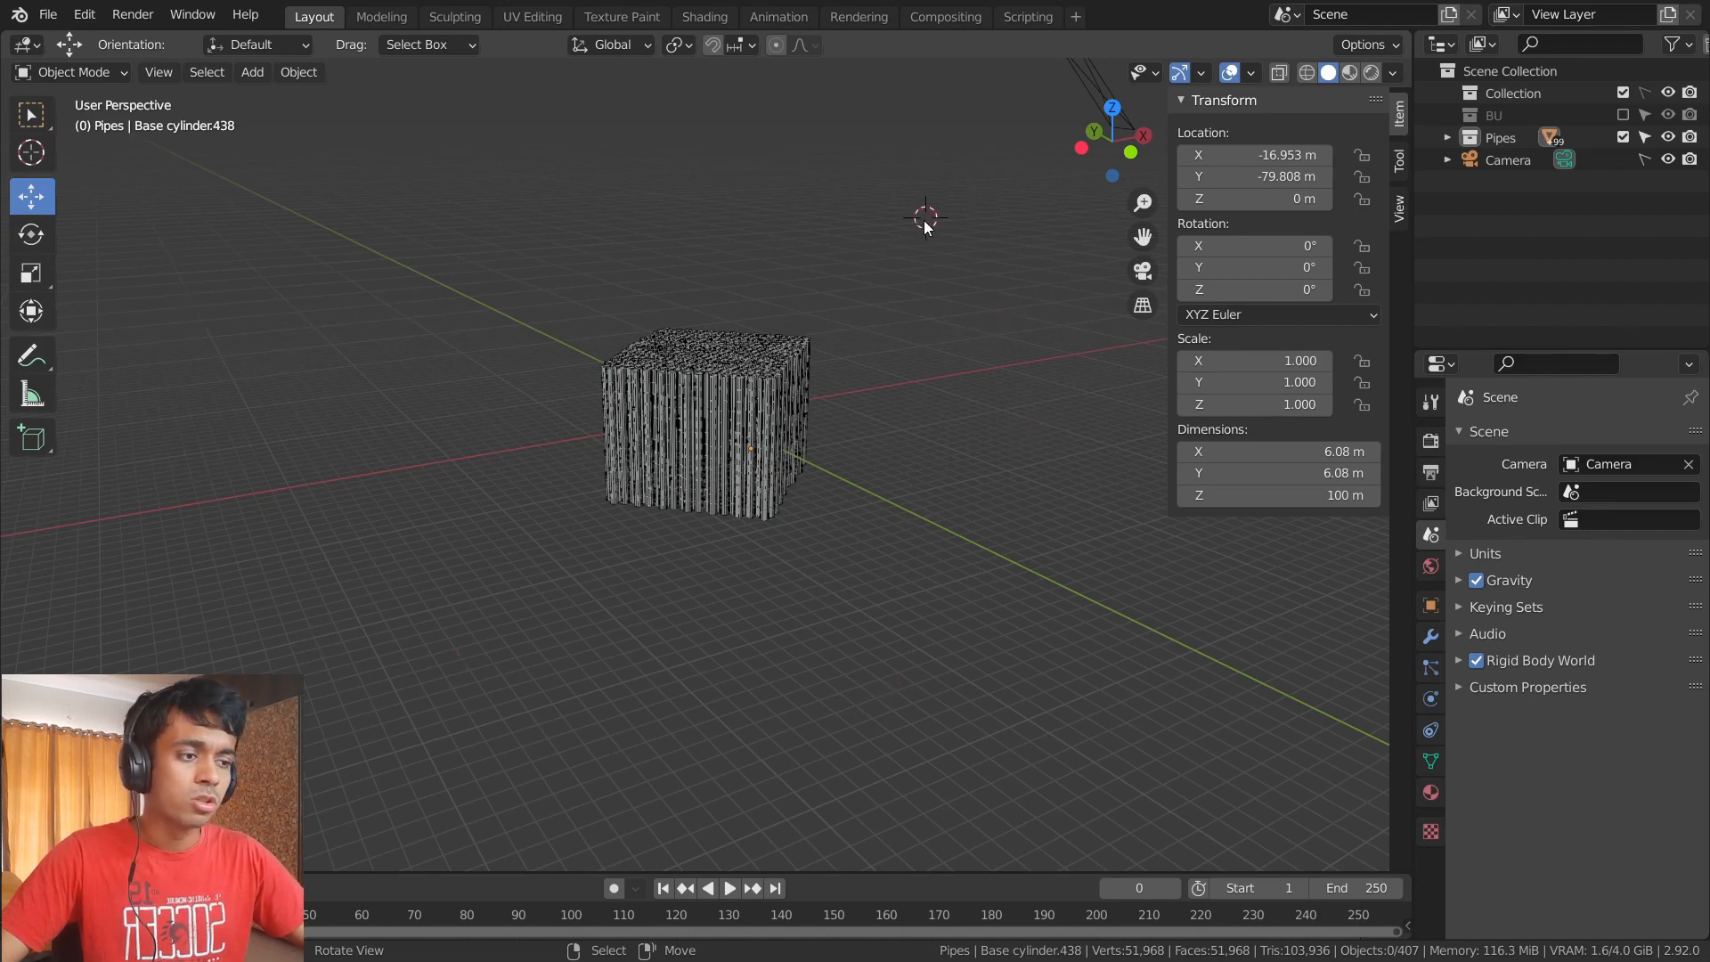
{"action": "right_click", "coordinate": [643, 148], "text": "shift"}
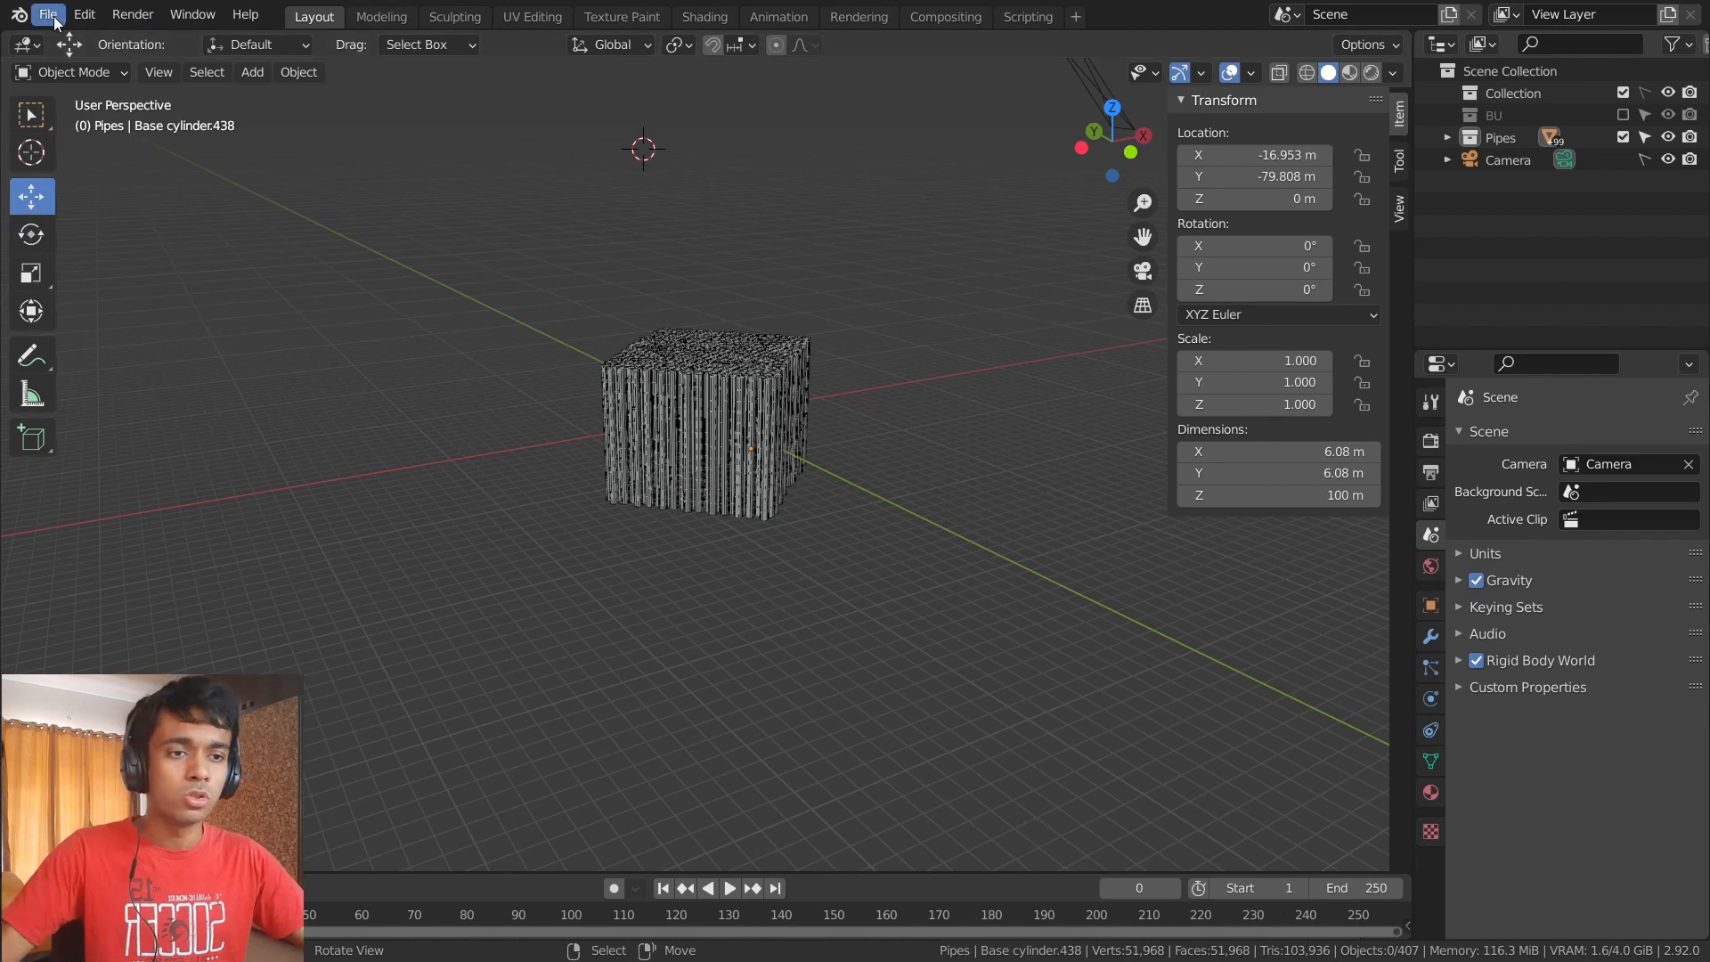
- Check the program version on the splash screen and close it
{"action": "left_click", "coordinate": [20, 14]}
{"action": "left_click", "coordinate": [101, 41]}
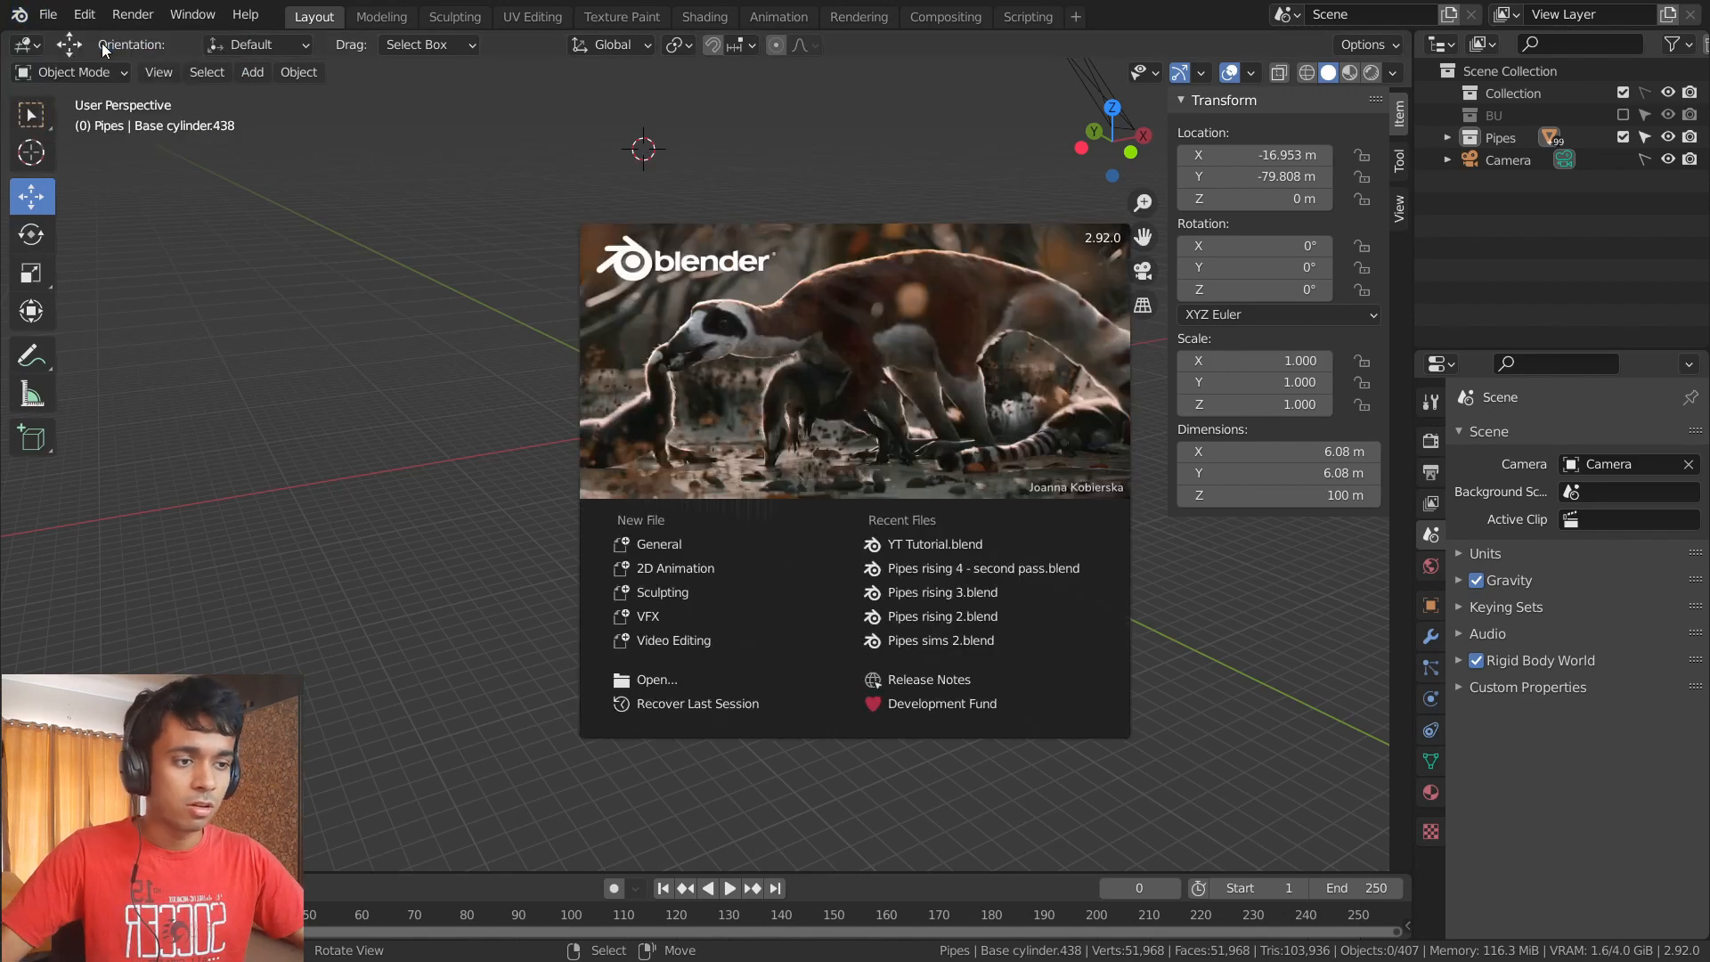
{"action": "left_click", "coordinate": [980, 798]}
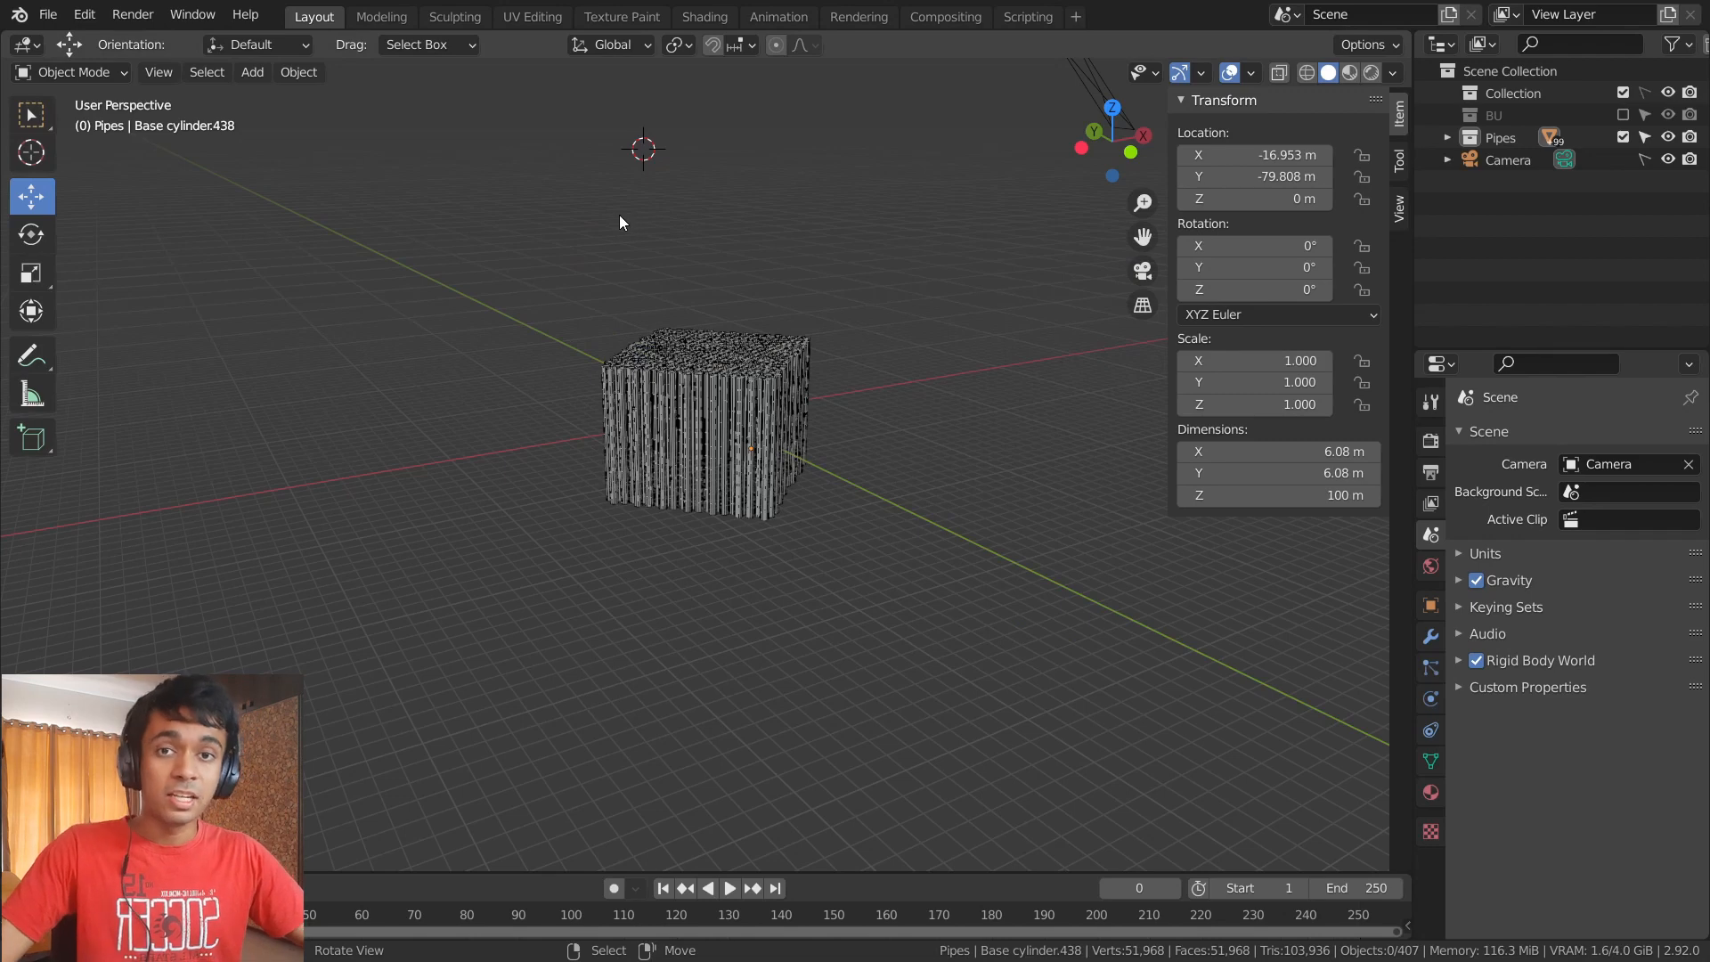
- Reposition the 3D cursor at several further points in the empty space around the pipes
{"action": "right_click", "coordinate": [593, 212], "text": "shift"}
{"action": "right_click", "coordinate": [652, 640], "text": "shift"}
{"action": "right_click", "coordinate": [994, 593], "text": "shift"}
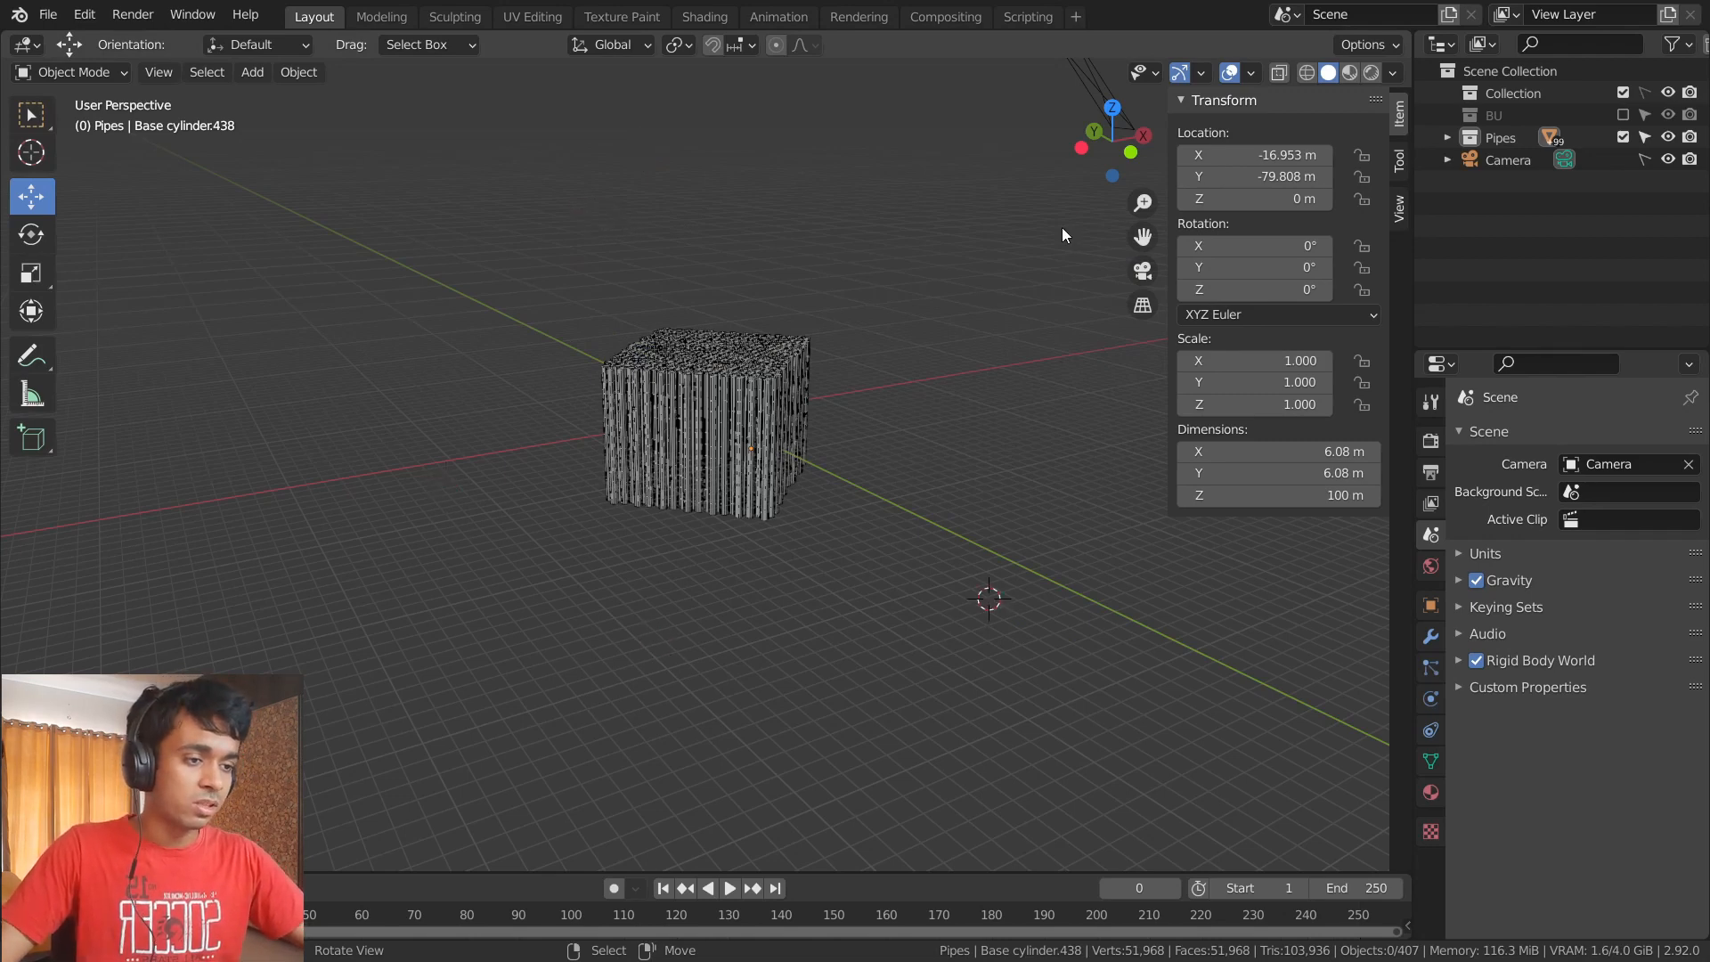
{"action": "right_click", "coordinate": [1063, 225], "text": "shift"}
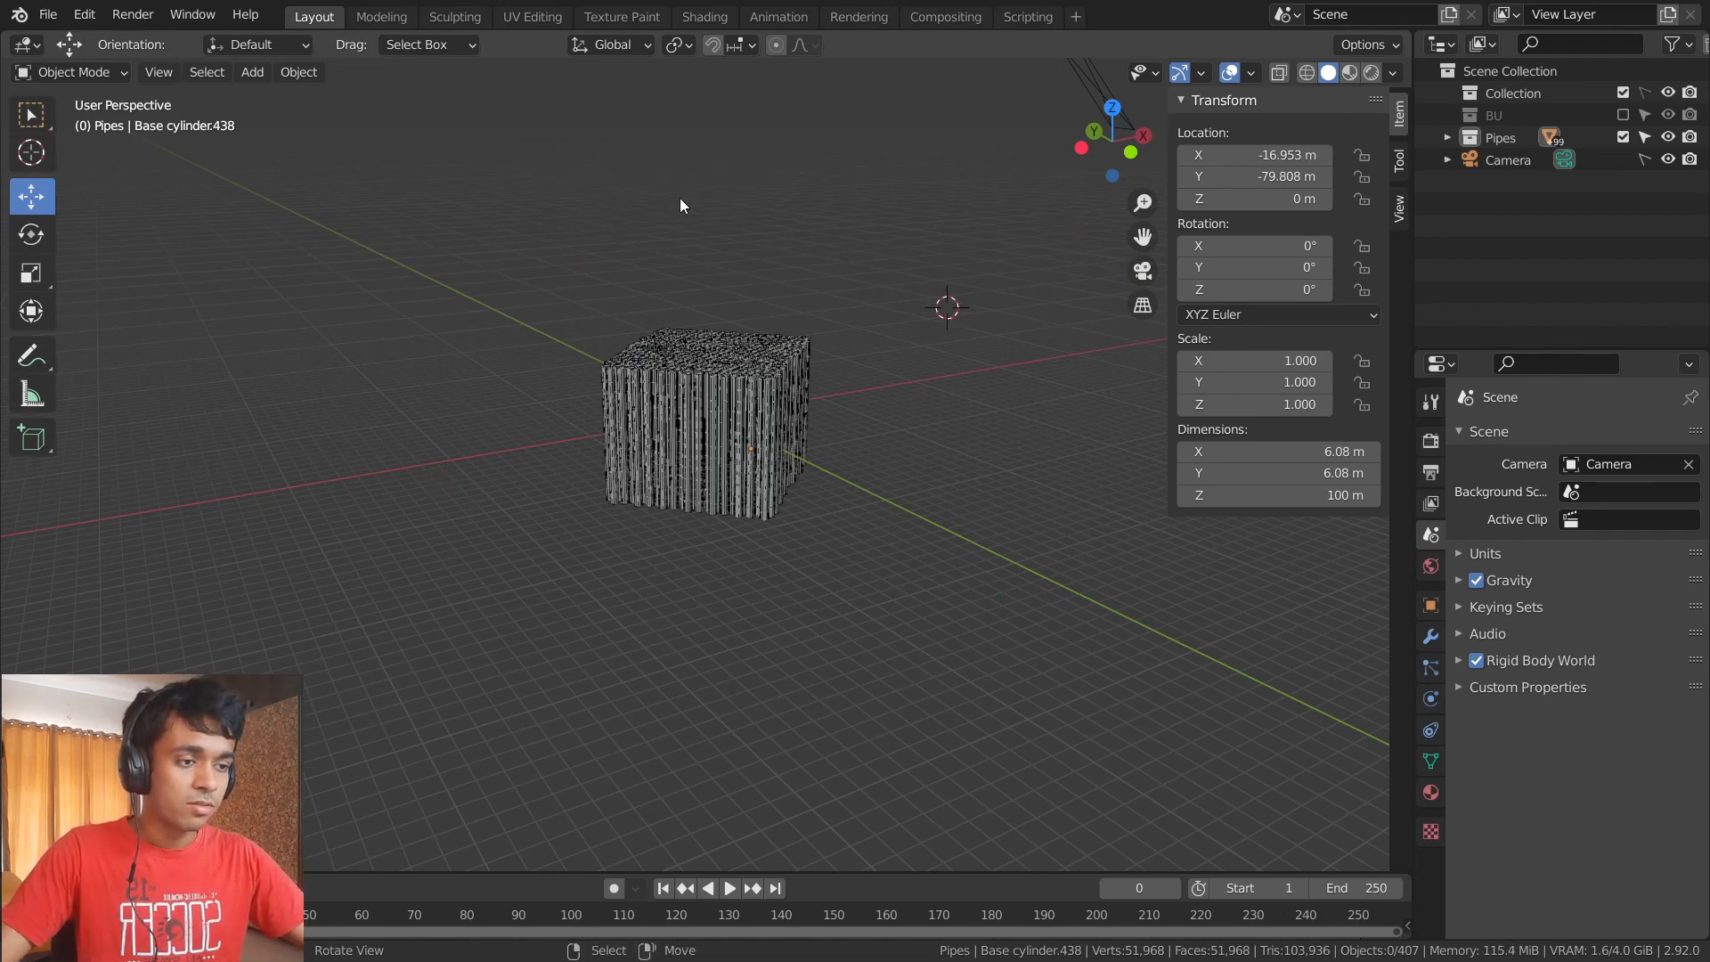
{"action": "right_click", "coordinate": [424, 331], "text": "shift"}
{"action": "right_click", "coordinate": [480, 531], "text": "shift"}
- Snap the 3D cursor to the world origin
{"action": "key", "text": "shift+s"}
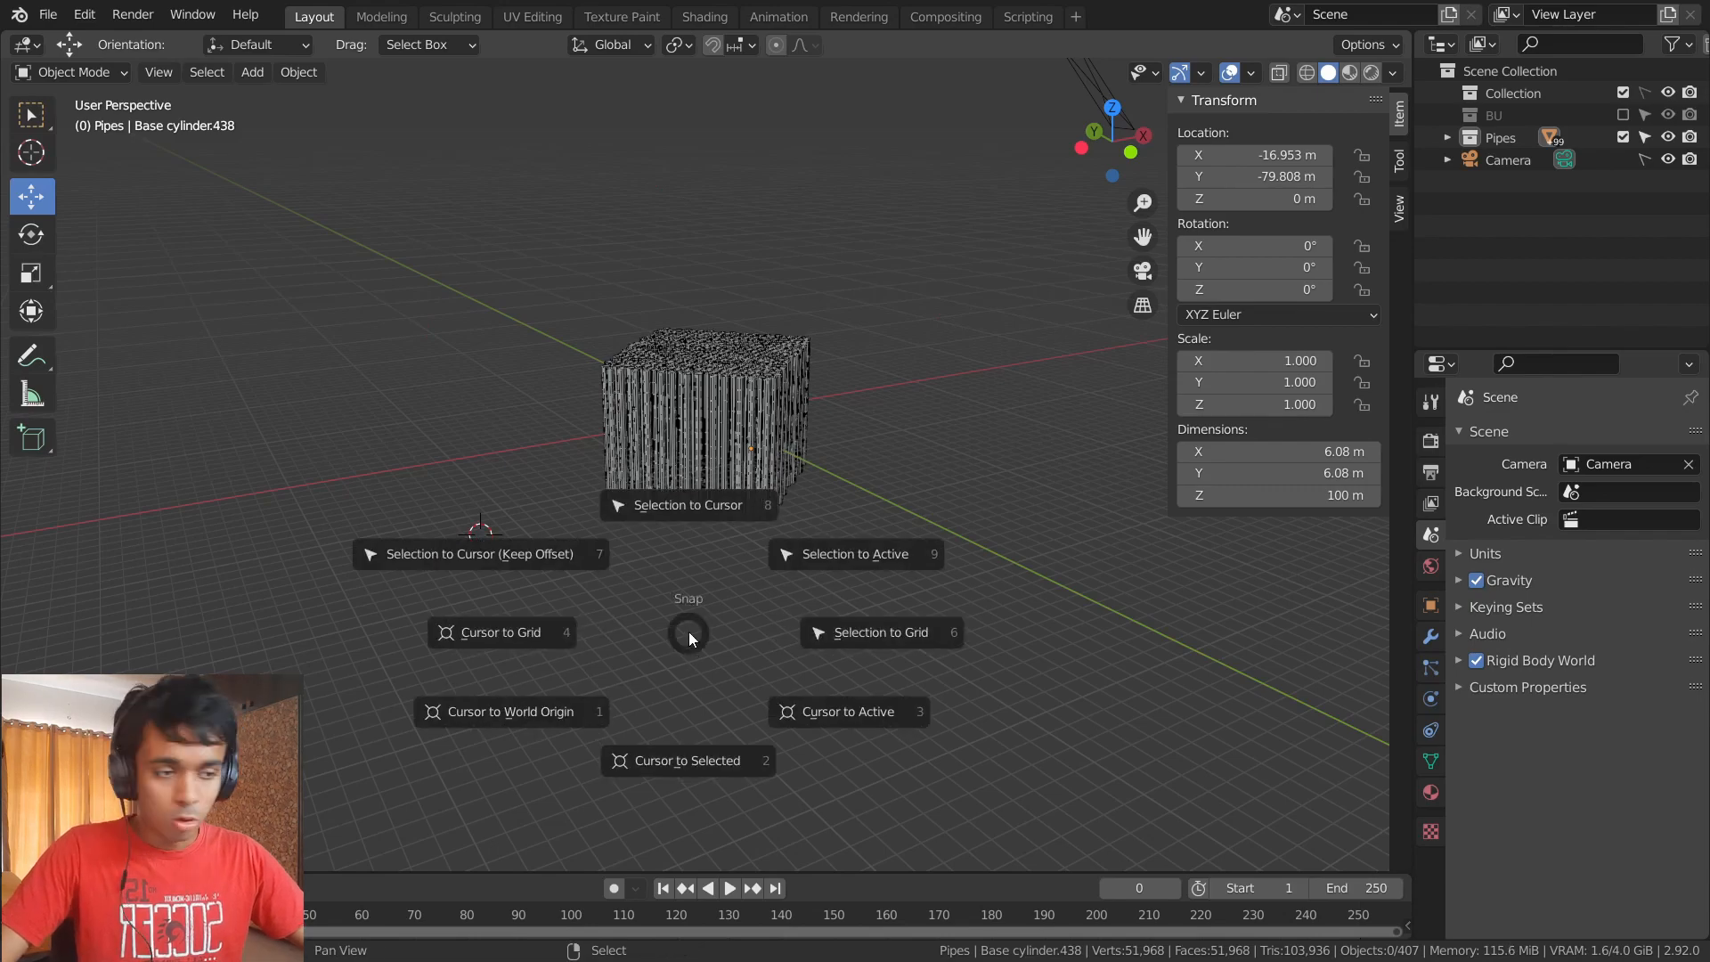
{"action": "left_click", "coordinate": [515, 724]}
{"action": "middle_click_drag", "start_coordinate": [529, 707], "coordinate": [713, 702]}
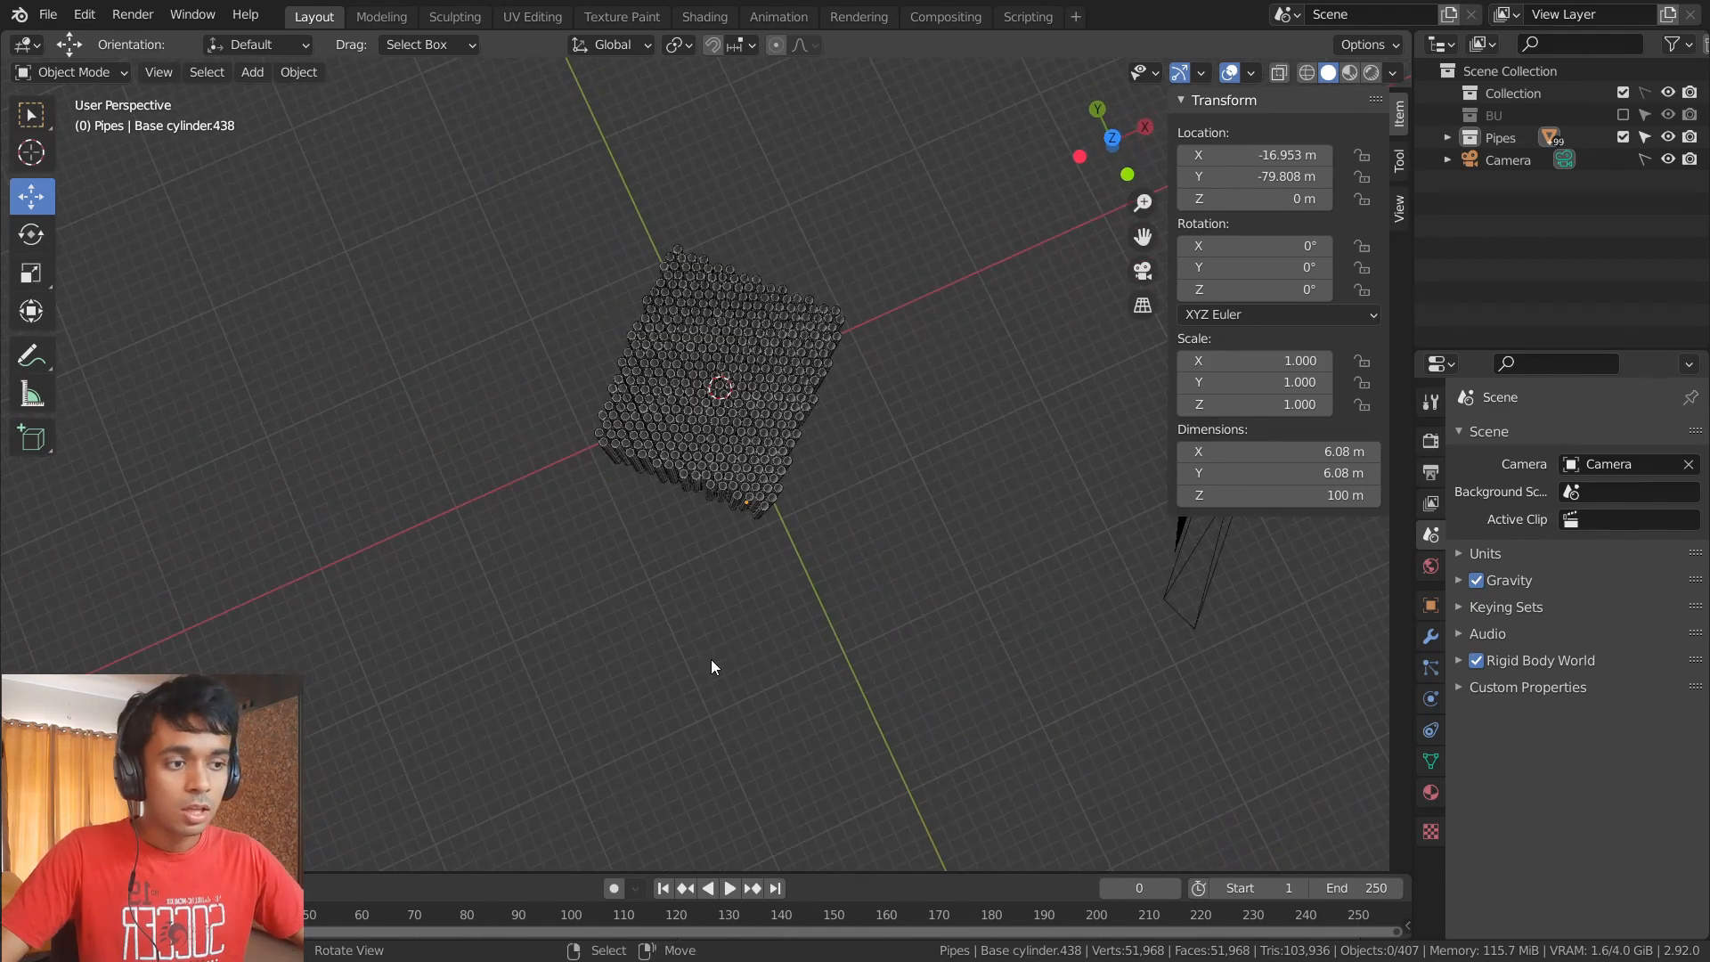
- Add a cube mesh at the world origin and scale it uniformly to about 134 m per side
{"action": "key", "text": "shift+a"}
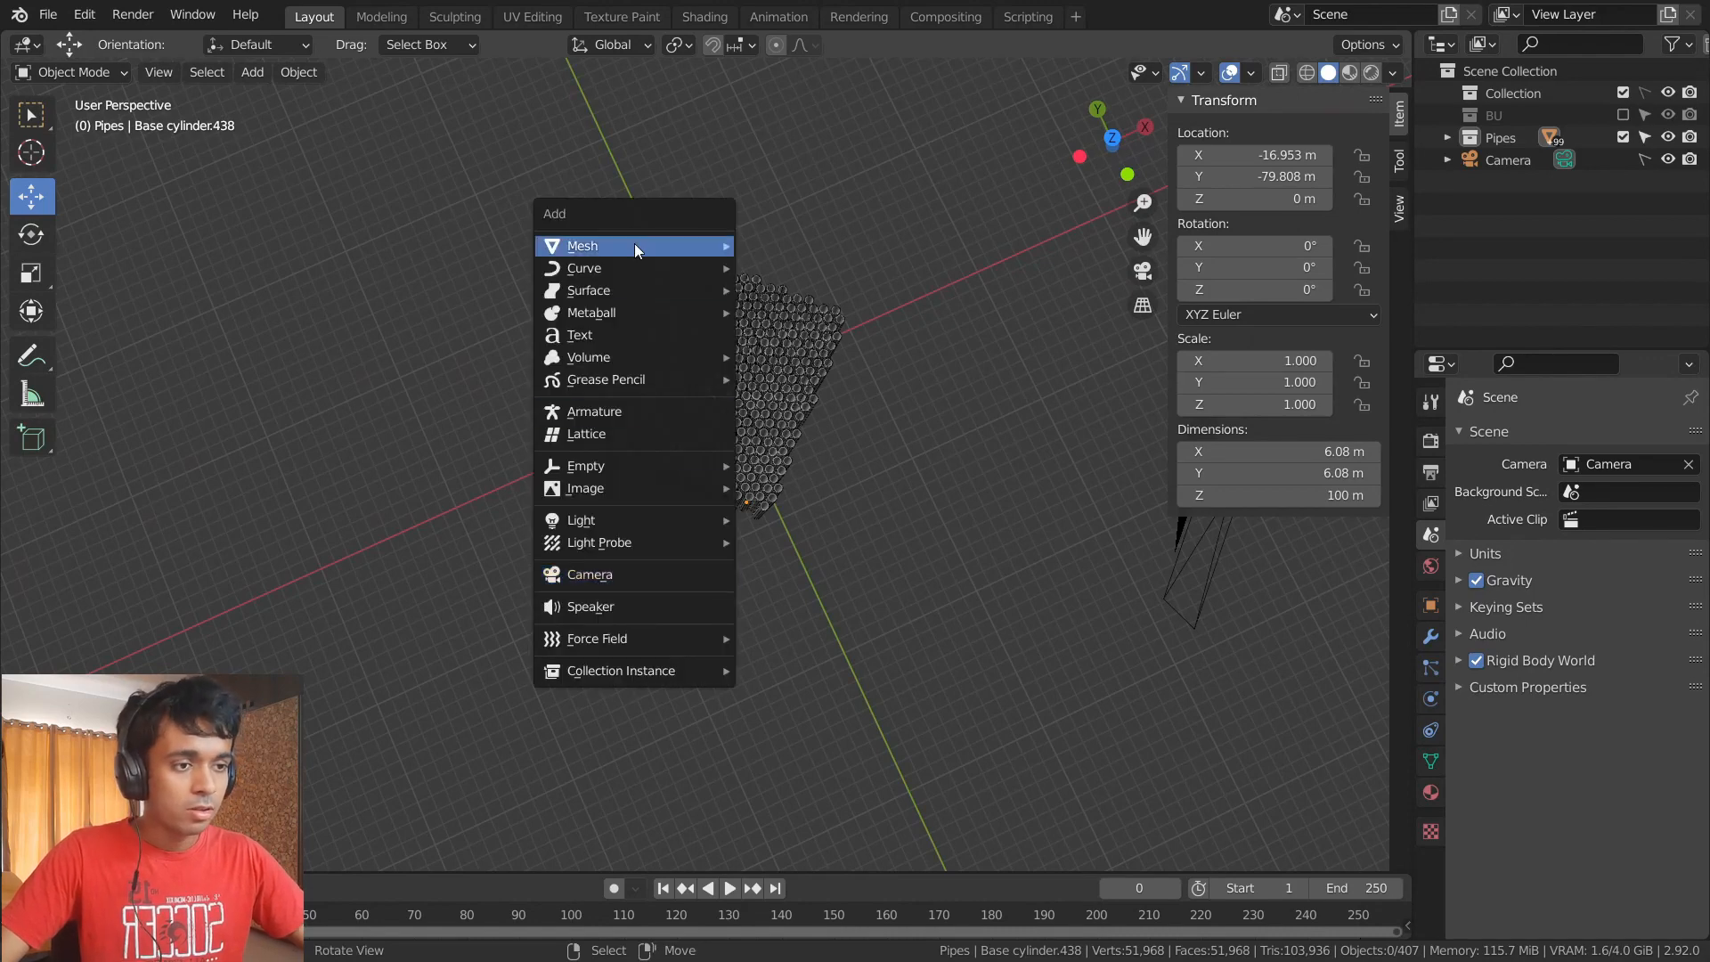
{"action": "mouse_move", "coordinate": [655, 242]}
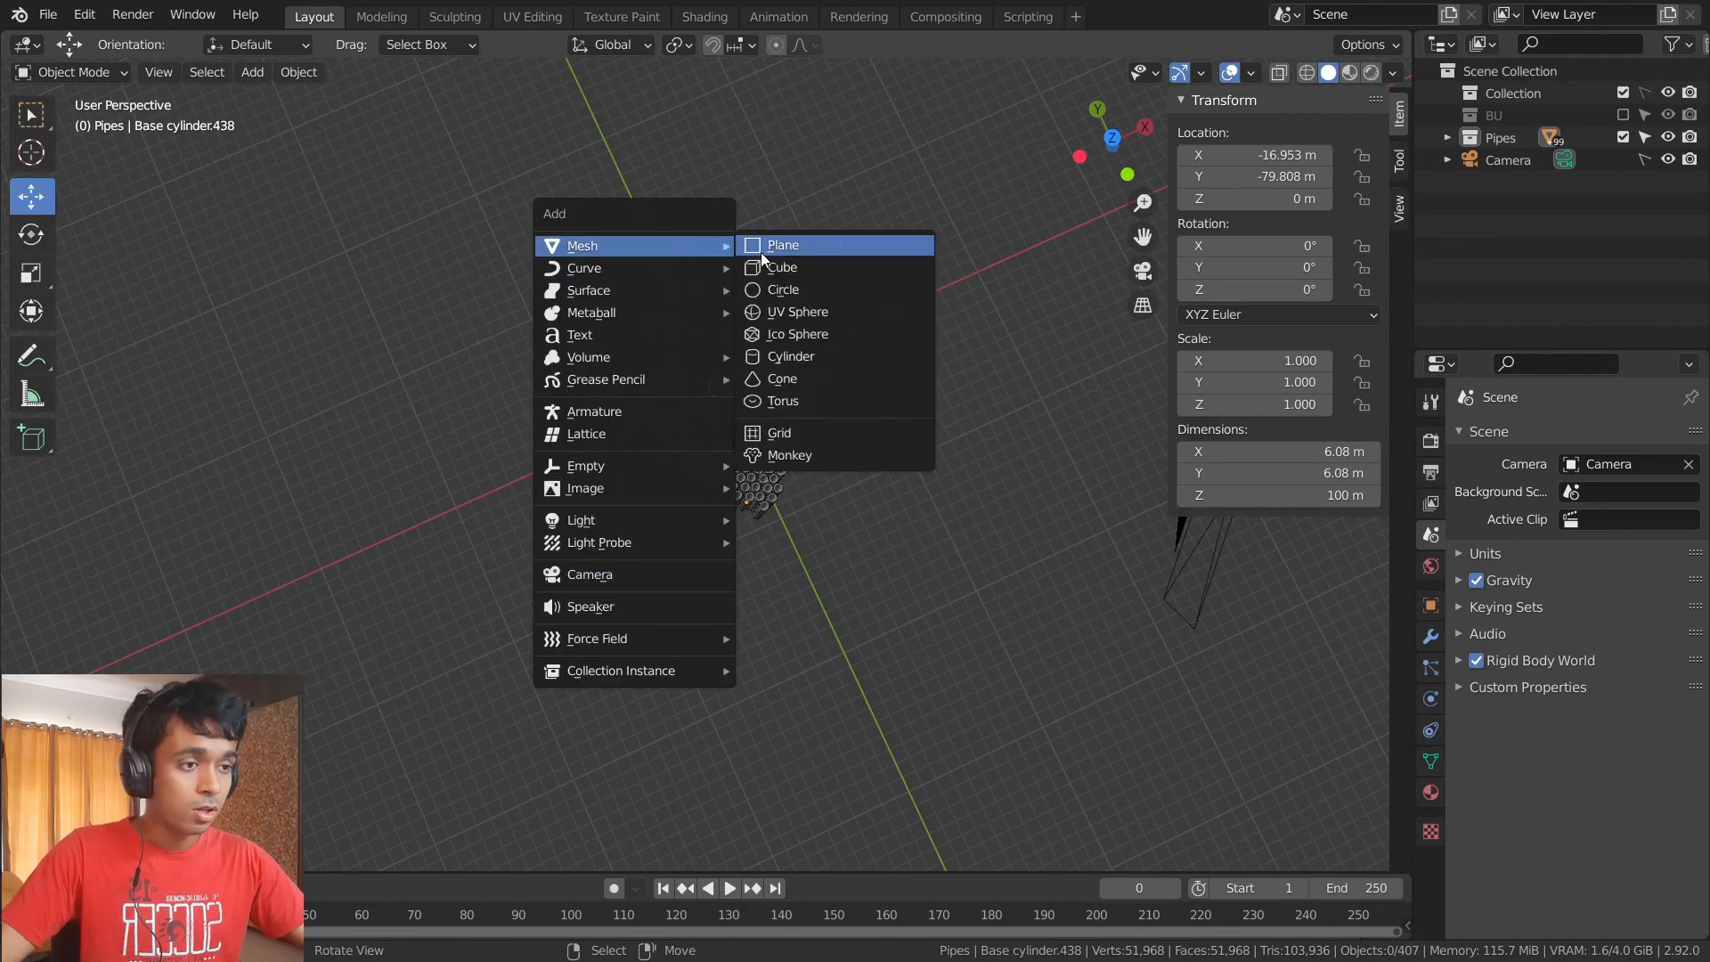
{"action": "left_click", "coordinate": [798, 267]}
{"action": "middle_click_drag", "start_coordinate": [666, 534], "coordinate": [801, 512]}
{"action": "key", "text": "s"}
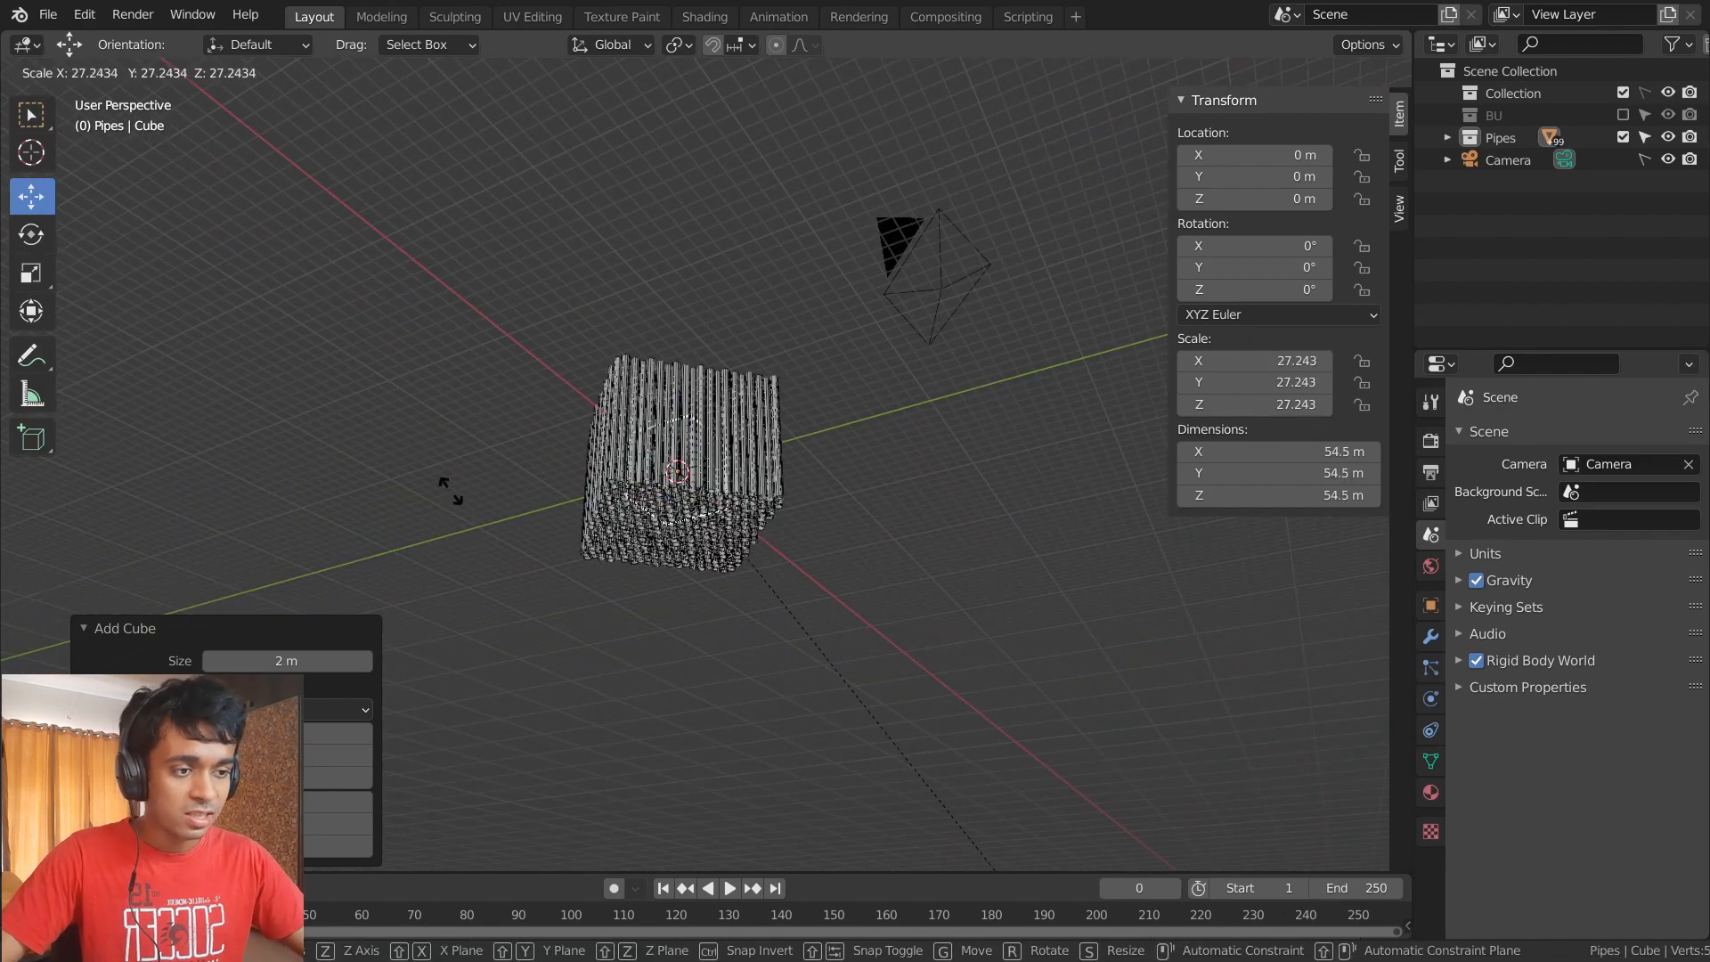
{"action": "left_click", "coordinate": [994, 689]}
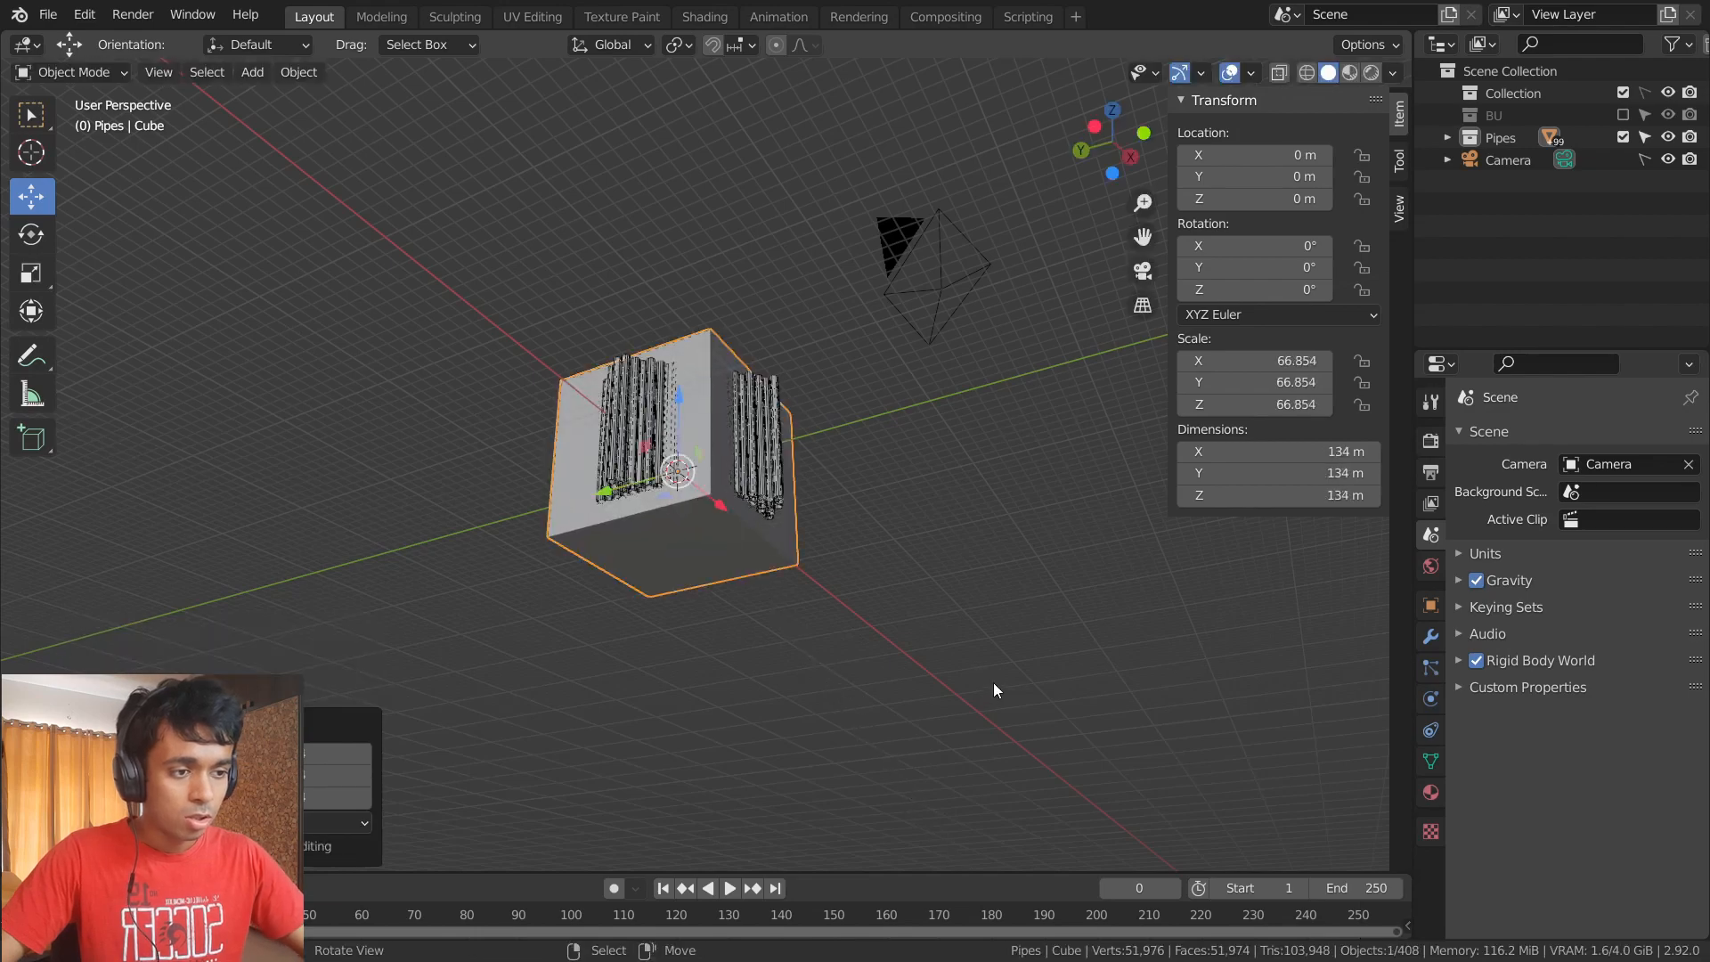
- Move the cube straight down along Z below the pipes, to a height of about -163 m
{"action": "middle_click_drag", "start_coordinate": [873, 348], "coordinate": [942, 513]}
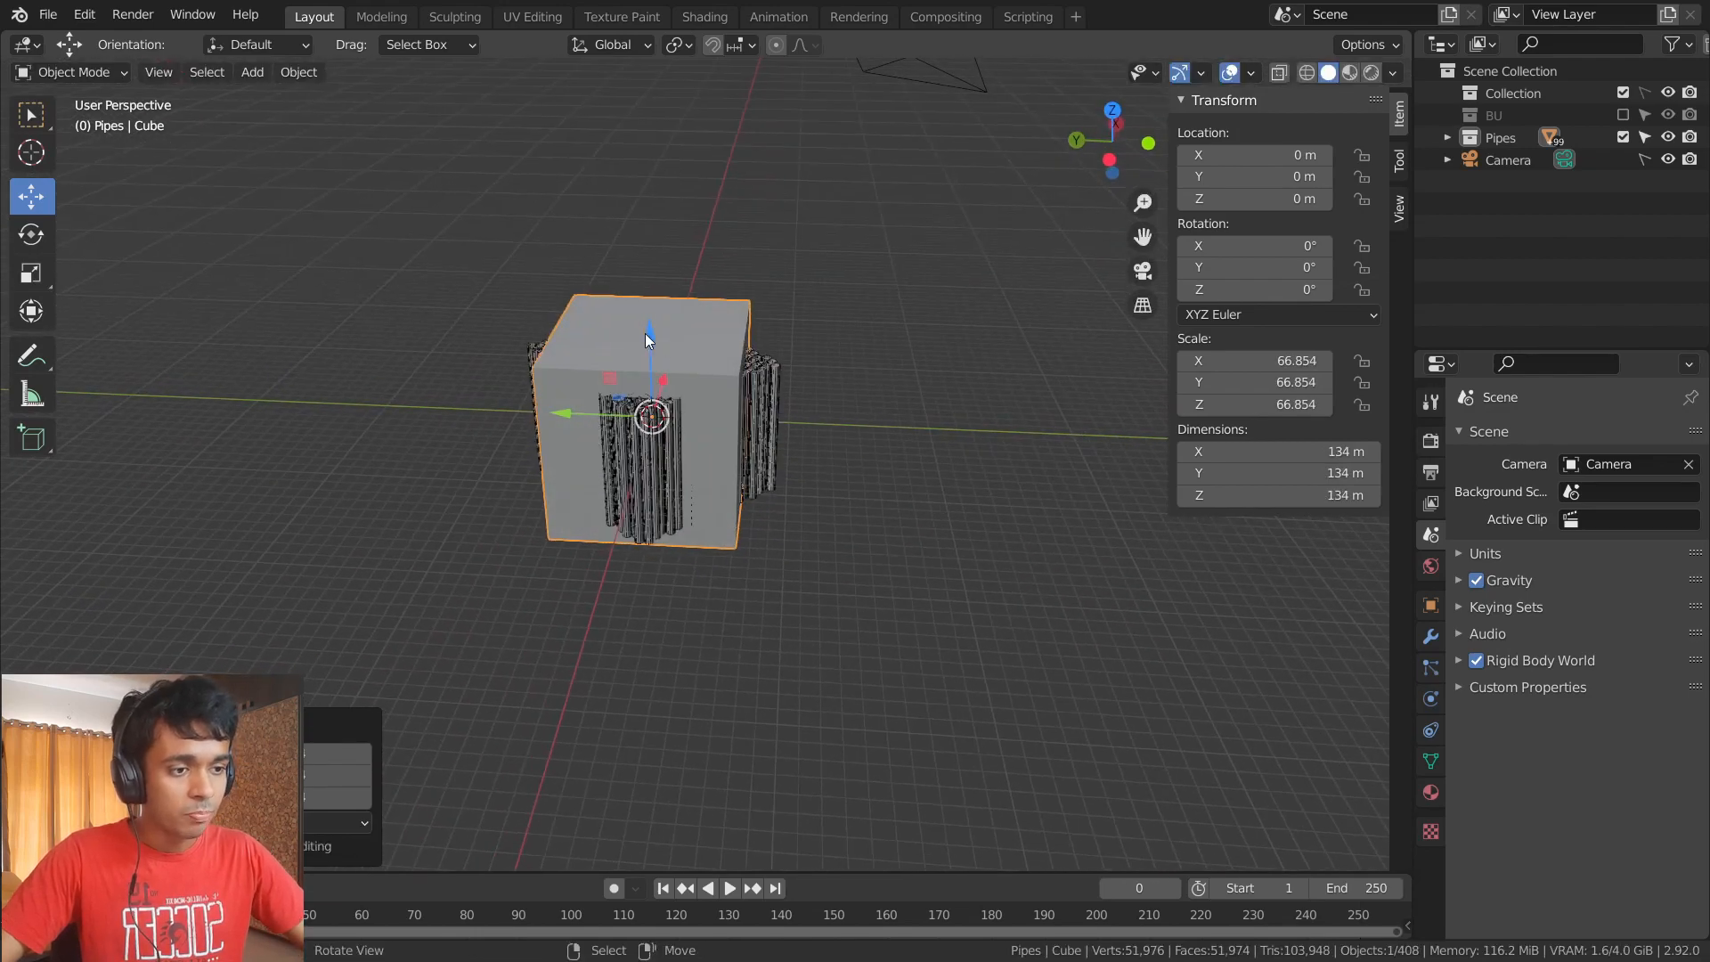
{"action": "left_click_drag", "start_coordinate": [645, 333], "coordinate": [588, 596]}
{"action": "middle_click_drag", "start_coordinate": [584, 597], "coordinate": [752, 475]}
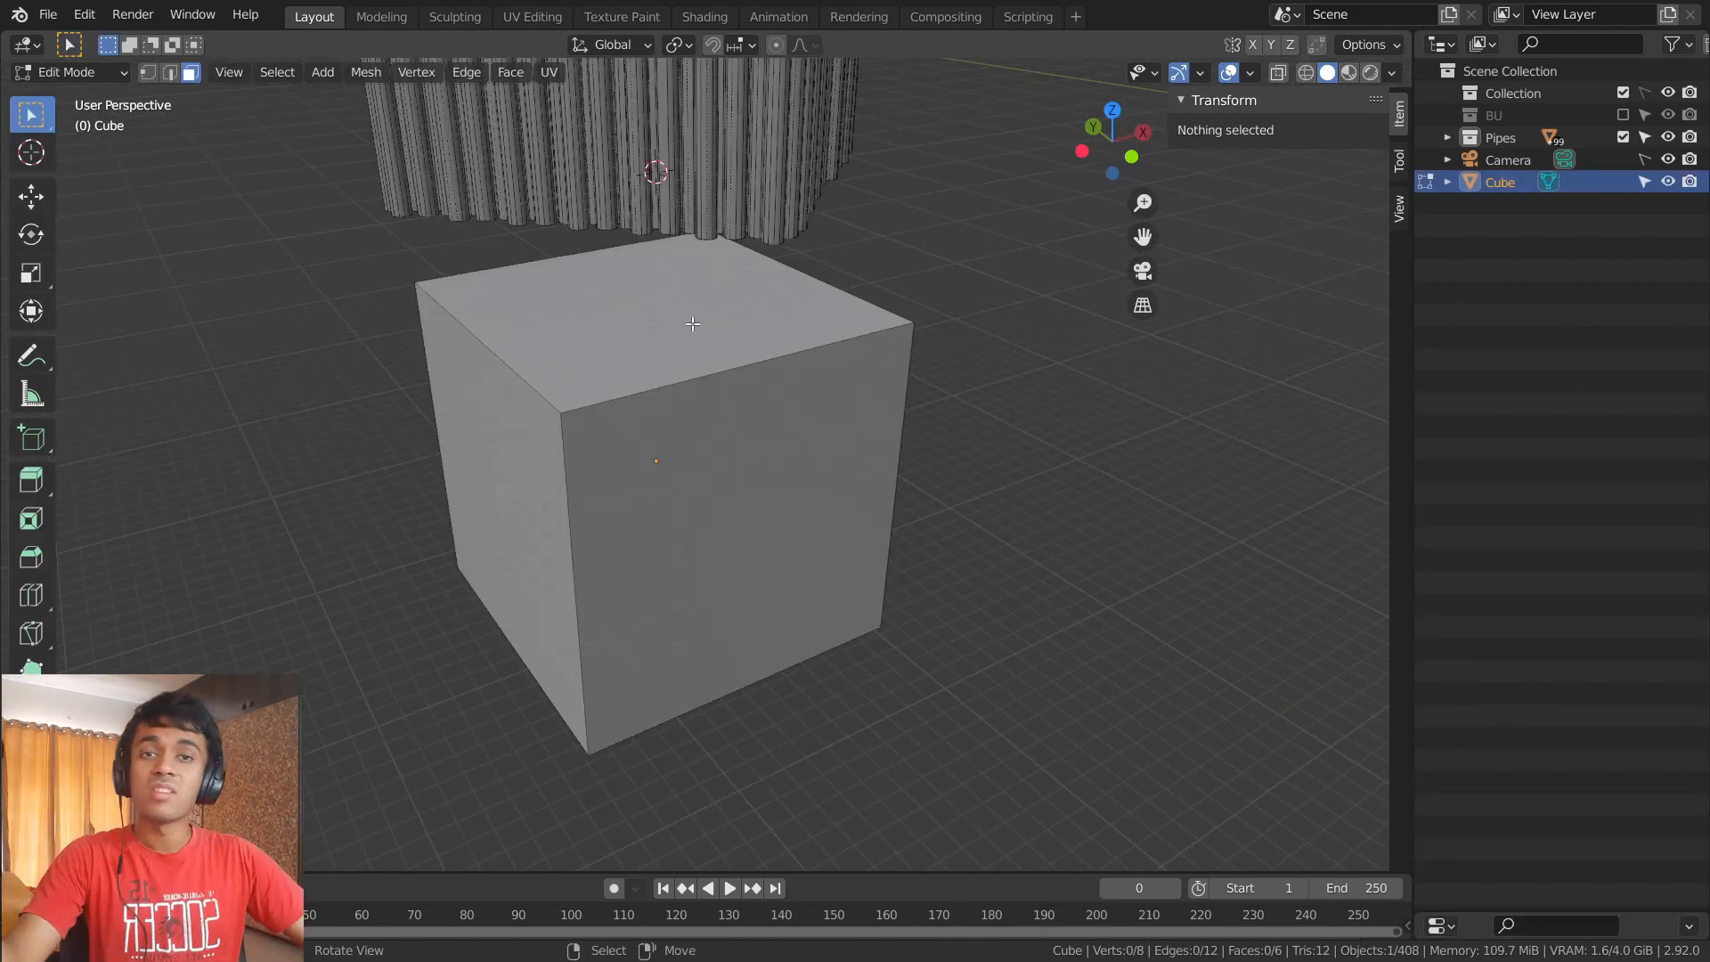
- Select the cube's top face in Edit Mode and snap the 3D cursor to it
{"action": "left_click", "coordinate": [694, 336]}
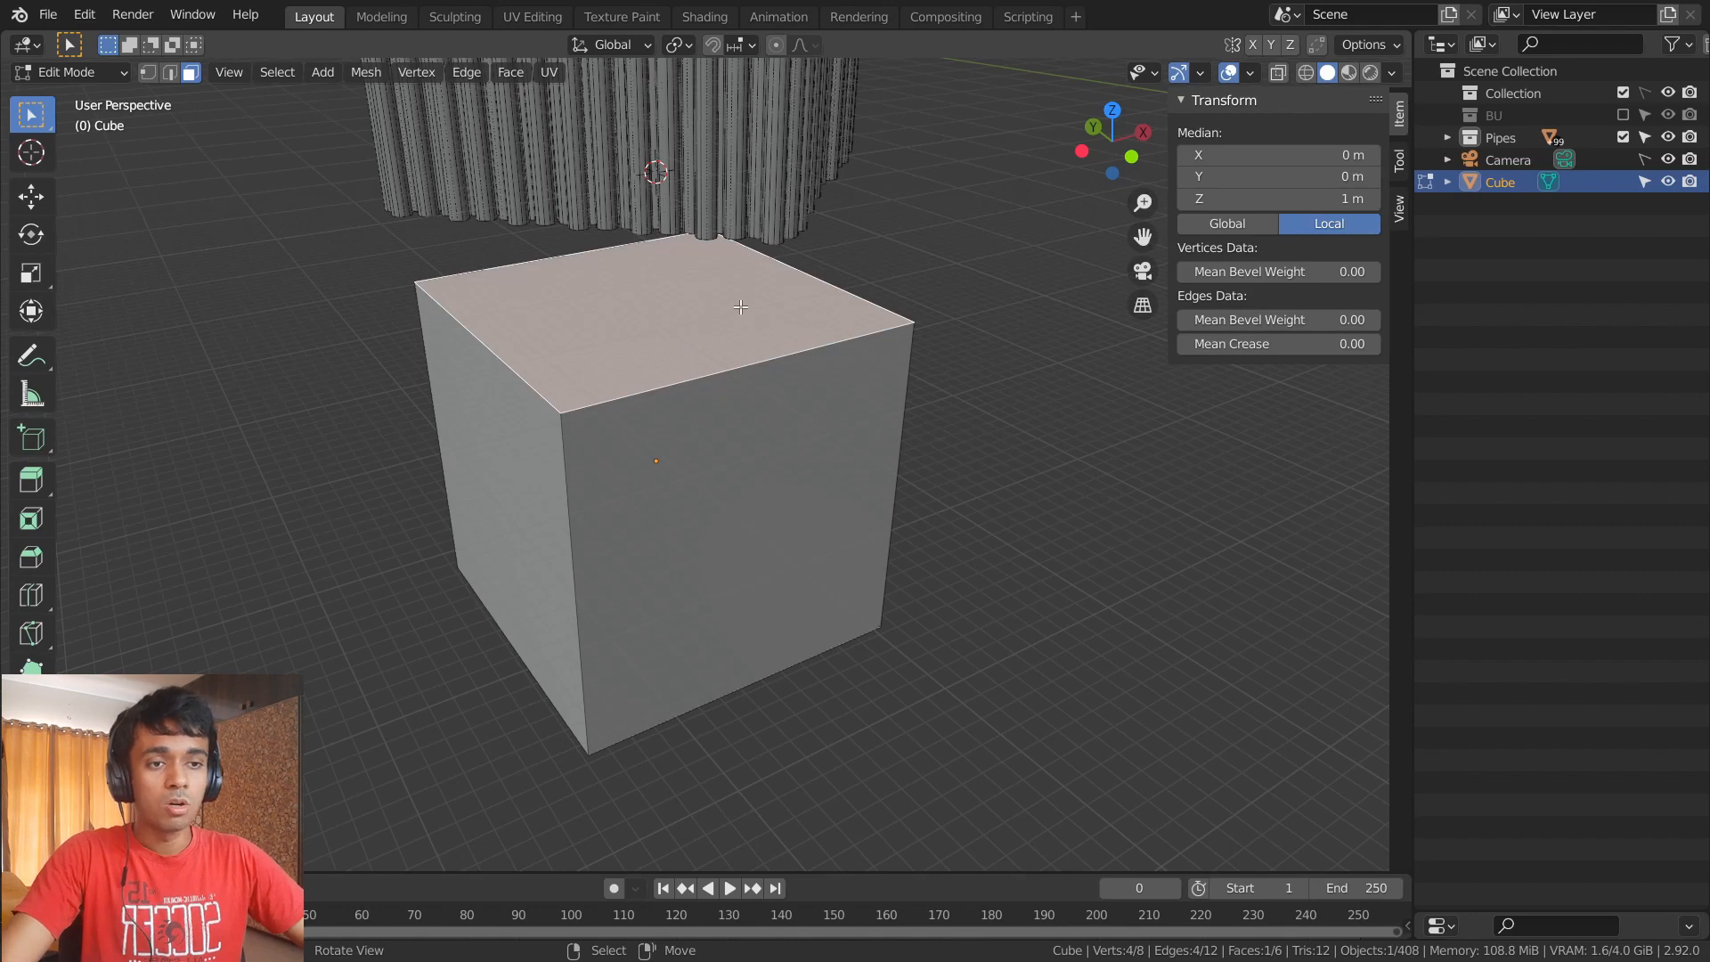
{"action": "key", "text": "Tab"}
{"action": "left_click", "coordinate": [86, 72]}
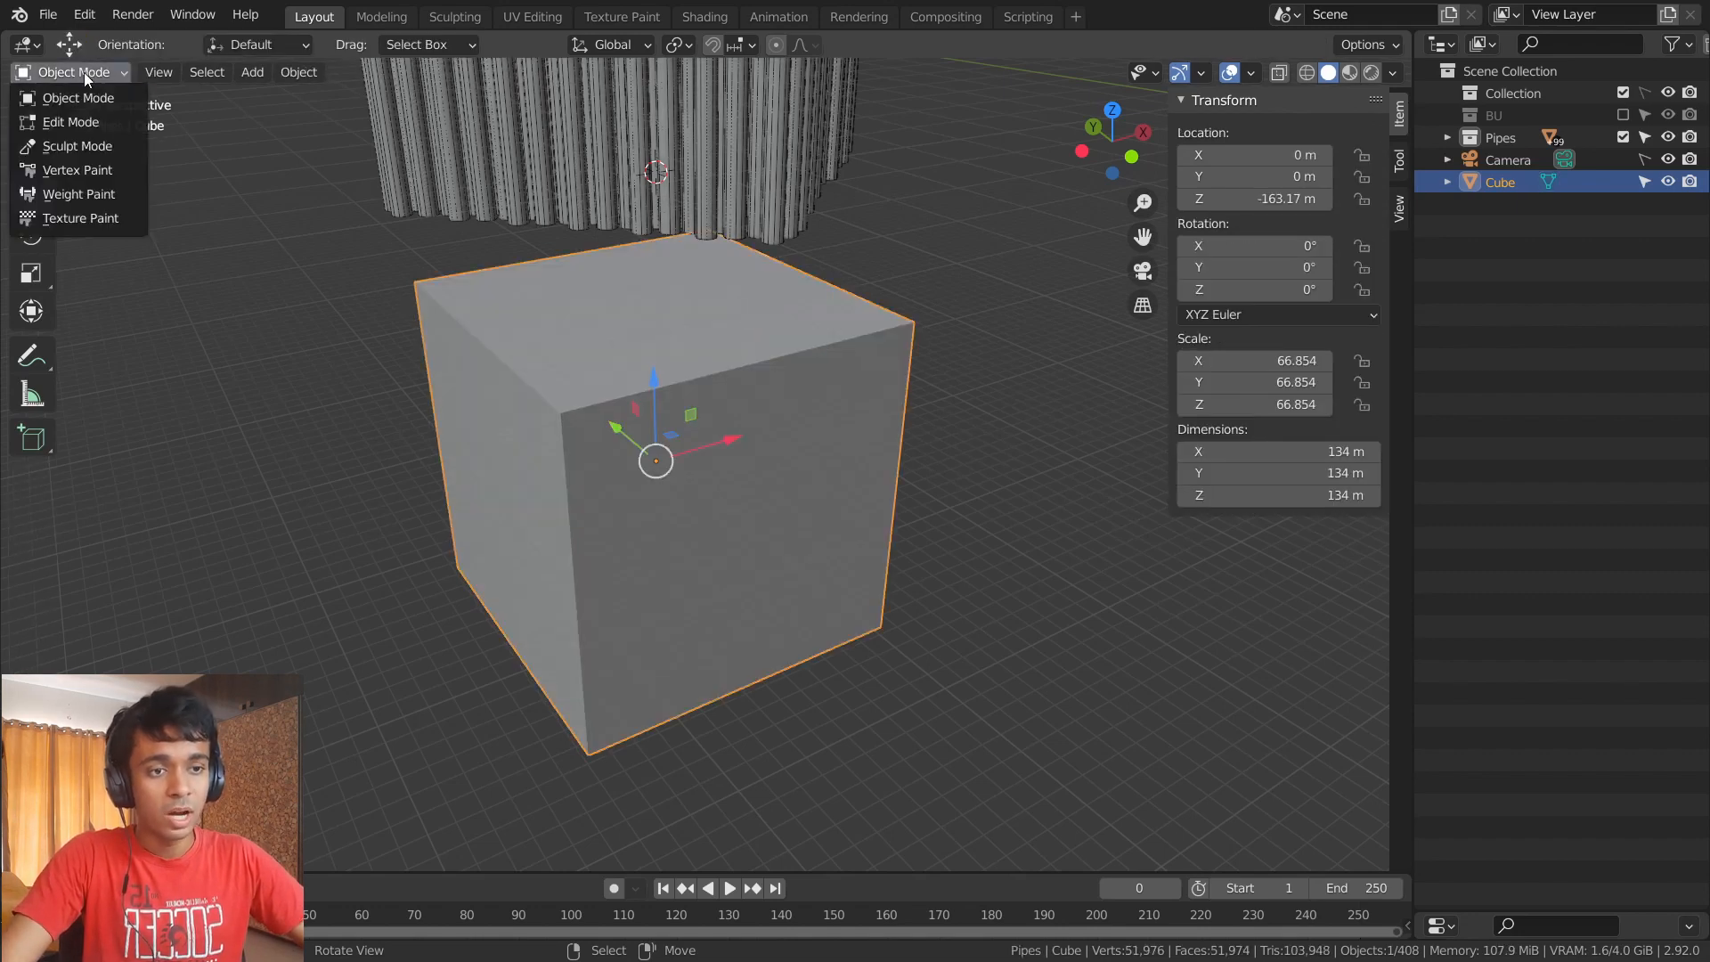
{"action": "left_click", "coordinate": [89, 122]}
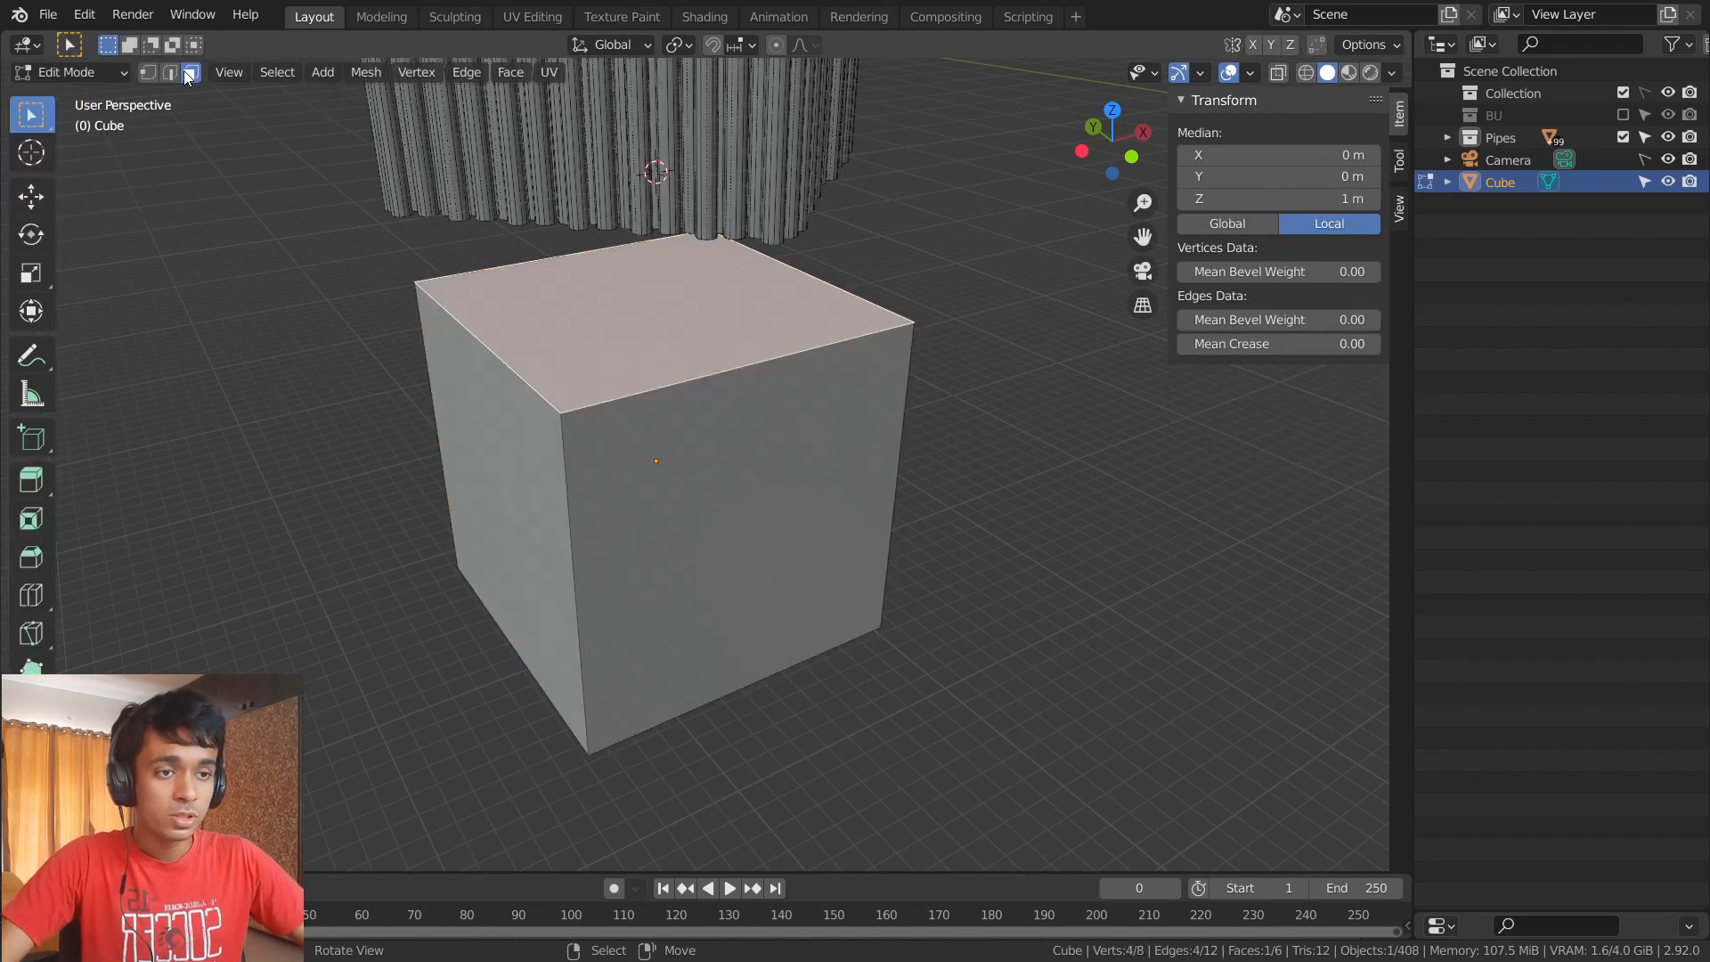
{"action": "left_click", "coordinate": [692, 458]}
{"action": "left_click", "coordinate": [666, 346]}
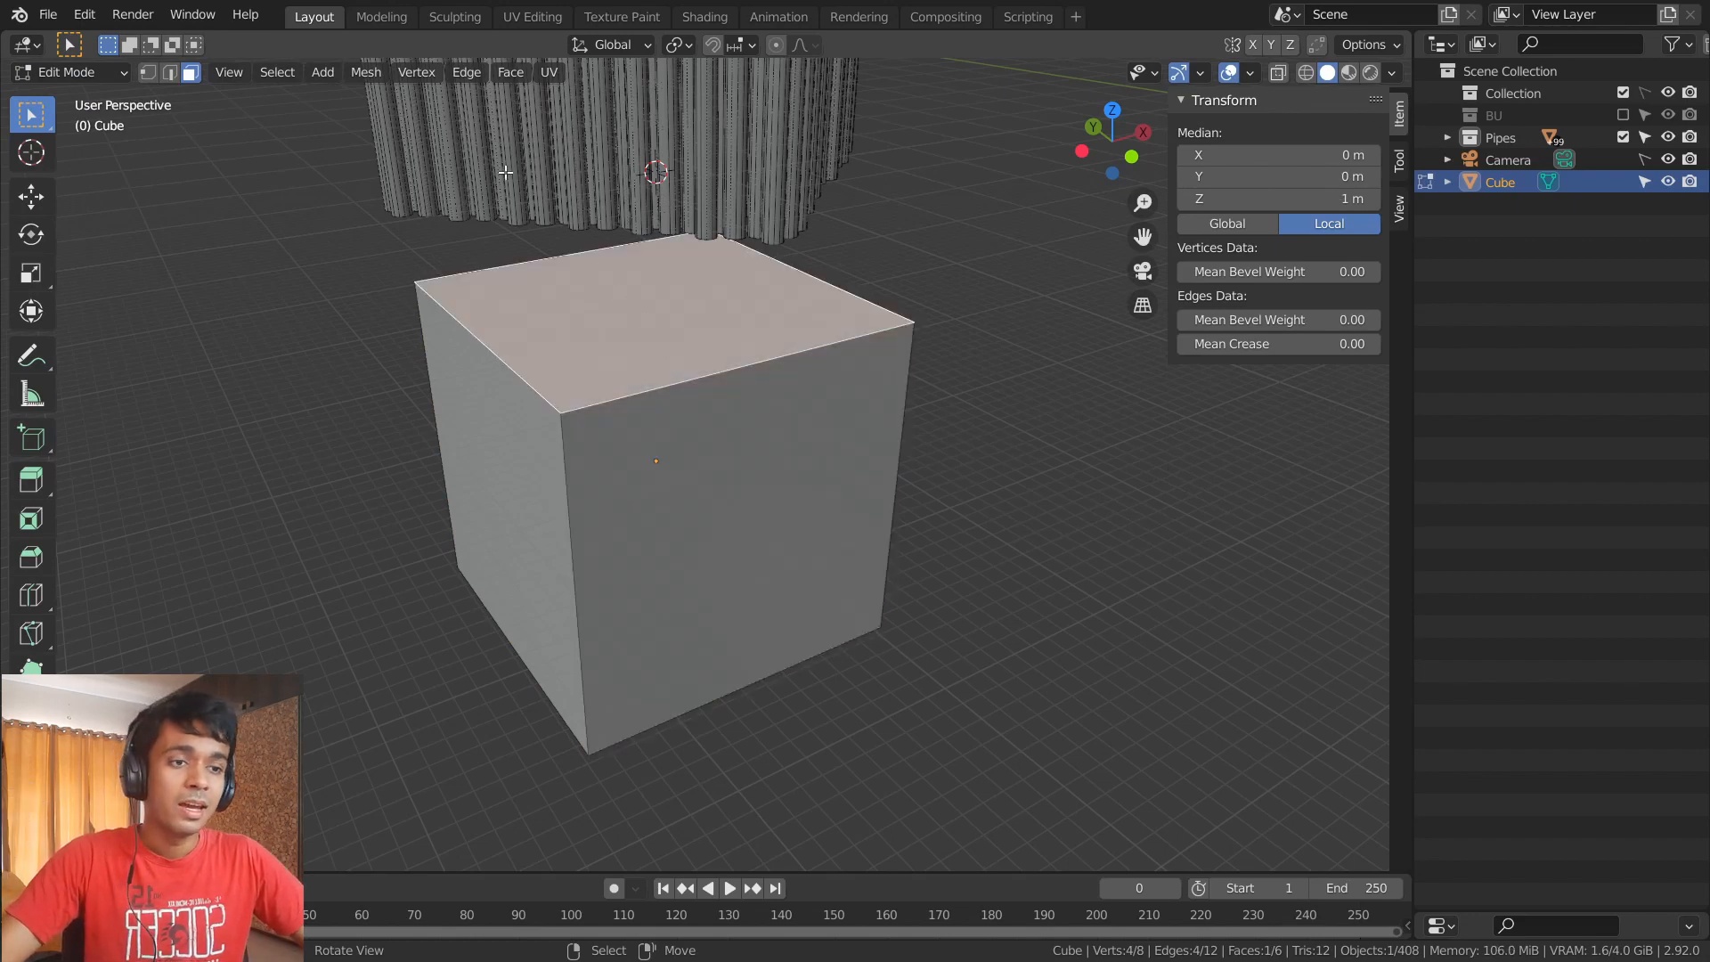
{"action": "key", "text": "shift+s"}
{"action": "key", "text": "Escape"}
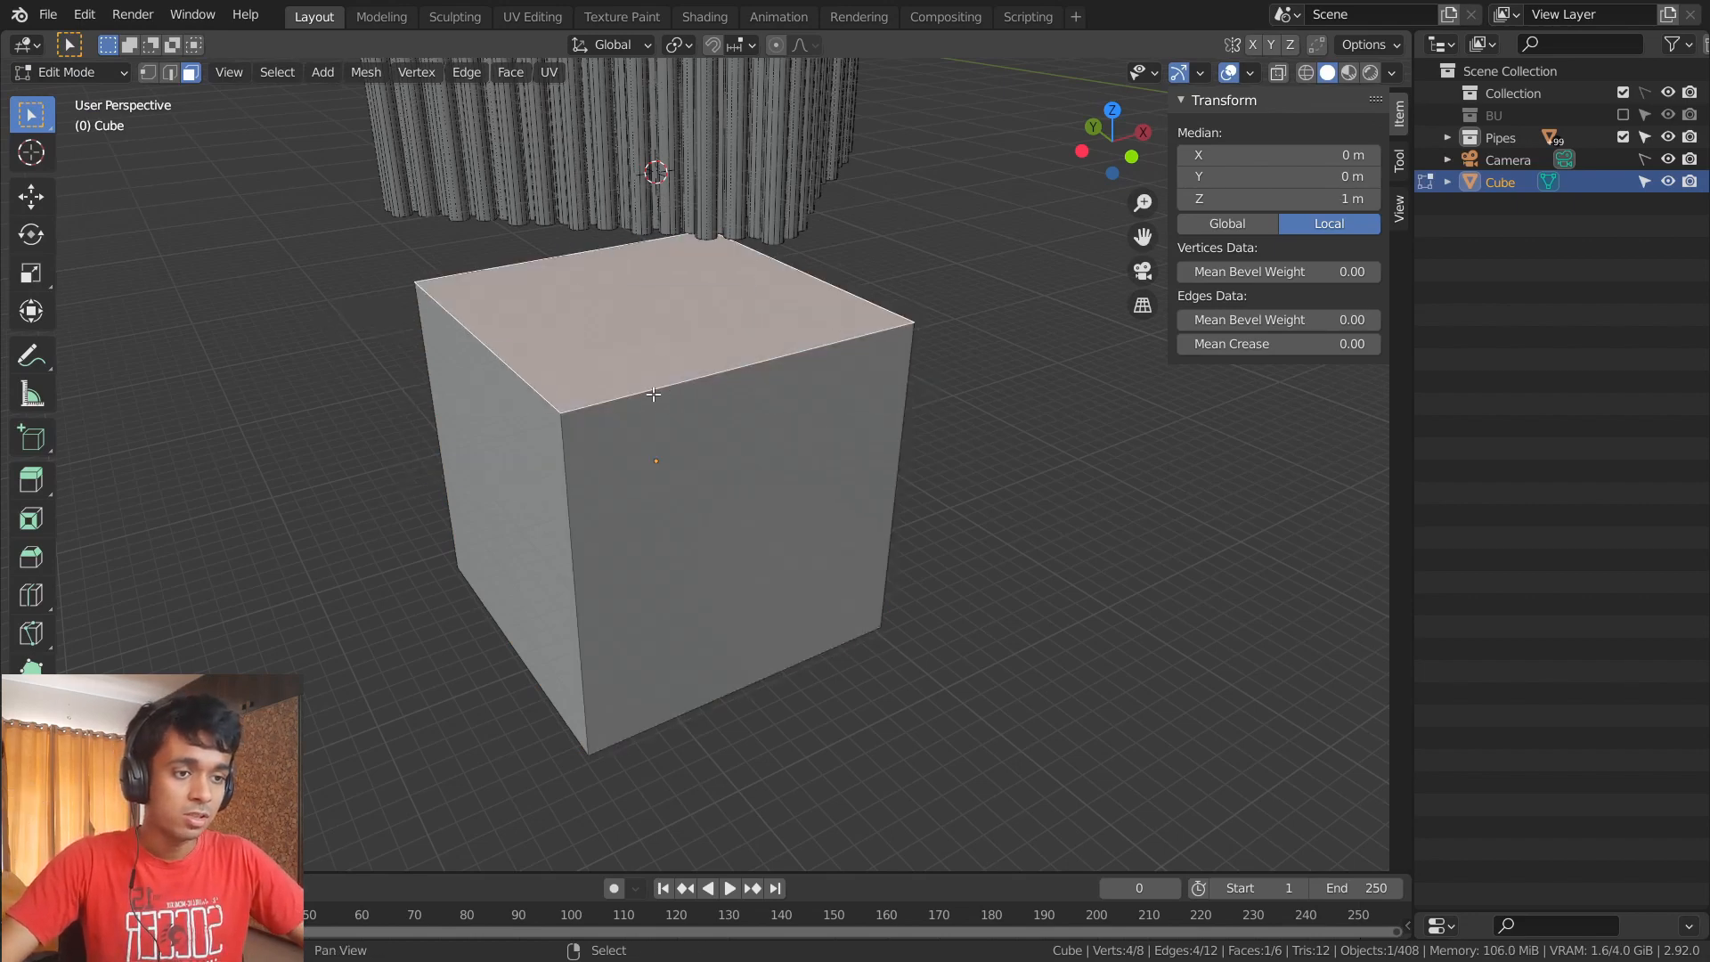
{"action": "key", "text": "shift+s"}
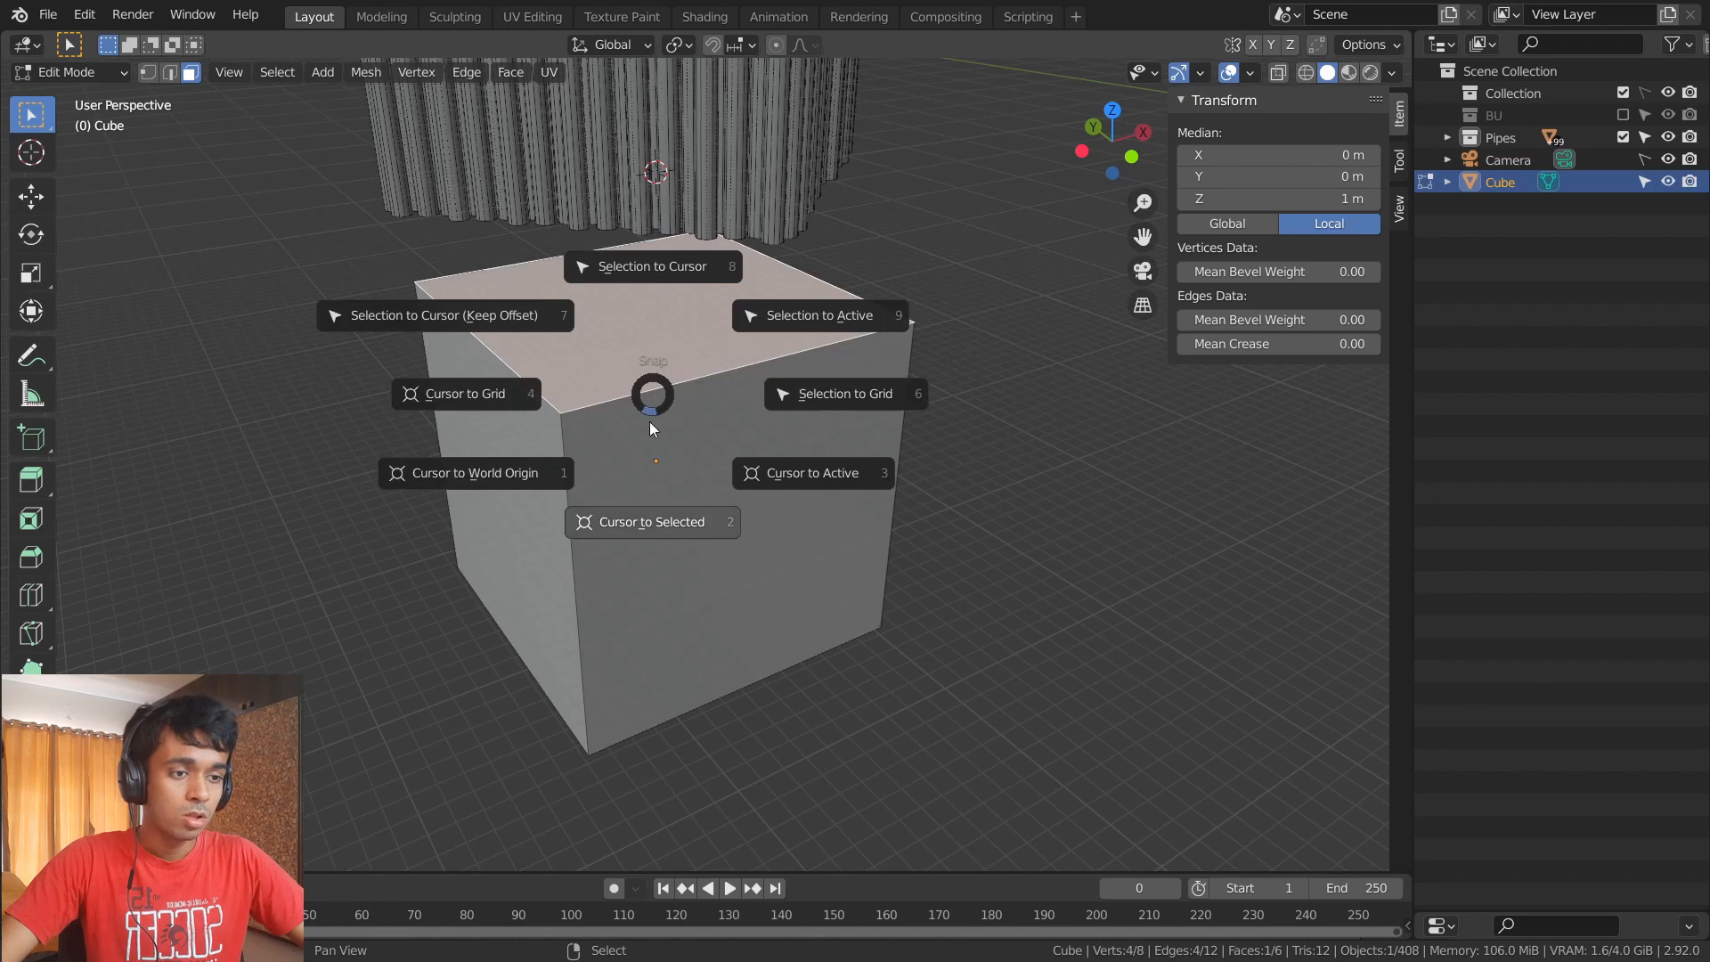
{"action": "left_click", "coordinate": [645, 531]}
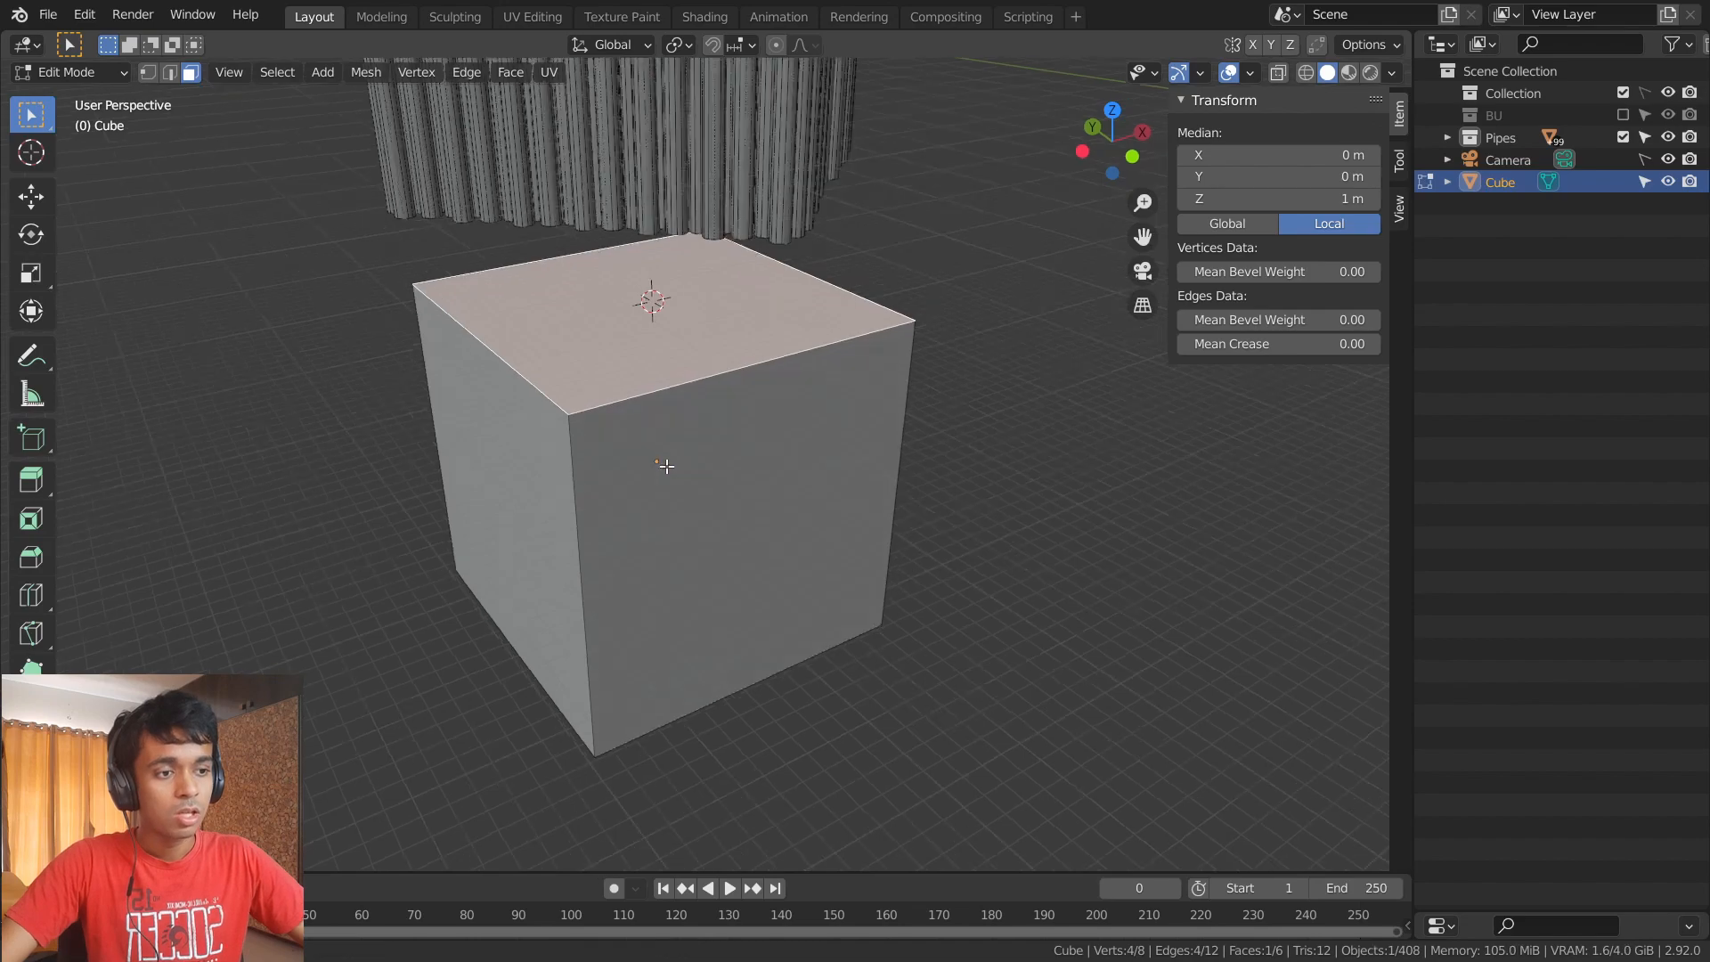
- Return to Object Mode and set the cube's origin to the 3D cursor on its top face
{"action": "mouse_move", "coordinate": [668, 465]}
{"action": "middle_mouse_down"}
{"action": "mouse_move", "coordinate": [690, 520]}
{"action": "mouse_move", "coordinate": [675, 405]}
{"action": "mouse_move", "coordinate": [691, 451]}
{"action": "middle_mouse_up"}
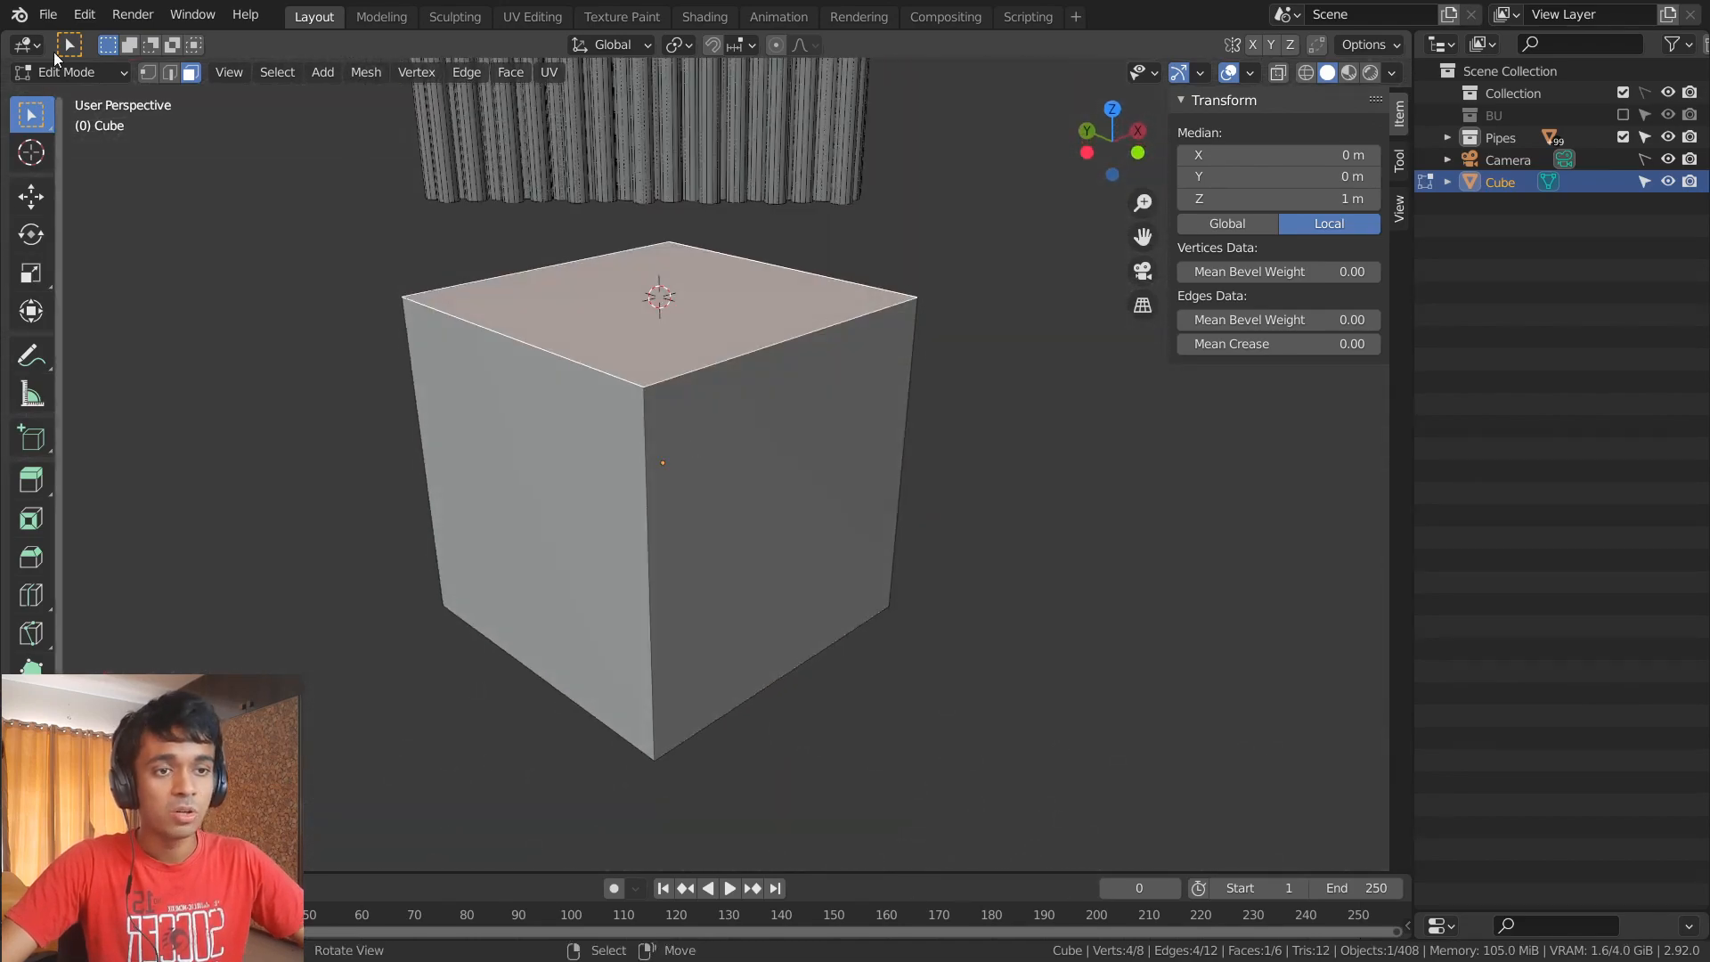
{"action": "left_click", "coordinate": [91, 77]}
{"action": "left_click", "coordinate": [78, 97]}
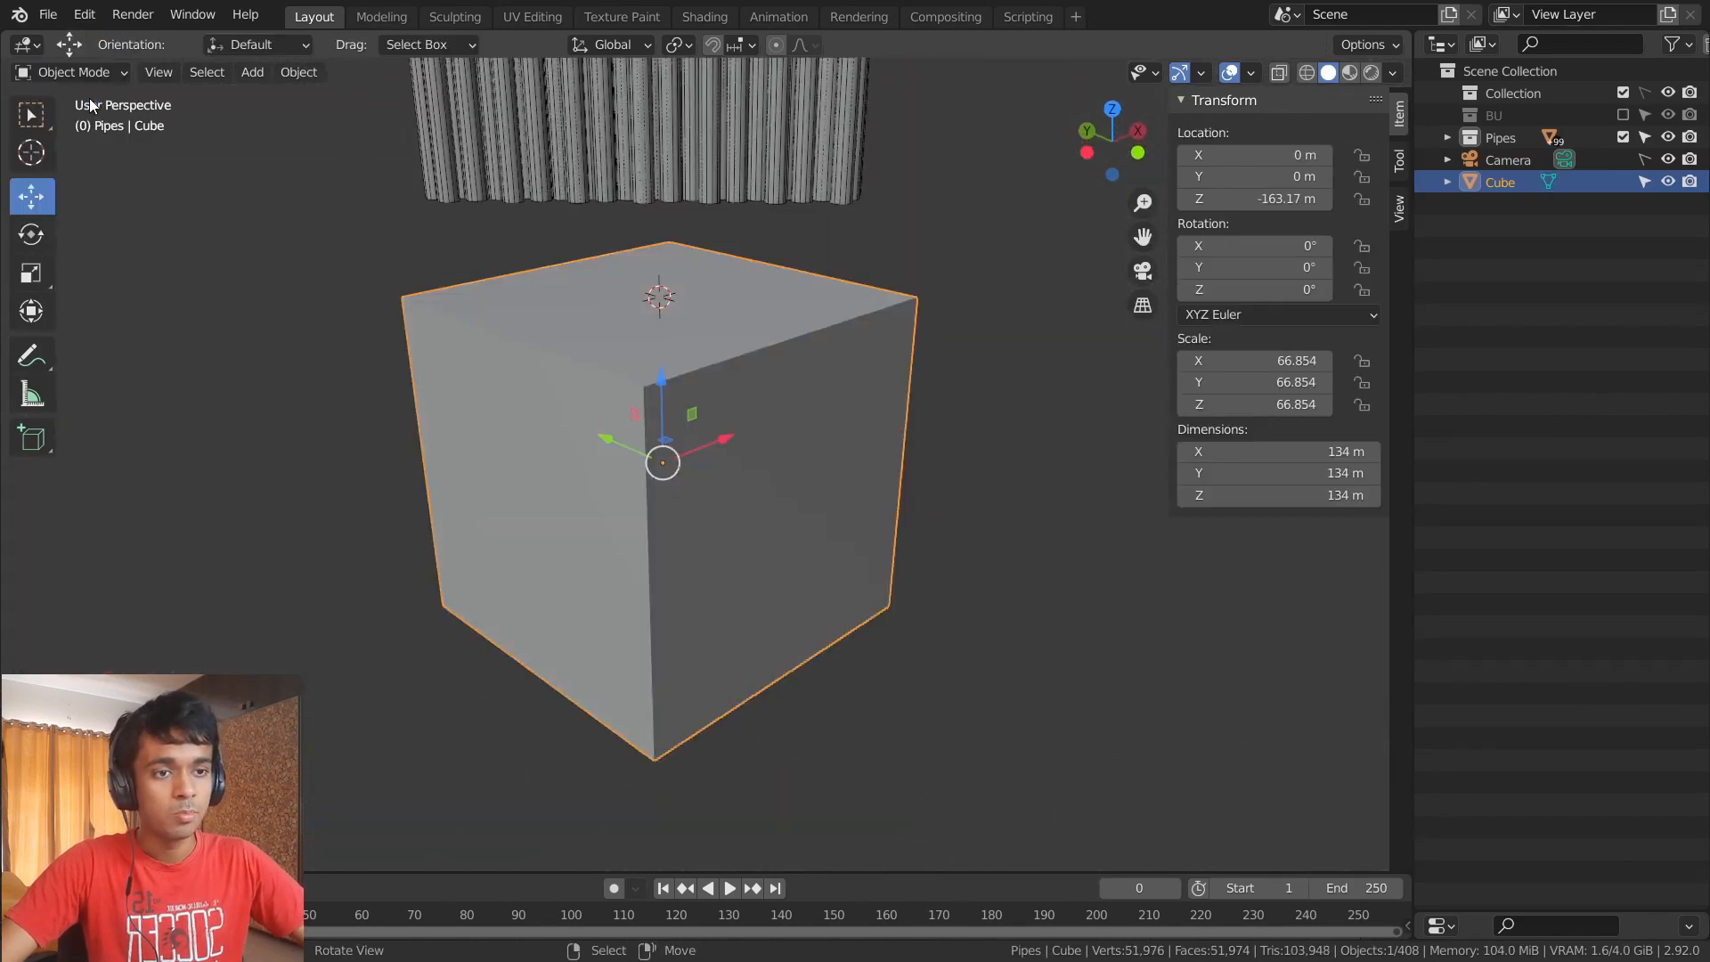
{"action": "left_click", "coordinate": [294, 78]}
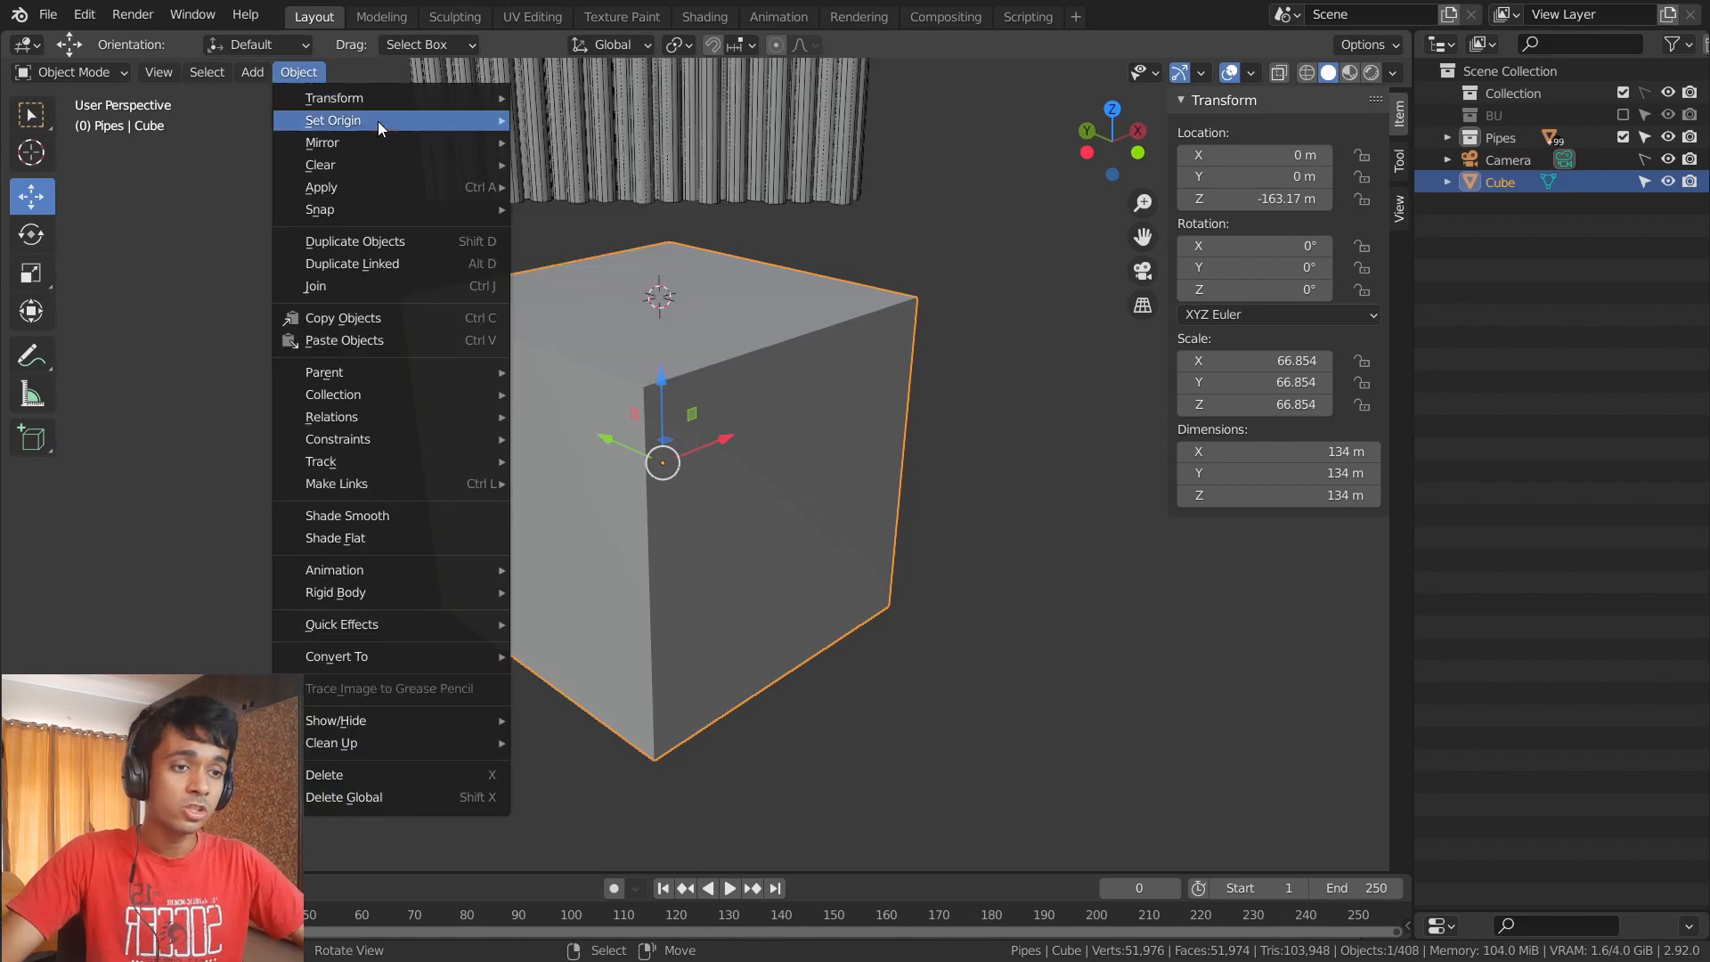
{"action": "mouse_move", "coordinate": [377, 121]}
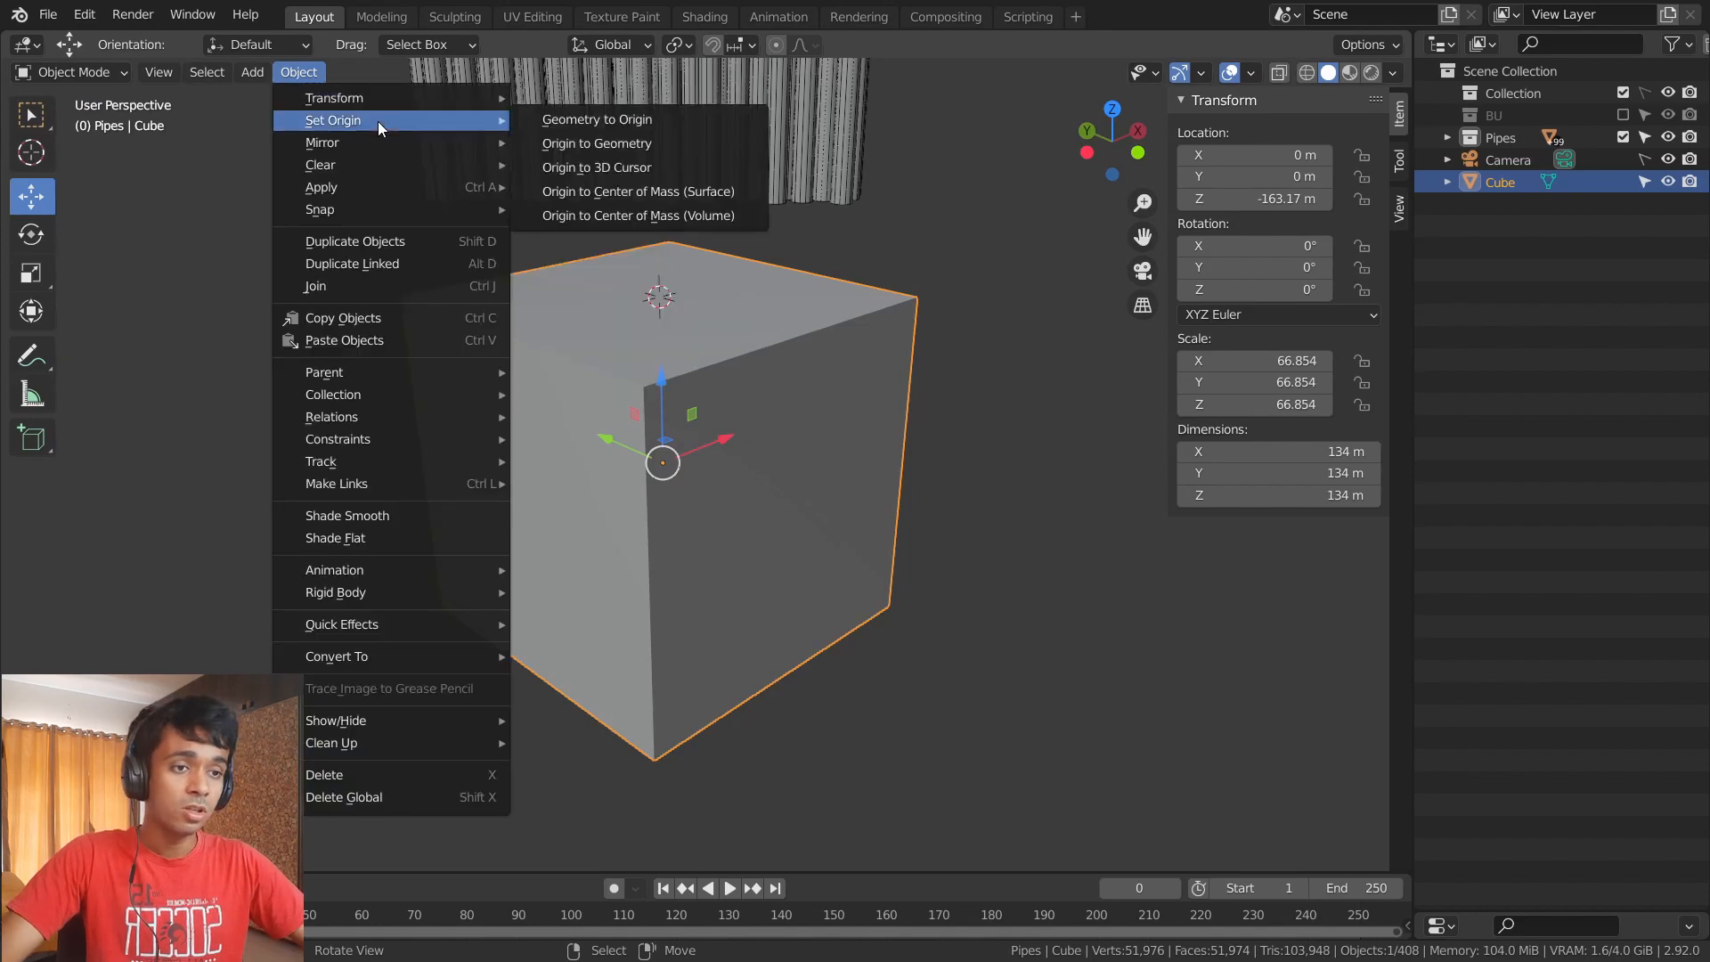
{"action": "left_click", "coordinate": [588, 167]}
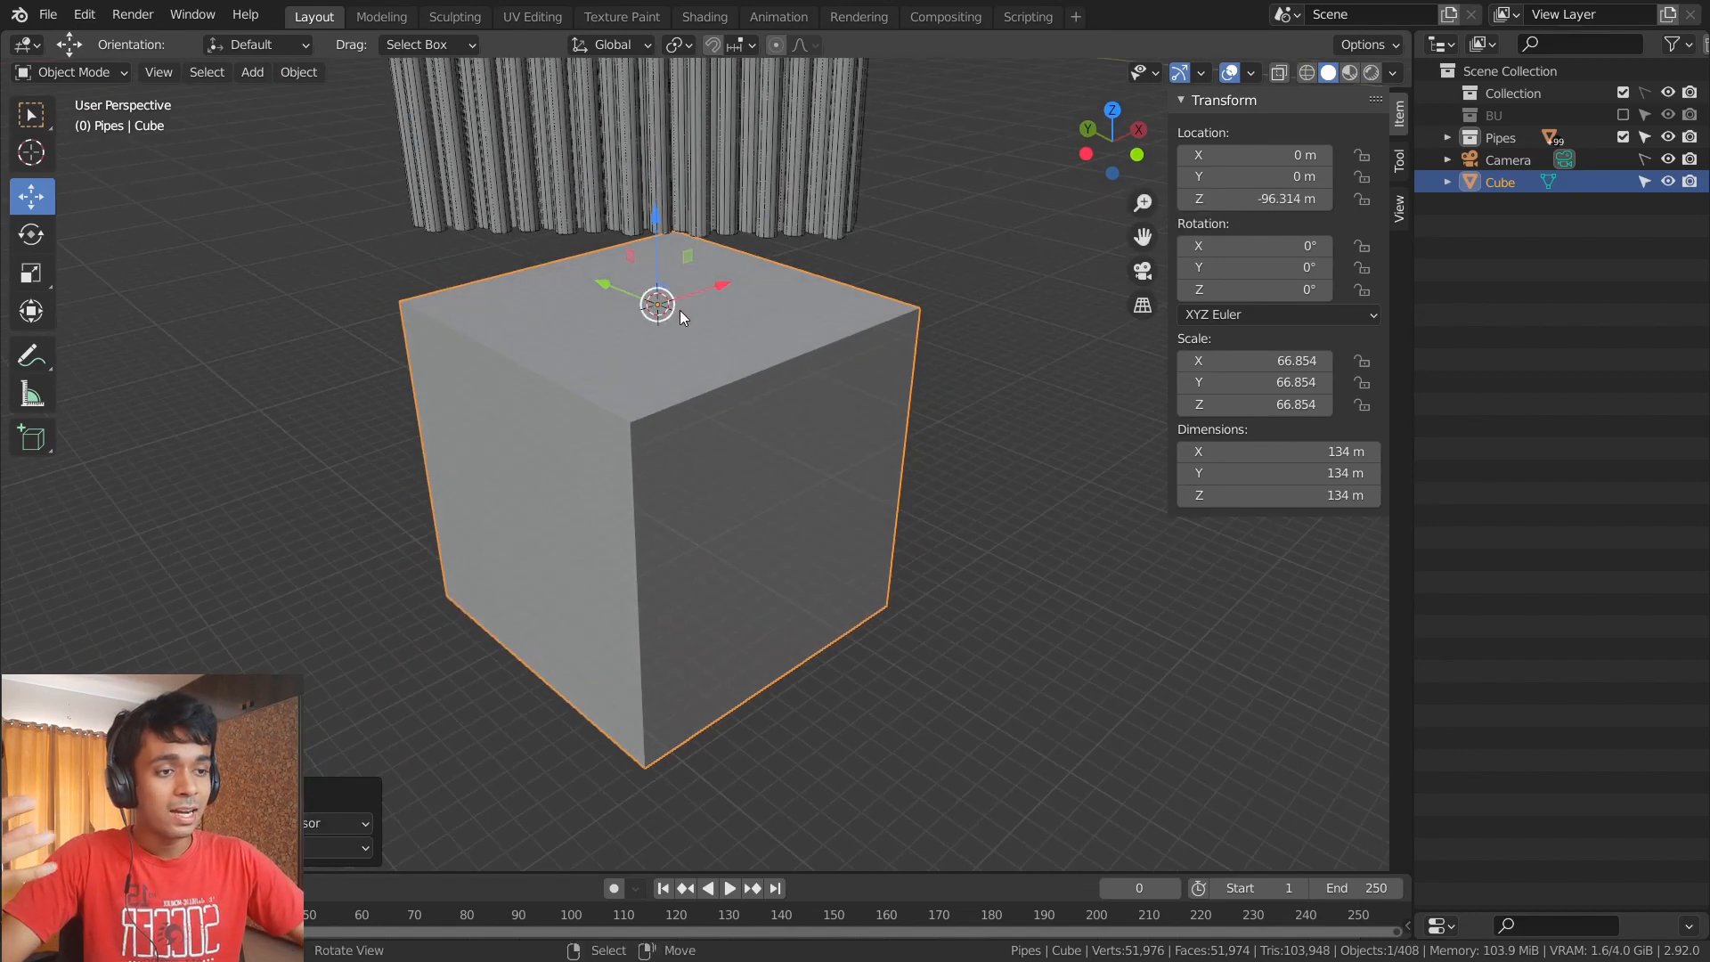
- Hide the cube in the viewport so only the pipes remain displayed
{"action": "middle_click_drag", "start_coordinate": [681, 309], "coordinate": [600, 276]}
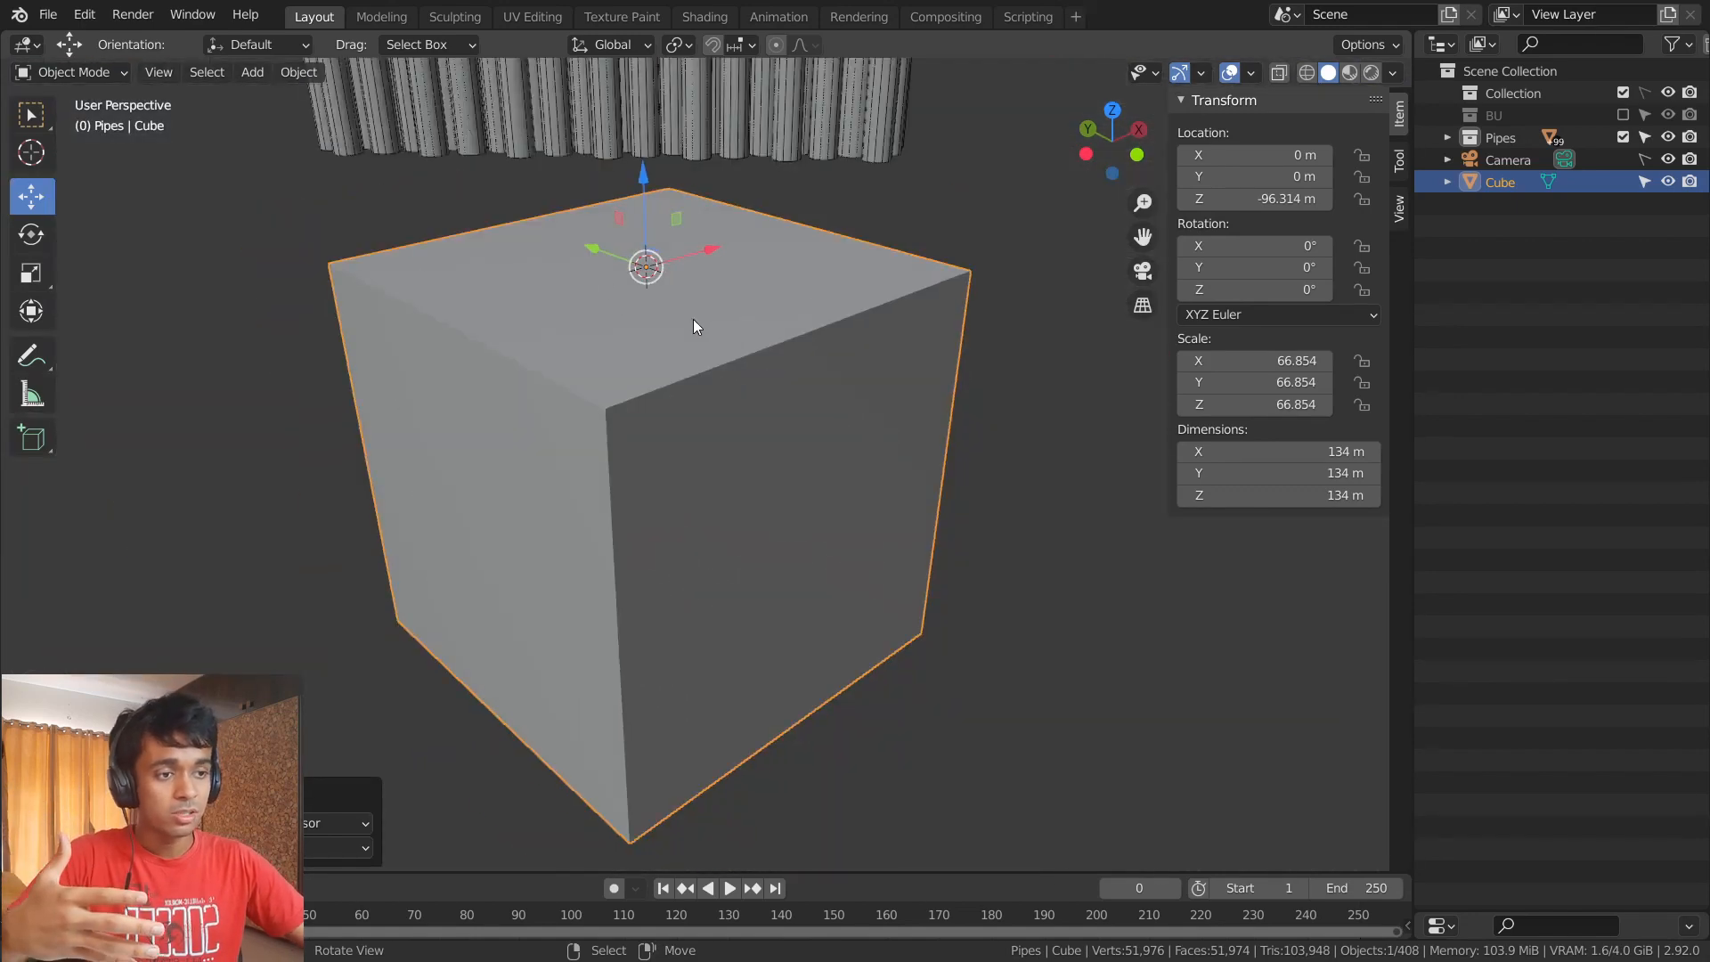
{"action": "middle_click_drag", "start_coordinate": [681, 431], "coordinate": [691, 401]}
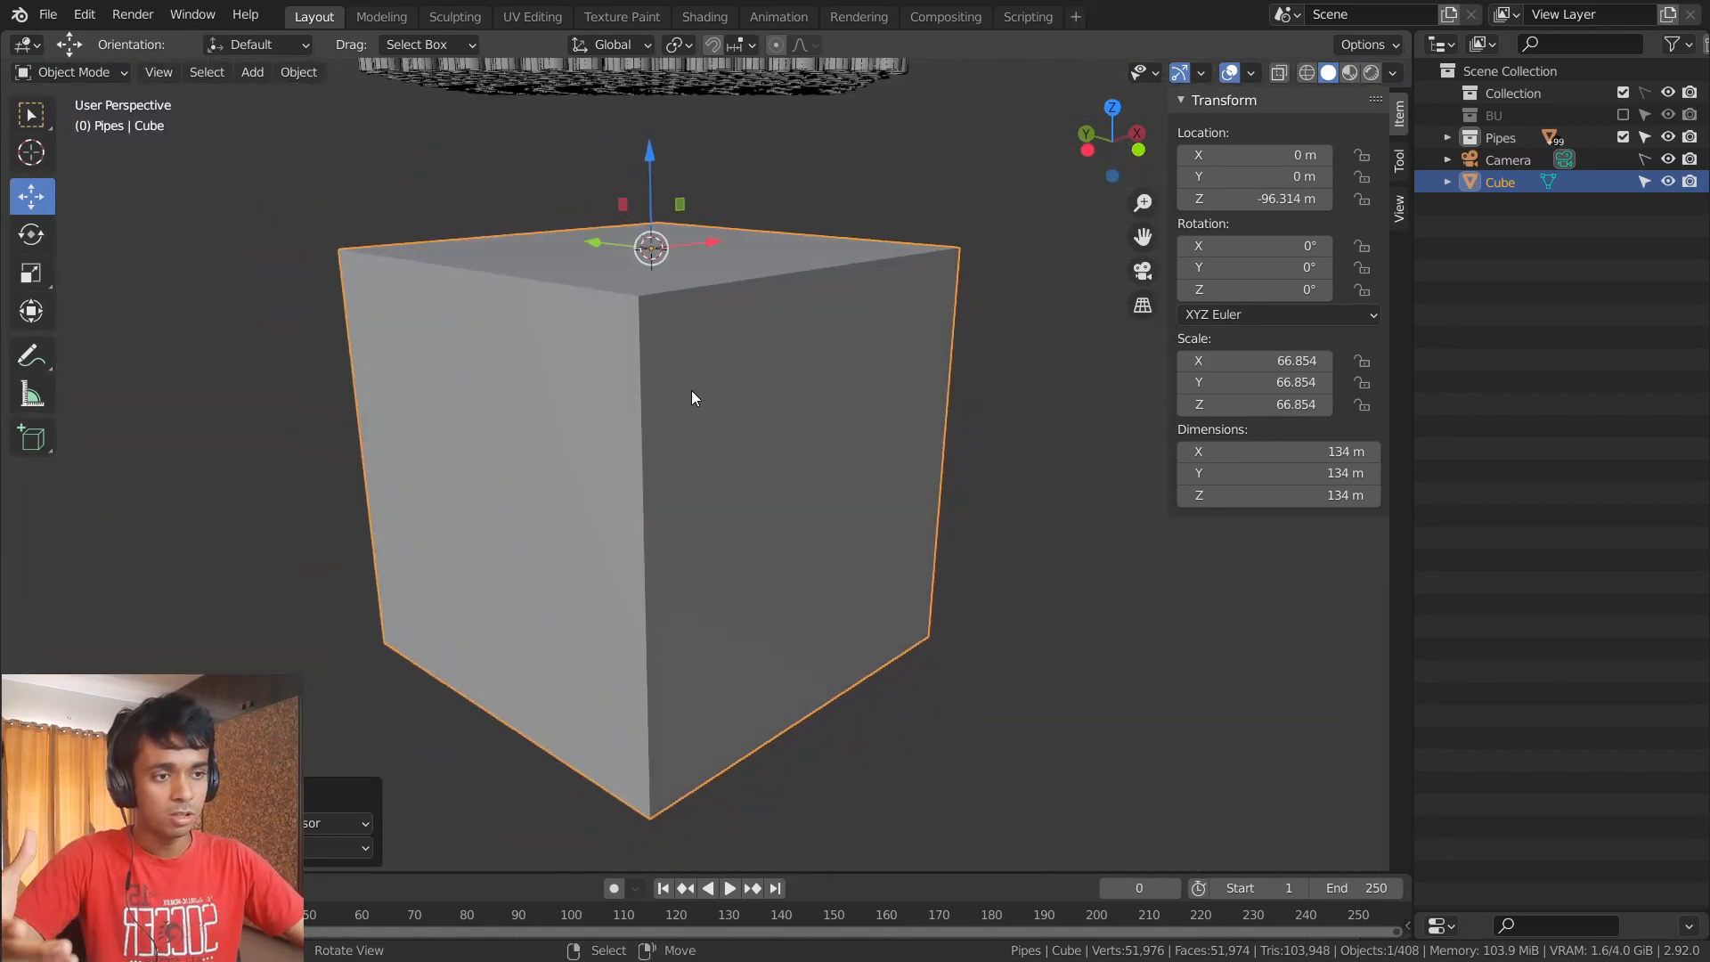
{"action": "middle_click_drag", "start_coordinate": [674, 288], "coordinate": [762, 378]}
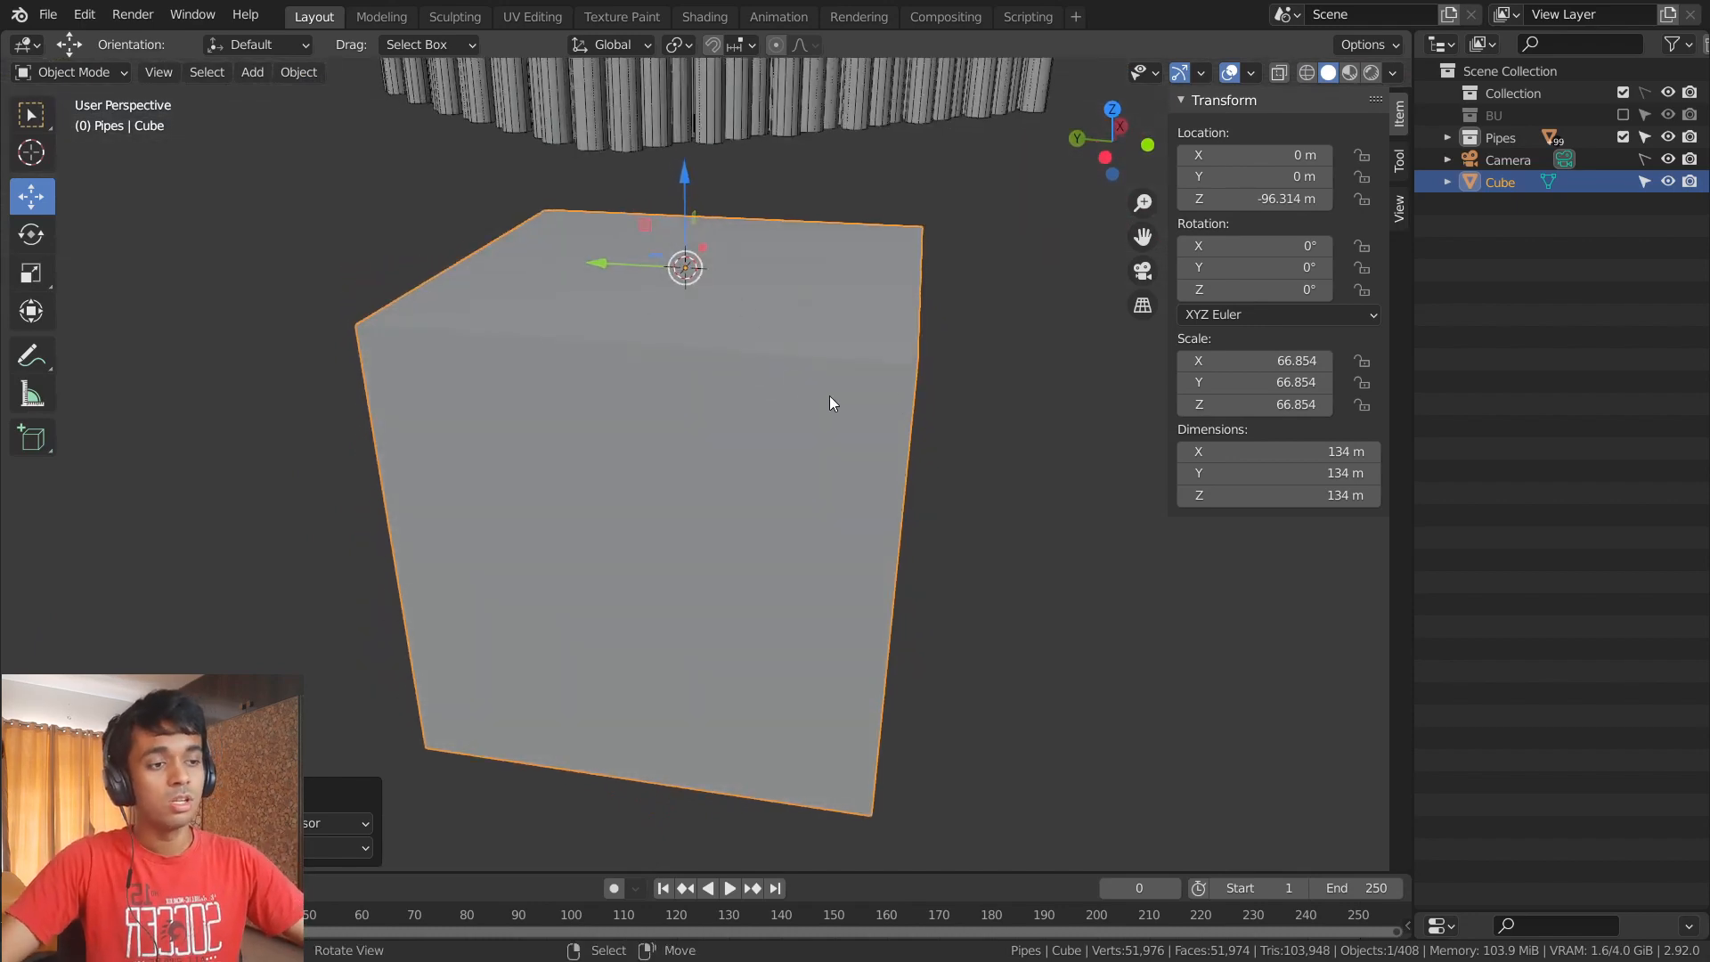
{"action": "middle_click_drag", "start_coordinate": [830, 397], "coordinate": [780, 414]}
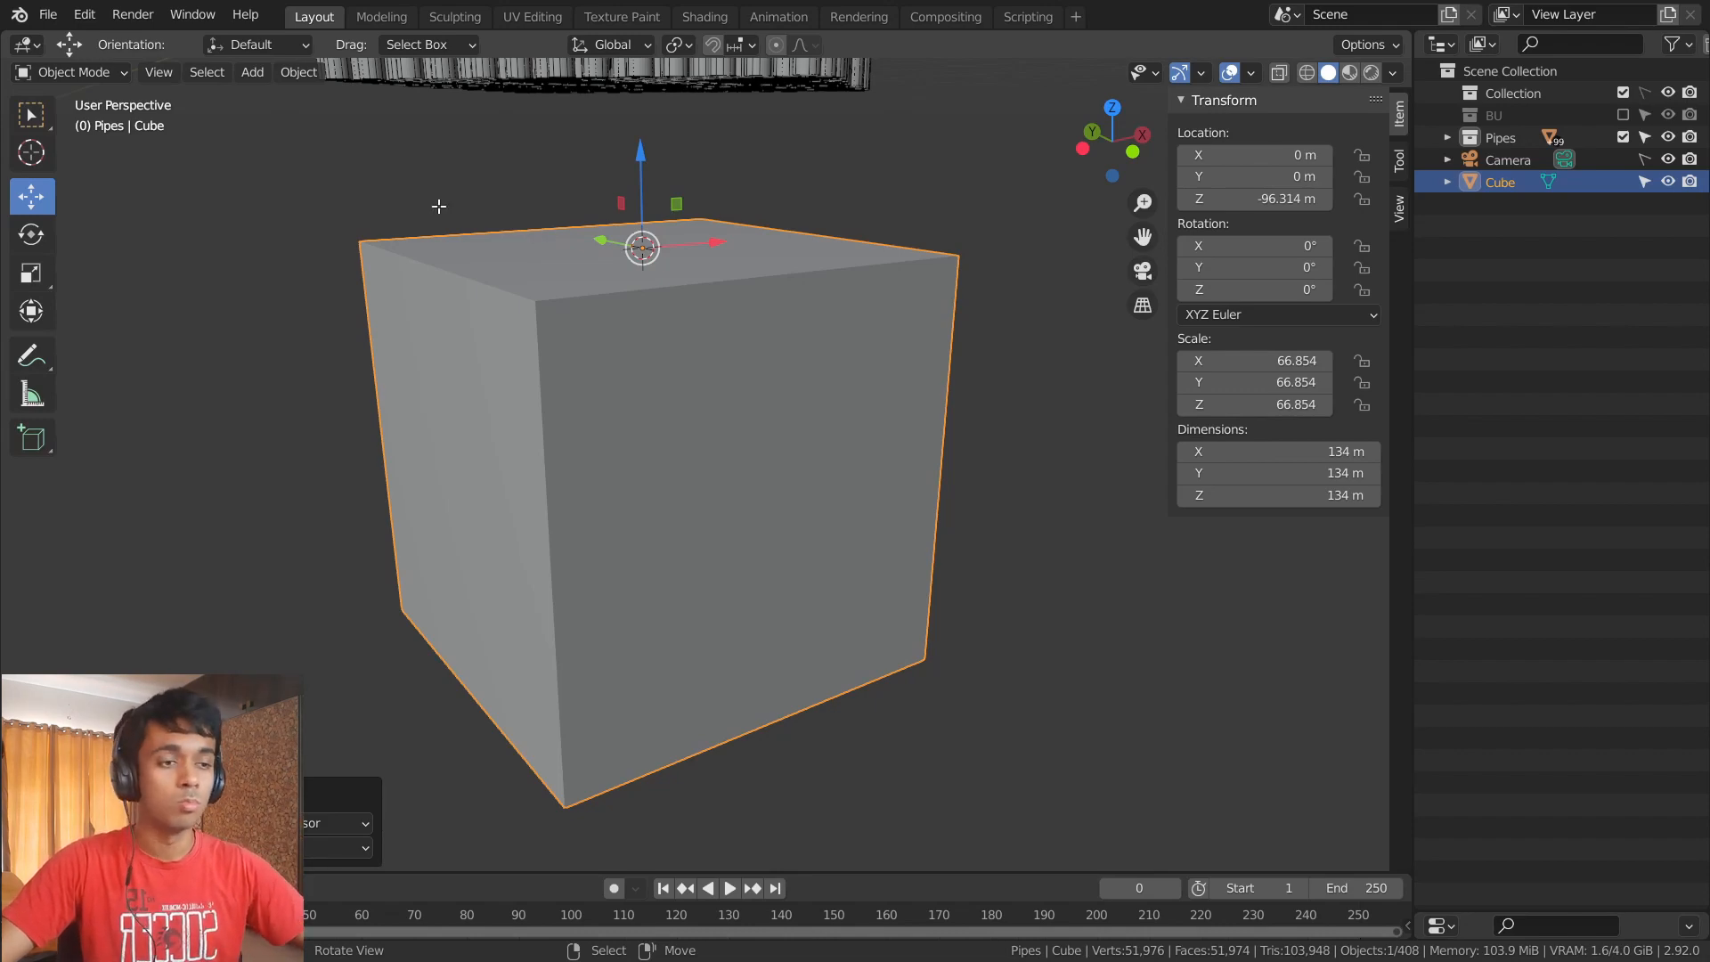
{"action": "key", "text": "Tab"}
{"action": "key", "text": "Tab"}
{"action": "middle_click_drag", "start_coordinate": [463, 256], "coordinate": [992, 271]}
{"action": "left_click", "coordinate": [1667, 181]}
- Examine the pipe grid in orthographic view from above, below, the front and the back
{"action": "middle_click_drag", "start_coordinate": [822, 301], "coordinate": [789, 452]}
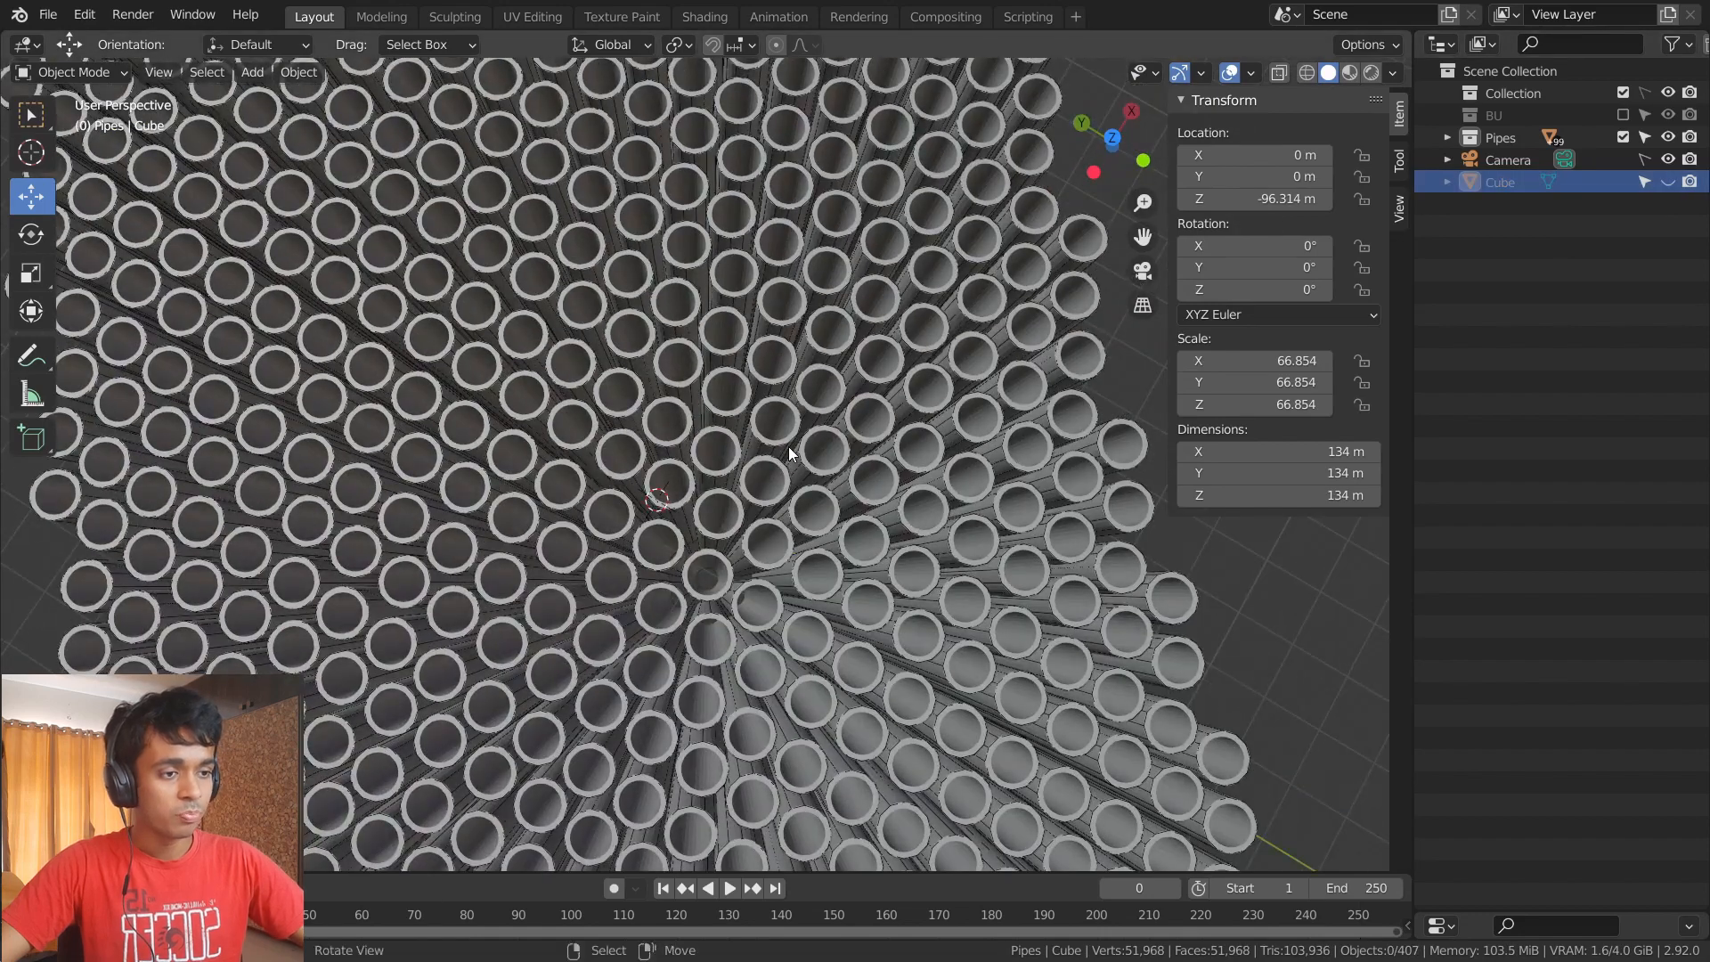
{"action": "key", "text": "KP_7"}
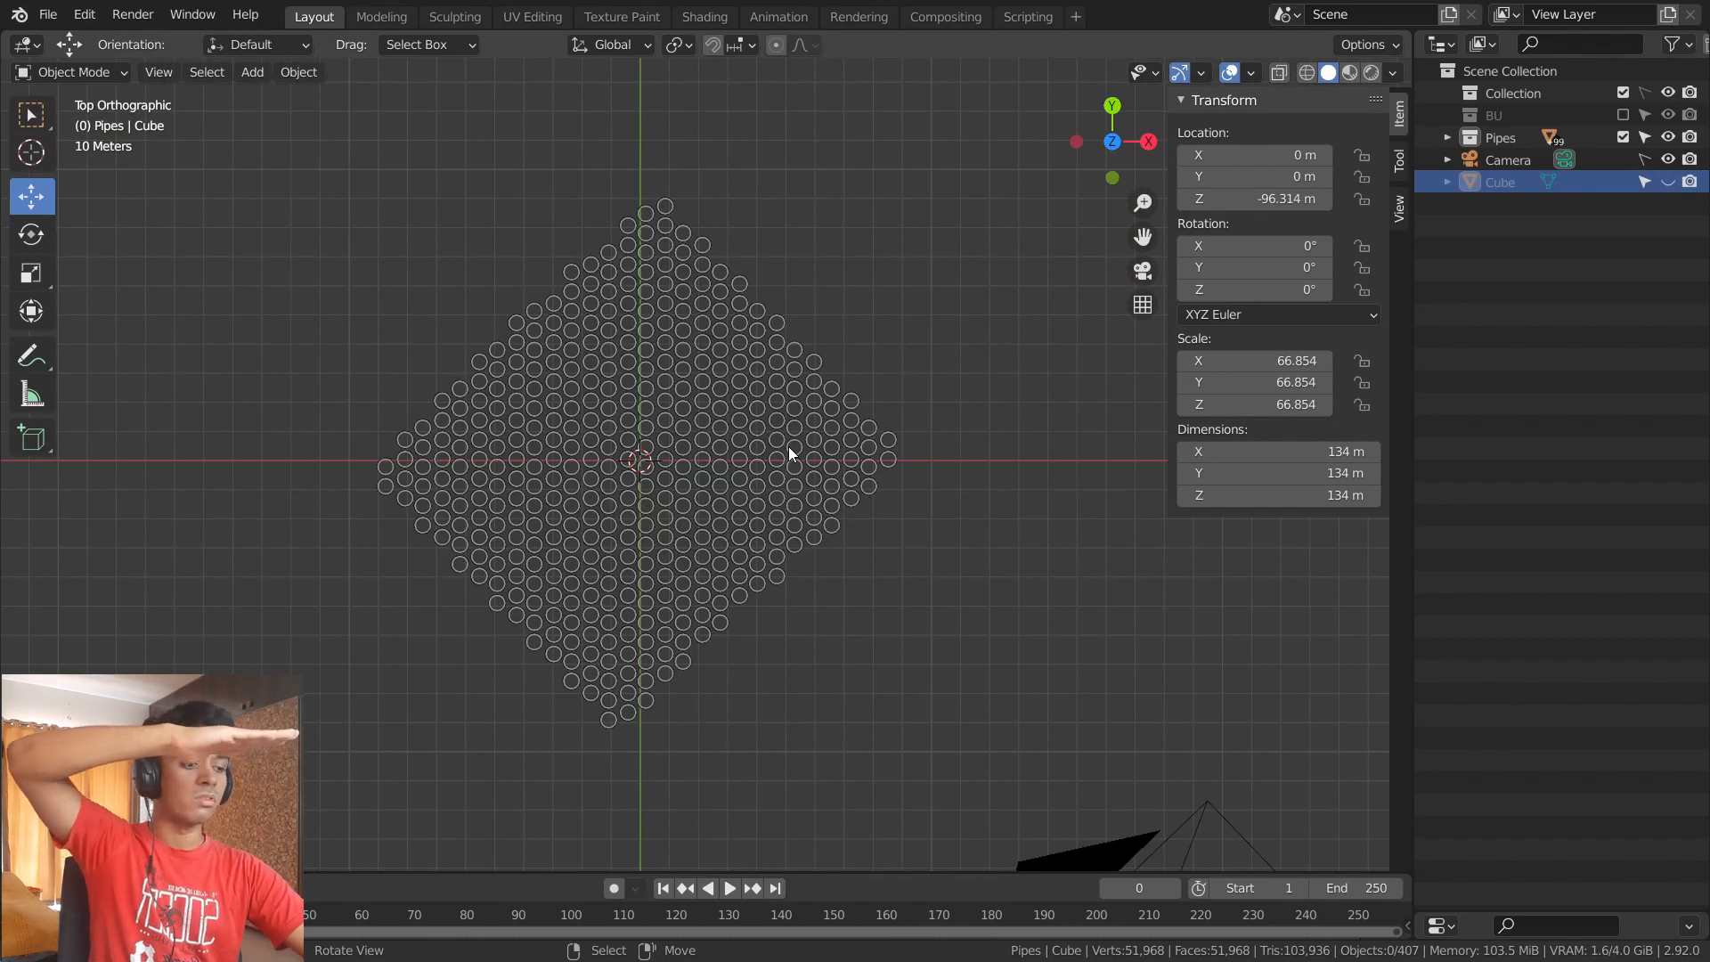
{"action": "key", "text": "Num_Lock"}
{"action": "key", "text": "Num_Lock"}
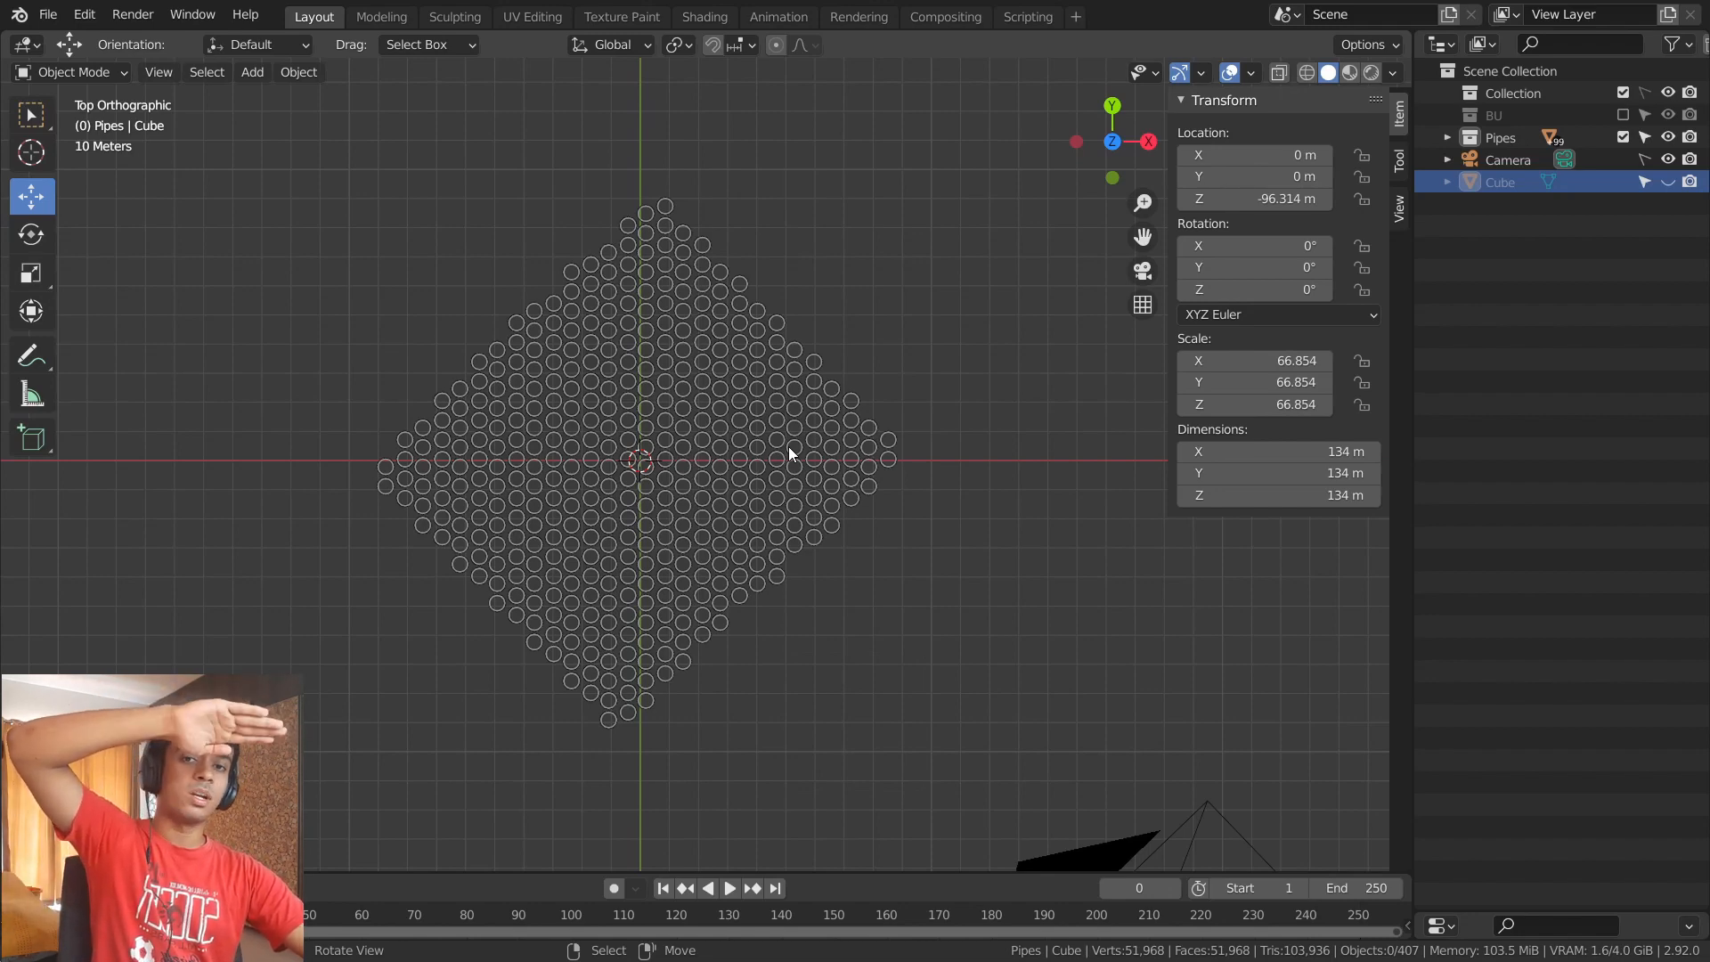
{"action": "key", "text": "ctrl+KP_7"}
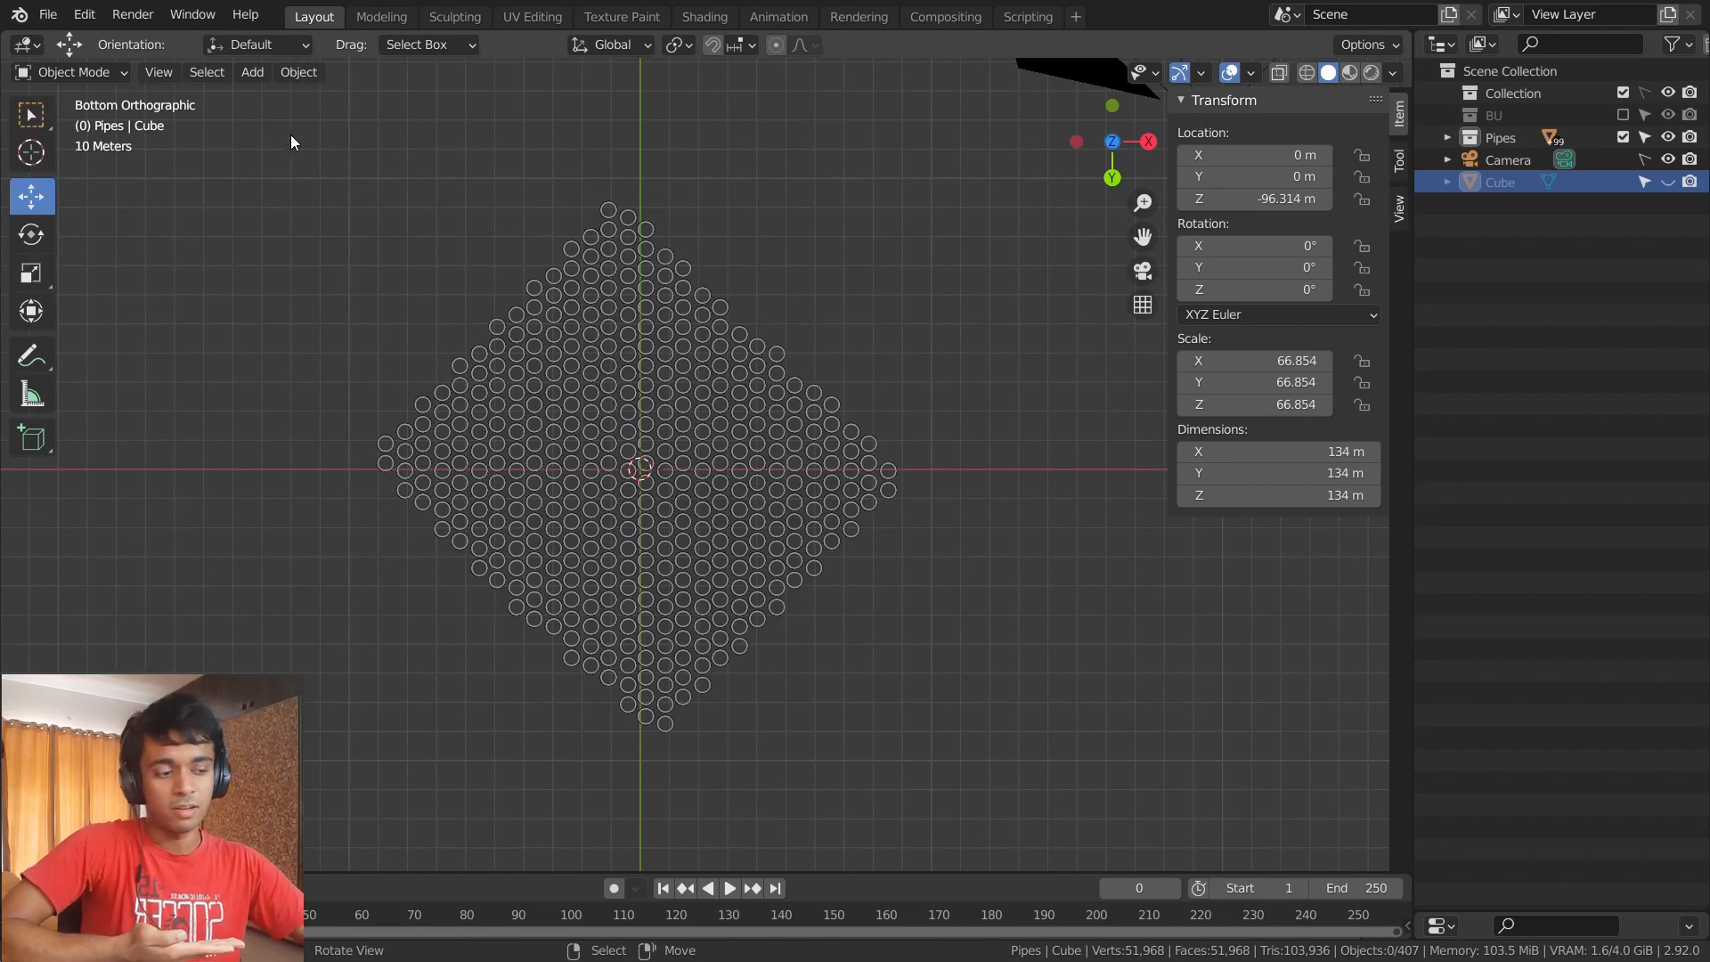
{"action": "key", "text": "KP_7"}
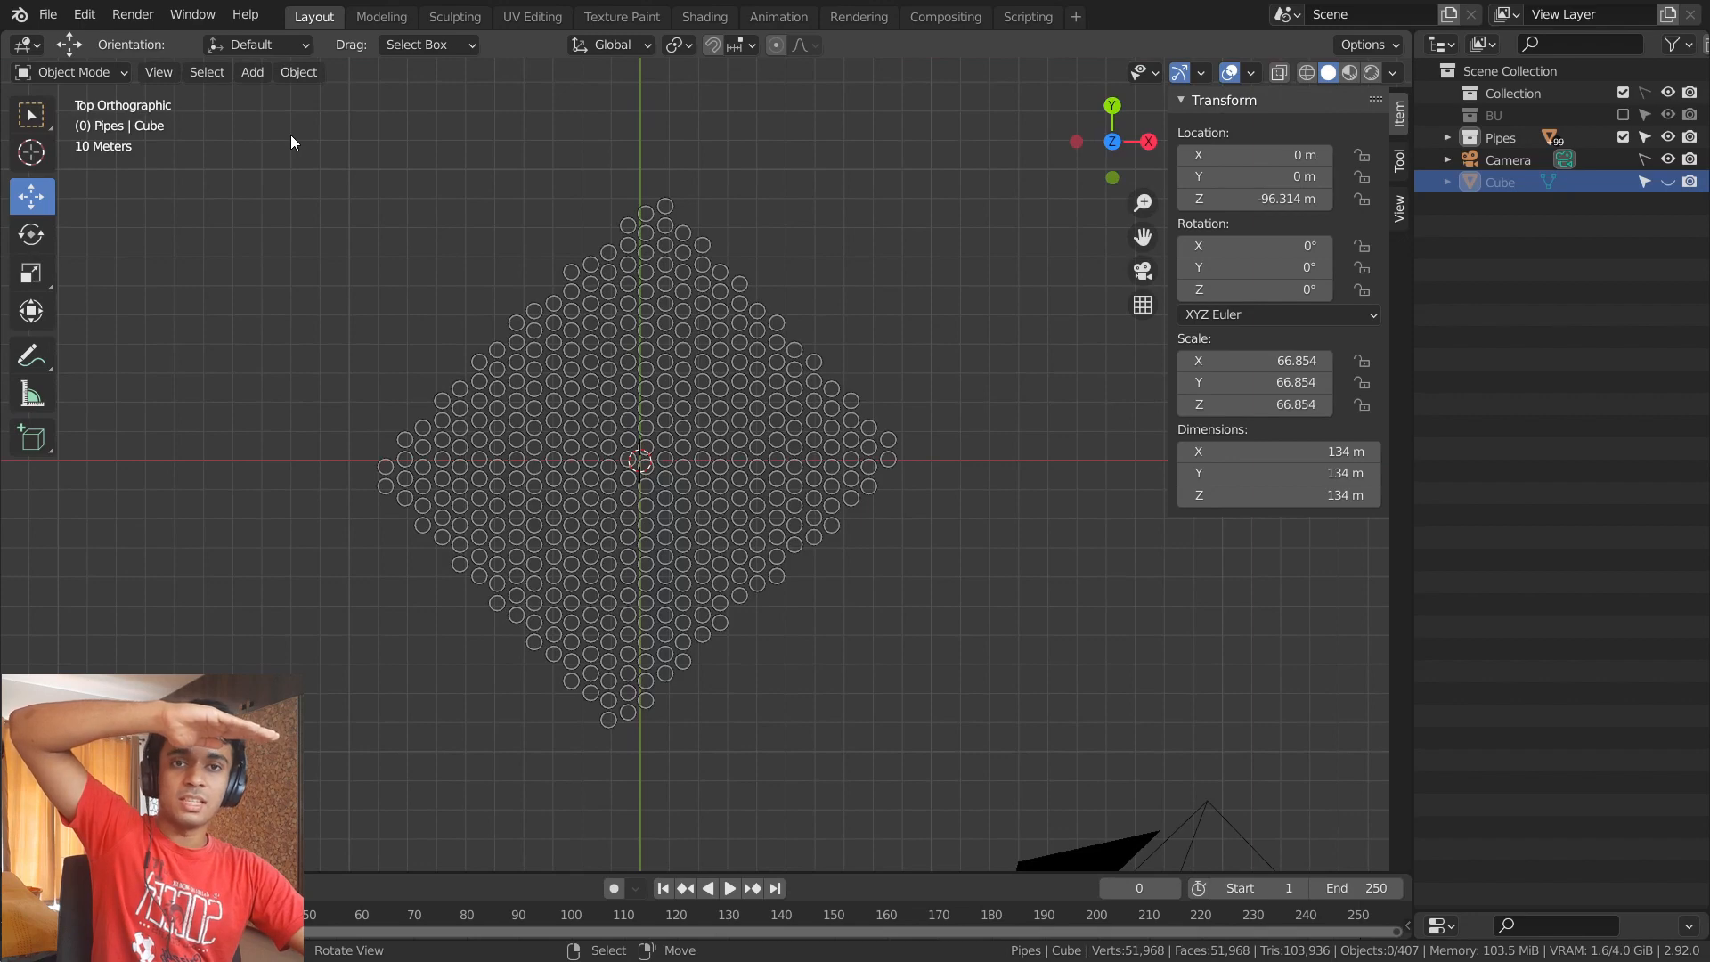
{"action": "key", "text": "ctrl+KP_7"}
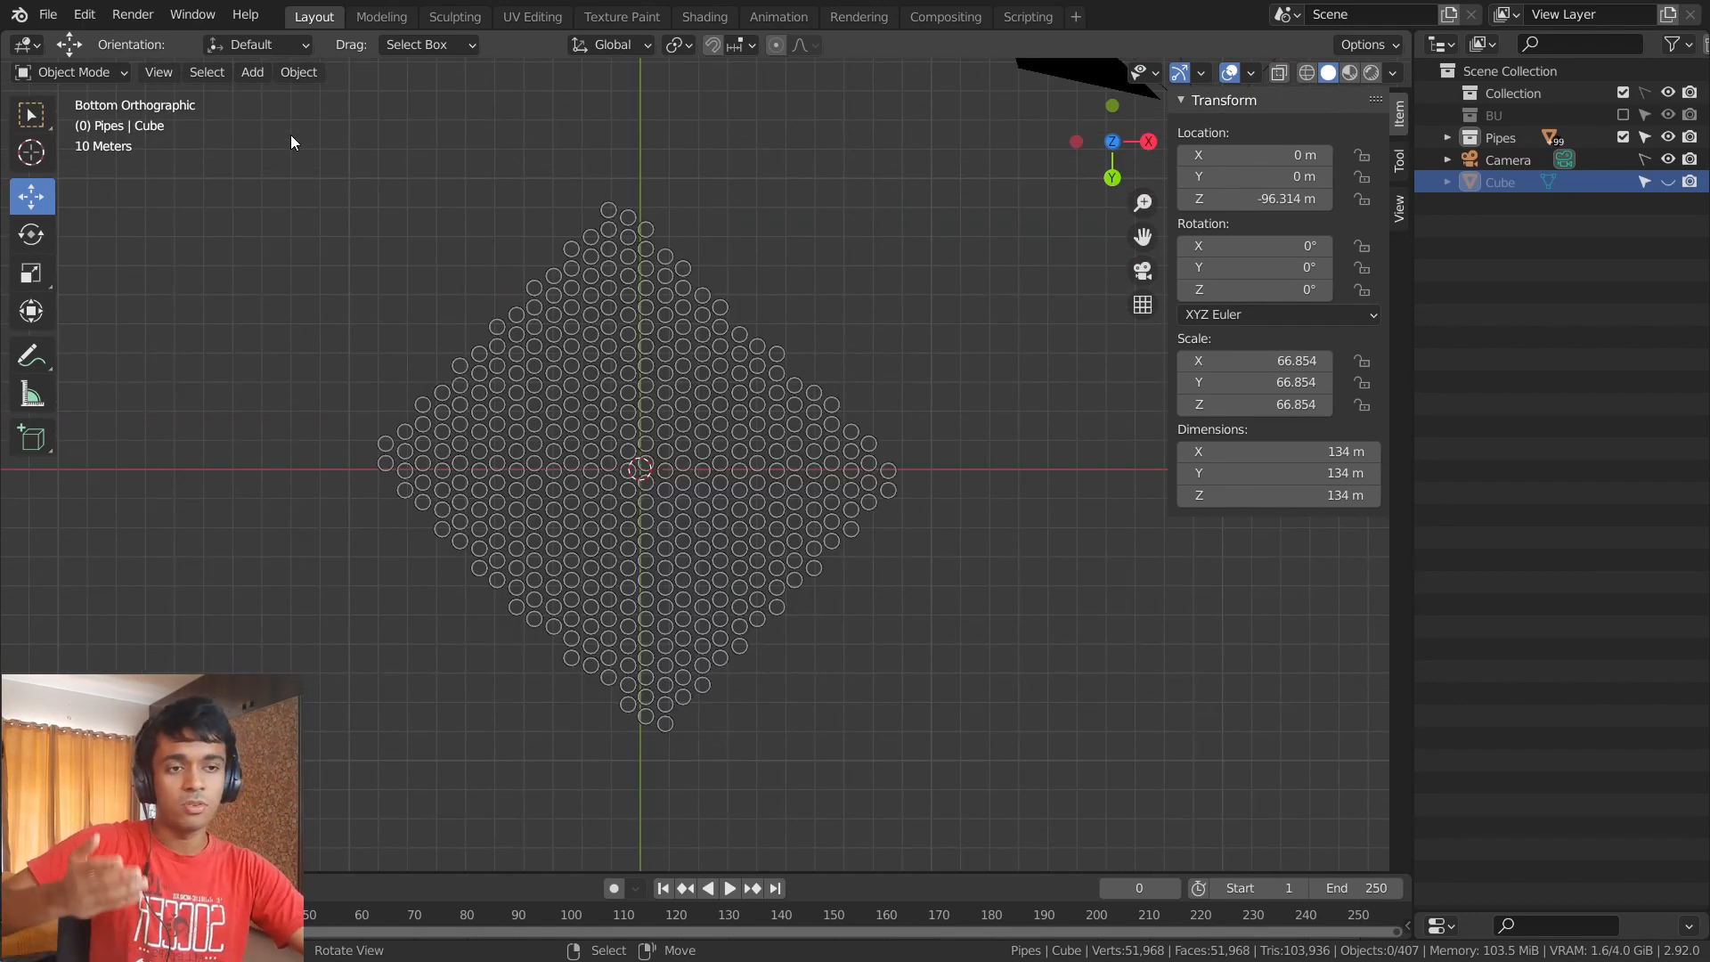
{"action": "key", "text": "KP_1"}
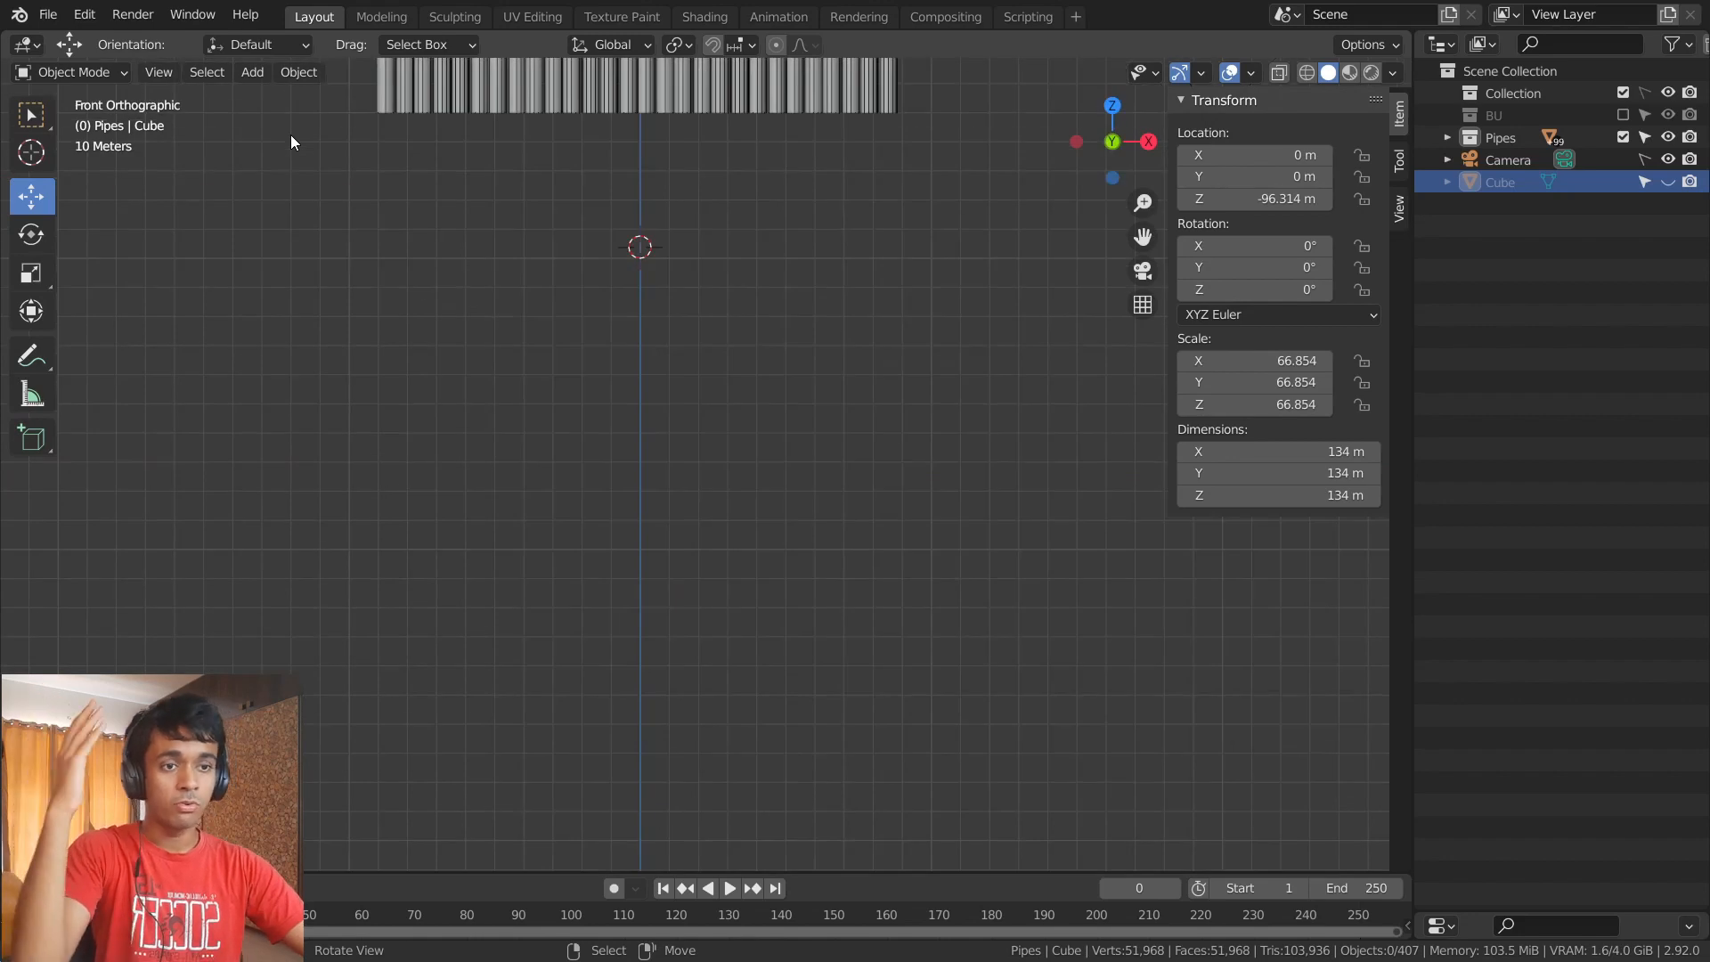
{"action": "middle_click_drag", "start_coordinate": [543, 250], "coordinate": [573, 707], "text": "shift"}
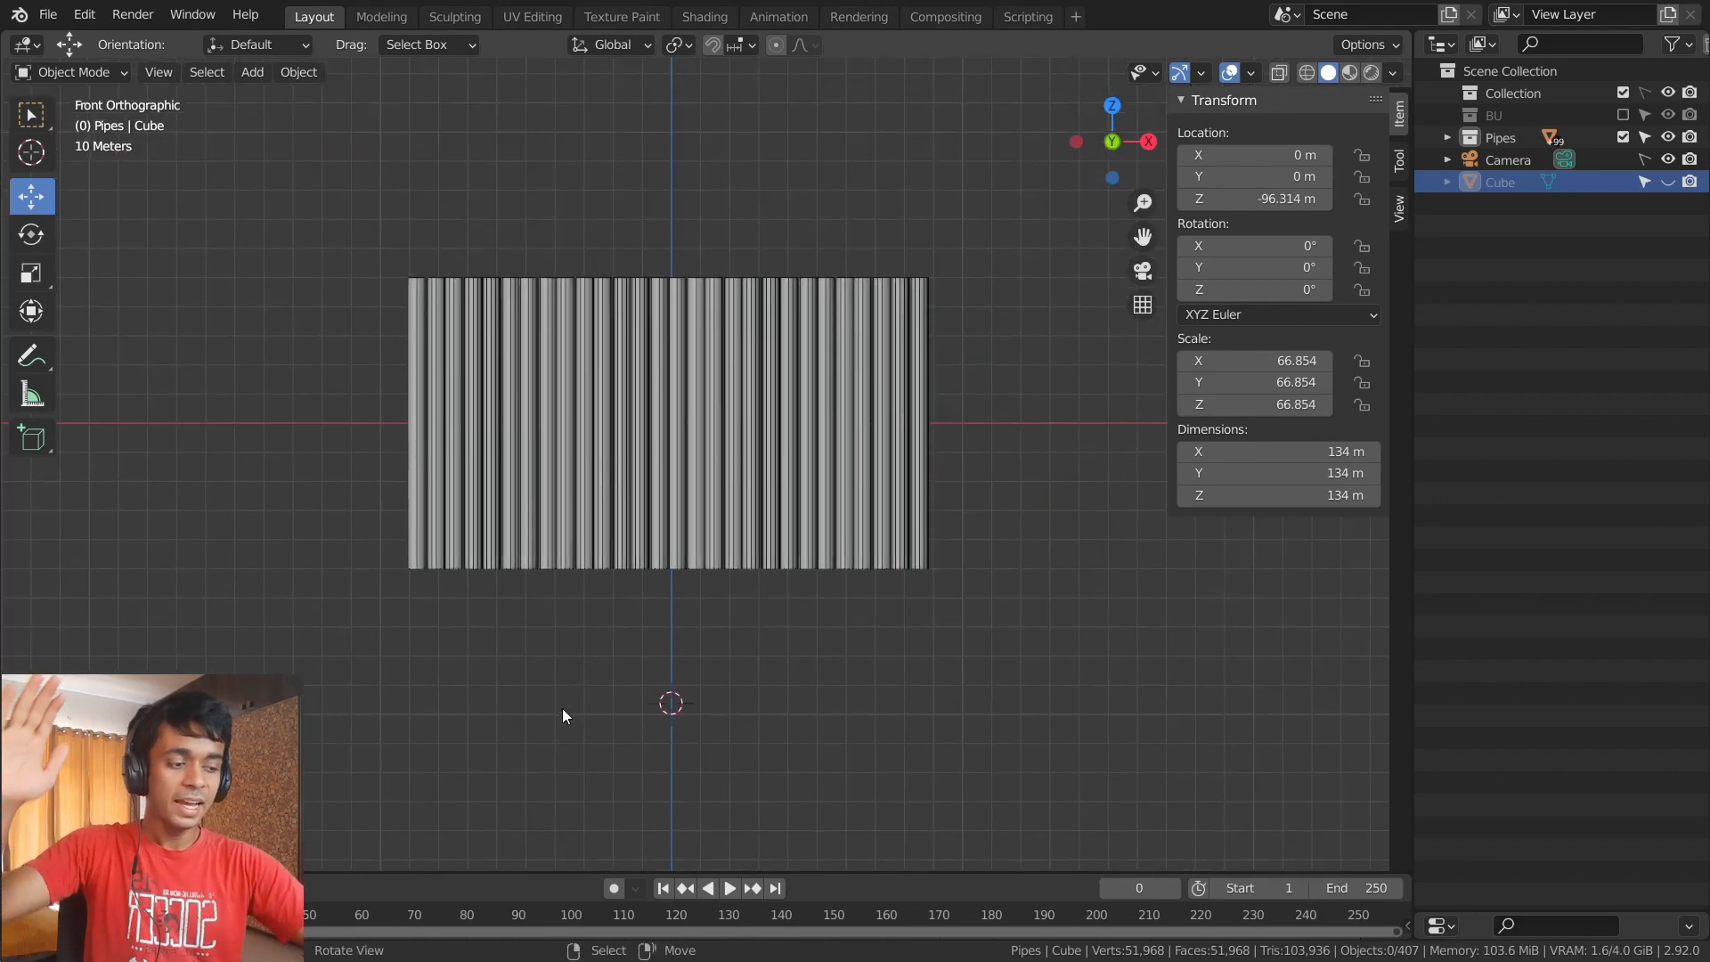
{"action": "key", "text": "ctrl+KP_1"}
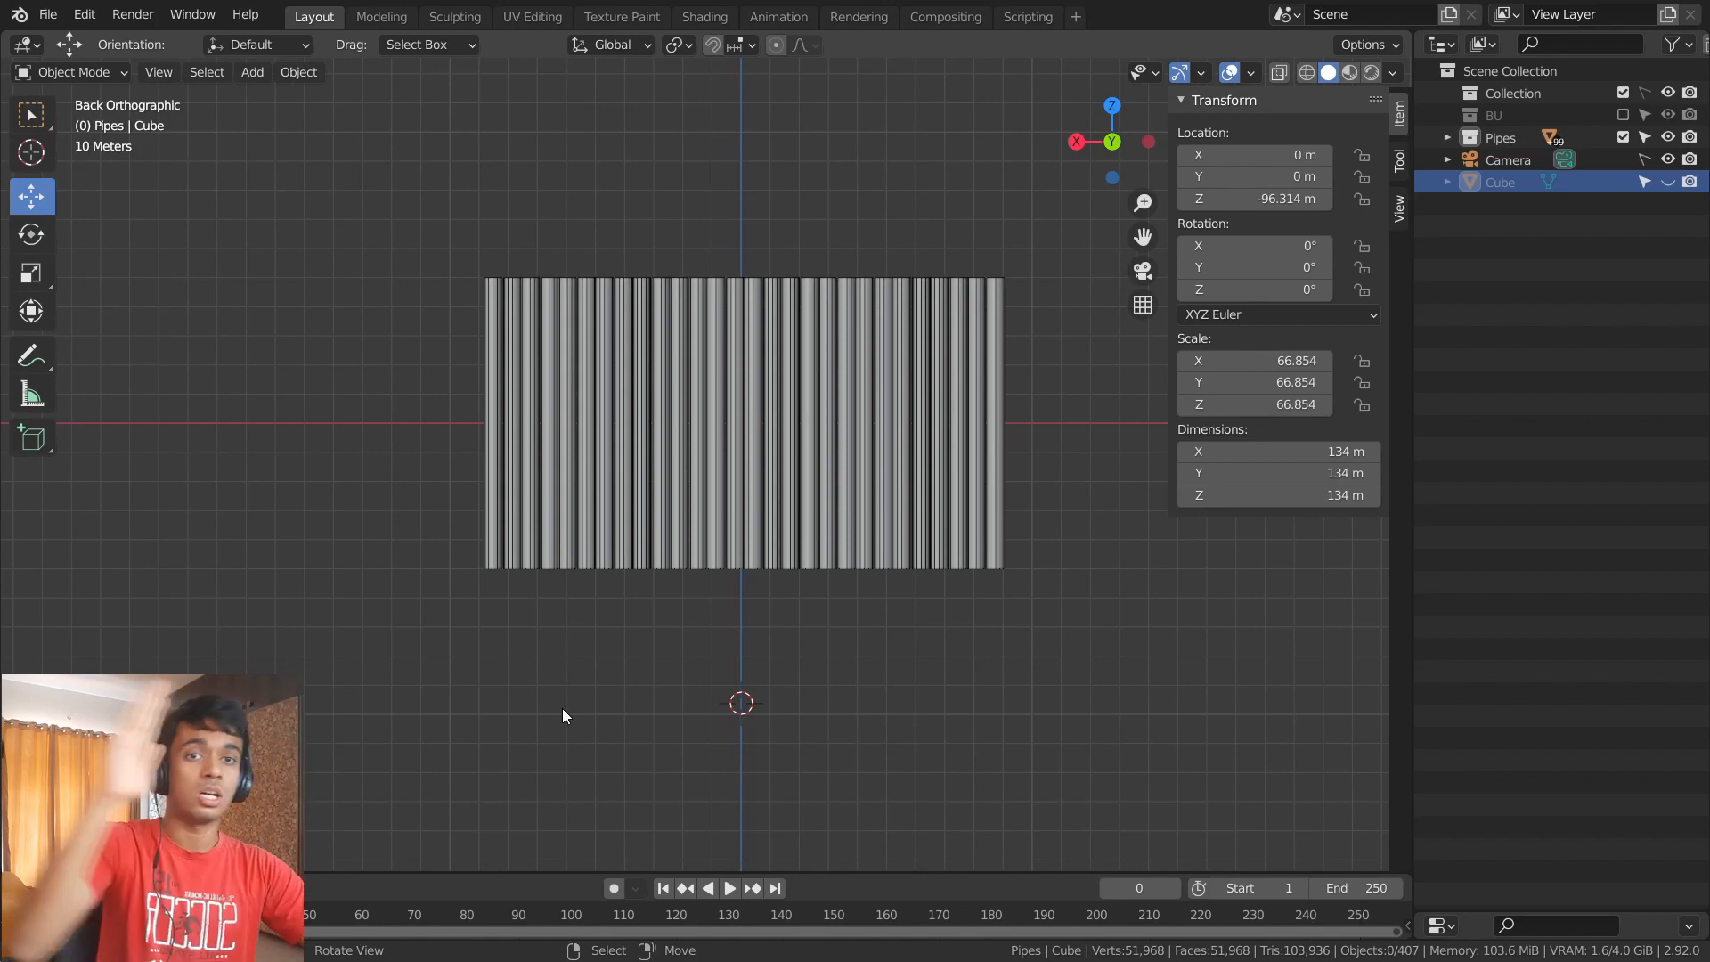
{"action": "key", "text": "ctrl+KP_7"}
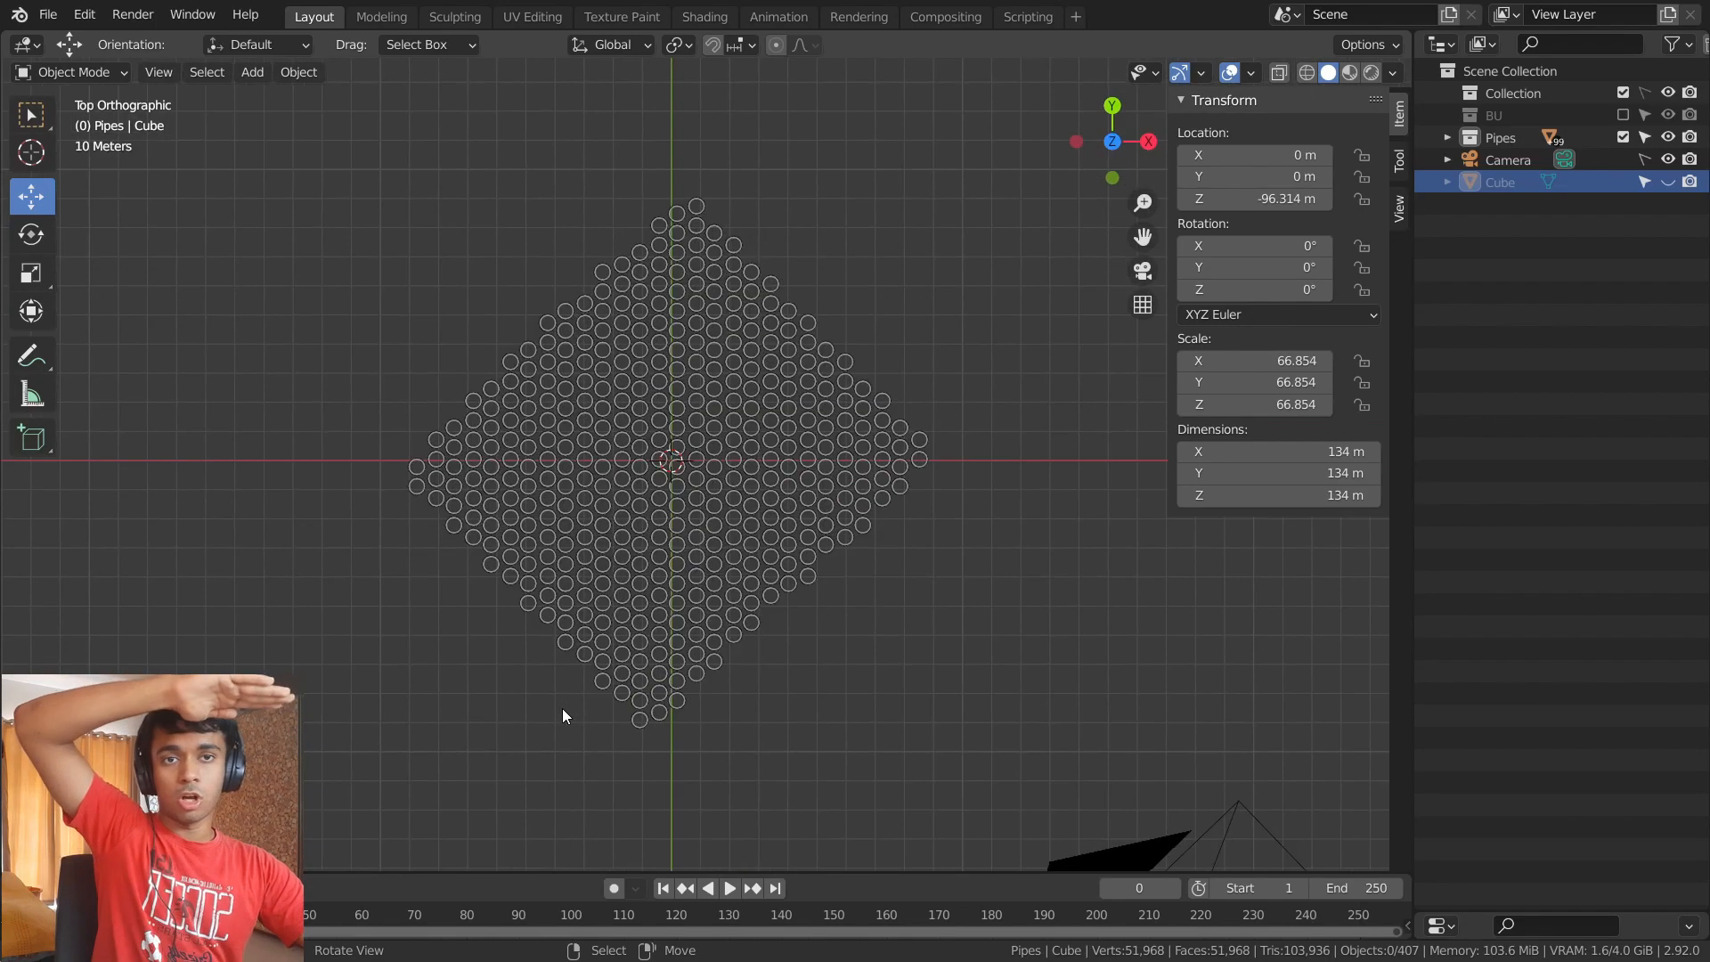
- Snap the 3D cursor to the world origin while viewing the pipes from below
{"action": "scroll", "coordinate": [563, 708], "scroll_direction": "up", "scroll_amount": 9}
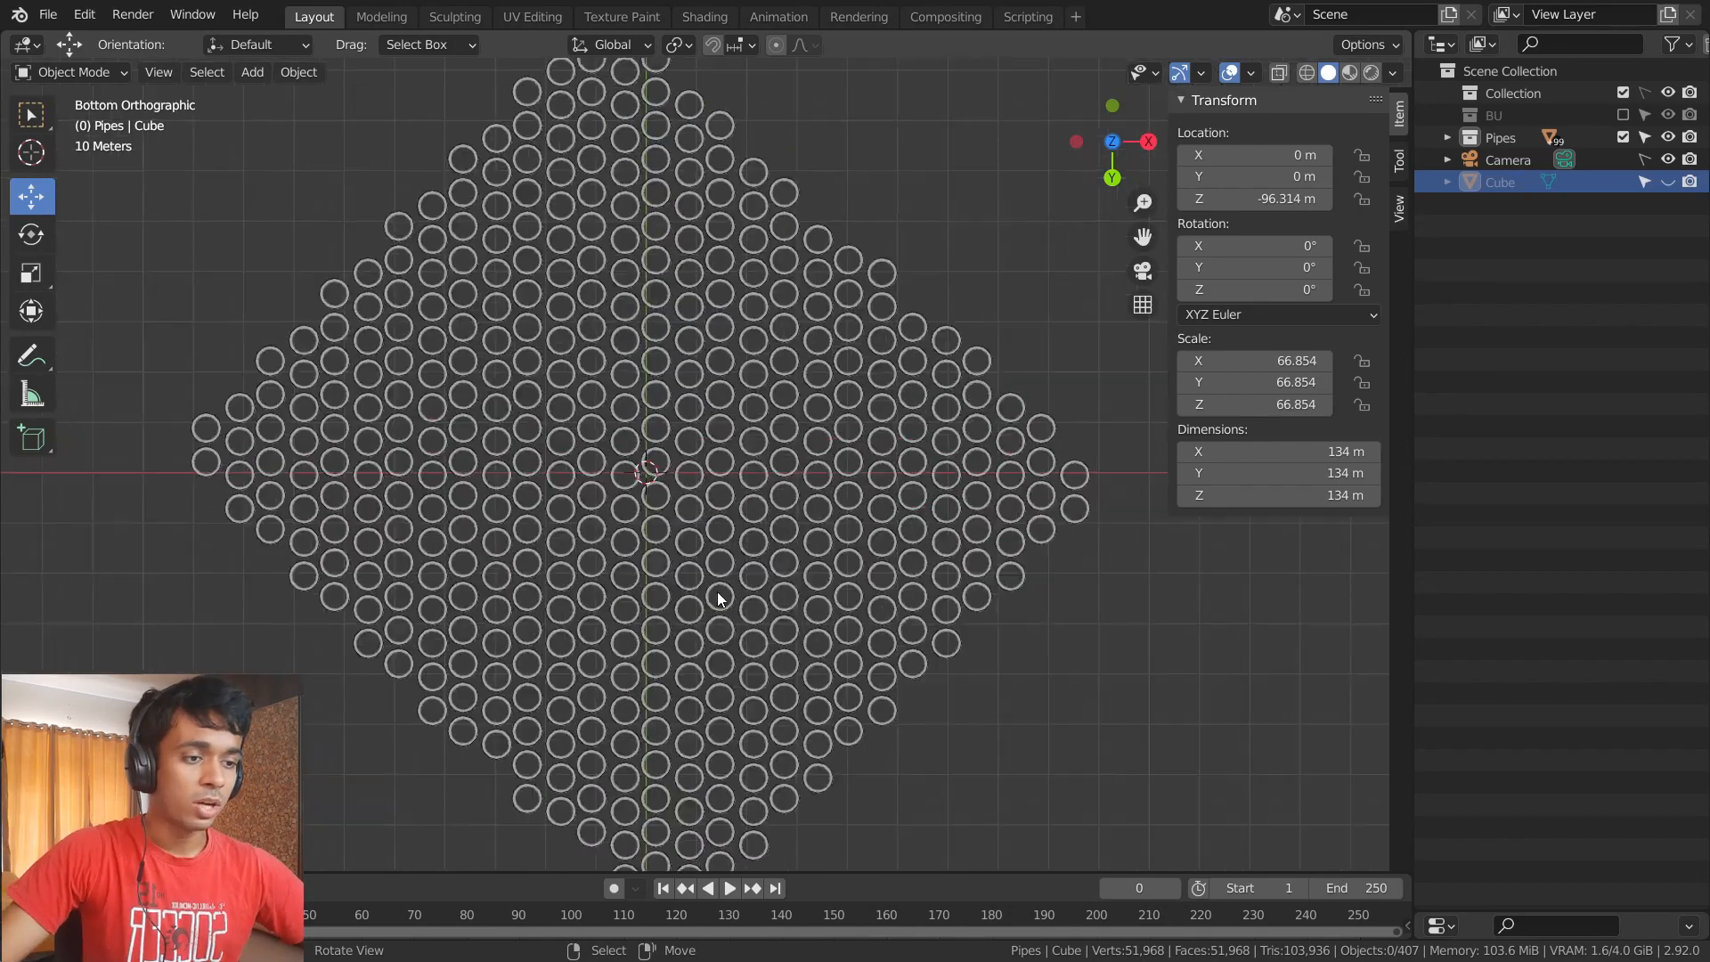
{"action": "key", "text": "shift+s"}
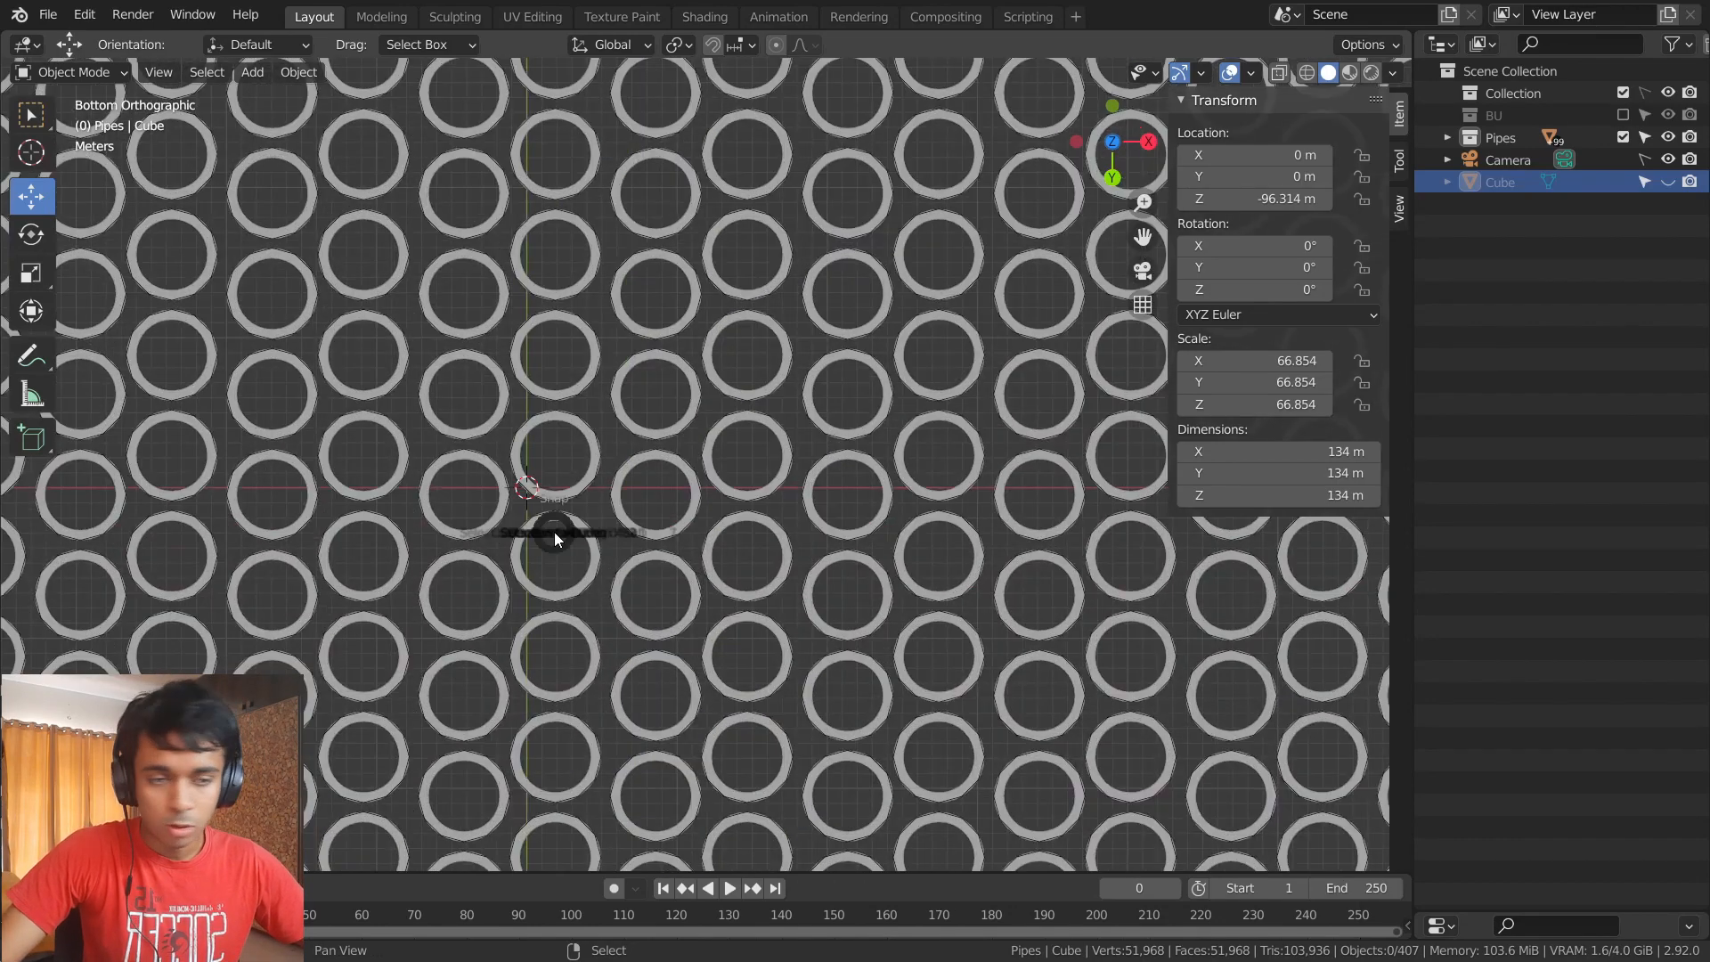
{"action": "left_click", "coordinate": [275, 665]}
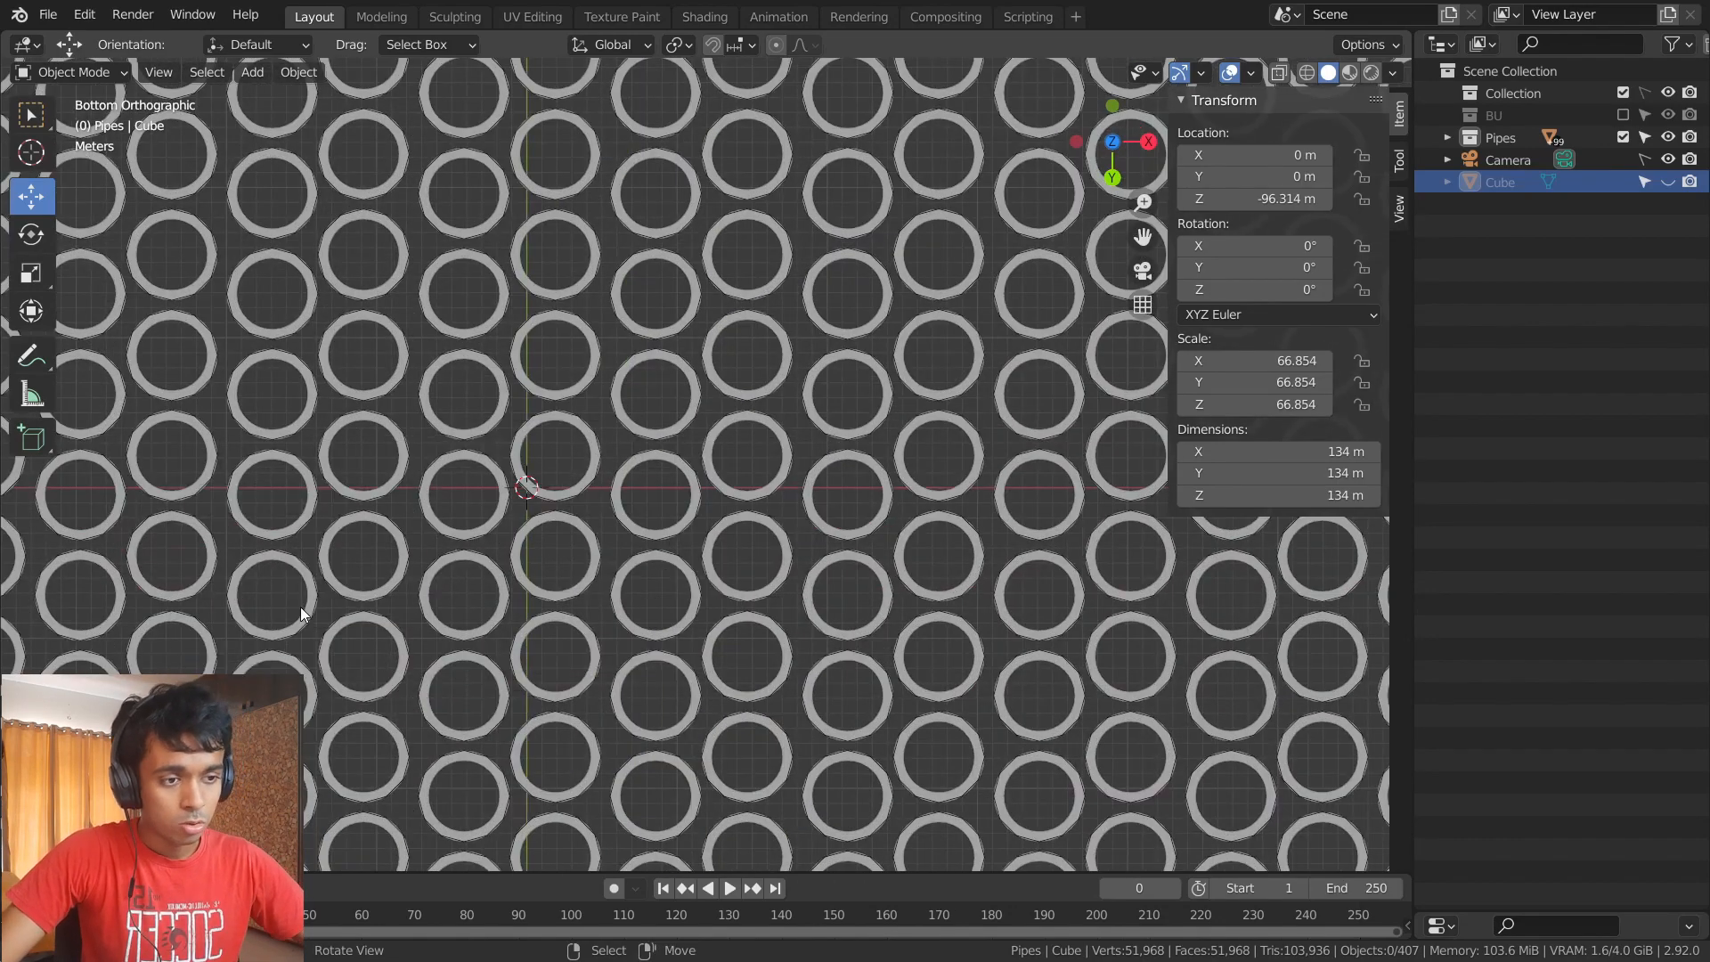
- Select the pipe closest to the 3D cursor and open its mesh in Edit Mode
{"action": "middle_click_drag", "start_coordinate": [445, 585], "coordinate": [707, 605], "text": "shift"}
{"action": "scroll", "coordinate": [783, 574], "scroll_direction": "up", "scroll_amount": 2}
{"action": "scroll", "coordinate": [862, 545], "scroll_direction": "up", "scroll_amount": 3}
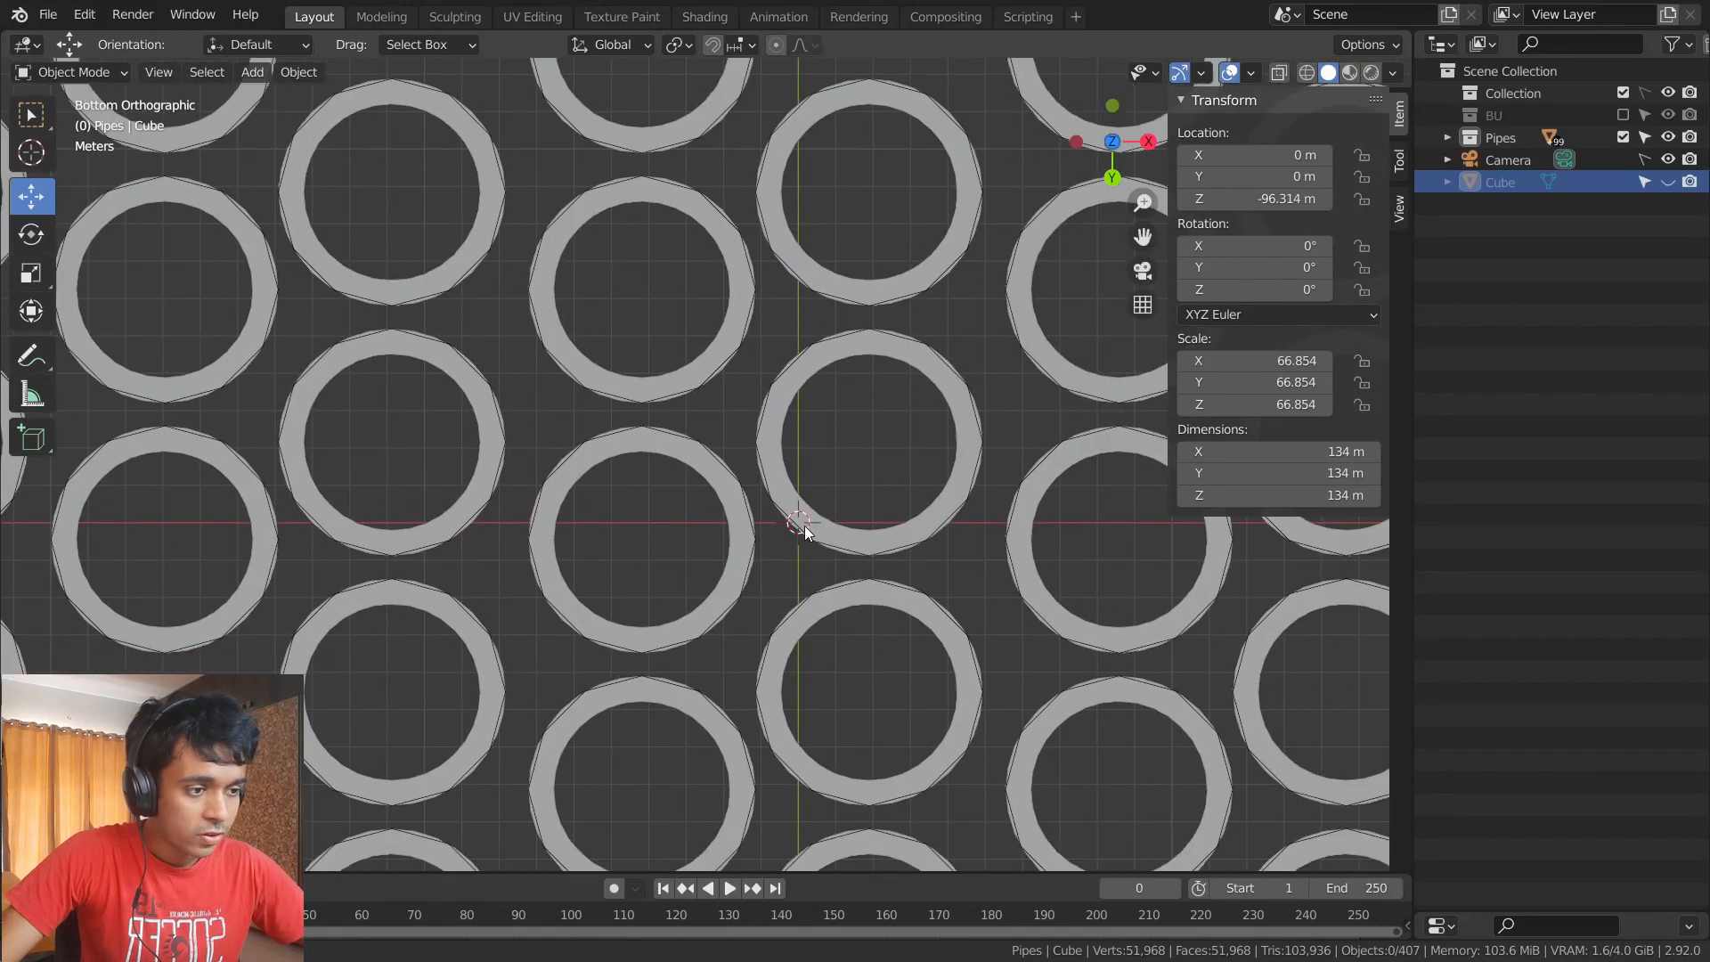
{"action": "left_click", "coordinate": [724, 516]}
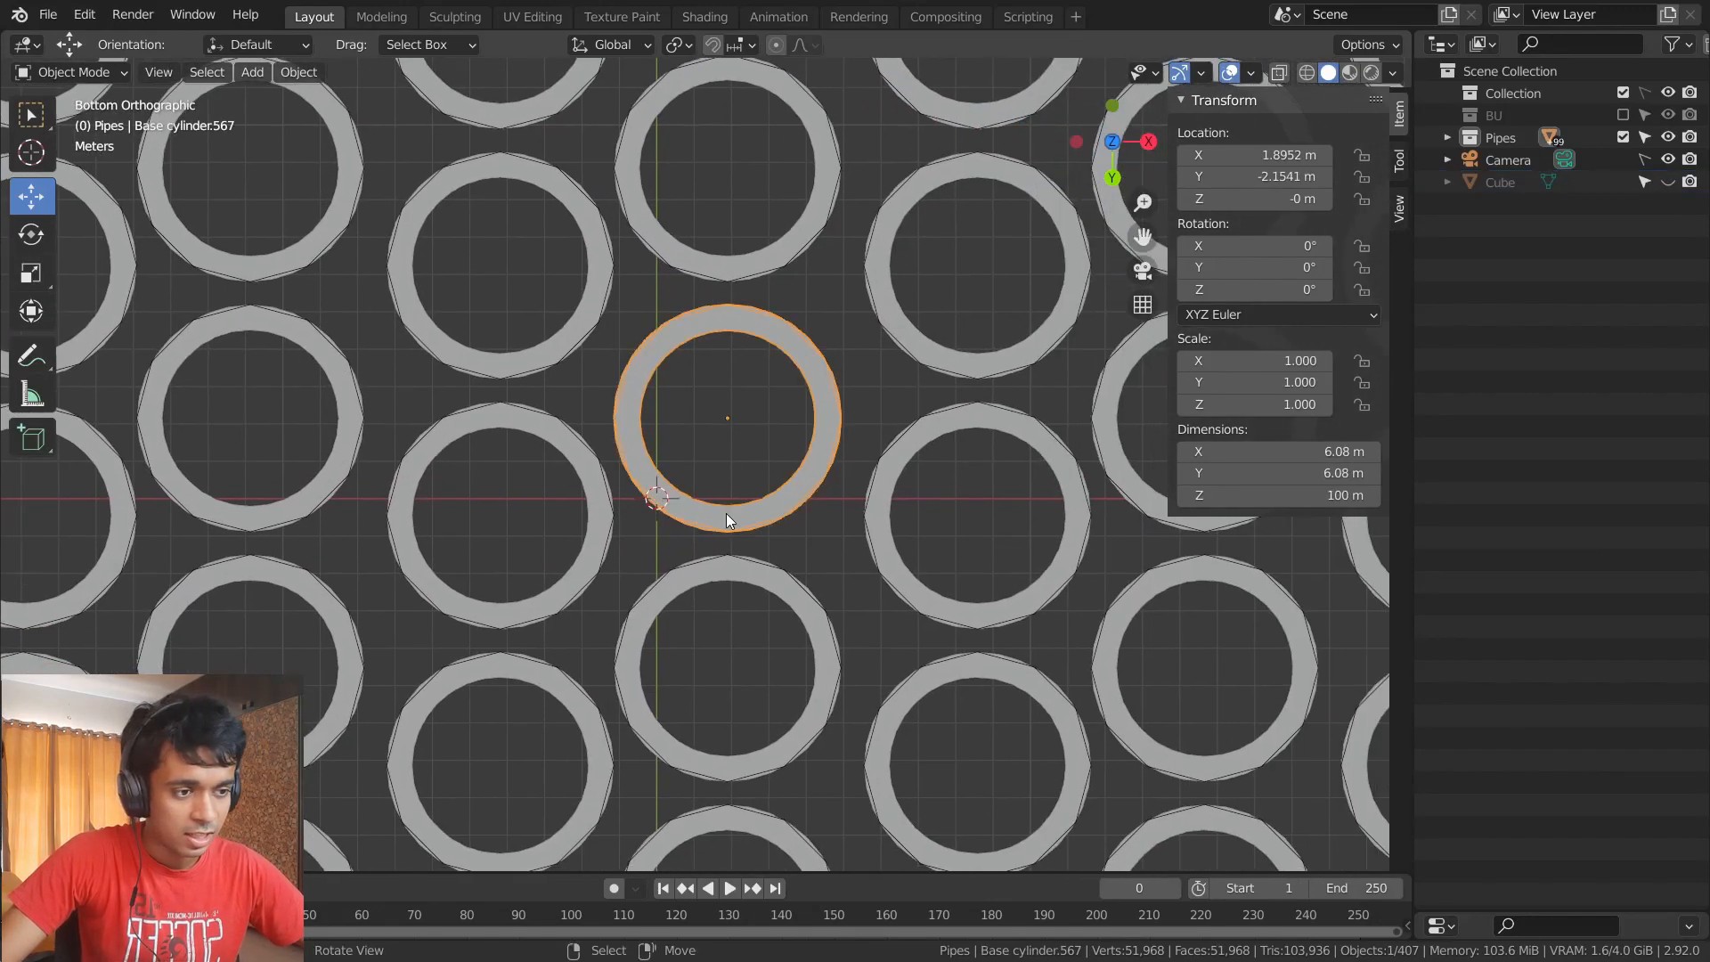
{"action": "scroll", "coordinate": [790, 499], "scroll_direction": "up", "scroll_amount": 4}
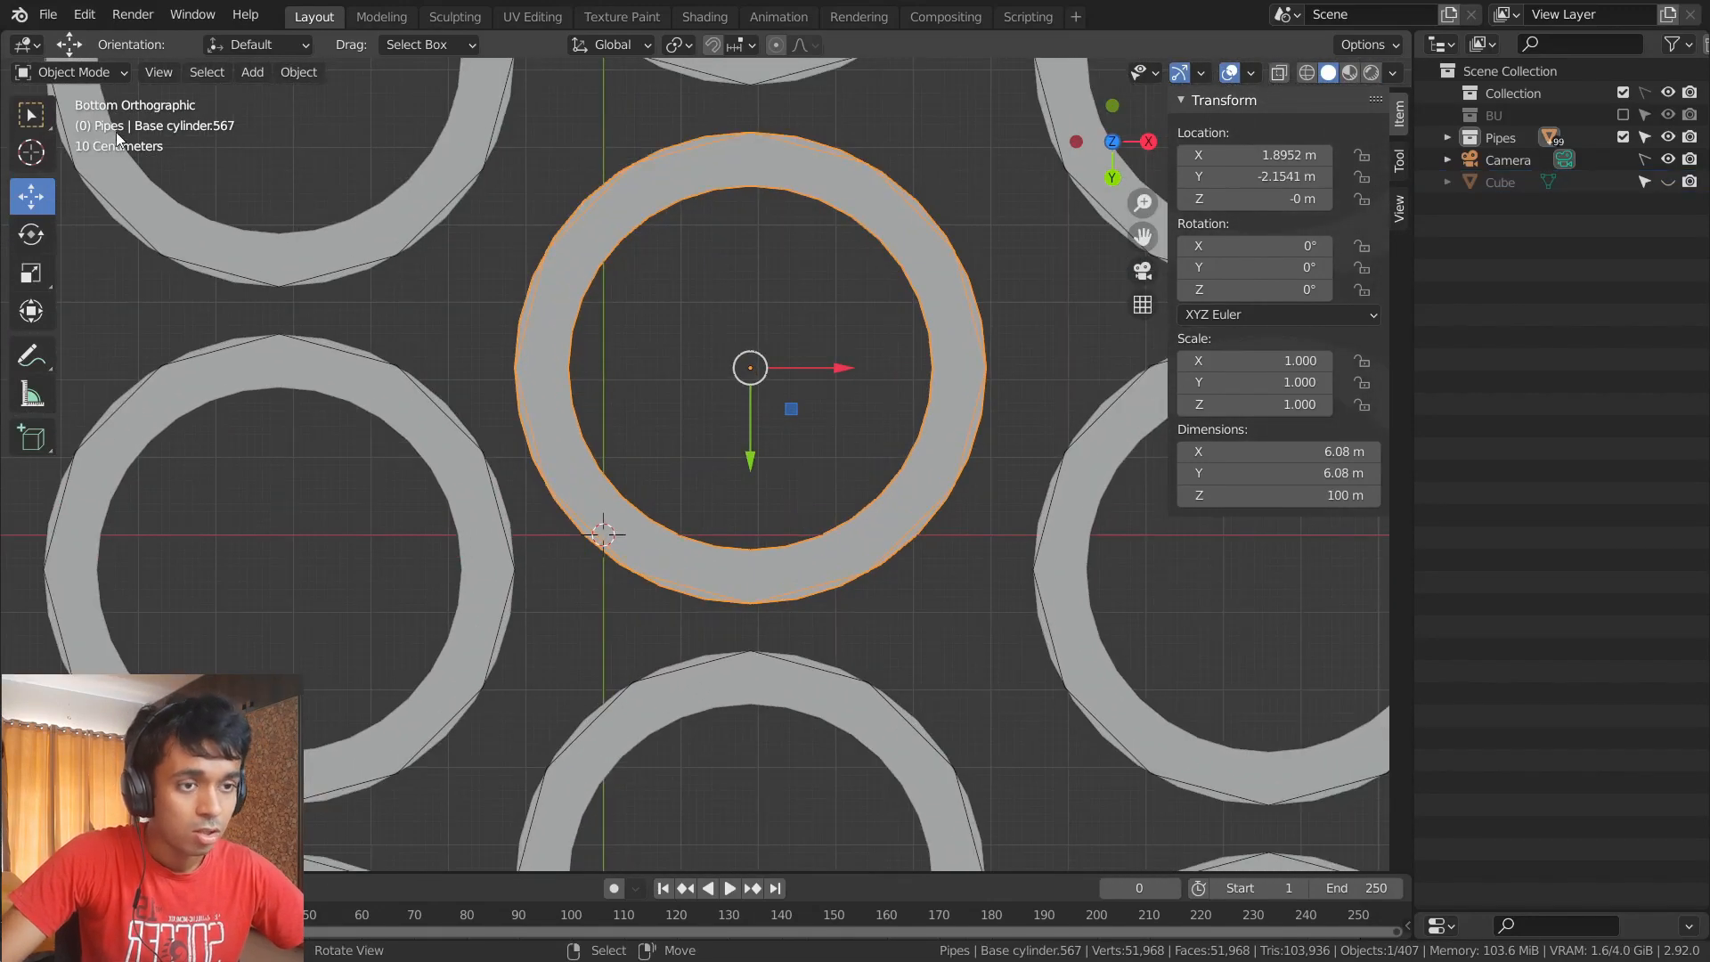
{"action": "left_click", "coordinate": [75, 72]}
{"action": "left_click", "coordinate": [99, 120]}
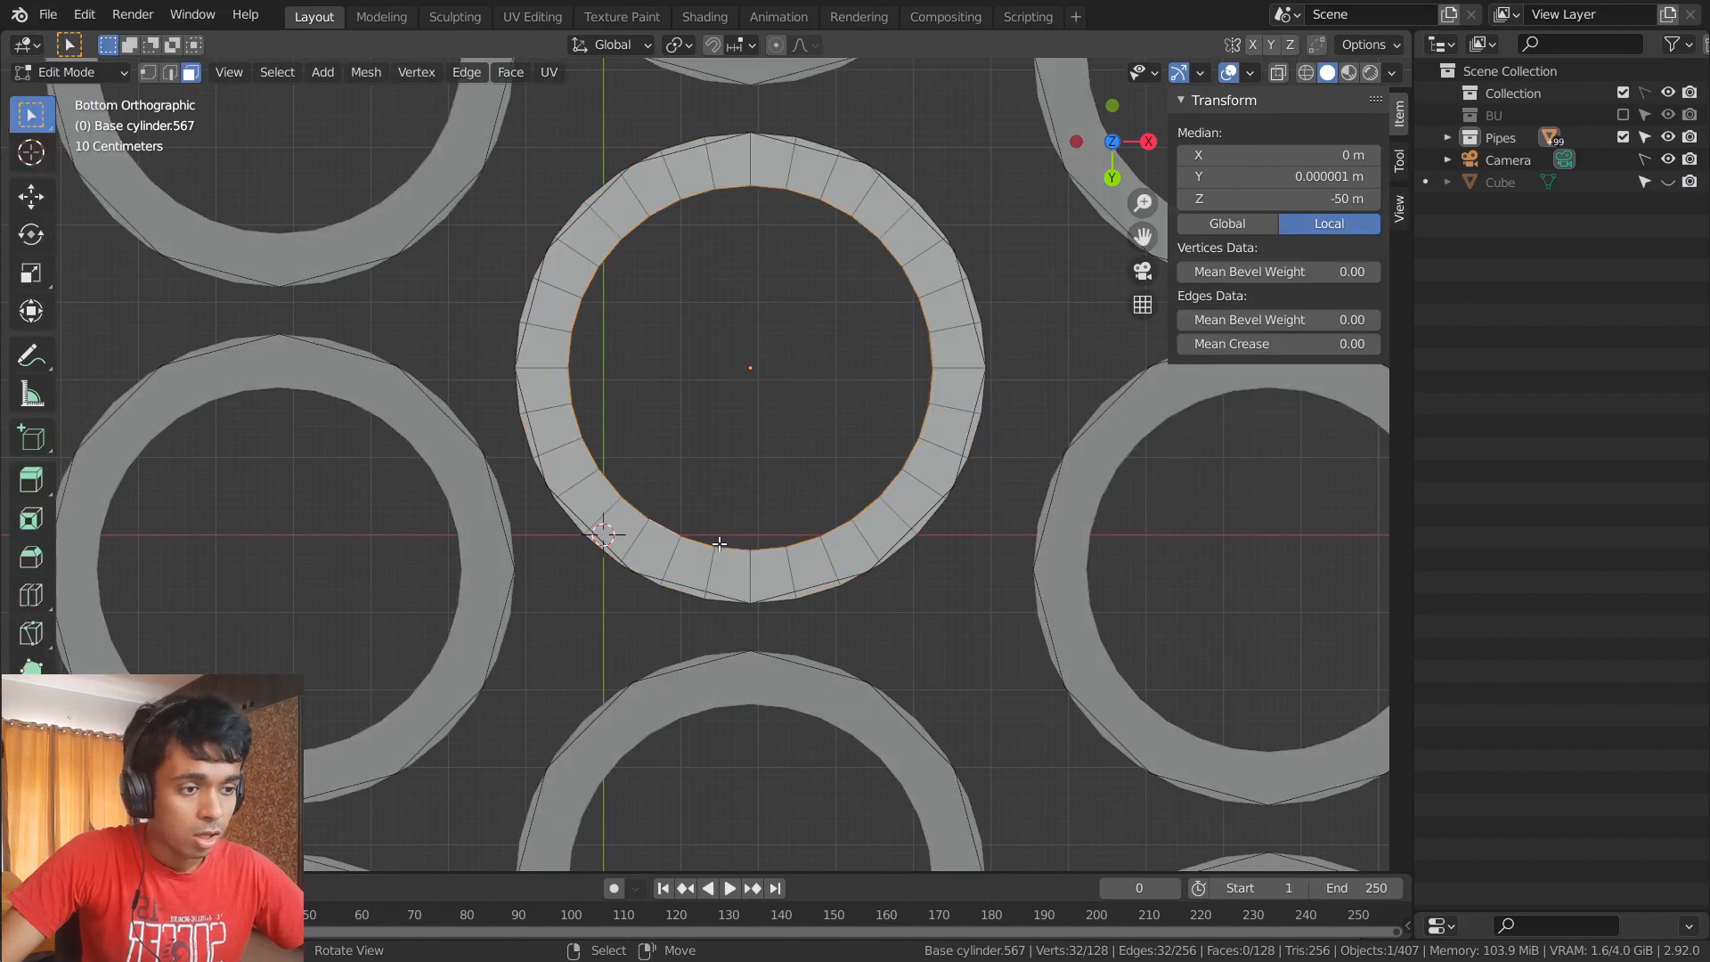
- Clear the mesh selection, switch to edge selection and move one inner-rim edge of the pipe toward its centre
{"action": "key", "text": "alt+a"}
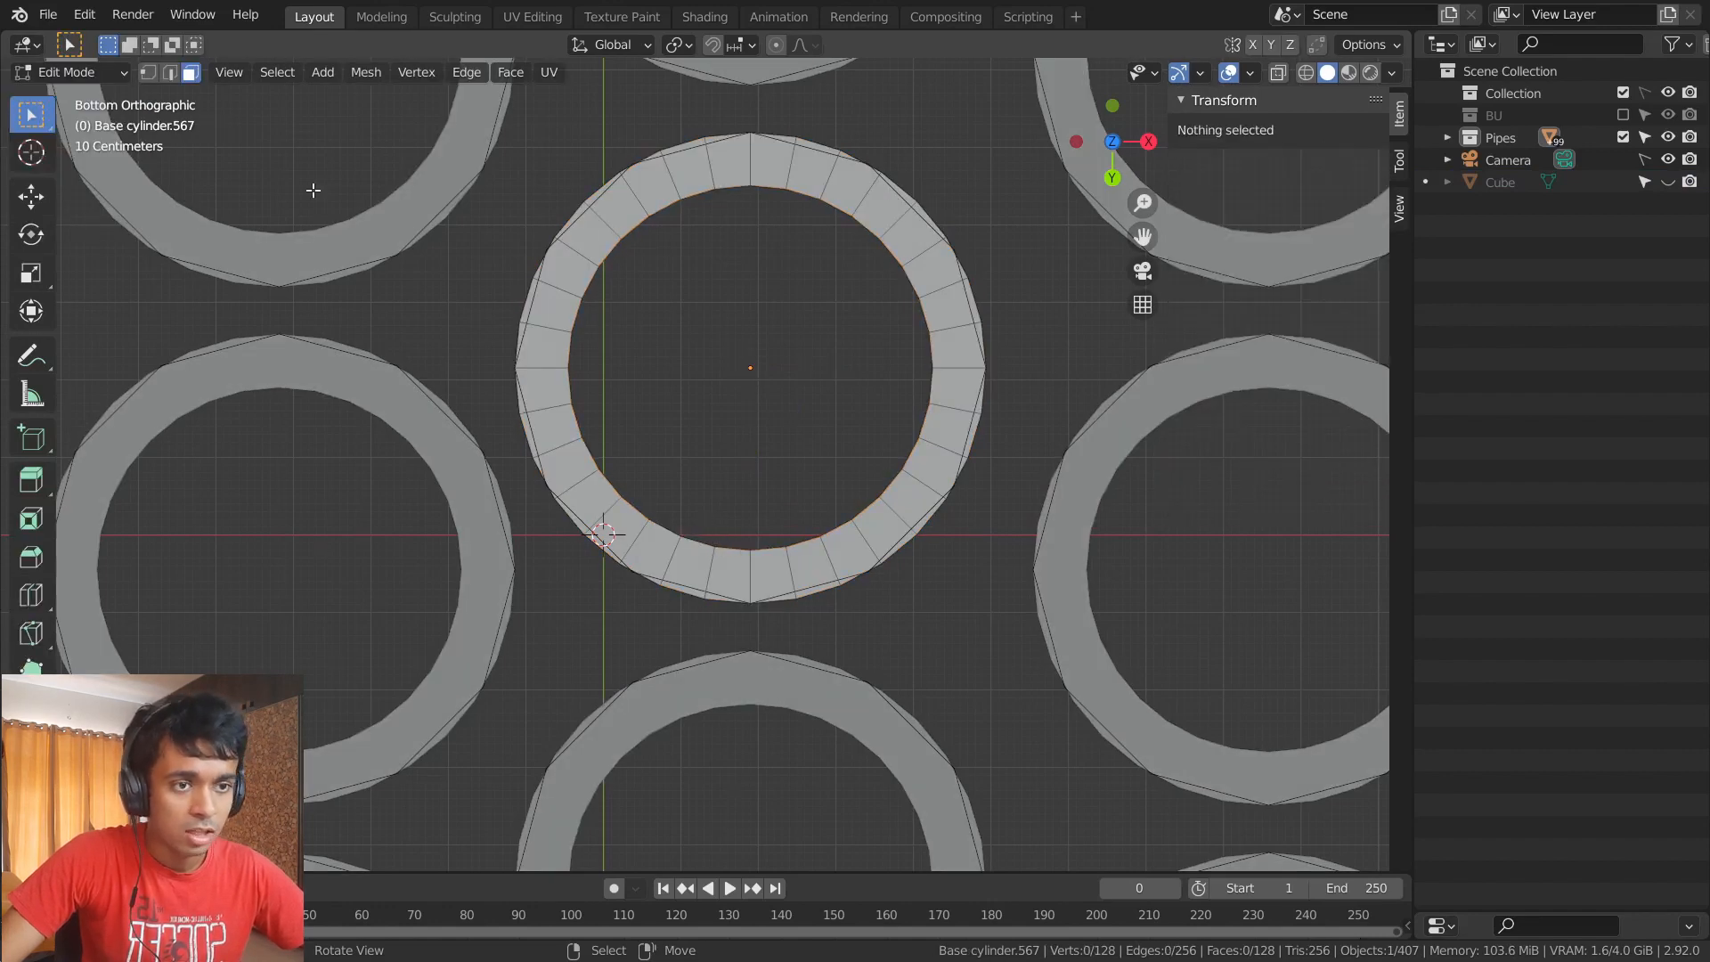
{"action": "left_click", "coordinate": [171, 71]}
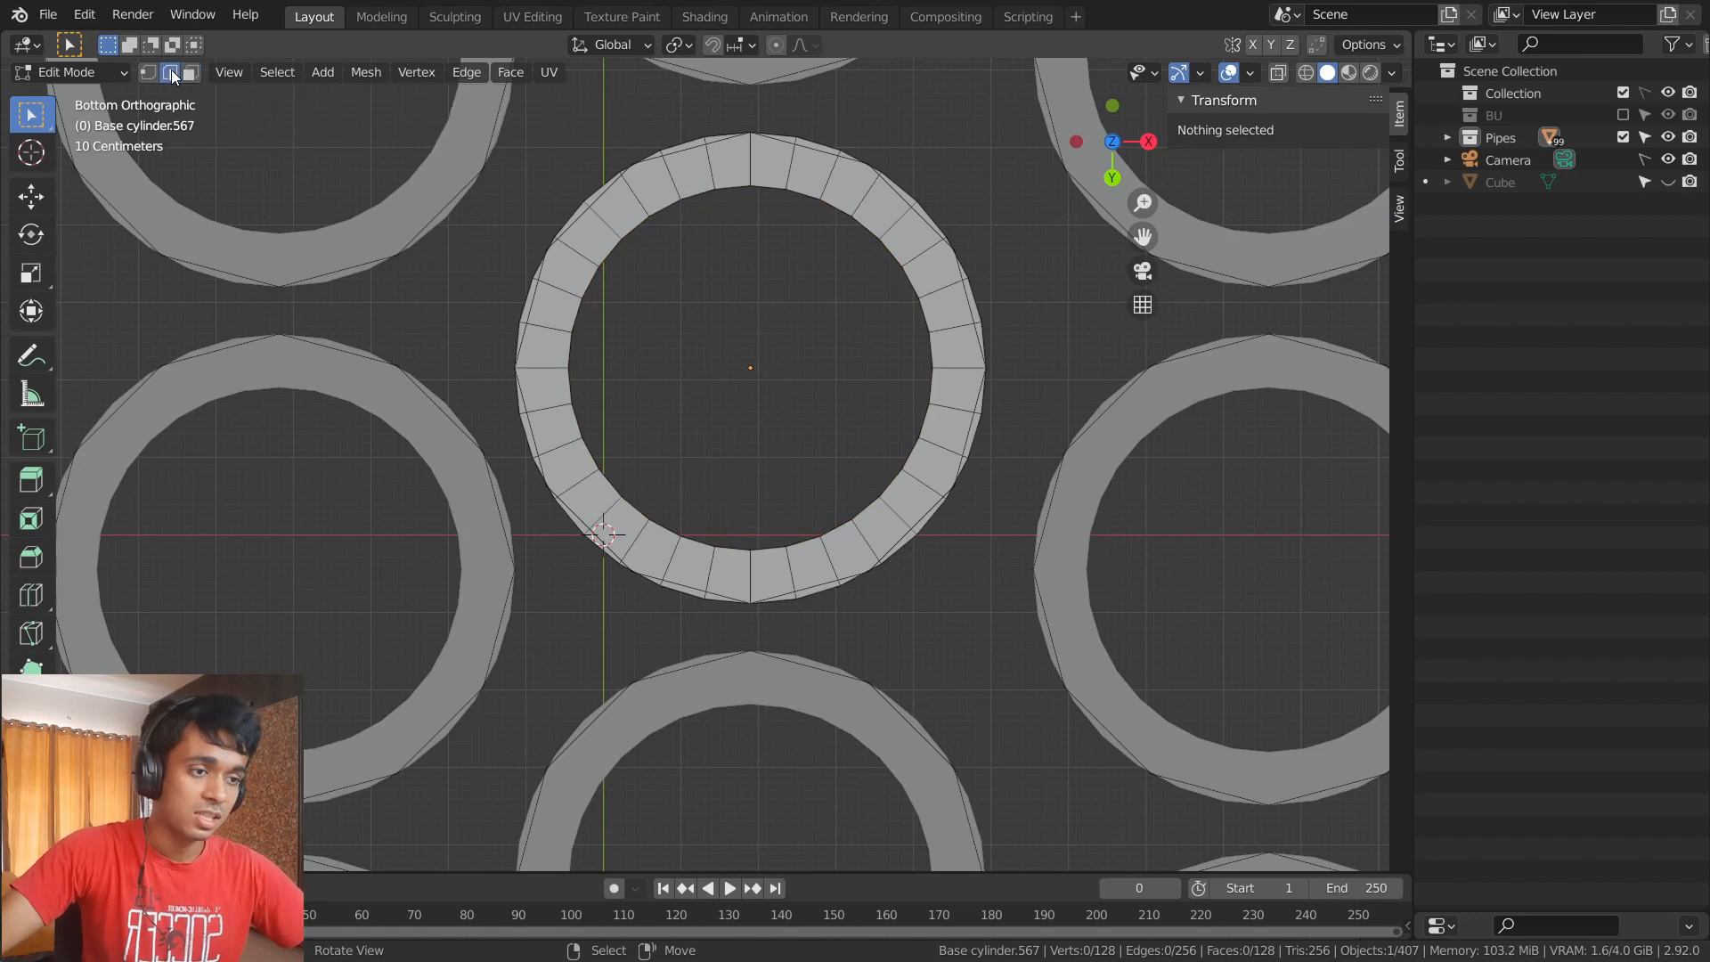
{"action": "left_click", "coordinate": [634, 225]}
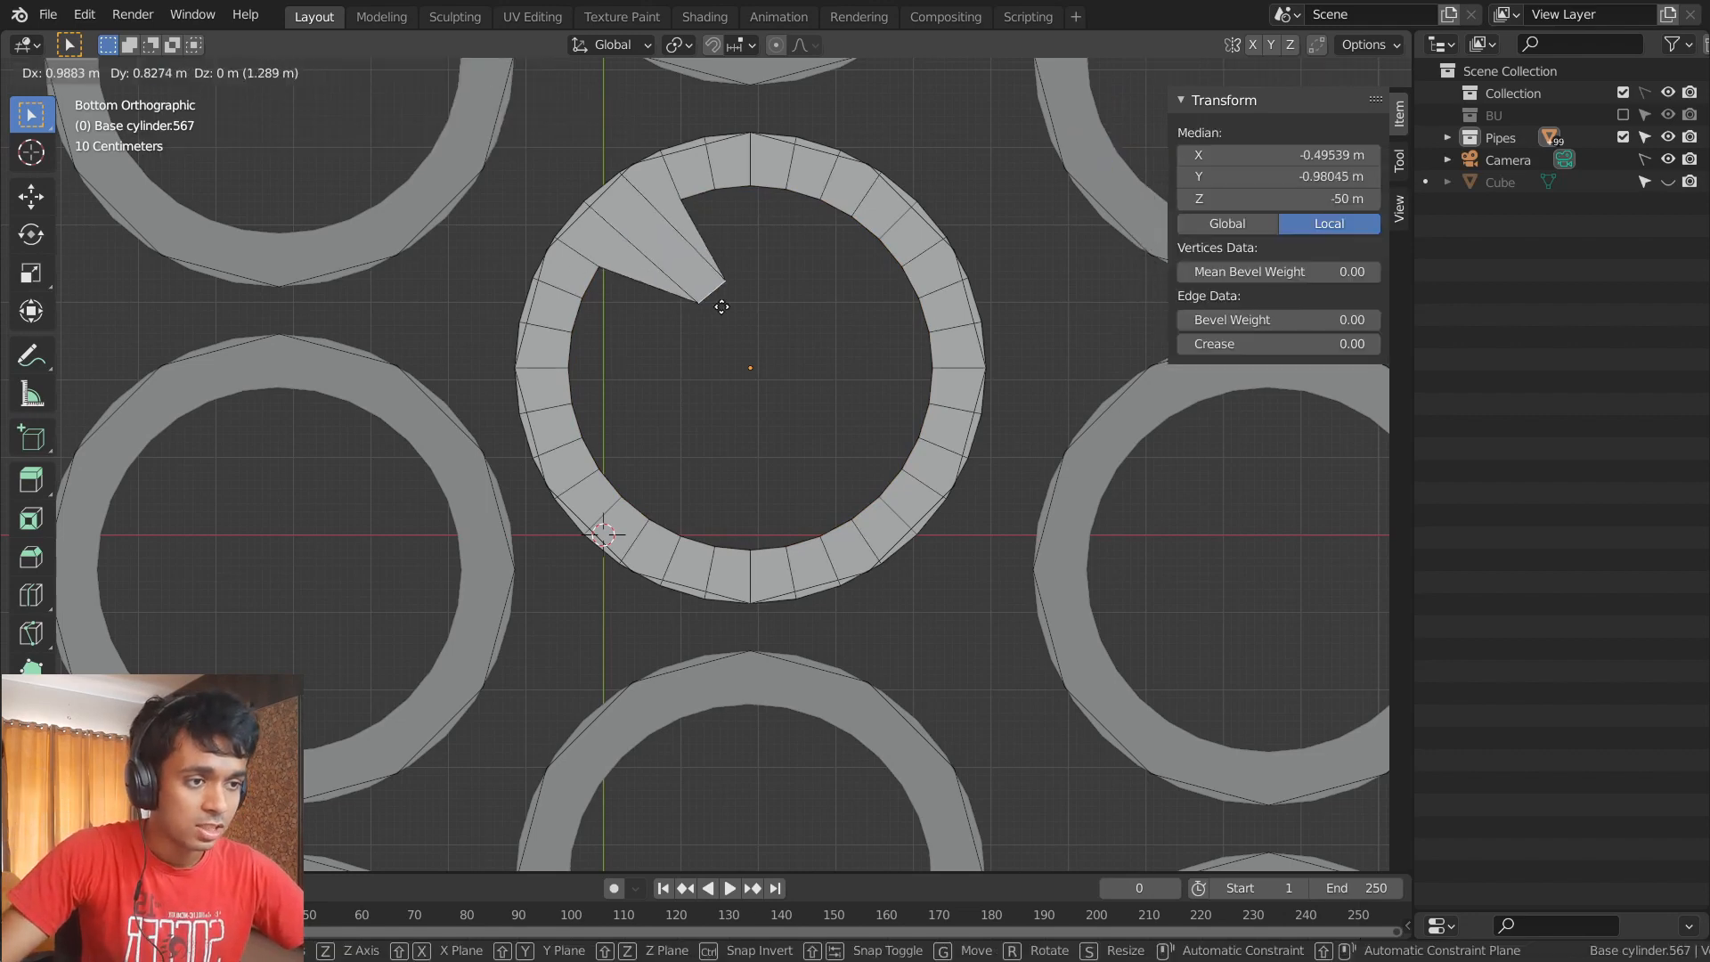
- Snap the 3D cursor to the centre of the pipe's inner bottom edge loop and return to Object Mode
{"action": "left_click", "coordinate": [643, 221], "text": "alt"}
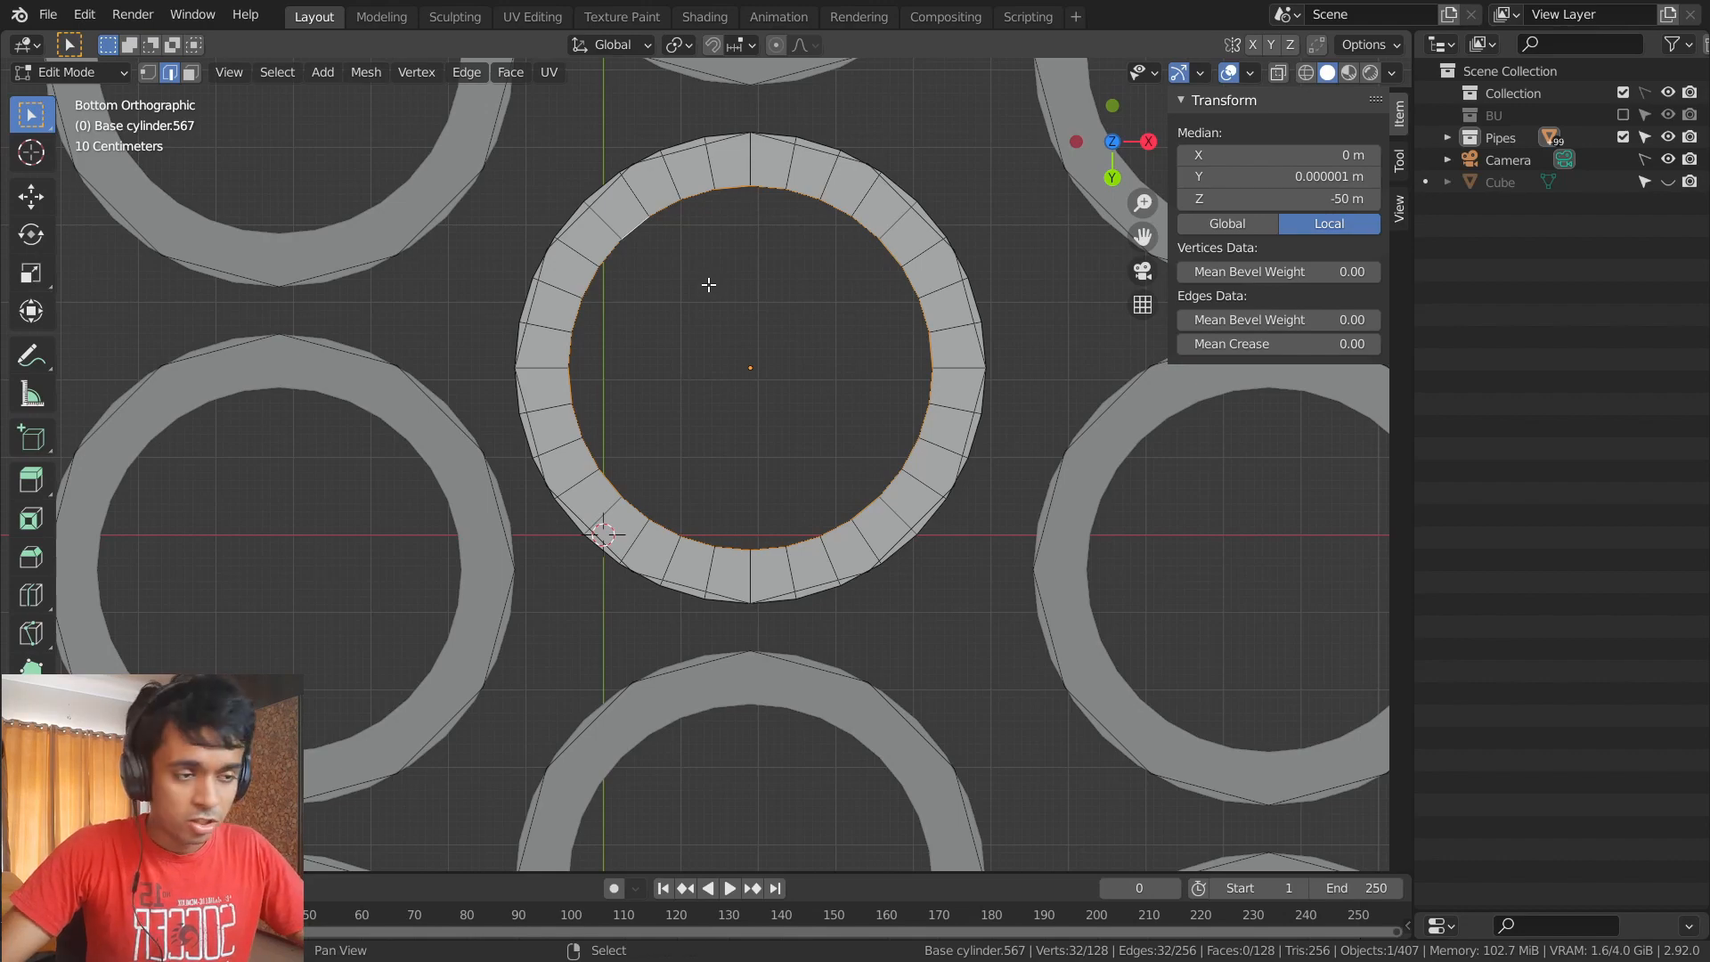
{"action": "key", "text": "shift+s"}
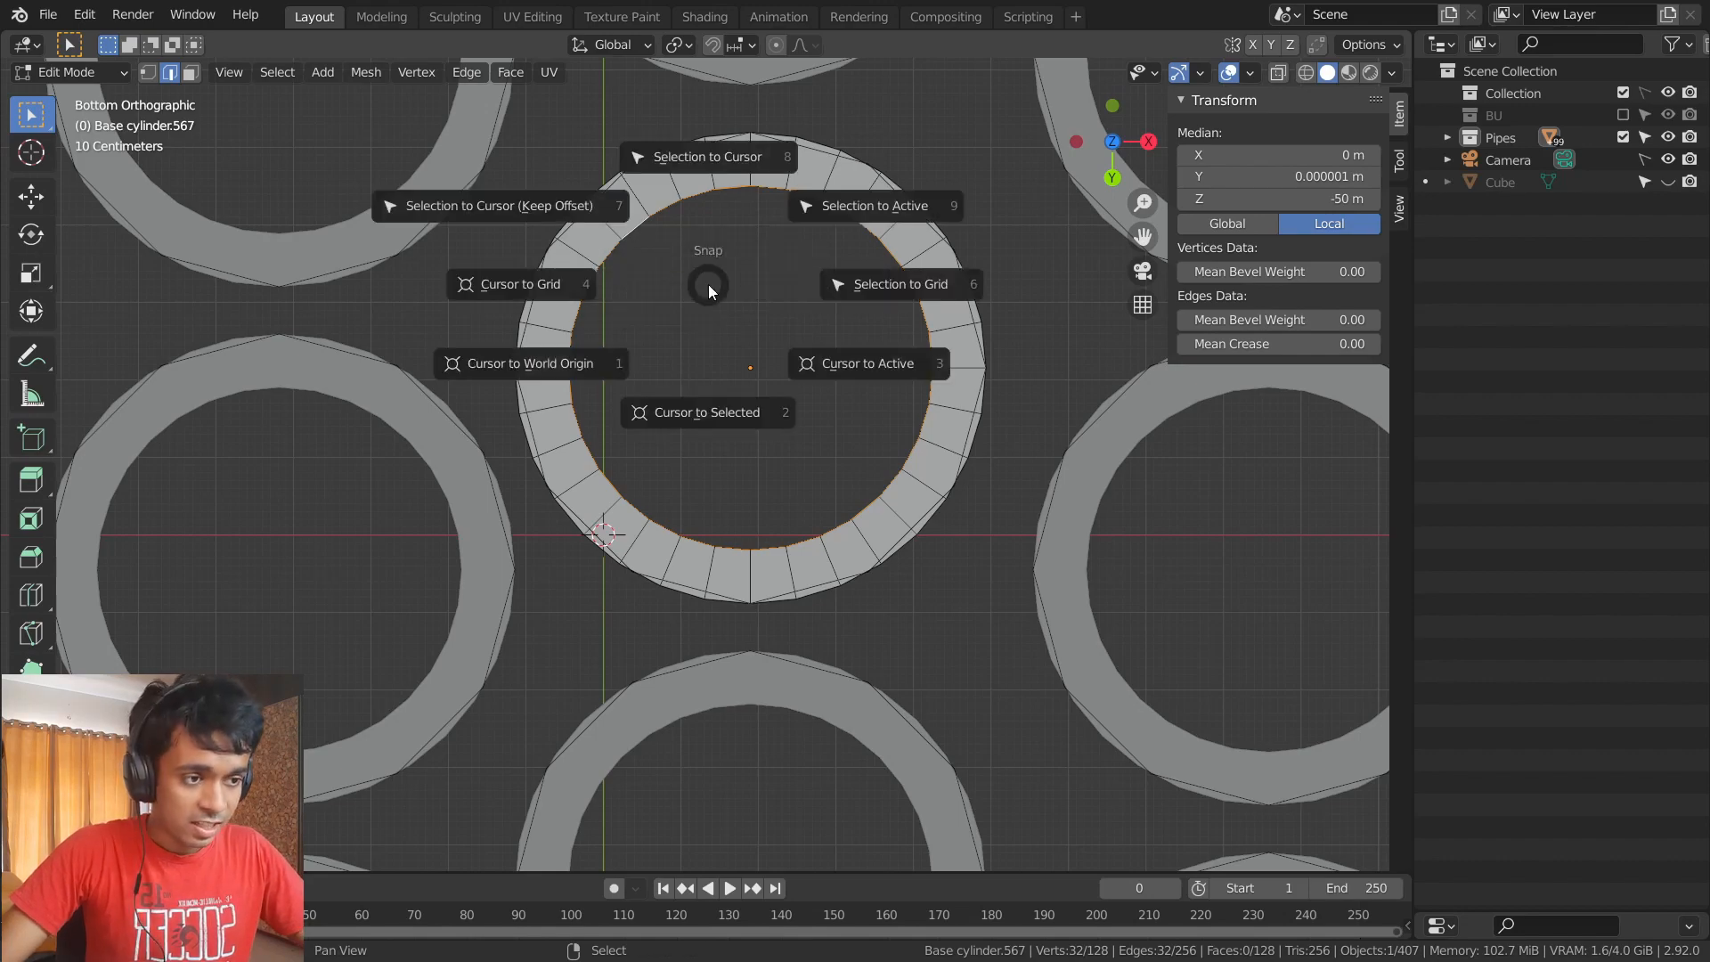
{"action": "left_click", "coordinate": [705, 416]}
{"action": "middle_click_drag", "start_coordinate": [706, 412], "coordinate": [733, 473]}
{"action": "scroll", "coordinate": [733, 473], "scroll_direction": "down", "scroll_amount": 8}
{"action": "middle_click_drag", "start_coordinate": [790, 680], "coordinate": [558, 529], "text": "shift"}
{"action": "middle_click_drag", "start_coordinate": [475, 676], "coordinate": [755, 356], "text": "shift"}
{"action": "scroll", "coordinate": [755, 356], "scroll_direction": "up", "scroll_amount": 3}
{"action": "middle_click_drag", "start_coordinate": [771, 234], "coordinate": [787, 324], "text": "shift"}
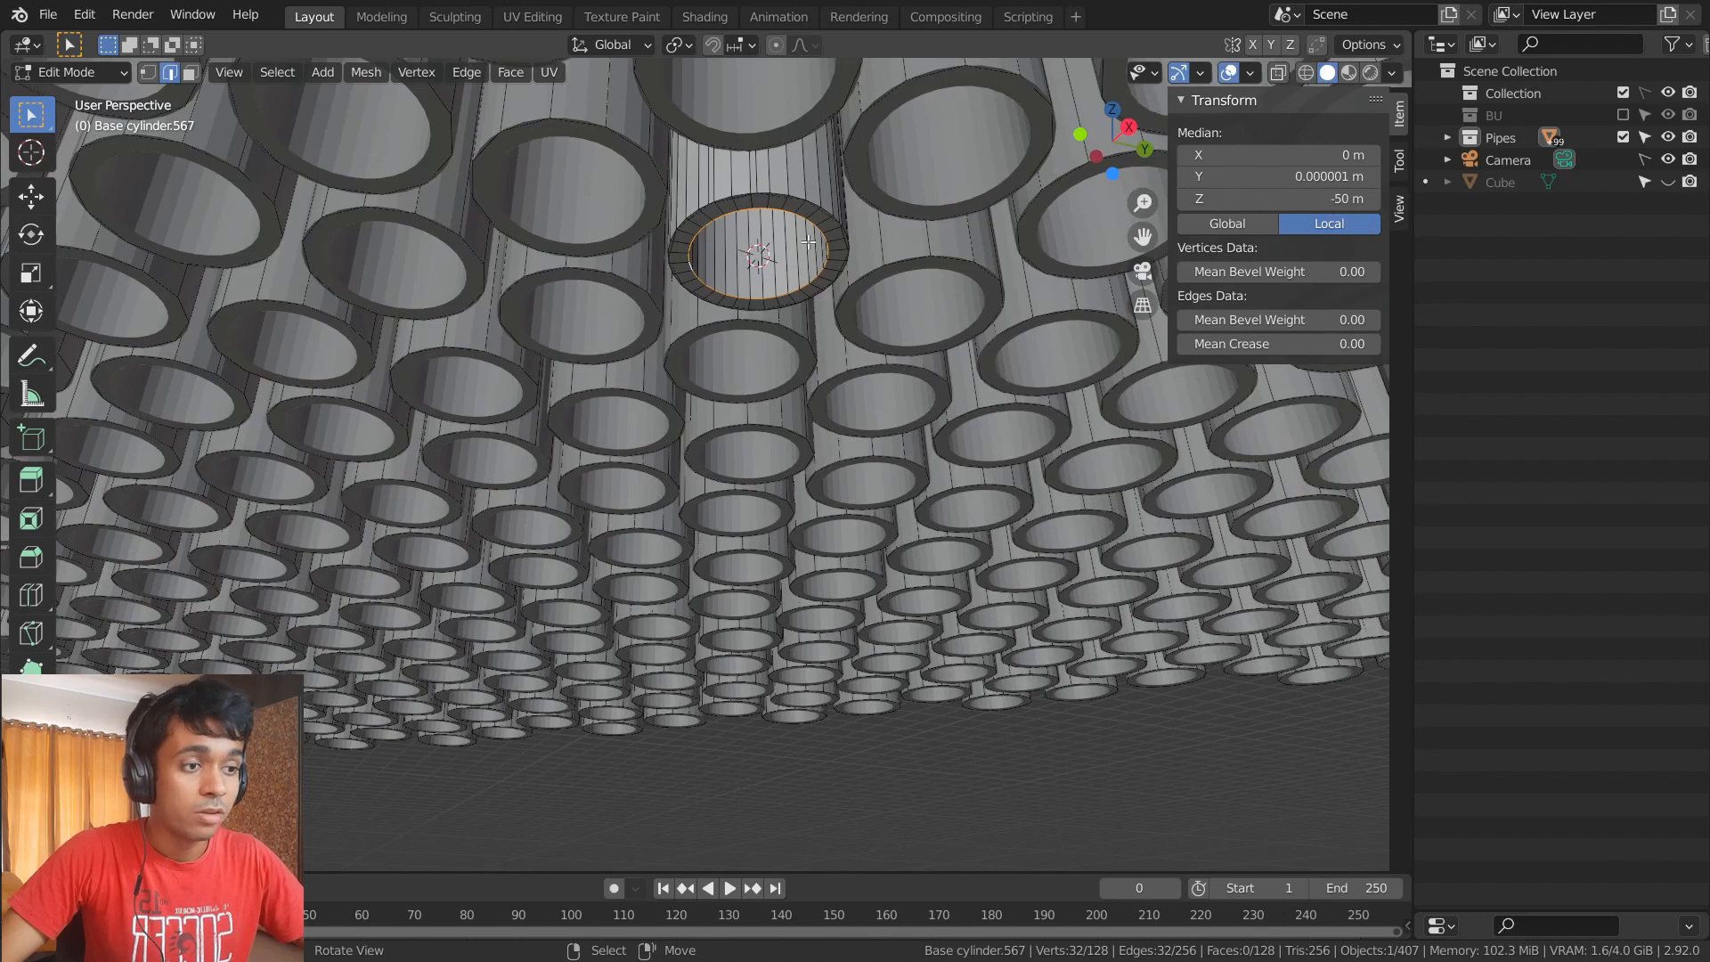
{"action": "key", "text": "Tab"}
- Unhide the Cube and snap it to the 3D cursor at the bottom of the pipes
{"action": "scroll", "coordinate": [803, 283], "scroll_direction": "down", "scroll_amount": 8}
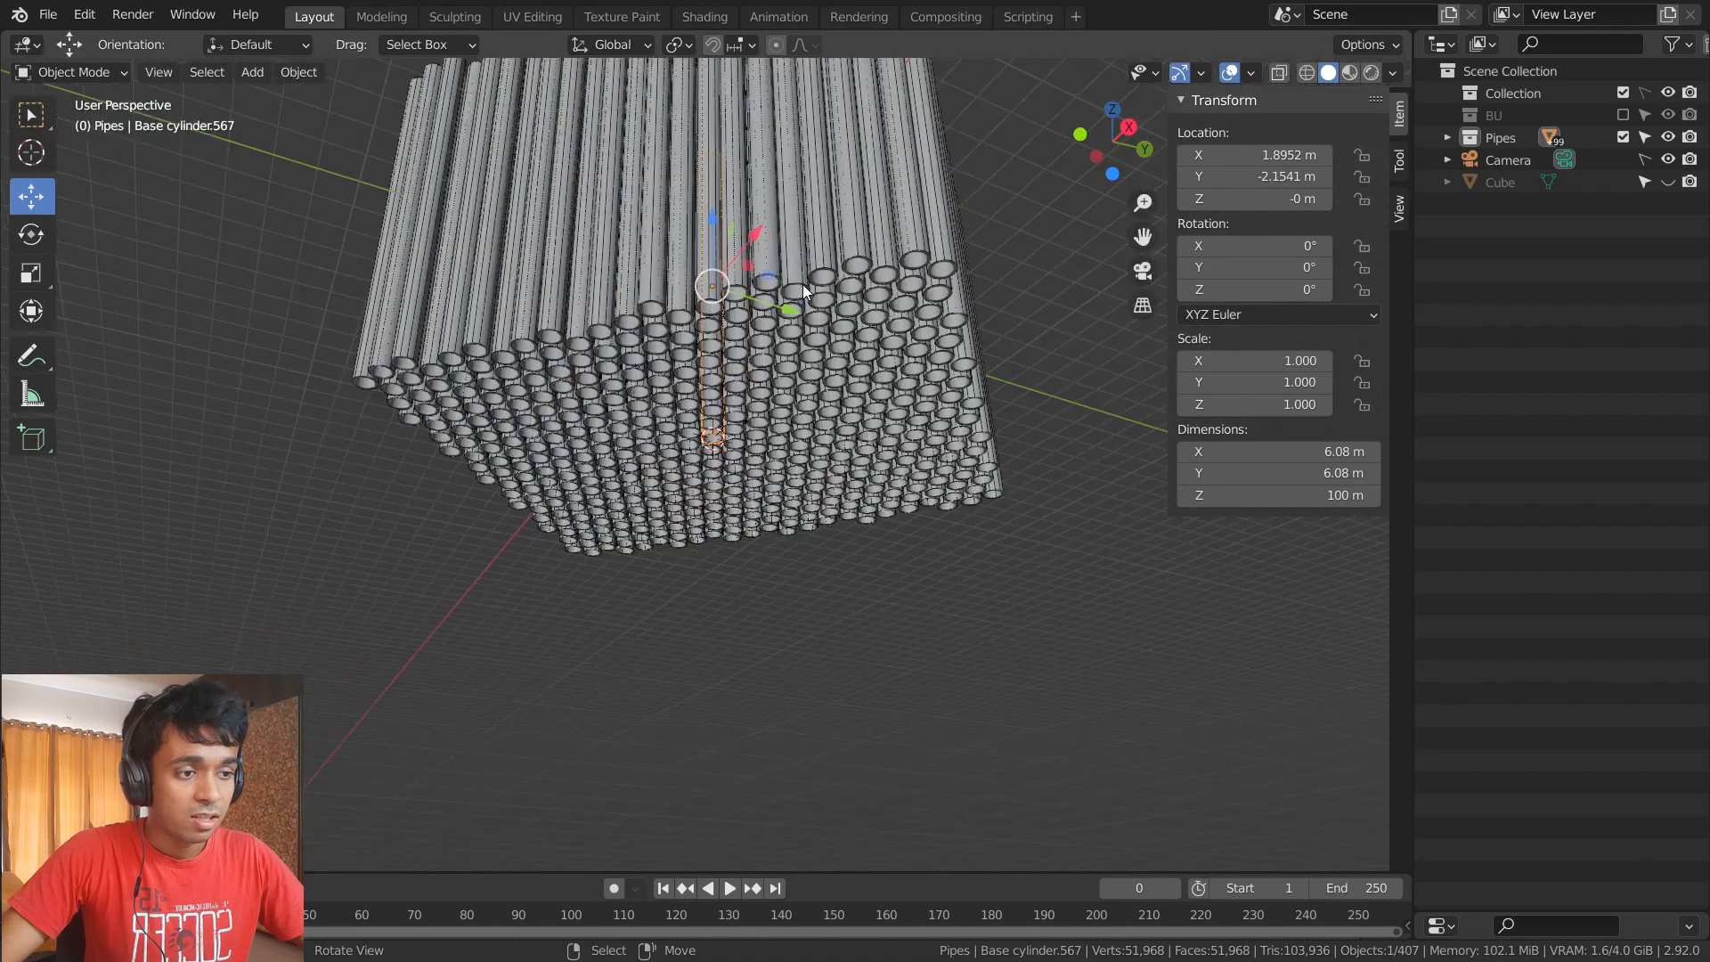
{"action": "middle_click_drag", "start_coordinate": [739, 378], "coordinate": [757, 499]}
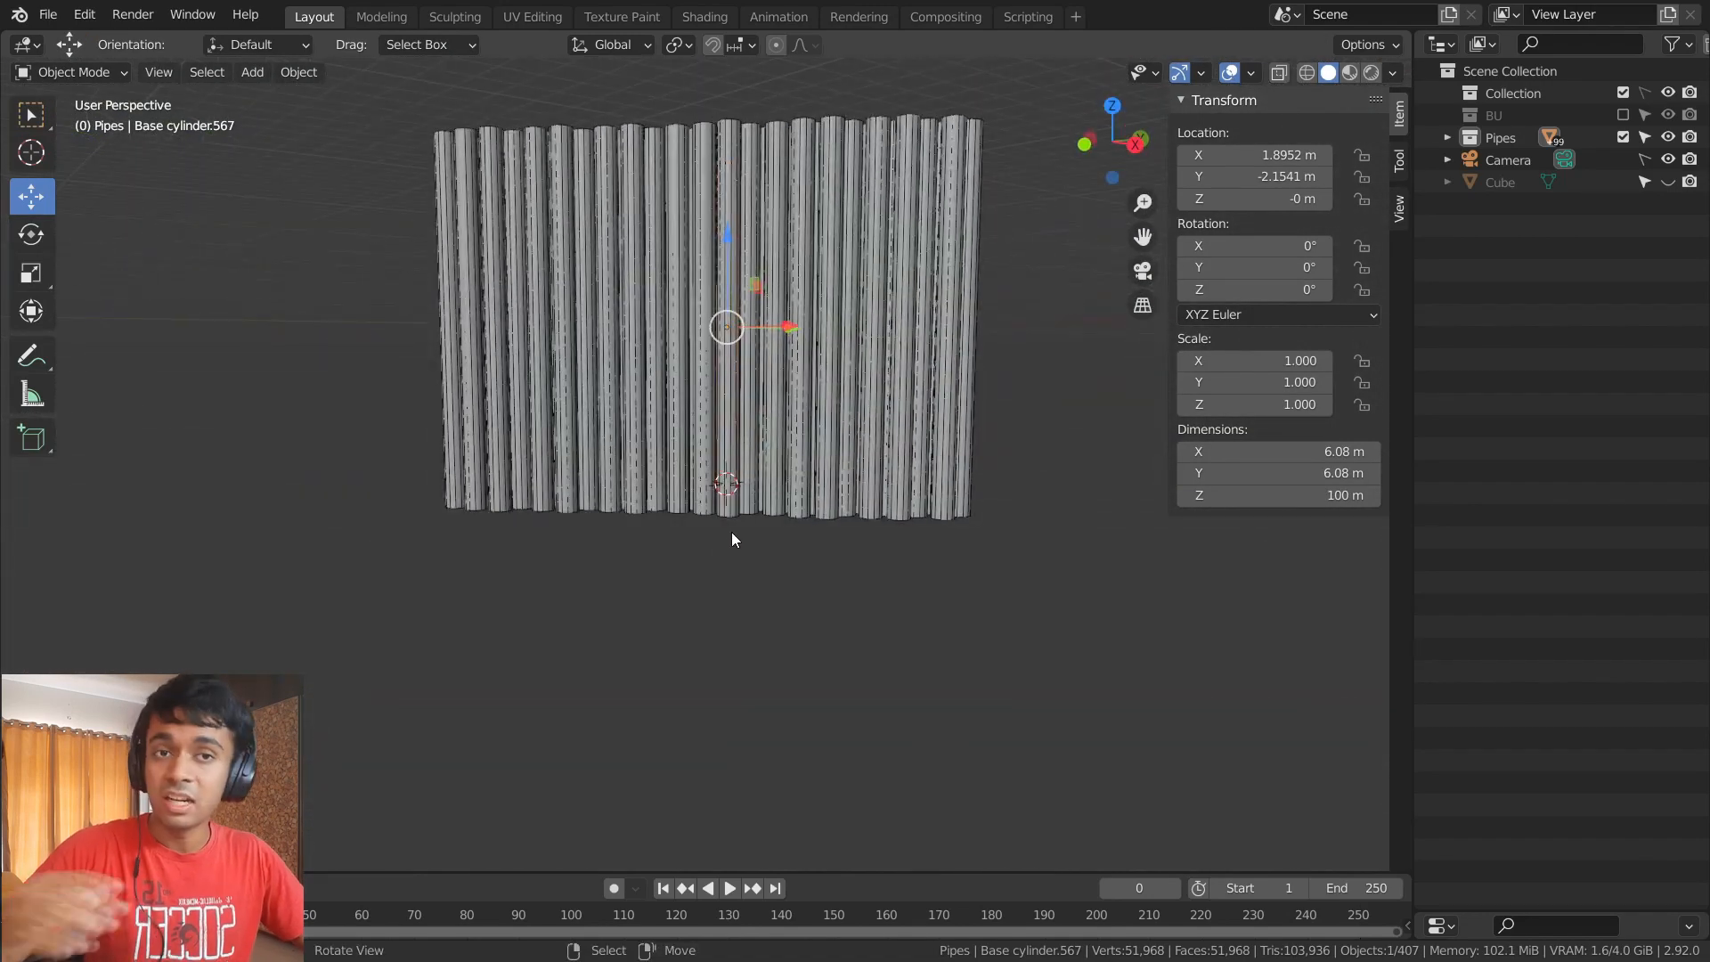
{"action": "left_click", "coordinate": [1668, 181]}
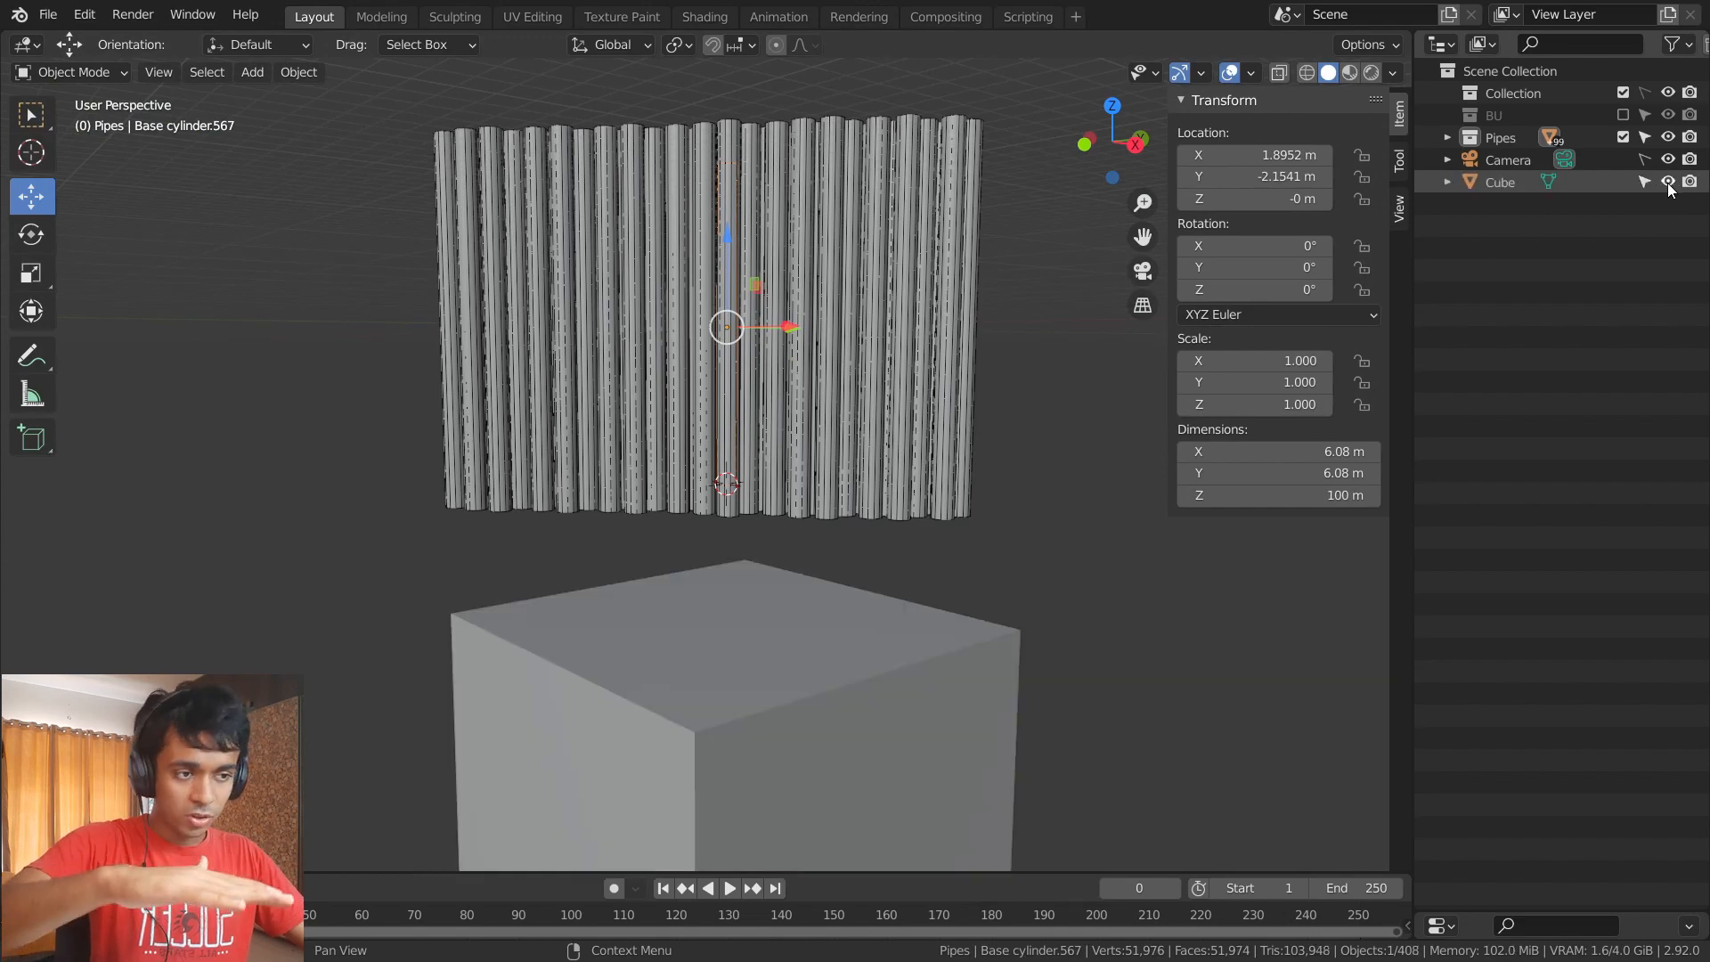
{"action": "left_click", "coordinate": [734, 719]}
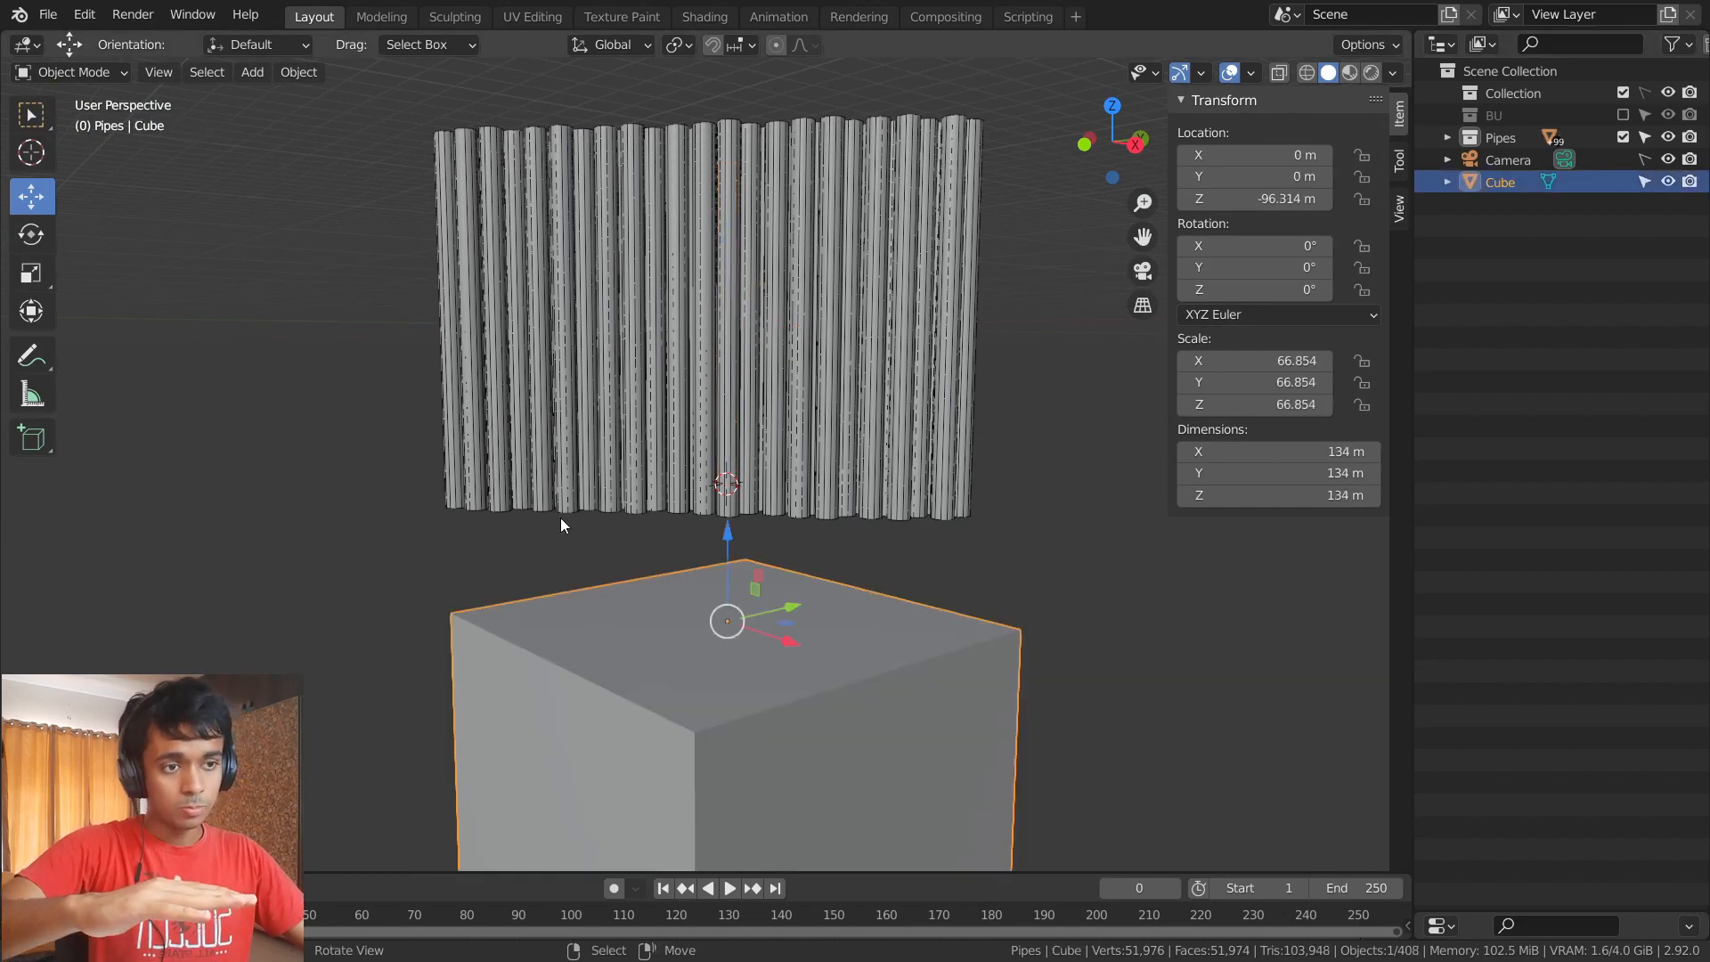
{"action": "left_click", "coordinate": [312, 80]}
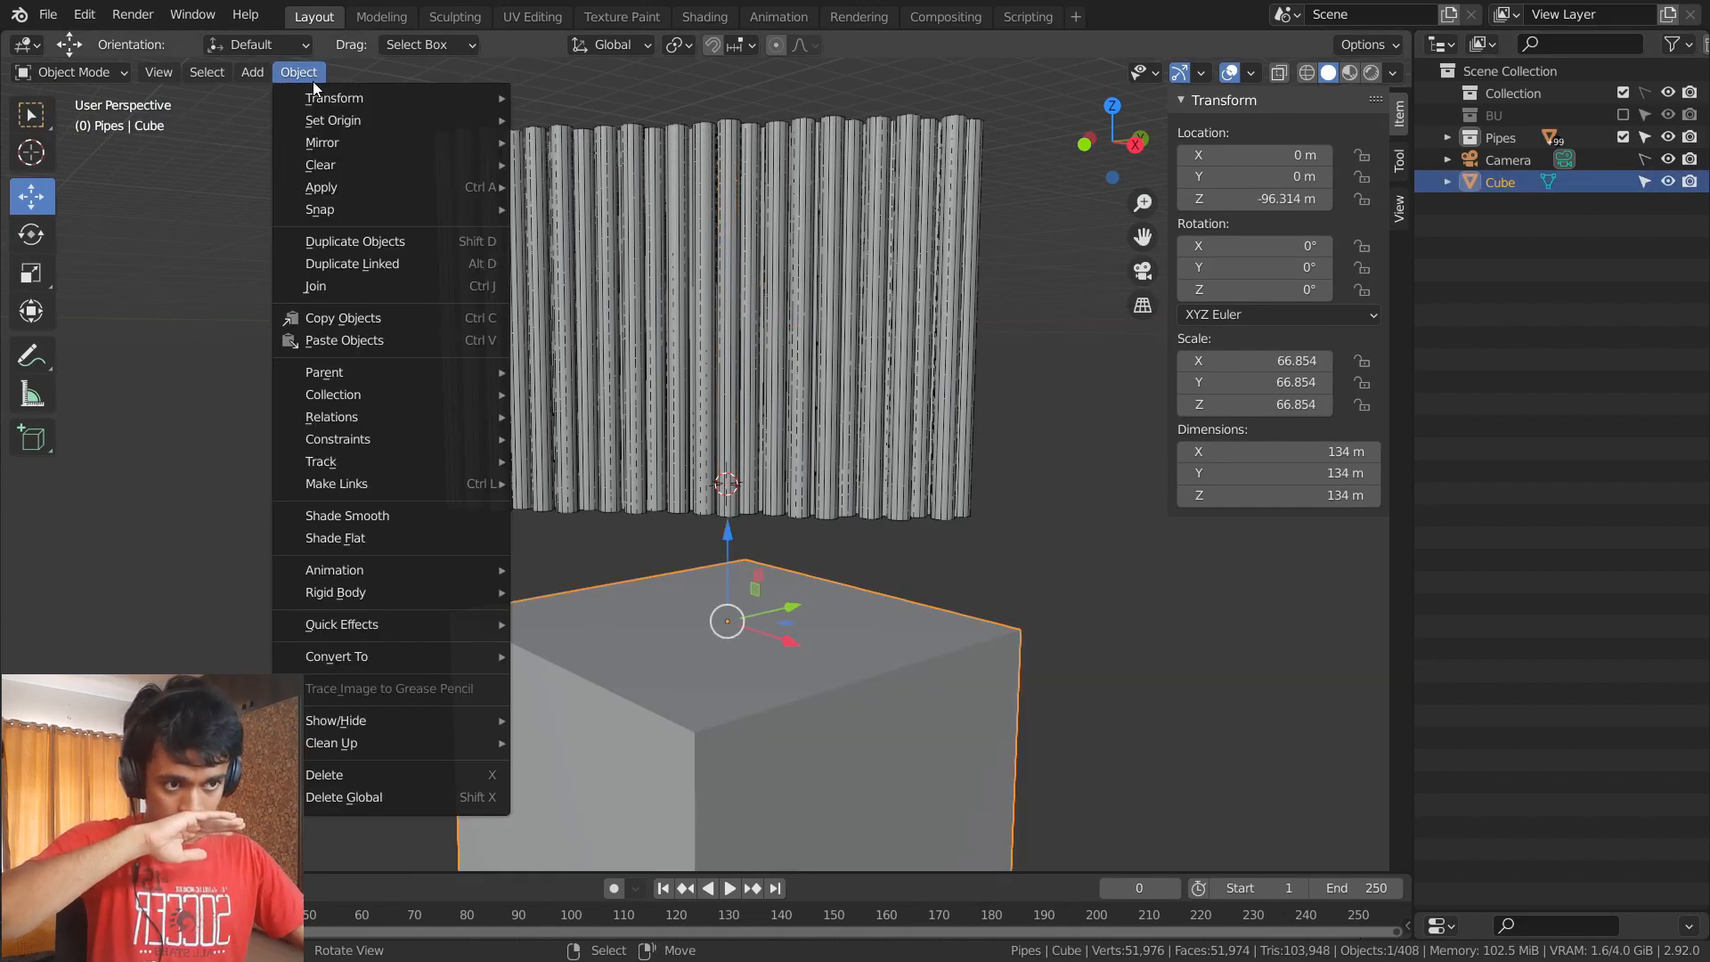
{"action": "mouse_move", "coordinate": [358, 207]}
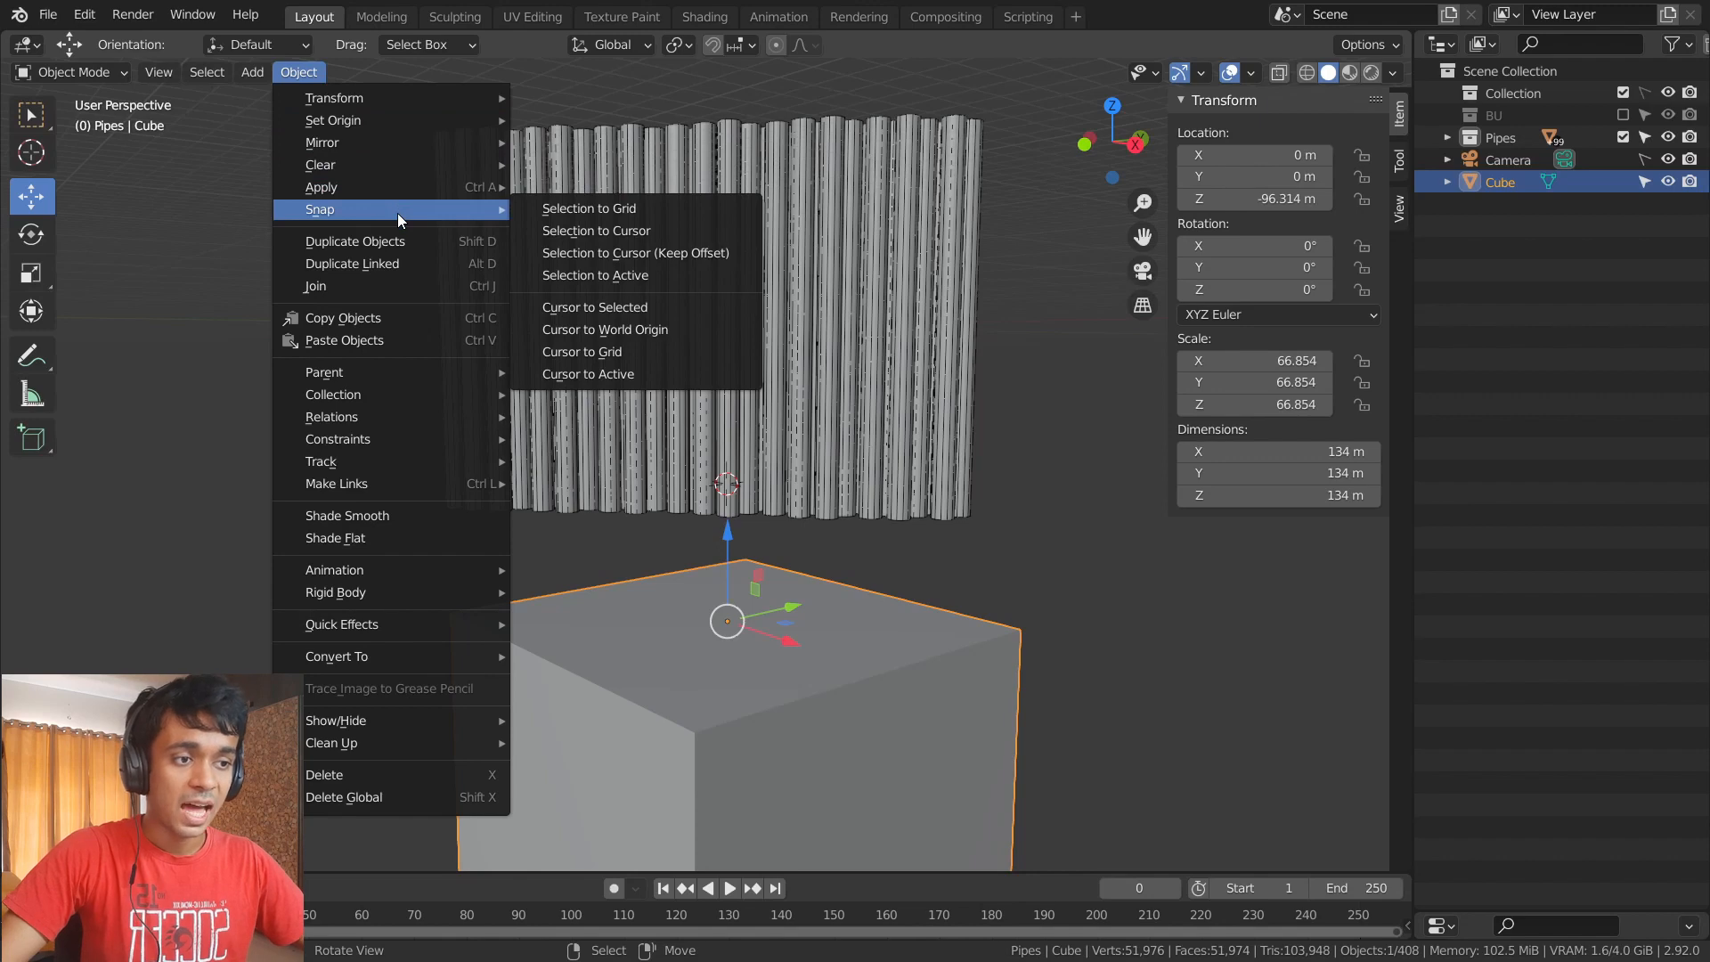
{"action": "left_click", "coordinate": [599, 232]}
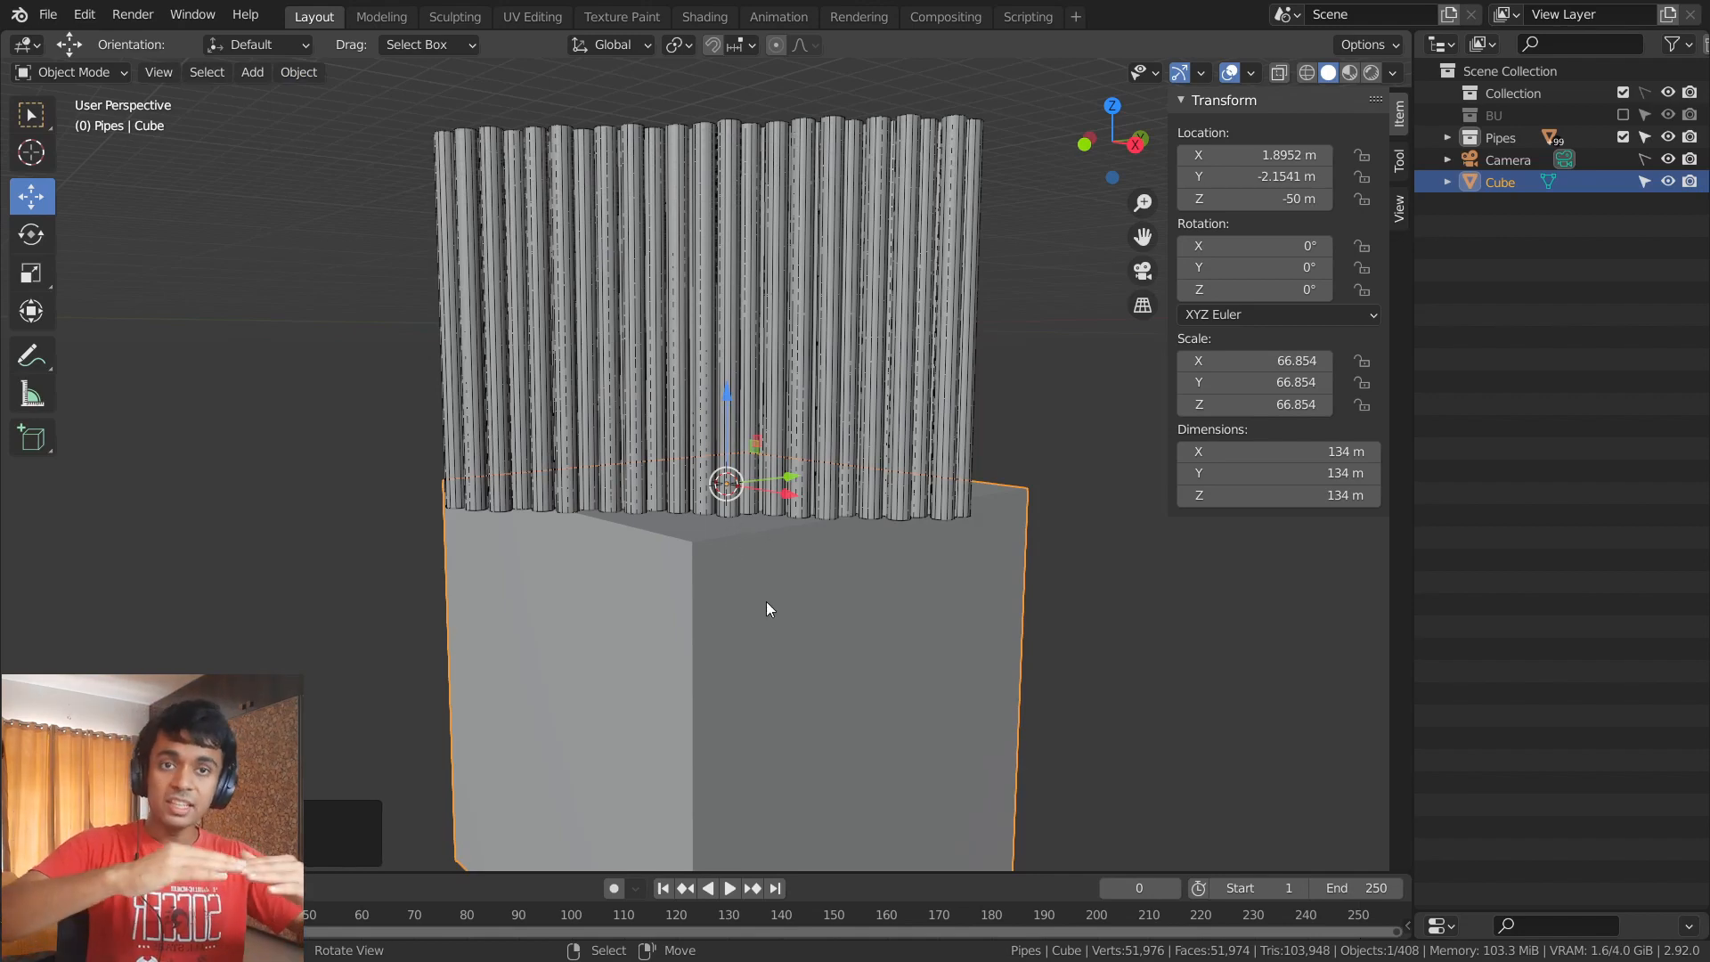
- Resize the Cube into a flat slab about 189 m in X, 206 m in Y and 19.1 m in Z
{"action": "middle_click_drag", "start_coordinate": [664, 490], "coordinate": [860, 555]}
{"action": "scroll", "coordinate": [828, 546], "scroll_direction": "up", "scroll_amount": 3}
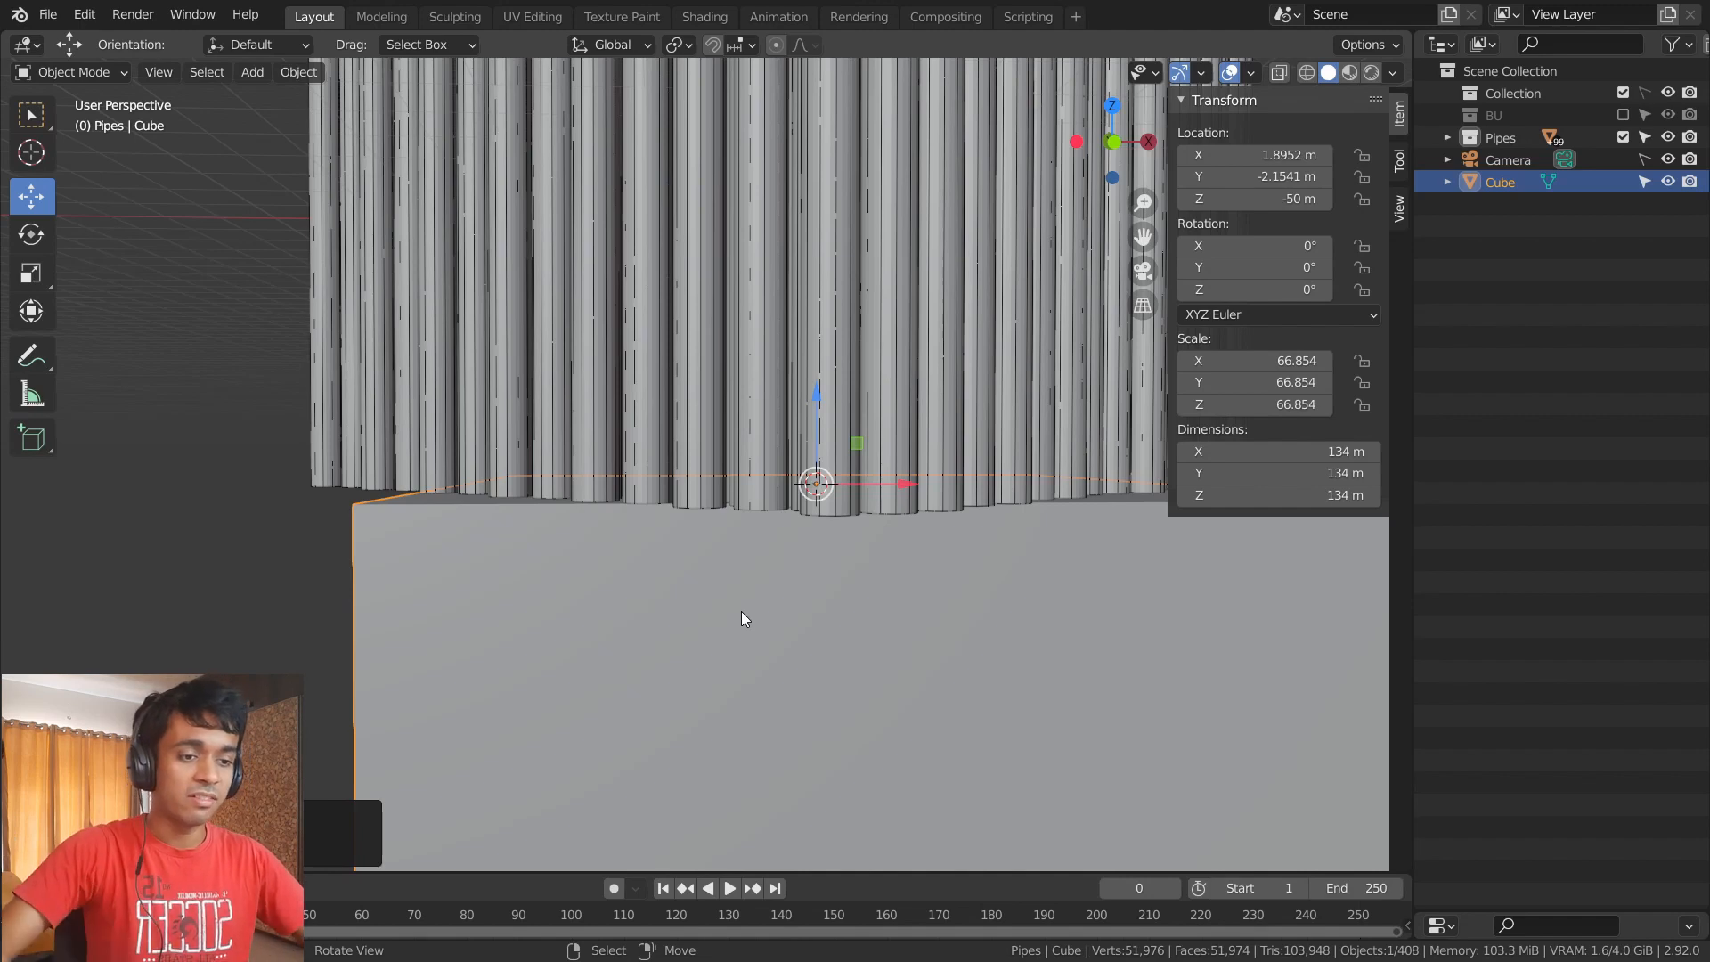
{"action": "scroll", "coordinate": [752, 605], "scroll_direction": "down", "scroll_amount": 3}
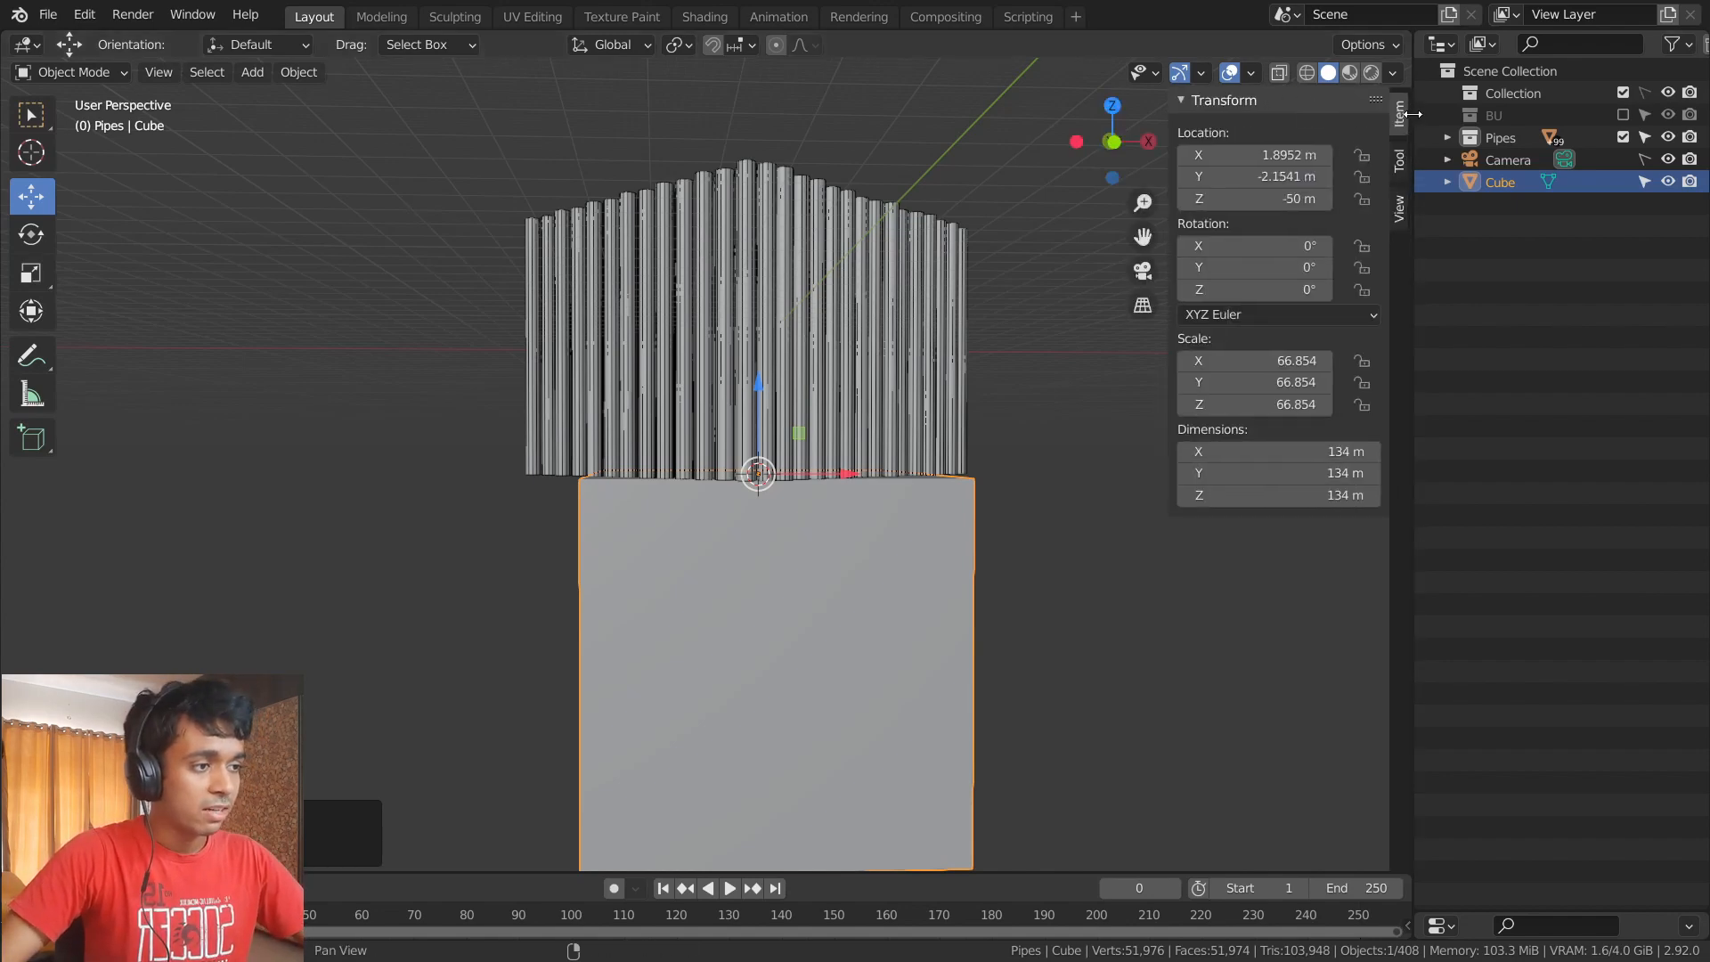
{"action": "left_click", "coordinate": [1300, 495]}
{"action": "type", "text": "178"}
{"action": "key", "text": "Return"}
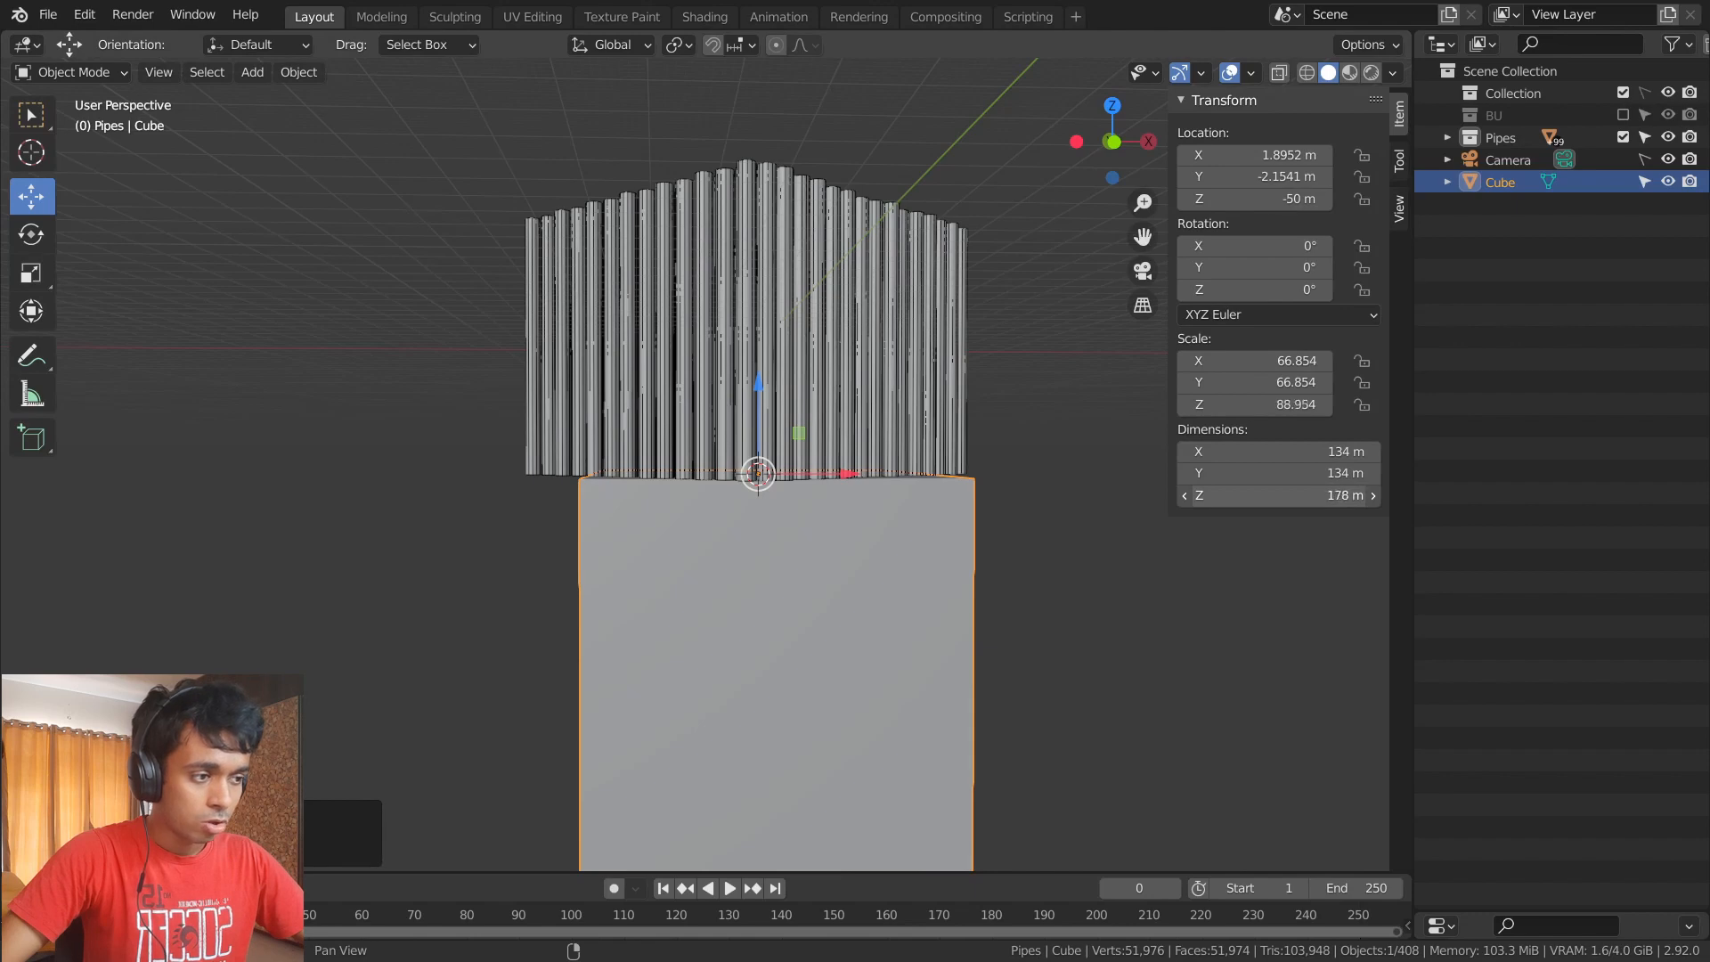
{"action": "left_click_drag", "start_coordinate": [1300, 495], "coordinate": [1148, 495]}
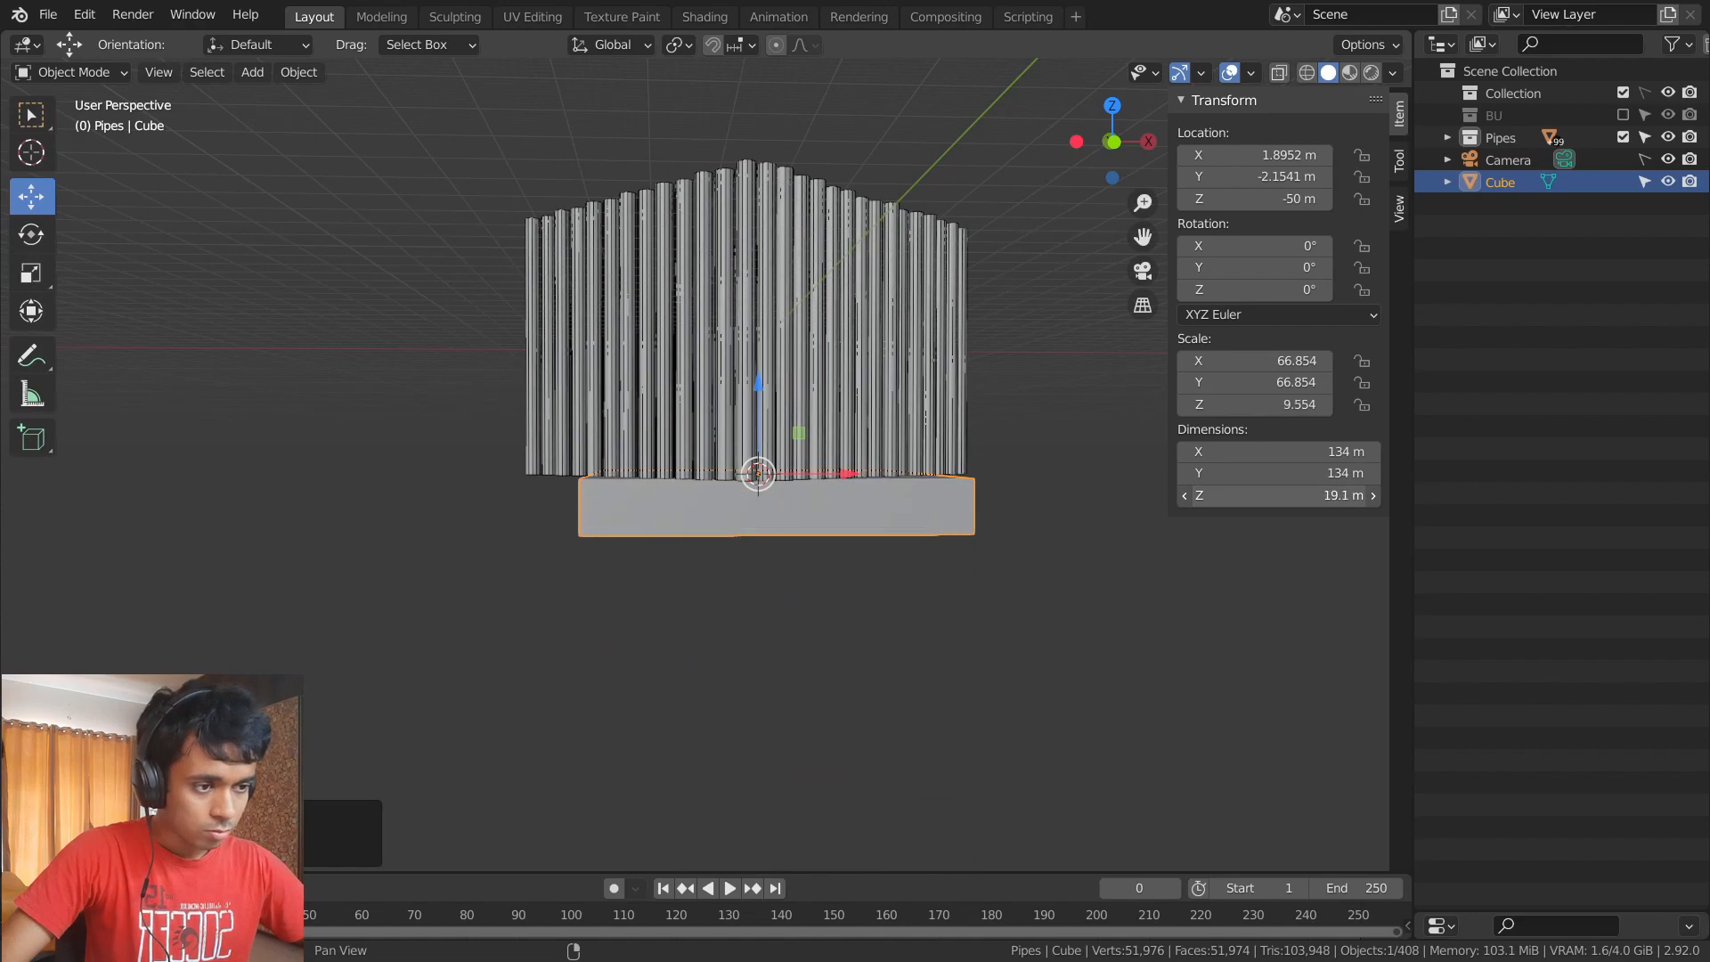
{"action": "left_click_drag", "start_coordinate": [1282, 473], "coordinate": [1340, 452]}
- Scale the slab up uniformly to about 252 m by 275 m by 25.5 m so it extends well beyond the pipes
{"action": "middle_click_drag", "start_coordinate": [601, 467], "coordinate": [903, 618]}
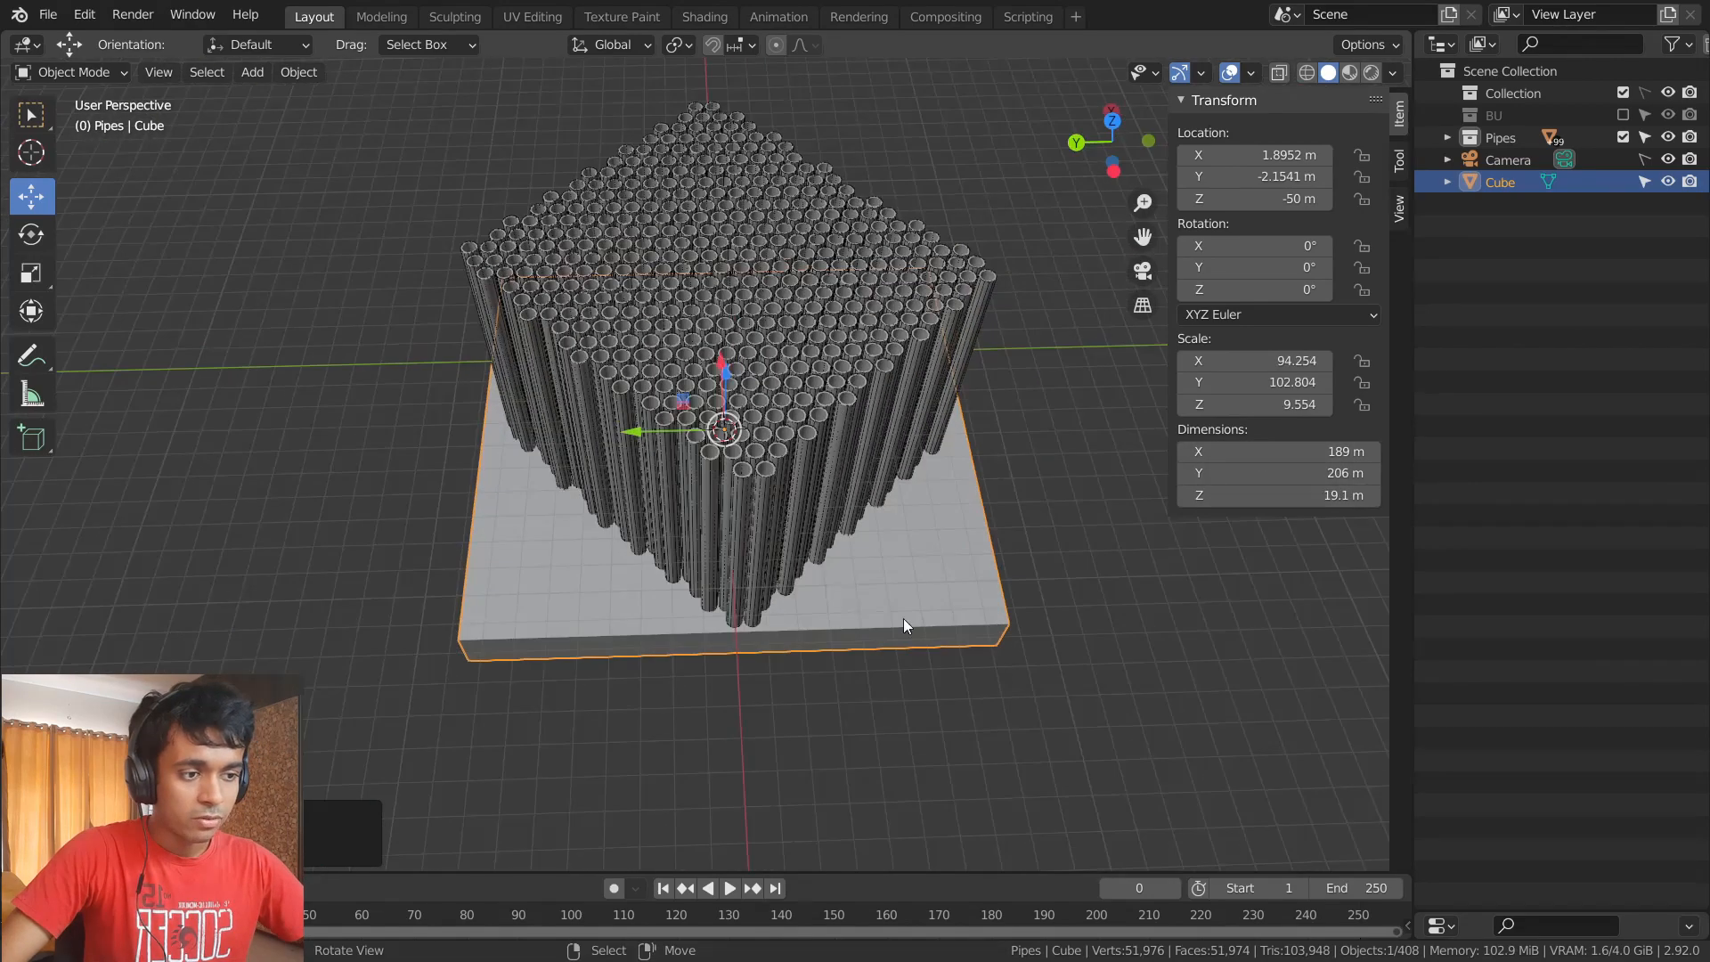
{"action": "key", "text": "s"}
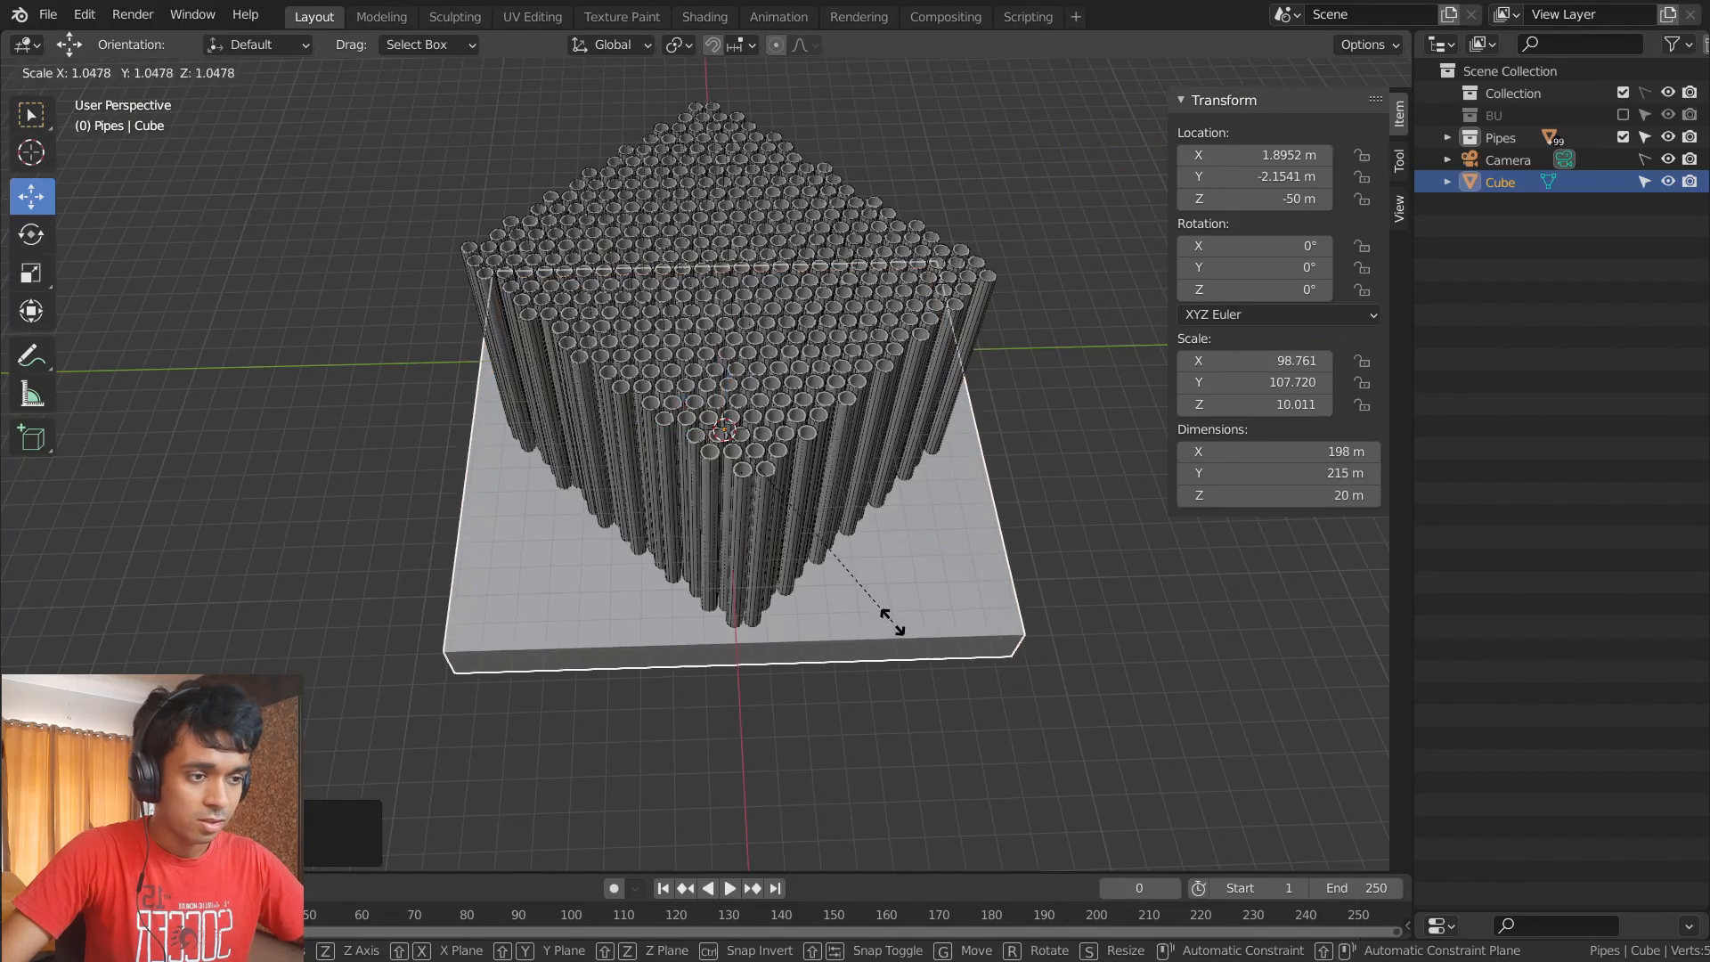
{"action": "left_click", "coordinate": [919, 686]}
{"action": "middle_click_drag", "start_coordinate": [921, 687], "coordinate": [1071, 531]}
{"action": "key", "text": "KP_0"}
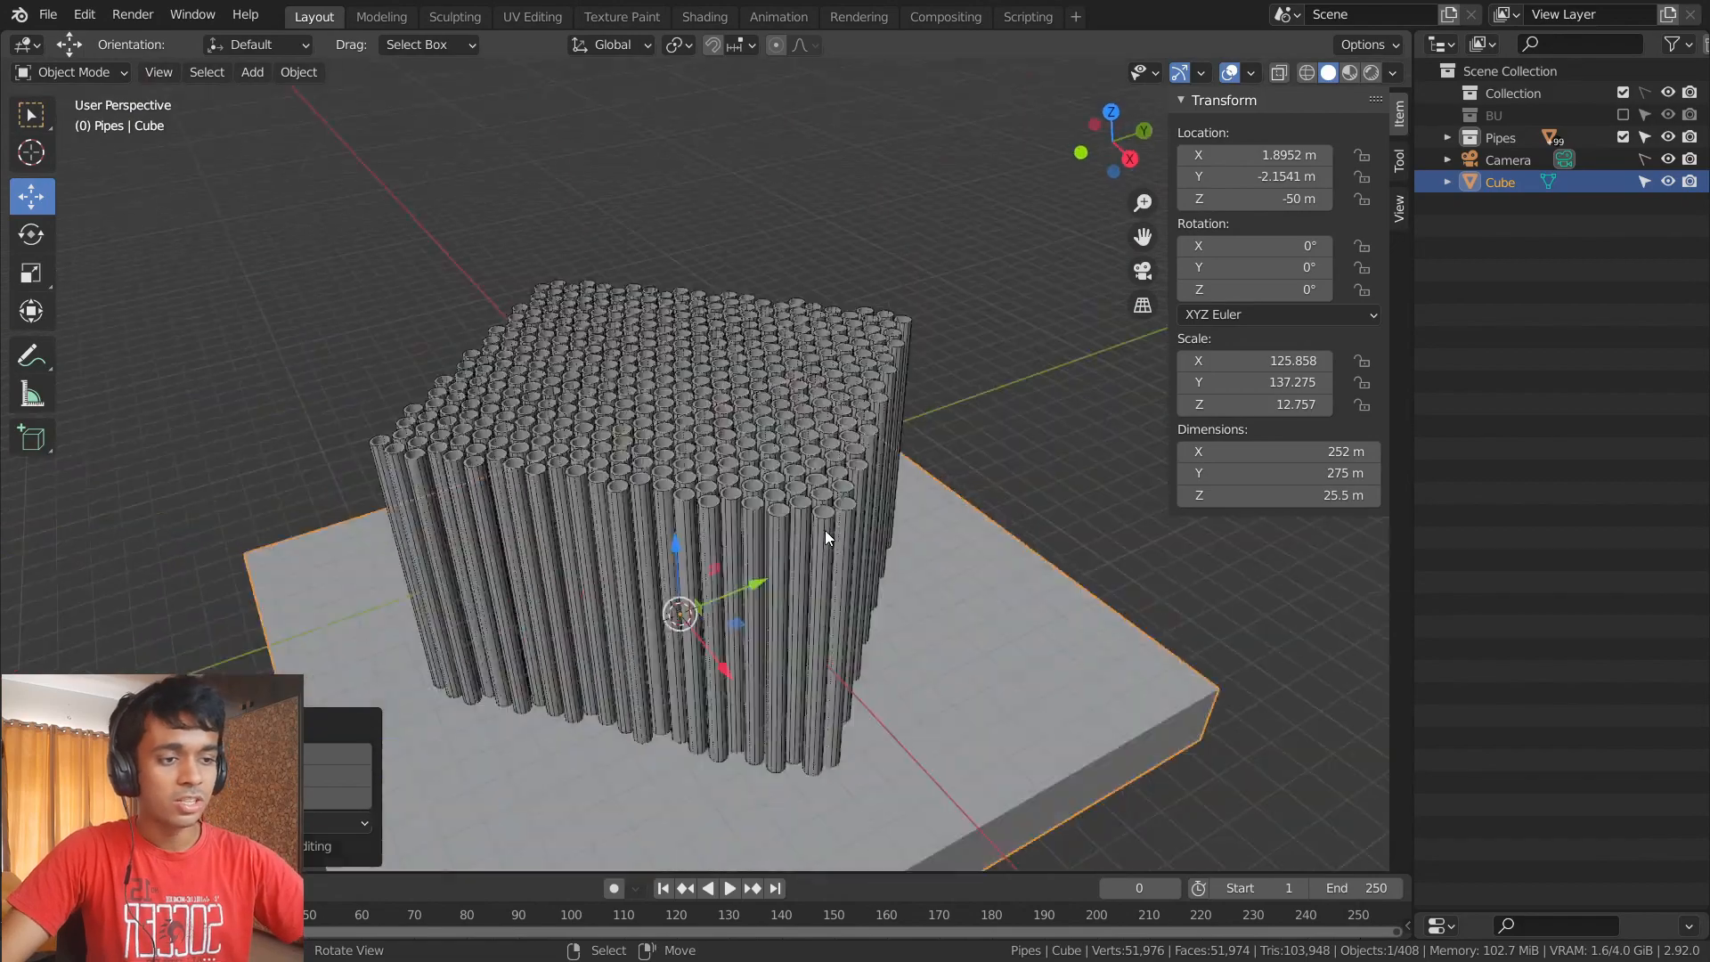
{"action": "scroll", "coordinate": [788, 579], "scroll_direction": "up", "scroll_amount": 5}
{"action": "middle_click_drag", "start_coordinate": [851, 590], "coordinate": [743, 409], "text": "shift"}
{"action": "scroll", "coordinate": [744, 412], "scroll_direction": "down", "scroll_amount": 5}
{"action": "left_click", "coordinate": [970, 468]}
{"action": "middle_click_drag", "start_coordinate": [810, 548], "coordinate": [862, 630]}
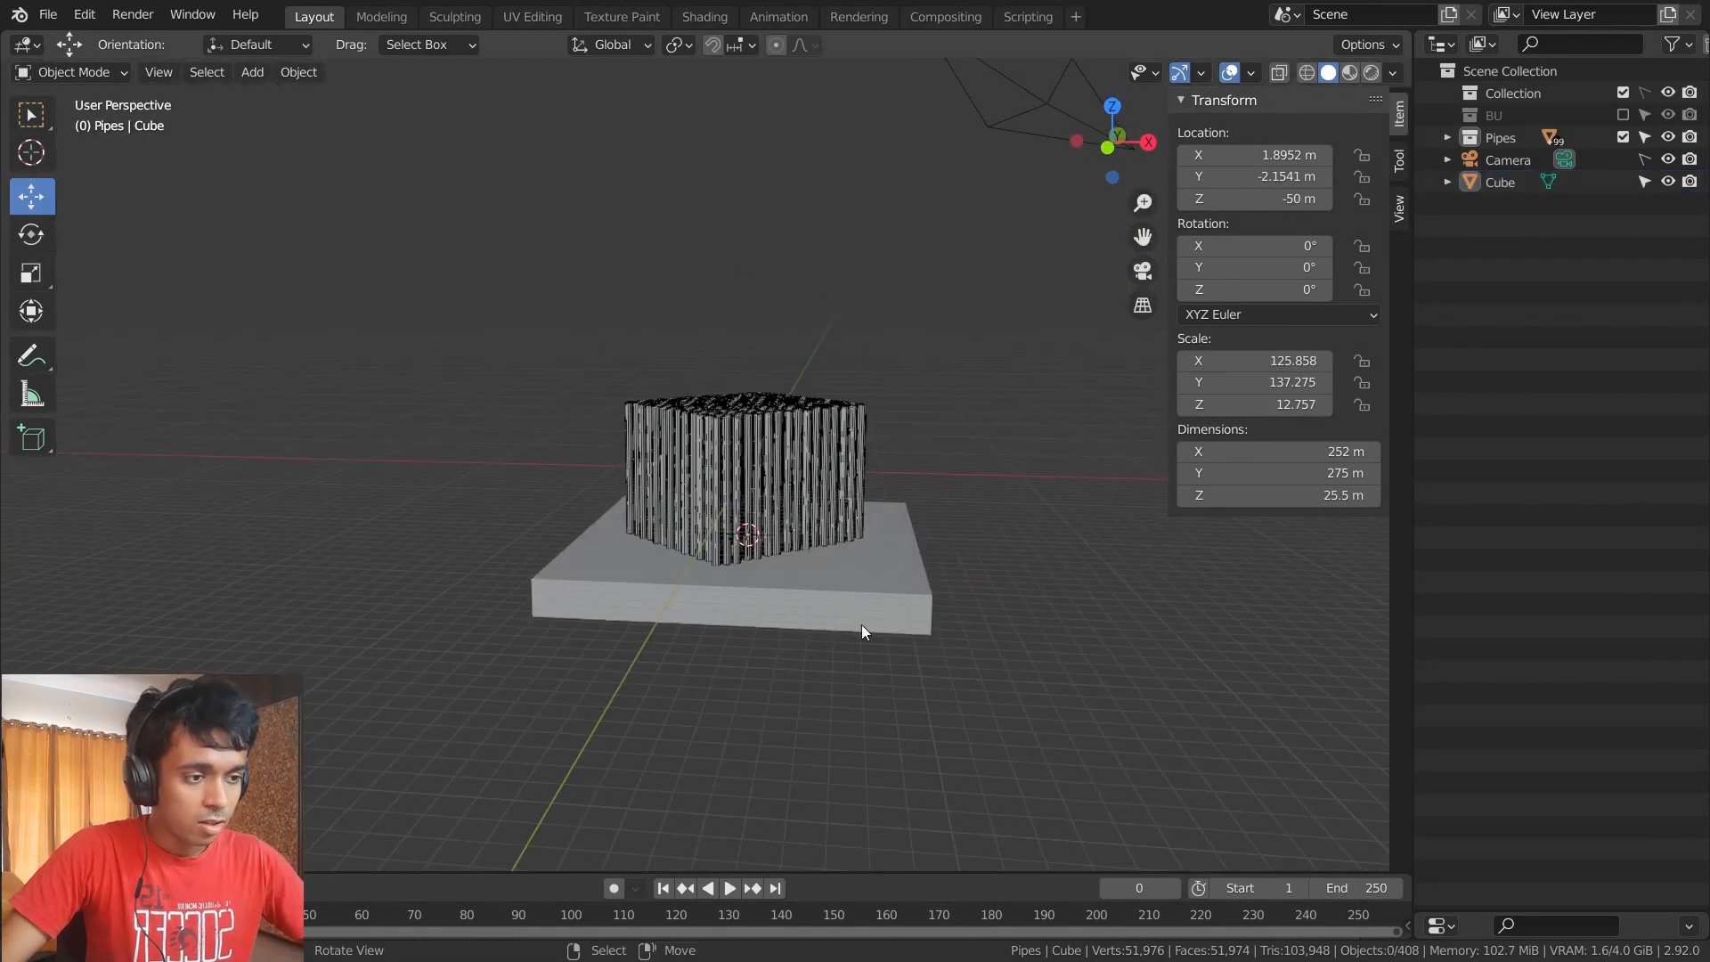
- Disable the Cube slab in renders while keeping it shown in the viewport
{"action": "left_click", "coordinate": [876, 612]}
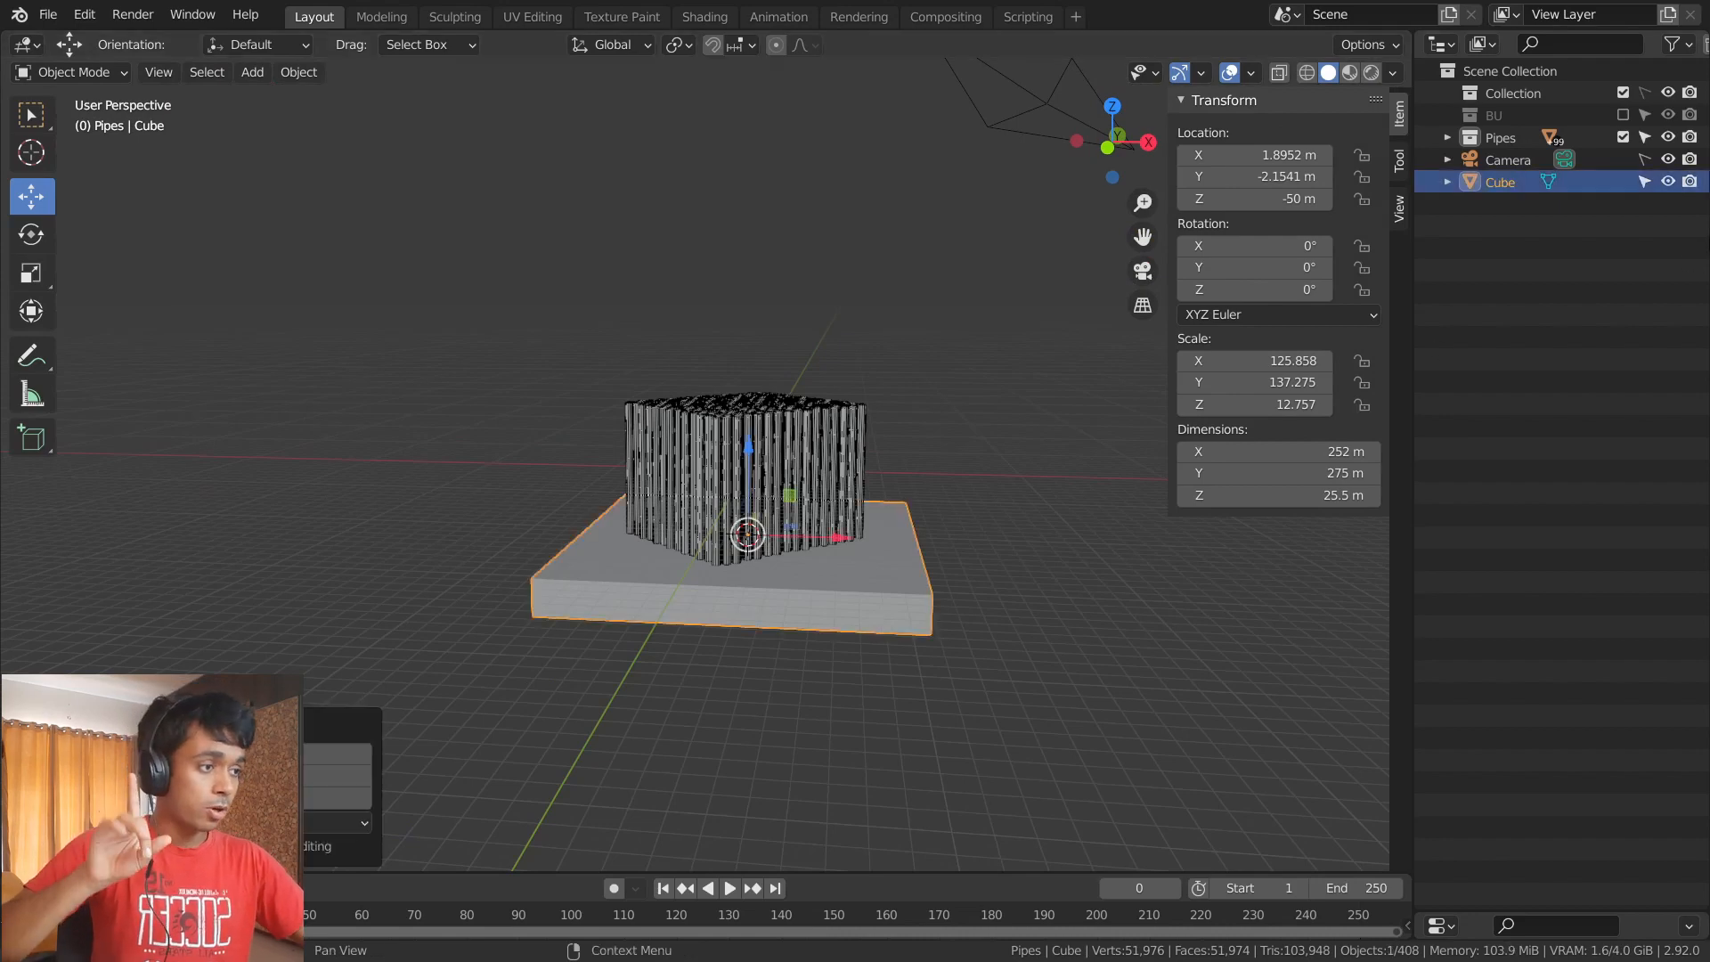
{"action": "left_click", "coordinate": [1689, 181]}
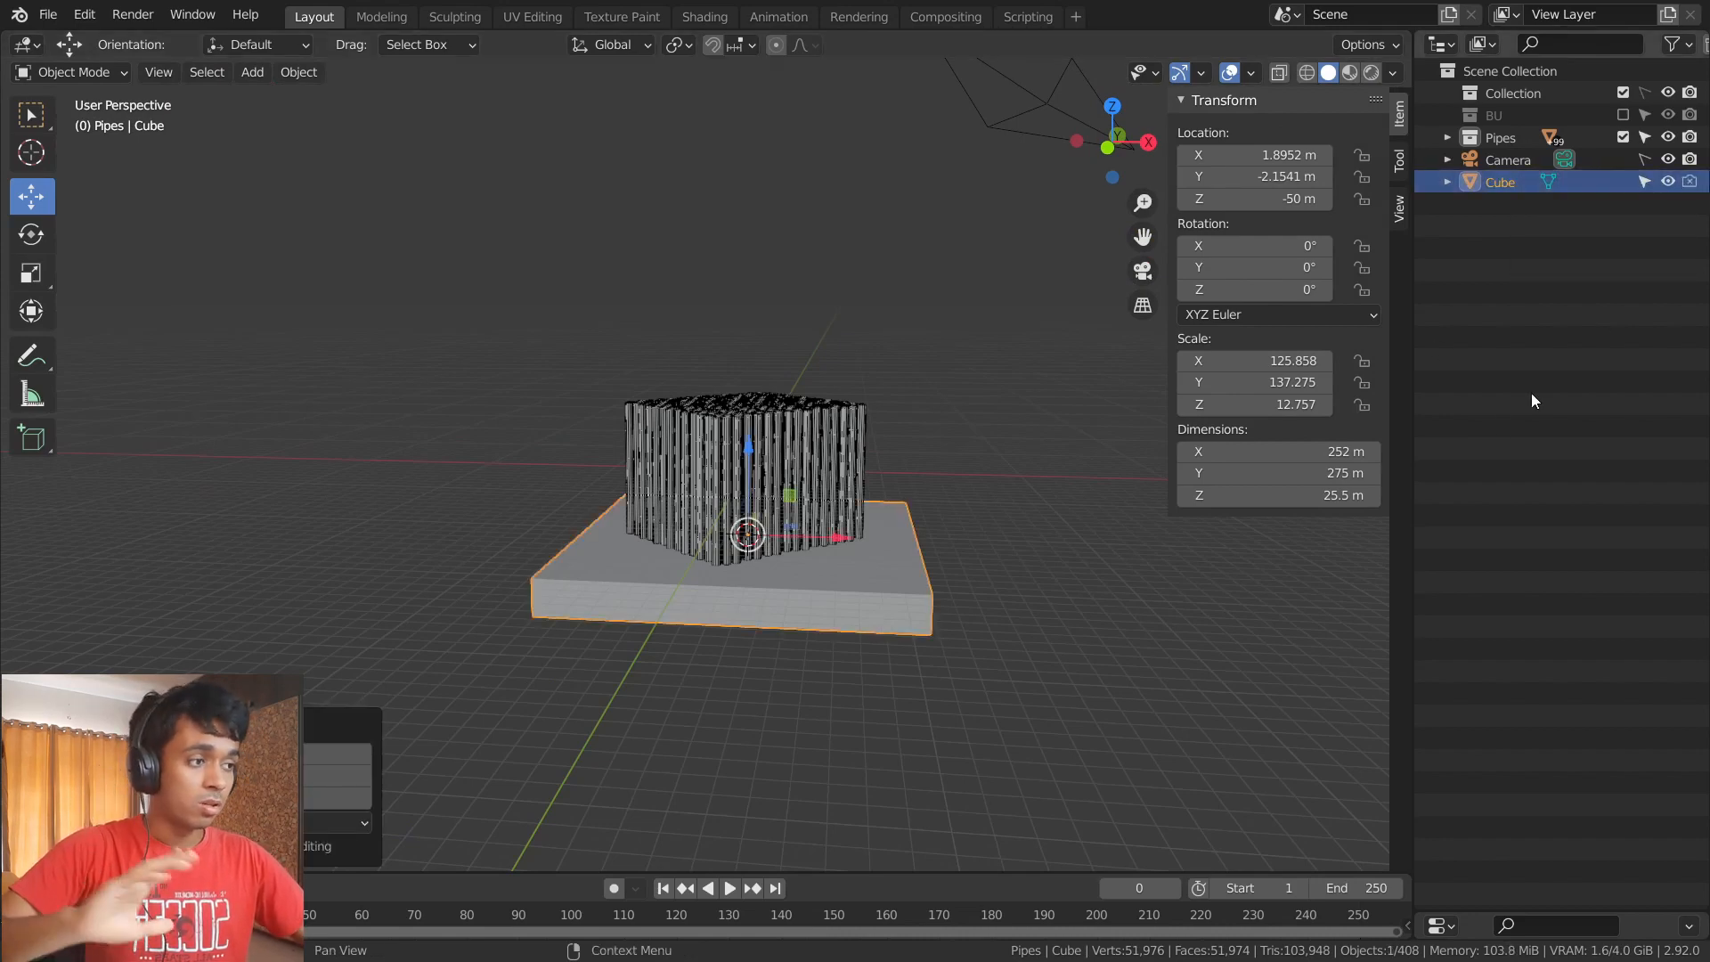
{"action": "left_click", "coordinate": [948, 381]}
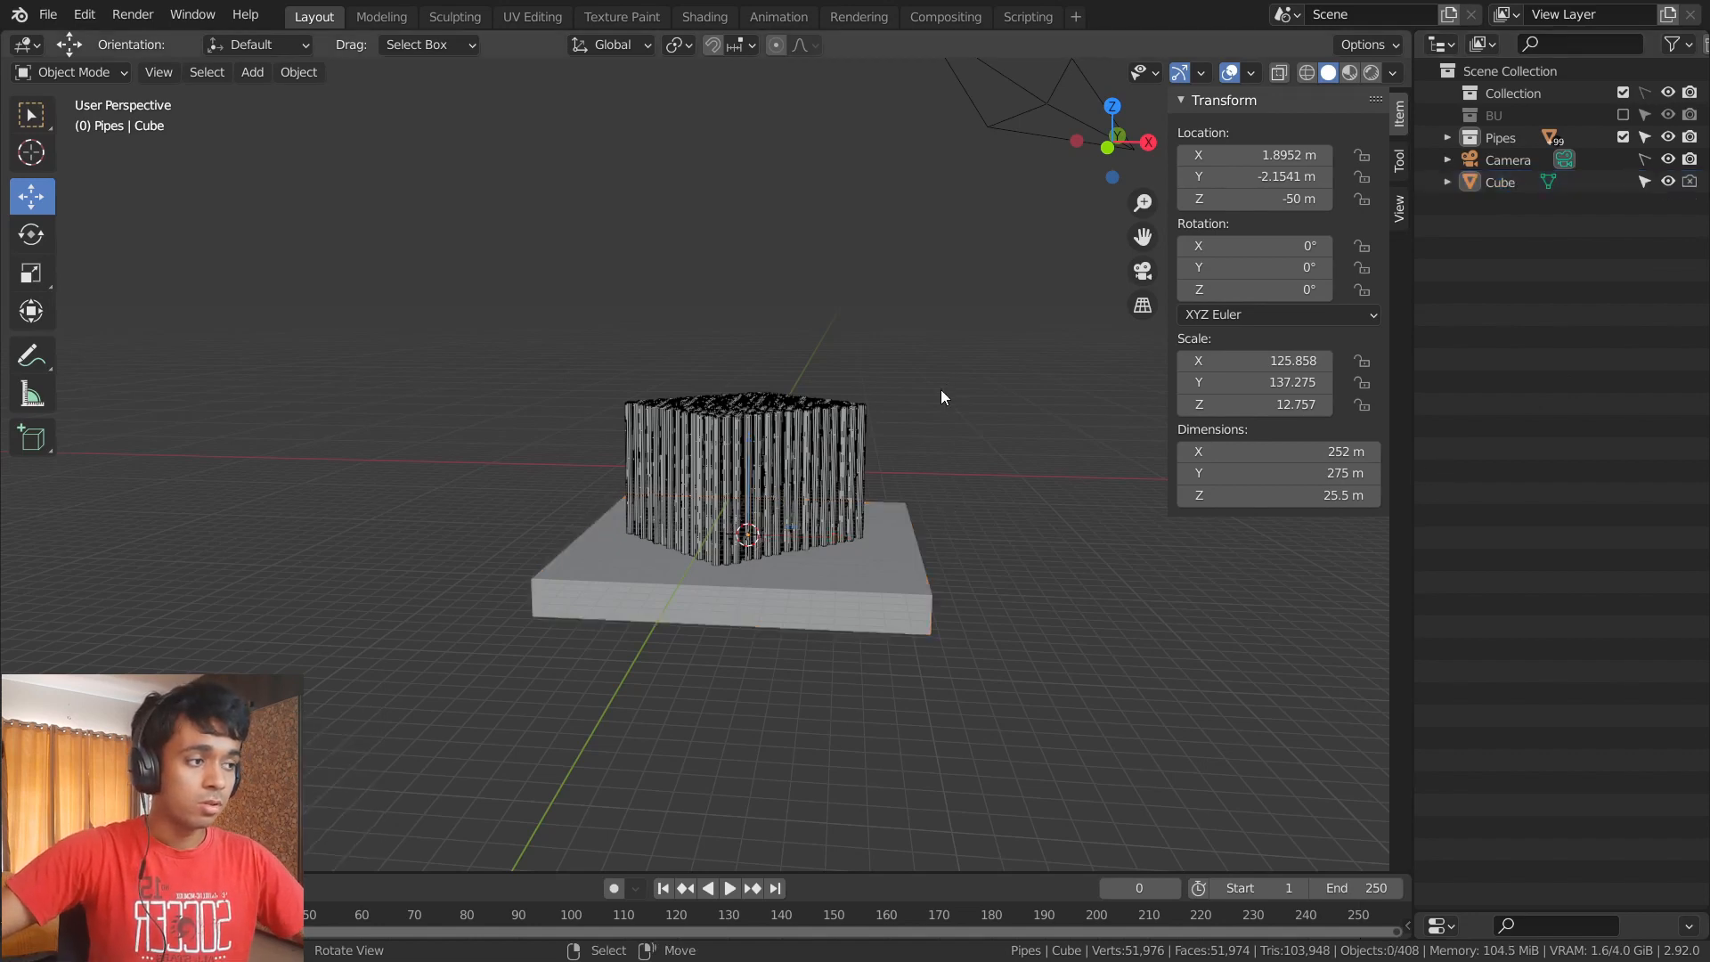
{"action": "left_click", "coordinate": [836, 617]}
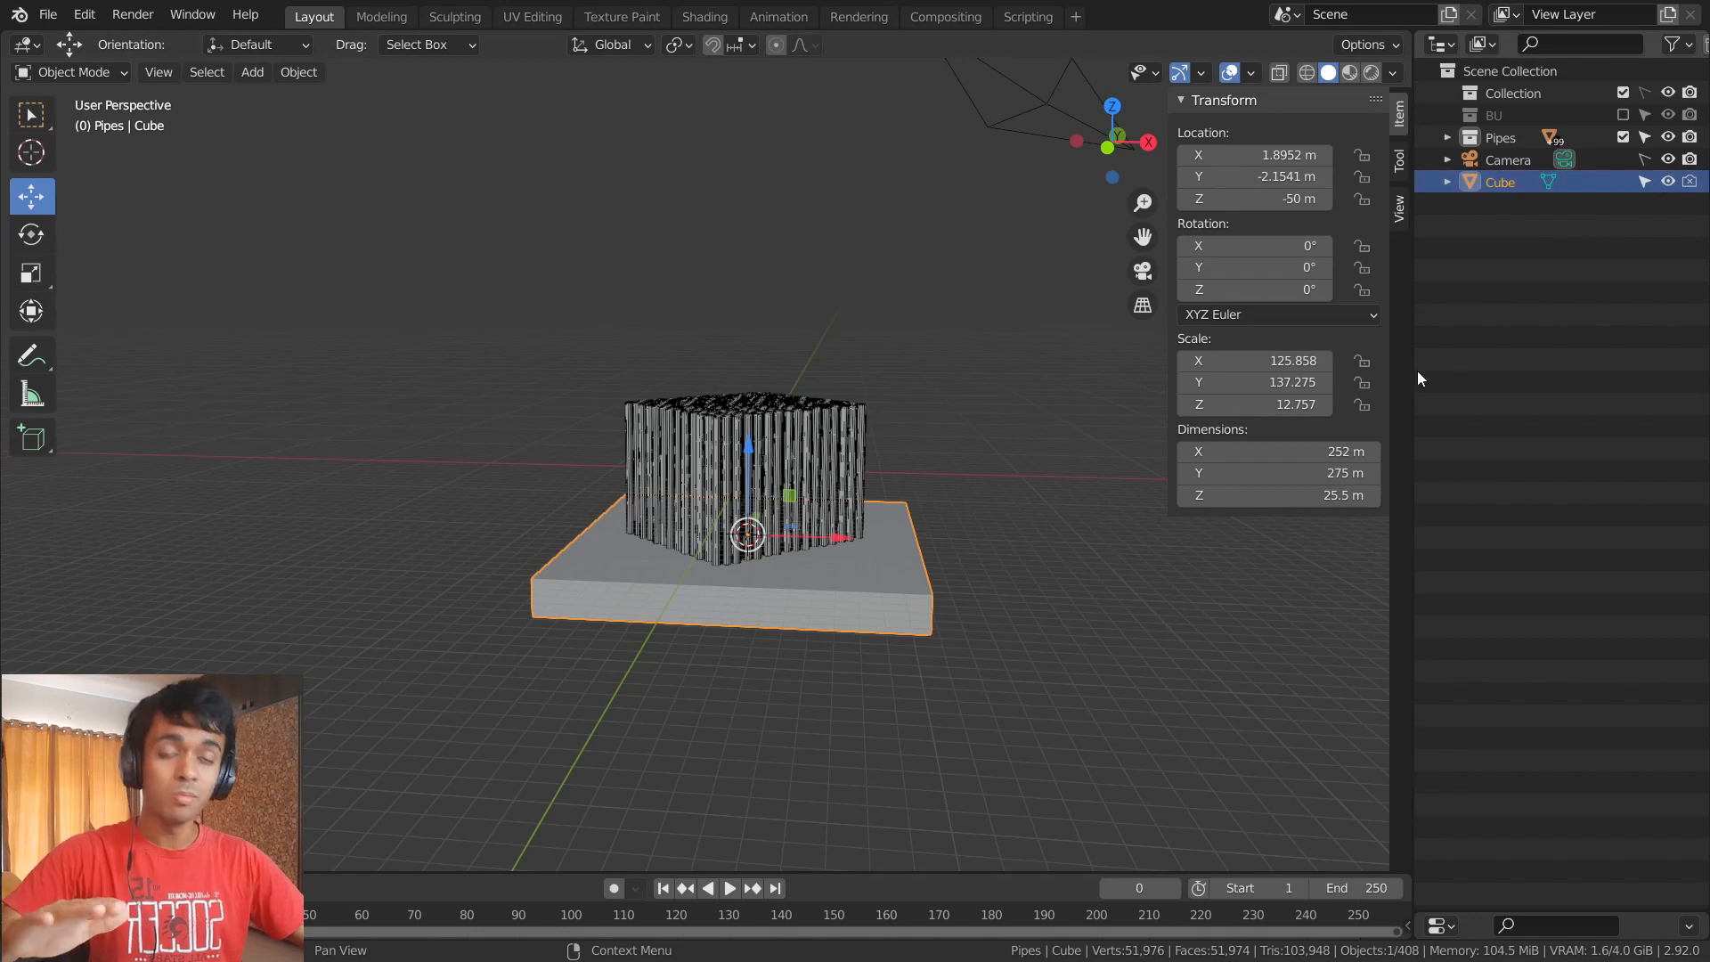
{"action": "left_click", "coordinate": [938, 361]}
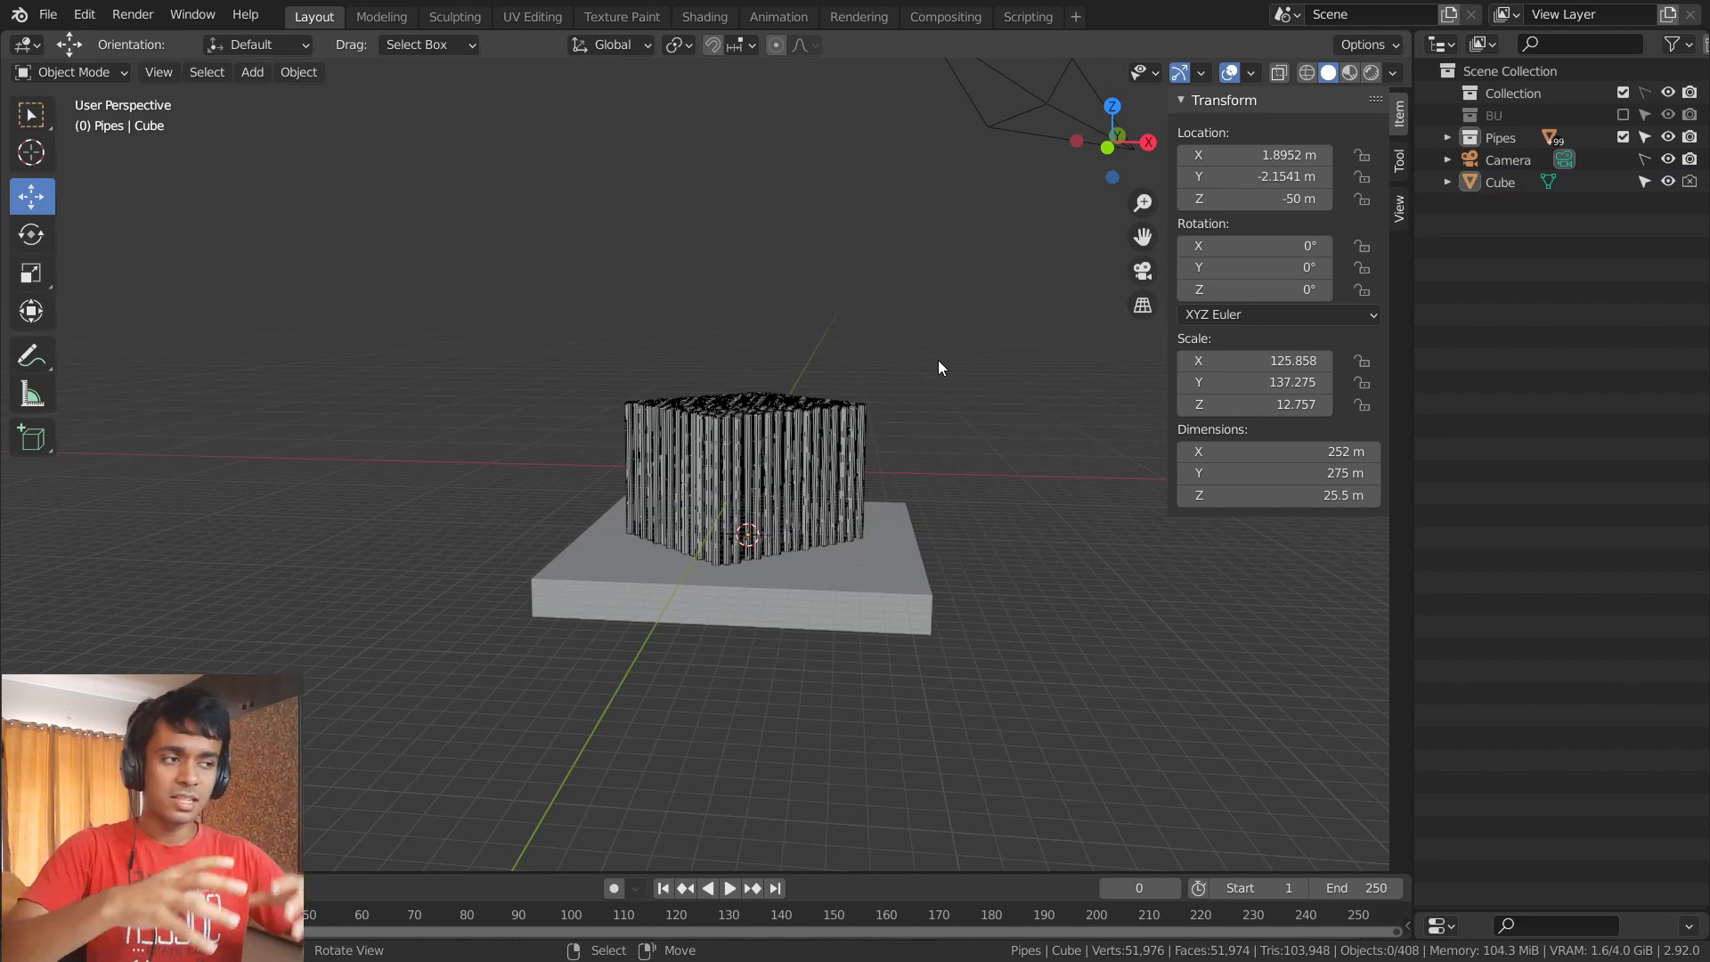
- Enlarge the Properties editor and add Rigid Body physics of type Passive to the Cube slab
{"action": "left_click_drag", "start_coordinate": [1660, 910], "coordinate": [1660, 305]}
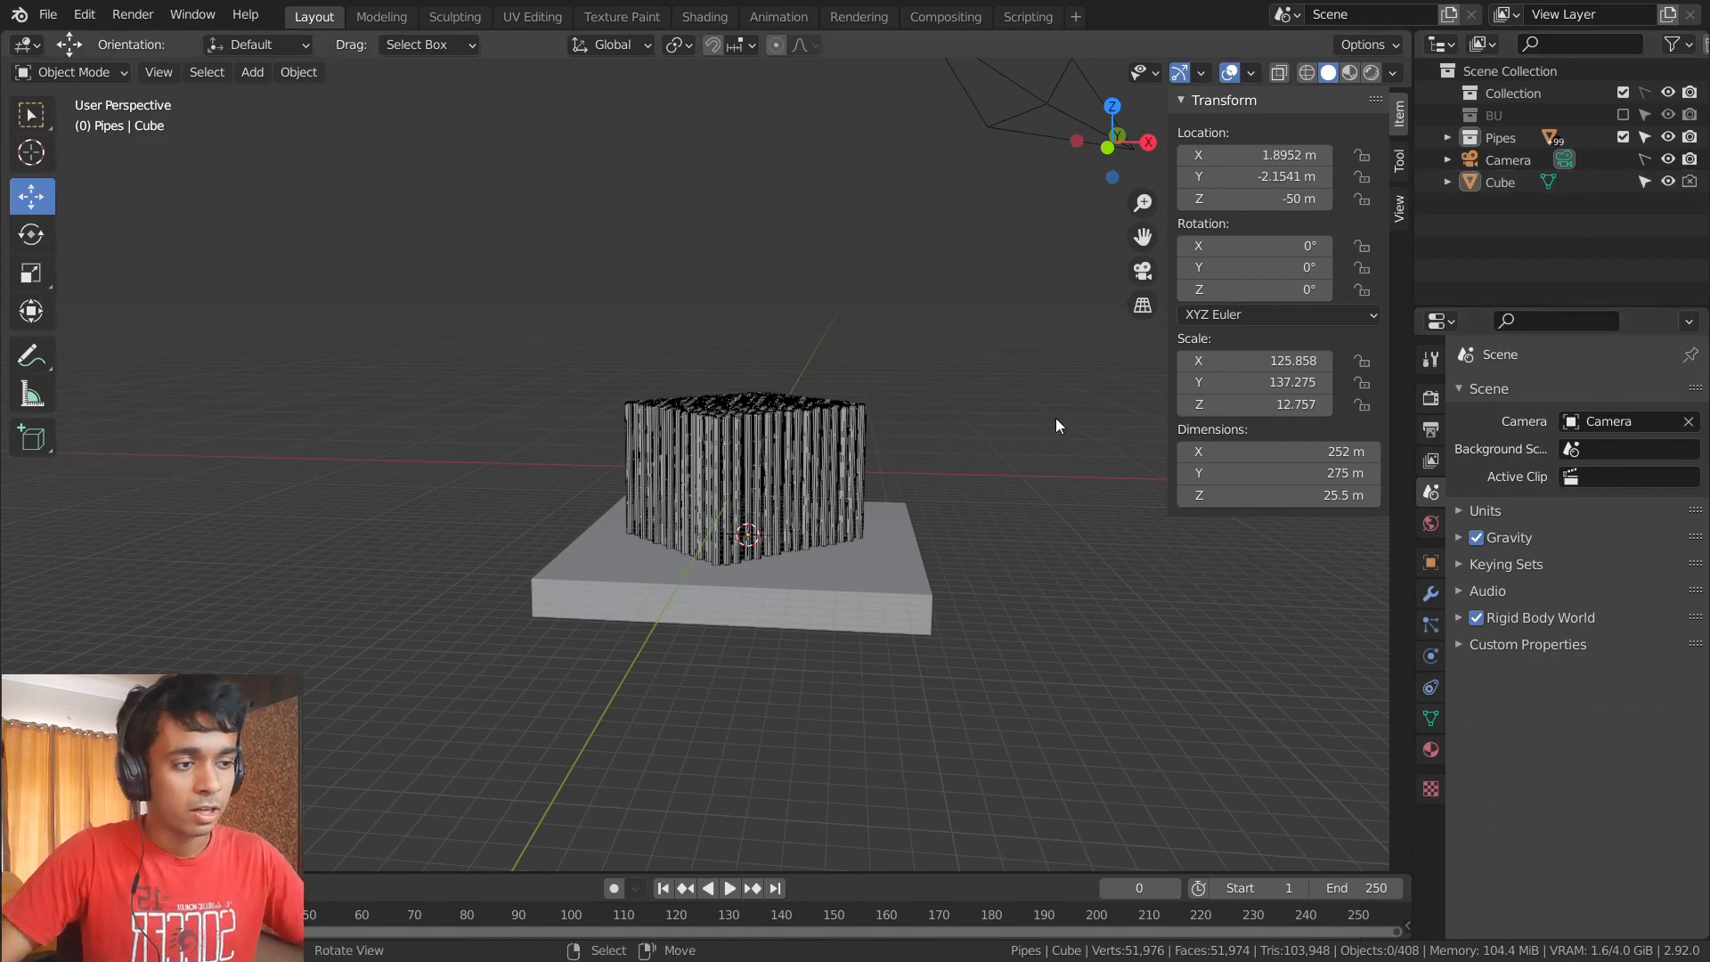
{"action": "scroll", "coordinate": [757, 426], "scroll_direction": "up", "scroll_amount": 3}
{"action": "middle_click_drag", "start_coordinate": [757, 426], "coordinate": [1059, 583]}
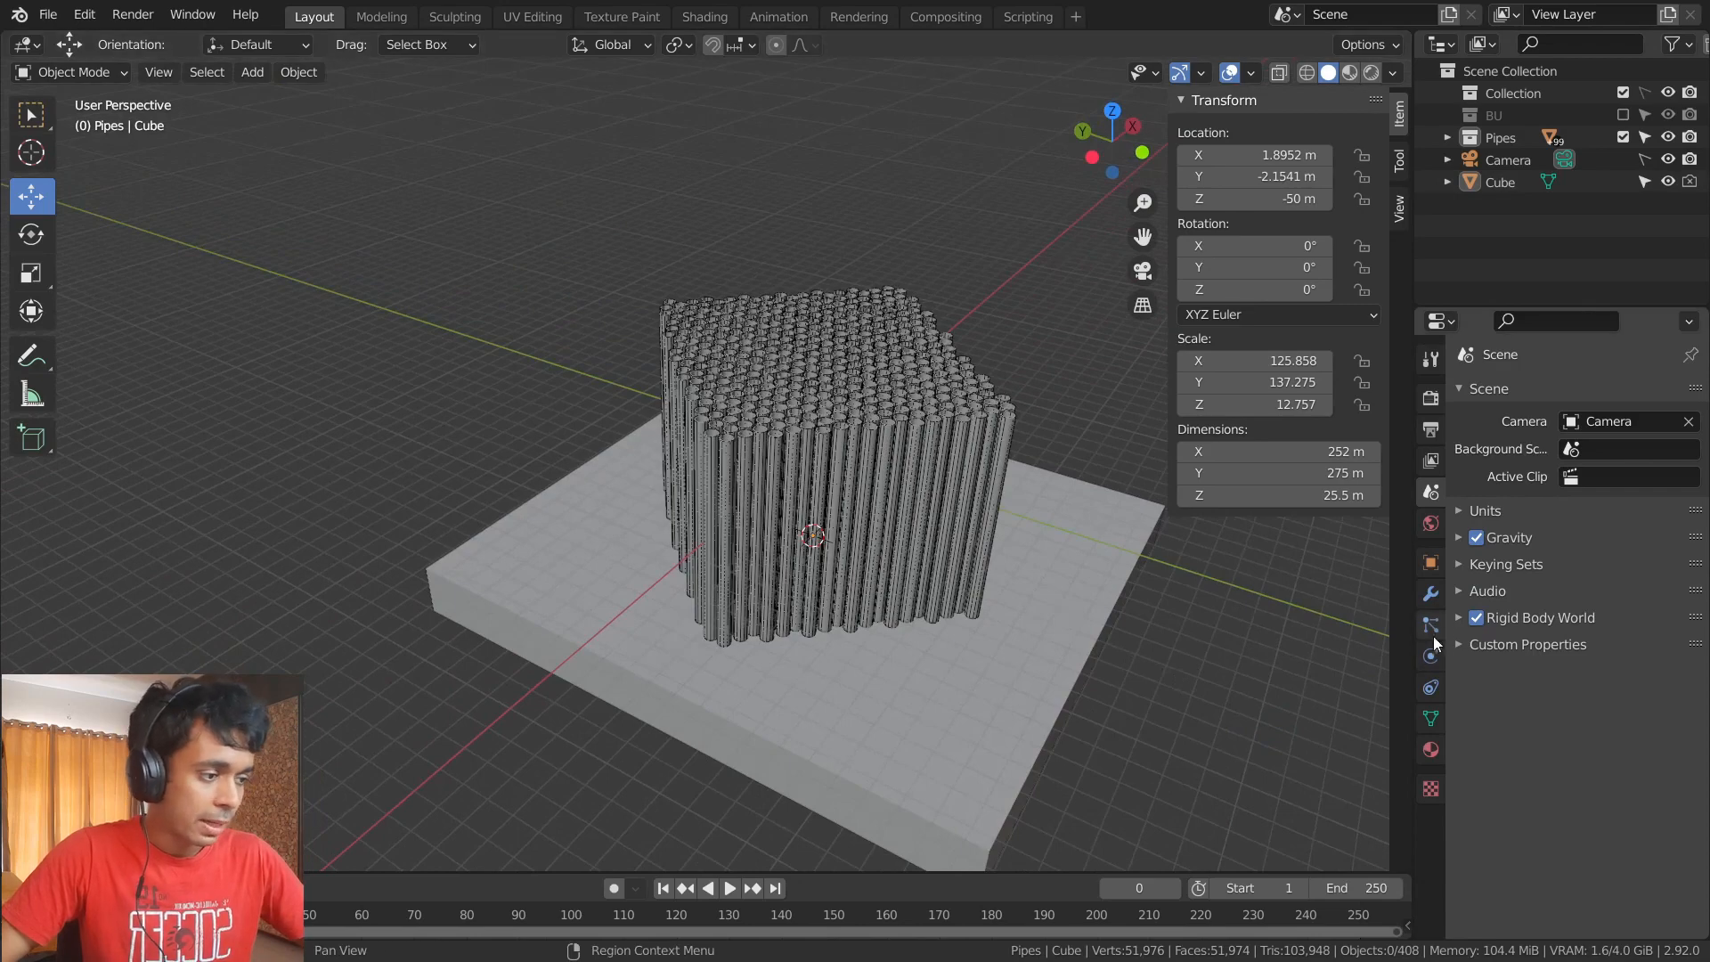
{"action": "left_click", "coordinate": [897, 670]}
{"action": "middle_click_drag", "start_coordinate": [919, 662], "coordinate": [729, 517], "text": "shift"}
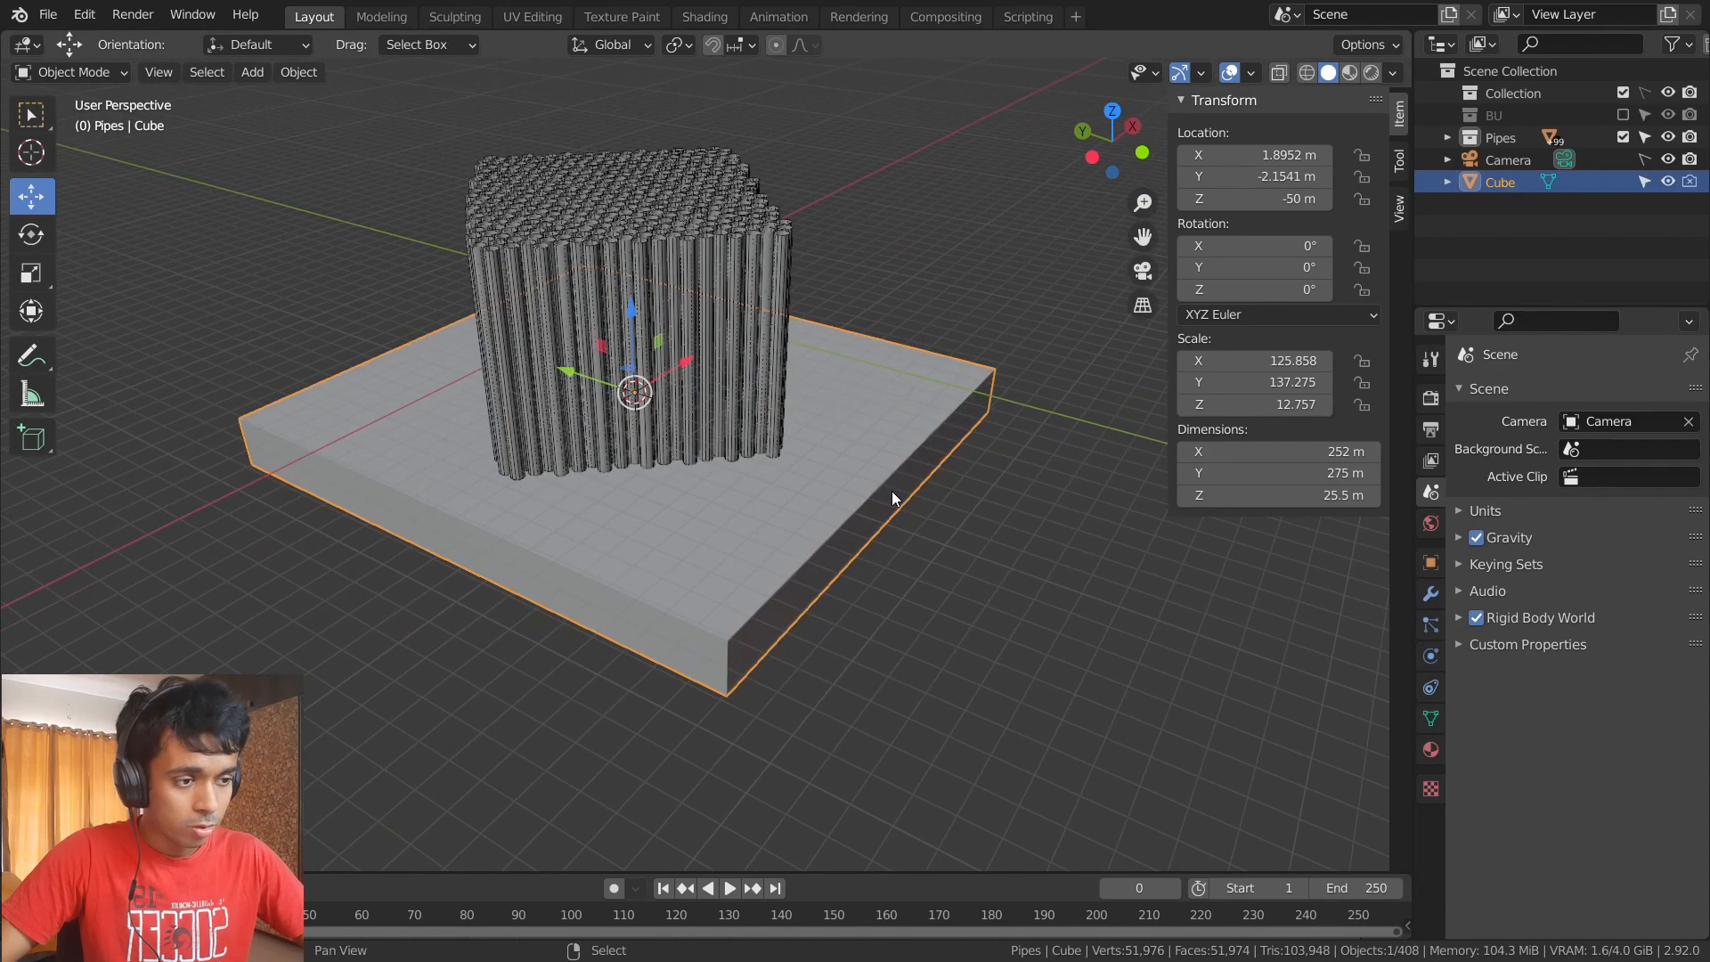
{"action": "left_click", "coordinate": [1430, 659]}
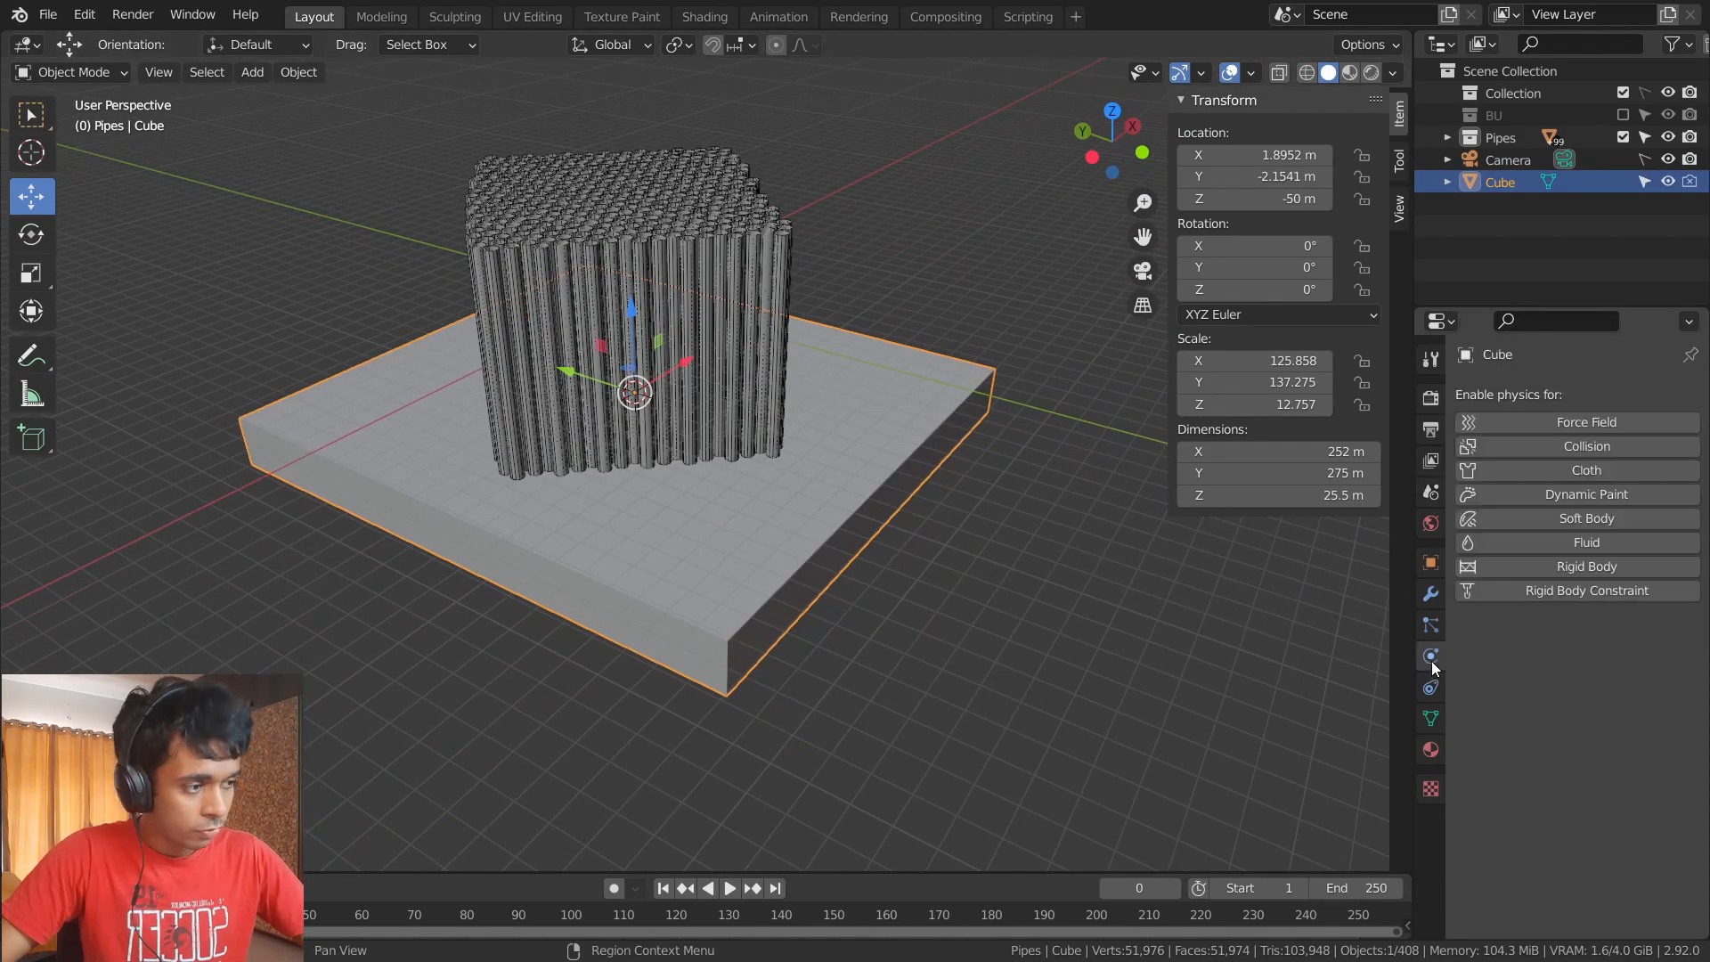
{"action": "left_click", "coordinate": [1581, 564]}
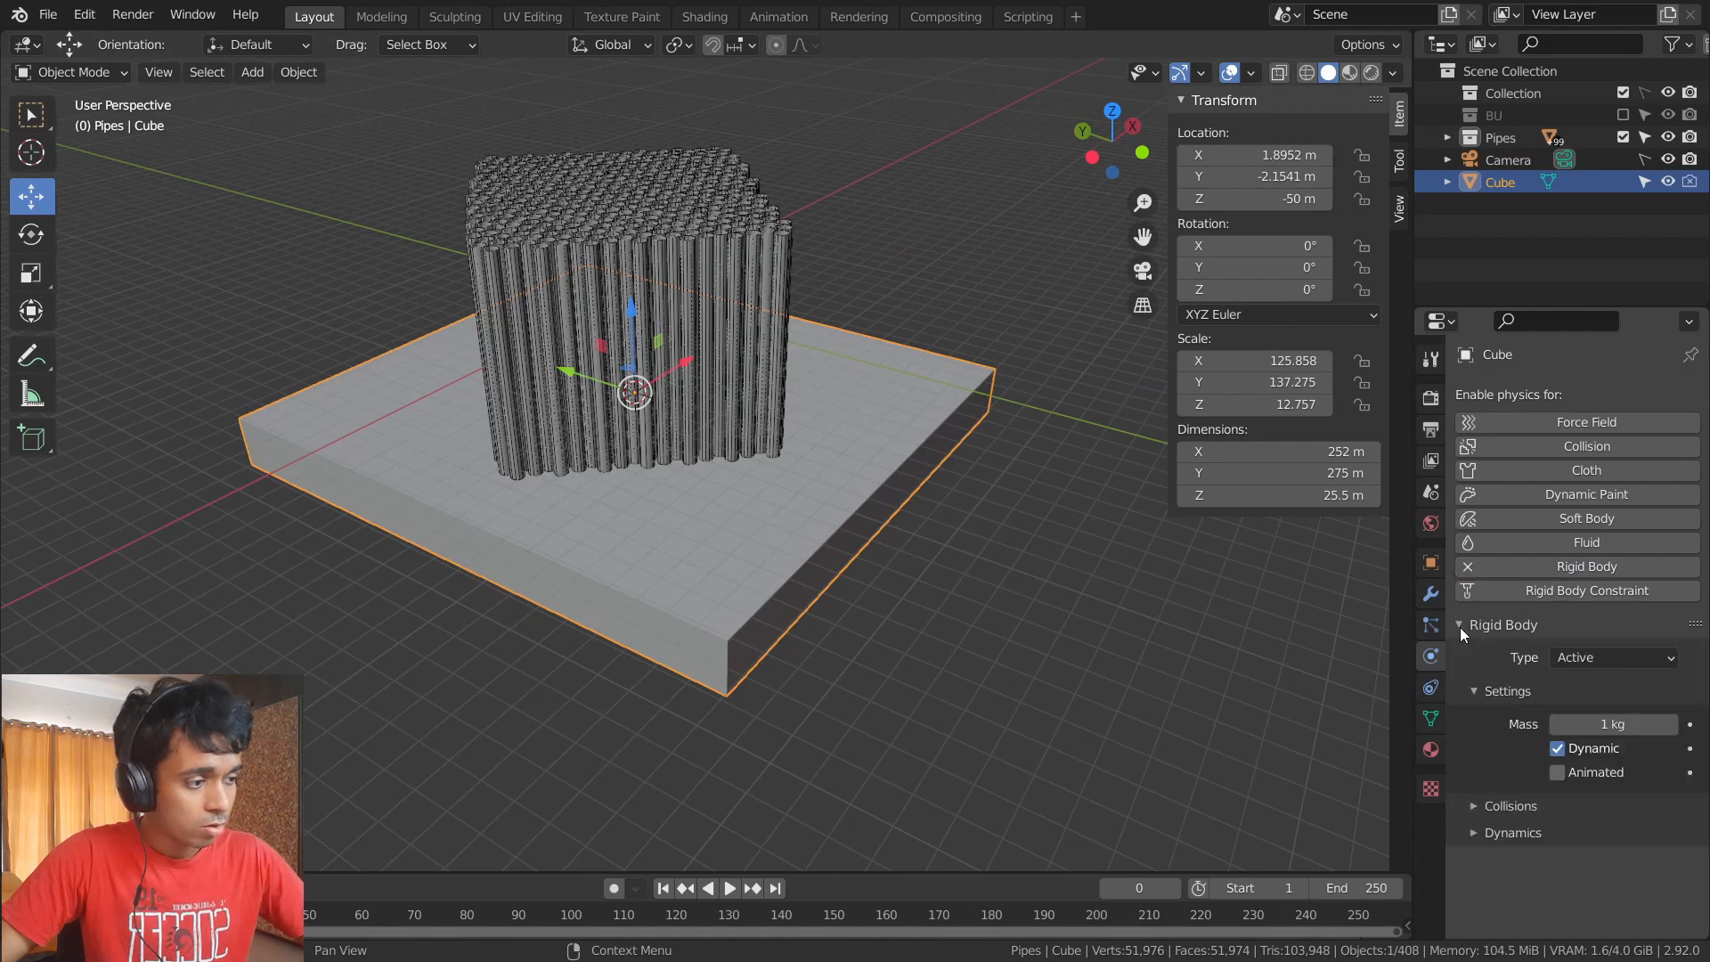
{"action": "left_click", "coordinate": [1617, 662]}
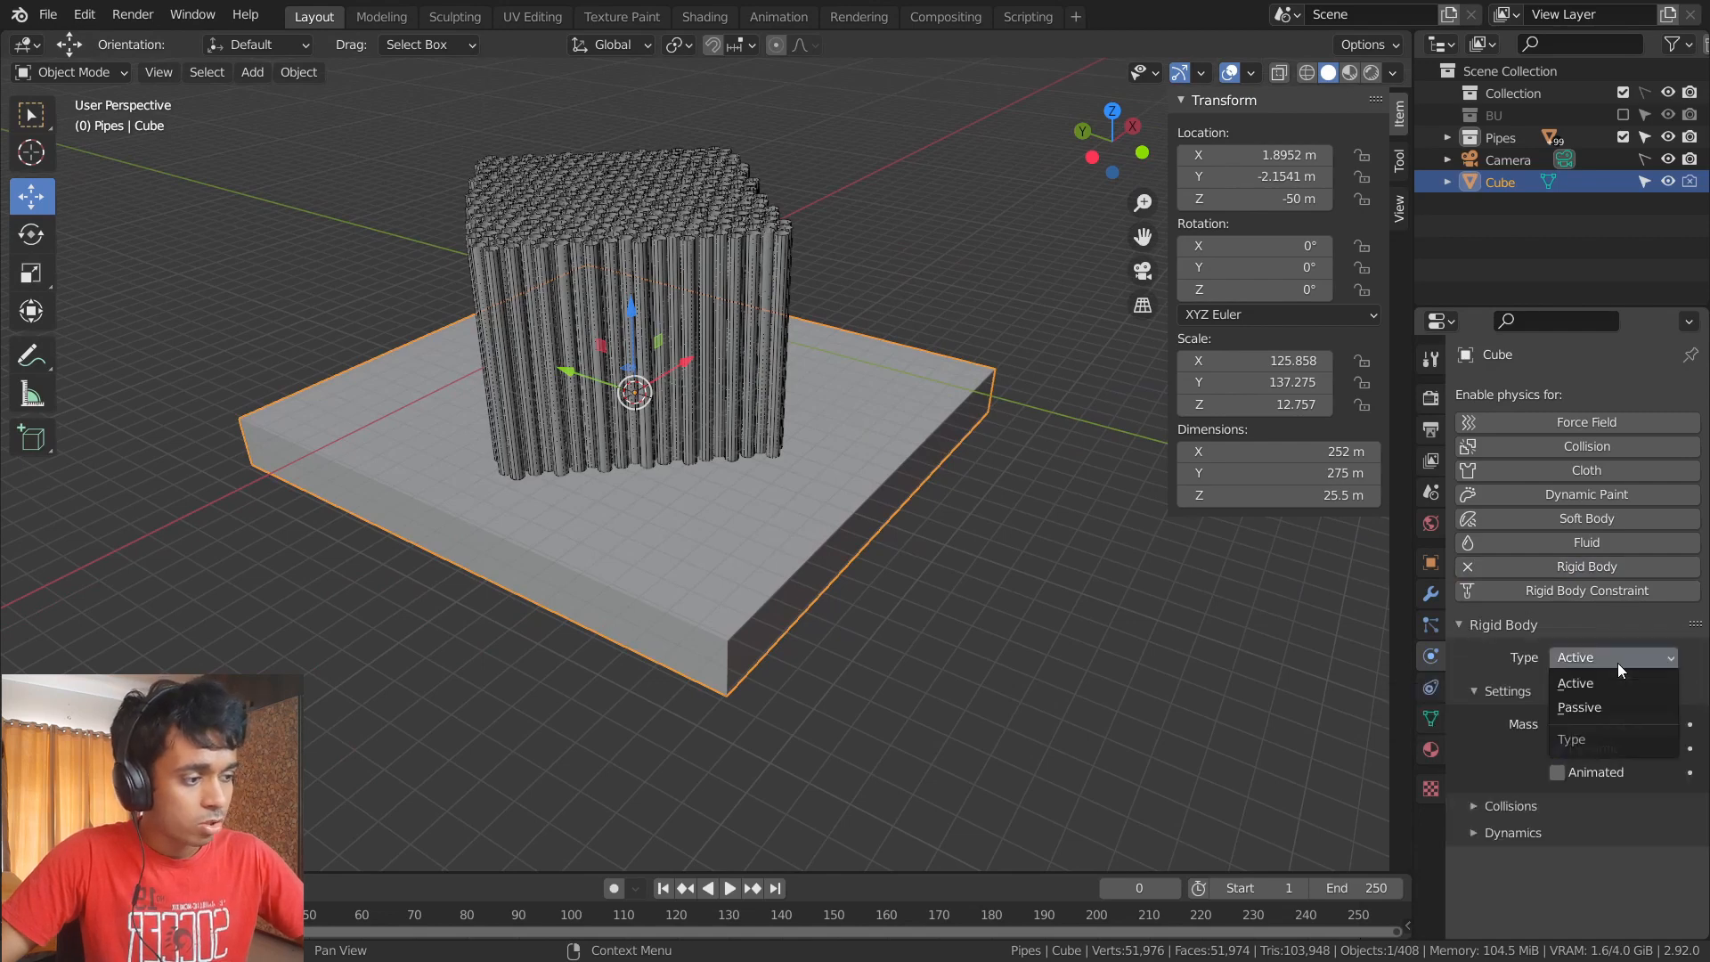
{"action": "left_click", "coordinate": [1600, 707]}
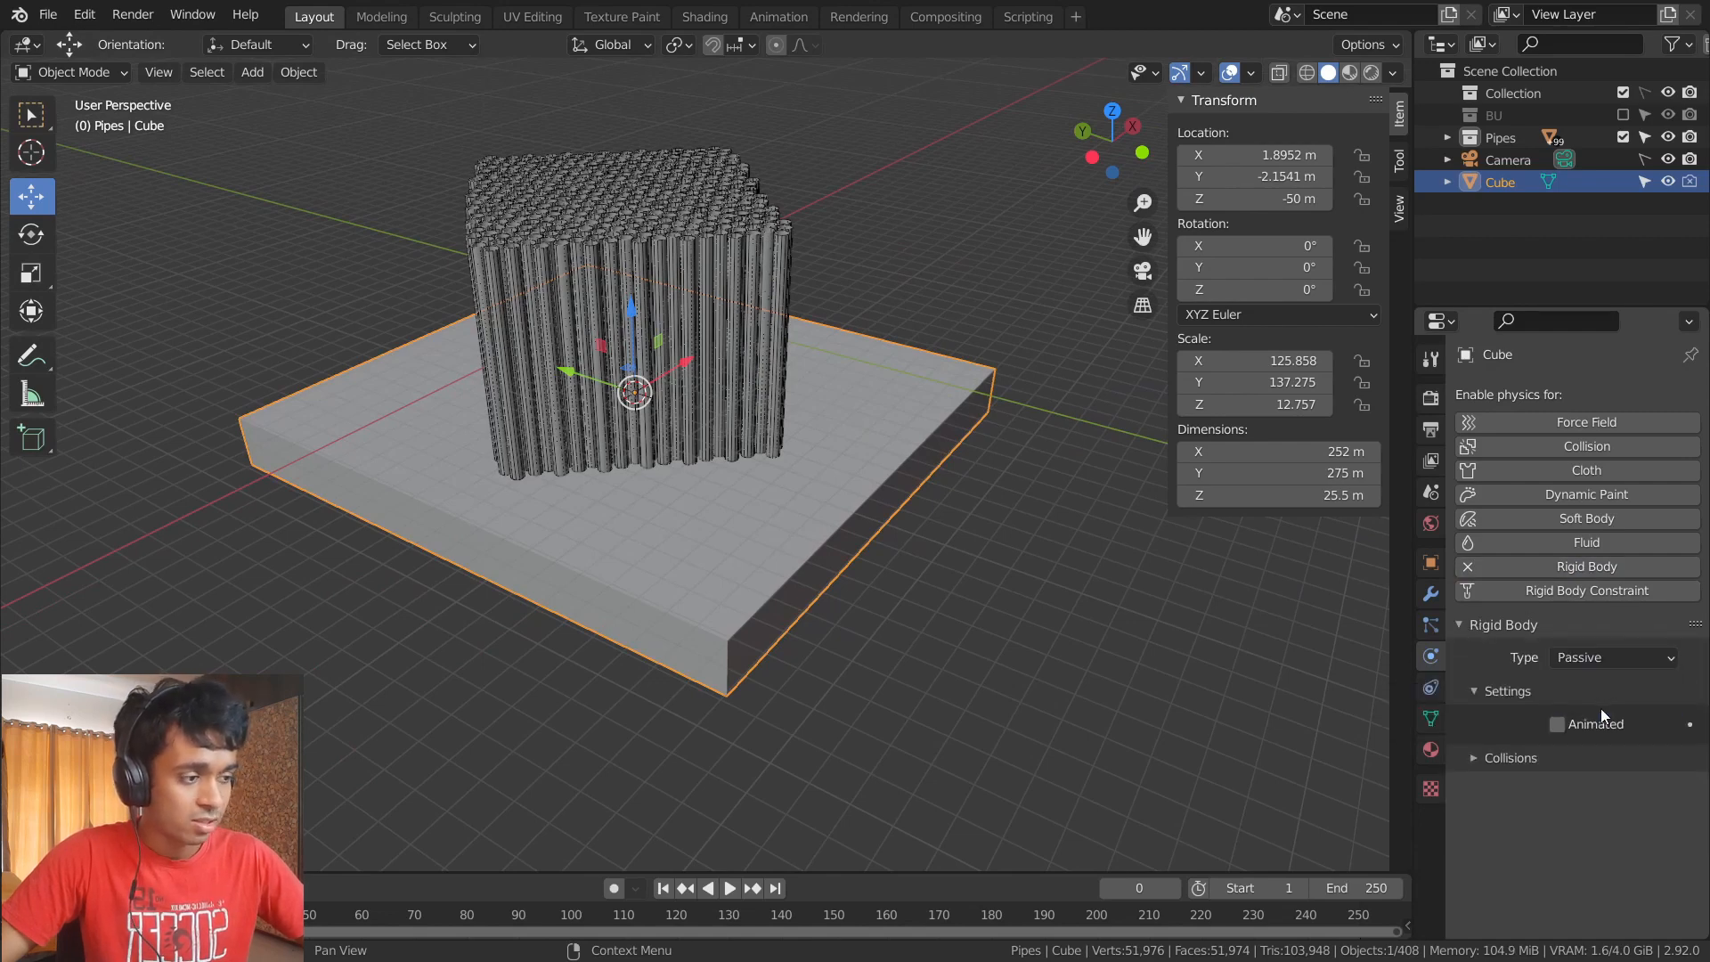
- Set the slab's rigid body collision shape to Box
{"action": "left_click", "coordinate": [1474, 763]}
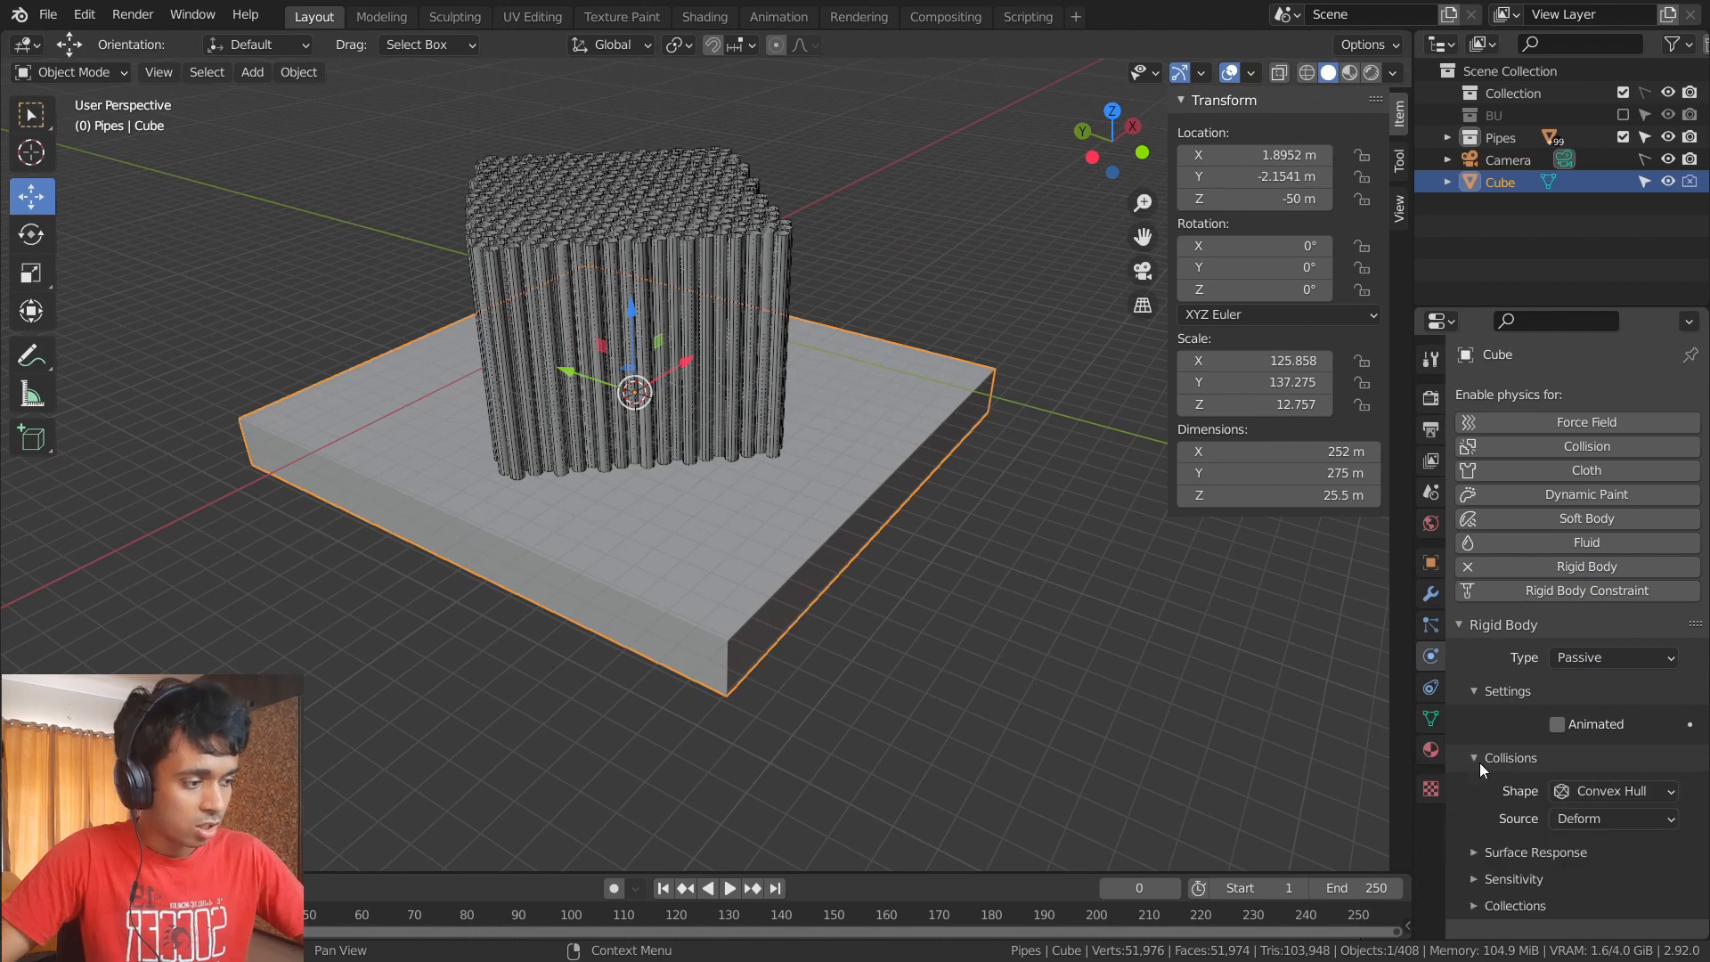
{"action": "left_click", "coordinate": [1611, 791]}
{"action": "left_click", "coordinate": [1573, 764]}
{"action": "left_click", "coordinate": [1576, 791]}
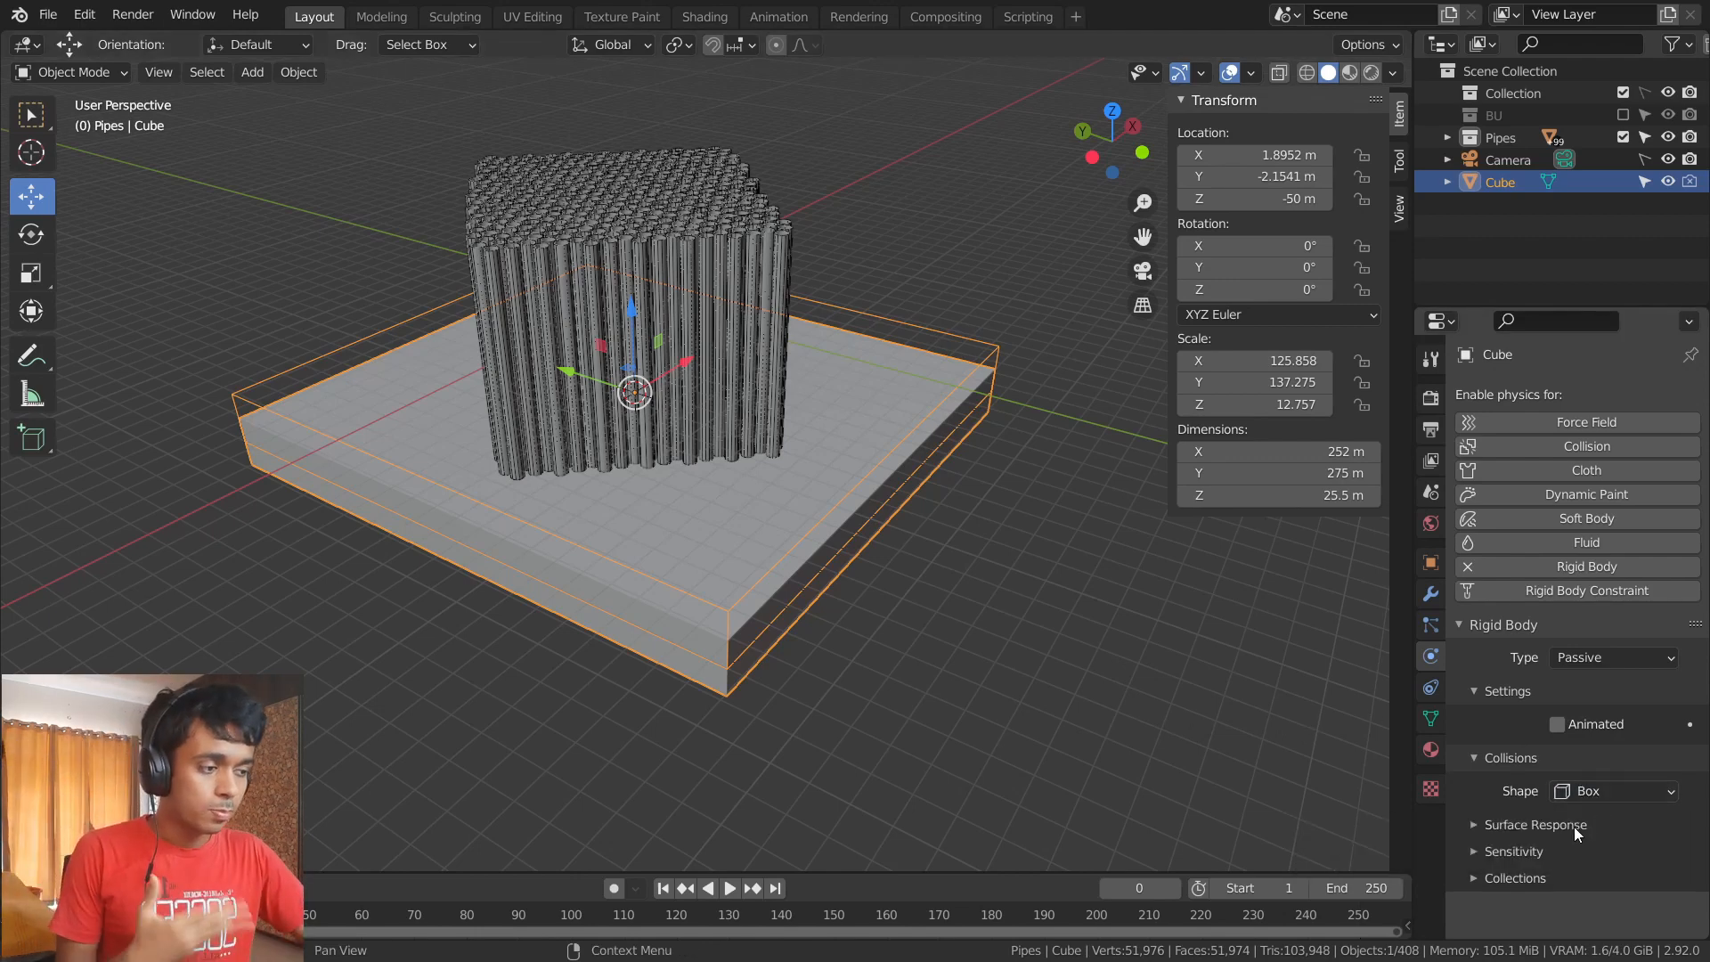
- Enlarge the timeline and play the pipe simulation to test the slab's Box collision shape
{"action": "left_click_drag", "start_coordinate": [901, 871], "coordinate": [903, 764]}
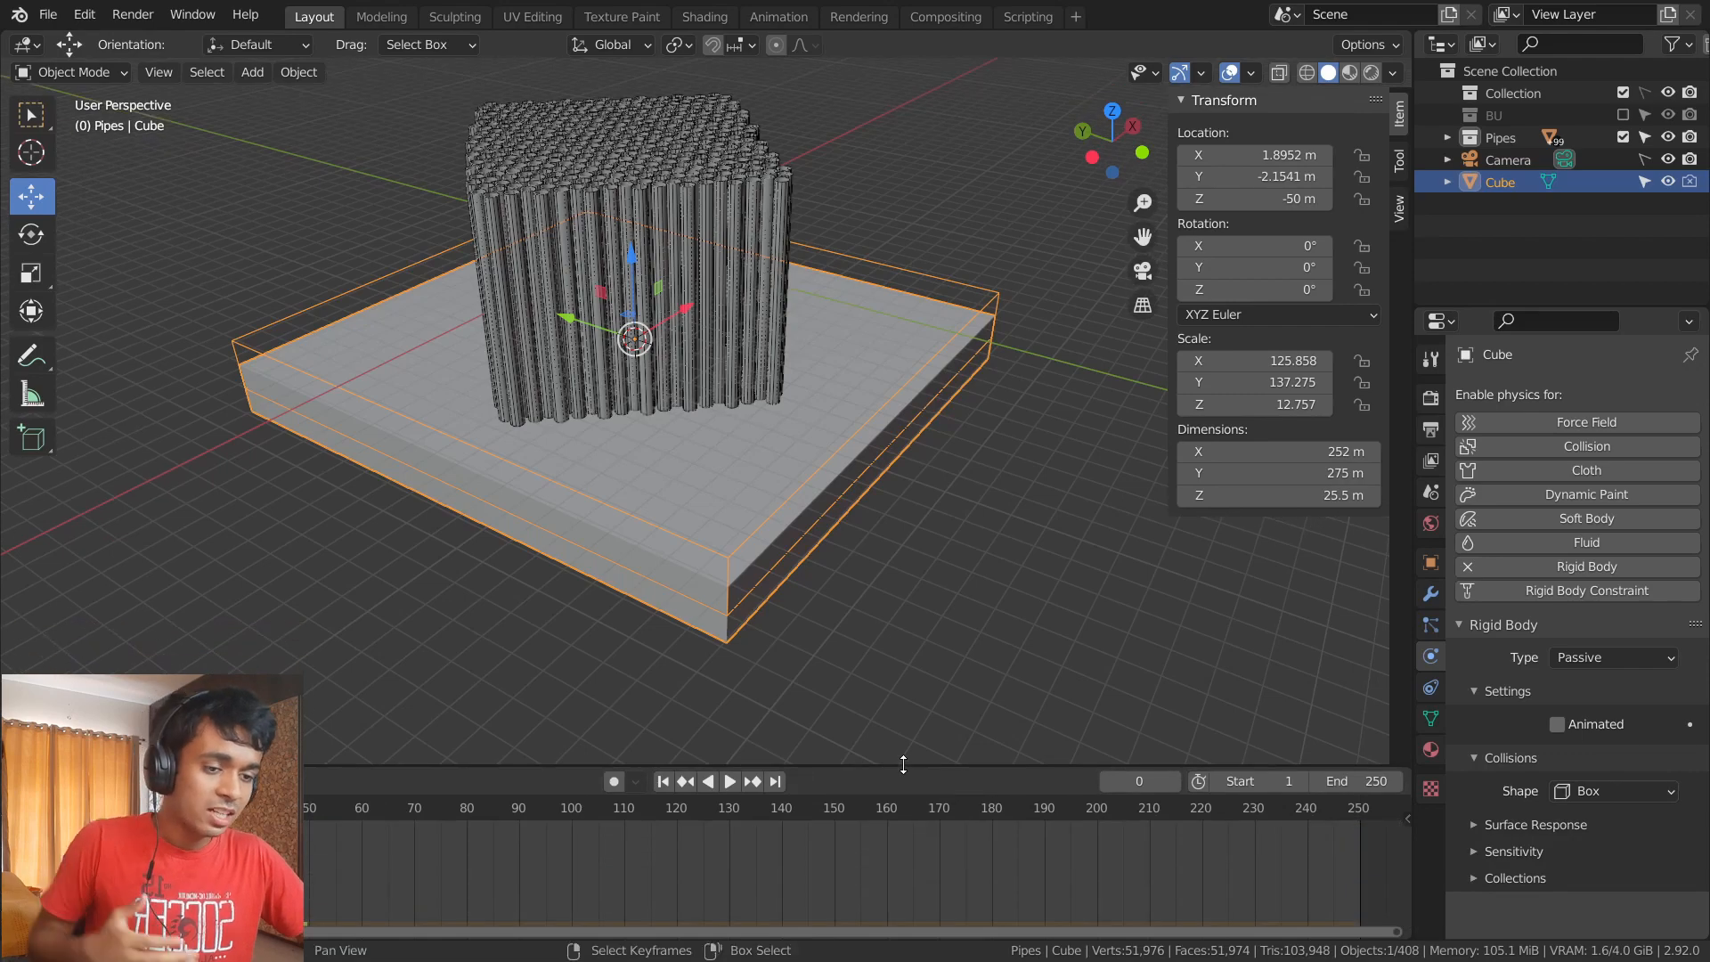
{"action": "key", "text": "space"}
{"action": "key", "text": "space"}
{"action": "scroll", "coordinate": [746, 388], "scroll_direction": "down", "scroll_amount": 3}
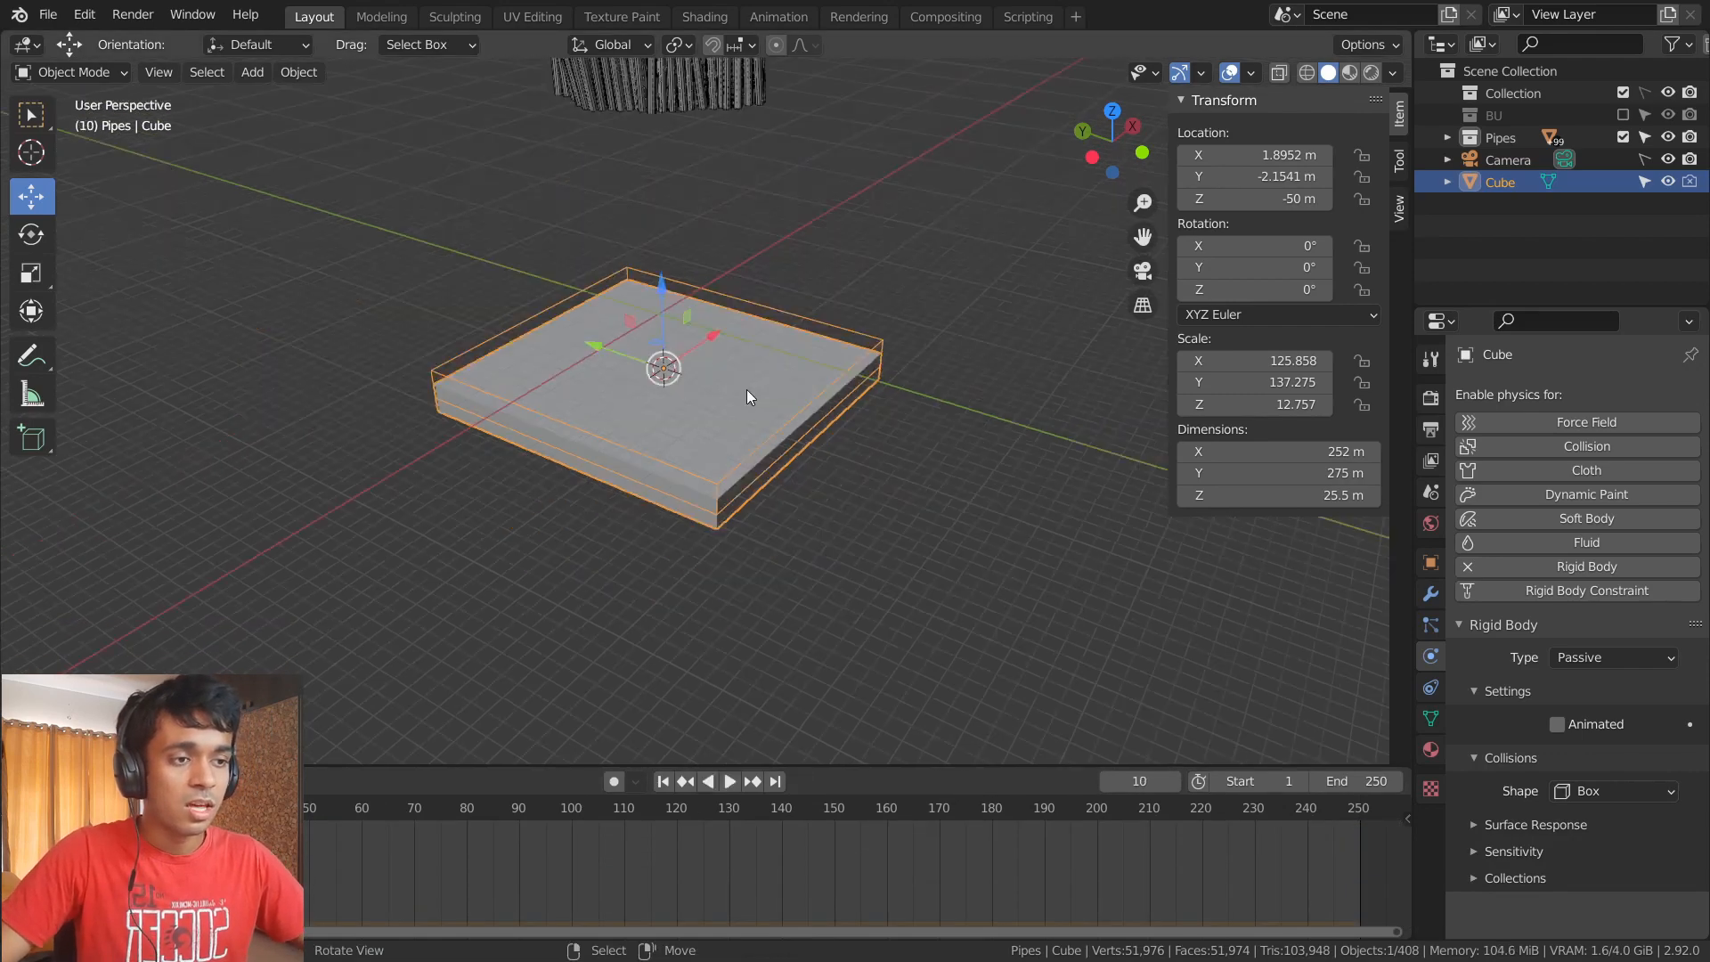
{"action": "scroll", "coordinate": [746, 388], "scroll_direction": "down", "scroll_amount": 3}
{"action": "key", "text": "space"}
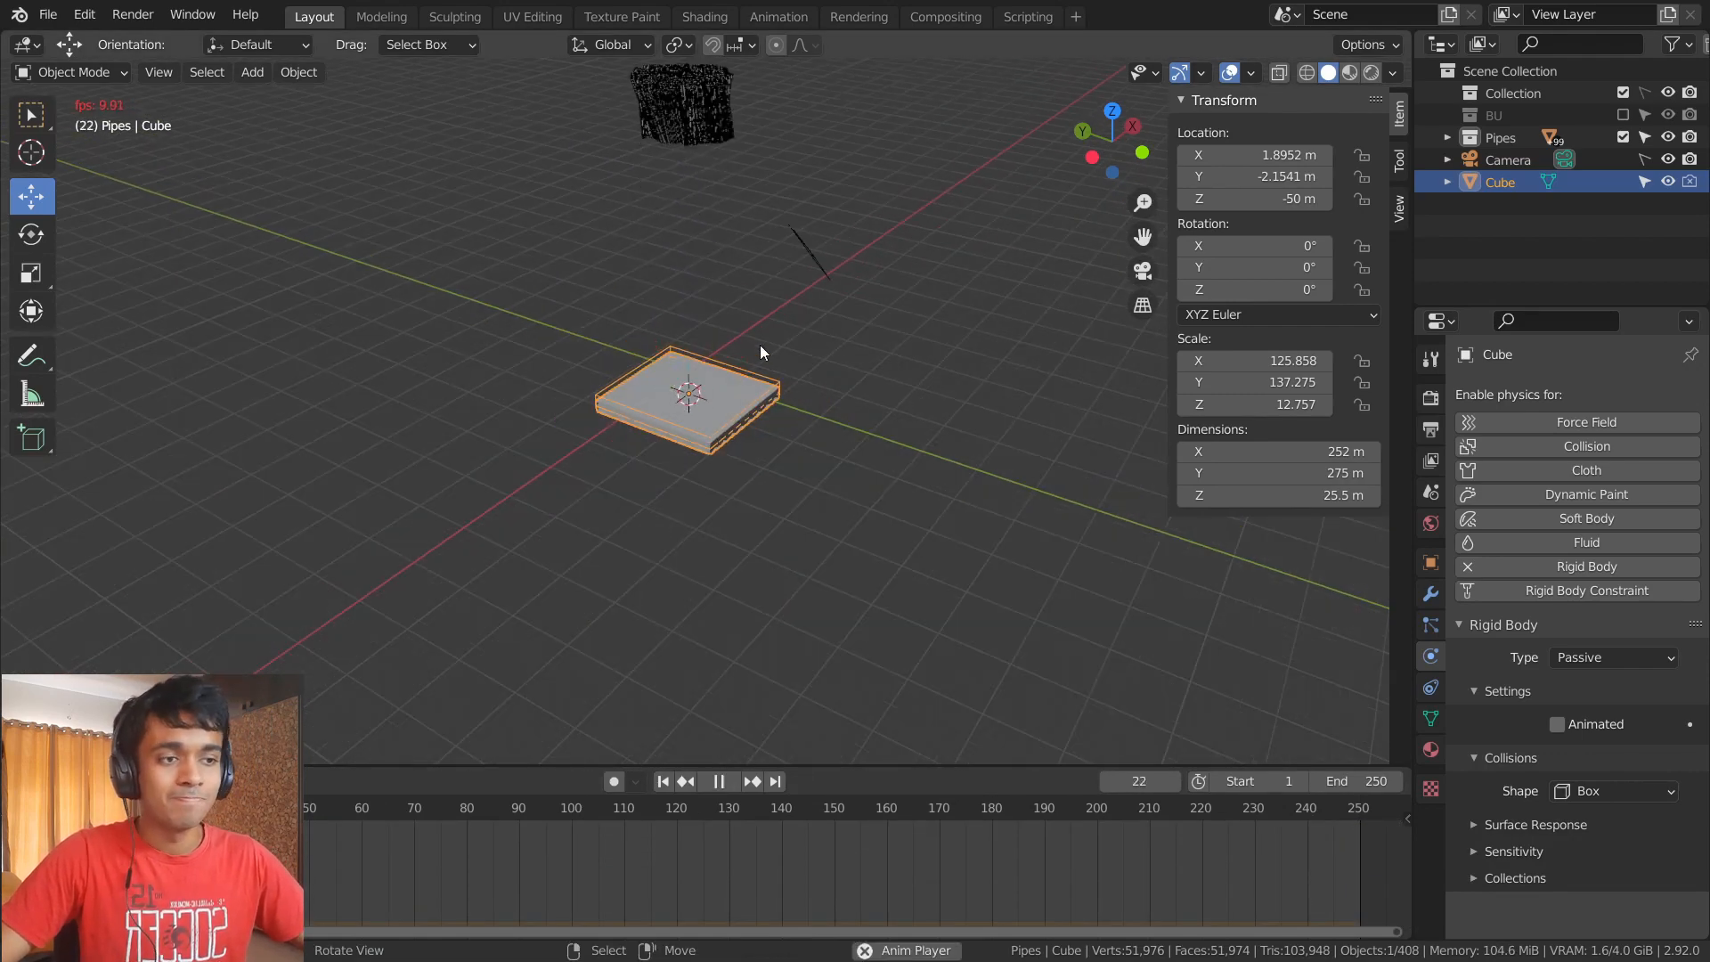
{"action": "scroll", "coordinate": [760, 344], "scroll_direction": "down", "scroll_amount": 3}
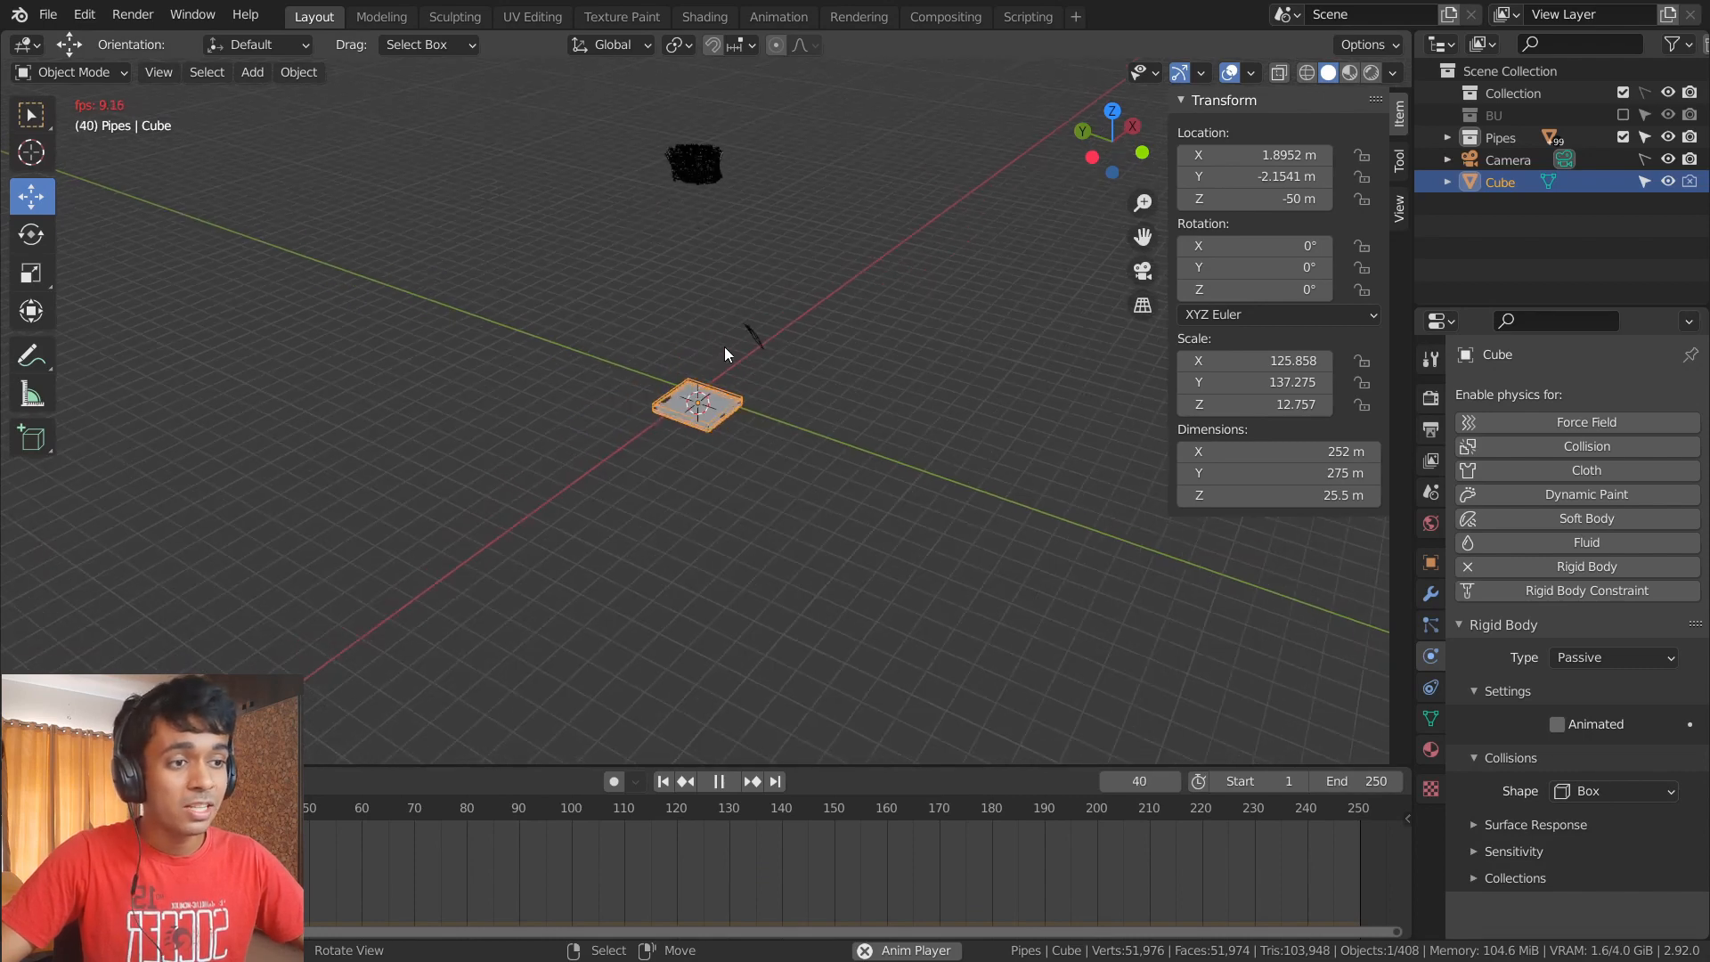
{"action": "key", "text": "space"}
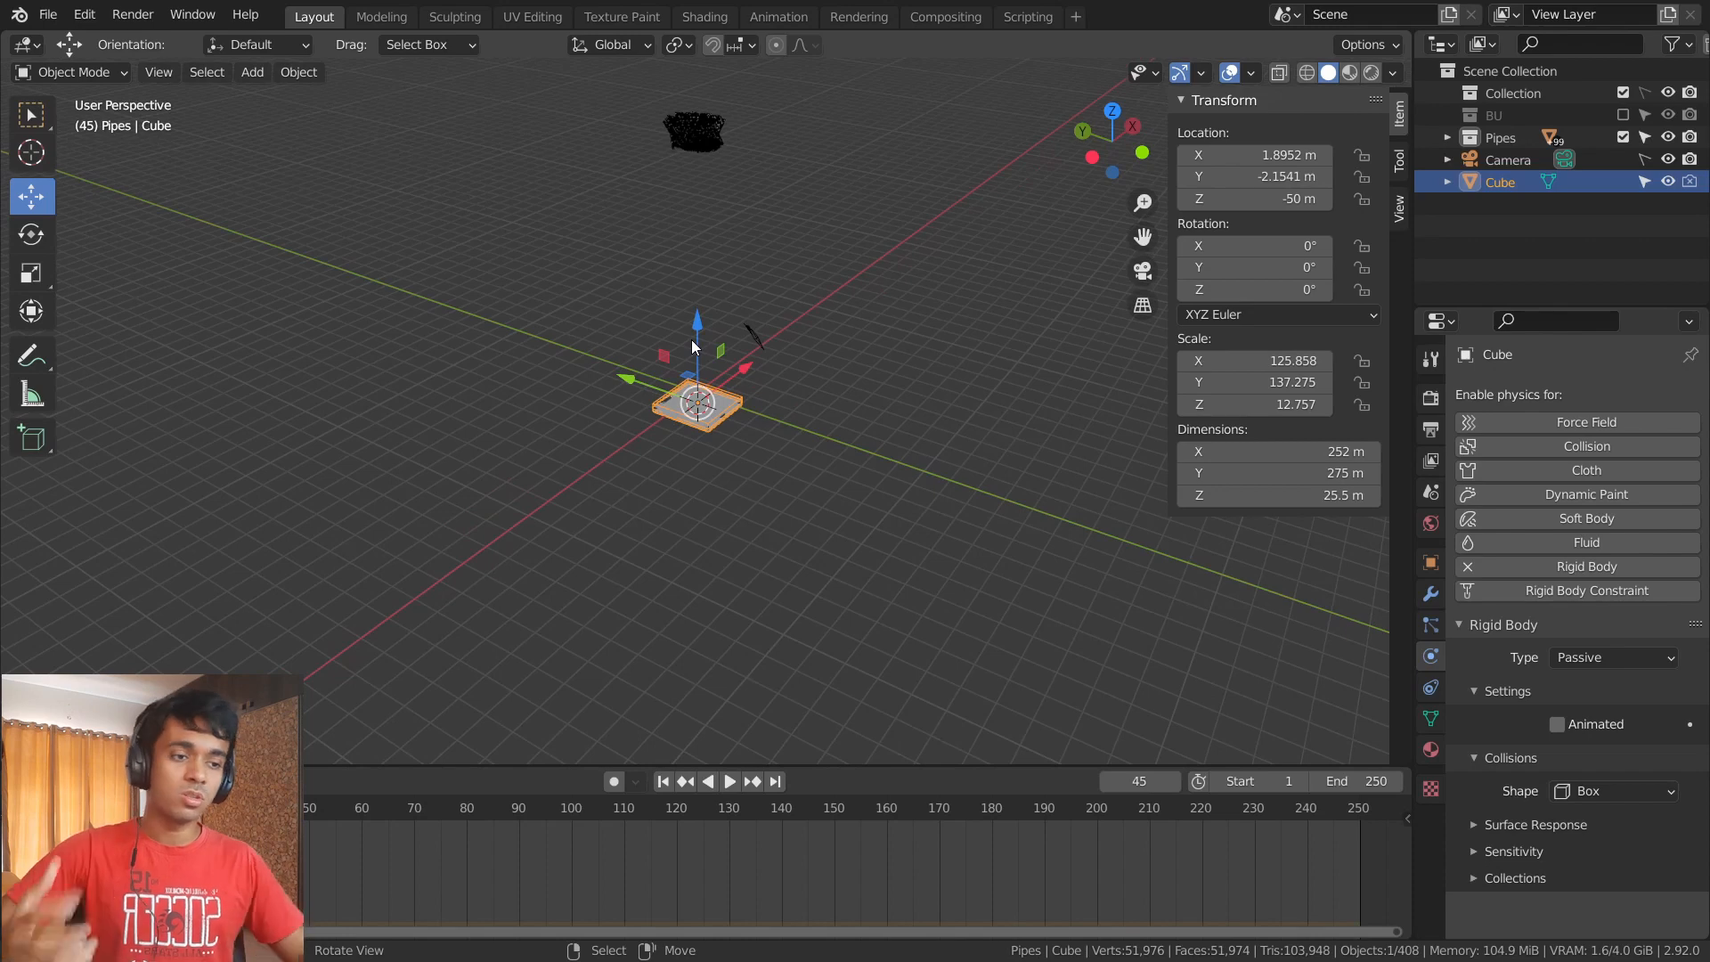
{"action": "scroll", "coordinate": [728, 377], "scroll_direction": "up", "scroll_amount": 2}
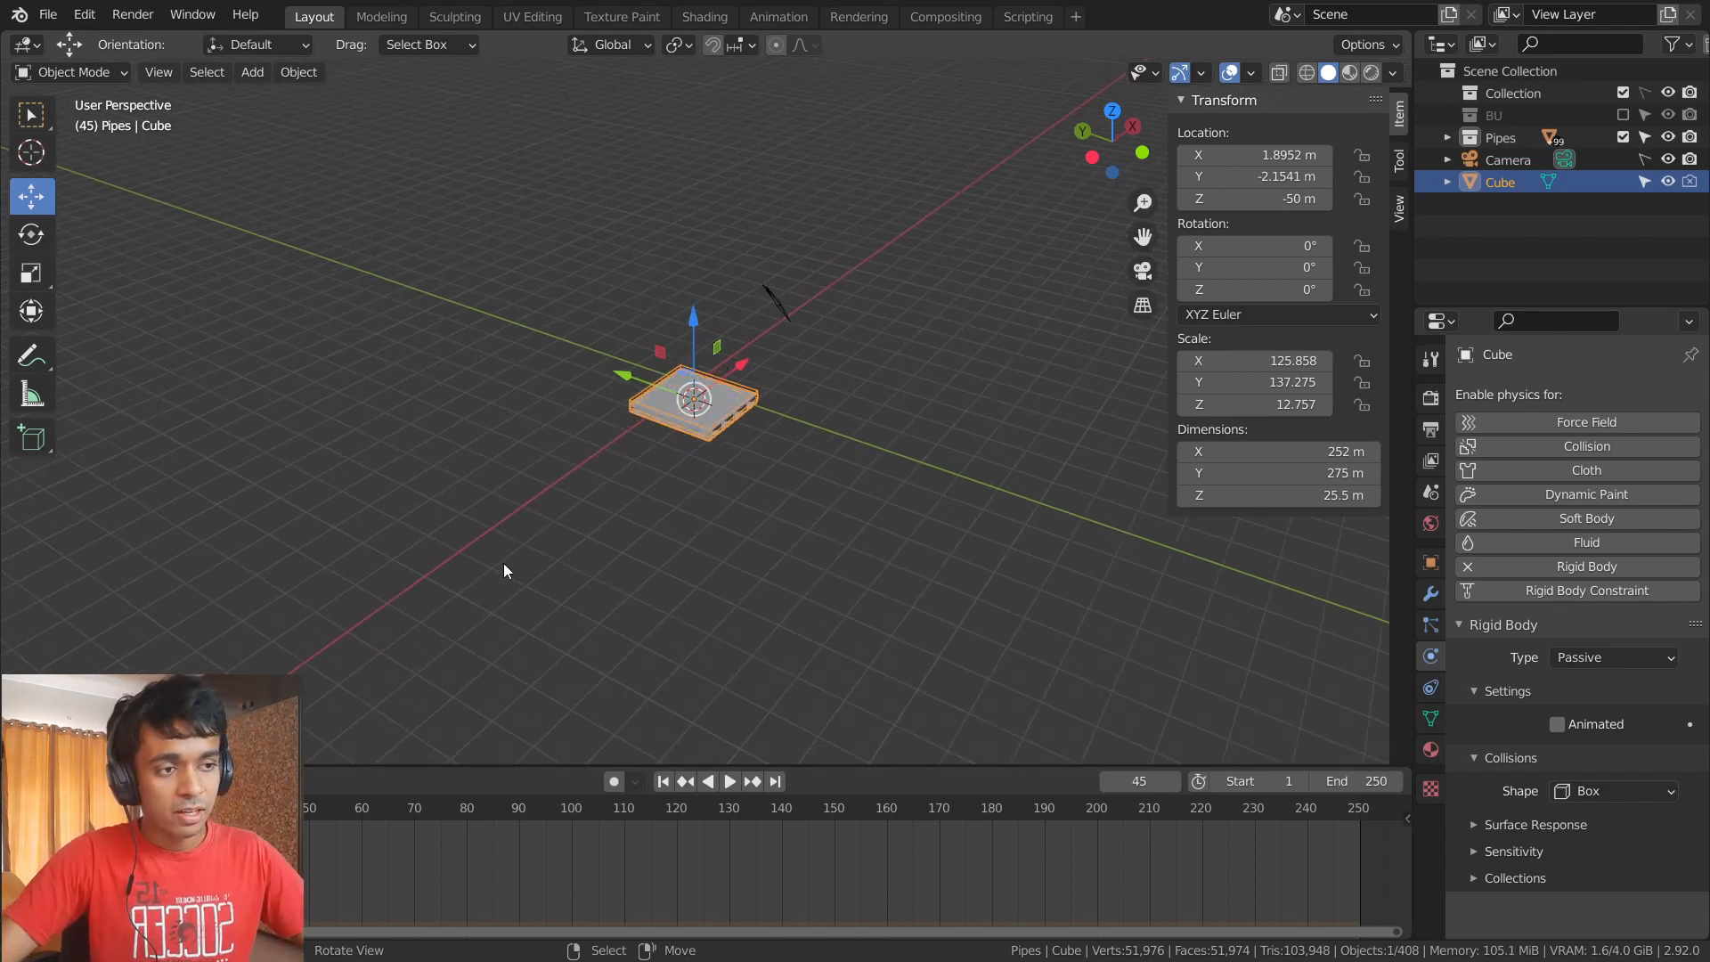
{"action": "key", "text": "space"}
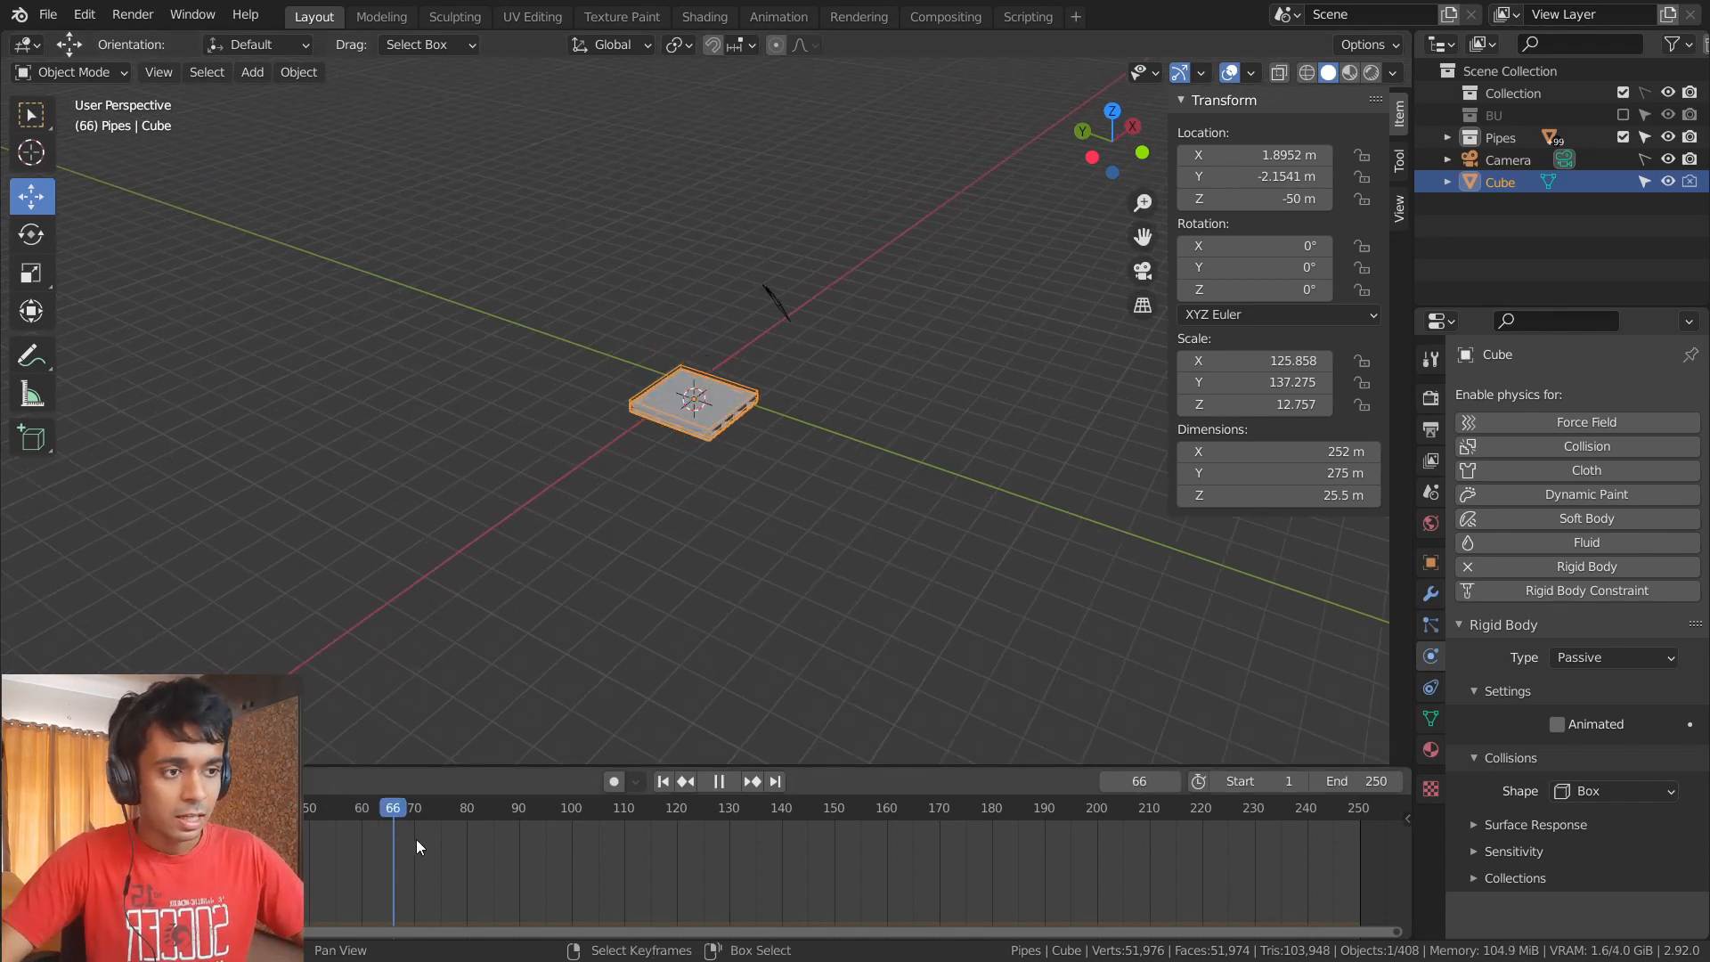
- Return to frame 0 and set the slab's rigid body collision shape to Mesh
{"action": "left_click_drag", "start_coordinate": [416, 847], "coordinate": [47, 847]}
{"action": "scroll", "coordinate": [574, 442], "scroll_direction": "up", "scroll_amount": 3}
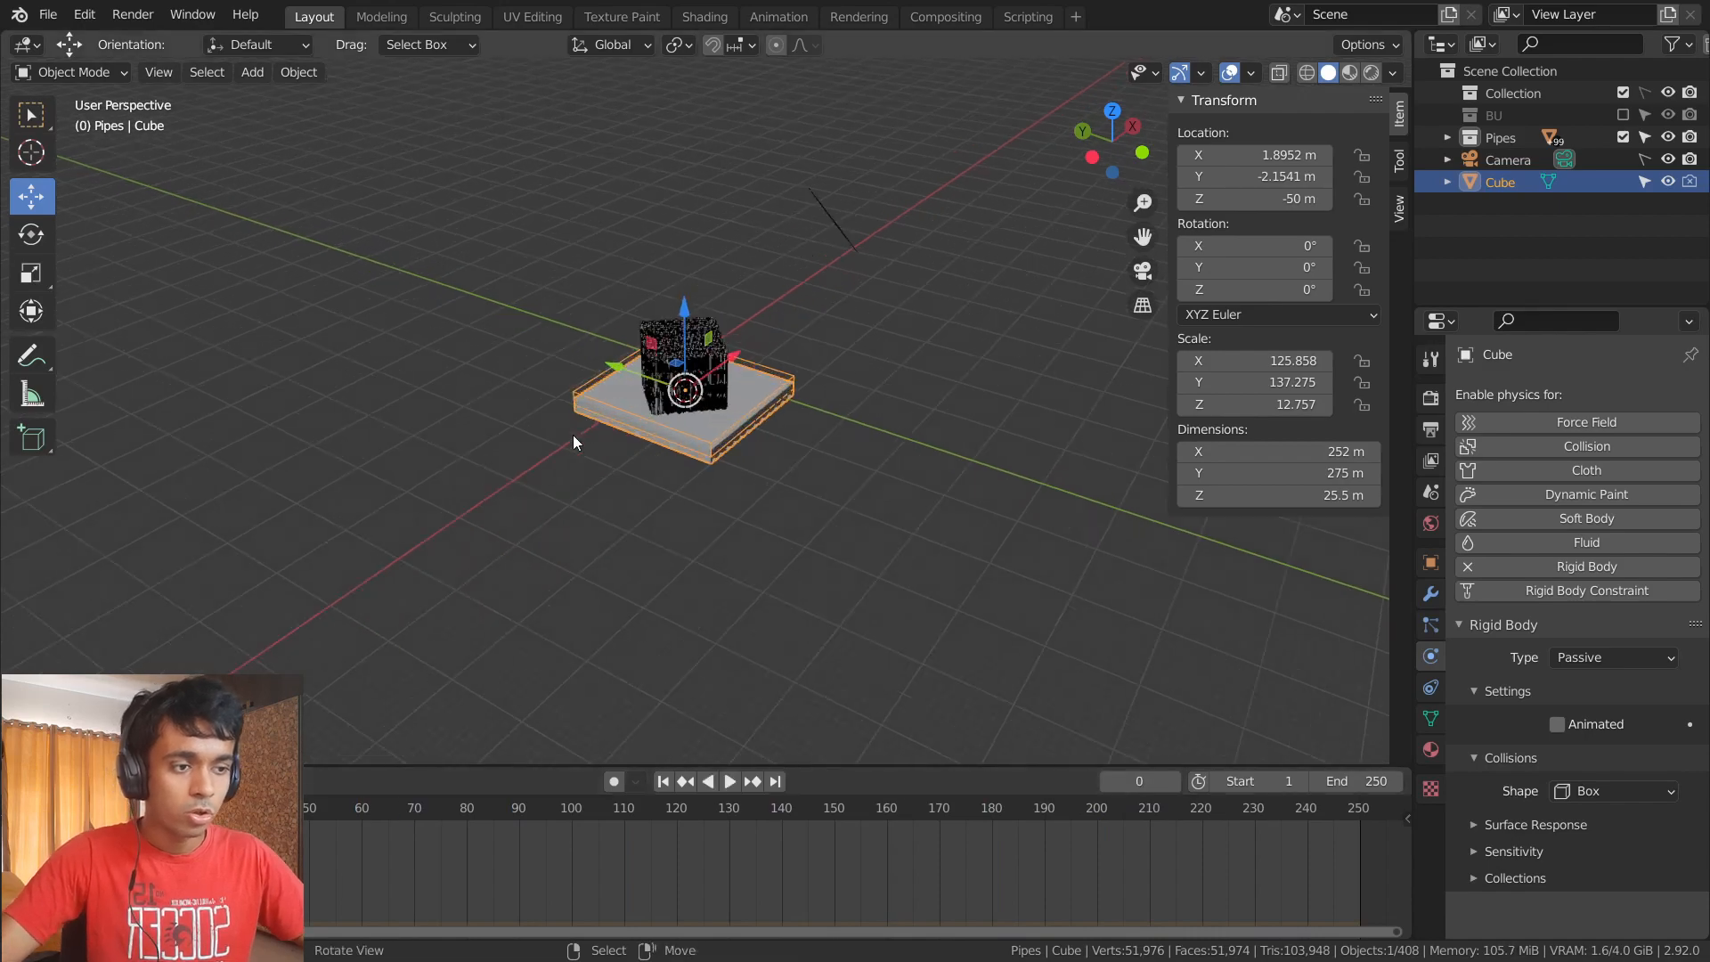
{"action": "scroll", "coordinate": [573, 434], "scroll_direction": "up", "scroll_amount": 7}
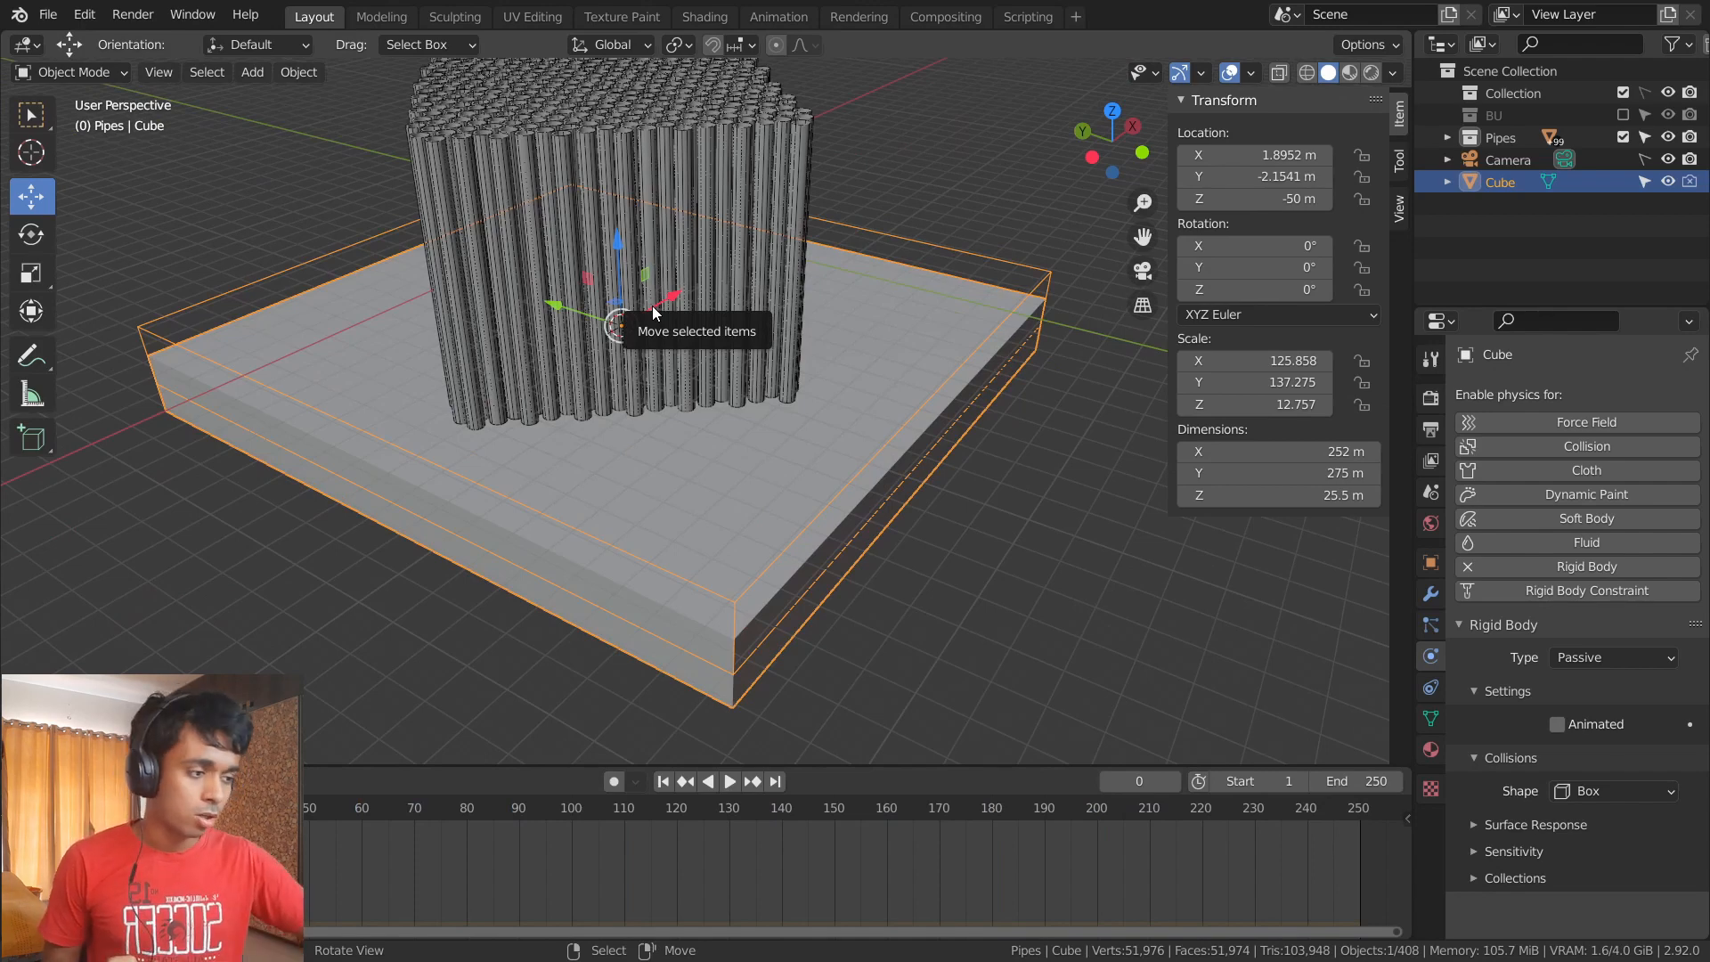
{"action": "left_click", "coordinate": [1635, 794]}
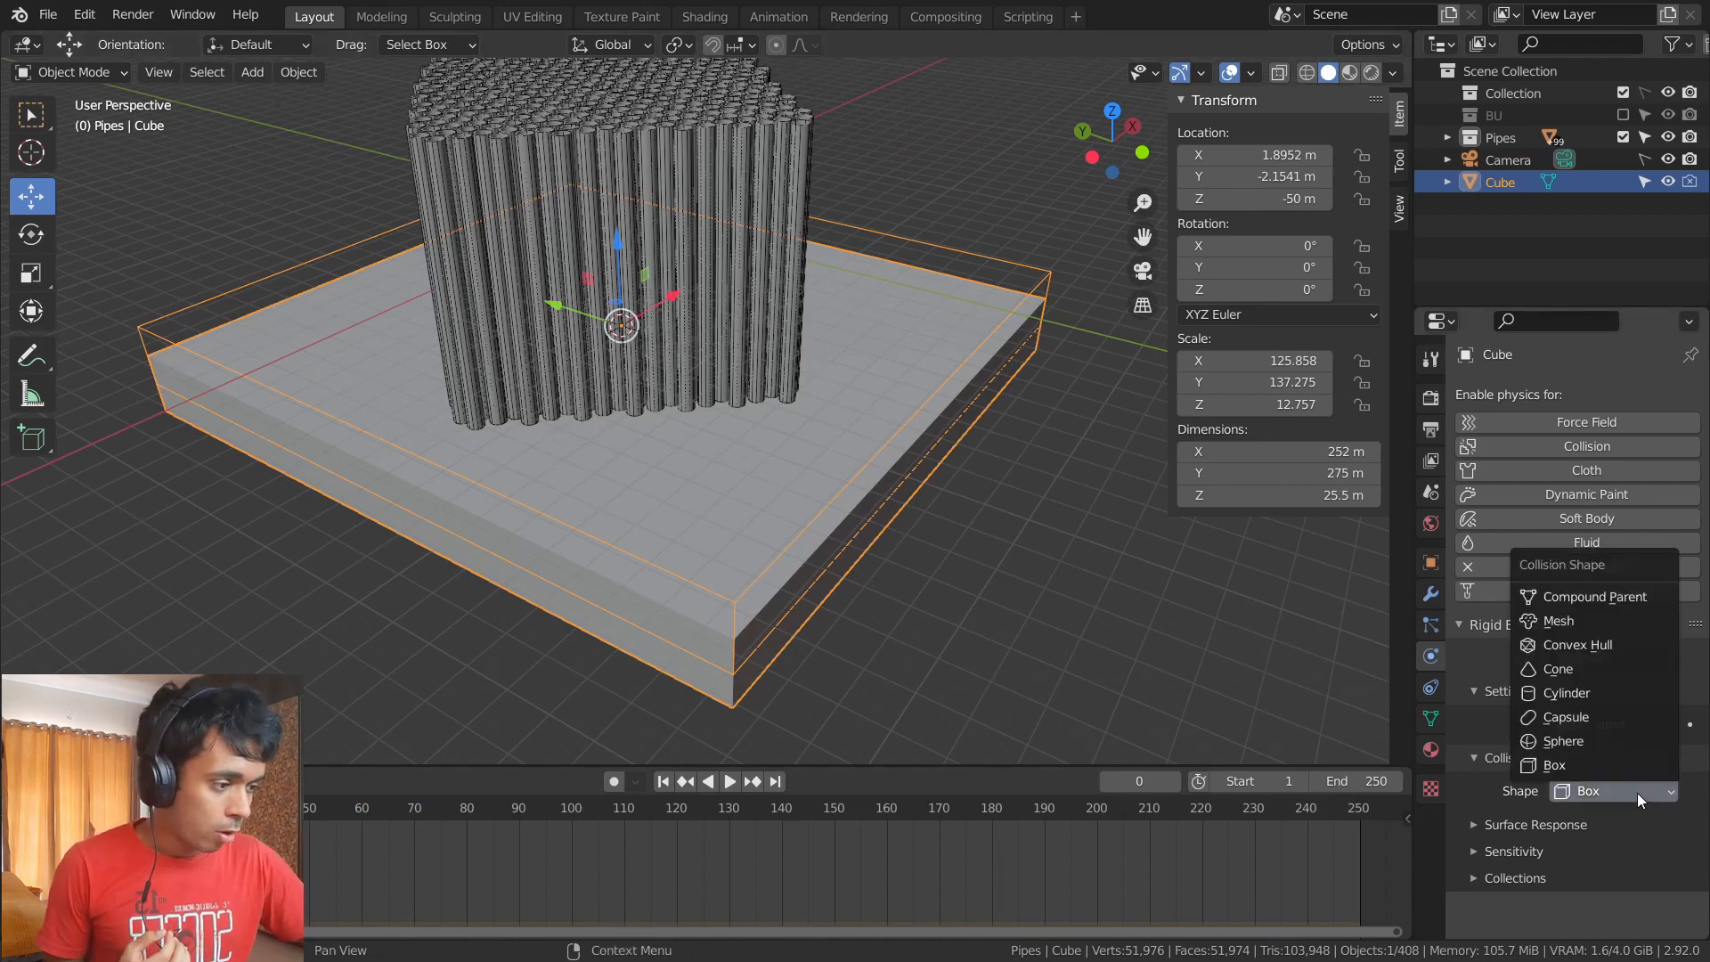
{"action": "left_click", "coordinate": [1617, 622]}
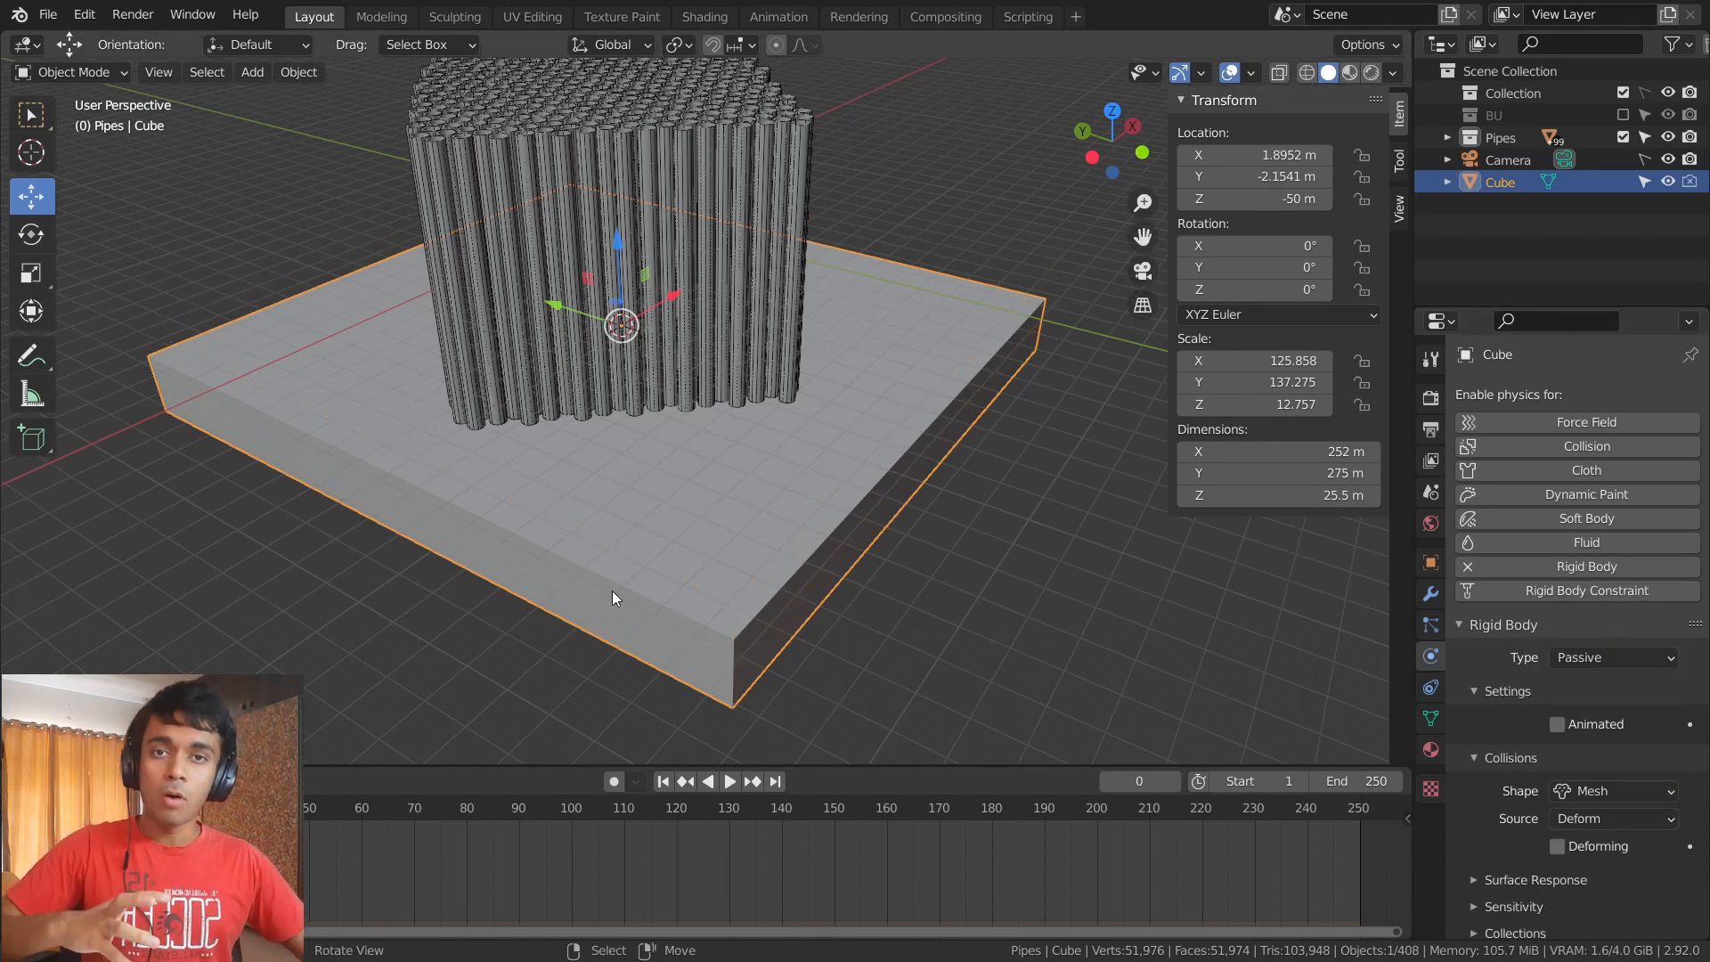
- Play the simulation to about frame 68 to test the slab's Mesh collision, keeping its rigid body type Passive
{"action": "left_click", "coordinate": [1473, 759]}
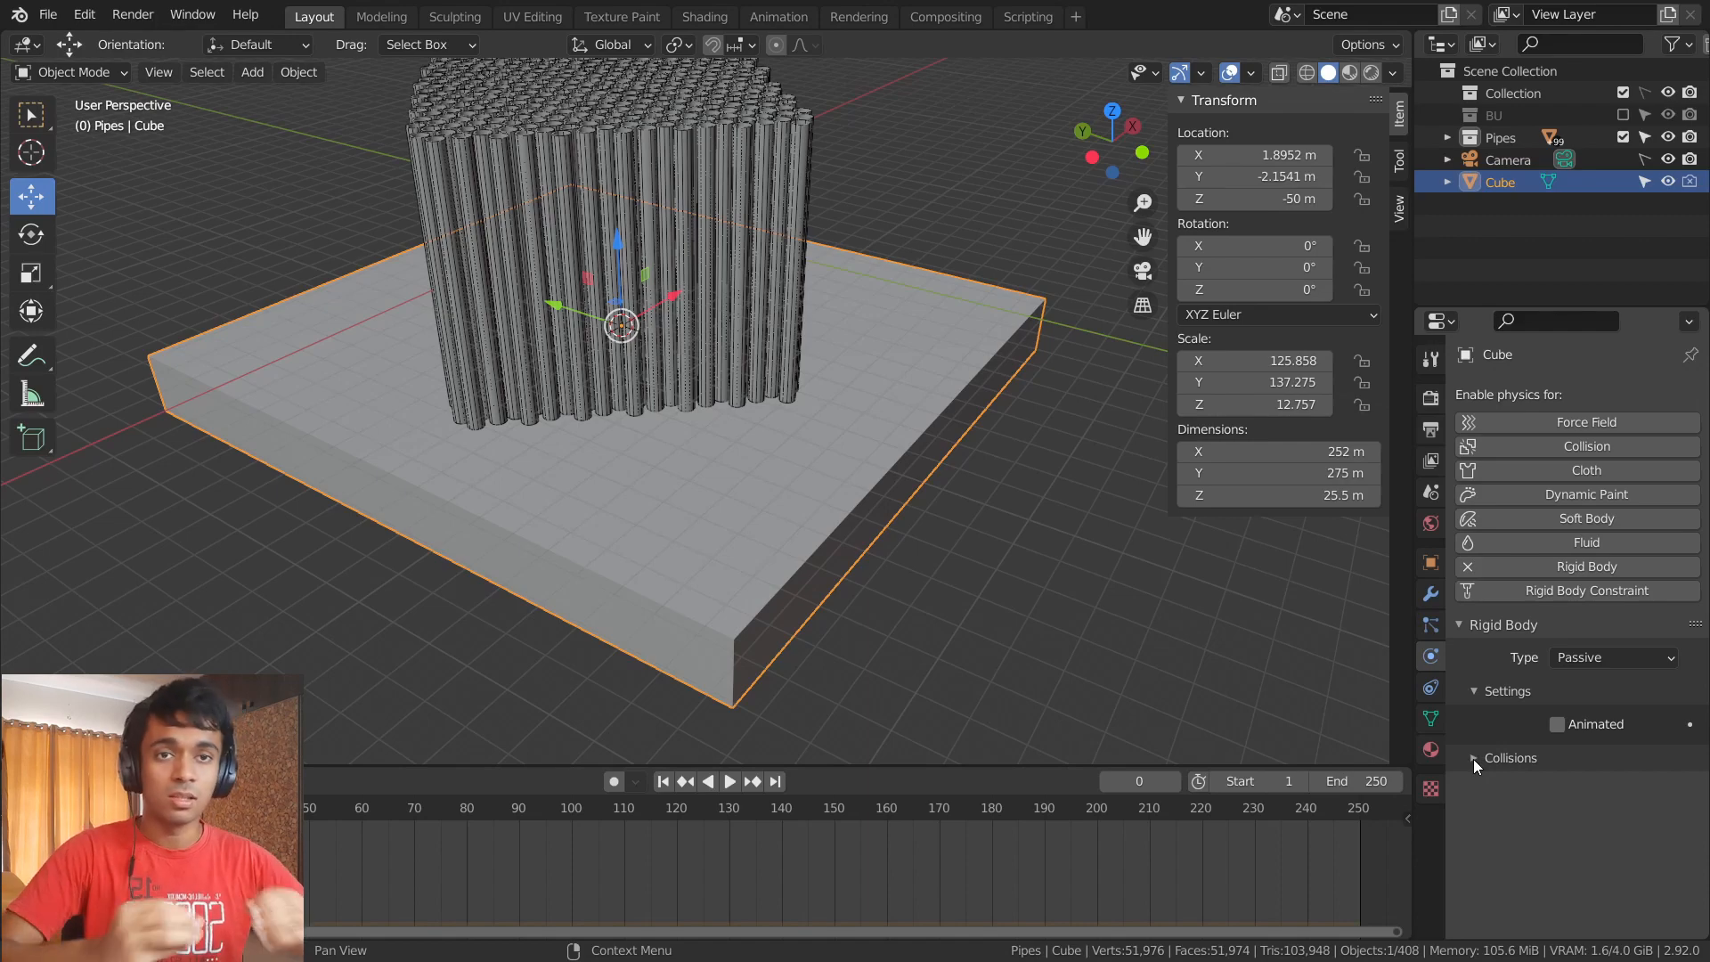
{"action": "key", "text": "space"}
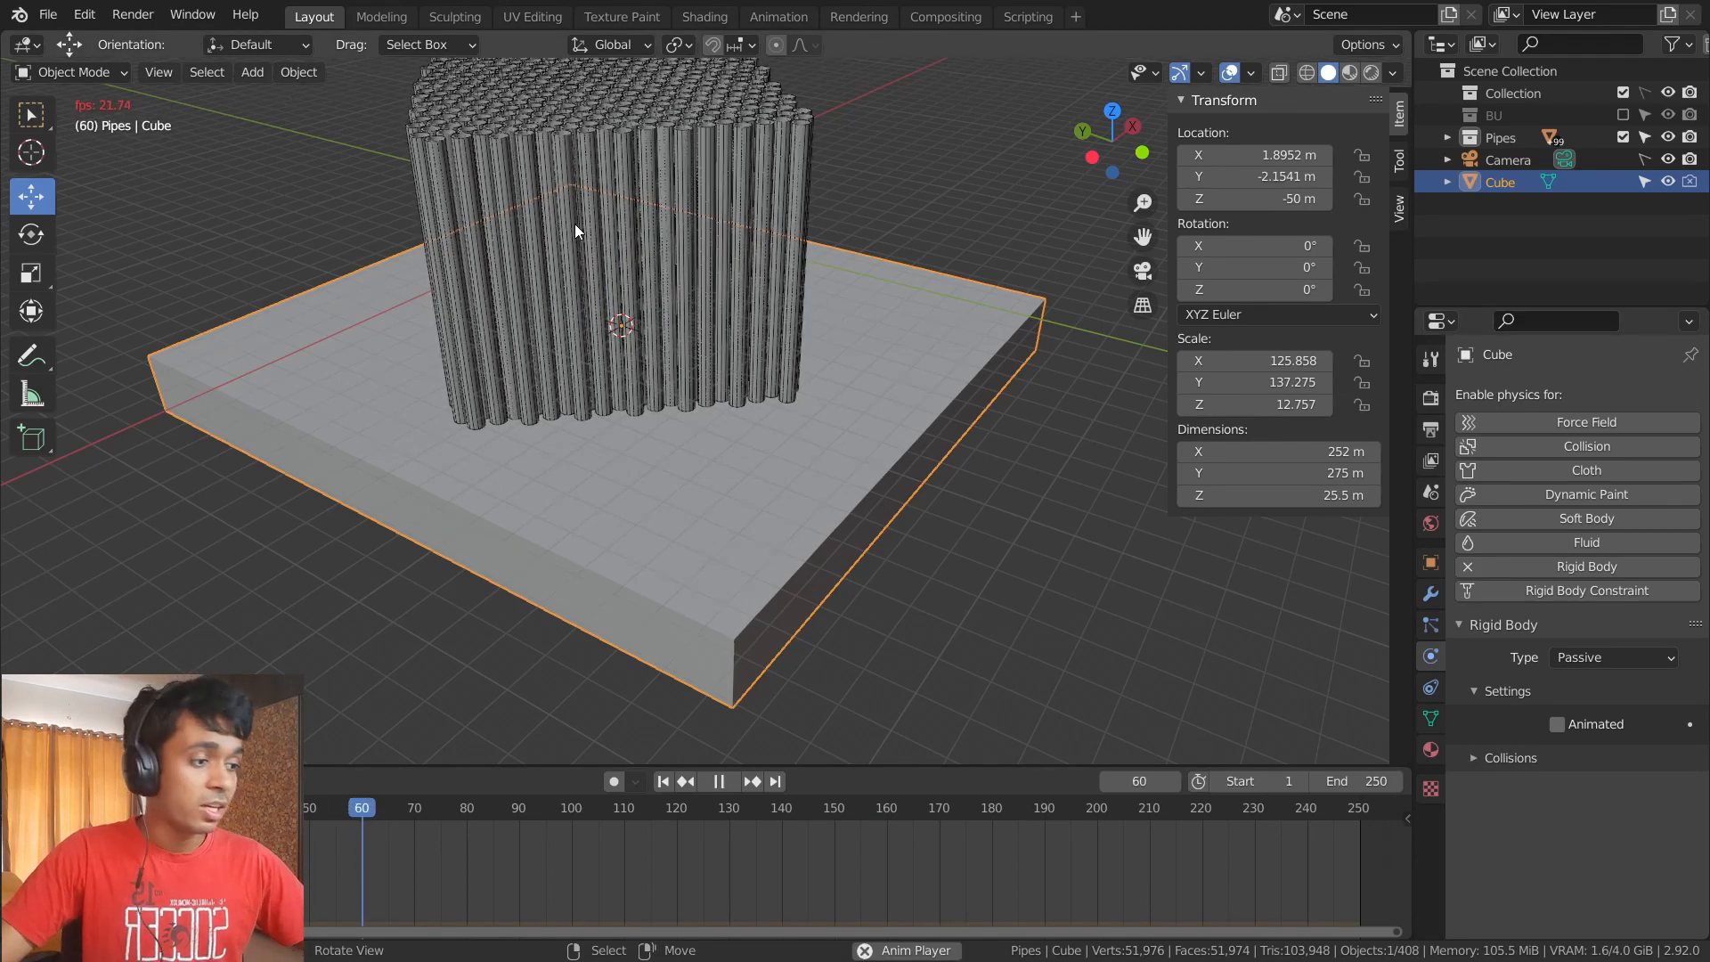
{"action": "key", "text": "space"}
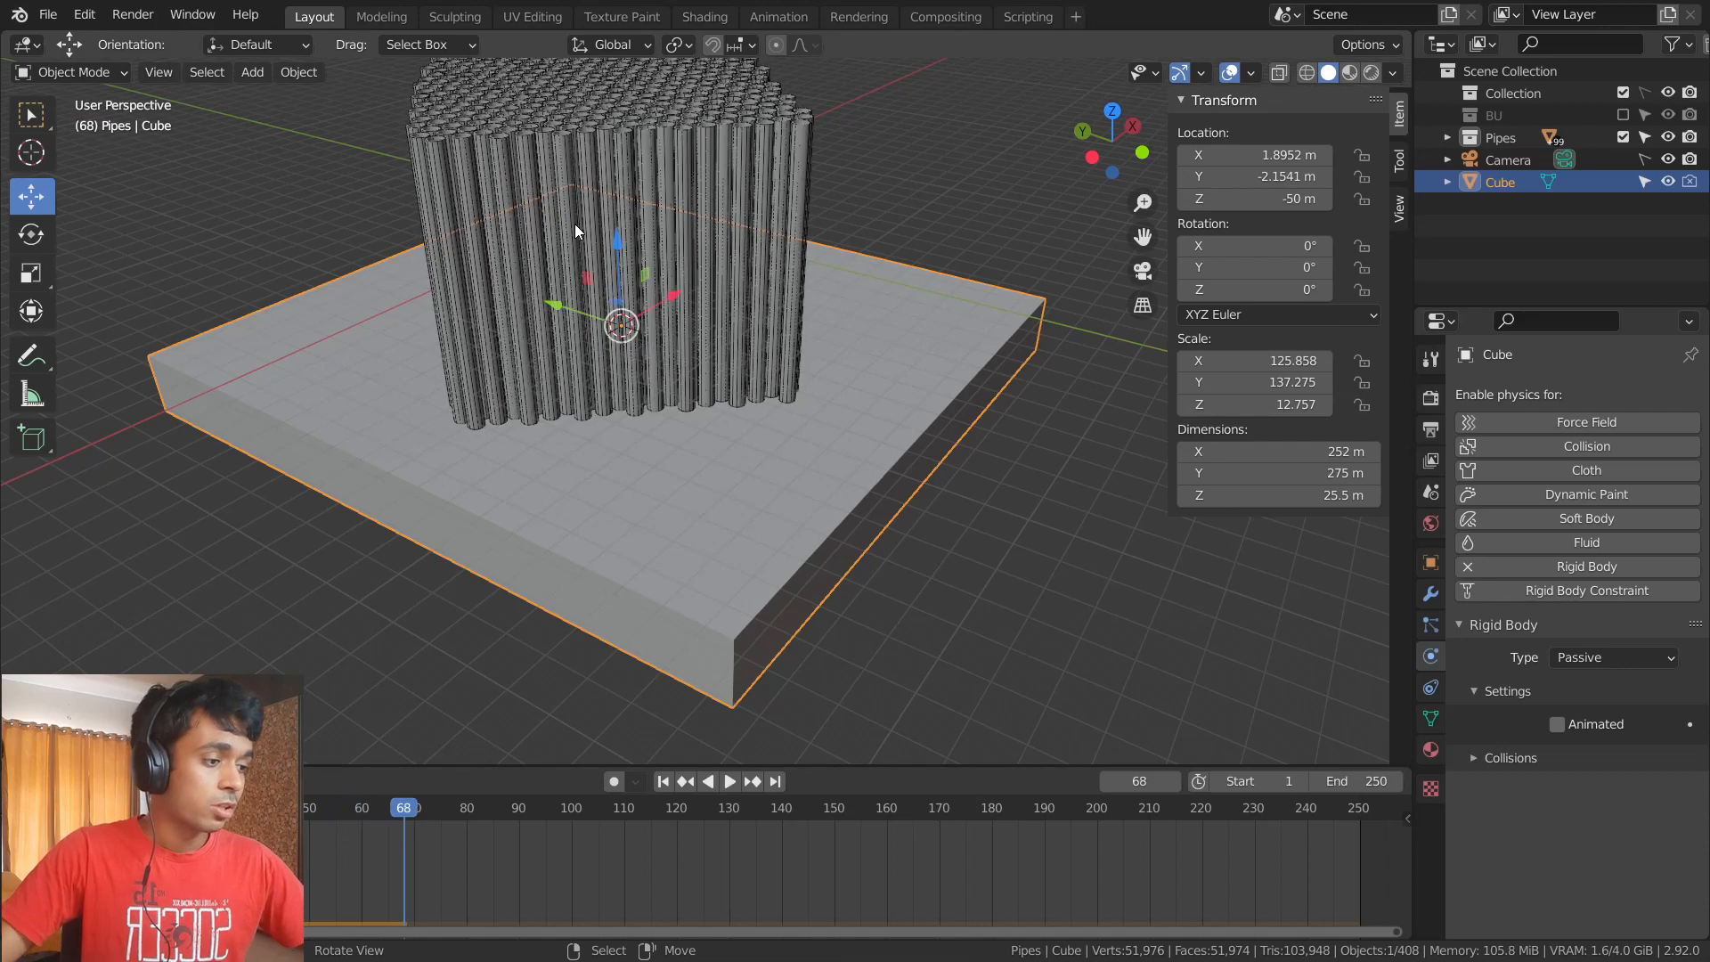
{"action": "left_click", "coordinate": [1626, 663]}
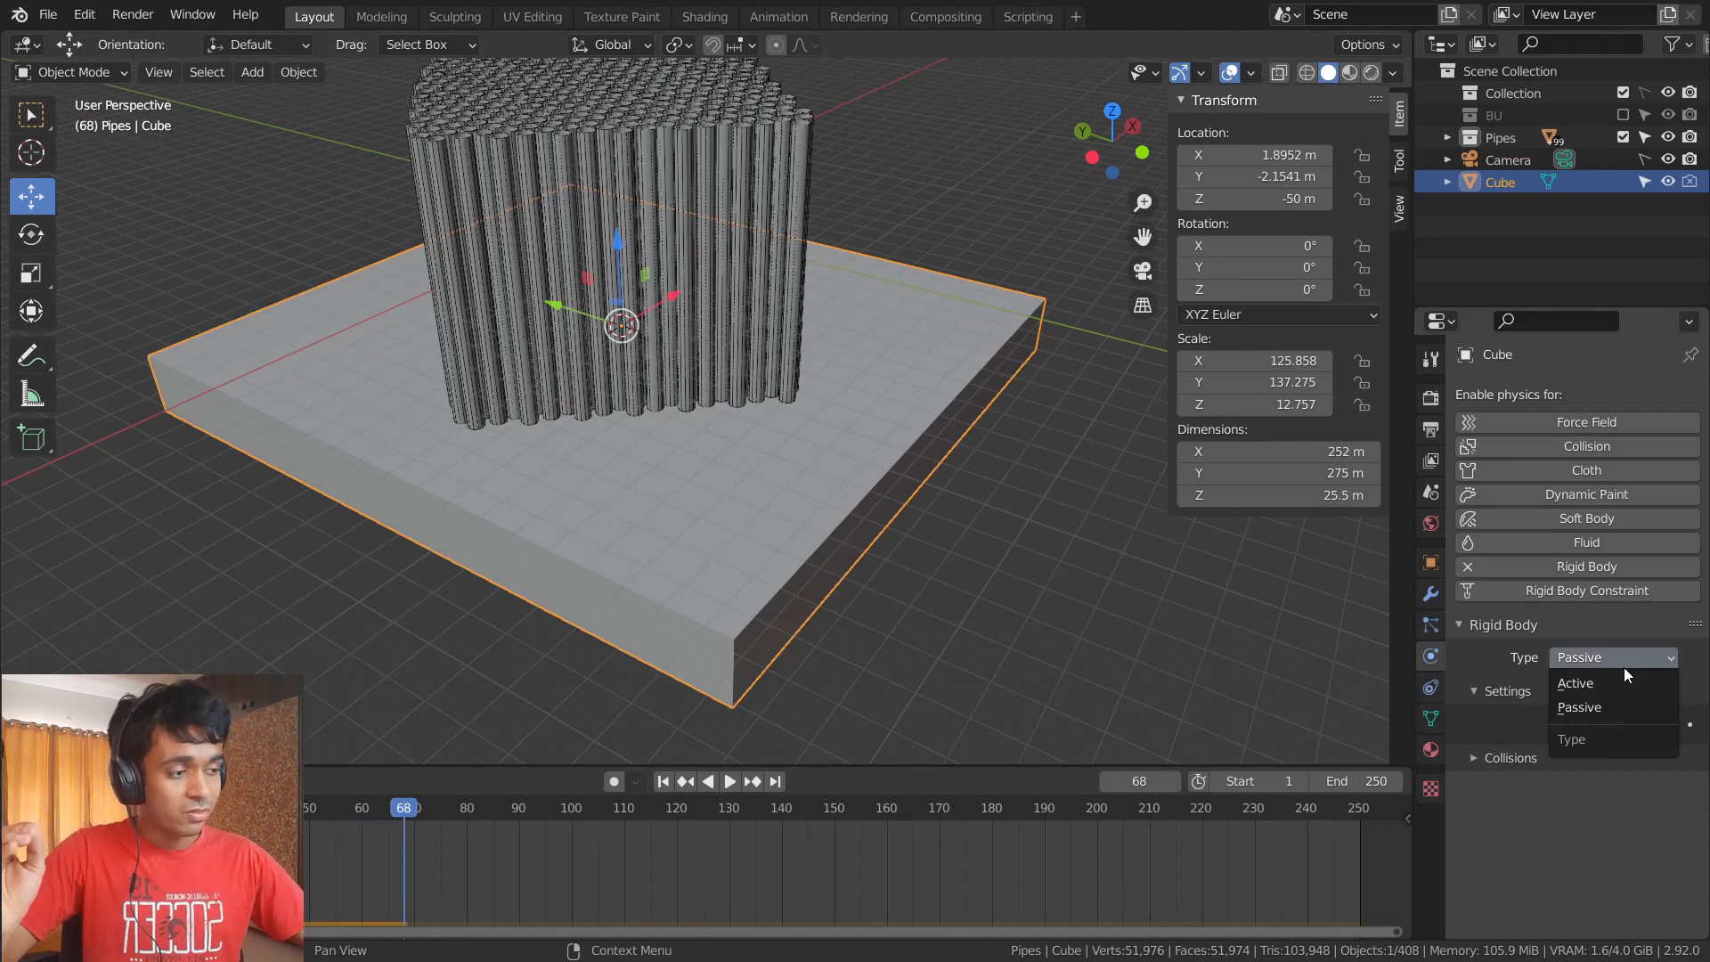
{"action": "left_click", "coordinate": [1617, 709]}
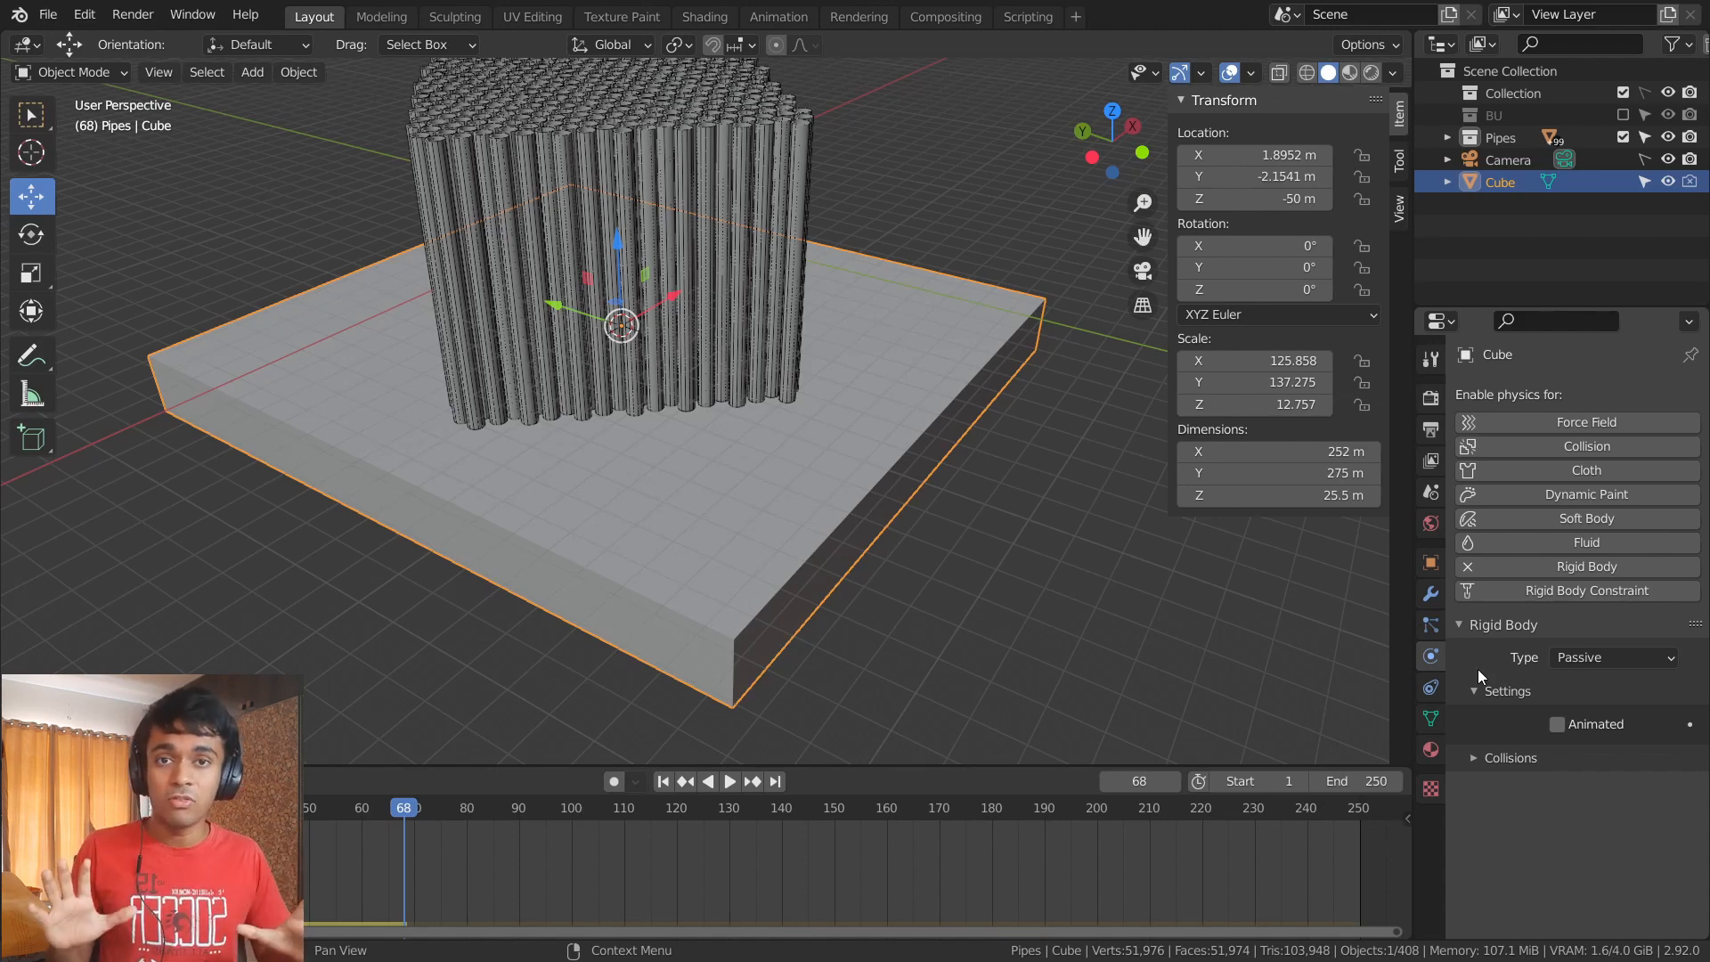
- Collapse the Rigid Body settings and rename the Cube slab as Base
{"action": "left_click", "coordinate": [1460, 625]}
{"action": "middle_click_drag", "start_coordinate": [836, 632], "coordinate": [1409, 230]}
{"action": "double_click", "coordinate": [1510, 179]}
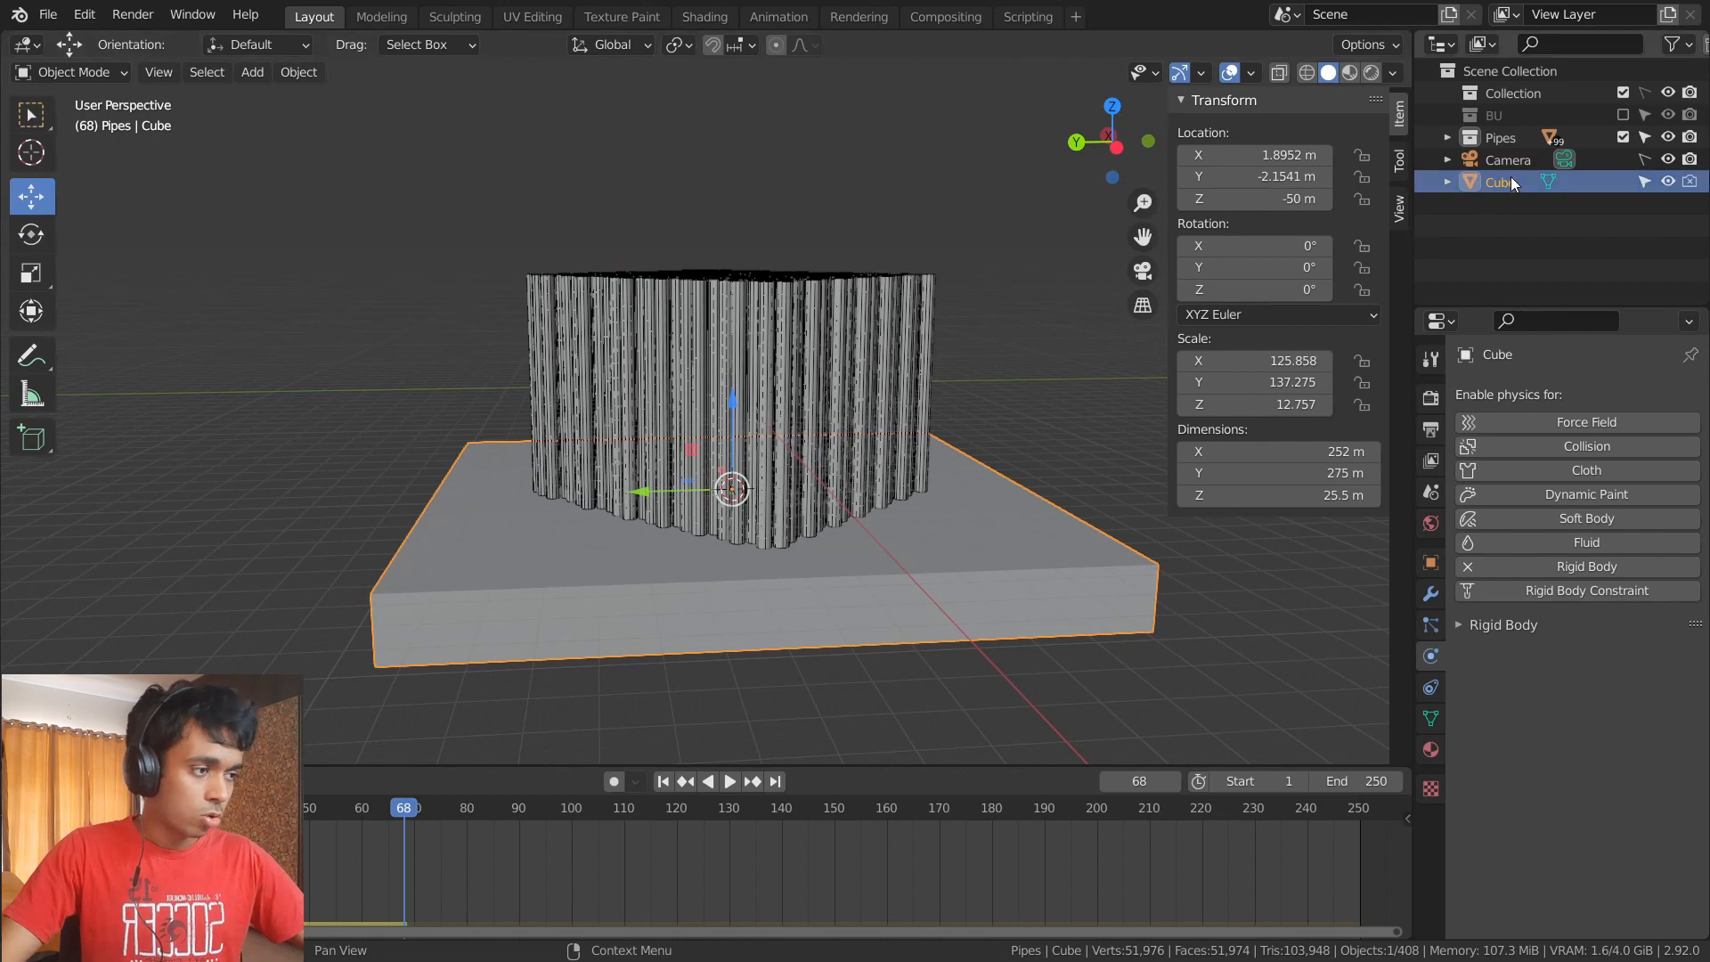
{"action": "type", "text": "Base"}
{"action": "key", "text": "Return"}
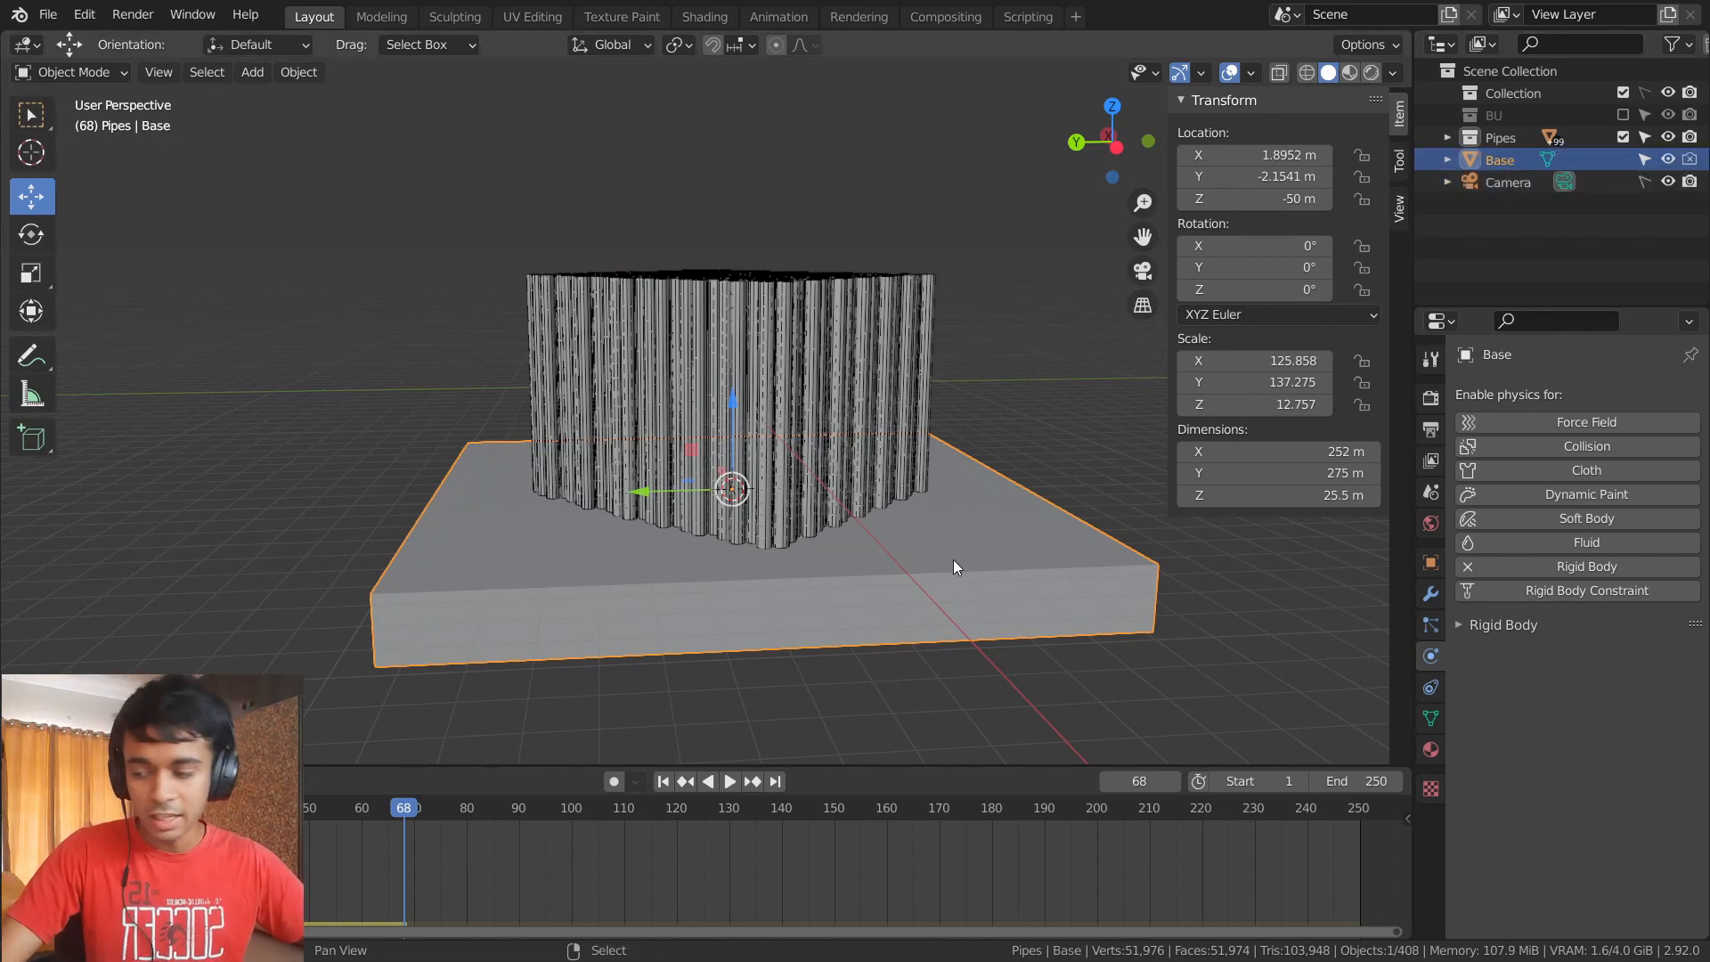
- Duplicate the Base slab and raise the copy about 166.8 m along Z, above the pipes
{"action": "key", "text": "shift+d"}
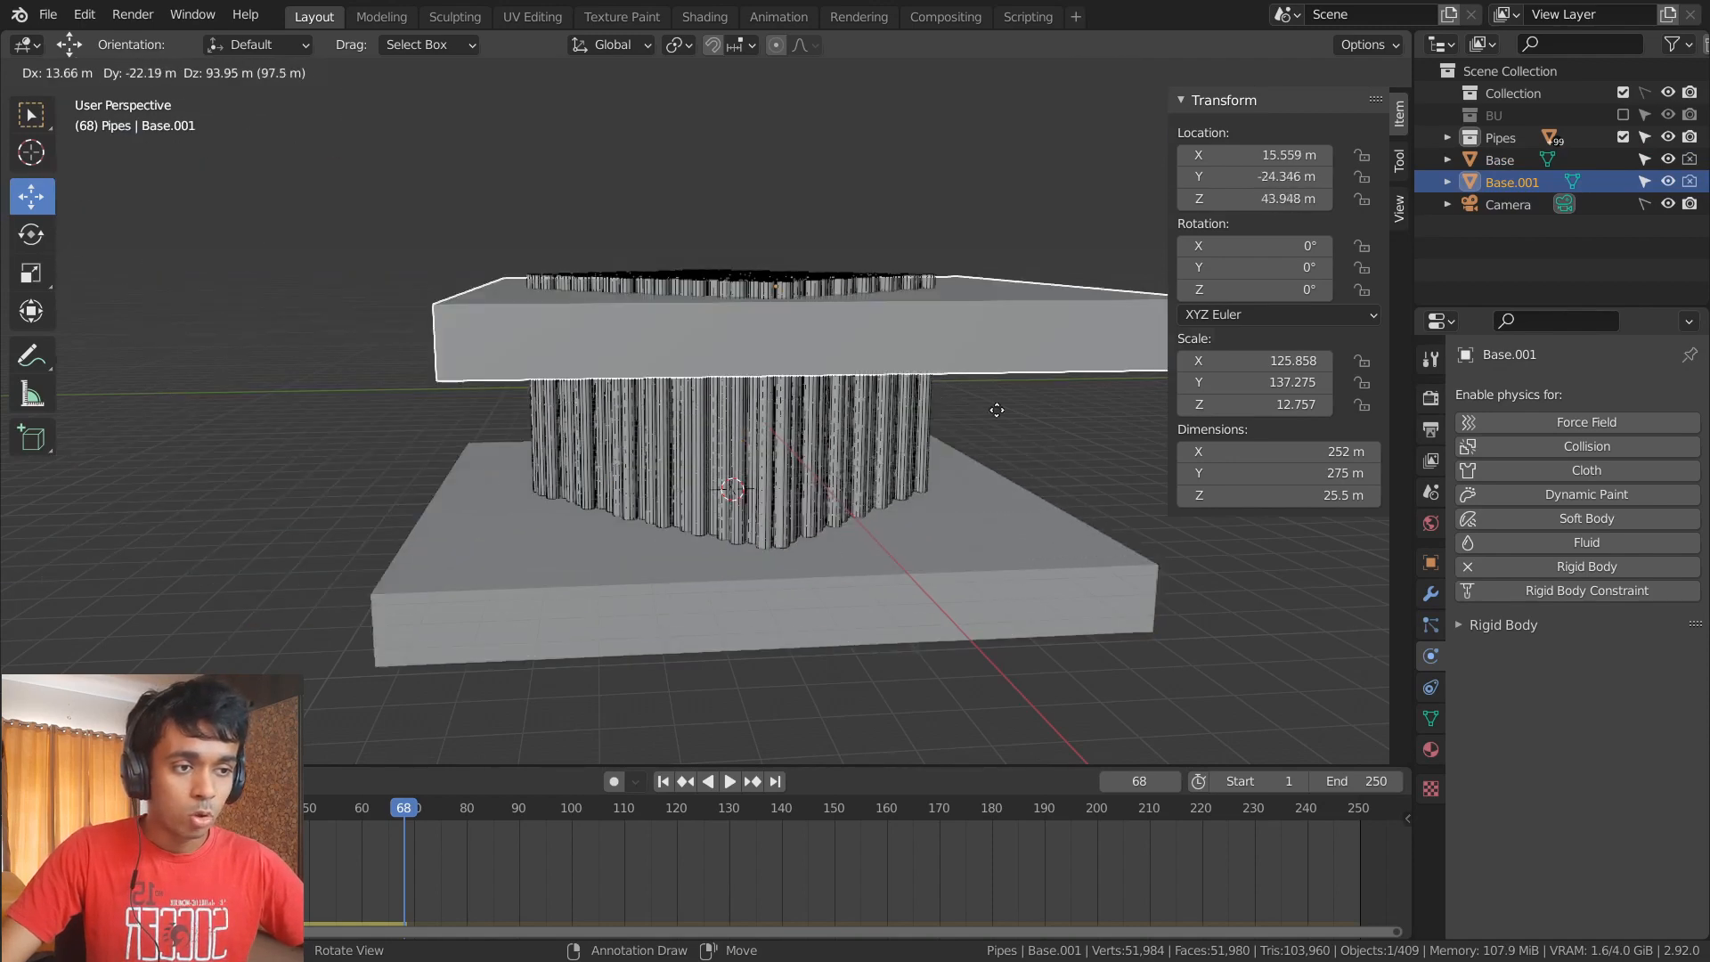
{"action": "key", "text": "z"}
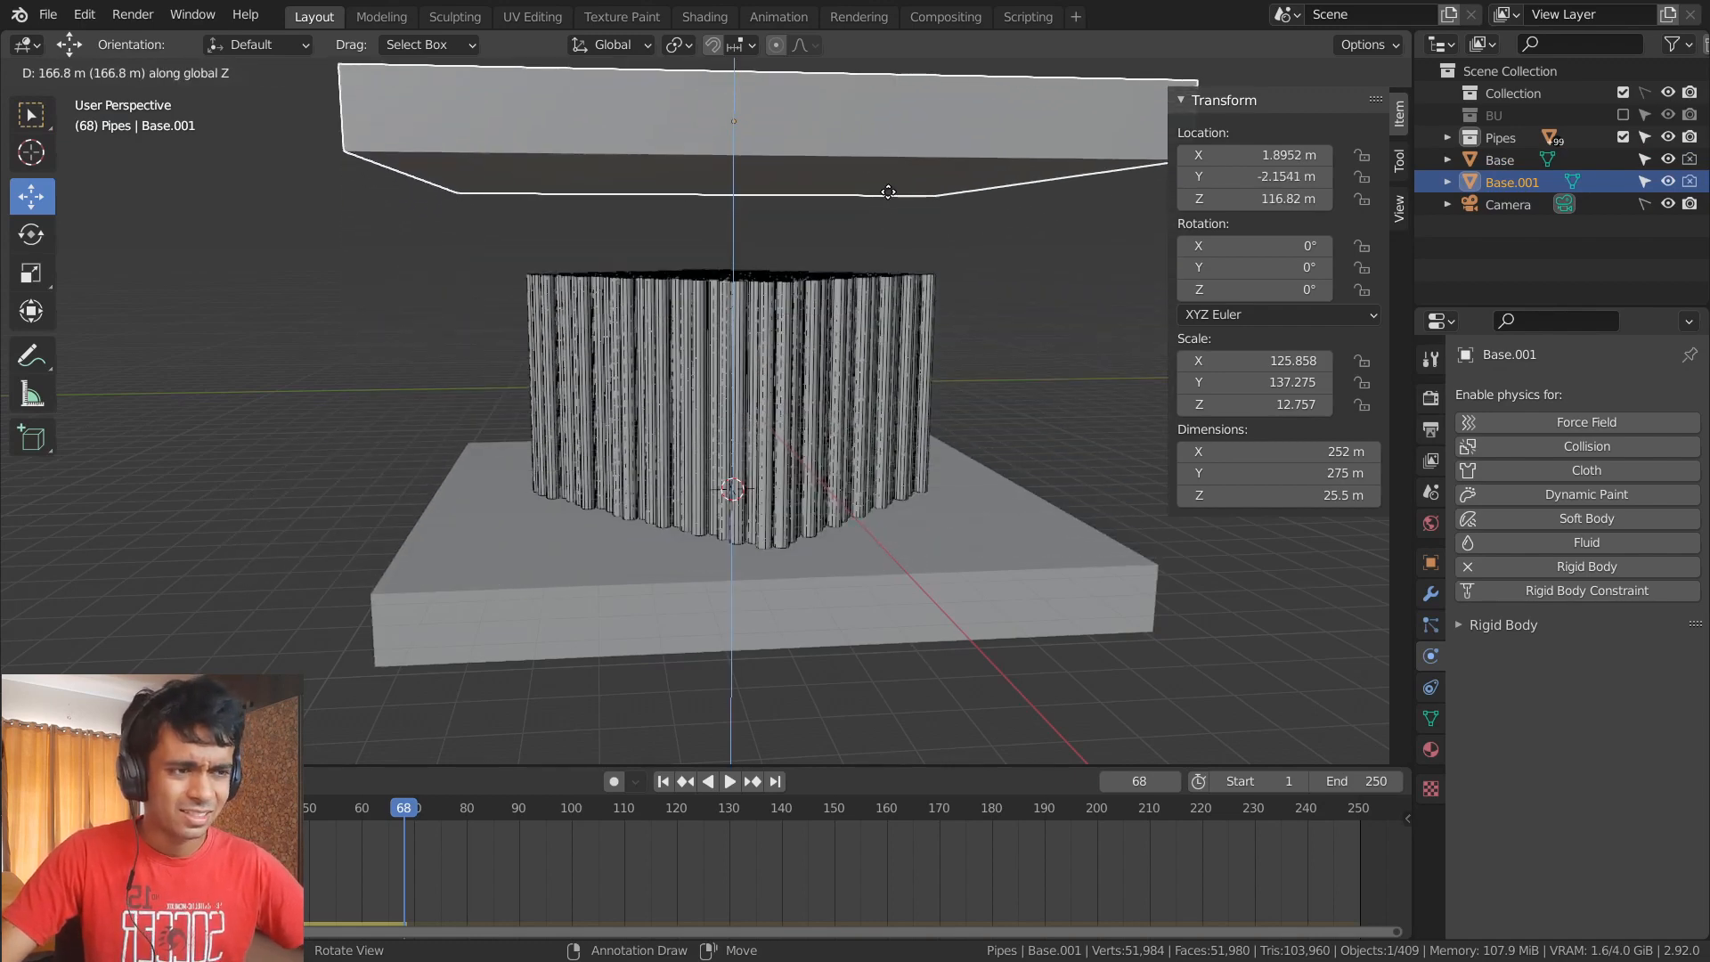
{"action": "left_click", "coordinate": [887, 193]}
{"action": "middle_click_drag", "start_coordinate": [840, 188], "coordinate": [810, 200]}
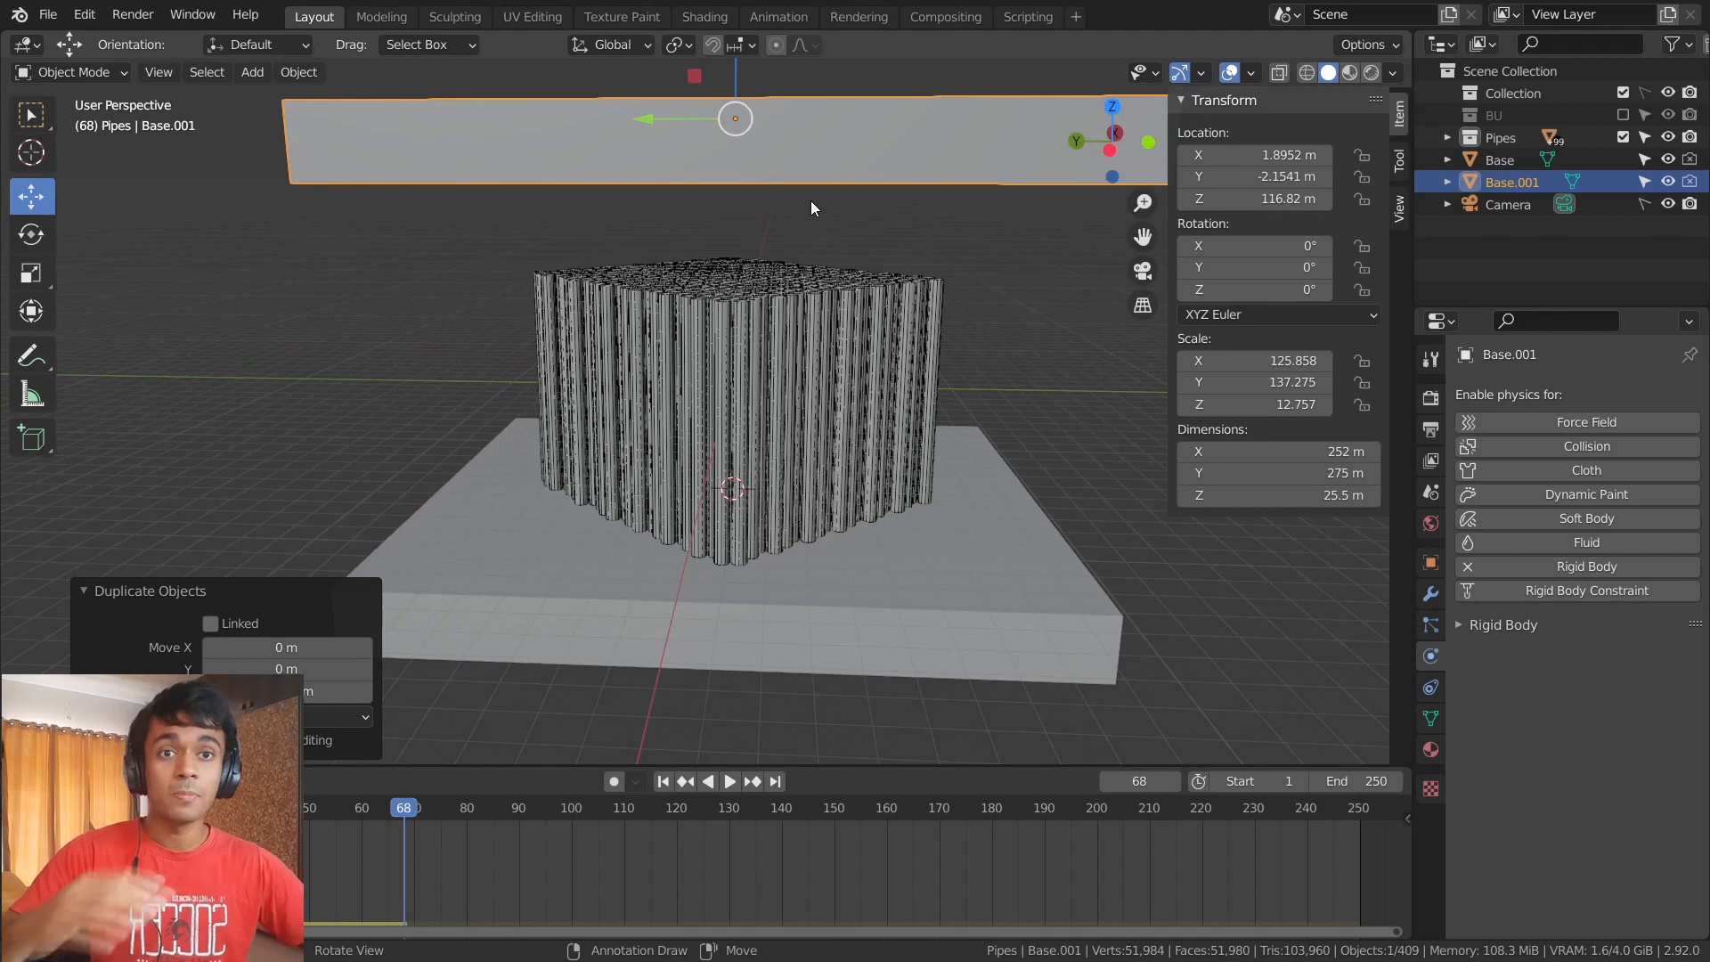
- Rename the duplicated slab above the pipes as Stopper plane
{"action": "double_click", "coordinate": [1511, 182]}
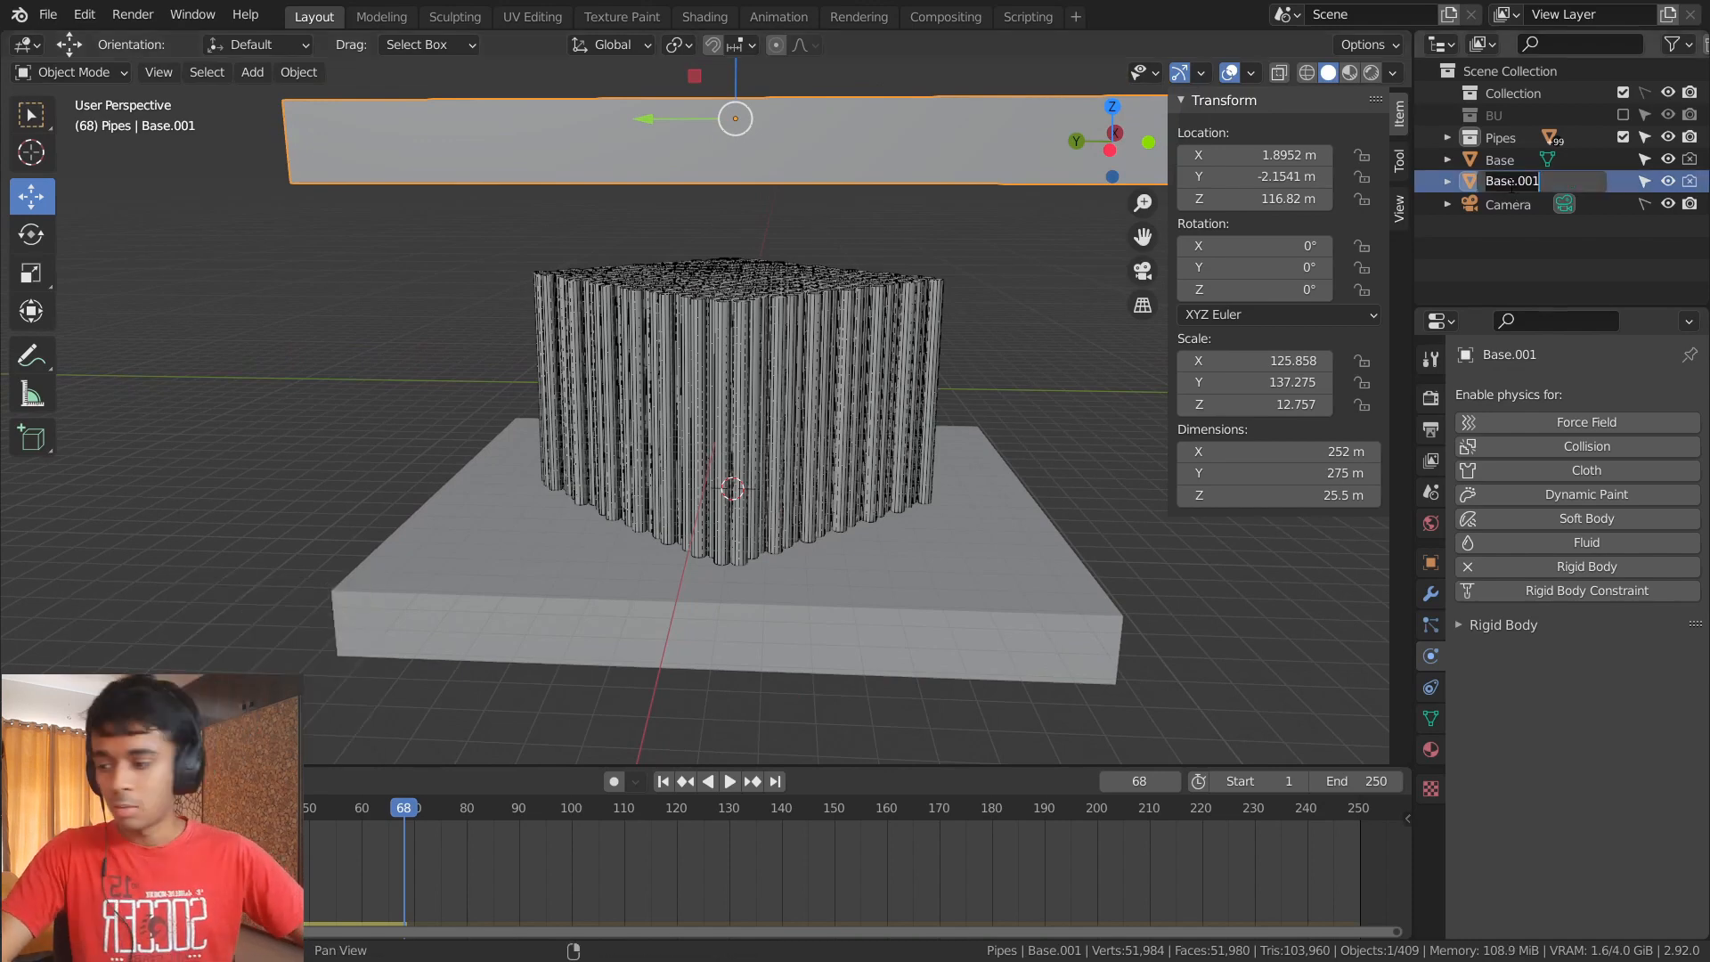
{"action": "type", "text": "Stopper p"}
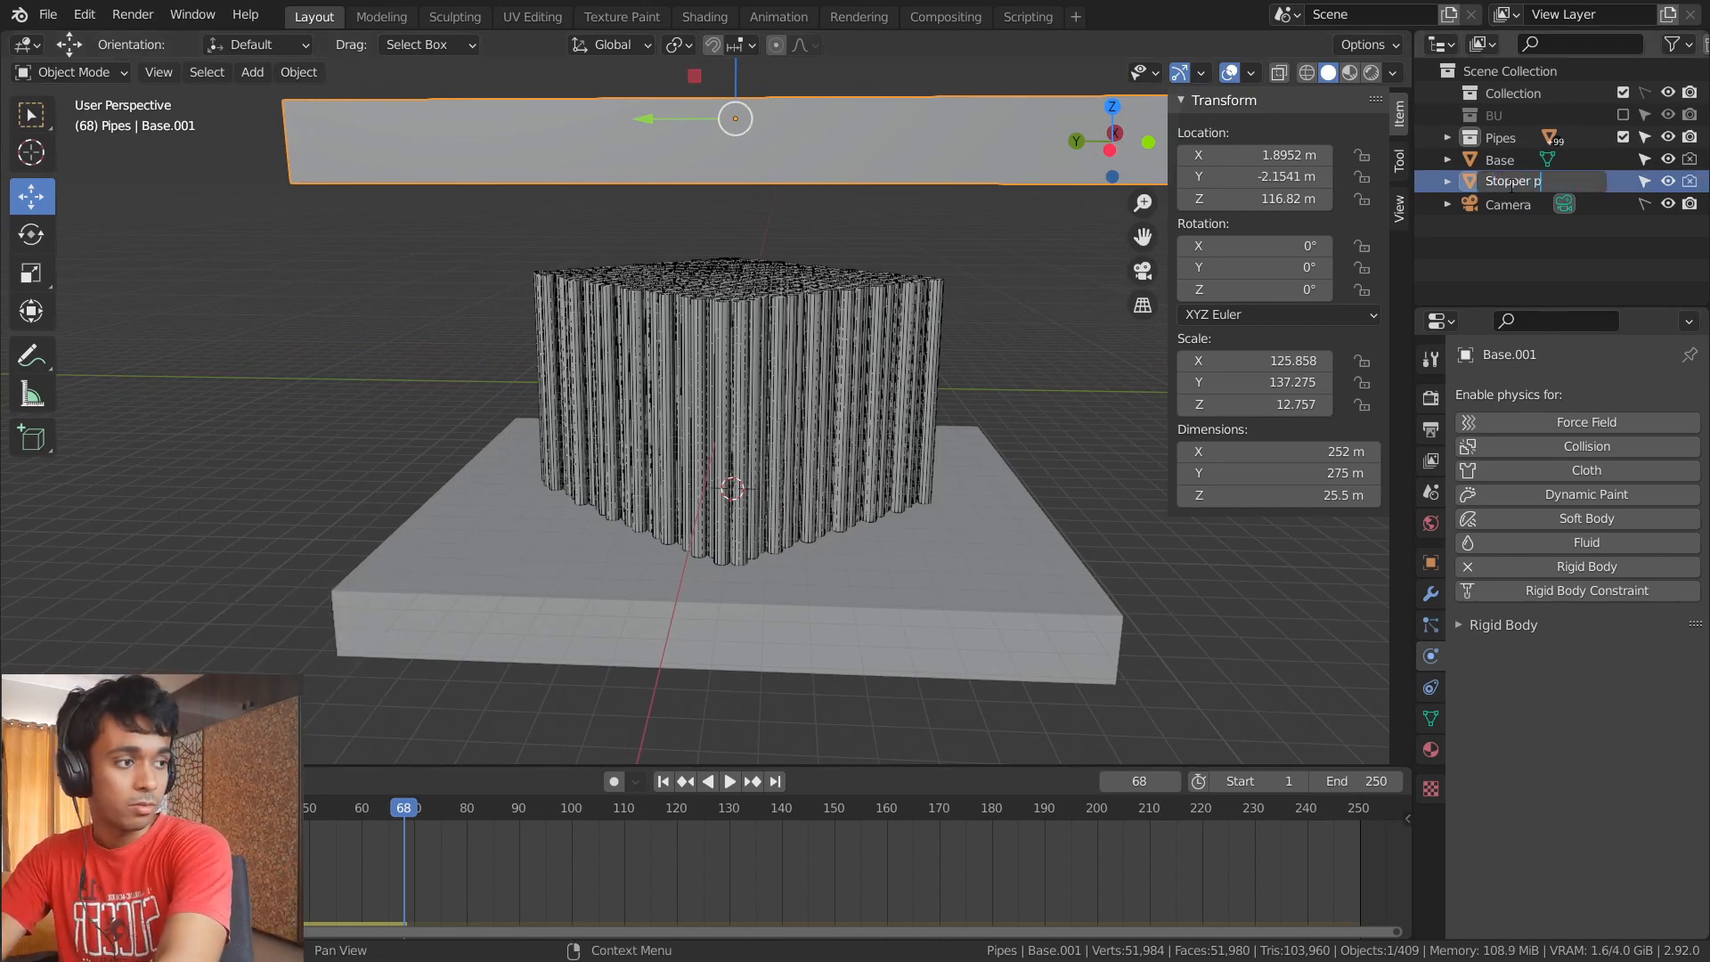
{"action": "type", "text": "lane4"}
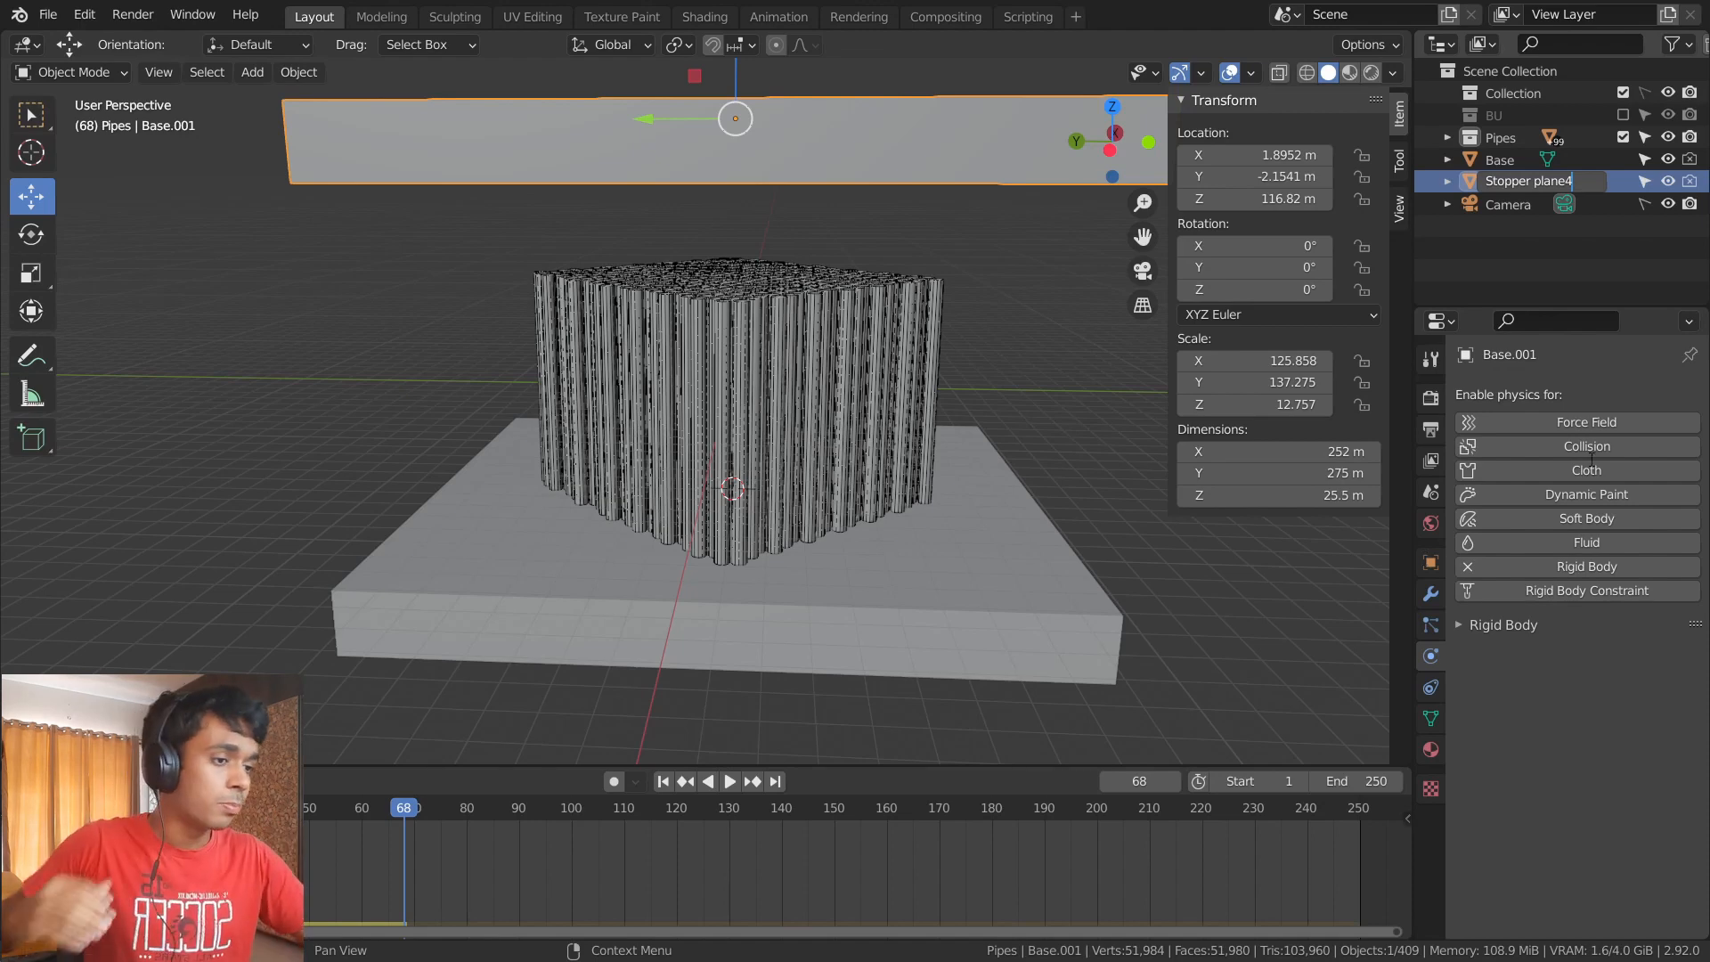
{"action": "key", "text": "Return"}
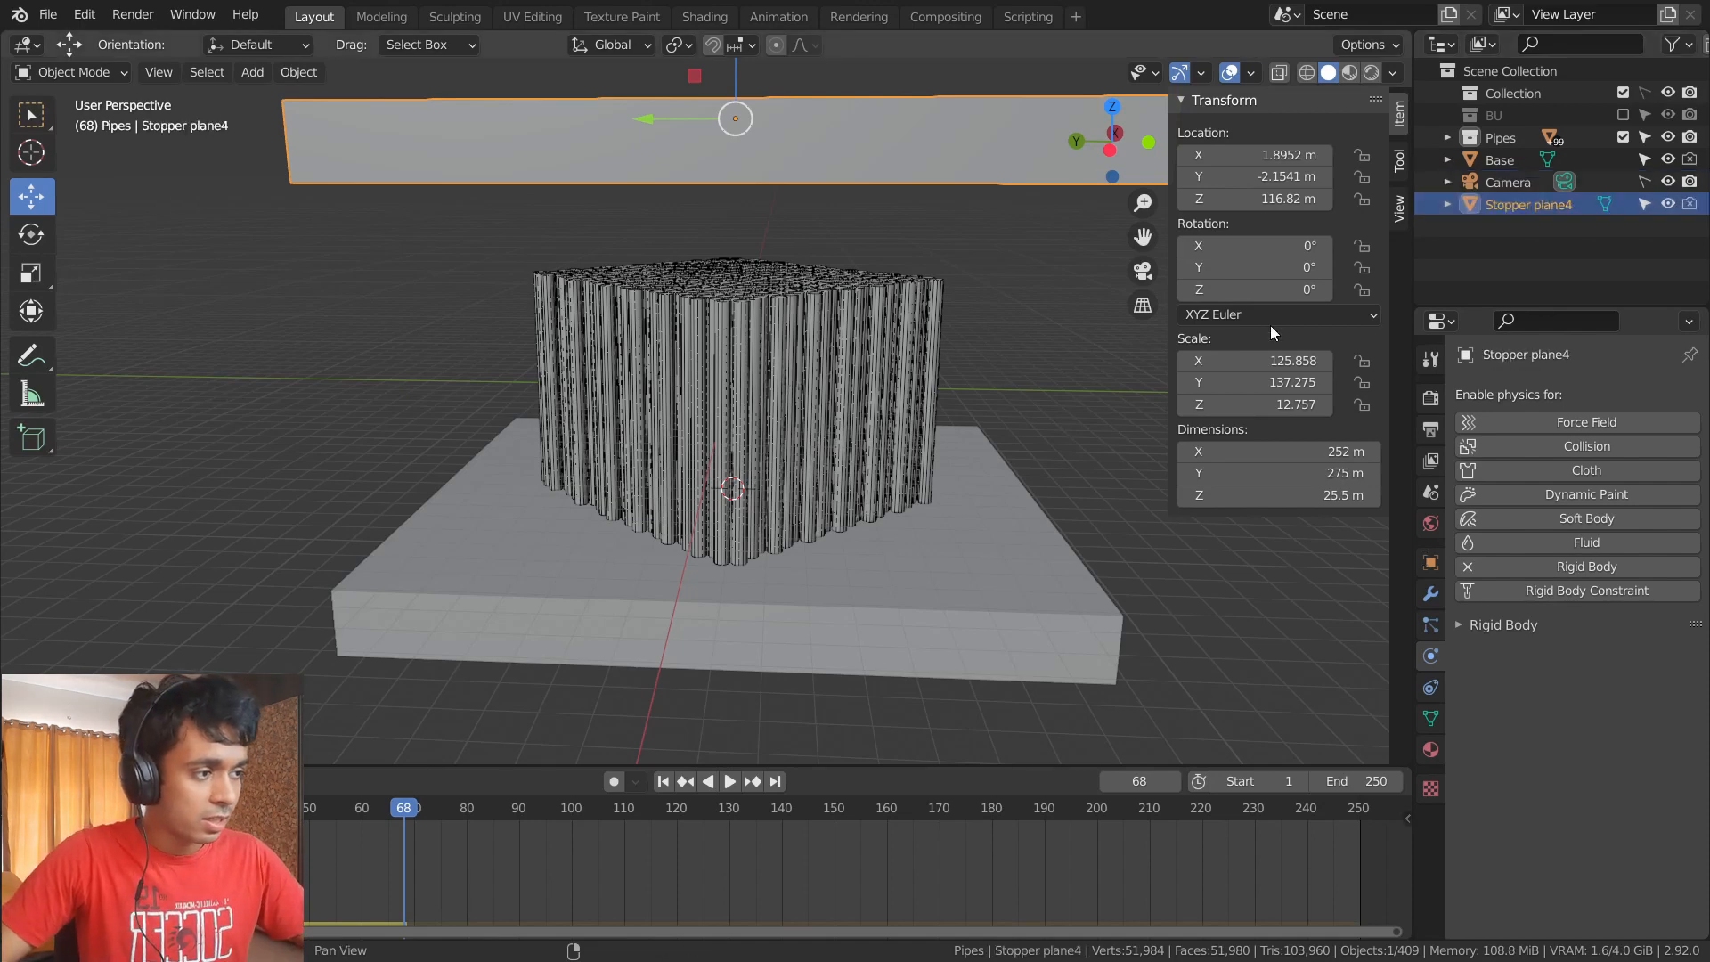
{"action": "double_click", "coordinate": [1527, 204]}
{"action": "left_click", "coordinate": [1575, 203]}
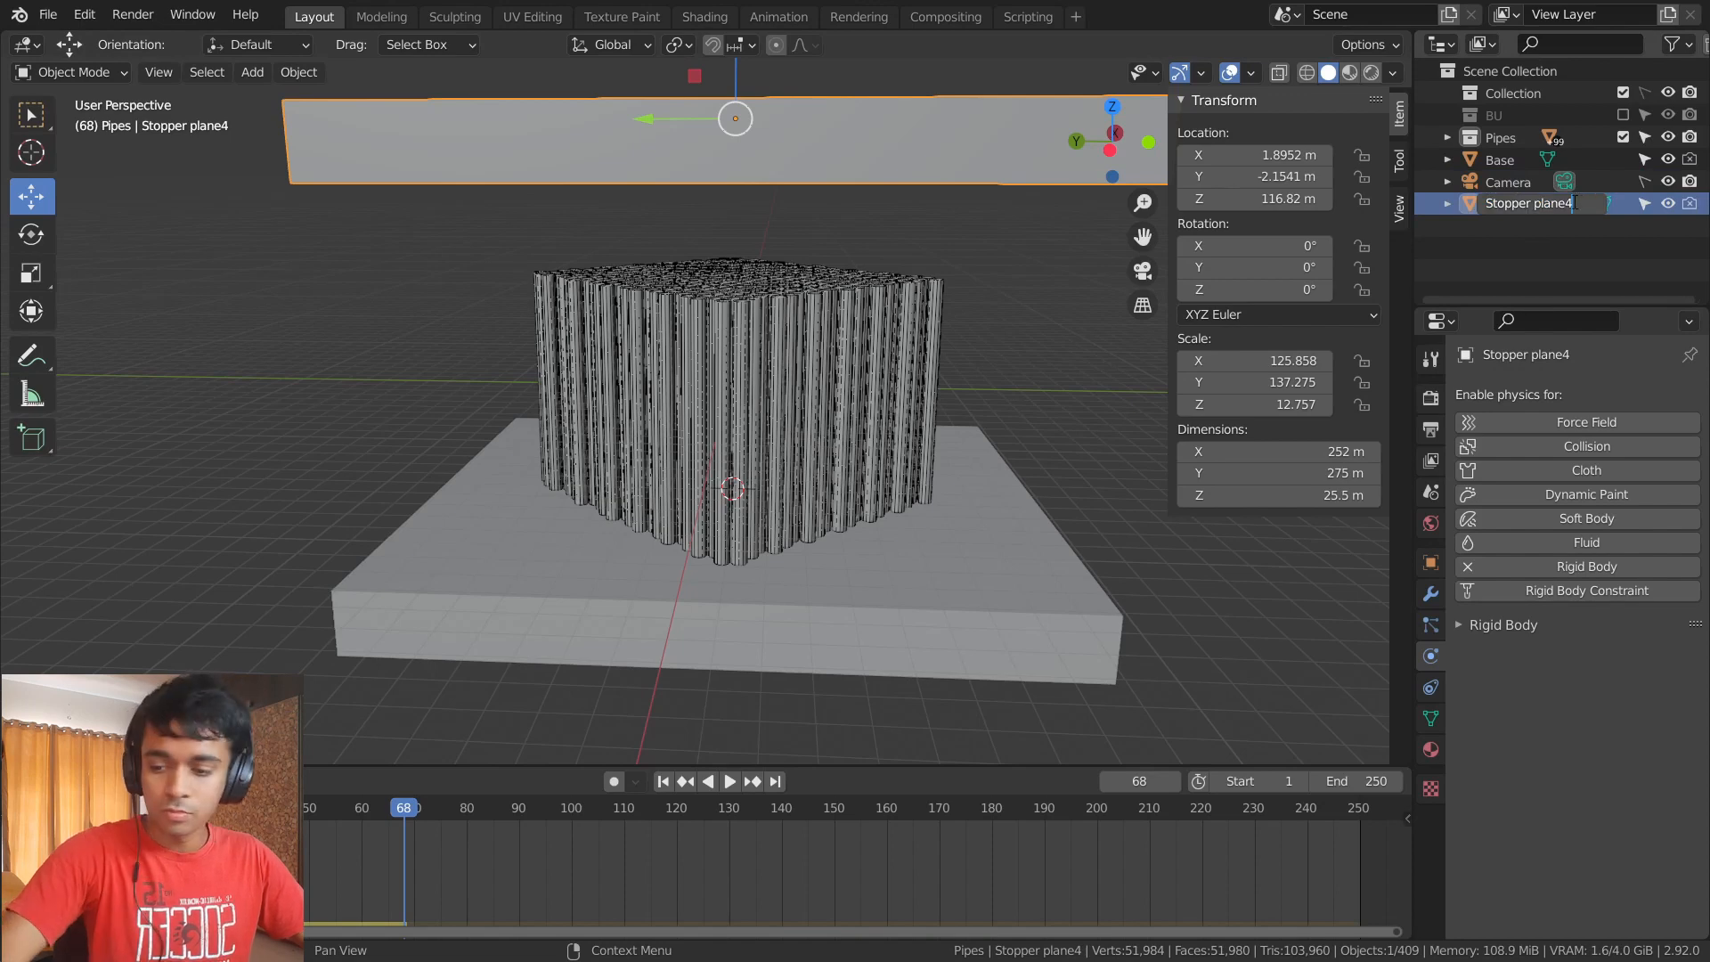
{"action": "key", "text": "BackSpace"}
{"action": "key", "text": "Return"}
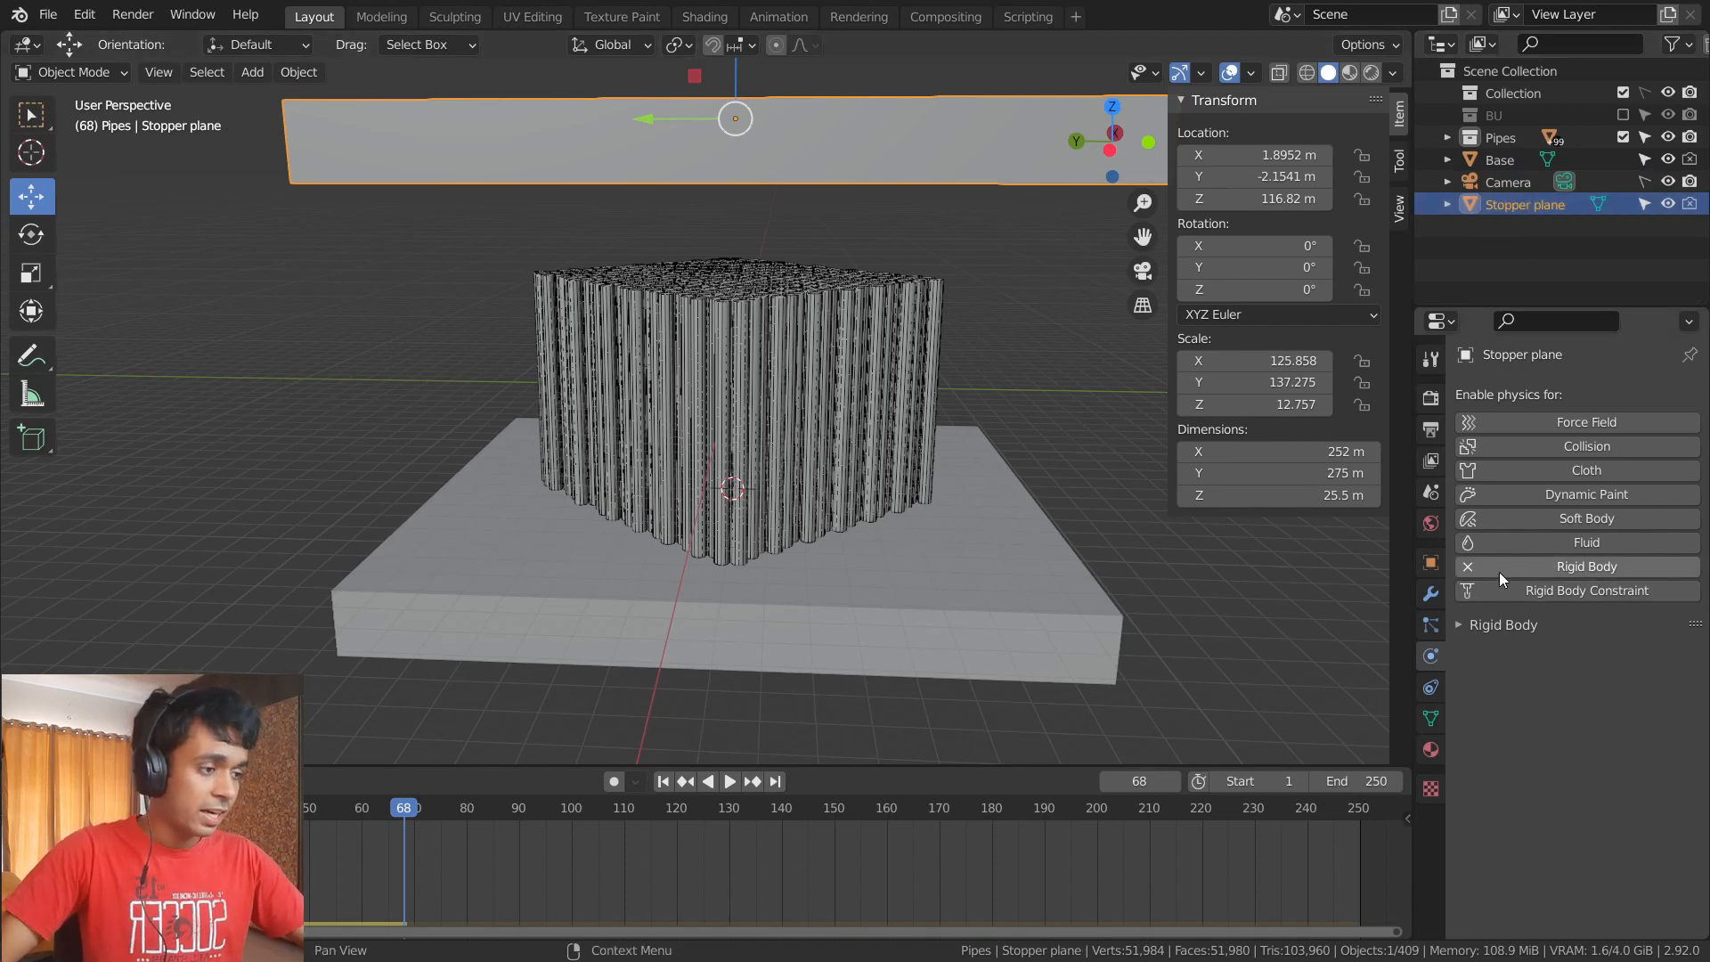
- Thin the Stopper plane to about 7.71 m in Z and lower it to about Z 89.2 m, just above the pipes
{"action": "left_click", "coordinate": [1460, 626]}
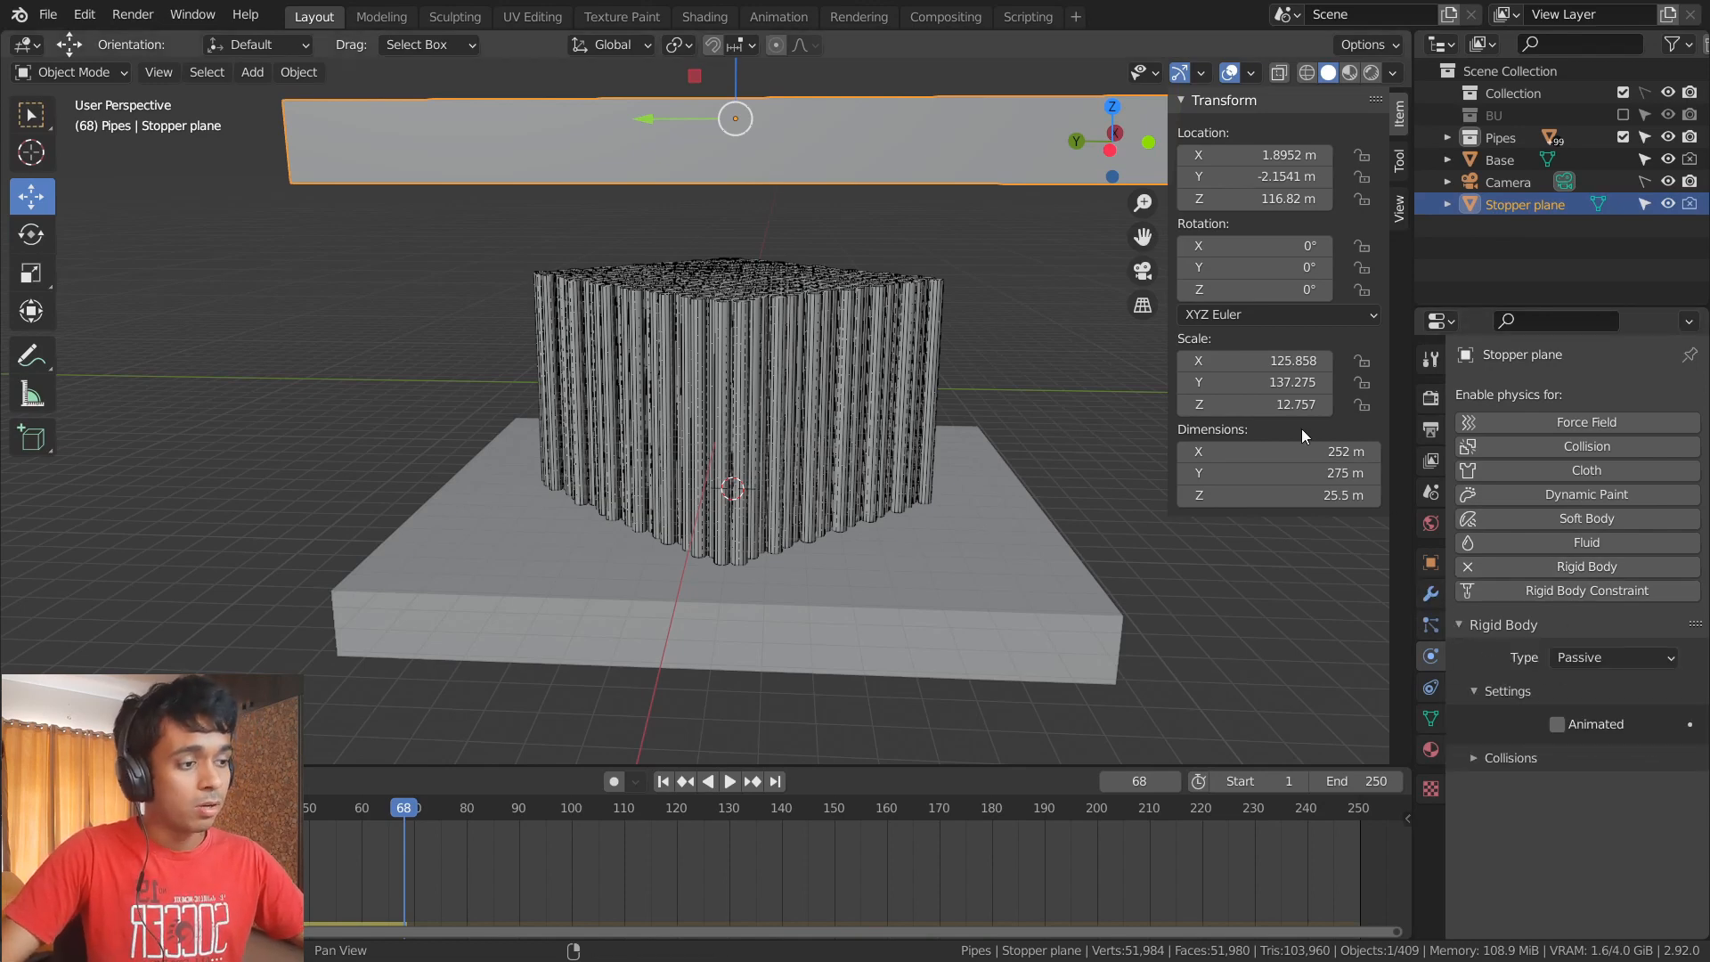
{"action": "left_click_drag", "start_coordinate": [1283, 495], "coordinate": [1229, 495]}
{"action": "middle_click_drag", "start_coordinate": [849, 249], "coordinate": [861, 290], "text": "shift"}
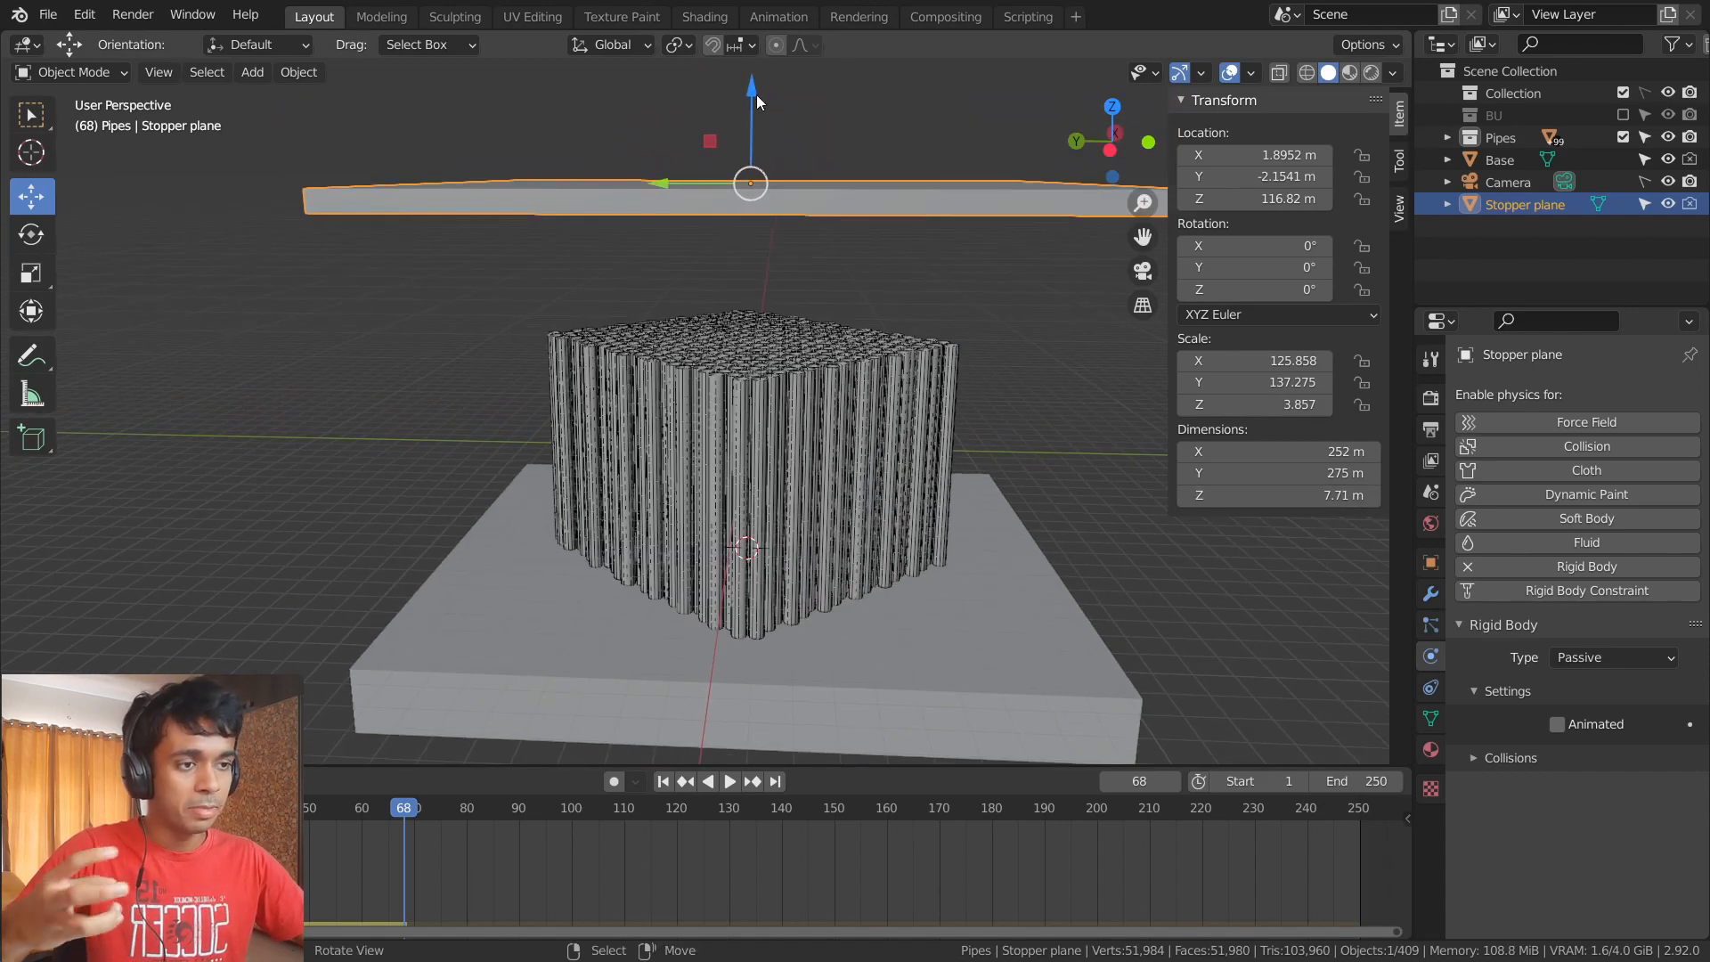
{"action": "left_click_drag", "start_coordinate": [756, 94], "coordinate": [650, 222]}
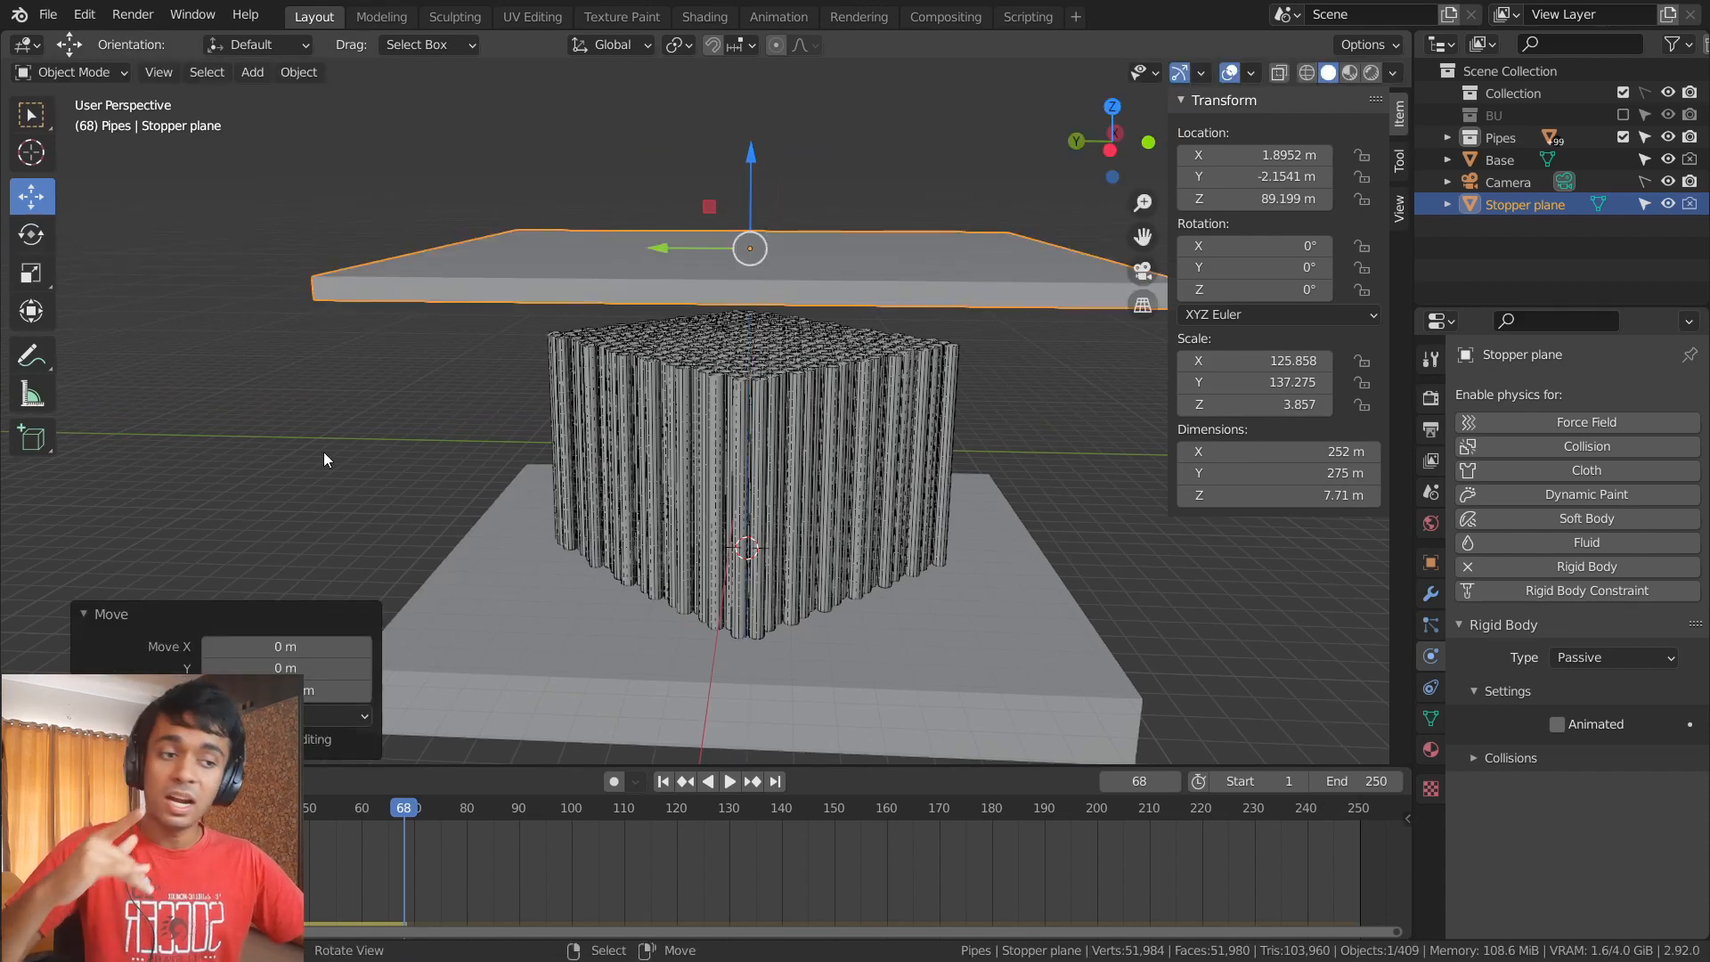
{"action": "left_click", "coordinate": [484, 577]}
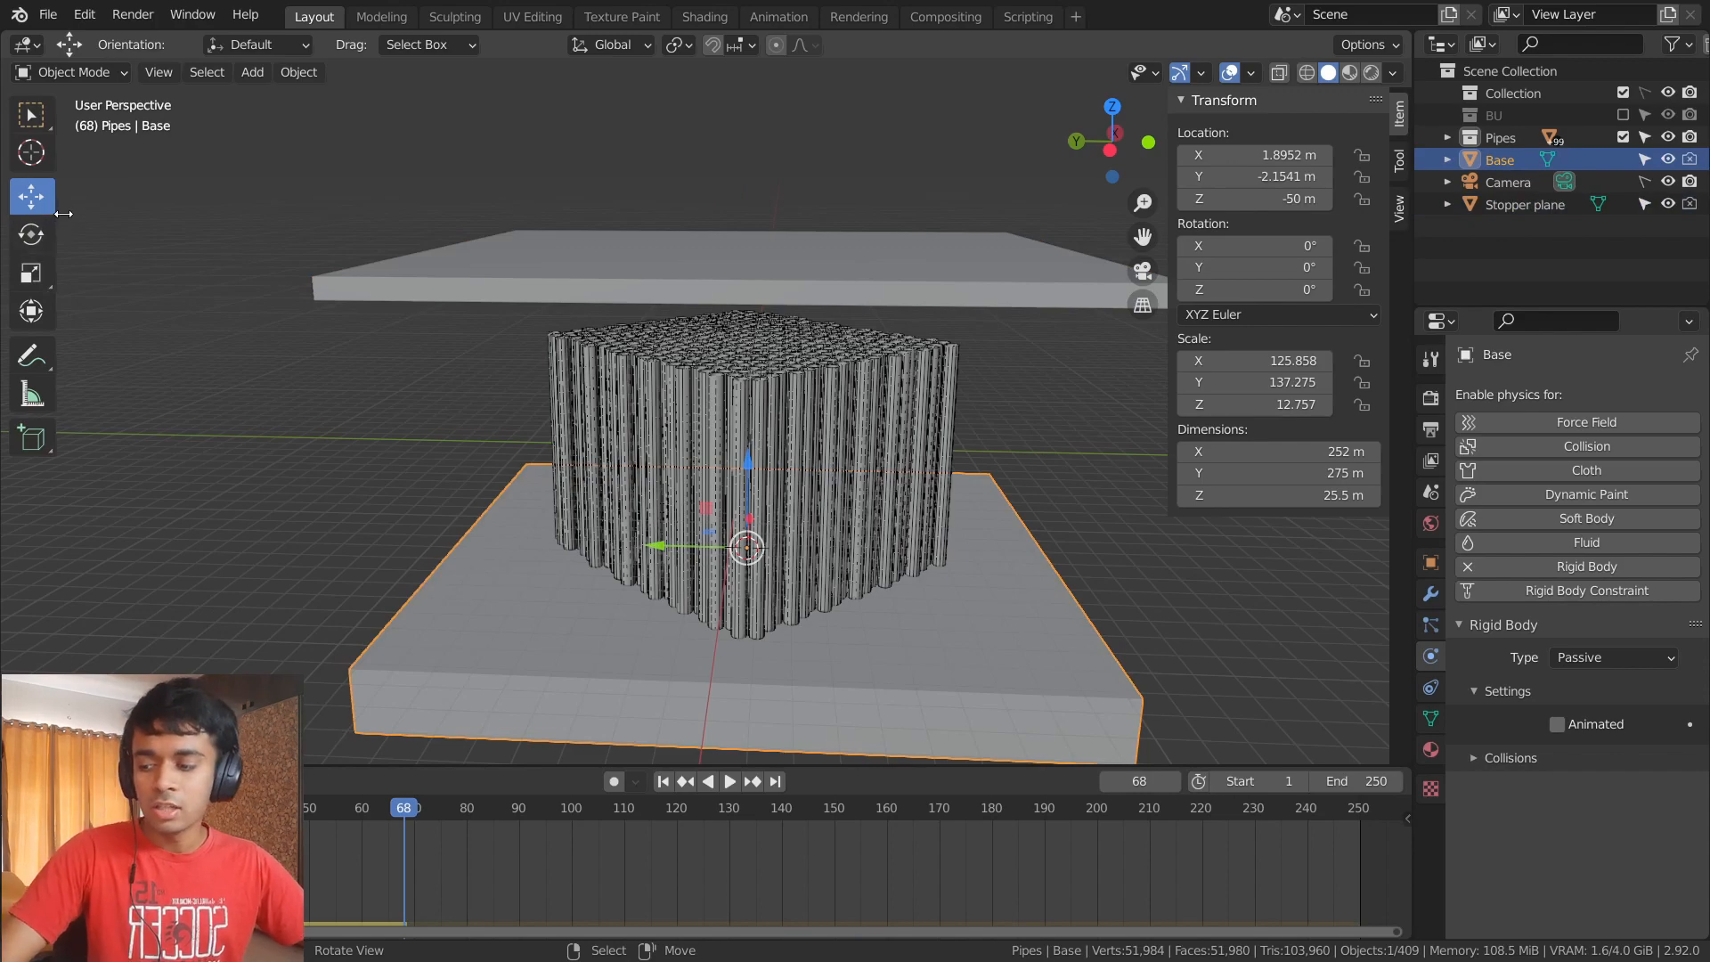
{"action": "key", "text": "g"}
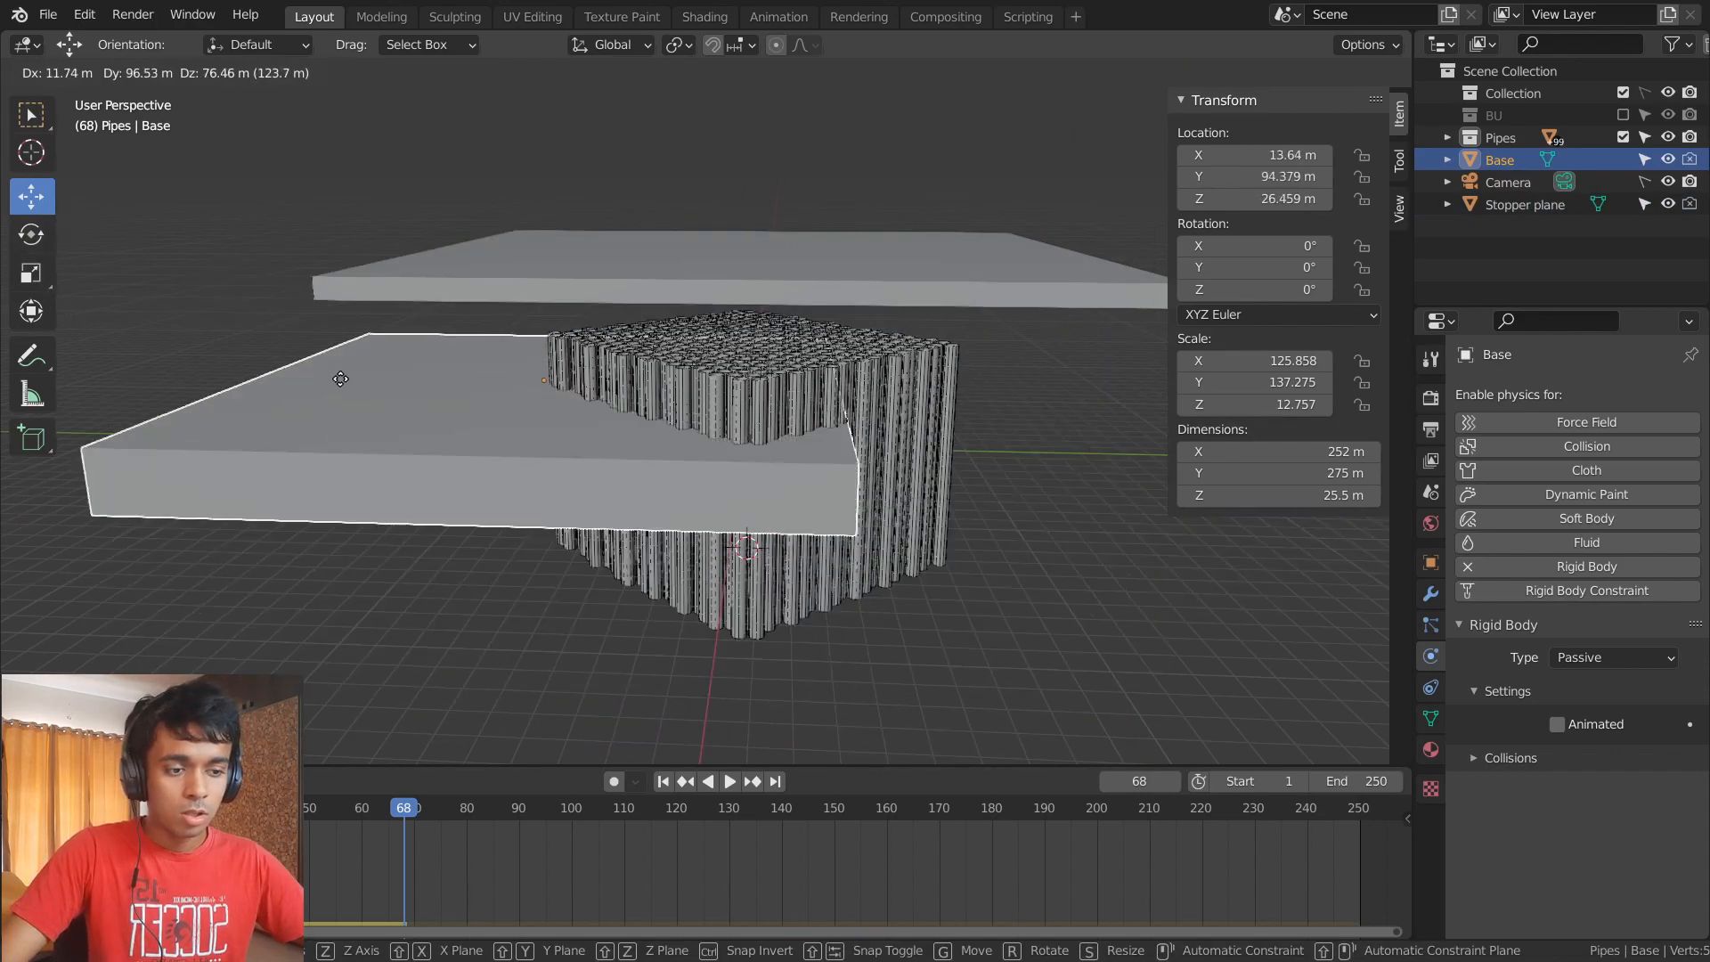
{"action": "key", "text": "z"}
{"action": "key", "text": "x"}
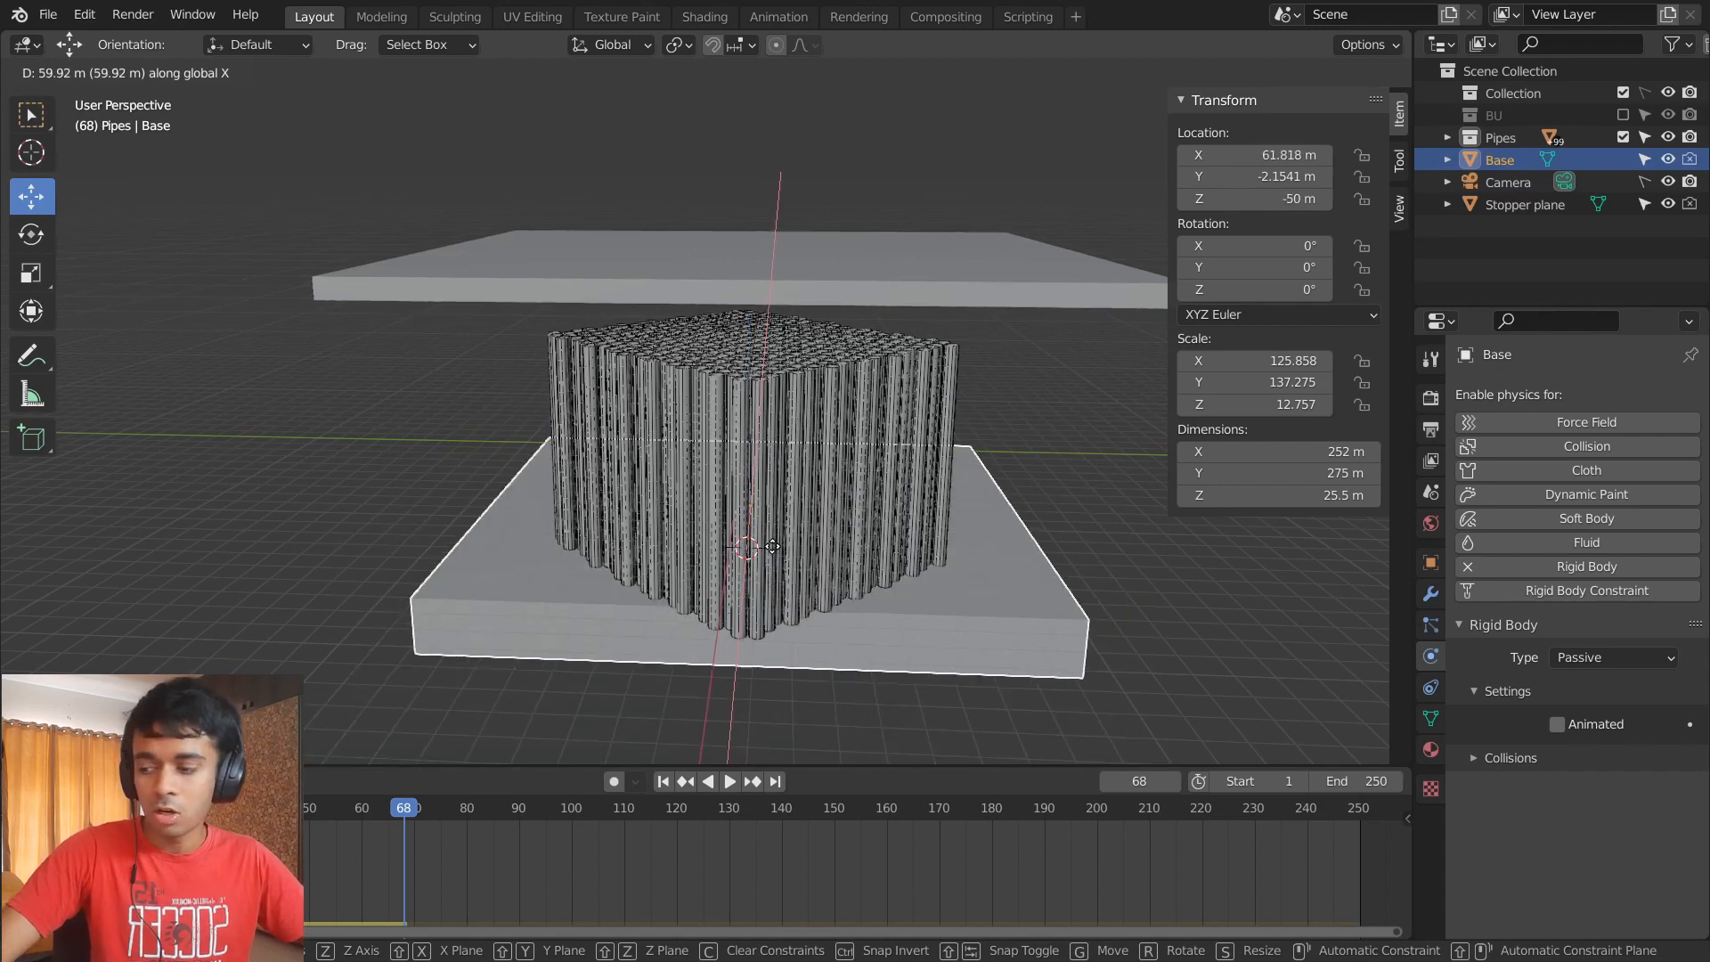
{"action": "key", "text": "y"}
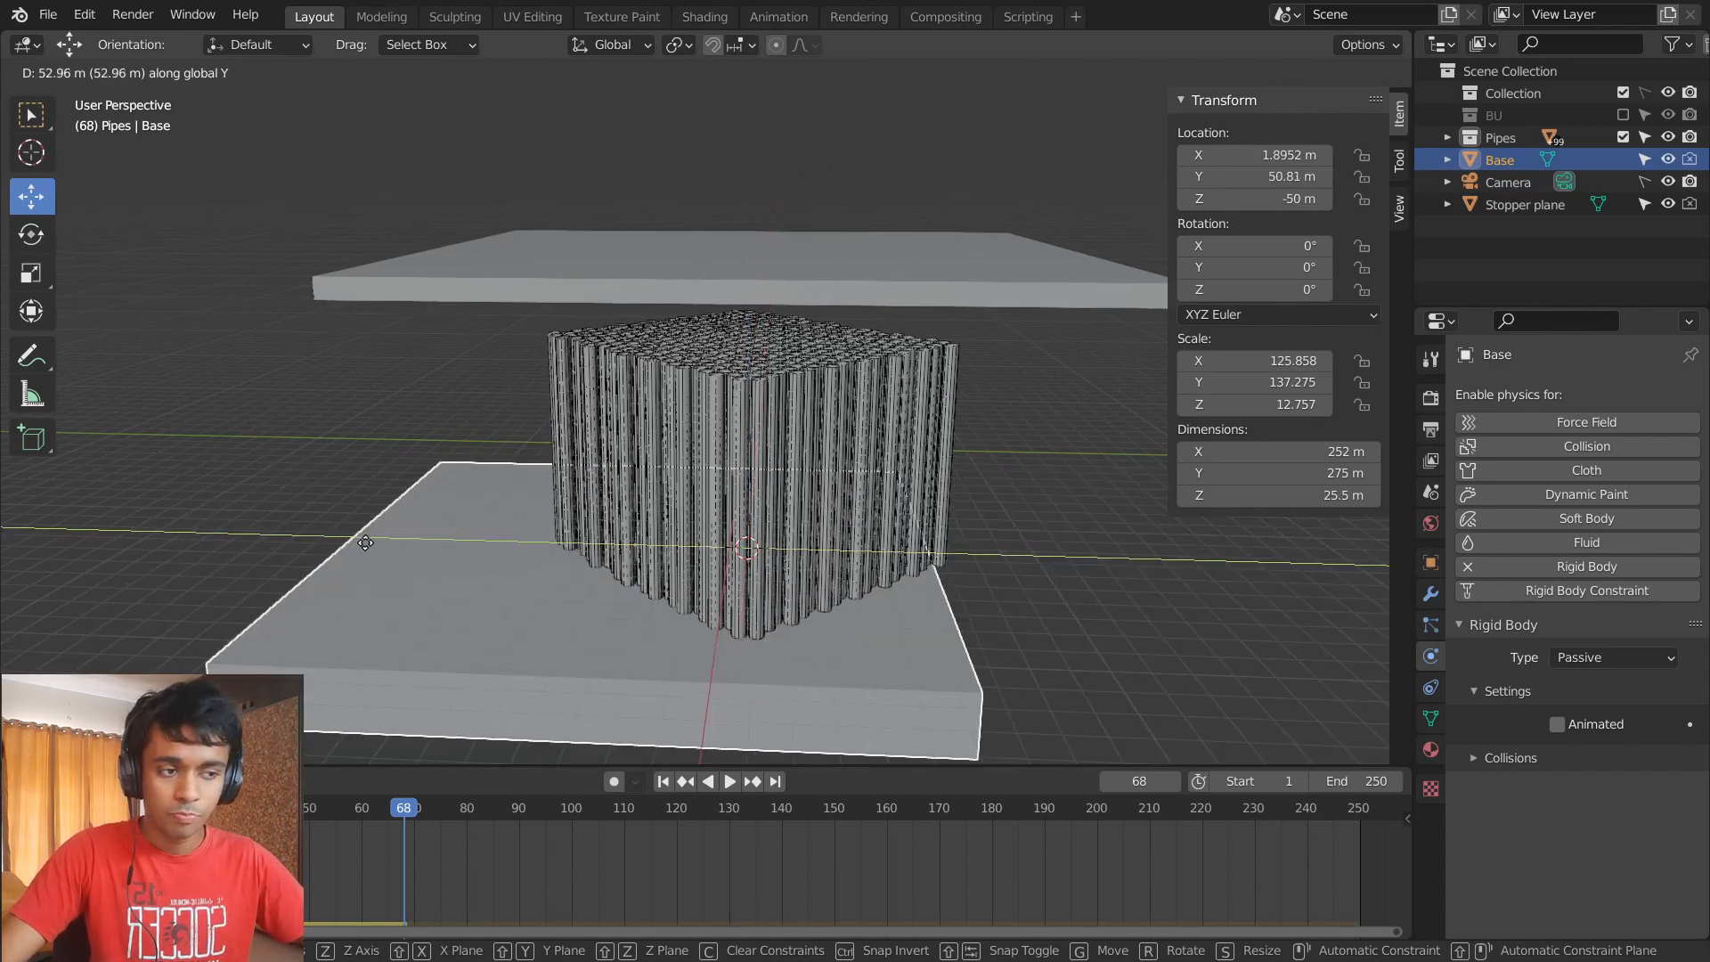
{"action": "left_click", "coordinate": [458, 552]}
- Select the Stopper plane and lower it to about Z 86.5 m, placing it at about Y -2.67 m
{"action": "left_click", "coordinate": [645, 265]}
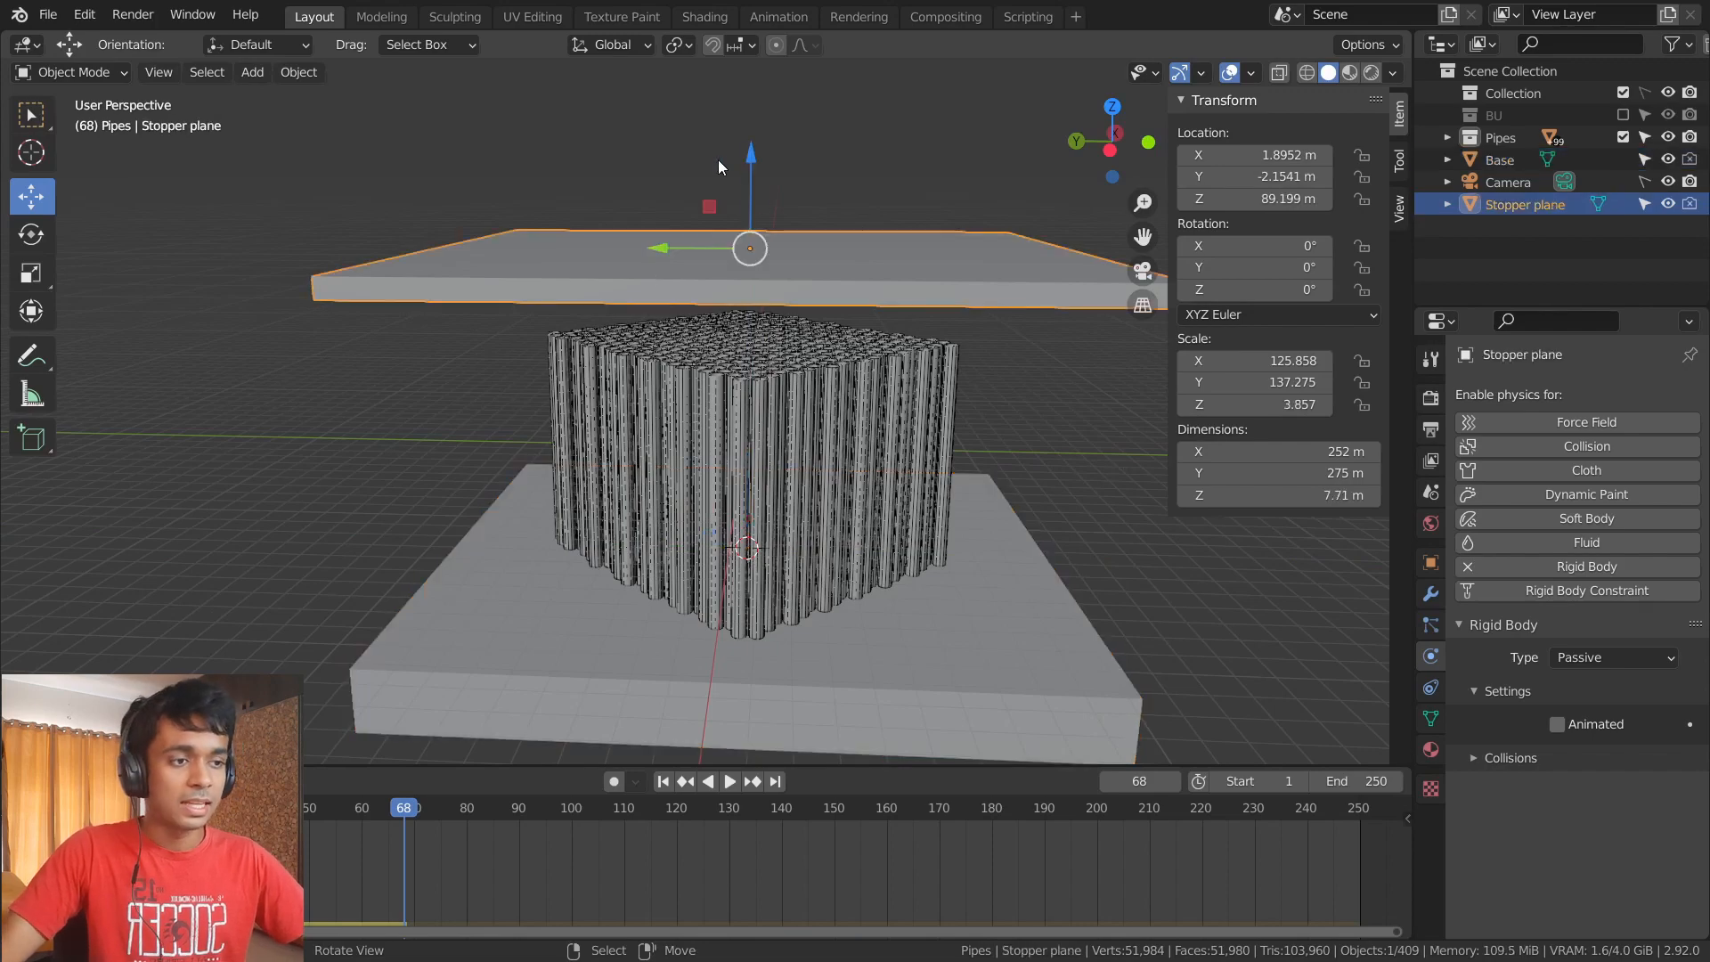
{"action": "left_click_drag", "start_coordinate": [750, 157], "coordinate": [744, 200]}
{"action": "left_click_drag", "start_coordinate": [663, 299], "coordinate": [589, 302]}
{"action": "middle_click_drag", "start_coordinate": [665, 339], "coordinate": [590, 290]}
{"action": "left_click_drag", "start_coordinate": [590, 291], "coordinate": [665, 313]}
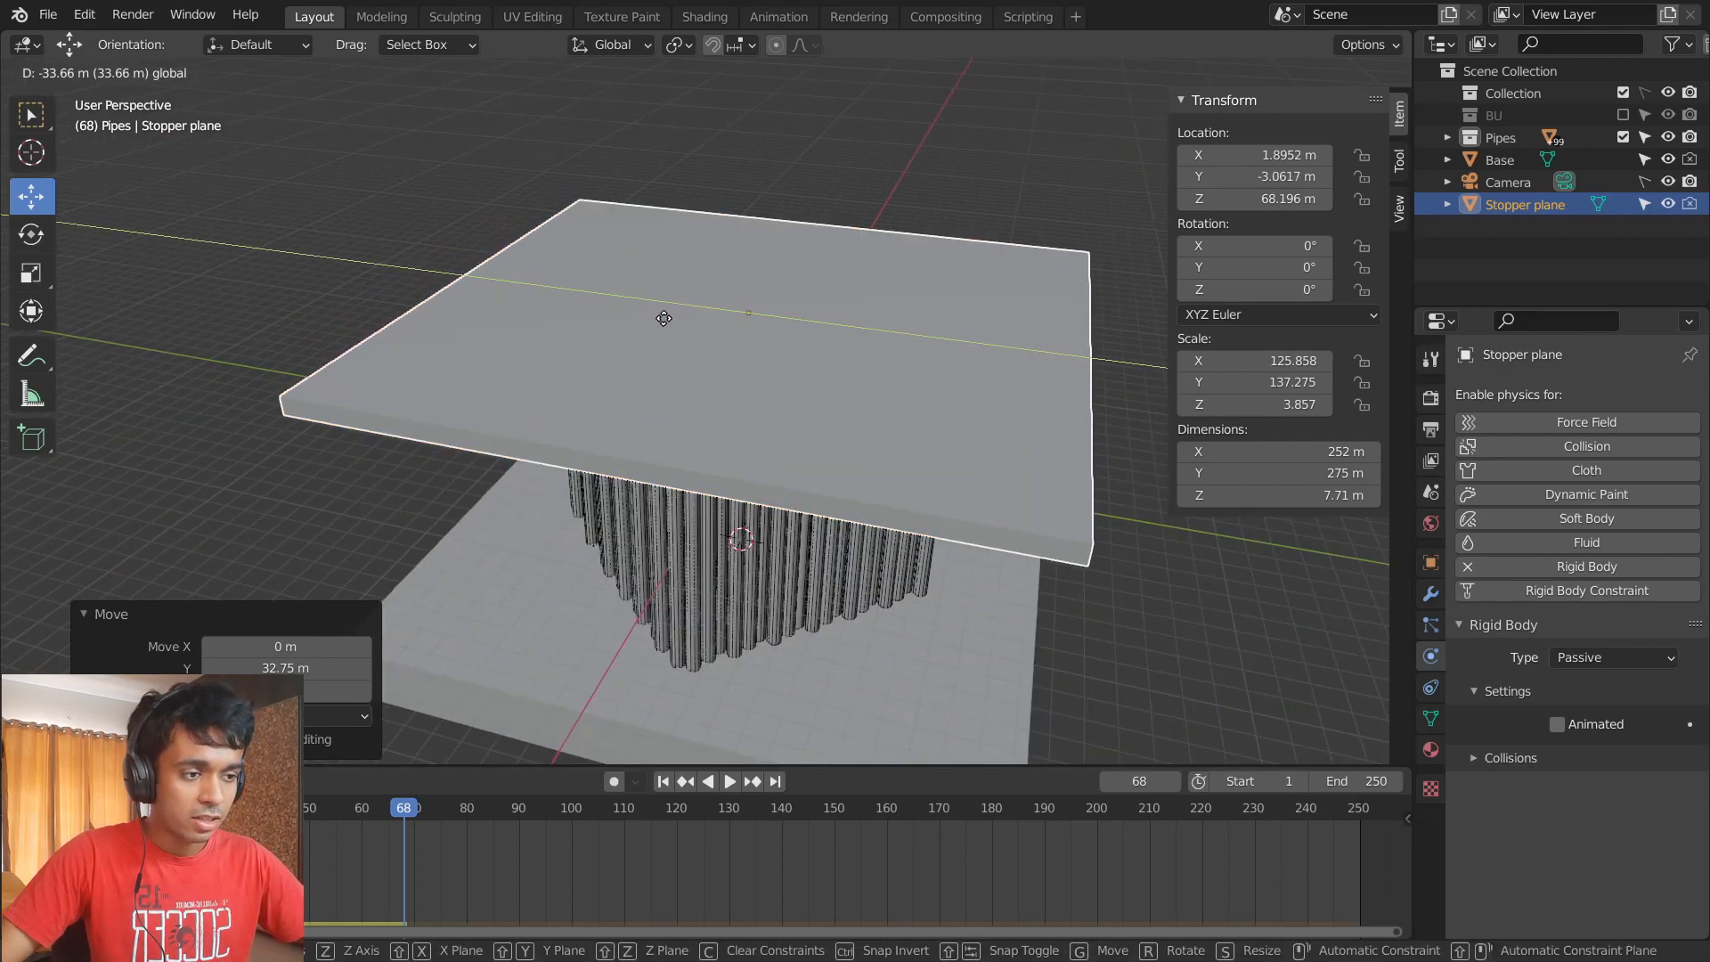
{"action": "middle_click_drag", "start_coordinate": [769, 468], "coordinate": [1001, 501]}
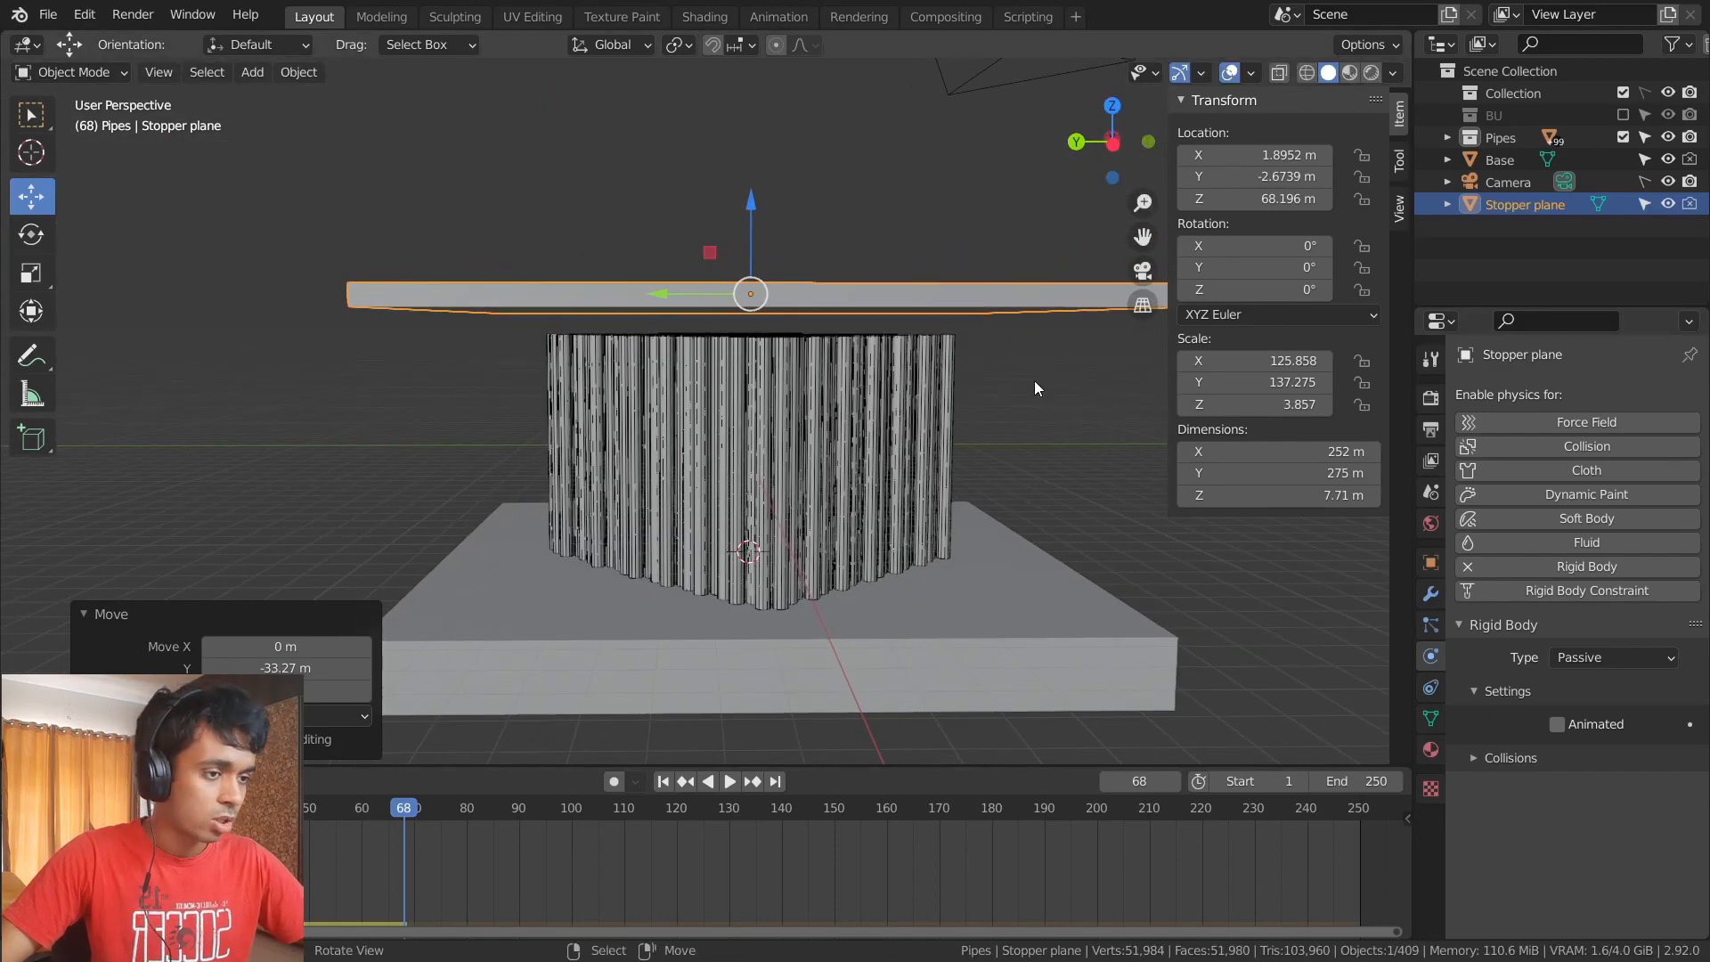
{"action": "left_click_drag", "start_coordinate": [753, 206], "coordinate": [755, 153]}
{"action": "middle_click_drag", "start_coordinate": [807, 337], "coordinate": [579, 365]}
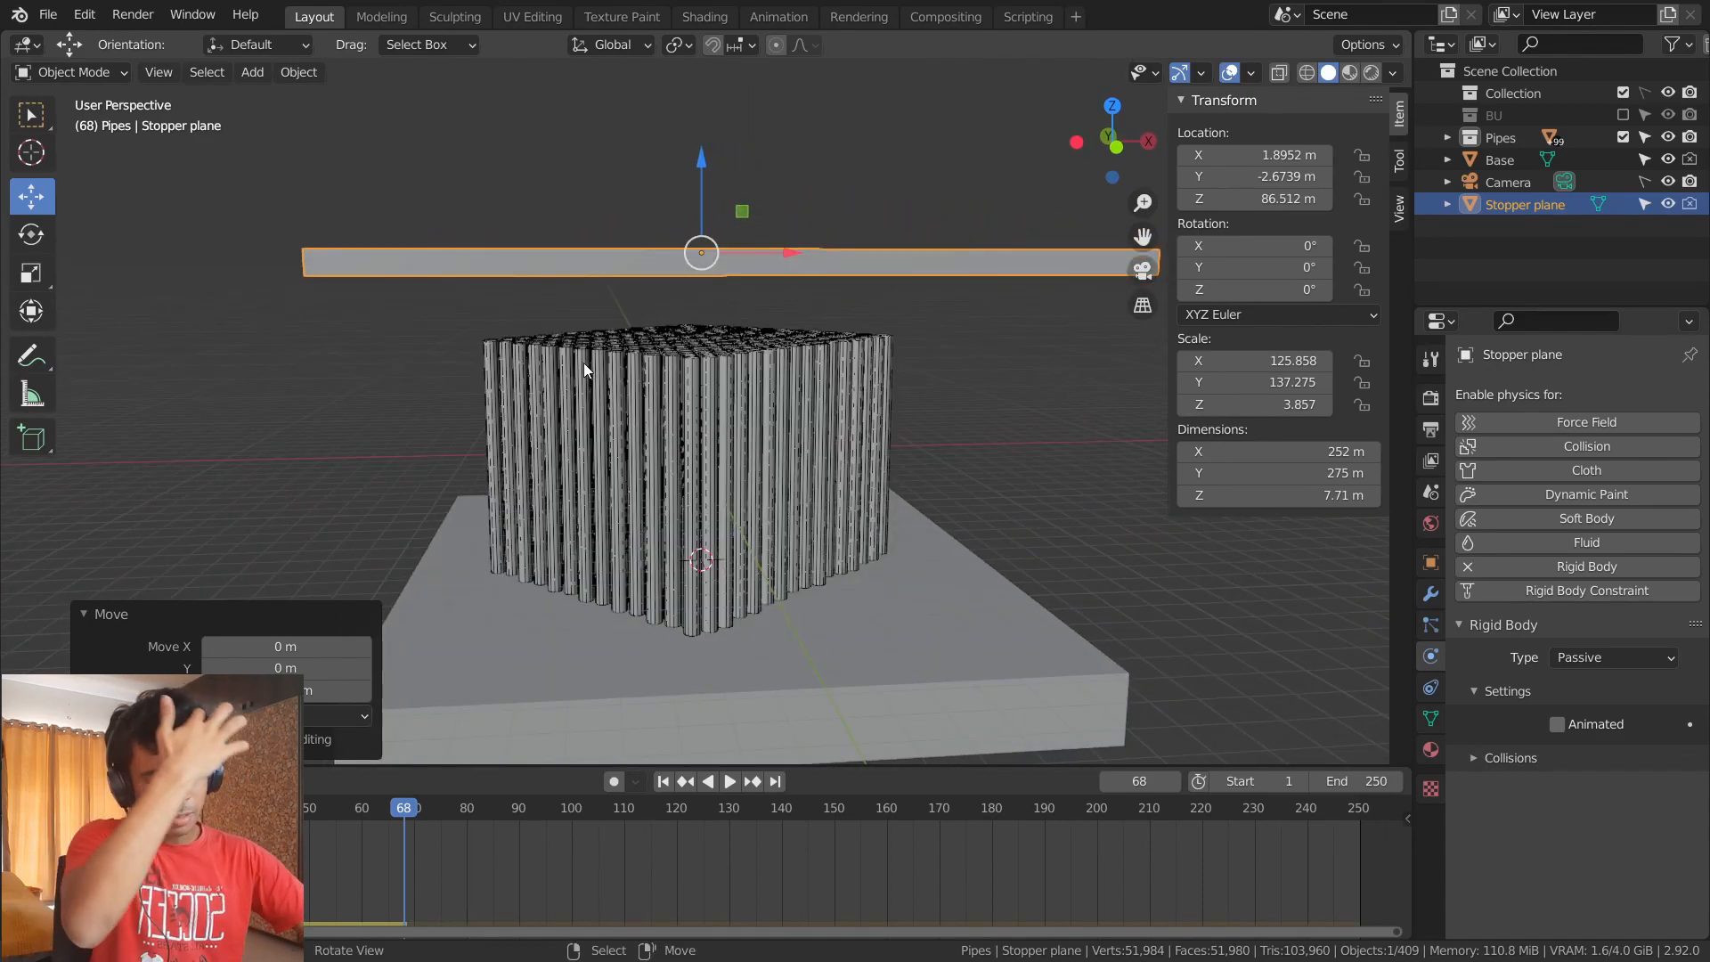
- Switch to the camera view and make the Base slab unselectable in the viewport
{"action": "key", "text": "KP_0"}
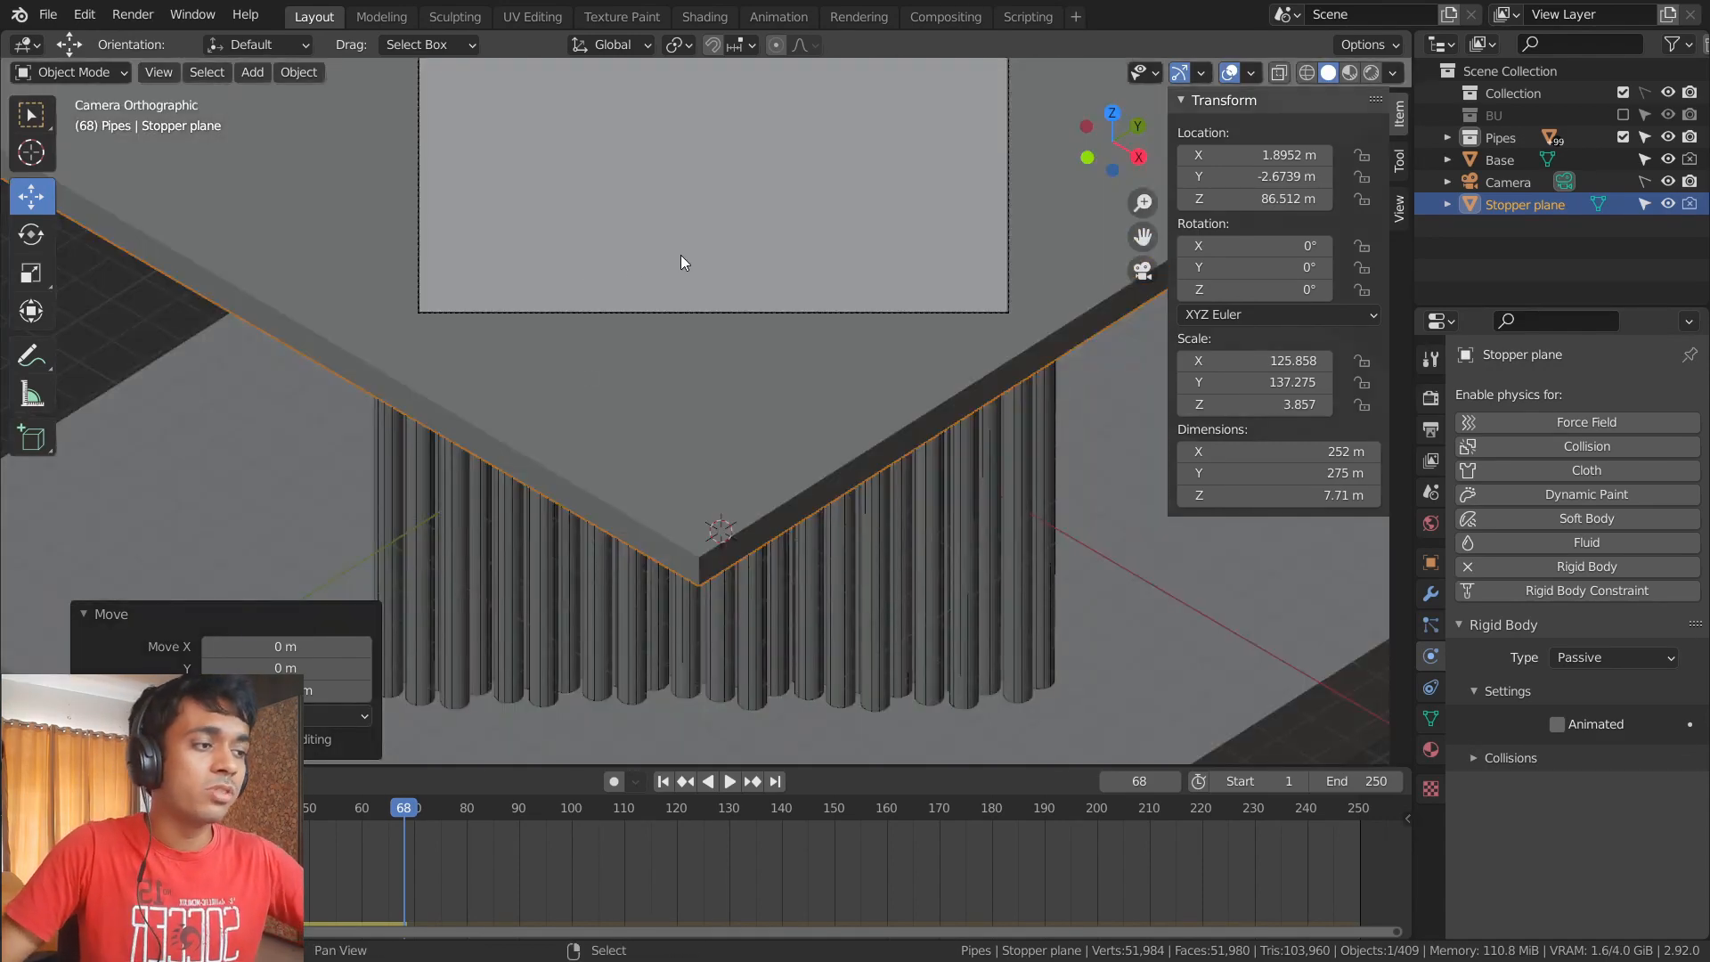
{"action": "middle_click_drag", "start_coordinate": [681, 262], "coordinate": [659, 449], "text": "shift"}
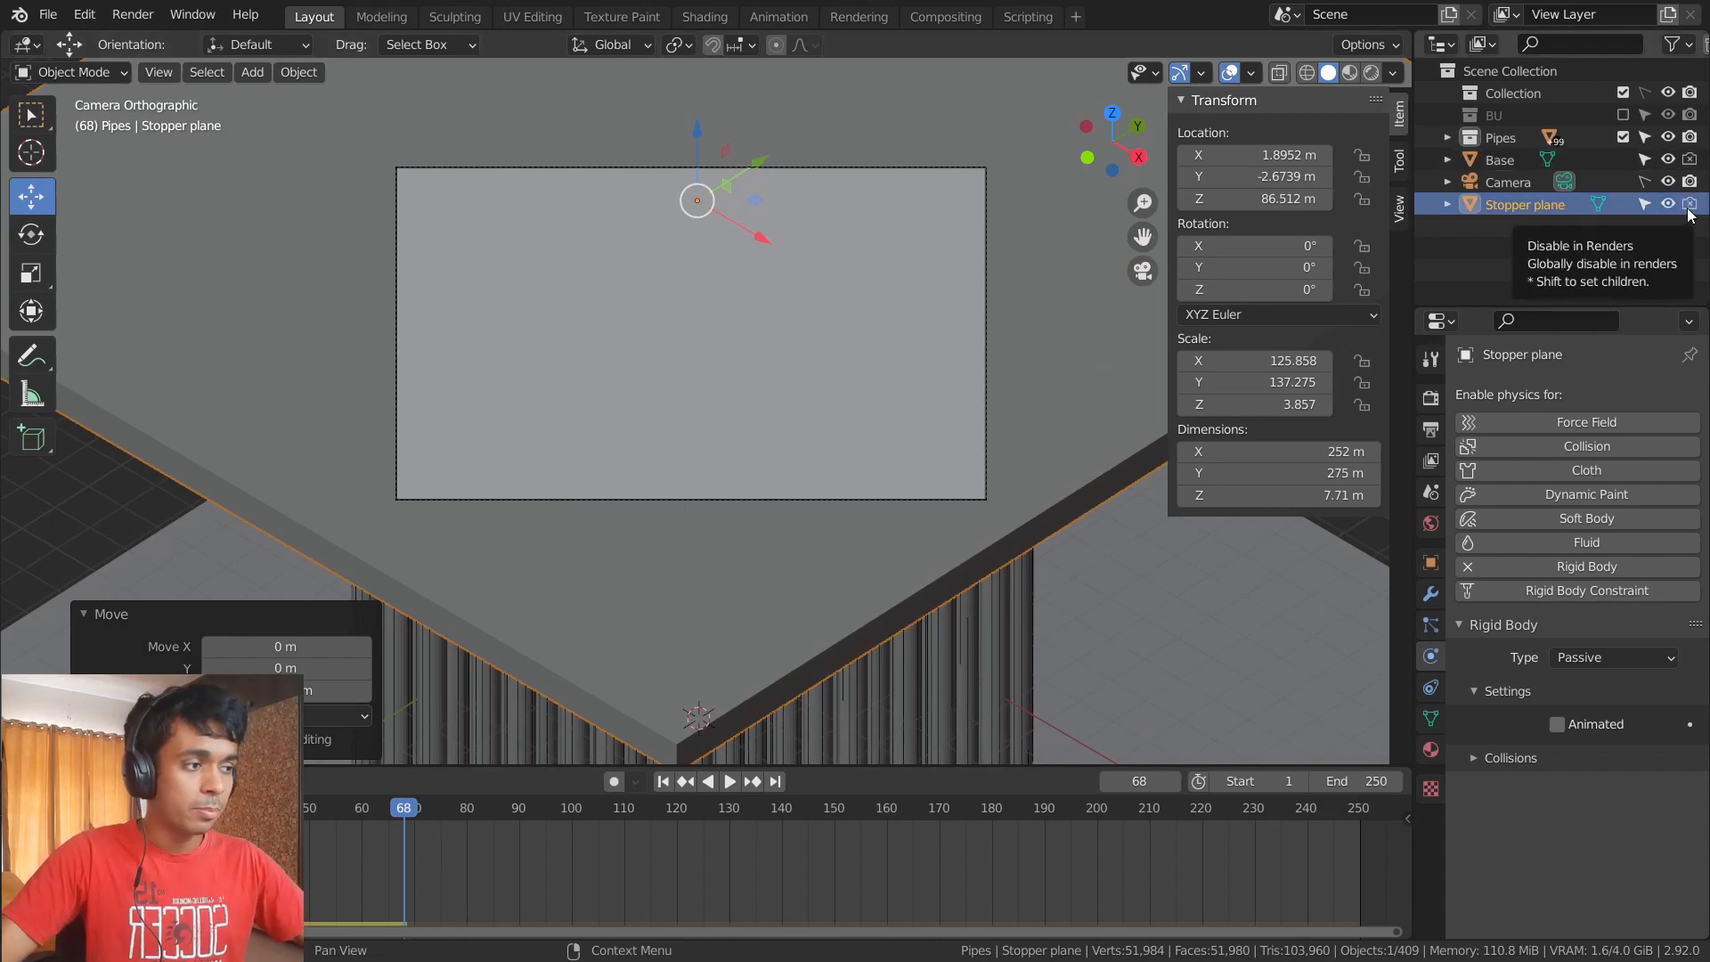
{"action": "left_click", "coordinate": [1248, 623]}
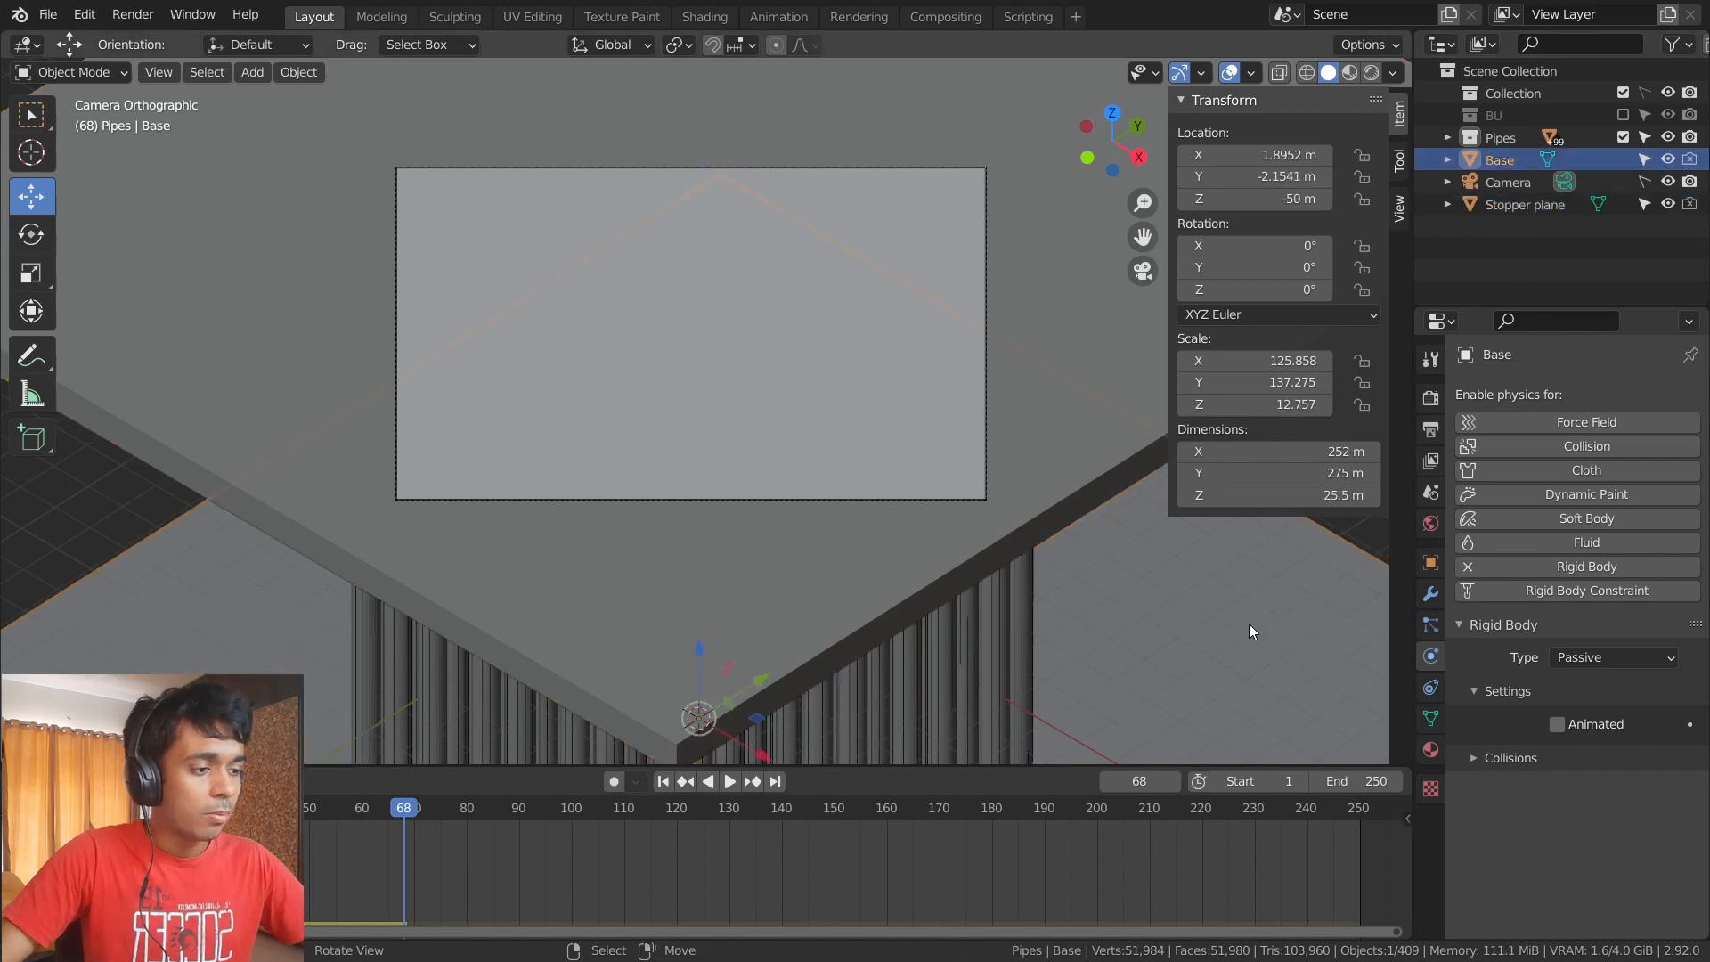
{"action": "left_click", "coordinate": [1646, 158]}
- Set the Stopper plane's viewport display to Wire so the pipes can be seen through it
{"action": "left_click", "coordinate": [605, 336]}
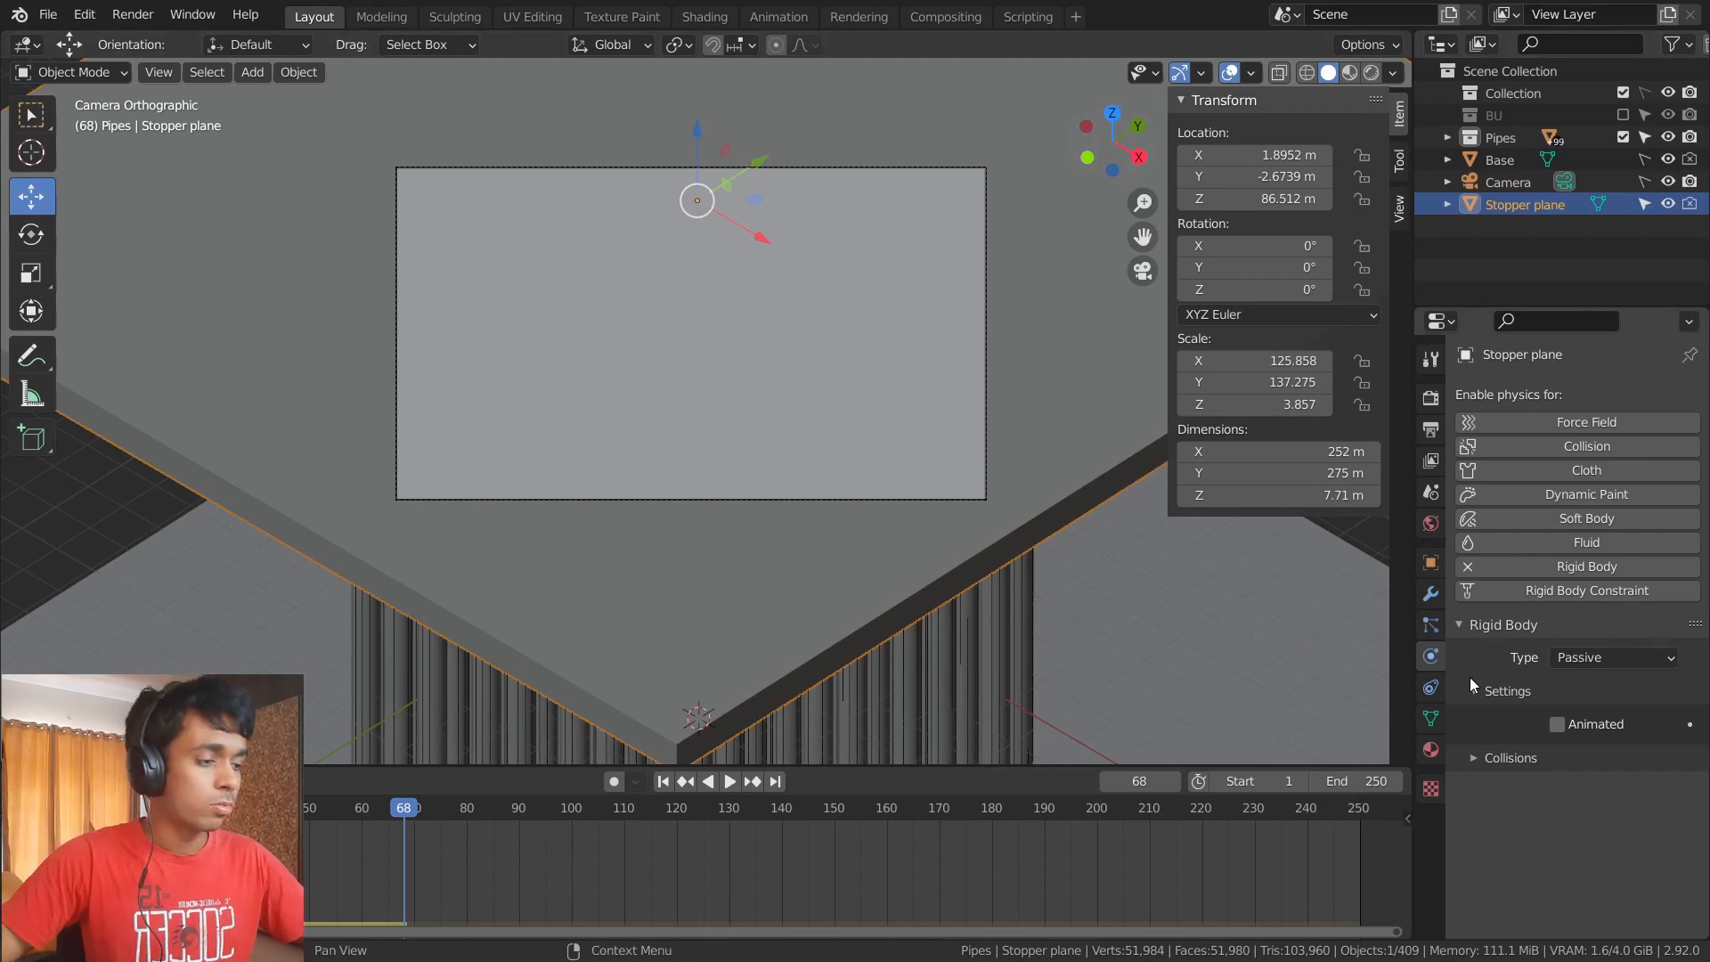
{"action": "left_click", "coordinate": [1428, 562]}
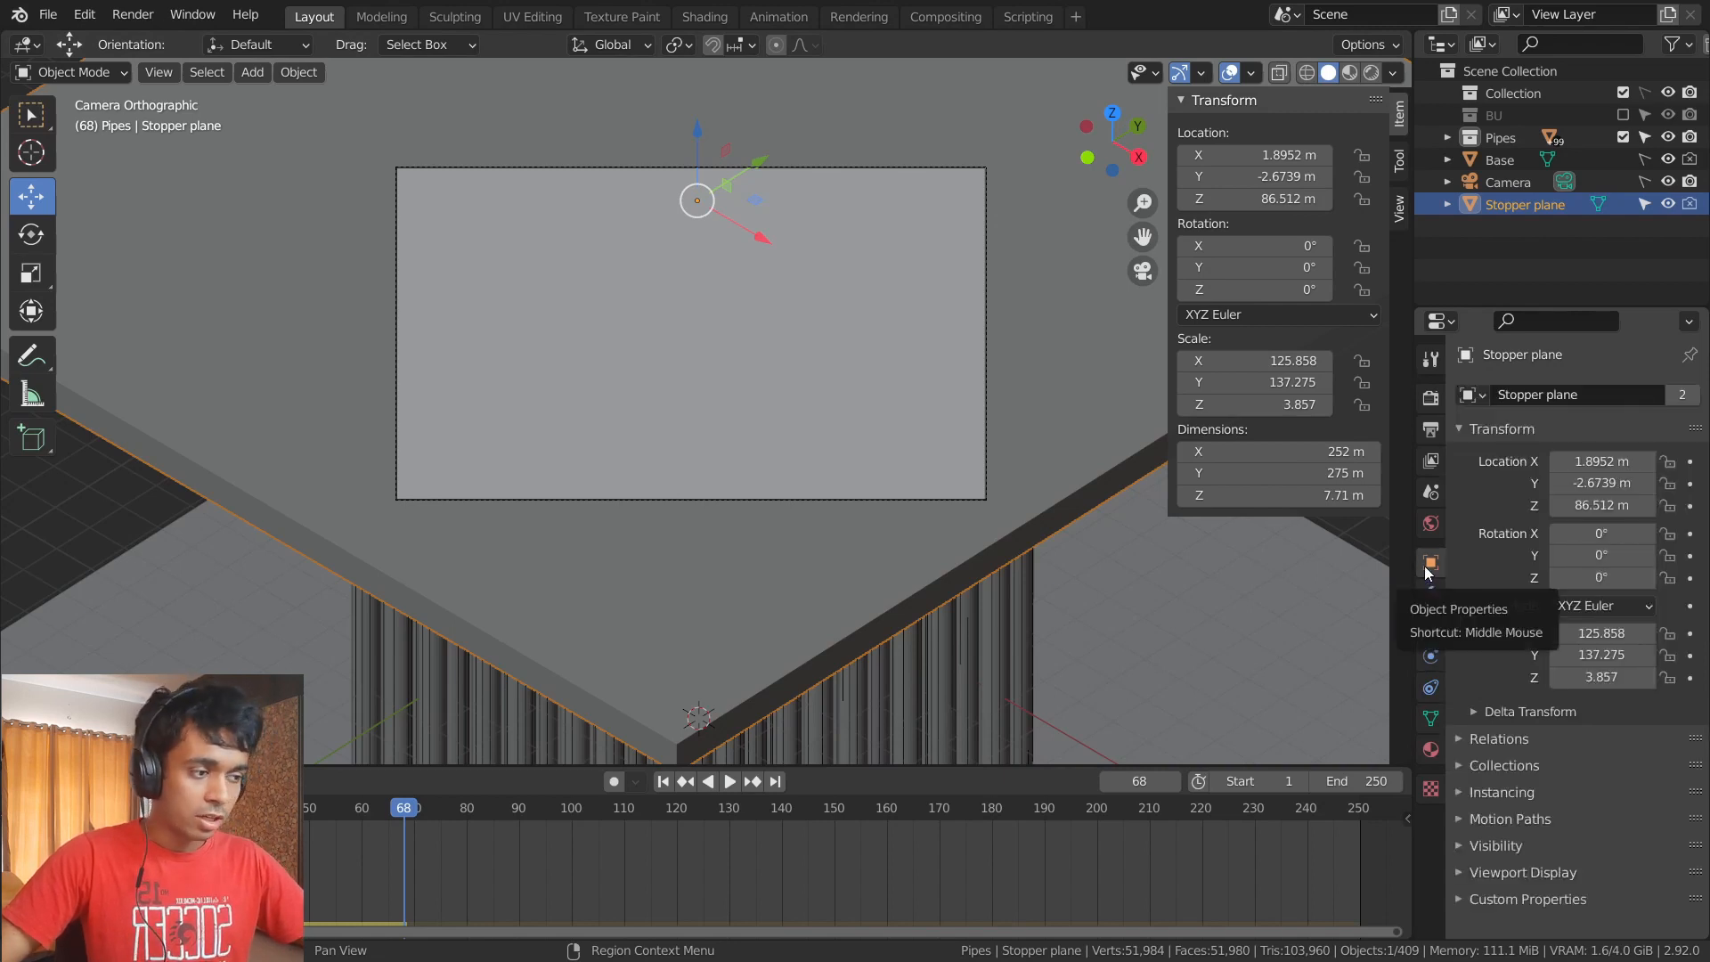
{"action": "left_click", "coordinate": [1457, 873]}
{"action": "scroll", "coordinate": [1516, 728], "scroll_direction": "down", "scroll_amount": 5}
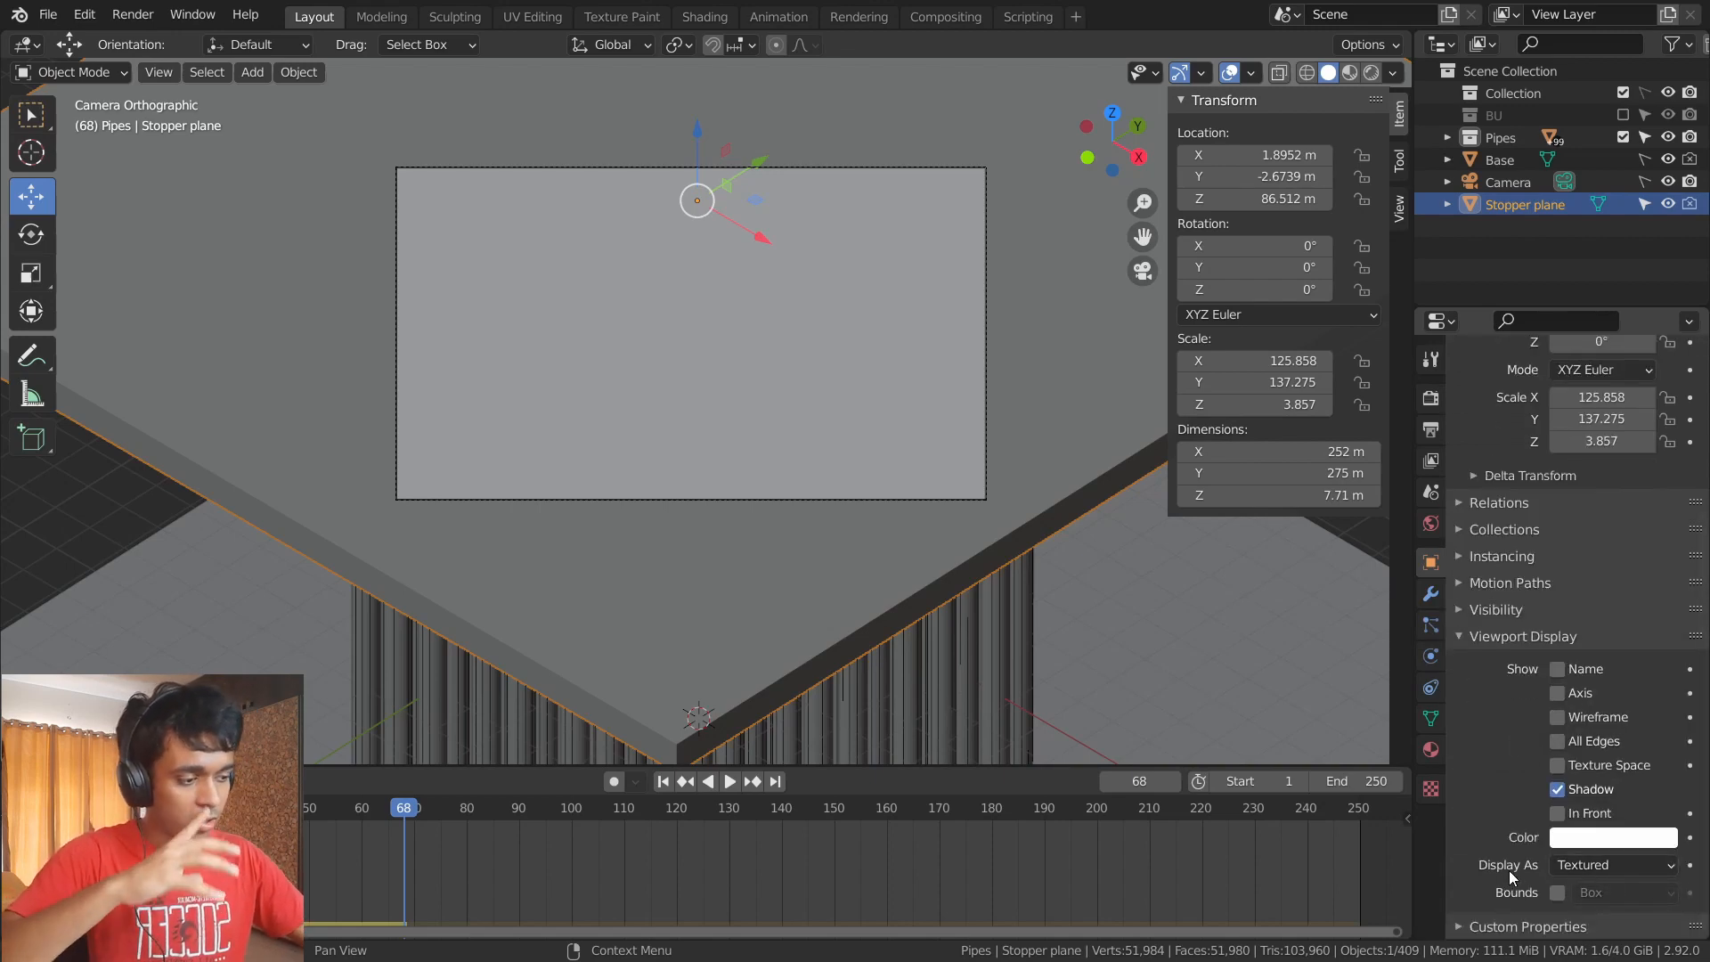
{"action": "left_click", "coordinate": [1605, 866]}
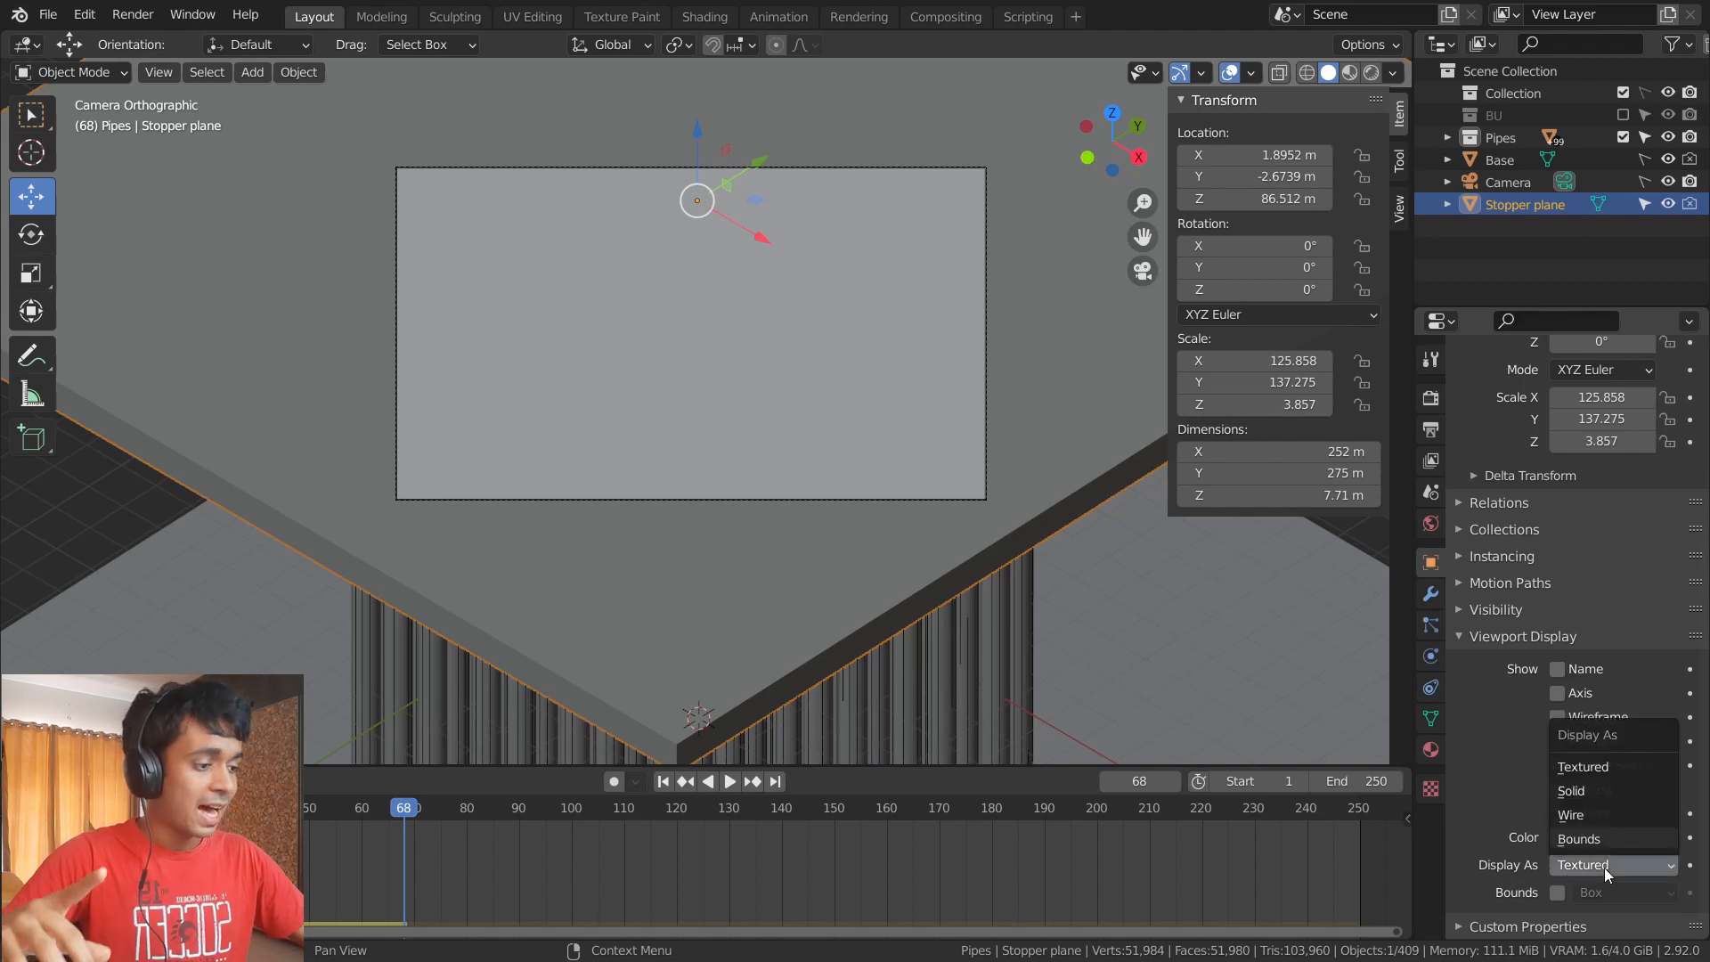
{"action": "left_click", "coordinate": [1604, 813]}
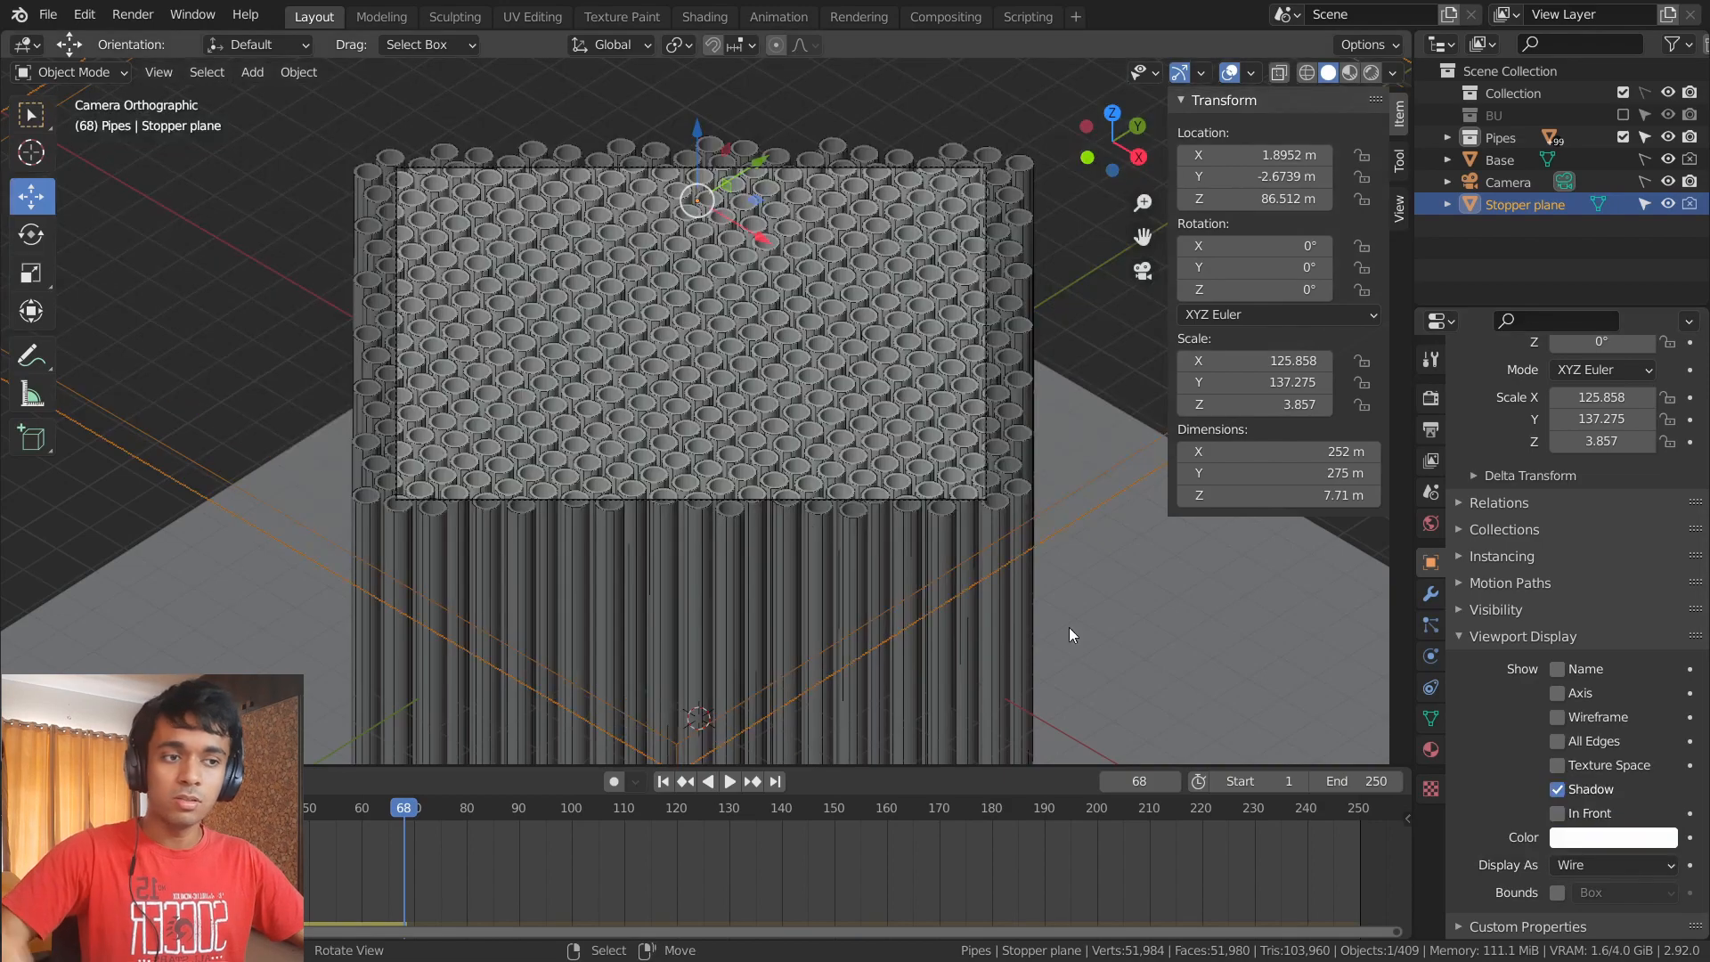
- Move the Stopper plane freely to about X -47.7 m, Y 1.2 m and Z 124.6 m, undoing and redoing the move
{"action": "middle_click_drag", "start_coordinate": [569, 410], "coordinate": [666, 392]}
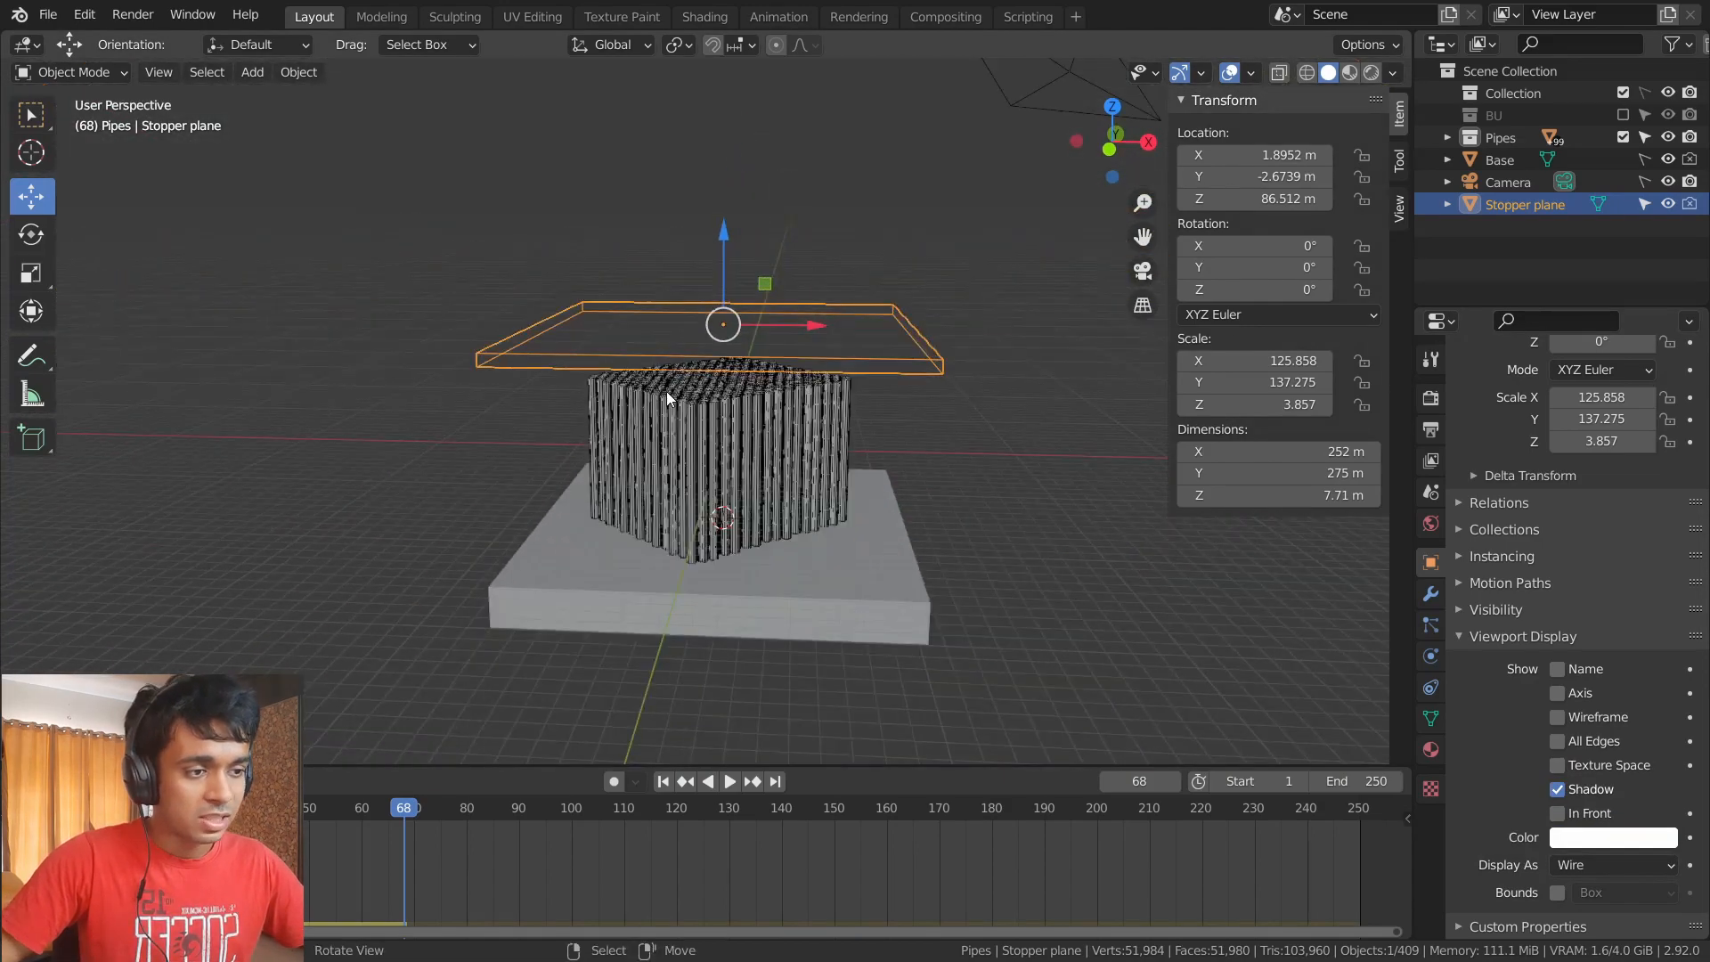
{"action": "left_click", "coordinate": [1009, 442]}
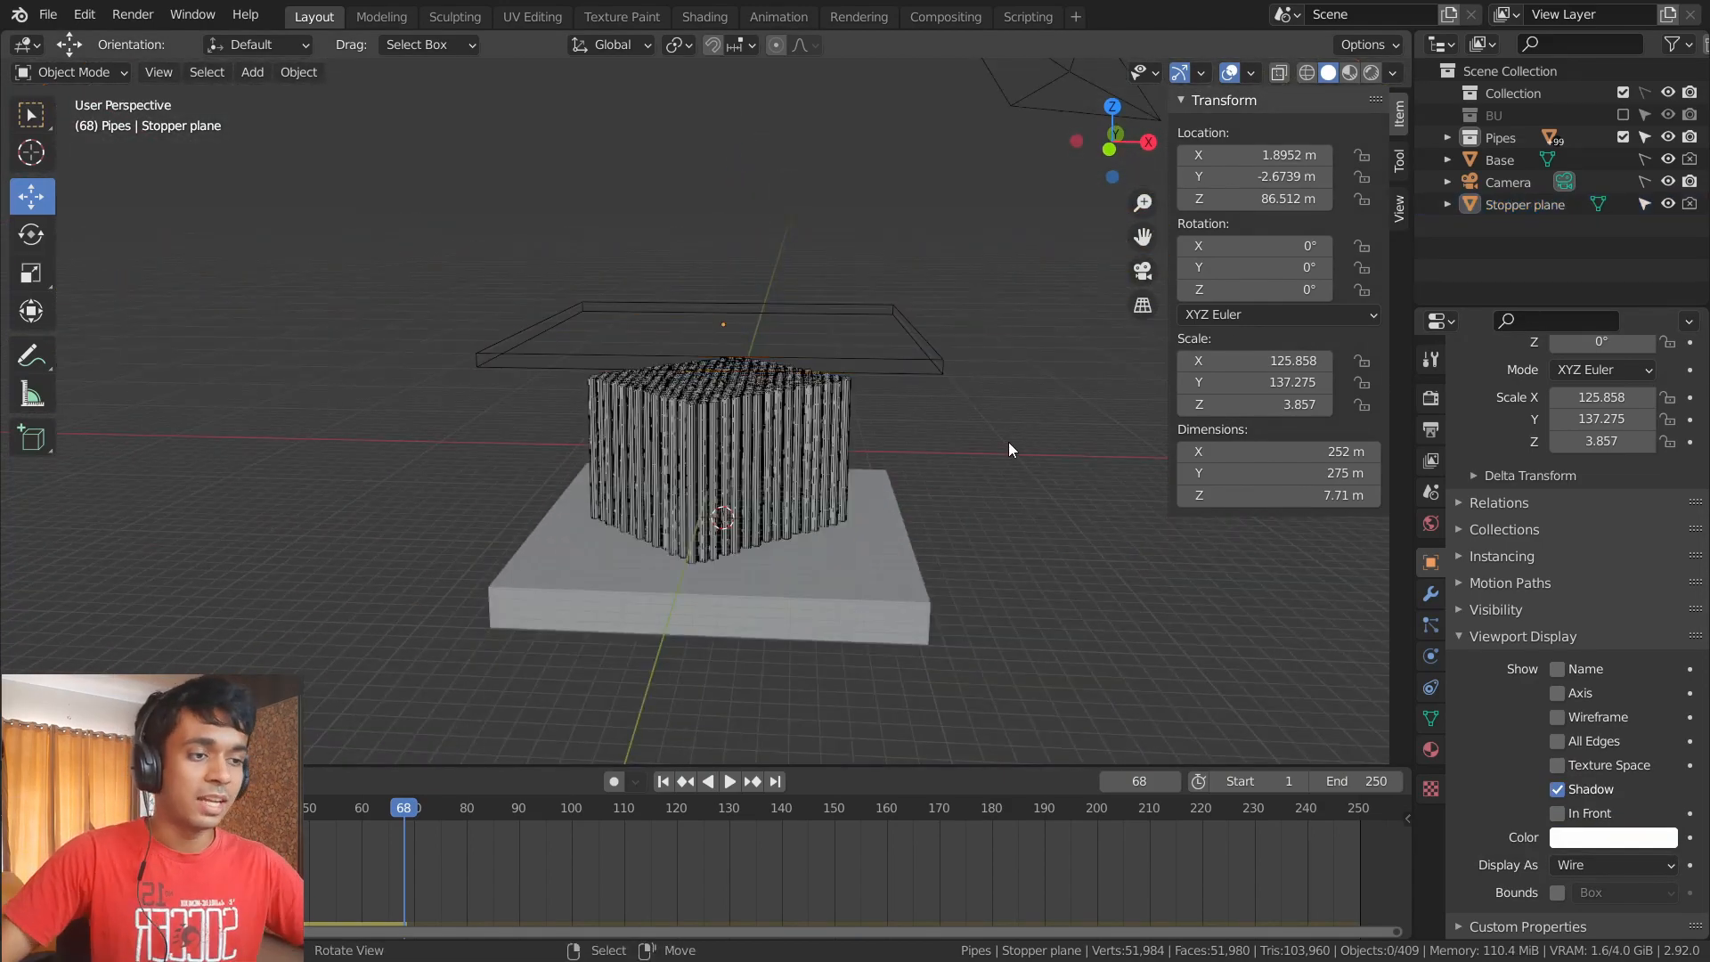
{"action": "scroll", "coordinate": [907, 347], "scroll_direction": "up", "scroll_amount": 3}
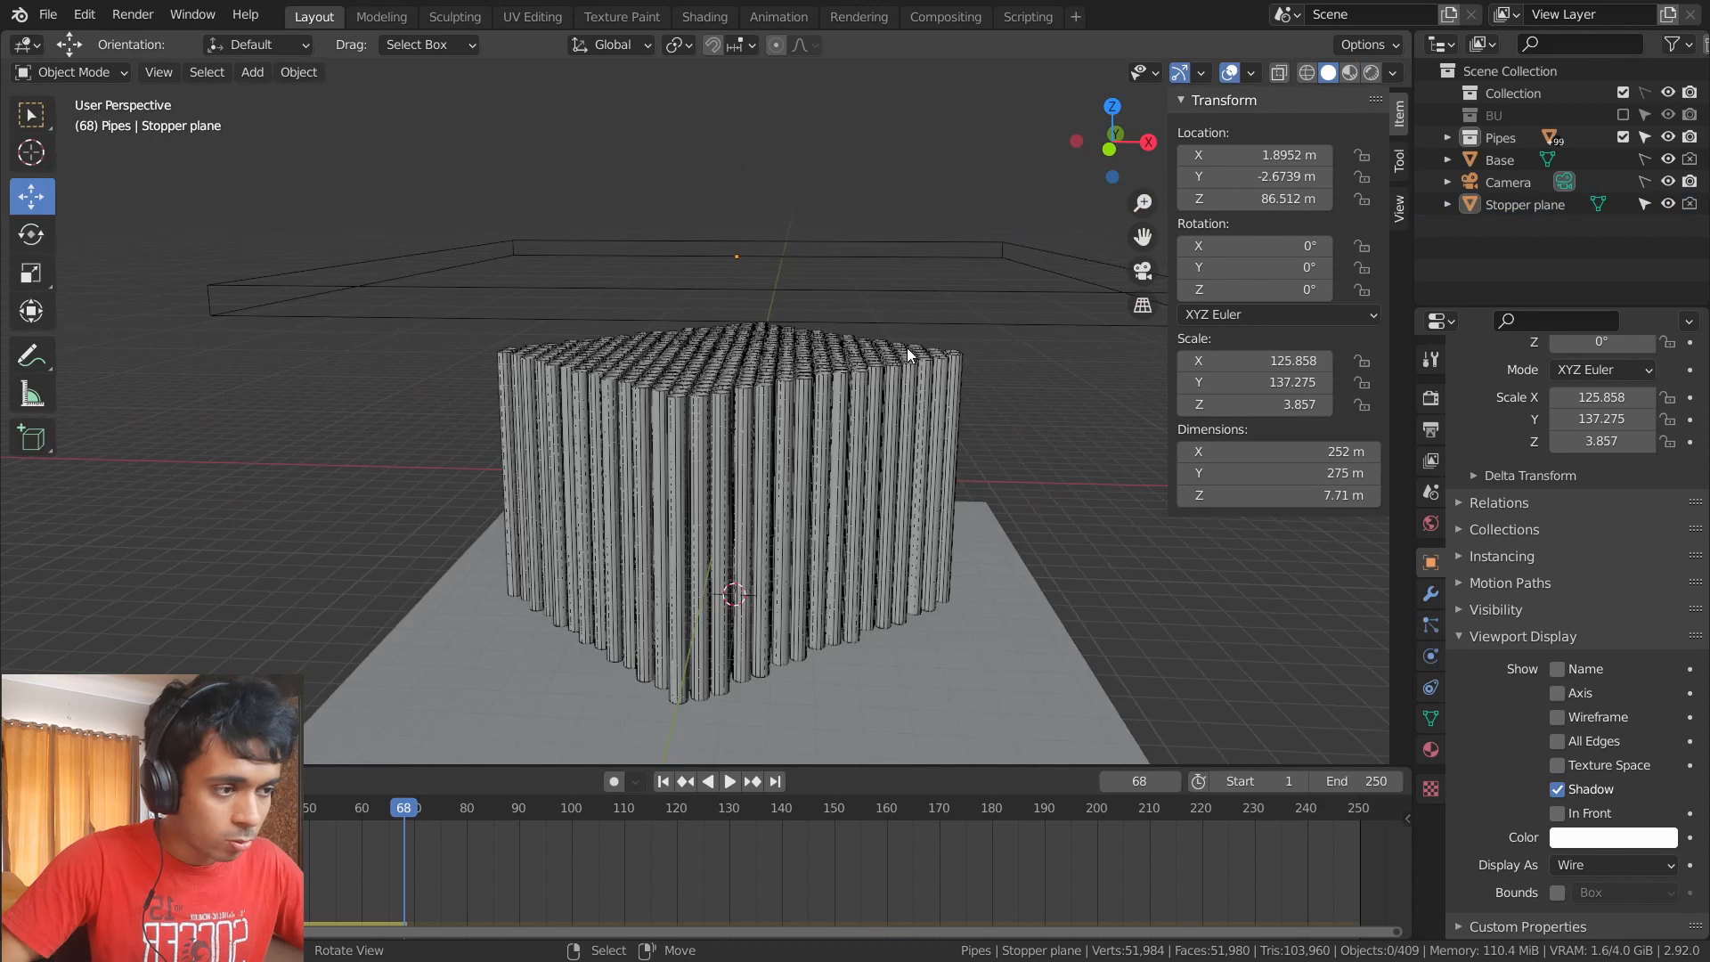
{"action": "right_click", "coordinate": [805, 286]}
{"action": "right_click_drag", "start_coordinate": [819, 296], "coordinate": [689, 192]}
{"action": "key", "text": "ctrl+z"}
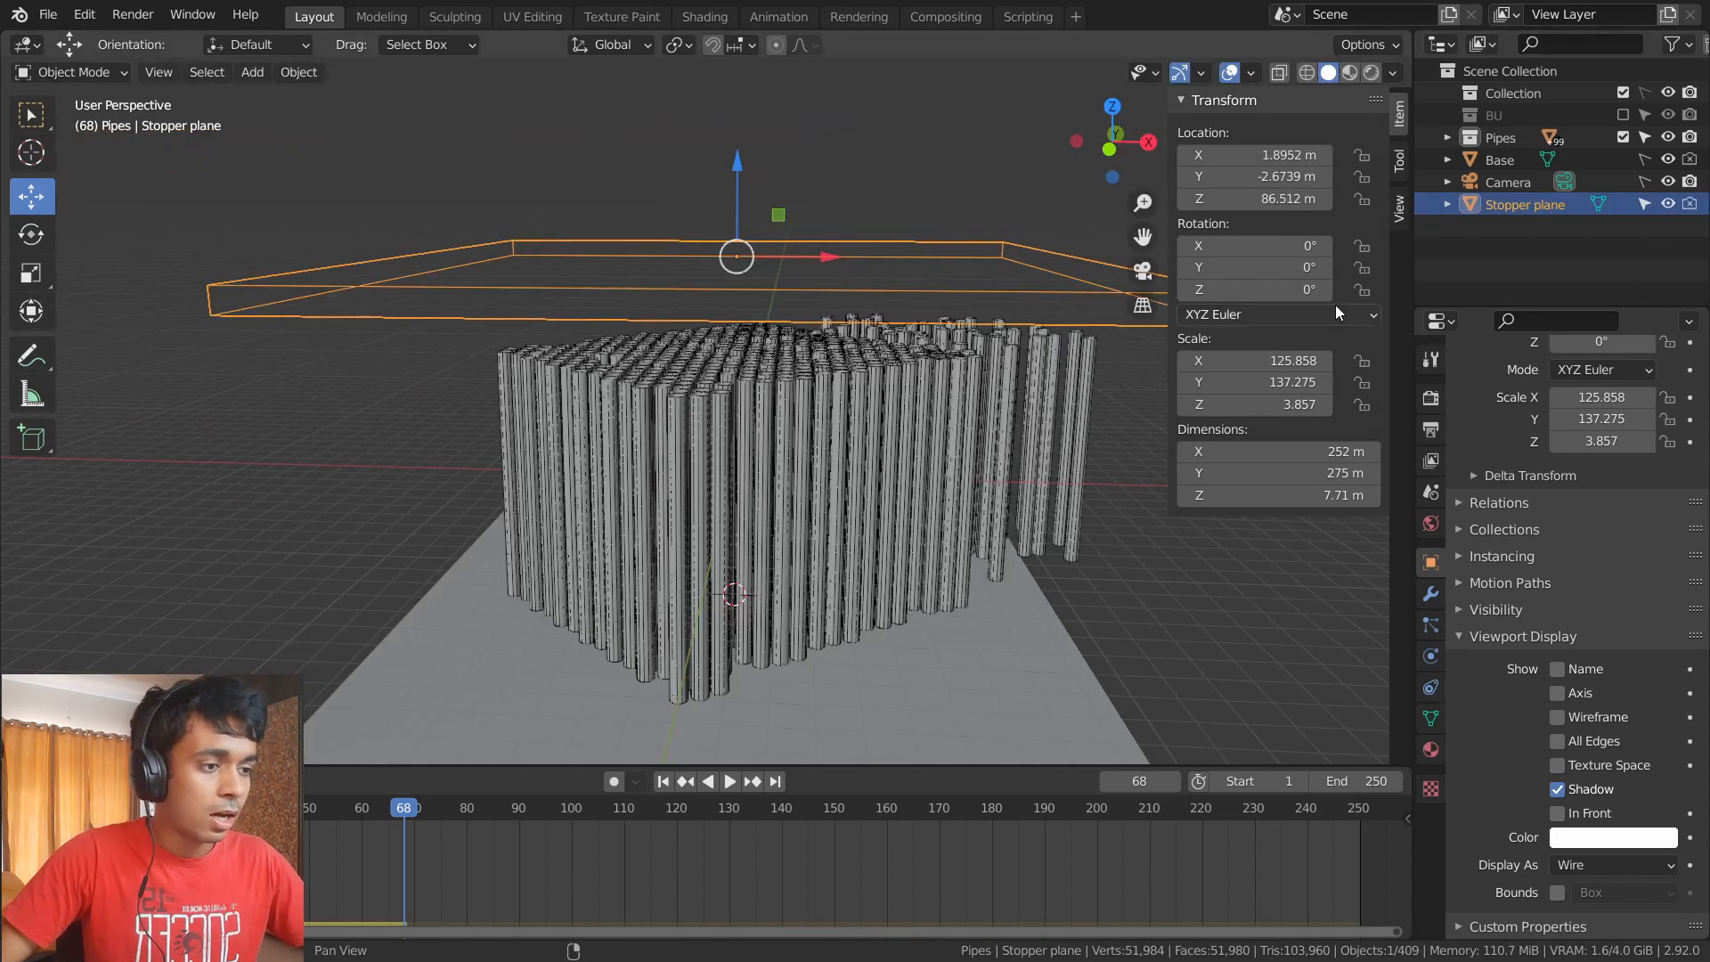
{"action": "key", "text": "ctrl+shift+z"}
{"action": "key", "text": "ctrl+shift+z"}
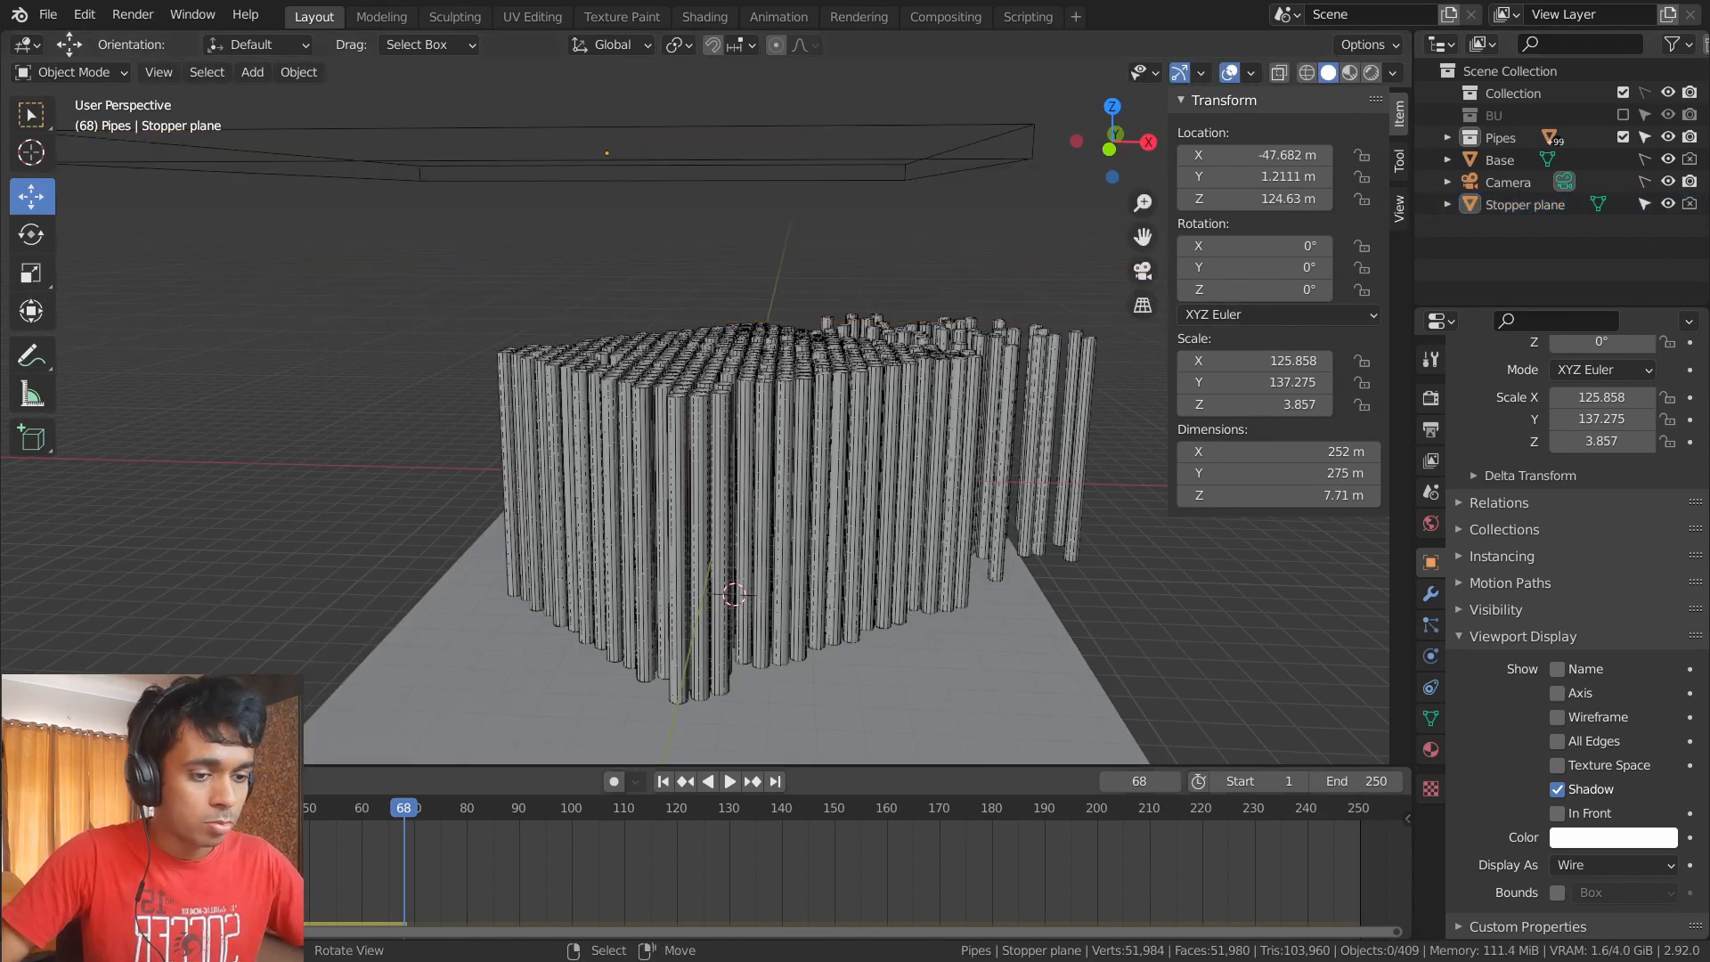
- At frame 0, recentre the Stopper plane at about X -0.49 m, Y 1.35 m, Z 104.25 m and make it unselectable
{"action": "left_click_drag", "start_coordinate": [403, 808], "coordinate": [36, 807]}
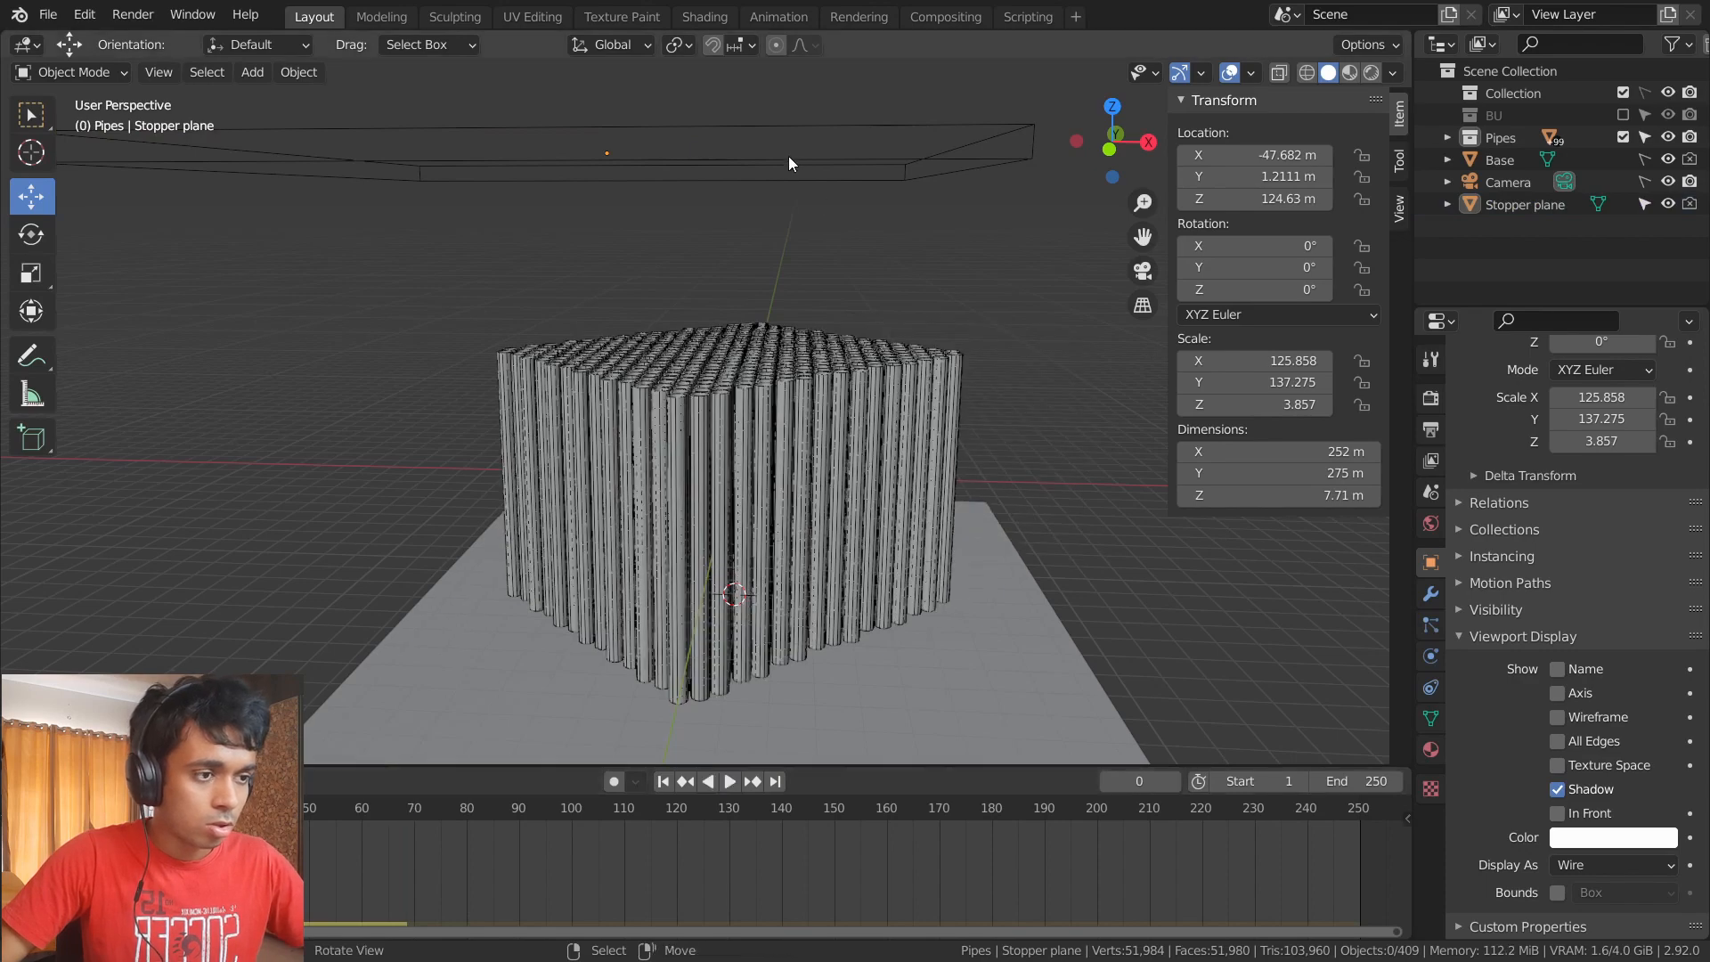
{"action": "right_click_drag", "start_coordinate": [788, 156], "coordinate": [912, 207]}
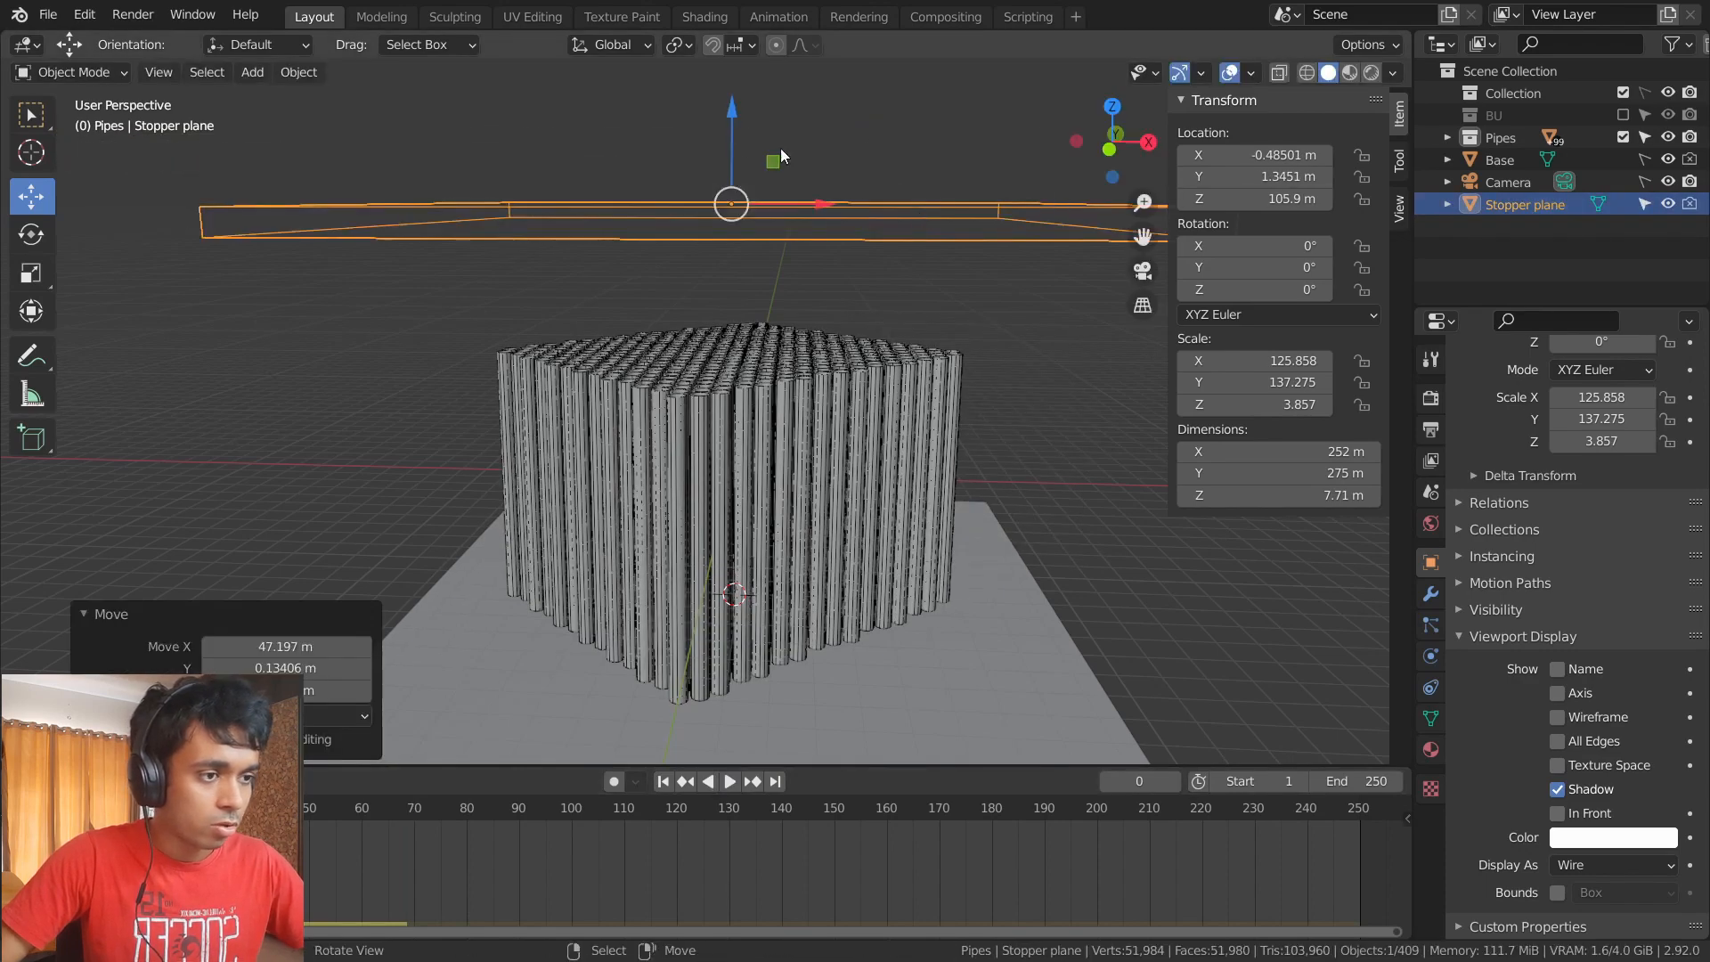
{"action": "left_click_drag", "start_coordinate": [732, 133], "coordinate": [732, 140]}
{"action": "middle_click_drag", "start_coordinate": [744, 183], "coordinate": [858, 374]}
{"action": "left_click", "coordinate": [1643, 203]}
- Play the pipe simulation and watch how the pipes behave between the Base and the Stopper plane
{"action": "key", "text": "space"}
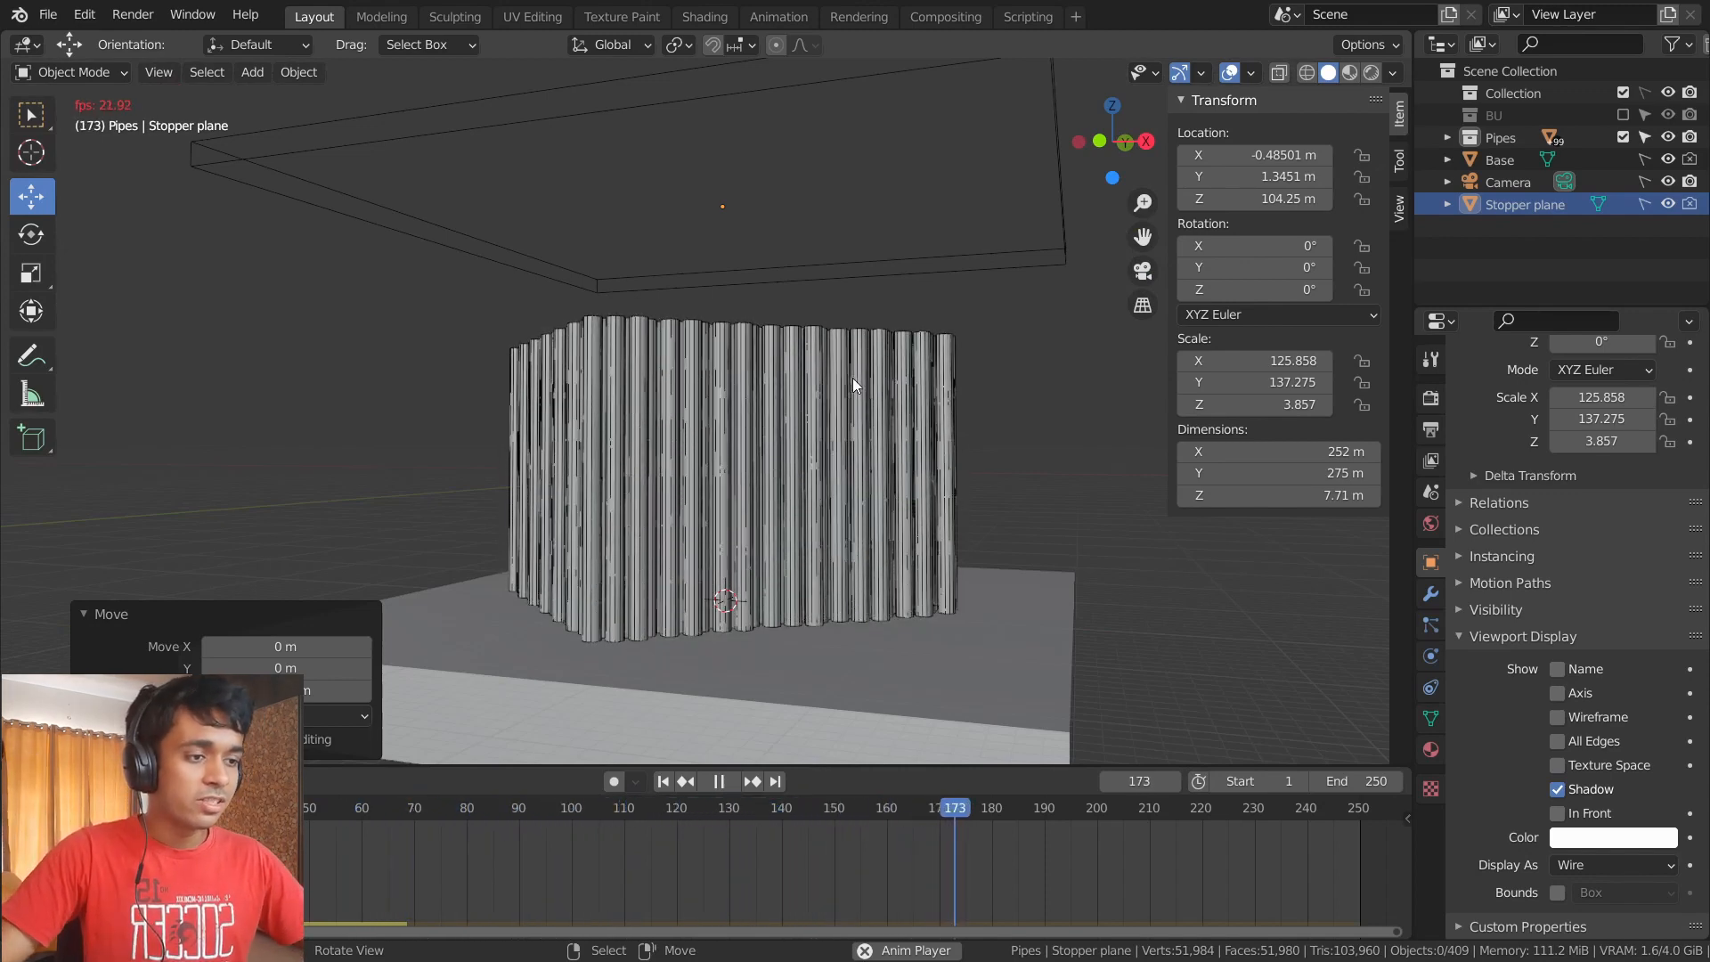
{"action": "key", "text": "space"}
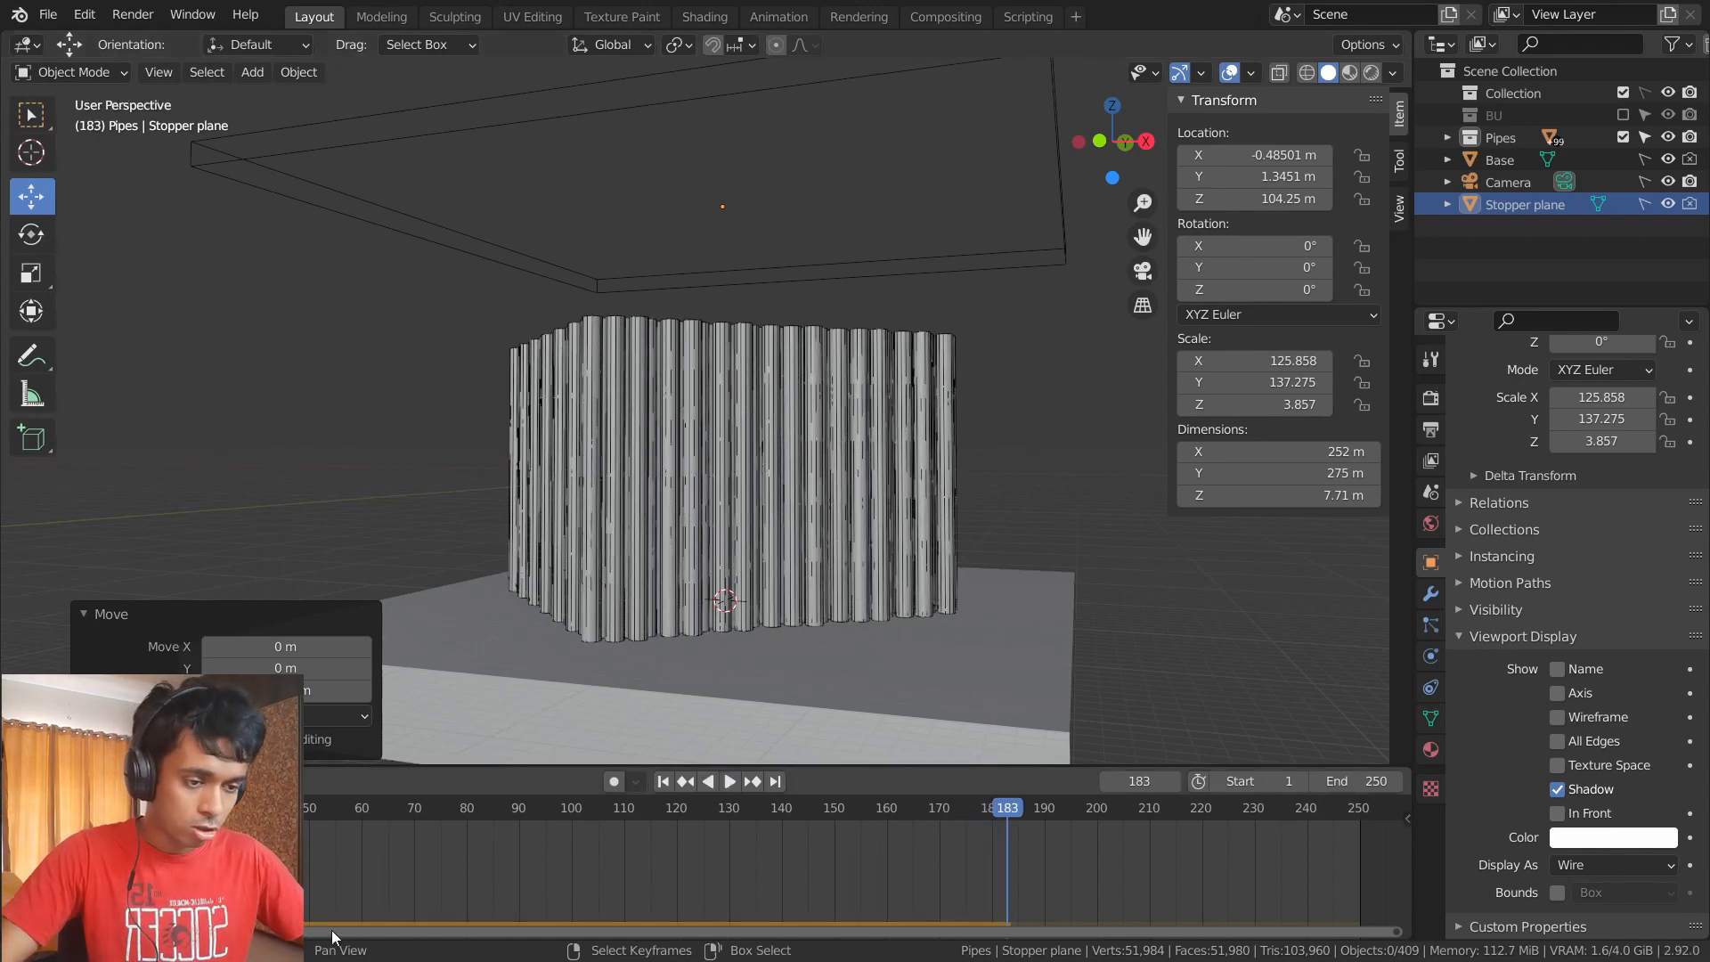
{"action": "key", "text": "space"}
{"action": "middle_click_drag", "start_coordinate": [612, 560], "coordinate": [766, 486]}
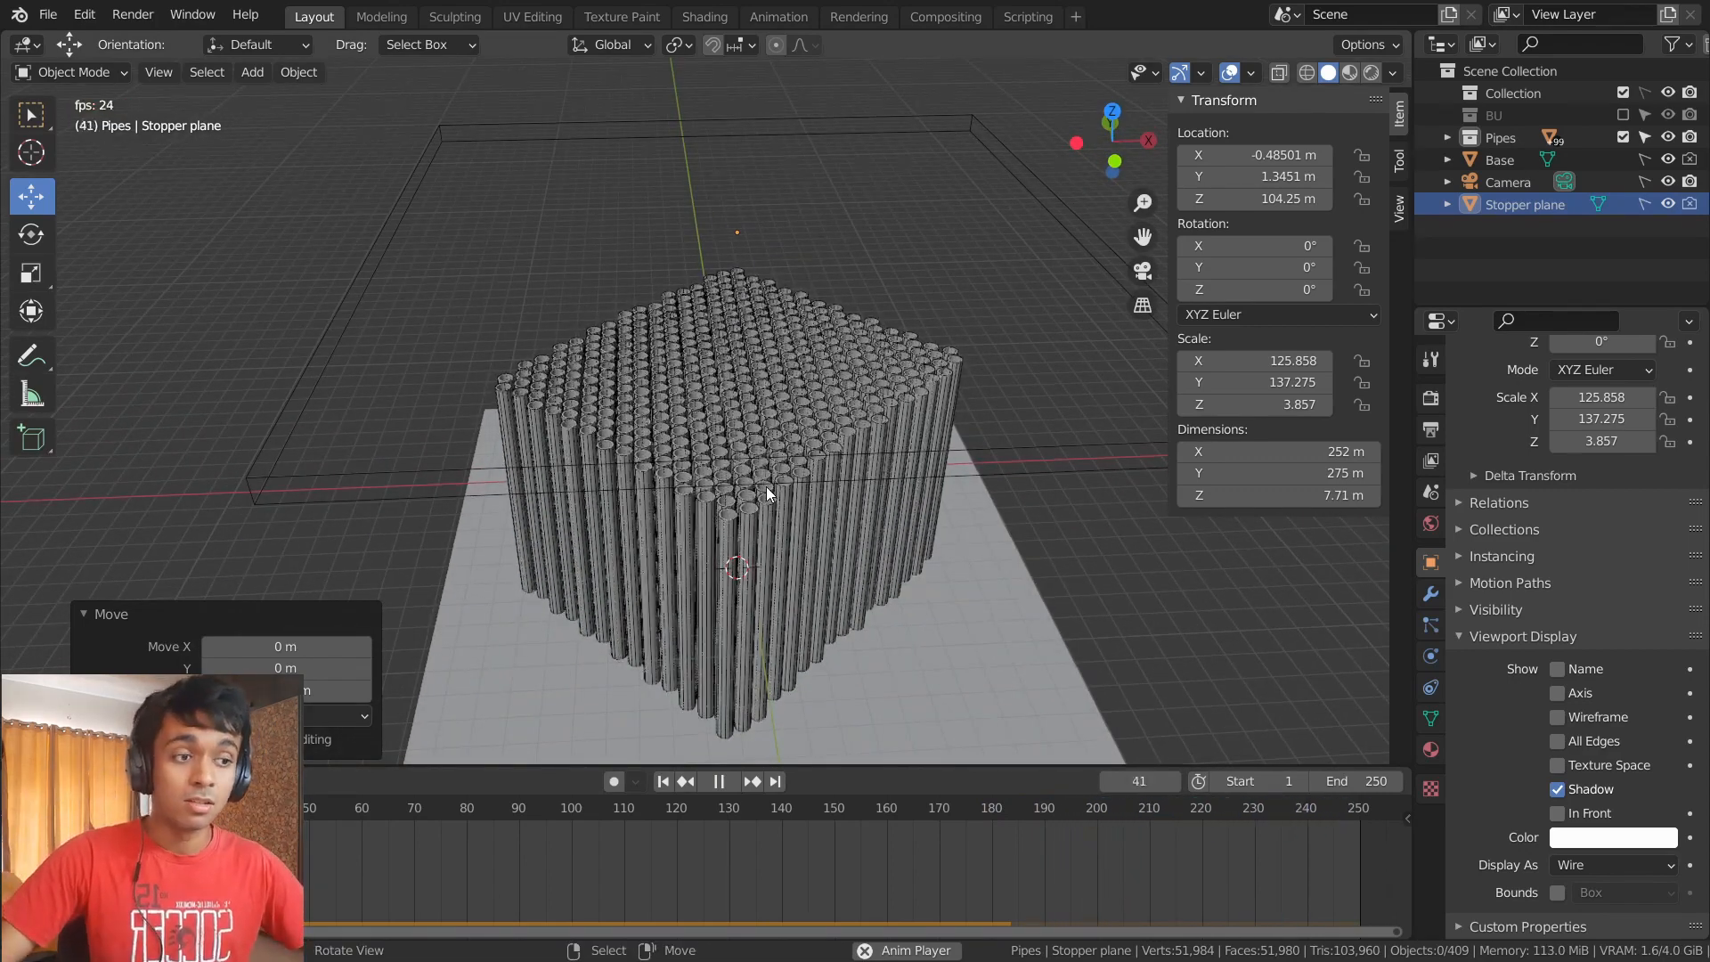
{"action": "key", "text": "space"}
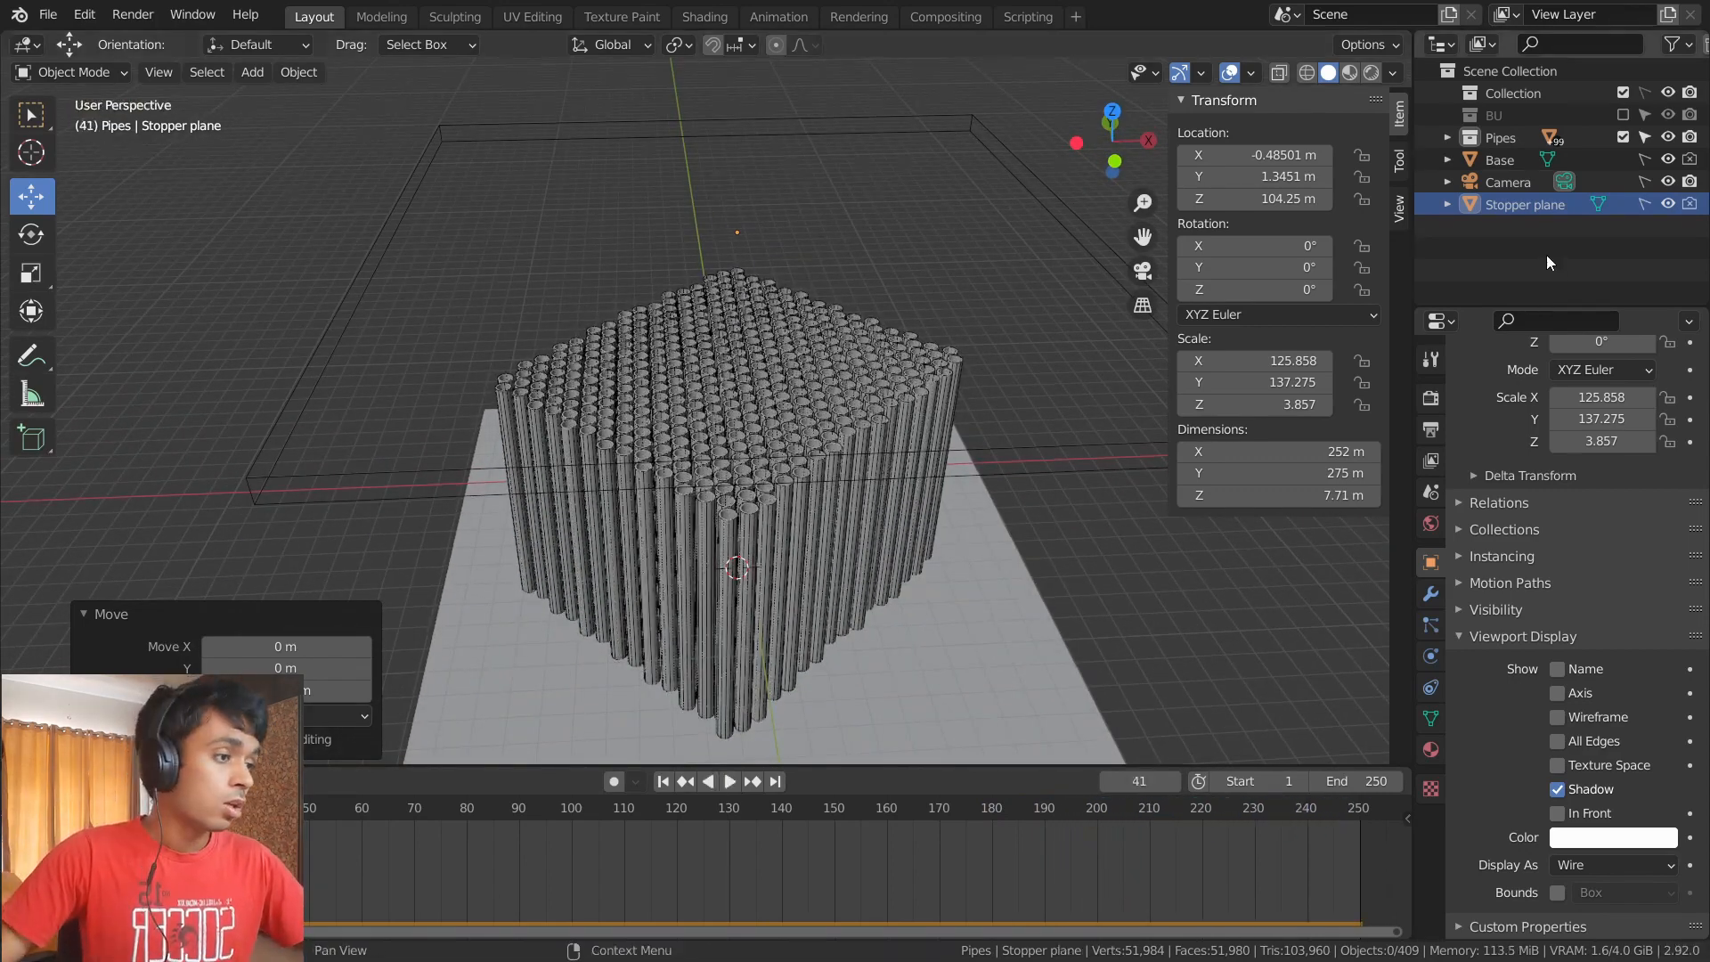
- Hide the Stopper plane and the Base slab in the viewport, leaving only the pipes shown
{"action": "left_click", "coordinate": [1669, 205]}
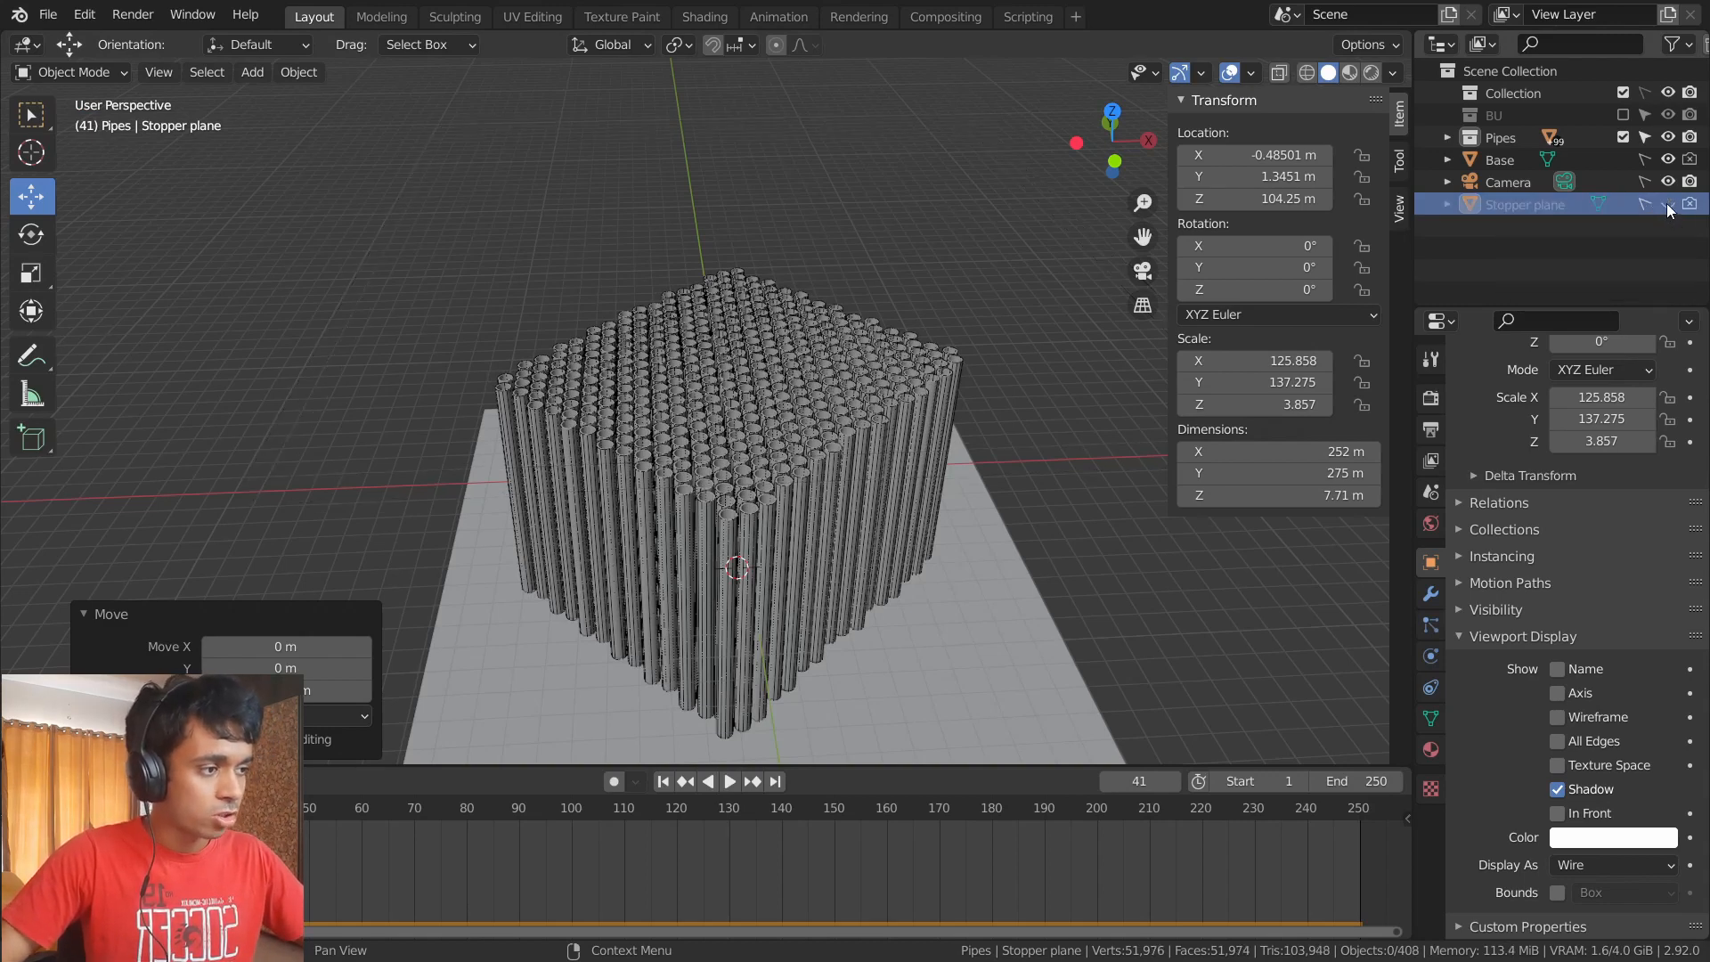
{"action": "left_click", "coordinate": [1668, 159]}
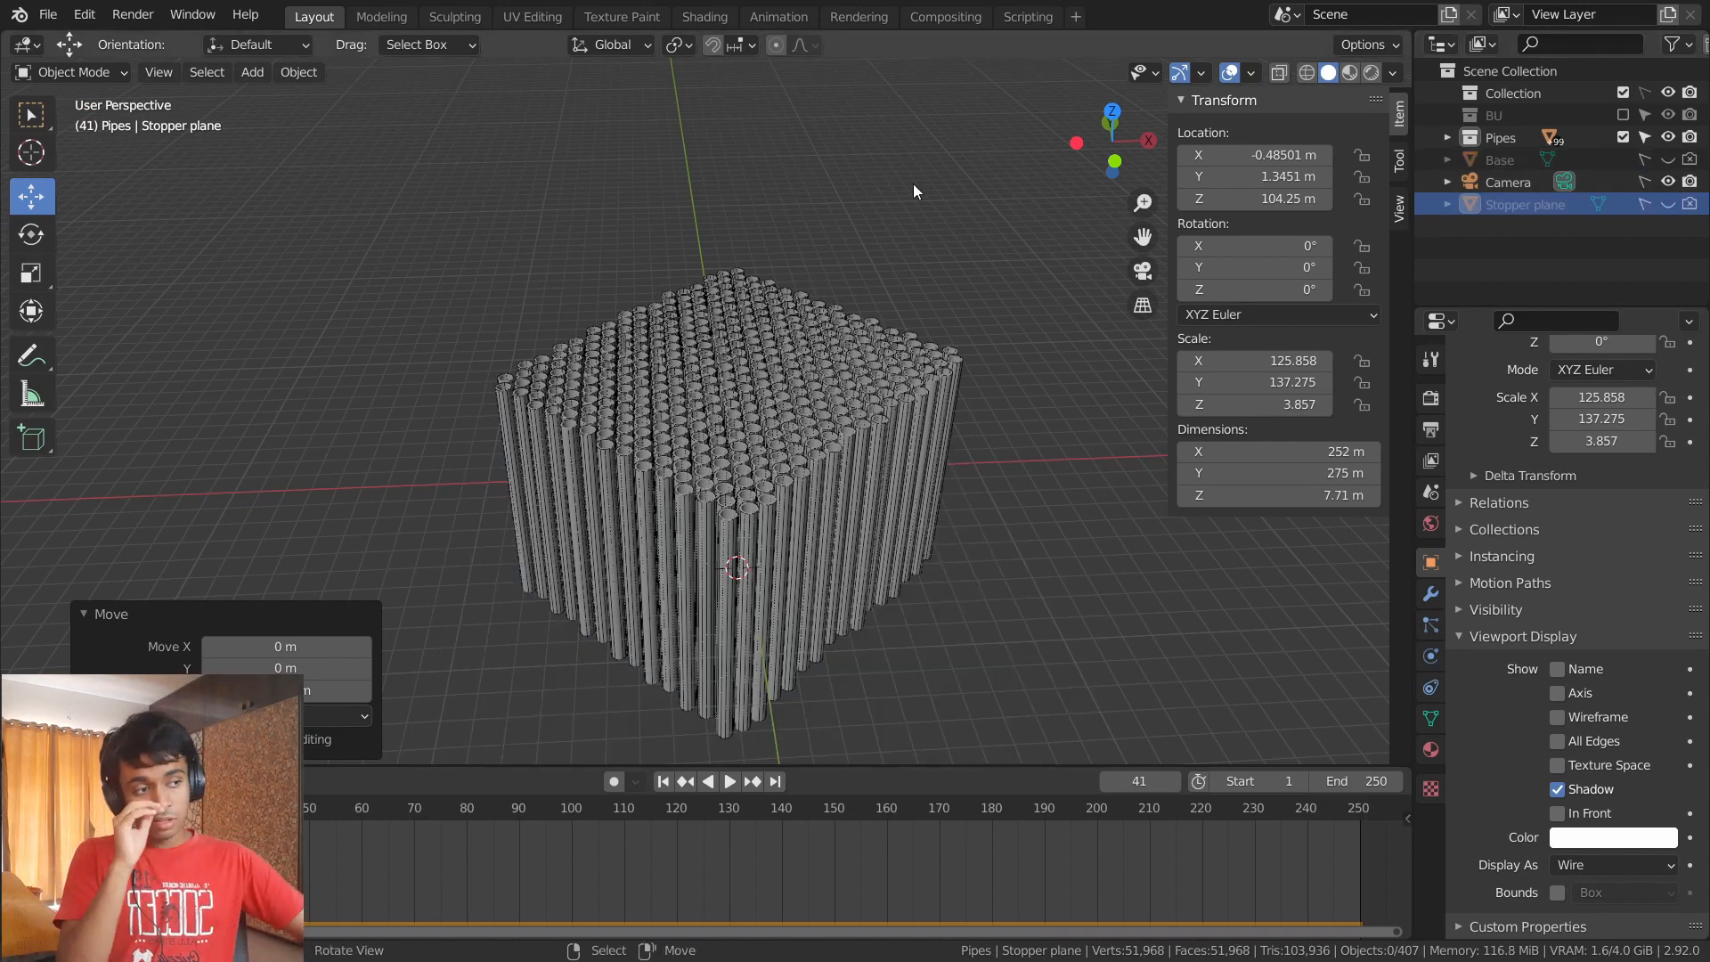
{"action": "left_click", "coordinate": [1665, 202]}
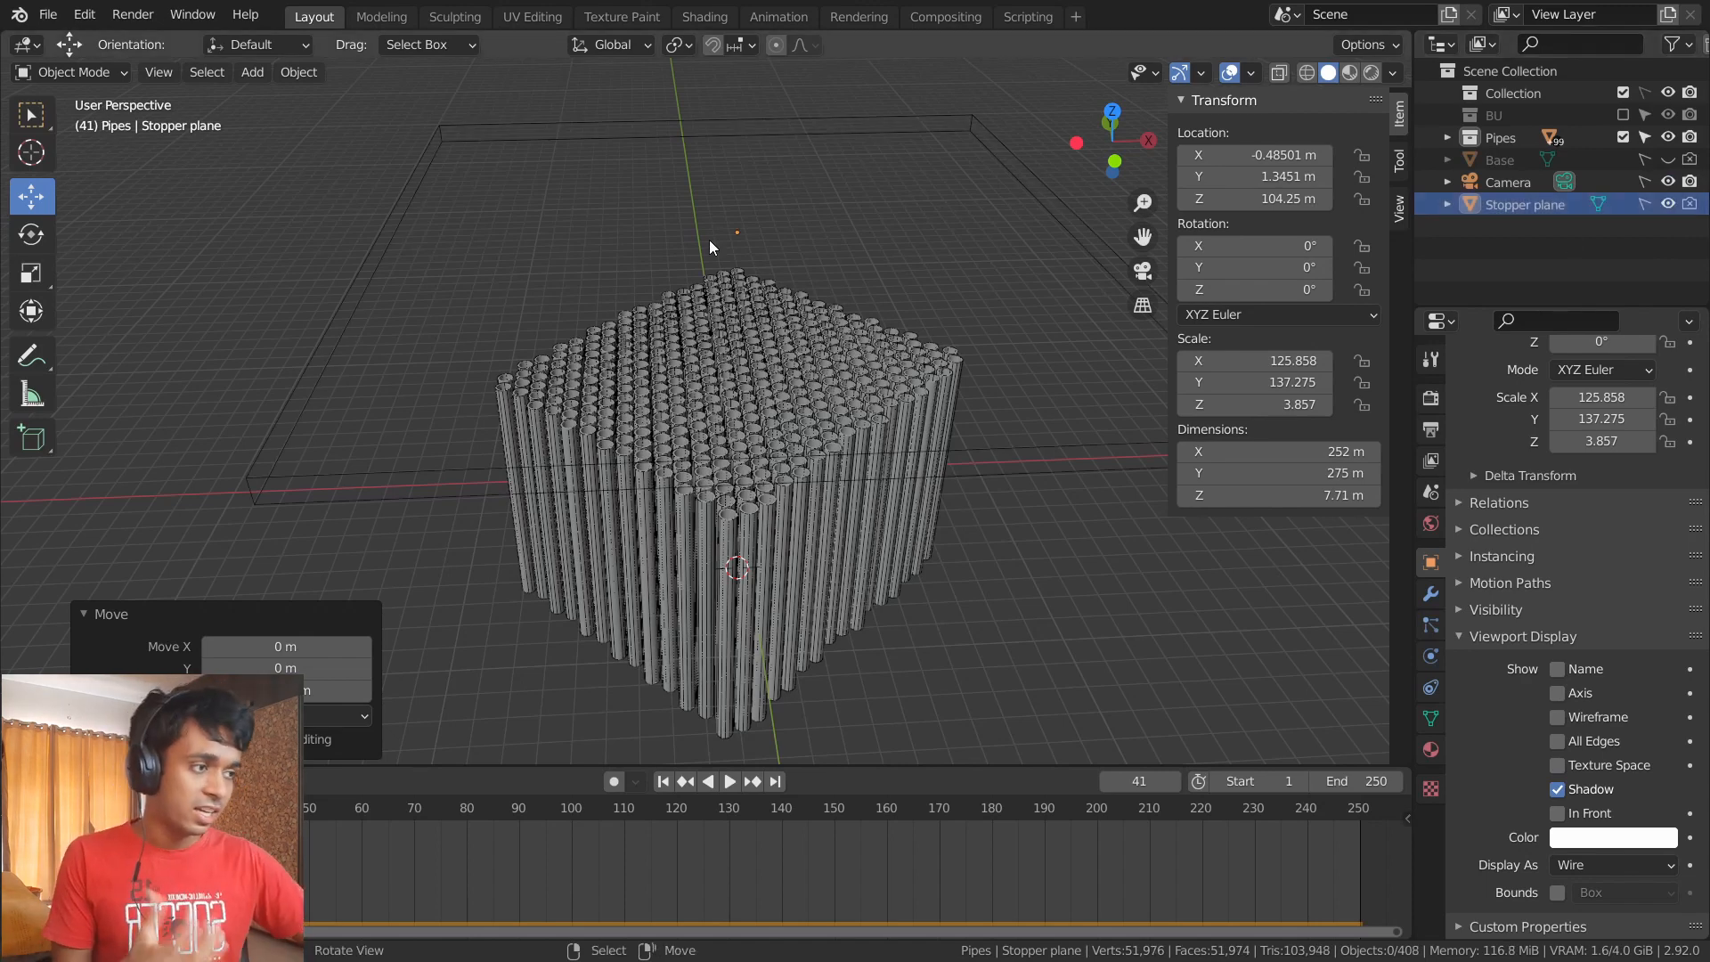
{"action": "left_click", "coordinate": [1668, 204]}
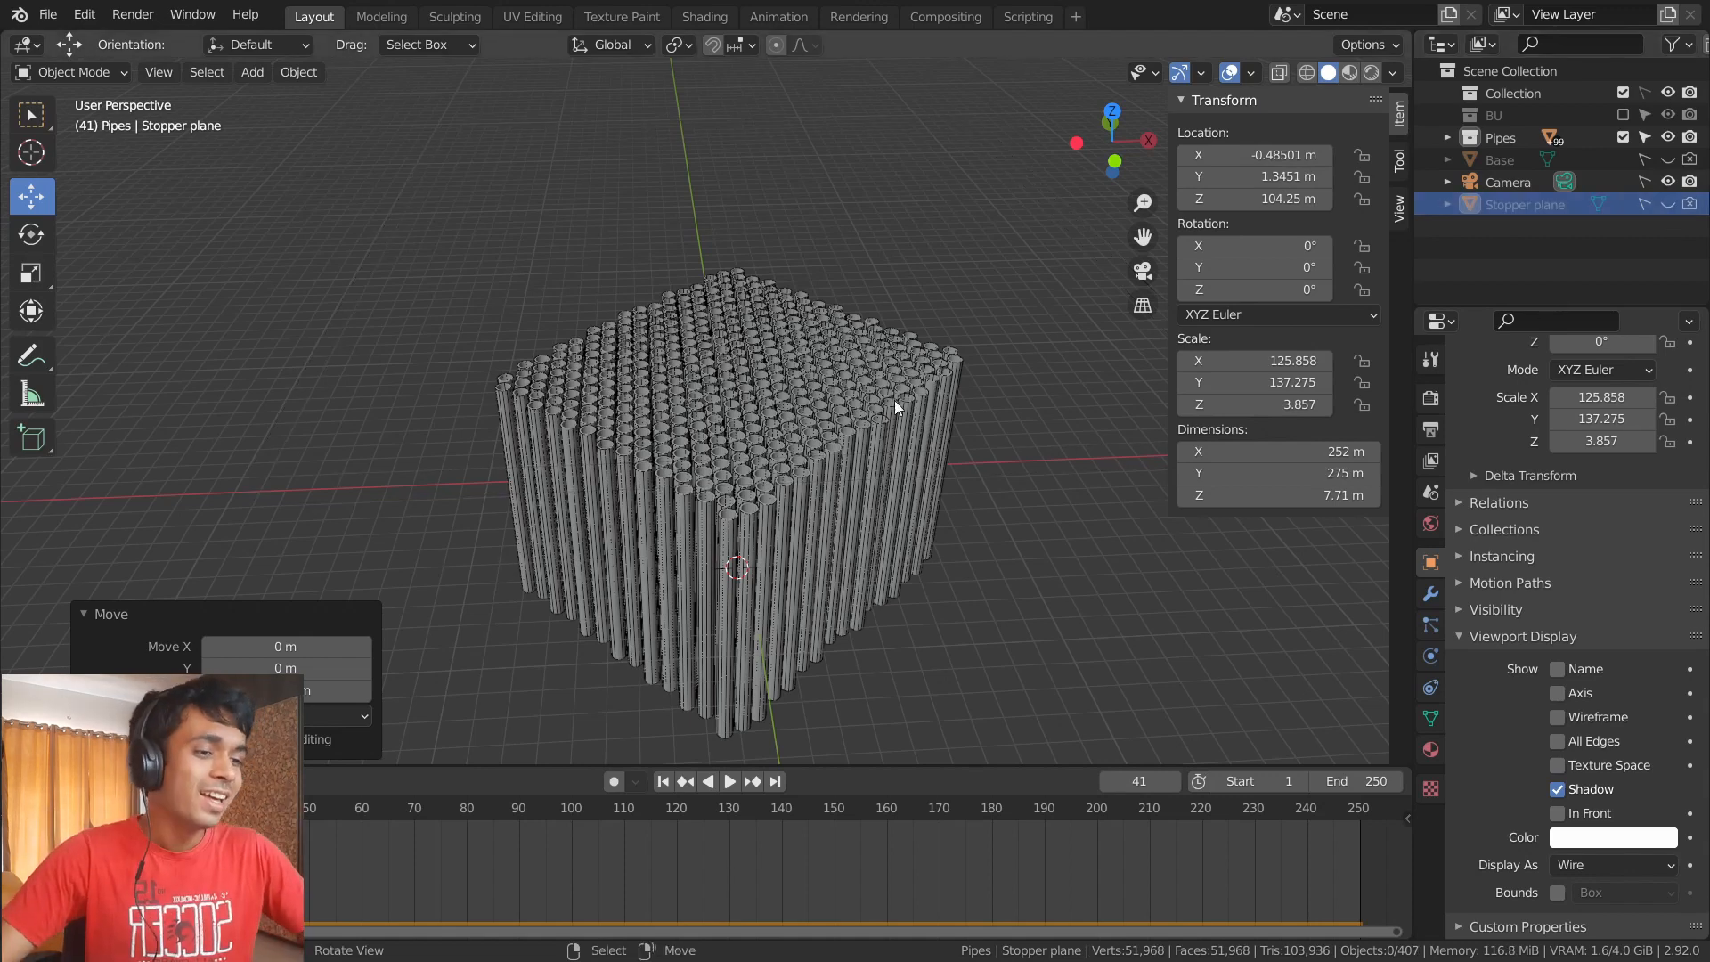
- Try moving the pipe at the block's far corner while at frame 41, then undo the moves
{"action": "middle_click_drag", "start_coordinate": [894, 399], "coordinate": [857, 435]}
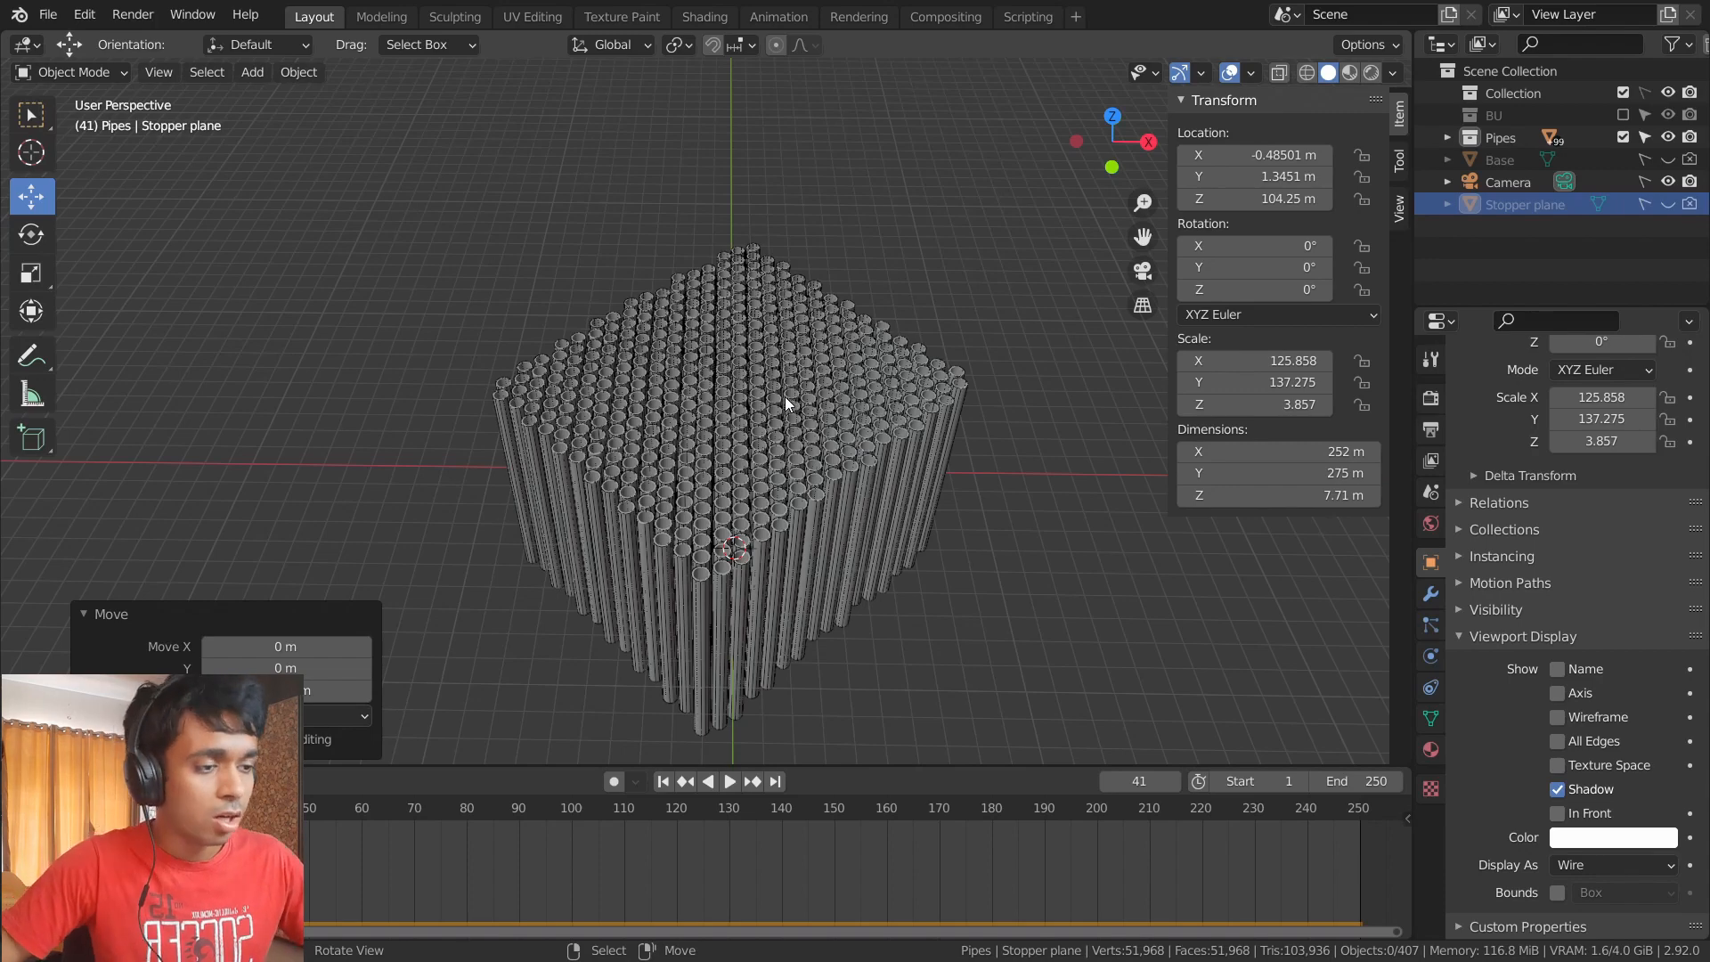
{"action": "middle_click_drag", "start_coordinate": [783, 397], "coordinate": [784, 454]}
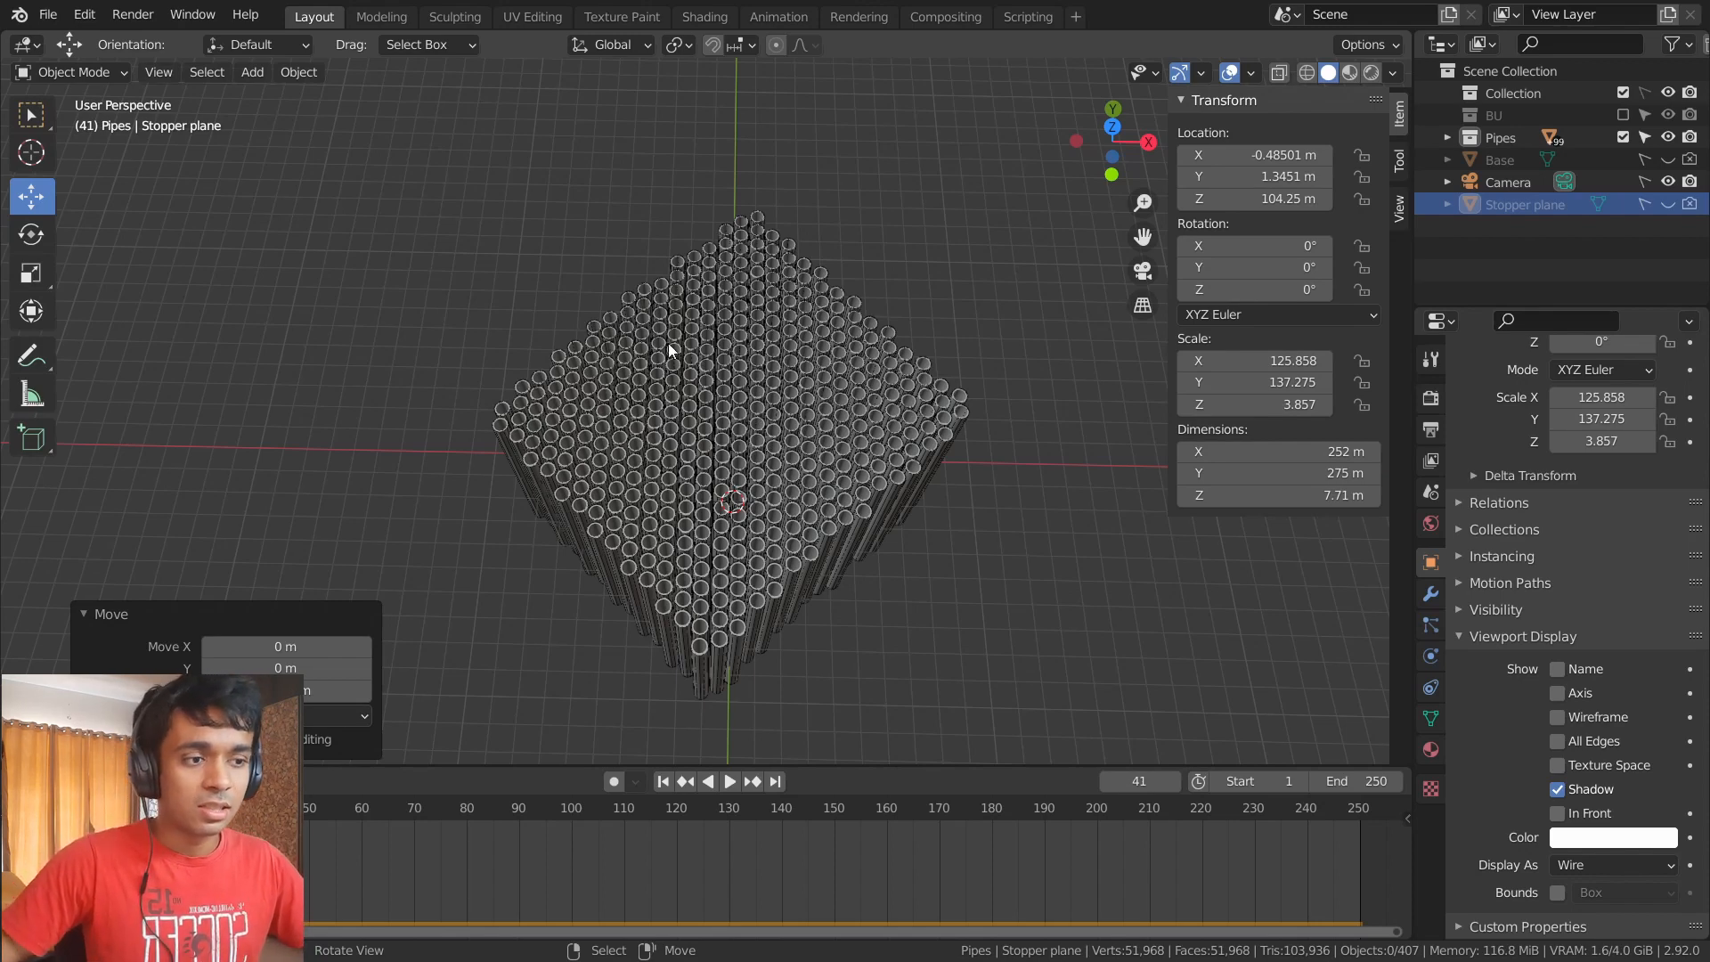
{"action": "right_click_drag", "start_coordinate": [764, 223], "coordinate": [856, 197]}
{"action": "key", "text": "ctrl+z"}
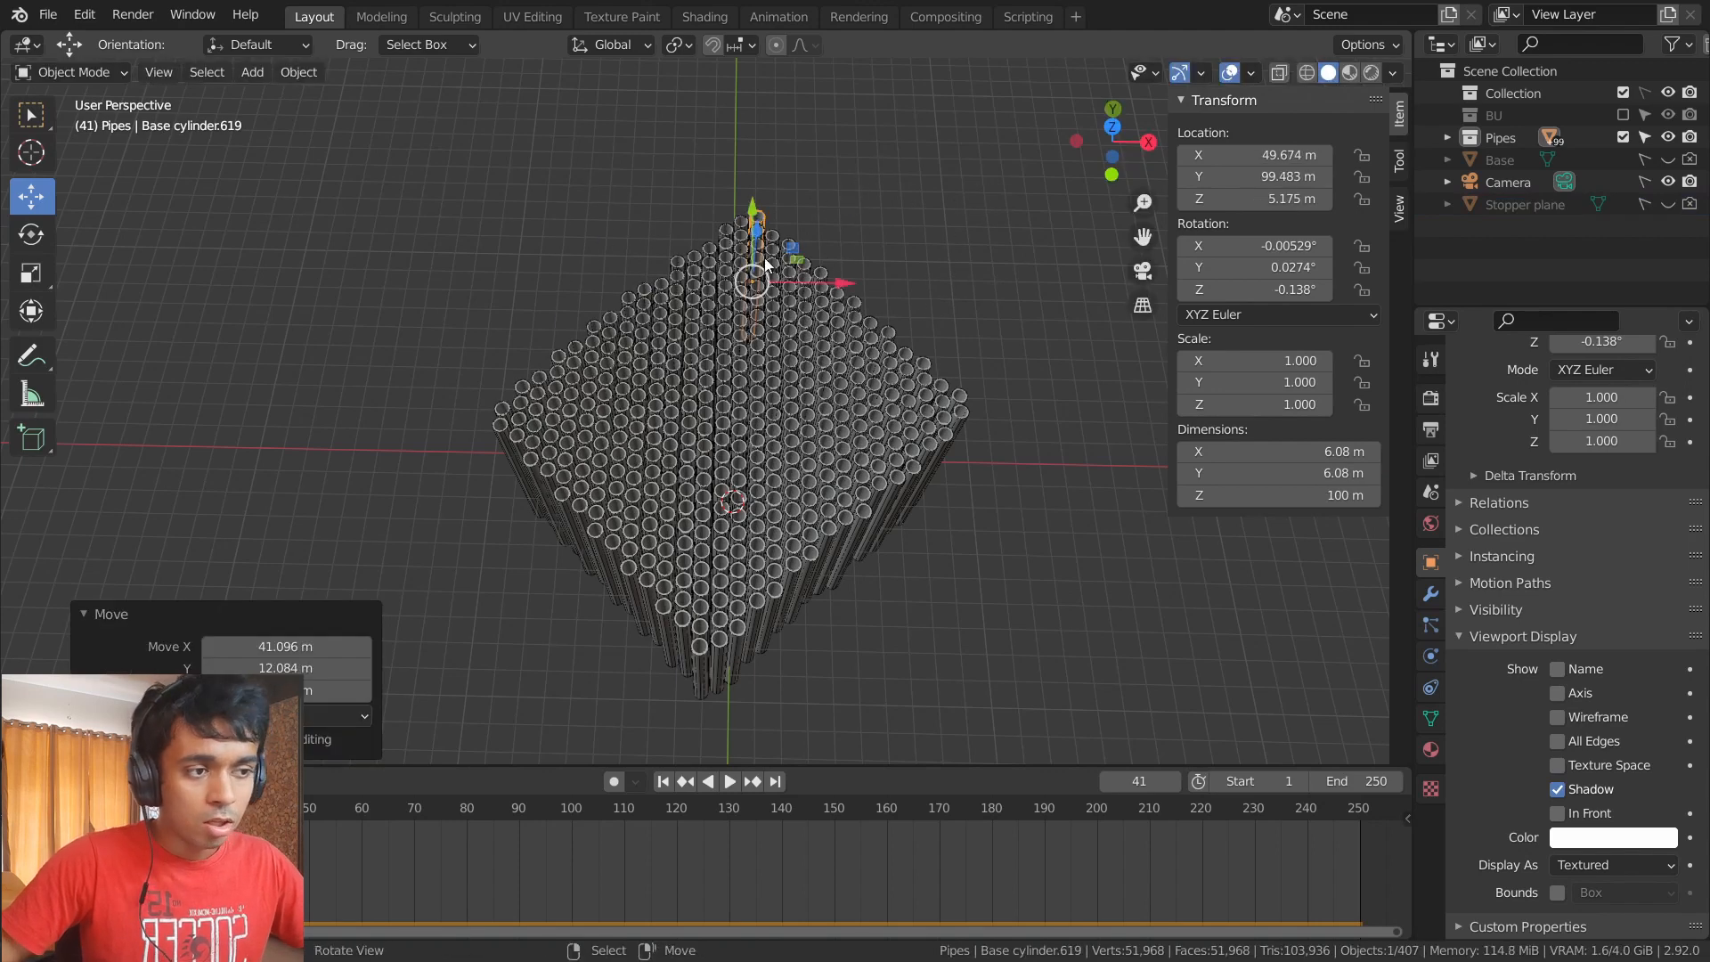
{"action": "left_click_drag", "start_coordinate": [759, 234], "coordinate": [784, 195]}
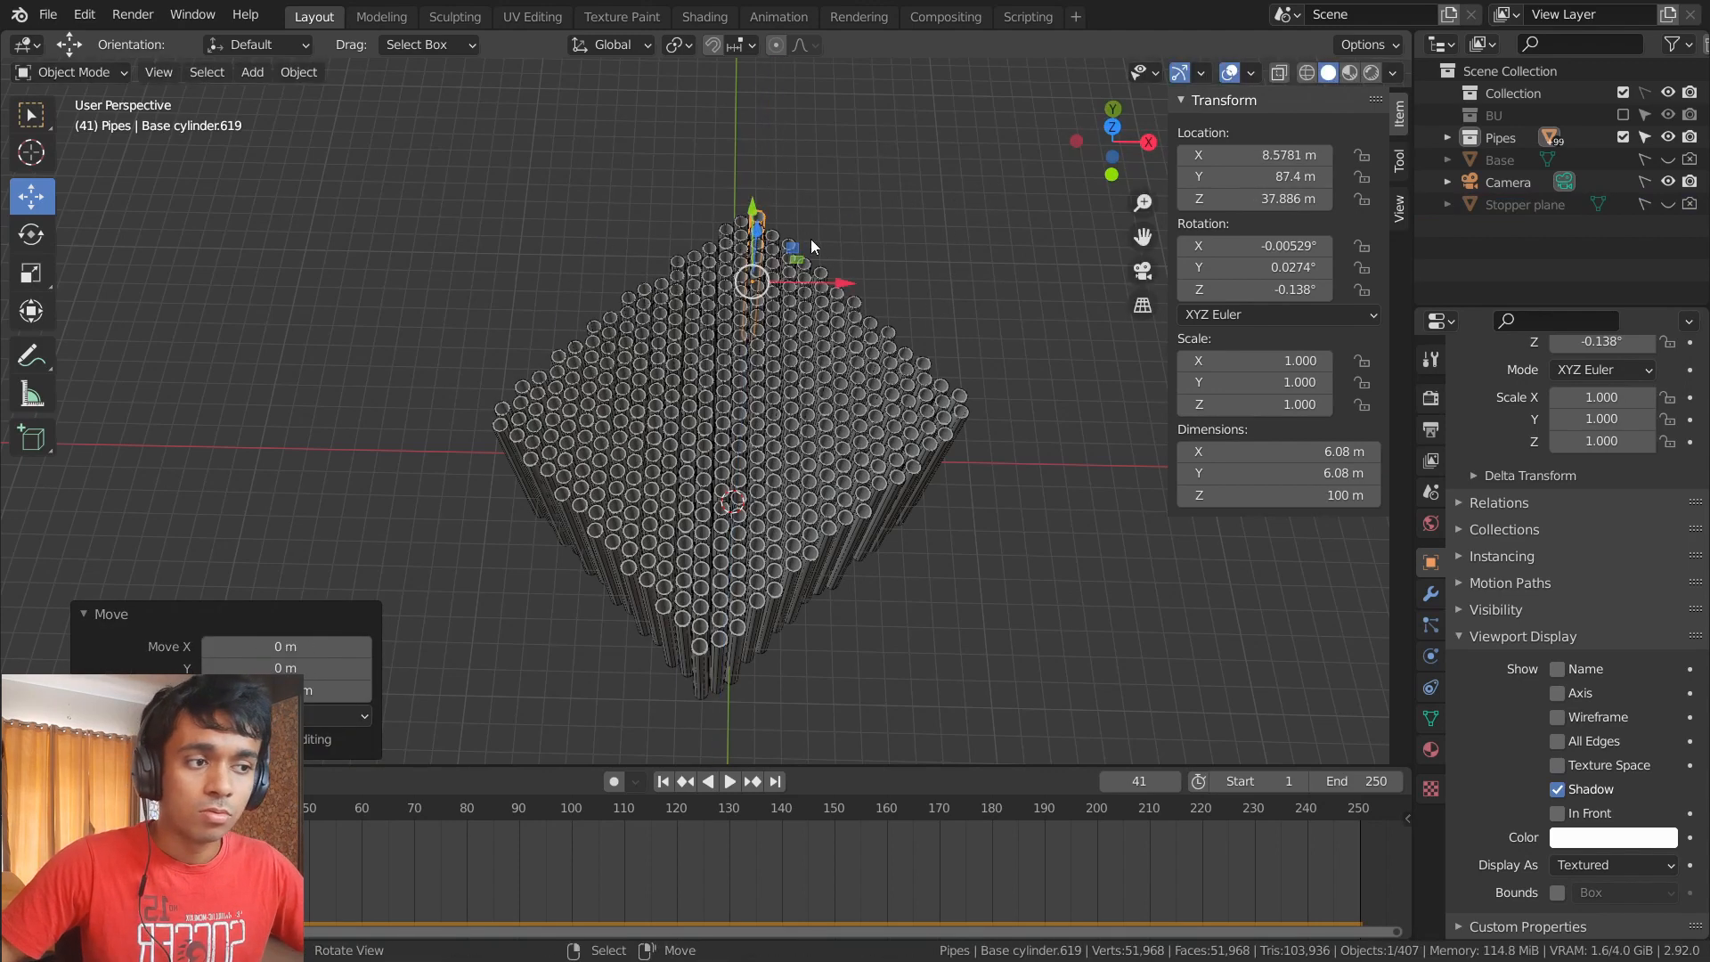
{"action": "left_click_drag", "start_coordinate": [838, 279], "coordinate": [853, 281]}
{"action": "left_click_drag", "start_coordinate": [756, 207], "coordinate": [832, 263]}
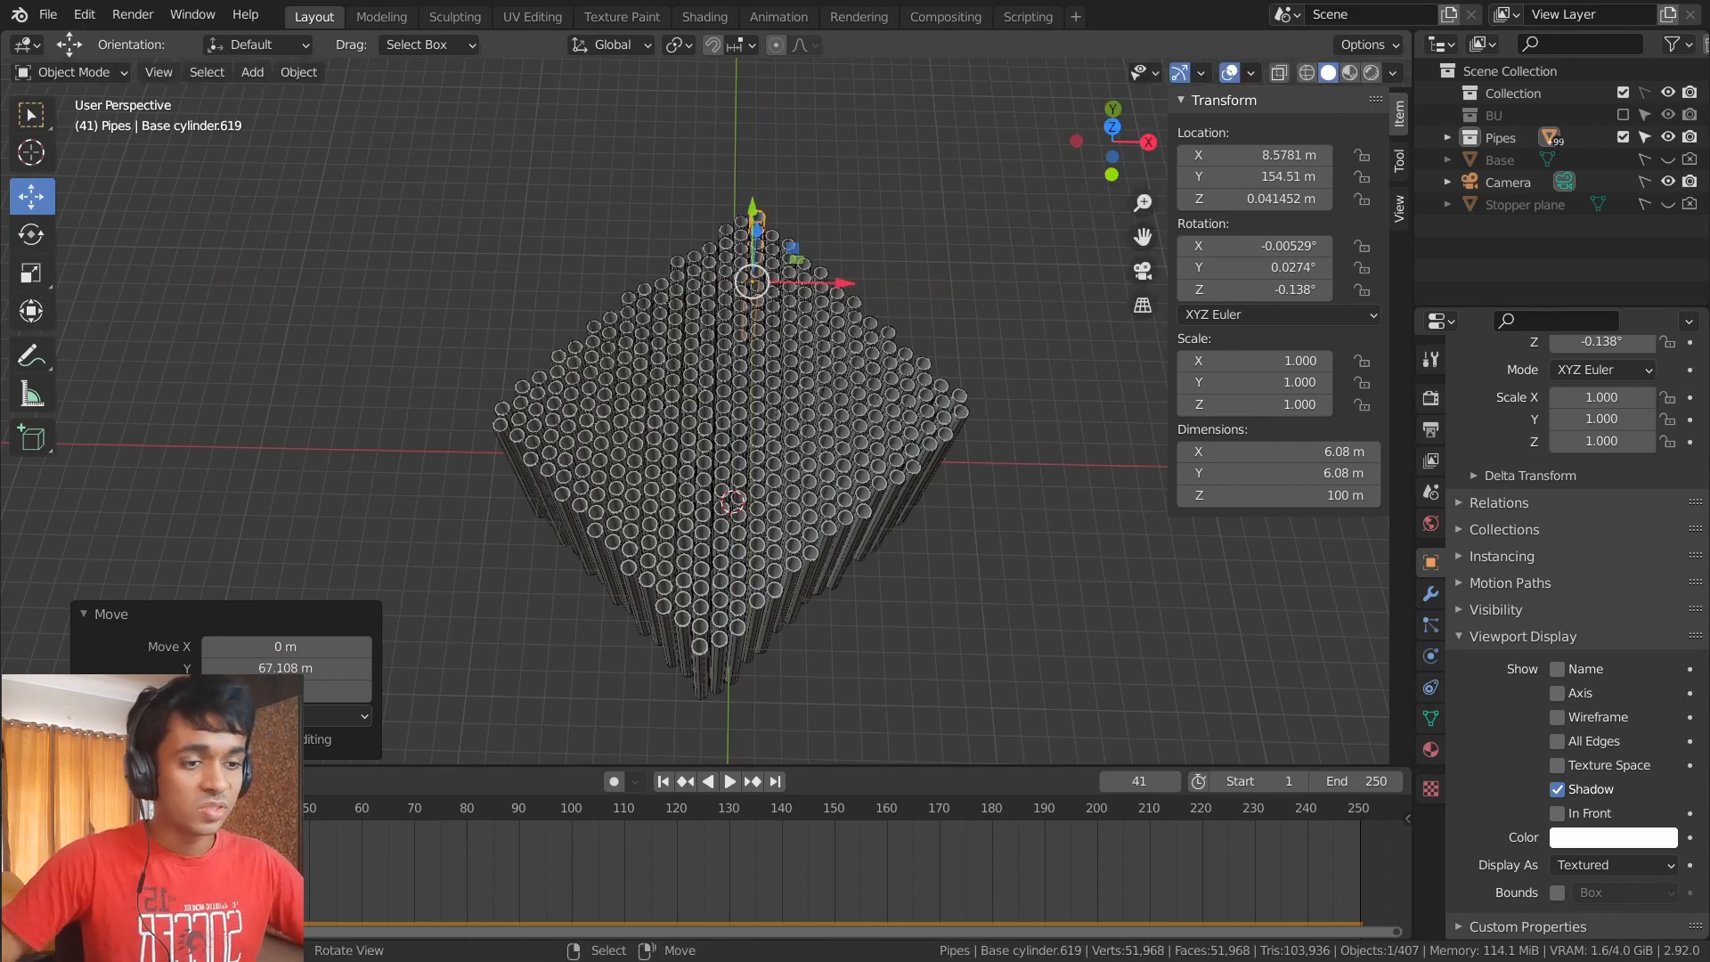
{"action": "left_click", "coordinate": [46, 807]}
{"action": "key", "text": "ctrl+z"}
{"action": "key", "text": "ctrl+z"}
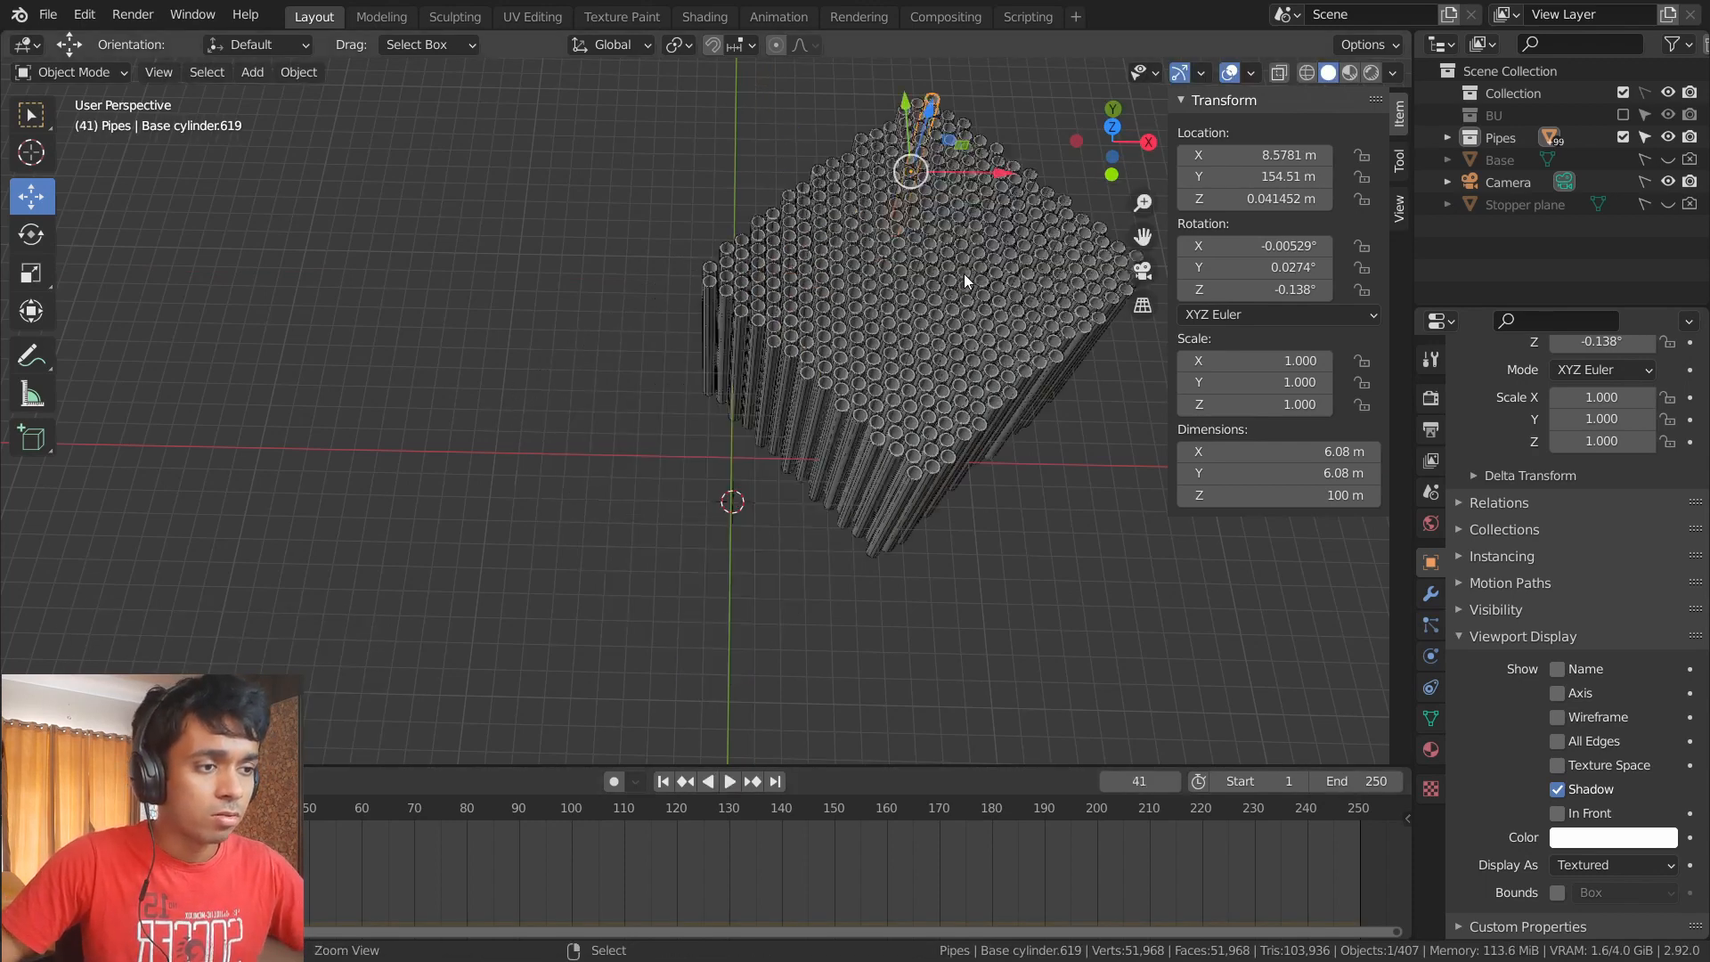
{"action": "key", "text": "KP_7"}
{"action": "scroll", "coordinate": [899, 451], "scroll_direction": "down", "scroll_amount": 7}
{"action": "middle_click_drag", "start_coordinate": [845, 569], "coordinate": [810, 346]}
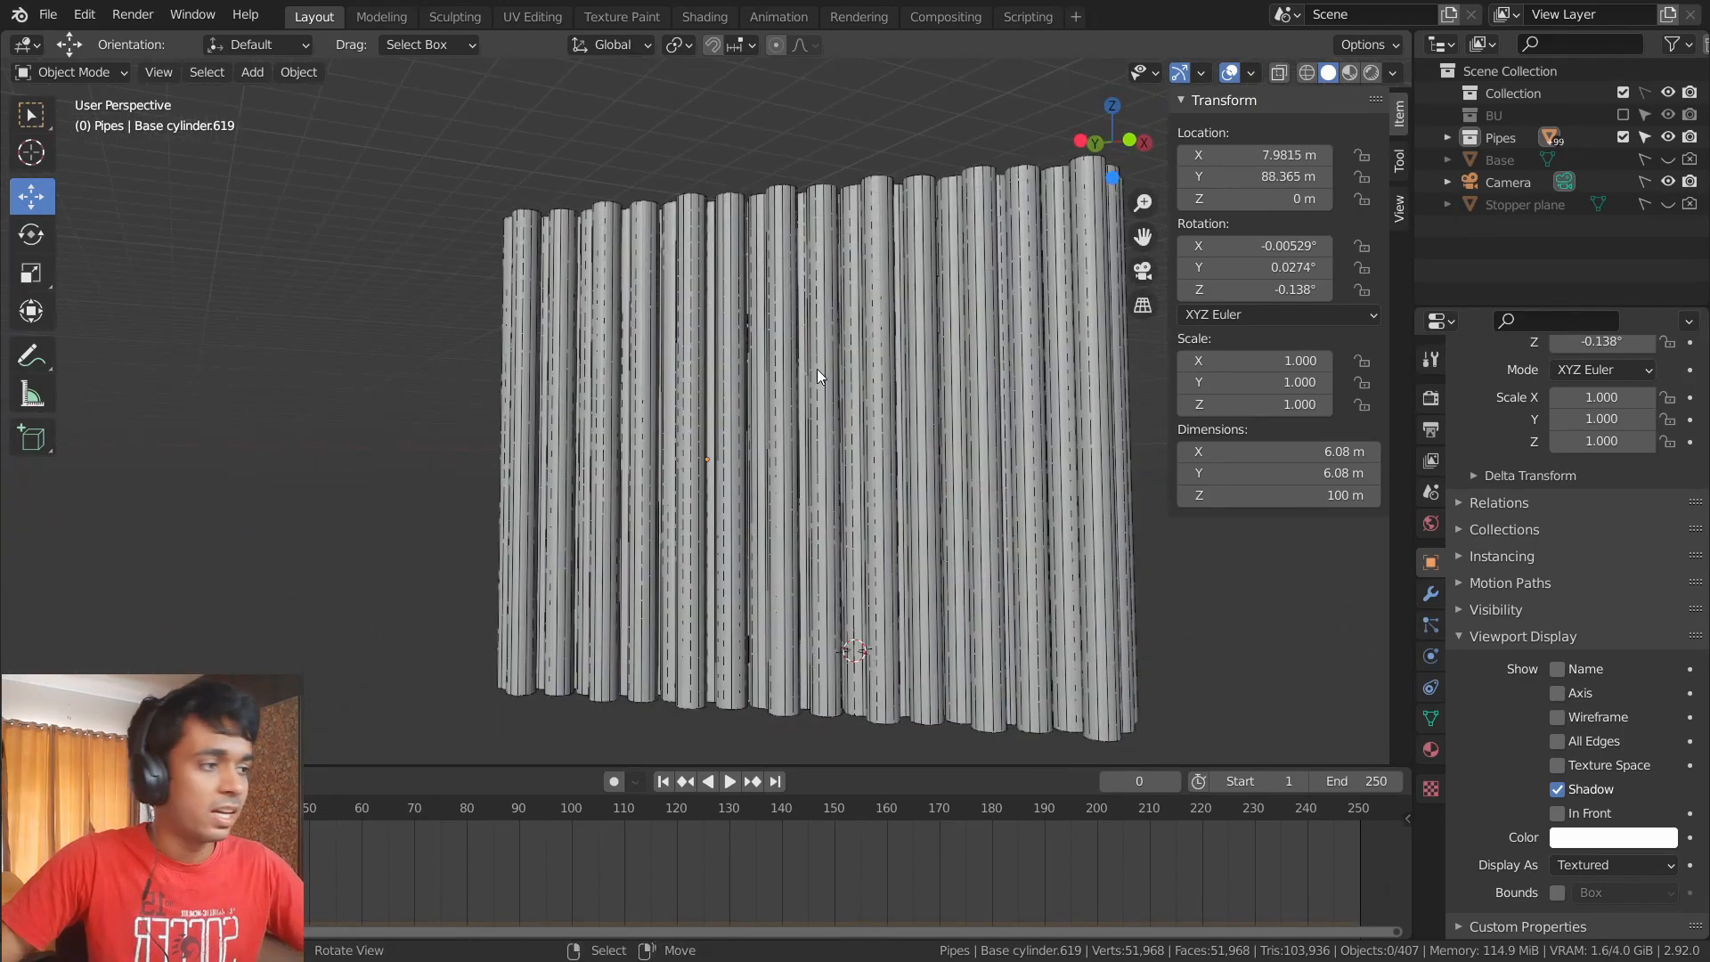
{"action": "scroll", "coordinate": [816, 369], "scroll_direction": "down", "scroll_amount": 6}
{"action": "scroll", "coordinate": [823, 285], "scroll_direction": "up", "scroll_amount": 4}
{"action": "middle_click_drag", "start_coordinate": [823, 285], "coordinate": [776, 446]}
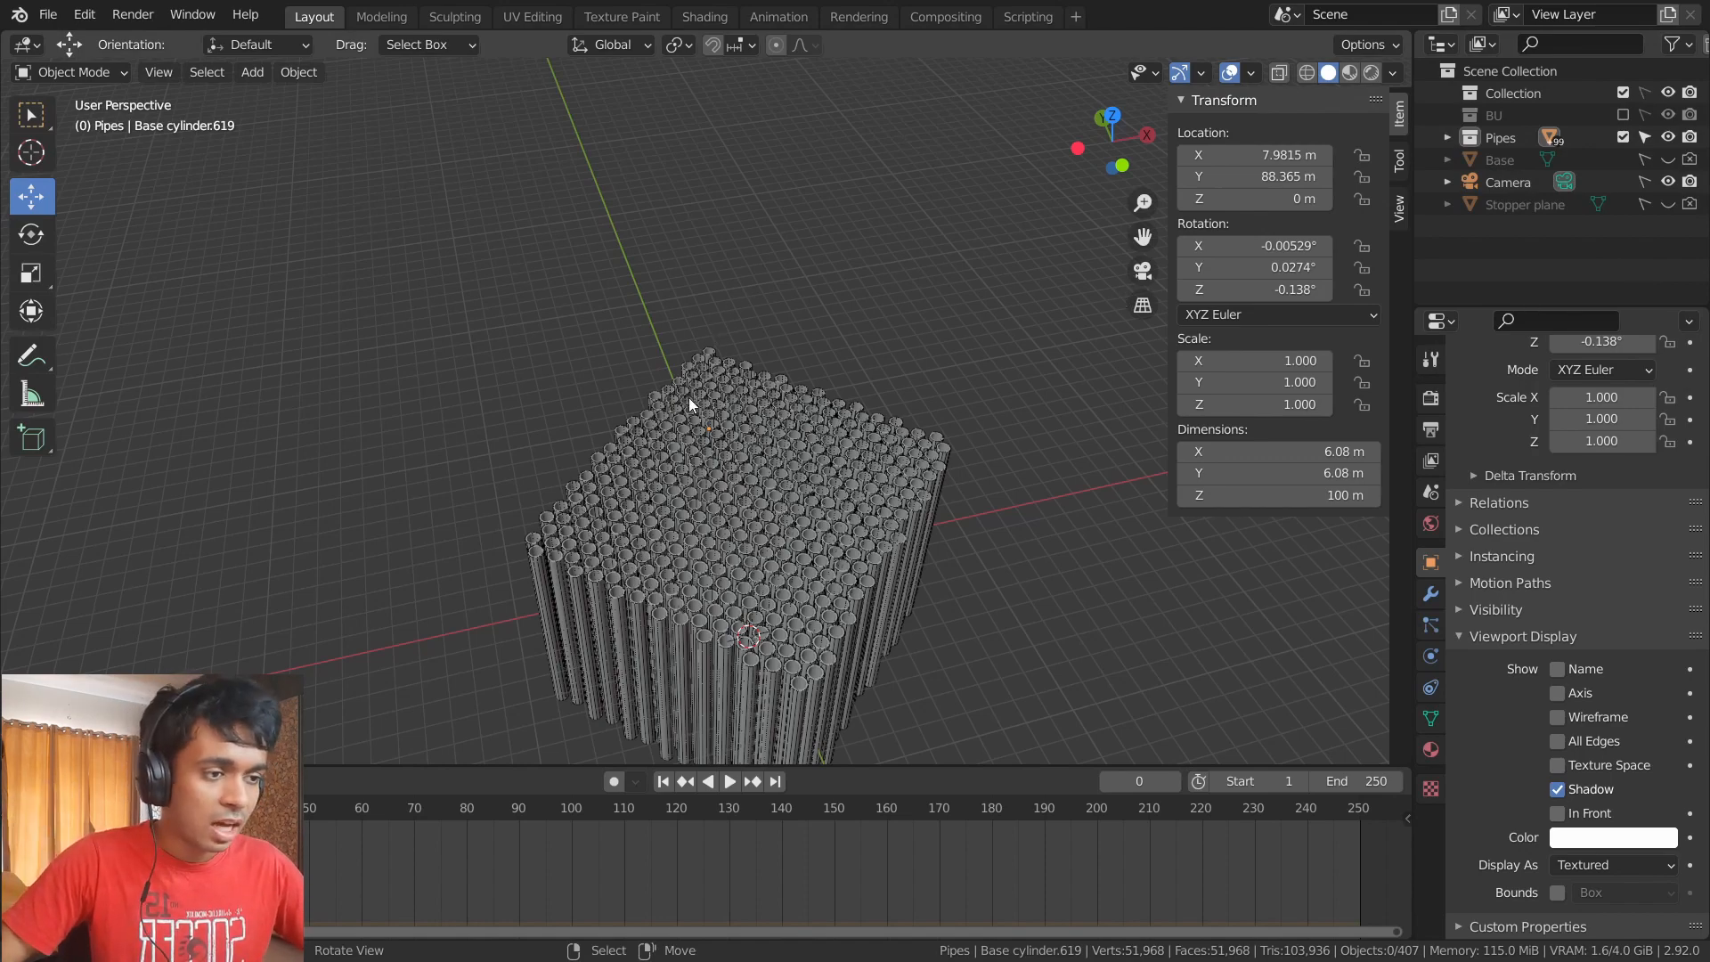
- Select all the pipes and lock their X and Y locations plus their X, Y and Z rotations
{"action": "left_click", "coordinate": [534, 559]}
{"action": "key", "text": "a"}
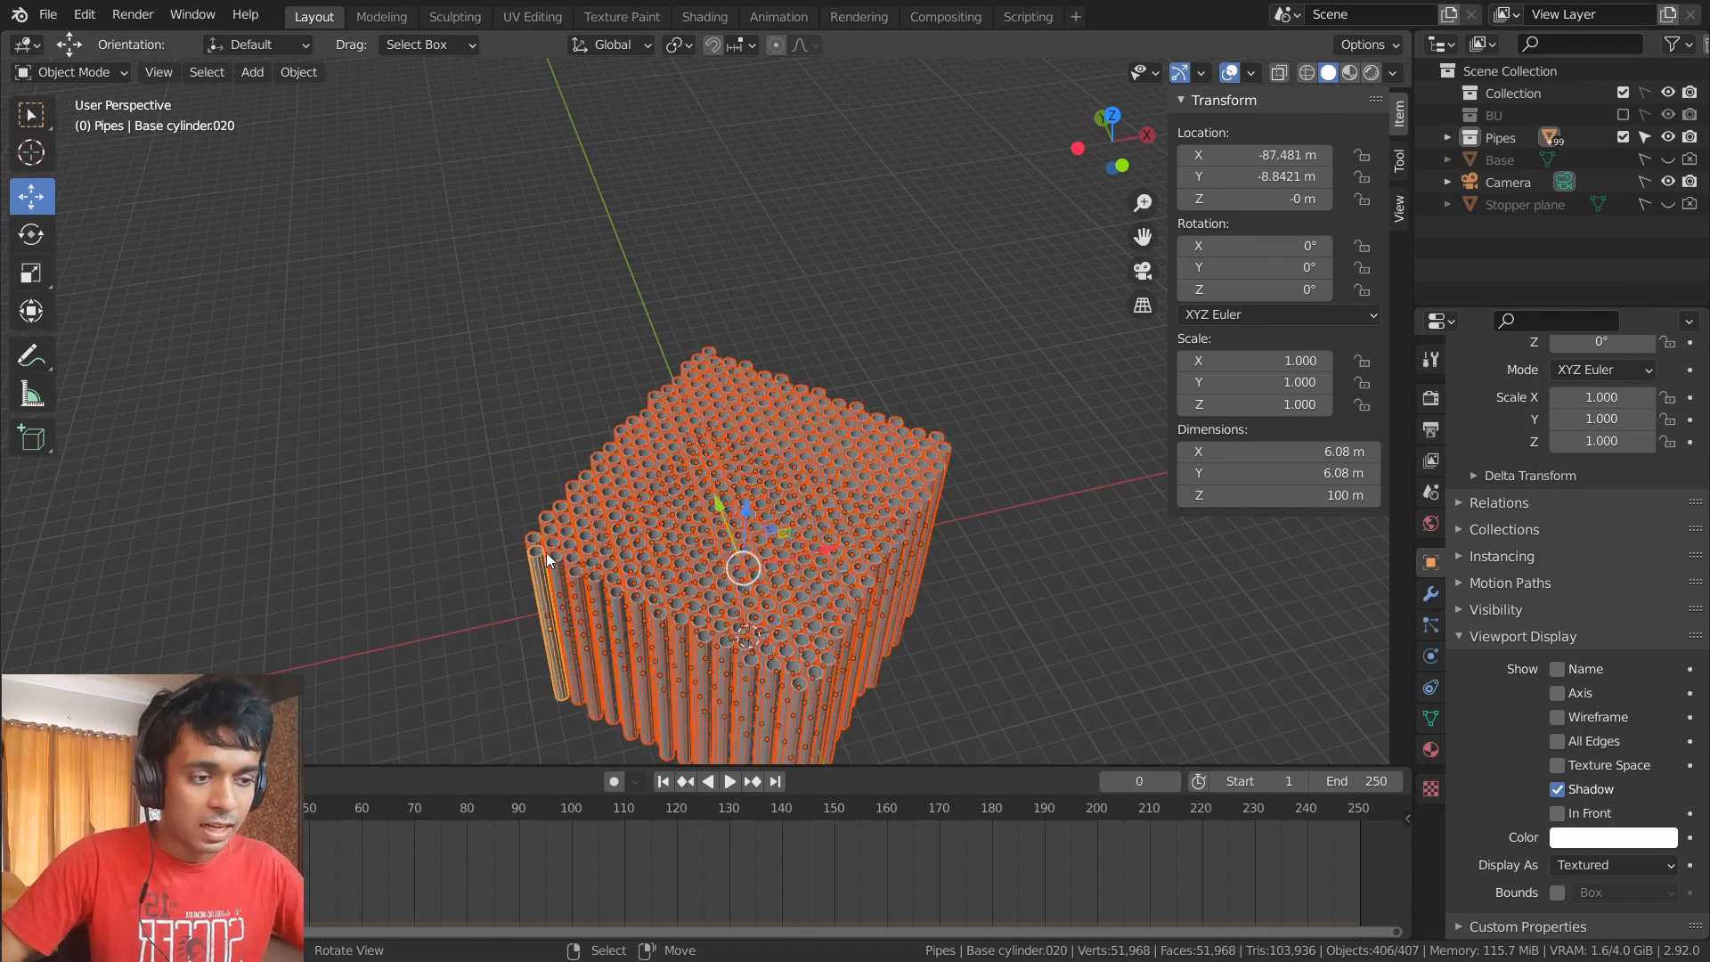
{"action": "scroll", "coordinate": [522, 622], "scroll_direction": "up", "scroll_amount": 5}
{"action": "middle_click_drag", "start_coordinate": [374, 621], "coordinate": [753, 255], "text": "shift"}
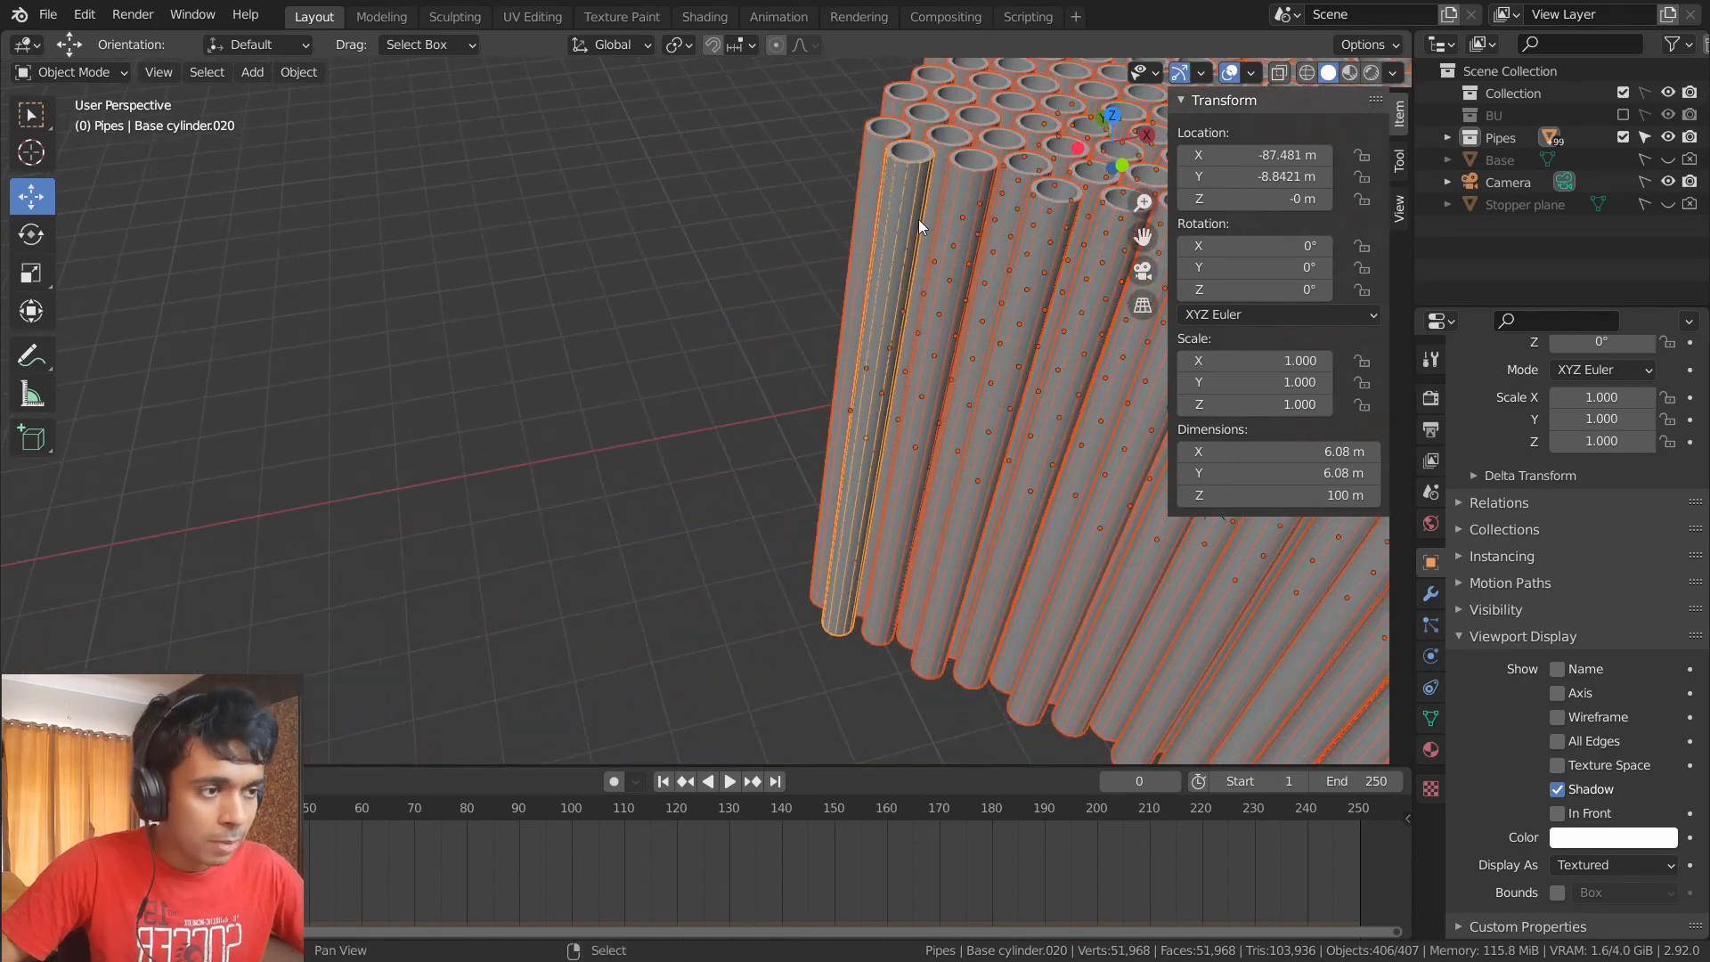
{"action": "middle_click_drag", "start_coordinate": [917, 219], "coordinate": [687, 338], "text": "shift"}
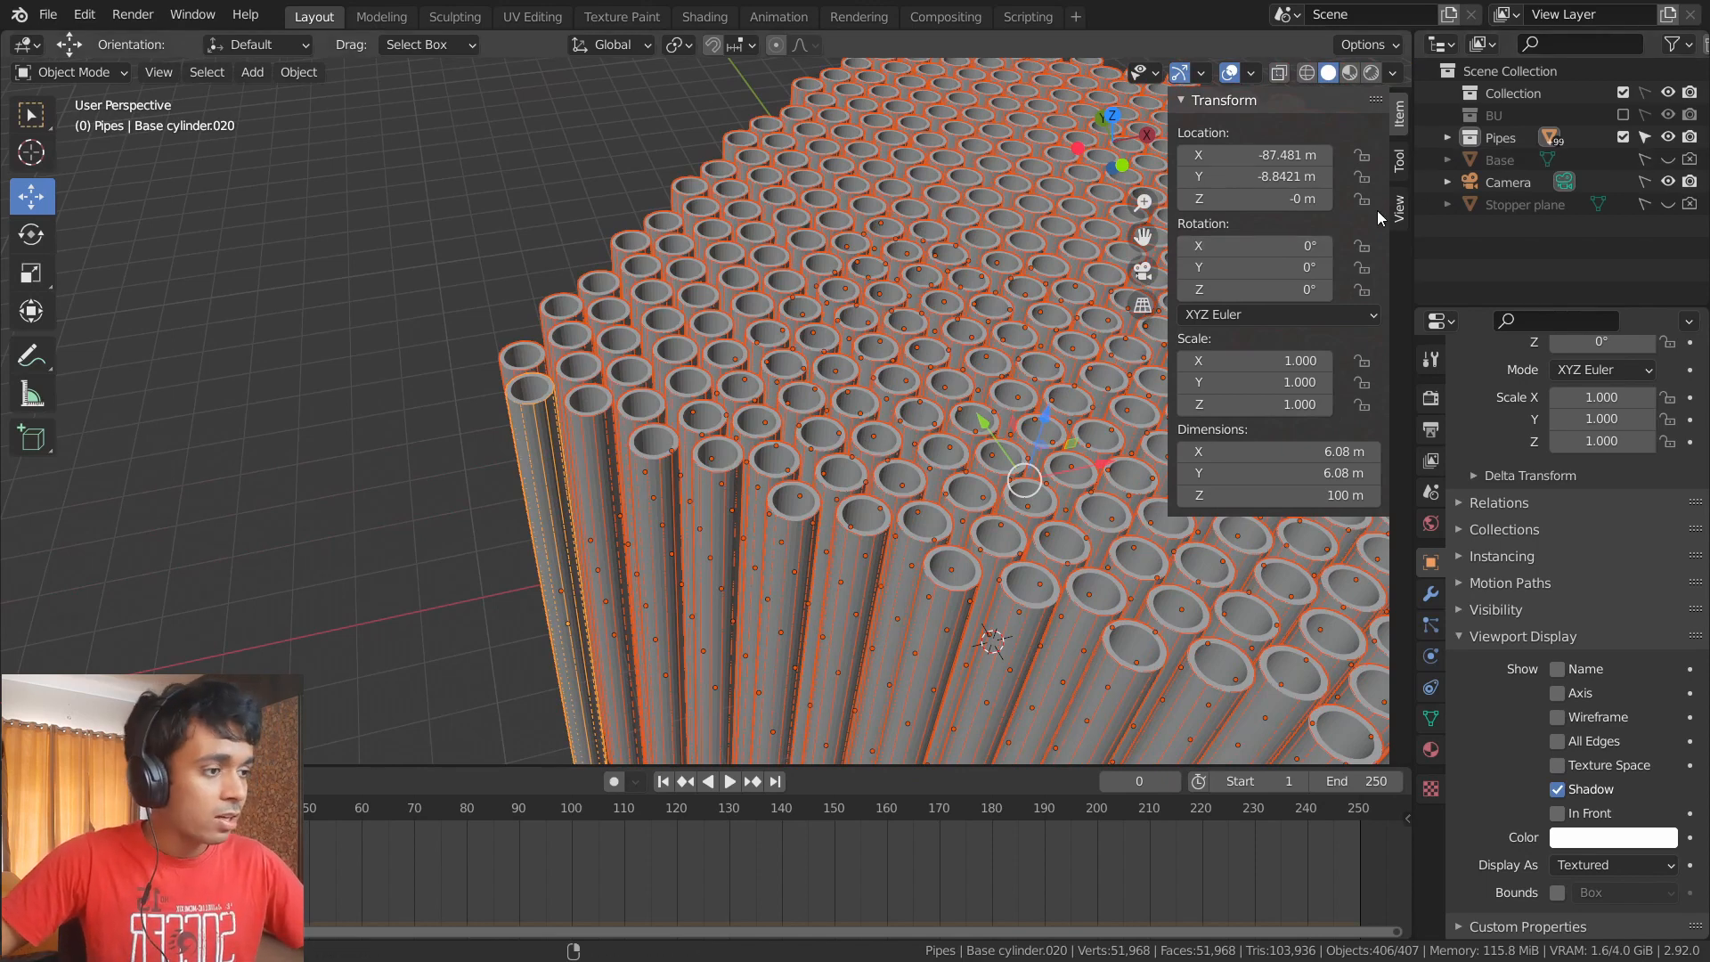
{"action": "left_click", "coordinate": [1362, 245]}
{"action": "left_click", "coordinate": [1363, 289]}
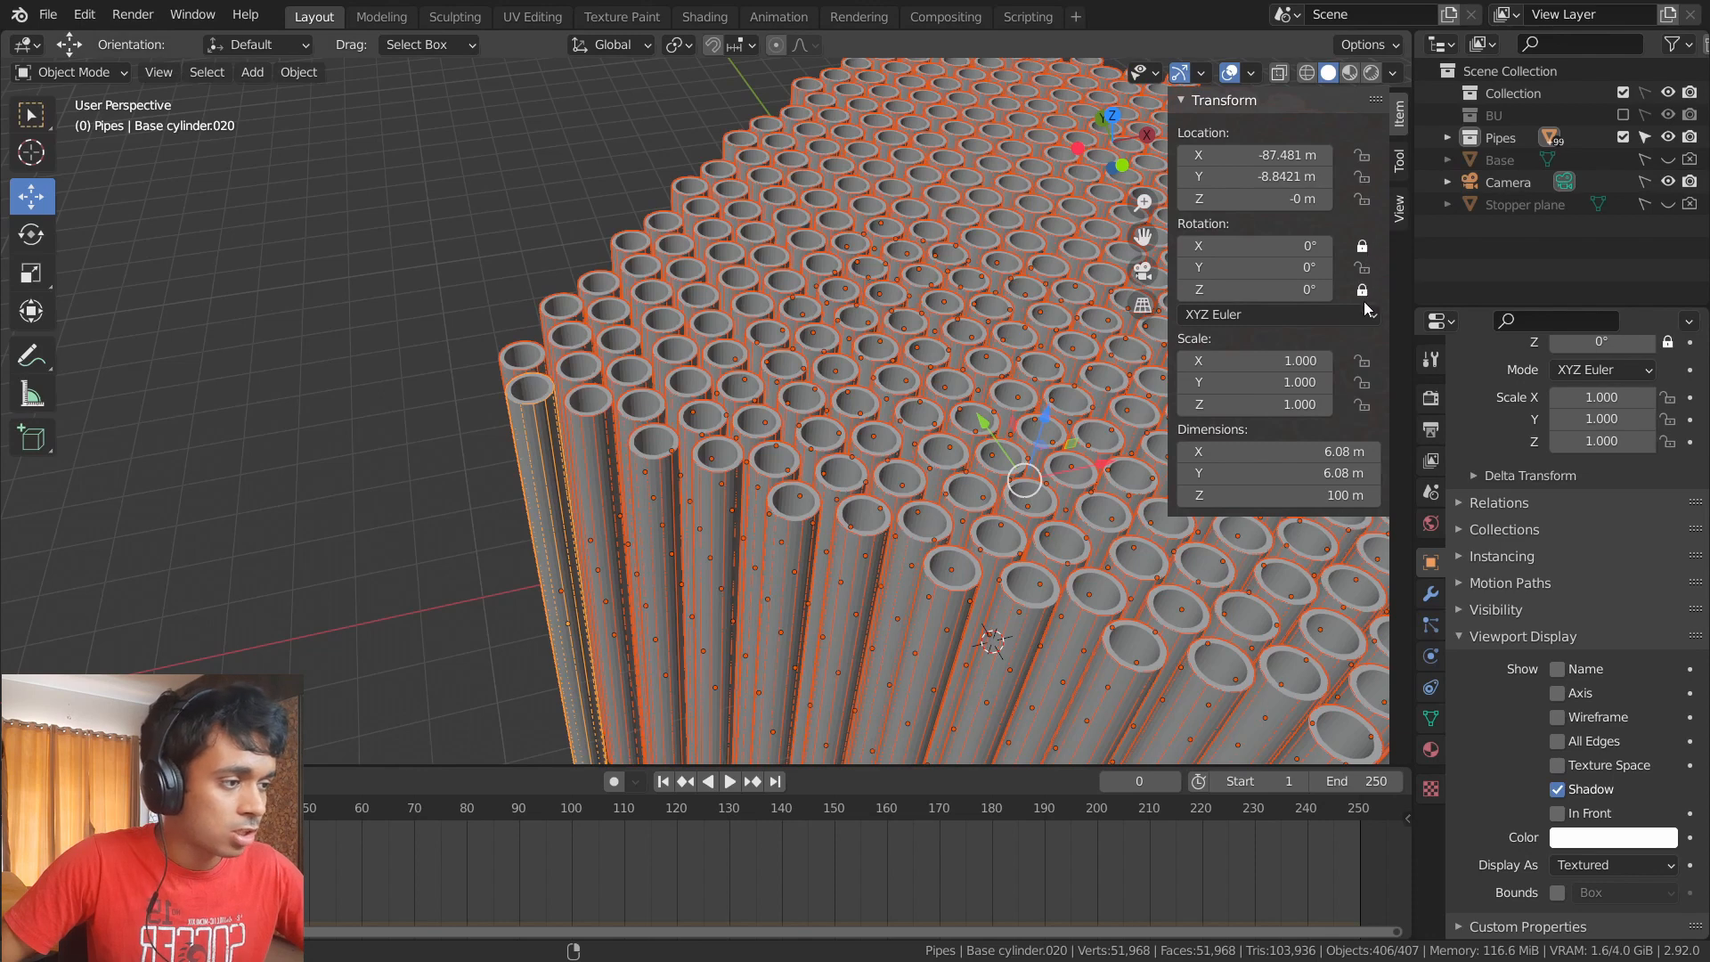
{"action": "left_click", "coordinate": [1361, 177]}
{"action": "left_click", "coordinate": [1361, 156]}
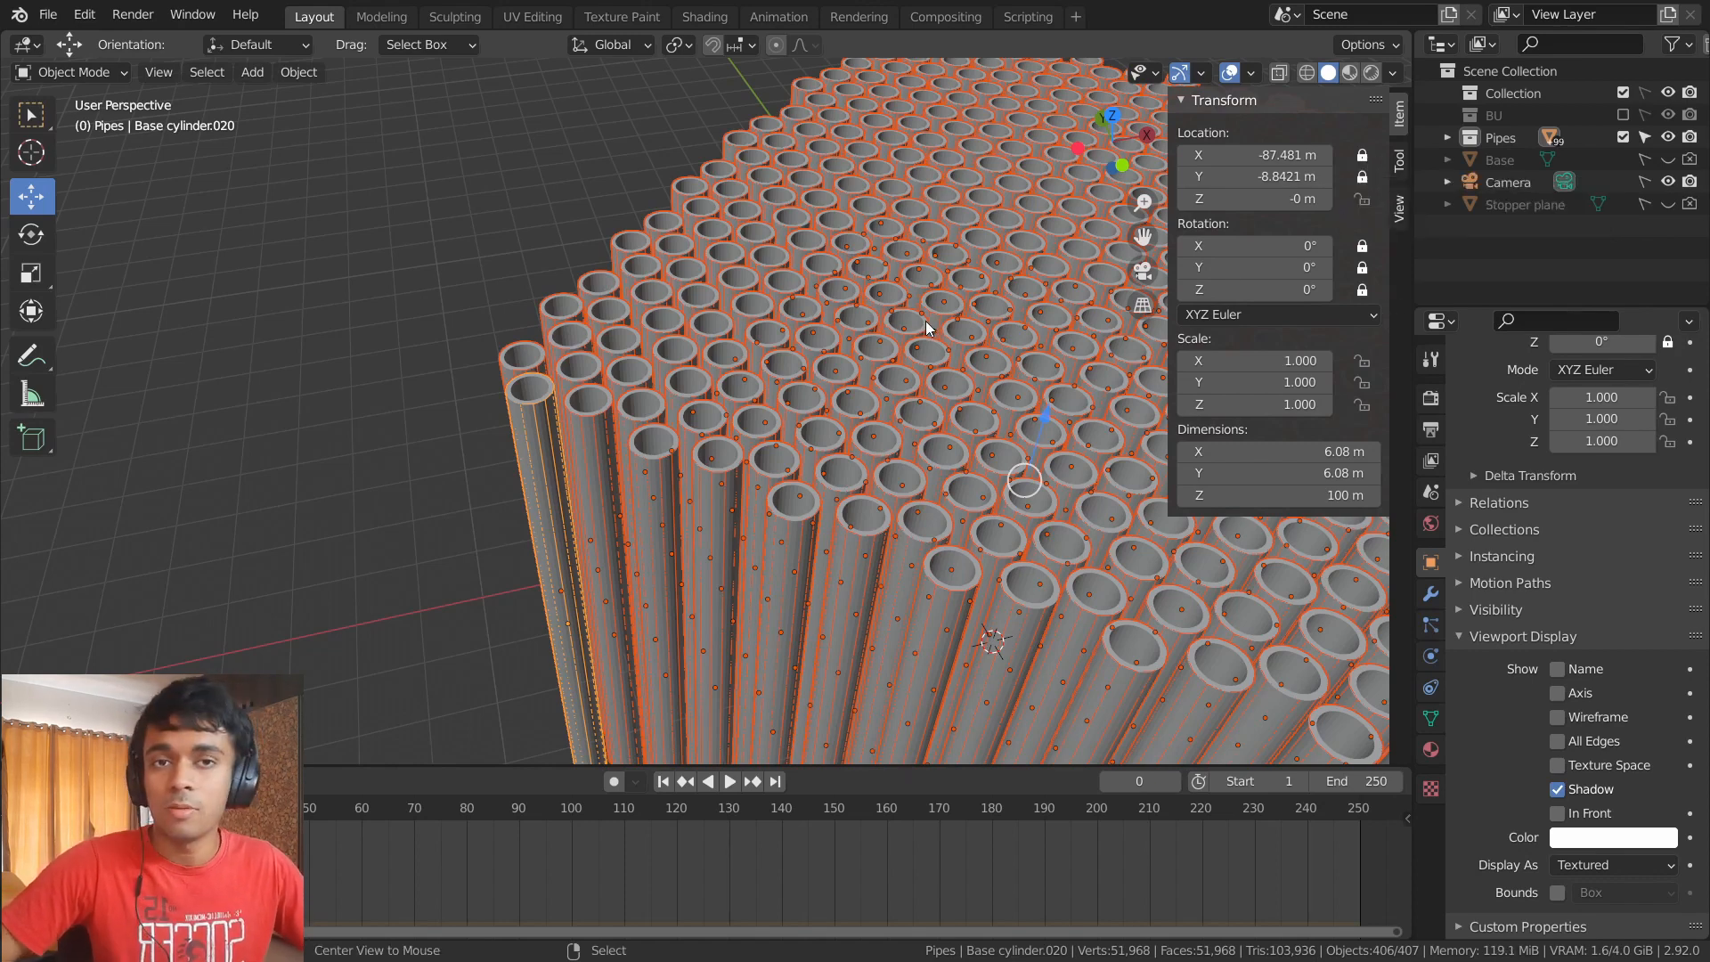
- Check several individual pipes across the block for the location and rotation locks, then clear the selection
{"action": "left_click", "coordinate": [479, 253]}
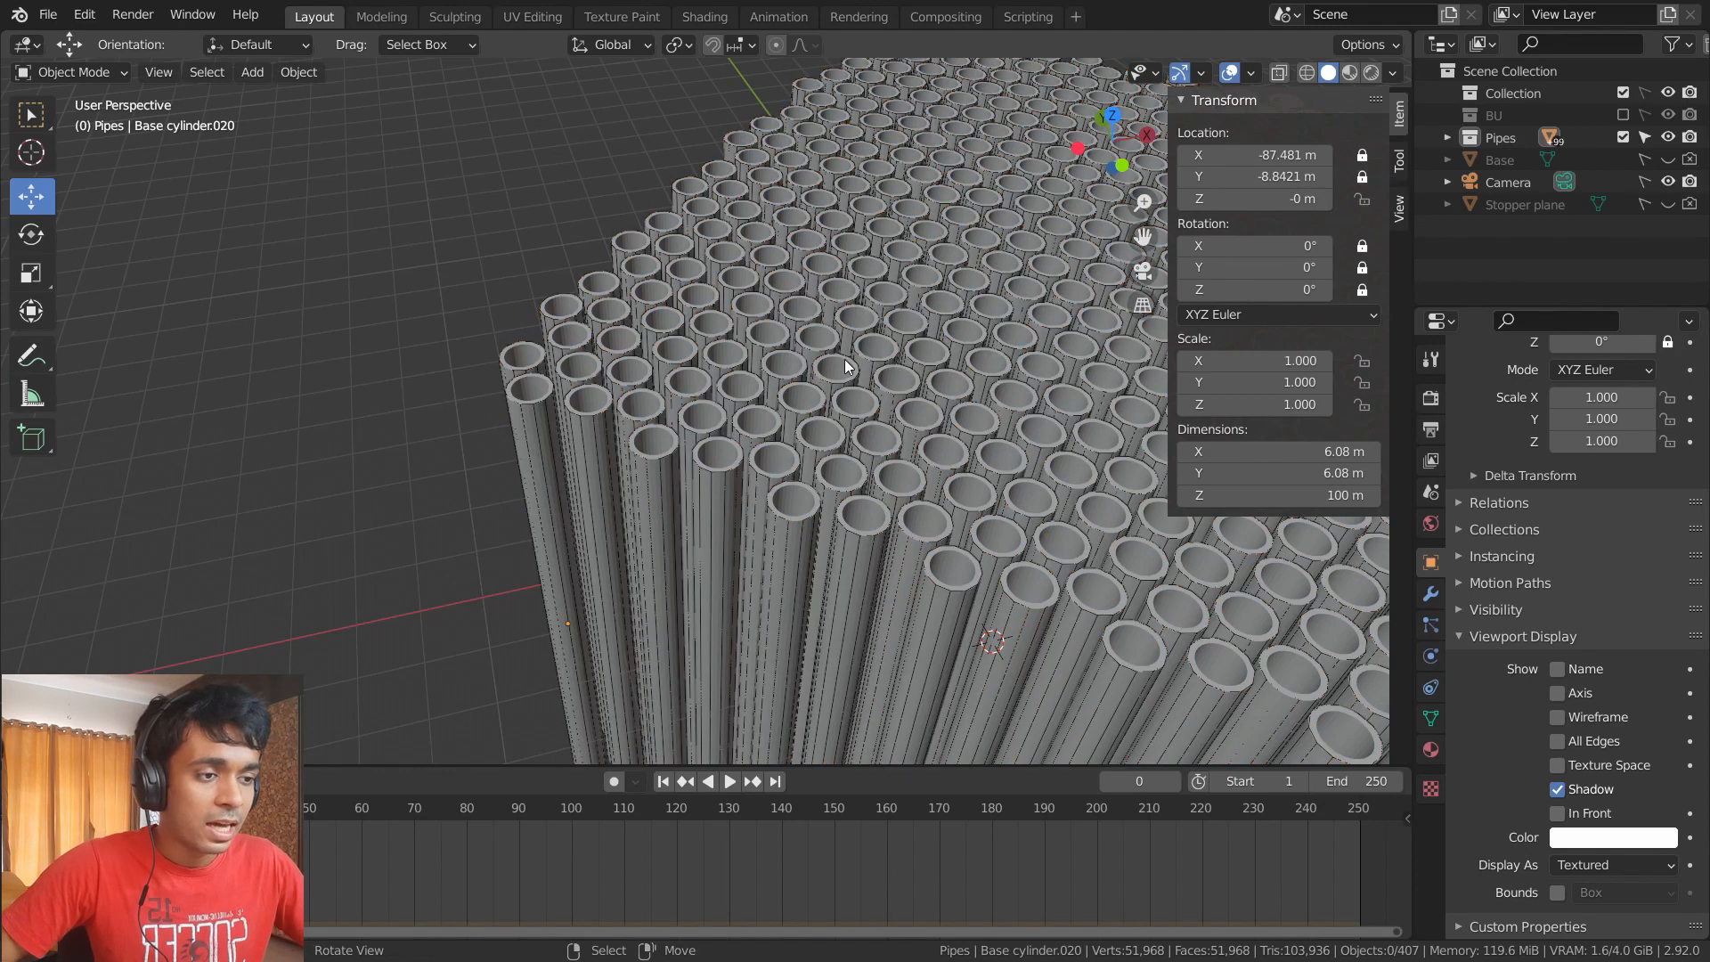
{"action": "left_click", "coordinate": [536, 452]}
{"action": "right_click", "coordinate": [888, 271]}
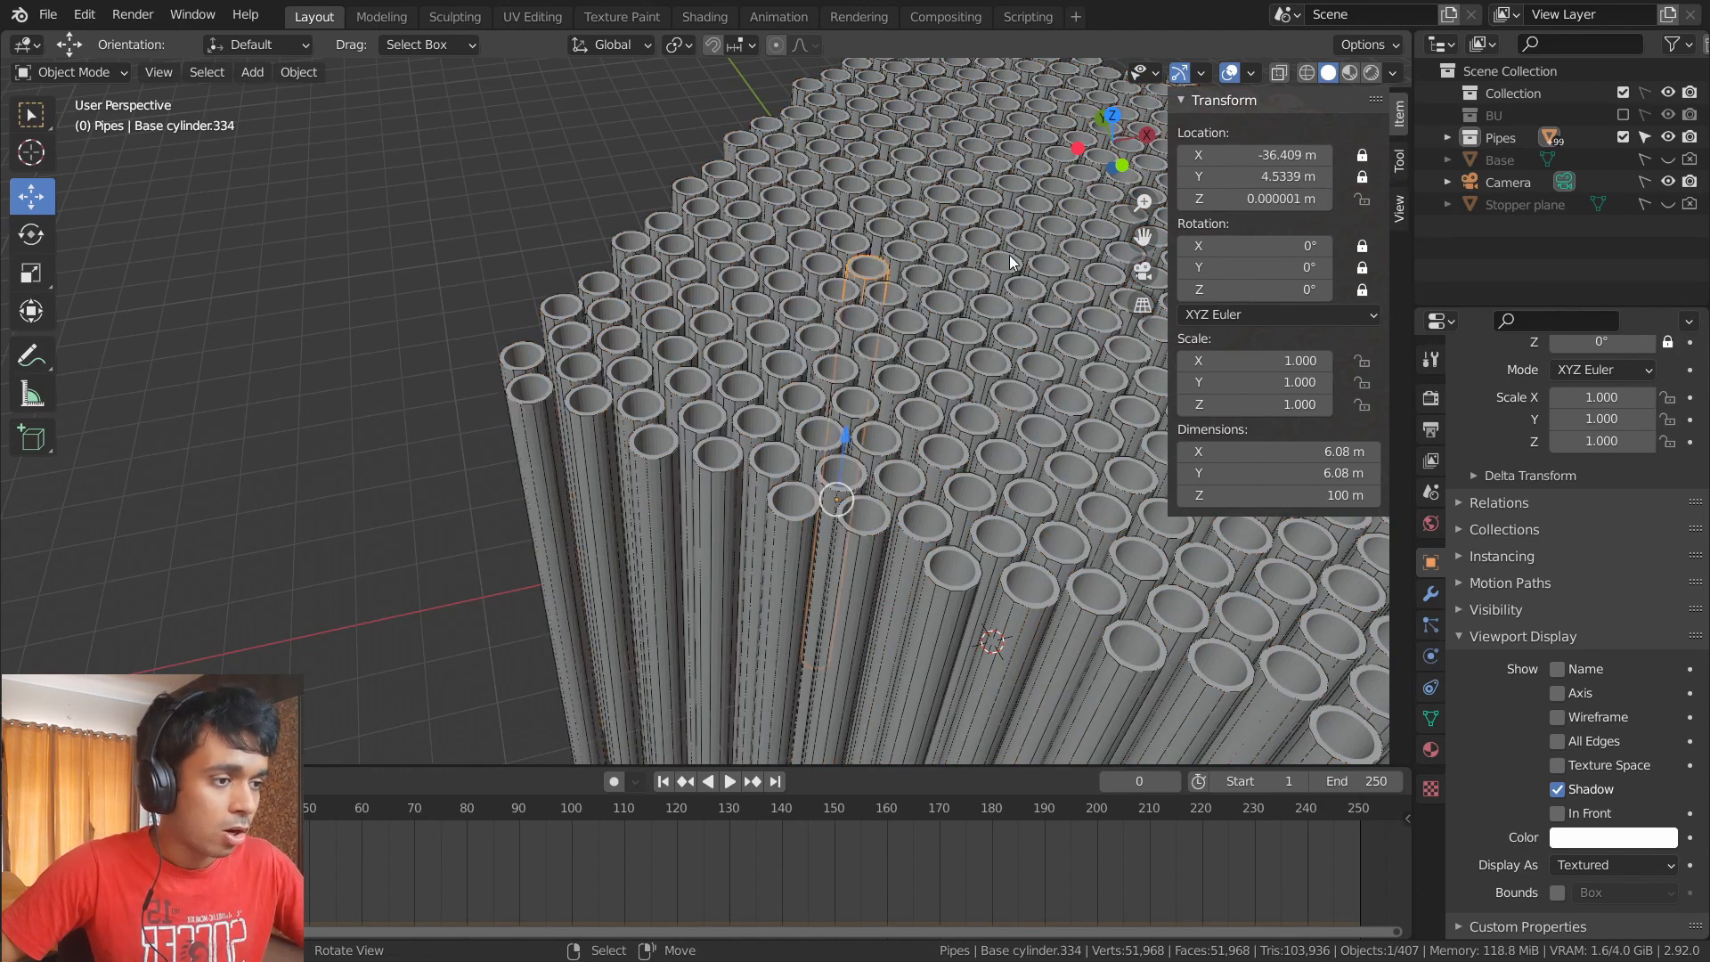
{"action": "right_click", "coordinate": [1009, 254]}
{"action": "right_click", "coordinate": [981, 406]}
{"action": "right_click", "coordinate": [871, 232]}
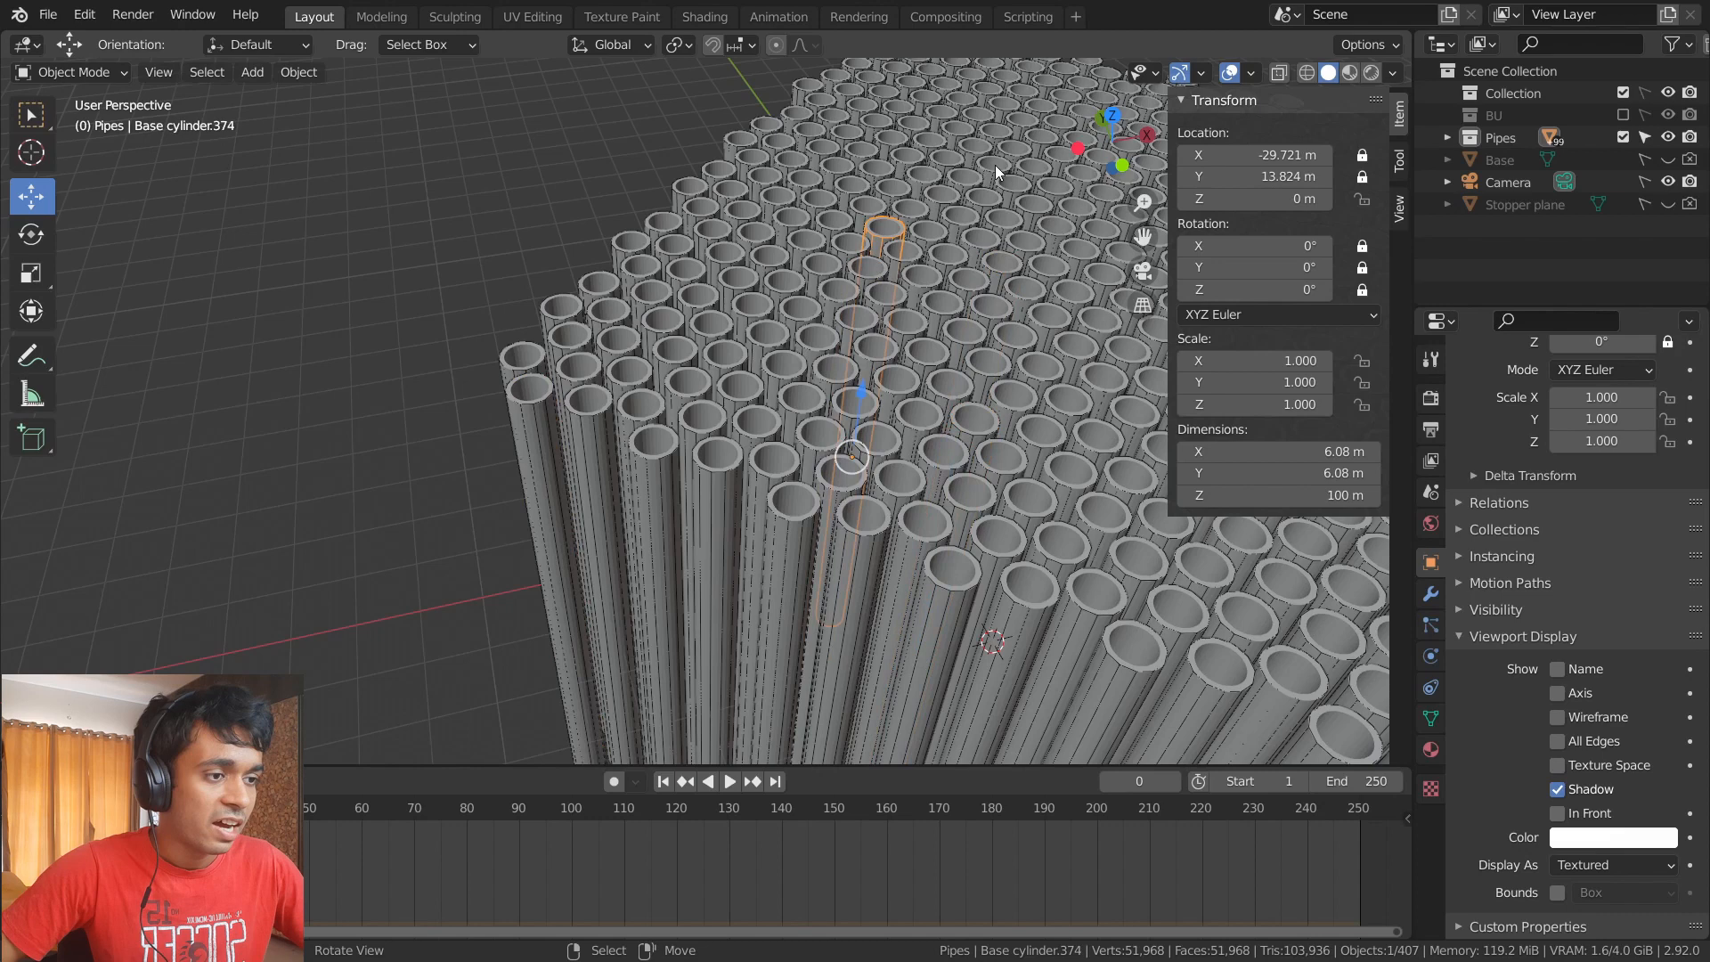
{"action": "right_click", "coordinate": [889, 143]}
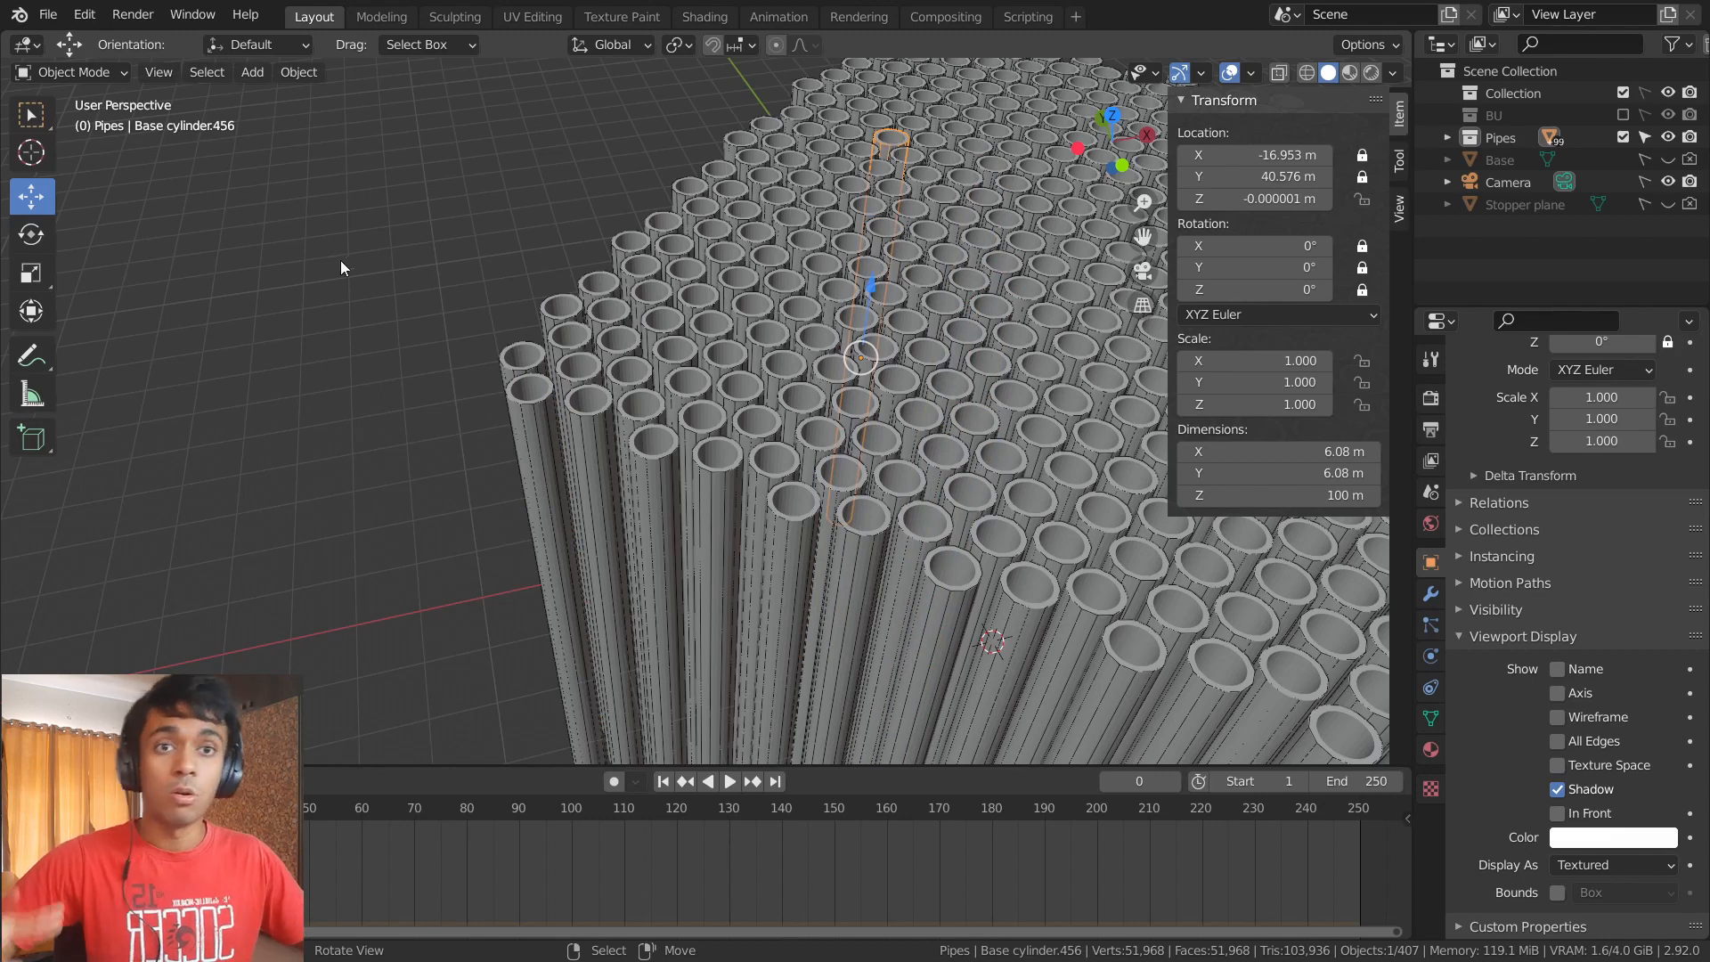
{"action": "right_click", "coordinate": [391, 283]}
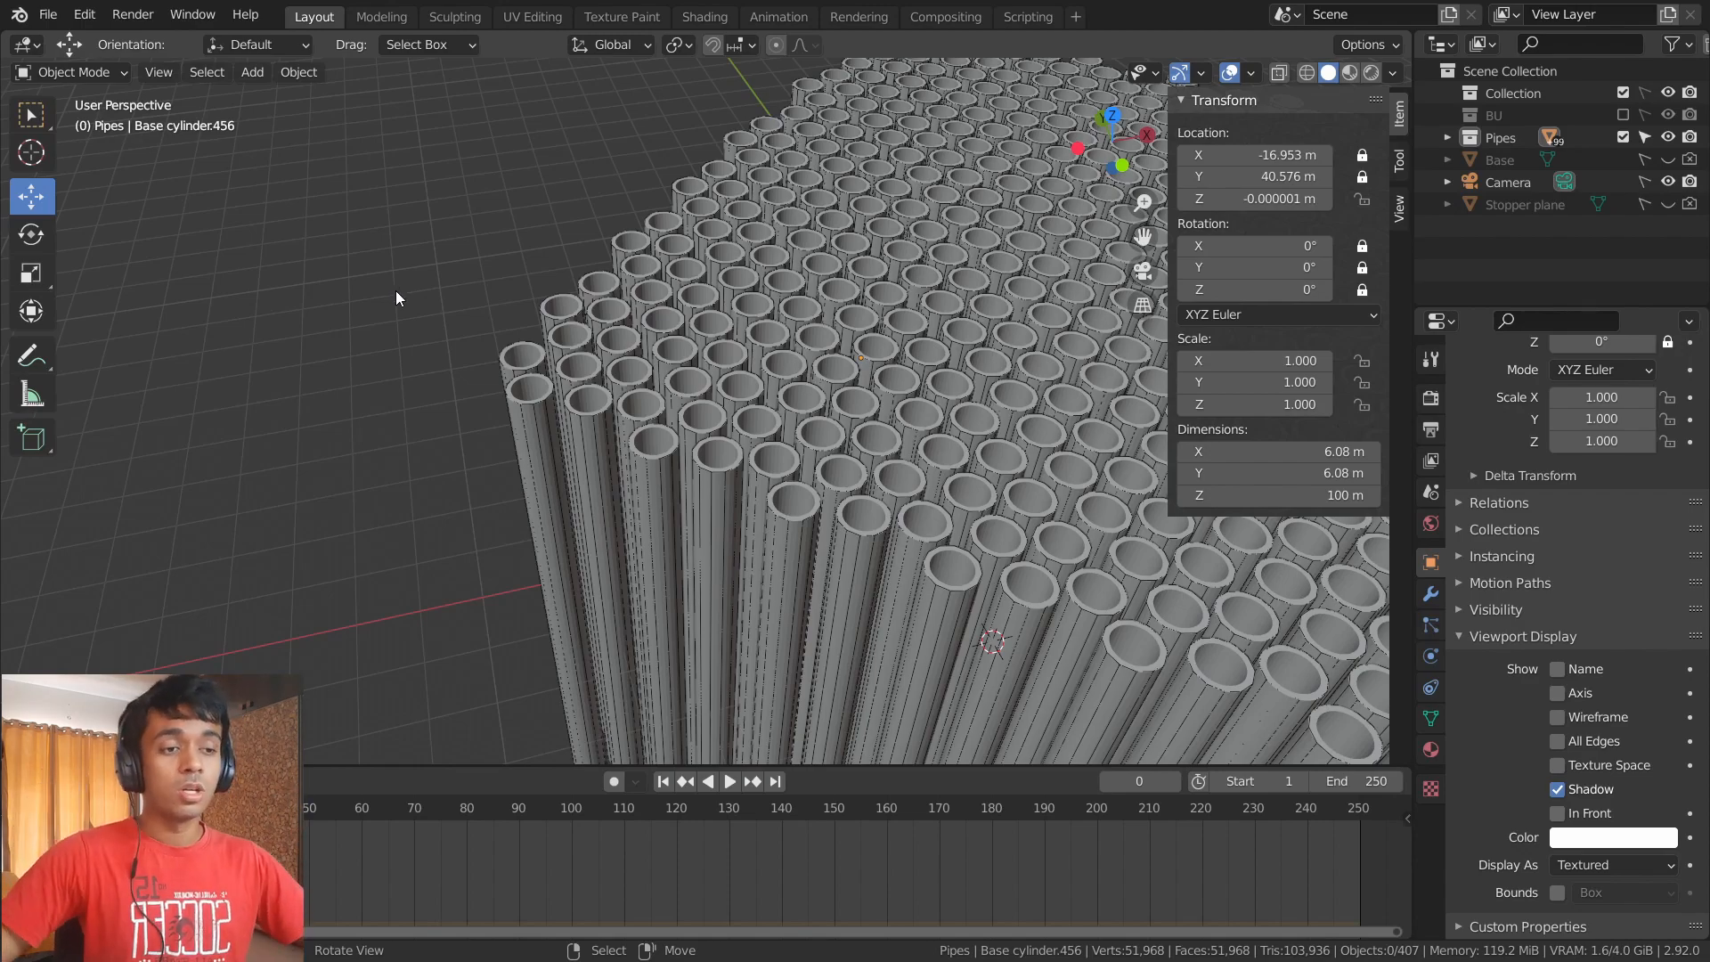
- Add a UV sphere at the 3D cursor under the pipes and scale it uniformly to about 39.1
{"action": "middle_click_drag", "start_coordinate": [395, 290], "coordinate": [362, 377]}
{"action": "scroll", "coordinate": [374, 392], "scroll_direction": "down", "scroll_amount": 10}
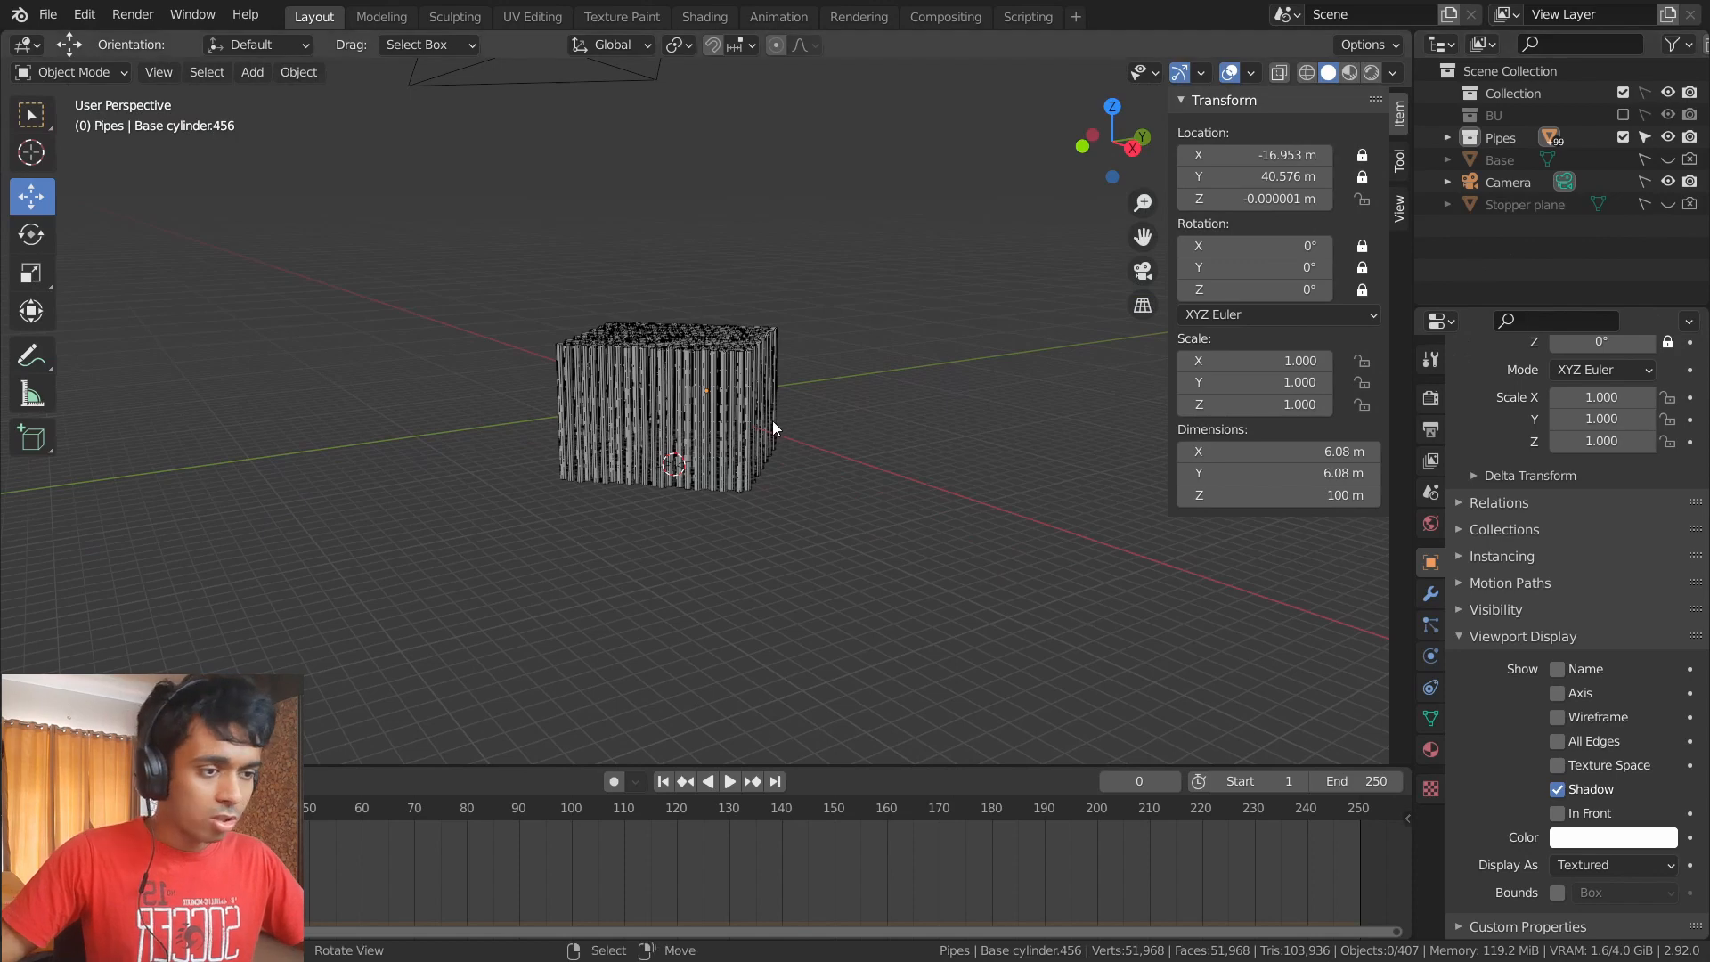
{"action": "middle_click_drag", "start_coordinate": [693, 420], "coordinate": [698, 468]}
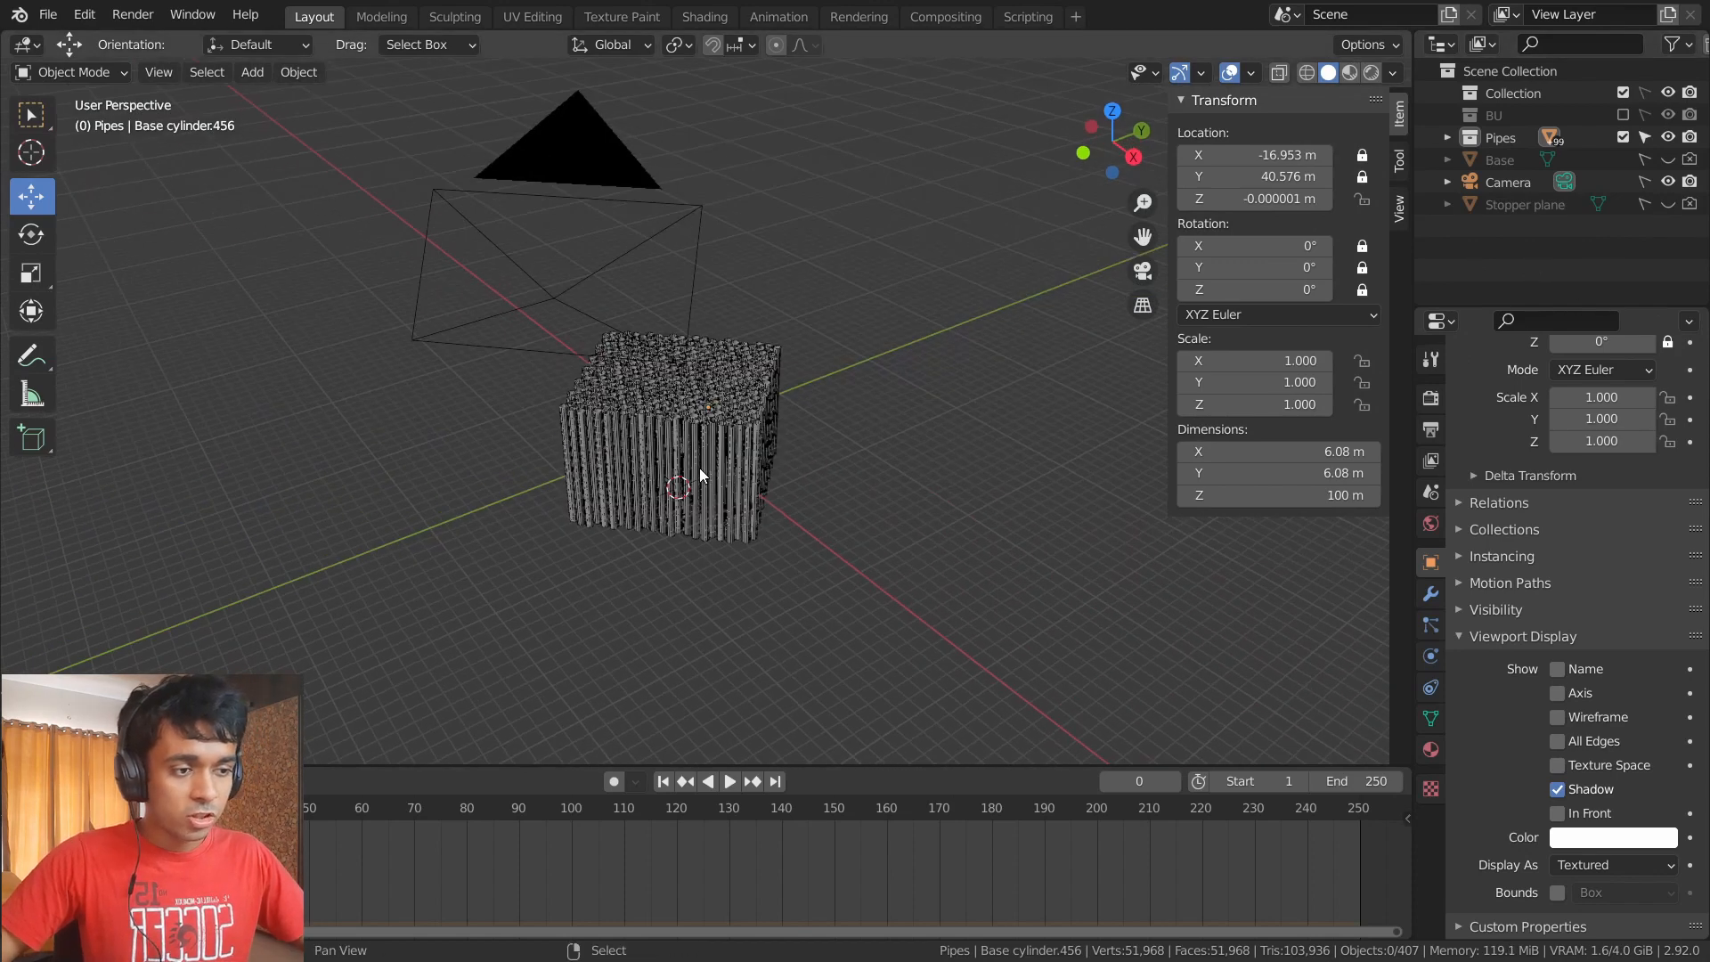
{"action": "key", "text": "shift+a"}
{"action": "mouse_move", "coordinate": [686, 451]}
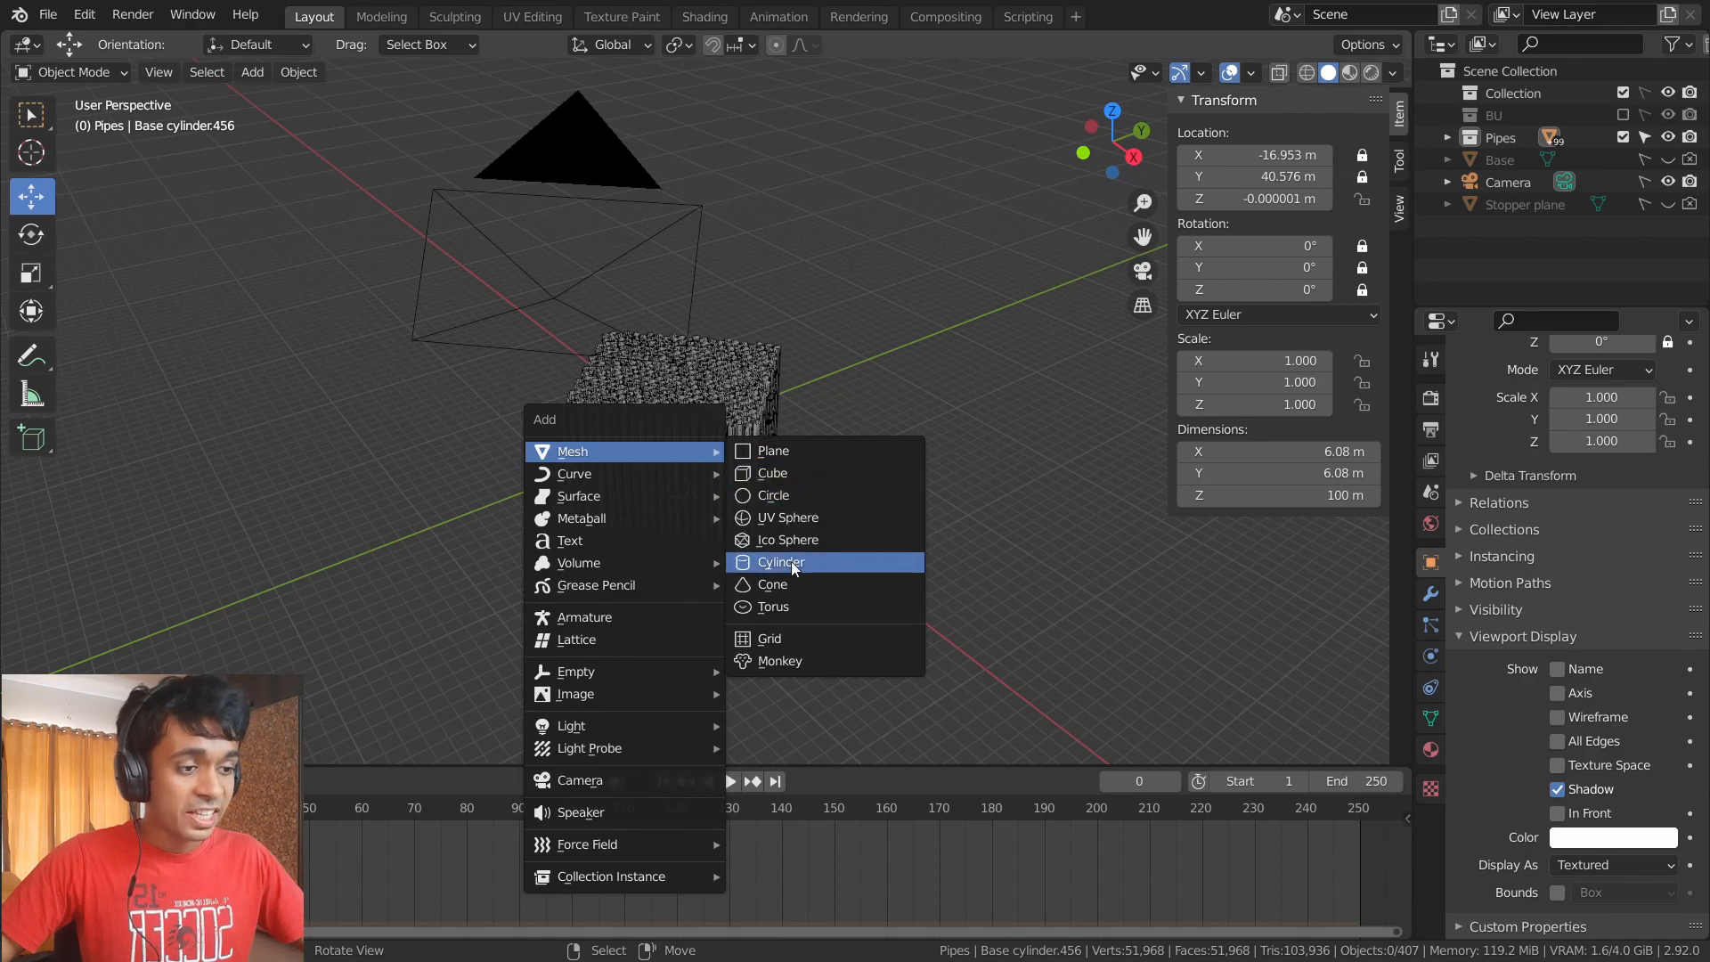
{"action": "left_click", "coordinate": [804, 520]}
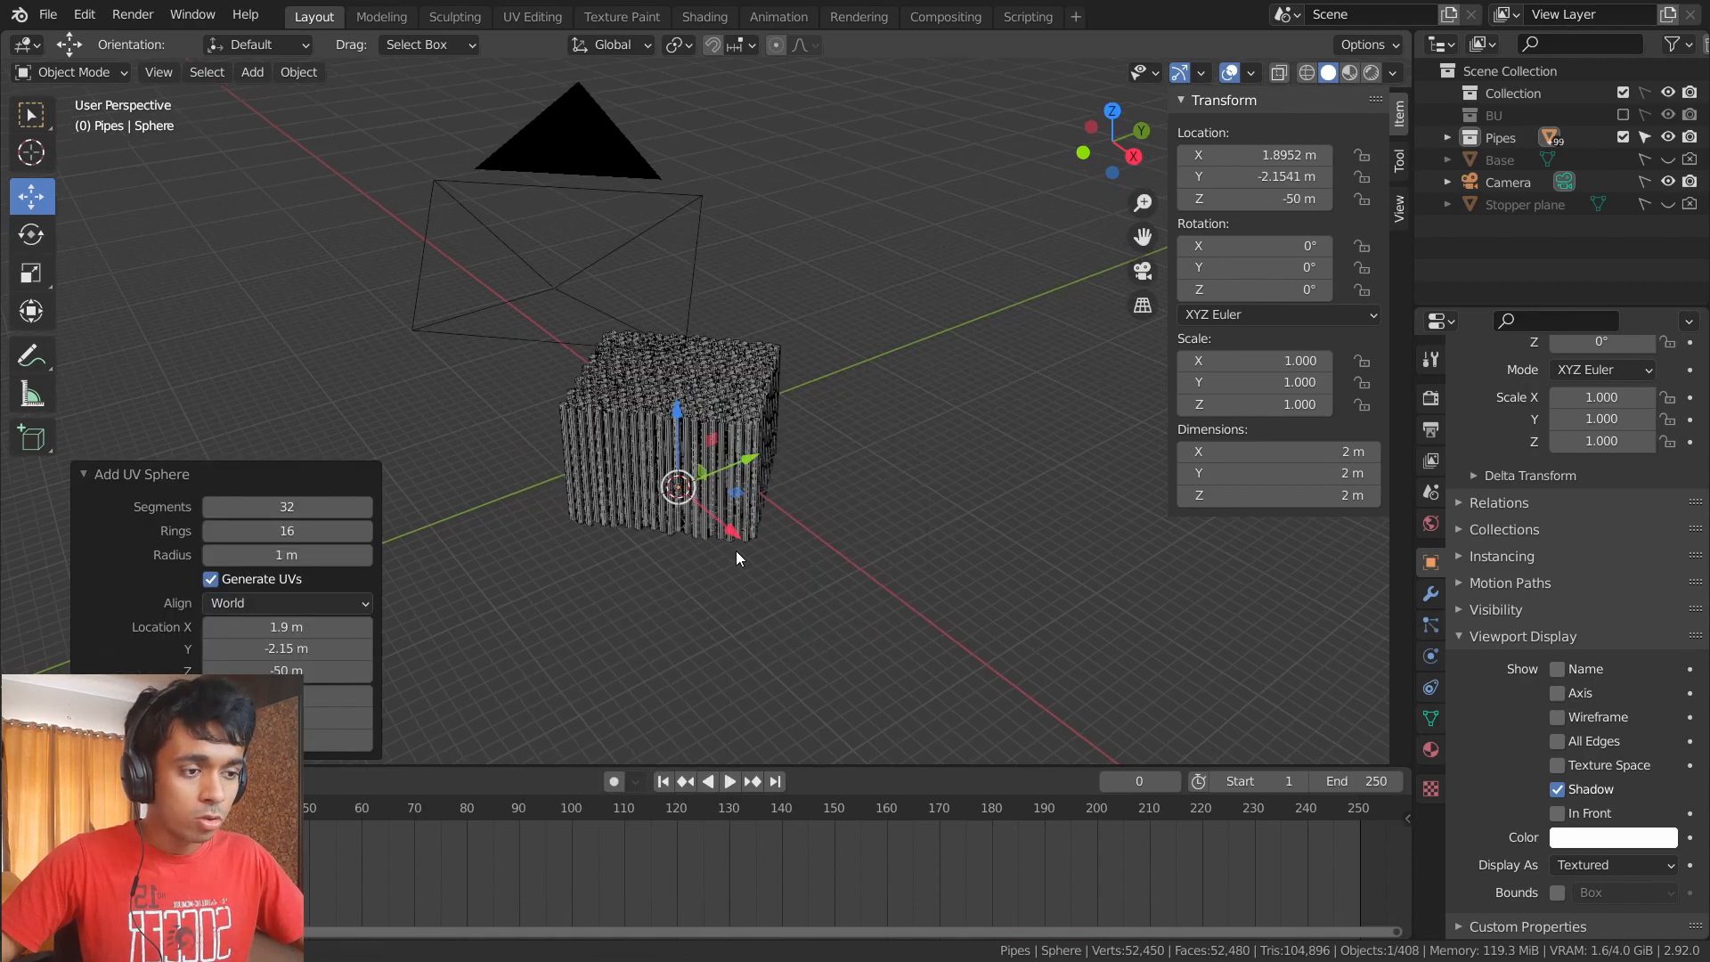
{"action": "key", "text": "KP_Decimal"}
{"action": "key", "text": "s"}
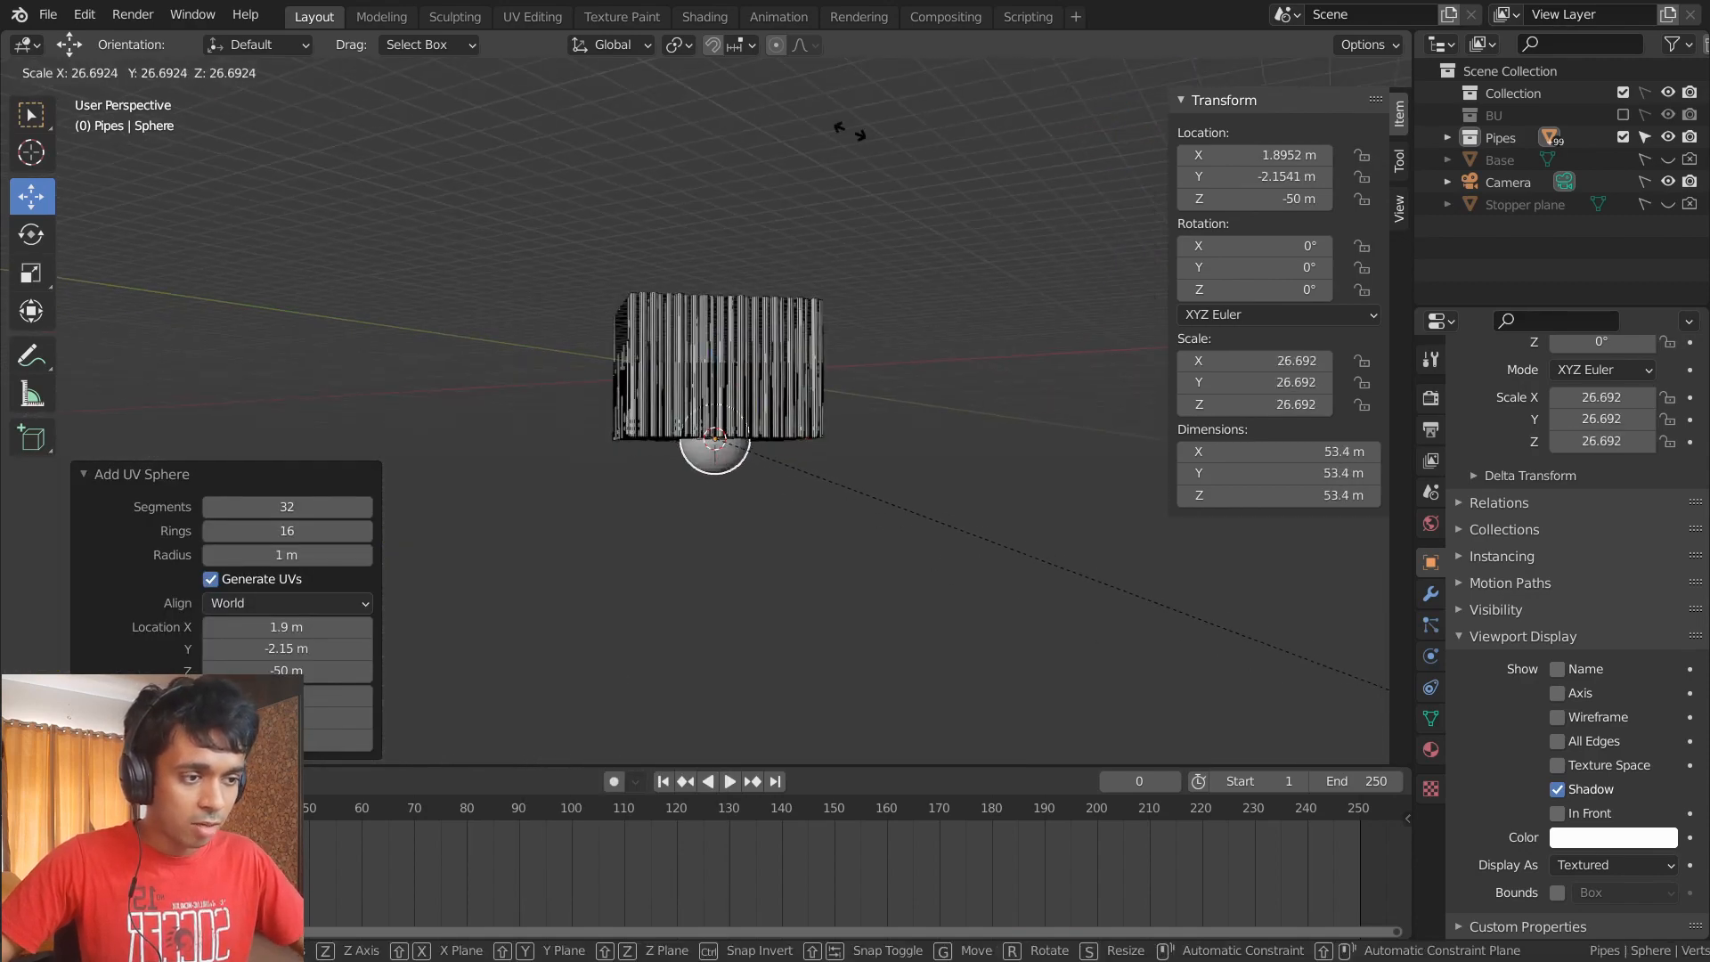
{"action": "left_click", "coordinate": [698, 665]}
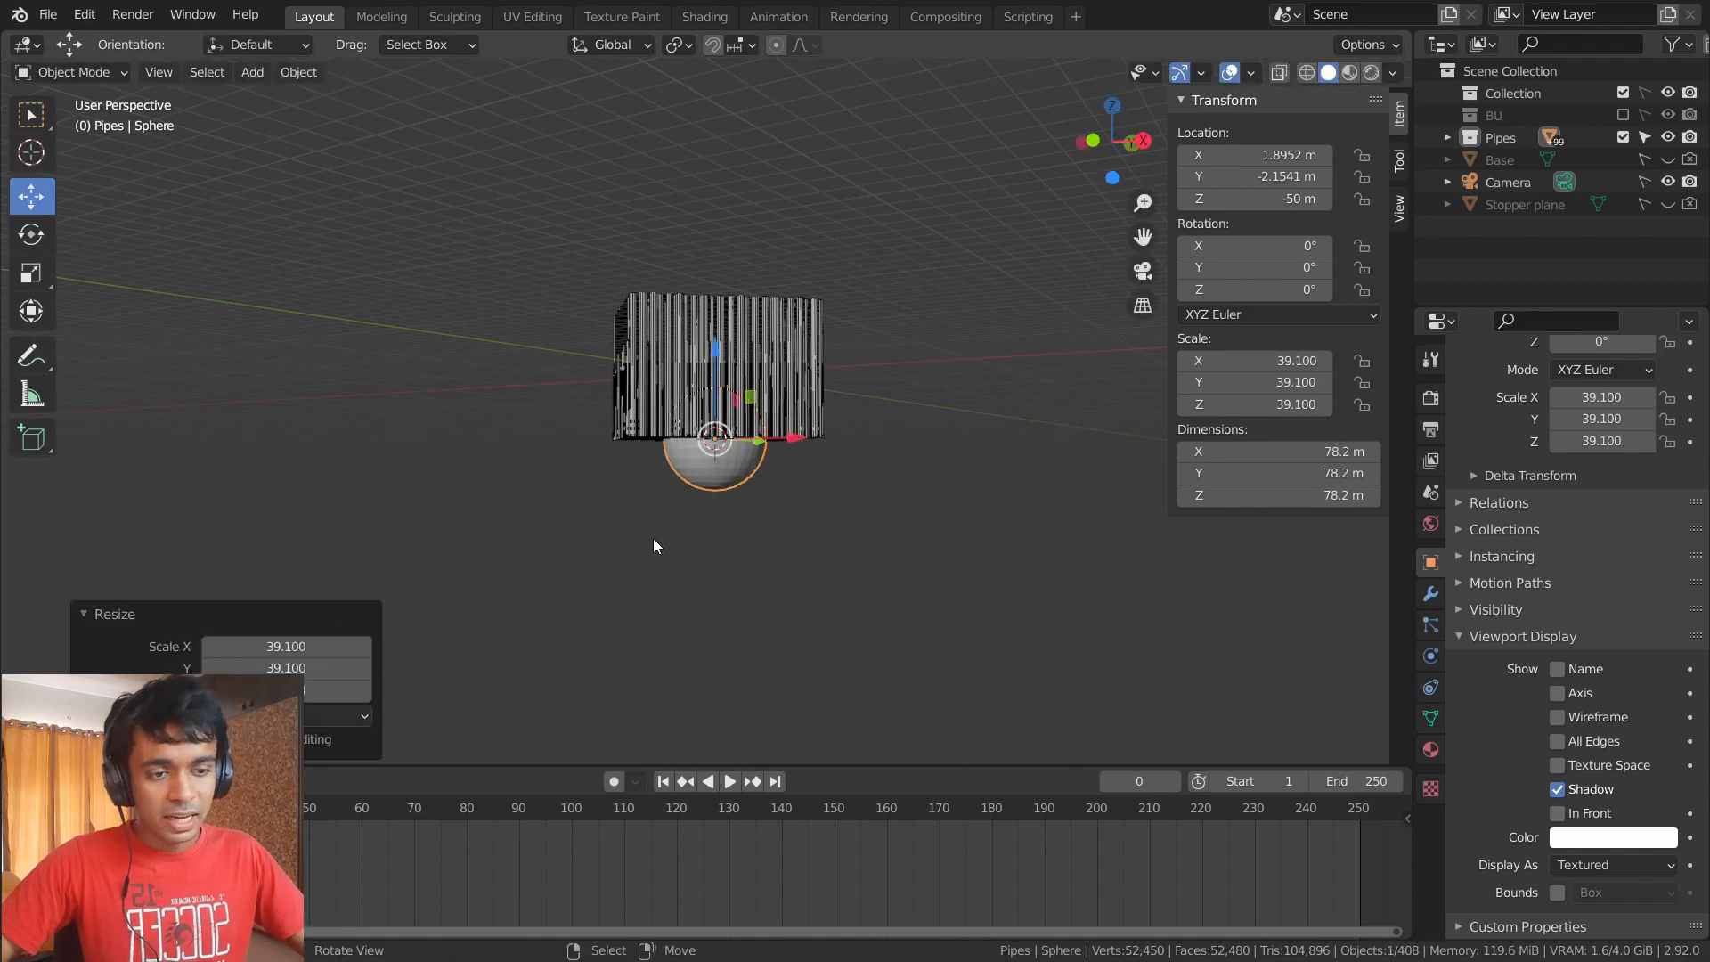
- Move the sphere straight down below the pipe block to about Z -103.95 m
{"action": "left_click_drag", "start_coordinate": [715, 349], "coordinate": [715, 418]}
{"action": "scroll", "coordinate": [705, 623], "scroll_direction": "up", "scroll_amount": 4}
{"action": "middle_click_drag", "start_coordinate": [755, 657], "coordinate": [760, 505], "text": "shift"}
{"action": "middle_click_drag", "start_coordinate": [650, 381], "coordinate": [670, 439]}
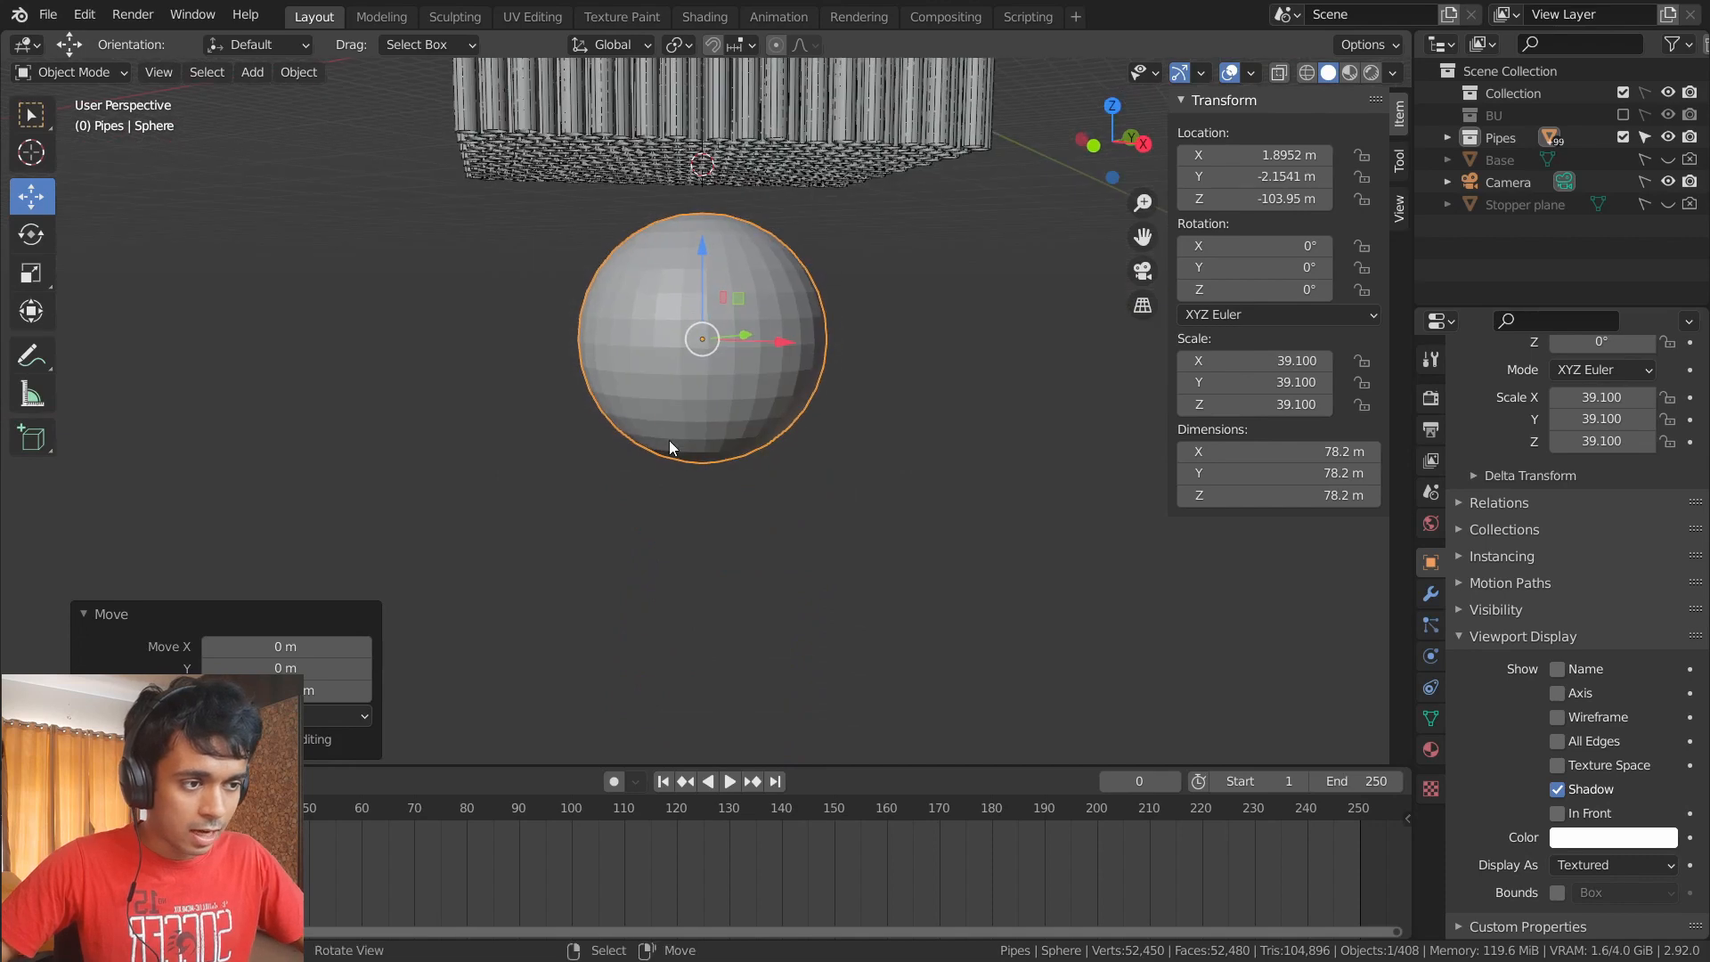
{"action": "scroll", "coordinate": [654, 494], "scroll_direction": "up", "scroll_amount": 4}
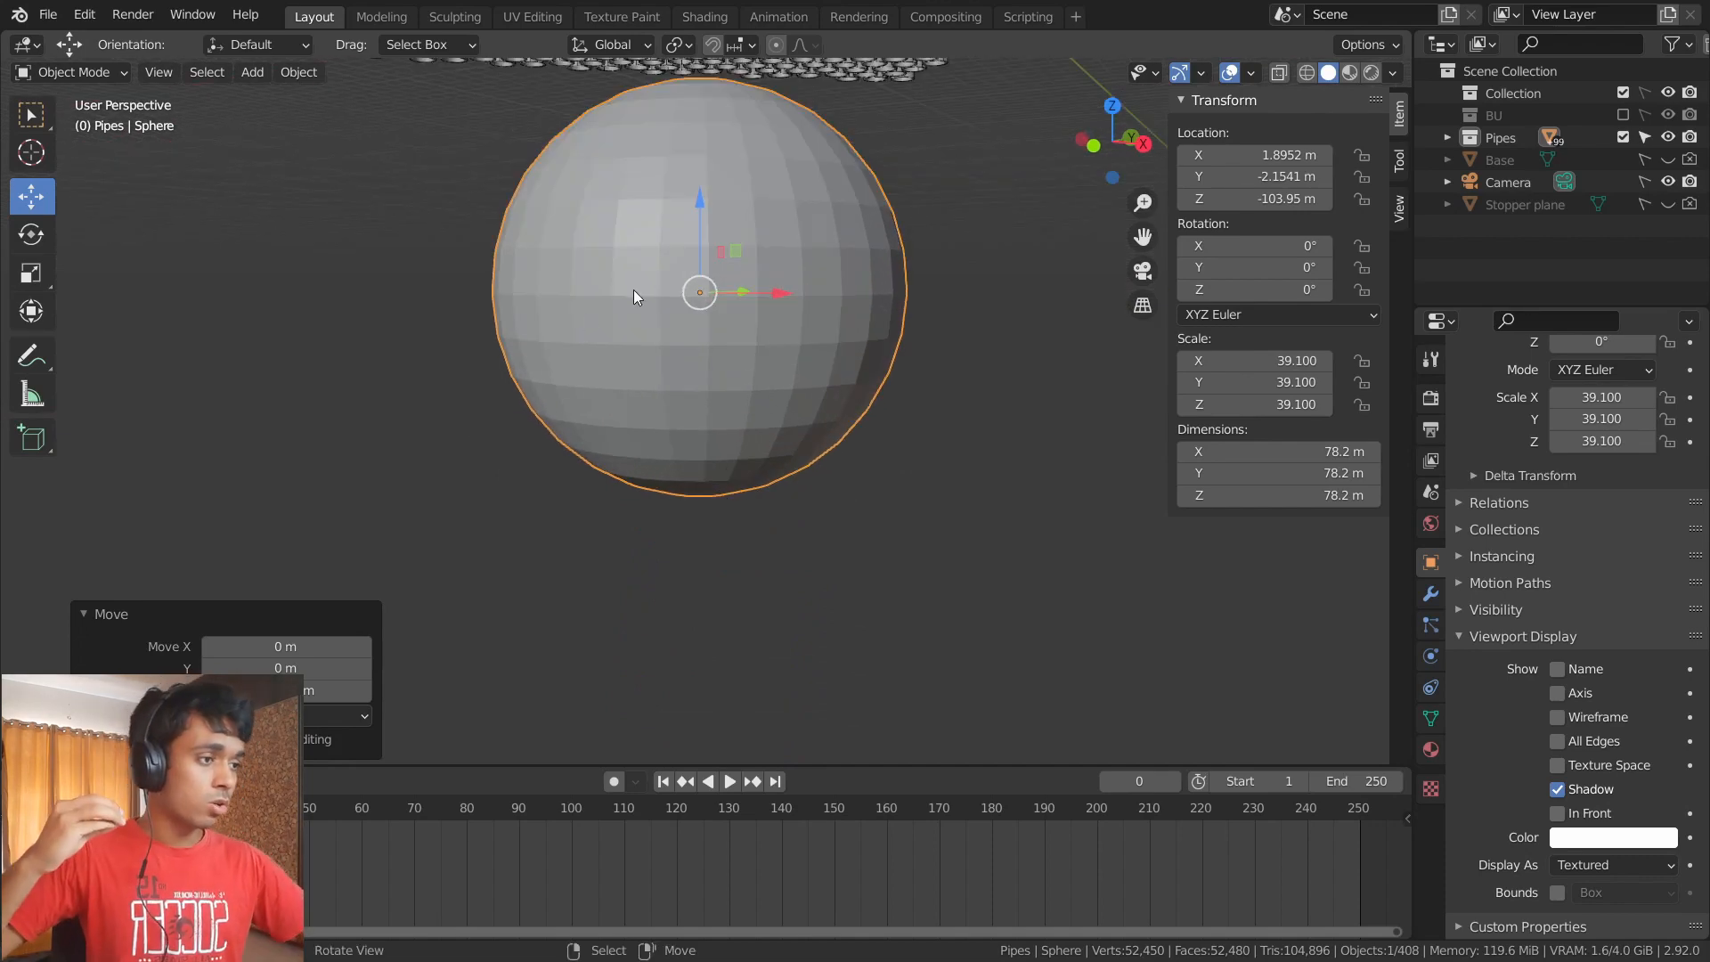
- Move the Sphere object out of the Pipes collection to the Scene Collection level, and collapse the Pipes collection again
{"action": "left_click", "coordinate": [1446, 137]}
{"action": "scroll", "coordinate": [1547, 259], "scroll_direction": "down", "scroll_amount": 5}
{"action": "scroll", "coordinate": [1547, 255], "scroll_direction": "down", "scroll_amount": 15}
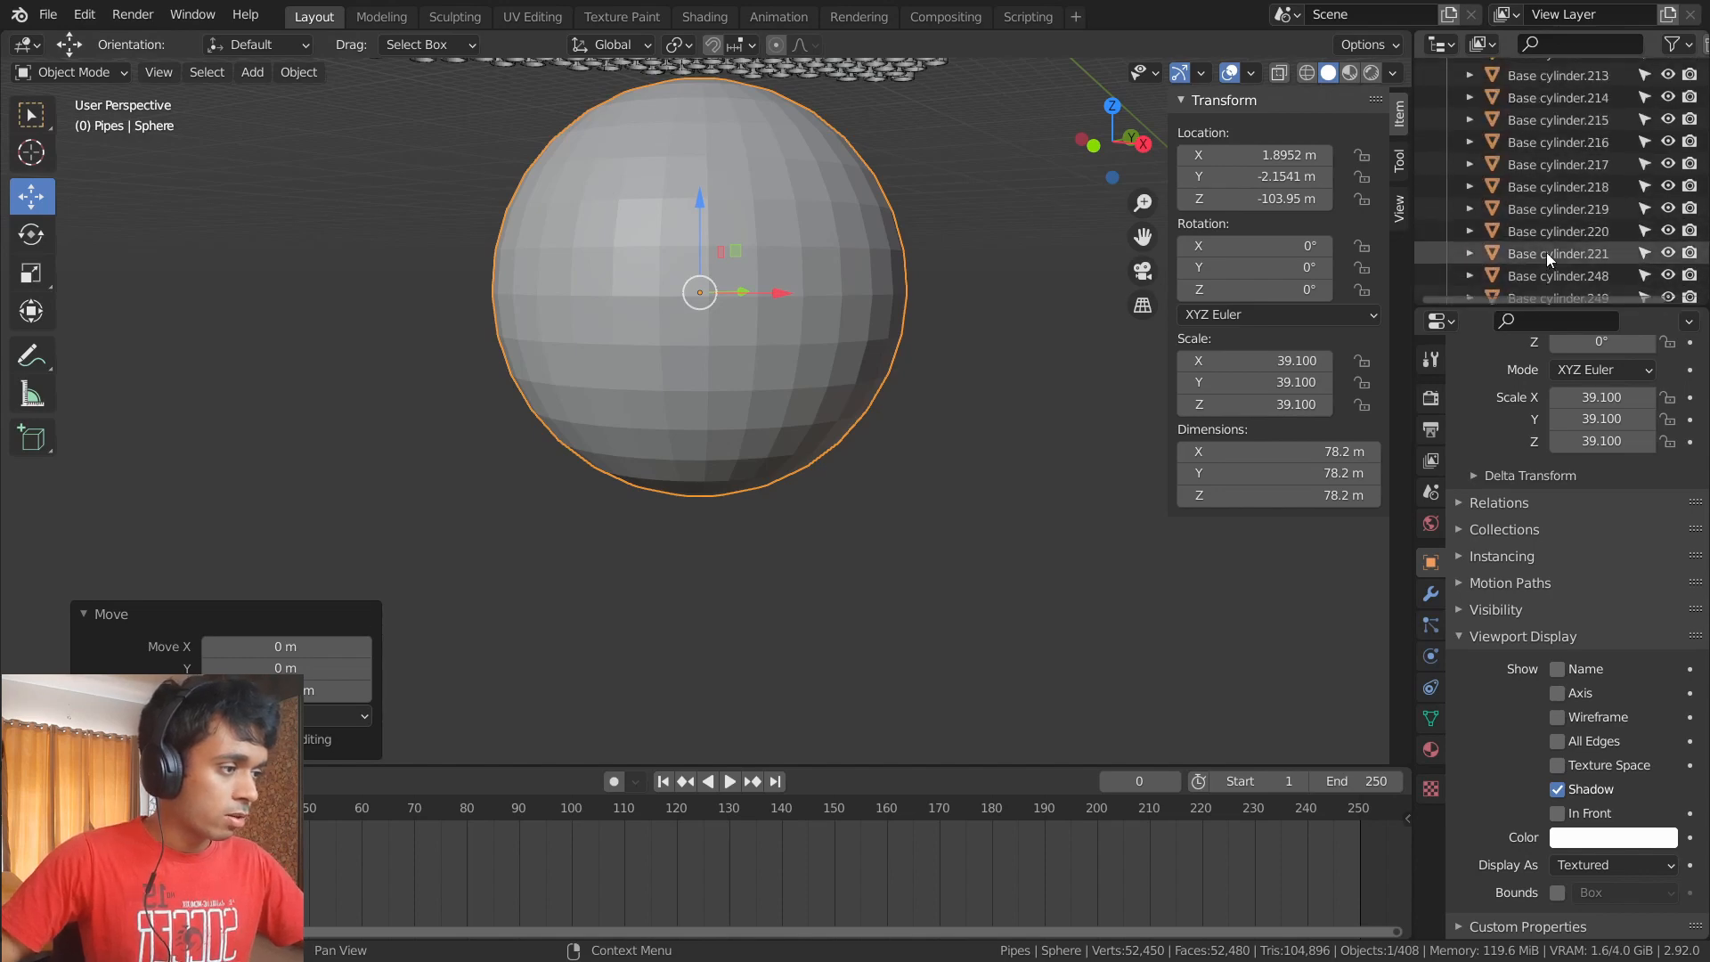
{"action": "left_click_drag", "start_coordinate": [1585, 307], "coordinate": [1585, 910]}
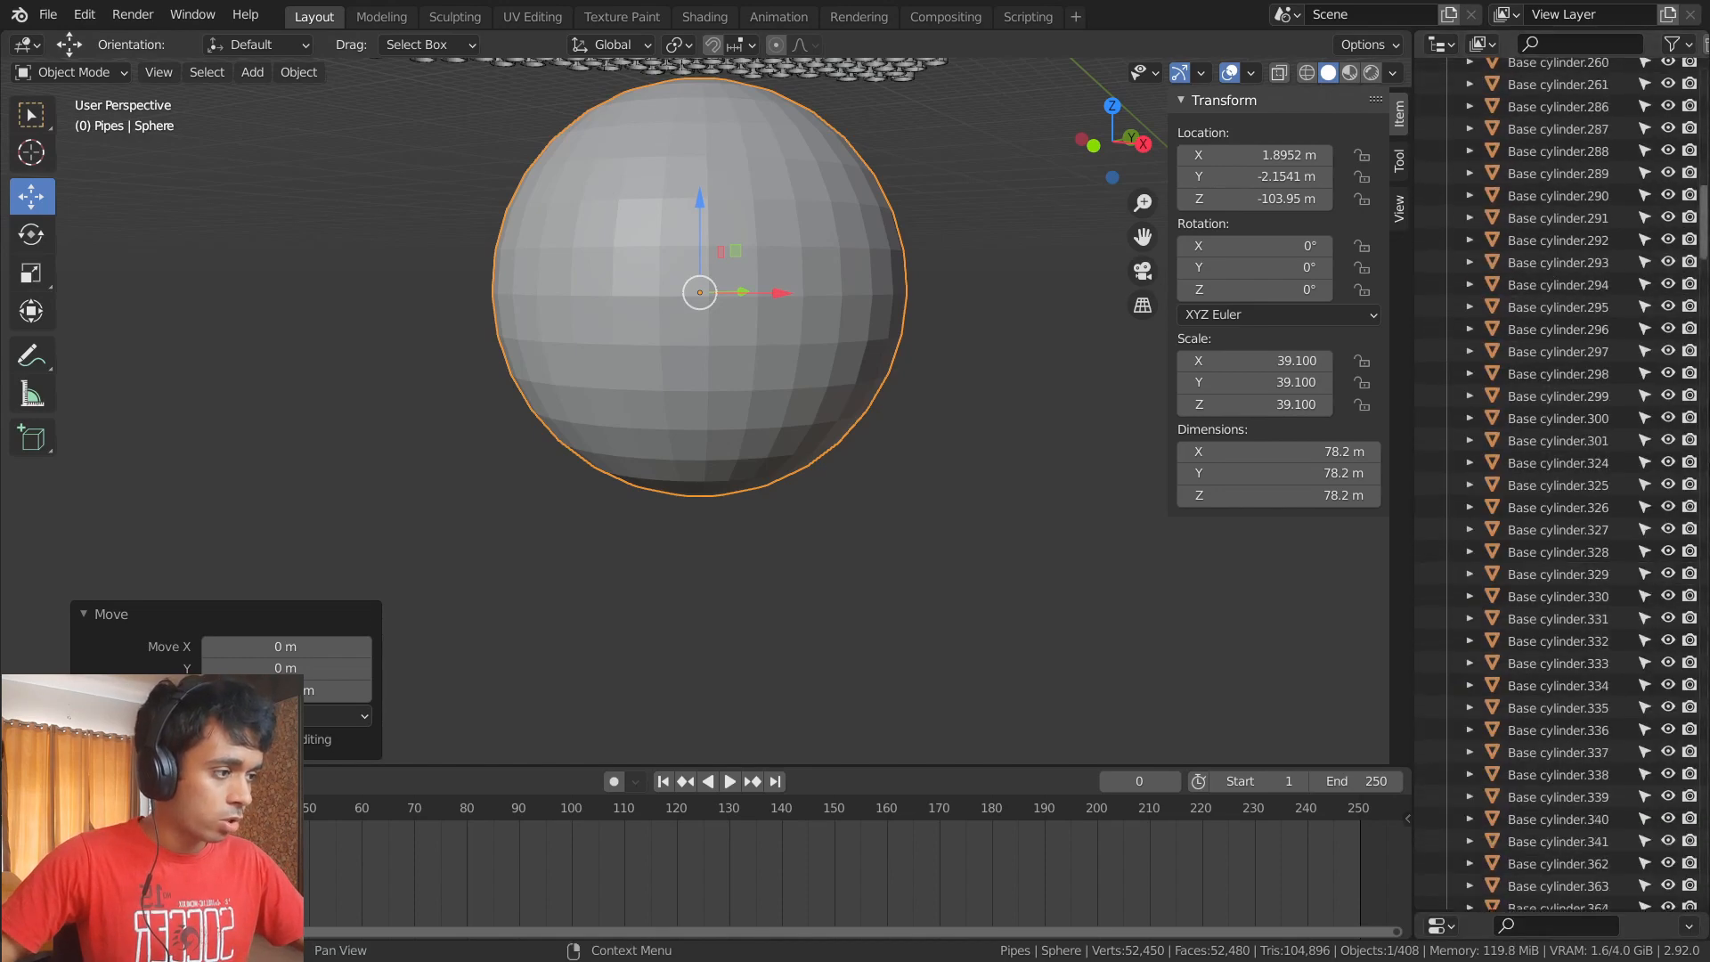
{"action": "left_click_drag", "start_coordinate": [1702, 245], "coordinate": [1697, 890]}
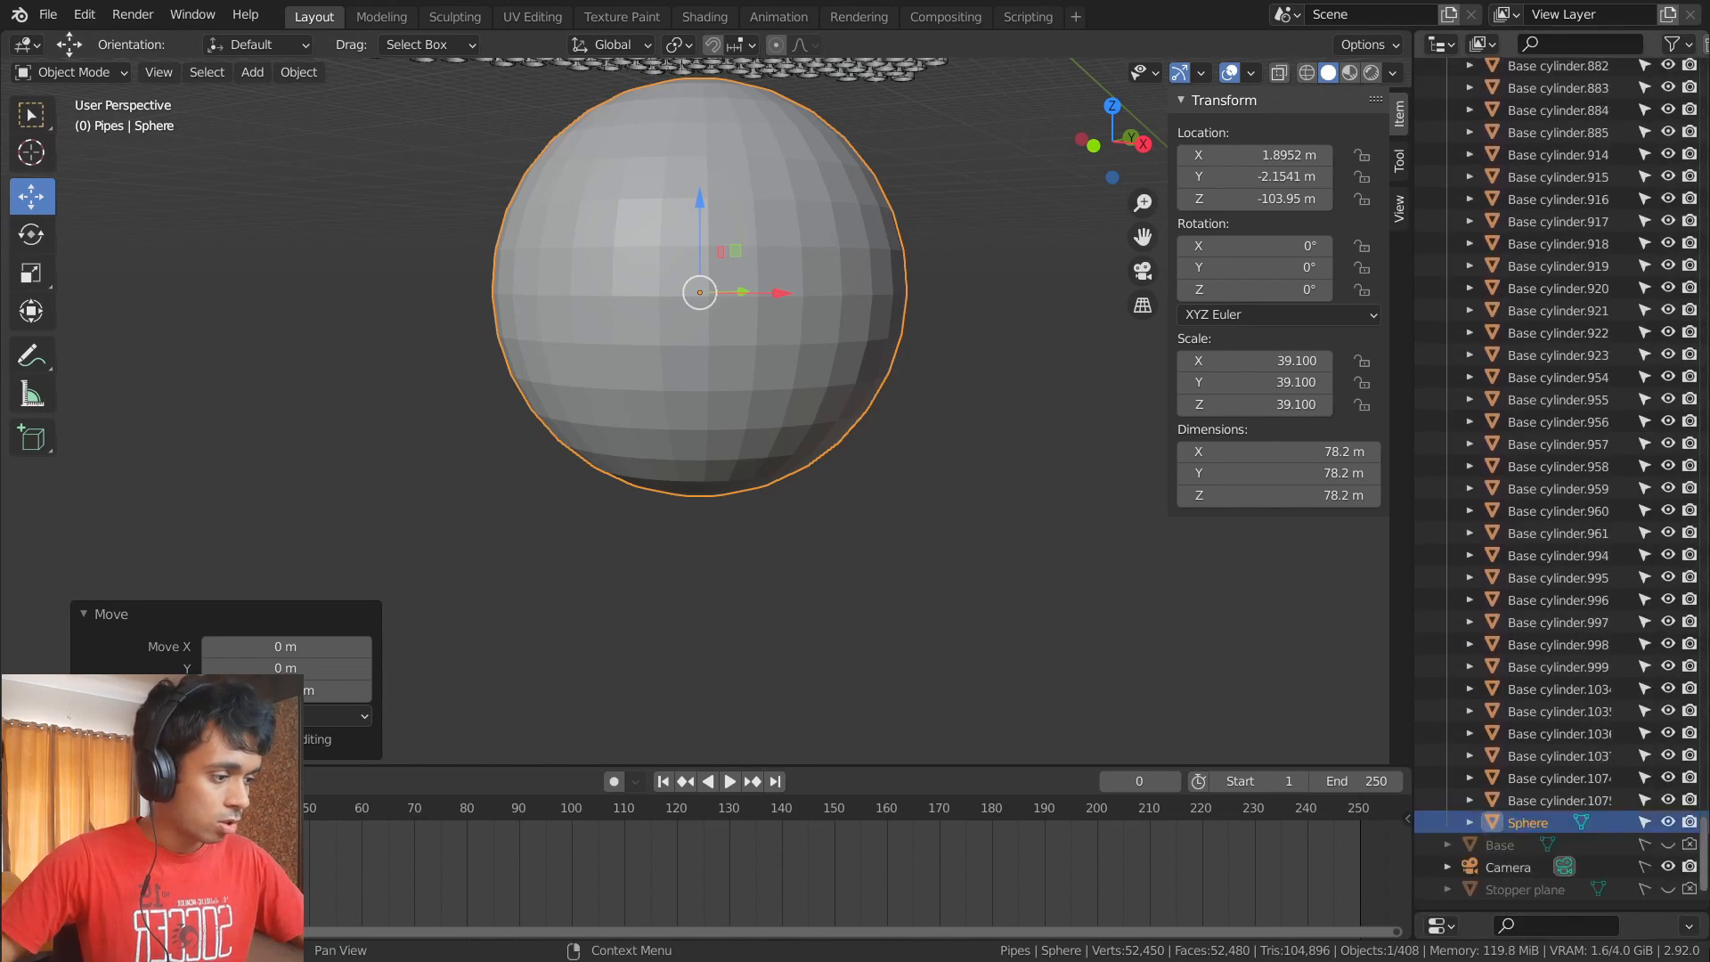
{"action": "left_click_drag", "start_coordinate": [1526, 821], "coordinate": [1537, 895]}
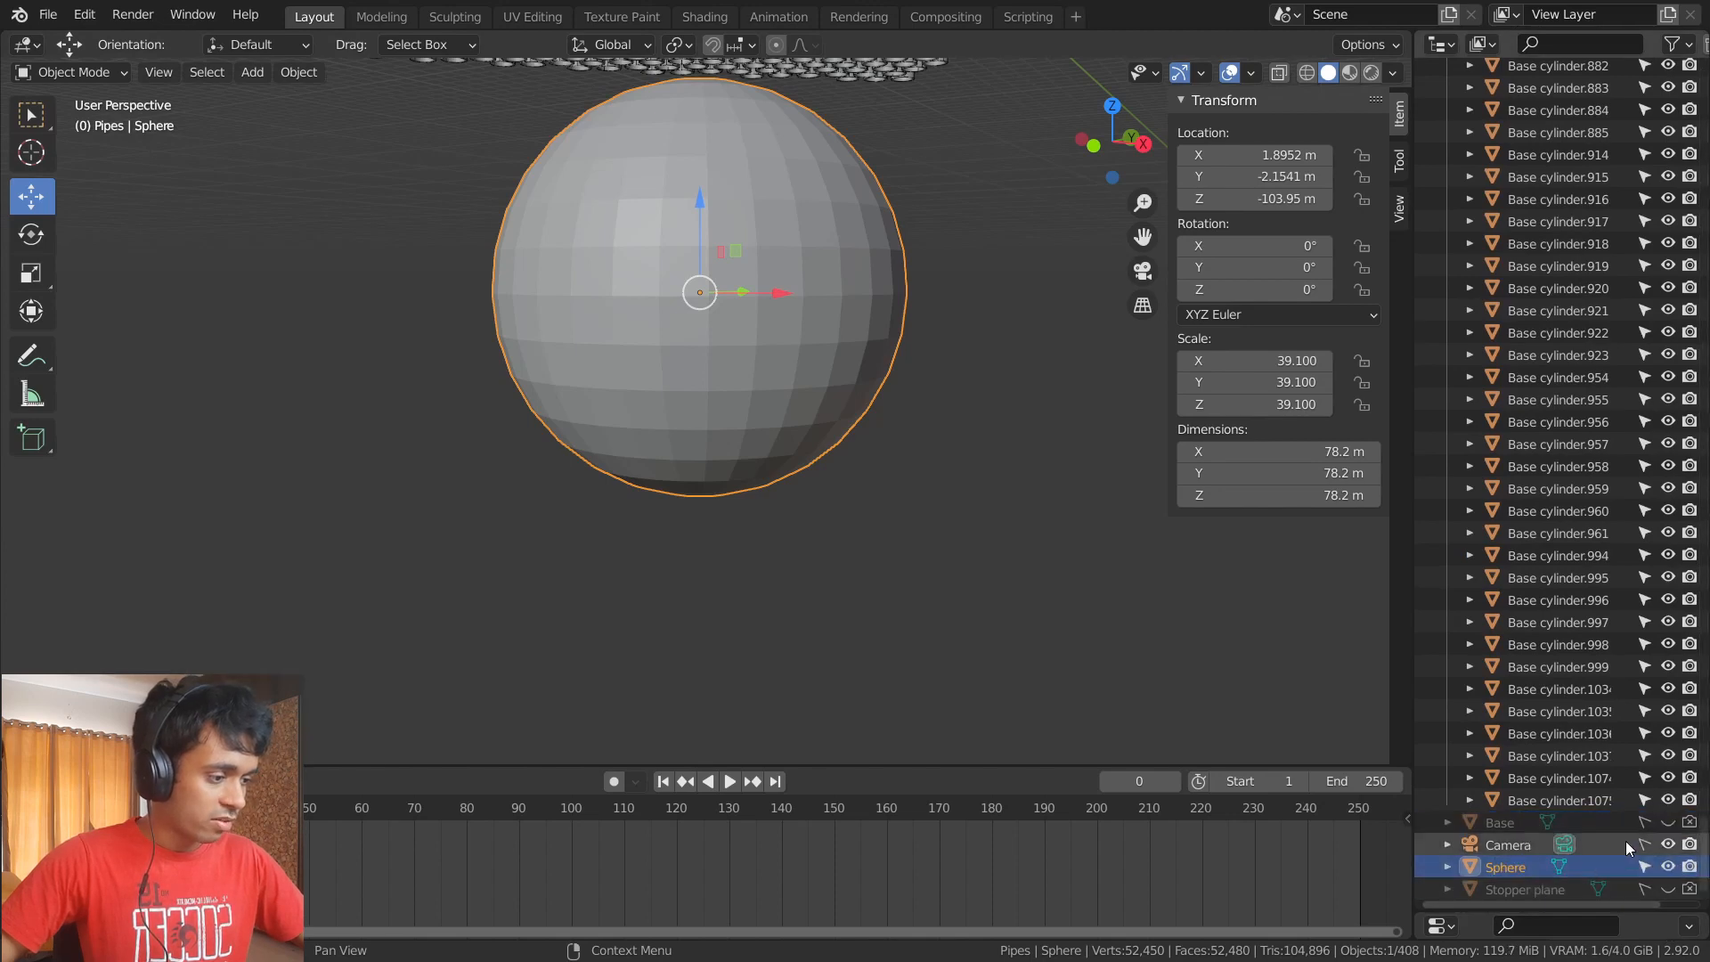
{"action": "scroll", "coordinate": [1626, 840], "scroll_direction": "up", "scroll_amount": 5}
{"action": "scroll", "coordinate": [1703, 828], "scroll_direction": "up", "scroll_amount": 15}
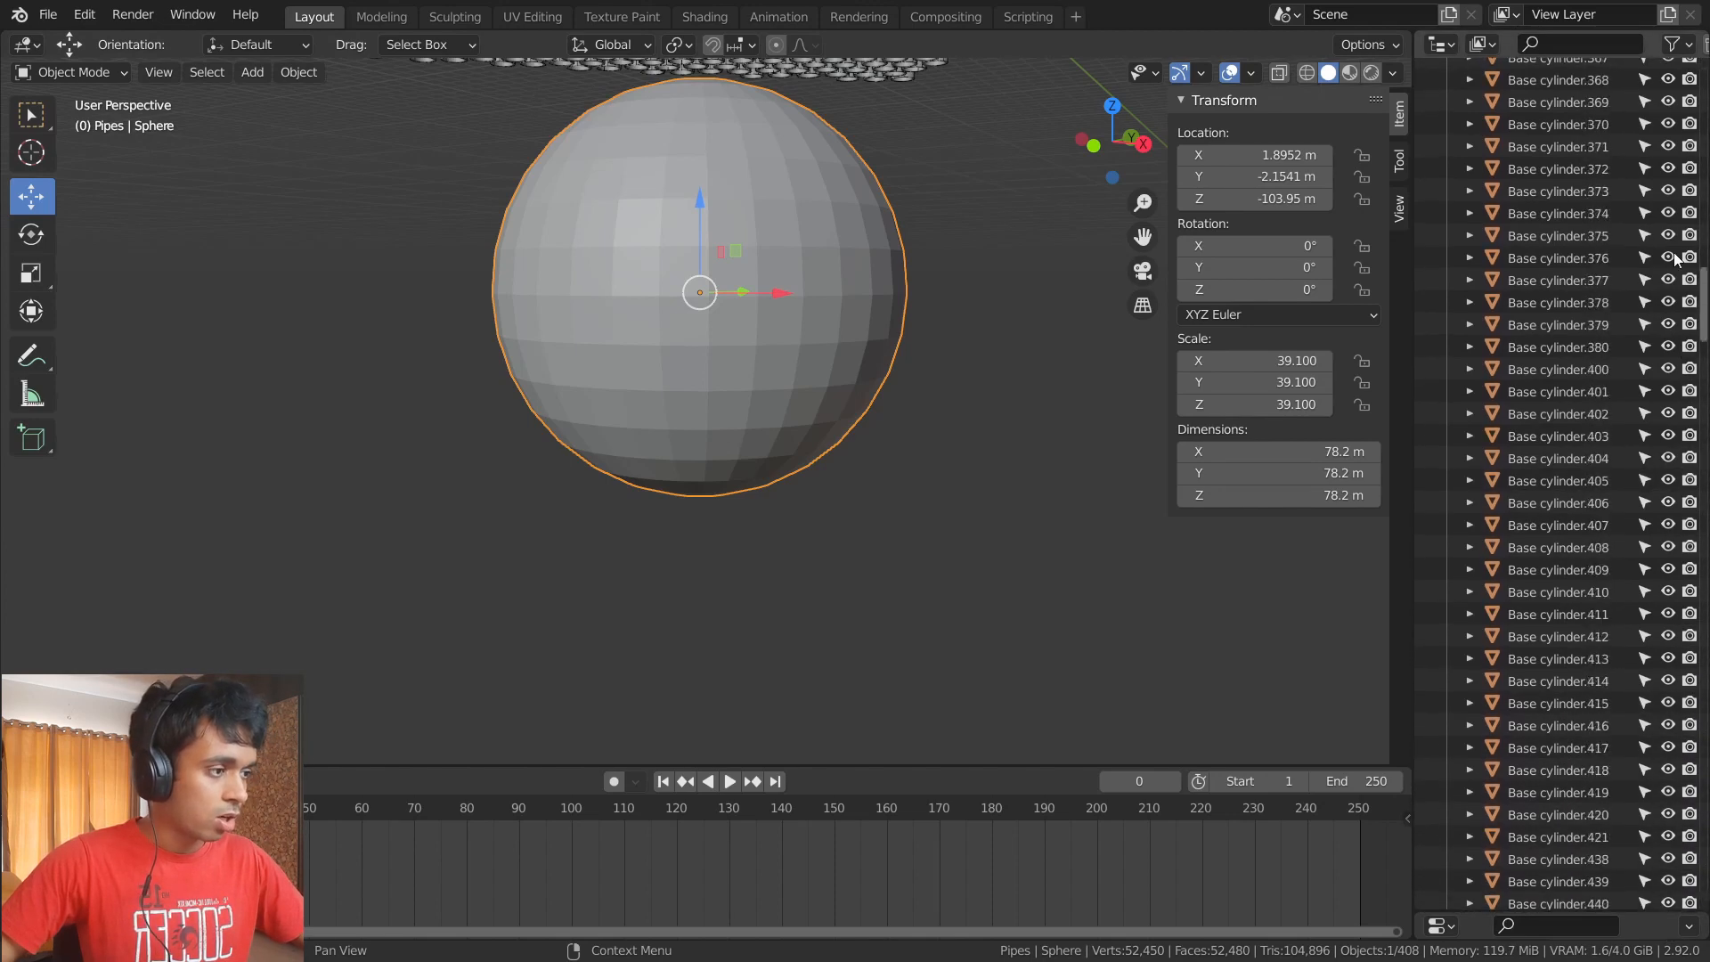
{"action": "left_click", "coordinate": [1447, 138]}
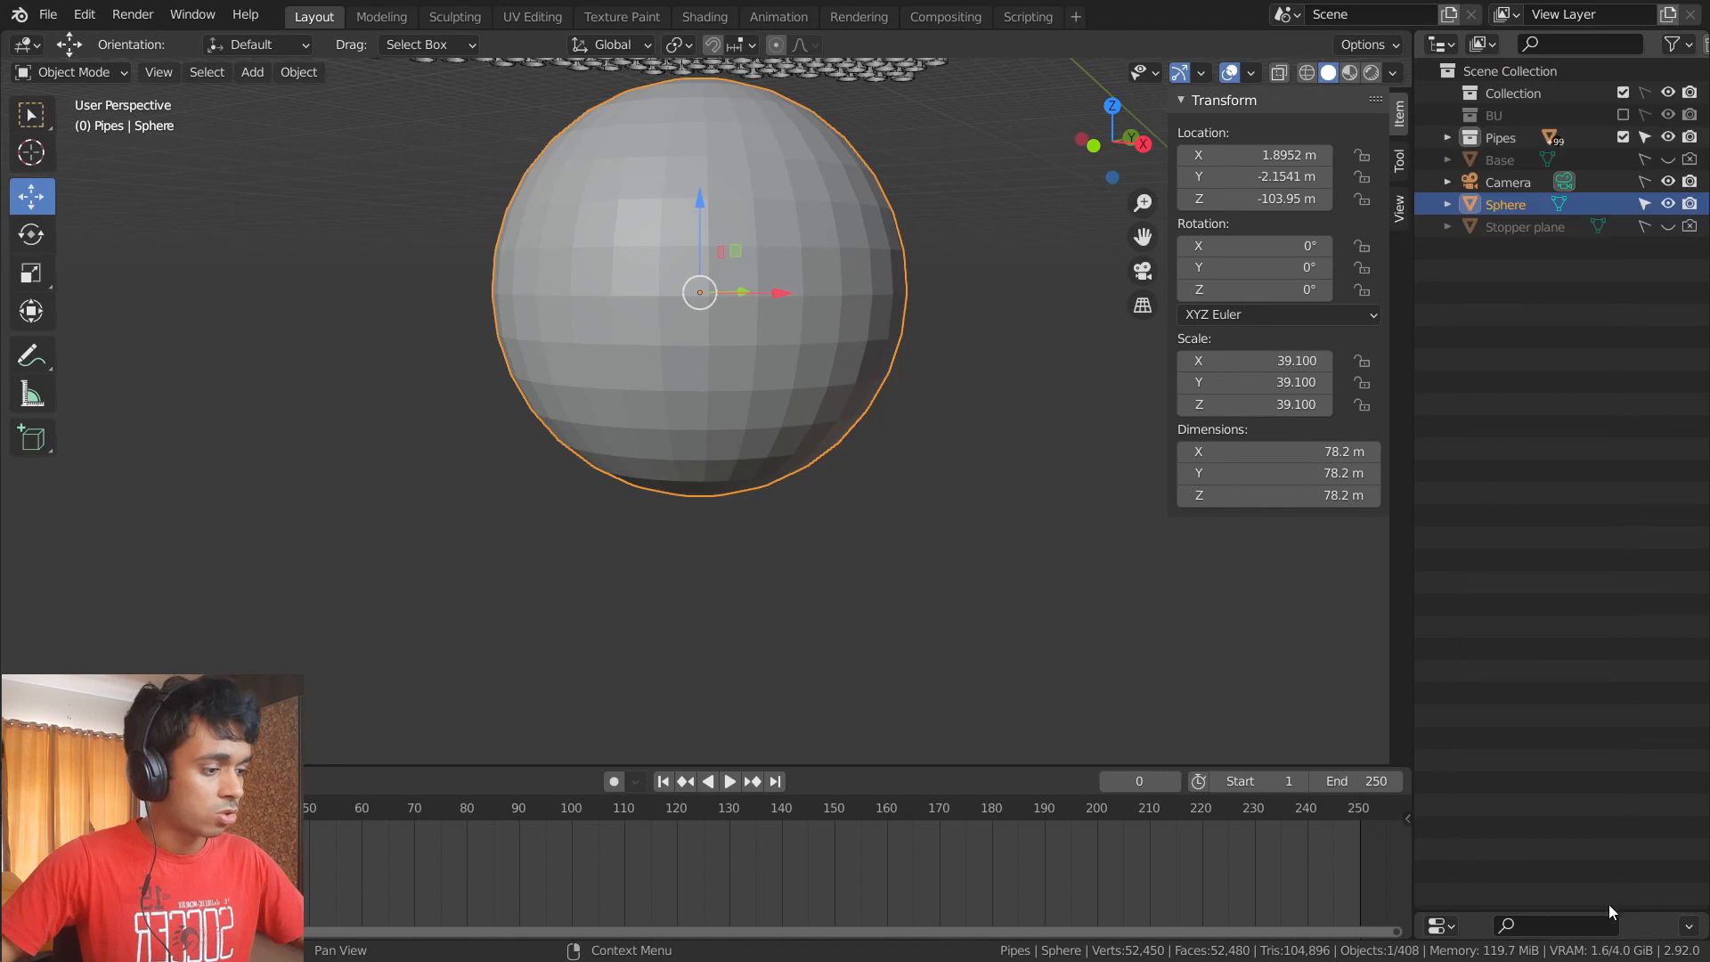
{"action": "left_click_drag", "start_coordinate": [1612, 914], "coordinate": [1543, 456]}
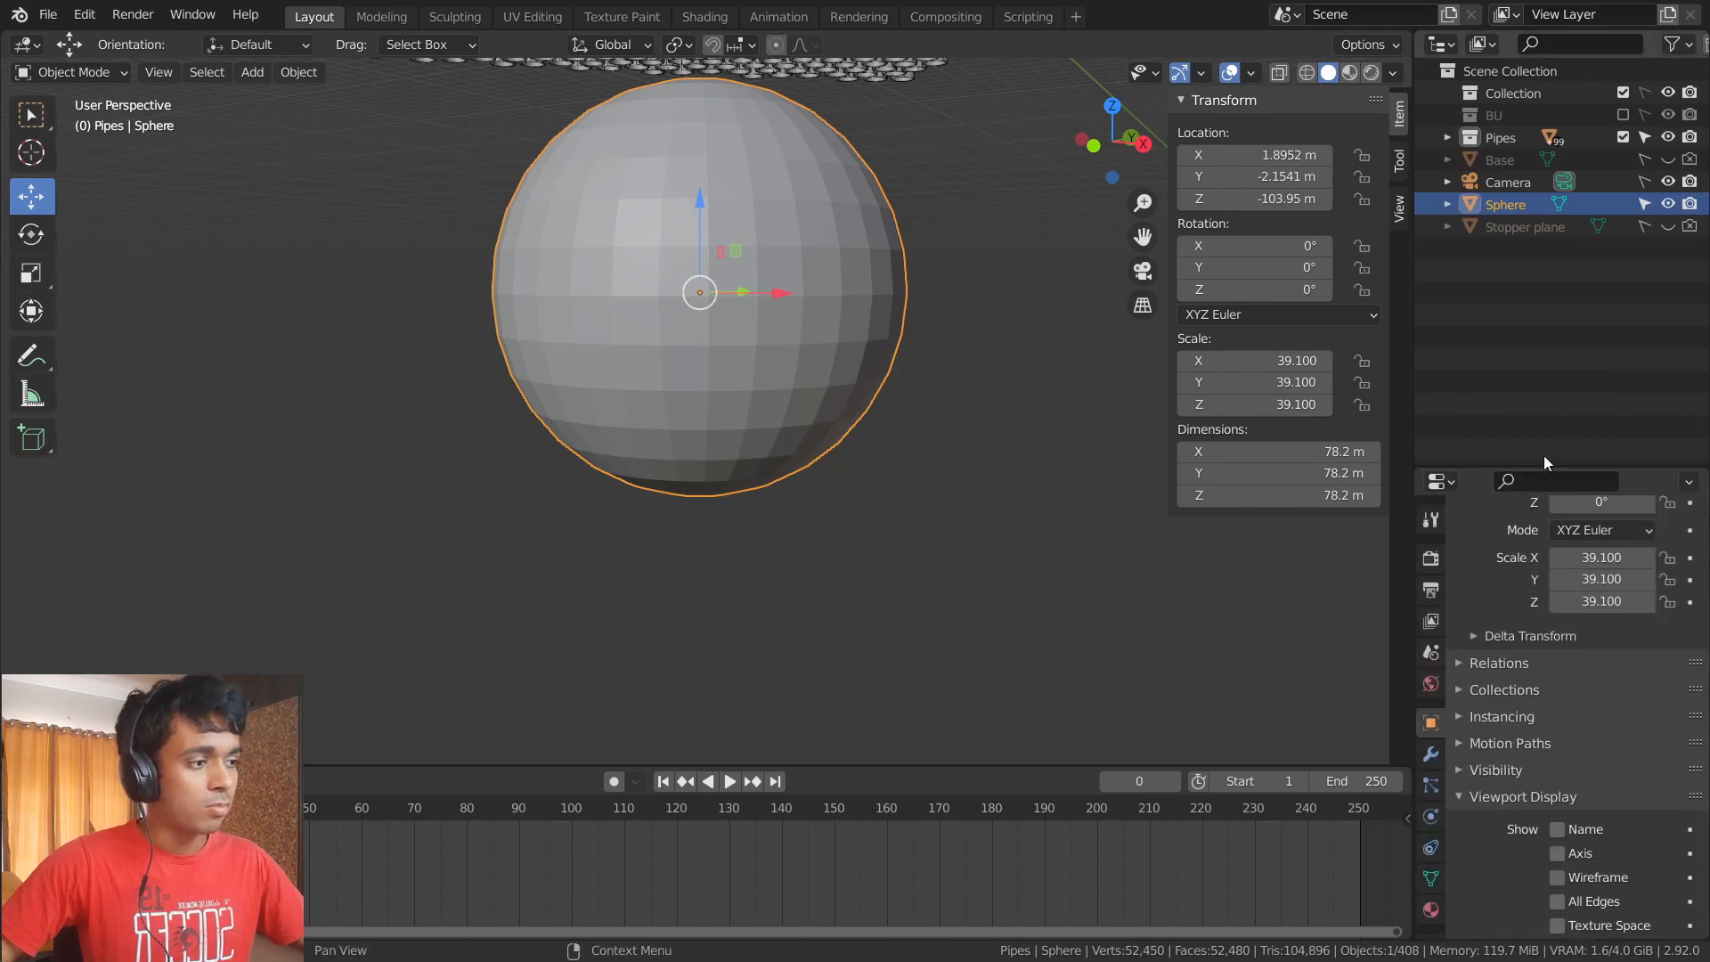
- Rename the Sphere object as Instigator
{"action": "left_click", "coordinate": [1504, 192]}
{"action": "double_click", "coordinate": [1505, 203]}
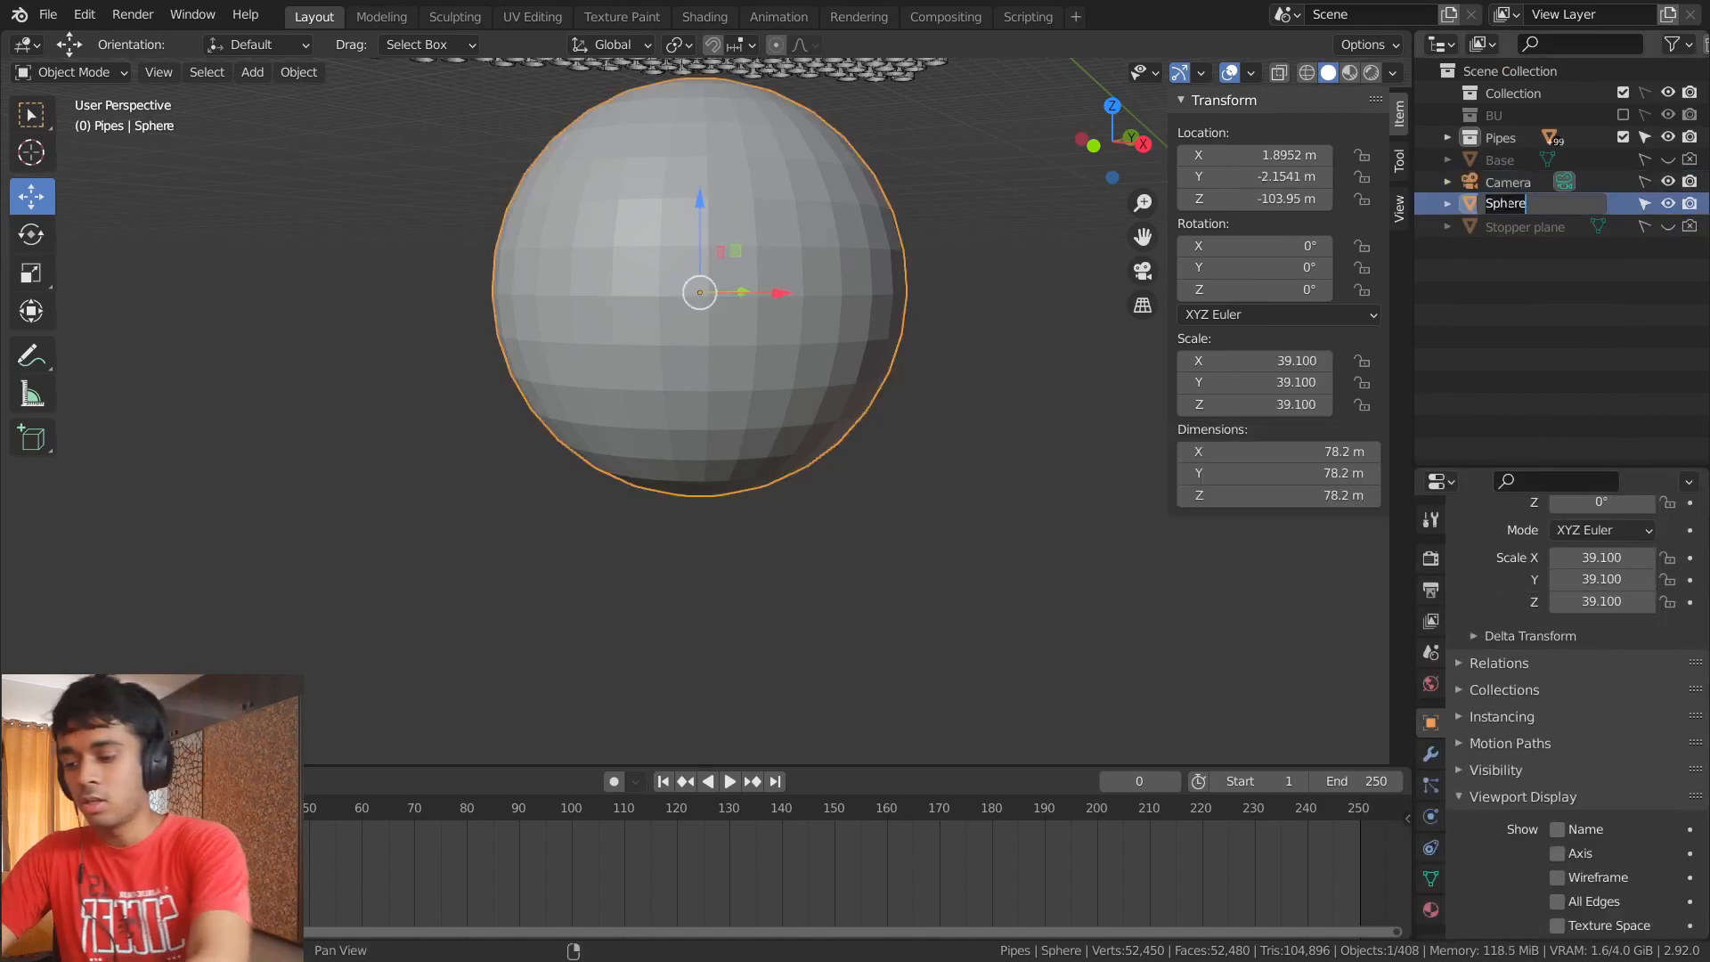
{"action": "type", "text": "Instiga"}
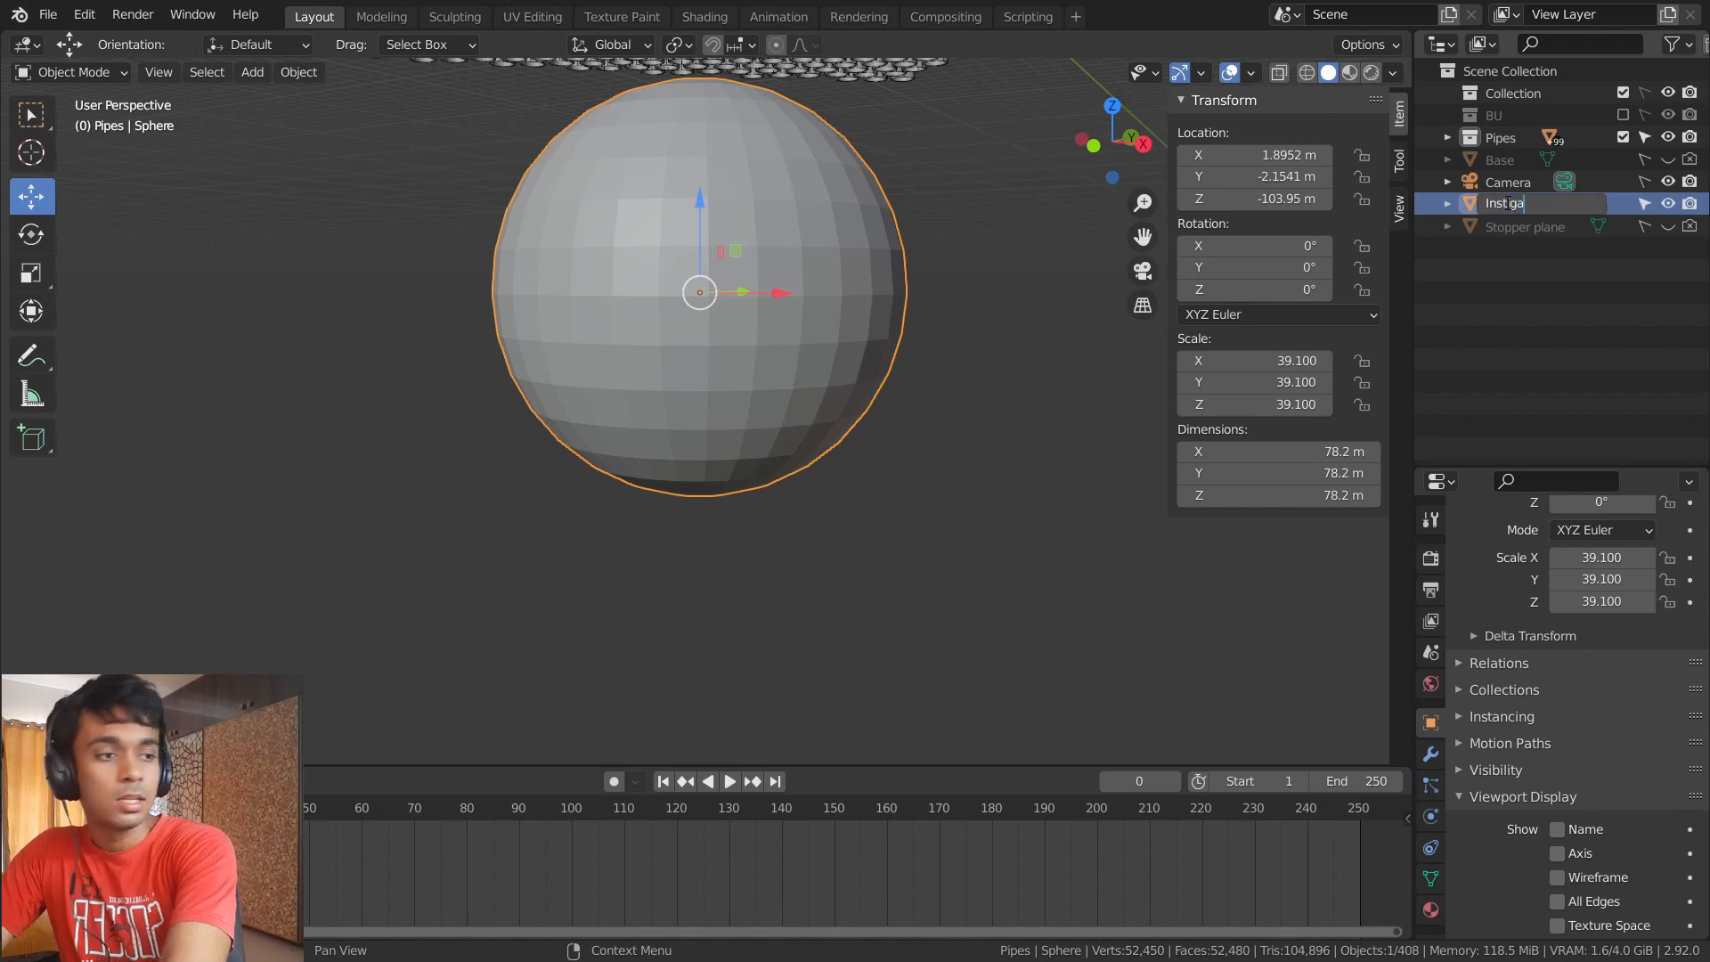
{"action": "type", "text": "tor"}
{"action": "key", "text": "Return"}
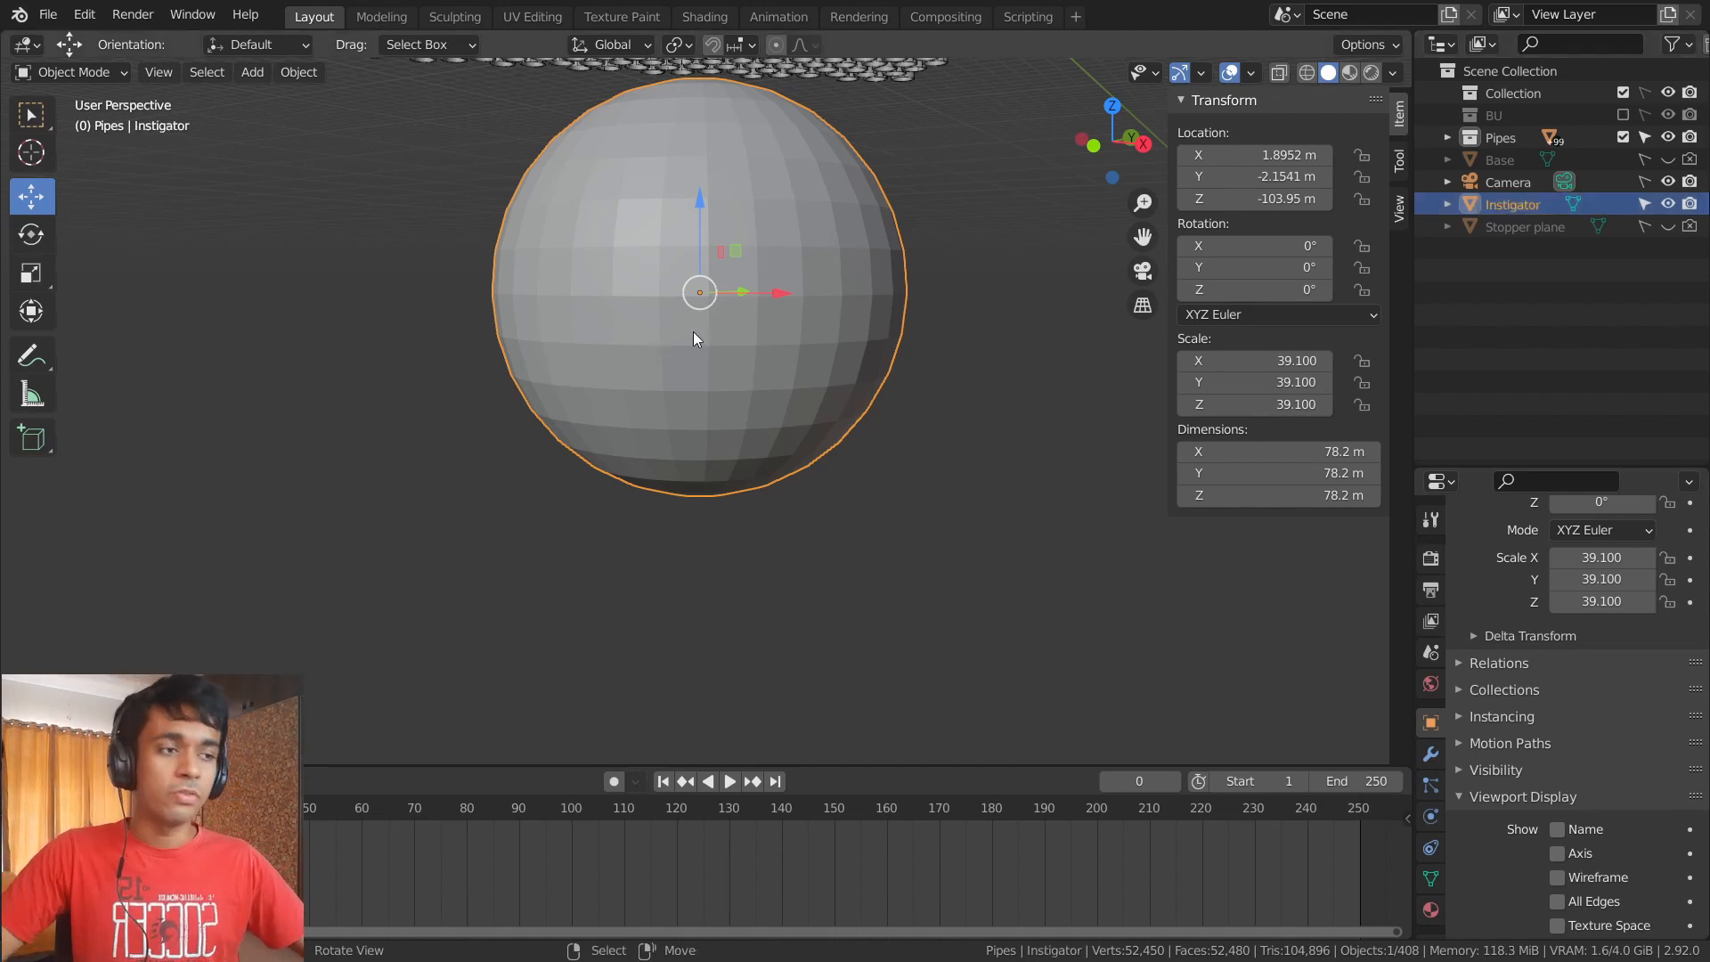
- Switch to the front orthographic view, centred on the Instigator sphere, and enter Edit Mode on it
{"action": "middle_click_drag", "start_coordinate": [739, 299], "coordinate": [732, 376]}
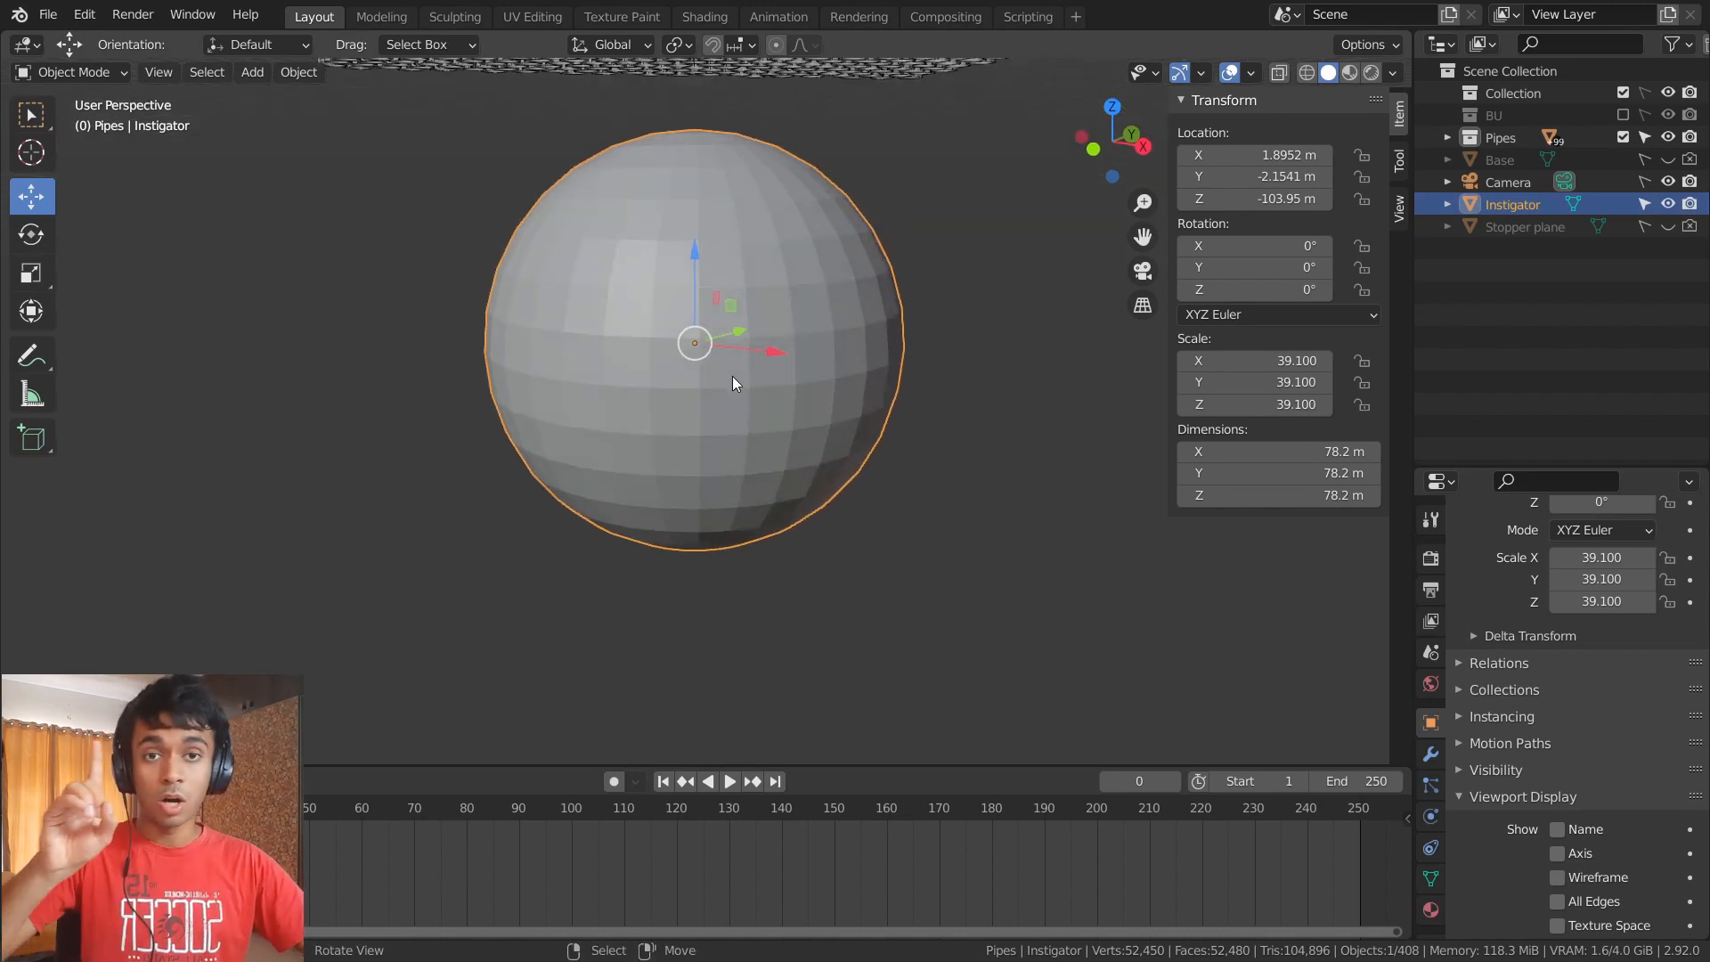
{"action": "key", "text": "KP_1"}
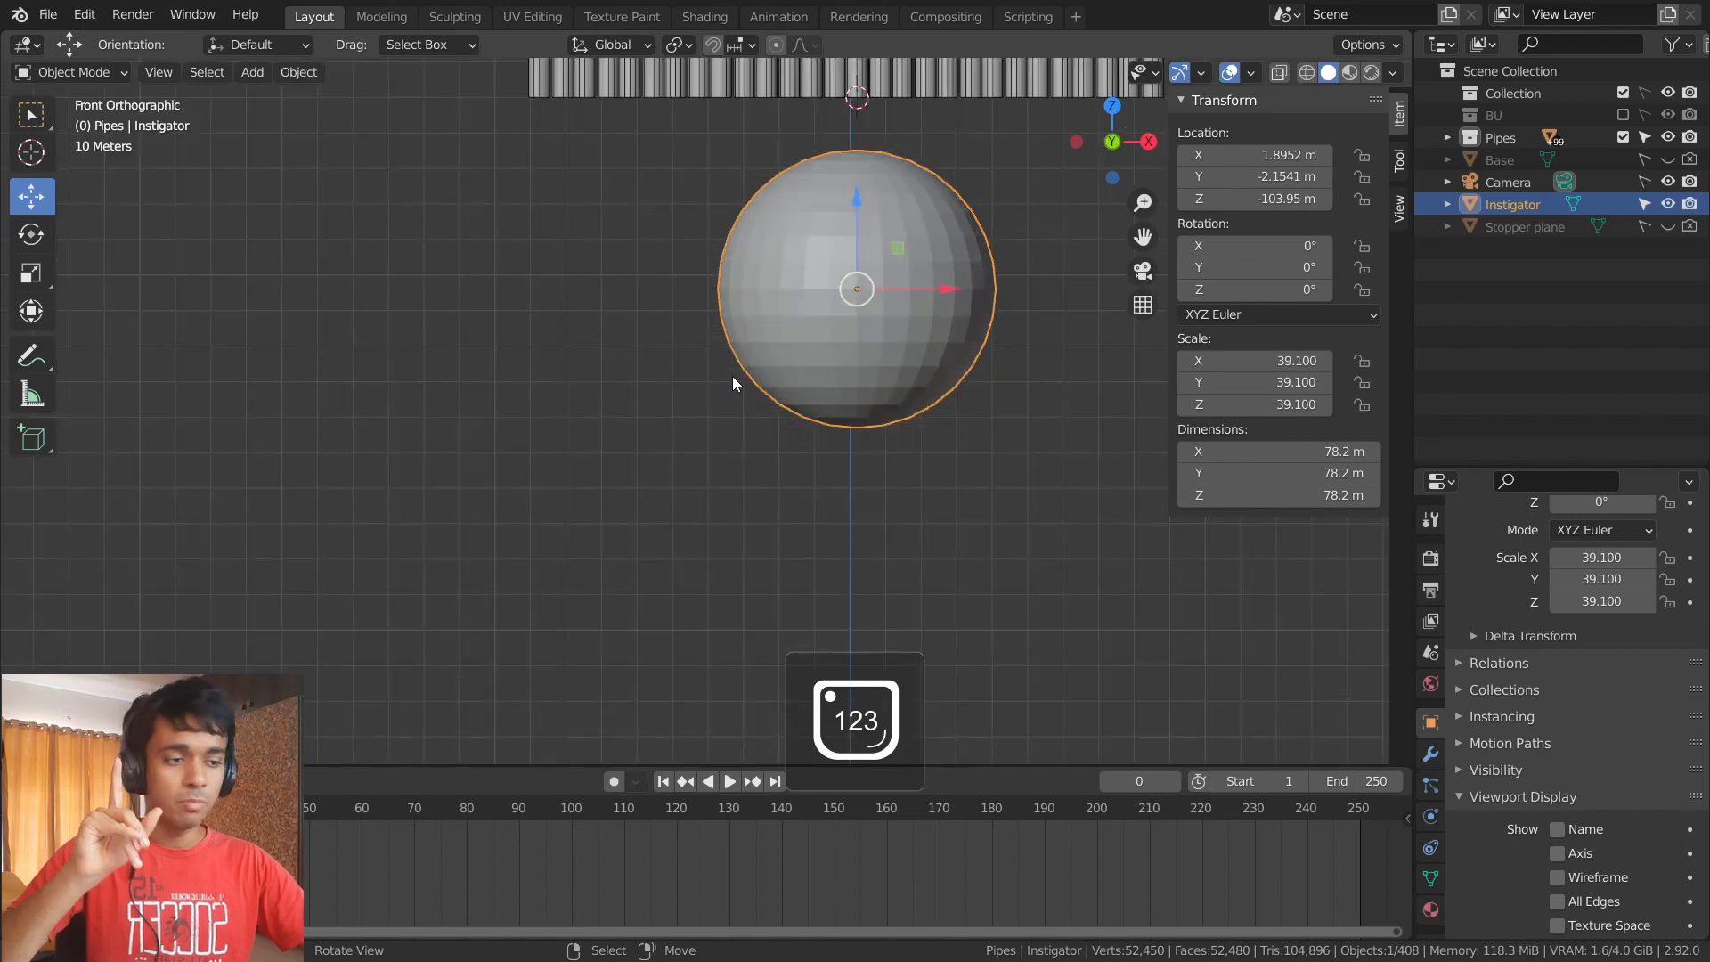
{"action": "middle_click_drag", "start_coordinate": [723, 308], "coordinate": [475, 374], "text": "shift"}
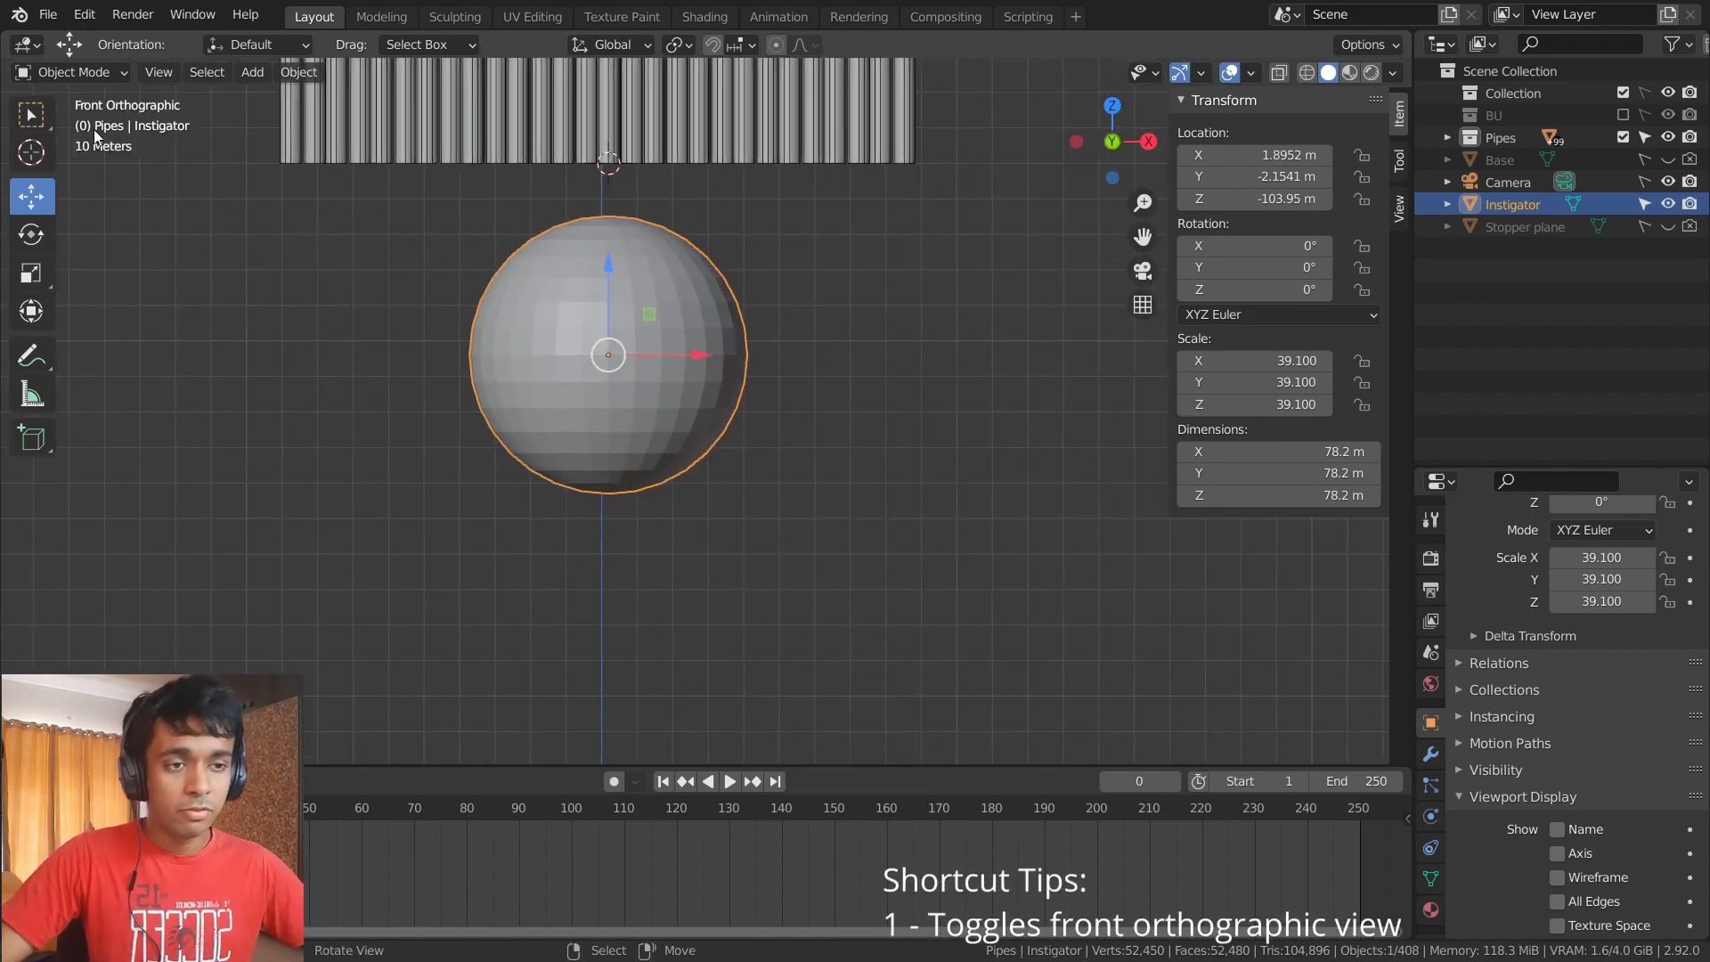
{"action": "scroll", "coordinate": [467, 296], "scroll_direction": "up", "scroll_amount": 4}
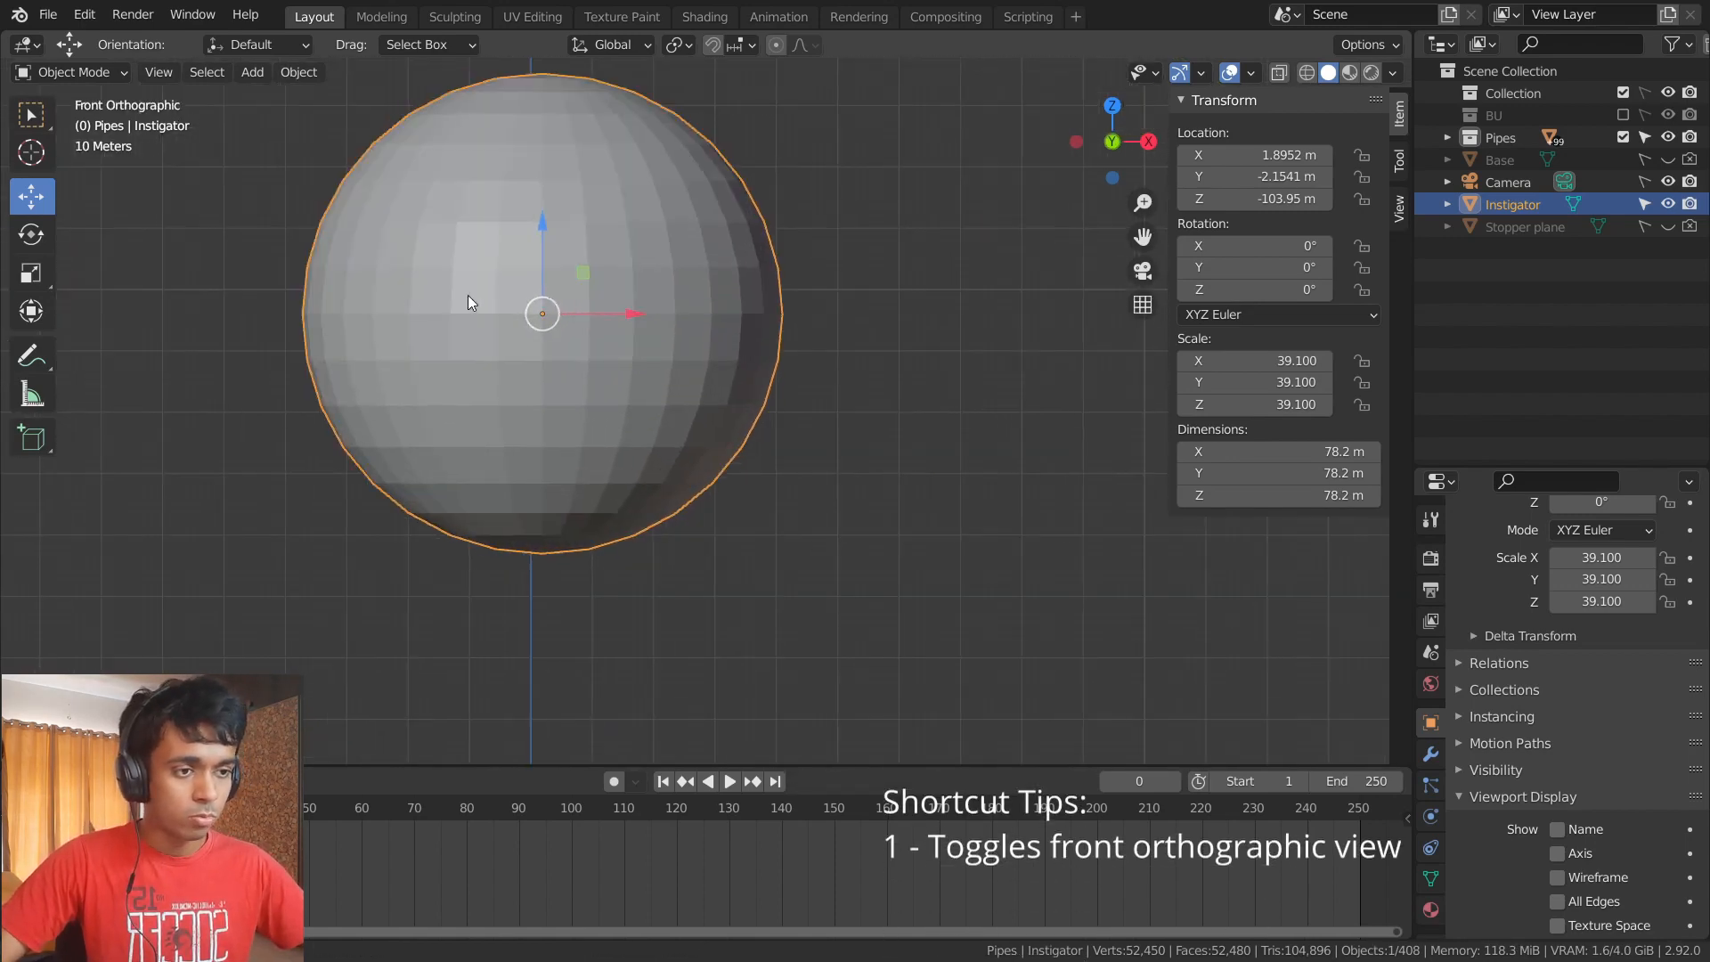
{"action": "middle_click_drag", "start_coordinate": [553, 335], "coordinate": [596, 409], "text": "shift"}
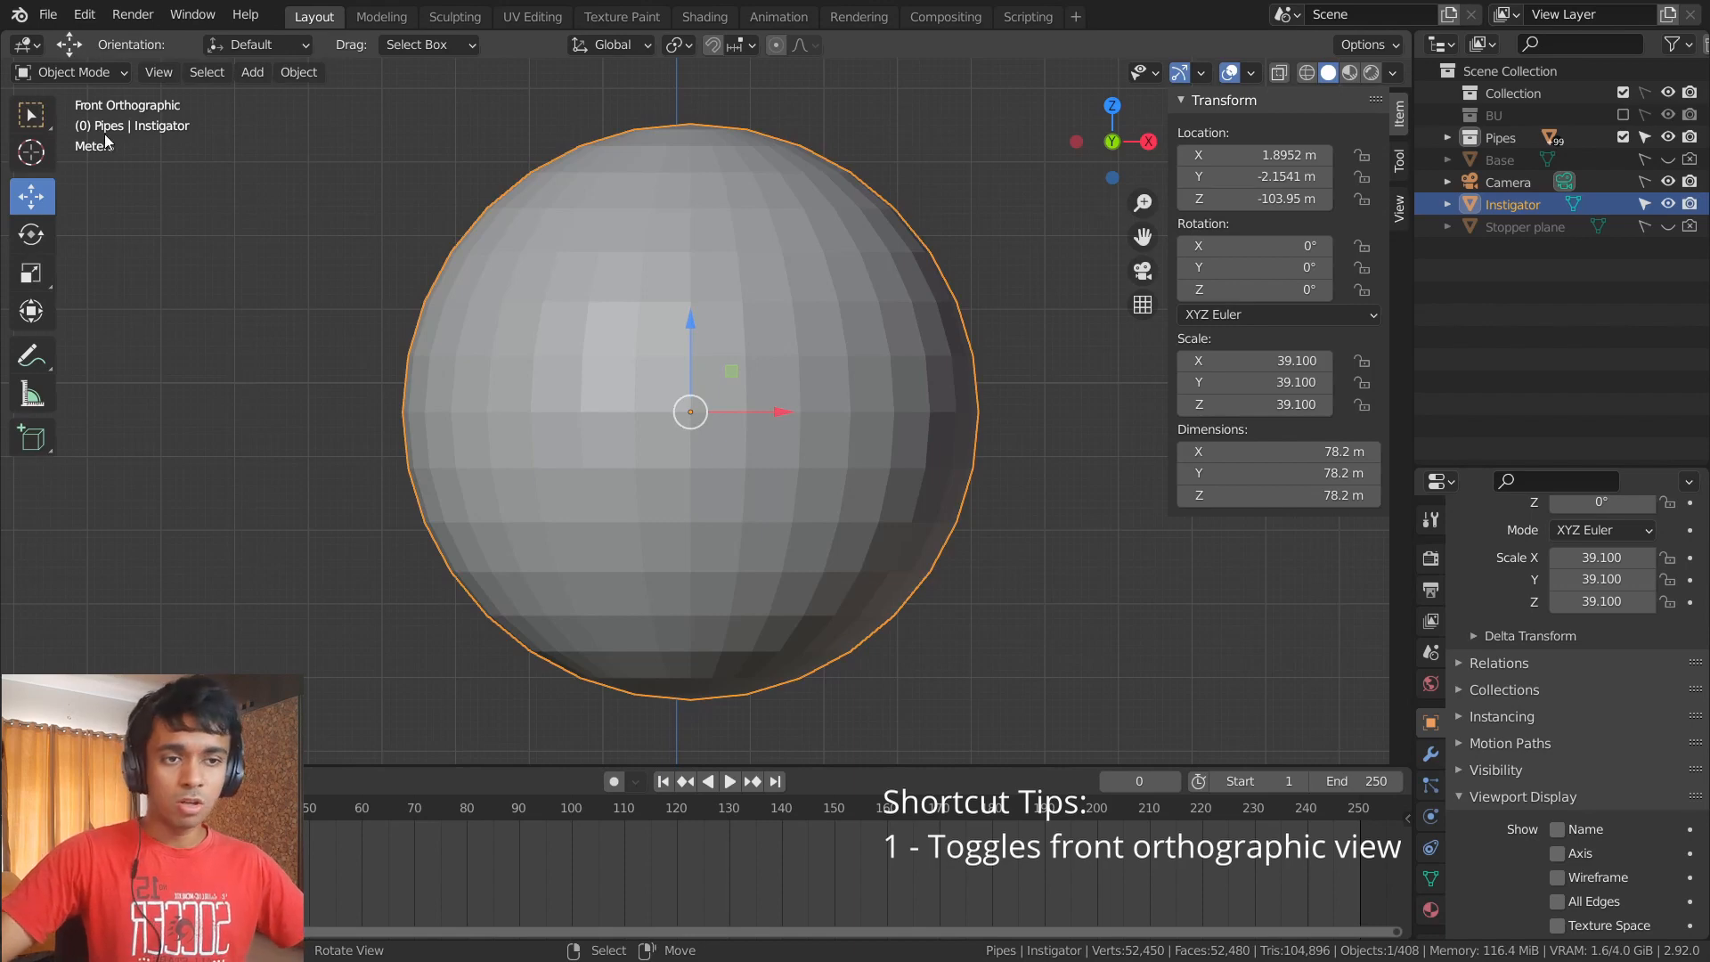
{"action": "left_click", "coordinate": [78, 73]}
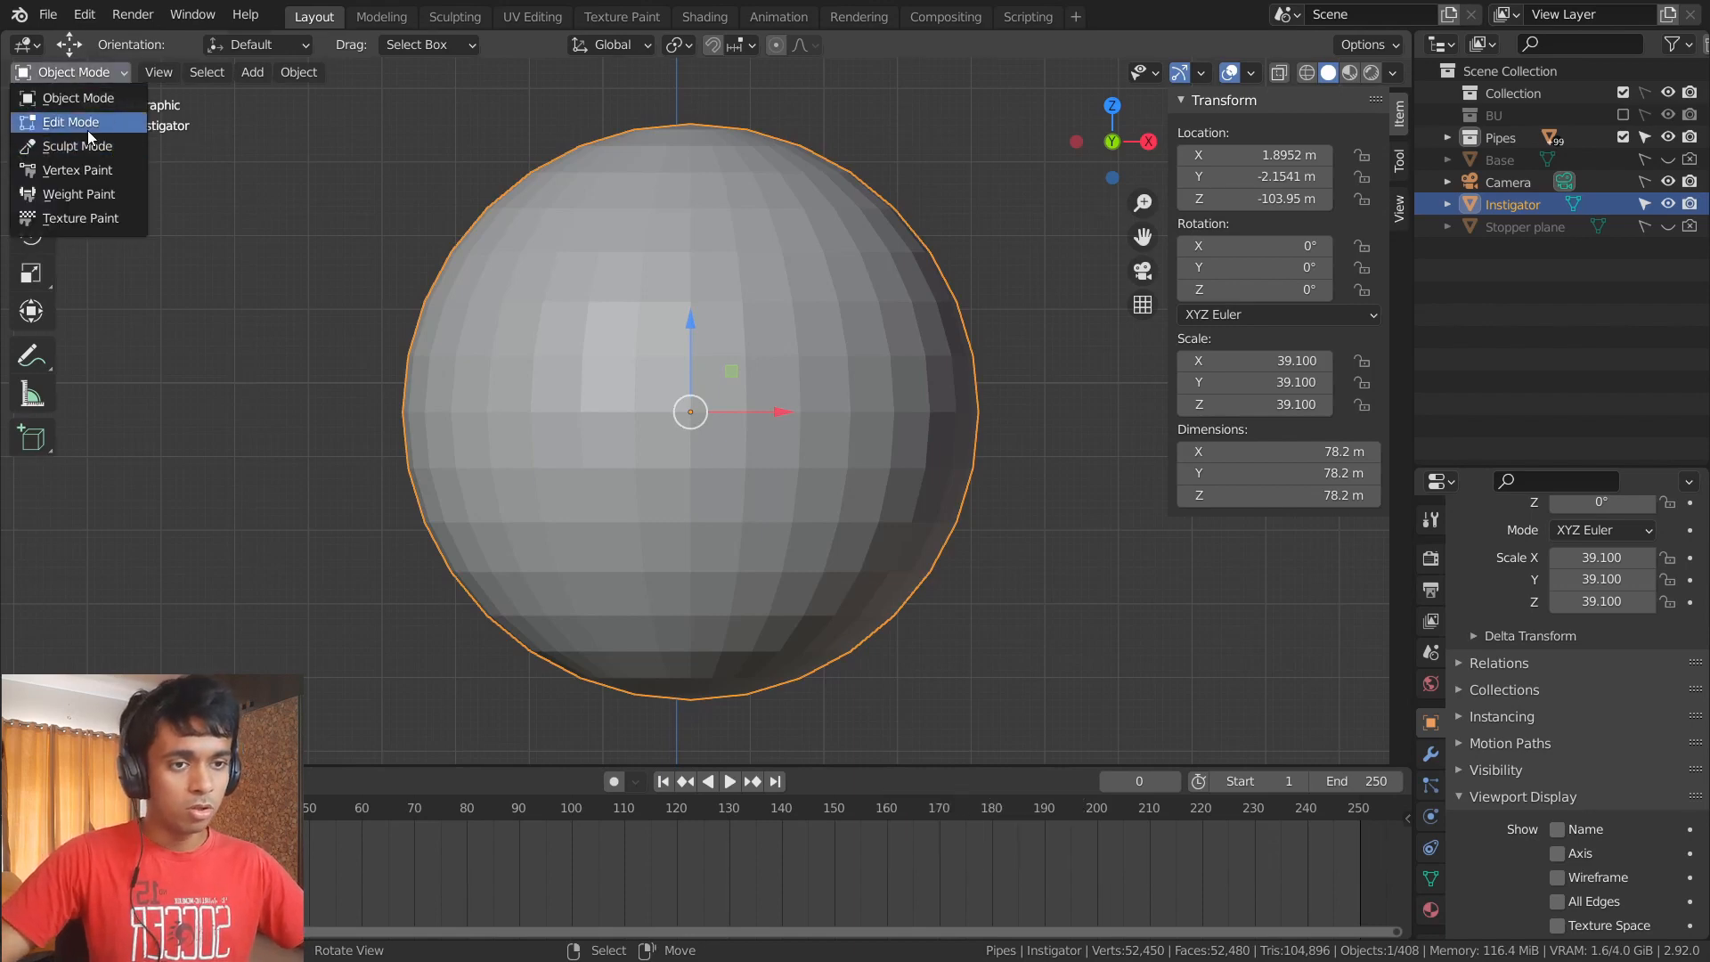
{"action": "left_click", "coordinate": [88, 130]}
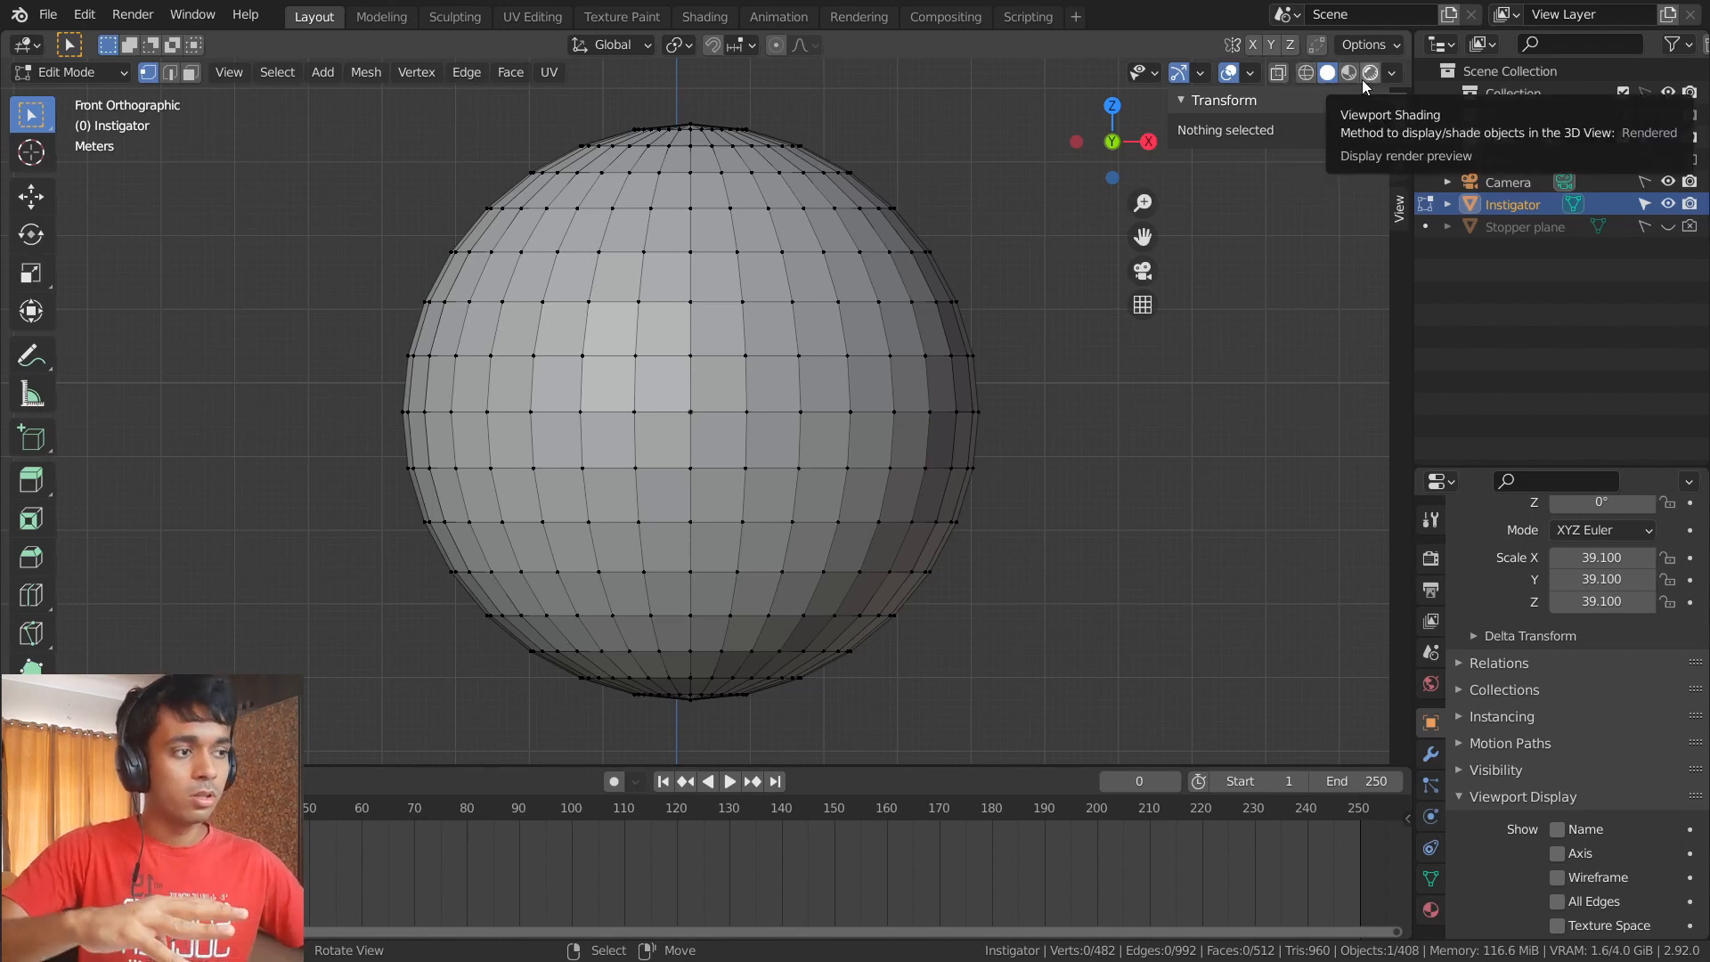
- Select all vertices below the Instigator sphere's equator in wireframe shading and check the selection from another angle
{"action": "left_click", "coordinate": [1306, 75]}
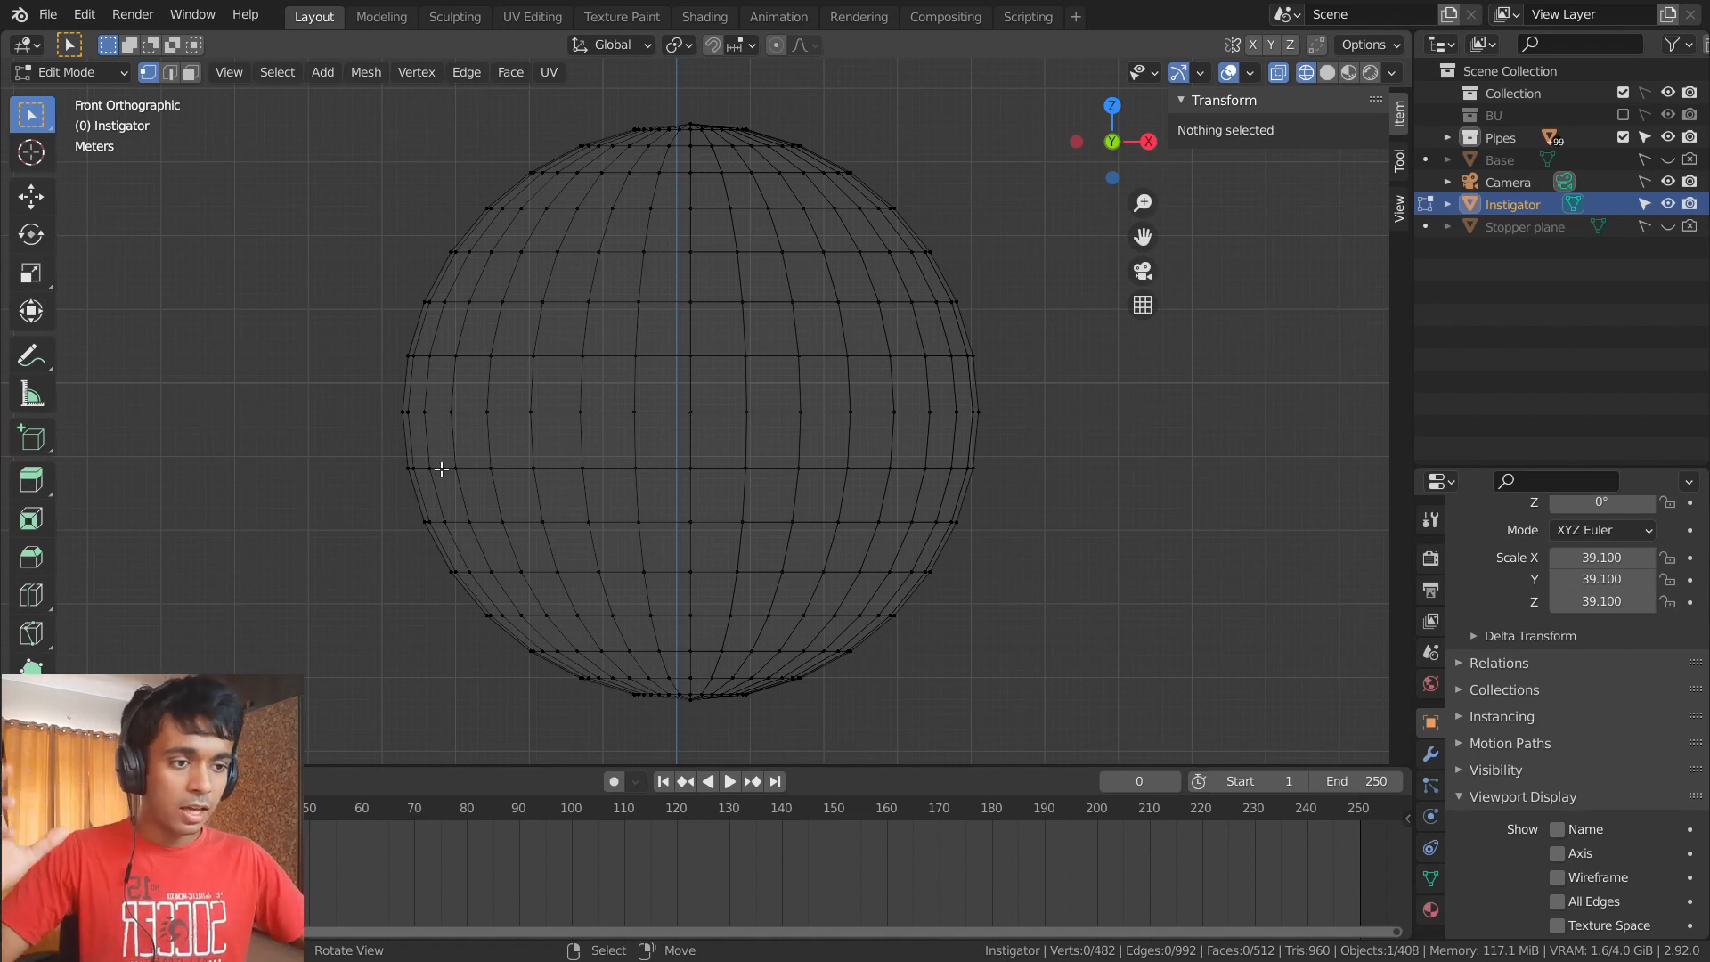
{"action": "left_click_drag", "start_coordinate": [235, 440], "coordinate": [1315, 715]}
{"action": "middle_click_drag", "start_coordinate": [414, 505], "coordinate": [675, 498]}
{"action": "key", "text": "KP_1"}
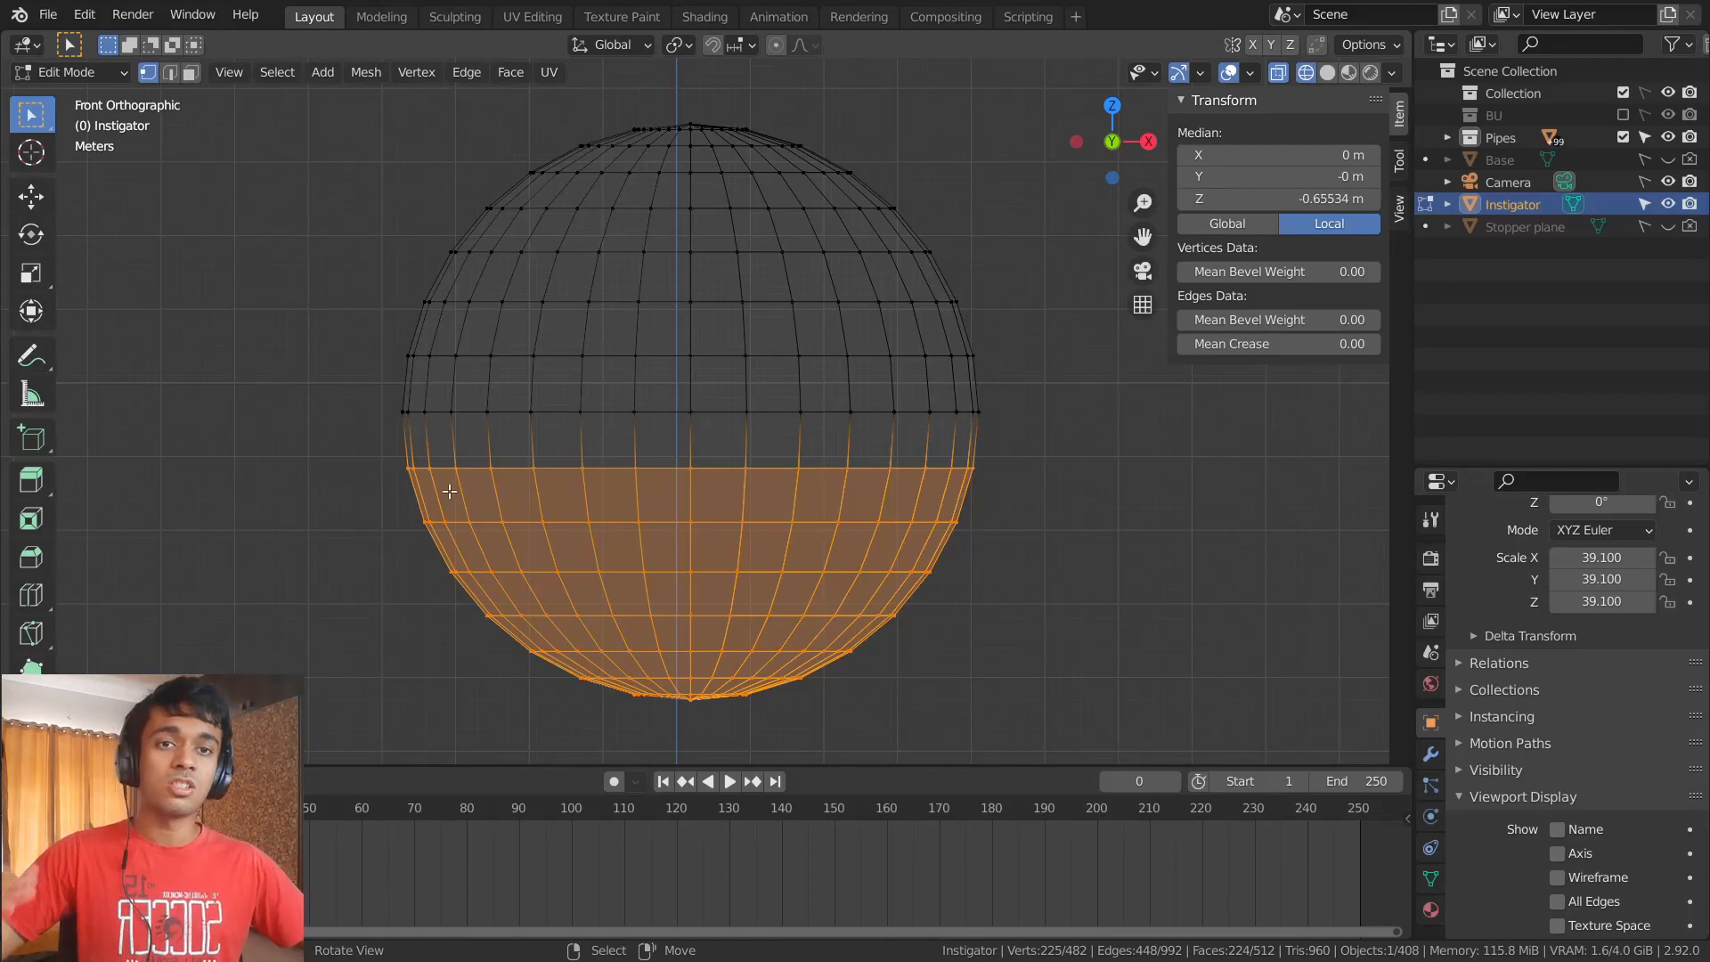
- Try selecting the sphere's lower-half vertices in solid shading and check the far side of the selection
{"action": "left_click", "coordinate": [1324, 76]}
{"action": "key", "text": "alt+a"}
{"action": "left_click_drag", "start_coordinate": [334, 459], "coordinate": [1168, 713]}
{"action": "middle_click_drag", "start_coordinate": [885, 691], "coordinate": [727, 570]}
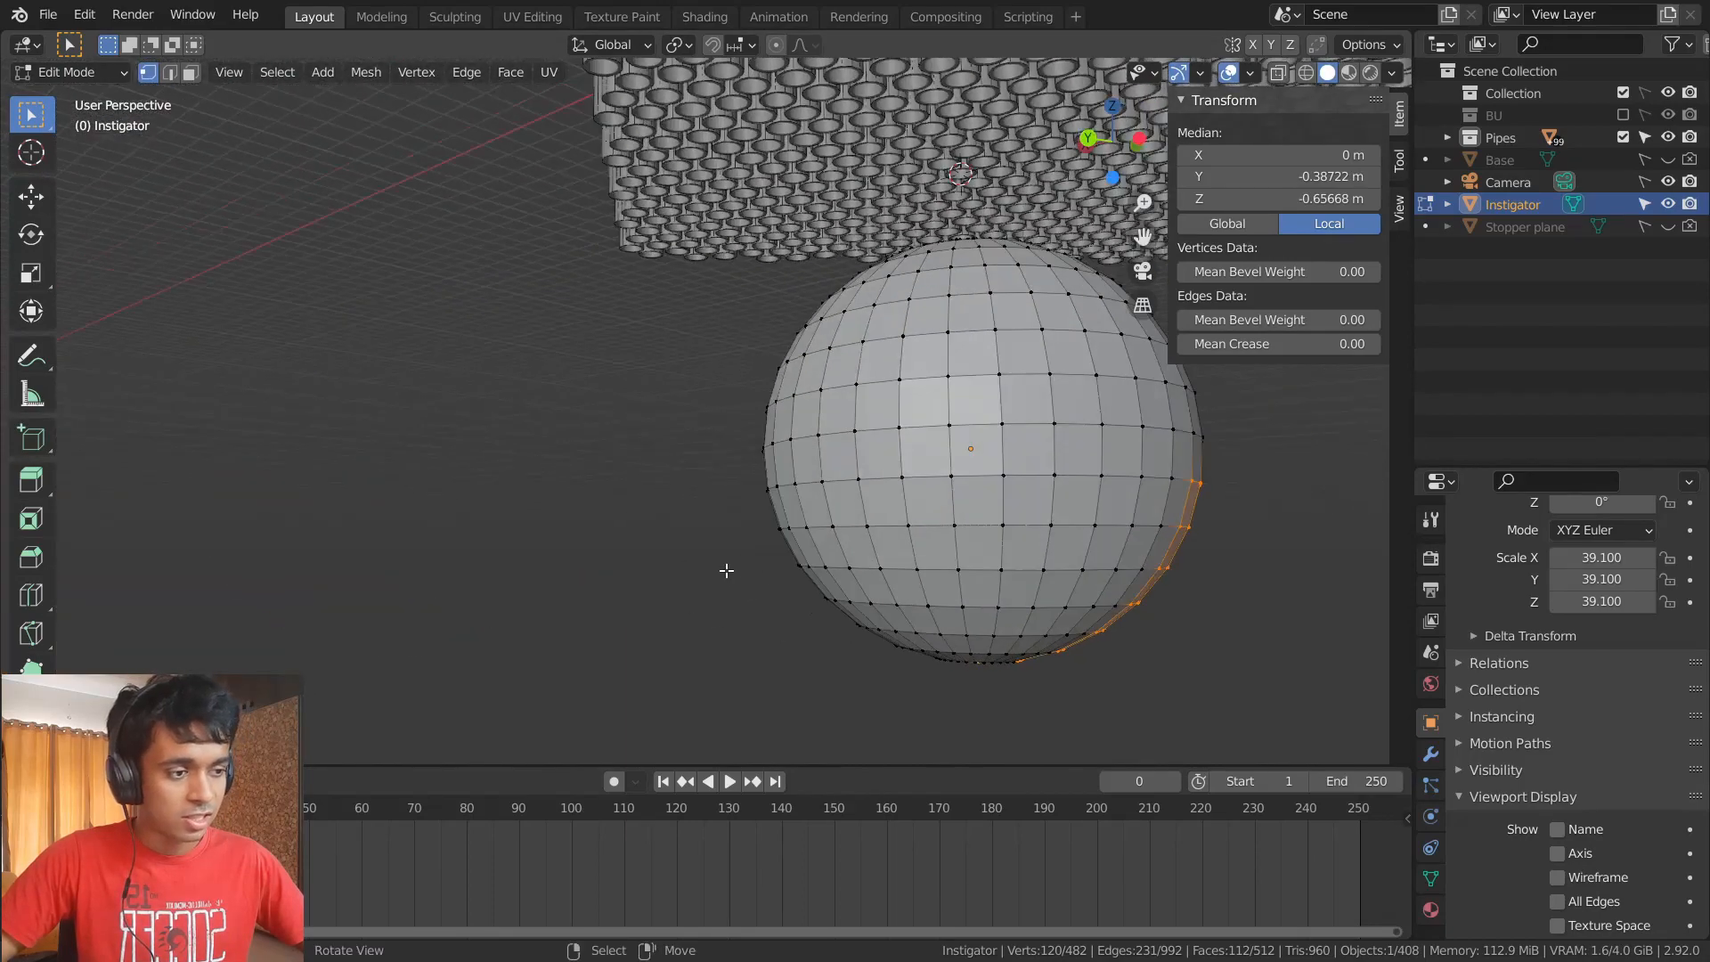
{"action": "key", "text": "KP_1"}
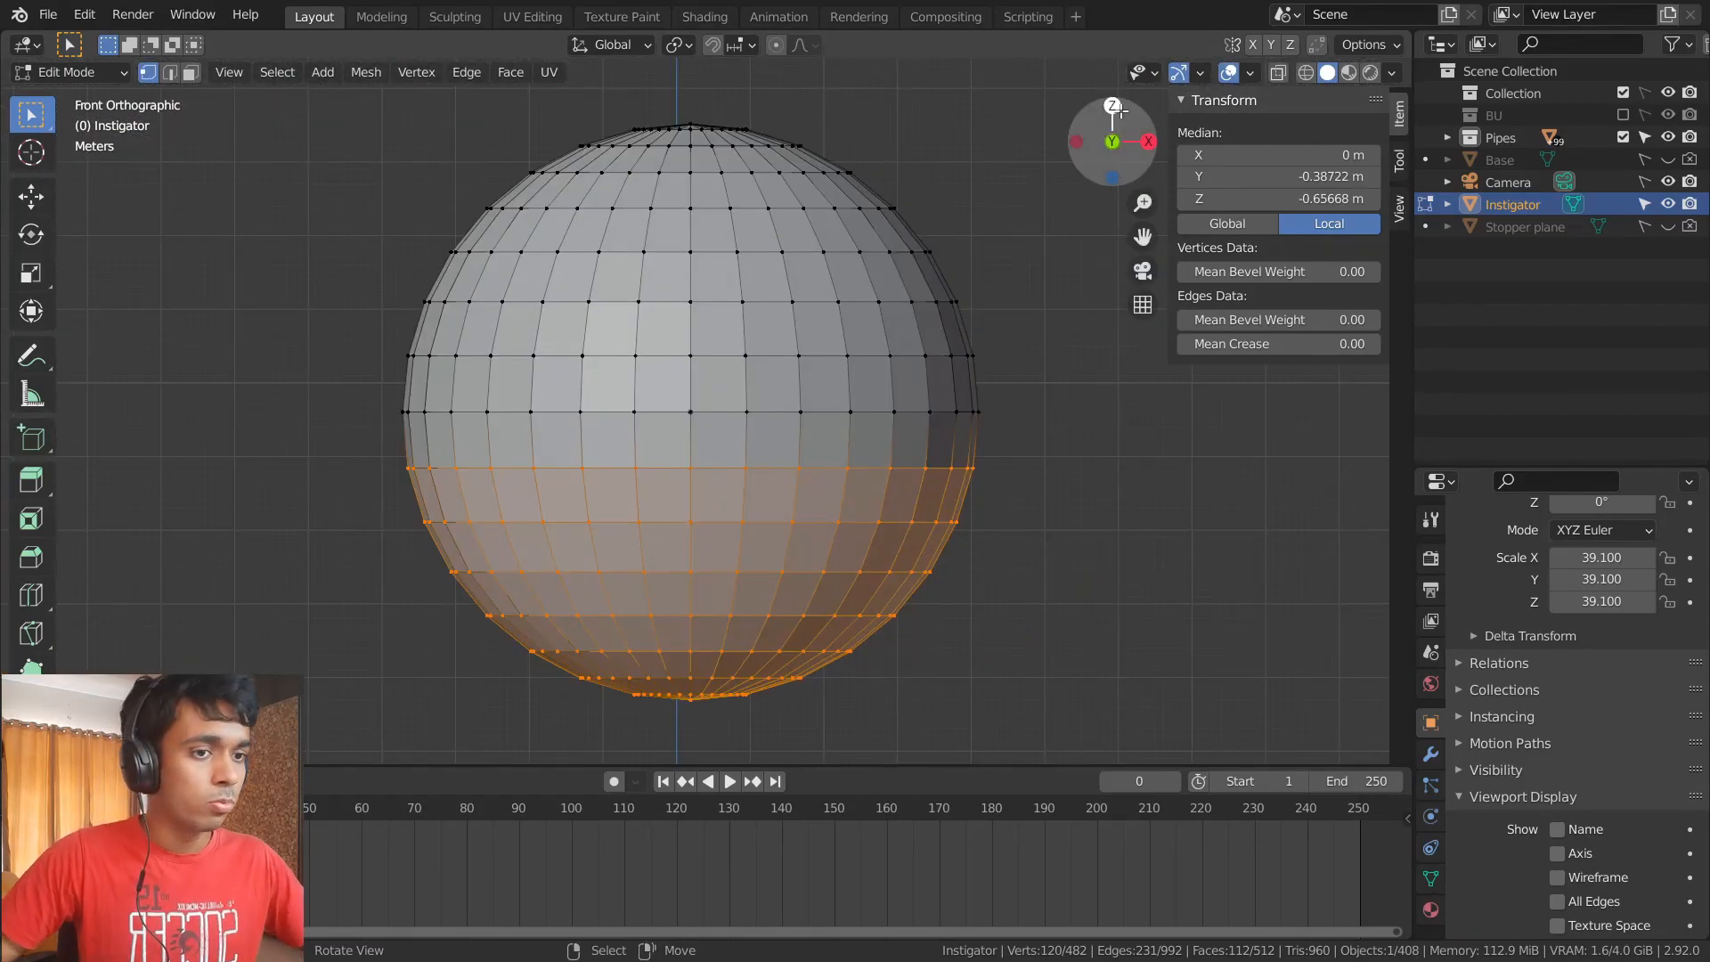
- Select all vertices below the sphere's equator in wireframe shading and delete them, leaving a dome
{"action": "left_click", "coordinate": [1306, 73]}
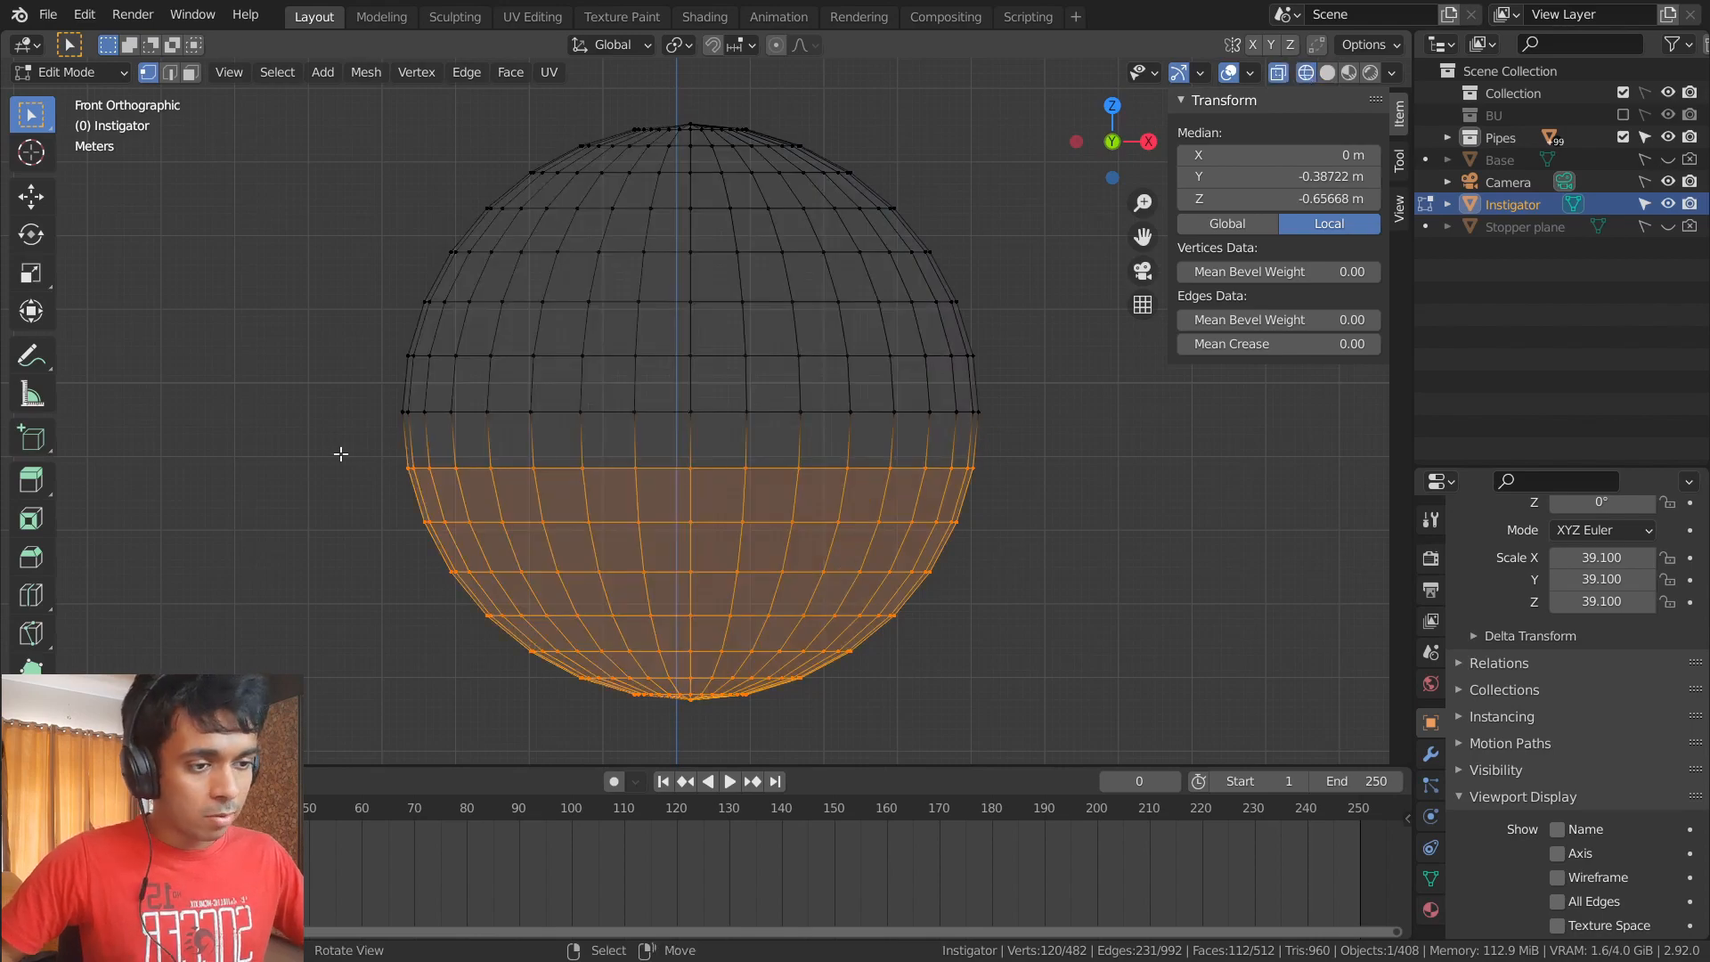
{"action": "left_click_drag", "start_coordinate": [341, 454], "coordinate": [1137, 717]}
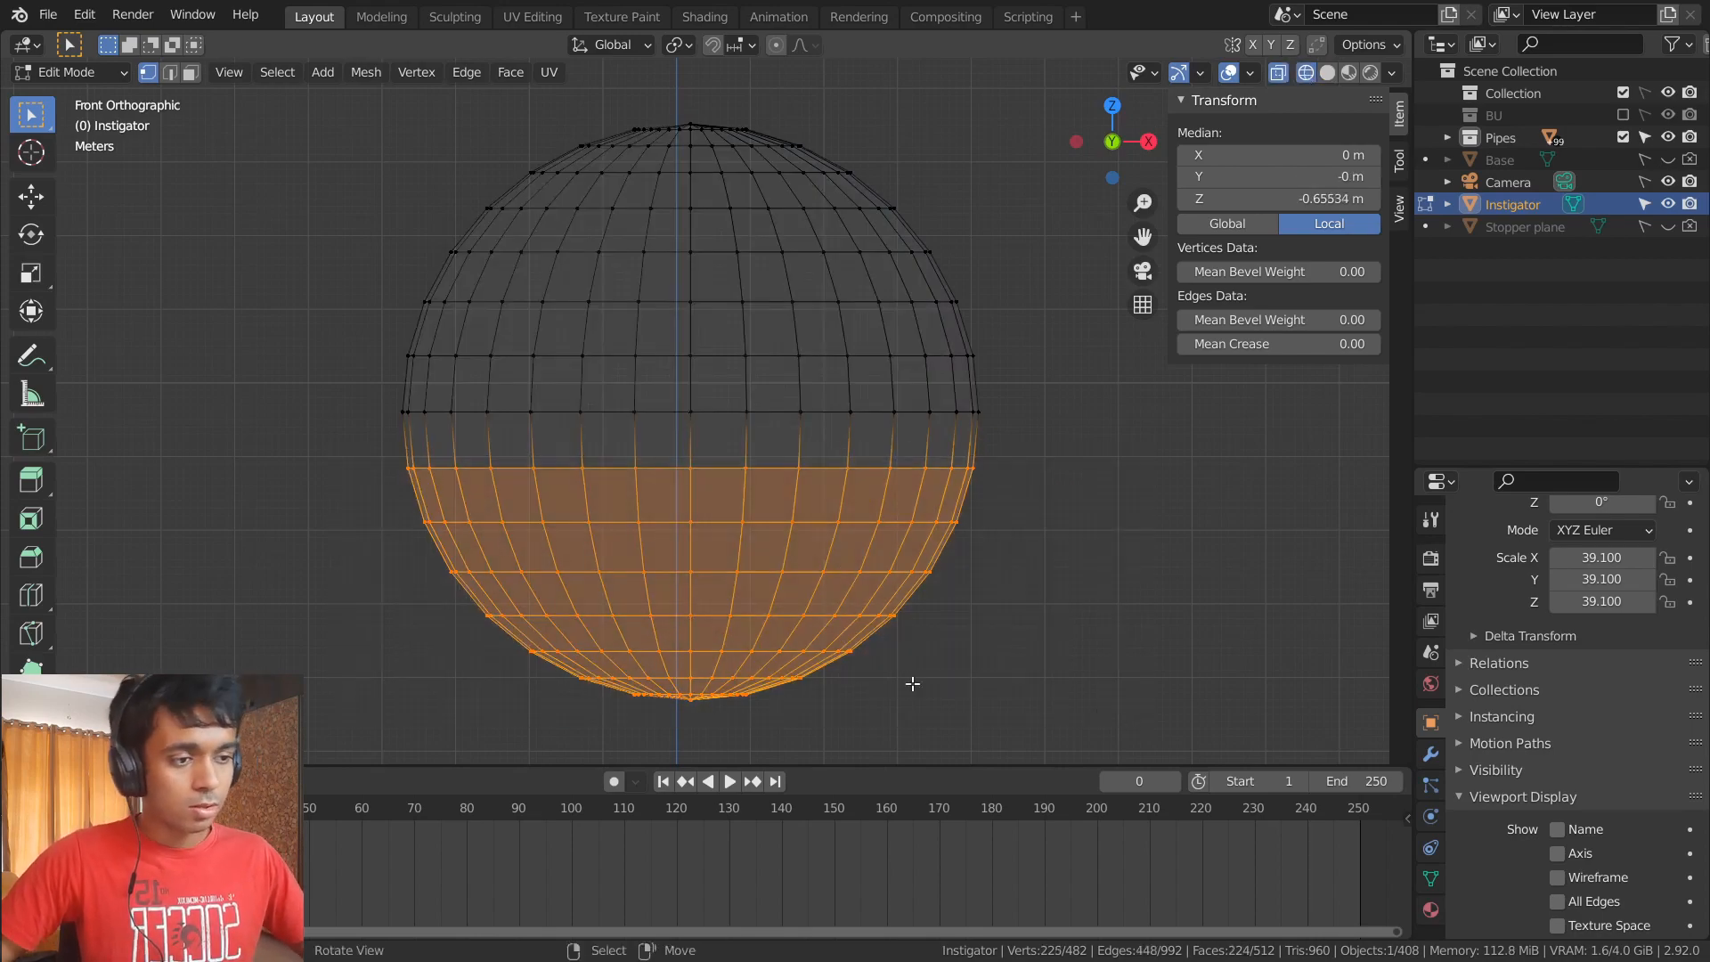
{"action": "middle_click_drag", "start_coordinate": [909, 687], "coordinate": [834, 614]}
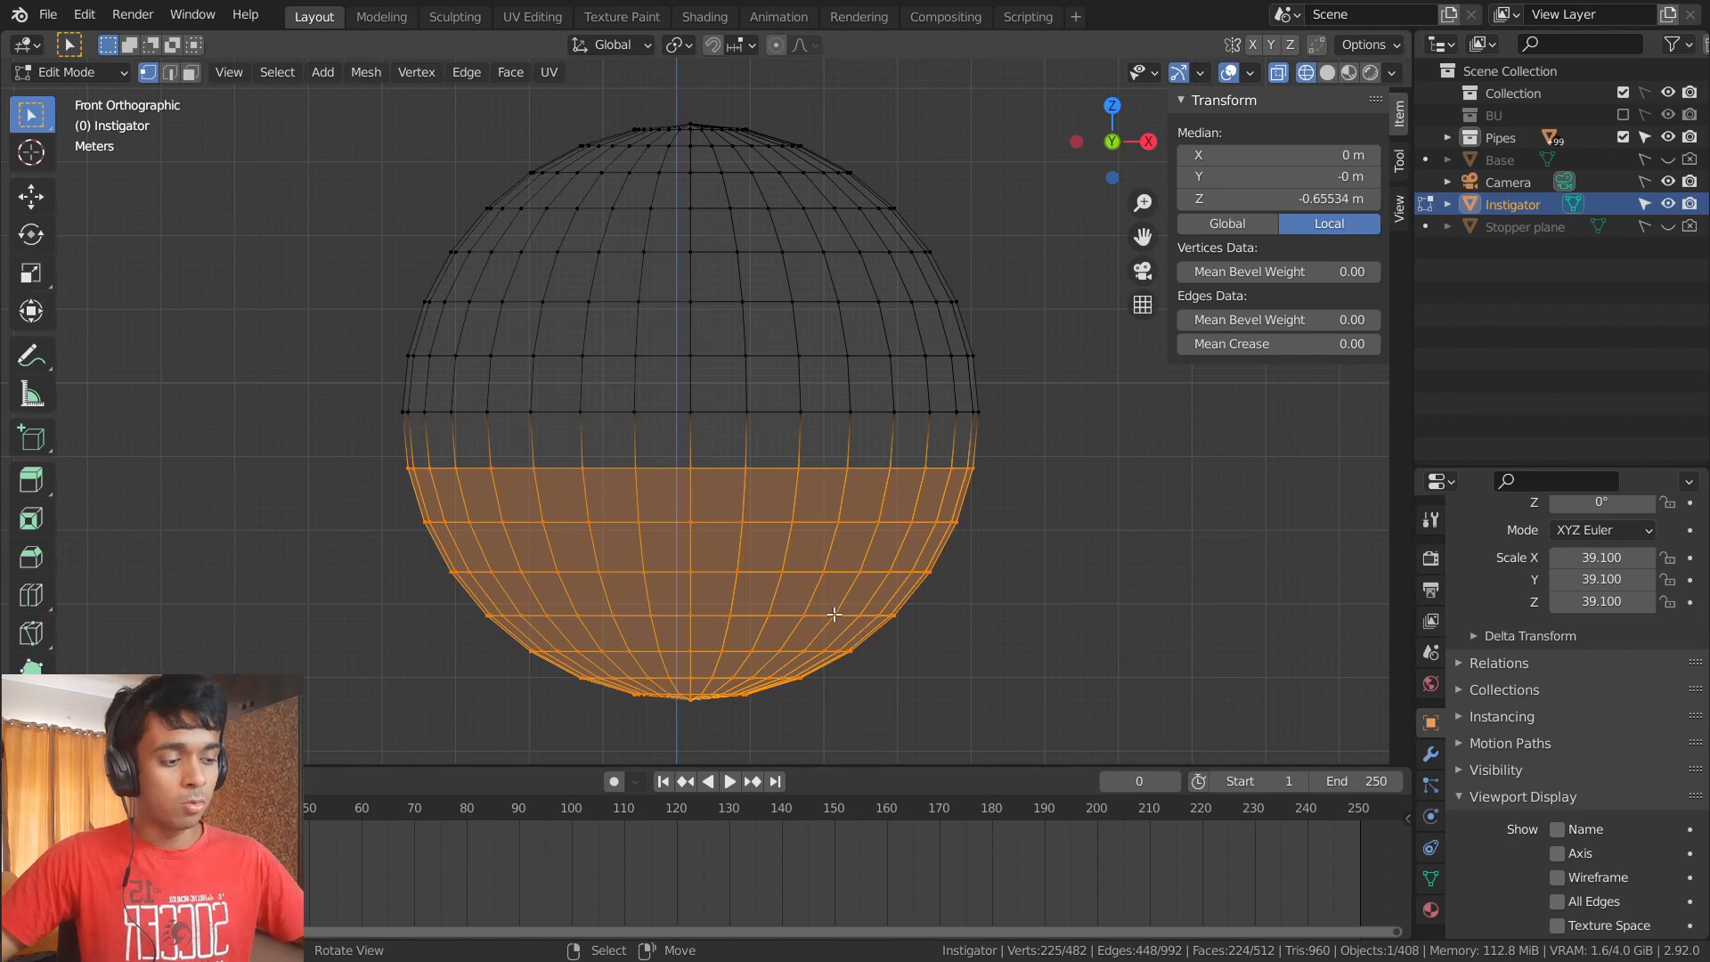
{"action": "key", "text": "x"}
{"action": "left_click", "coordinate": [833, 615]}
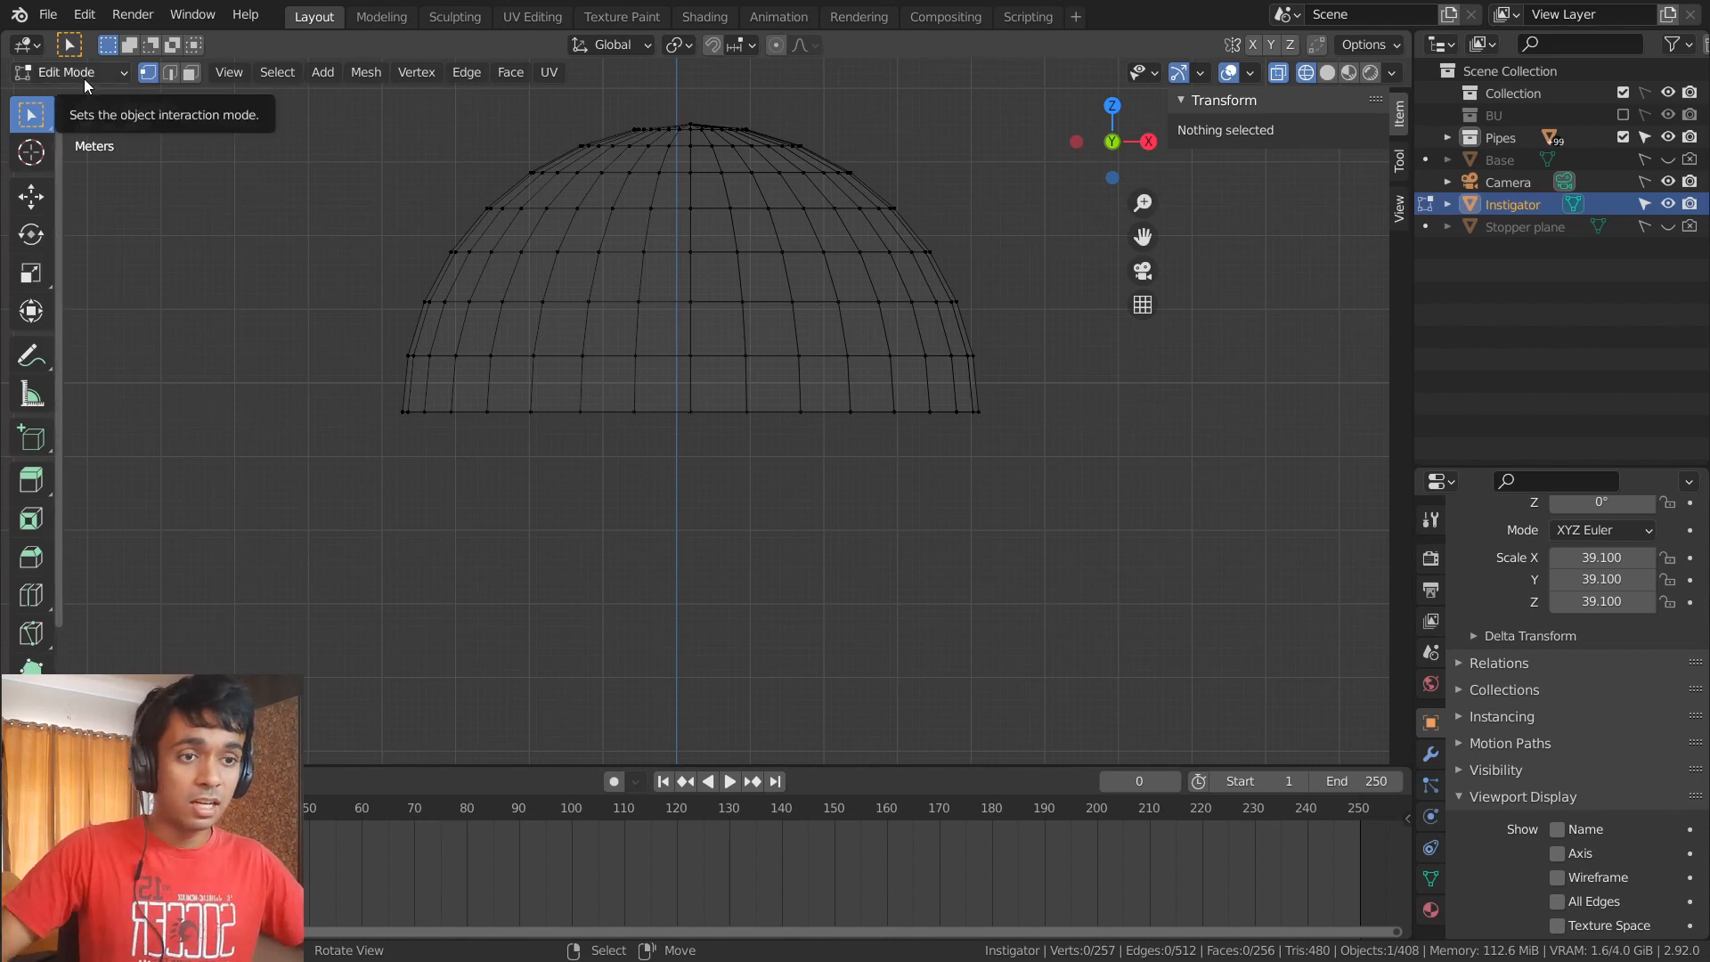
- Select the dome's open bottom edge loop in edge select mode and fill it with a face
{"action": "left_click", "coordinate": [170, 72]}
{"action": "middle_click_drag", "start_coordinate": [697, 551], "coordinate": [668, 436]}
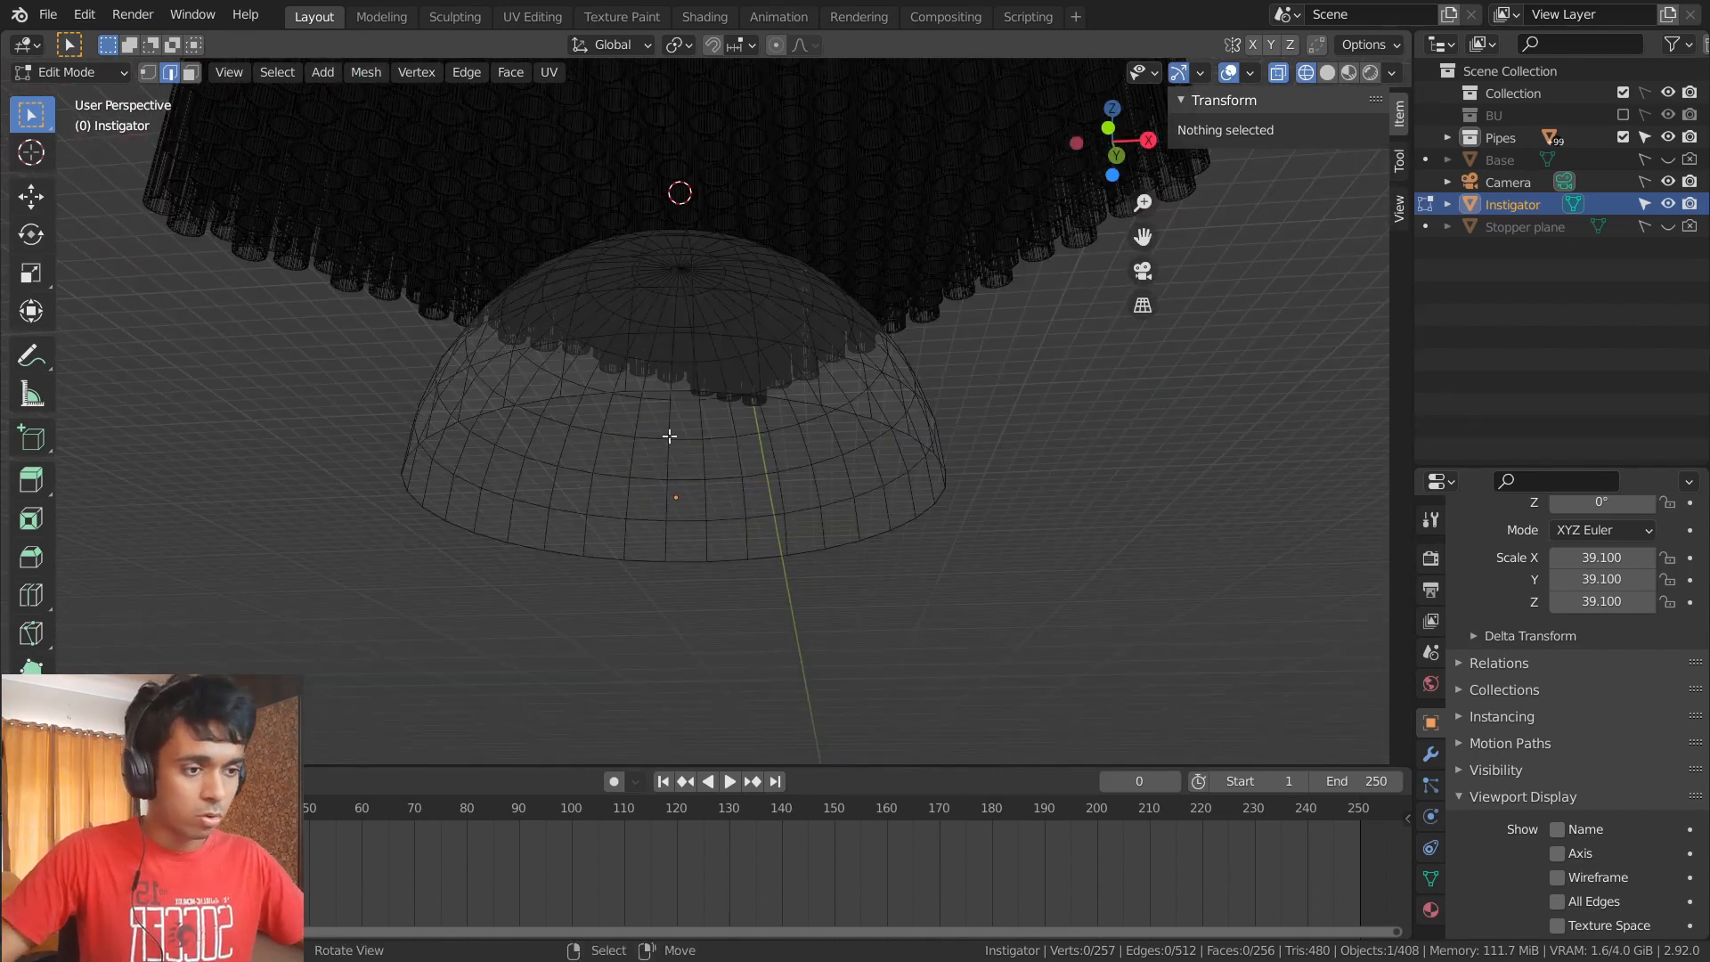
{"action": "left_click", "coordinate": [602, 394], "text": "alt"}
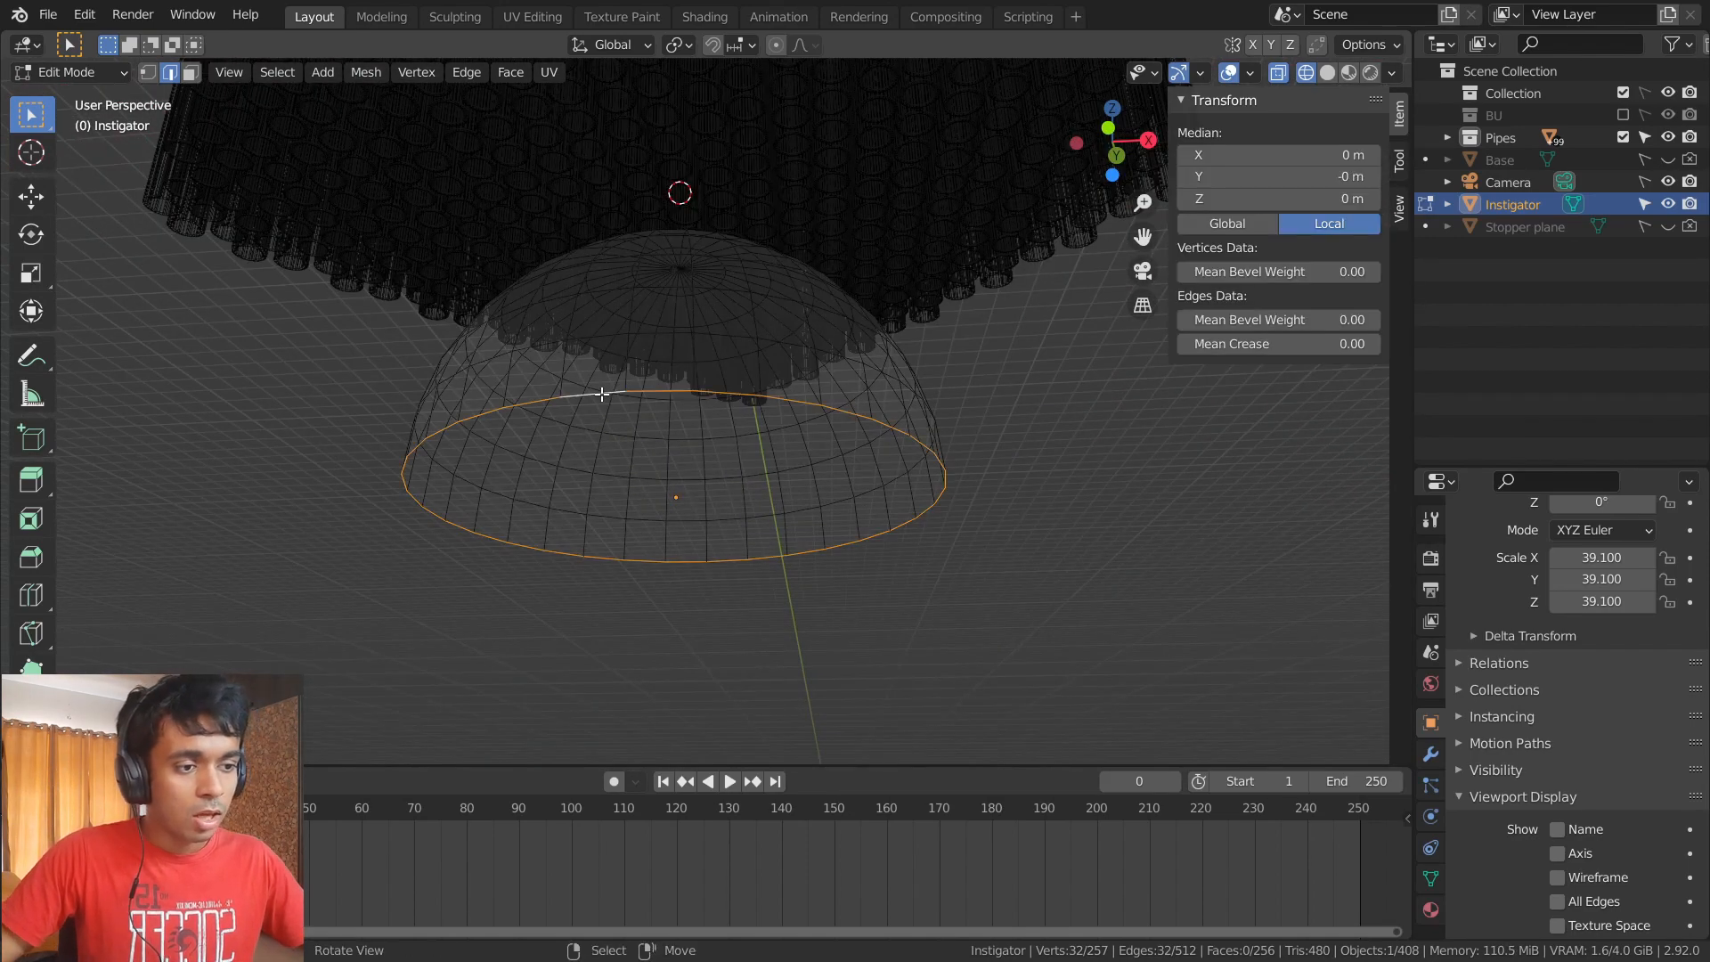
{"action": "left_click", "coordinate": [710, 687]}
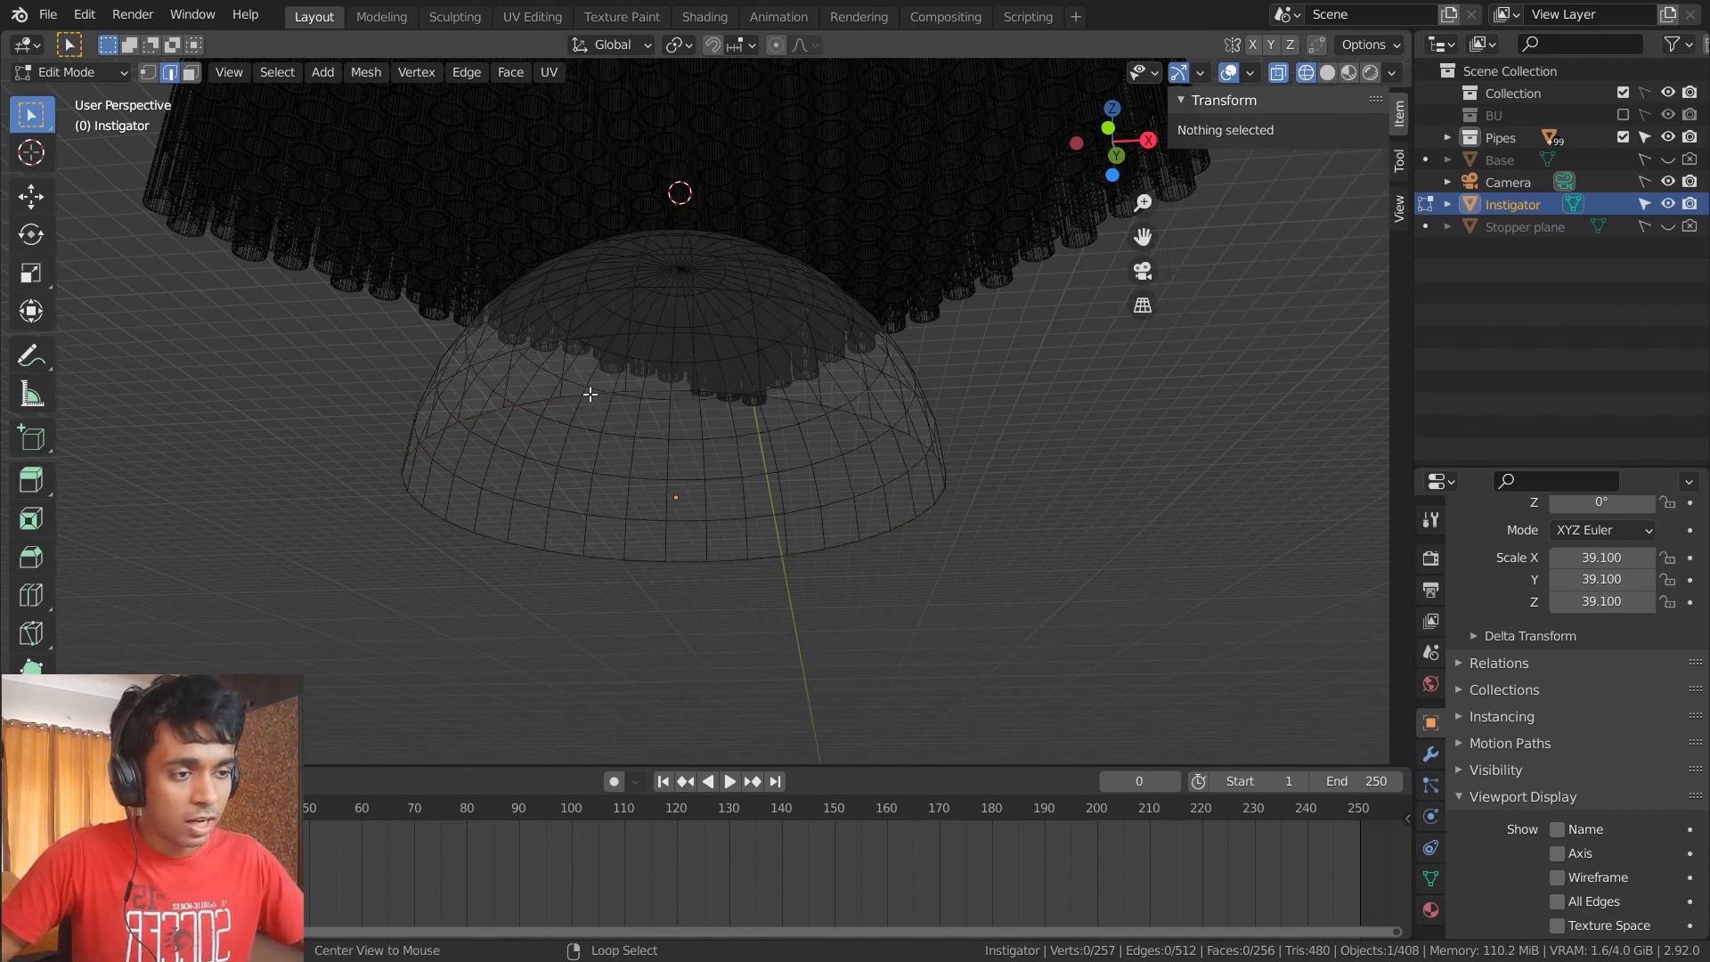
{"action": "left_click", "coordinate": [590, 395], "text": "alt"}
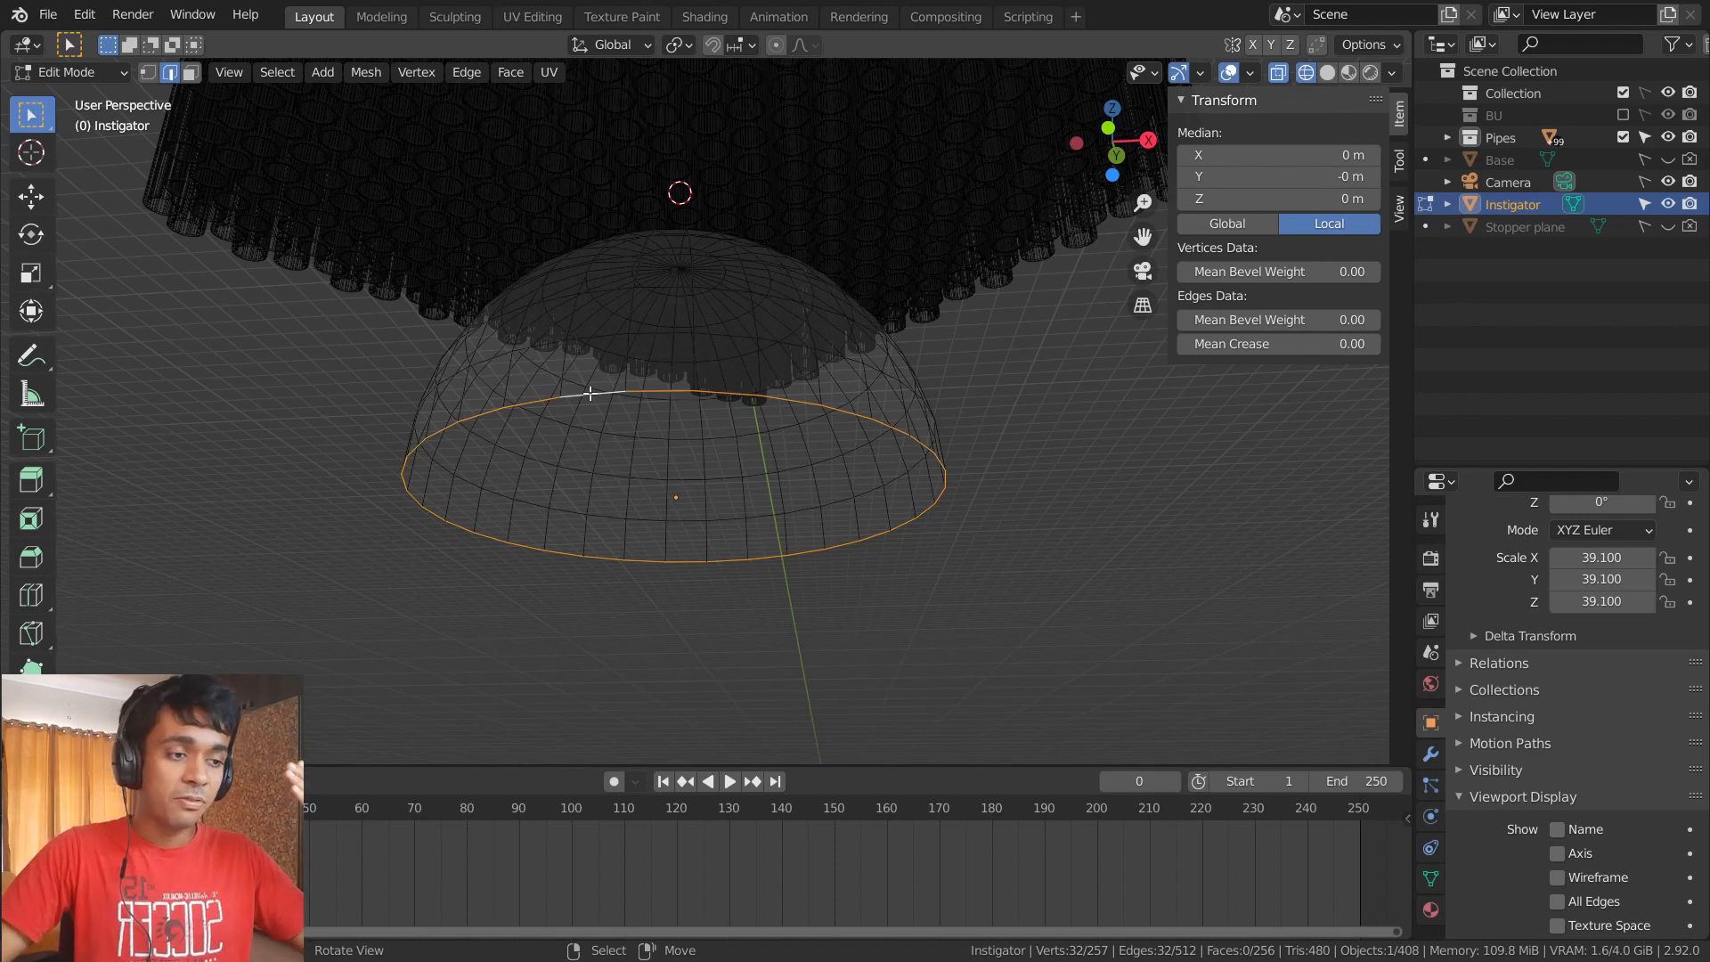
{"action": "key", "text": "f"}
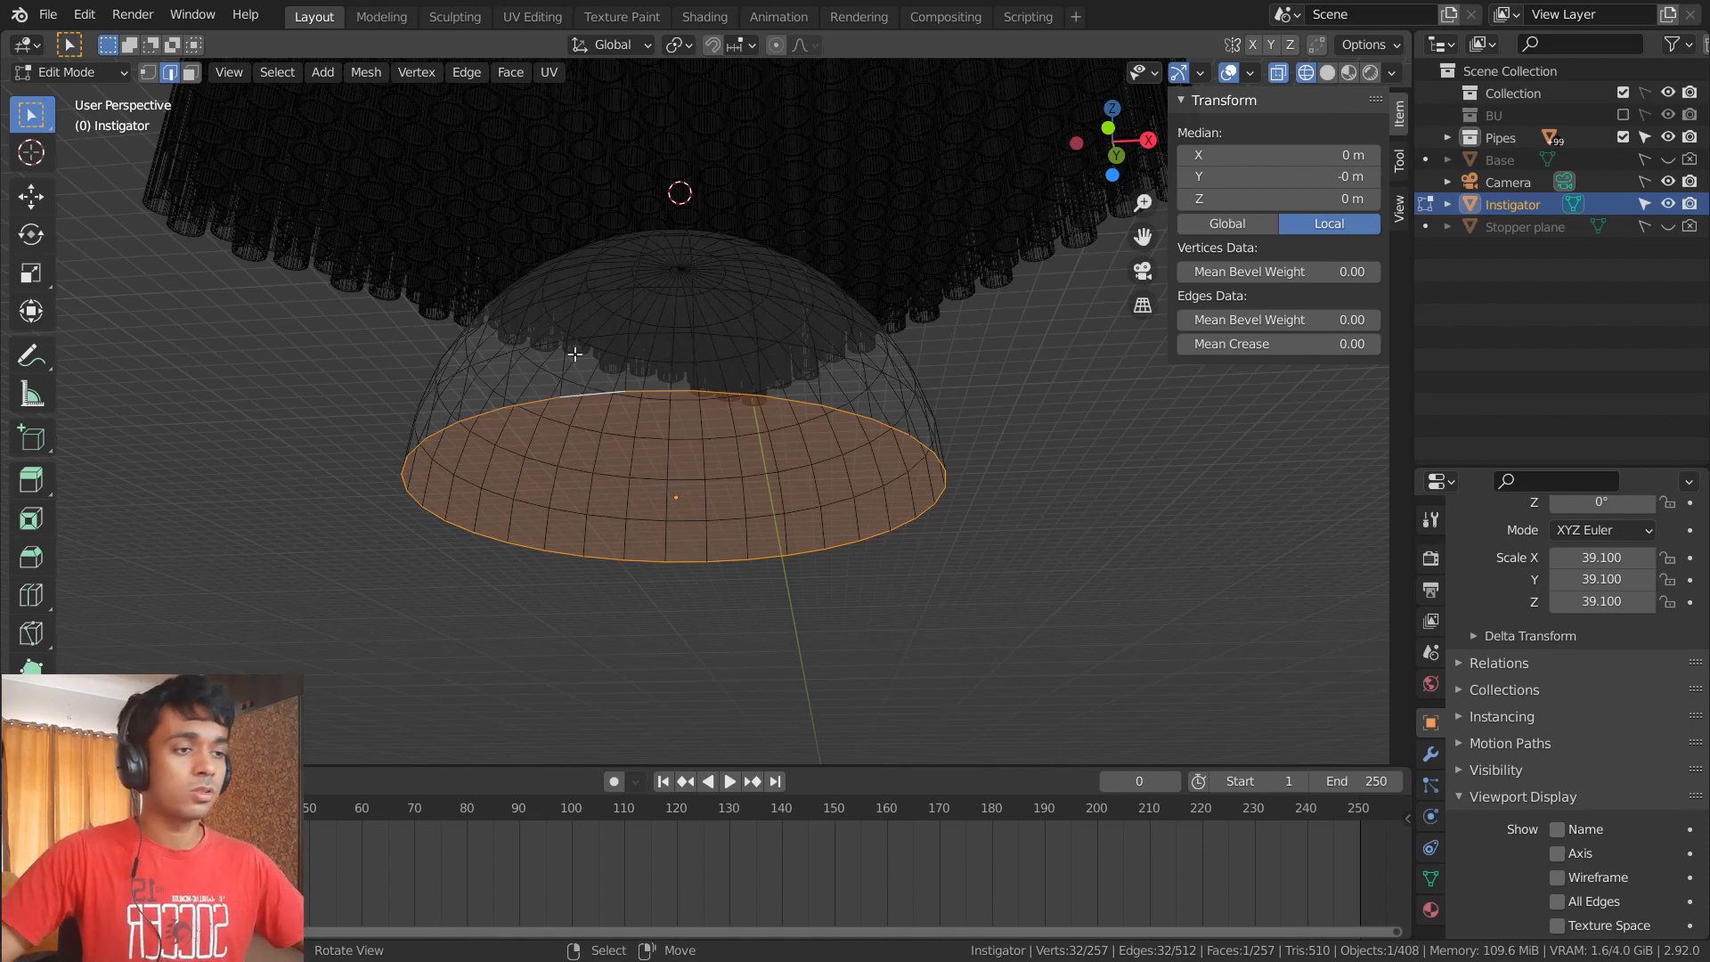
{"action": "middle_click_drag", "start_coordinate": [537, 264], "coordinate": [553, 324]}
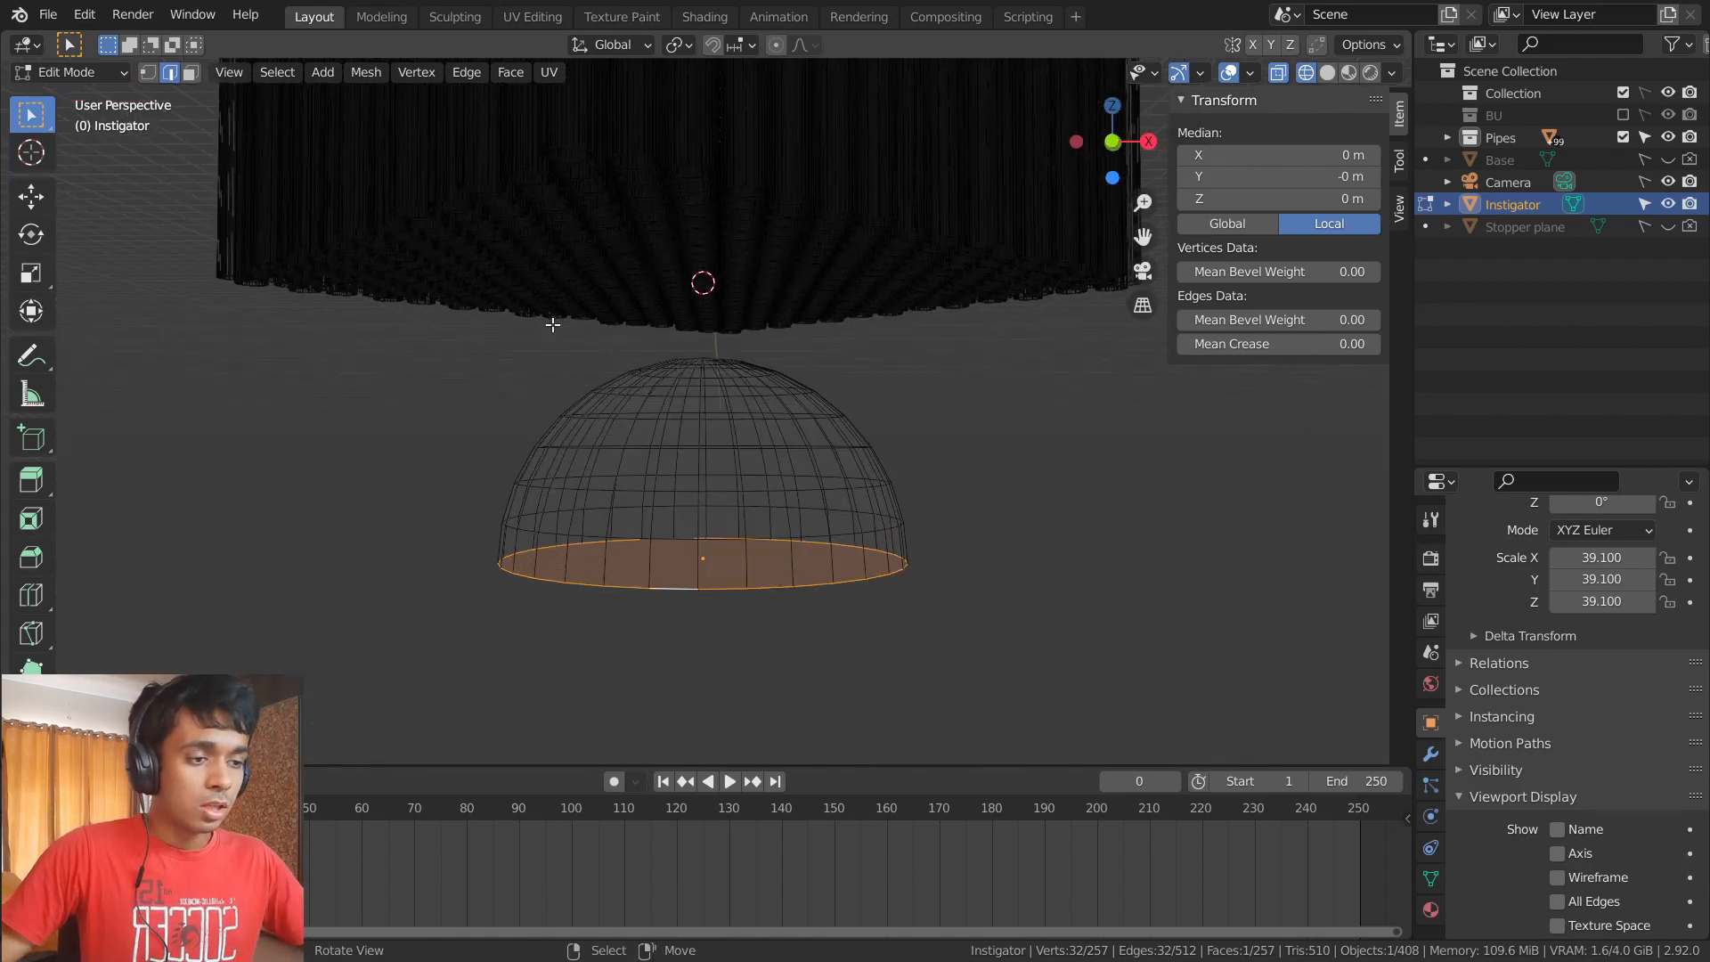
- Return to solid shading and exclude the Pipes collection from the view layer
{"action": "left_click", "coordinate": [1327, 72]}
{"action": "mouse_move", "coordinate": [772, 422]}
{"action": "middle_mouse_down"}
{"action": "mouse_move", "coordinate": [766, 458]}
{"action": "mouse_move", "coordinate": [726, 435]}
{"action": "middle_mouse_up"}
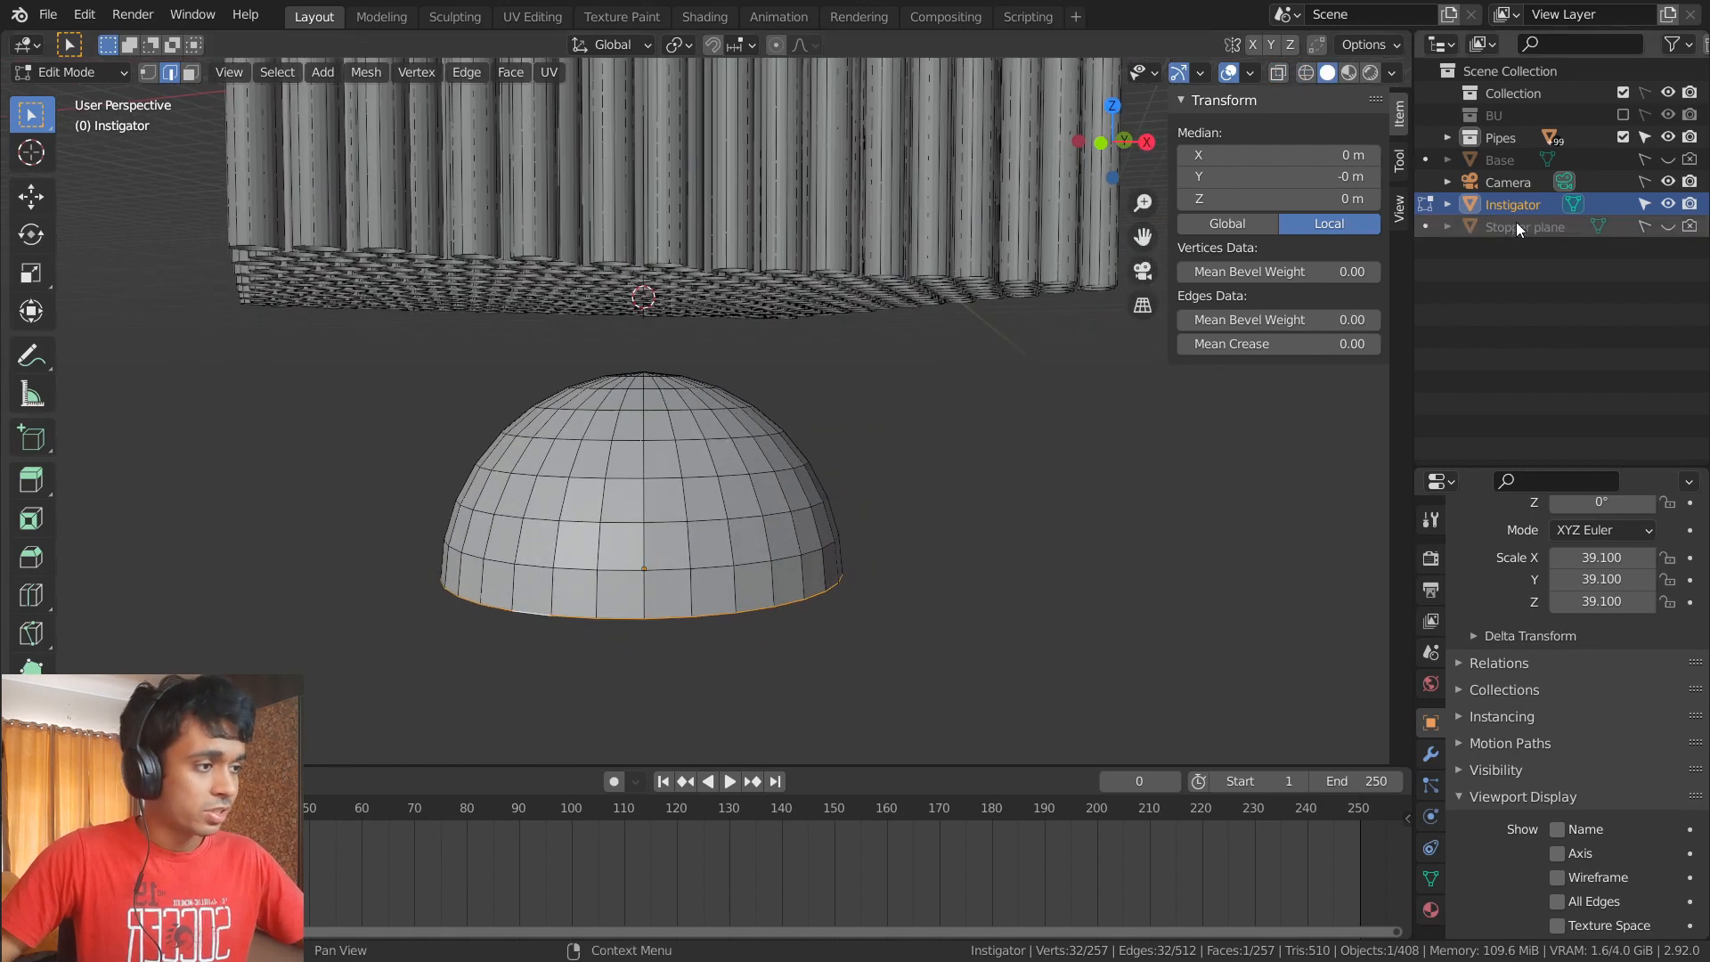
{"action": "left_click", "coordinate": [1622, 137]}
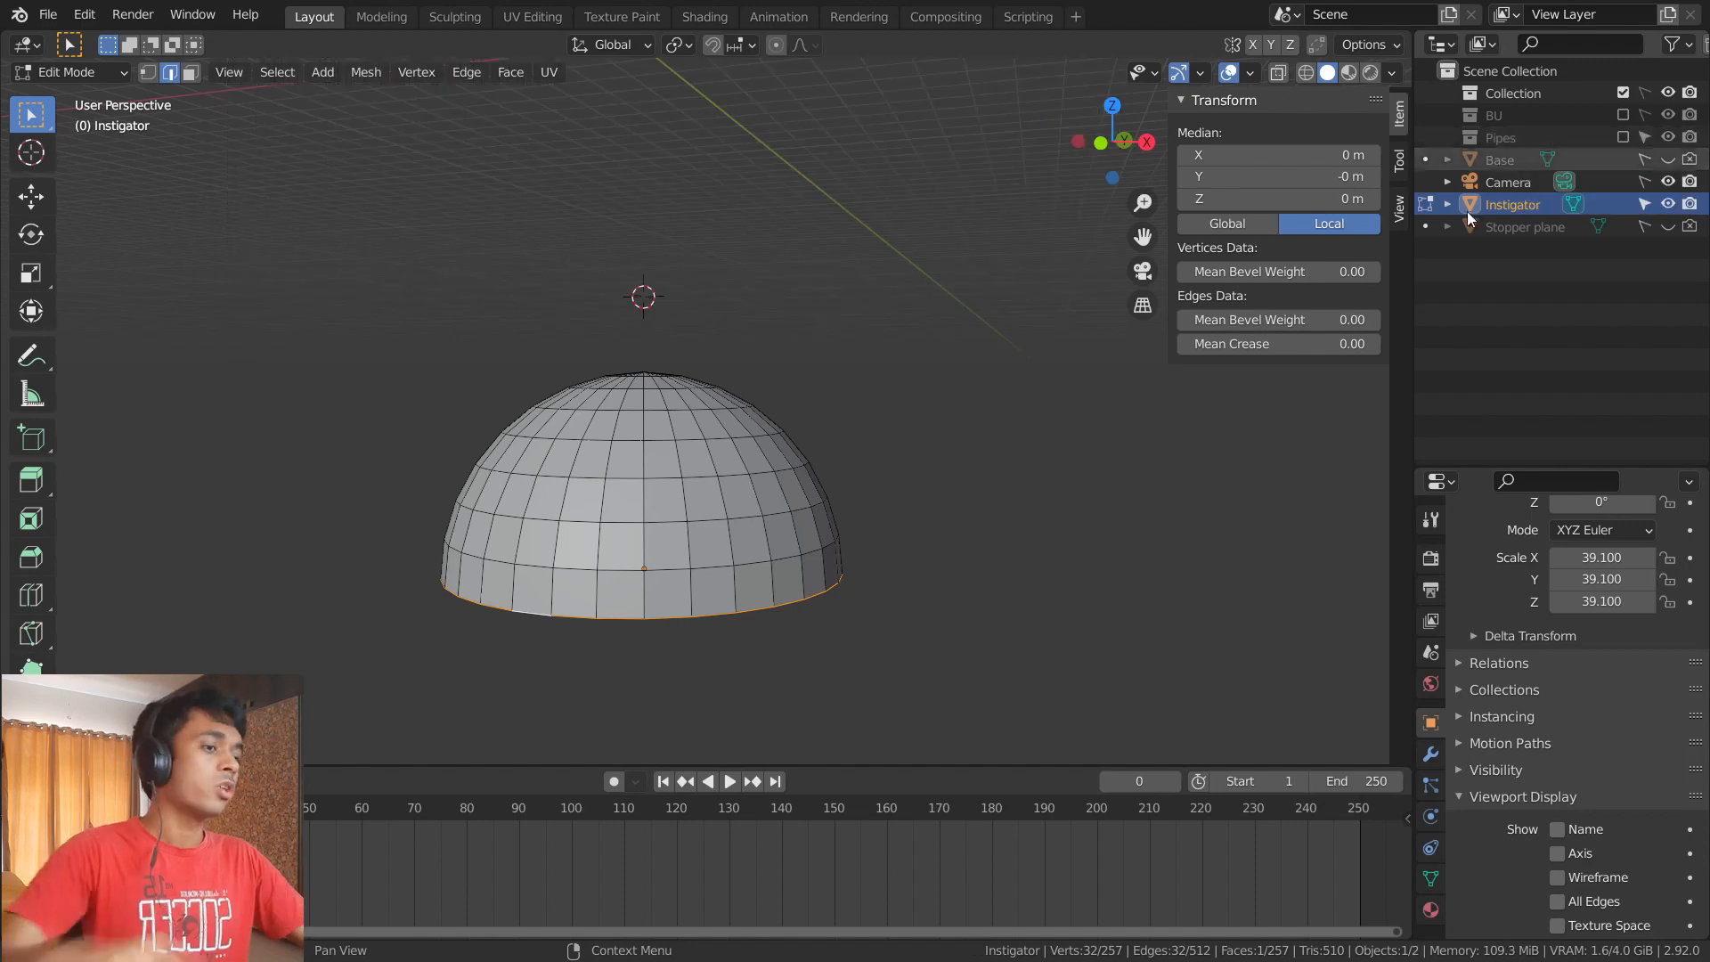
{"action": "middle_click_drag", "start_coordinate": [837, 294], "coordinate": [769, 354]}
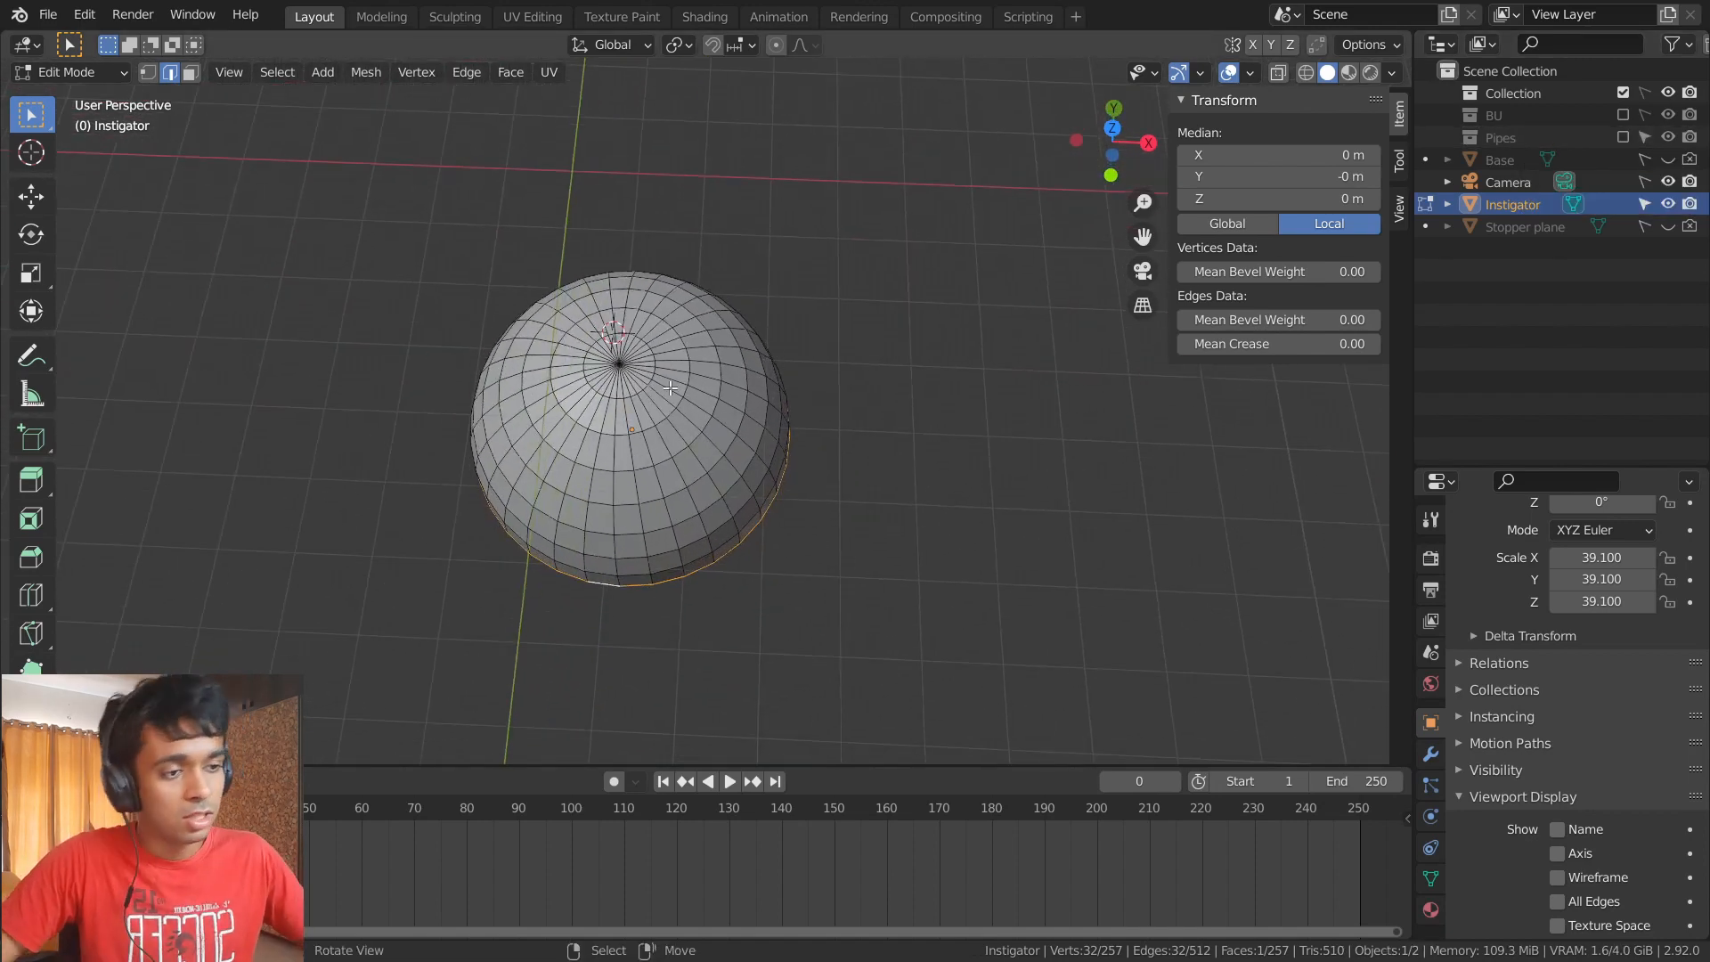
- Select the dome's top vertex in vertex select mode, turn on proportional editing and activate the Move tool
{"action": "left_click", "coordinate": [146, 74]}
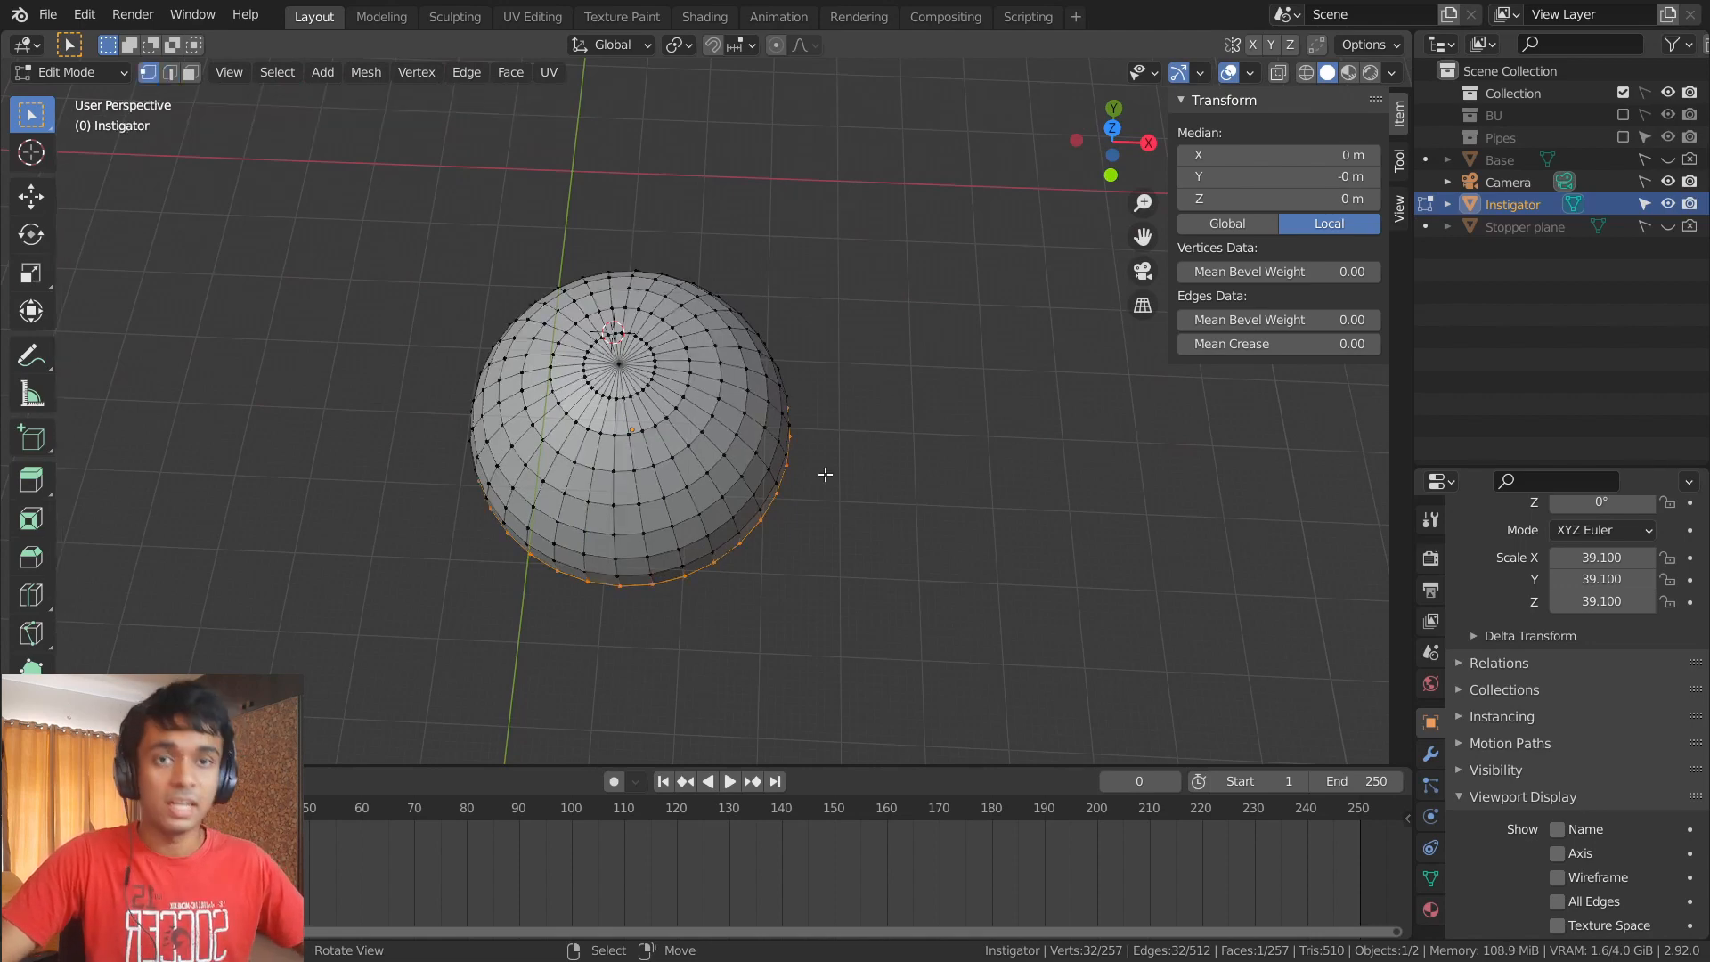
{"action": "key", "text": "Tab"}
{"action": "middle_click_drag", "start_coordinate": [824, 473], "coordinate": [704, 430]}
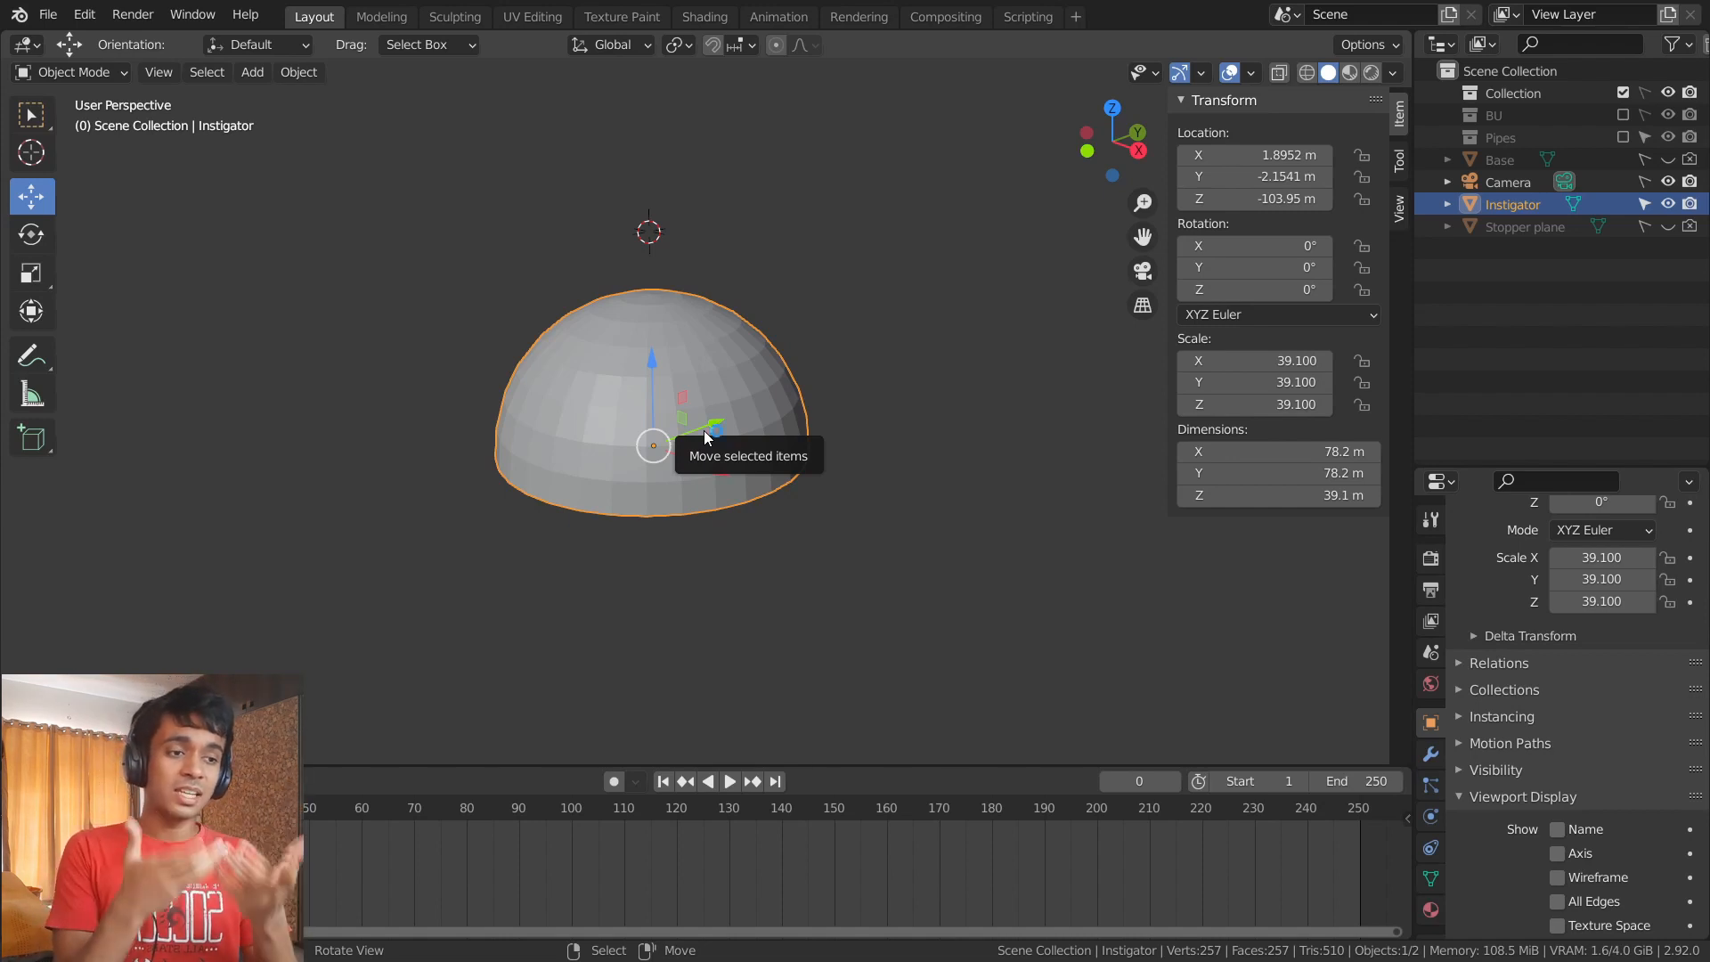
{"action": "key", "text": "Tab"}
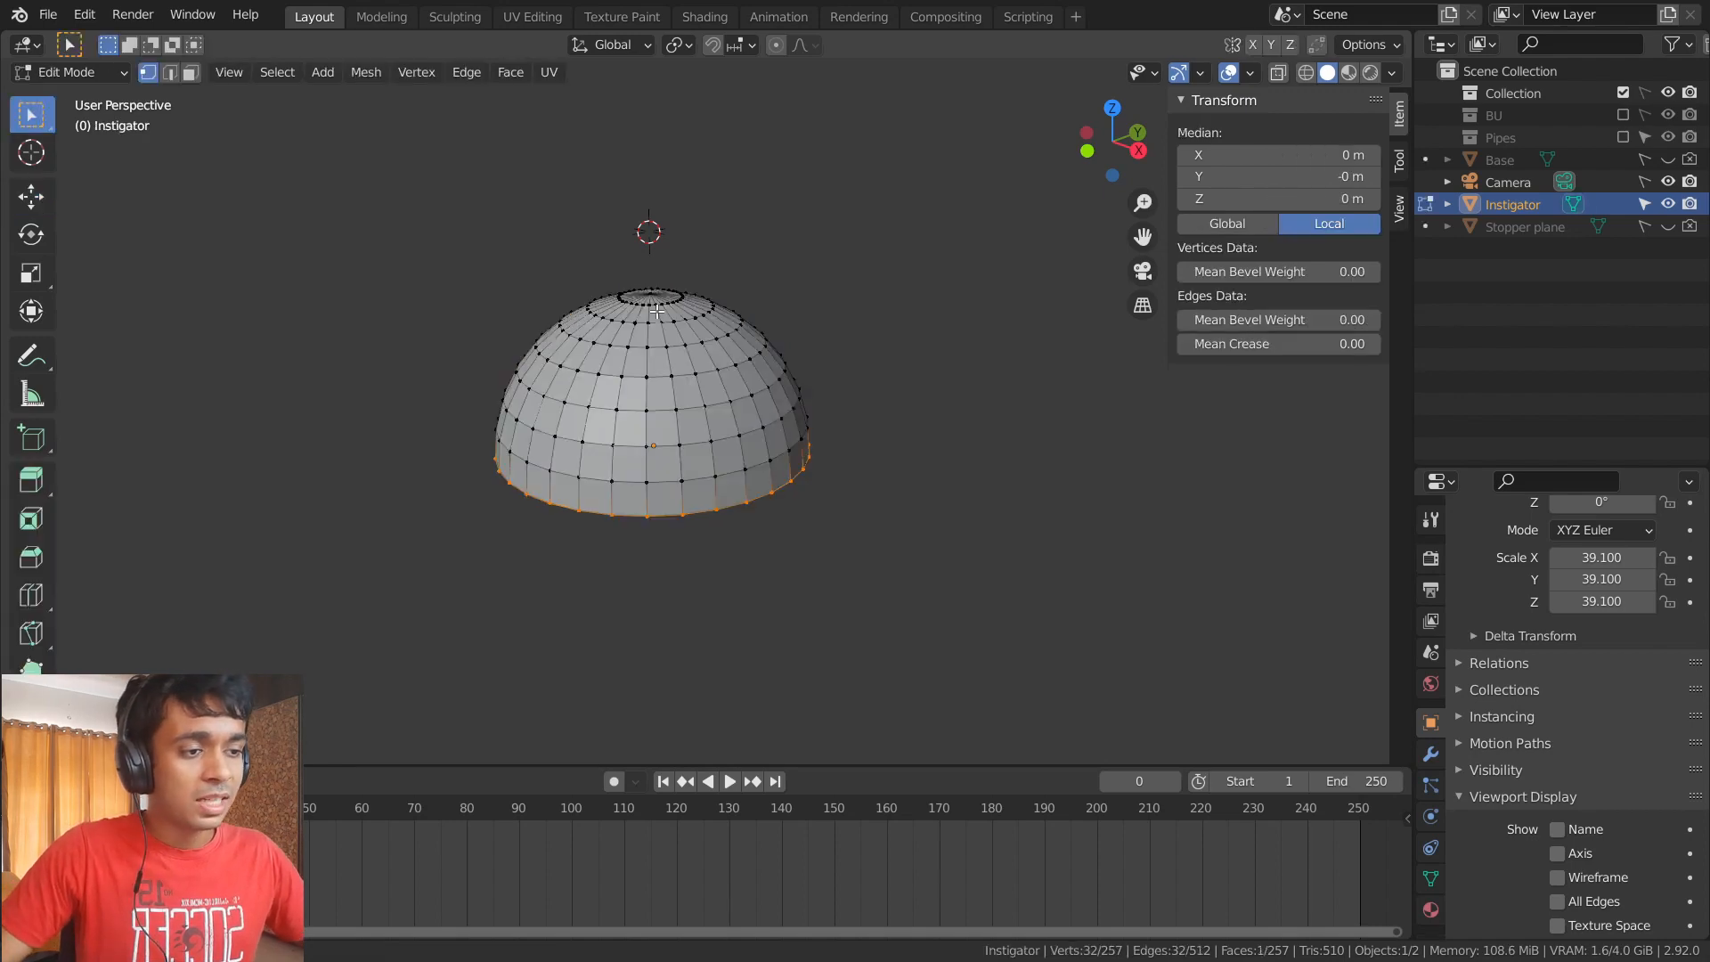
{"action": "key", "text": "KP_8"}
{"action": "key", "text": "KP_8"}
{"action": "left_click", "coordinate": [638, 303]}
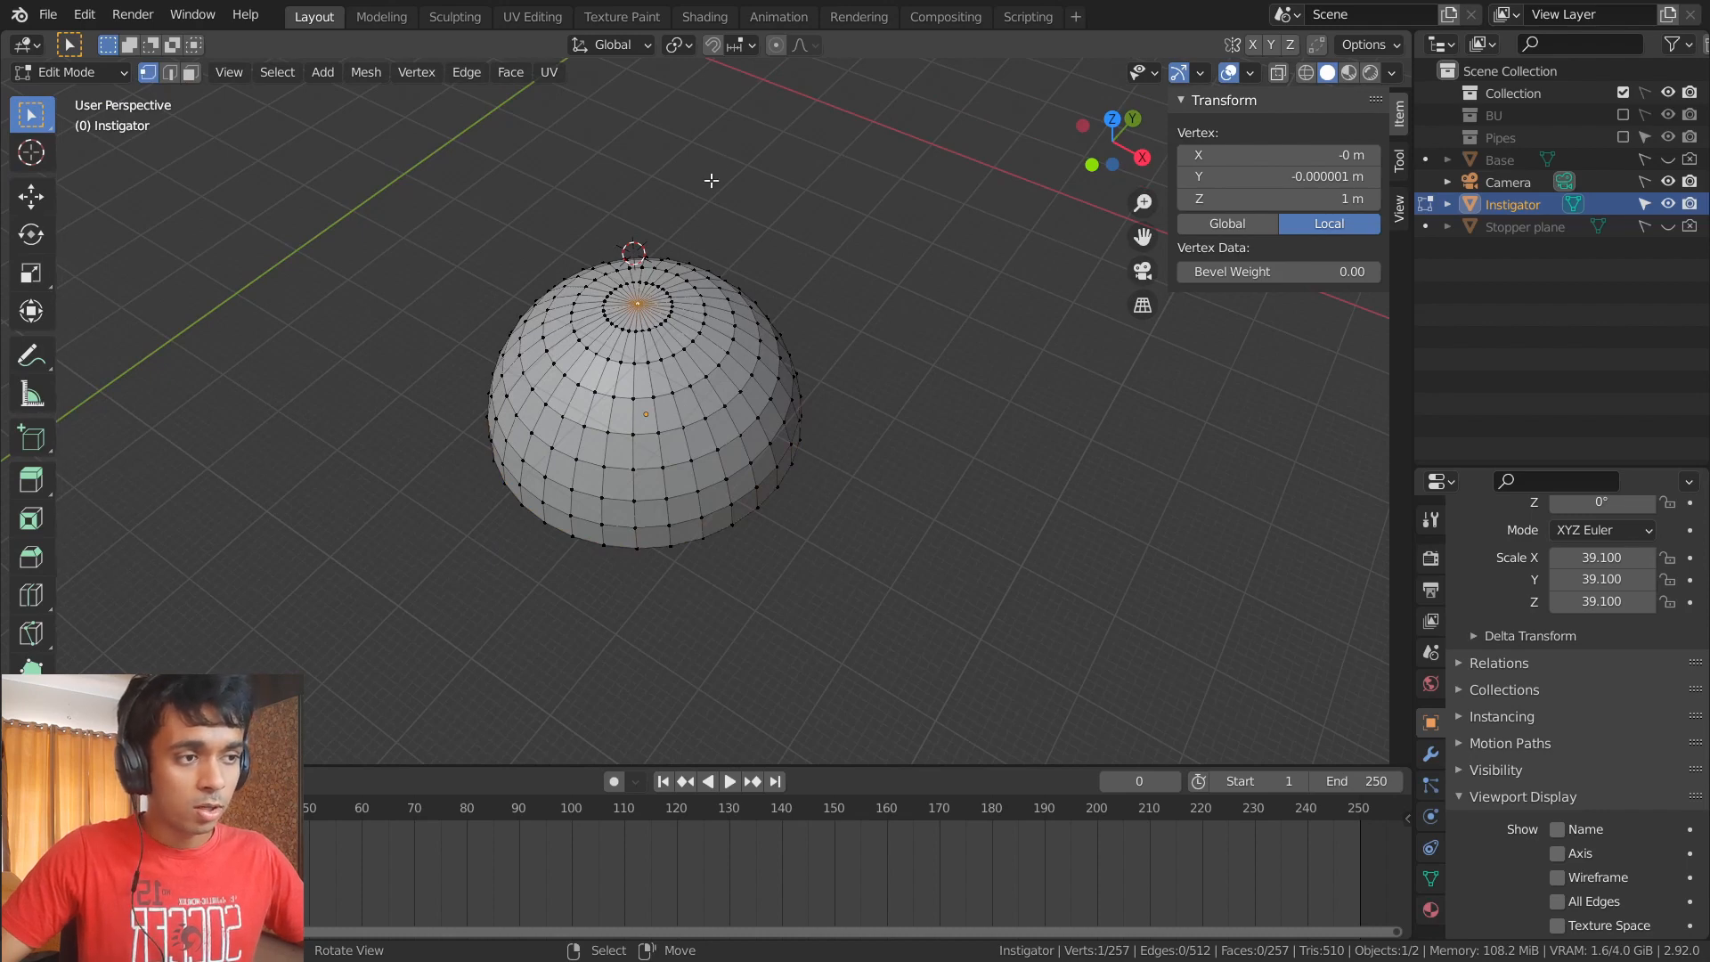
{"action": "left_click", "coordinate": [774, 50]}
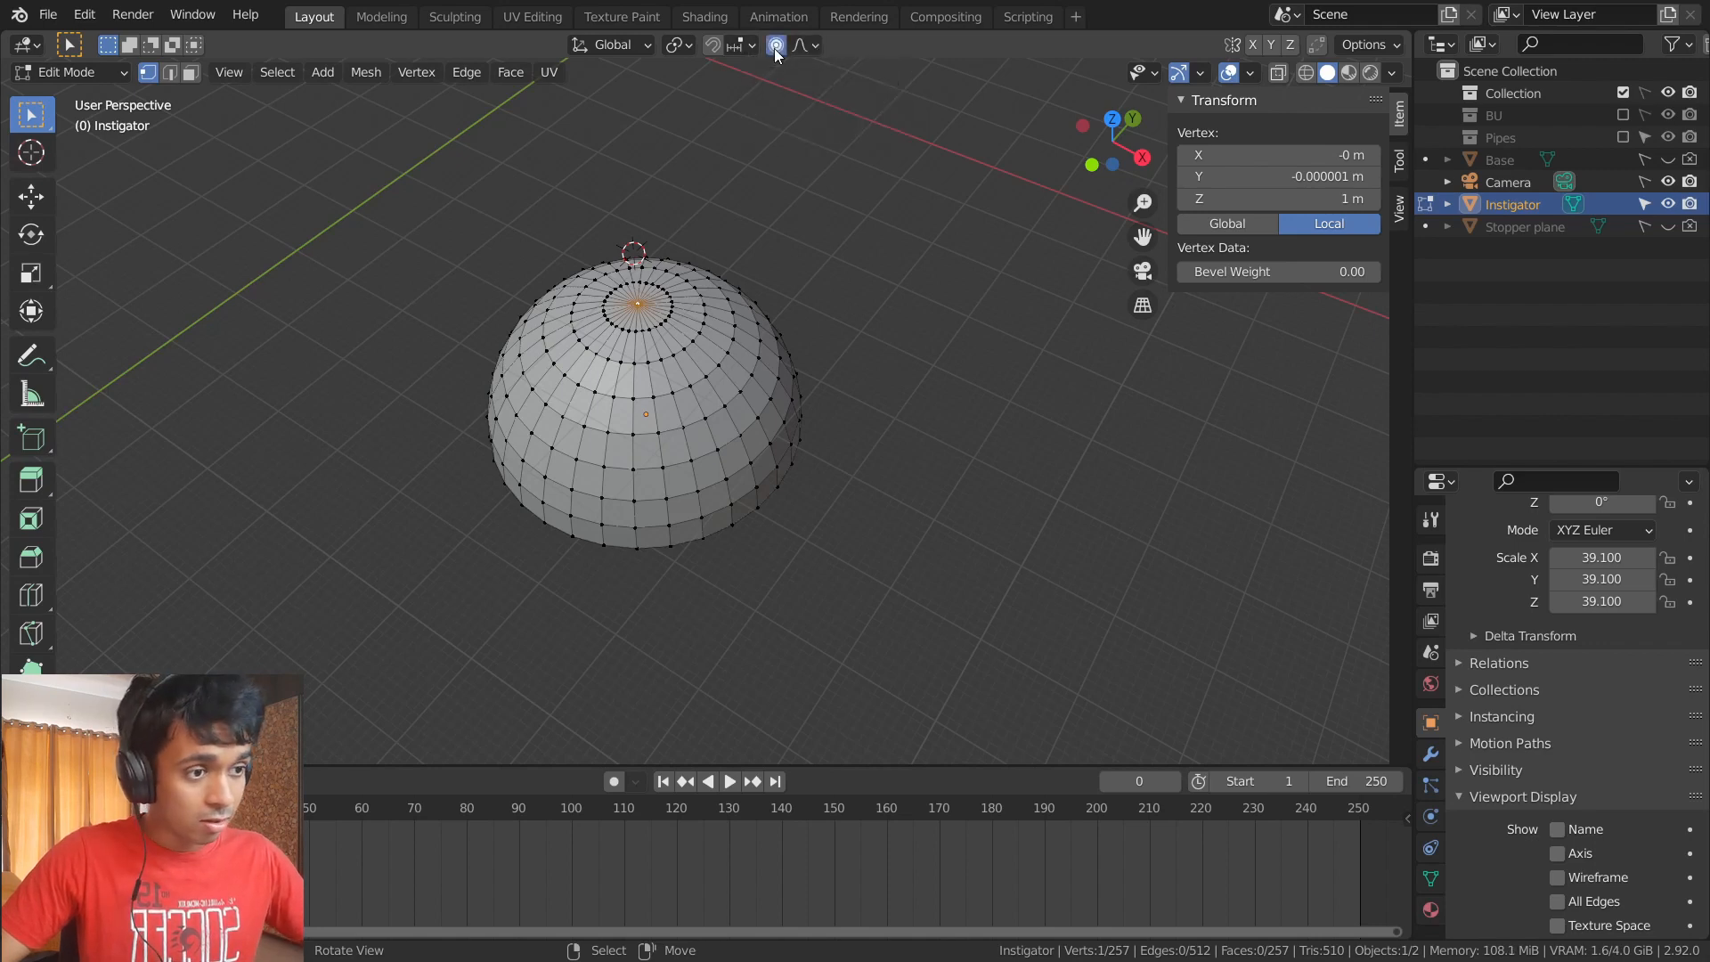
{"action": "left_click", "coordinate": [36, 198]}
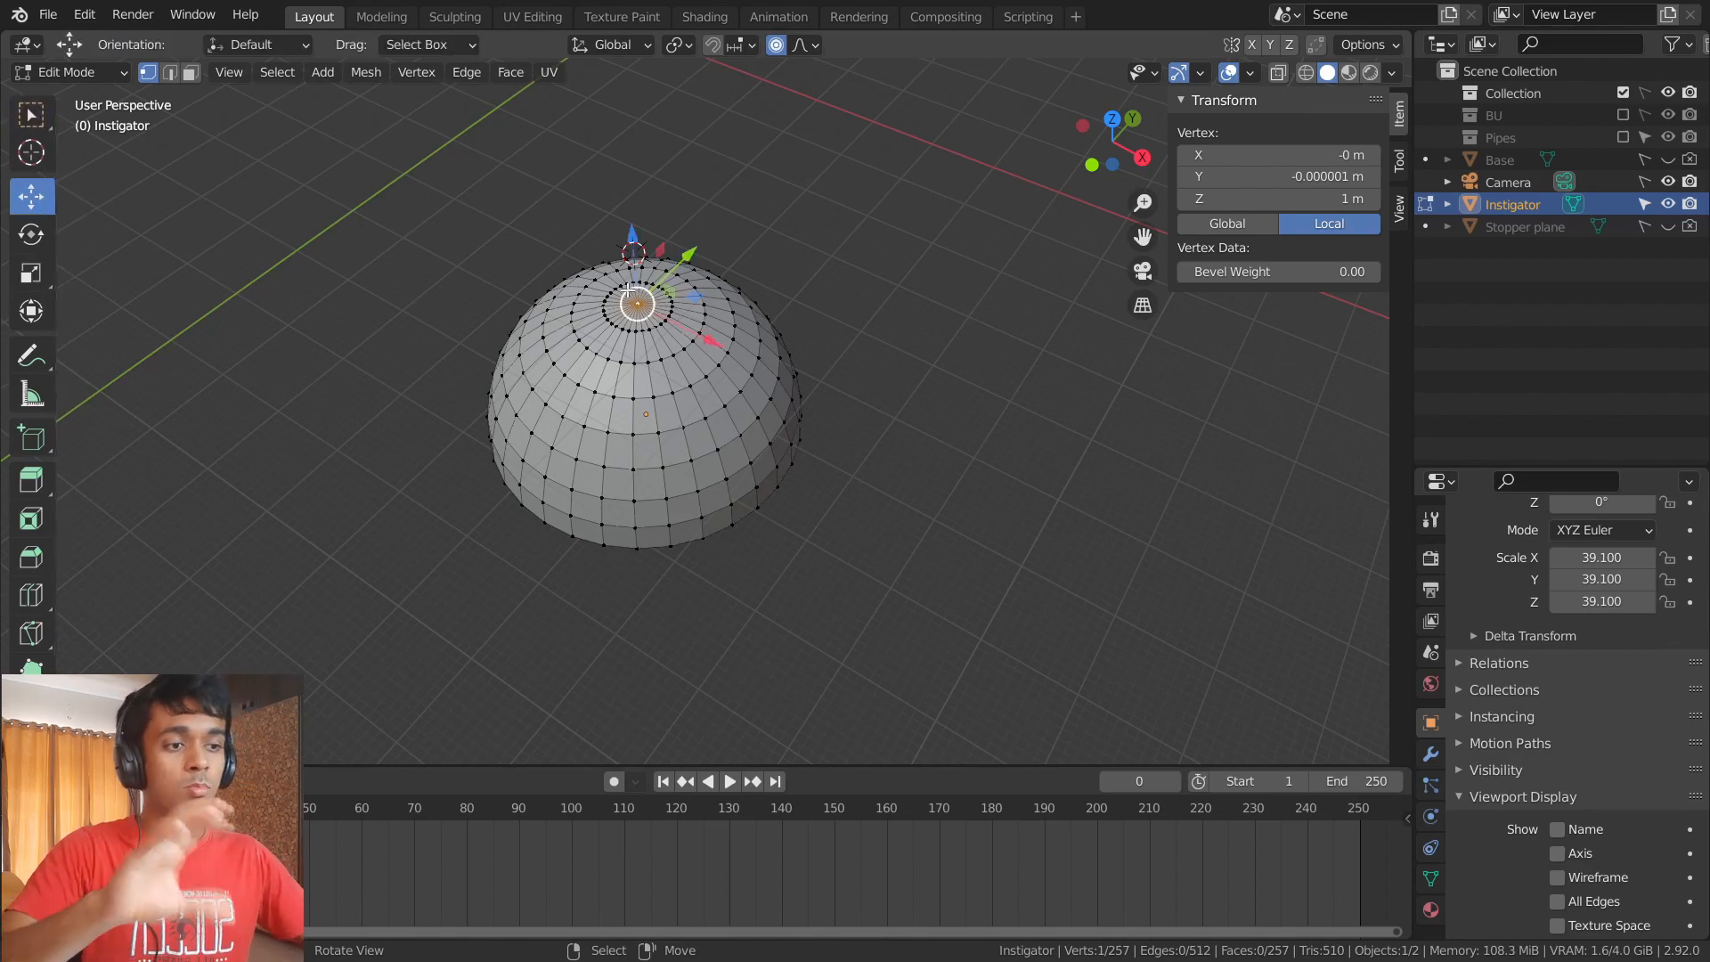
{"action": "middle_click_drag", "start_coordinate": [673, 377], "coordinate": [674, 261]}
{"action": "scroll", "coordinate": [687, 283], "scroll_direction": "up", "scroll_amount": 6}
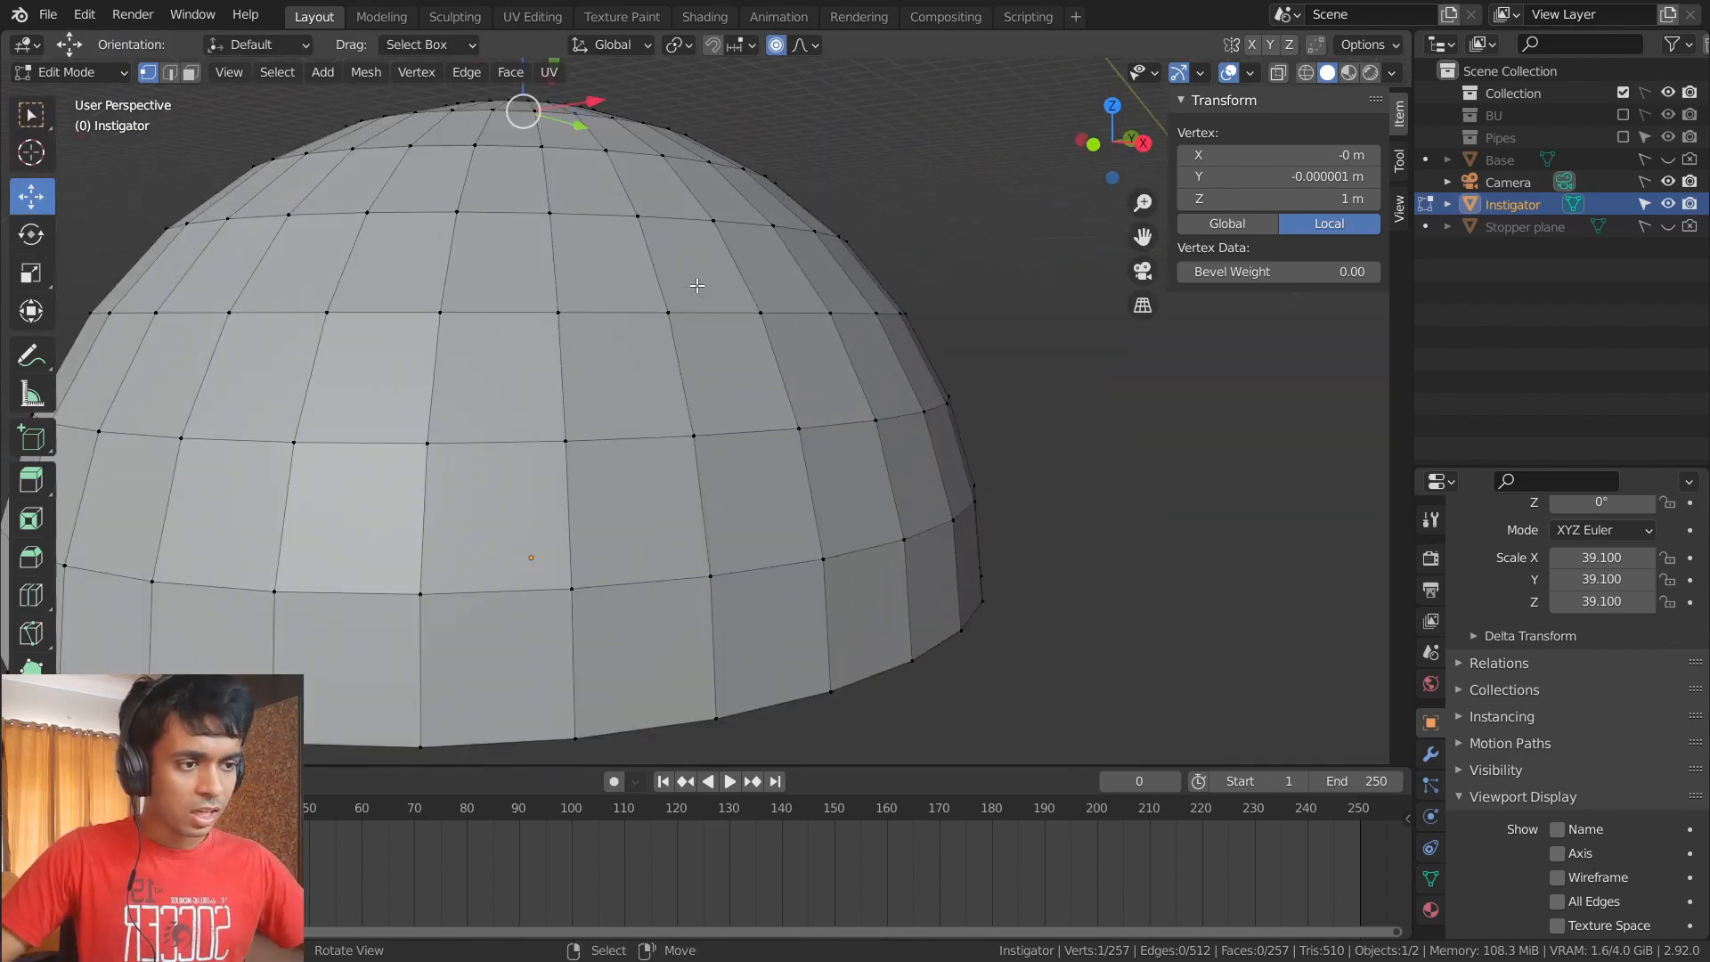
{"action": "scroll", "coordinate": [687, 283], "scroll_direction": "down", "scroll_amount": 7}
{"action": "left_click_drag", "start_coordinate": [648, 230], "coordinate": [654, 508]}
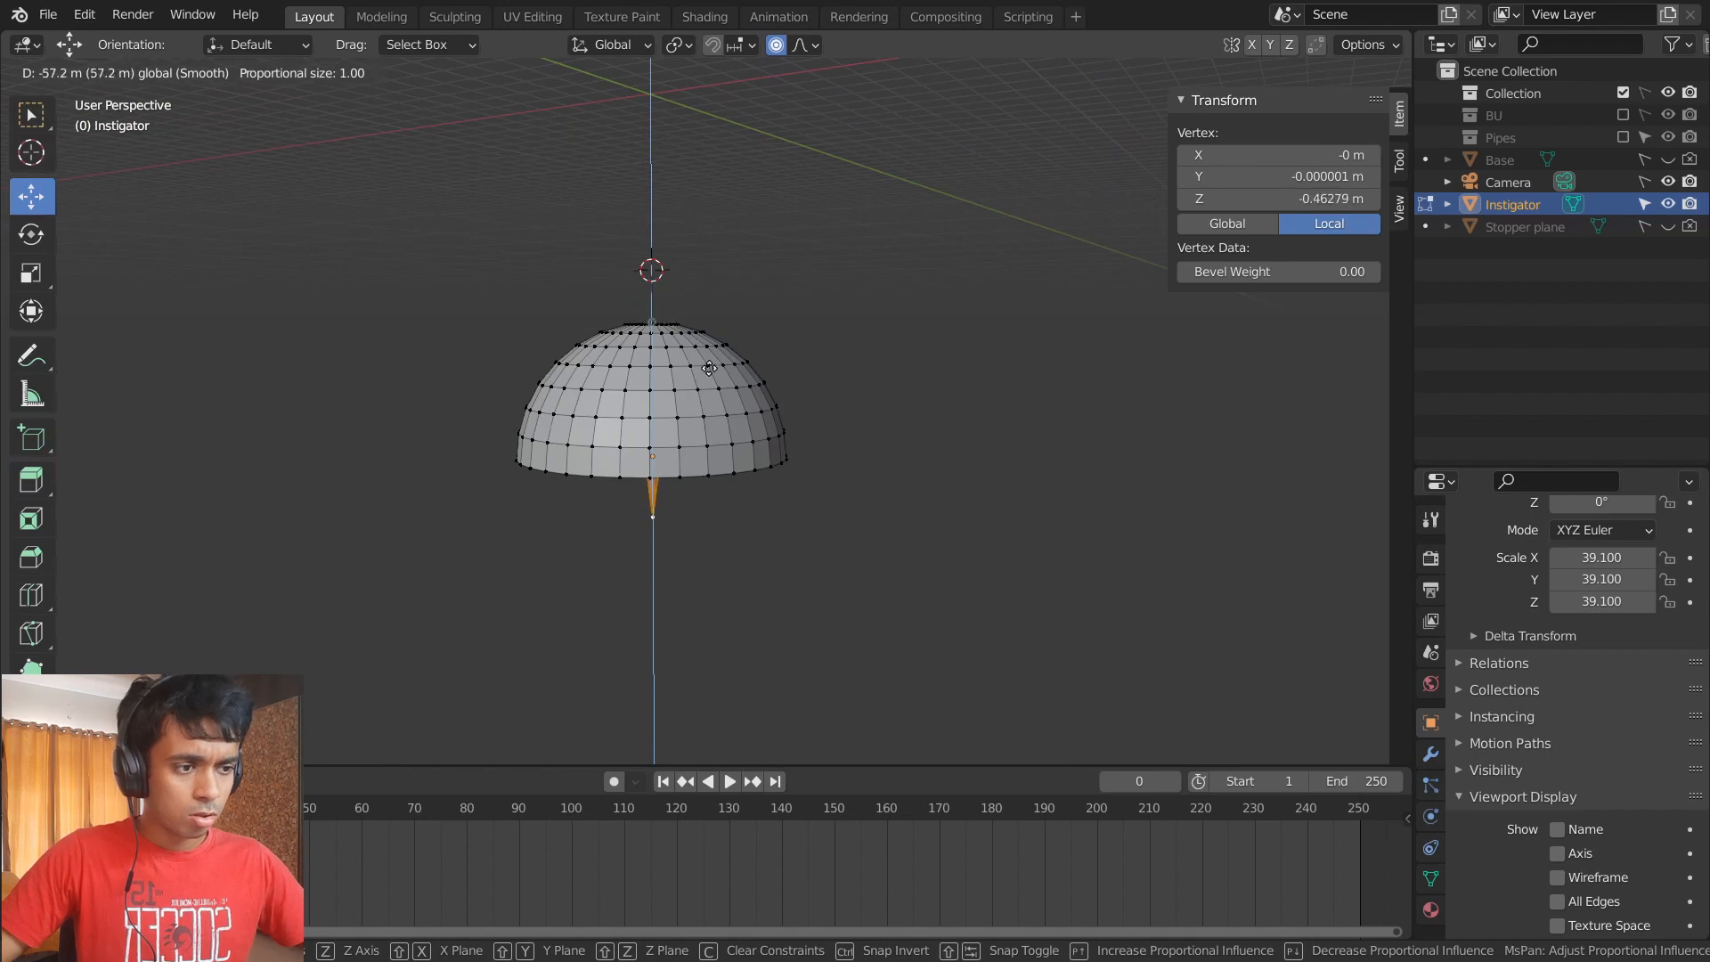
{"action": "key", "text": "Escape"}
{"action": "scroll", "coordinate": [686, 321], "scroll_direction": "up", "scroll_amount": 6}
{"action": "scroll", "coordinate": [668, 258], "scroll_direction": "down", "scroll_amount": 4}
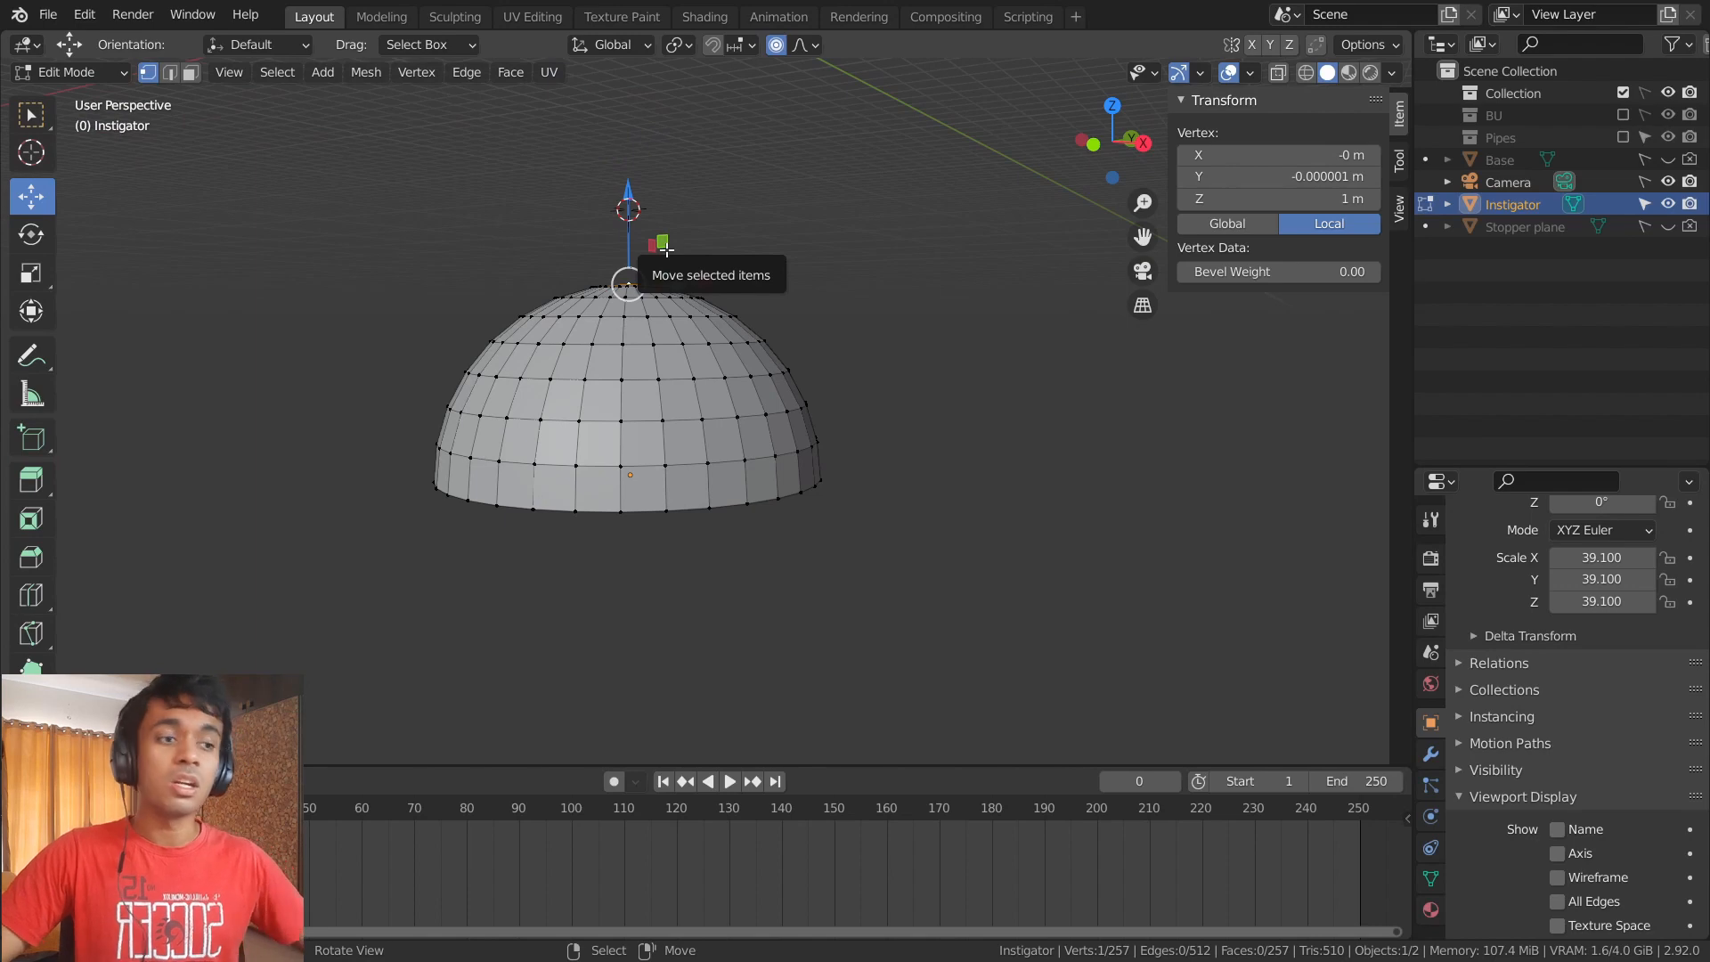
- Move the top vertex down about 20.16 m along Z with Smooth proportional editing, widening the influence to flatten the dome
{"action": "key", "text": "g"}
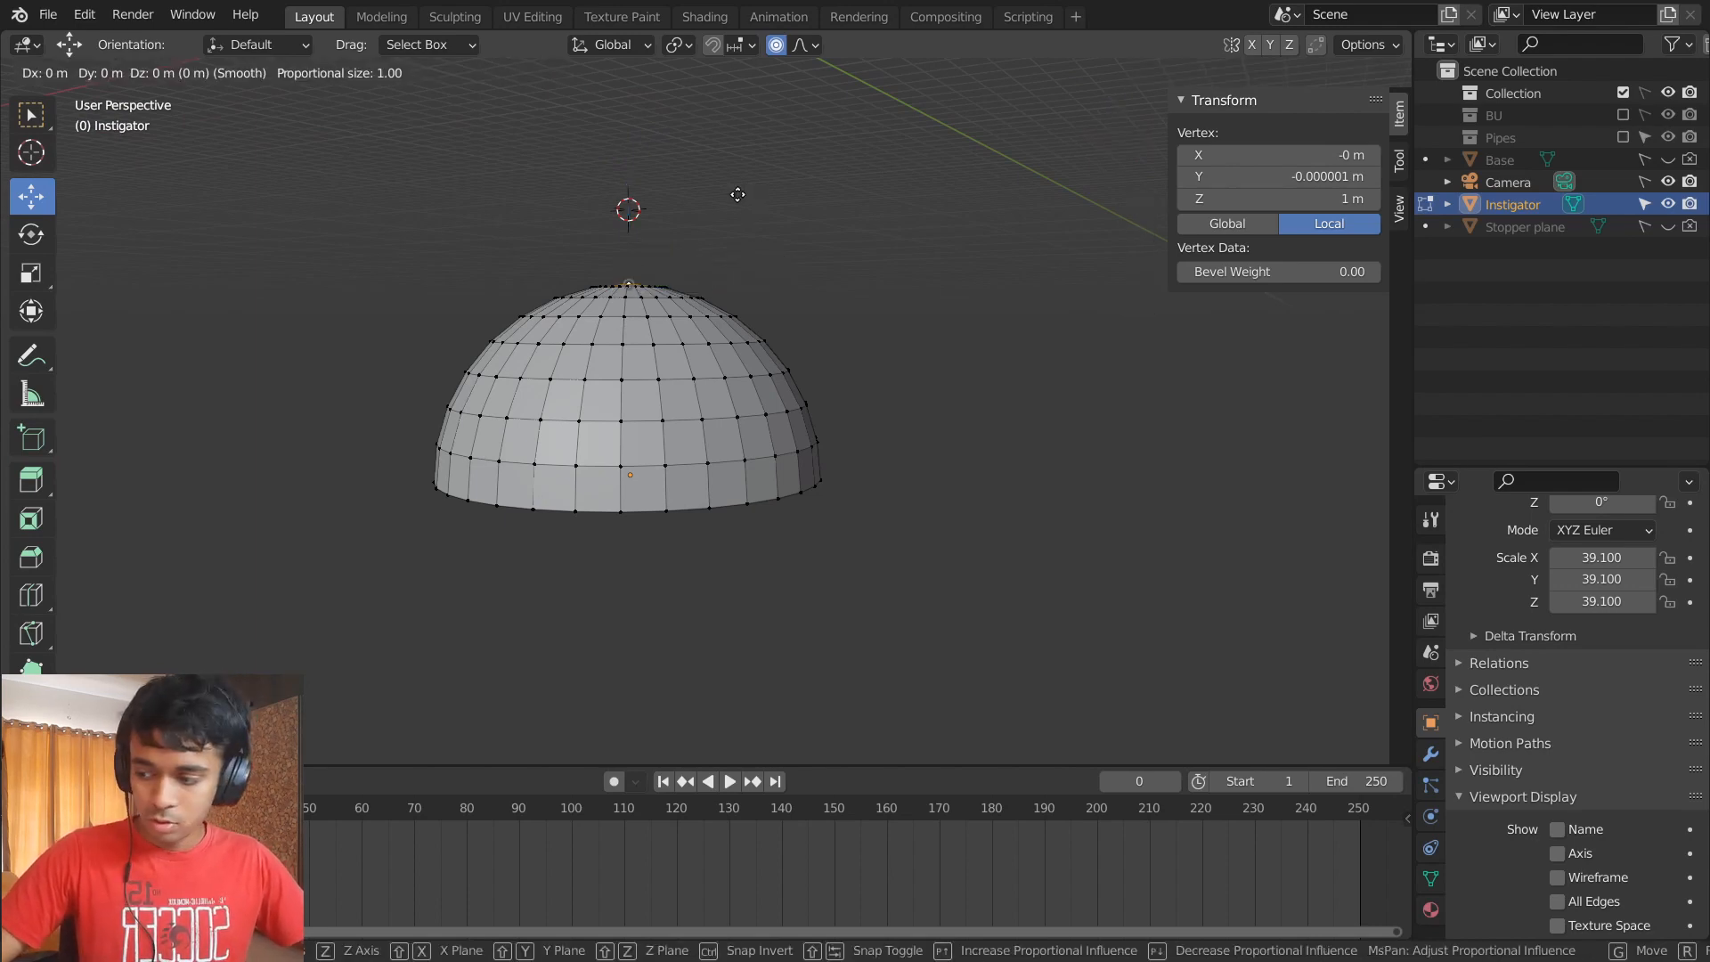
{"action": "key", "text": "z"}
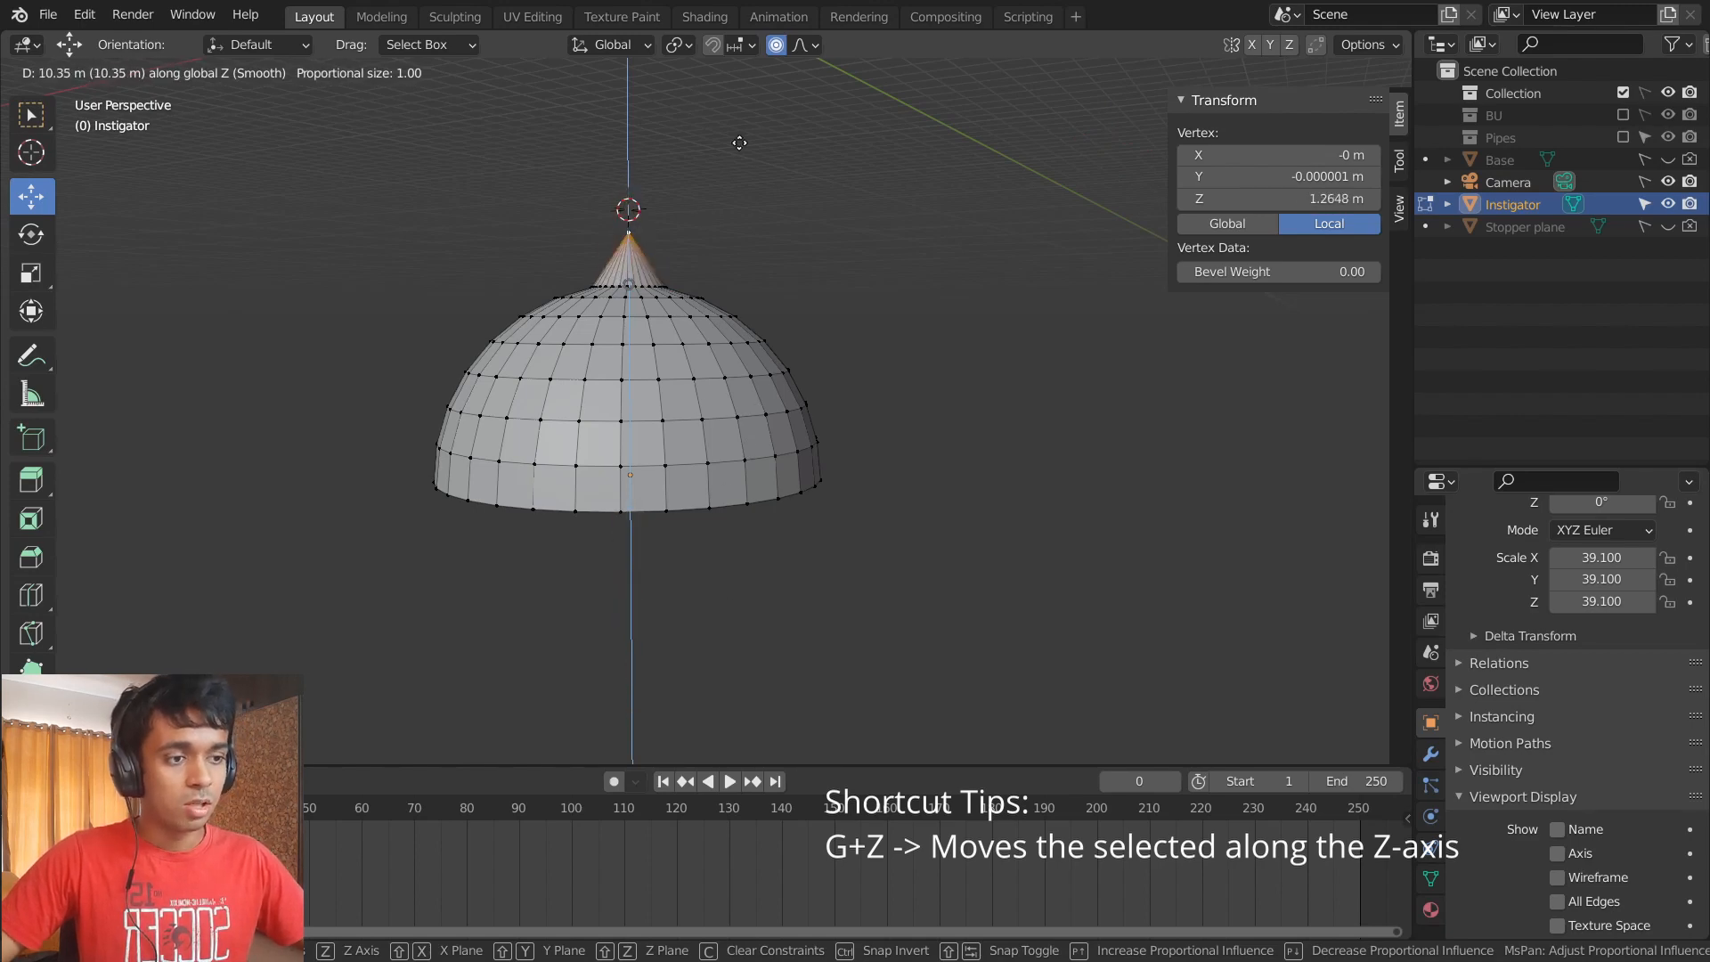
{"action": "scroll", "coordinate": [733, 164], "scroll_direction": "down", "scroll_amount": 20}
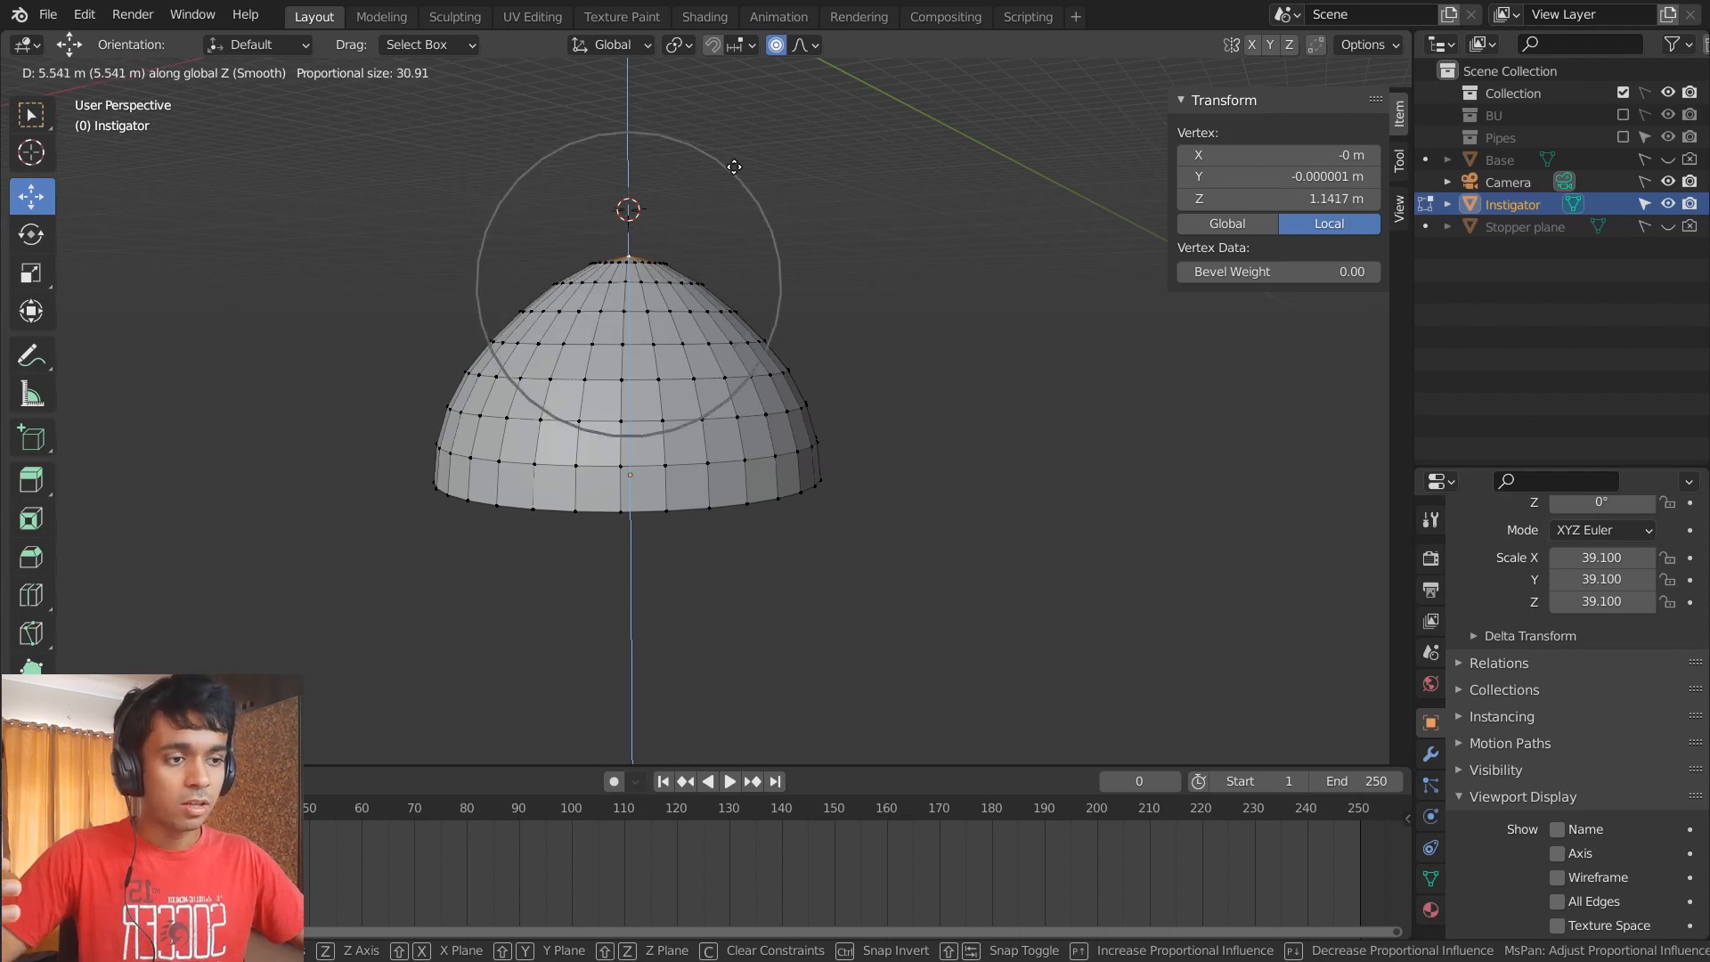
{"action": "scroll", "coordinate": [733, 167], "scroll_direction": "down", "scroll_amount": 5}
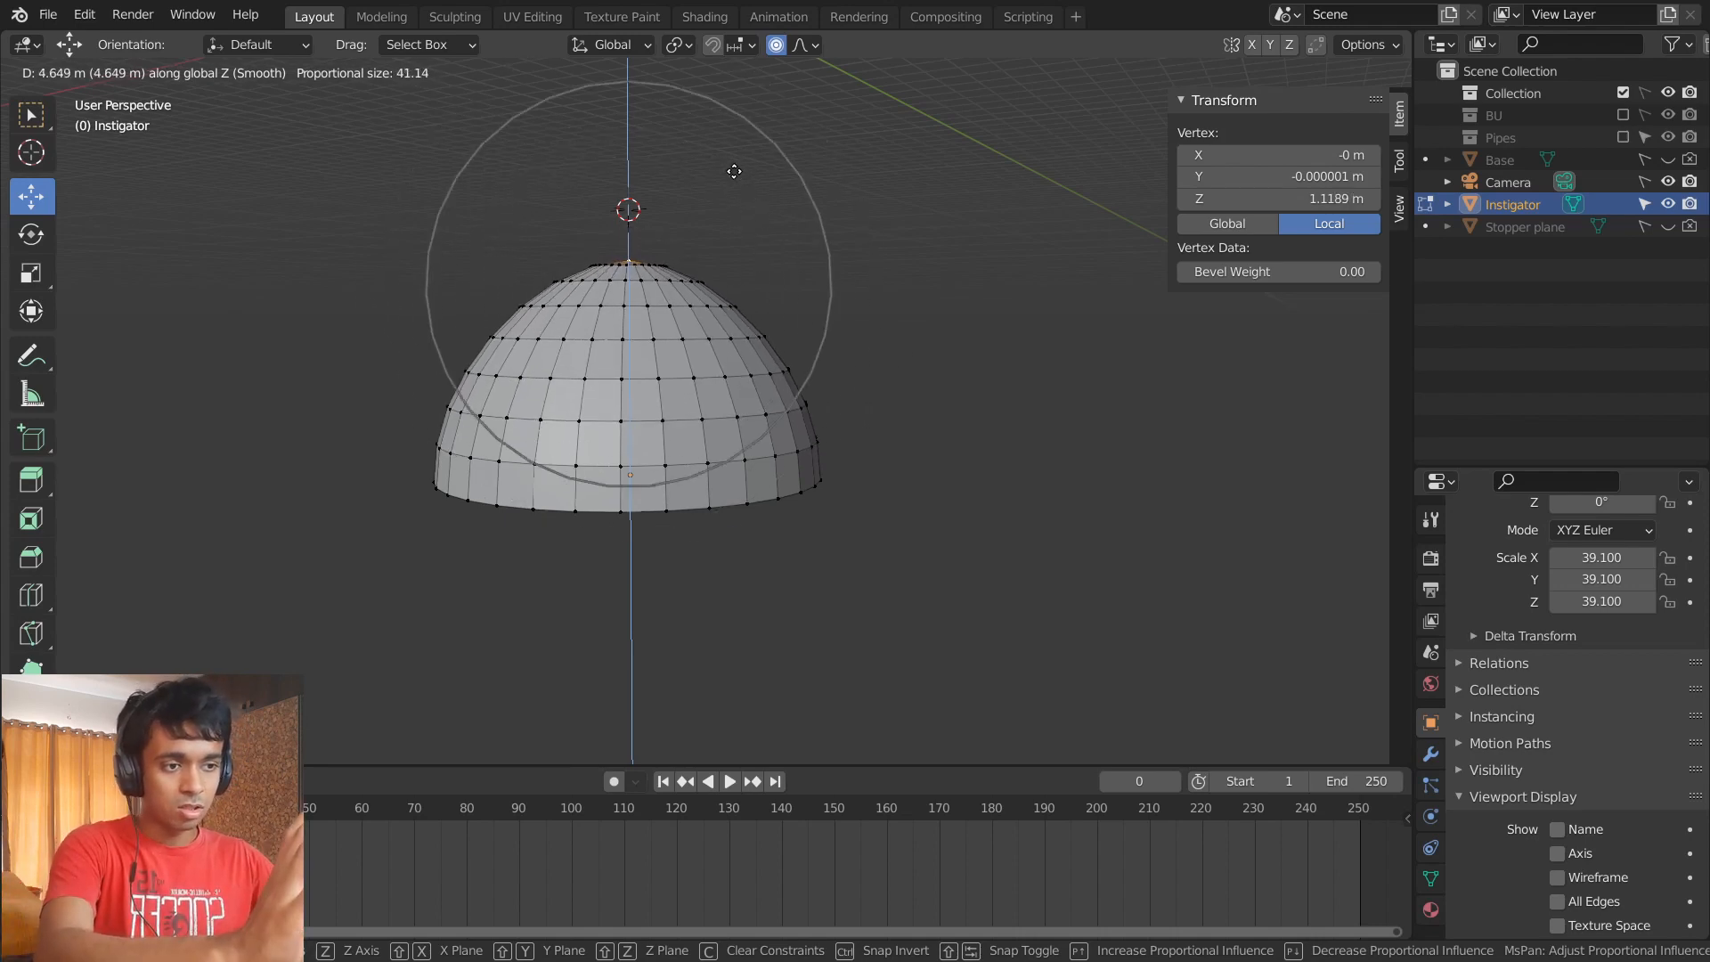
{"action": "scroll", "coordinate": [735, 169], "scroll_direction": "up", "scroll_amount": 1}
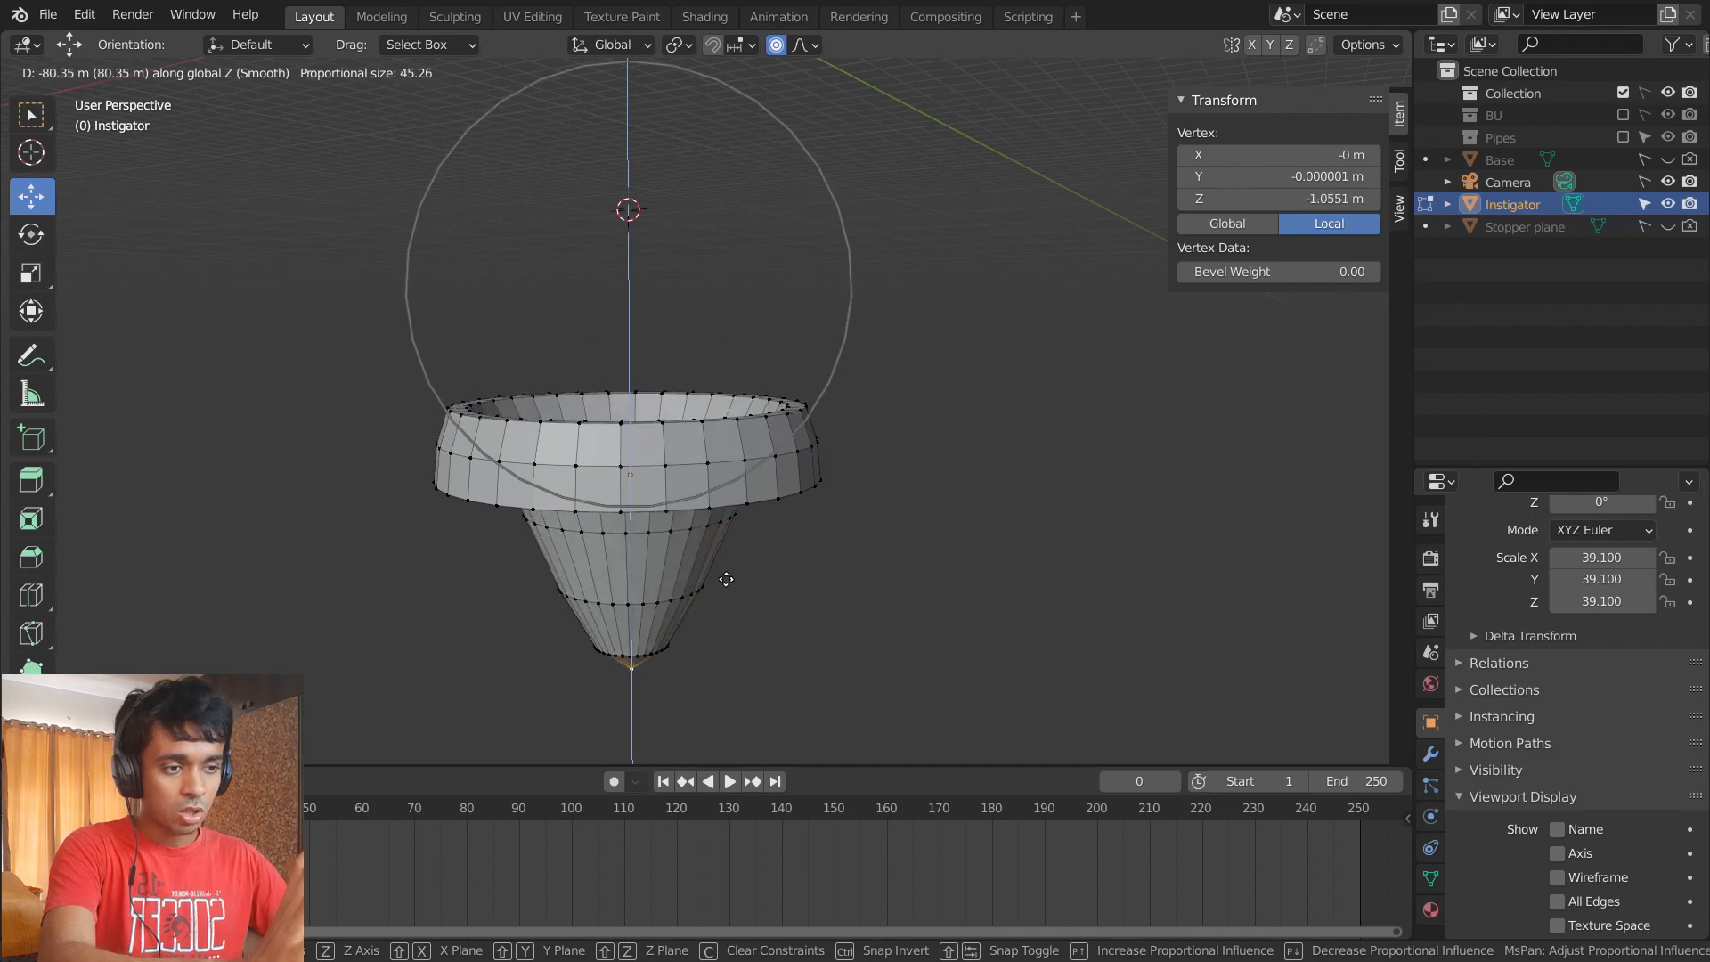
{"action": "scroll", "coordinate": [687, 186], "scroll_direction": "down", "scroll_amount": 2}
{"action": "scroll", "coordinate": [686, 191], "scroll_direction": "down", "scroll_amount": 2}
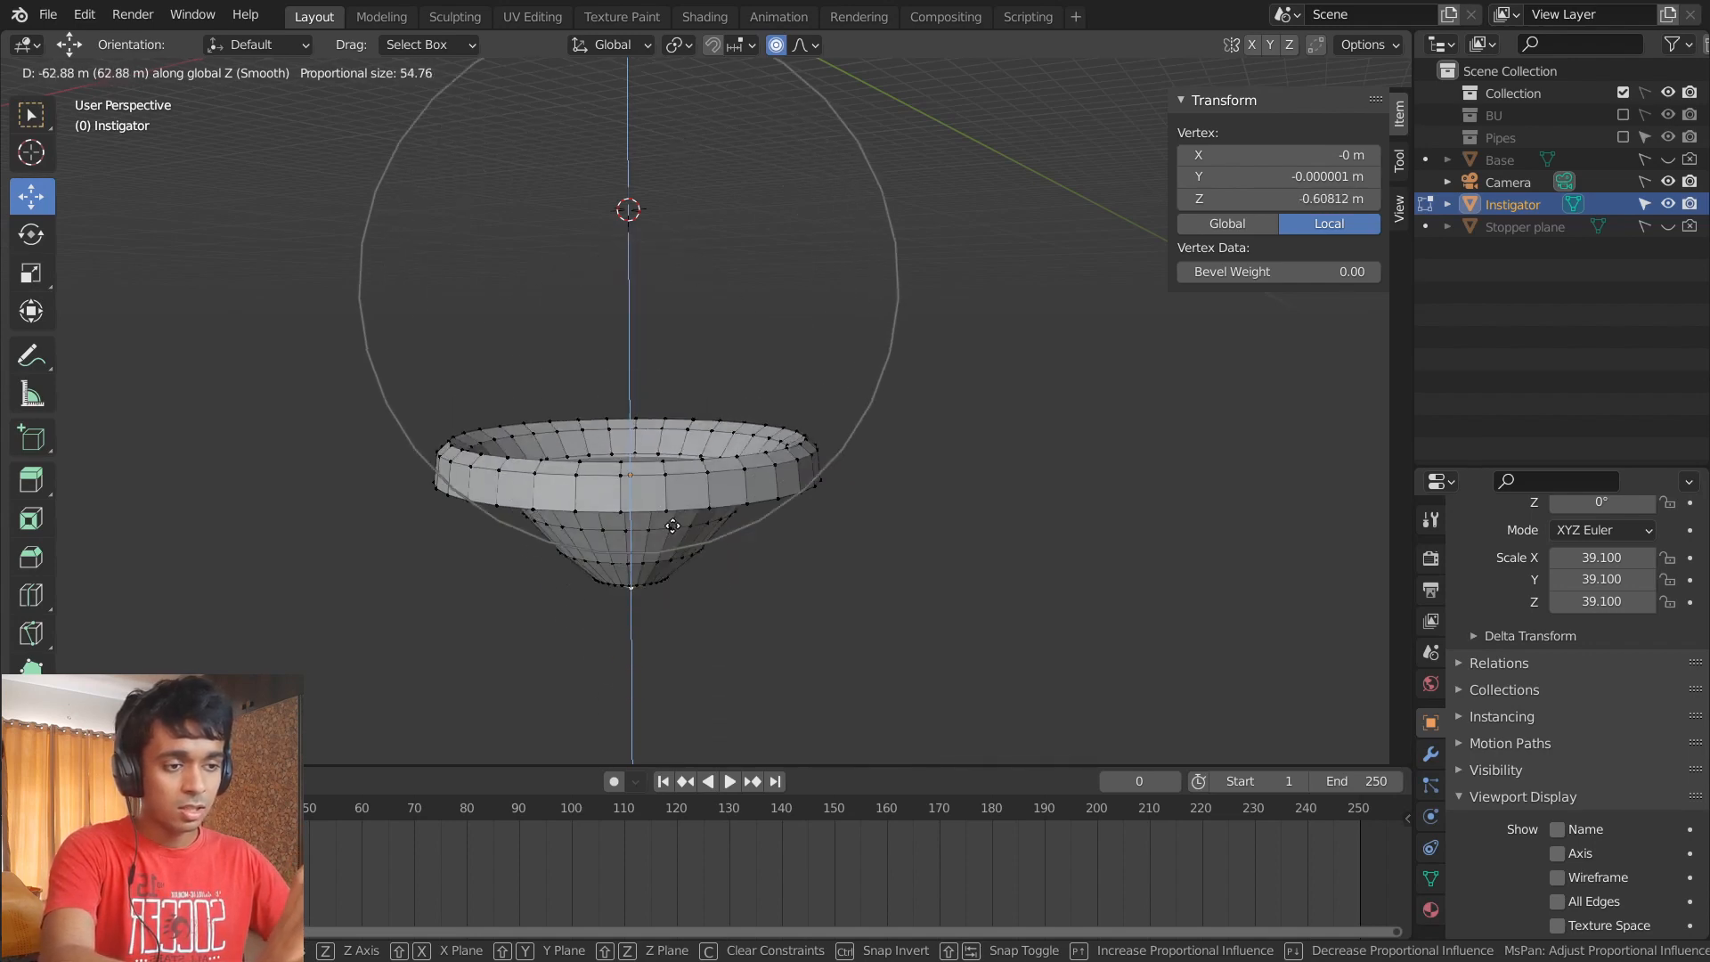
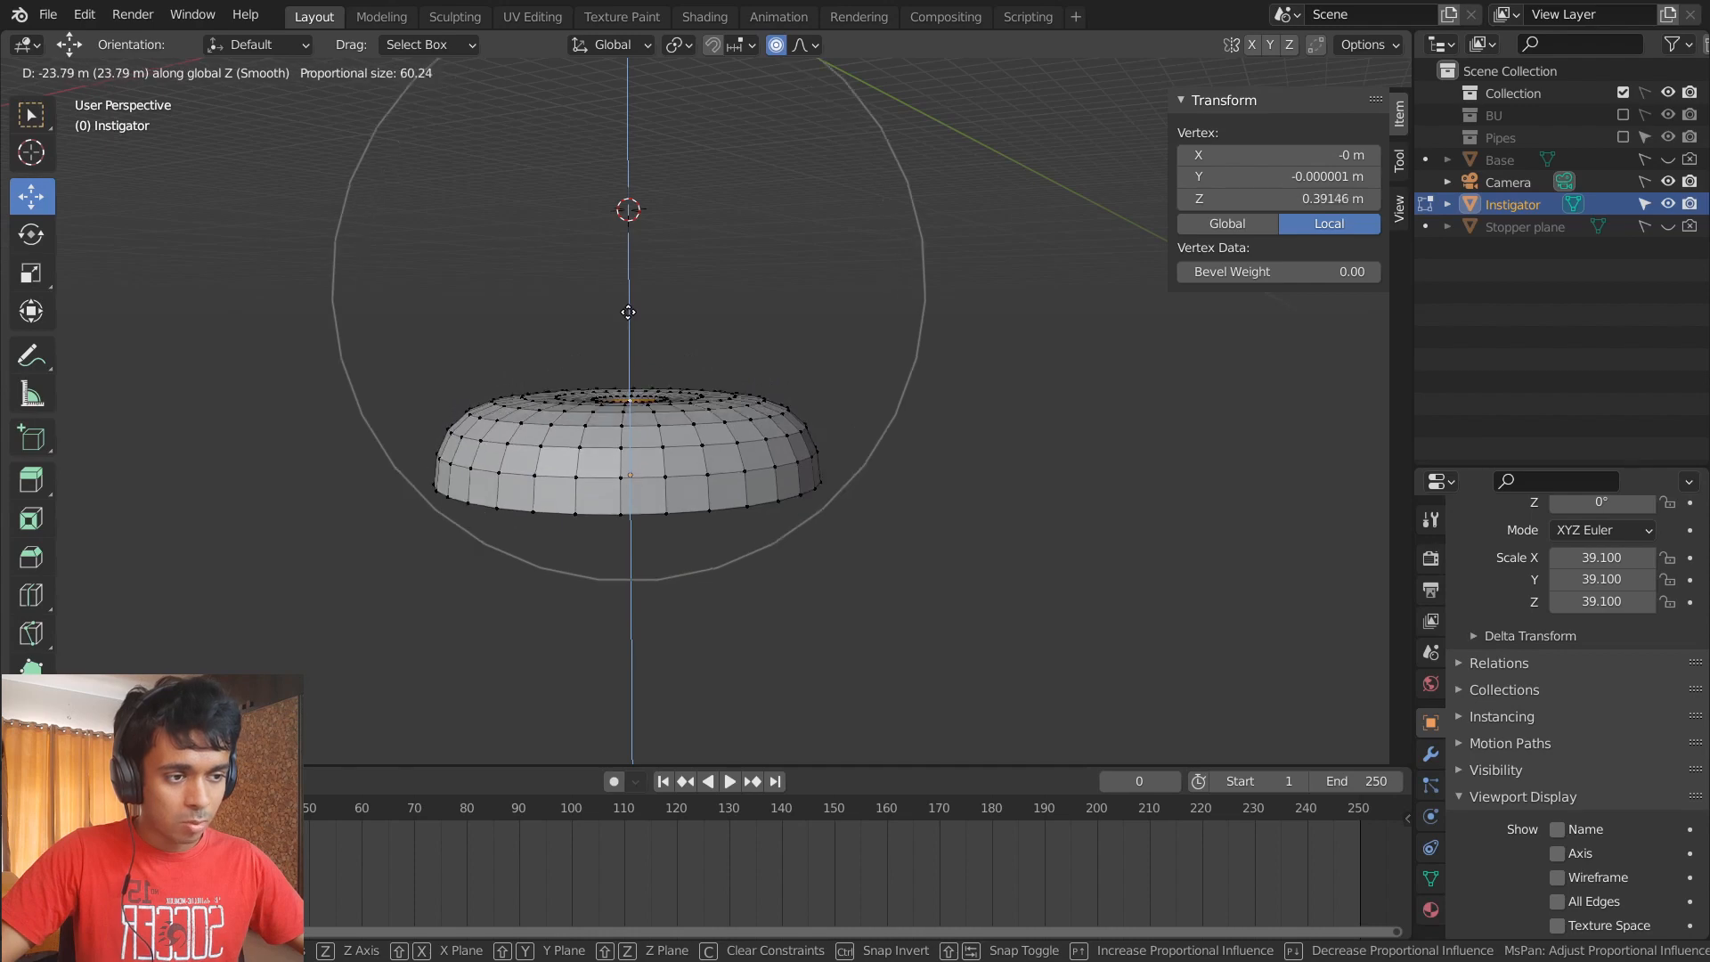
{"action": "scroll", "coordinate": [627, 314], "scroll_direction": "down", "scroll_amount": 2}
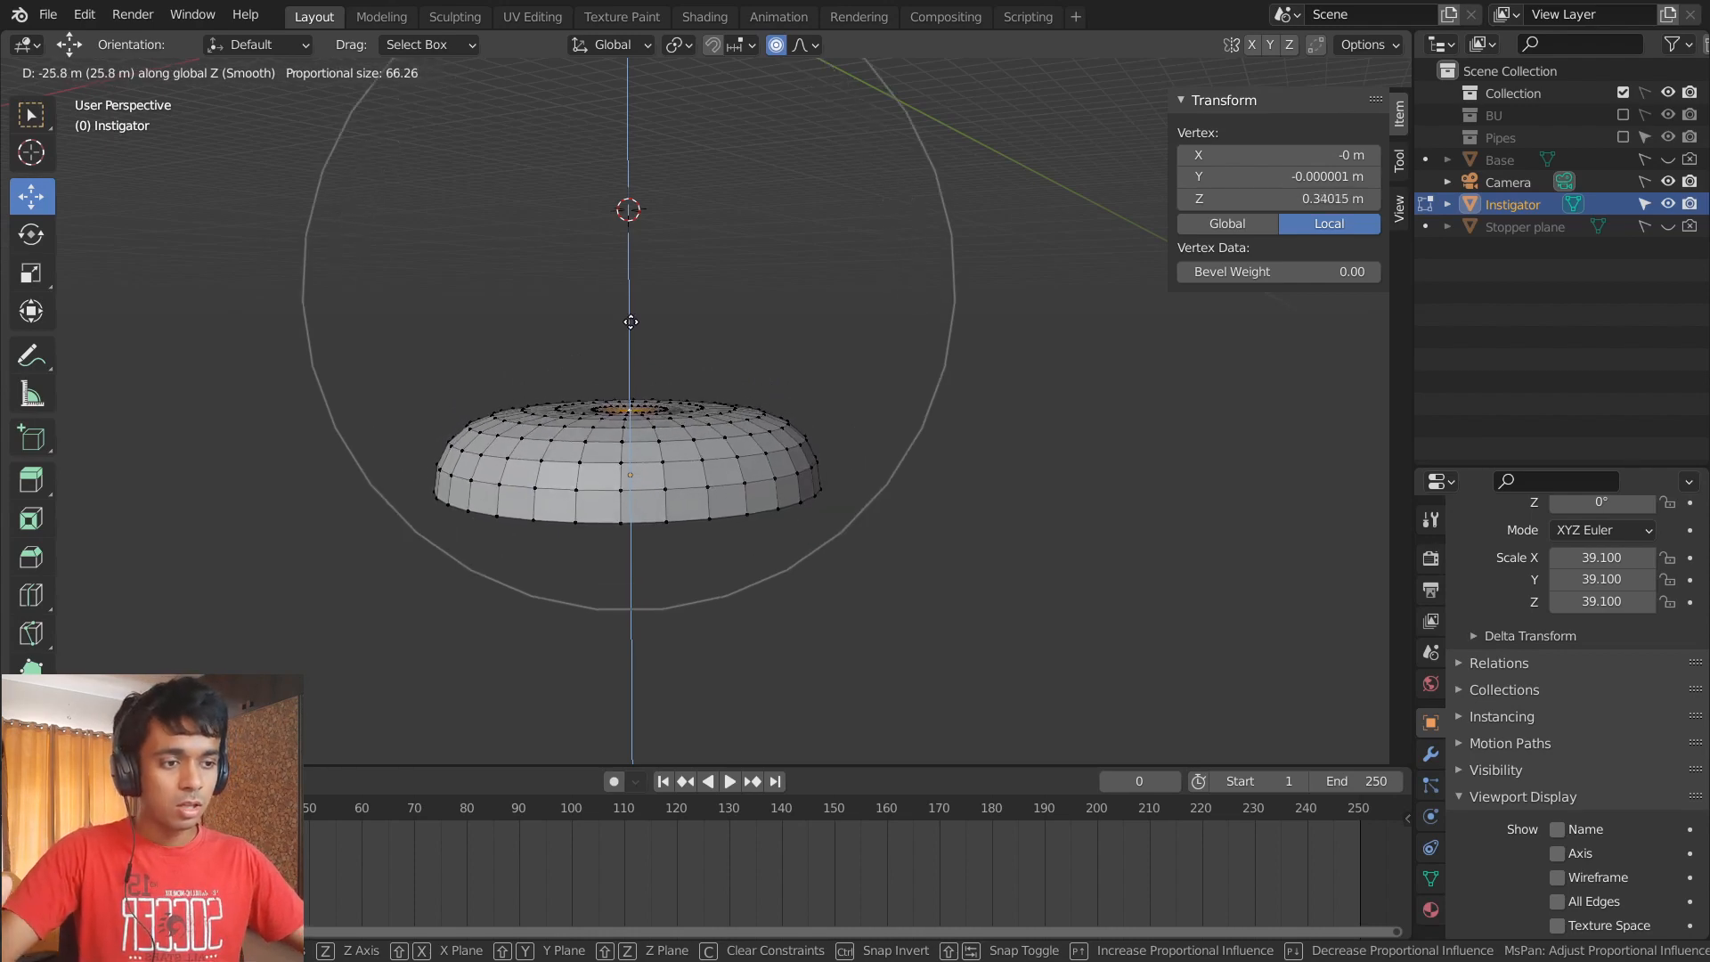
{"action": "left_click", "coordinate": [627, 294]}
{"action": "middle_click_drag", "start_coordinate": [628, 295], "coordinate": [607, 357]}
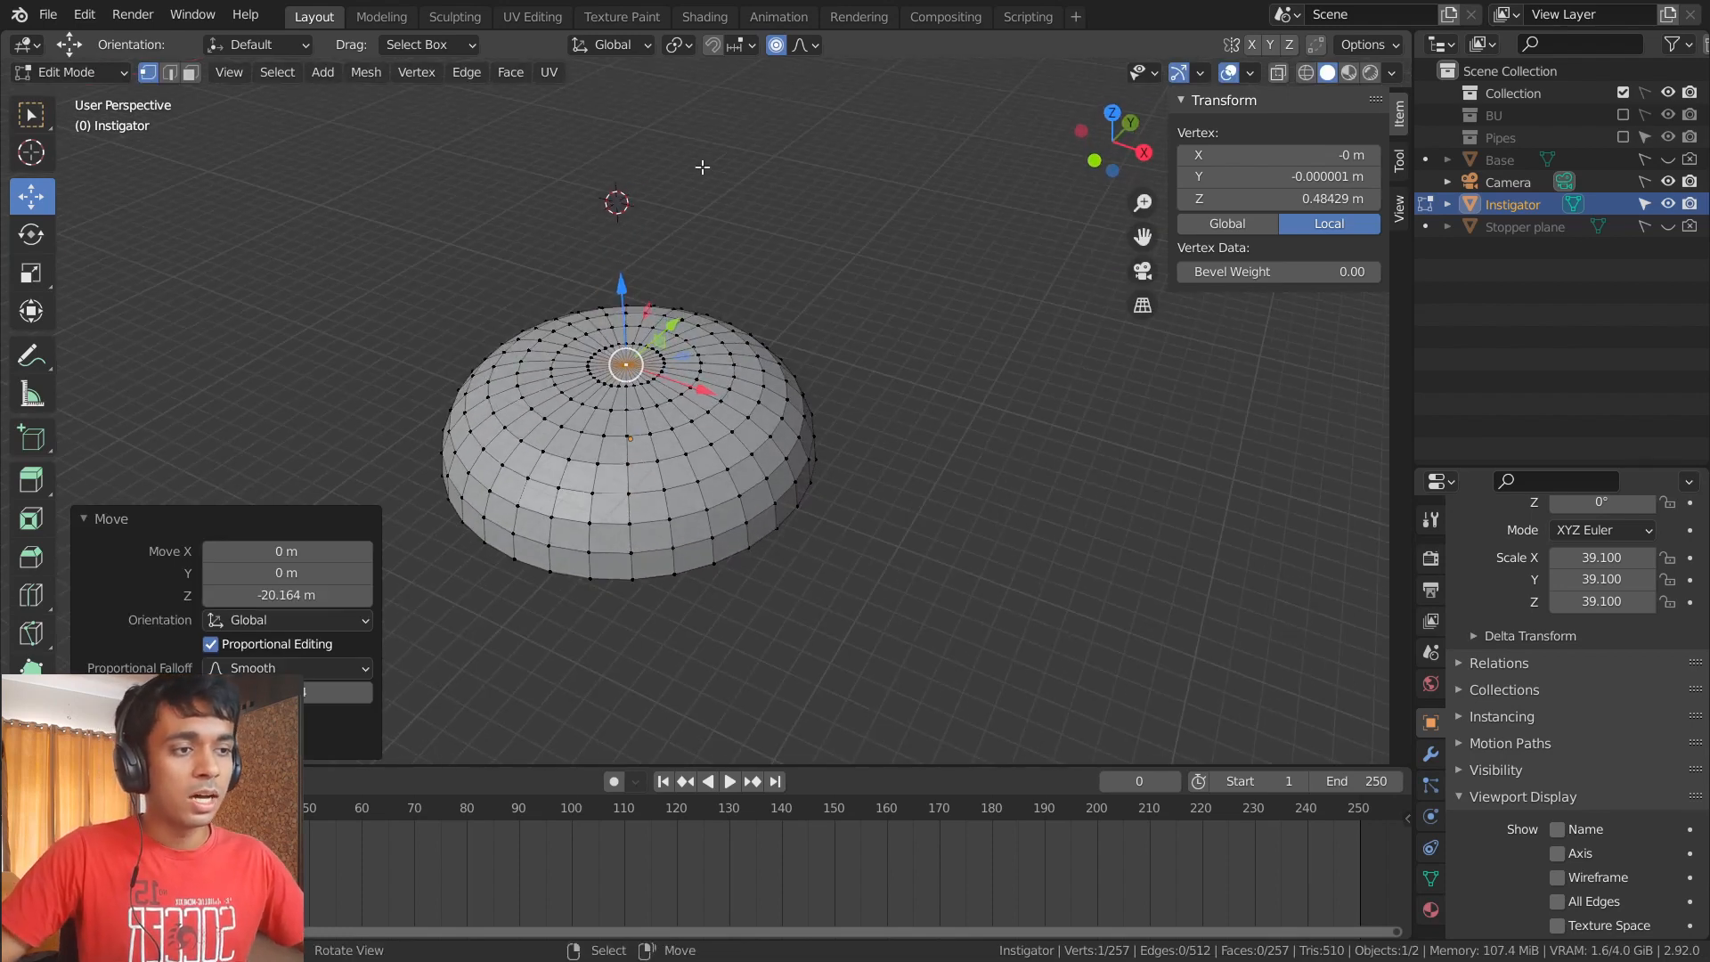
- Turn off proportional editing and return the Instigator dome to Object Mode
{"action": "left_click", "coordinate": [774, 46]}
{"action": "key", "text": "Tab"}
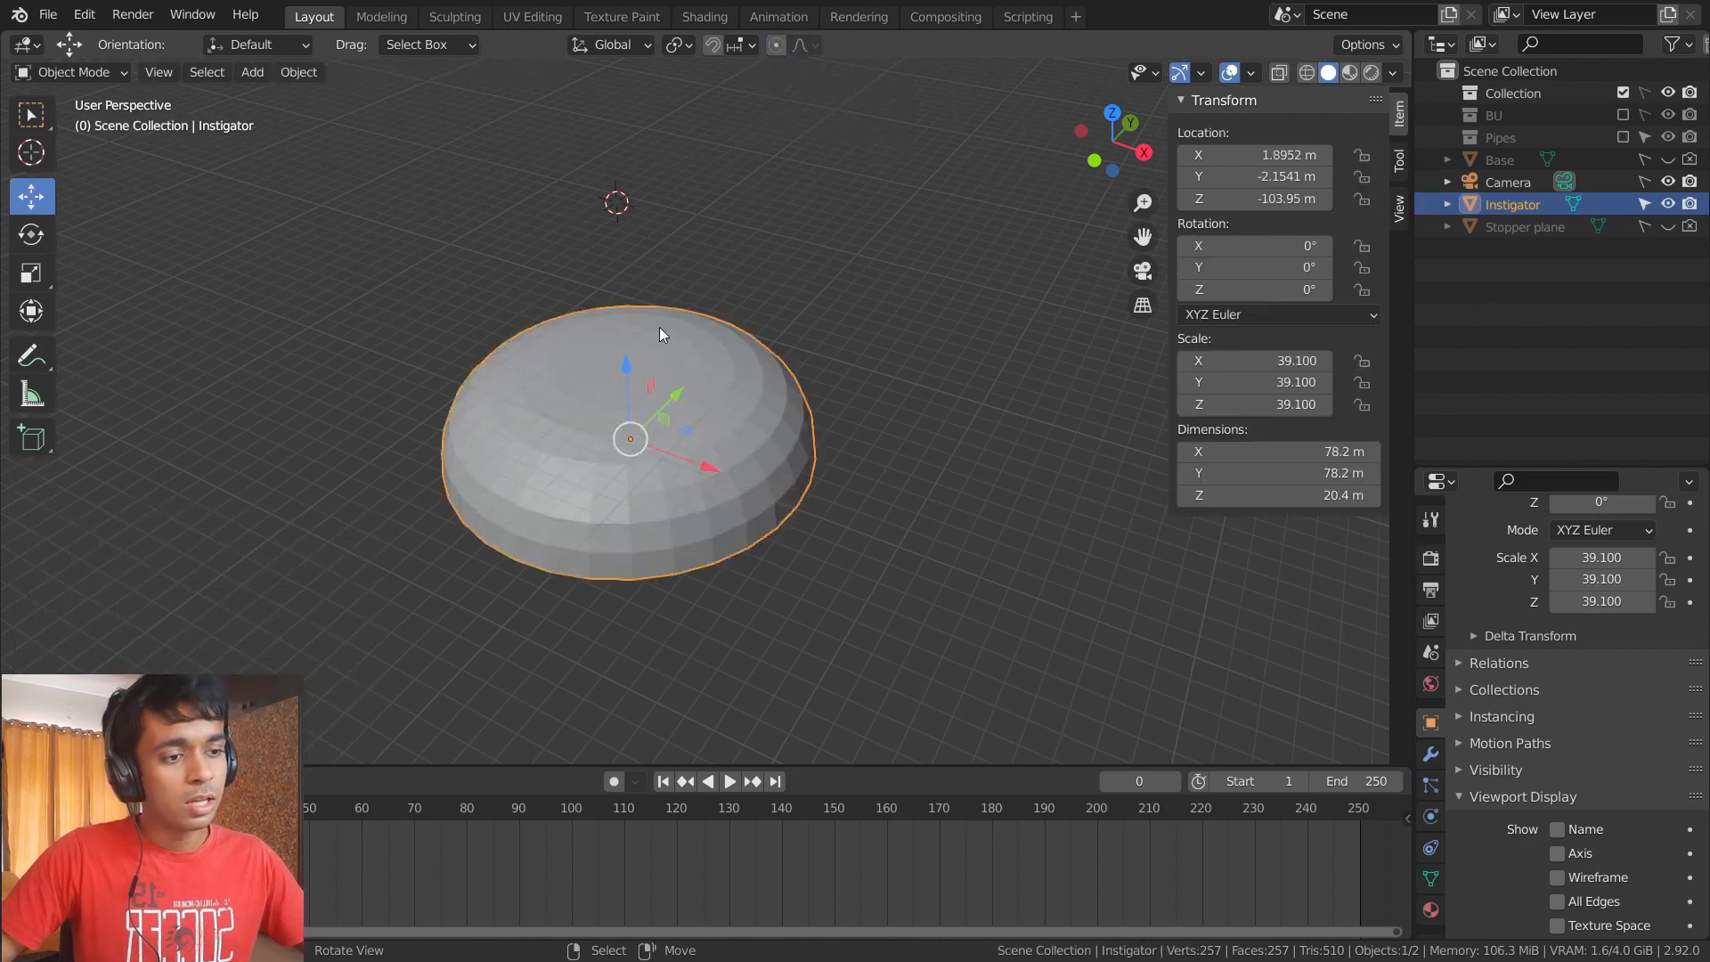
{"action": "key", "text": "Tab"}
{"action": "left_click", "coordinate": [67, 74]}
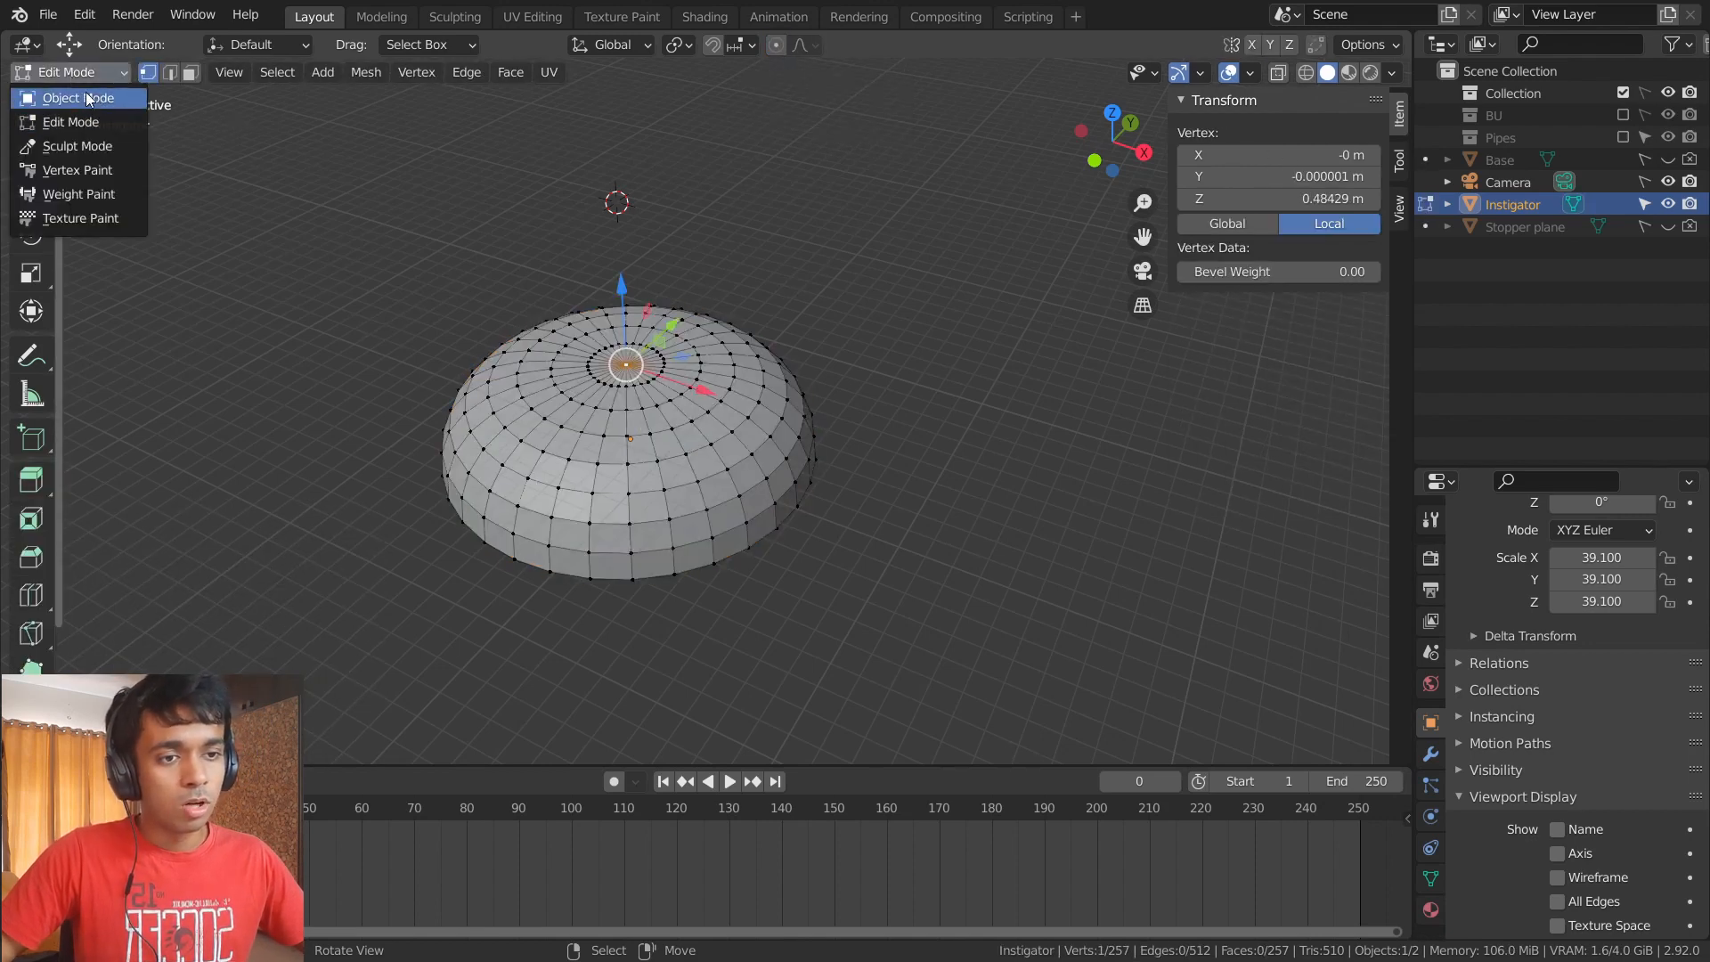
{"action": "left_click", "coordinate": [71, 99]}
- Scale the Instigator dome up uniformly by about 1.477
{"action": "middle_click_drag", "start_coordinate": [717, 364], "coordinate": [809, 439]}
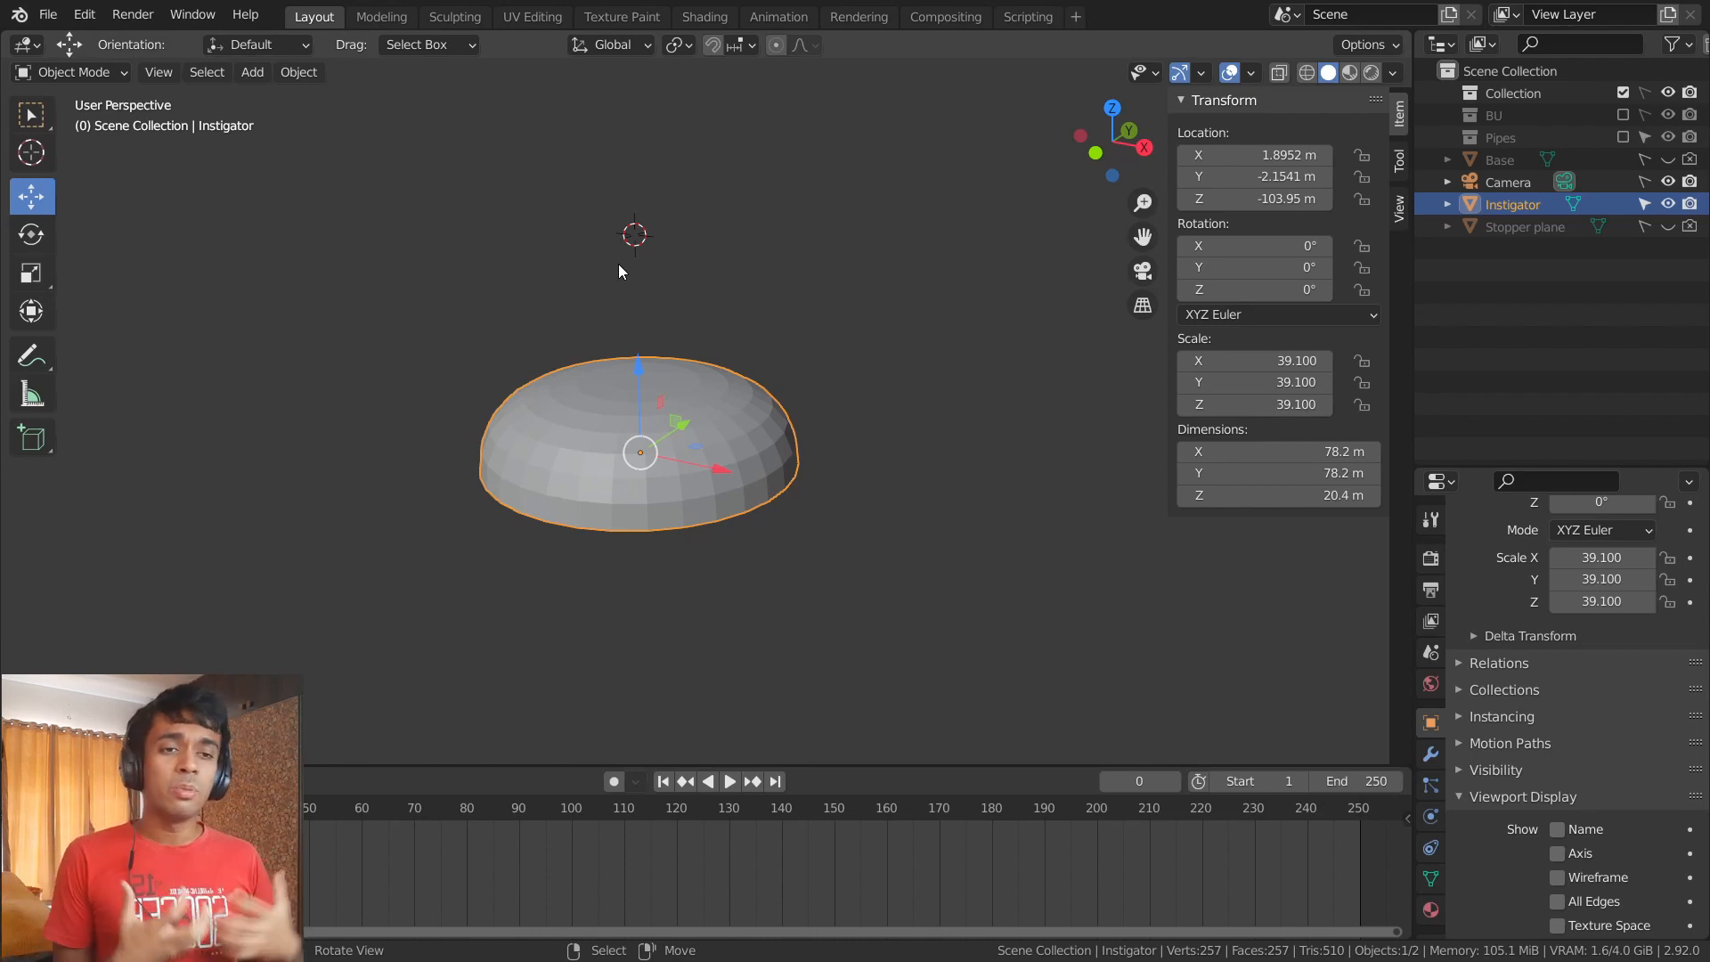
{"action": "middle_click_drag", "start_coordinate": [746, 475], "coordinate": [693, 527]}
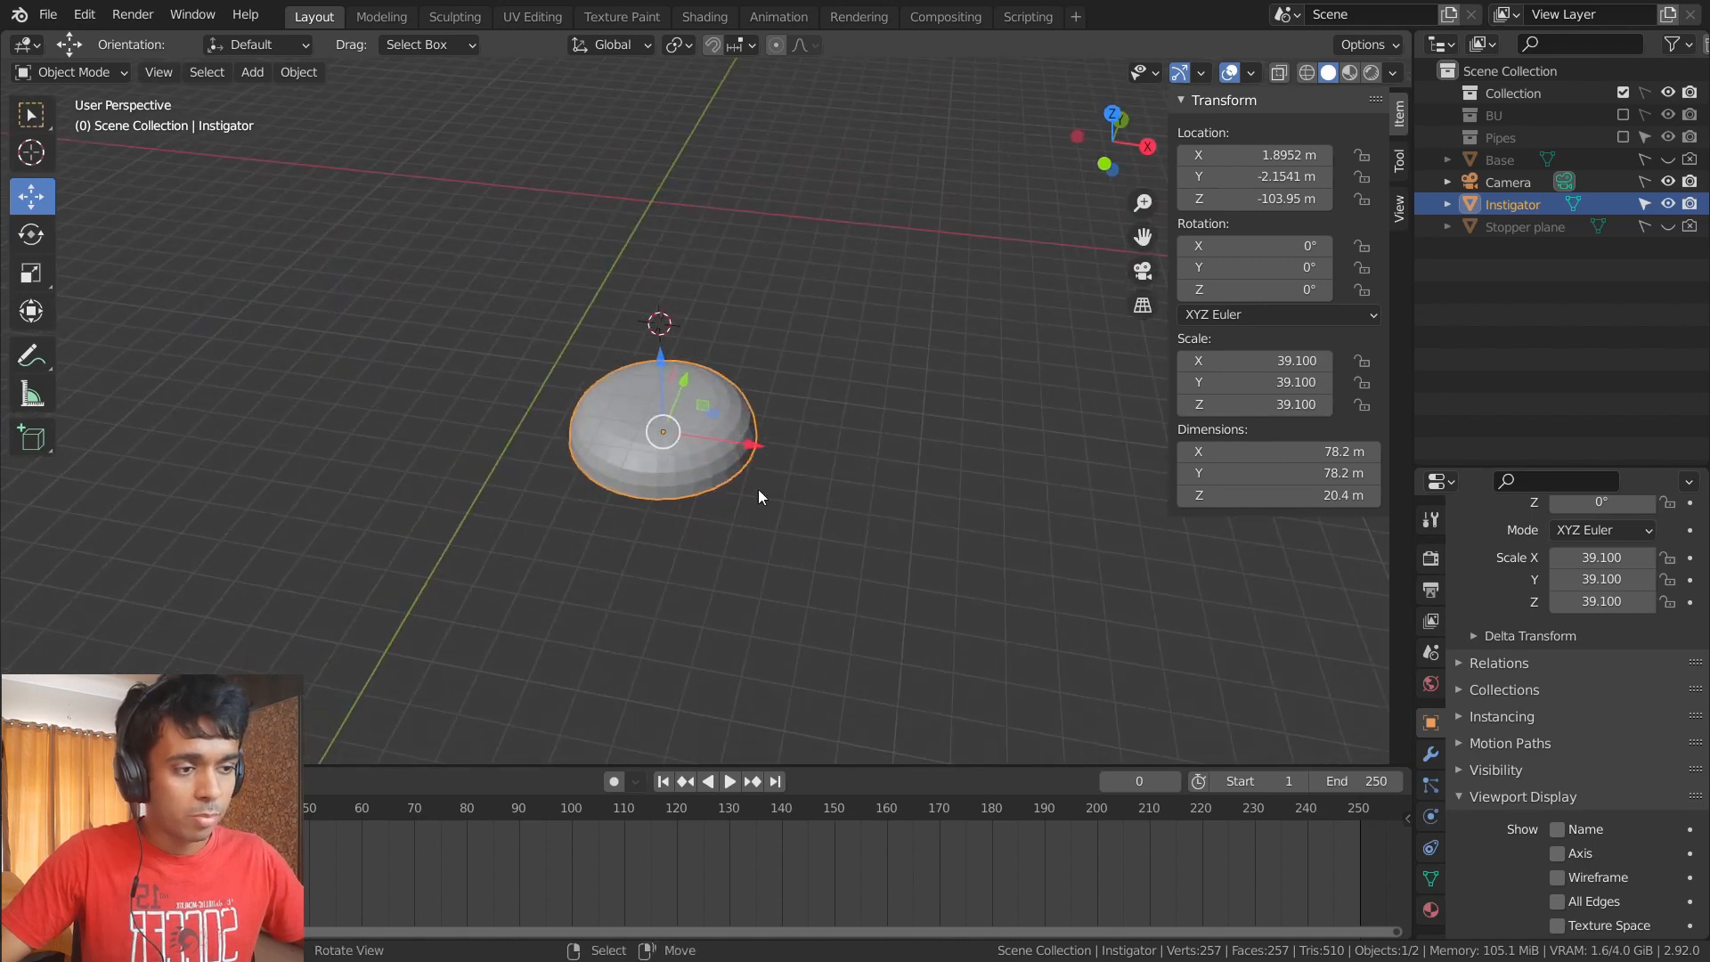
{"action": "key", "text": "s"}
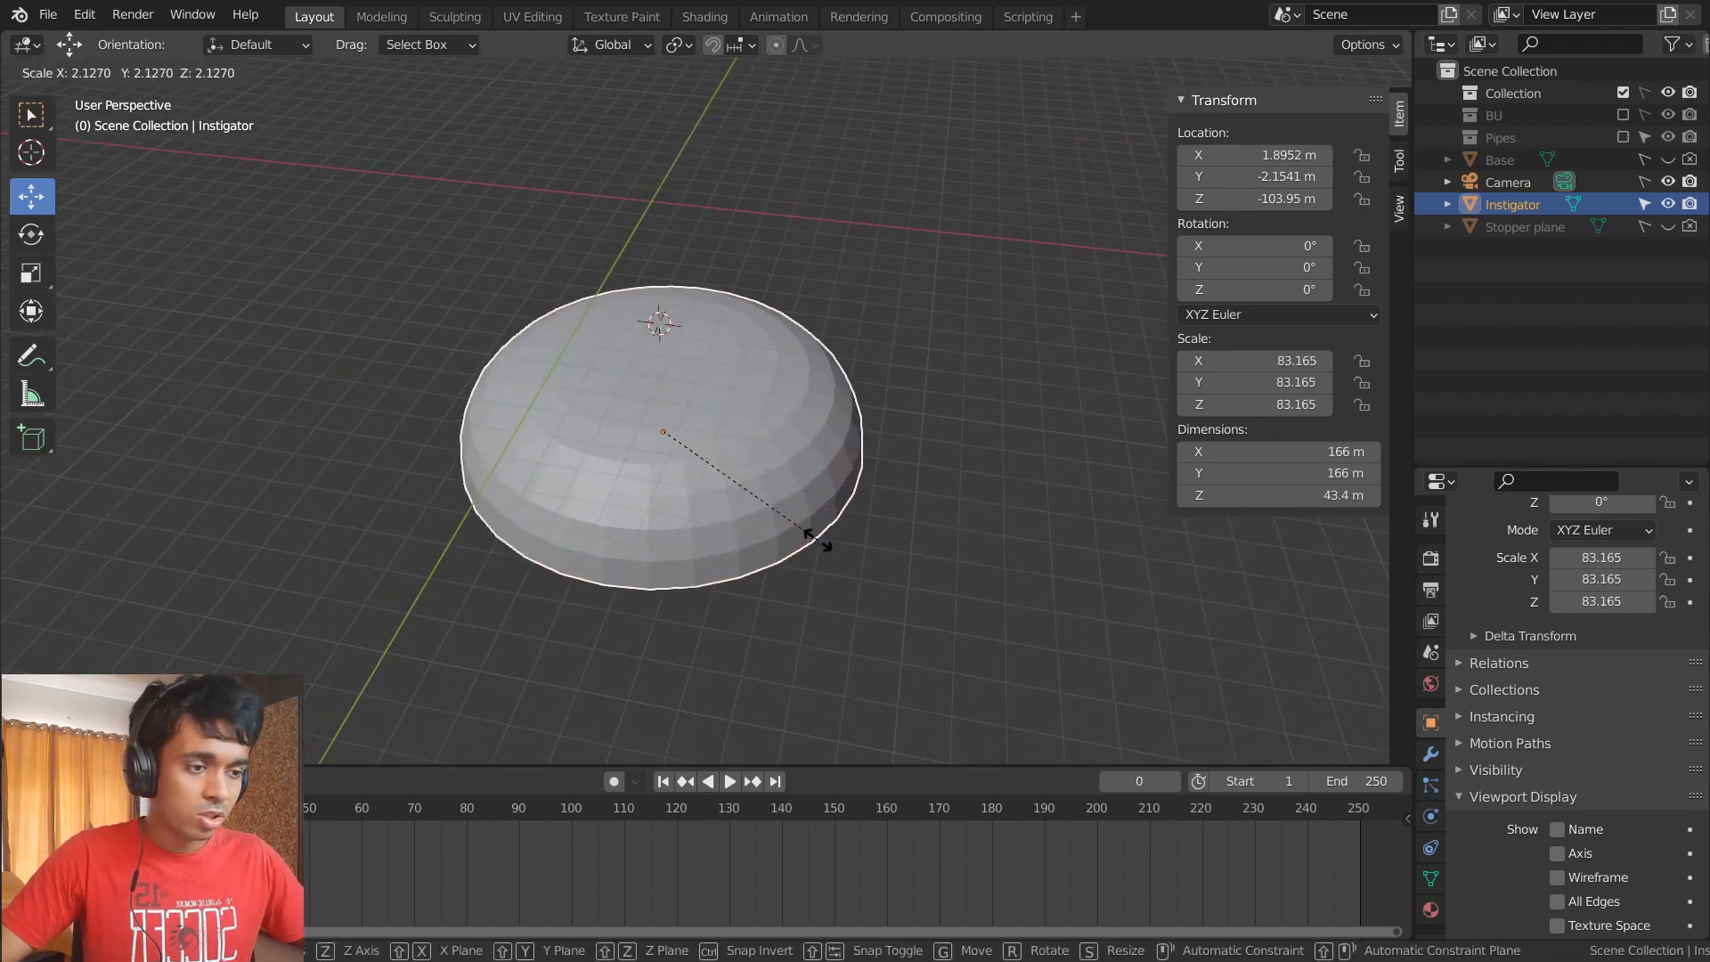
{"action": "left_click", "coordinate": [769, 507]}
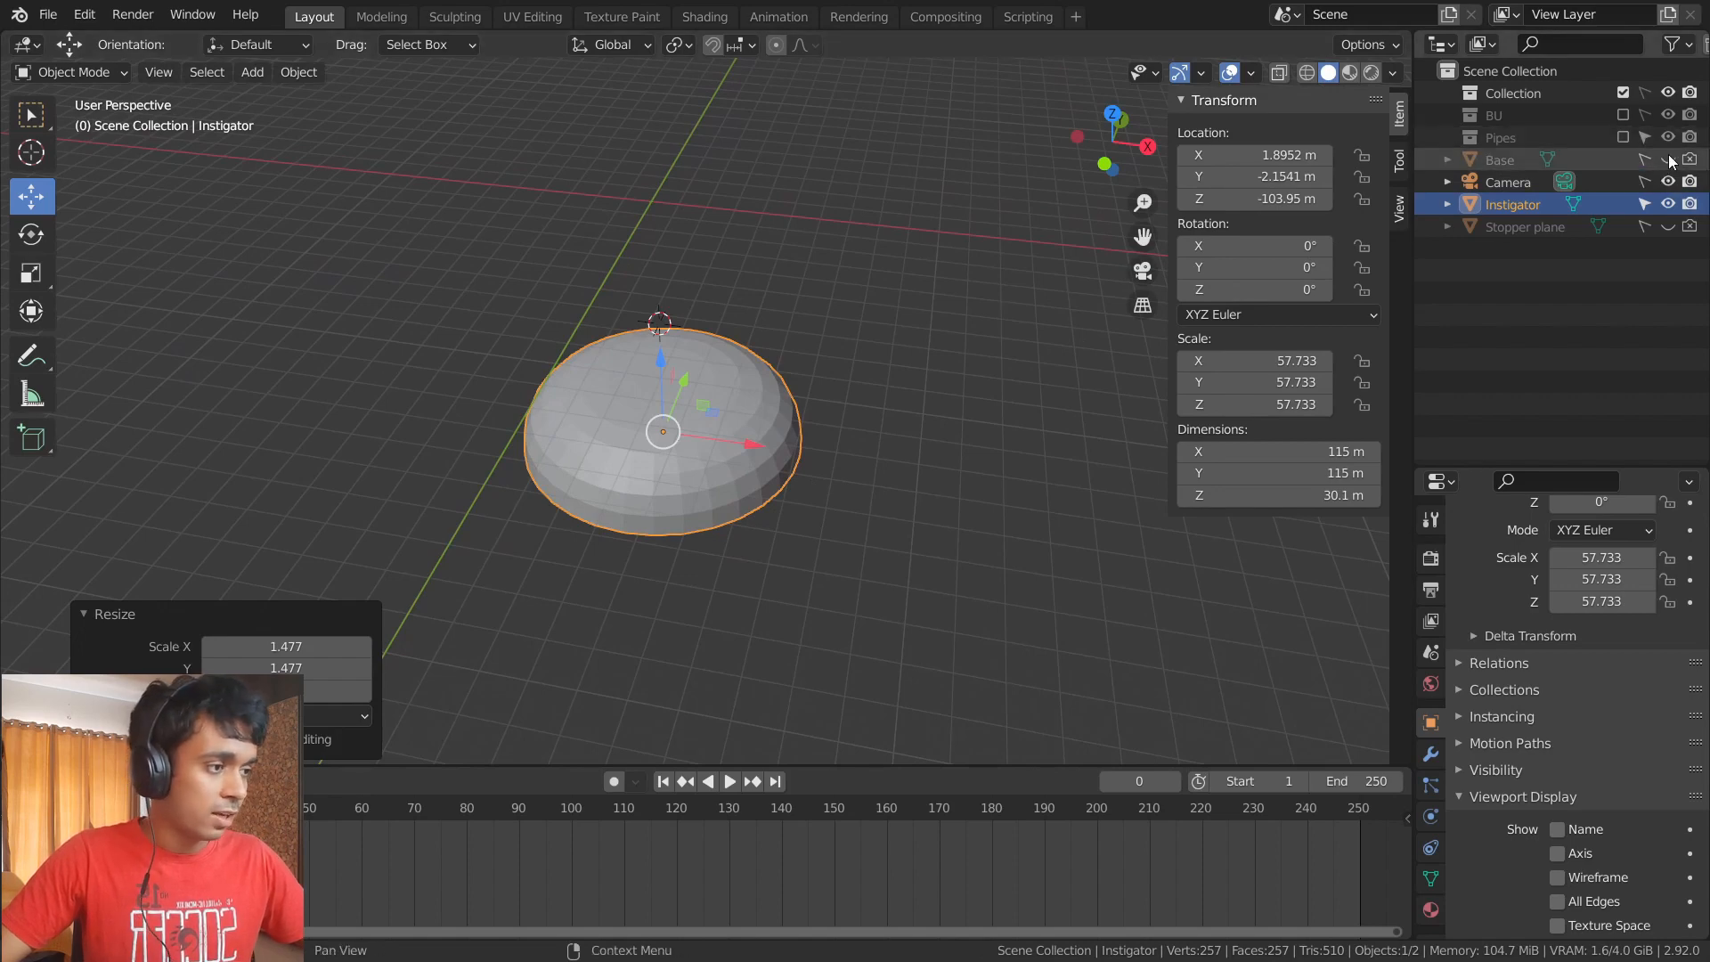
- Include the Pipes collection in the view layer again and scale the dome down by about 0.726 to fit beneath the pipes
{"action": "left_click", "coordinate": [1622, 137]}
{"action": "middle_click_drag", "start_coordinate": [890, 400], "coordinate": [666, 350]}
{"action": "key", "text": "s"}
{"action": "left_click", "coordinate": [879, 511]}
- Raise the dome along Z to about -62.54 m so its top reaches into the pipes' lower ends, and lock its Z location
{"action": "key", "text": "g"}
{"action": "key", "text": "z"}
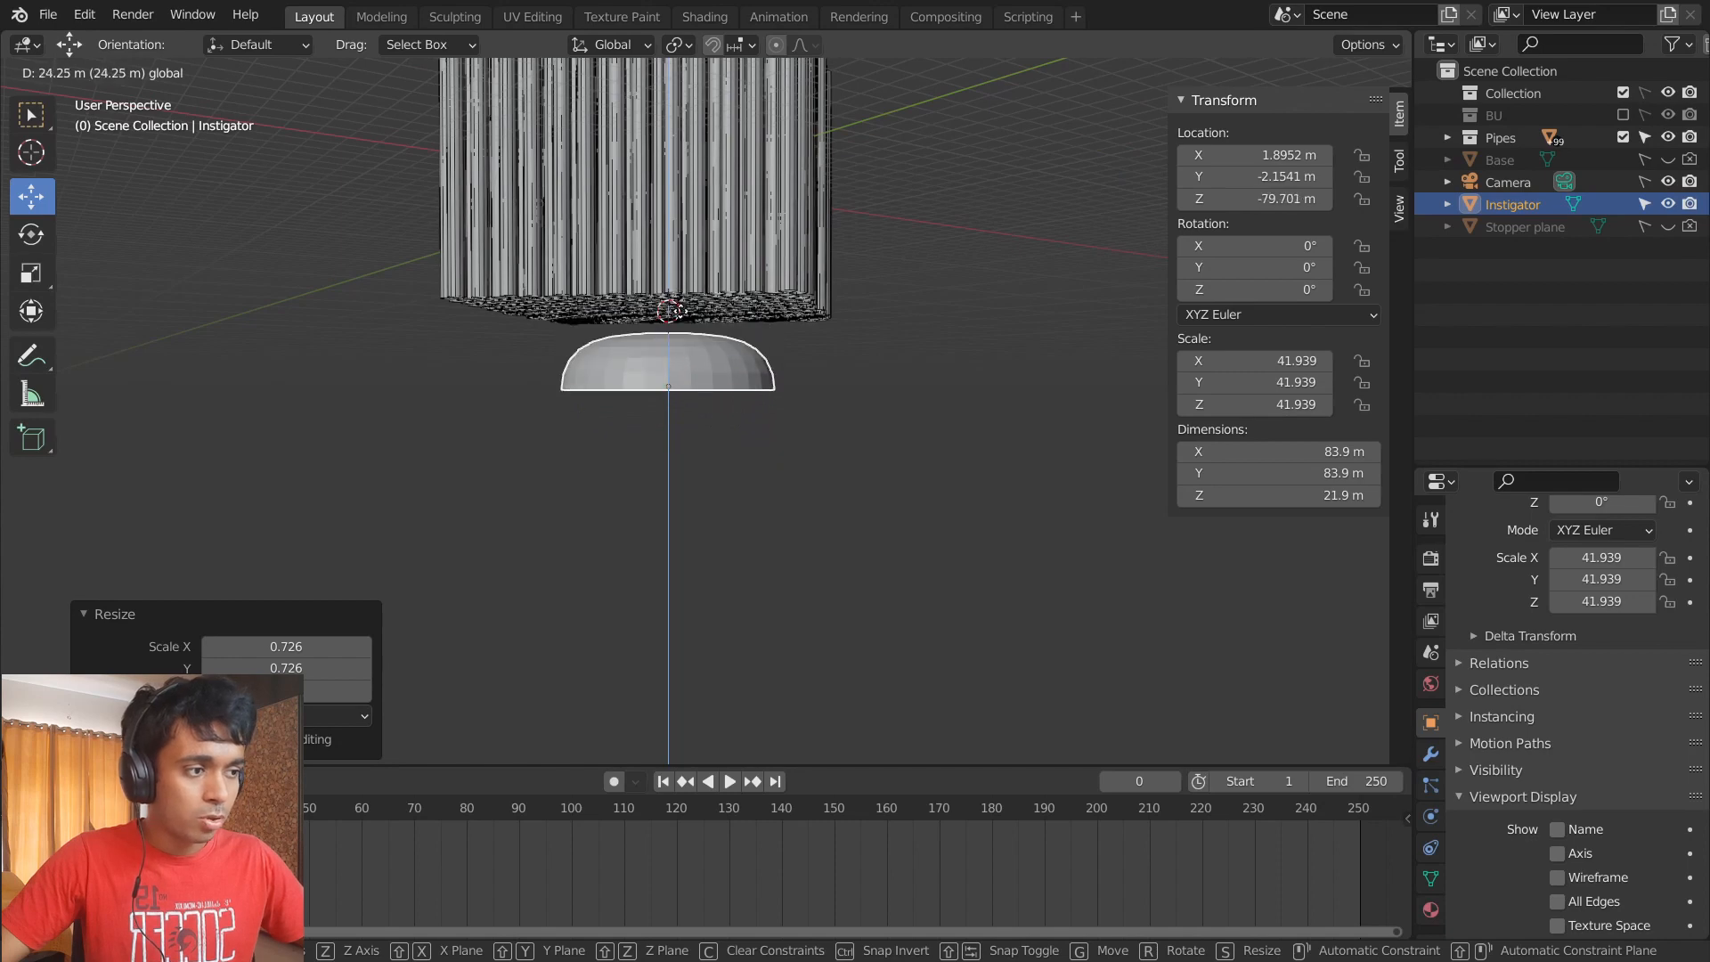
{"action": "left_click", "coordinate": [678, 337]}
{"action": "left_click_drag", "start_coordinate": [669, 331], "coordinate": [673, 279]}
{"action": "left_click", "coordinate": [673, 279]}
{"action": "middle_click_drag", "start_coordinate": [673, 279], "coordinate": [669, 350]}
{"action": "left_click_drag", "start_coordinate": [609, 320], "coordinate": [607, 276]}
{"action": "middle_click_drag", "start_coordinate": [698, 344], "coordinate": [635, 333]}
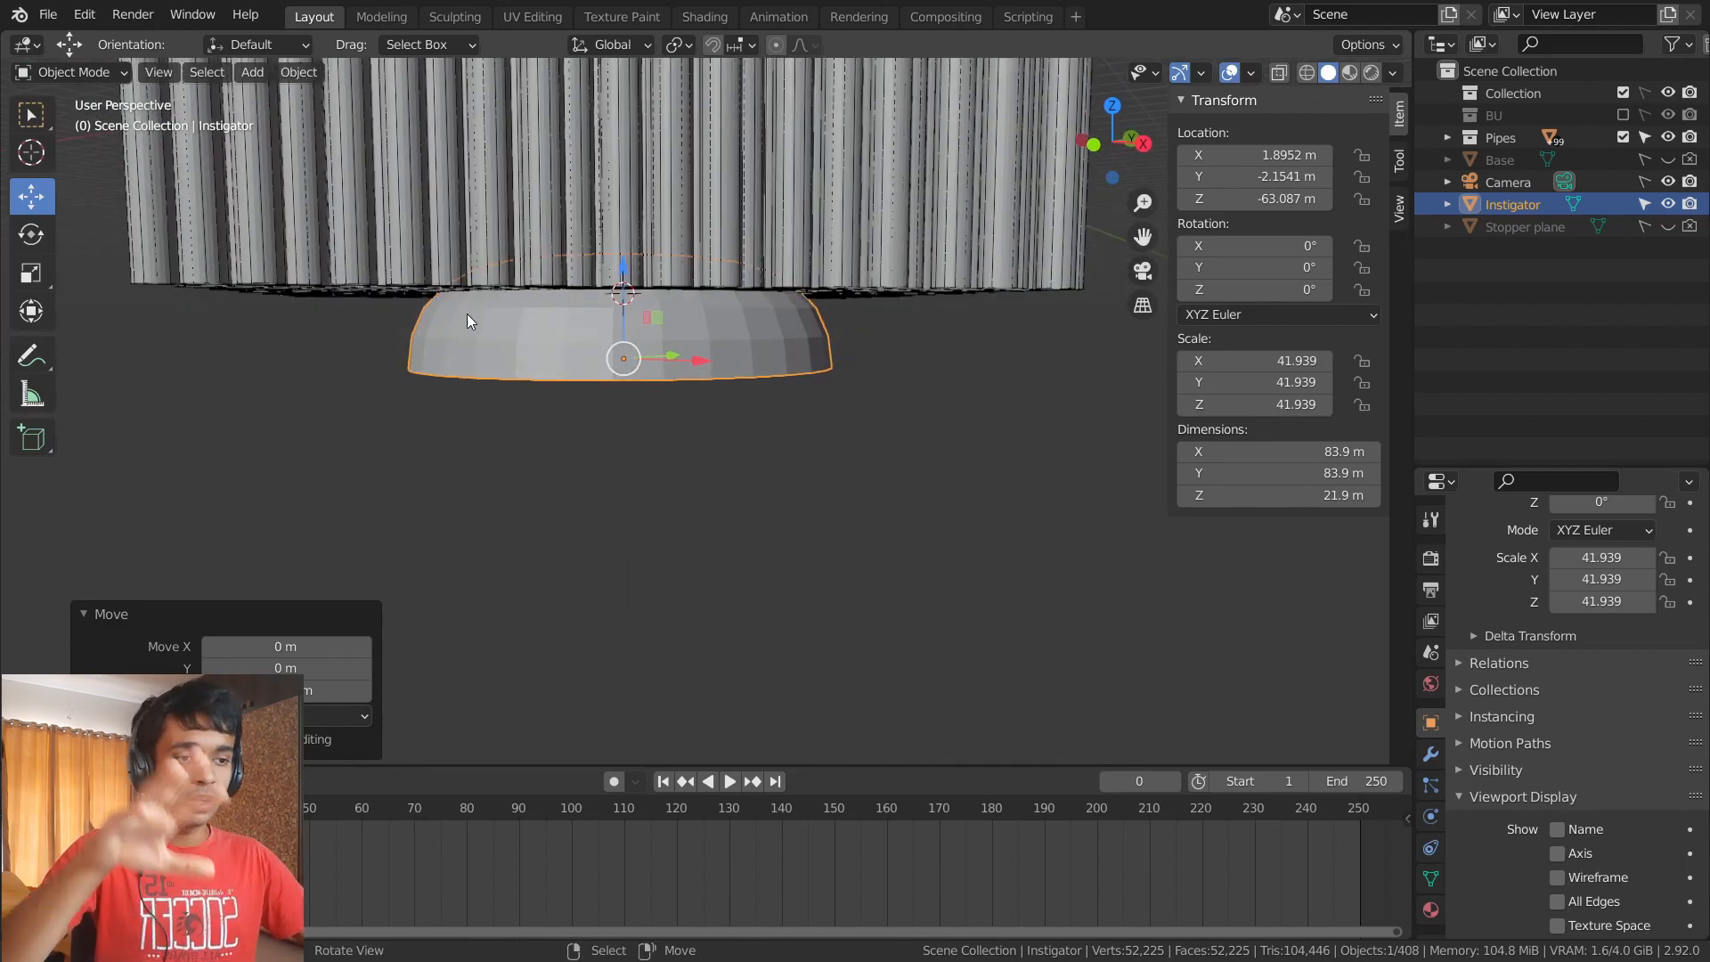
{"action": "left_click_drag", "start_coordinate": [621, 267], "coordinate": [618, 268]}
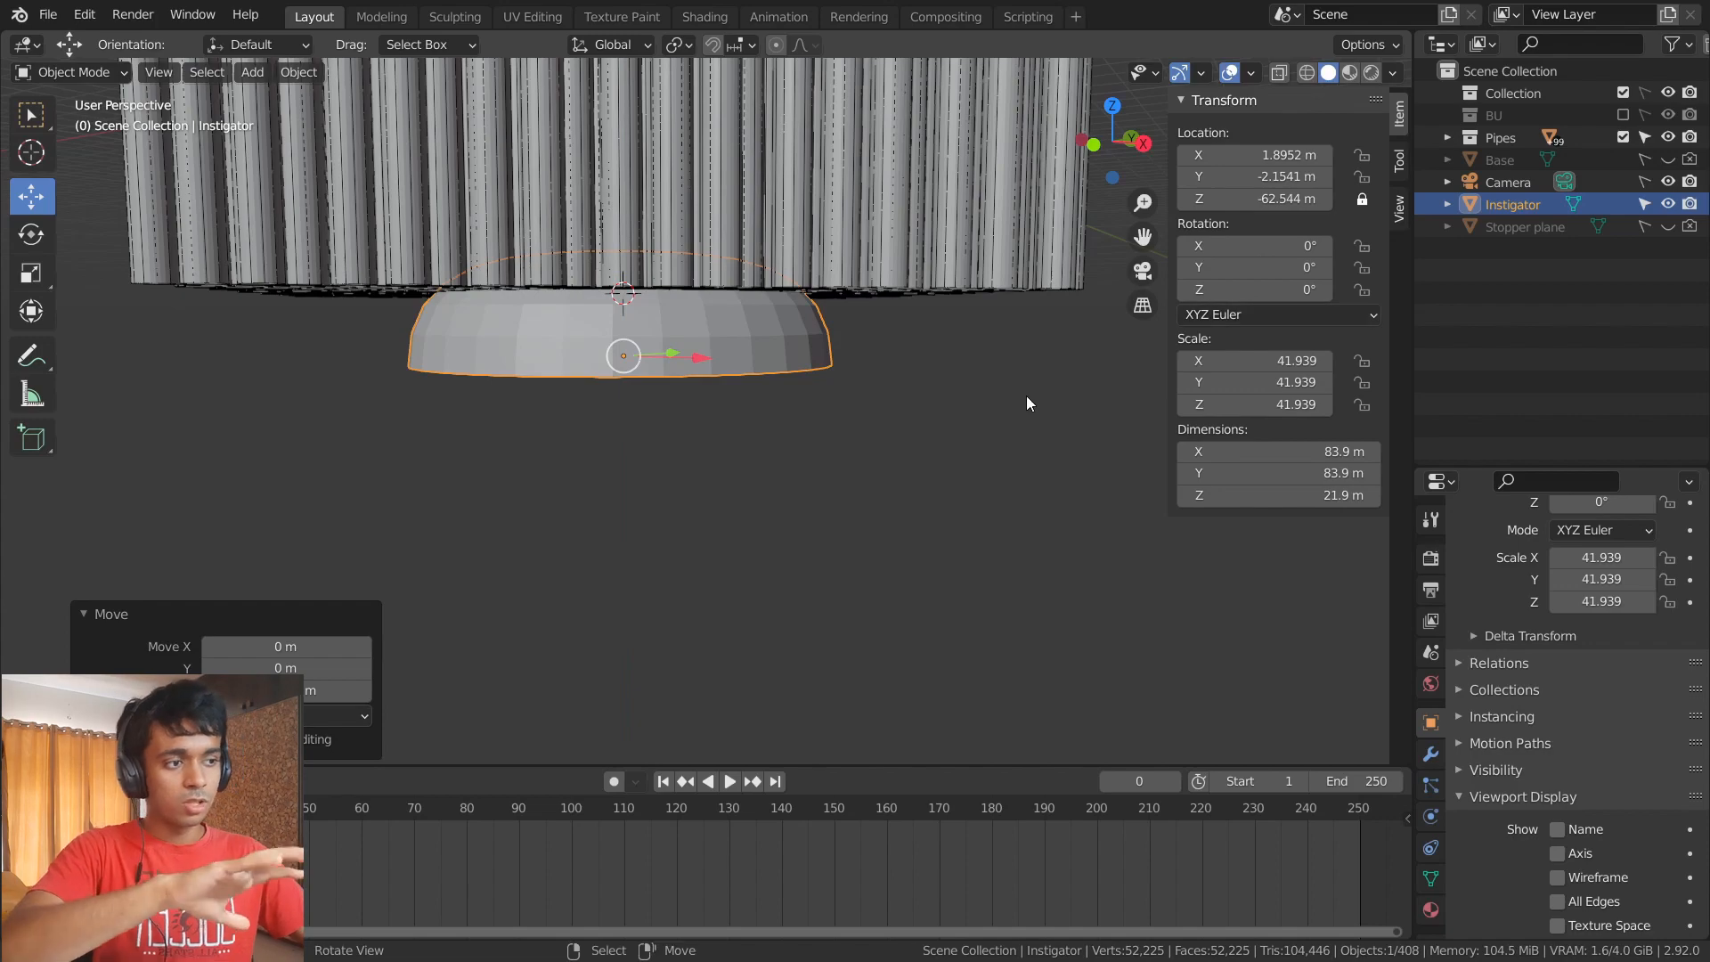
- Move the dome horizontally to about X -0.18 m, Y -8.45 m beneath the pipes and scale it down to about 25.81
{"action": "middle_click_drag", "start_coordinate": [674, 374], "coordinate": [752, 189]}
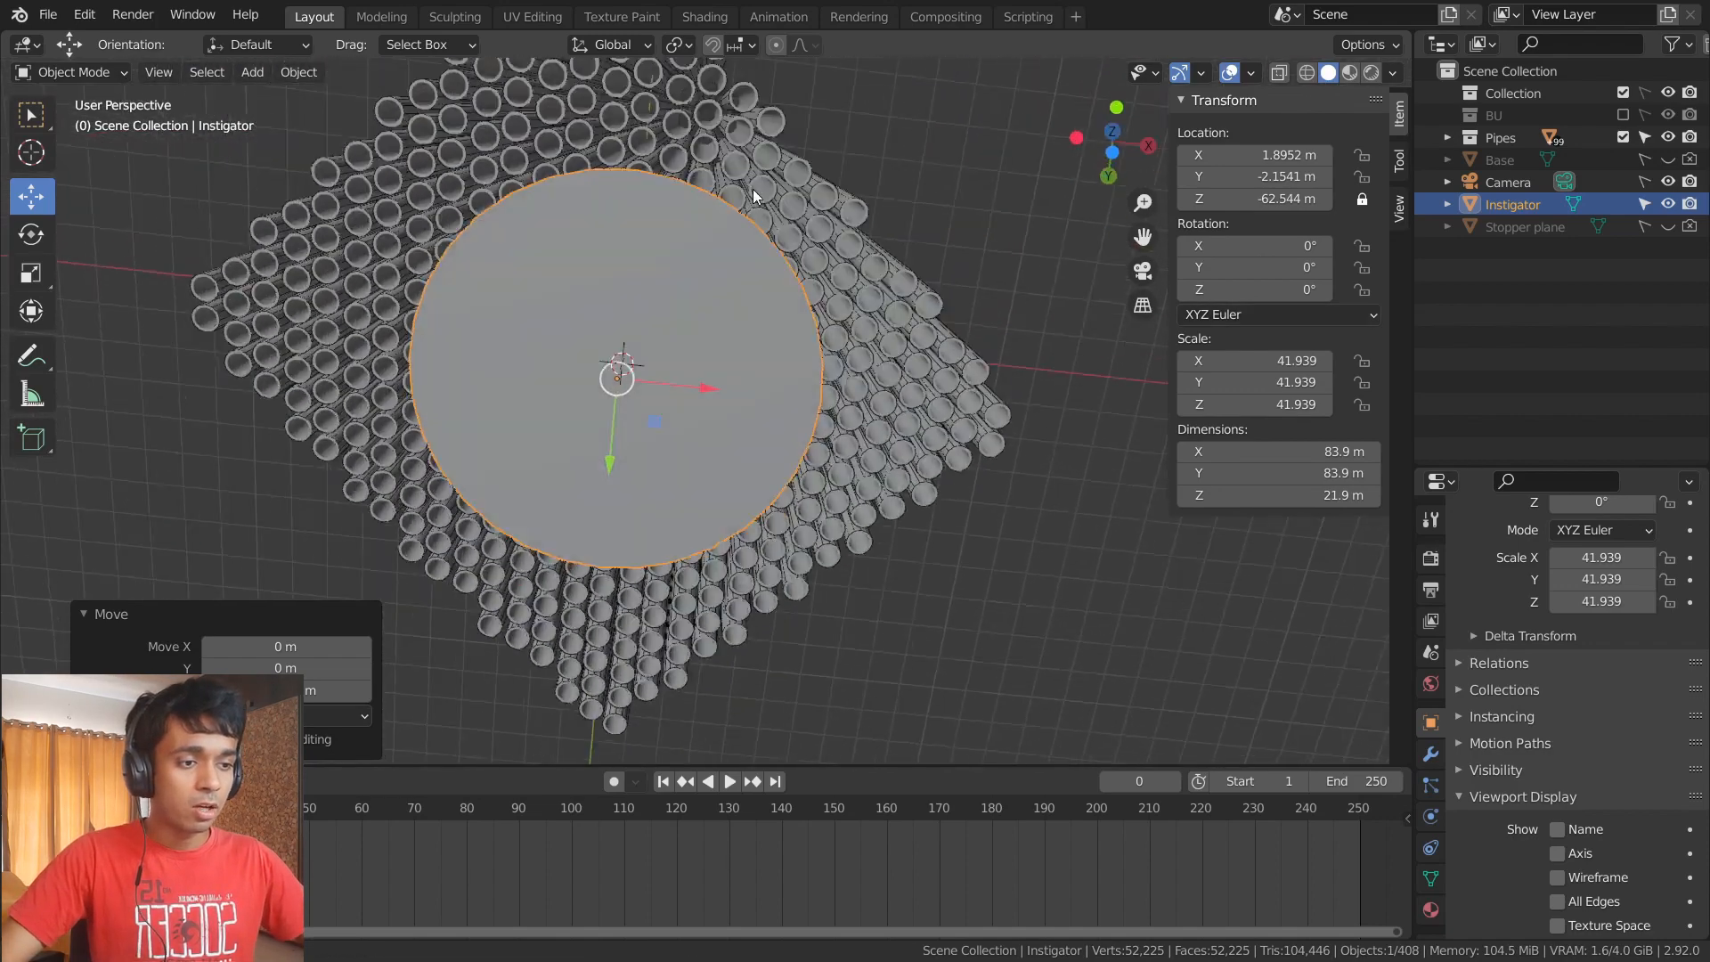
{"action": "key", "text": "g"}
{"action": "left_click", "coordinate": [646, 428]}
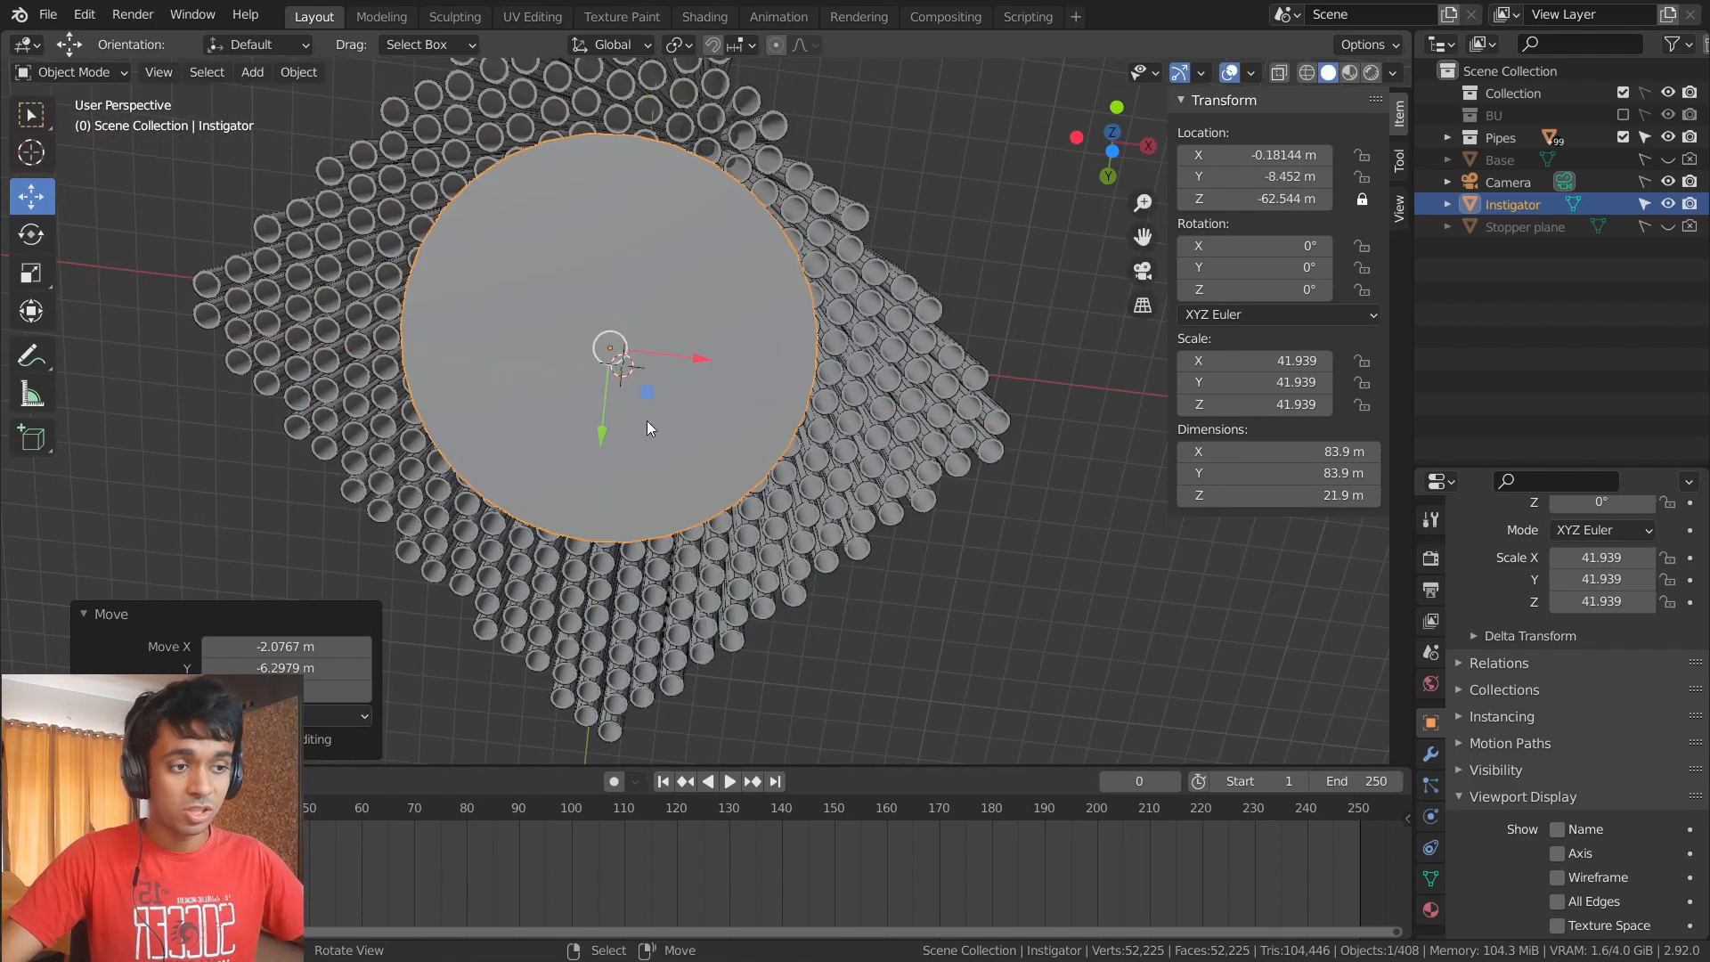
{"action": "key", "text": "s"}
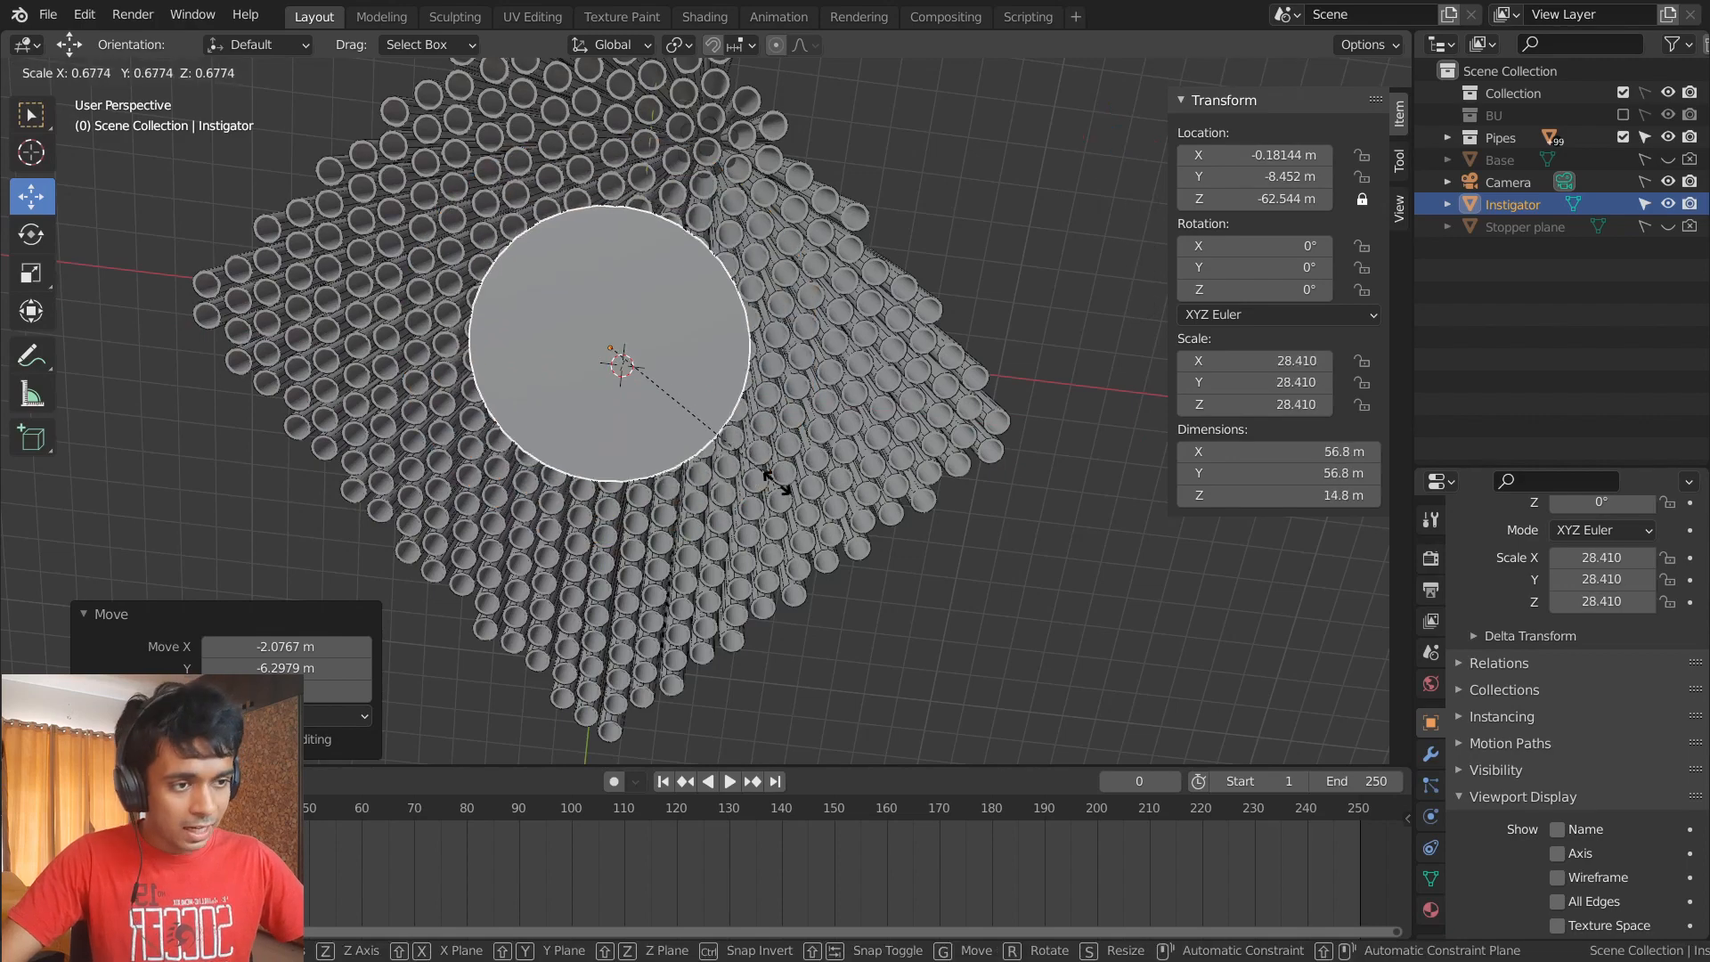
{"action": "left_click", "coordinate": [812, 495]}
{"action": "middle_click_drag", "start_coordinate": [732, 530], "coordinate": [687, 456]}
{"action": "key", "text": "s"}
{"action": "left_click", "coordinate": [753, 486]}
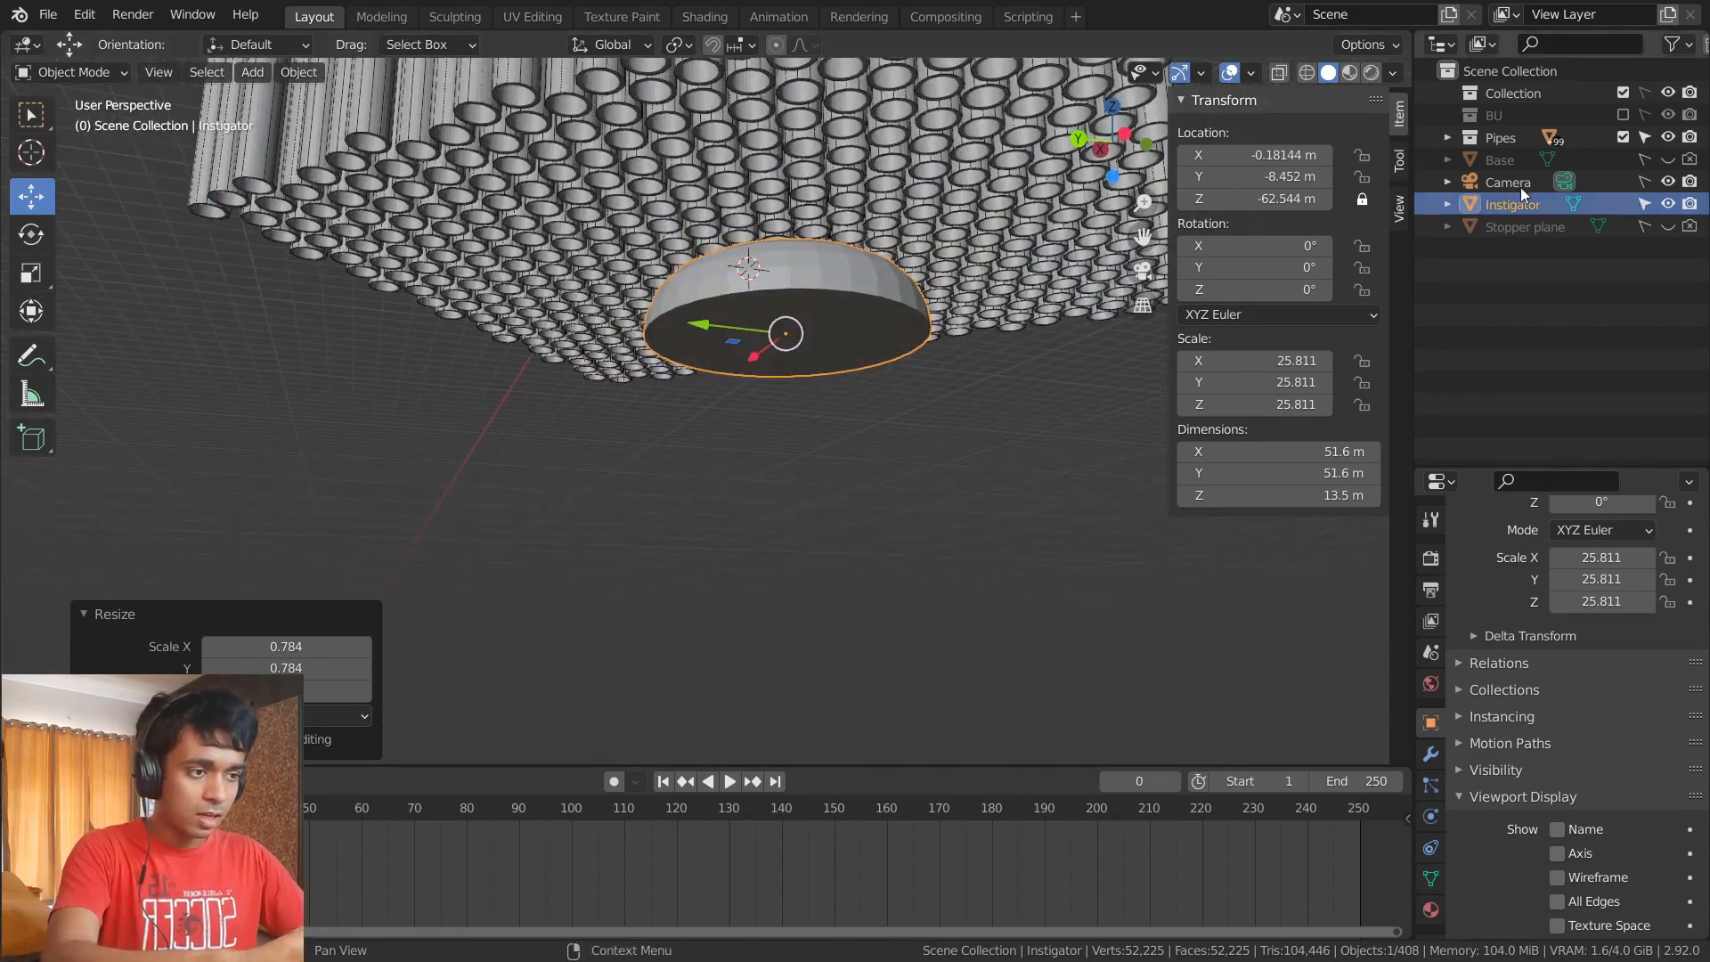
- Unlock the dome's Z location, raise the dome to about -58.81 m and lock Z again
{"action": "left_click", "coordinate": [1361, 200]}
{"action": "middle_click_drag", "start_coordinate": [1065, 267], "coordinate": [1076, 356]}
{"action": "middle_click_drag", "start_coordinate": [793, 303], "coordinate": [884, 312]}
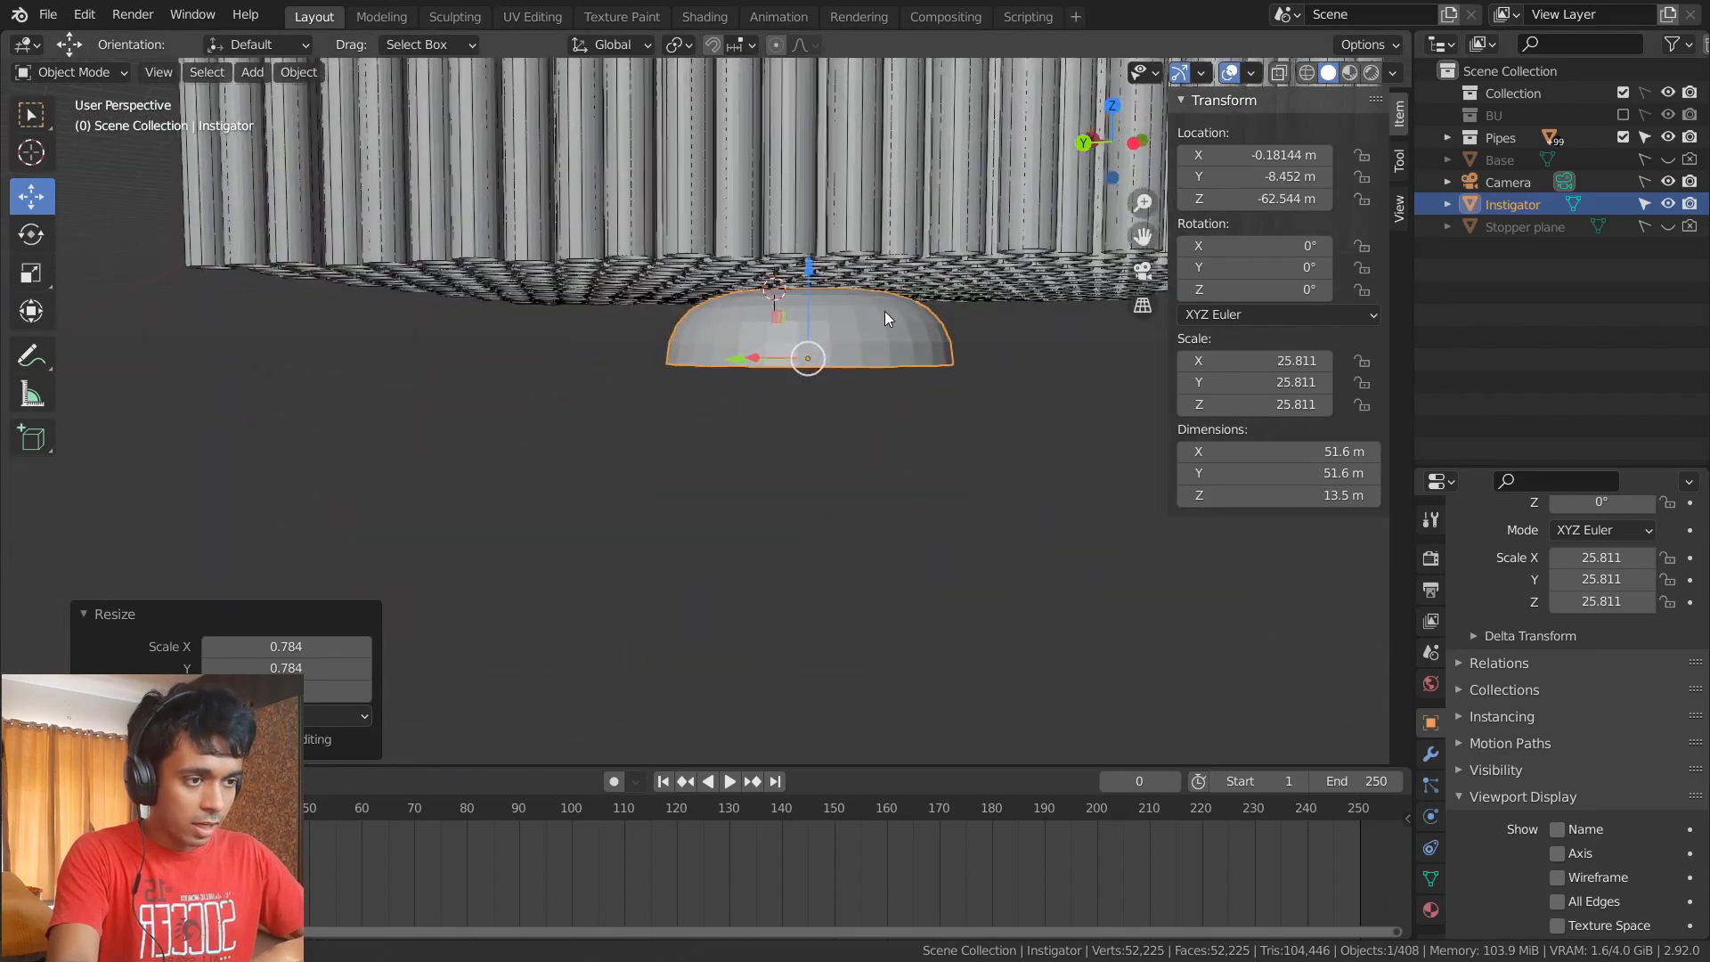
{"action": "key", "text": "g"}
{"action": "key", "text": "z"}
{"action": "left_click", "coordinate": [810, 249]}
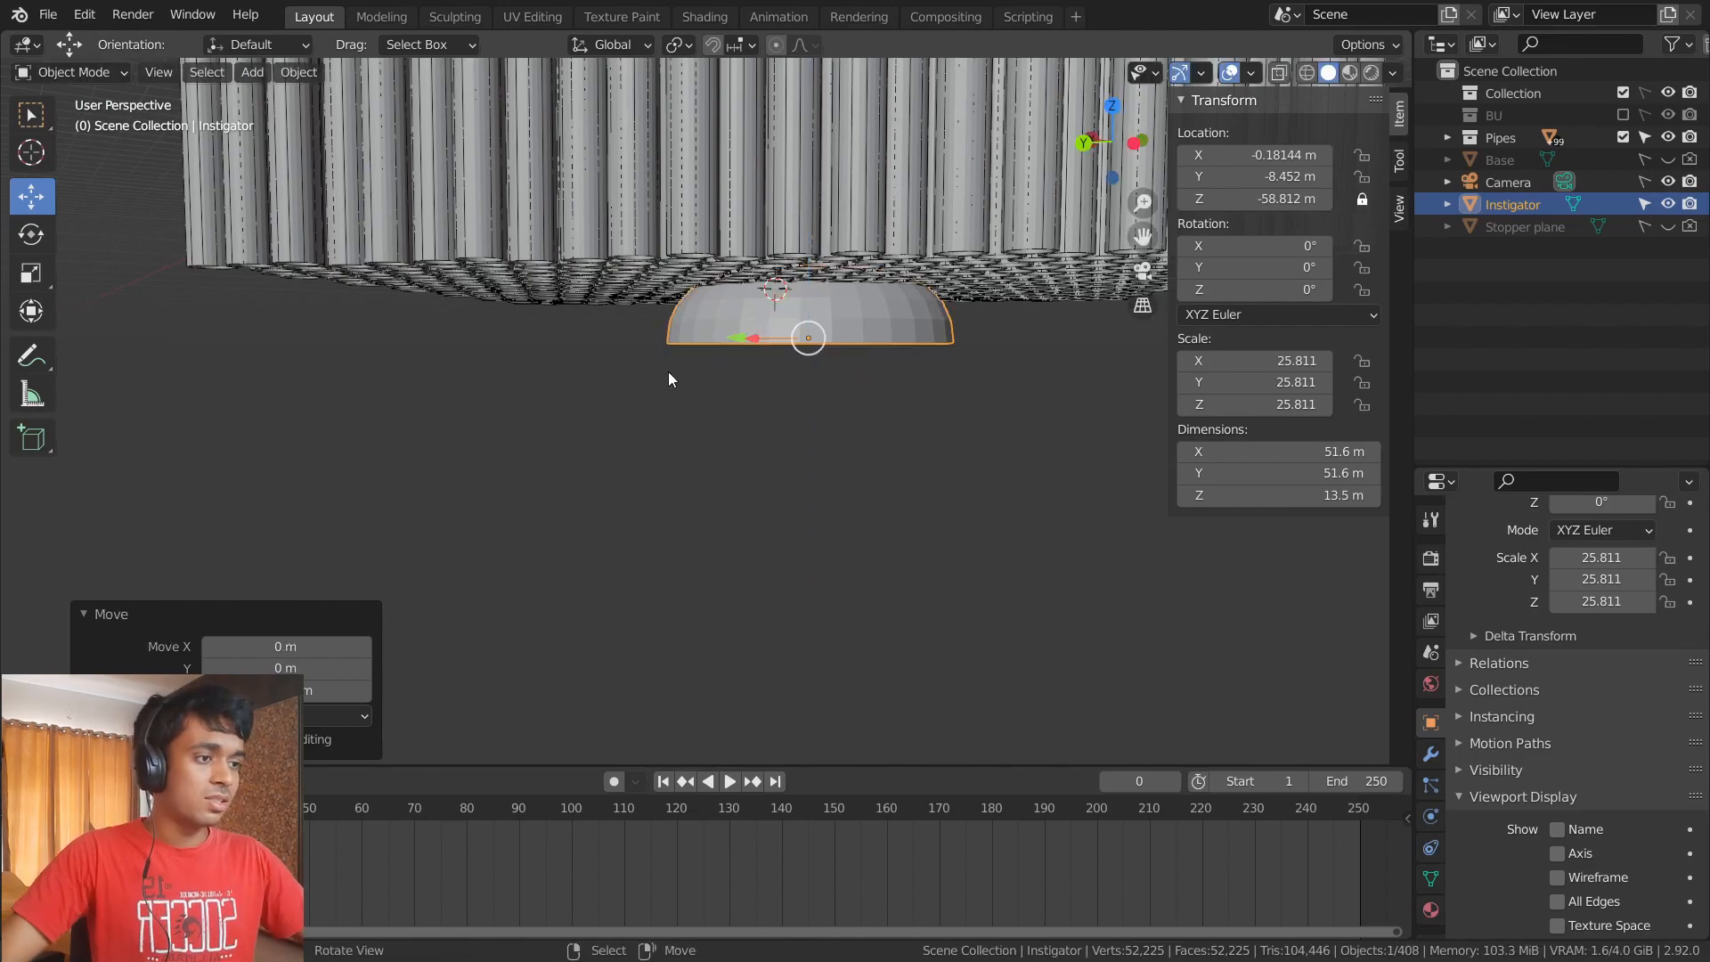
- Move the dome horizontally to about X 4.00 m, Y 3.71 m under the middle of the pipes and save the file
{"action": "middle_click_drag", "start_coordinate": [691, 334], "coordinate": [844, 278]}
{"action": "key", "text": "g"}
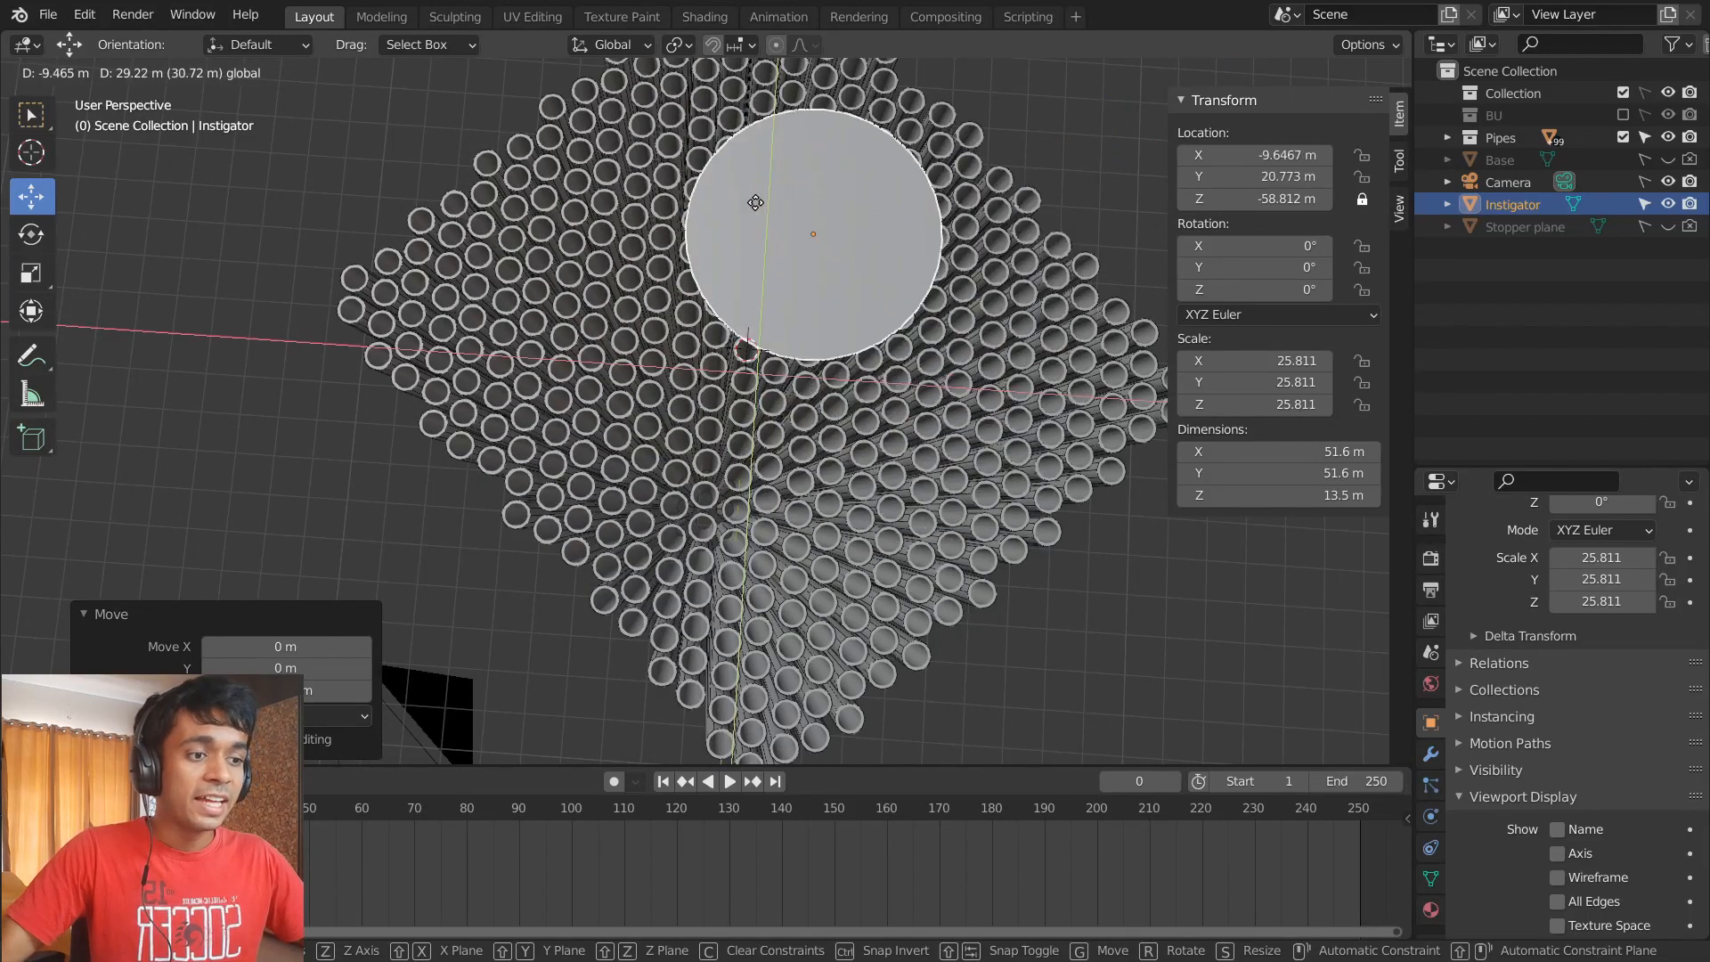
{"action": "left_click", "coordinate": [698, 278]}
{"action": "key", "text": "ctrl+s"}
{"action": "middle_click_drag", "start_coordinate": [698, 279], "coordinate": [745, 573]}
{"action": "scroll", "coordinate": [745, 574], "scroll_direction": "down", "scroll_amount": 5}
{"action": "middle_click_drag", "start_coordinate": [664, 532], "coordinate": [739, 481]}
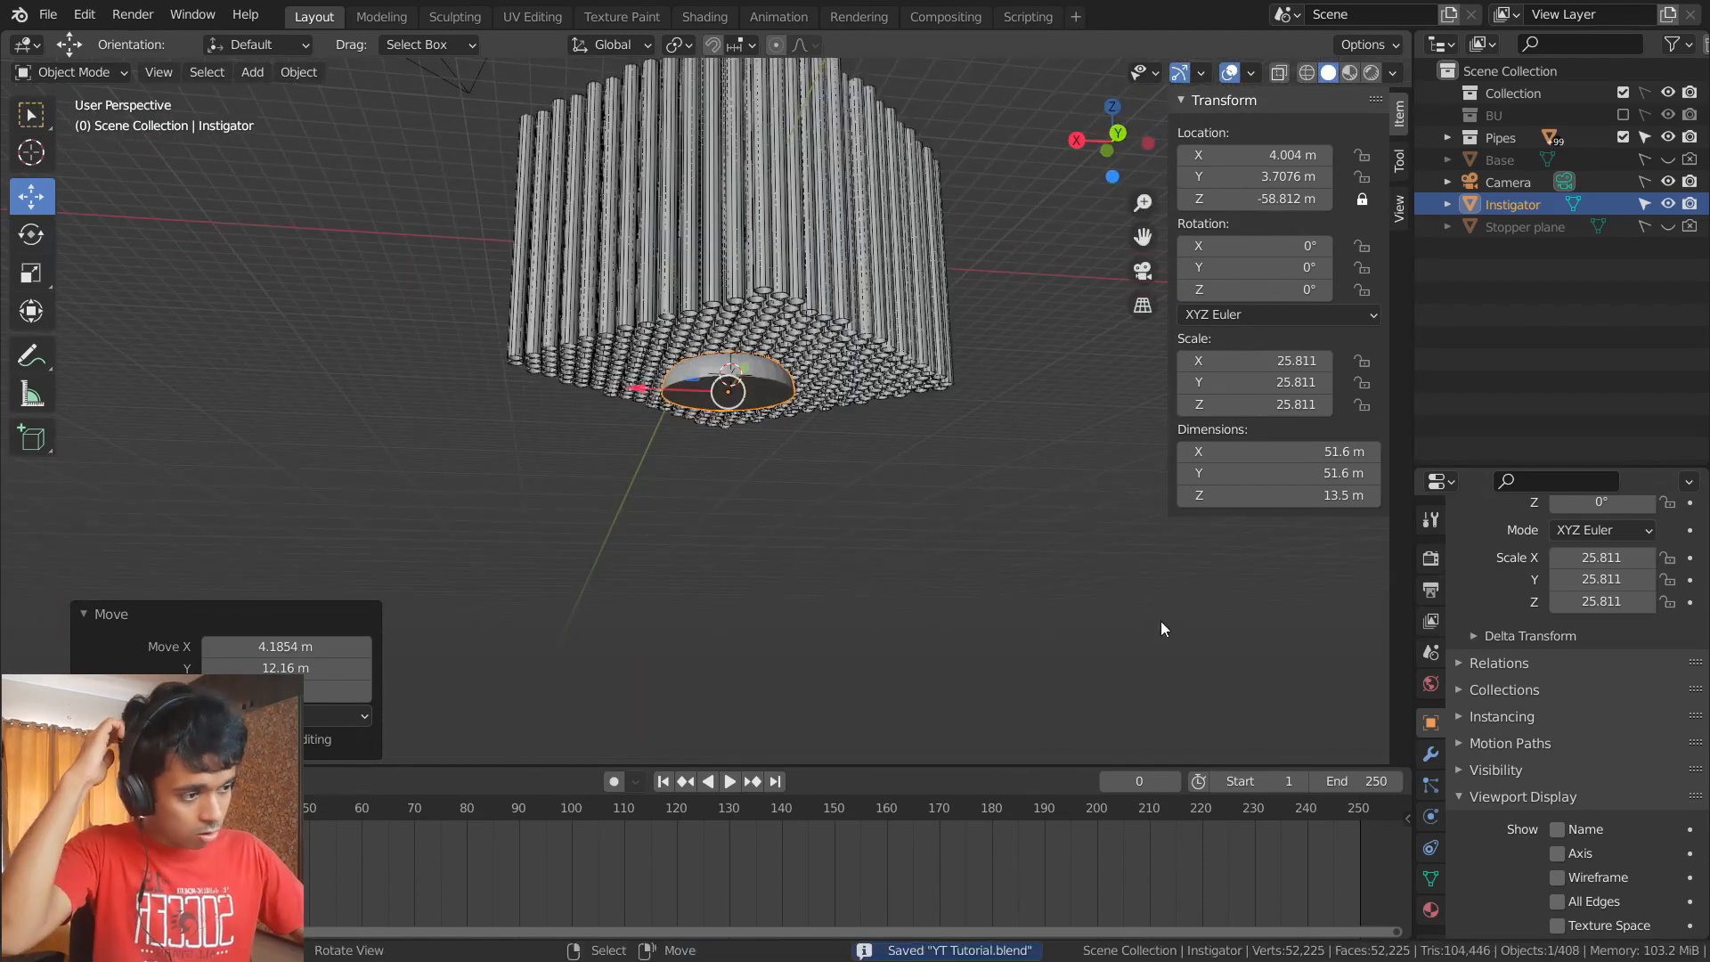
- Make the Instigator an Active rigid body with Dynamic turned off and Animated turned on
{"action": "left_click_drag", "start_coordinate": [1473, 469], "coordinate": [1487, 316]}
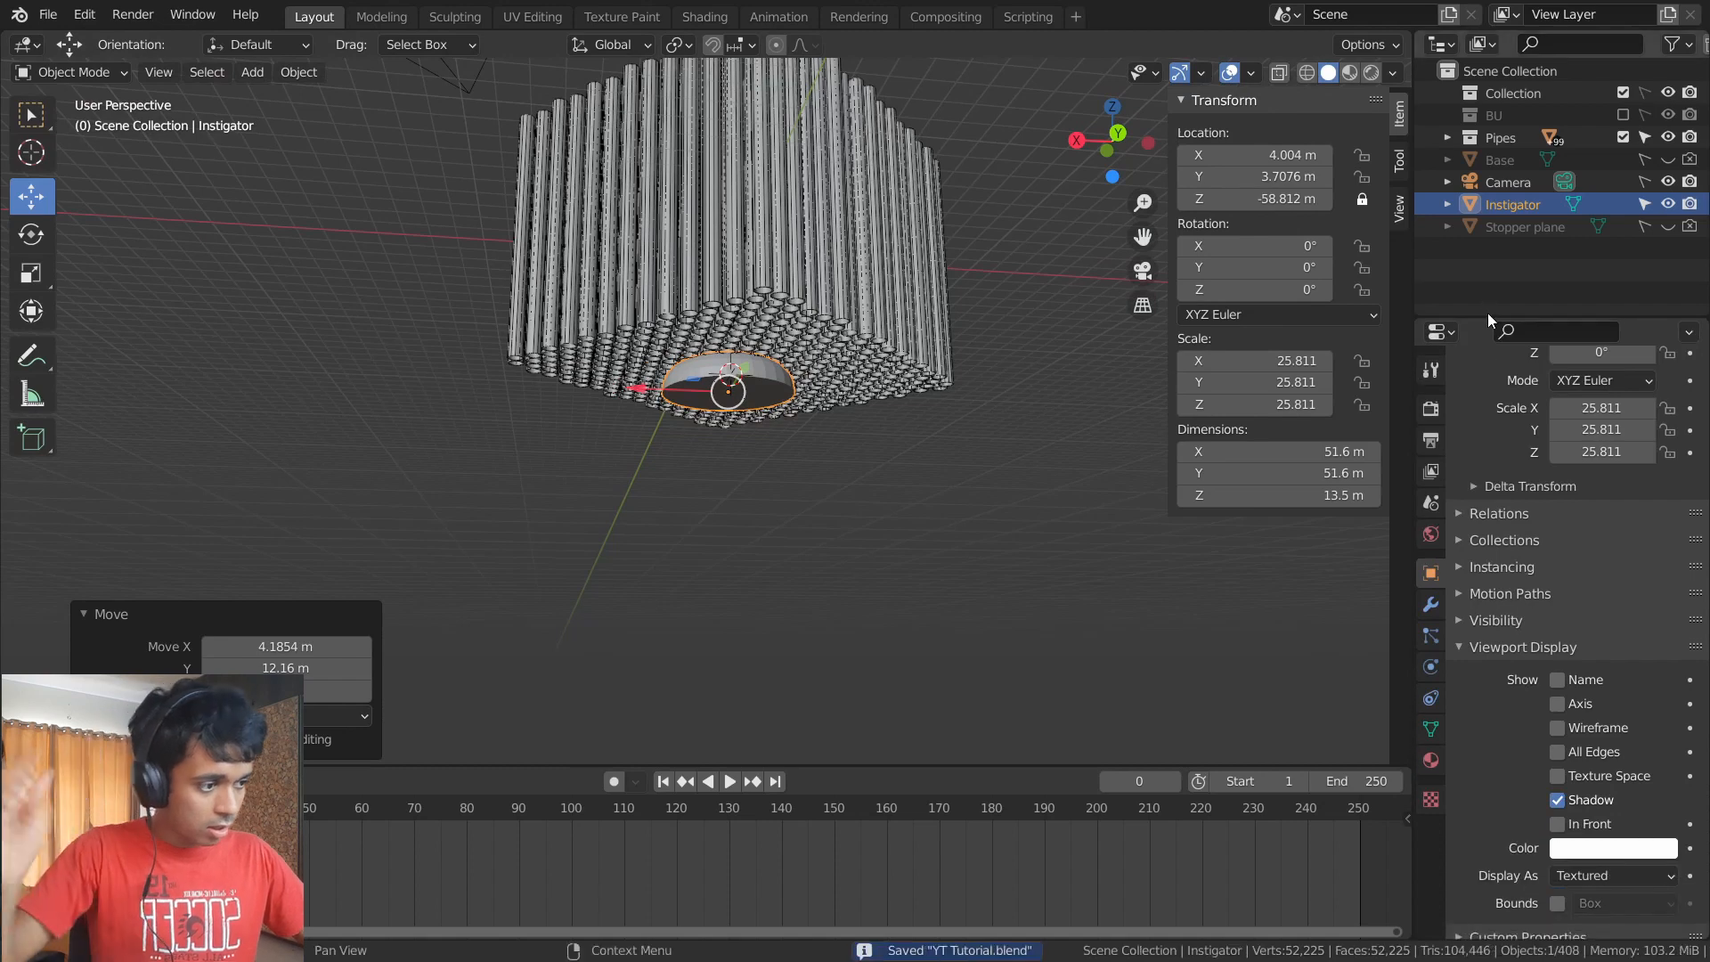
{"action": "left_click", "coordinate": [1431, 667]}
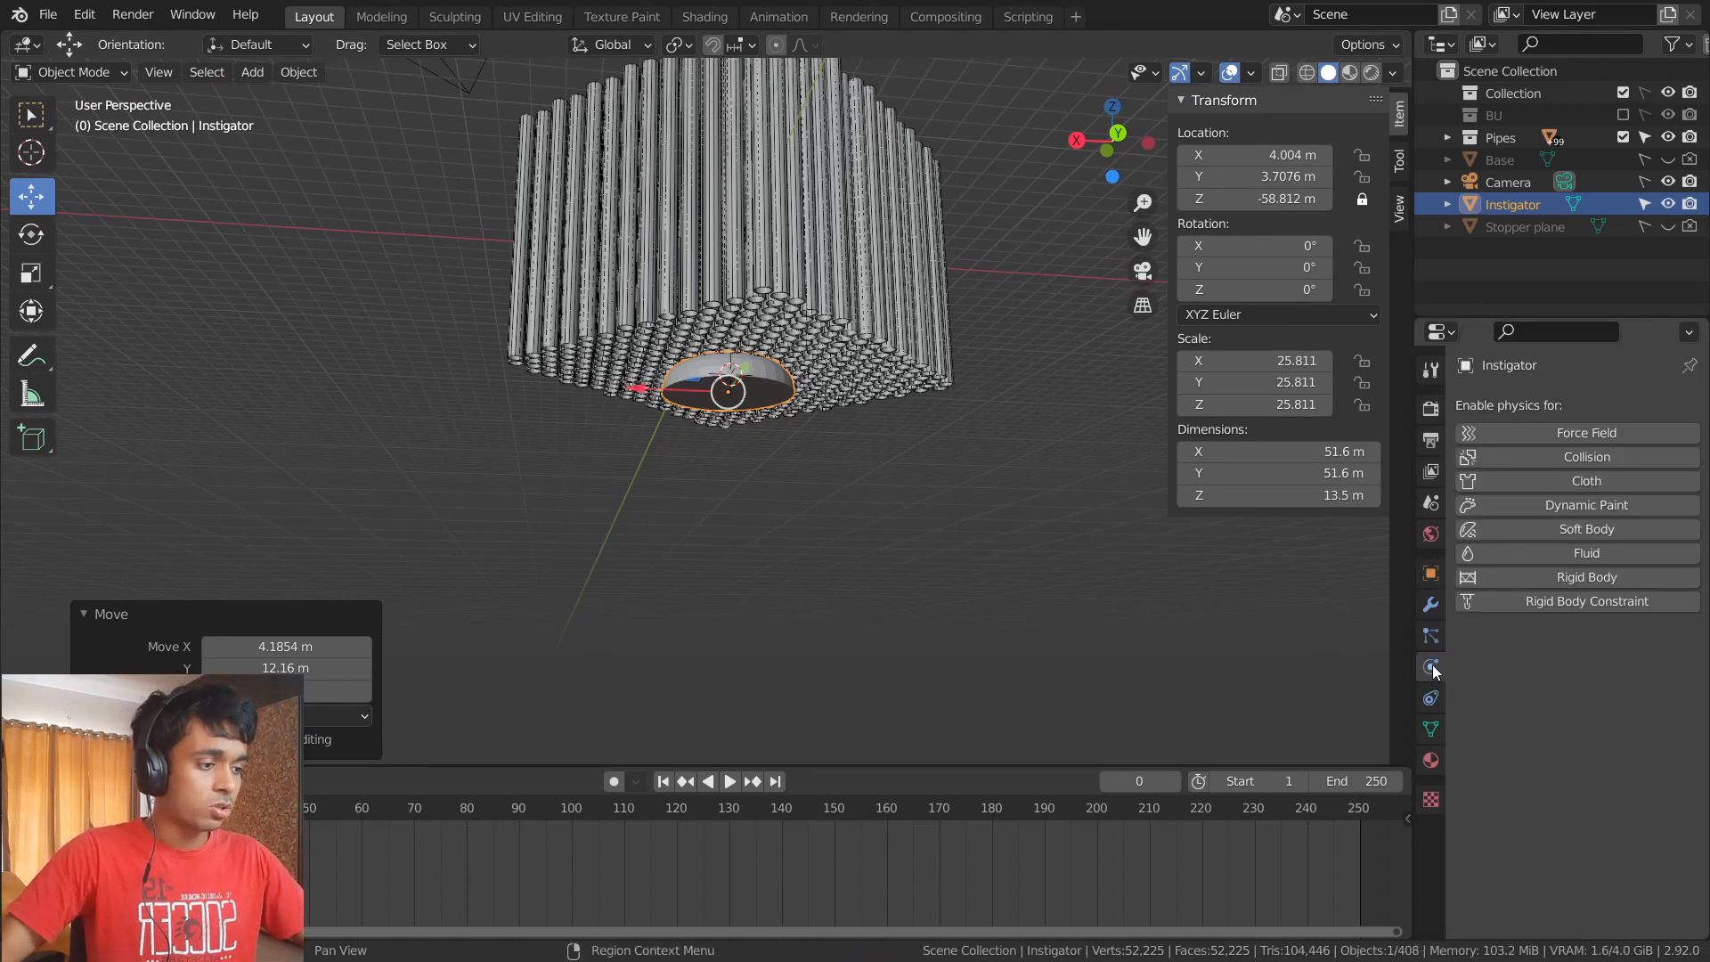
{"action": "scroll", "coordinate": [710, 392], "scroll_direction": "up", "scroll_amount": 6}
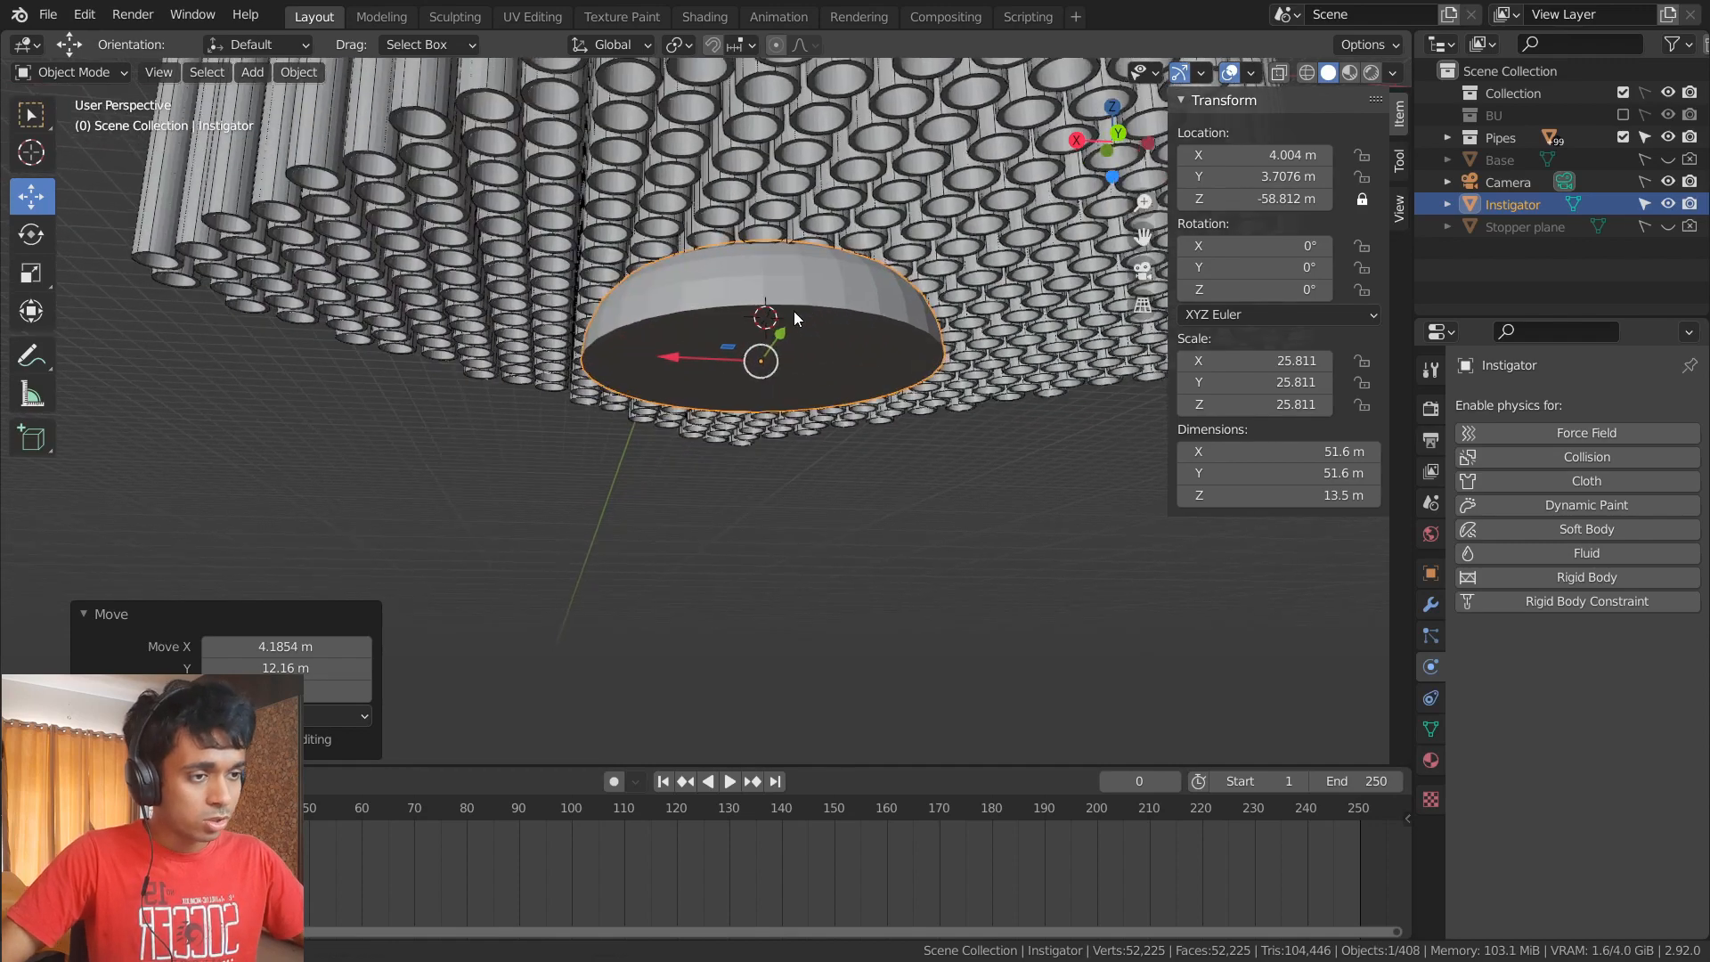
{"action": "middle_click_drag", "start_coordinate": [793, 311], "coordinate": [685, 408], "text": "shift"}
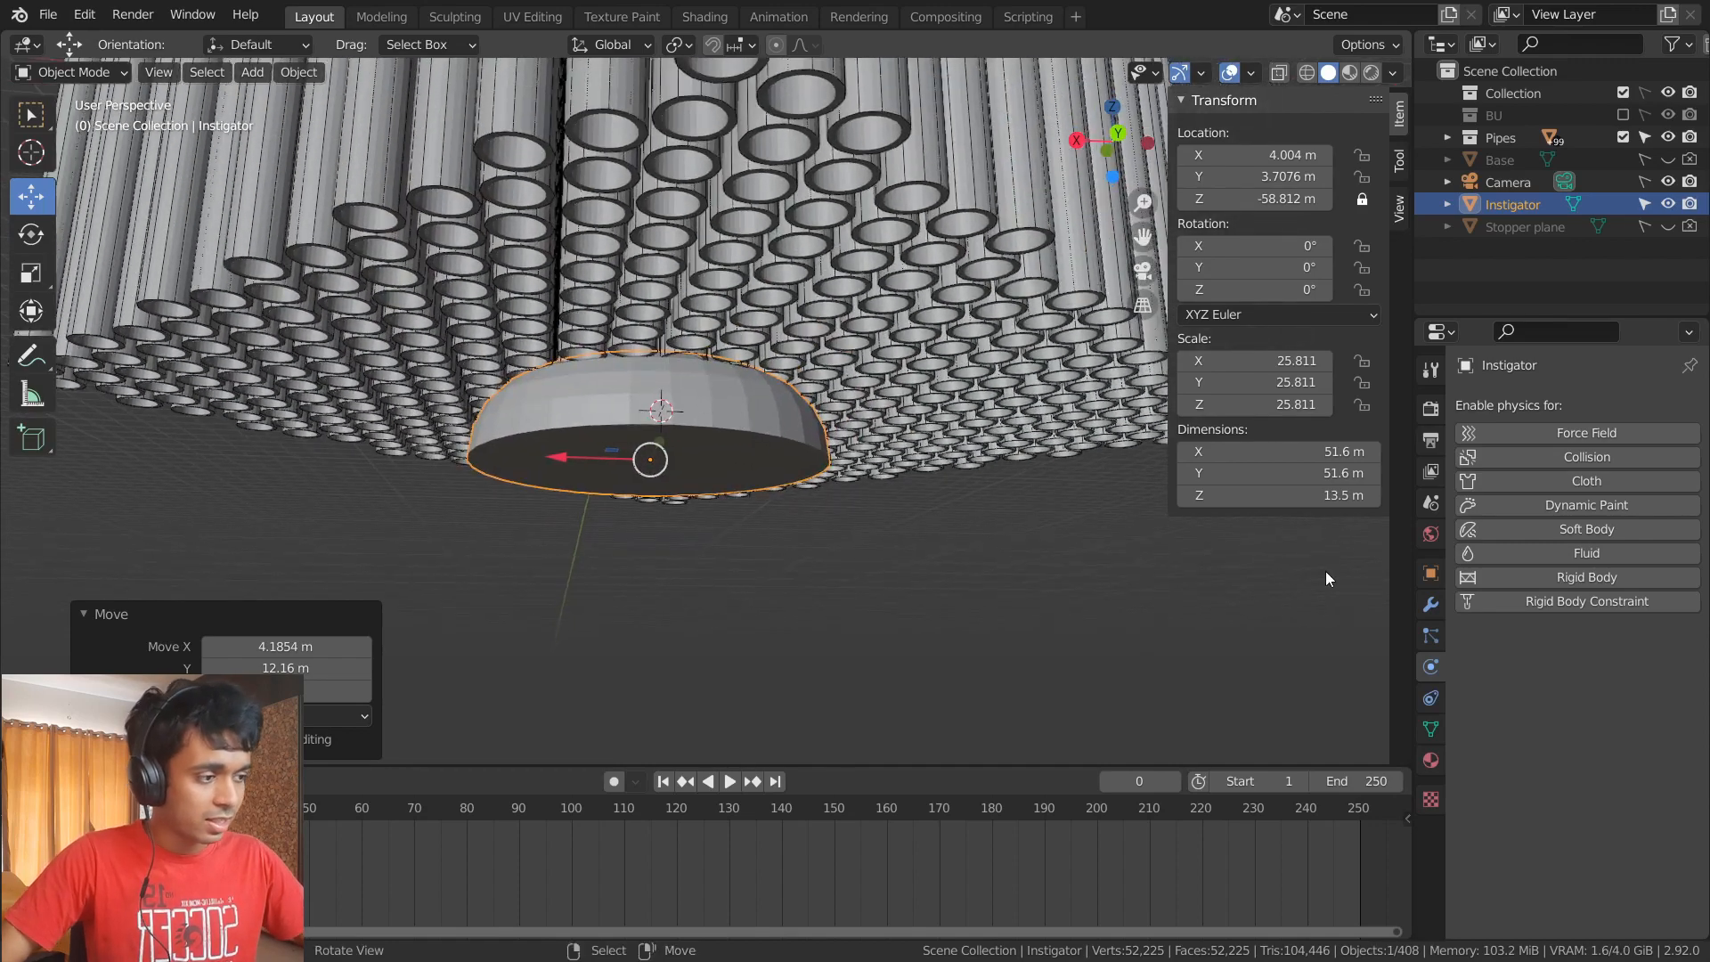
{"action": "left_click", "coordinate": [1601, 577]}
{"action": "left_click", "coordinate": [1616, 667]}
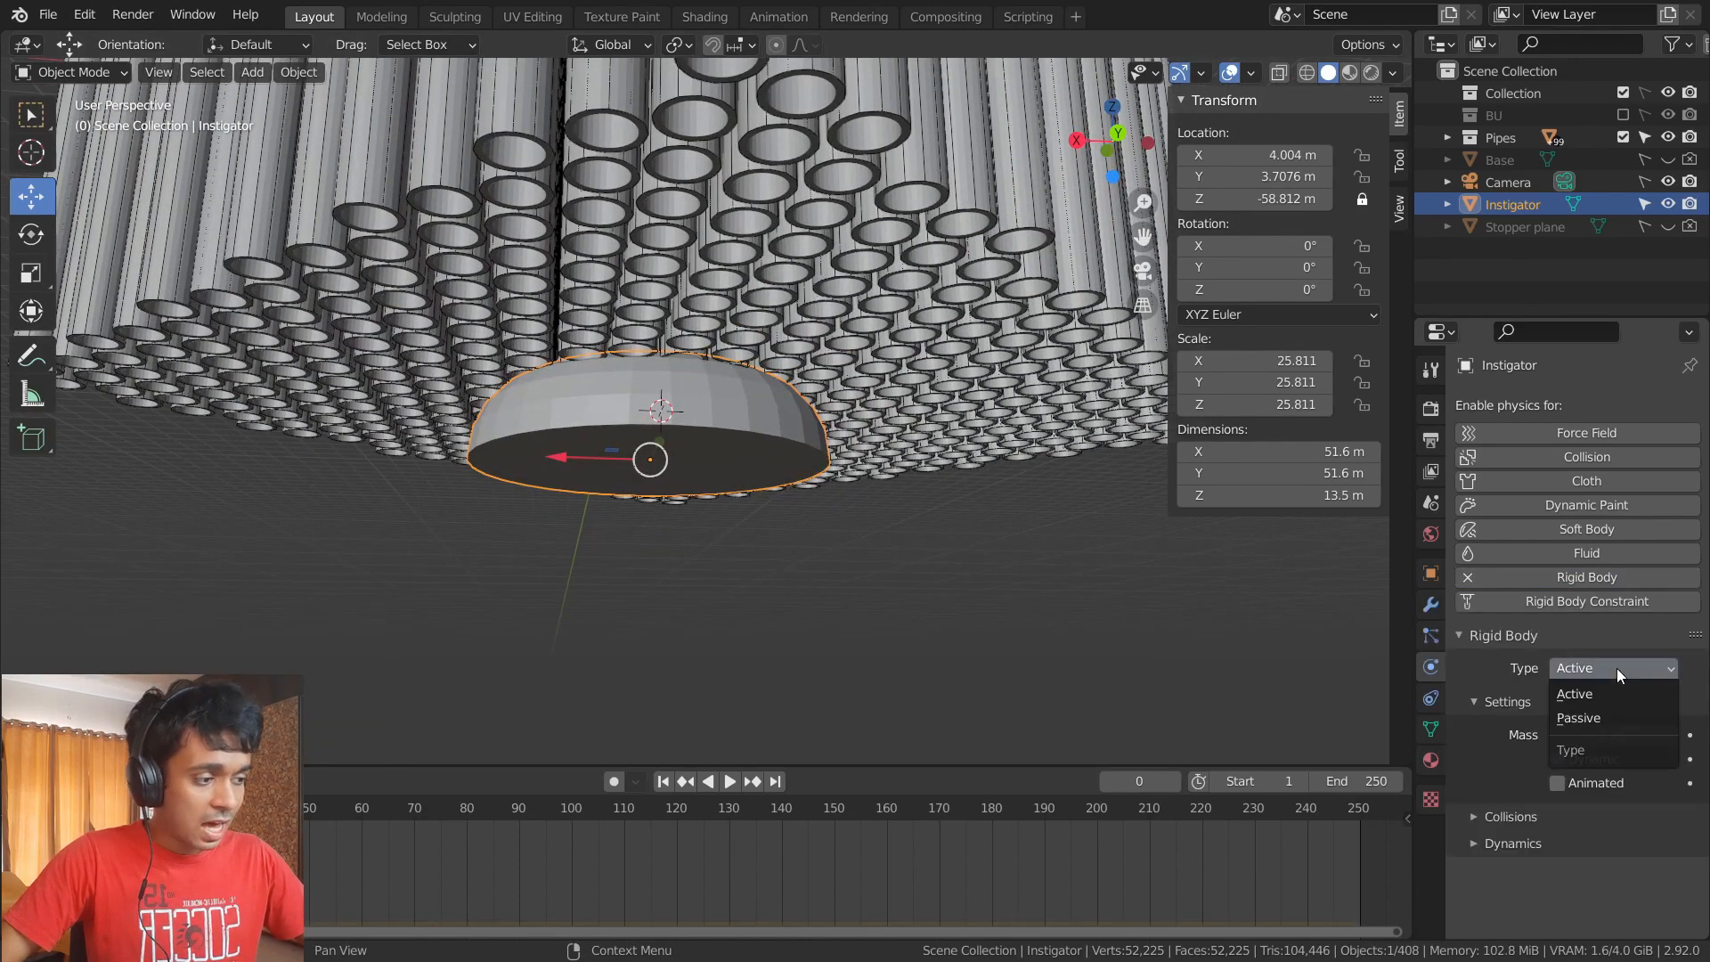
{"action": "left_click", "coordinate": [1616, 668]}
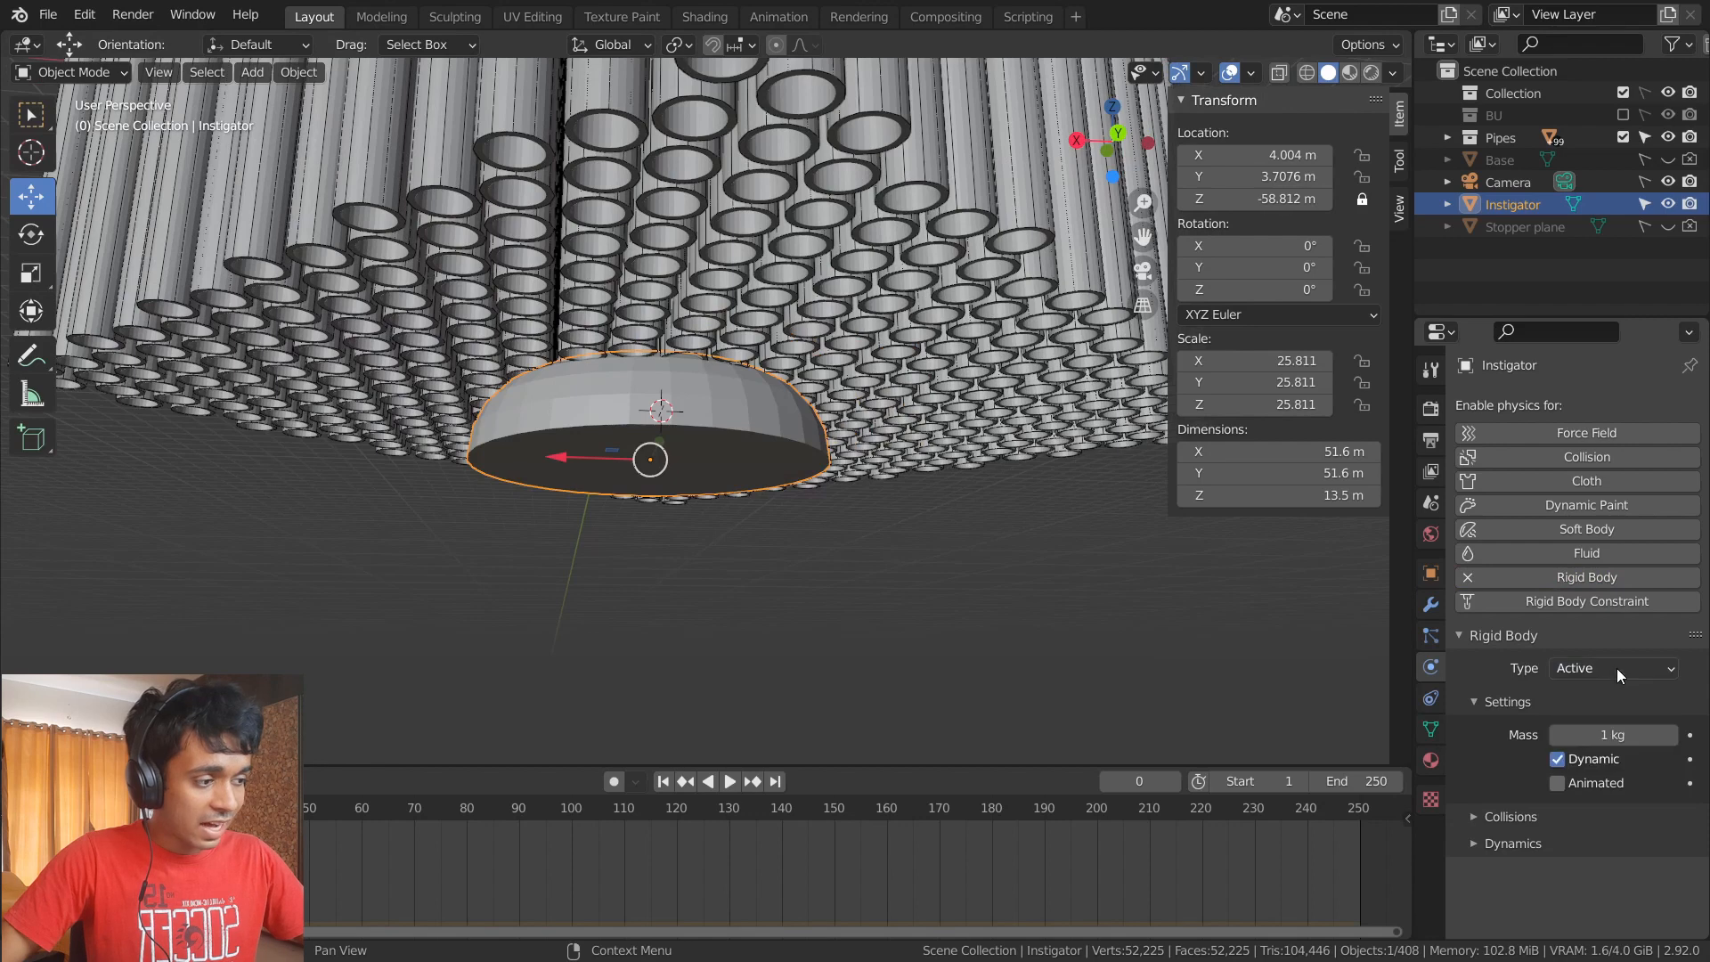
{"action": "left_click", "coordinate": [1557, 759]}
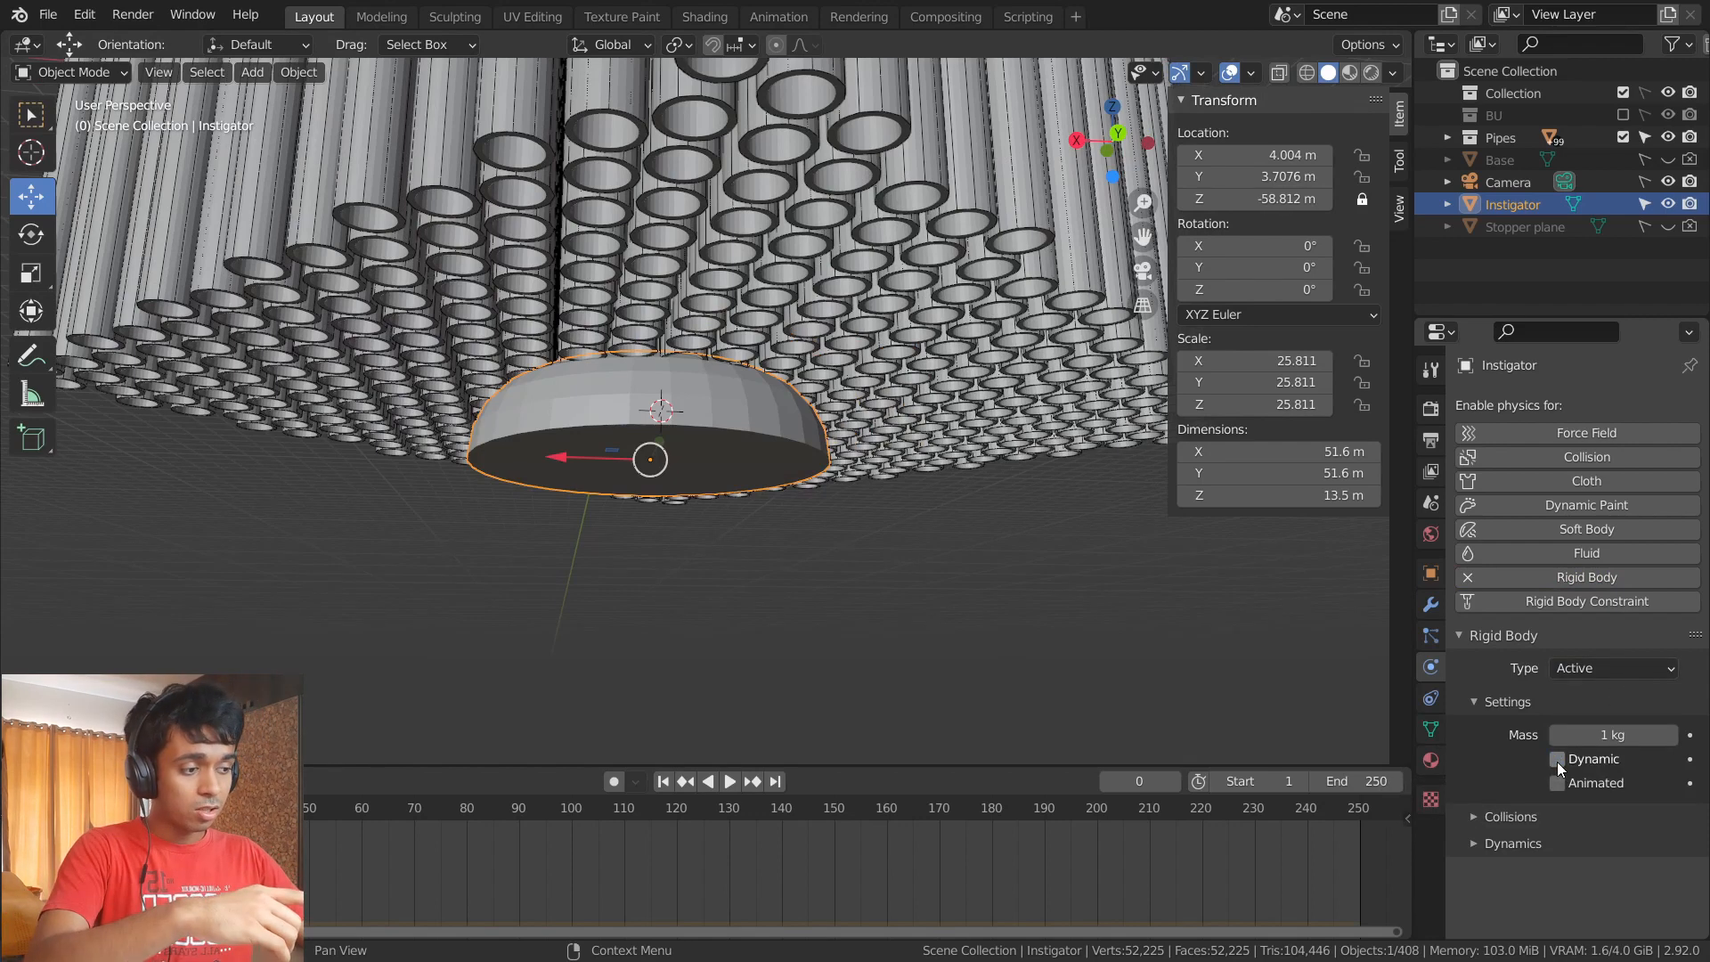
{"action": "left_click", "coordinate": [1557, 784]}
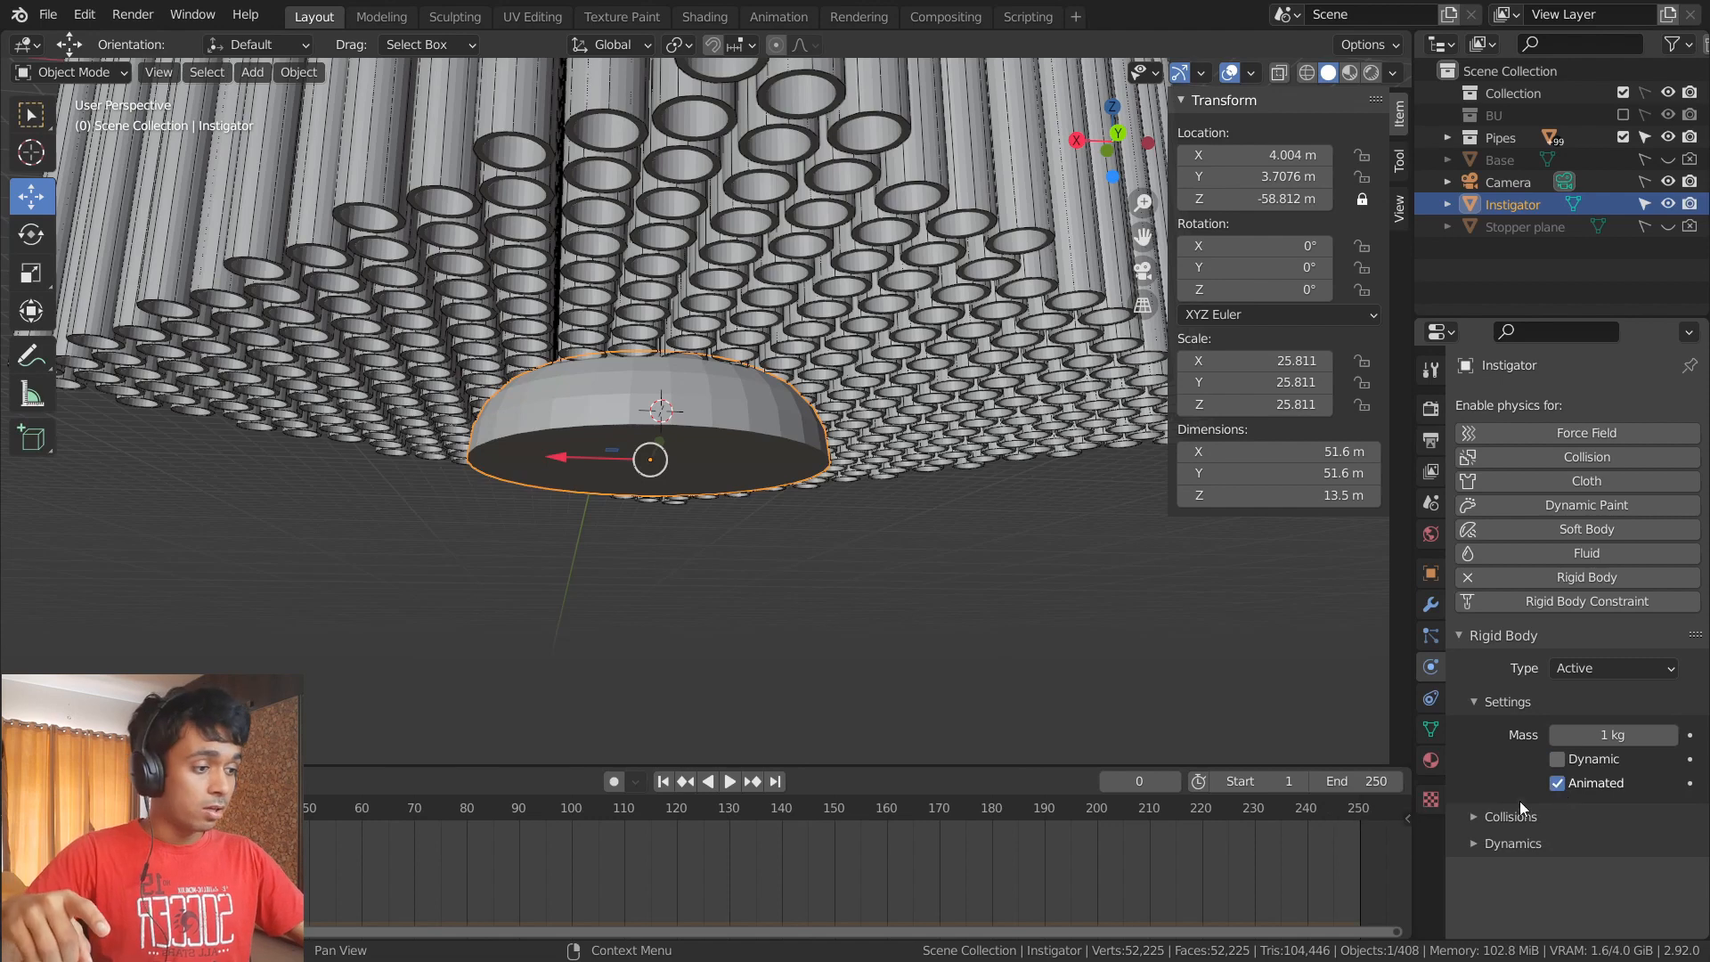
- Set the Instigator's rigid body collision shape to Mesh and collapse its rigid body settings
{"action": "left_click", "coordinate": [1472, 817]}
{"action": "scroll", "coordinate": [1588, 837], "scroll_direction": "down", "scroll_amount": 2}
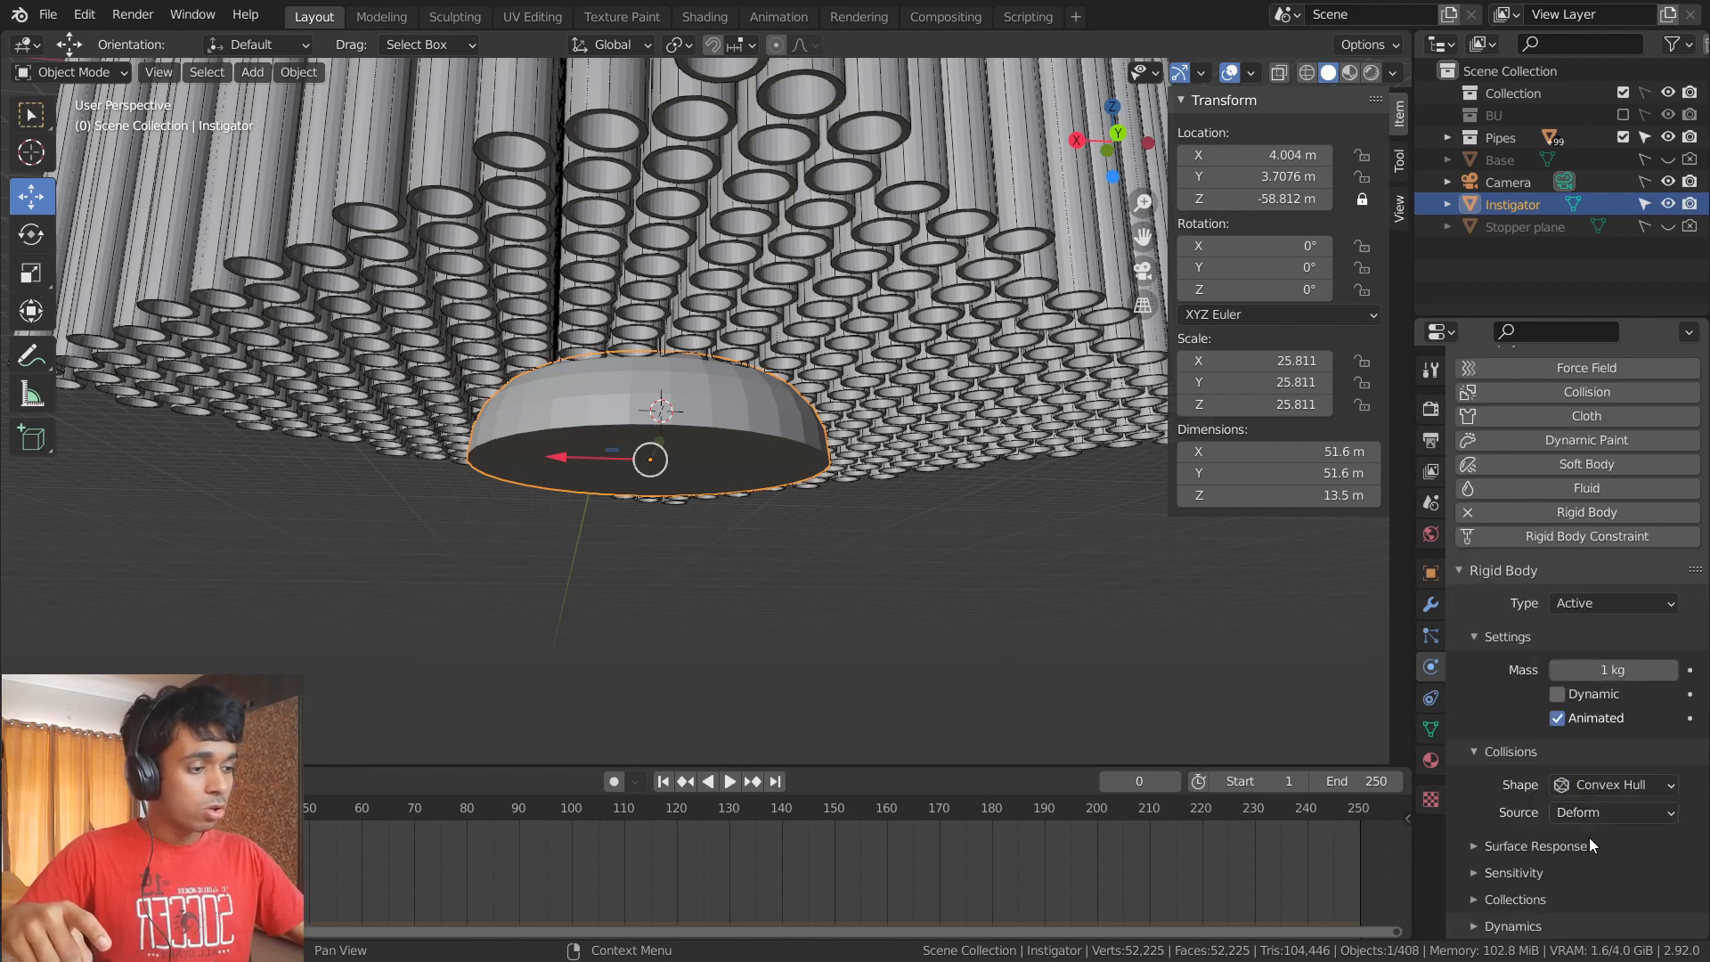
{"action": "left_click", "coordinate": [1622, 789]}
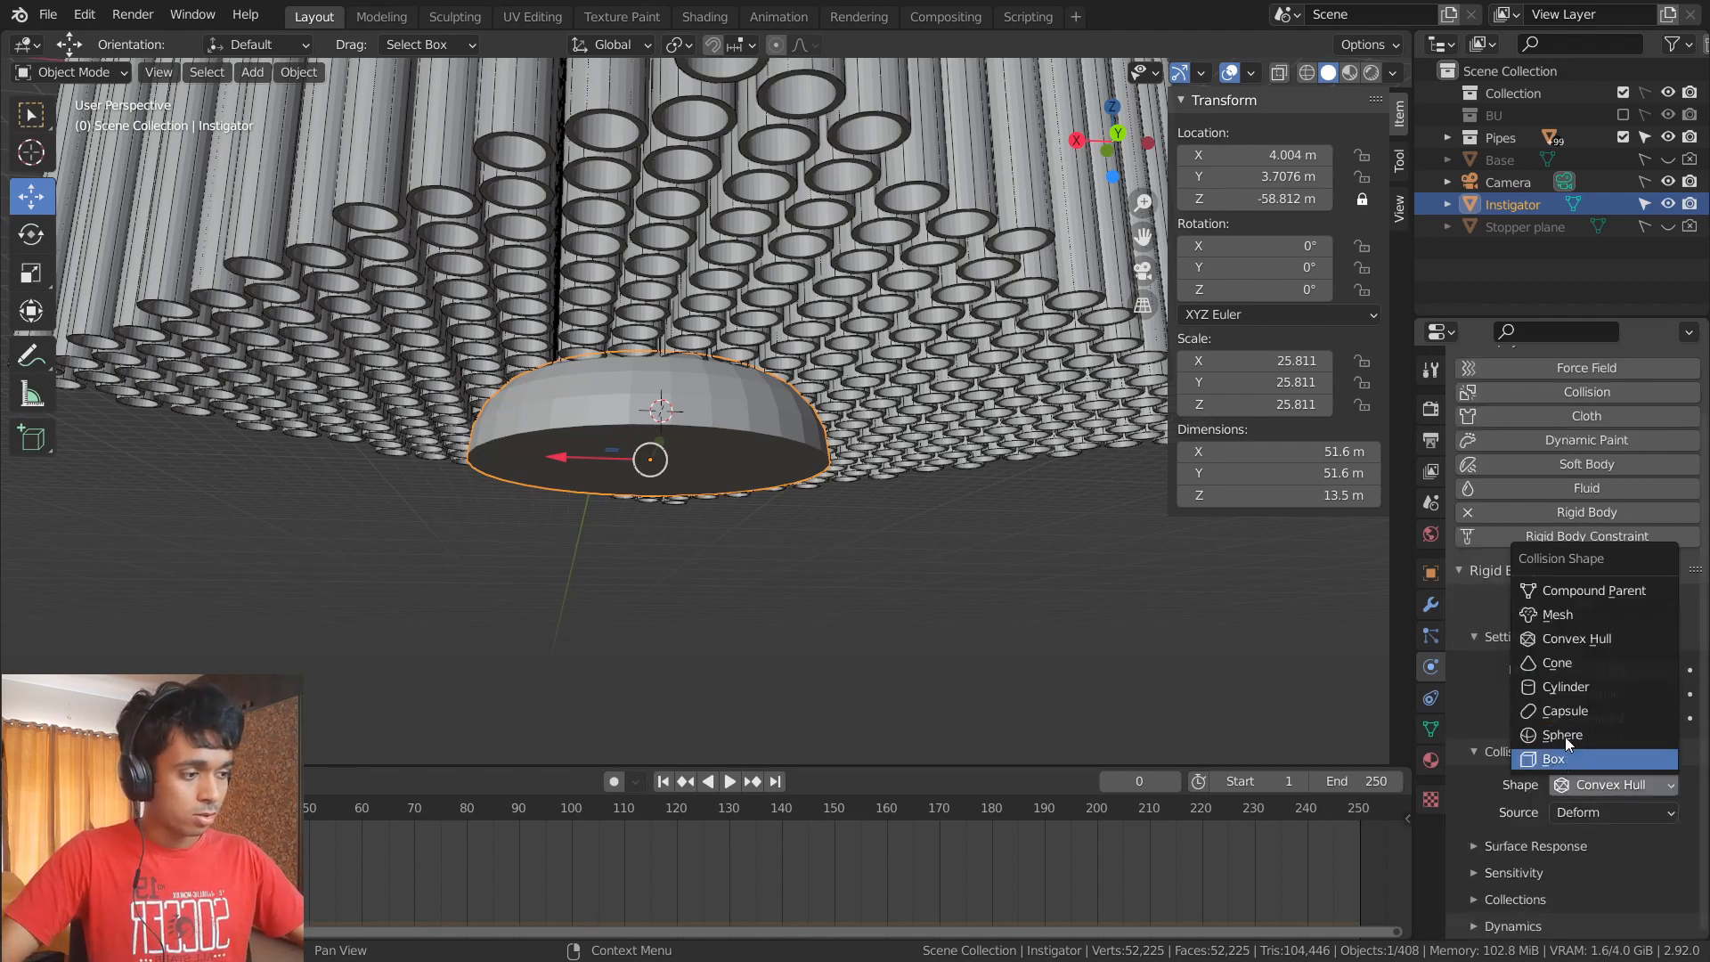
{"action": "left_click", "coordinate": [1580, 618]}
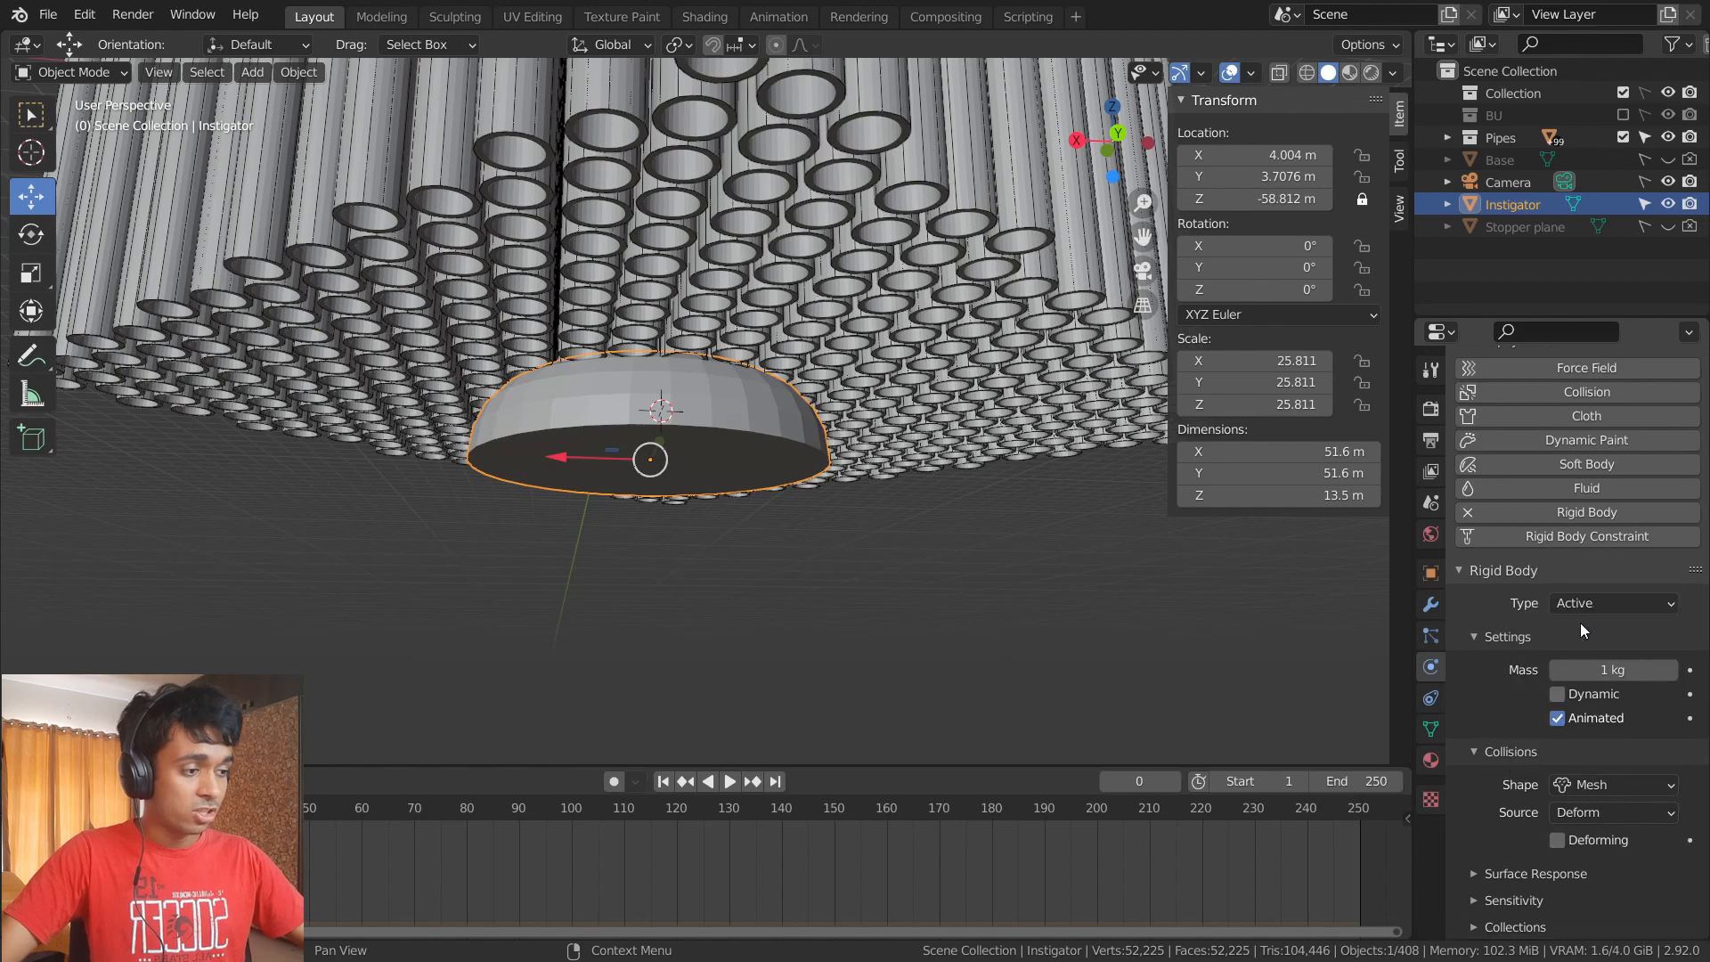
{"action": "left_click", "coordinate": [1482, 754]}
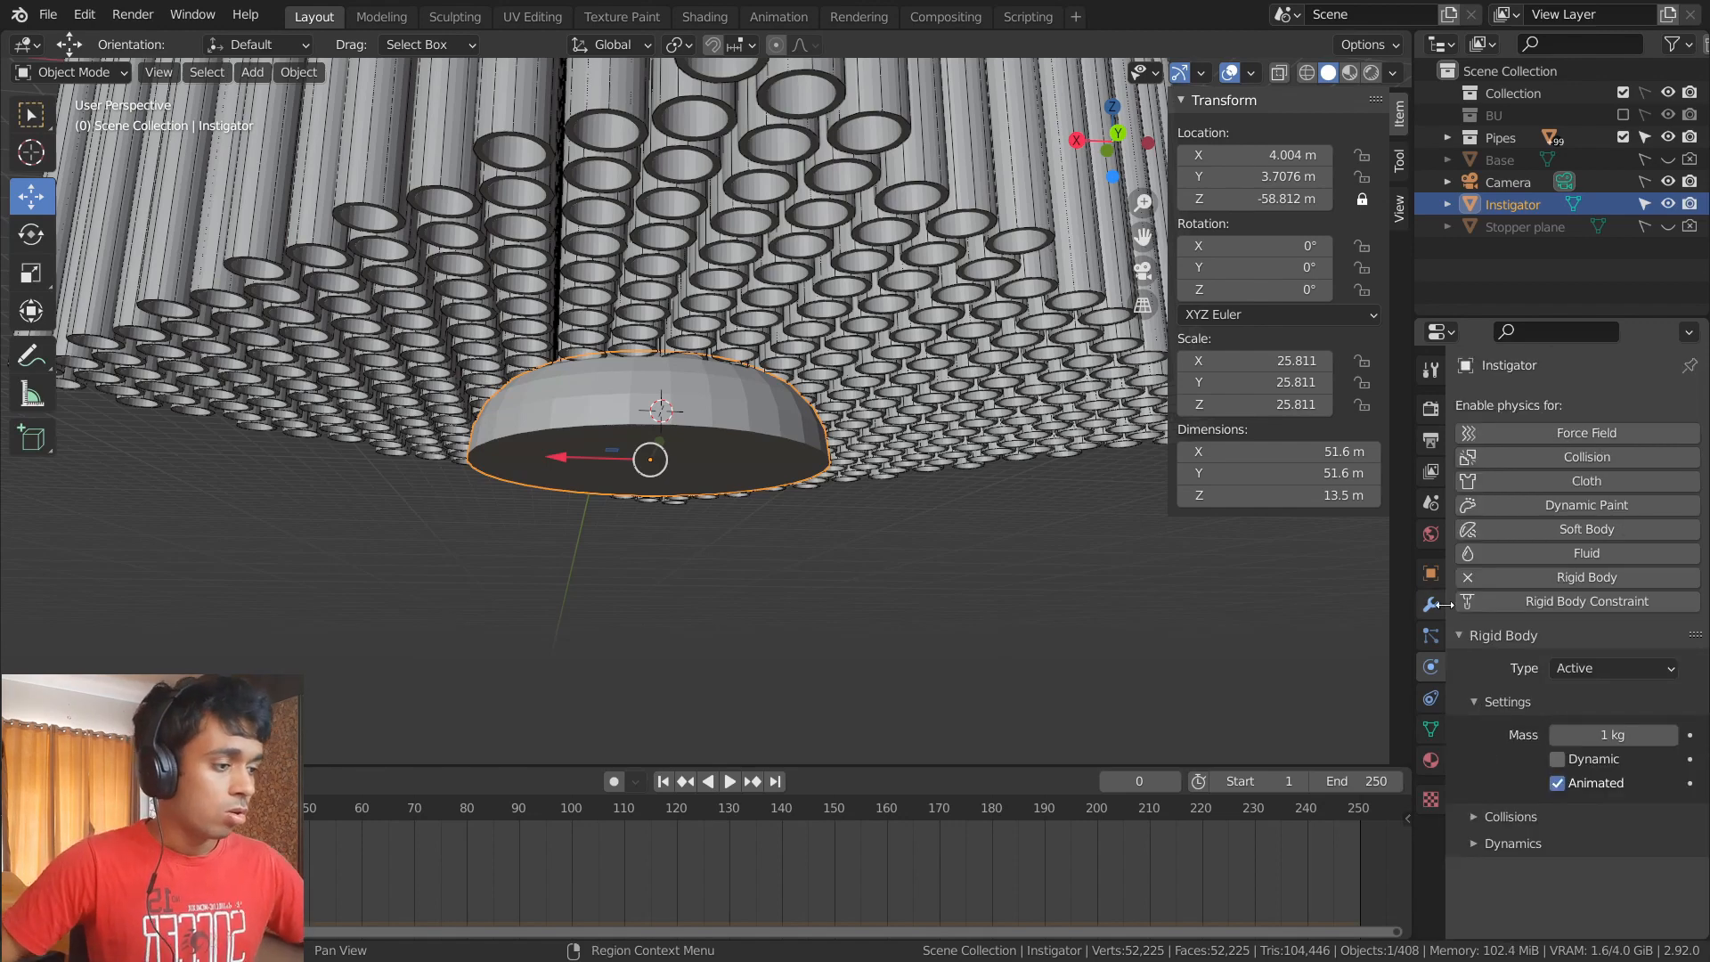
{"action": "left_click", "coordinate": [1462, 636]}
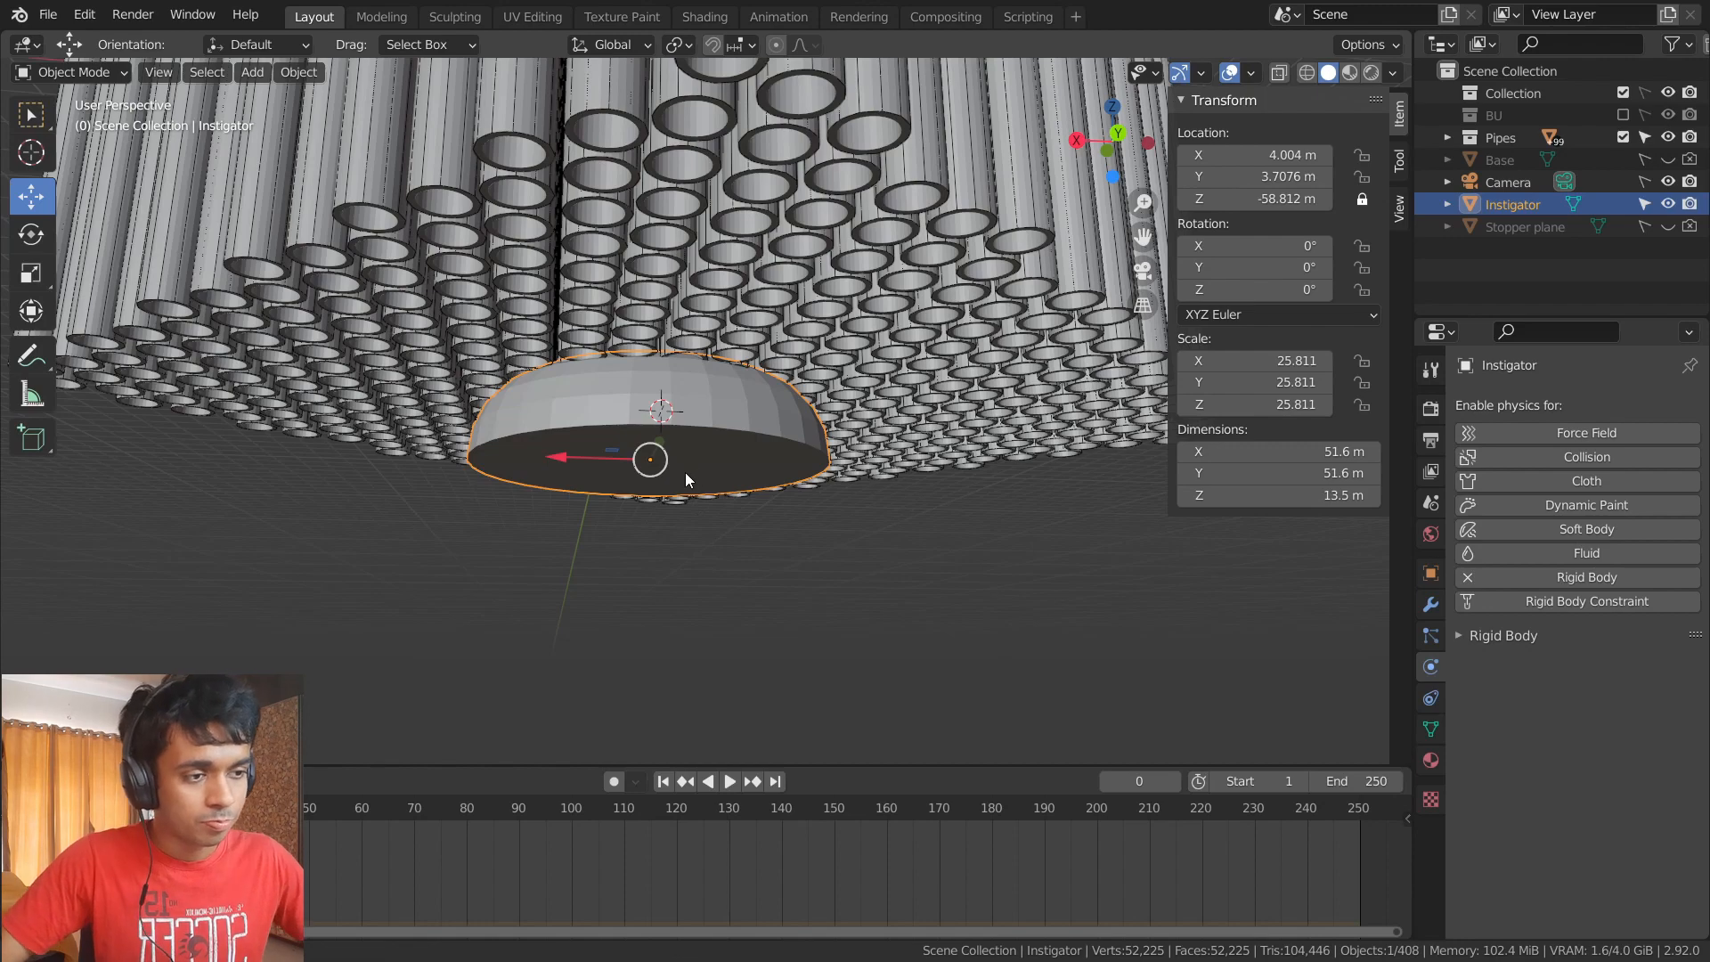
- View the whole pipe block from above and play the rigid body simulation to check how the pipes behave, then stop playback
{"action": "middle_click_drag", "start_coordinate": [685, 472], "coordinate": [687, 490]}
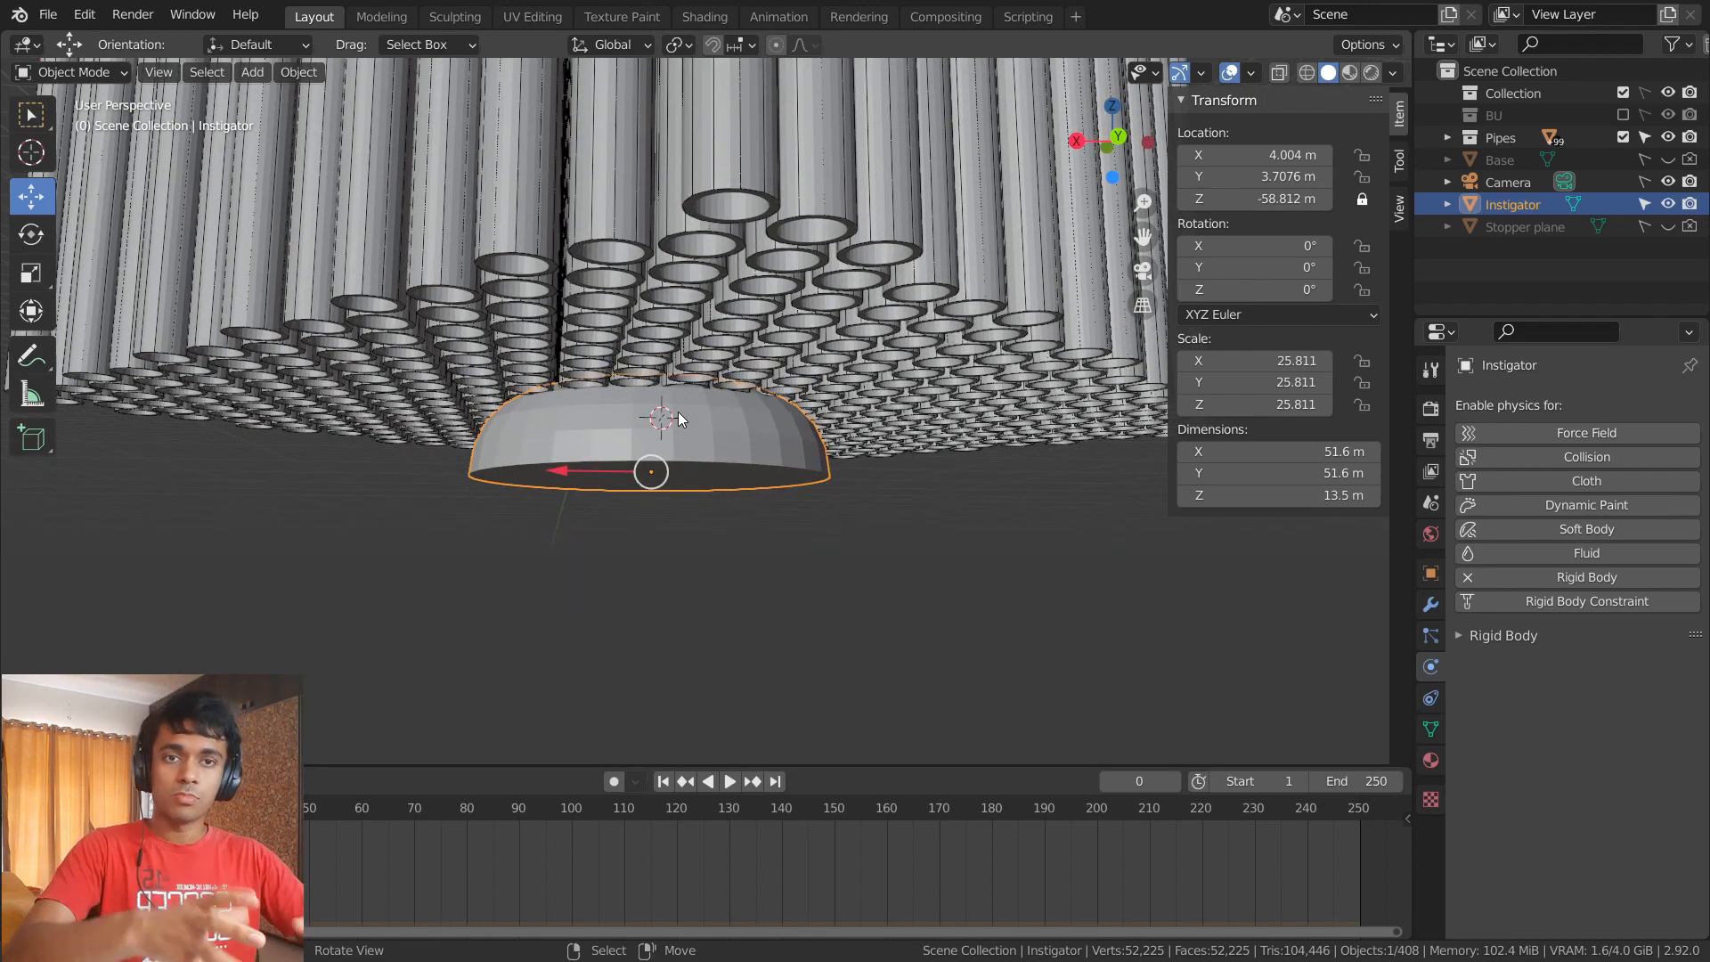
{"action": "scroll", "coordinate": [717, 433], "scroll_direction": "down", "scroll_amount": 8}
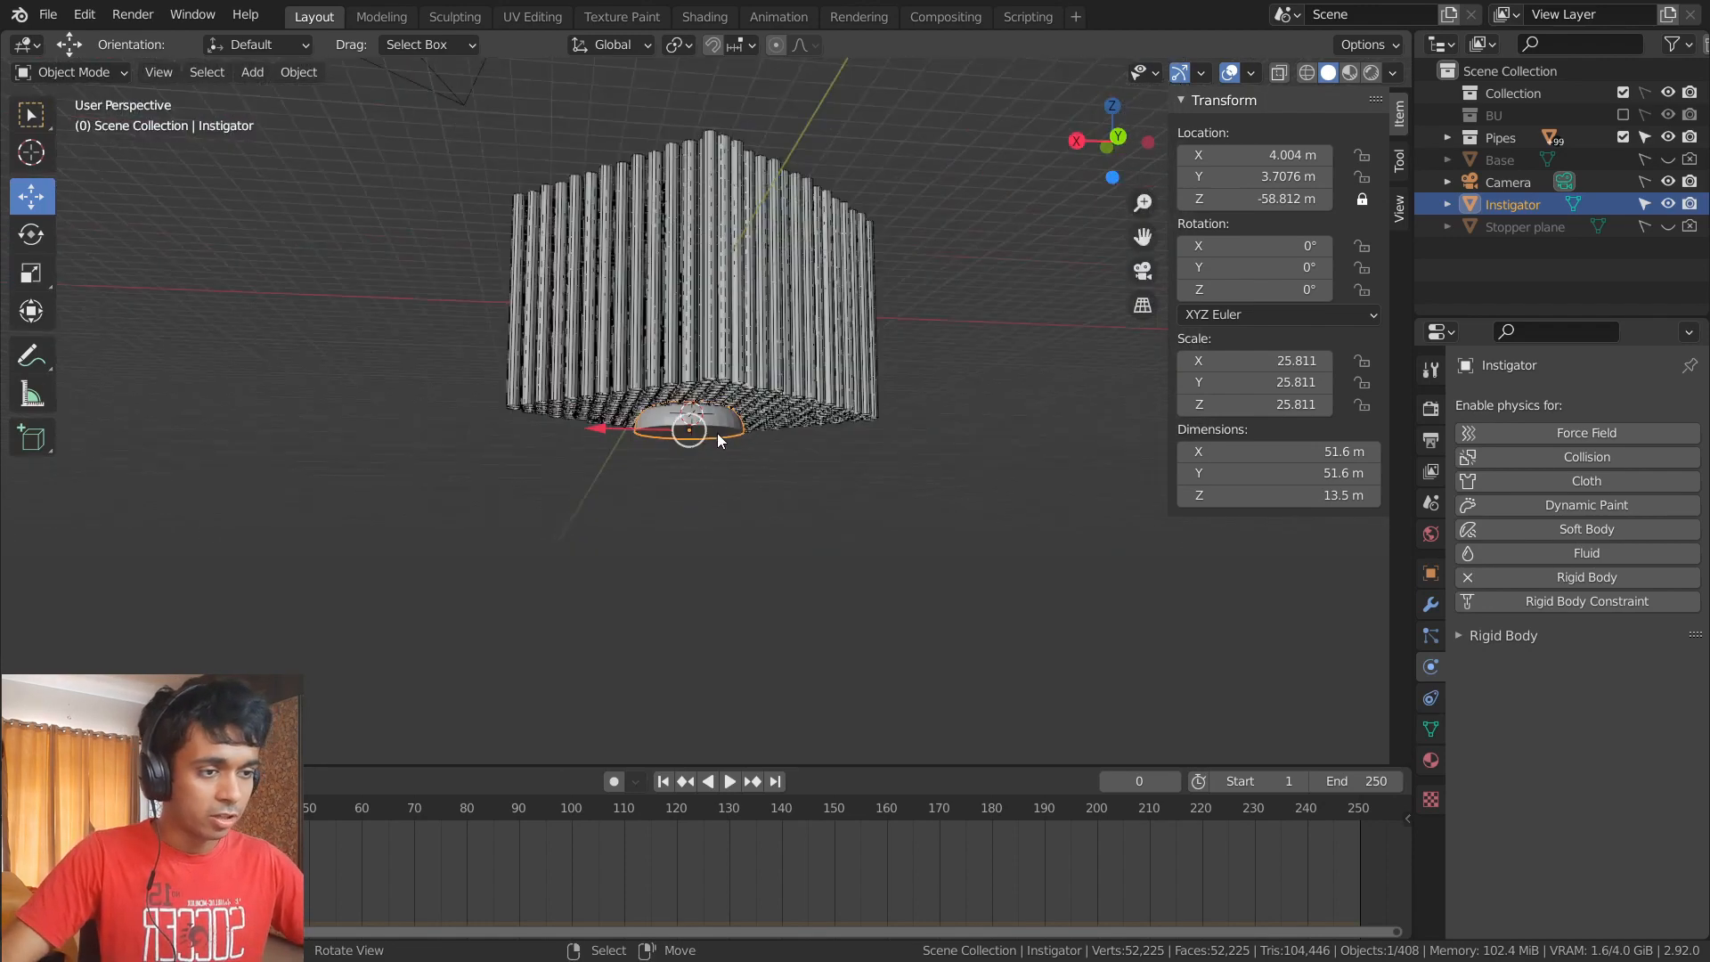
{"action": "middle_click_drag", "start_coordinate": [718, 435], "coordinate": [758, 559]}
{"action": "key", "text": "space"}
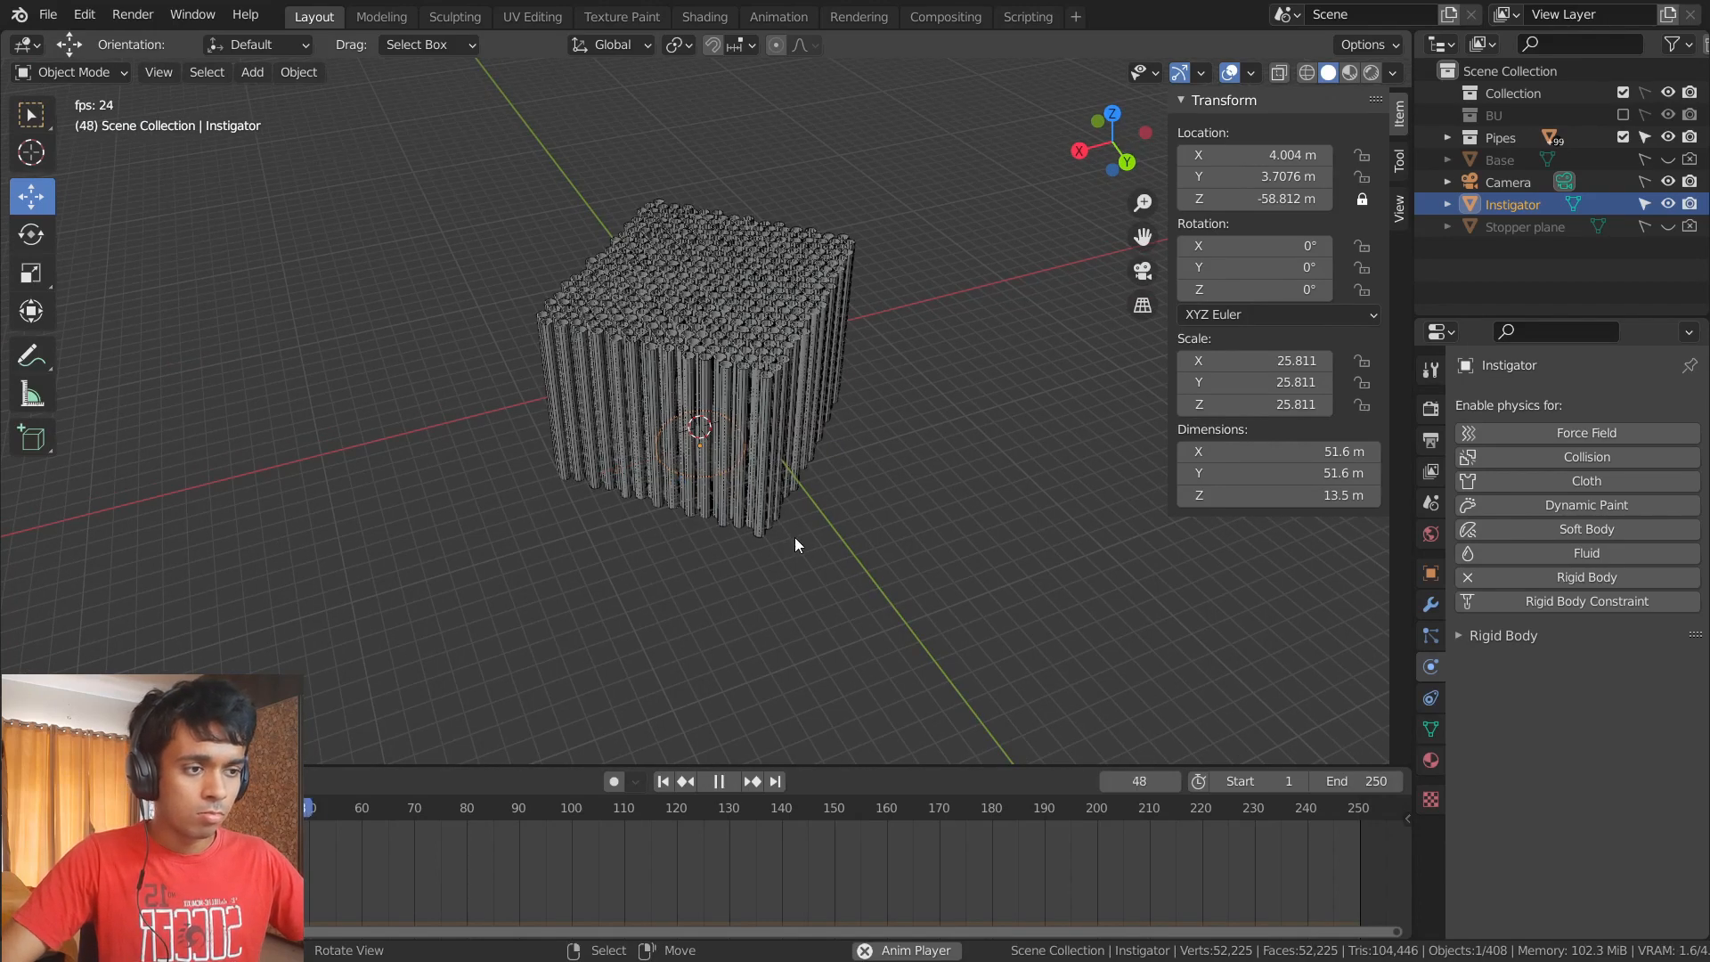
{"action": "key", "text": "space"}
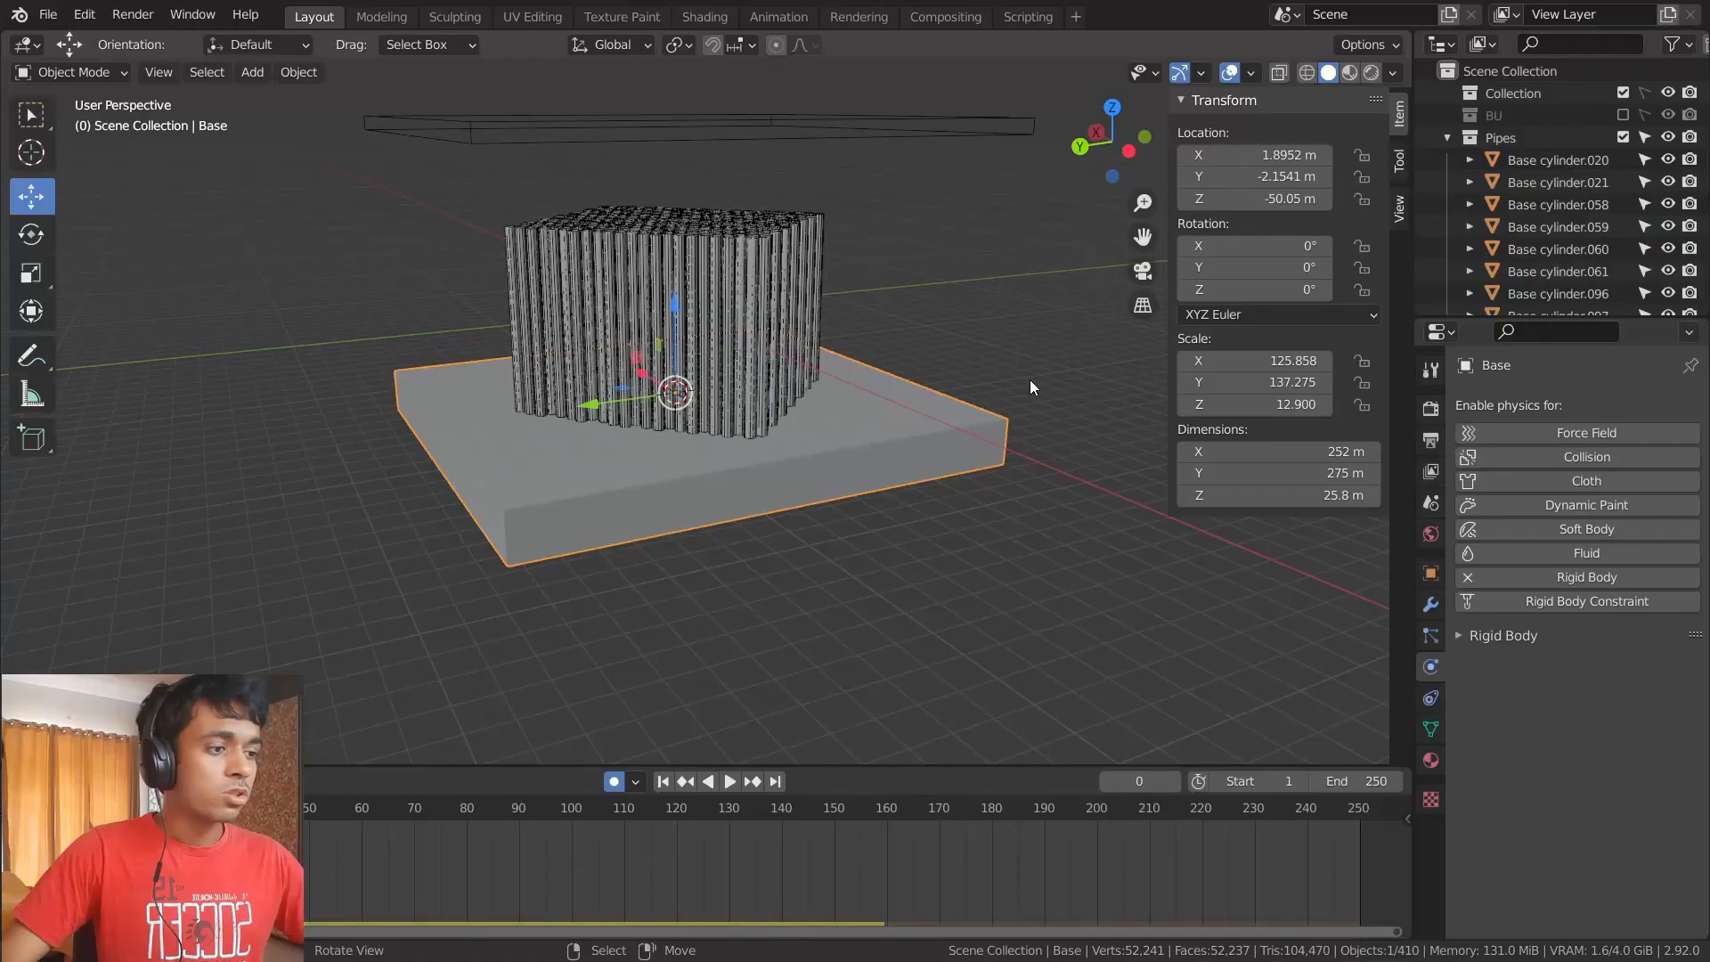
{"action": "mouse_move", "coordinate": [1200, 382]}
{"action": "left_mouse_down"}
{"action": "mouse_move", "coordinate": [1264, 382]}
{"action": "mouse_move", "coordinate": [1200, 382]}
{"action": "left_mouse_up"}
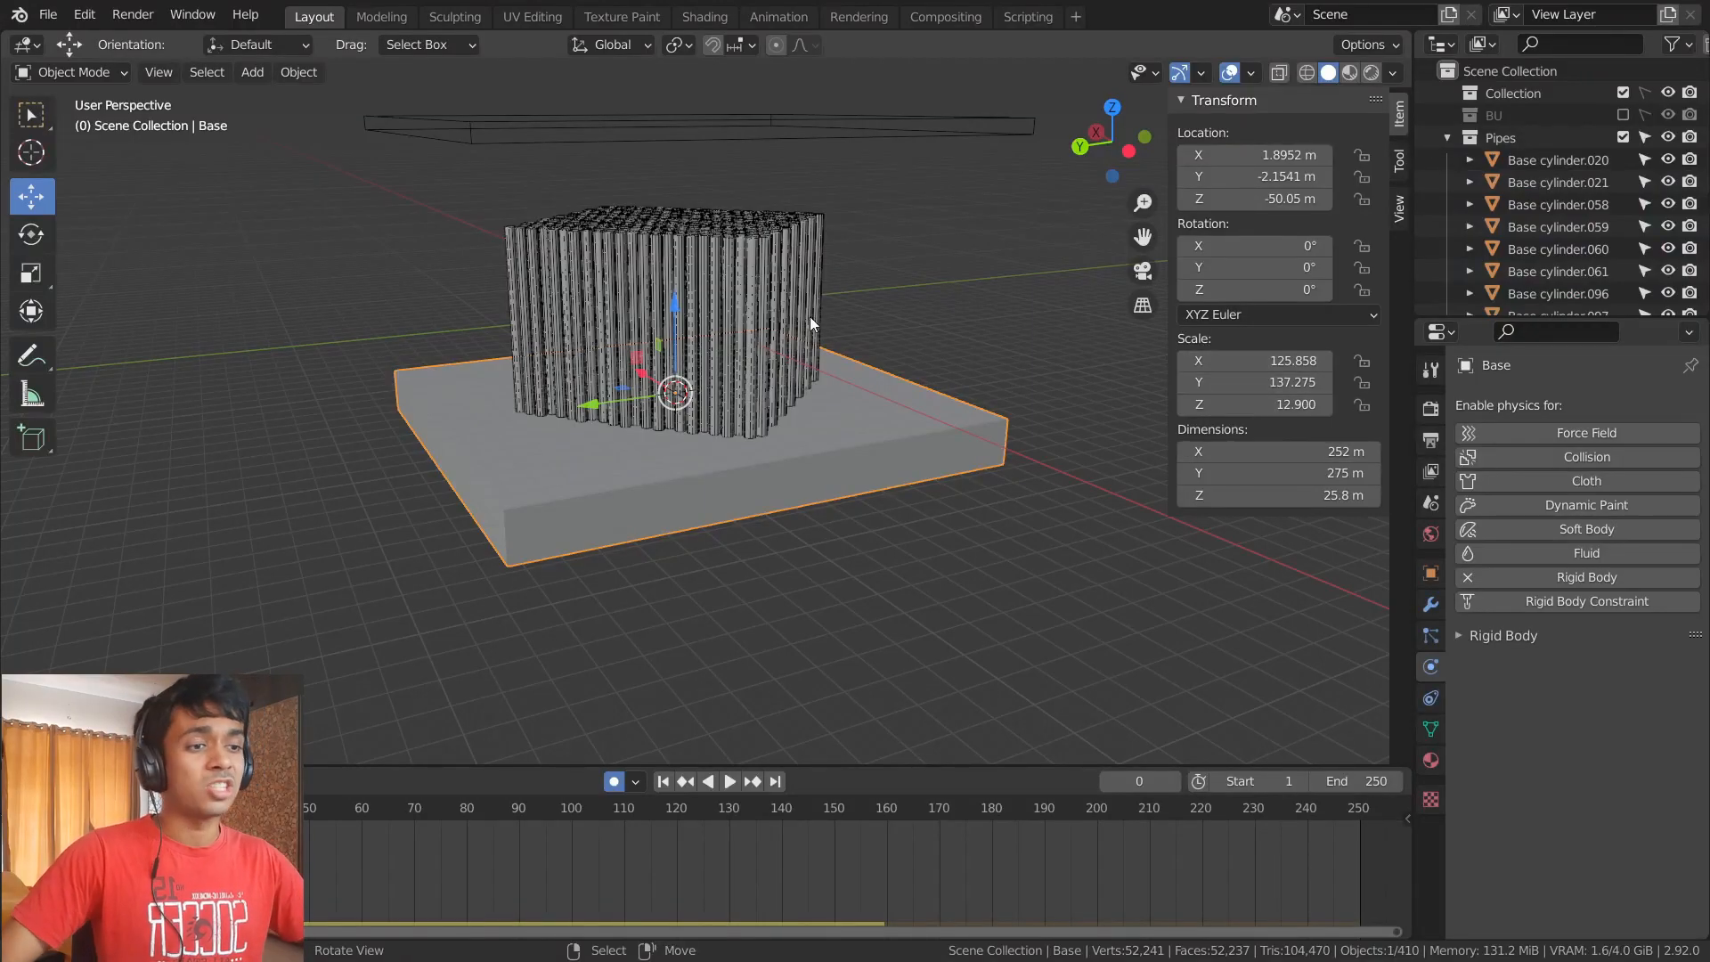
- Make the Stopper plane selectable, select the pipes, Base, Instigator and Stopper plane together, and apply their scale
{"action": "left_click", "coordinate": [1447, 138]}
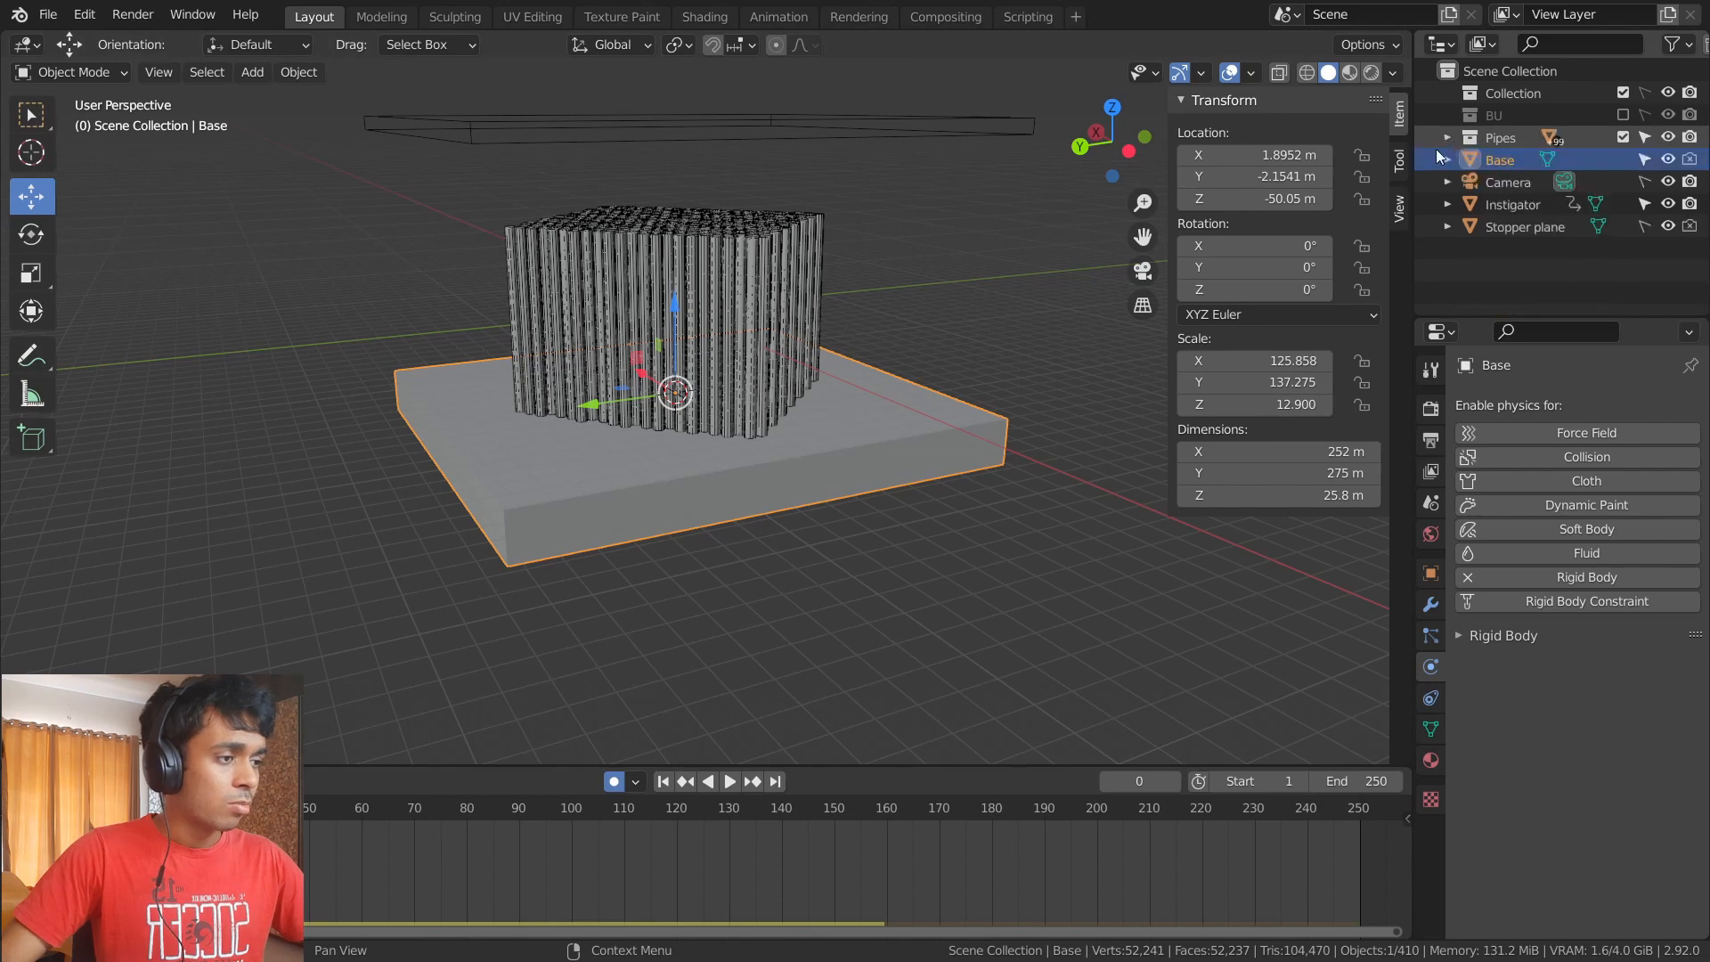
{"action": "left_click", "coordinate": [1644, 227]}
{"action": "key", "text": "a"}
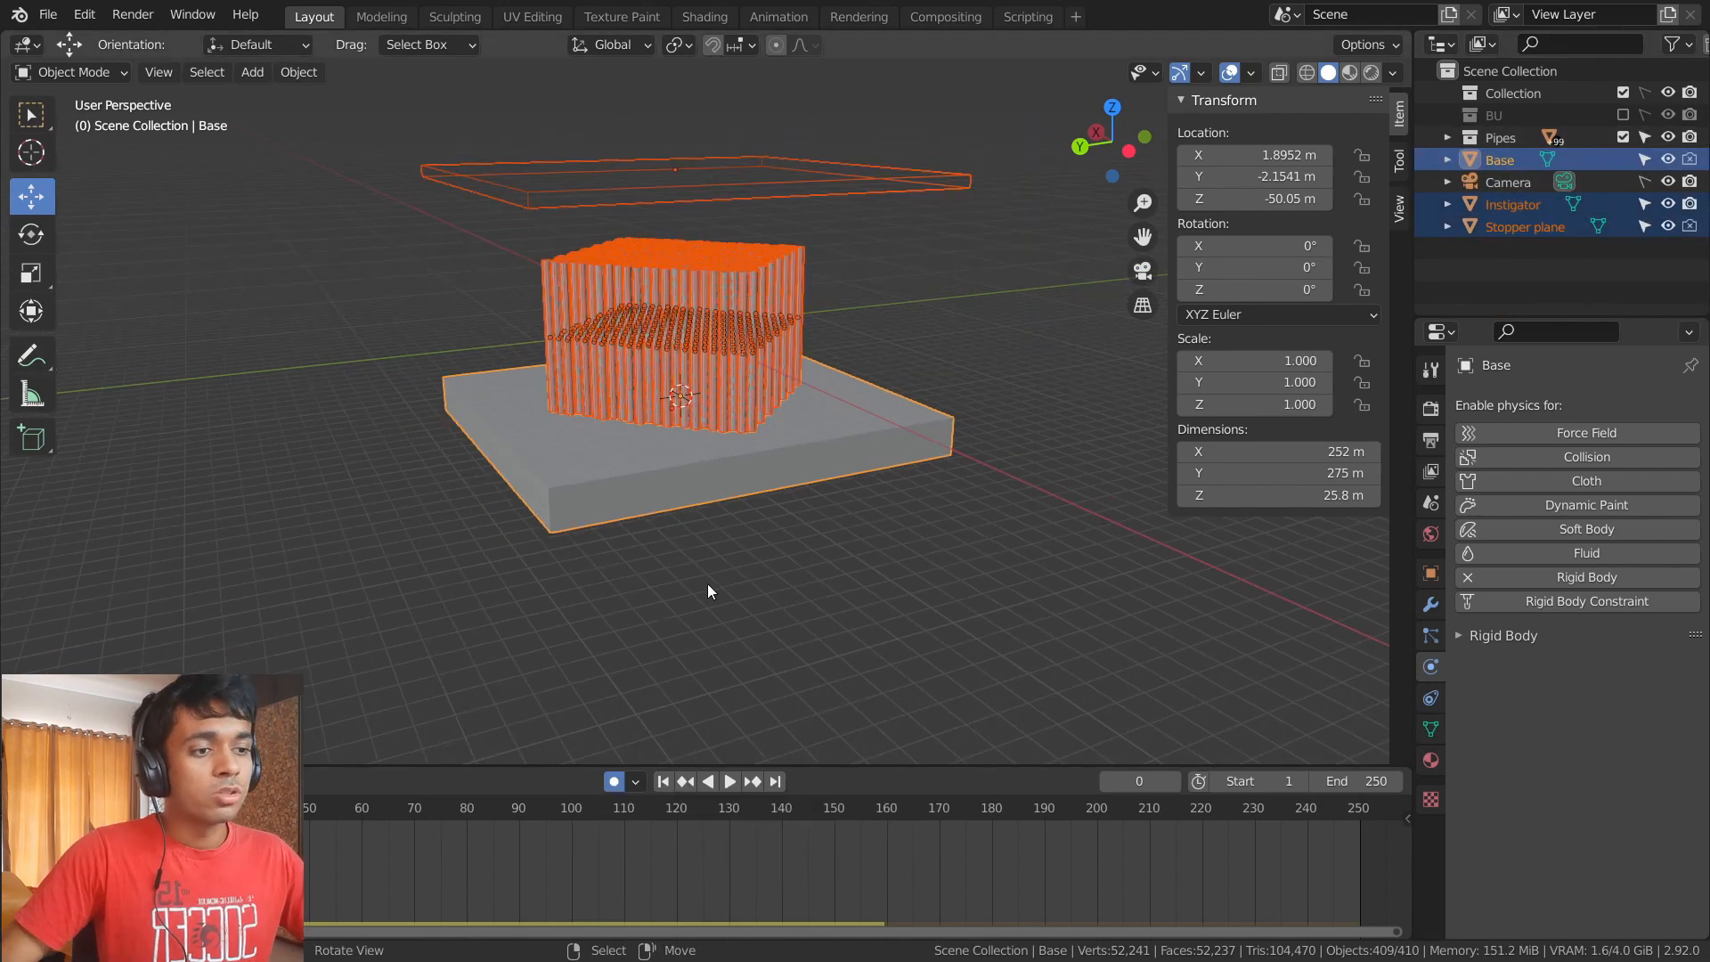
{"action": "key", "text": "ctrl+a"}
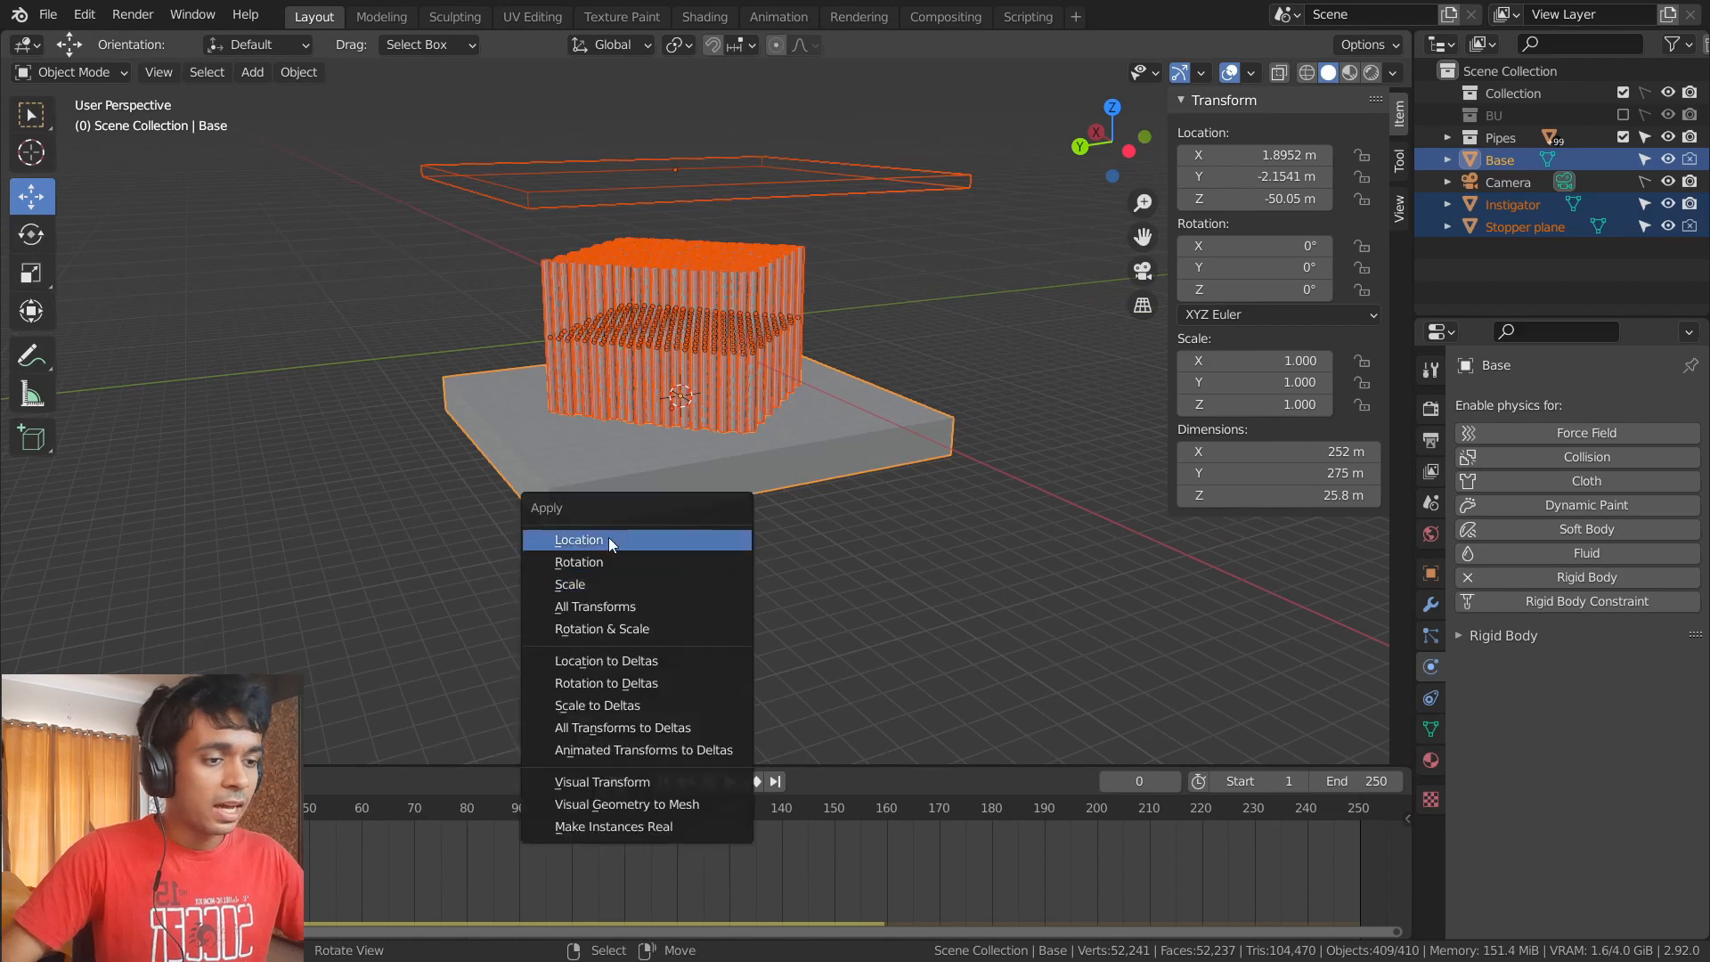
{"action": "left_click", "coordinate": [598, 605]}
{"action": "left_click", "coordinate": [607, 590]}
- Select individual pipes and the Base to check the scale values of each
{"action": "left_click", "coordinate": [628, 345]}
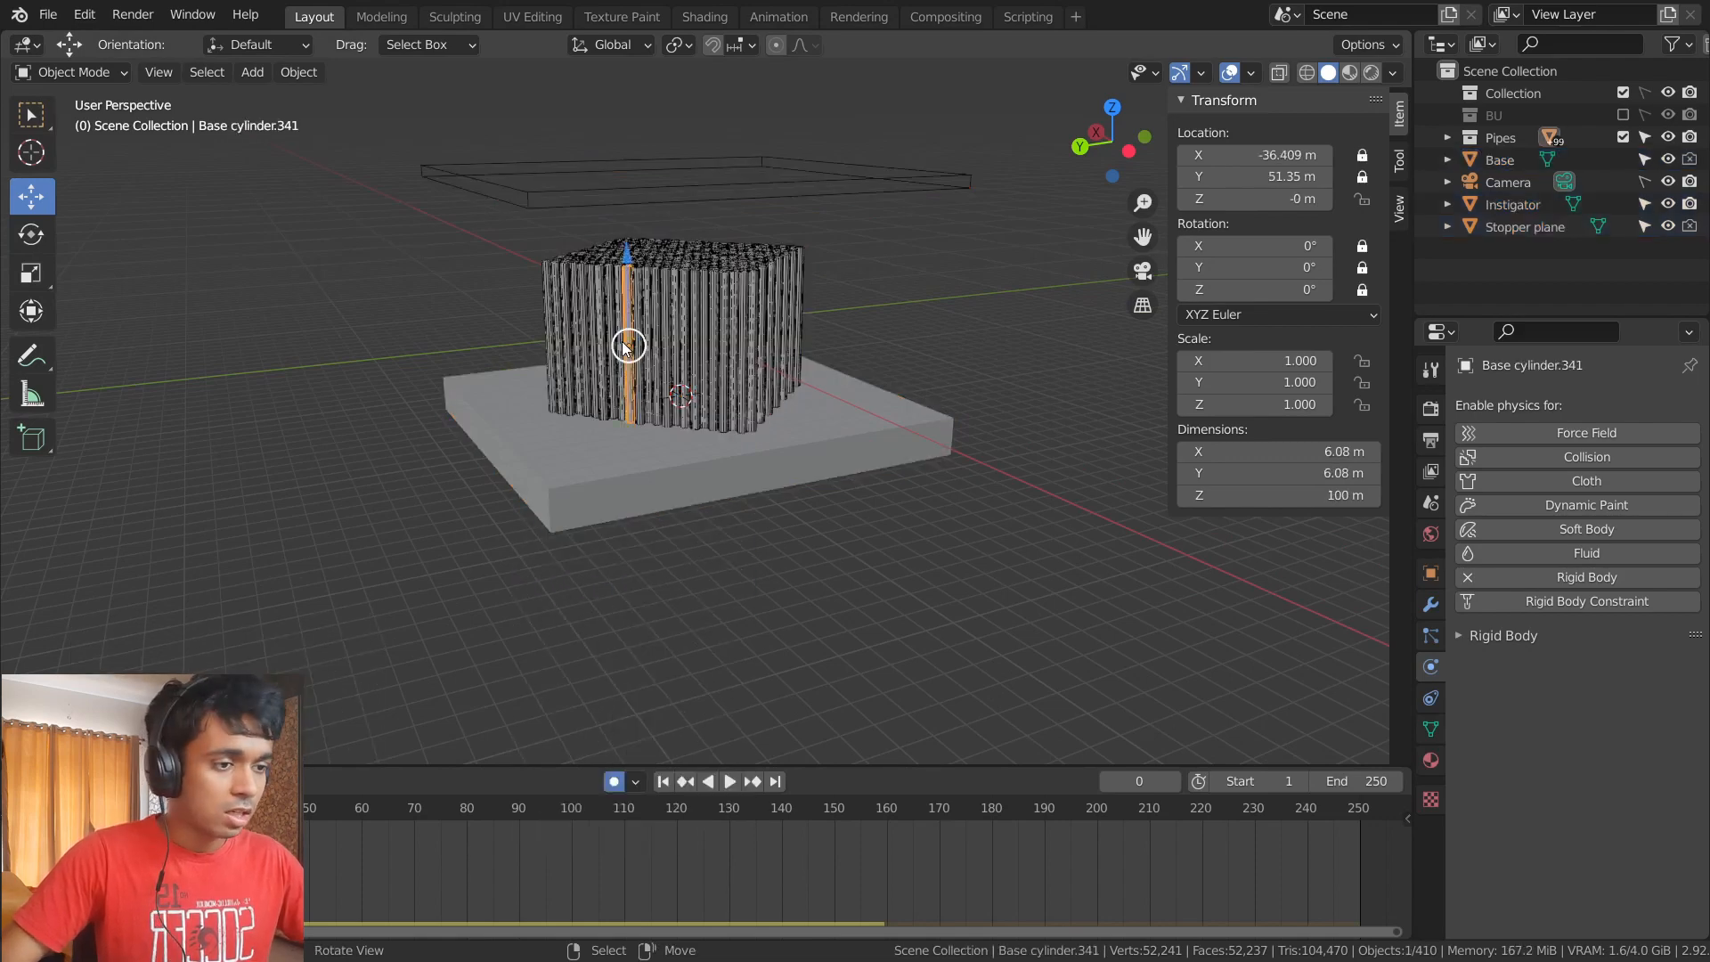
{"action": "left_click", "coordinate": [634, 497]}
{"action": "middle_click_drag", "start_coordinate": [634, 497], "coordinate": [713, 418]}
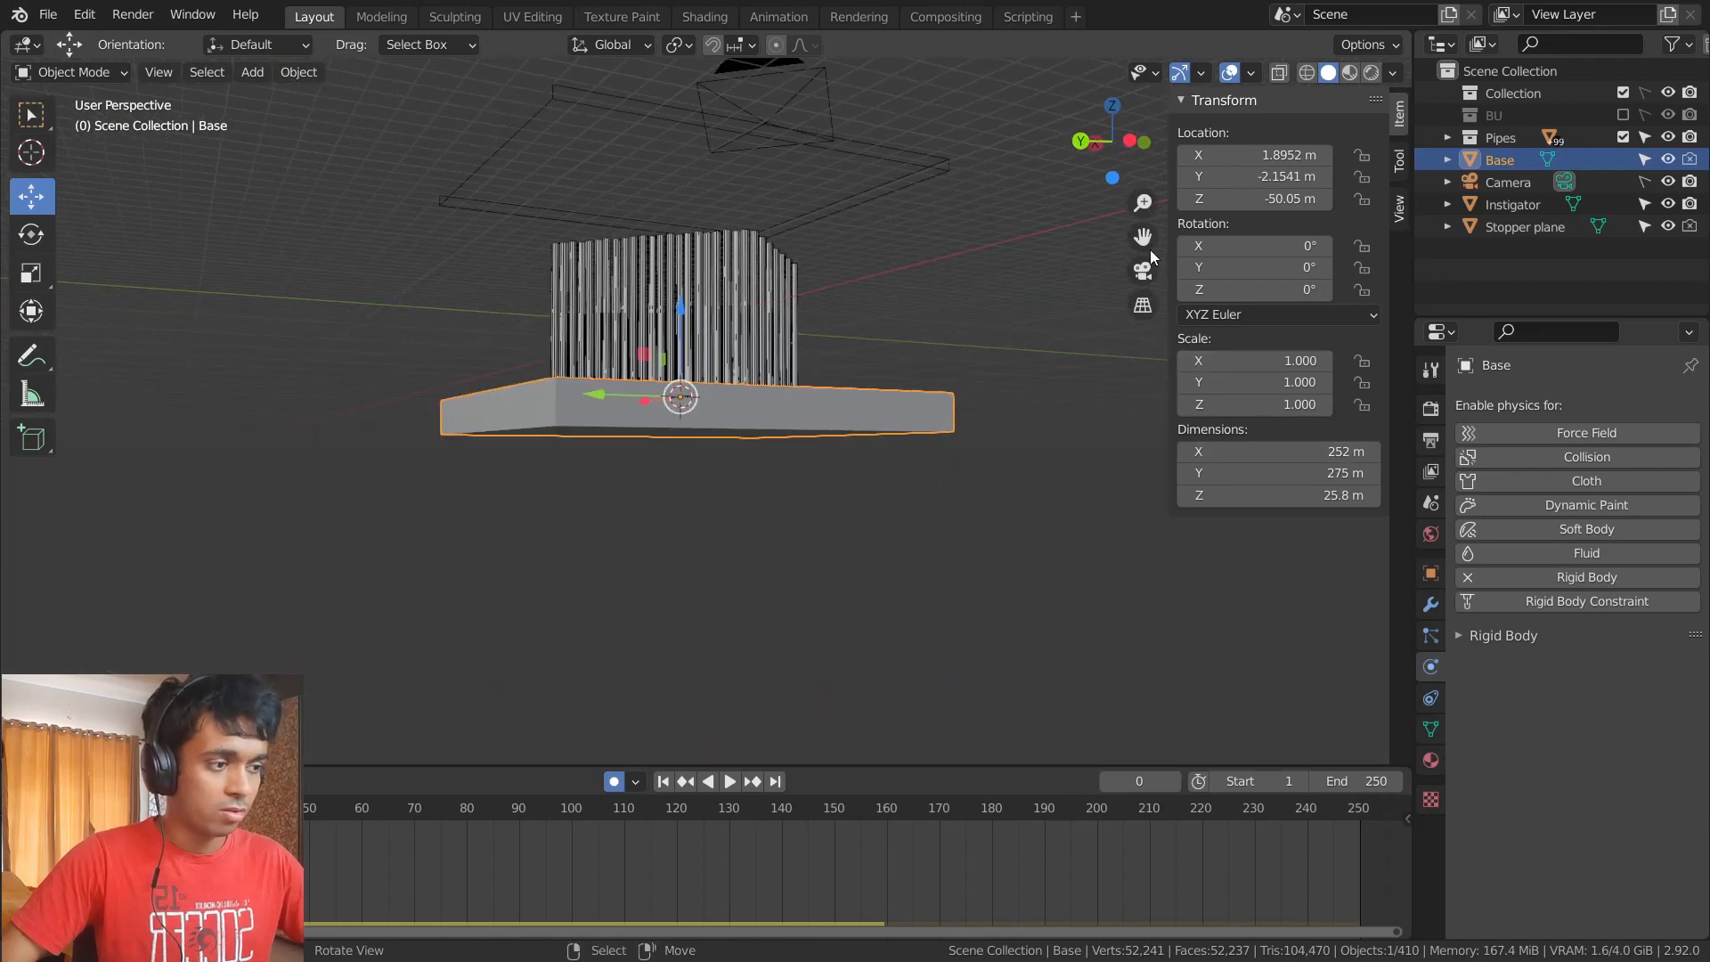
{"action": "left_click", "coordinate": [724, 281]}
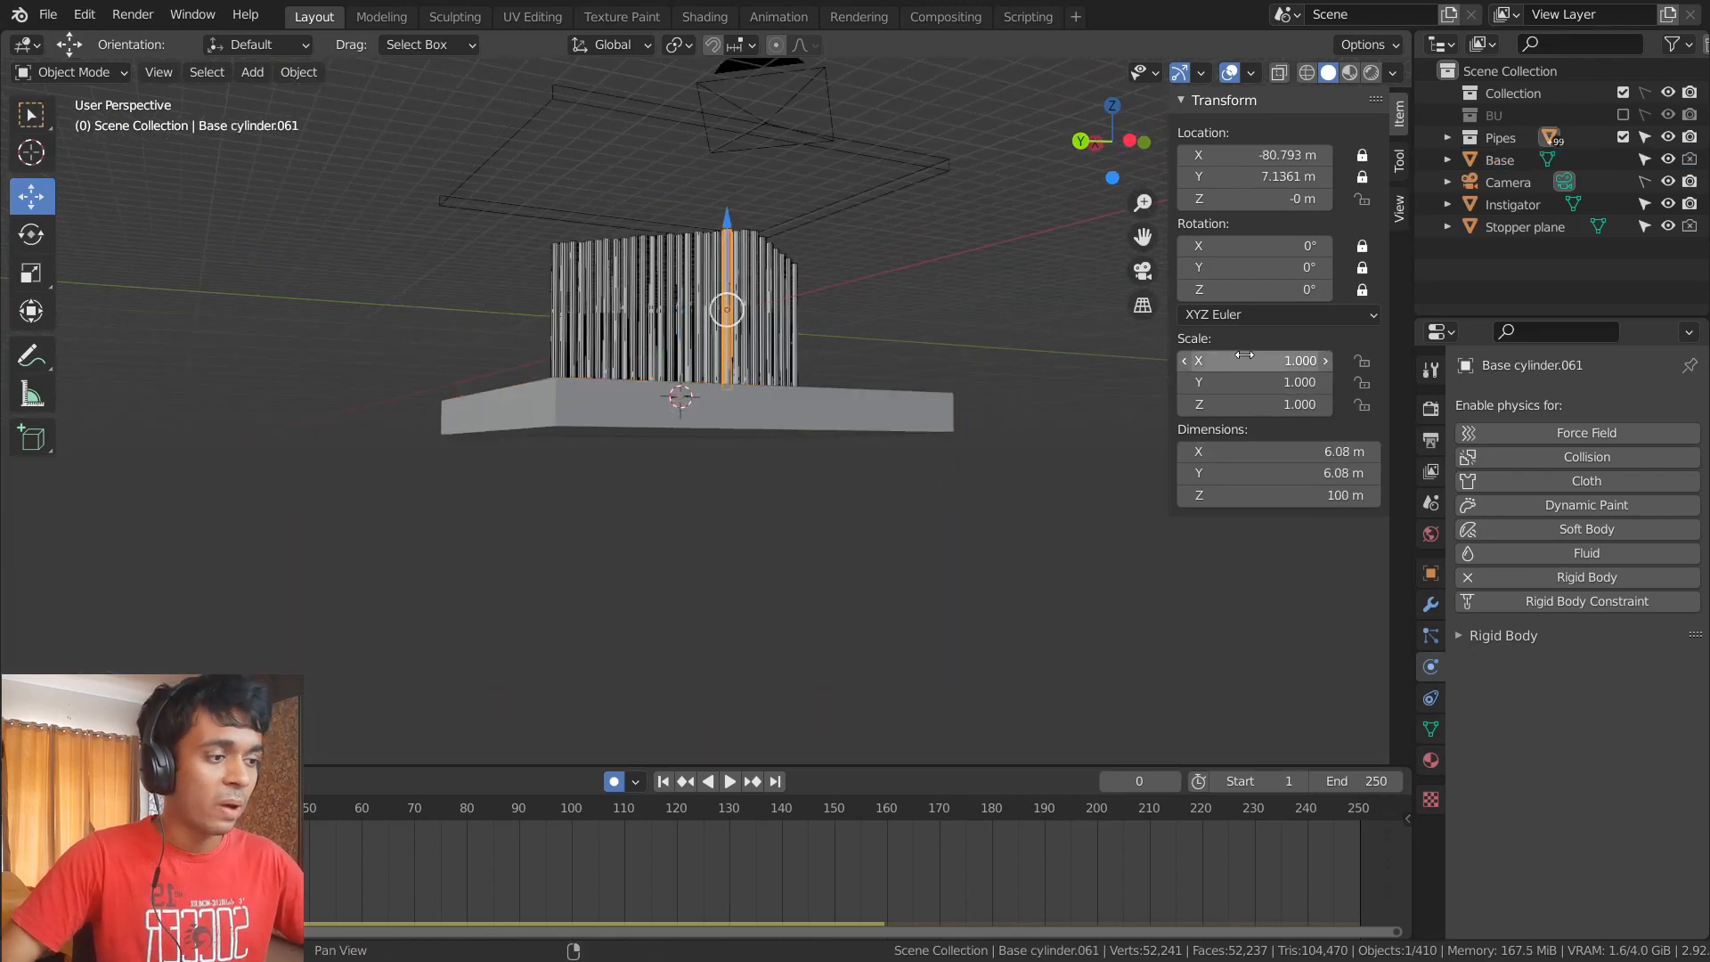
{"action": "middle_click_drag", "start_coordinate": [946, 323], "coordinate": [901, 374]}
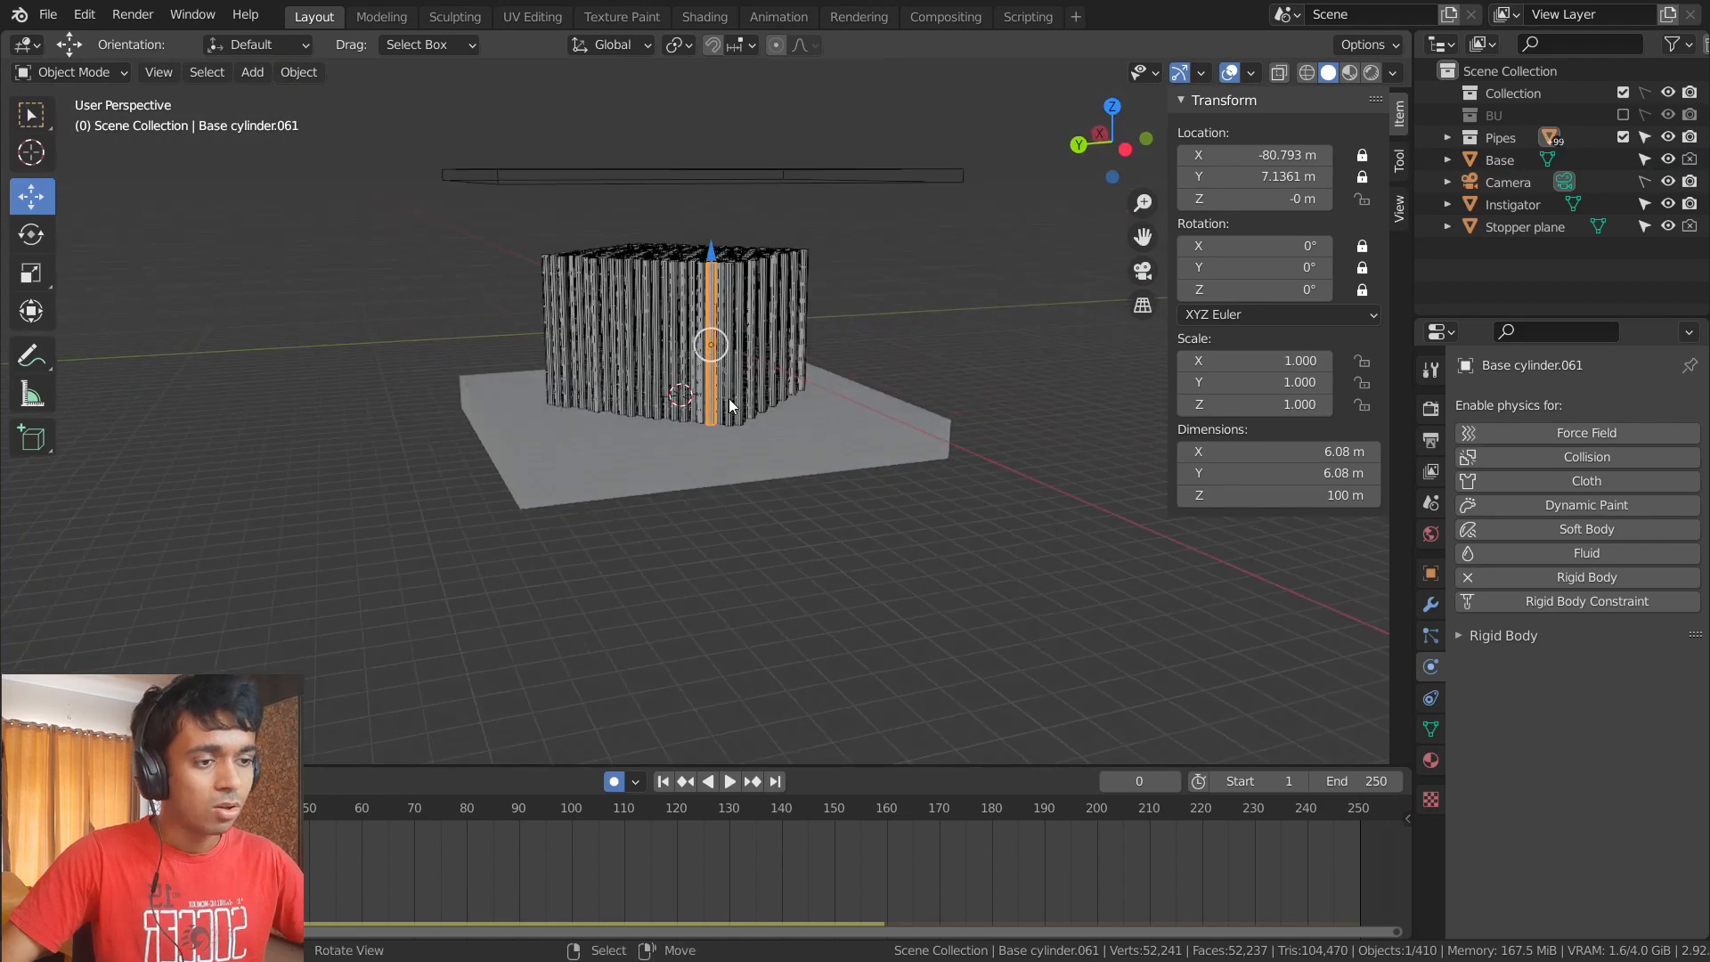
{"action": "scroll", "coordinate": [729, 399], "scroll_direction": "up", "scroll_amount": 4}
{"action": "scroll", "coordinate": [732, 400], "scroll_direction": "down", "scroll_amount": 6}
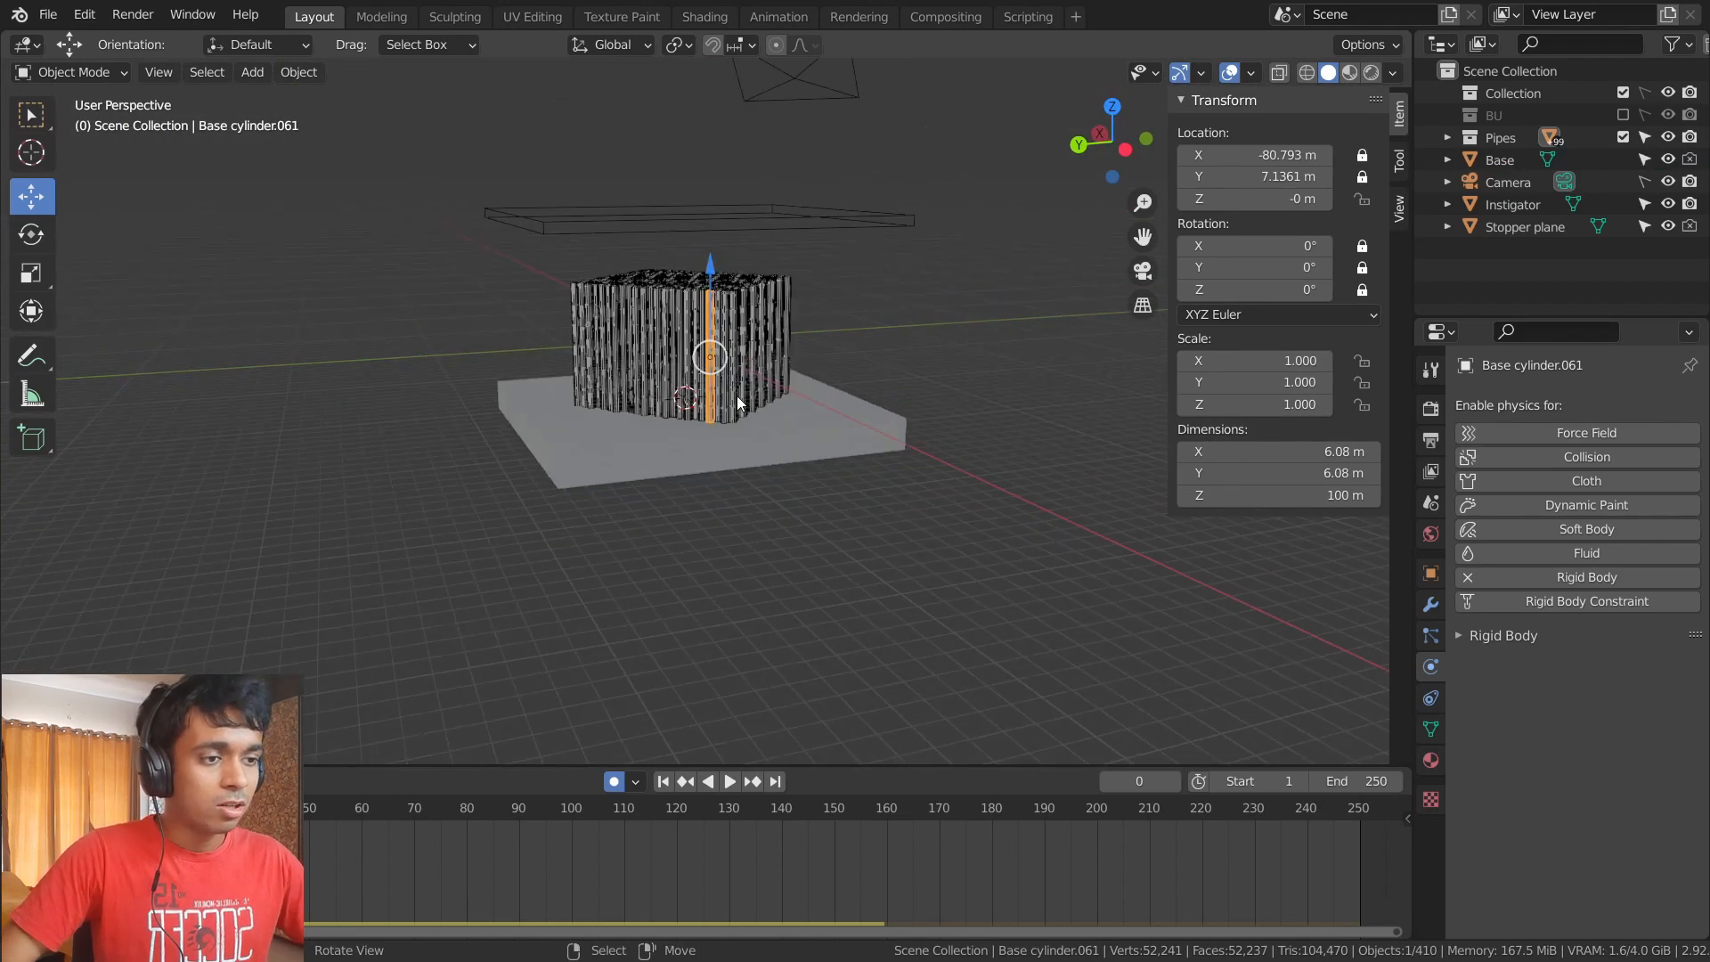
- Make the Stopper plane and Base unselectable and play the simulation, checking the pipes from above before stopping playback
{"action": "left_click", "coordinate": [1643, 226]}
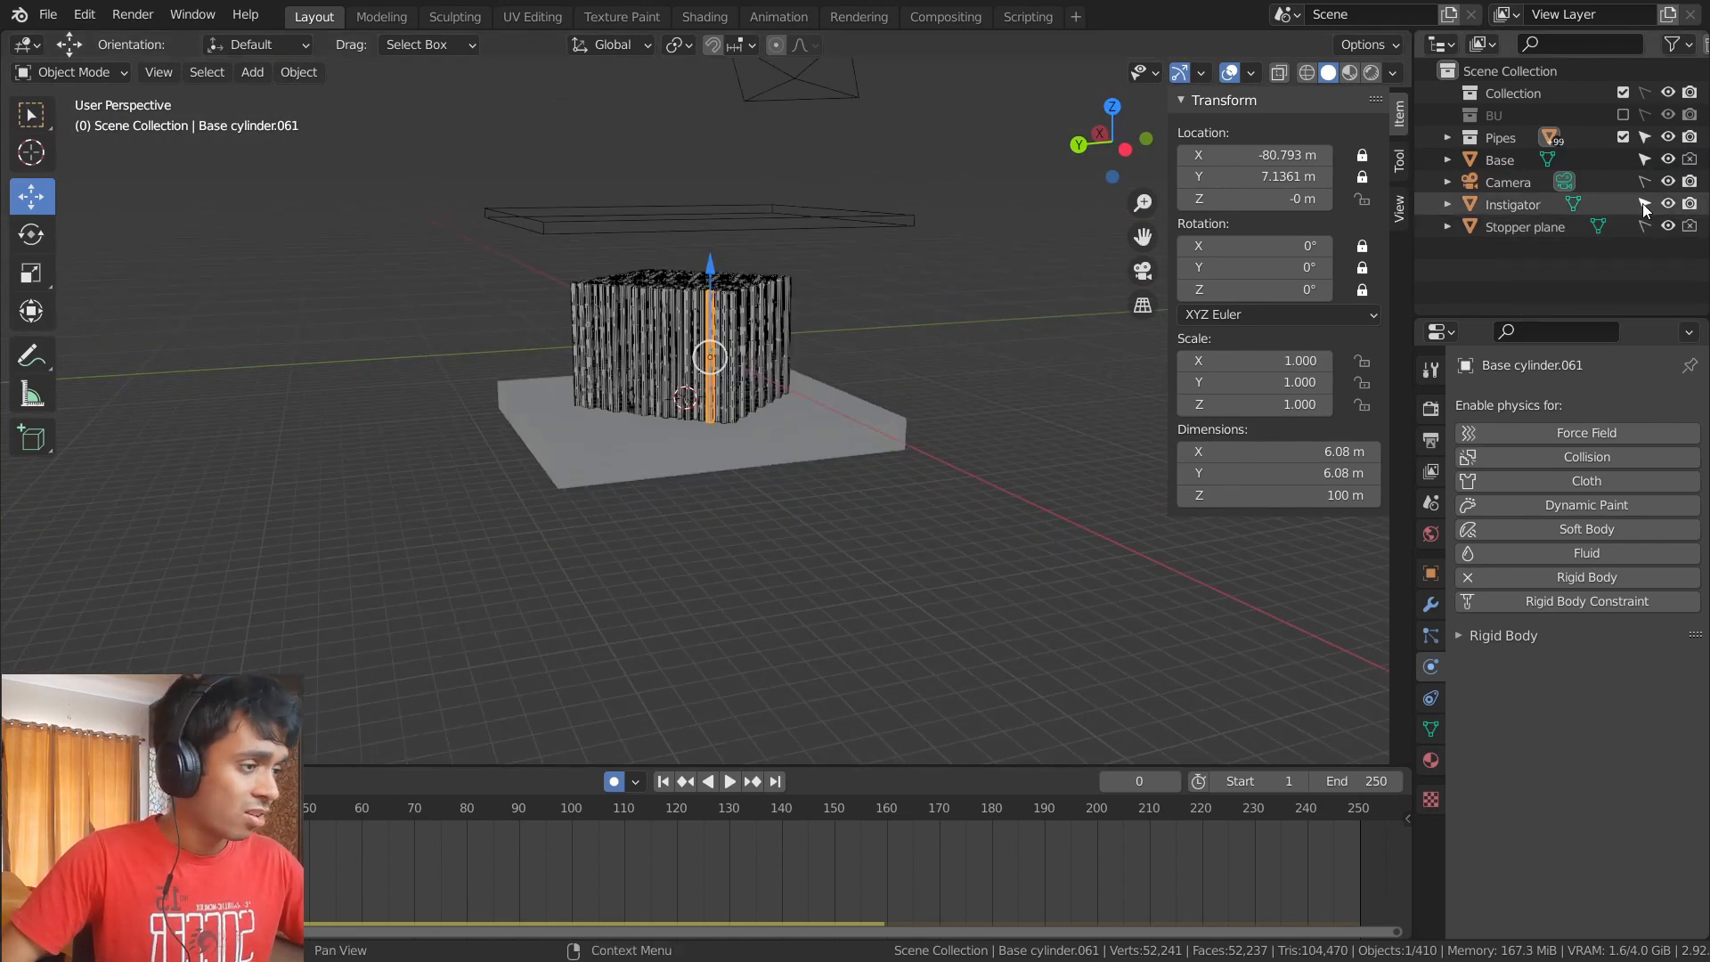
{"action": "left_click", "coordinate": [1643, 160]}
{"action": "scroll", "coordinate": [671, 538], "scroll_direction": "up", "scroll_amount": 5}
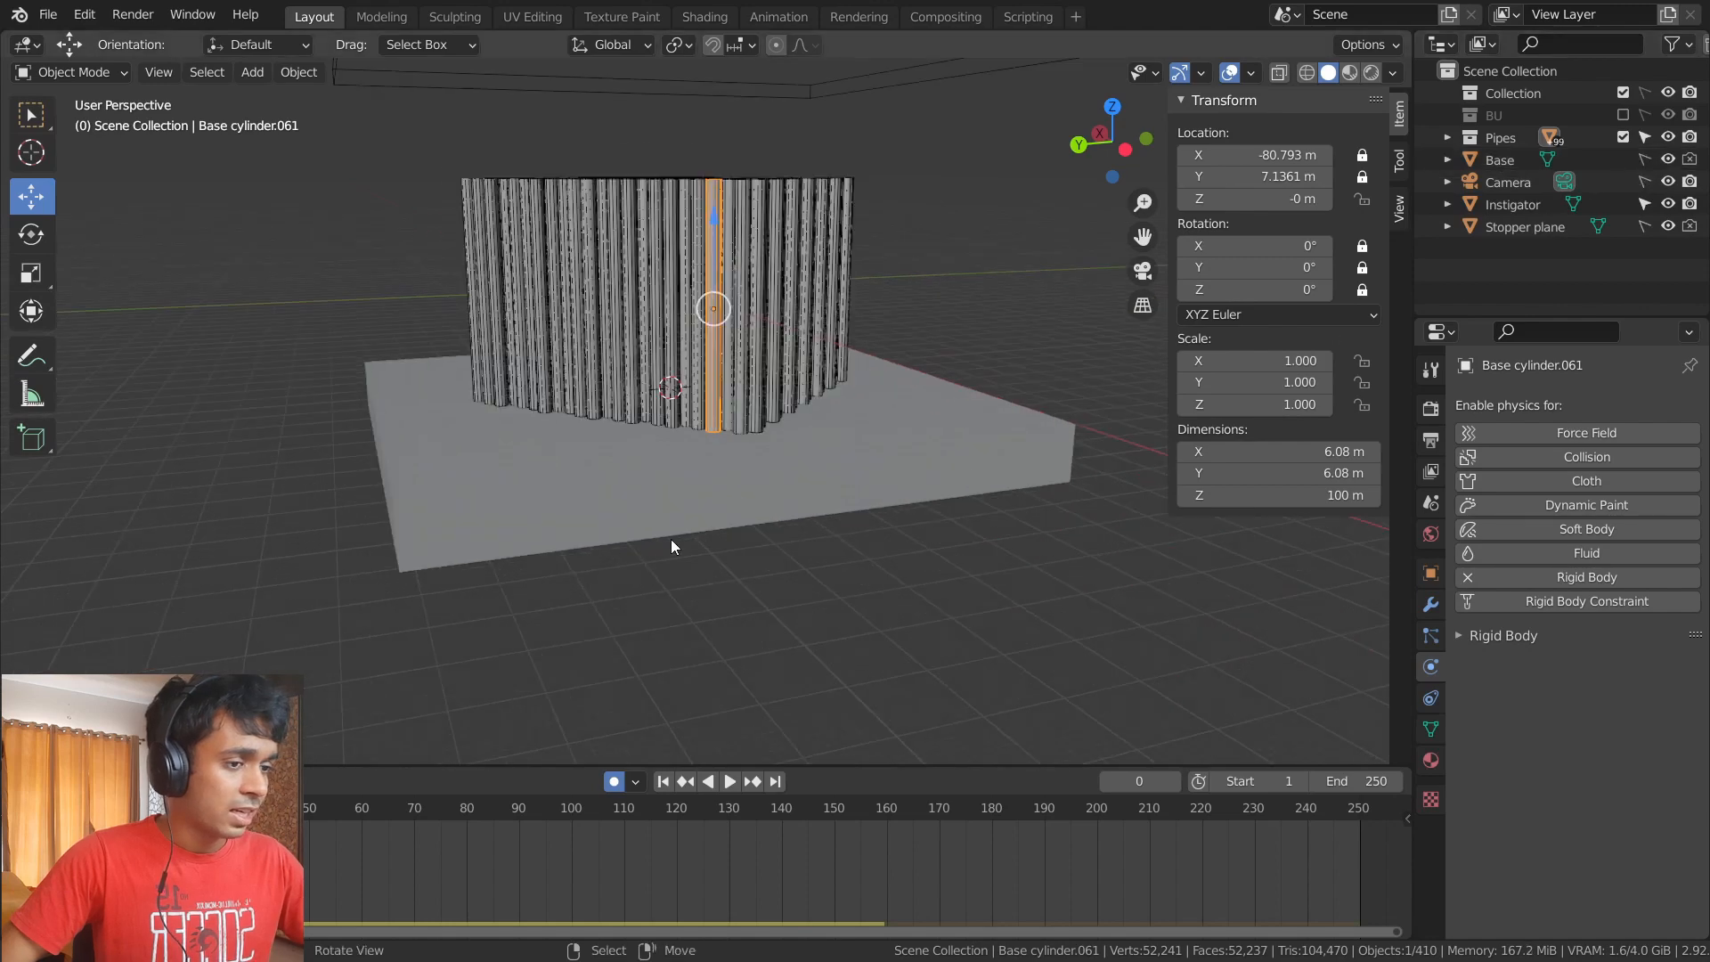
{"action": "key", "text": "space"}
{"action": "scroll", "coordinate": [684, 547], "scroll_direction": "down", "scroll_amount": 5}
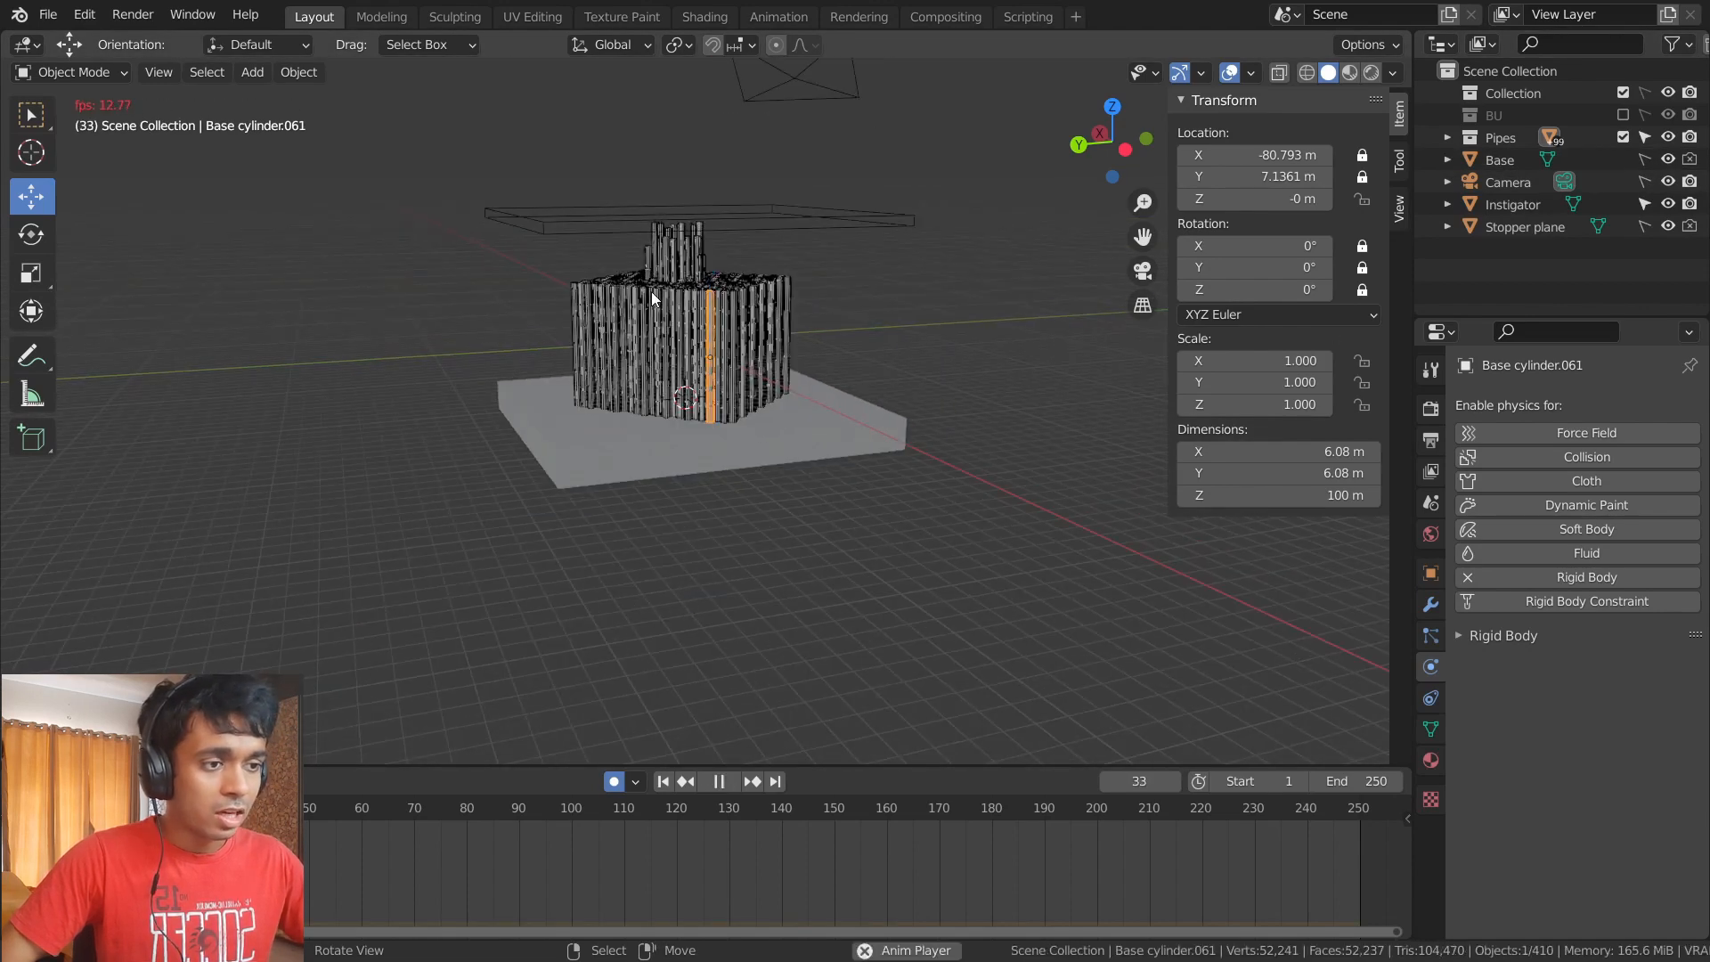
{"action": "middle_click_drag", "start_coordinate": [688, 373], "coordinate": [677, 408]}
{"action": "scroll", "coordinate": [677, 410], "scroll_direction": "up", "scroll_amount": 4}
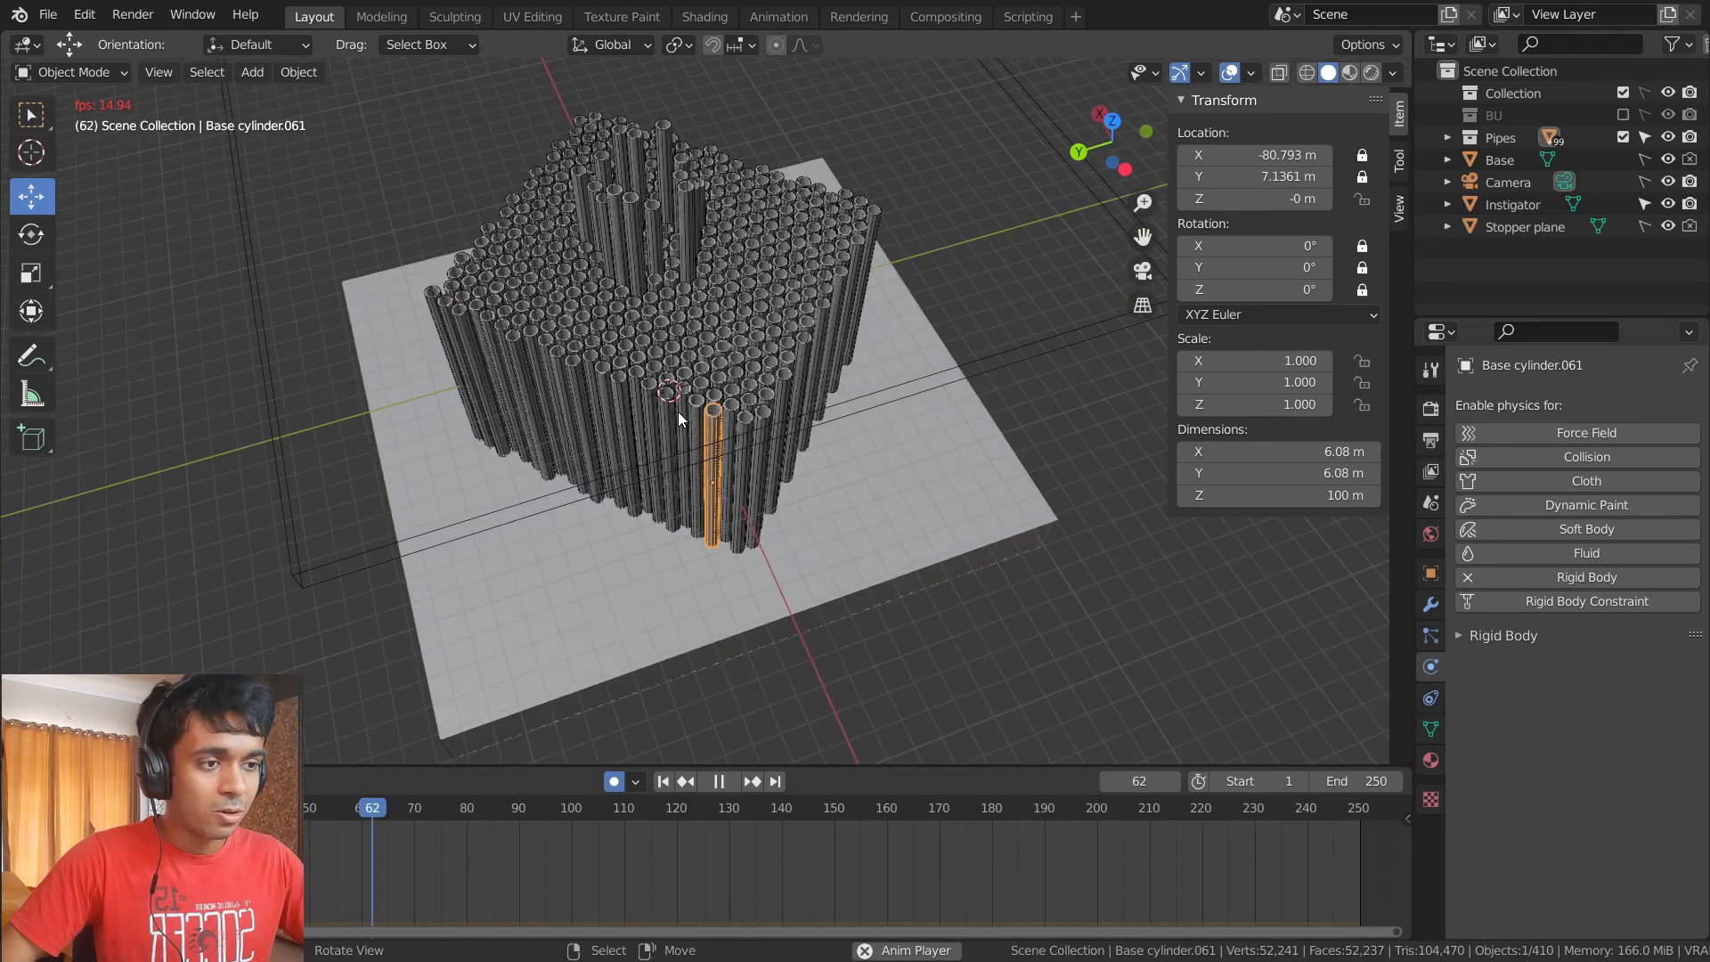
{"action": "scroll", "coordinate": [677, 411], "scroll_direction": "up", "scroll_amount": 2}
{"action": "key", "text": "space"}
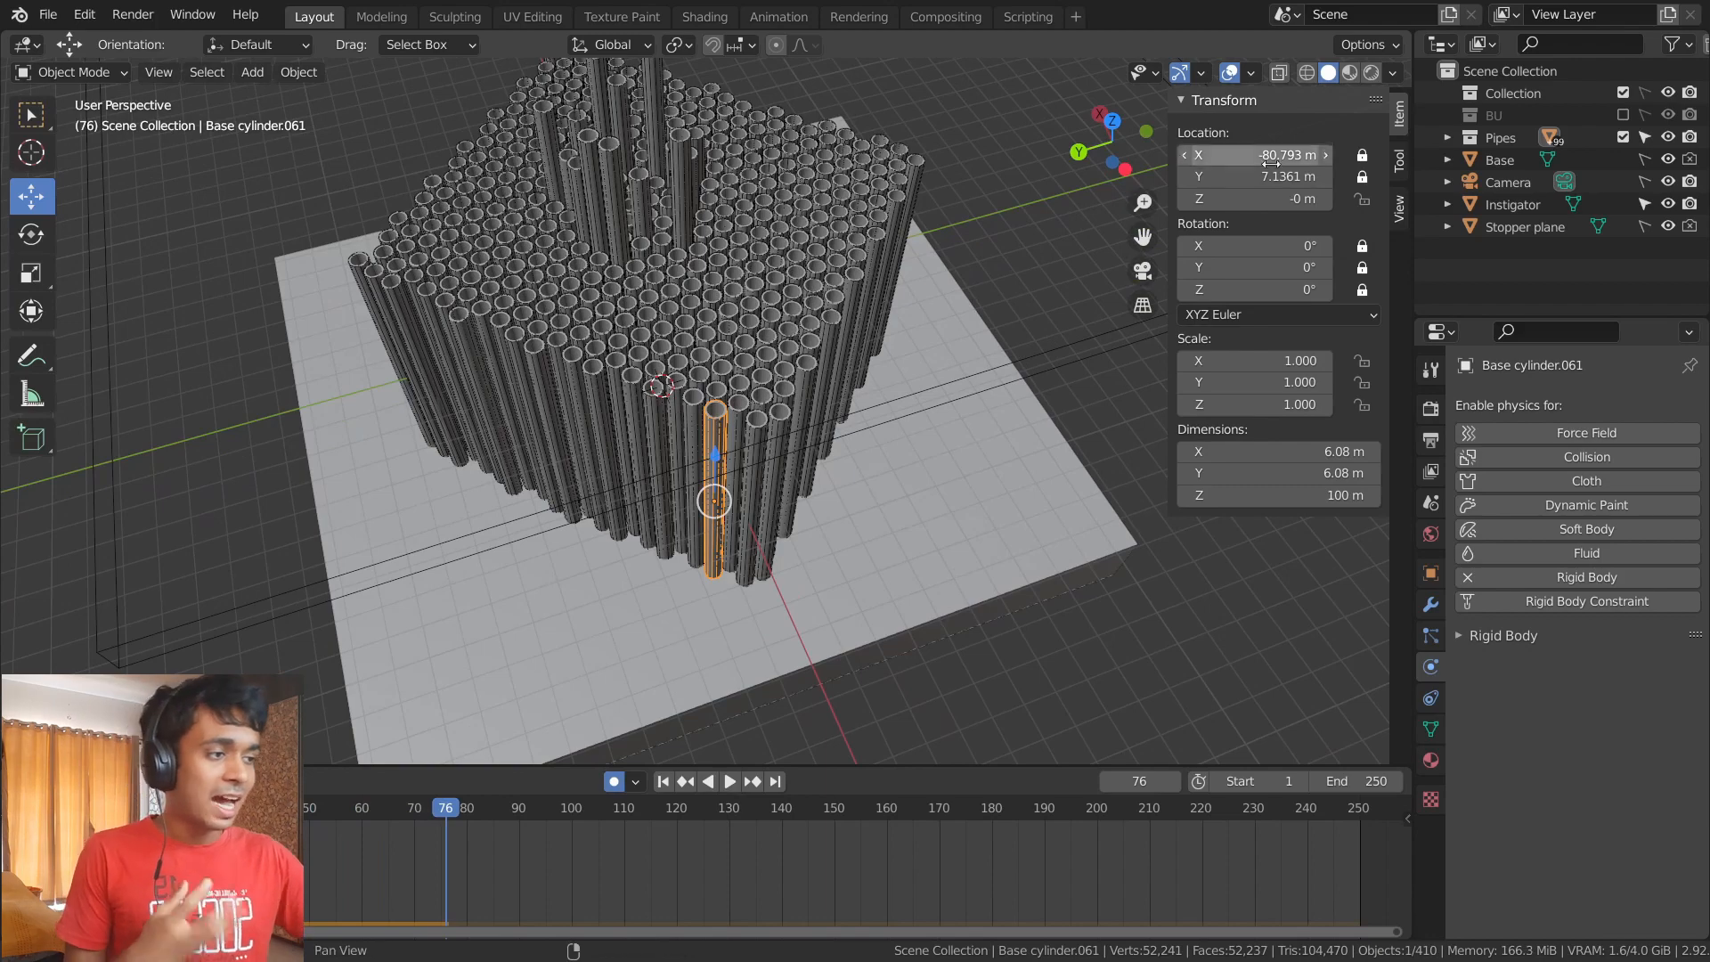
- Hide the Base and Stopper plane in the viewport and inspect the Instigator from underneath the pipes
{"action": "left_click", "coordinate": [1668, 159]}
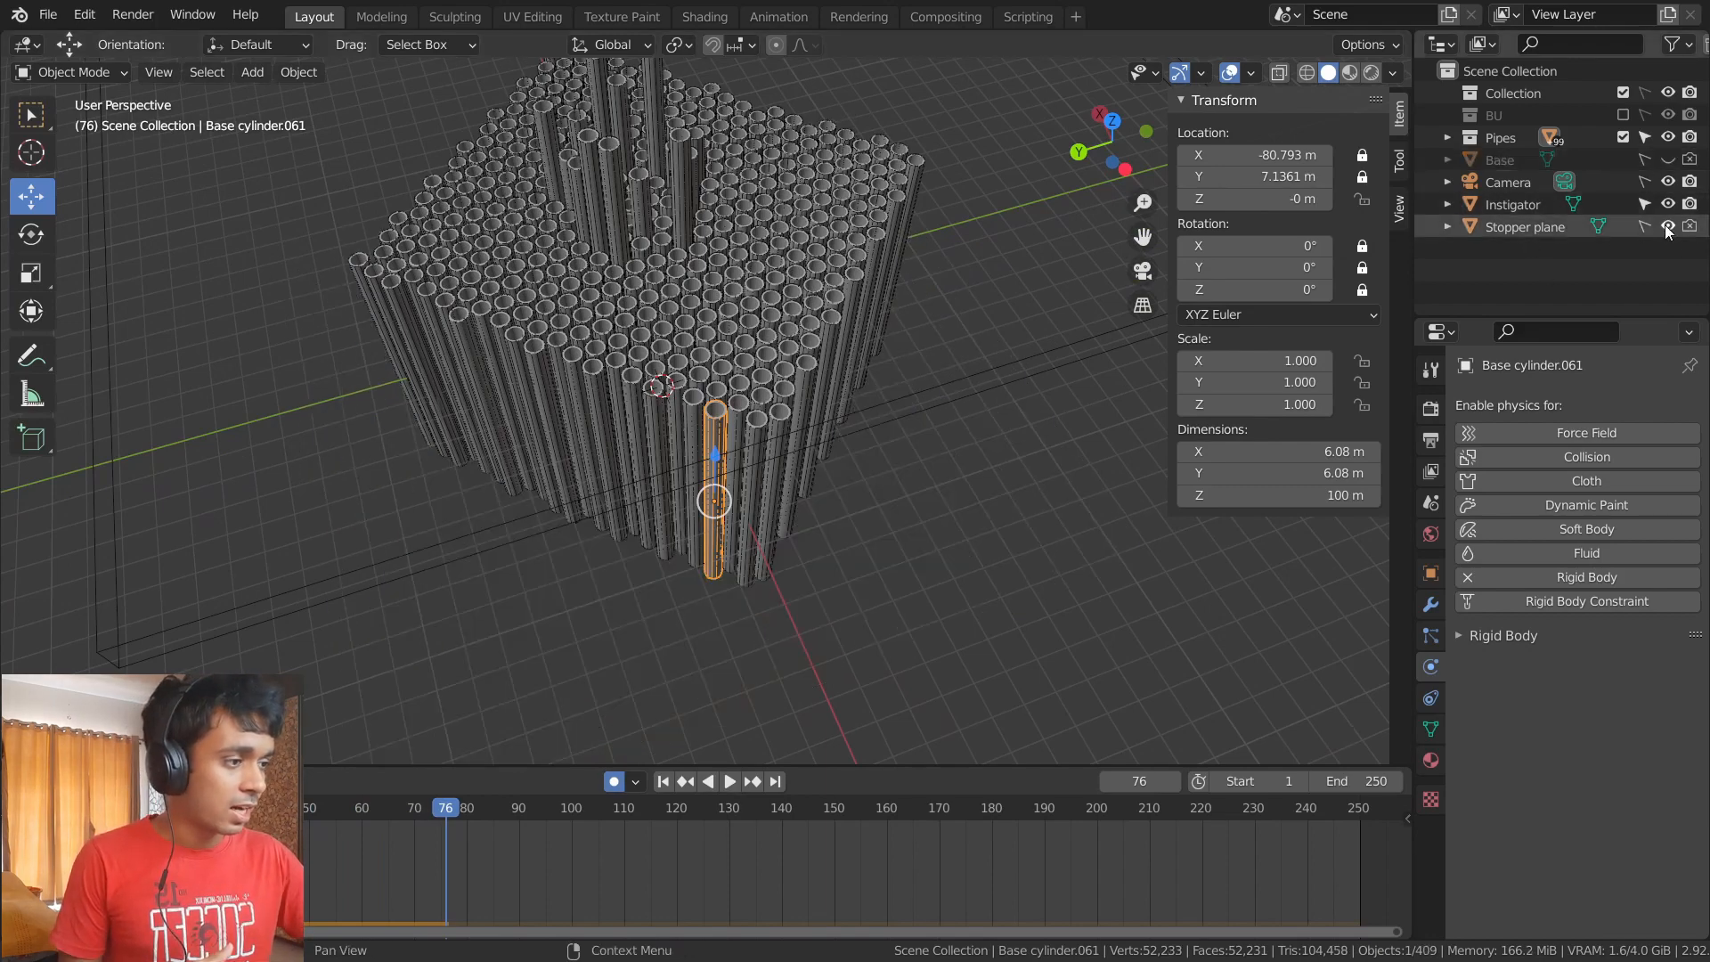
{"action": "left_click", "coordinate": [1668, 227]}
{"action": "middle_click_drag", "start_coordinate": [677, 383], "coordinate": [623, 408]}
{"action": "scroll", "coordinate": [623, 408], "scroll_direction": "up", "scroll_amount": 1}
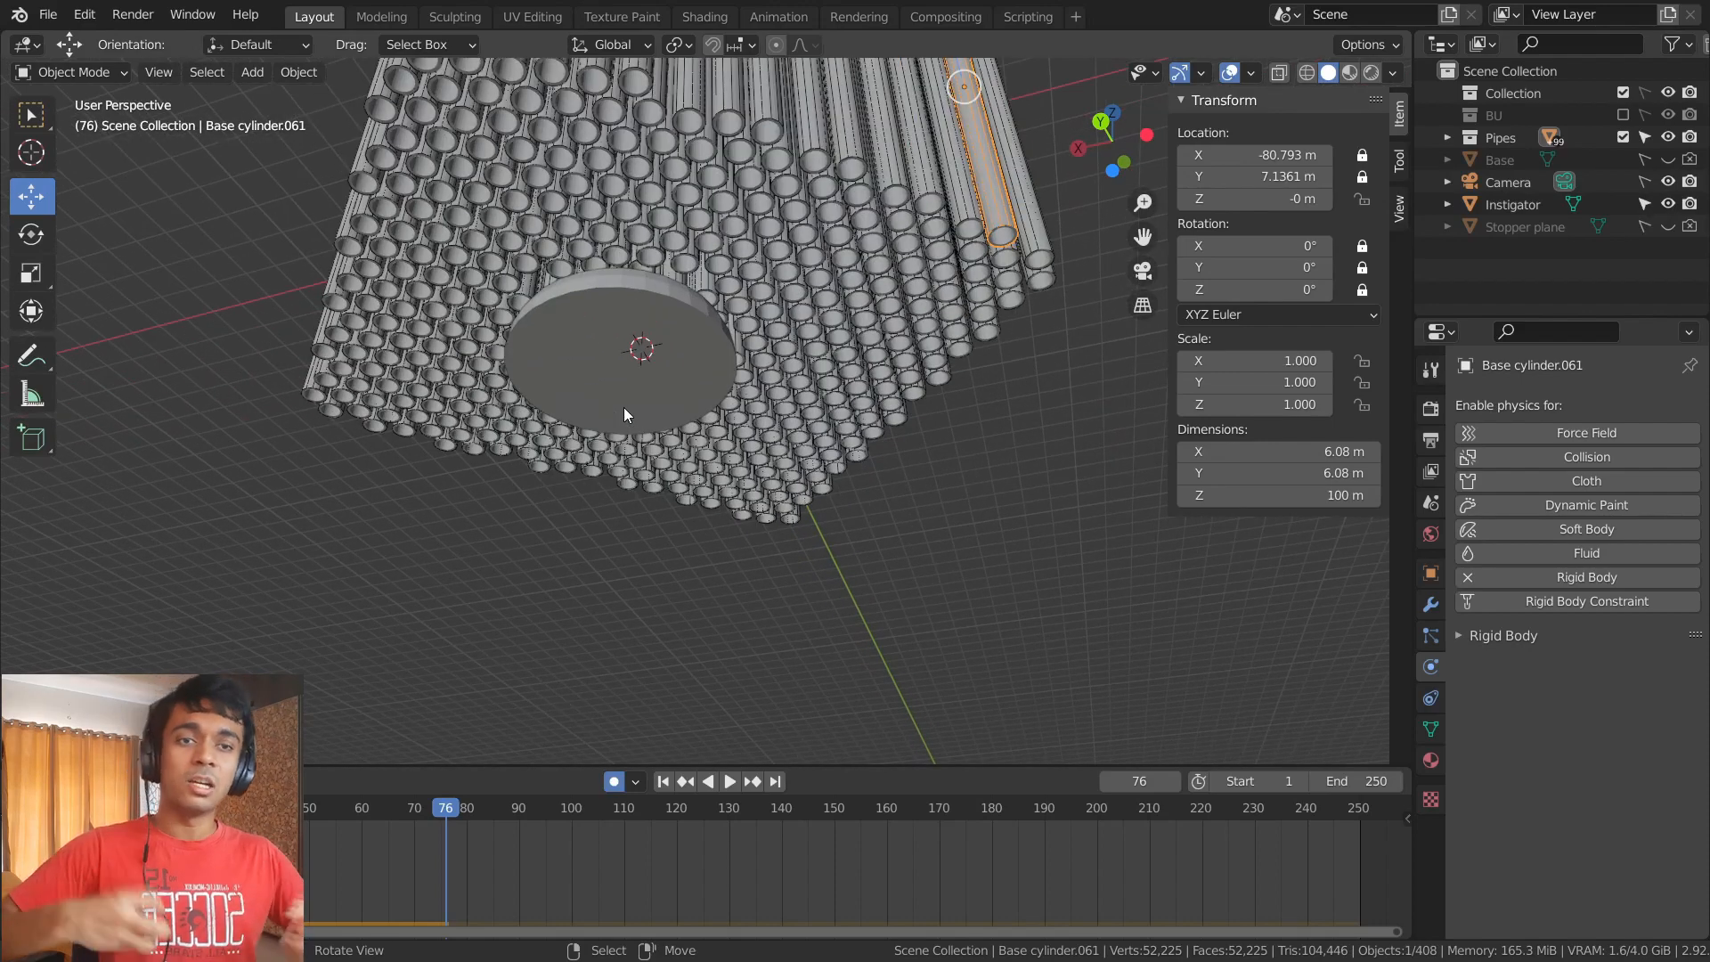
- Return to frame 0 and play the simulation while viewing the pipe block from outside, then stop playback
{"action": "left_click", "coordinate": [45, 806]}
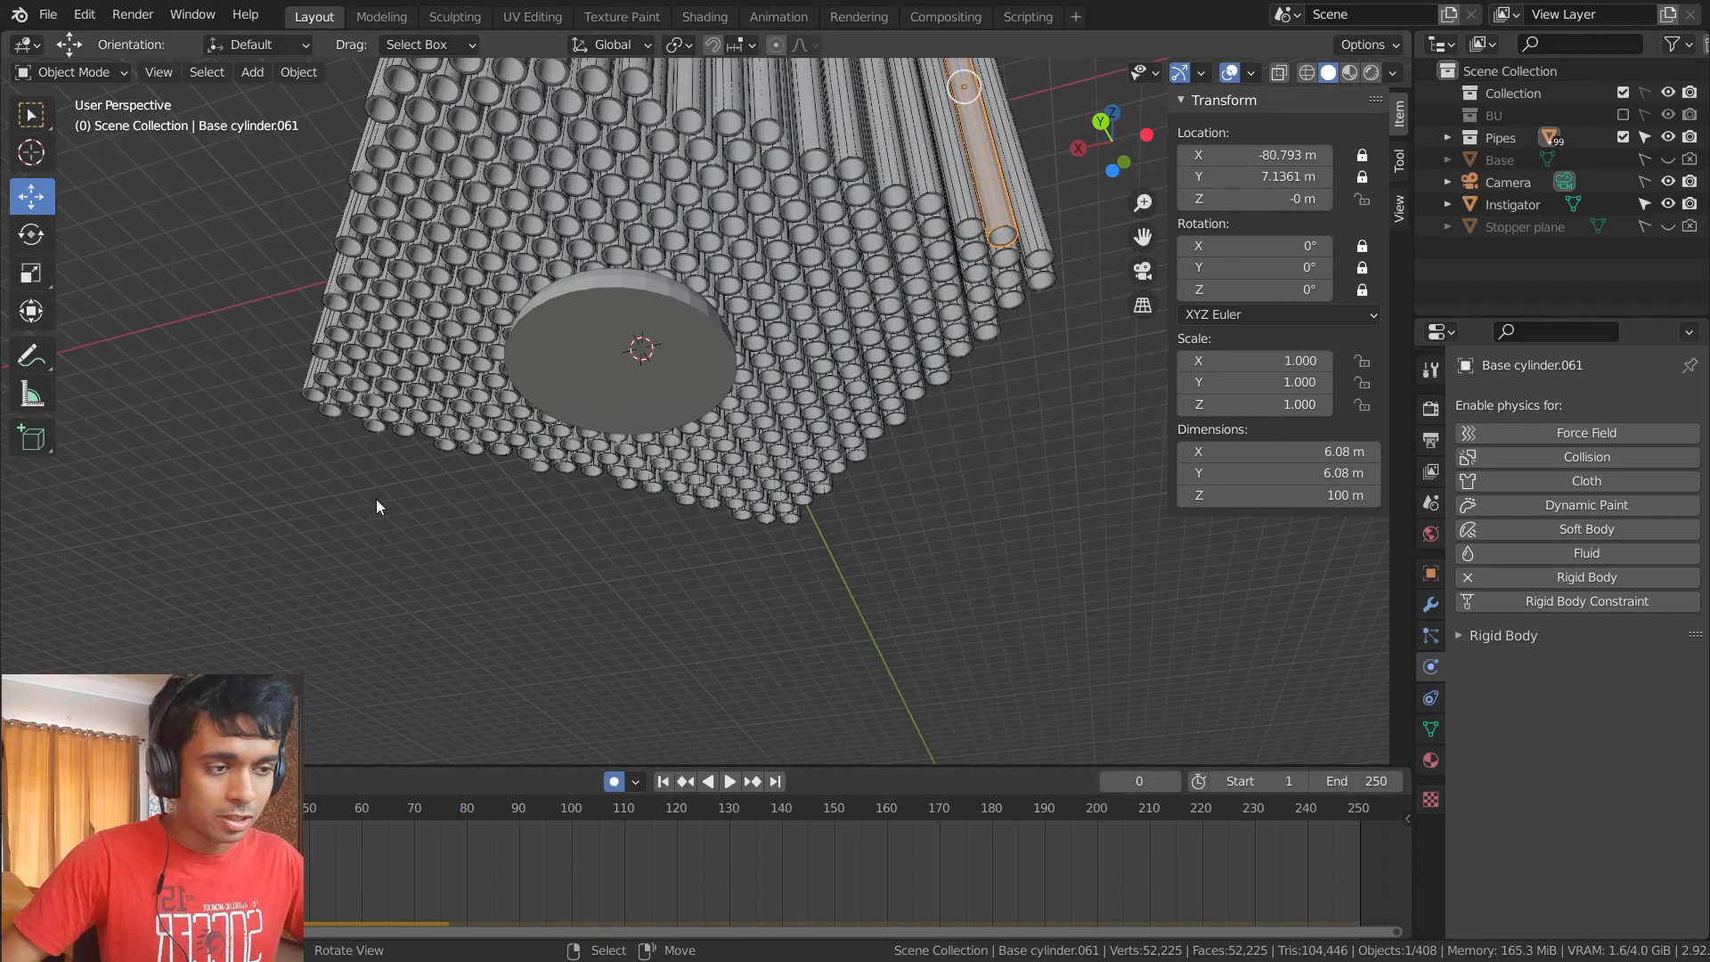
{"action": "scroll", "coordinate": [547, 433], "scroll_direction": "down", "scroll_amount": 4}
{"action": "middle_click_drag", "start_coordinate": [546, 433], "coordinate": [540, 590]}
{"action": "scroll", "coordinate": [539, 590], "scroll_direction": "down", "scroll_amount": 1}
{"action": "key", "text": "space"}
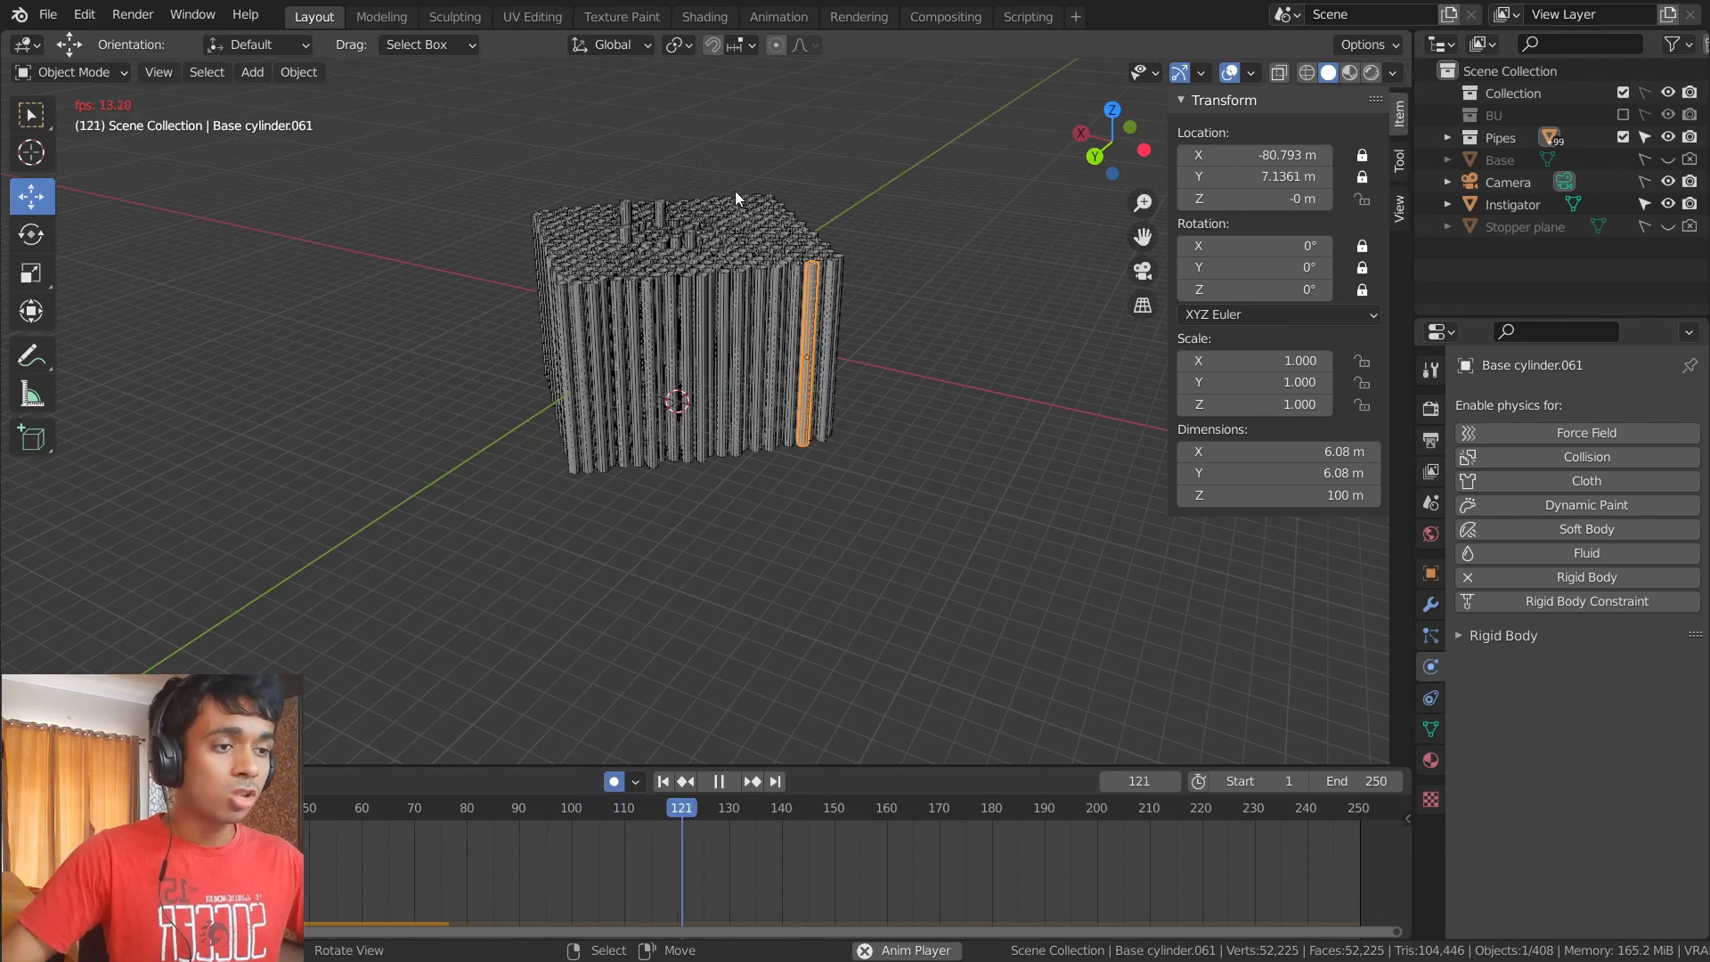
{"action": "key", "text": "space"}
- Replay the simulation from the start through the camera view and stop it while the pipes are raised
{"action": "key", "text": "KP_0"}
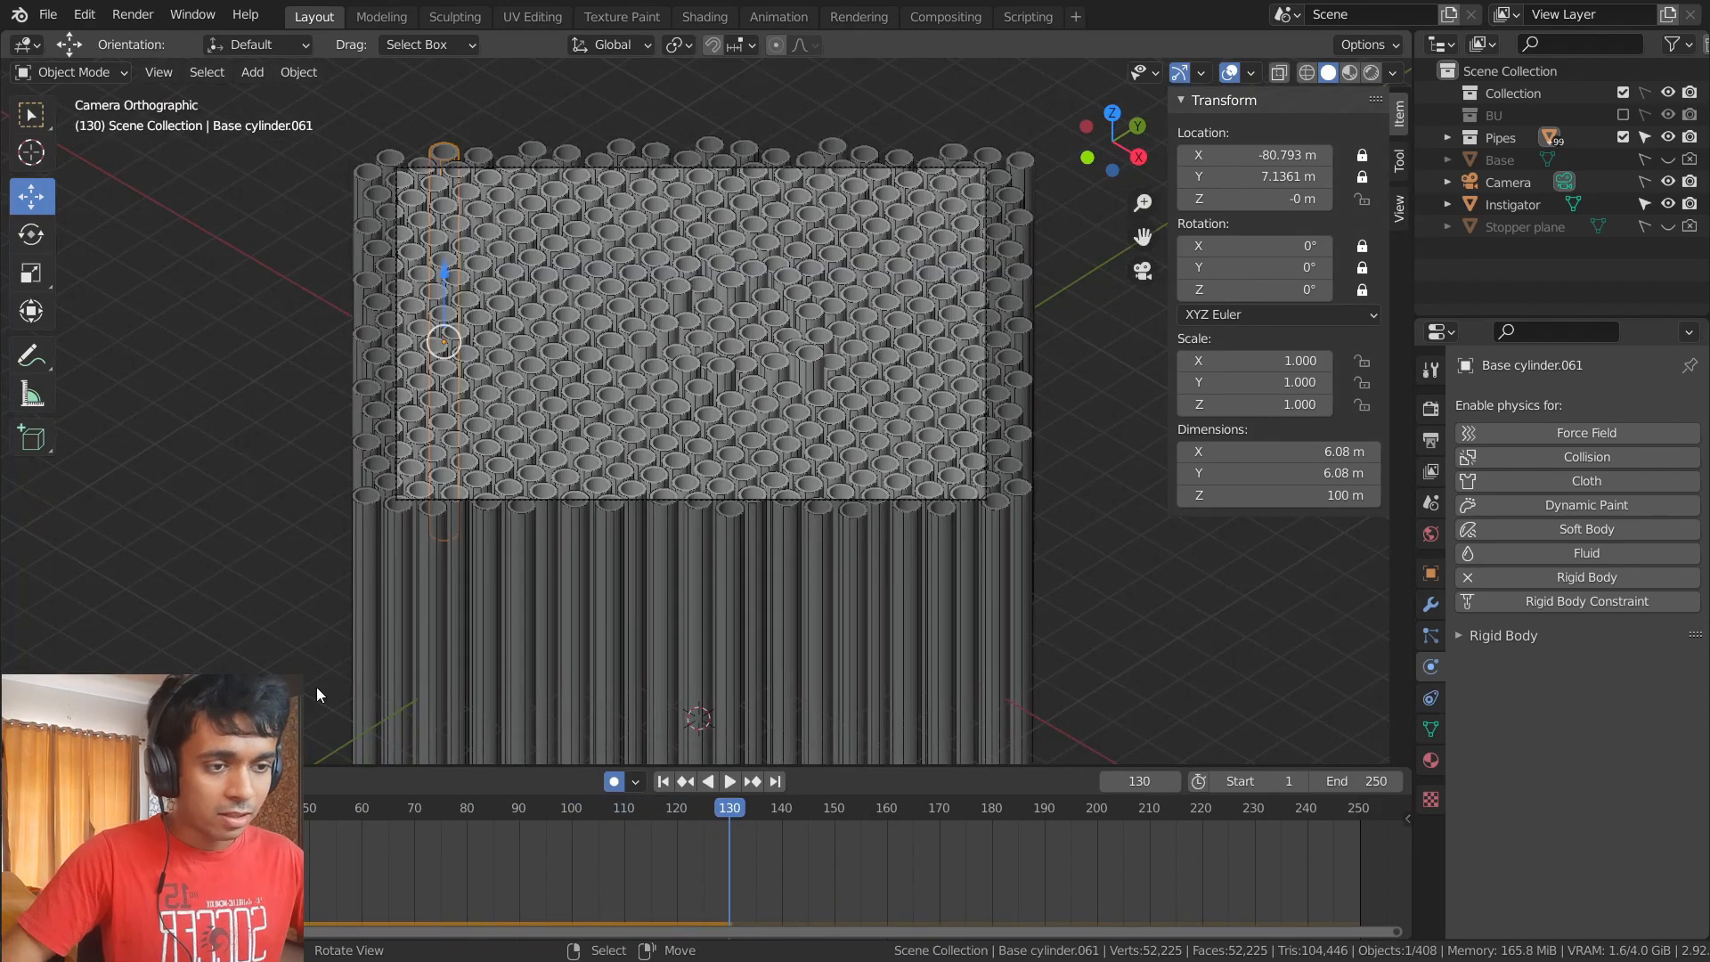
{"action": "key", "text": "shift+Left"}
{"action": "key", "text": "space"}
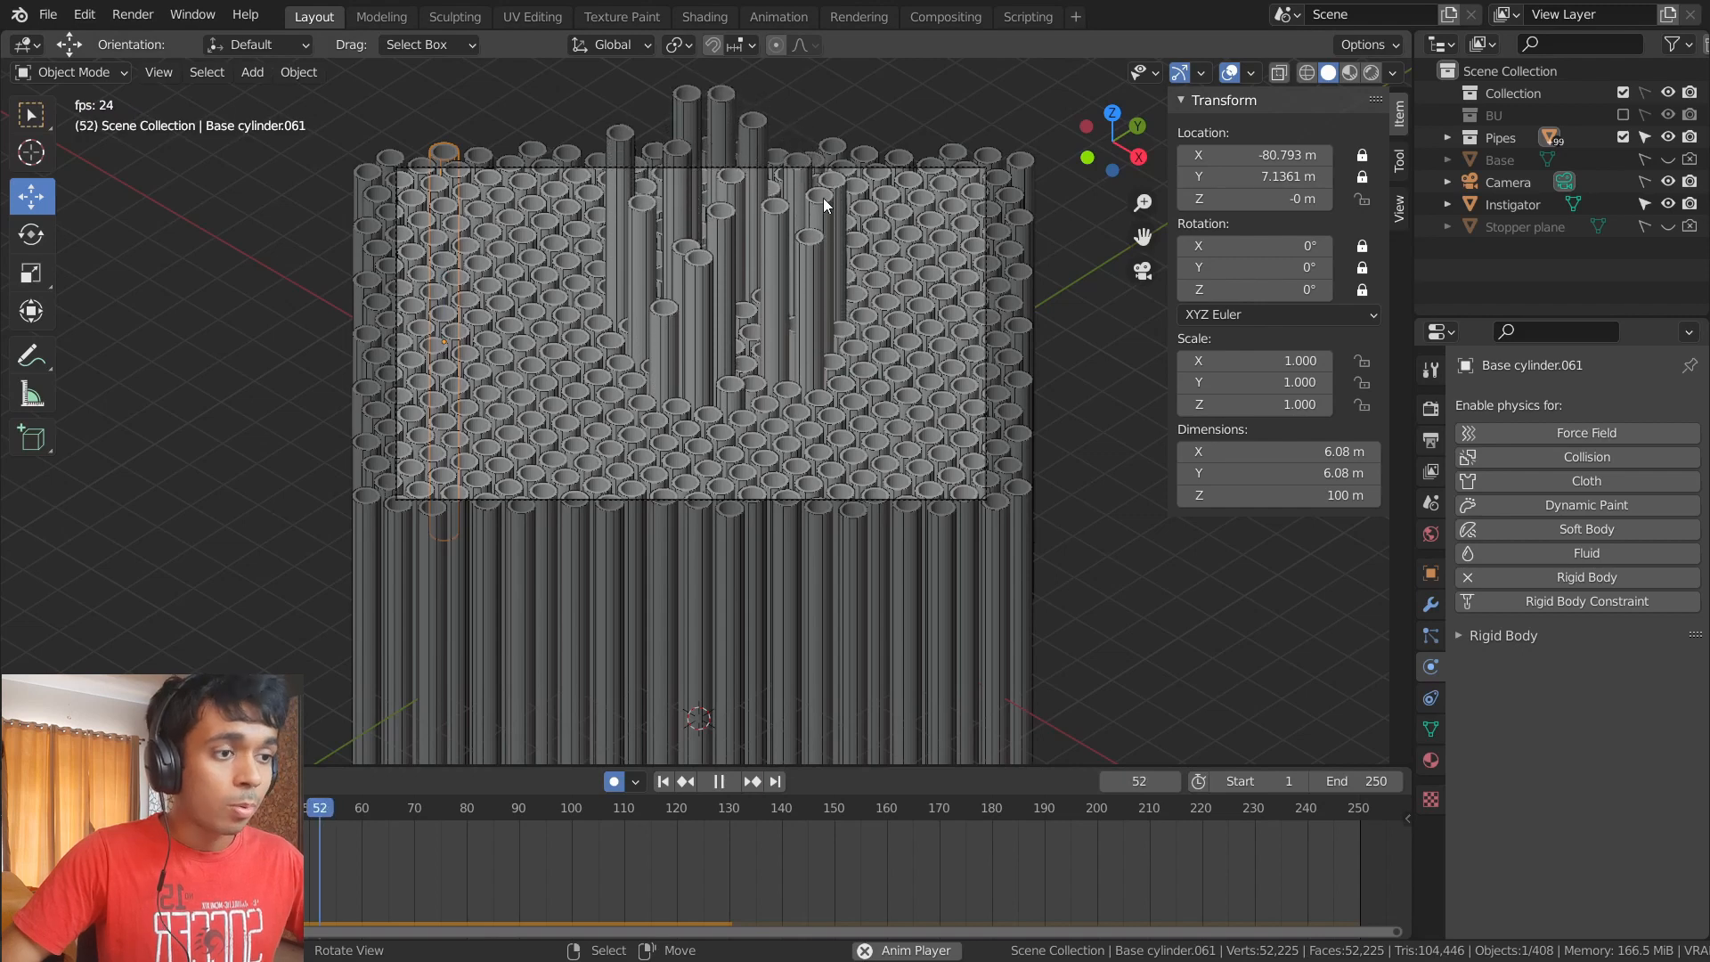
{"action": "key", "text": "space"}
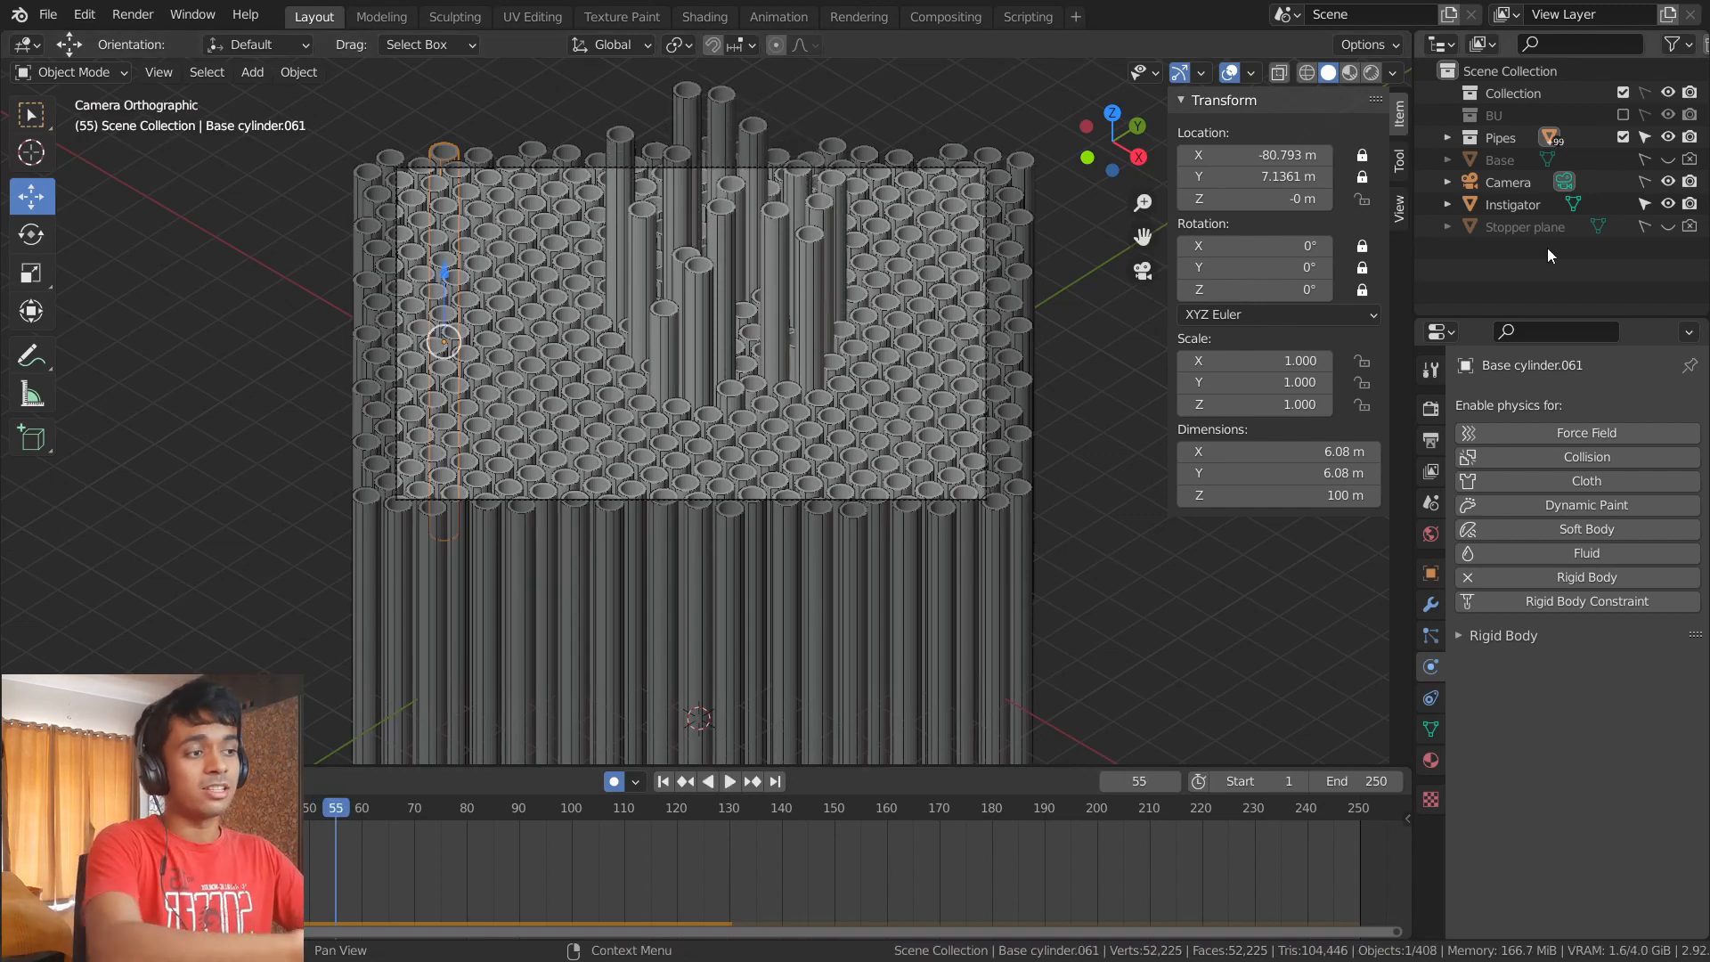
- Show the Stopper plane, make it selectable, lower it to about Z 86.373 m, and hide it again
{"action": "left_click", "coordinate": [1668, 226]}
{"action": "left_click", "coordinate": [1645, 226]}
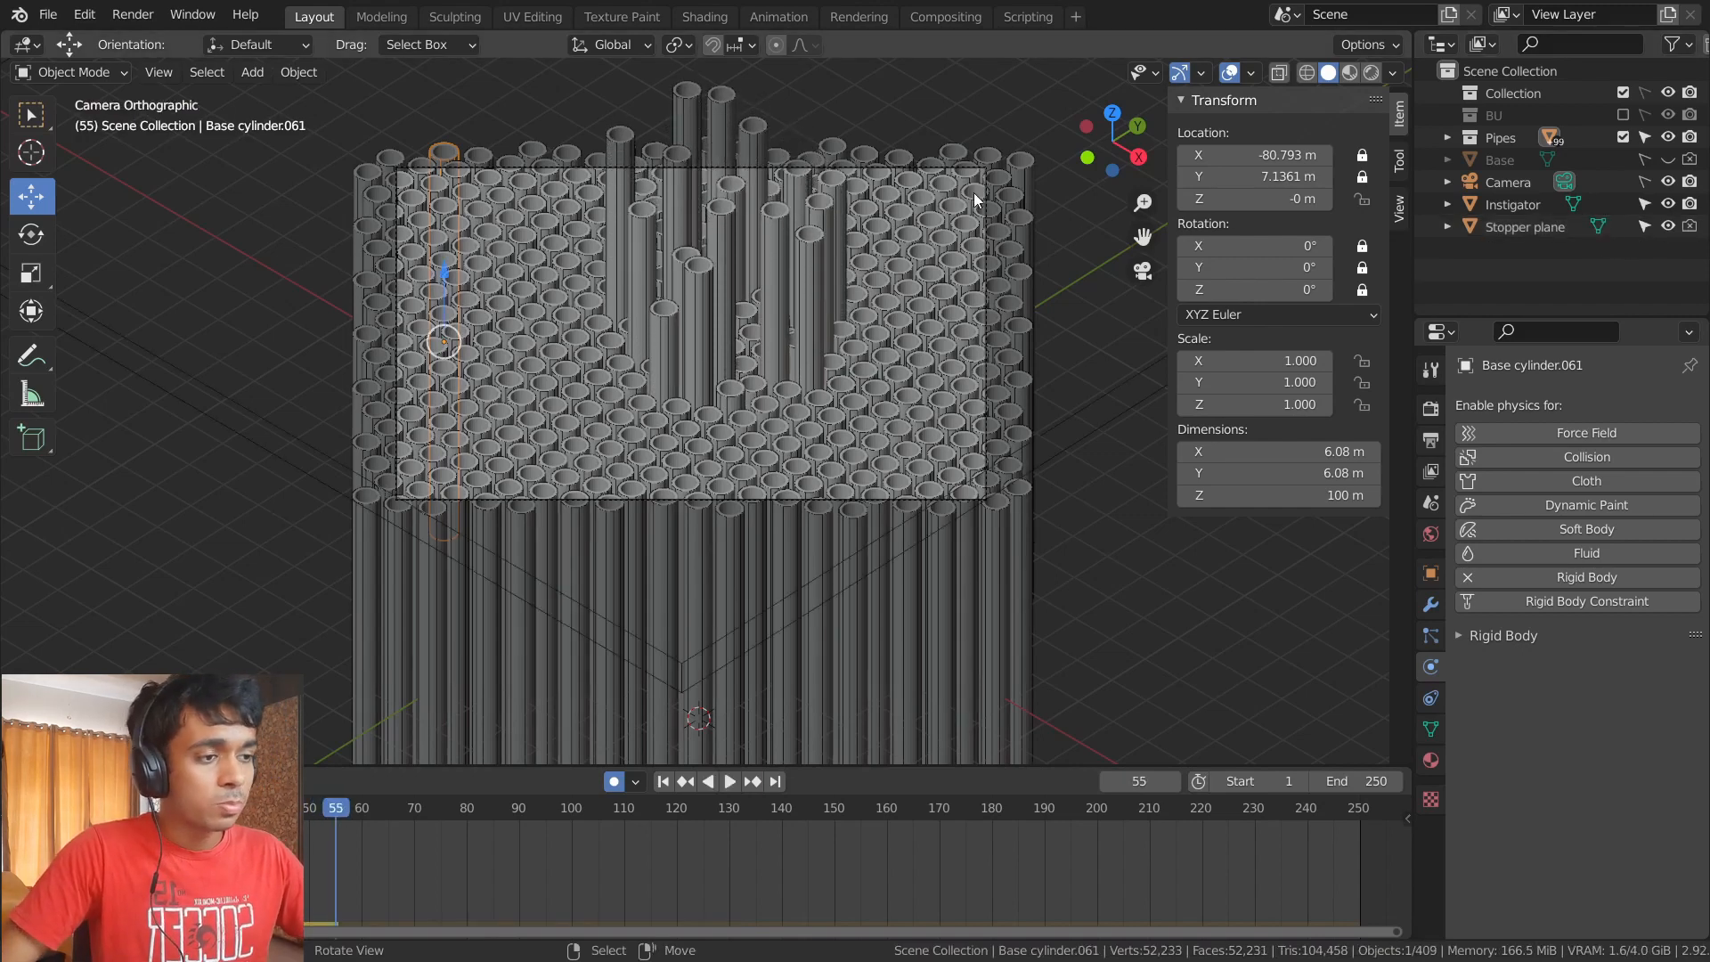
{"action": "scroll", "coordinate": [685, 301], "scroll_direction": "down", "scroll_amount": 2}
{"action": "left_click", "coordinate": [739, 554]}
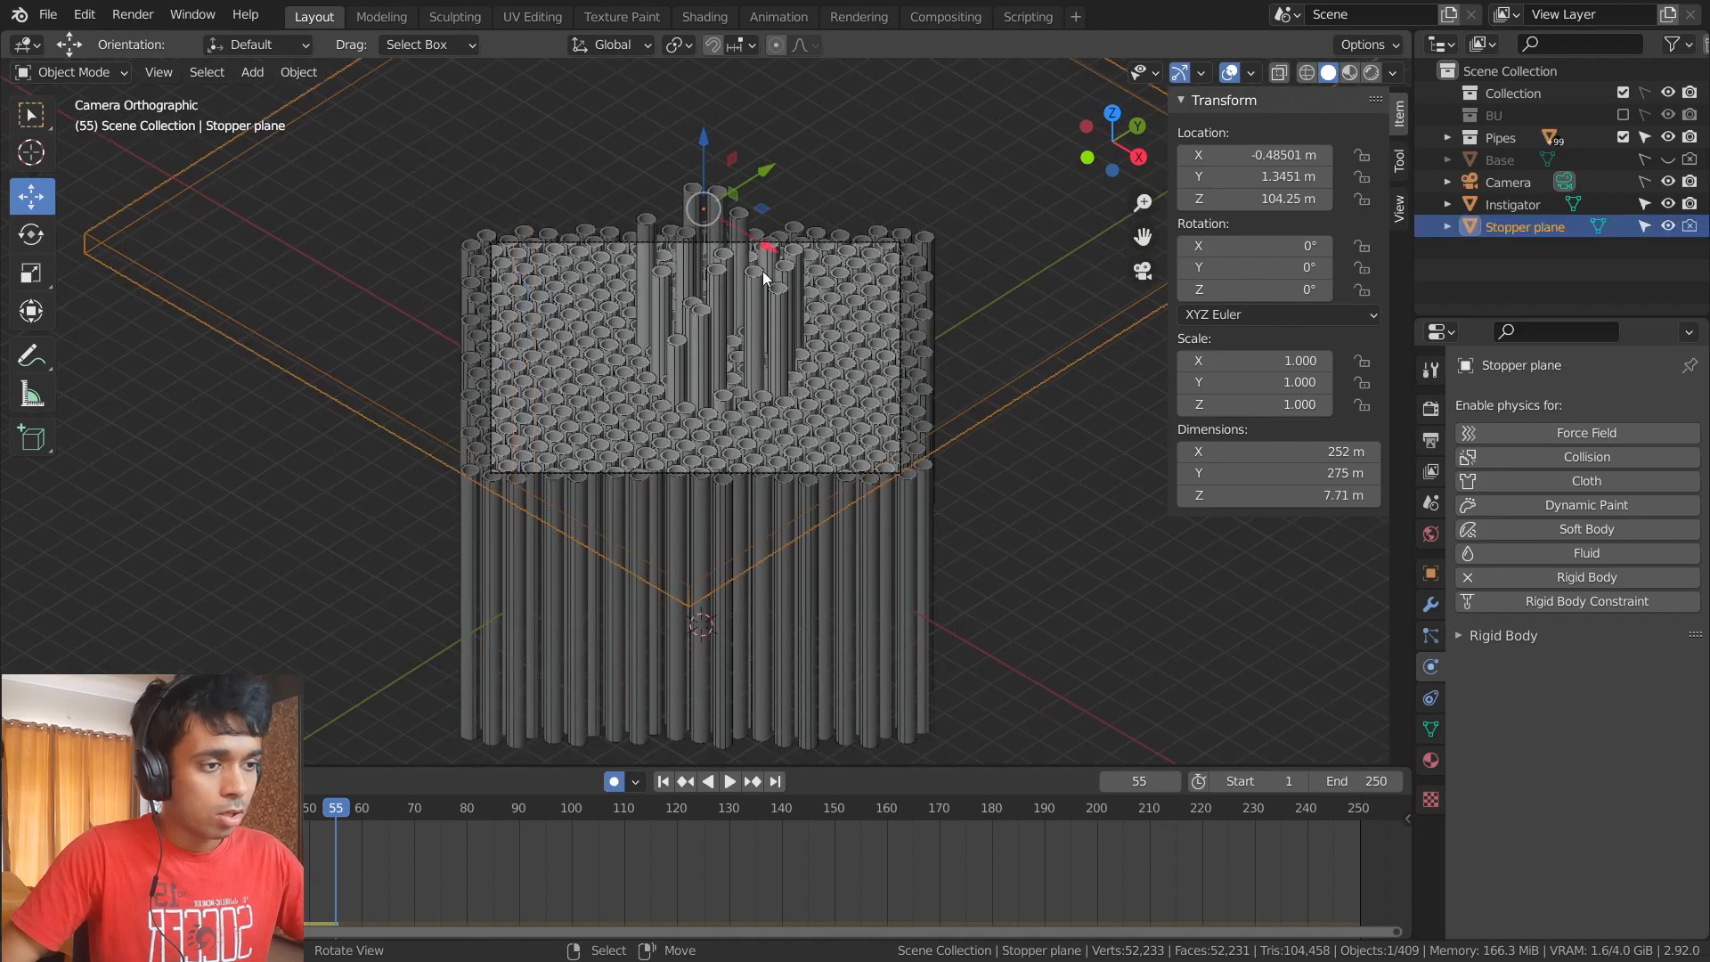
{"action": "left_click_drag", "start_coordinate": [700, 140], "coordinate": [712, 198]}
{"action": "middle_click_drag", "start_coordinate": [712, 198], "coordinate": [791, 312]}
{"action": "left_click", "coordinate": [1665, 227]}
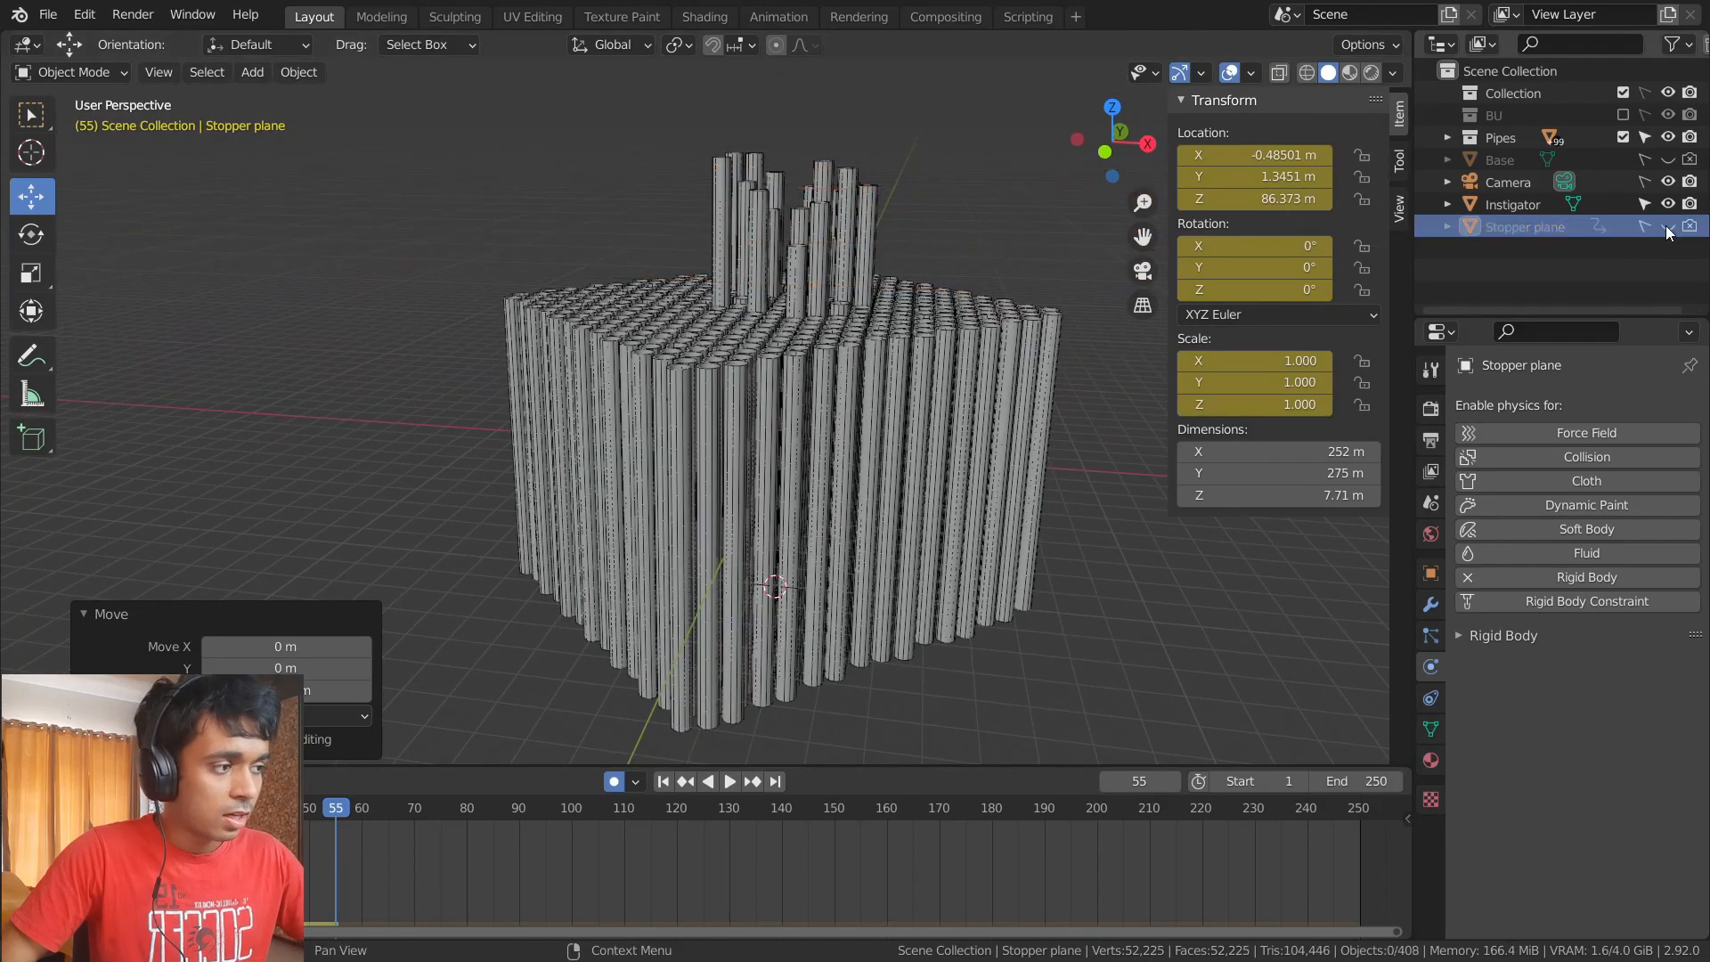
- Play the simulation from frame 0 in camera view to check the pipe heights under the lowered Stopper plane, then stop
{"action": "left_click", "coordinate": [47, 808]}
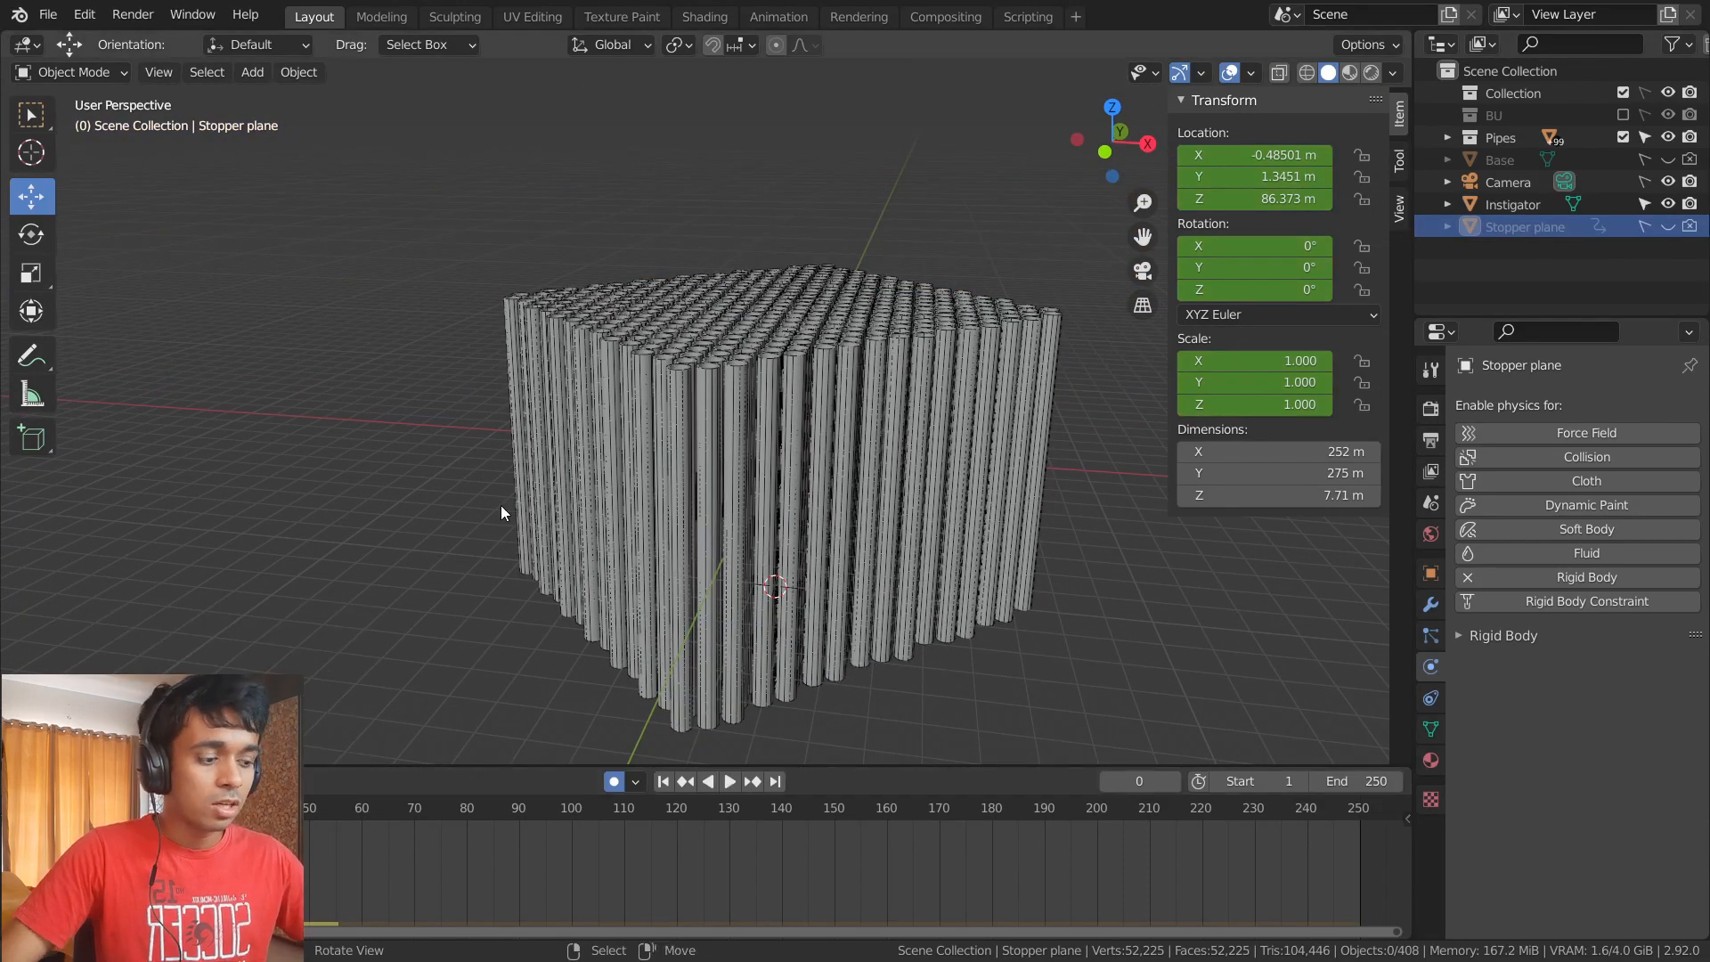
{"action": "key", "text": "KP_0"}
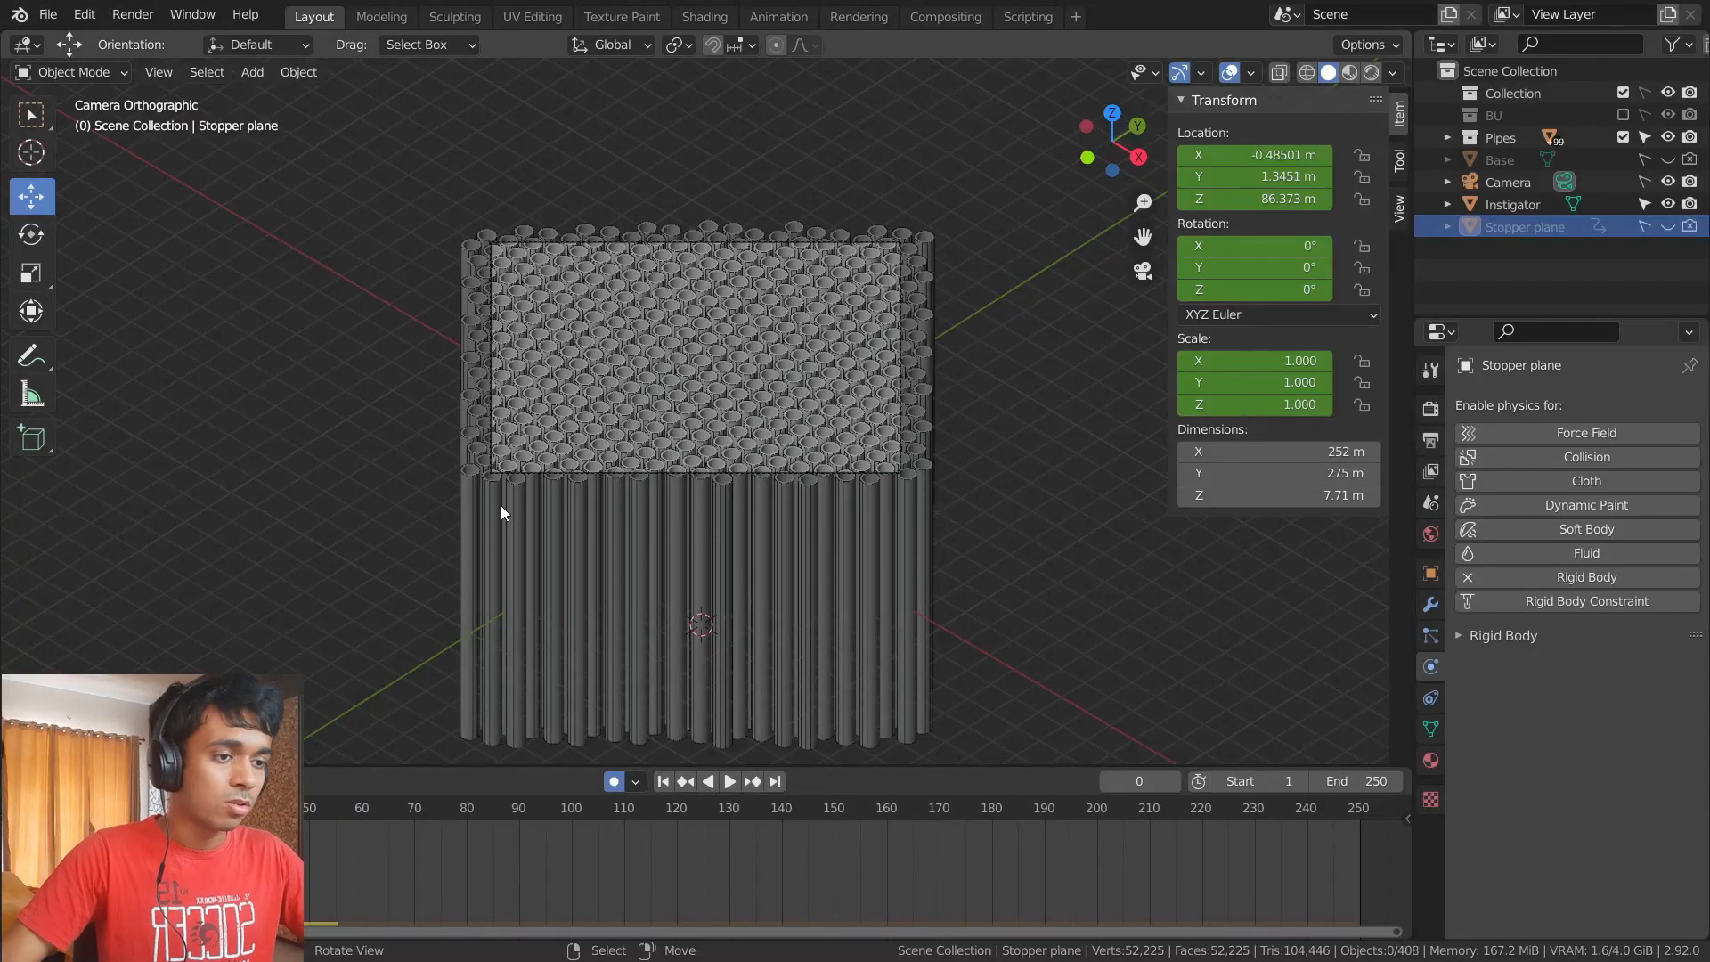
{"action": "key", "text": "space"}
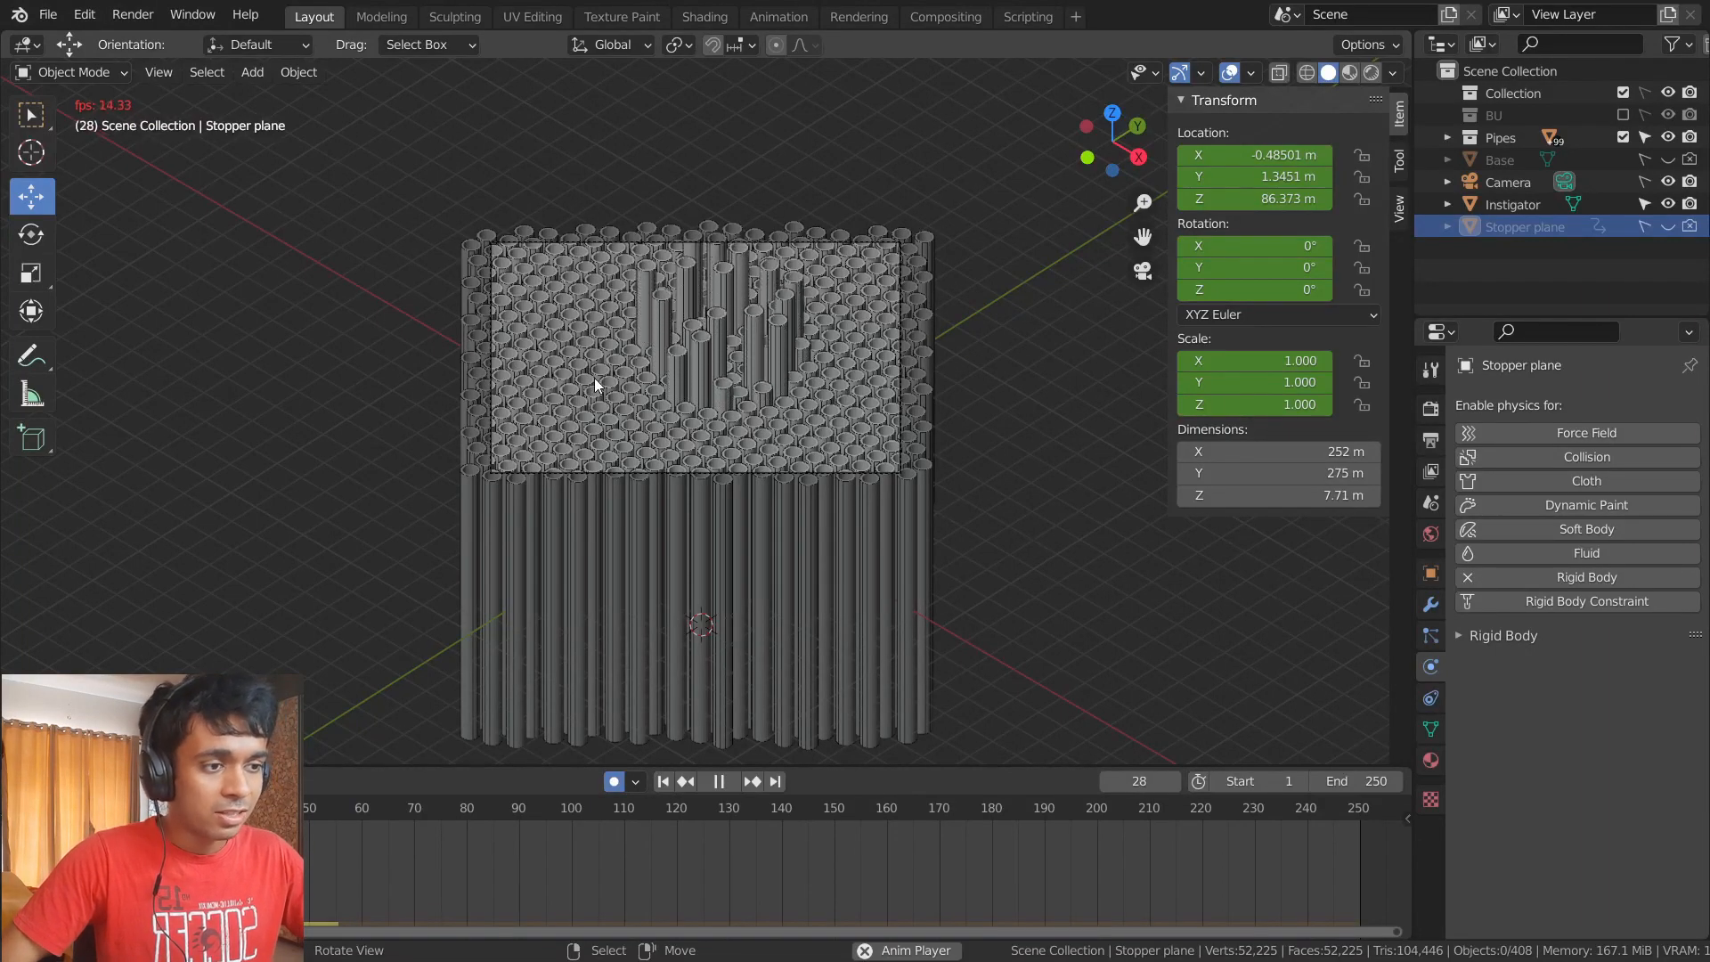
{"action": "scroll", "coordinate": [687, 354], "scroll_direction": "up", "scroll_amount": 3}
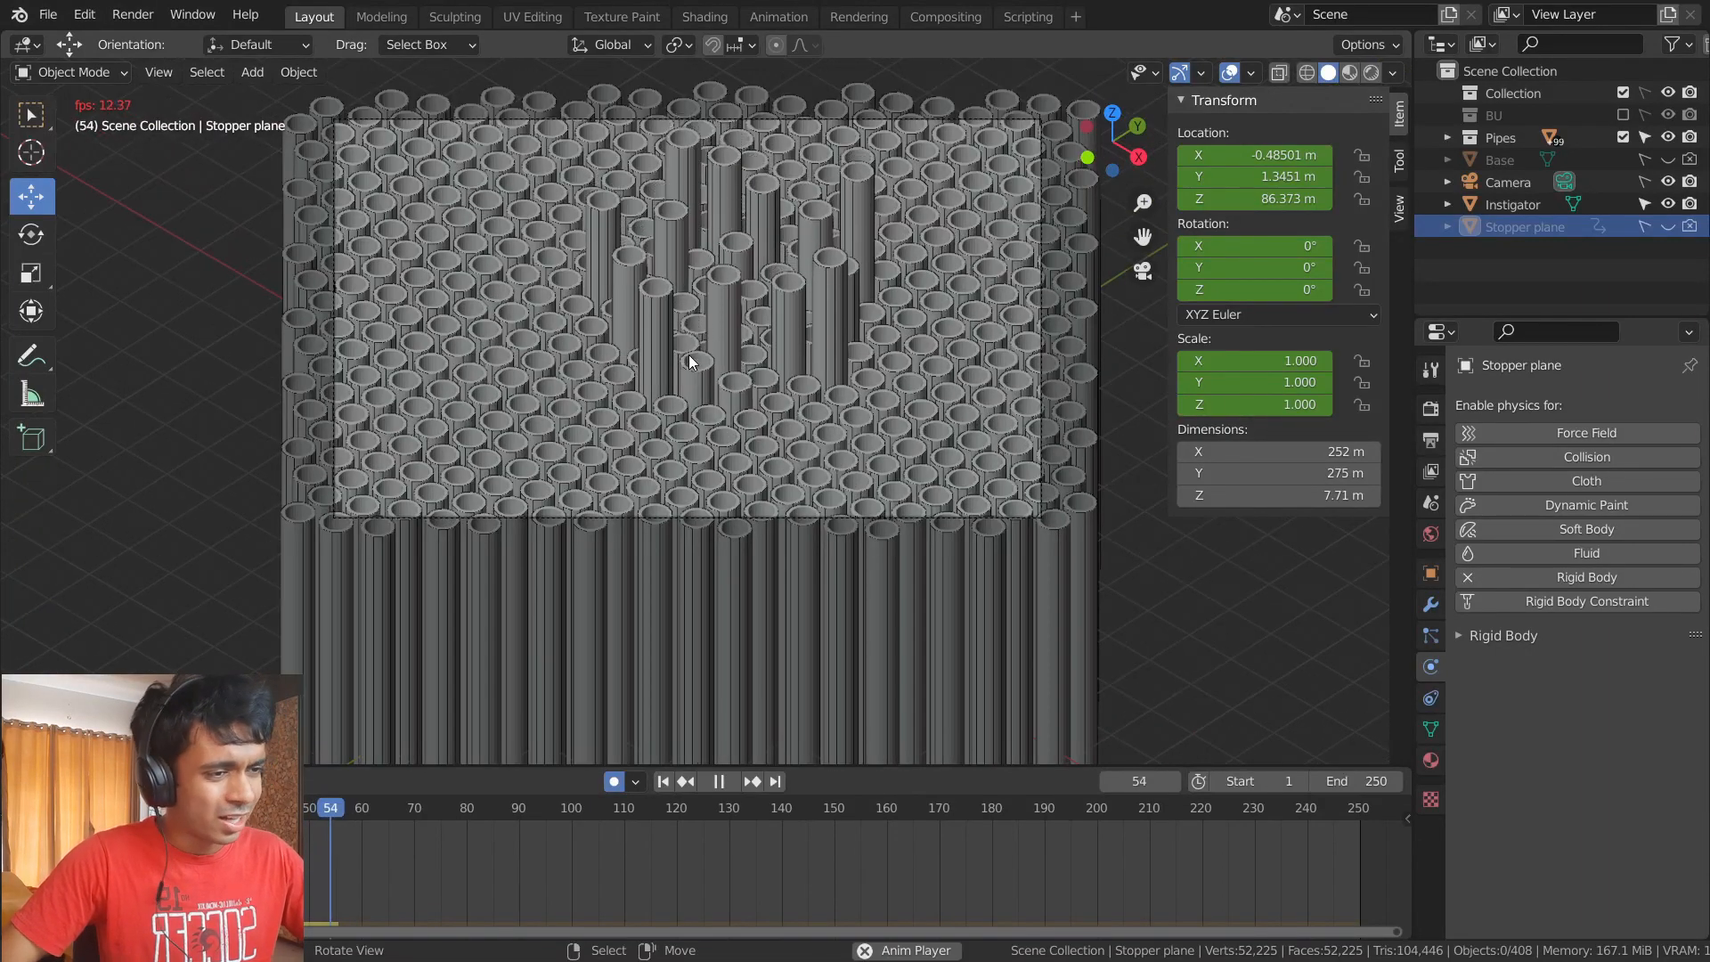
{"action": "key", "text": "space"}
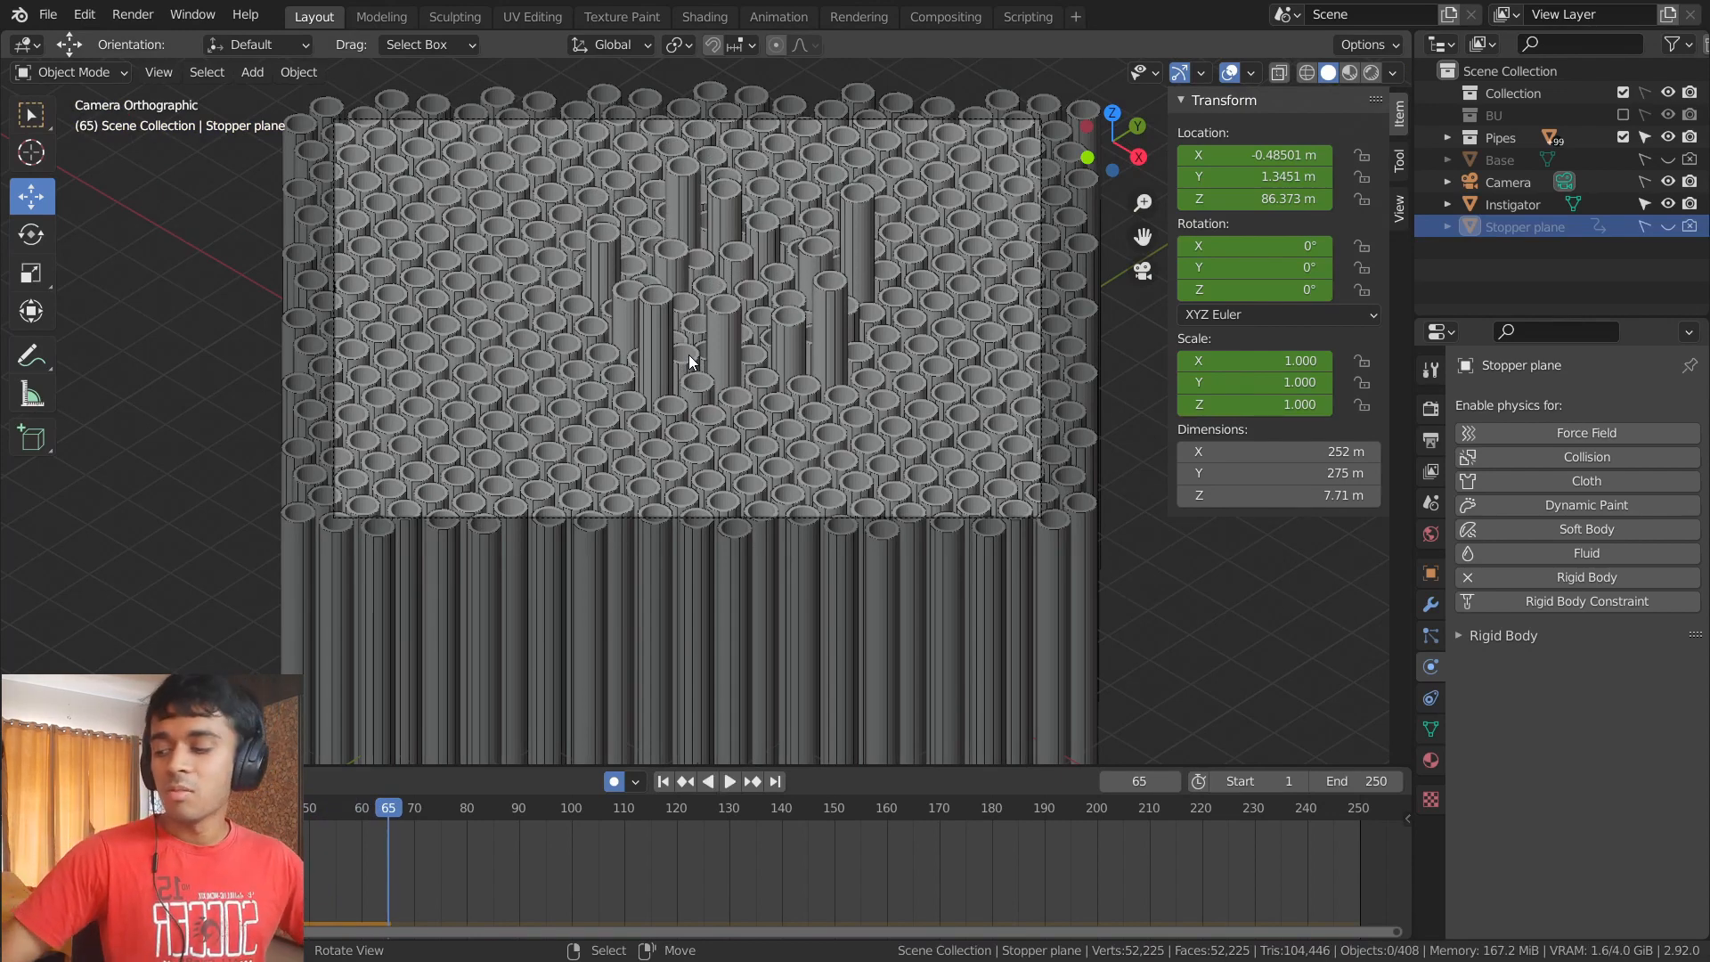
- Save the file and make the Stopper plane visible above the pipes again
{"action": "key", "text": "ctrl+s"}
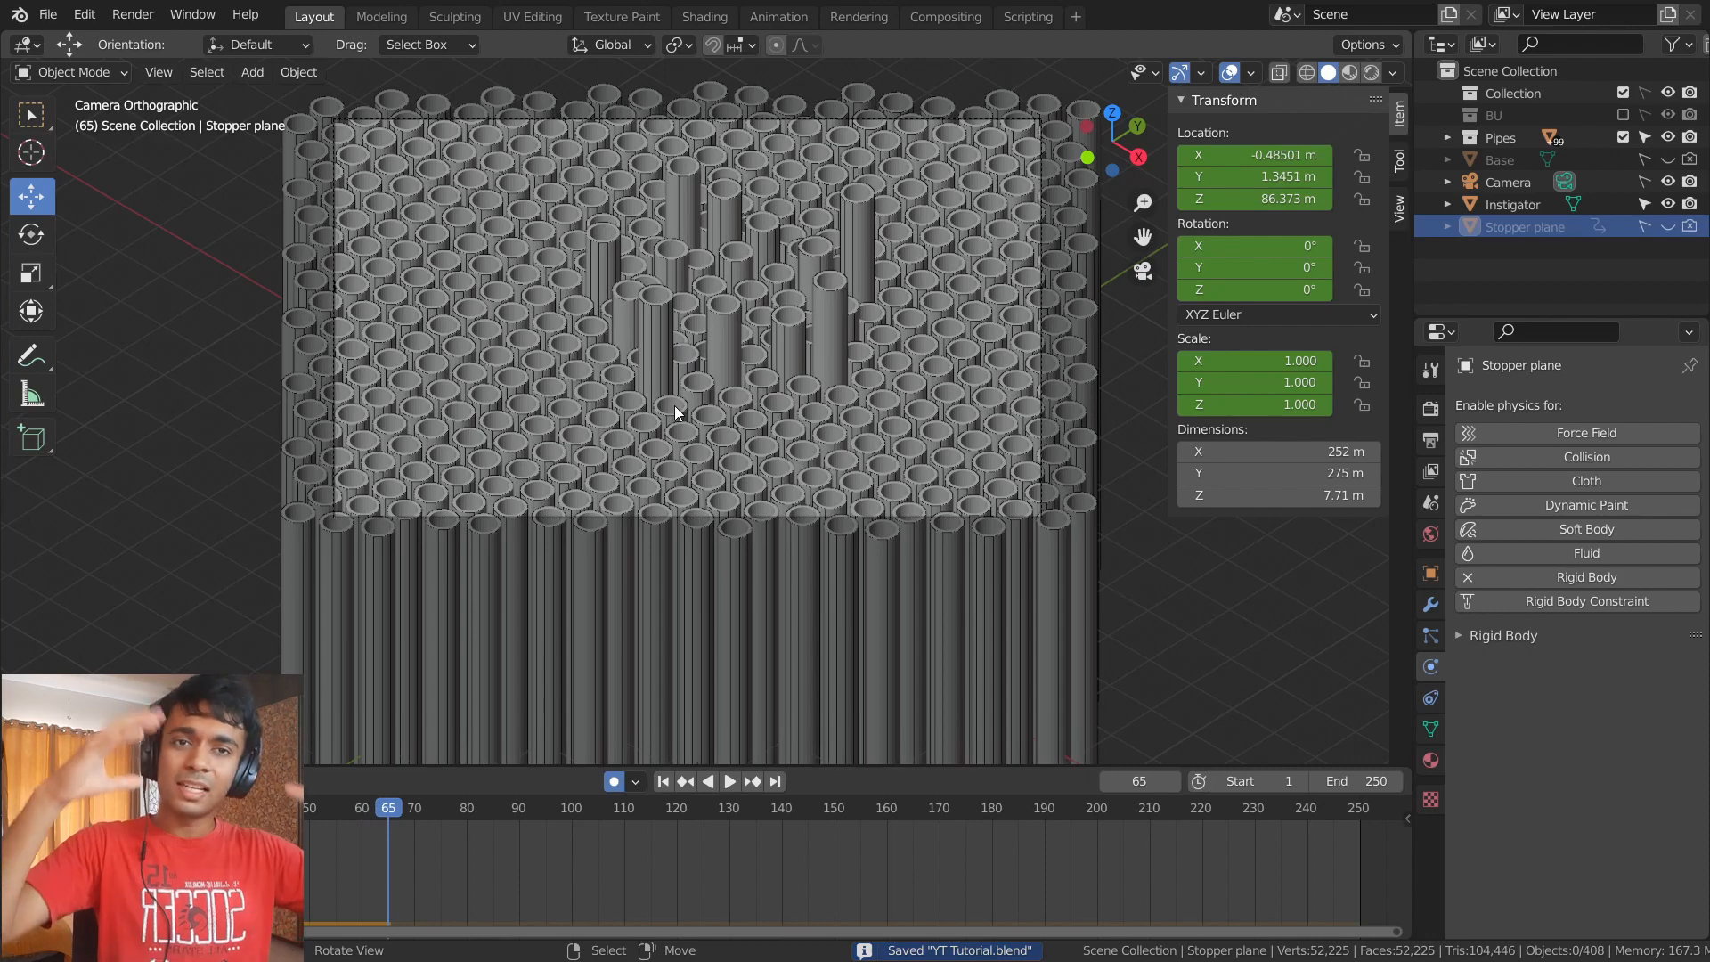
{"action": "middle_click_drag", "start_coordinate": [631, 445], "coordinate": [757, 396]}
{"action": "scroll", "coordinate": [731, 389], "scroll_direction": "down", "scroll_amount": 3}
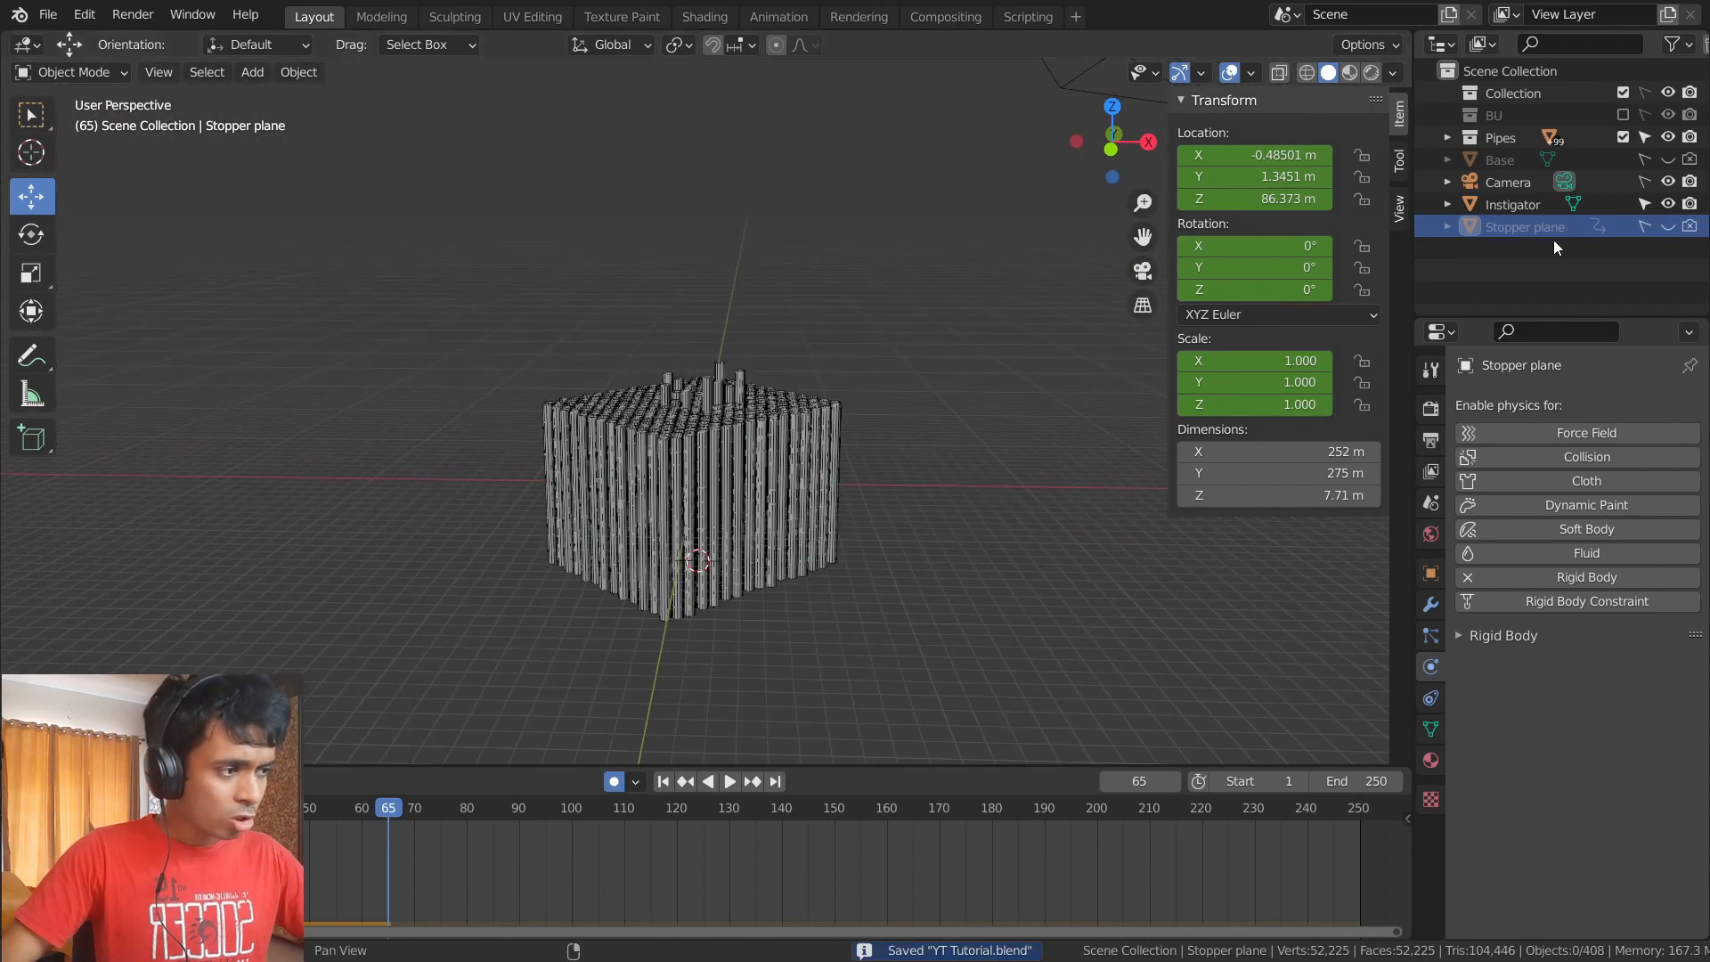
{"action": "left_click", "coordinate": [1667, 226]}
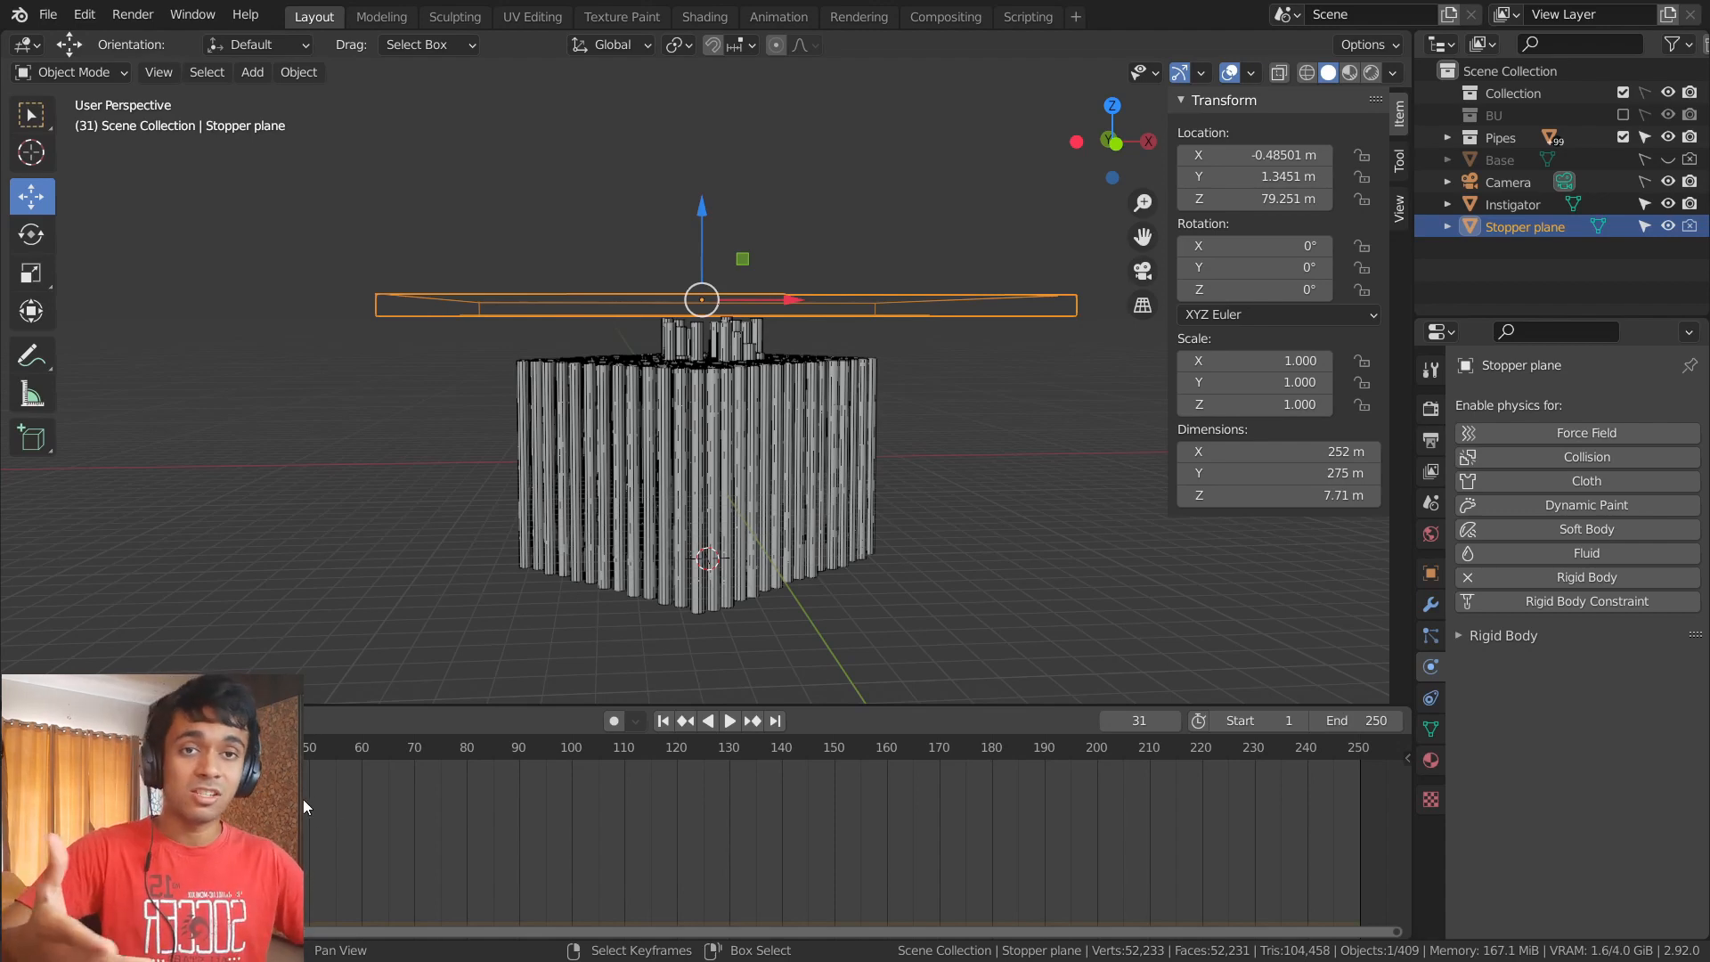
- Shrink the timeline area and play the simulation from frame 0, watching the pipes rise toward the Stopper plane, then stop
{"action": "left_click", "coordinate": [46, 747]}
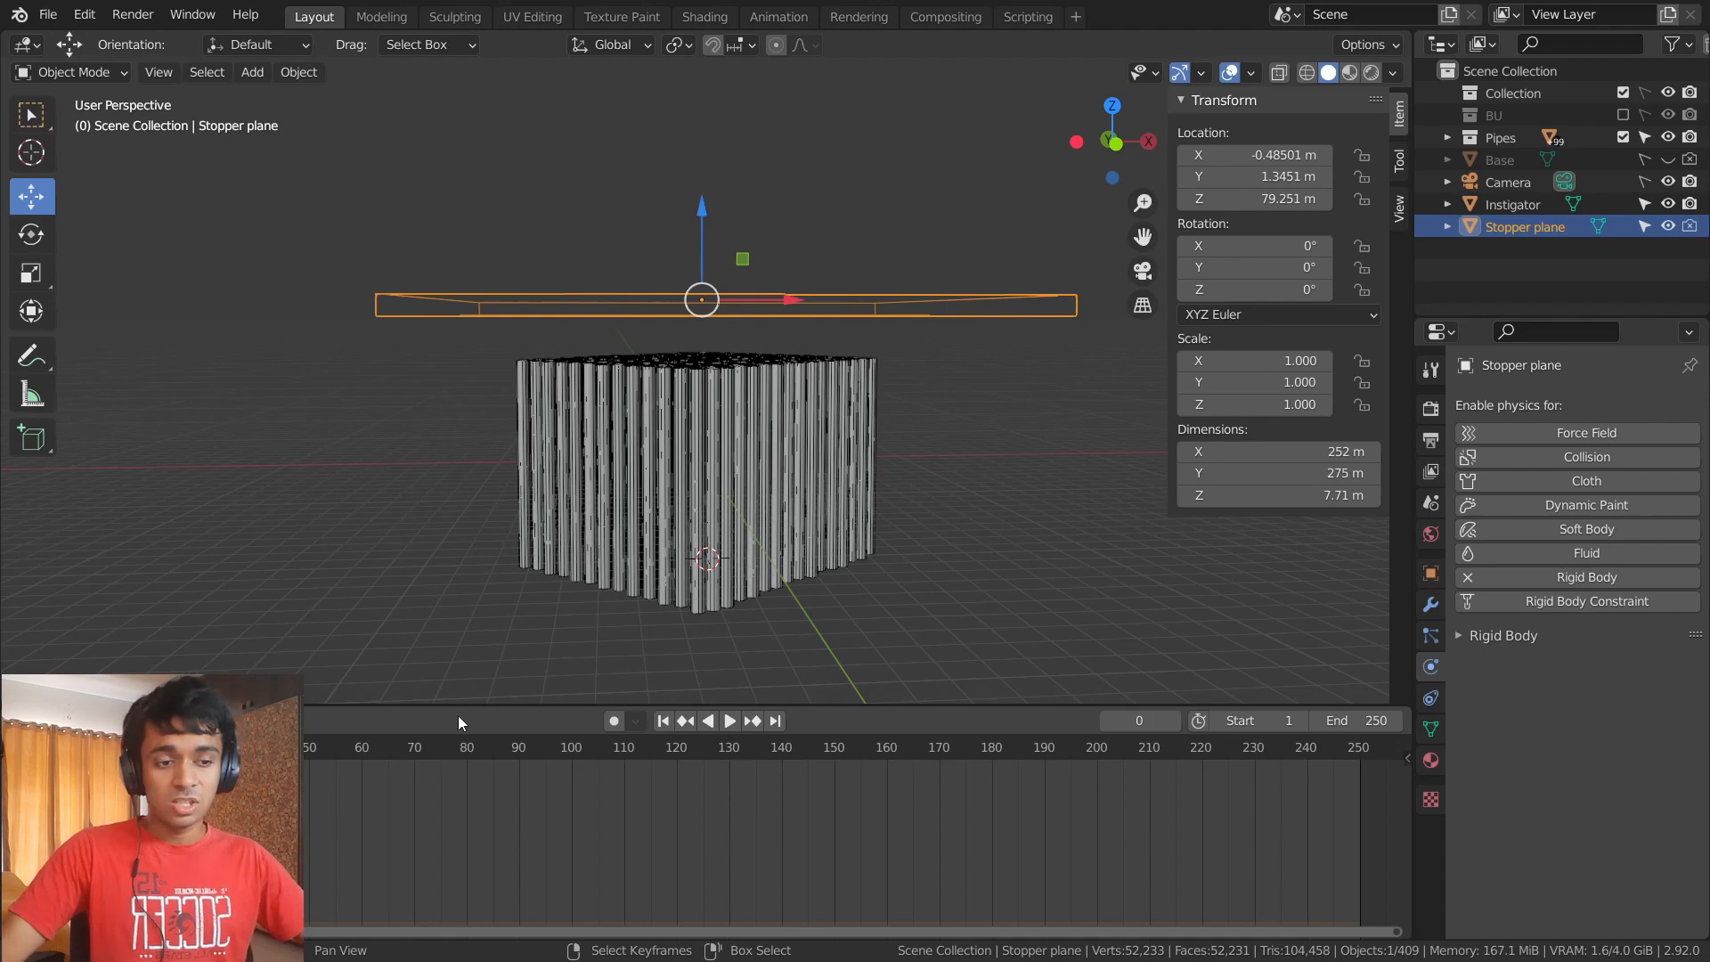
{"action": "left_click_drag", "start_coordinate": [496, 705], "coordinate": [507, 859]}
{"action": "key", "text": "space"}
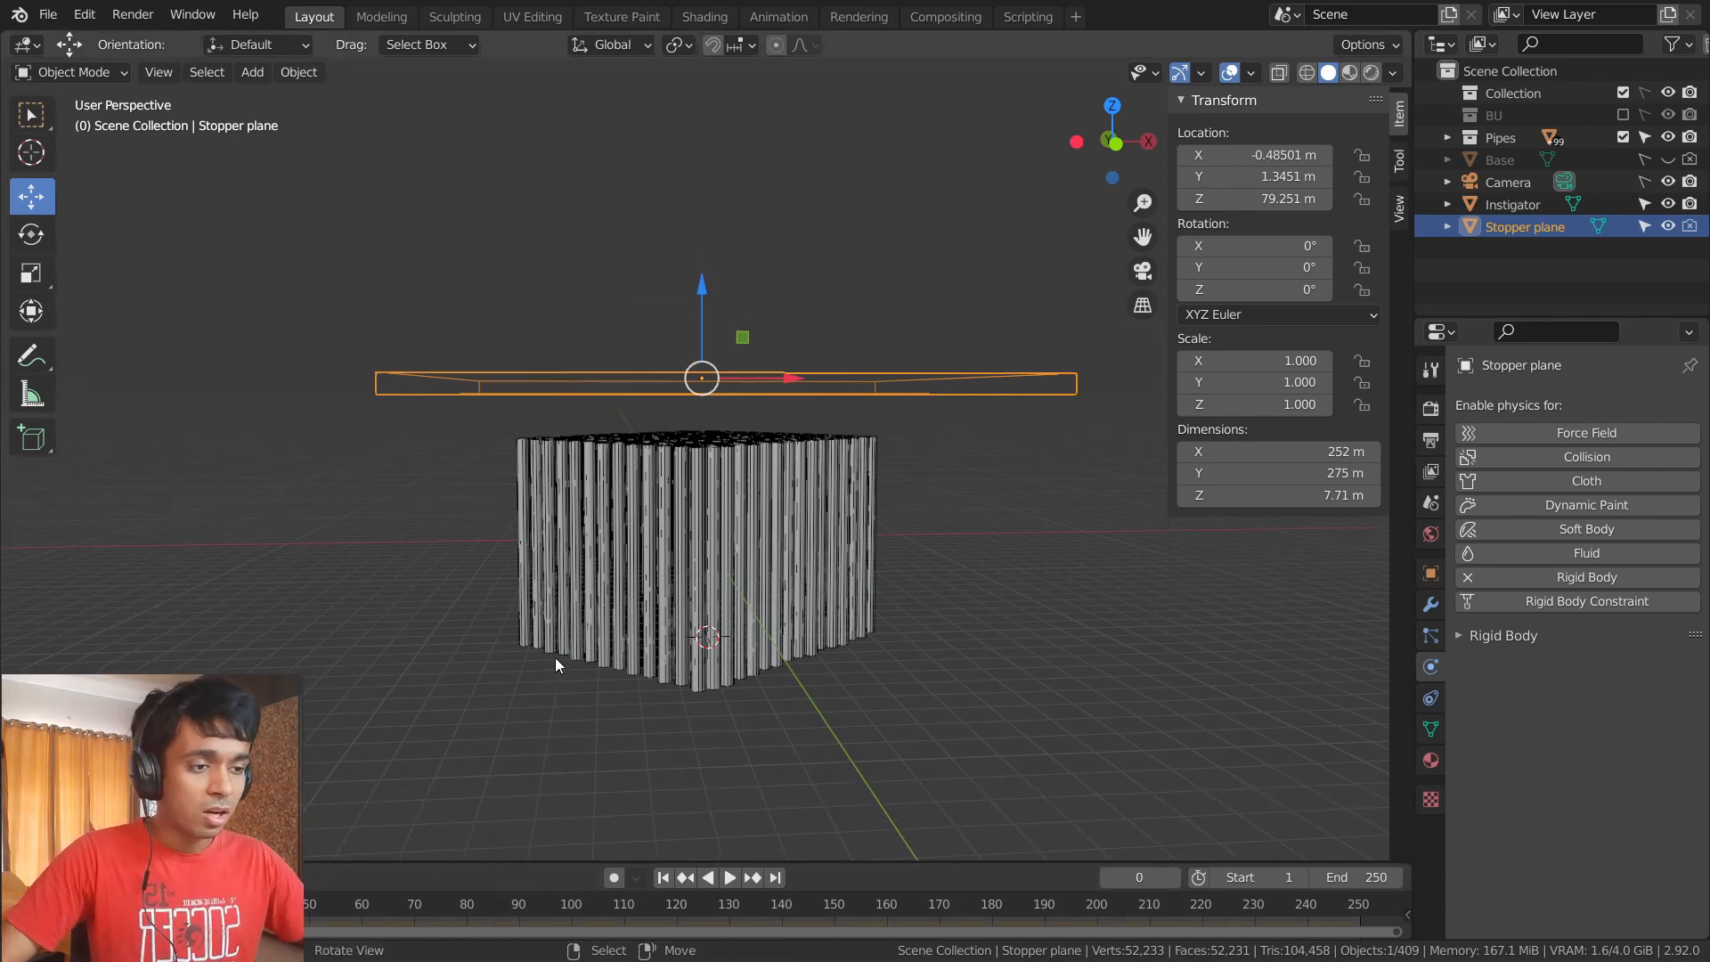
{"action": "middle_click_drag", "start_coordinate": [554, 657], "coordinate": [593, 632]}
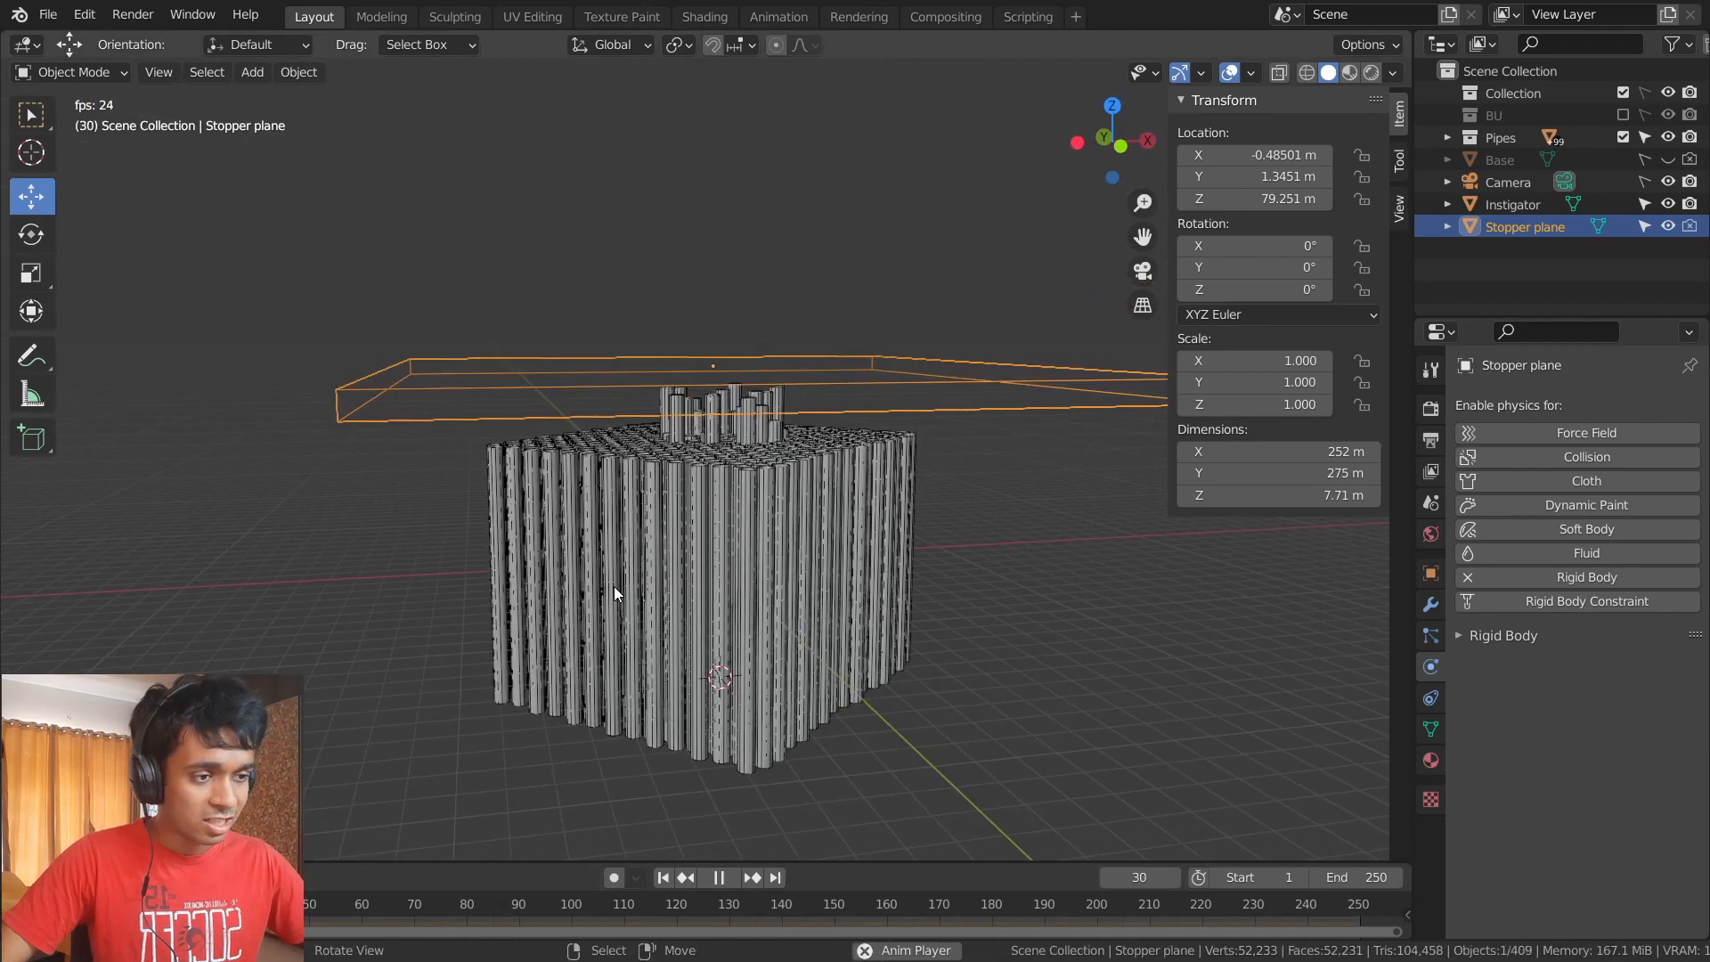
{"action": "key", "text": "space"}
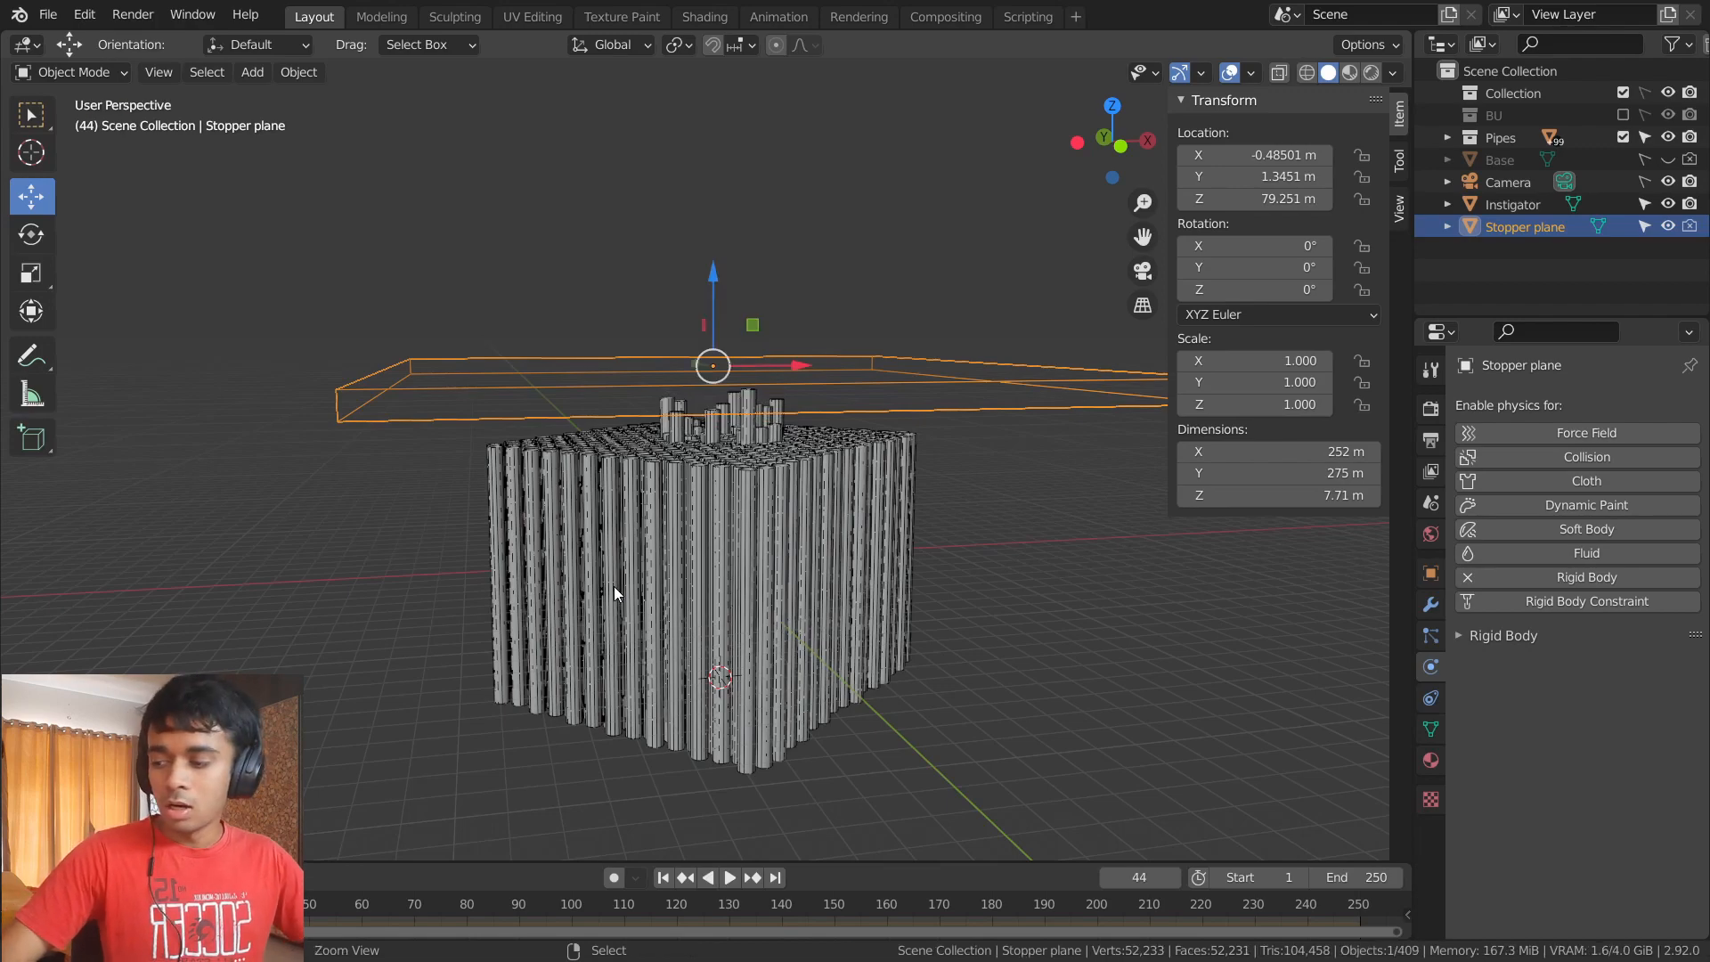
- Save the file, select the Instigator beneath the pipes, and enlarge the timeline area
{"action": "key", "text": "ctrl+s"}
{"action": "middle_click_drag", "start_coordinate": [626, 729], "coordinate": [643, 622]}
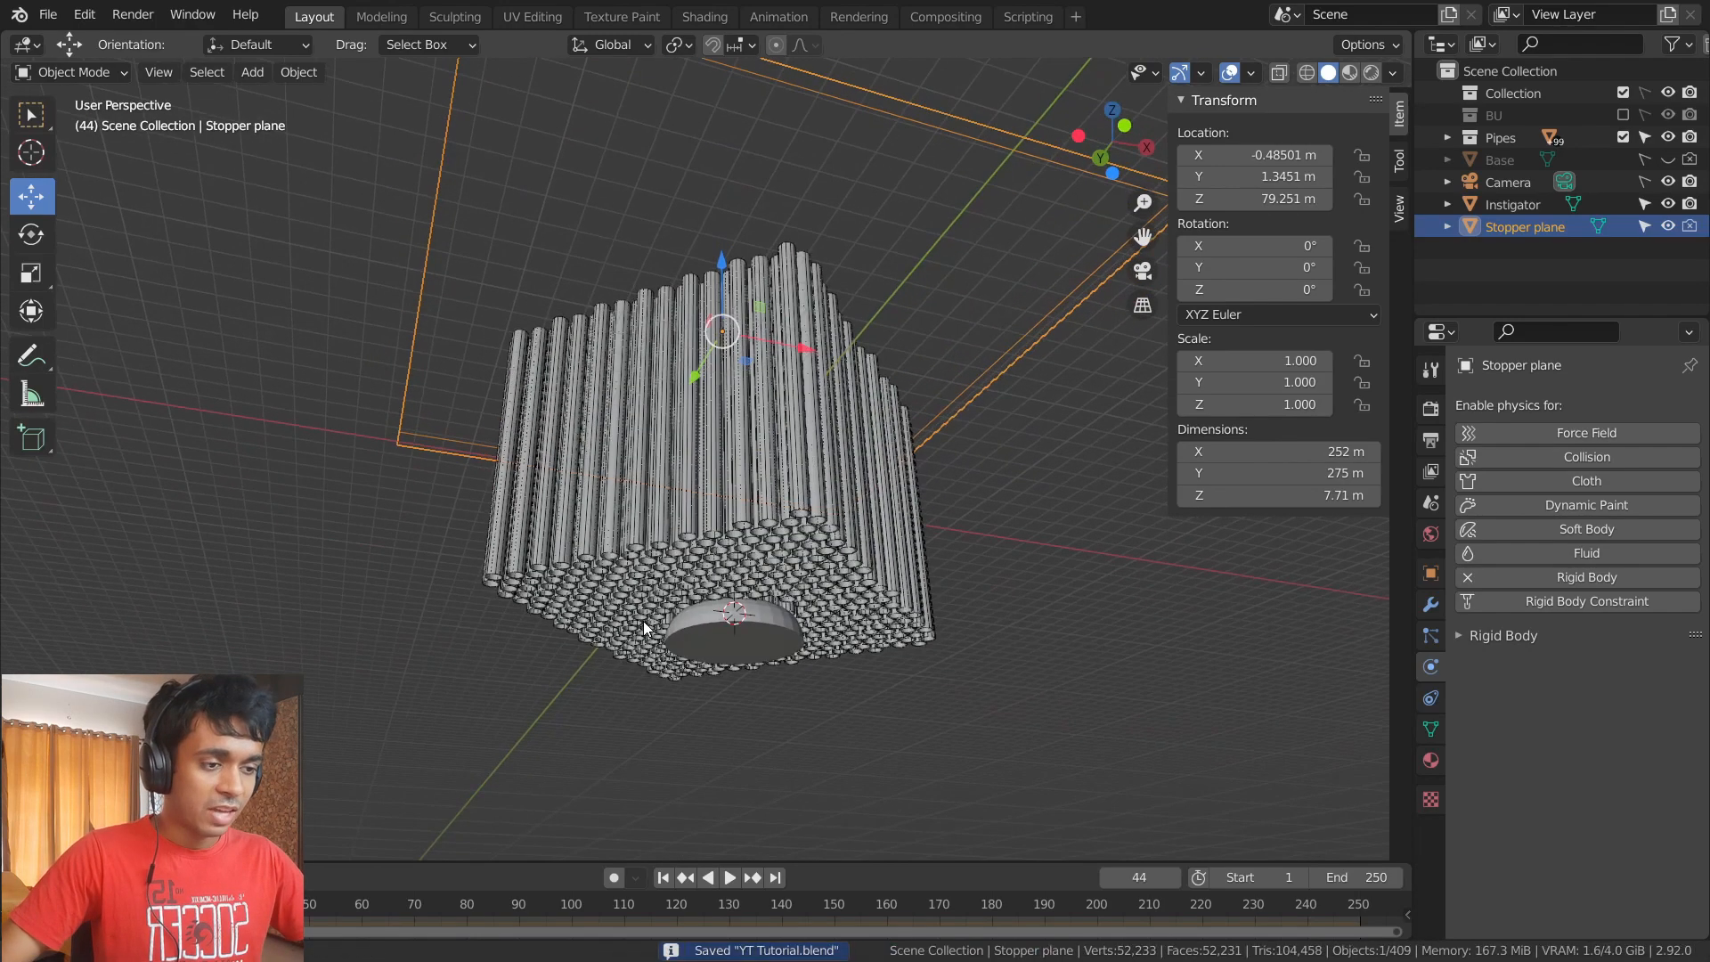
{"action": "middle_click_drag", "start_coordinate": [825, 730], "coordinate": [601, 809]}
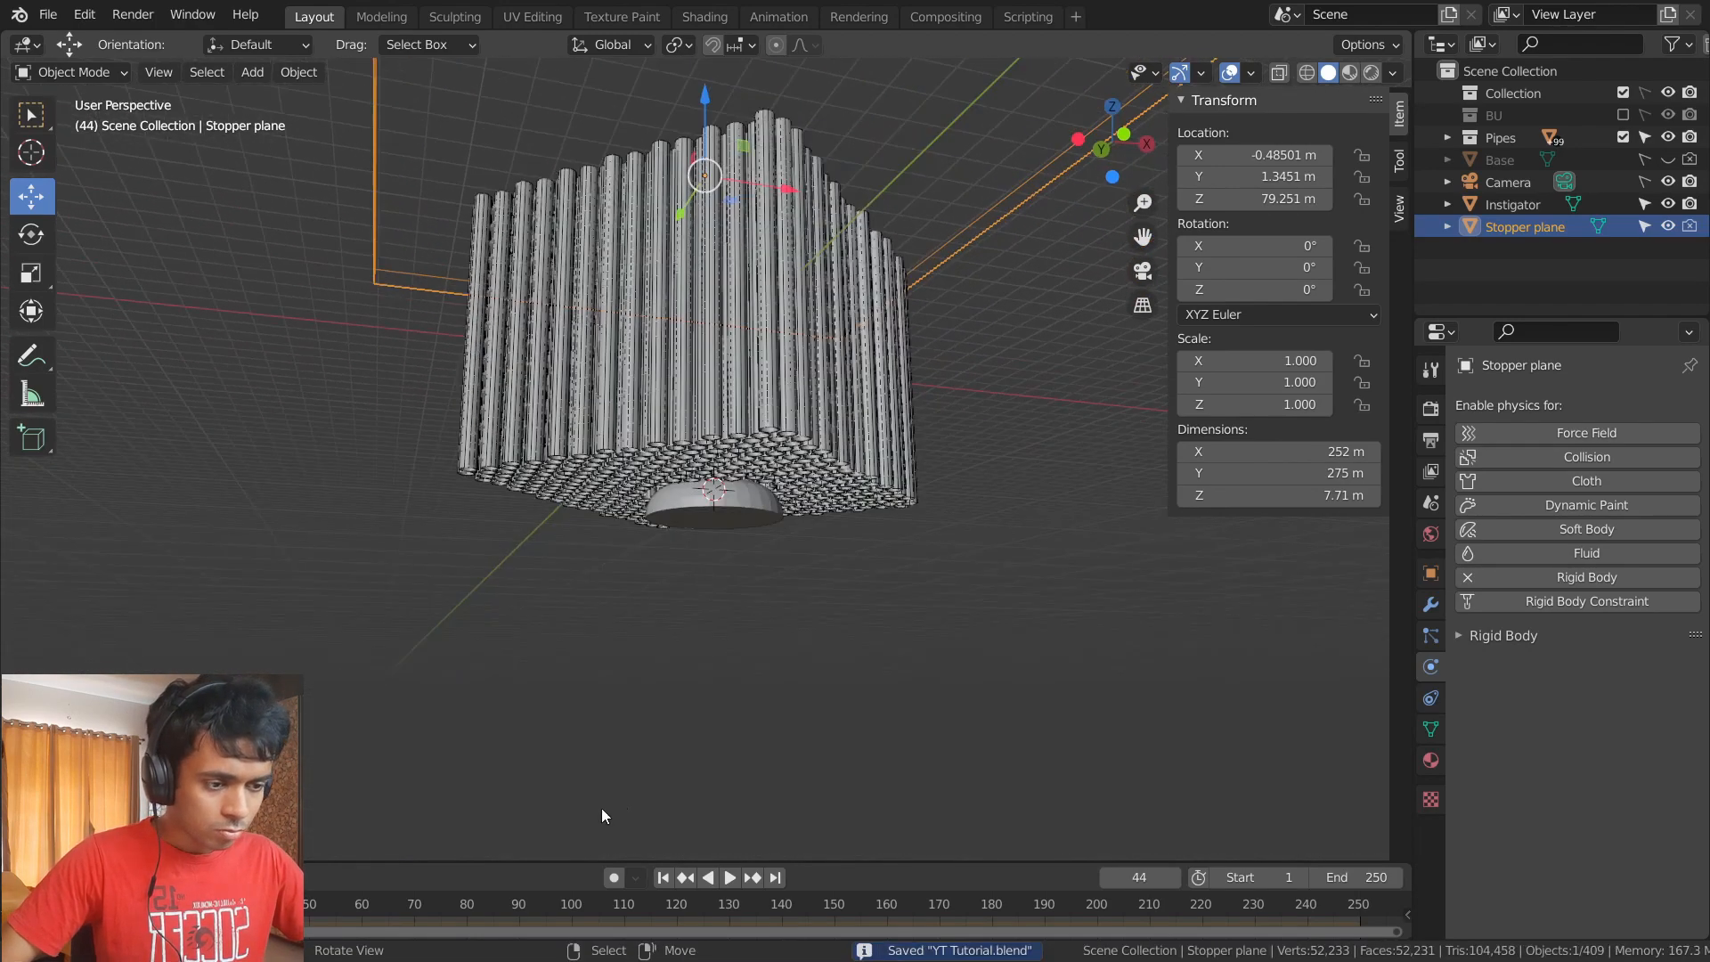
{"action": "left_click", "coordinate": [684, 515]}
{"action": "left_click_drag", "start_coordinate": [478, 860], "coordinate": [534, 652]}
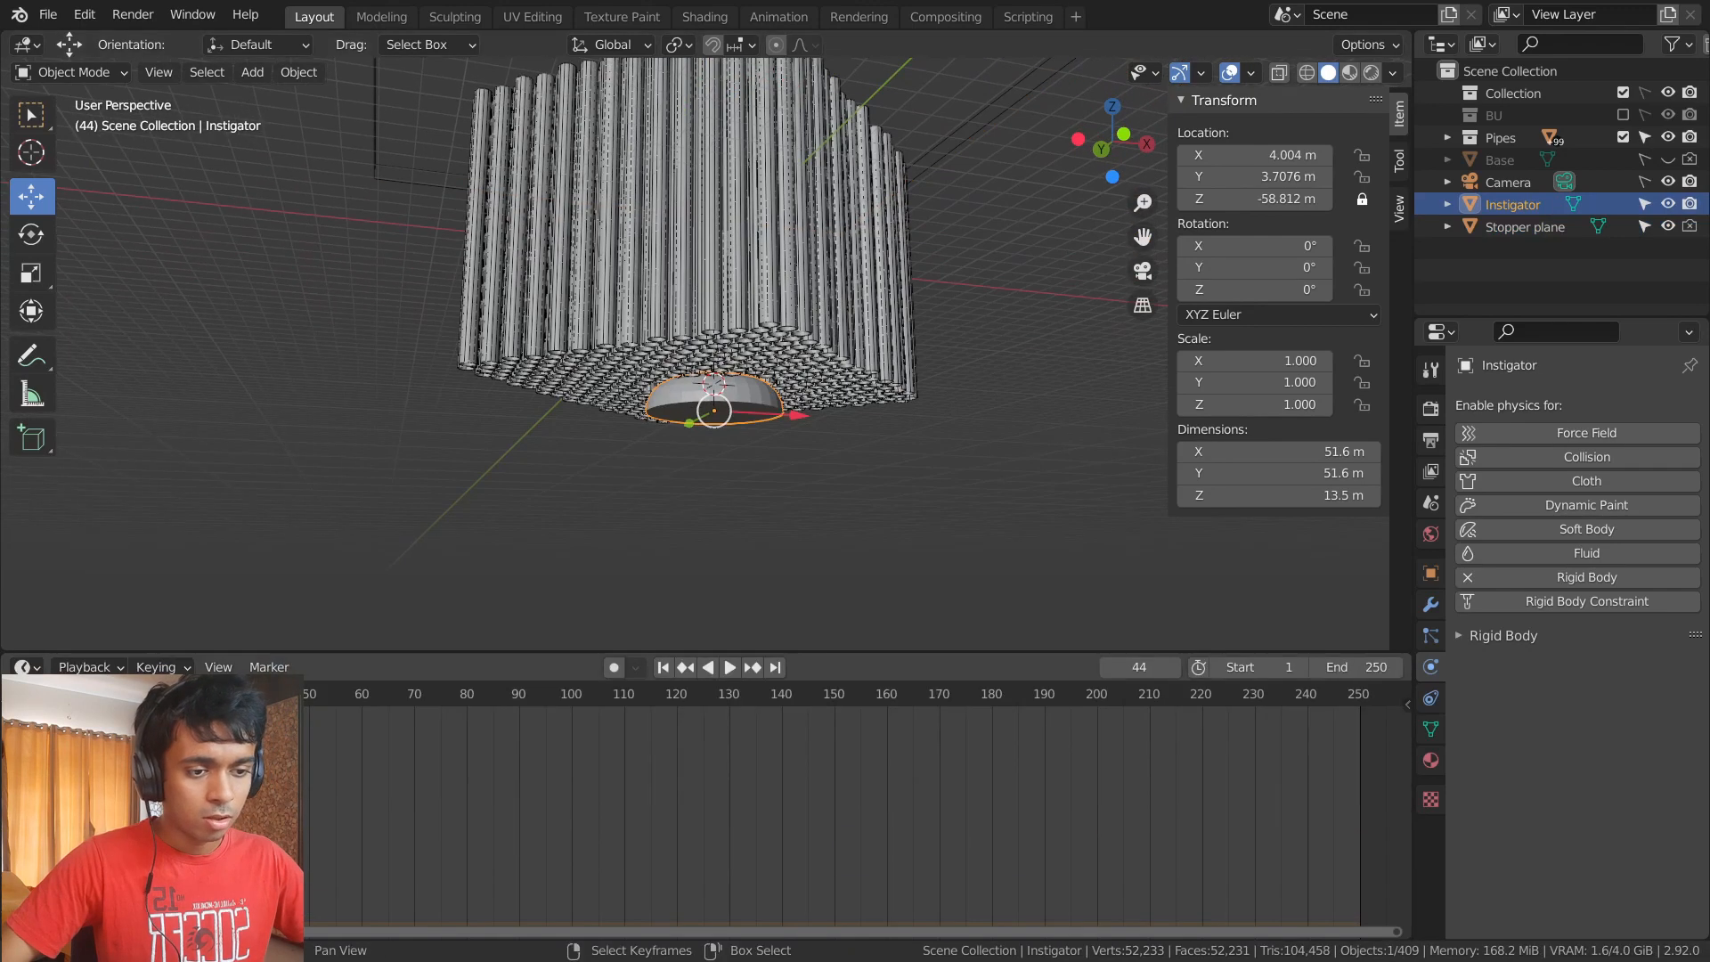
- Play the animation briefly from the first frame while viewing the Instigator from below, then stop
{"action": "key", "text": "shift+Left"}
{"action": "key", "text": "space"}
{"action": "key", "text": "space"}
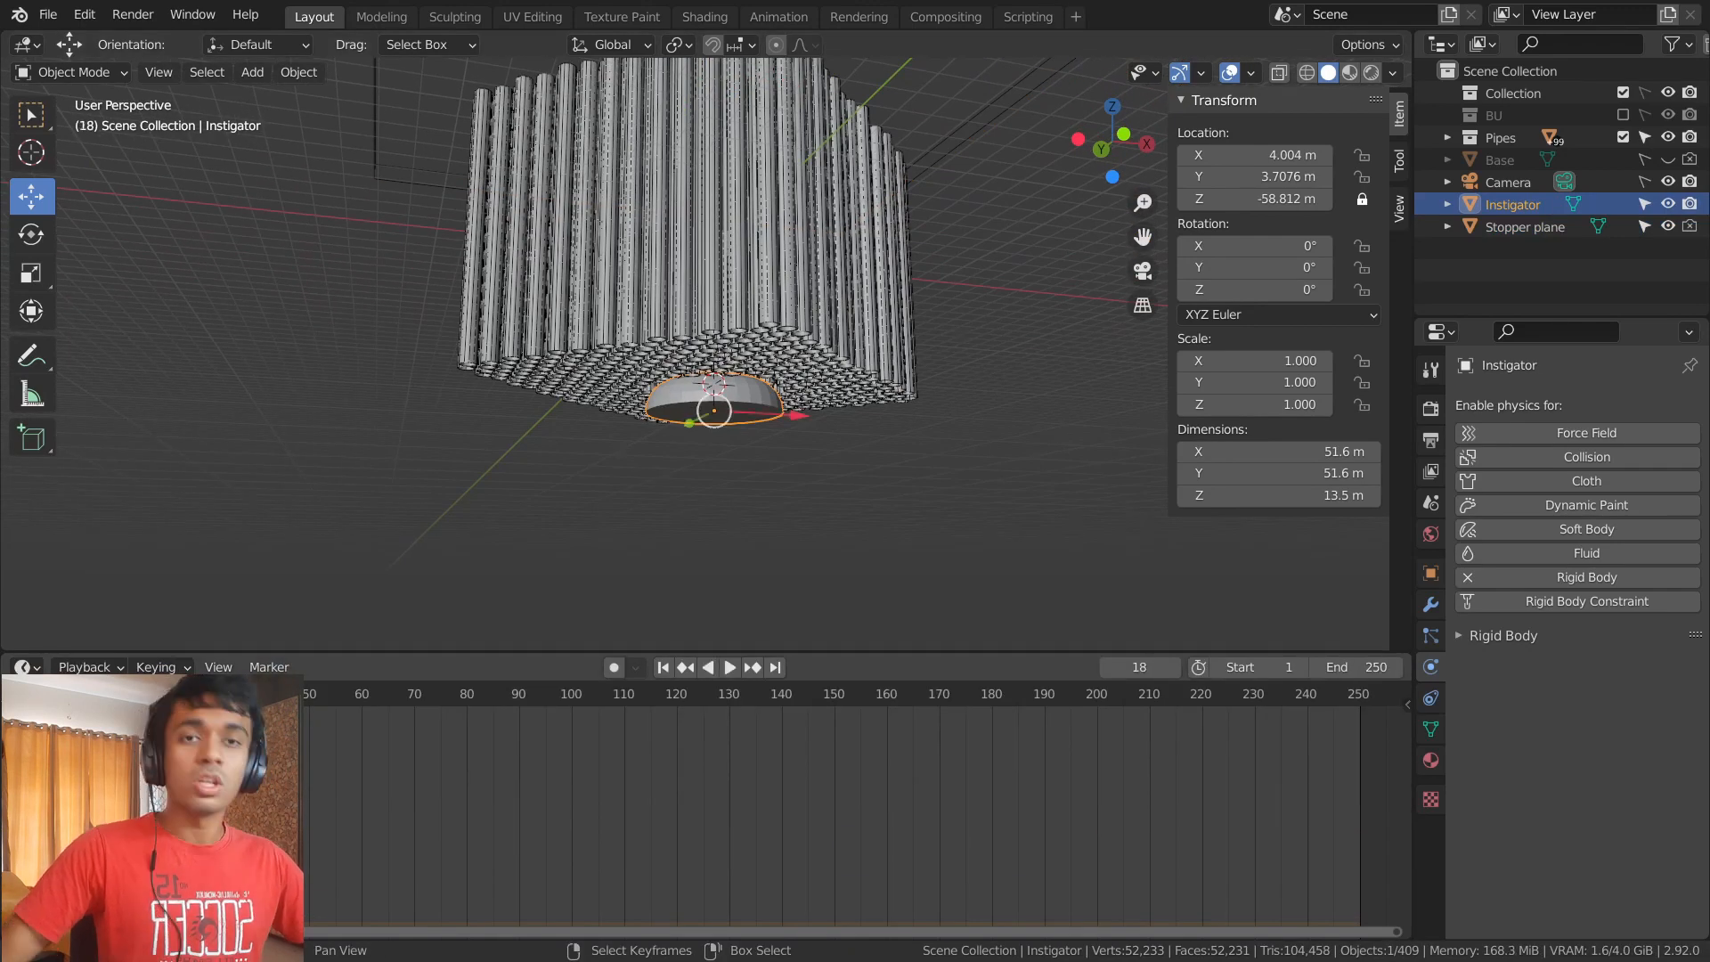
{"action": "scroll", "coordinate": [948, 479], "scroll_direction": "up", "scroll_amount": 2}
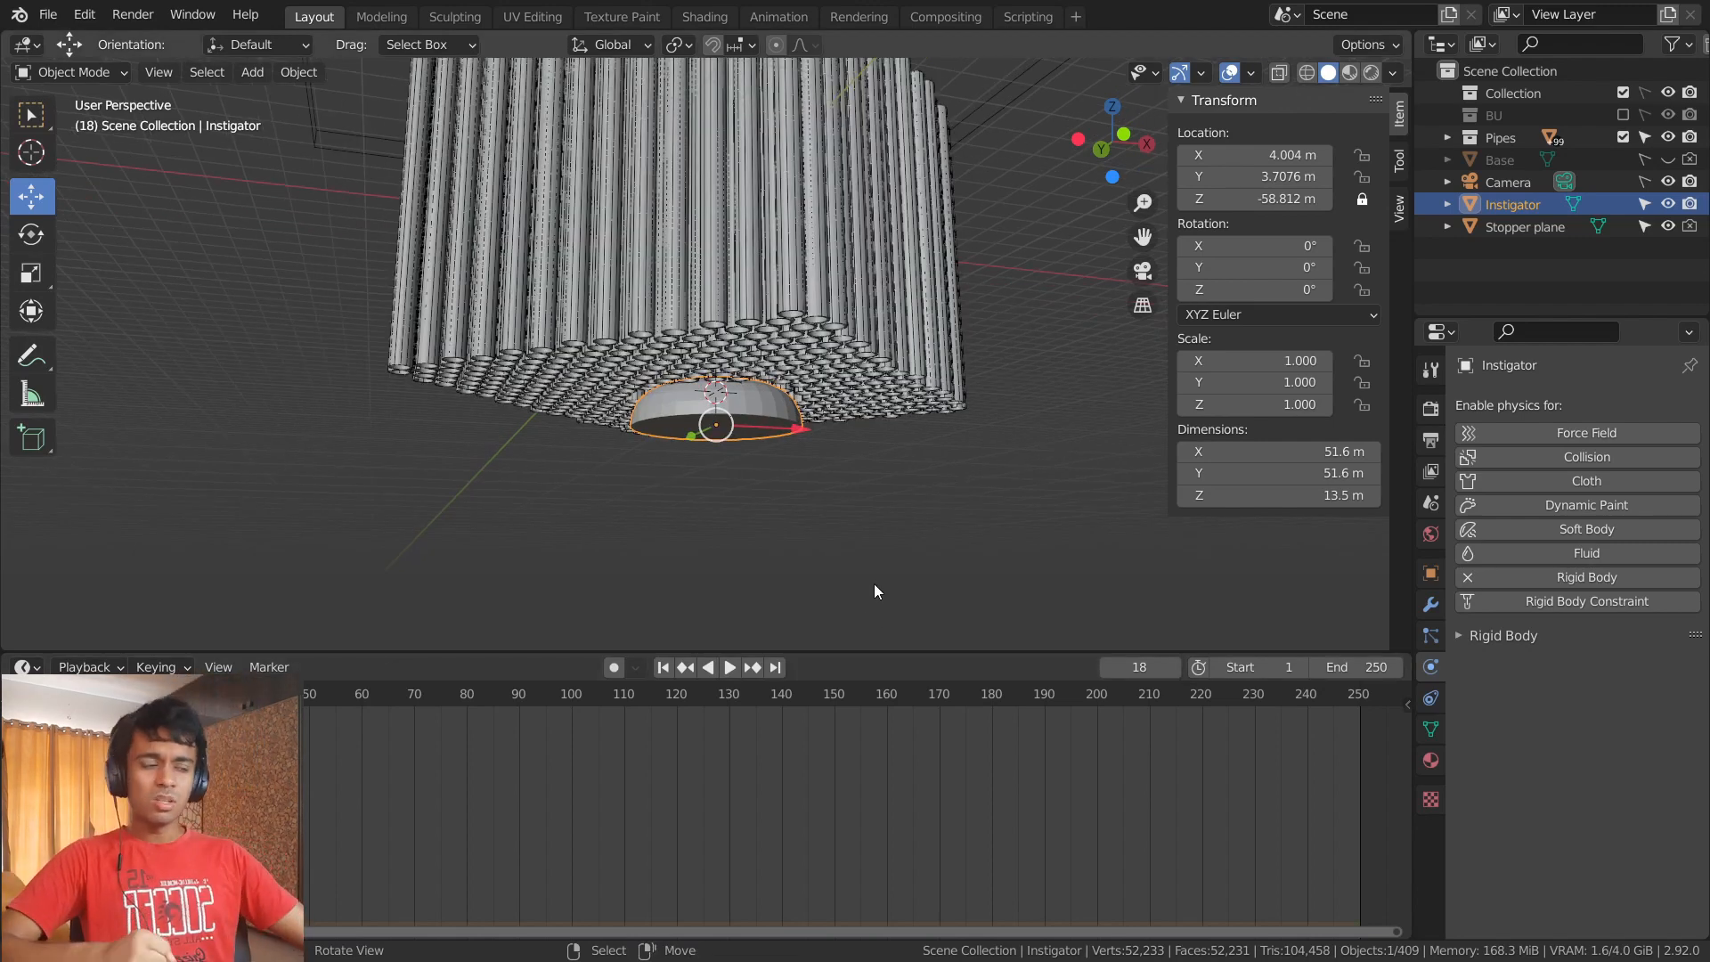
- Set the scene's output frame rate to 30 fps
{"action": "left_click", "coordinate": [1368, 666]}
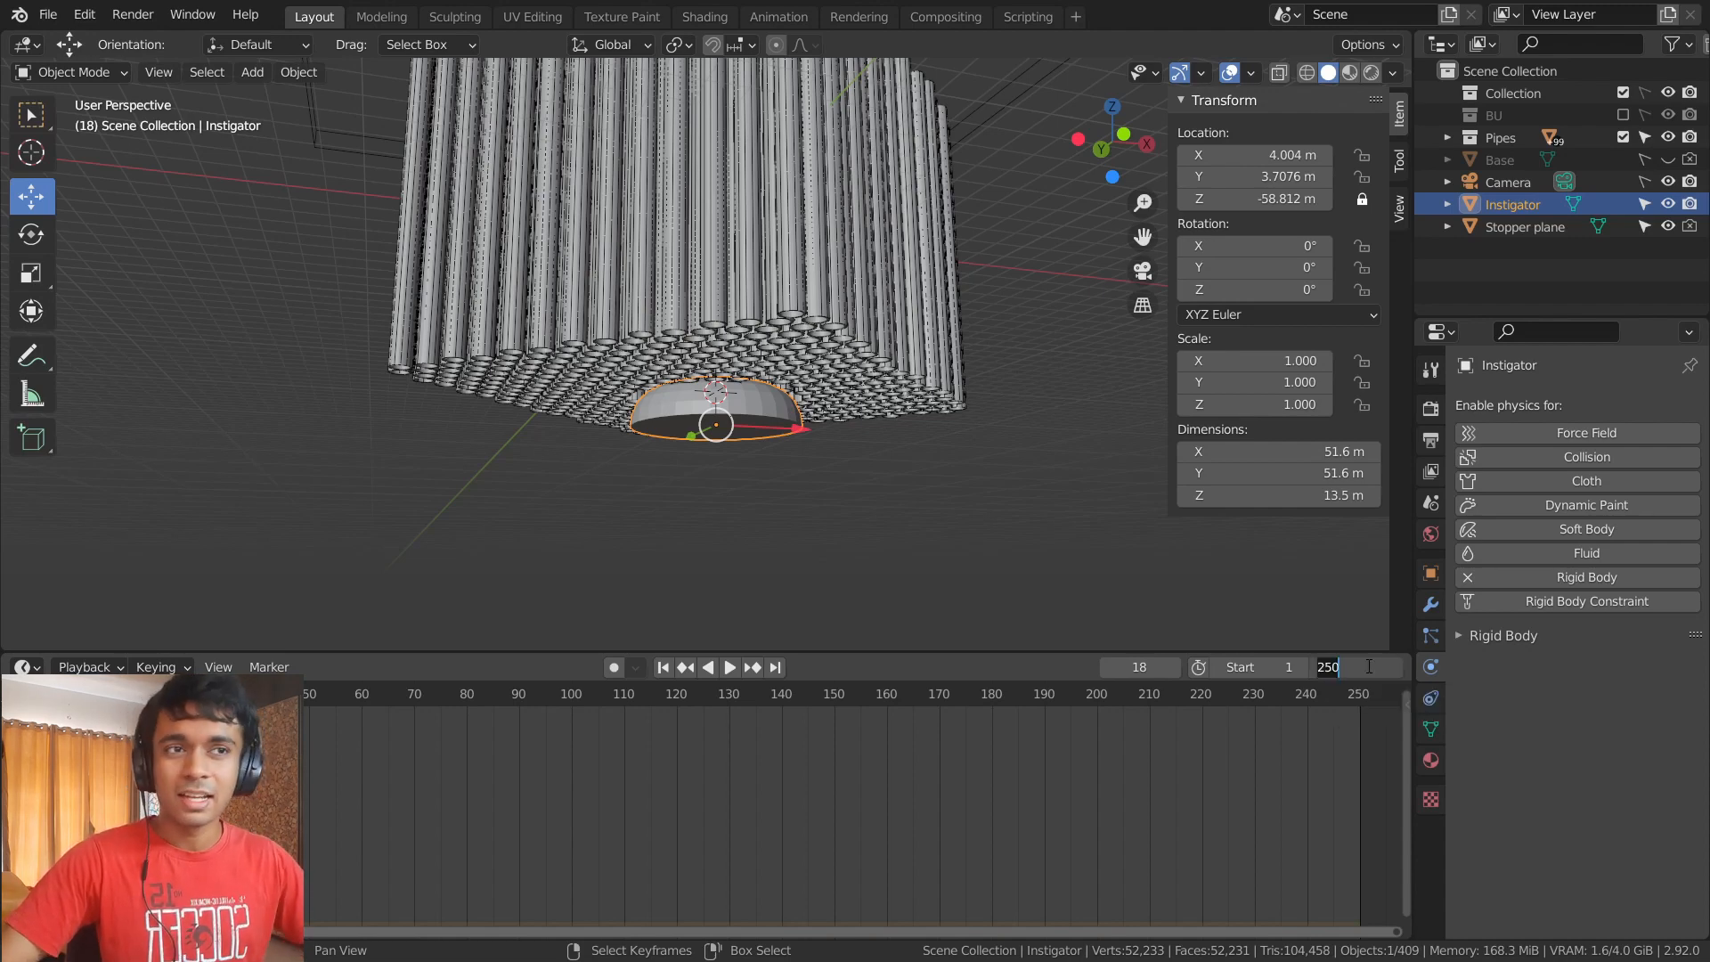
{"action": "key", "text": "Return"}
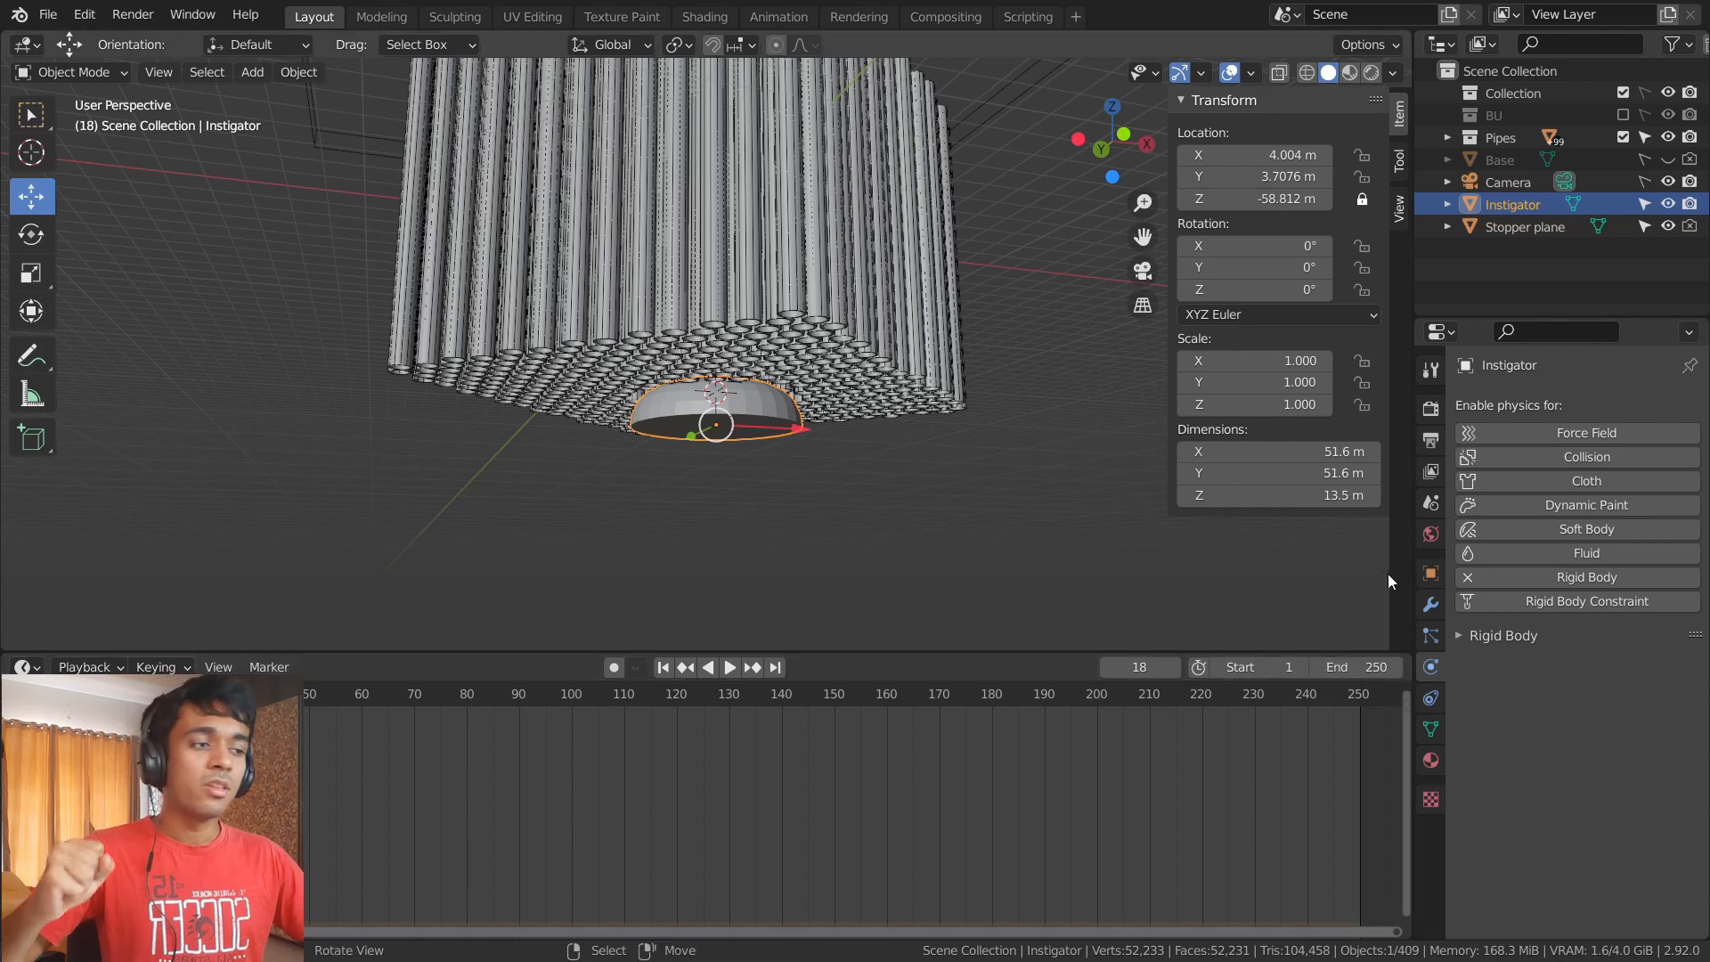
{"action": "left_click", "coordinate": [1425, 444]}
{"action": "left_click", "coordinate": [1430, 412]}
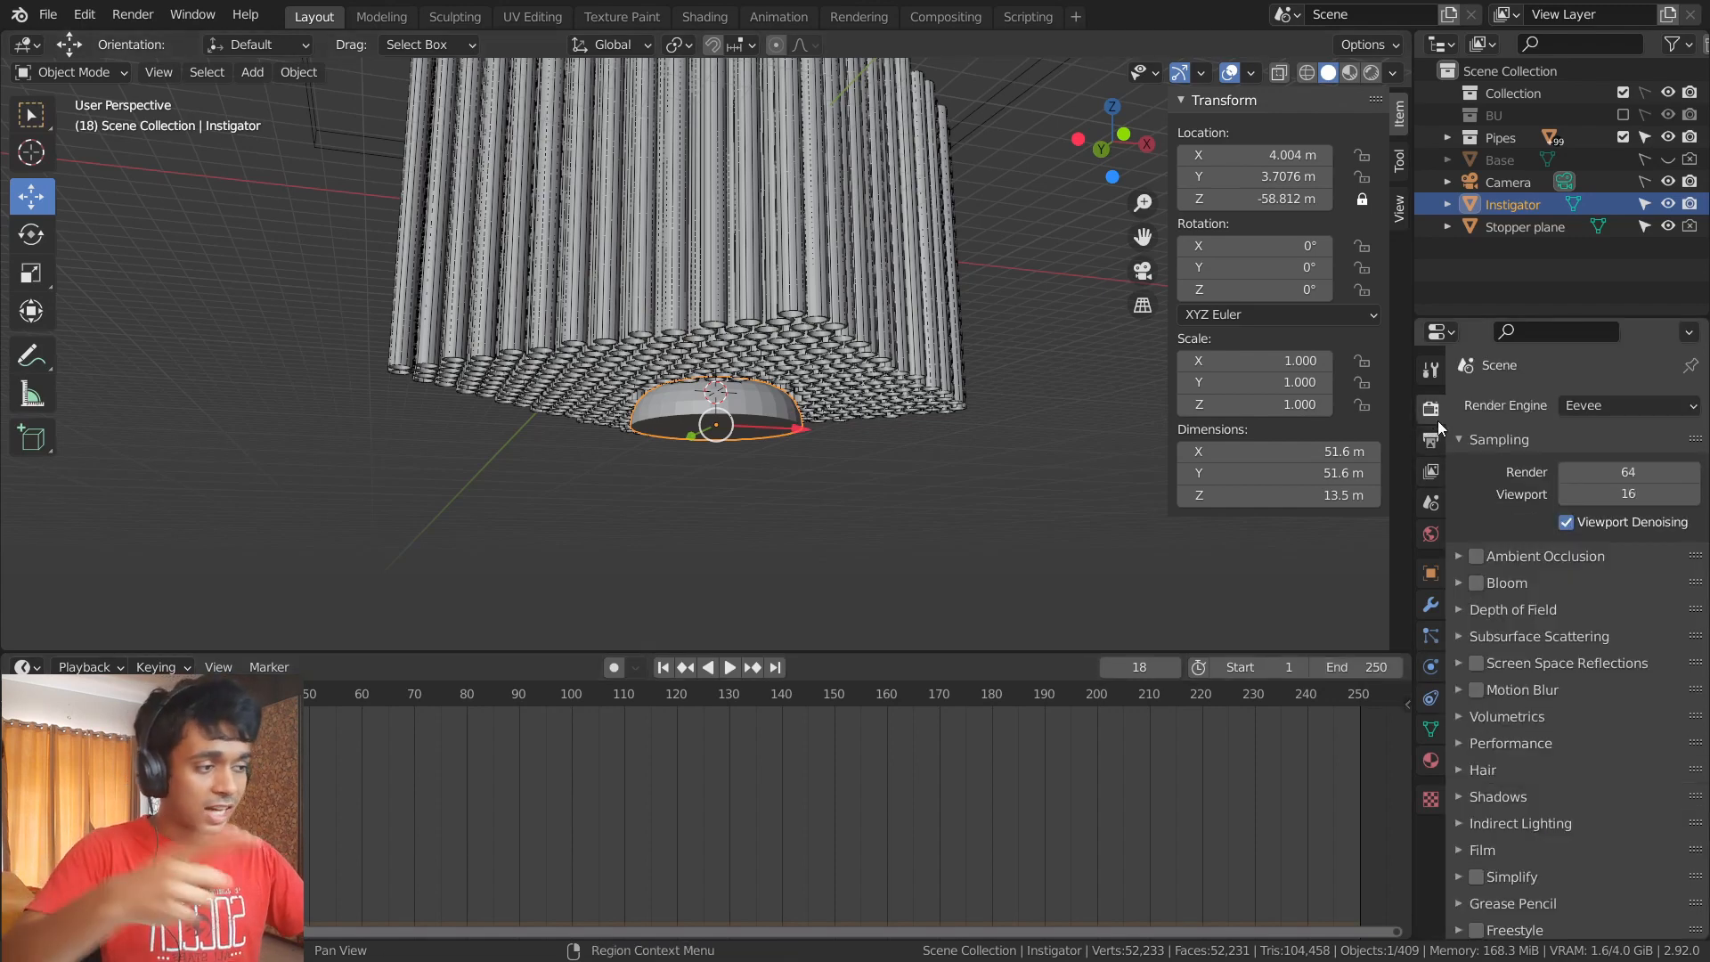
{"action": "left_click", "coordinate": [1430, 449]}
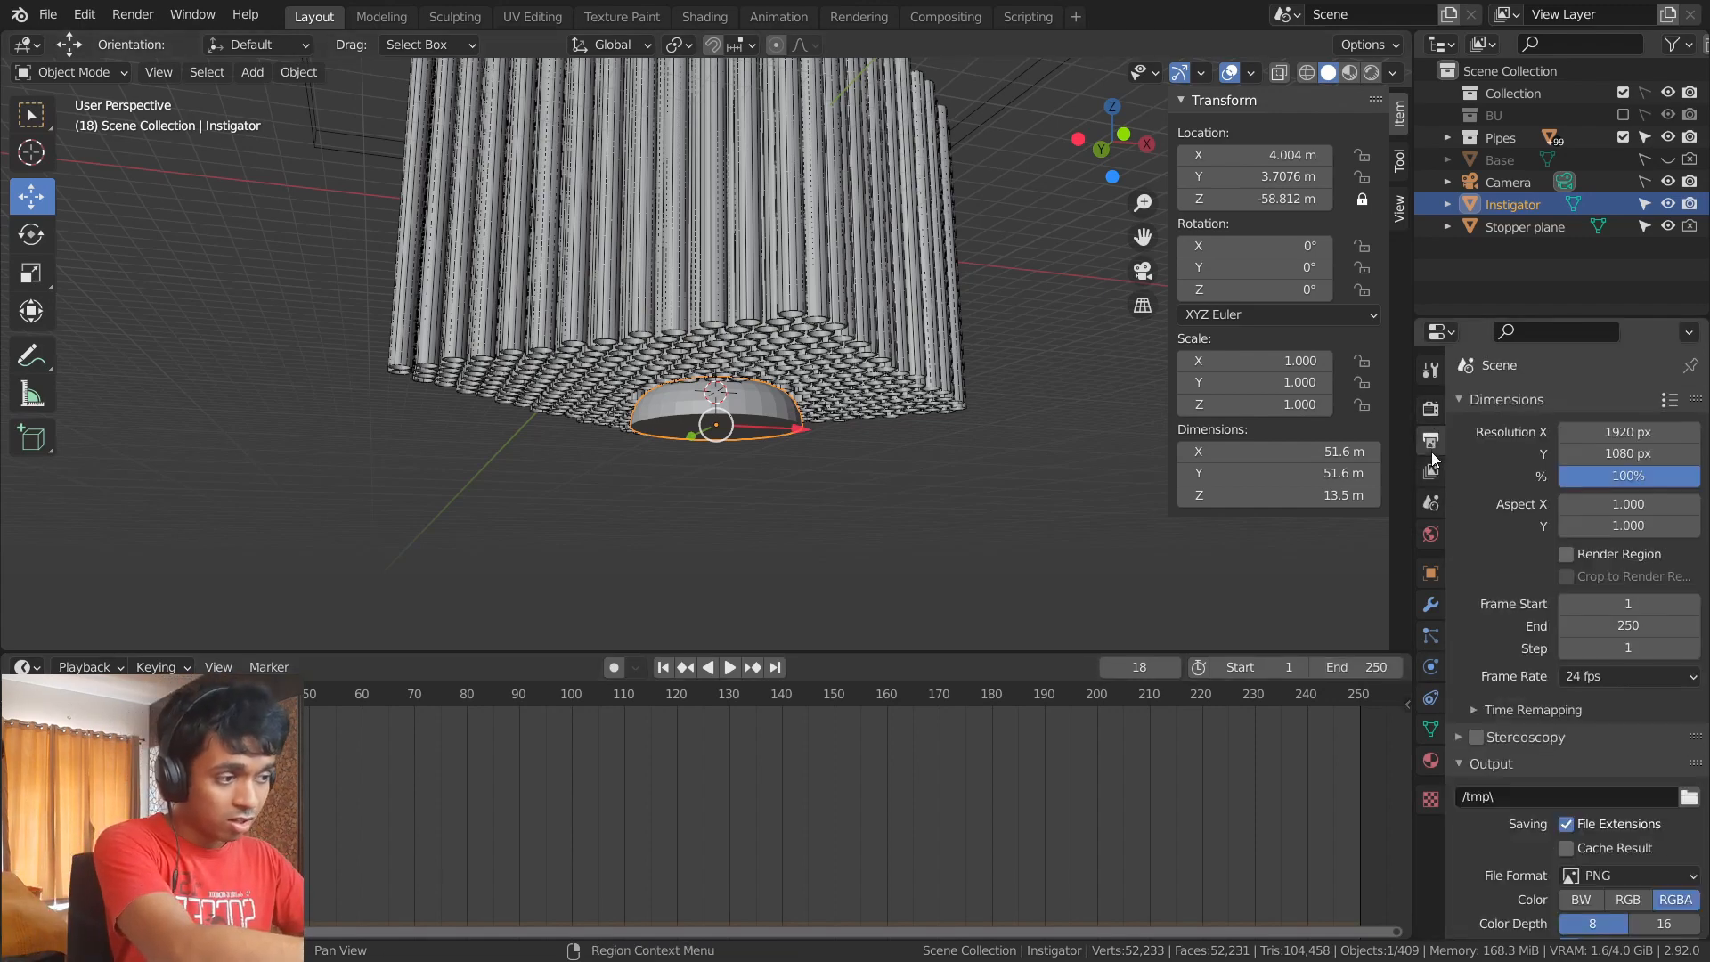
{"action": "left_click", "coordinate": [1585, 683]}
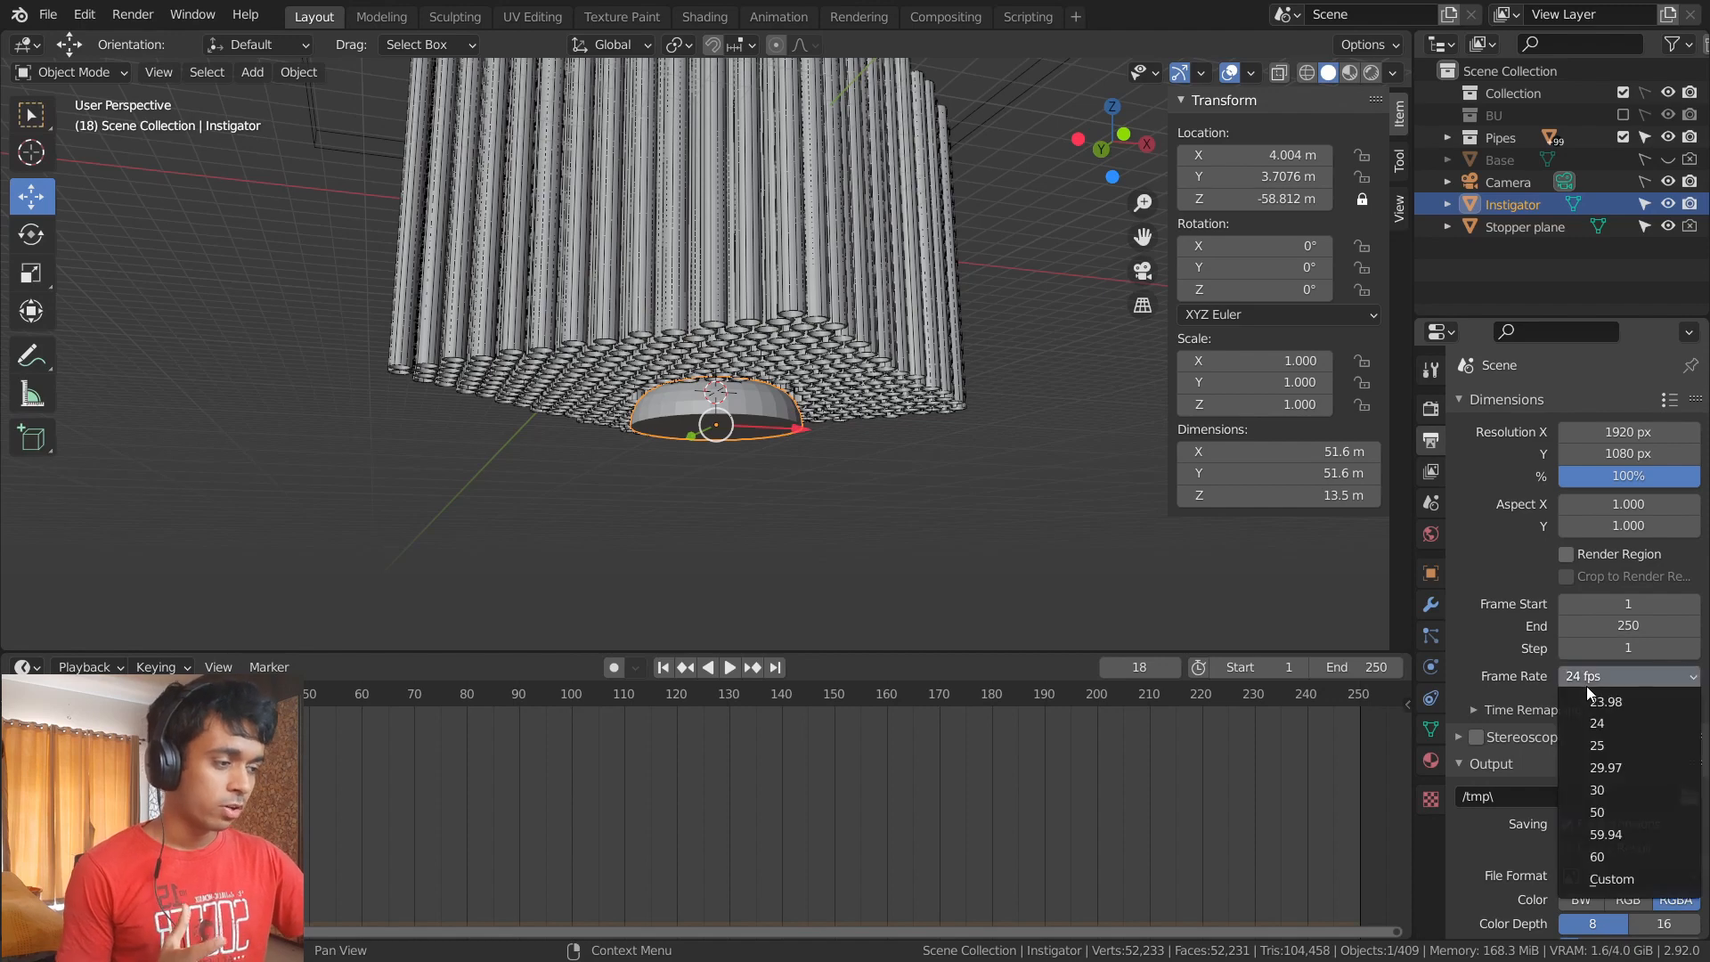
{"action": "left_click", "coordinate": [1602, 790]}
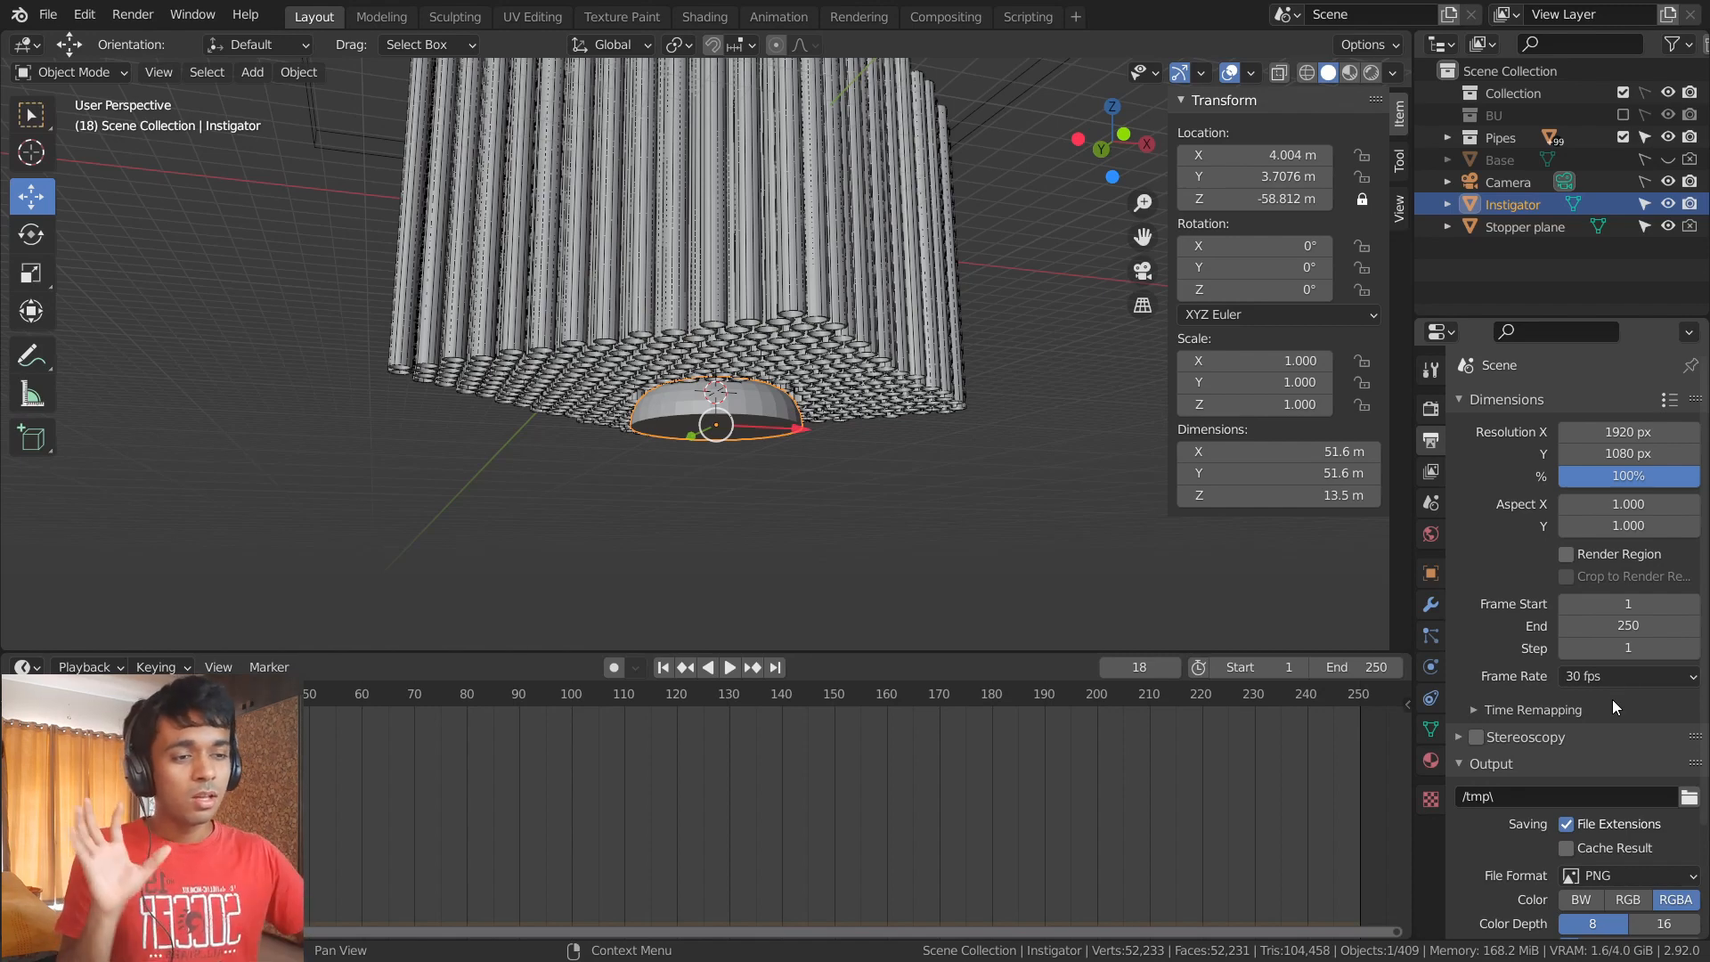
- Set the animation's end frame to 180 and fit the whole frame range in a shorter timeline area
{"action": "left_click", "coordinate": [1358, 668]}
{"action": "type", "text": "18"}
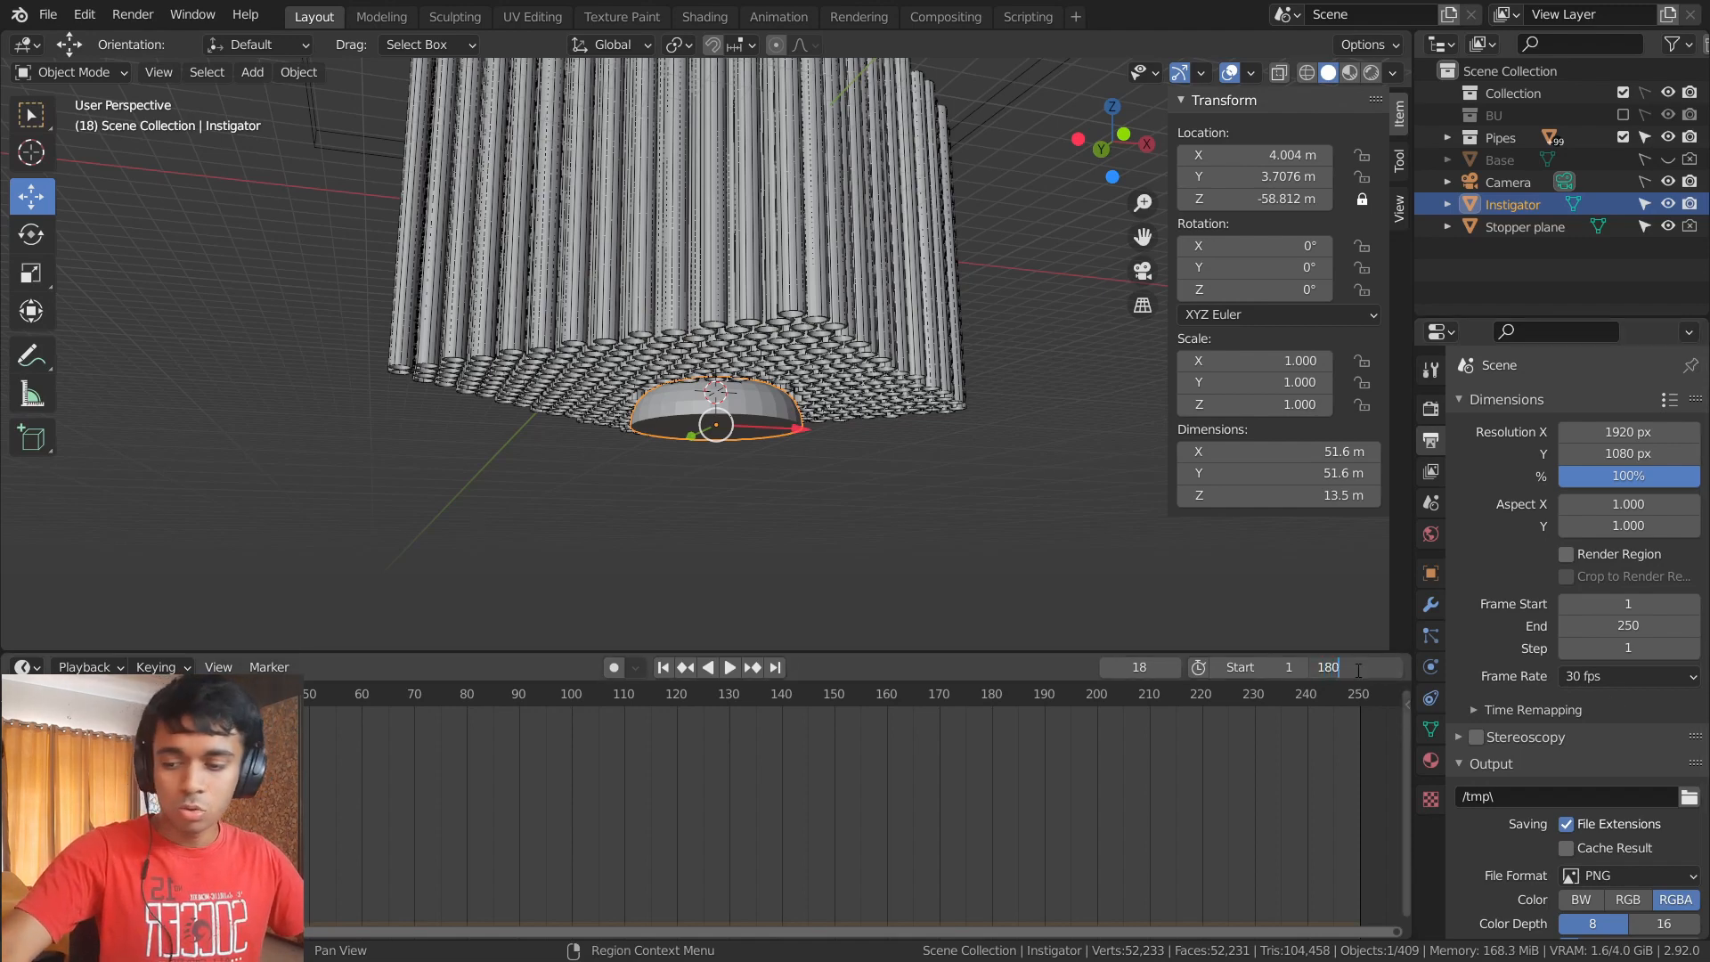
{"action": "type", "text": "0"}
{"action": "key", "text": "Return"}
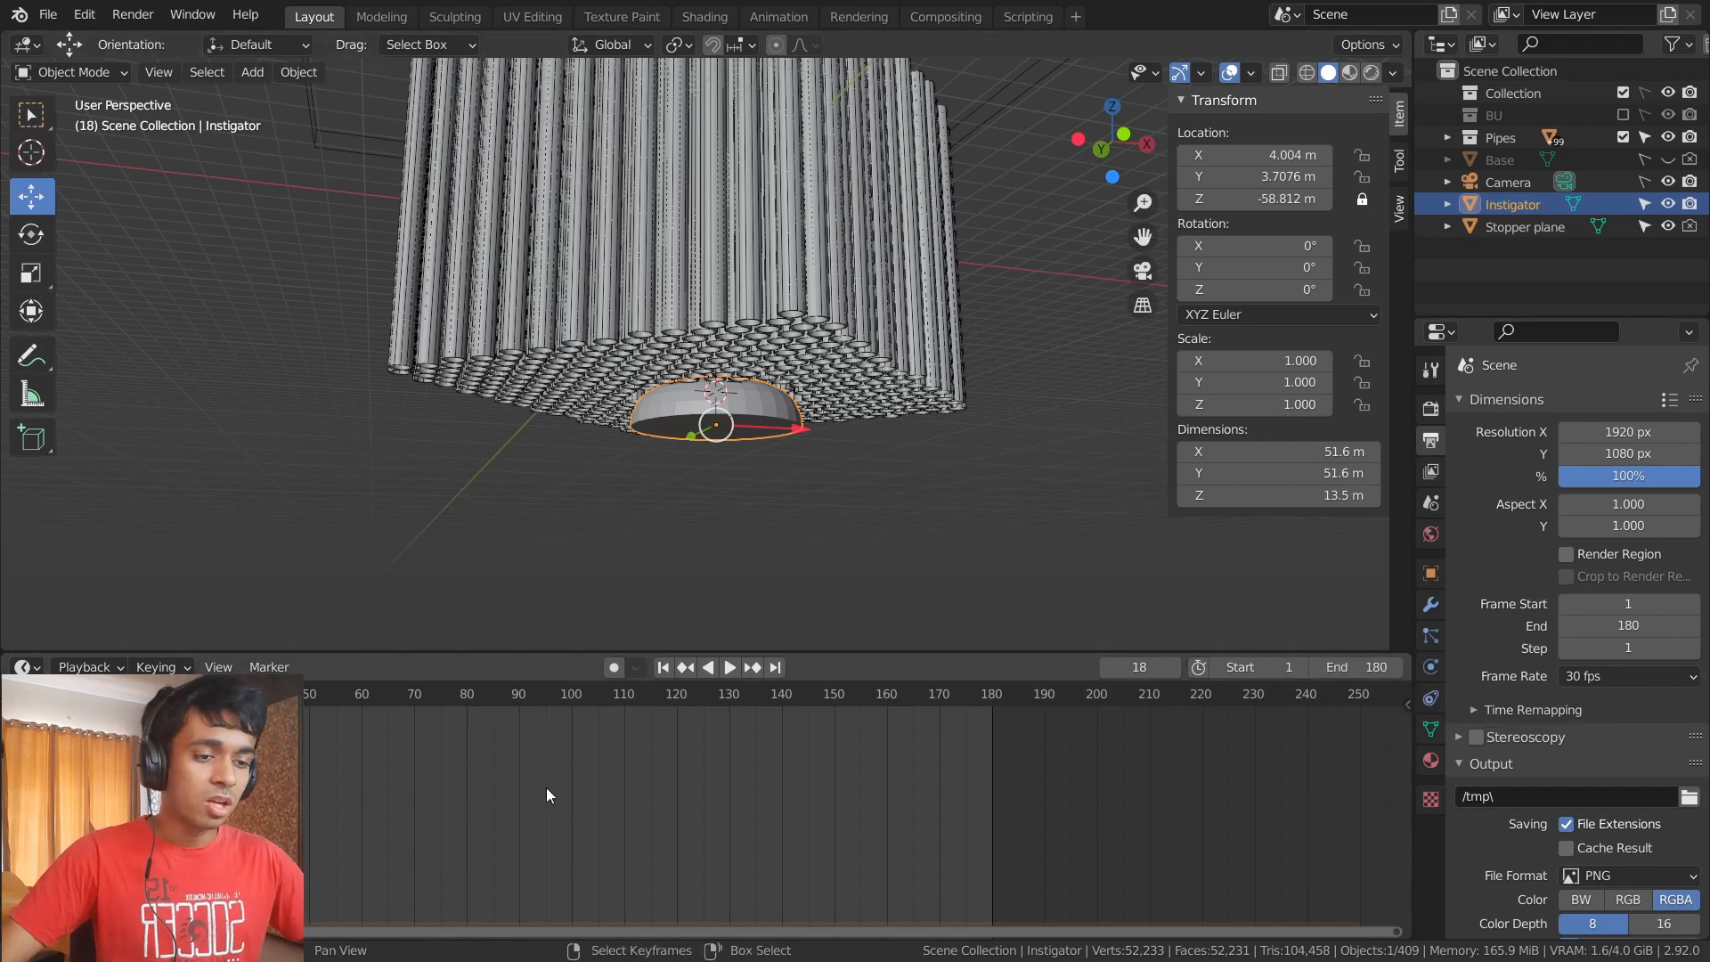
{"action": "middle_click_drag", "start_coordinate": [546, 788], "coordinate": [786, 805], "text": "ctrl"}
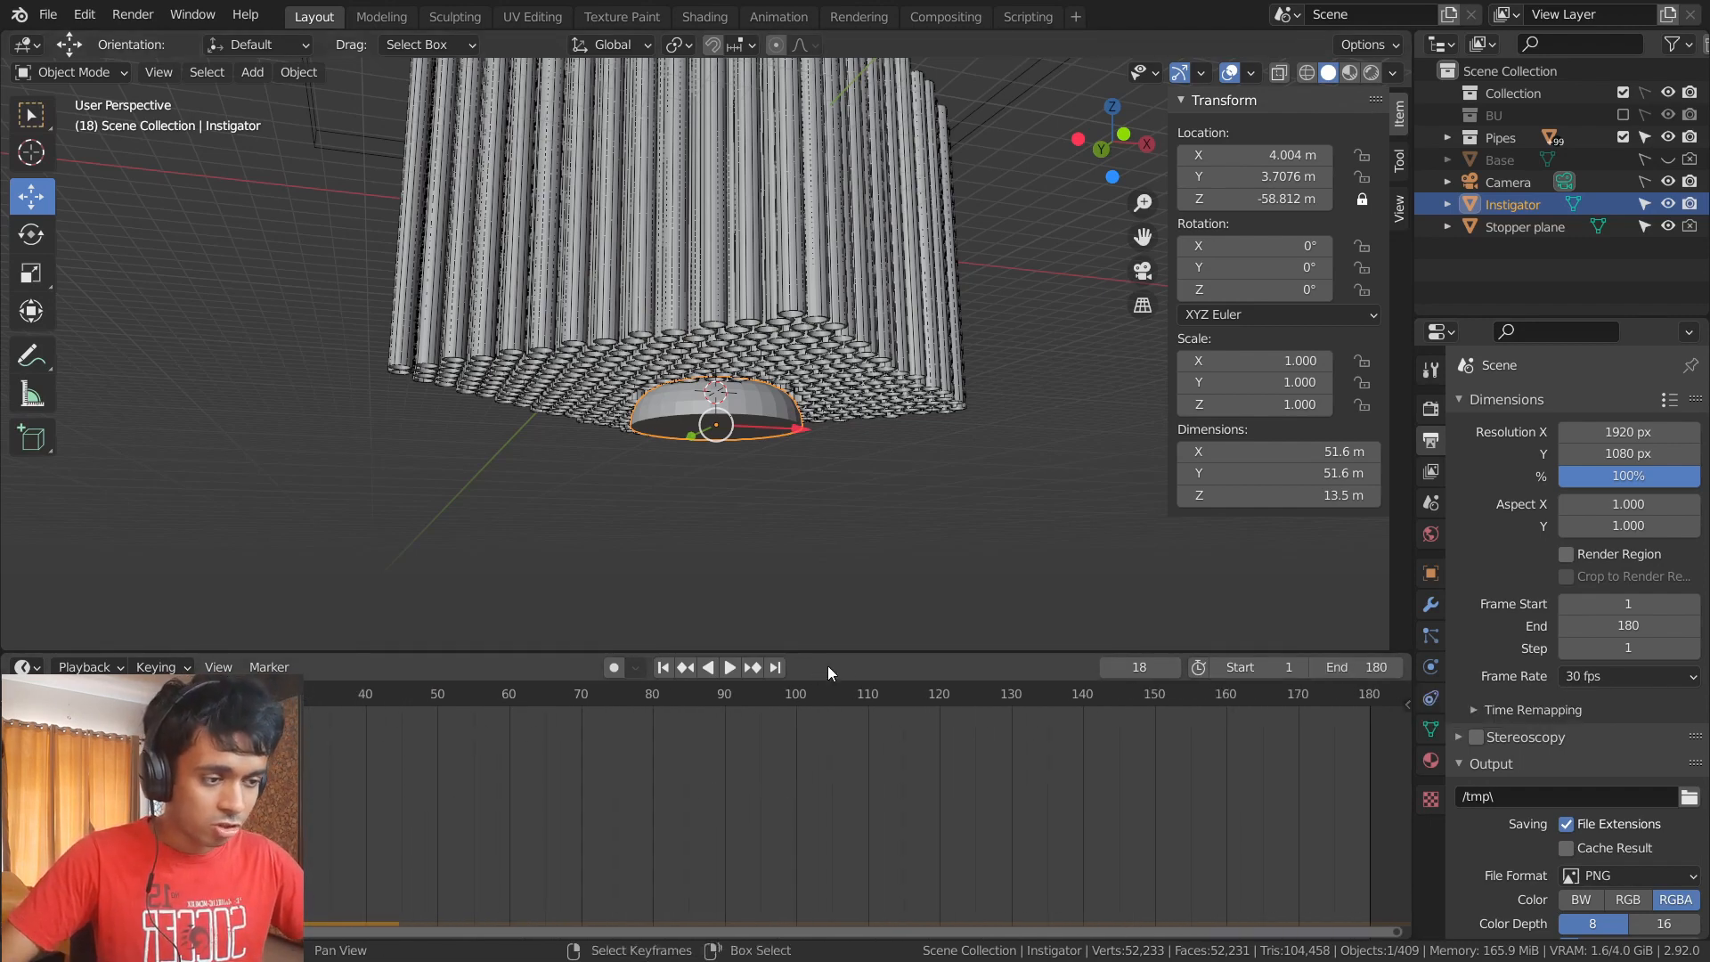
{"action": "left_click_drag", "start_coordinate": [862, 656], "coordinate": [862, 813]}
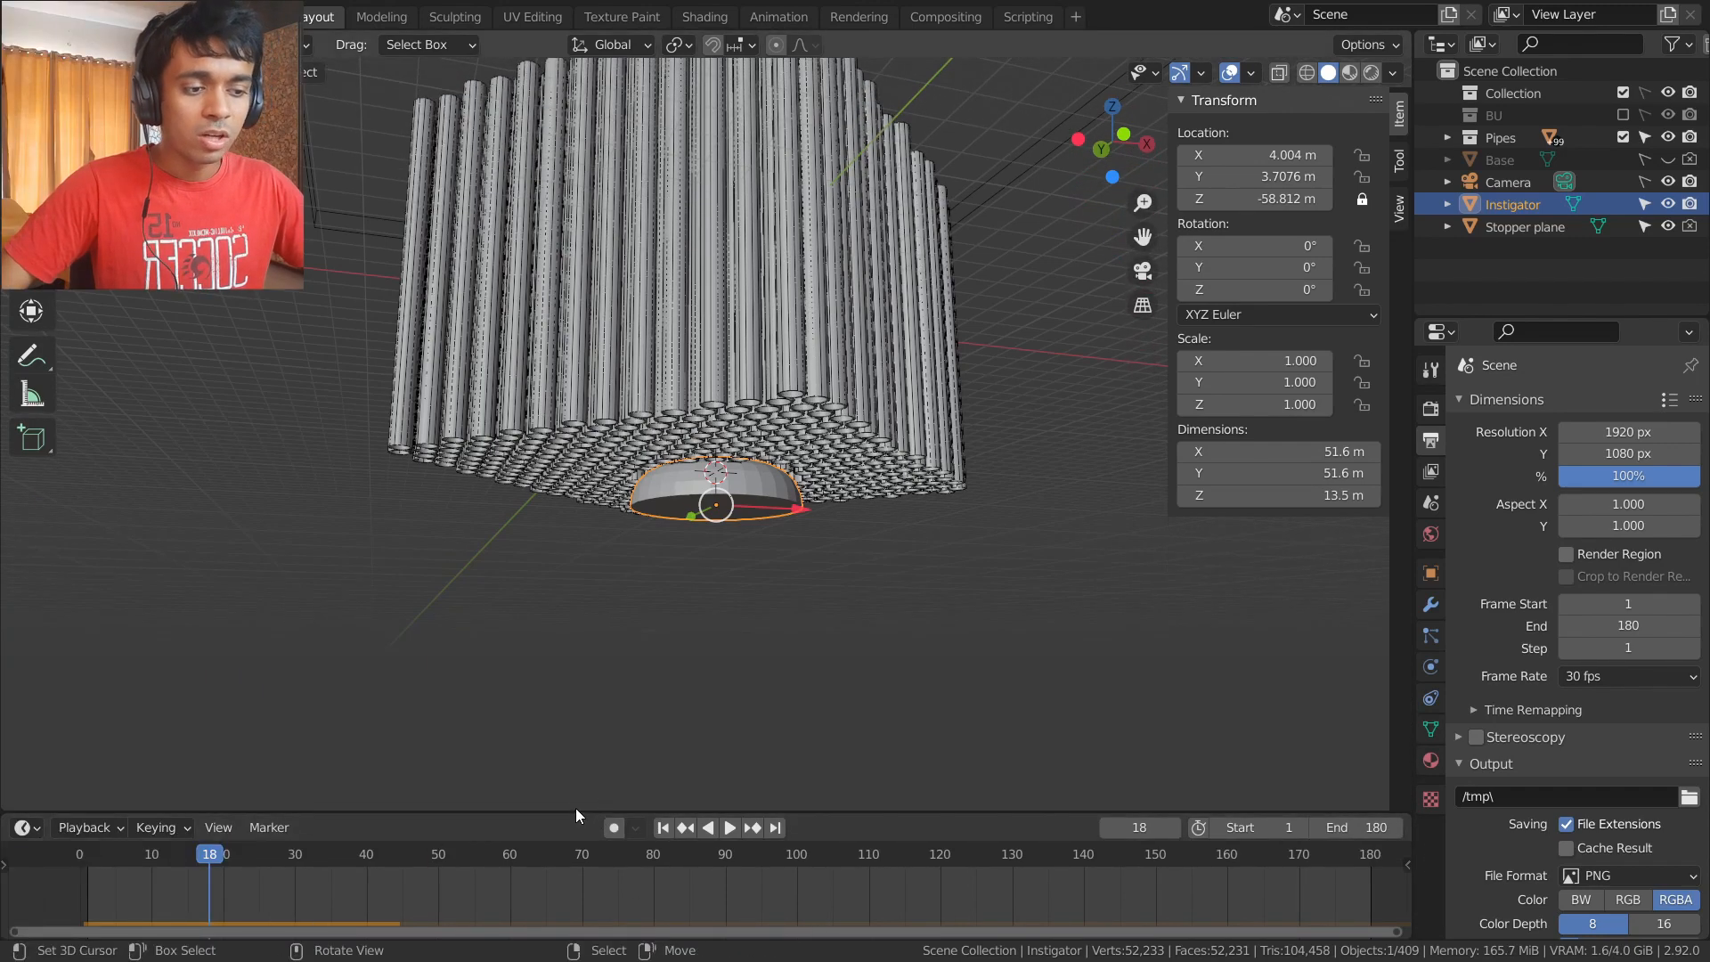
{"action": "left_click_drag", "start_coordinate": [576, 812], "coordinate": [590, 763]}
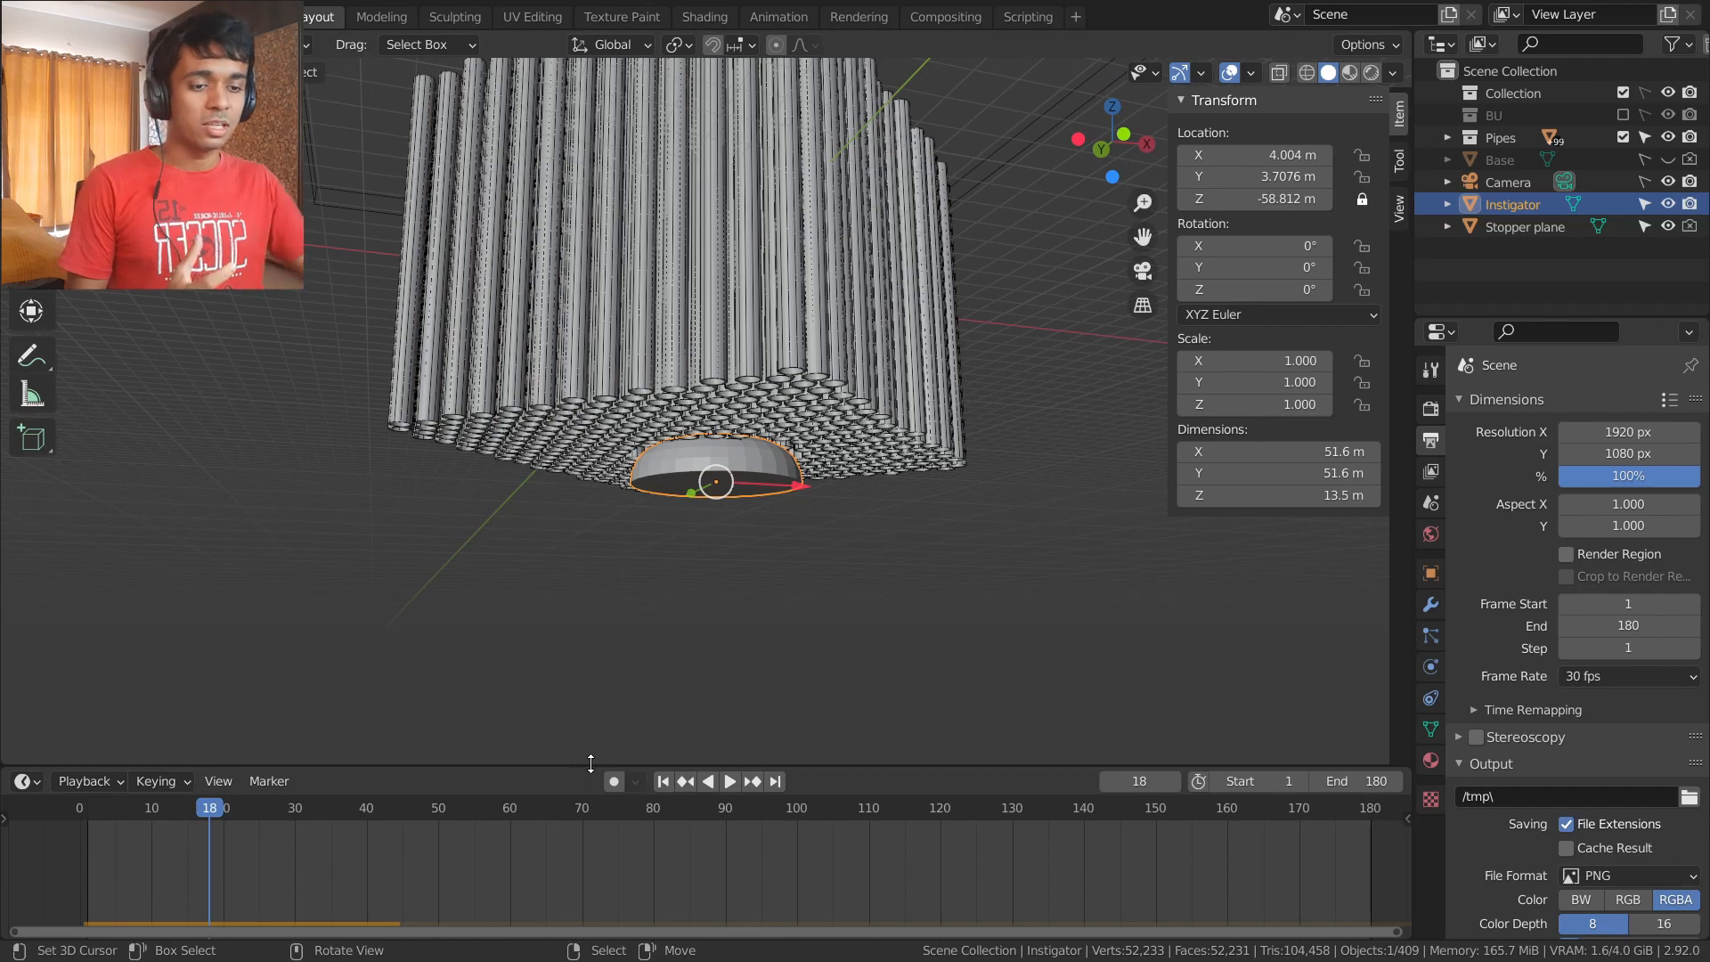
- Insert scale keyframes of 1.000 on all axes for the Instigator at frame 20
{"action": "left_click", "coordinate": [84, 804]}
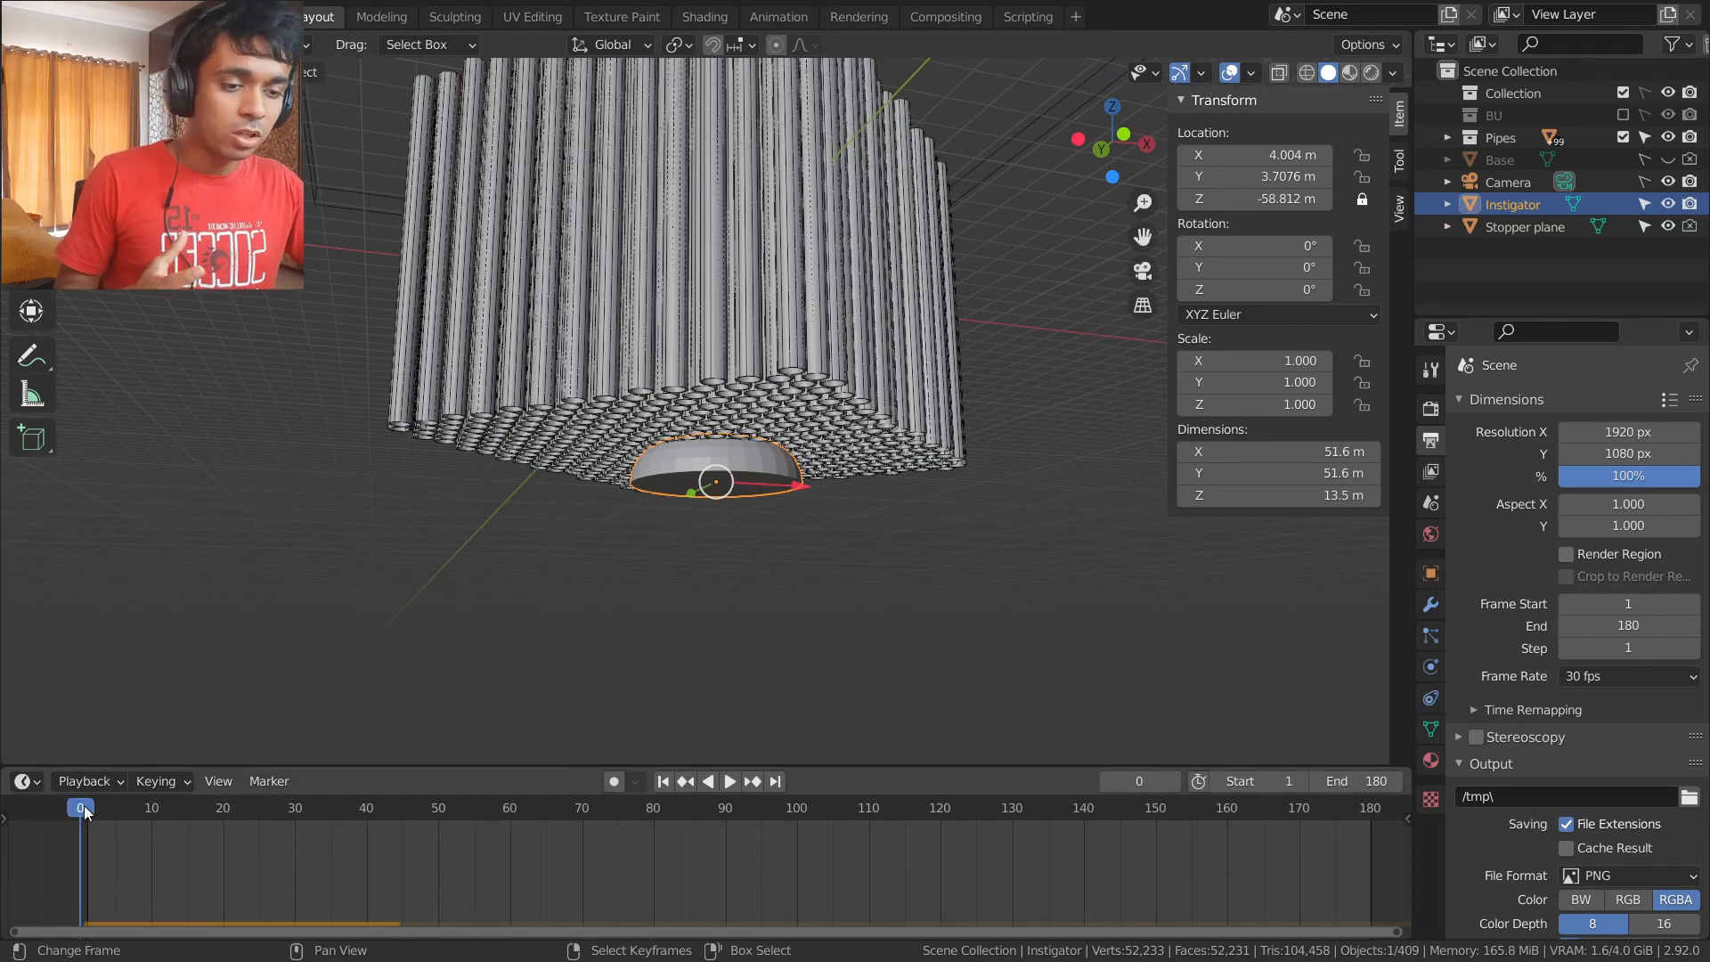
{"action": "scroll", "coordinate": [677, 498], "scroll_direction": "up", "scroll_amount": 5}
{"action": "scroll", "coordinate": [808, 483], "scroll_direction": "down", "scroll_amount": 3}
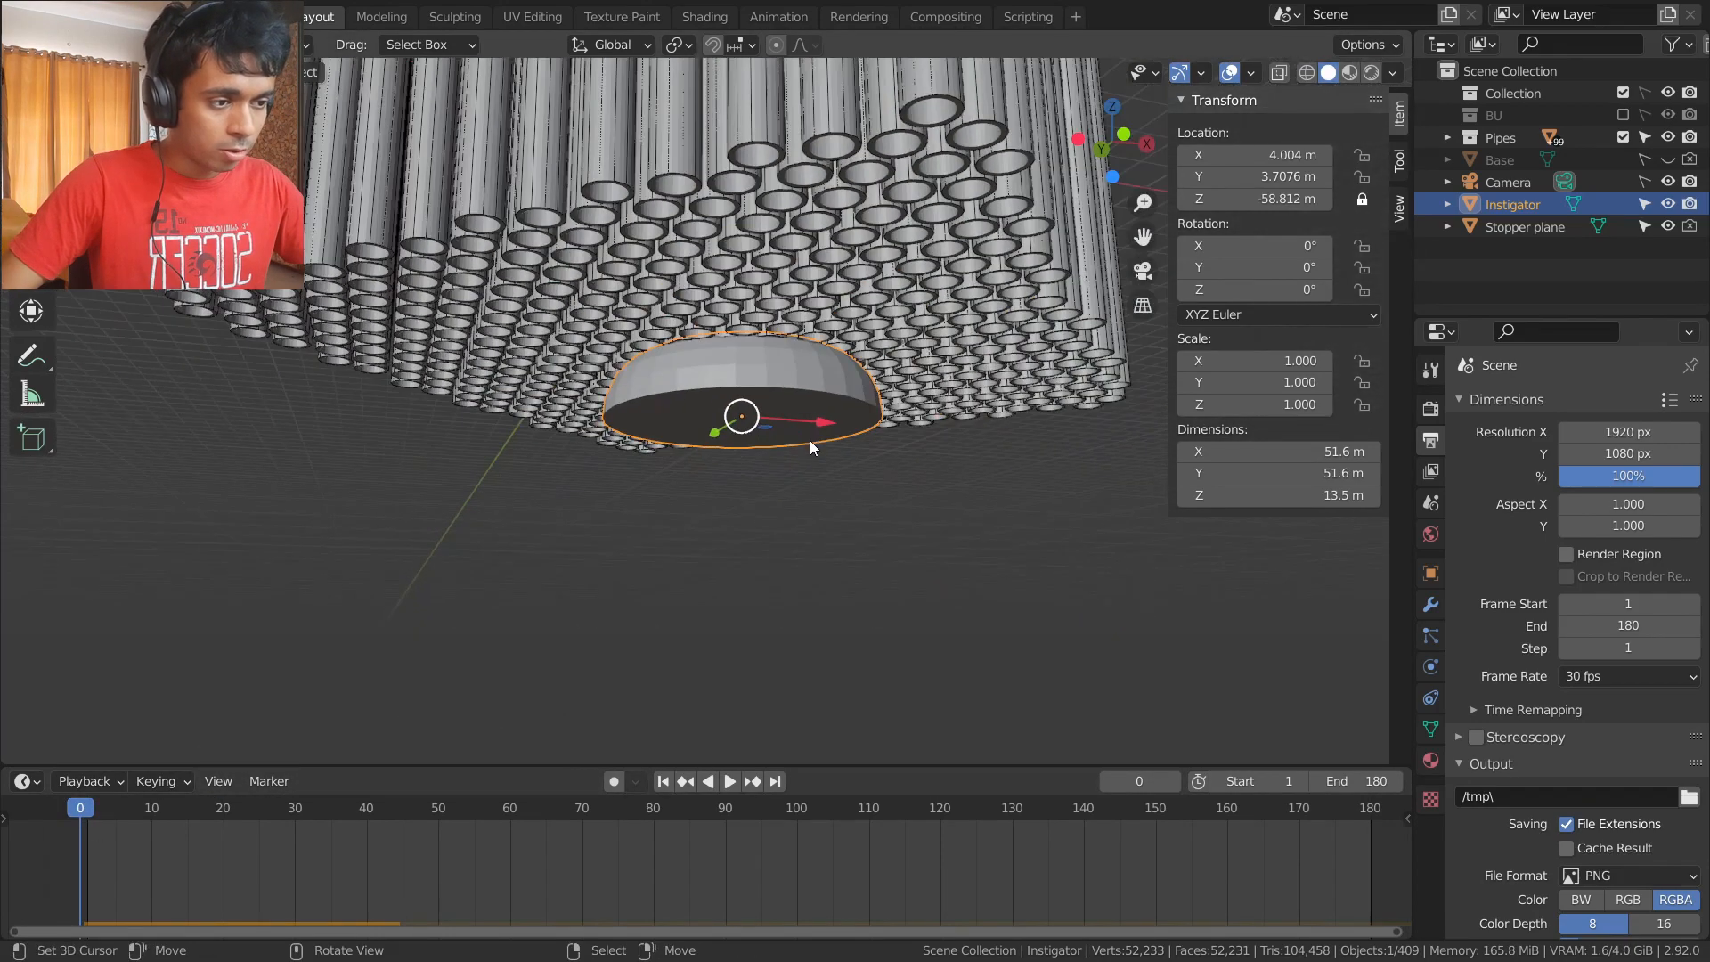
{"action": "left_click_drag", "start_coordinate": [80, 814], "coordinate": [228, 818]}
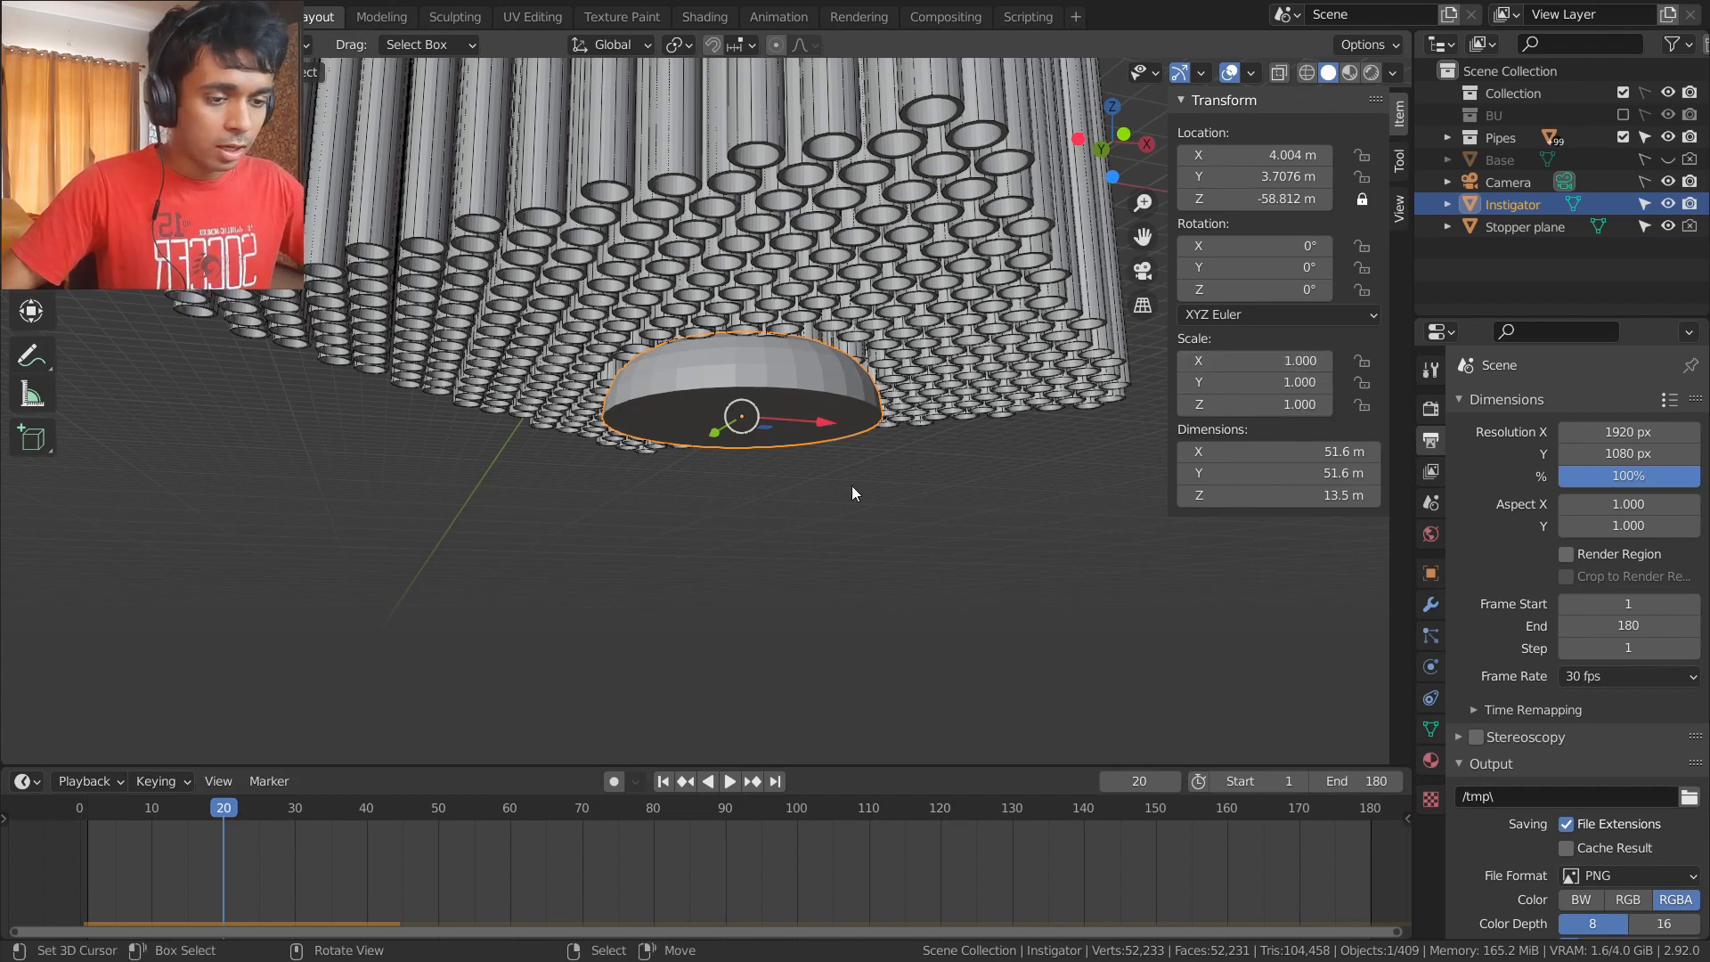
{"action": "mouse_move", "coordinate": [235, 821]}
{"action": "left_mouse_down"}
{"action": "mouse_move", "coordinate": [166, 813]}
{"action": "mouse_move", "coordinate": [222, 819]}
{"action": "left_mouse_up"}
{"action": "right_click", "coordinate": [1269, 368]}
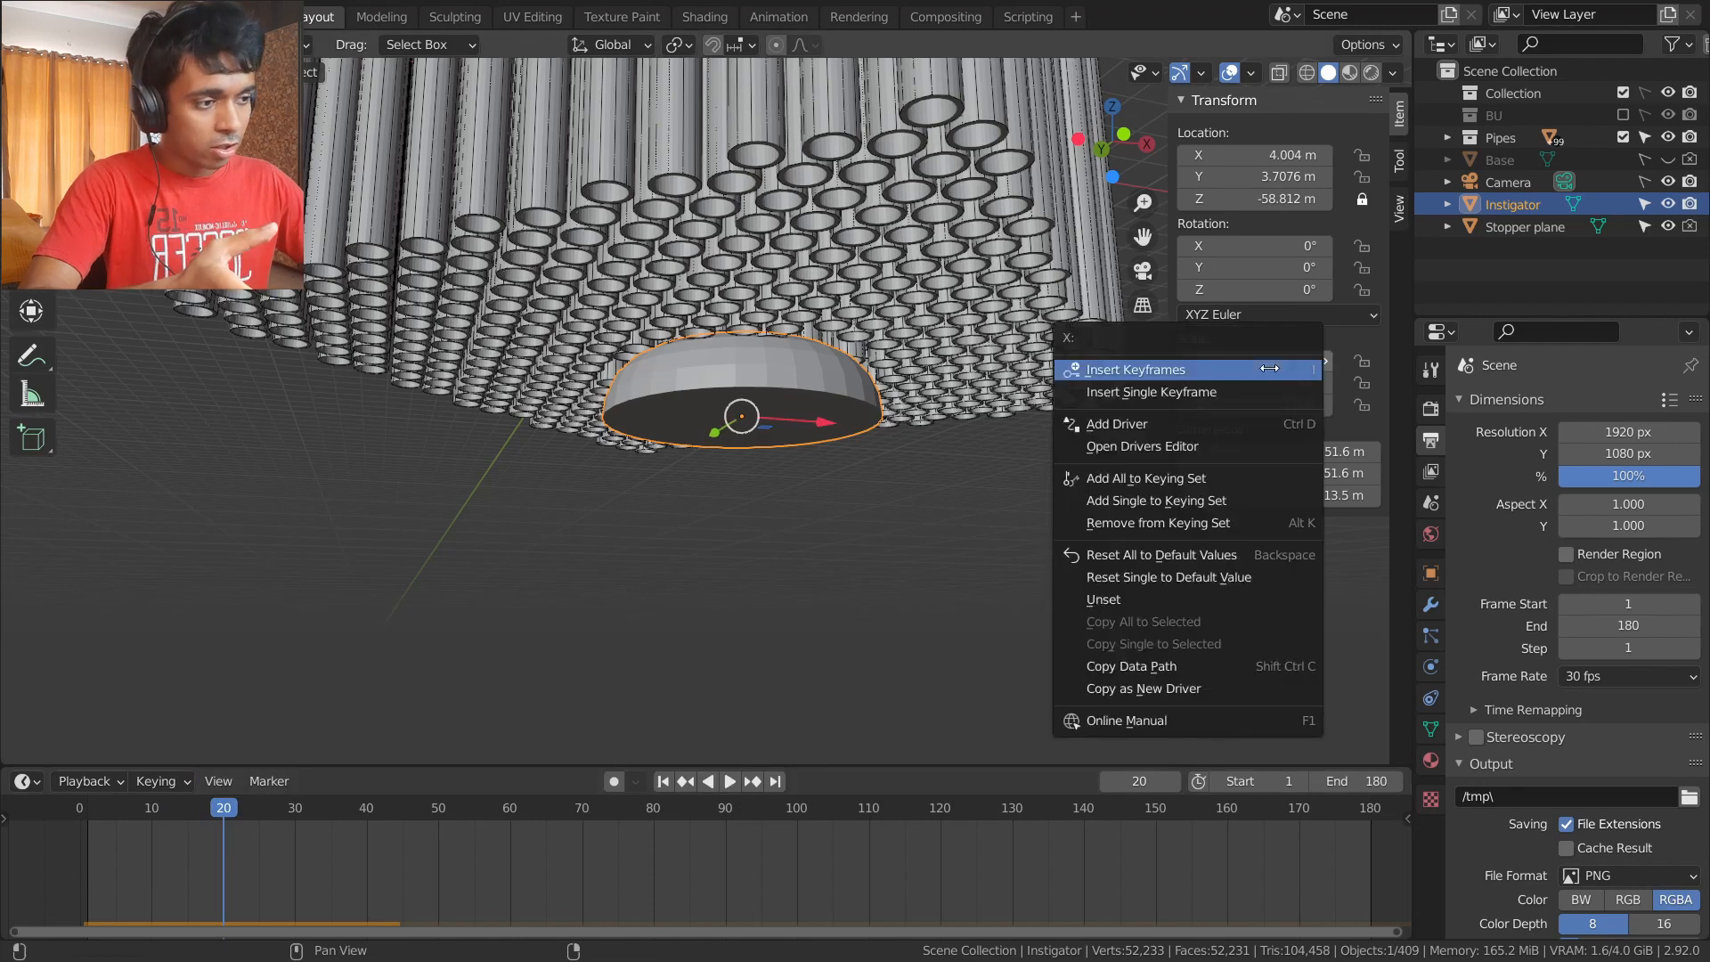
{"action": "left_click", "coordinate": [1265, 371]}
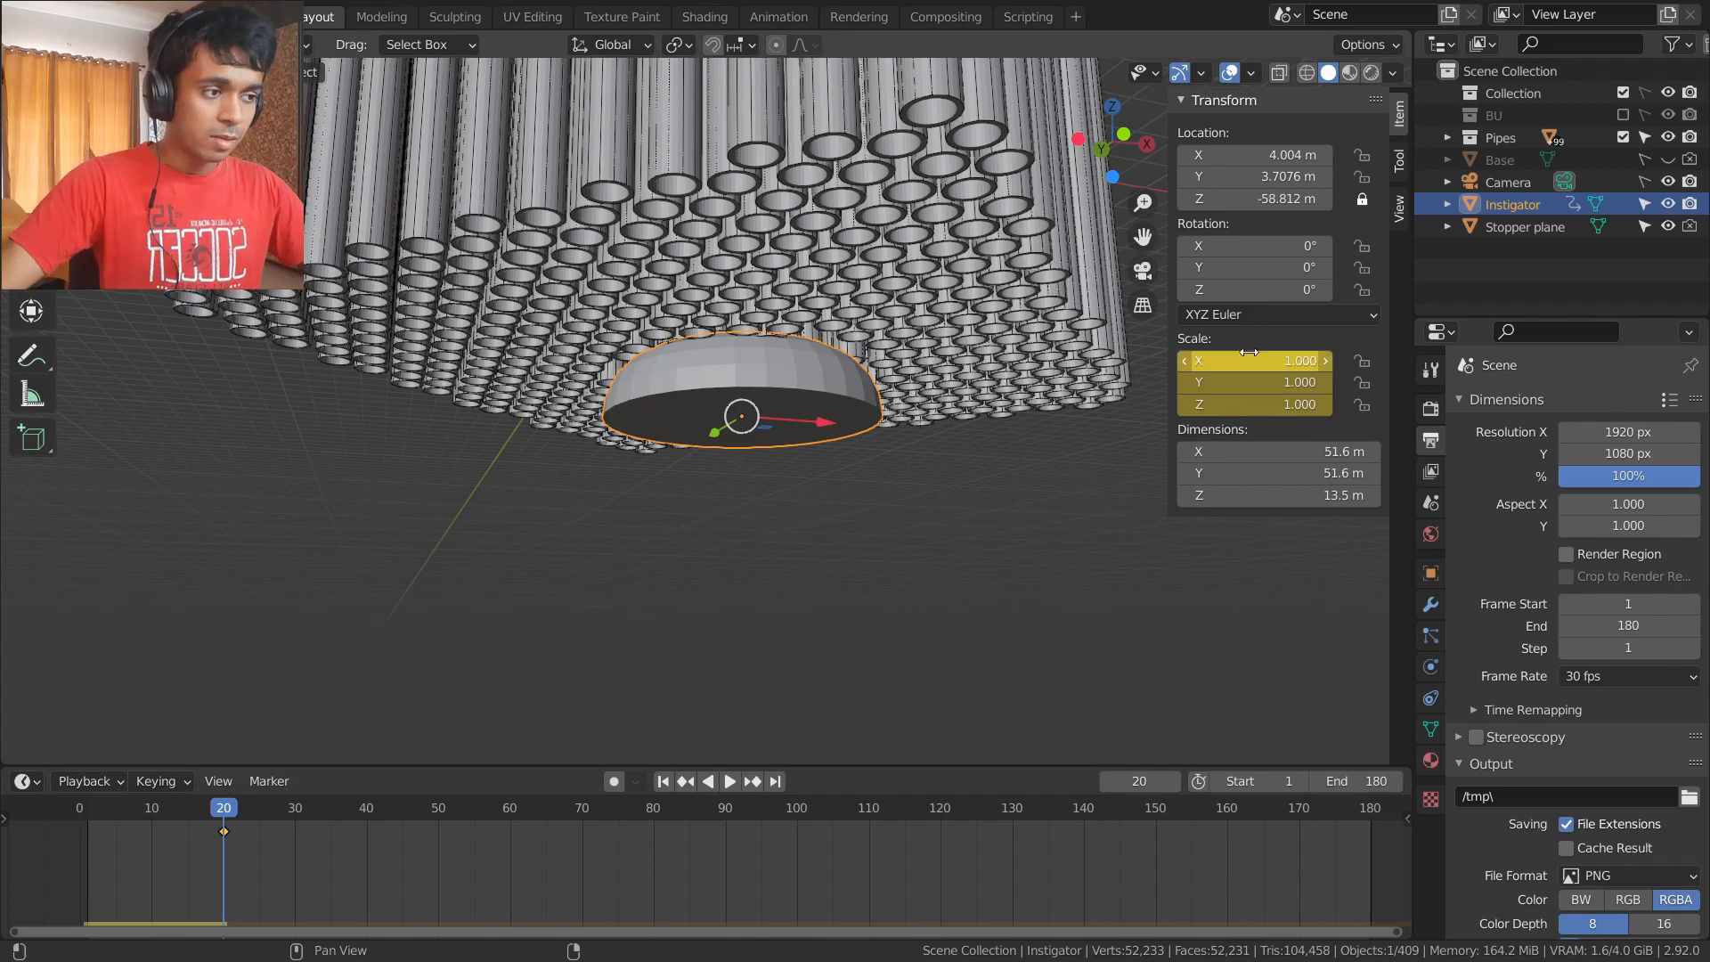
- Try stretching the Instigator to an X scale of 3.110 with replaced keyframes at frame 20, and undo it
{"action": "left_click_drag", "start_coordinate": [1248, 353], "coordinate": [1318, 353]}
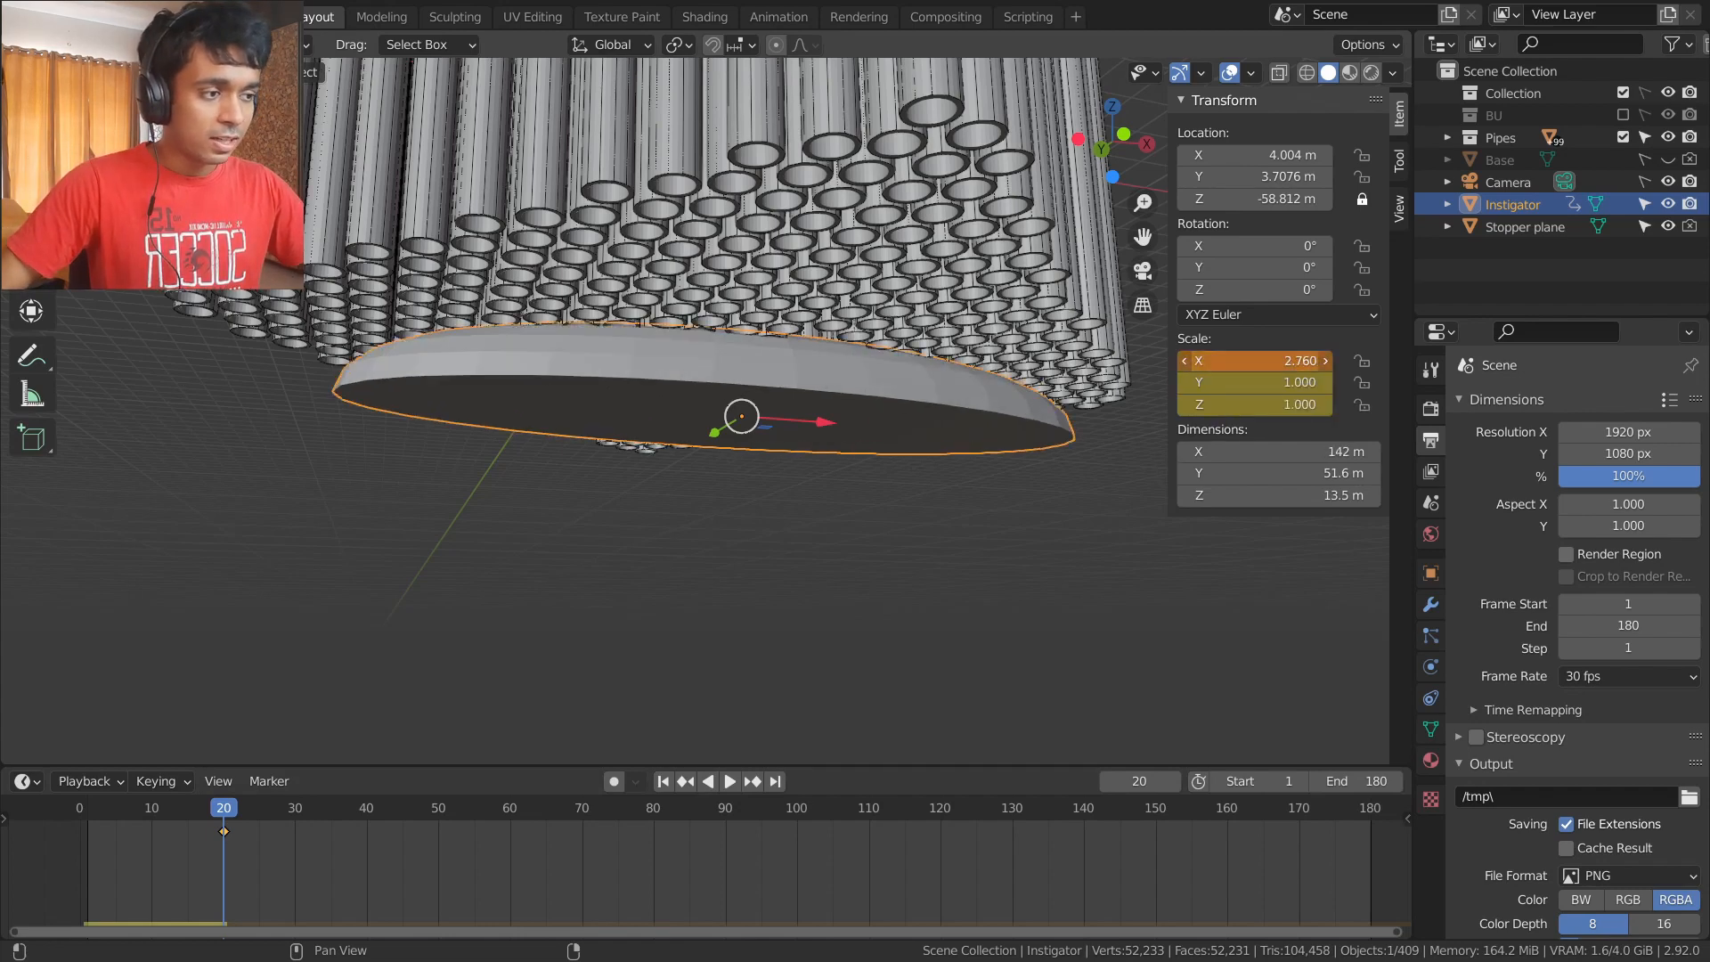
{"action": "right_click", "coordinate": [1227, 367]}
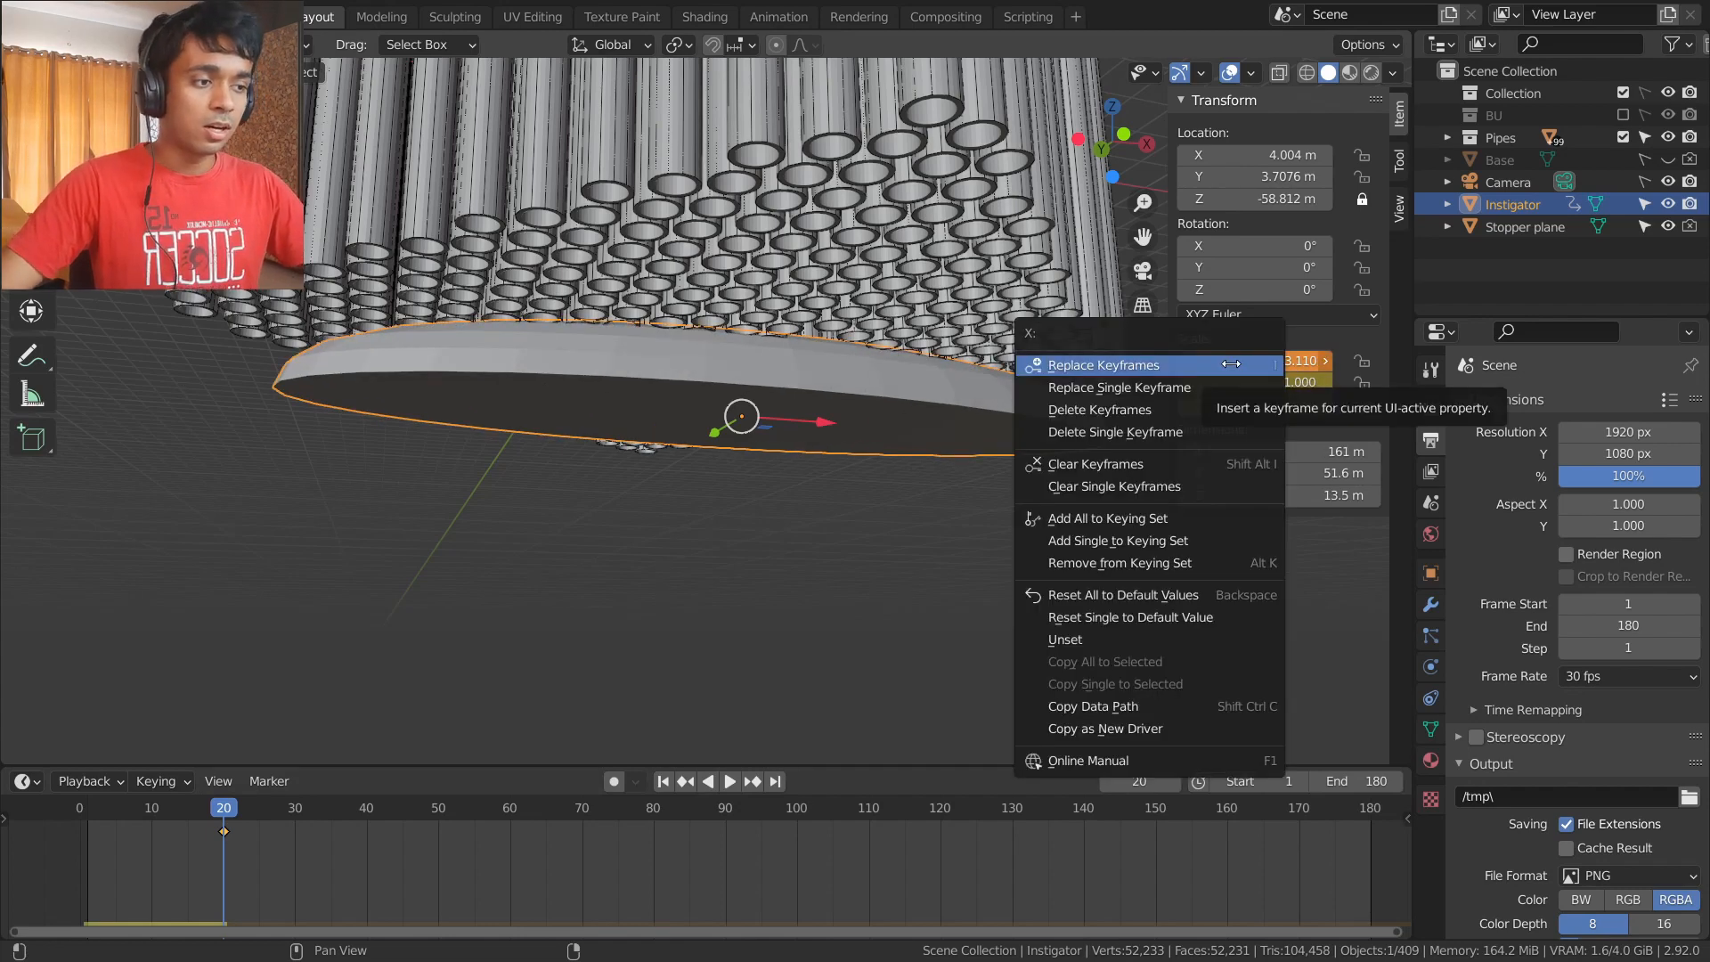
{"action": "key", "text": "Escape"}
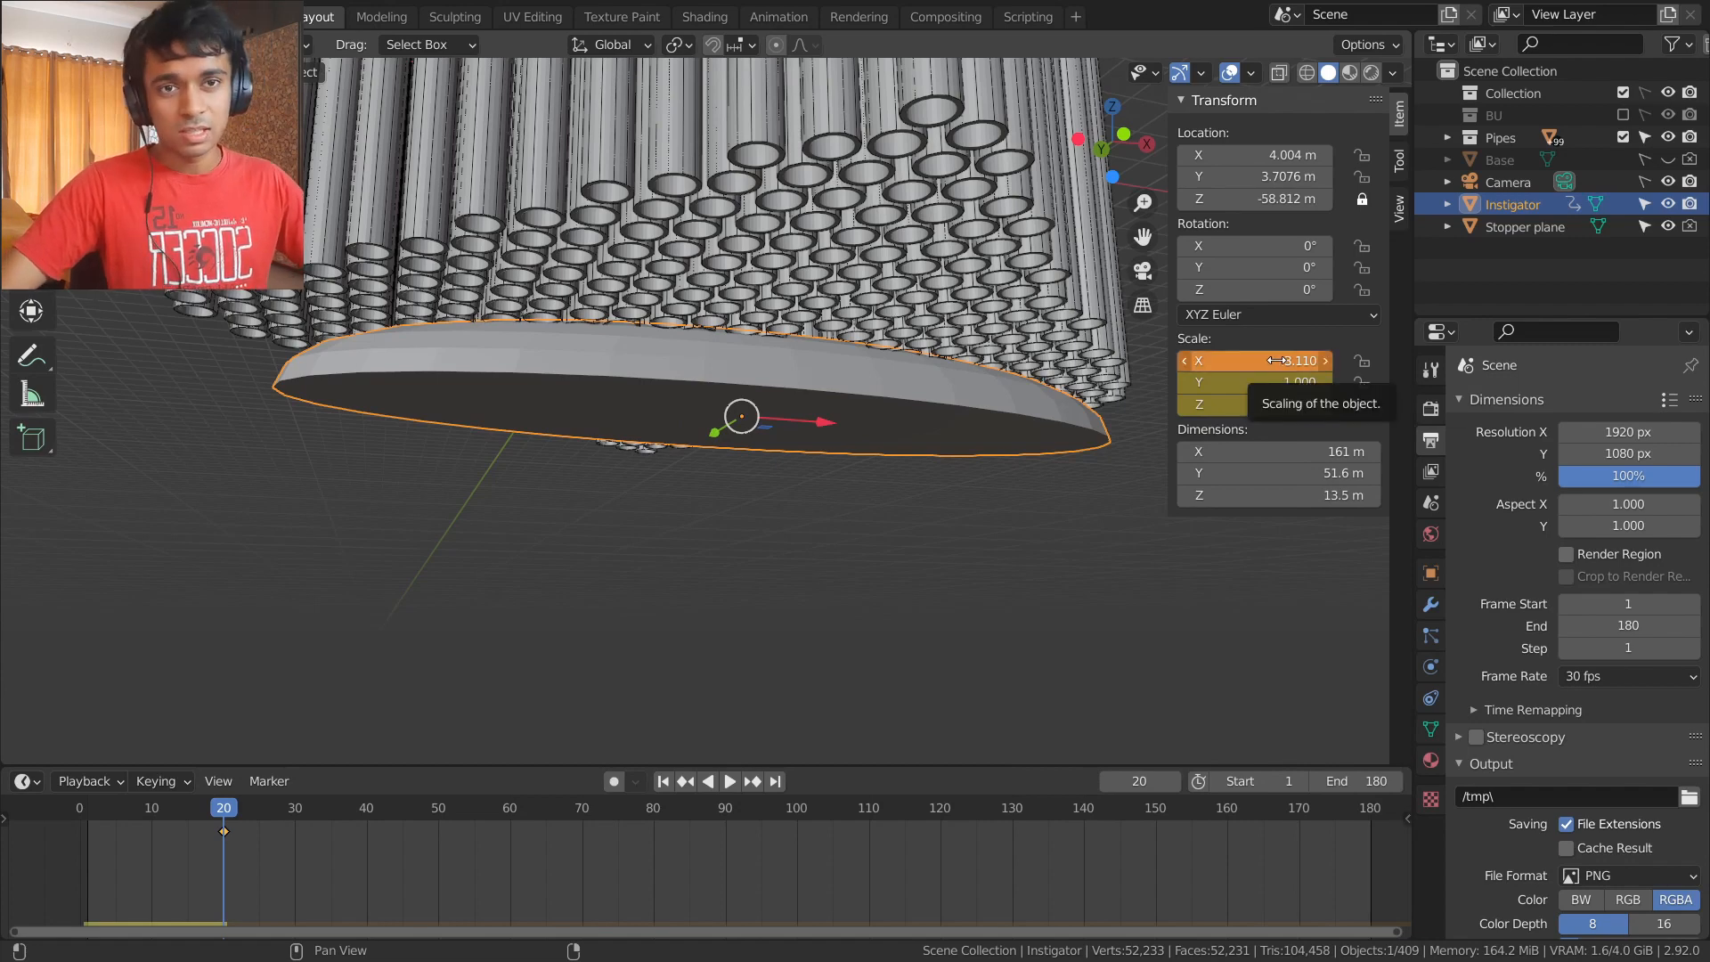
{"action": "left_click", "coordinate": [1275, 361]}
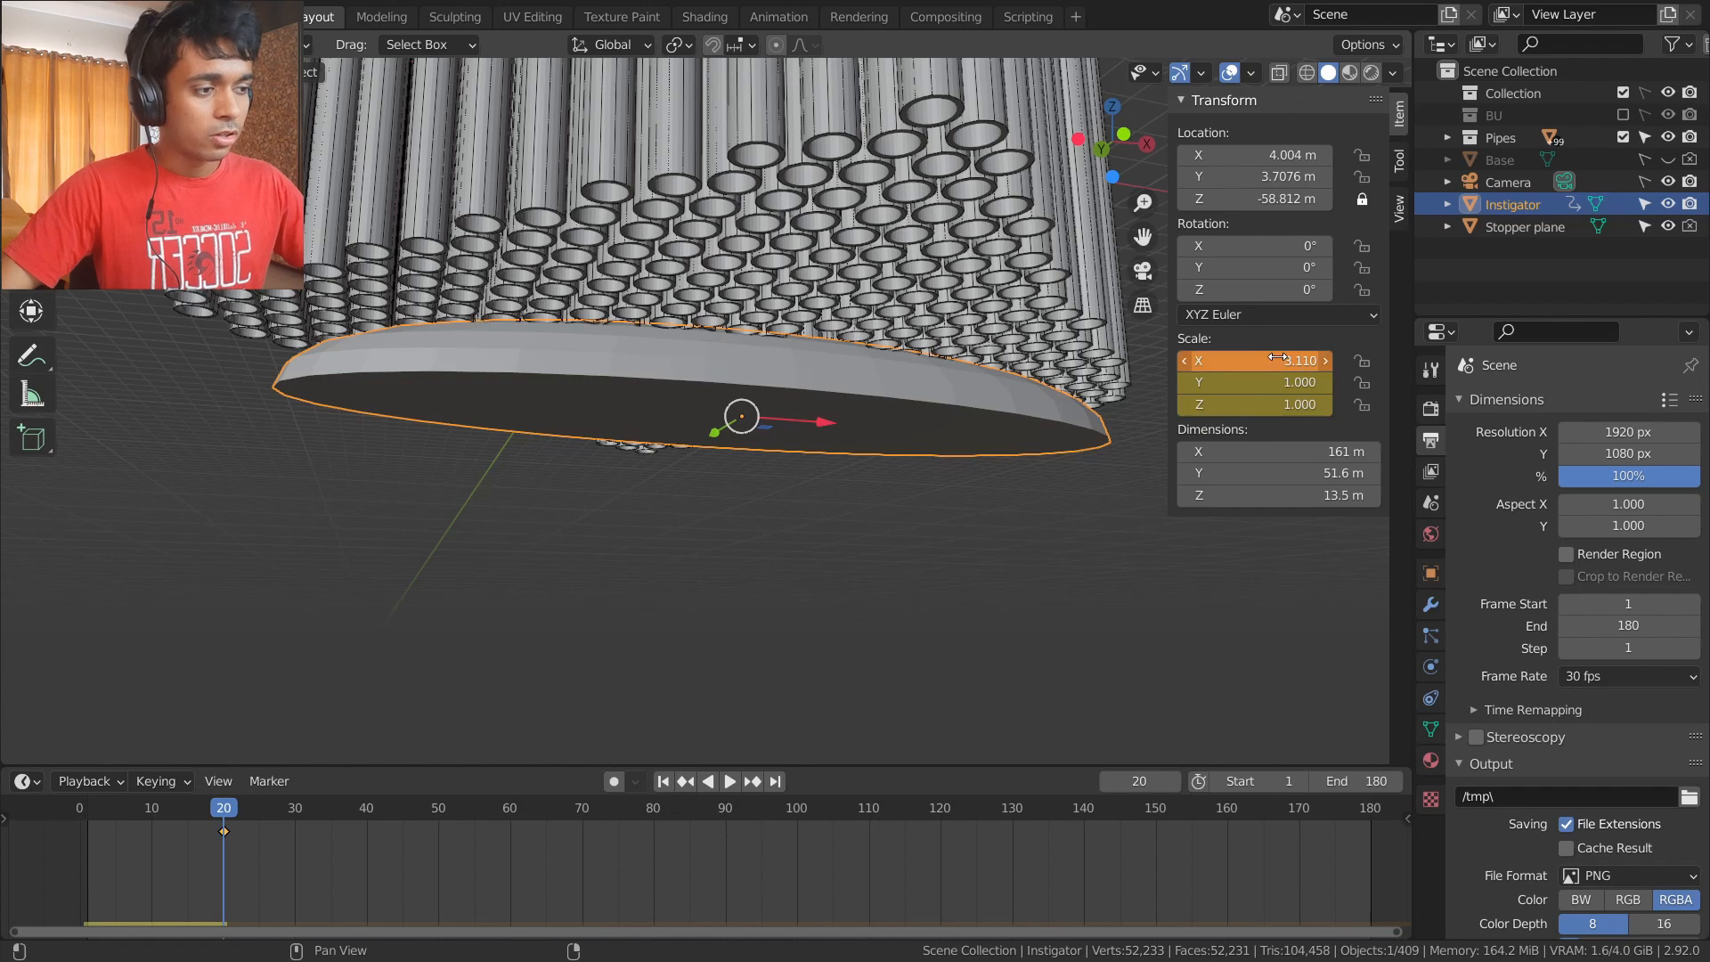
{"action": "key", "text": "Return"}
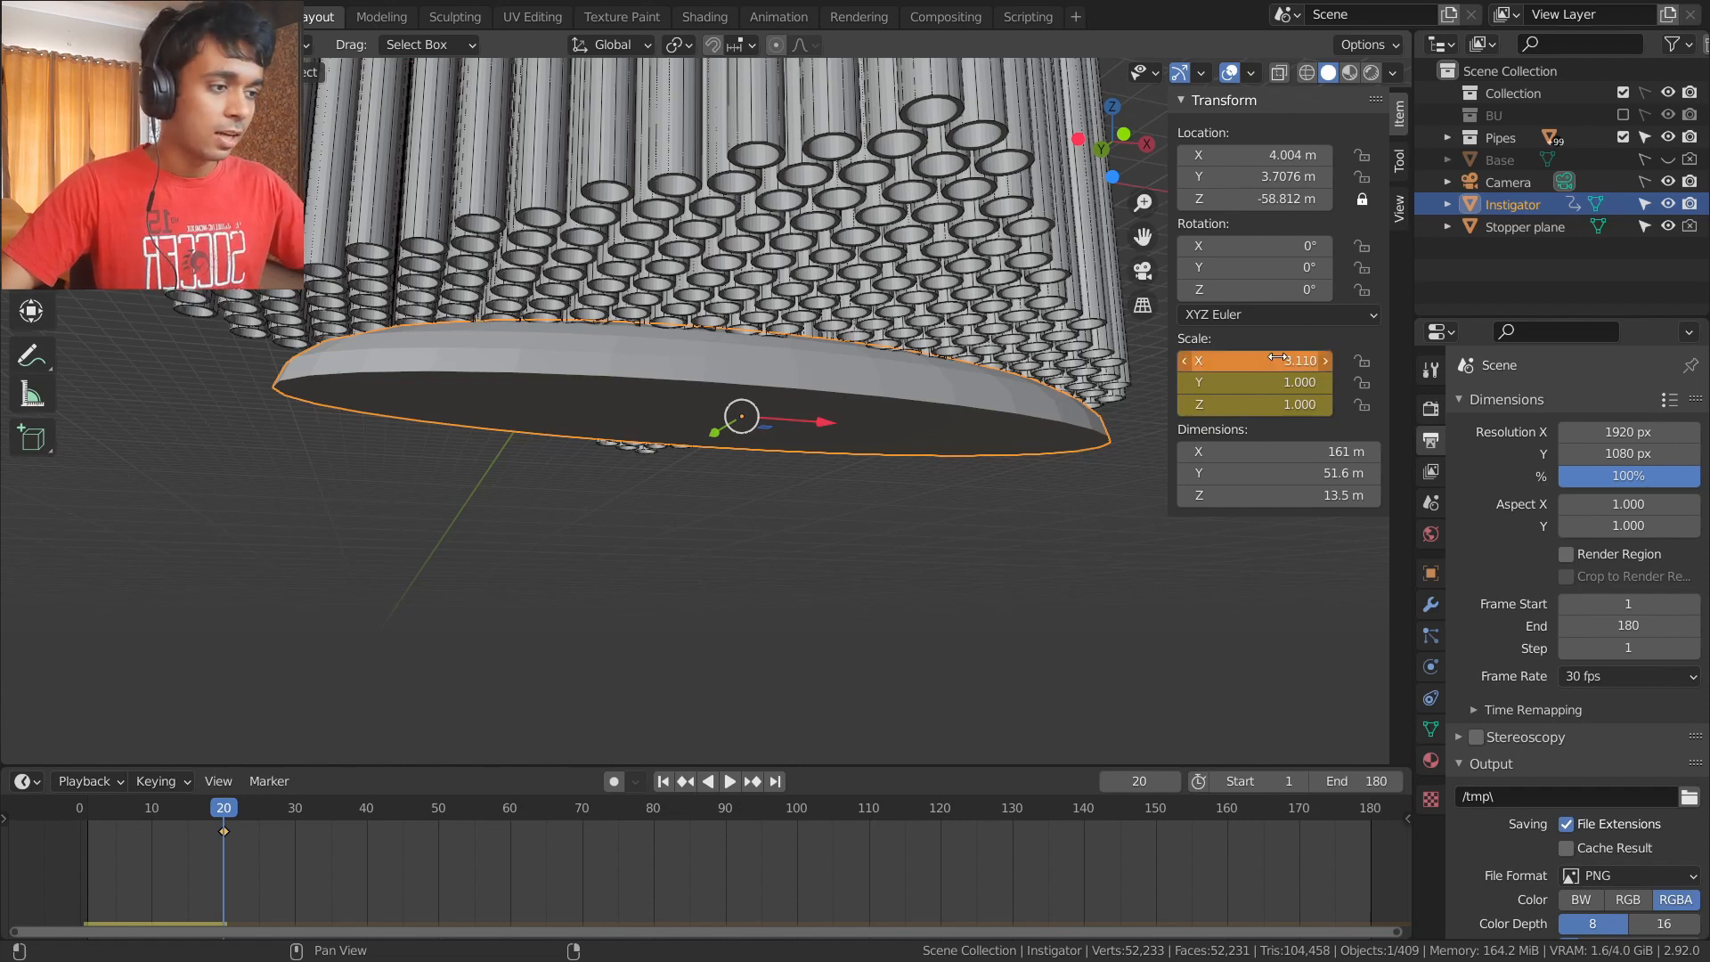
{"action": "right_click", "coordinate": [1277, 358]}
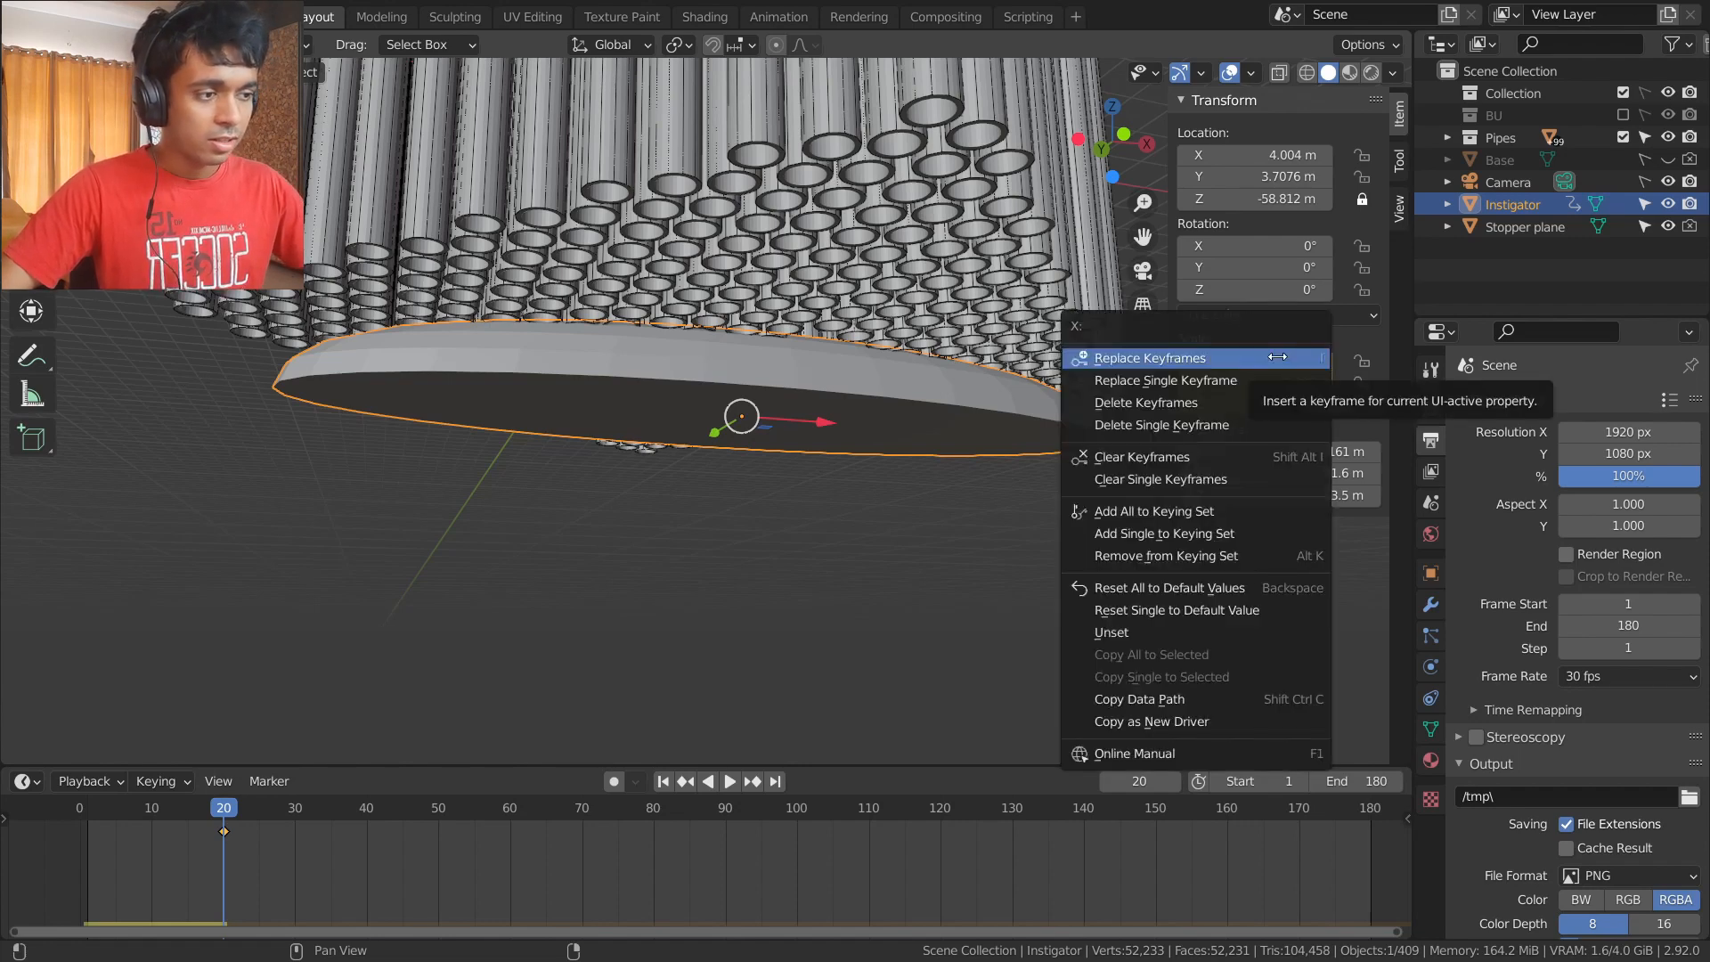
{"action": "left_click", "coordinate": [1275, 358]}
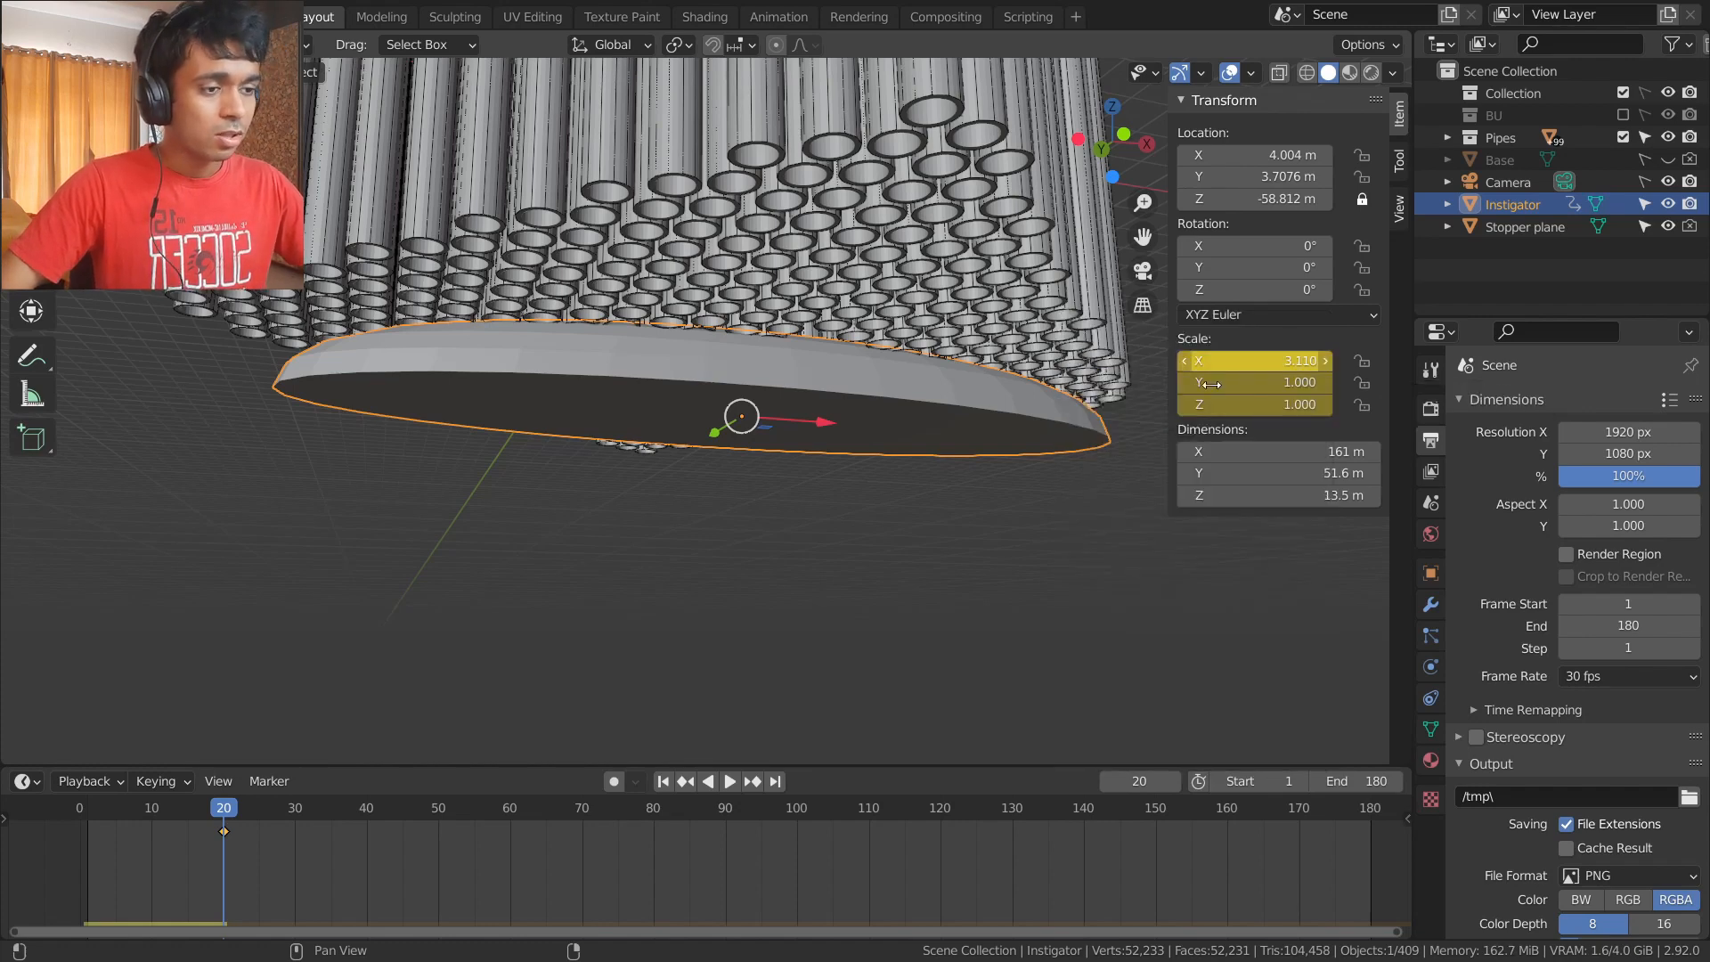
{"action": "key", "text": "ctrl+z"}
{"action": "key", "text": "ctrl+z"}
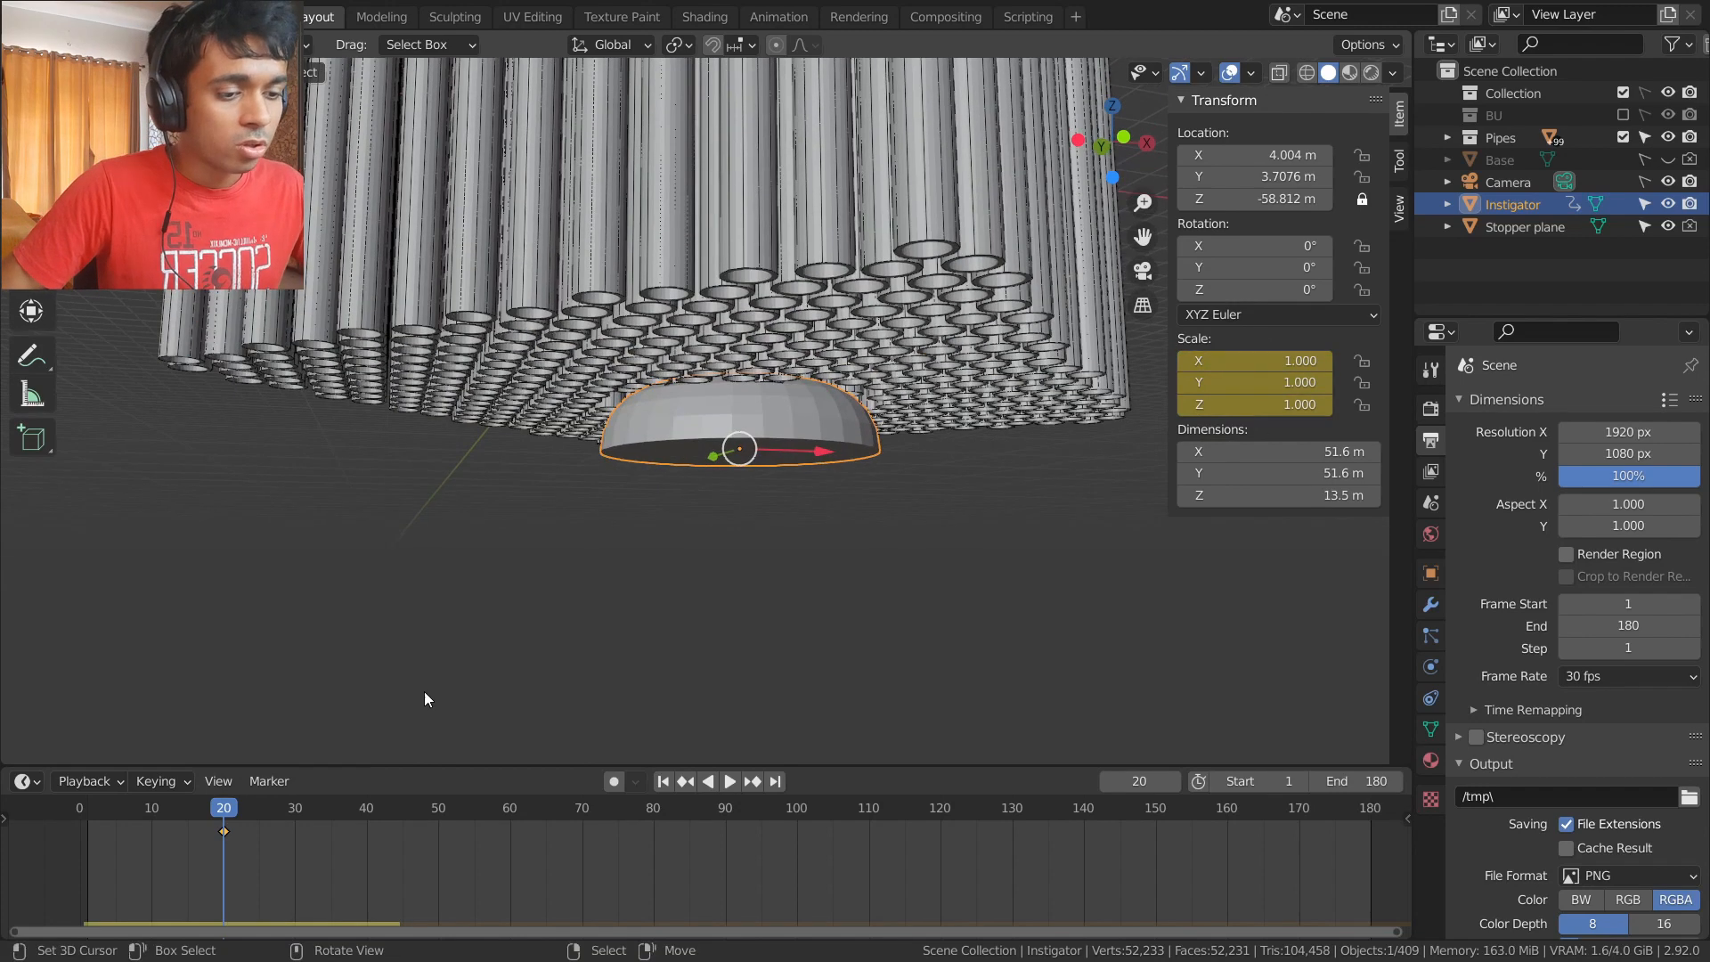
- Keyframe the Instigator's X, Y and Z scale at 0 on frame 0, then scrub the timeline to frame 29 to check the growth
{"action": "left_click_drag", "start_coordinate": [218, 854], "coordinate": [83, 835]}
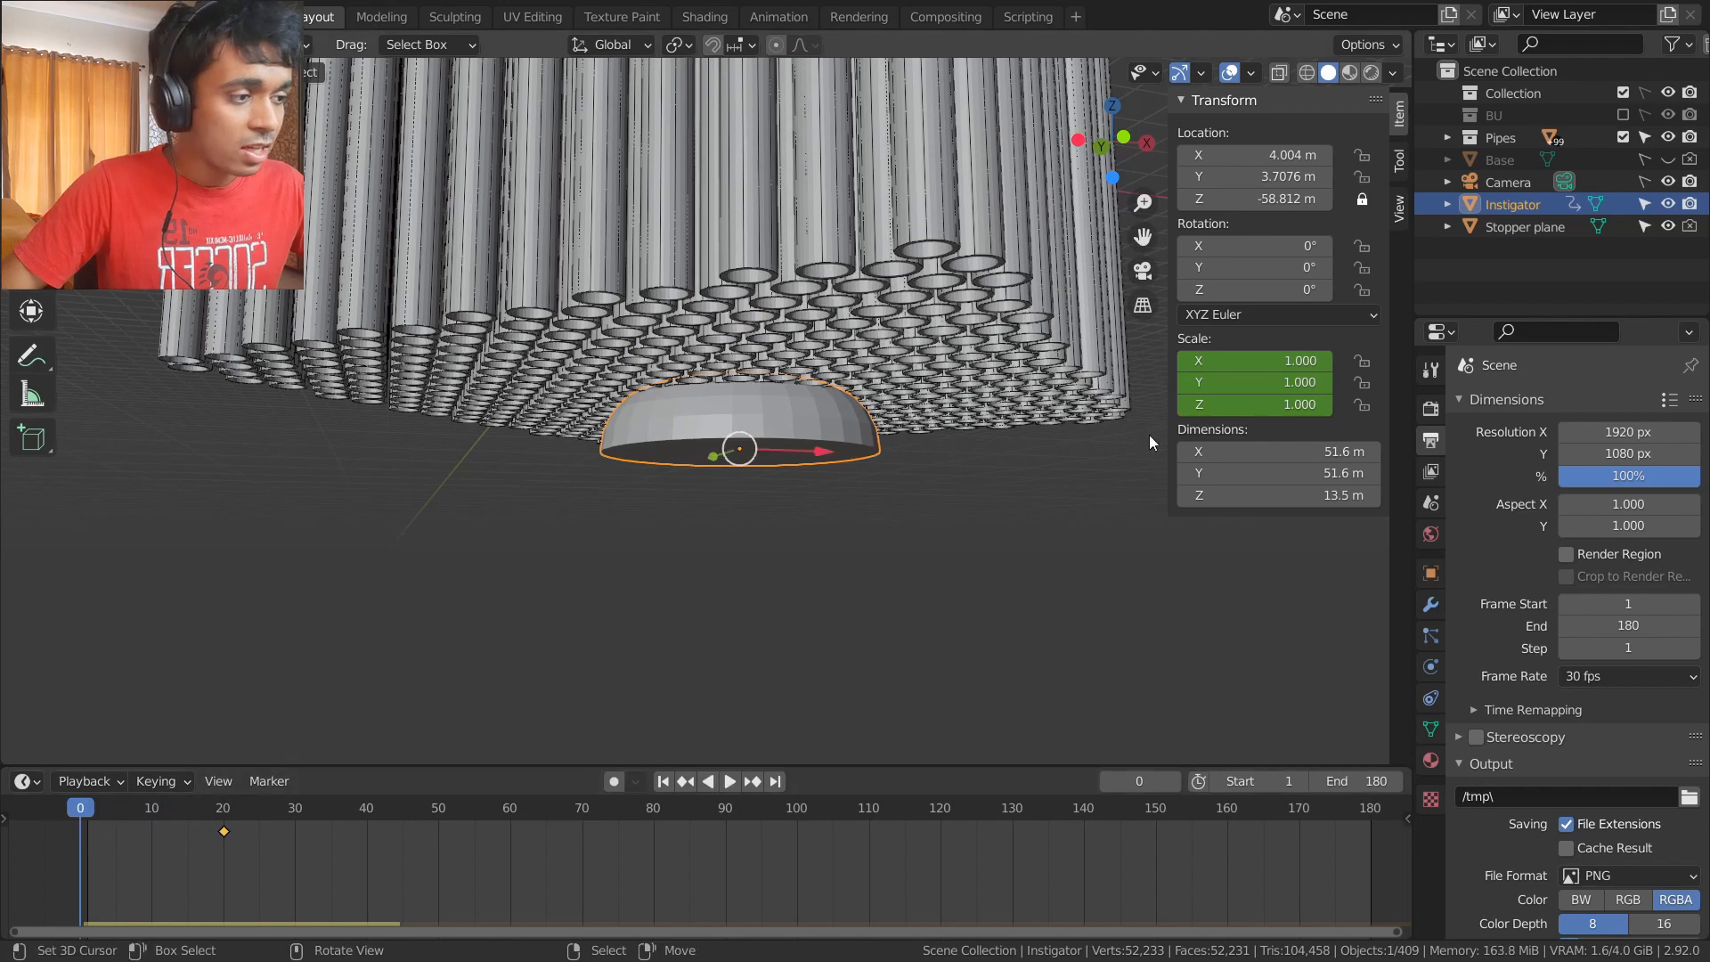
{"action": "left_click", "coordinate": [1258, 361]}
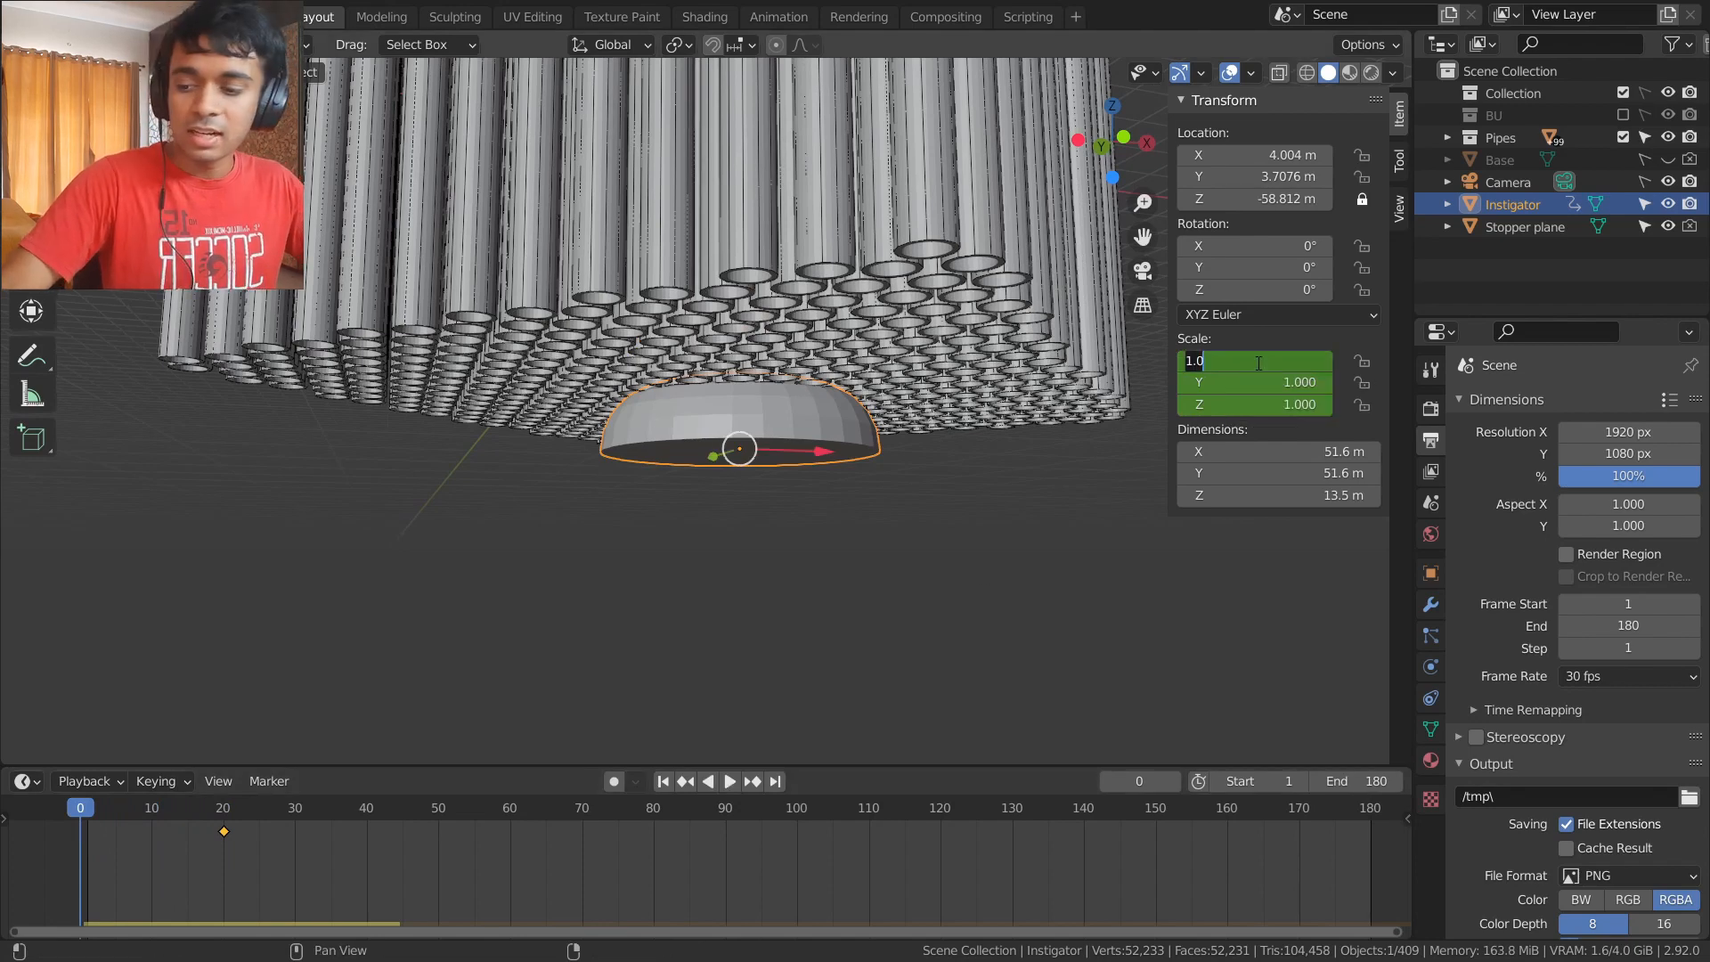
{"action": "left_click", "coordinate": [1258, 328]}
{"action": "left_click", "coordinate": [1269, 360]}
{"action": "type", "text": "0"}
{"action": "key", "text": "Return"}
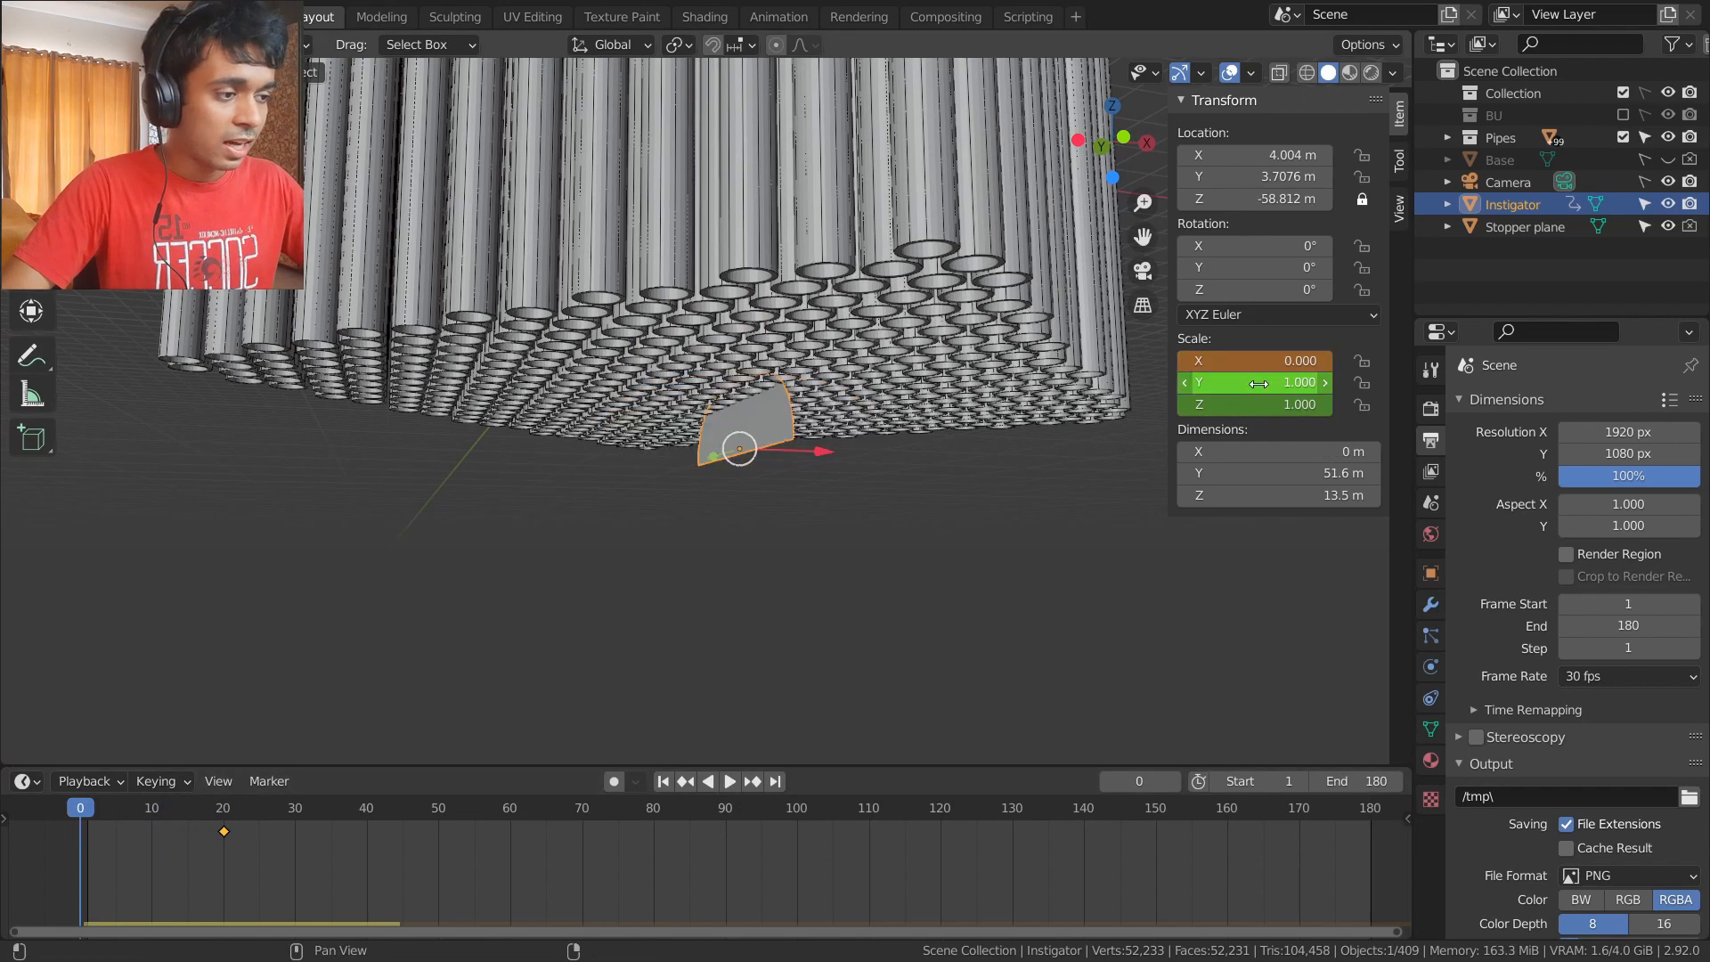
{"action": "left_click", "coordinate": [1262, 383]}
{"action": "type", "text": "0"}
{"action": "key", "text": "Return"}
{"action": "right_click", "coordinate": [1220, 365]}
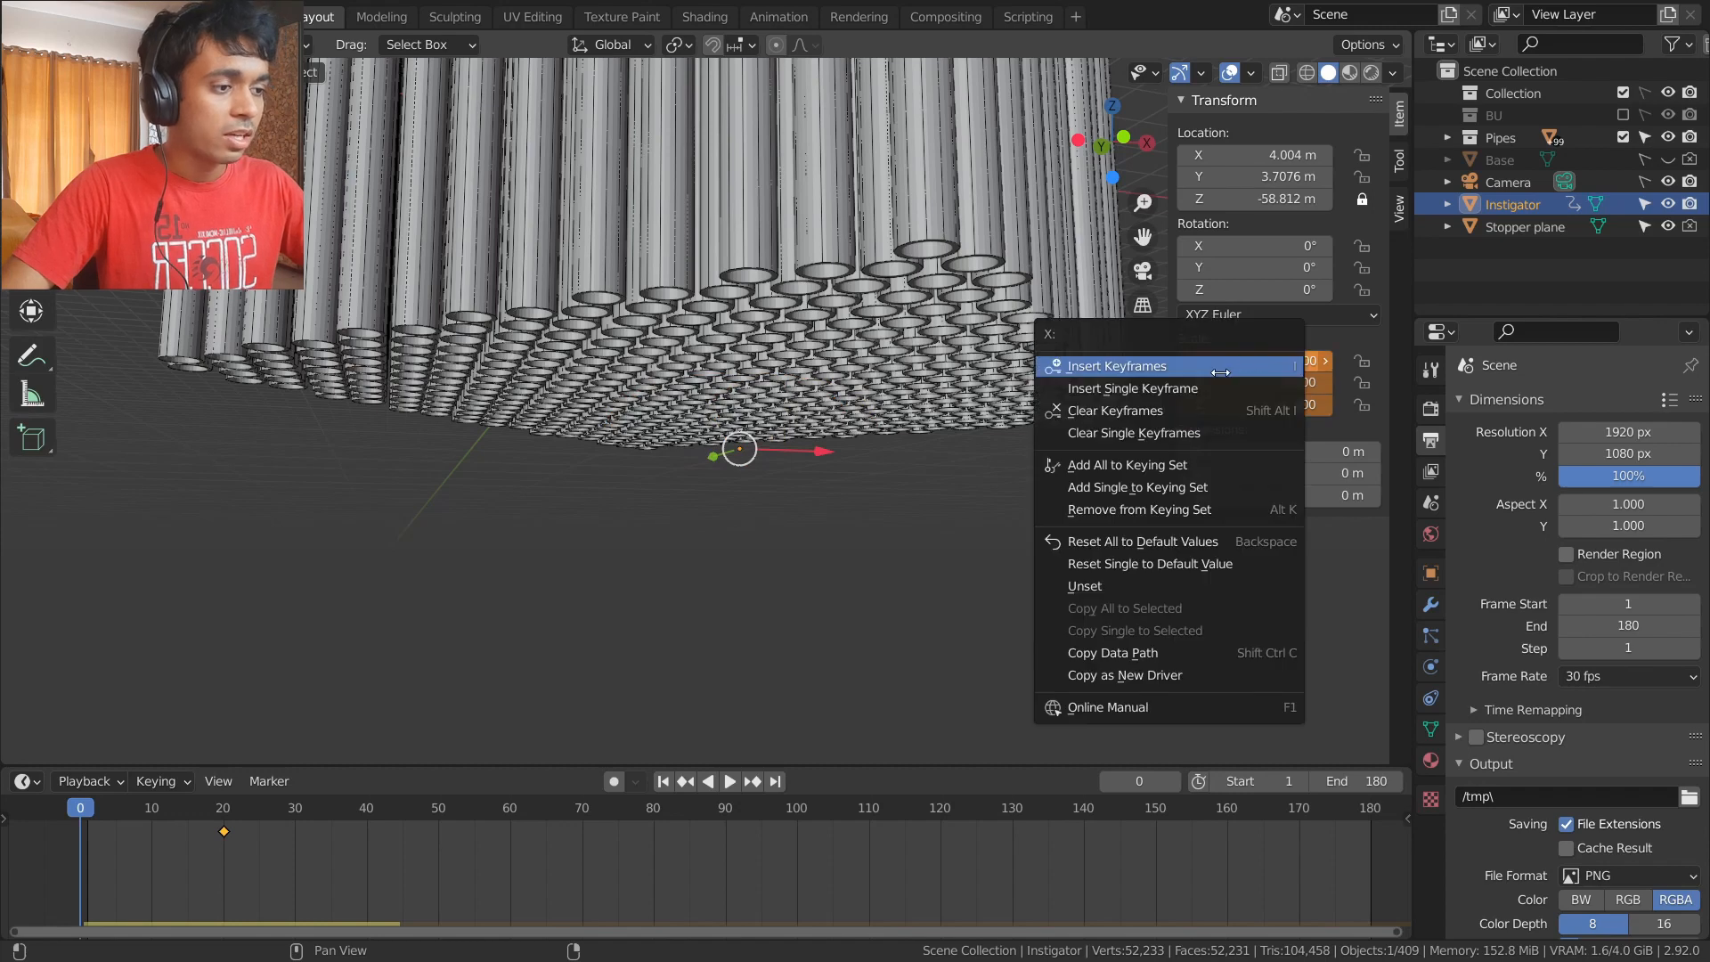
{"action": "left_click", "coordinate": [1220, 372]}
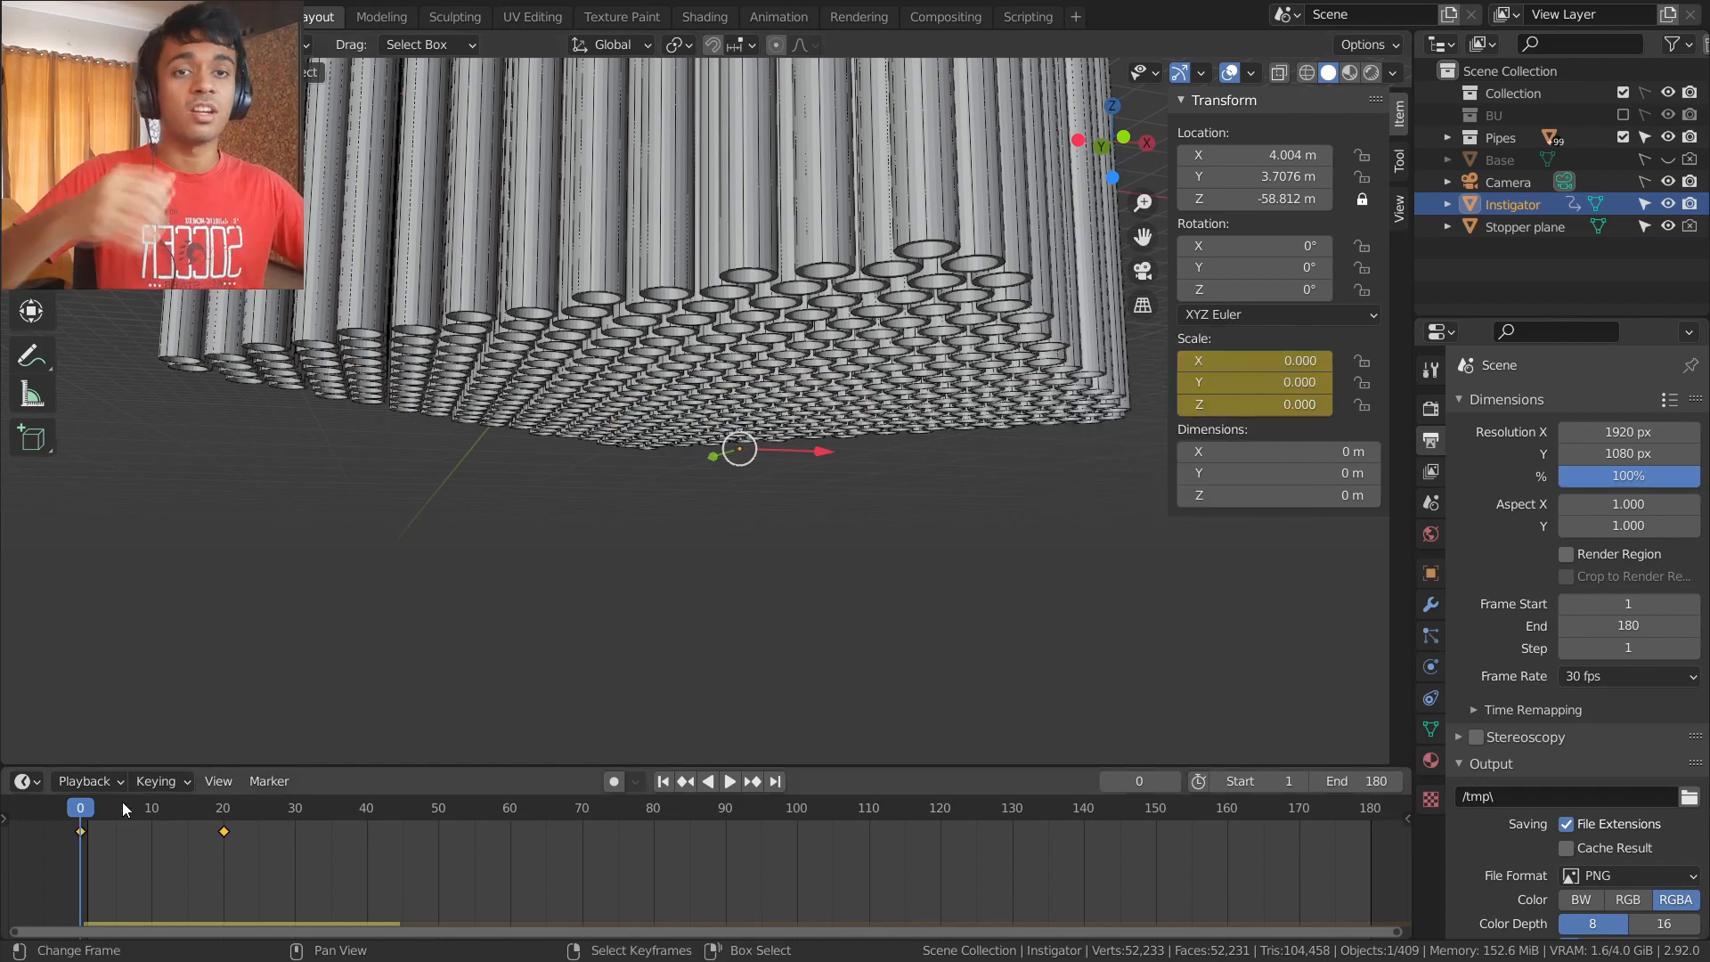
{"action": "left_click_drag", "start_coordinate": [78, 814], "coordinate": [288, 802]}
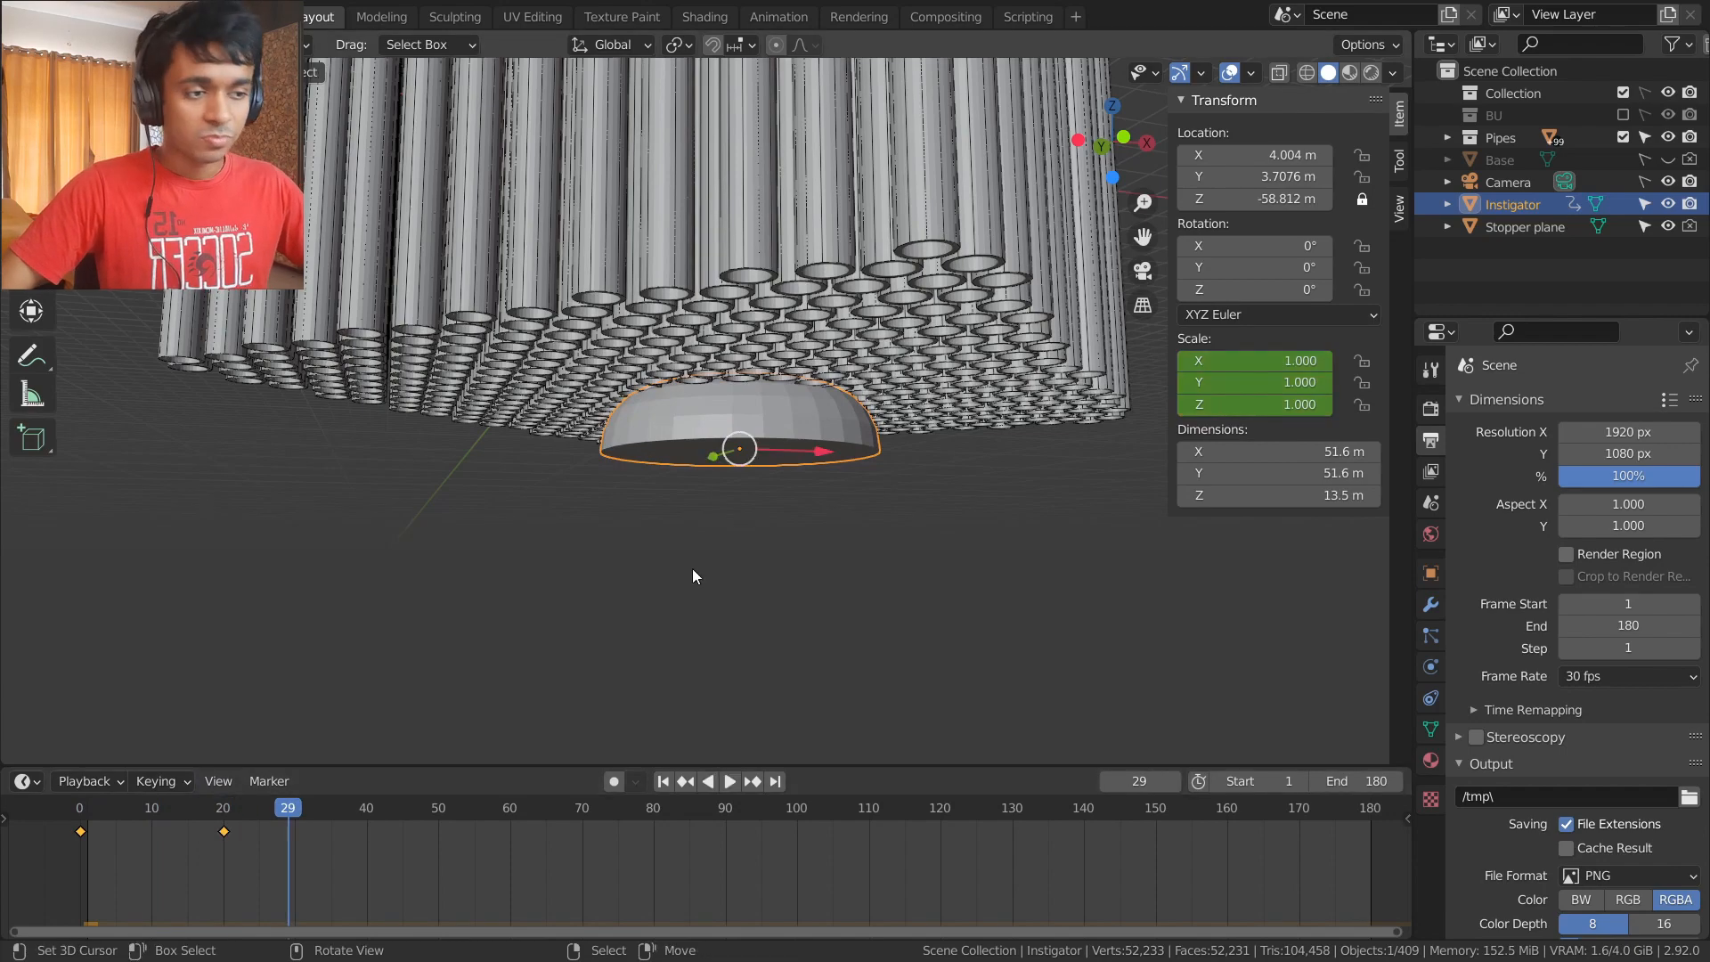
- Insert location keyframes for the Instigator at frame 15
{"action": "scroll", "coordinate": [694, 568], "scroll_direction": "down", "scroll_amount": 6}
{"action": "middle_click_drag", "start_coordinate": [696, 568], "coordinate": [756, 495]}
{"action": "scroll", "coordinate": [701, 669], "scroll_direction": "up", "scroll_amount": 5}
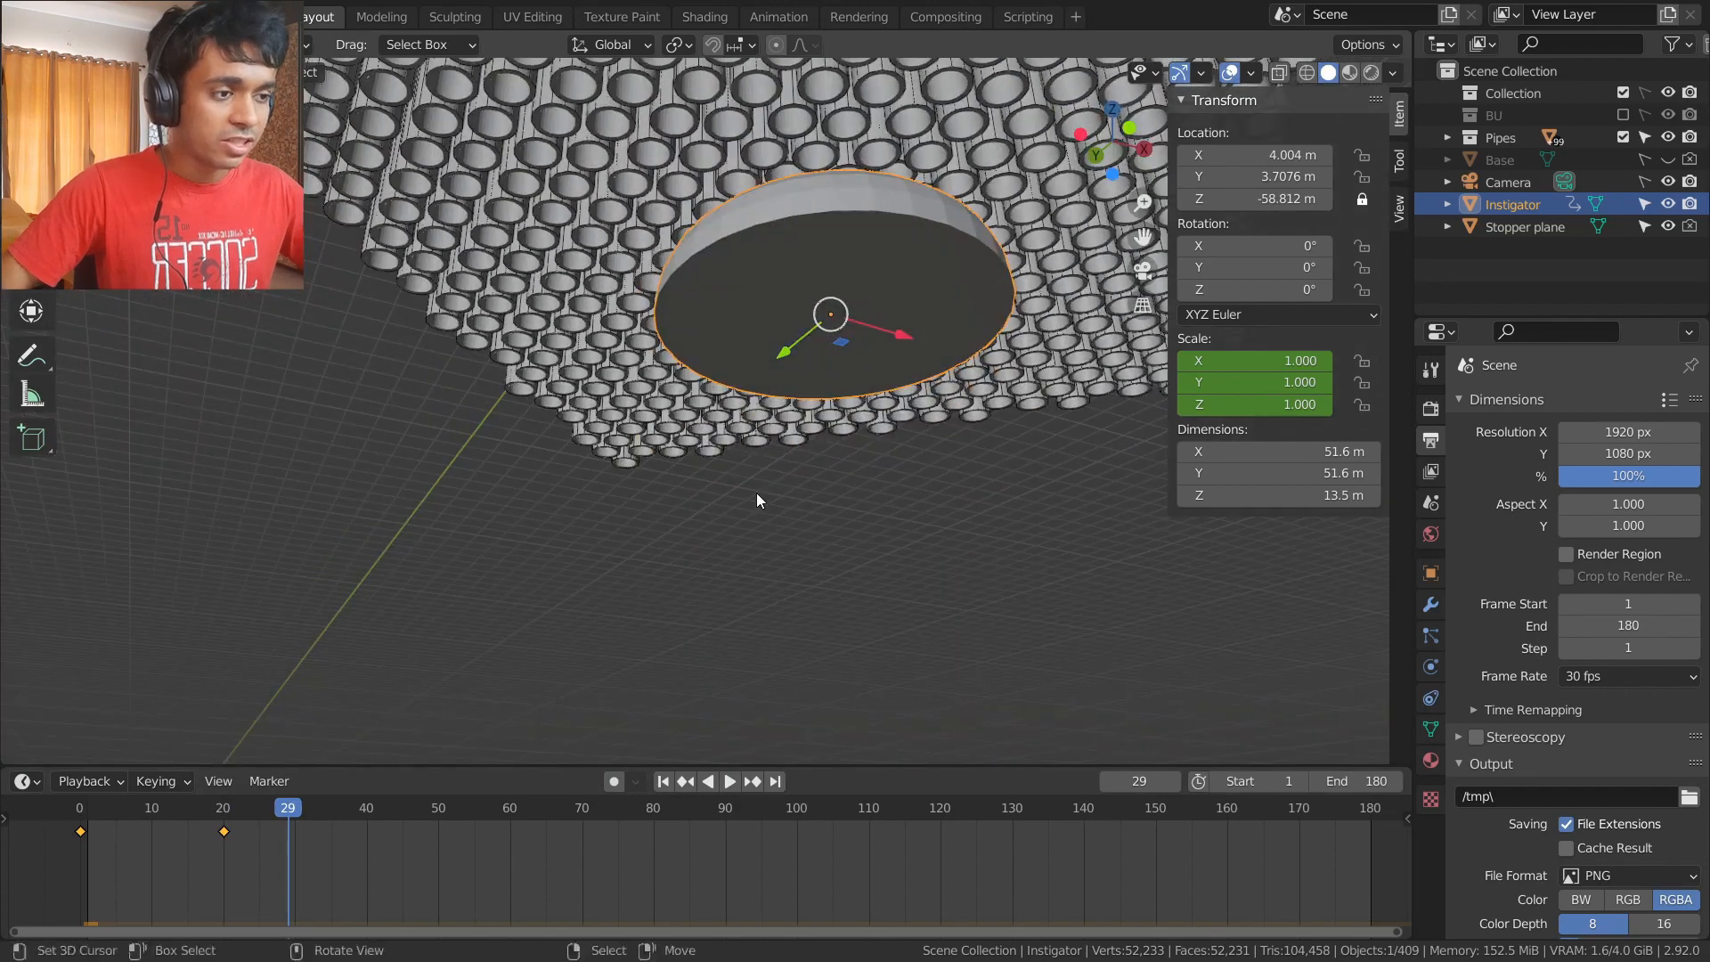
{"action": "scroll", "coordinate": [756, 495], "scroll_direction": "down", "scroll_amount": 1}
{"action": "left_click_drag", "start_coordinate": [284, 805], "coordinate": [223, 830]}
{"action": "middle_click_drag", "start_coordinate": [620, 545], "coordinate": [623, 610]}
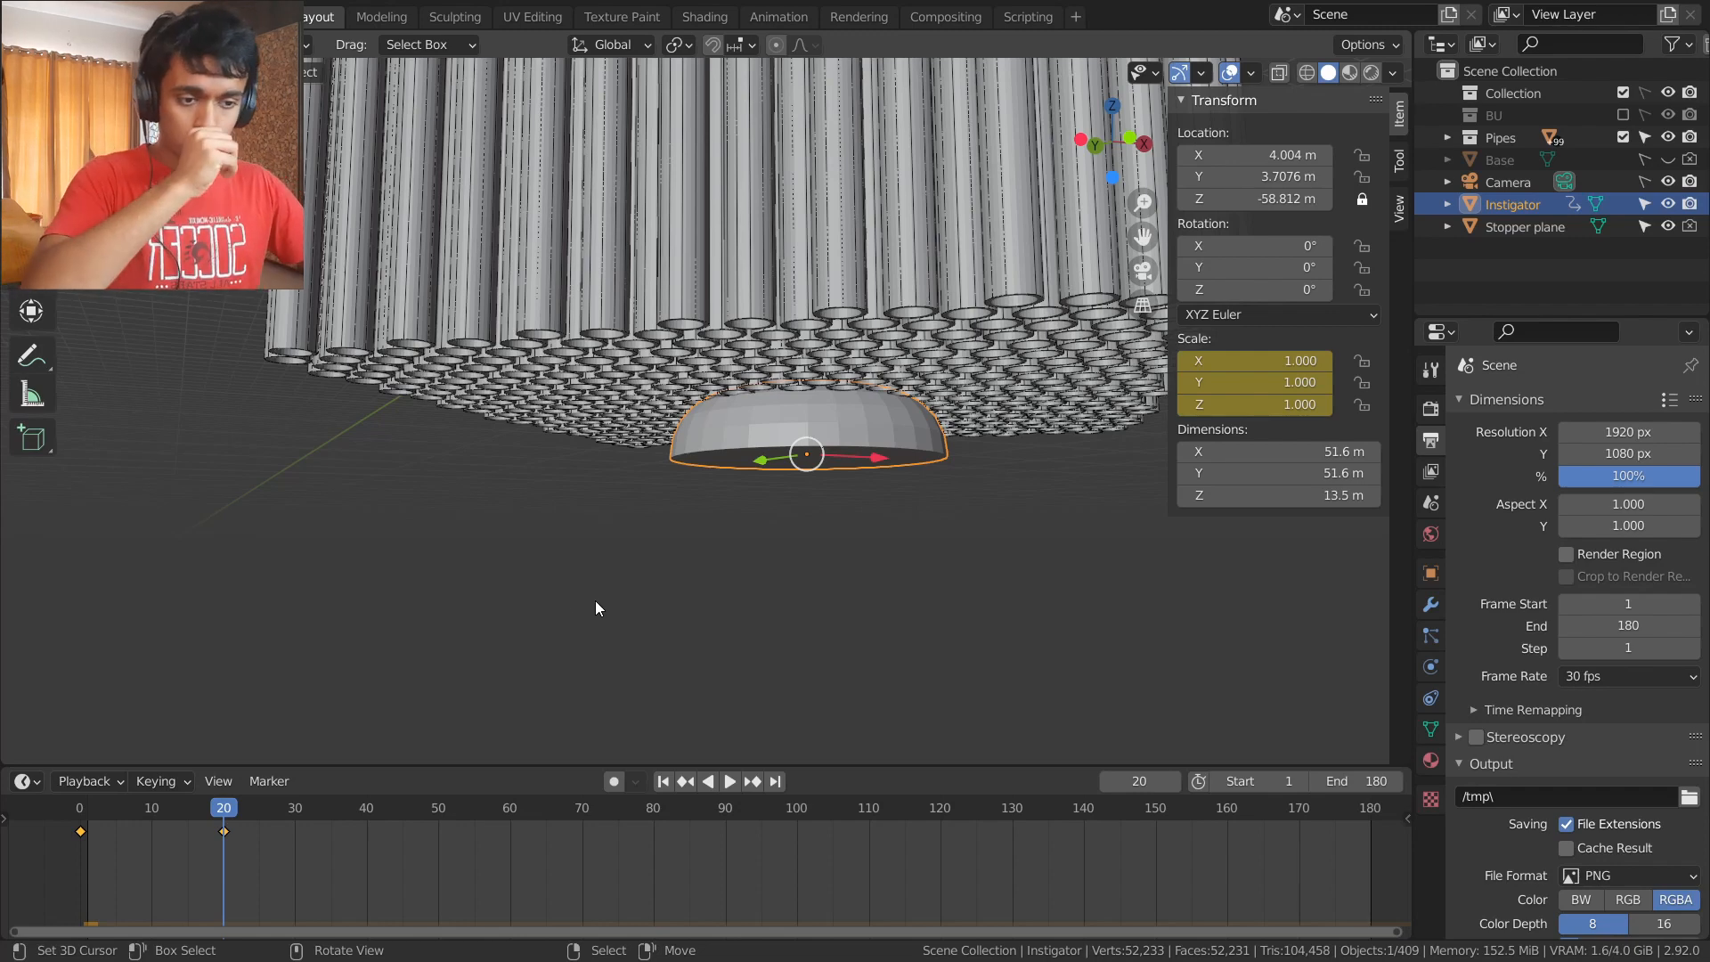
{"action": "left_click_drag", "start_coordinate": [214, 827], "coordinate": [188, 825]}
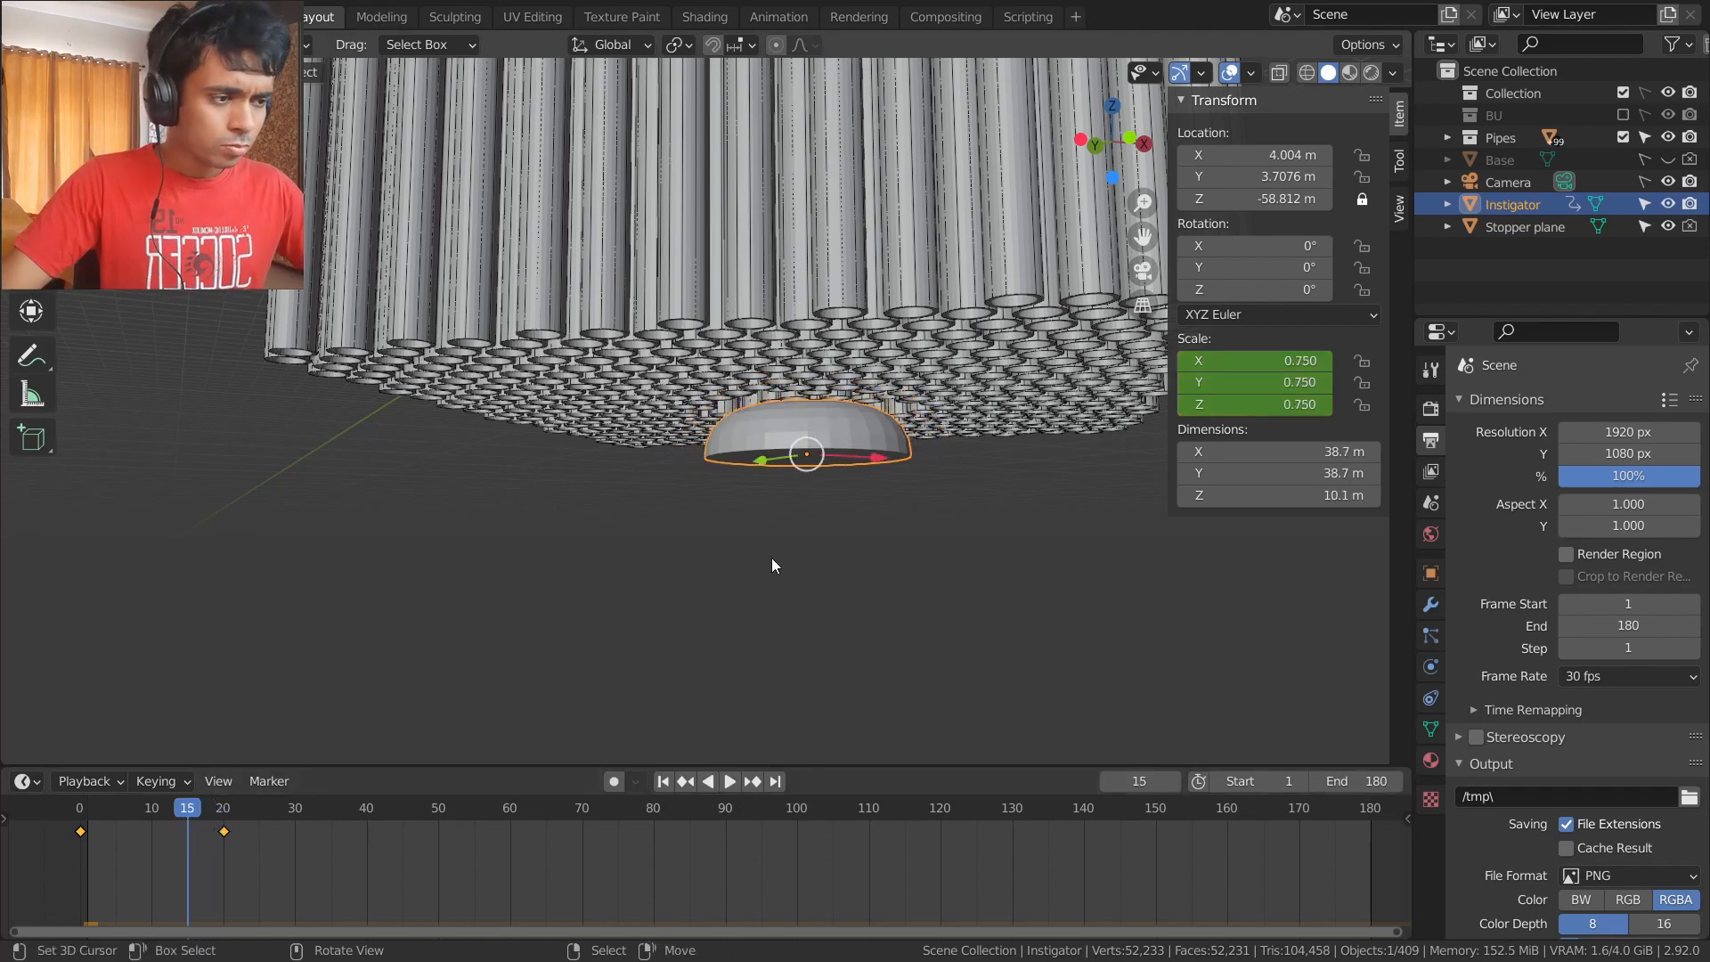
{"action": "right_click", "coordinate": [1246, 153]}
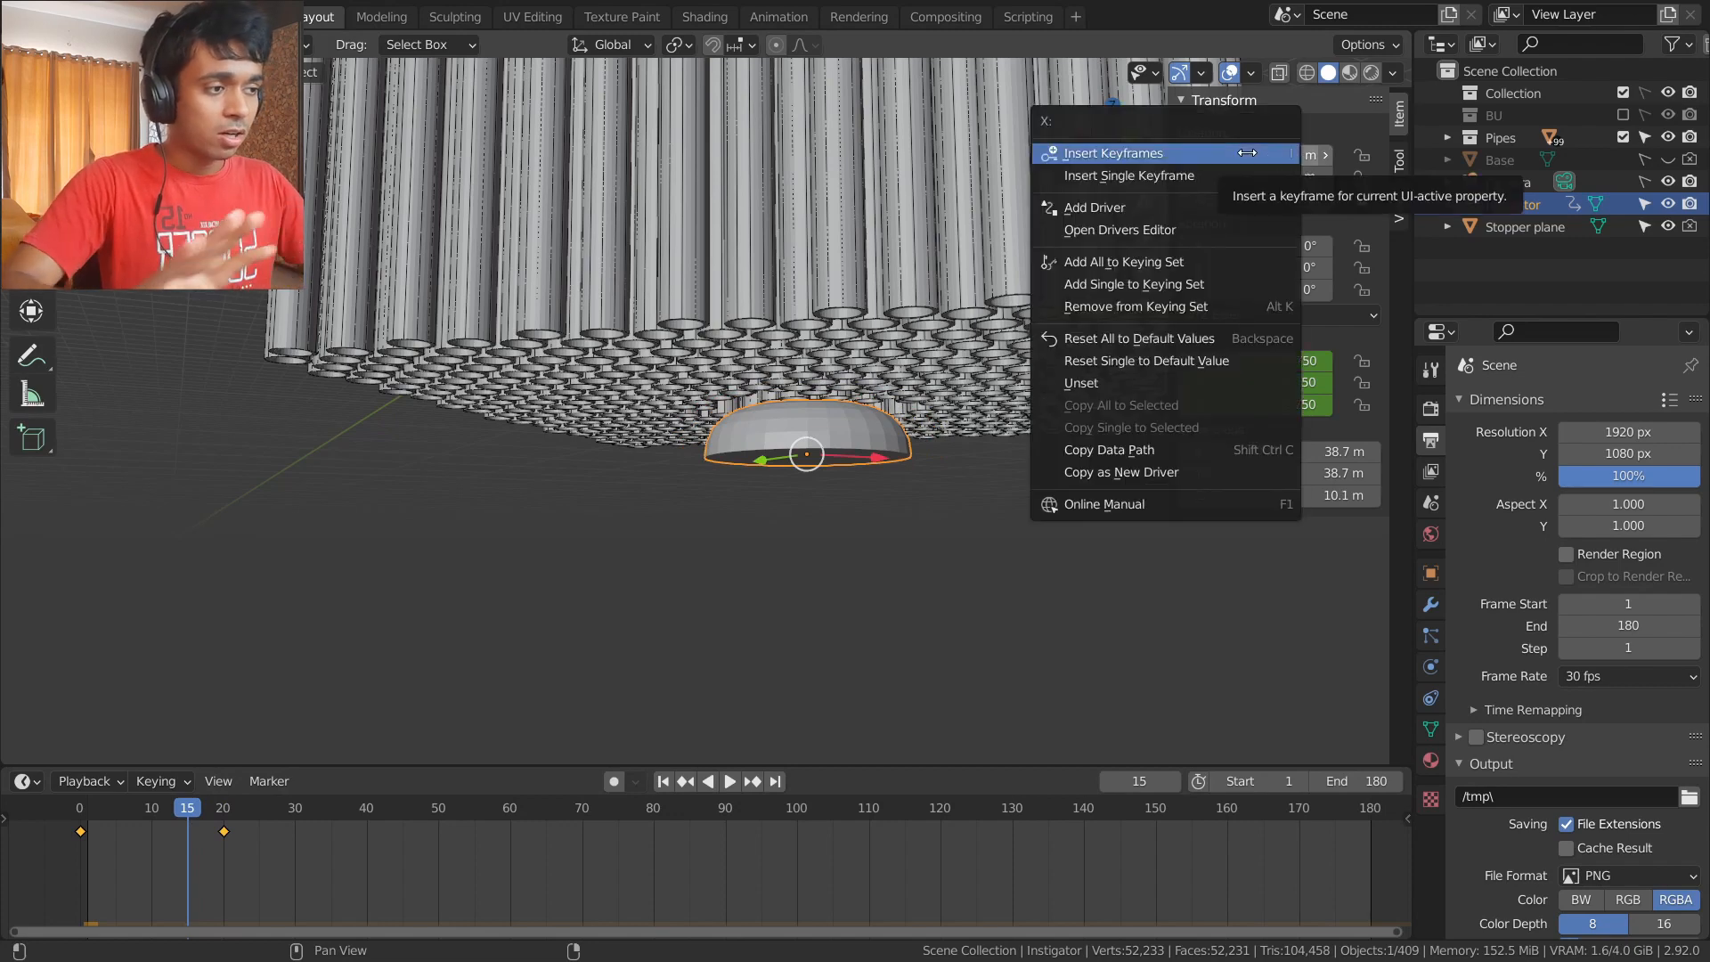
{"action": "left_click", "coordinate": [1246, 153]}
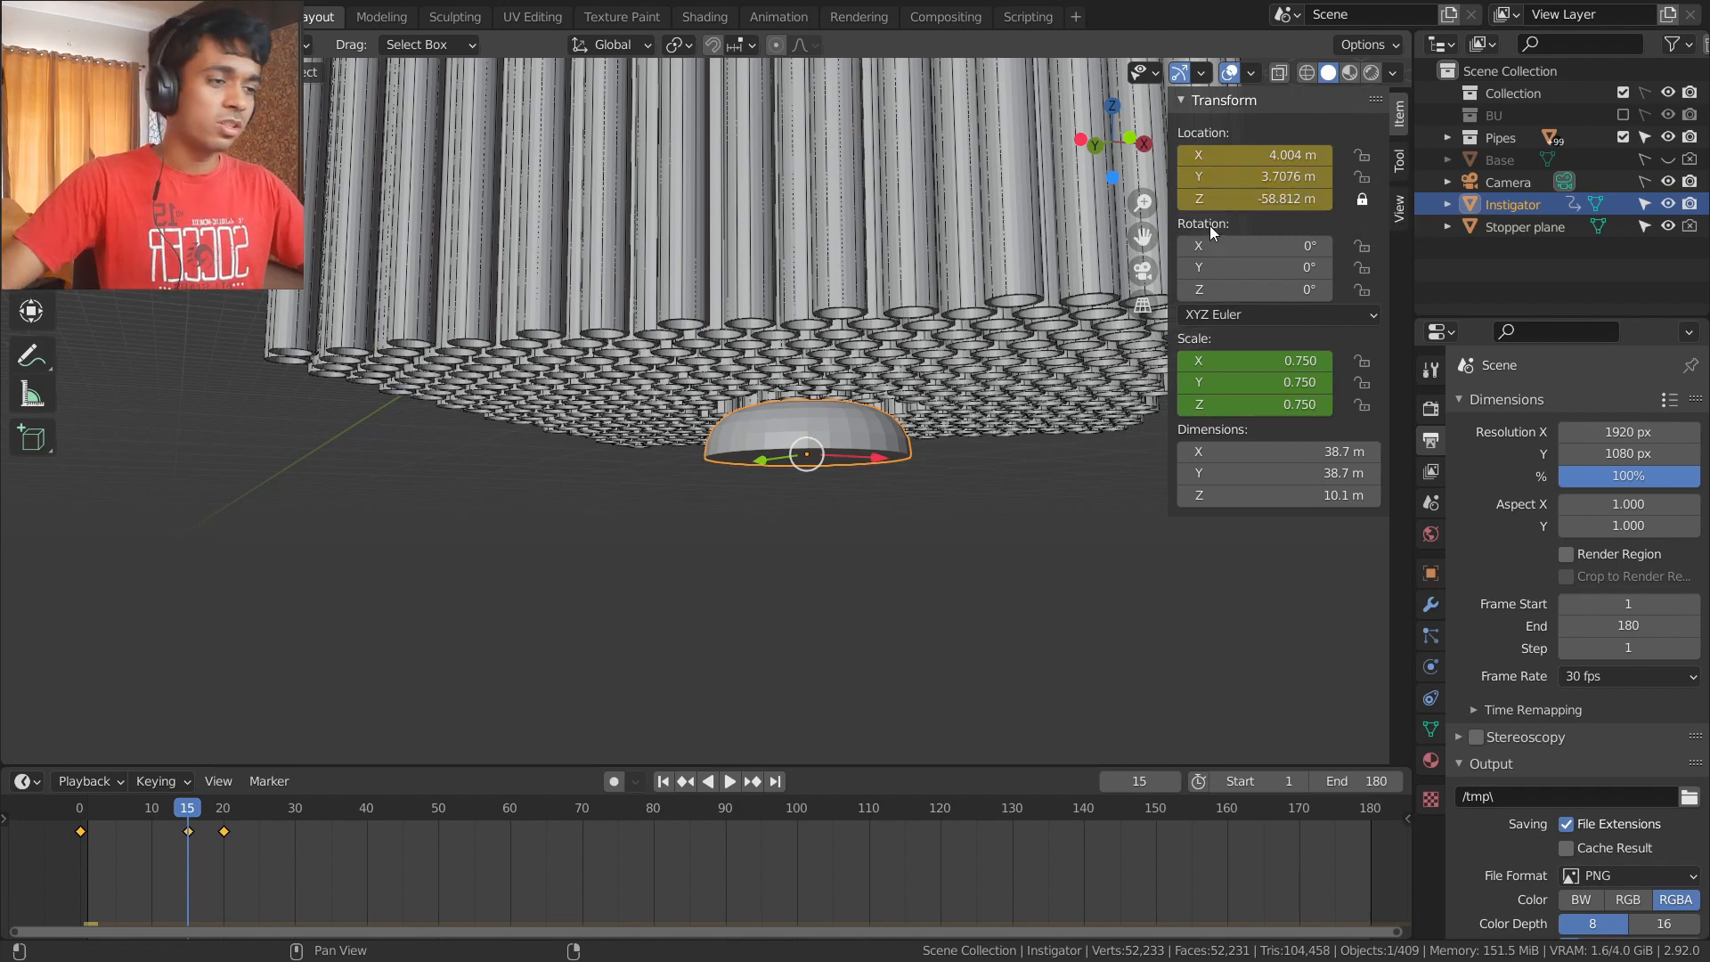
{"action": "right_click", "coordinate": [1265, 176]}
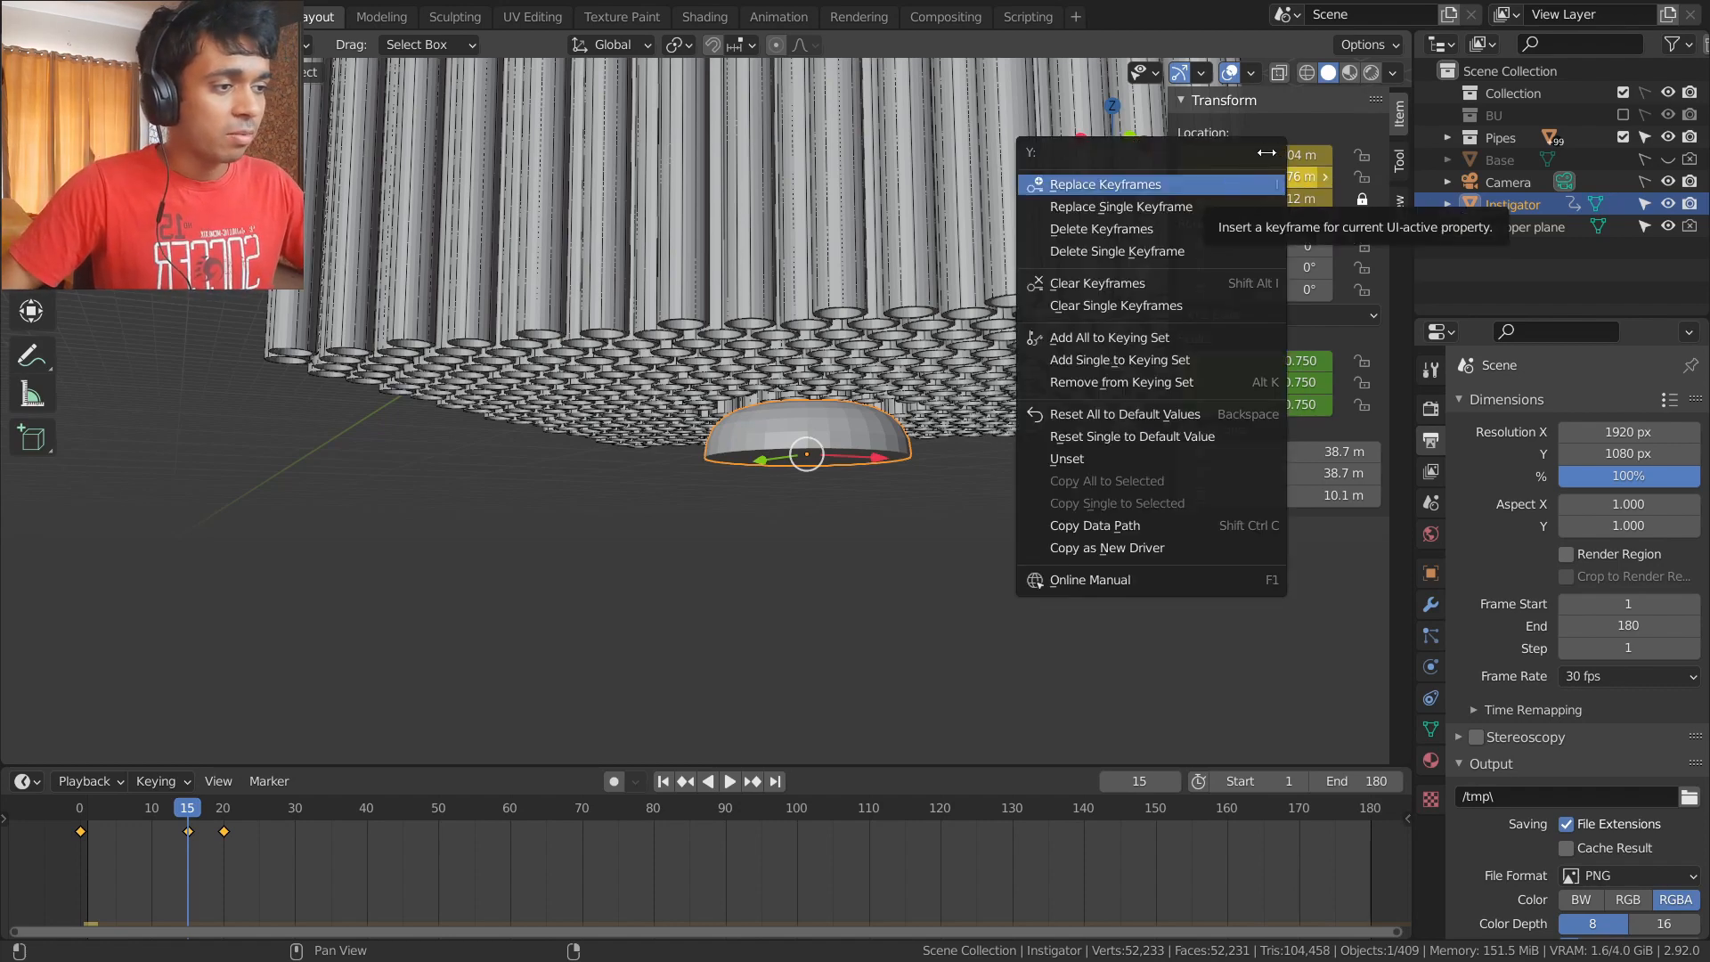
{"action": "left_click", "coordinate": [1280, 127]}
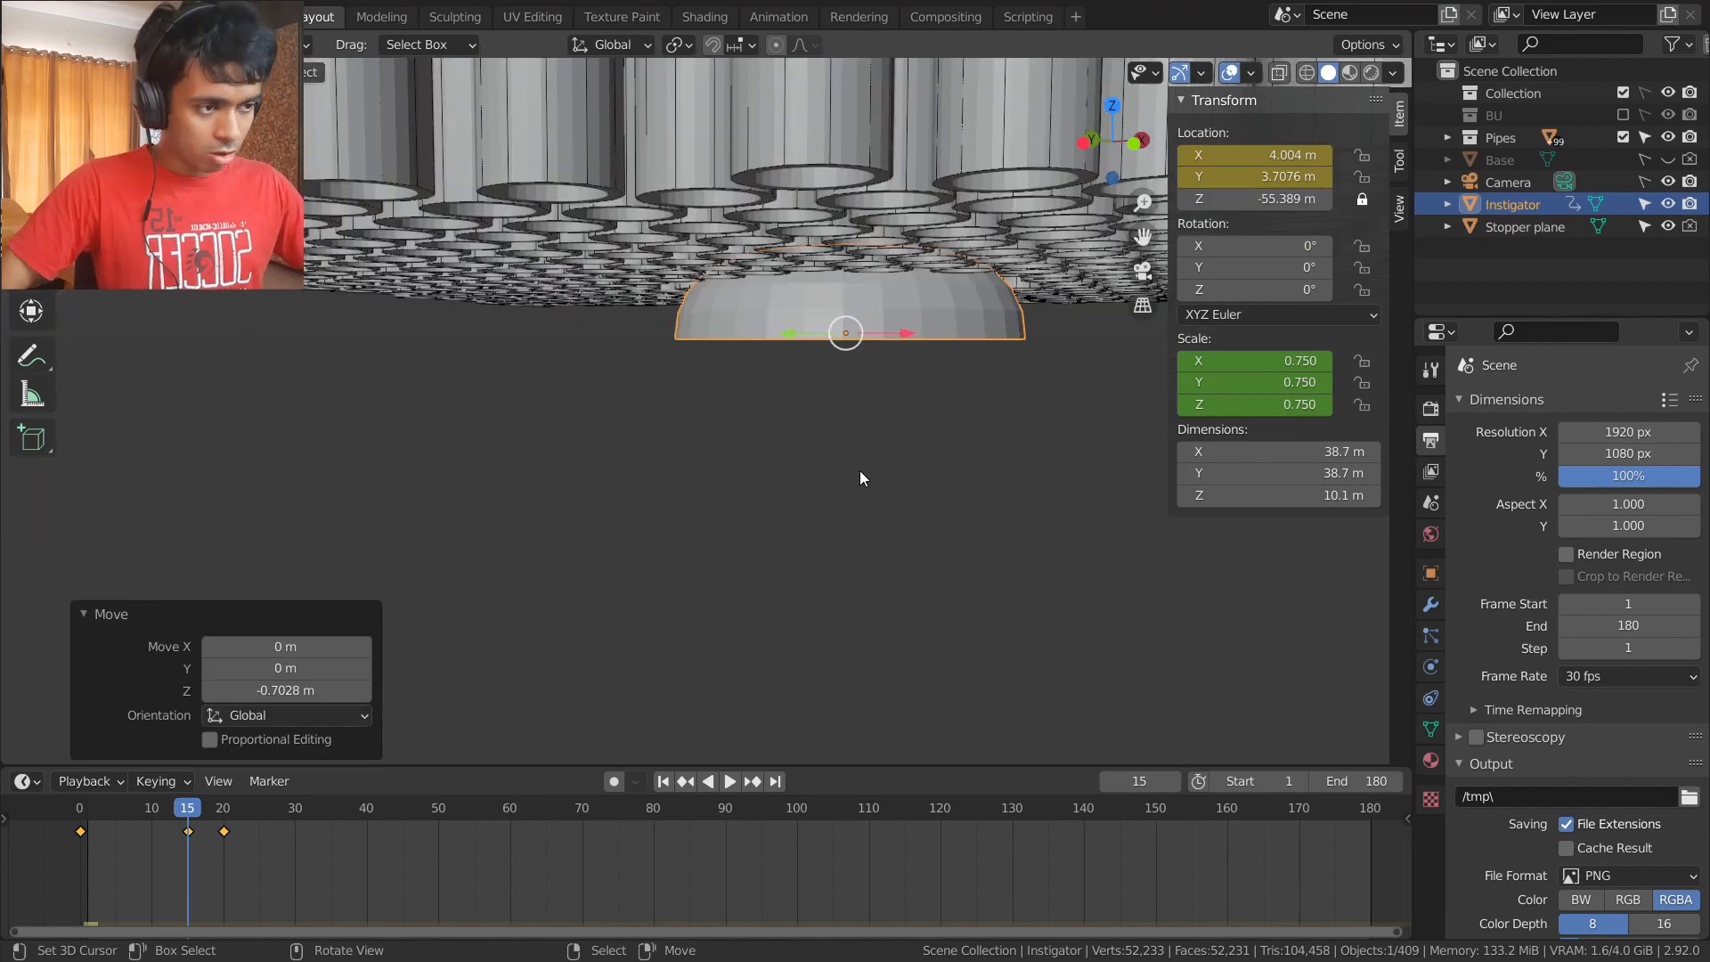
- Centre the Instigator in a straight view from below the pipes and turn on auto keying
{"action": "key", "text": "KP_7"}
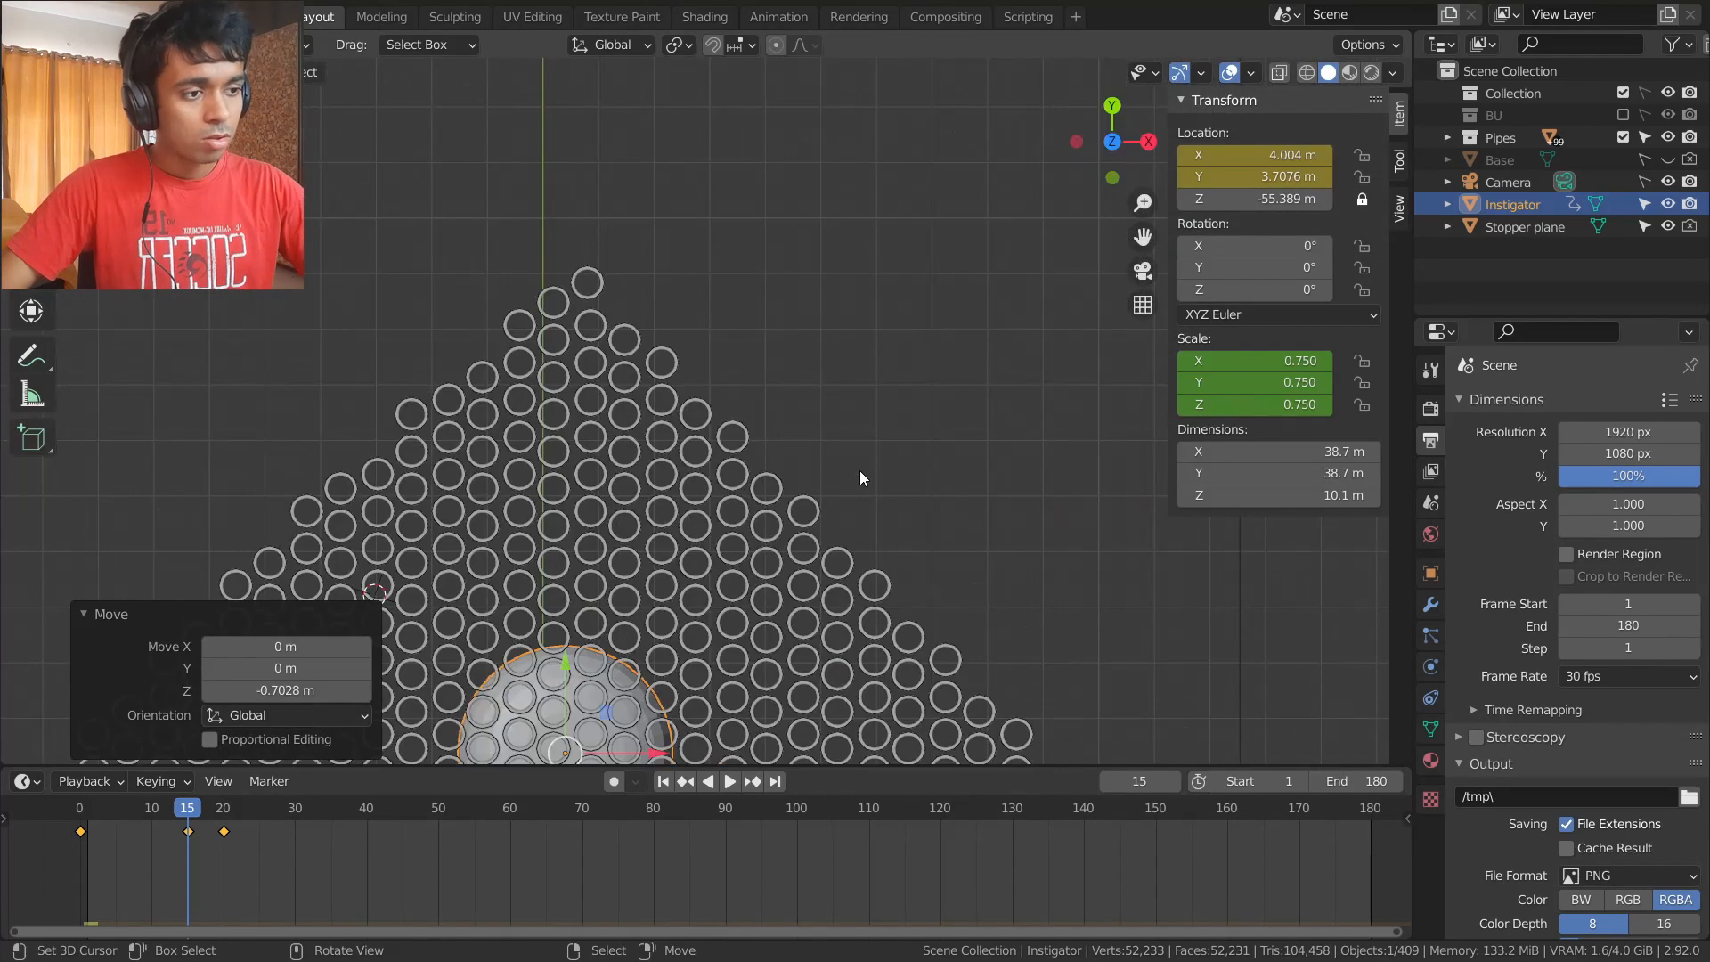
{"action": "key", "text": "KP_Decimal"}
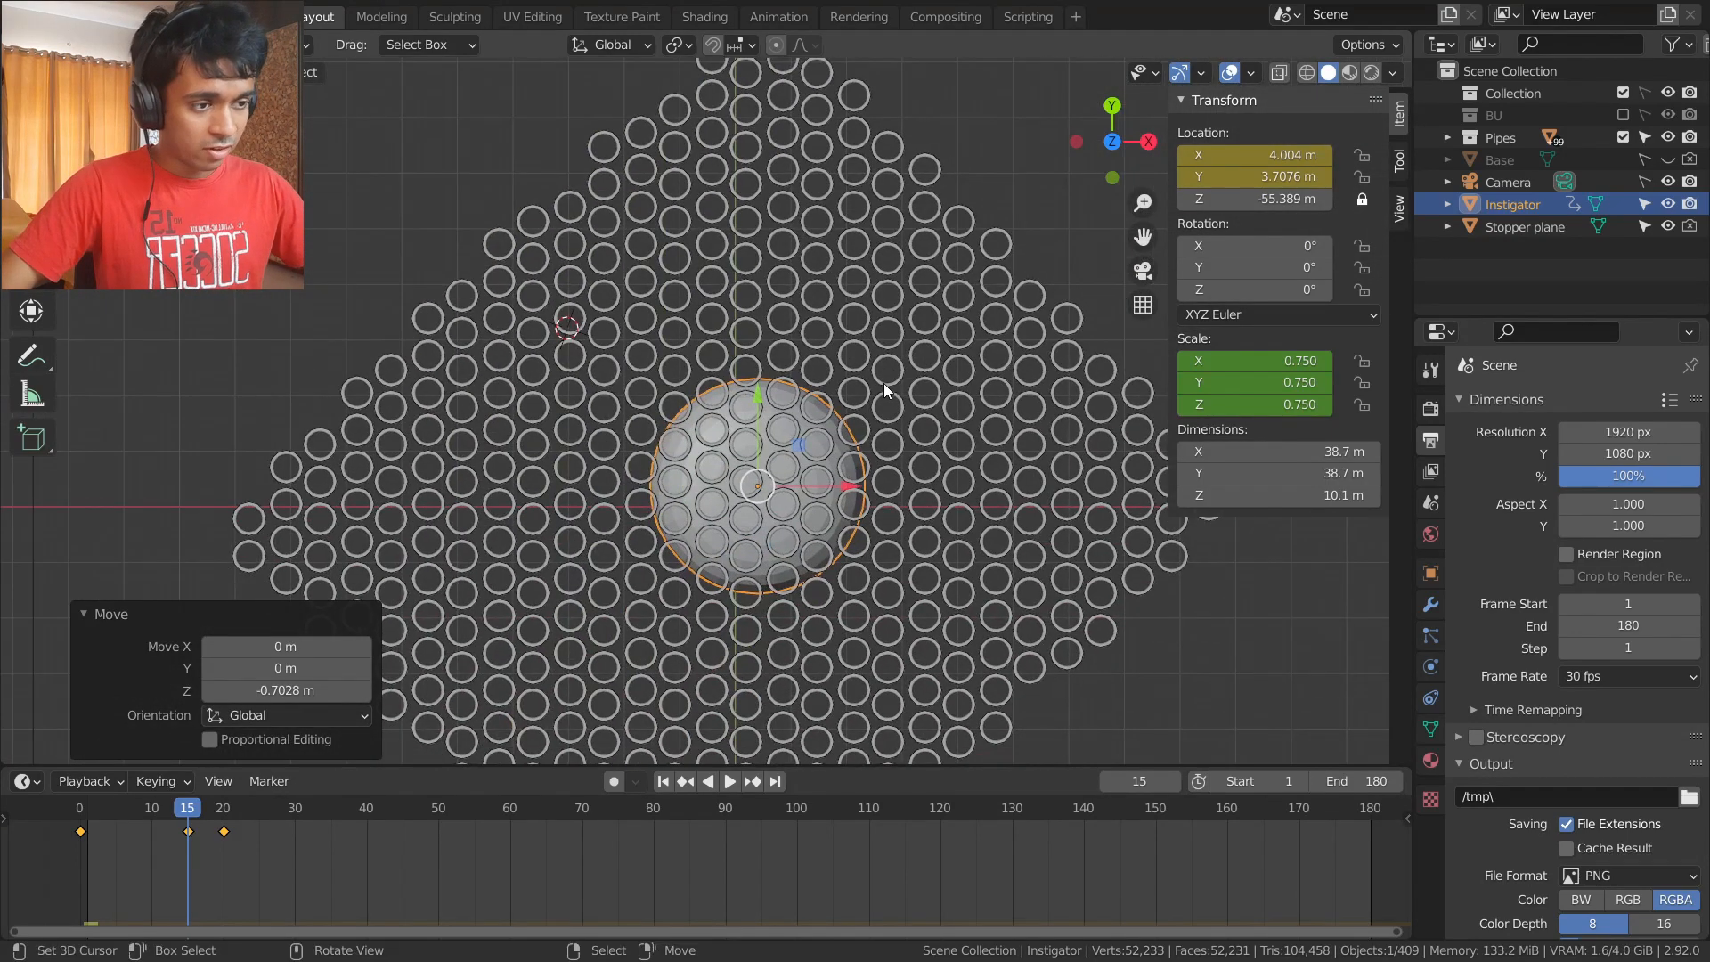
{"action": "key", "text": "ctrl+KP_7"}
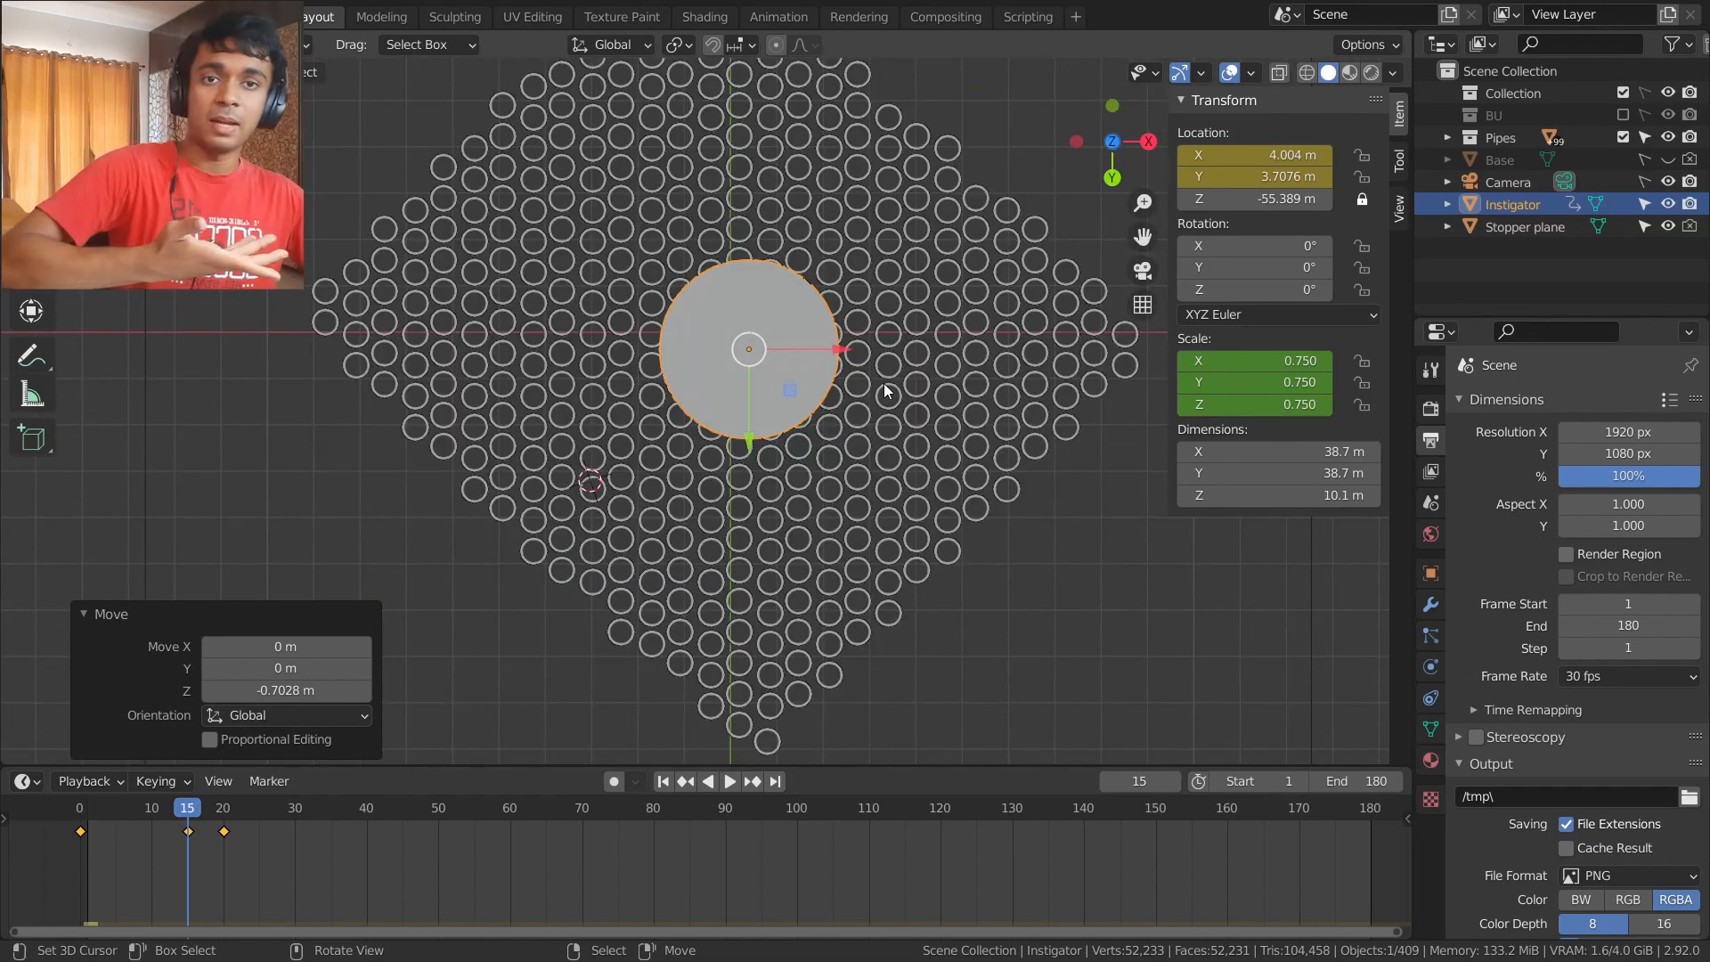
{"action": "middle_click_drag", "start_coordinate": [836, 317], "coordinate": [800, 363], "text": "shift"}
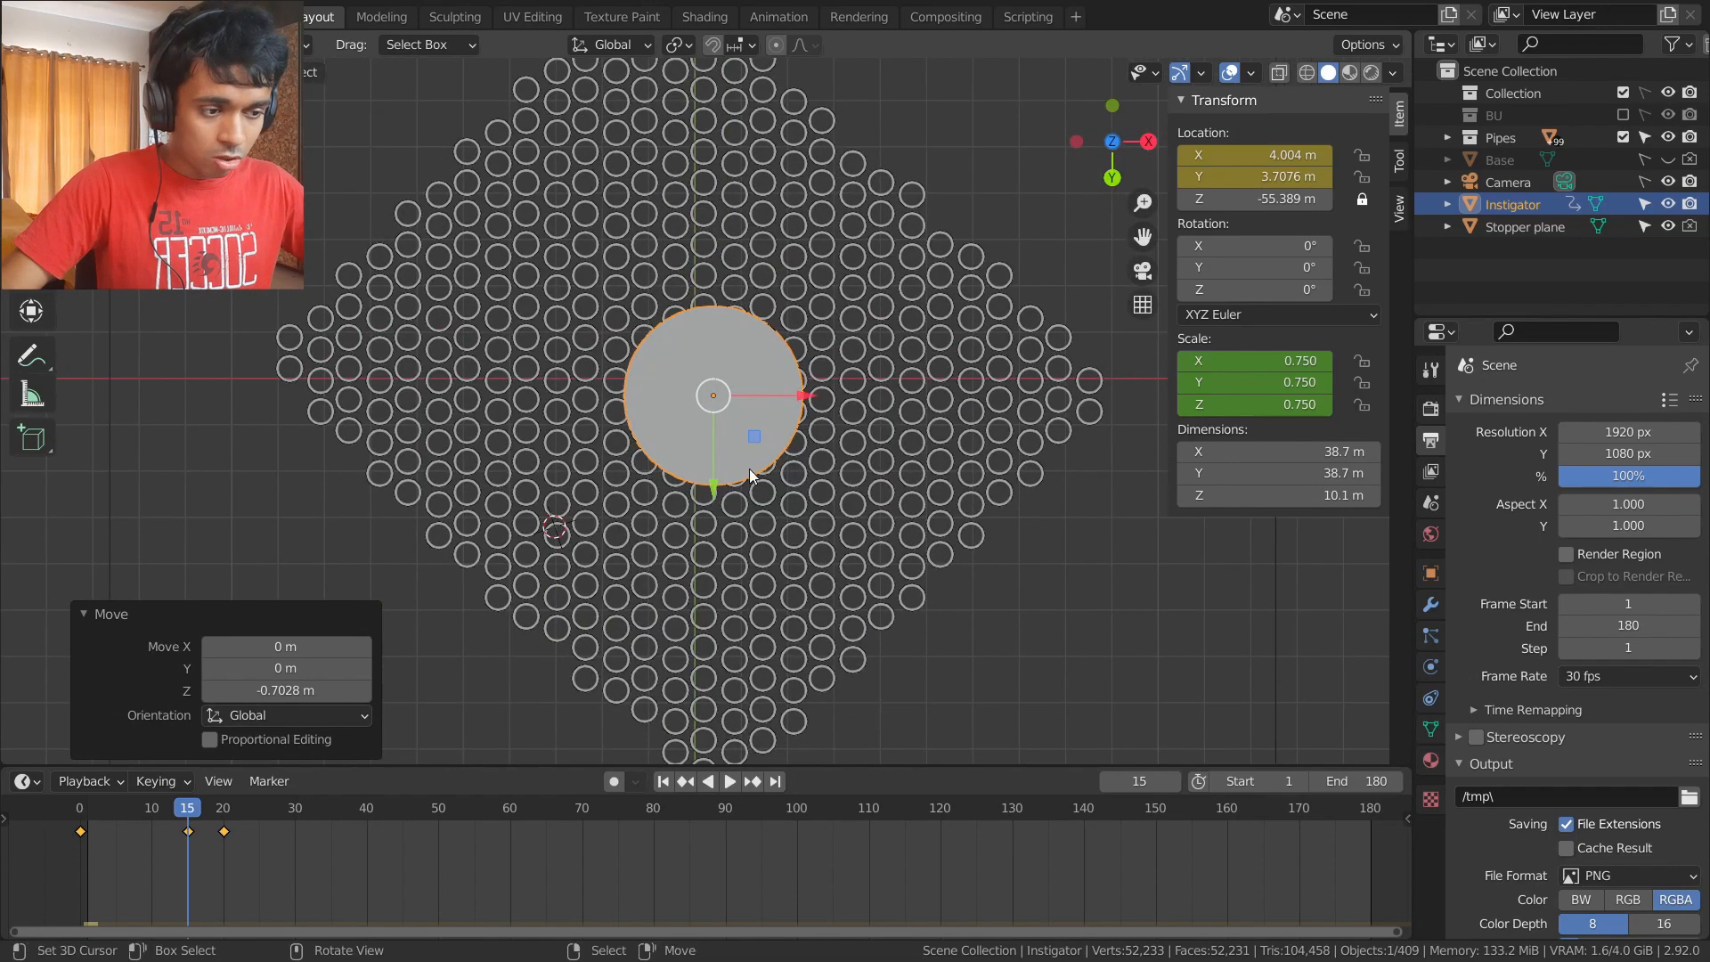
{"action": "left_click", "coordinate": [613, 782]}
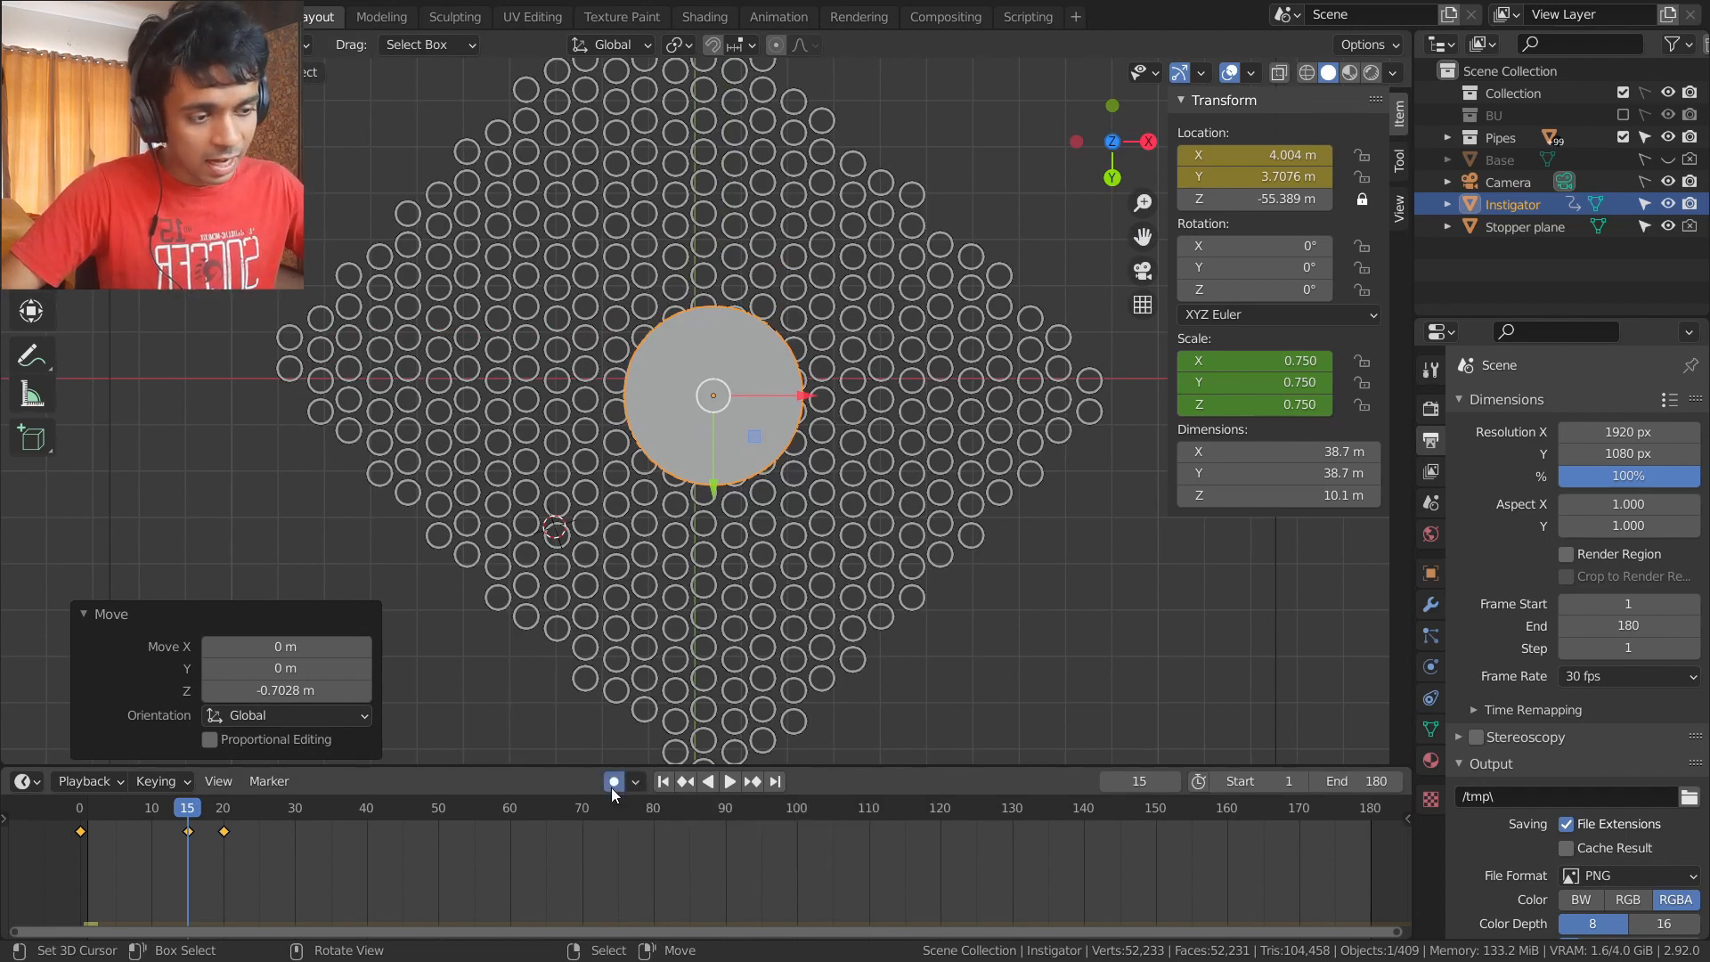
- Try moving the Instigator about 32 m along negative X at frame 65 with auto keying, and undo the move
{"action": "left_click", "coordinate": [547, 809]}
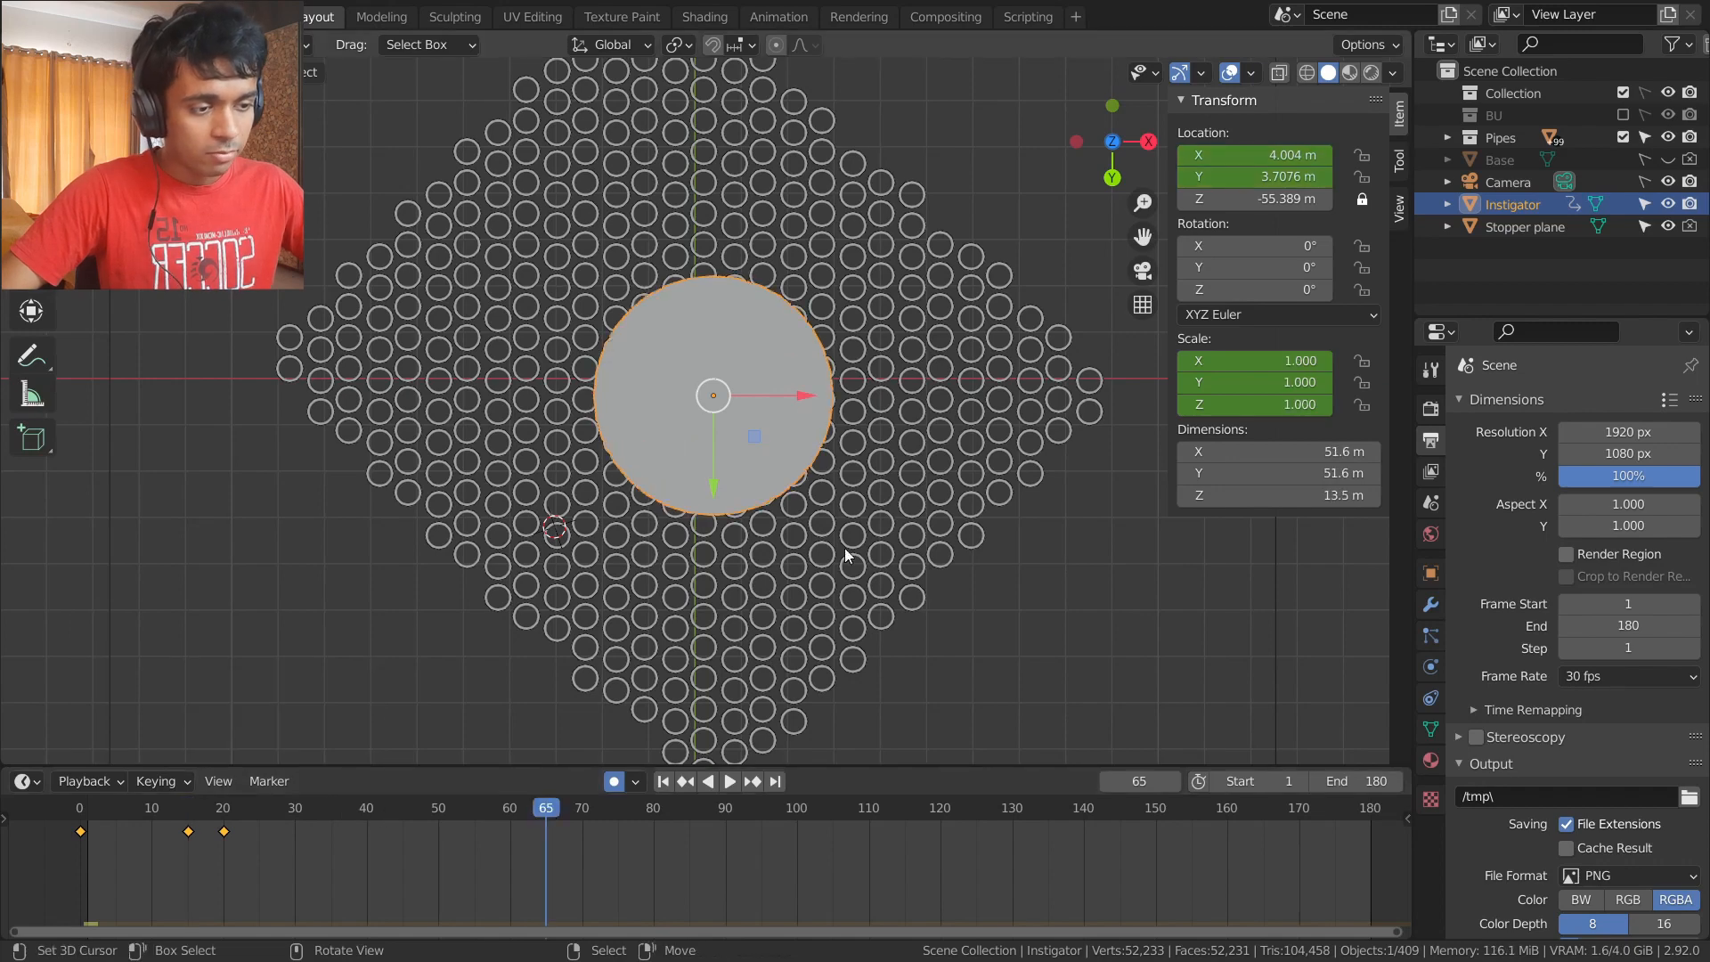
{"action": "key", "text": "g"}
{"action": "left_click", "coordinate": [677, 420]}
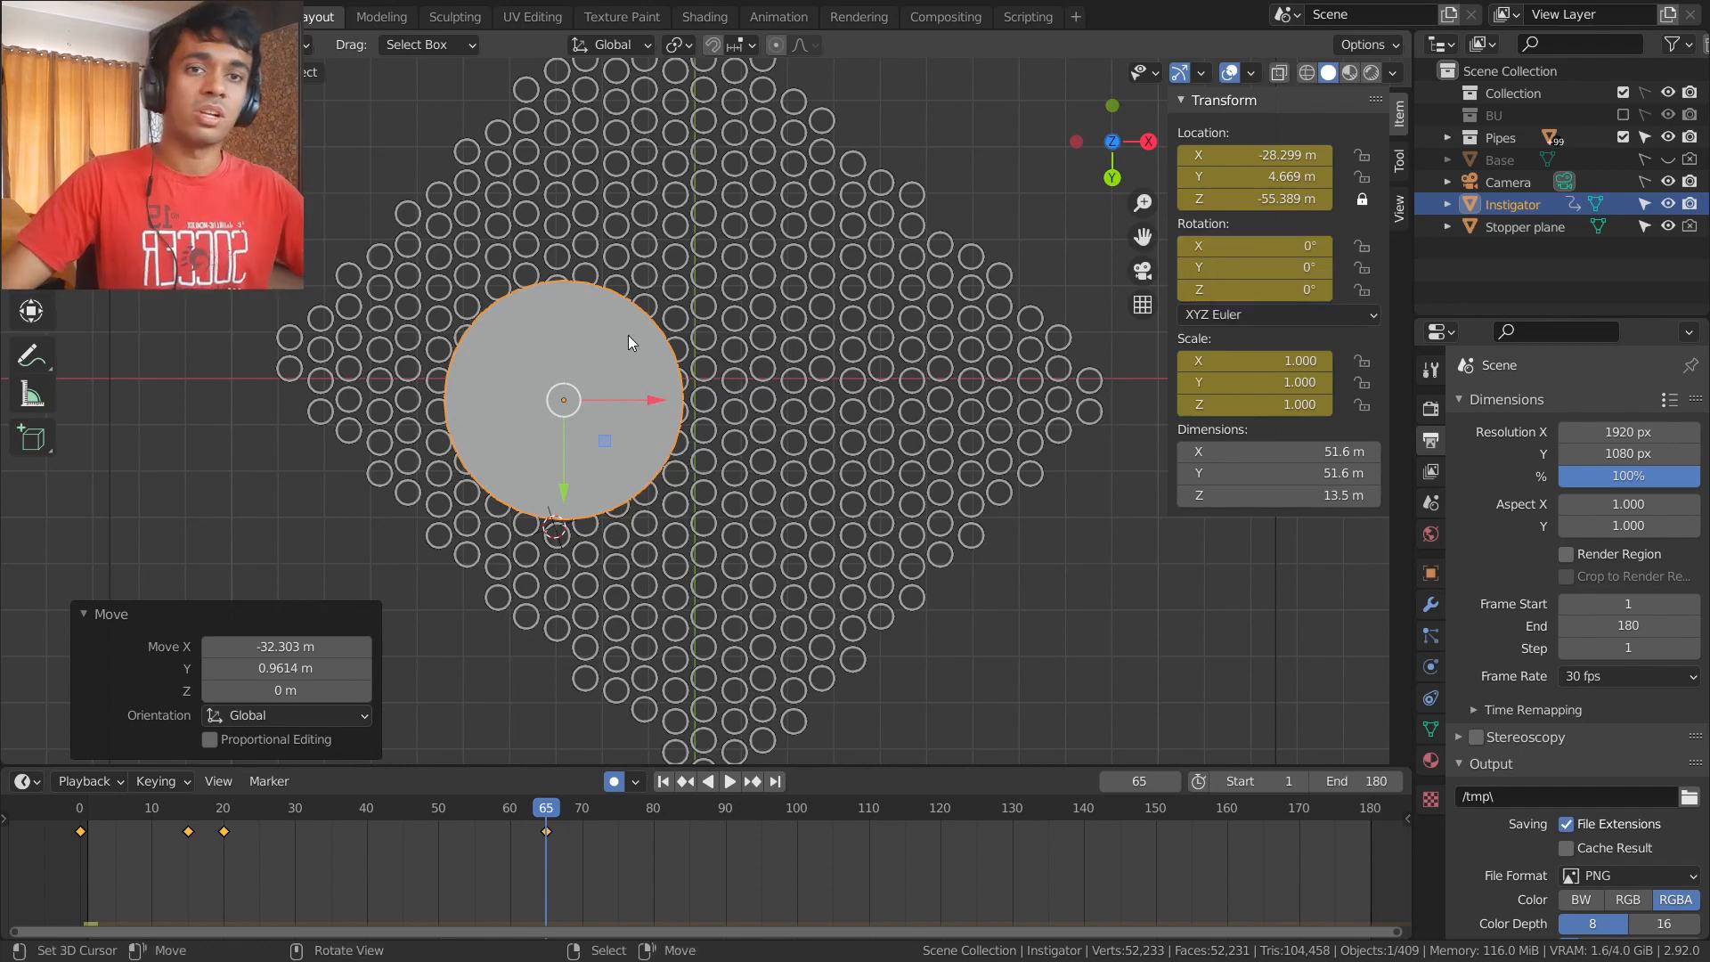
{"action": "key", "text": "ctrl+z"}
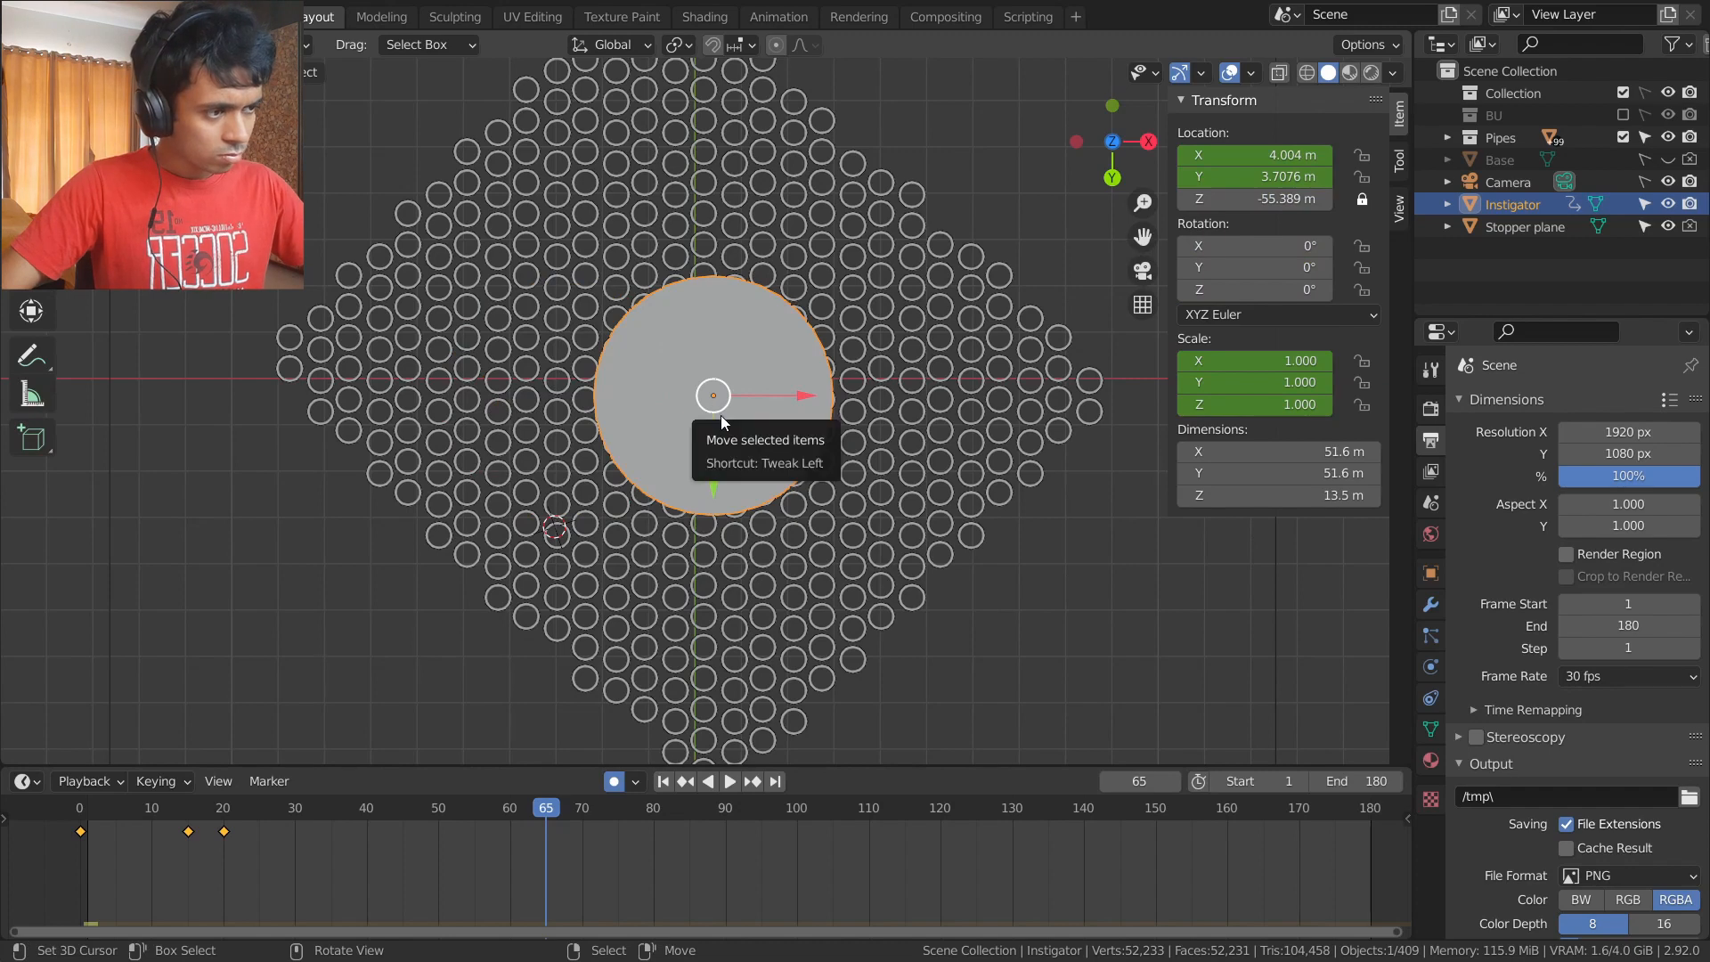
- Play the animation from frame 15 to check the Instigator's timing, and return to frame 15
{"action": "left_click_drag", "start_coordinate": [201, 823], "coordinate": [187, 823]}
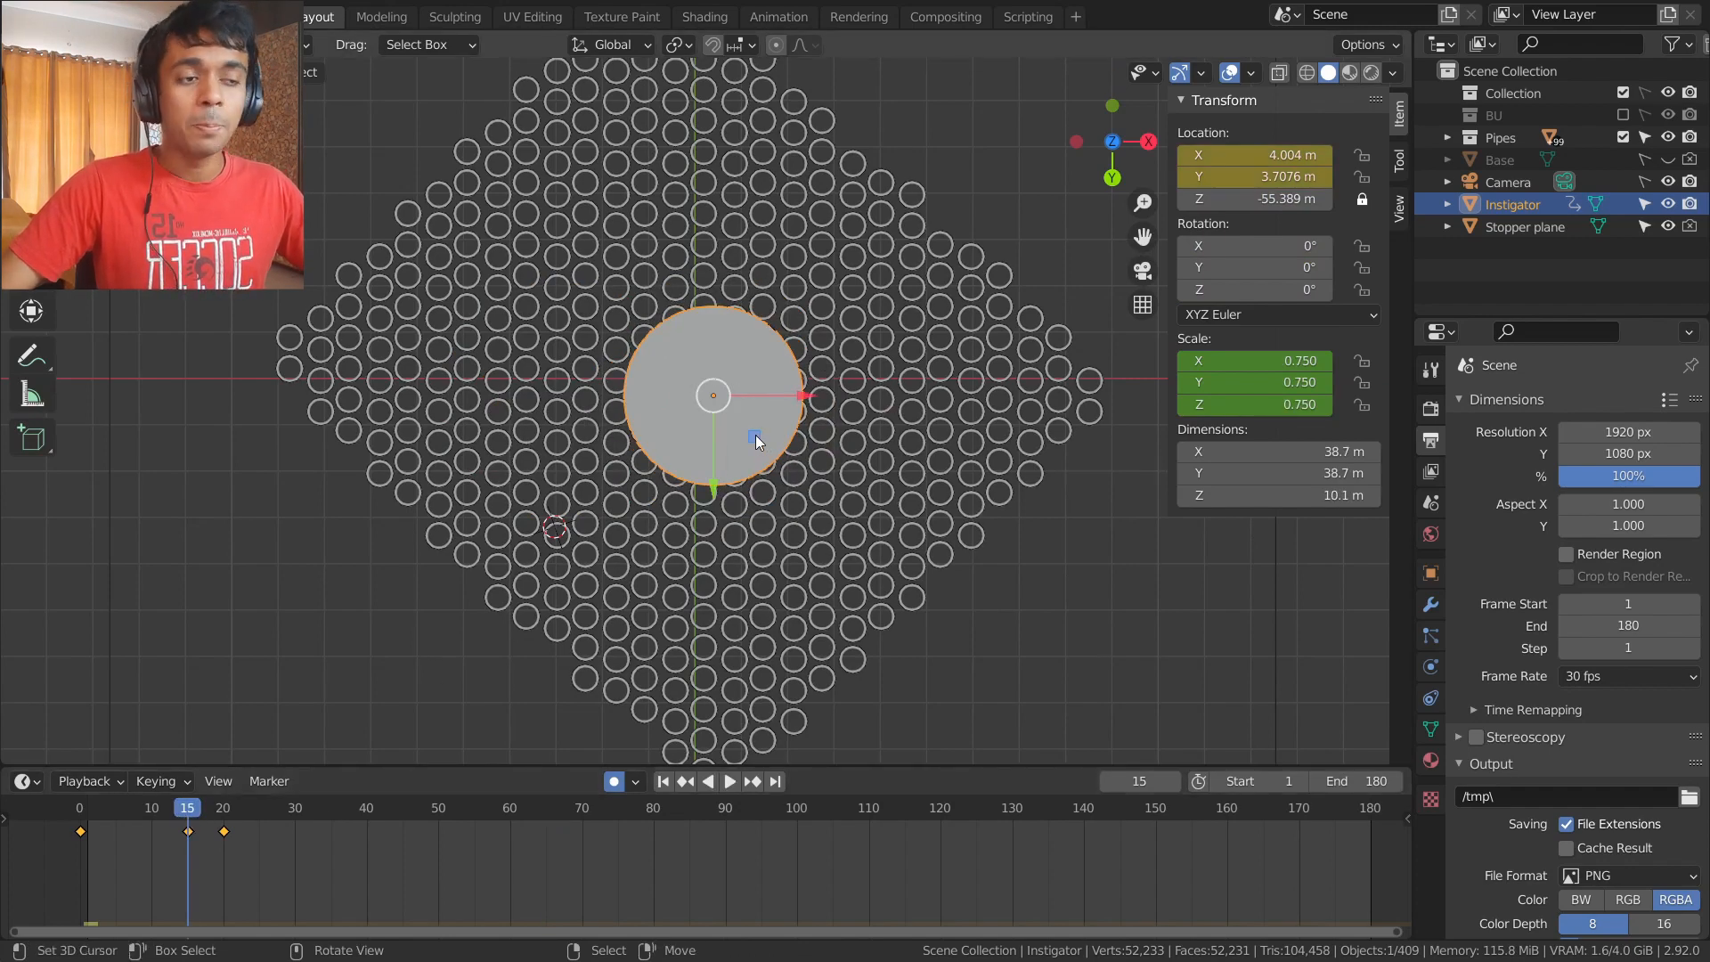
{"action": "key", "text": "space"}
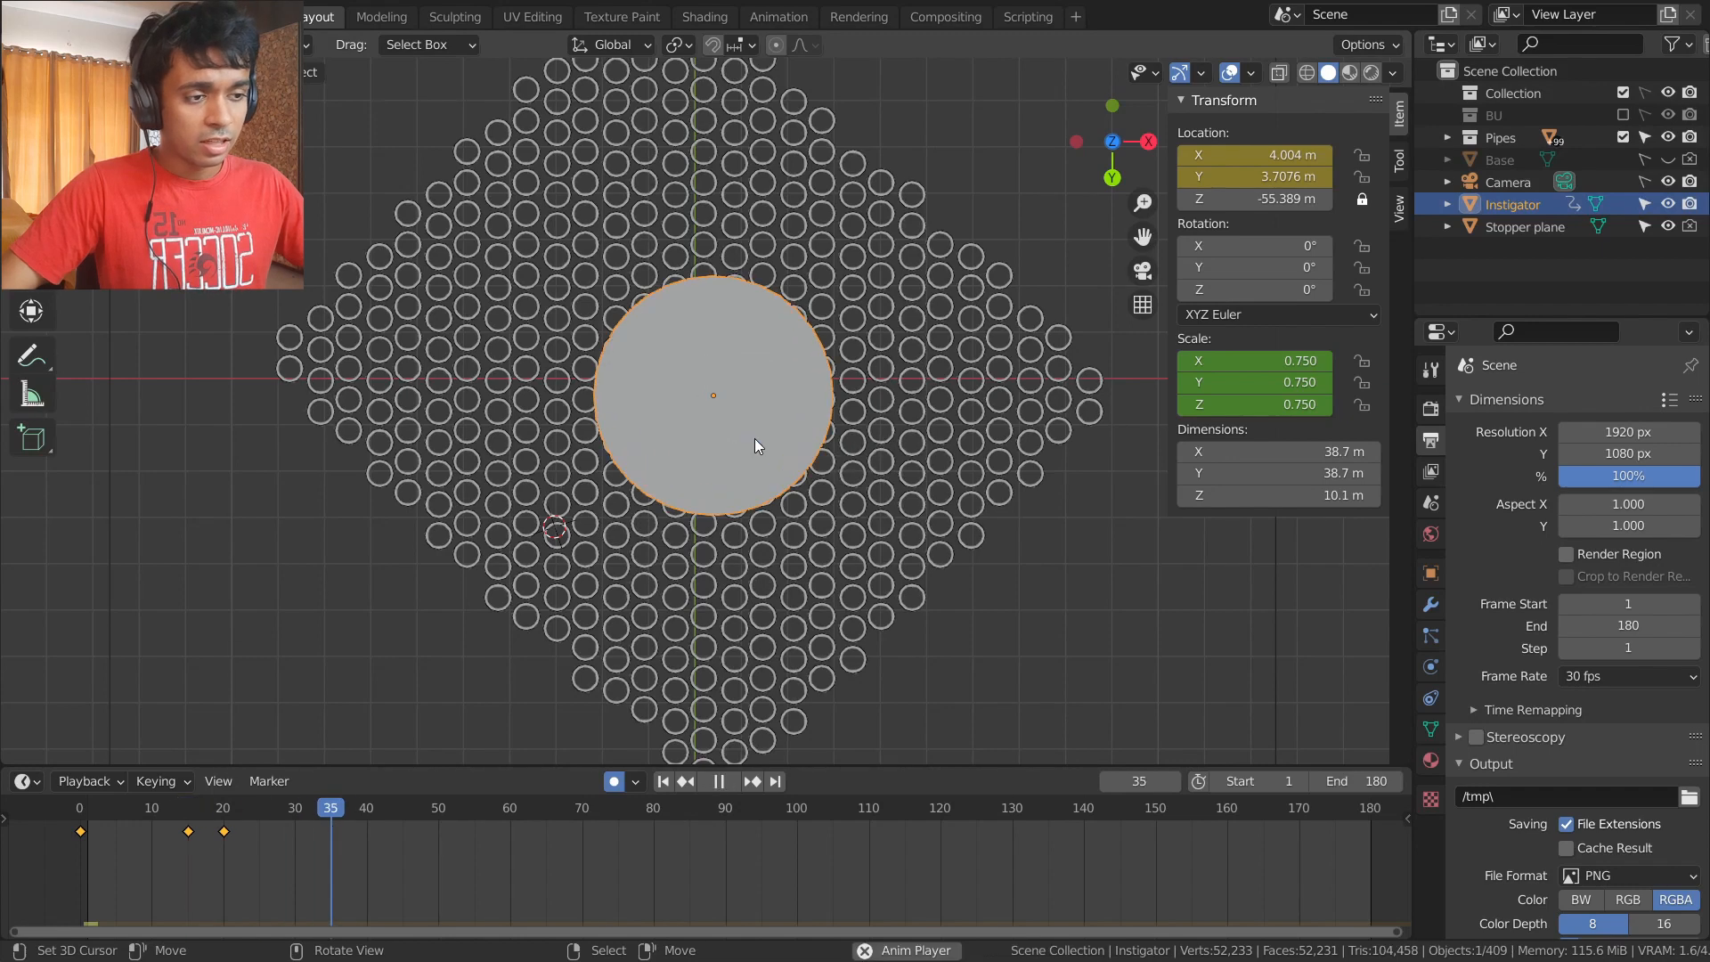
{"action": "key", "text": "space"}
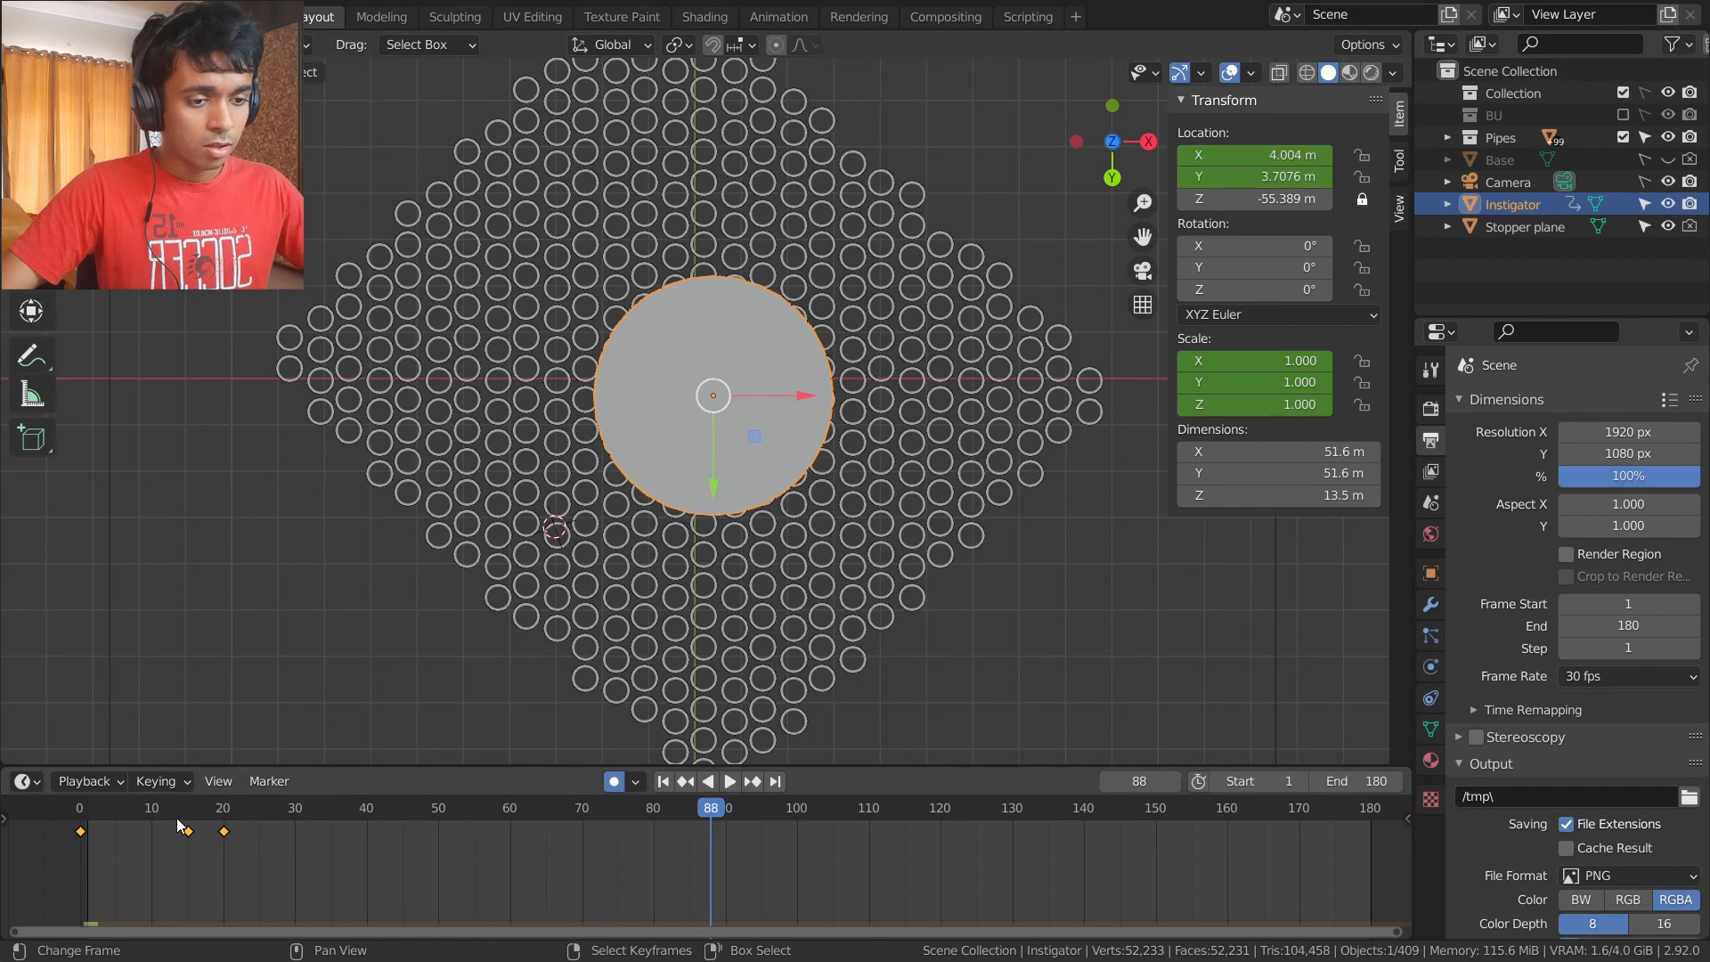
{"action": "left_click", "coordinate": [187, 811]}
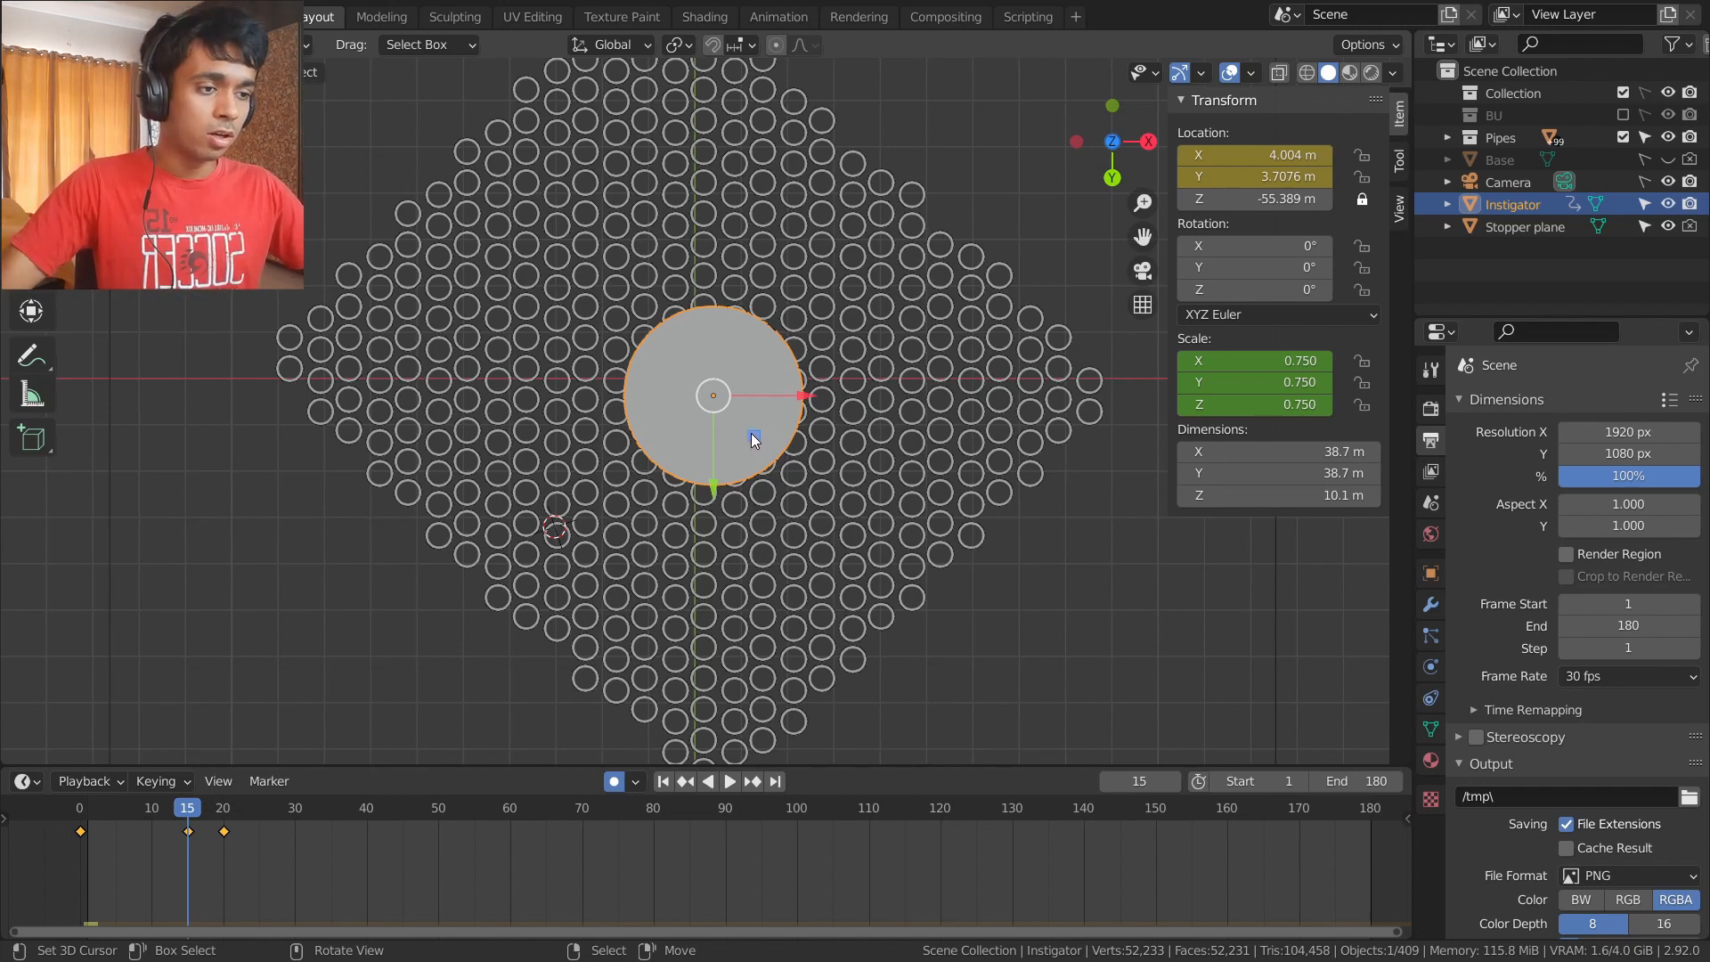
- Try moving the Instigator diagonally away from the centre of the pipes at frame 15, and undo the move
{"action": "key", "text": "g"}
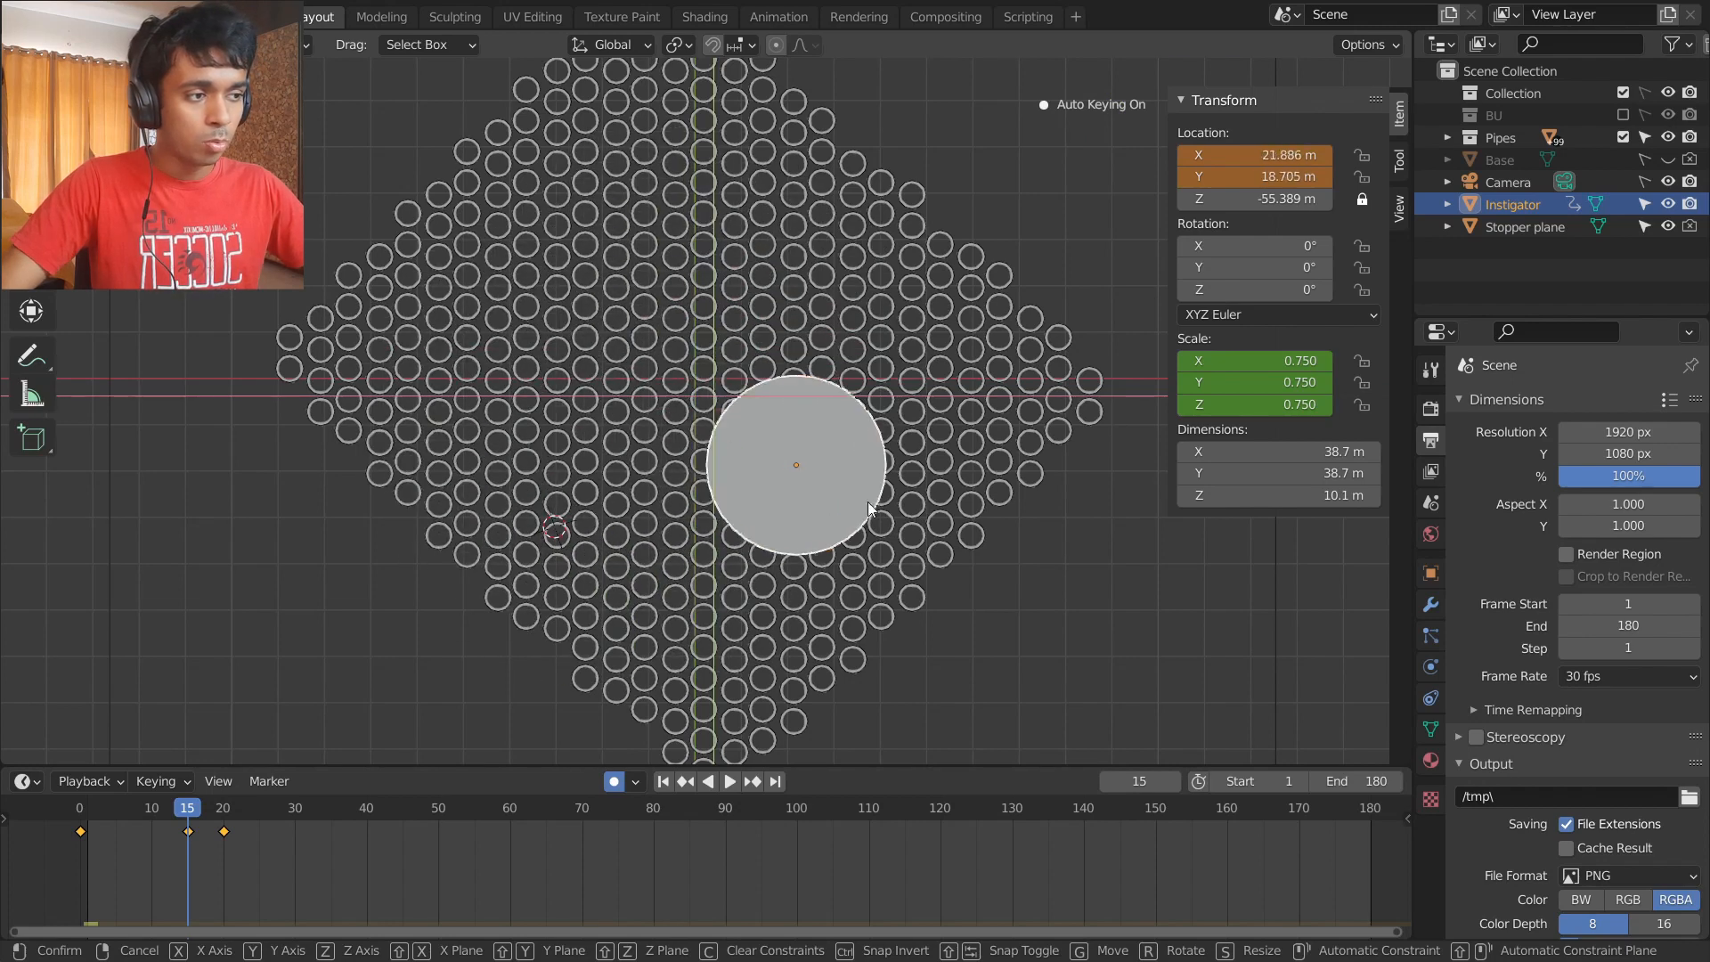
{"action": "left_click", "coordinate": [870, 505]}
{"action": "key", "text": "ctrl+z"}
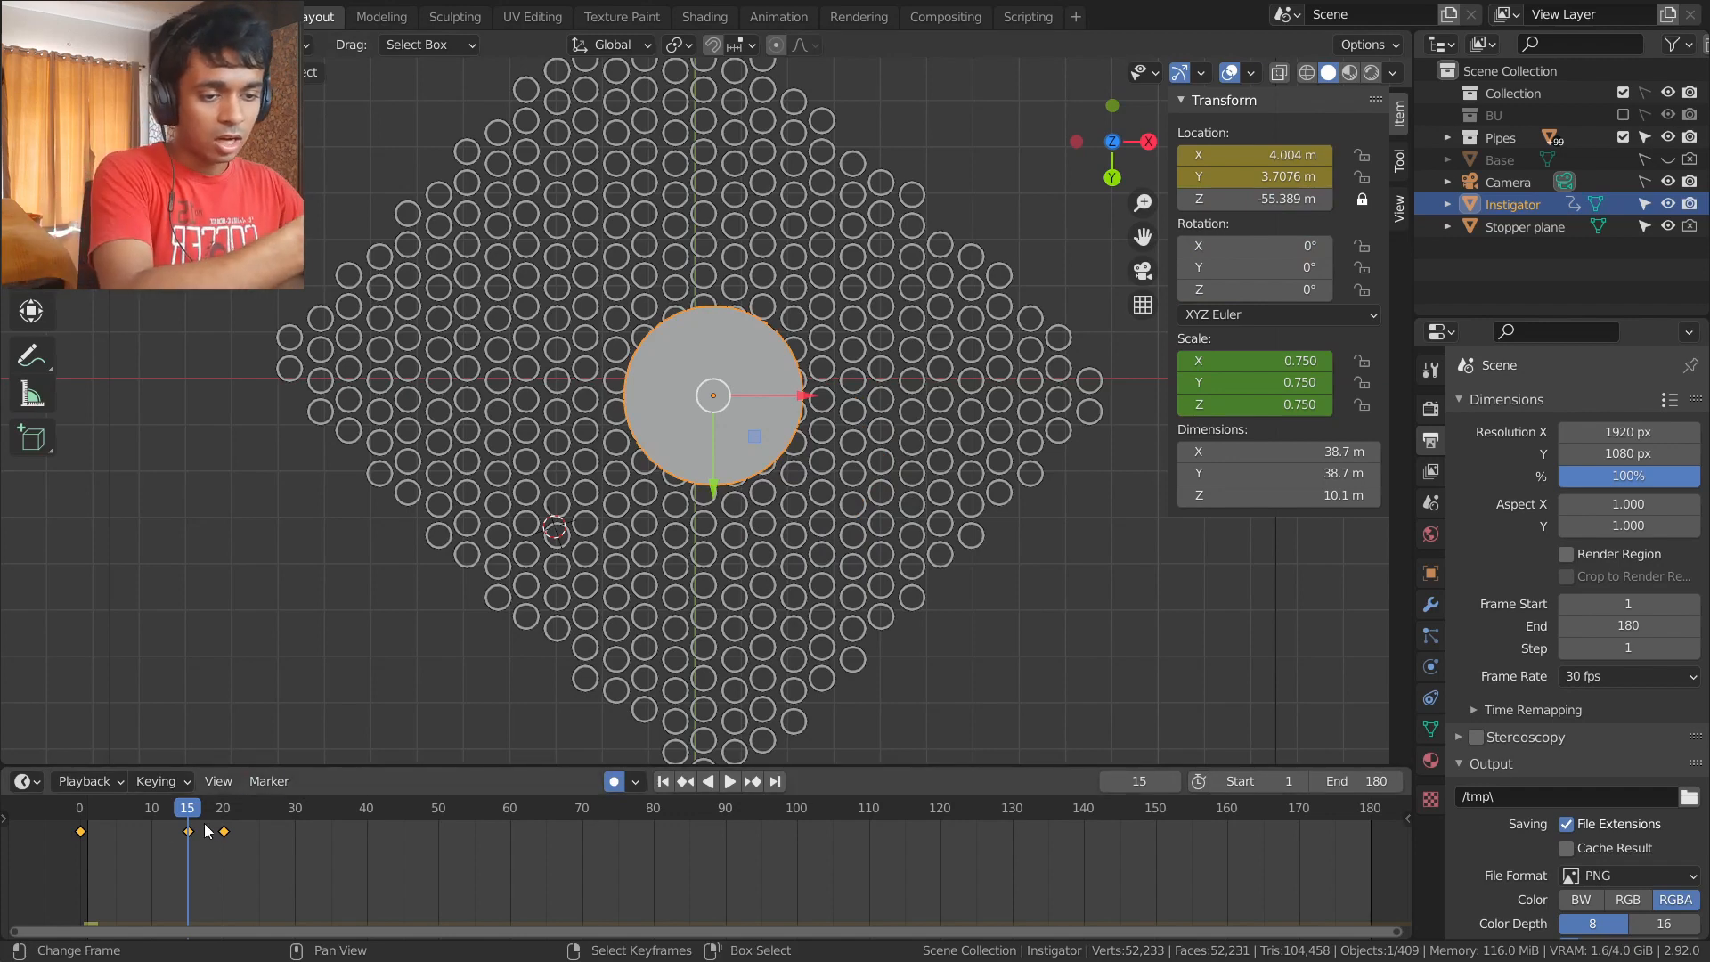
- Record the Instigator's motion with auto keying by moving it around beneath the pipes while the animation plays from frame 15
{"action": "left_click_drag", "start_coordinate": [204, 824], "coordinate": [188, 811]}
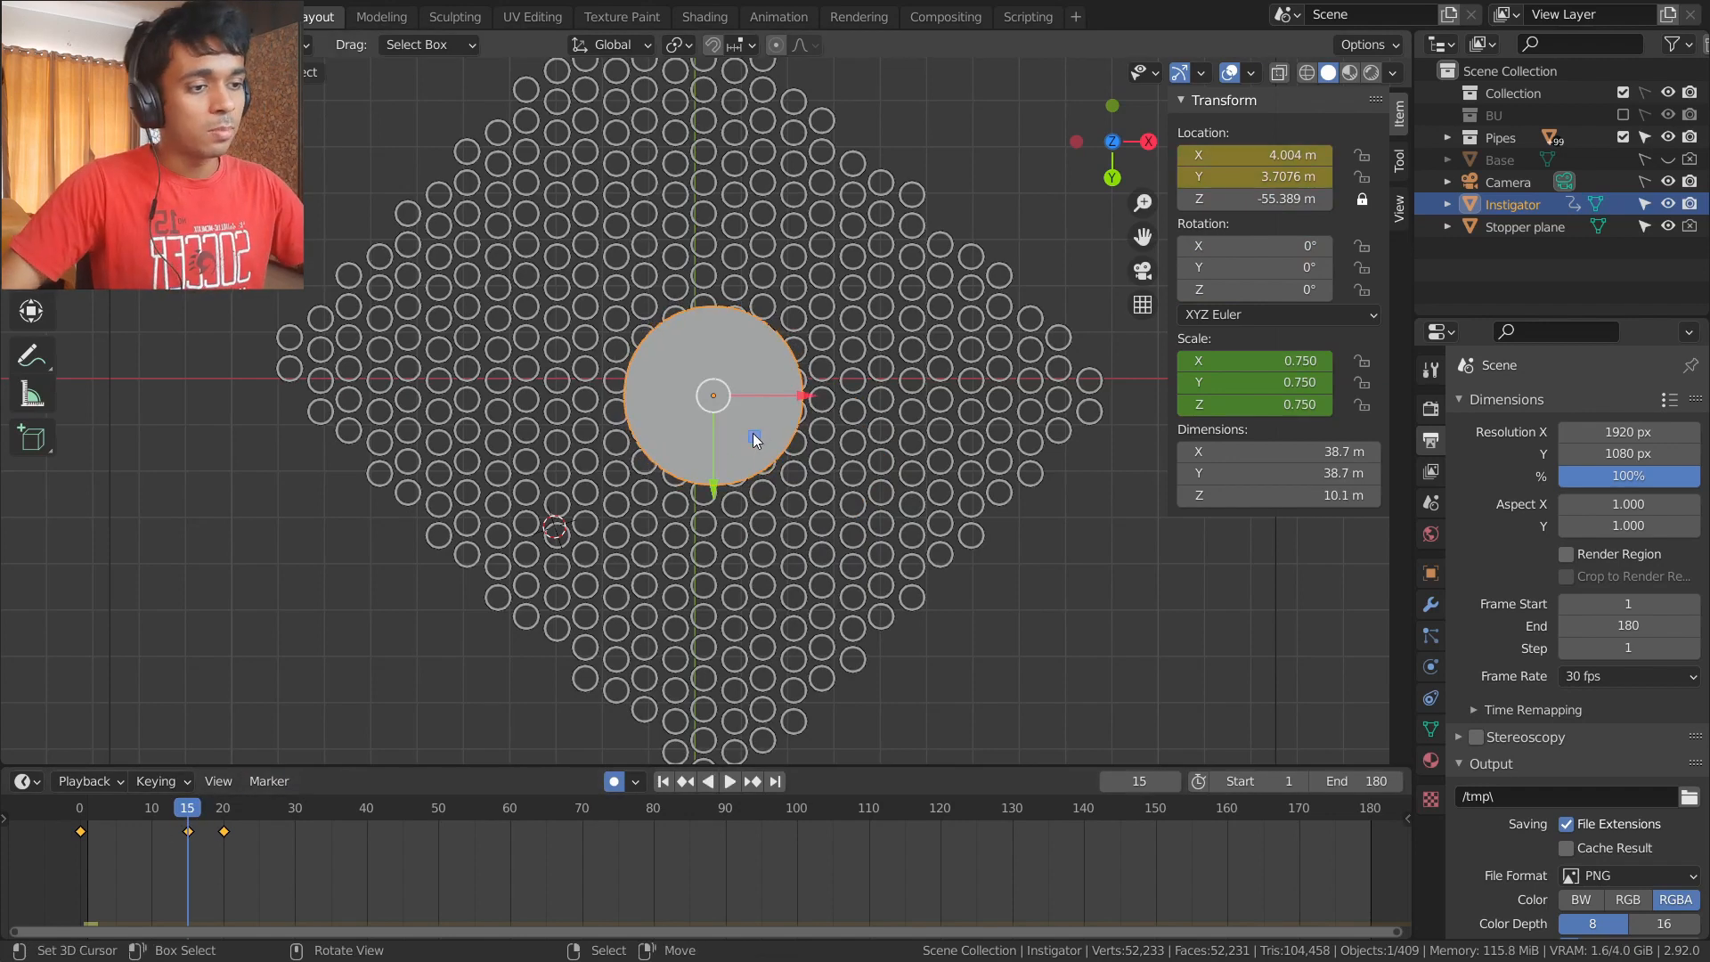
{"action": "key", "text": "space"}
{"action": "mouse_move", "coordinate": [754, 439]}
{"action": "left_mouse_down"}
{"action": "mouse_move", "coordinate": [864, 512]}
{"action": "mouse_move", "coordinate": [571, 581]}
{"action": "mouse_move", "coordinate": [599, 294]}
{"action": "mouse_move", "coordinate": [889, 507]}
{"action": "mouse_move", "coordinate": [778, 256]}
{"action": "mouse_move", "coordinate": [743, 541]}
{"action": "mouse_move", "coordinate": [508, 406]}
{"action": "mouse_move", "coordinate": [748, 428]}
{"action": "mouse_move", "coordinate": [923, 485]}
{"action": "mouse_move", "coordinate": [819, 338]}
{"action": "mouse_move", "coordinate": [766, 333]}
{"action": "left_mouse_up"}
{"action": "key", "text": "space"}
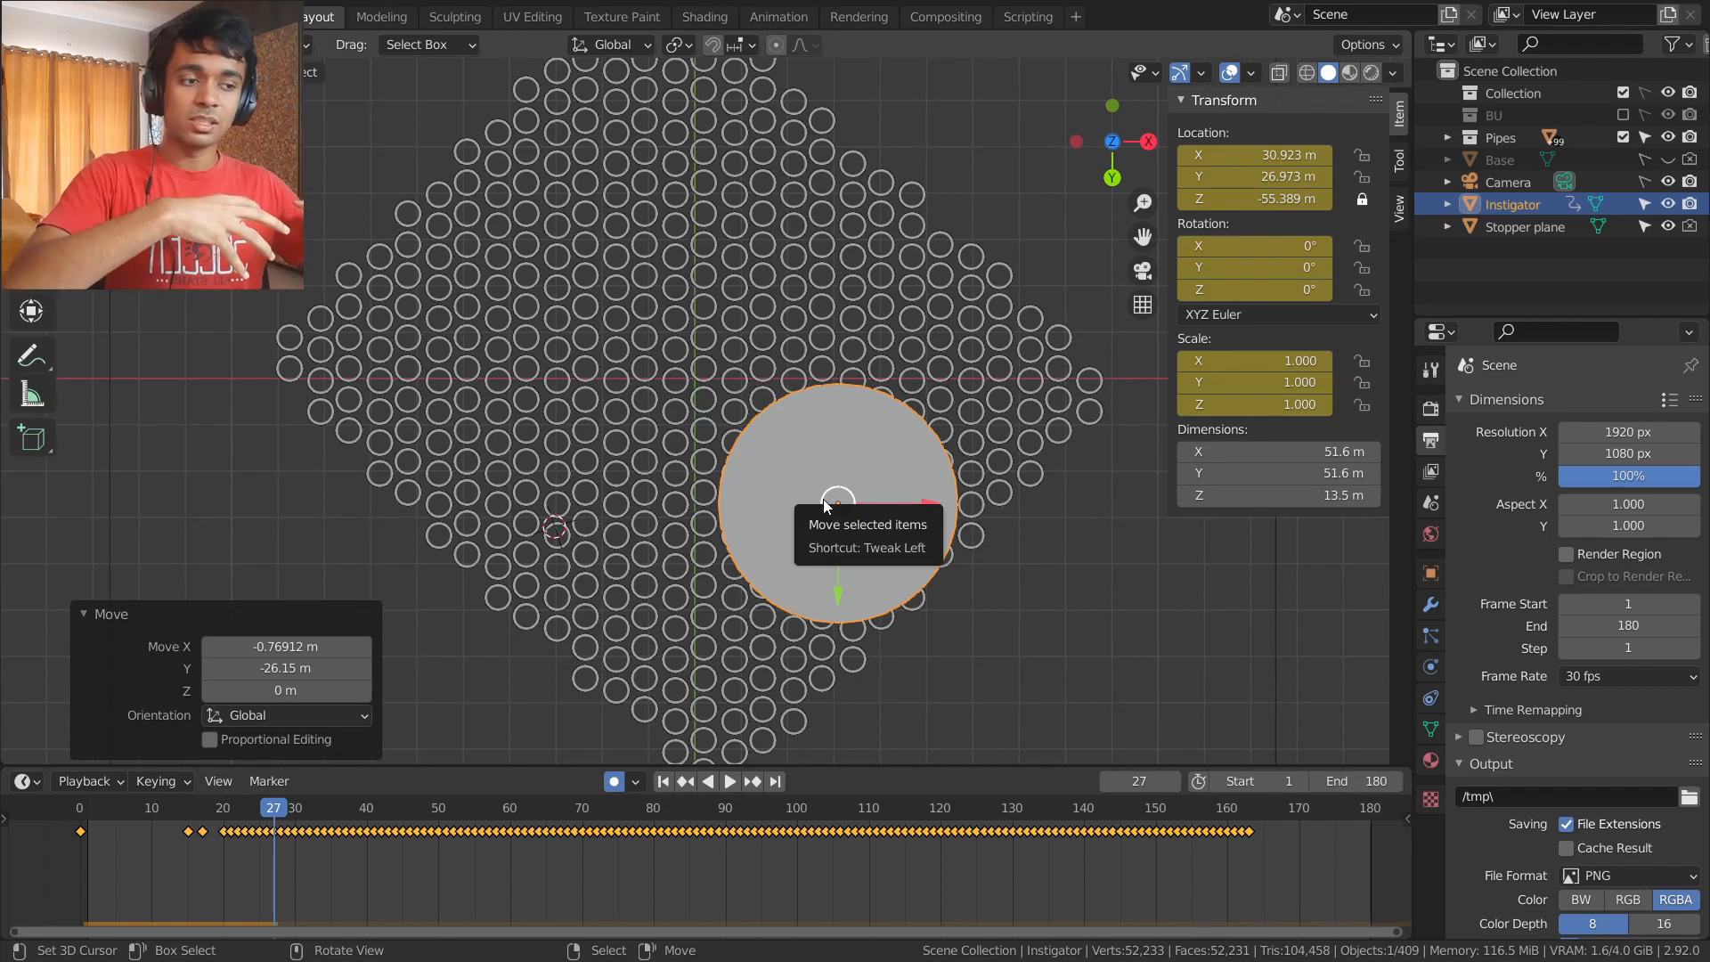
- Delete the Instigator's recorded keyframes after frame 160
{"action": "left_click_drag", "start_coordinate": [1254, 816], "coordinate": [1246, 817]}
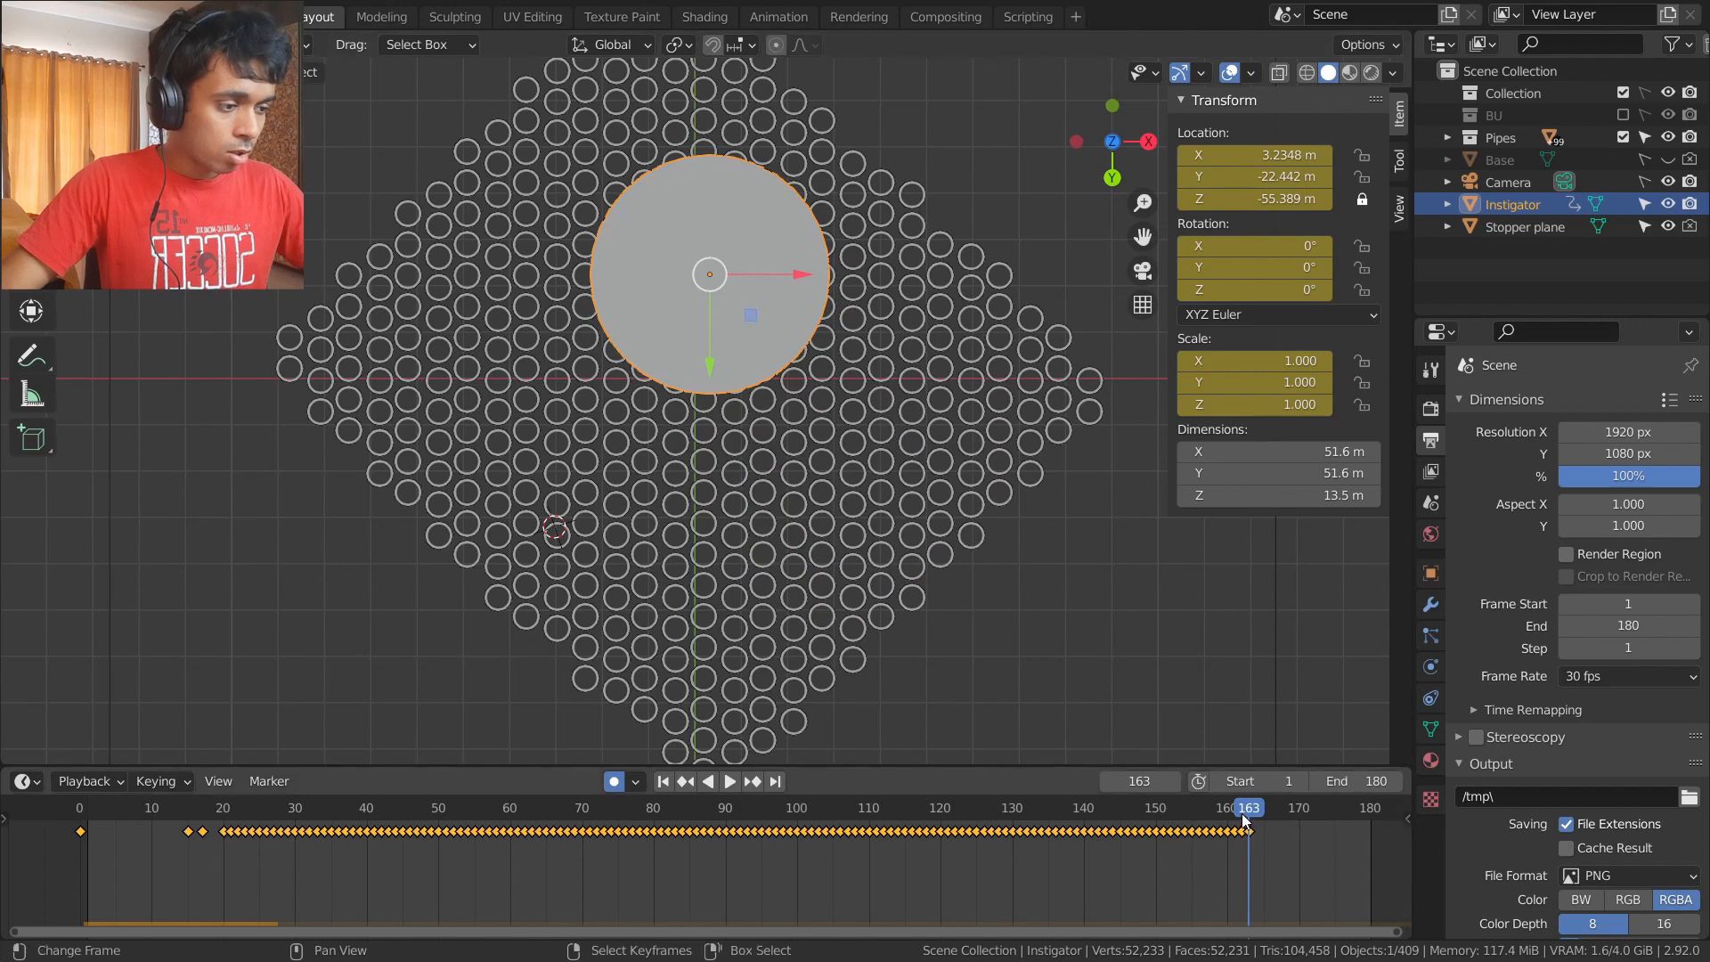
{"action": "key", "text": "space"}
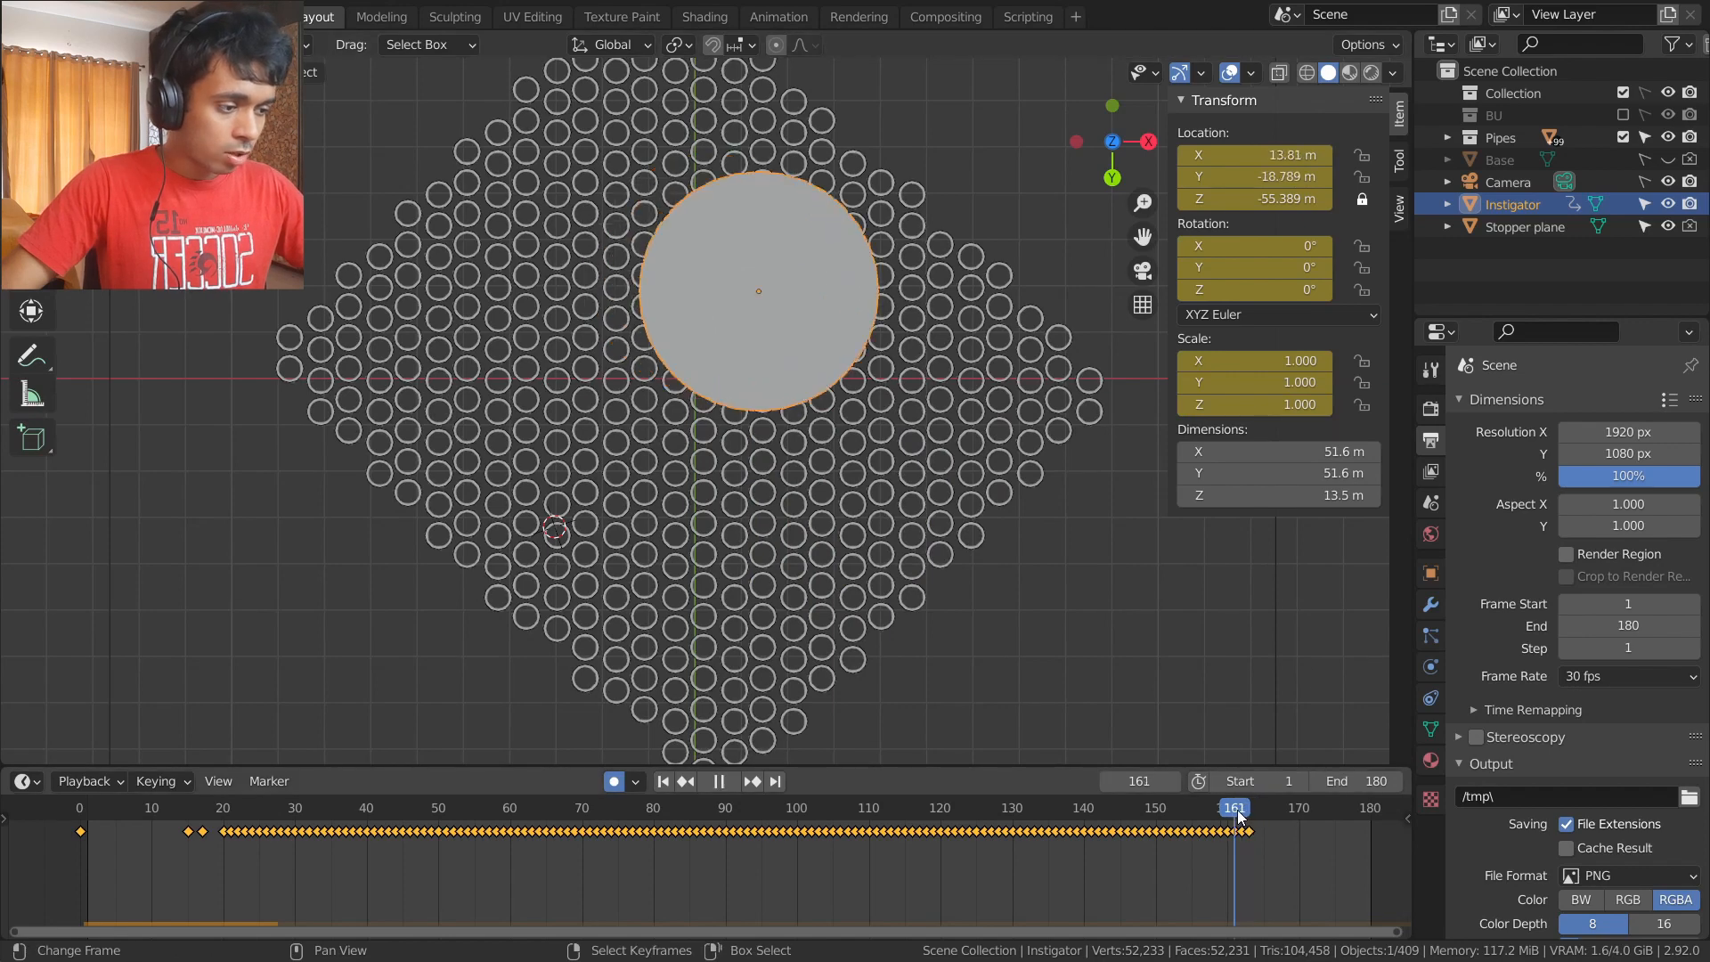
{"action": "key", "text": "space"}
{"action": "left_click_drag", "start_coordinate": [1280, 852], "coordinate": [1236, 821]}
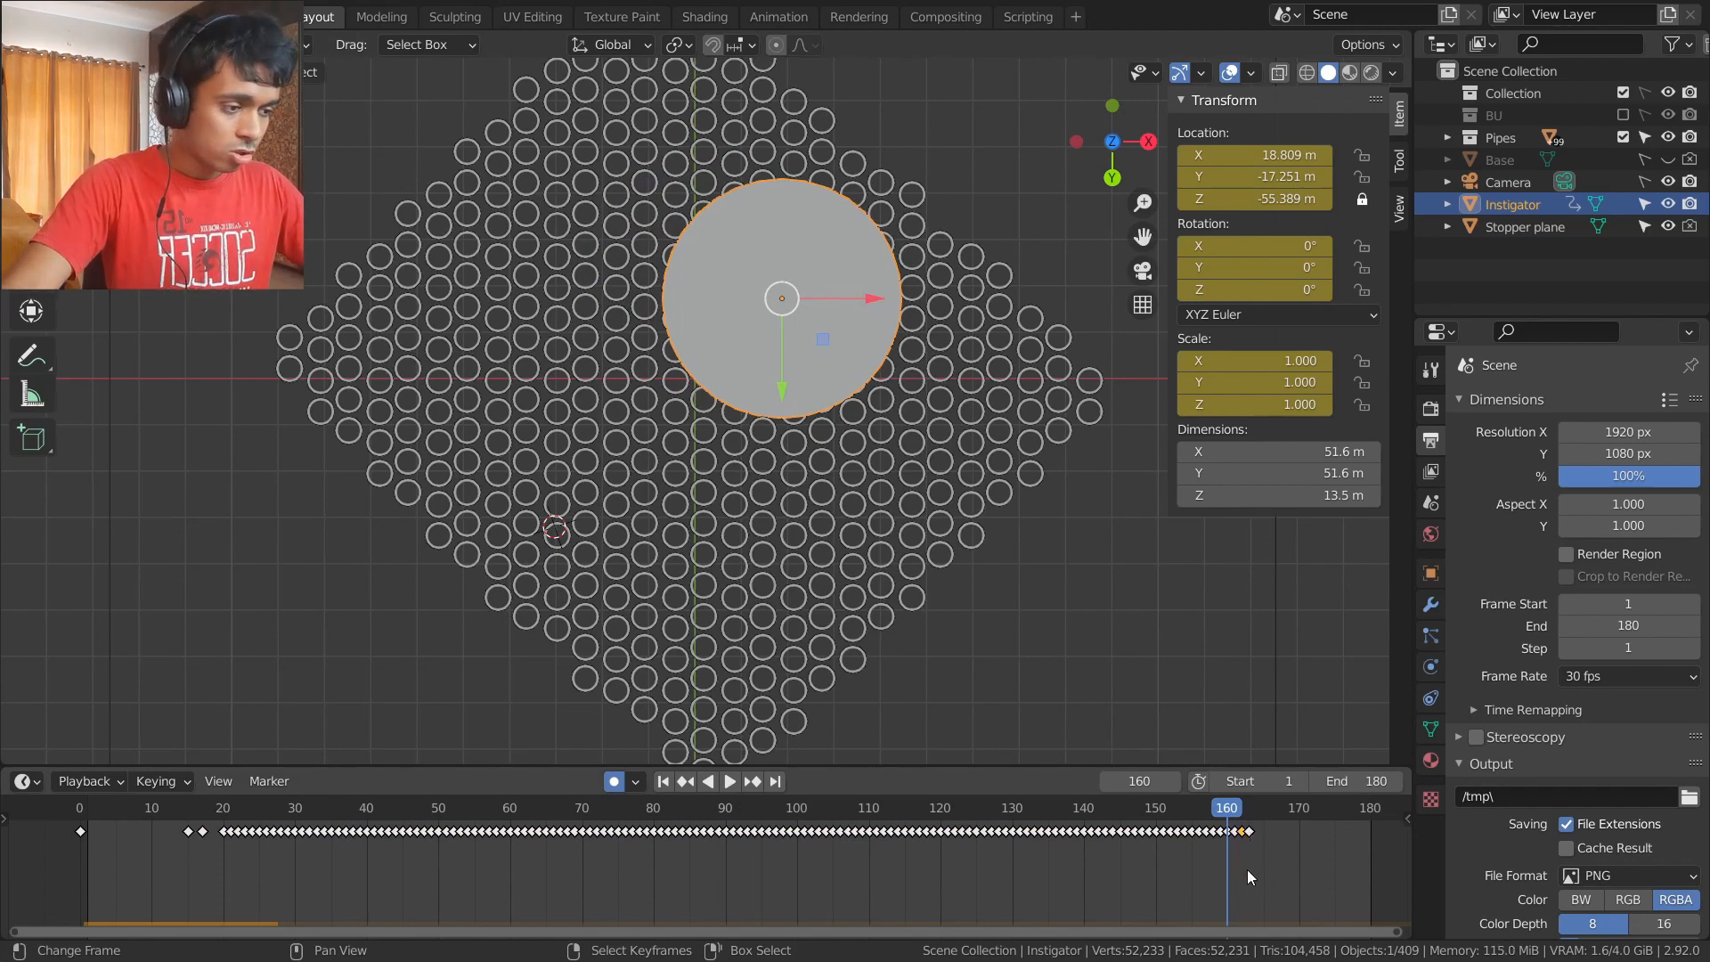
{"action": "key", "text": "Delete"}
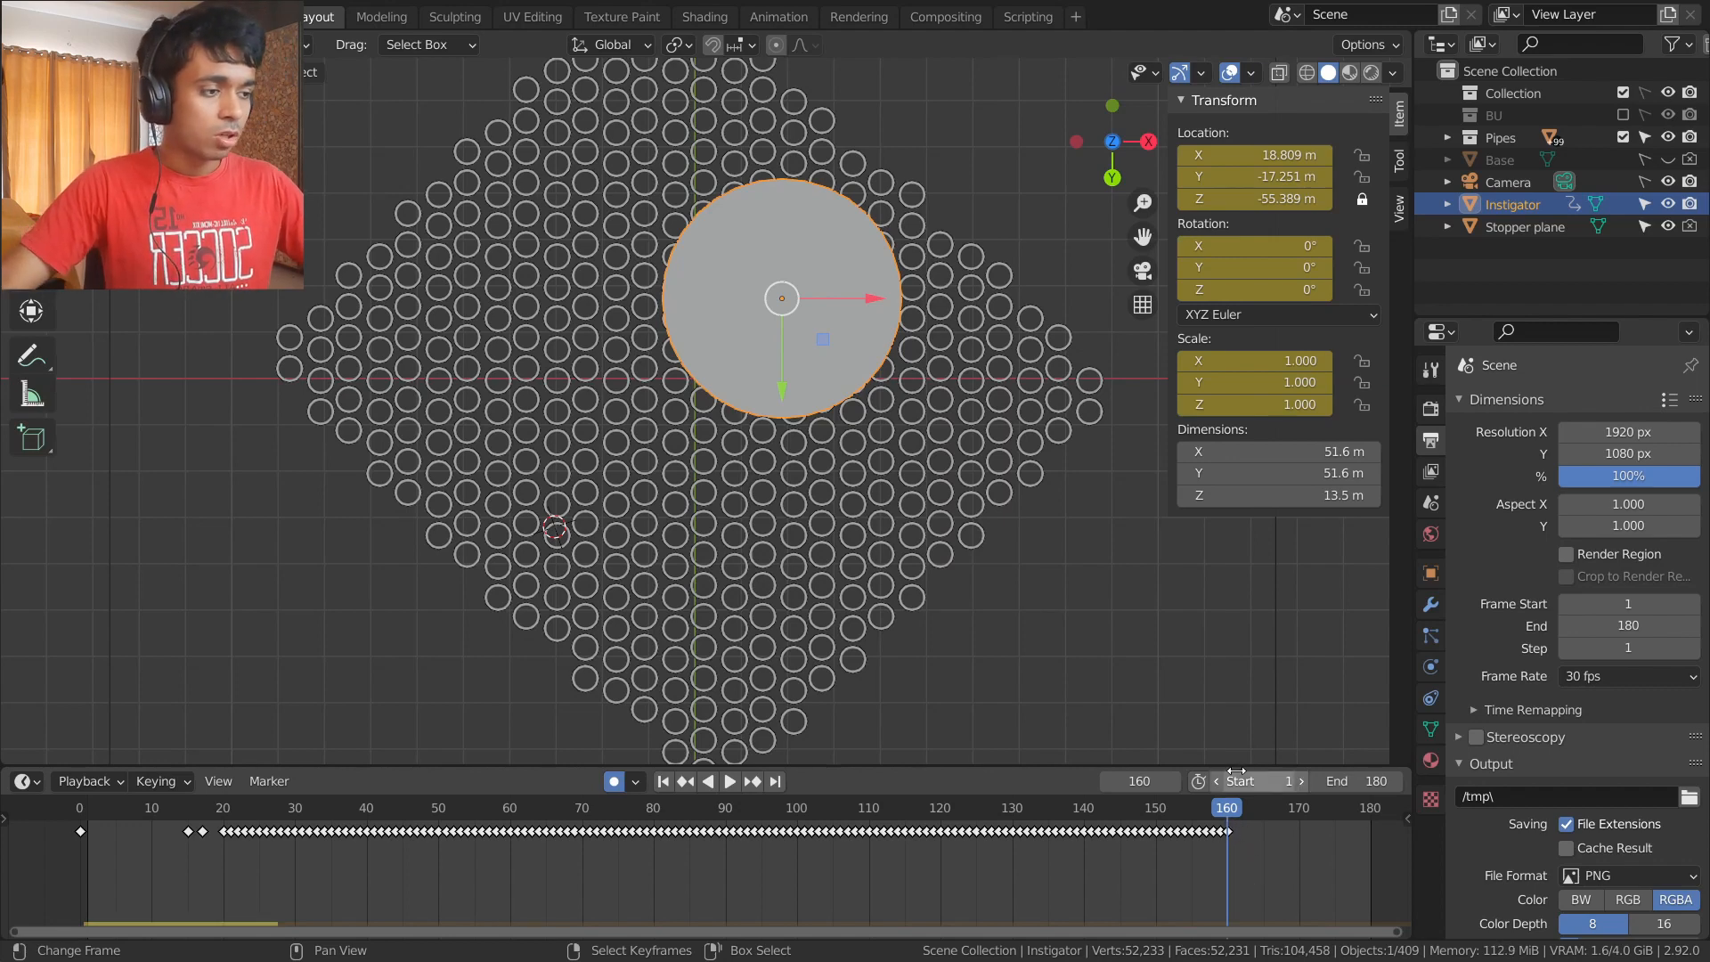
- Keyframe the Instigator's X and Y scale at 0 on frame 165
{"action": "key", "text": "space"}
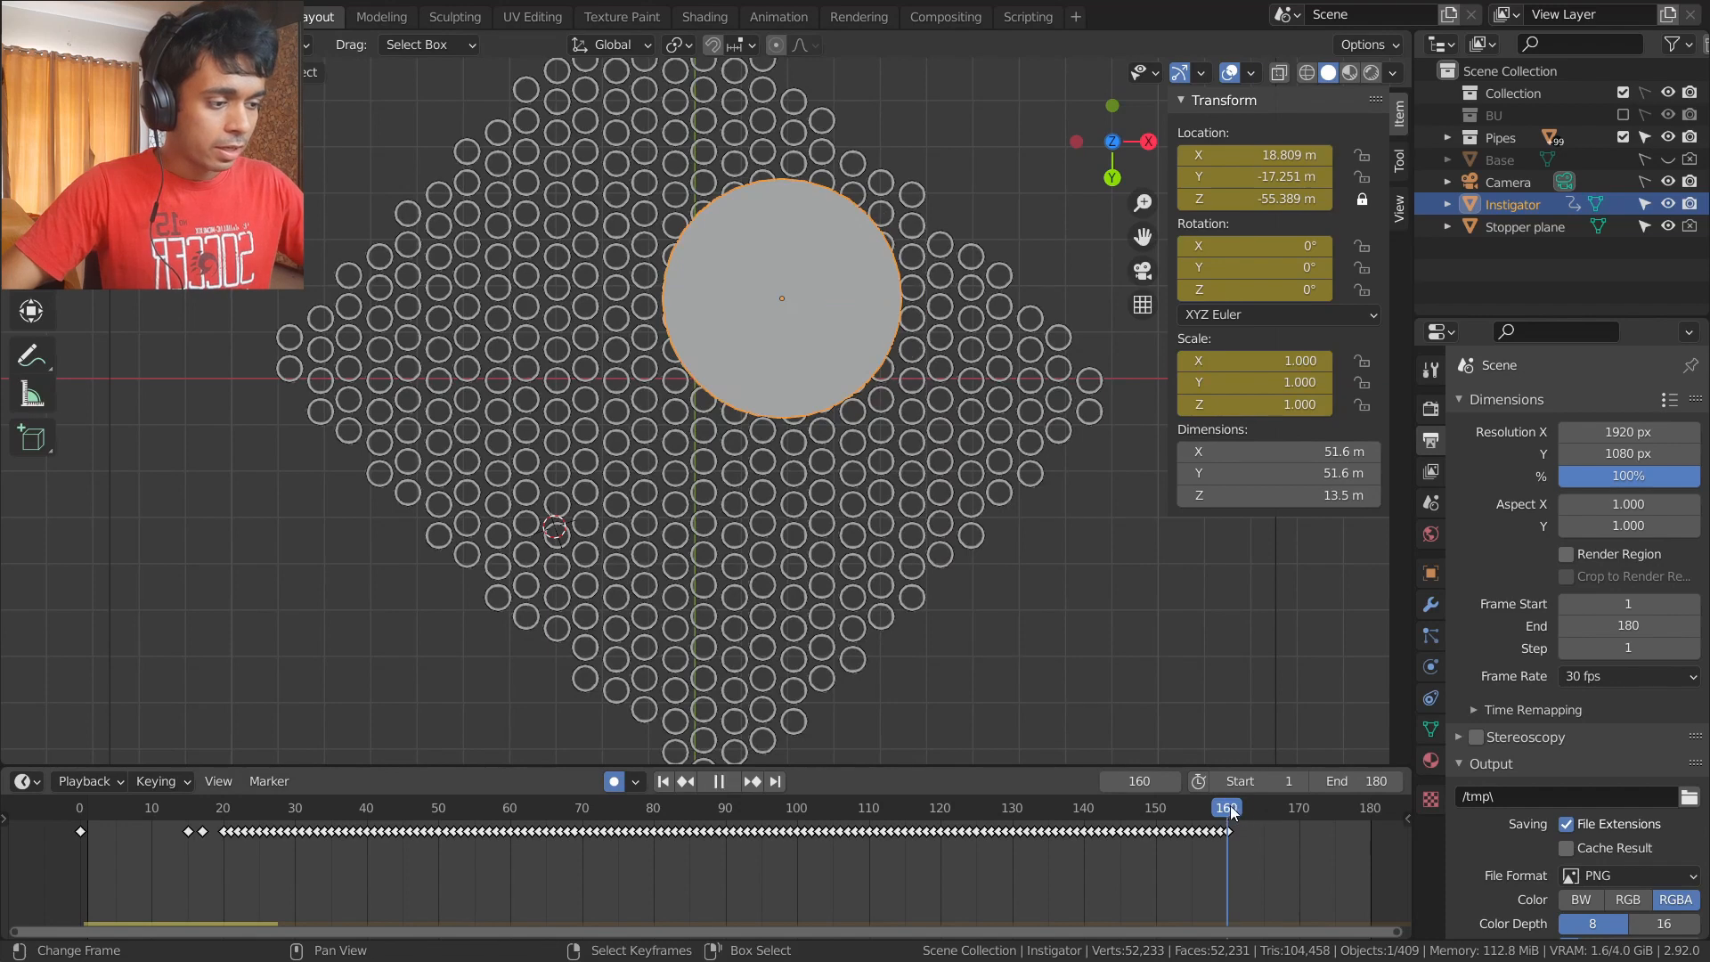
{"action": "key", "text": "space"}
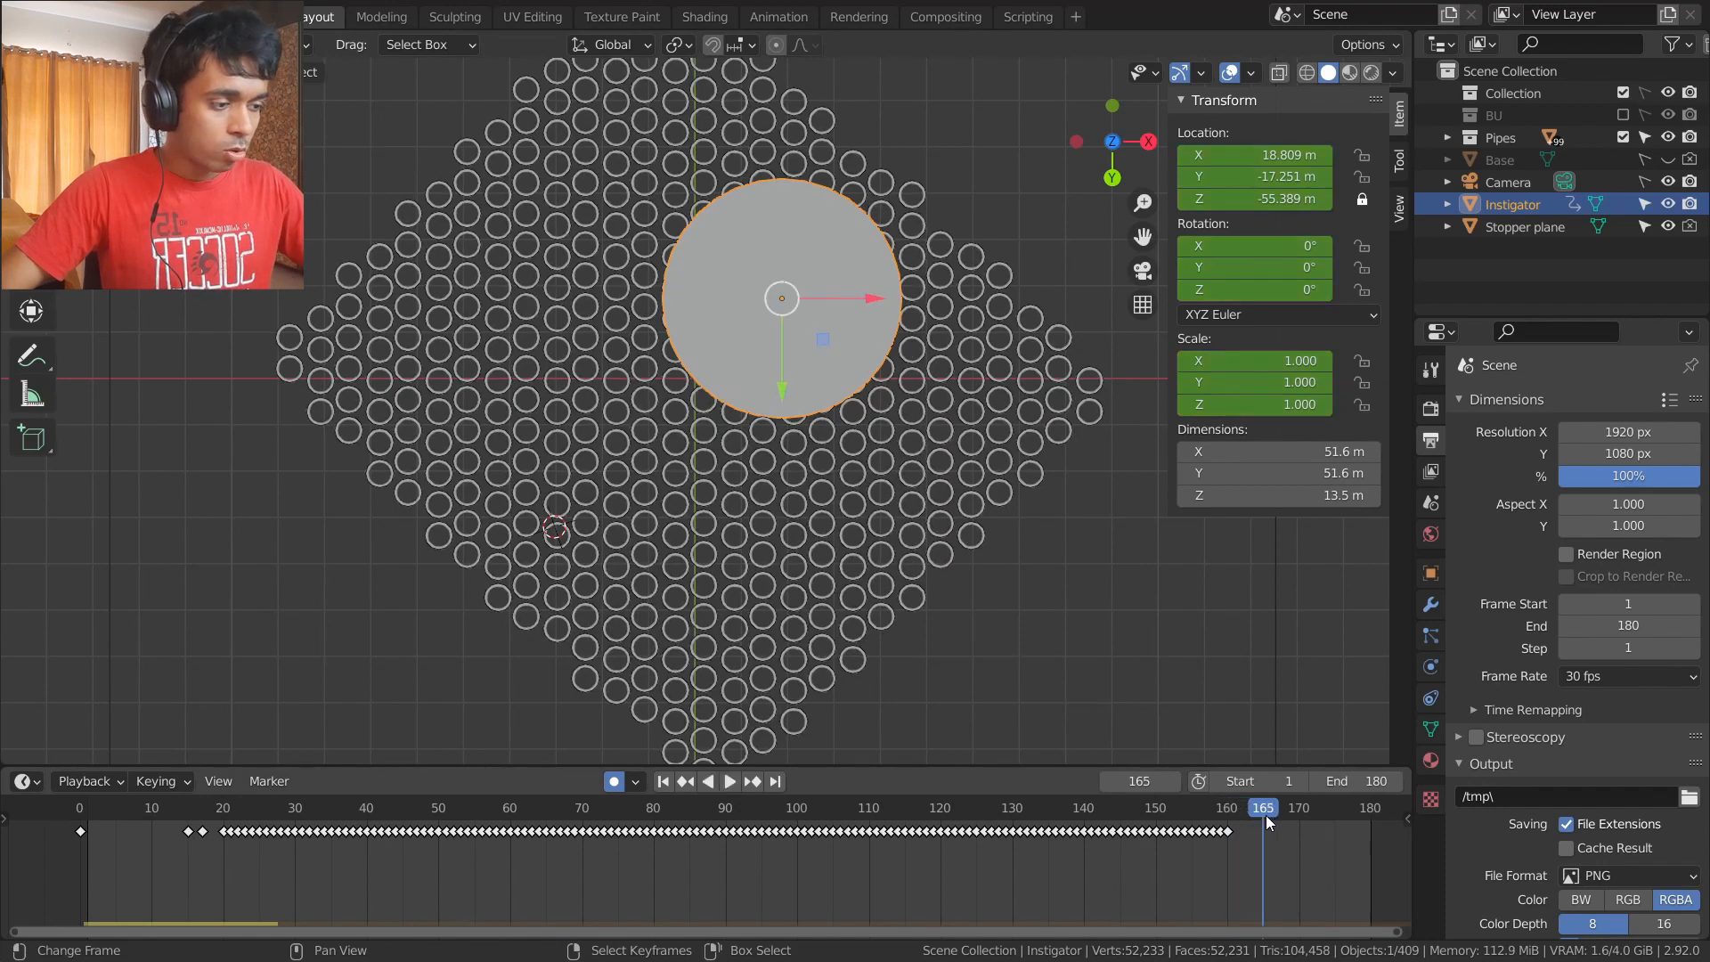
{"action": "left_click", "coordinate": [1287, 361]}
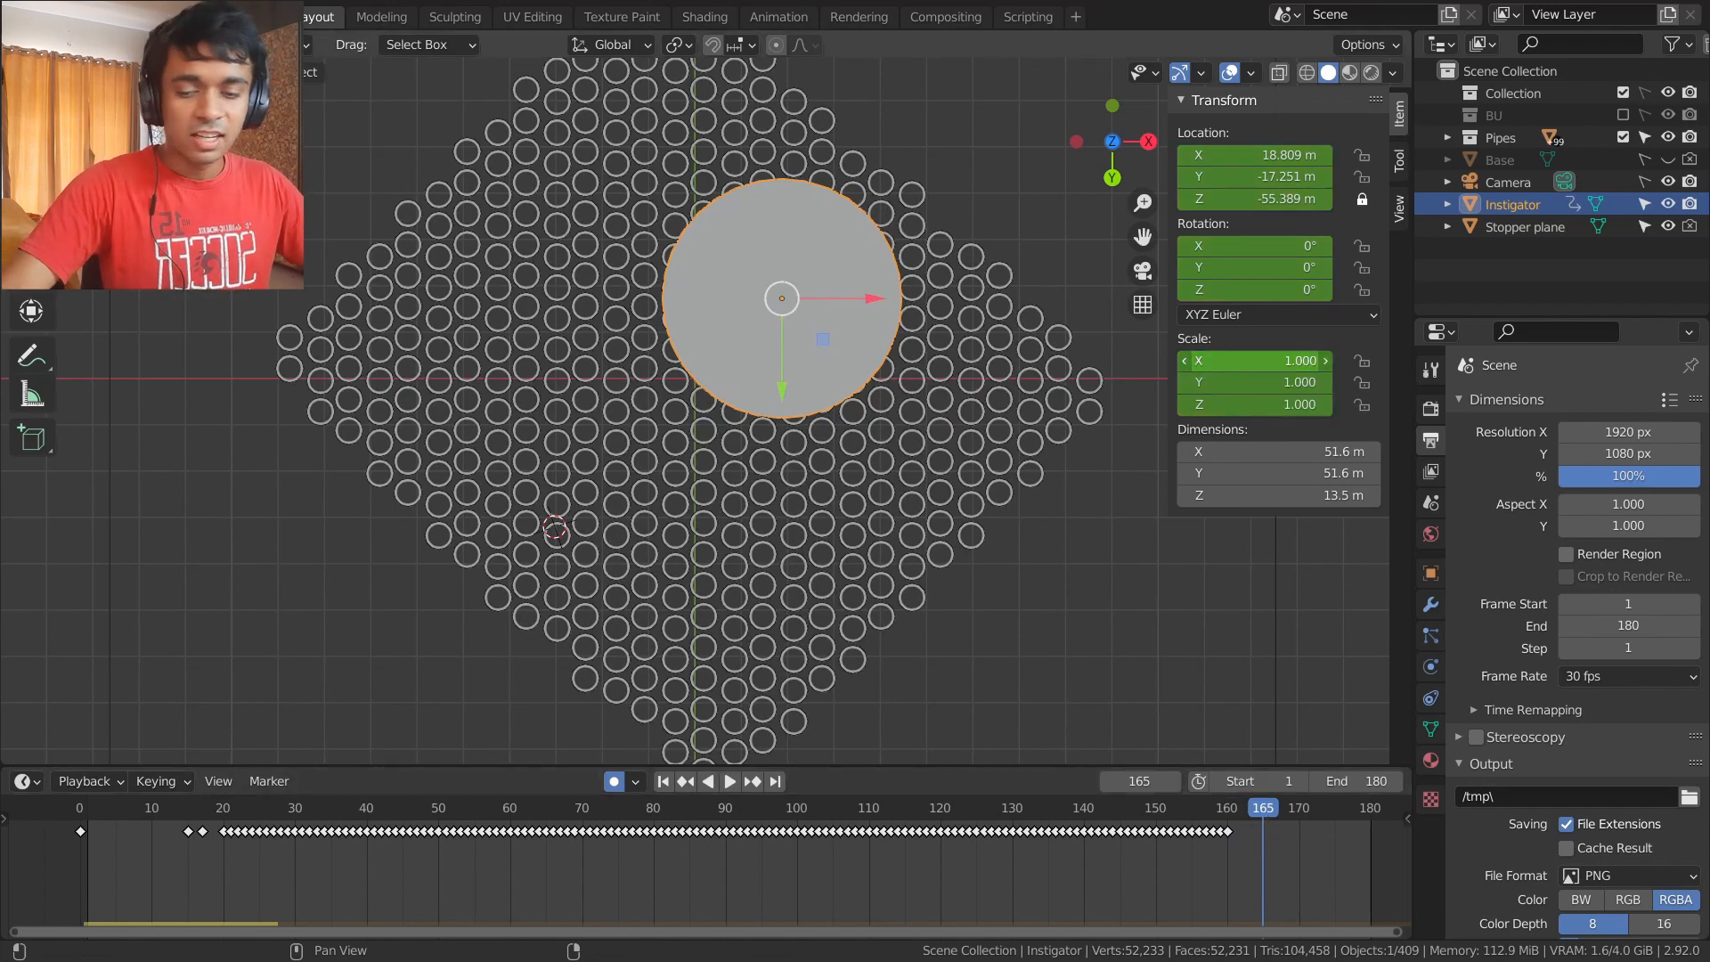
{"action": "type", "text": "0"}
{"action": "key", "text": "Tab"}
{"action": "type", "text": "0"}
{"action": "key", "text": "Tab"}
{"action": "key", "text": "Return"}
{"action": "right_click", "coordinate": [1270, 390]}
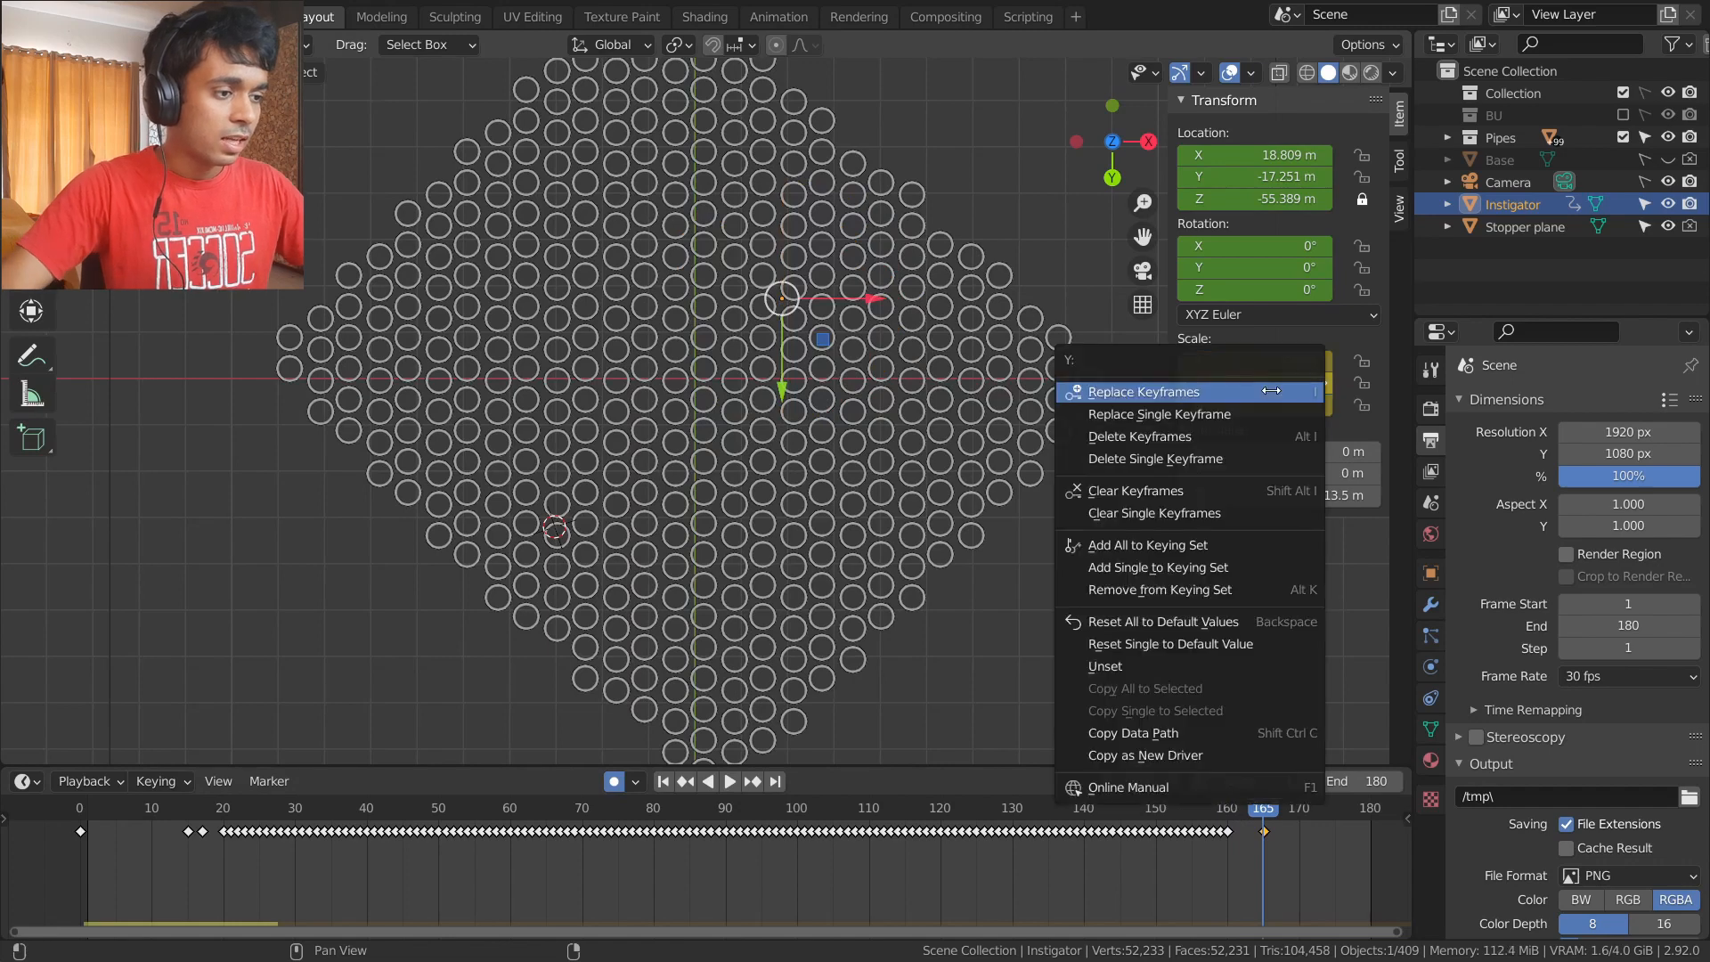
{"action": "left_click", "coordinate": [1271, 390]}
- Scrub between frames 160 and 165 to check the Instigator's shrinking, and view the whole pipe block in perspective
{"action": "left_click", "coordinate": [1225, 808]}
{"action": "key", "text": "space"}
{"action": "left_click_drag", "start_coordinate": [1225, 811], "coordinate": [1264, 853]}
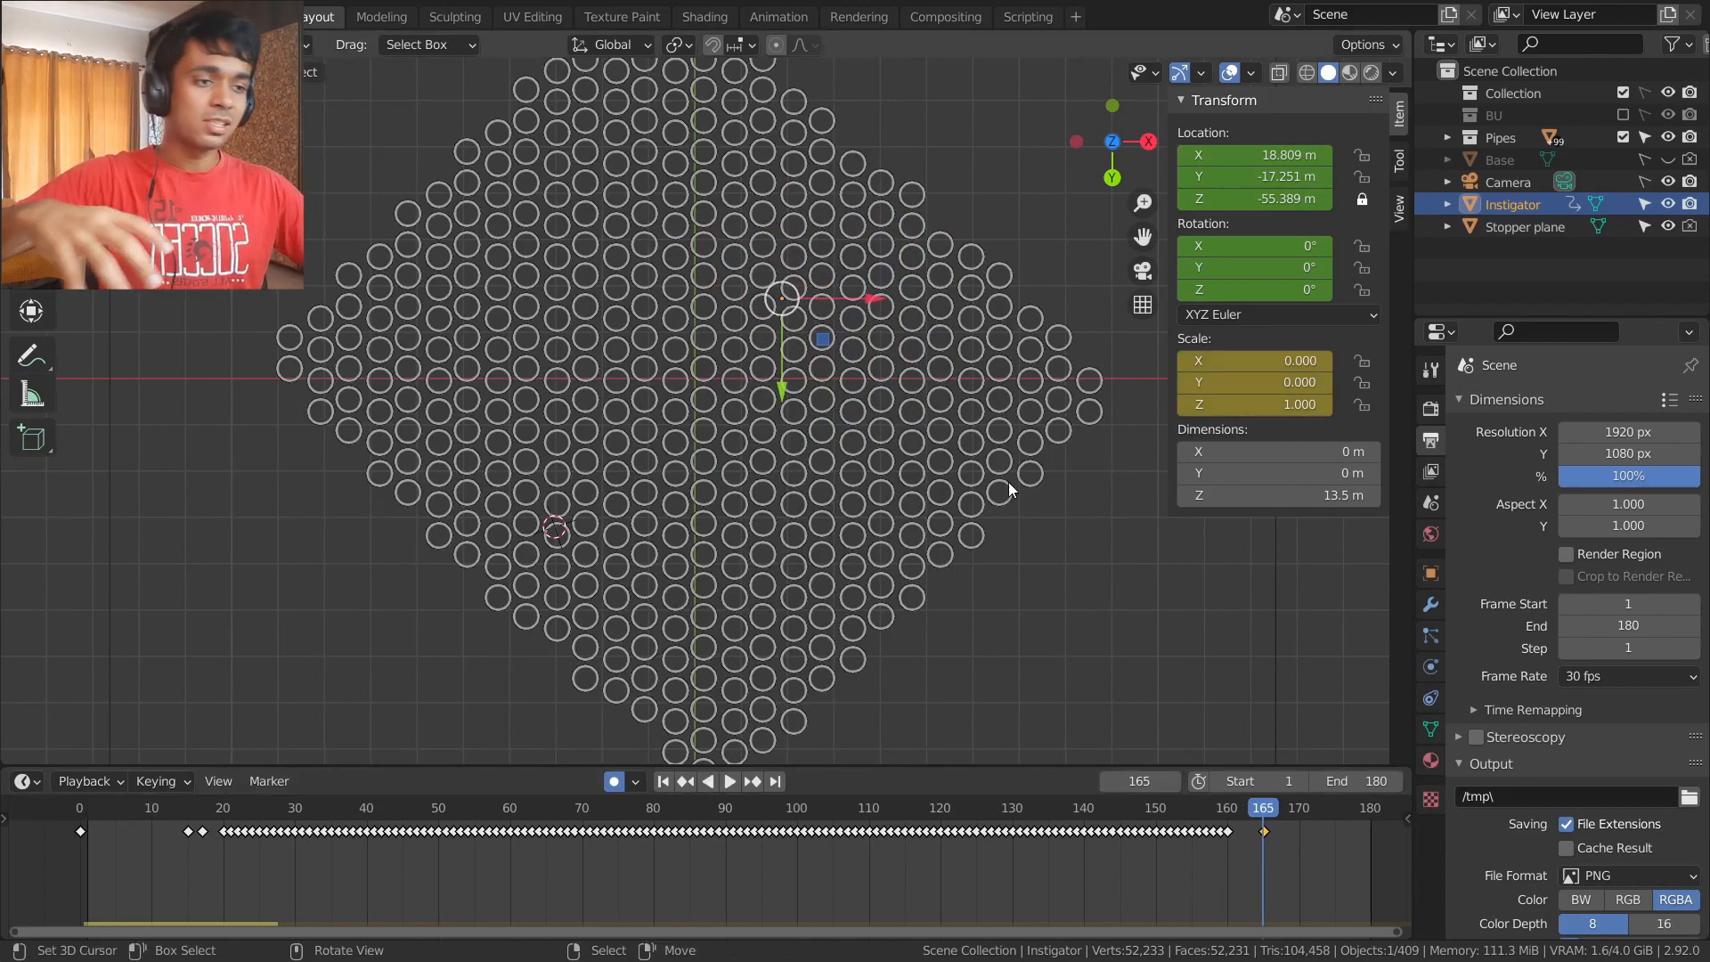
{"action": "middle_click_drag", "start_coordinate": [1008, 483], "coordinate": [937, 656]}
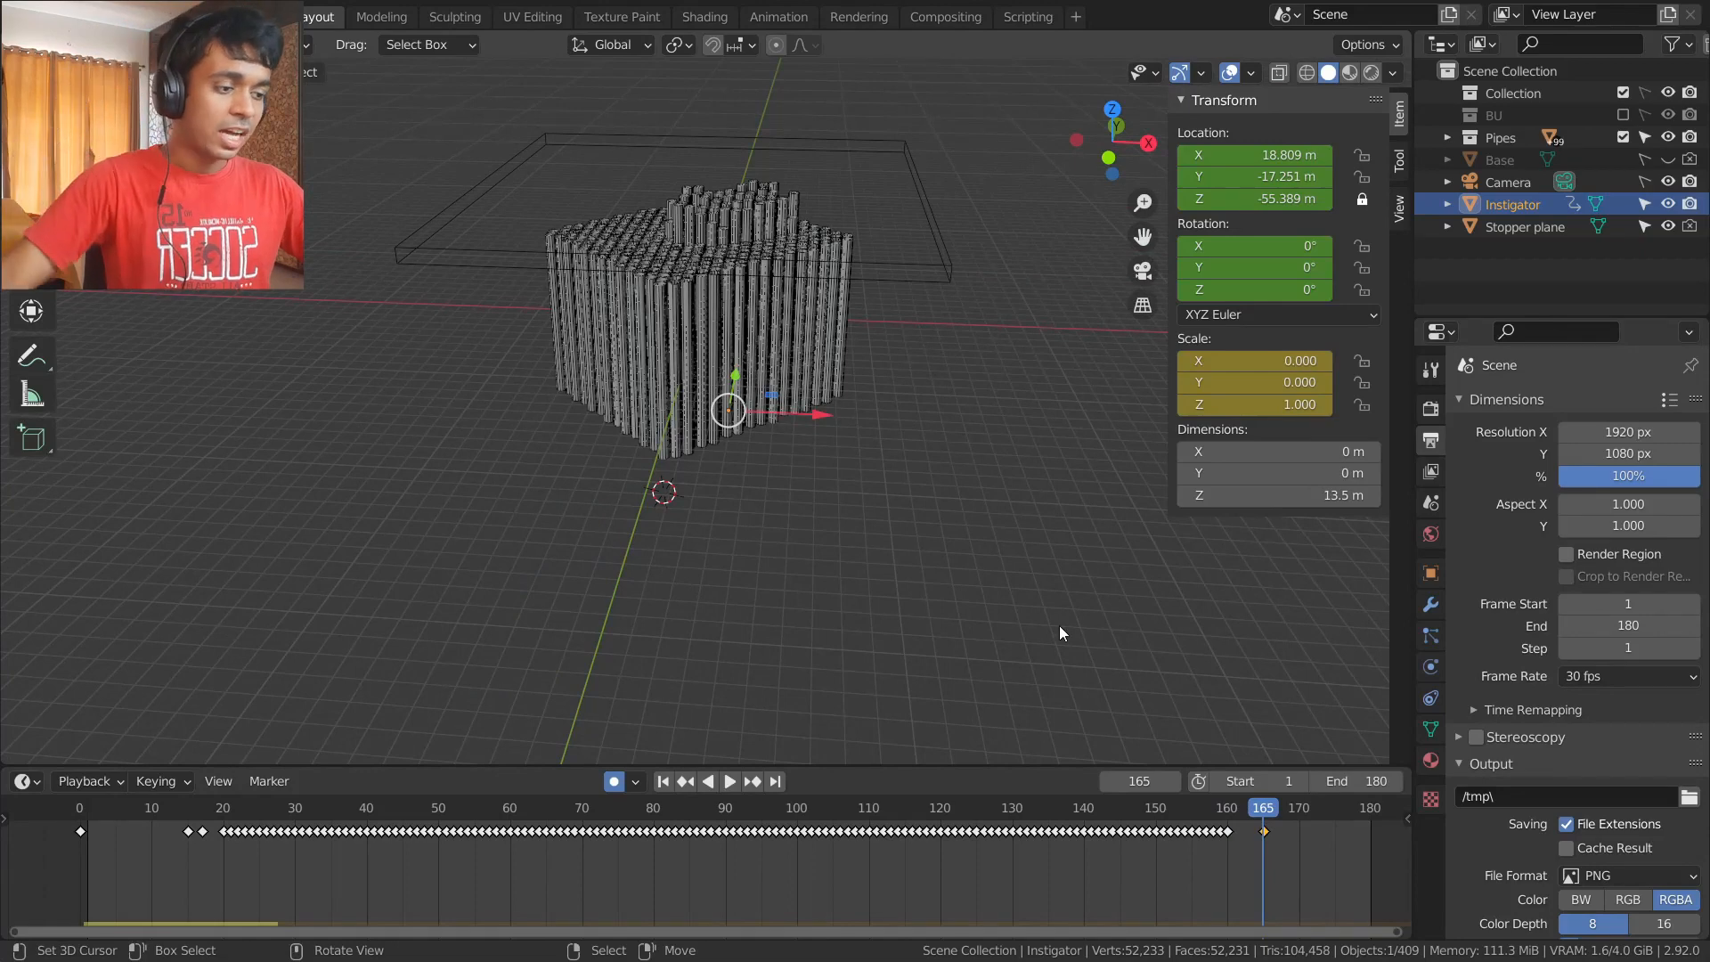
- Try scene end frames of 210 and 200, and set the end frame back to 180
{"action": "left_click_drag", "start_coordinate": [1252, 821], "coordinate": [1365, 835]}
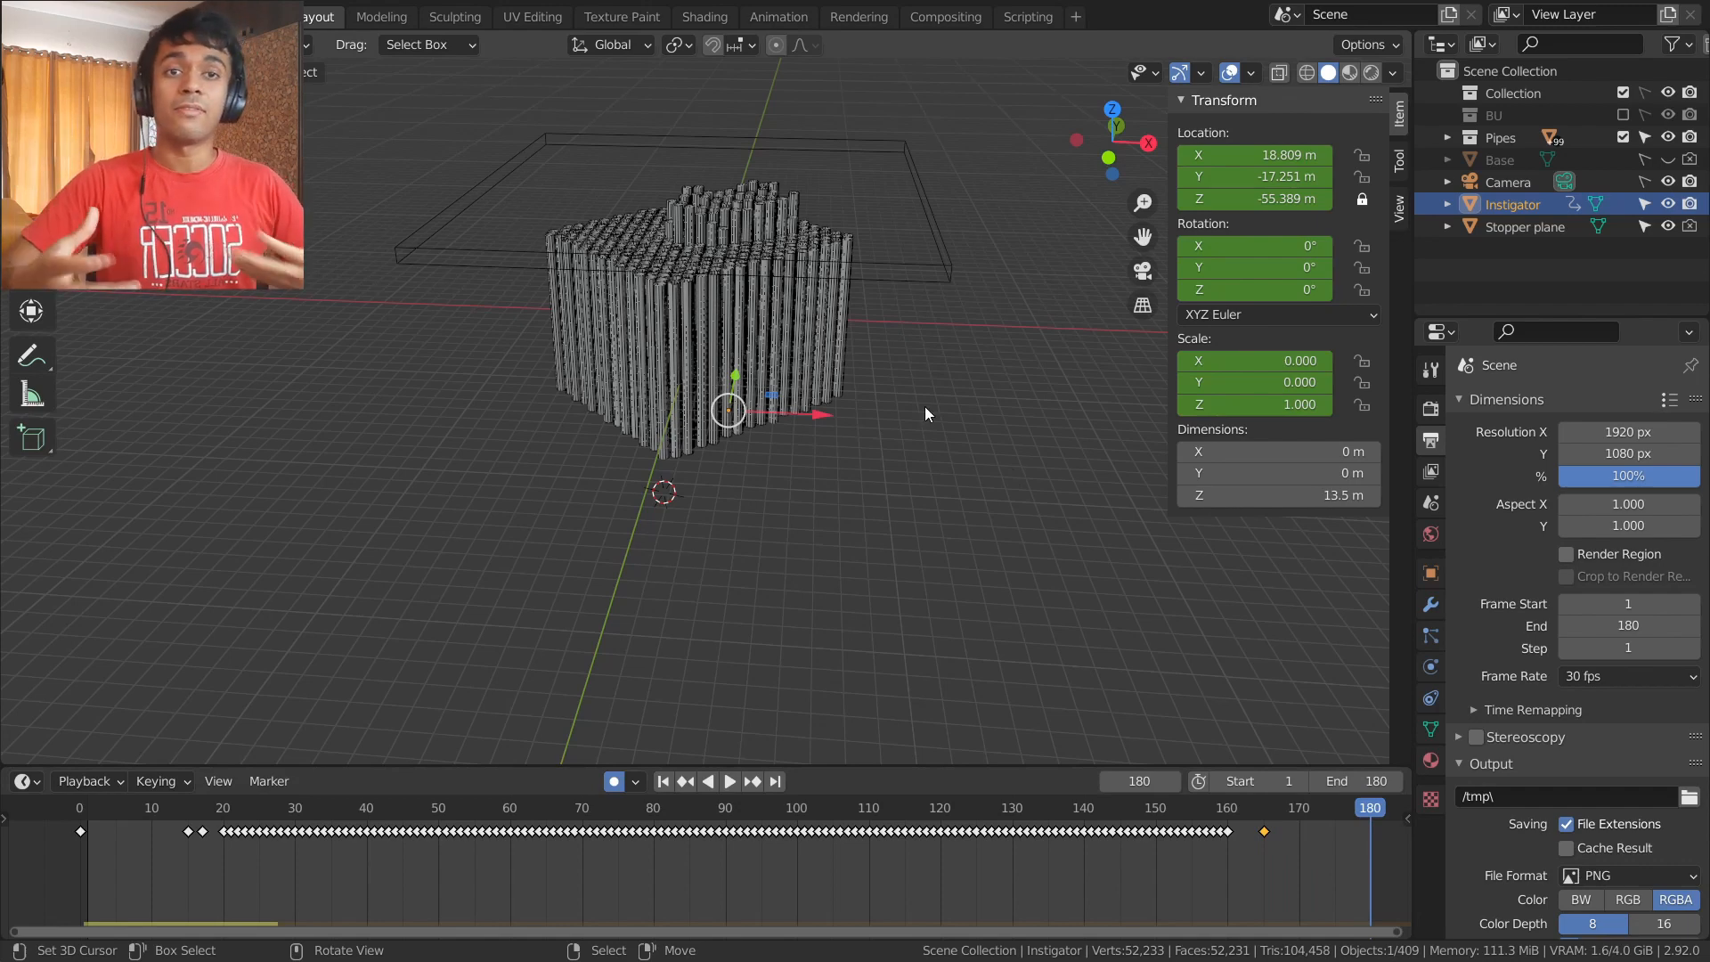
{"action": "left_click", "coordinate": [1363, 780]}
{"action": "type", "text": "210"}
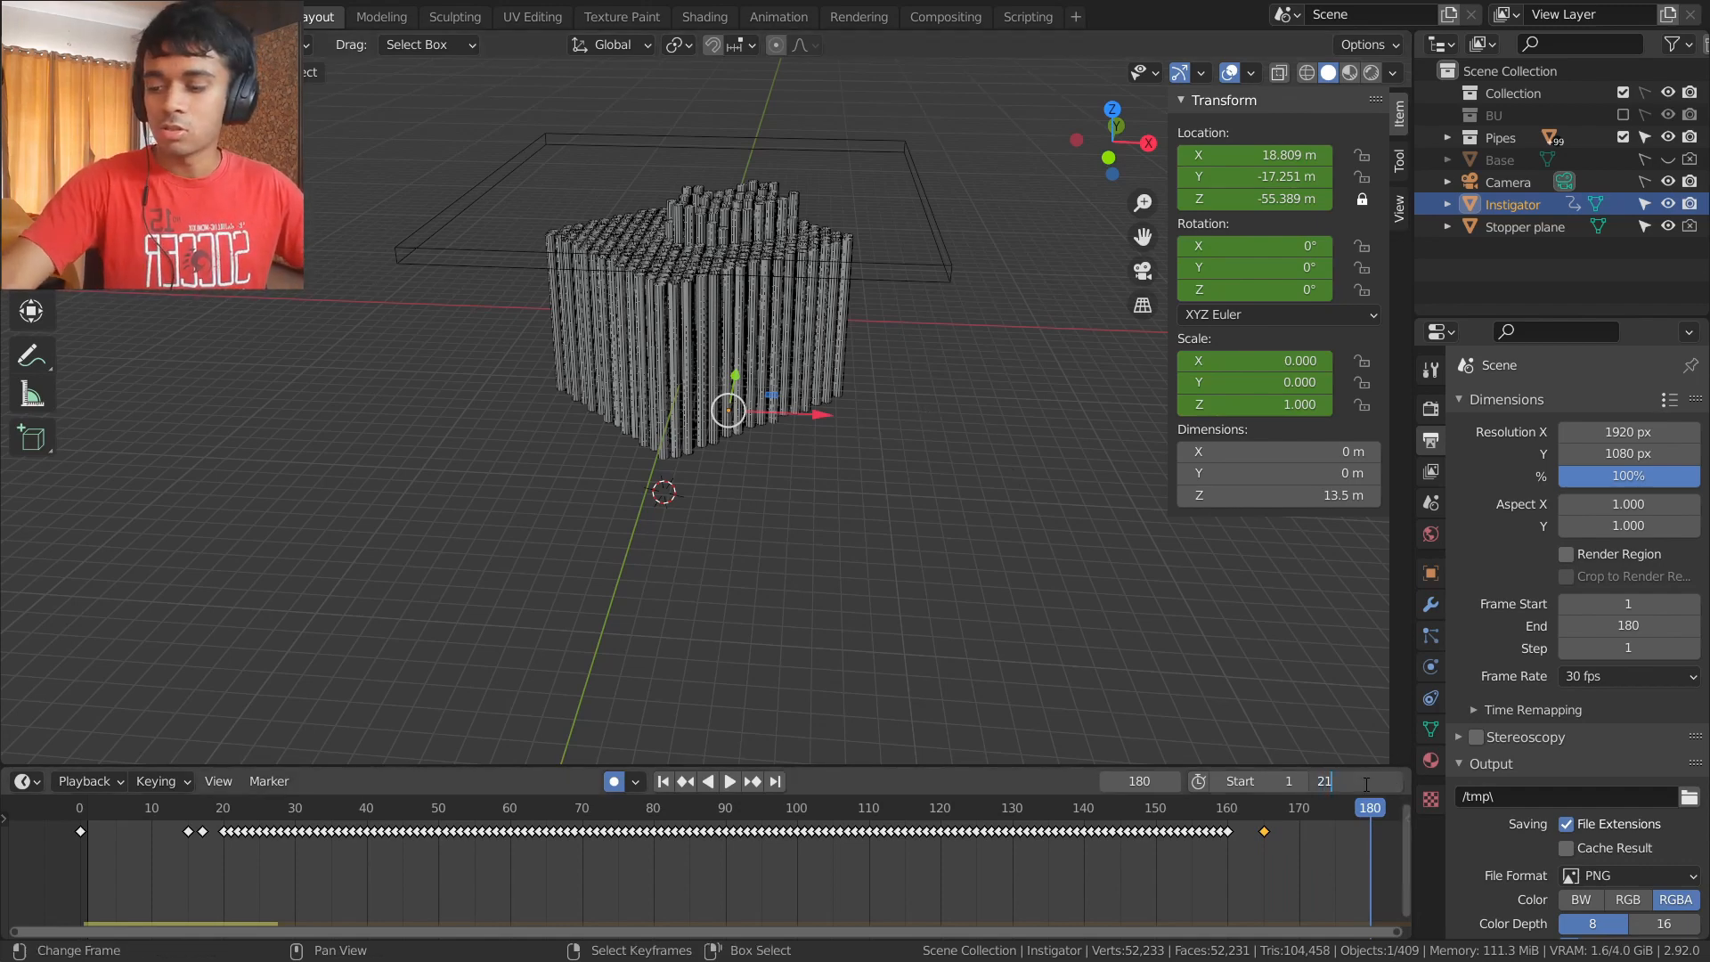
{"action": "key", "text": "Return"}
{"action": "left_click", "coordinate": [1366, 784]}
{"action": "type", "text": "1"}
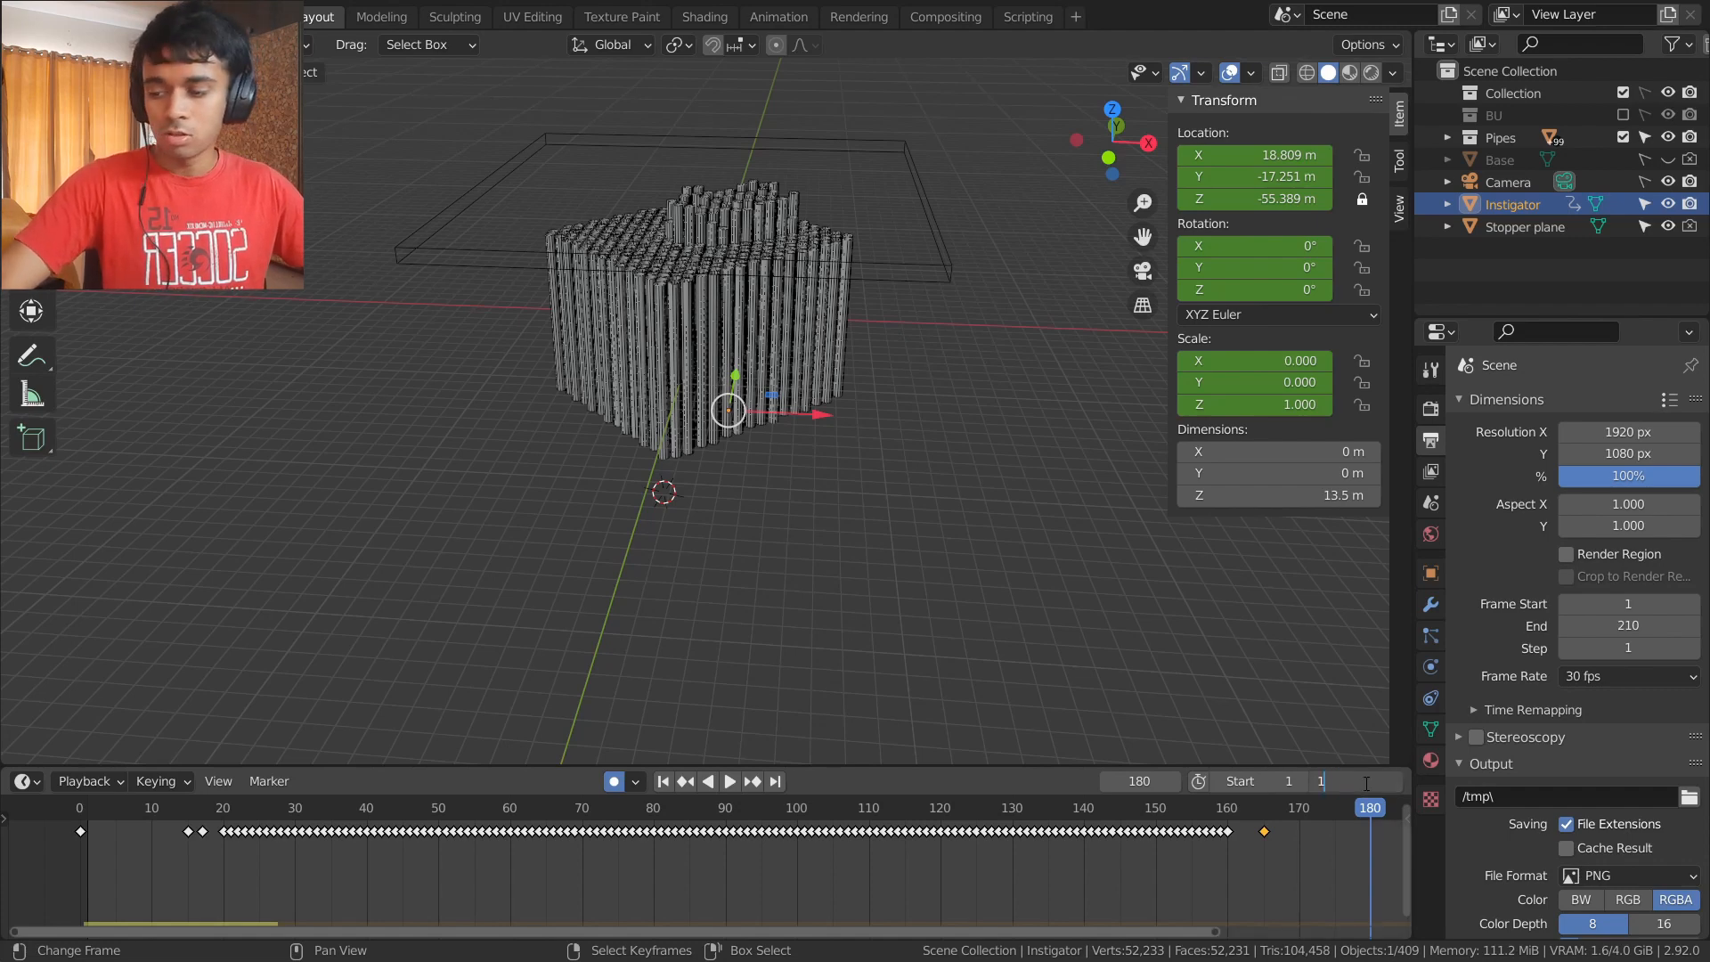
{"action": "type", "text": "00"}
{"action": "key", "text": "Return"}
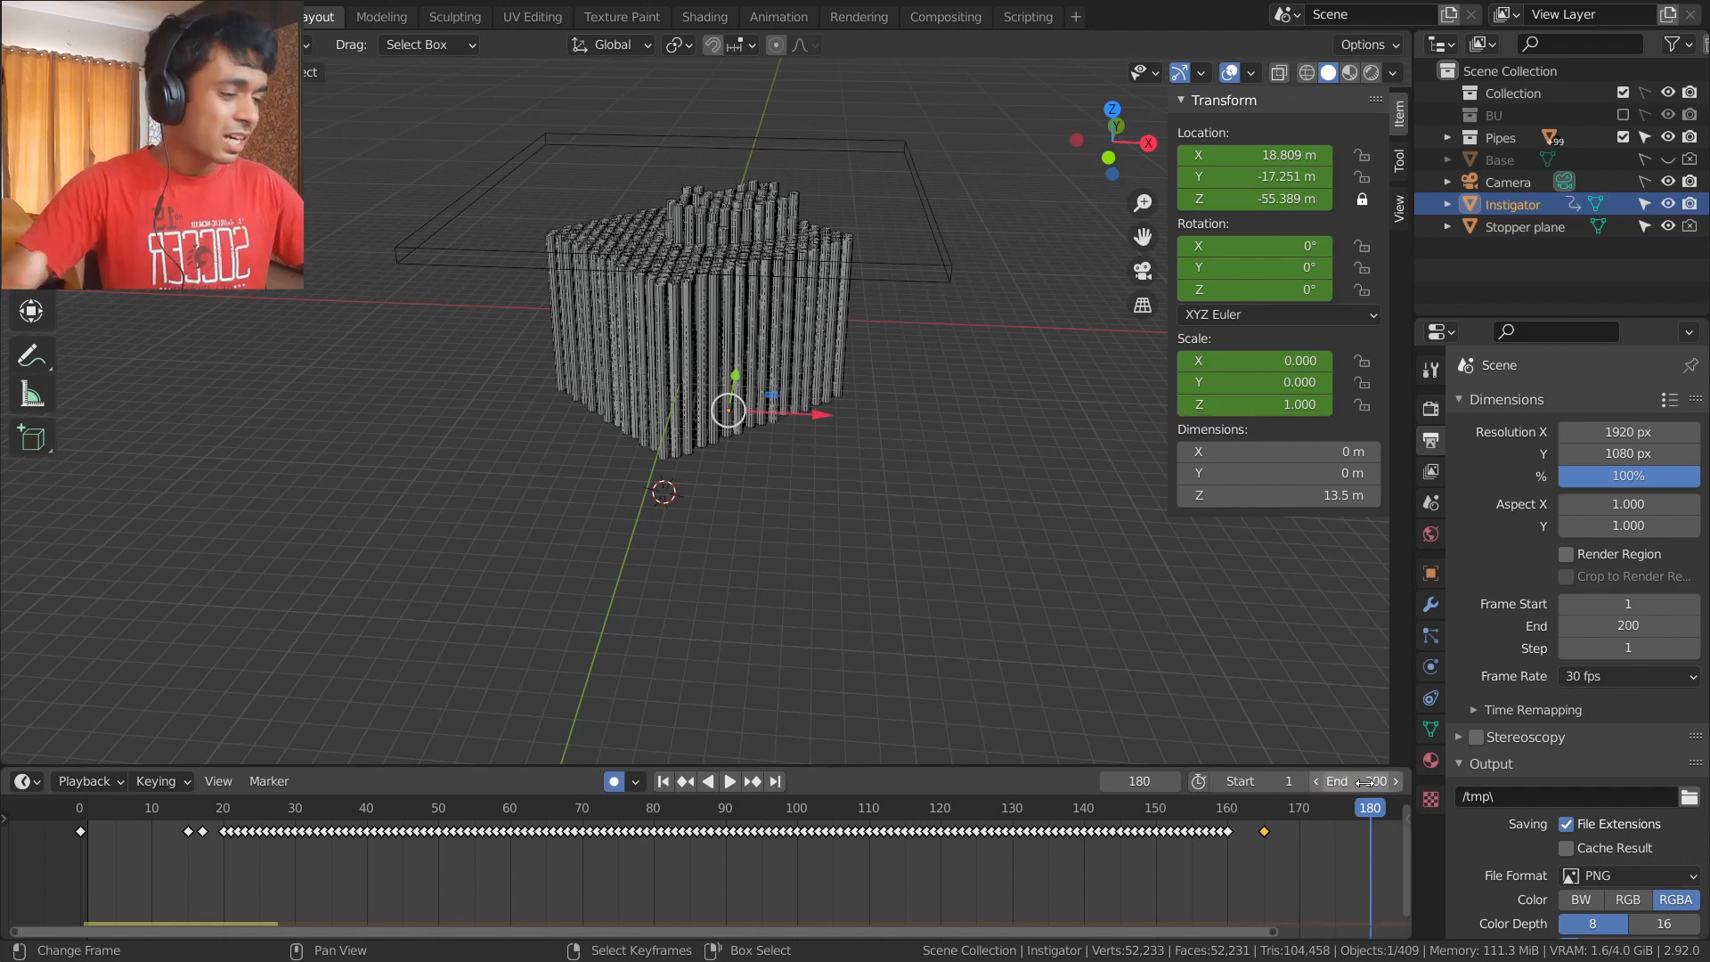
{"action": "left_click", "coordinate": [1366, 784]}
{"action": "type", "text": "180"}
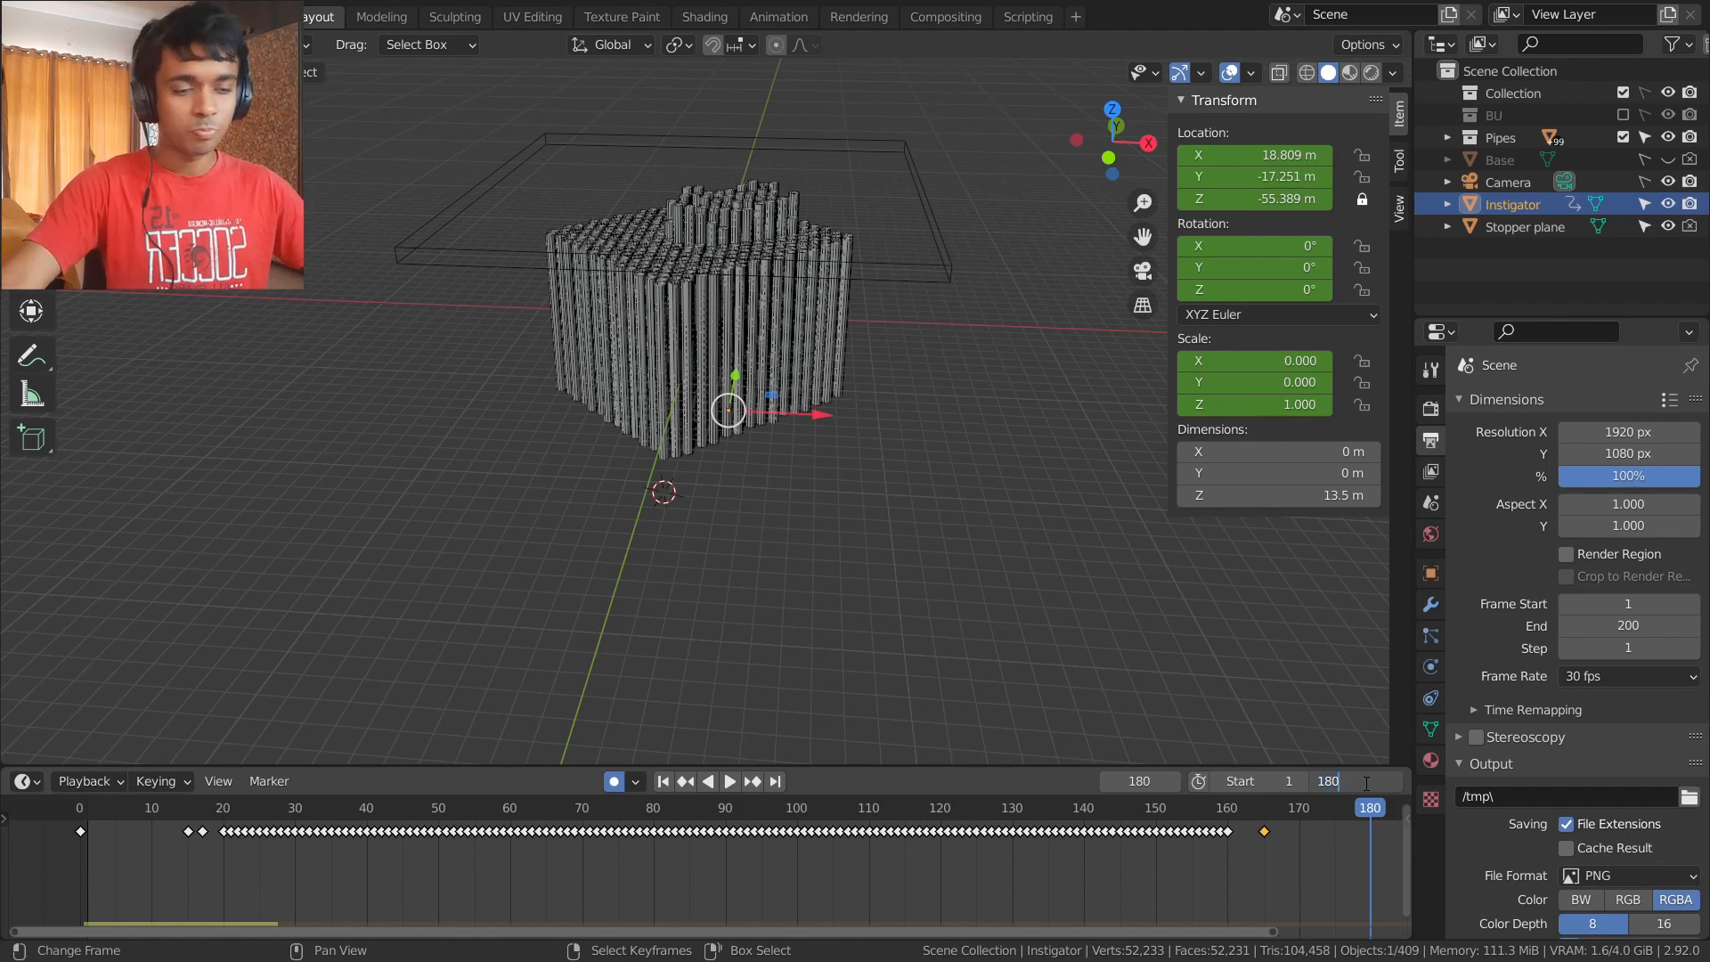
{"action": "key", "text": "Return"}
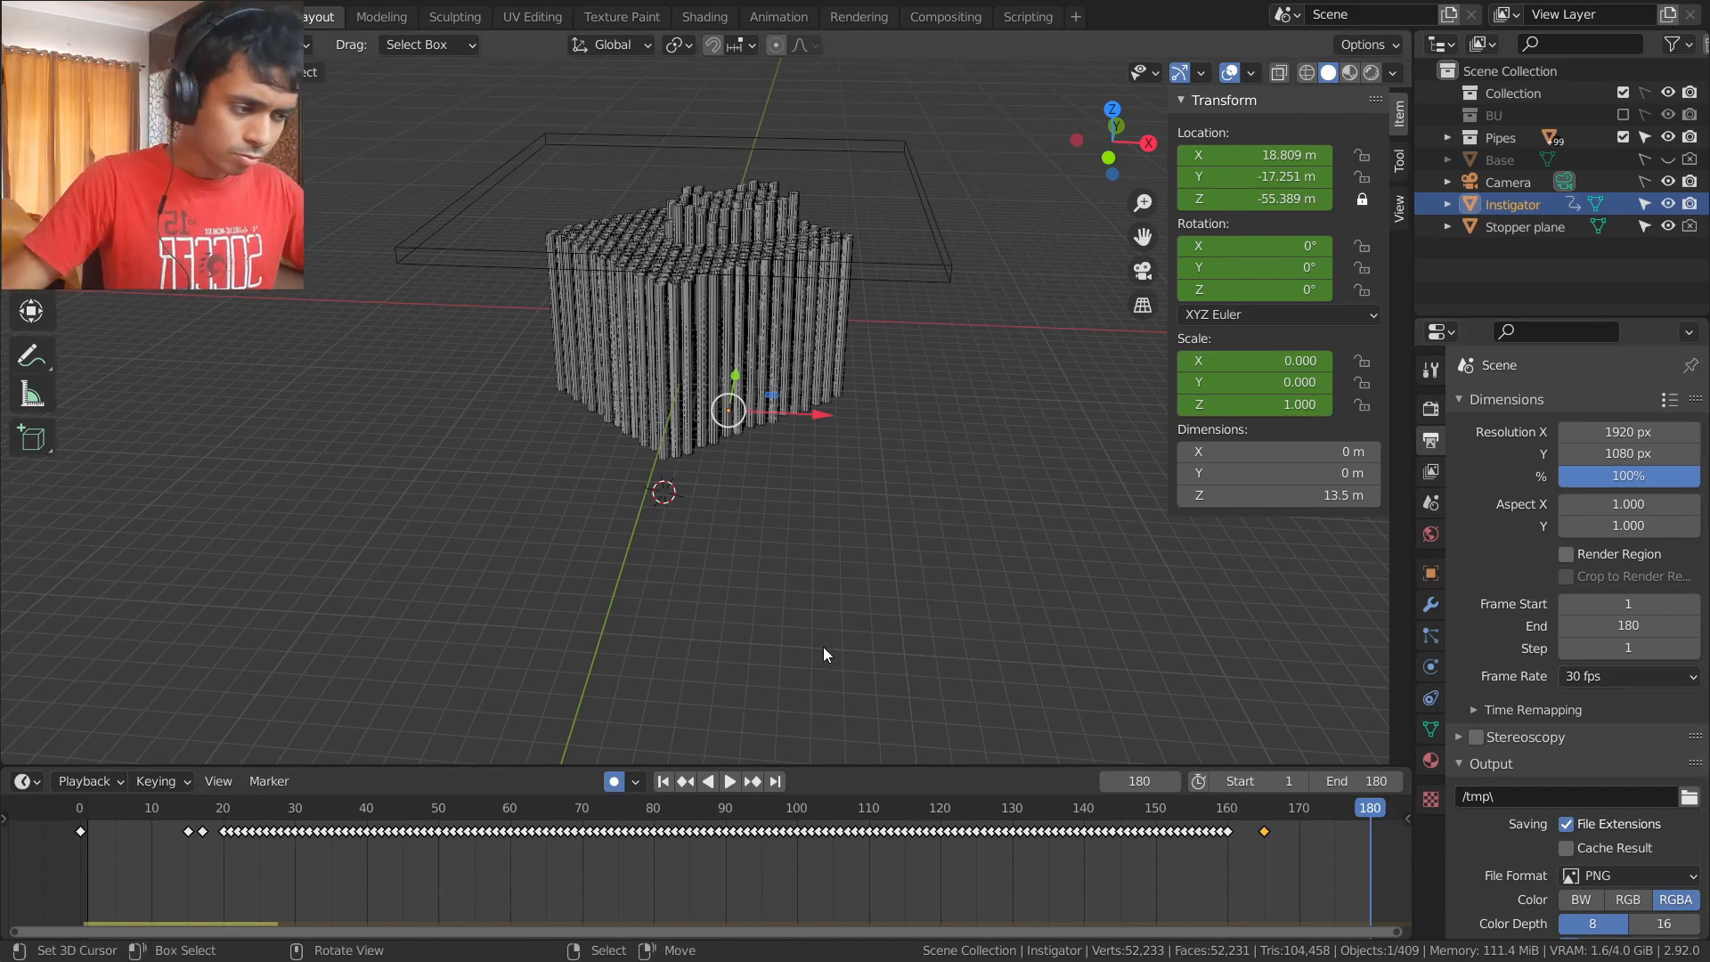
- Scrub the animation from frame 160 to 180 and through the whole recording to review the Instigator's motion and shrinking
{"action": "left_click", "coordinate": [1231, 816]}
{"action": "key", "text": "space"}
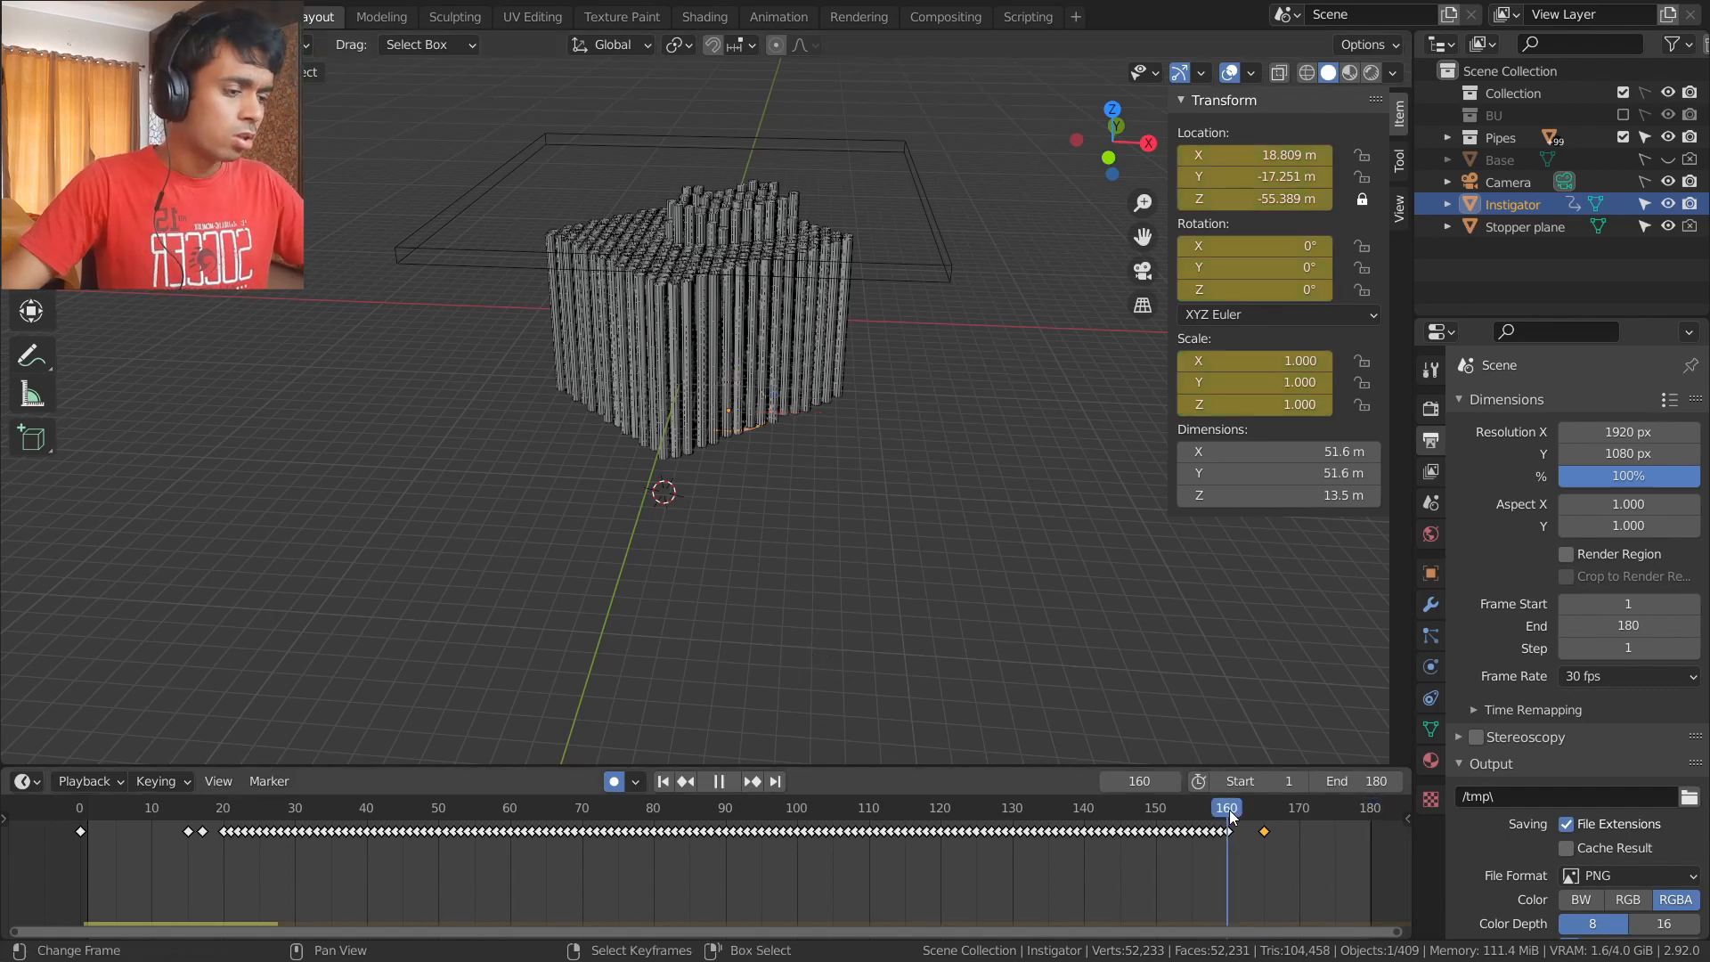
{"action": "left_click_drag", "start_coordinate": [1231, 815], "coordinate": [1266, 826]}
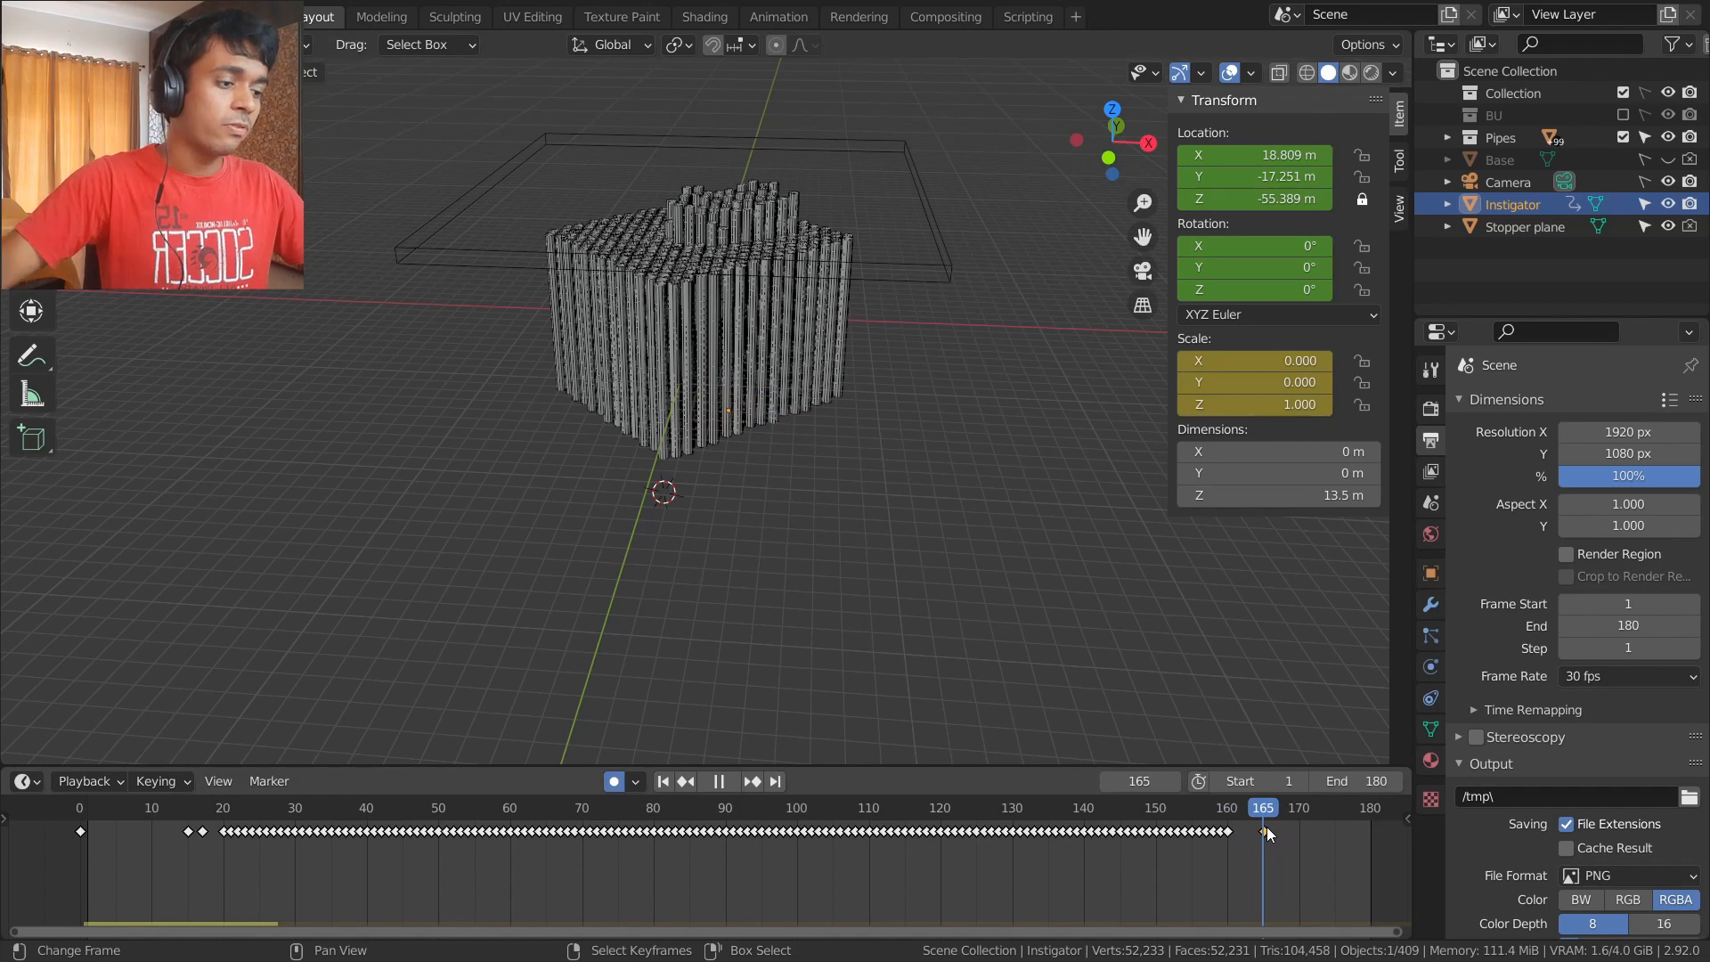
{"action": "left_click_drag", "start_coordinate": [1267, 826], "coordinate": [1372, 837]}
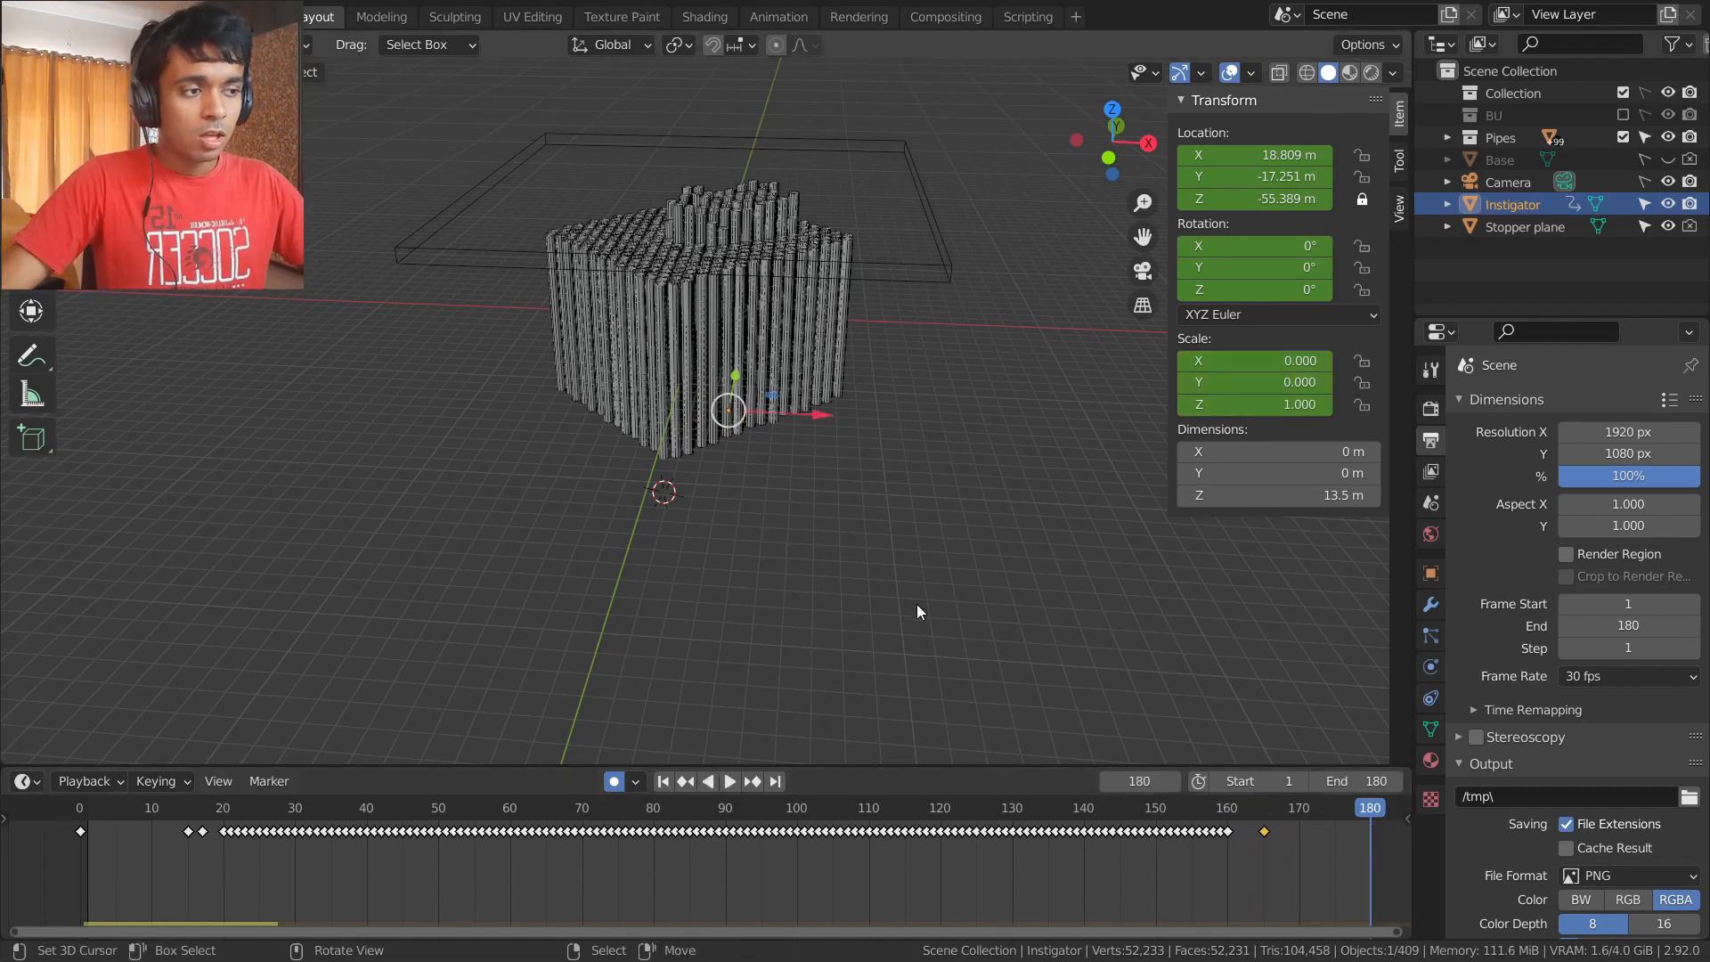
{"action": "key", "text": "space"}
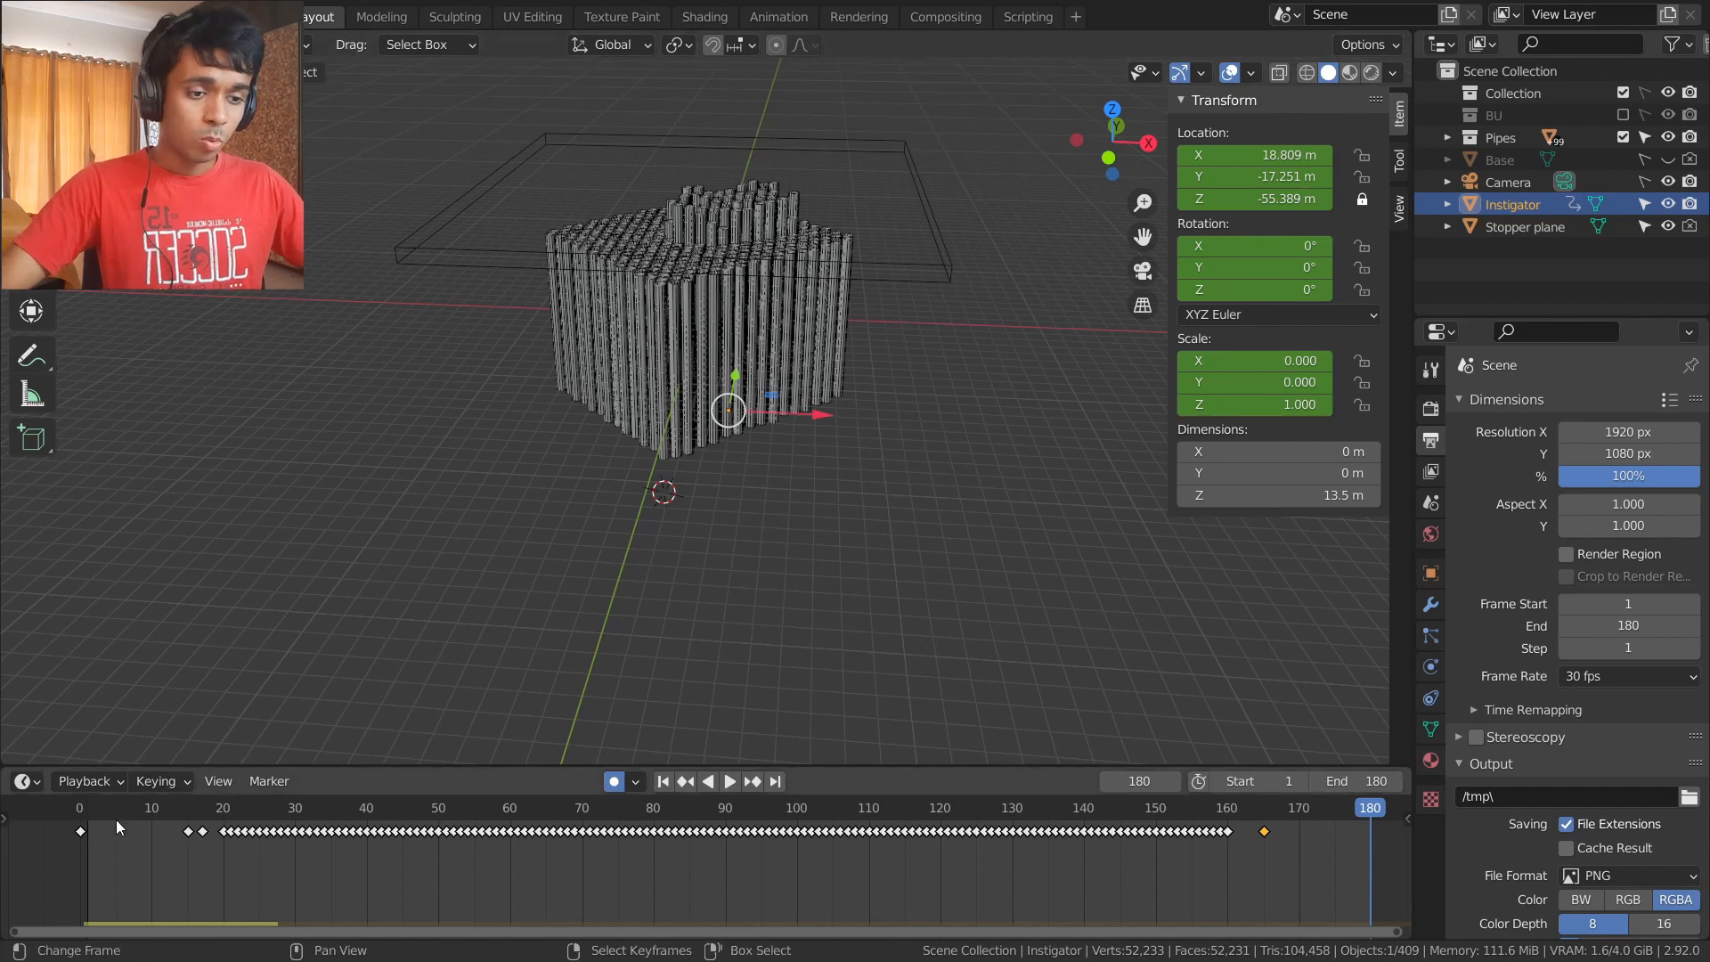
{"action": "left_click_drag", "start_coordinate": [207, 814], "coordinate": [1266, 910]}
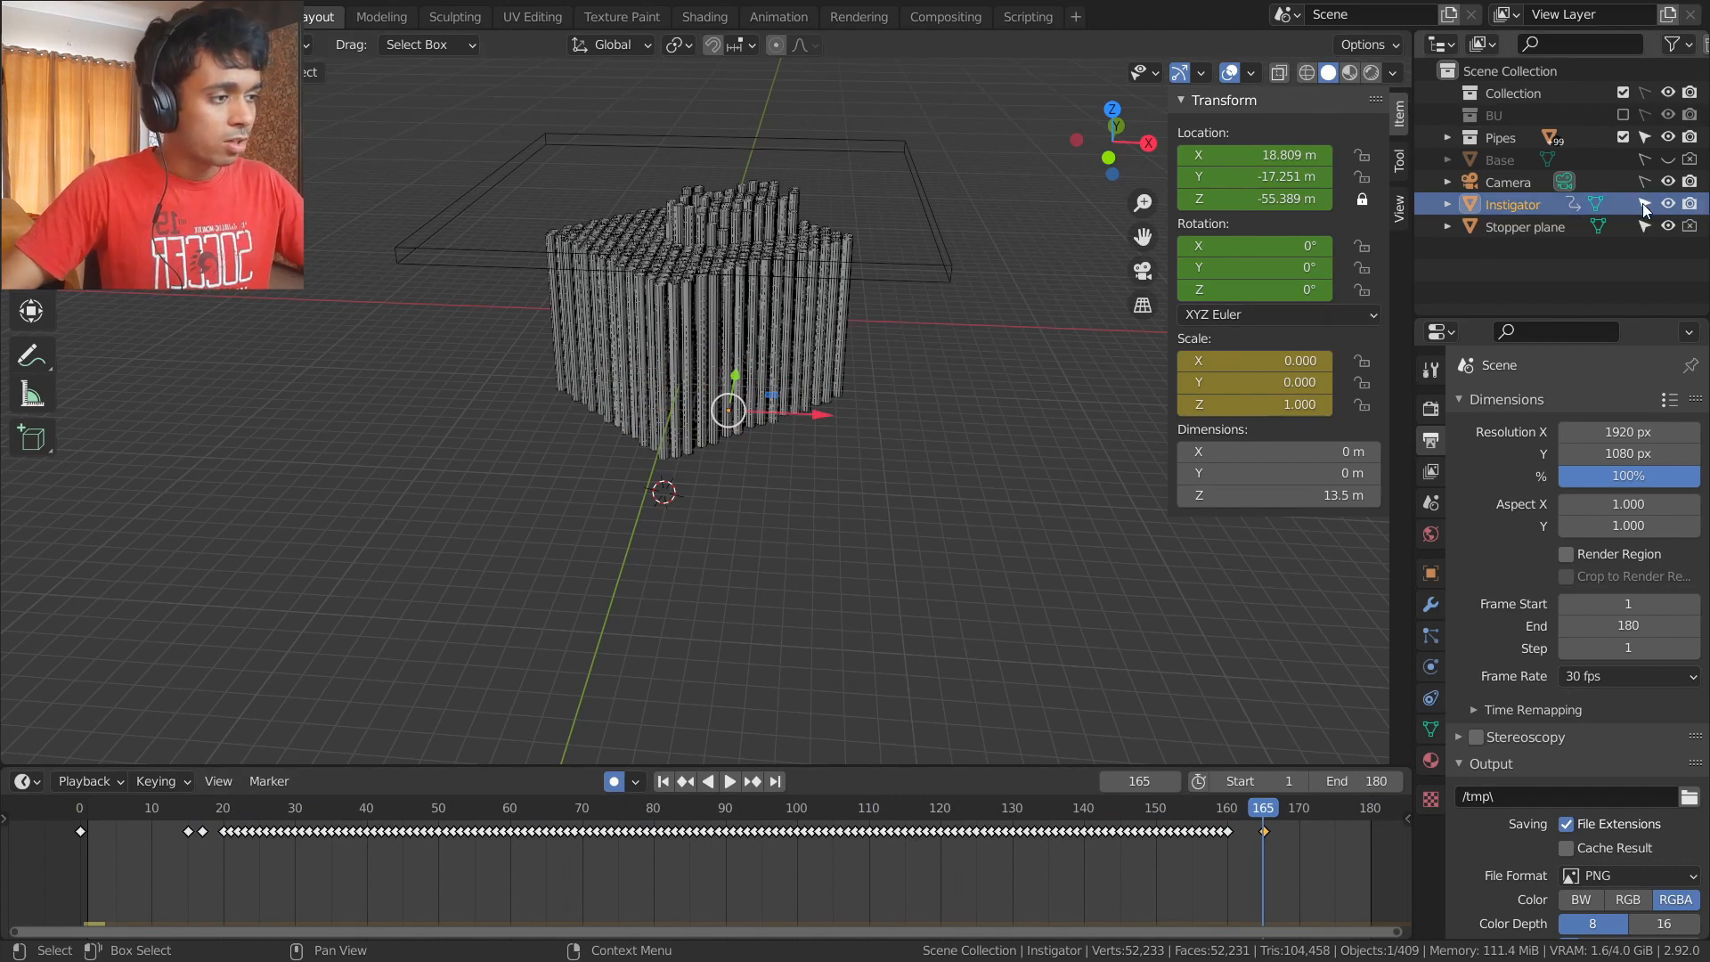
- Exclude the Instigator from renders and make both the Instigator and the Stopper plane unselectable in the viewport
{"action": "left_click", "coordinate": [1689, 206]}
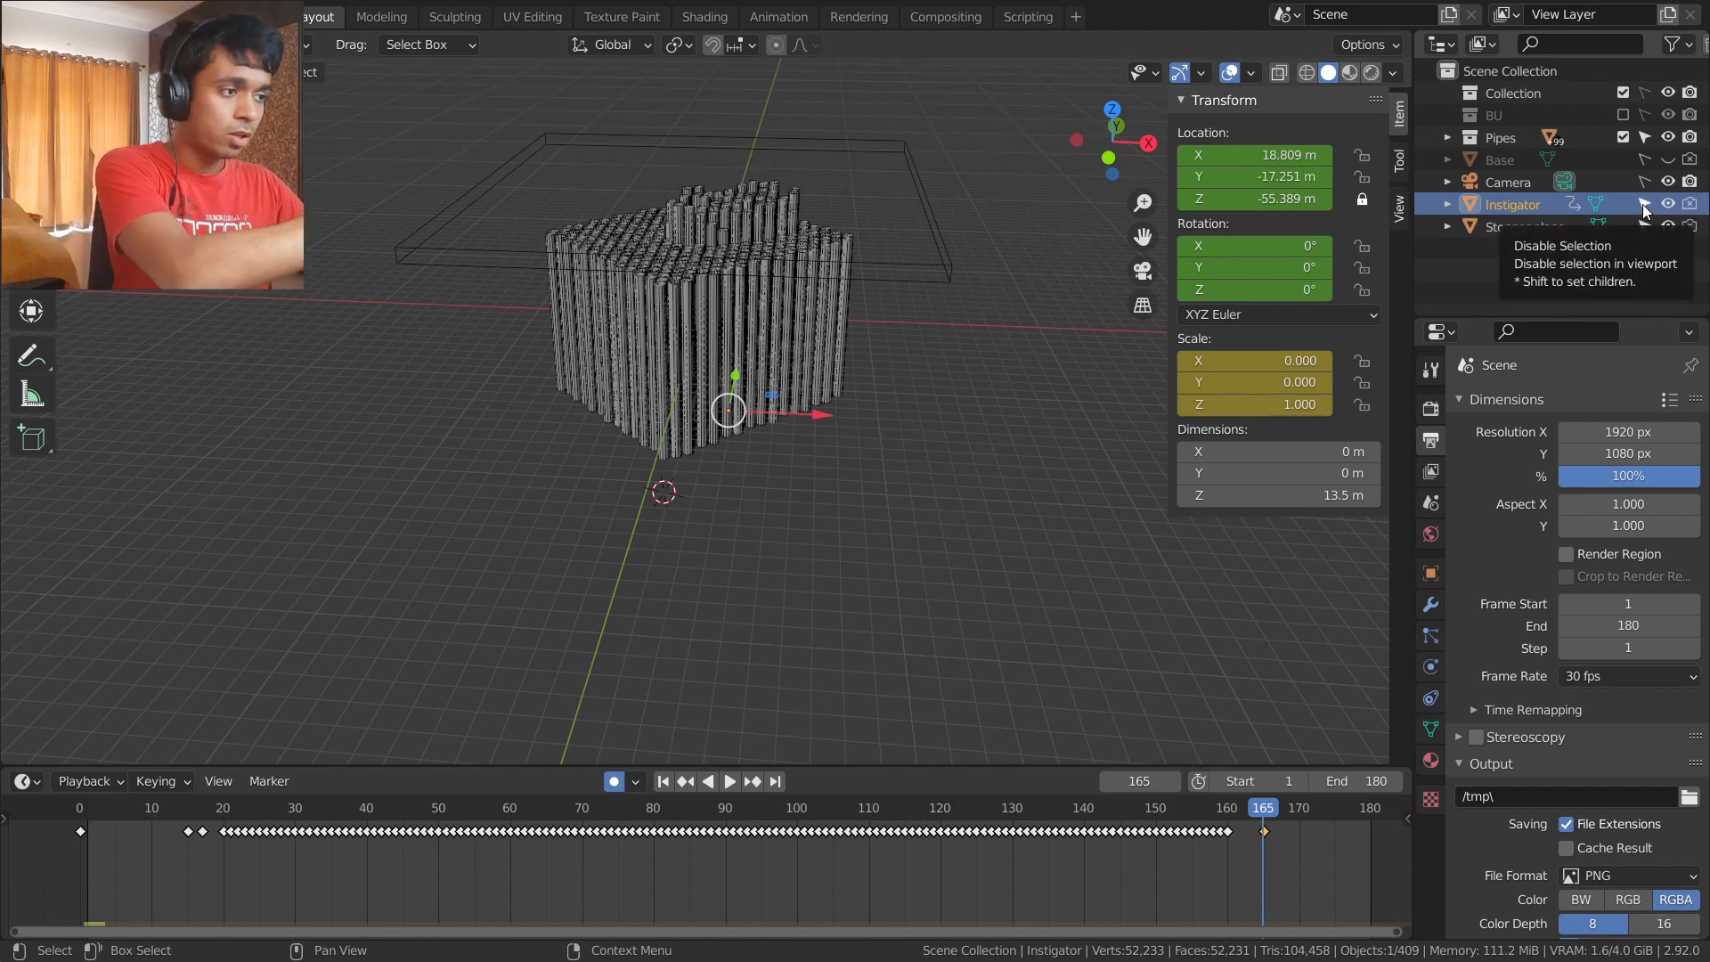
{"action": "left_click", "coordinate": [1642, 205]}
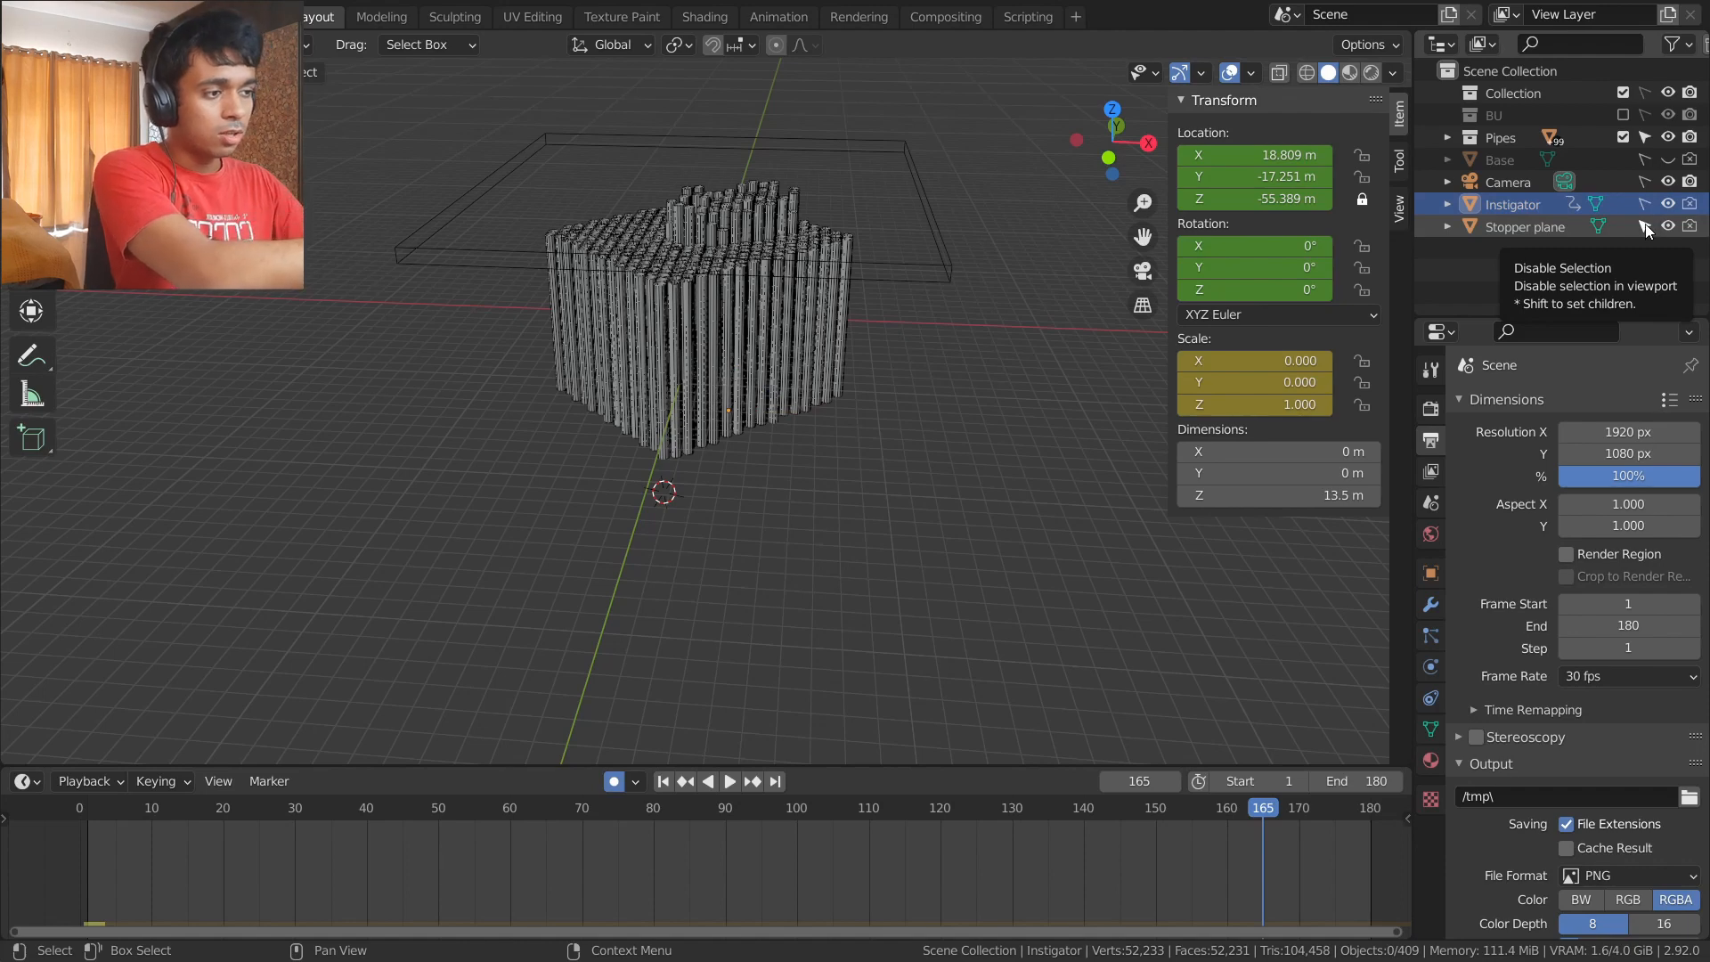
{"action": "left_click", "coordinate": [1644, 227]}
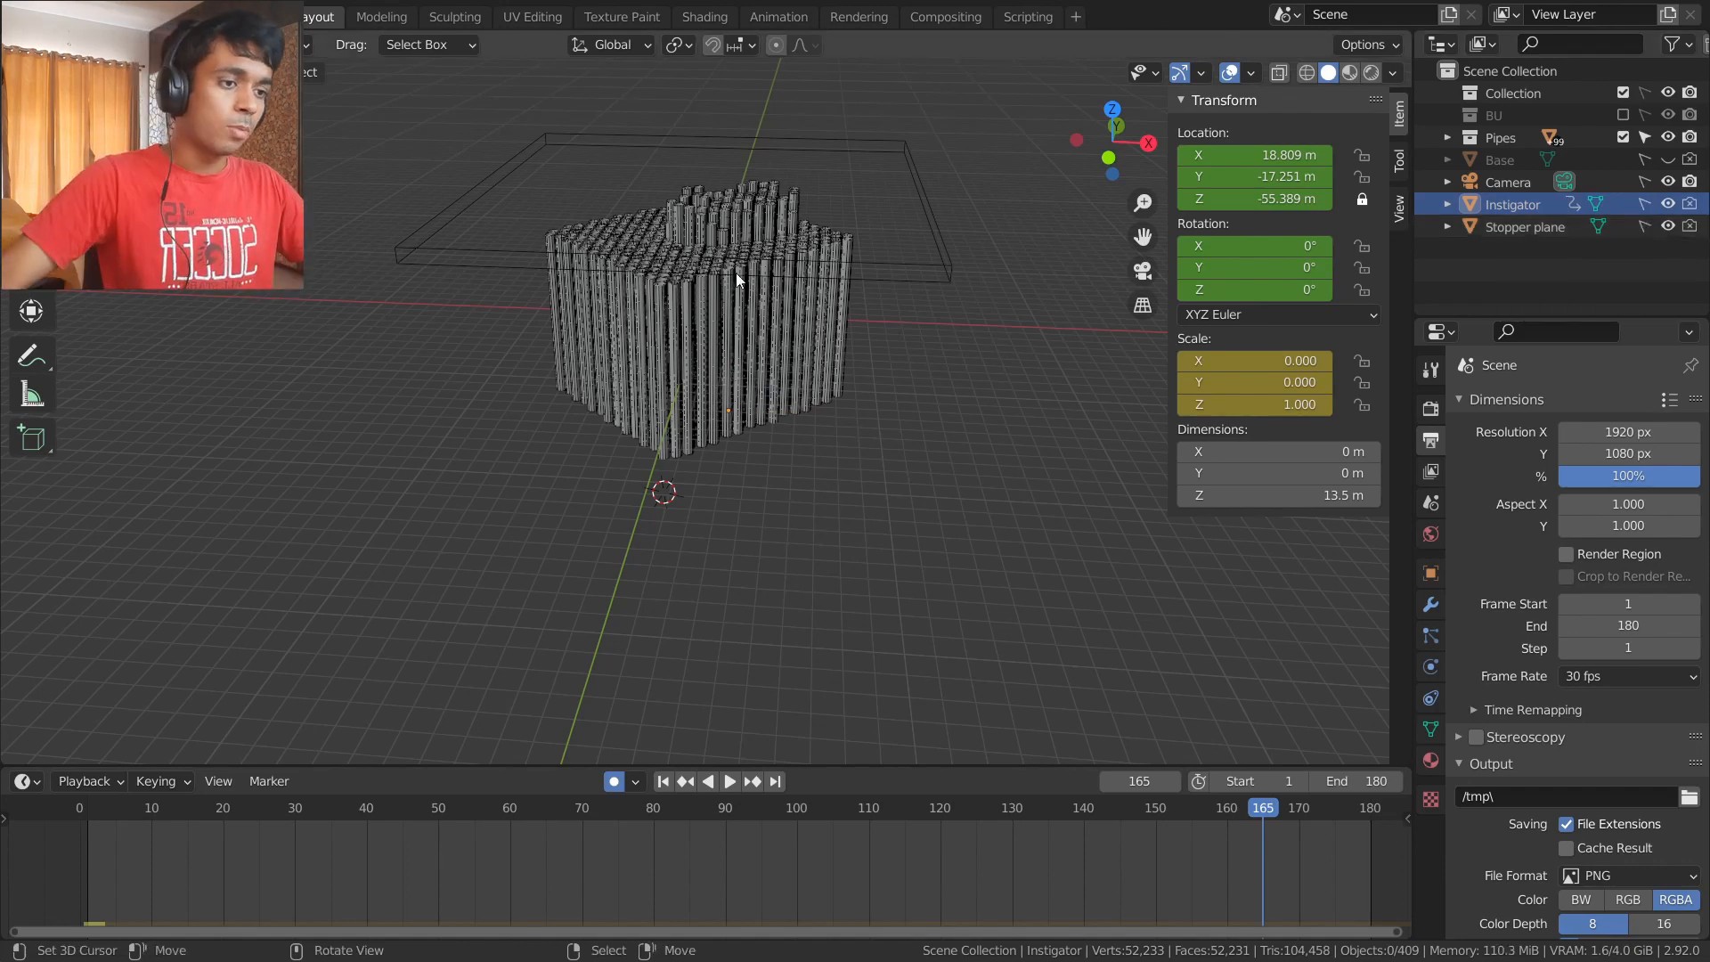
- Hide the Stopper plane in the viewport and clear the selection of the pipe
{"action": "left_click", "coordinate": [739, 281]}
{"action": "left_click", "coordinate": [1668, 226]}
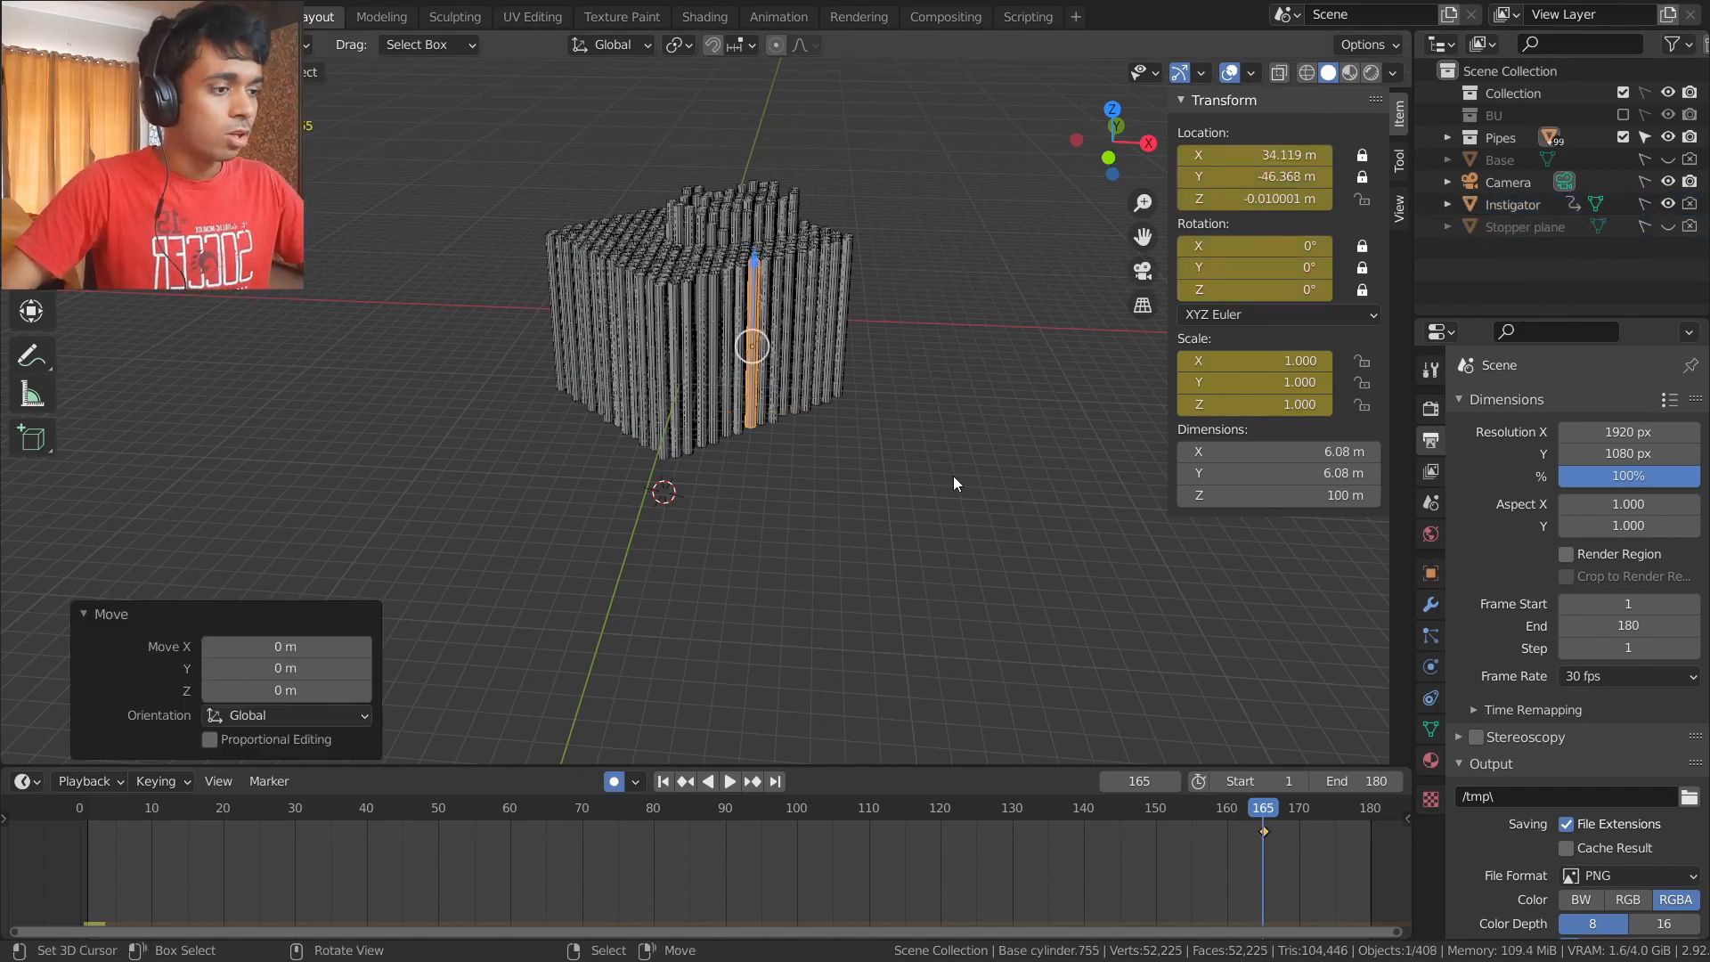
{"action": "key", "text": "alt+a"}
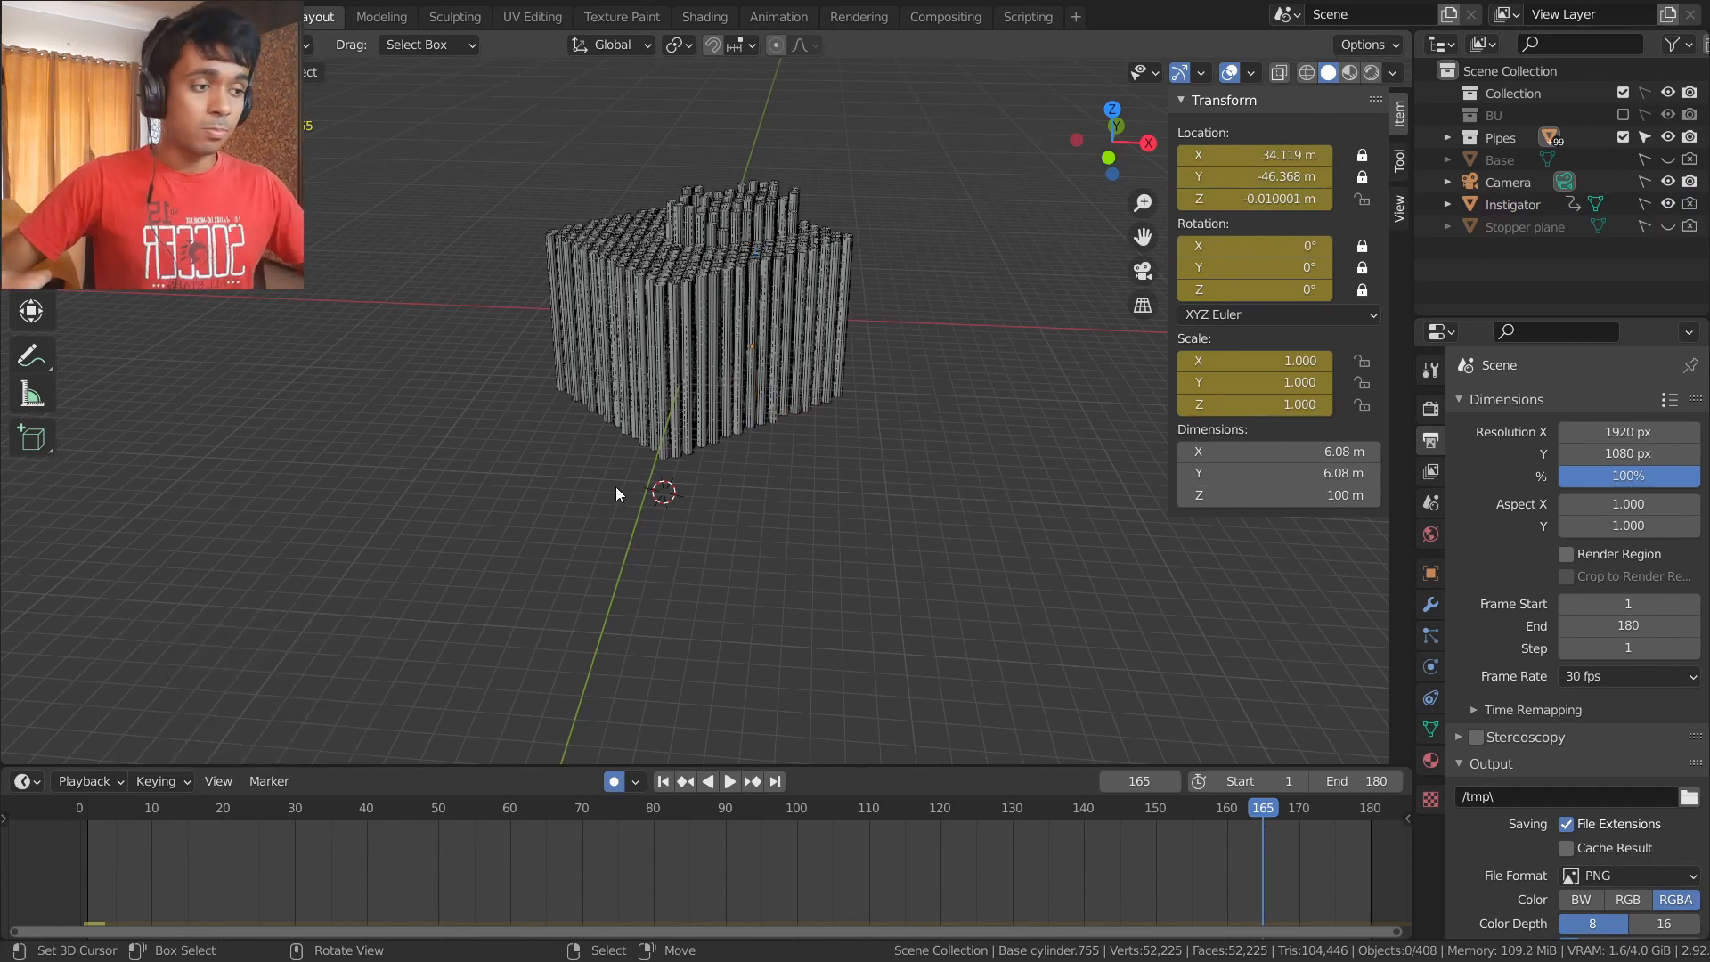
- Test the simulation's playback from the start and return to frame 0
{"action": "left_click", "coordinate": [79, 814]}
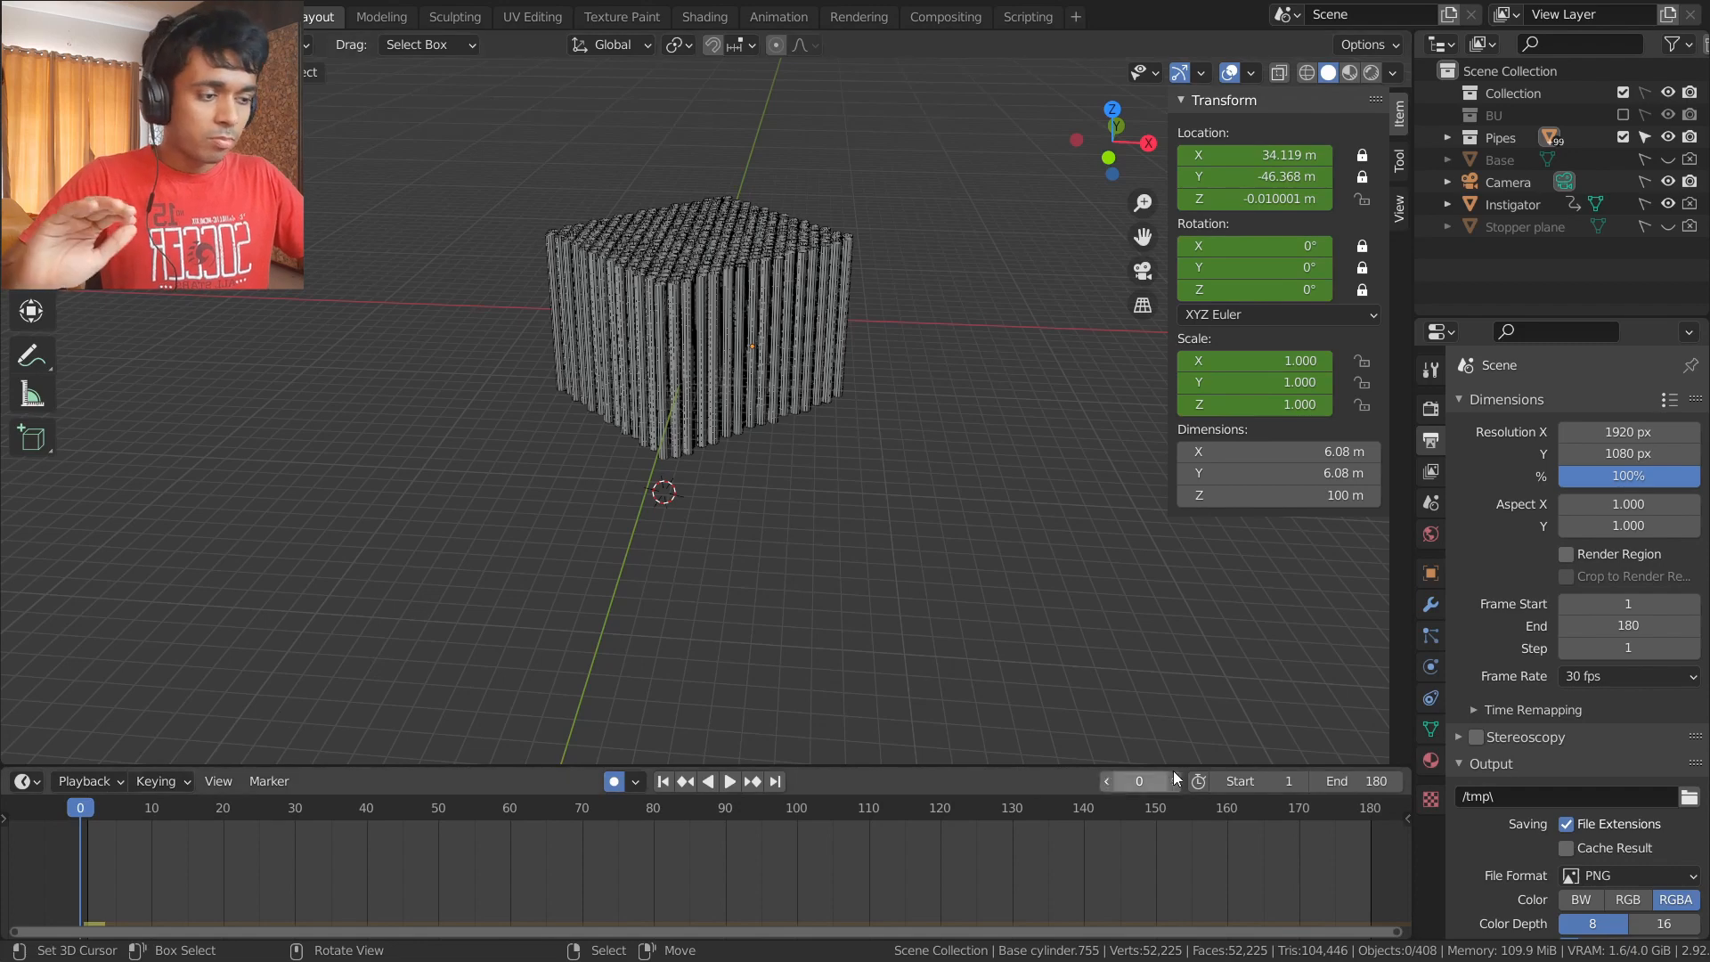
{"action": "key", "text": "space"}
{"action": "left_click", "coordinate": [57, 810]}
{"action": "key", "text": "space"}
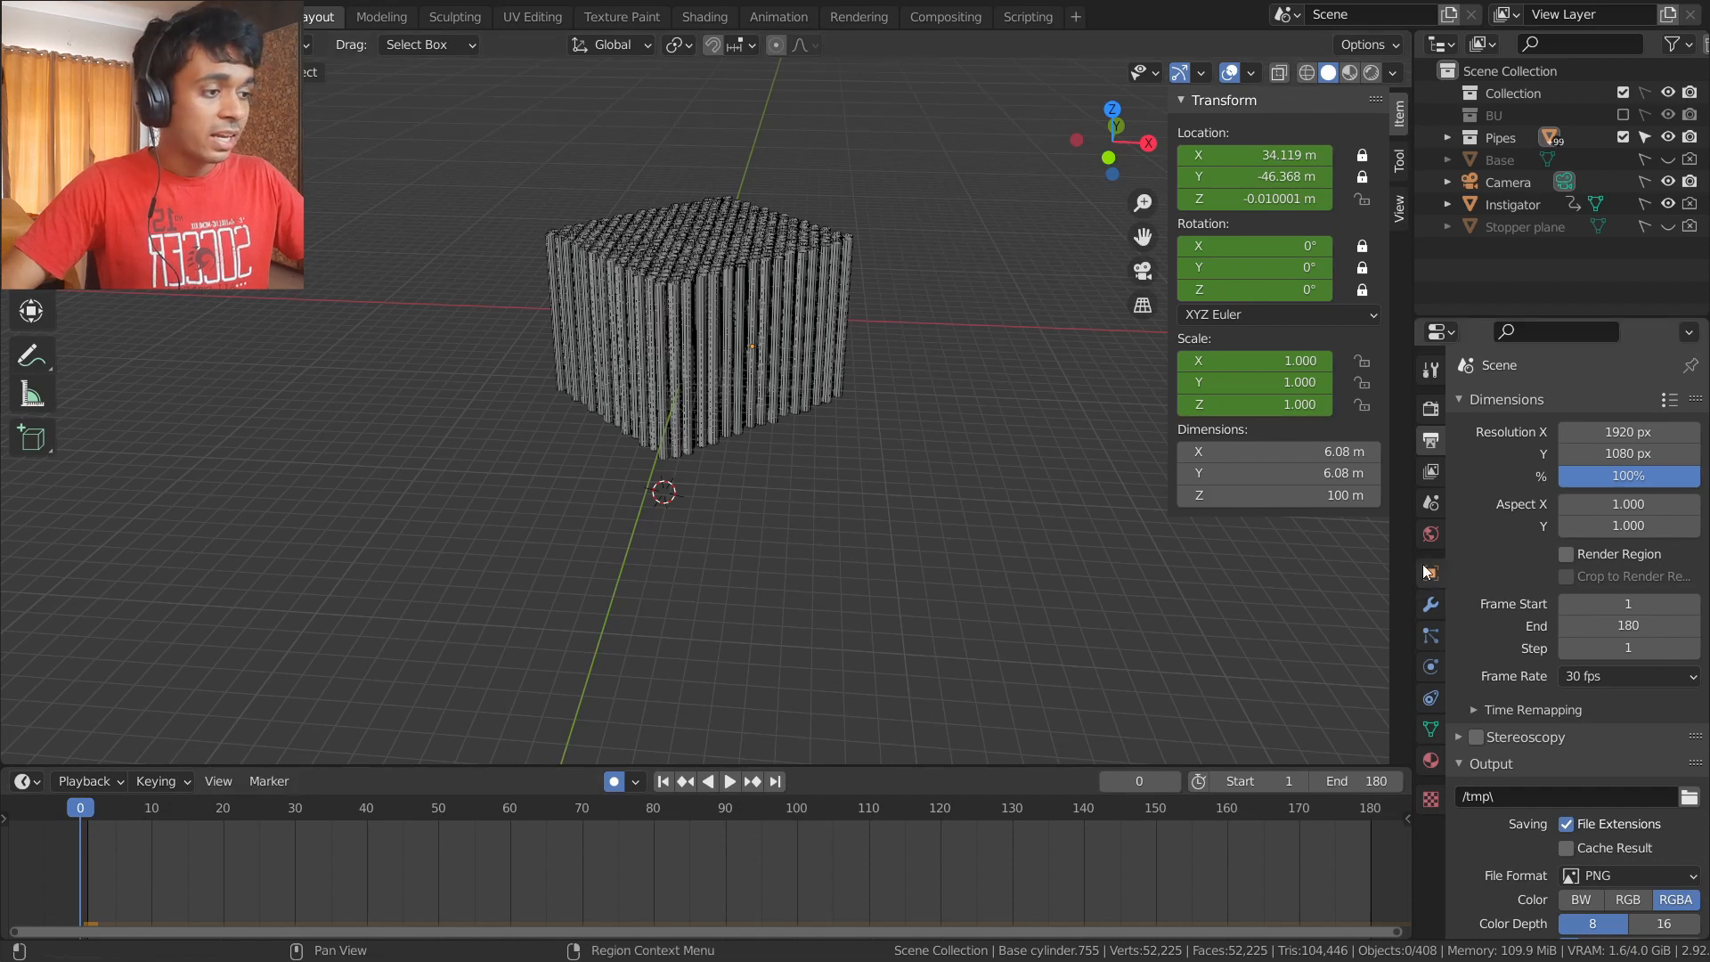
- Set the Rigid Body World's substeps per frame and solver iterations to 5 each
{"action": "left_click", "coordinate": [1422, 506]}
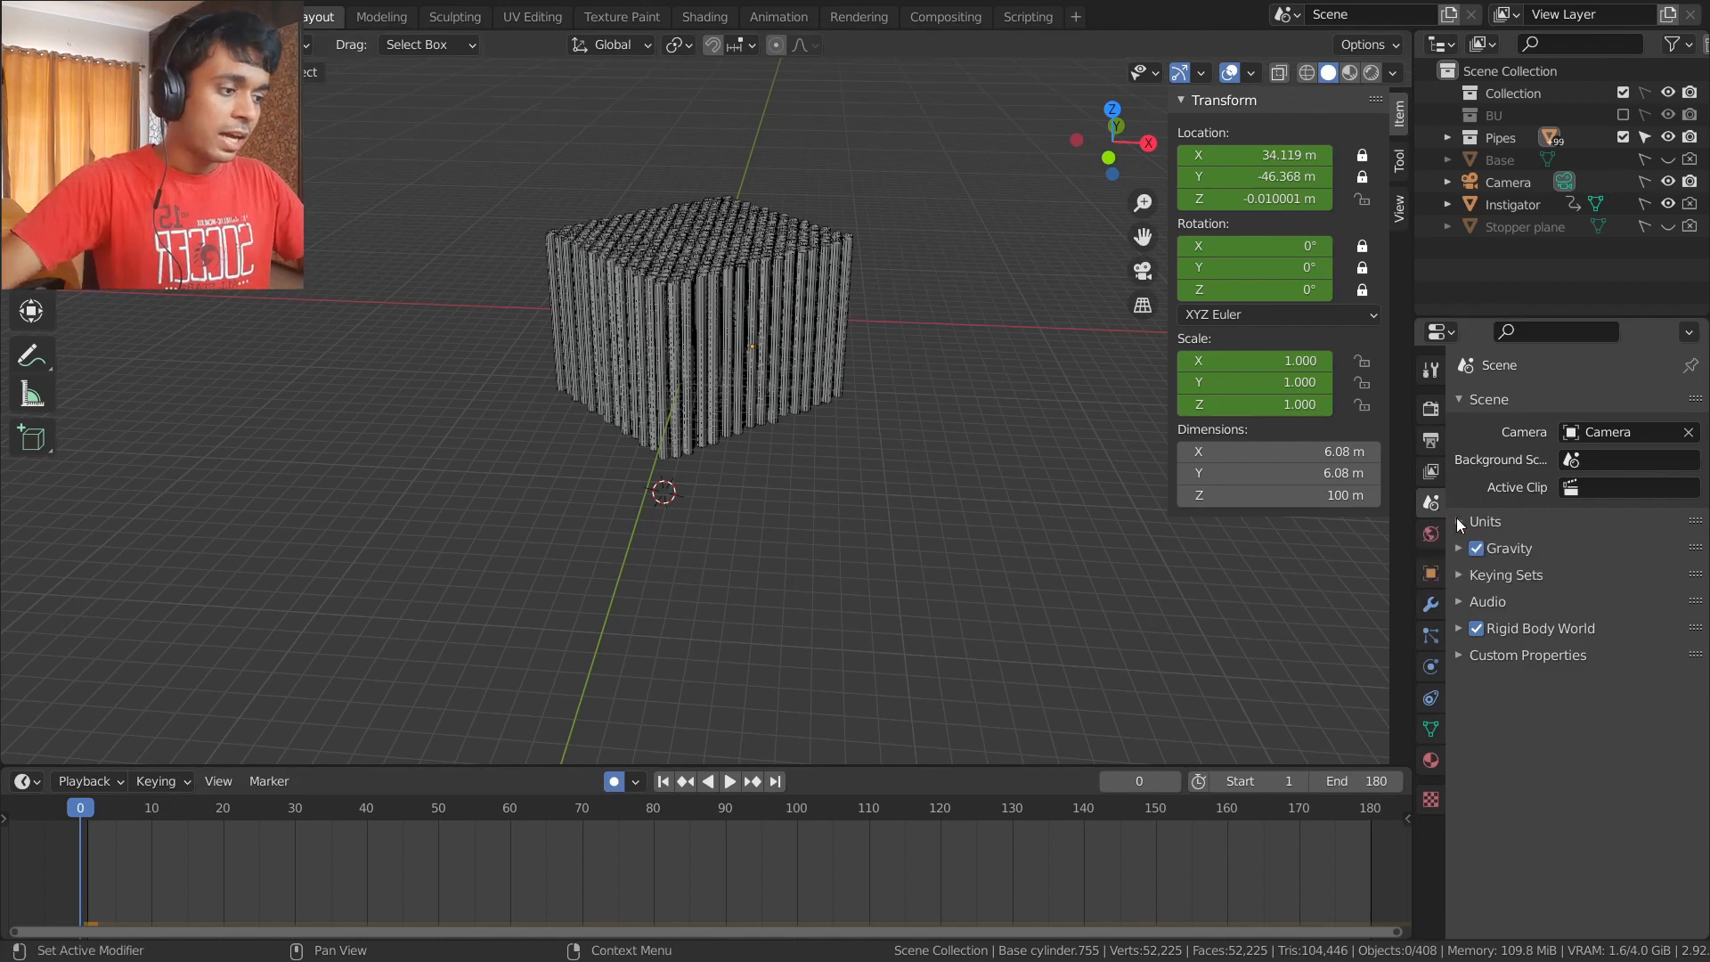
{"action": "left_click", "coordinate": [1457, 630]}
{"action": "scroll", "coordinate": [1457, 630], "scroll_direction": "down", "scroll_amount": 1}
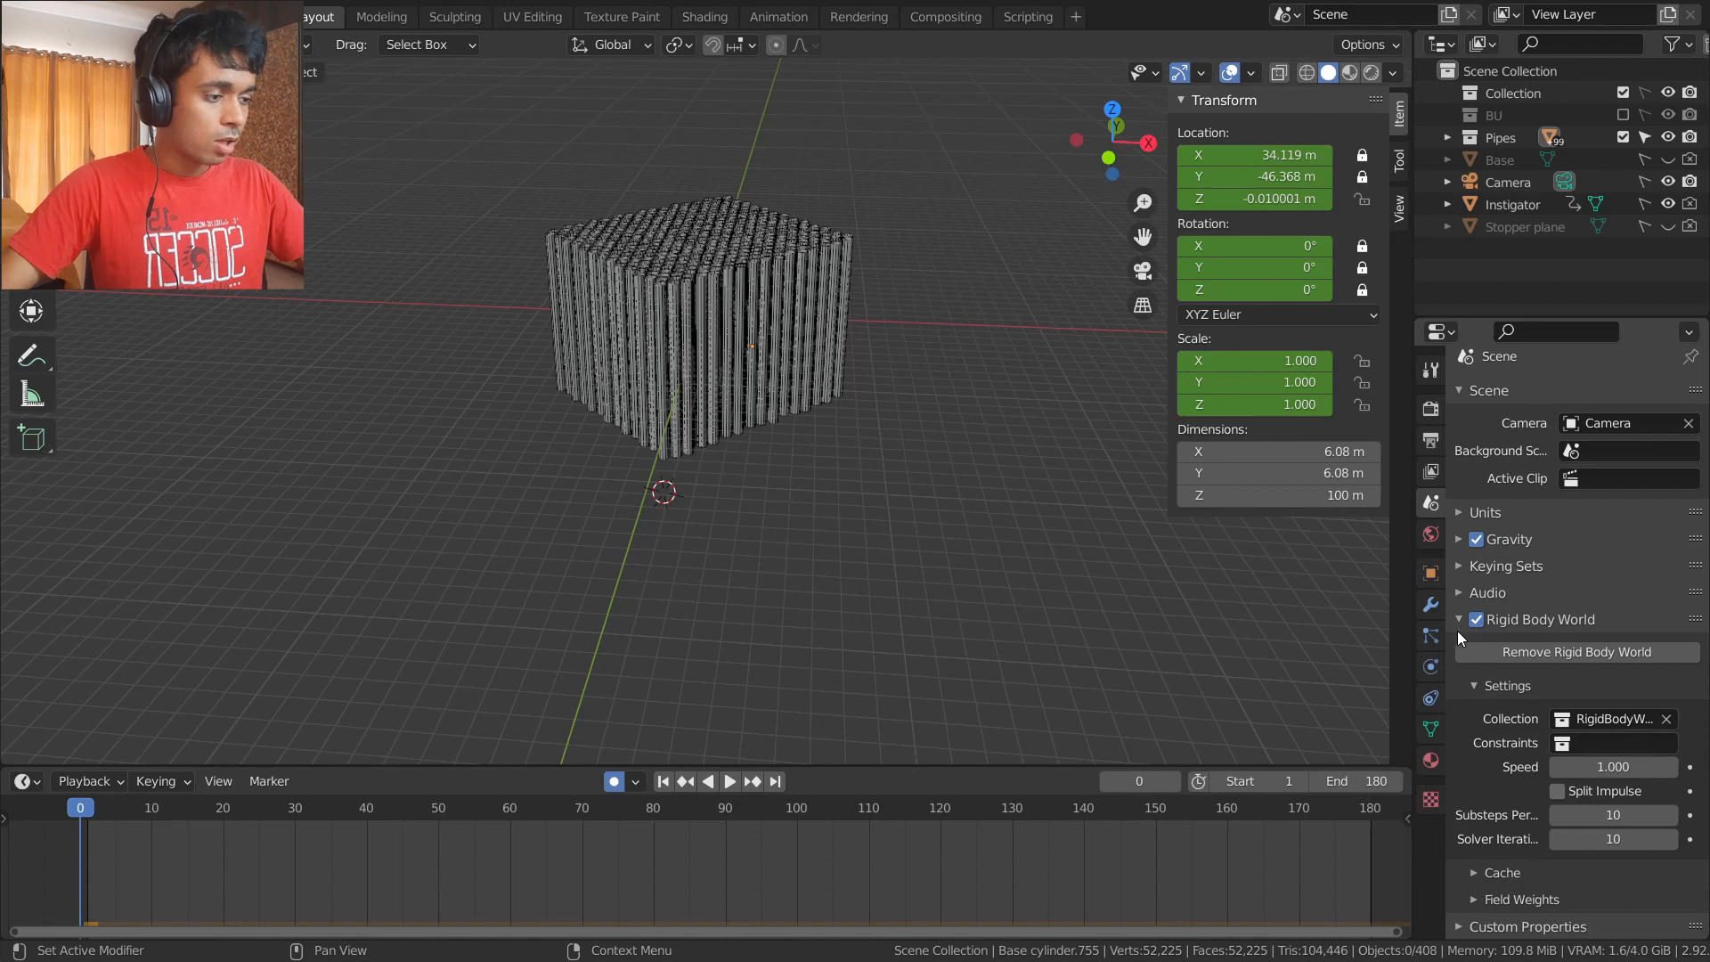
{"action": "left_click", "coordinate": [1611, 813]}
{"action": "left_click", "coordinate": [1491, 802]}
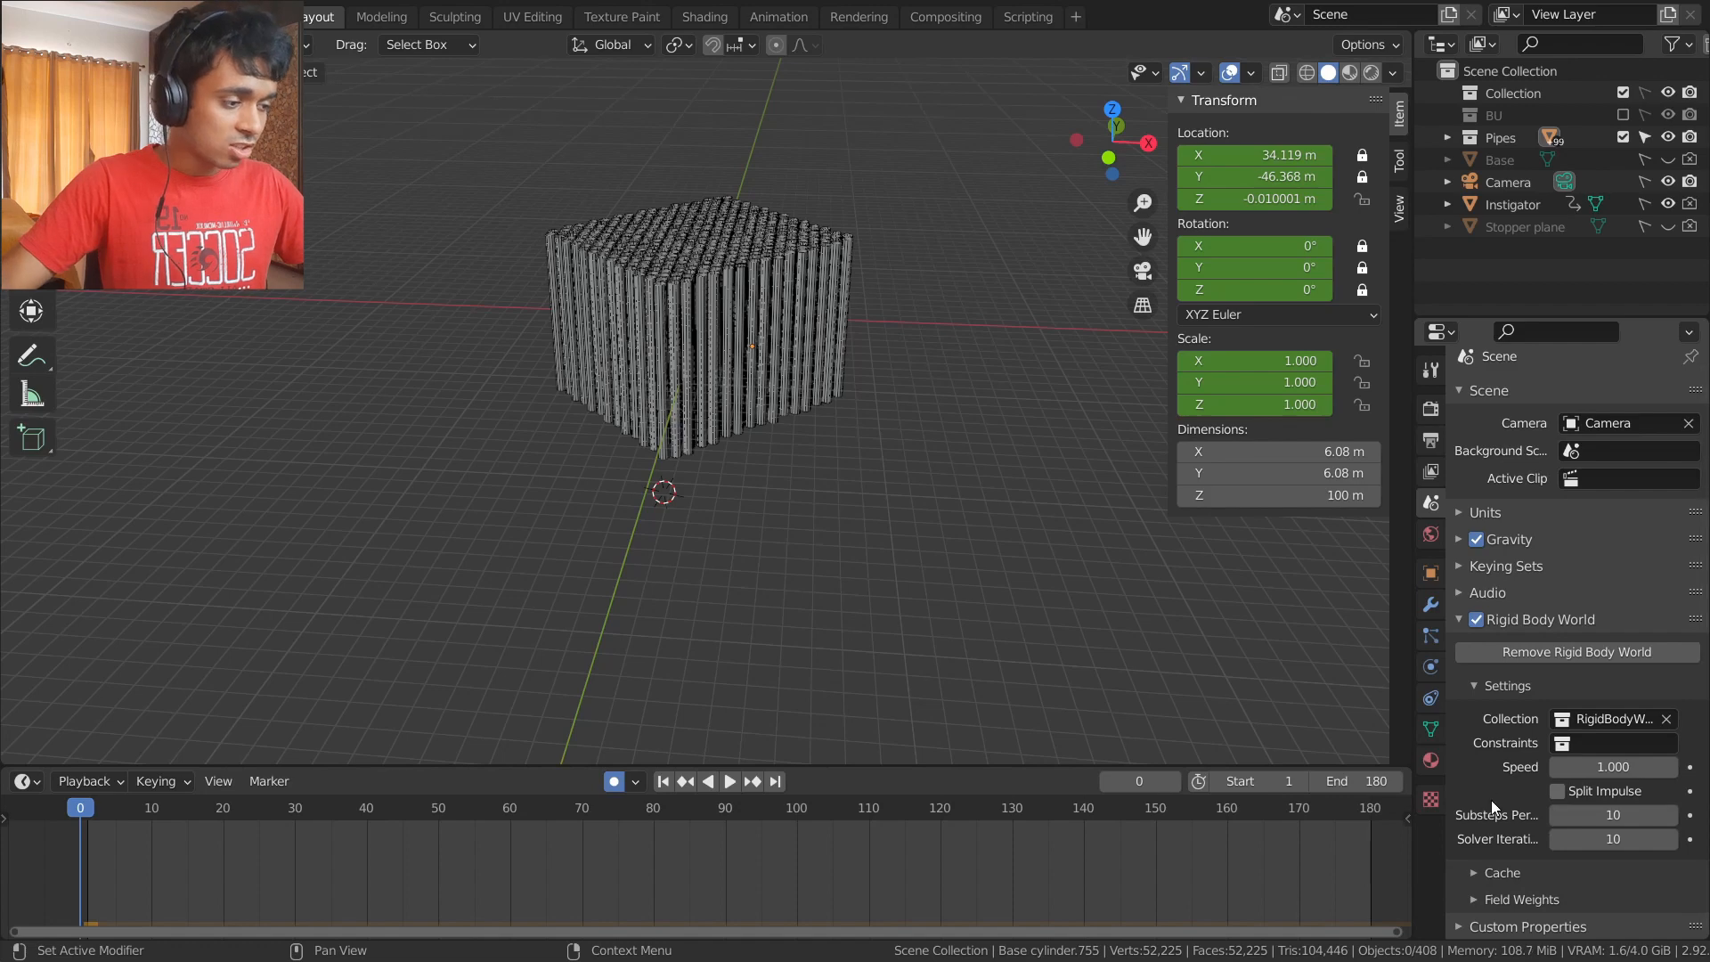
{"action": "left_click", "coordinate": [1605, 813]}
{"action": "type", "text": "5"}
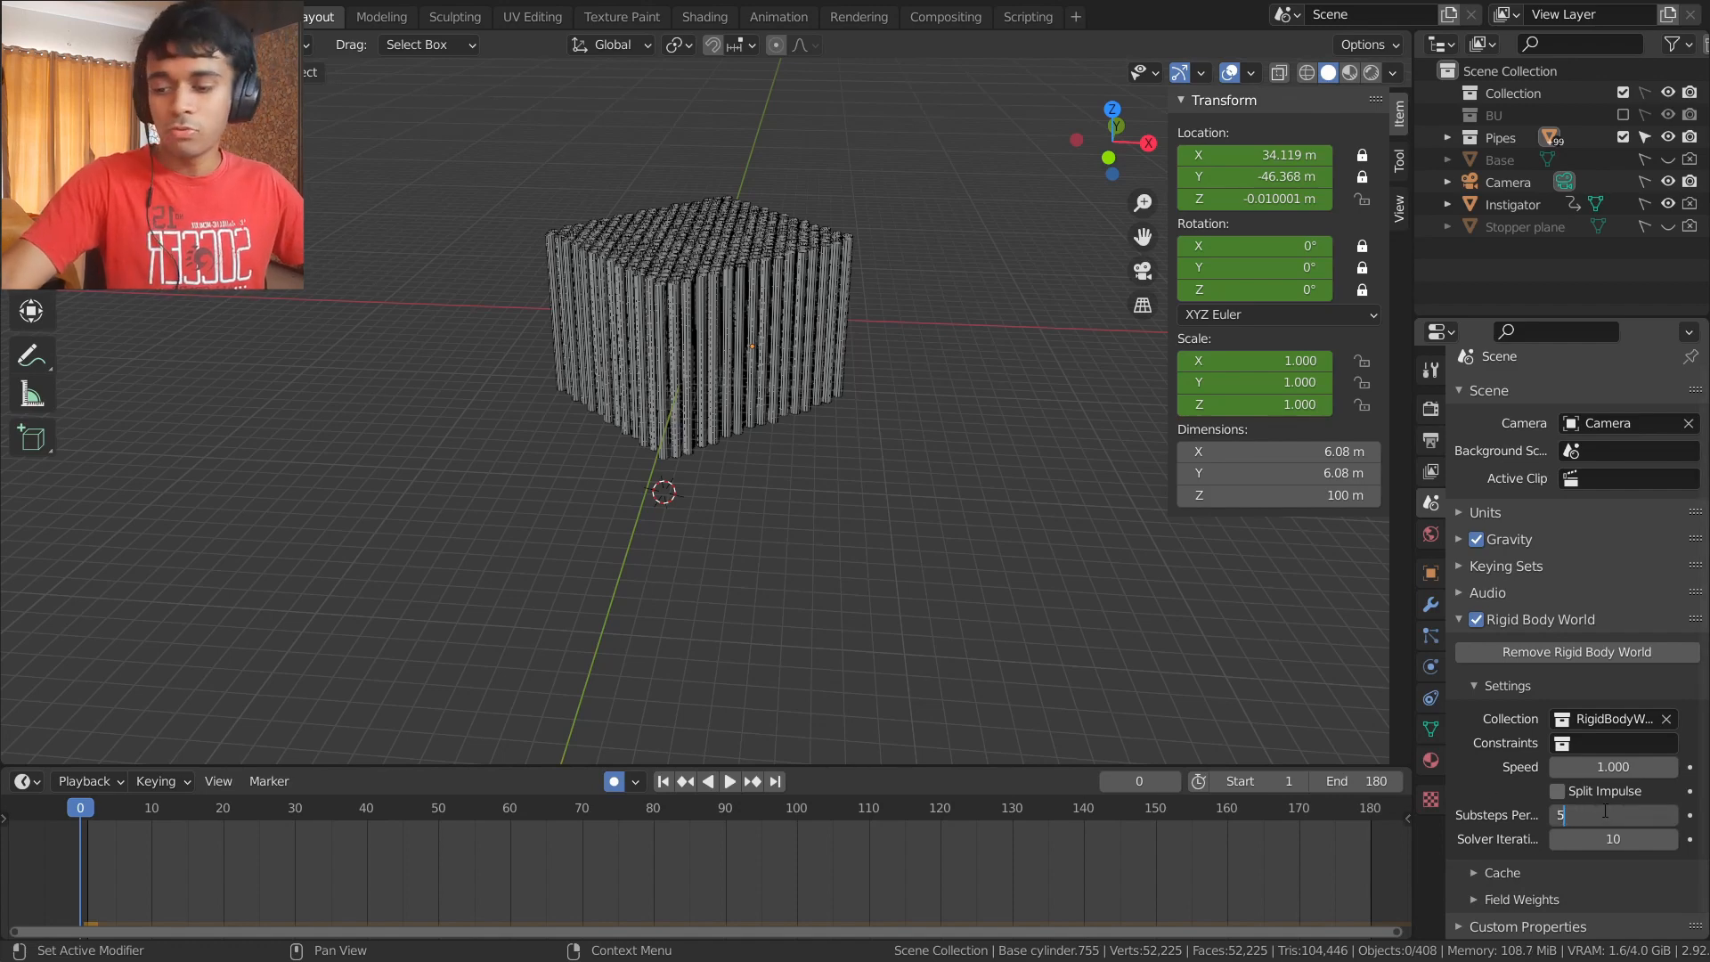
{"action": "key", "text": "Return"}
{"action": "left_click", "coordinate": [1608, 842]}
{"action": "type", "text": "5"}
{"action": "key", "text": "Return"}
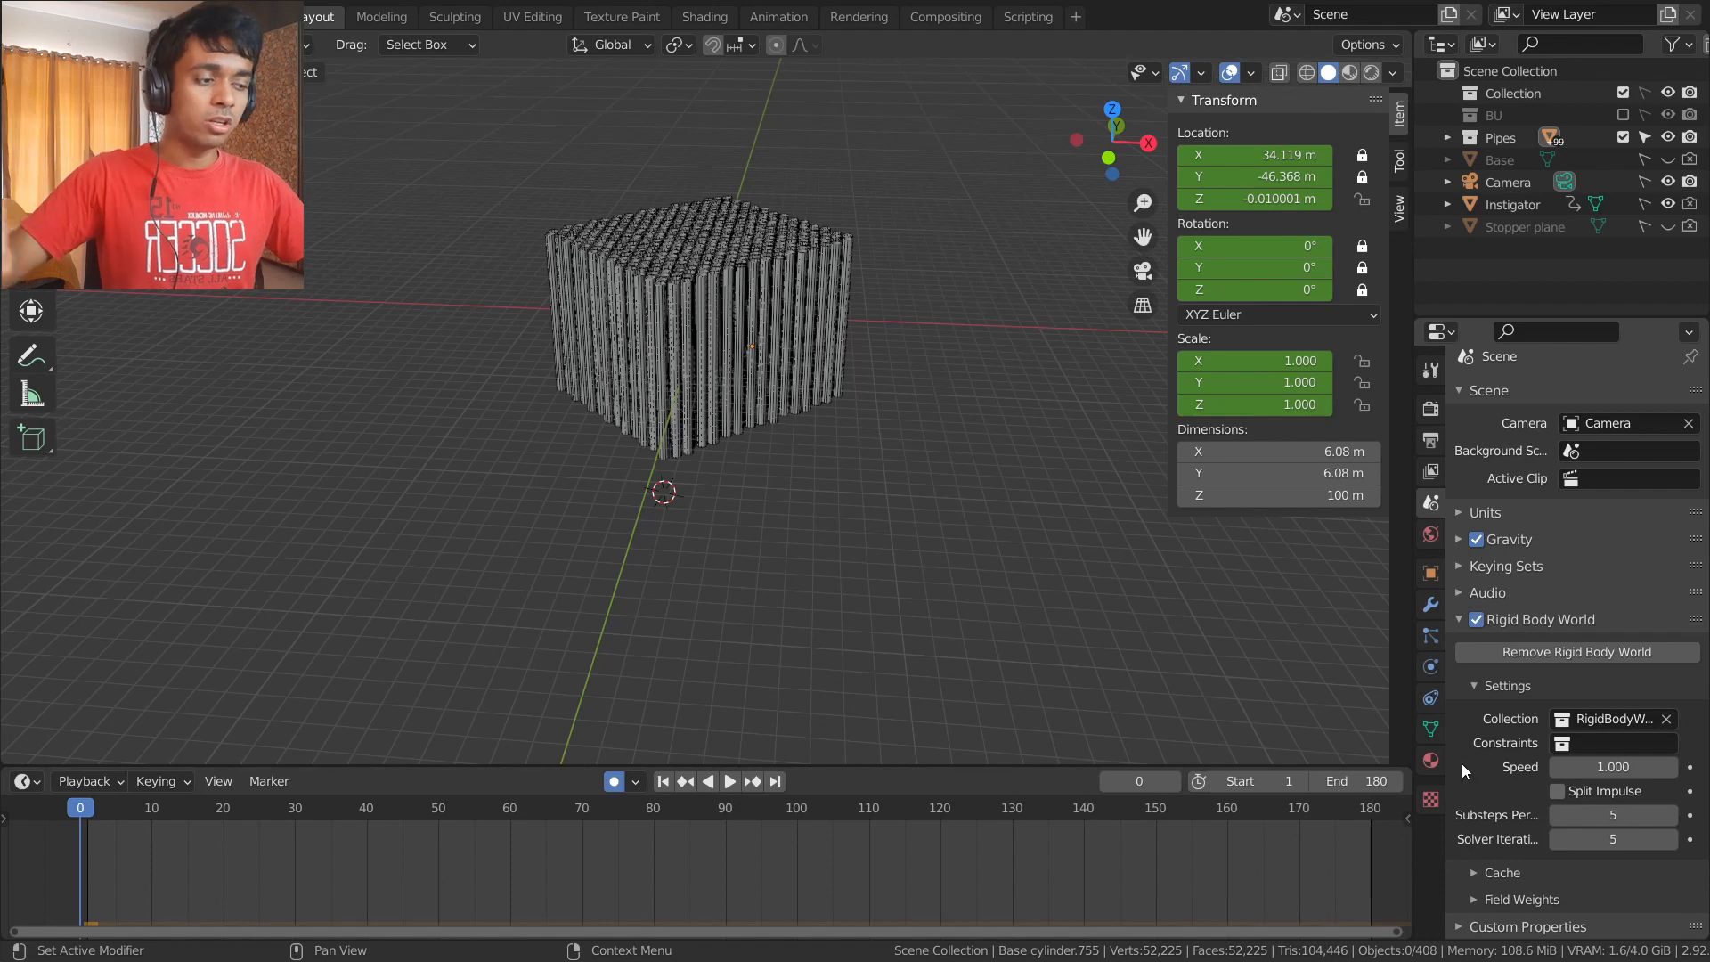
- Set the rigid body cache's simulation end to frame 180 and bake the simulation
{"action": "left_click", "coordinate": [1473, 693]}
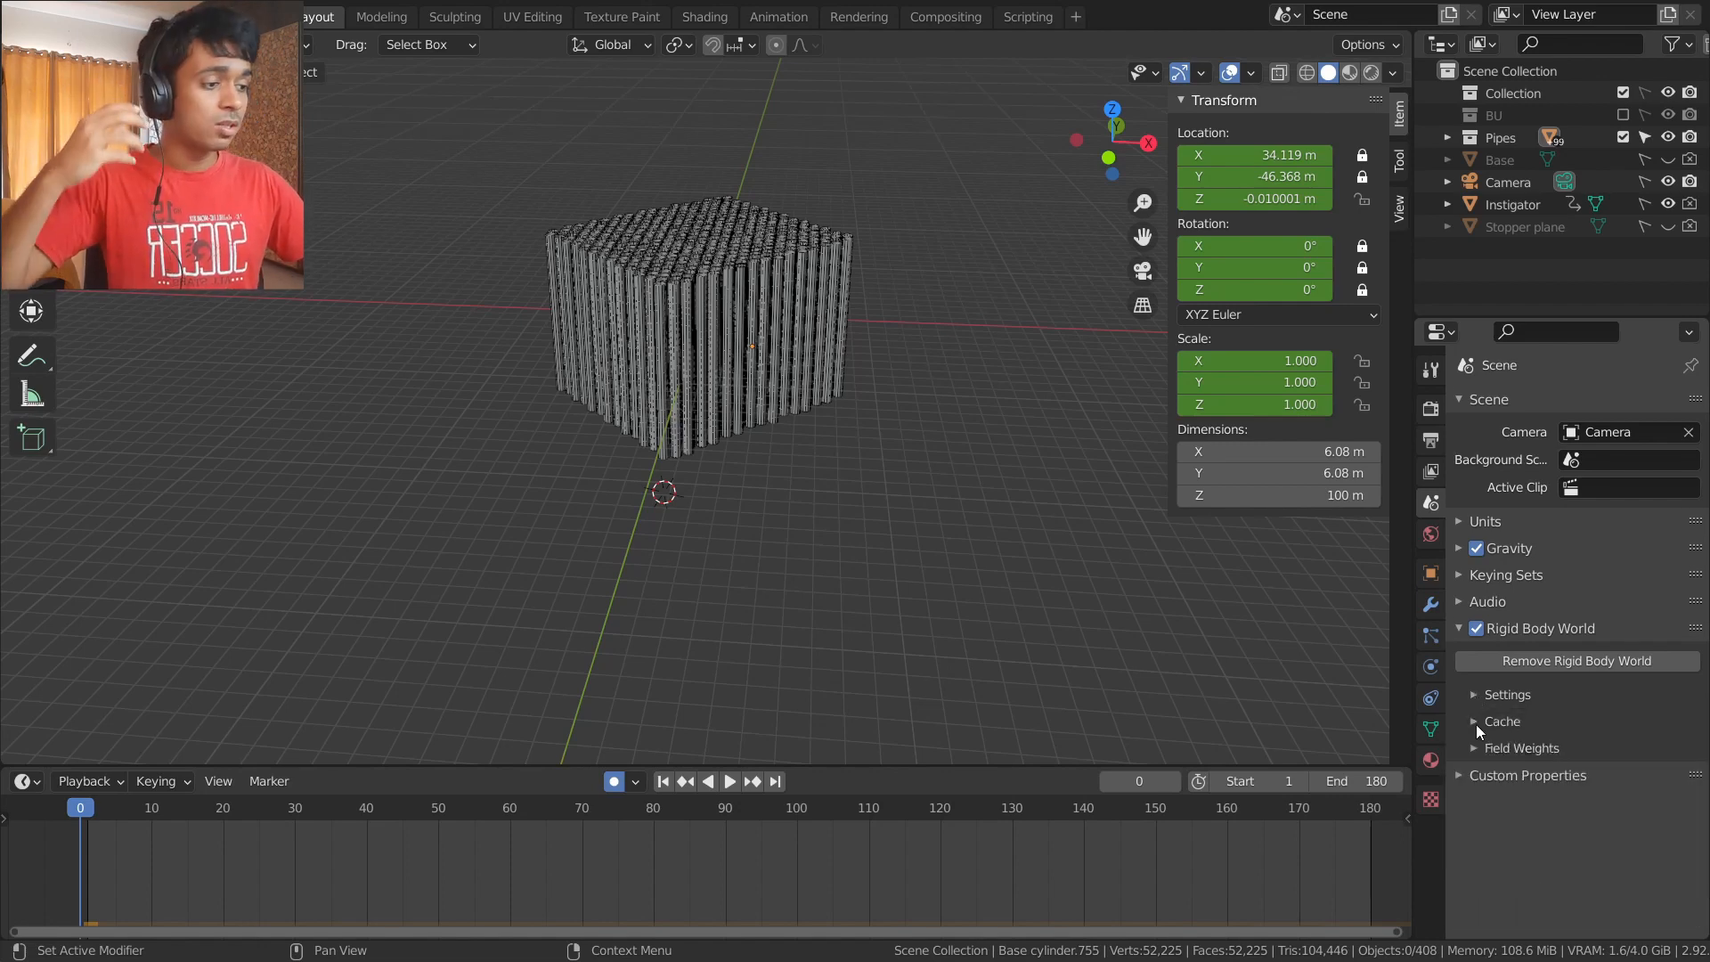
{"action": "left_click", "coordinate": [1470, 695]}
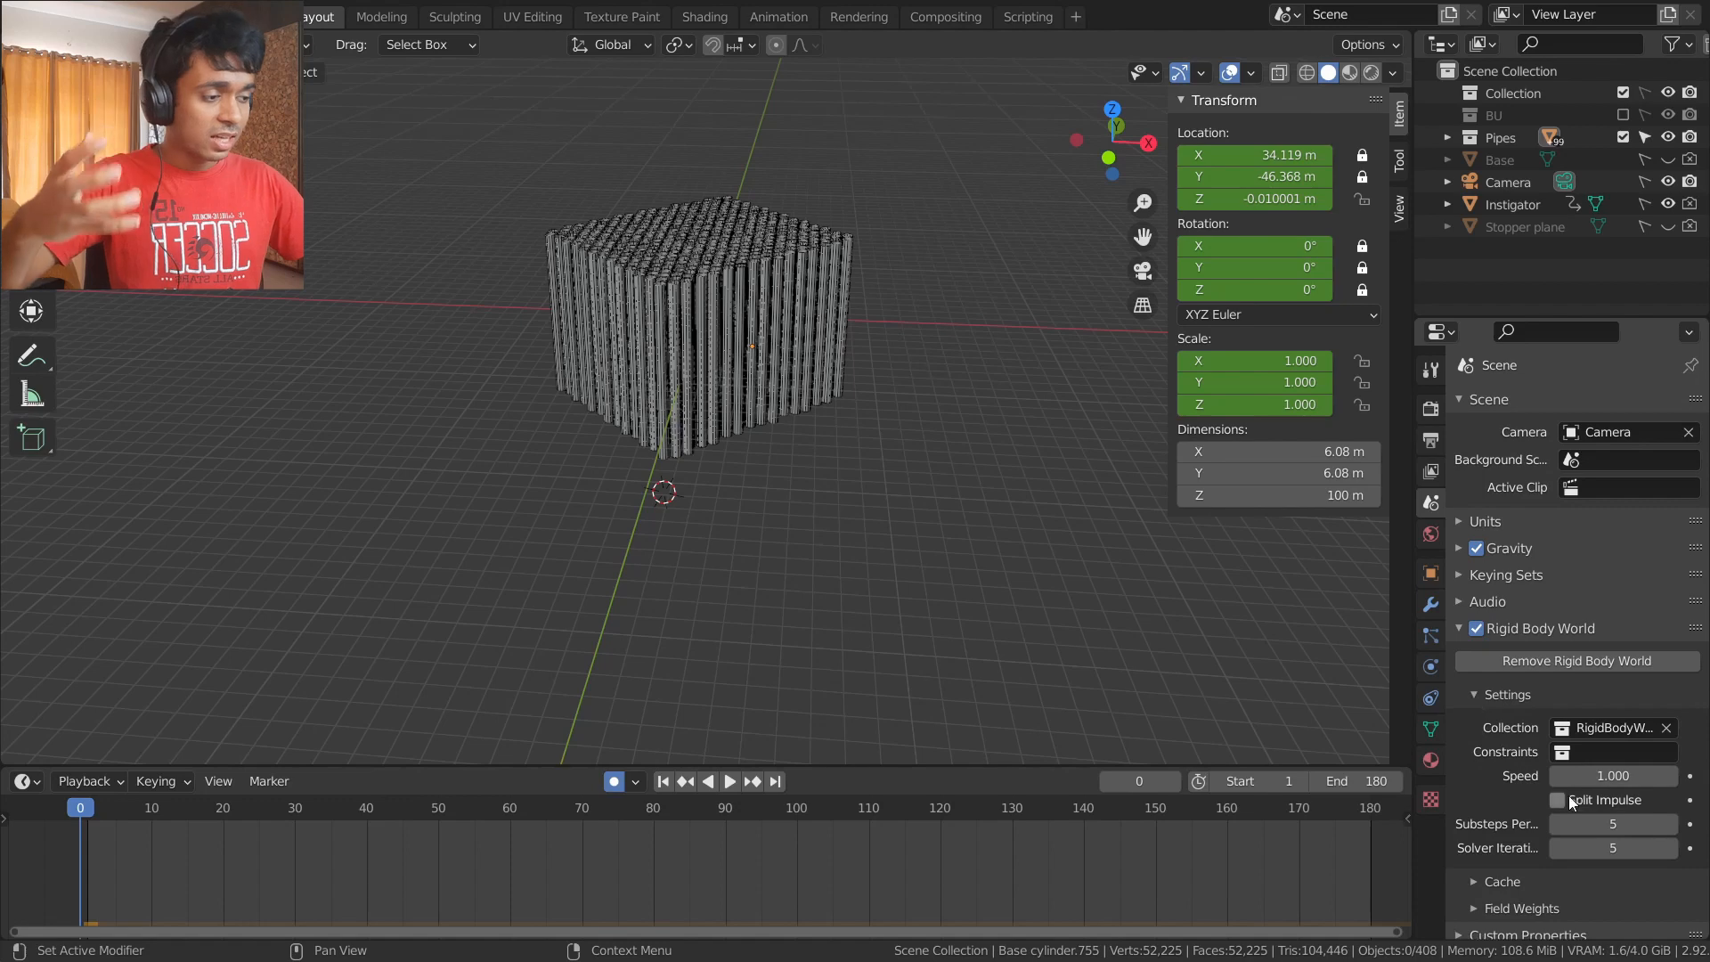
{"action": "left_click", "coordinate": [1472, 686]}
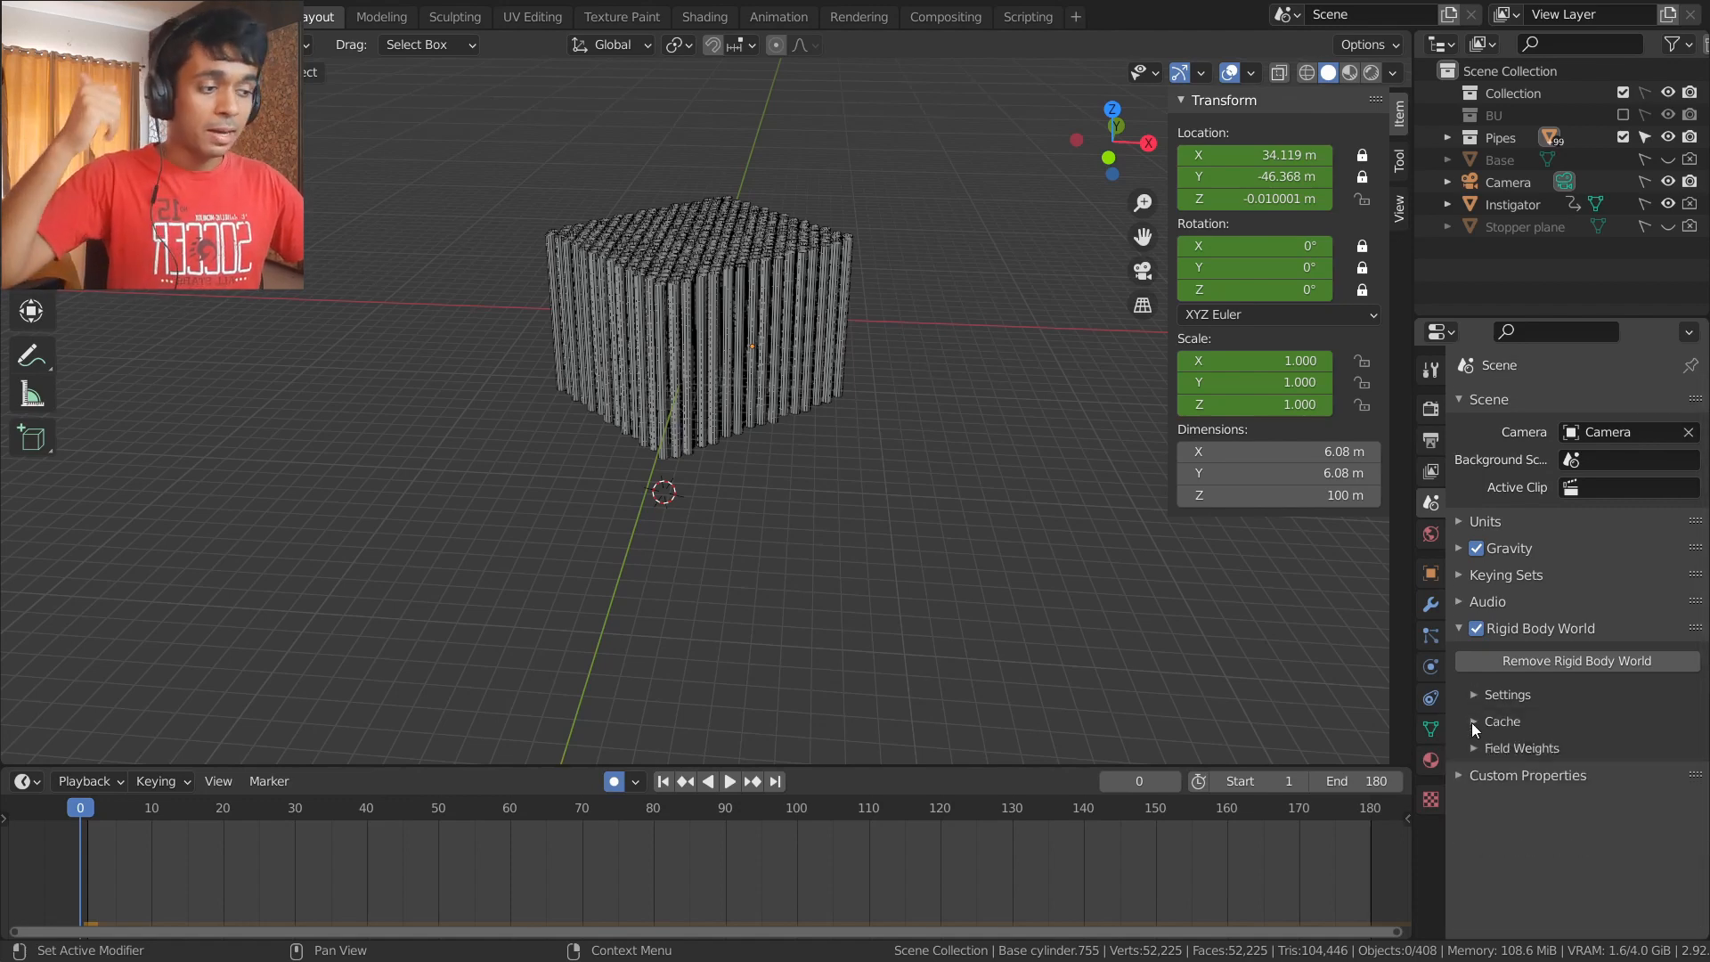
{"action": "left_click", "coordinate": [1471, 722]}
{"action": "scroll", "coordinate": [1474, 724], "scroll_direction": "down", "scroll_amount": 3}
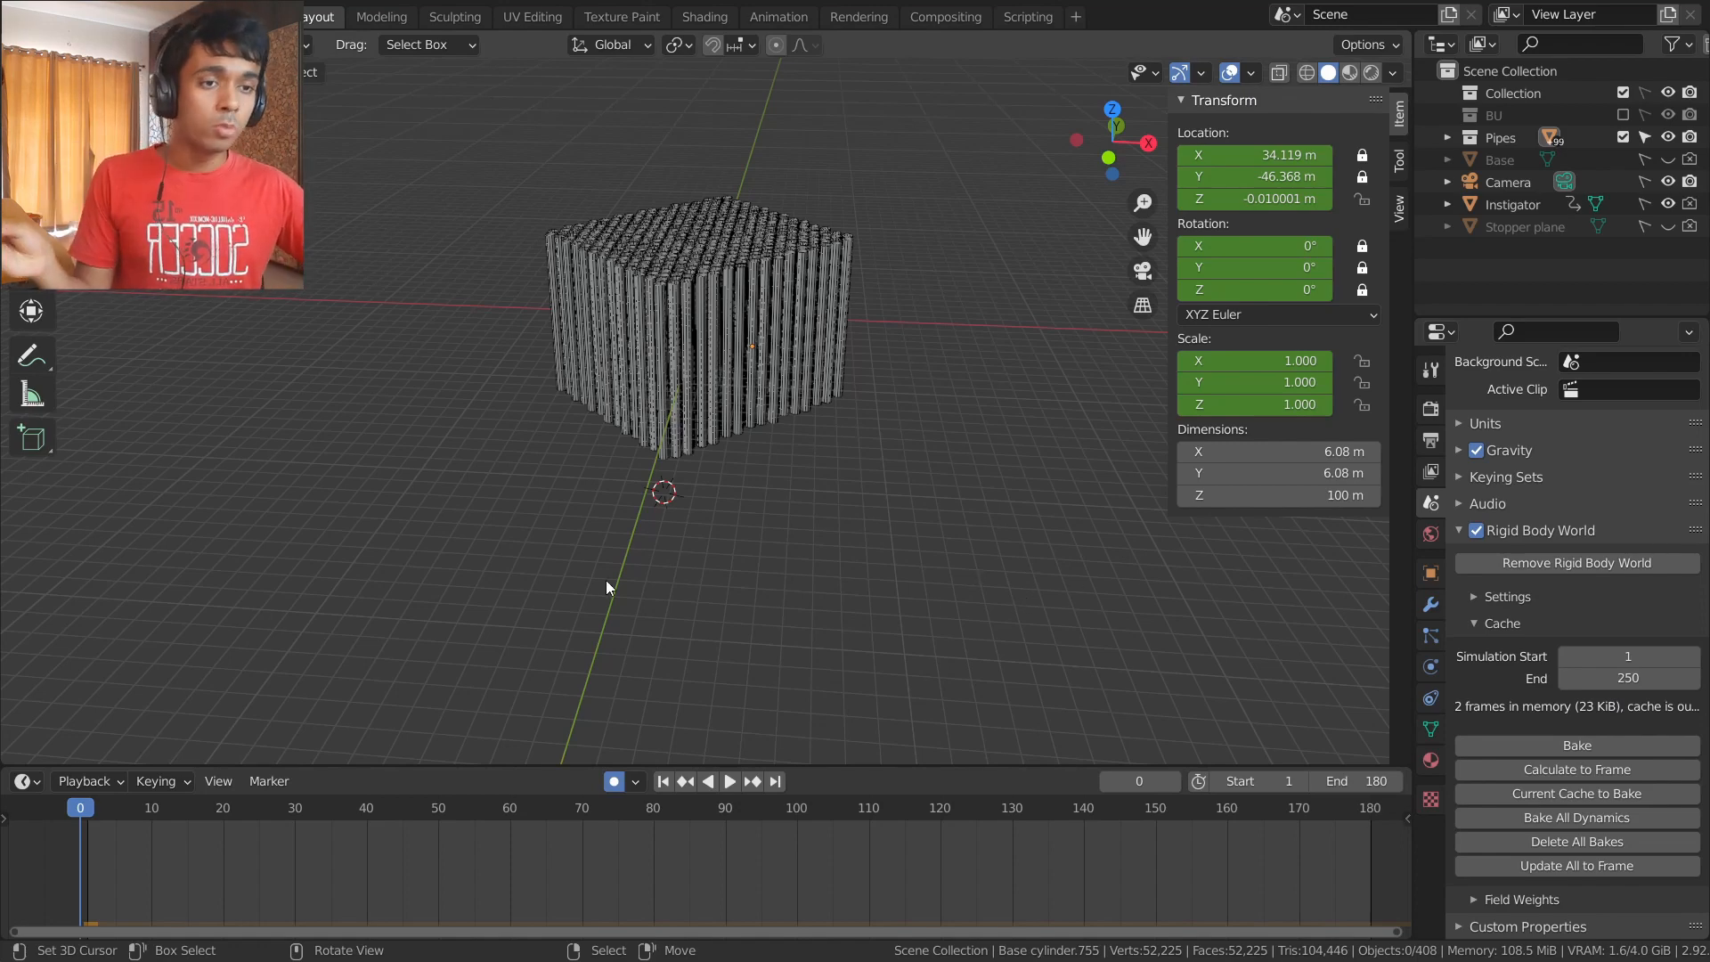
{"action": "left_click", "coordinate": [1633, 681]}
{"action": "type", "text": "1"}
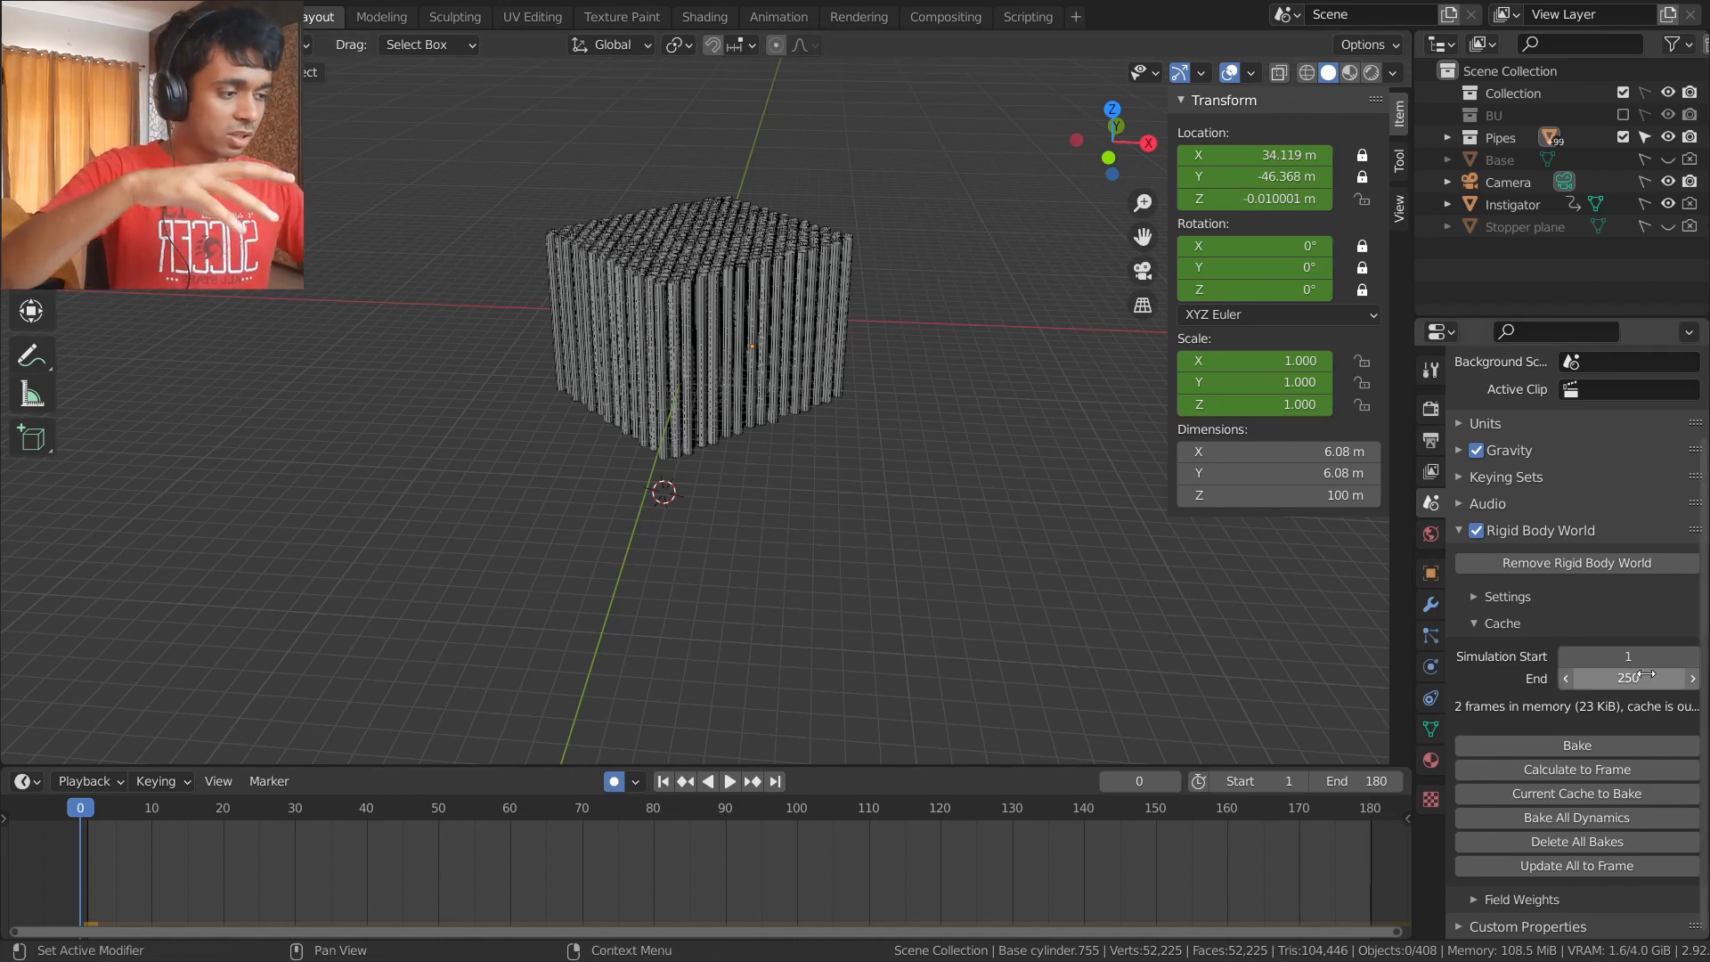
{"action": "type", "text": "80"}
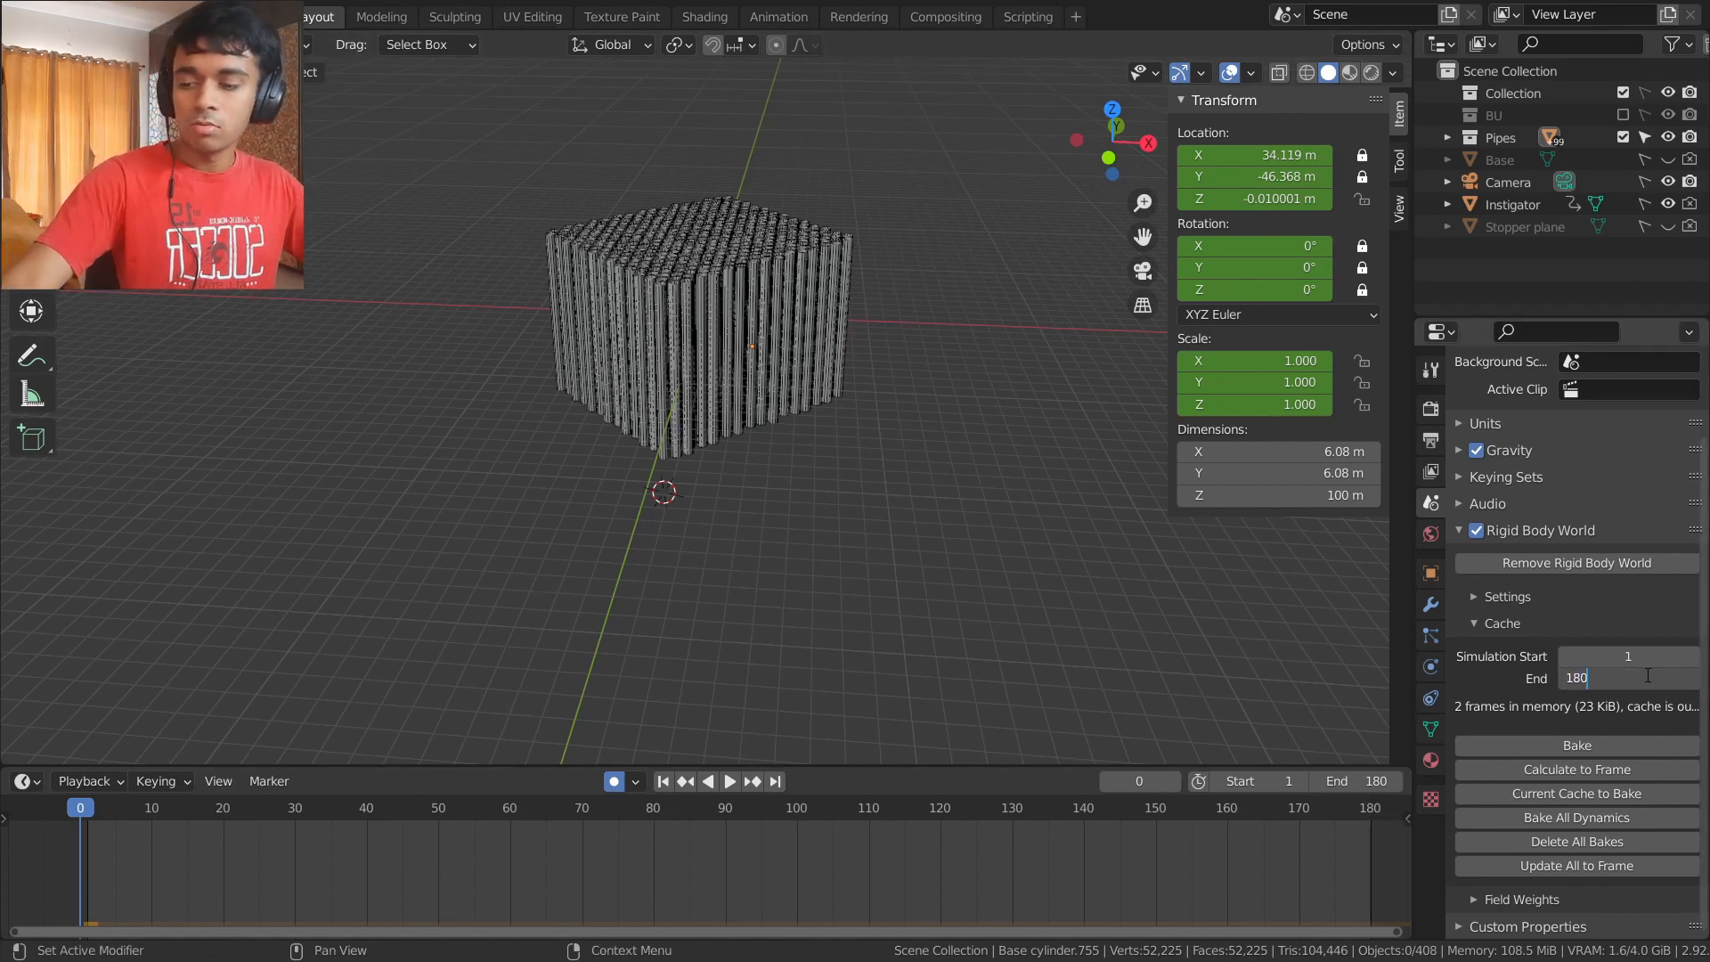
{"action": "key", "text": "Return"}
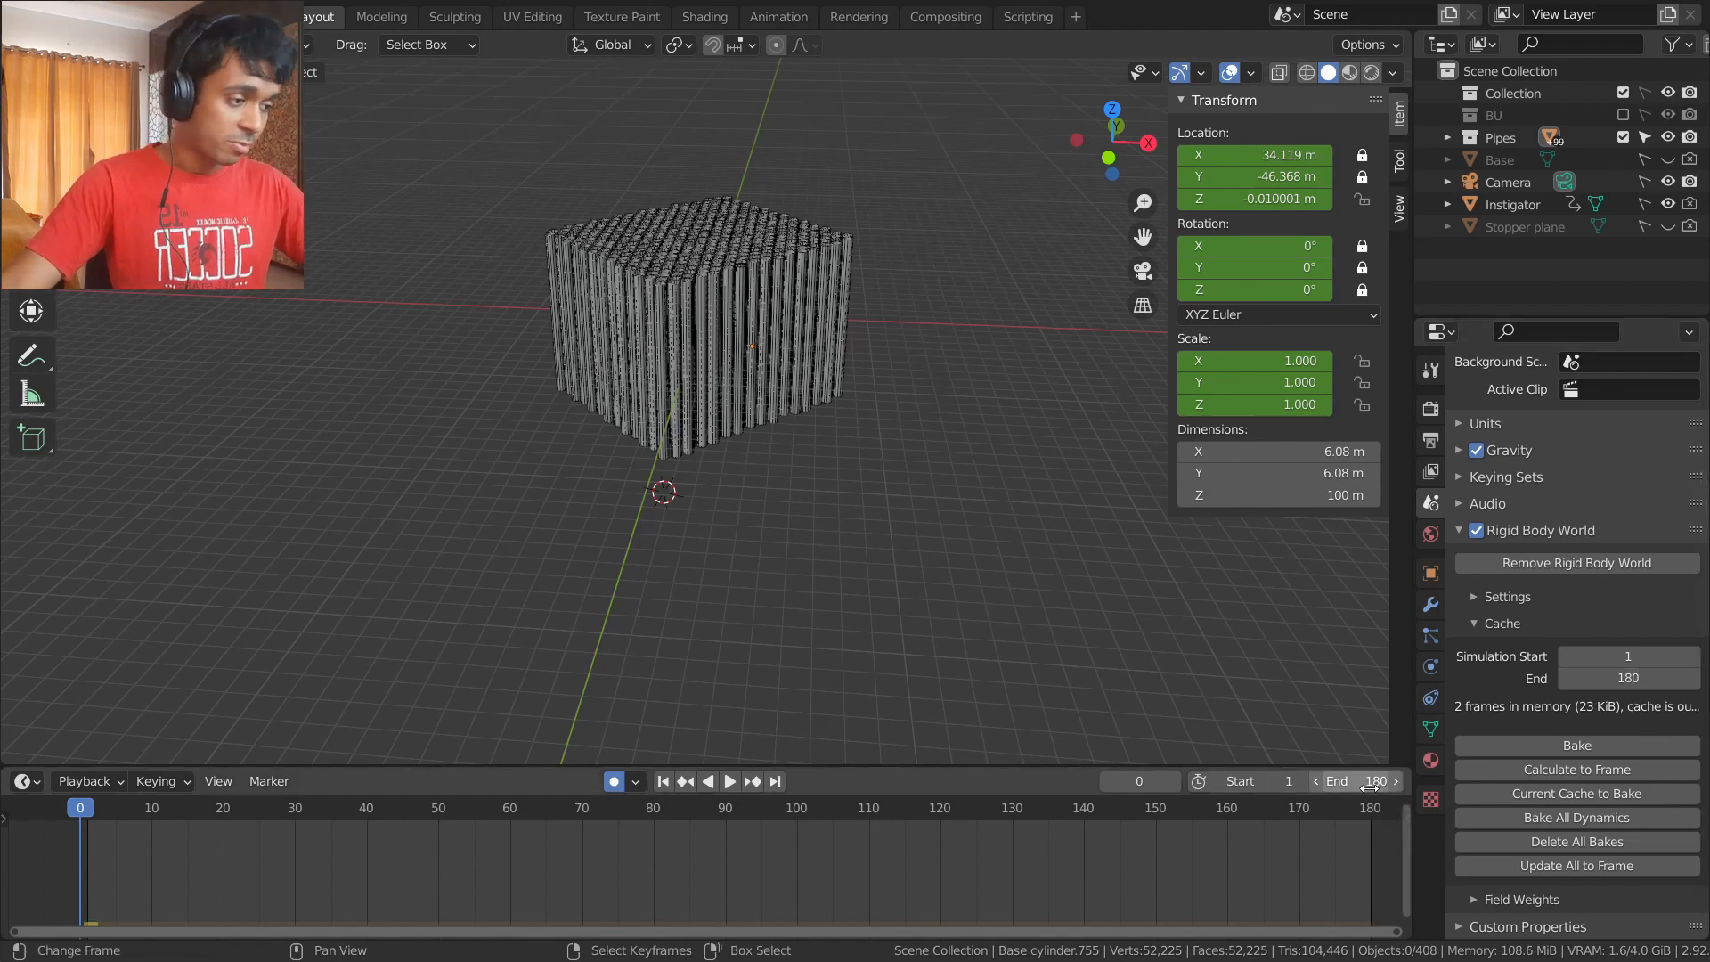
{"action": "left_click", "coordinate": [1482, 746]}
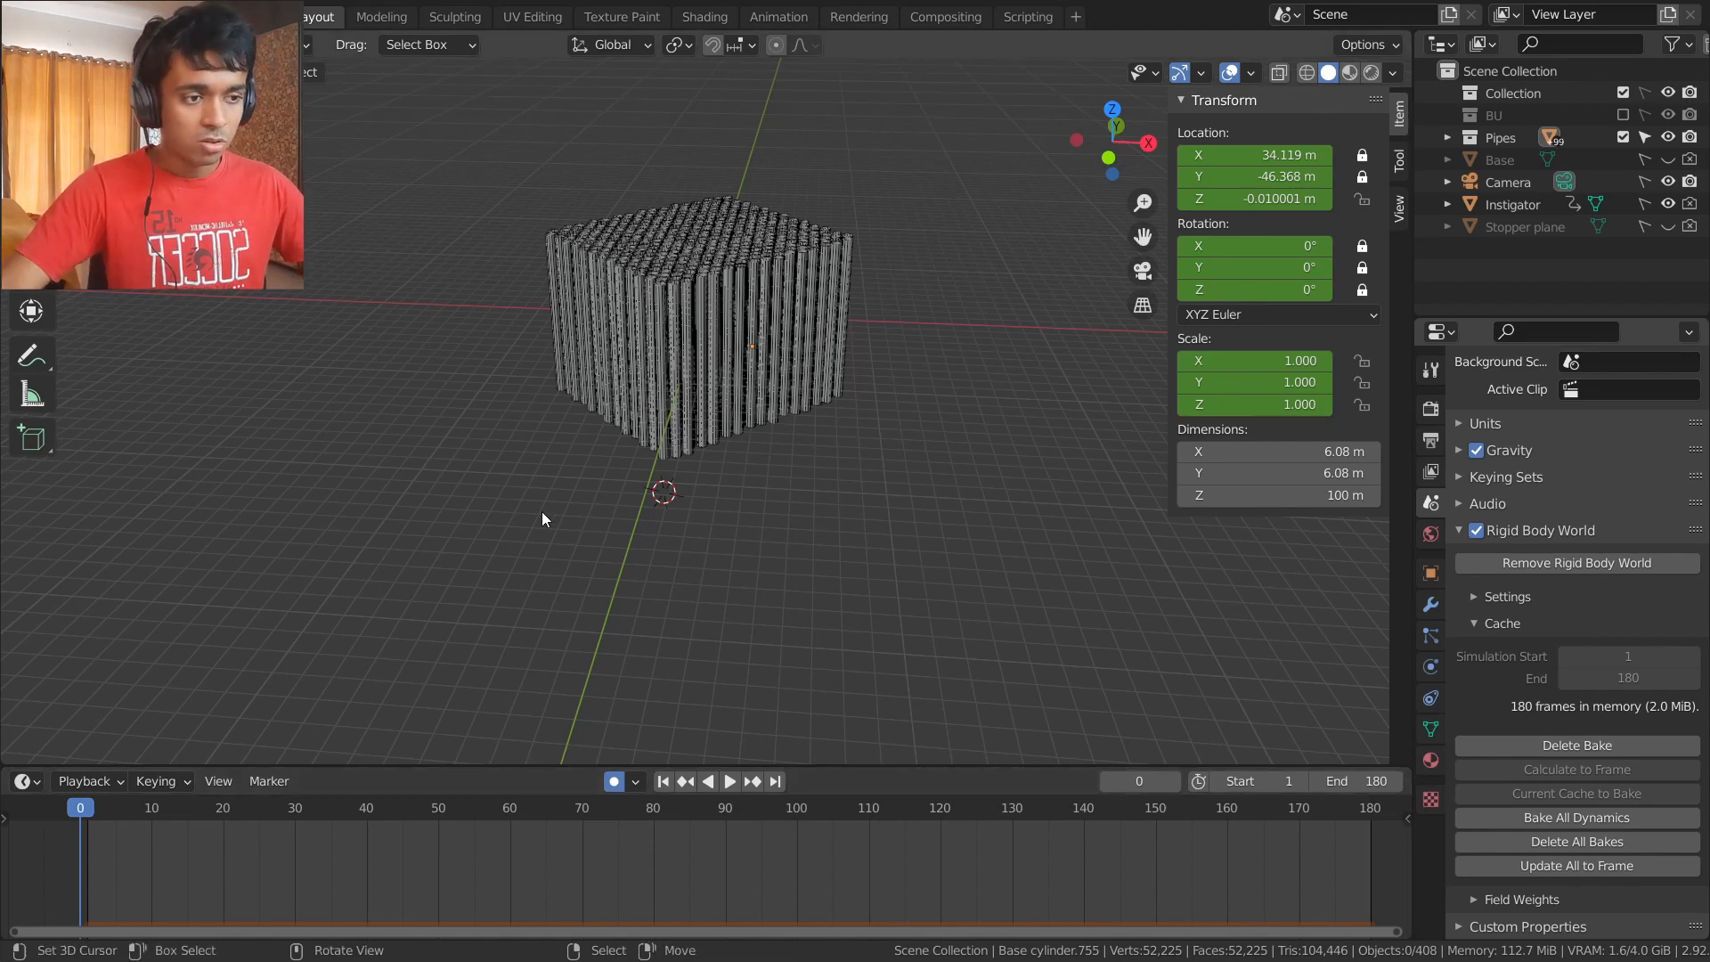
- Play the baked simulation and view the moving pipes from different angles
{"action": "middle_click_drag", "start_coordinate": [541, 511], "coordinate": [623, 501]}
{"action": "key", "text": "space"}
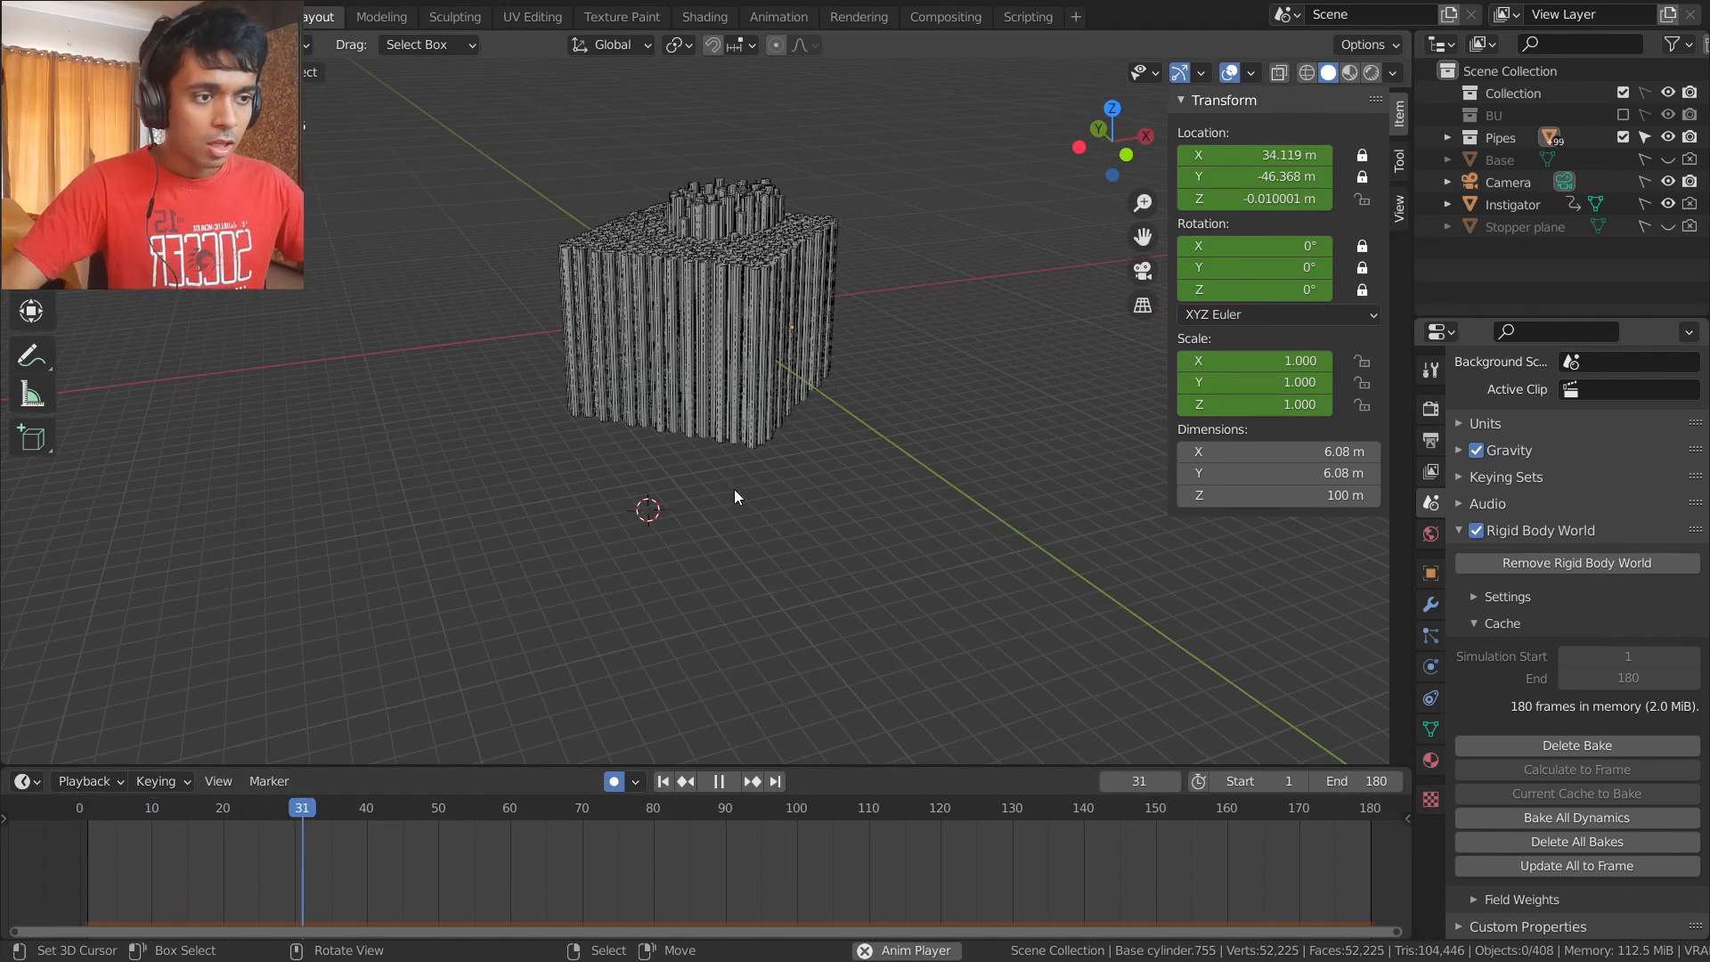
{"action": "mouse_move", "coordinate": [736, 496]}
{"action": "middle_mouse_down"}
{"action": "mouse_move", "coordinate": [603, 637]}
{"action": "mouse_move", "coordinate": [670, 605]}
{"action": "mouse_move", "coordinate": [718, 514]}
{"action": "middle_mouse_up"}
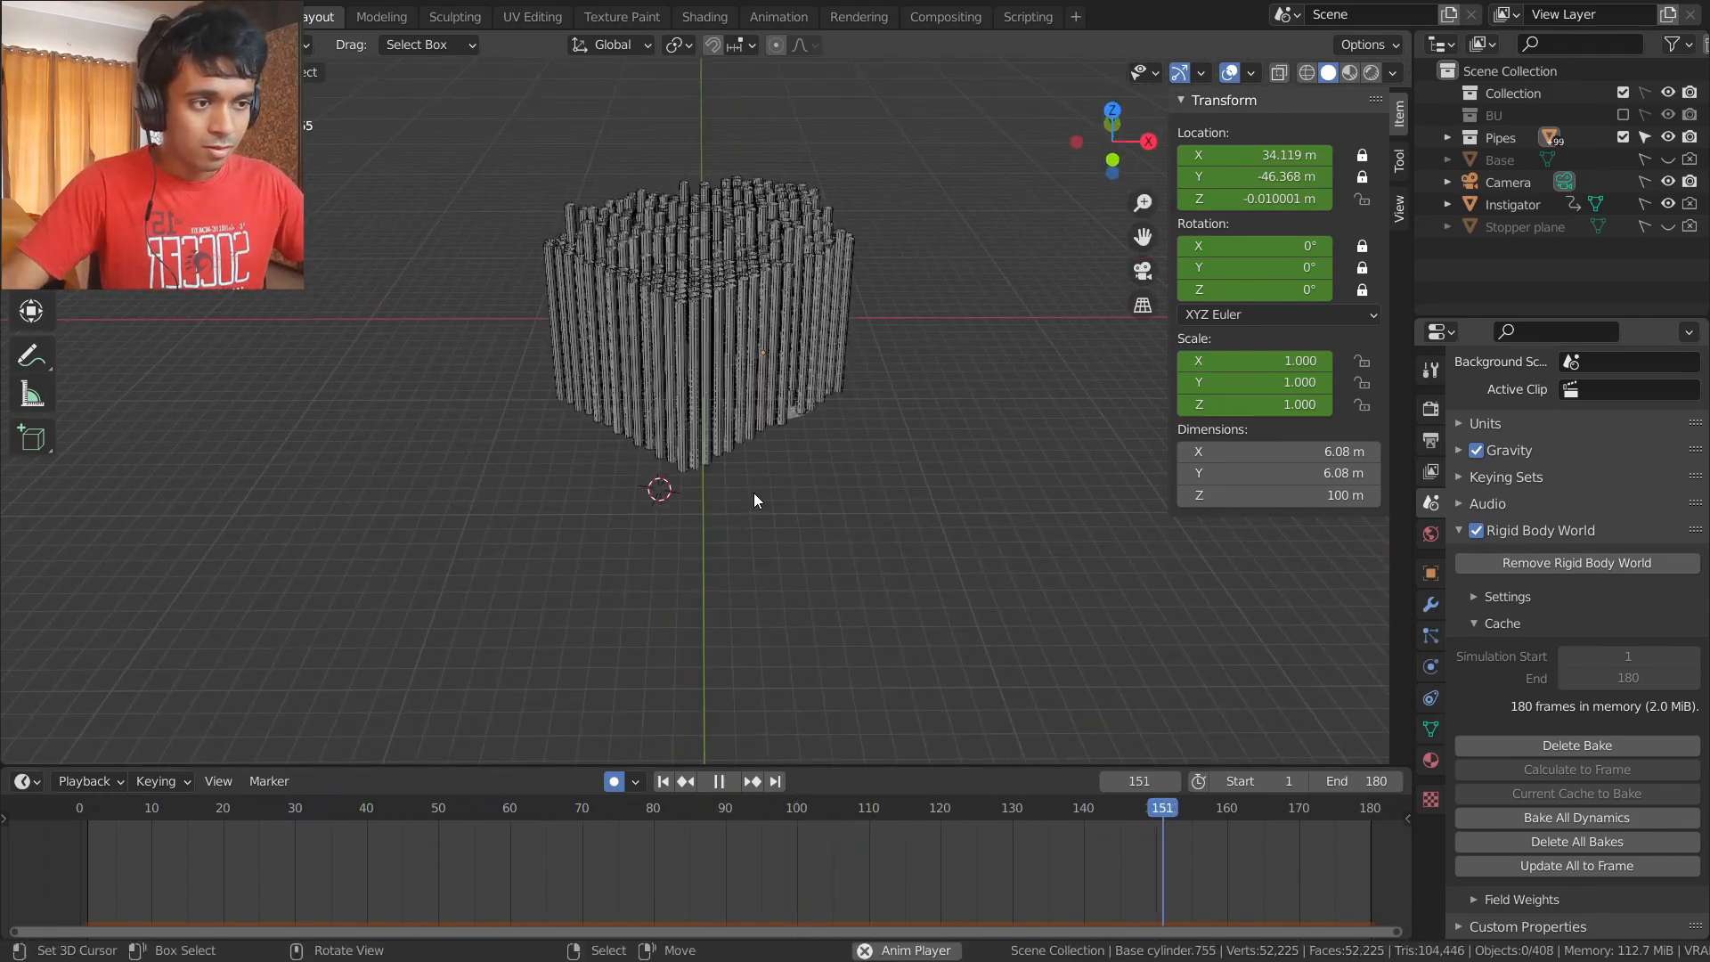
{"action": "key", "text": "space"}
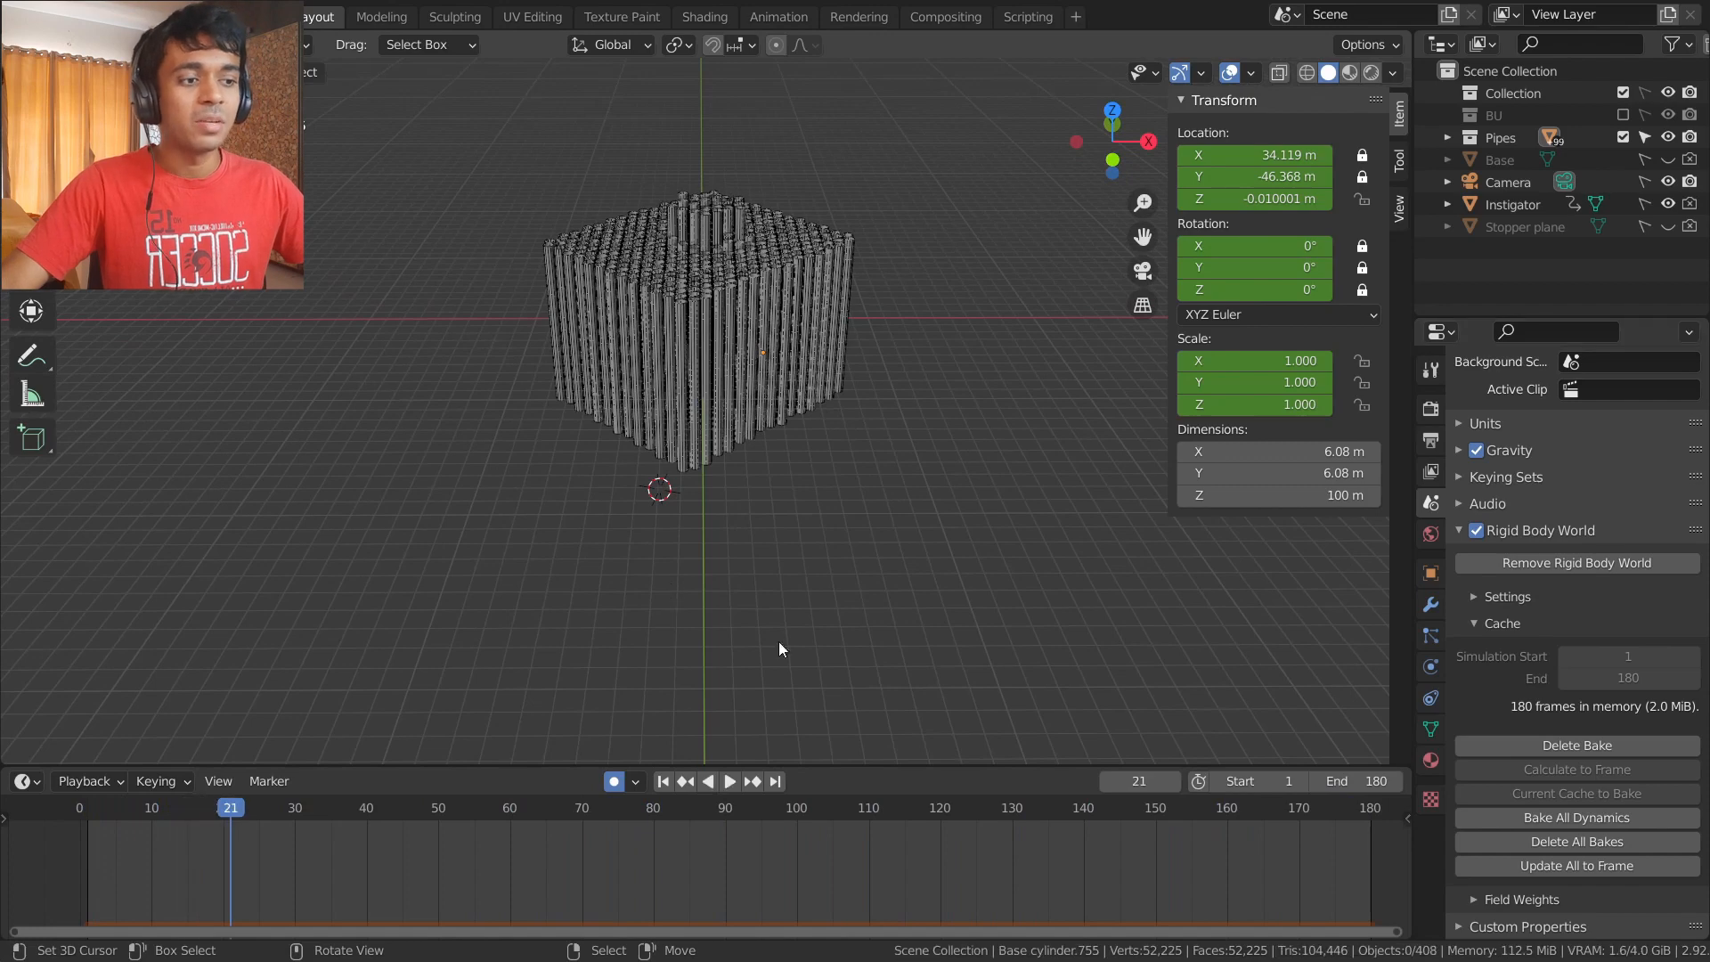
- Open the scene's end frame value for editing
{"action": "middle_click_drag", "start_coordinate": [1263, 830], "coordinate": [966, 828]}
{"action": "left_click", "coordinate": [1368, 782]}
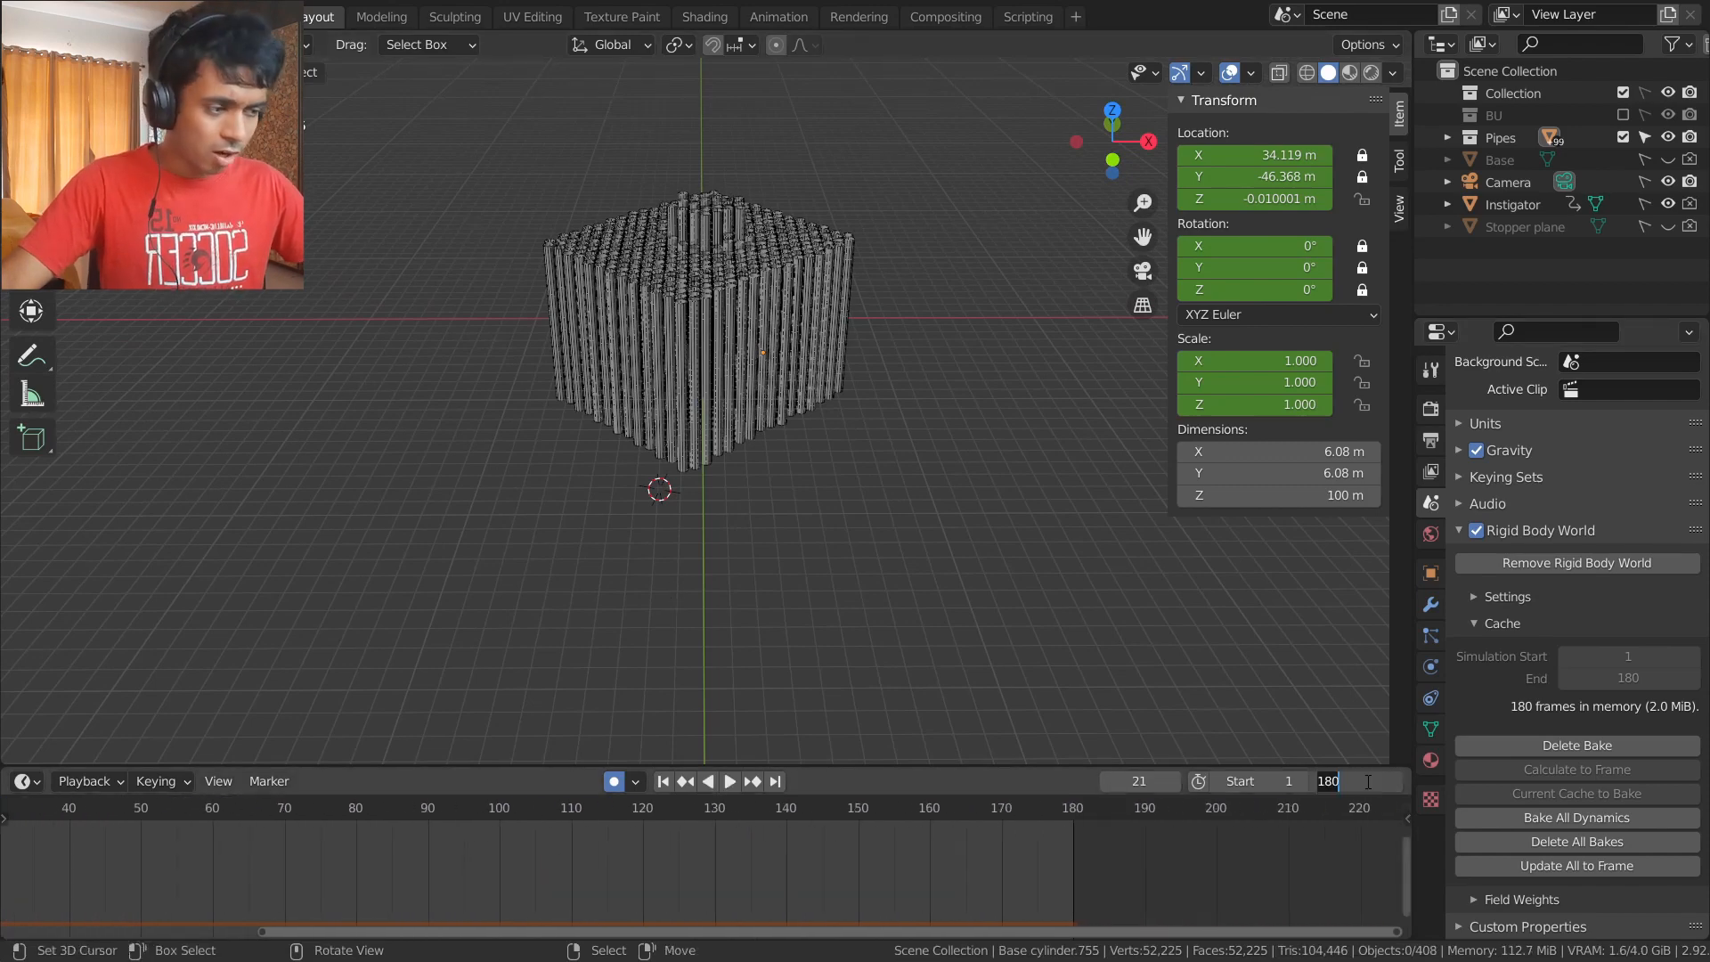
- Delete the bake, extend both the timeline end and the rigid body cache end to frame 210, and rebake the simulation
{"action": "type", "text": "210"}
{"action": "key", "text": "Return"}
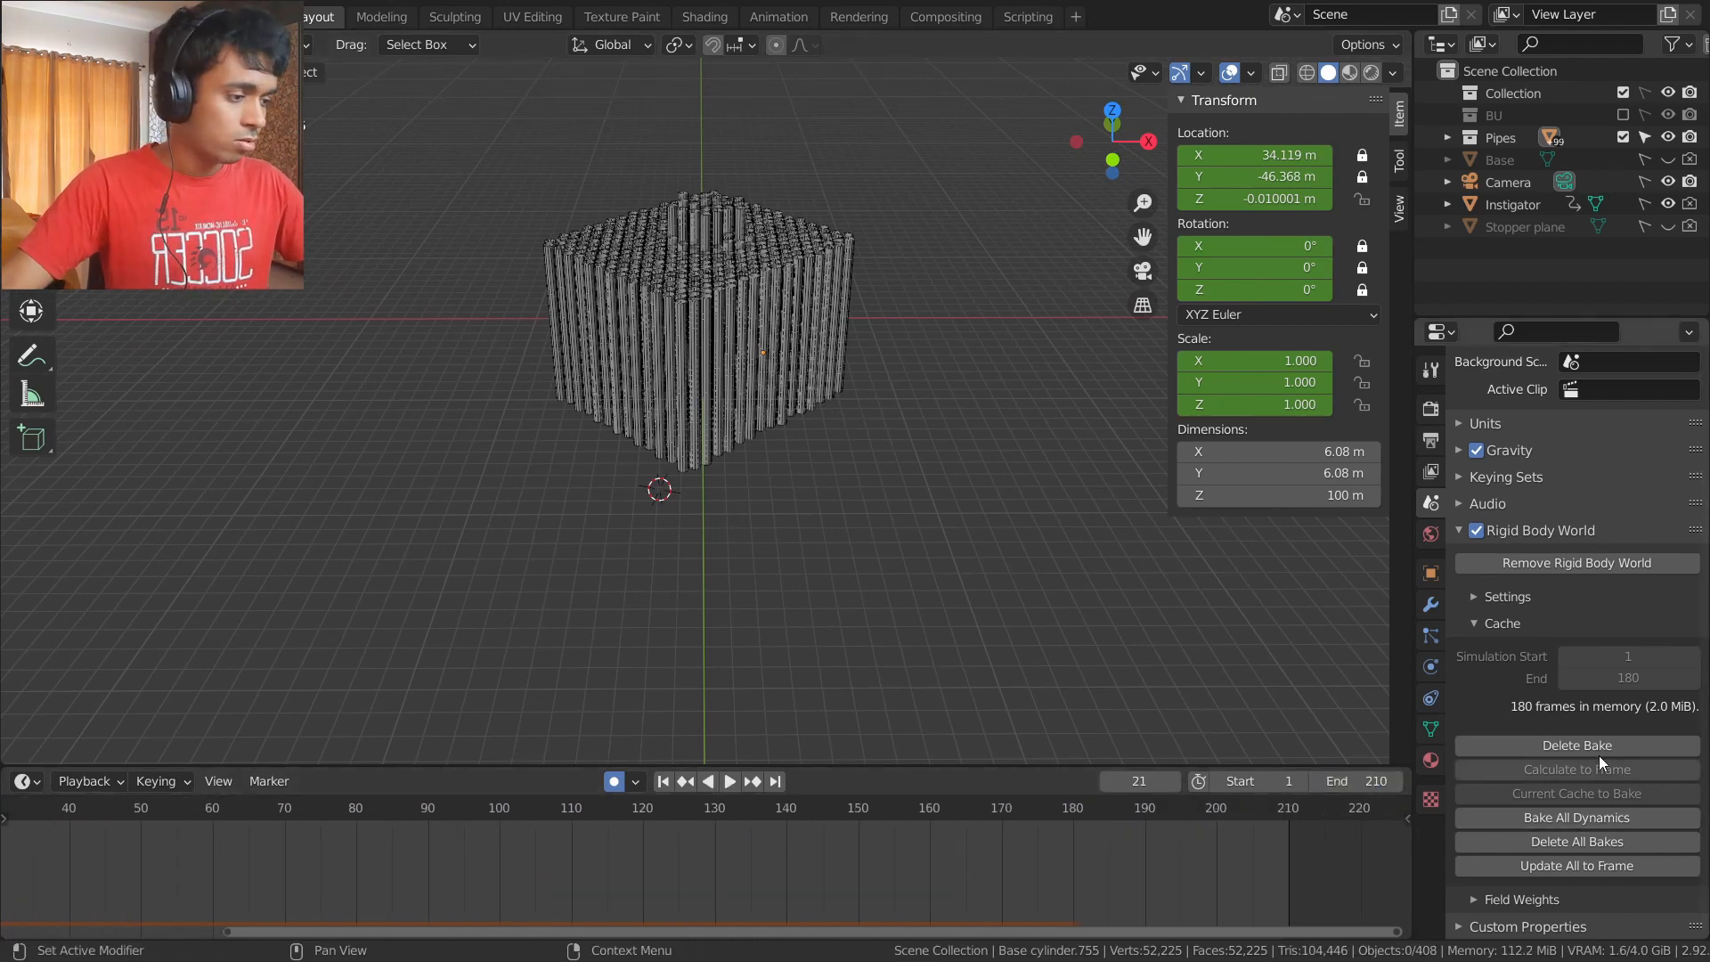
{"action": "left_click", "coordinate": [1542, 744]}
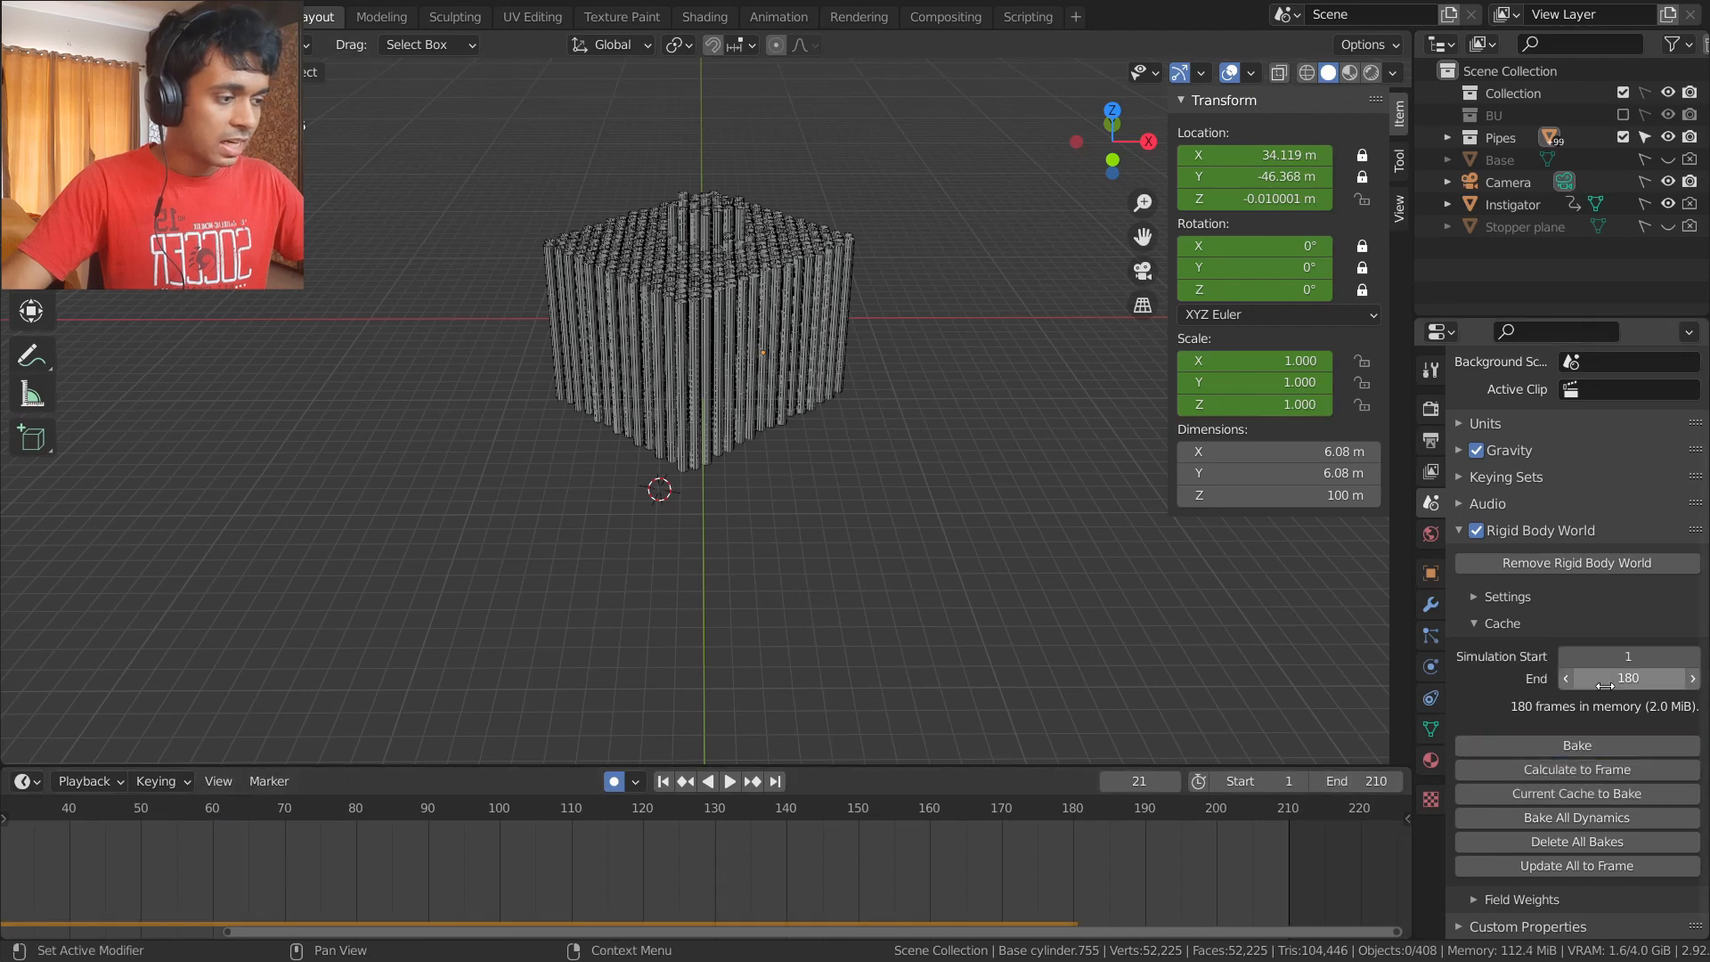
{"action": "left_click", "coordinate": [1603, 680]}
{"action": "type", "text": "210"}
{"action": "key", "text": "Return"}
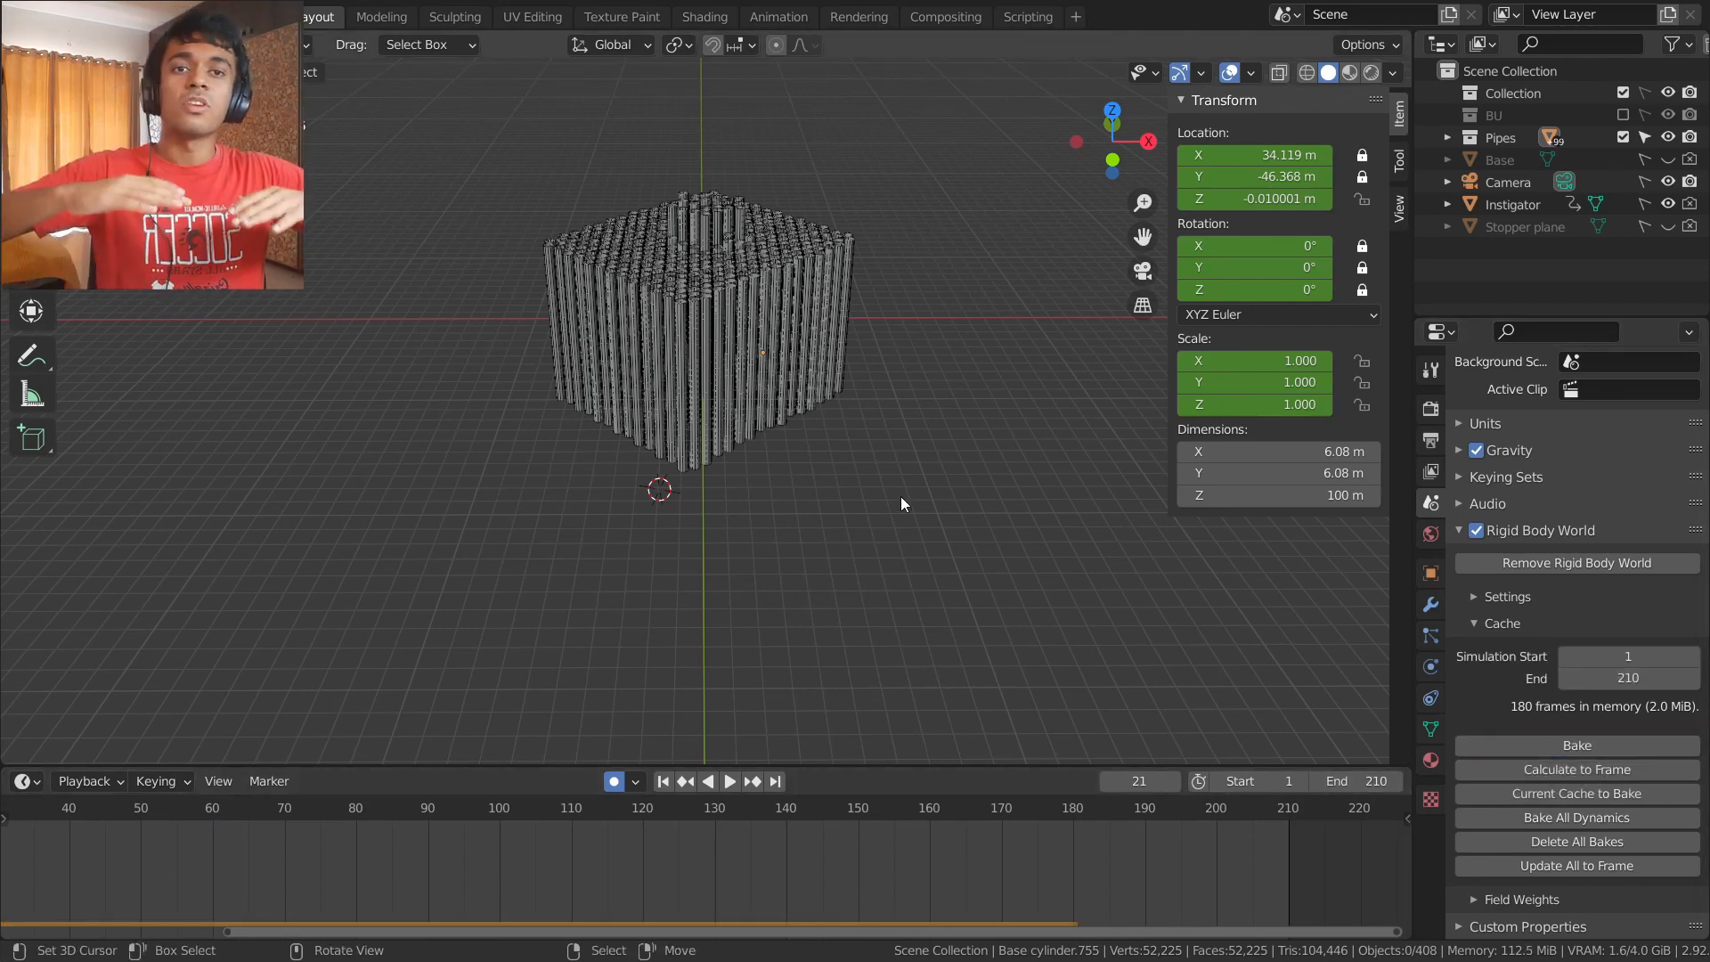
{"action": "left_click", "coordinate": [1613, 741]}
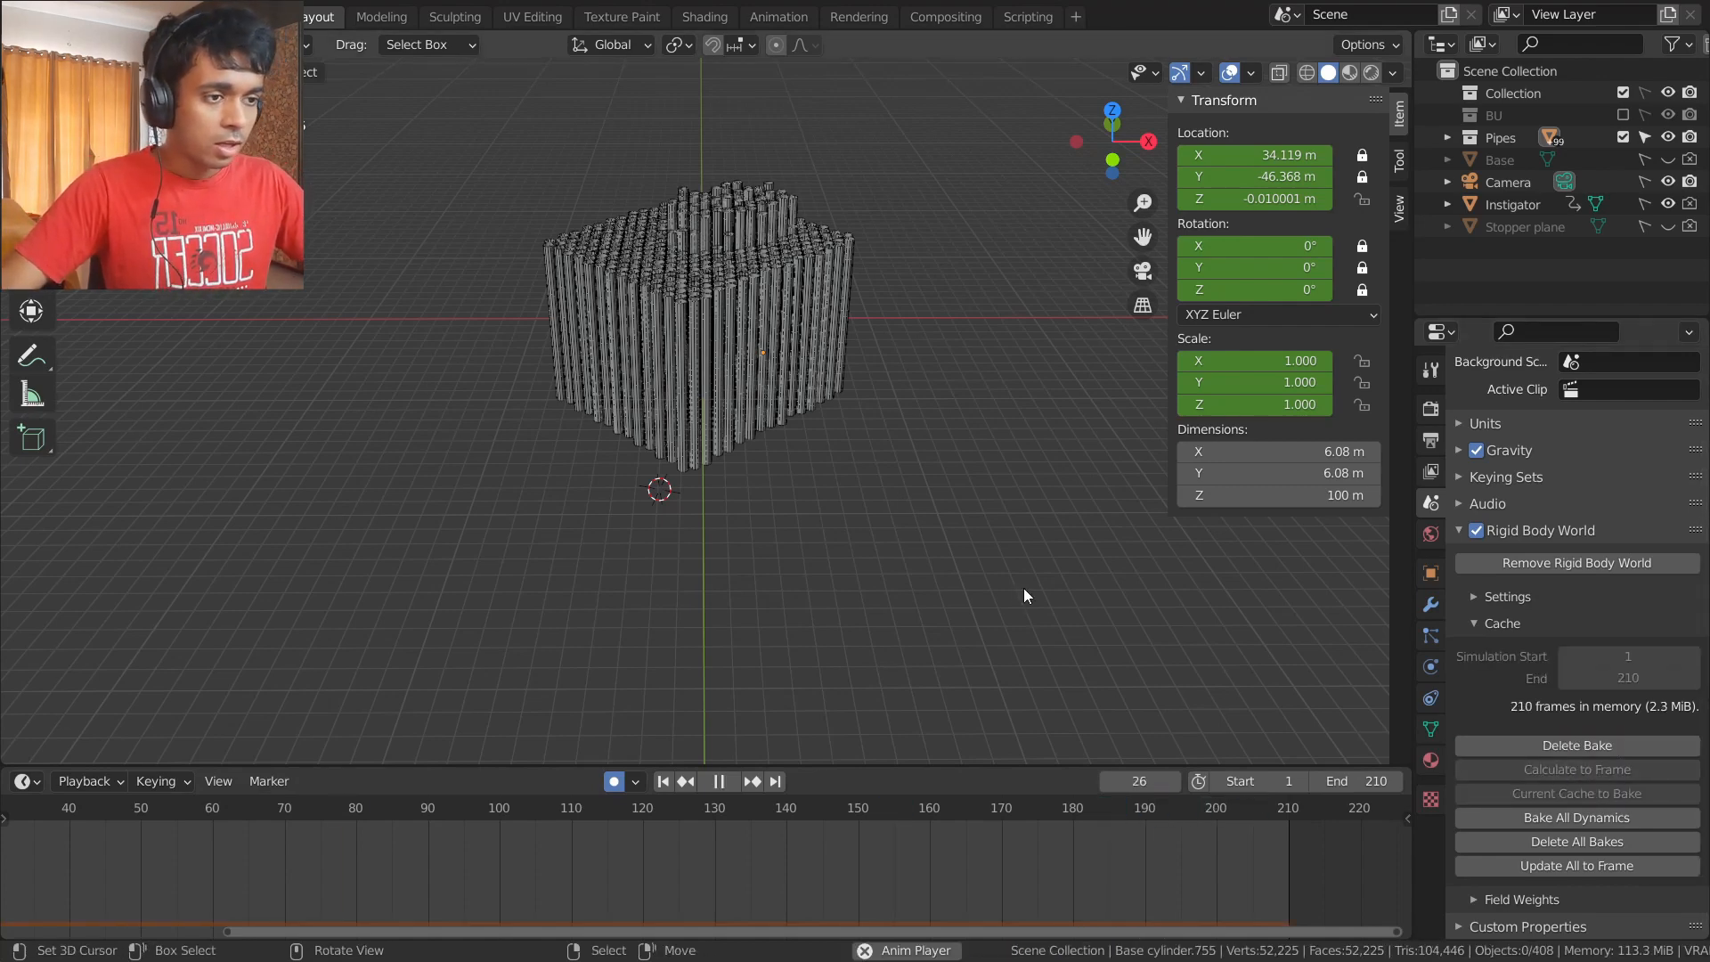
- Play the baked pipe simulation through the camera view
{"action": "key", "text": "KP_0"}
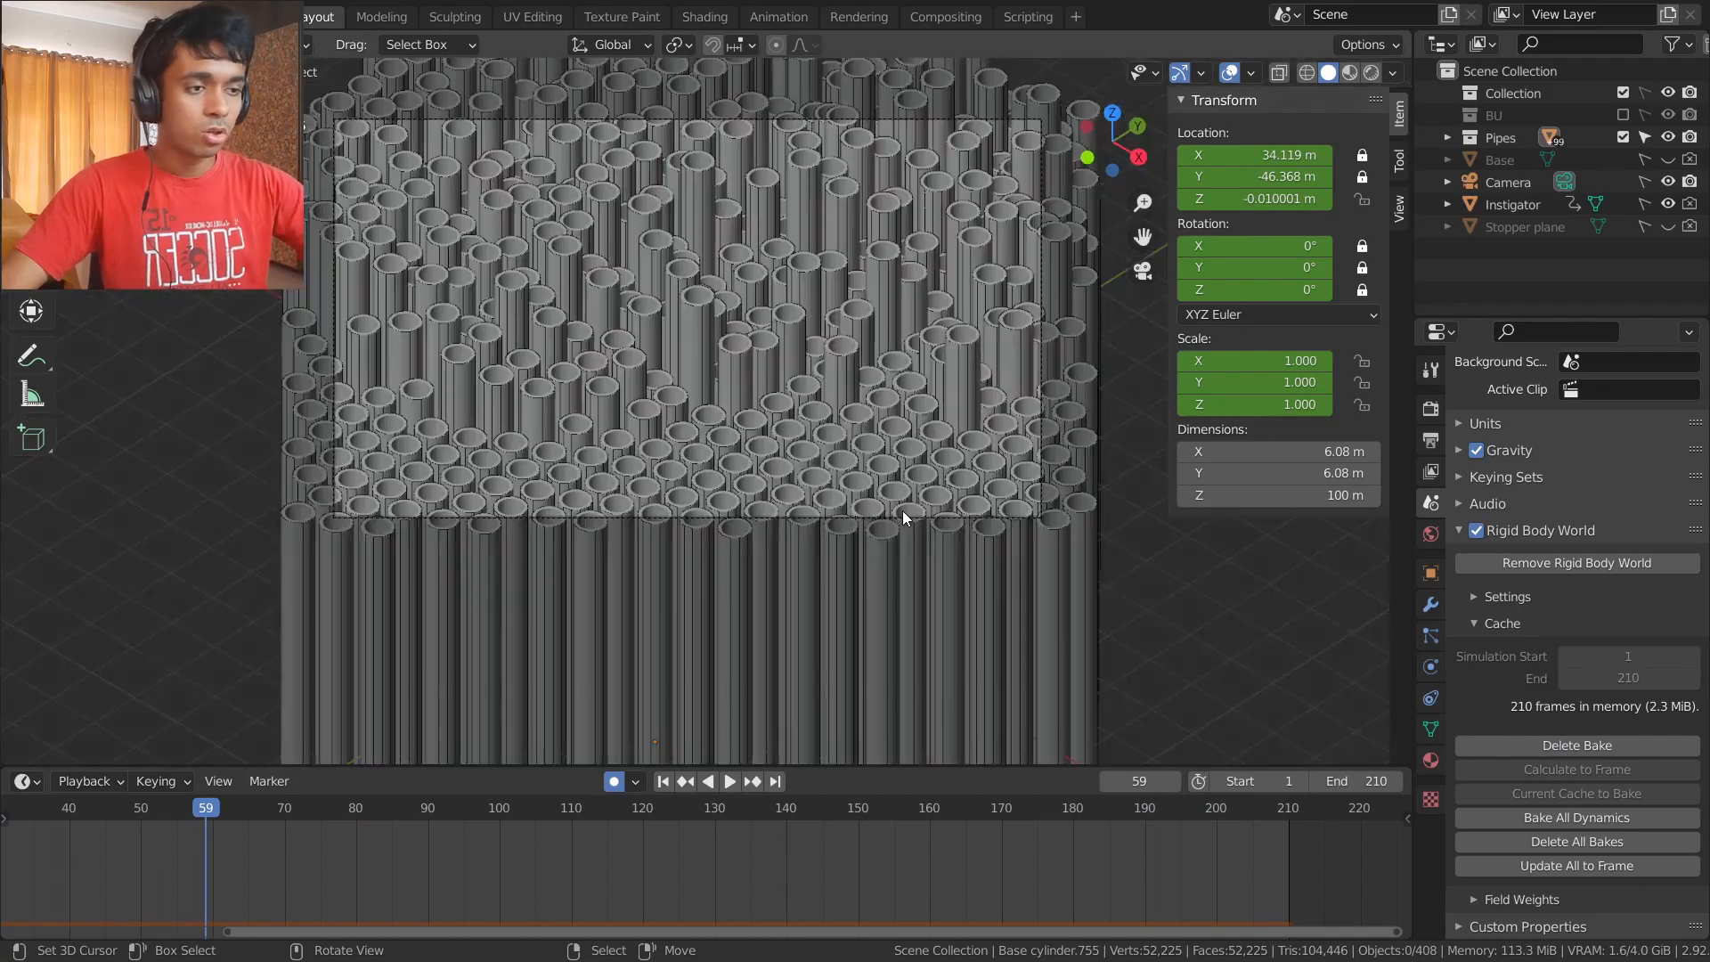
{"action": "key", "text": "space"}
{"action": "middle_click_drag", "start_coordinate": [824, 398], "coordinate": [828, 481], "text": "shift"}
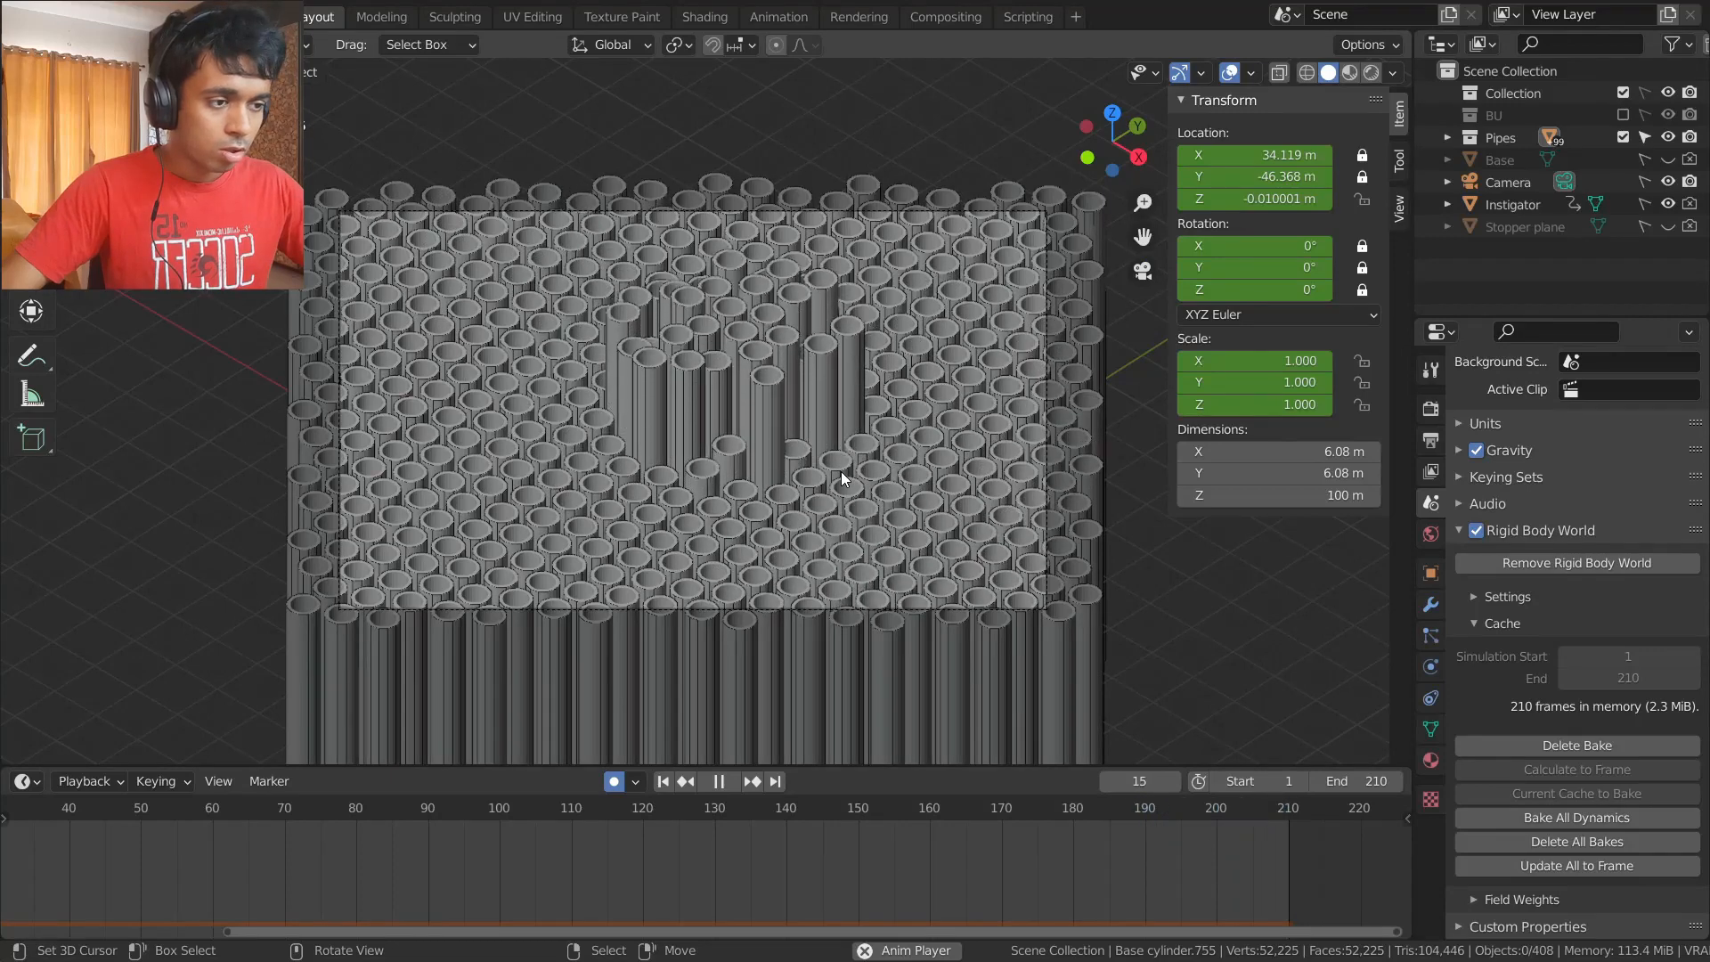
{"action": "key", "text": "space"}
- Set the timeline end to frame 220 and play back the simulation
{"action": "left_click", "coordinate": [1376, 781]}
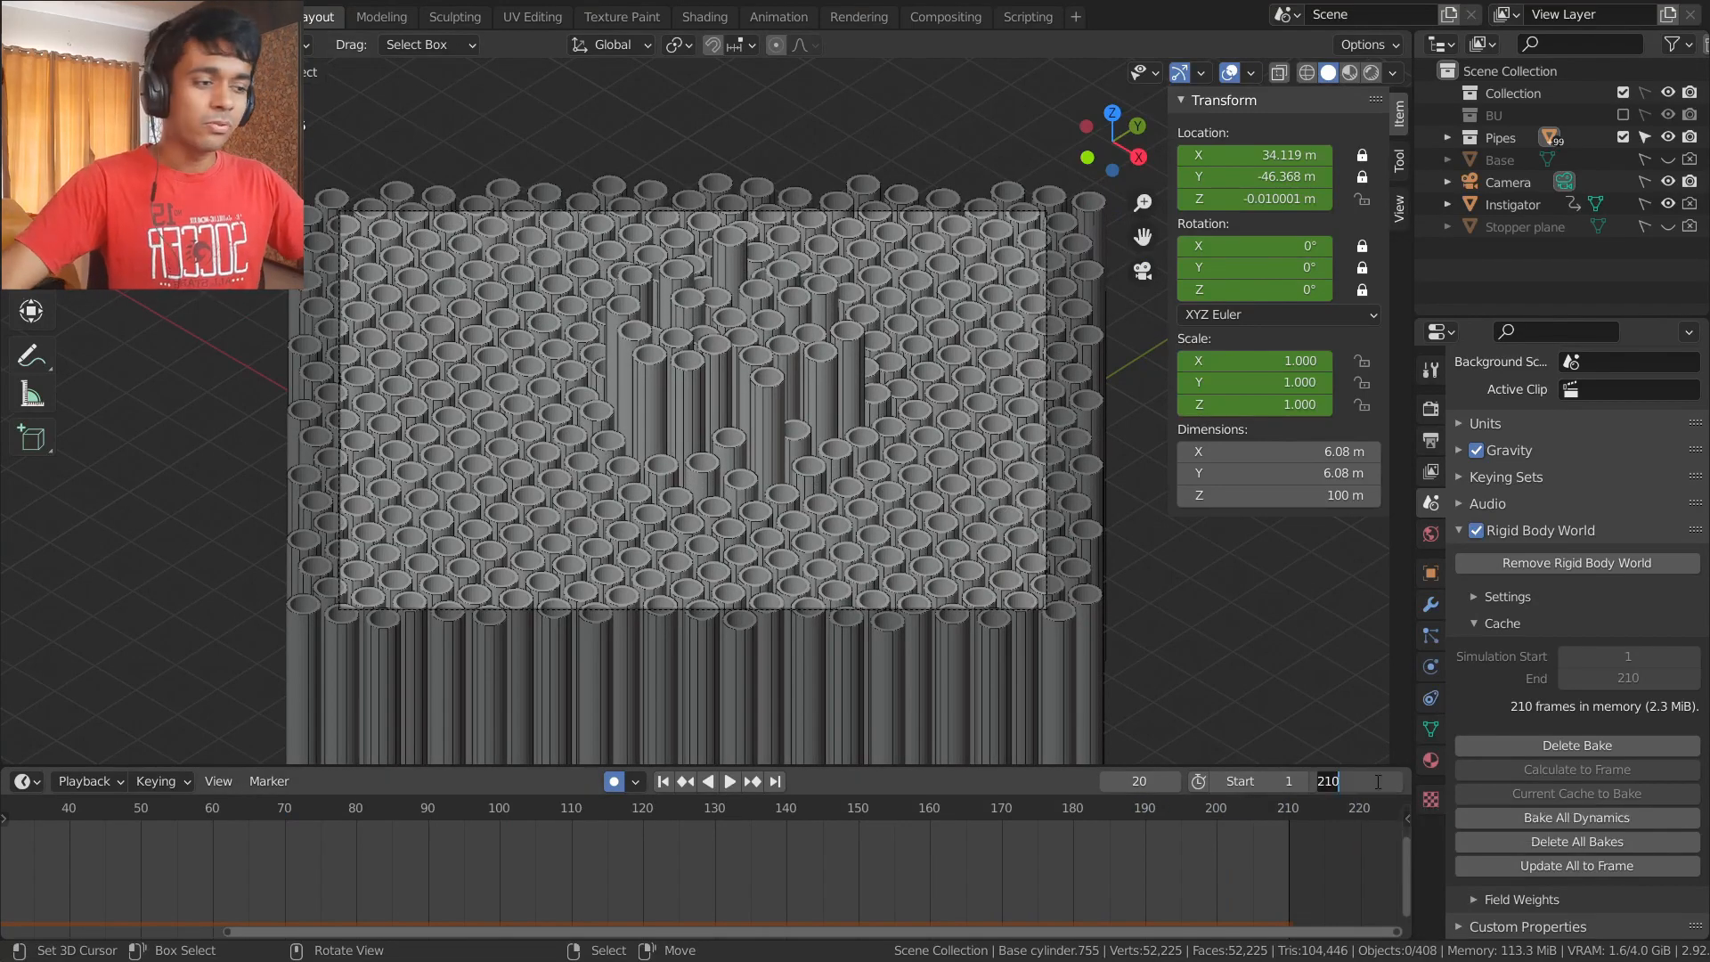
{"action": "type", "text": "220"}
{"action": "key", "text": "Return"}
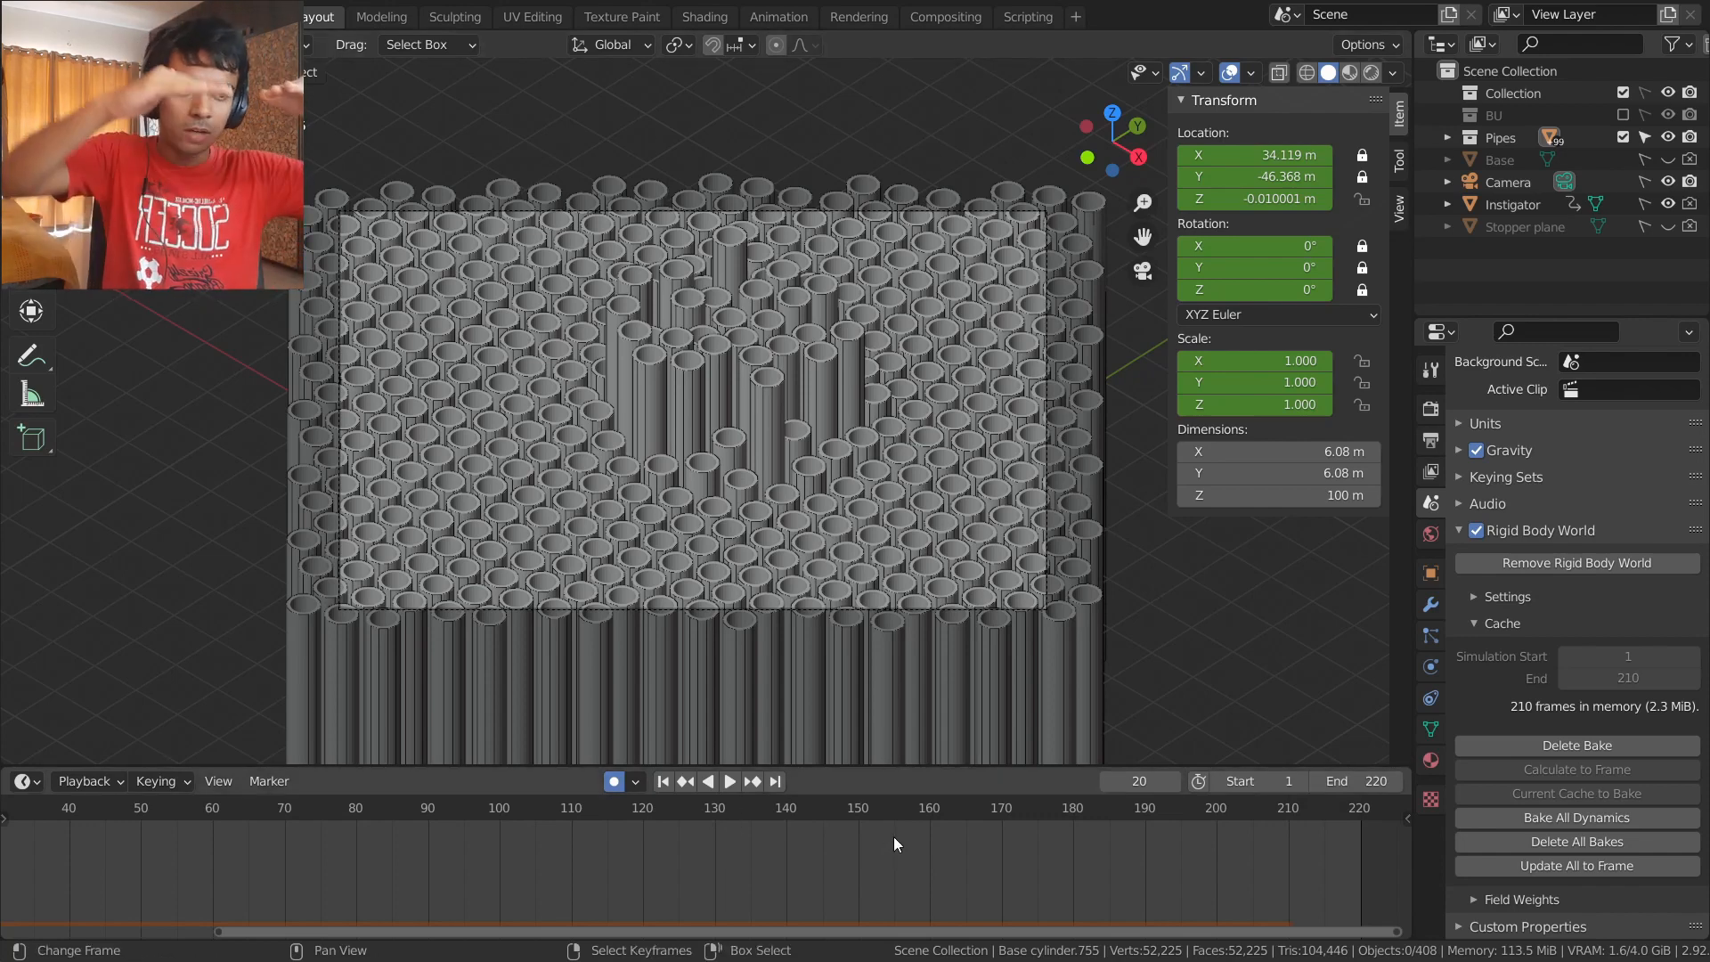
{"action": "key", "text": "space"}
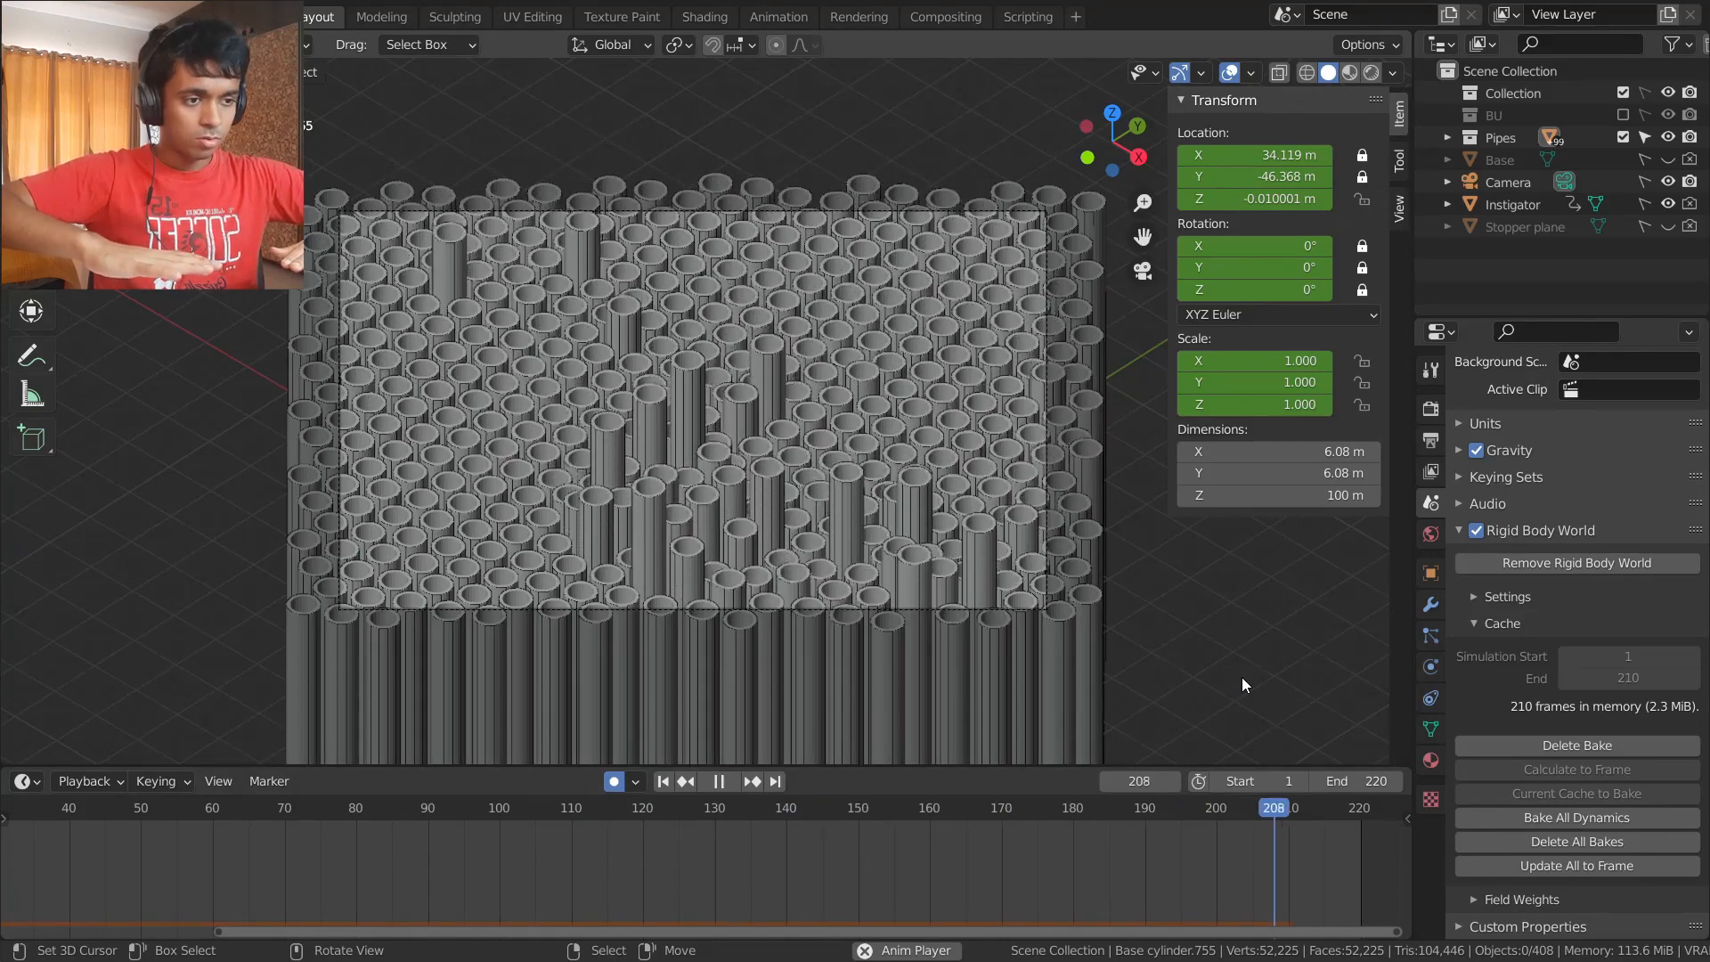
{"action": "key", "text": "space"}
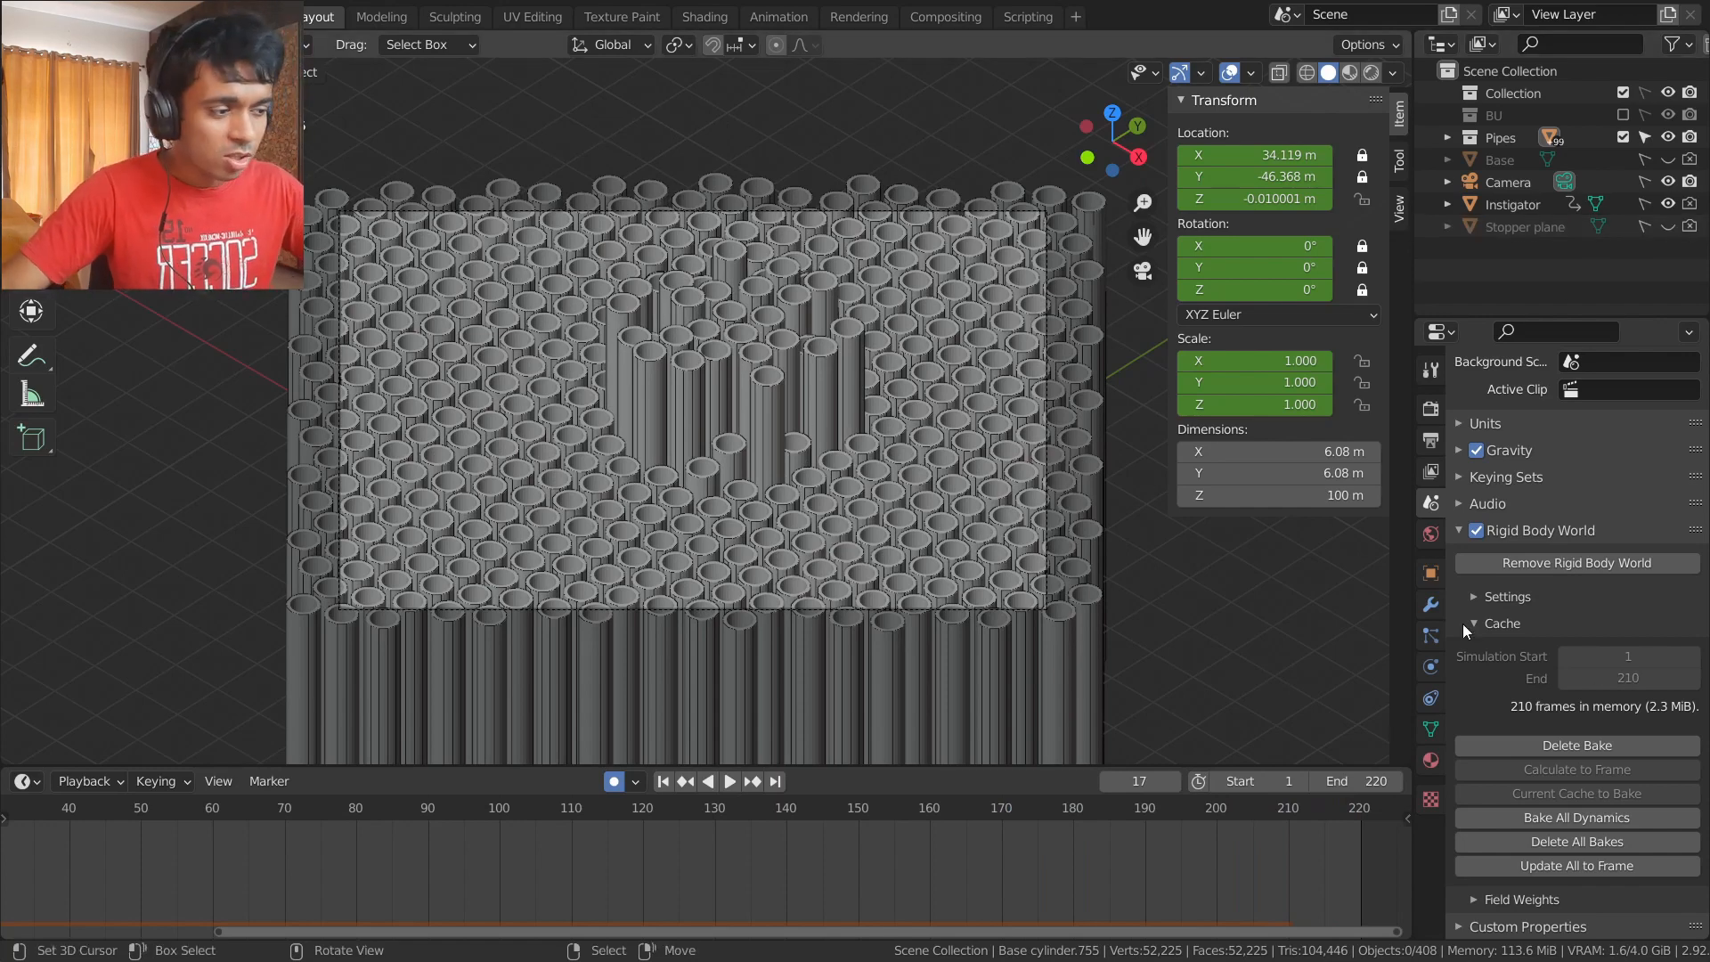
- Delete the rigid body bake and unhide the Stopper plane above the pipes
{"action": "left_click", "coordinate": [1589, 740]}
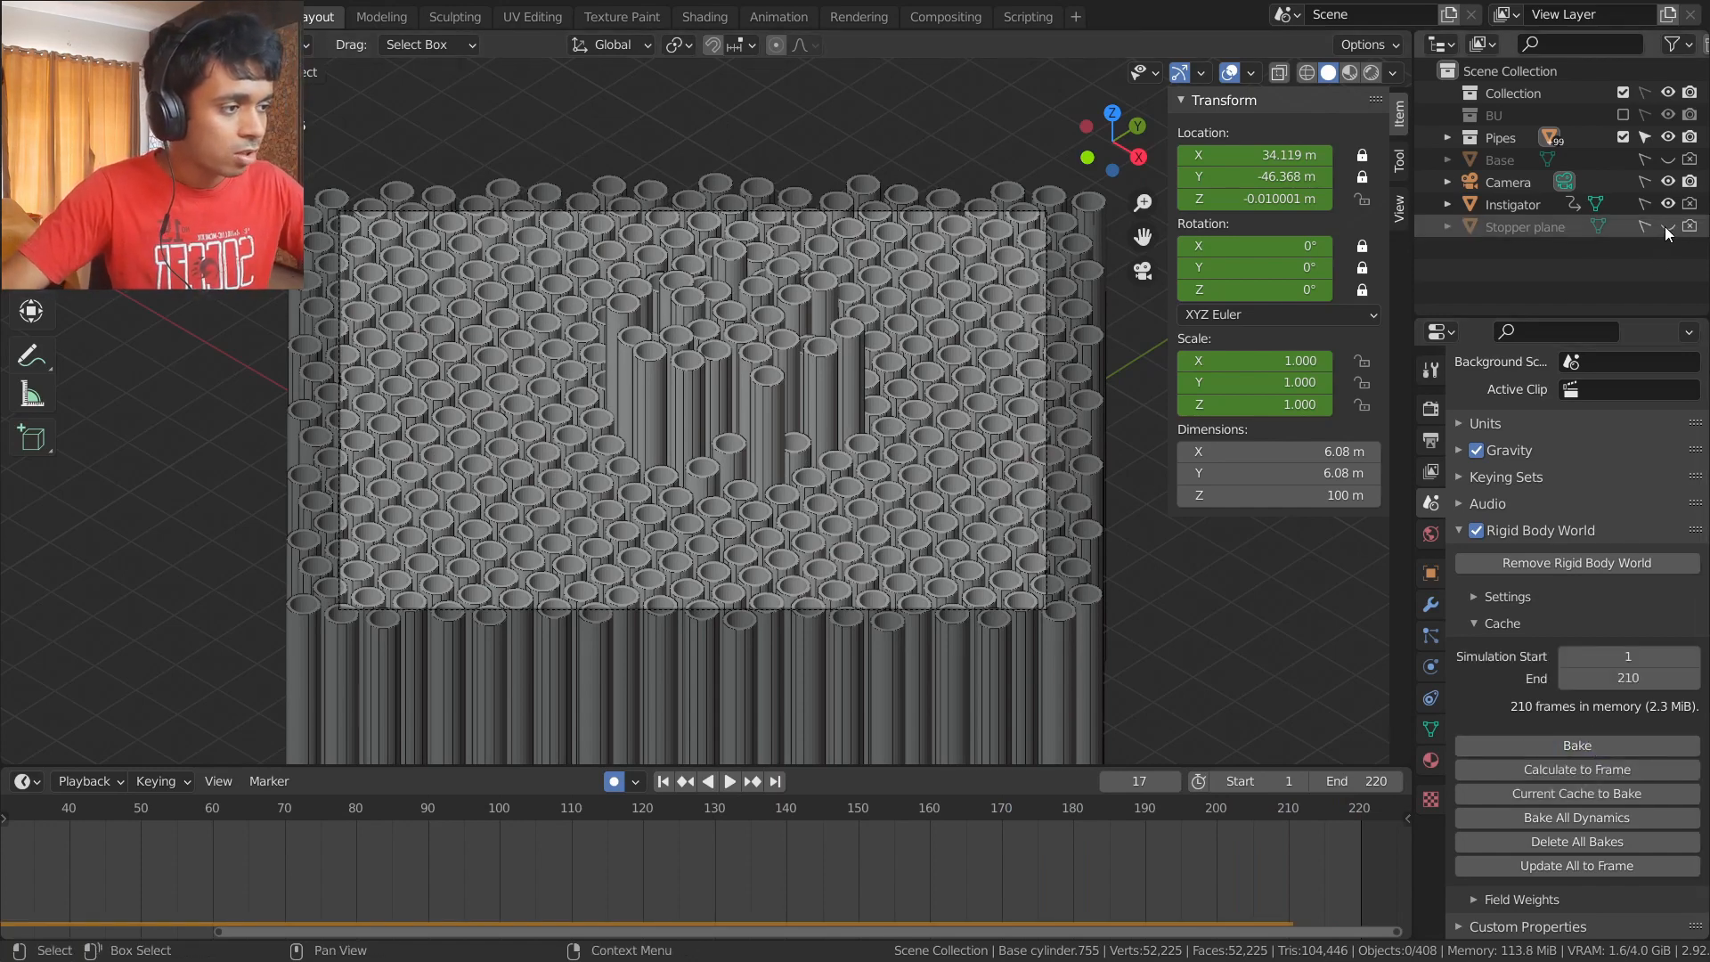
{"action": "left_click", "coordinate": [1661, 226]}
{"action": "middle_click_drag", "start_coordinate": [783, 570], "coordinate": [949, 350]}
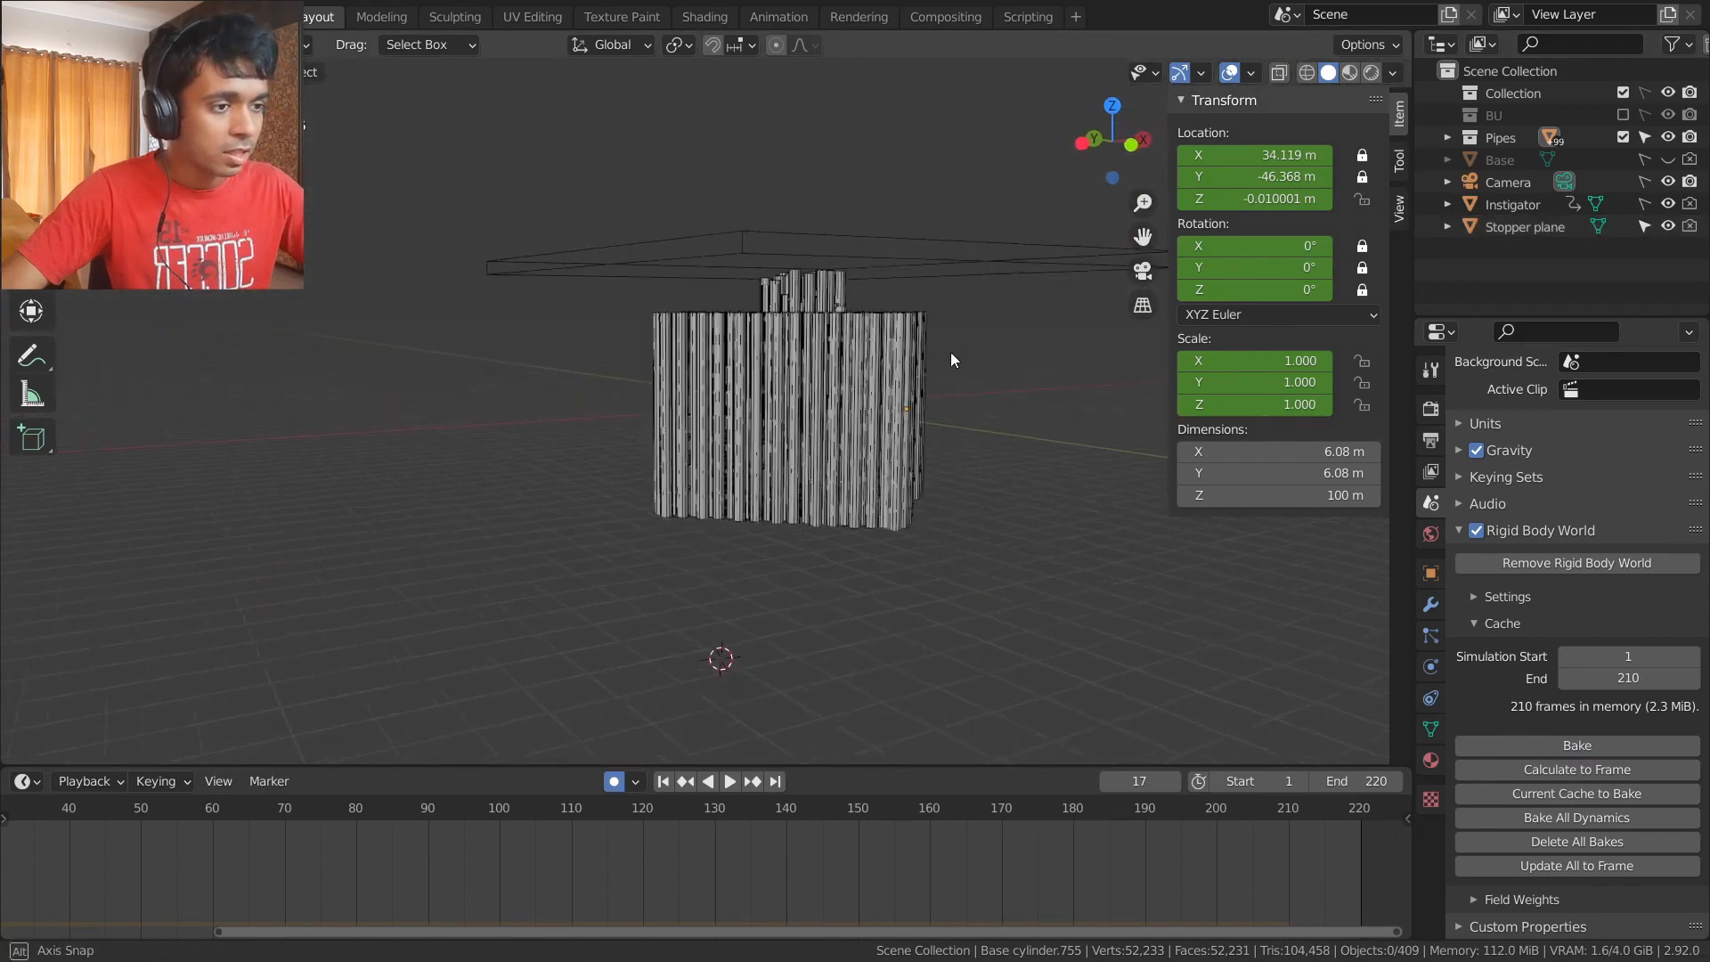
- Turn off auto keying, lower the Stopper plane to about 67.9 m on Z, and hide it again
{"action": "left_click", "coordinate": [740, 253]}
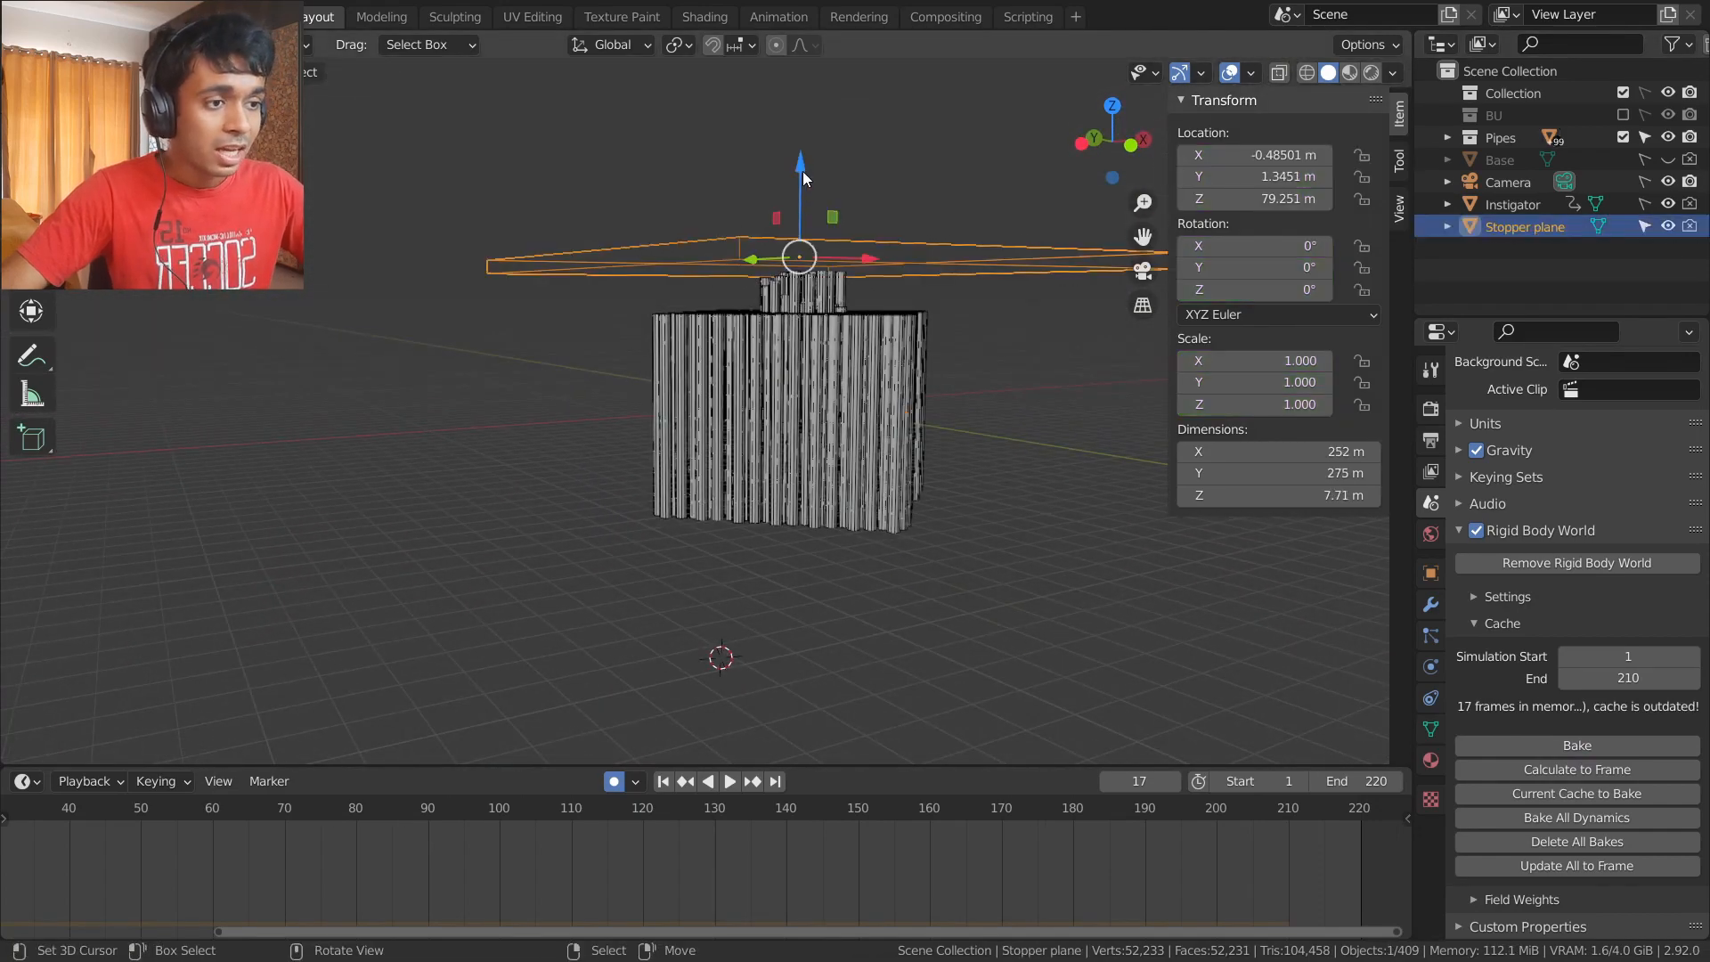
{"action": "left_click_drag", "start_coordinate": [803, 171], "coordinate": [804, 184]}
{"action": "key", "text": "ctrl+z"}
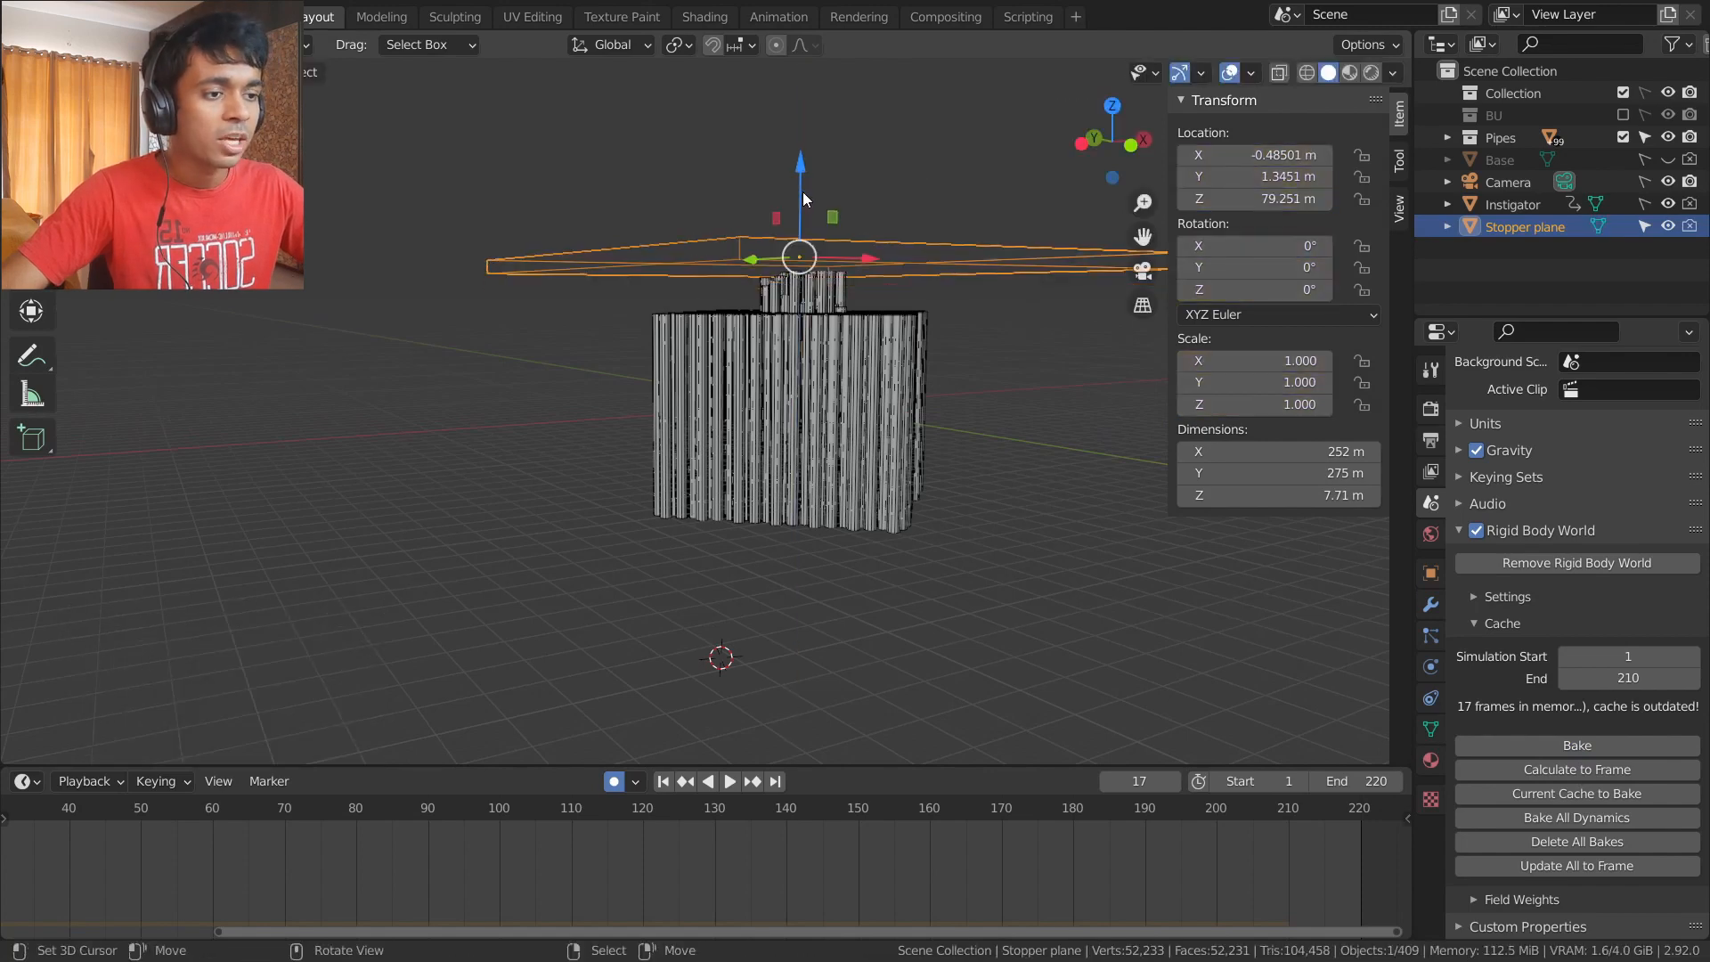
{"action": "left_click", "coordinate": [614, 780]}
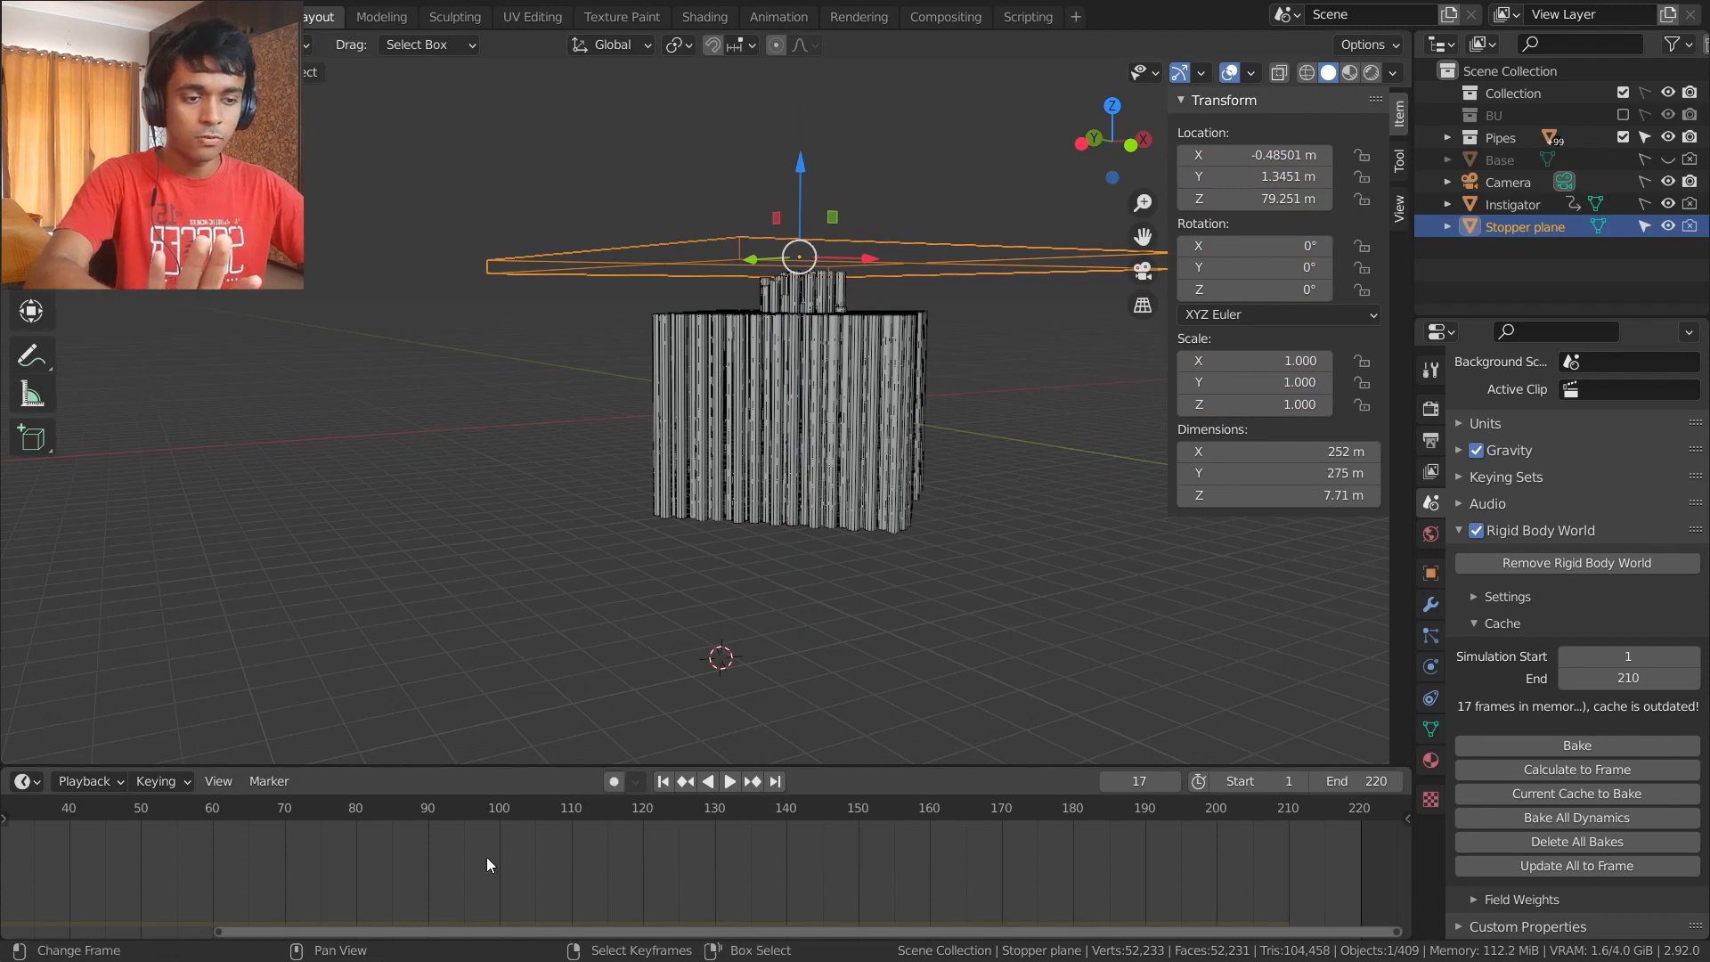
{"action": "middle_click_drag", "start_coordinate": [486, 857], "coordinate": [559, 863]}
{"action": "scroll", "coordinate": [559, 863], "scroll_direction": "down", "scroll_amount": 3}
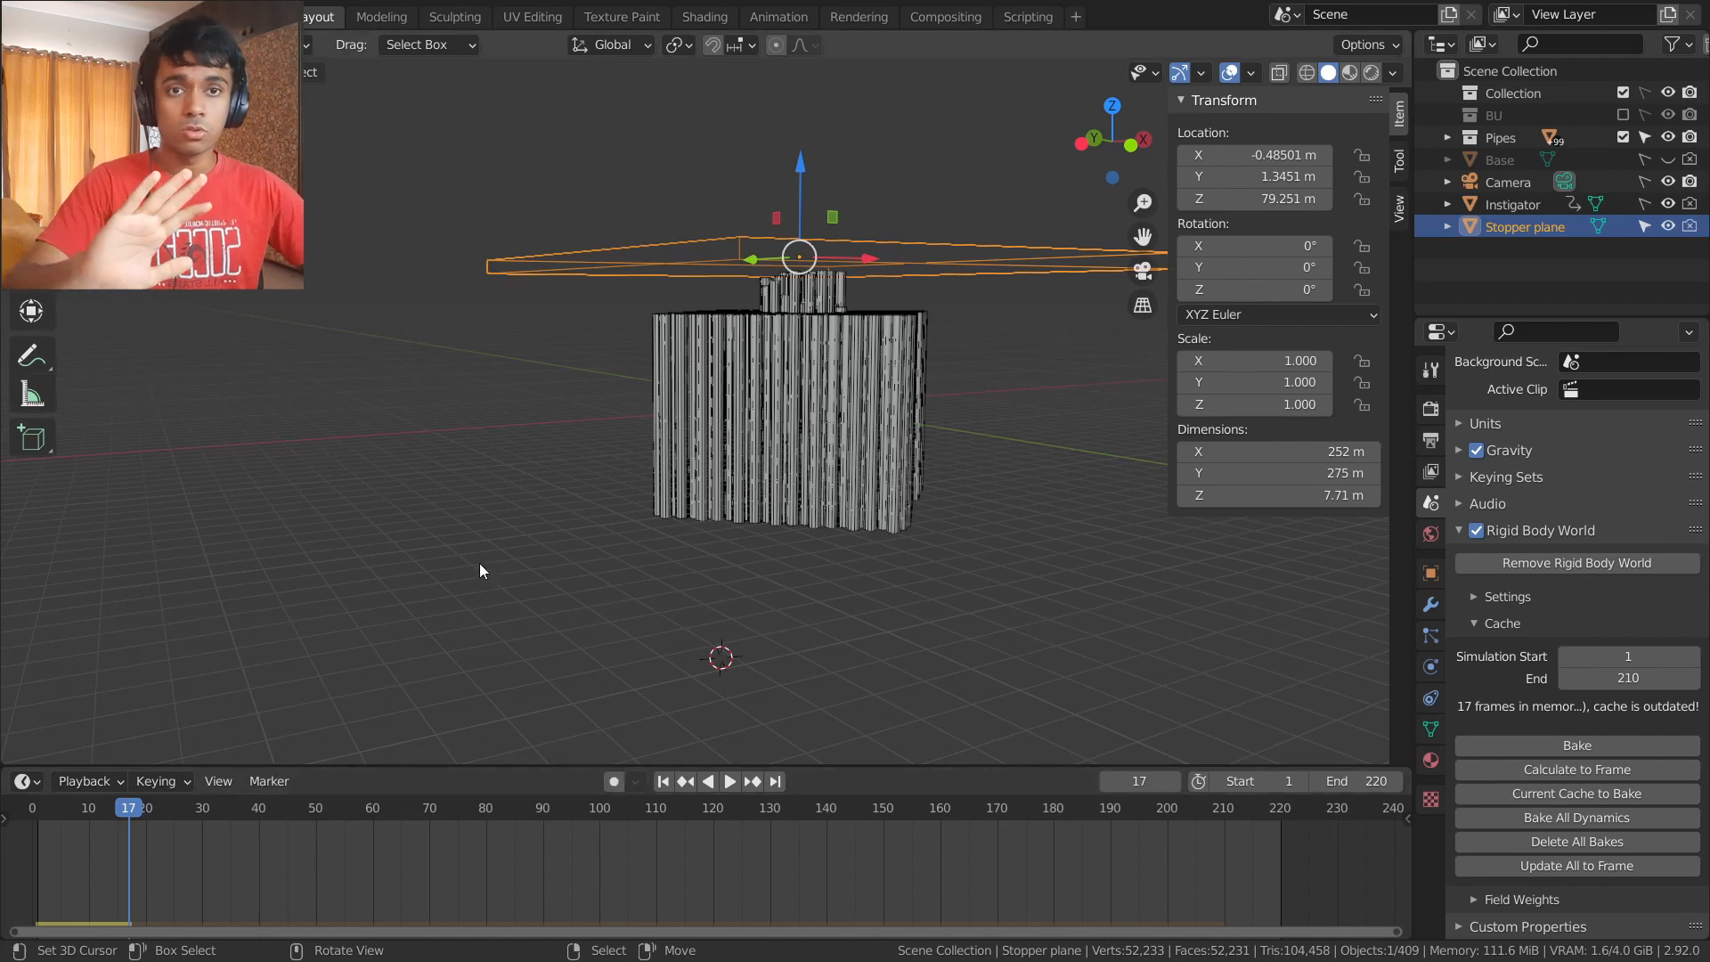
{"action": "left_click_drag", "start_coordinate": [798, 171], "coordinate": [807, 178]}
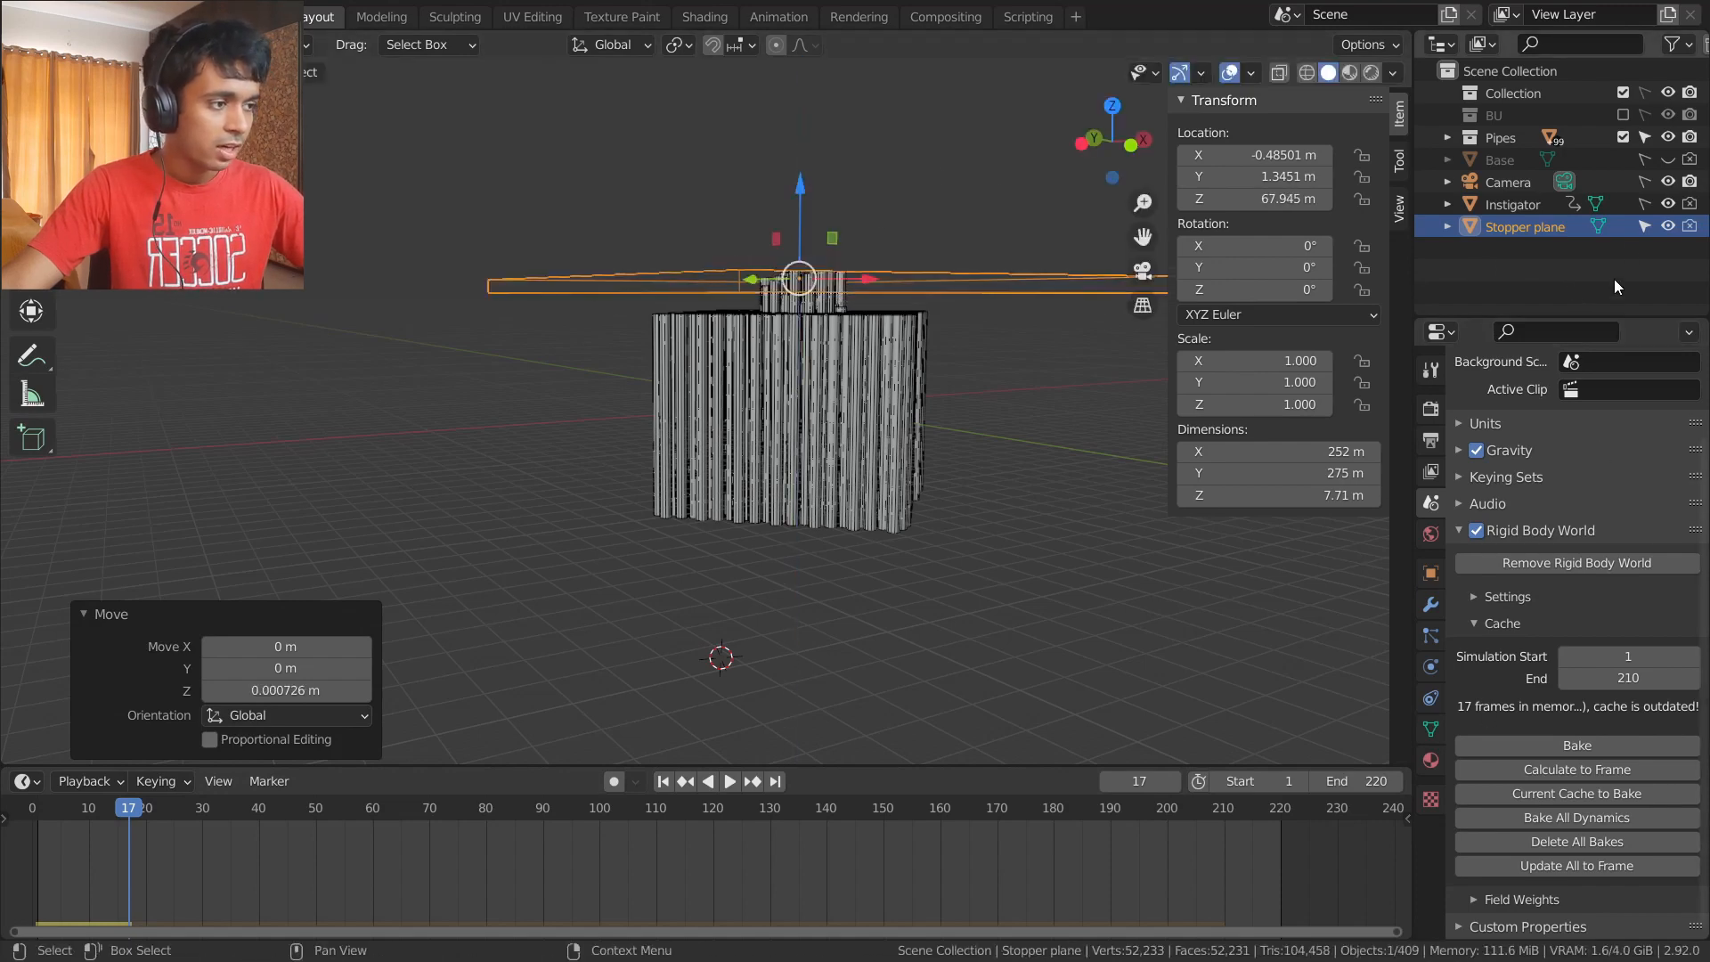
{"action": "left_click", "coordinate": [1665, 227]}
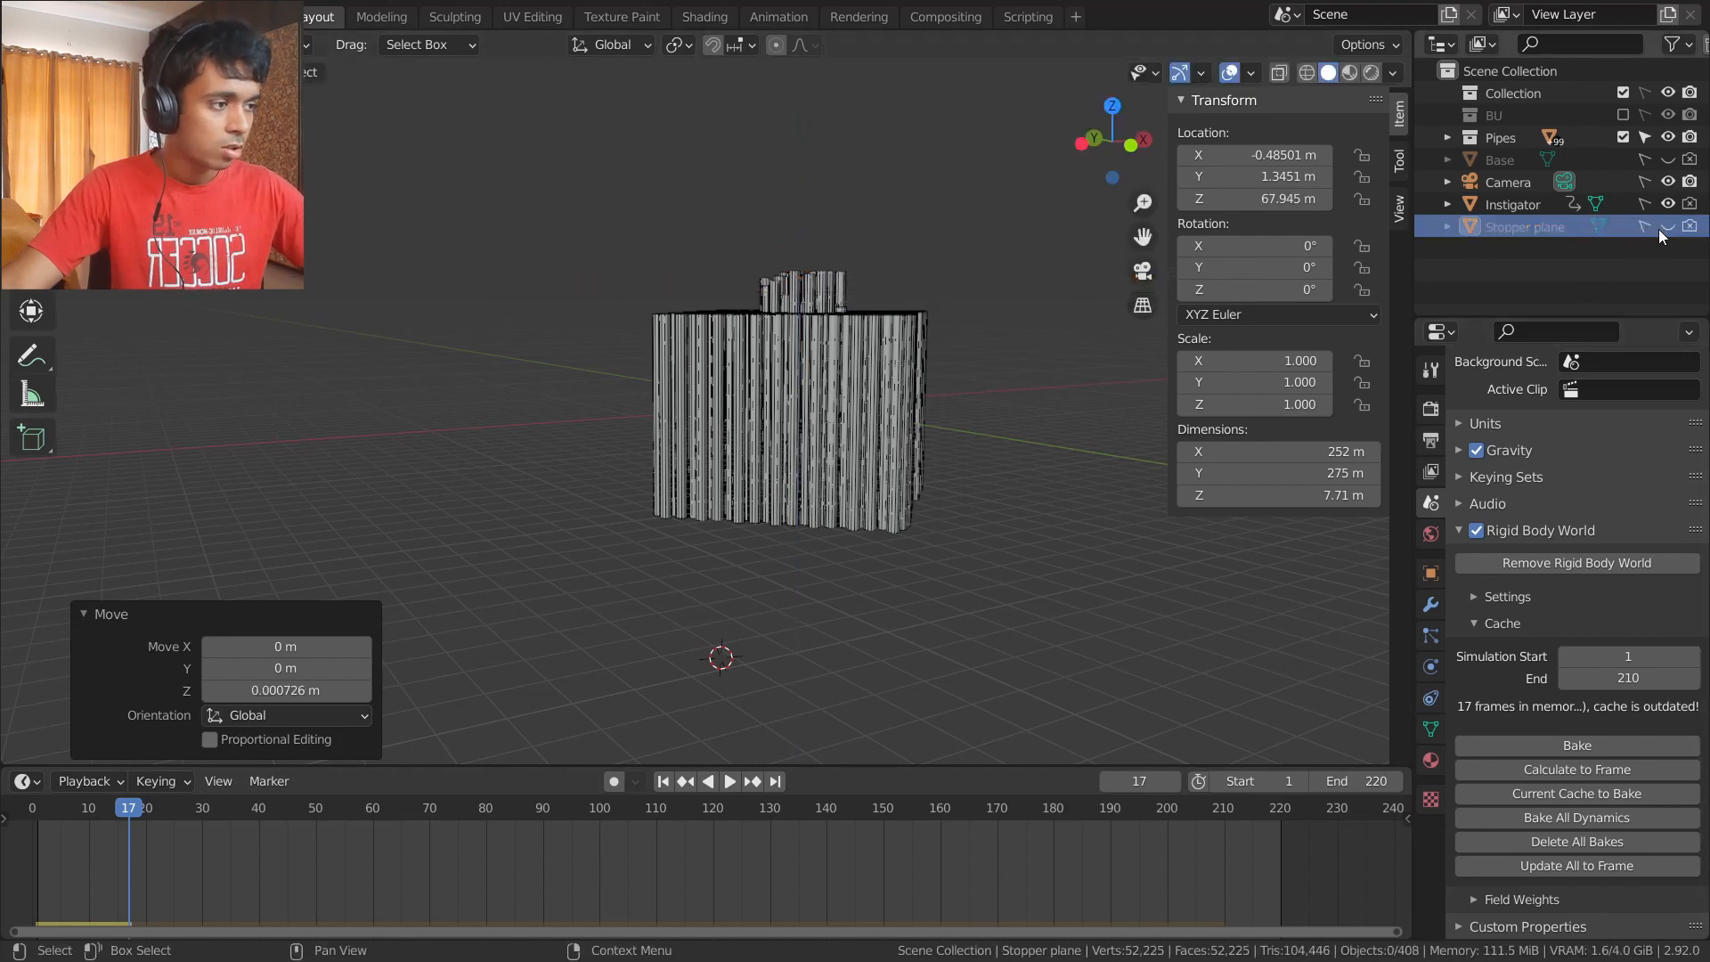
- Rebake the rigid body simulation and play it back through the camera view
{"action": "left_click", "coordinate": [1597, 744]}
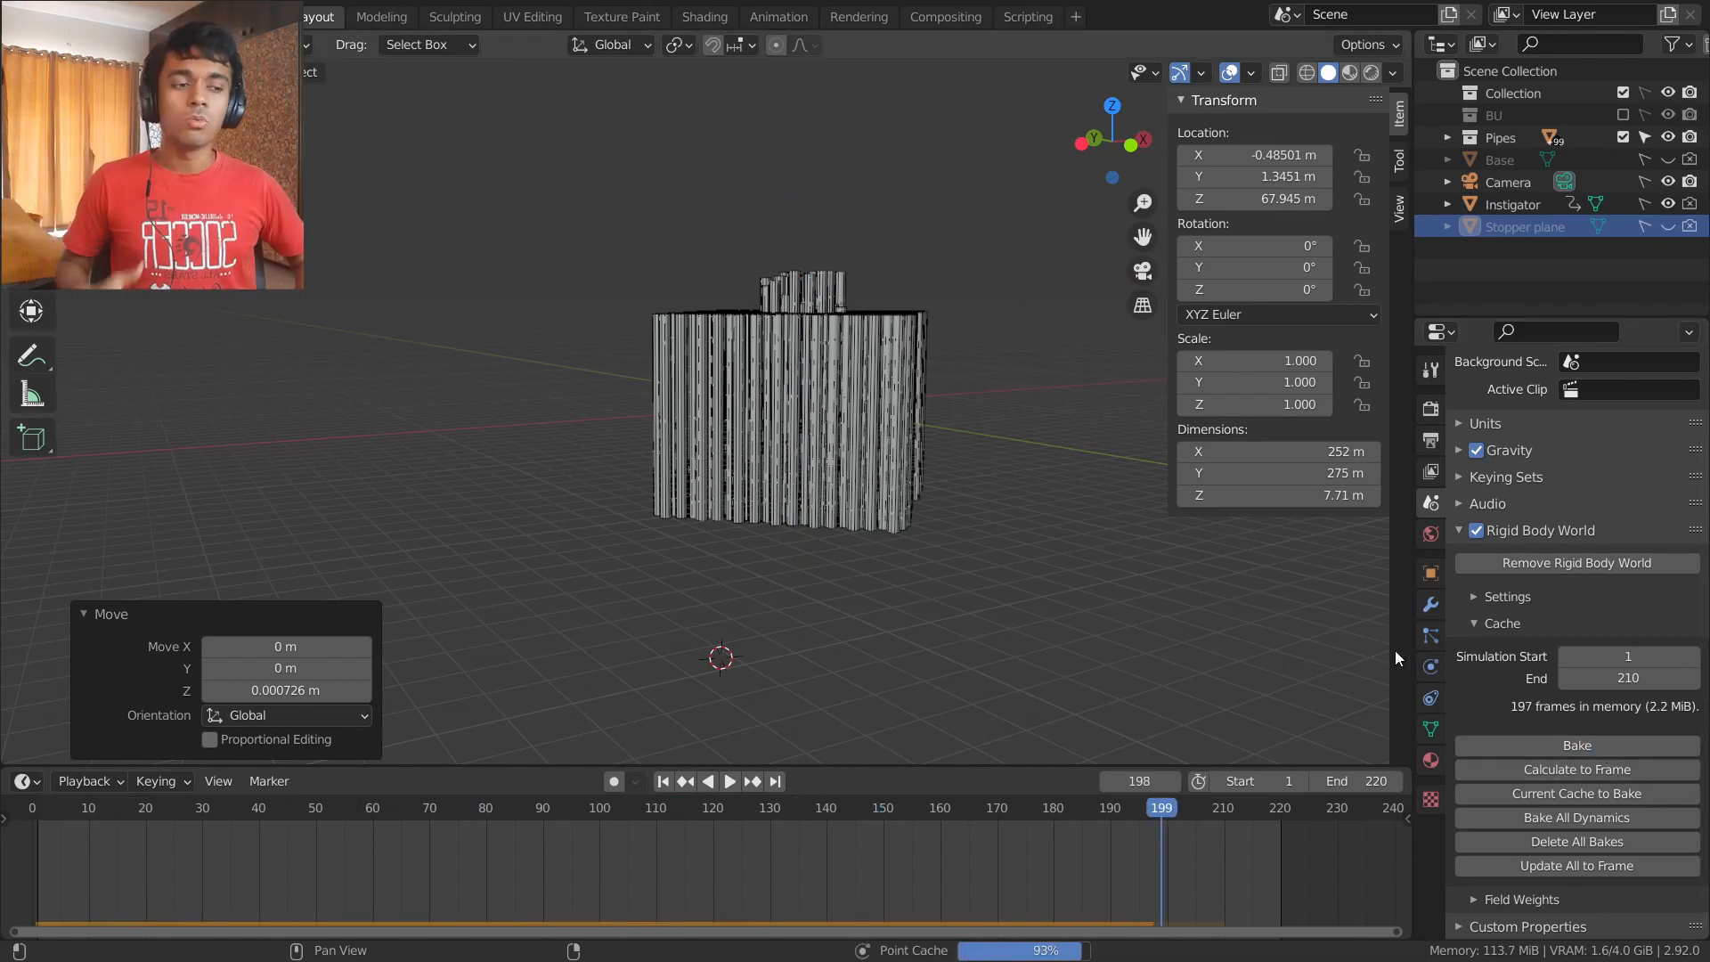
{"action": "key", "text": "KP_0"}
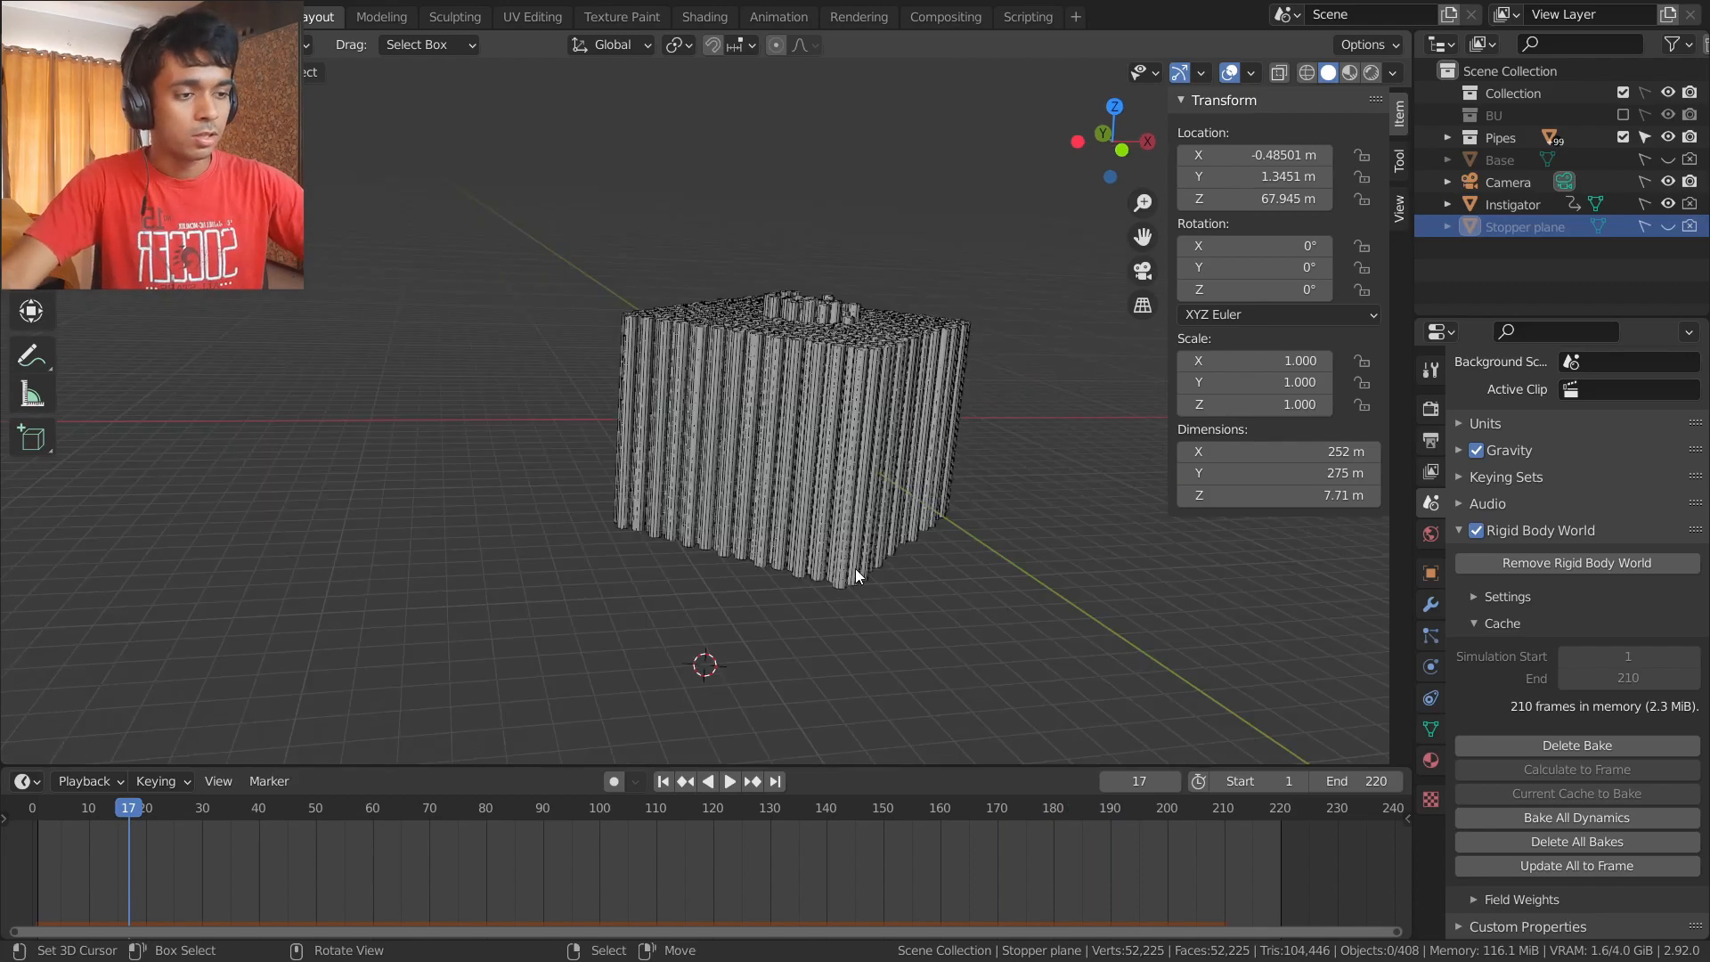
{"action": "key", "text": "space"}
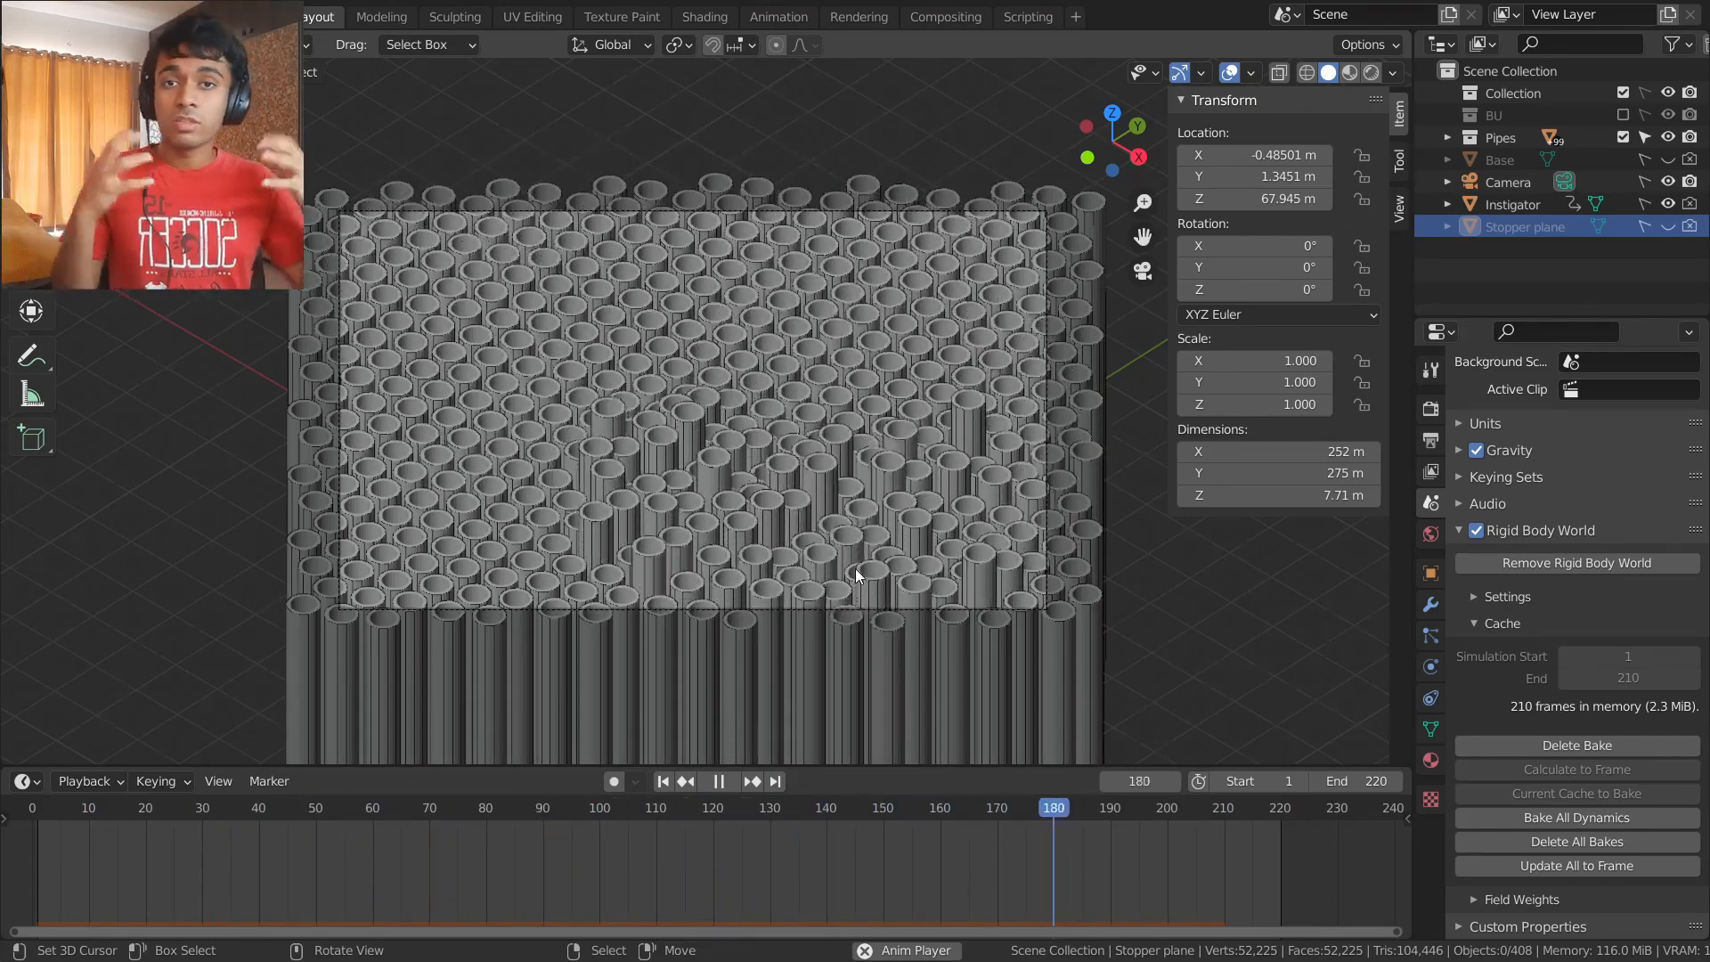
{"action": "key", "text": "space"}
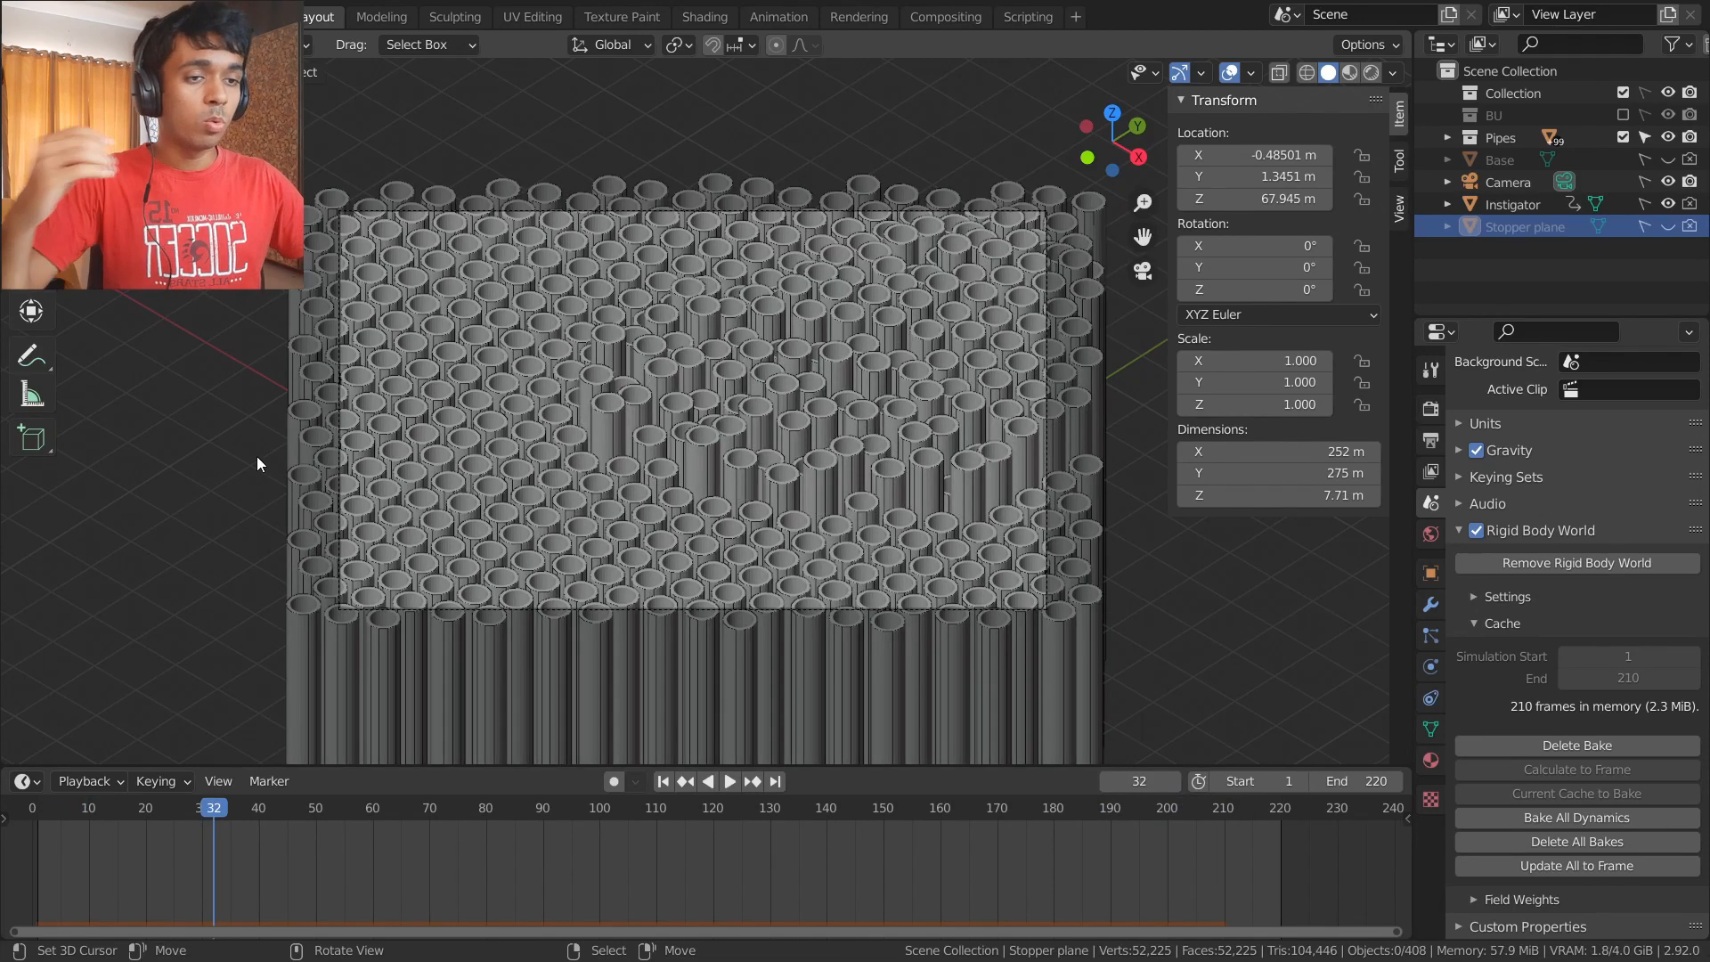
- Switch the viewport to Rendered shading and display the render engine settings
{"action": "left_click", "coordinate": [1349, 72]}
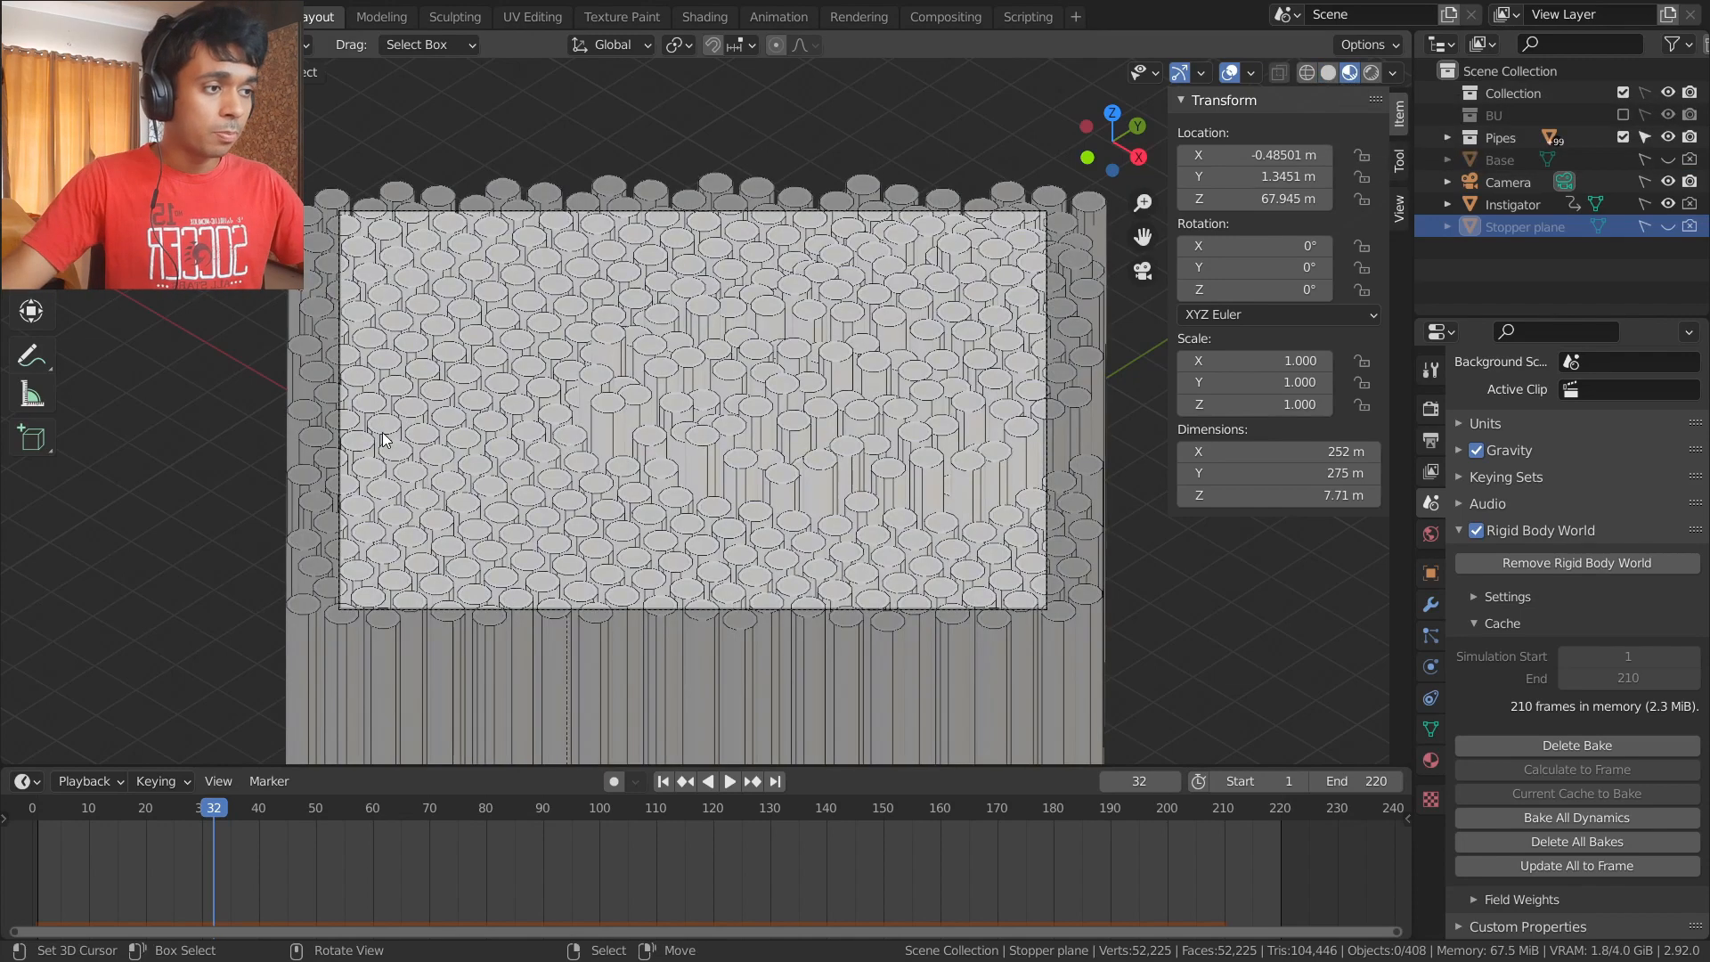
{"action": "left_click", "coordinate": [1375, 74]}
{"action": "middle_click_drag", "start_coordinate": [344, 522], "coordinate": [508, 506]}
{"action": "left_click", "coordinate": [1430, 409]}
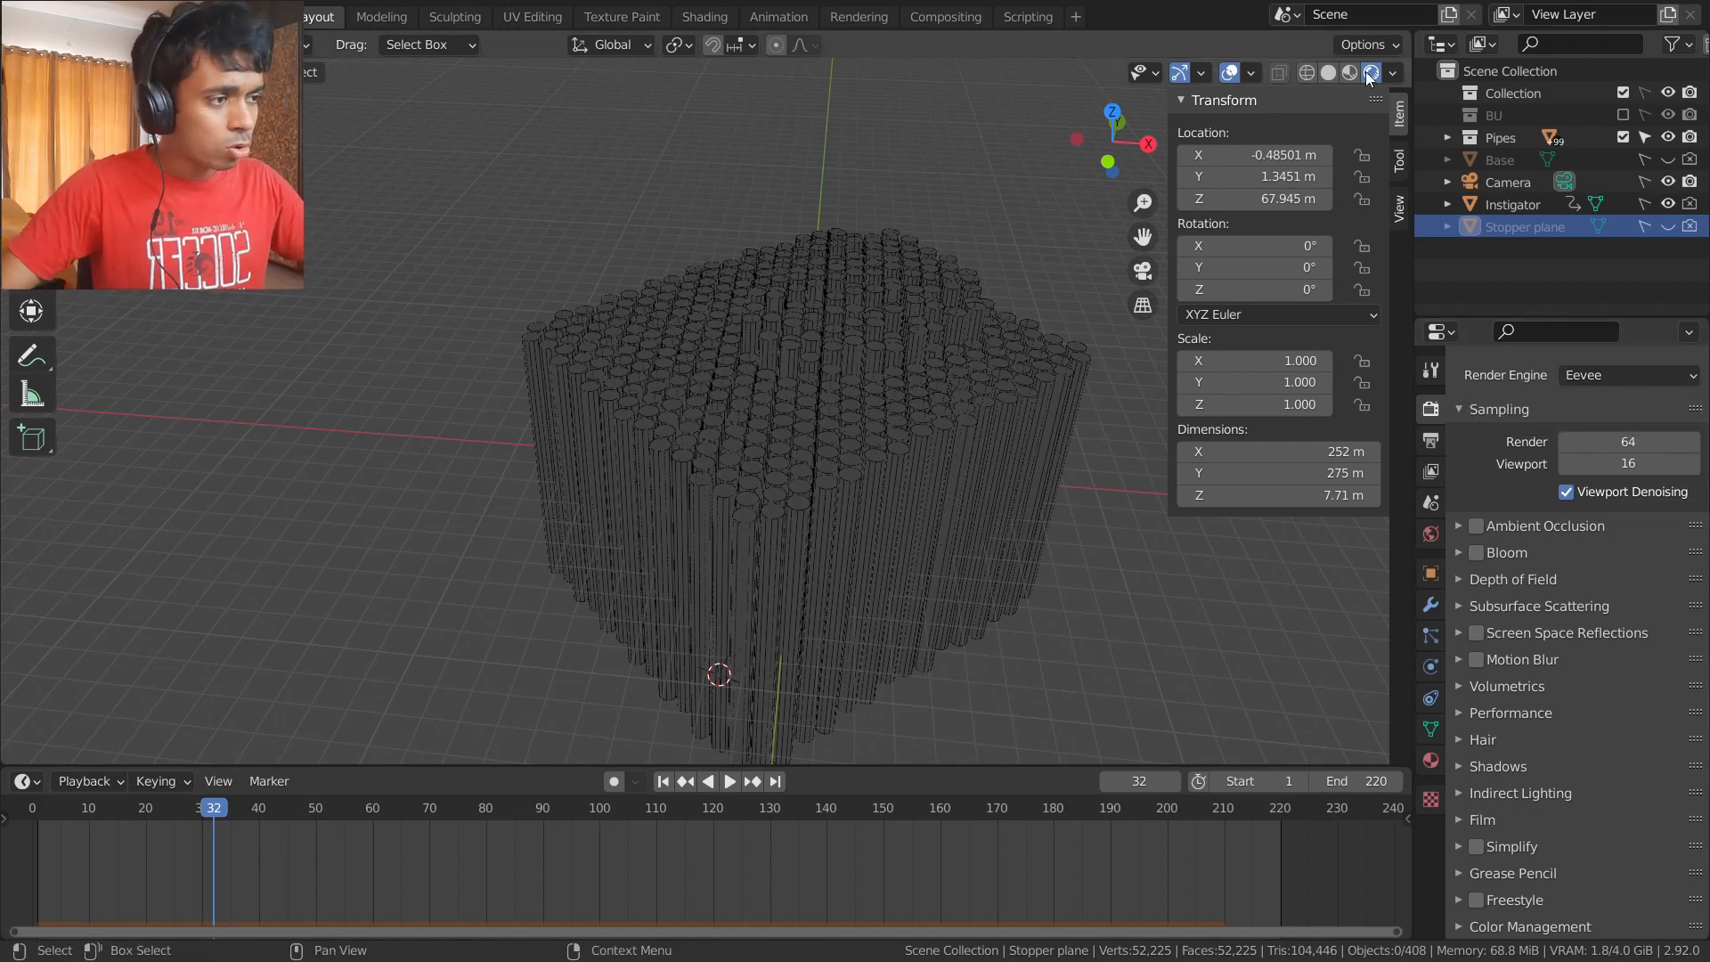
- Disable the BU collection in renders and hide it in the viewport
{"action": "mouse_move", "coordinate": [741, 520]}
{"action": "middle_mouse_down"}
{"action": "mouse_move", "coordinate": [656, 447]}
{"action": "mouse_move", "coordinate": [520, 431]}
{"action": "mouse_move", "coordinate": [655, 325]}
{"action": "middle_mouse_up"}
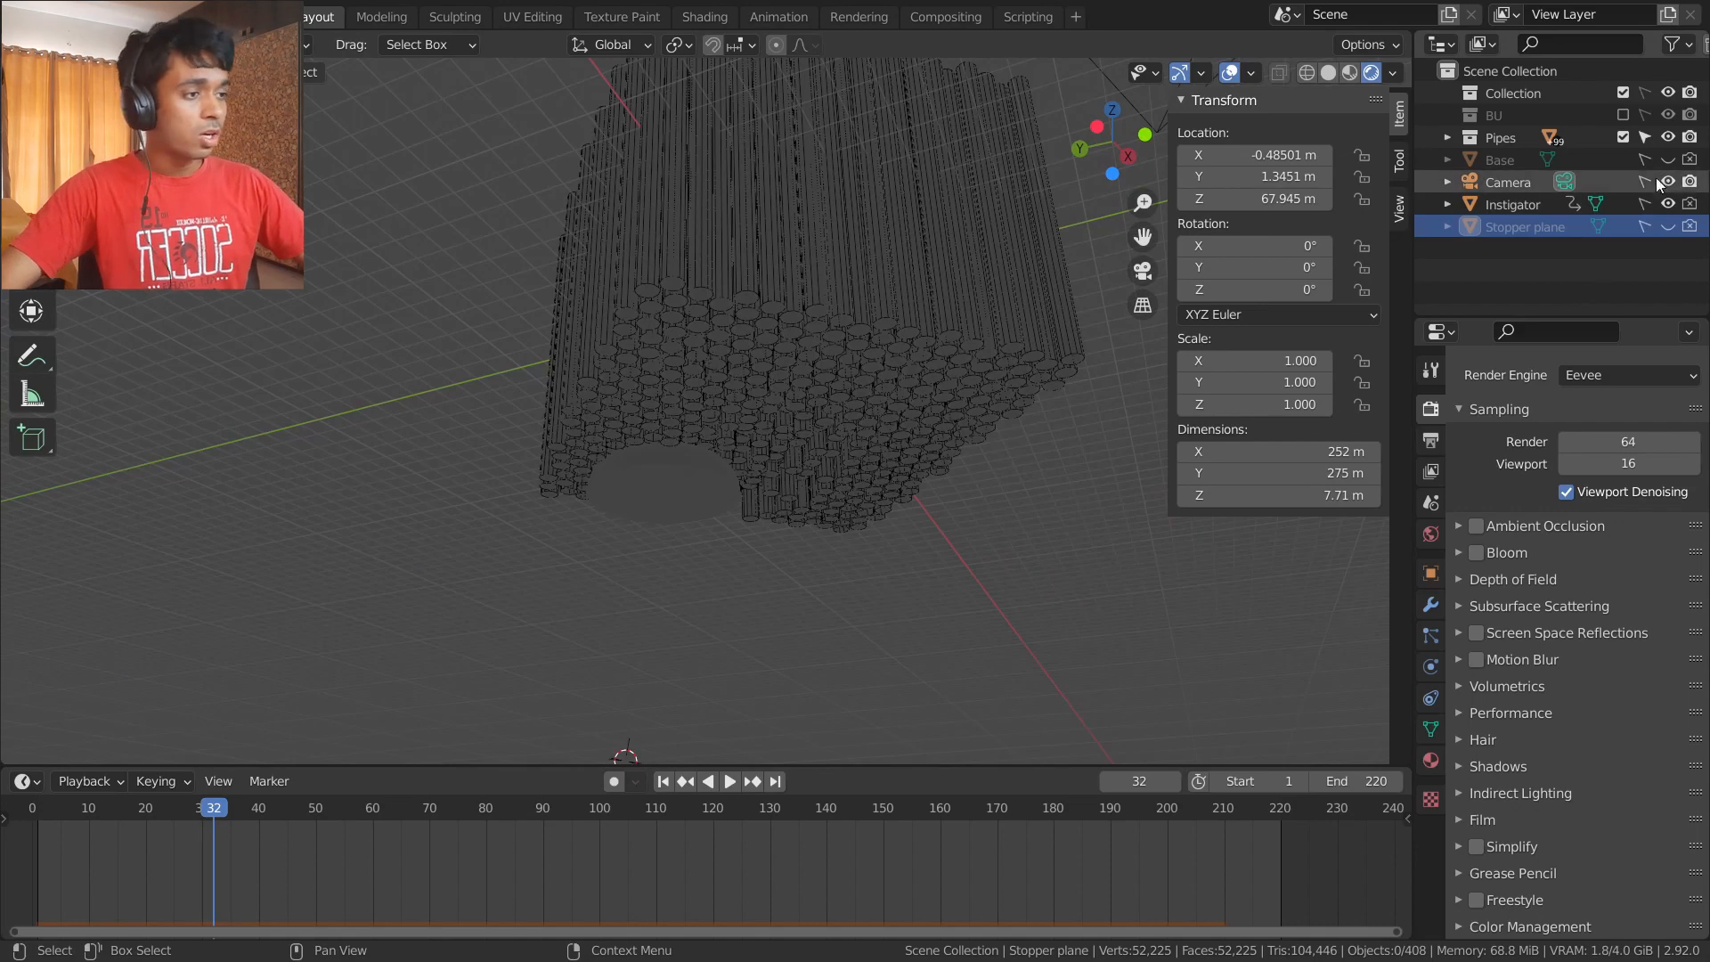
{"action": "left_click", "coordinate": [1691, 116]}
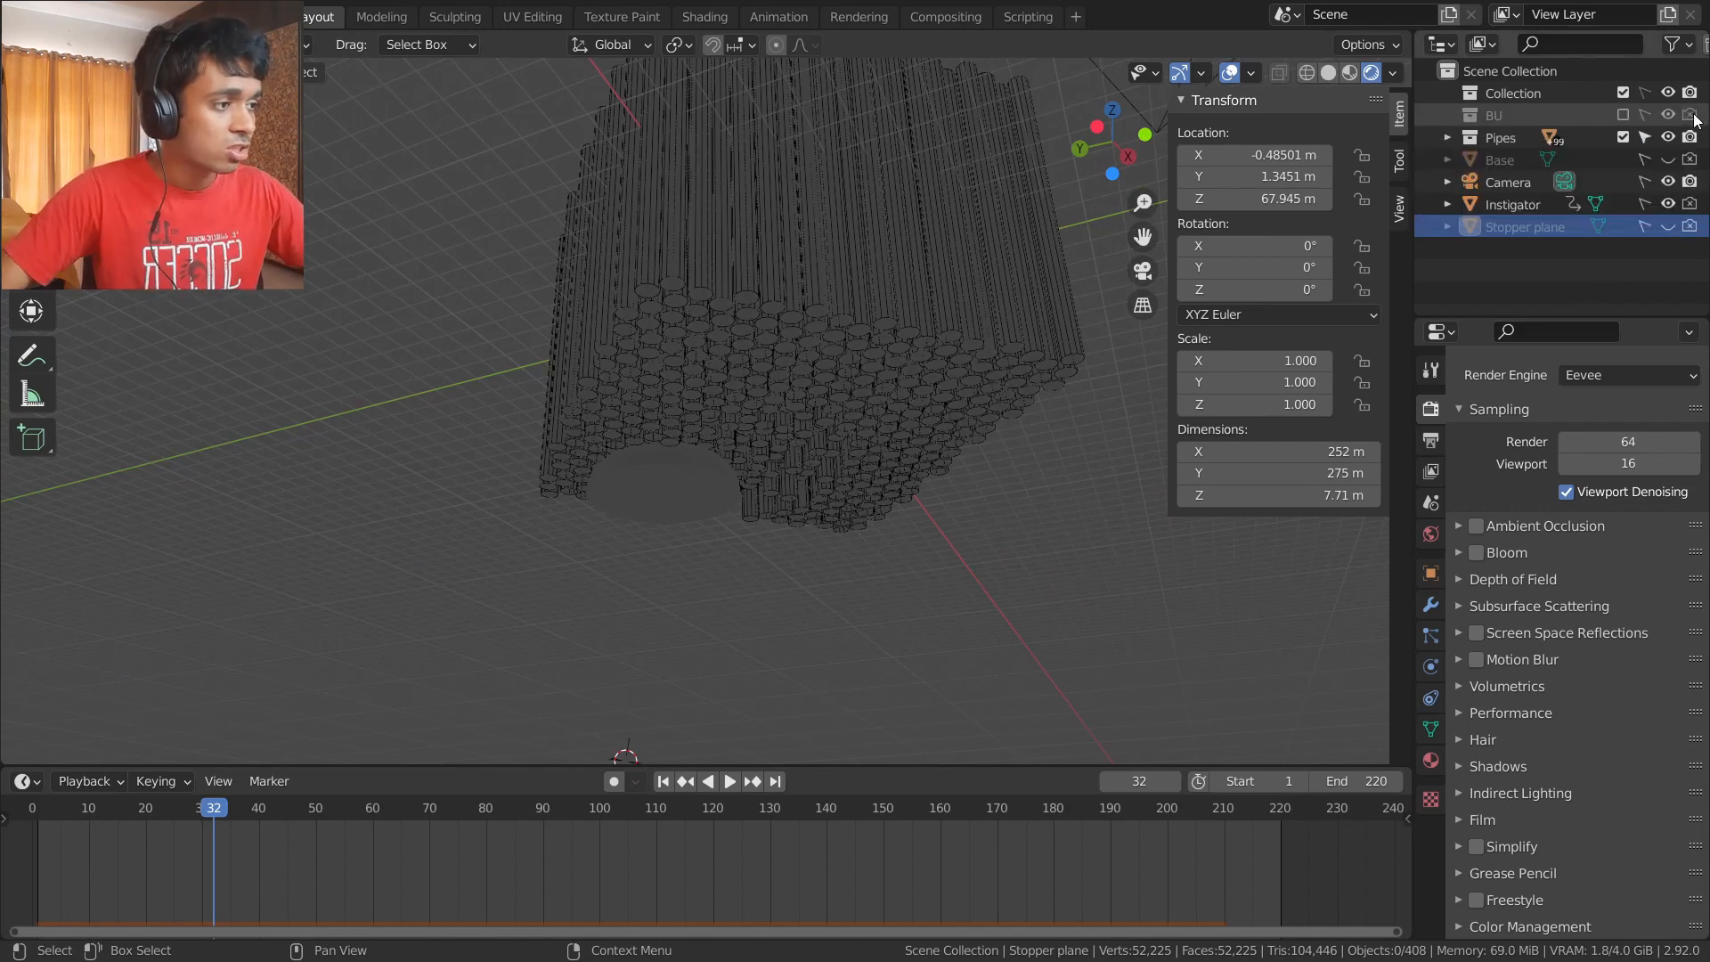
{"action": "left_click", "coordinate": [1667, 115]}
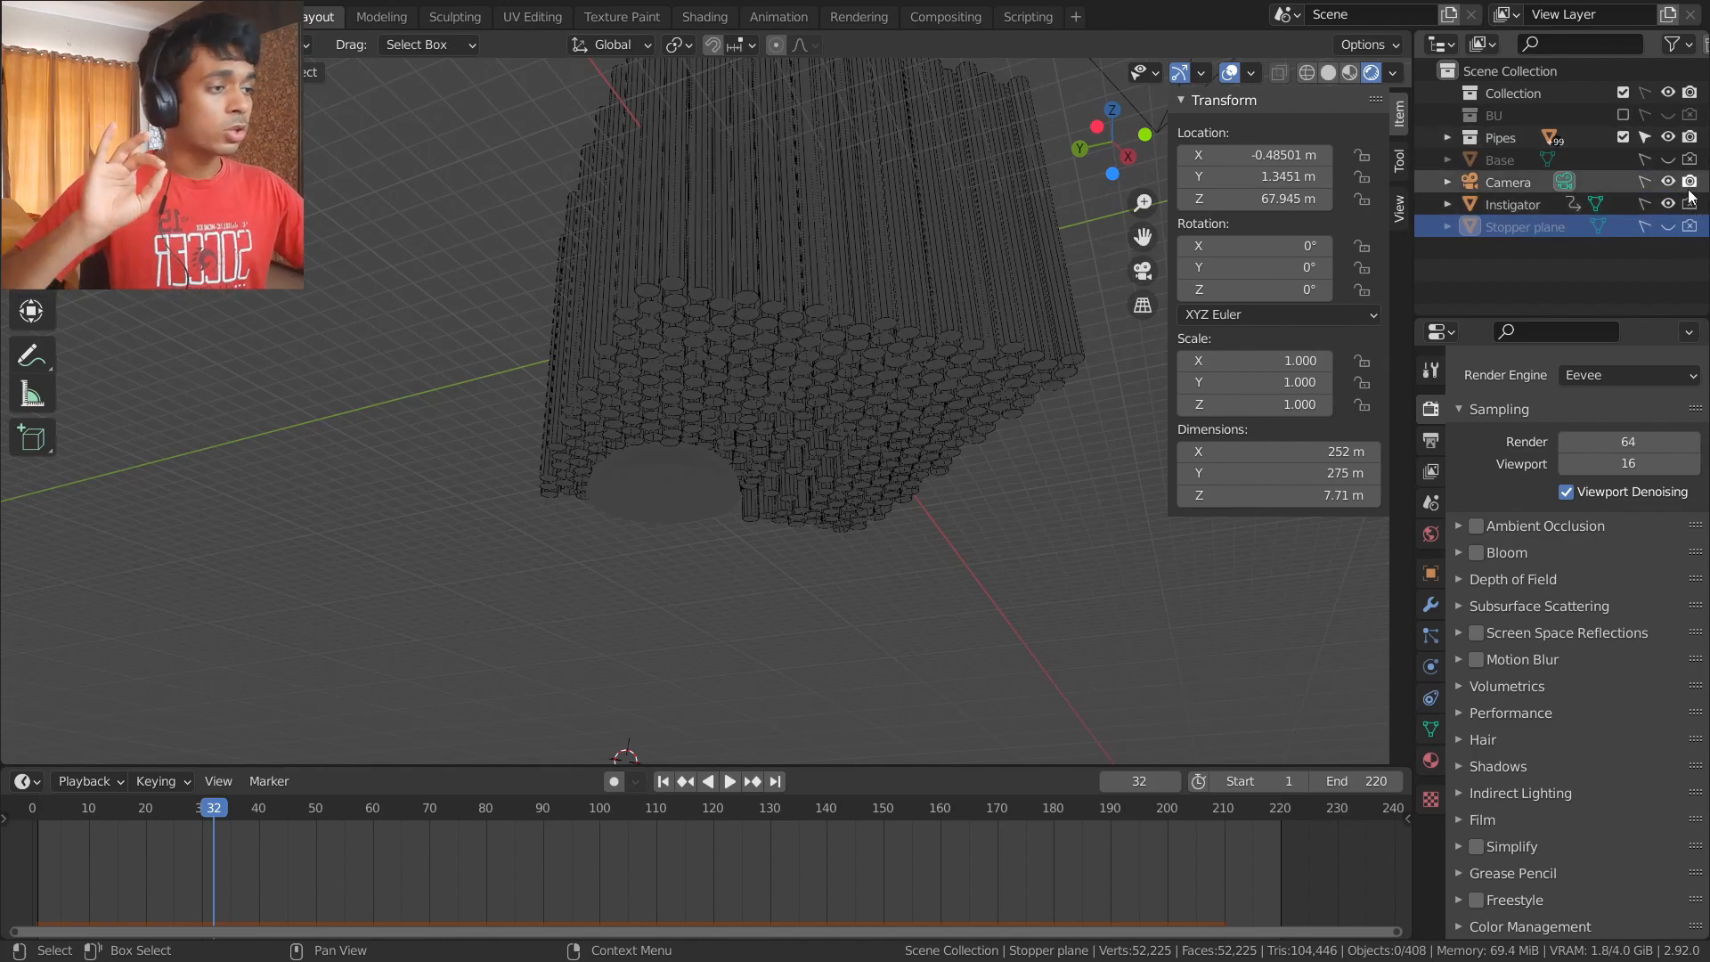
{"action": "middle_click_drag", "start_coordinate": [751, 274], "coordinate": [536, 456]}
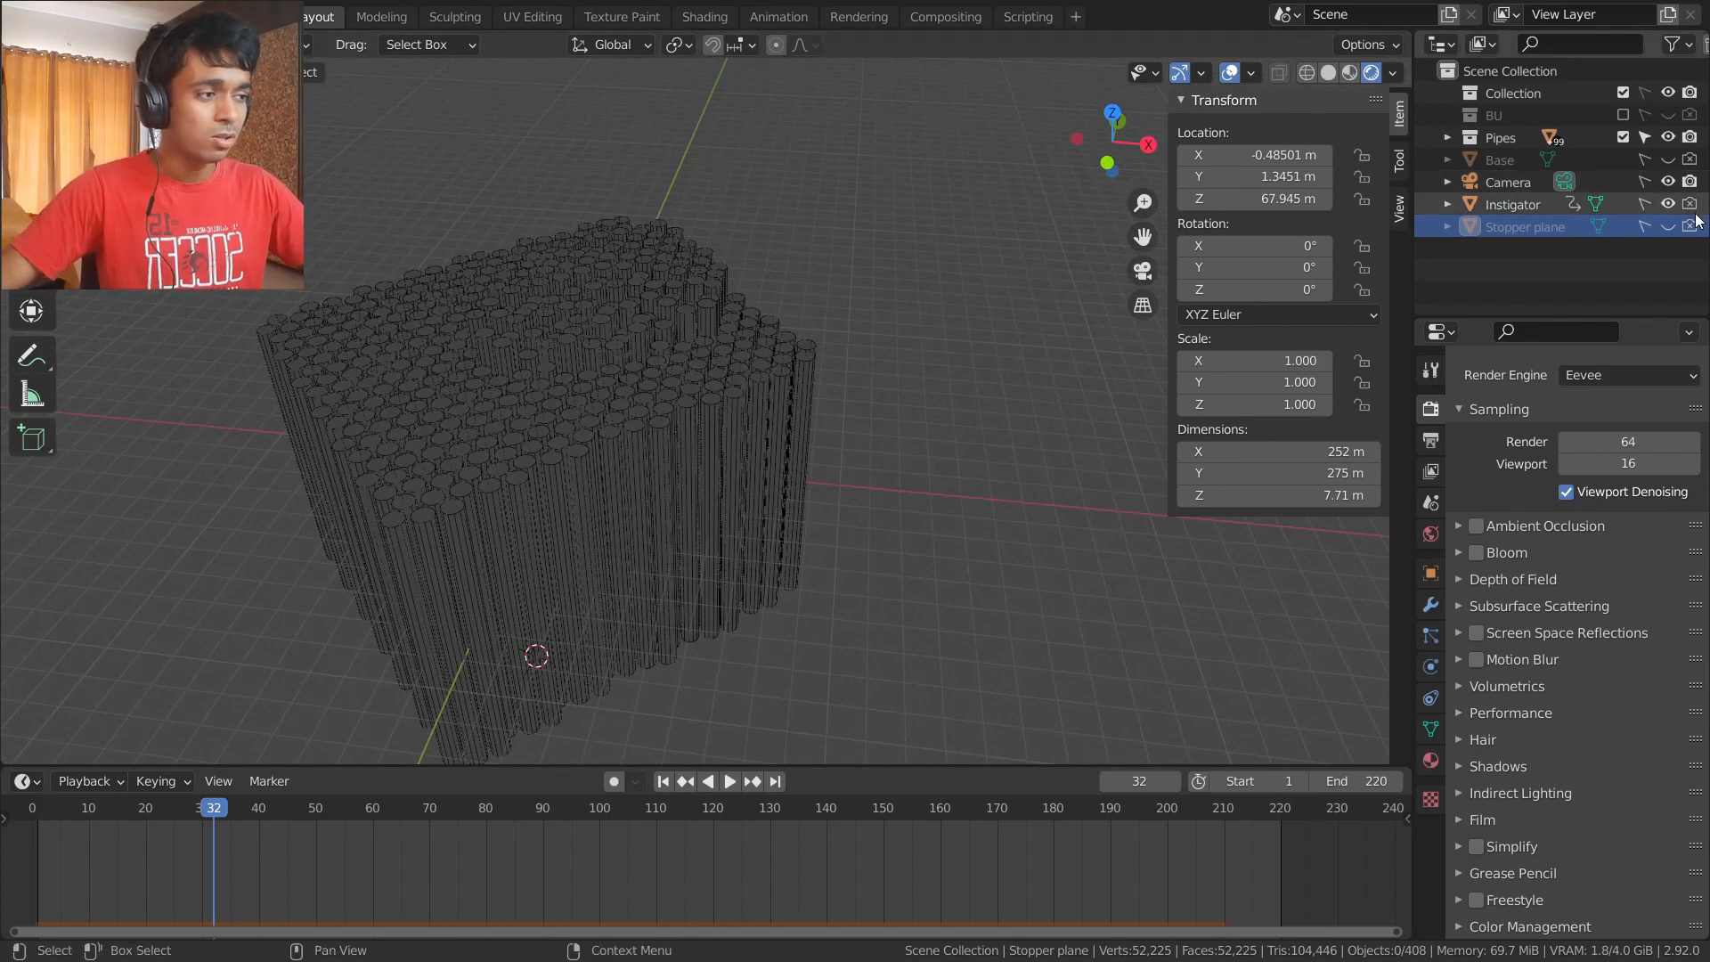
- Reset the 3D cursor to the world origin and add an area light there
{"action": "middle_click_drag", "start_coordinate": [431, 404], "coordinate": [606, 347]}
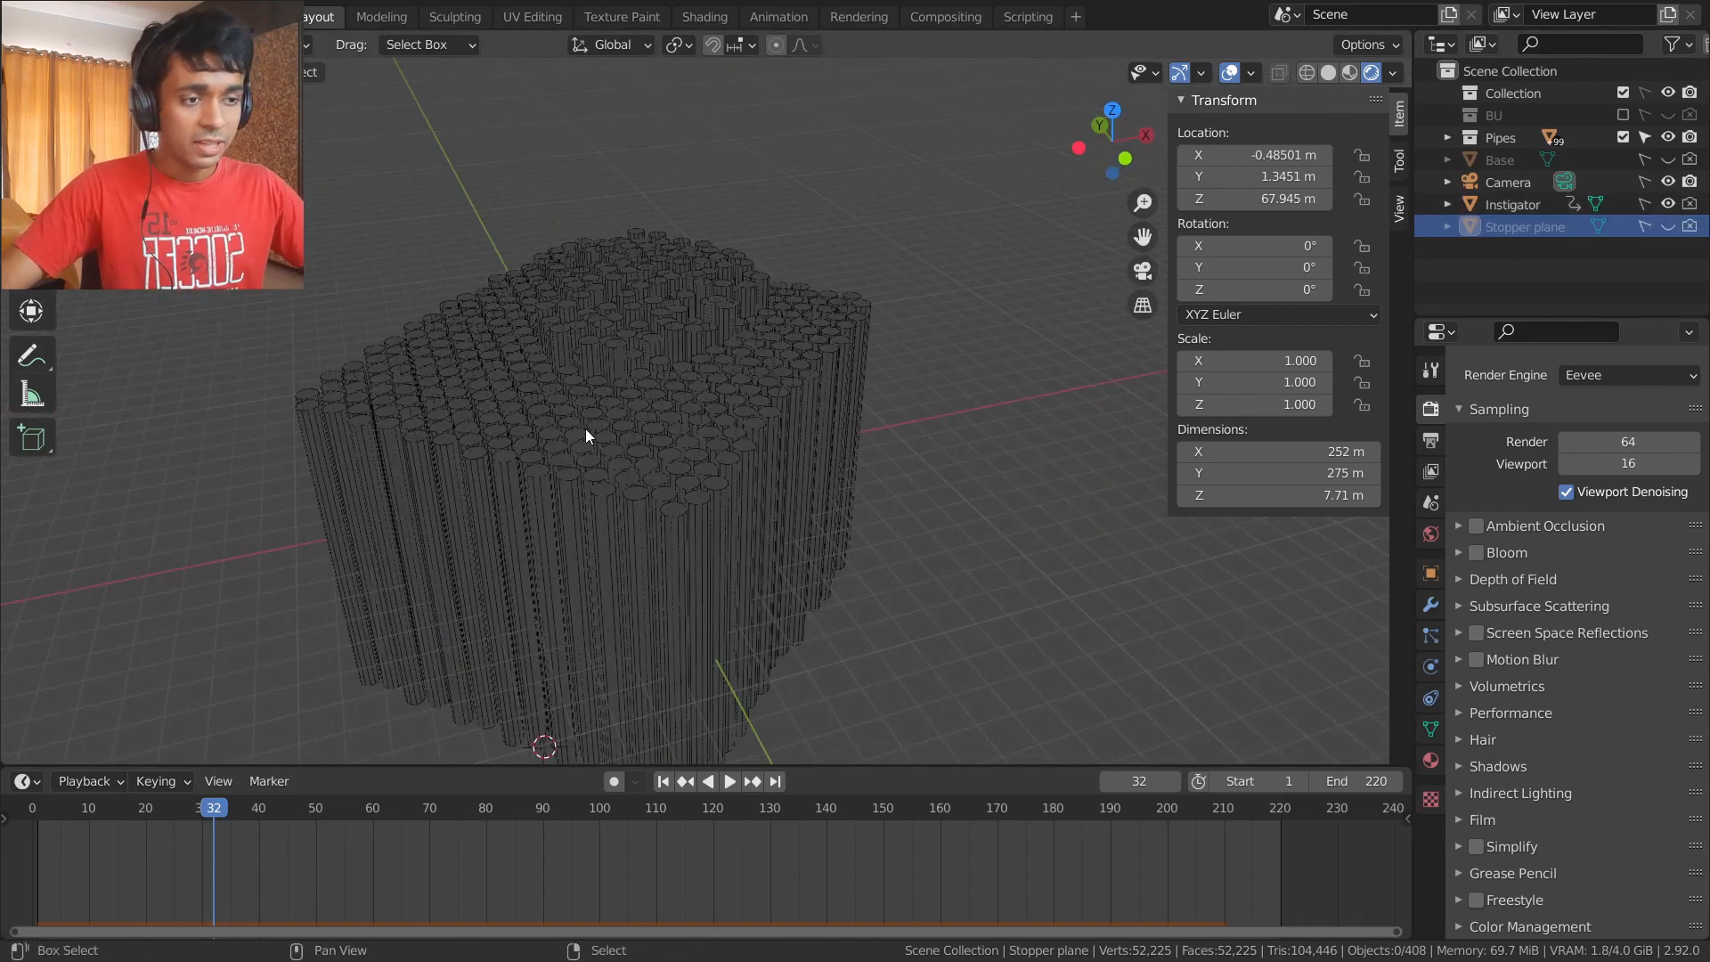
{"action": "middle_click_drag", "start_coordinate": [585, 430], "coordinate": [720, 290]}
{"action": "key", "text": "shift+s"}
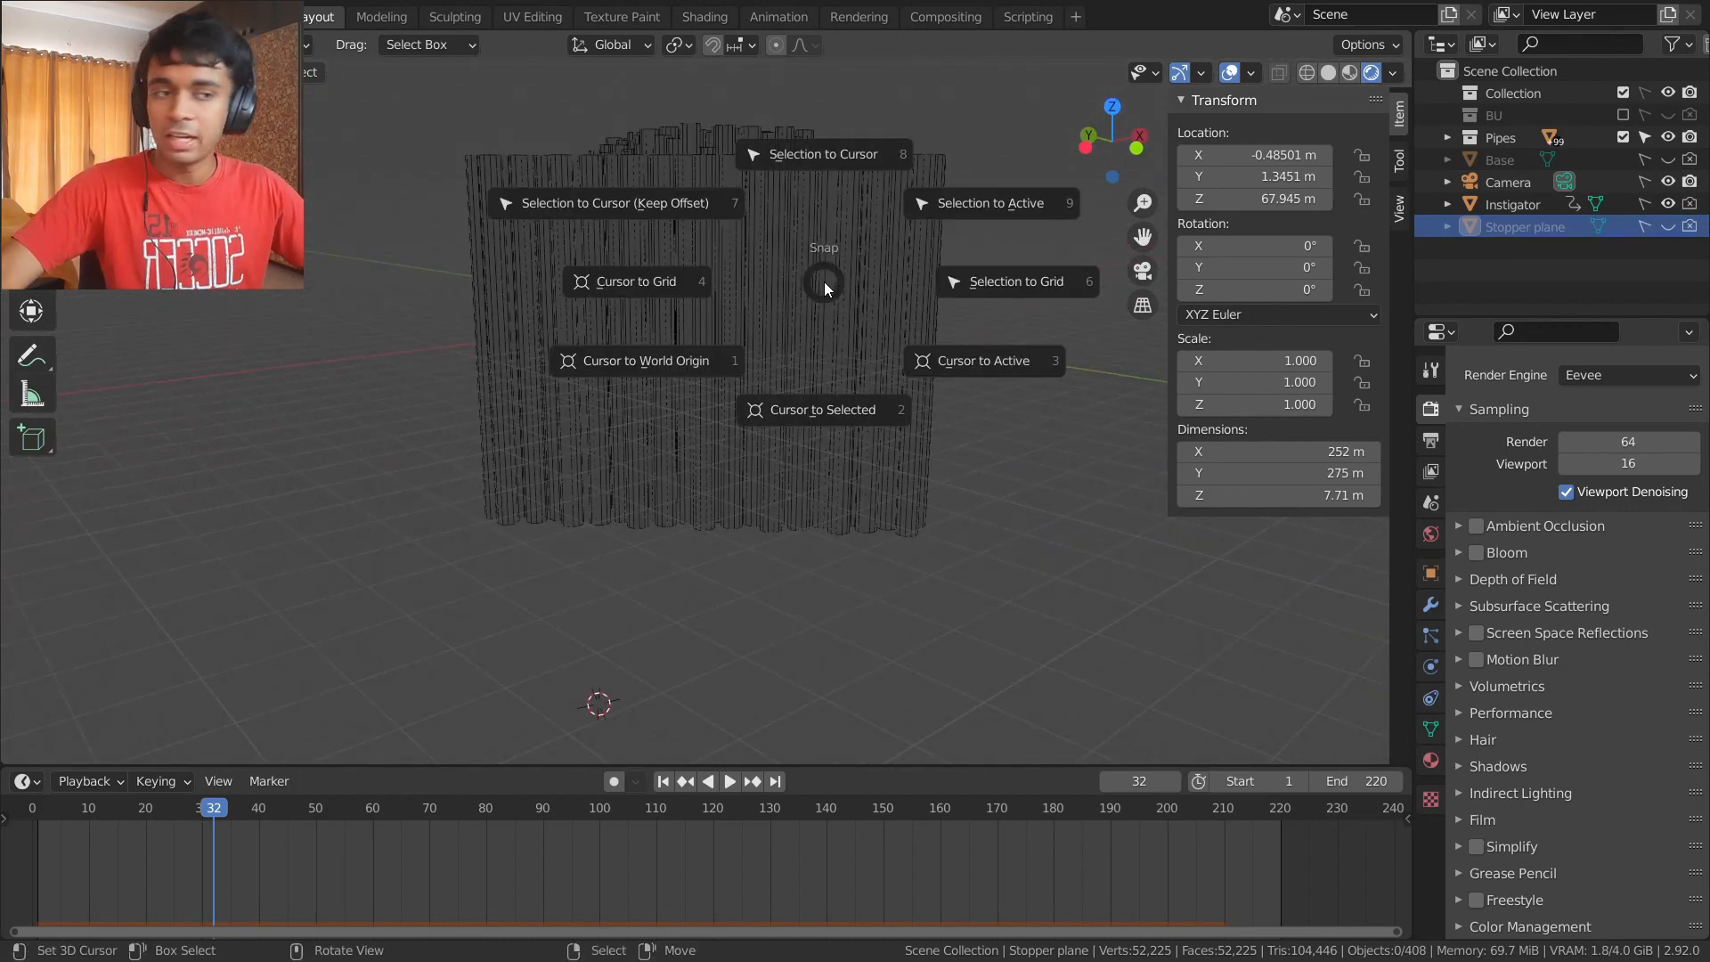
{"action": "key", "text": "1"}
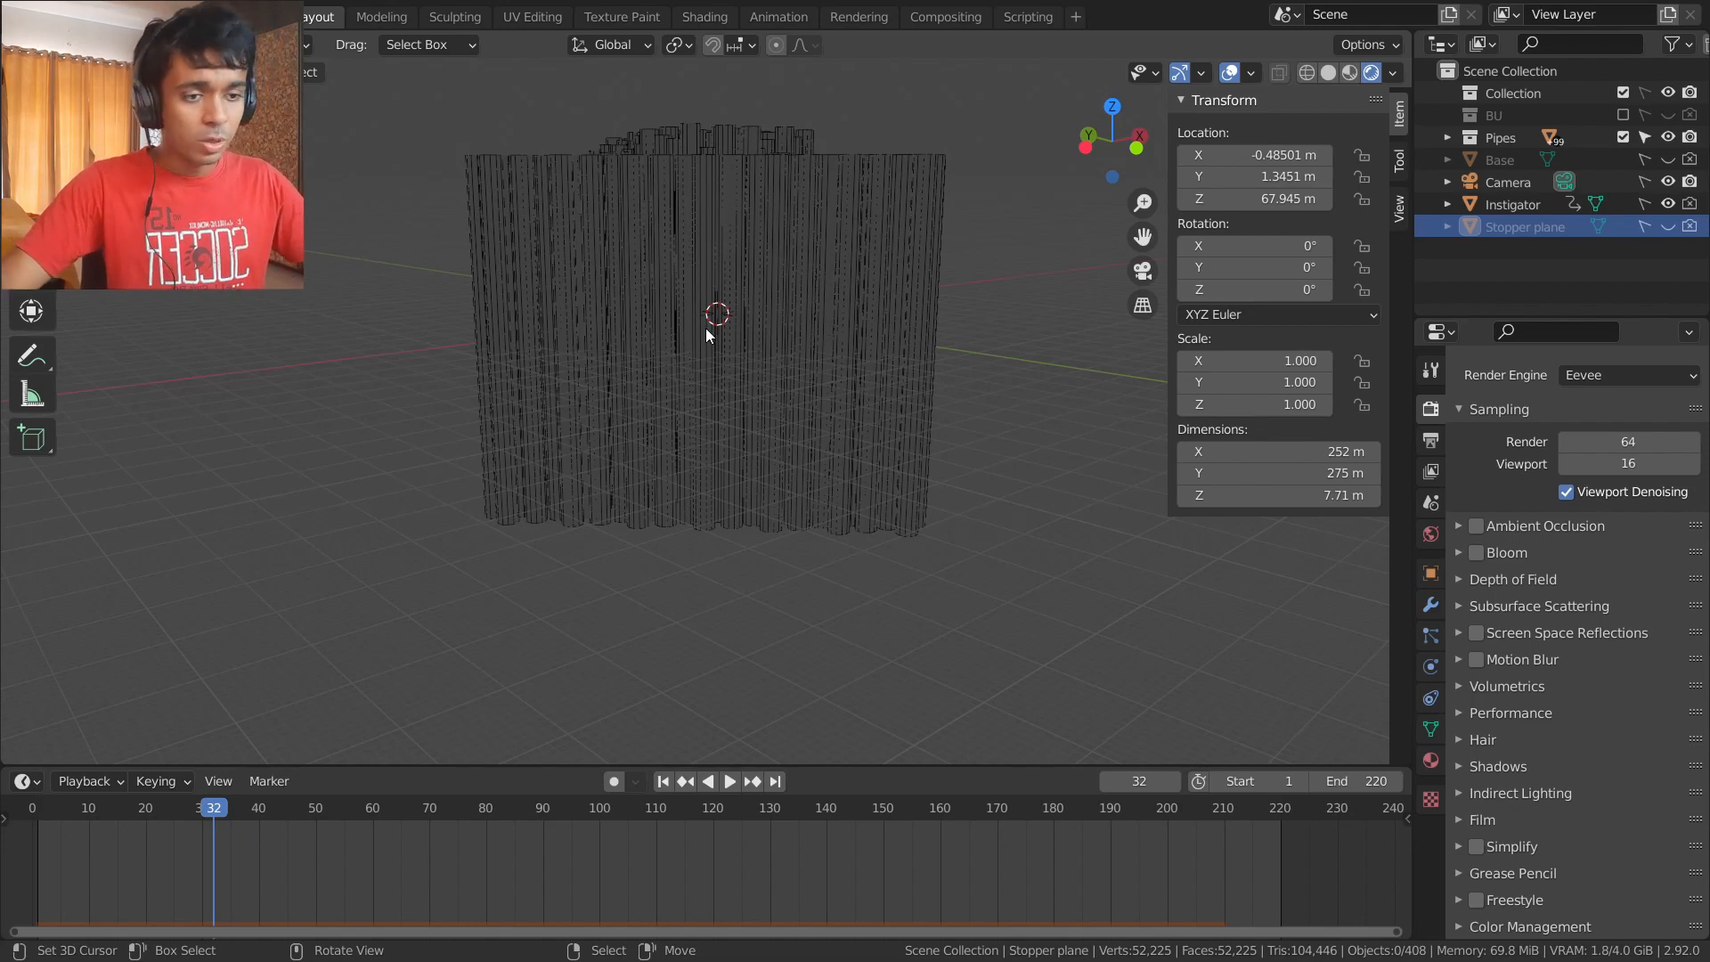
{"action": "key", "text": "shift+a"}
{"action": "mouse_move", "coordinate": [647, 600]}
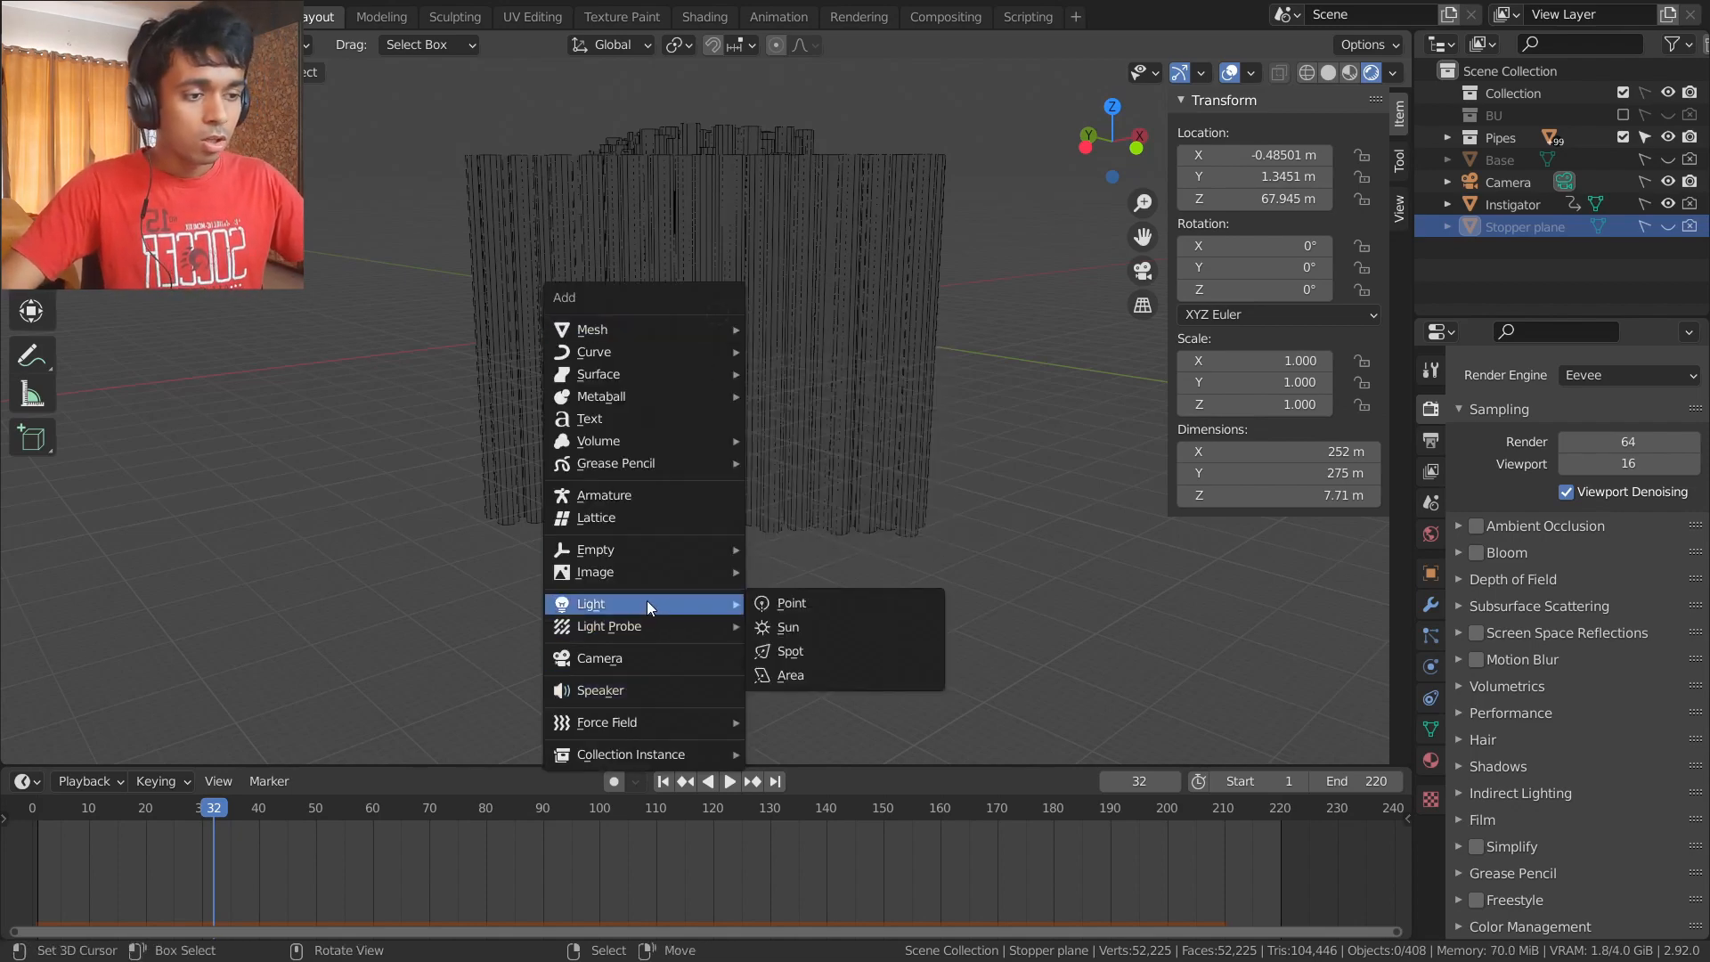
{"action": "left_click", "coordinate": [839, 677]}
- Raise the area light straight up along Z to about 112.8 m, above the pipes
{"action": "scroll", "coordinate": [709, 418], "scroll_direction": "down", "scroll_amount": 5}
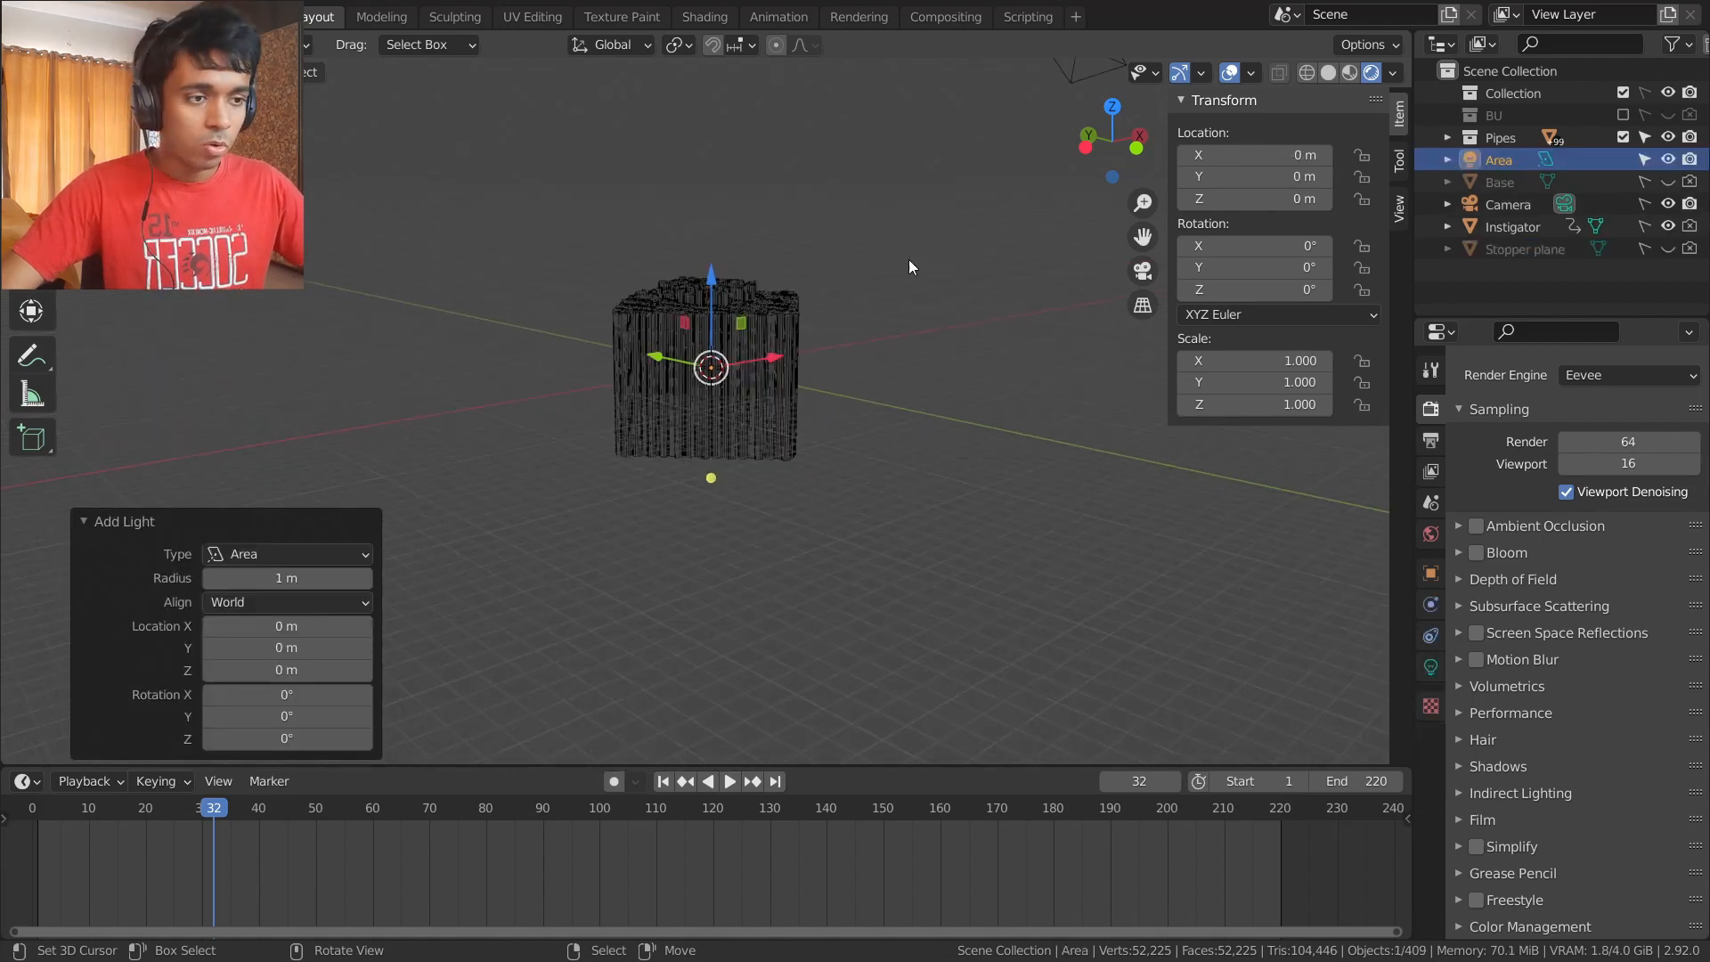
{"action": "key", "text": "g"}
{"action": "key", "text": "z"}
{"action": "left_click", "coordinate": [734, 130]}
{"action": "scroll", "coordinate": [730, 346], "scroll_direction": "up", "scroll_amount": 3}
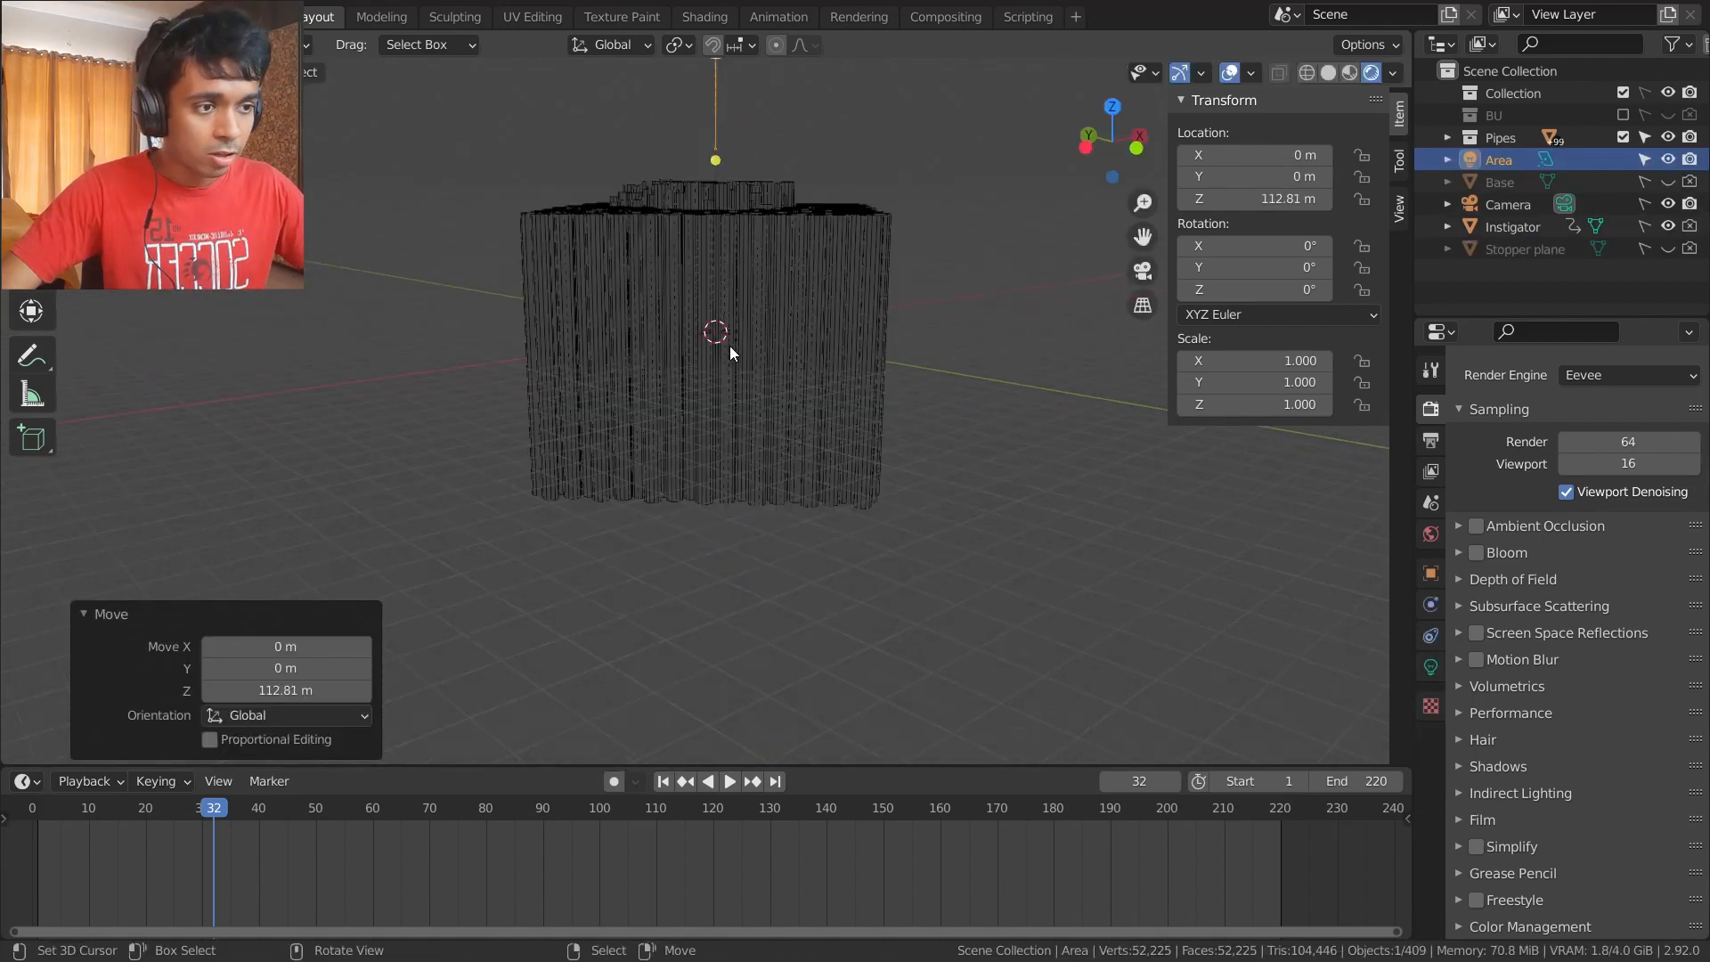
- Scale the area light up uniformly to about 69
{"action": "scroll", "coordinate": [730, 345], "scroll_direction": "down", "scroll_amount": 3}
{"action": "key", "text": "s"}
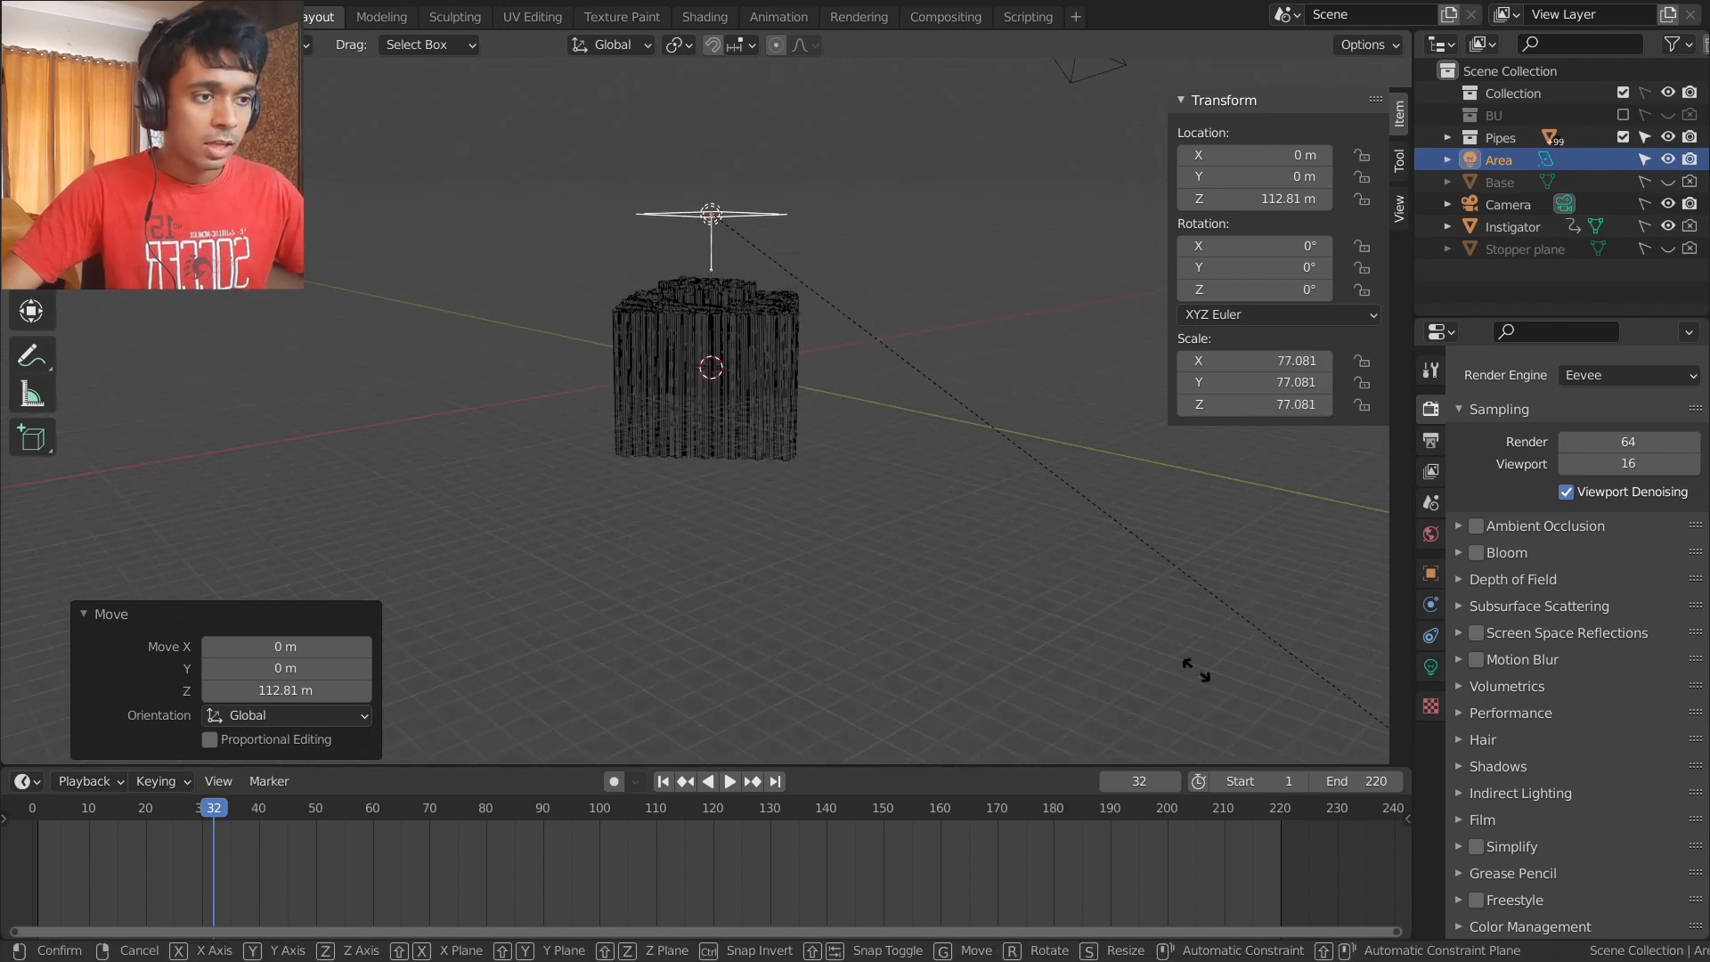
{"action": "left_click", "coordinate": [1198, 467]}
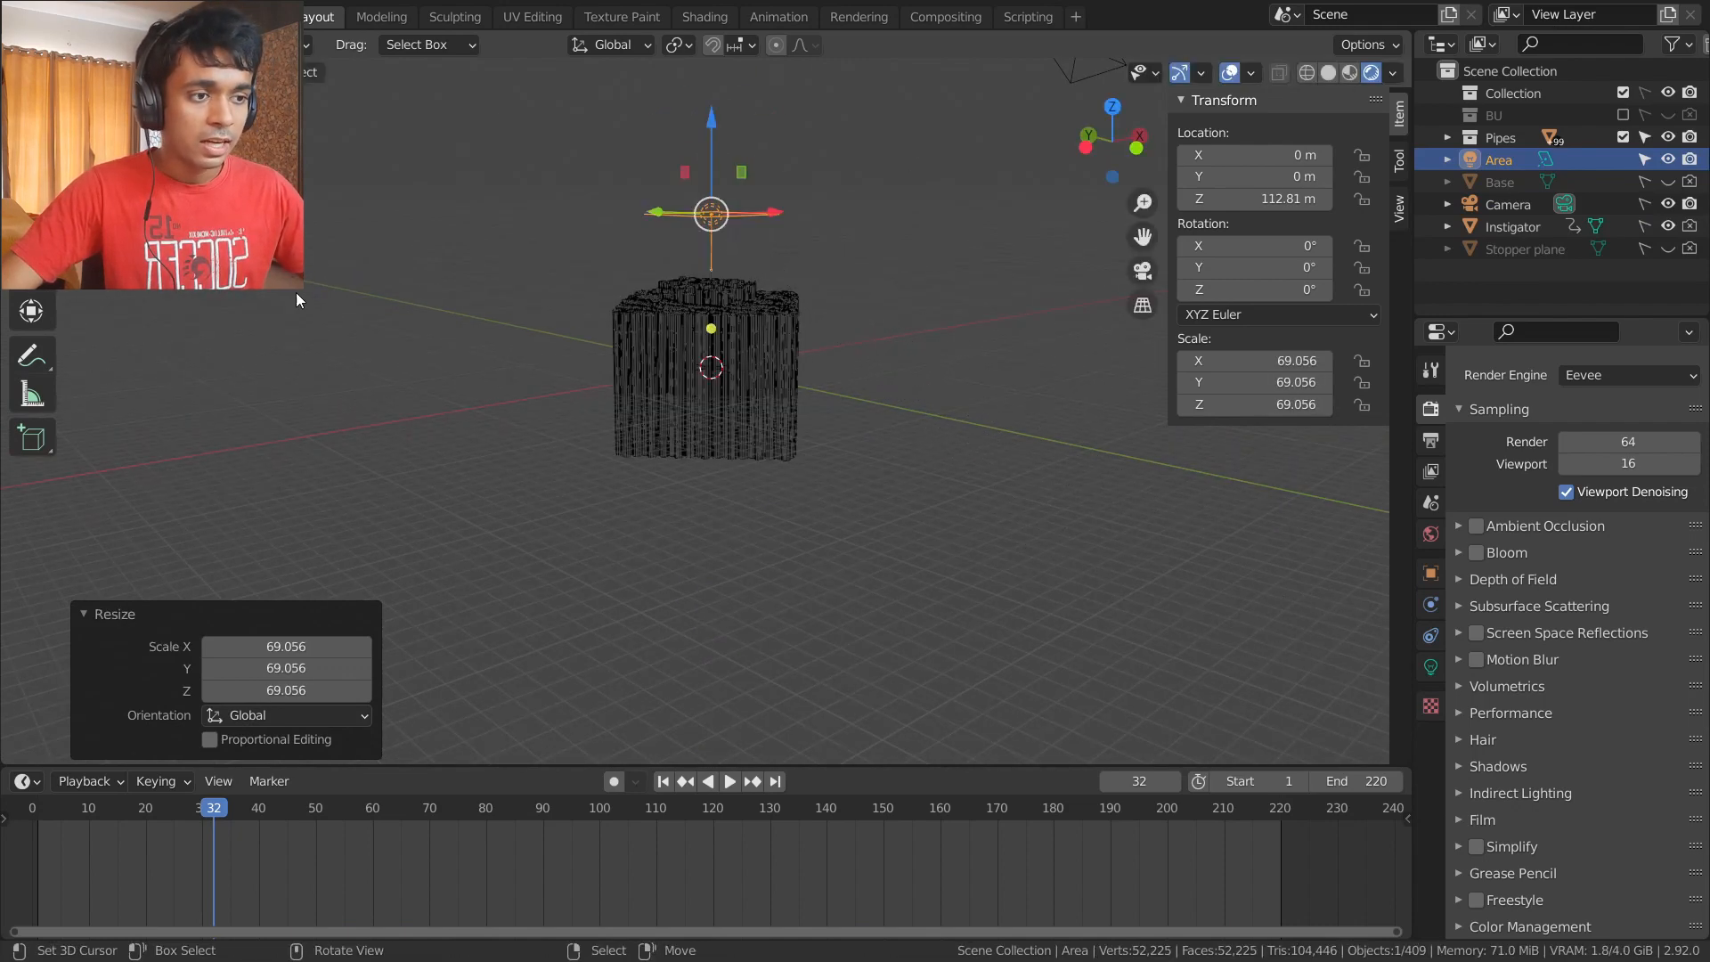
- Display the area light's settings and set its power to 1000 W
{"action": "left_click", "coordinate": [1431, 667]}
{"action": "left_click_drag", "start_coordinate": [1666, 559], "coordinate": [1705, 559]}
{"action": "left_click", "coordinate": [1616, 550]}
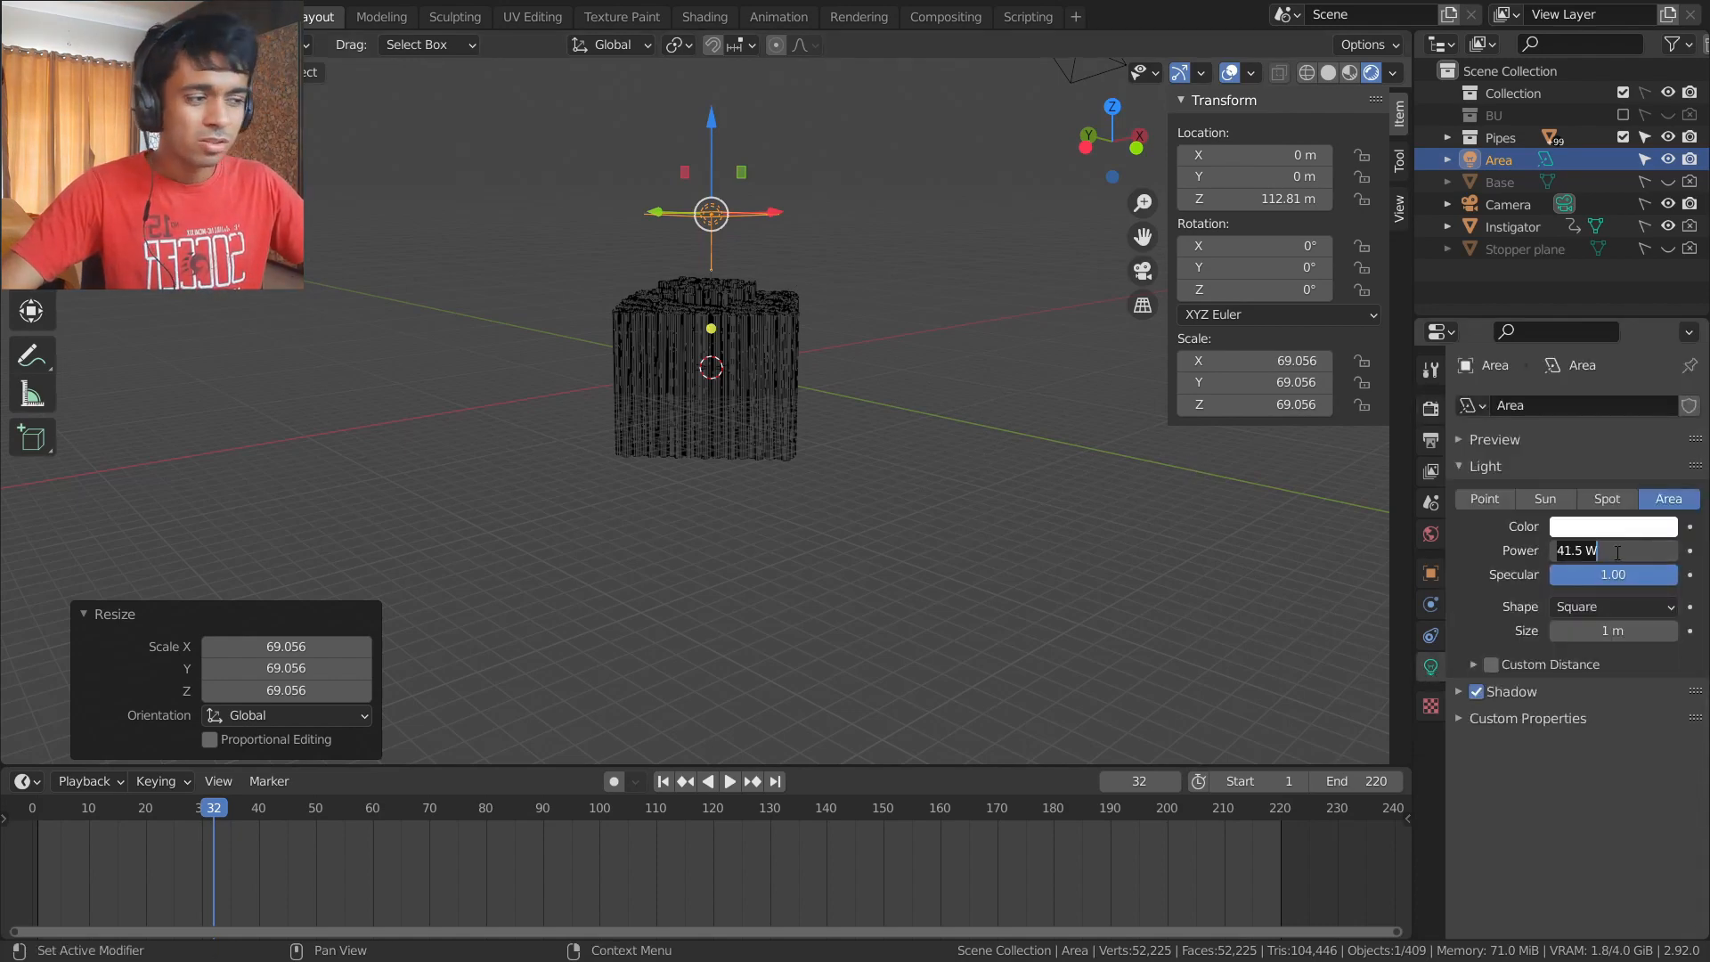
{"action": "type", "text": "1000"}
{"action": "key", "text": "Return"}
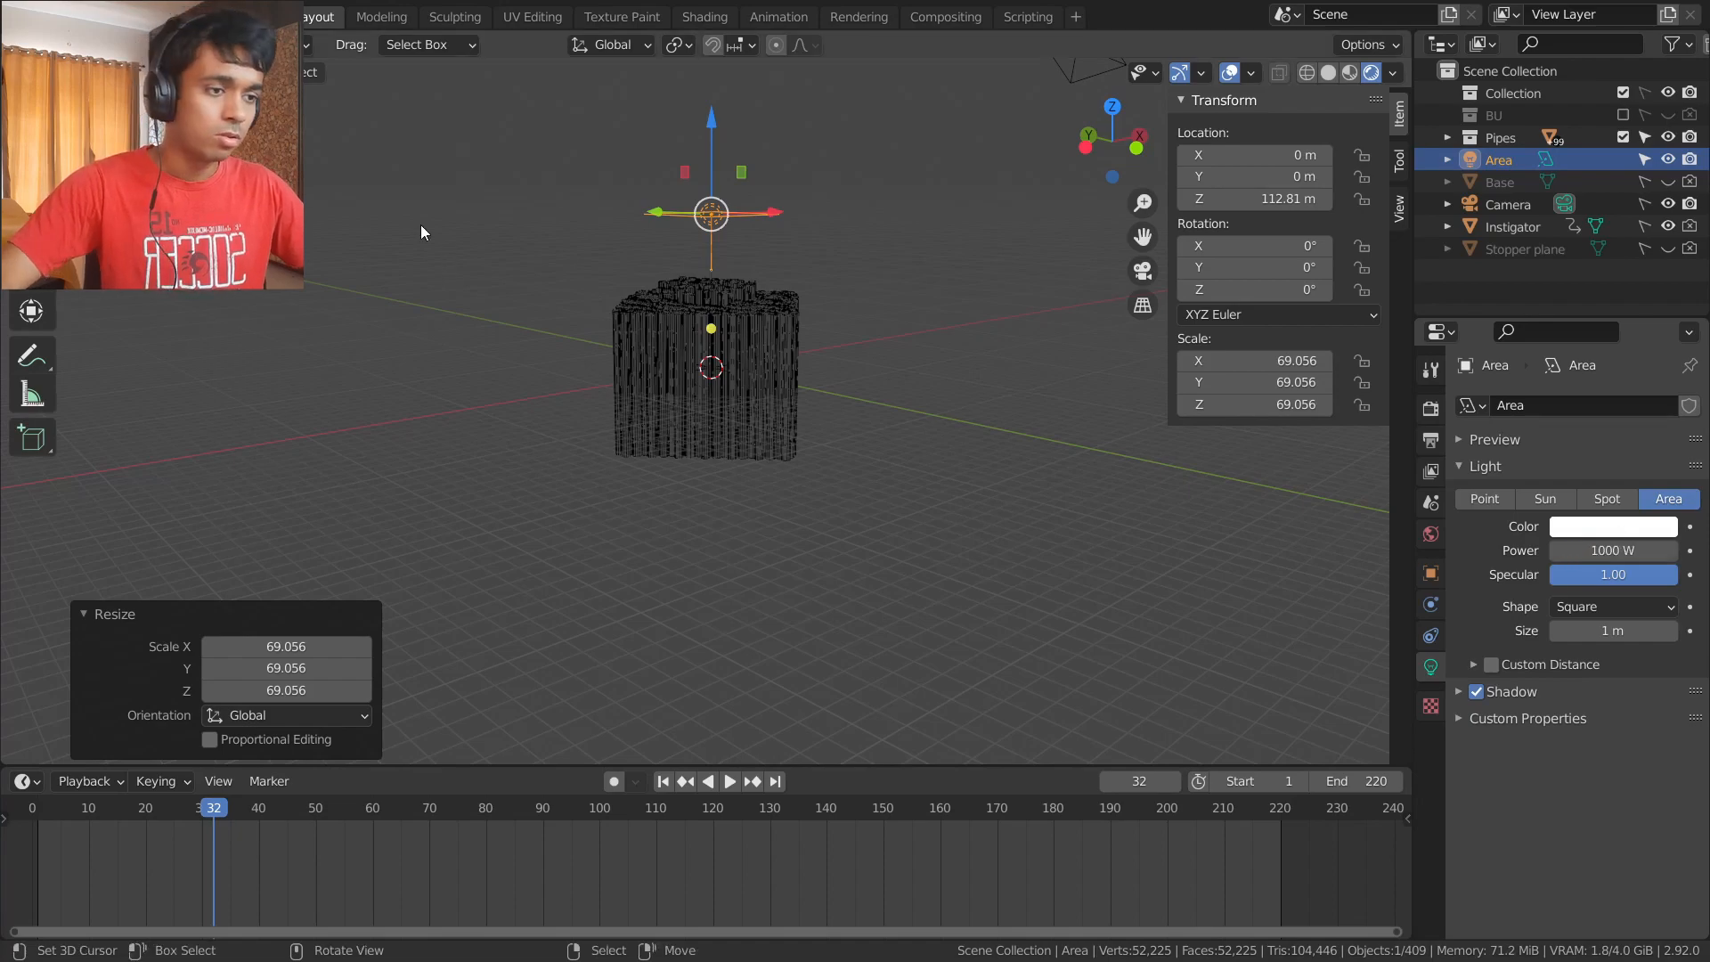
- Raise the area light's power to 10000 W
{"action": "middle_click_drag", "start_coordinate": [420, 225], "coordinate": [745, 249]}
{"action": "scroll", "coordinate": [755, 372], "scroll_direction": "up", "scroll_amount": 5}
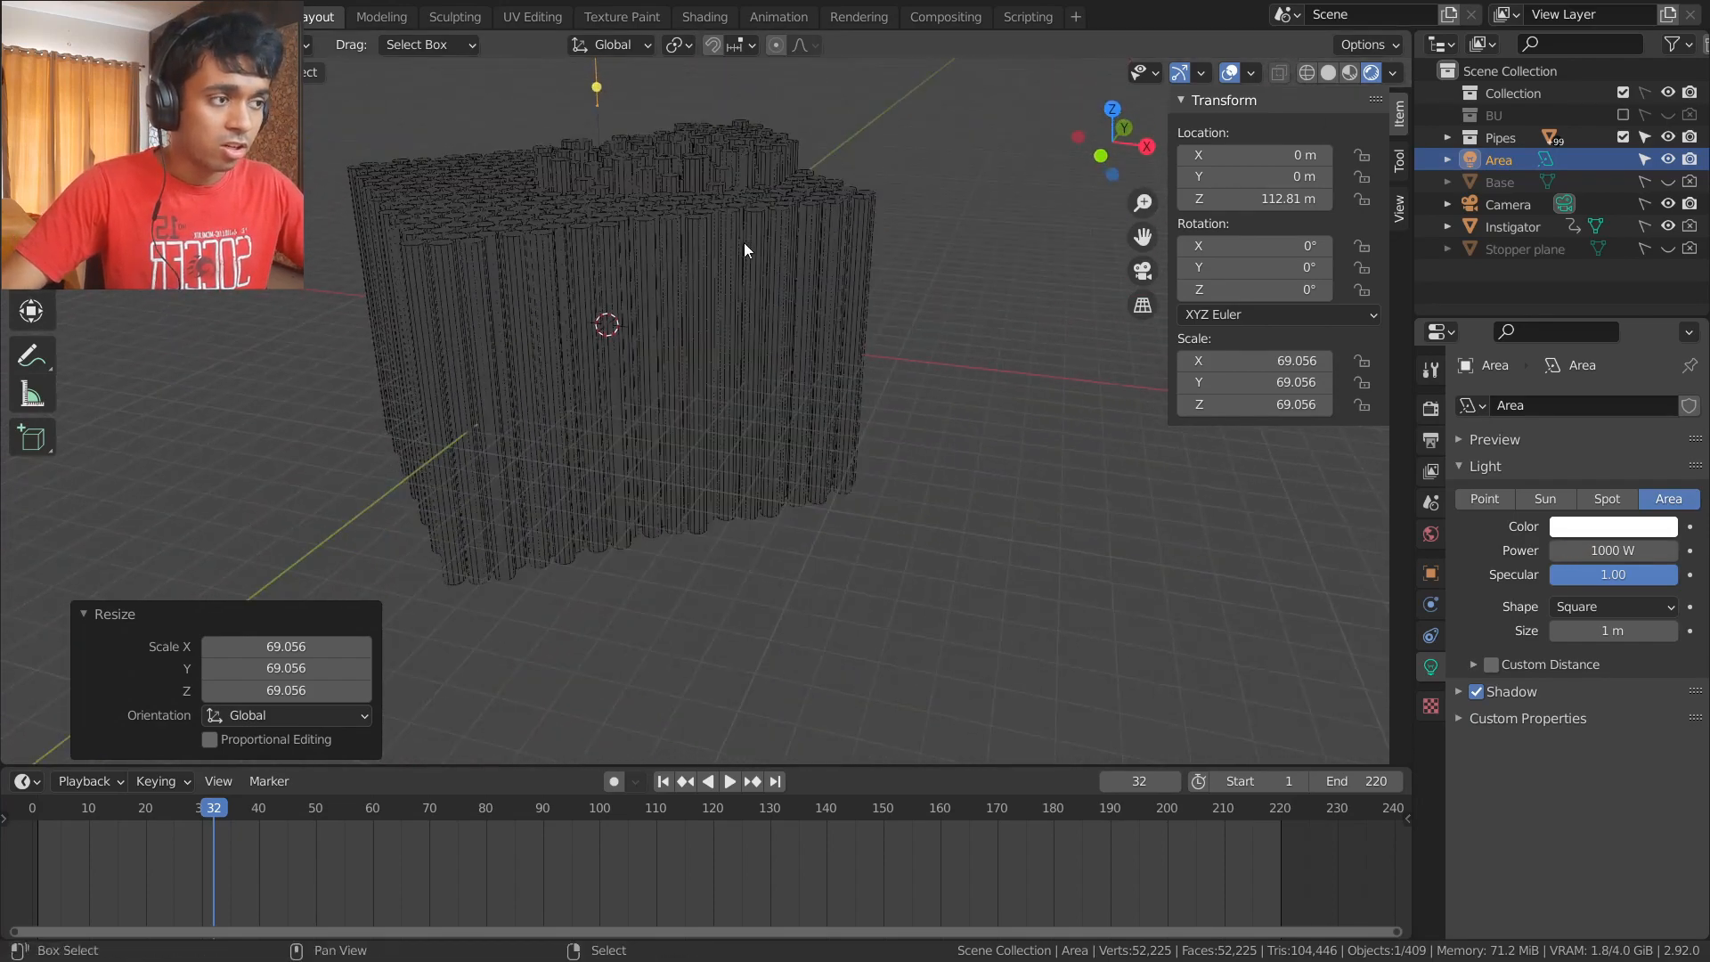
{"action": "key", "text": "KP_Decimal"}
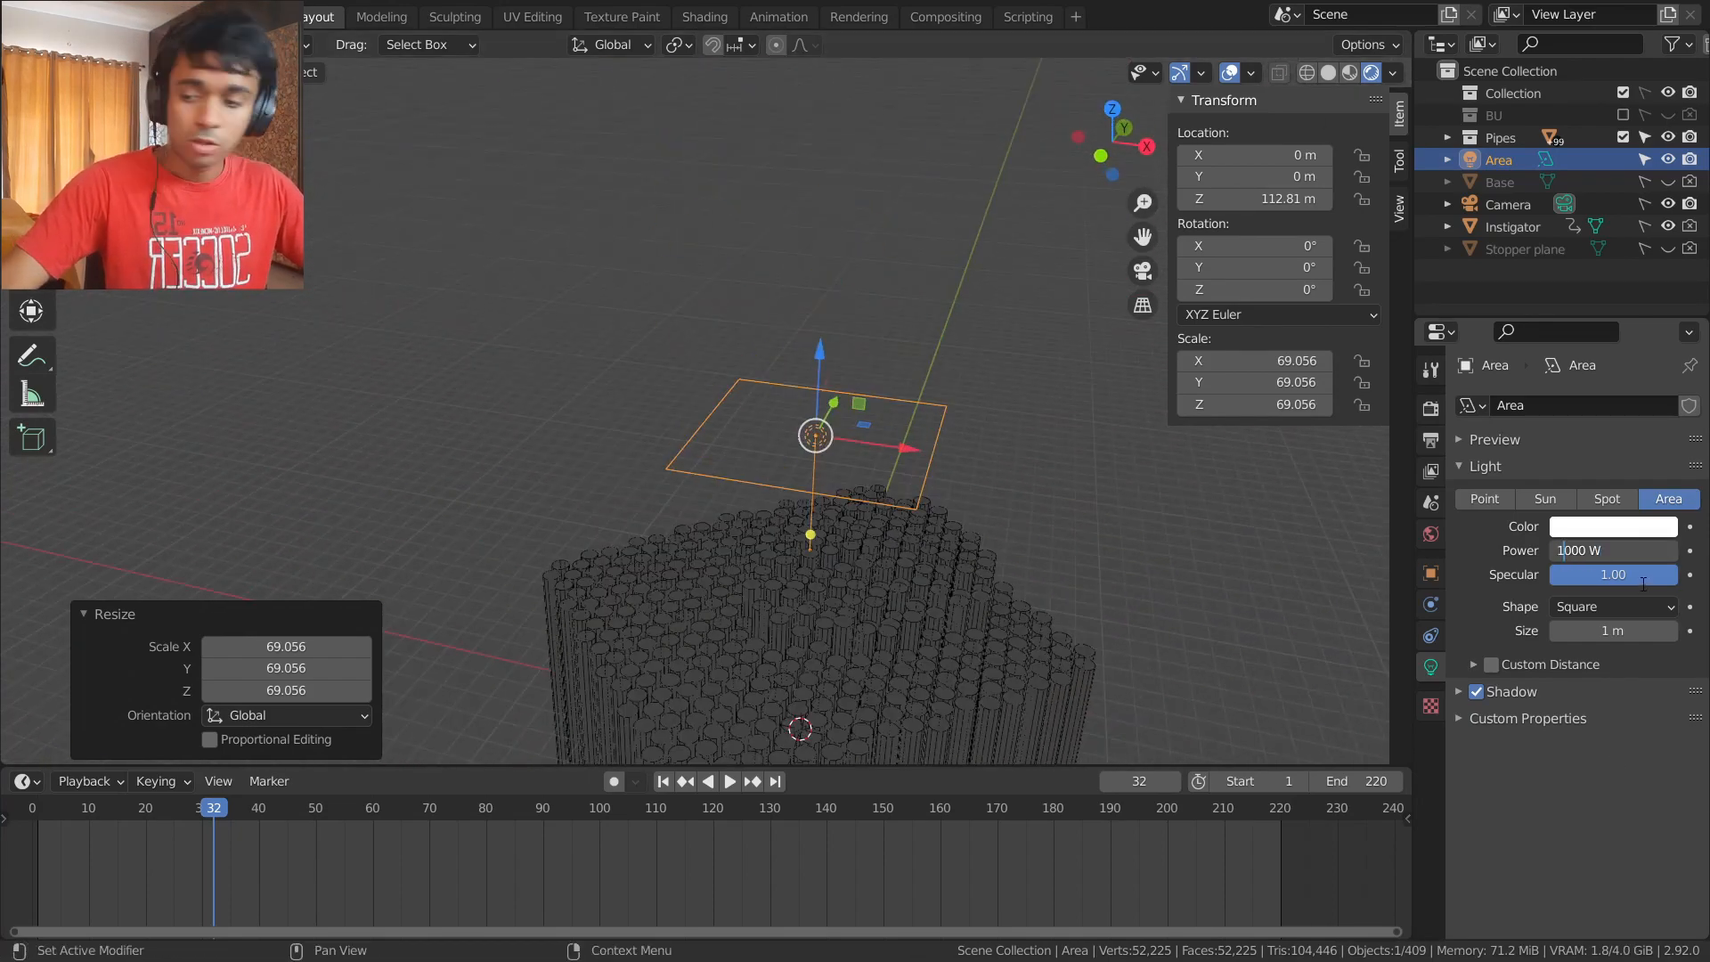
{"action": "type", "text": "0"}
{"action": "key", "text": "Return"}
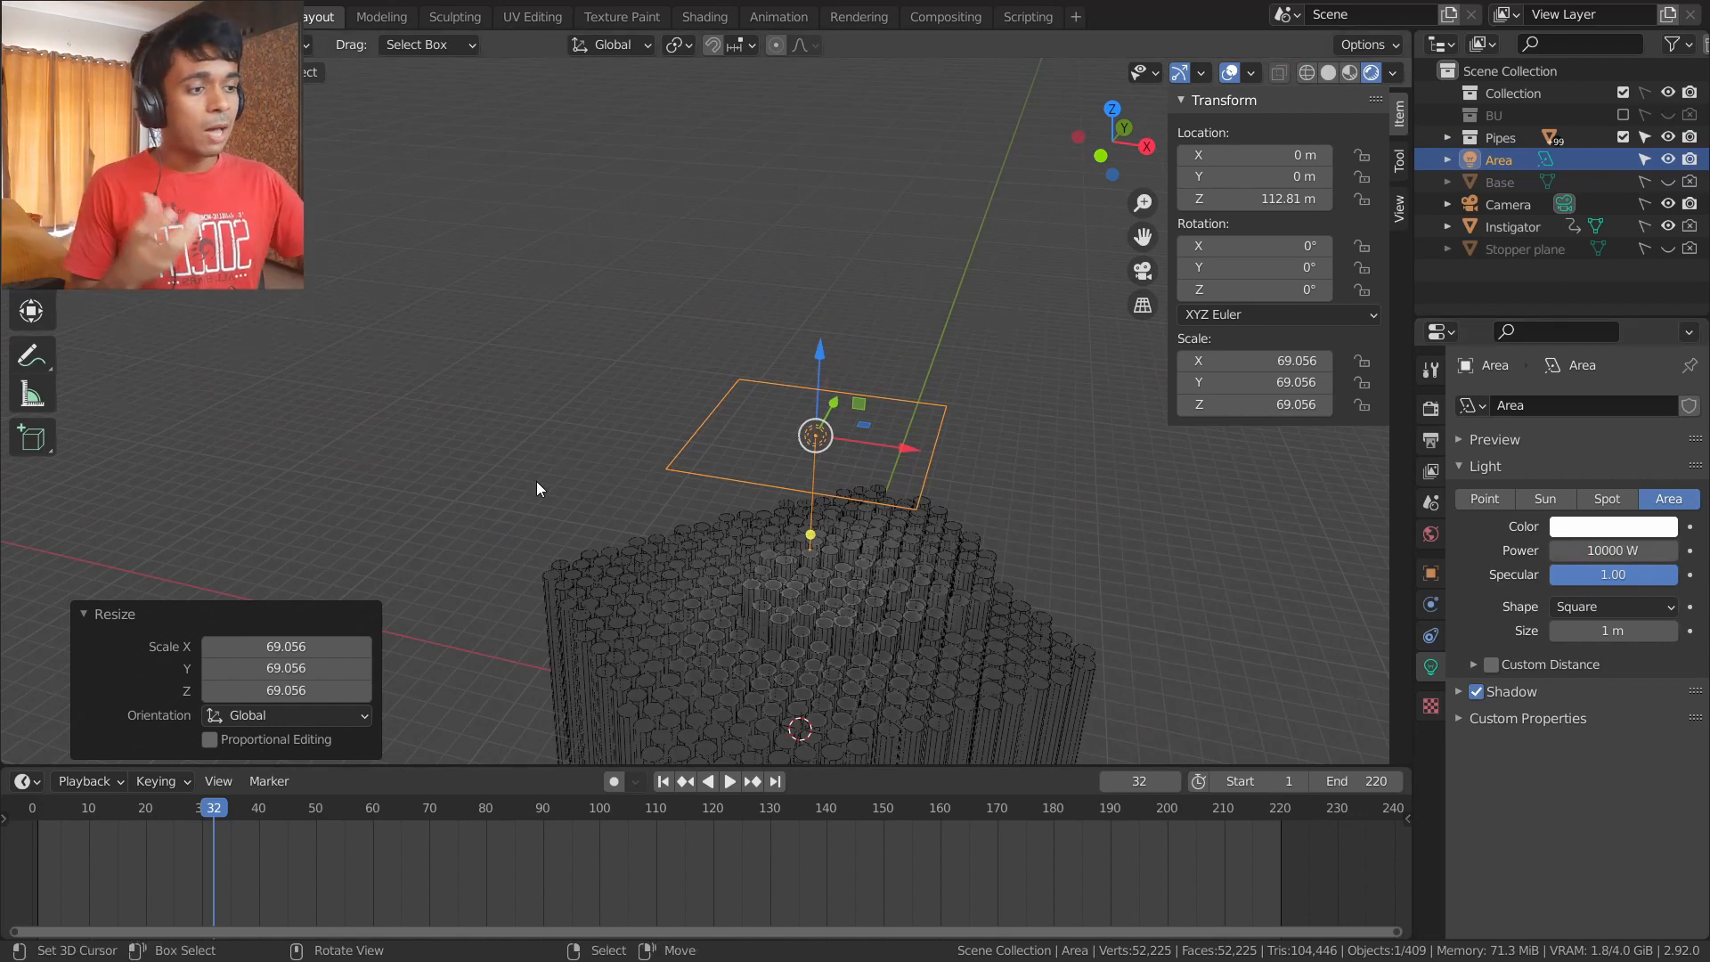
- Select the area light above the pipes again and raise its power to 100000 W
{"action": "left_click", "coordinate": [659, 732]}
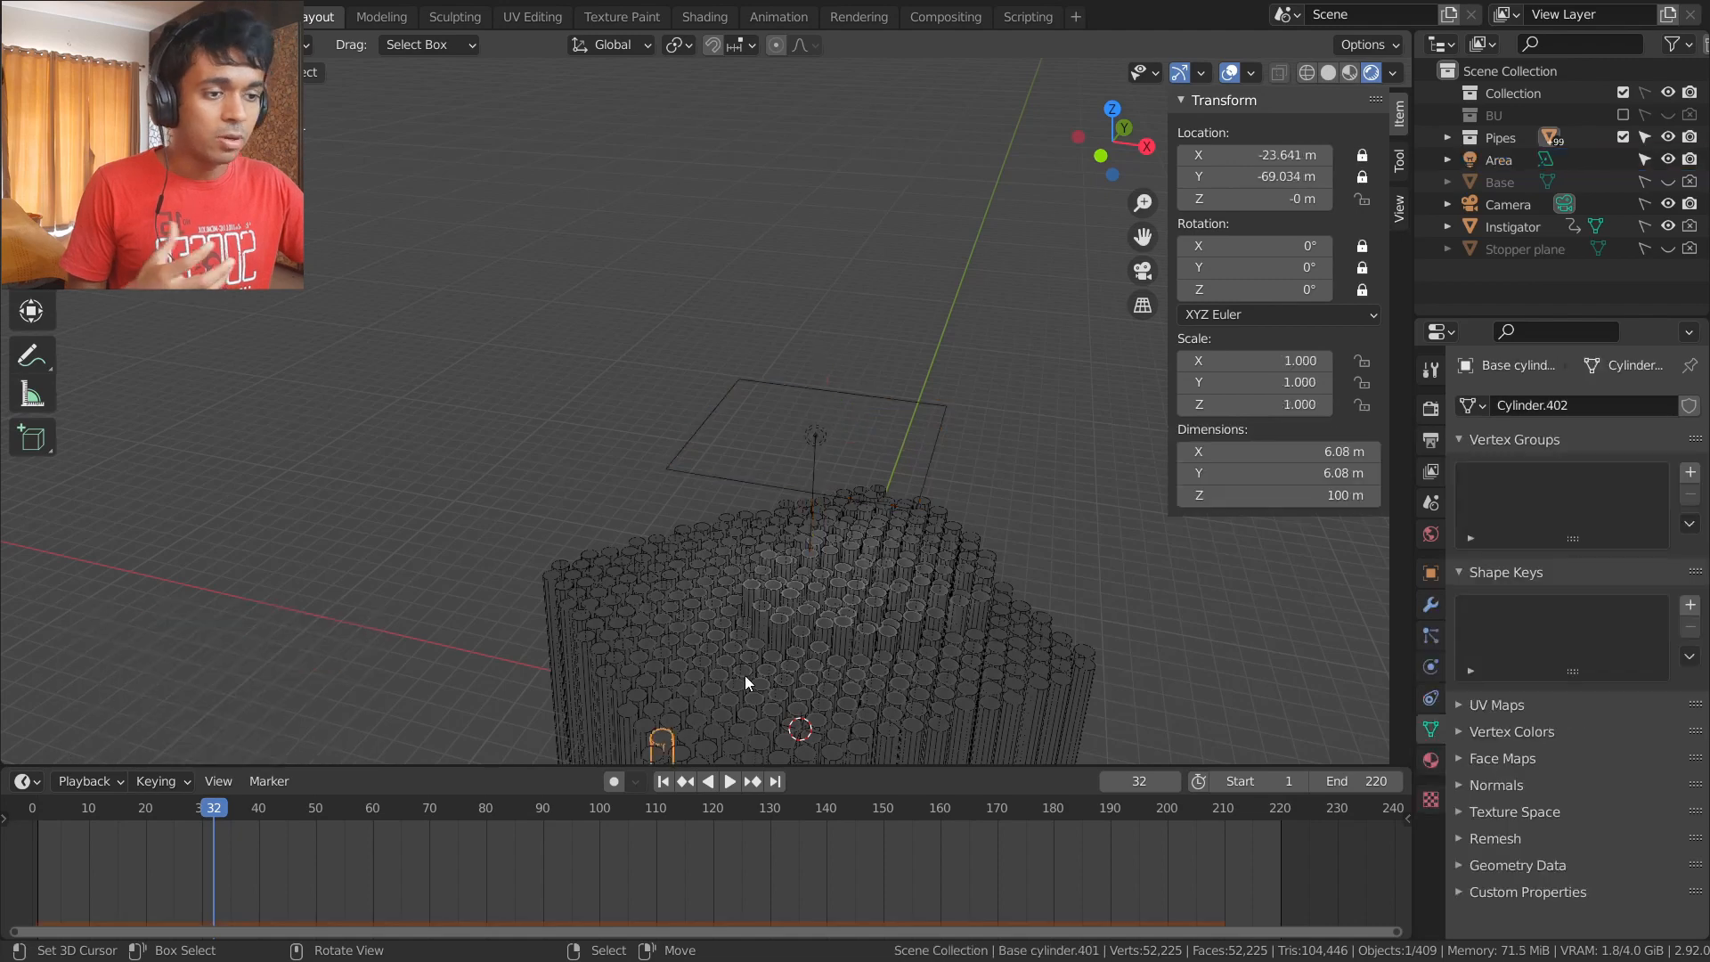
{"action": "left_click", "coordinate": [810, 426]}
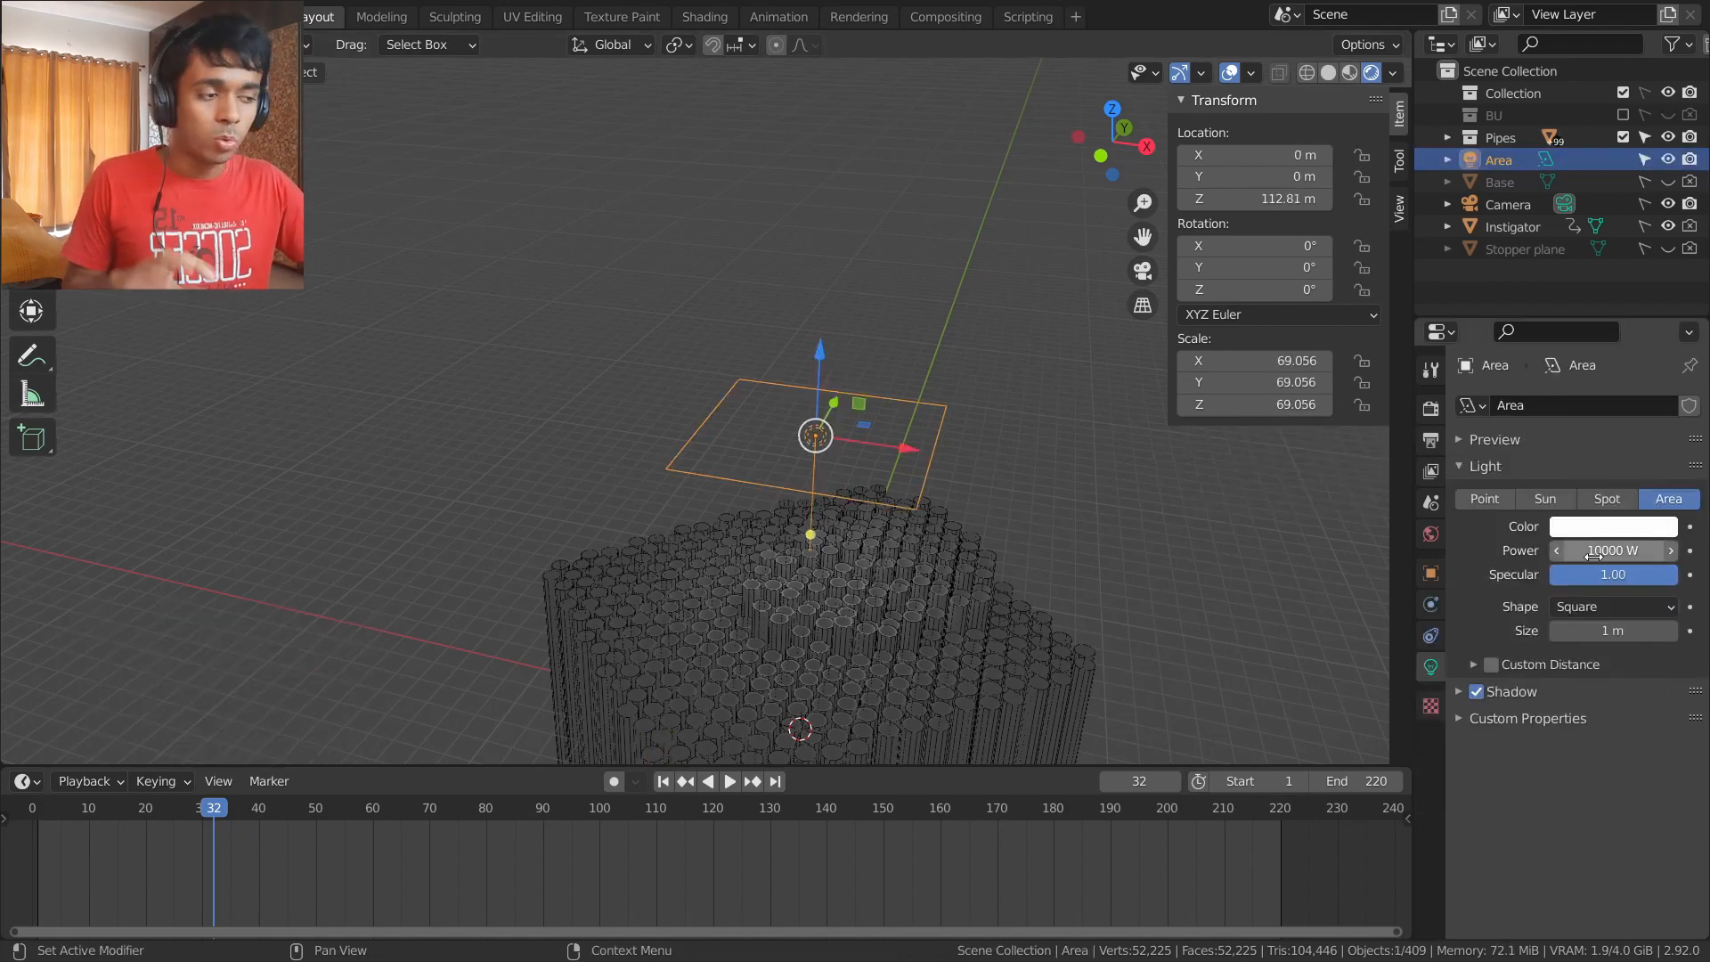
{"action": "left_click", "coordinate": [1593, 553]}
{"action": "type", "text": "0"}
{"action": "key", "text": "Return"}
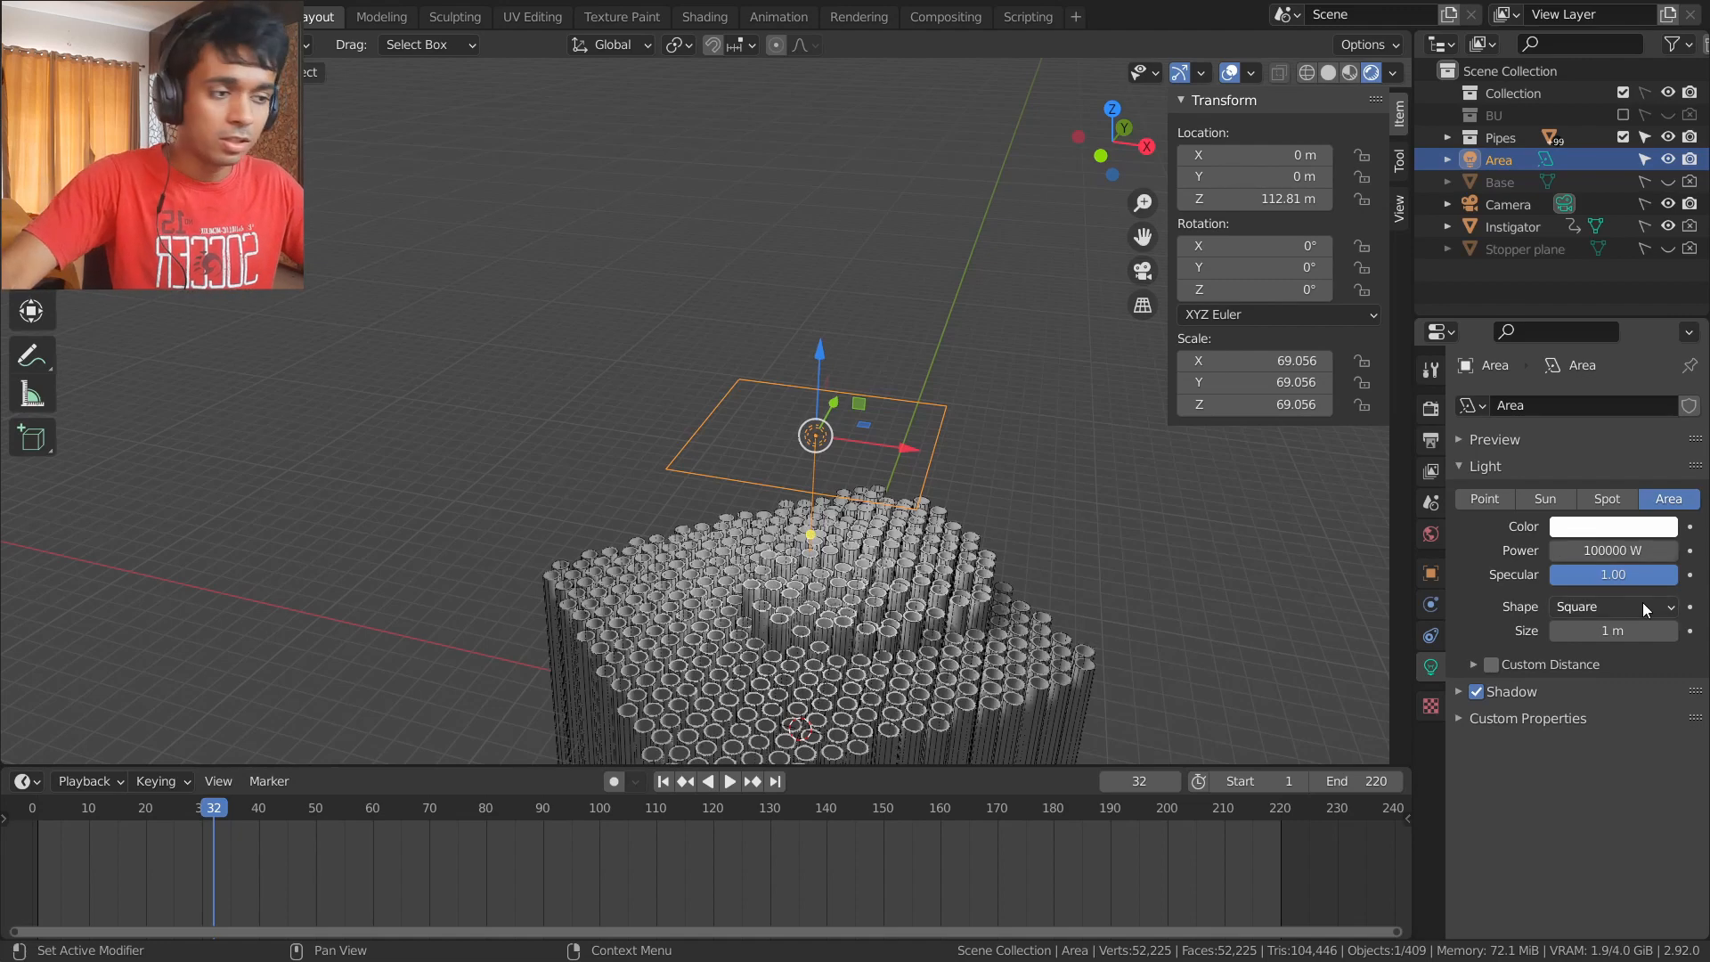
- Try a power of 10 MW on the area light and reduce it to 1 MW
{"action": "left_click", "coordinate": [1592, 551]}
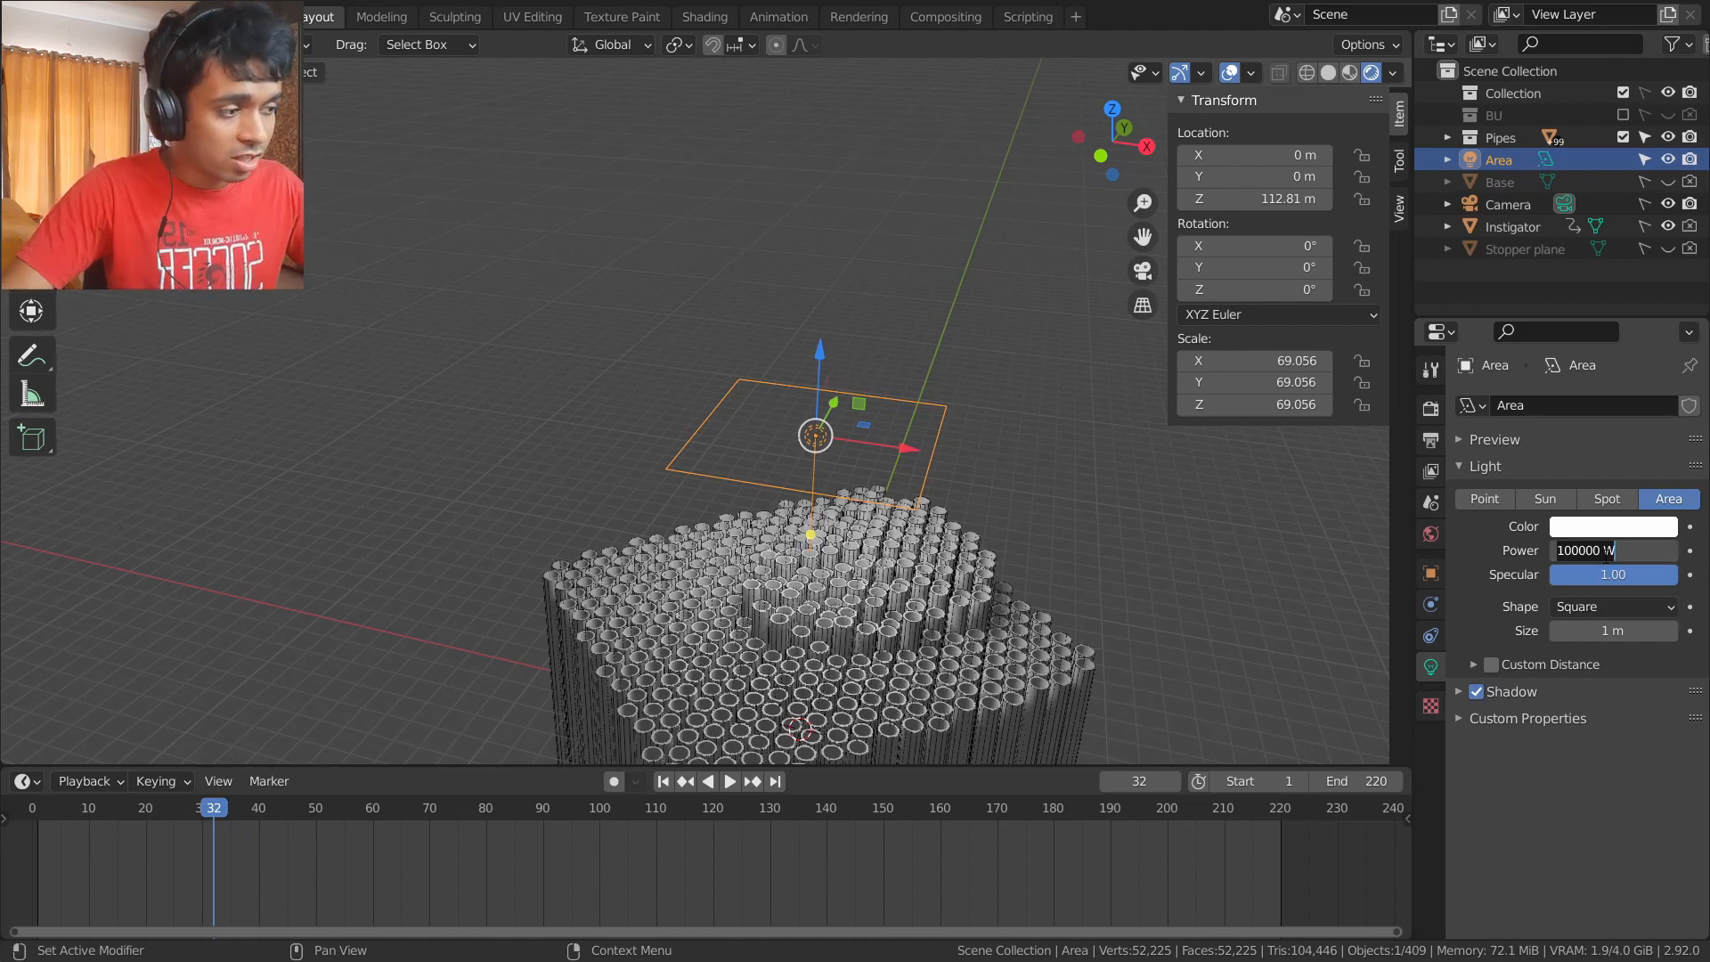
{"action": "type", "text": "0"}
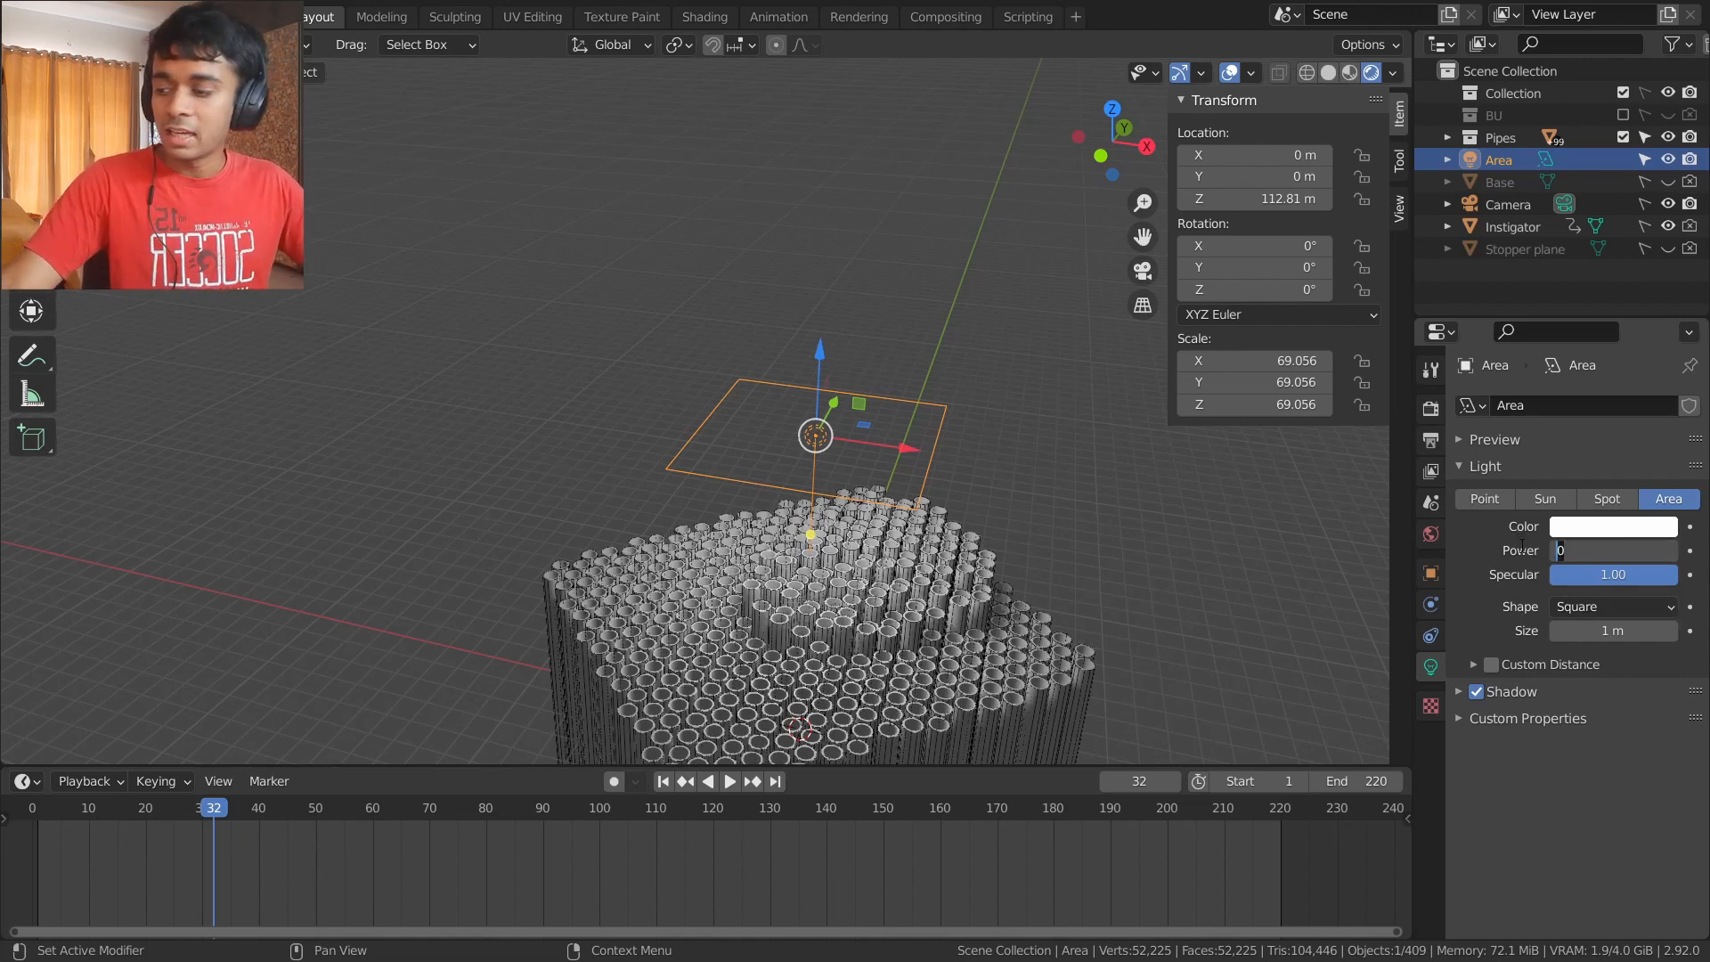
{"action": "type", "text": "0000000"}
{"action": "key", "text": "Return"}
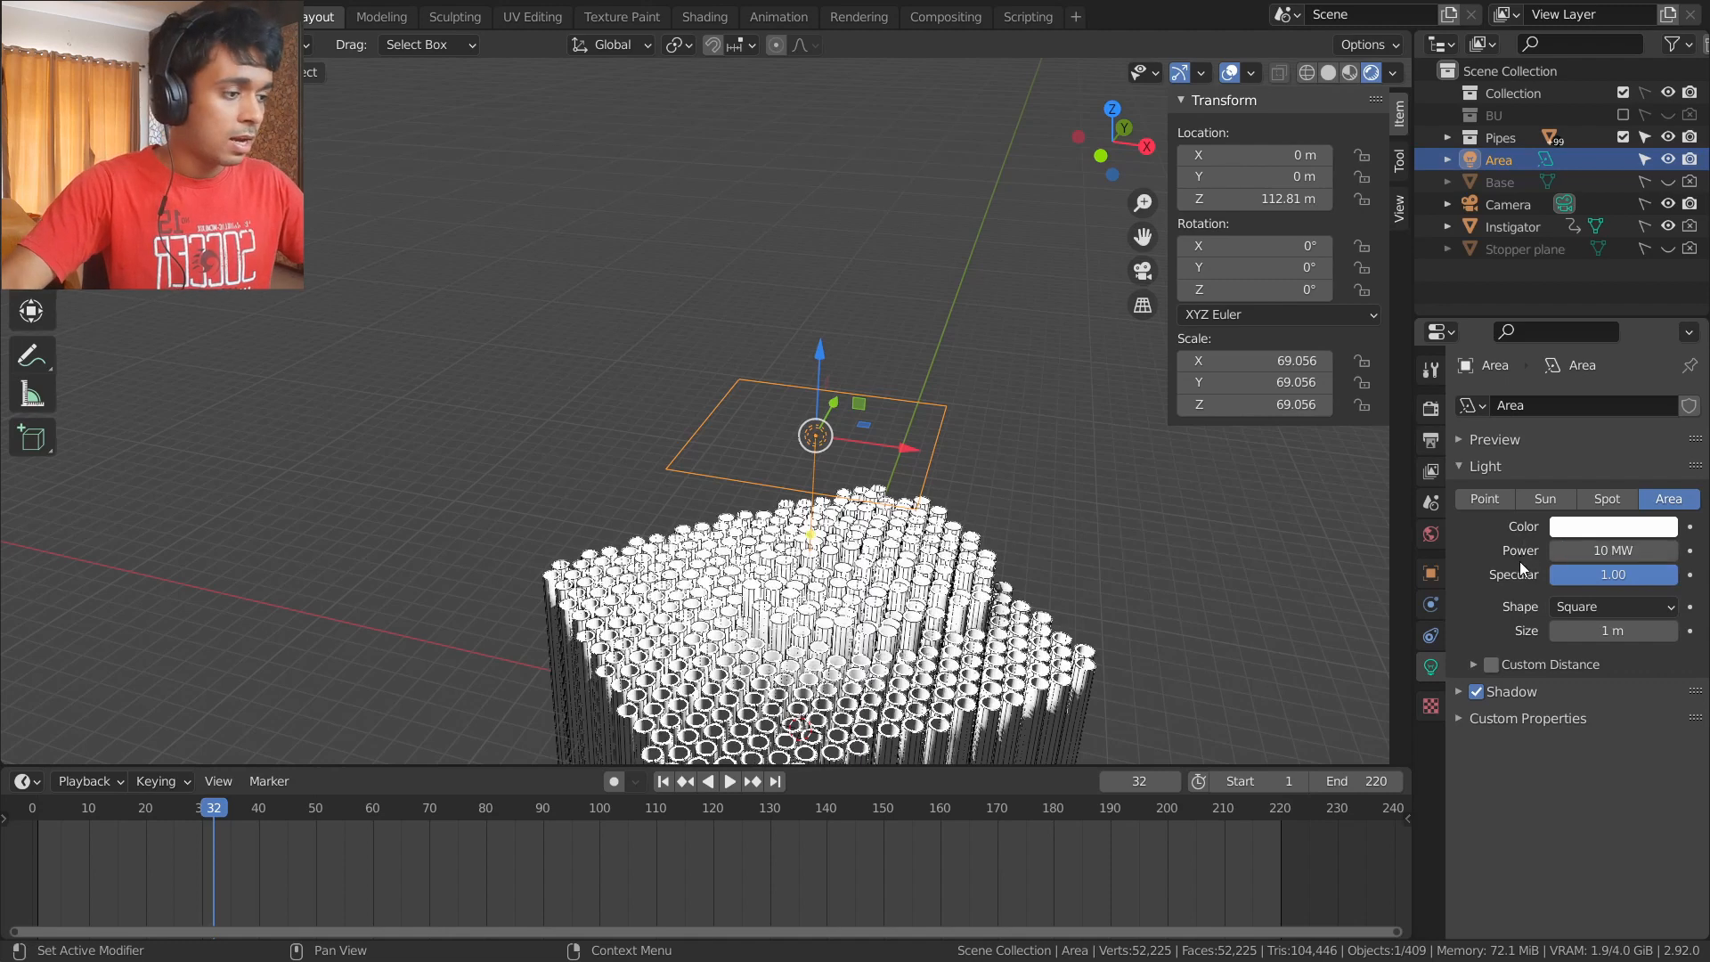
{"action": "left_click", "coordinate": [1598, 553]}
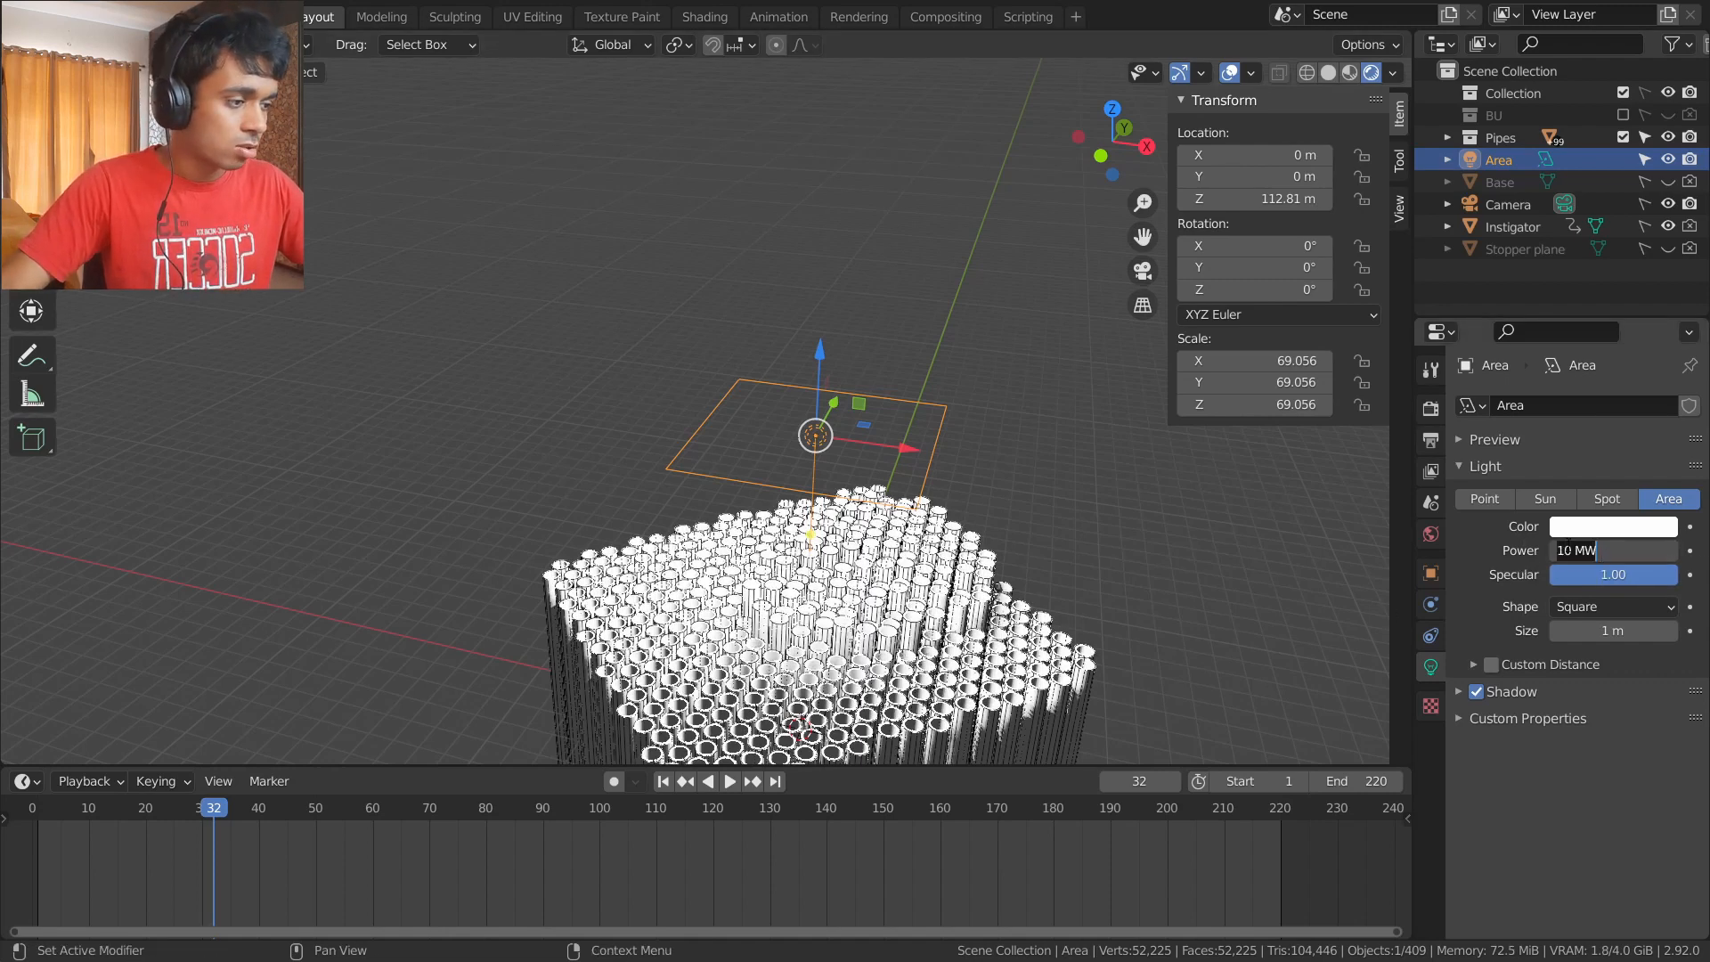
{"action": "key", "text": "Return"}
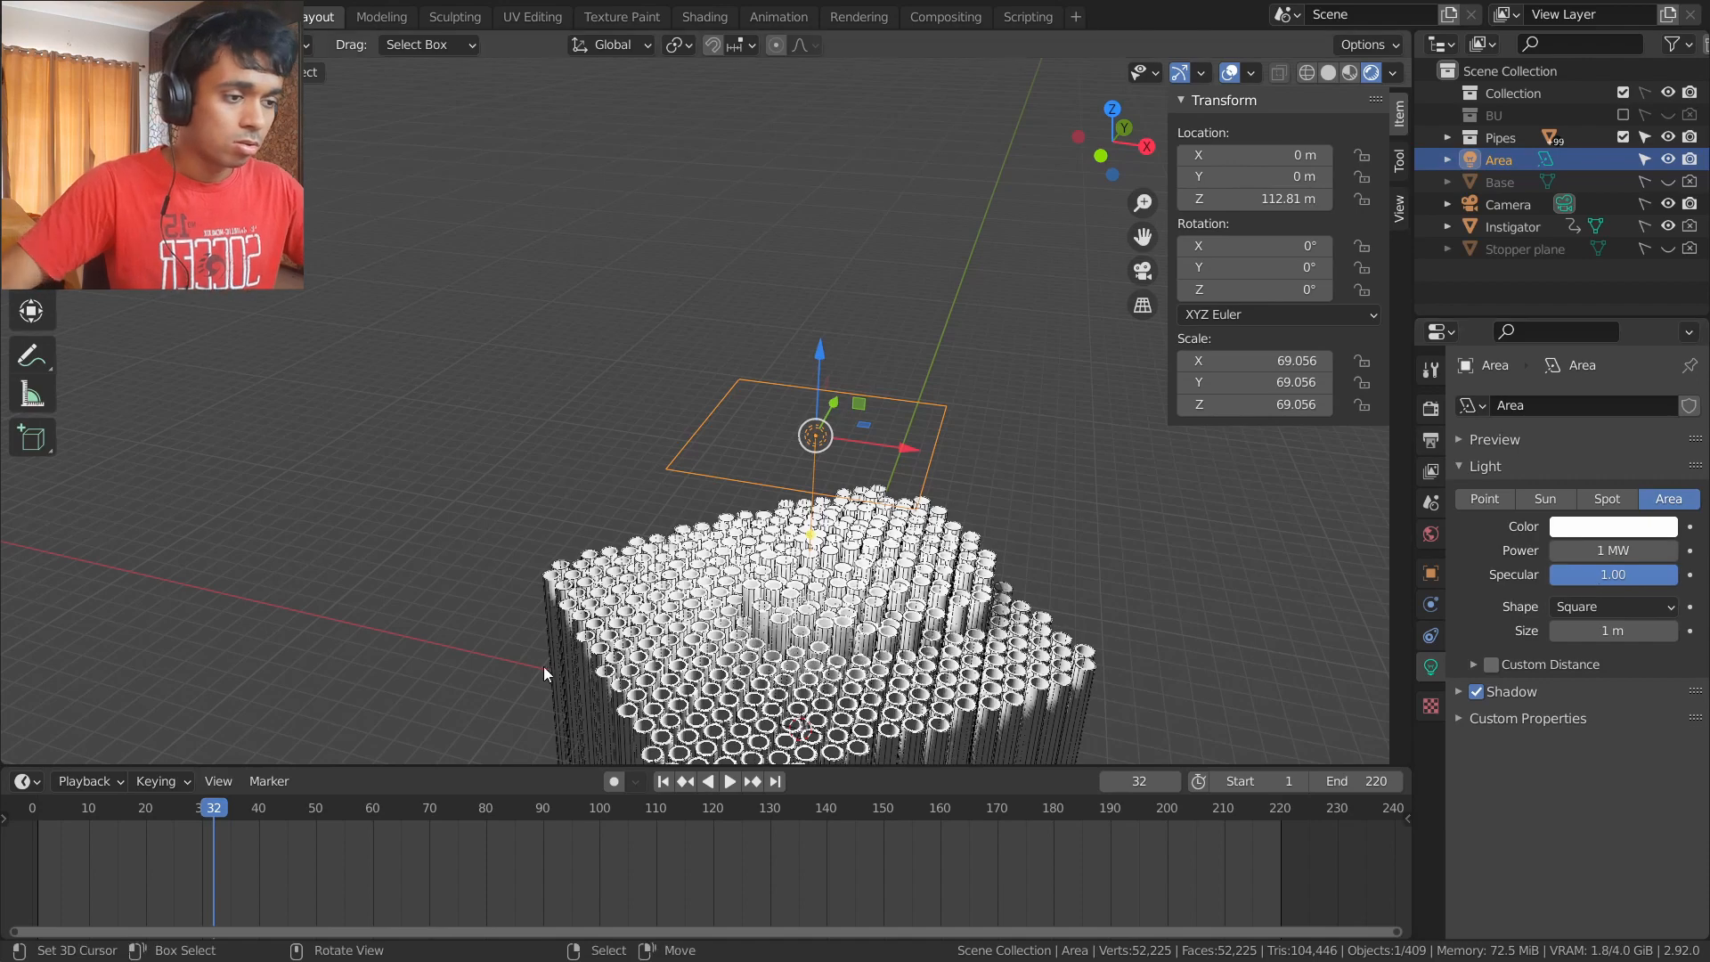
- Raise the area light along Z to about 174.9 m and scale it up uniformly to about 480.7
{"action": "middle_click_drag", "start_coordinate": [677, 661], "coordinate": [813, 592]}
{"action": "key", "text": "g"}
{"action": "key", "text": "z"}
{"action": "left_click", "coordinate": [956, 115]}
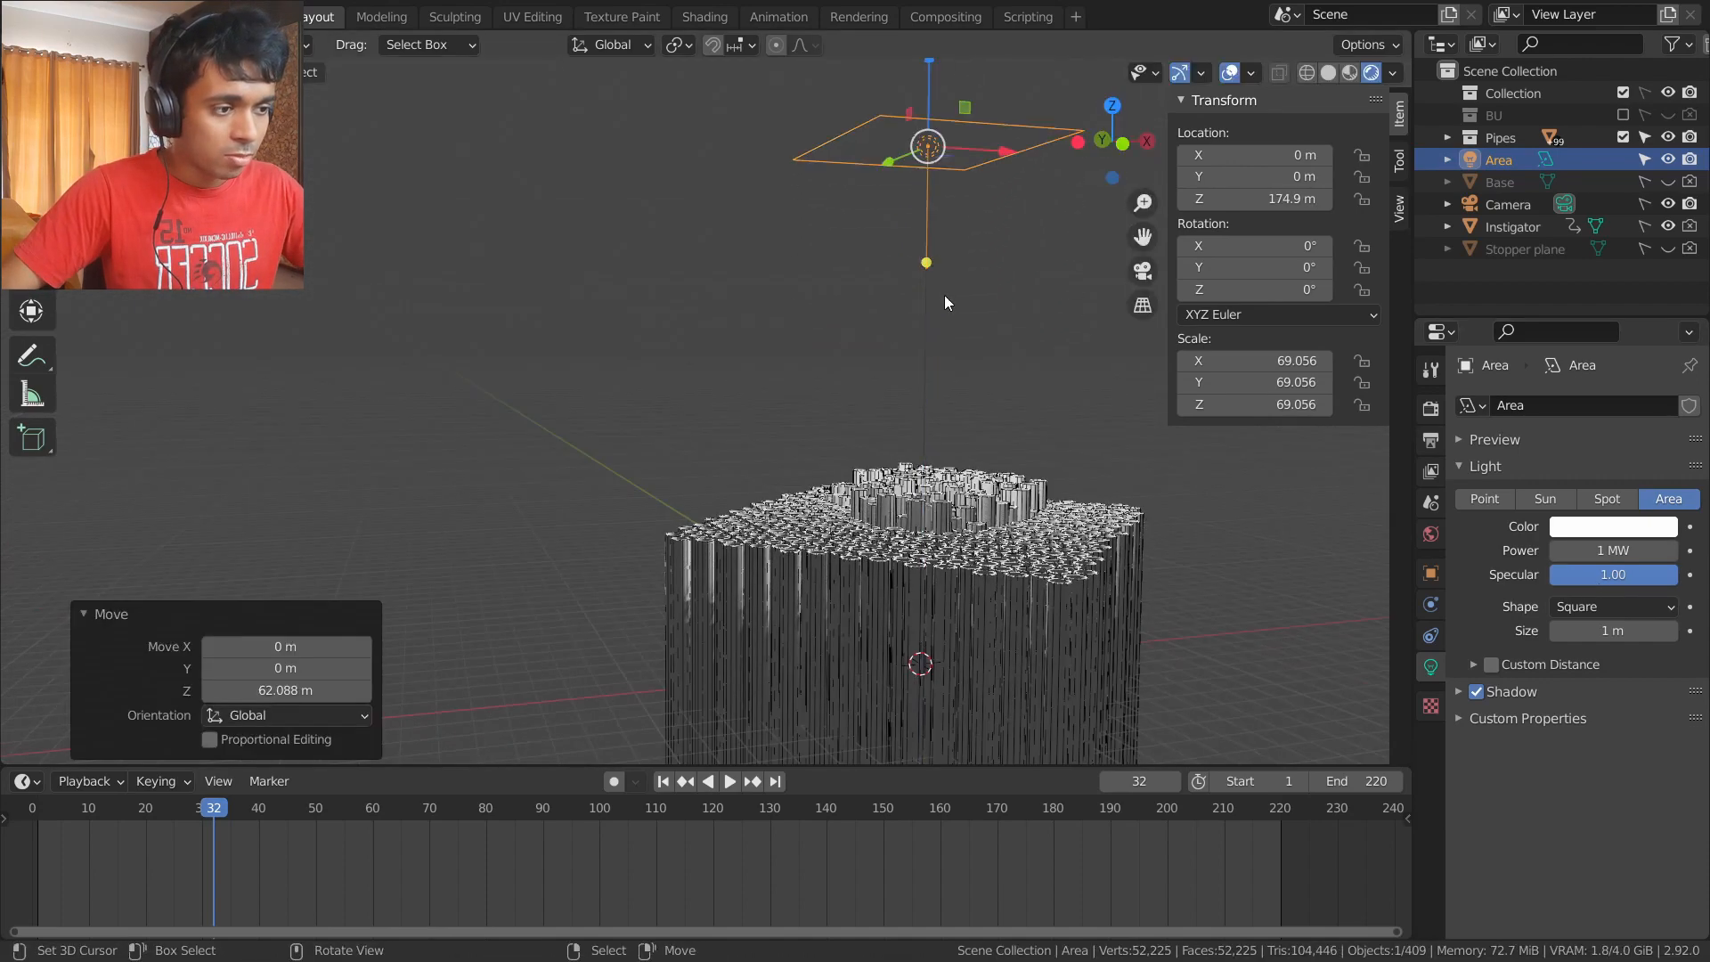
{"action": "middle_click_drag", "start_coordinate": [944, 296], "coordinate": [937, 388]}
{"action": "key", "text": "s"}
{"action": "left_click", "coordinate": [709, 266]}
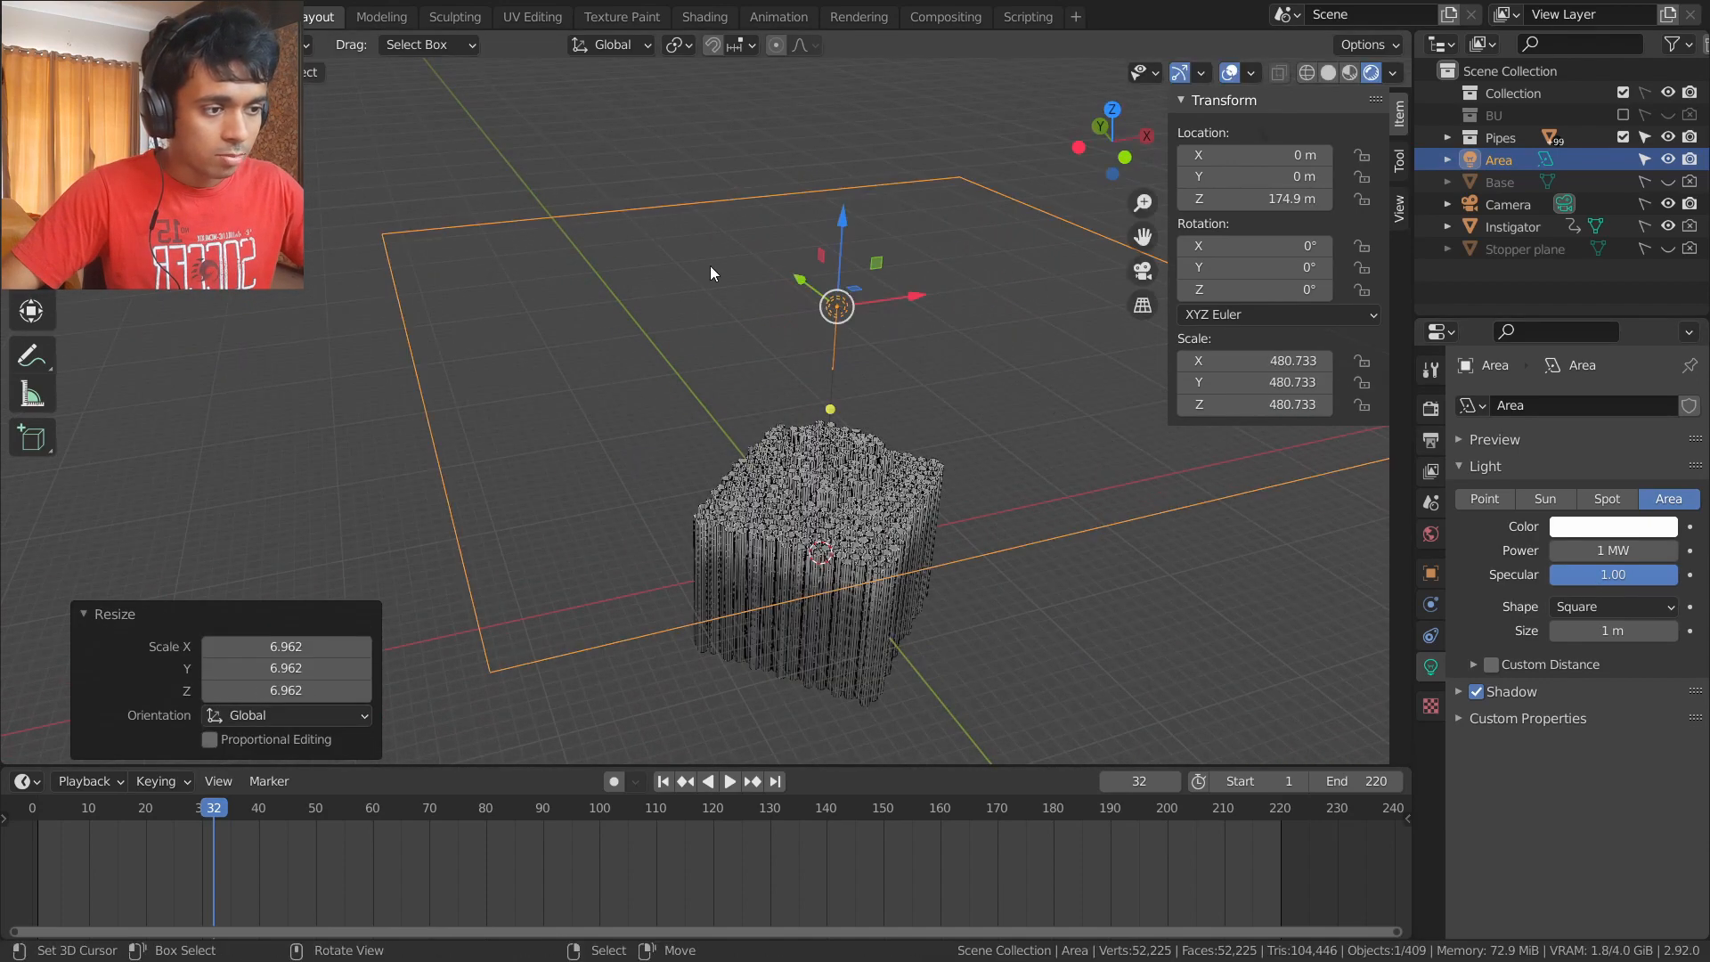
- Check the lighting on the pipes through the camera with everything deselected
{"action": "key", "text": "KP_0"}
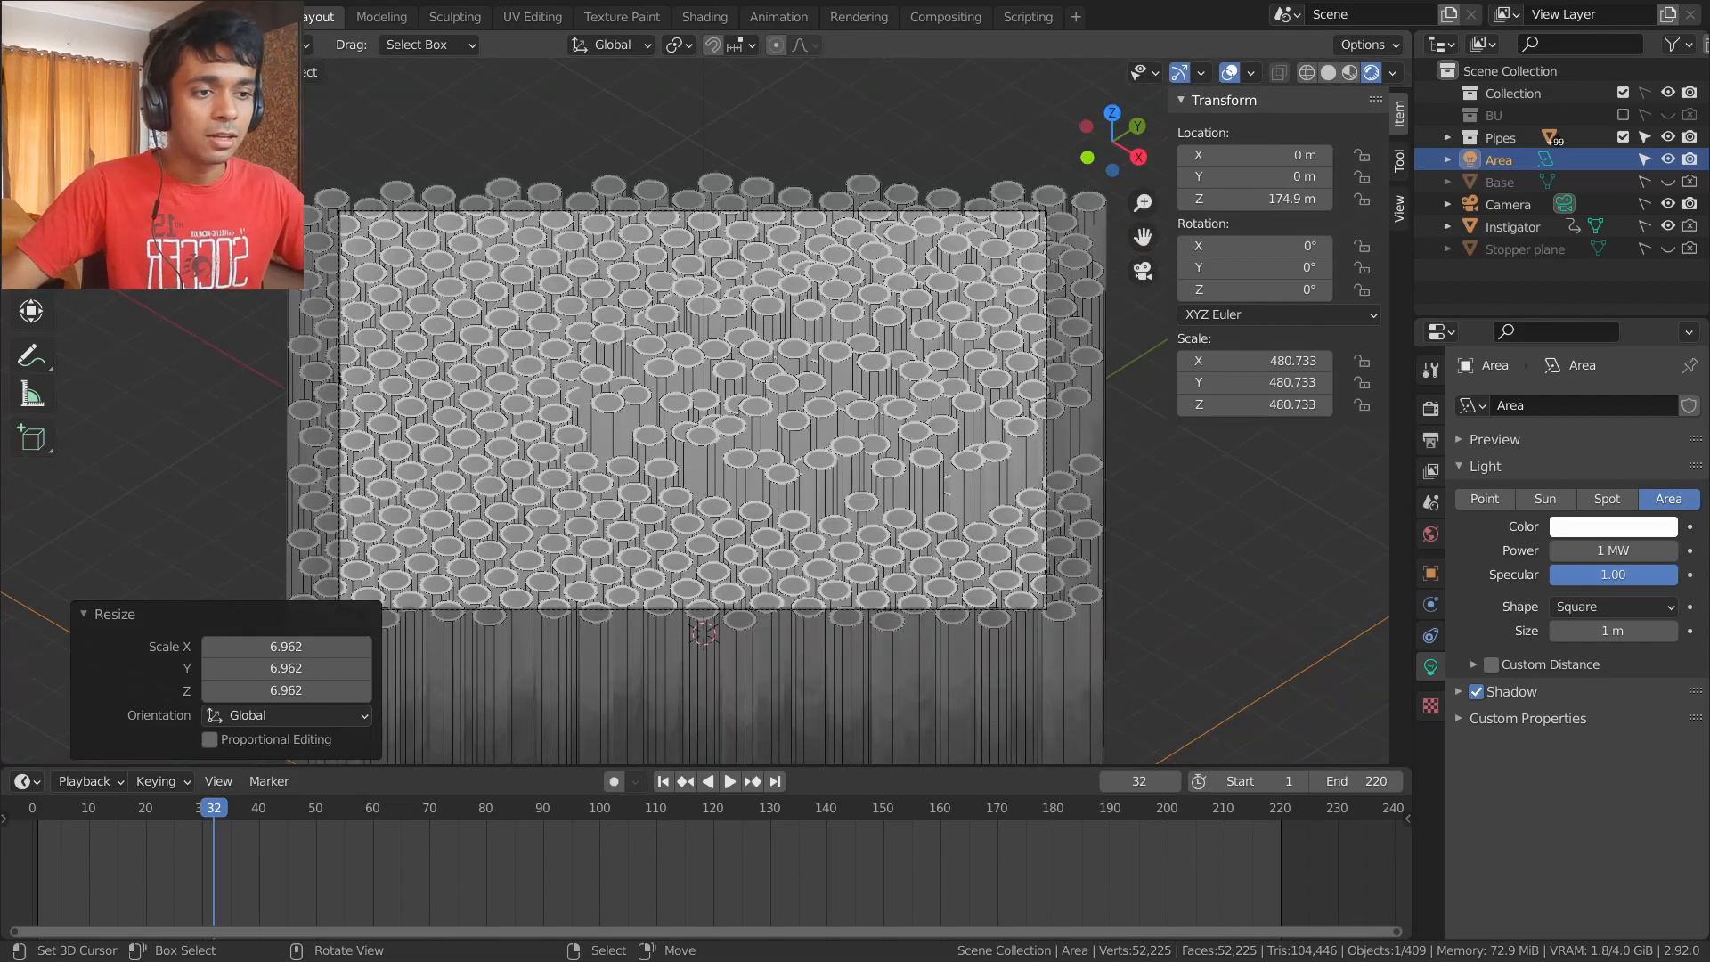
{"action": "key", "text": "alt+a"}
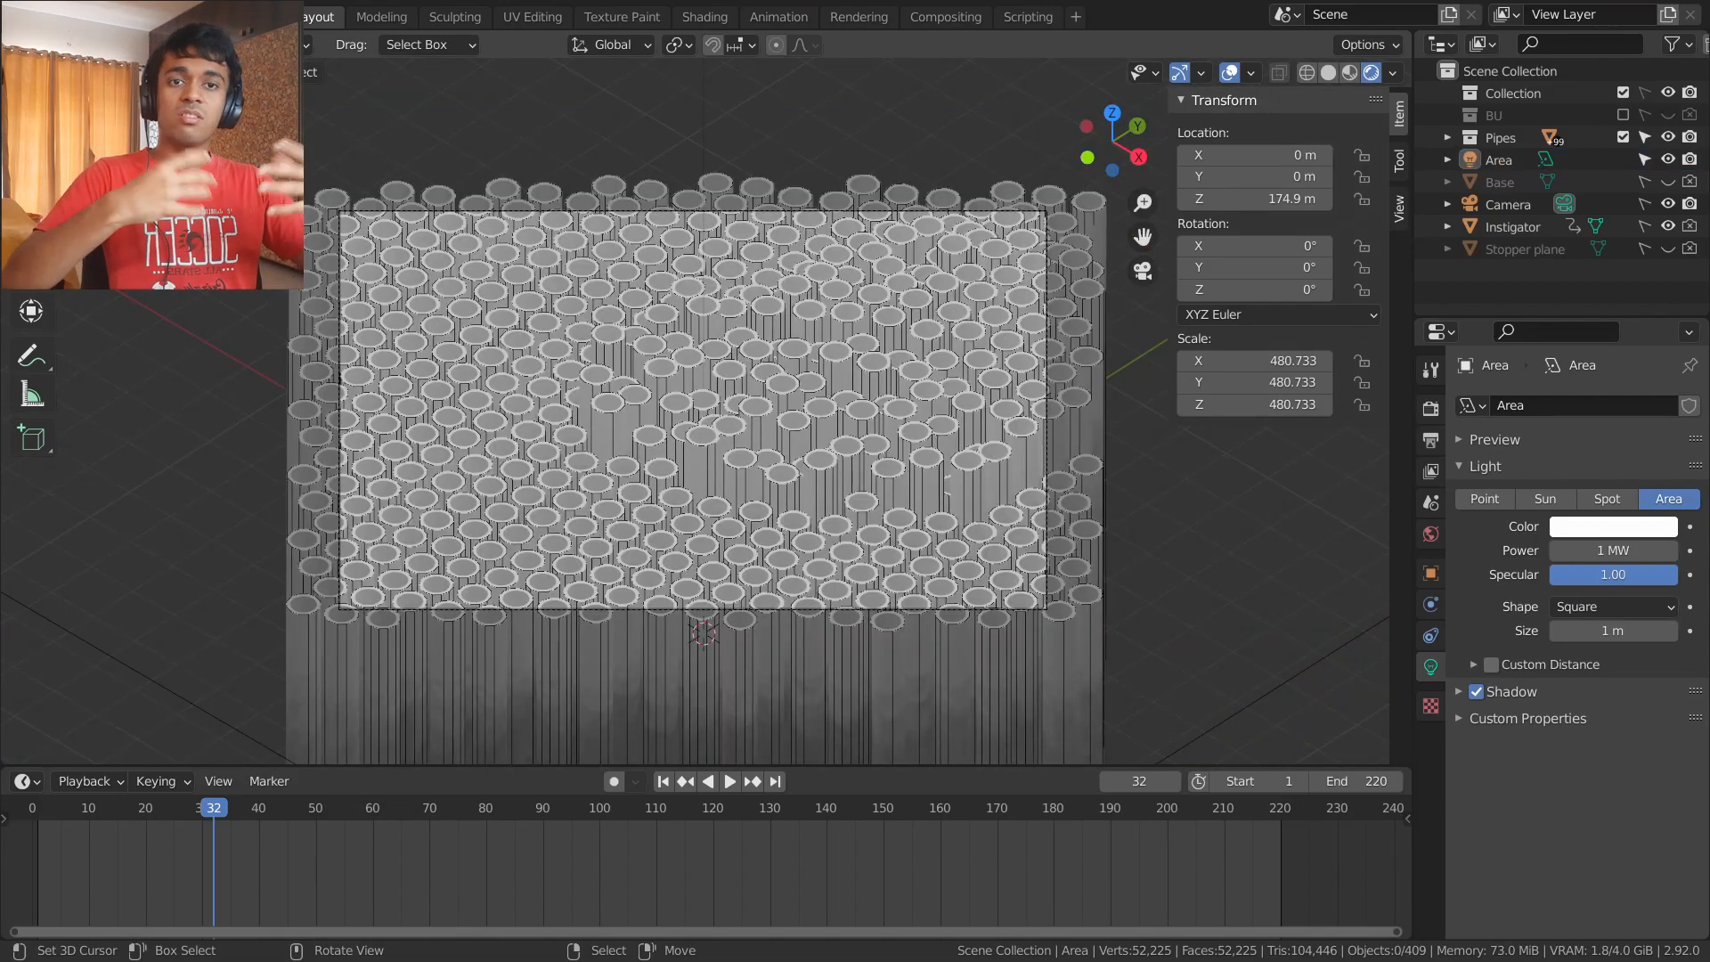
{"action": "key", "text": "KP_0"}
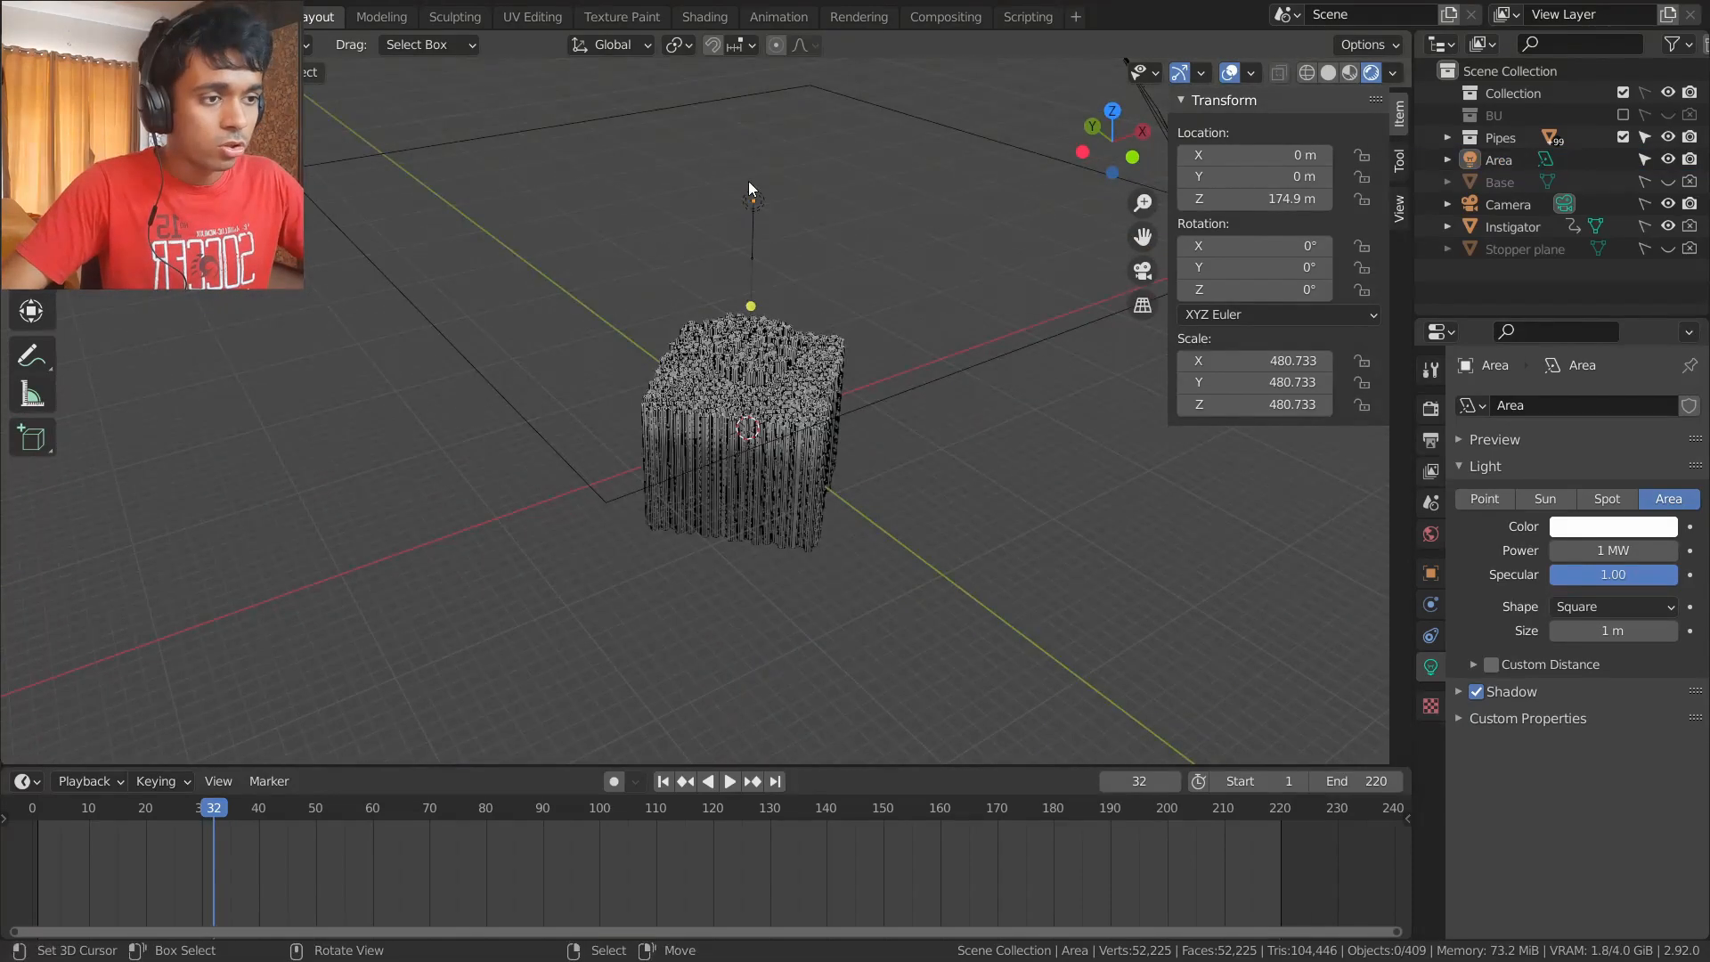
- Duplicate the overhead area light and place the copy beside the pipes at about X -180.1, Y 205.6, Z 71.4 m
{"action": "right_click", "coordinate": [759, 208]}
{"action": "middle_click_drag", "start_coordinate": [657, 314], "coordinate": [722, 292]}
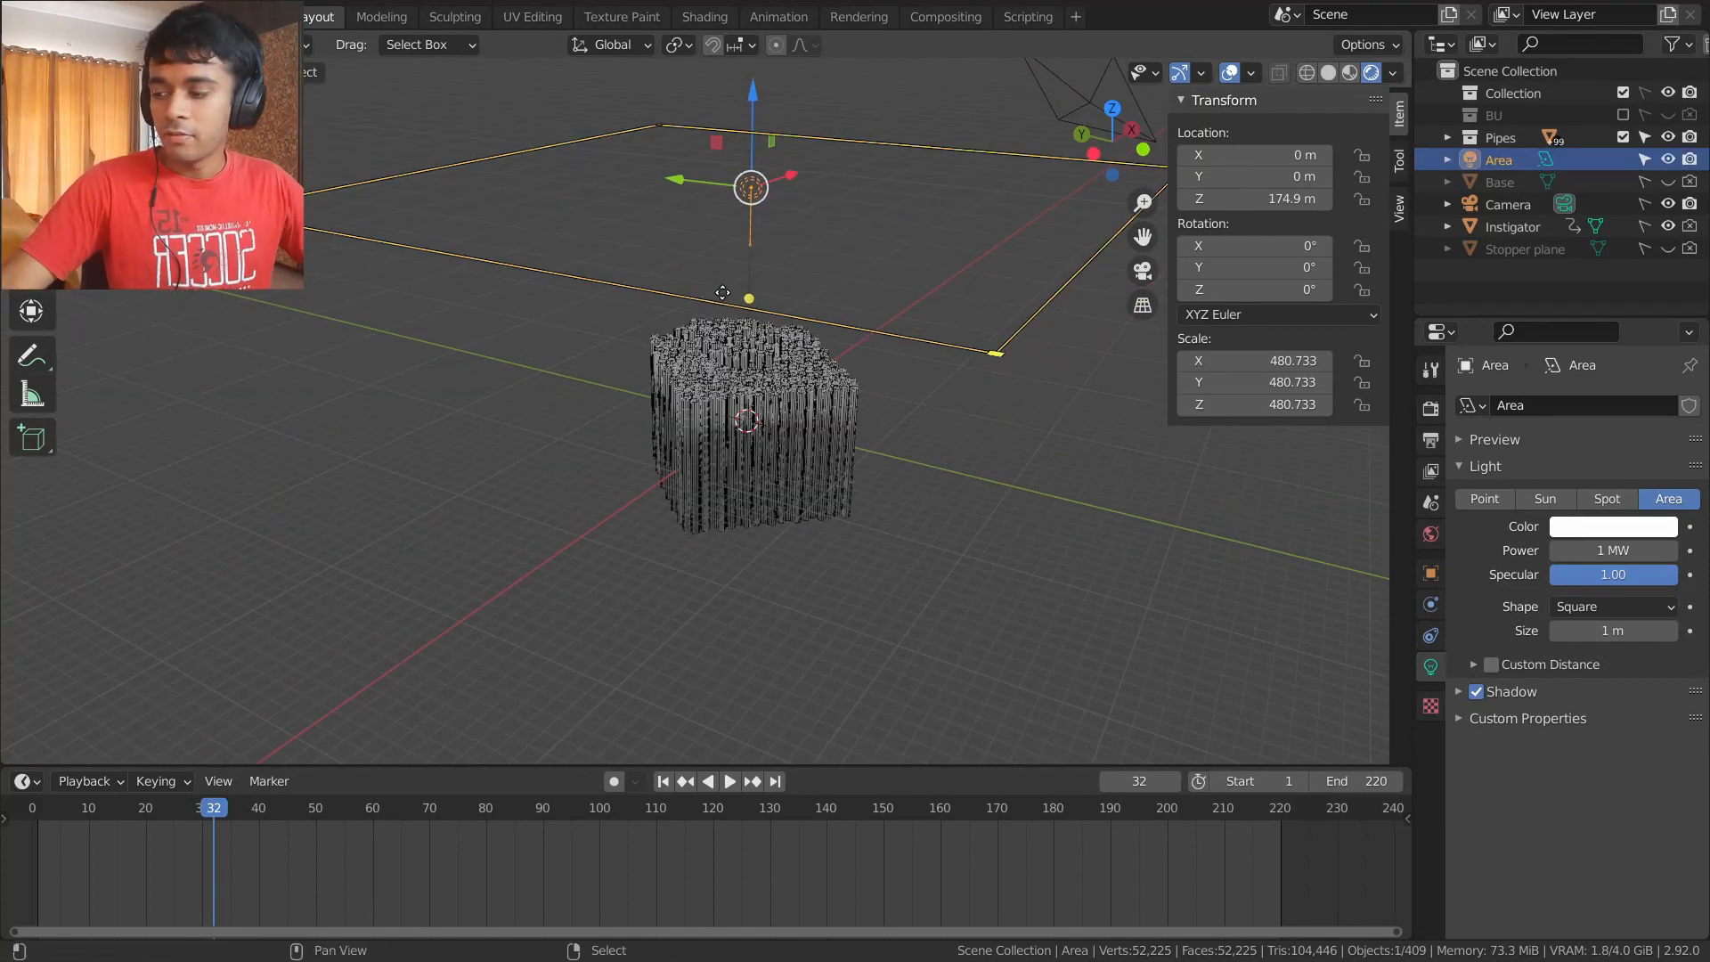
{"action": "key", "text": "shift+d"}
{"action": "left_click", "coordinate": [525, 454]}
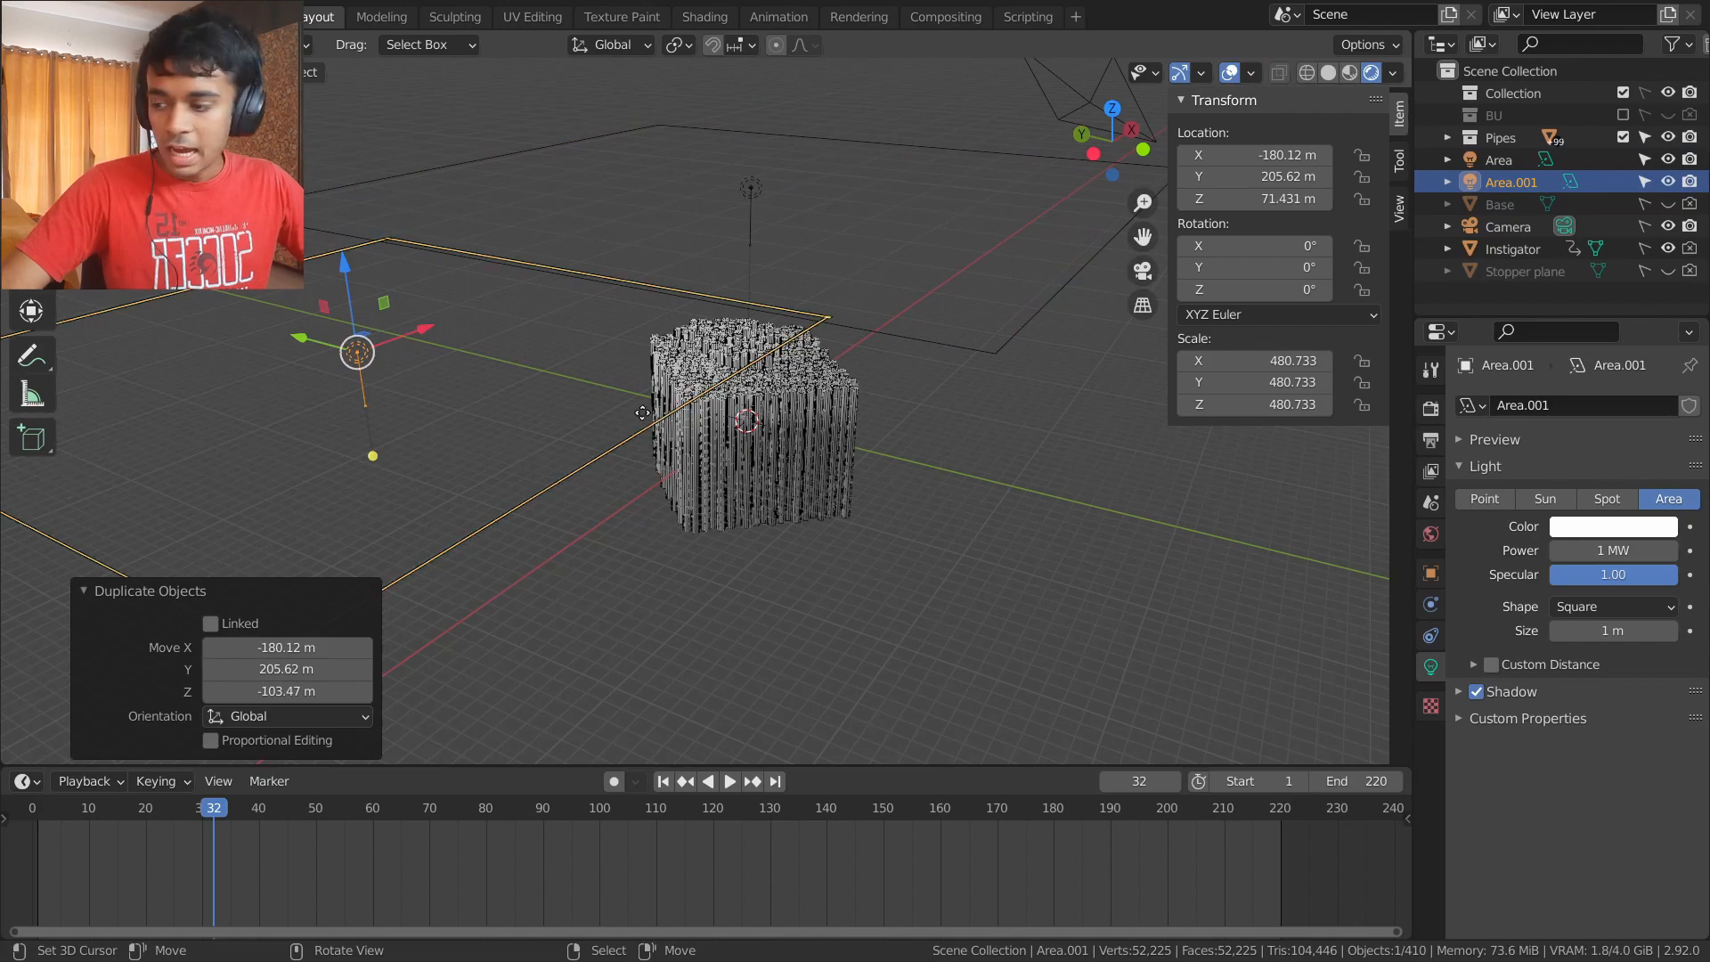
- Rotate the duplicated area light to about X -72.1°, Y -6.7°, Z 23.2° so it faces the pipes
{"action": "key", "text": "r"}
{"action": "left_click", "coordinate": [436, 258]}
{"action": "middle_click_drag", "start_coordinate": [436, 258], "coordinate": [523, 334]}
{"action": "left_click_drag", "start_coordinate": [523, 334], "coordinate": [644, 519]}
{"action": "middle_click_drag", "start_coordinate": [644, 519], "coordinate": [864, 483]}
{"action": "scroll", "coordinate": [865, 484], "scroll_direction": "down", "scroll_amount": 5}
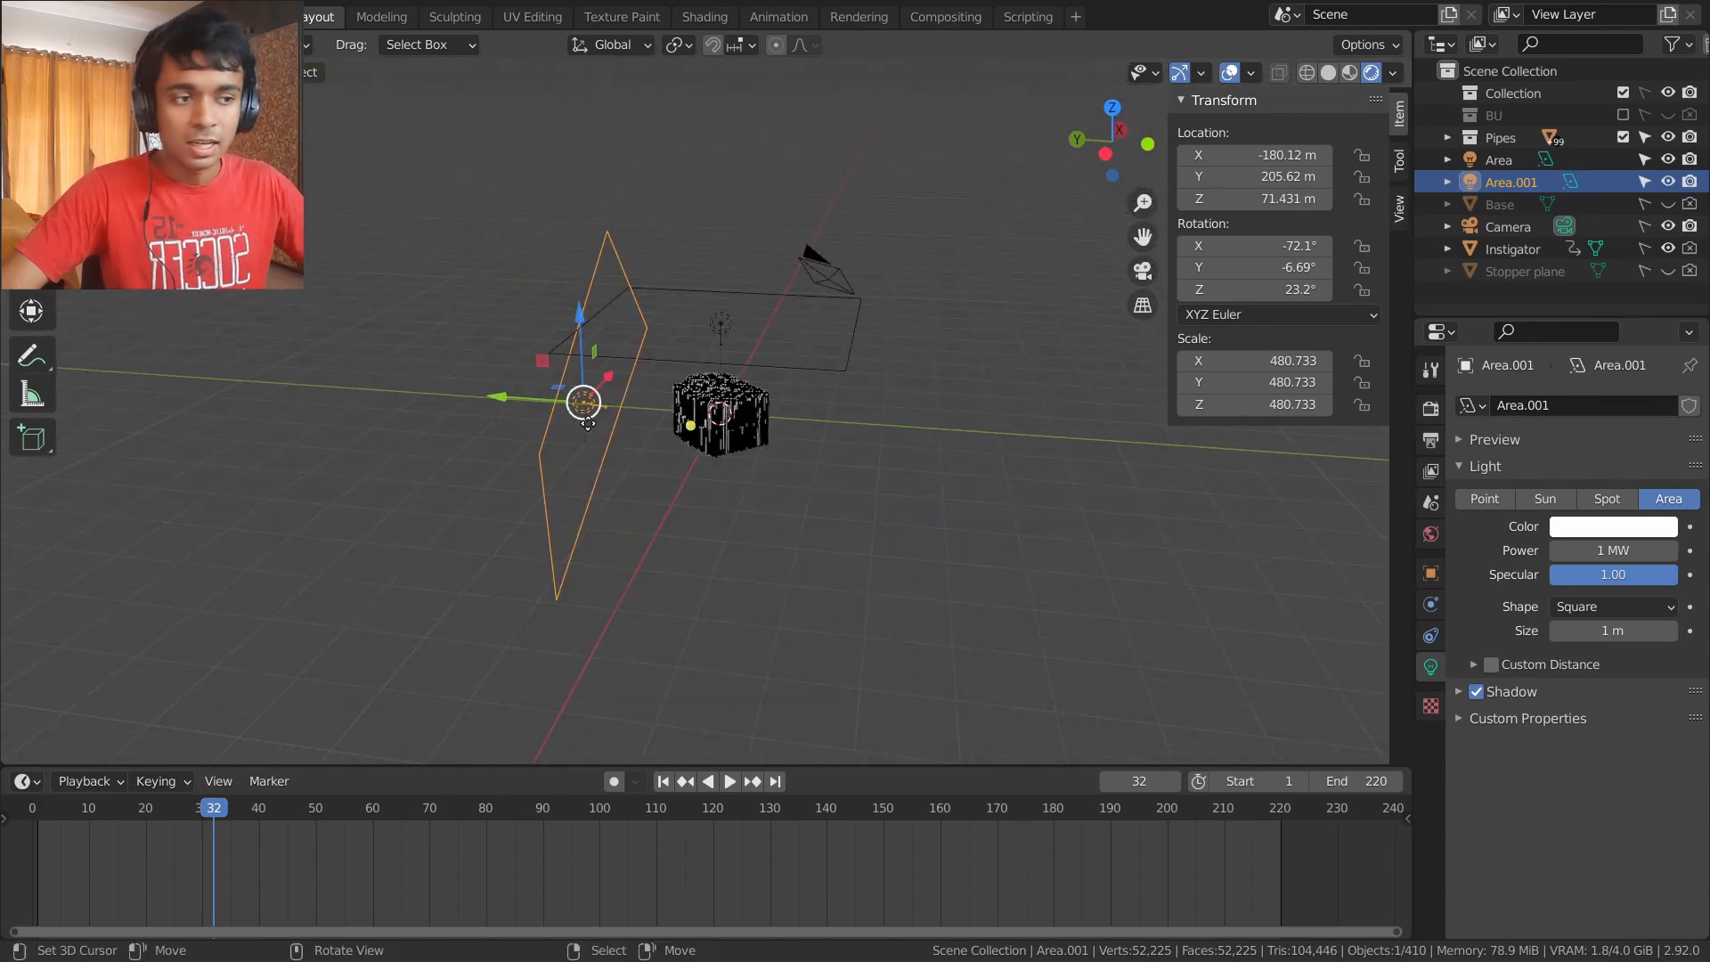
- Move the duplicated light along X to about 250.7 m and turn it to about X -85.9°, Y 8.4°, Z -45°
{"action": "middle_click_drag", "start_coordinate": [562, 467], "coordinate": [812, 435]}
{"action": "left_click_drag", "start_coordinate": [684, 407], "coordinate": [422, 431]}
{"action": "middle_click_drag", "start_coordinate": [374, 446], "coordinate": [525, 494]}
{"action": "left_click_drag", "start_coordinate": [835, 388], "coordinate": [713, 443]}
{"action": "middle_click_drag", "start_coordinate": [714, 442], "coordinate": [910, 487]}
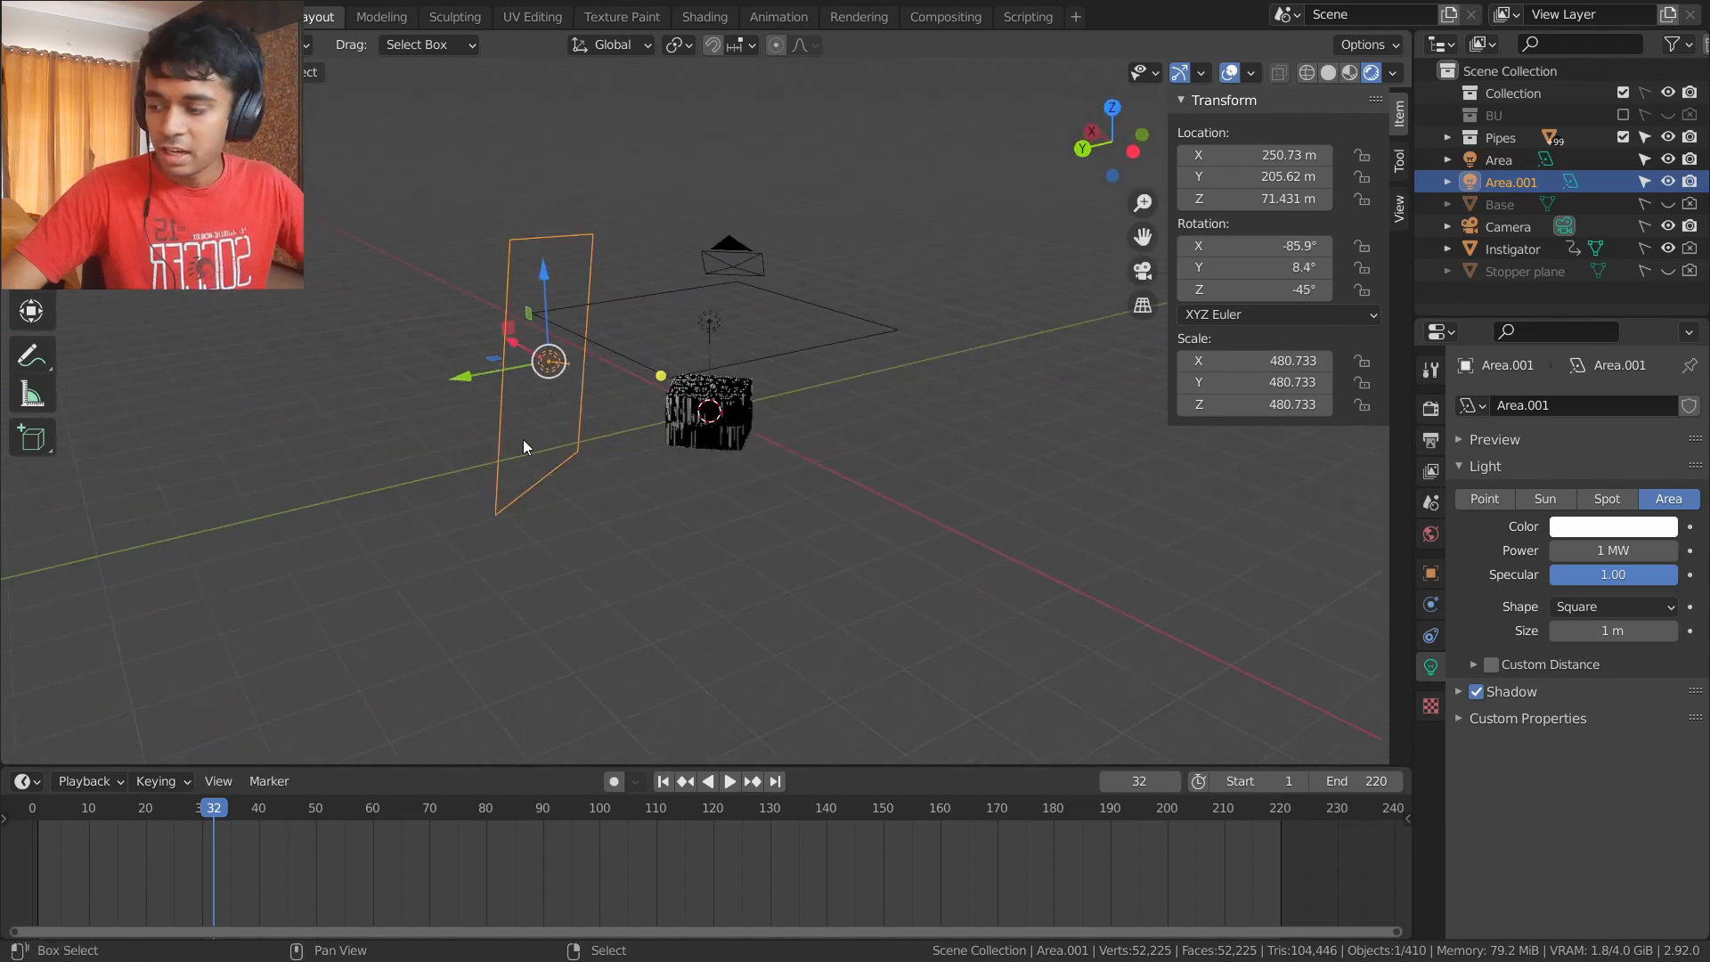
- Duplicate the side area light, place the copy on the other side of the pipes and rotate it toward them
{"action": "key", "text": "shift+d"}
{"action": "left_click", "coordinate": [873, 418]}
{"action": "left_click_drag", "start_coordinate": [1050, 364], "coordinate": [1057, 428]}
{"action": "middle_click_drag", "start_coordinate": [1057, 427], "coordinate": [805, 433]}
- Move the overhead light to about X -156.9, Y 146, Z 275 m and tilt it to about -35.8°, -28.6°, 9.4°
{"action": "right_click", "coordinate": [720, 317]}
{"action": "left_click_drag", "start_coordinate": [720, 246], "coordinate": [713, 192]}
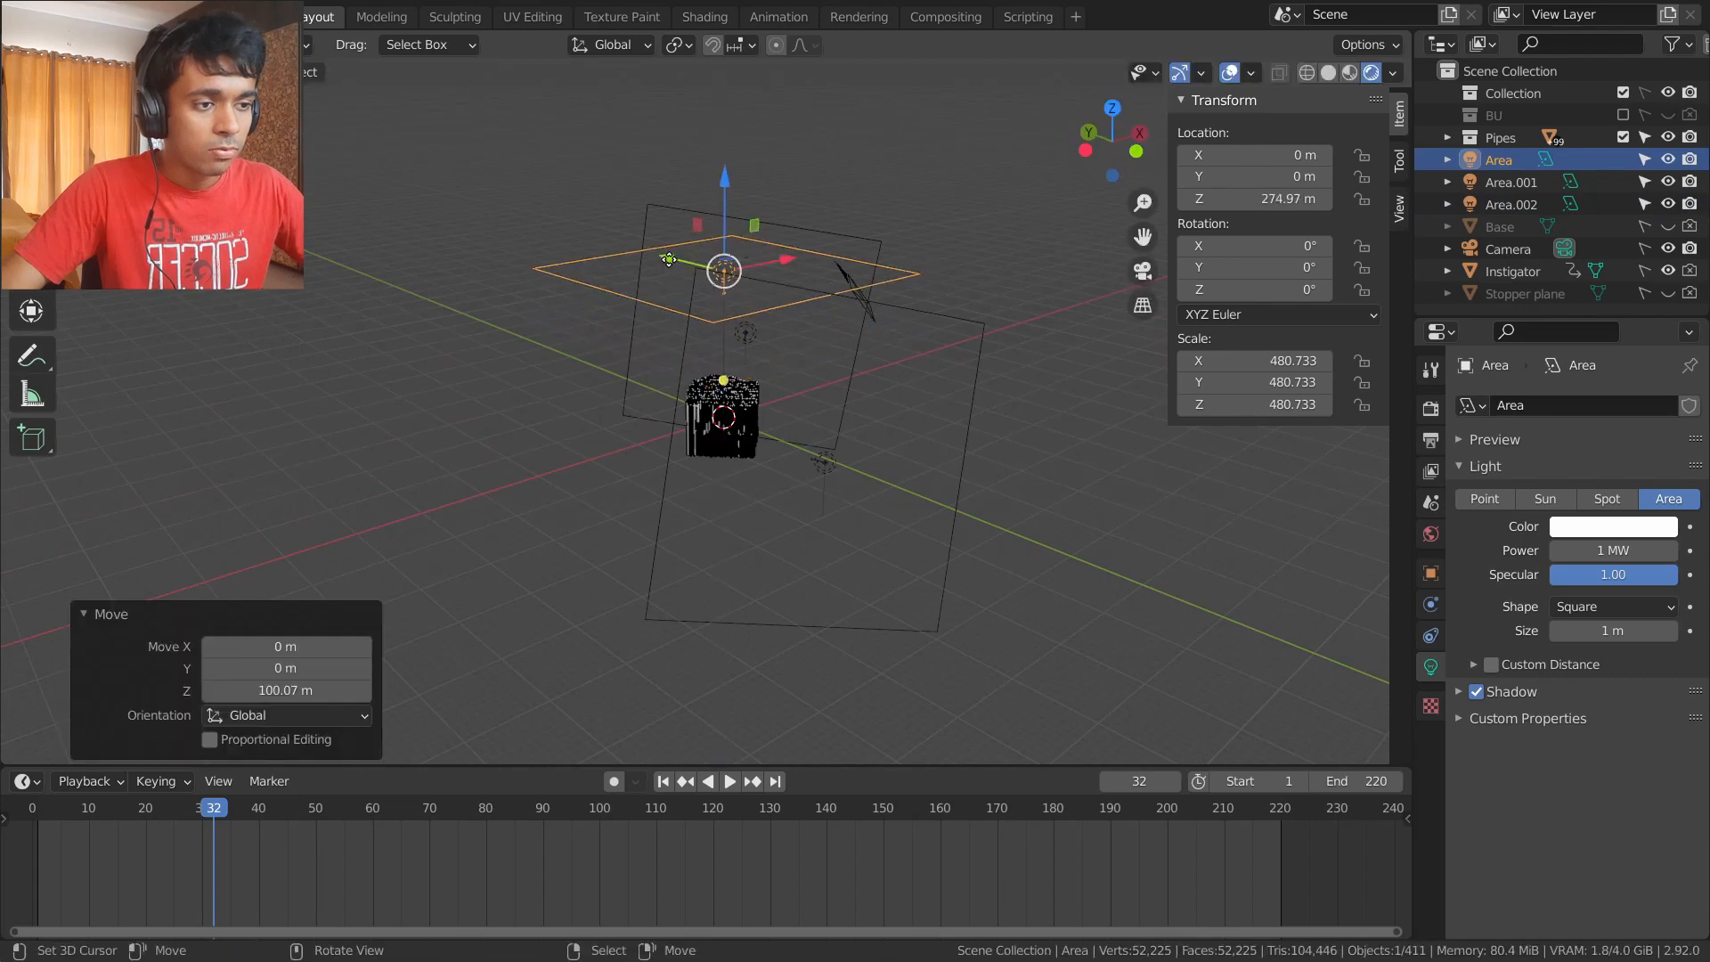
{"action": "middle_click_drag", "start_coordinate": [810, 266], "coordinate": [909, 423]}
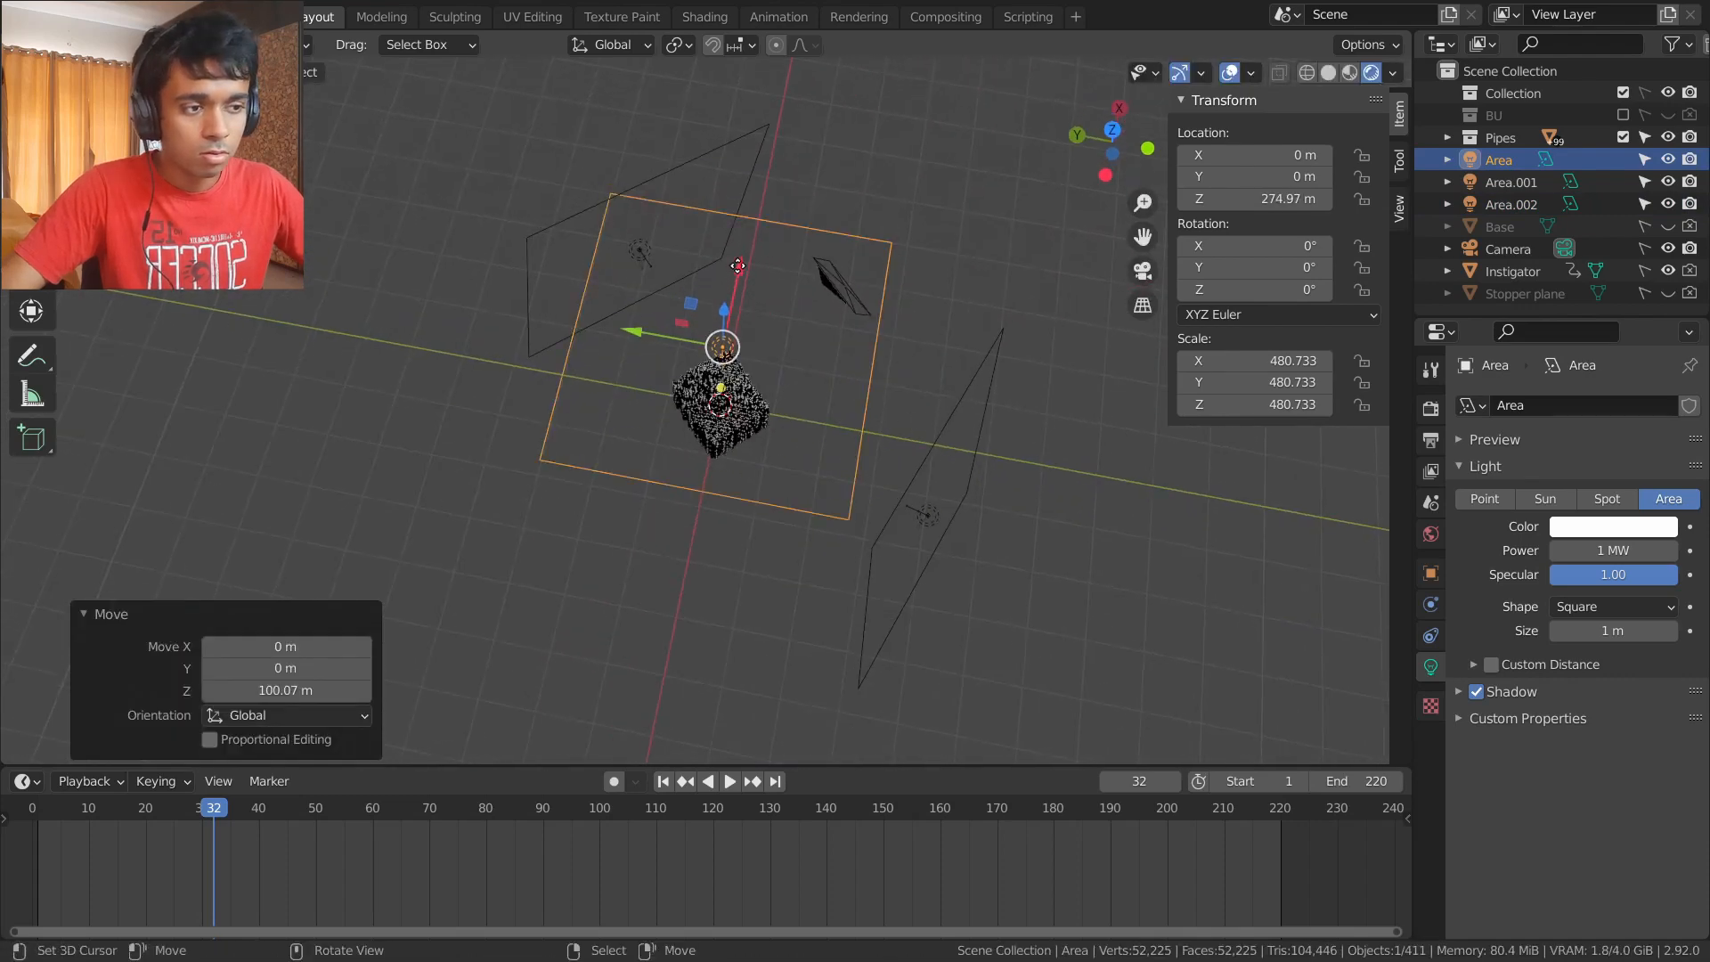
{"action": "left_click_drag", "start_coordinate": [737, 265], "coordinate": [716, 358]}
{"action": "left_click_drag", "start_coordinate": [609, 428], "coordinate": [496, 436]}
{"action": "left_click_drag", "start_coordinate": [627, 456], "coordinate": [768, 403]}
{"action": "middle_click_drag", "start_coordinate": [767, 403], "coordinate": [588, 362]}
{"action": "scroll", "coordinate": [770, 402], "scroll_direction": "up", "scroll_amount": 9}
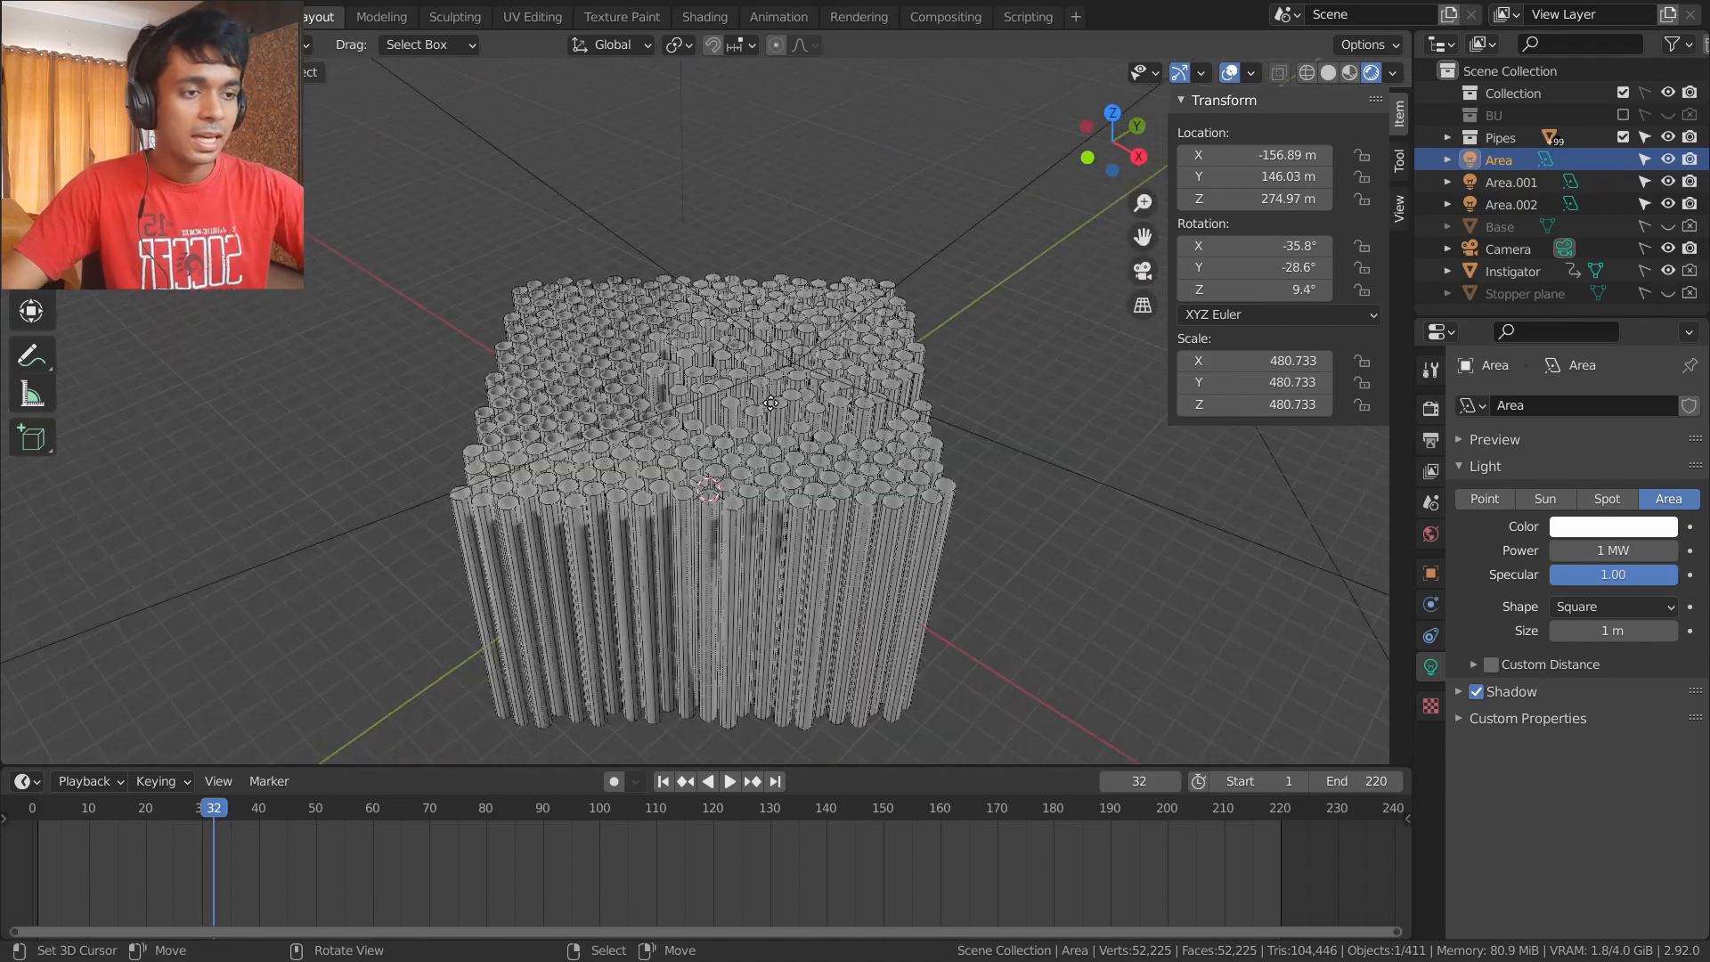
- Play the animation through the camera, then examine the lit pipes and the arrangement of the three area lights
{"action": "key", "text": "KP_0"}
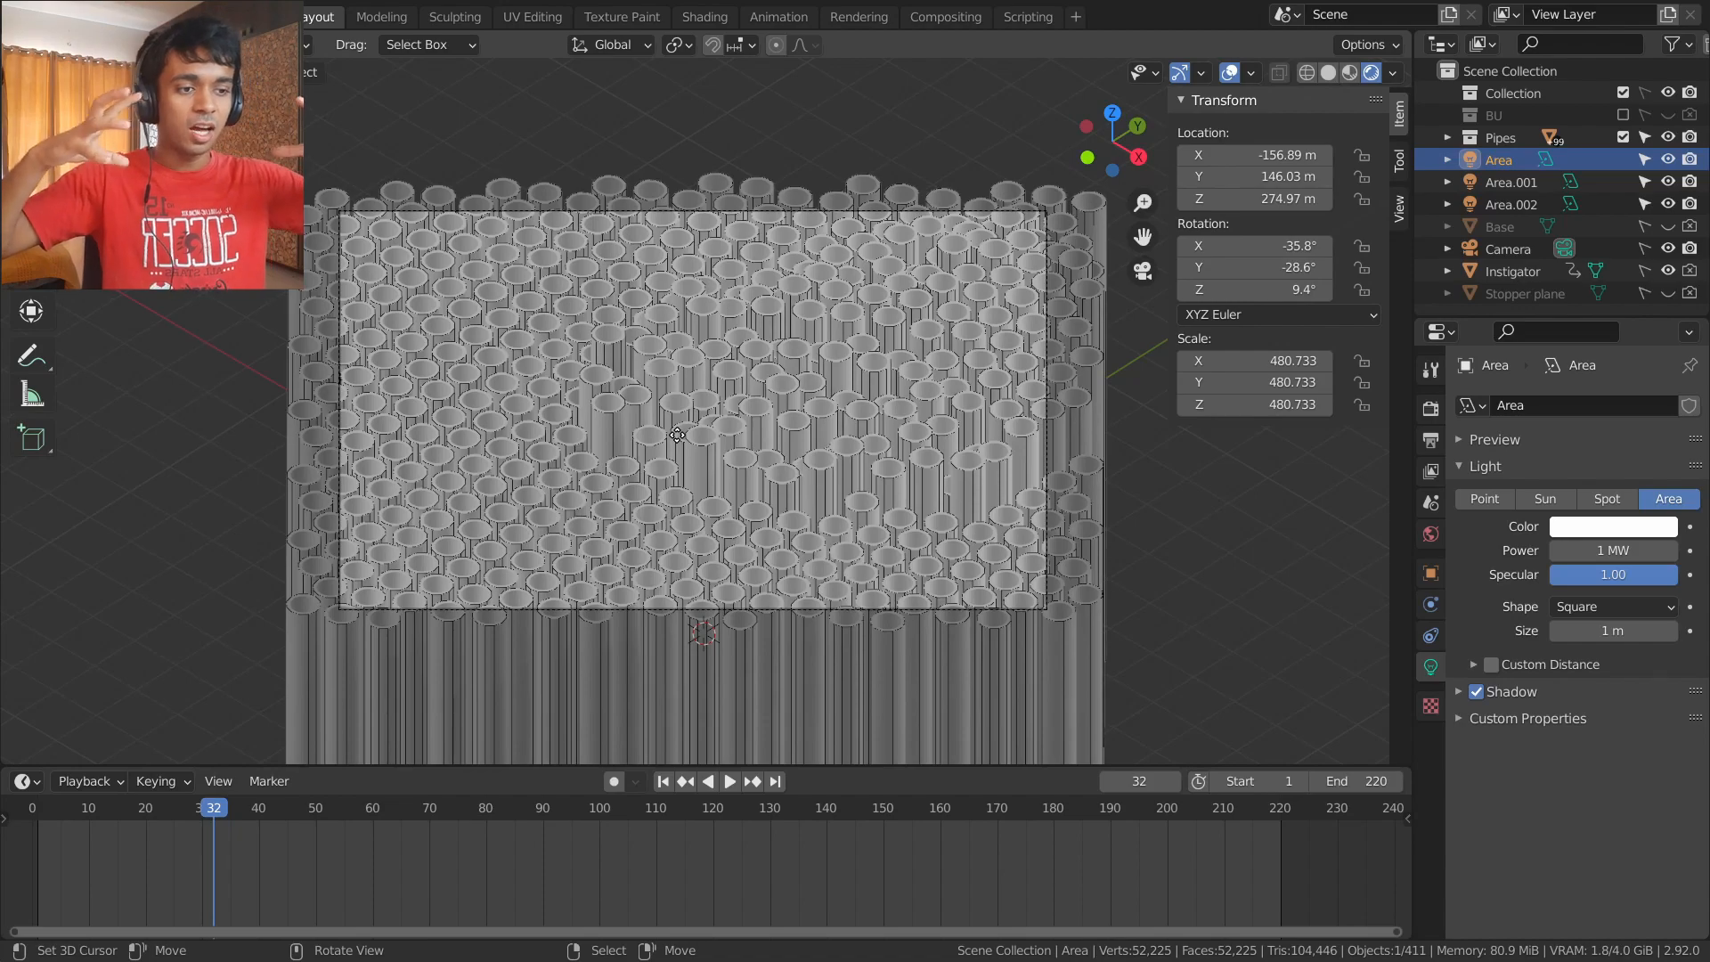
{"action": "key", "text": "space"}
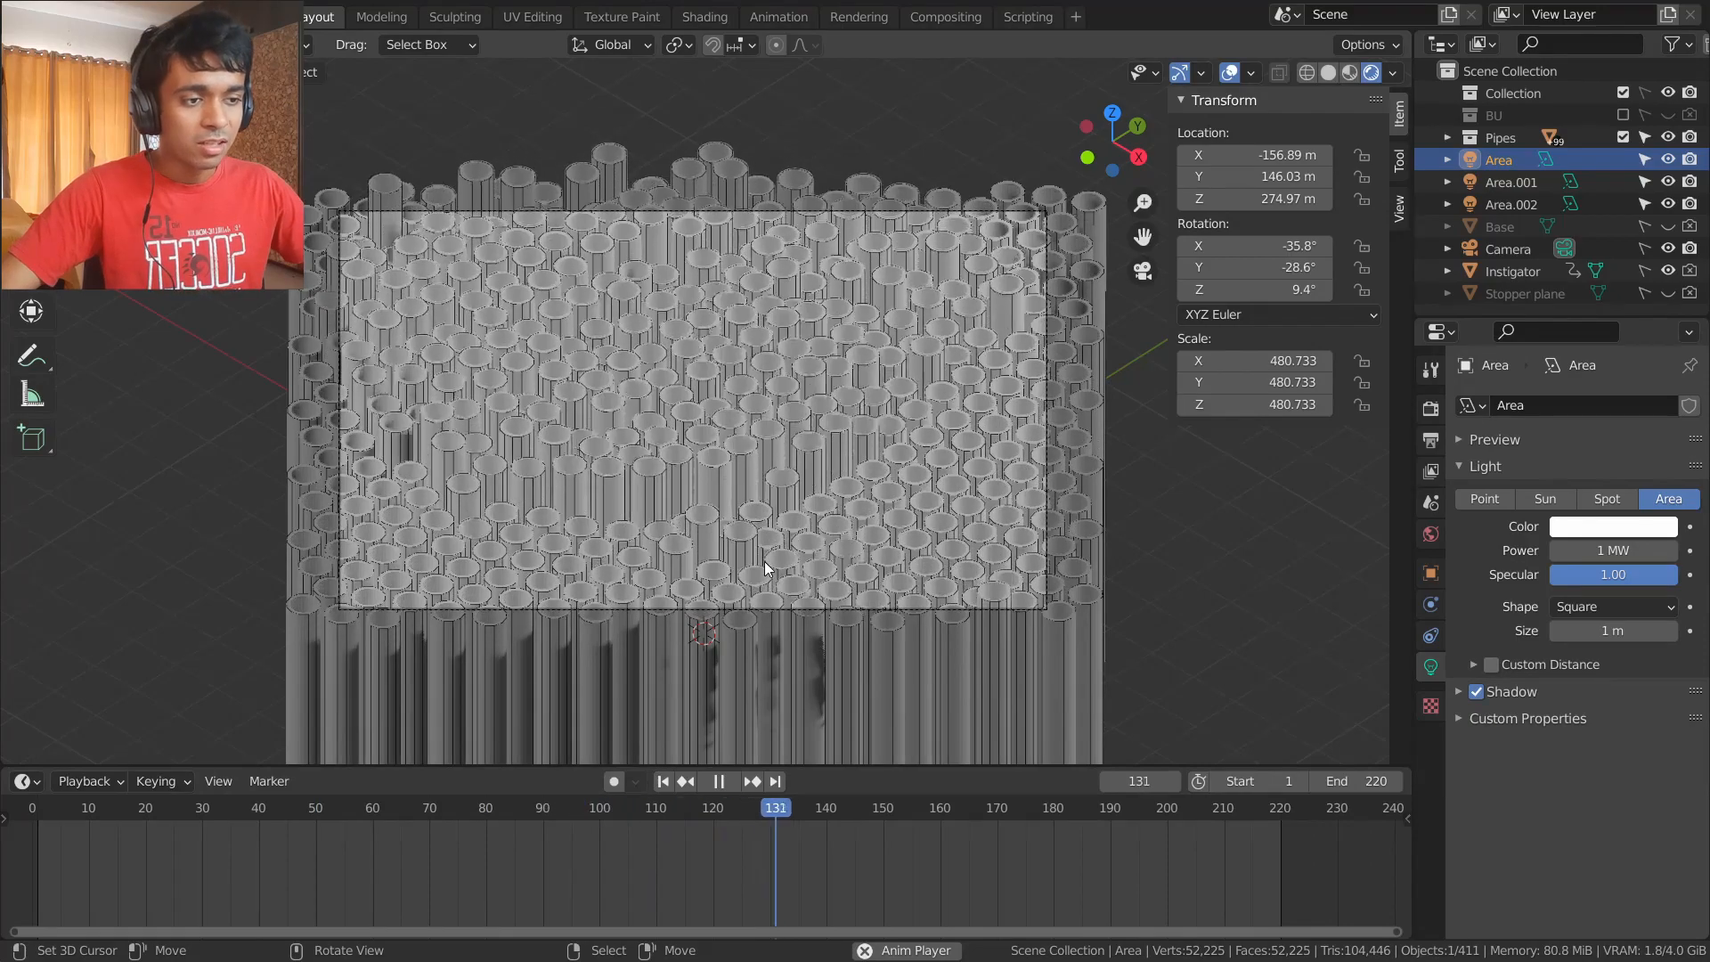
{"action": "key", "text": "space"}
{"action": "scroll", "coordinate": [737, 558], "scroll_direction": "up", "scroll_amount": 3}
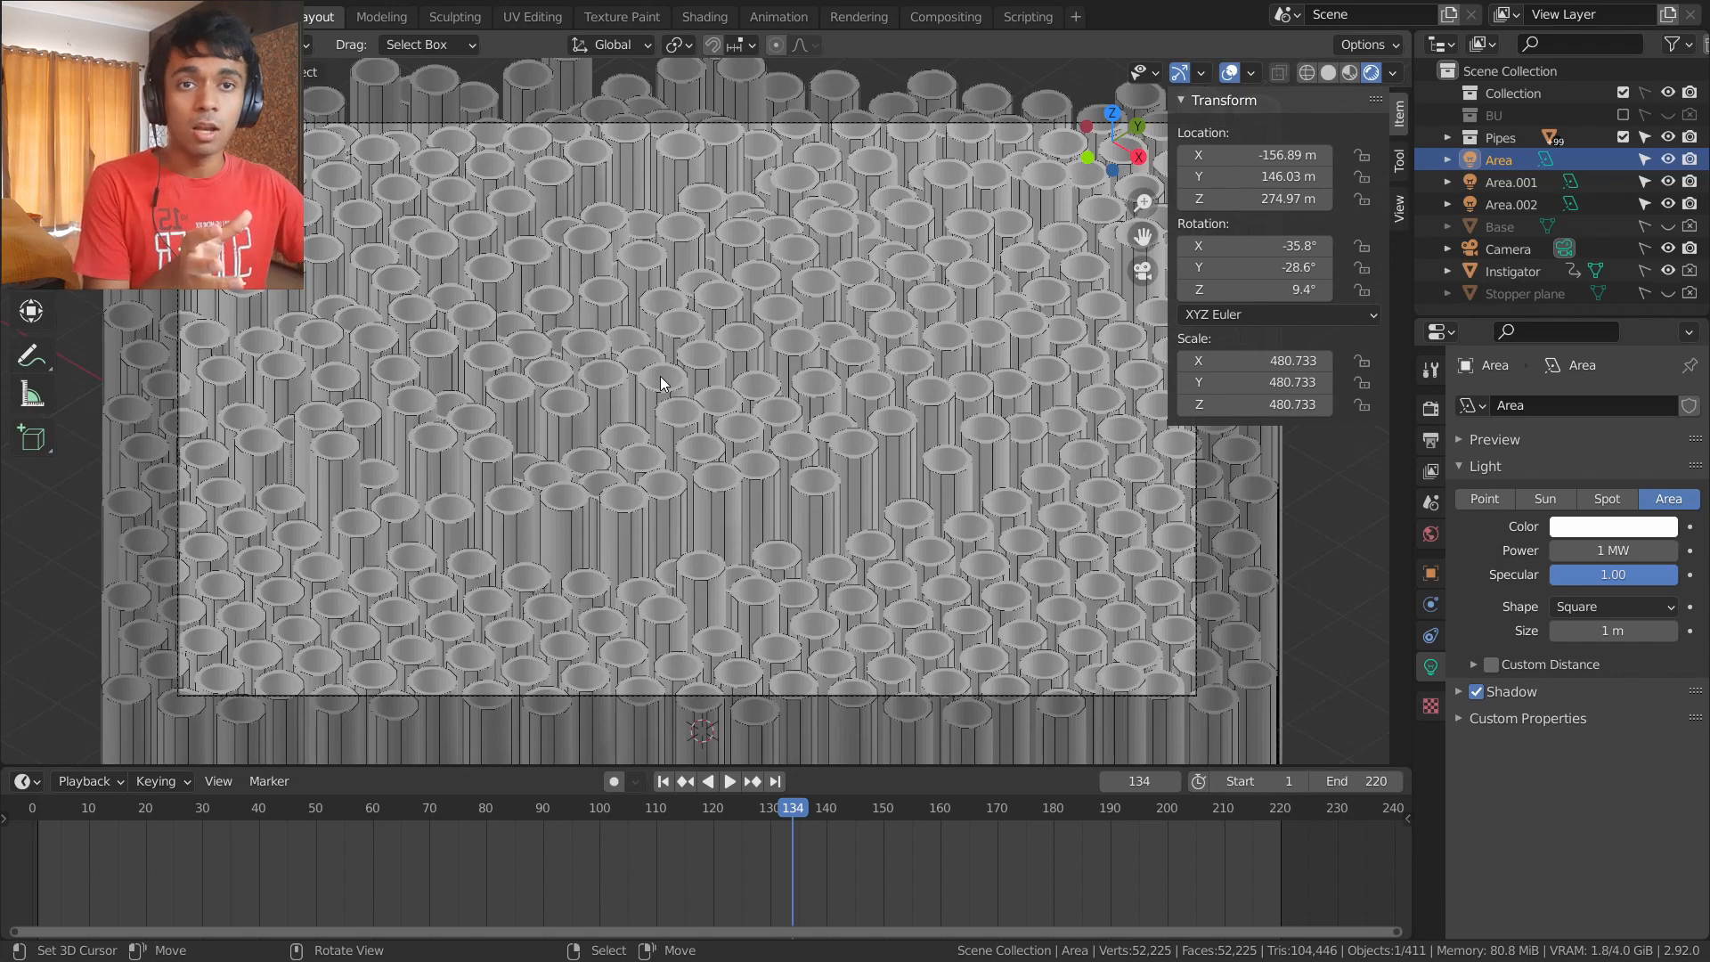
{"action": "scroll", "coordinate": [664, 365], "scroll_direction": "down", "scroll_amount": 5}
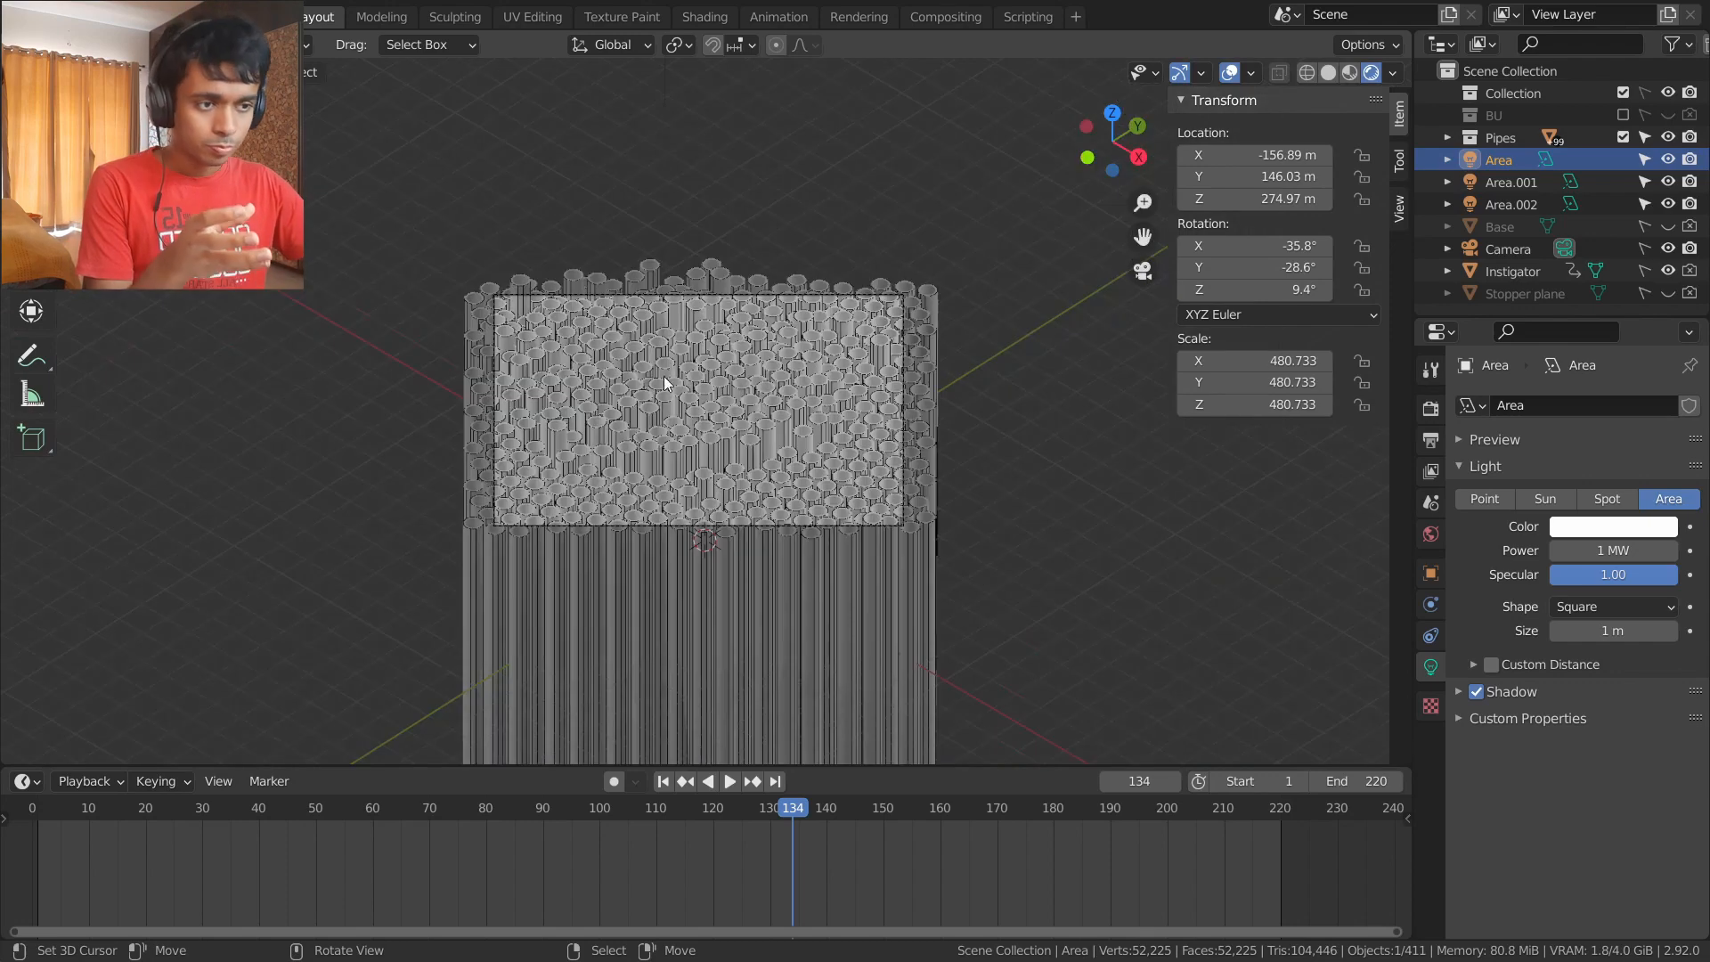
{"action": "middle_click_drag", "start_coordinate": [668, 381], "coordinate": [725, 385]}
{"action": "scroll", "coordinate": [724, 384], "scroll_direction": "down", "scroll_amount": 10}
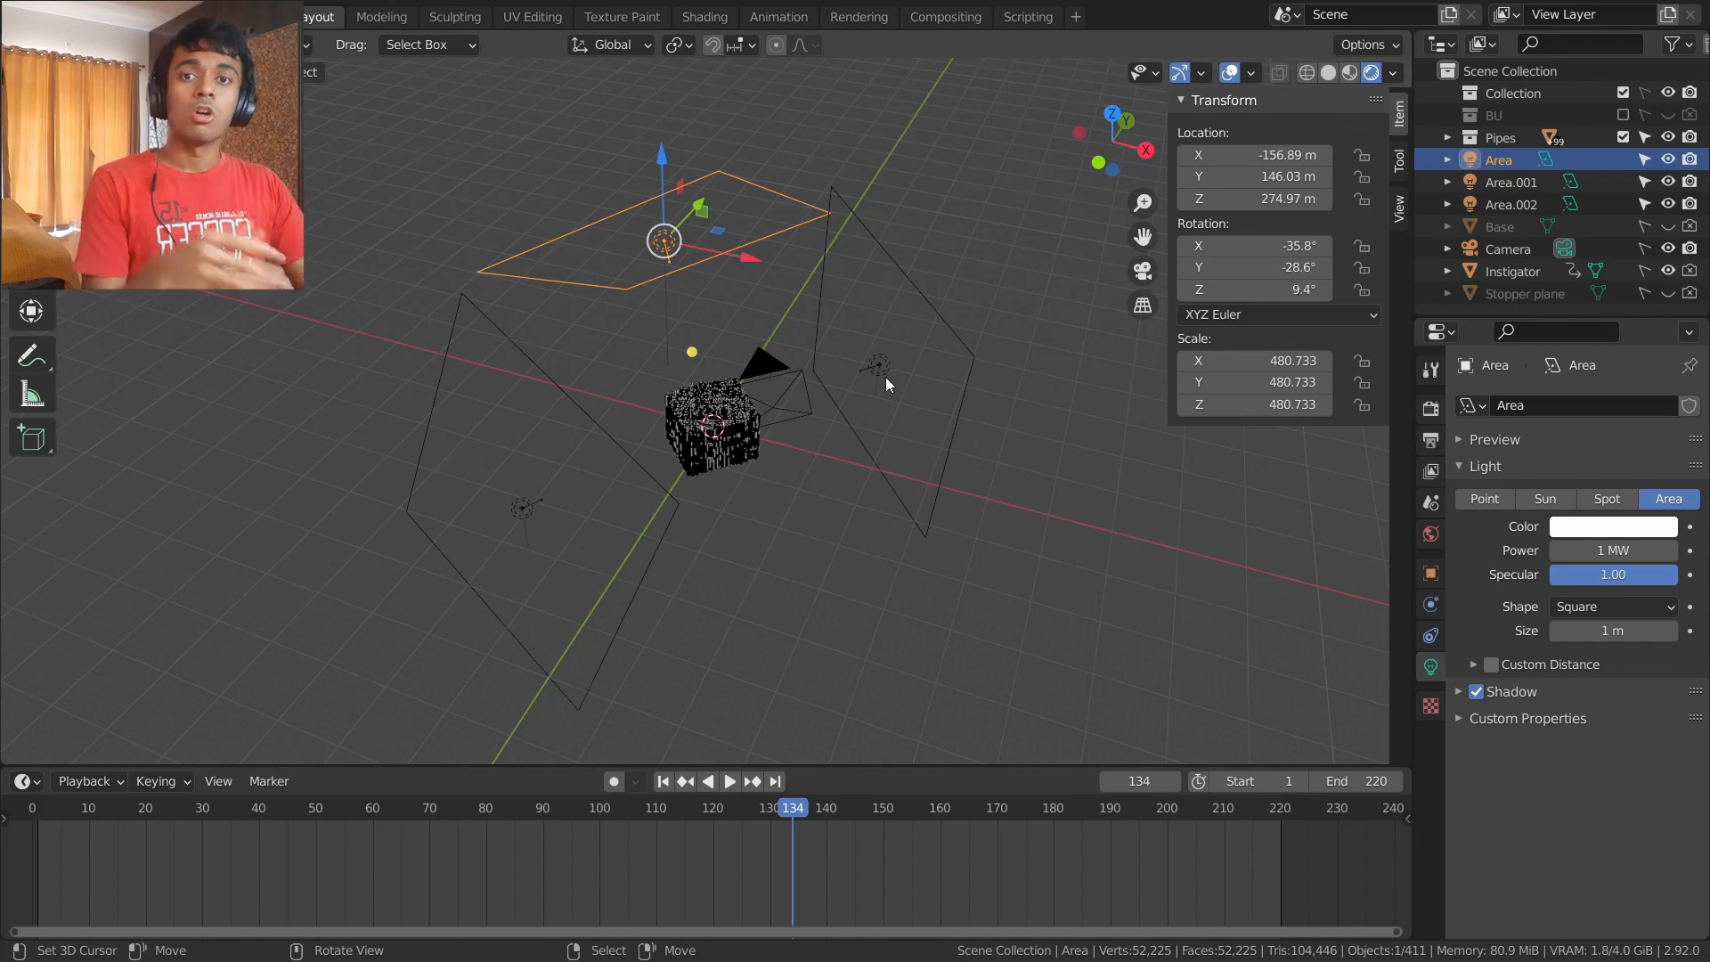
- Save the file, then open the other pipe scene containing the Cylinders collection and view its pipes from above
{"action": "key", "text": "ctrl+s"}
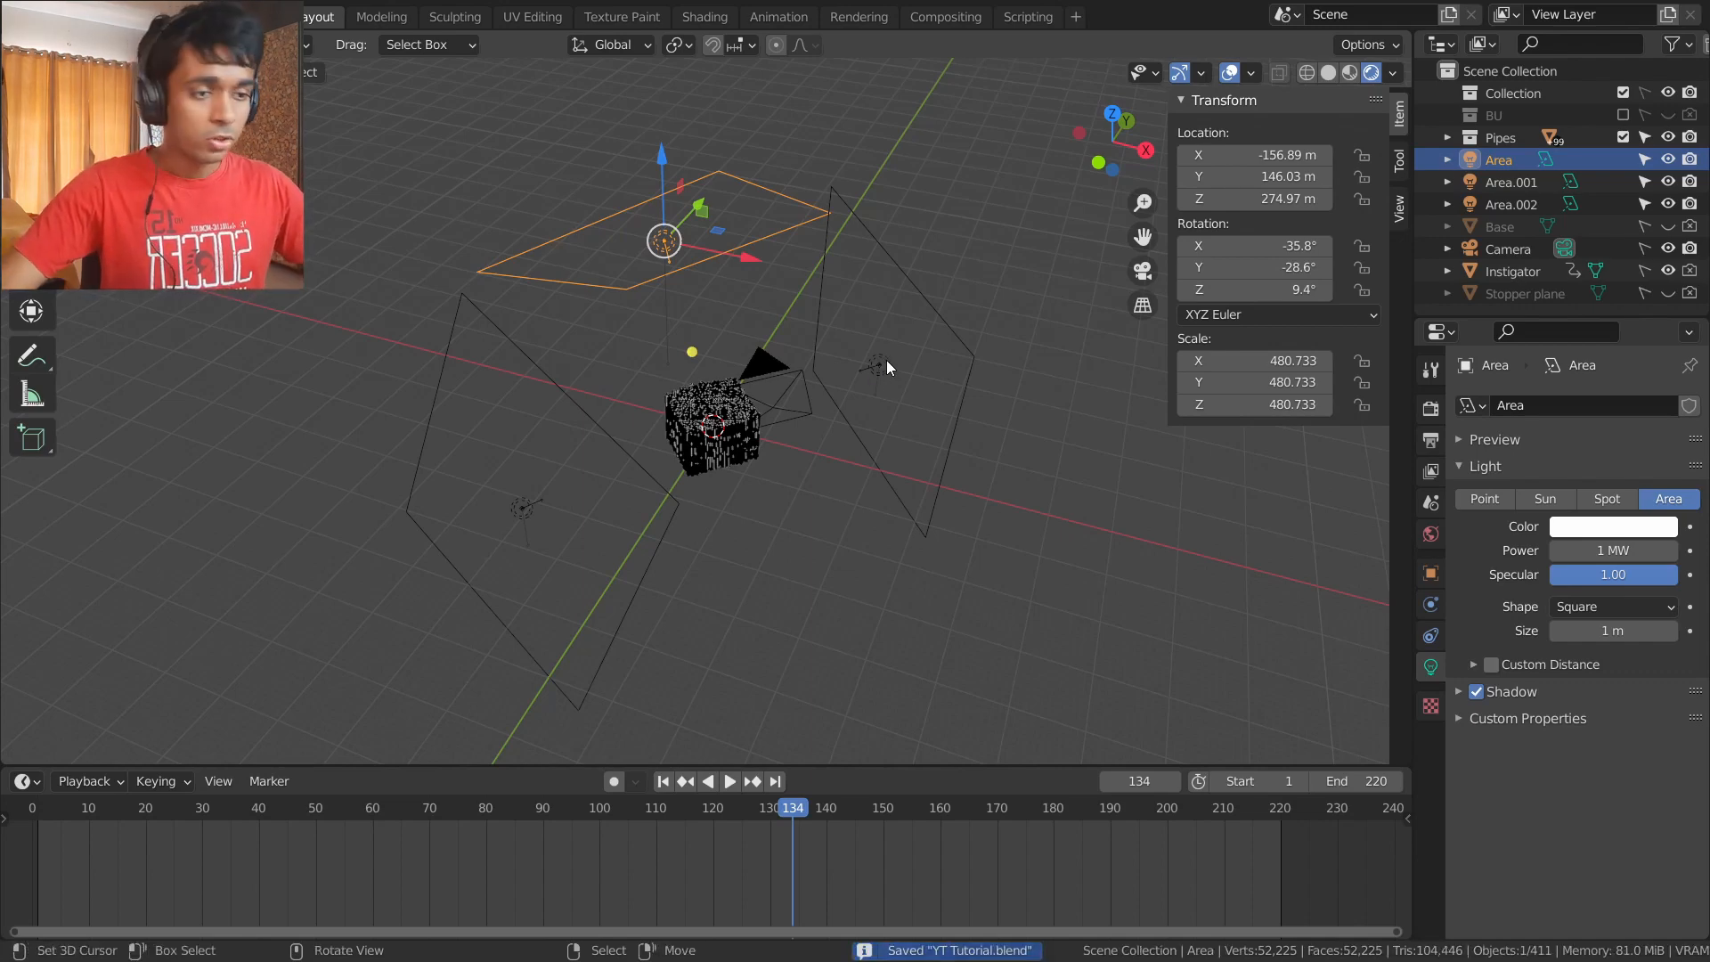
{"action": "left_click", "coordinate": [44, 16]}
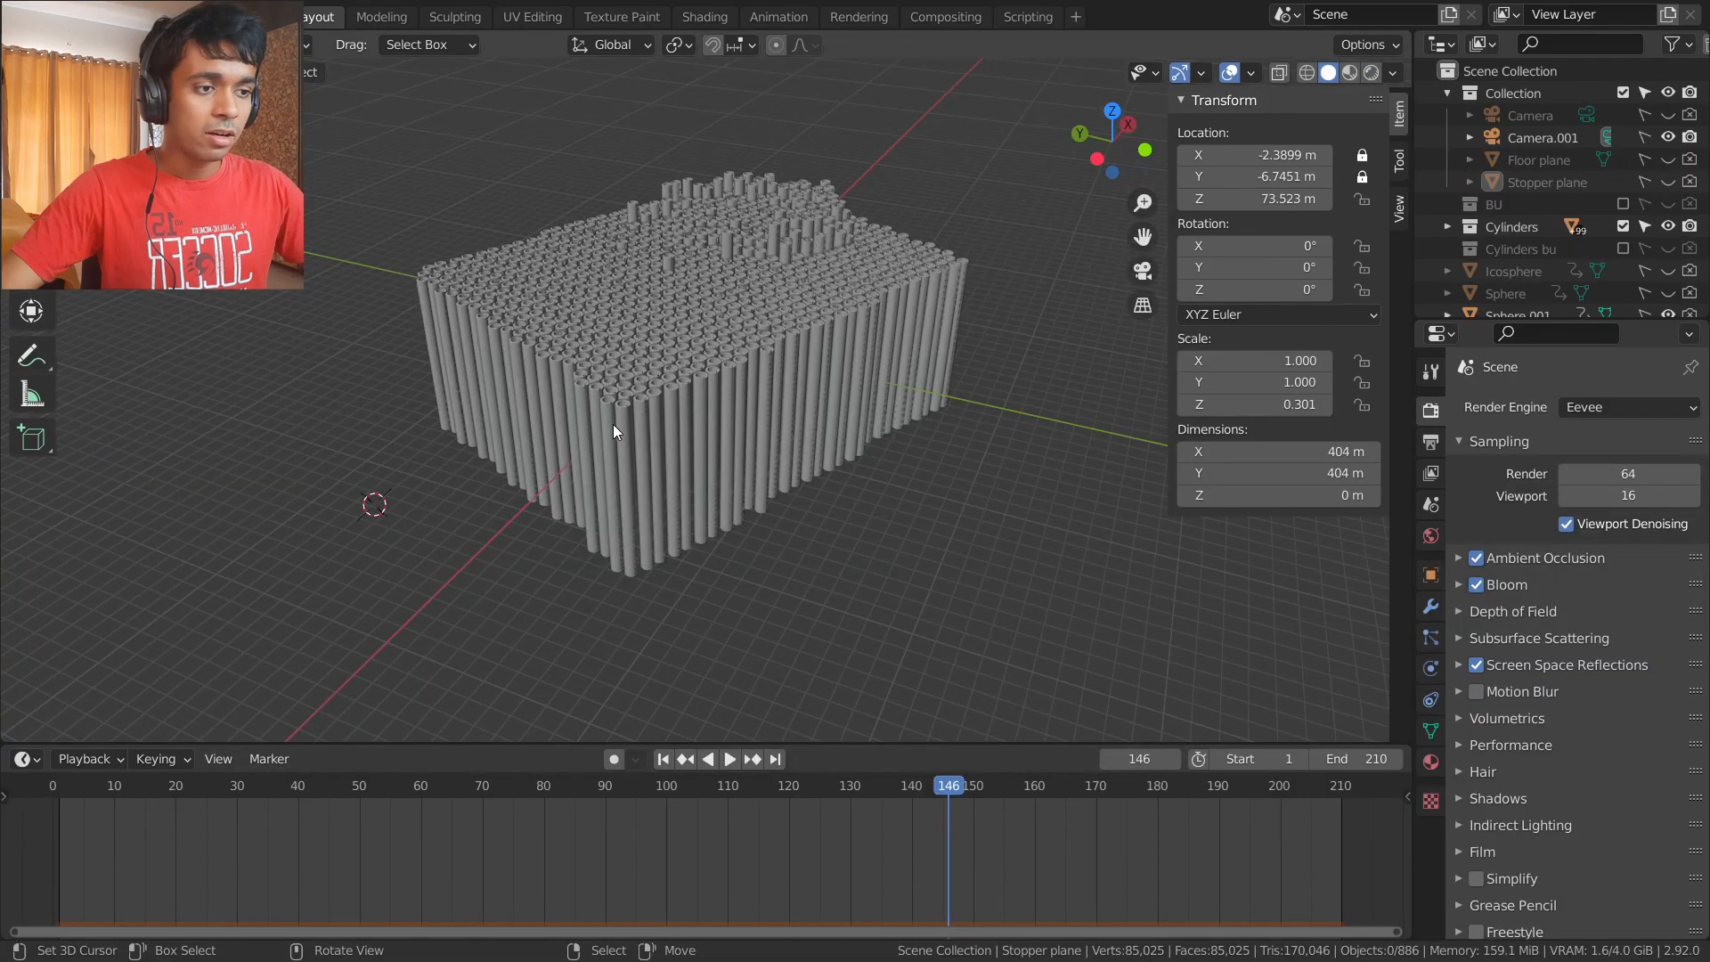
{"action": "middle_click_drag", "start_coordinate": [613, 424], "coordinate": [636, 474]}
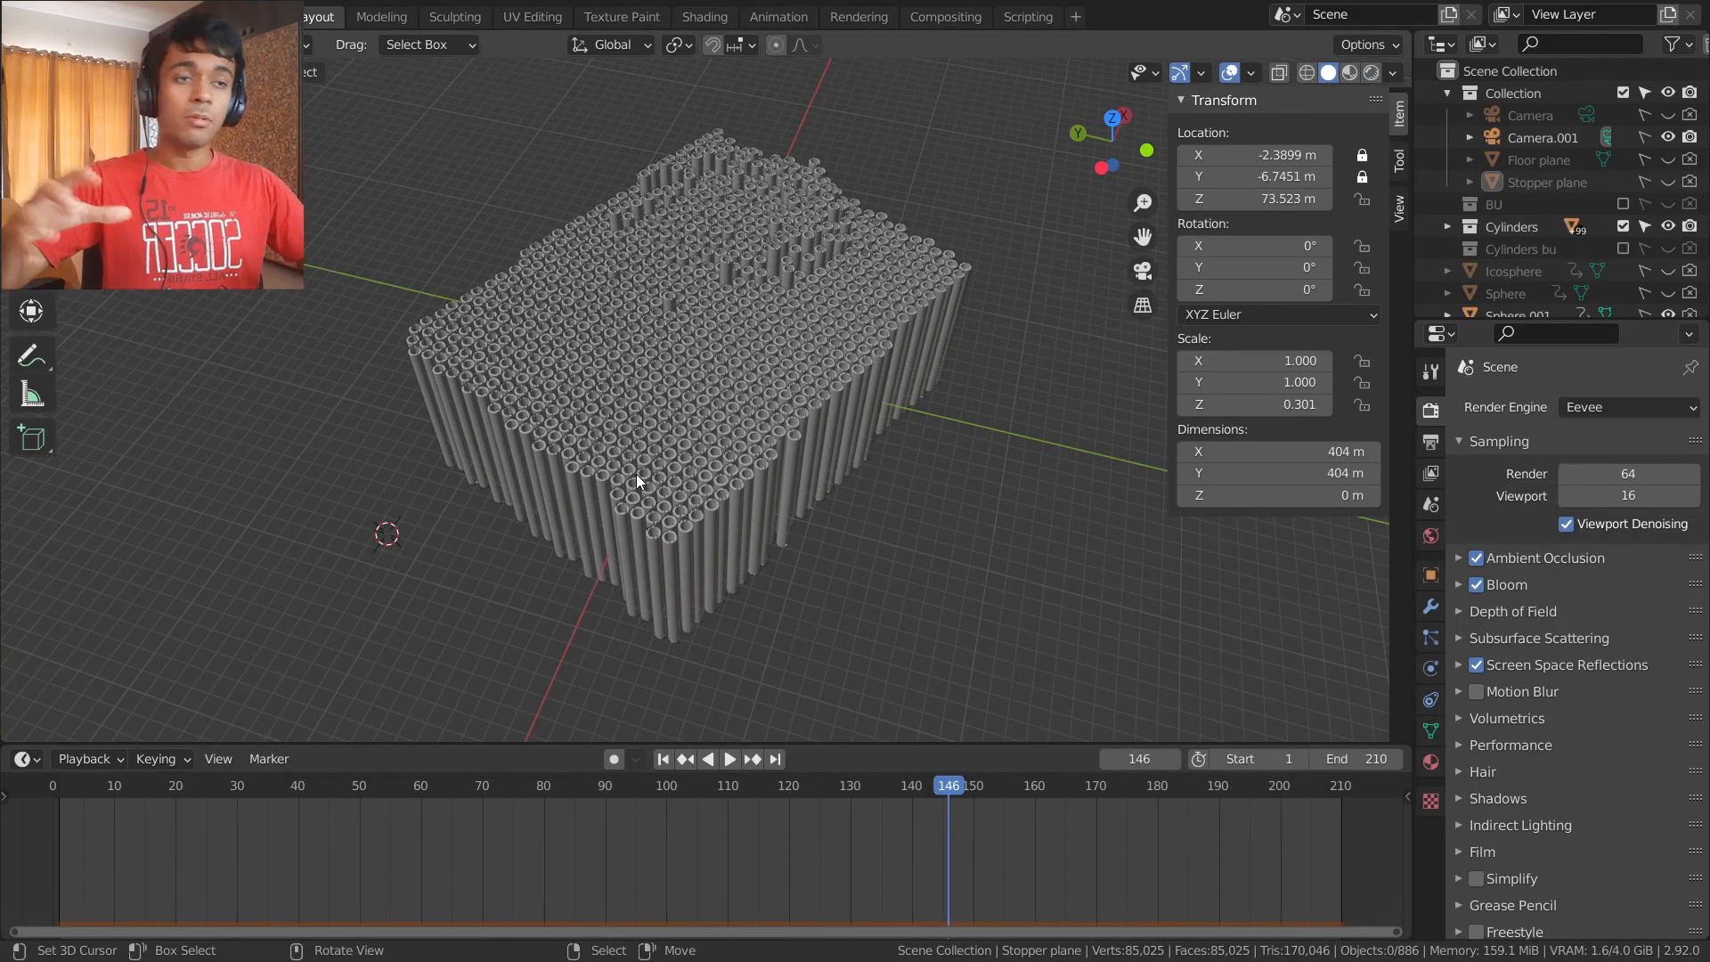
- Show the finished Cylinders scene in Material Preview shading and view its multicoloured pipes through the camera
{"action": "key", "text": "z"}
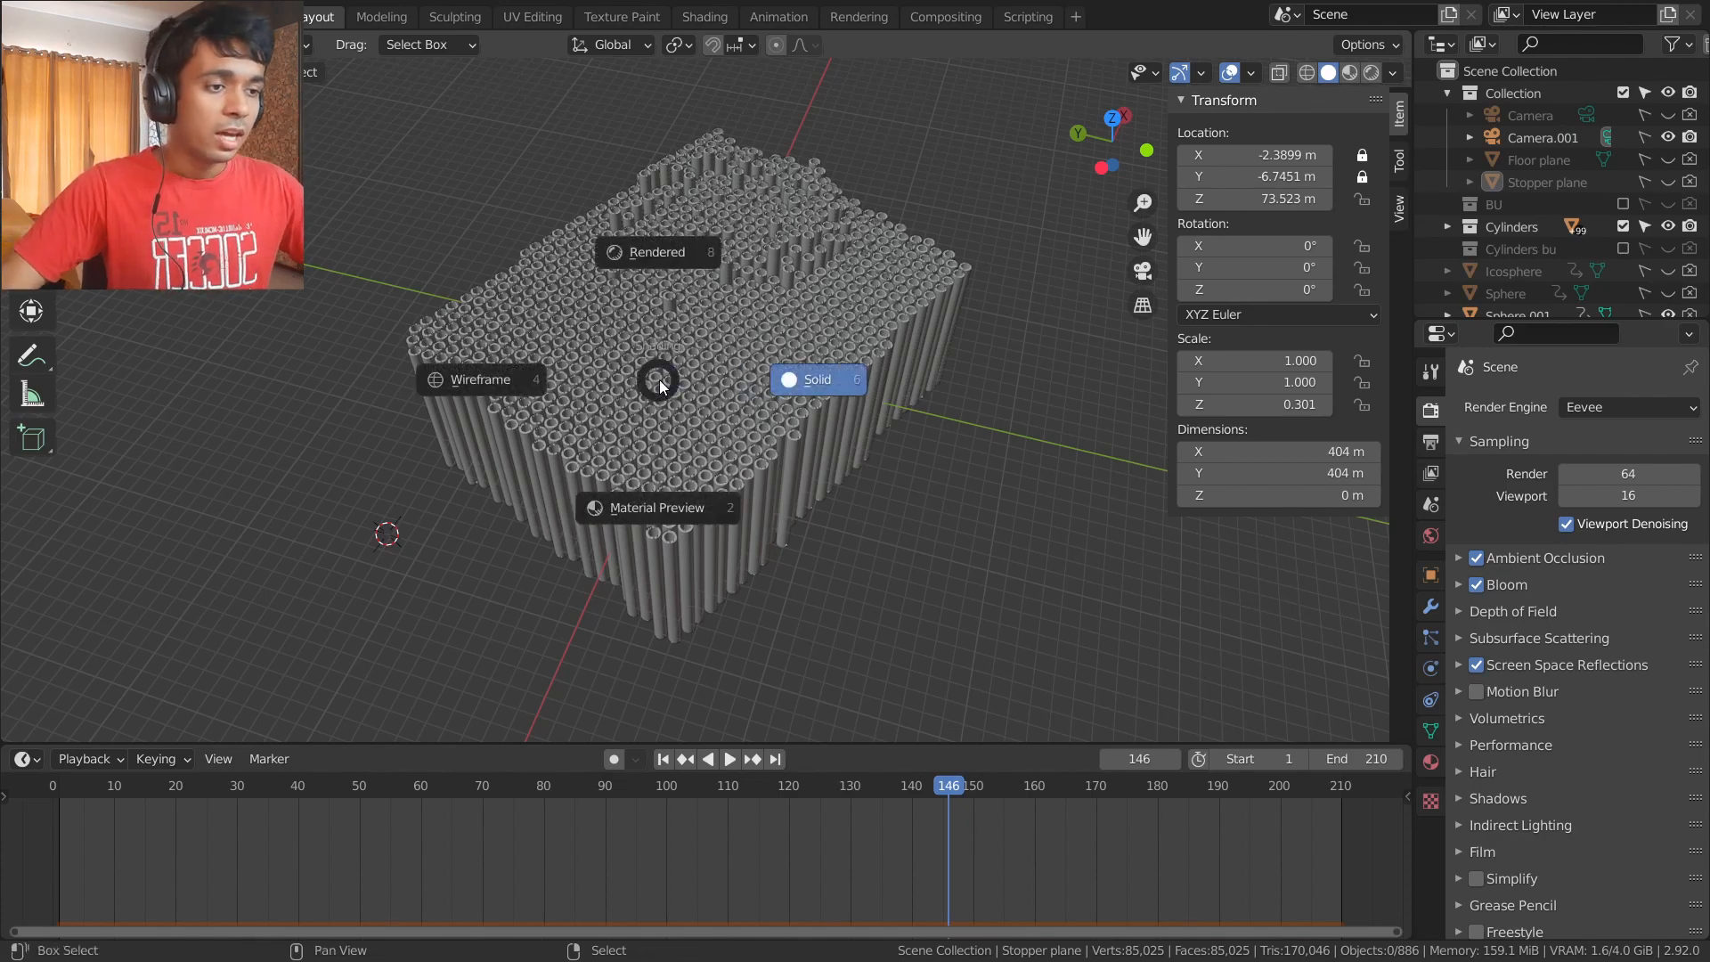
{"action": "left_click", "coordinate": [777, 427]}
{"action": "mouse_move", "coordinate": [777, 427]}
{"action": "middle_mouse_down"}
{"action": "mouse_move", "coordinate": [756, 399]}
{"action": "mouse_move", "coordinate": [759, 336]}
{"action": "middle_mouse_up"}
{"action": "scroll", "coordinate": [758, 335], "scroll_direction": "down", "scroll_amount": 6}
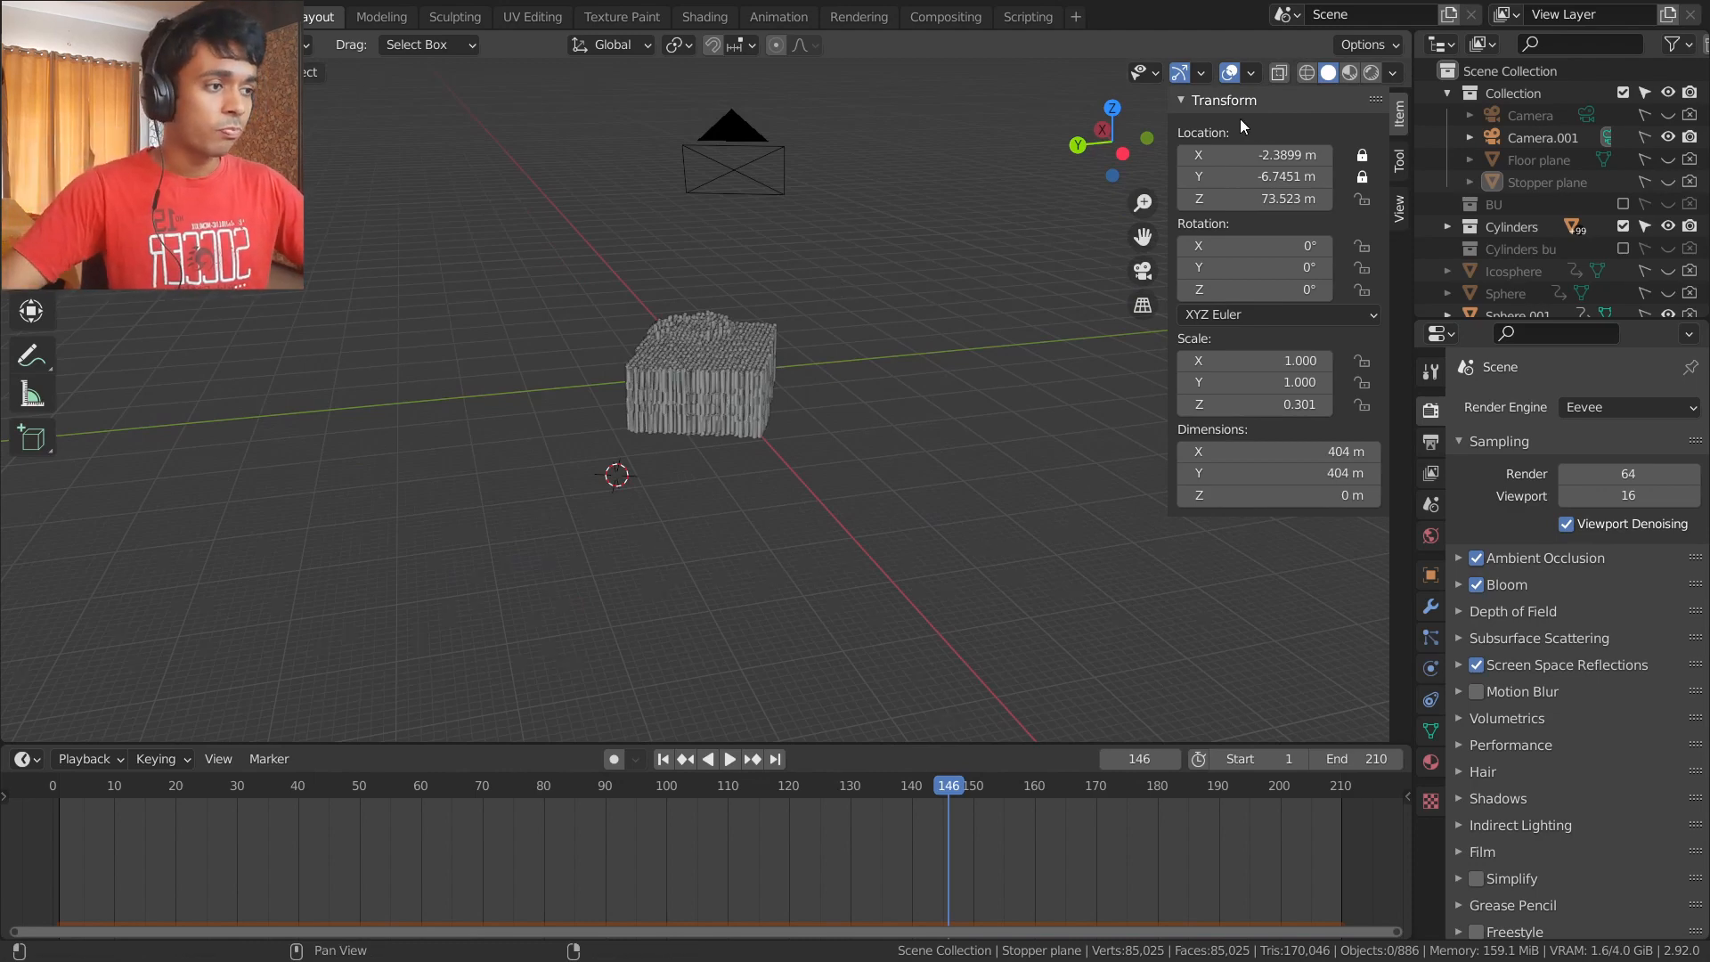
{"action": "left_click", "coordinate": [1349, 72]}
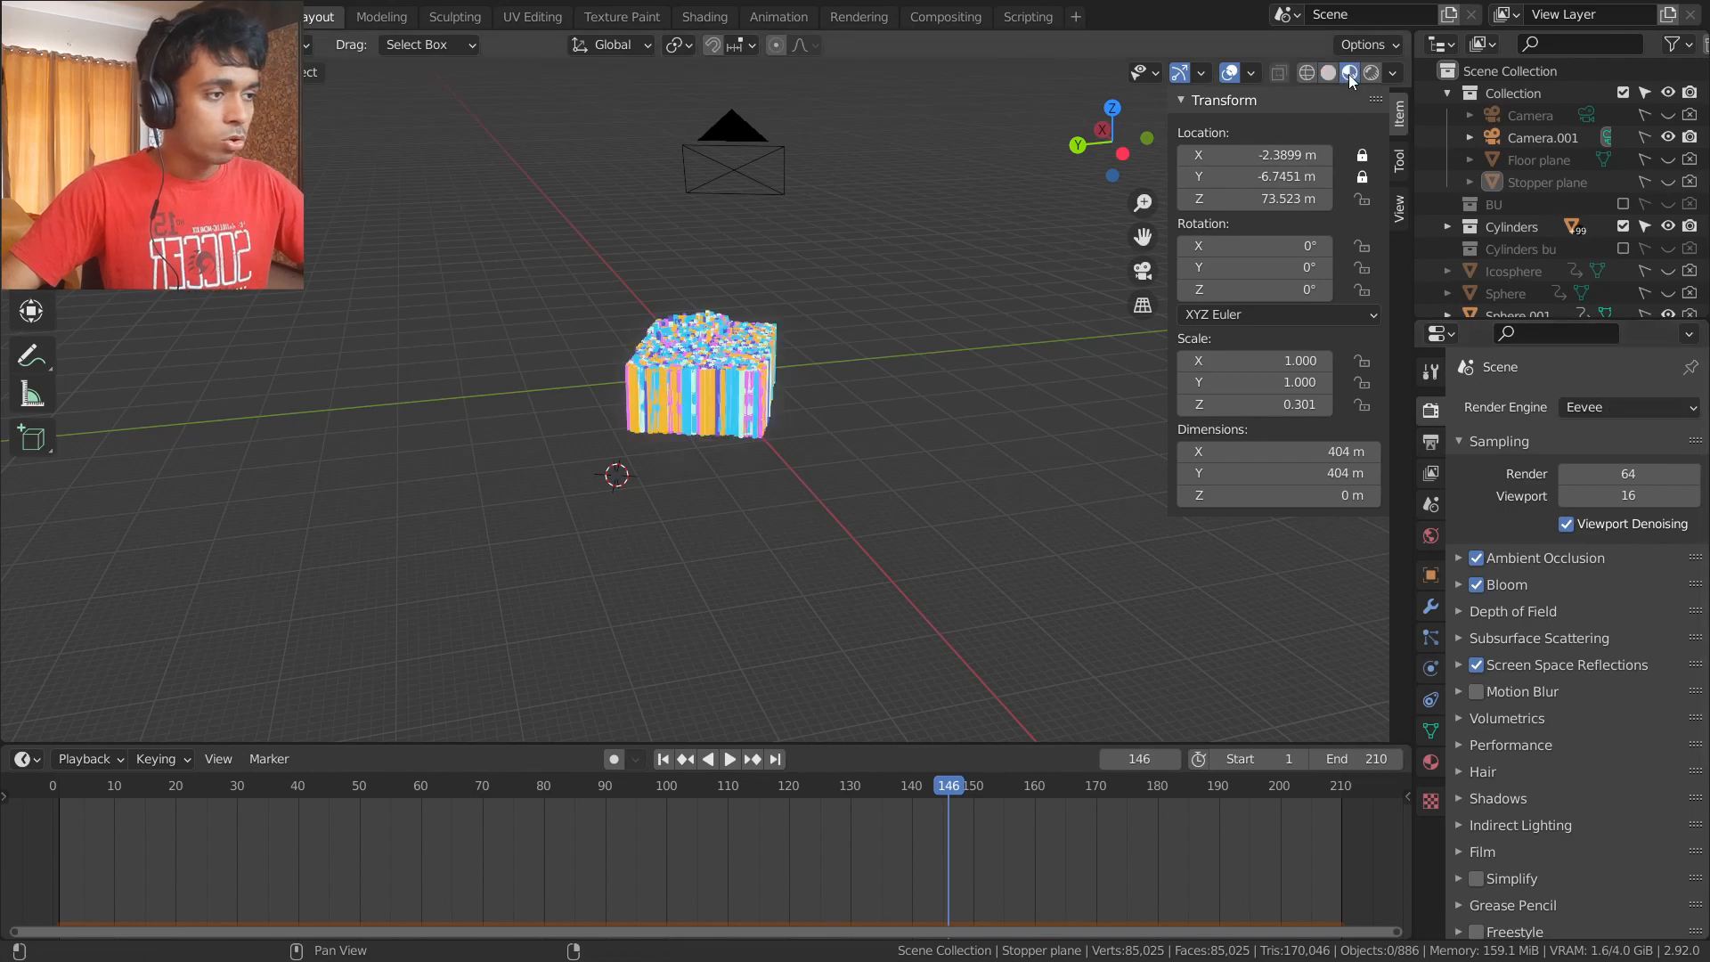
{"action": "key", "text": "KP_0"}
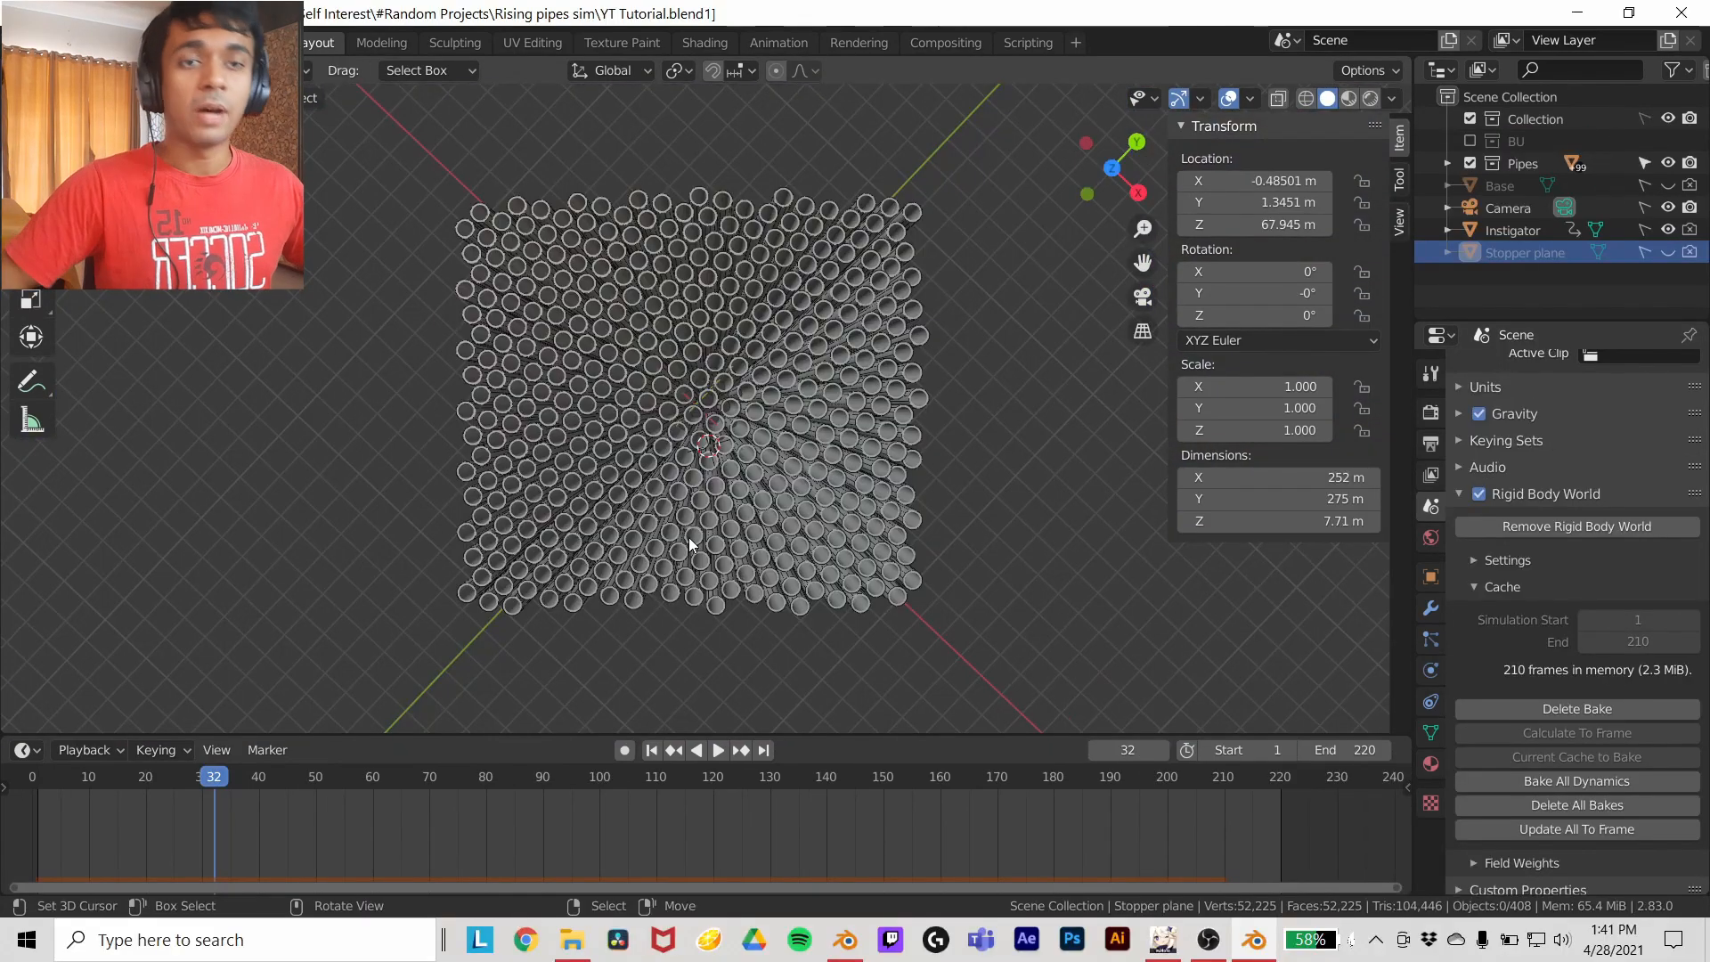
- Make the YT Tutorial.blend1 window fullscreen and display its pipes from above in Material Preview shading
{"action": "left_click", "coordinate": [200, 42]}
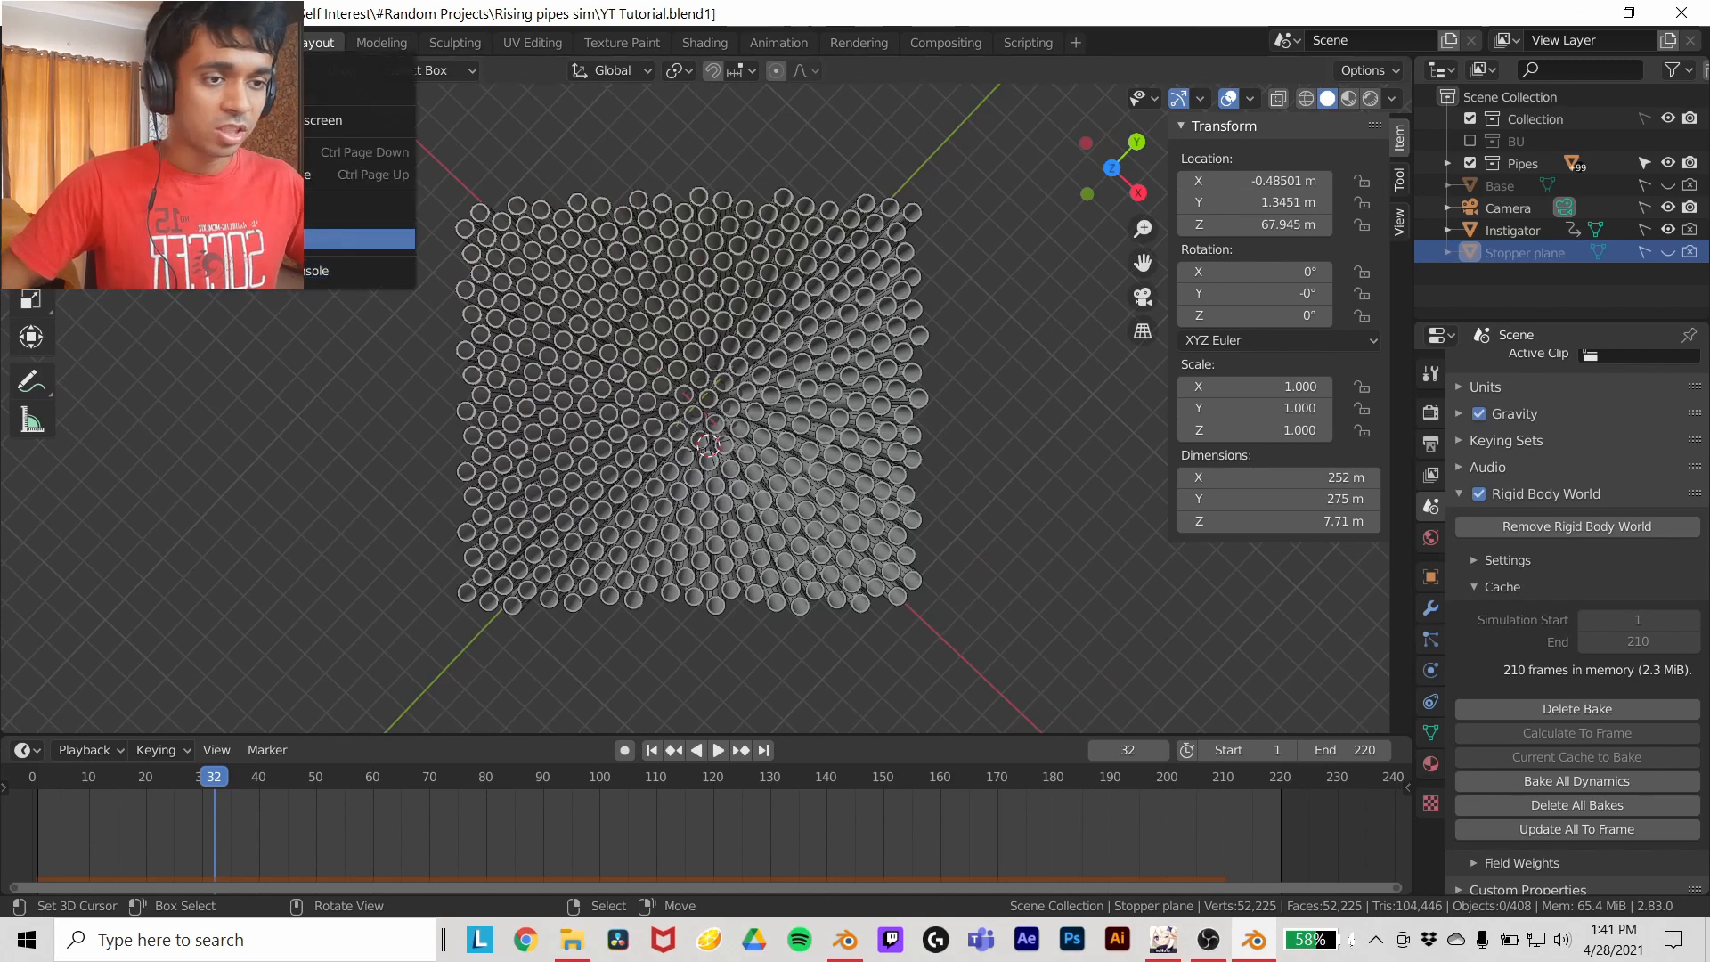
{"action": "left_click", "coordinate": [356, 120]}
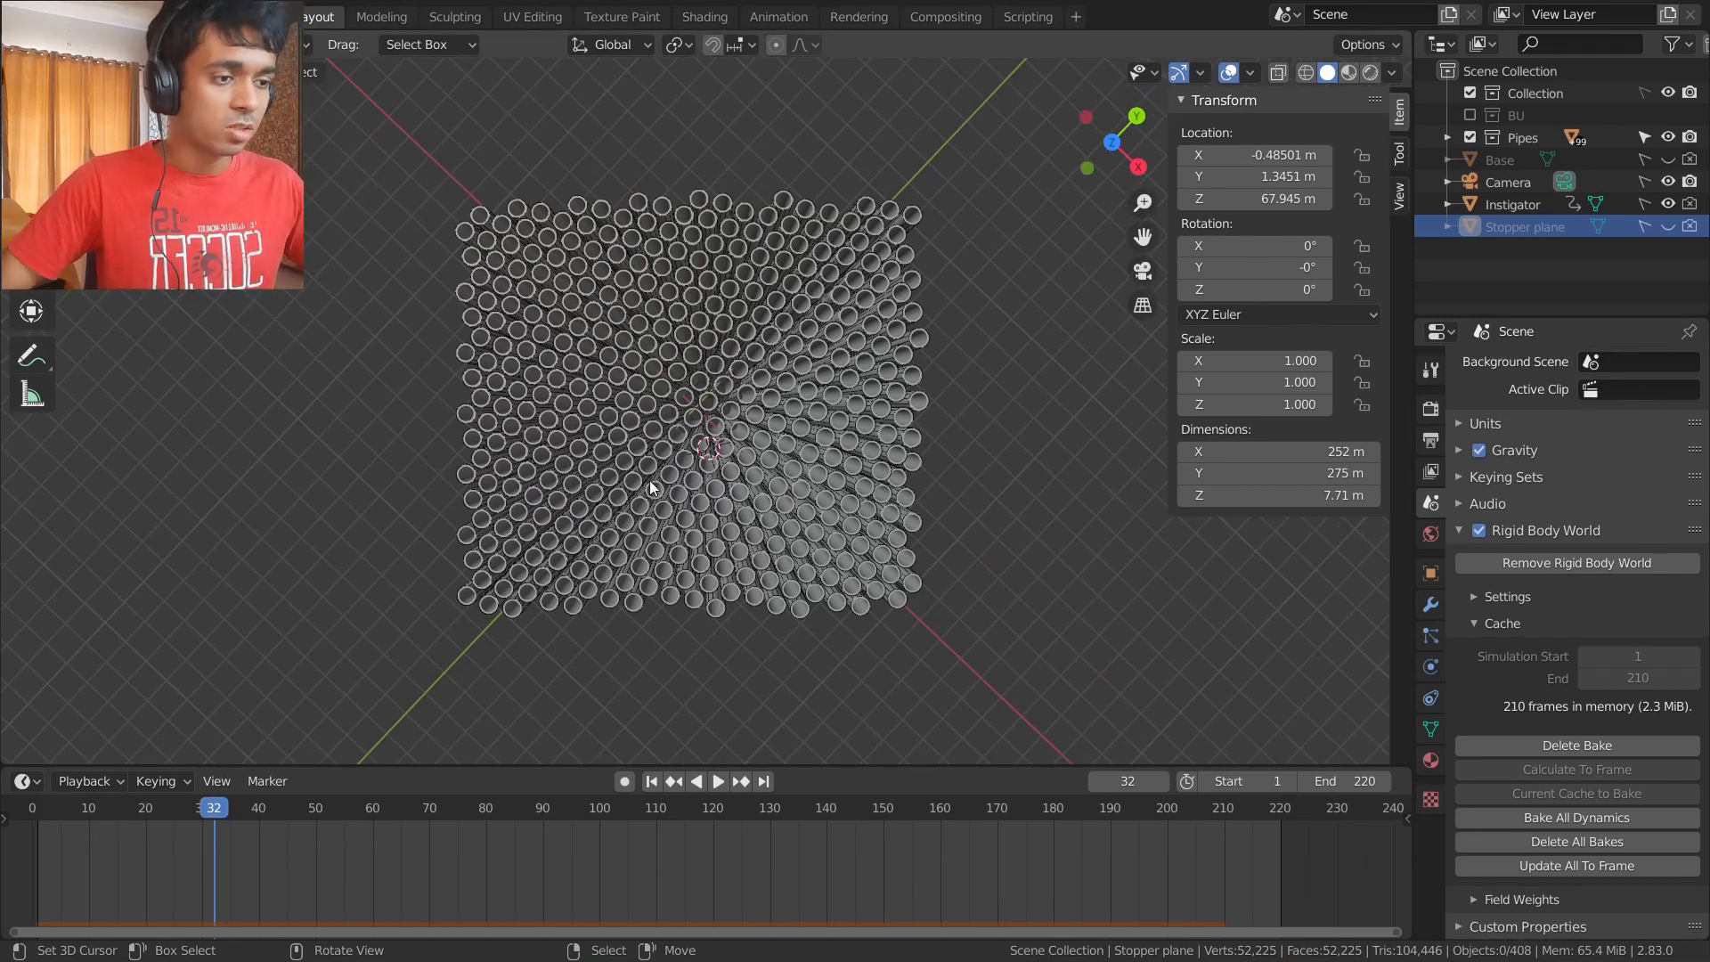
{"action": "scroll", "coordinate": [650, 487], "scroll_direction": "up", "scroll_amount": 2}
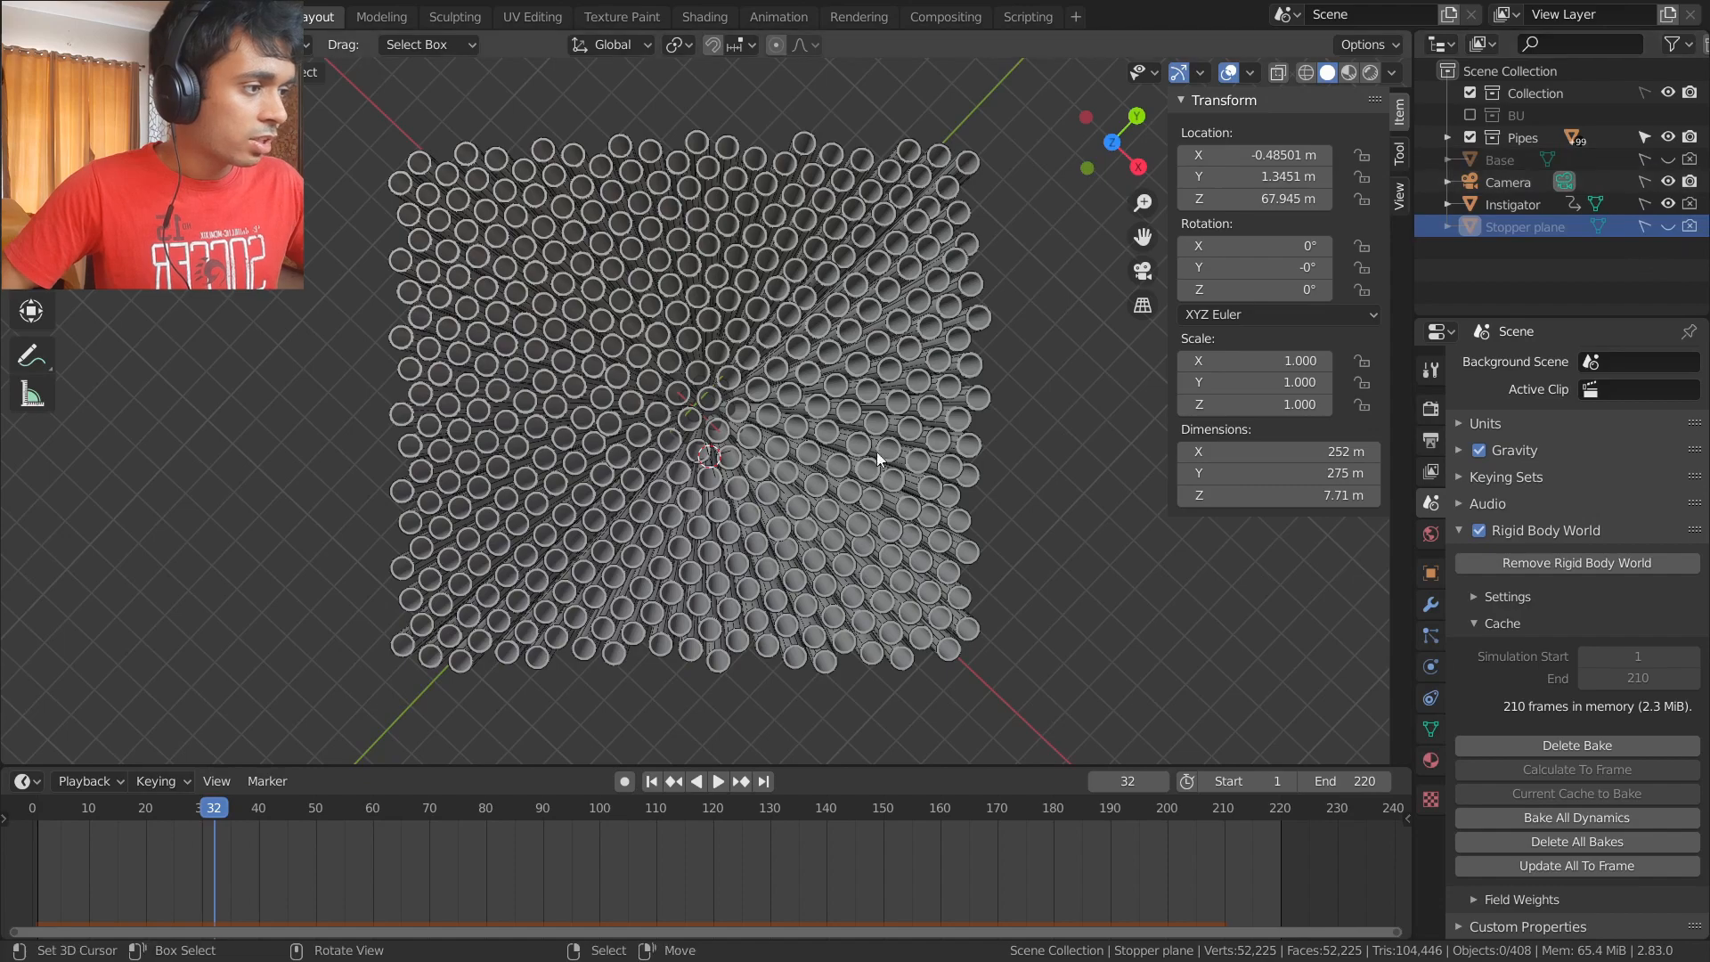
{"action": "middle_click_drag", "start_coordinate": [877, 459], "coordinate": [735, 532]}
{"action": "scroll", "coordinate": [677, 349], "scroll_direction": "down", "scroll_amount": 5}
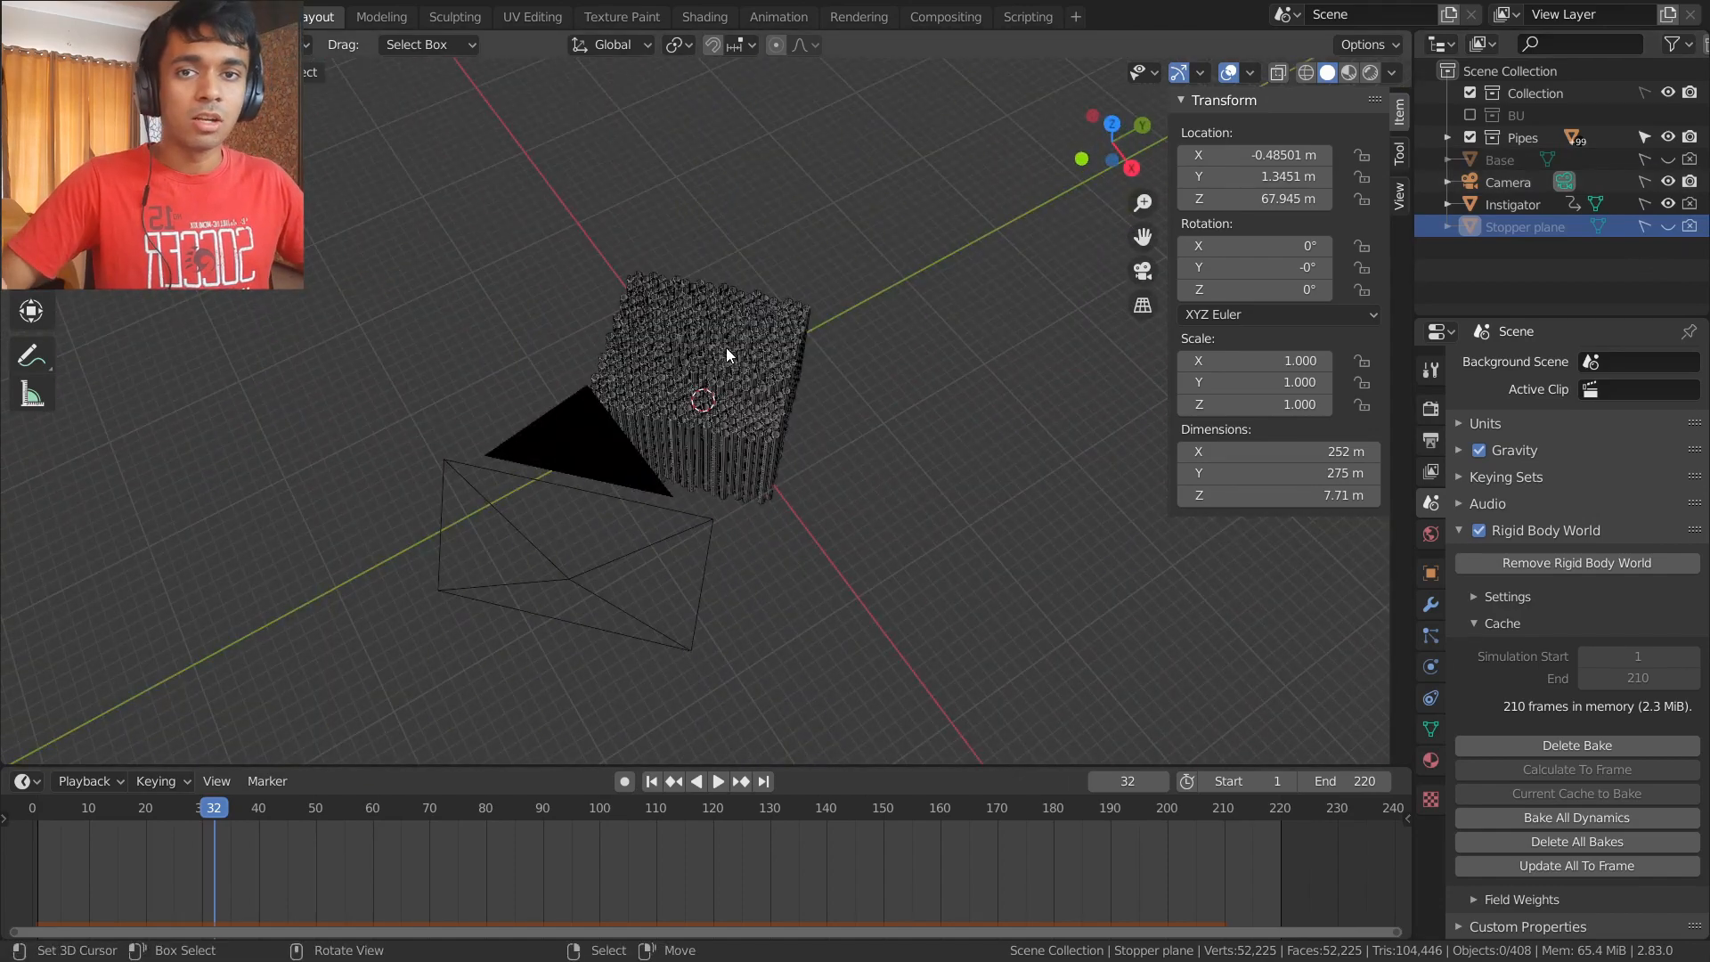
{"action": "middle_click_drag", "start_coordinate": [691, 361], "coordinate": [763, 444]}
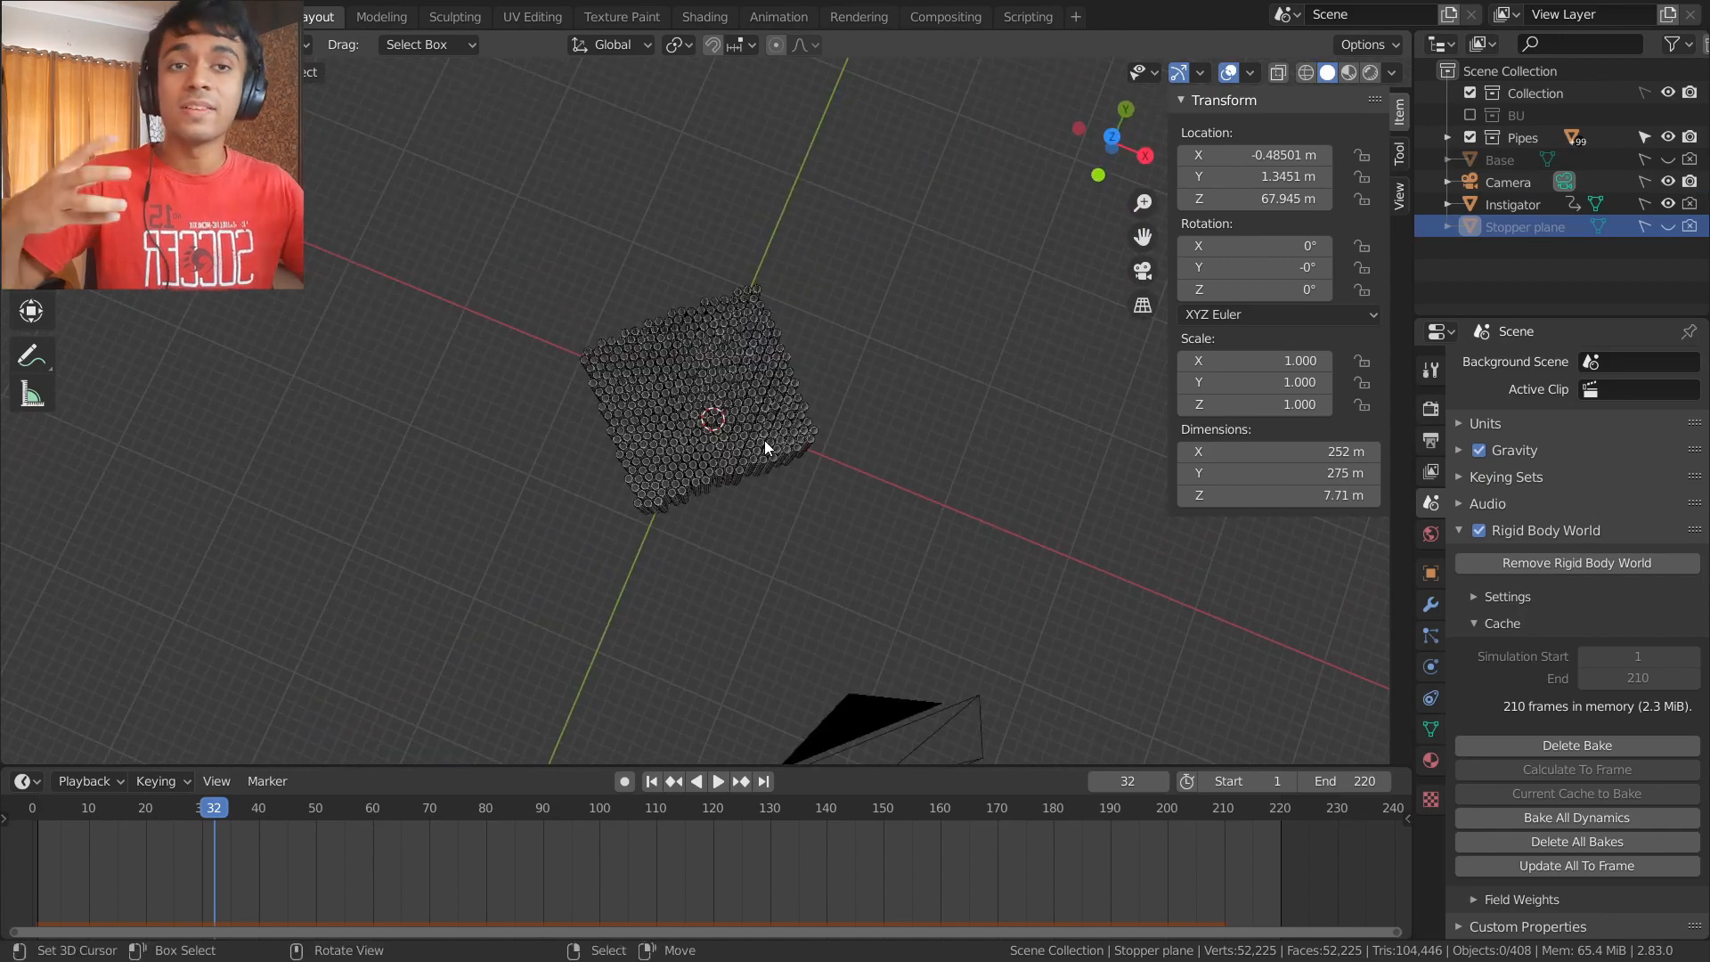
{"action": "scroll", "coordinate": [764, 440], "scroll_direction": "up", "scroll_amount": 5}
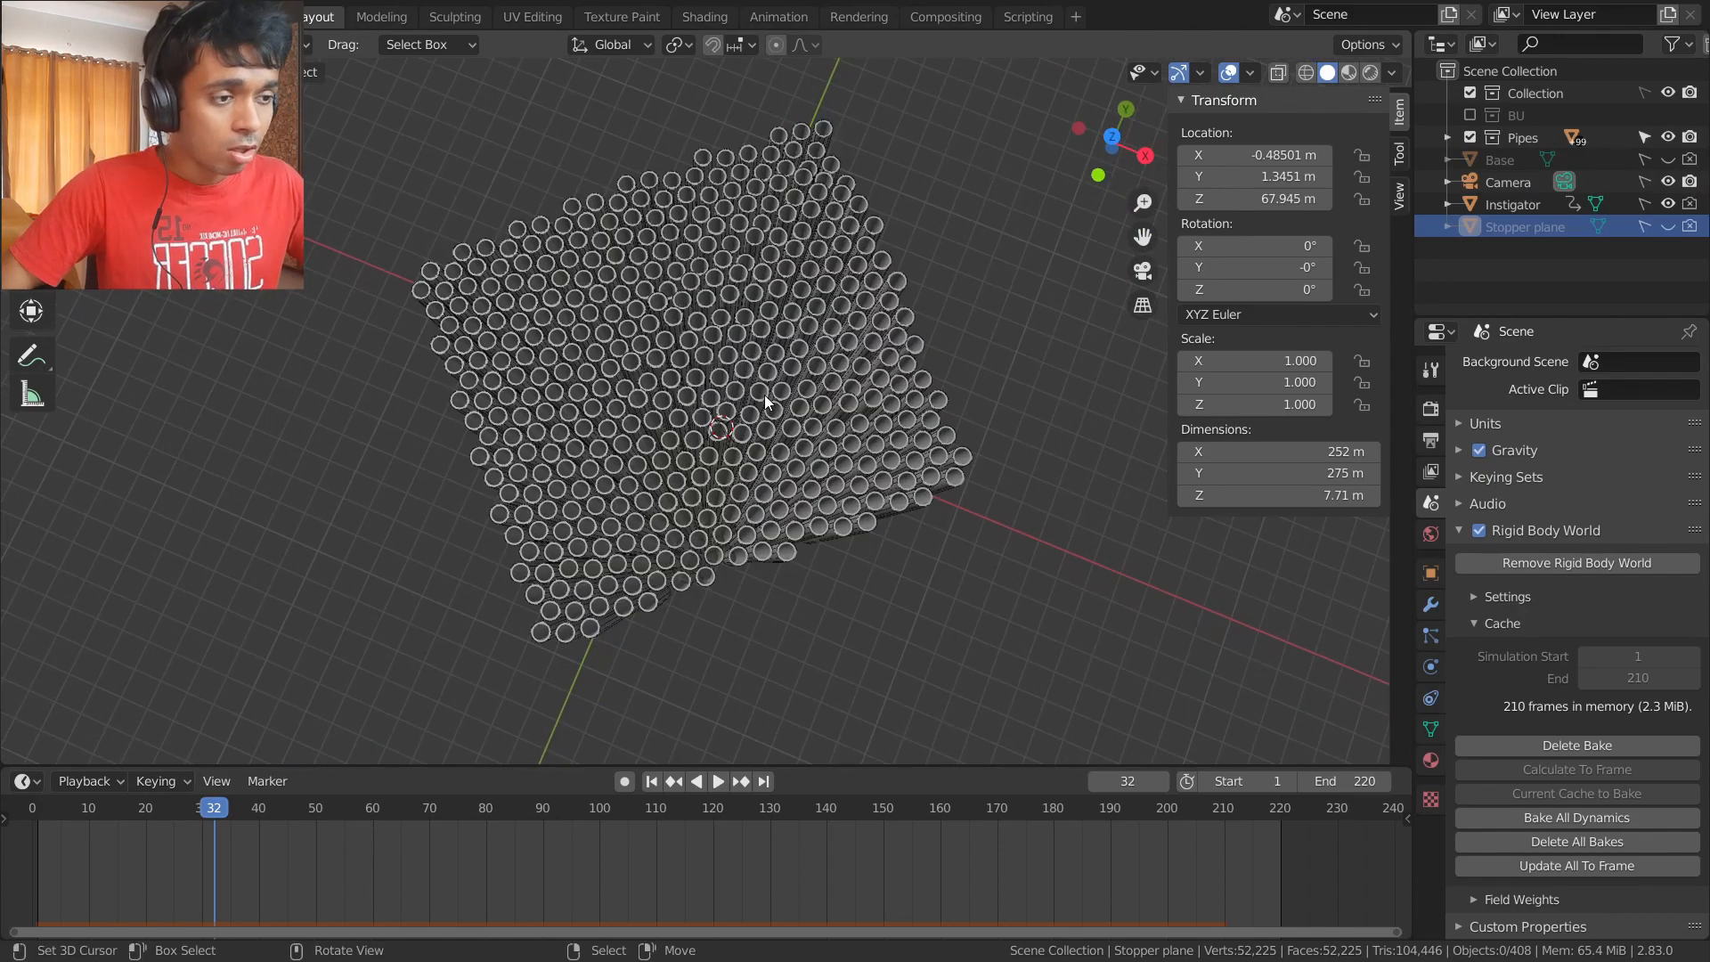
{"action": "middle_click_drag", "start_coordinate": [764, 394], "coordinate": [714, 356]}
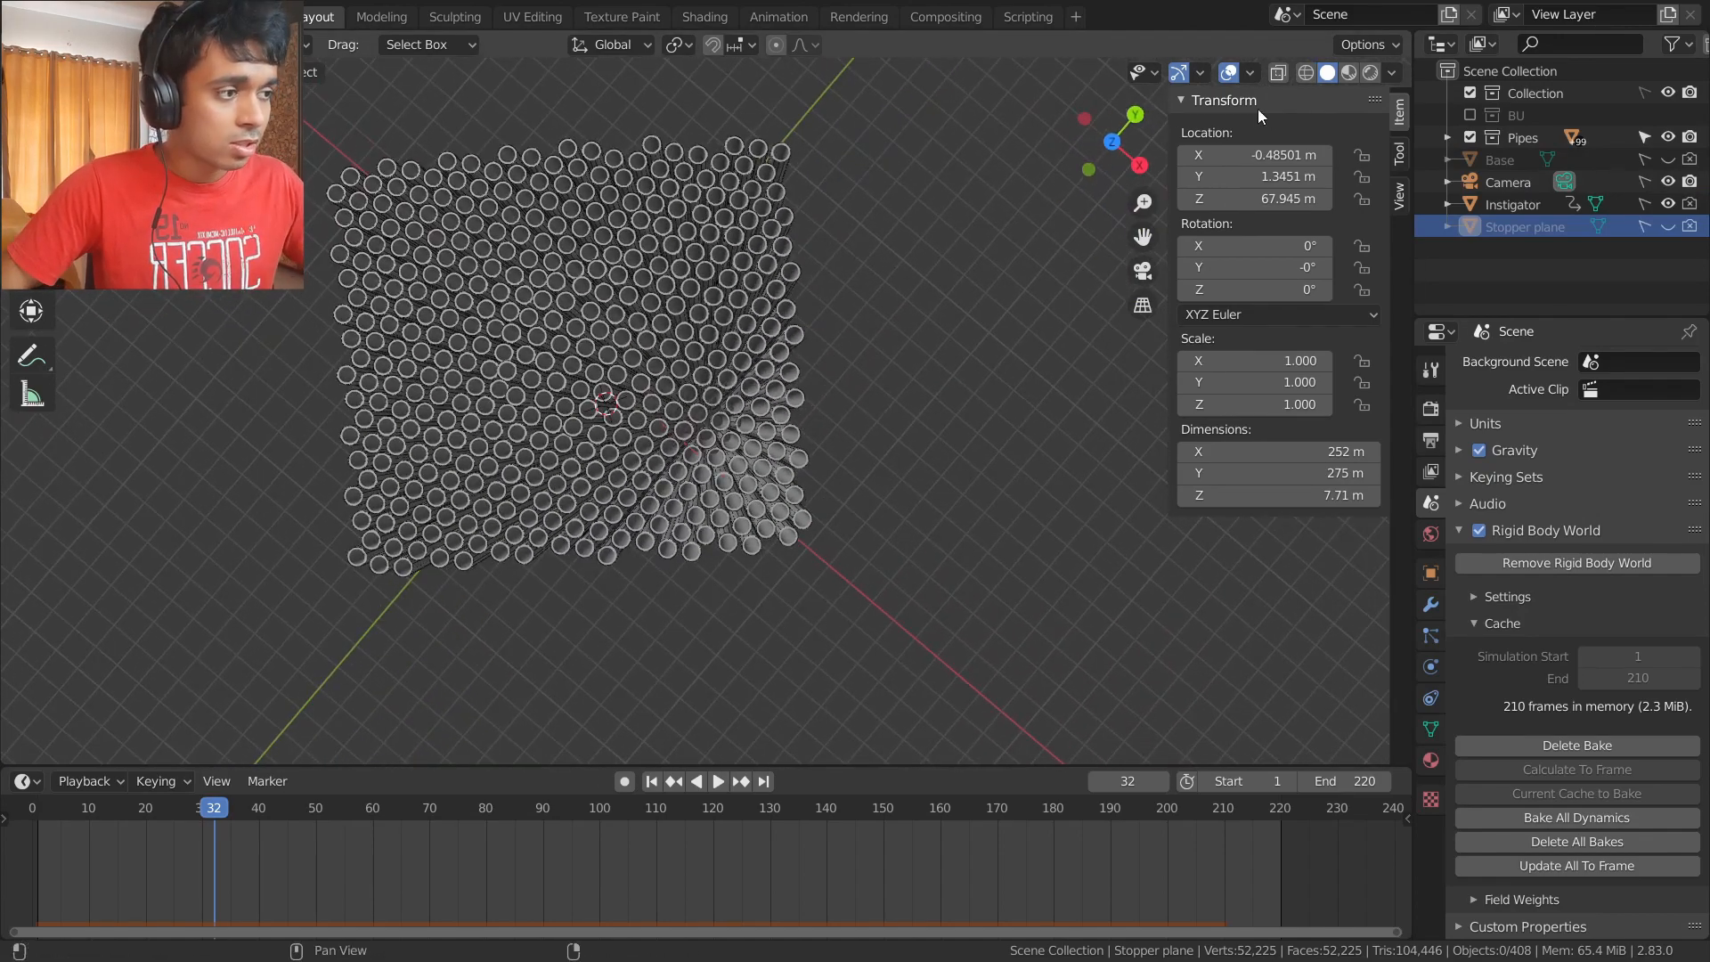
{"action": "left_click", "coordinate": [1347, 74]}
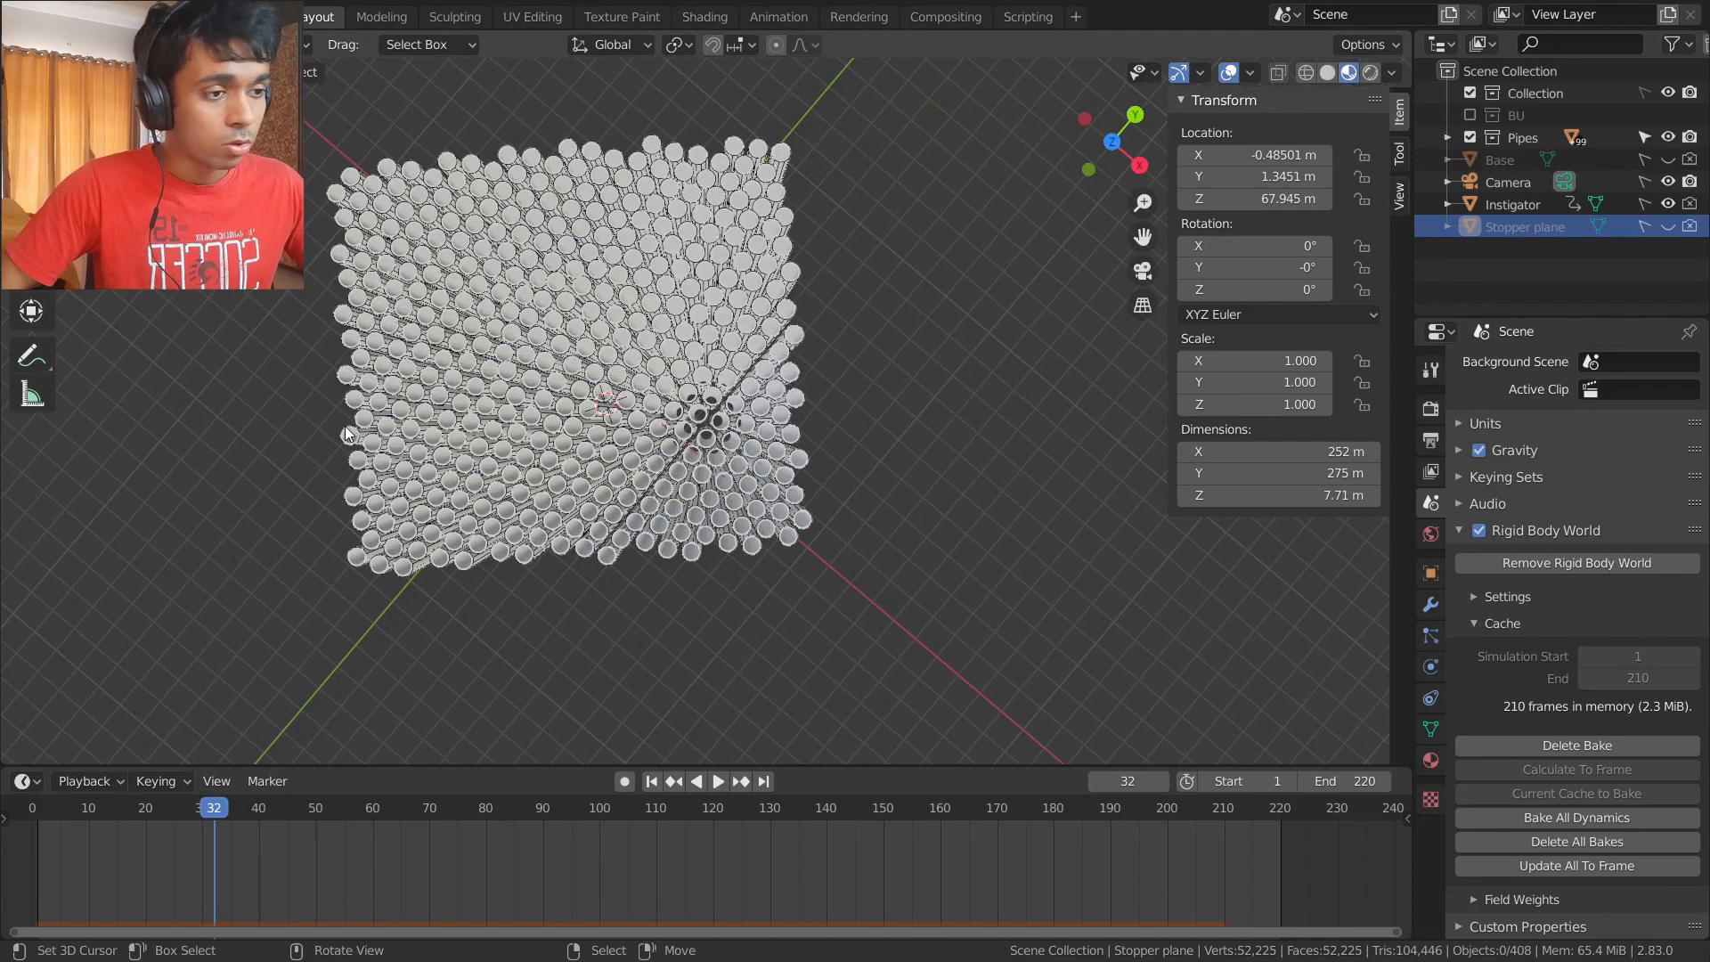
{"action": "middle_click_drag", "start_coordinate": [329, 299], "coordinate": [405, 299], "text": "shift"}
{"action": "left_click_drag", "start_coordinate": [4, 34], "coordinate": [723, 45]}
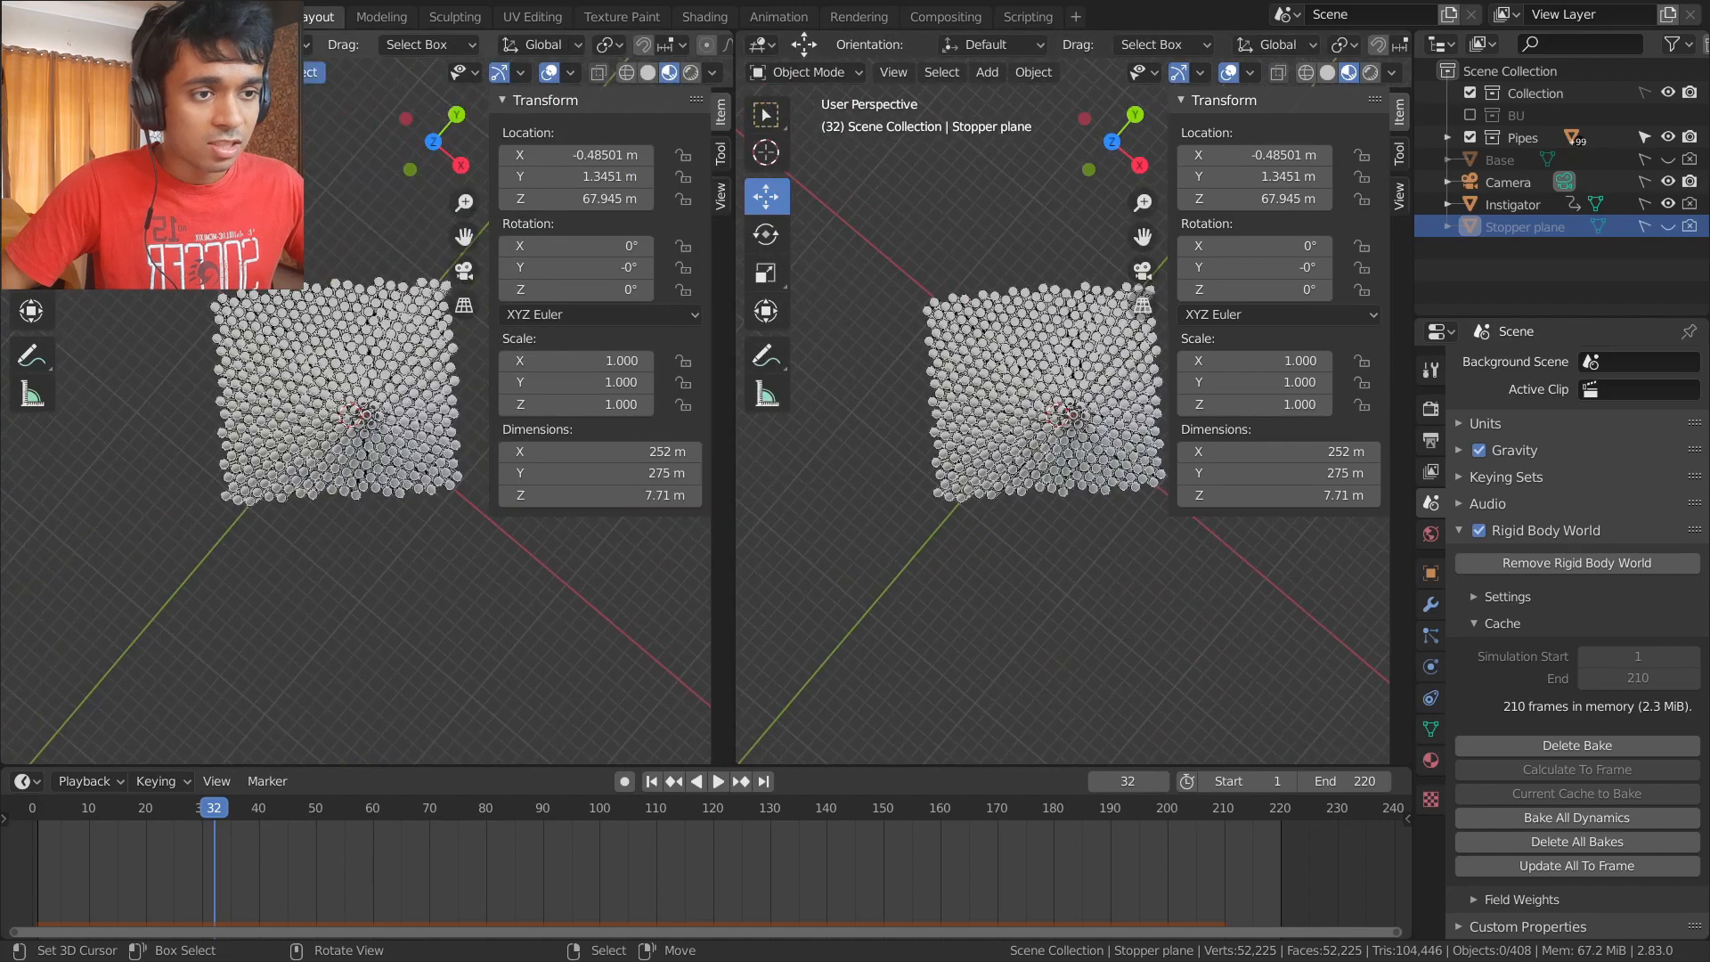
{"action": "left_click", "coordinate": [26, 44]}
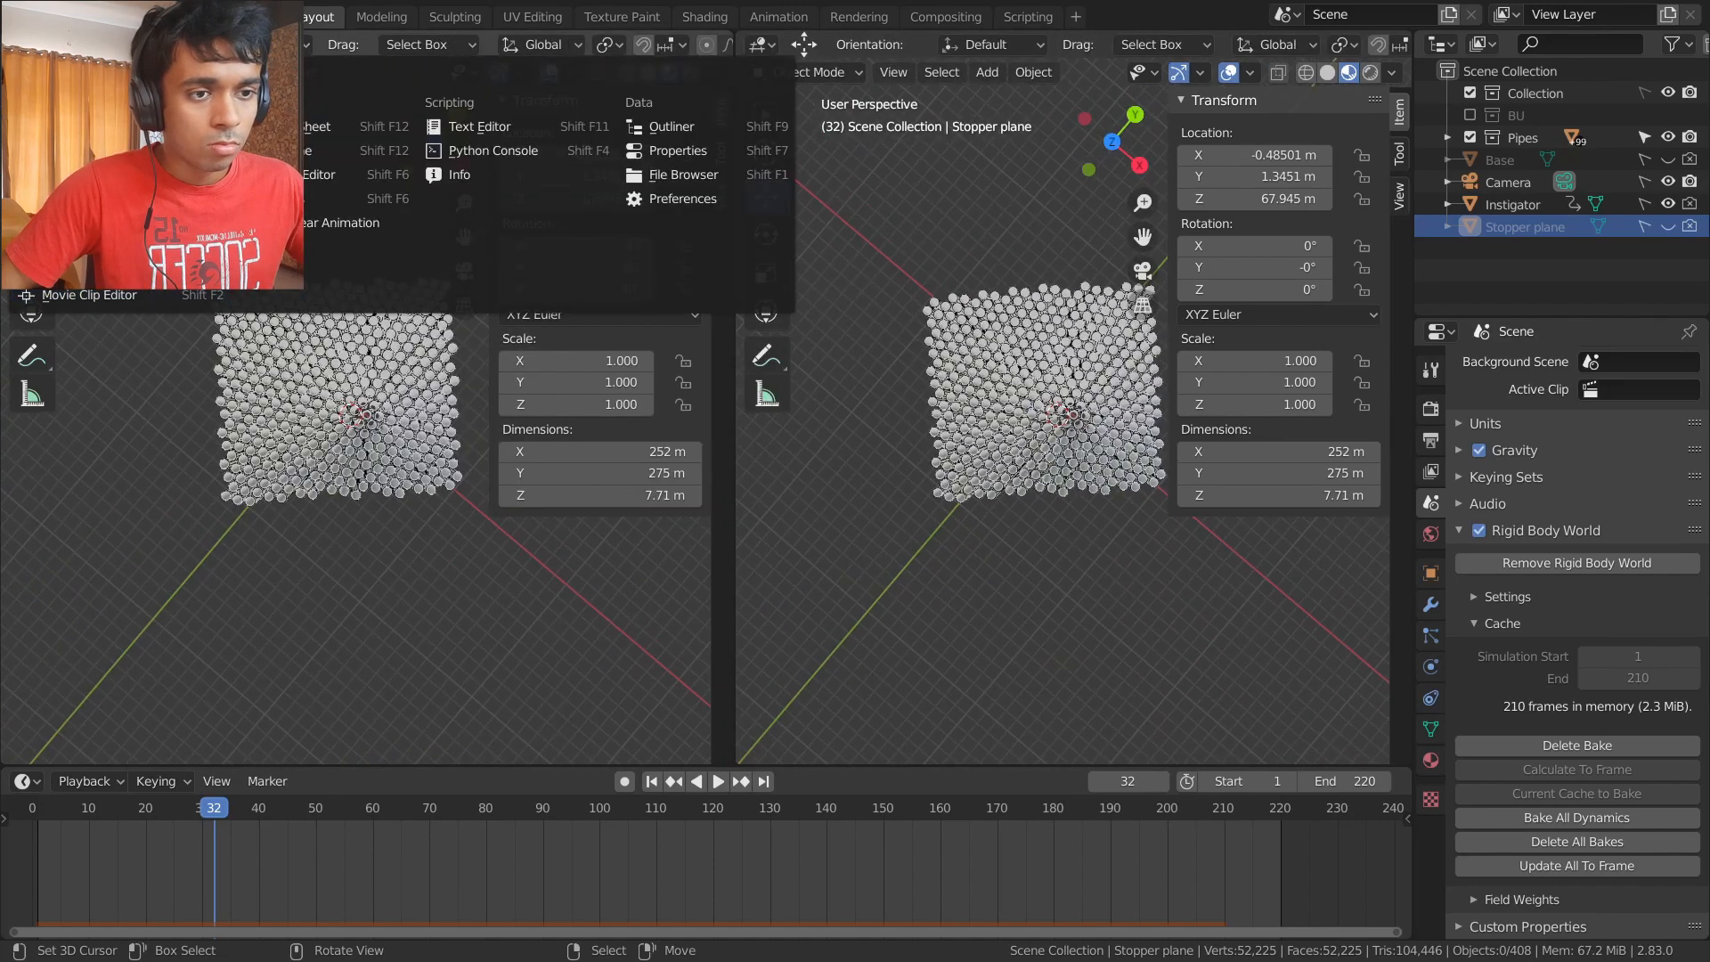
{"action": "left_click", "coordinate": [89, 295]}
{"action": "left_click_drag", "start_coordinate": [737, 35], "coordinate": [521, 62]}
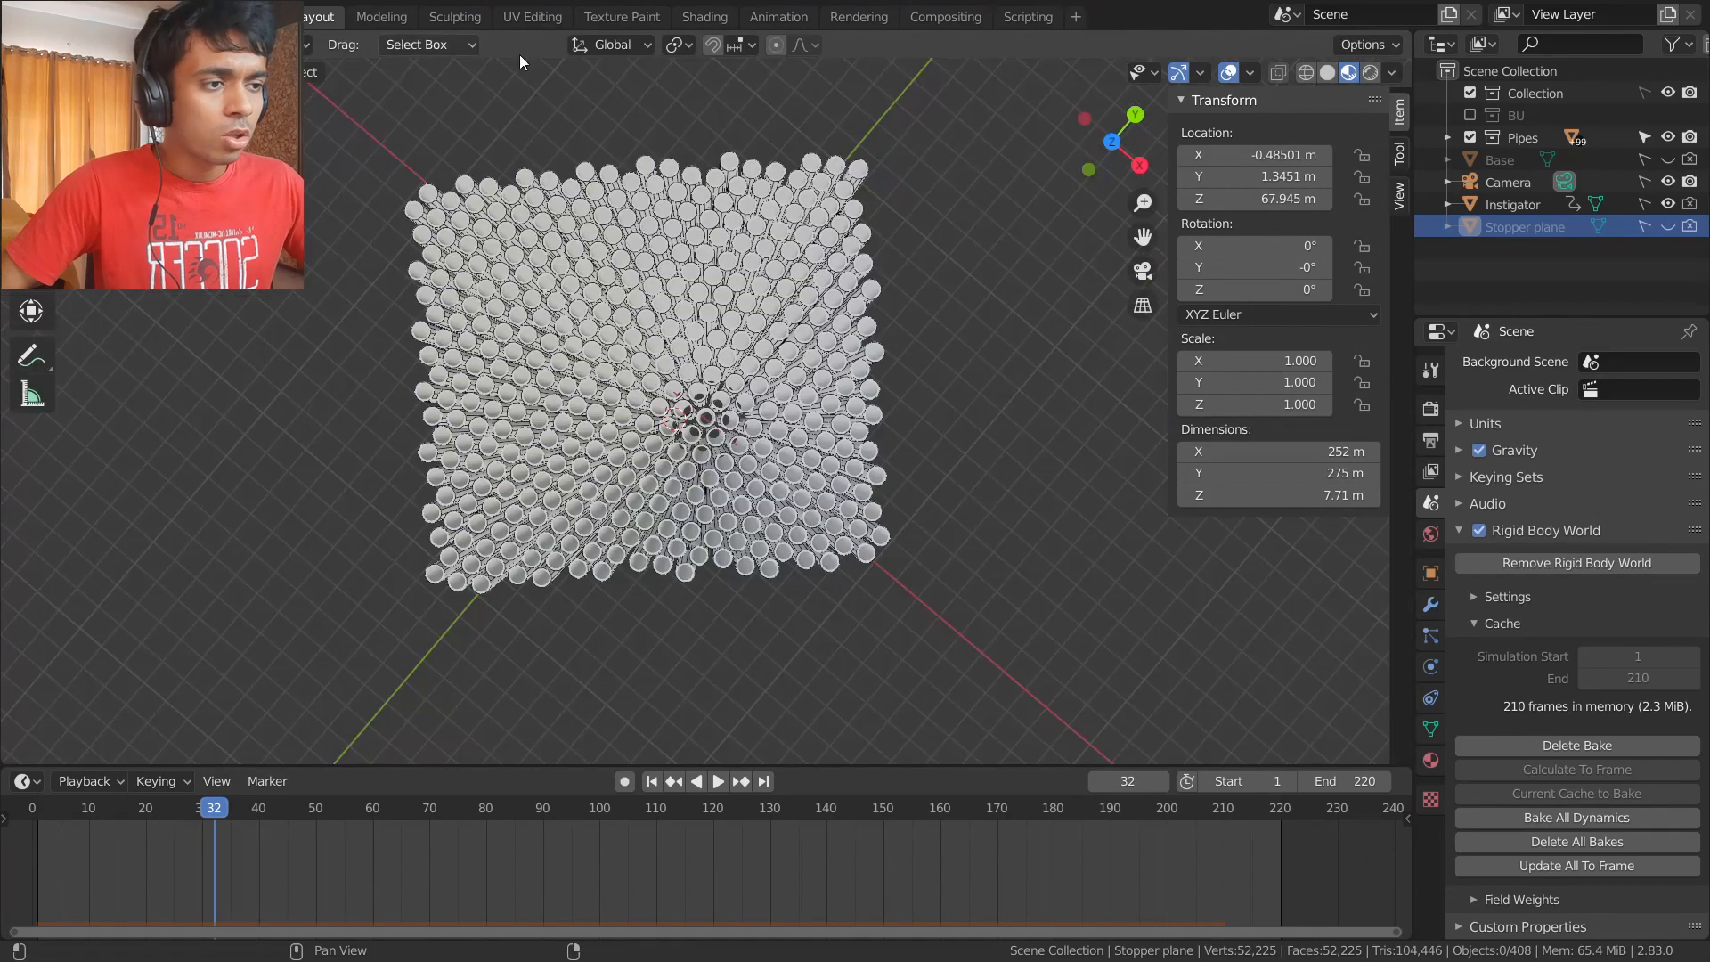
- Switch to the Shading workspace and frame the whole block of pipes from above
{"action": "left_click", "coordinate": [708, 17]}
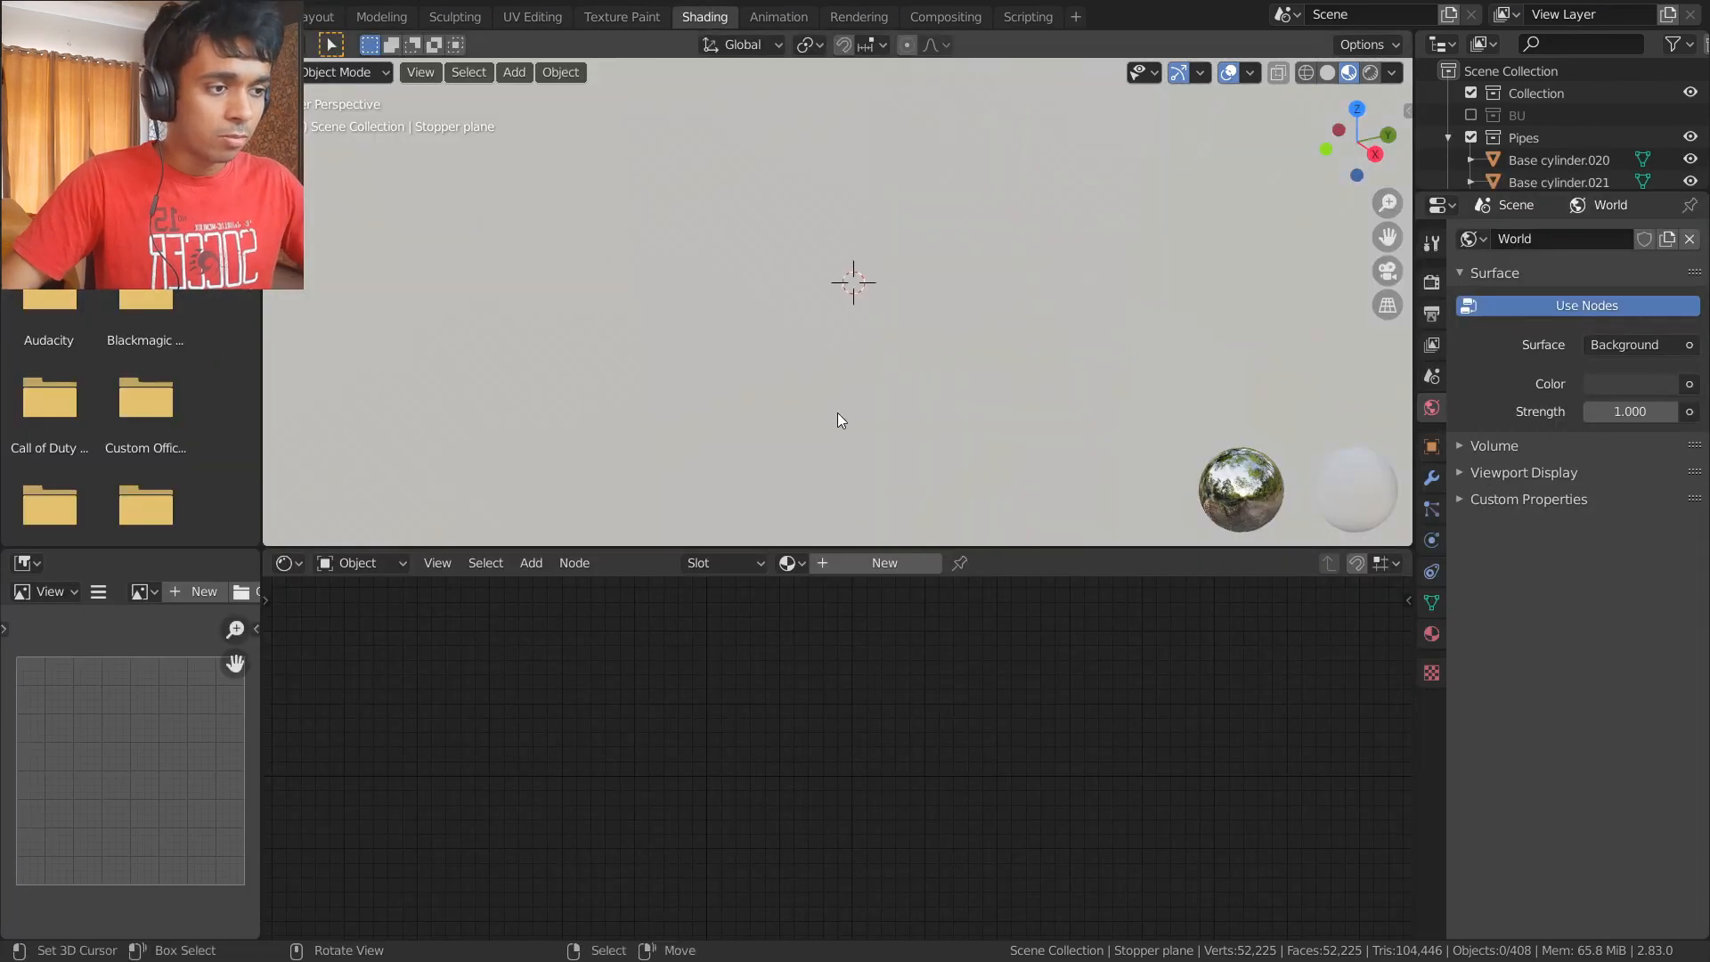
{"action": "scroll", "coordinate": [837, 413], "scroll_direction": "down", "scroll_amount": 10}
{"action": "scroll", "coordinate": [817, 320], "scroll_direction": "up", "scroll_amount": 3}
{"action": "middle_click_drag", "start_coordinate": [816, 320], "coordinate": [912, 379]}
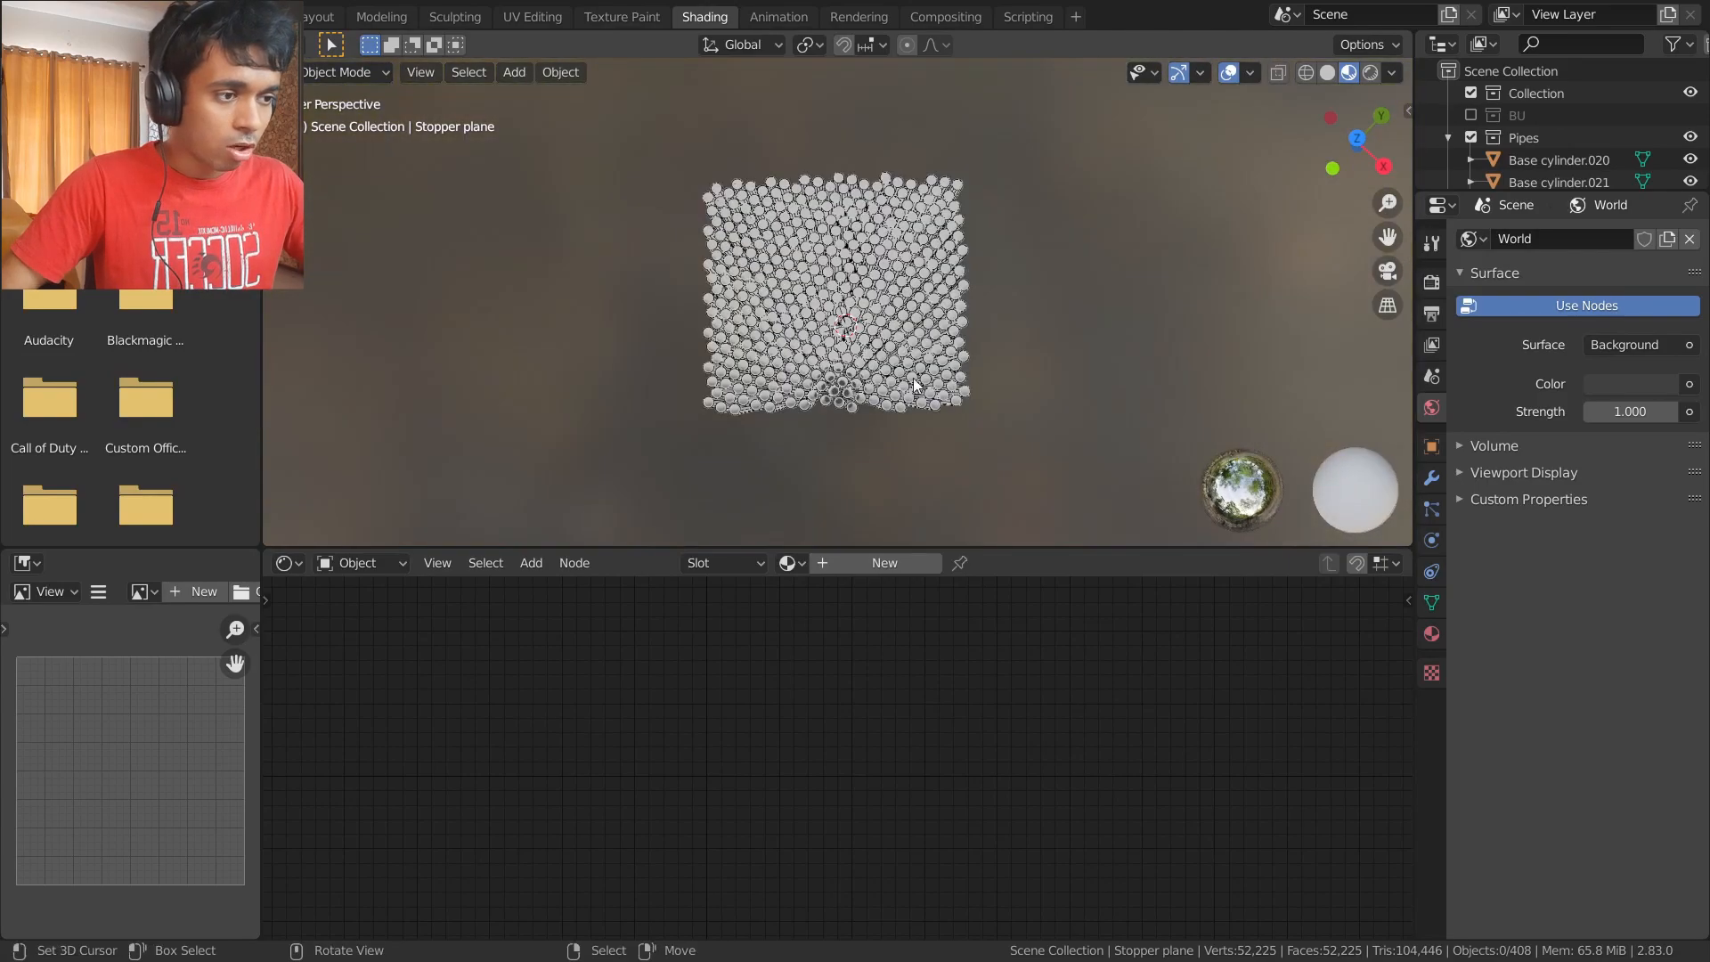
{"action": "scroll", "coordinate": [837, 342], "scroll_direction": "up", "scroll_amount": 5}
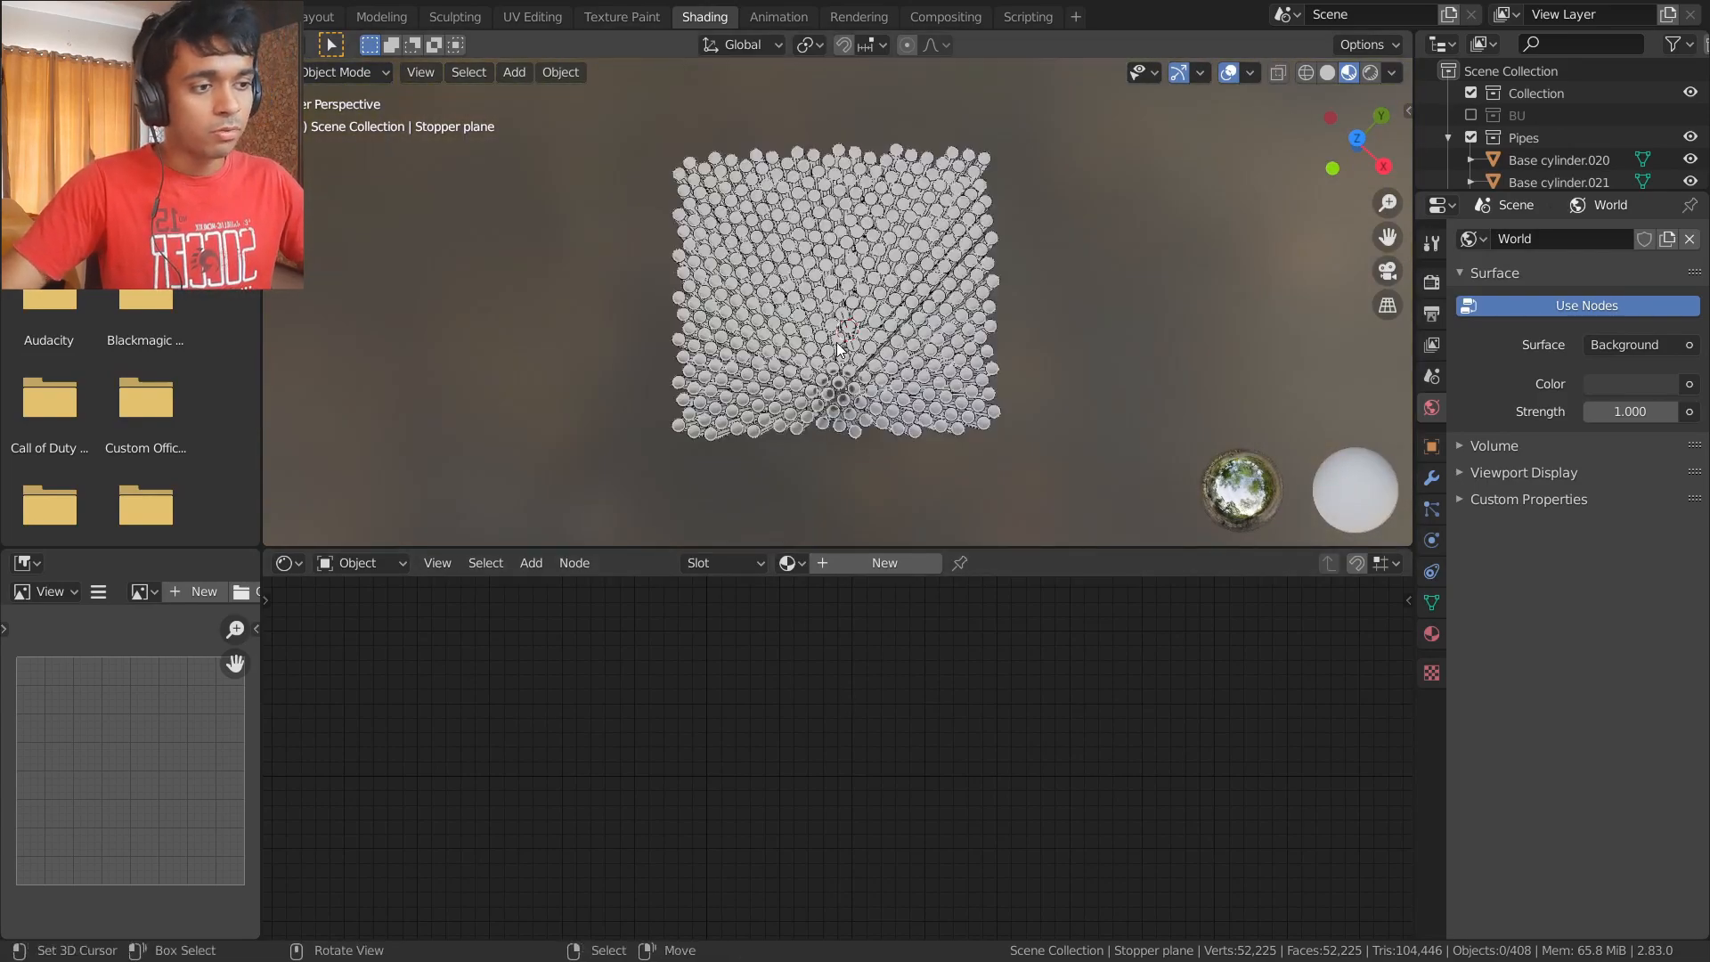
{"action": "scroll", "coordinate": [837, 311], "scroll_direction": "down", "scroll_amount": 2}
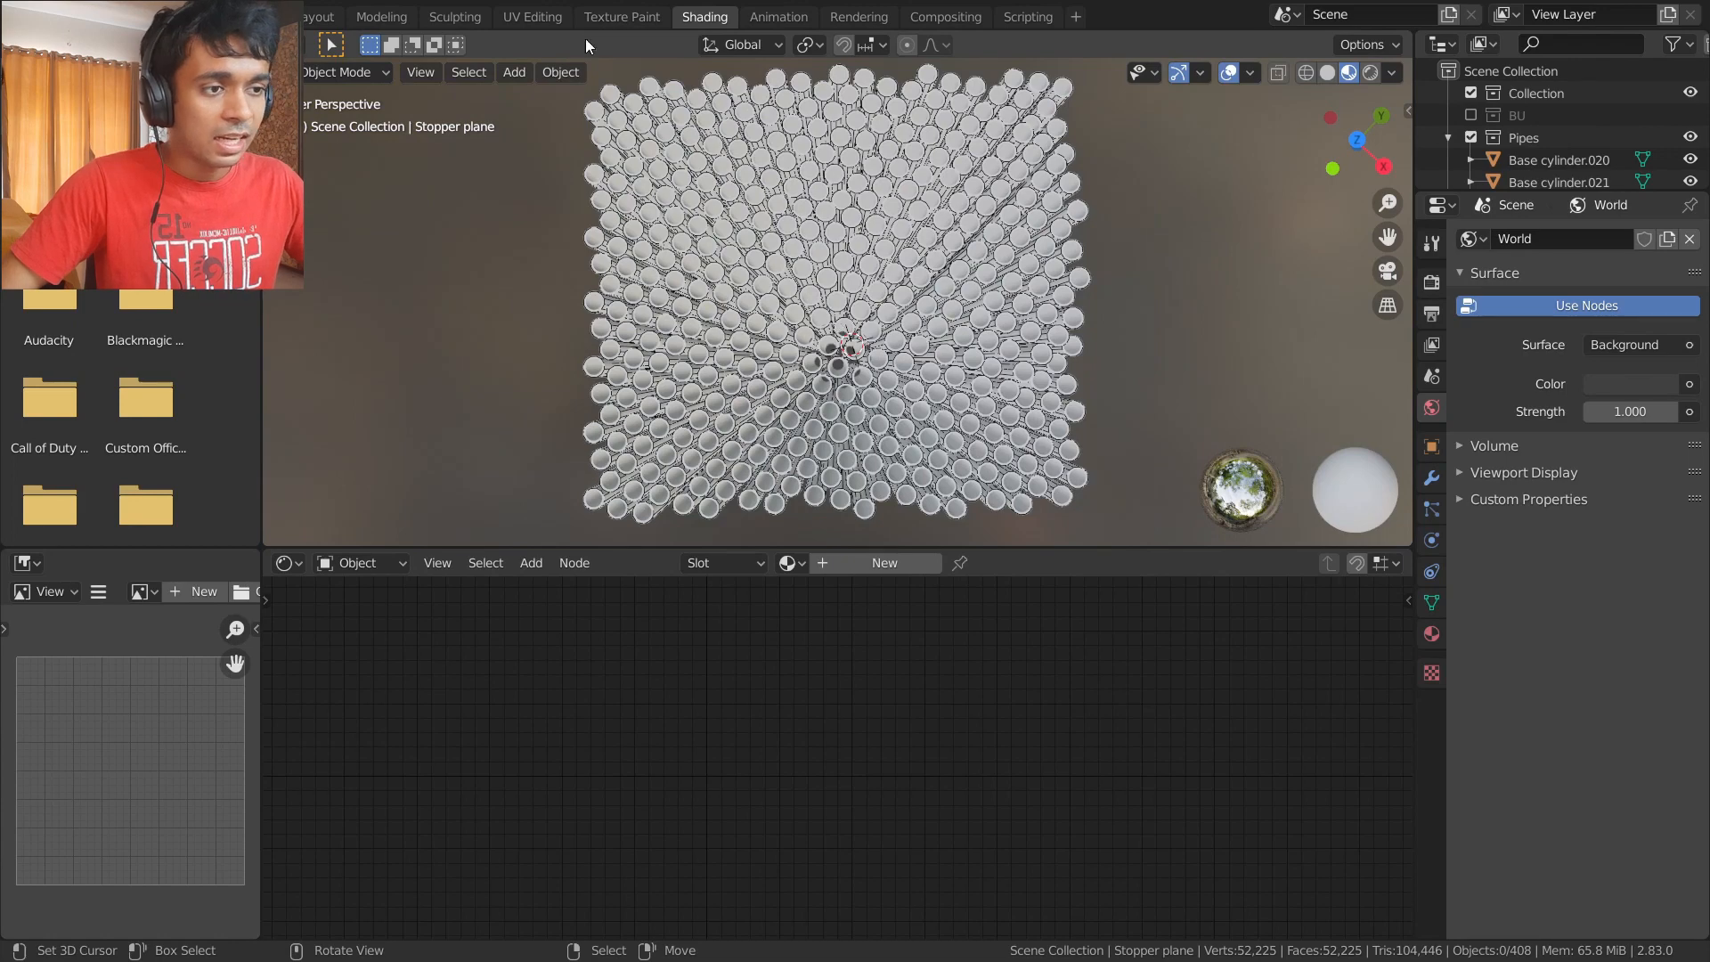
- Create a new material on the corner pipe Base cylinder.021 and set its base color to orange
{"action": "left_click", "coordinate": [611, 96]}
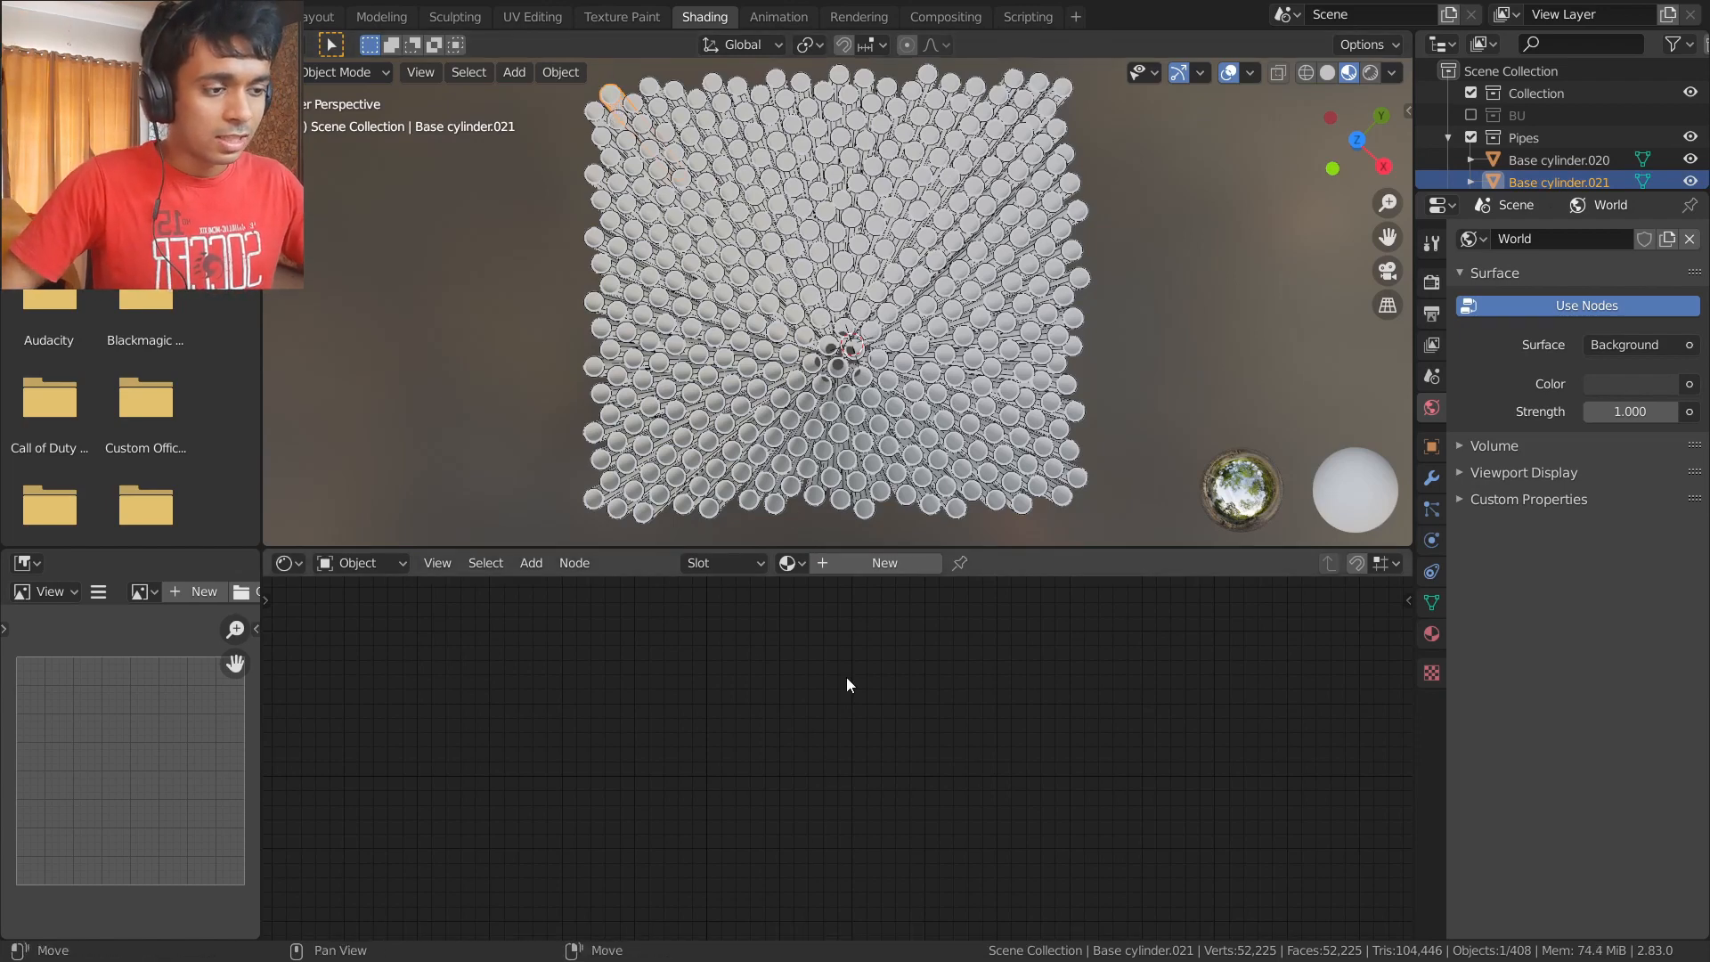
{"action": "left_click", "coordinate": [846, 565]}
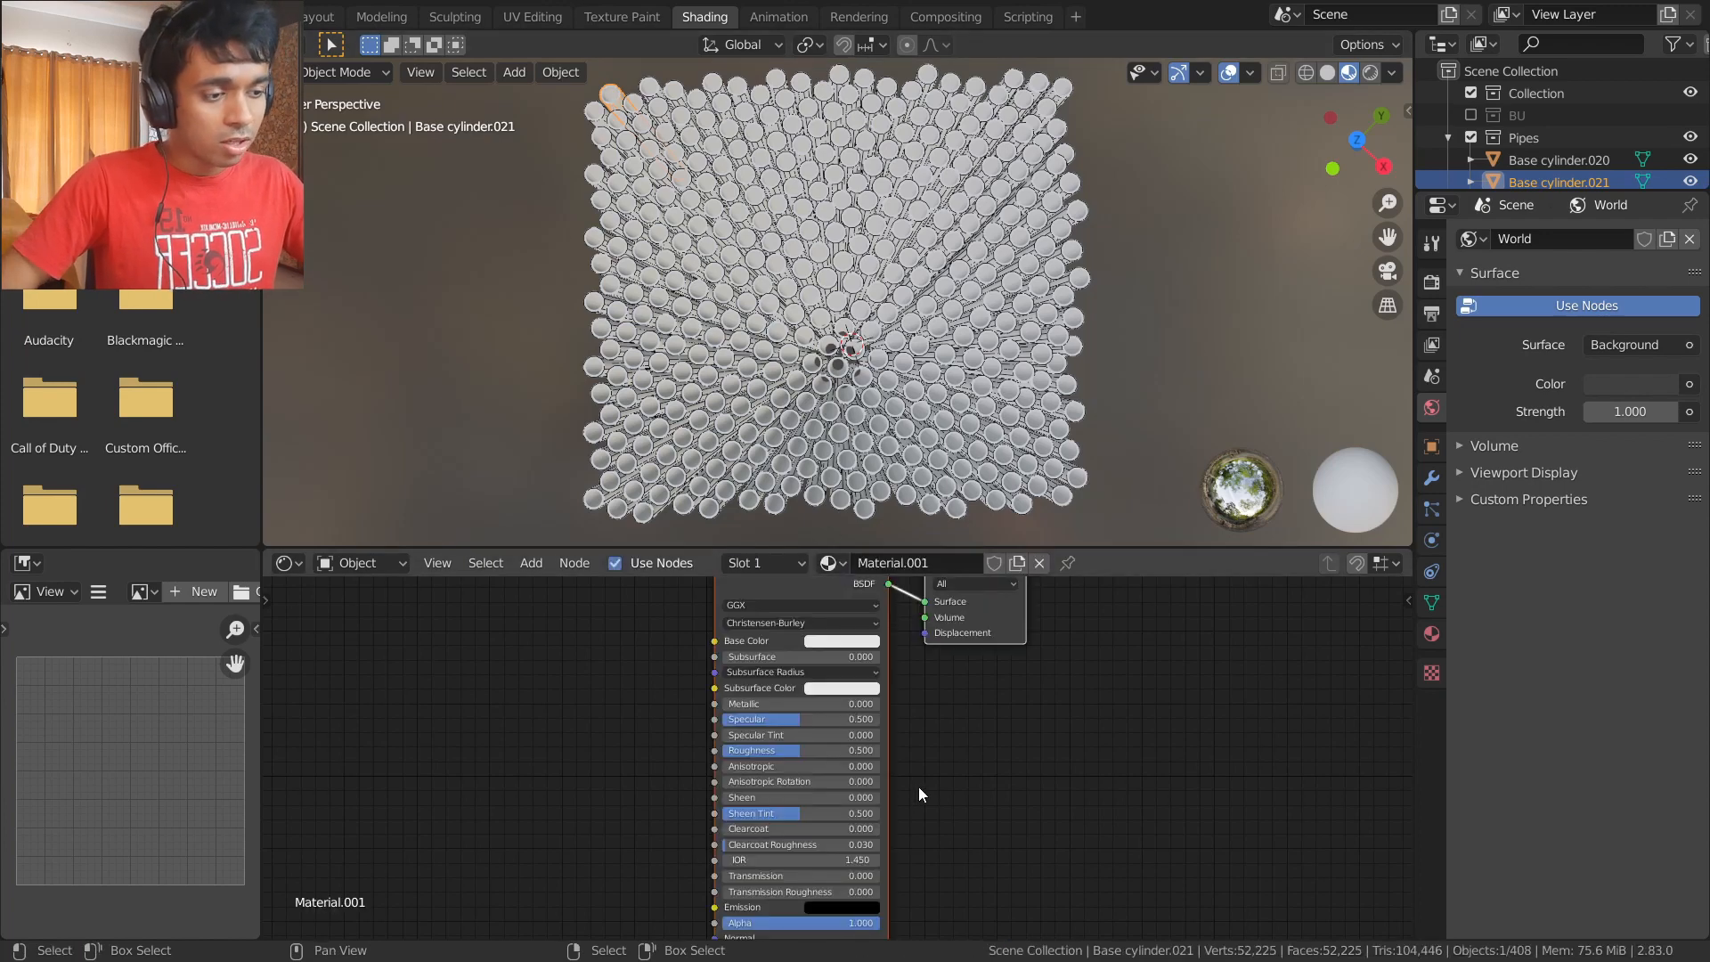
{"action": "key", "text": "Home"}
{"action": "left_click", "coordinate": [847, 666]}
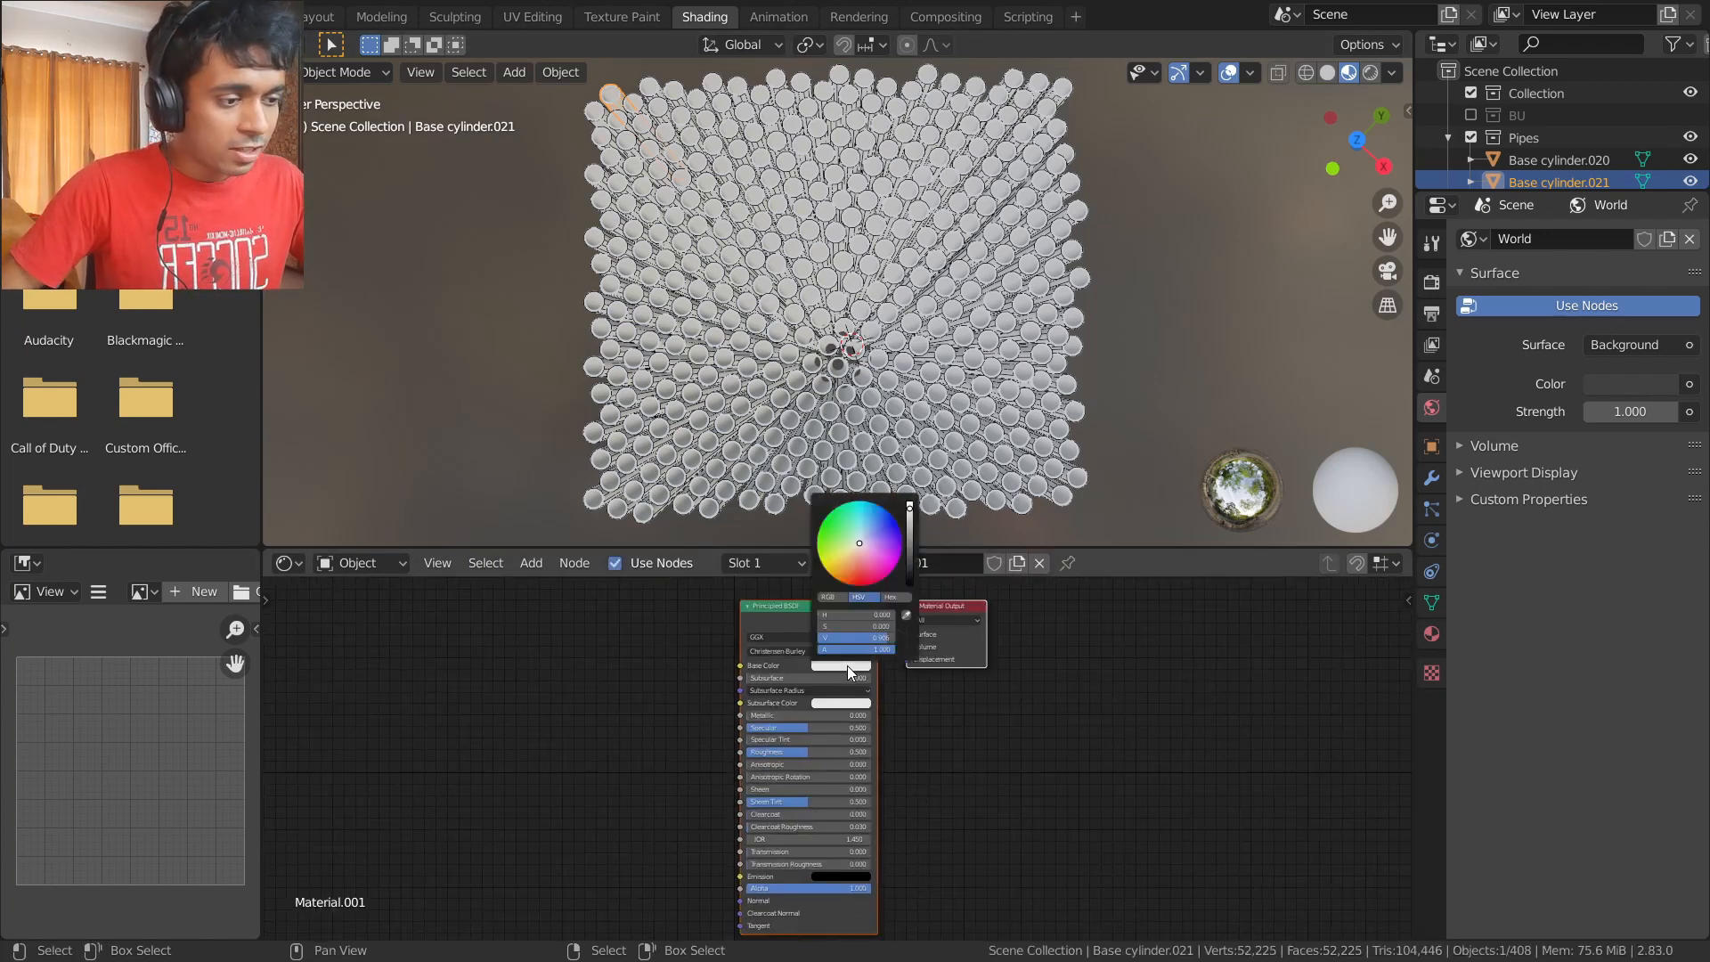
{"action": "left_click_drag", "start_coordinate": [859, 550], "coordinate": [833, 577]}
{"action": "scroll", "coordinate": [837, 758], "scroll_direction": "up", "scroll_amount": 4}
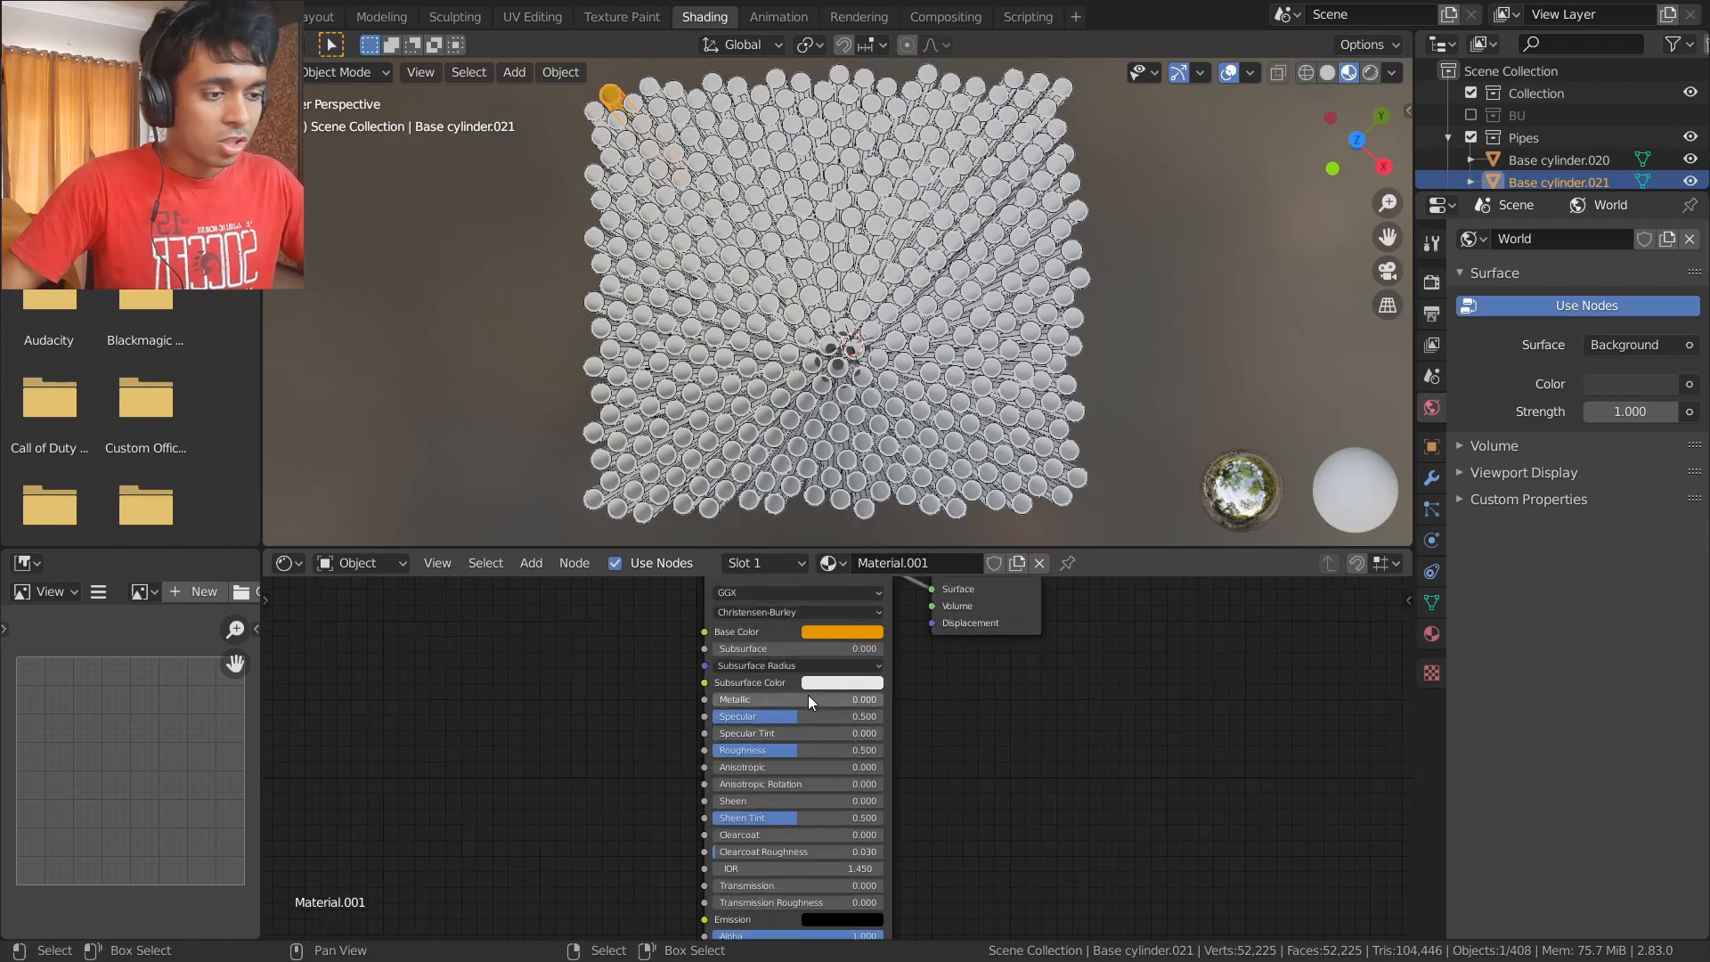
- Move the orange material's Principled BSDF node well away from the Material Output node, leaving a wide gap between them
{"action": "middle_click_drag", "start_coordinate": [809, 699], "coordinate": [788, 837]}
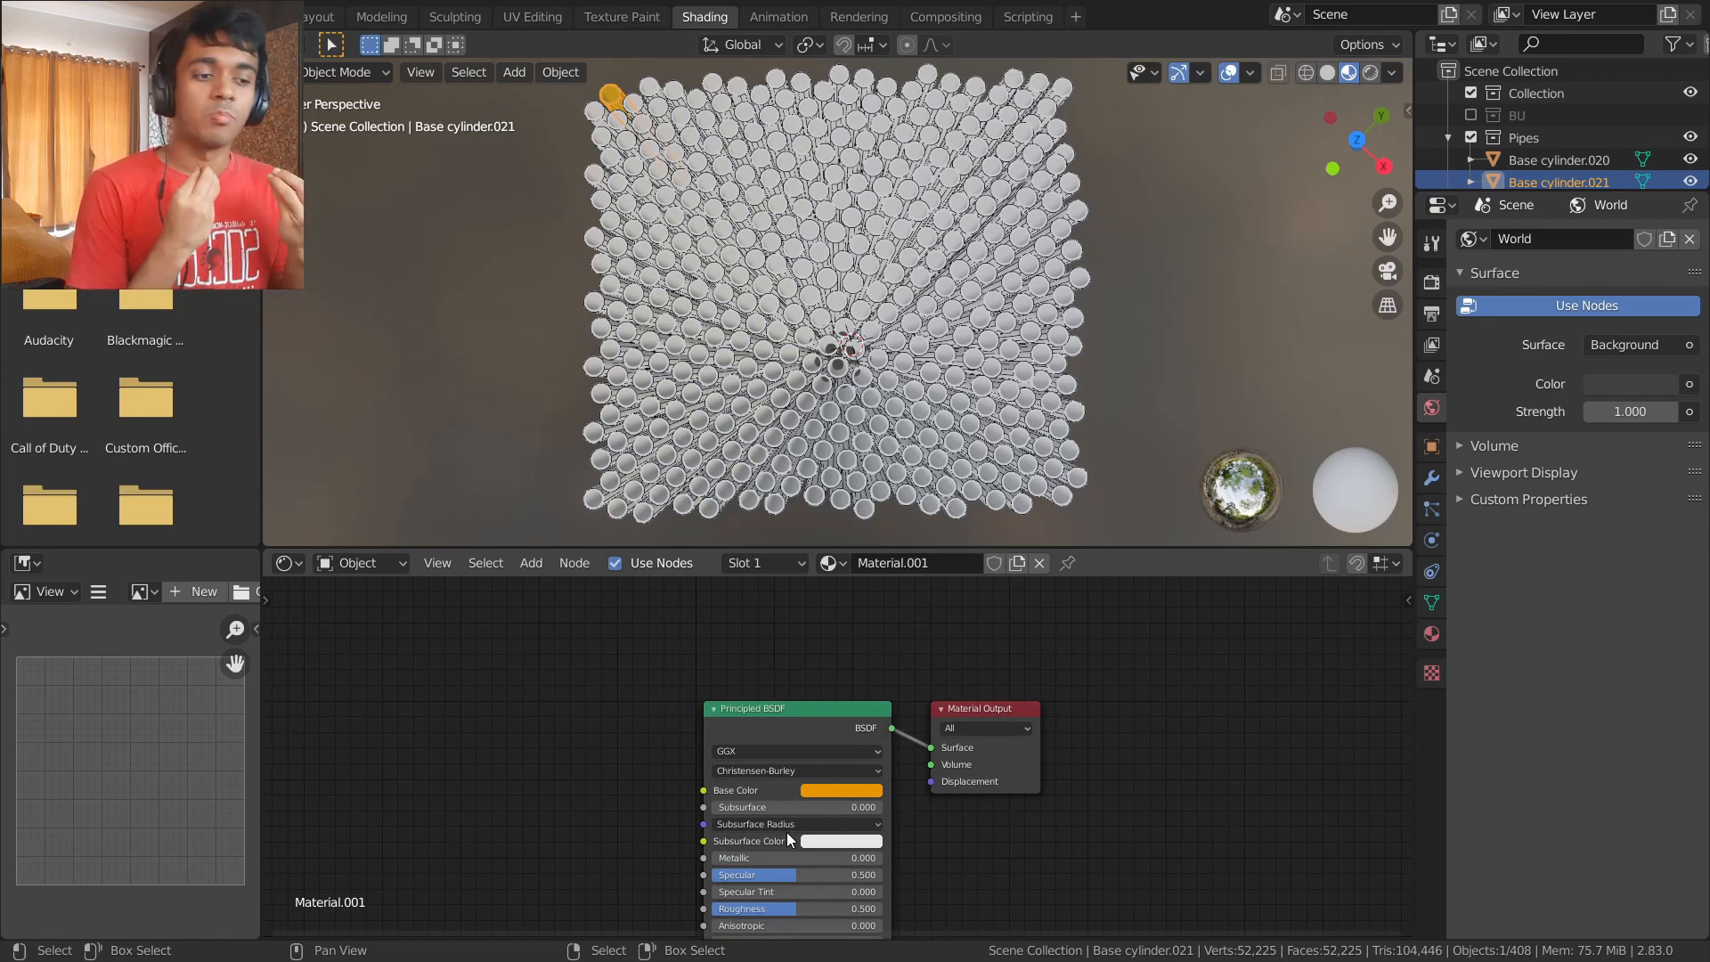
{"action": "scroll", "coordinate": [760, 831], "scroll_direction": "up", "scroll_amount": 1}
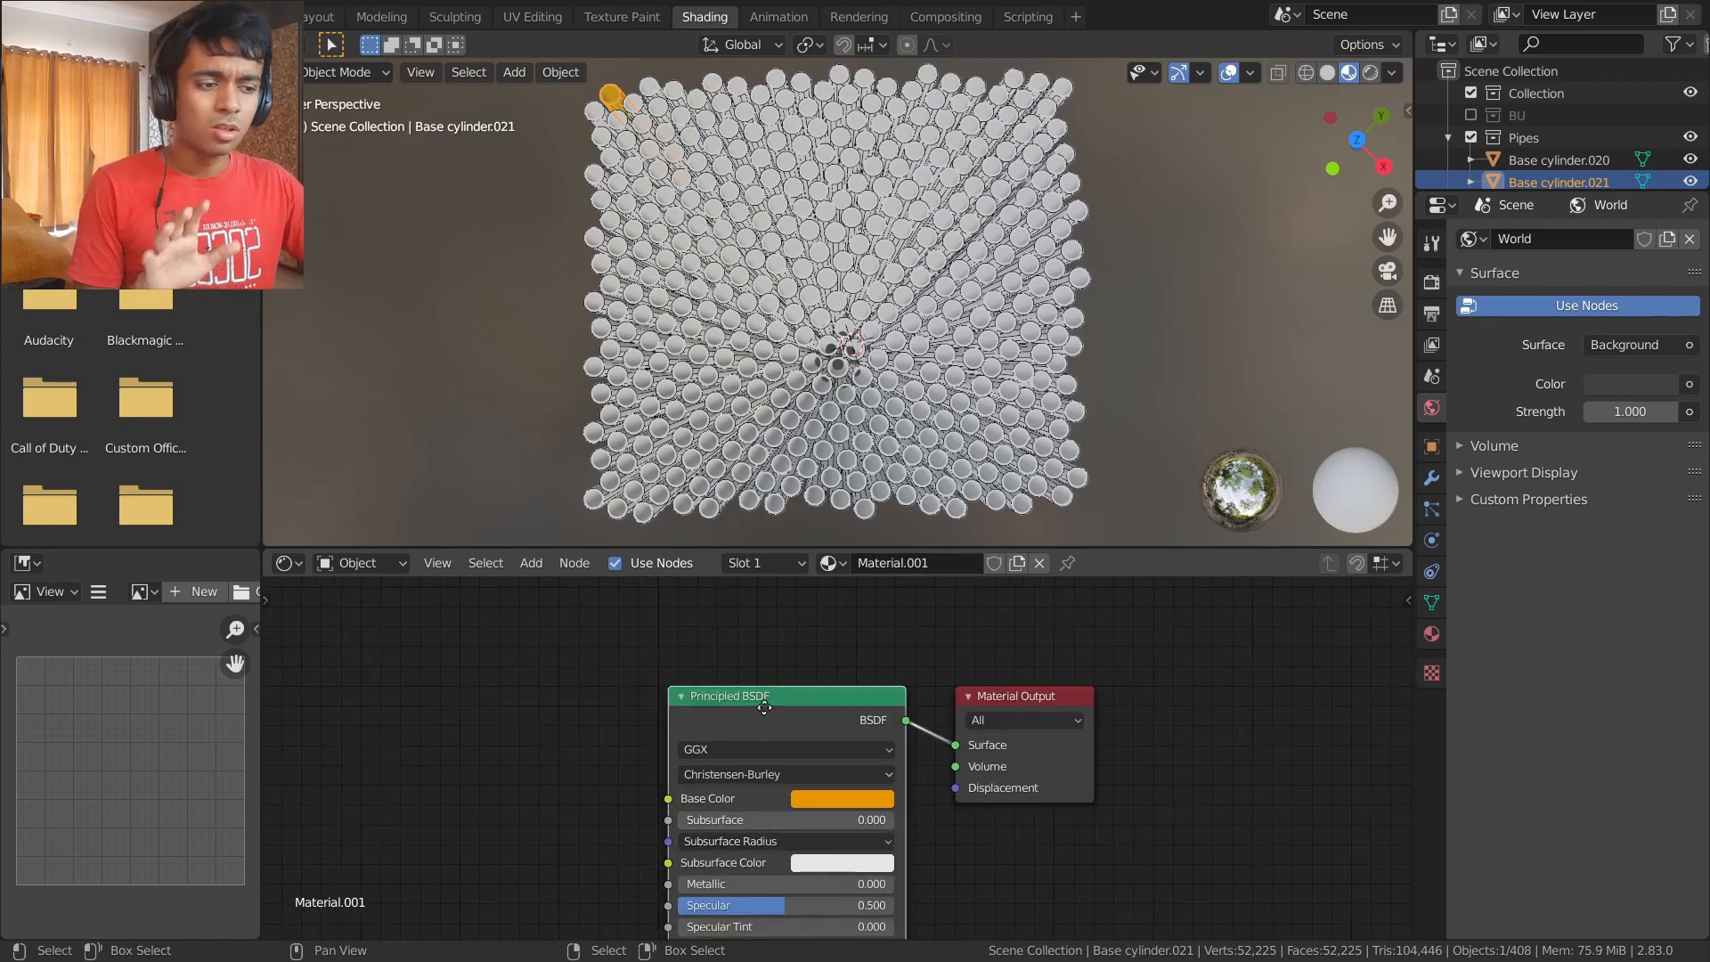
{"action": "left_click_drag", "start_coordinate": [820, 720], "coordinate": [413, 671]}
{"action": "middle_click_drag", "start_coordinate": [413, 671], "coordinate": [616, 656]}
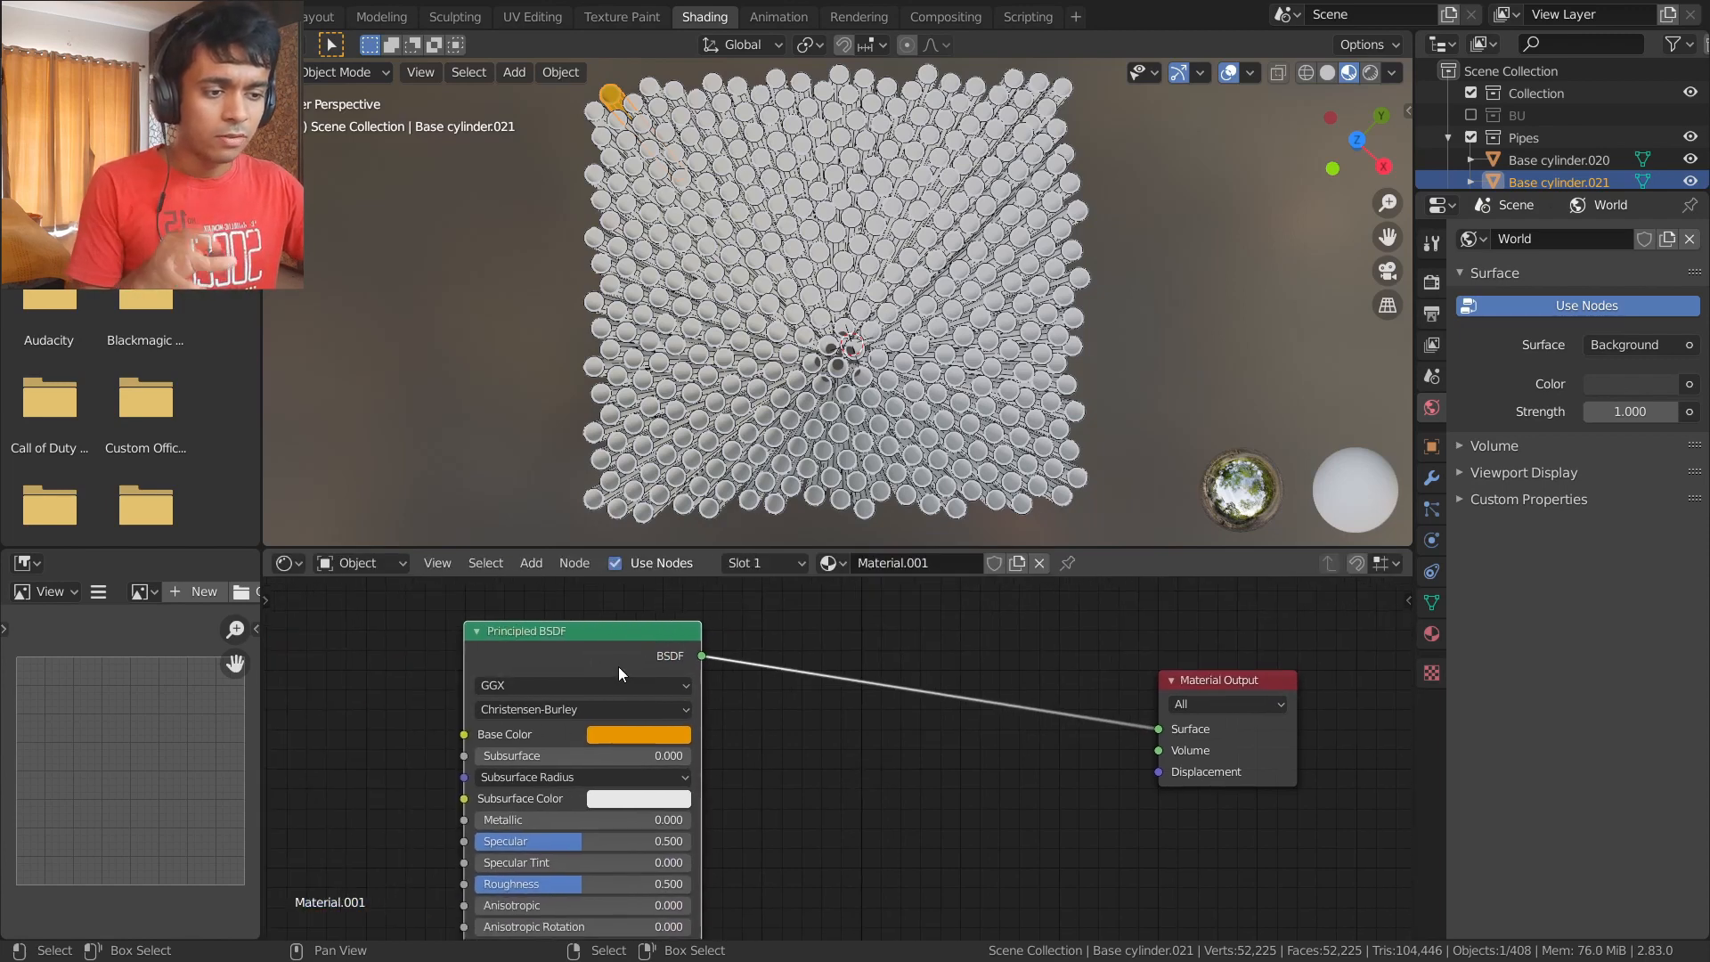
- Create a new material on the neighbouring pipe Base cylinder.020 with a cyan base color, about hue 0.496 and saturation 1
{"action": "left_click", "coordinate": [1204, 308]}
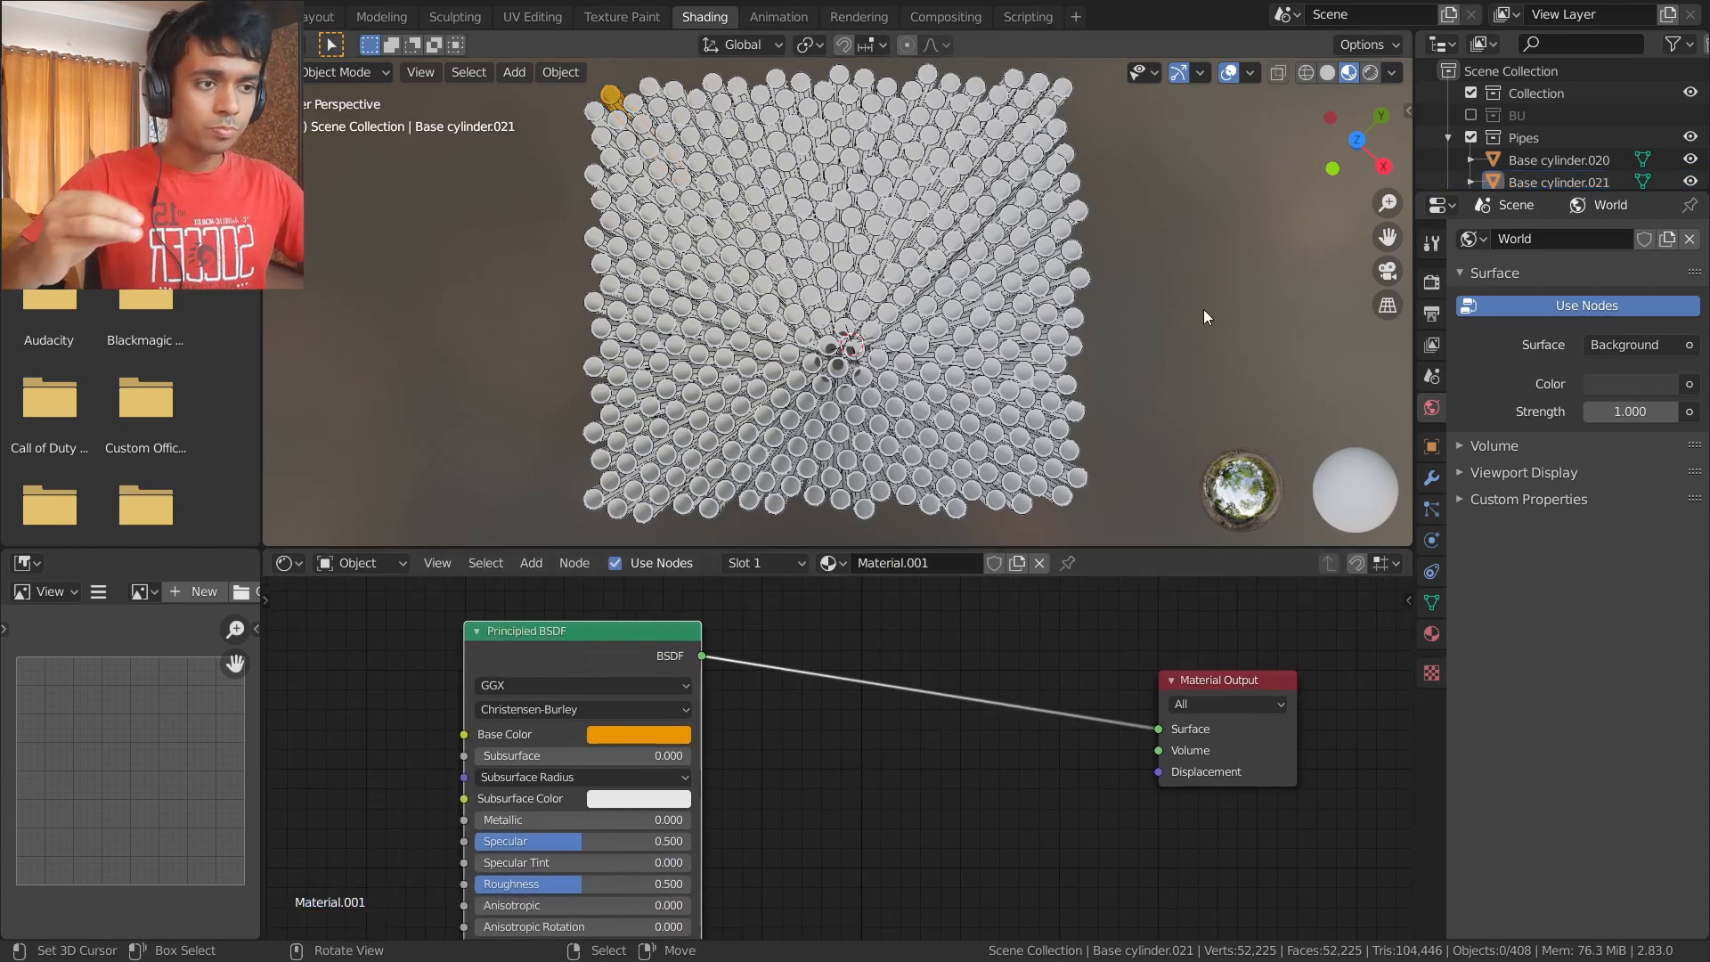
{"action": "left_click", "coordinate": [601, 114]}
{"action": "left_click", "coordinate": [874, 565]}
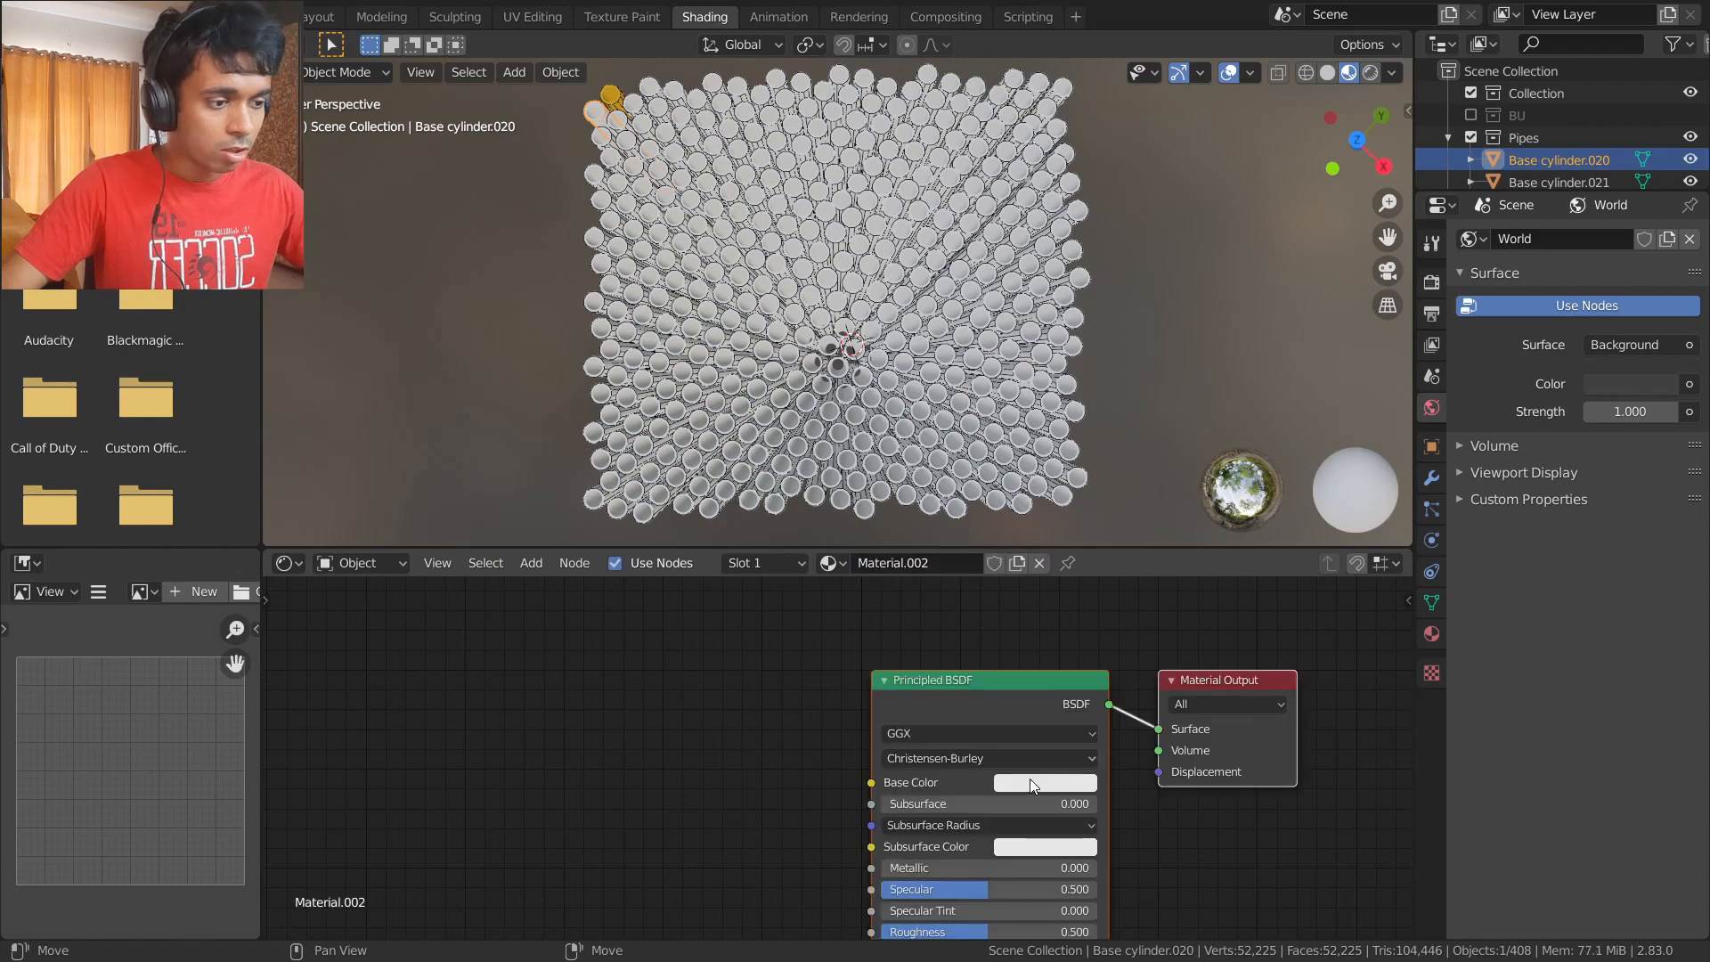
{"action": "left_click", "coordinate": [1032, 781]}
{"action": "left_click", "coordinate": [1092, 505]}
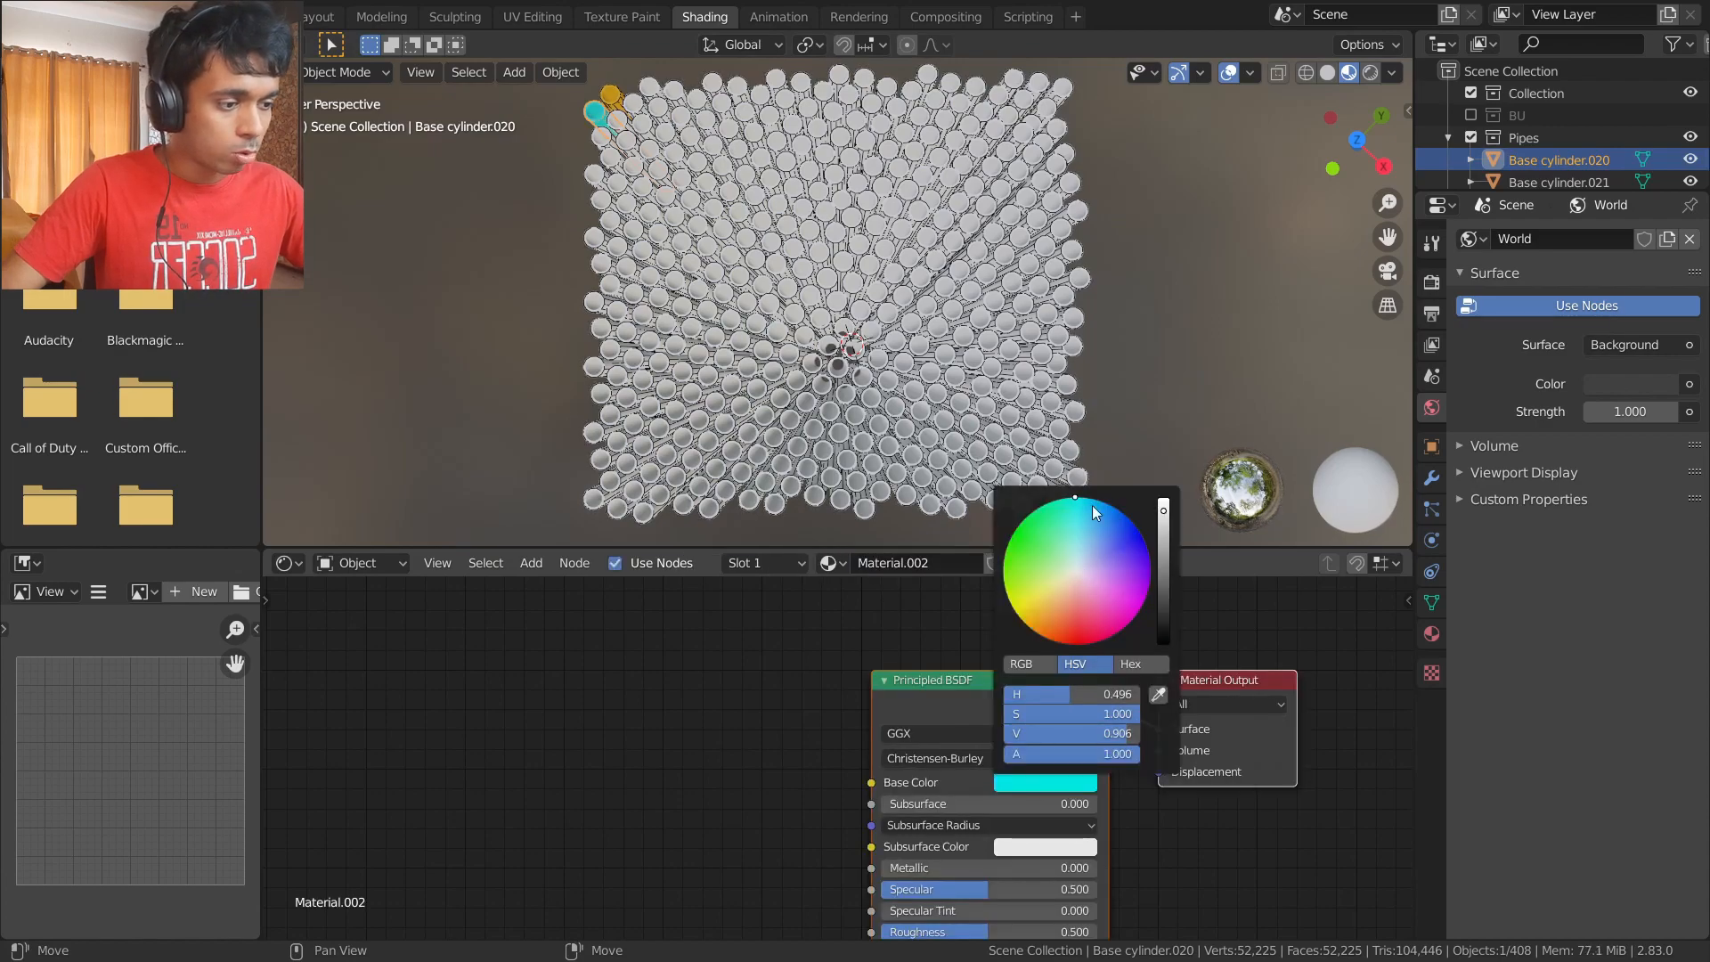
- Create a new material on Base cylinder.060 beside the orange pipe with a pale cyan base color, about hue 0.474, saturation 0.147
{"action": "middle_click_drag", "start_coordinate": [657, 119], "coordinate": [859, 281], "text": "shift"}
{"action": "scroll", "coordinate": [713, 267], "scroll_direction": "up", "scroll_amount": 4}
{"action": "right_click", "coordinate": [910, 331]}
{"action": "left_click", "coordinate": [862, 562]}
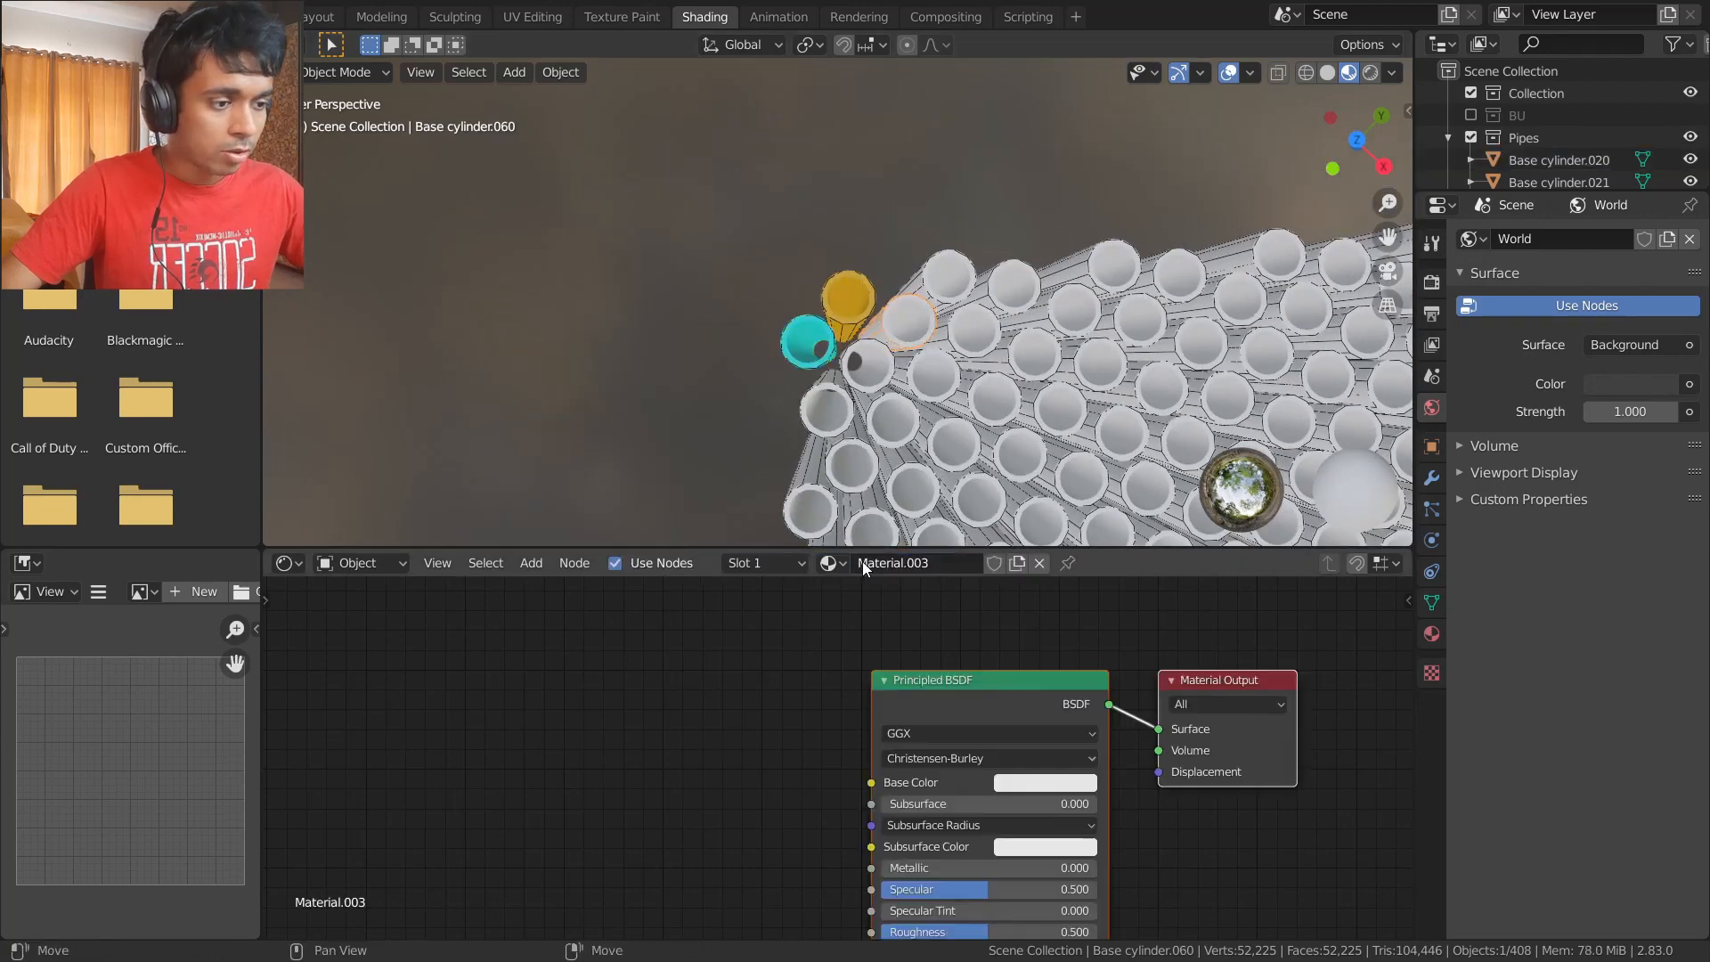
{"action": "left_click", "coordinate": [1068, 784]}
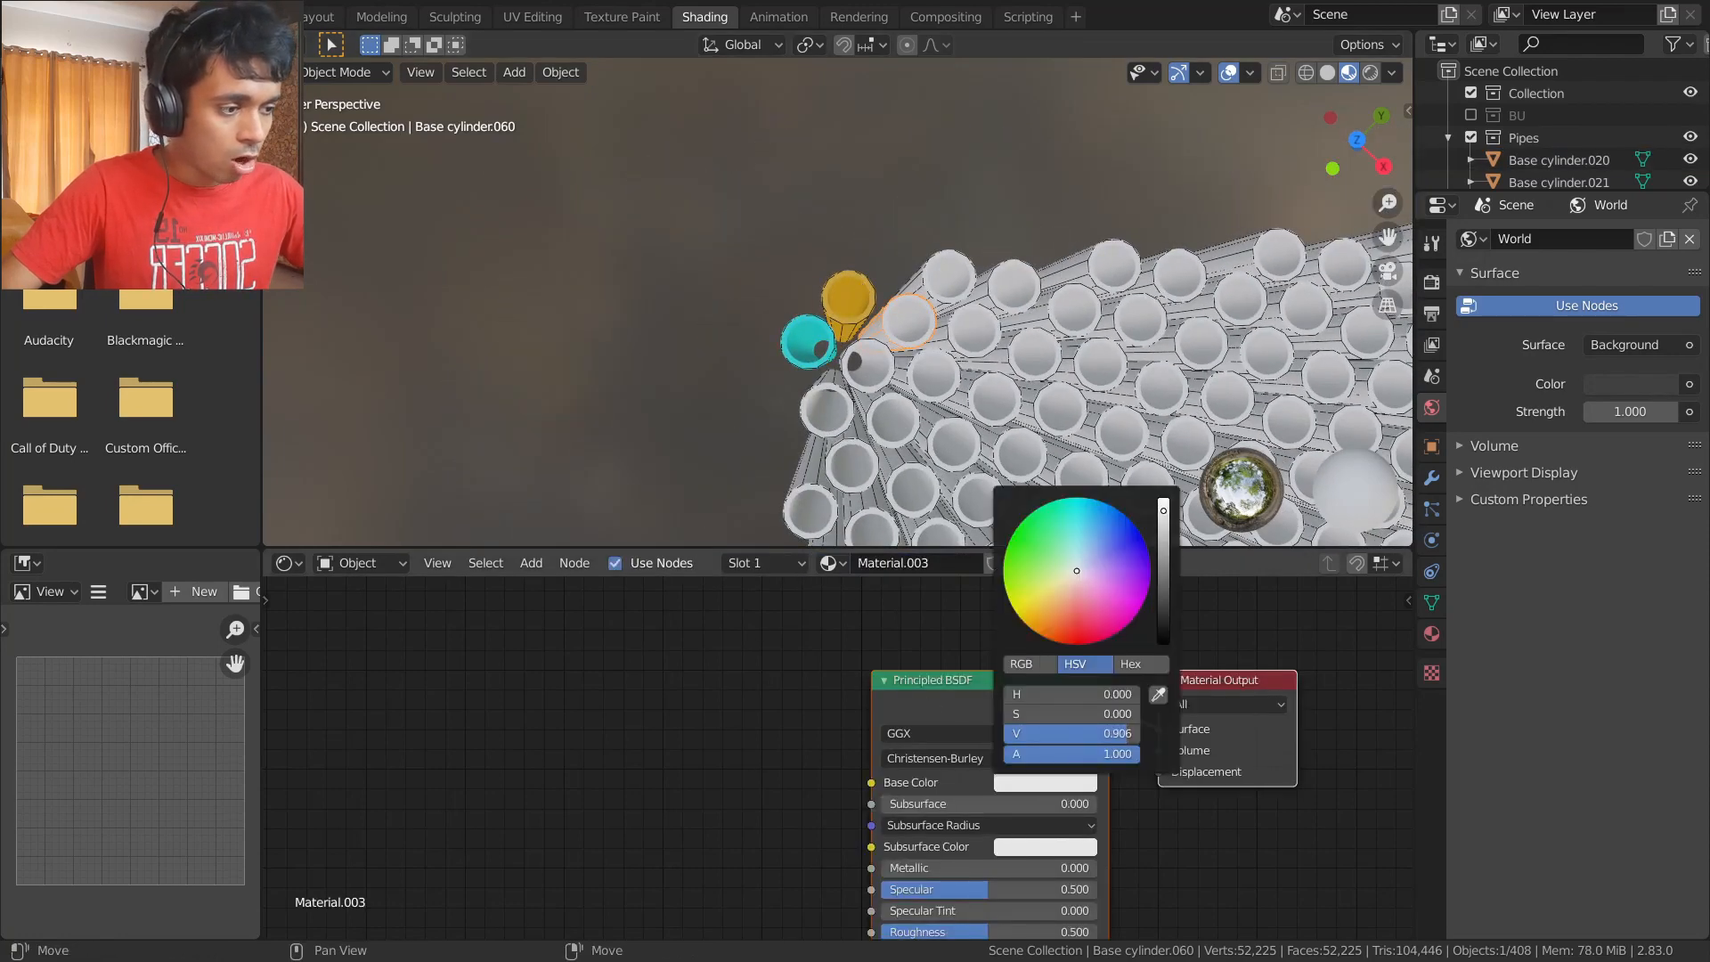
{"action": "left_click_drag", "start_coordinate": [1075, 566], "coordinate": [1079, 561]}
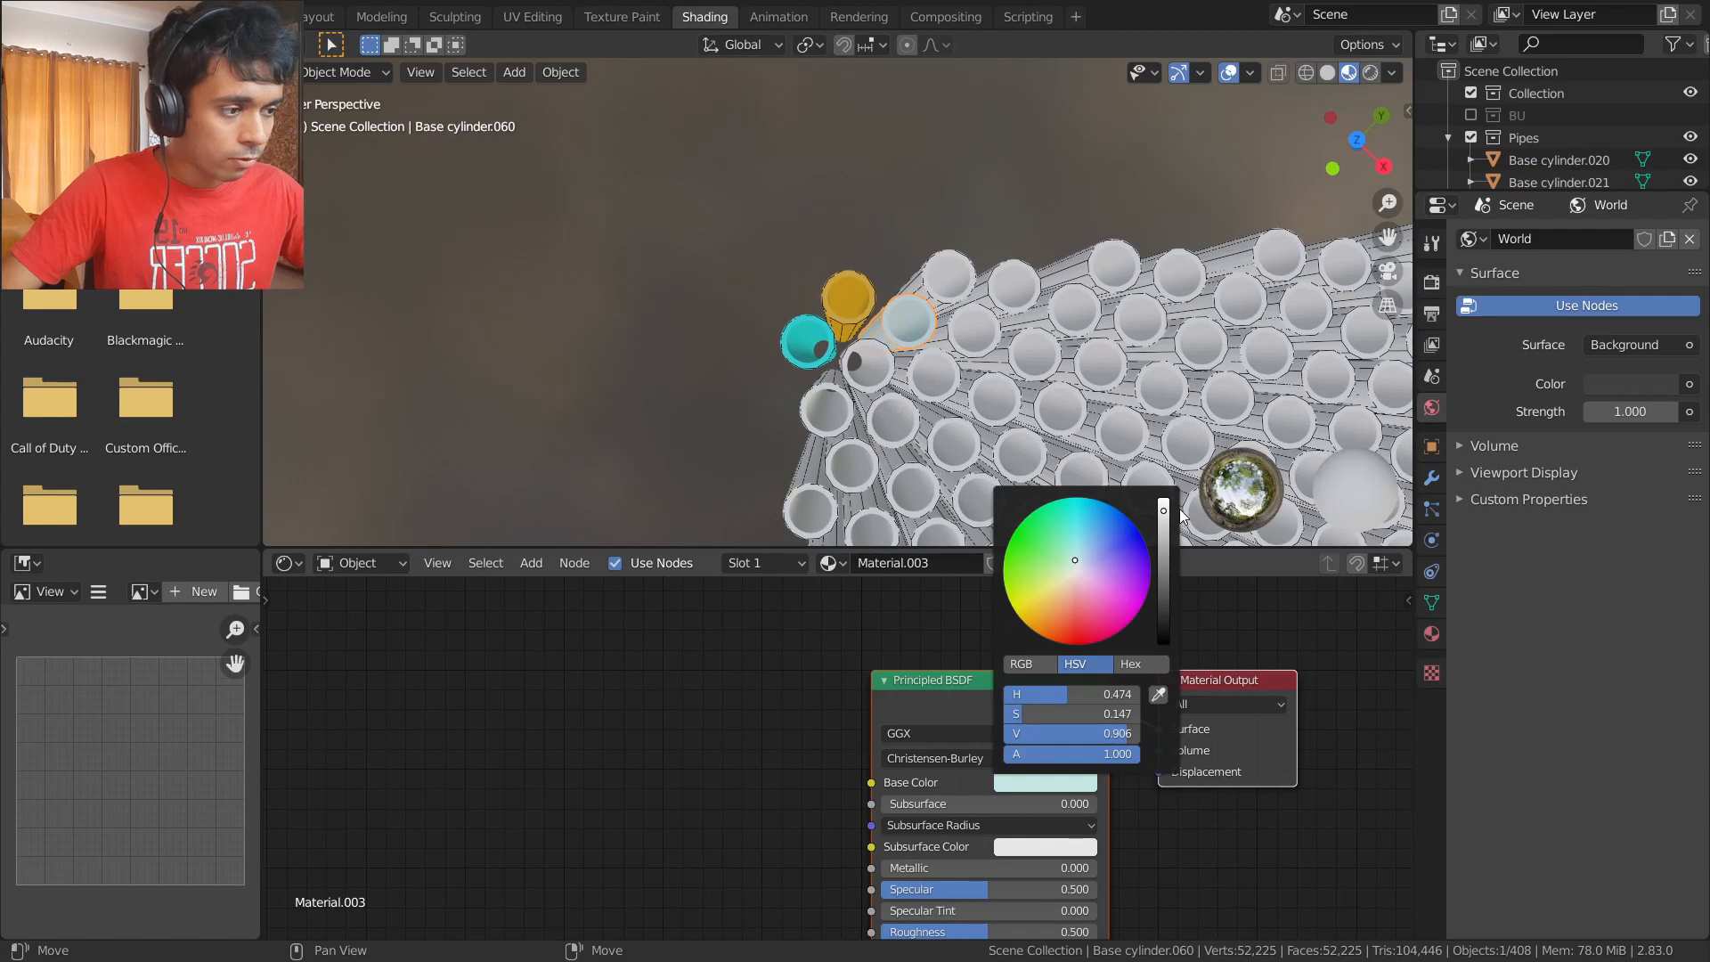
- Create a new material on the adjacent pipe Base cylinder.061 with a purple base color, about hue 0.773 and saturation 1
{"action": "left_click", "coordinate": [940, 263]}
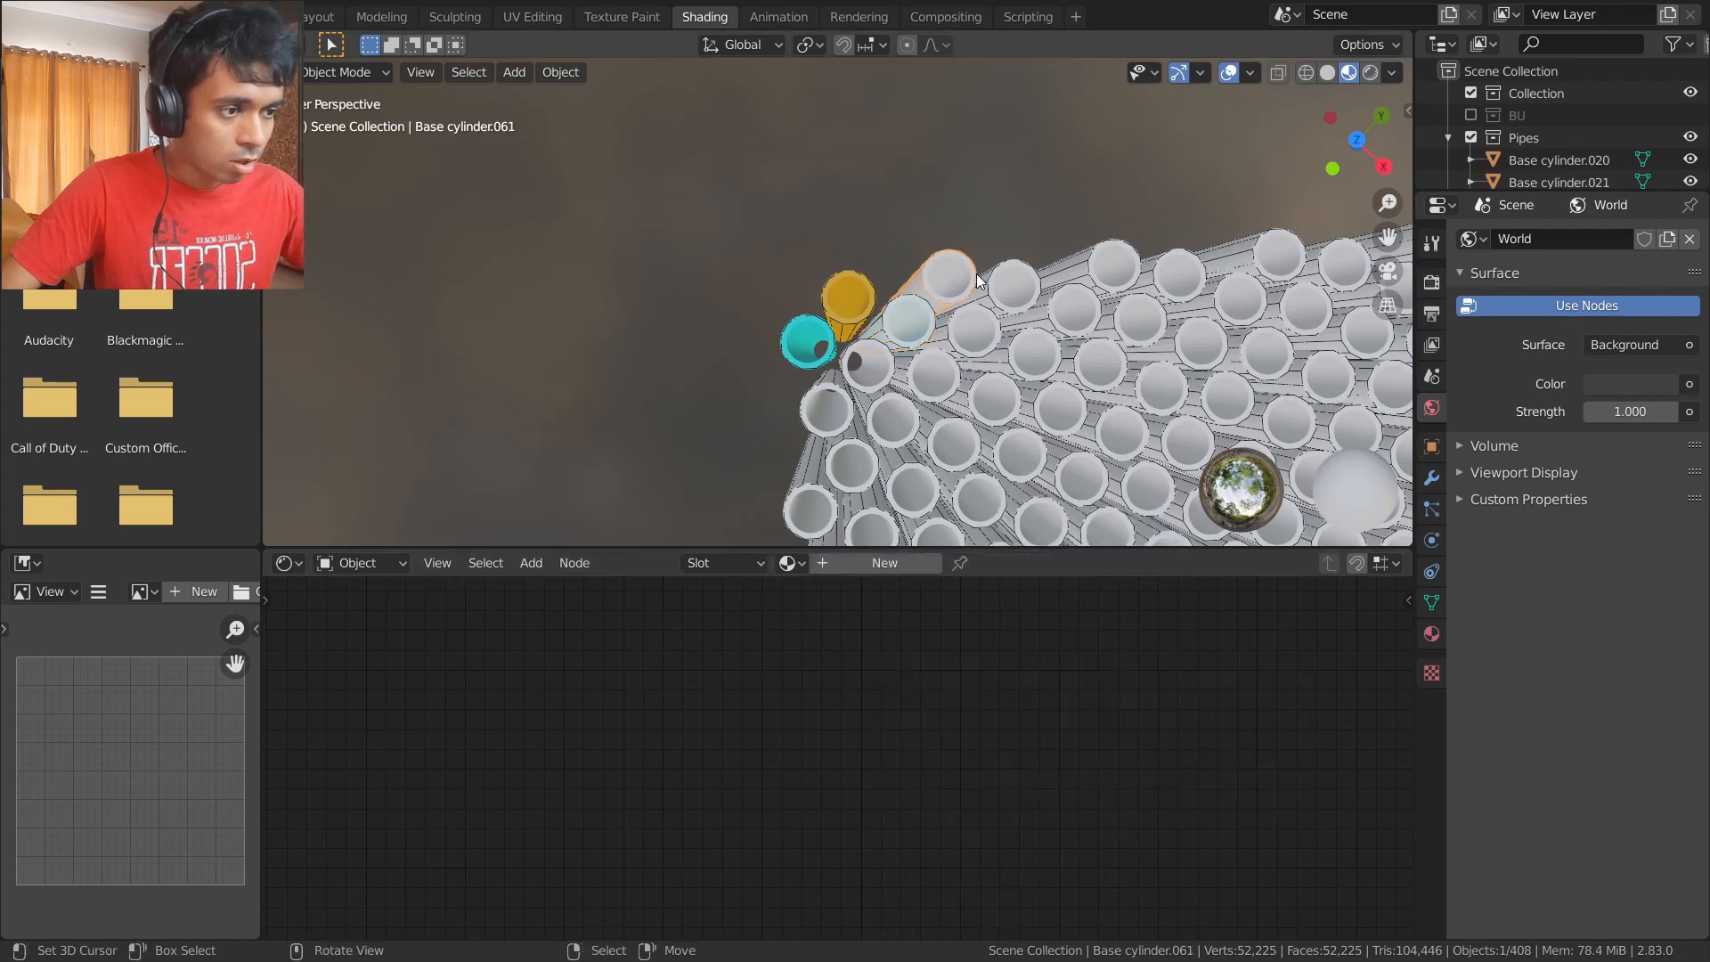
{"action": "left_click", "coordinate": [880, 563]}
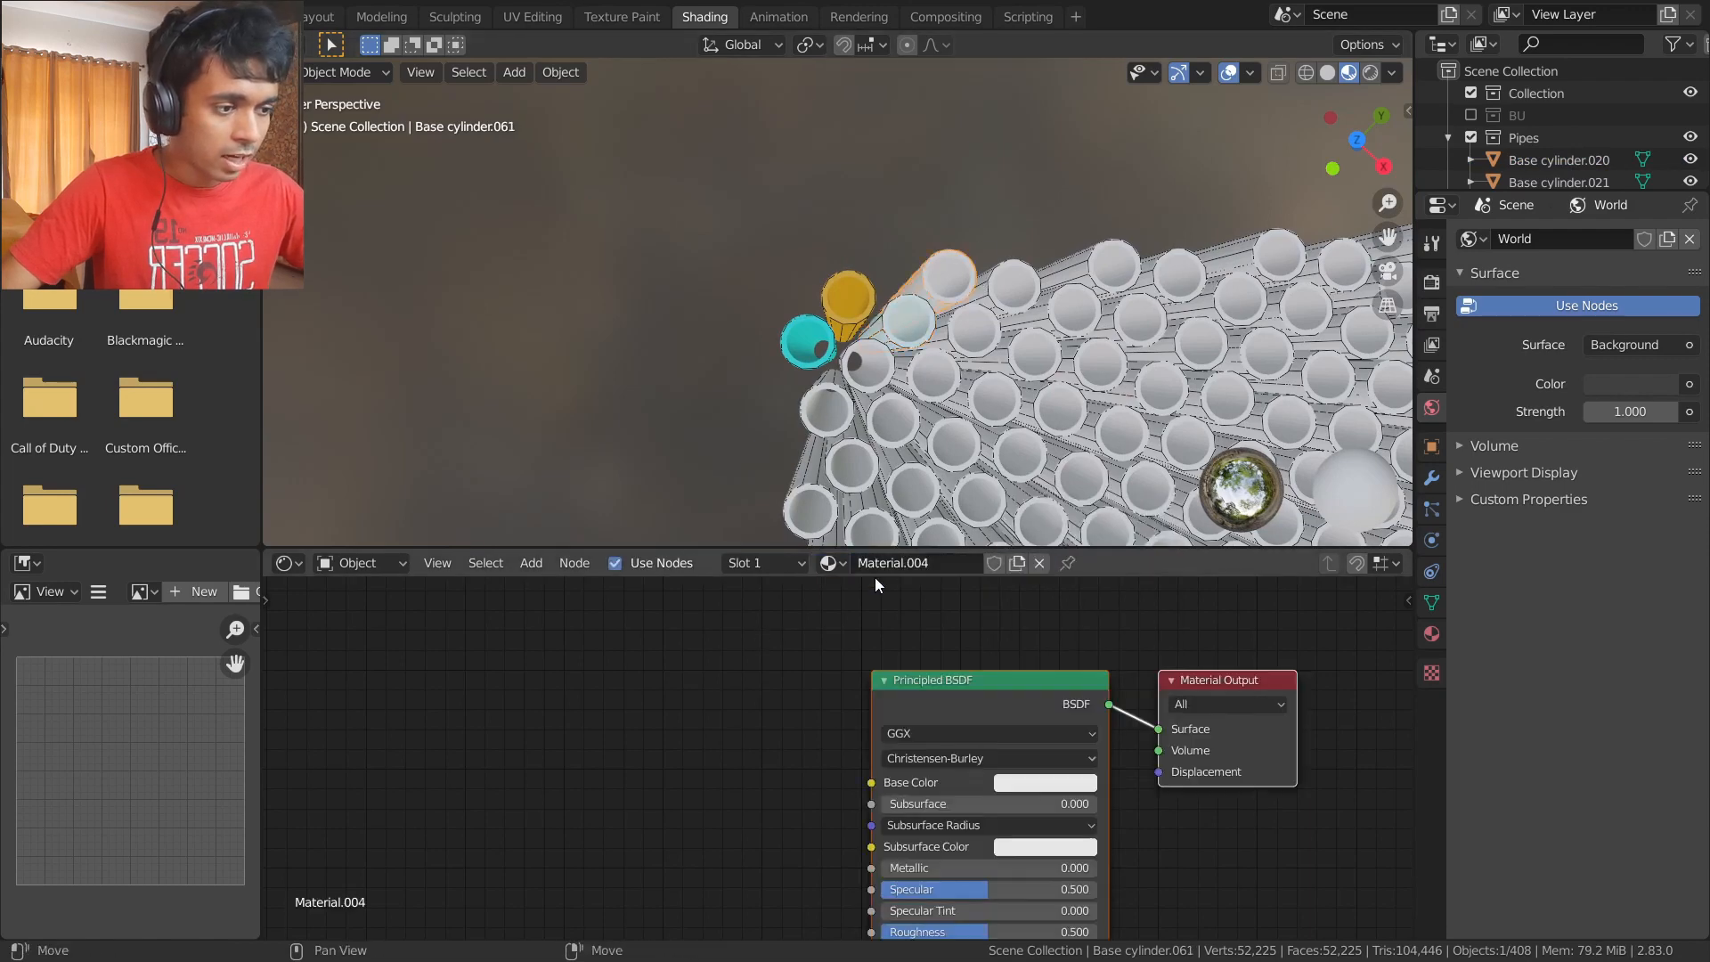
{"action": "left_click", "coordinate": [1043, 782]}
{"action": "left_click_drag", "start_coordinate": [1101, 618], "coordinate": [1142, 545]}
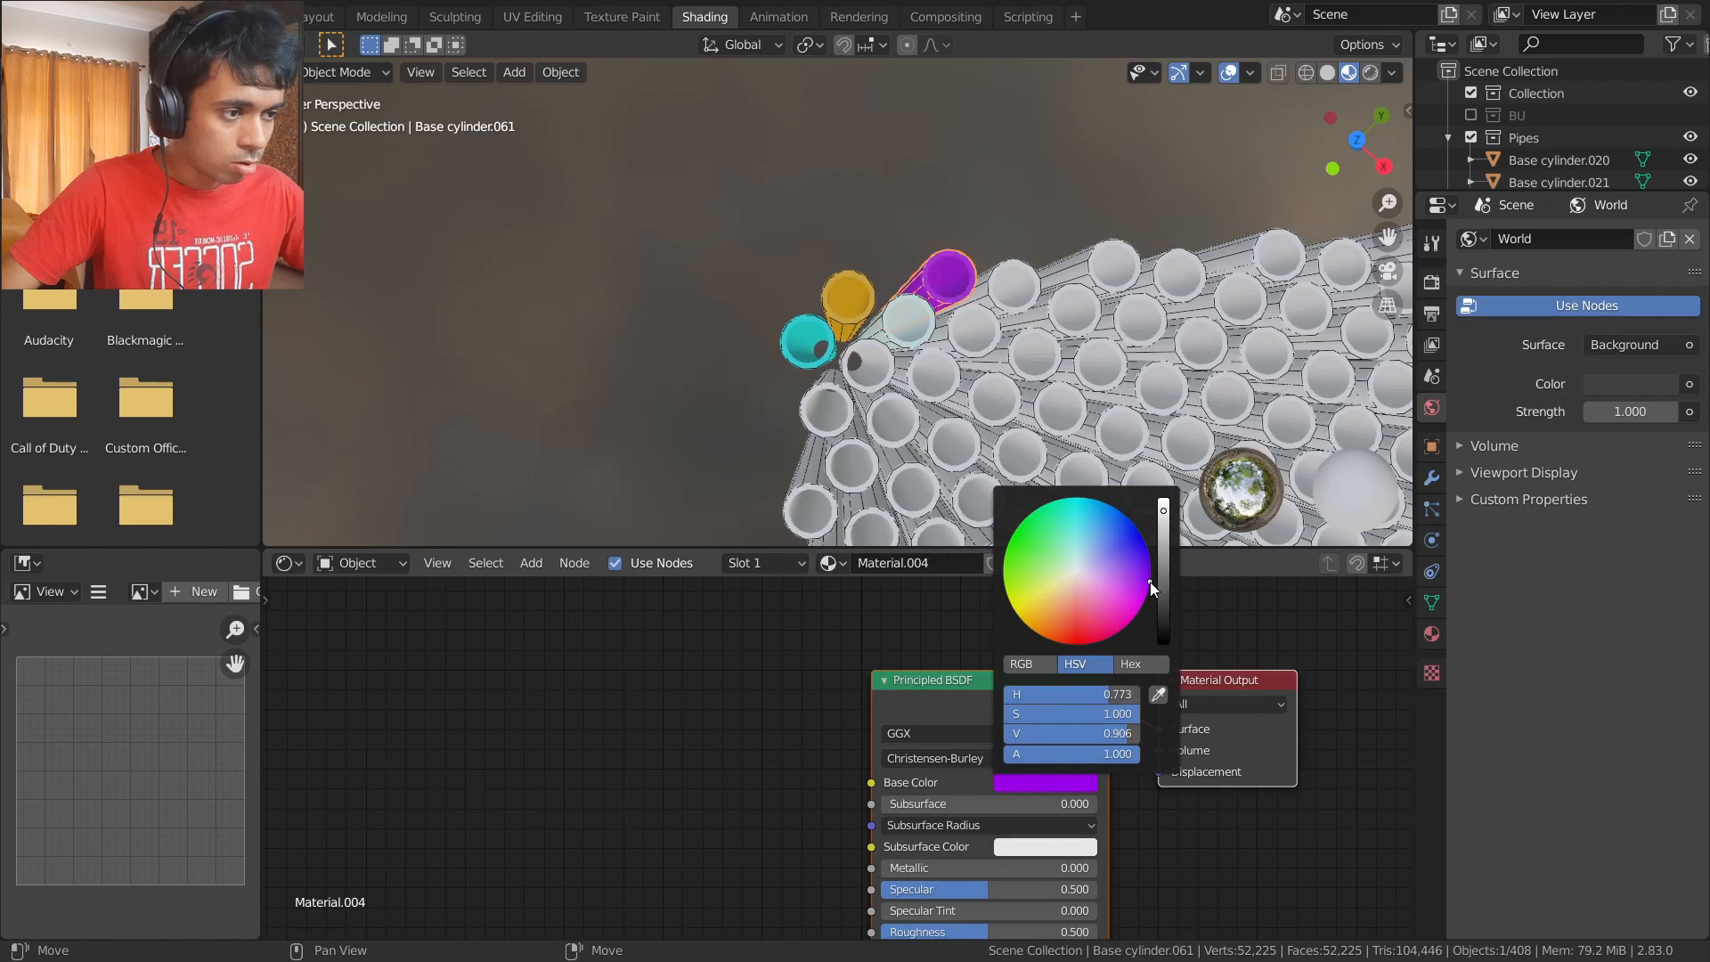
- Change the base color of Base cylinder.060's material to magenta-pink with saturation 1 and value 1, and deselect everything
{"action": "left_click", "coordinate": [902, 358]}
{"action": "left_click", "coordinate": [1054, 790]}
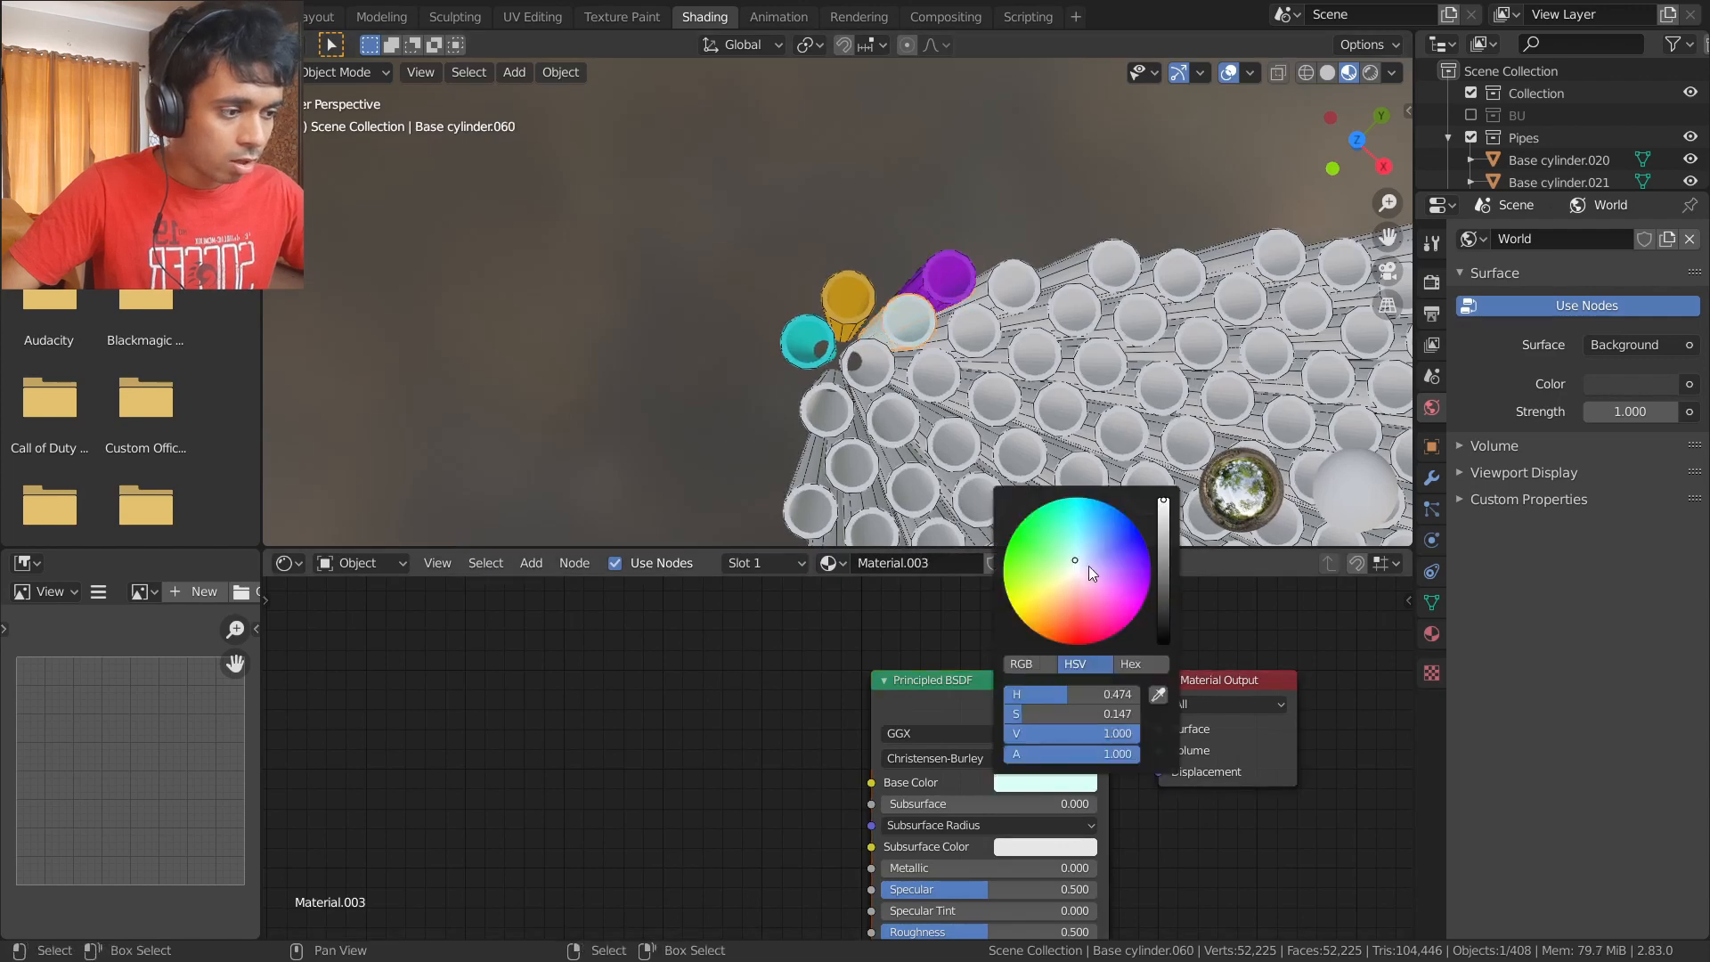
{"action": "left_click_drag", "start_coordinate": [1080, 565], "coordinate": [1123, 628]}
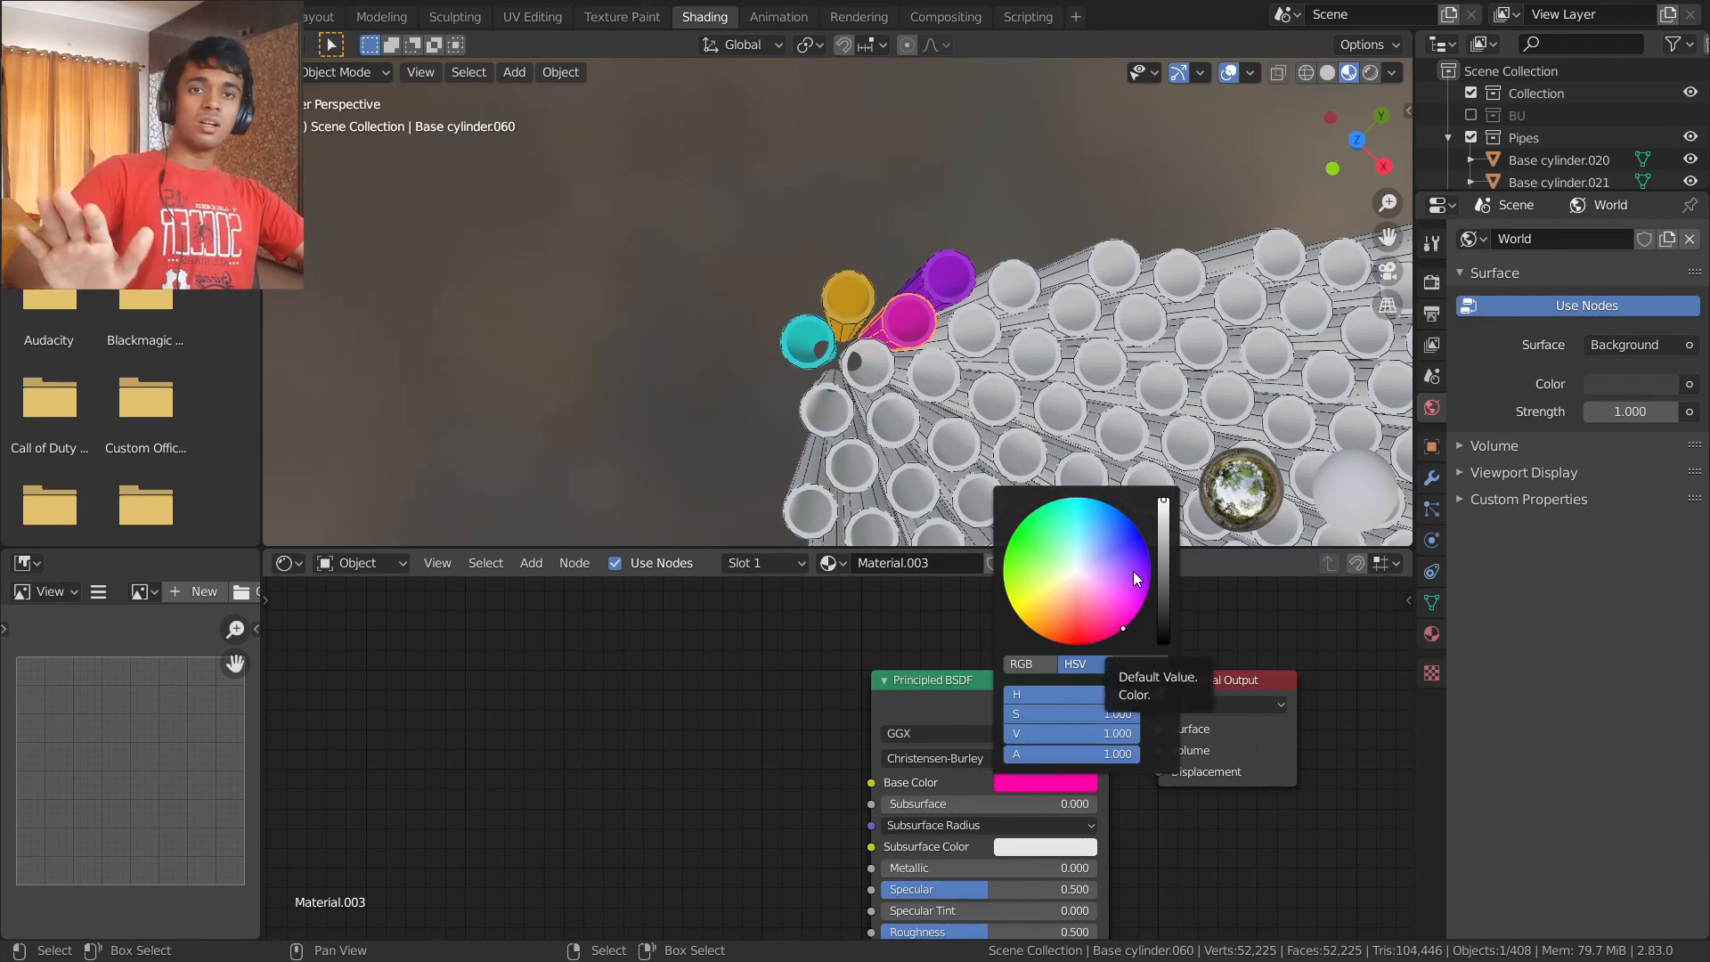
{"action": "key", "text": "alt+a"}
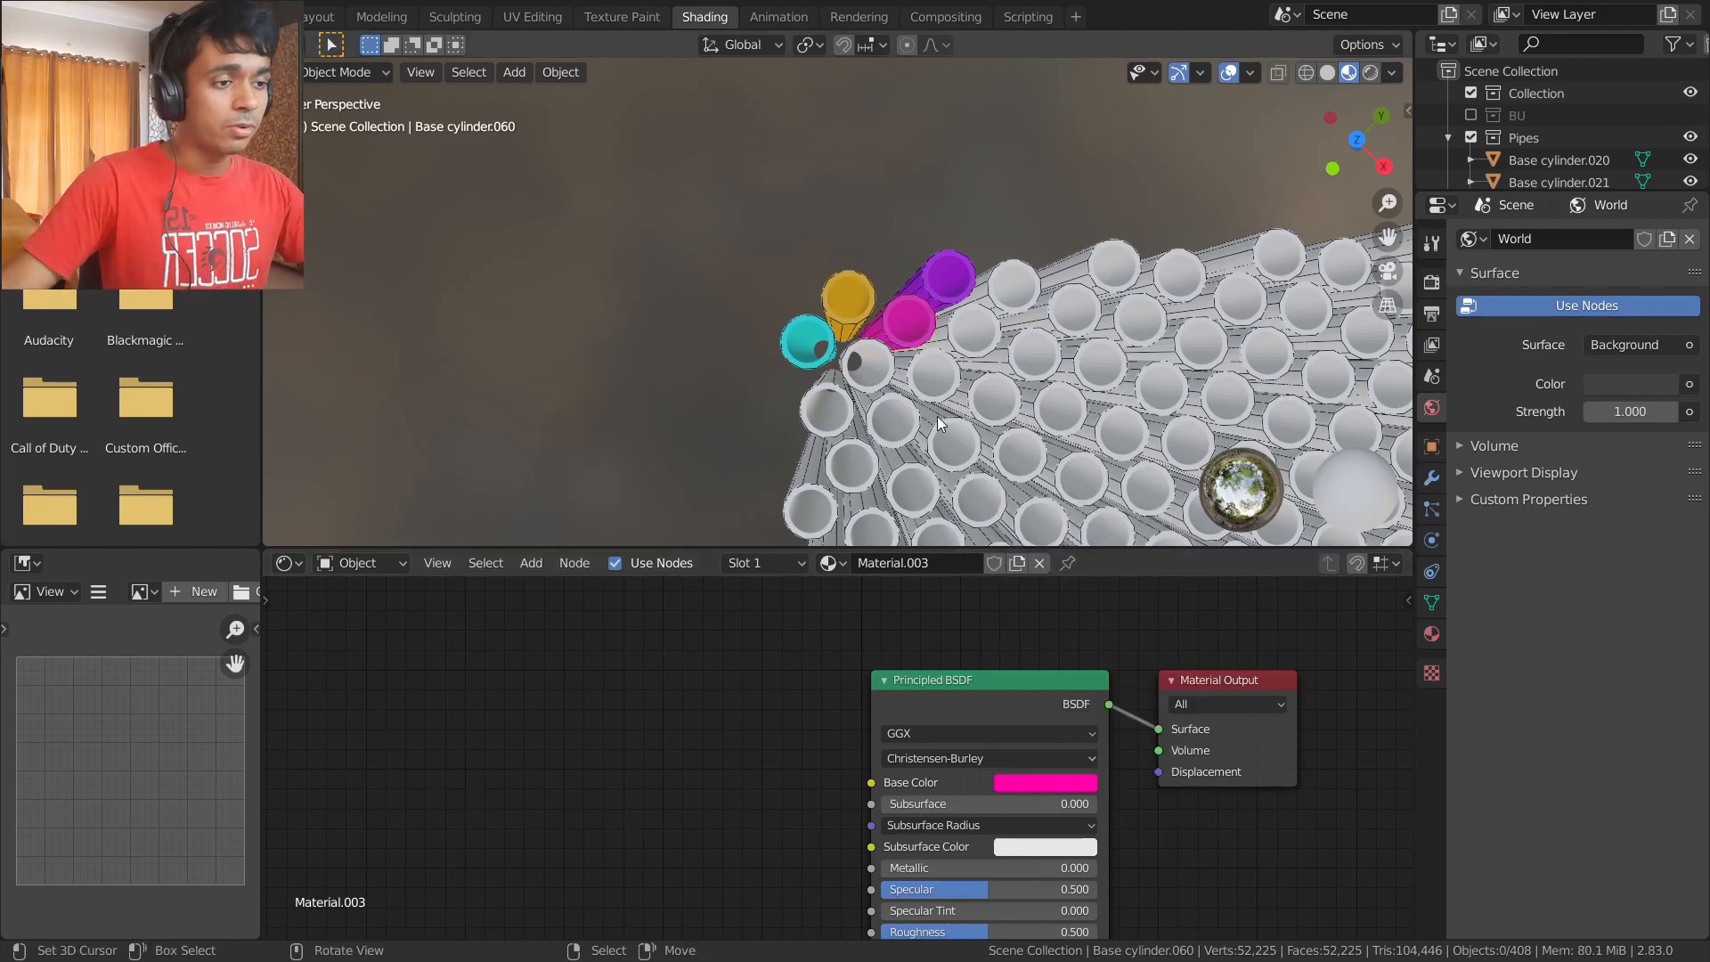
- Enlarge the Outliner to show the whole scene hierarchy and collapse the Pipes collection
{"action": "middle_click_drag", "start_coordinate": [888, 414], "coordinate": [969, 374]}
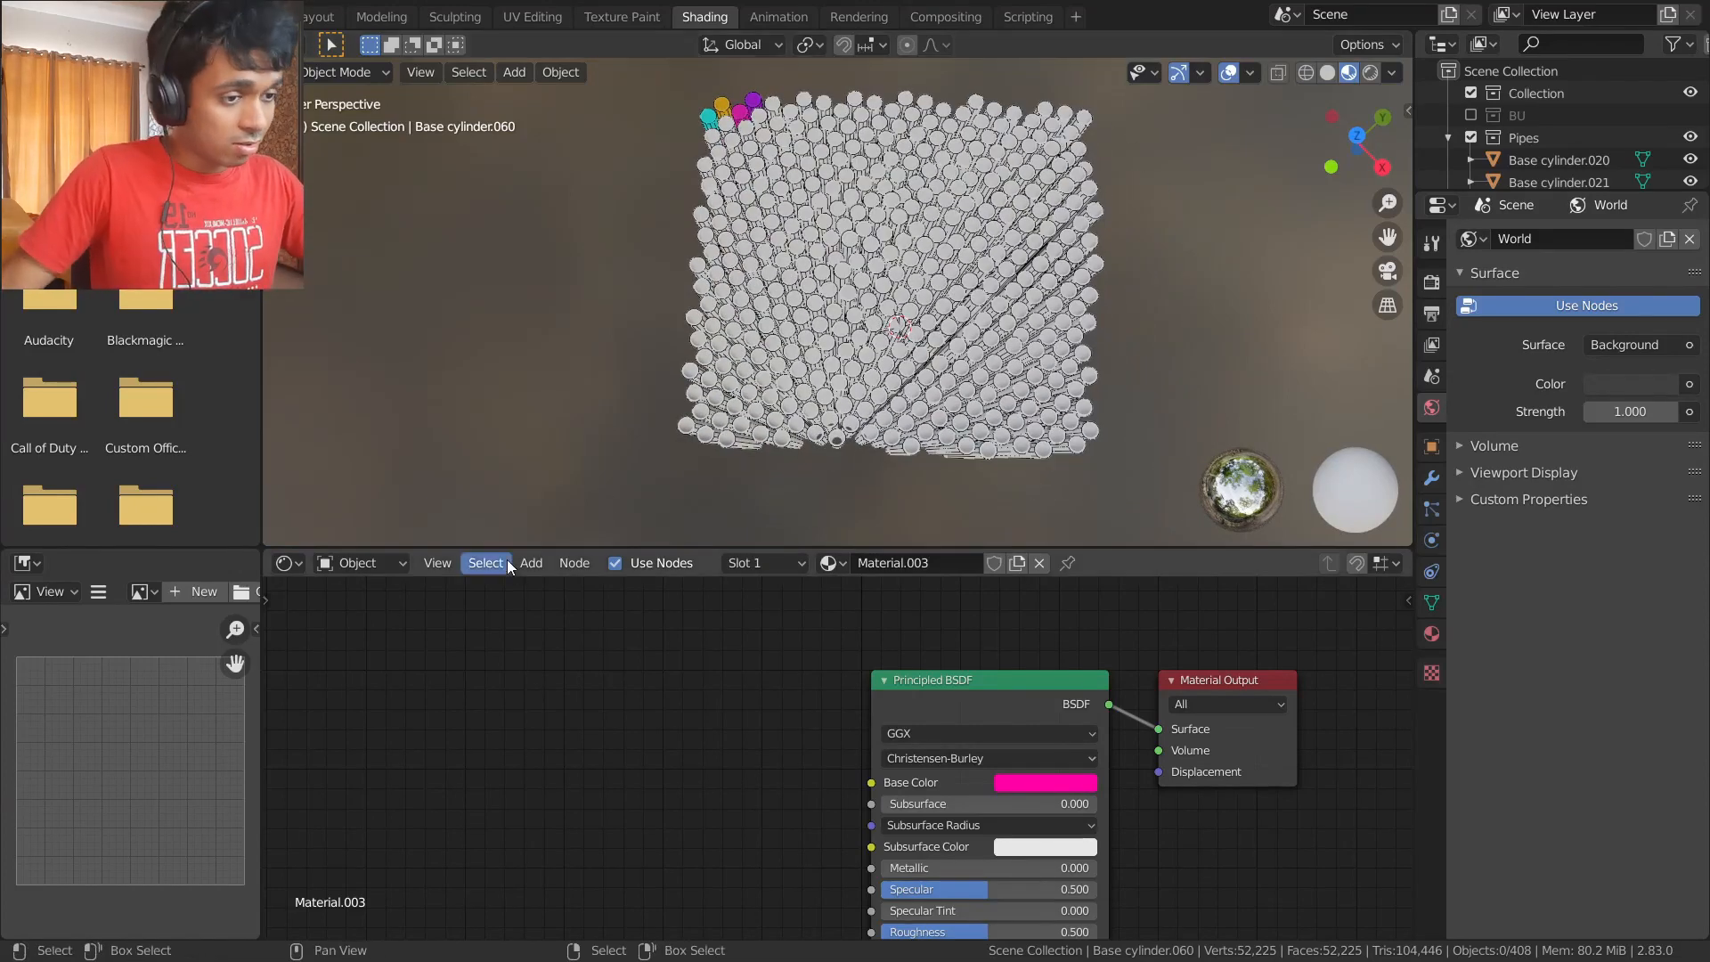
{"action": "middle_click_drag", "start_coordinate": [971, 267], "coordinate": [909, 301], "text": "shift"}
{"action": "left_click_drag", "start_coordinate": [1567, 191], "coordinate": [1567, 657]}
{"action": "left_click", "coordinate": [1448, 138]}
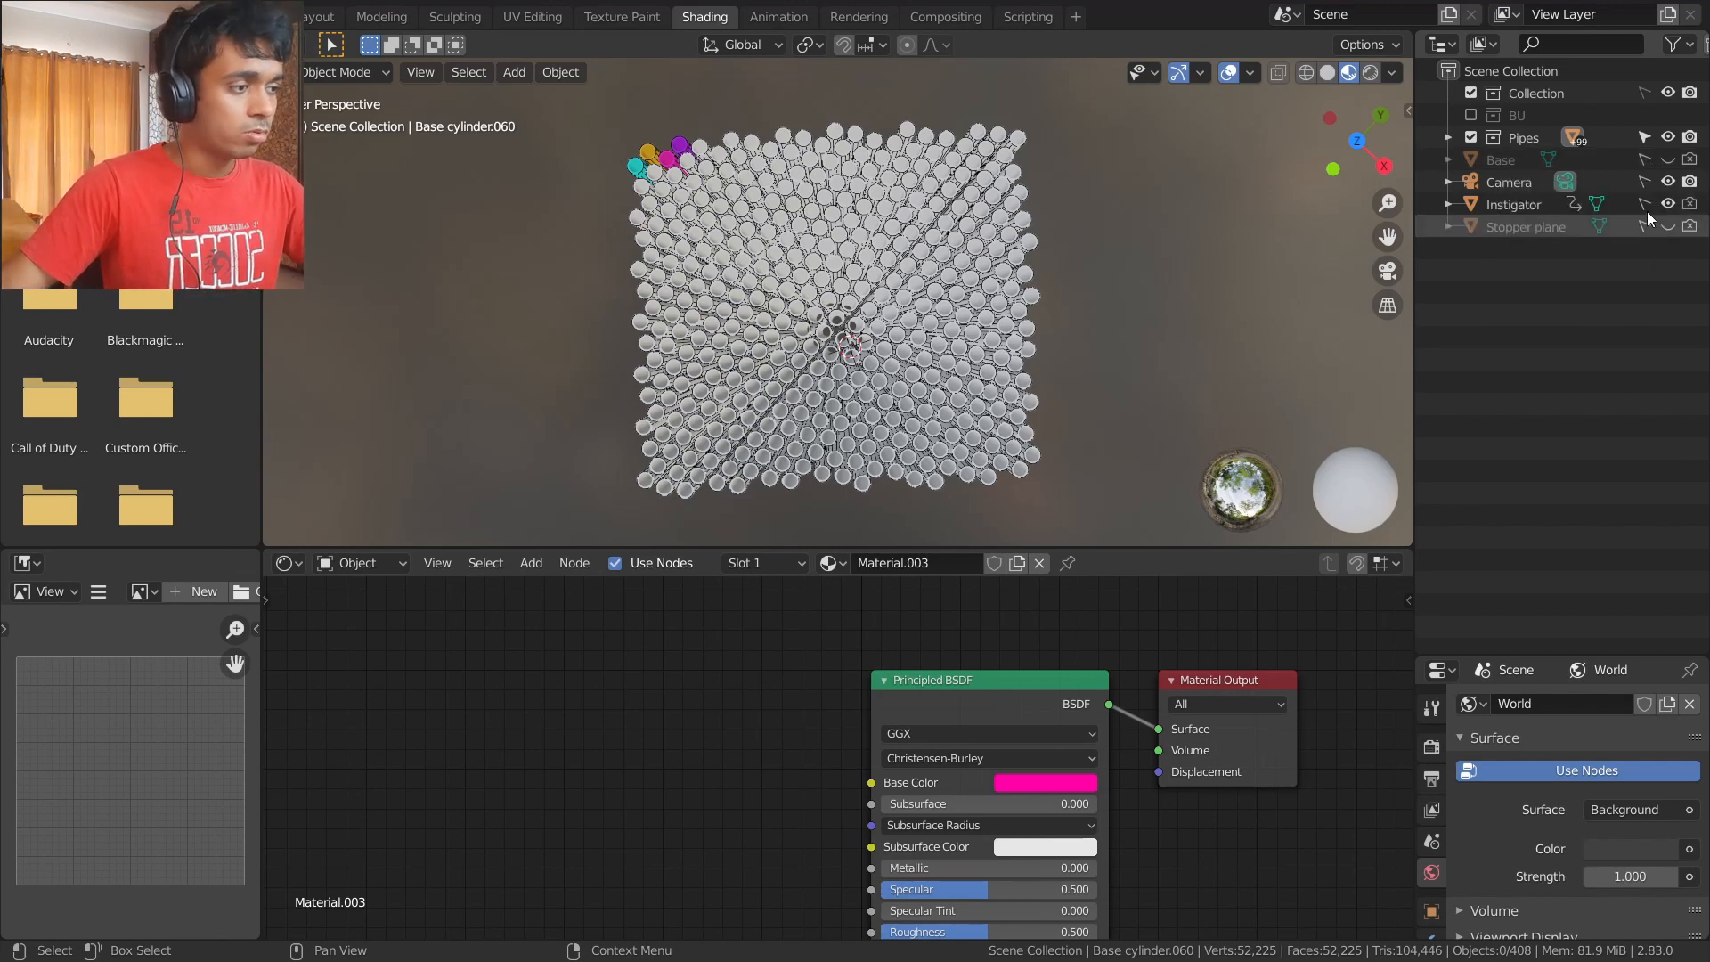
{"action": "left_click", "coordinate": [1451, 135]}
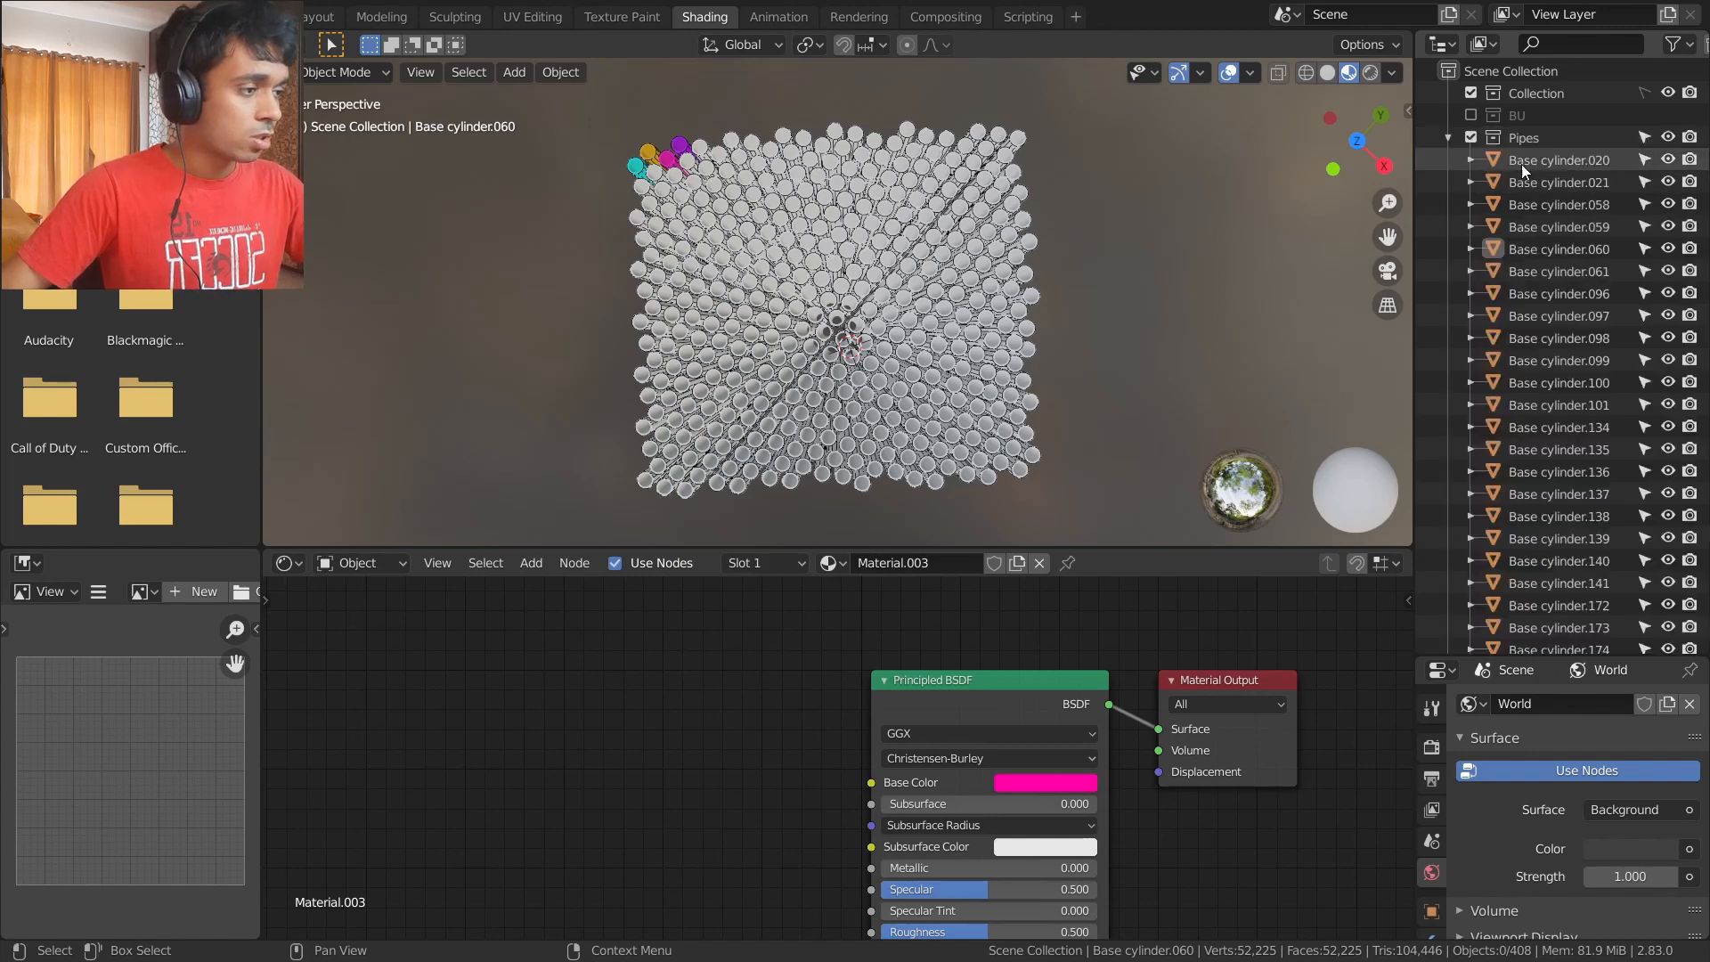
{"action": "left_click", "coordinate": [1451, 139]}
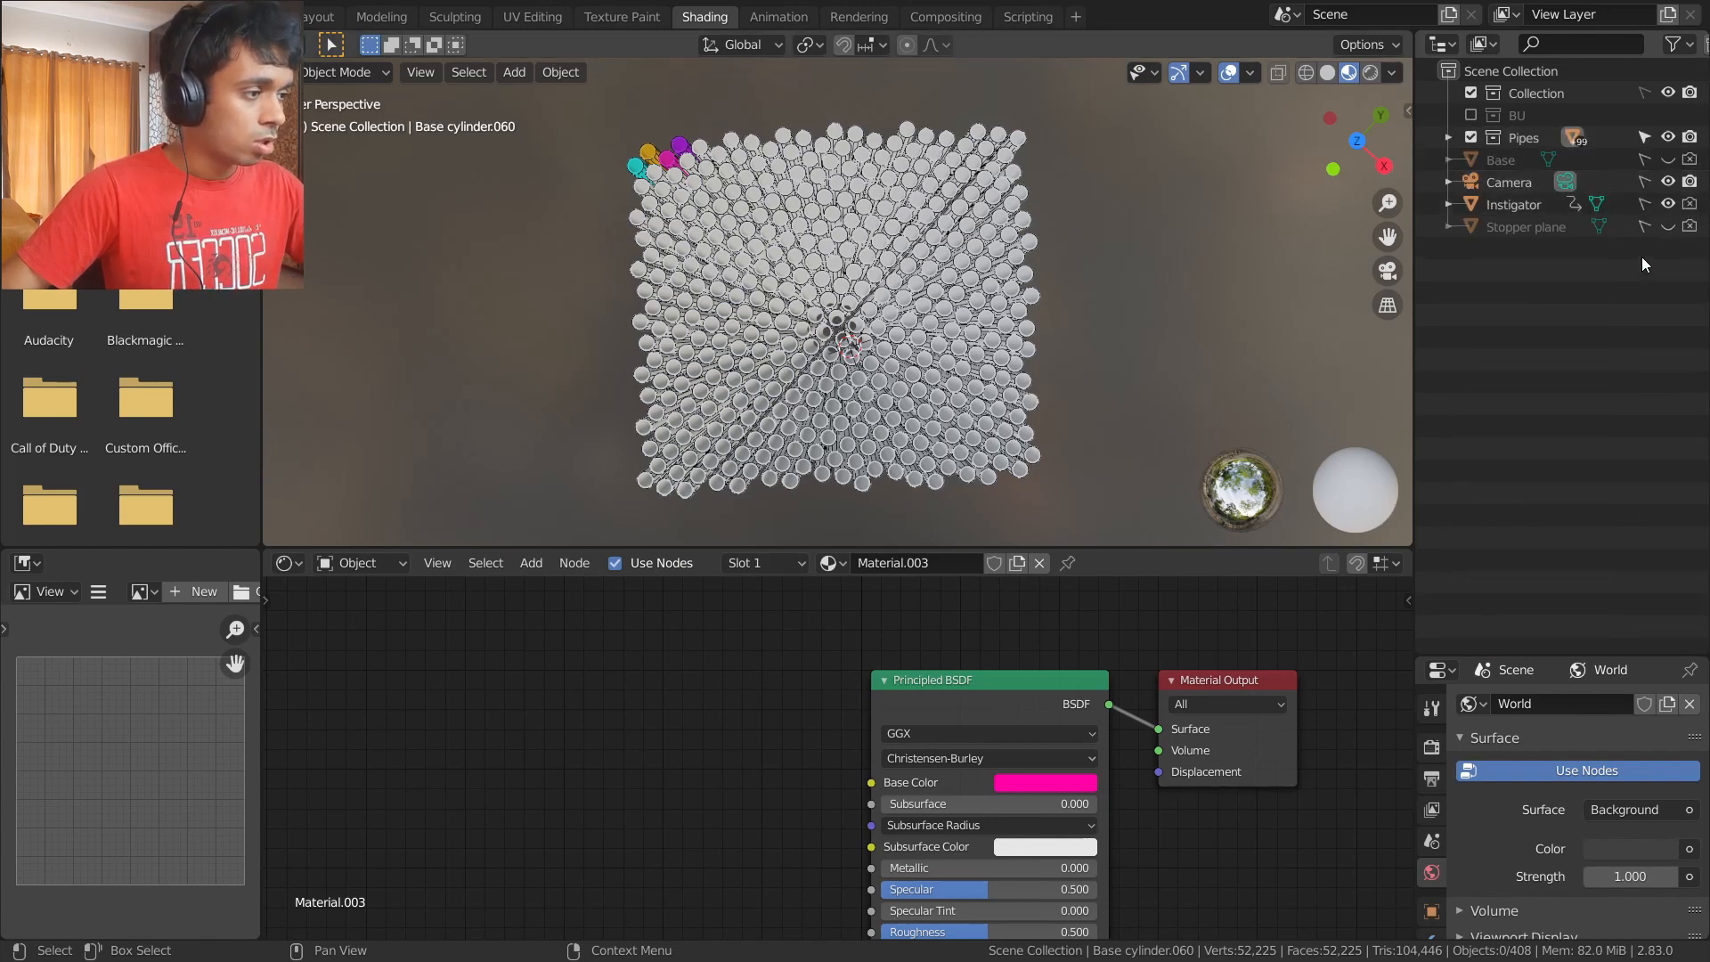
- Run Select Random on the scene's objects with Percent set to 20 and Random Seed 3
{"action": "left_click", "coordinate": [467, 73]}
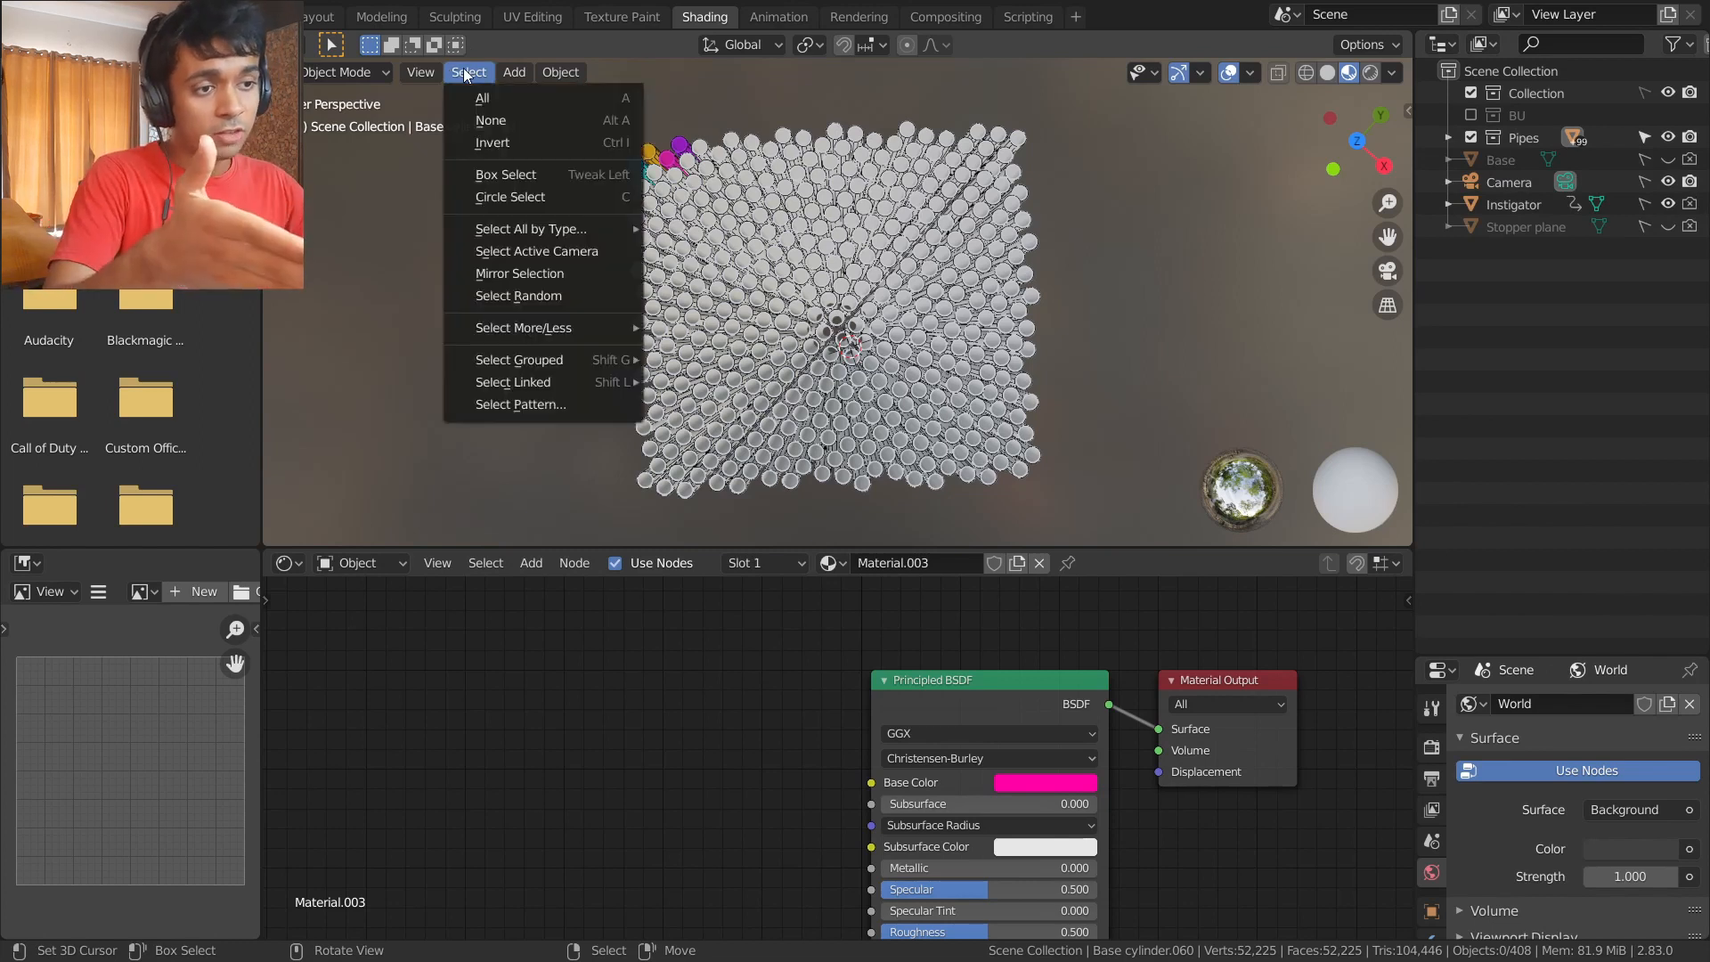
{"action": "left_click", "coordinate": [570, 298]}
{"action": "scroll", "coordinate": [844, 265], "scroll_direction": "up", "scroll_amount": 1}
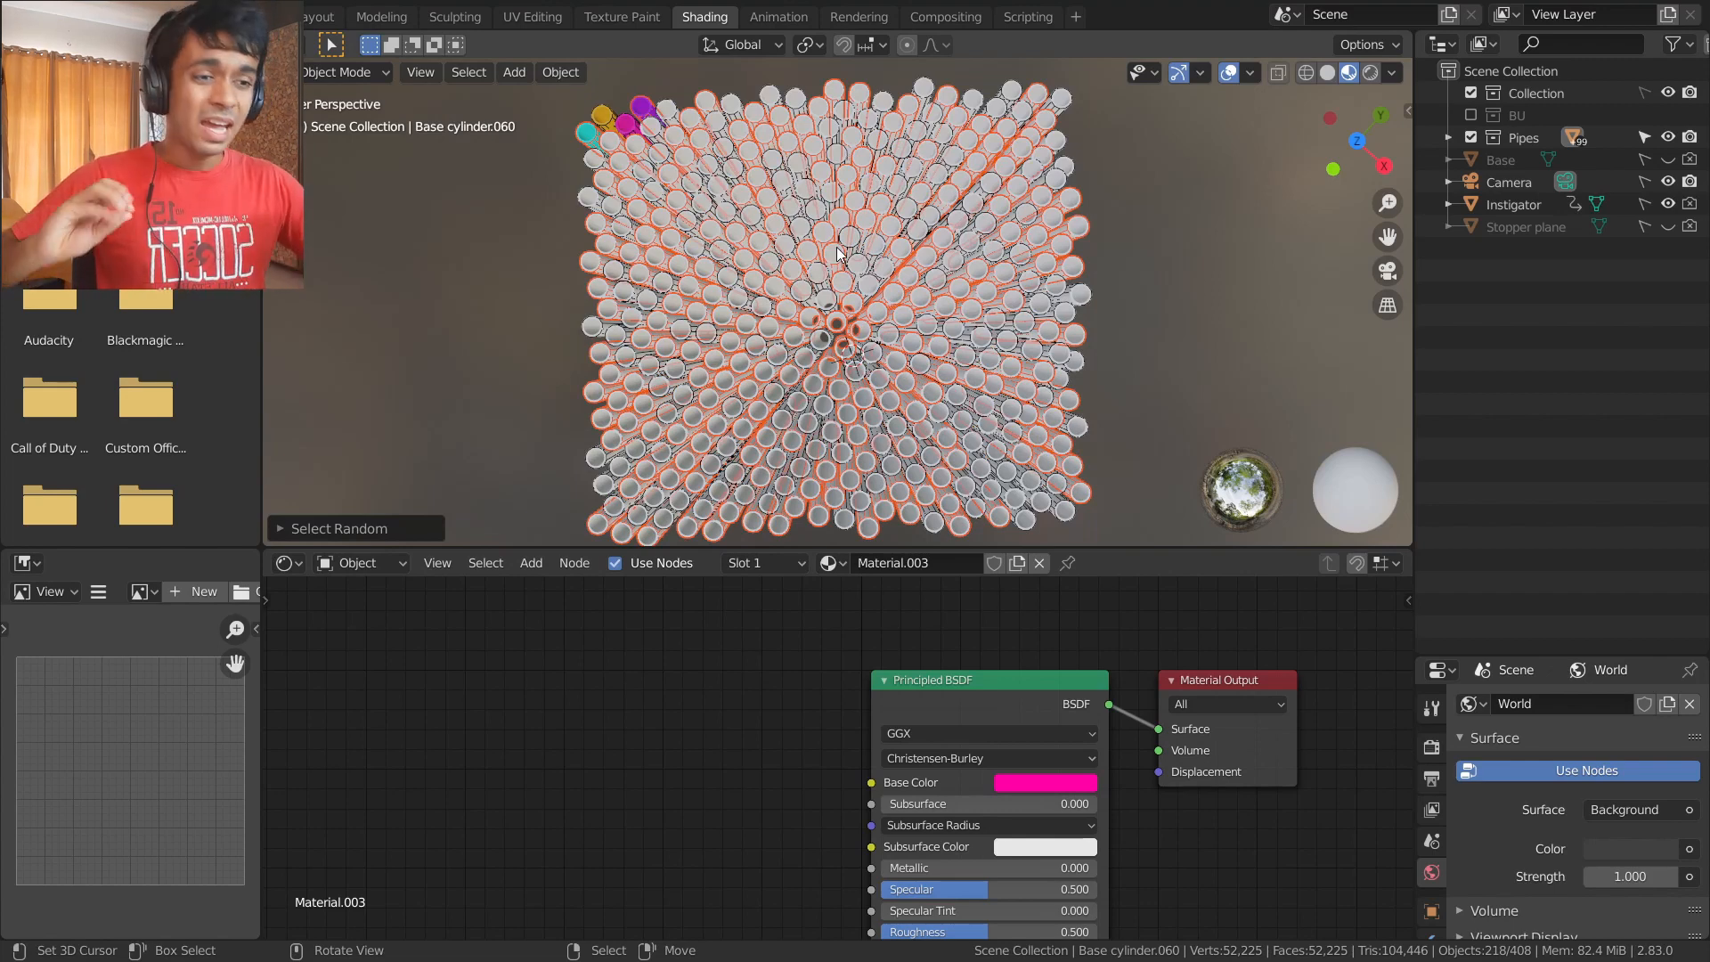
{"action": "left_click", "coordinate": [281, 528]}
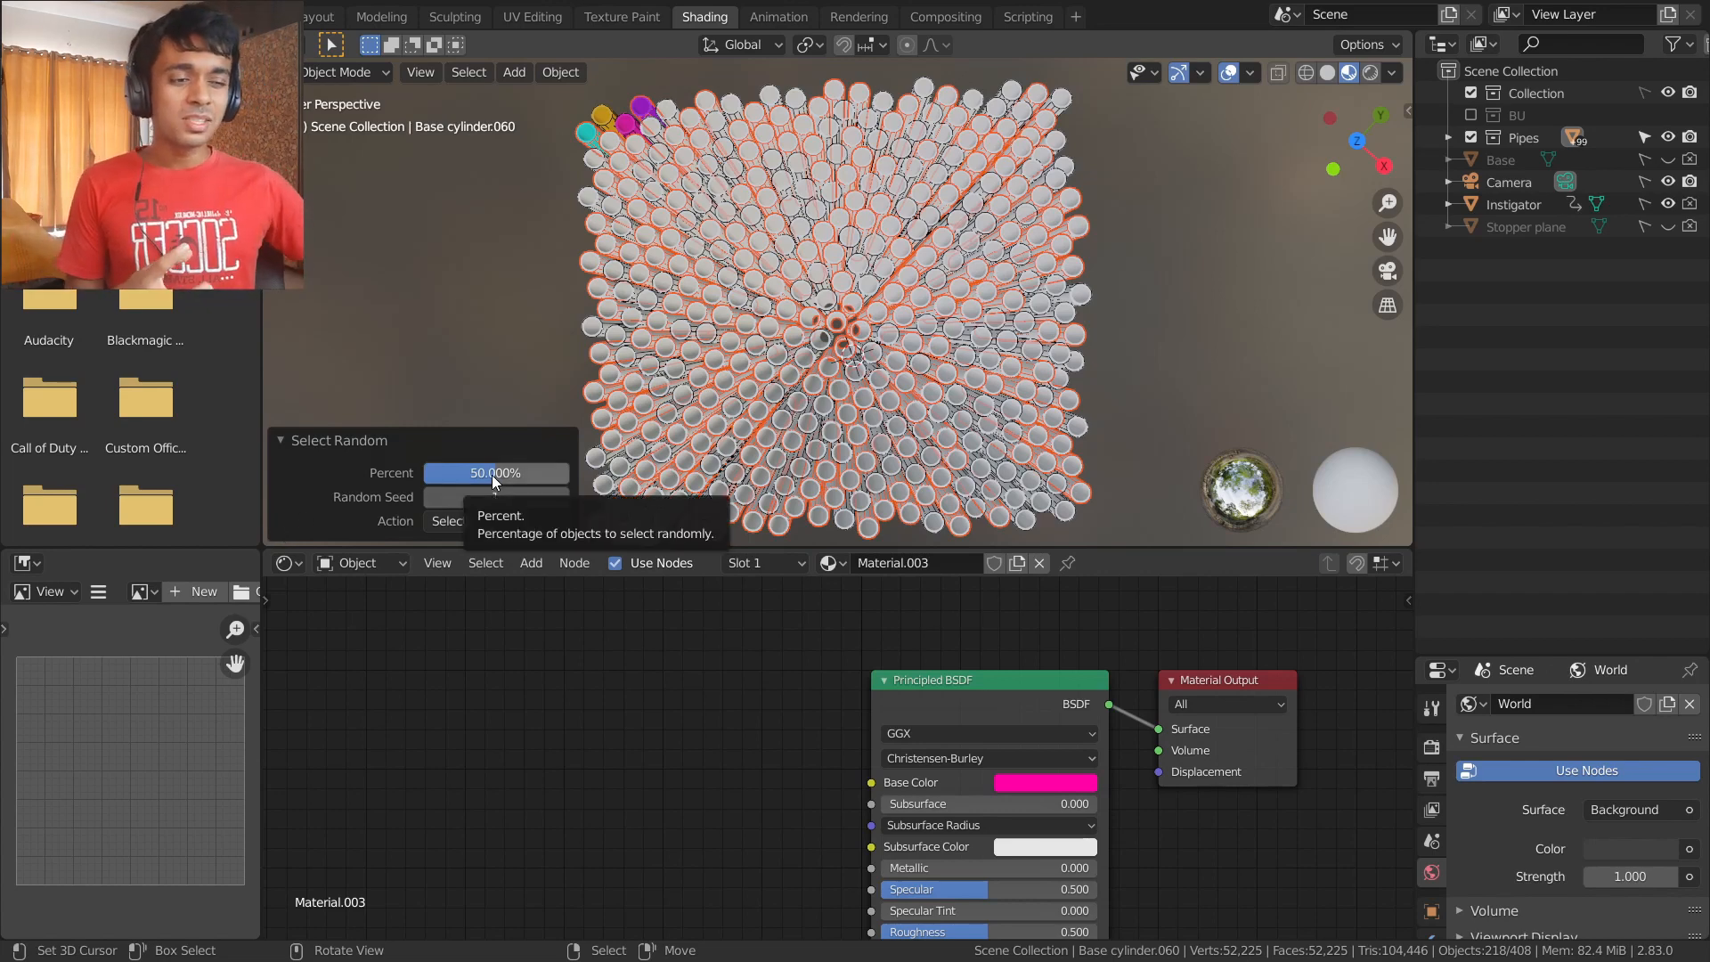
{"action": "scroll", "coordinate": [1038, 286], "scroll_direction": "down", "scroll_amount": 1}
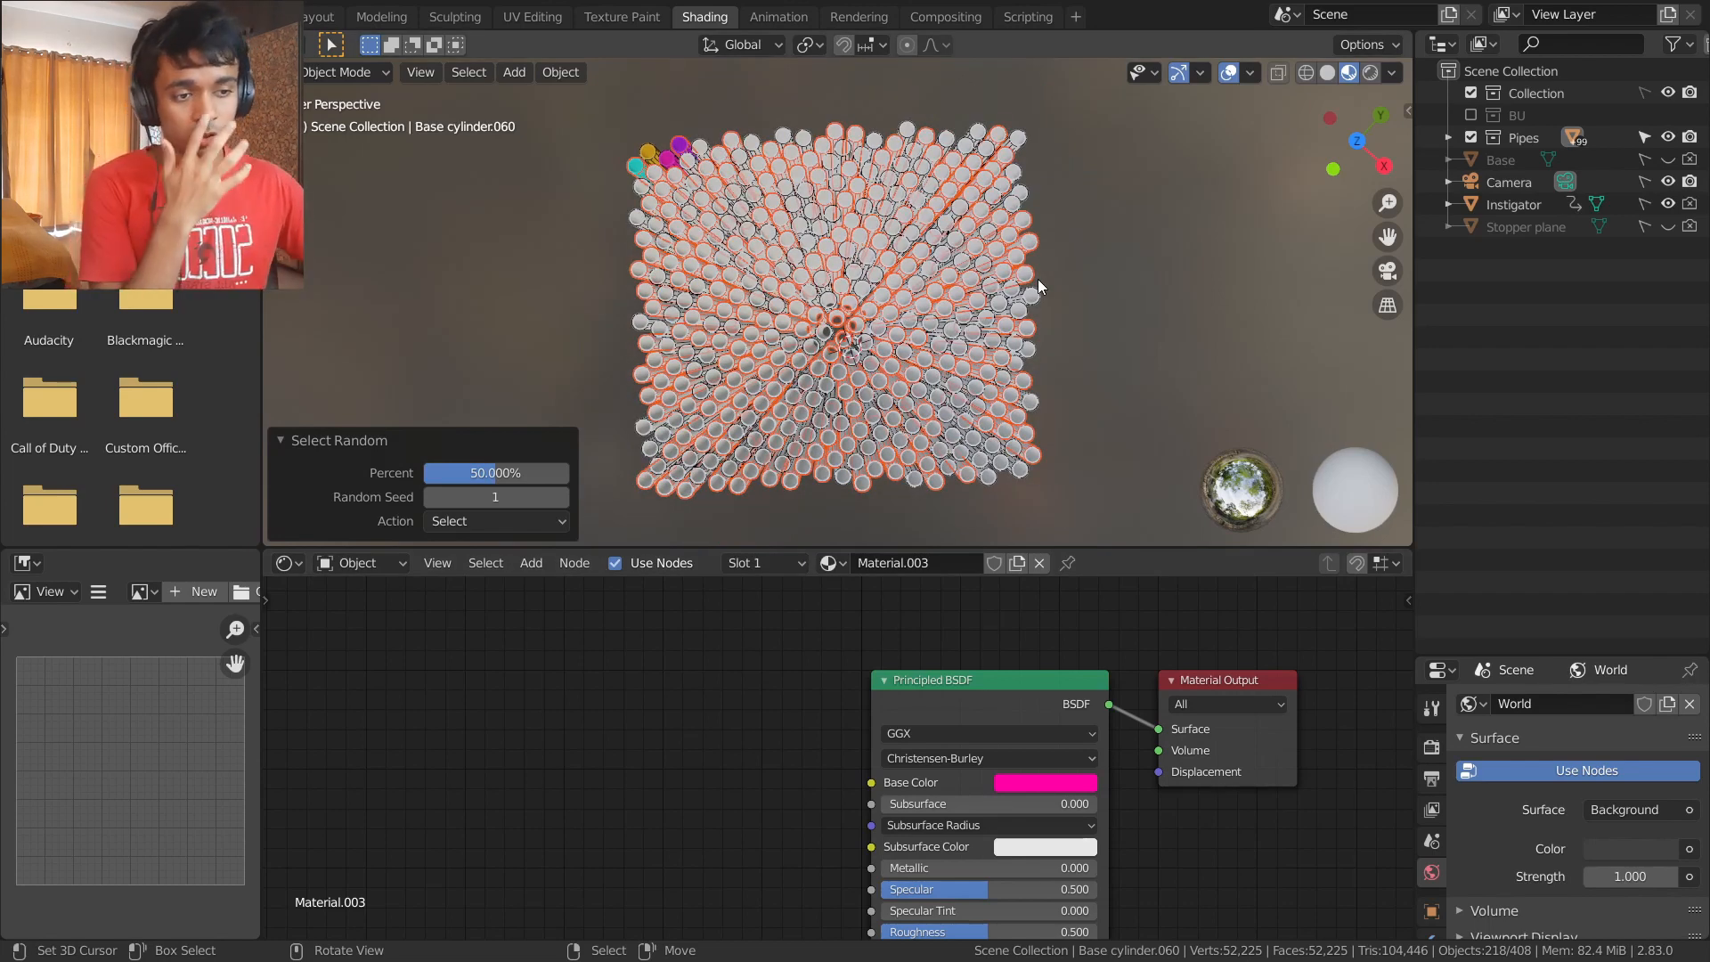
{"action": "left_click", "coordinate": [564, 497]}
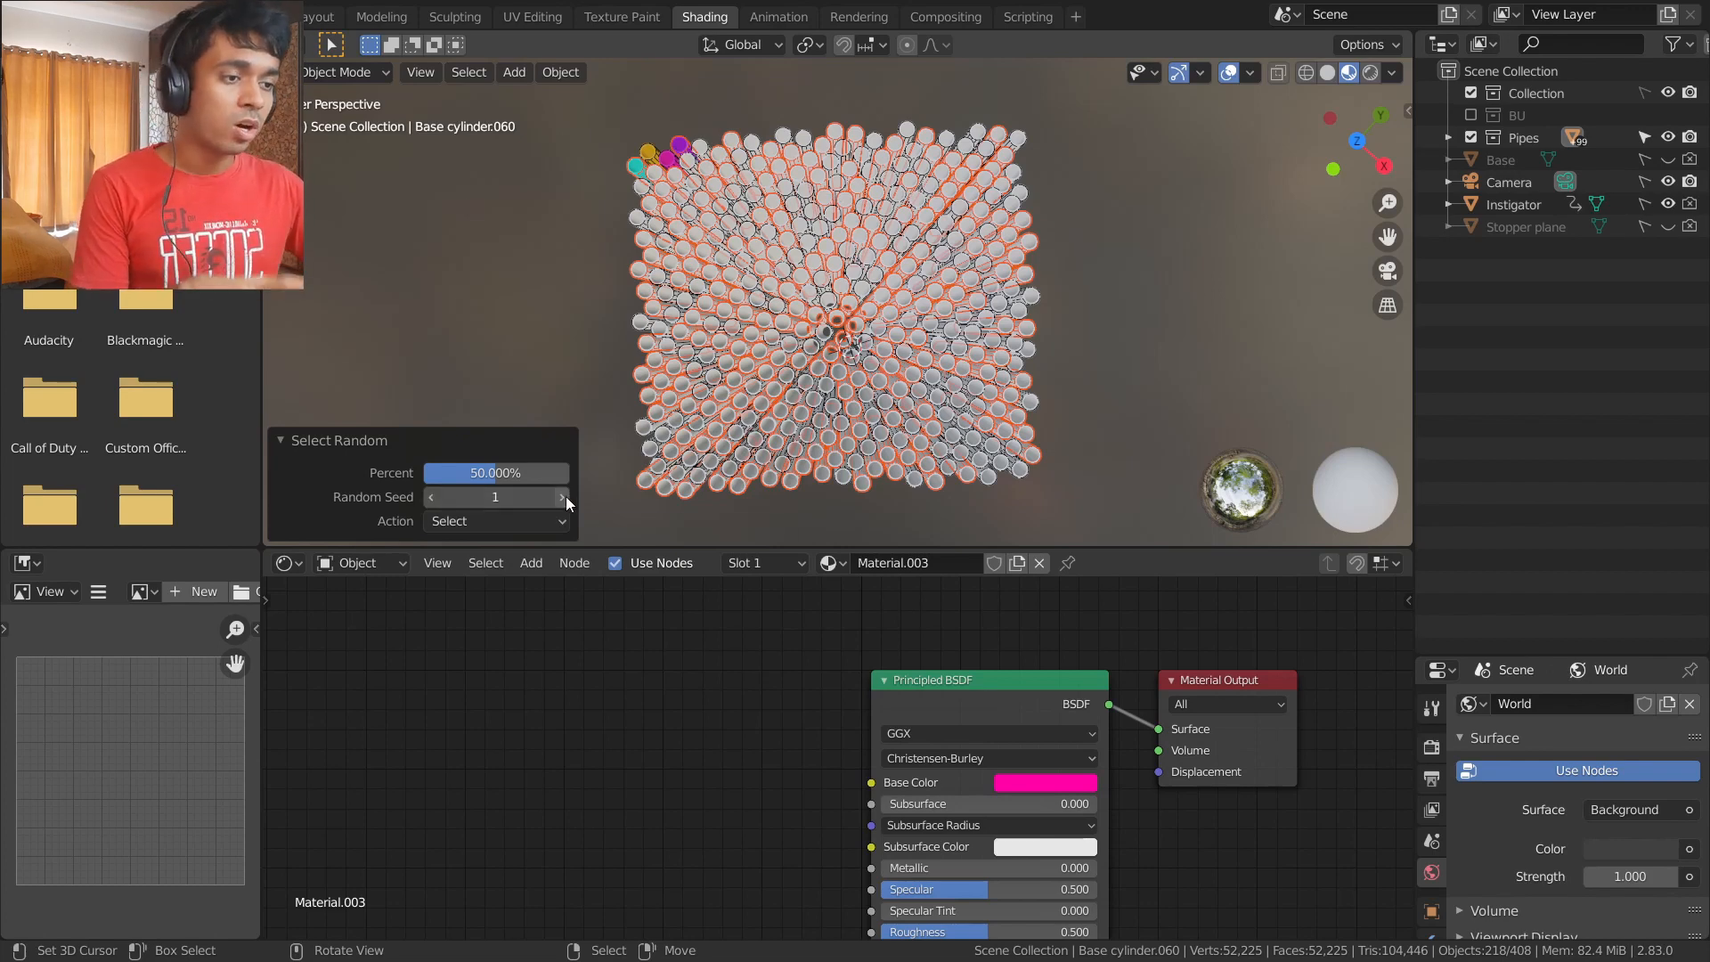
{"action": "left_click", "coordinate": [564, 497]}
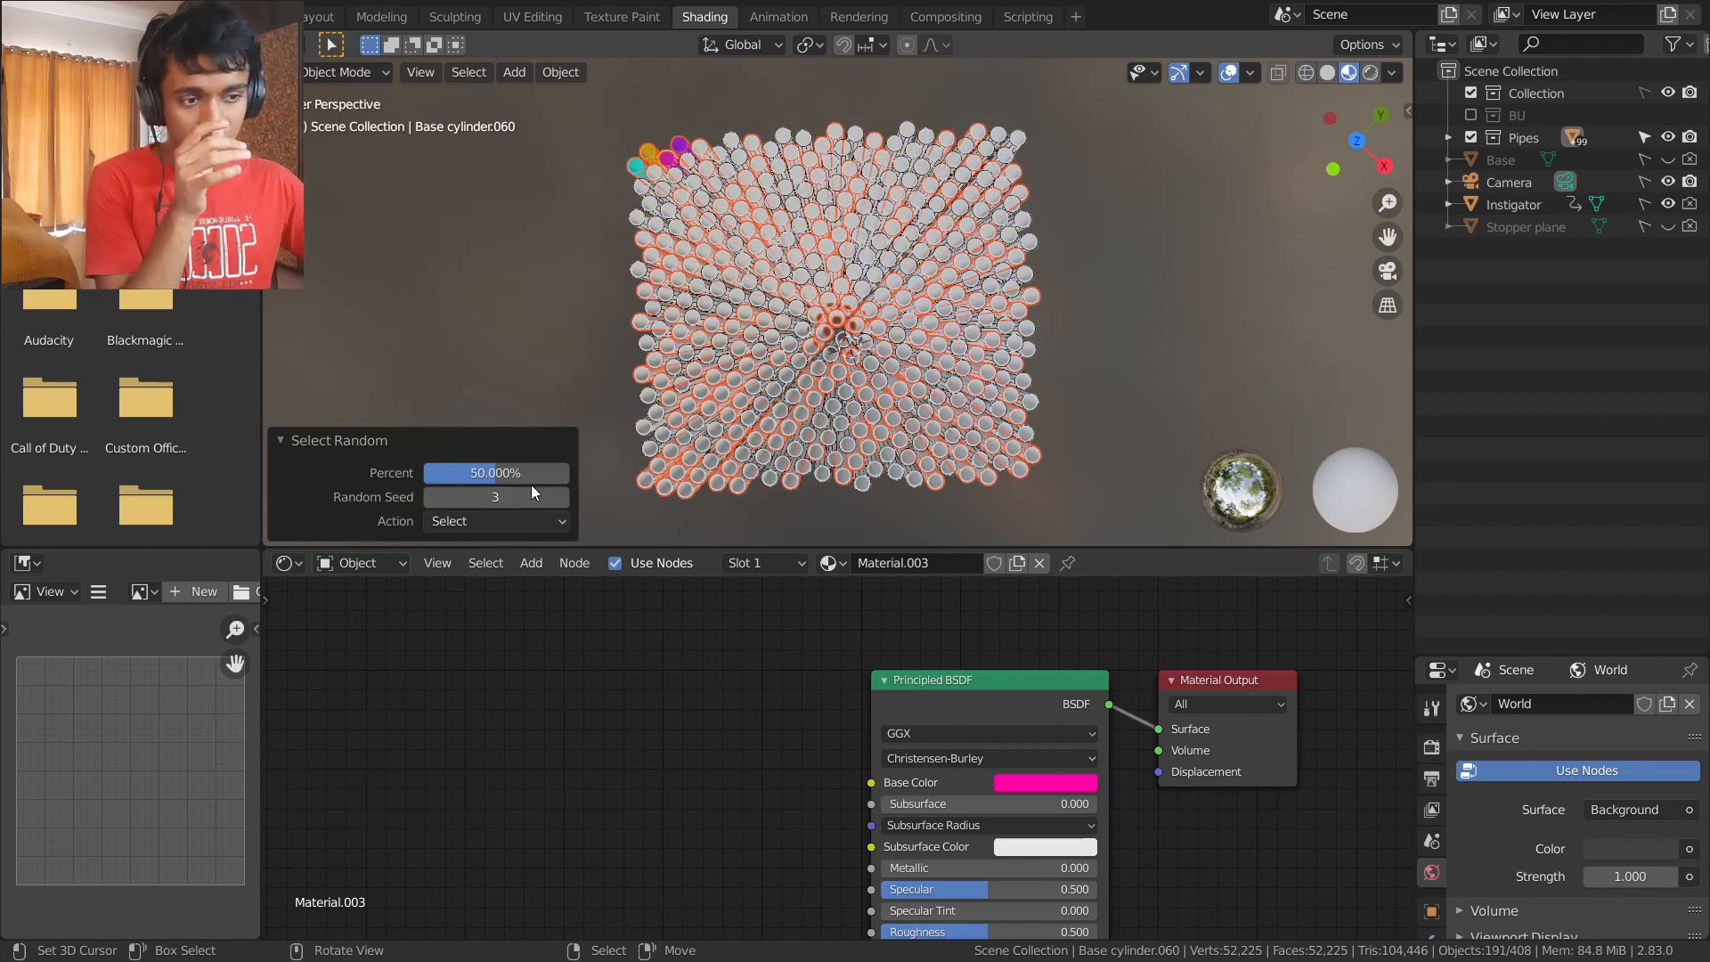
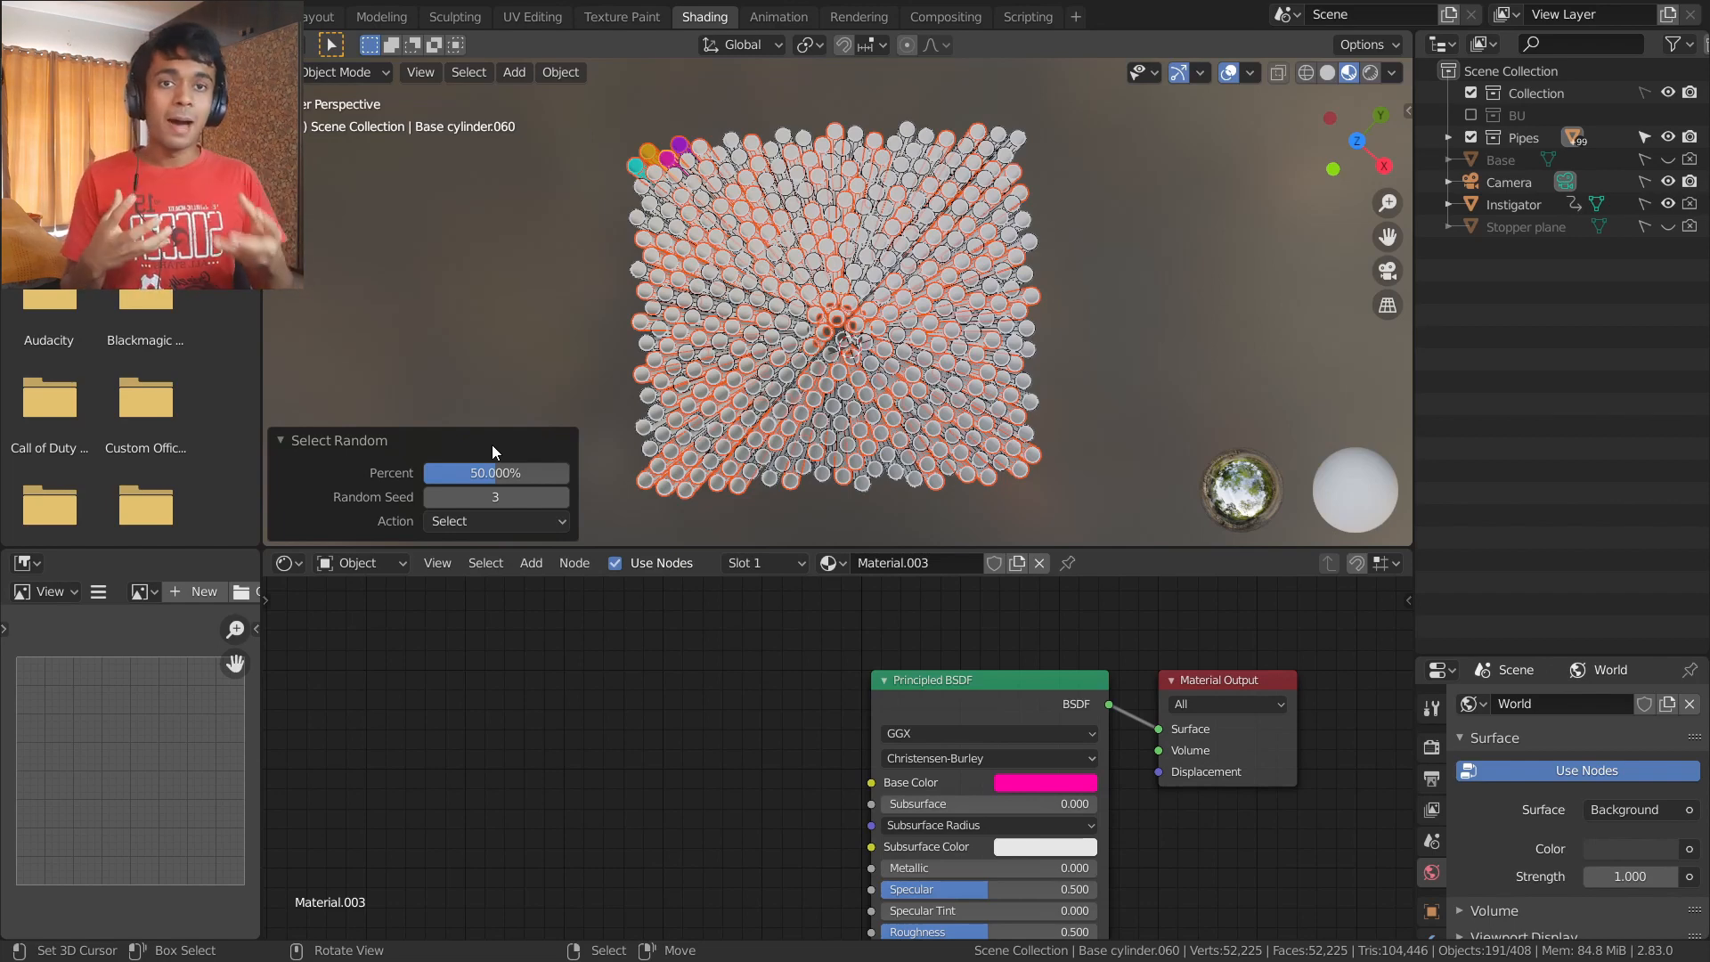
{"action": "left_click", "coordinate": [507, 472]}
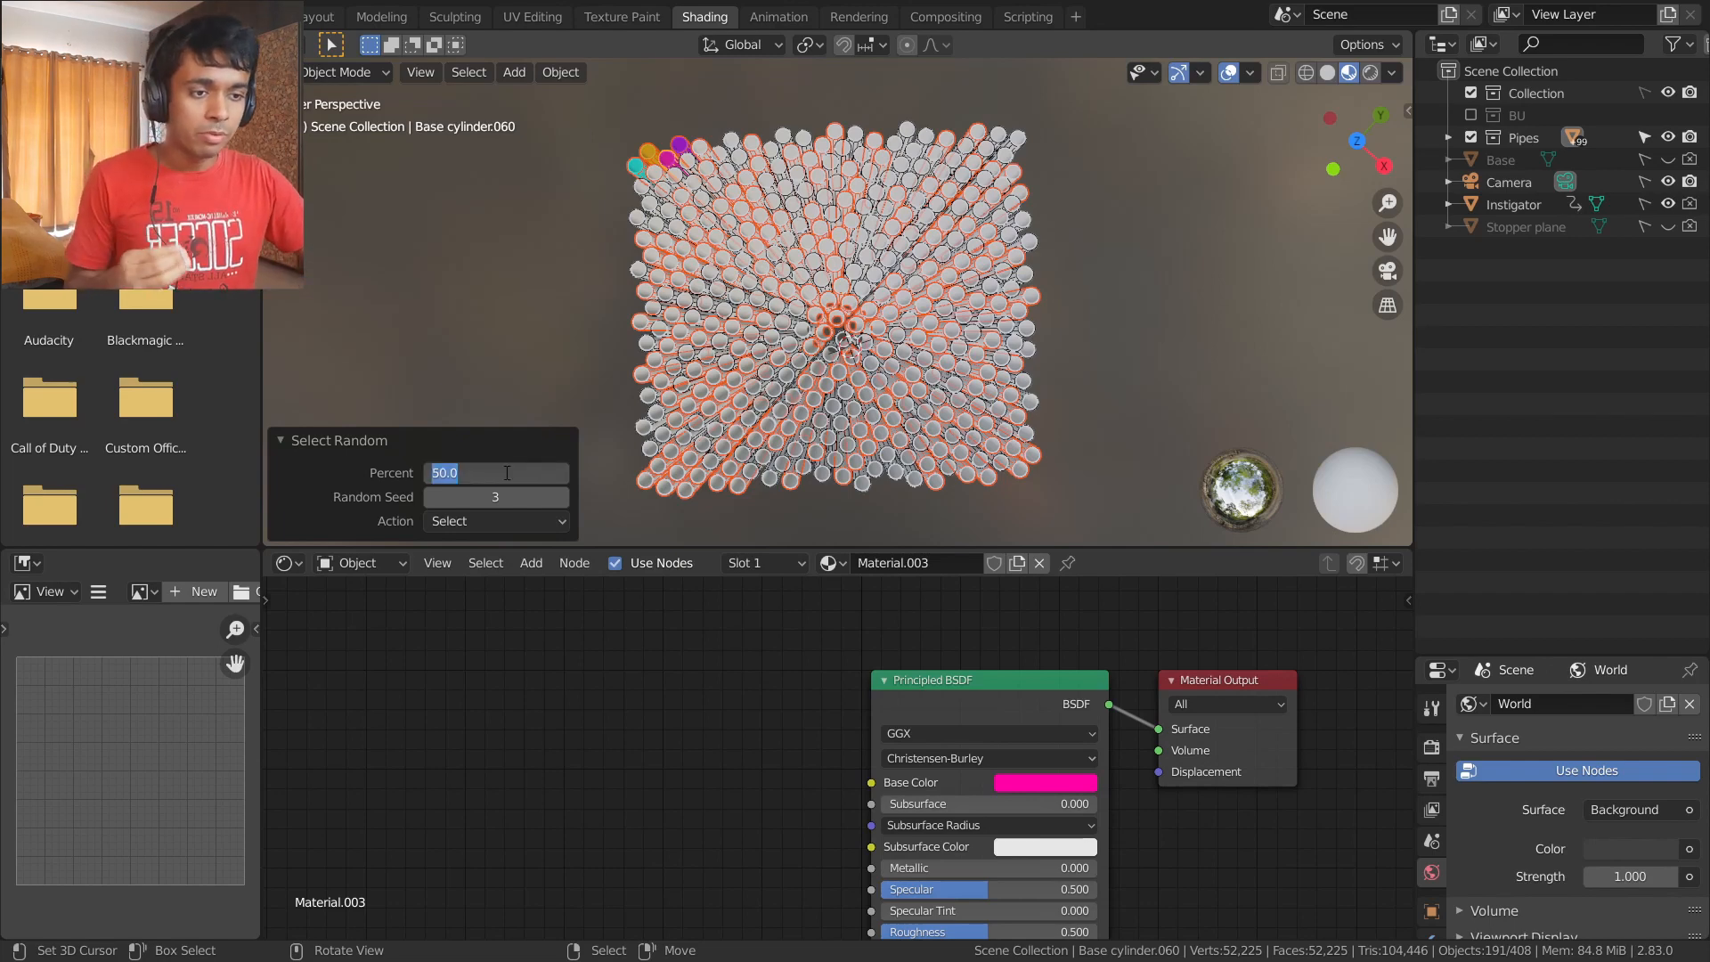
{"action": "type", "text": "20"}
{"action": "key", "text": "Return"}
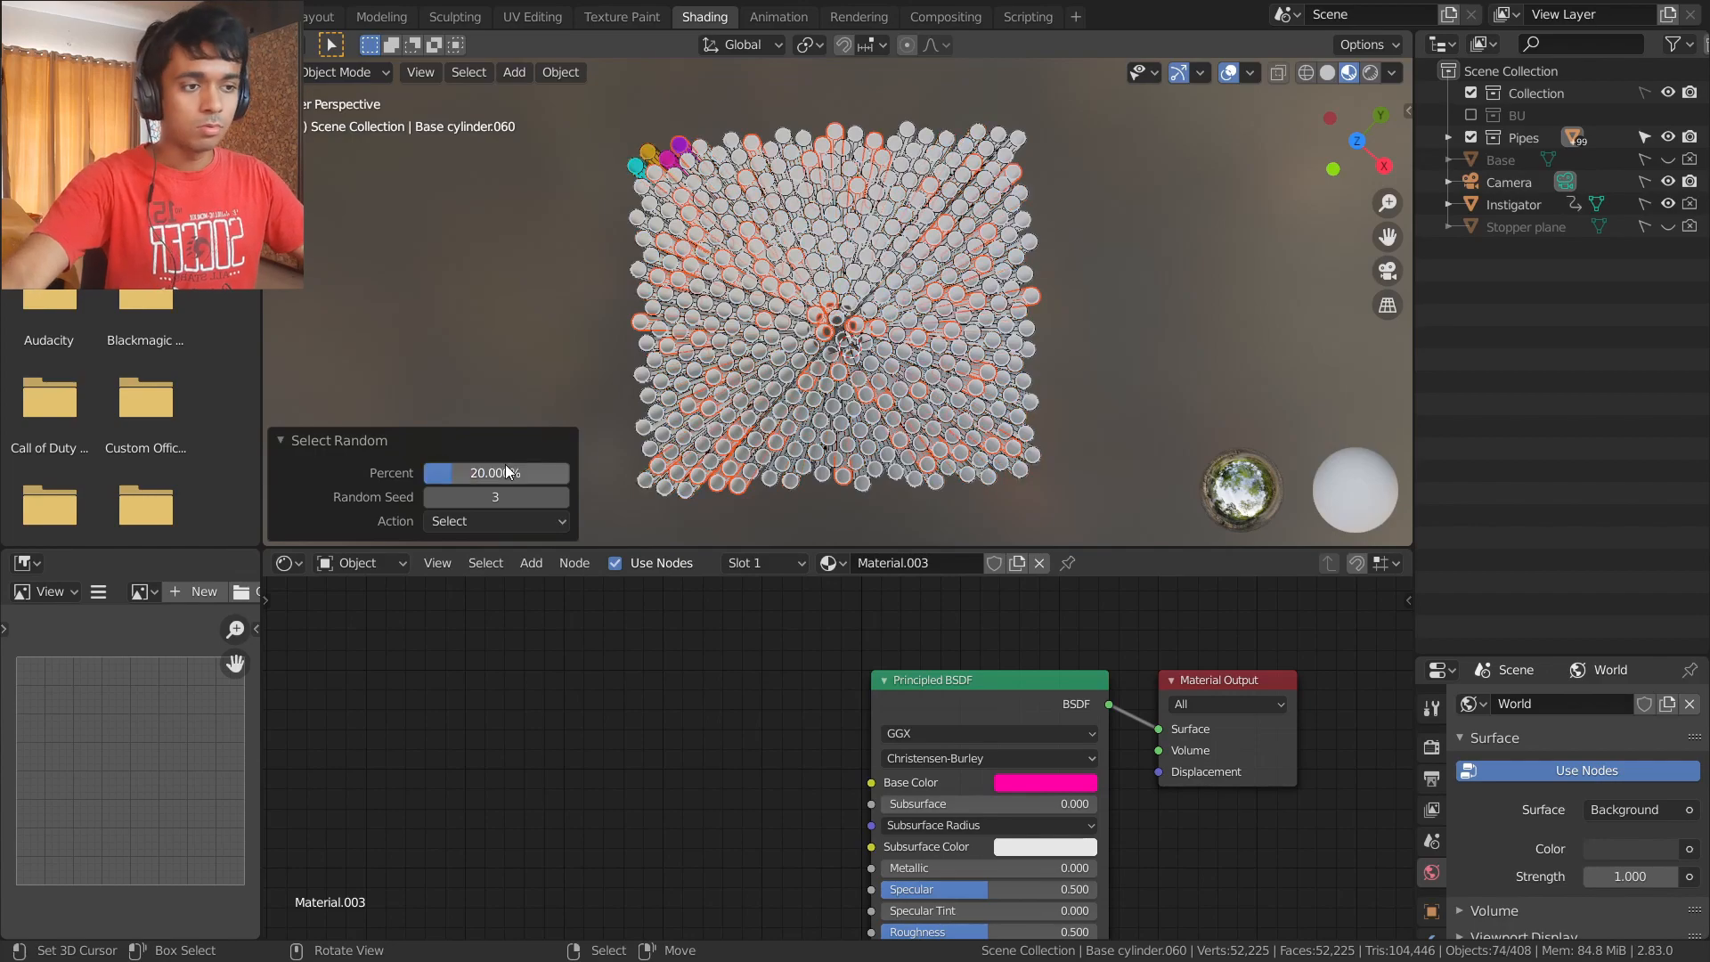
- Remove the coloured pipes and the neighbouring plain pipe Base cylinder.059 from the random selection
{"action": "scroll", "coordinate": [802, 216], "scroll_direction": "up", "scroll_amount": 2}
{"action": "middle_click_drag", "start_coordinate": [664, 136], "coordinate": [812, 294], "text": "shift"}
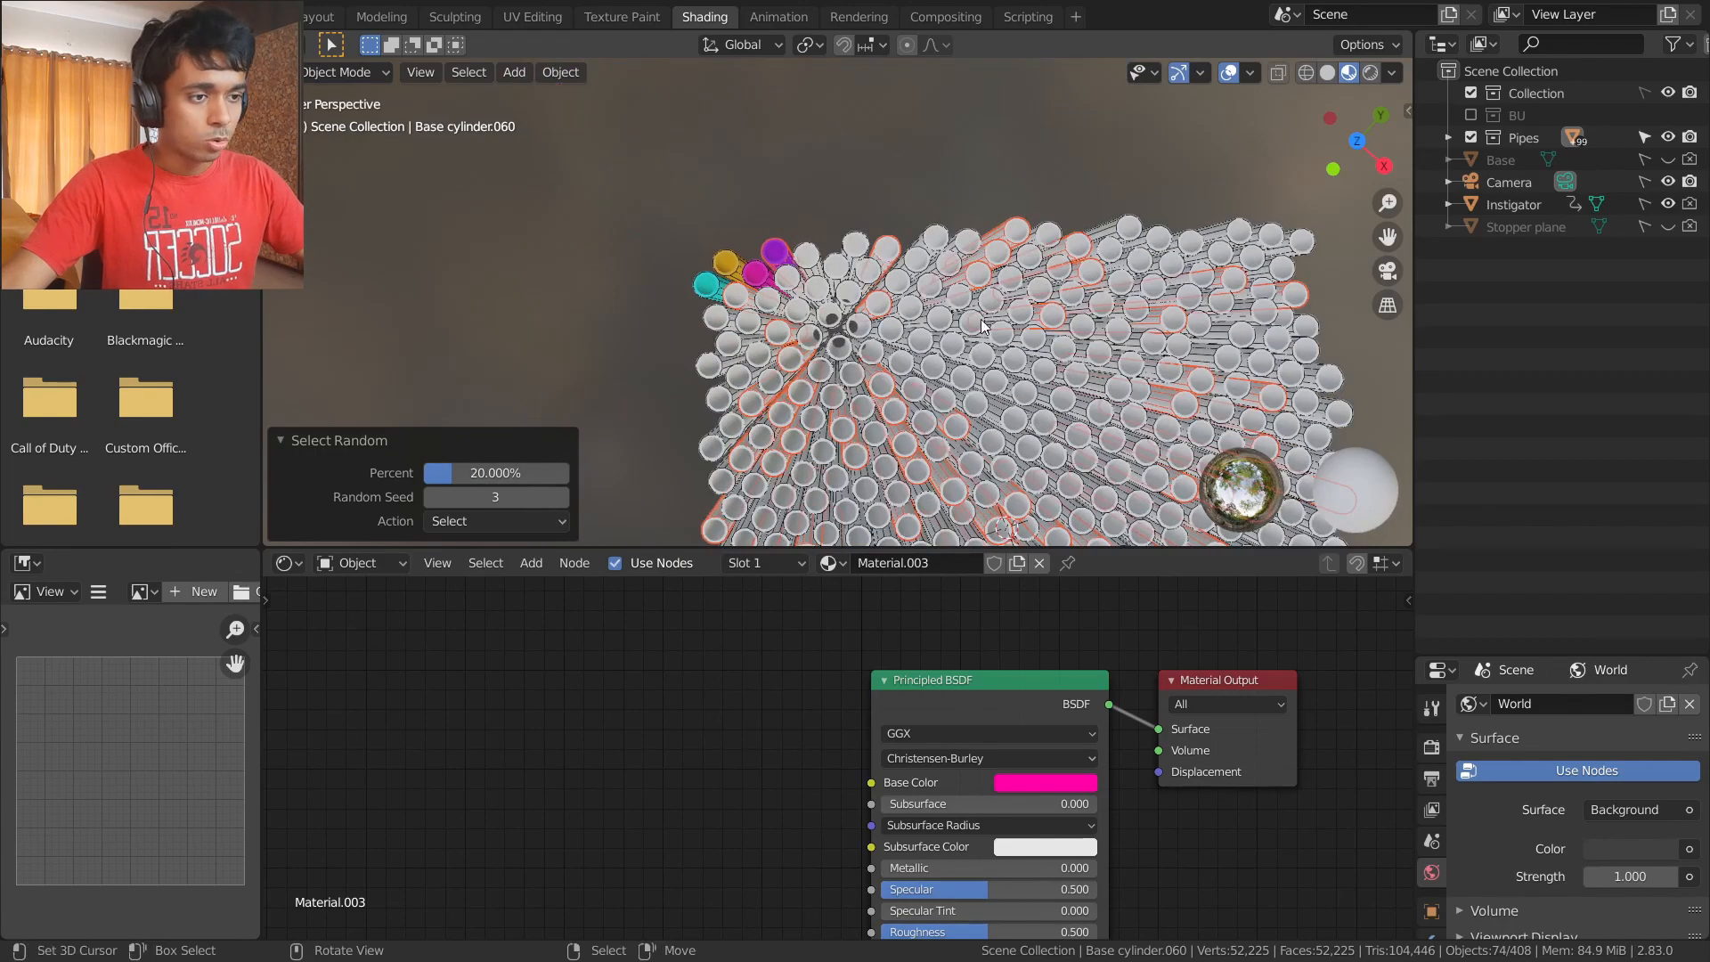
{"action": "middle_click_drag", "start_coordinate": [1168, 364], "coordinate": [997, 212], "text": "shift"}
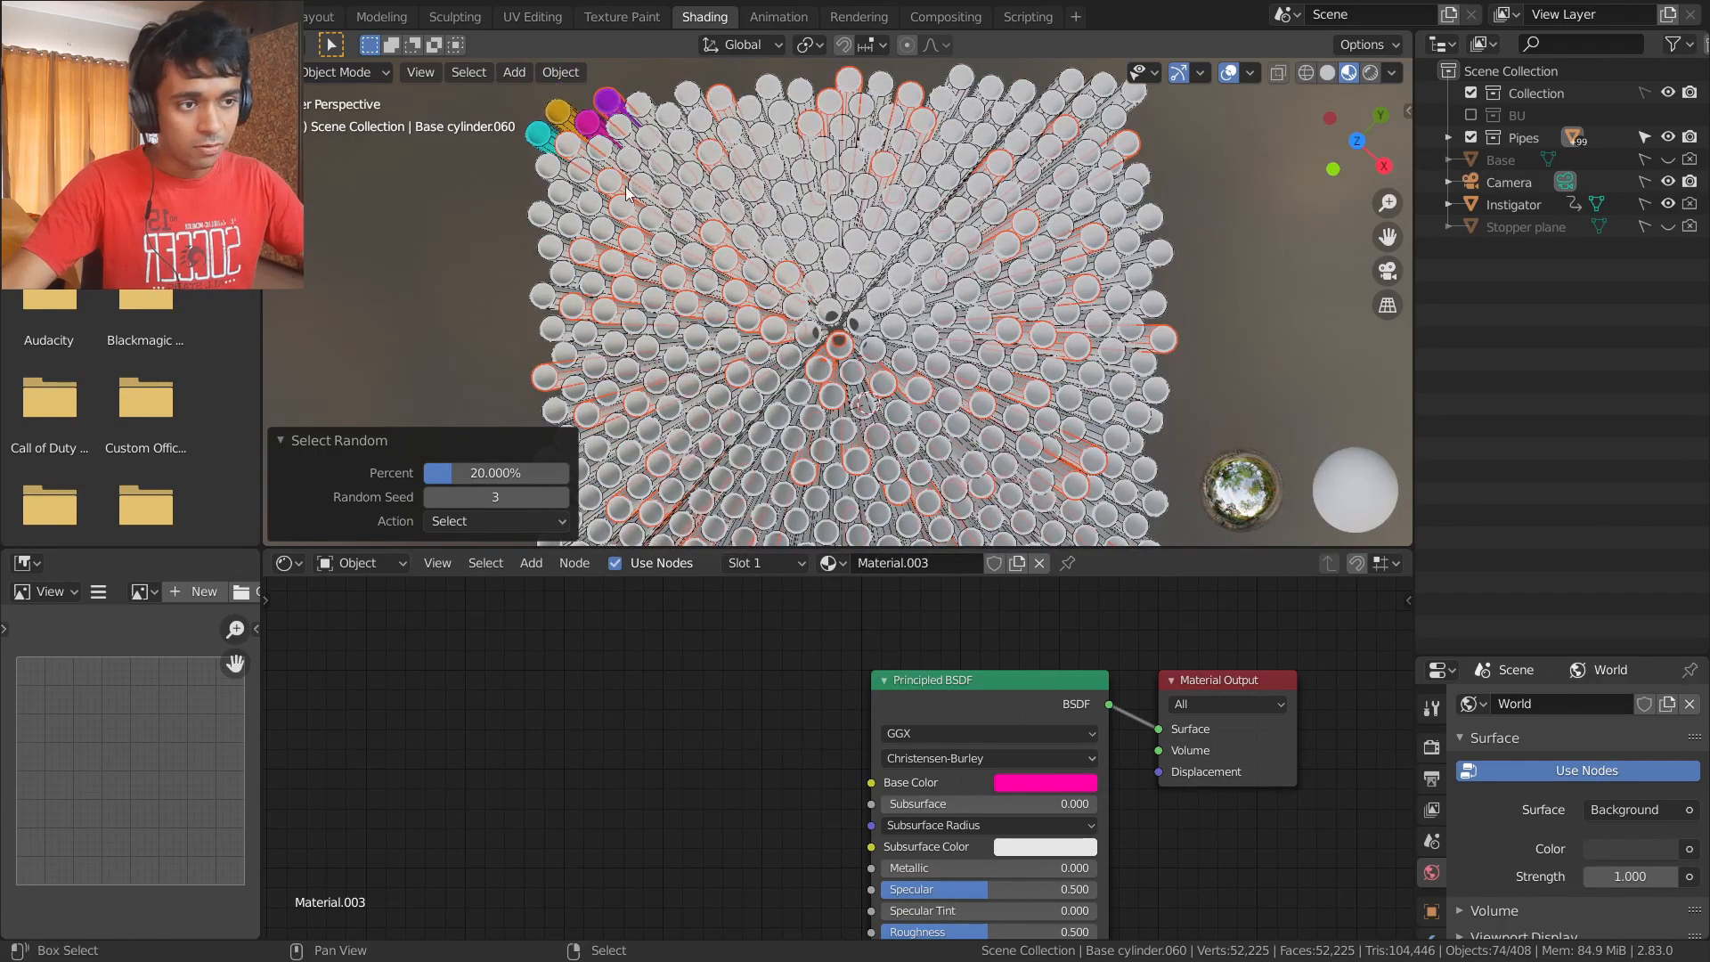
{"action": "middle_click_drag", "start_coordinate": [627, 184], "coordinate": [825, 333], "text": "shift"}
{"action": "scroll", "coordinate": [825, 331], "scroll_direction": "up", "scroll_amount": 5}
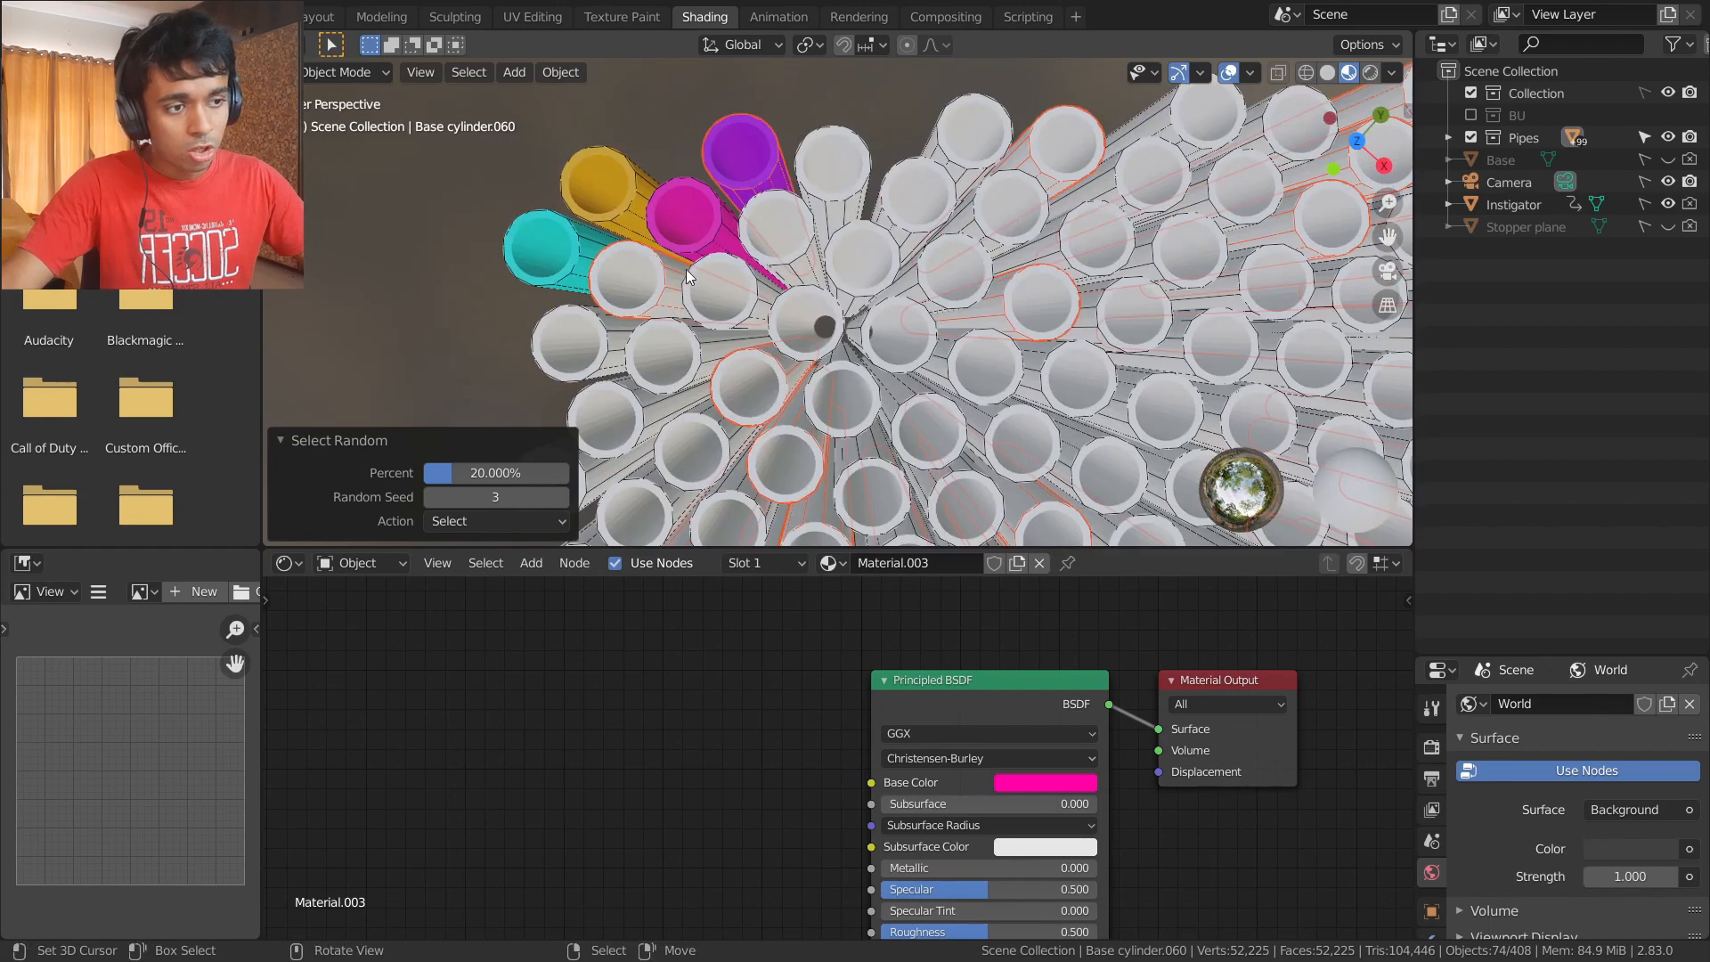
{"action": "scroll", "coordinate": [718, 264], "scroll_direction": "down", "scroll_amount": 2}
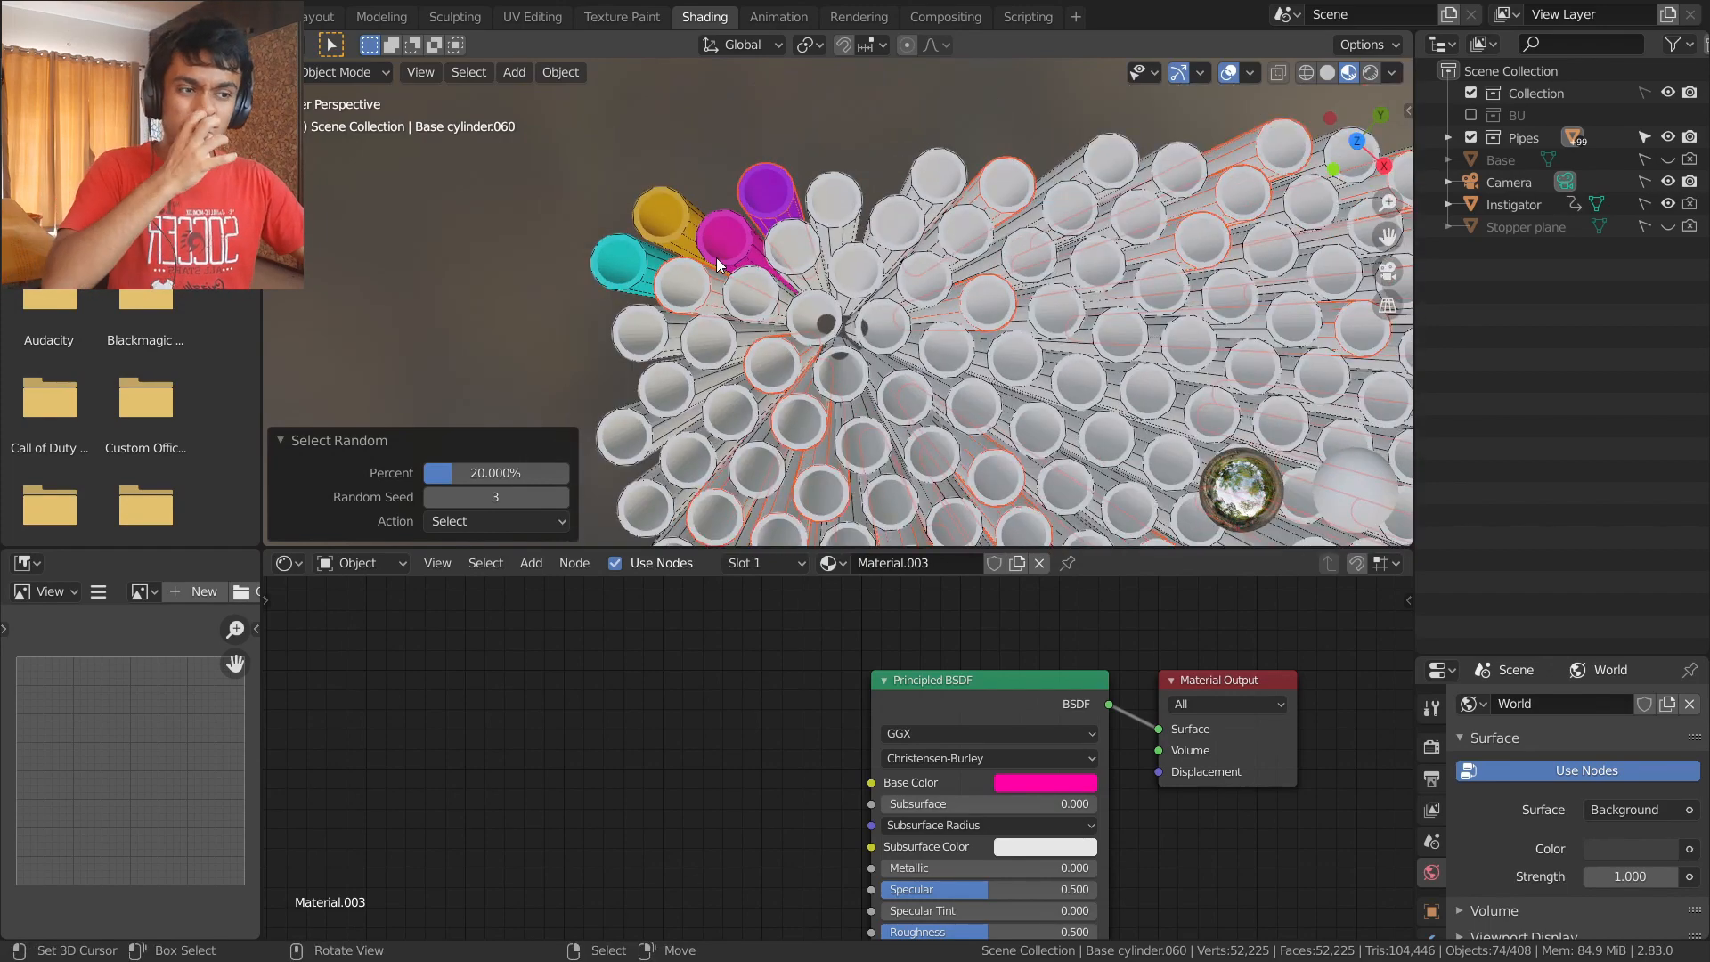
{"action": "left_click", "coordinate": [778, 215], "text": "shift"}
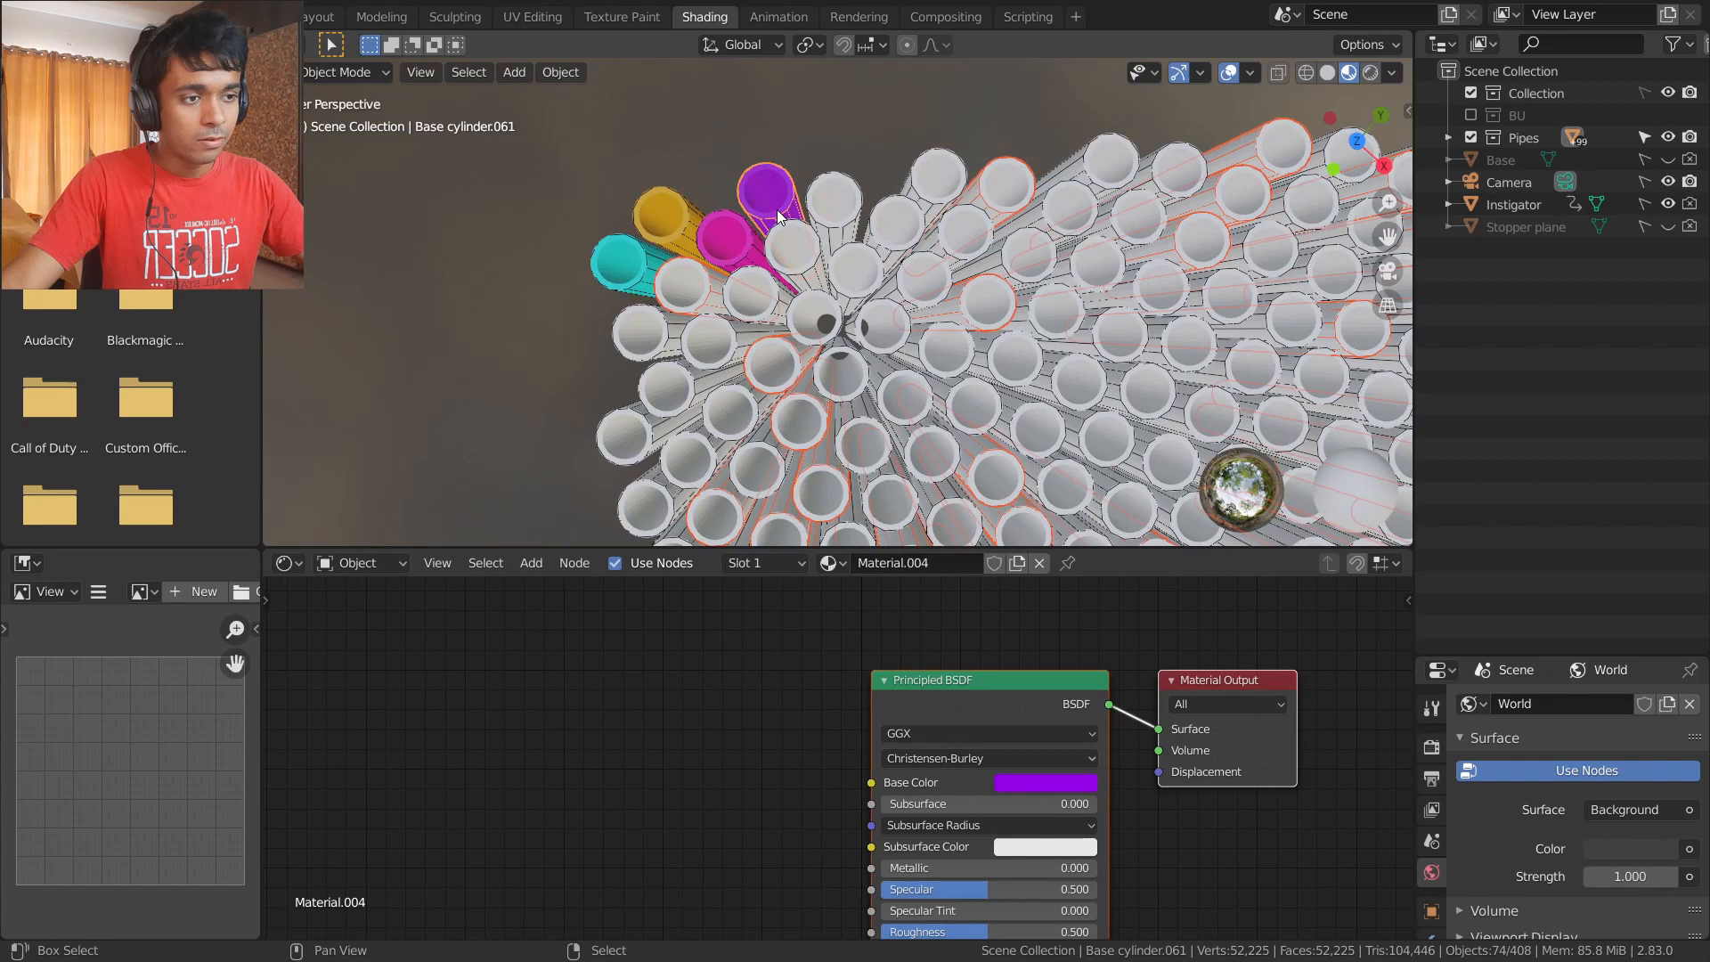
{"action": "left_click", "coordinate": [677, 299], "text": "shift"}
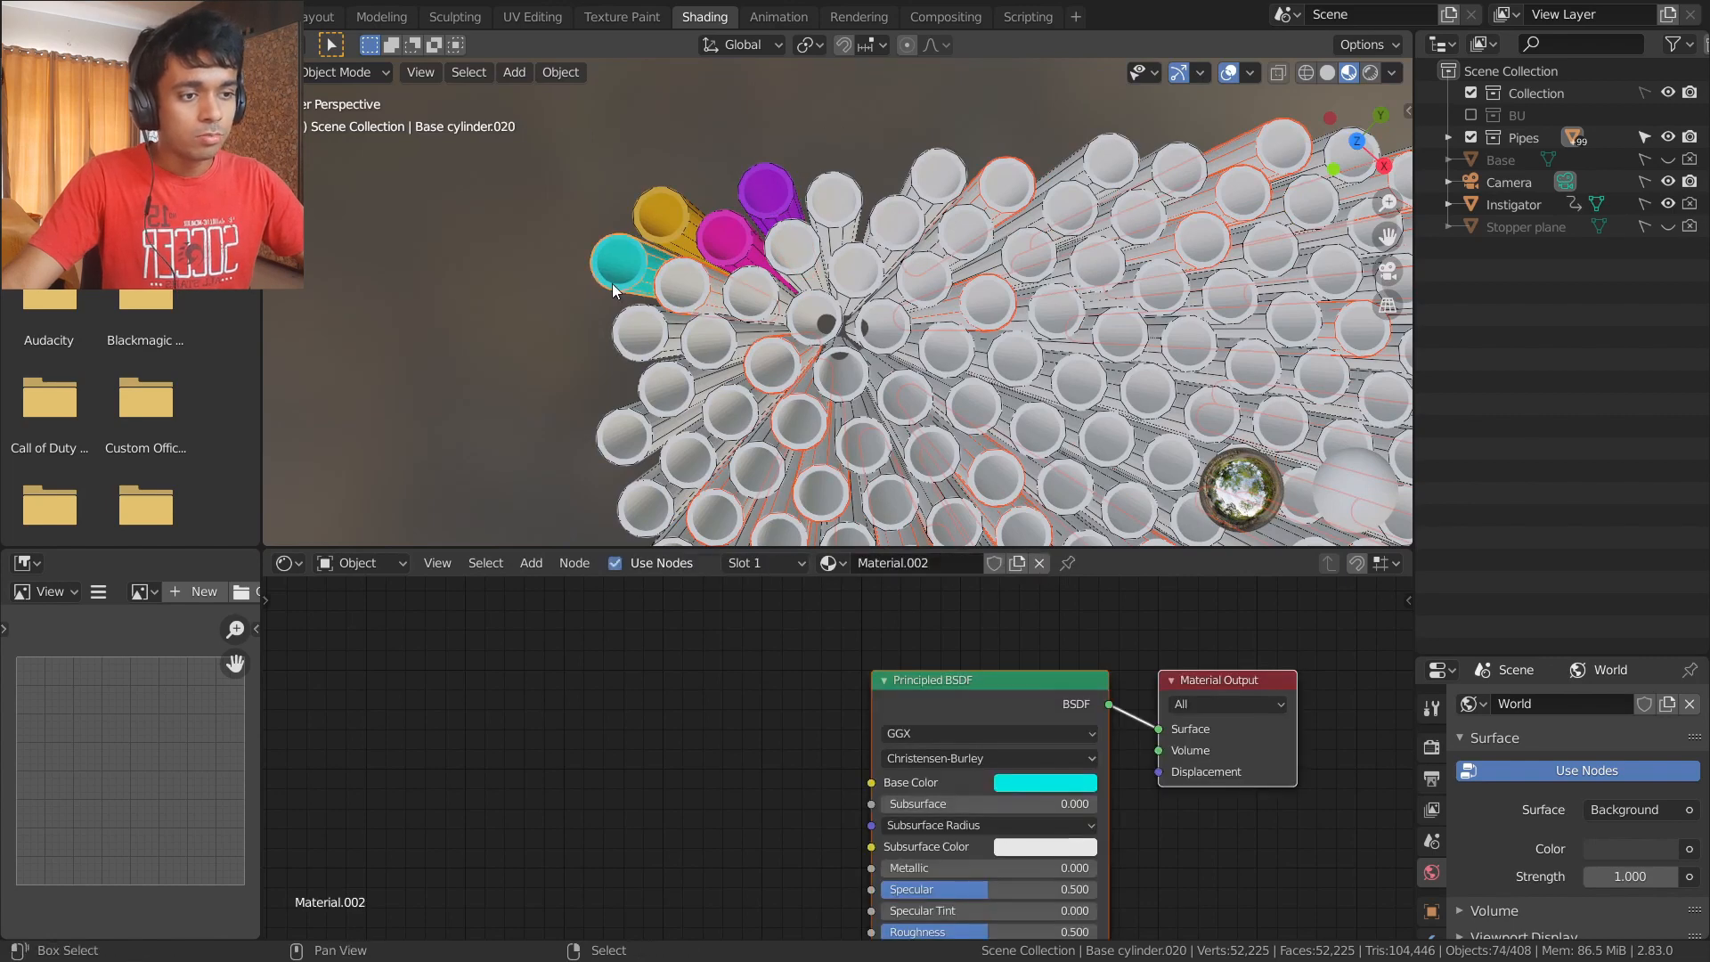
{"action": "left_click", "coordinate": [675, 310], "text": "shift"}
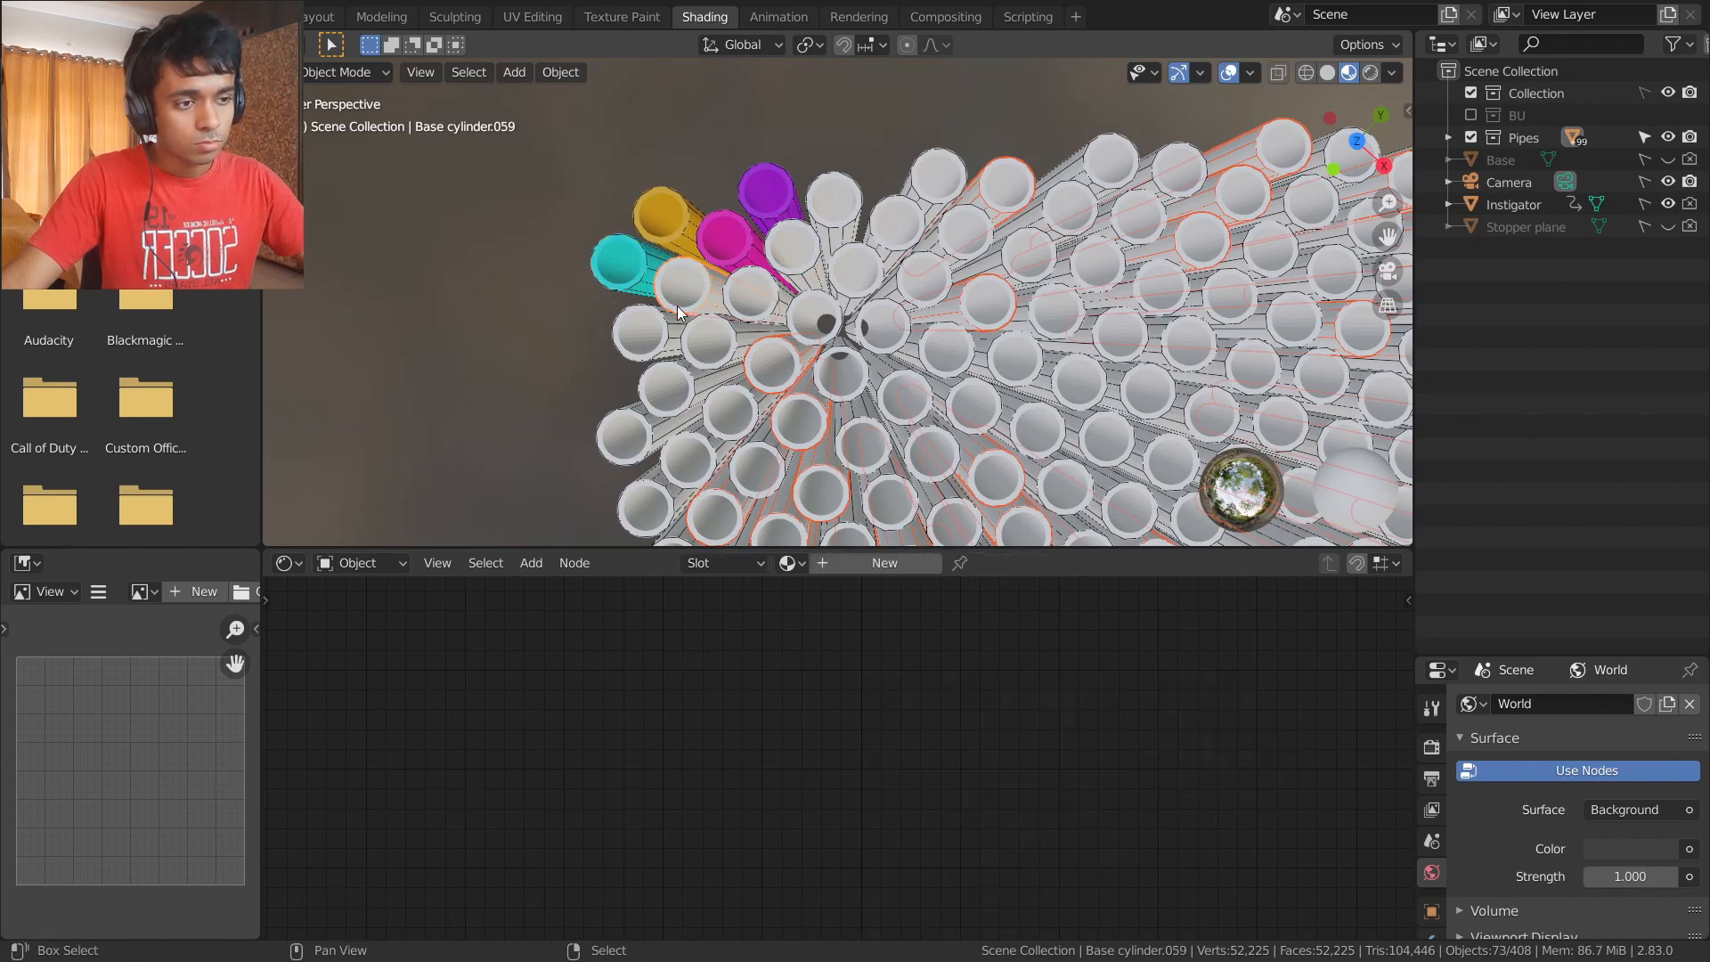
{"action": "left_click", "coordinate": [638, 340], "text": "shift"}
- Switch to the top orthographic view and add the orange pipe Base cylinder.021 to the selection as the active object
{"action": "key", "text": "KP_7"}
{"action": "scroll", "coordinate": [745, 350], "scroll_direction": "up", "scroll_amount": 3}
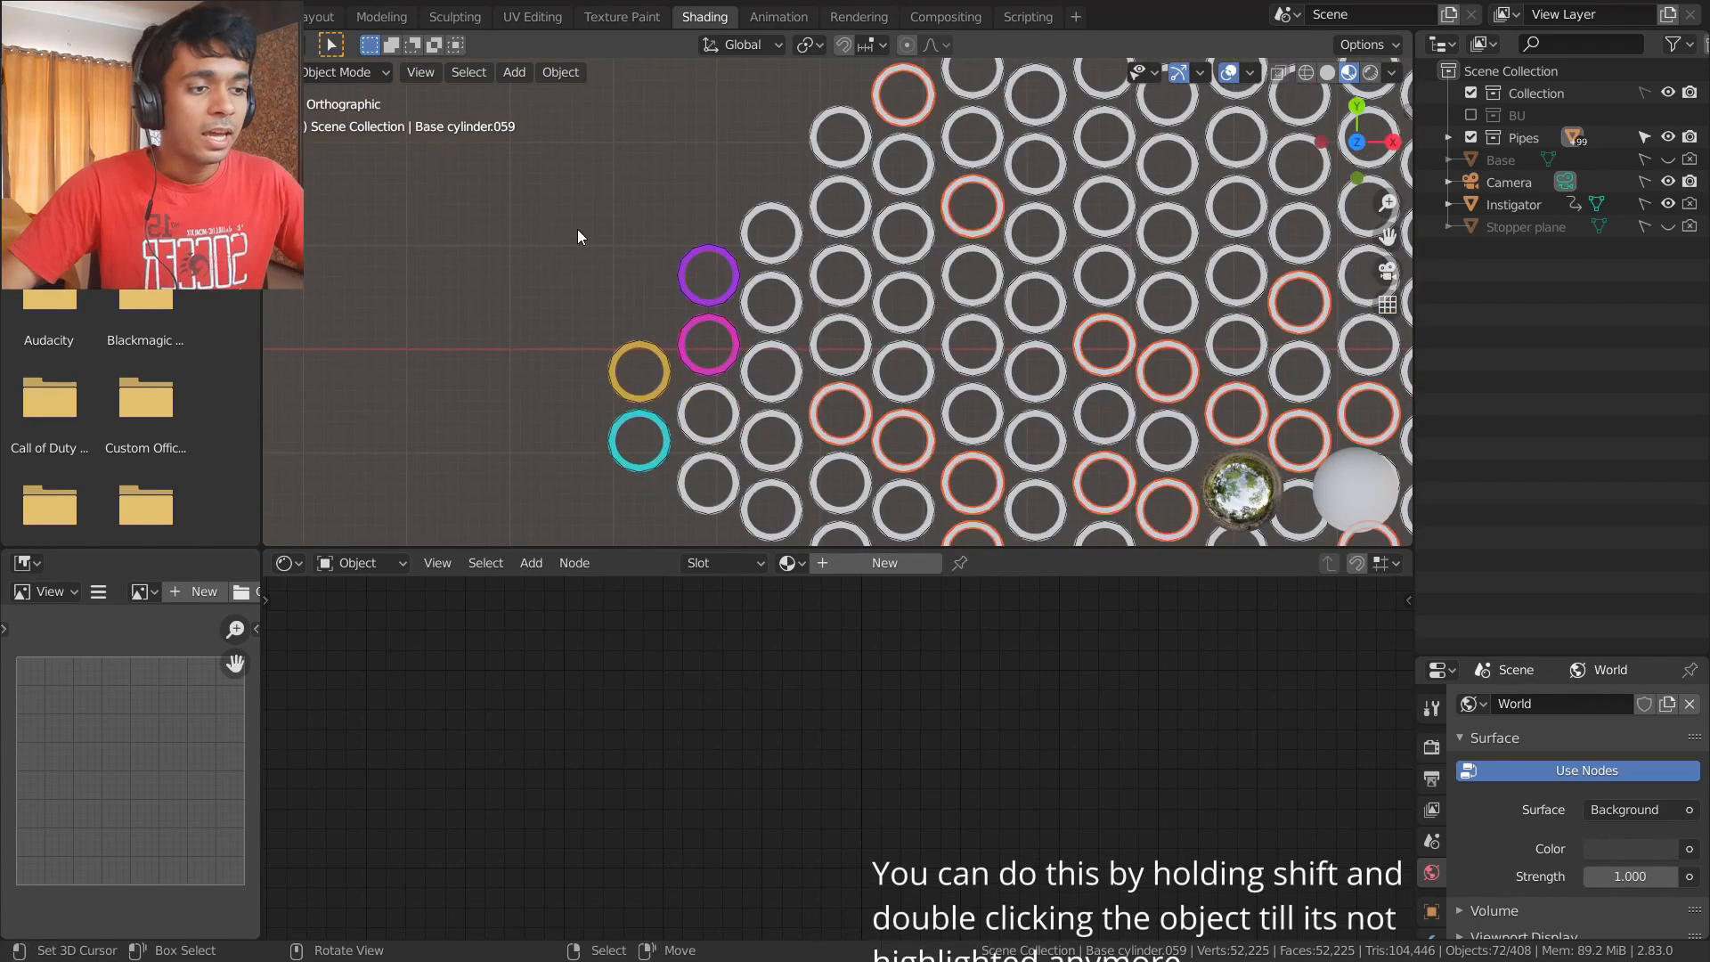
{"action": "scroll", "coordinate": [734, 223], "scroll_direction": "down", "scroll_amount": 5}
{"action": "middle_click_drag", "start_coordinate": [1007, 420], "coordinate": [648, 380], "text": "shift"}
{"action": "scroll", "coordinate": [700, 329], "scroll_direction": "down", "scroll_amount": 2}
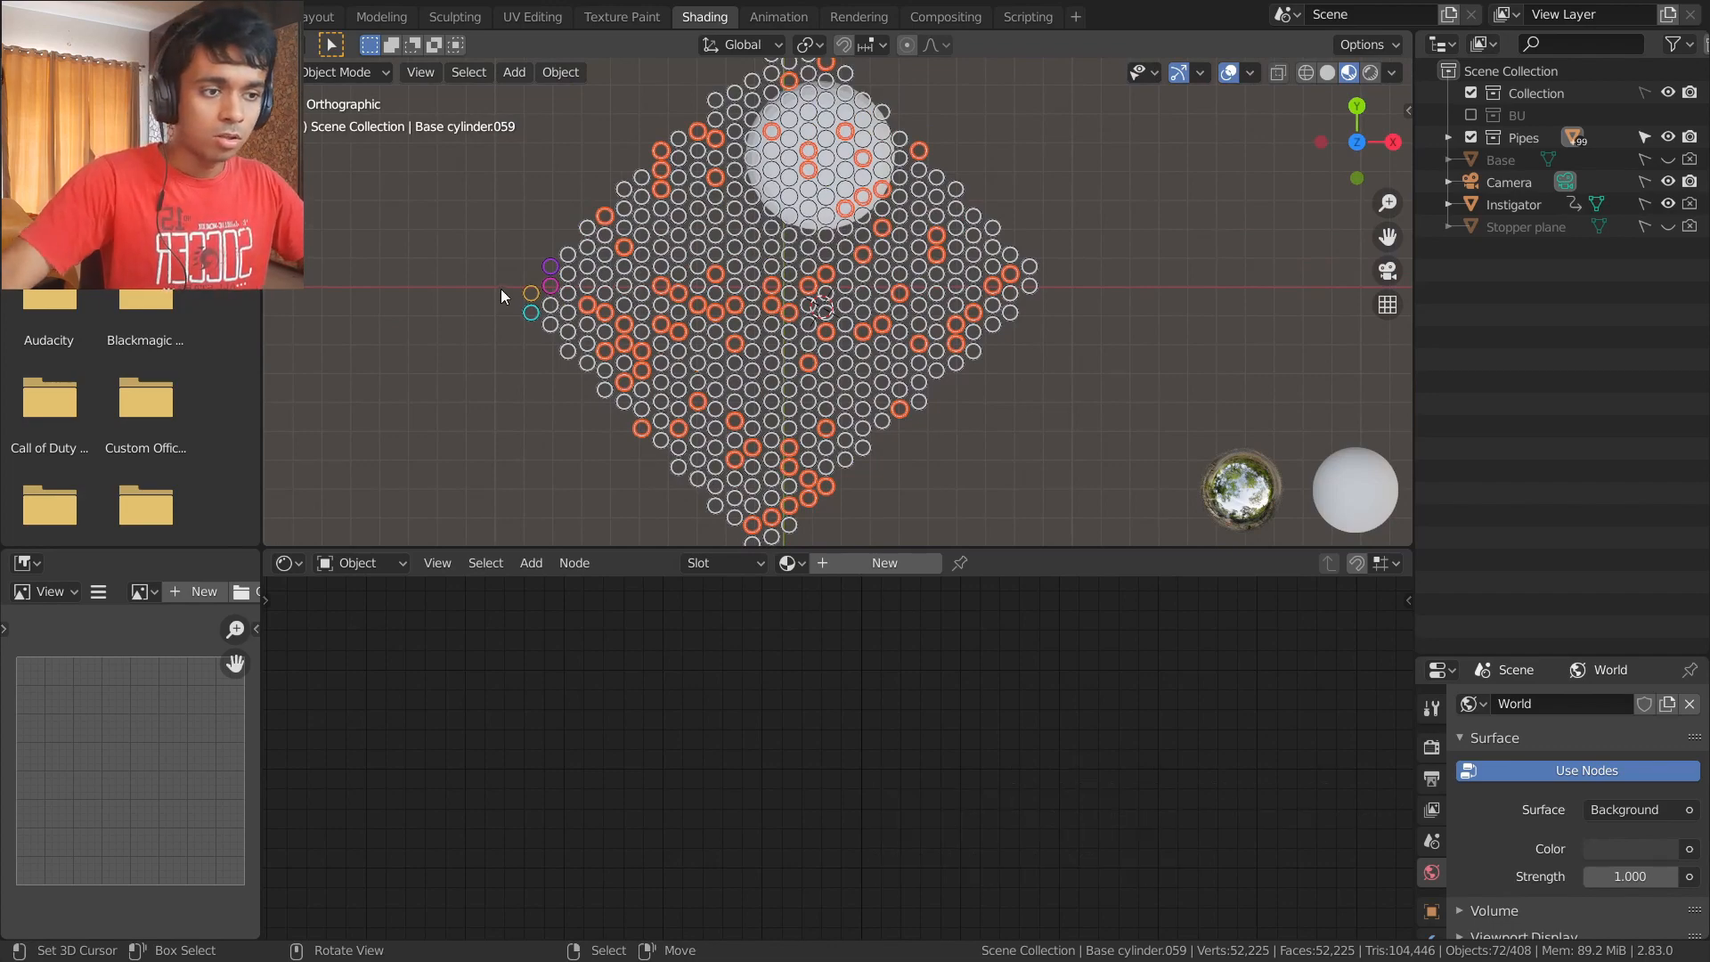
{"action": "scroll", "coordinate": [501, 288], "scroll_direction": "up", "scroll_amount": 5}
{"action": "middle_click_drag", "start_coordinate": [424, 290], "coordinate": [1172, 274], "text": "shift"}
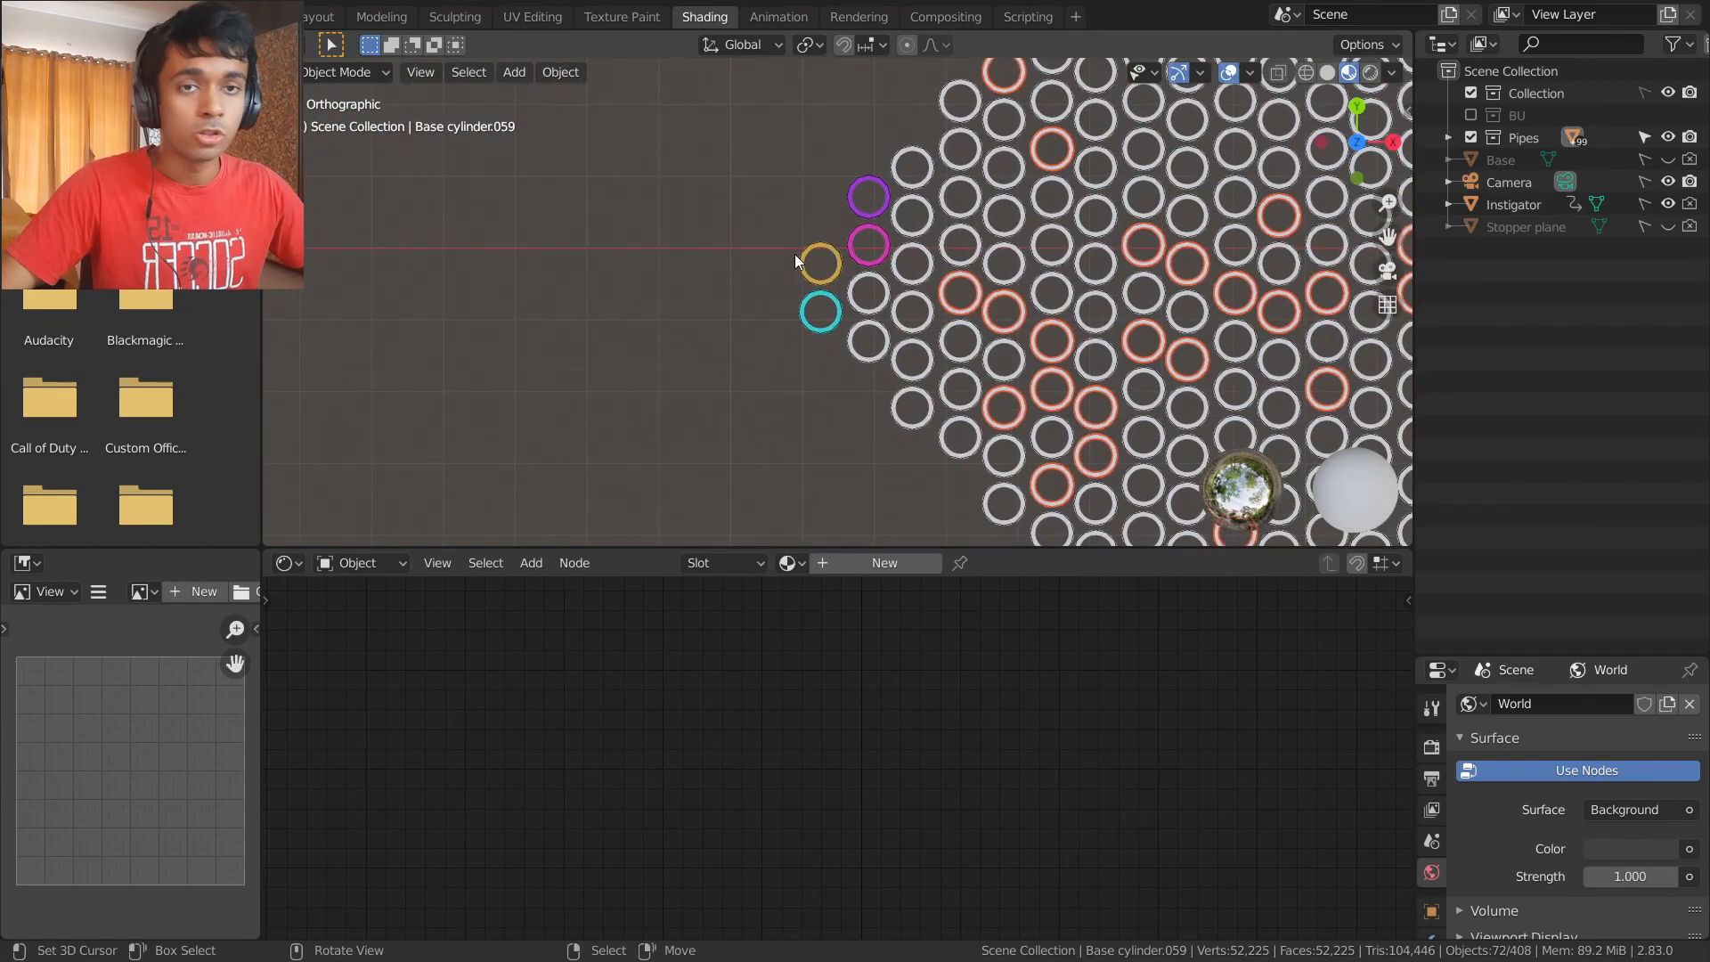
{"action": "left_click", "coordinate": [835, 281]}
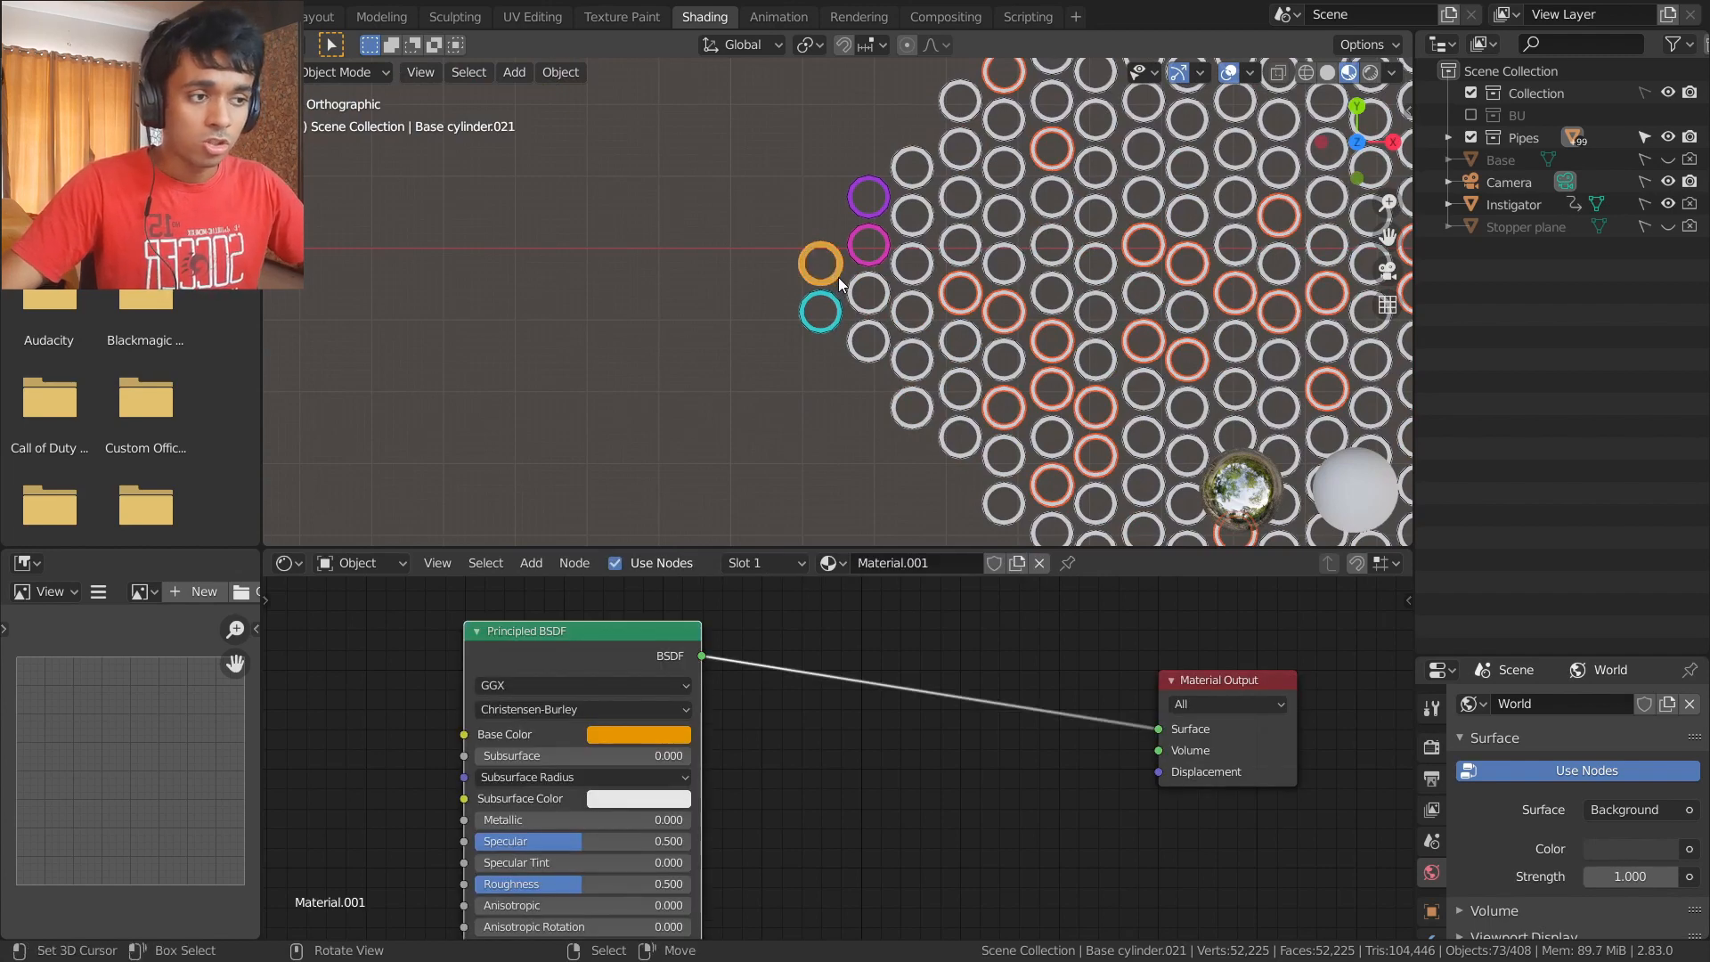
- Link the orange pipe's material to all the randomly selected pipes
{"action": "scroll", "coordinate": [801, 272], "scroll_direction": "up", "scroll_amount": 7}
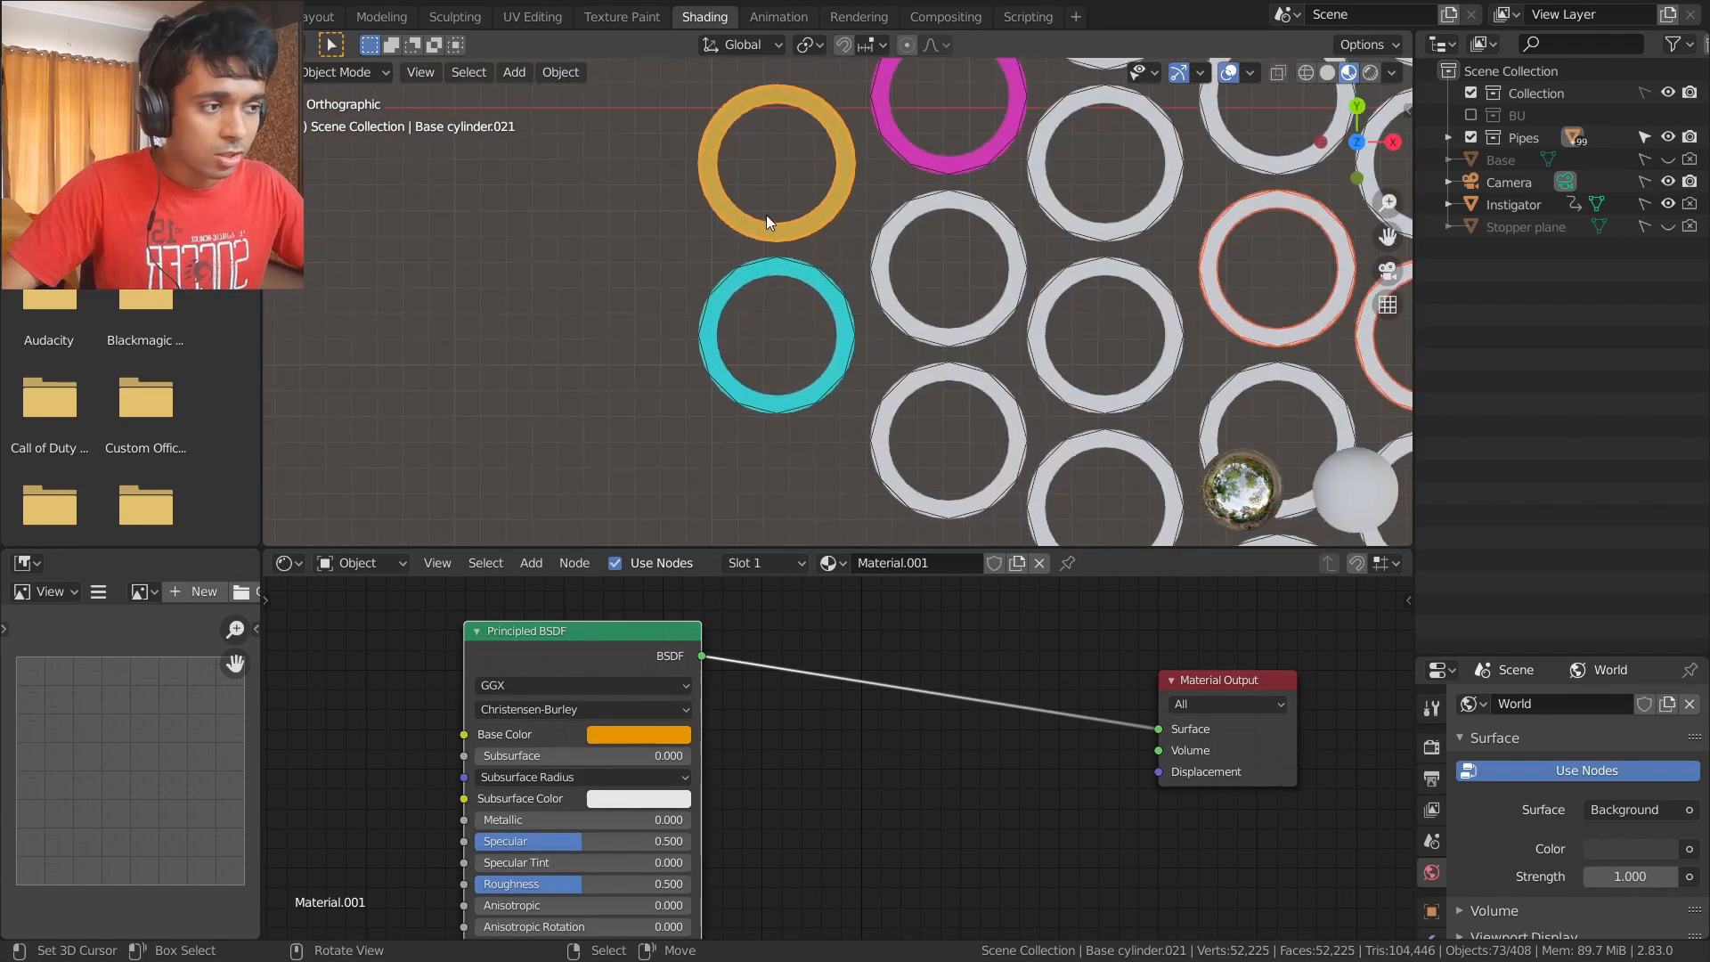
{"action": "scroll", "coordinate": [766, 215], "scroll_direction": "down", "scroll_amount": 1}
{"action": "scroll", "coordinate": [762, 216], "scroll_direction": "down", "scroll_amount": 6}
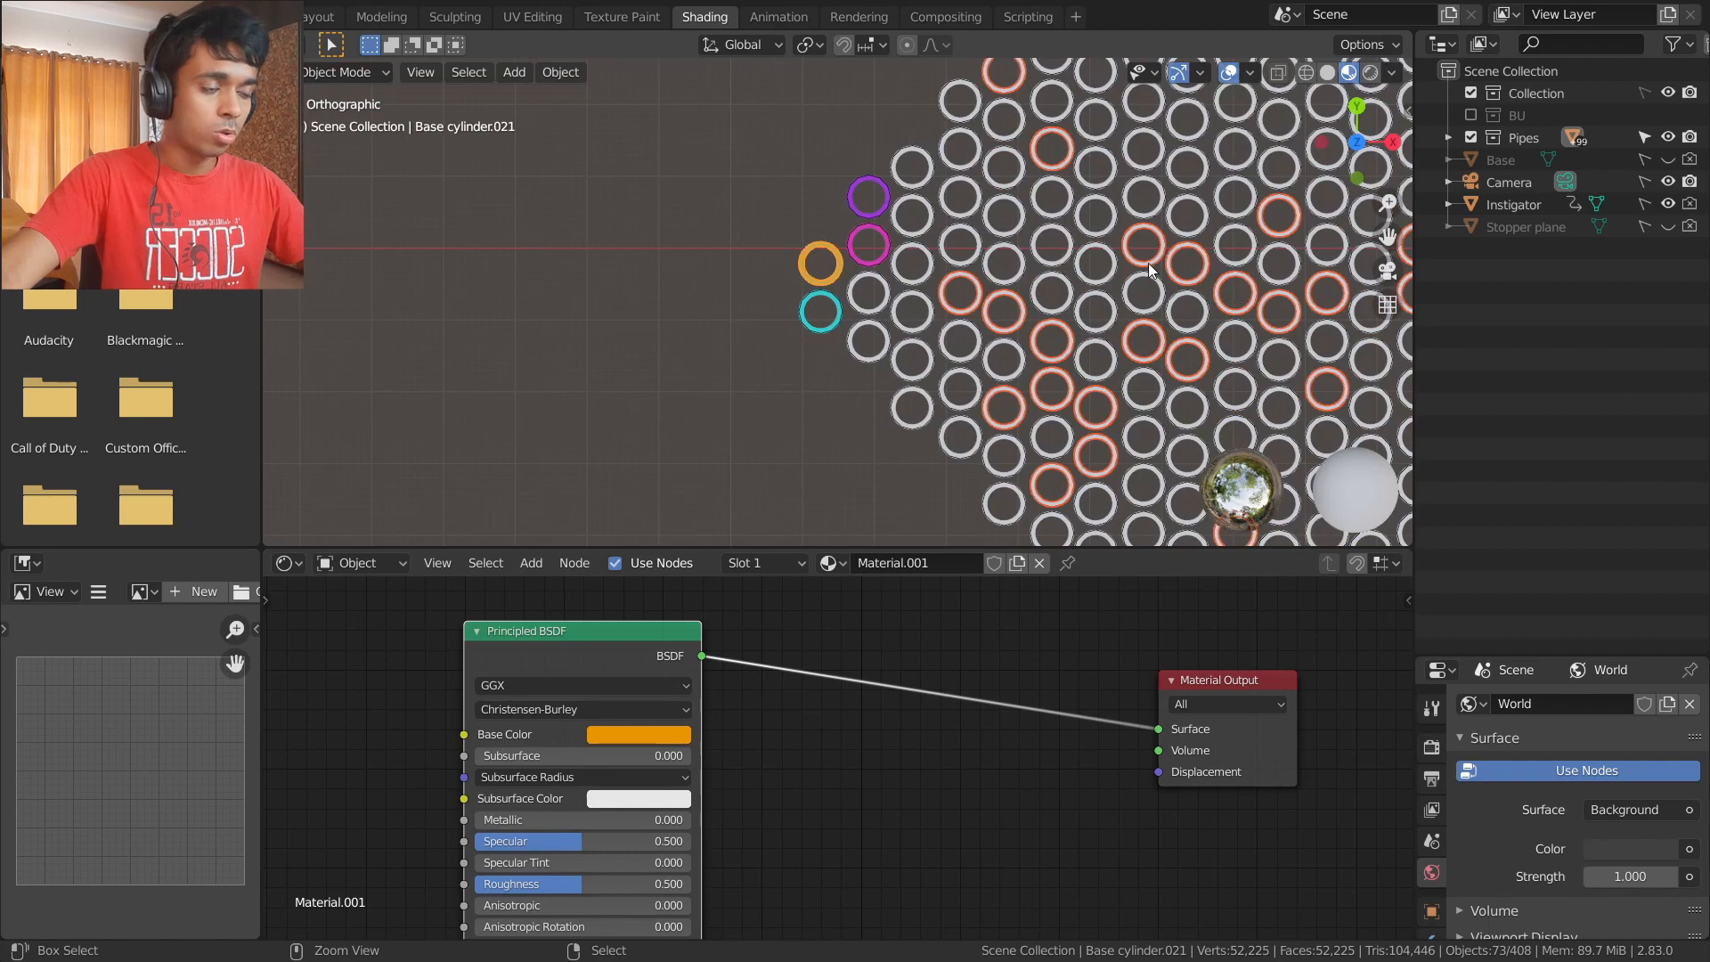
{"action": "key", "text": "ctrl+l"}
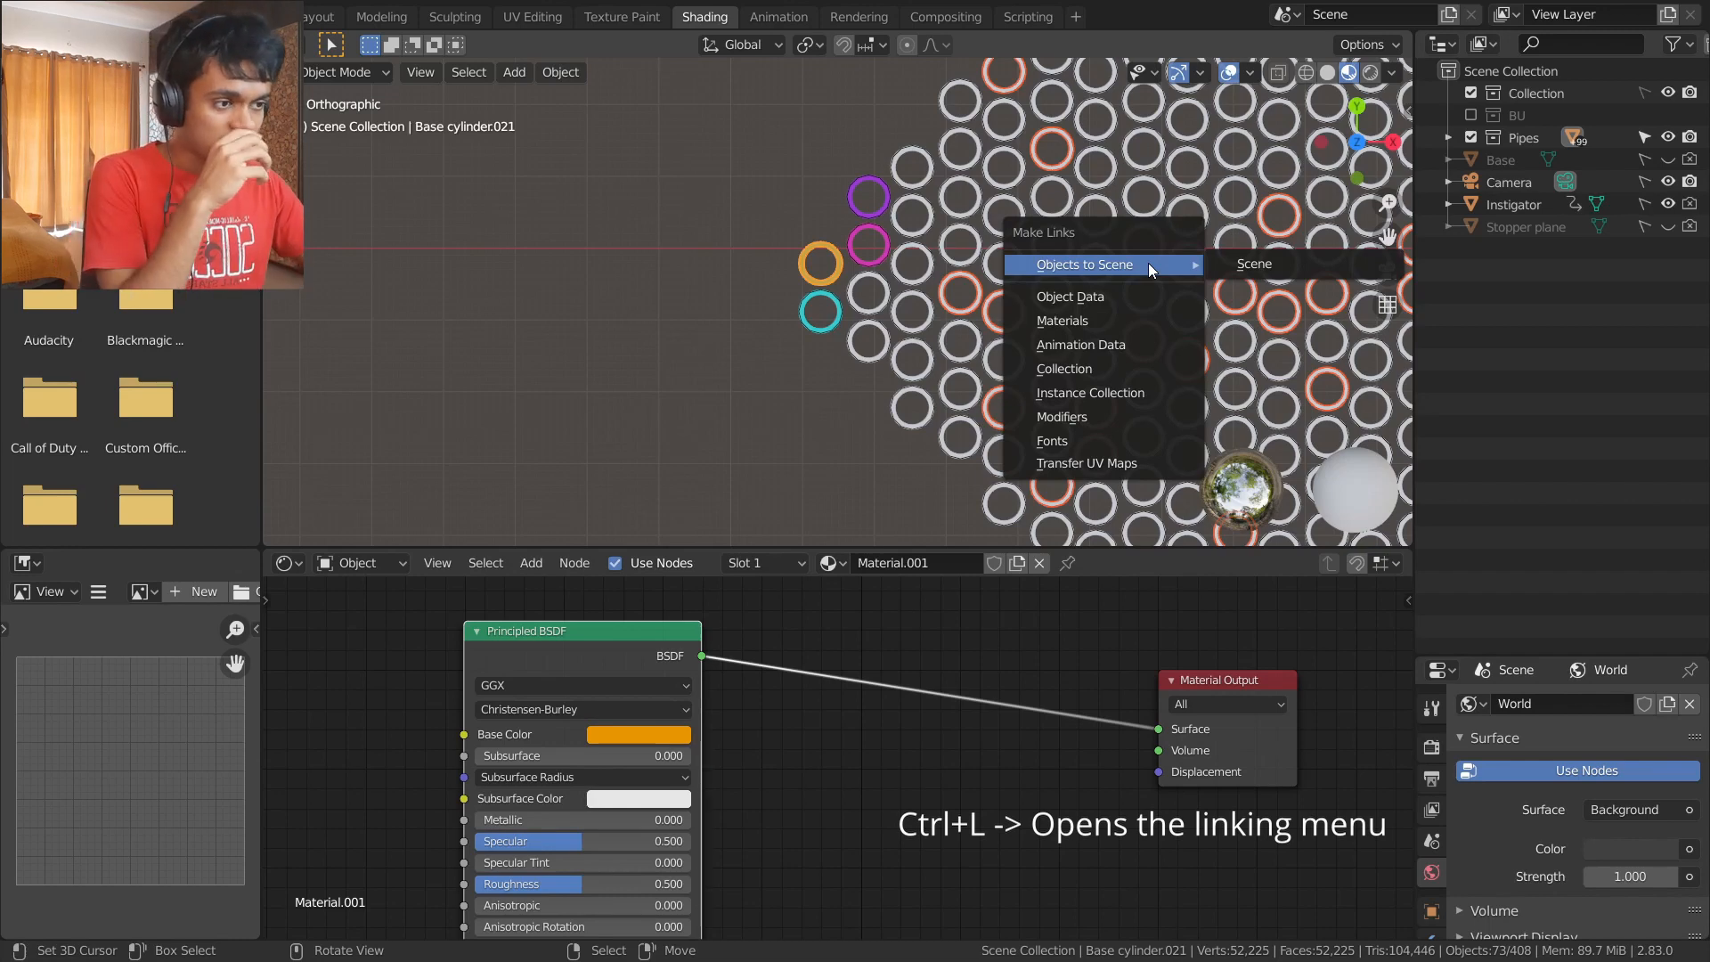
{"action": "left_click", "coordinate": [1131, 323]}
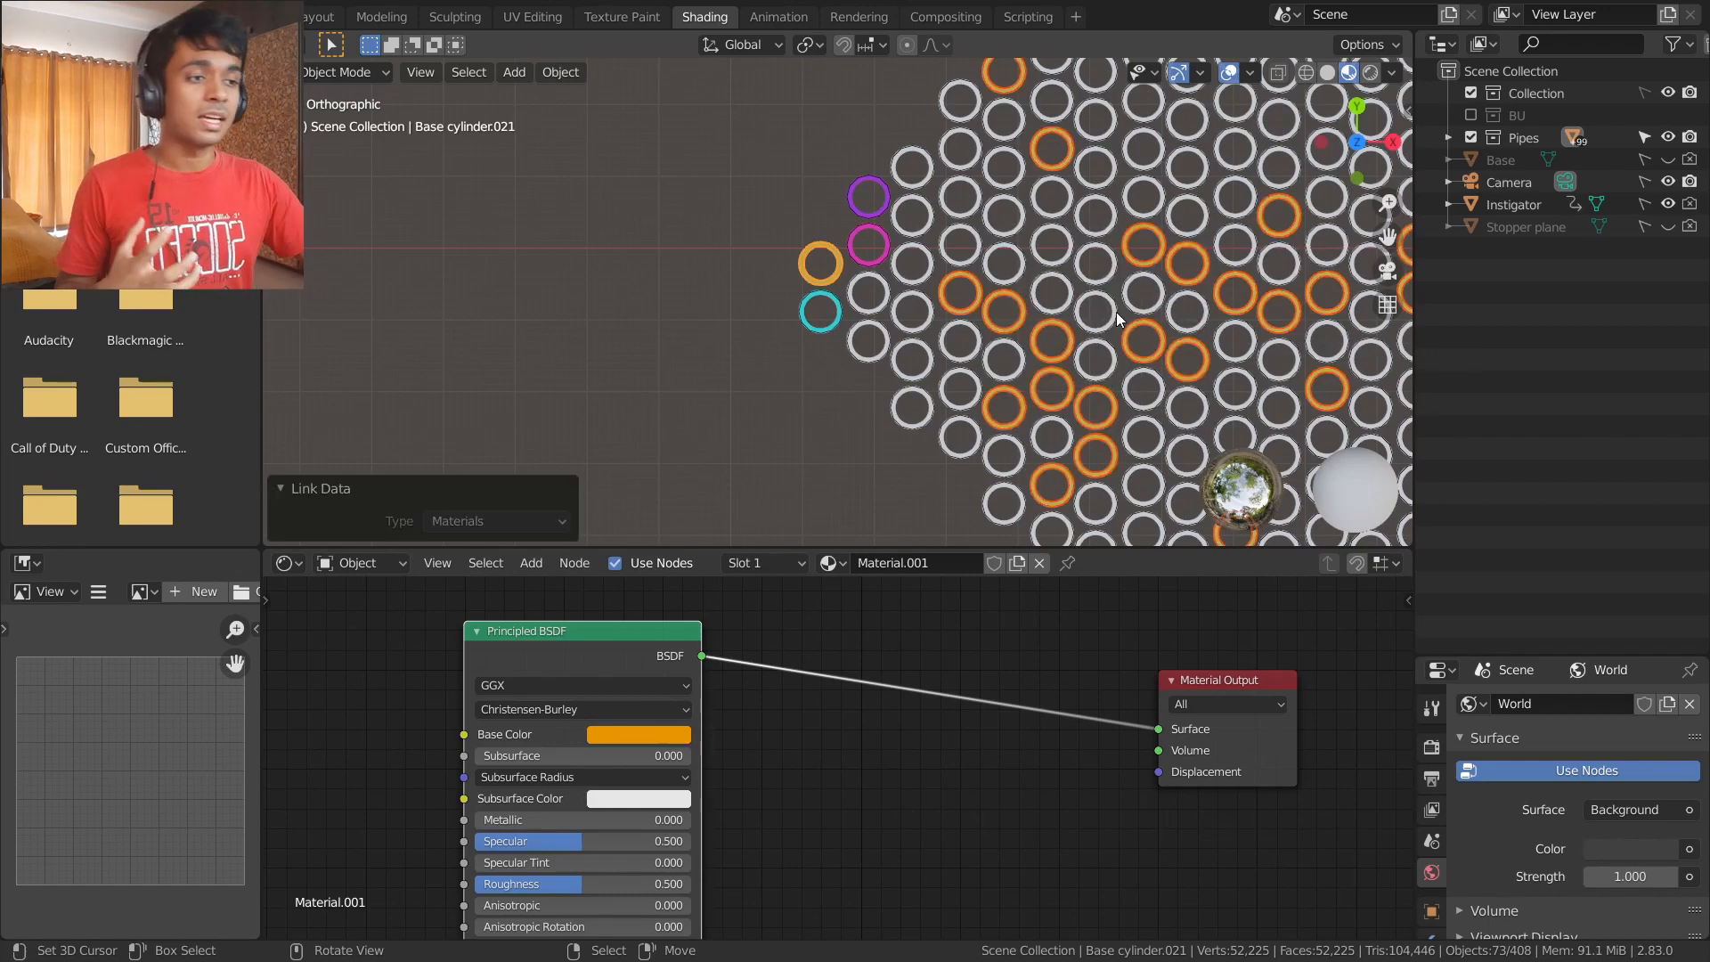
{"action": "scroll", "coordinate": [951, 238], "scroll_direction": "down", "scroll_amount": 4}
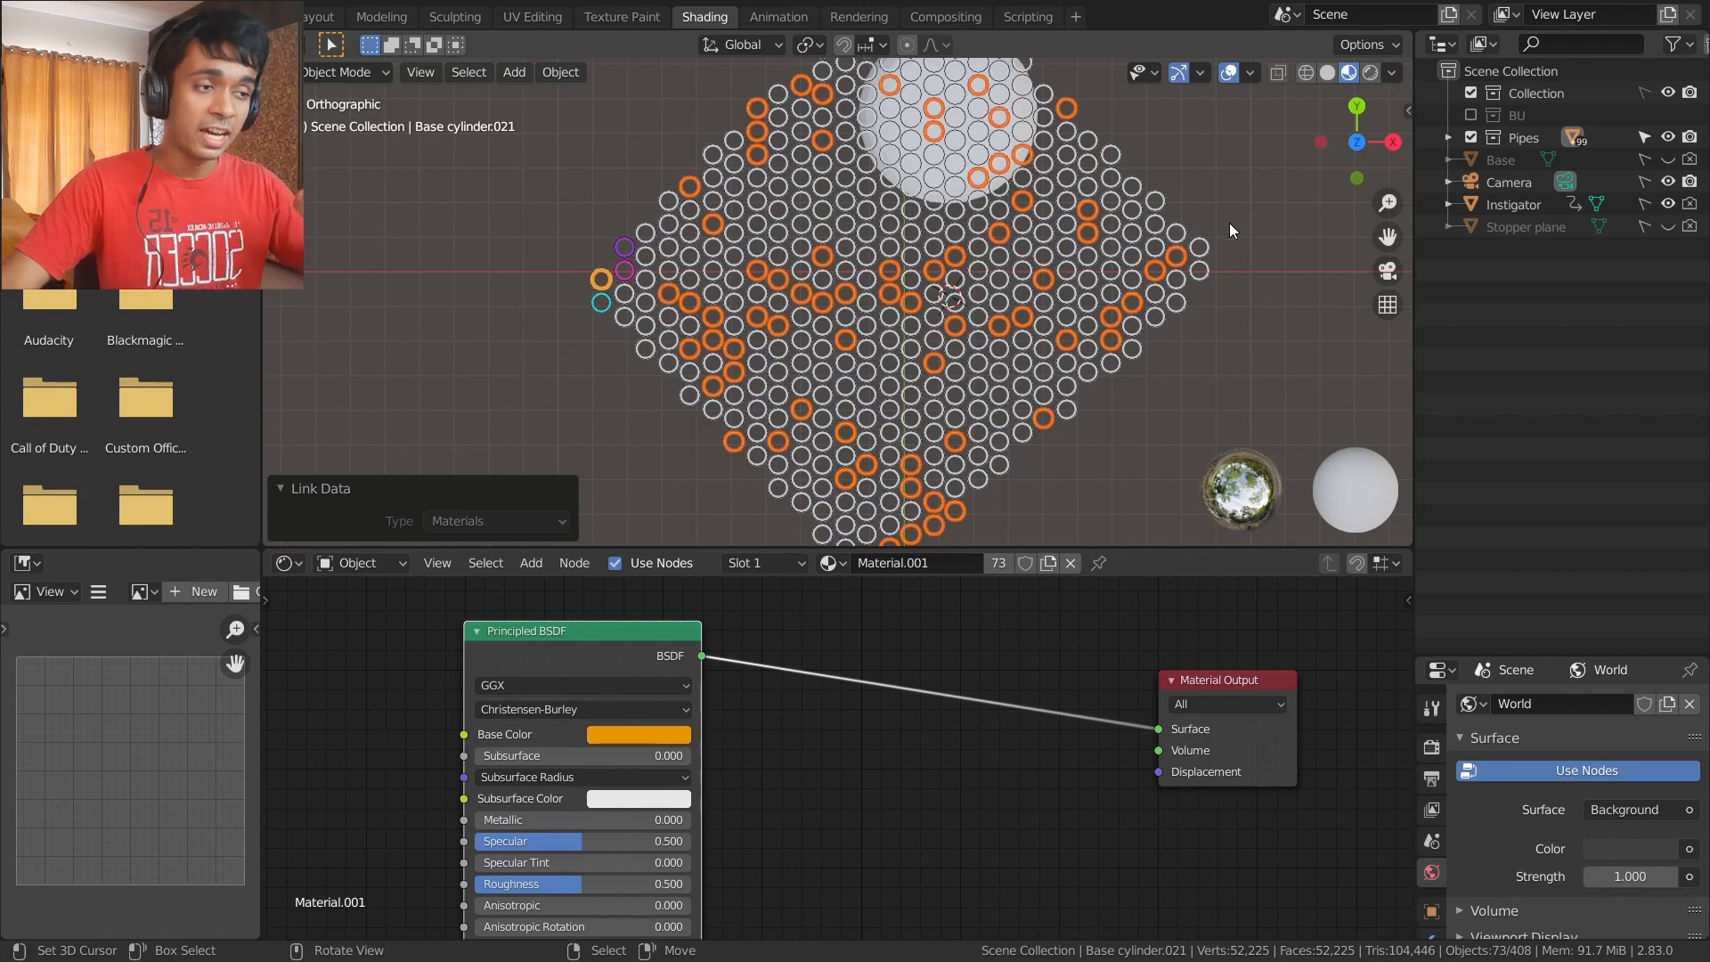
- Hide all the selected orange pipes so that only the remaining pipes are shown in the viewport
{"action": "key", "text": "Delete"}
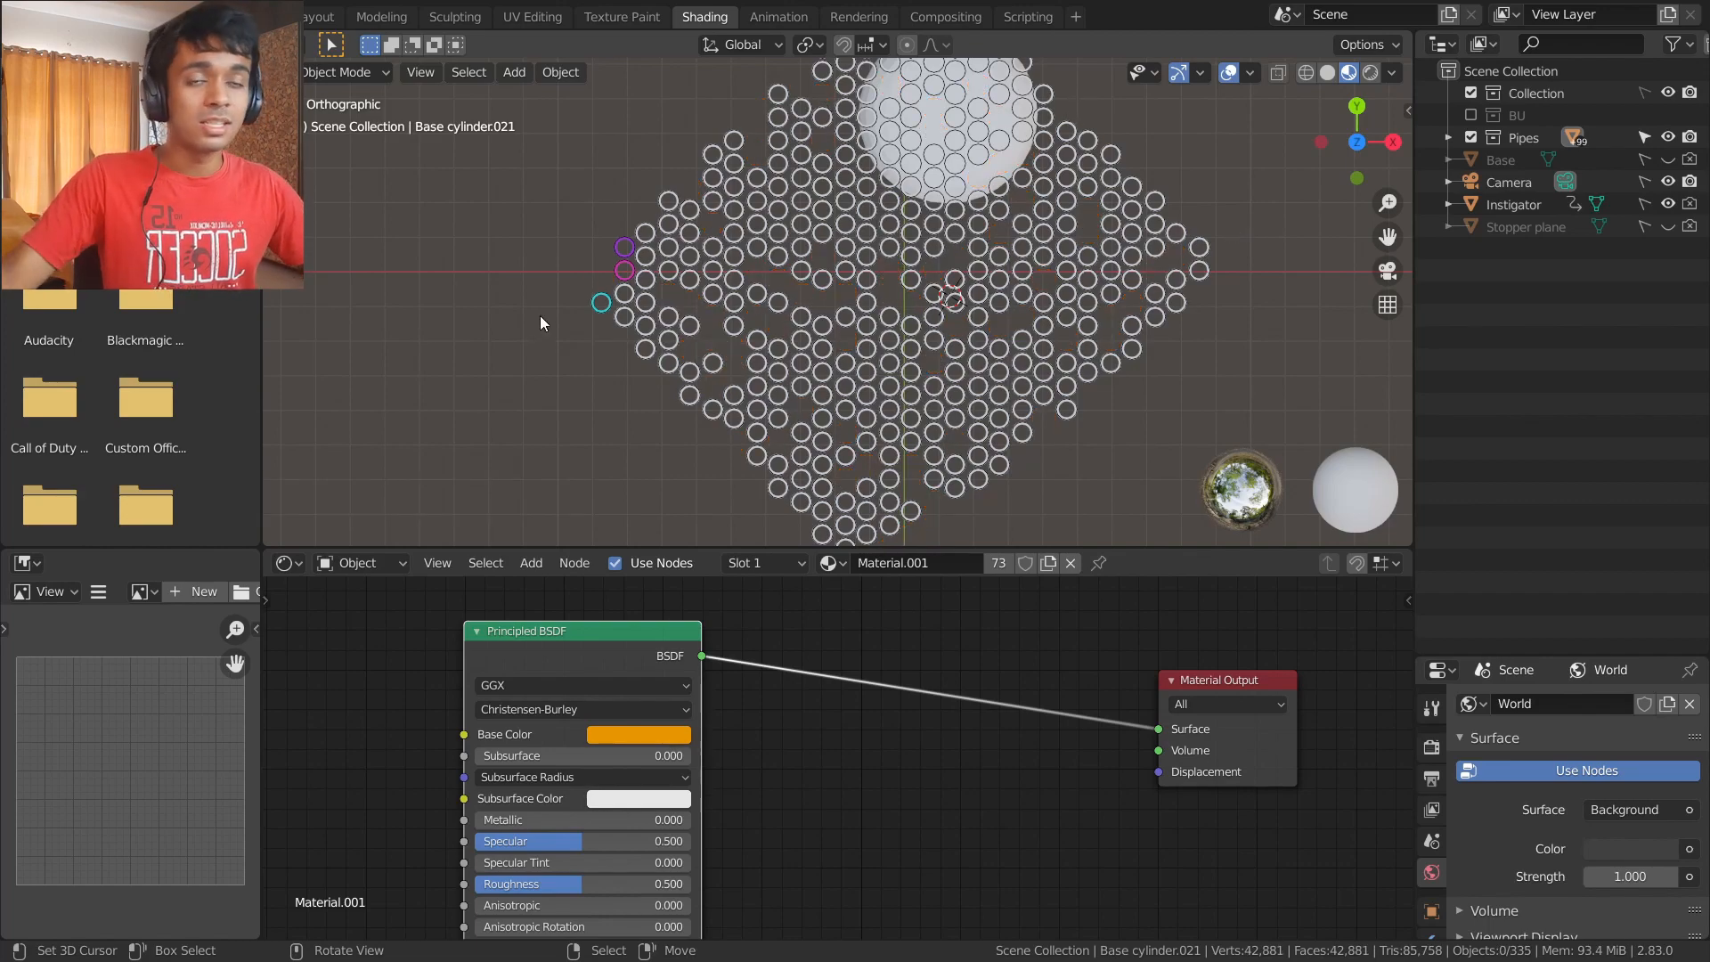
{"action": "scroll", "coordinate": [564, 317], "scroll_direction": "up", "scroll_amount": 5}
{"action": "middle_click_drag", "start_coordinate": [564, 317], "coordinate": [682, 301], "text": "shift"}
{"action": "left_click", "coordinate": [682, 301]}
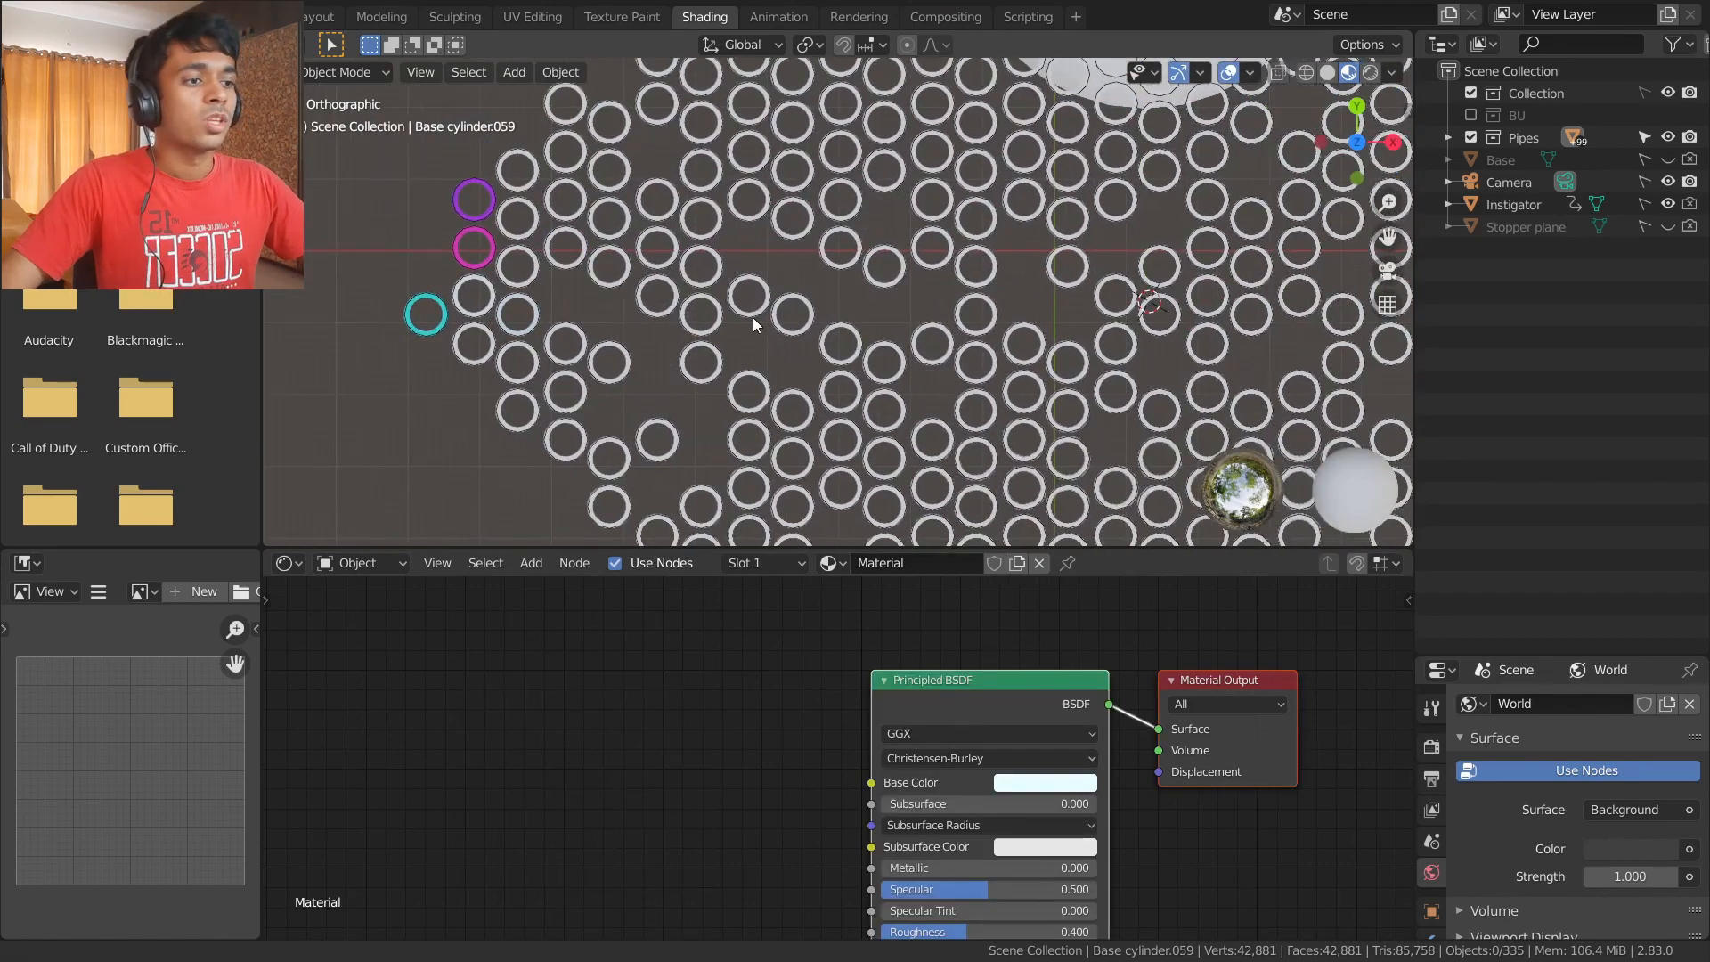
{"action": "scroll", "coordinate": [751, 317], "scroll_direction": "down", "scroll_amount": 5}
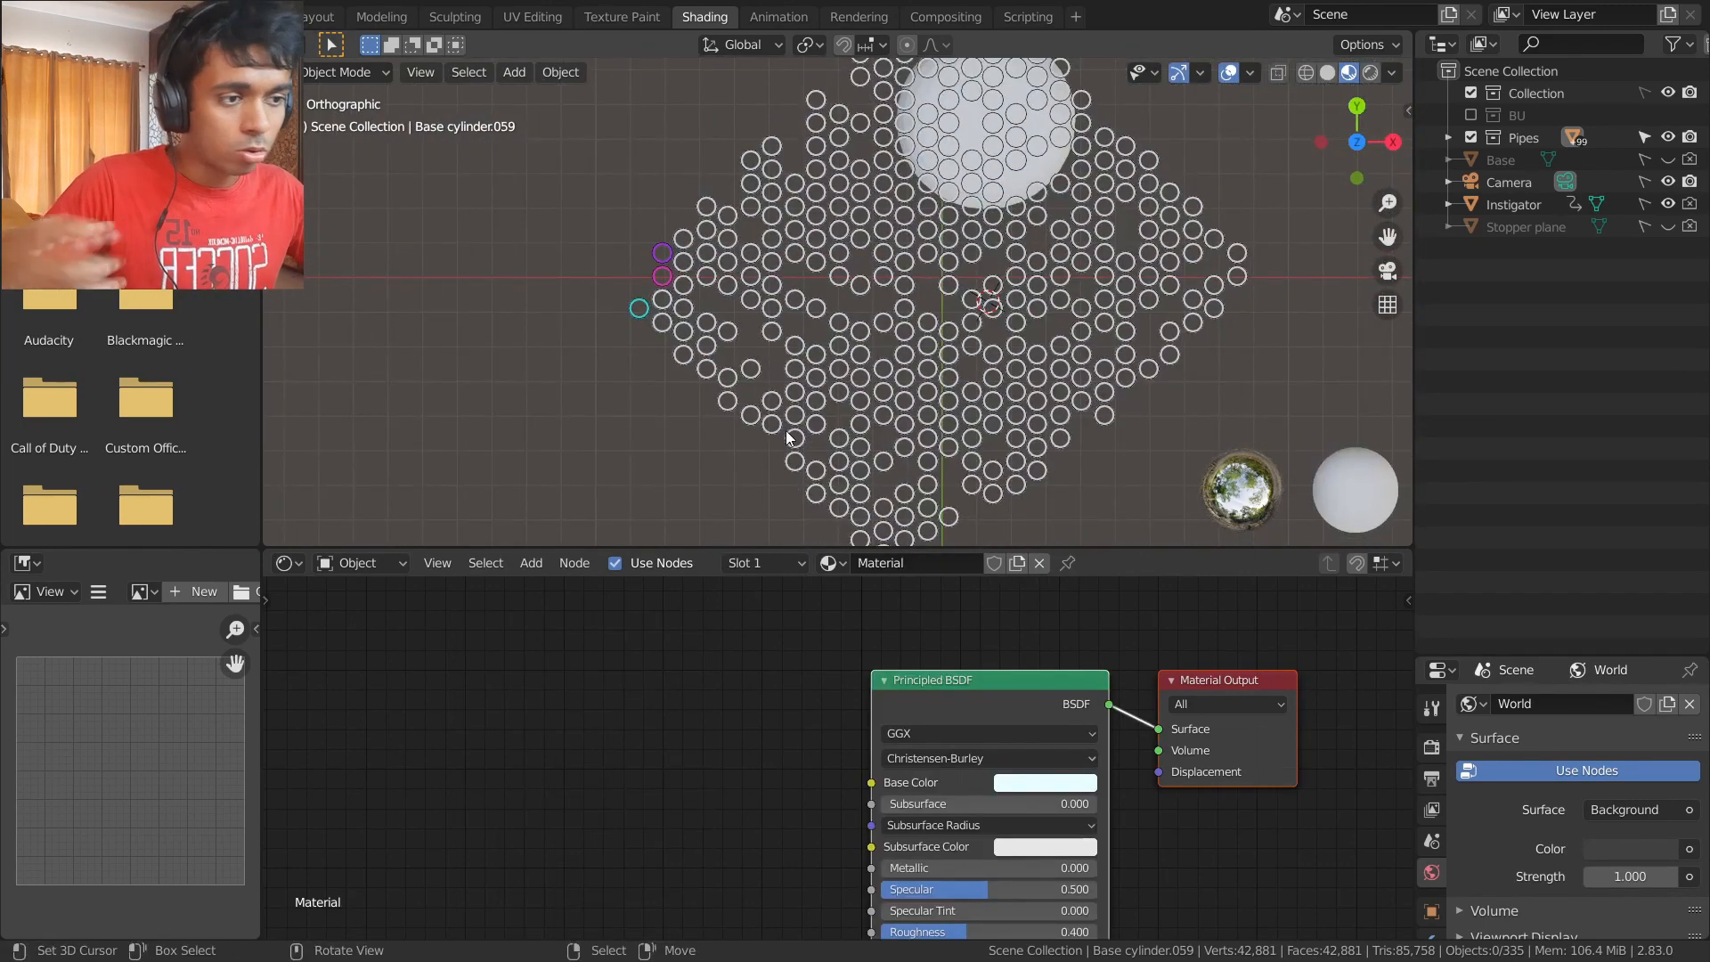
- Randomly select 25 percent of the visible pipes
{"action": "left_click", "coordinate": [469, 75]}
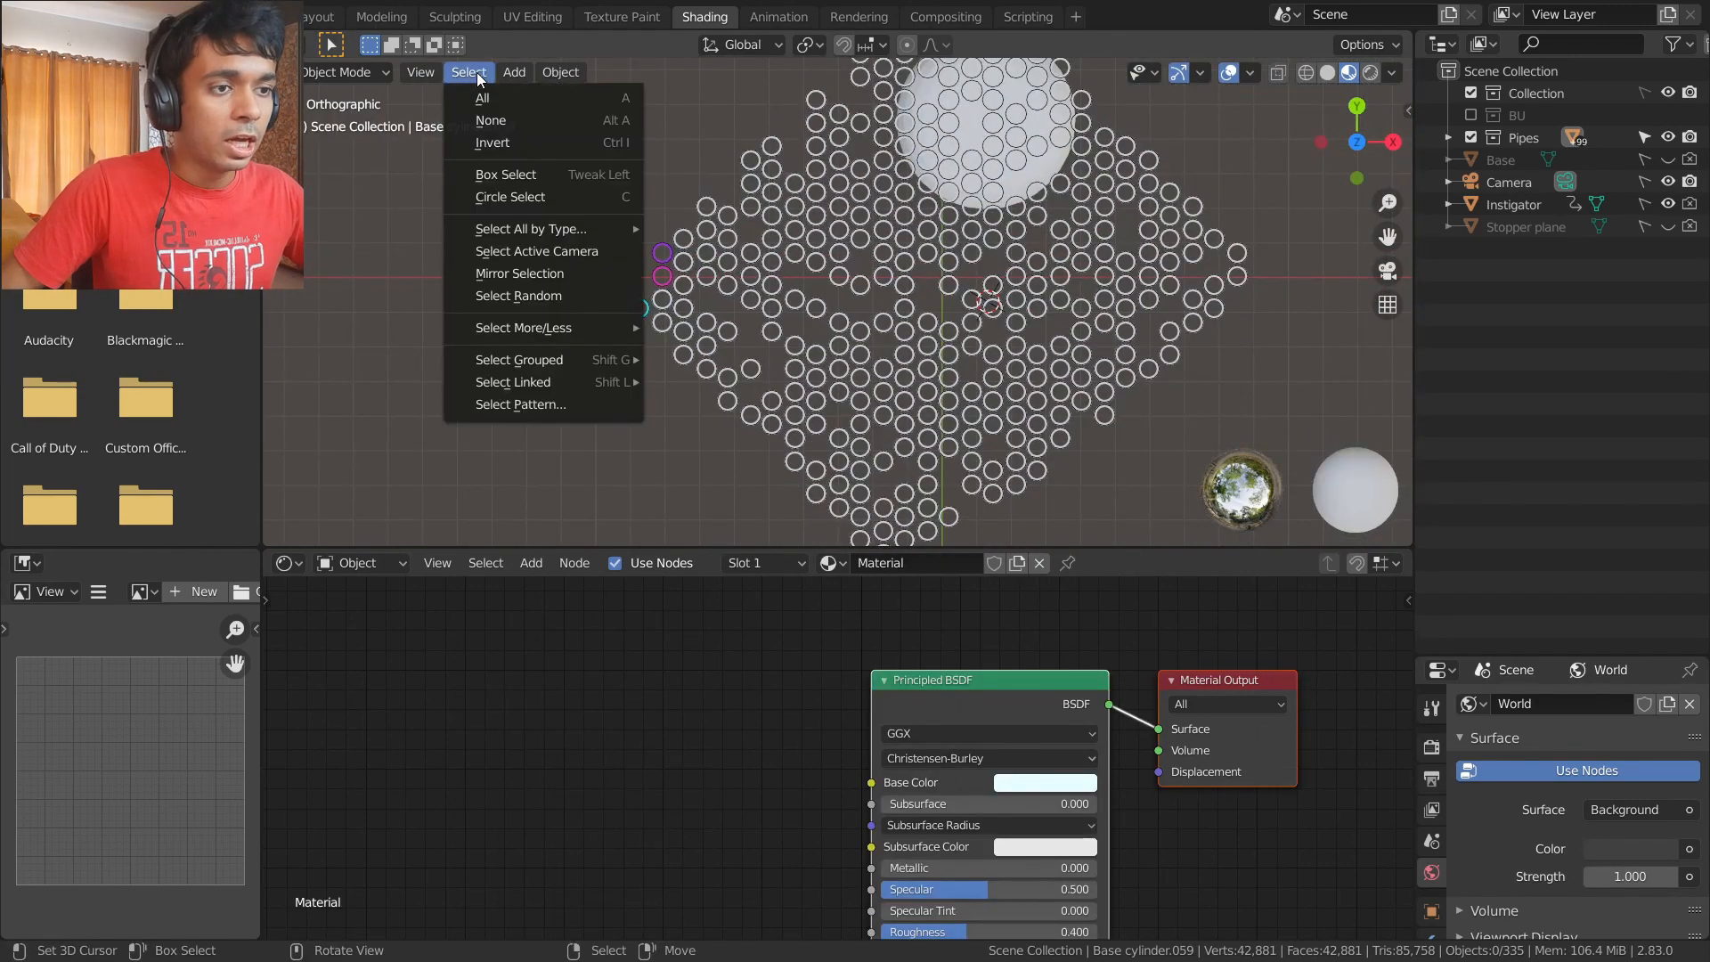
{"action": "left_click", "coordinate": [551, 296]}
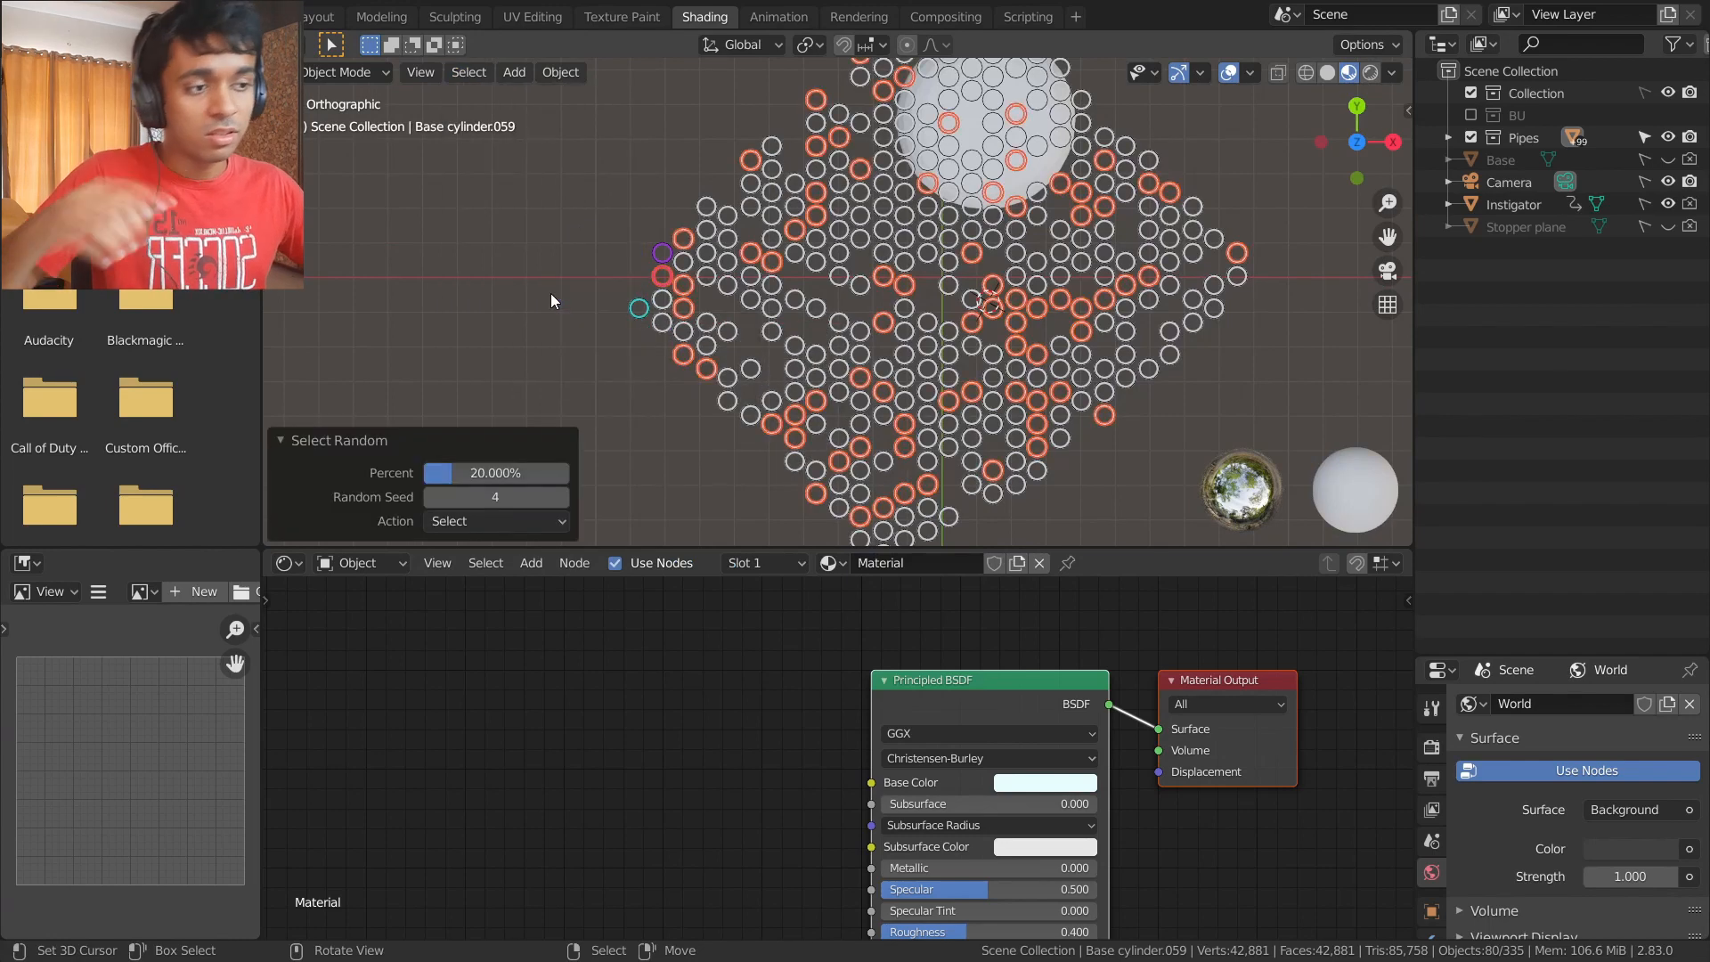
{"action": "double_click", "coordinate": [503, 473]}
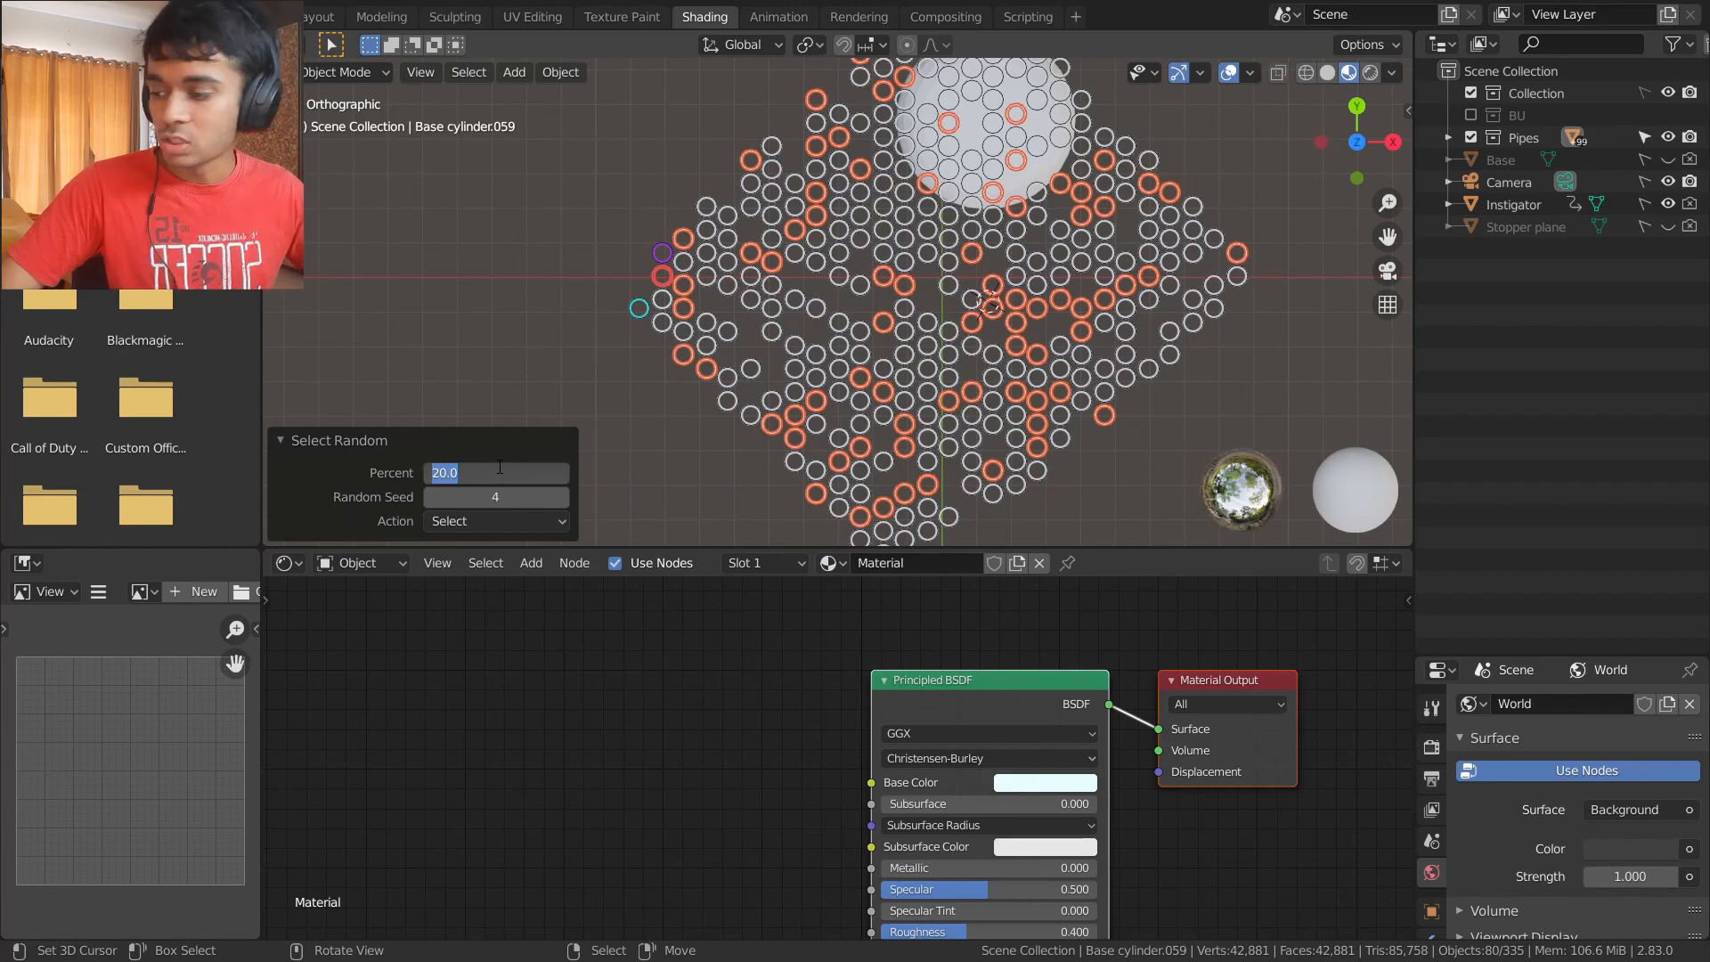
{"action": "type", "text": "25"}
{"action": "key", "text": "Return"}
- Remove the pink pipe Base cylinder.060 from the selection and add the cyan pipe Base cylinder.020 as the active object
{"action": "scroll", "coordinate": [640, 276], "scroll_direction": "up", "scroll_amount": 10}
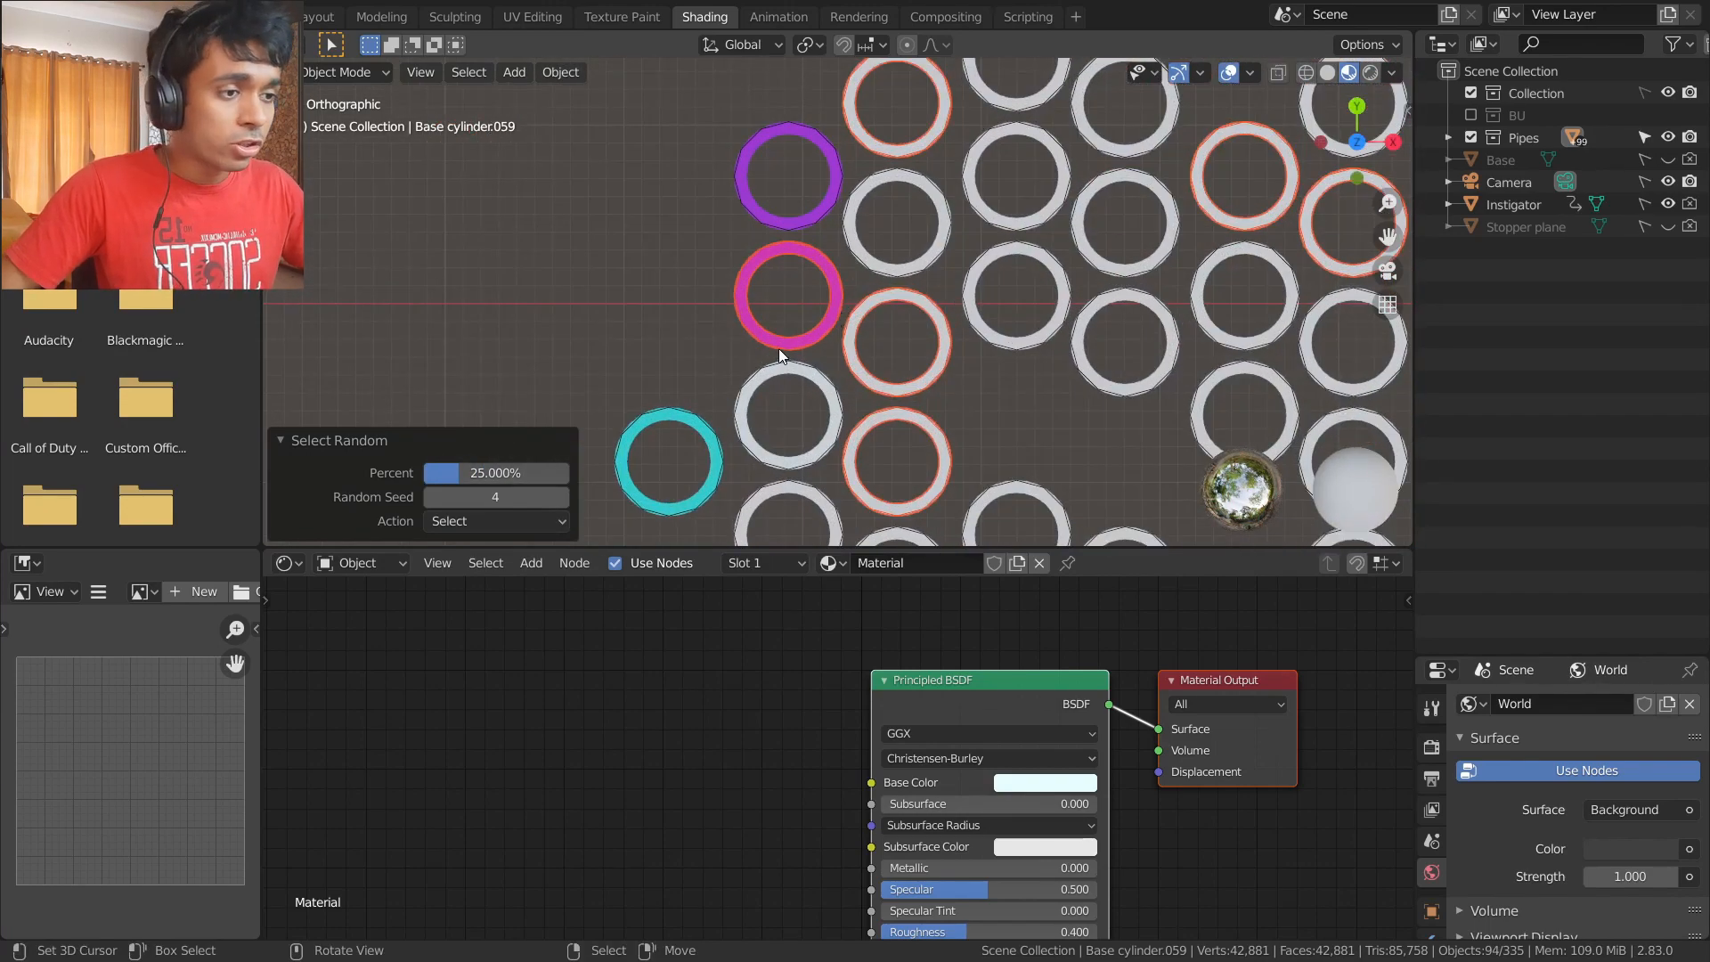
{"action": "left_click", "coordinate": [805, 344], "text": "shift"}
{"action": "left_click", "coordinate": [807, 343], "text": "shift"}
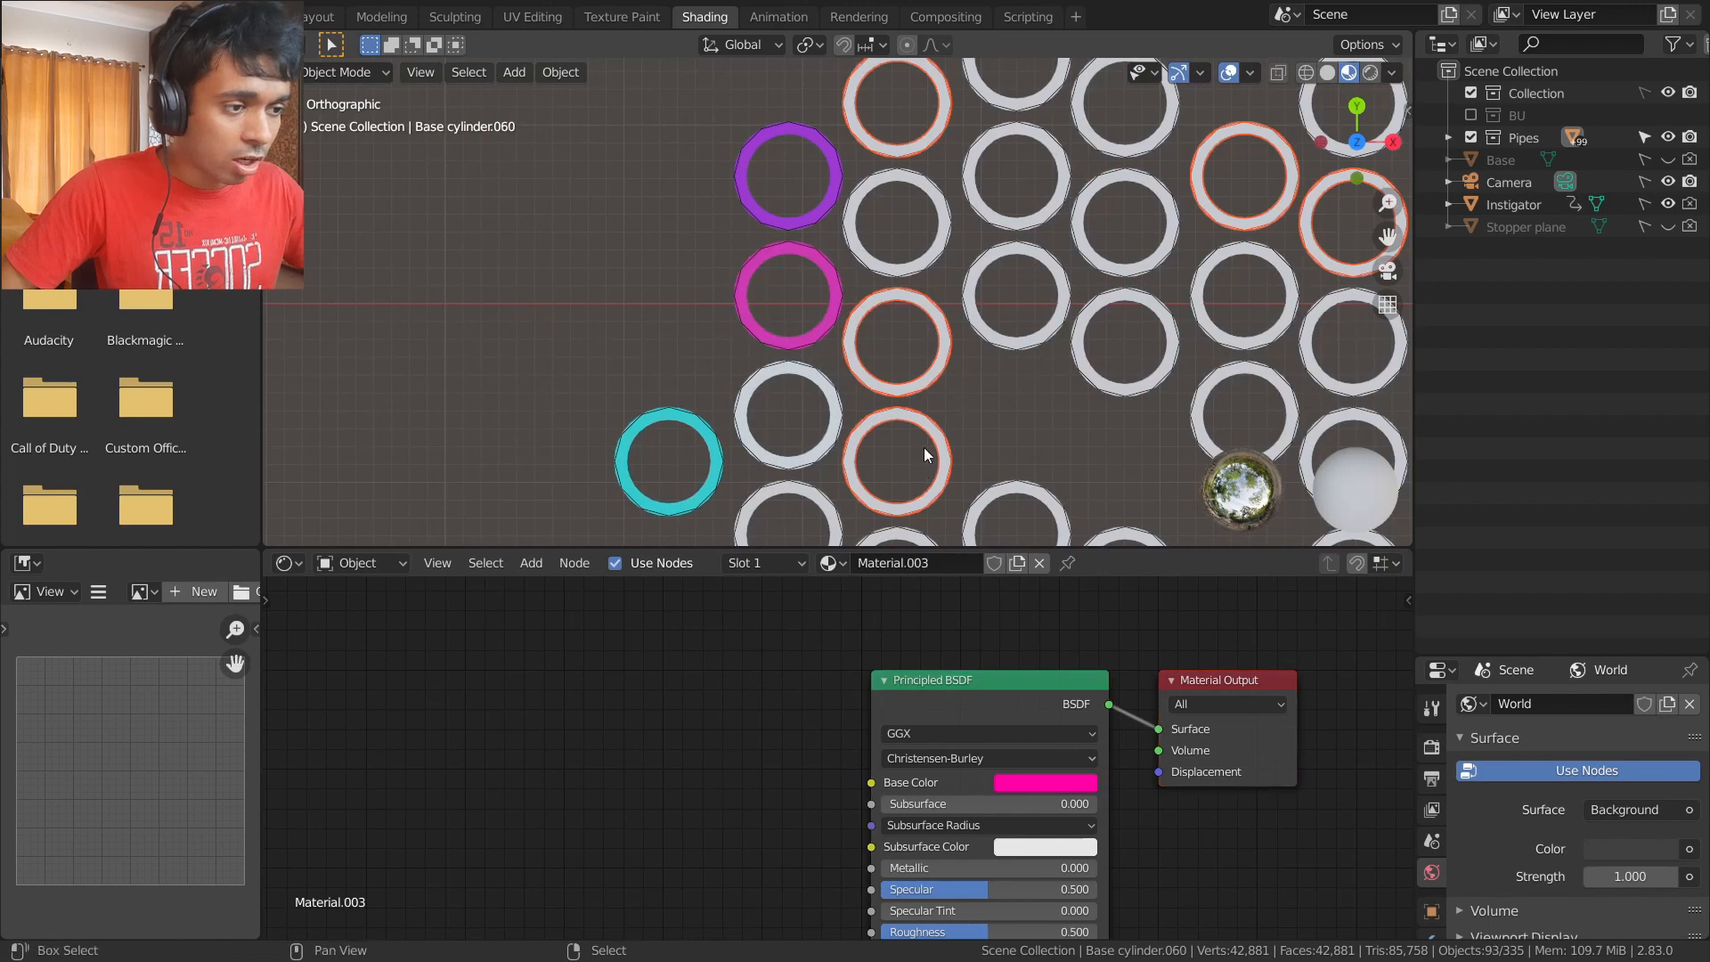
{"action": "middle_click_drag", "start_coordinate": [922, 447], "coordinate": [881, 340], "text": "shift"}
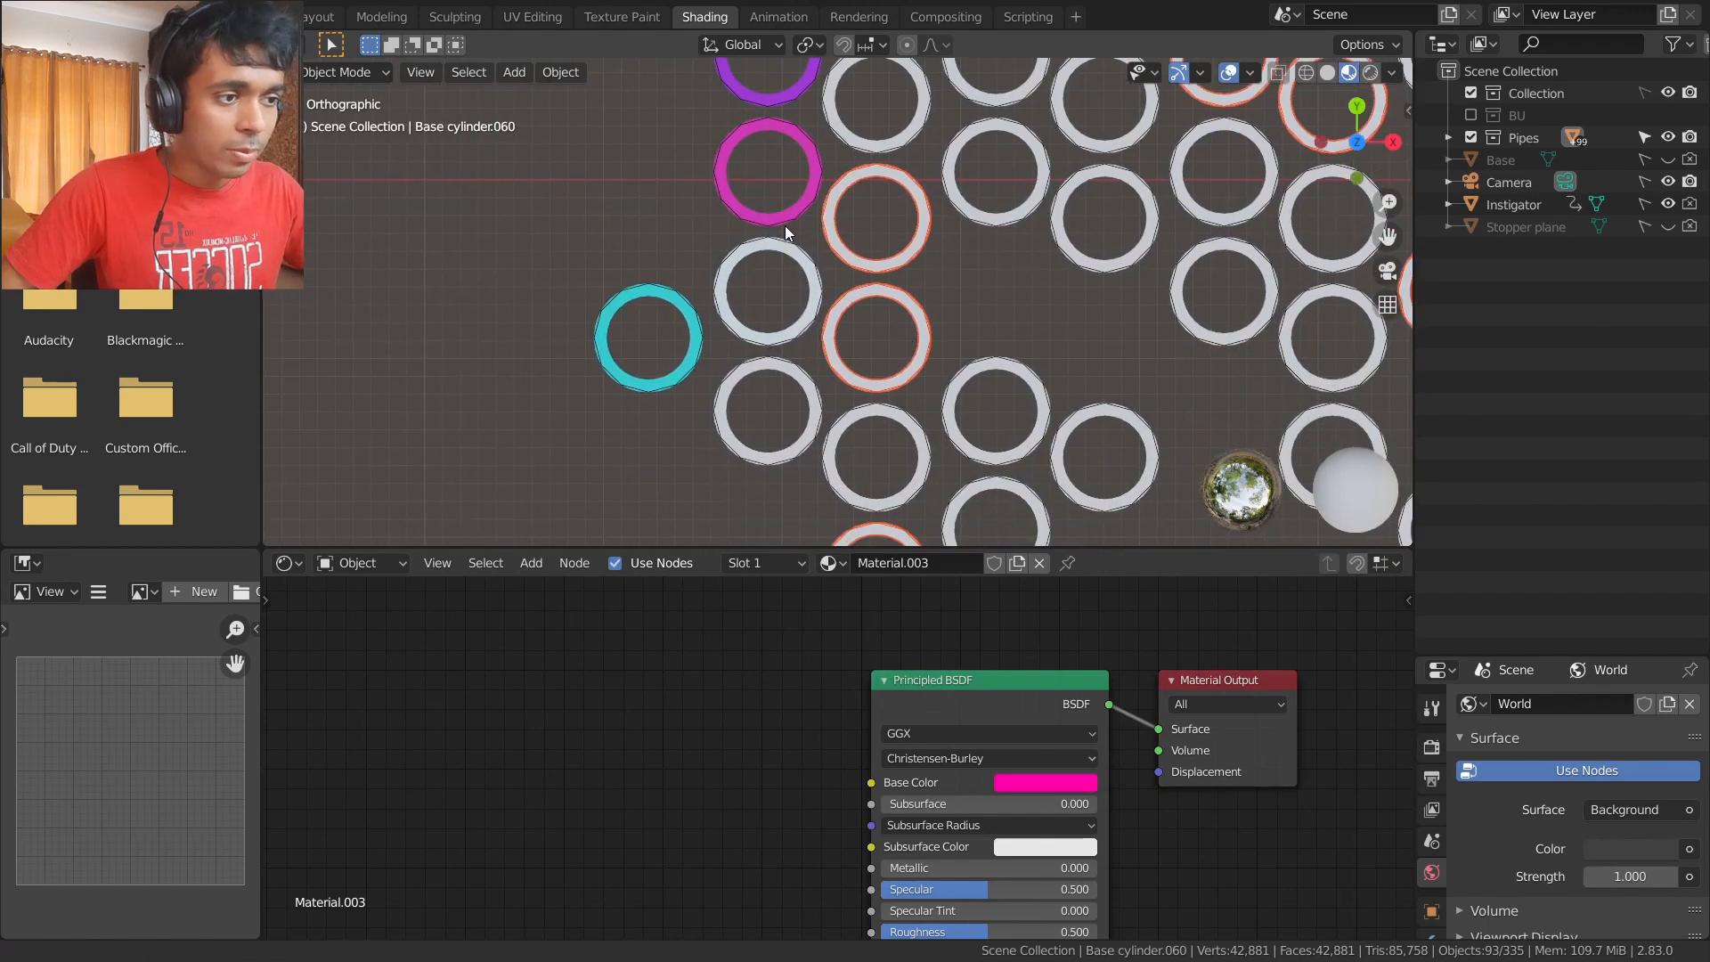
{"action": "middle_click_drag", "start_coordinate": [784, 226], "coordinate": [745, 324], "text": "shift"}
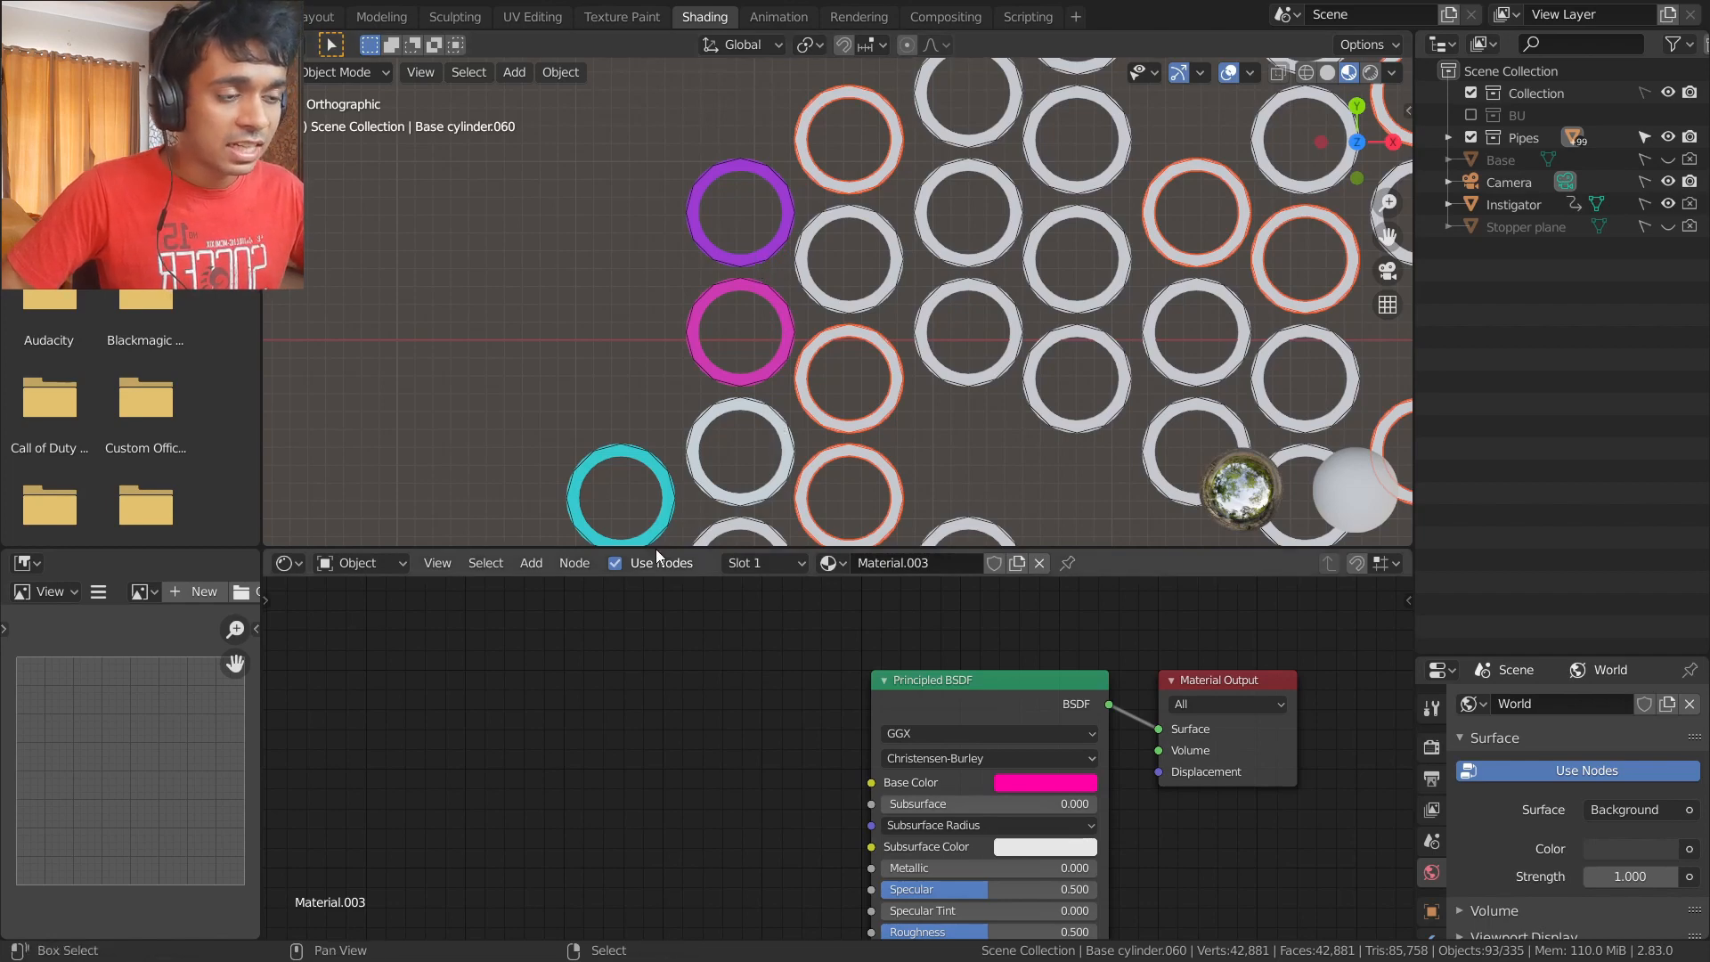
{"action": "left_click", "coordinate": [670, 505], "text": "shift"}
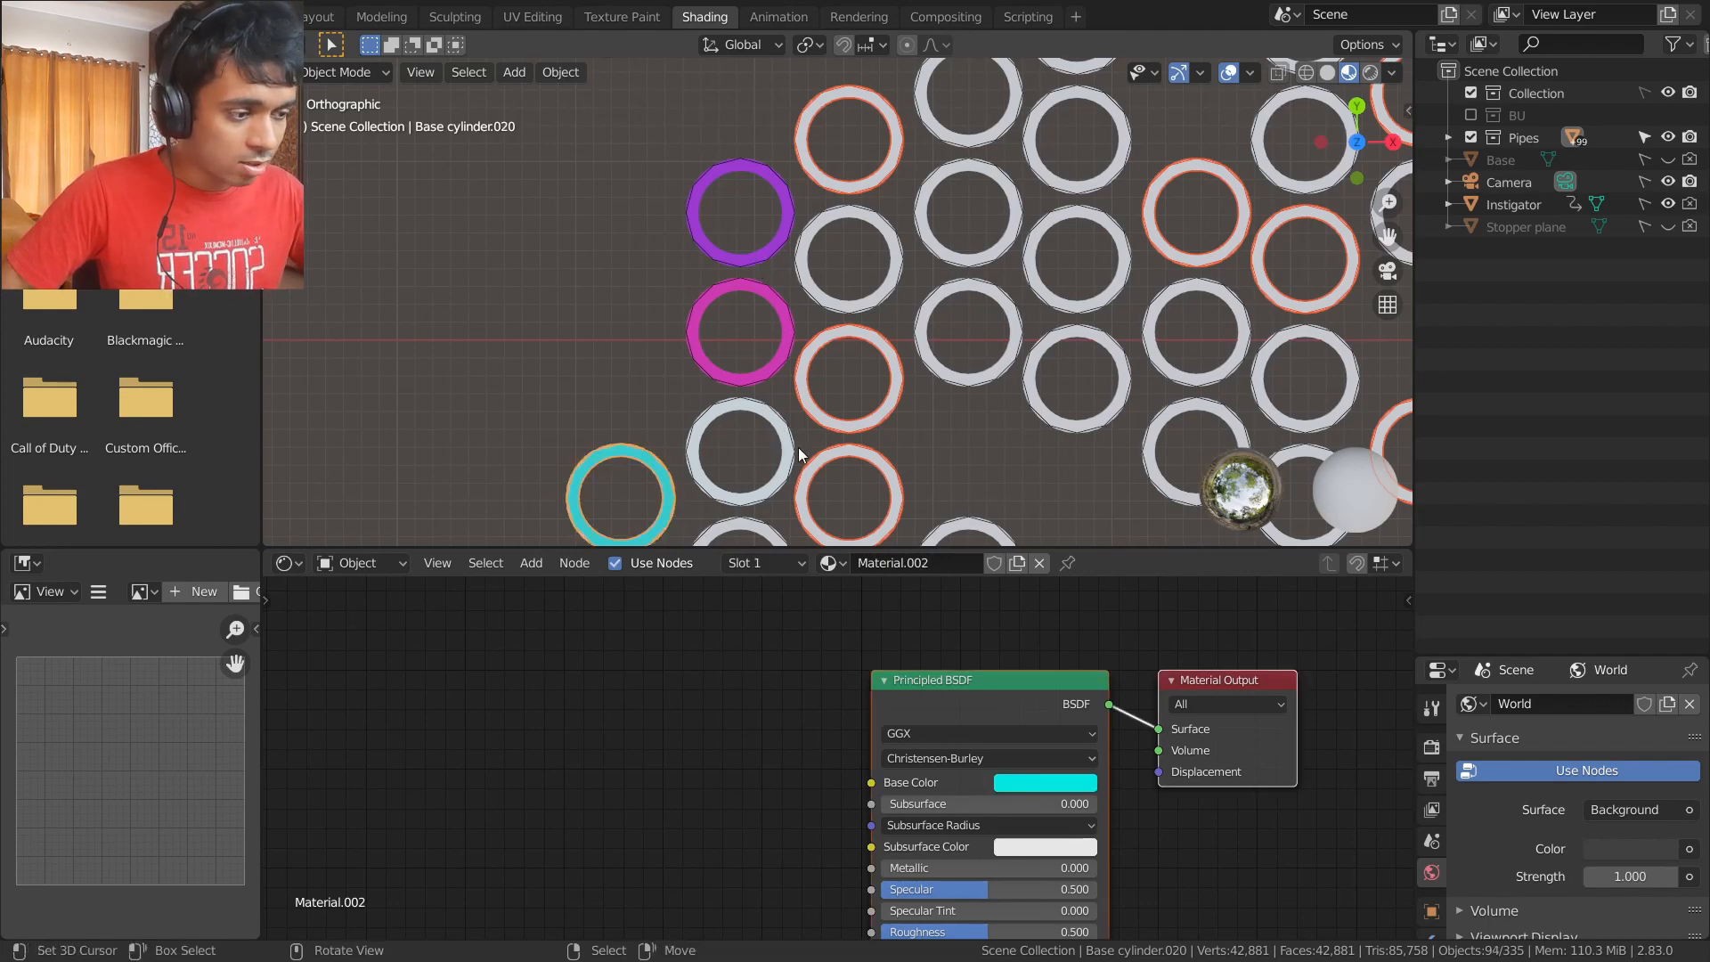
- Link the cyan pipe's material to all the selected pipes and hide them
{"action": "middle_click_drag", "start_coordinate": [798, 447], "coordinate": [609, 351]}
{"action": "scroll", "coordinate": [654, 392], "scroll_direction": "down", "scroll_amount": 8}
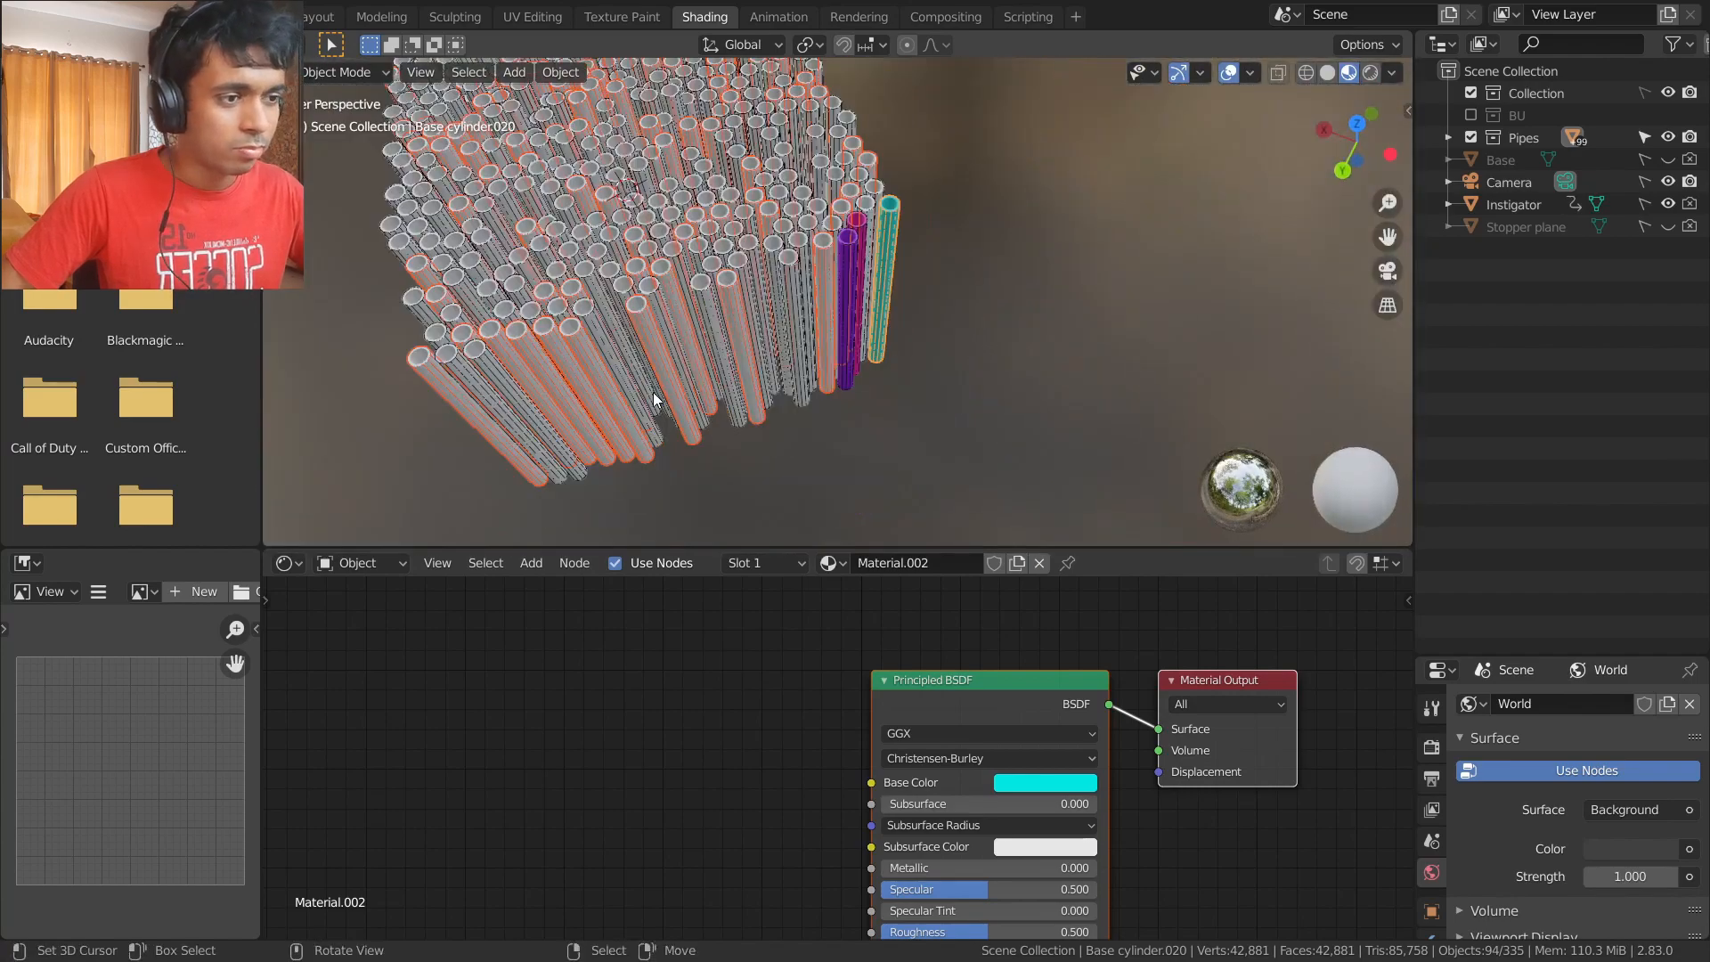
{"action": "key", "text": "ctrl+l"}
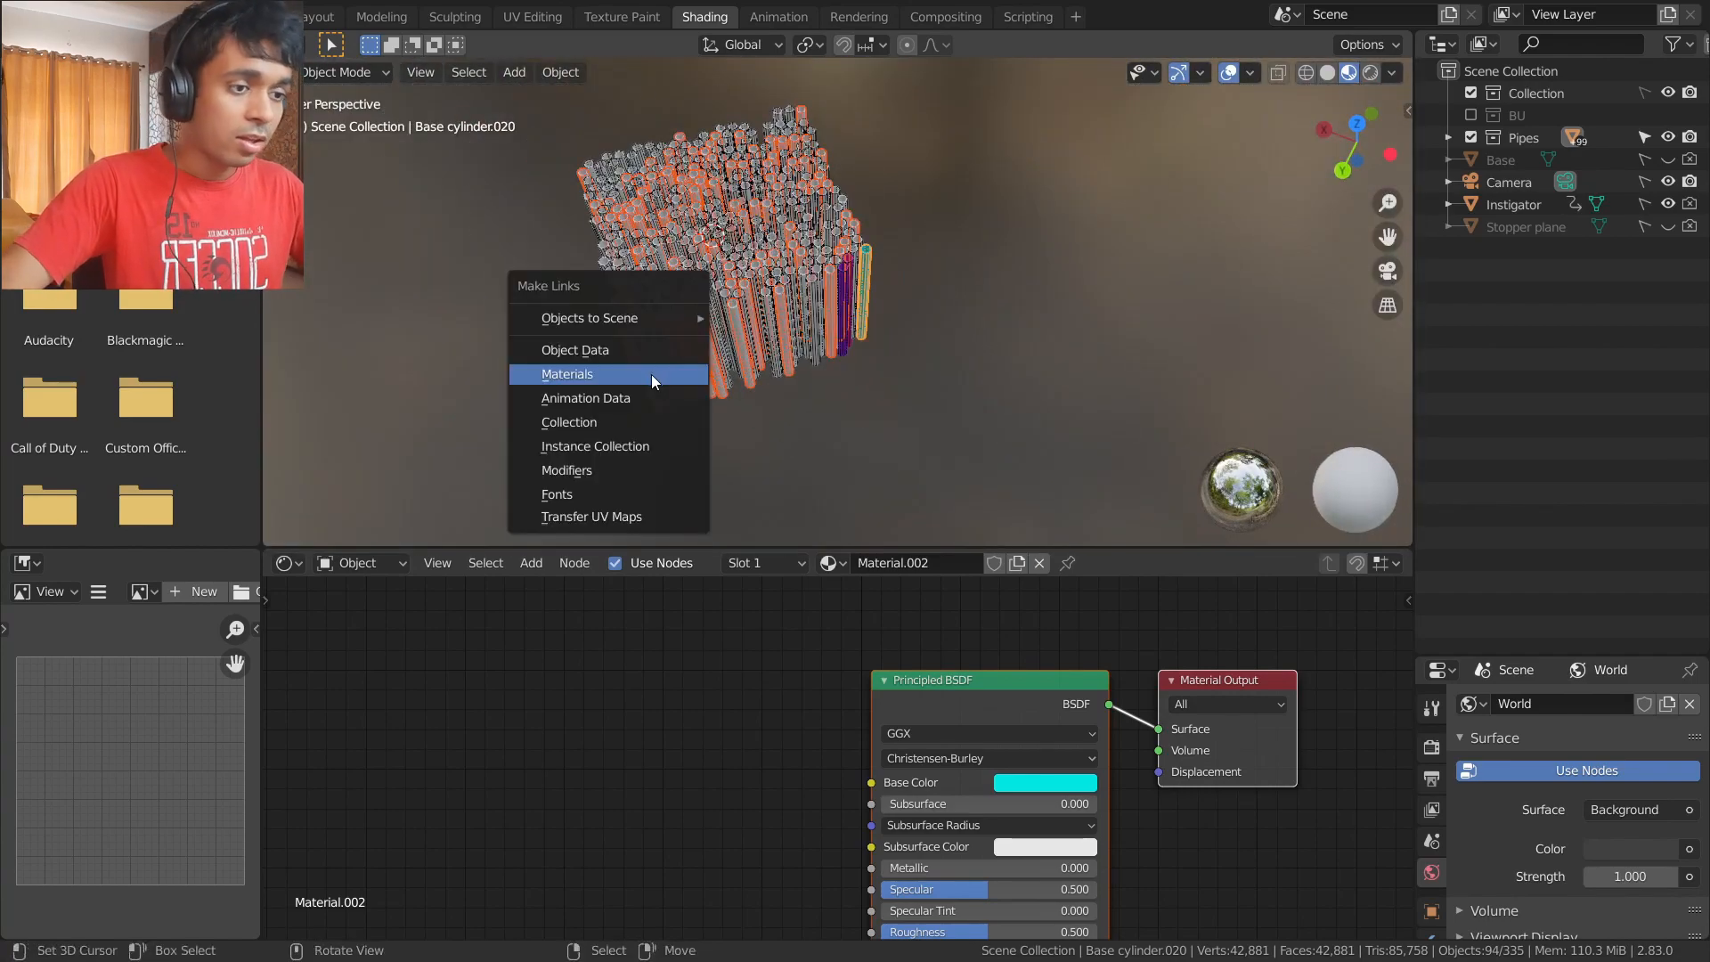
{"action": "left_click", "coordinate": [644, 373]}
{"action": "middle_click_drag", "start_coordinate": [650, 364], "coordinate": [988, 332]}
{"action": "scroll", "coordinate": [988, 332], "scroll_direction": "up", "scroll_amount": 6}
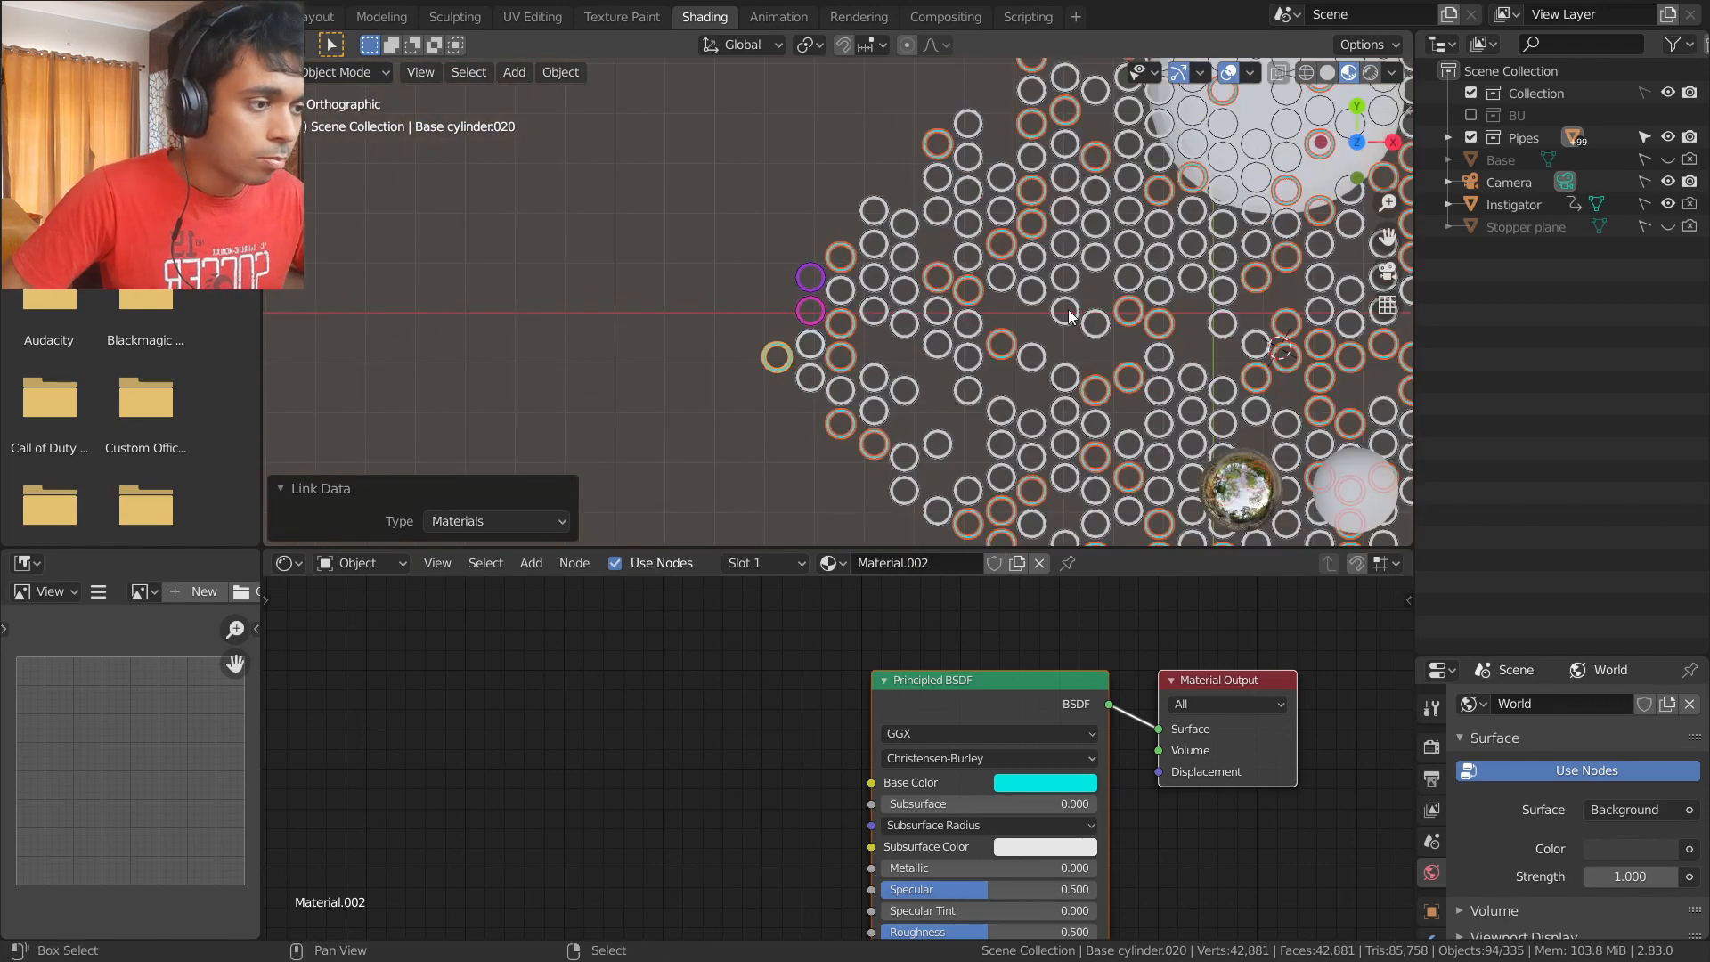
{"action": "key", "text": "Delete"}
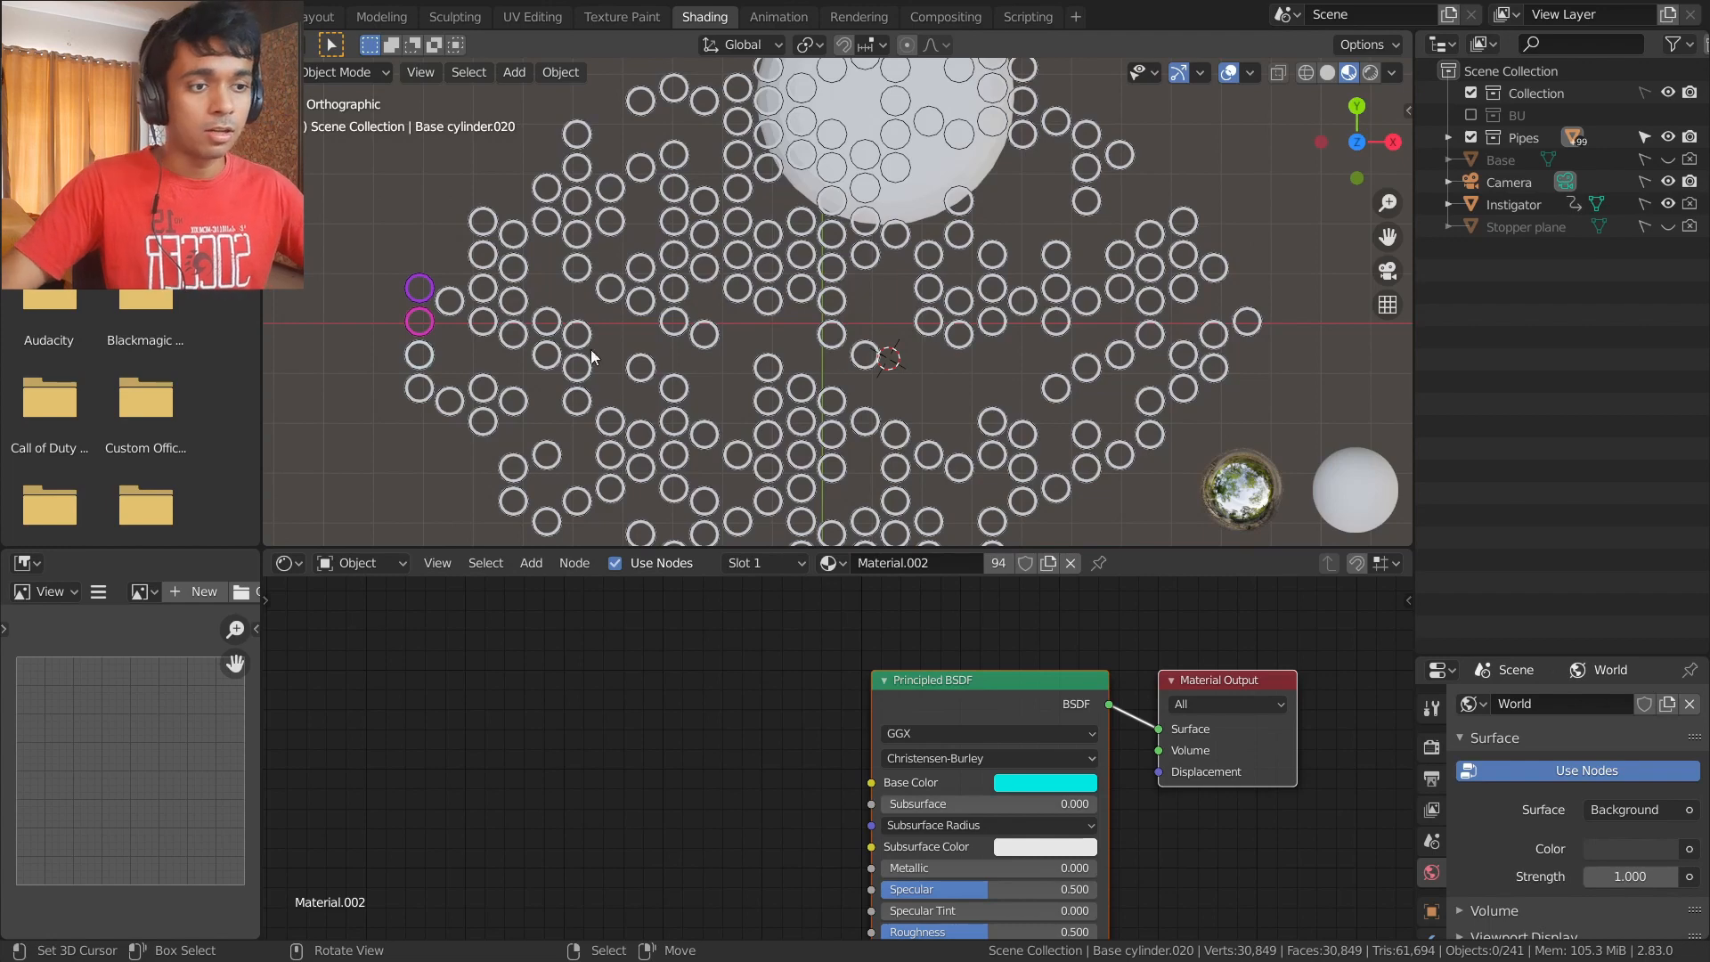
- Randomly select 33 percent of the remaining pipes using random seed 2
{"action": "middle_click_drag", "start_coordinate": [540, 337], "coordinate": [726, 391], "text": "shift"}
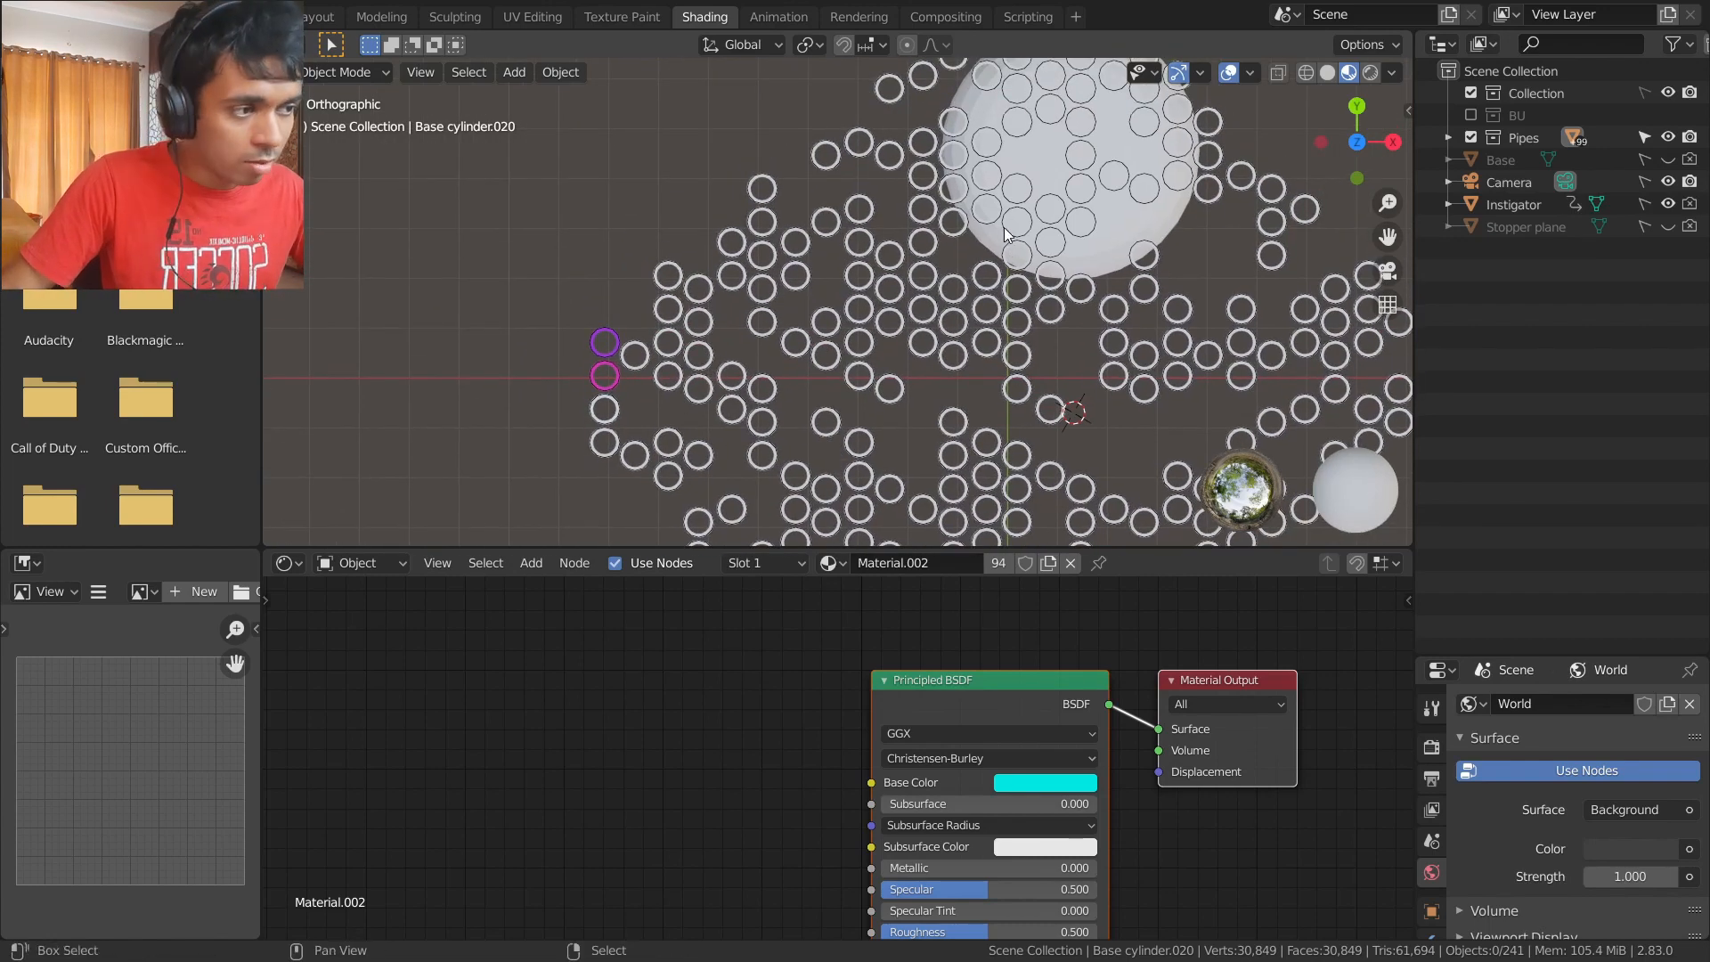
{"action": "middle_click_drag", "start_coordinate": [856, 316], "coordinate": [613, 328], "text": "shift"}
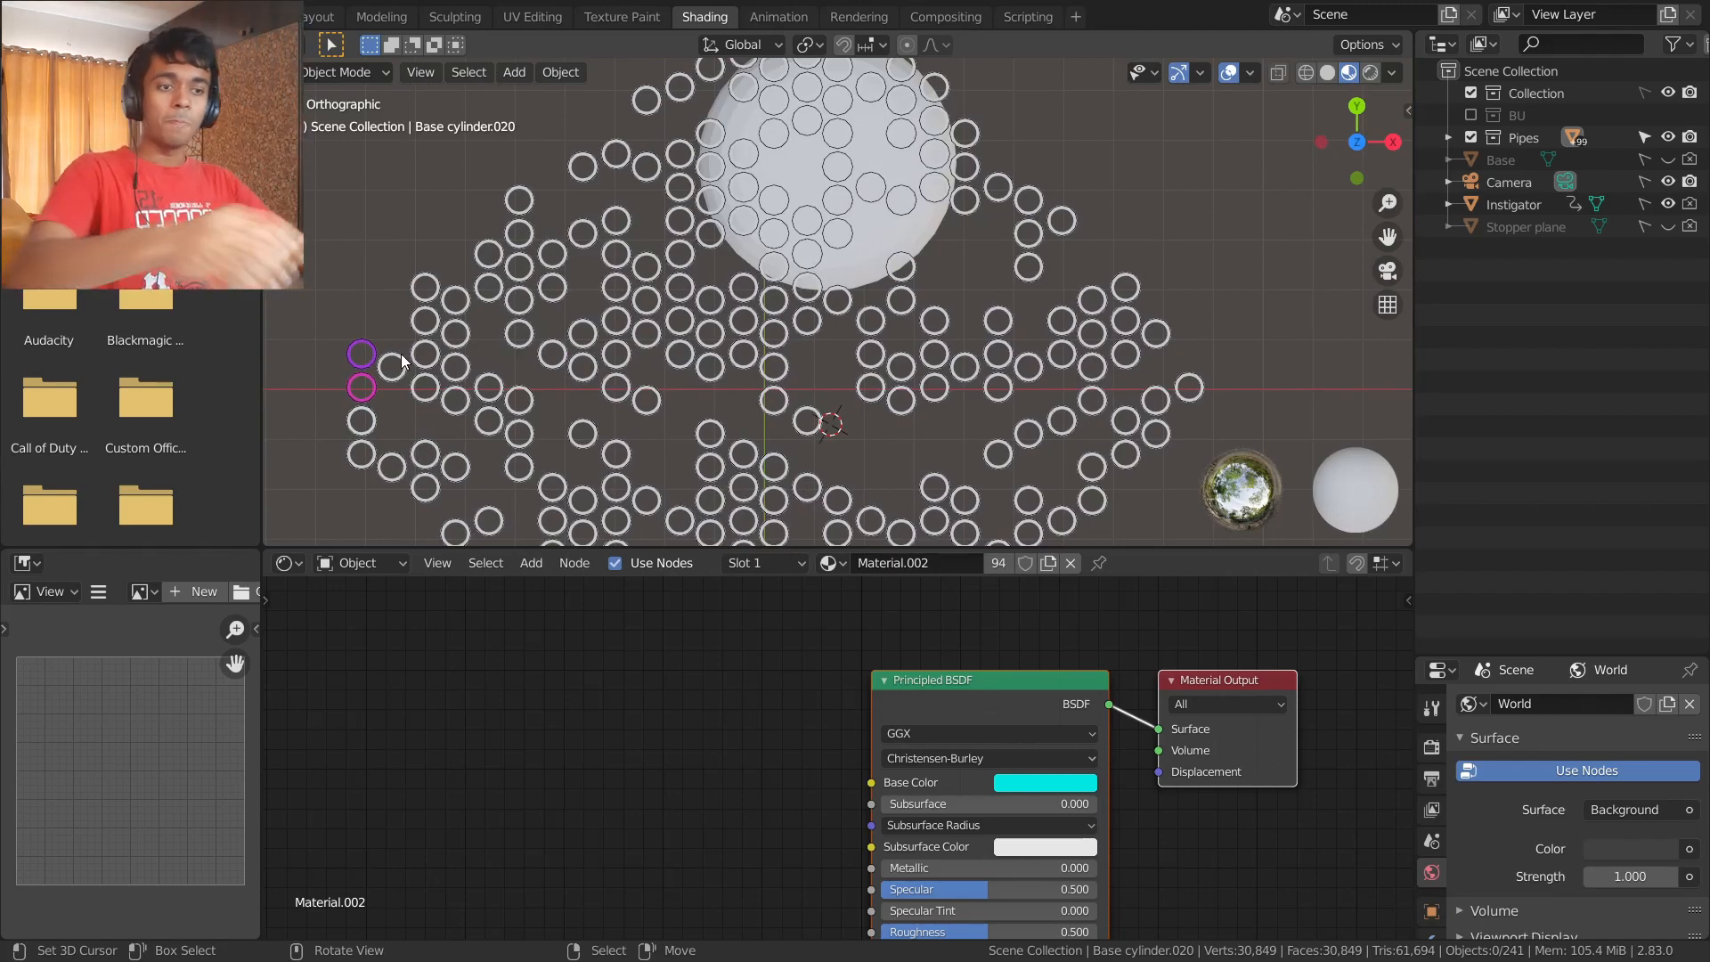
{"action": "scroll", "coordinate": [347, 398], "scroll_direction": "up", "scroll_amount": 1}
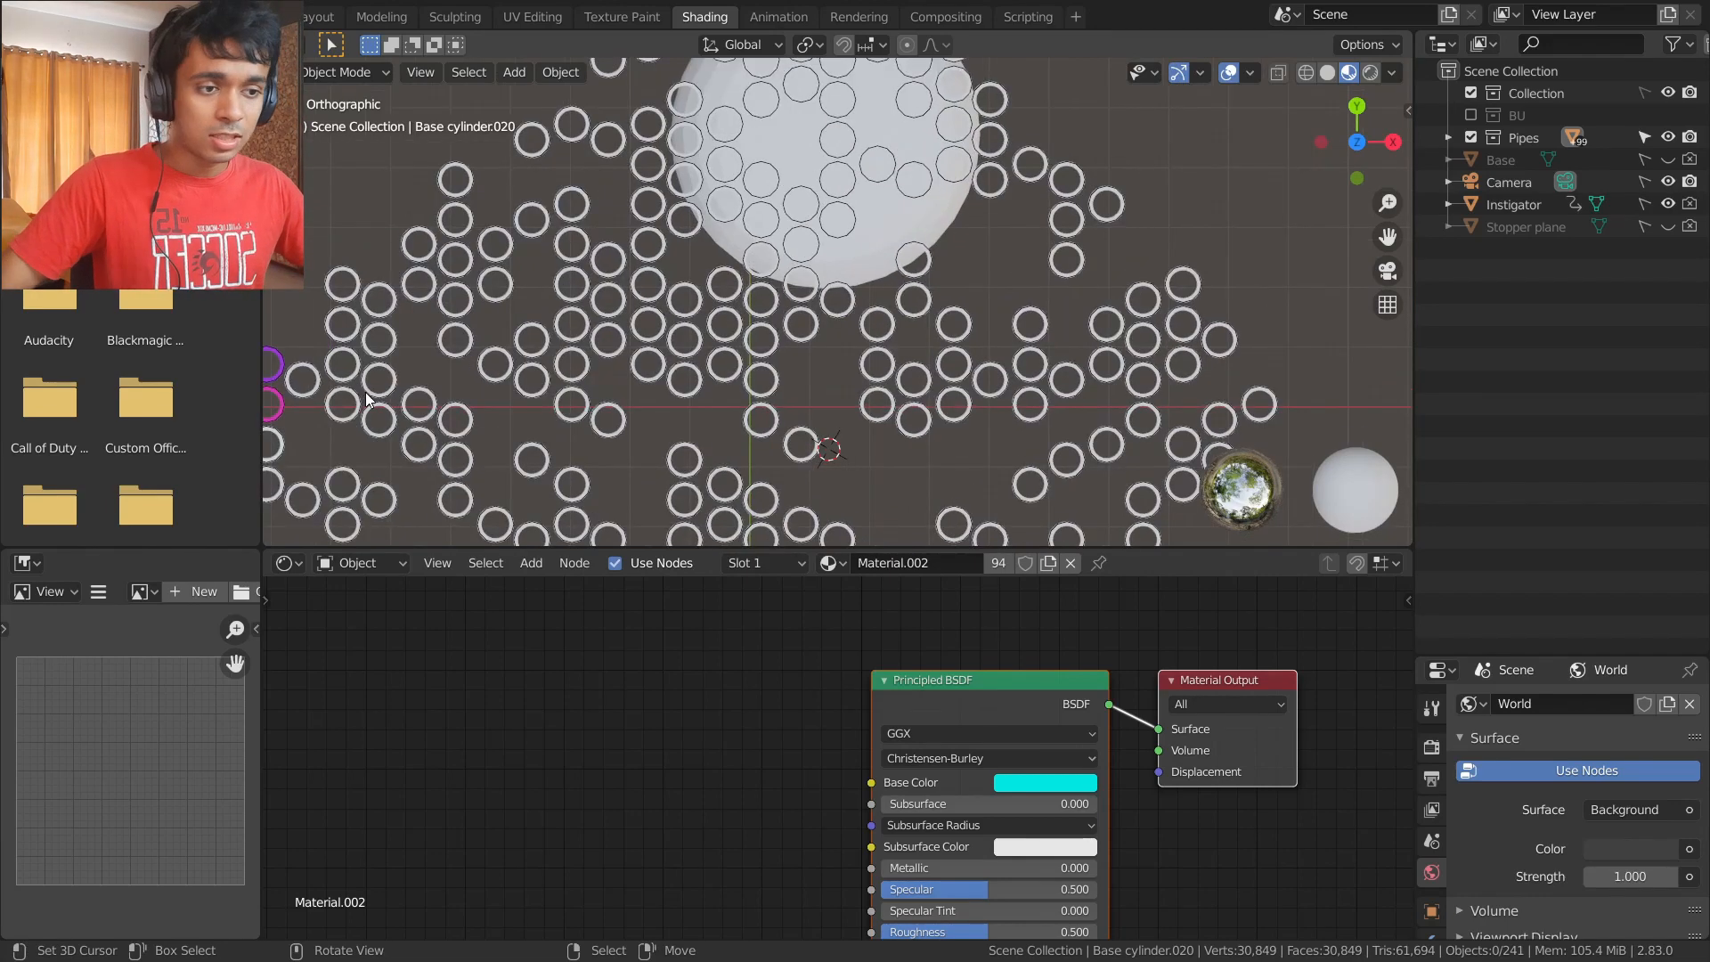
{"action": "middle_click_drag", "start_coordinate": [349, 401], "coordinate": [487, 393], "text": "shift"}
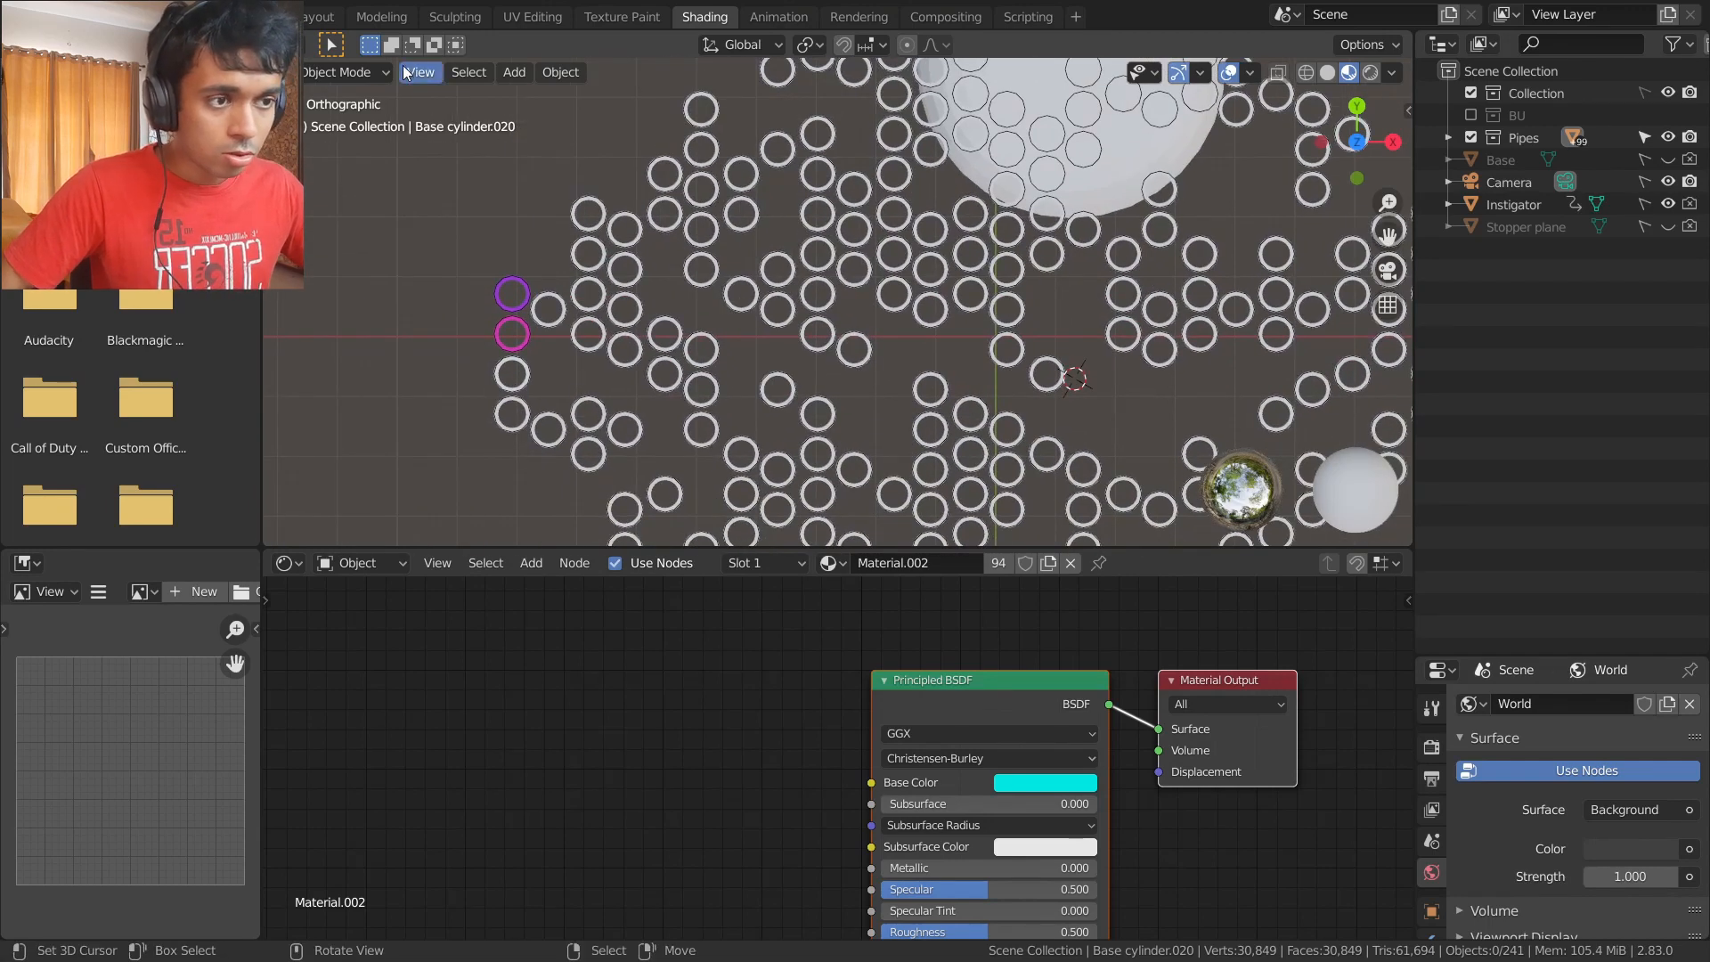
{"action": "left_click", "coordinate": [468, 72]}
{"action": "left_click", "coordinate": [546, 299]}
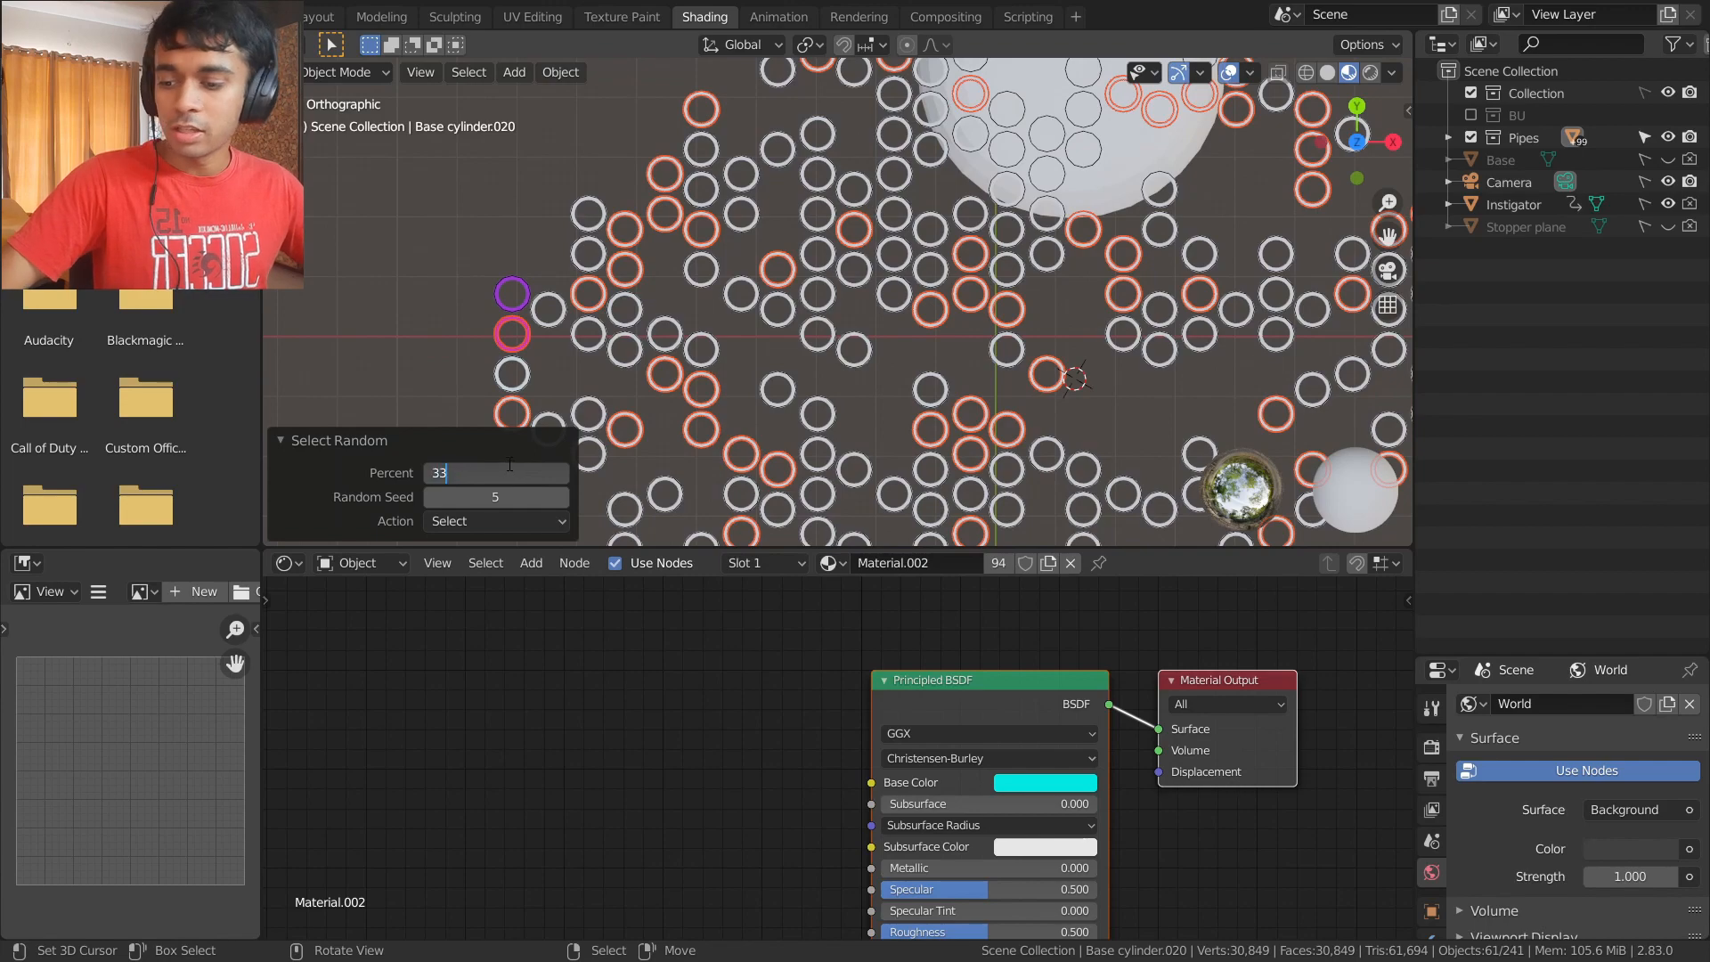
{"action": "key", "text": "Return"}
{"action": "left_click", "coordinate": [430, 498]}
{"action": "left_click", "coordinate": [431, 498]}
{"action": "left_click", "coordinate": [431, 497]}
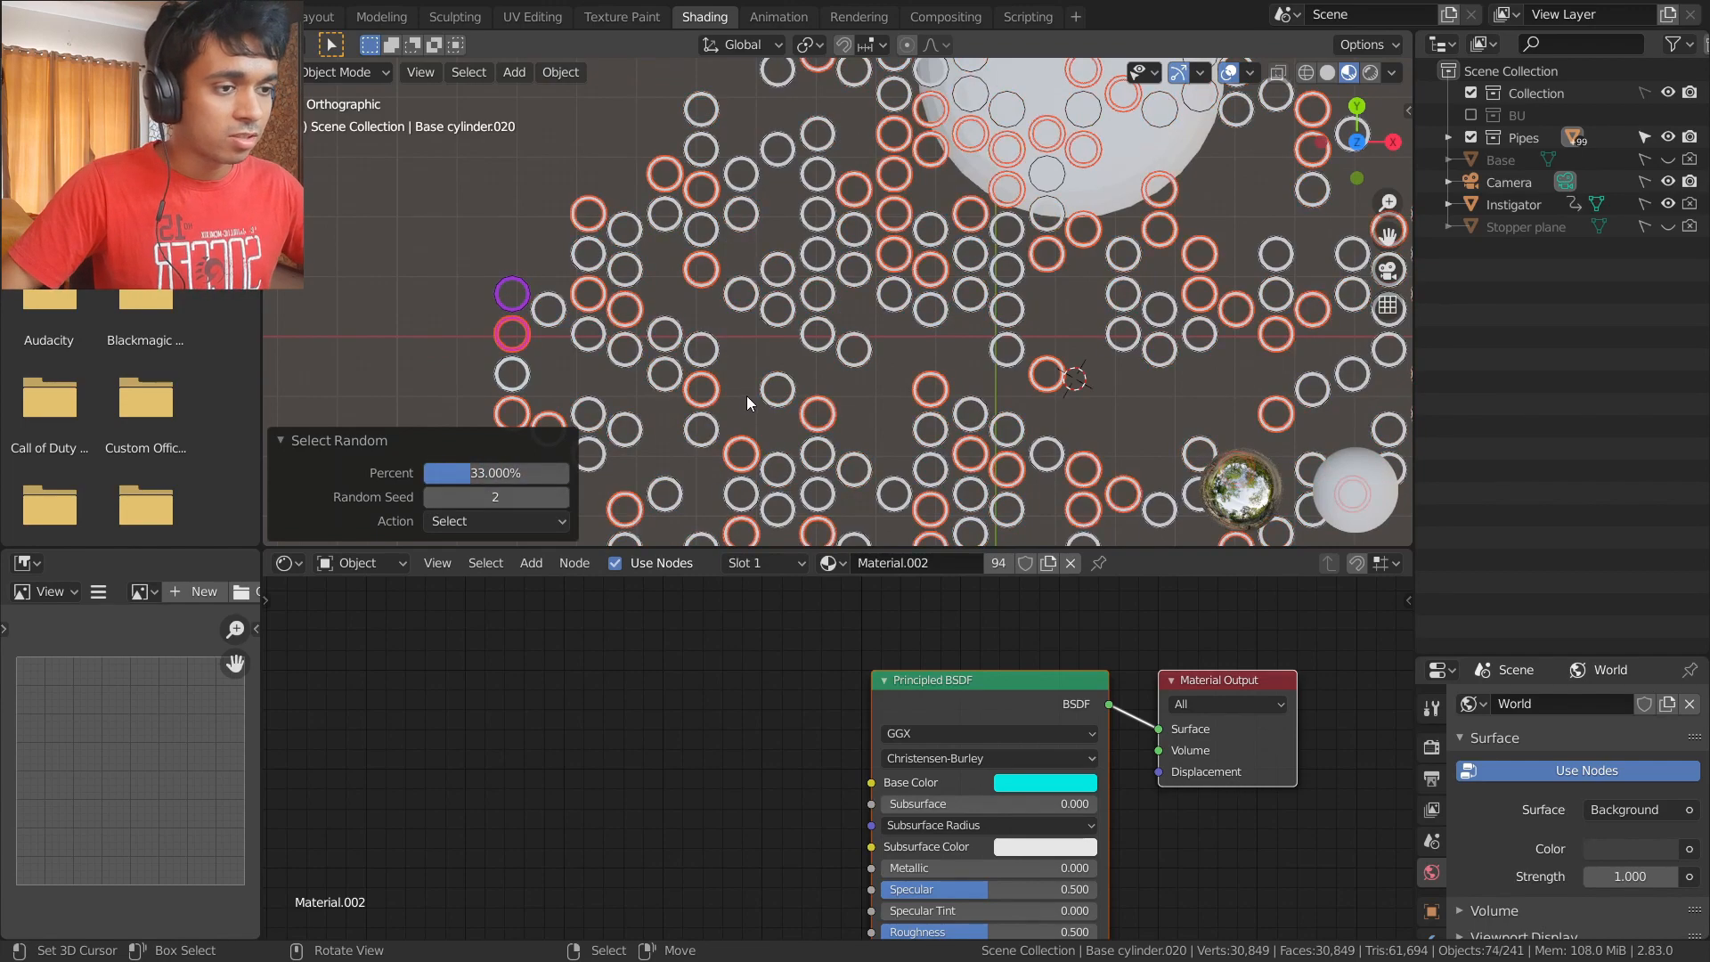
- Add the plain pipe Base cylinder.059 to the selection and deselect the pink pipe Base cylinder.060 while keeping it the active object
{"action": "scroll", "coordinate": [746, 396], "scroll_direction": "up", "scroll_amount": 6}
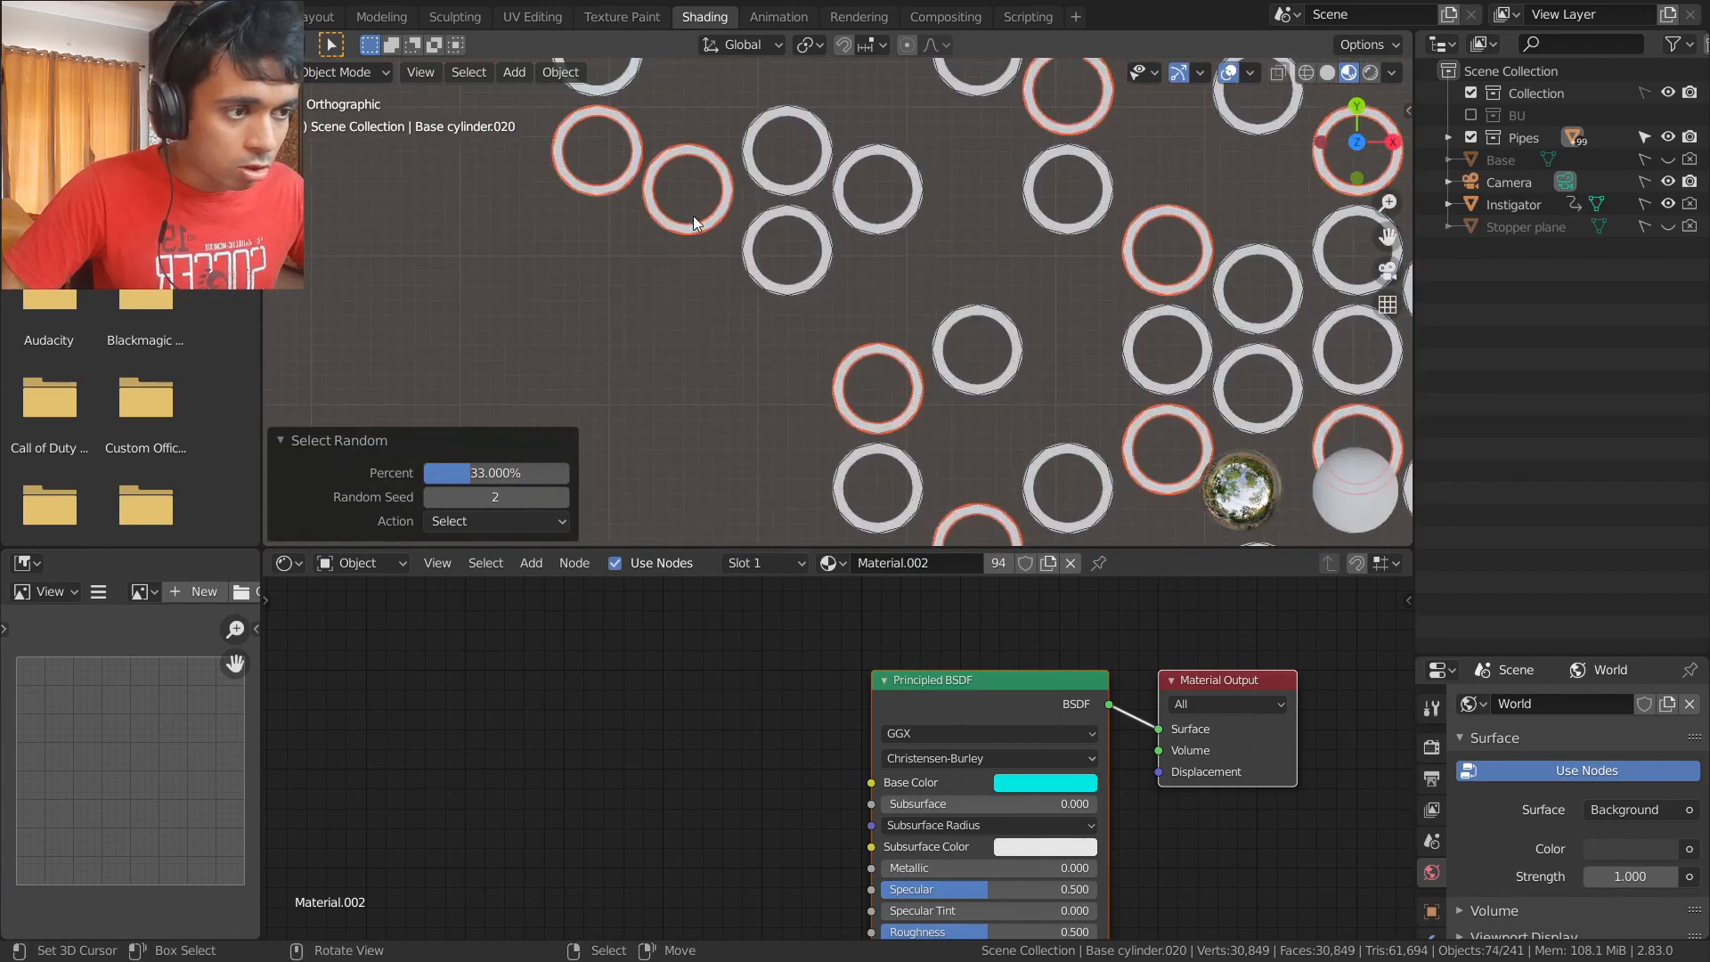
{"action": "middle_click_drag", "start_coordinate": [693, 216], "coordinate": [822, 436], "text": "shift"}
{"action": "left_click", "coordinate": [749, 308], "text": "shift"}
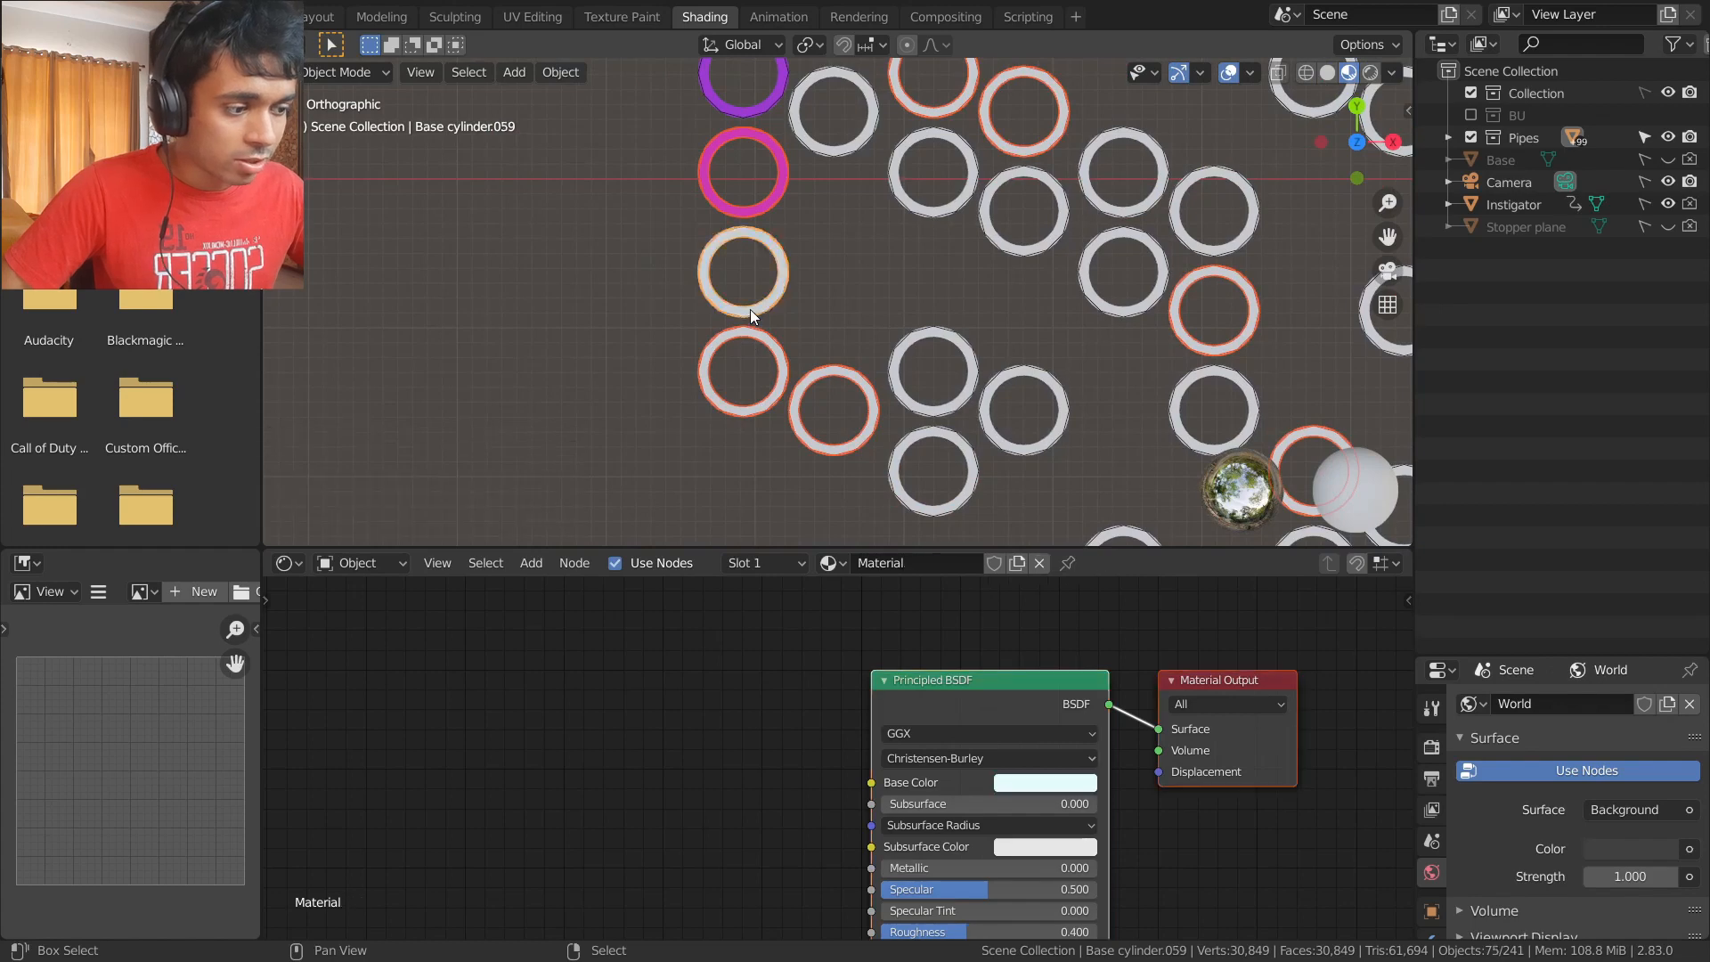
{"action": "scroll", "coordinate": [824, 319], "scroll_direction": "down", "scroll_amount": 3}
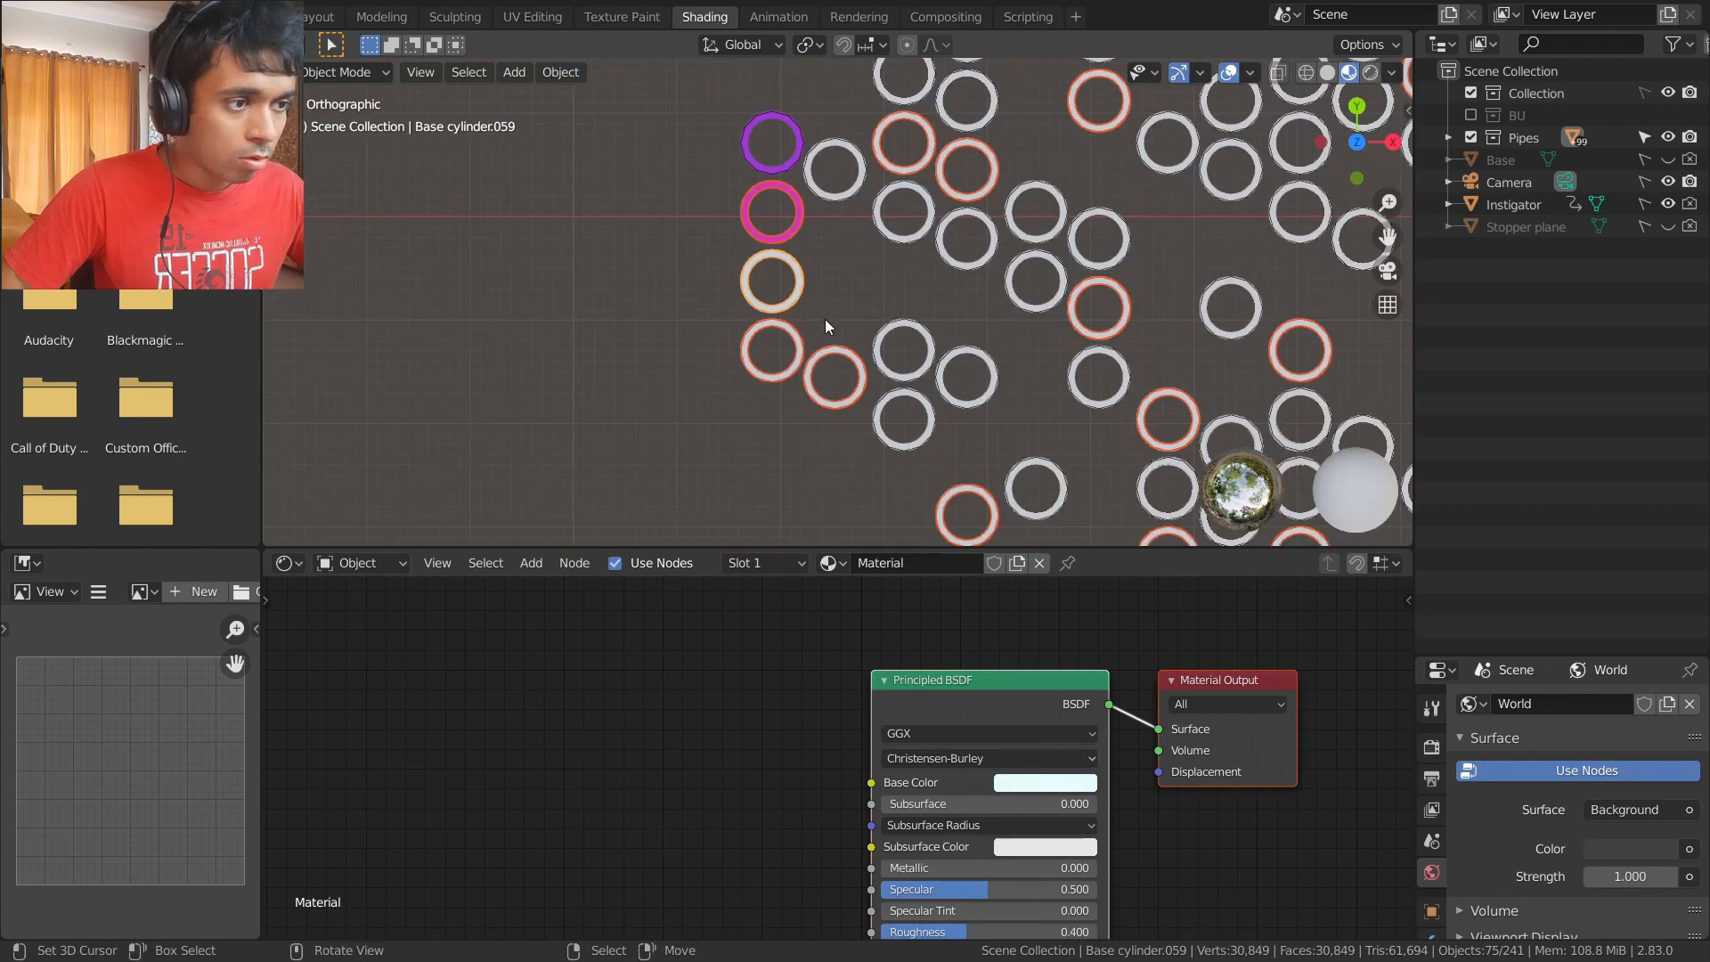
{"action": "left_click", "coordinate": [790, 253], "text": "shift"}
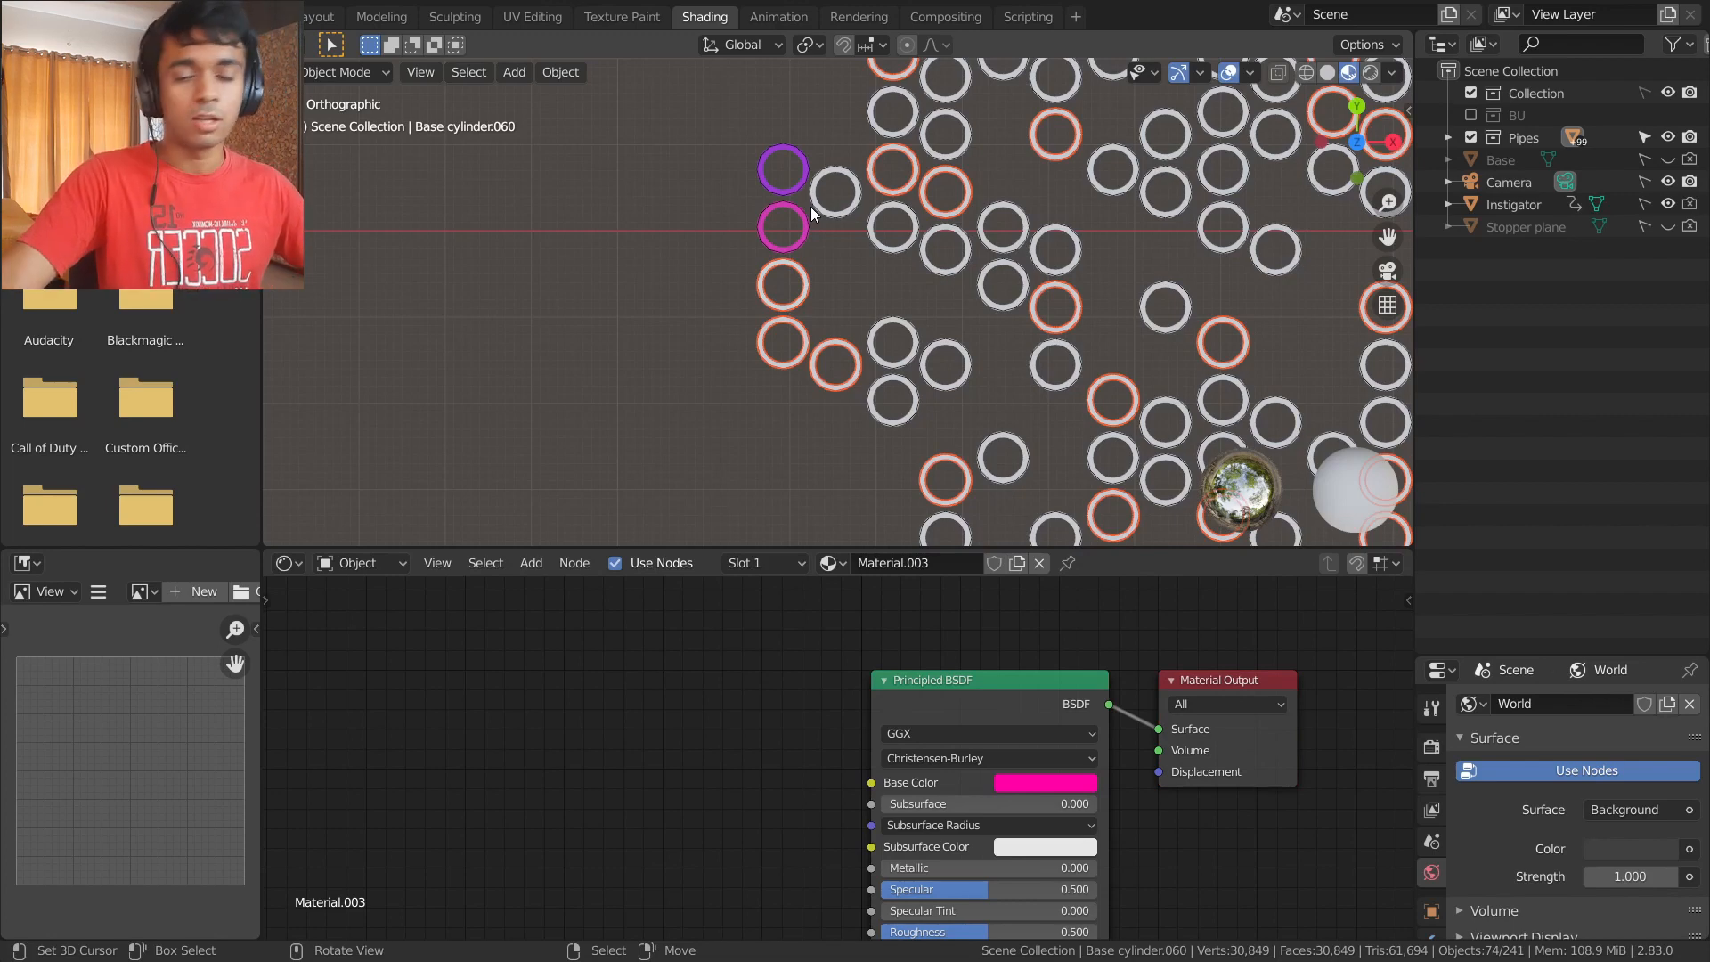
- Link the pink pipe's material to the selected pipes and hide the selection
{"action": "key", "text": "ctrl+l"}
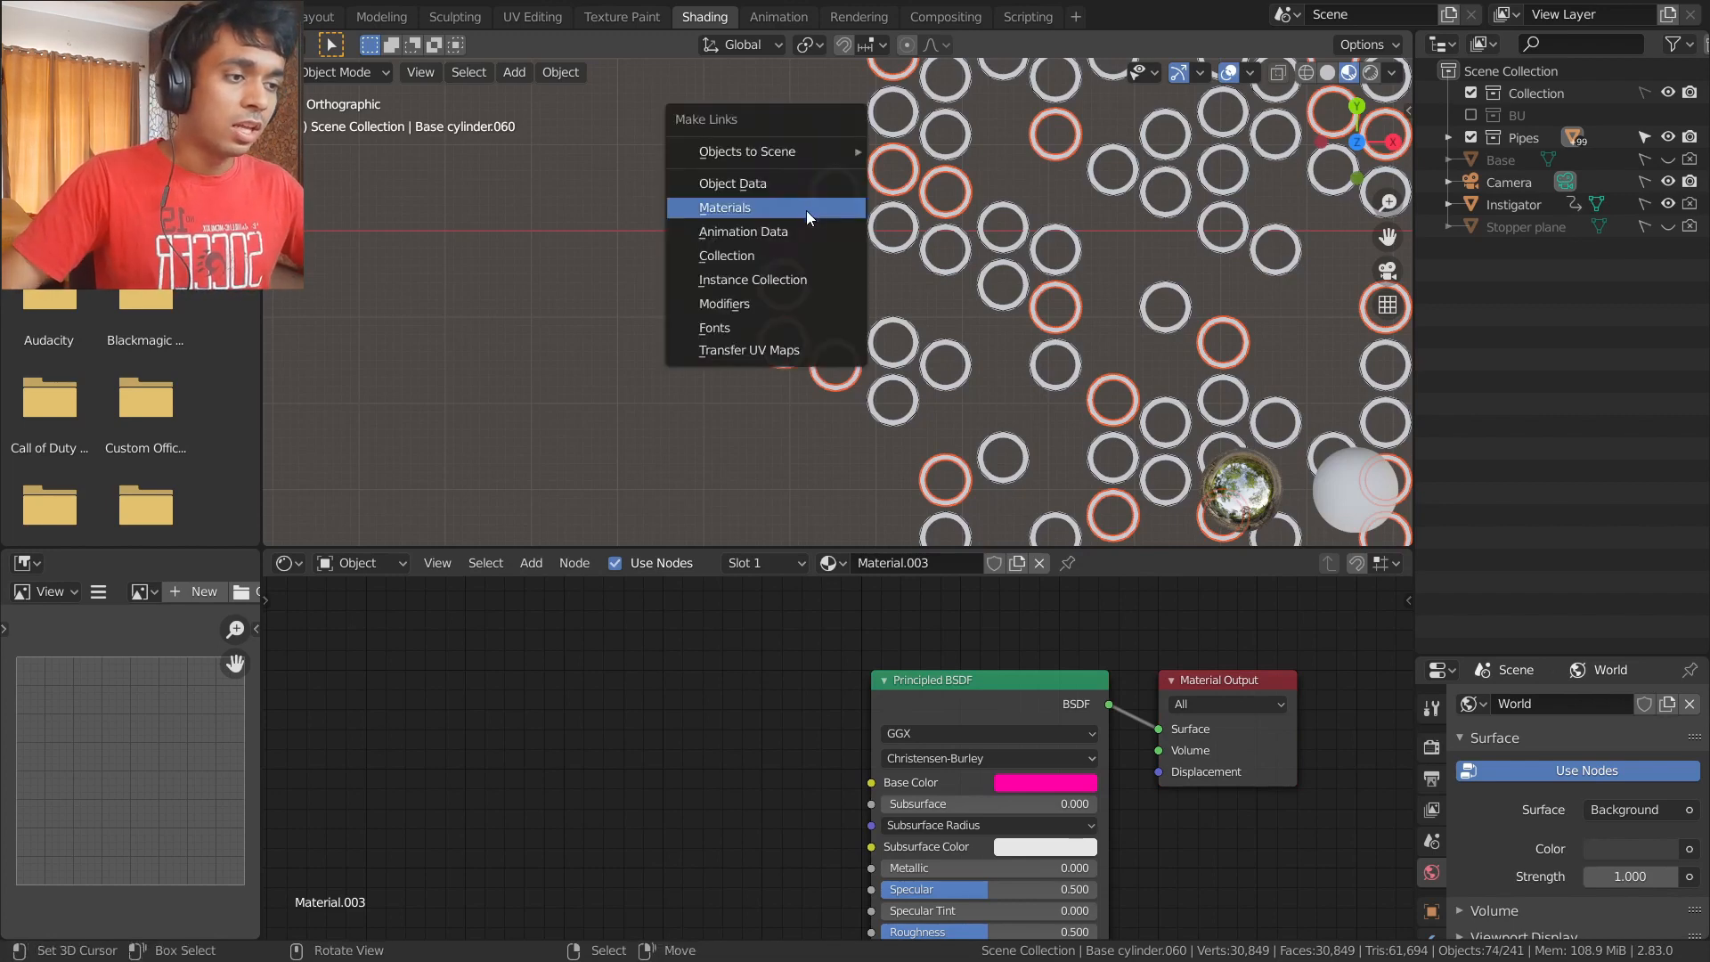
{"action": "left_click", "coordinate": [805, 210]}
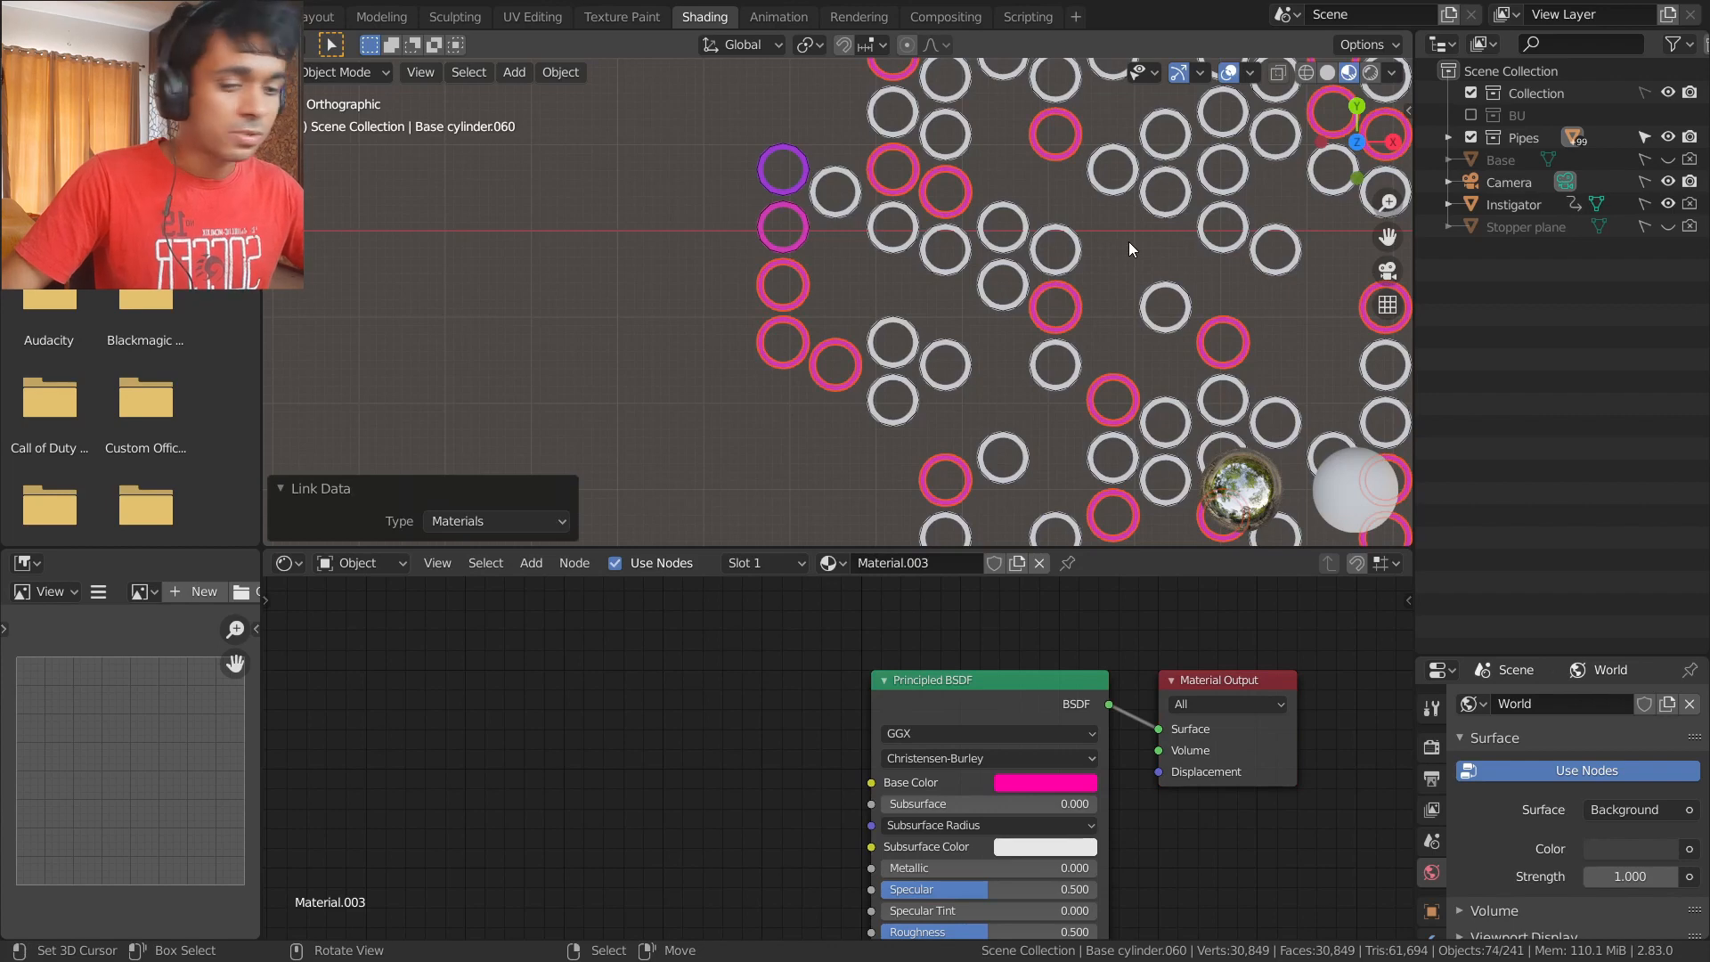
{"action": "key", "text": "Delete"}
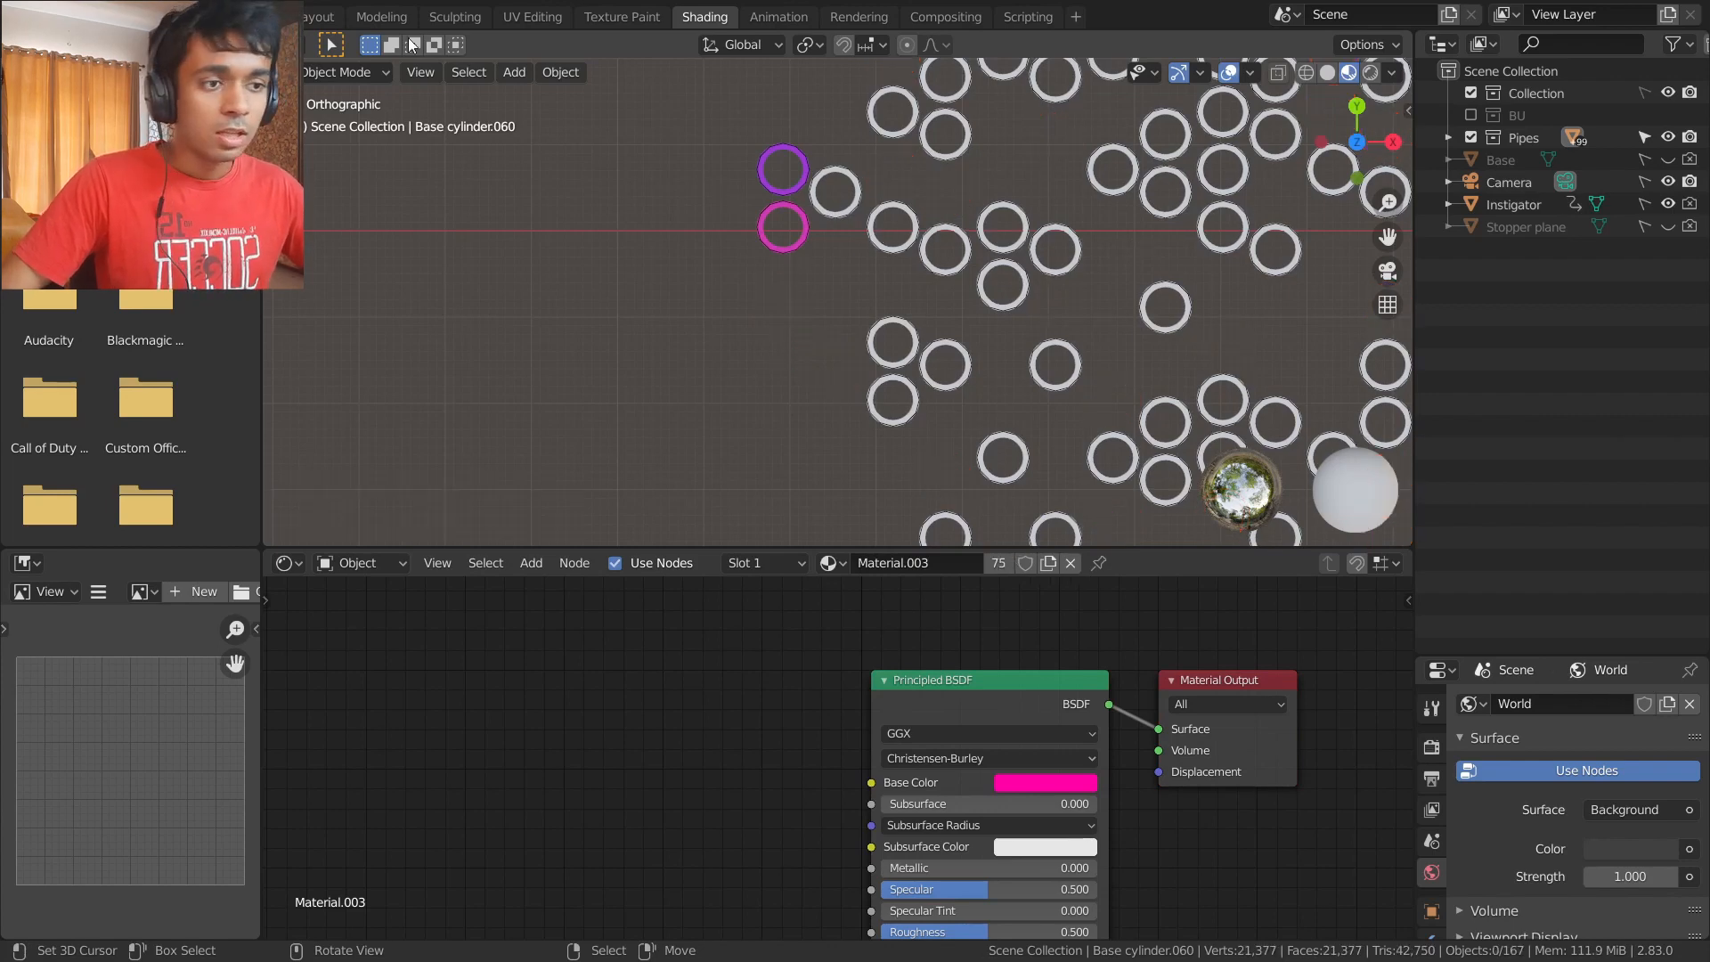
- Randomly select 50 percent of the pipes that are still visible
{"action": "left_click", "coordinate": [466, 72]}
{"action": "left_click", "coordinate": [569, 298]}
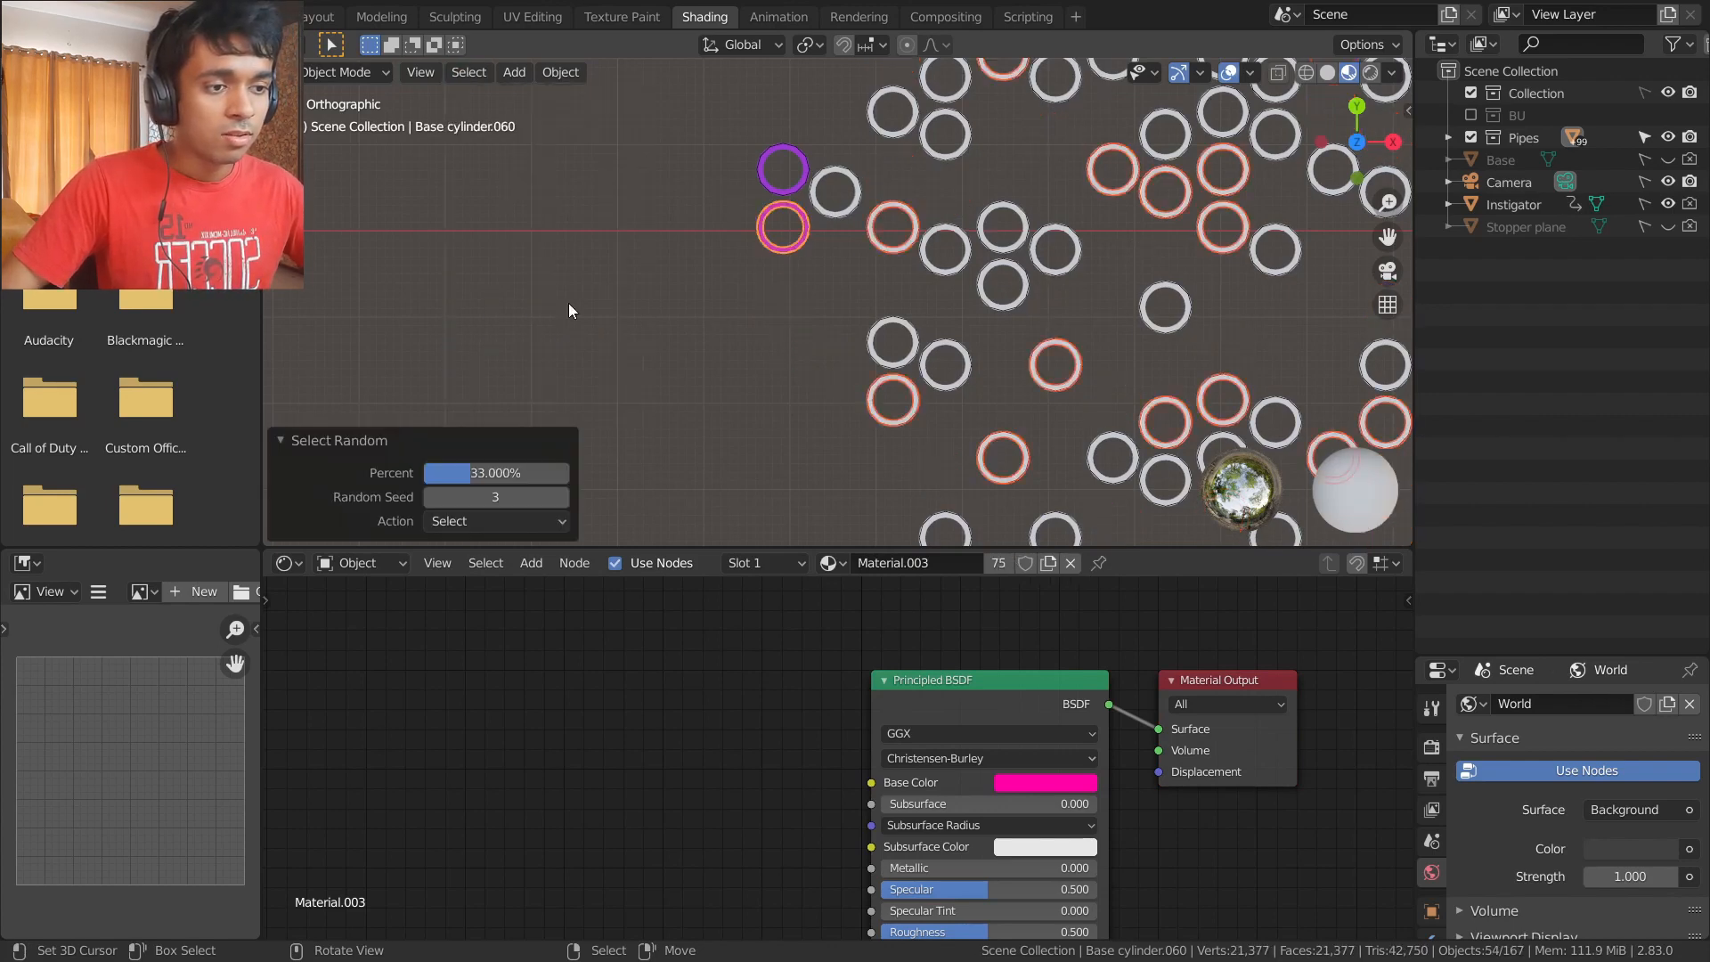
{"action": "left_click", "coordinate": [496, 473]}
{"action": "type", "text": "50"}
{"action": "key", "text": "Return"}
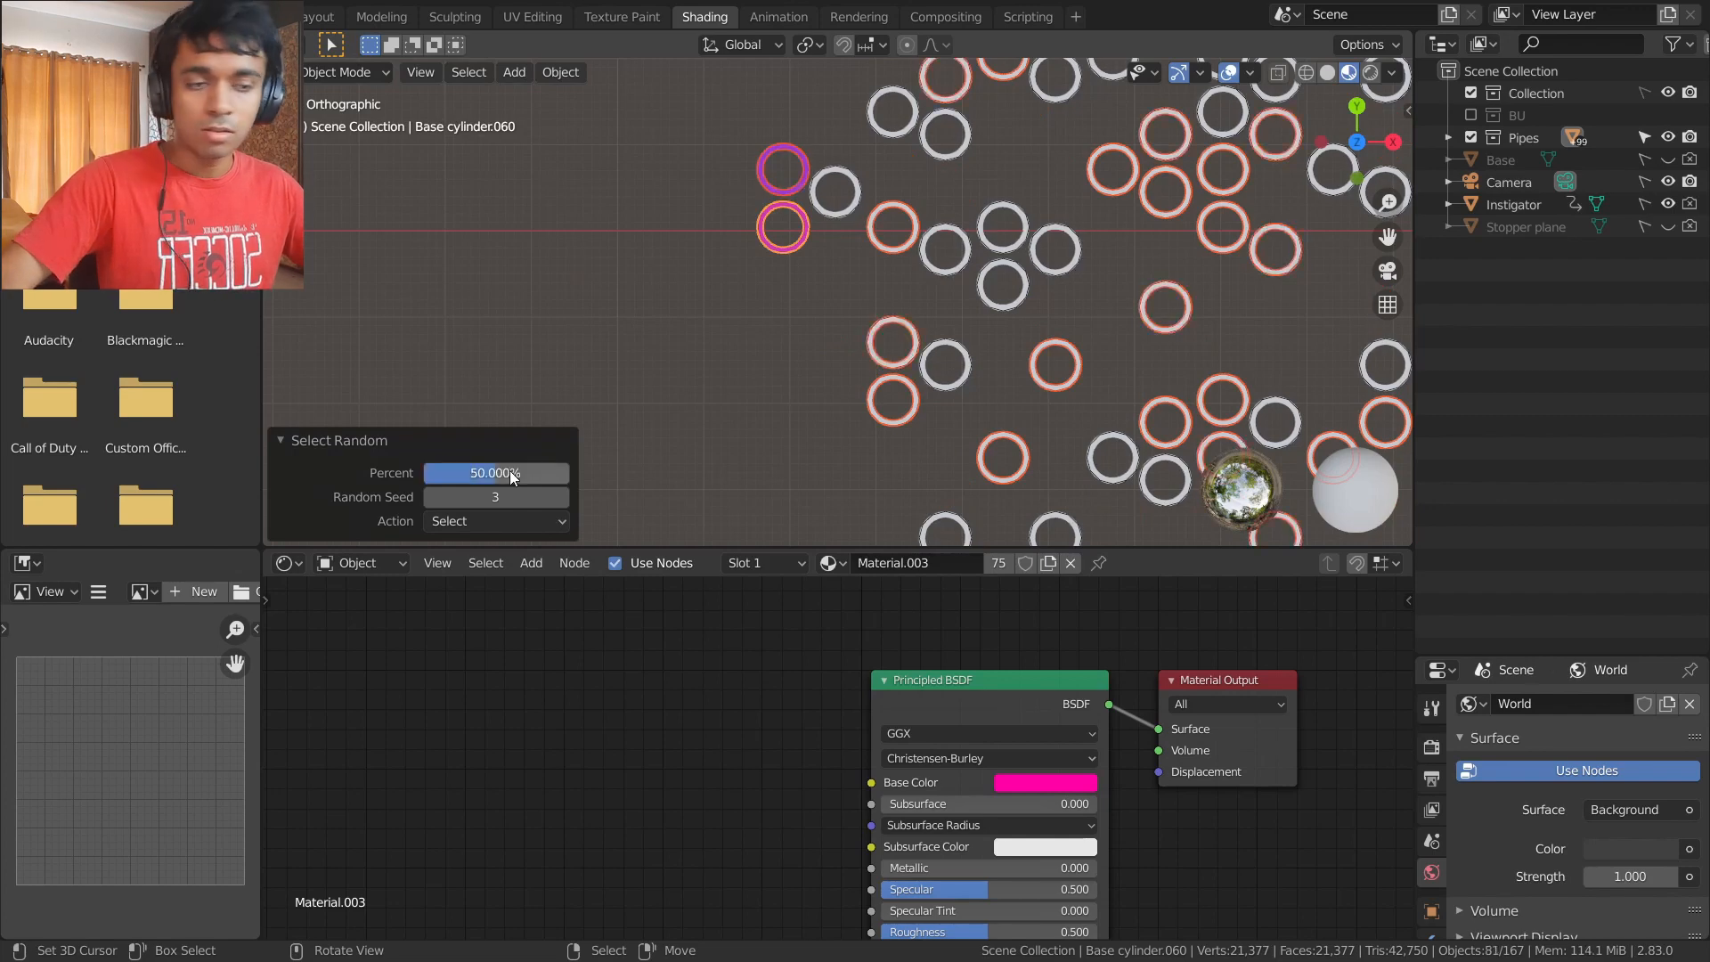
- Remove the purple pipe Base cylinder.061 from the selection and make the pink pipe Base cylinder.060 the active object
{"action": "left_click", "coordinate": [796, 228], "text": "shift"}
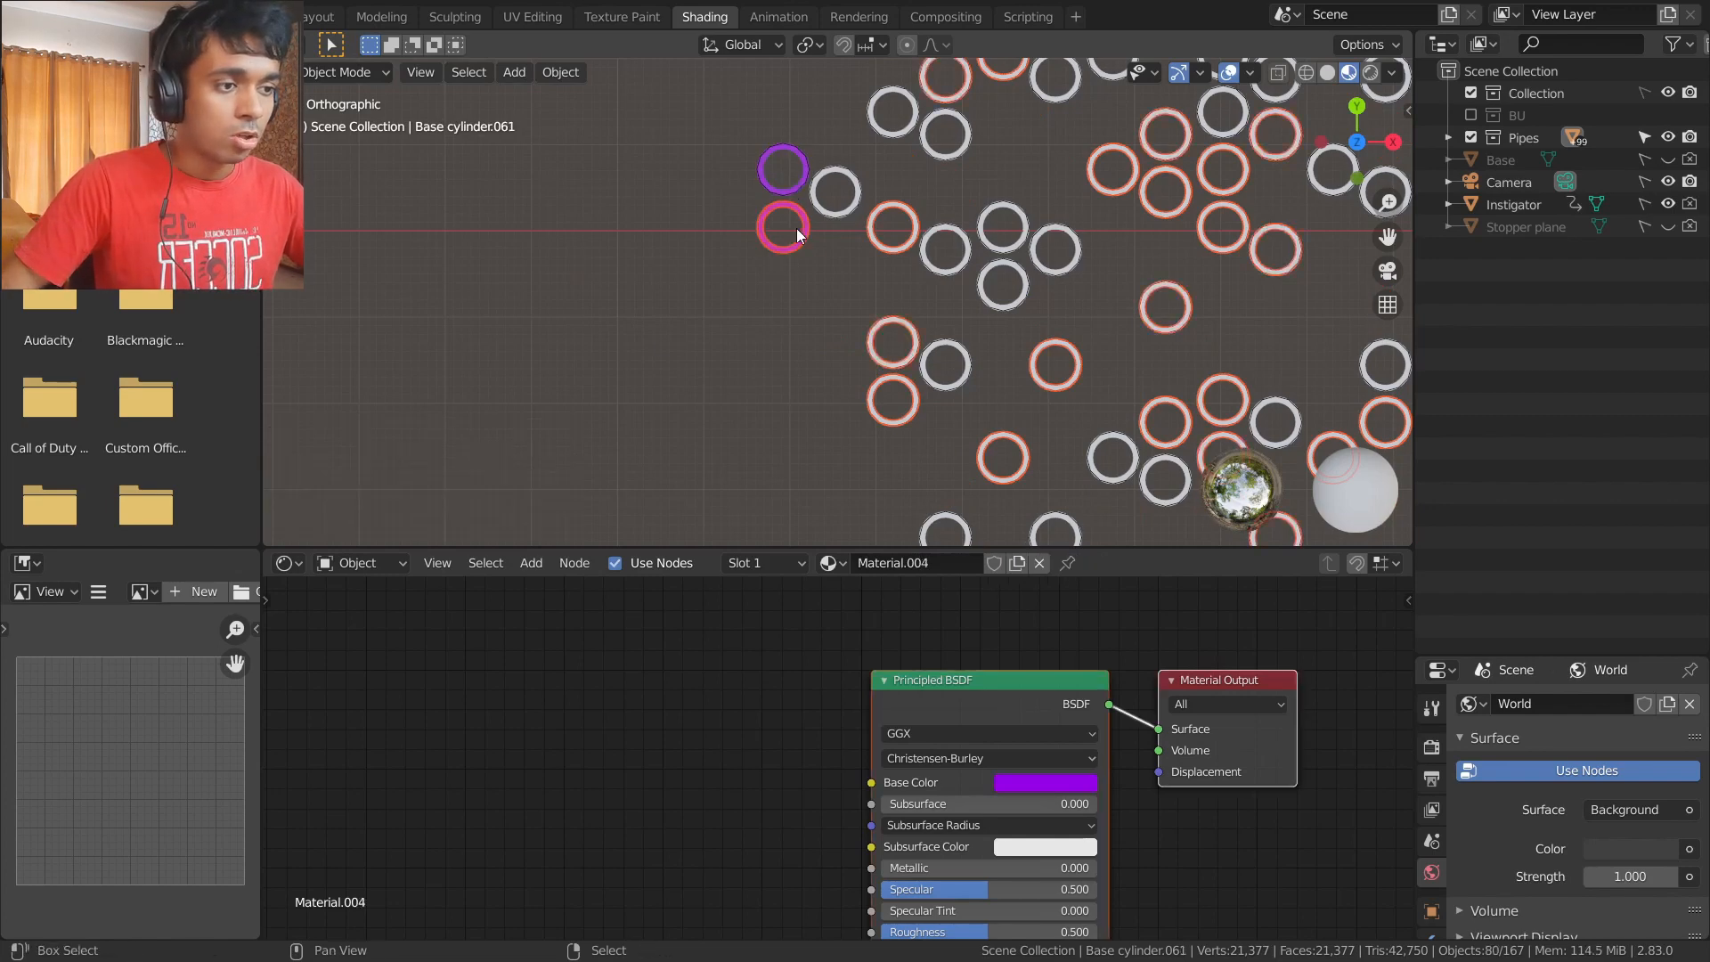
{"action": "scroll", "coordinate": [798, 248], "scroll_direction": "up", "scroll_amount": 5}
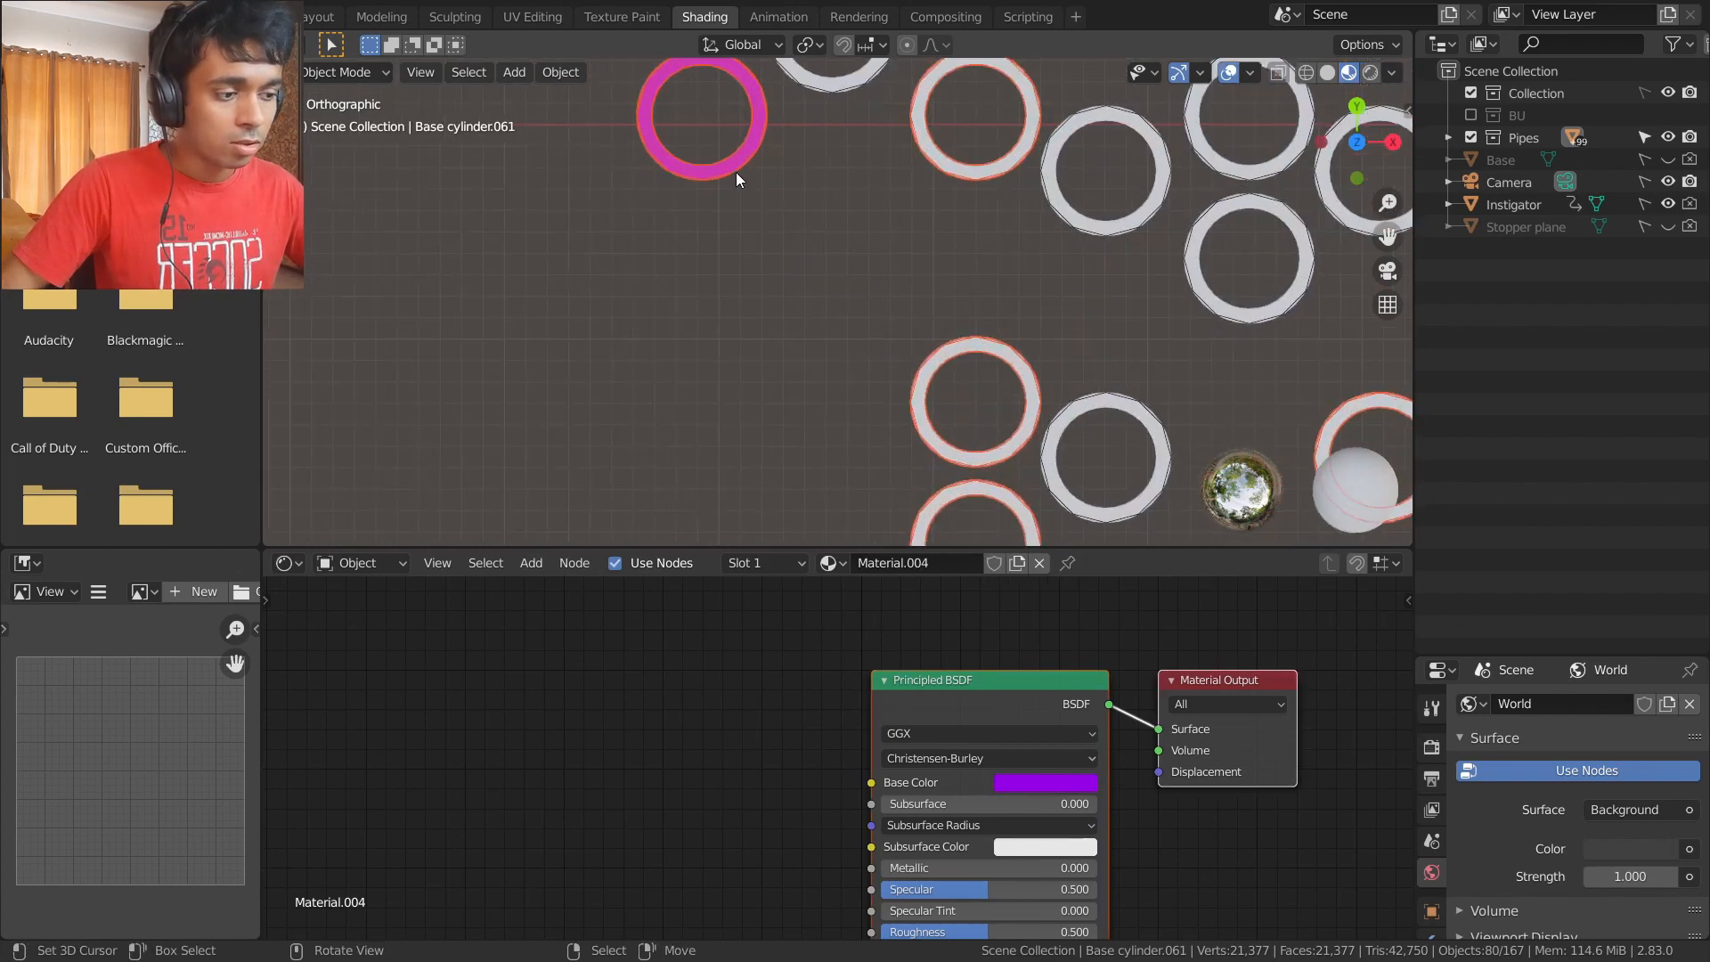
{"action": "middle_click_drag", "start_coordinate": [735, 173], "coordinate": [762, 308], "text": "shift"}
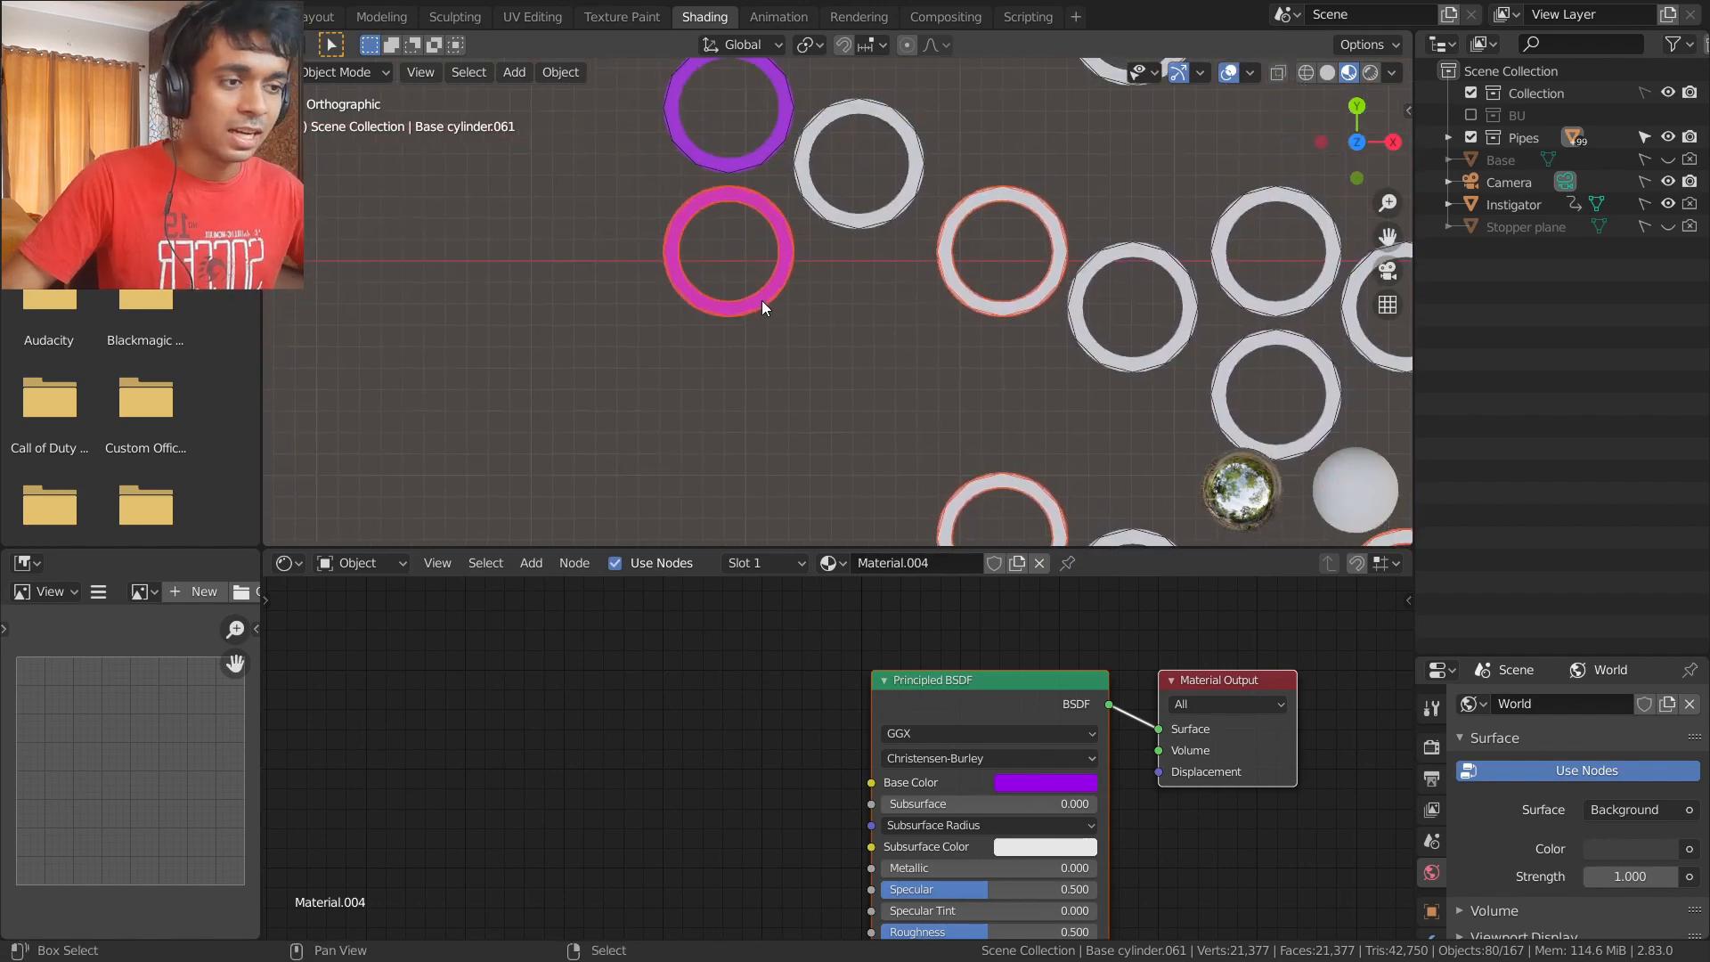
{"action": "left_click", "coordinate": [761, 301], "text": "shift"}
- Link the pink material to this second random group and hide it together with the pink pipe
{"action": "key", "text": "ctrl+l"}
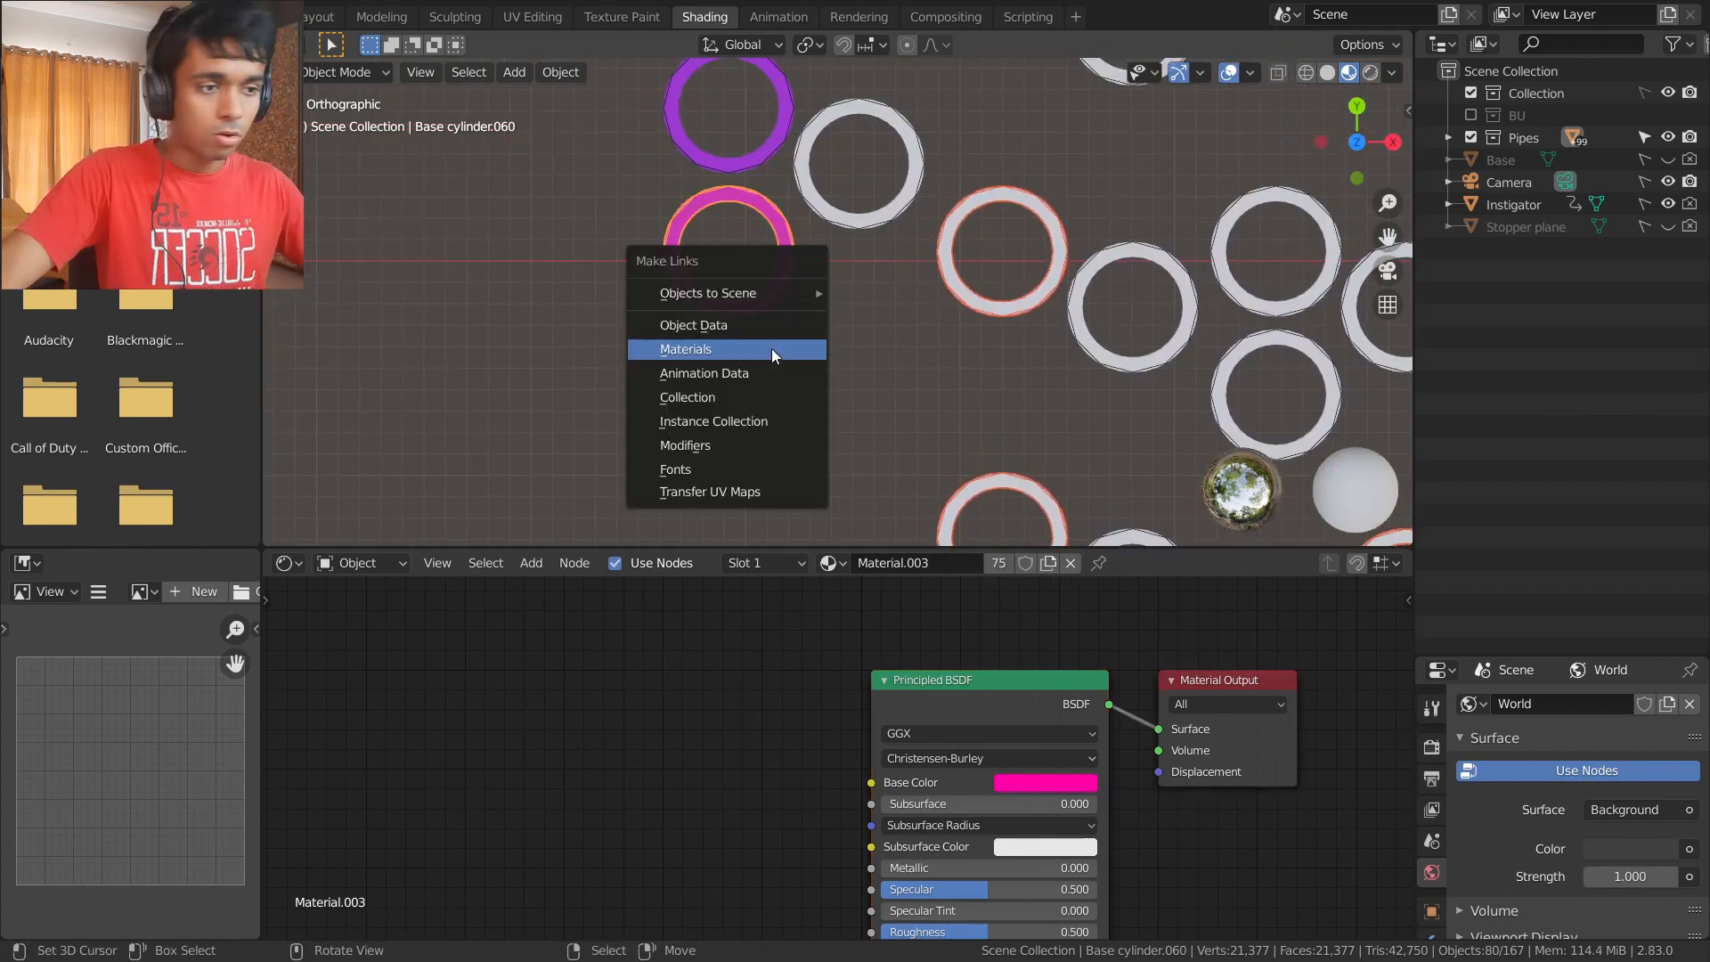
{"action": "left_click", "coordinate": [771, 348]}
{"action": "key", "text": "Delete"}
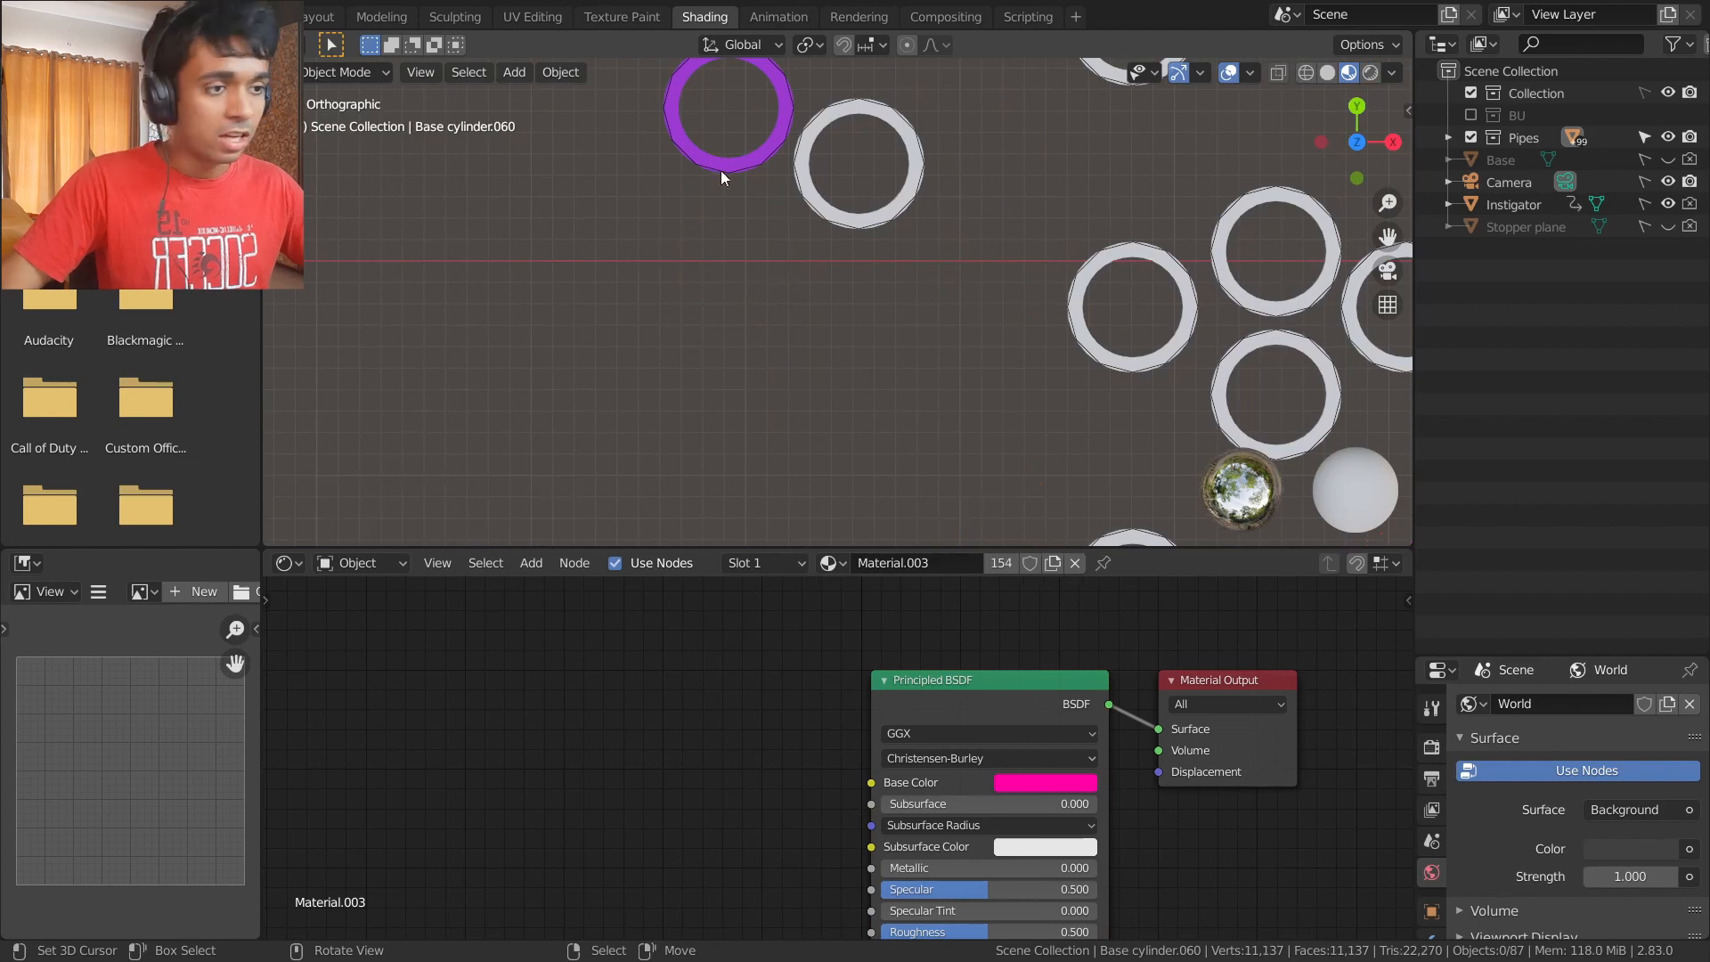
- Select all remaining visible pipes, make the purple pipe Base cylinder.061 active and link its material to them, finishing with everything deselected
{"action": "scroll", "coordinate": [732, 182], "scroll_direction": "down", "scroll_amount": 10}
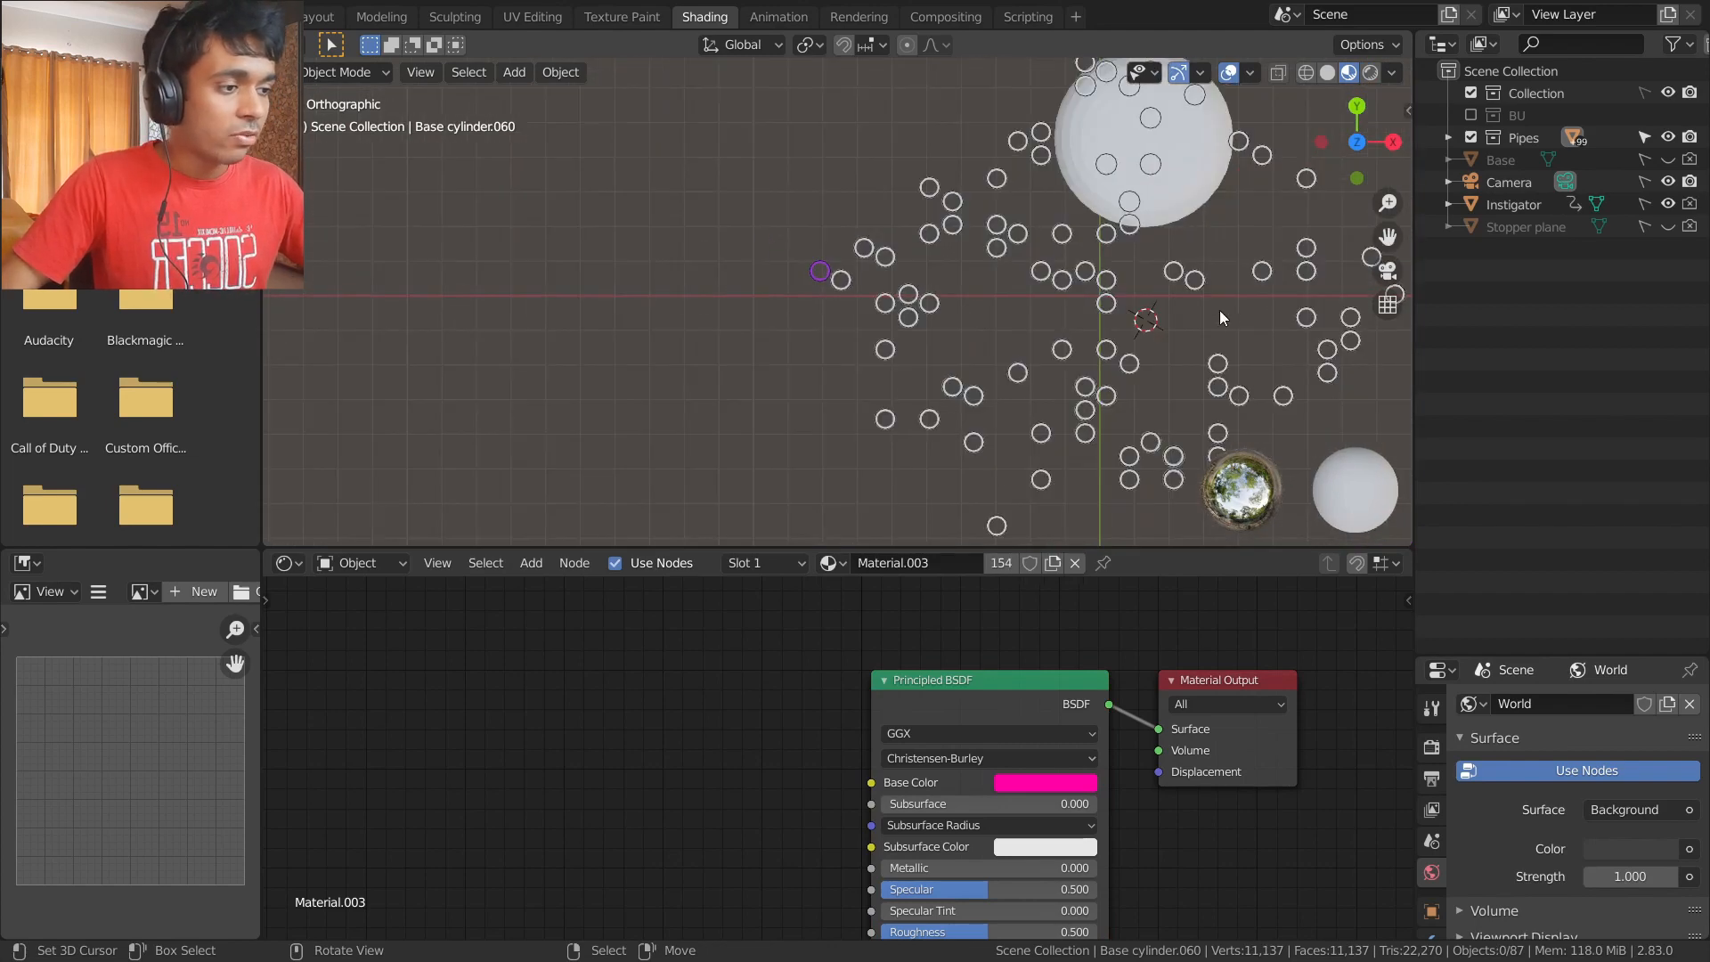
{"action": "middle_click_drag", "start_coordinate": [1112, 273], "coordinate": [924, 275], "text": "shift"}
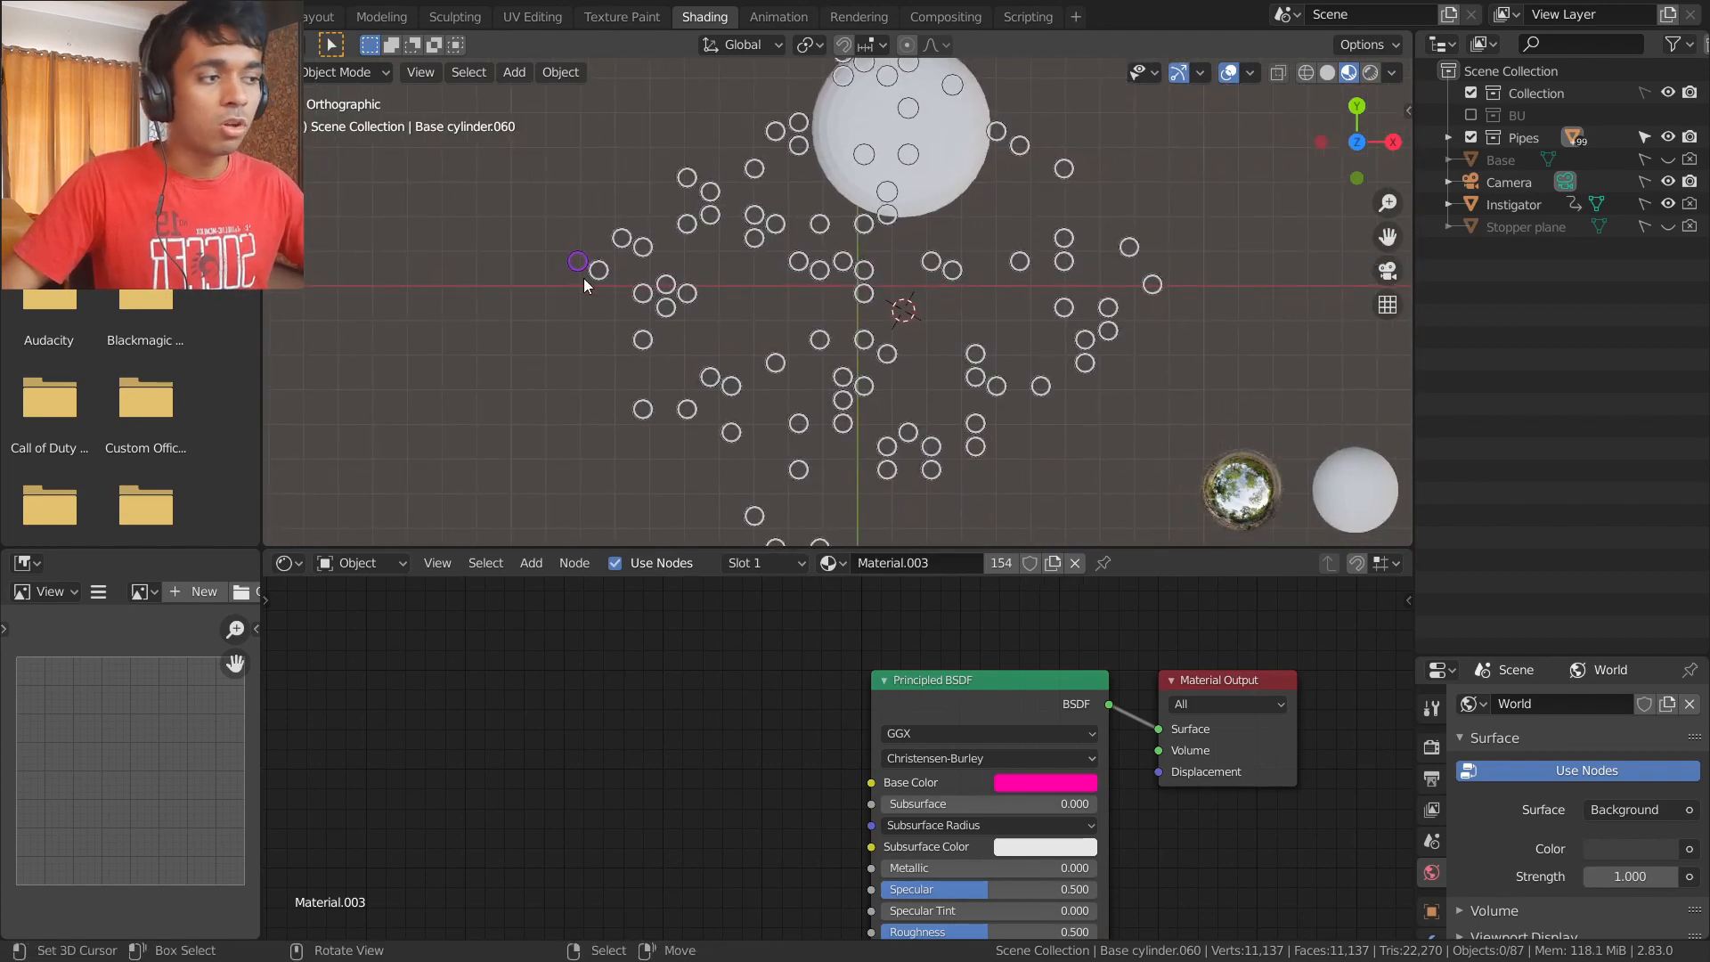
{"action": "key", "text": "a"}
{"action": "scroll", "coordinate": [535, 258], "scroll_direction": "up", "scroll_amount": 5}
{"action": "middle_click_drag", "start_coordinate": [477, 242], "coordinate": [1151, 299], "text": "shift"}
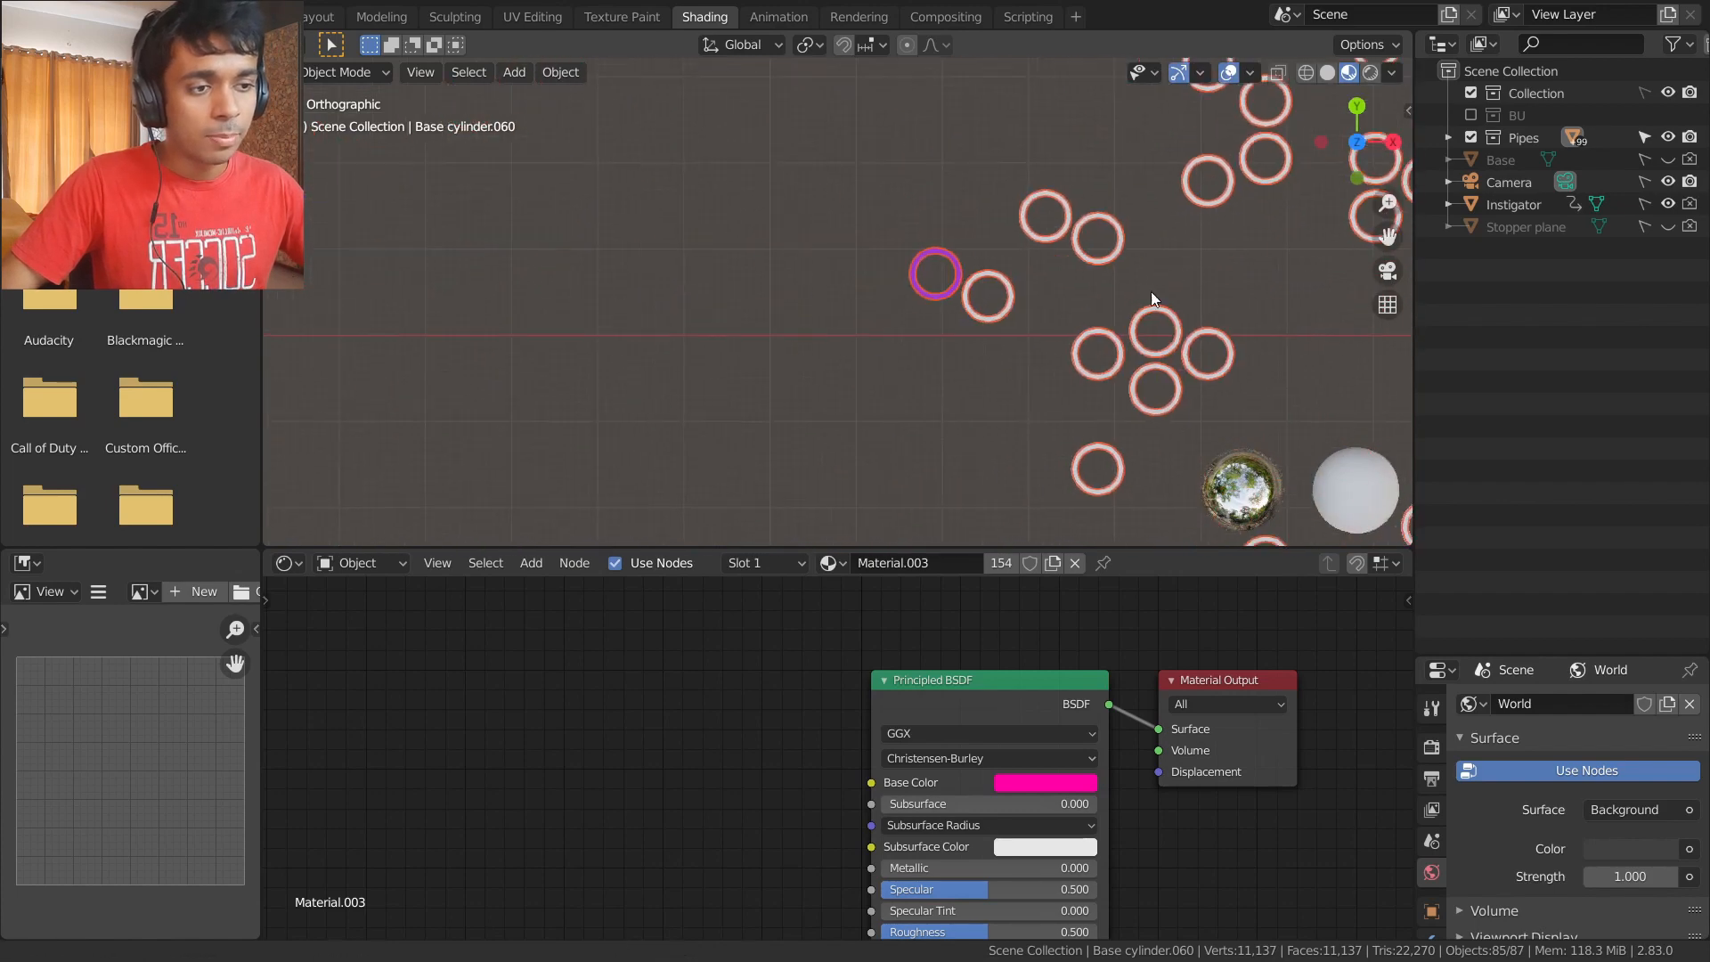
{"action": "scroll", "coordinate": [1152, 292], "scroll_direction": "up", "scroll_amount": 4}
{"action": "left_click", "coordinate": [1071, 292], "text": "shift"}
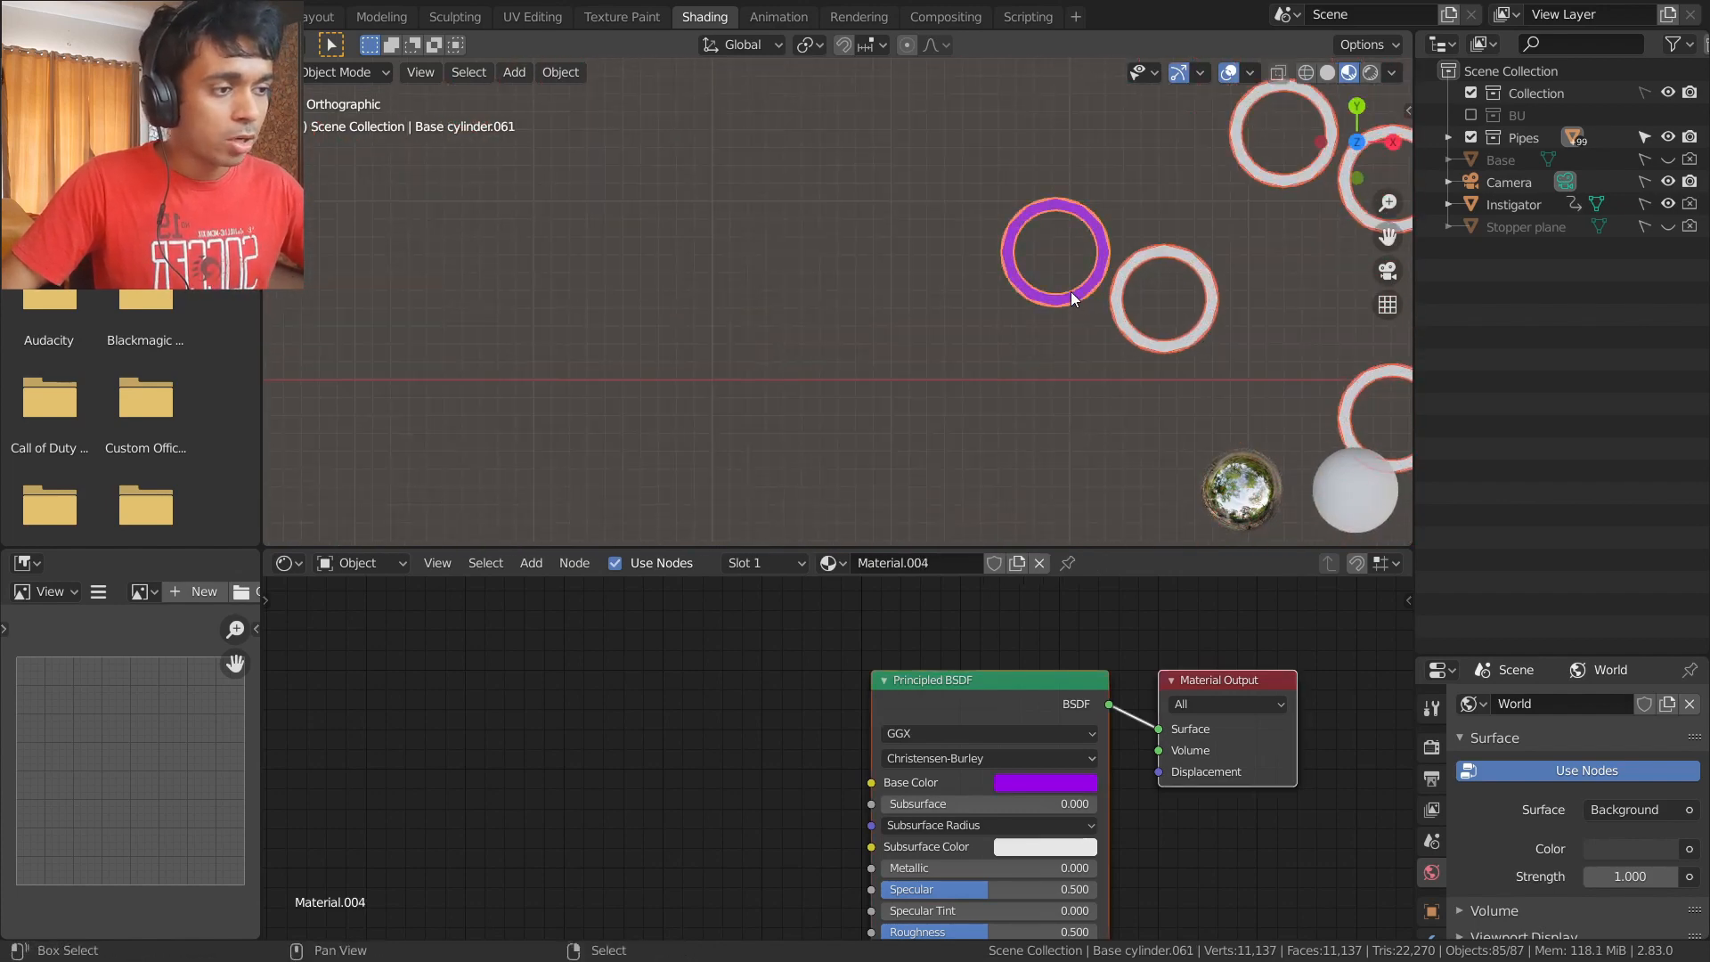
{"action": "key", "text": "ctrl+l"}
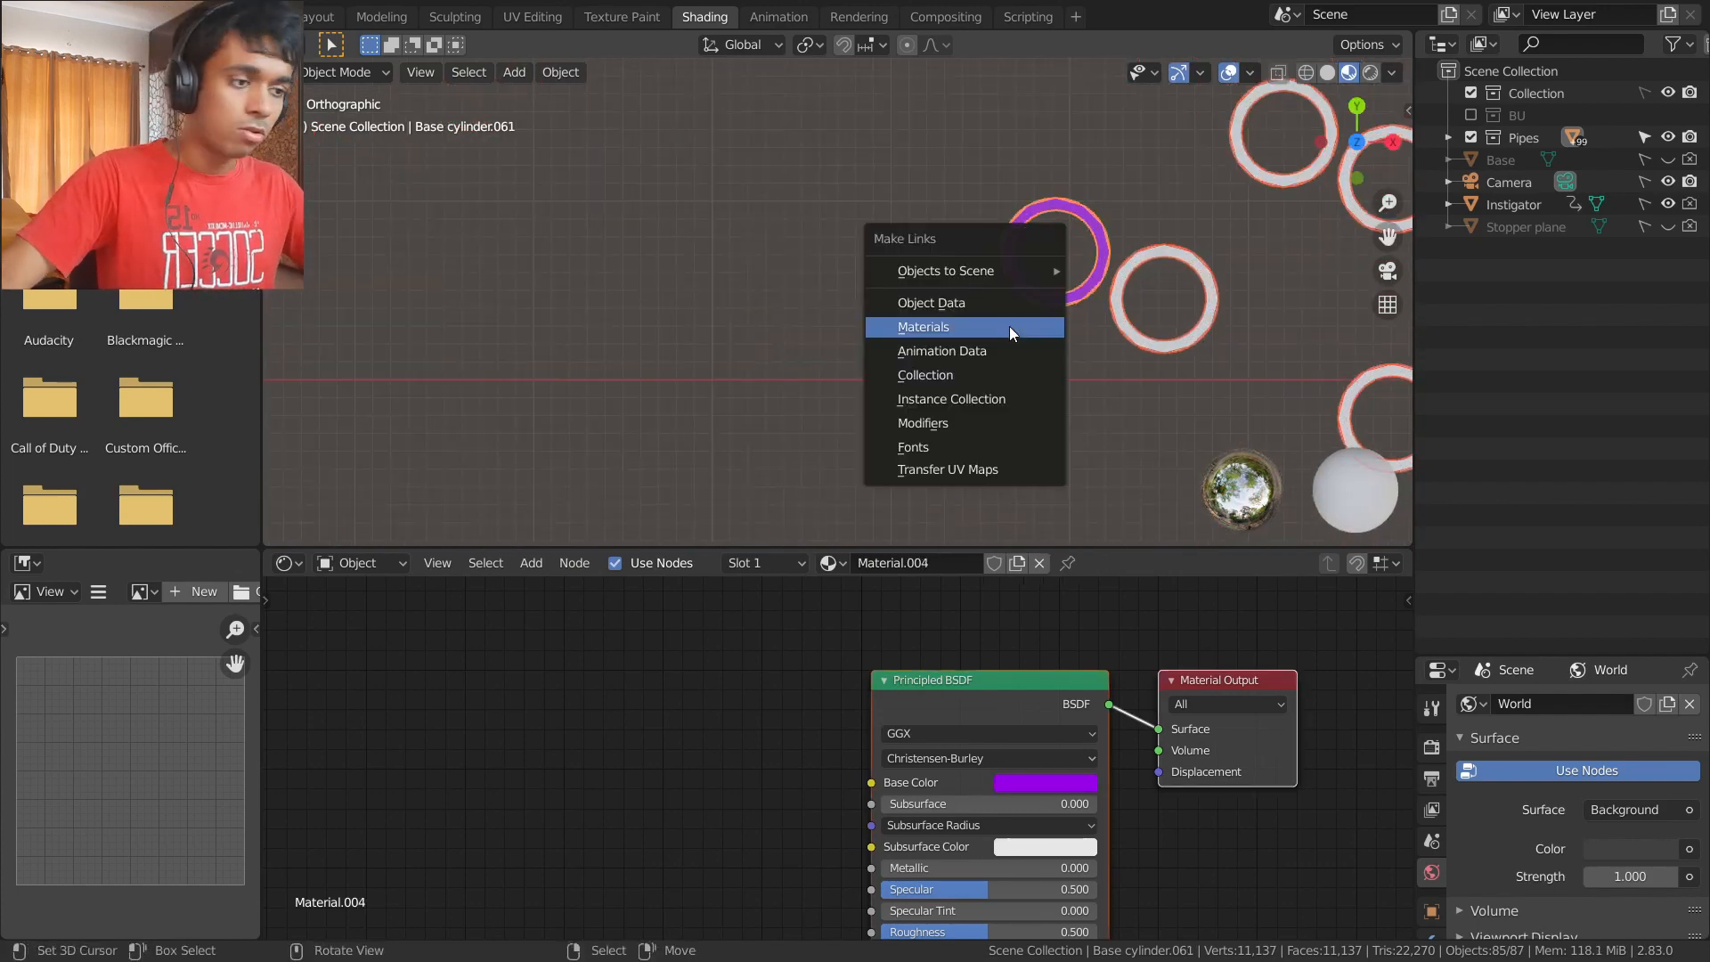
{"action": "left_click", "coordinate": [1008, 326]}
{"action": "scroll", "coordinate": [1049, 443], "scroll_direction": "down", "scroll_amount": 6}
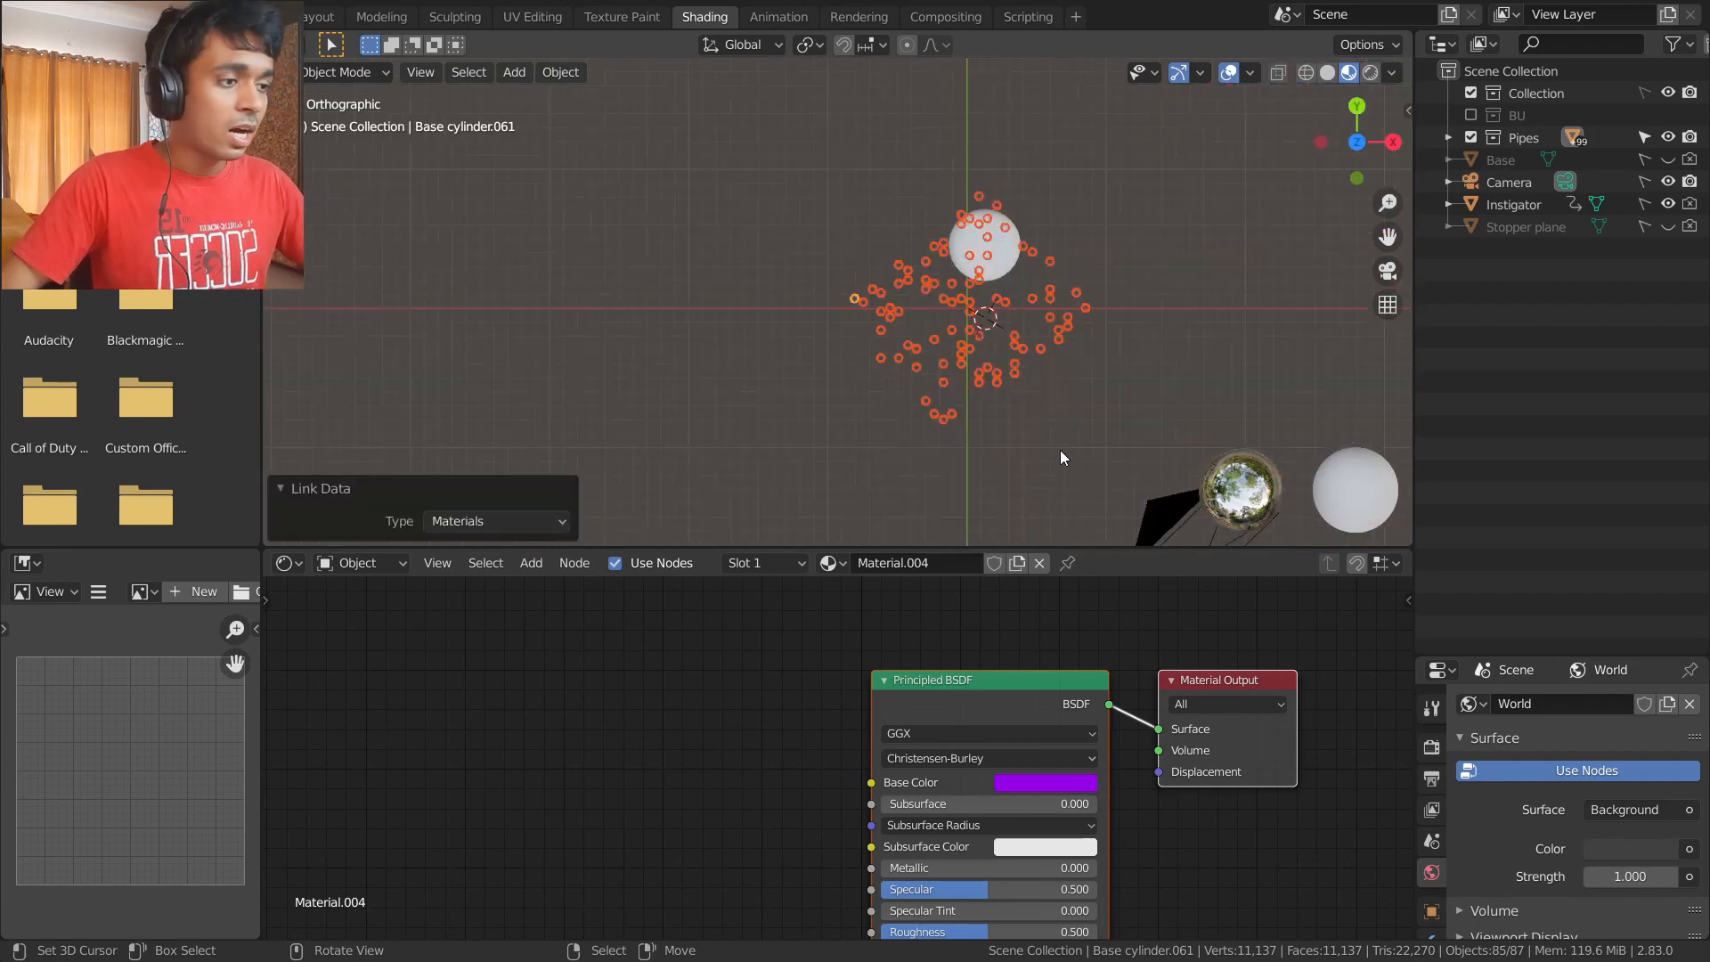
{"action": "key", "text": "alt+a"}
{"action": "middle_click_drag", "start_coordinate": [1145, 406], "coordinate": [960, 354]}
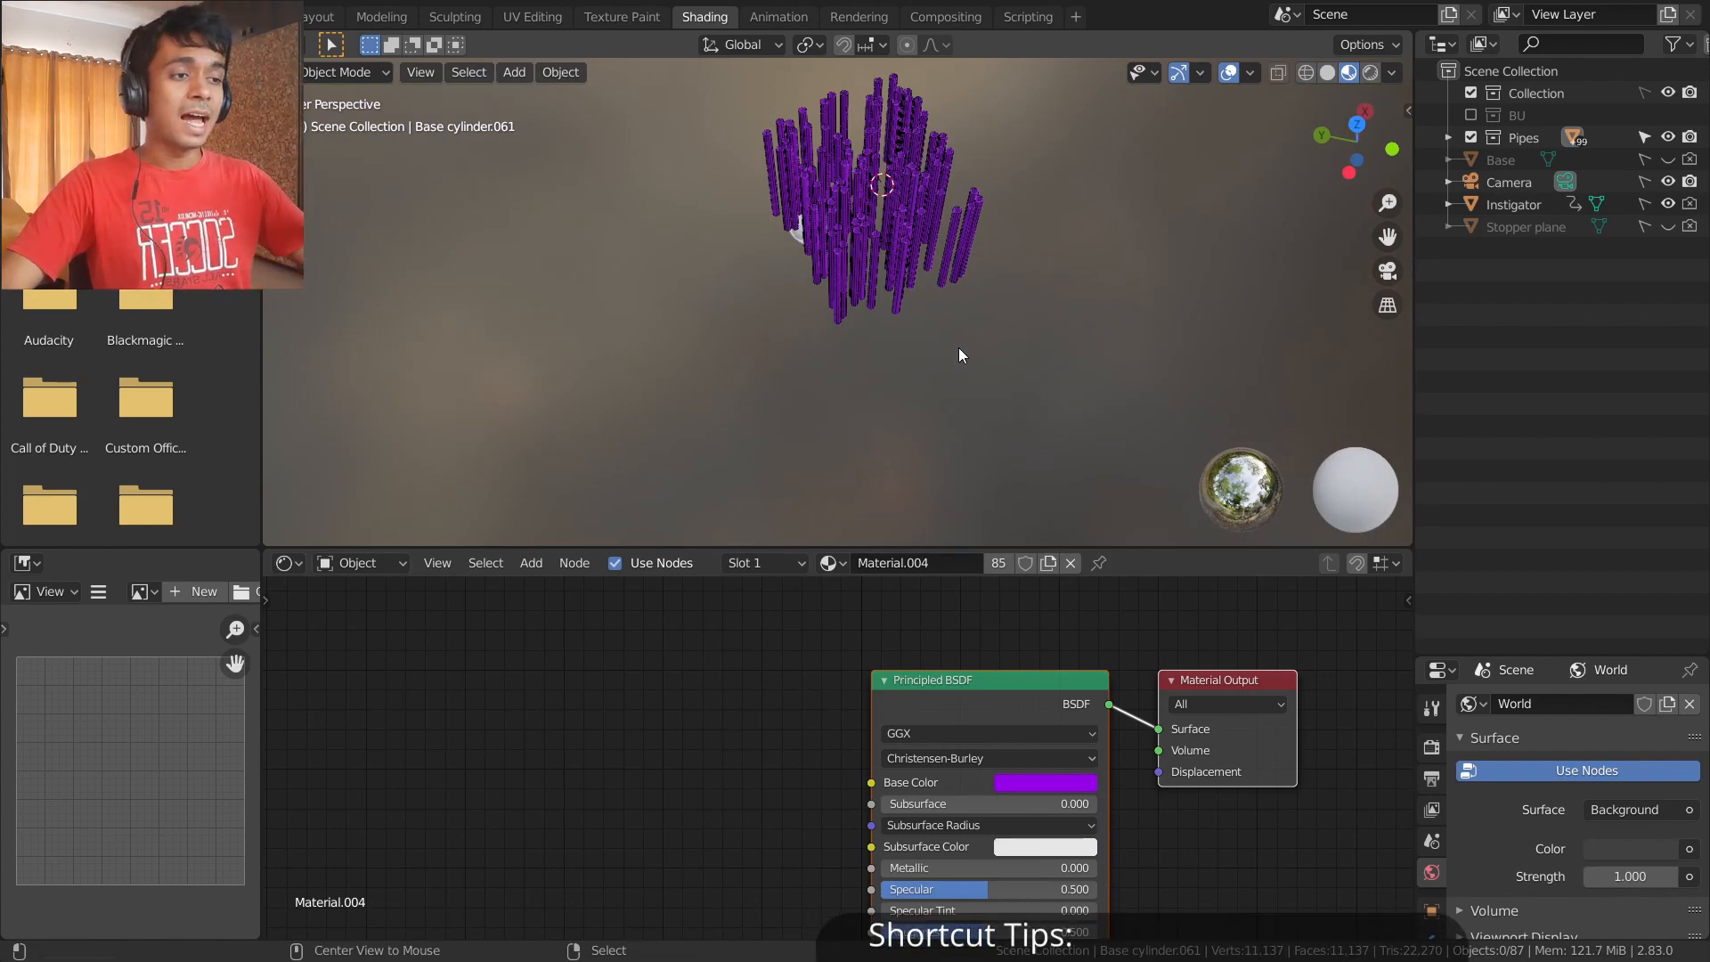
- Reveal all hidden objects, deselect them, and hide the Stopper plane, Instigator and Base again
{"action": "key", "text": "alt+h"}
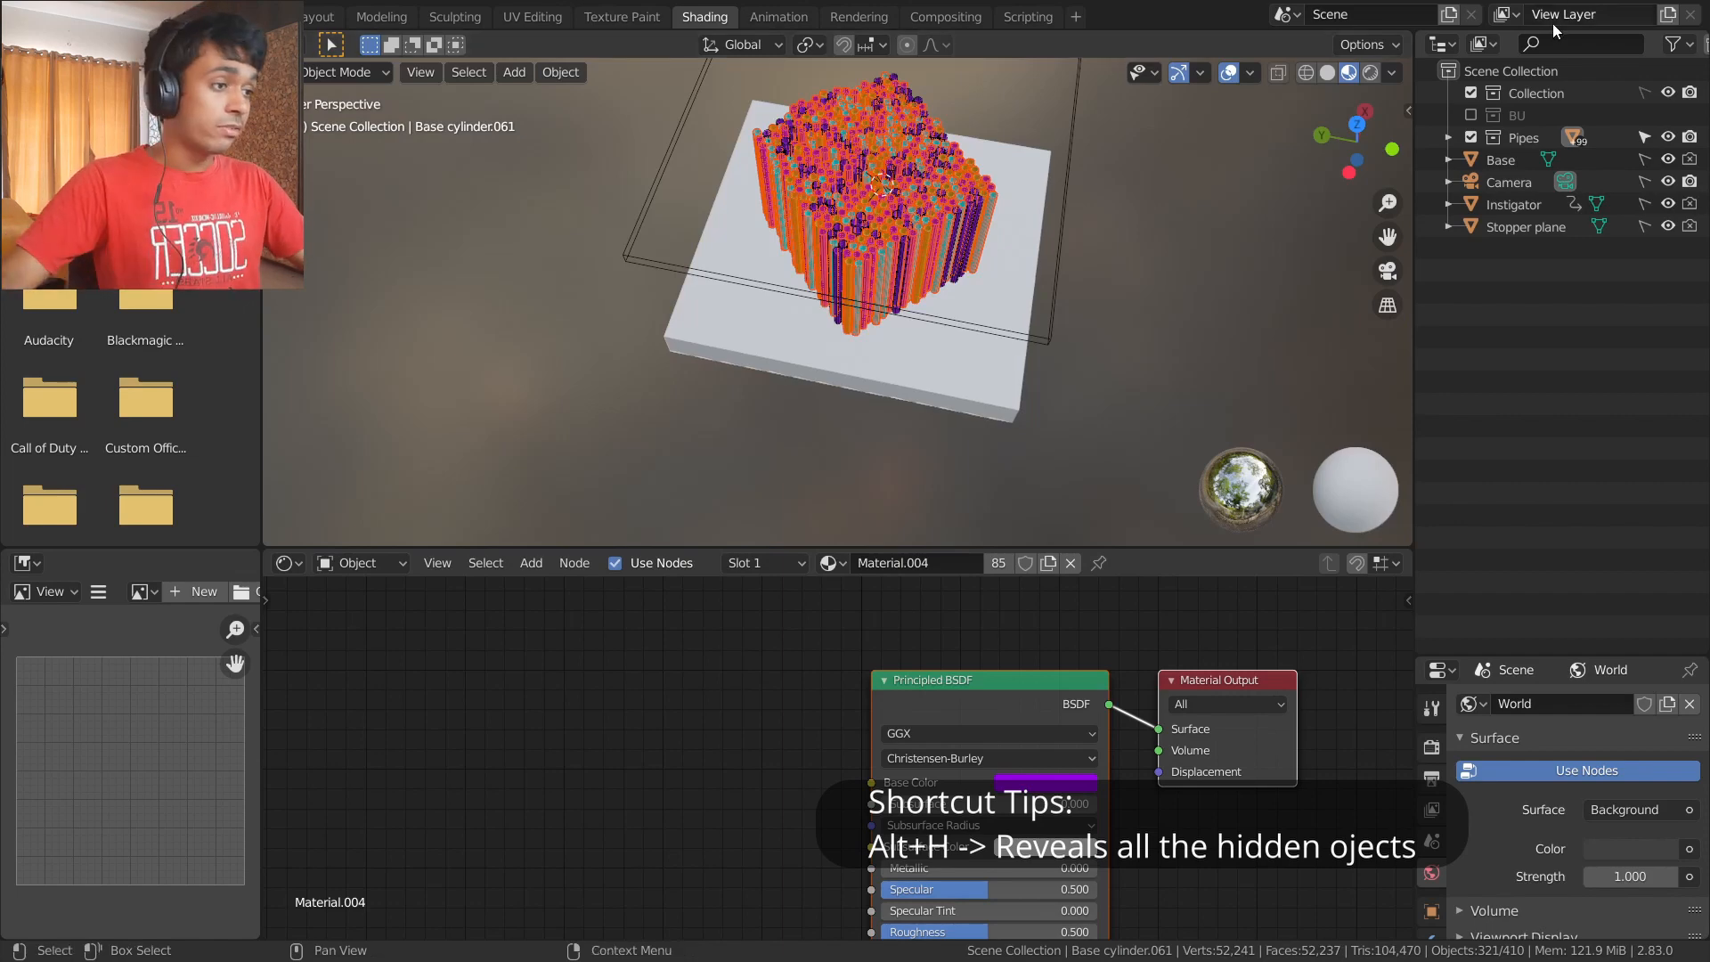
{"action": "middle_click_drag", "start_coordinate": [659, 354], "coordinate": [862, 374]}
{"action": "key", "text": "alt+a"}
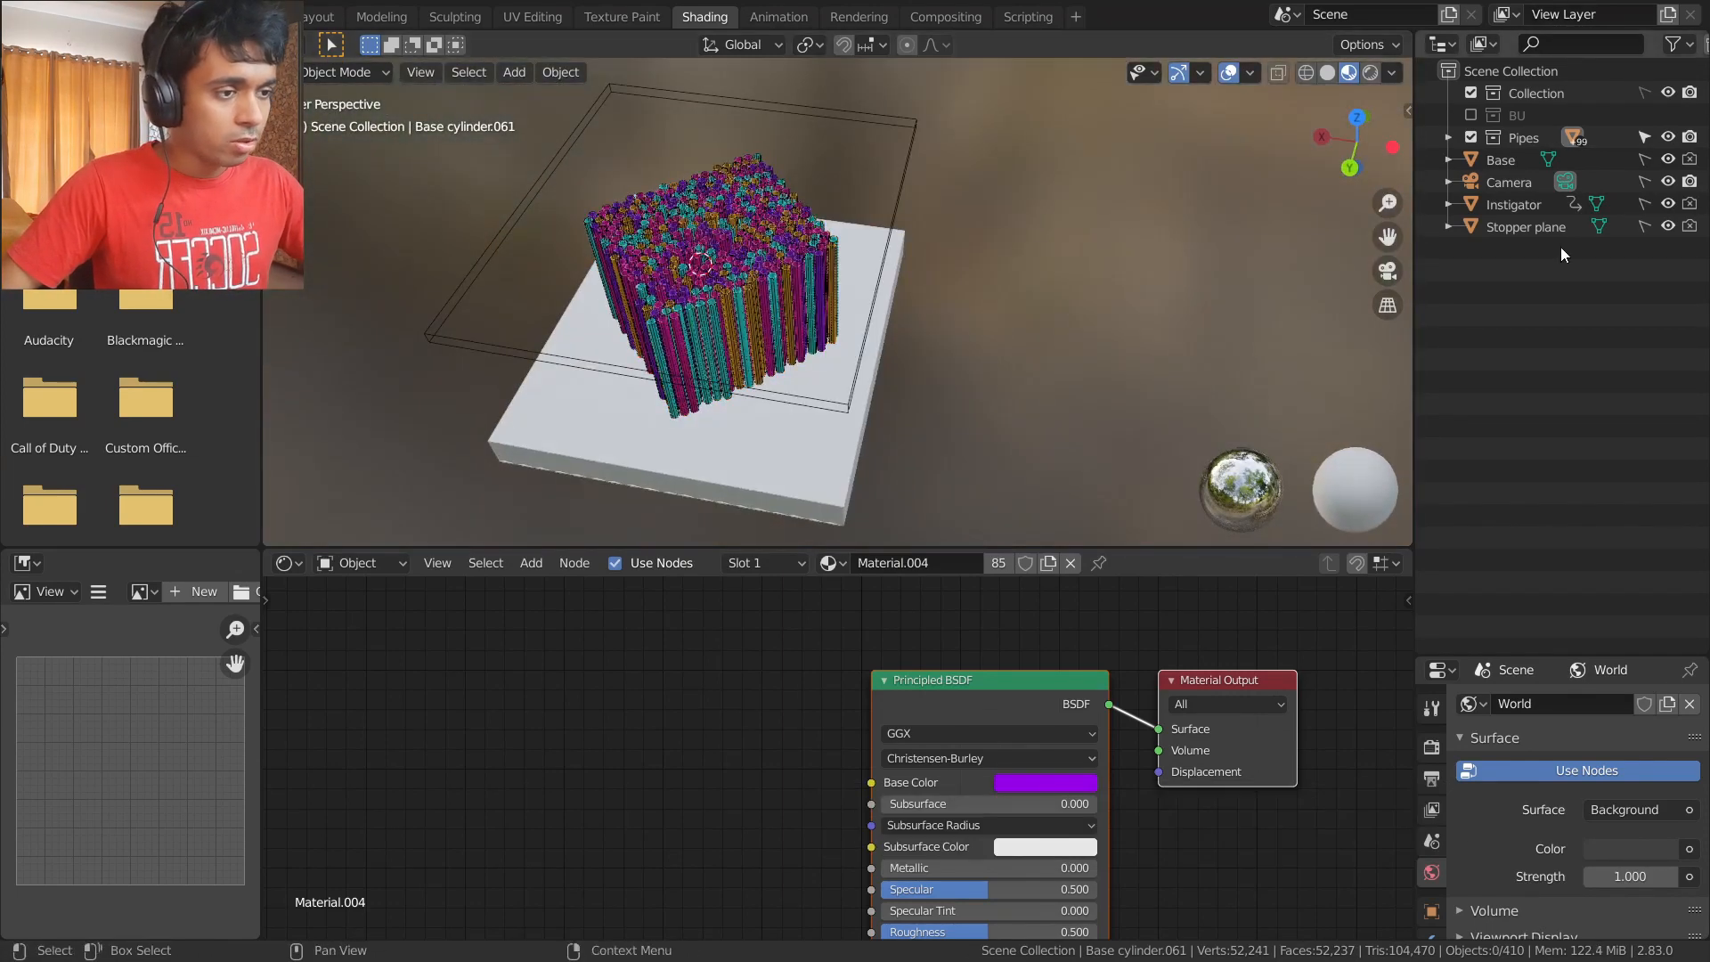
{"action": "left_click", "coordinate": [1668, 229]}
{"action": "left_click", "coordinate": [1668, 203]}
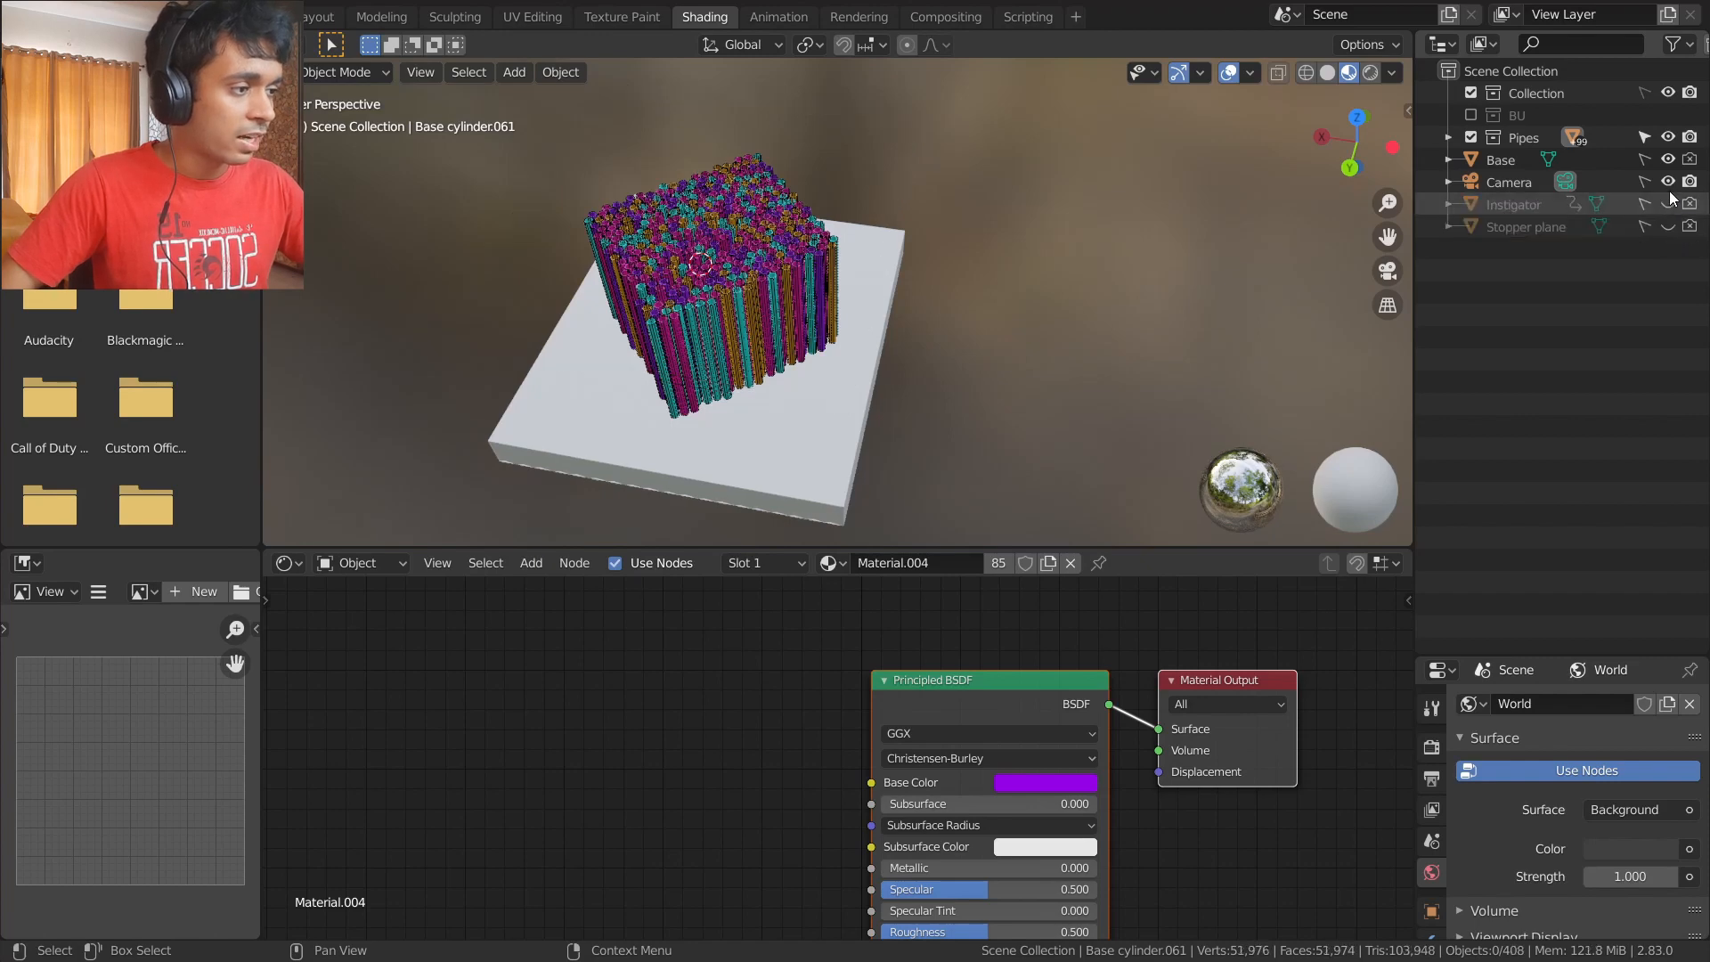
{"action": "left_click", "coordinate": [1668, 159]}
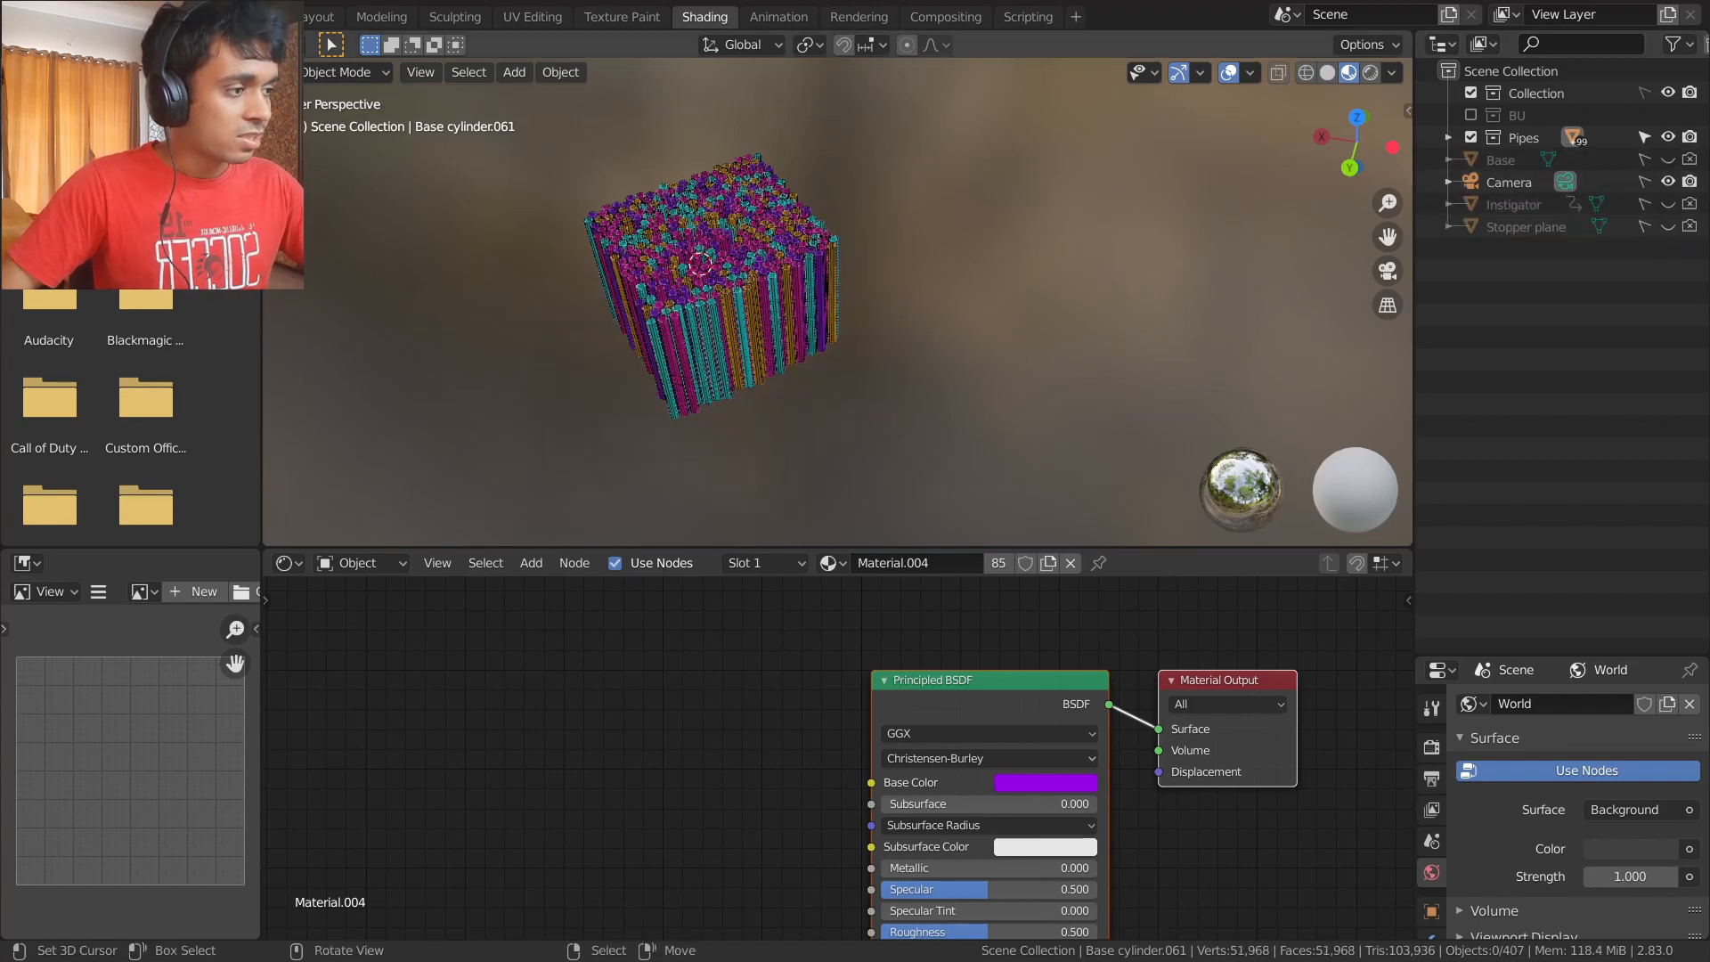
{"action": "middle_click_drag", "start_coordinate": [763, 290], "coordinate": [771, 115]}
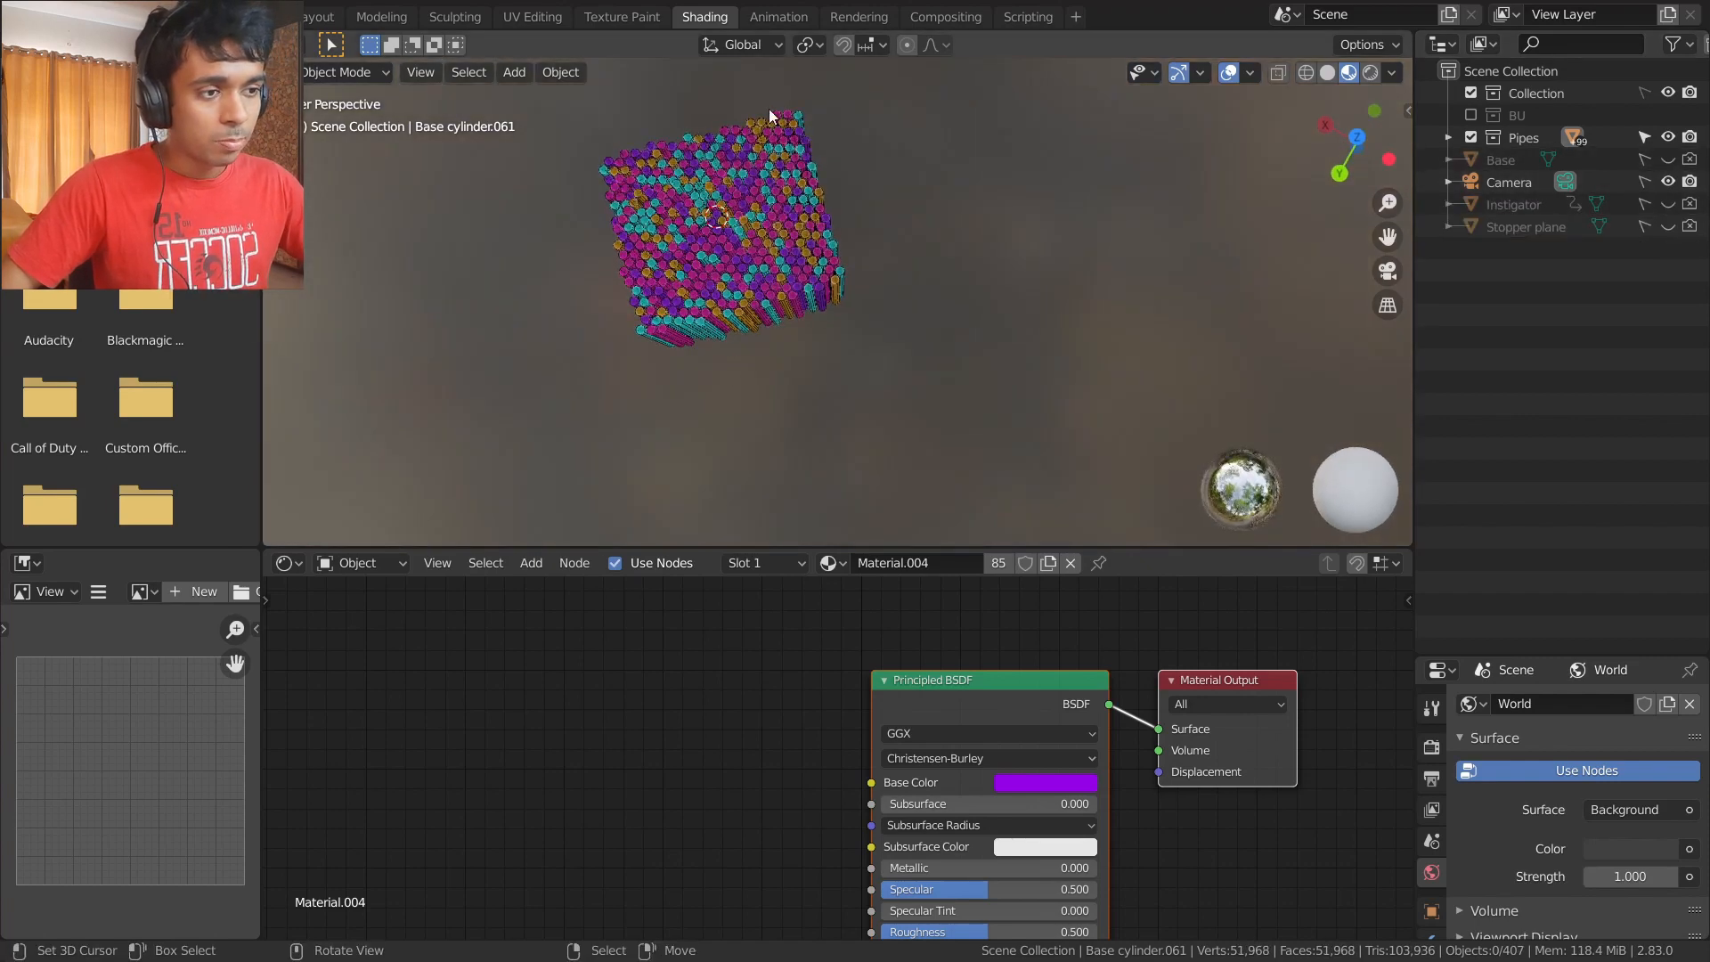
- Switch to the Layout workspace, view the coloured pipes in Rendered shading and save the file
{"action": "left_click", "coordinate": [318, 16]}
{"action": "mouse_move", "coordinate": [729, 472]}
{"action": "middle_mouse_down"}
{"action": "mouse_move", "coordinate": [739, 423]}
{"action": "mouse_move", "coordinate": [832, 275]}
{"action": "mouse_move", "coordinate": [713, 335]}
{"action": "middle_mouse_up"}
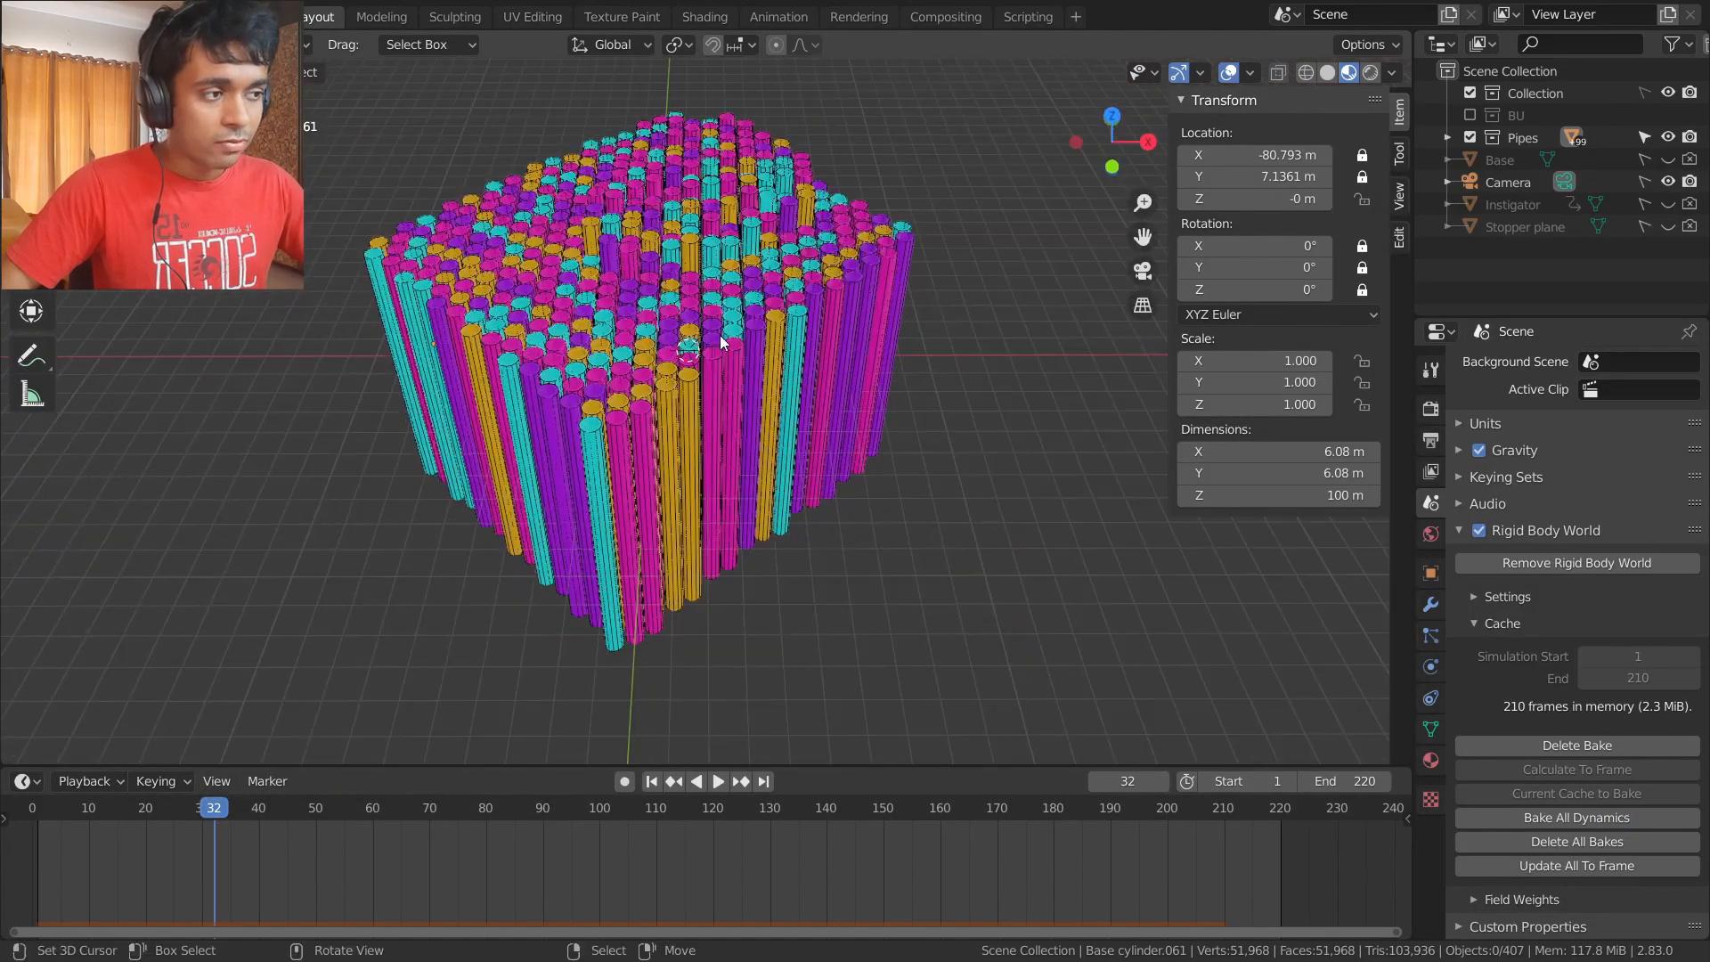
{"action": "left_click", "coordinate": [1370, 72]}
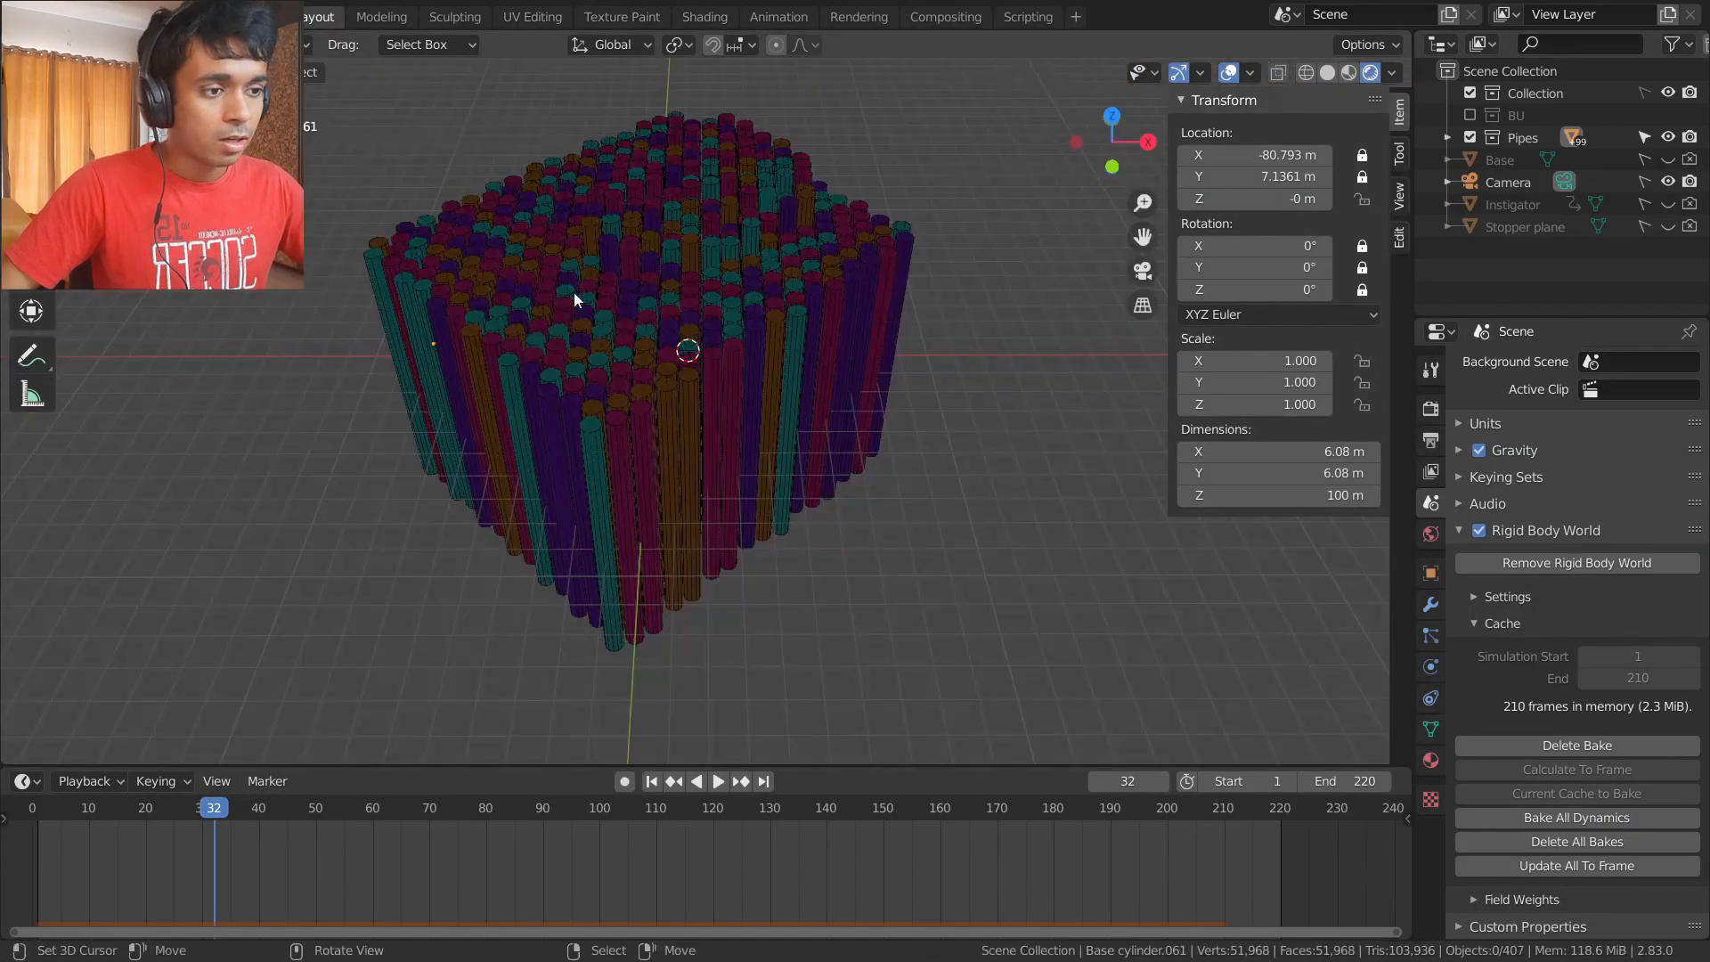
{"action": "middle_click_drag", "start_coordinate": [574, 292], "coordinate": [588, 251]}
{"action": "scroll", "coordinate": [589, 251], "scroll_direction": "down", "scroll_amount": 4}
{"action": "scroll", "coordinate": [765, 280], "scroll_direction": "down", "scroll_amount": 3}
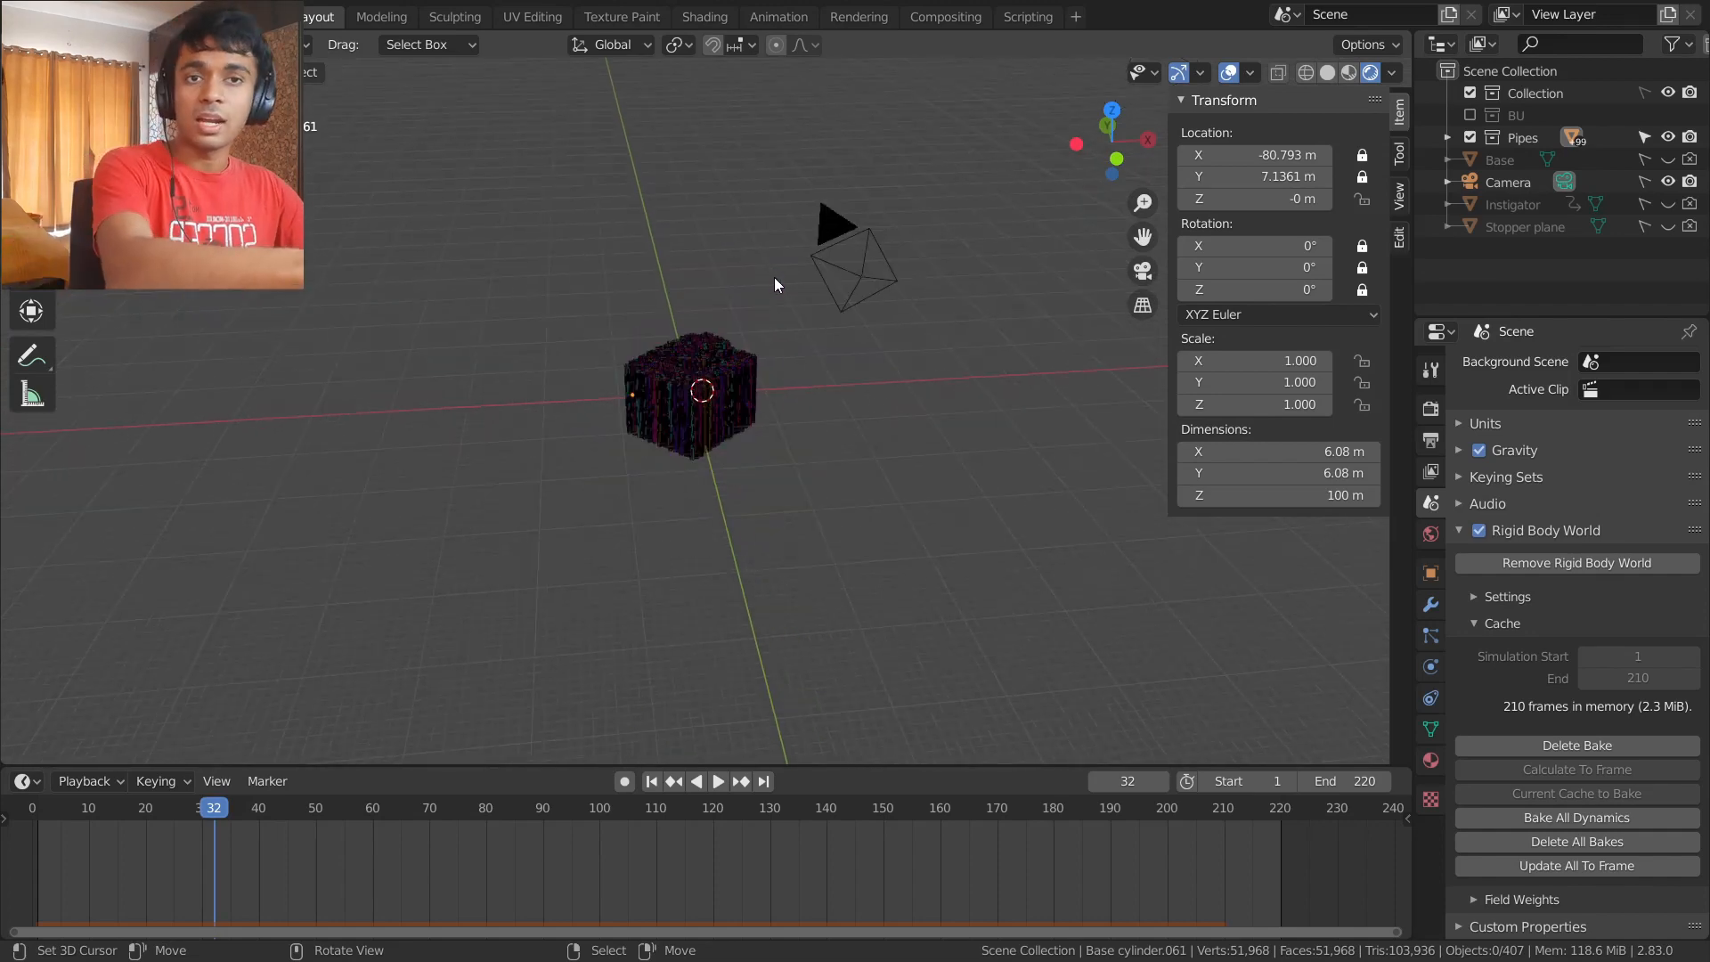
{"action": "middle_click_drag", "start_coordinate": [773, 280], "coordinate": [725, 465]}
{"action": "scroll", "coordinate": [710, 506], "scroll_direction": "up", "scroll_amount": 4}
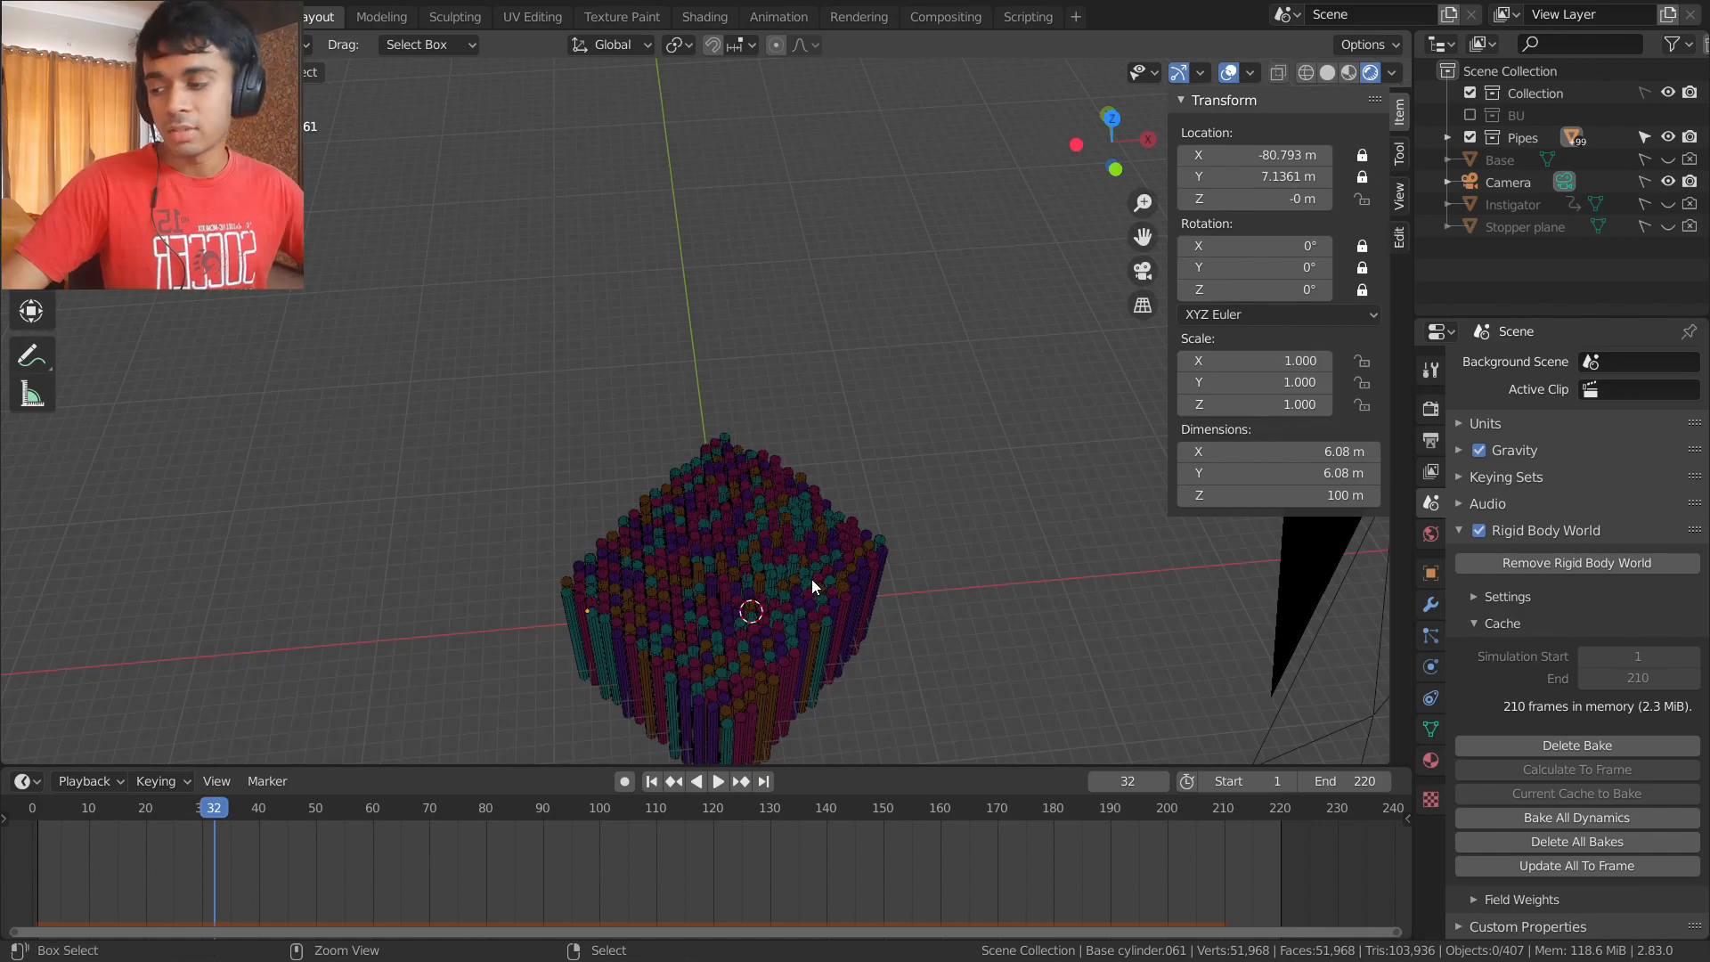
{"action": "key", "text": "ctrl+s"}
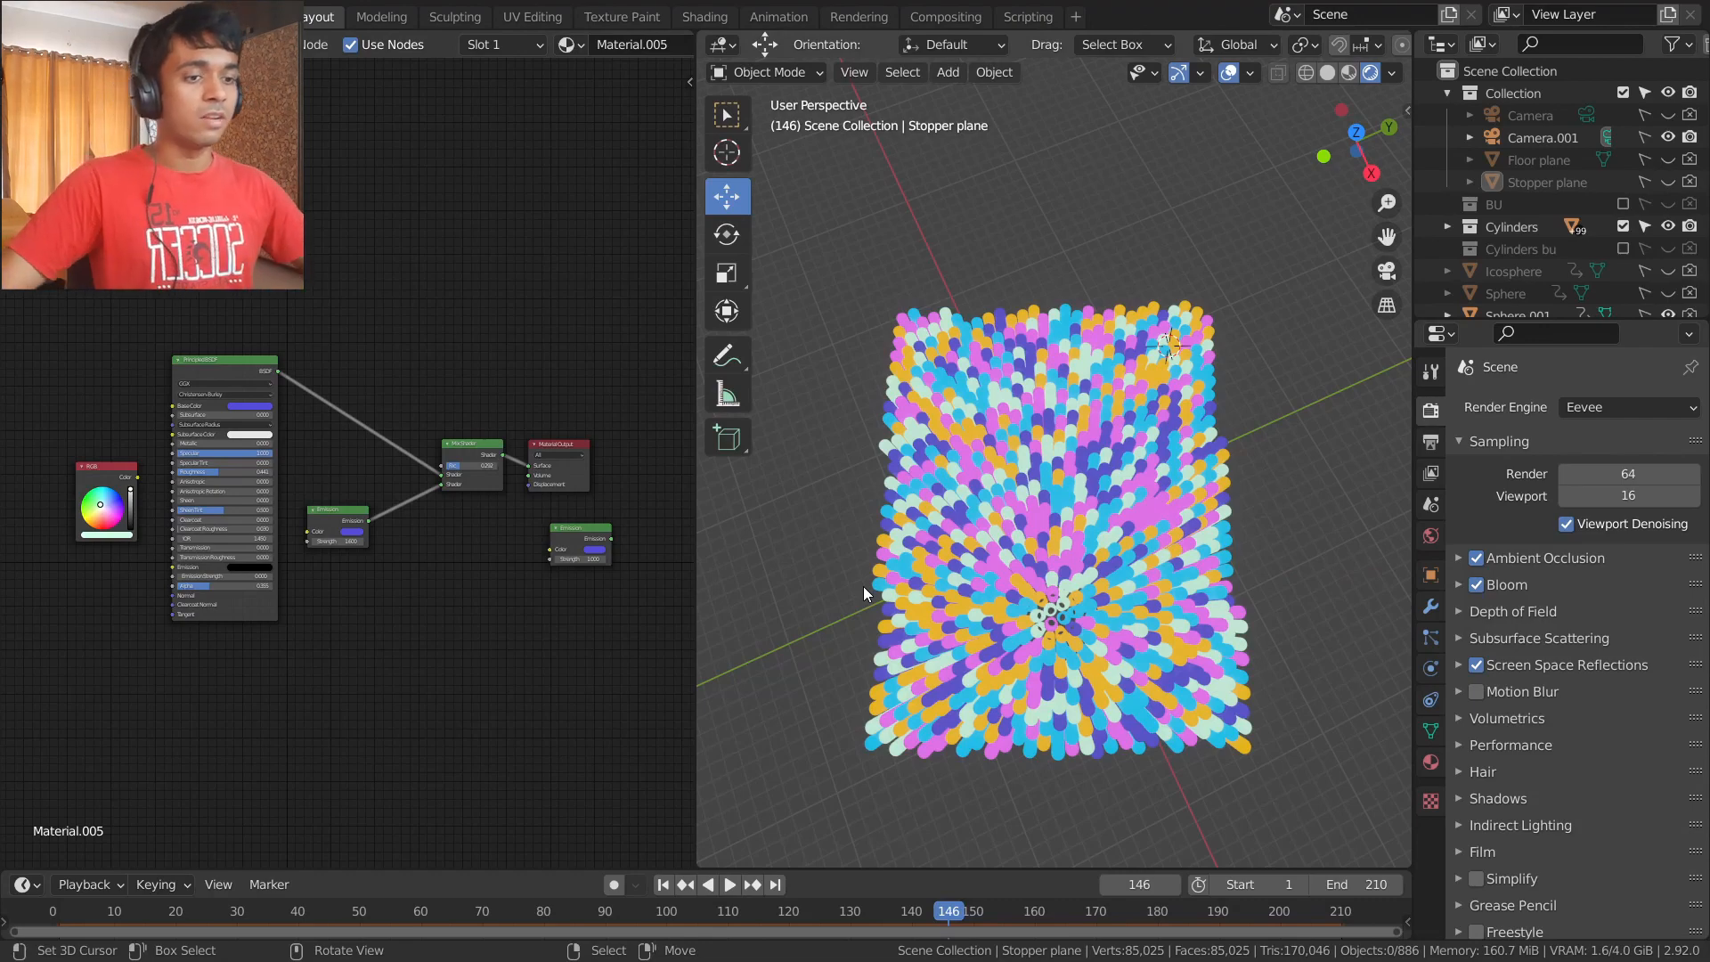
- In Material.005, move the Principled BSDF, Mix Shader and its Emission node up away from the Material Output, and shift the spare Emission node down
{"action": "scroll", "coordinate": [547, 601], "scroll_direction": "up", "scroll_amount": 3}
{"action": "middle_click_drag", "start_coordinate": [1183, 531], "coordinate": [1124, 403]}
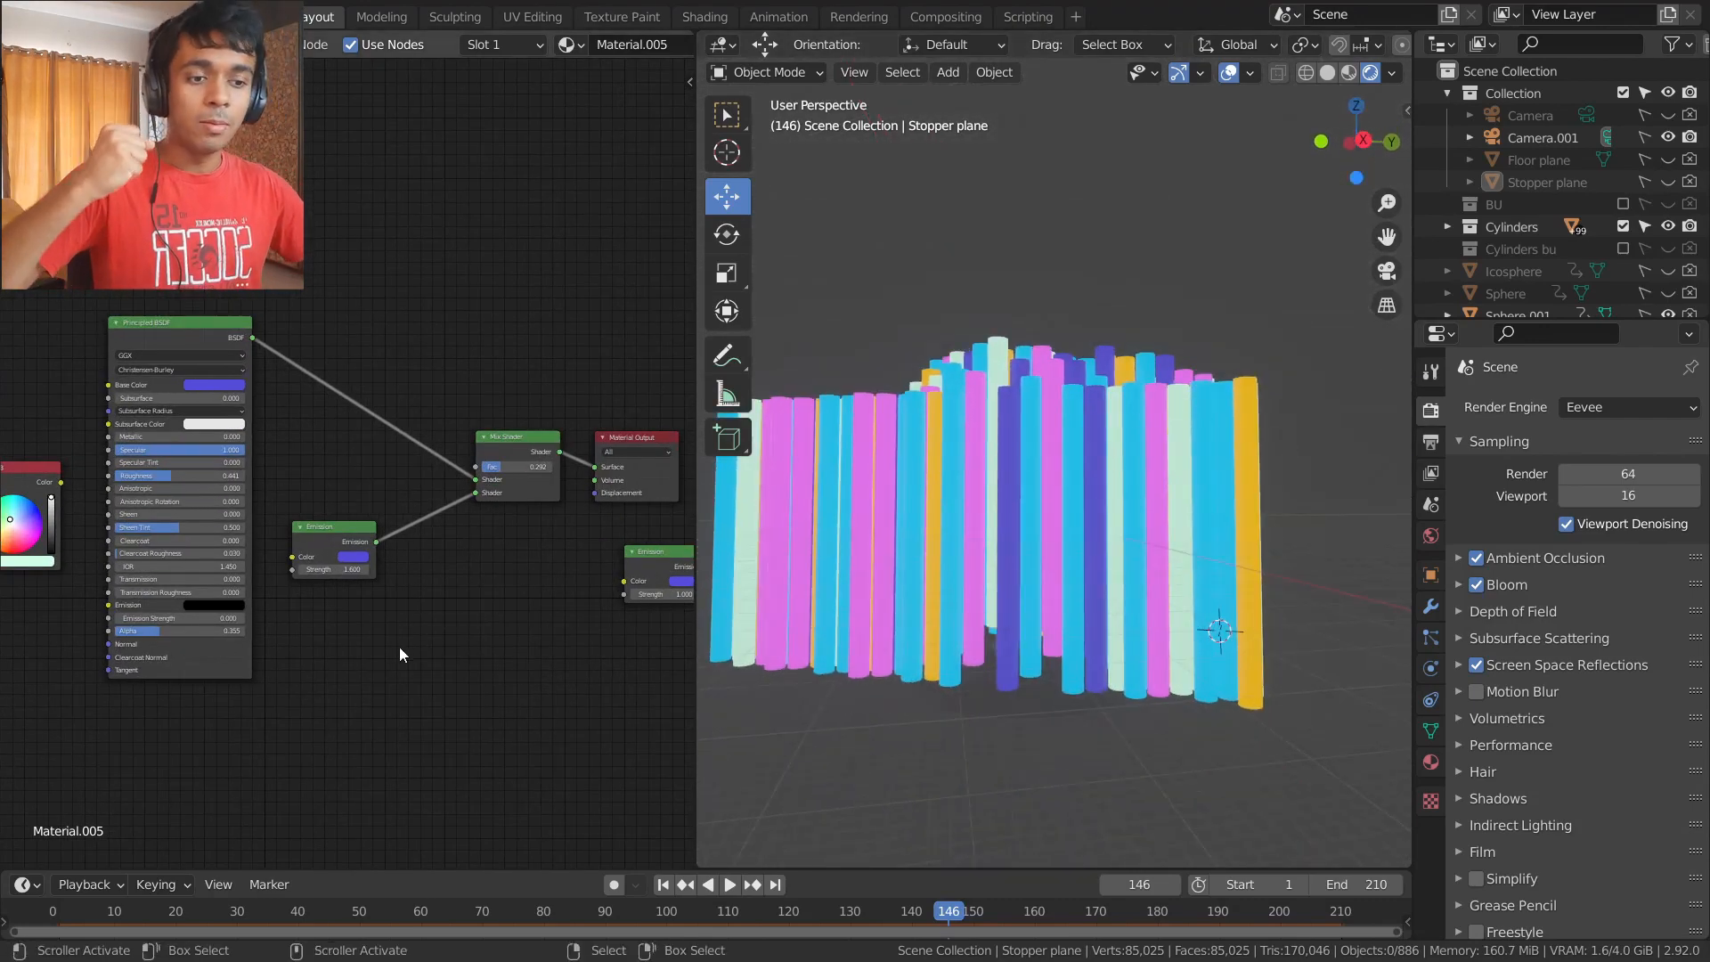
{"action": "scroll", "coordinate": [361, 589], "scroll_direction": "up", "scroll_amount": 6}
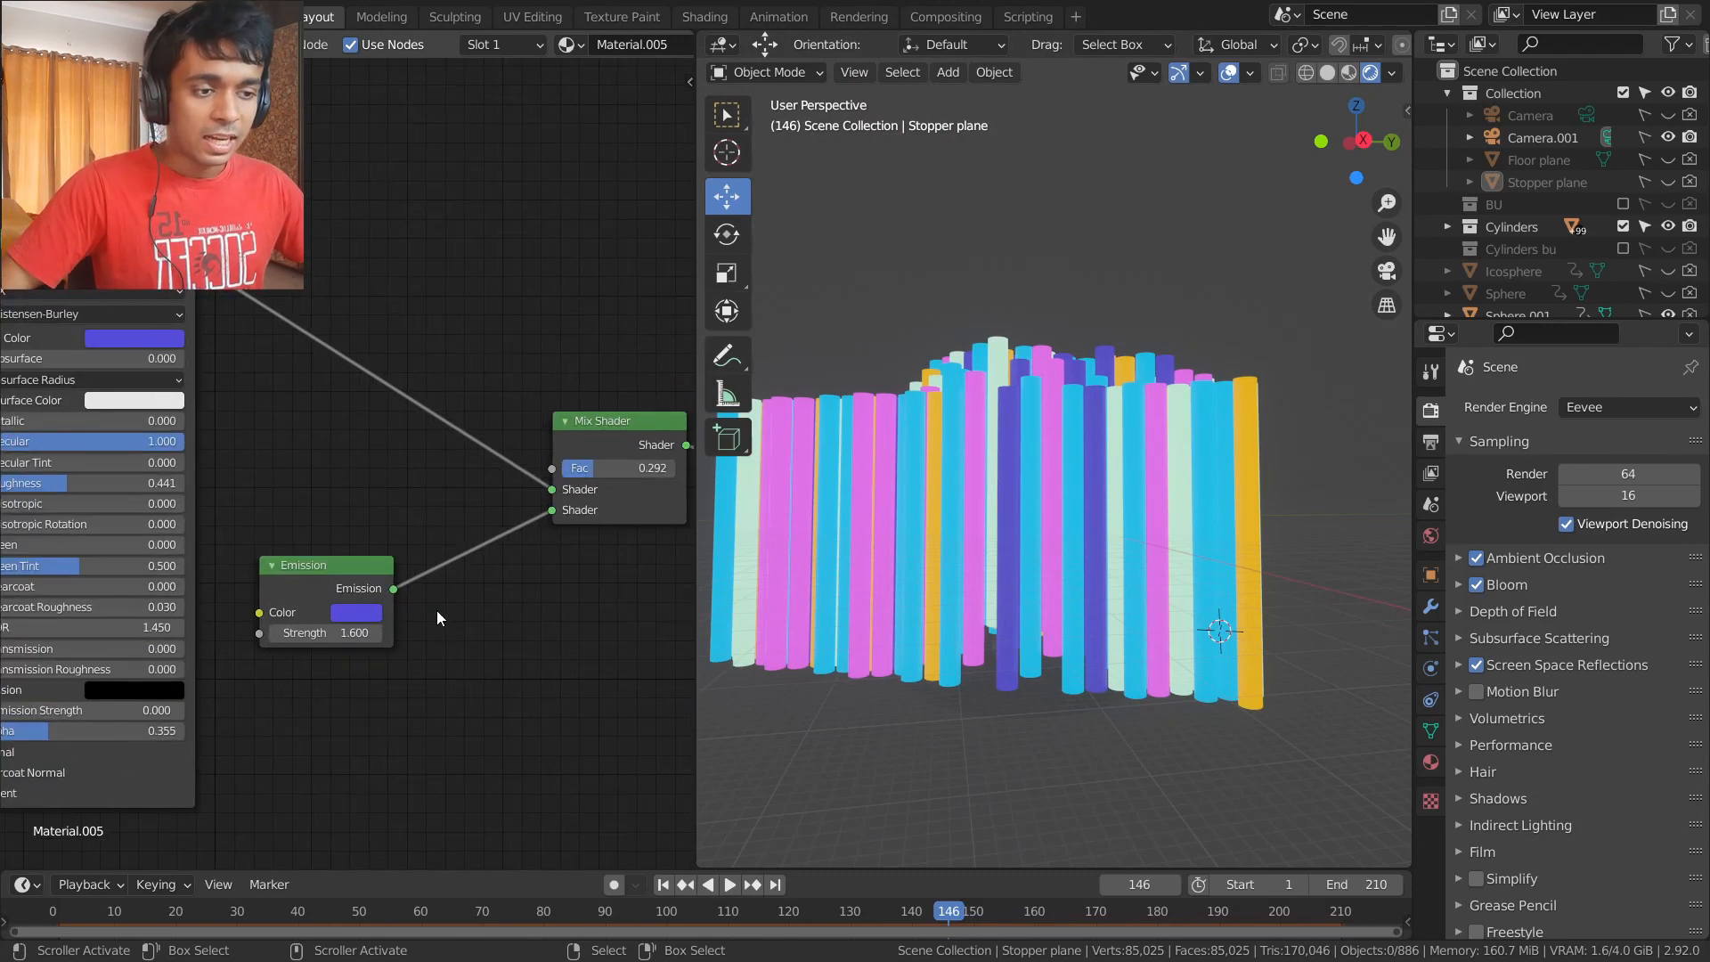
{"action": "middle_click_drag", "start_coordinate": [539, 552], "coordinate": [373, 557]}
{"action": "scroll", "coordinate": [395, 569], "scroll_direction": "down", "scroll_amount": 5}
{"action": "scroll", "coordinate": [398, 576], "scroll_direction": "up", "scroll_amount": 2}
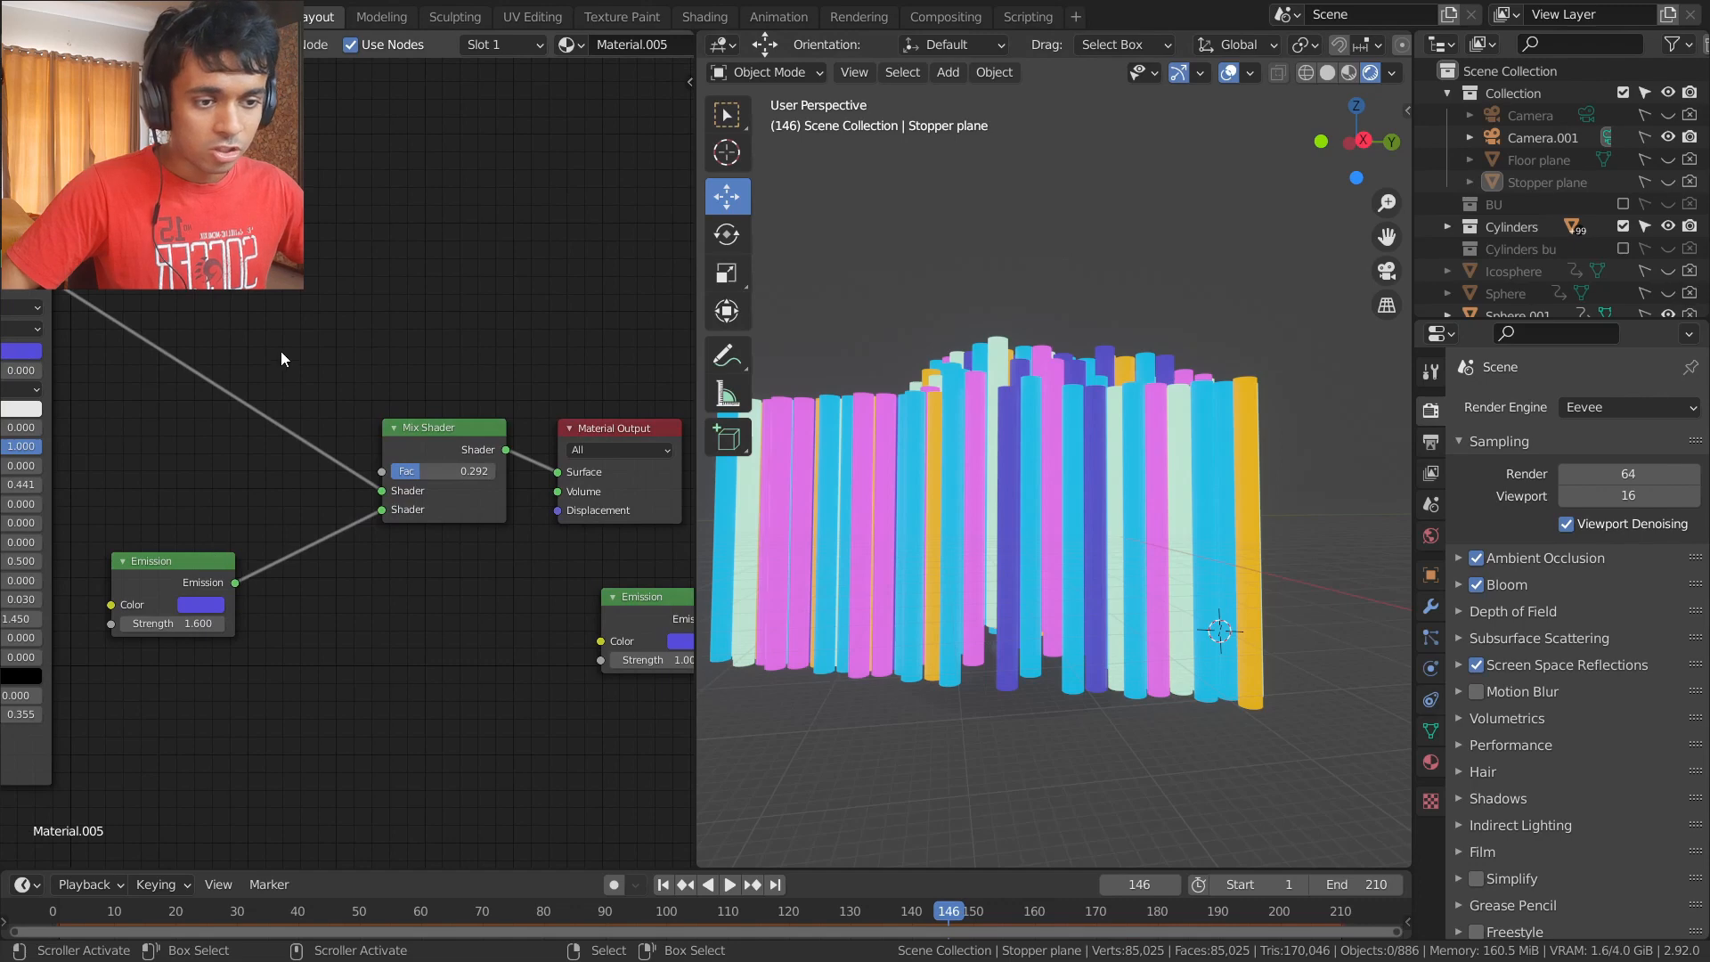
{"action": "scroll", "coordinate": [269, 491], "scroll_direction": "down", "scroll_amount": 5}
{"action": "left_click_drag", "start_coordinate": [78, 348], "coordinate": [416, 676]}
{"action": "left_click_drag", "start_coordinate": [392, 475], "coordinate": [479, 203]}
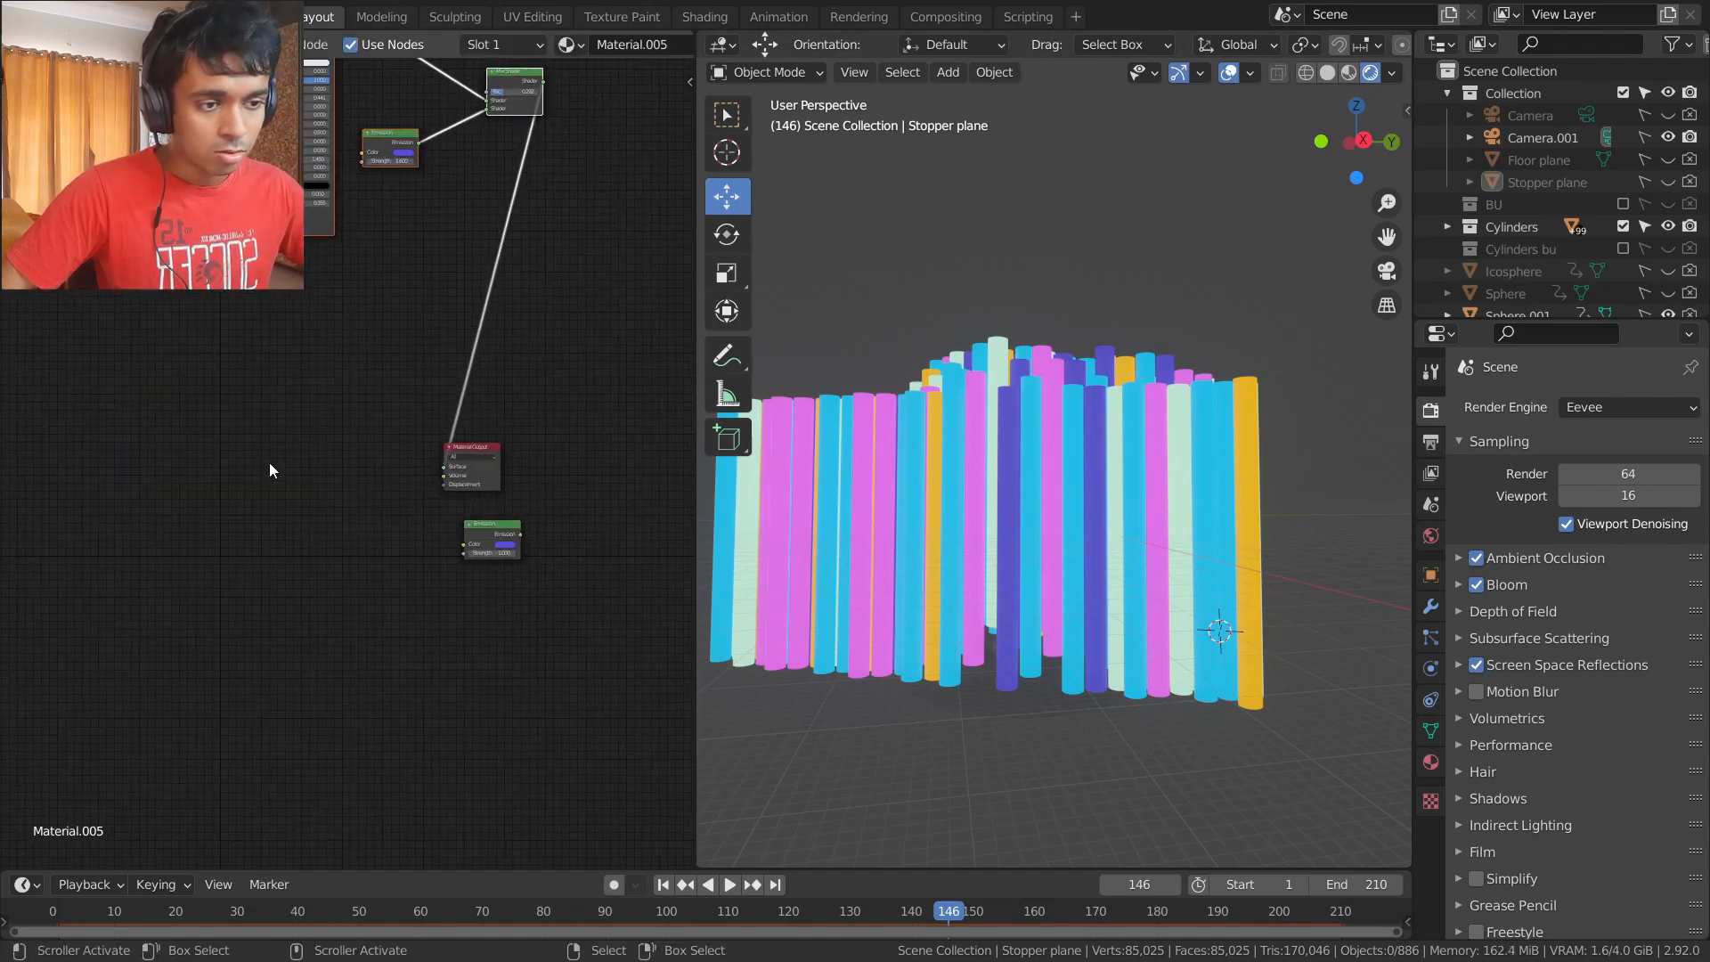
{"action": "scroll", "coordinate": [334, 511], "scroll_direction": "up", "scroll_amount": 7}
{"action": "left_click_drag", "start_coordinate": [452, 525], "coordinate": [456, 609]}
{"action": "scroll", "coordinate": [89, 392], "scroll_direction": "down", "scroll_amount": 2}
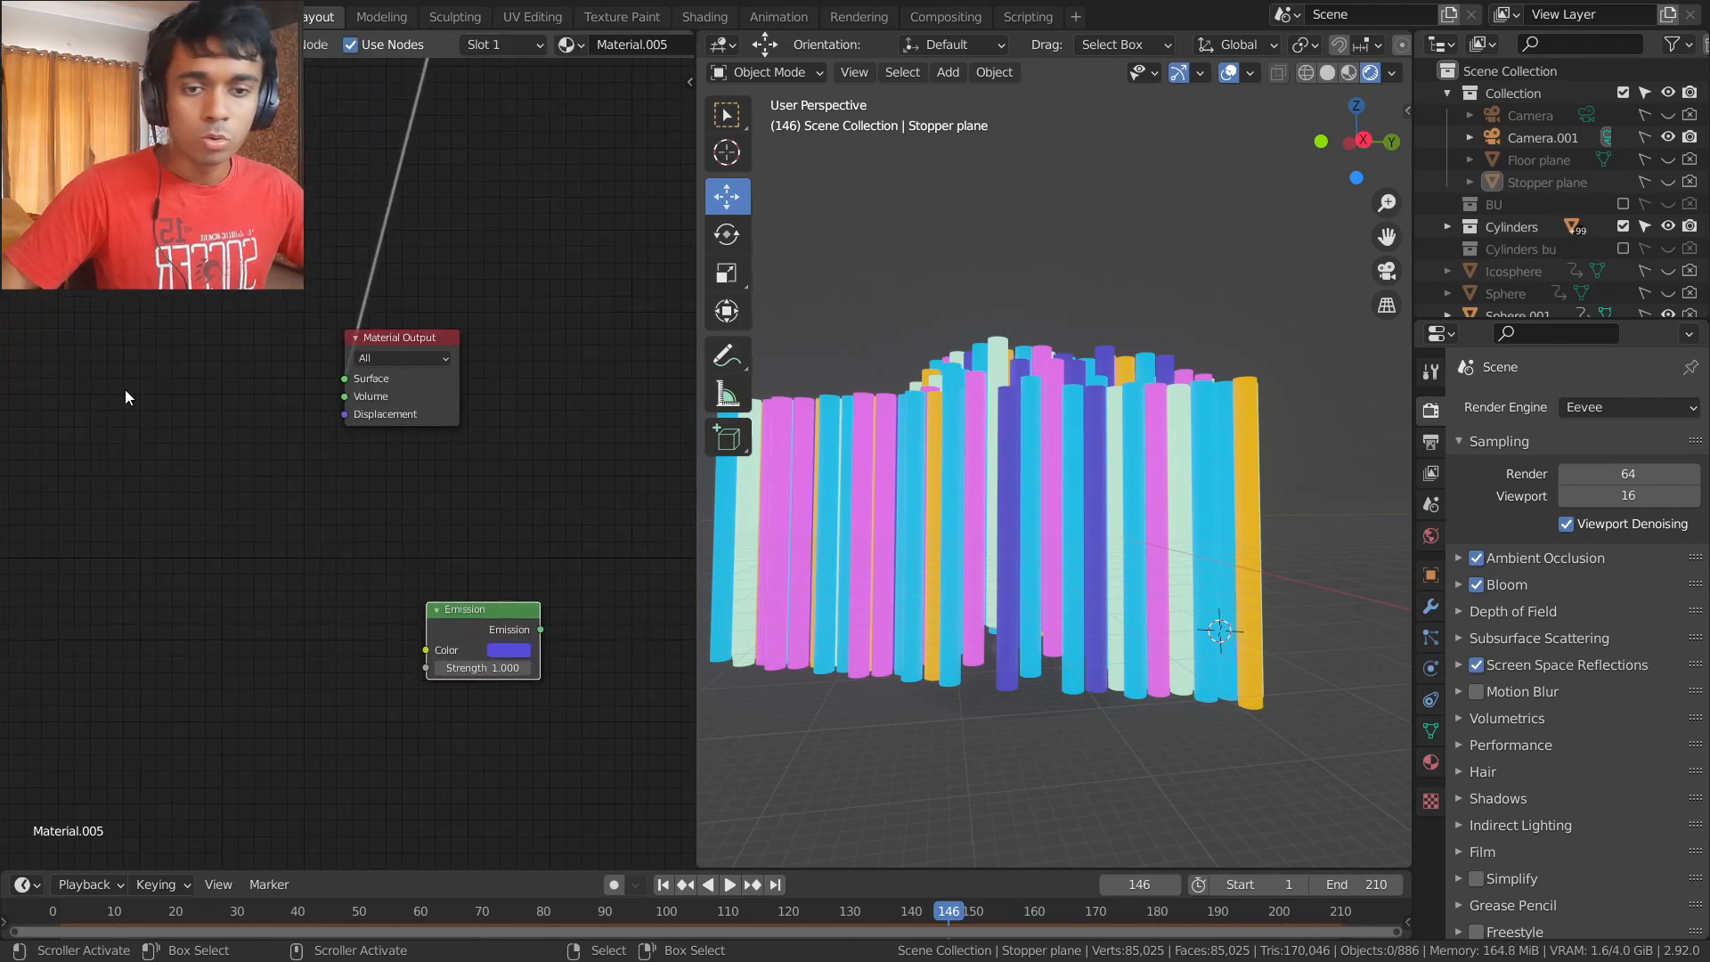
- Add a new Emission shader beside the Material Output and copy the blue-violet colour onto it from the spare Emission node
{"action": "key", "text": "shift+a"}
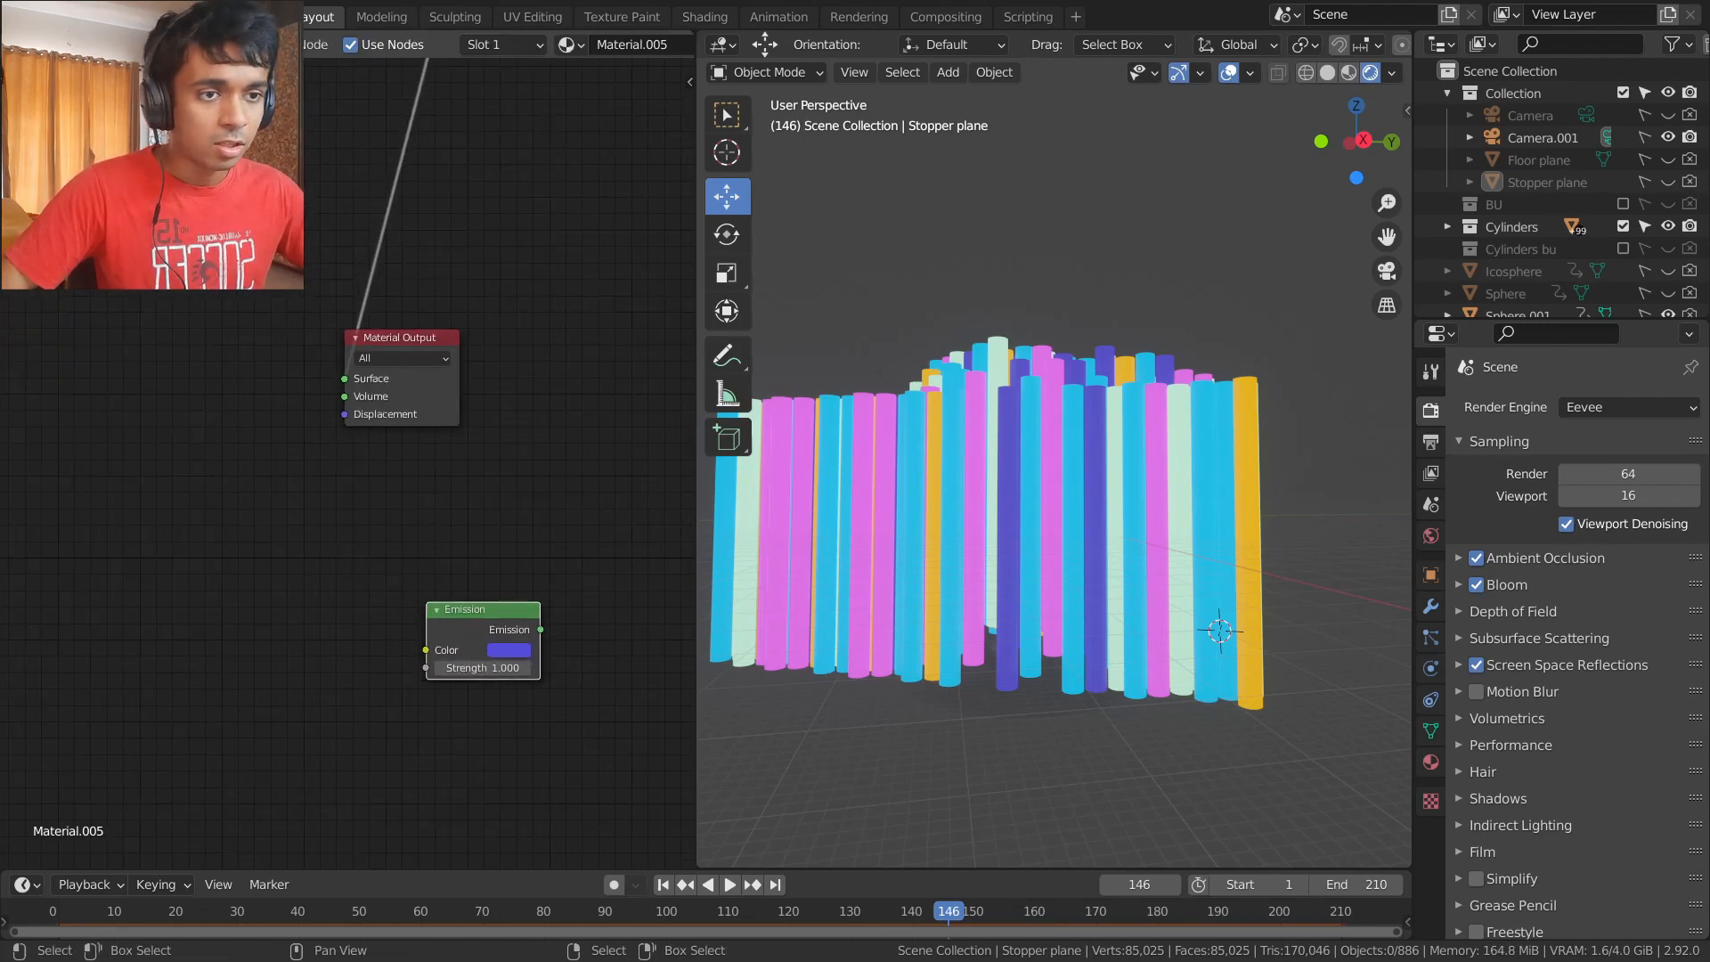
{"action": "key", "text": "shift+a"}
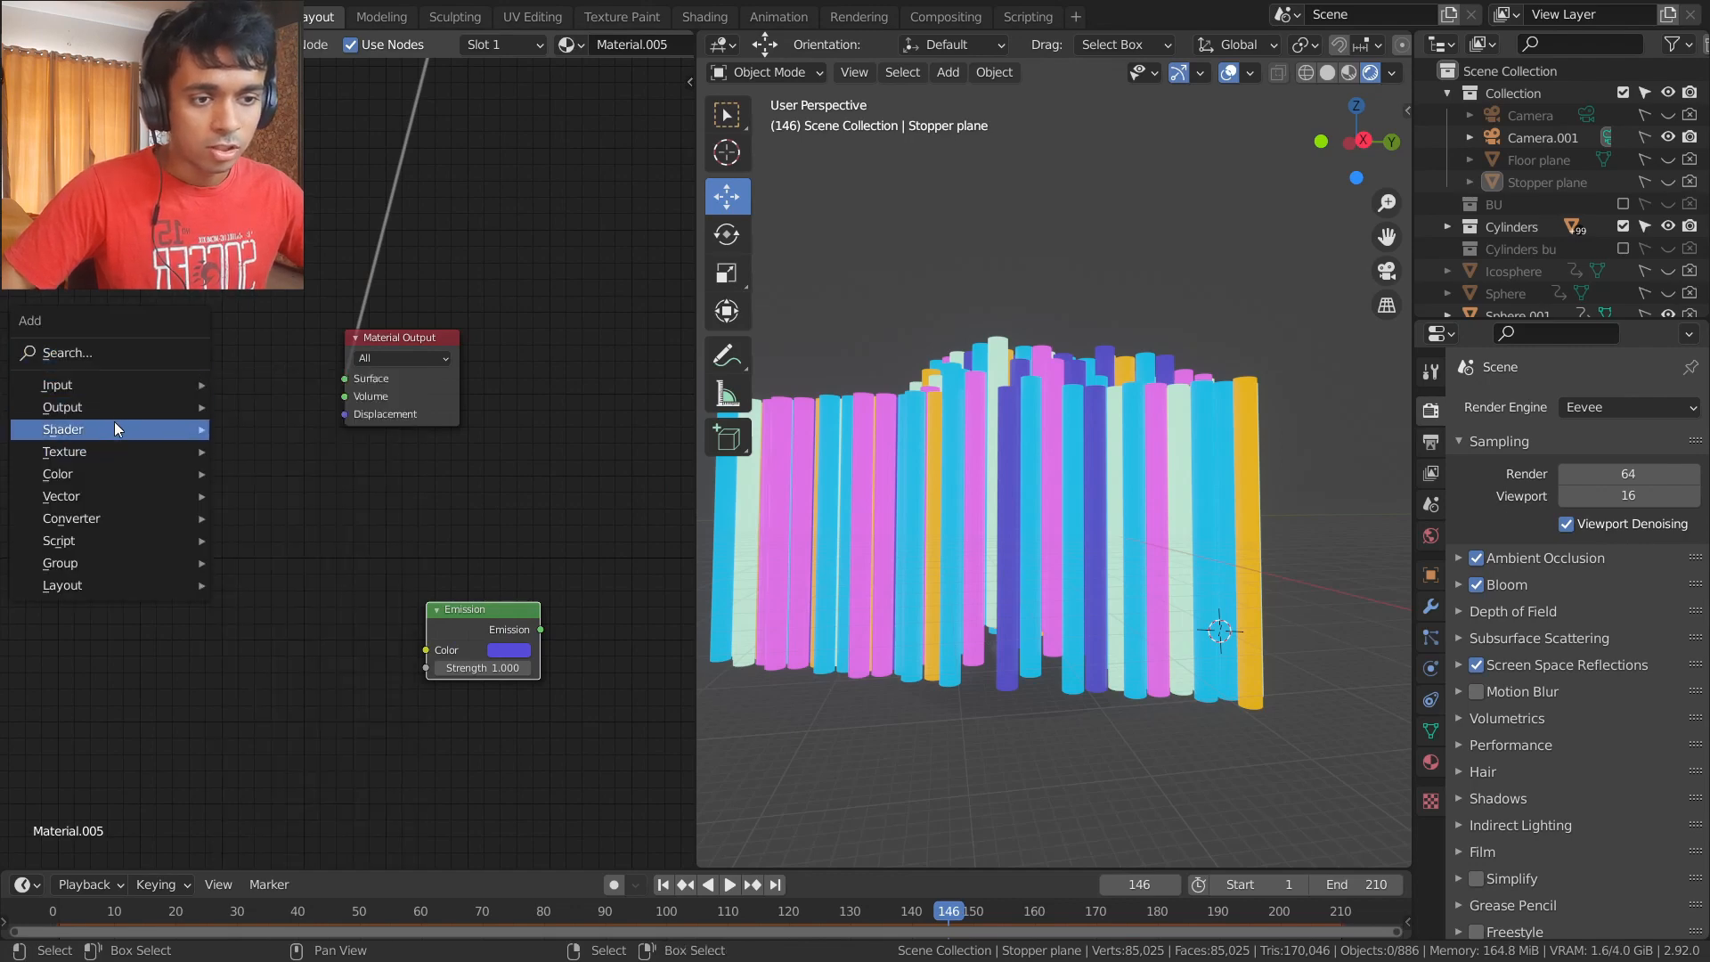
{"action": "mouse_move", "coordinate": [115, 428]}
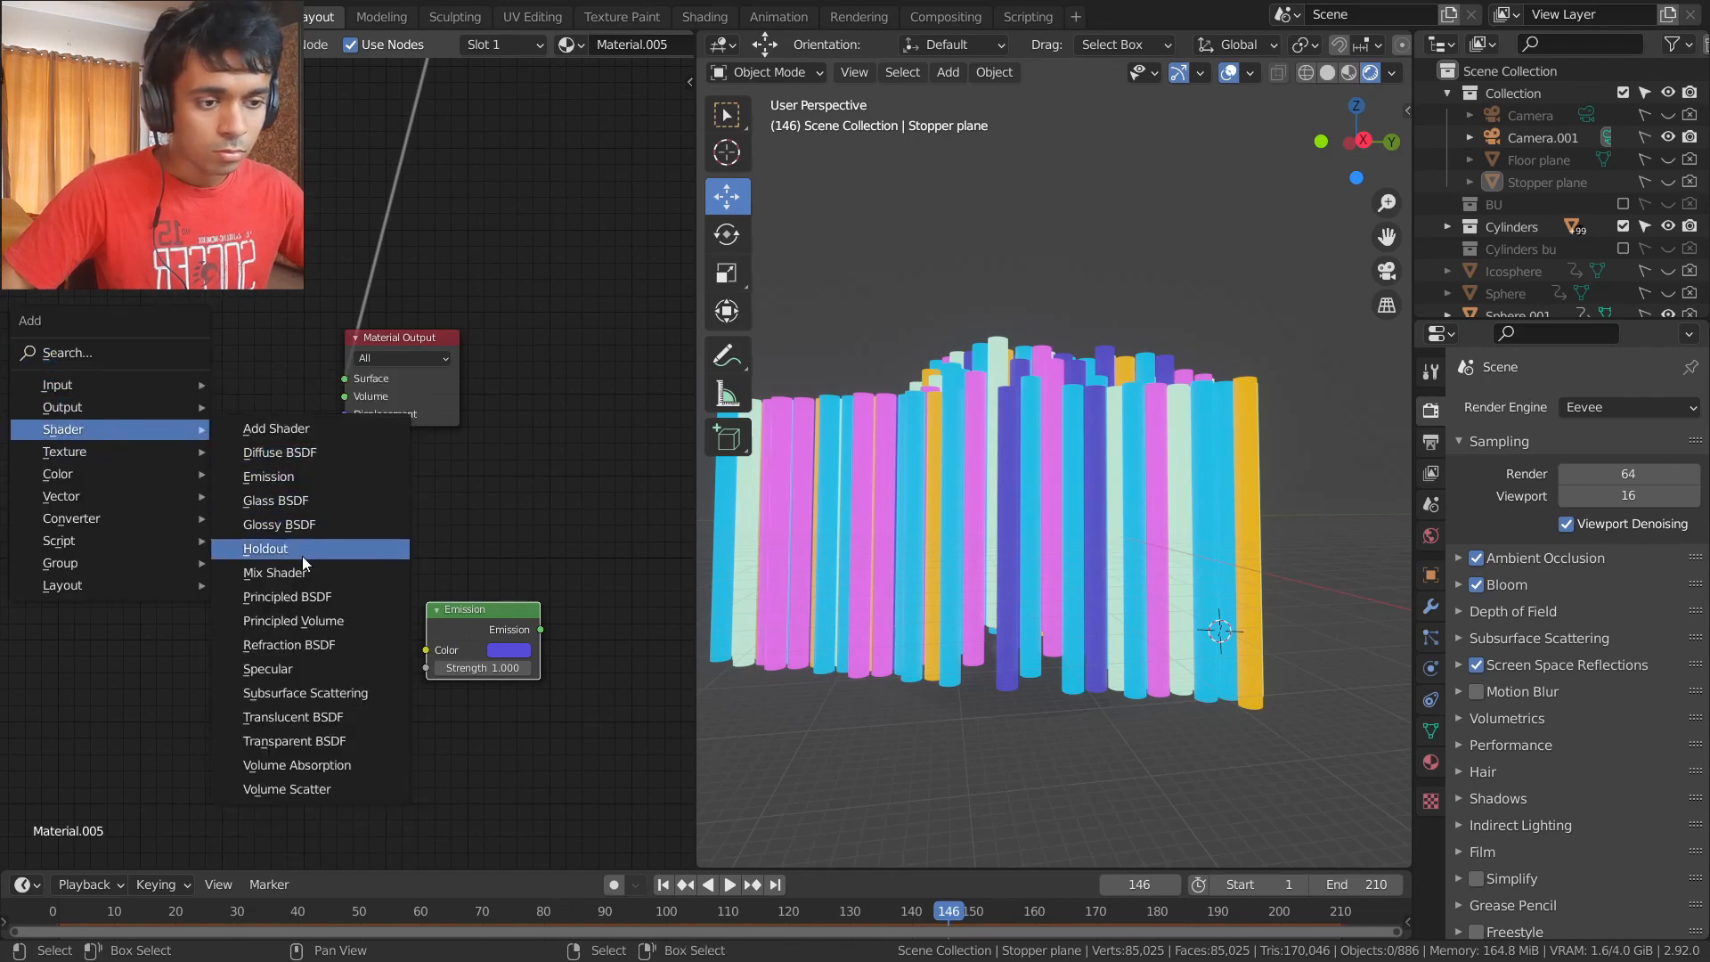
{"action": "left_click", "coordinate": [276, 477]}
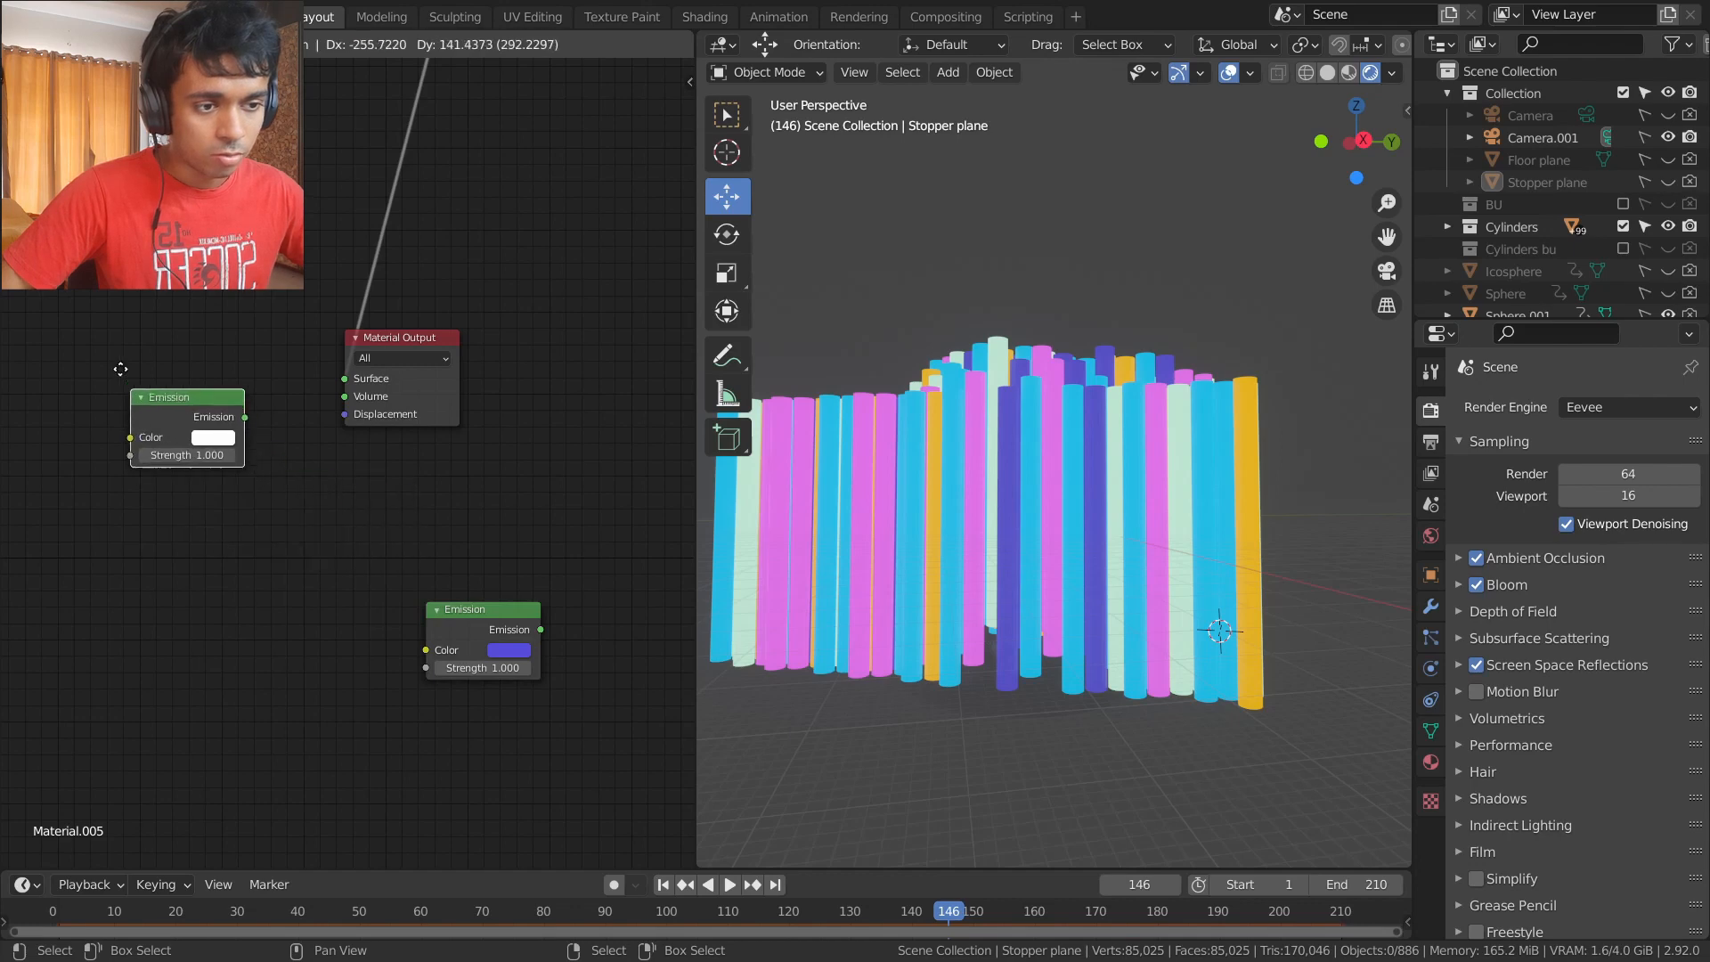
{"action": "left_click", "coordinate": [132, 391]}
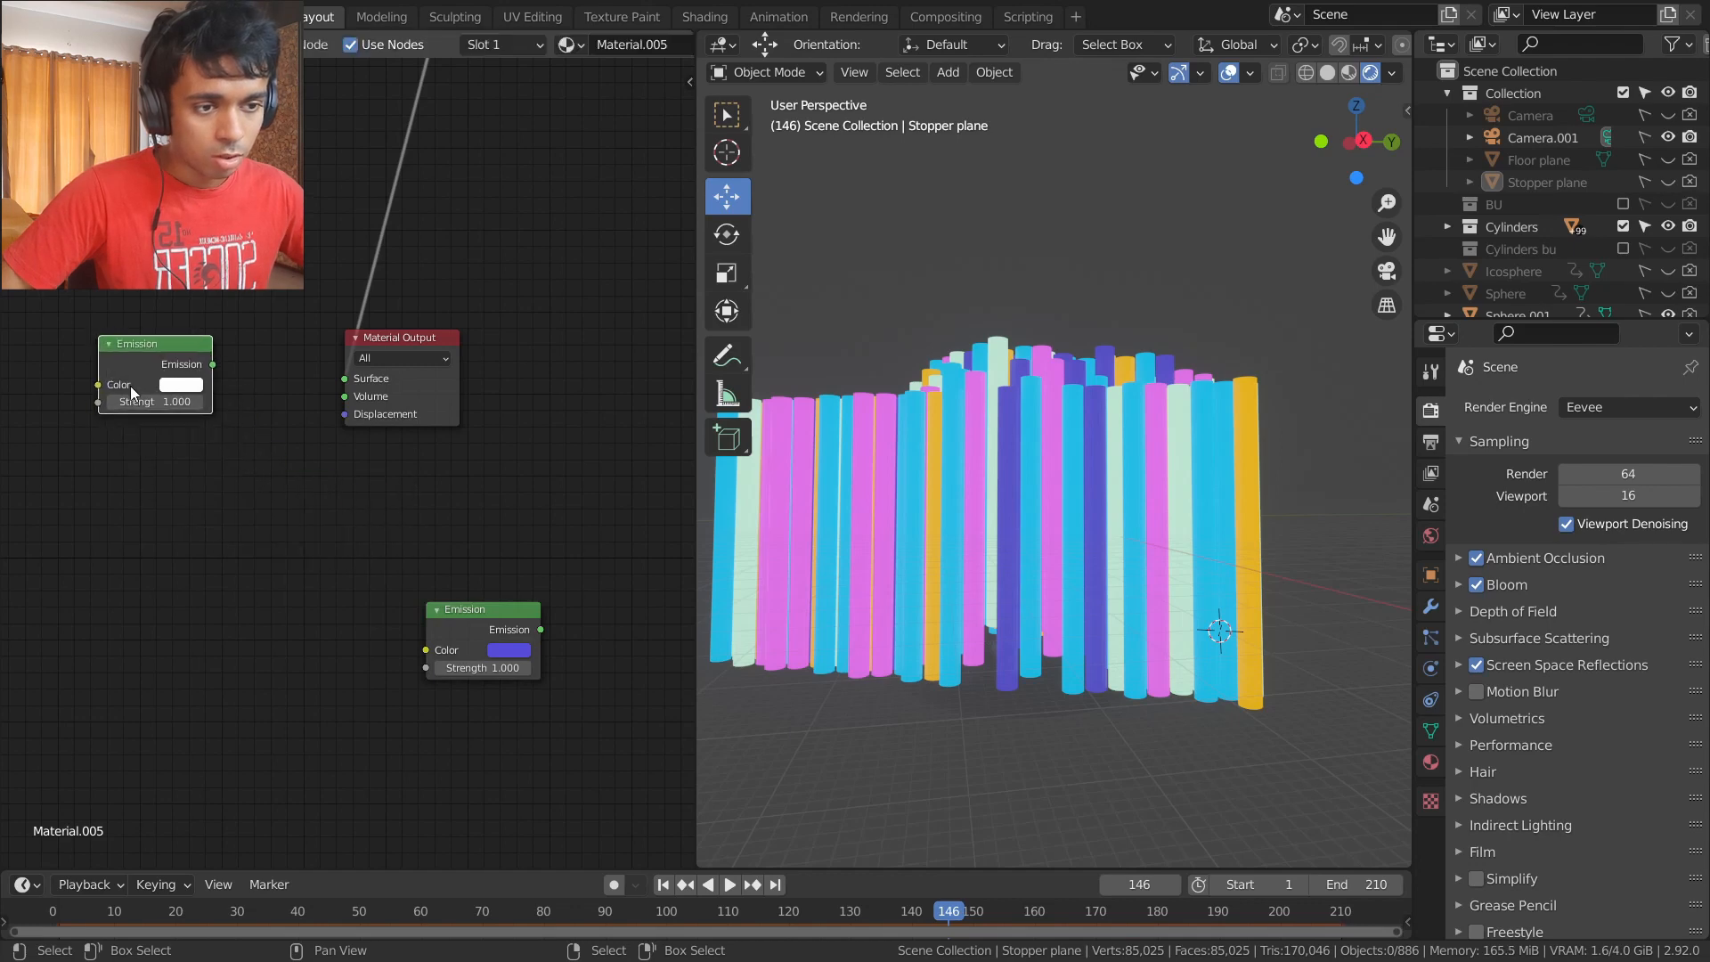
{"action": "left_click", "coordinate": [189, 386]}
{"action": "left_click_drag", "start_coordinate": [494, 650], "coordinate": [180, 387]}
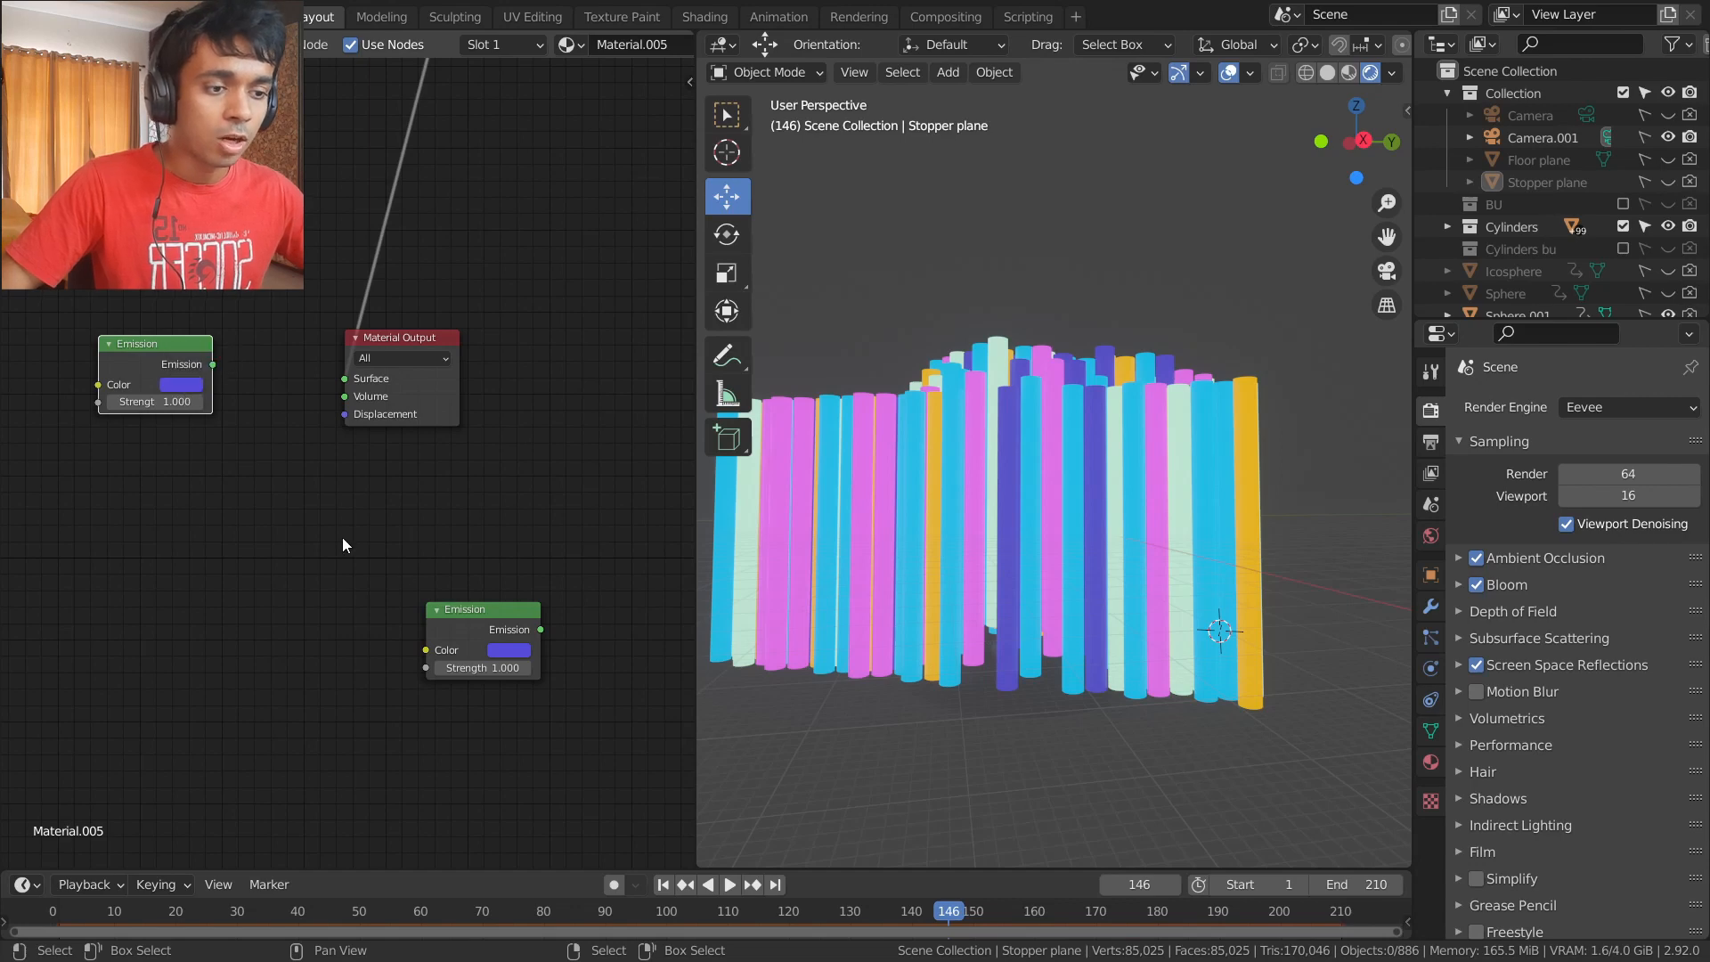
- Delete the spare Emission node and connect the new Emission shader to the Material Output's Surface input
{"action": "scroll", "coordinate": [404, 472], "scroll_direction": "down", "scroll_amount": 3}
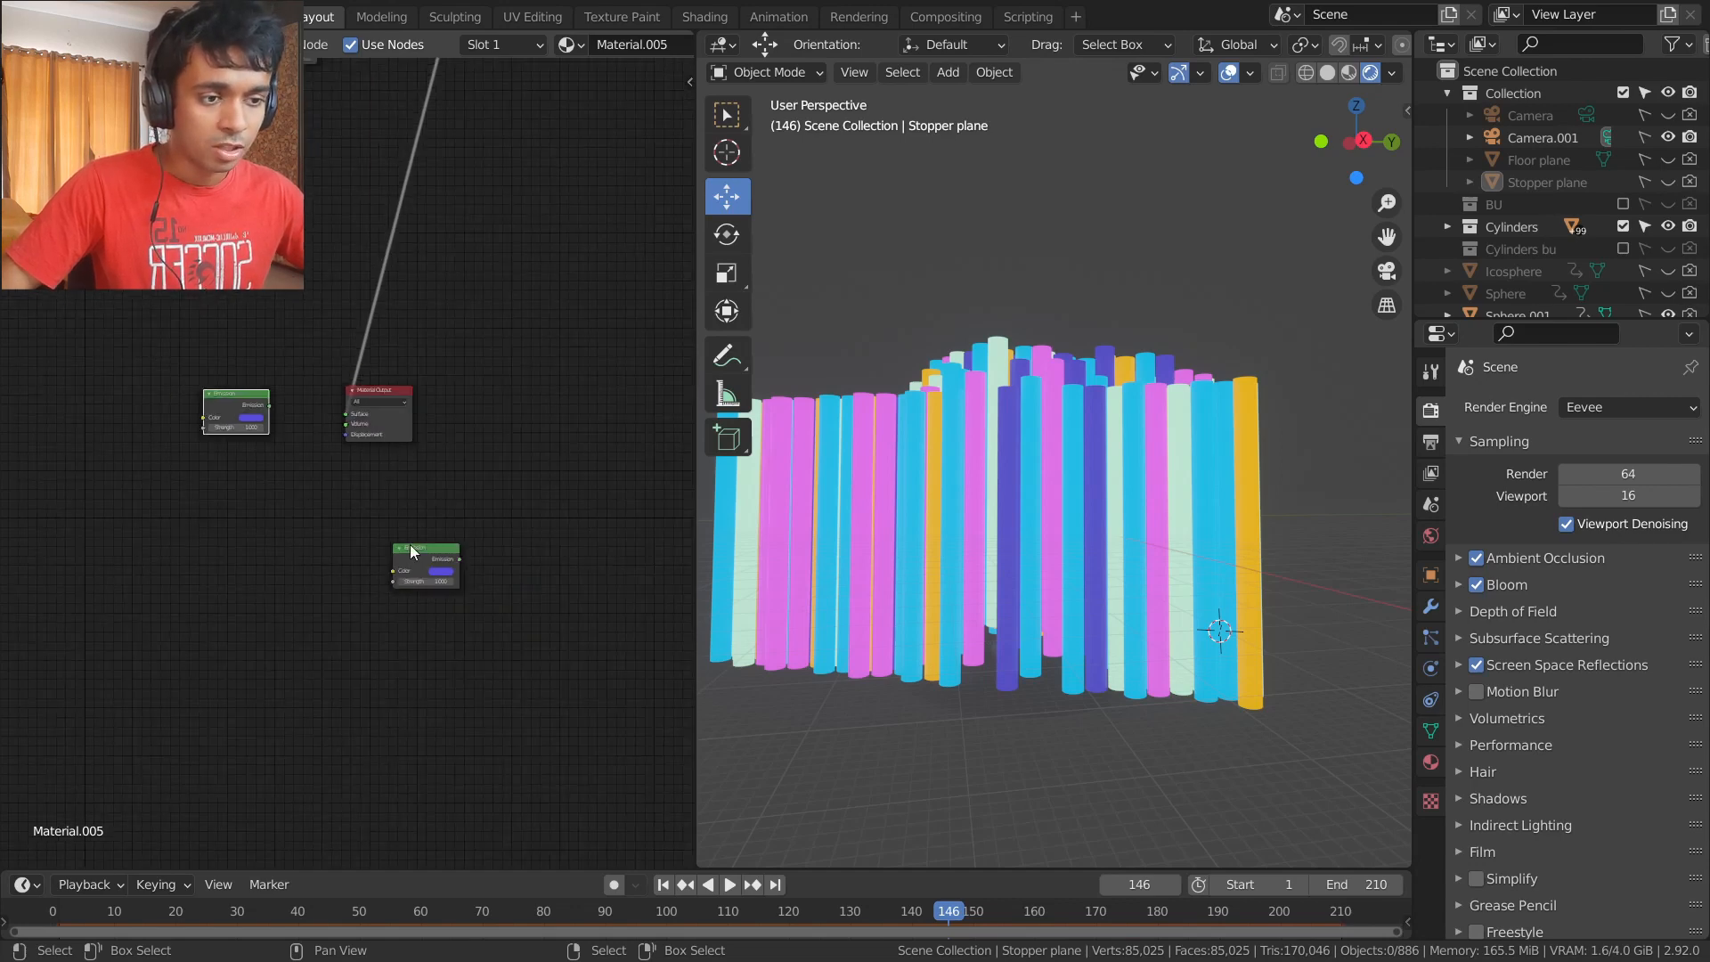
{"action": "mouse_move", "coordinate": [410, 544]}
{"action": "left_mouse_down"}
{"action": "mouse_move", "coordinate": [296, 524]}
{"action": "mouse_move", "coordinate": [389, 541]}
{"action": "left_mouse_up"}
{"action": "key", "text": "x"}
{"action": "scroll", "coordinate": [255, 493], "scroll_direction": "up", "scroll_amount": 4}
{"action": "middle_click_drag", "start_coordinate": [296, 484], "coordinate": [385, 602]}
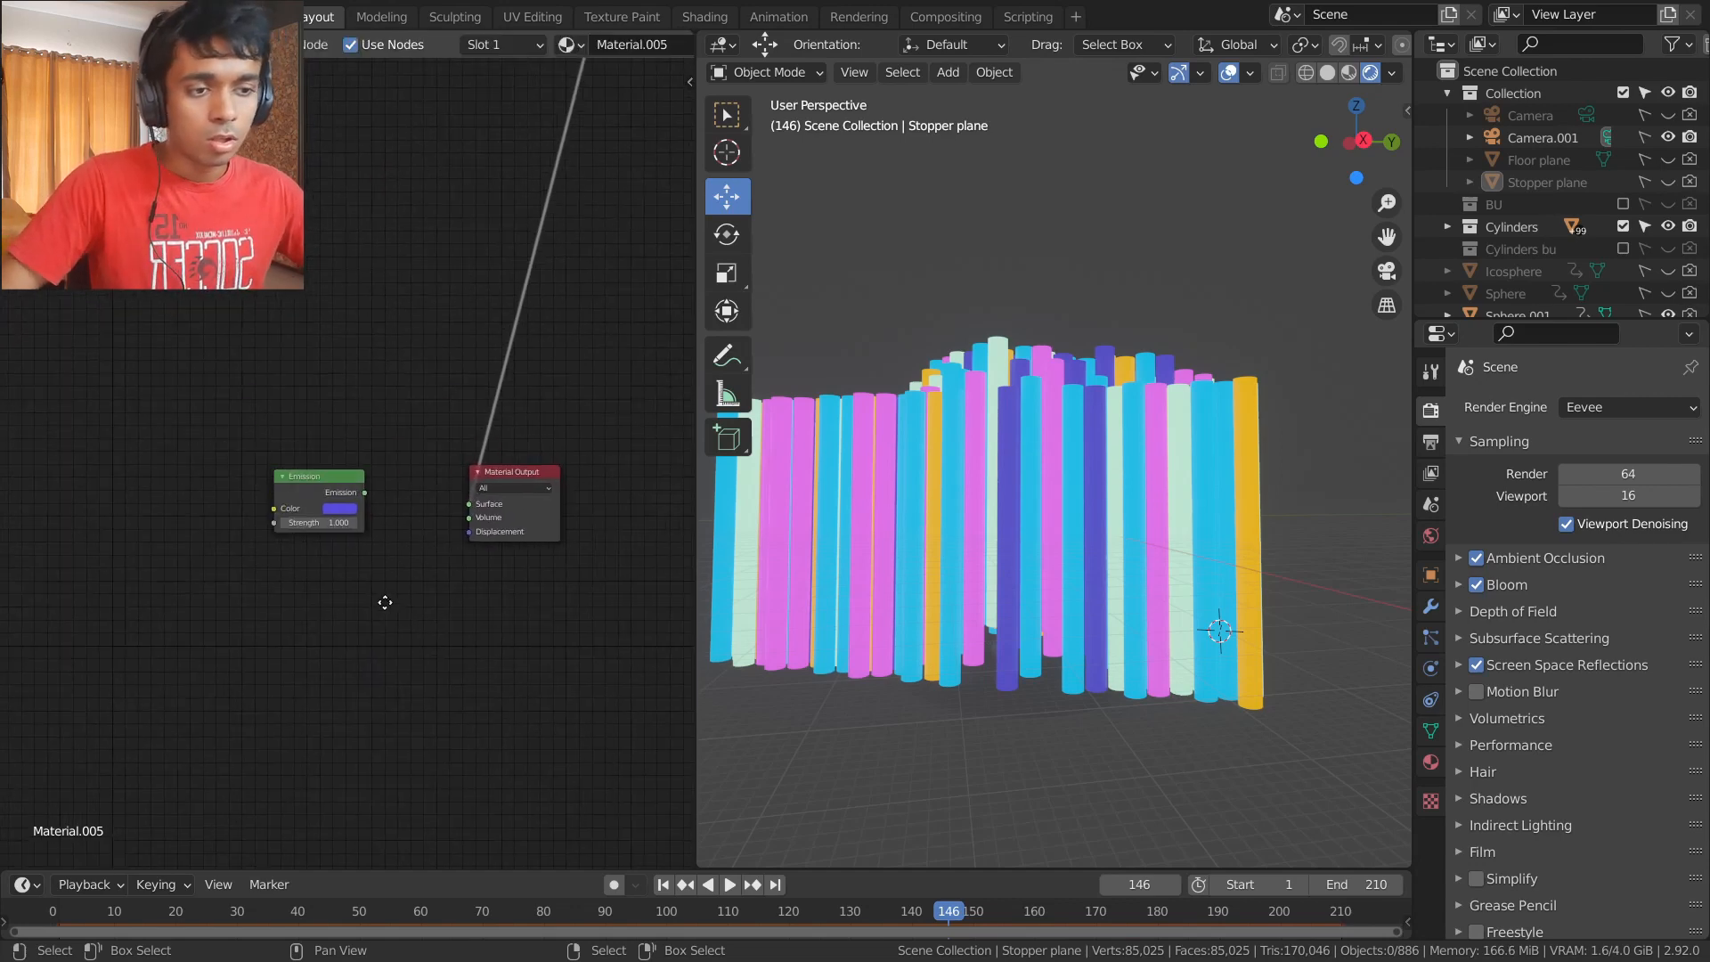
{"action": "scroll", "coordinate": [376, 502], "scroll_direction": "up", "scroll_amount": 2}
{"action": "mouse_move", "coordinate": [381, 510]}
{"action": "left_mouse_down"}
{"action": "mouse_move", "coordinate": [441, 497]}
{"action": "mouse_move", "coordinate": [532, 526]}
{"action": "left_mouse_up"}
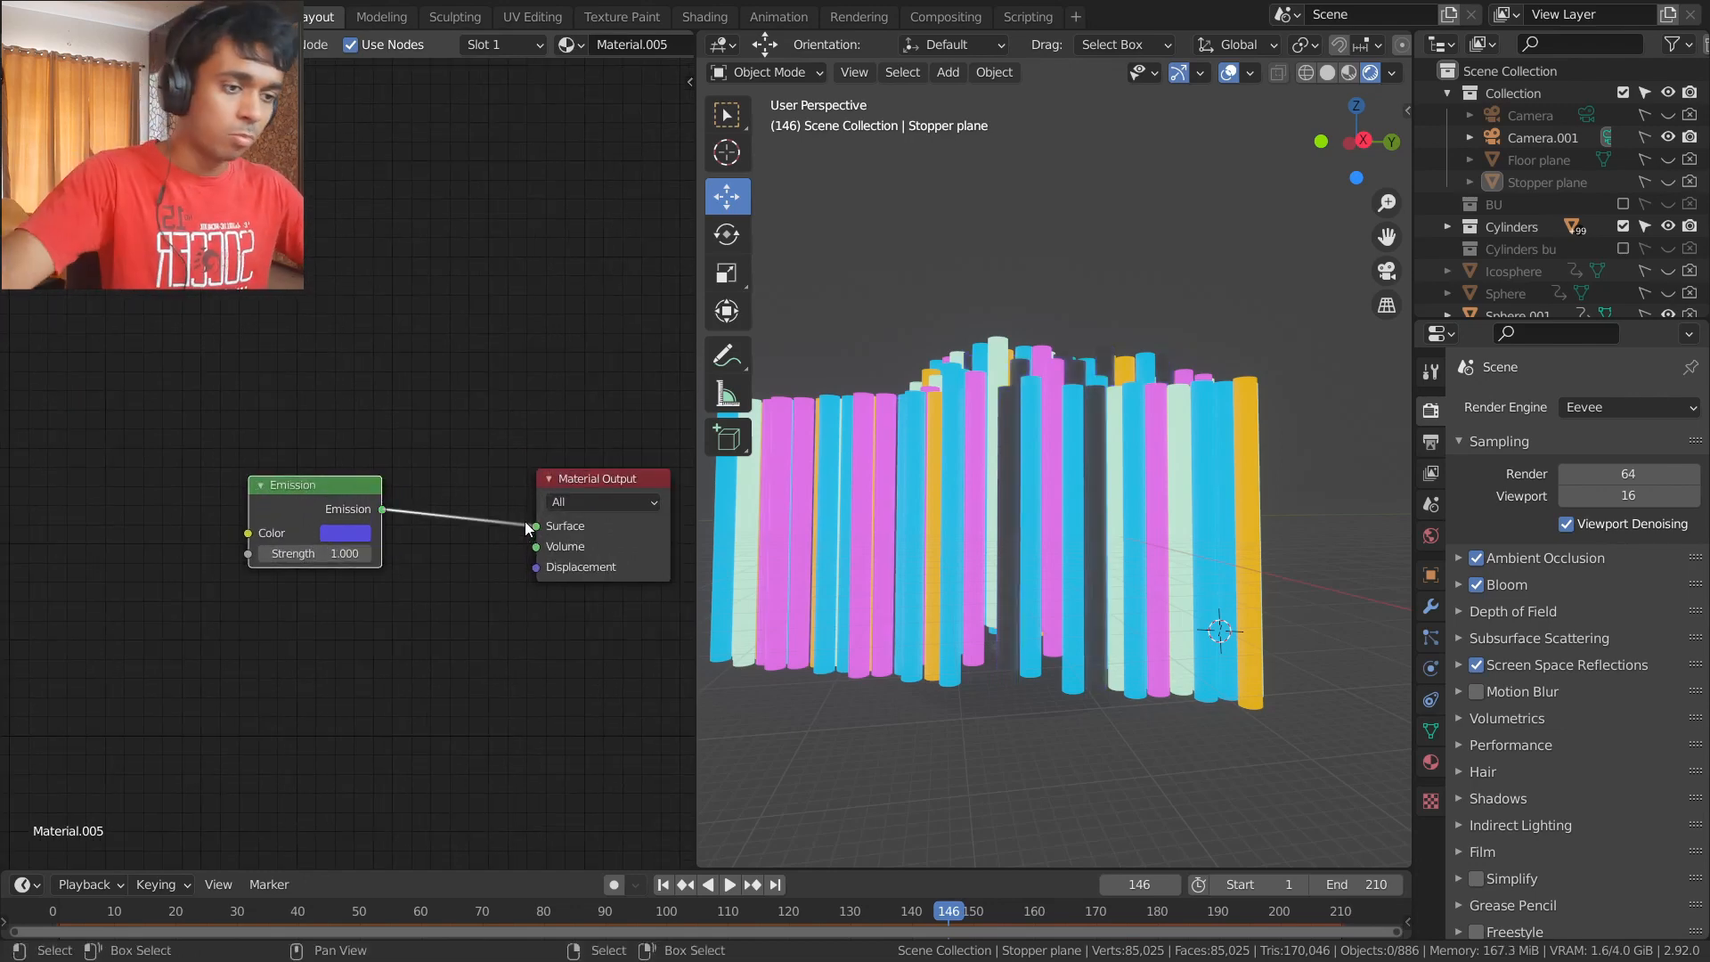
- Examine the cylinders up close and from a distance to judge the look of the pure emission material
{"action": "middle_click_drag", "start_coordinate": [1006, 401], "coordinate": [1008, 456]}
{"action": "scroll", "coordinate": [1015, 461], "scroll_direction": "up", "scroll_amount": 8}
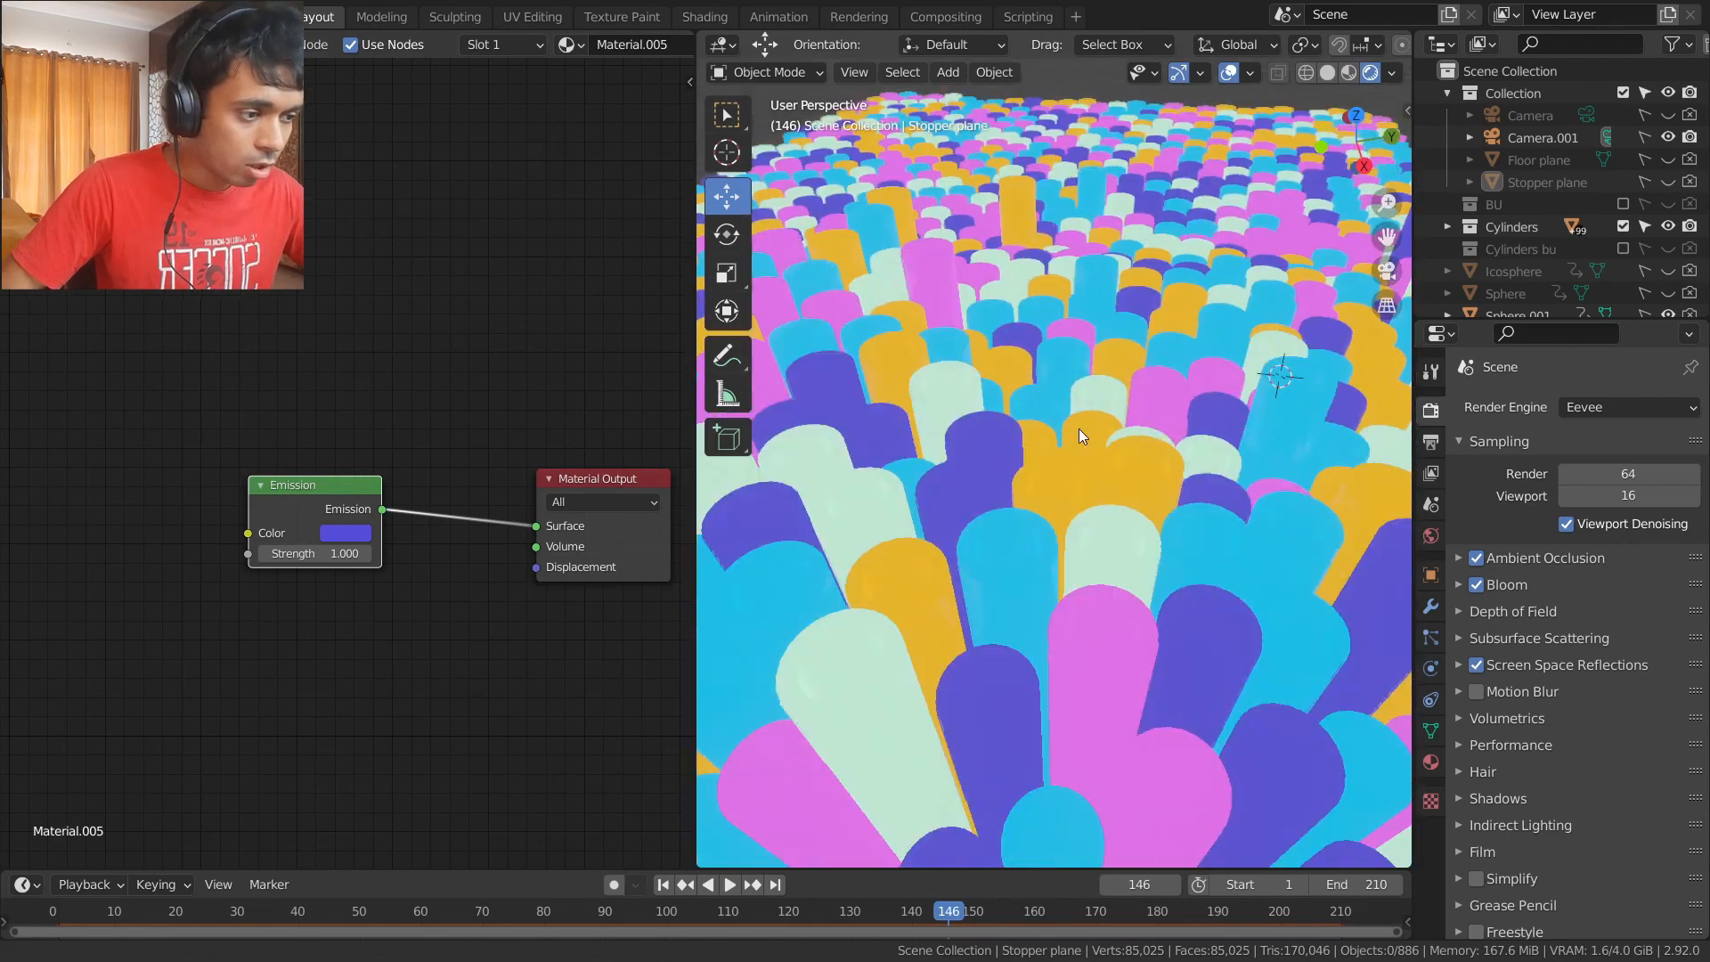
{"action": "scroll", "coordinate": [1021, 466], "scroll_direction": "down", "scroll_amount": 8}
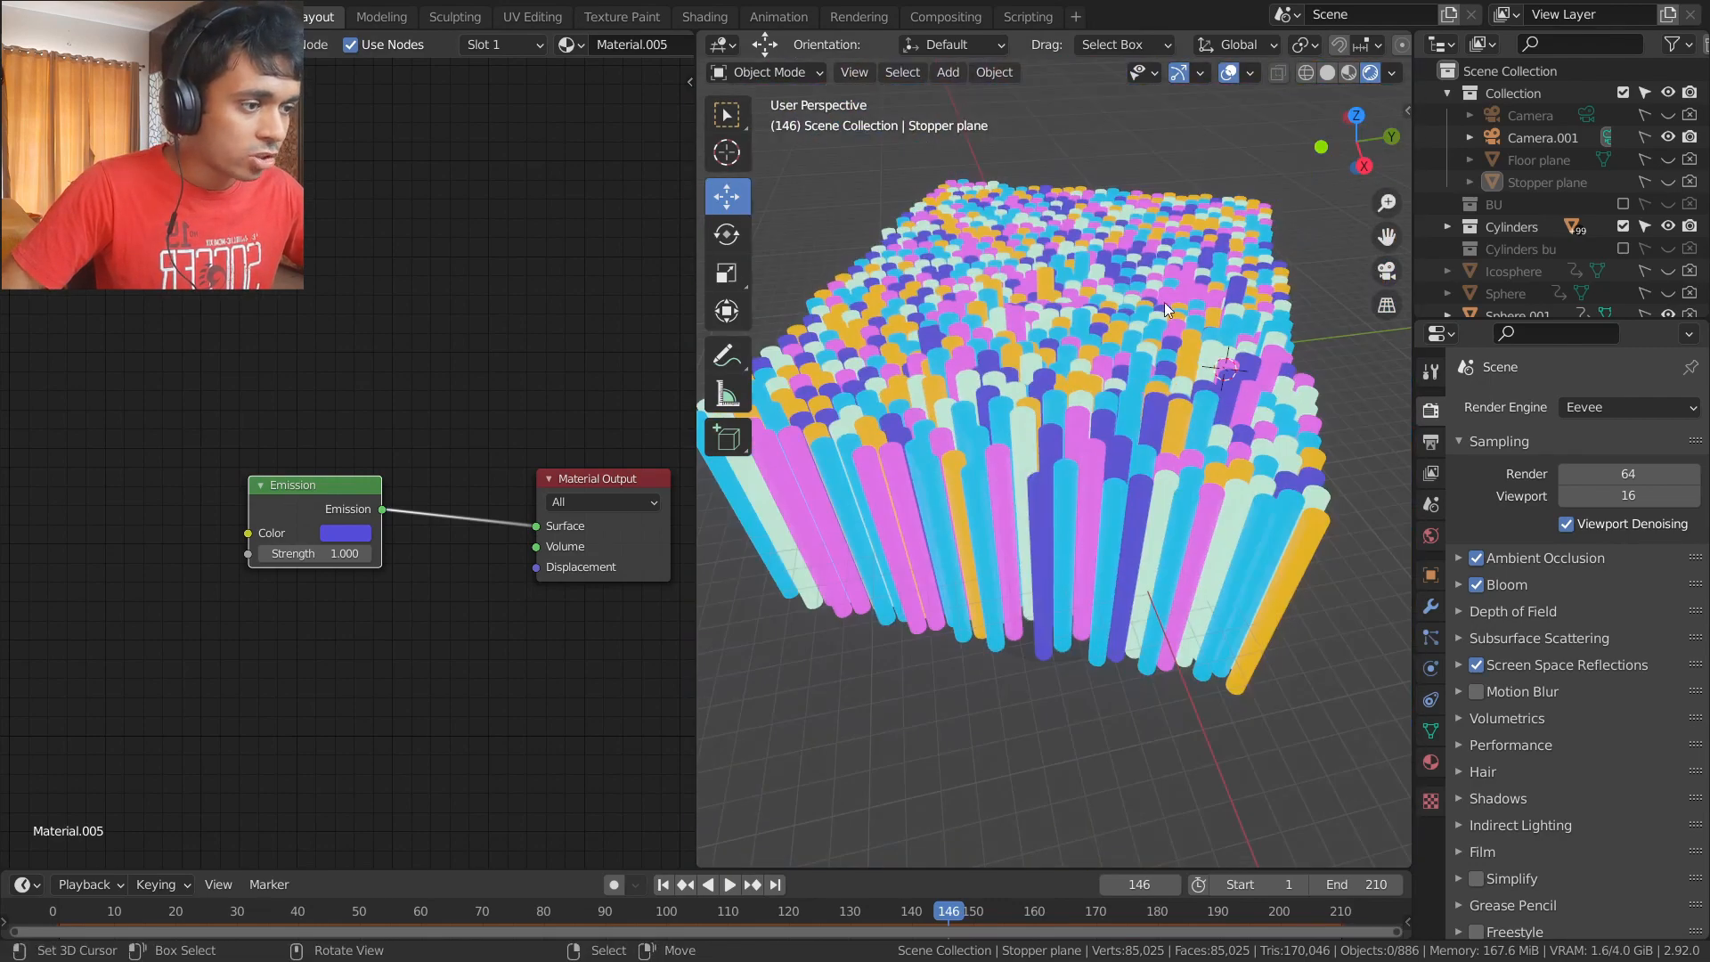
{"action": "scroll", "coordinate": [1035, 501], "scroll_direction": "up", "scroll_amount": 5}
{"action": "scroll", "coordinate": [1003, 550], "scroll_direction": "down", "scroll_amount": 5}
{"action": "middle_click_drag", "start_coordinate": [1003, 550], "coordinate": [1047, 530]}
{"action": "scroll", "coordinate": [1088, 591], "scroll_direction": "up", "scroll_amount": 6}
{"action": "scroll", "coordinate": [1093, 594], "scroll_direction": "down", "scroll_amount": 3}
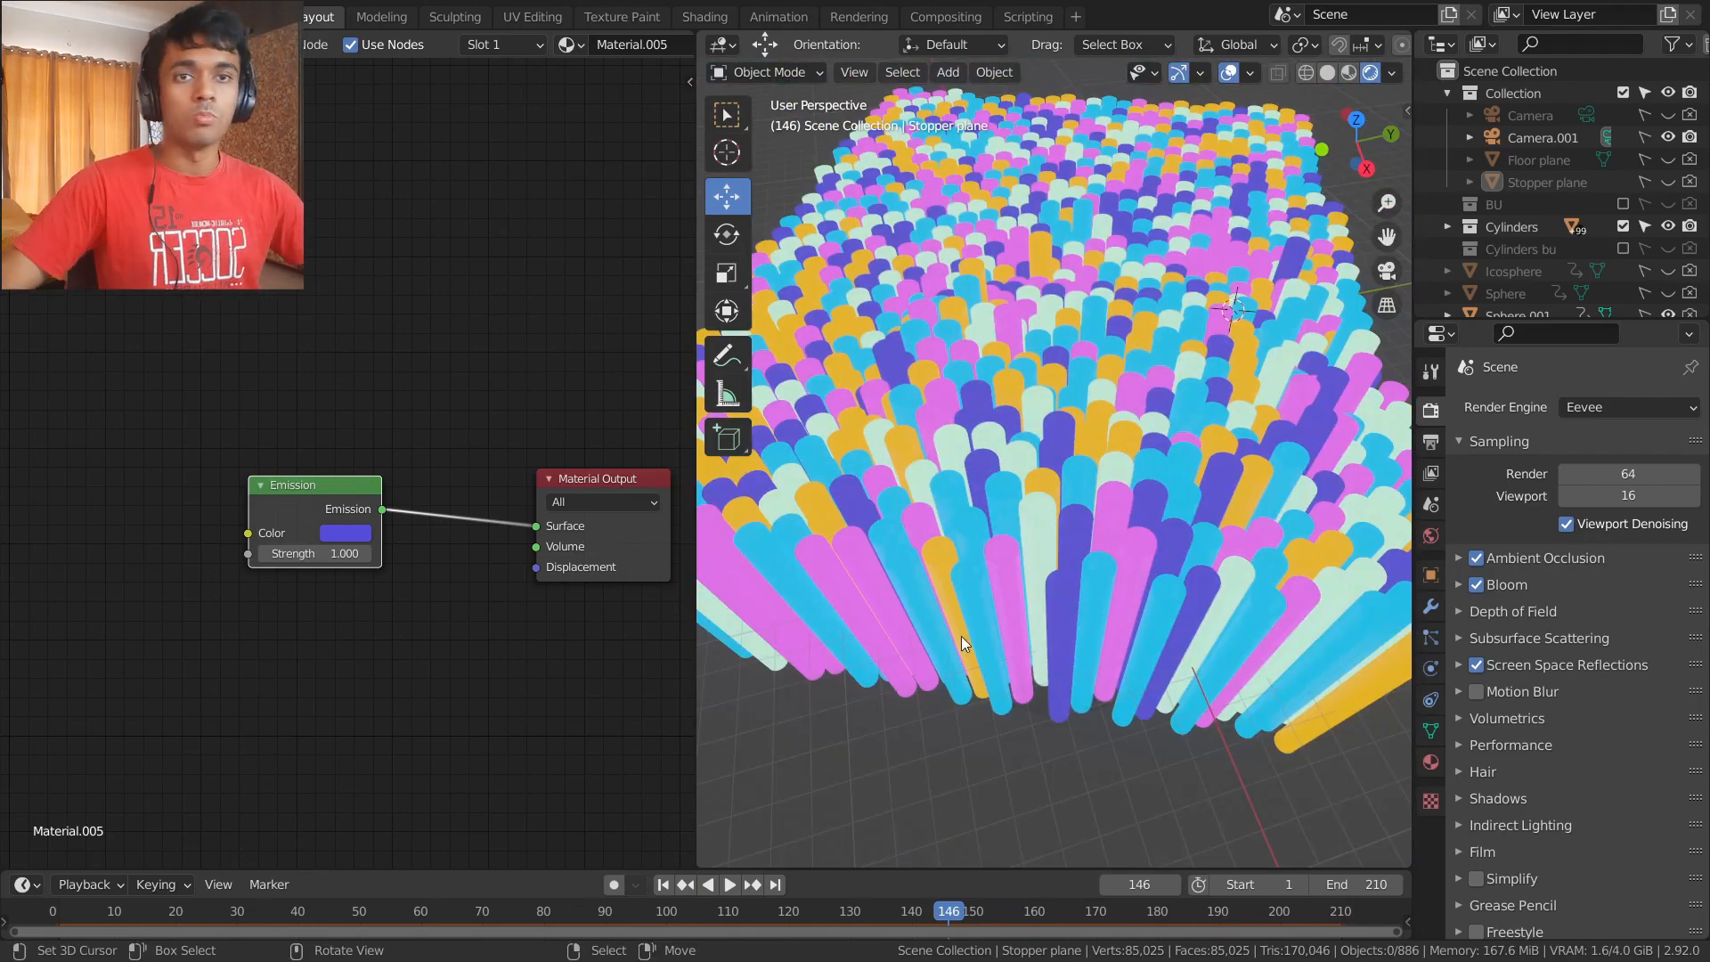
- Try an Emission strength of 40.4 on Material.005 and compare the glow with Bloom disabled and enabled
{"action": "left_click", "coordinate": [314, 553]}
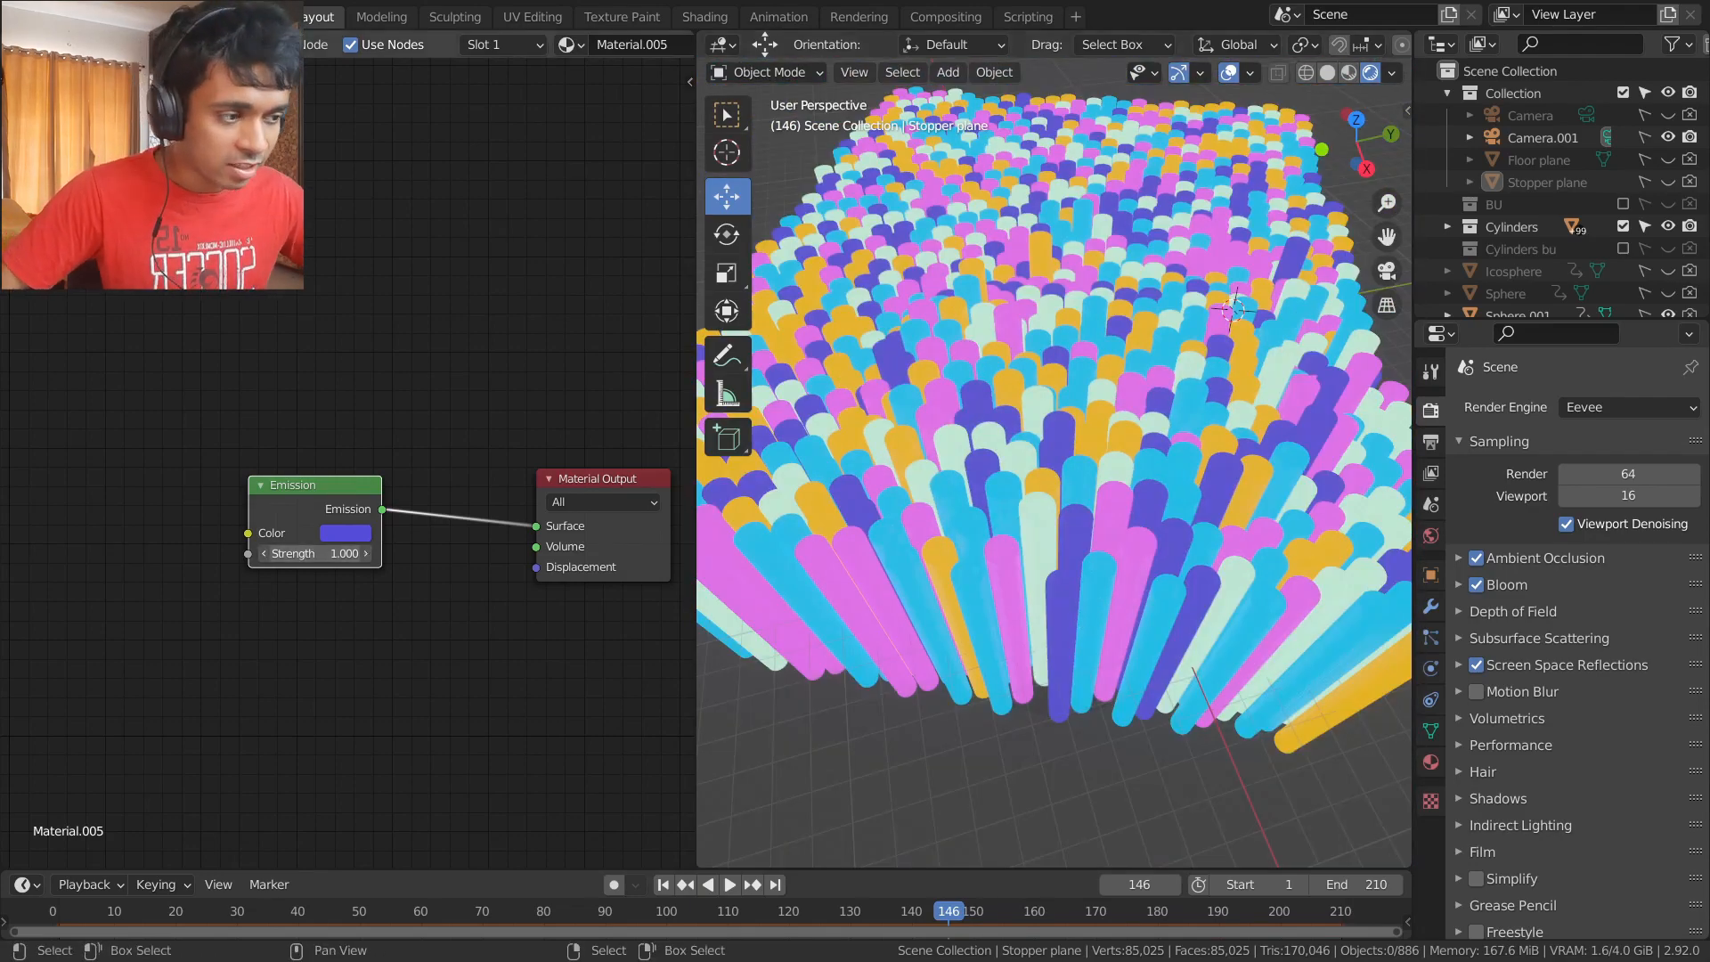
{"action": "type", "text": "7"}
{"action": "key", "text": "Return"}
{"action": "left_click_drag", "start_coordinate": [313, 553], "coordinate": [402, 553]}
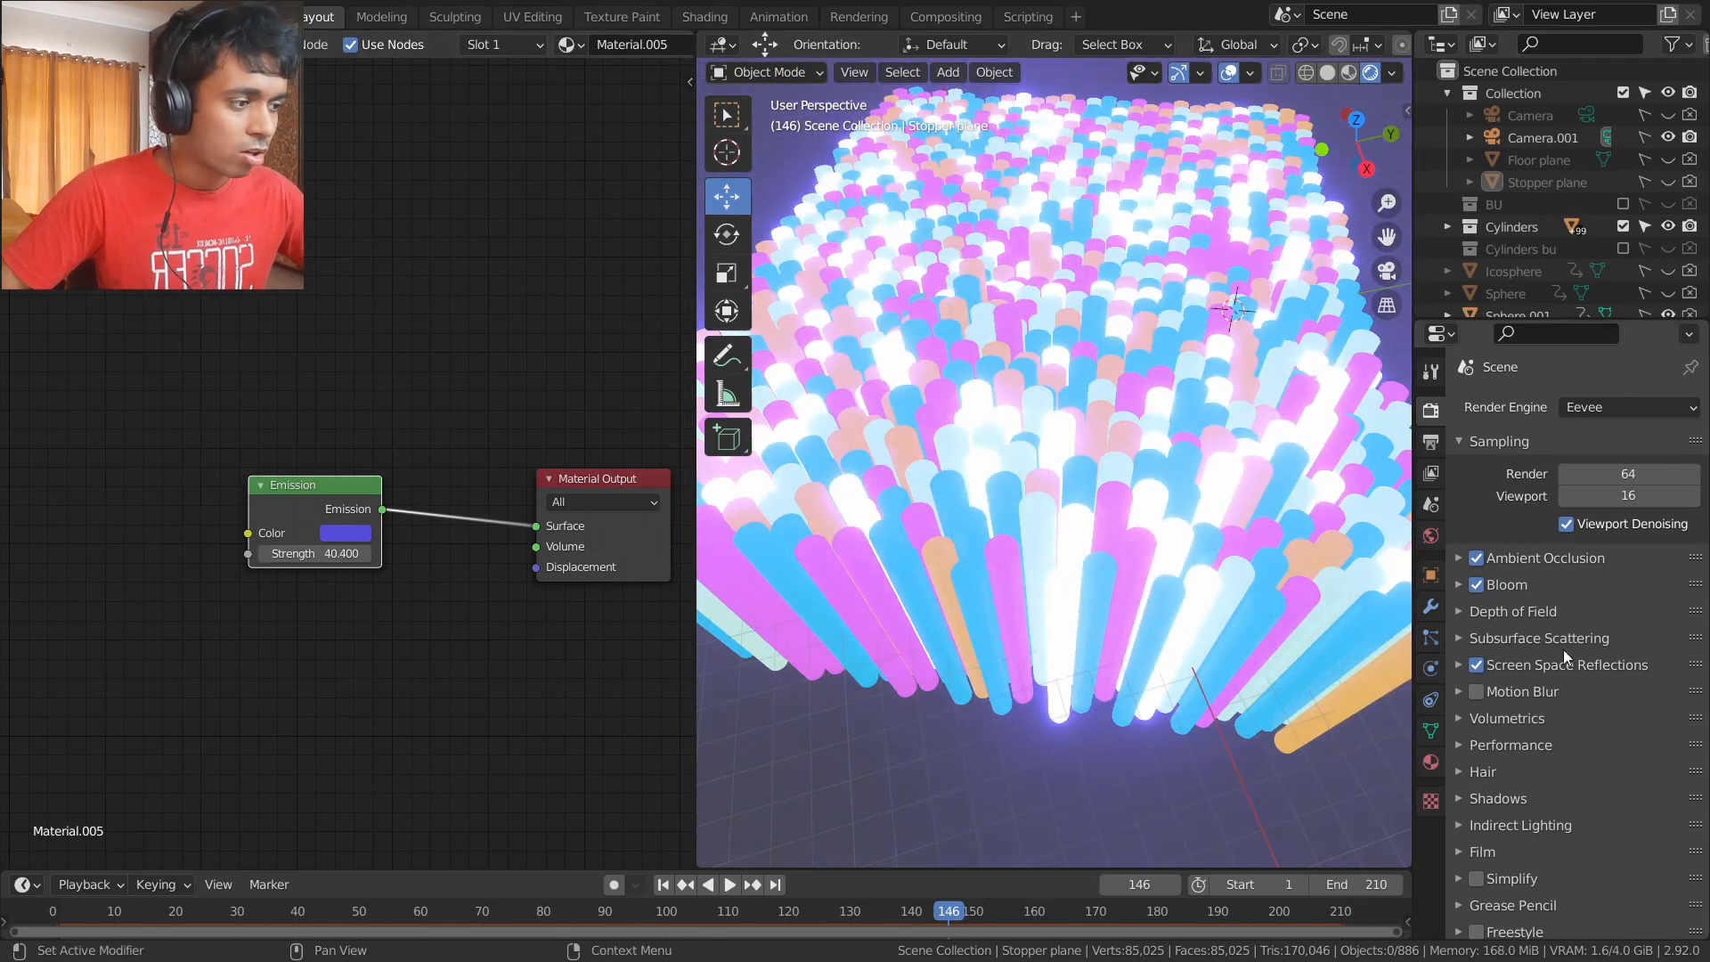
{"action": "left_click", "coordinate": [1476, 585]}
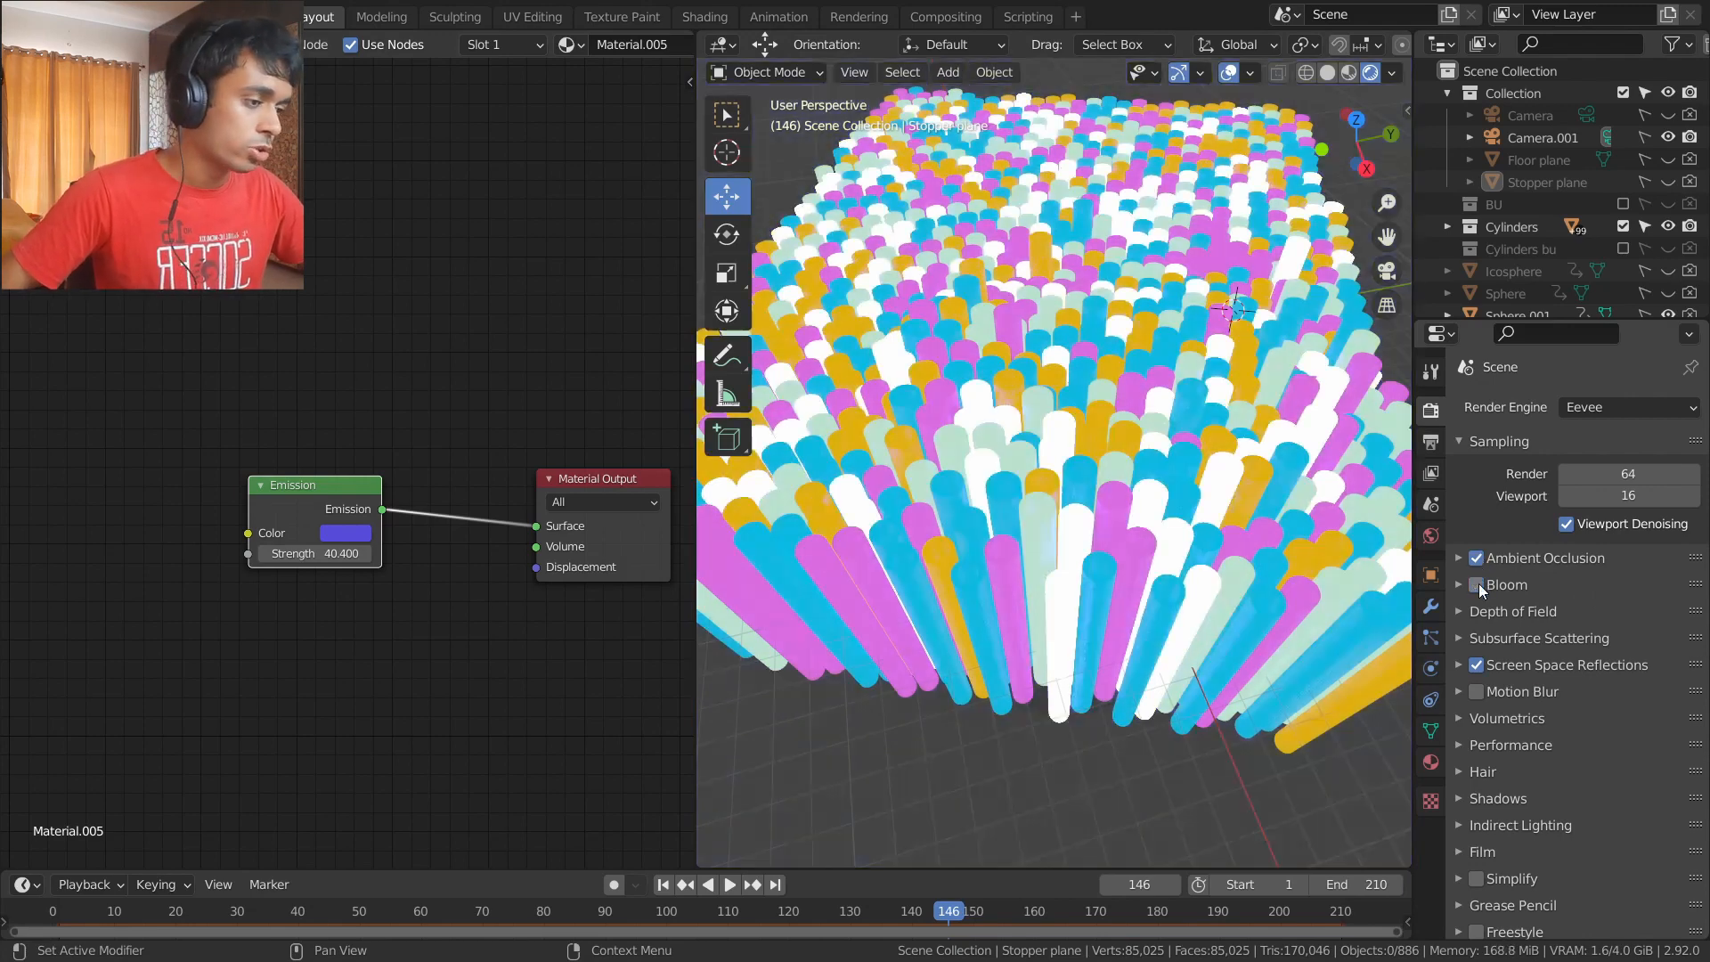
{"action": "left_click", "coordinate": [1478, 585]}
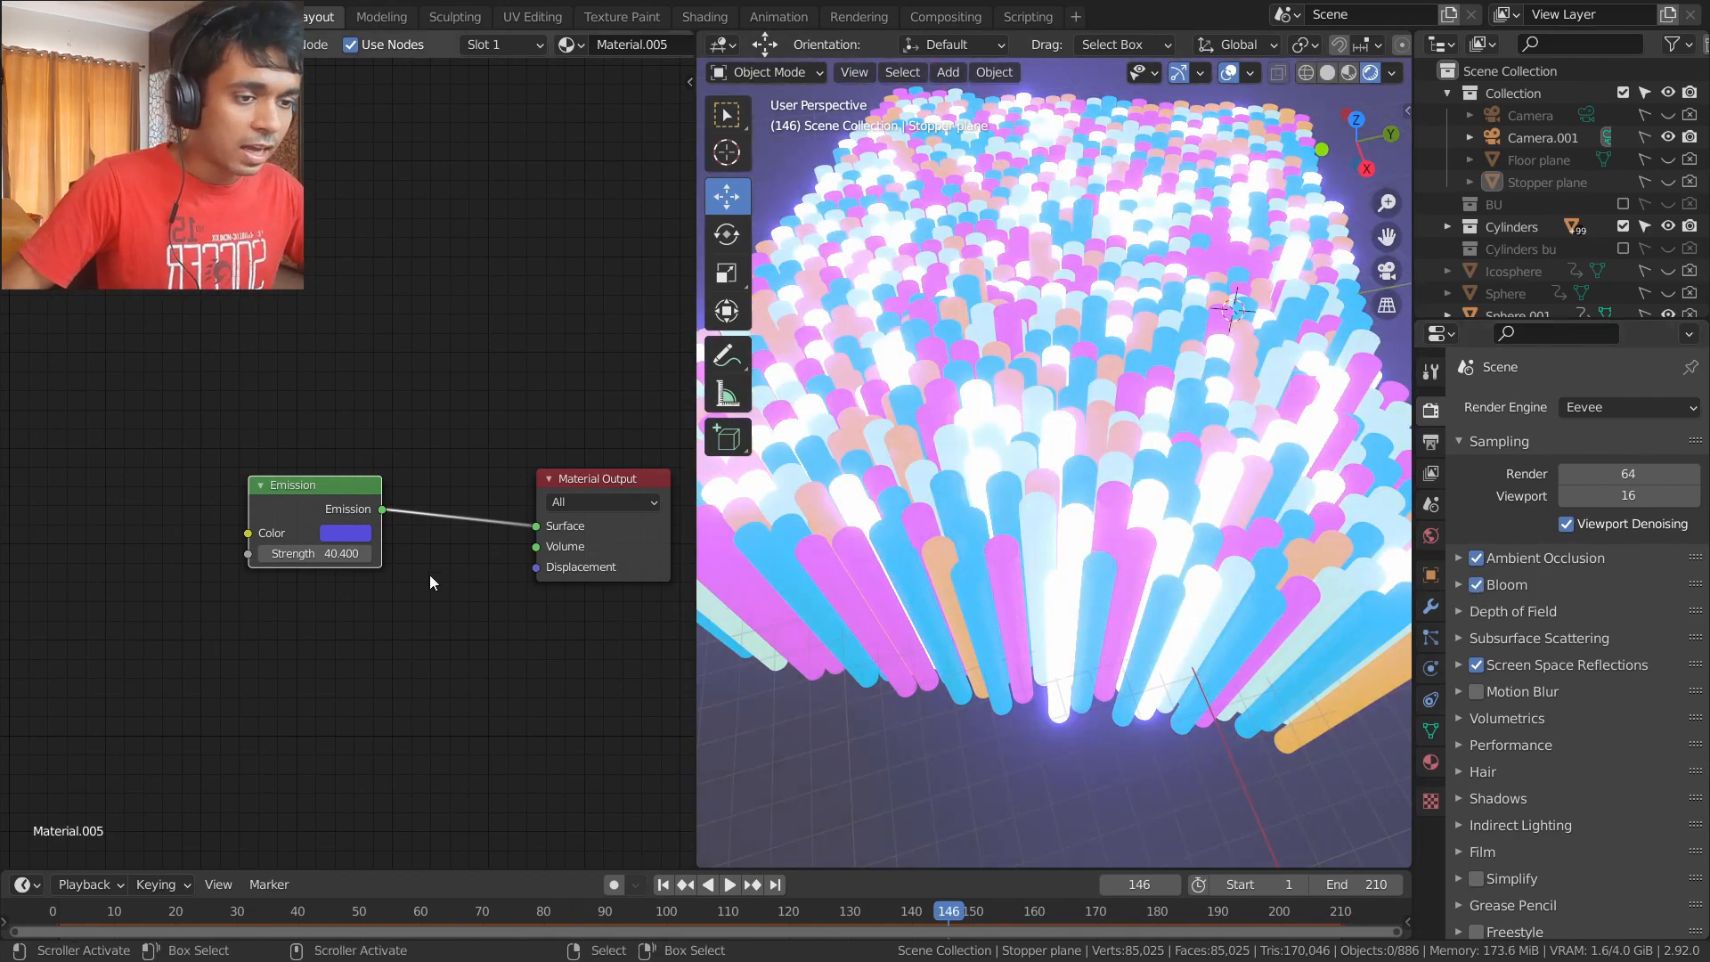
- Set the Emission strength of Material.005 to 3
{"action": "left_click_drag", "start_coordinate": [352, 554], "coordinate": [222, 554]}
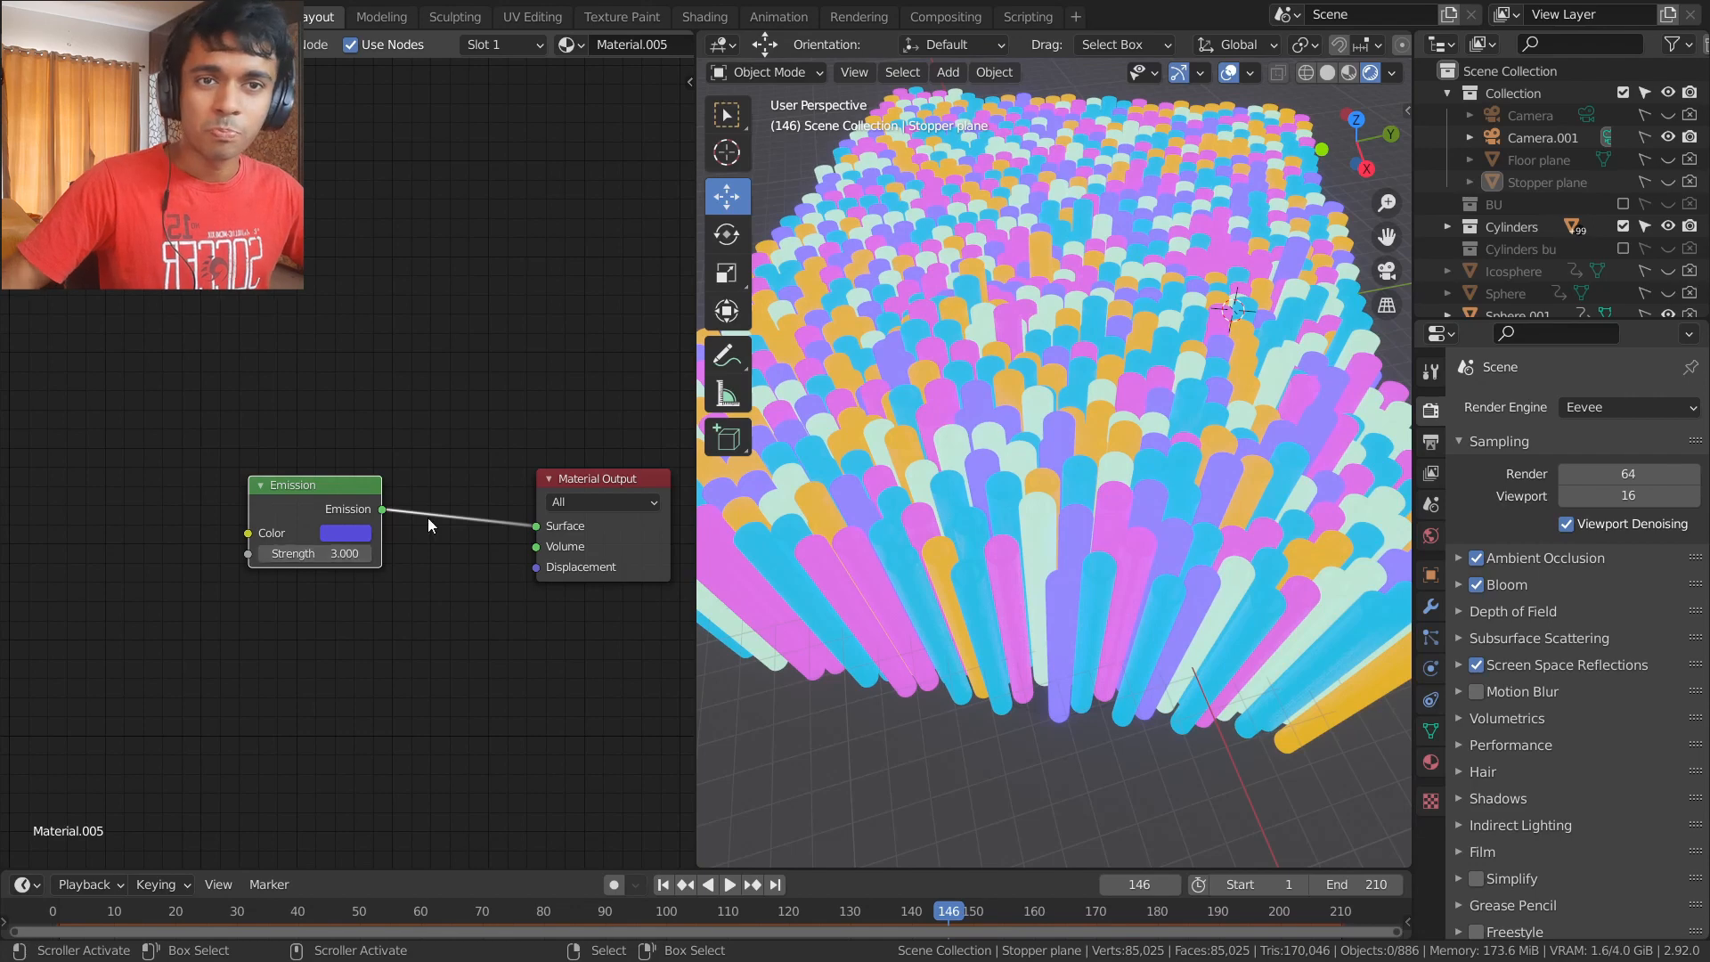
{"action": "scroll", "coordinate": [548, 463], "scroll_direction": "down", "scroll_amount": 2}
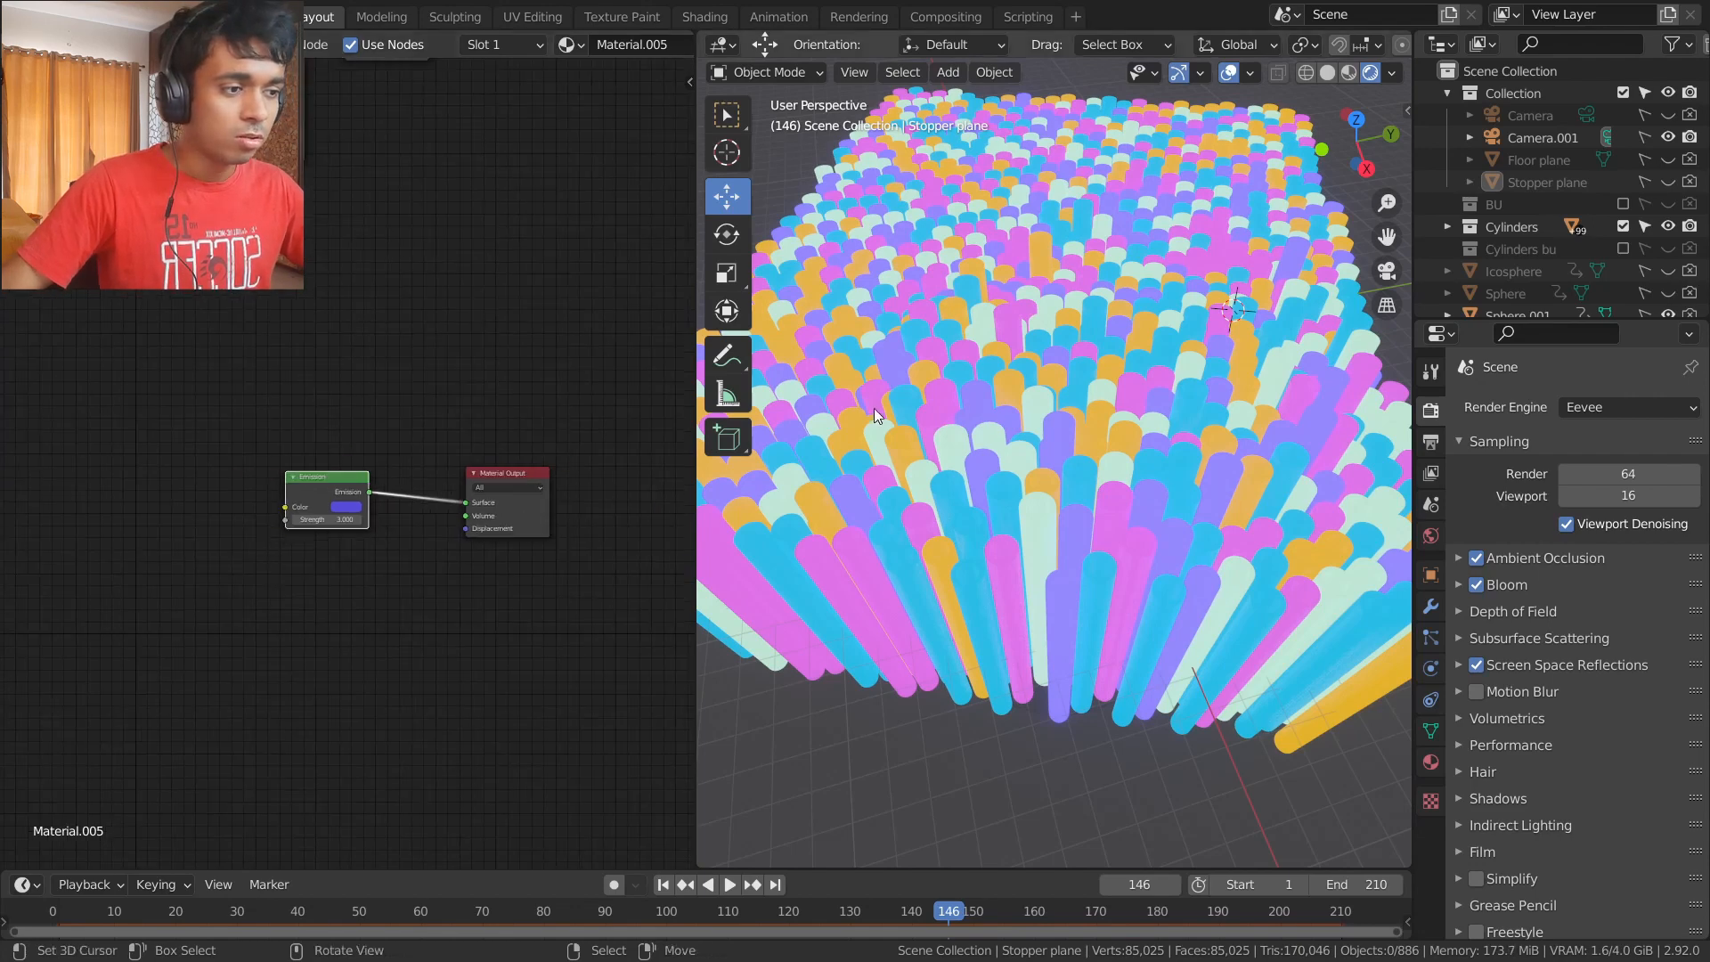
- Select a pink cylinder and connect Material.004's spare Emission node to the Material Output's Surface input, placing it below the Mix Shader
{"action": "left_click", "coordinate": [1010, 330]}
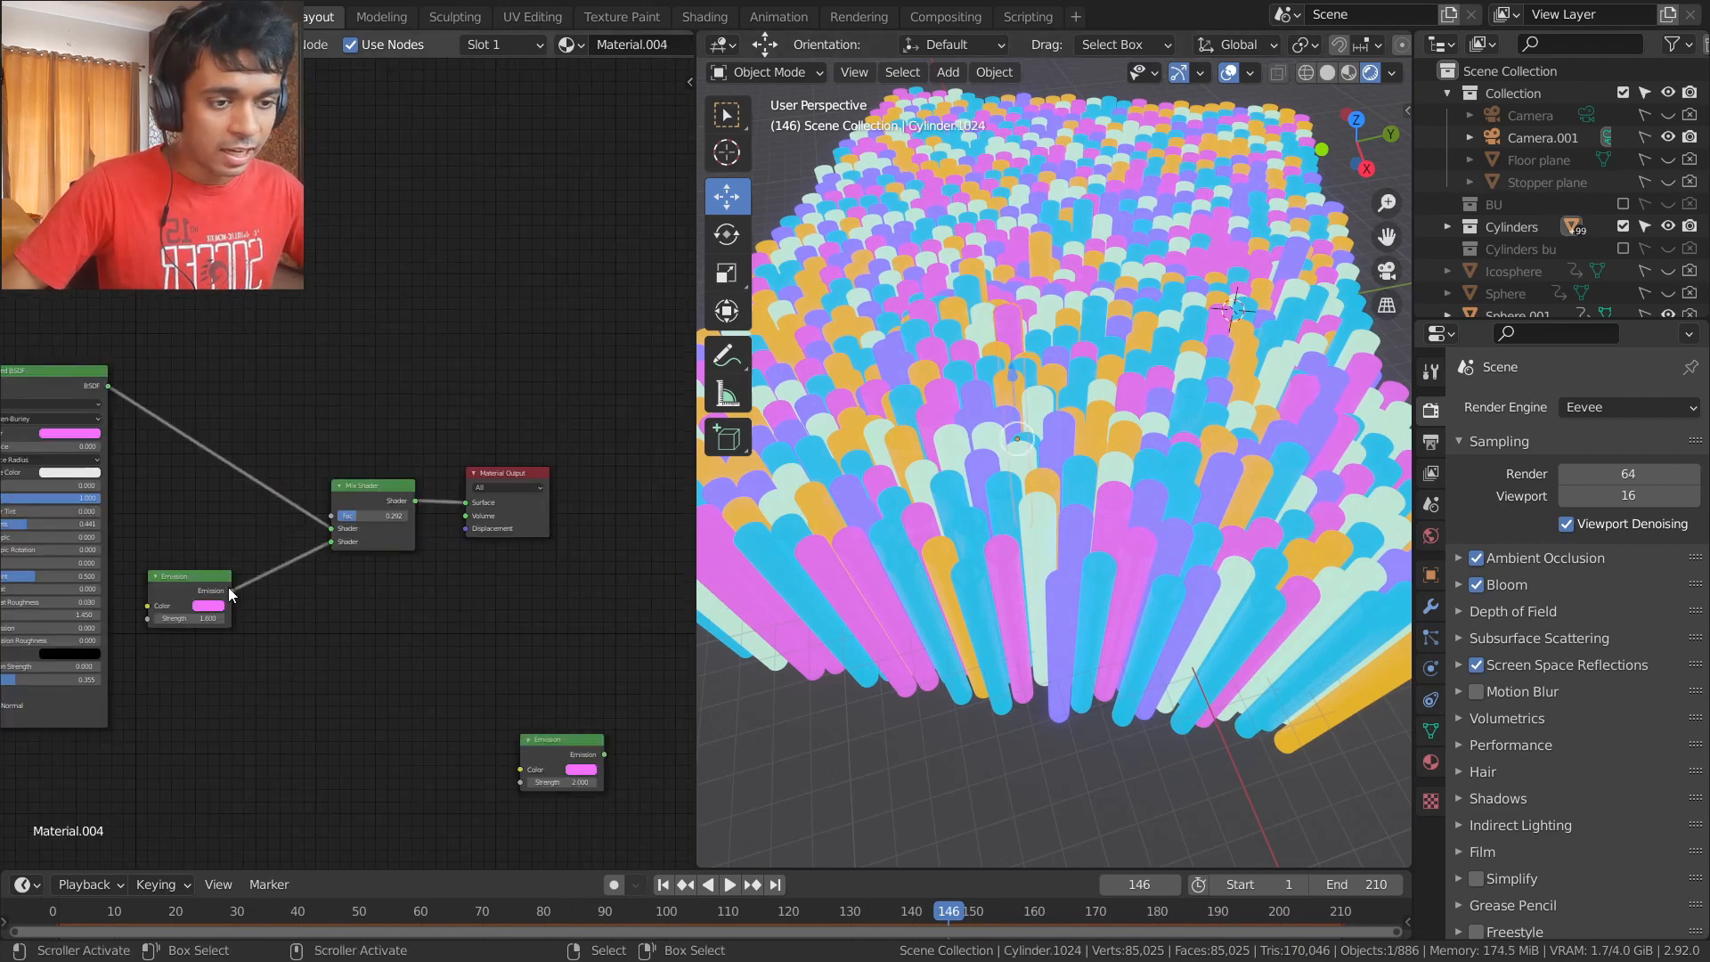
{"action": "left_click_drag", "start_coordinate": [555, 736], "coordinate": [465, 503]}
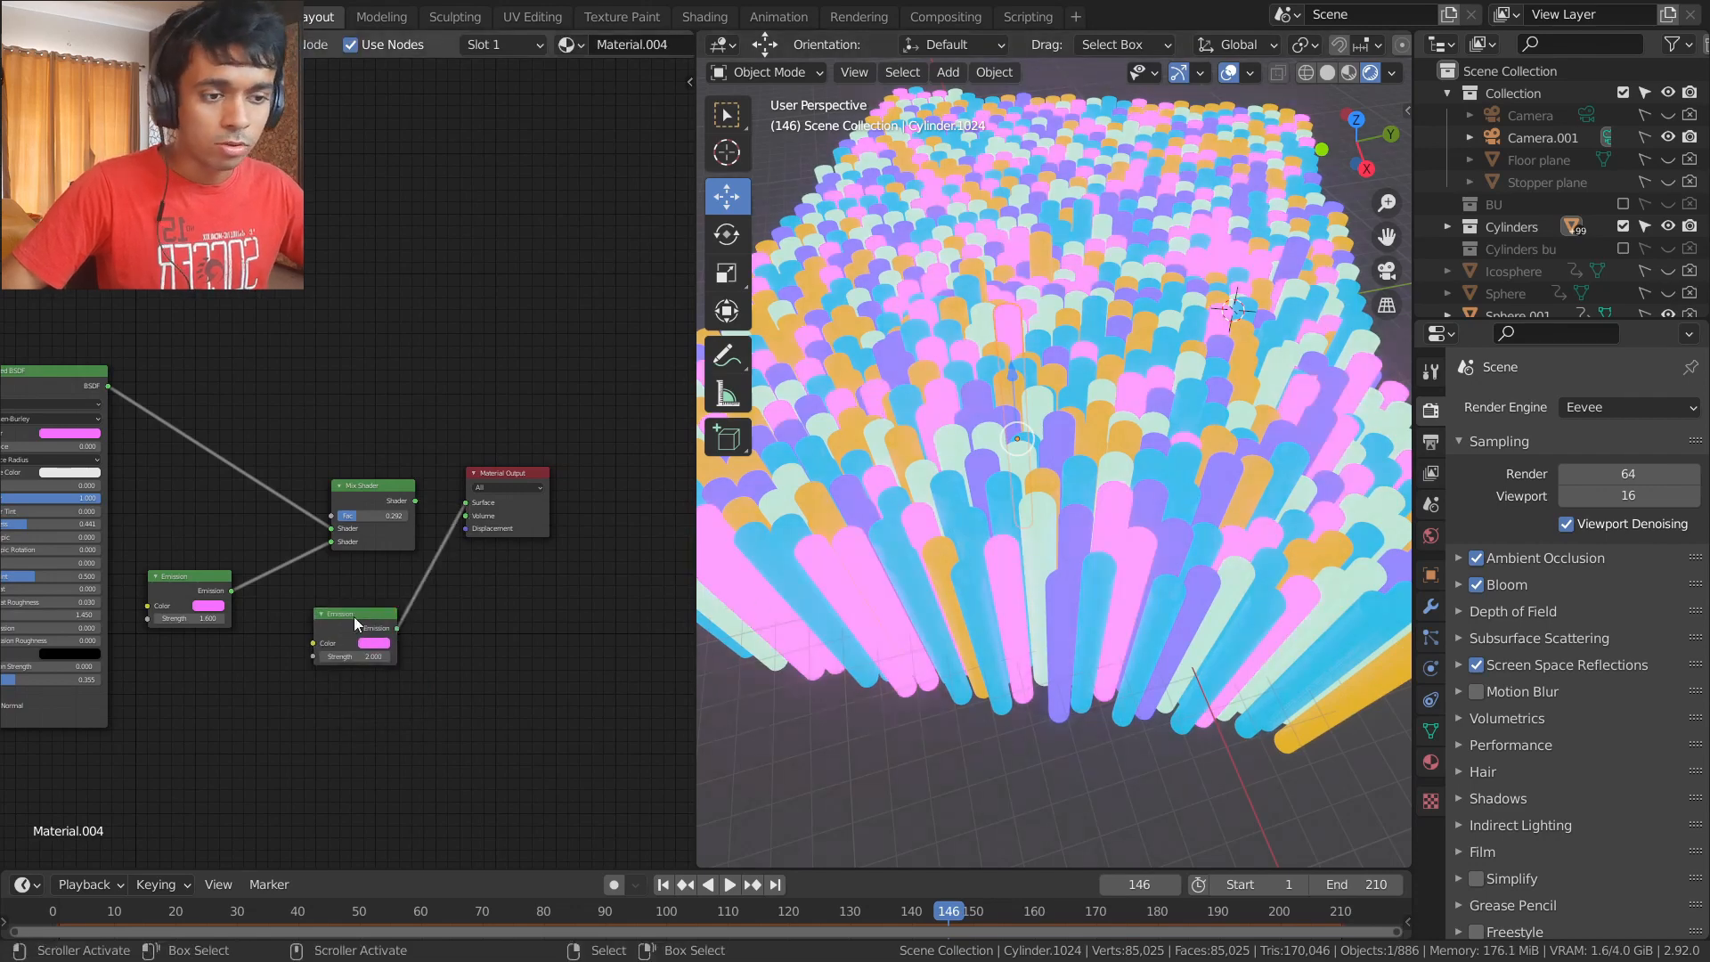
{"action": "left_click_drag", "start_coordinate": [322, 617], "coordinate": [327, 613]}
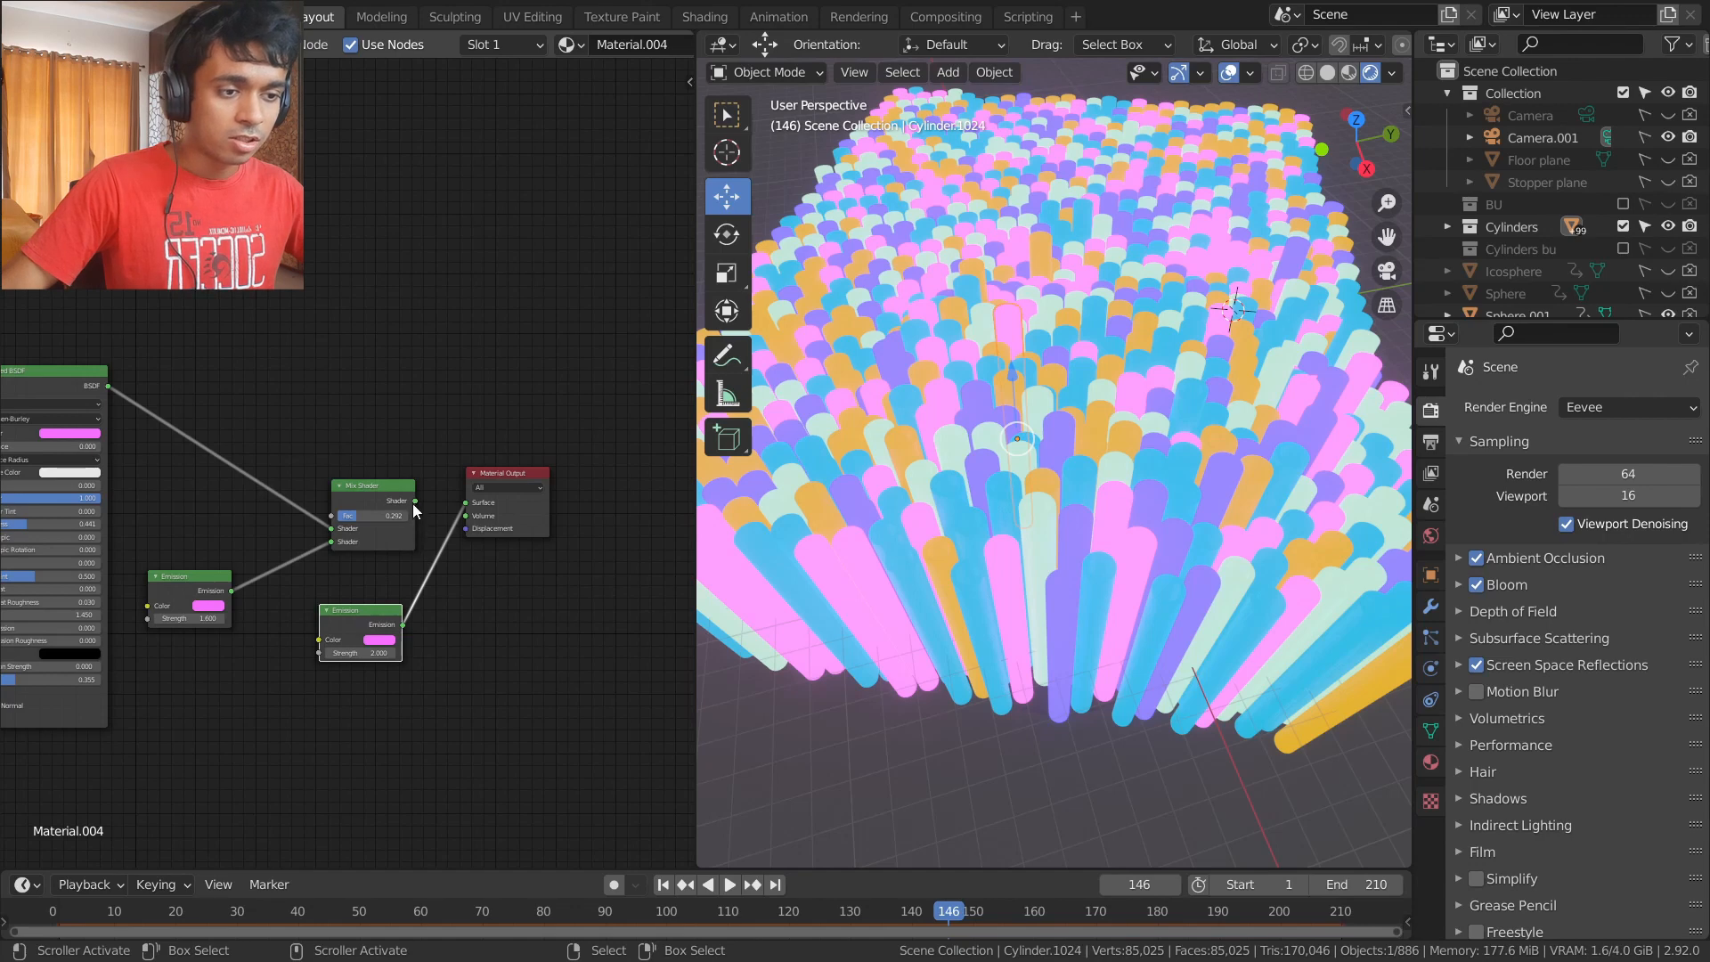
- Select an orange cylinder and move Material.001's Material Output further away from the Mix Shader
{"action": "left_click", "coordinate": [923, 381]}
{"action": "left_click", "coordinate": [924, 376]}
{"action": "middle_click_drag", "start_coordinate": [513, 609], "coordinate": [305, 578]}
{"action": "left_click_drag", "start_coordinate": [511, 520], "coordinate": [602, 514]}
- Duplicate Material.001's yellow Emission node, set the copy's strength to 2 and connect it to the Material Output's Surface input
{"action": "left_click", "coordinate": [134, 577]}
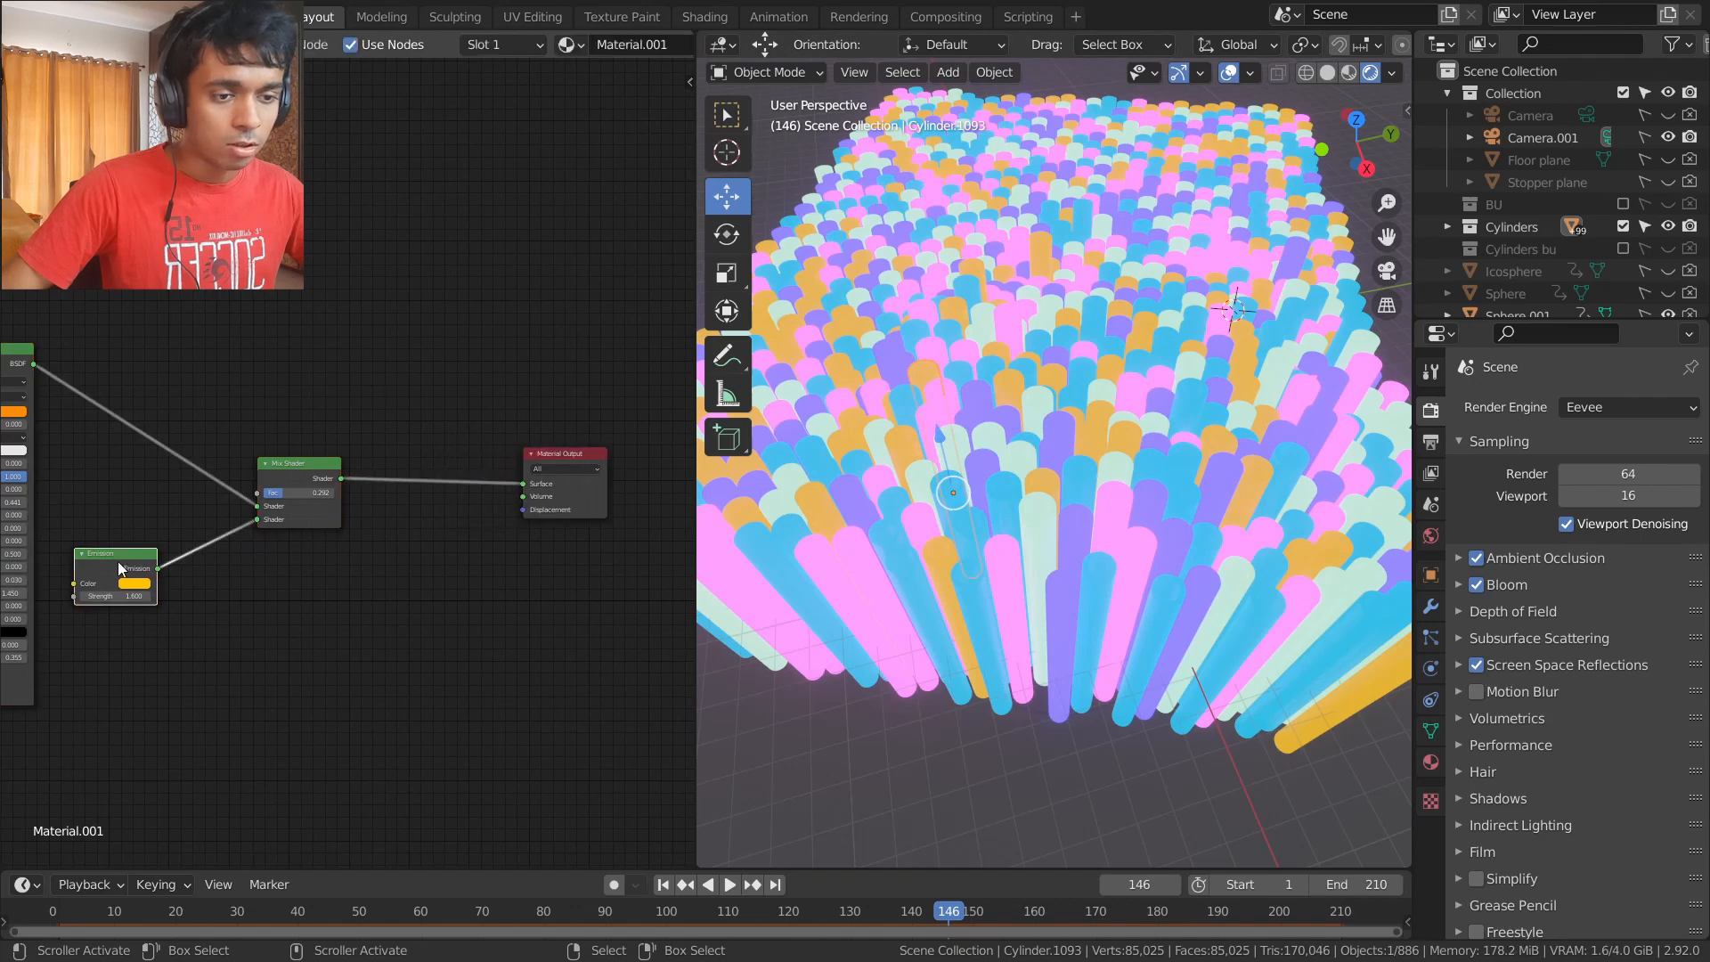
{"action": "middle_click_drag", "start_coordinate": [137, 577], "coordinate": [271, 571]}
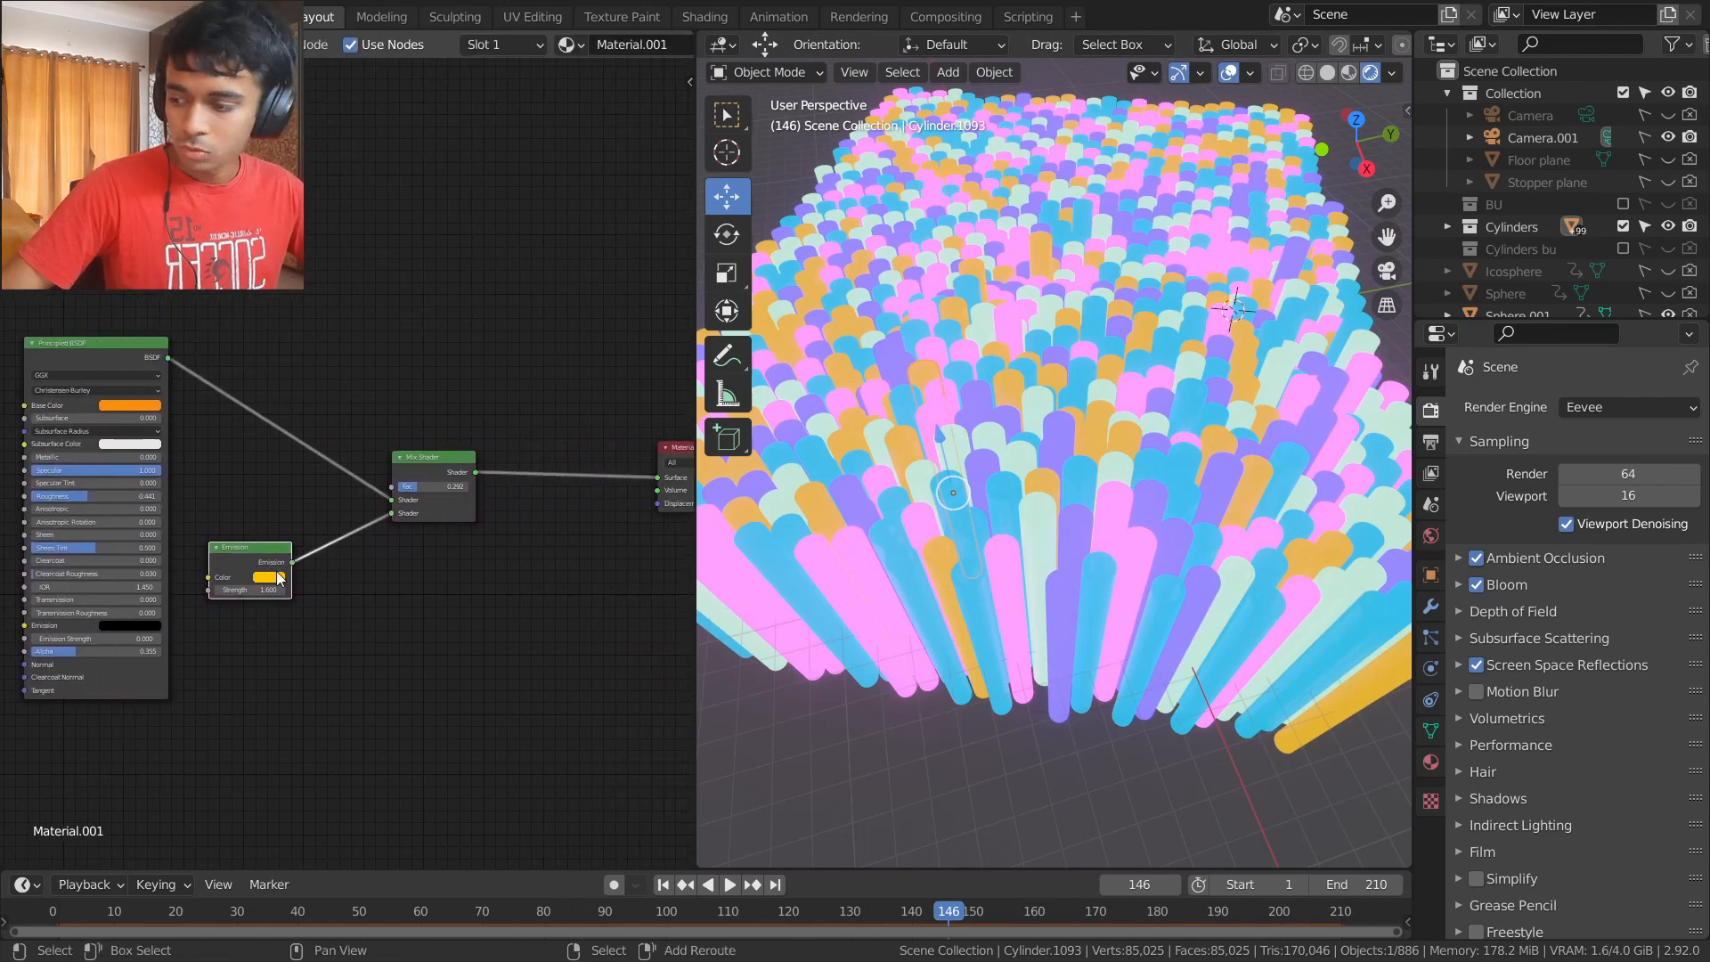
{"action": "key", "text": "shift+d"}
{"action": "left_click", "coordinate": [520, 608]}
{"action": "middle_click_drag", "start_coordinate": [522, 613], "coordinate": [430, 617]}
{"action": "left_click", "coordinate": [397, 635]}
{"action": "type", "text": "2"}
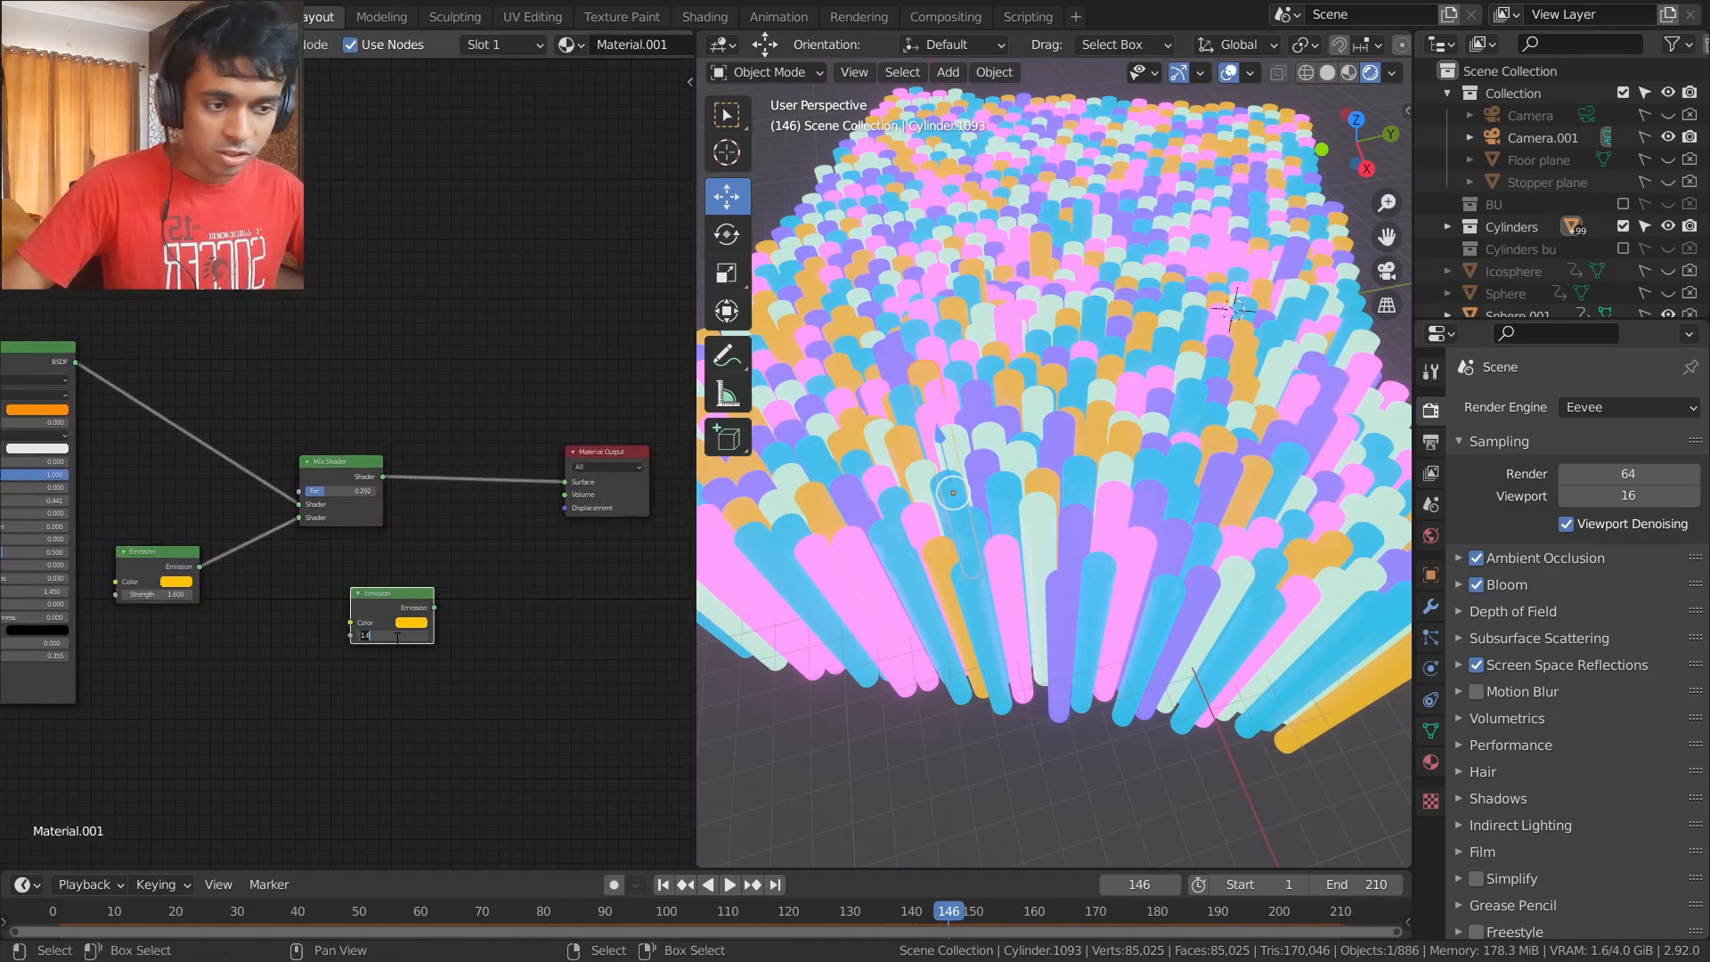
{"action": "key", "text": "Return"}
{"action": "left_click_drag", "start_coordinate": [435, 608], "coordinate": [565, 482]}
{"action": "left_click", "coordinate": [1033, 719]}
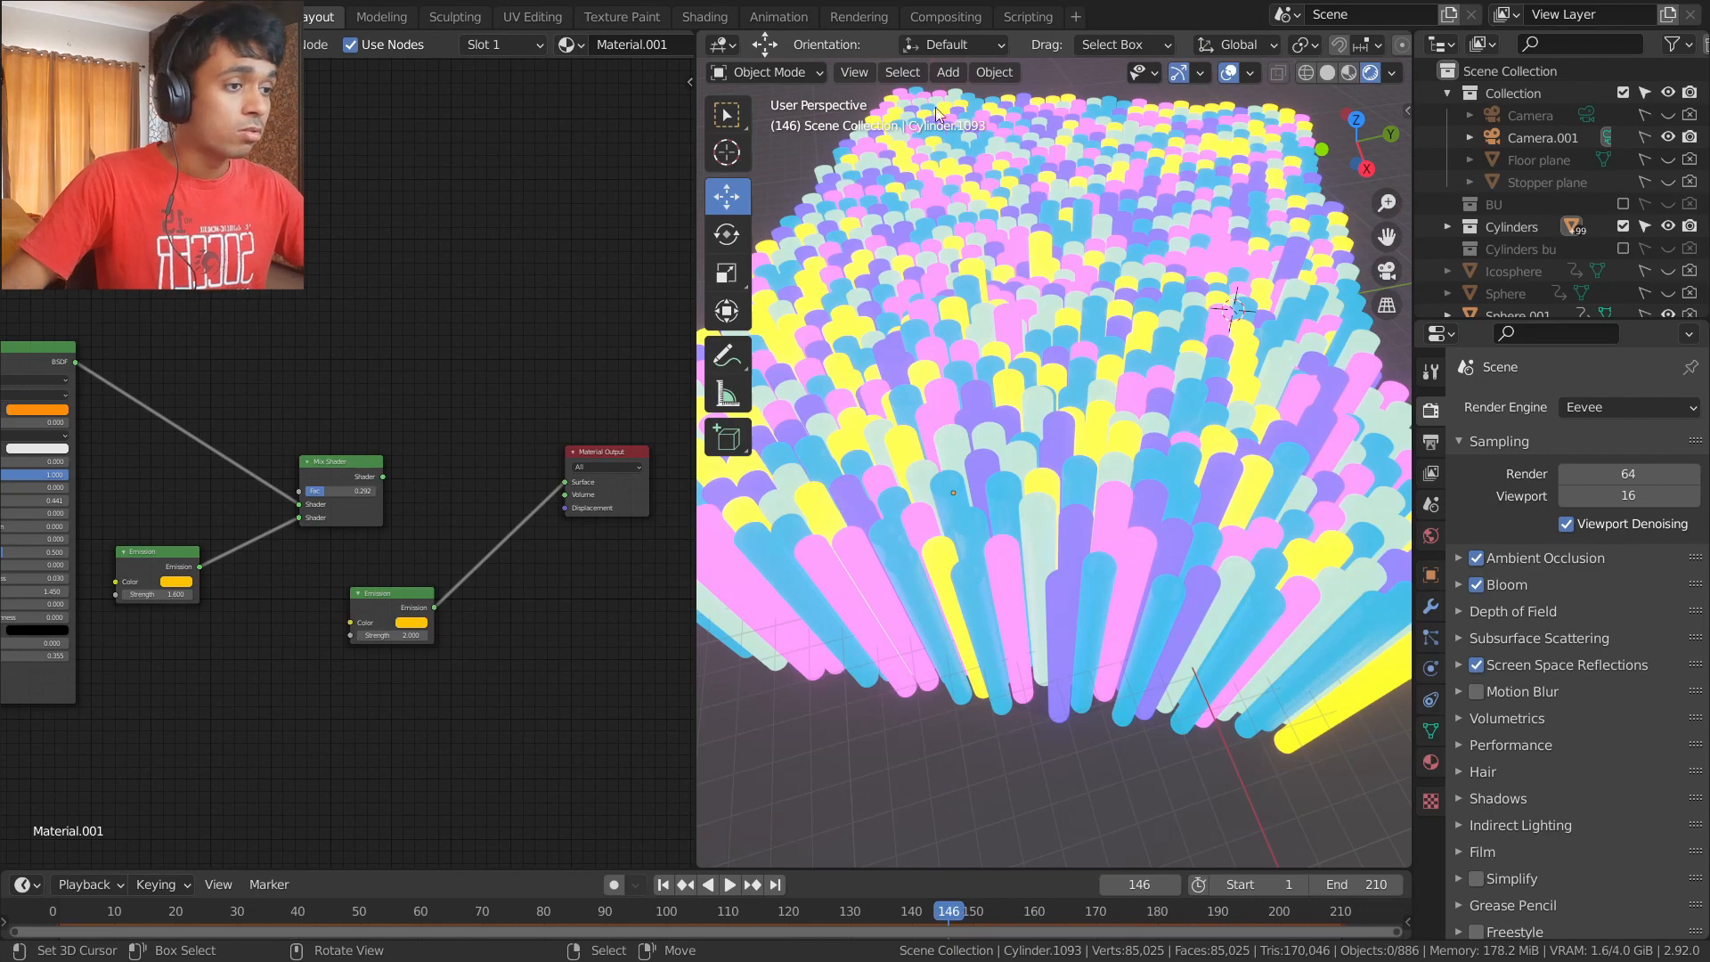
- Widen the 3D viewport over the node editor and play the animation from the camera view
{"action": "scroll", "coordinate": [439, 152], "scroll_direction": "down", "scroll_amount": 2, "text": "shift"}
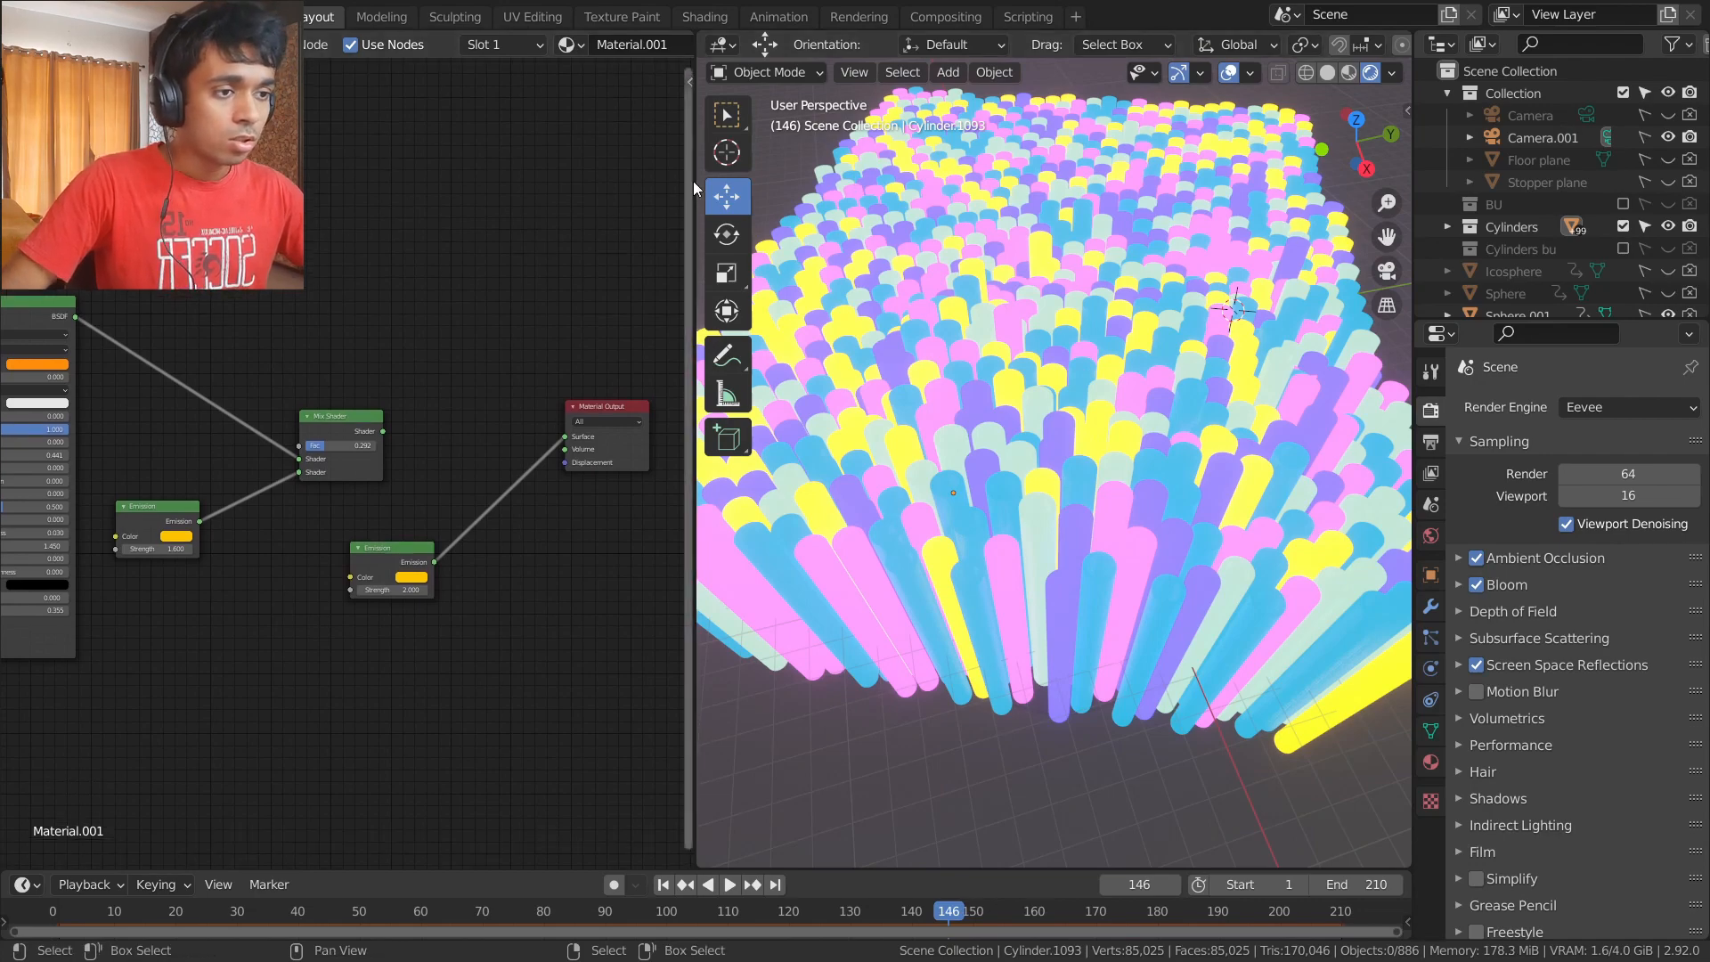
{"action": "left_click_drag", "start_coordinate": [695, 185], "coordinate": [144, 187]}
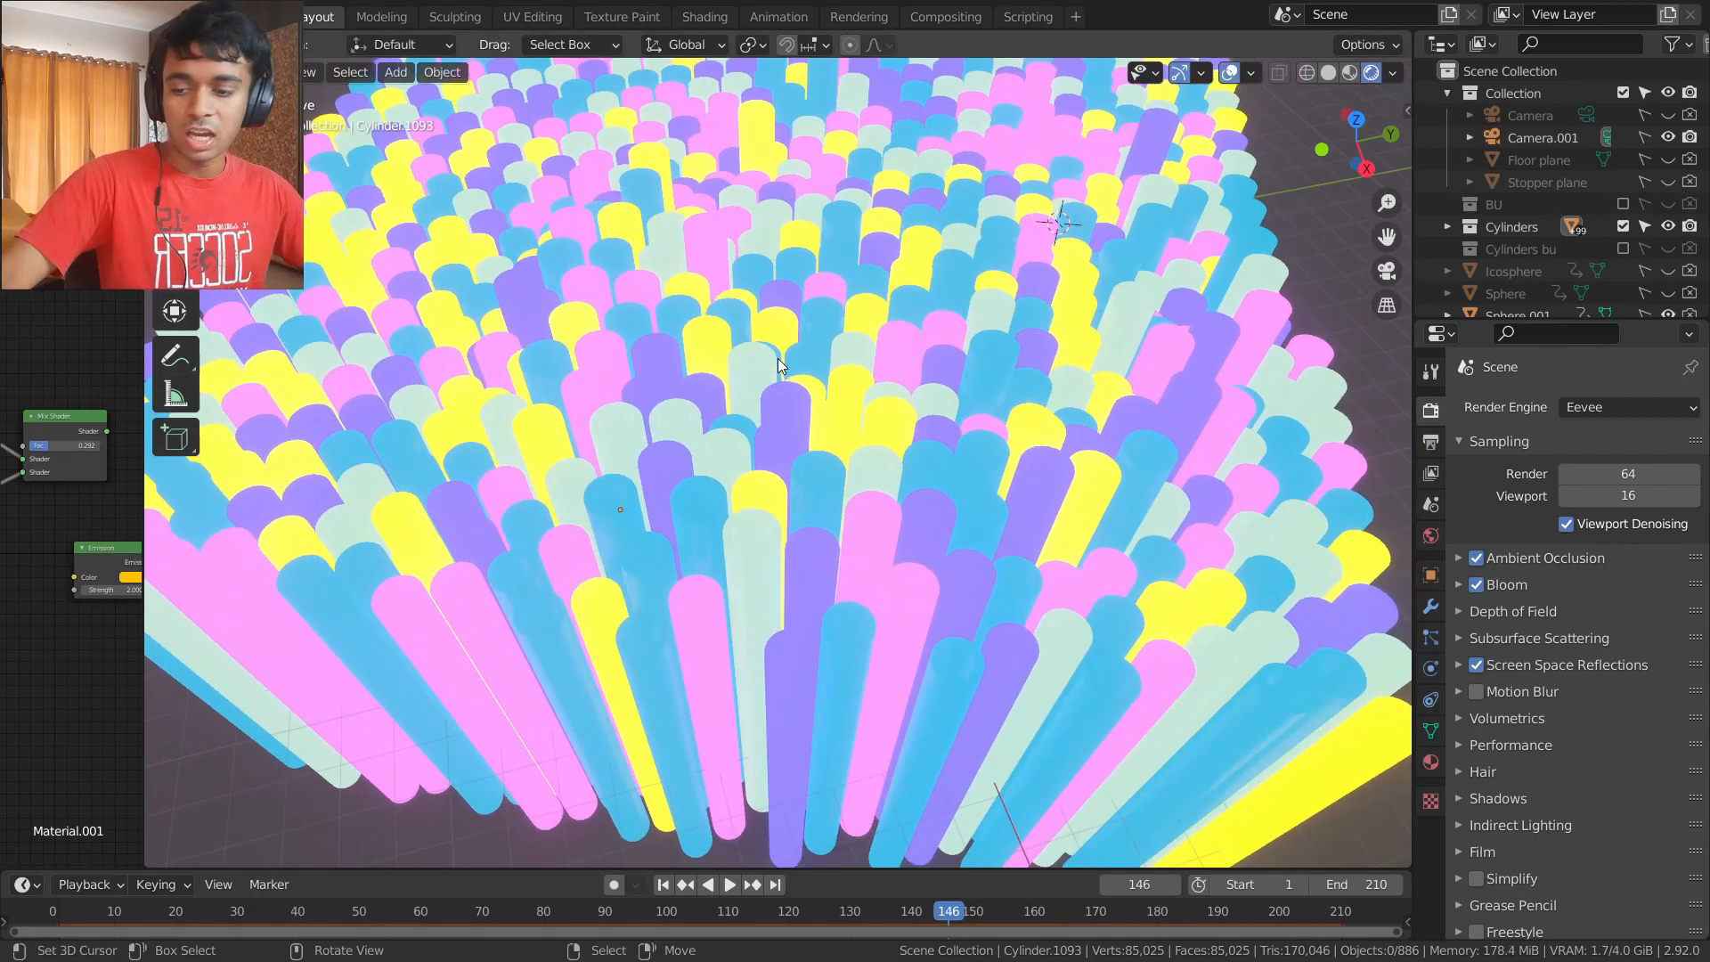
{"action": "key", "text": "KP_0"}
{"action": "key", "text": "space"}
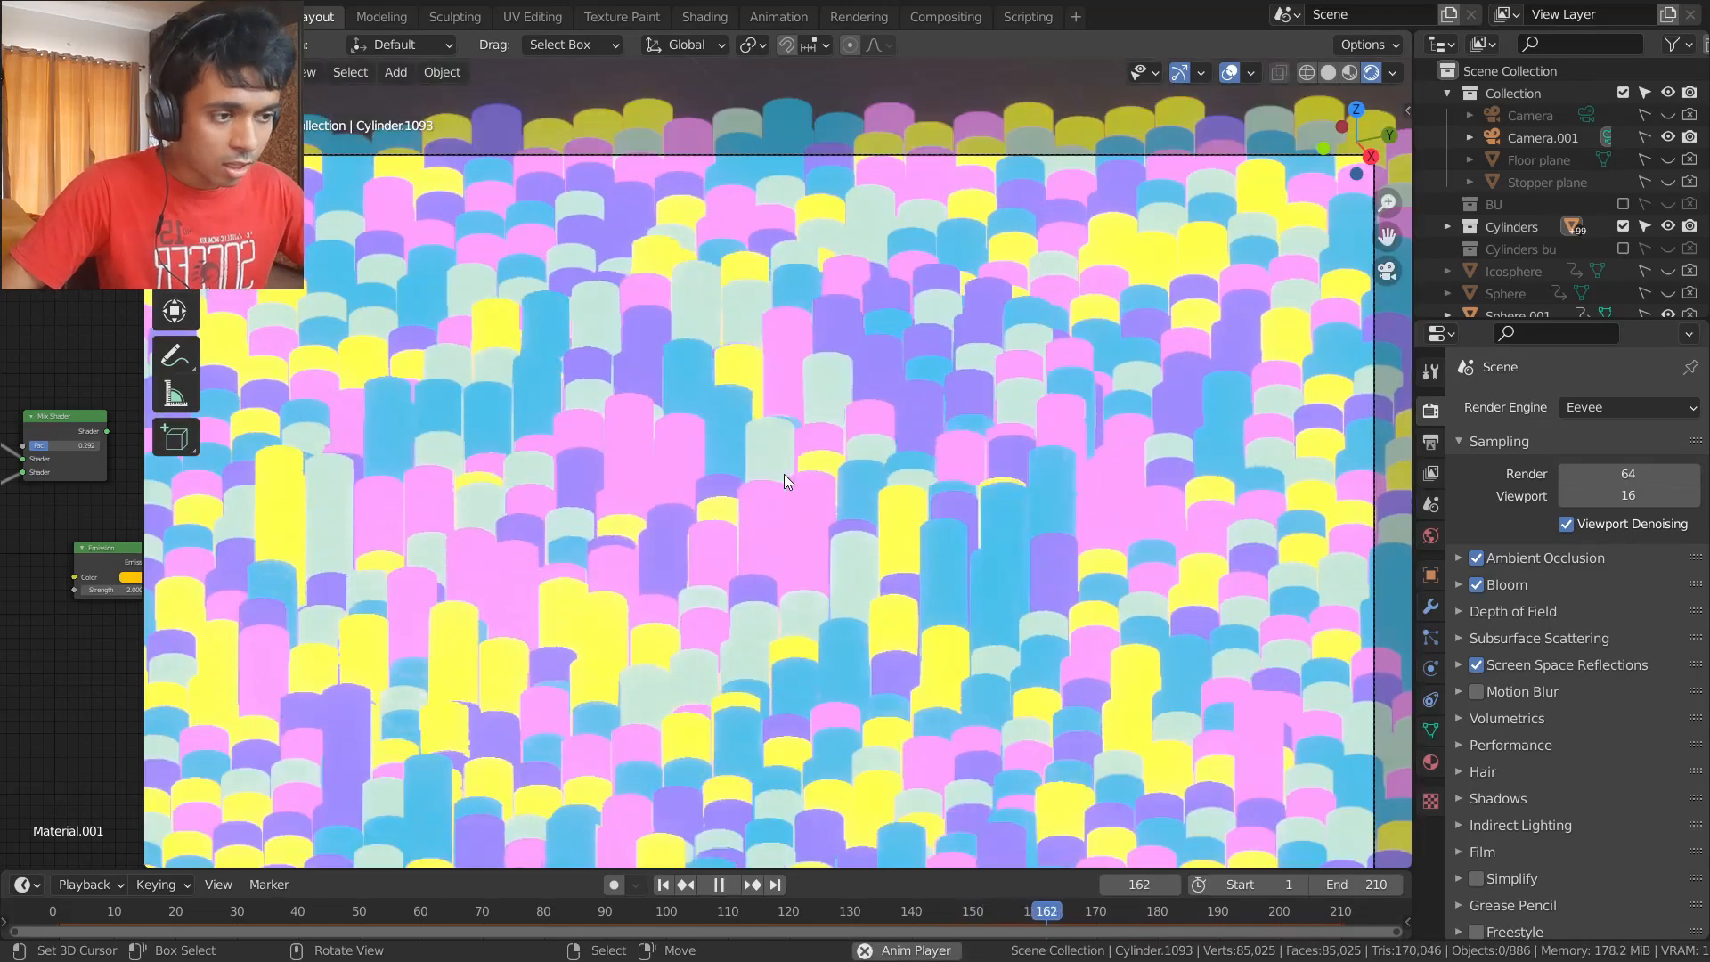
{"action": "scroll", "coordinate": [783, 473], "scroll_direction": "down", "scroll_amount": 2}
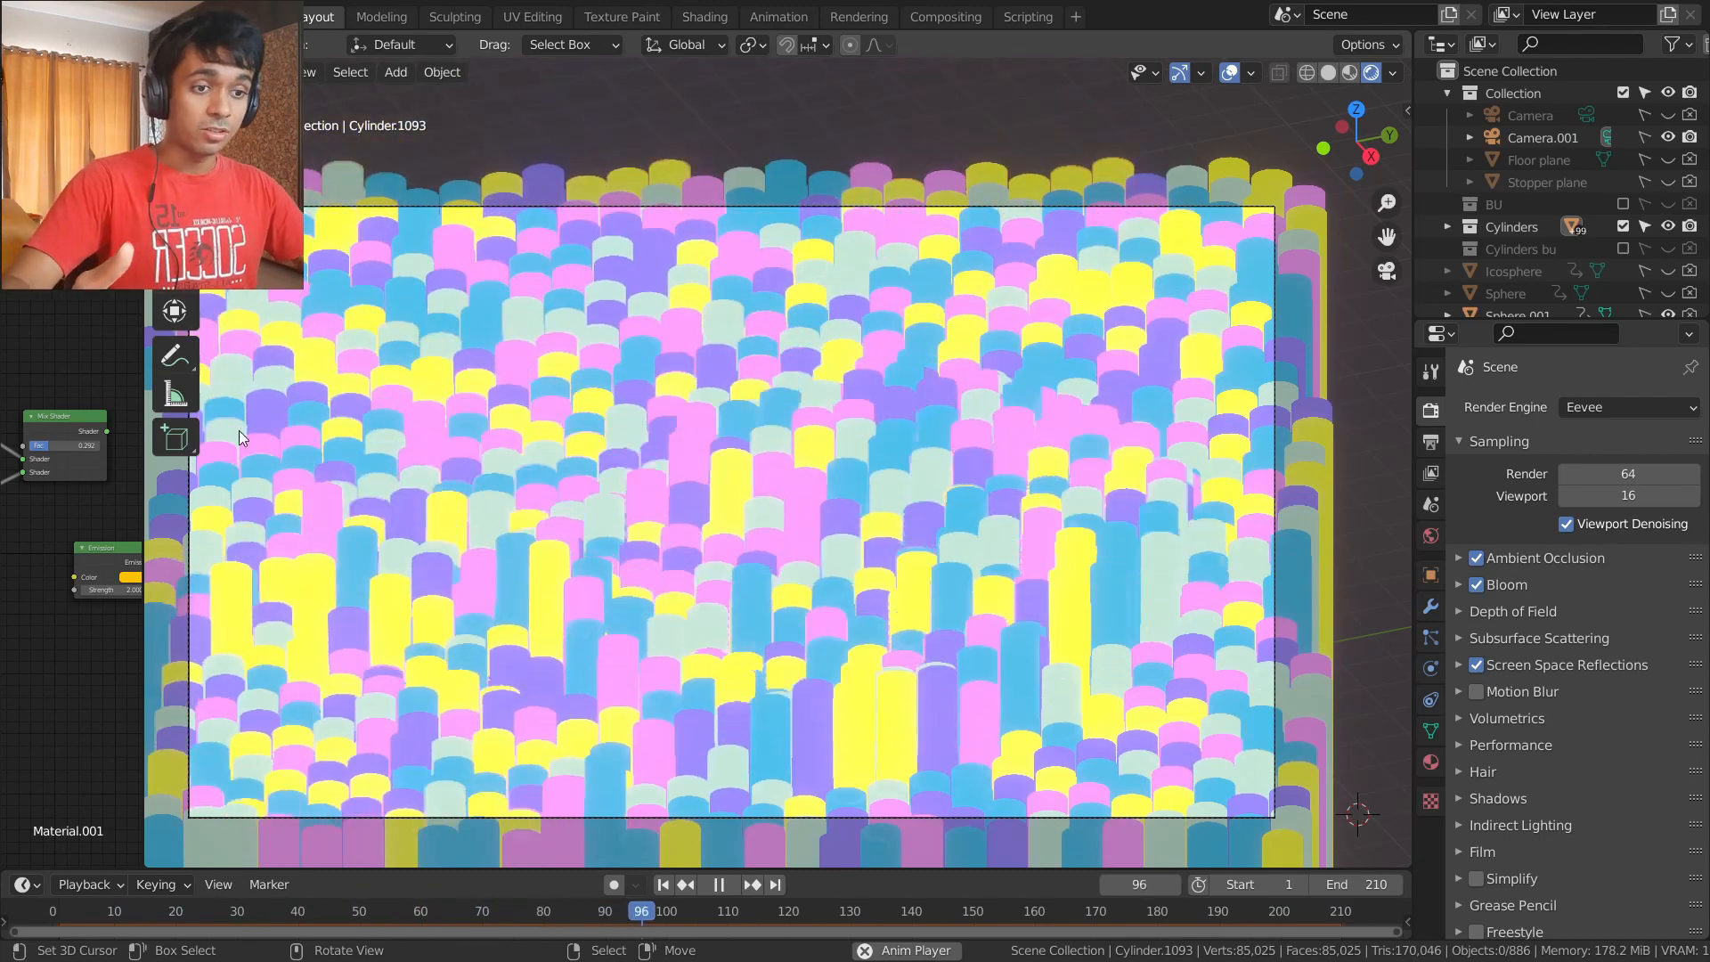
{"action": "key", "text": "Escape"}
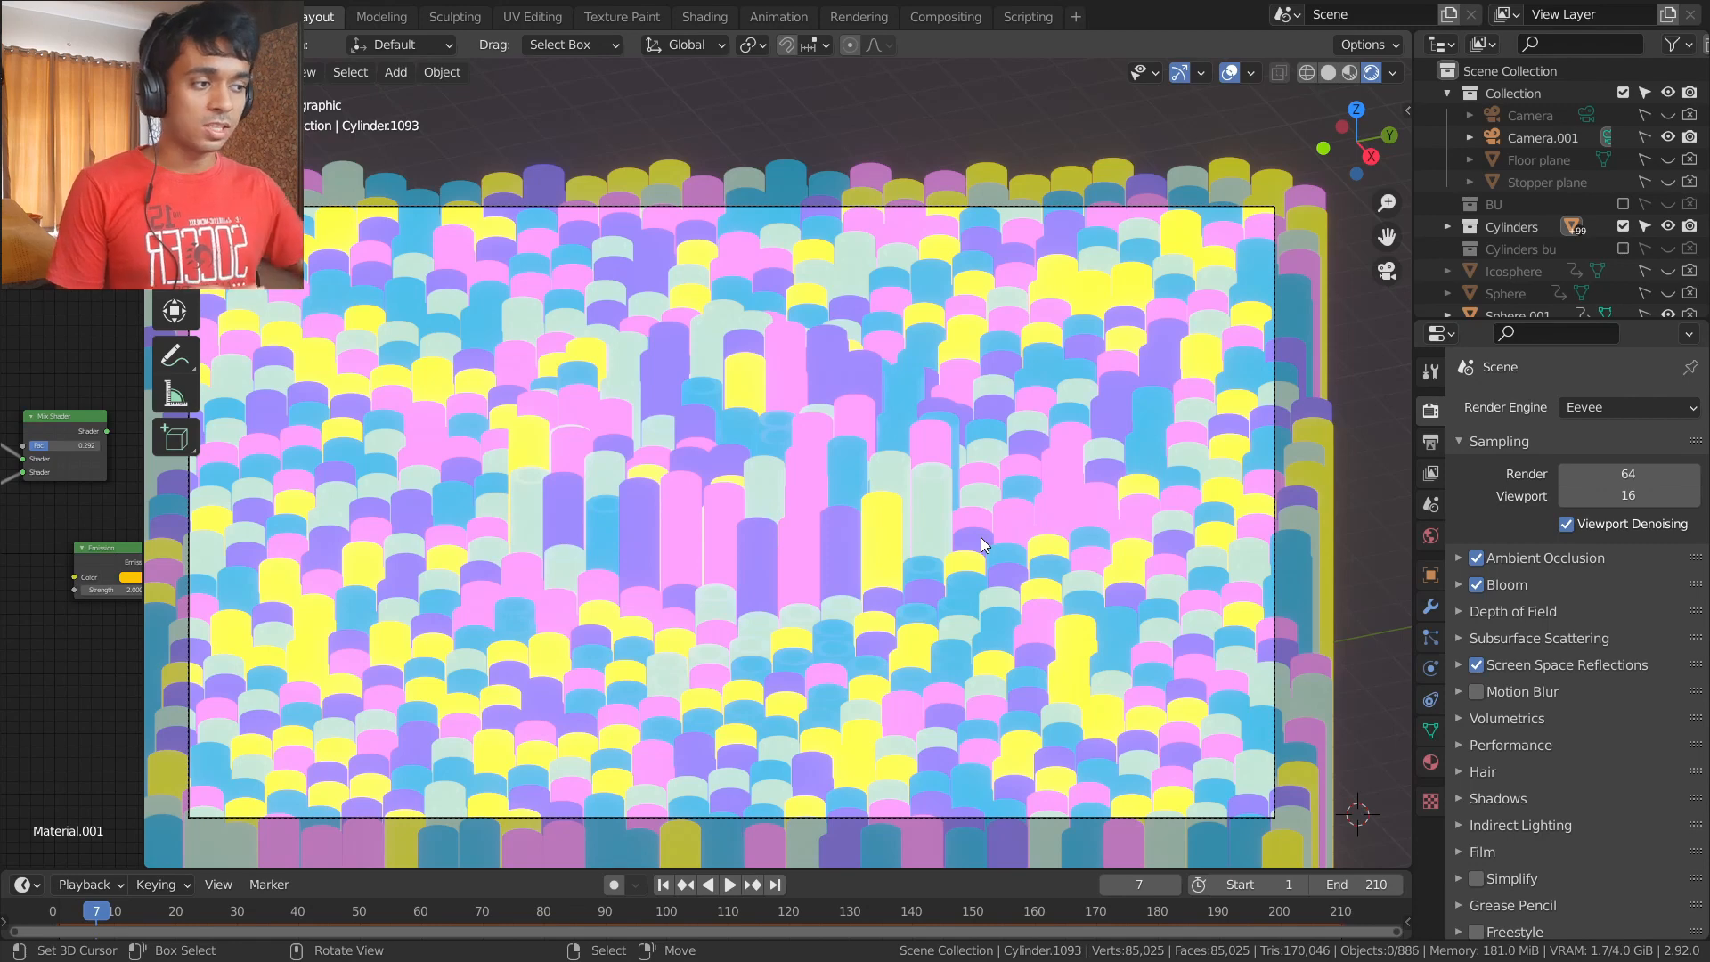
- Preview the cylinders with the Cycles render engine and return to Eevee
{"action": "left_click", "coordinate": [1599, 411]}
{"action": "left_click", "coordinate": [1610, 480]}
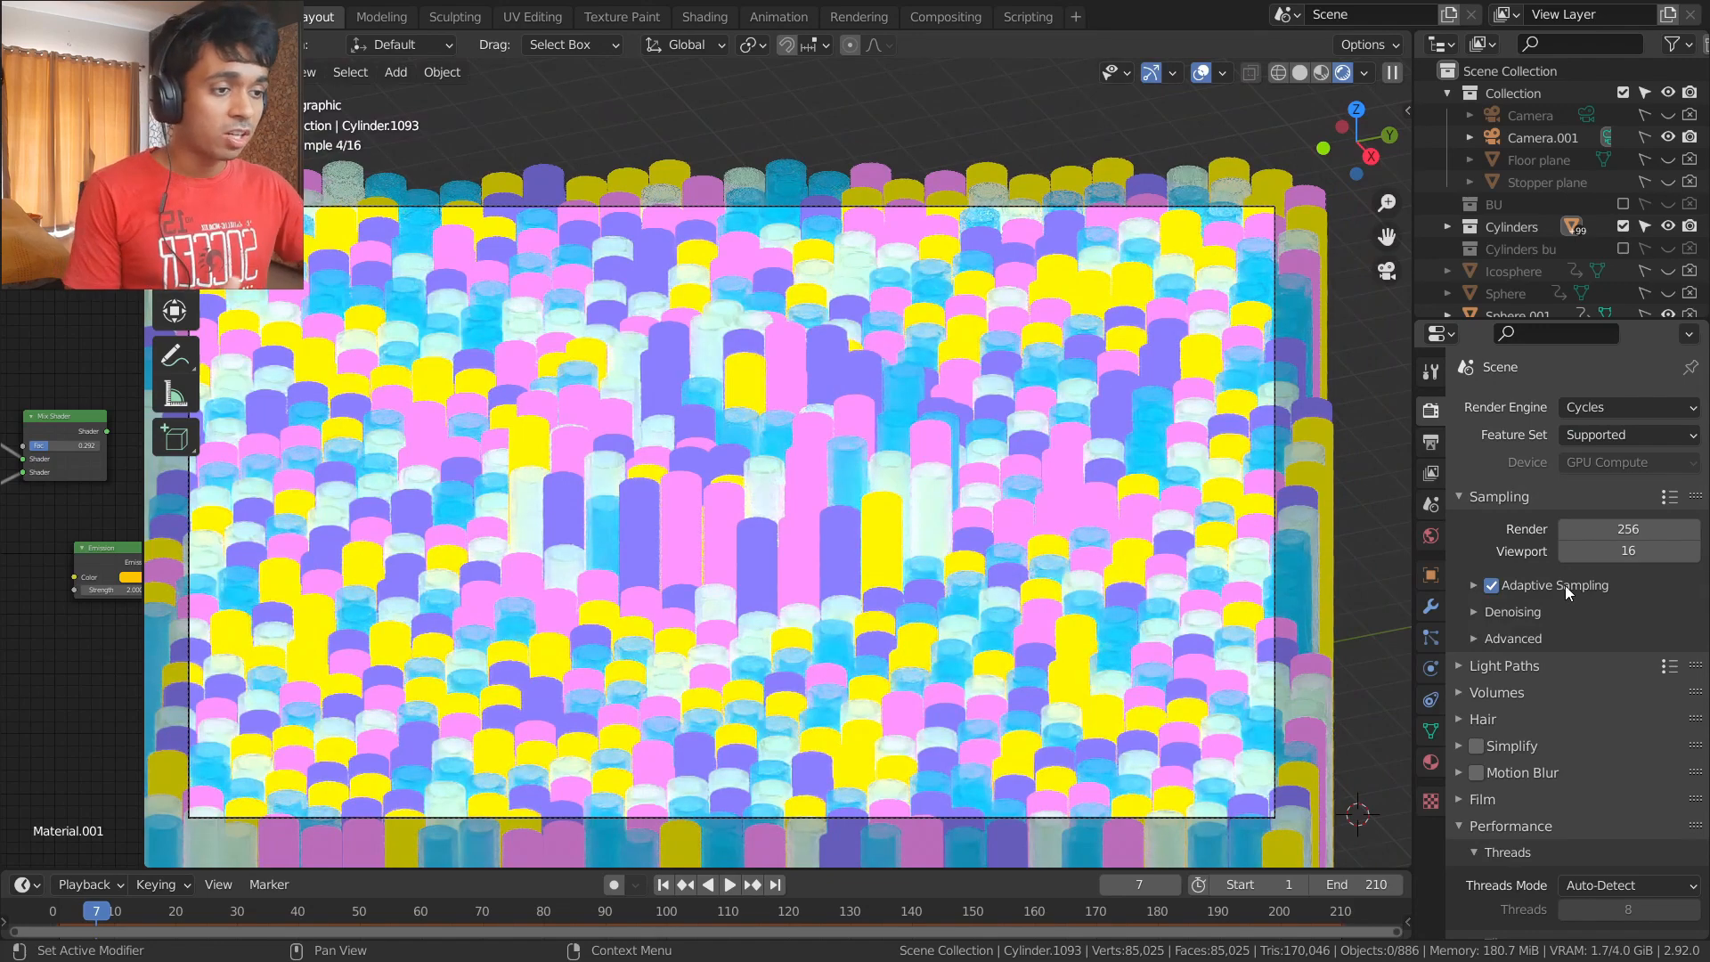
{"action": "left_click", "coordinate": [1617, 408]}
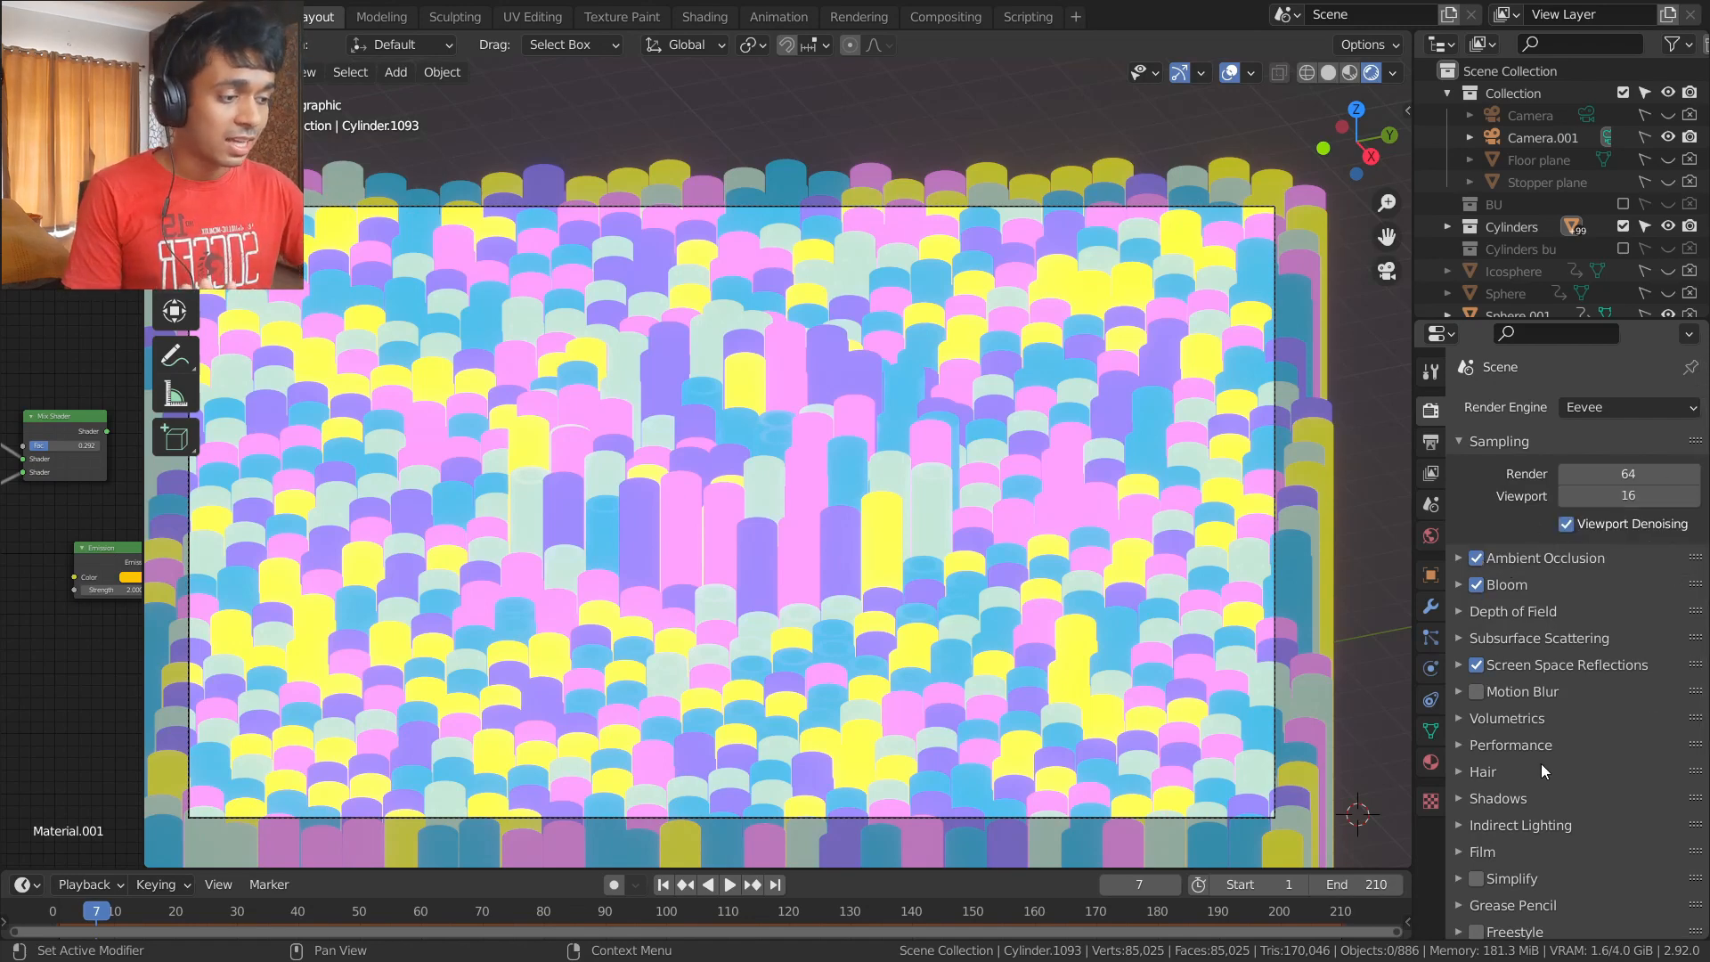
- Try the Filmic view transform in Color Management and return it to Standard
{"action": "scroll", "coordinate": [1542, 767], "scroll_direction": "down", "scroll_amount": 4}
{"action": "scroll", "coordinate": [1501, 818], "scroll_direction": "down", "scroll_amount": 1}
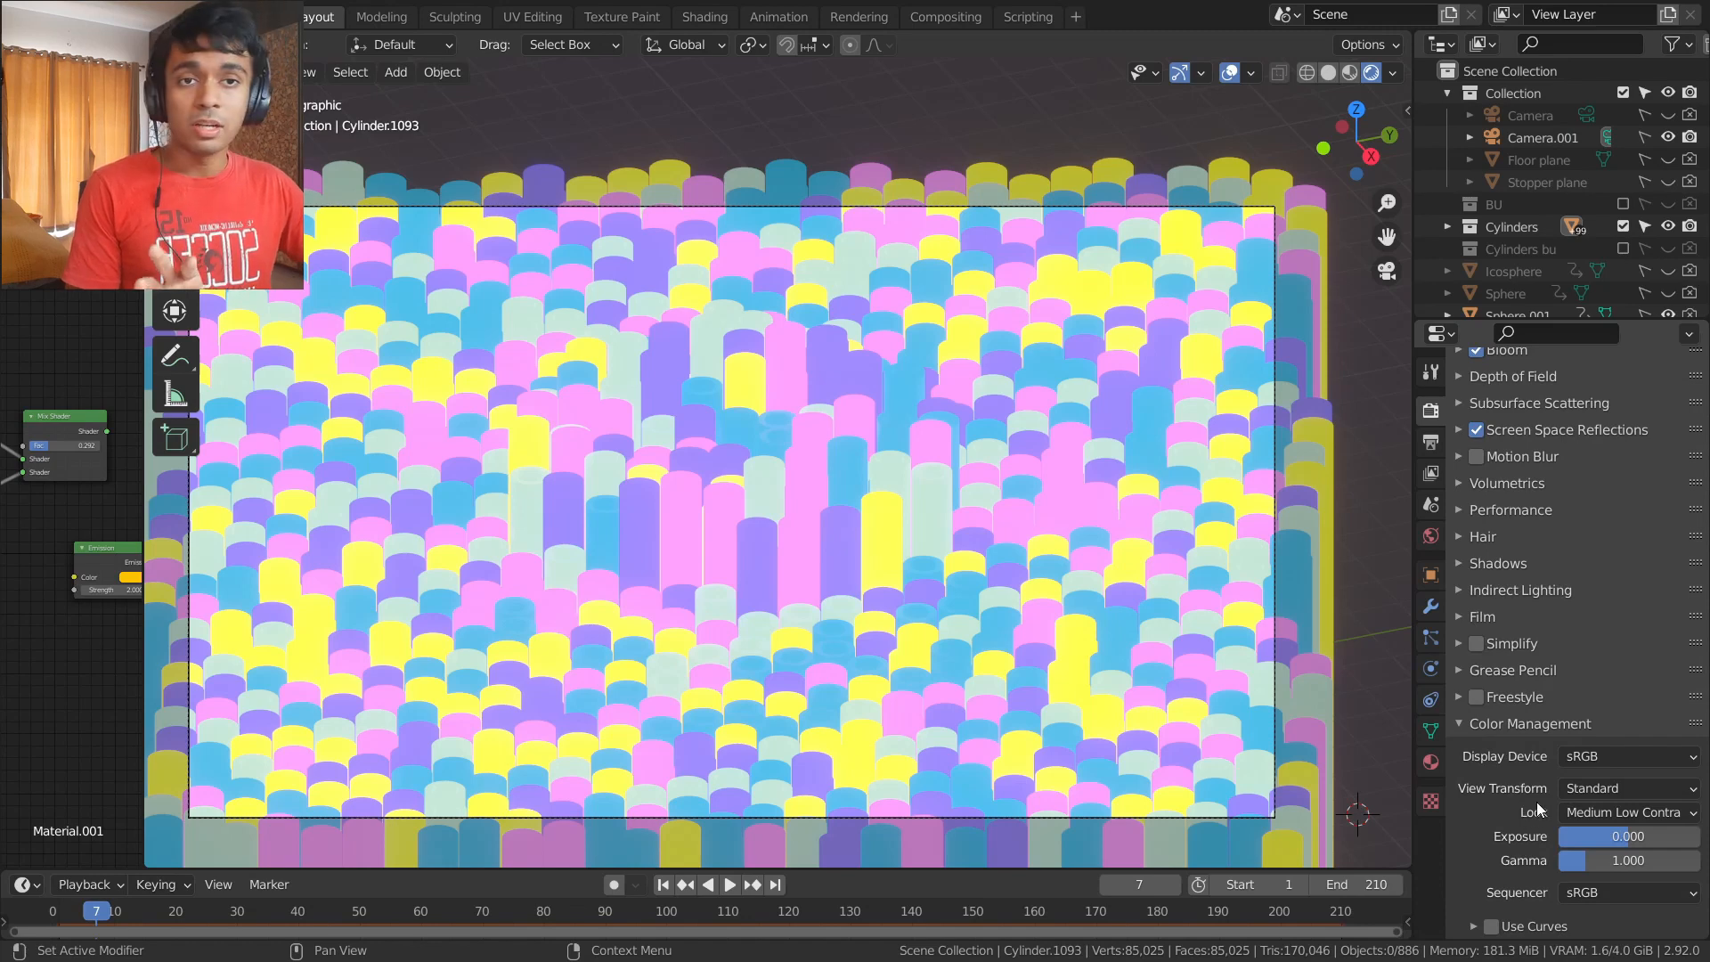
{"action": "left_click", "coordinate": [1637, 788]}
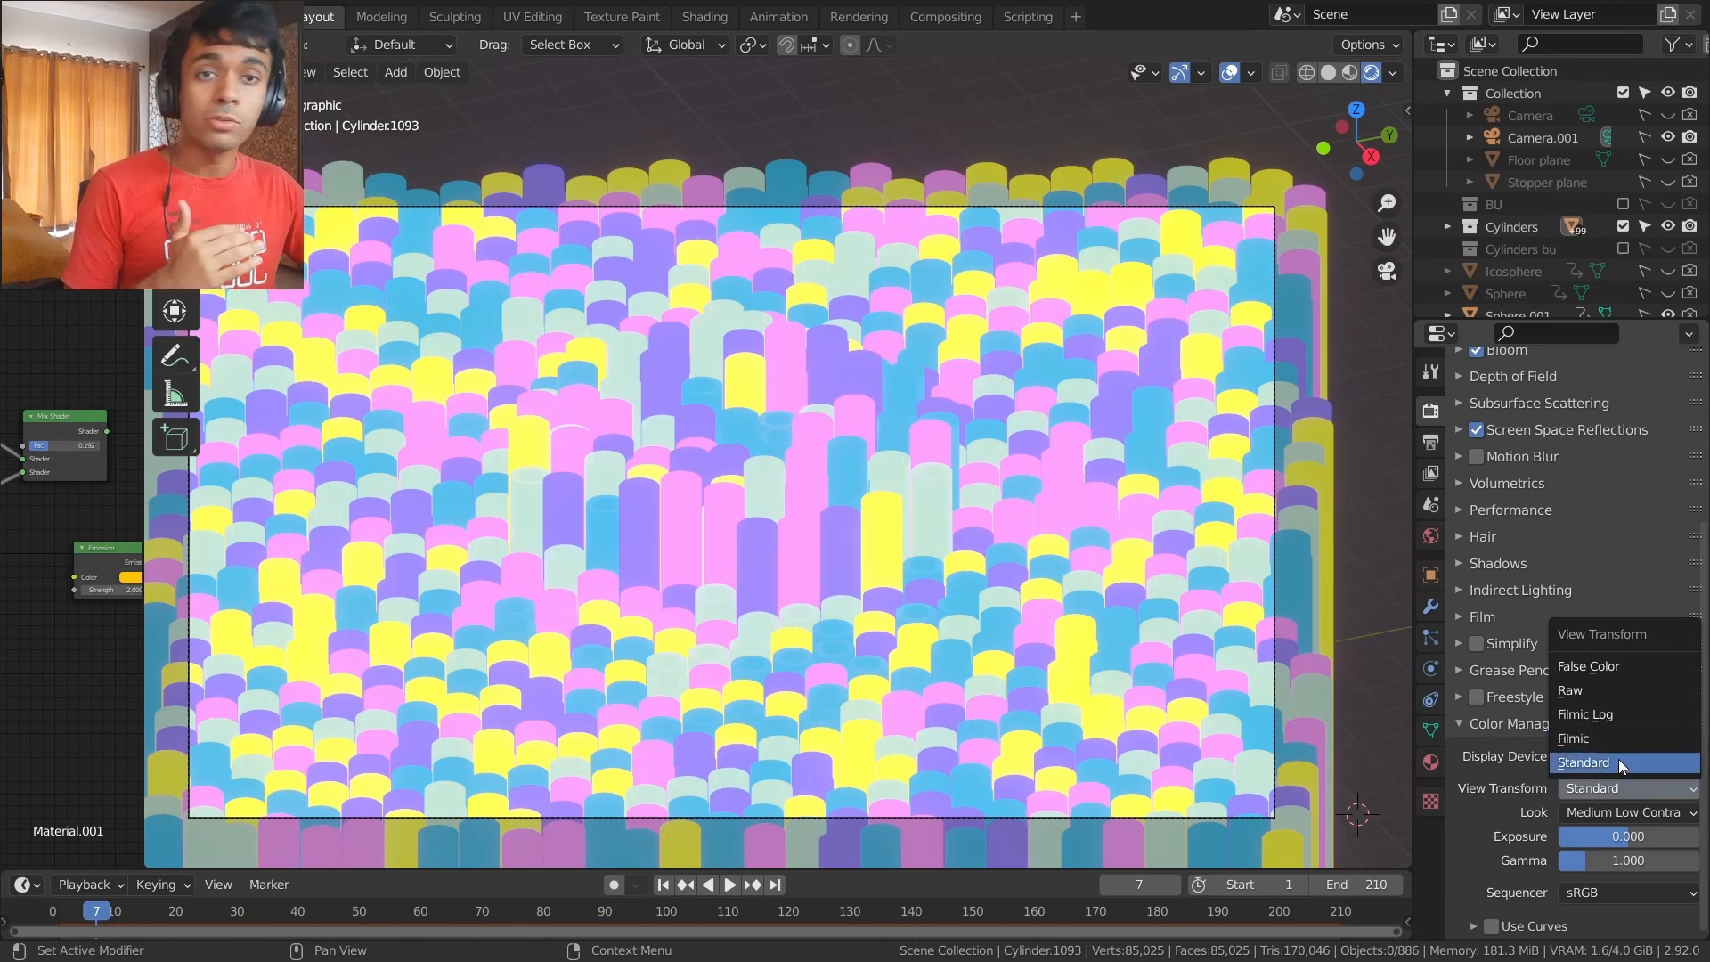
{"action": "scroll", "coordinate": [1476, 732], "scroll_direction": "up", "scroll_amount": 5}
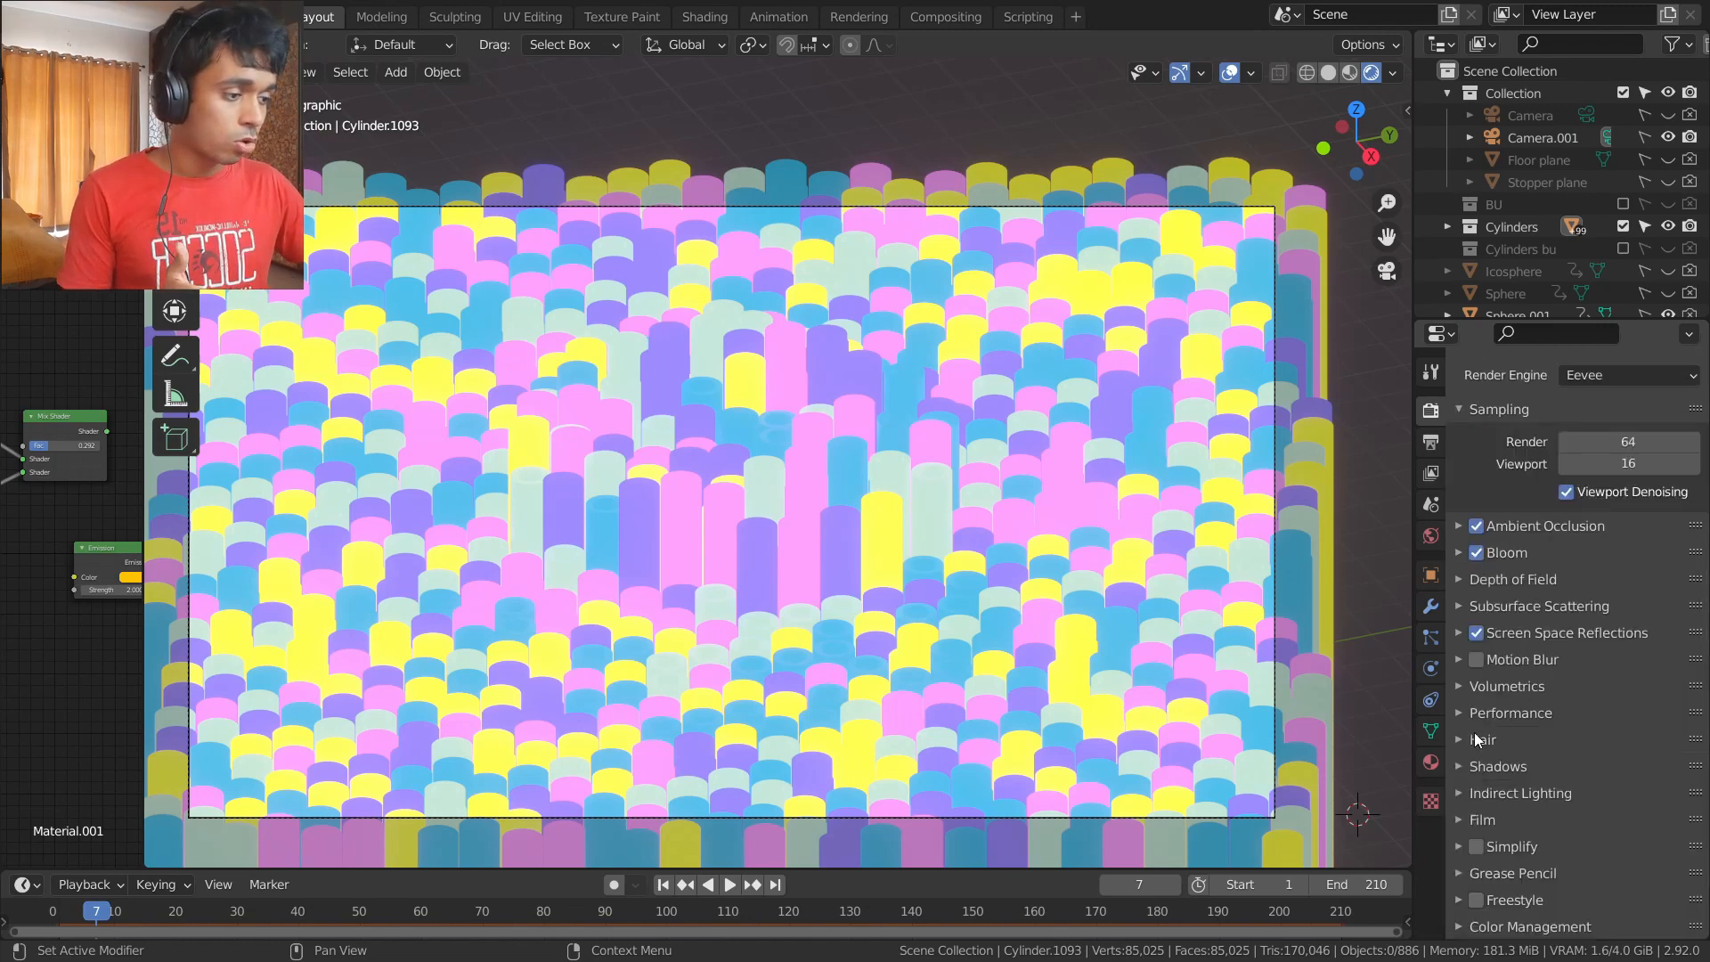
{"action": "scroll", "coordinate": [1483, 906], "scroll_direction": "down", "scroll_amount": 5}
{"action": "left_click", "coordinate": [1601, 776]}
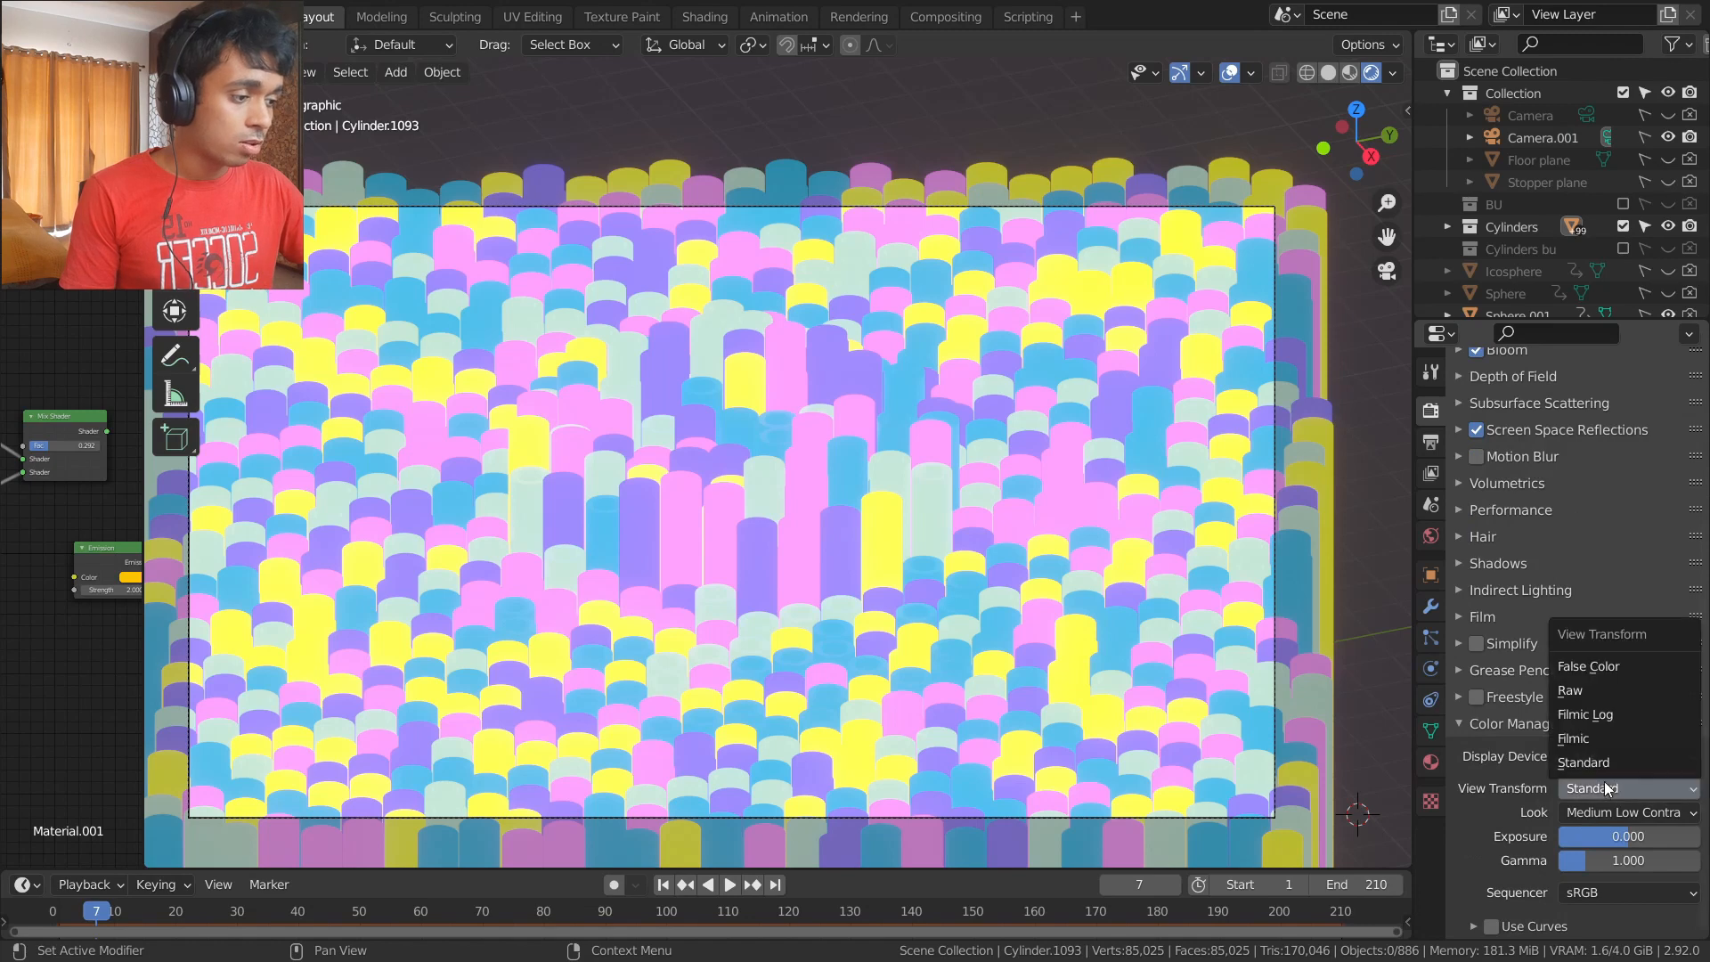
{"action": "left_click", "coordinate": [1608, 768]}
{"action": "left_click", "coordinate": [1609, 788]}
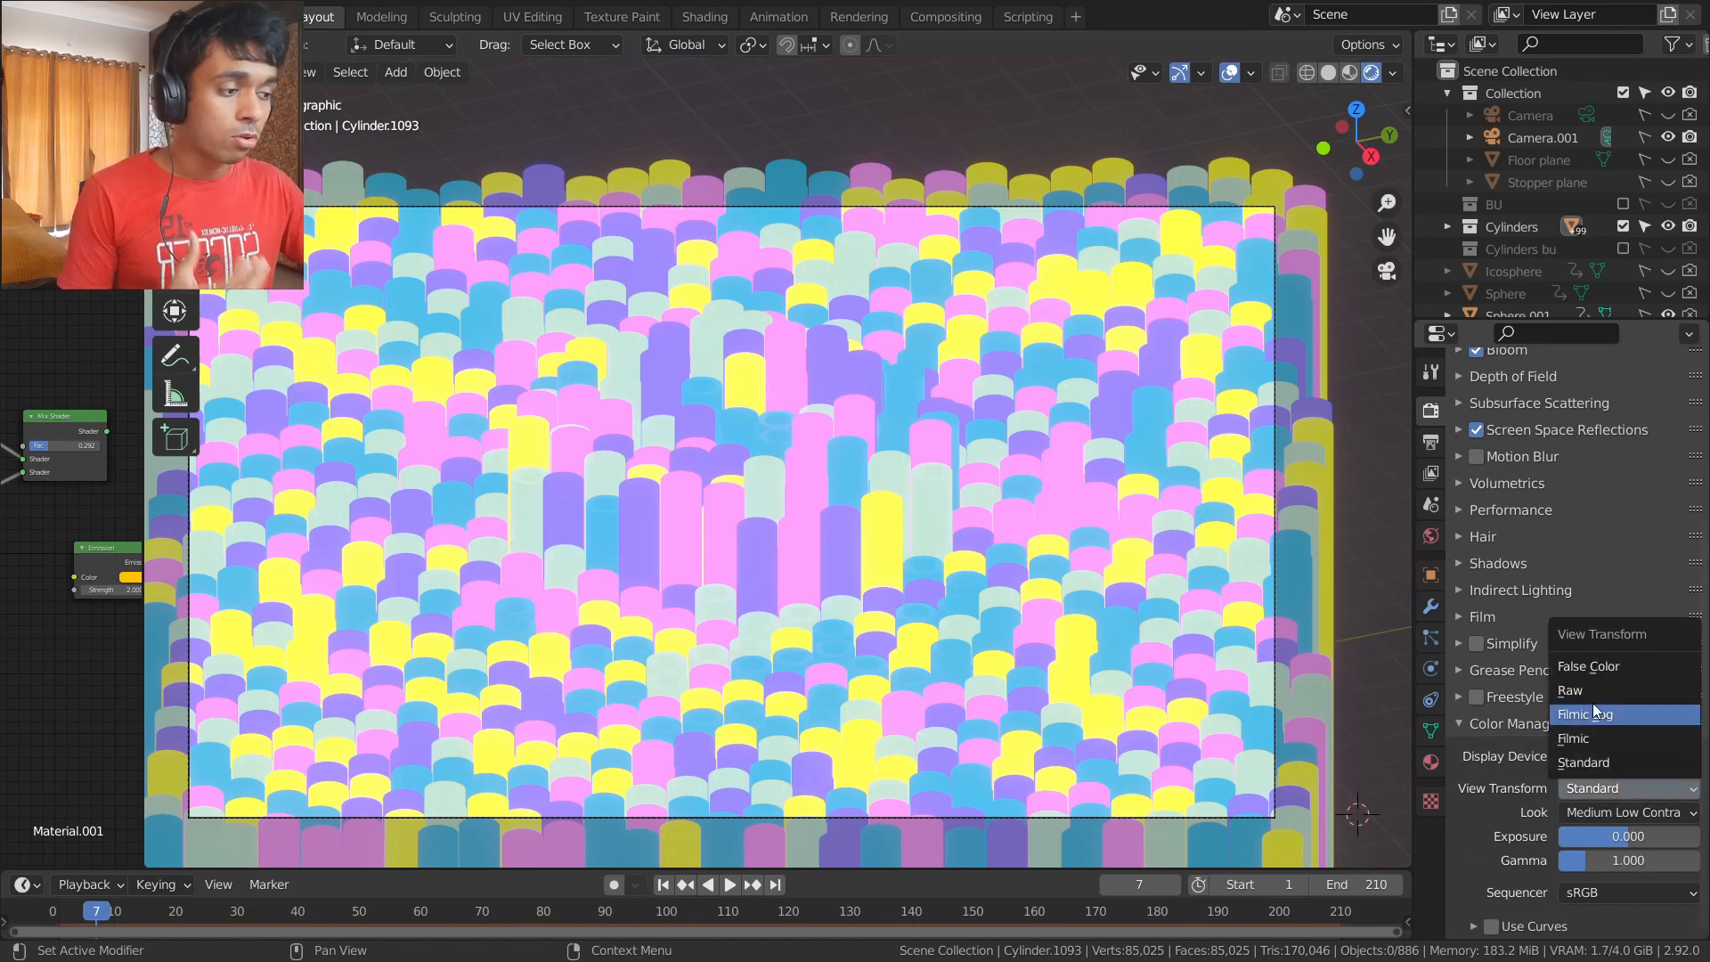
{"action": "left_click", "coordinate": [1596, 734]}
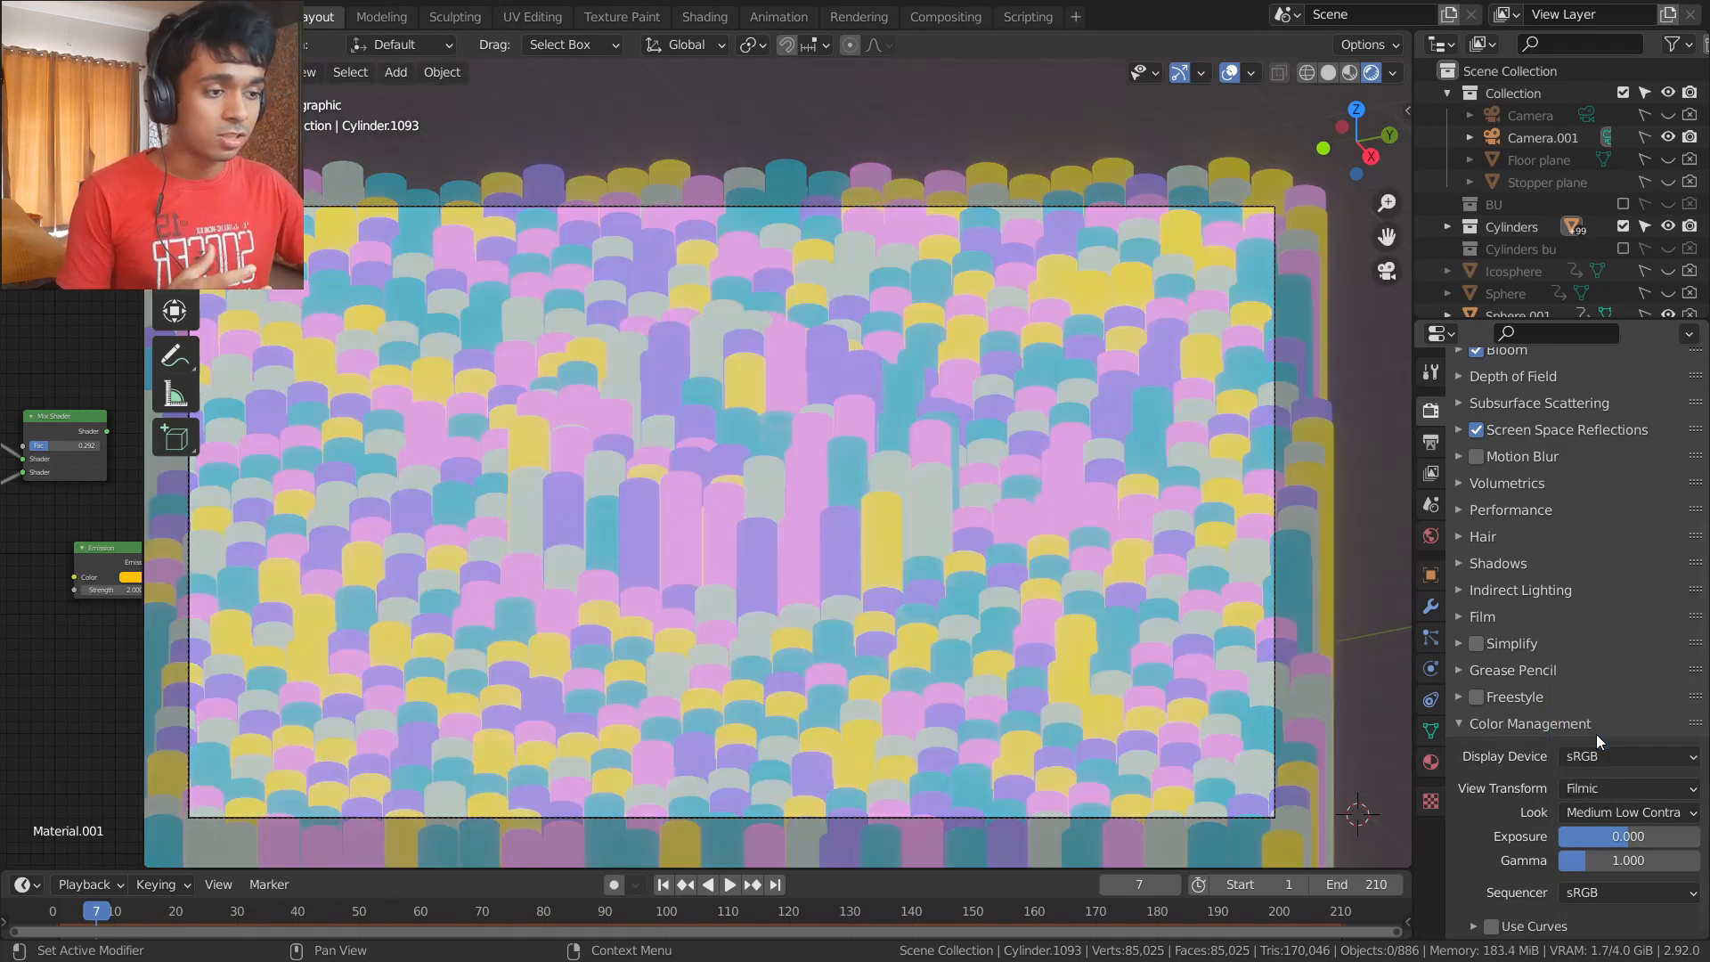
{"action": "left_click", "coordinate": [1631, 787]}
{"action": "left_click", "coordinate": [1627, 769]}
- Try the None, High Contrast, Medium Contrast and Very Low Contrast looks, and return the look to Medium Low Contrast
{"action": "left_click", "coordinate": [1633, 812]}
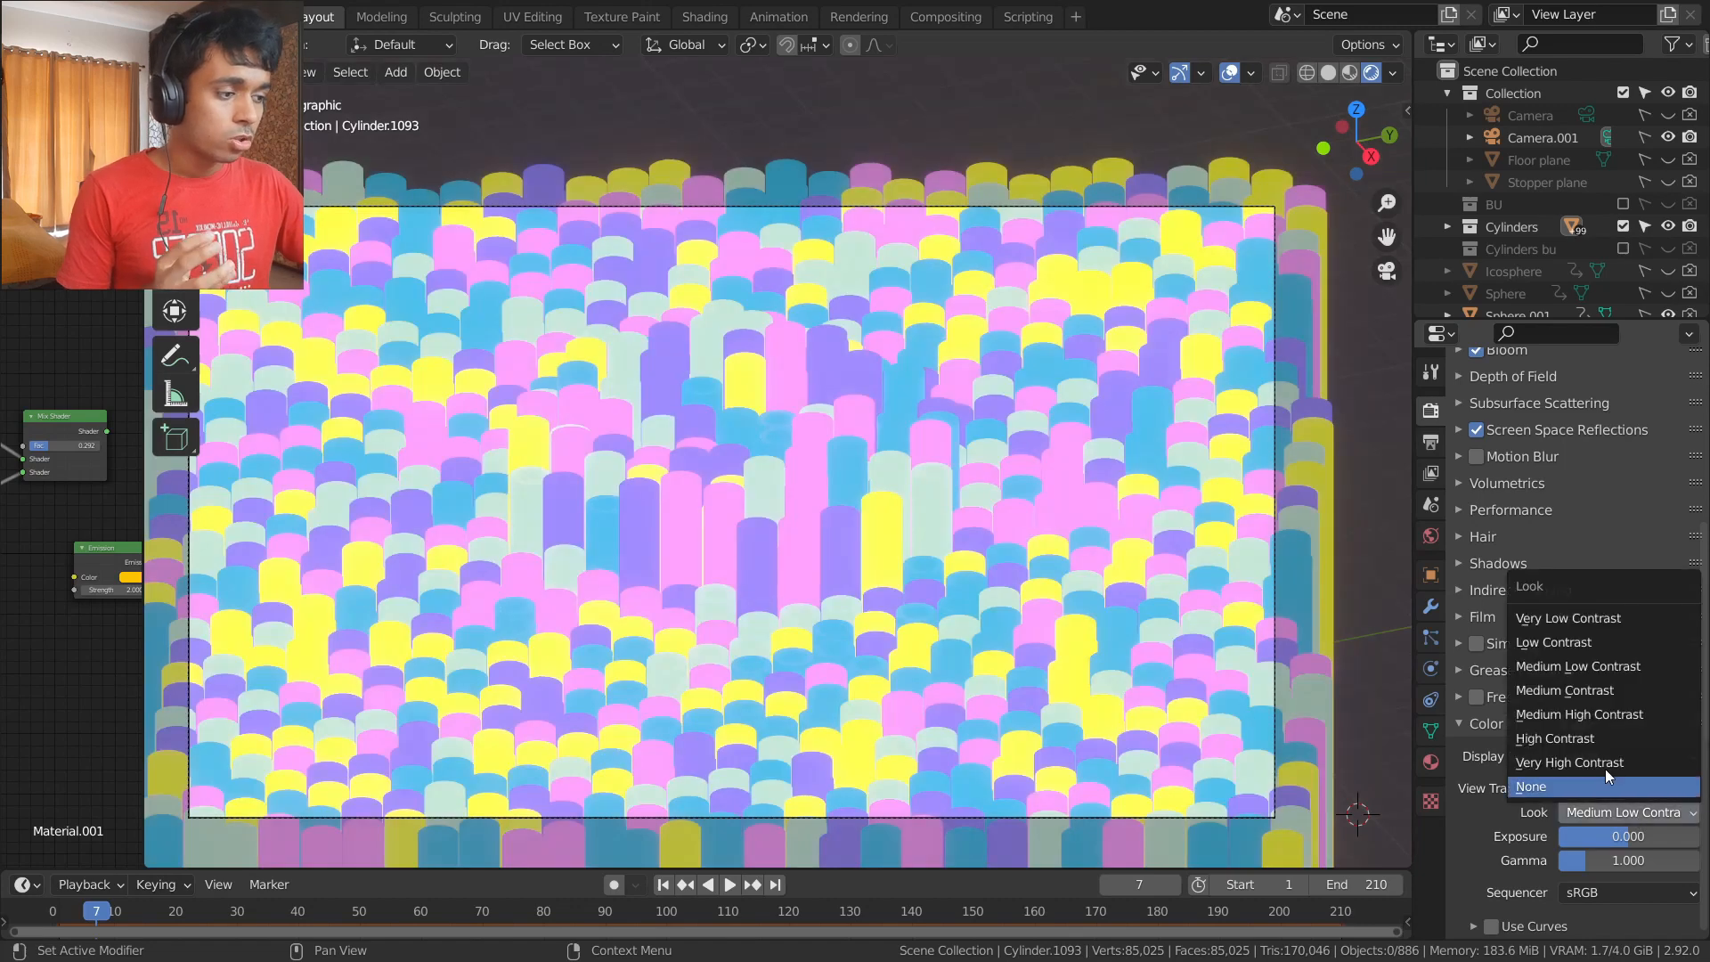
{"action": "left_click", "coordinate": [1577, 786]}
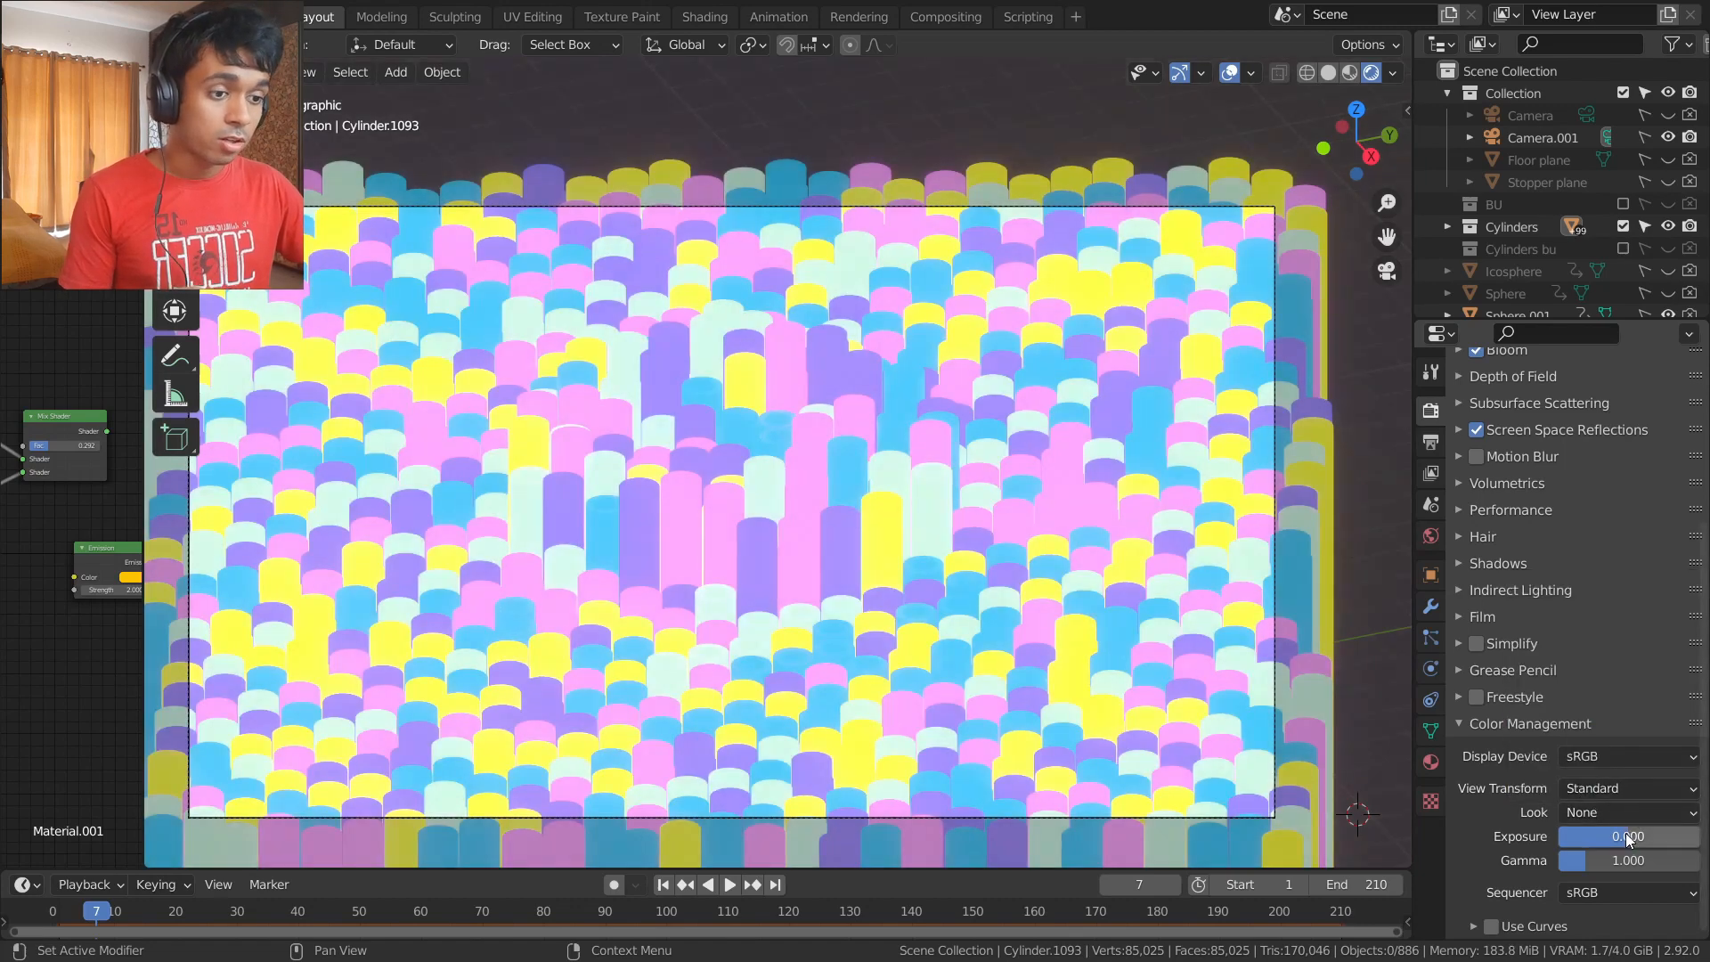
{"action": "left_click", "coordinate": [1658, 815]}
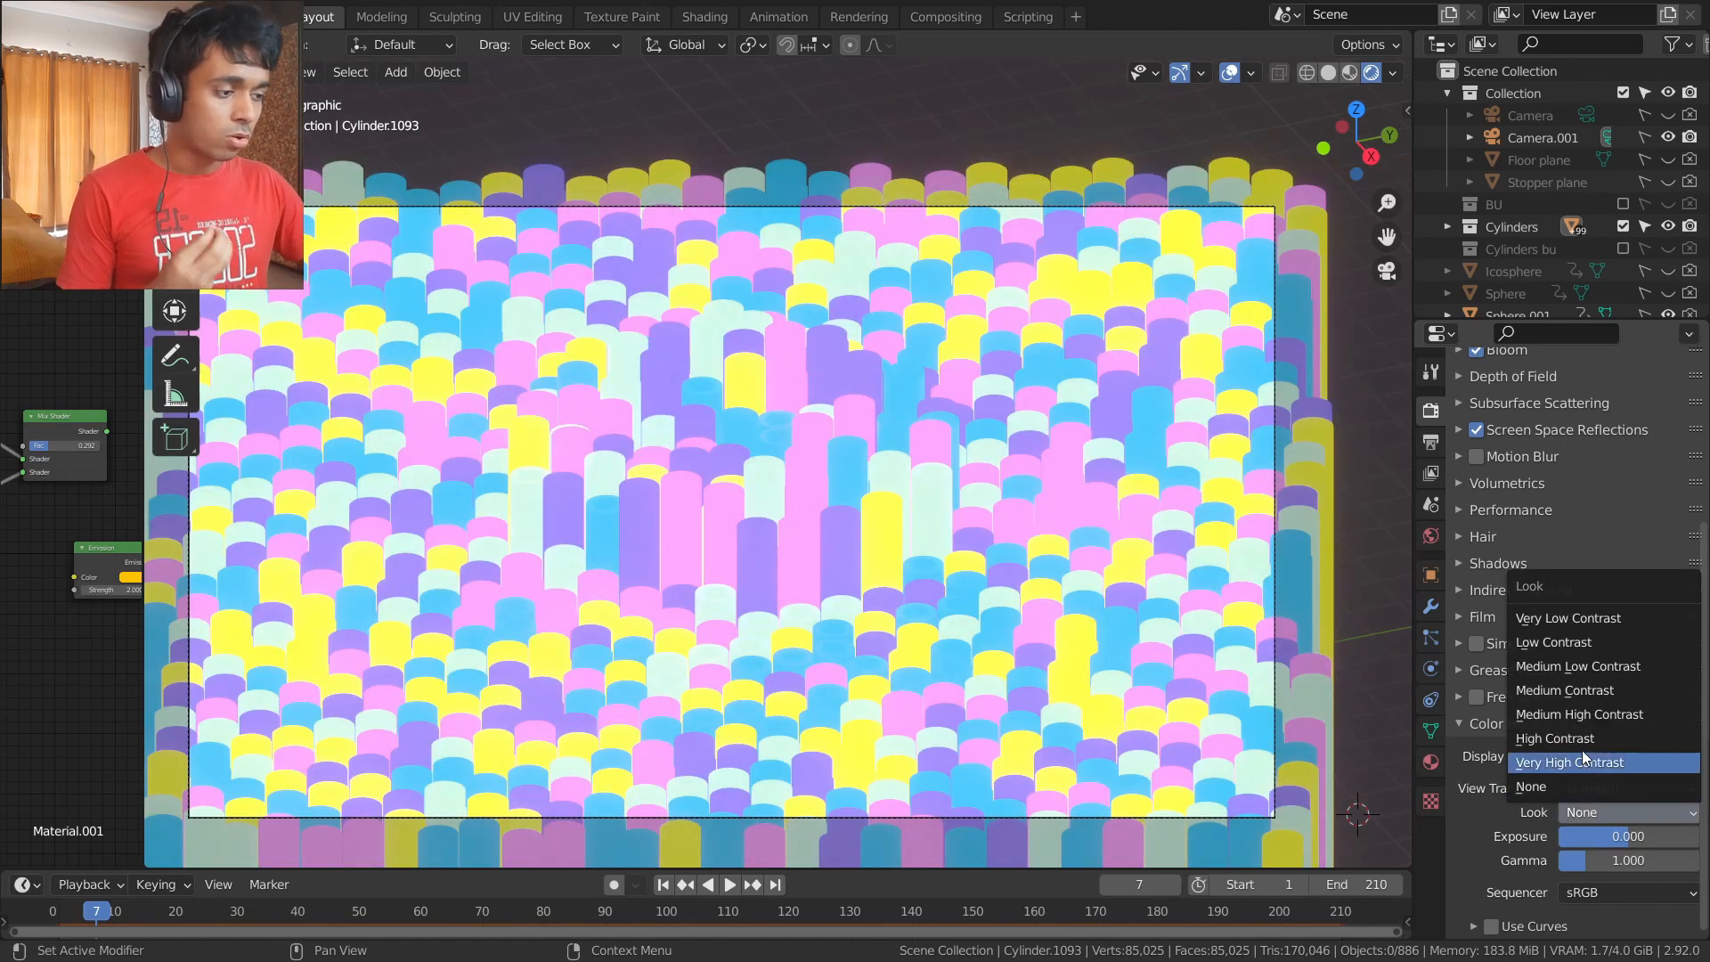
{"action": "left_click", "coordinate": [1578, 740]}
{"action": "left_click", "coordinate": [1638, 811]}
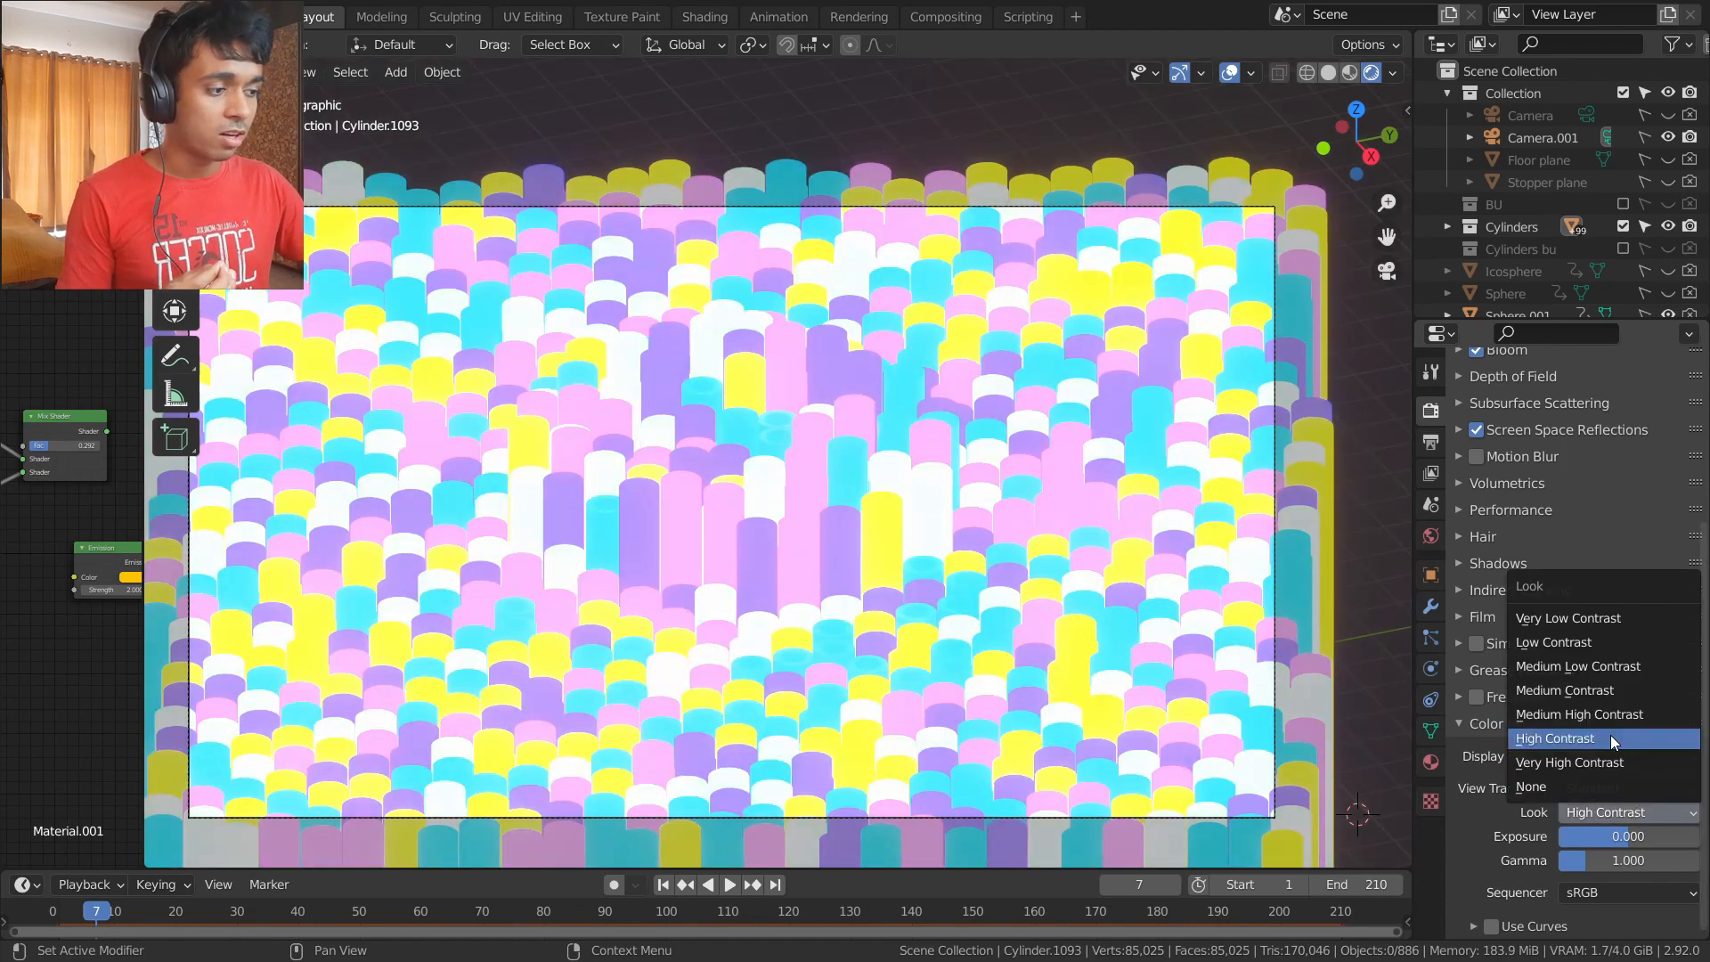
{"action": "left_click", "coordinate": [1593, 693]}
{"action": "left_click", "coordinate": [1656, 812]}
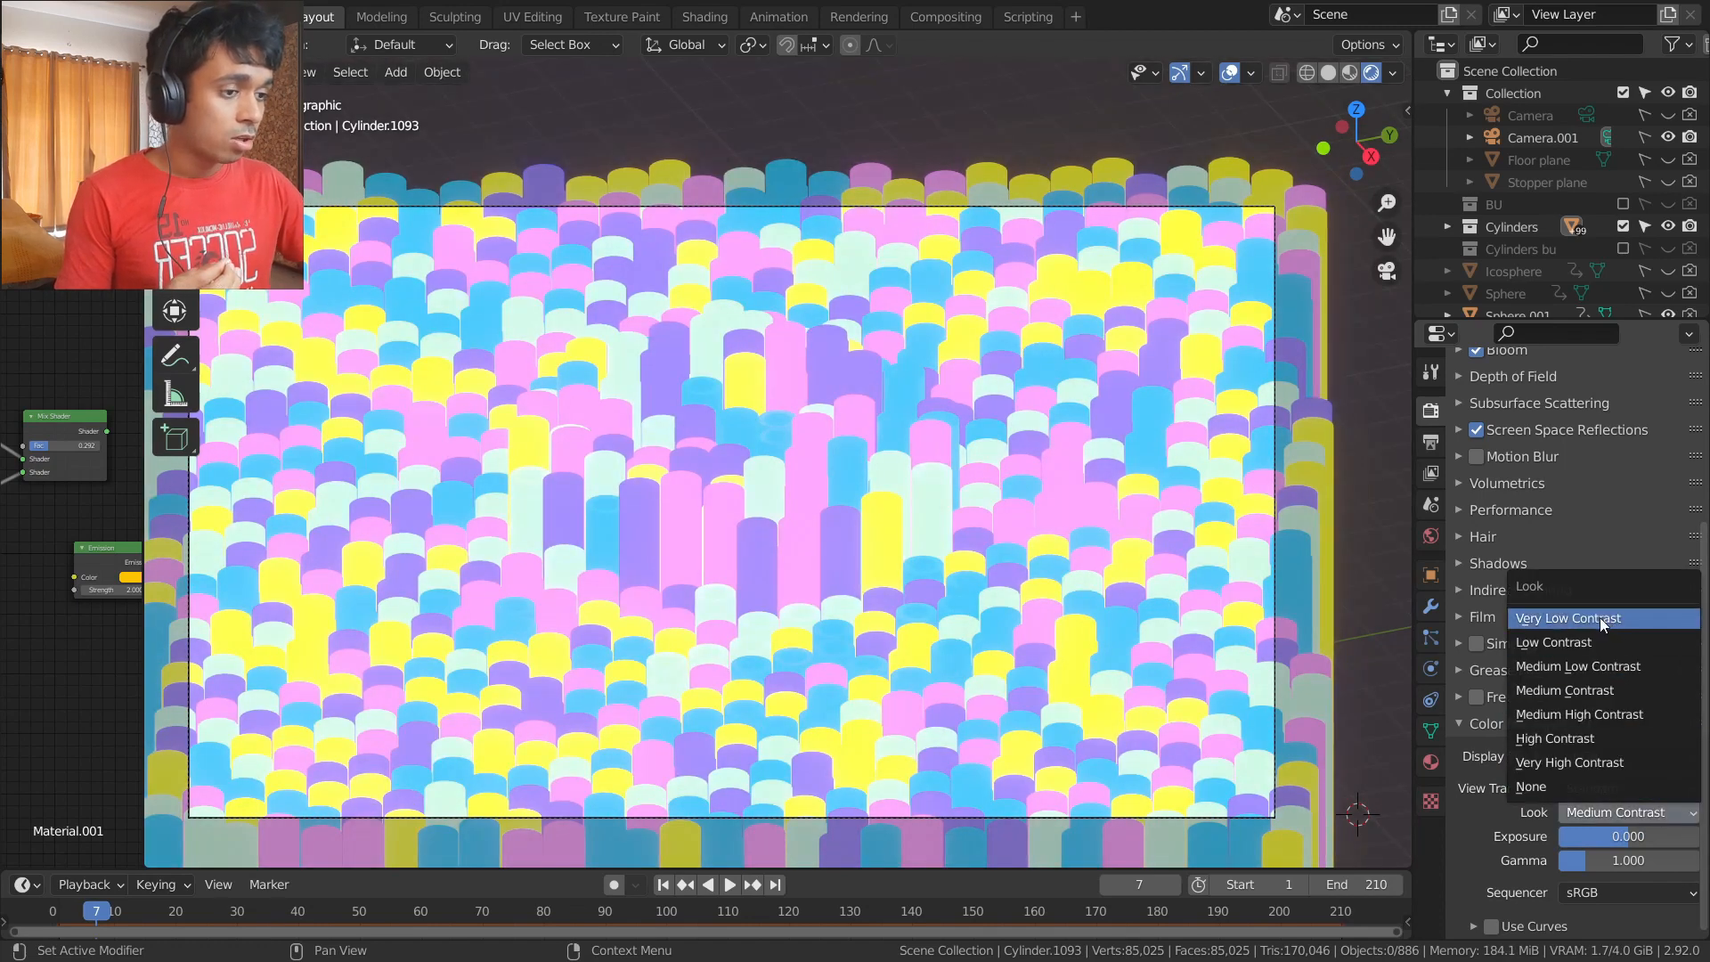
{"action": "left_click", "coordinate": [1599, 617]}
{"action": "left_click", "coordinate": [1632, 810]}
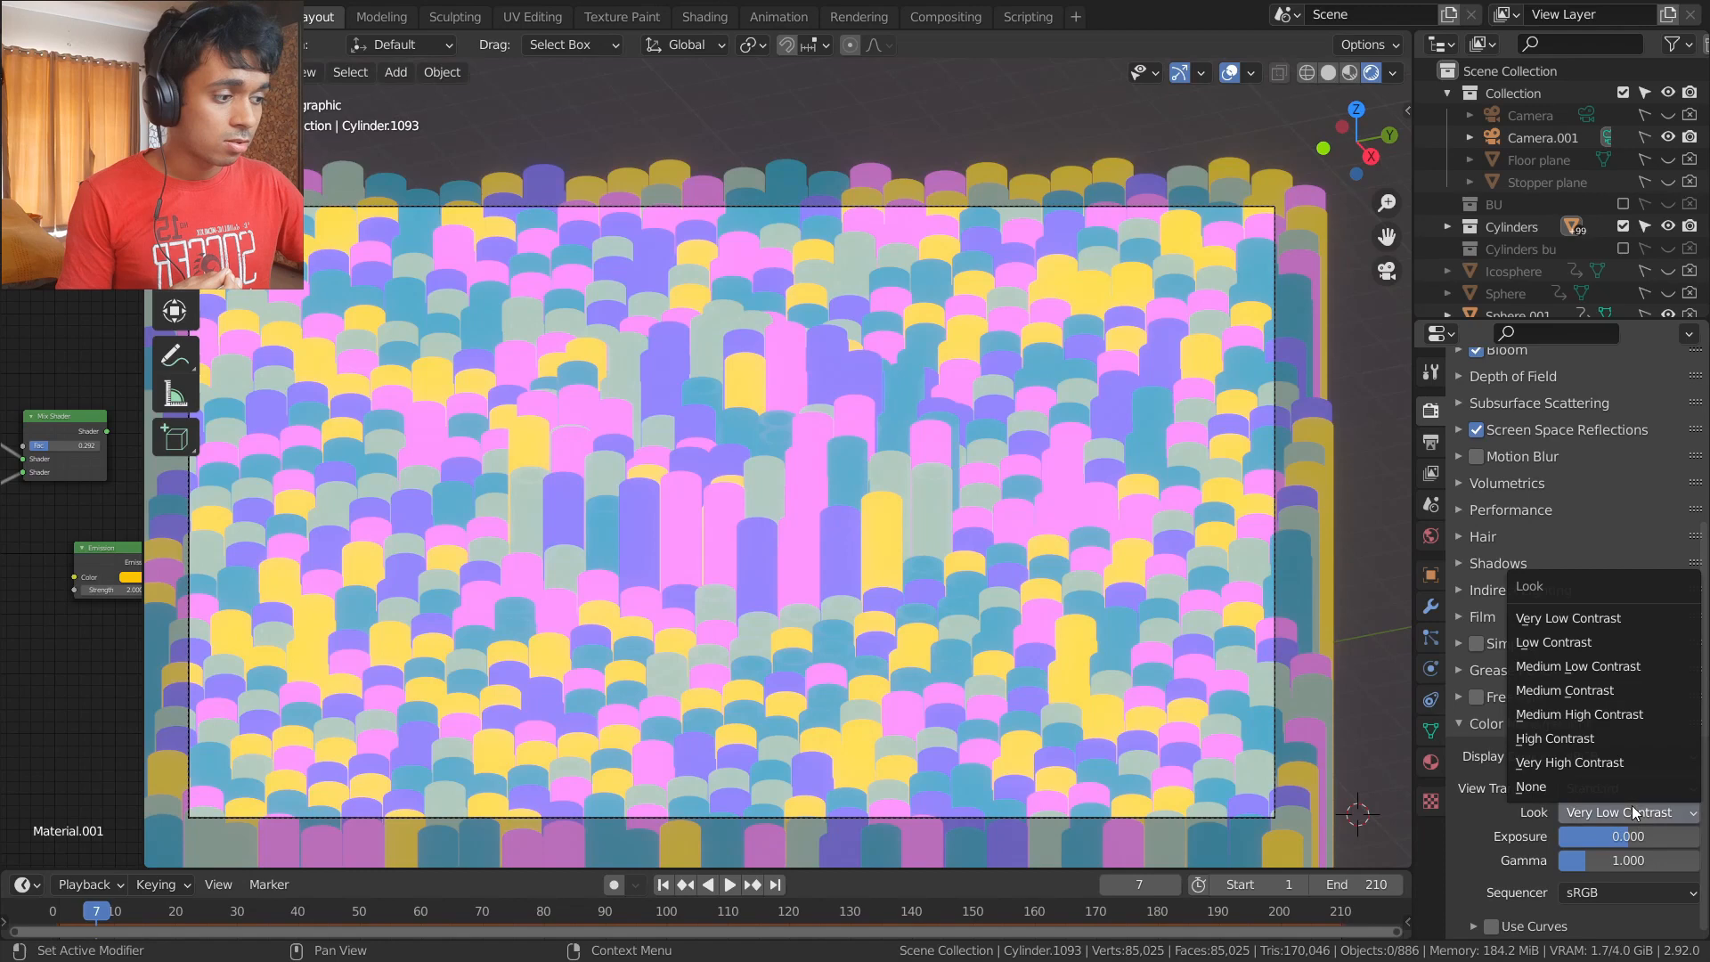
{"action": "left_click", "coordinate": [1596, 667]}
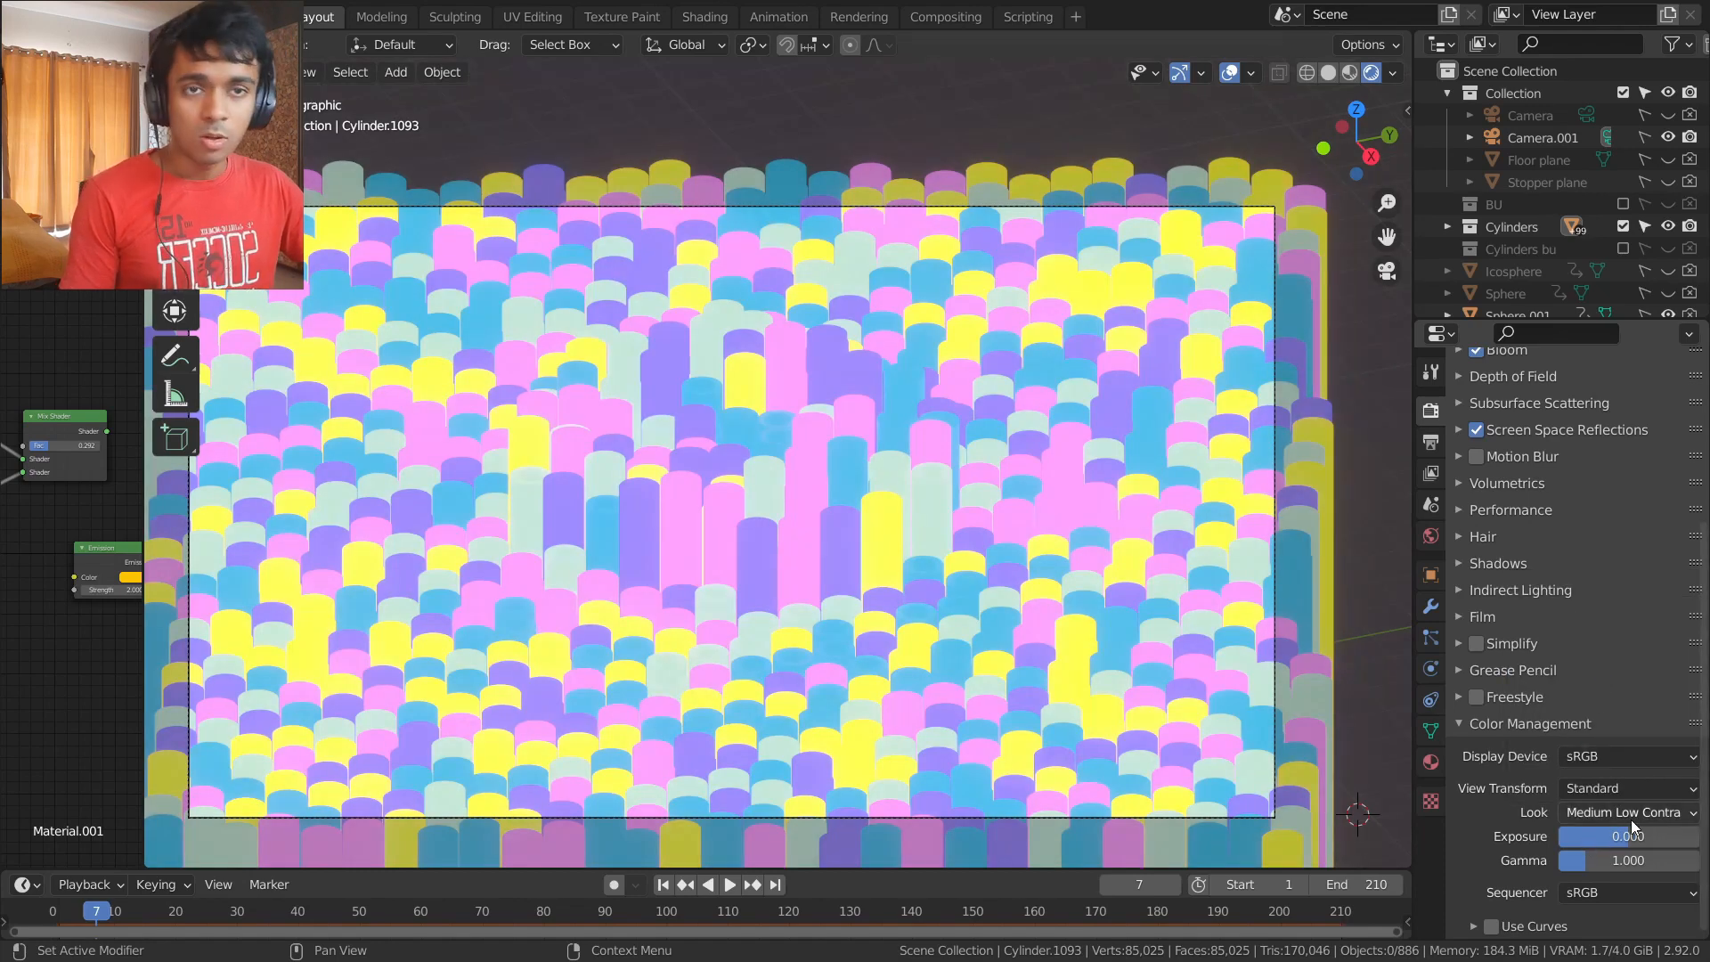
{"action": "left_click", "coordinate": [1459, 723]}
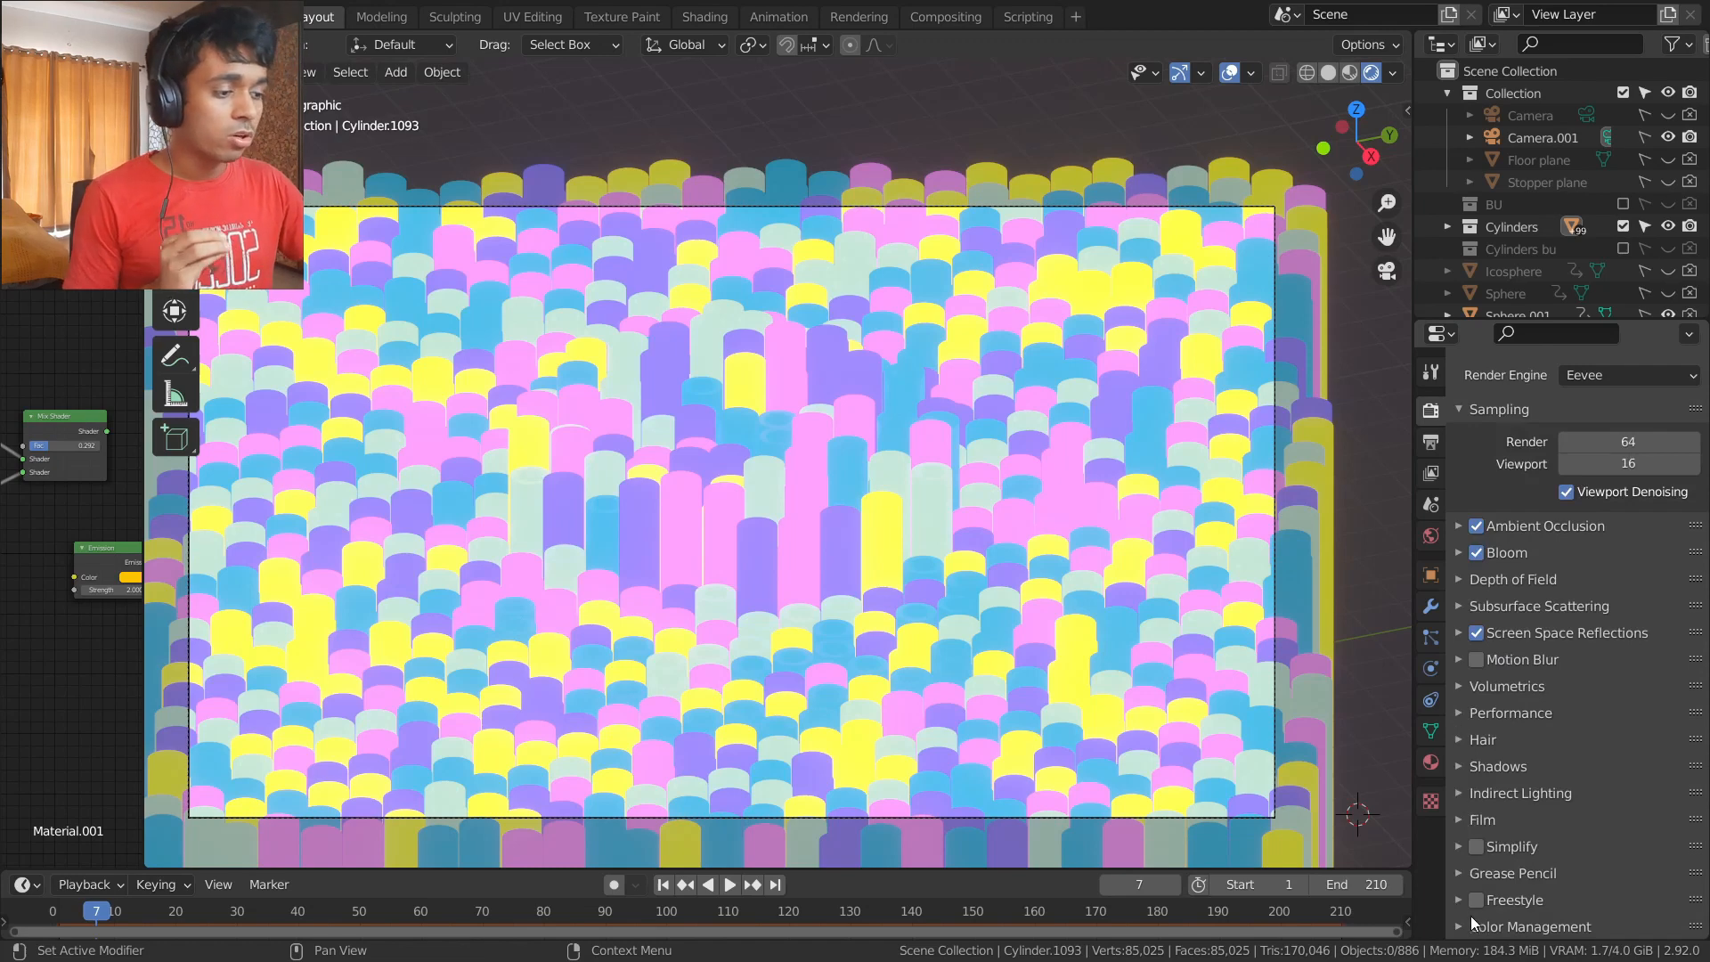
{"action": "scroll", "coordinate": [1558, 849], "scroll_direction": "down", "scroll_amount": 5}
{"action": "left_click", "coordinate": [1590, 782]}
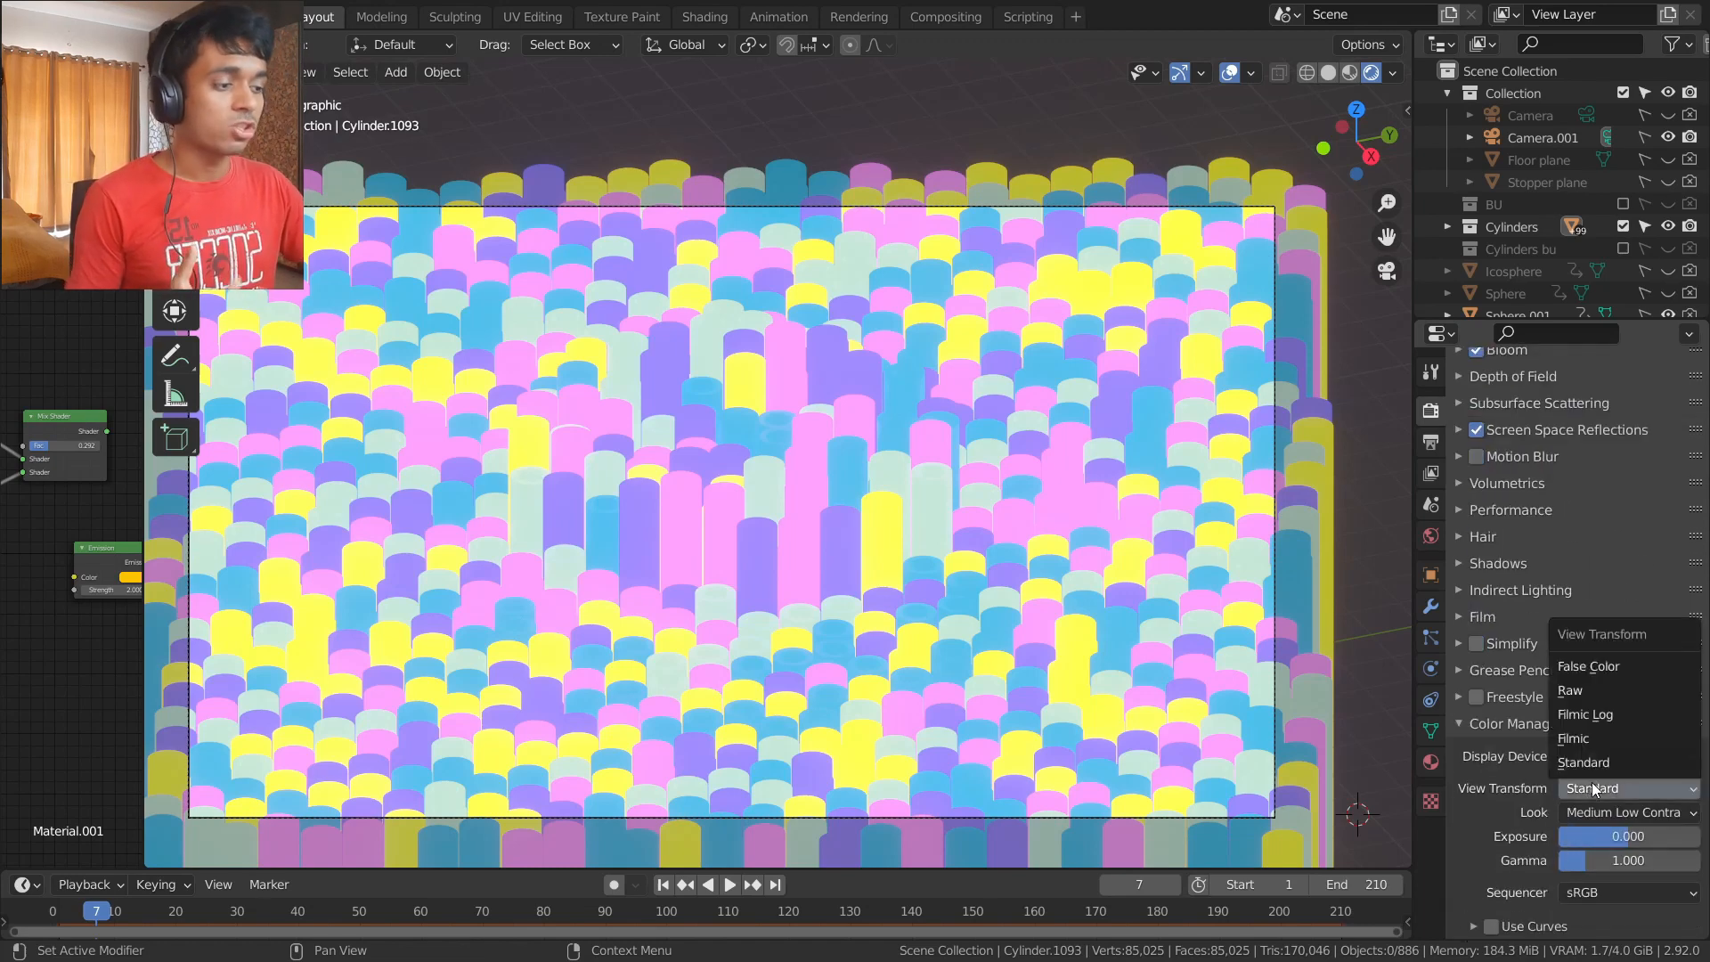
{"action": "left_click", "coordinate": [1590, 781]}
{"action": "left_click", "coordinate": [1460, 725]}
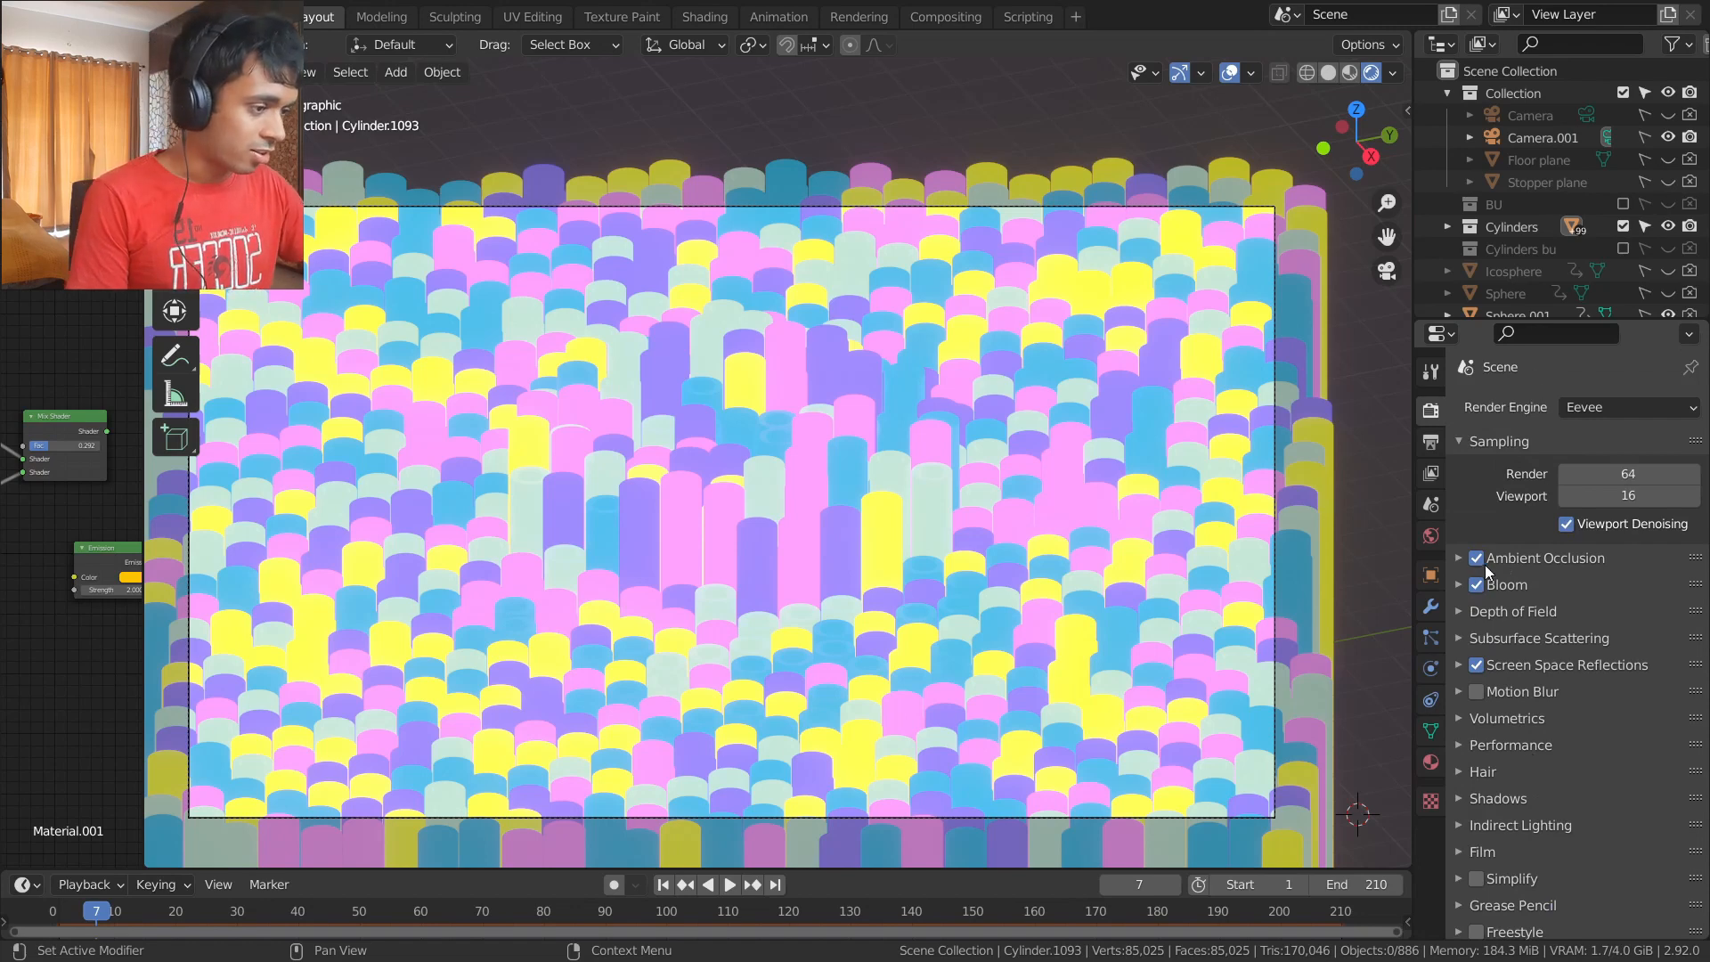
- Switch the render engine to Cycles and set the render samples to 32
{"action": "left_click", "coordinate": [1603, 409]}
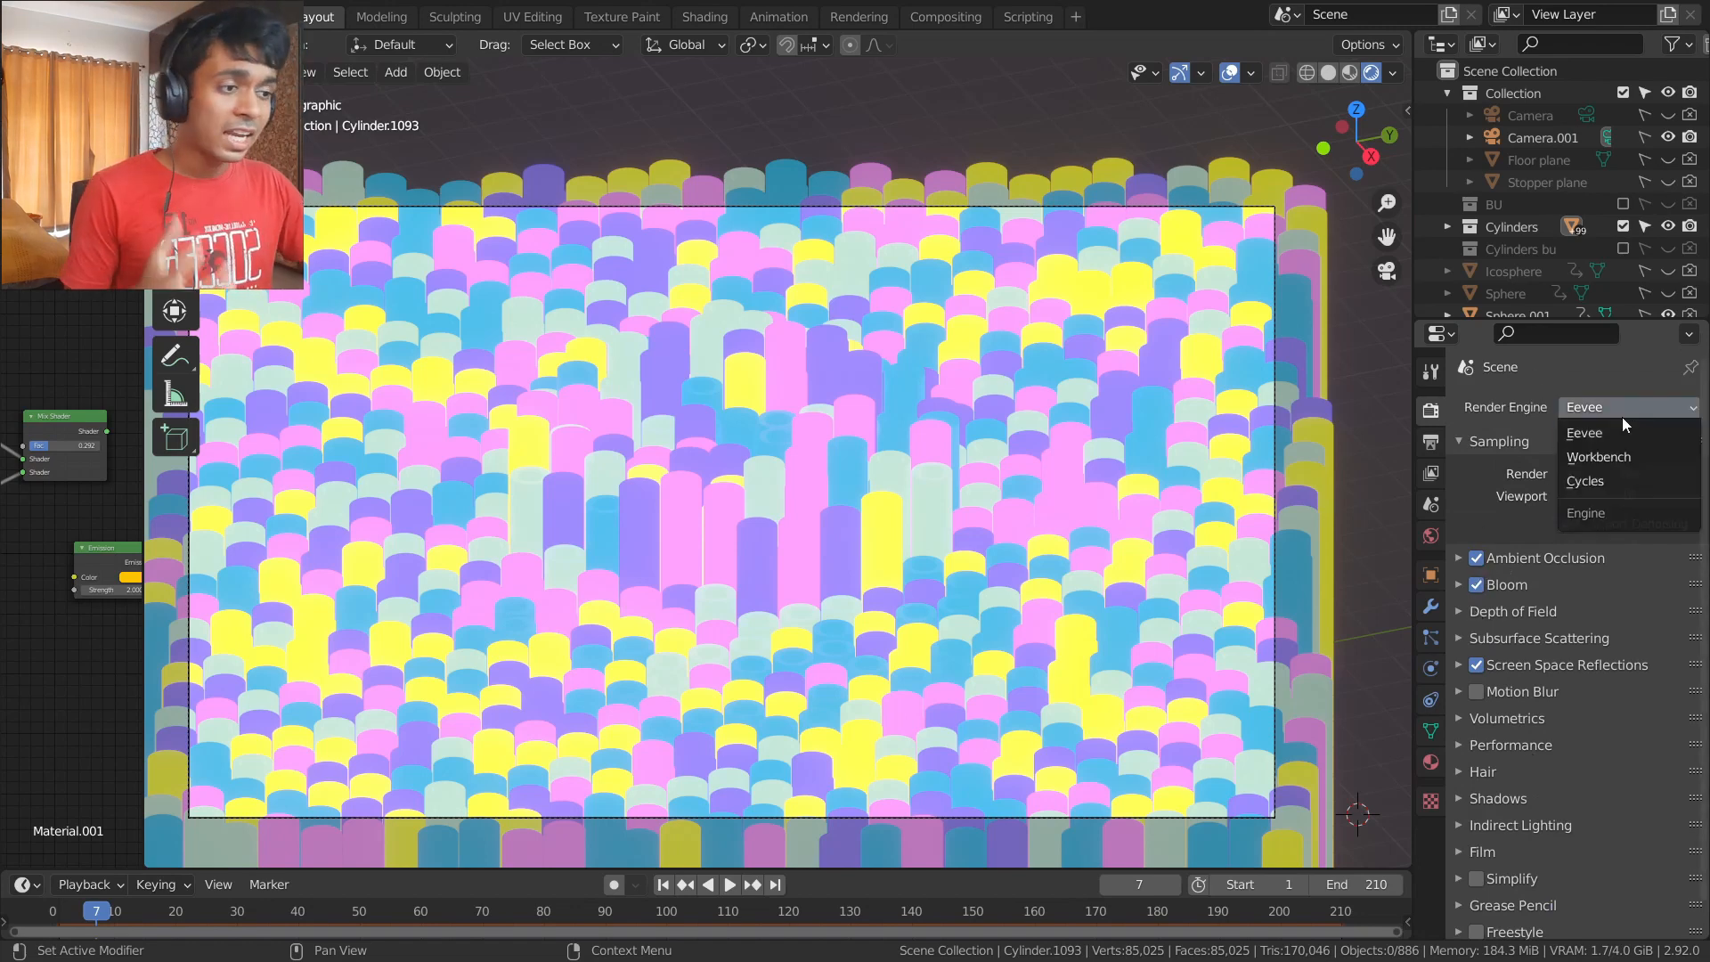
{"action": "left_click", "coordinate": [1595, 481]}
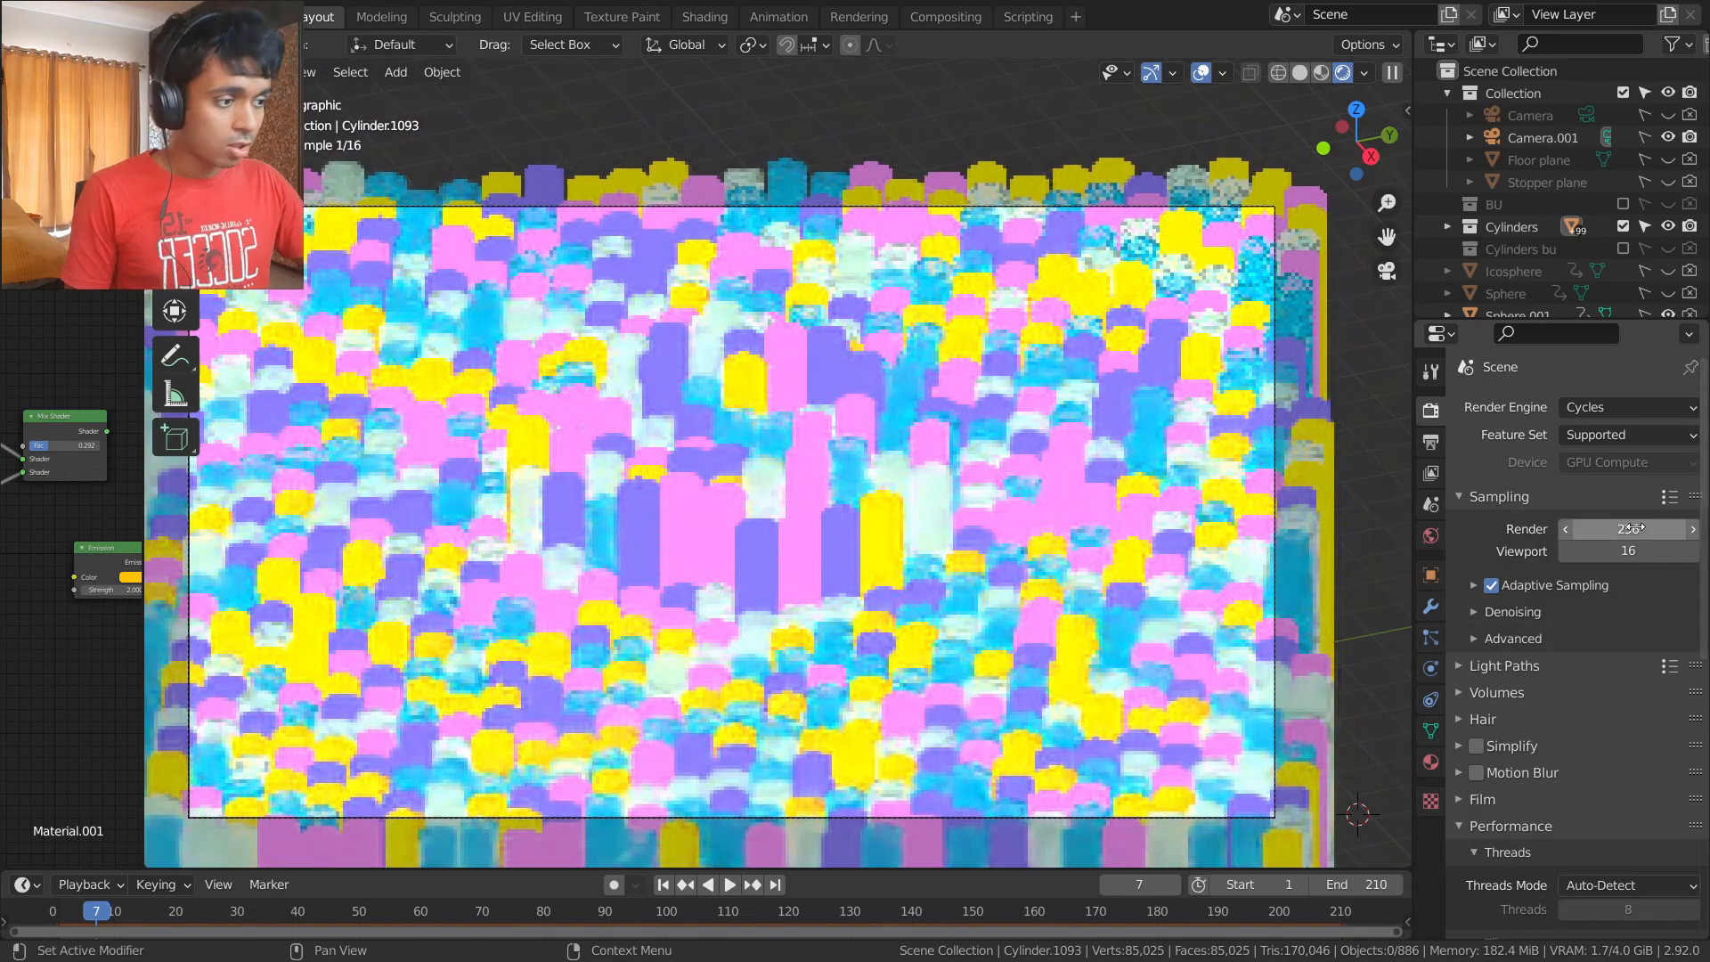
{"action": "left_click", "coordinate": [1631, 528]}
{"action": "type", "text": "32"}
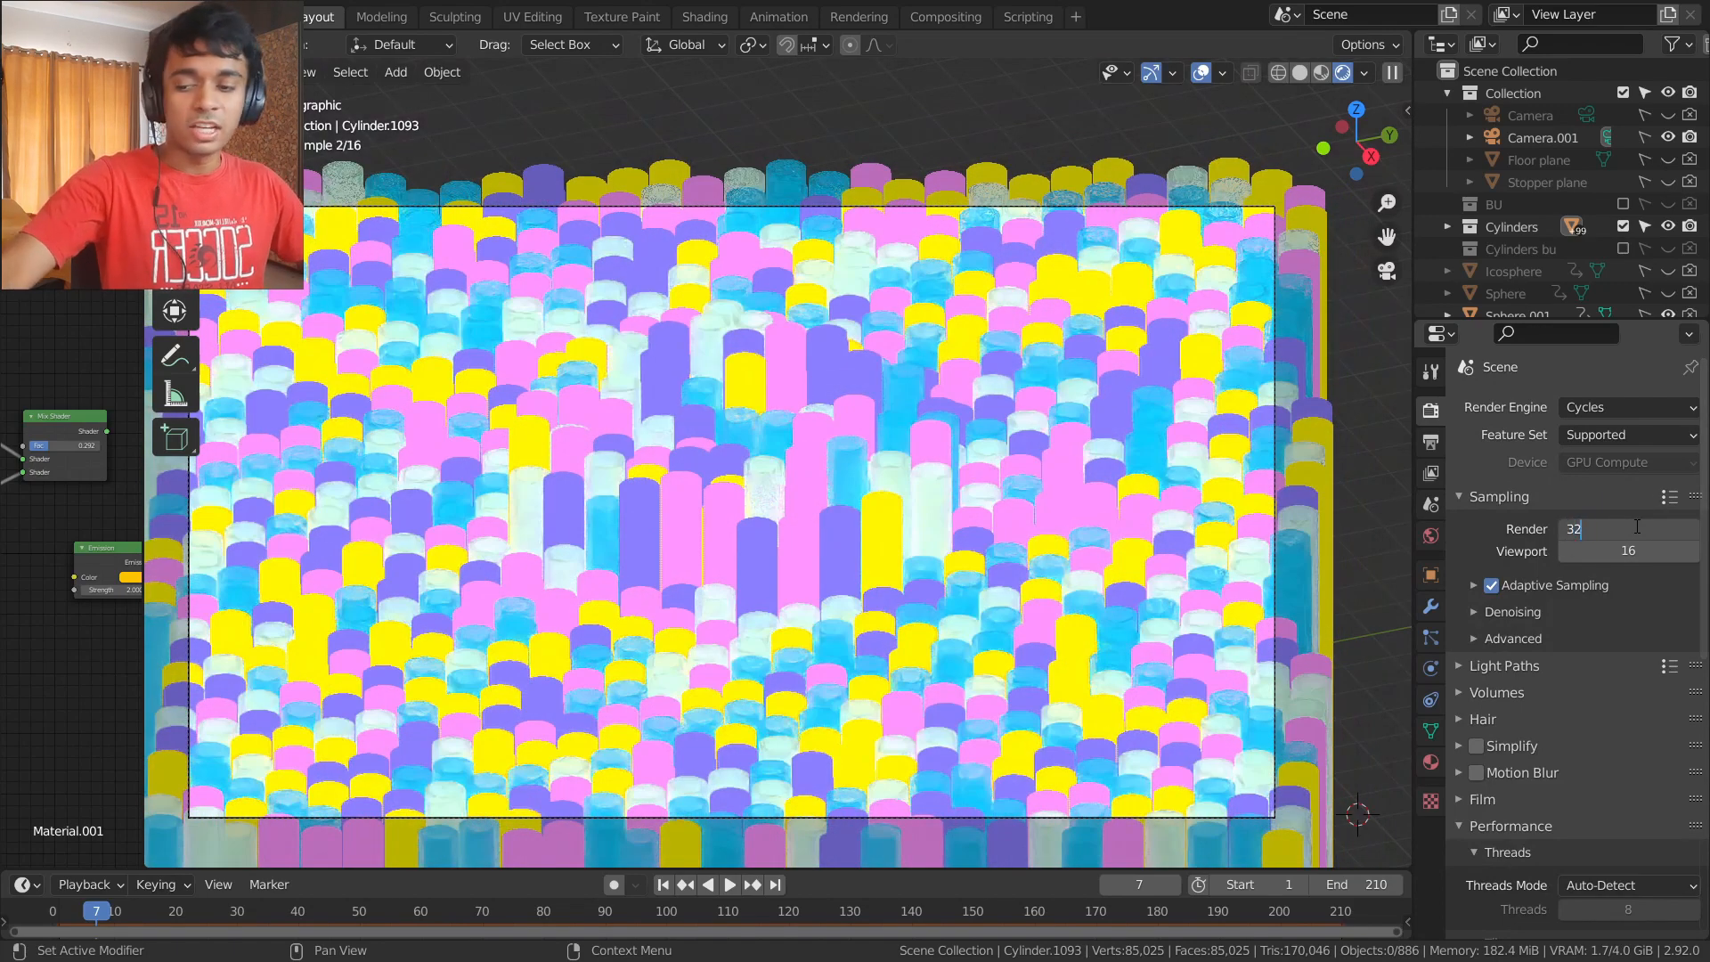
{"action": "key", "text": "Return"}
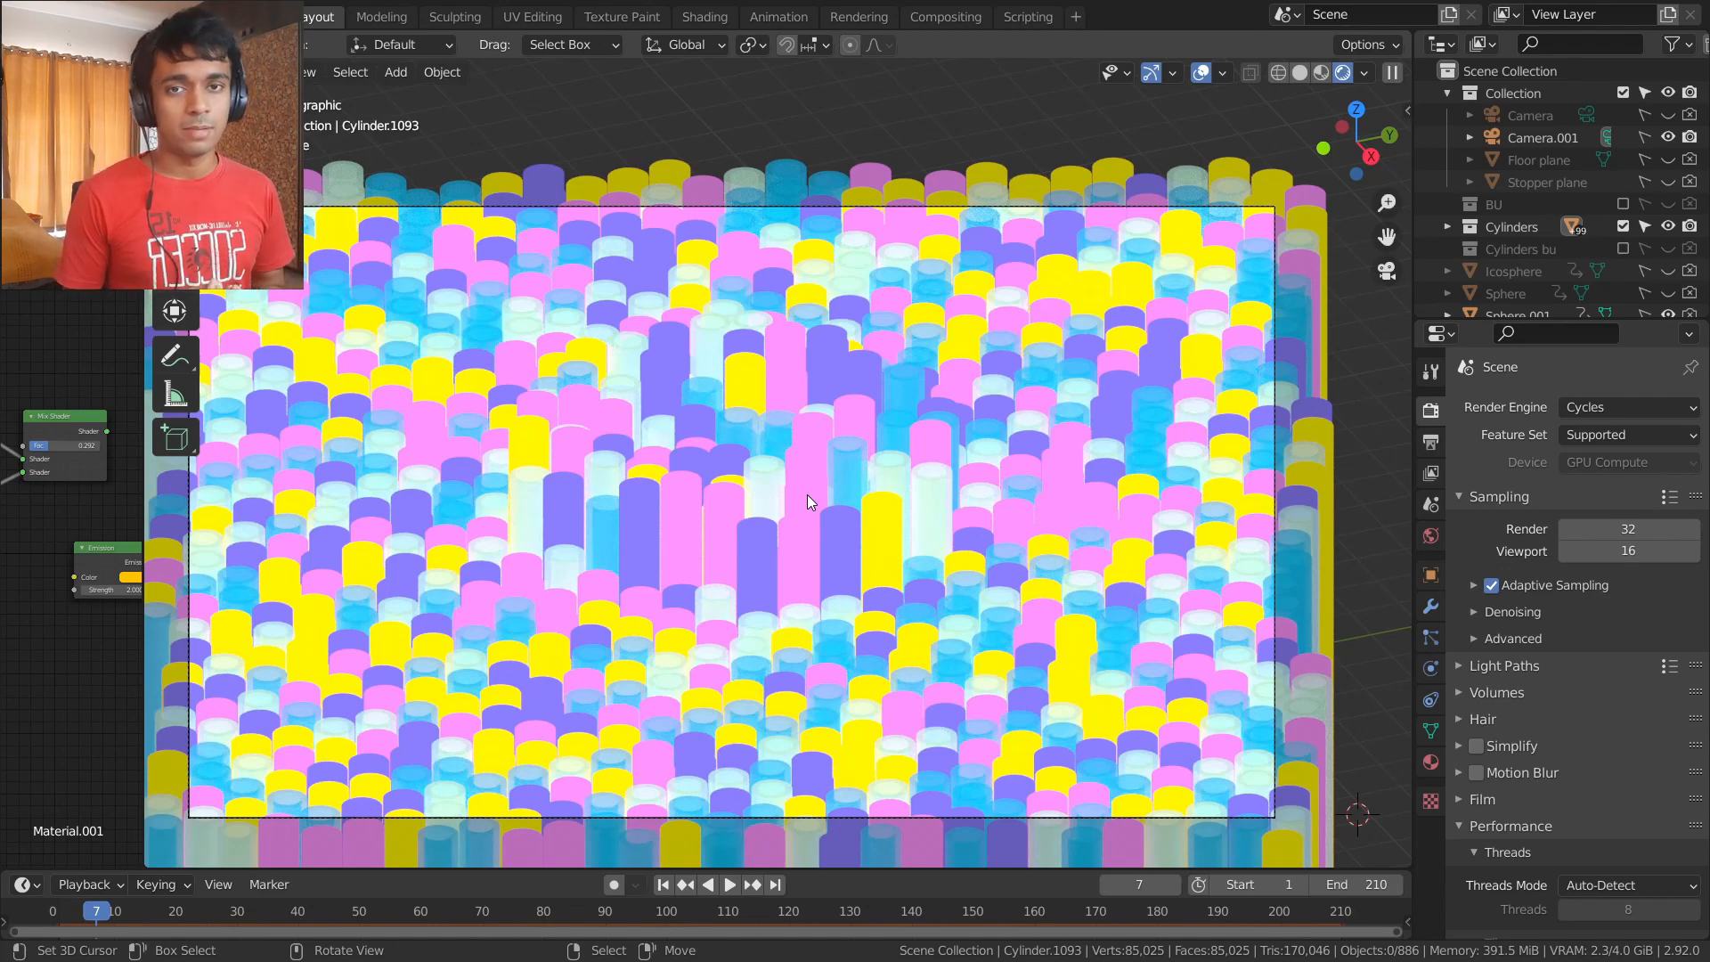
- Expand the Denoising settings and check the render denoiser options, keeping render denoising enabled with OptiX
{"action": "left_click", "coordinate": [1472, 612]}
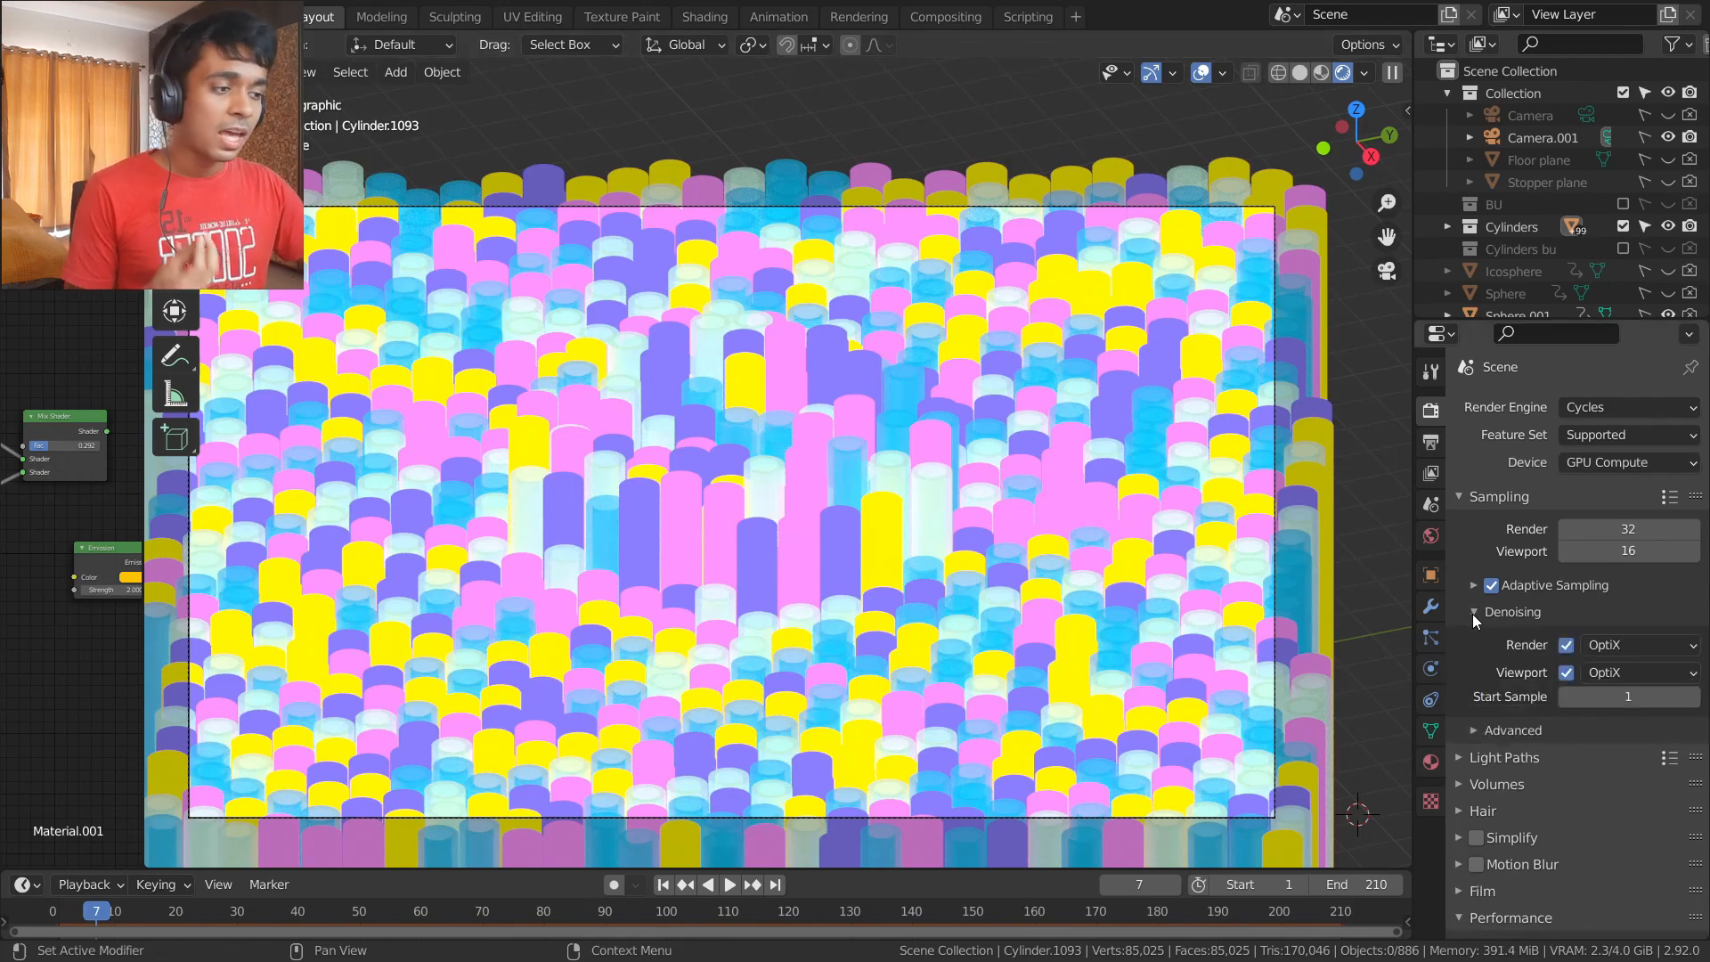
{"action": "left_click", "coordinate": [1605, 645]}
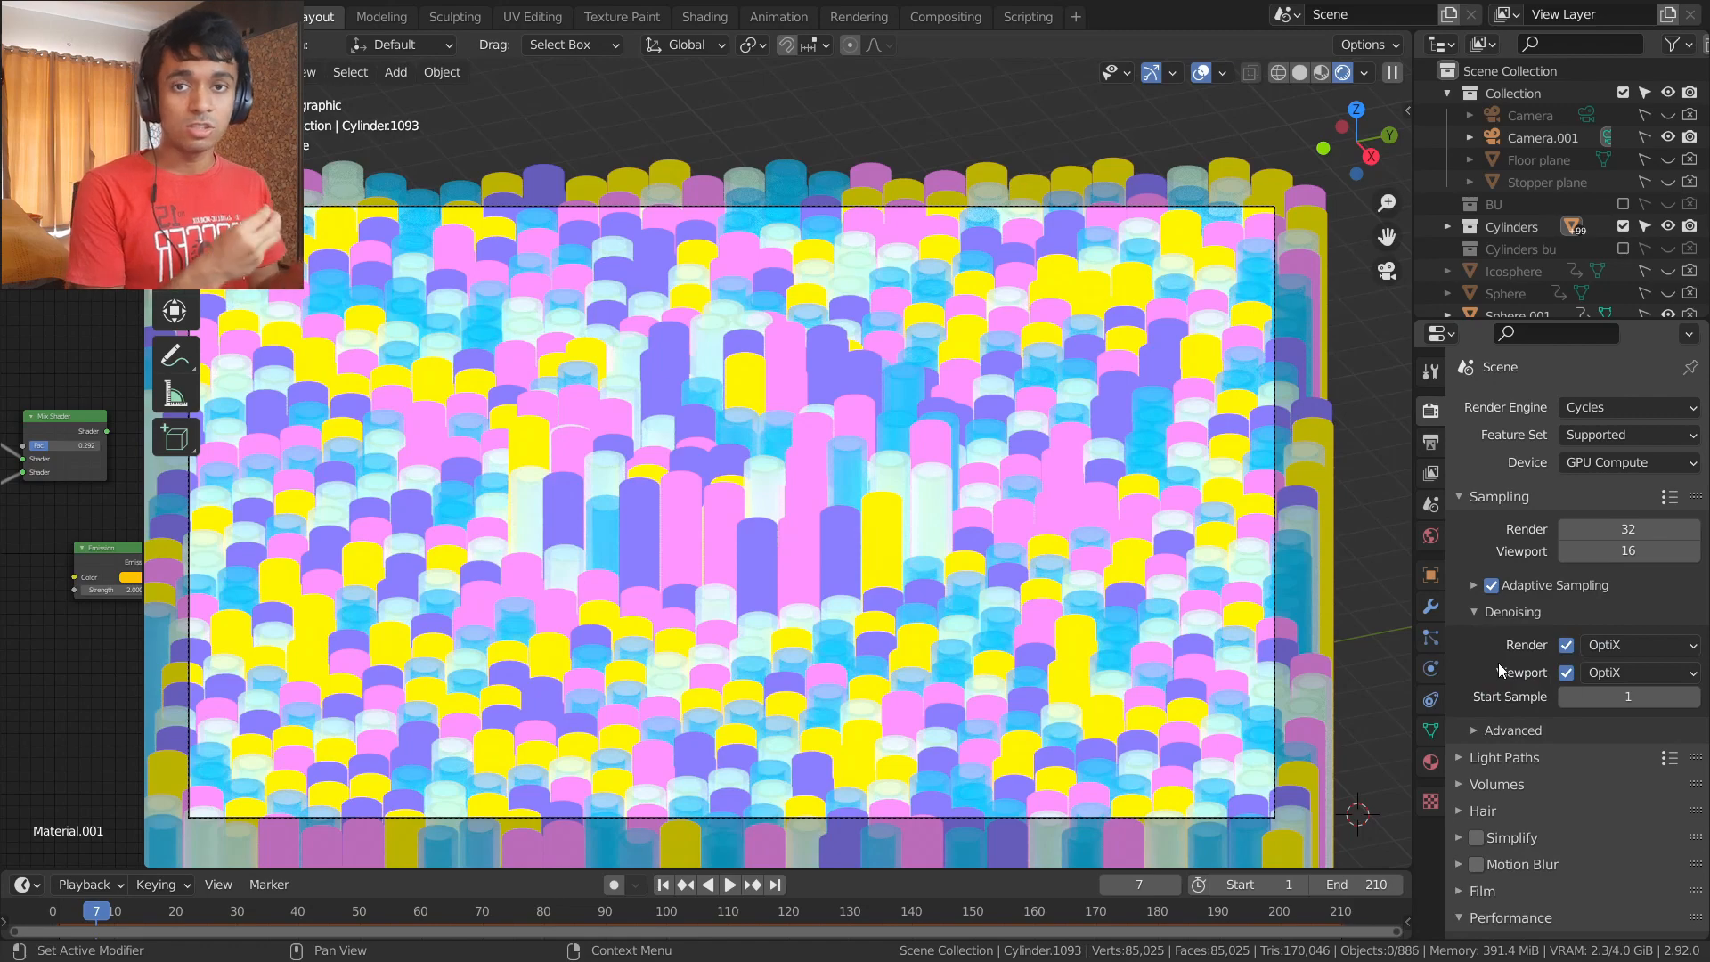
{"action": "left_click", "coordinate": [1621, 649]}
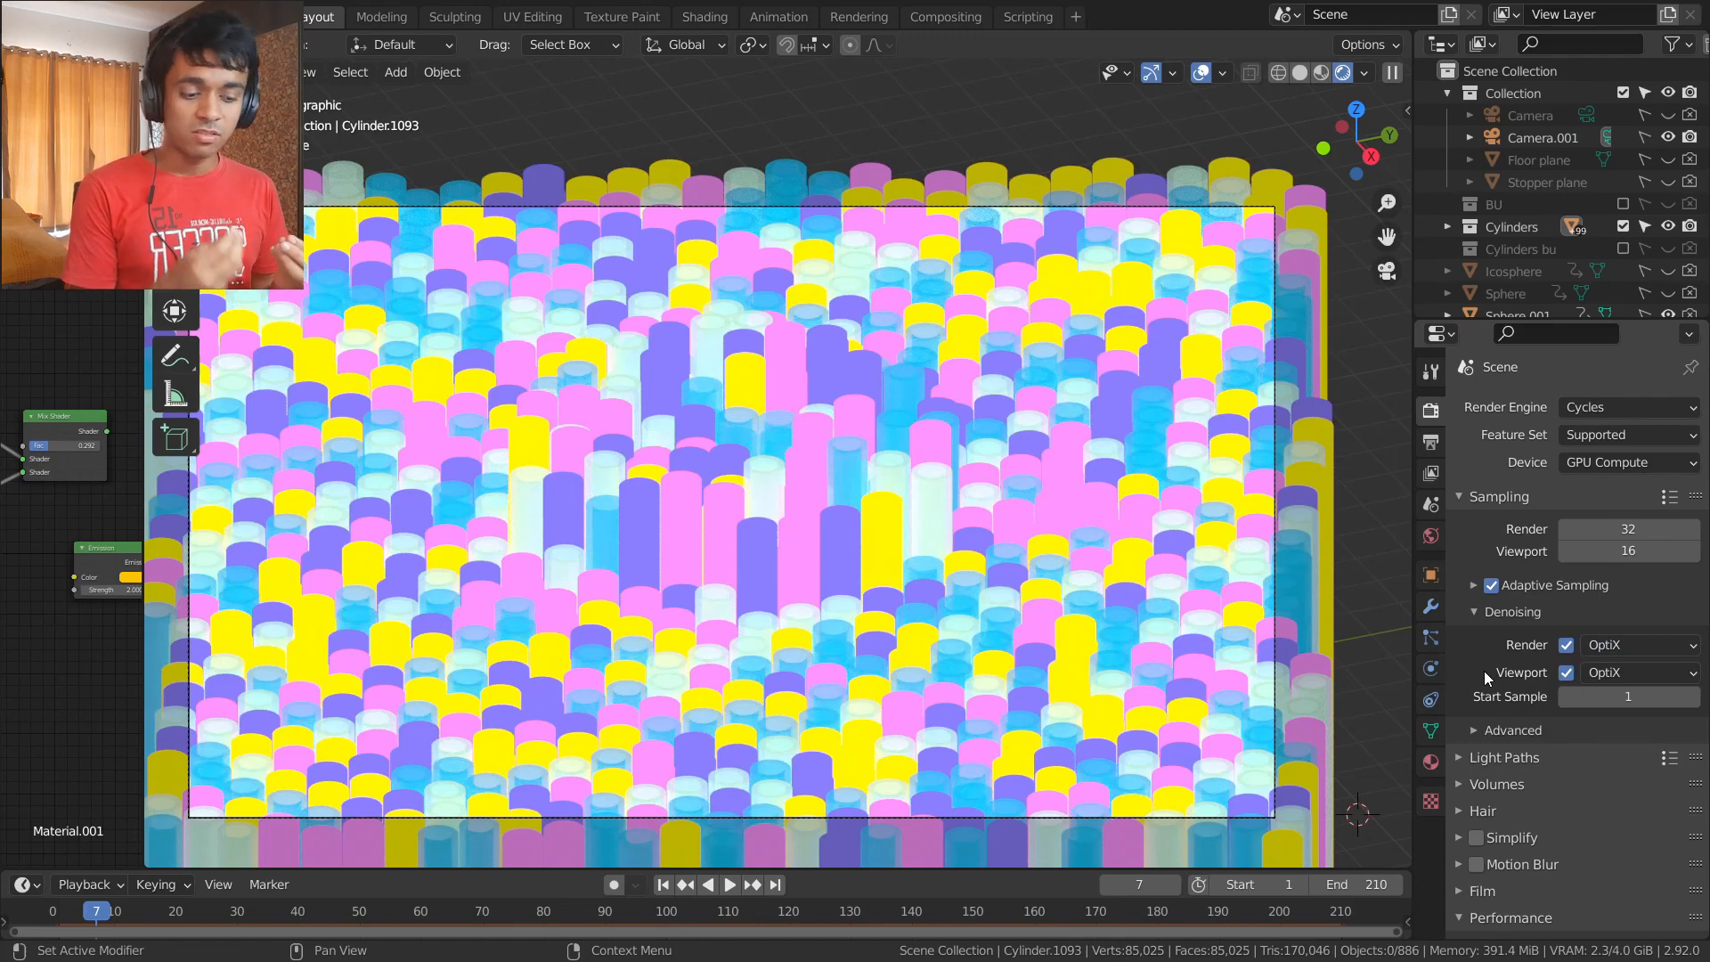
{"action": "left_click", "coordinate": [1566, 644]}
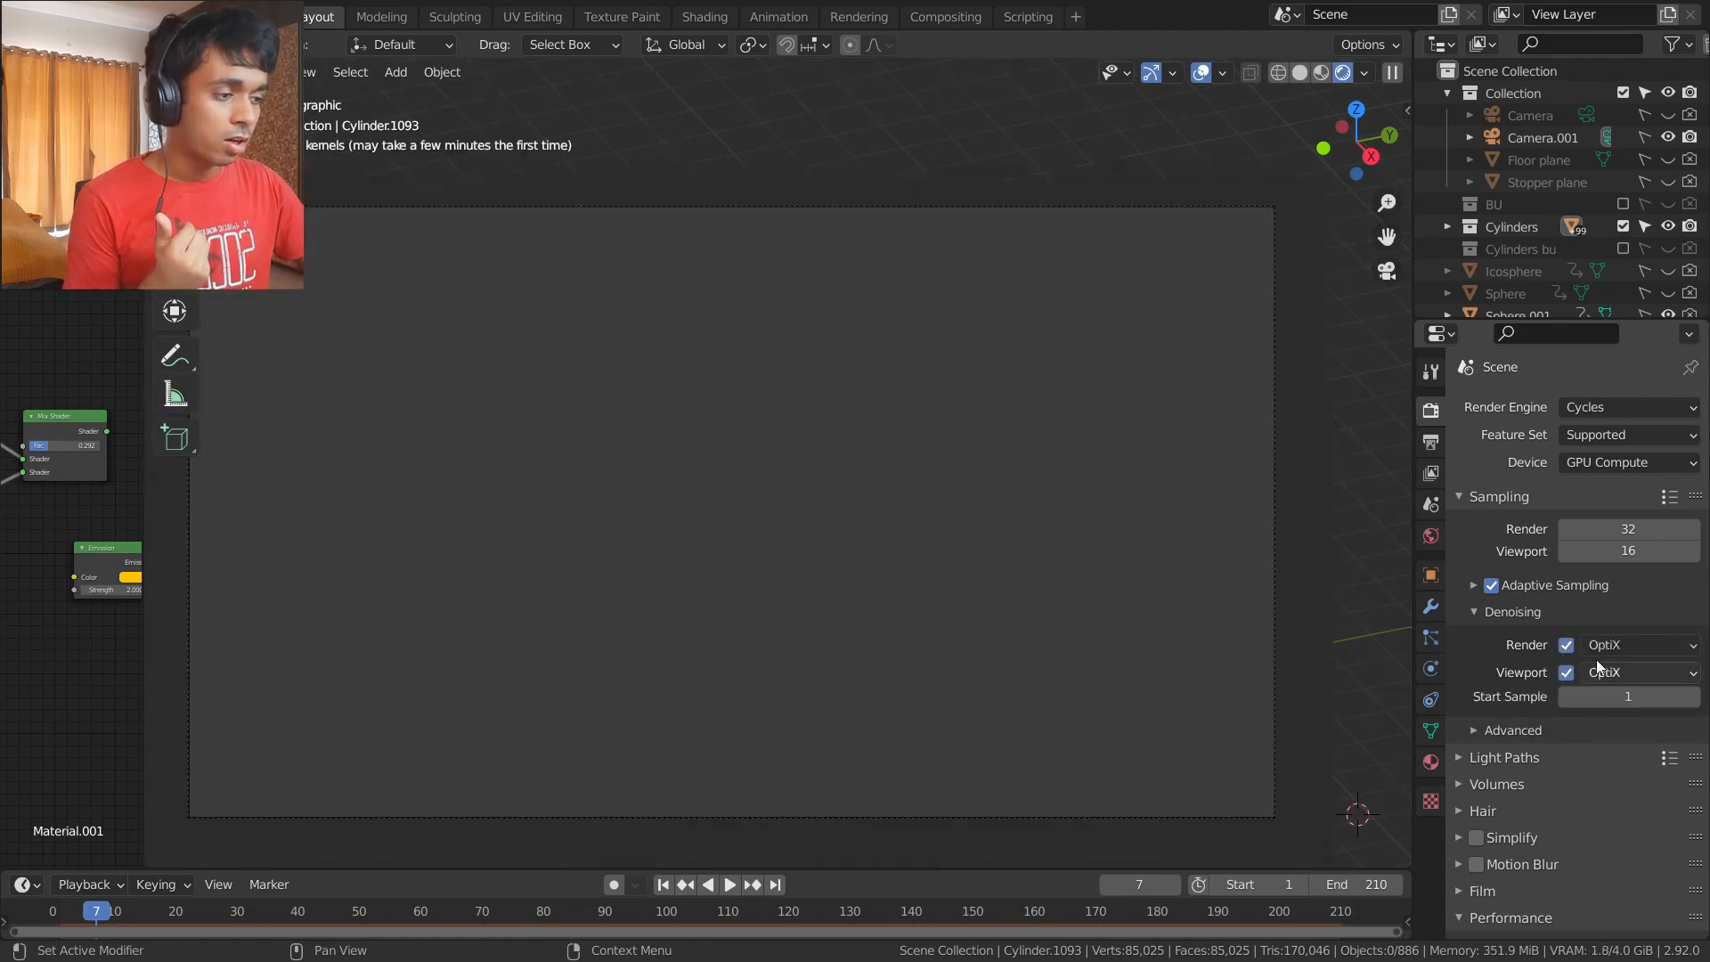
{"action": "left_click", "coordinate": [1565, 644]}
{"action": "left_click", "coordinate": [1635, 643]}
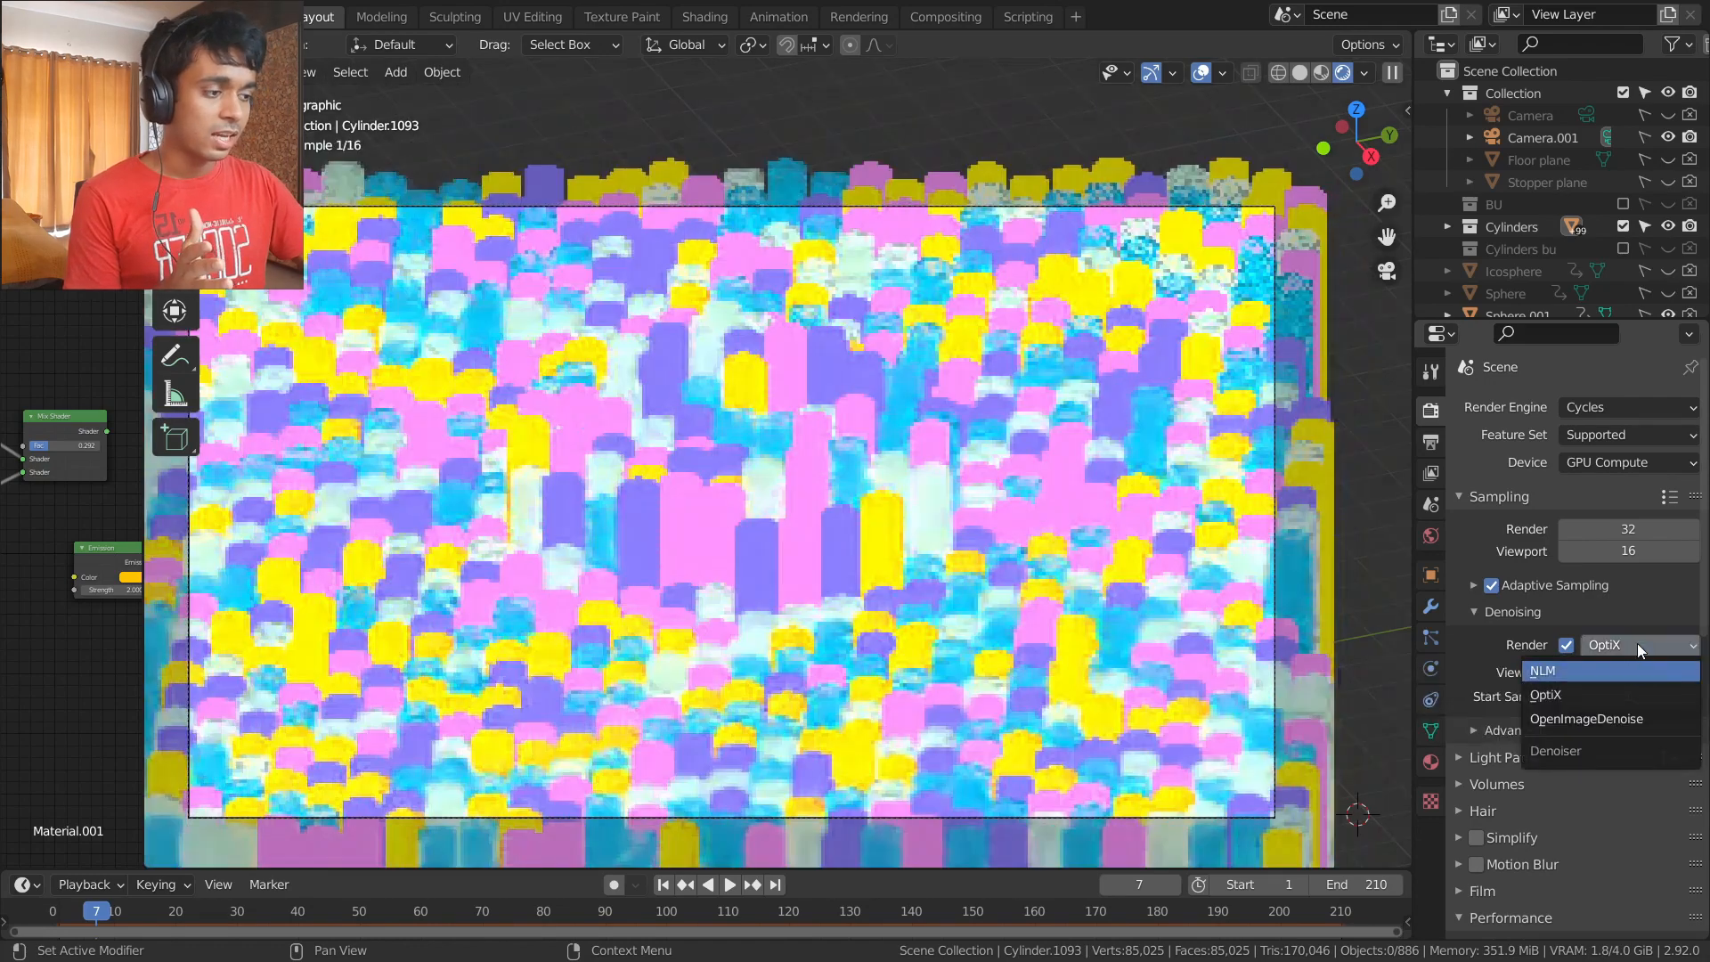
{"action": "left_click", "coordinate": [1630, 665]}
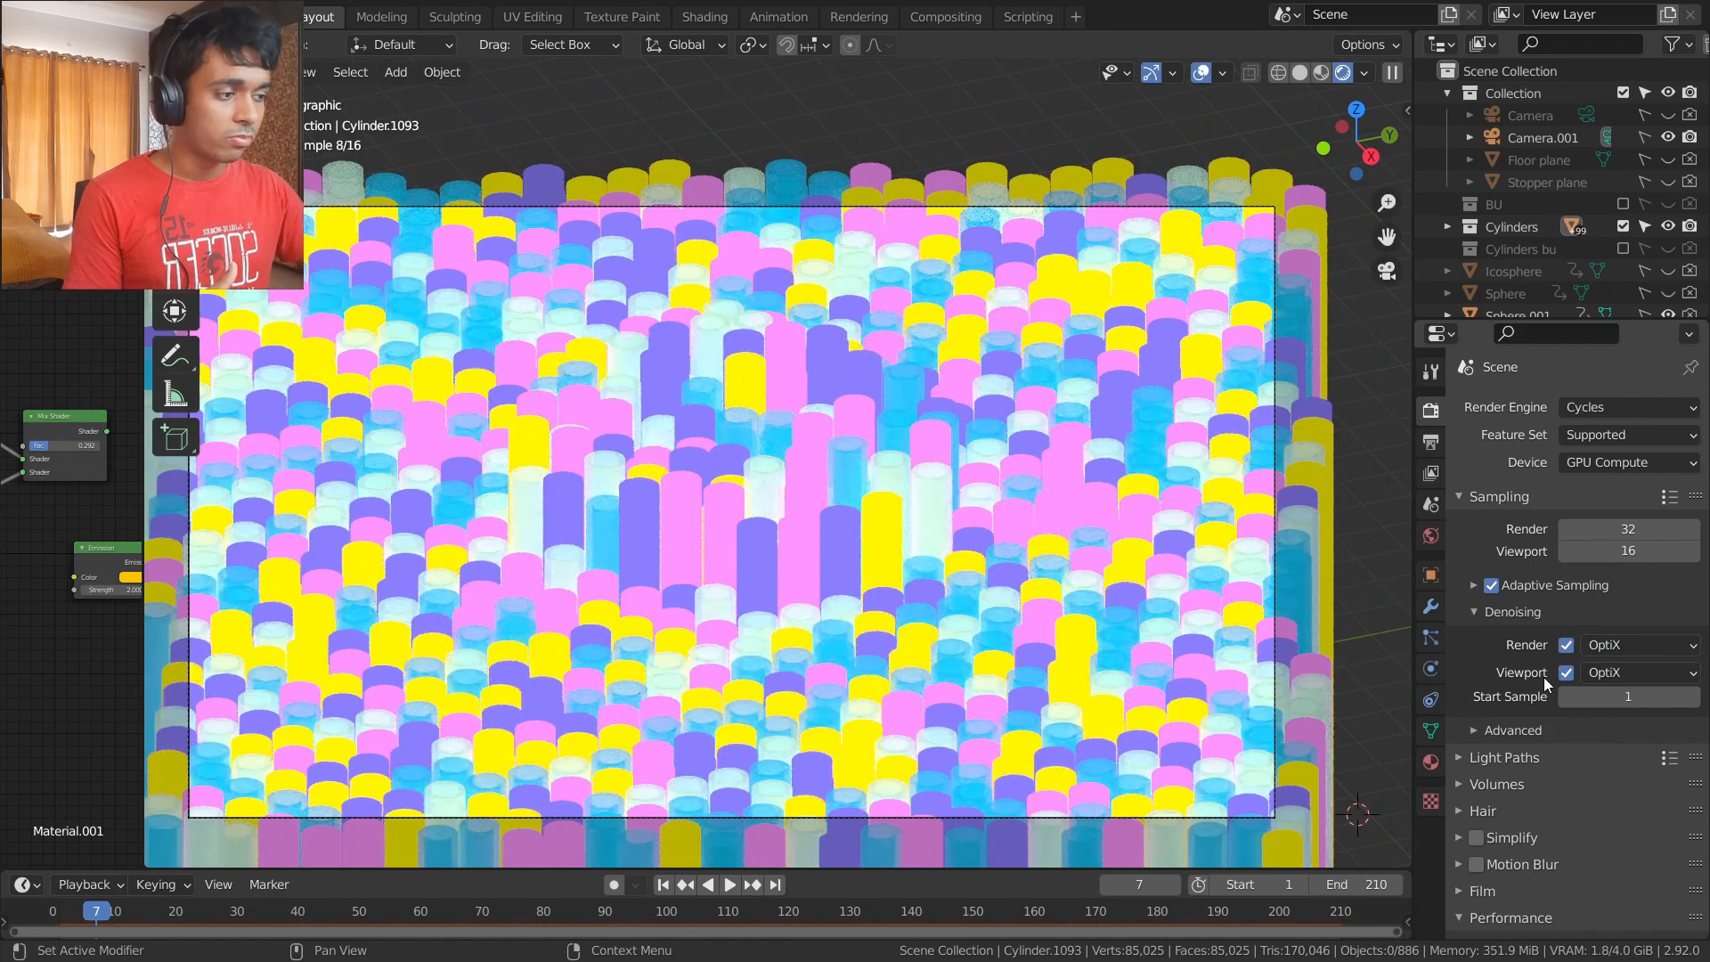
- Collapse the Performance settings and expand Color Management in the Cycles render properties
{"action": "scroll", "coordinate": [1522, 730], "scroll_direction": "down", "scroll_amount": 4}
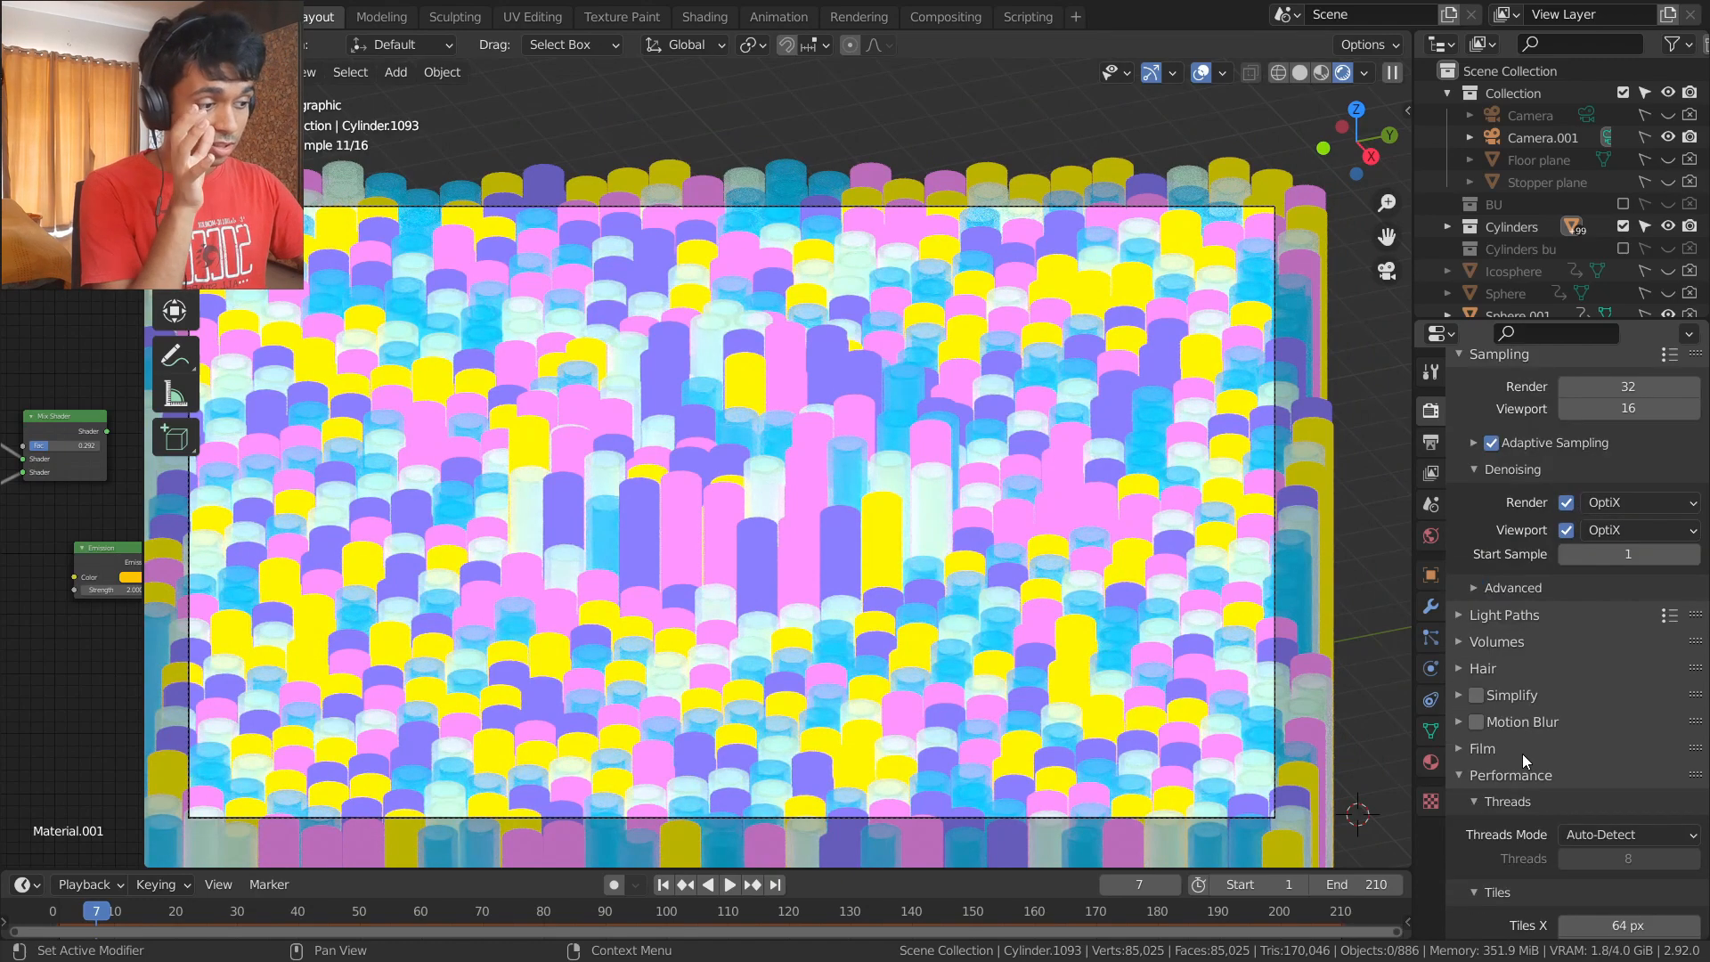
{"action": "scroll", "coordinate": [1498, 813], "scroll_direction": "down", "scroll_amount": 5}
{"action": "scroll", "coordinate": [1502, 810], "scroll_direction": "up", "scroll_amount": 1}
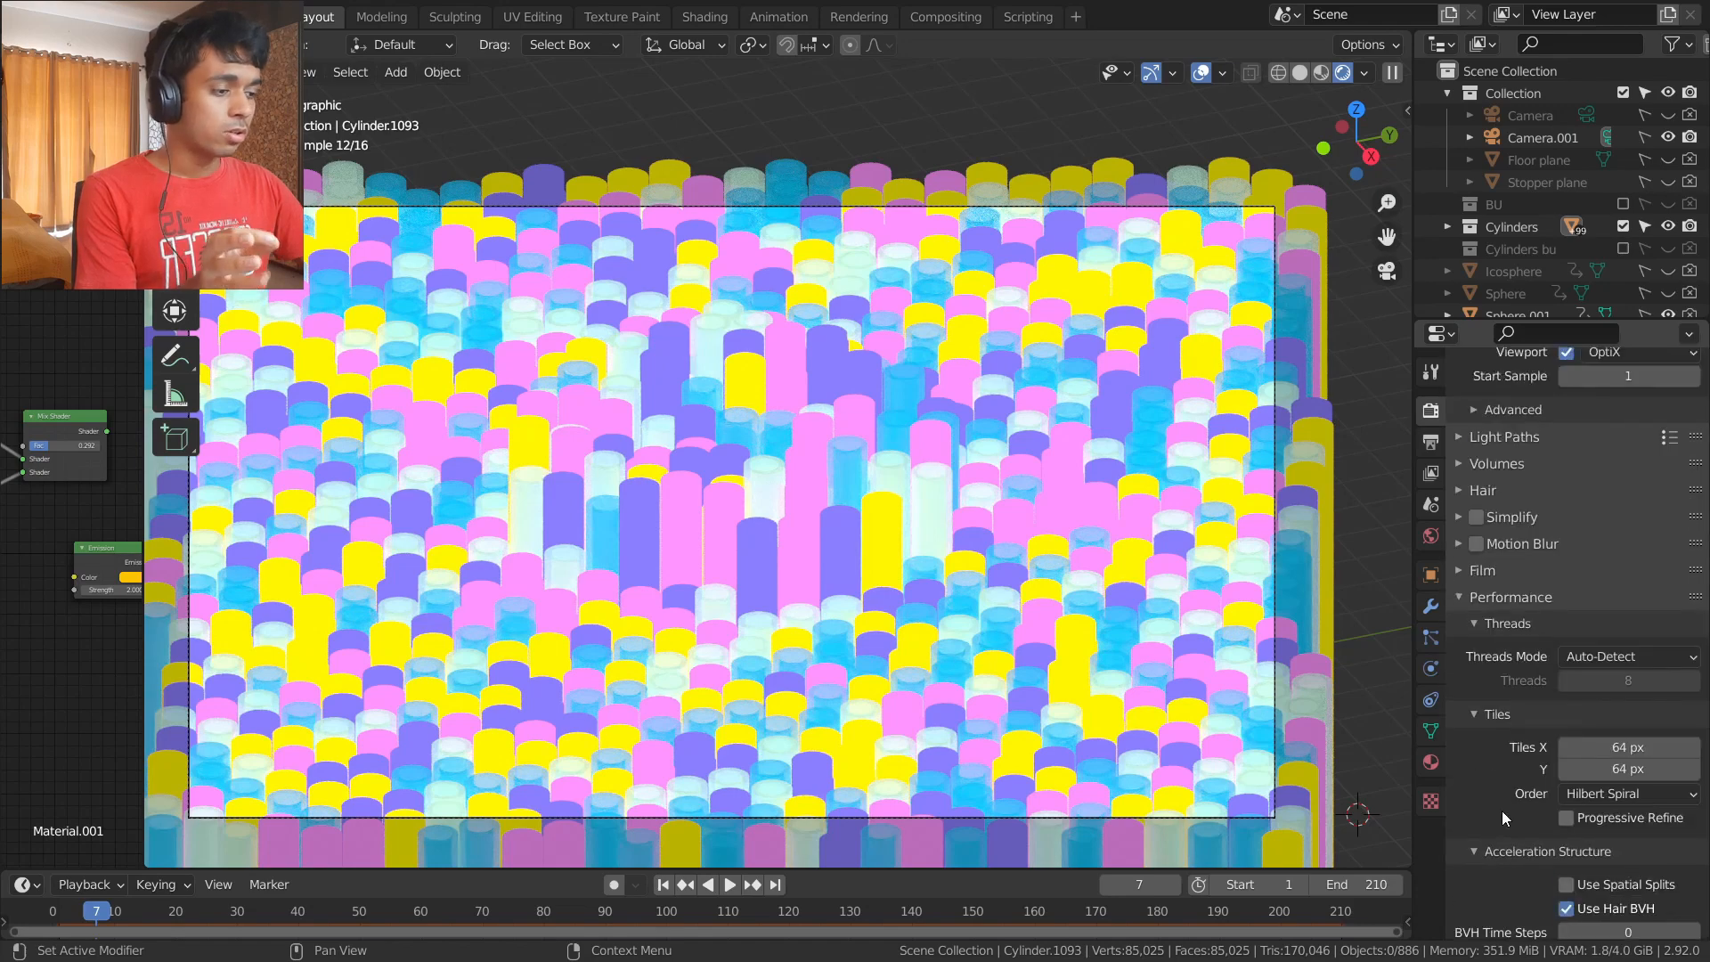
{"action": "left_click", "coordinate": [1465, 601]}
{"action": "left_click", "coordinate": [1460, 926]}
{"action": "scroll", "coordinate": [1558, 850], "scroll_direction": "down", "scroll_amount": 5}
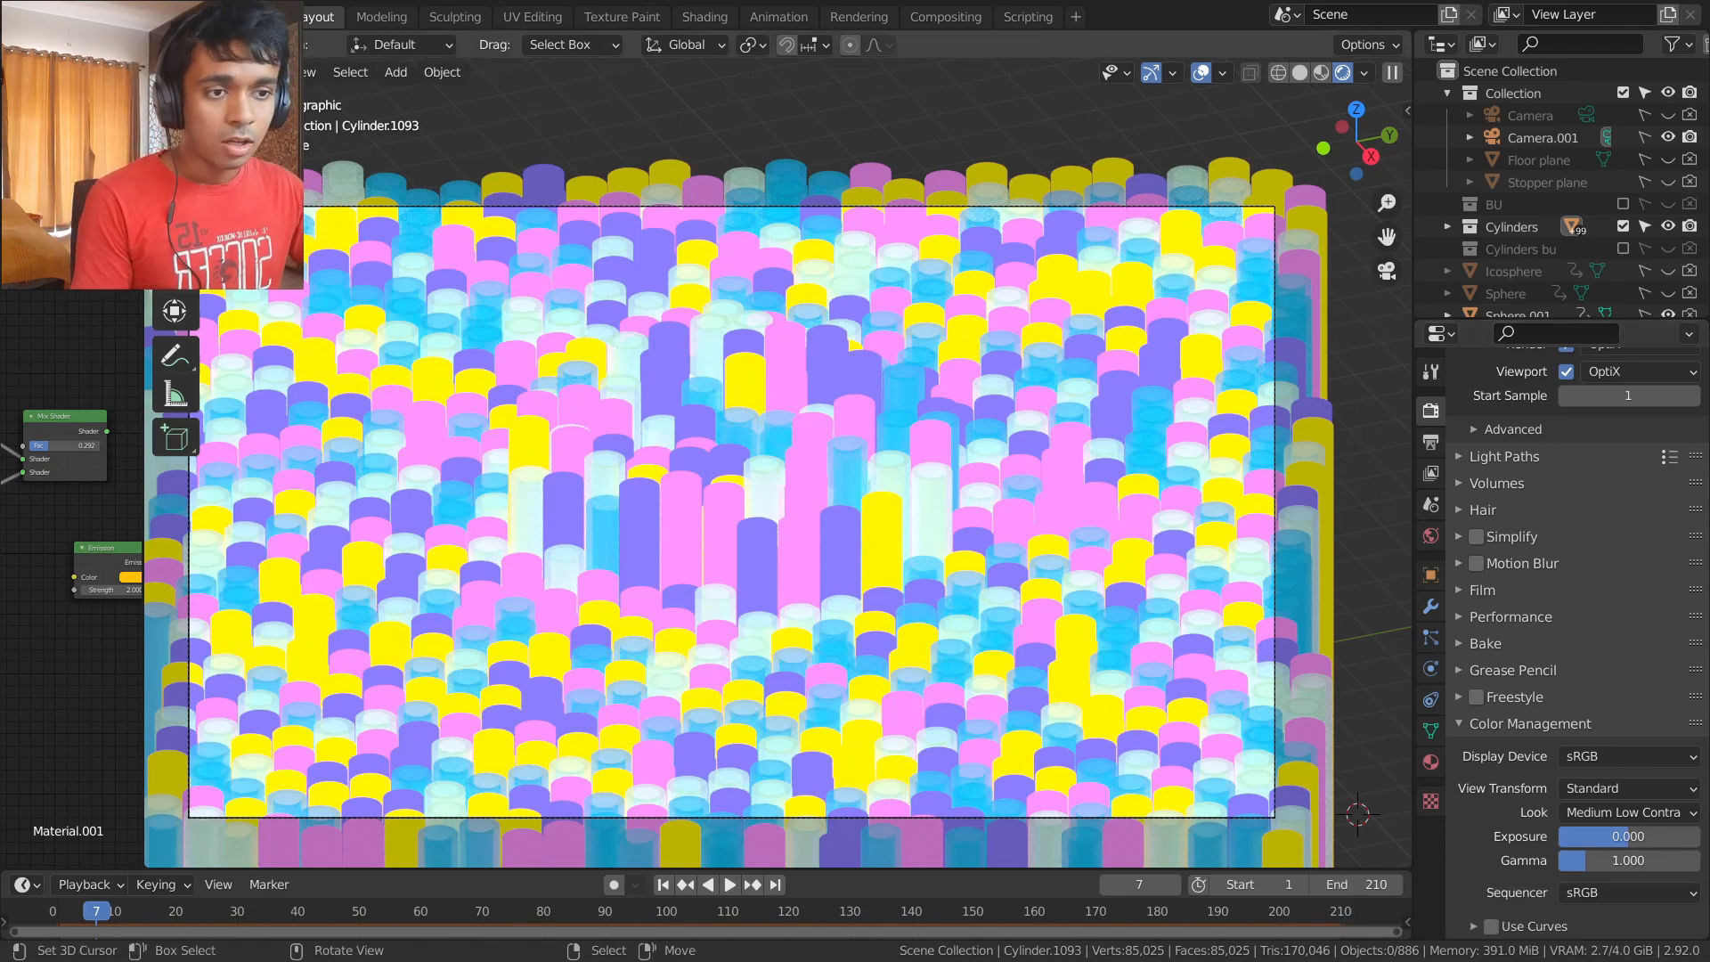
- Zoom in on the cylinders in the camera view and widen the node editor to about half the workspace
{"action": "left_click_drag", "start_coordinate": [144, 237], "coordinate": [198, 237]}
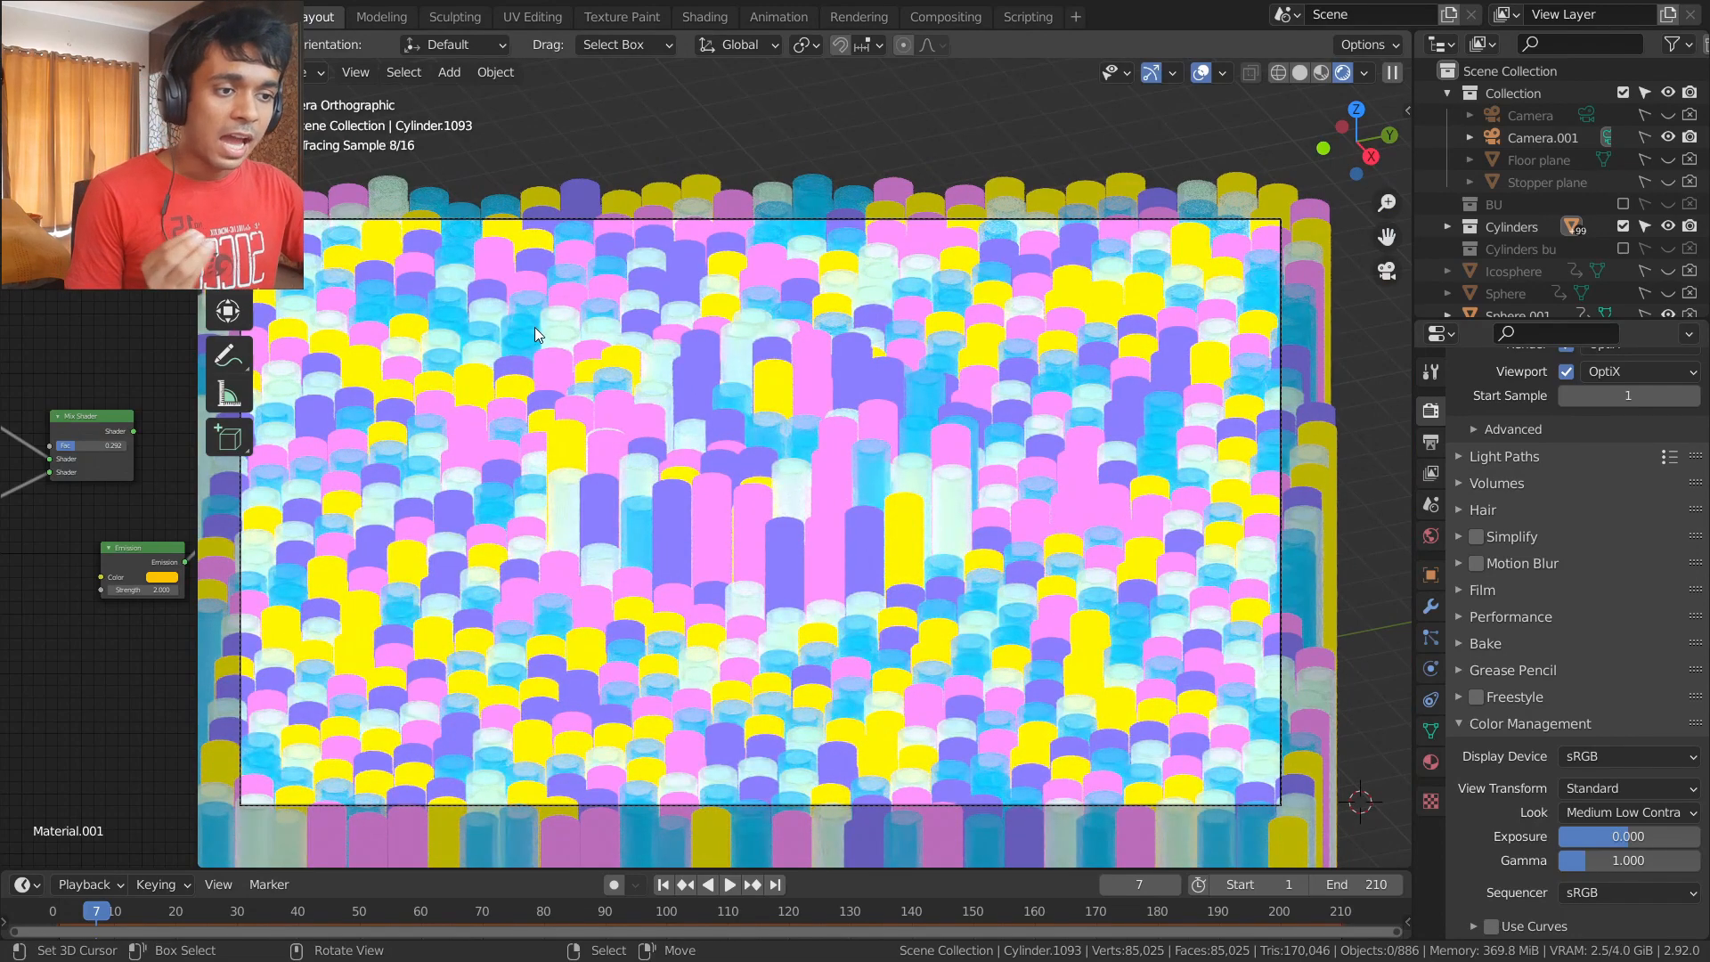
{"action": "scroll", "coordinate": [538, 339], "scroll_direction": "up", "scroll_amount": 4}
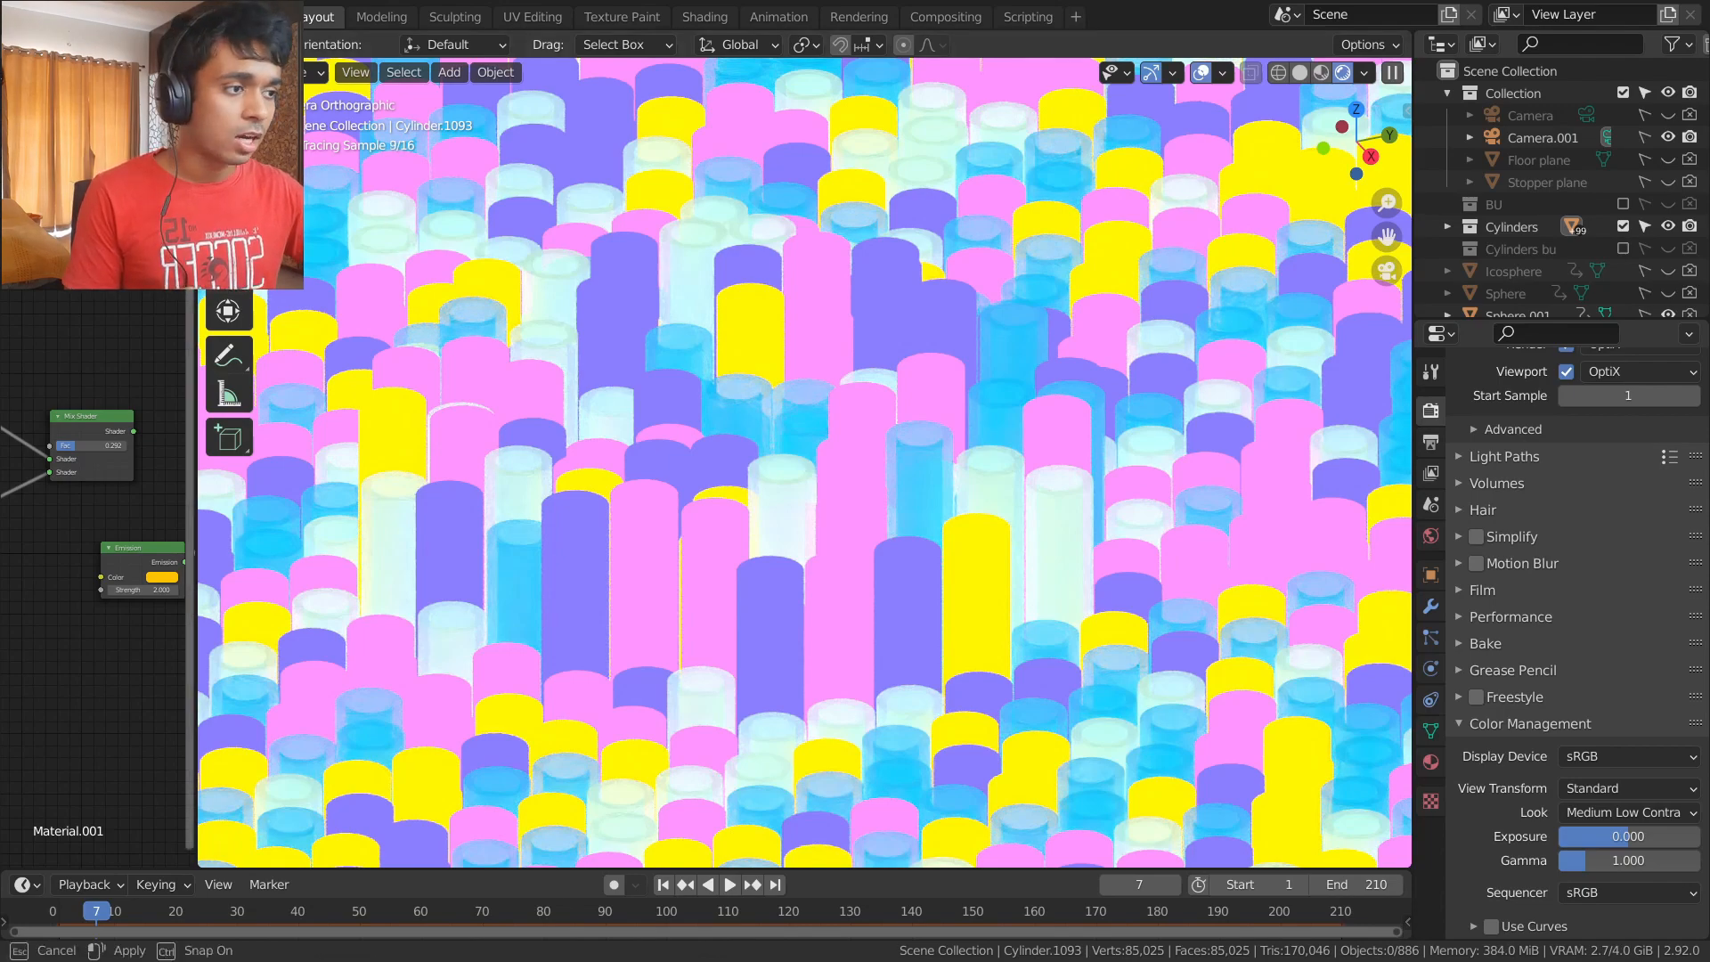
{"action": "left_click_drag", "start_coordinate": [195, 381], "coordinate": [900, 381]}
- Delete the Emission node that feeds the Mix Shader in the Material.001 node tree
{"action": "middle_click_drag", "start_coordinate": [510, 372], "coordinate": [661, 402]}
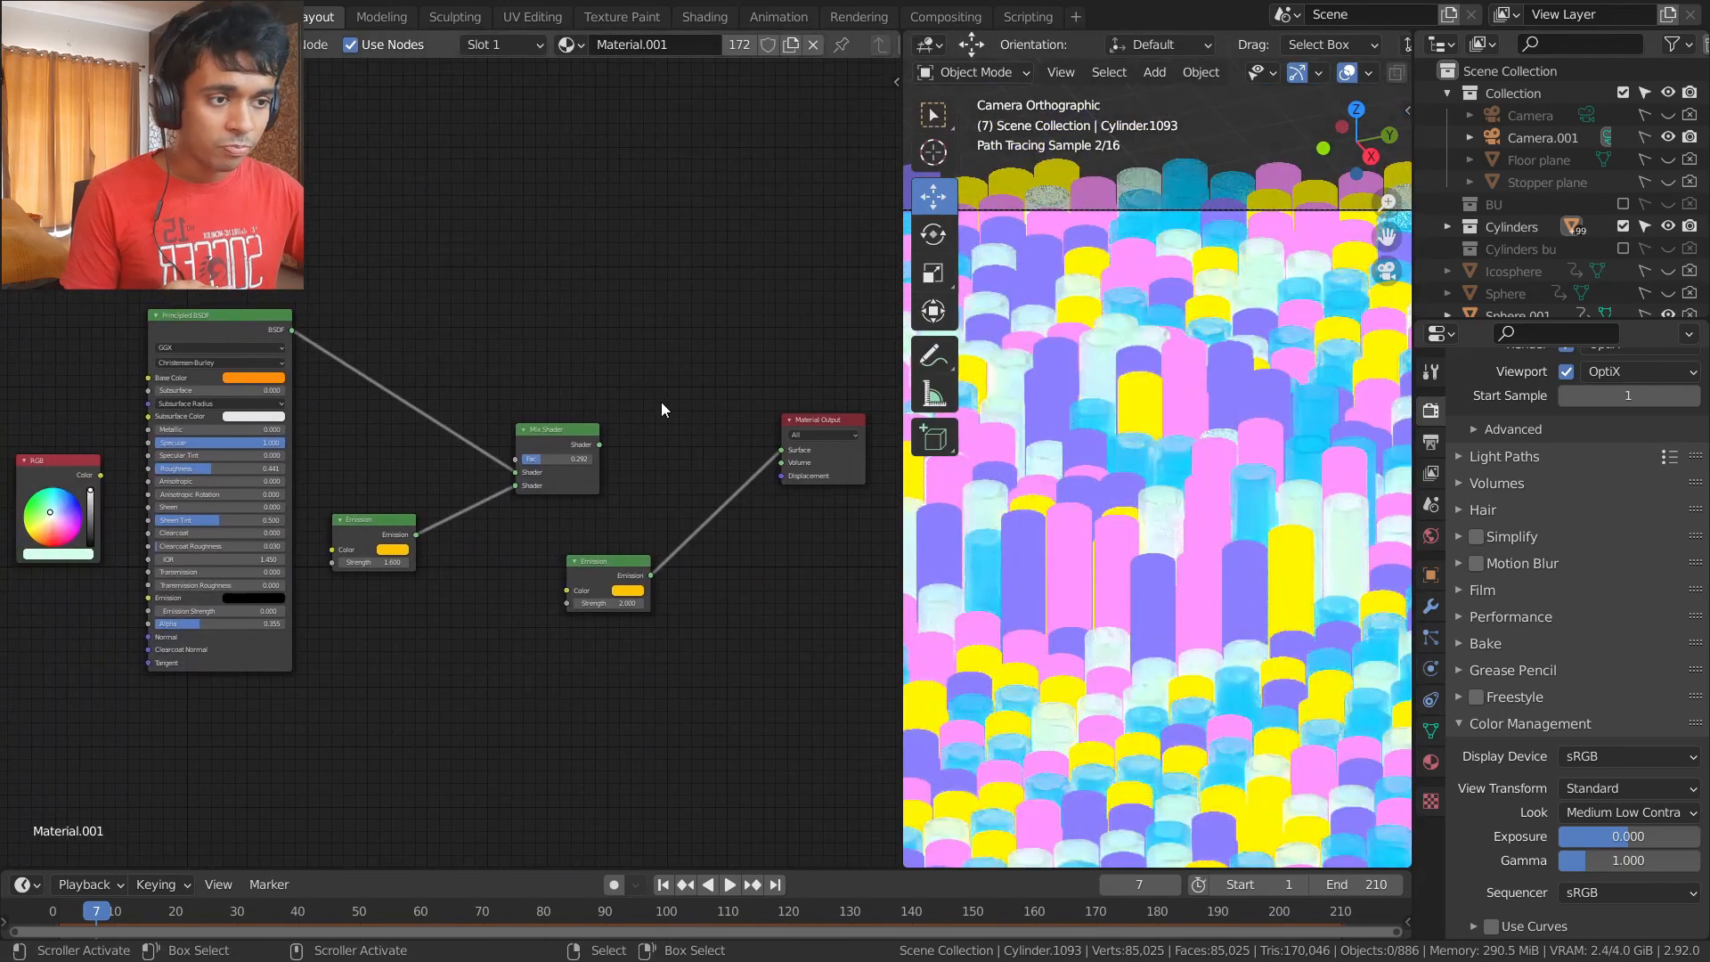
{"action": "scroll", "coordinate": [661, 402], "scroll_direction": "up", "scroll_amount": 2}
{"action": "middle_click_drag", "start_coordinate": [291, 569], "coordinate": [590, 435]}
{"action": "middle_click_drag", "start_coordinate": [634, 354], "coordinate": [506, 354]}
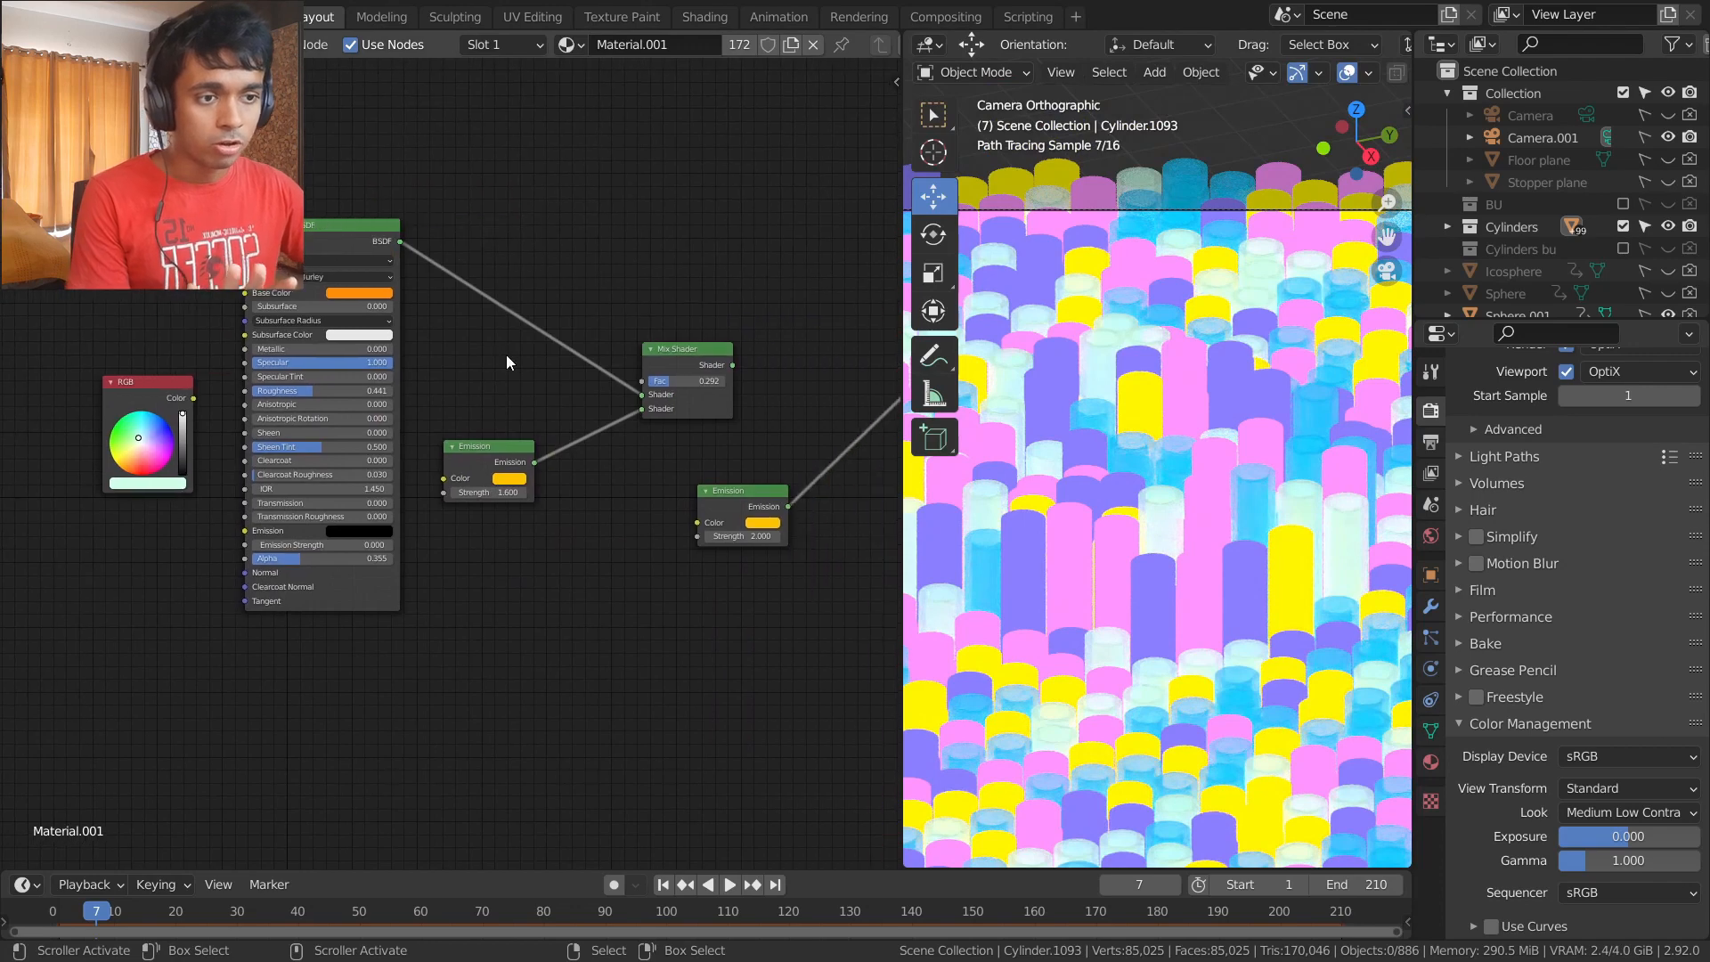
{"action": "middle_click_drag", "start_coordinate": [656, 308], "coordinate": [549, 285]}
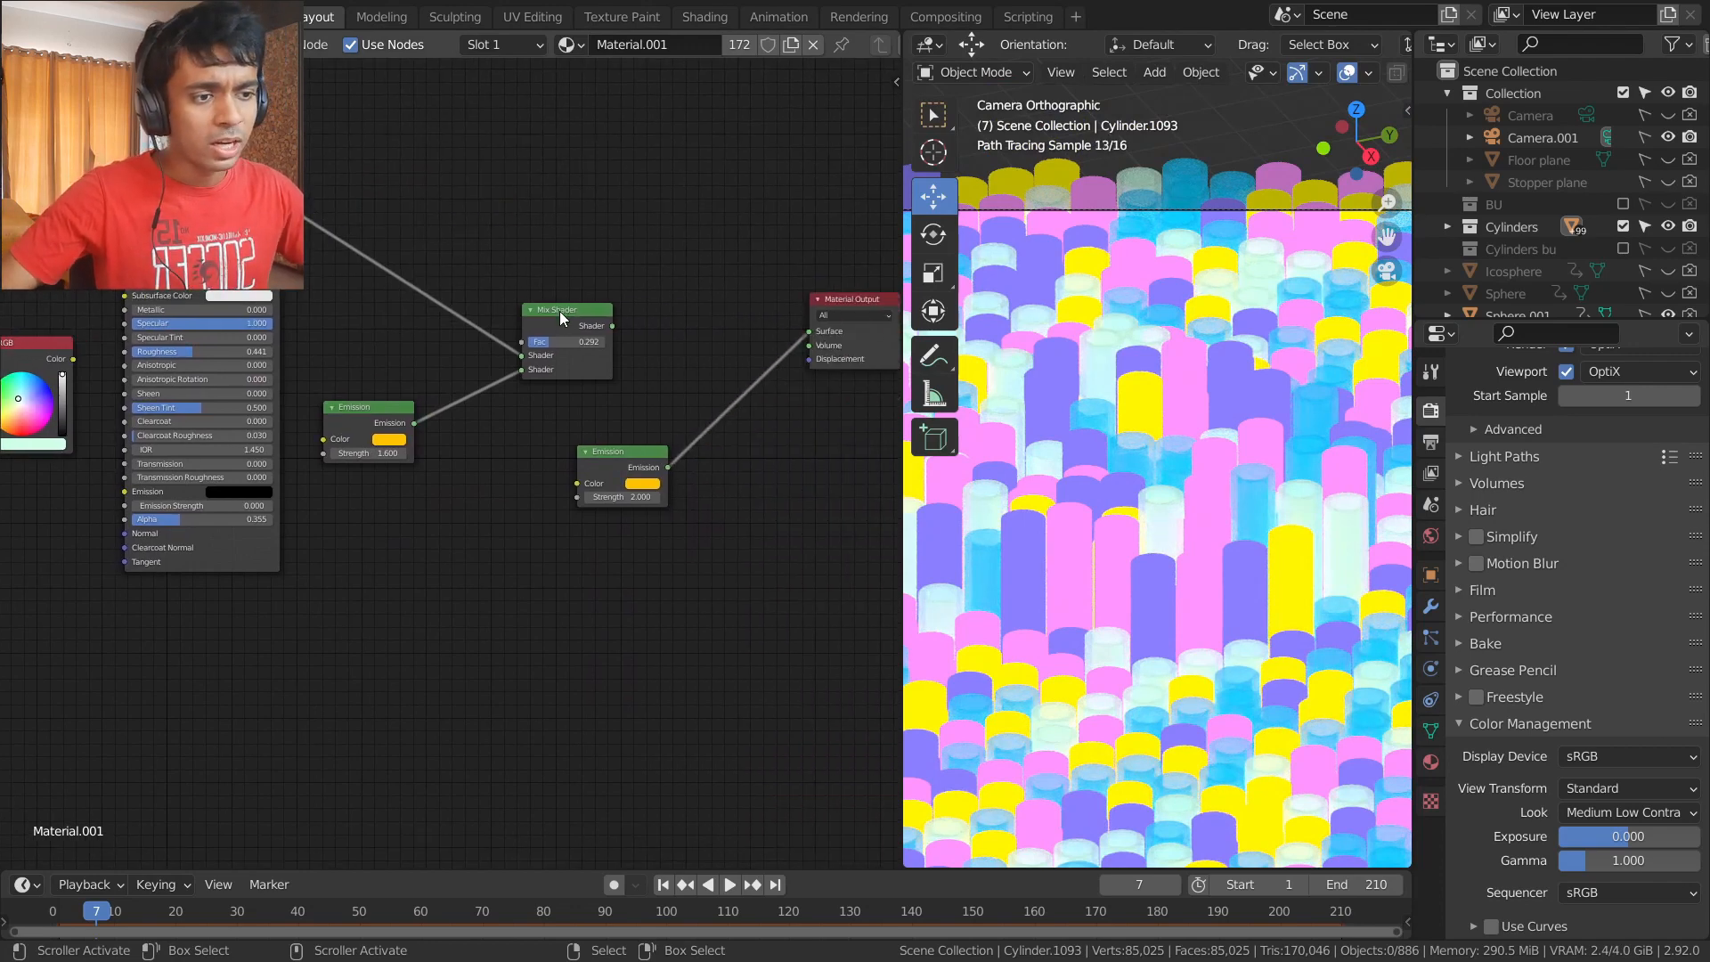
{"action": "left_click", "coordinate": [559, 311]}
{"action": "left_click", "coordinate": [361, 408]}
{"action": "key", "text": "x"}
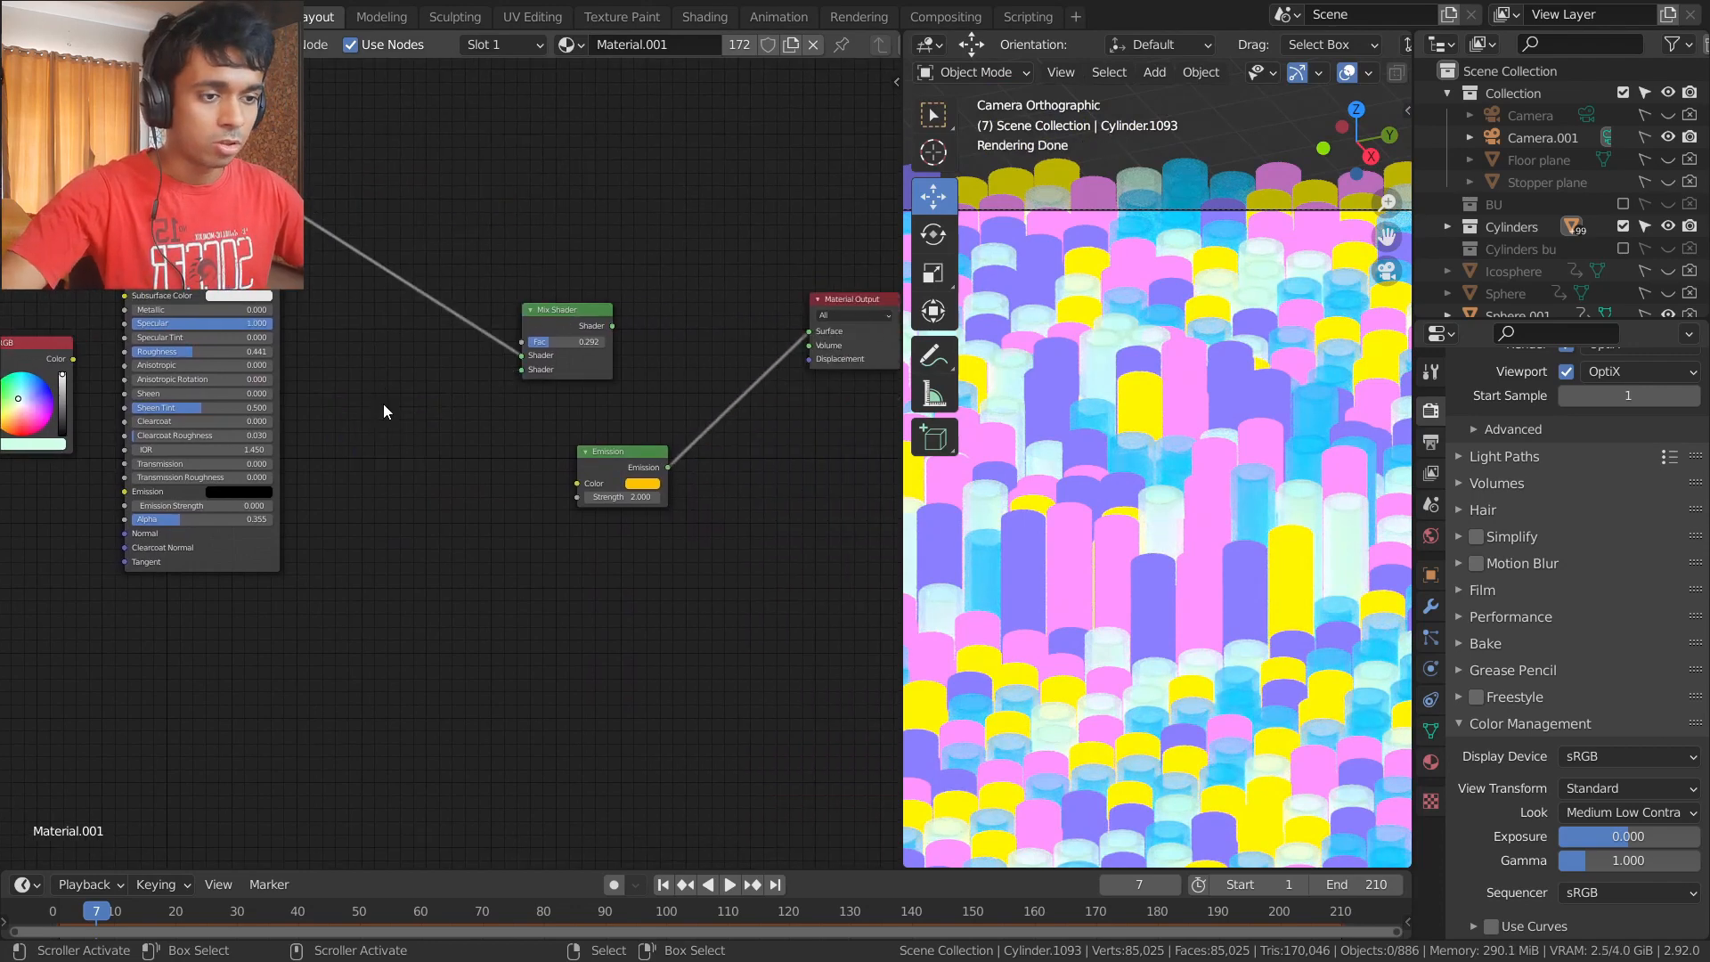
- Disconnect the Principled BSDF from the Mix Shader, moving the Mix Shader aside and the Principled BSDF next to the remaining Emission node
{"action": "left_click", "coordinate": [548, 341]}
{"action": "left_click", "coordinate": [550, 276]}
{"action": "left_click", "coordinate": [551, 308]}
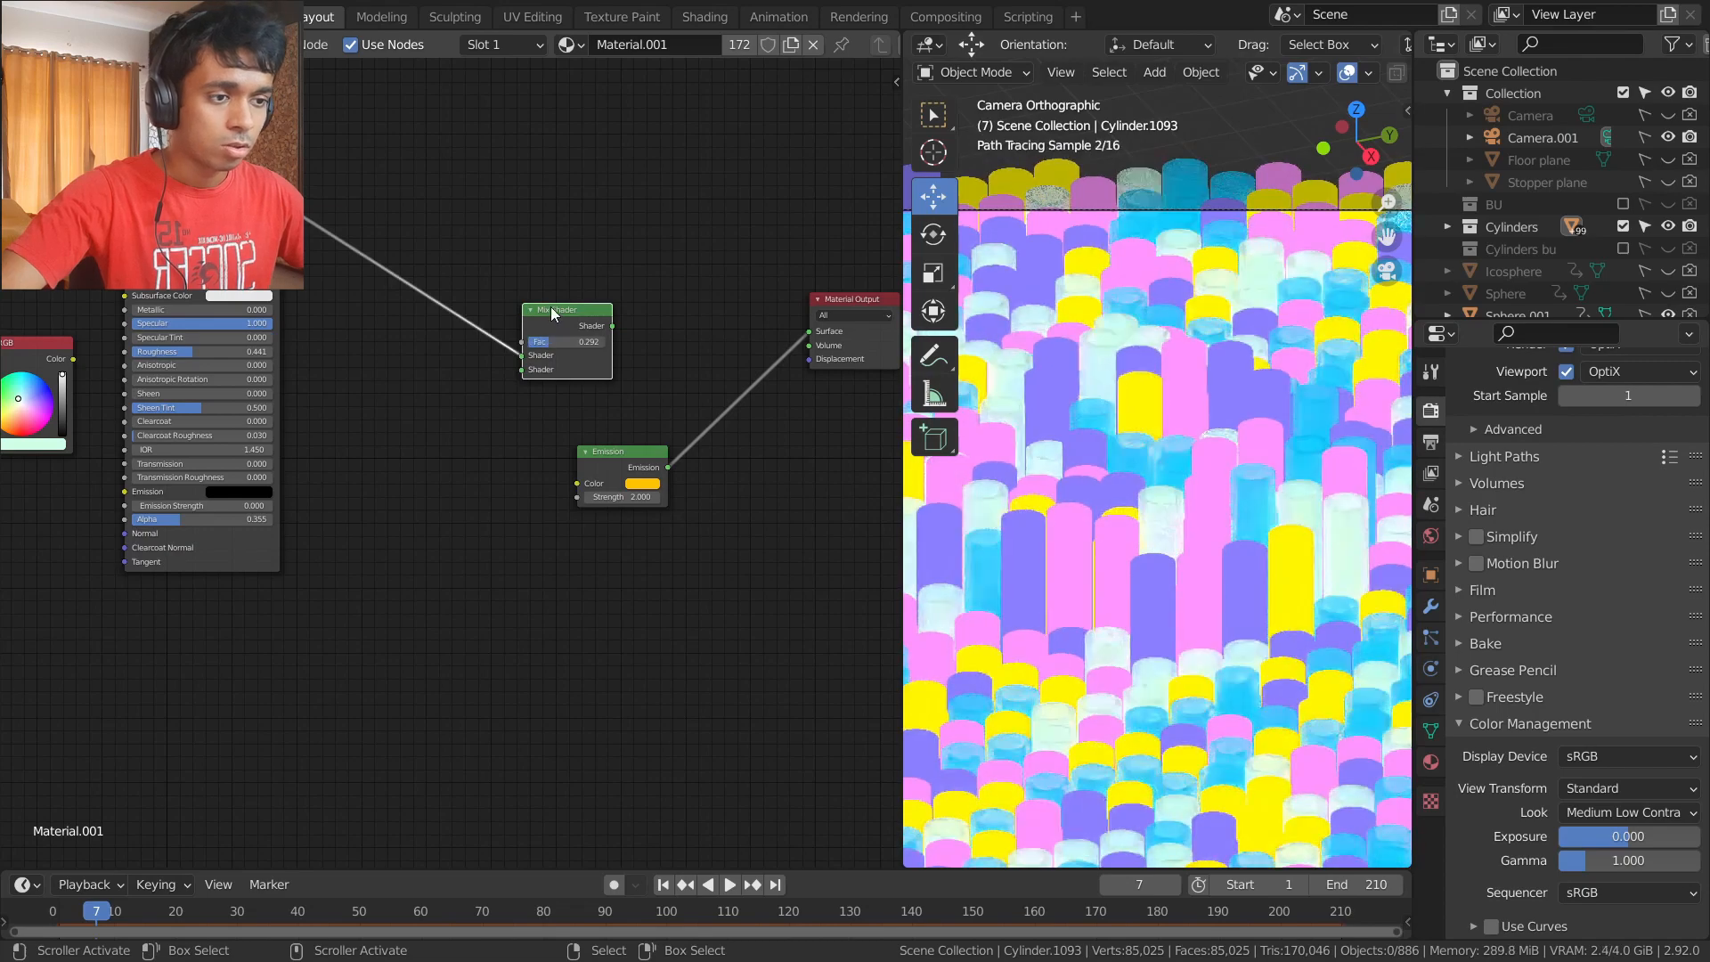
{"action": "left_click", "coordinate": [559, 341]}
{"action": "left_click", "coordinate": [564, 308]}
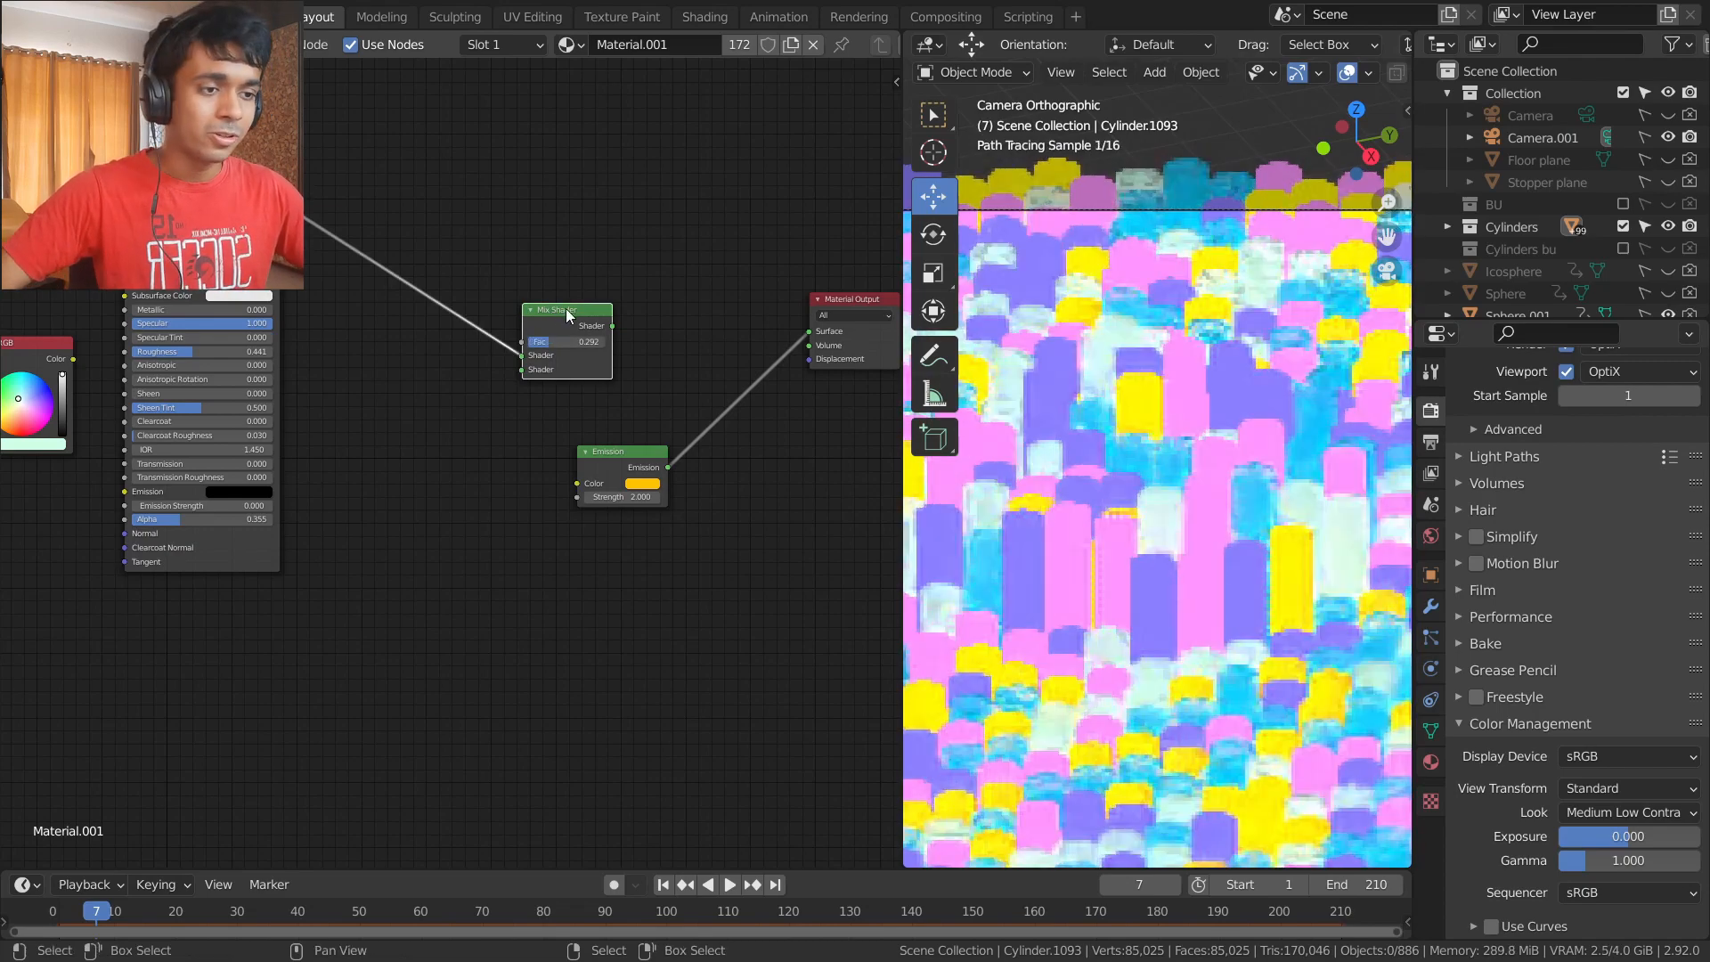
{"action": "left_click_drag", "start_coordinate": [522, 355], "coordinate": [416, 312]}
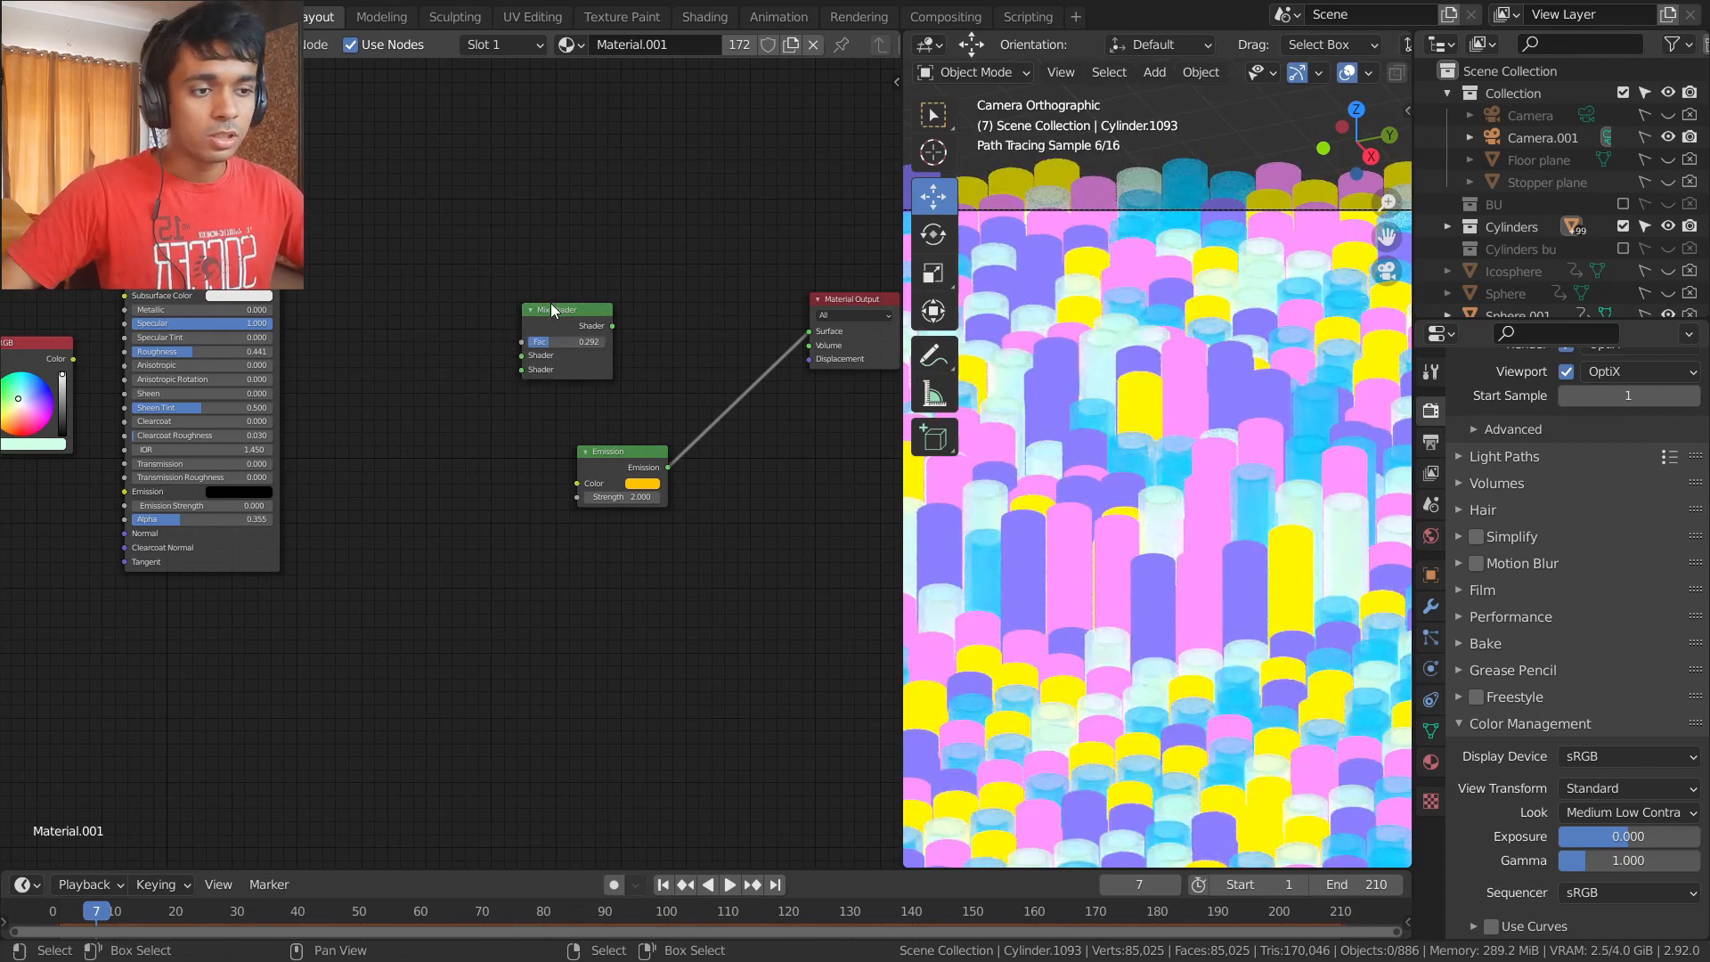
{"action": "left_click_drag", "start_coordinate": [550, 305], "coordinate": [97, 733]}
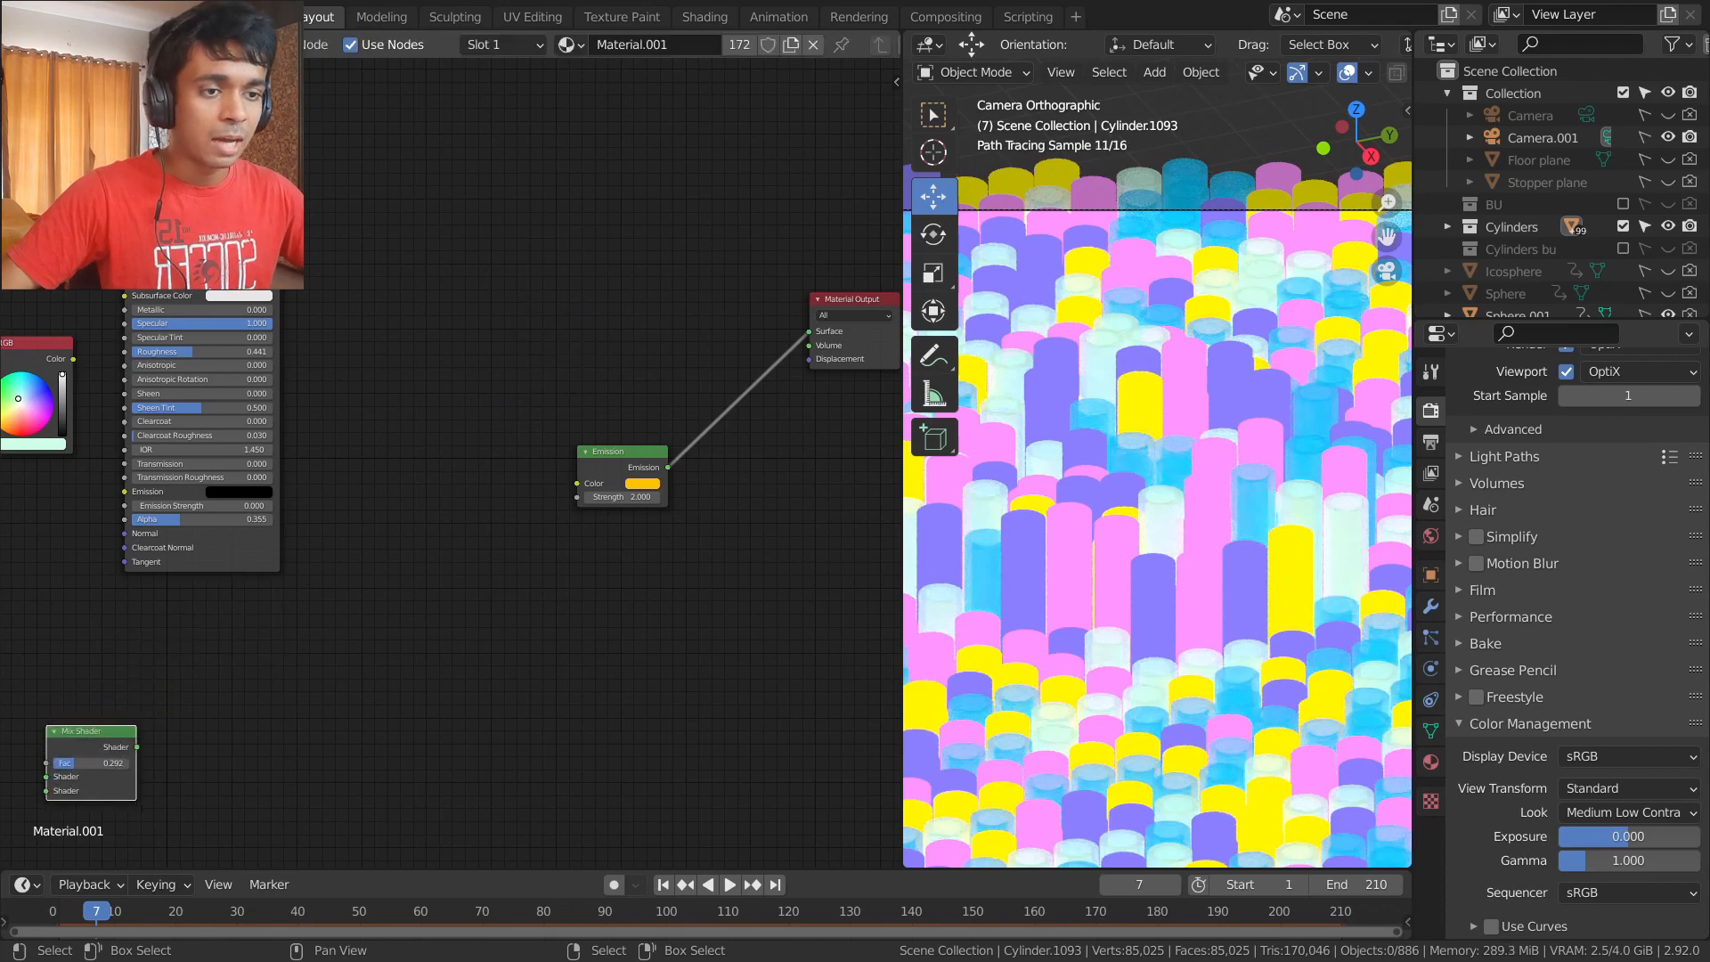
{"action": "left_click_drag", "start_coordinate": [188, 203], "coordinate": [452, 170]}
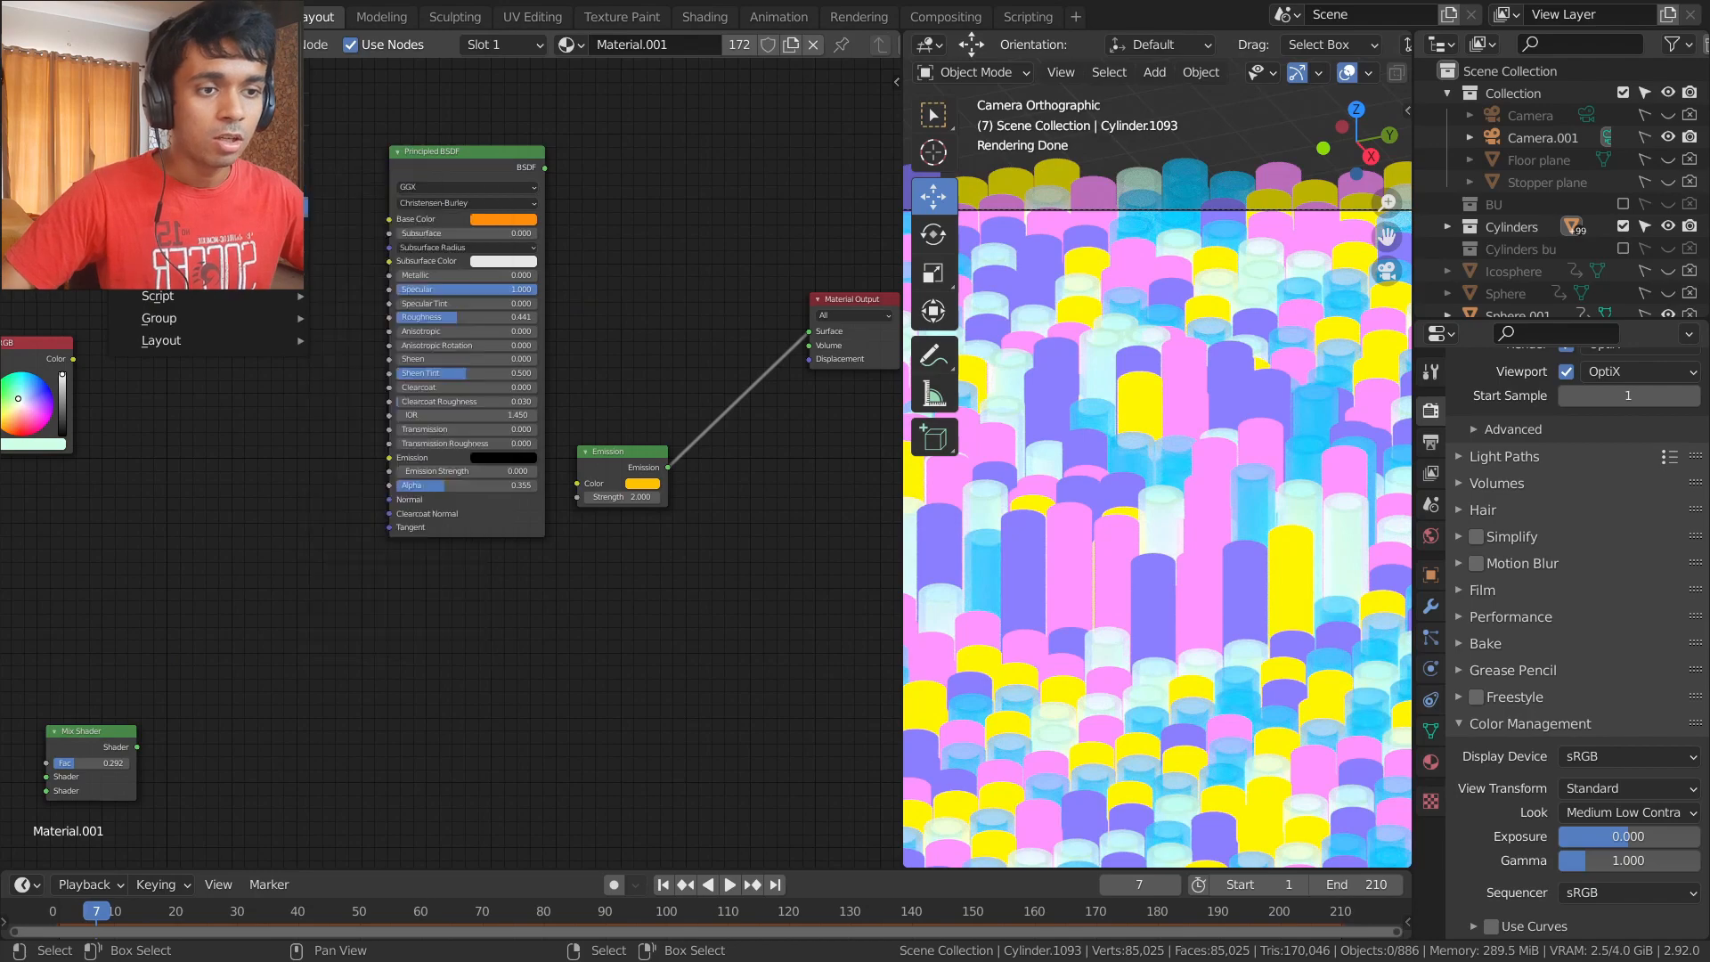
{"action": "mouse_move", "coordinate": [178, 206]}
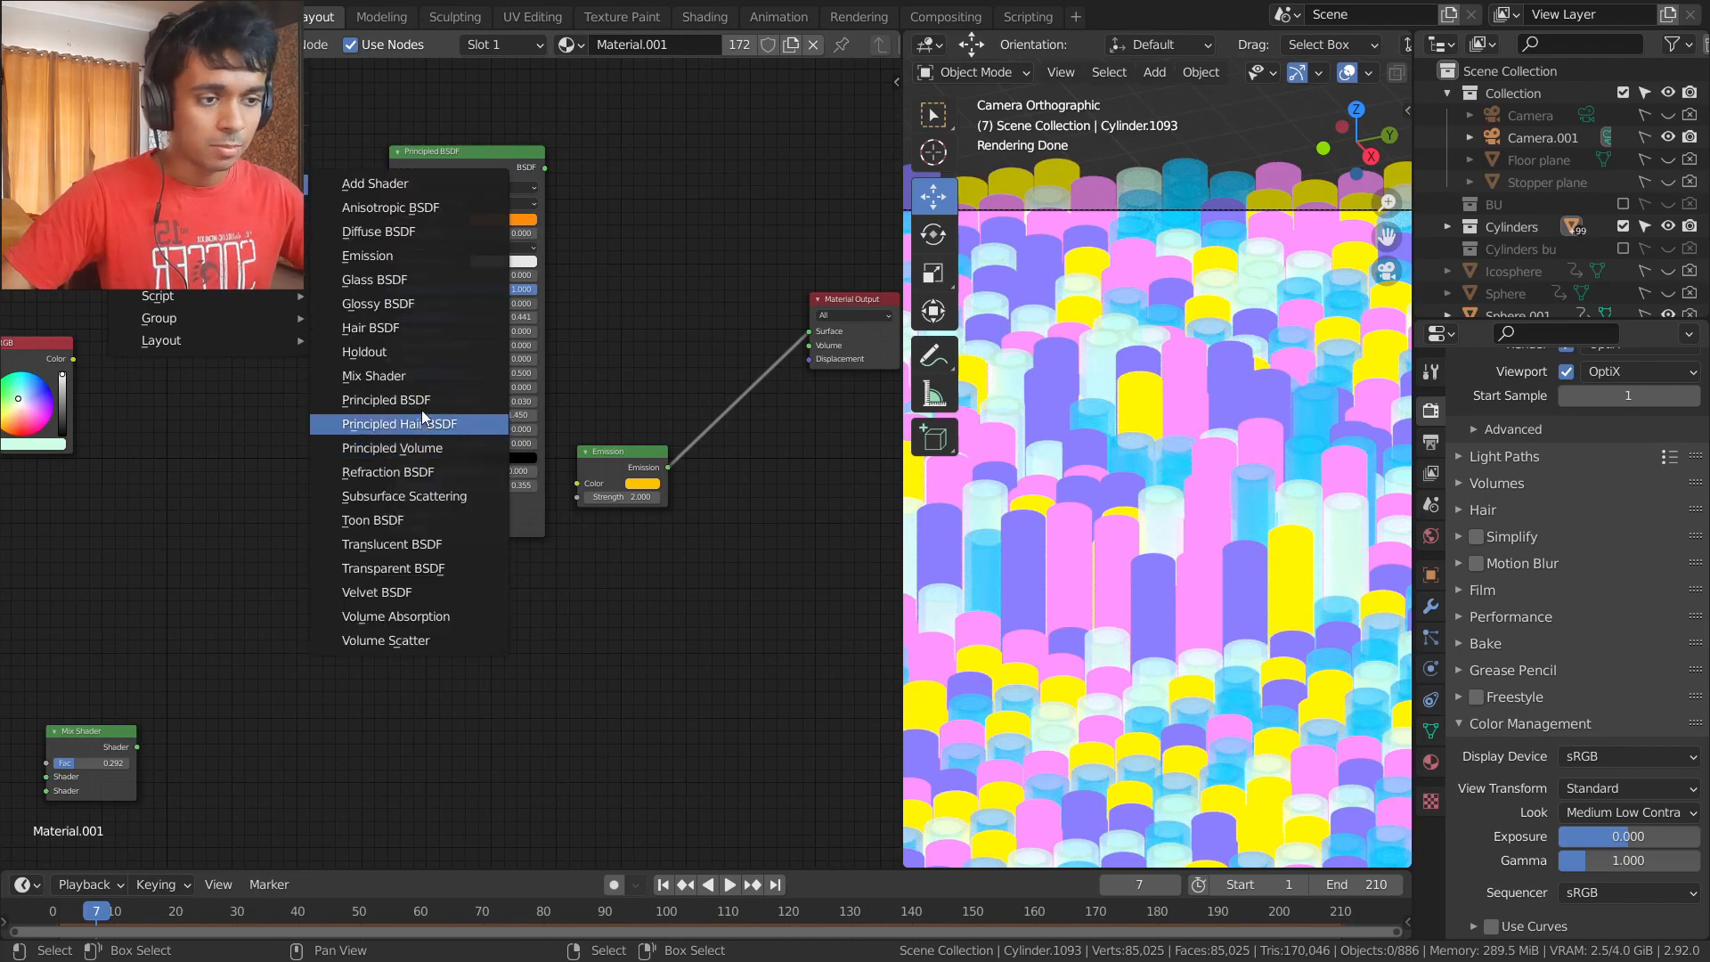
{"action": "left_click", "coordinate": [420, 404]}
{"action": "left_click", "coordinate": [153, 230]}
{"action": "key", "text": "x"}
{"action": "key", "text": "BackSpace"}
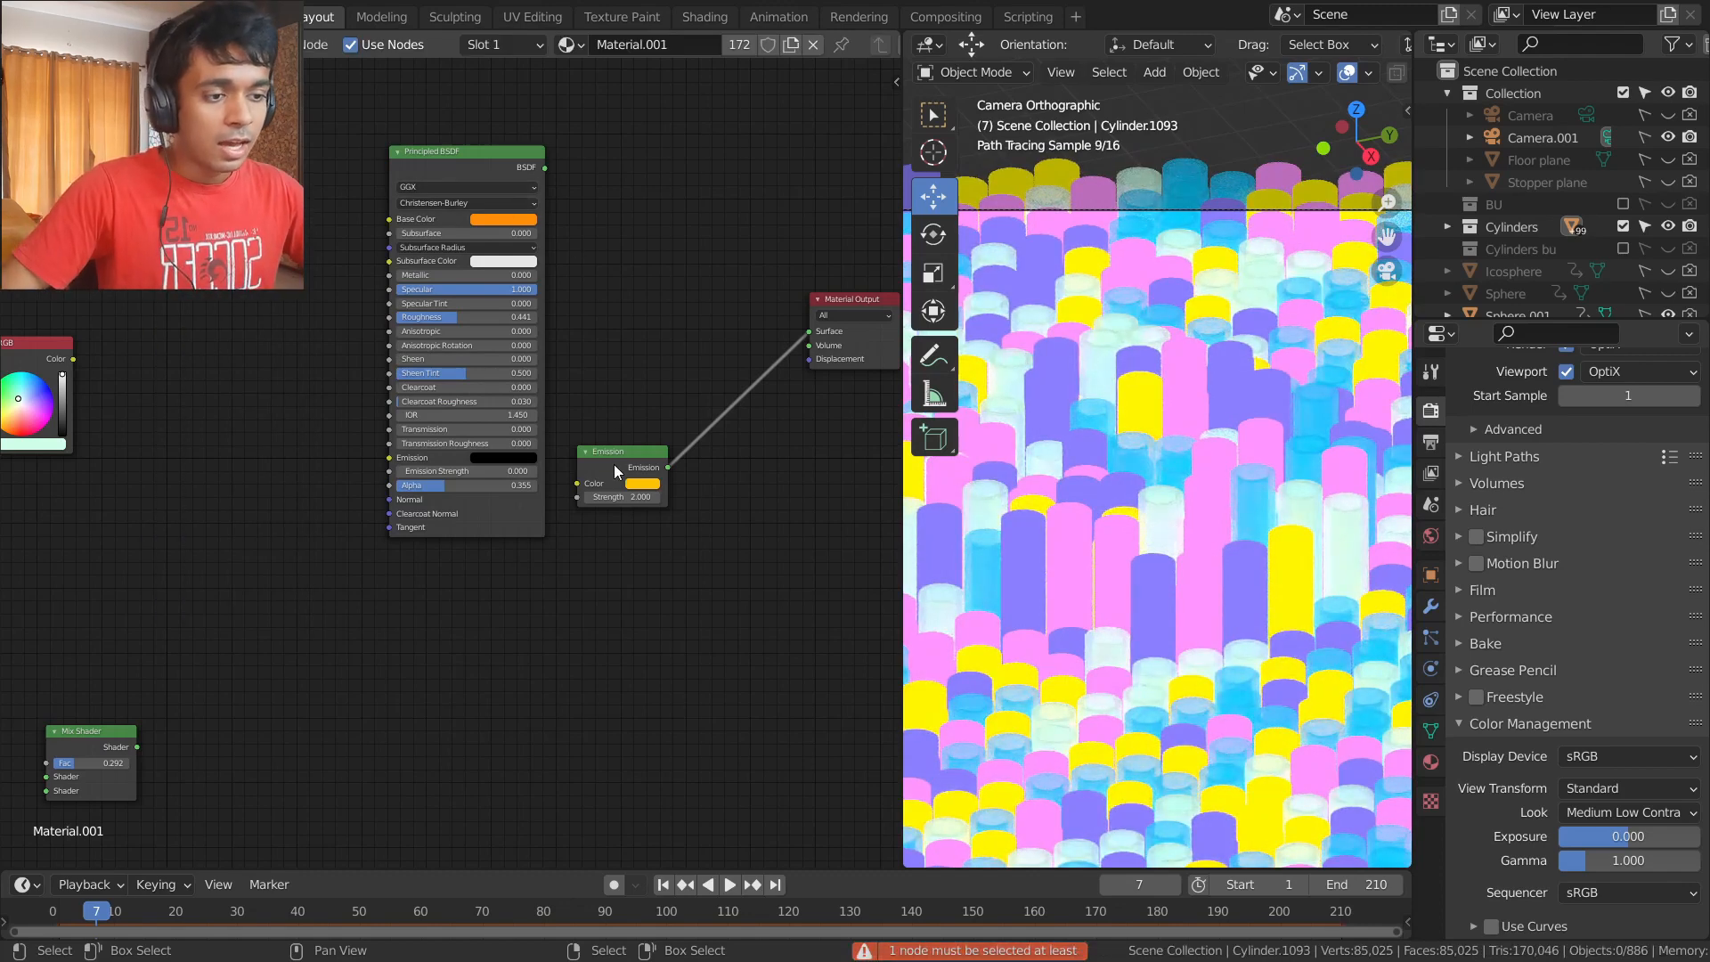
- Move the connected Emission node to the lower corner of the Principled BSDF and set its strength to 1.6
{"action": "left_click_drag", "start_coordinate": [612, 463], "coordinate": [586, 536]}
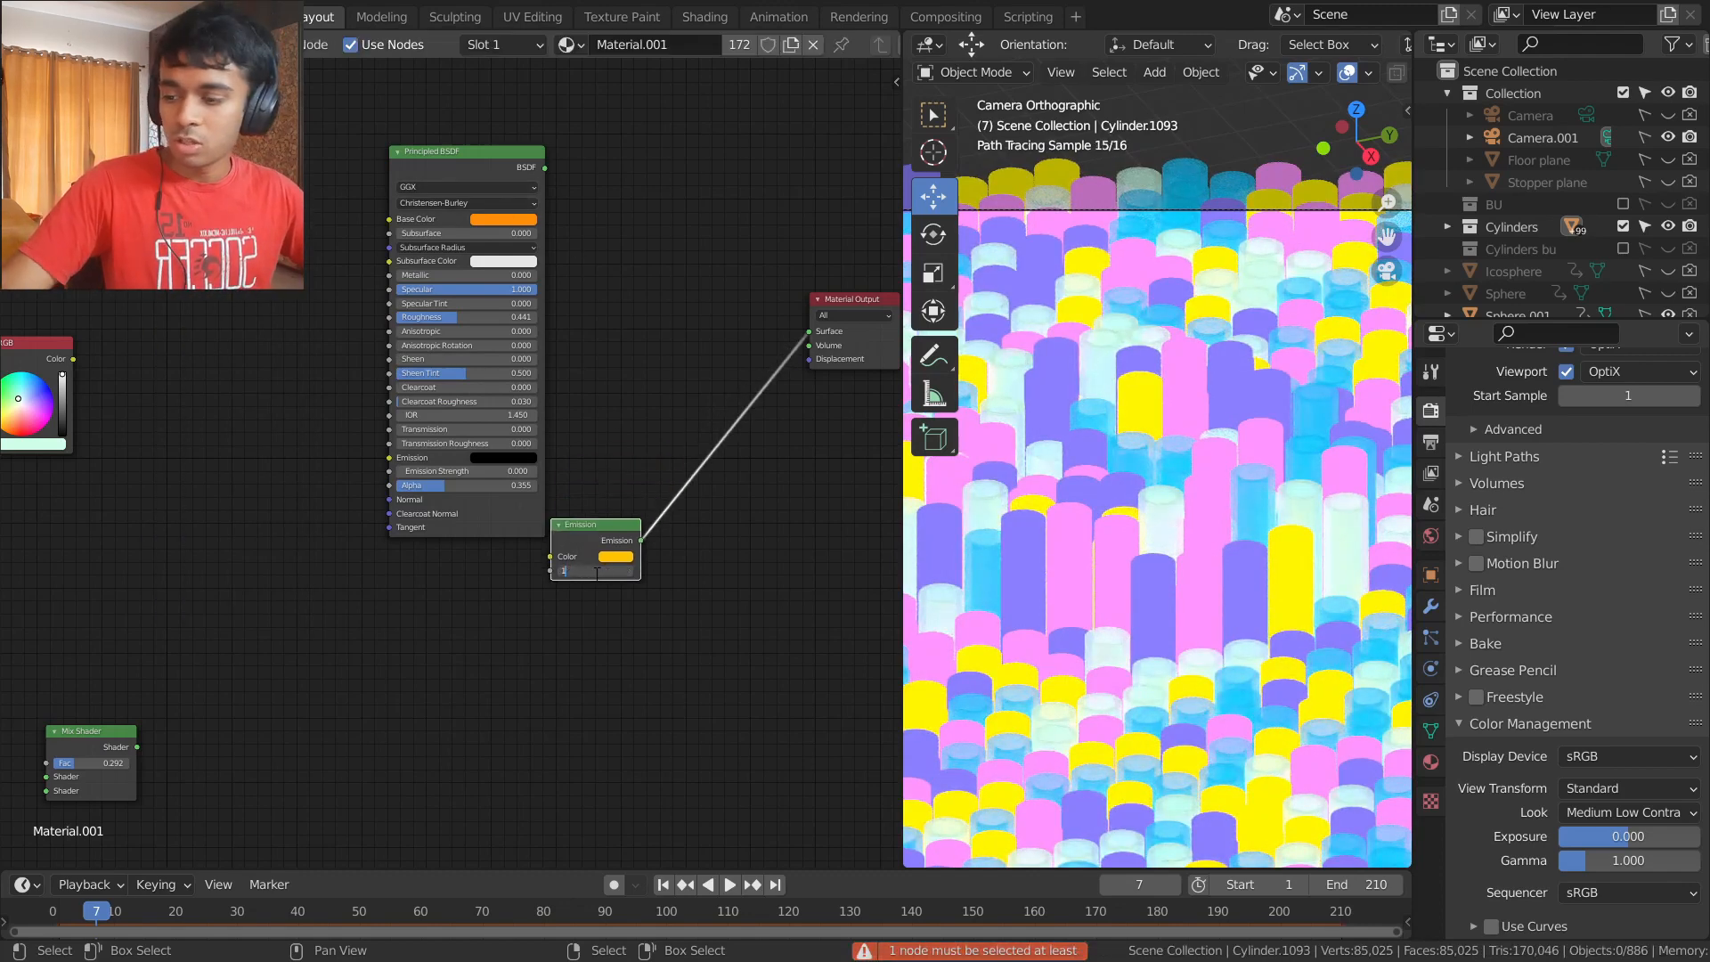
{"action": "key", "text": "Return"}
- Set the Principled BSDF's roughness to 0.5
{"action": "scroll", "coordinate": [463, 366], "scroll_direction": "up", "scroll_amount": 3}
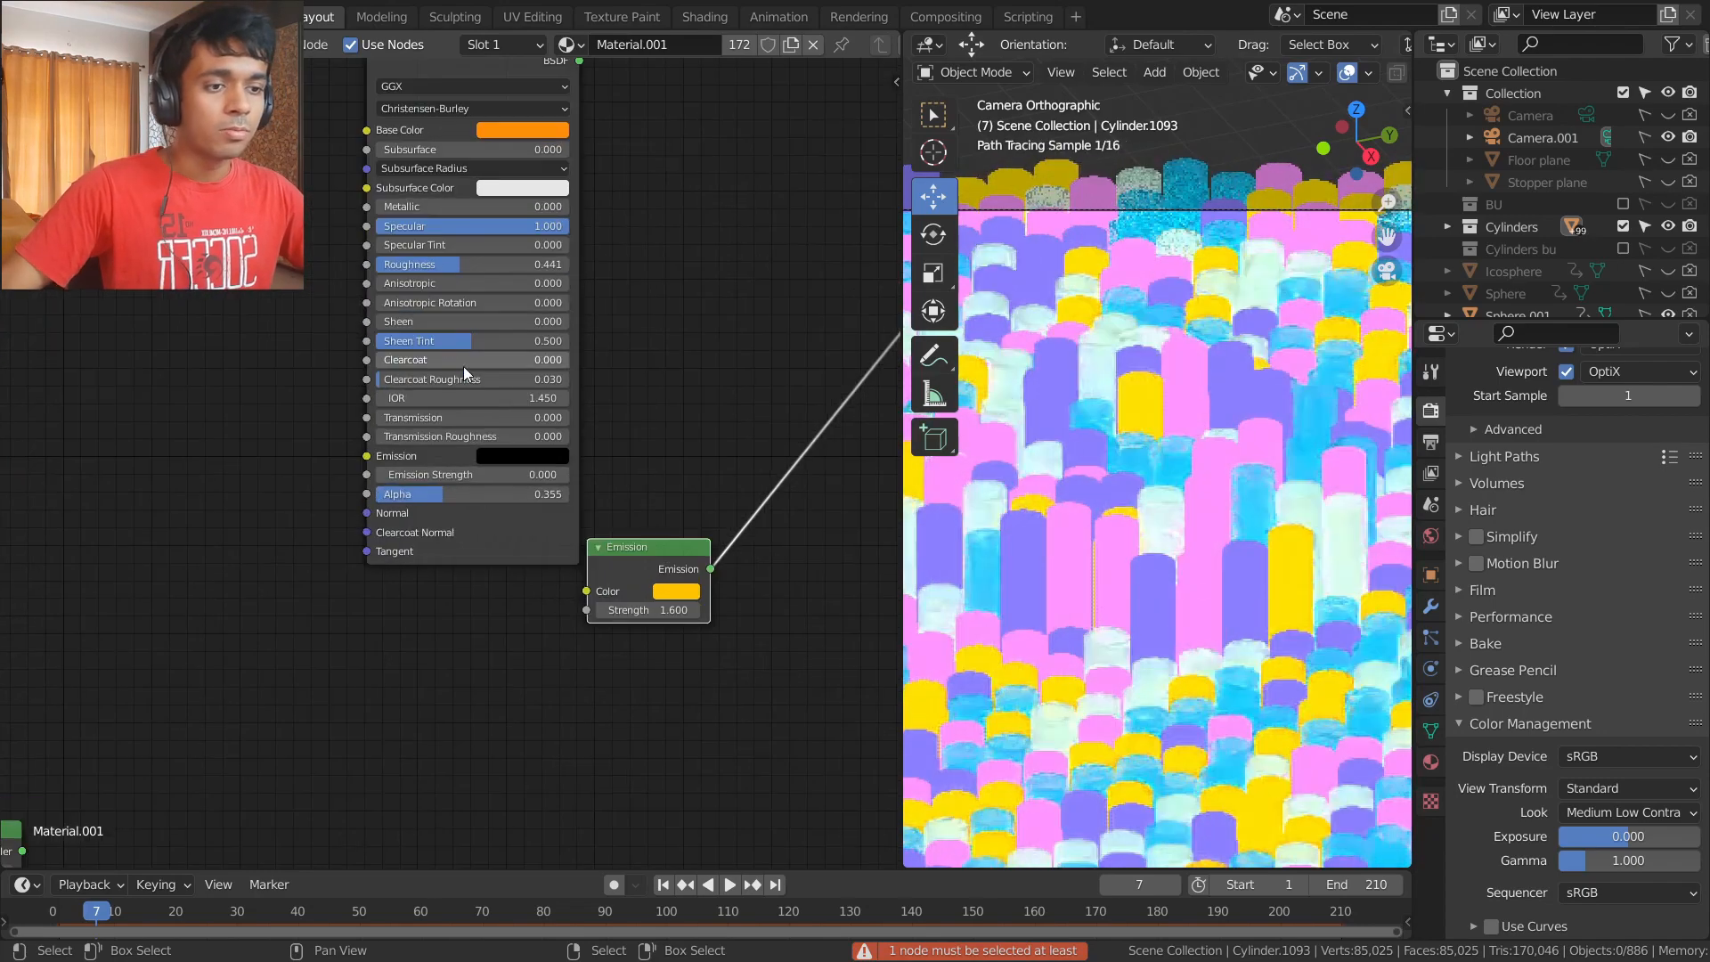
{"action": "middle_click_drag", "start_coordinate": [620, 466], "coordinate": [643, 388]}
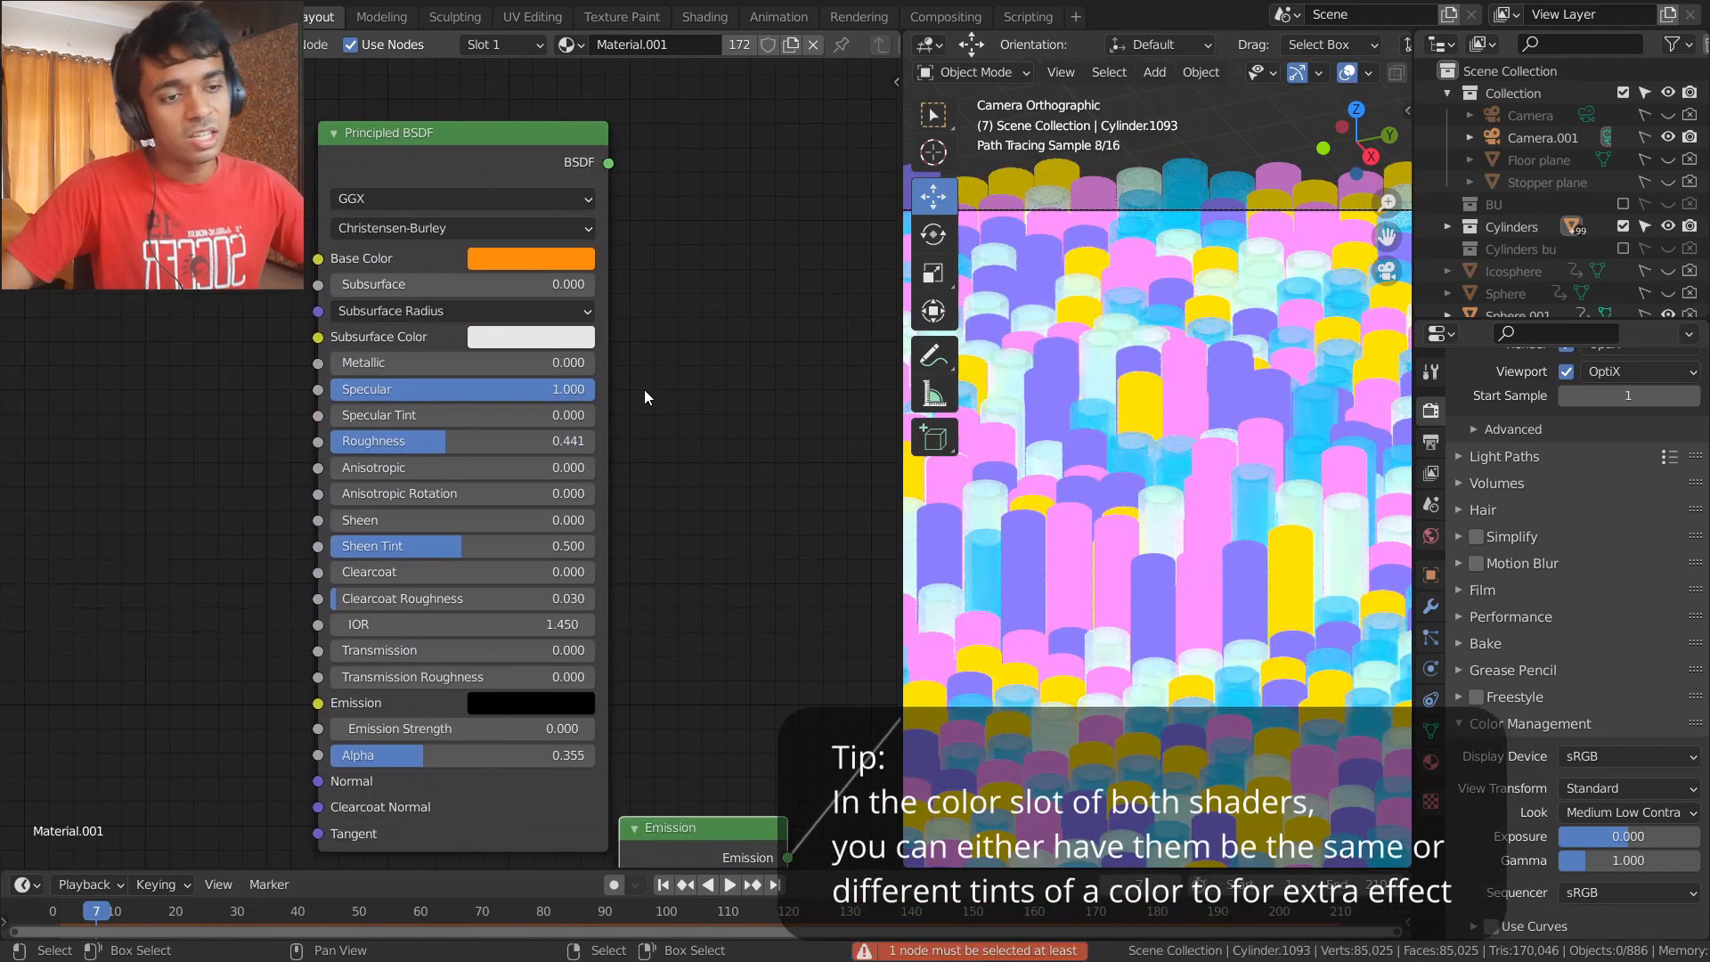
{"action": "left_click", "coordinate": [533, 443]}
{"action": "type", "text": "0.5"}
{"action": "key", "text": "Return"}
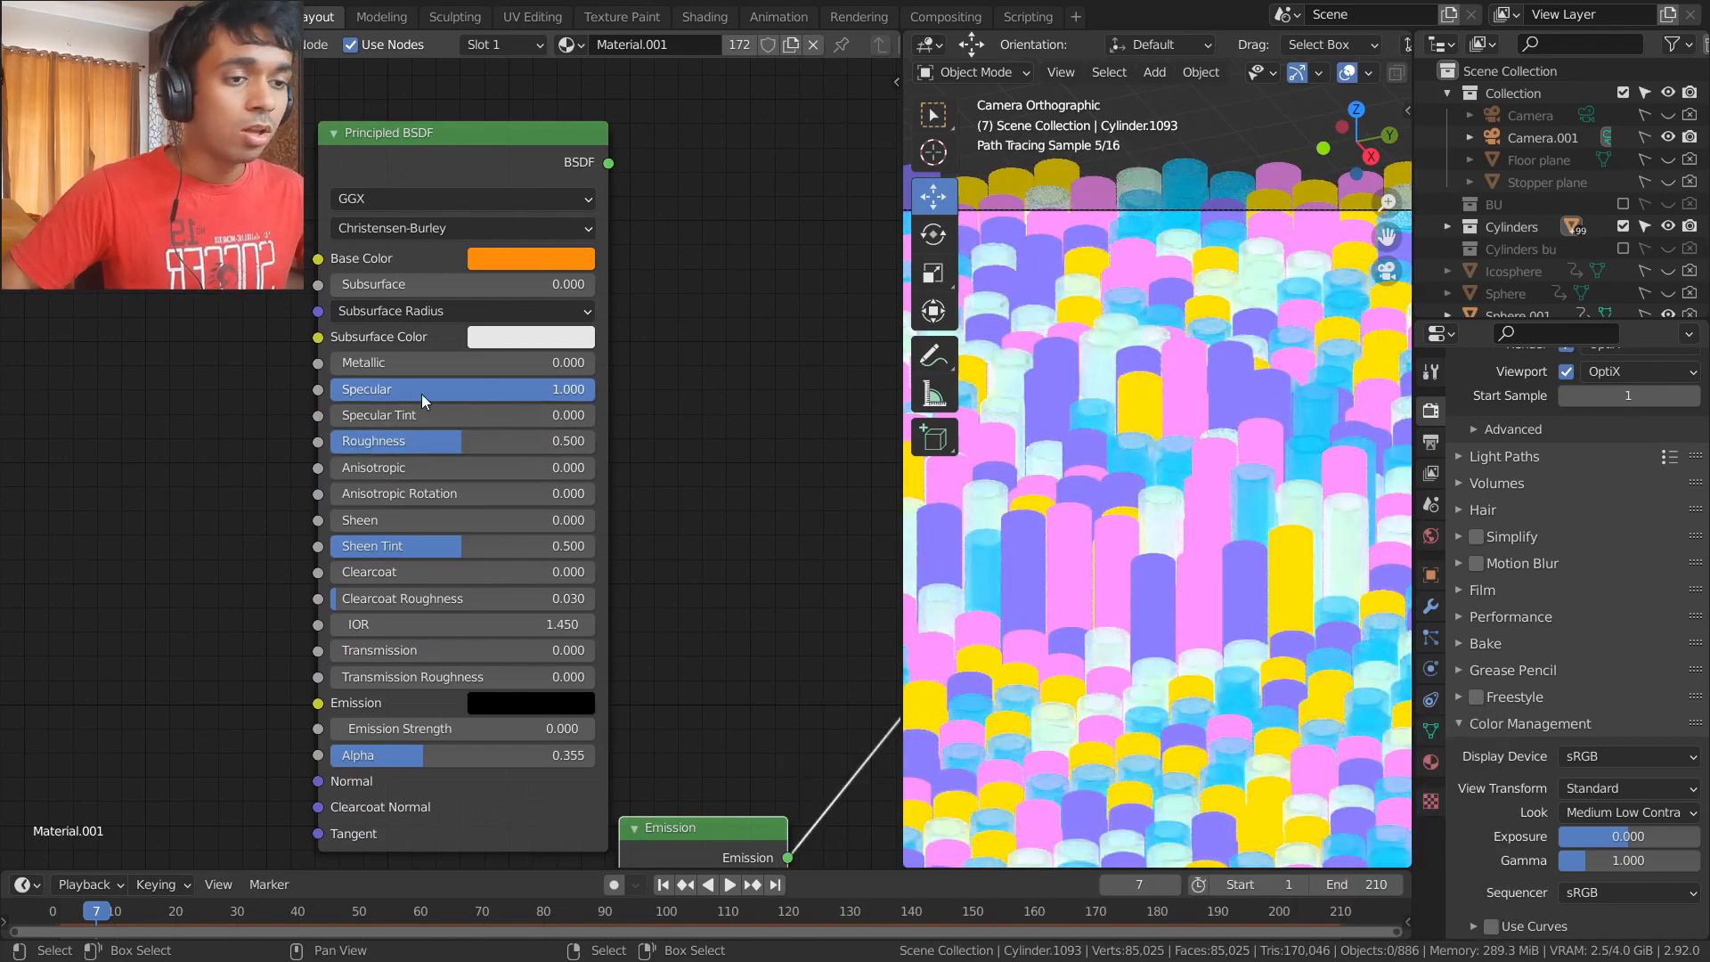
- Check the Principled BSDF's Specular setting and open its Alpha value for editing without changing it
{"action": "mouse_move", "coordinate": [421, 393]}
{"action": "left_mouse_down"}
{"action": "mouse_move", "coordinate": [325, 393]}
{"action": "mouse_move", "coordinate": [427, 394]}
{"action": "left_mouse_up"}
{"action": "middle_click_drag", "start_coordinate": [687, 512], "coordinate": [673, 304]}
{"action": "left_click", "coordinate": [552, 545]}
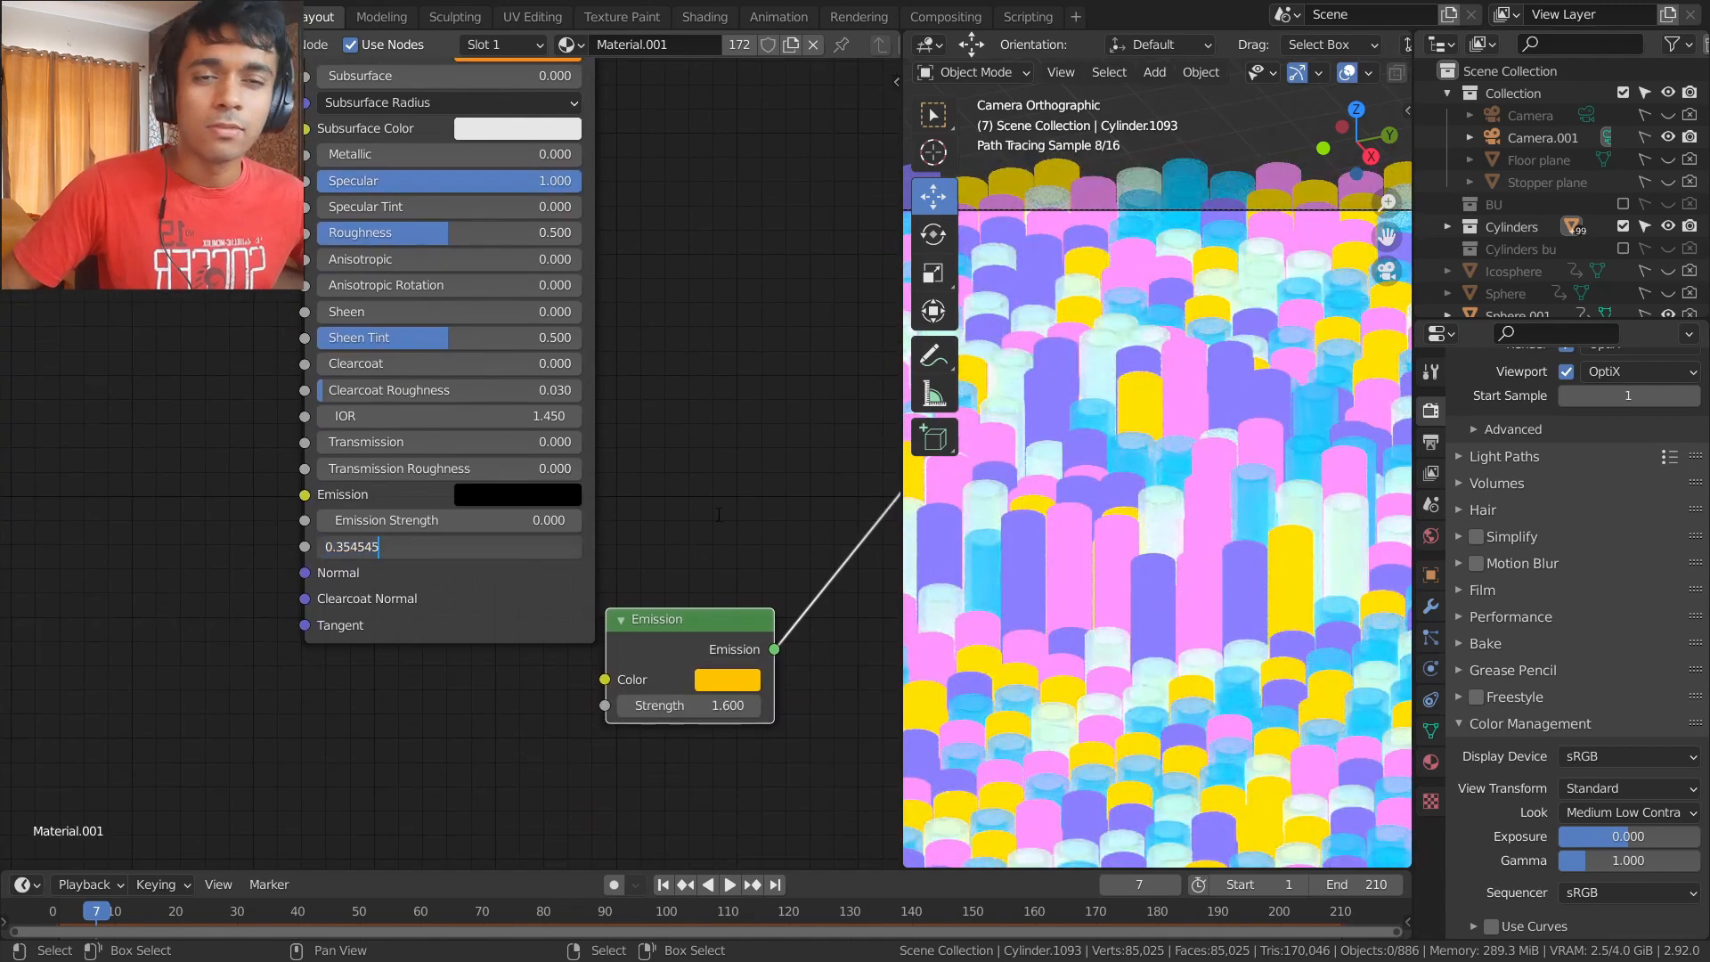
{"action": "key", "text": "Return"}
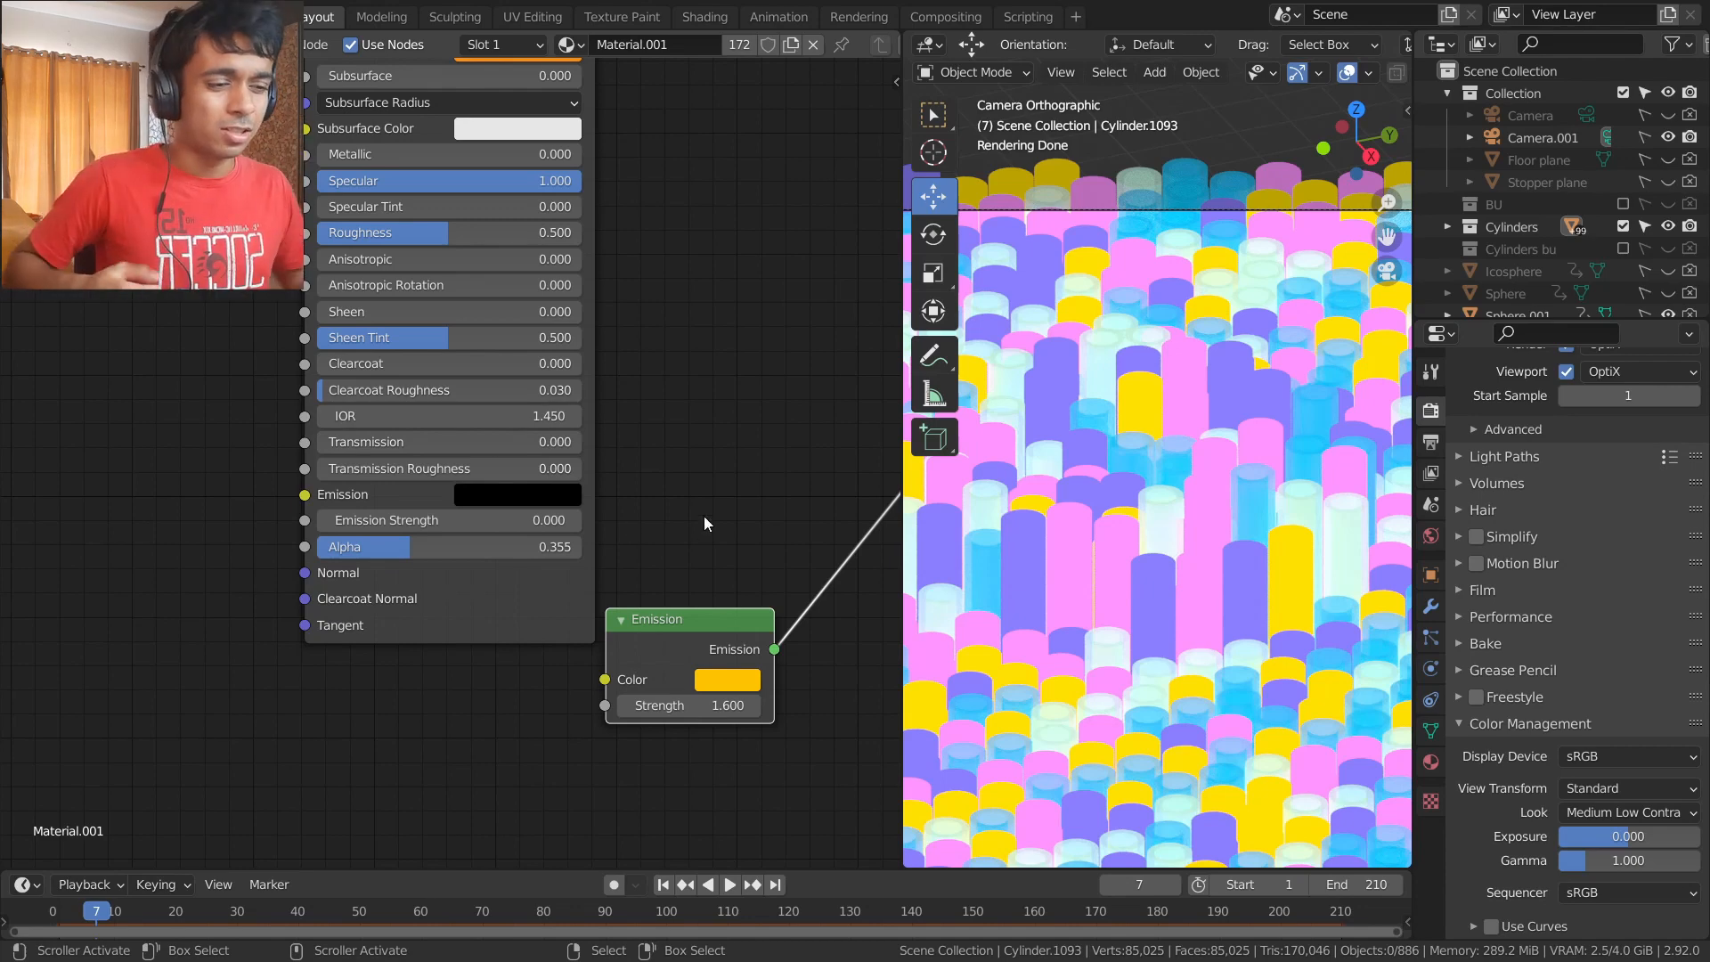
- Move the Principled BSDF node down and away from the connected Emission node
{"action": "scroll", "coordinate": [703, 515], "scroll_direction": "down", "scroll_amount": 4}
{"action": "left_click_drag", "start_coordinate": [440, 228], "coordinate": [367, 331]}
{"action": "key", "text": "ctrl+z"}
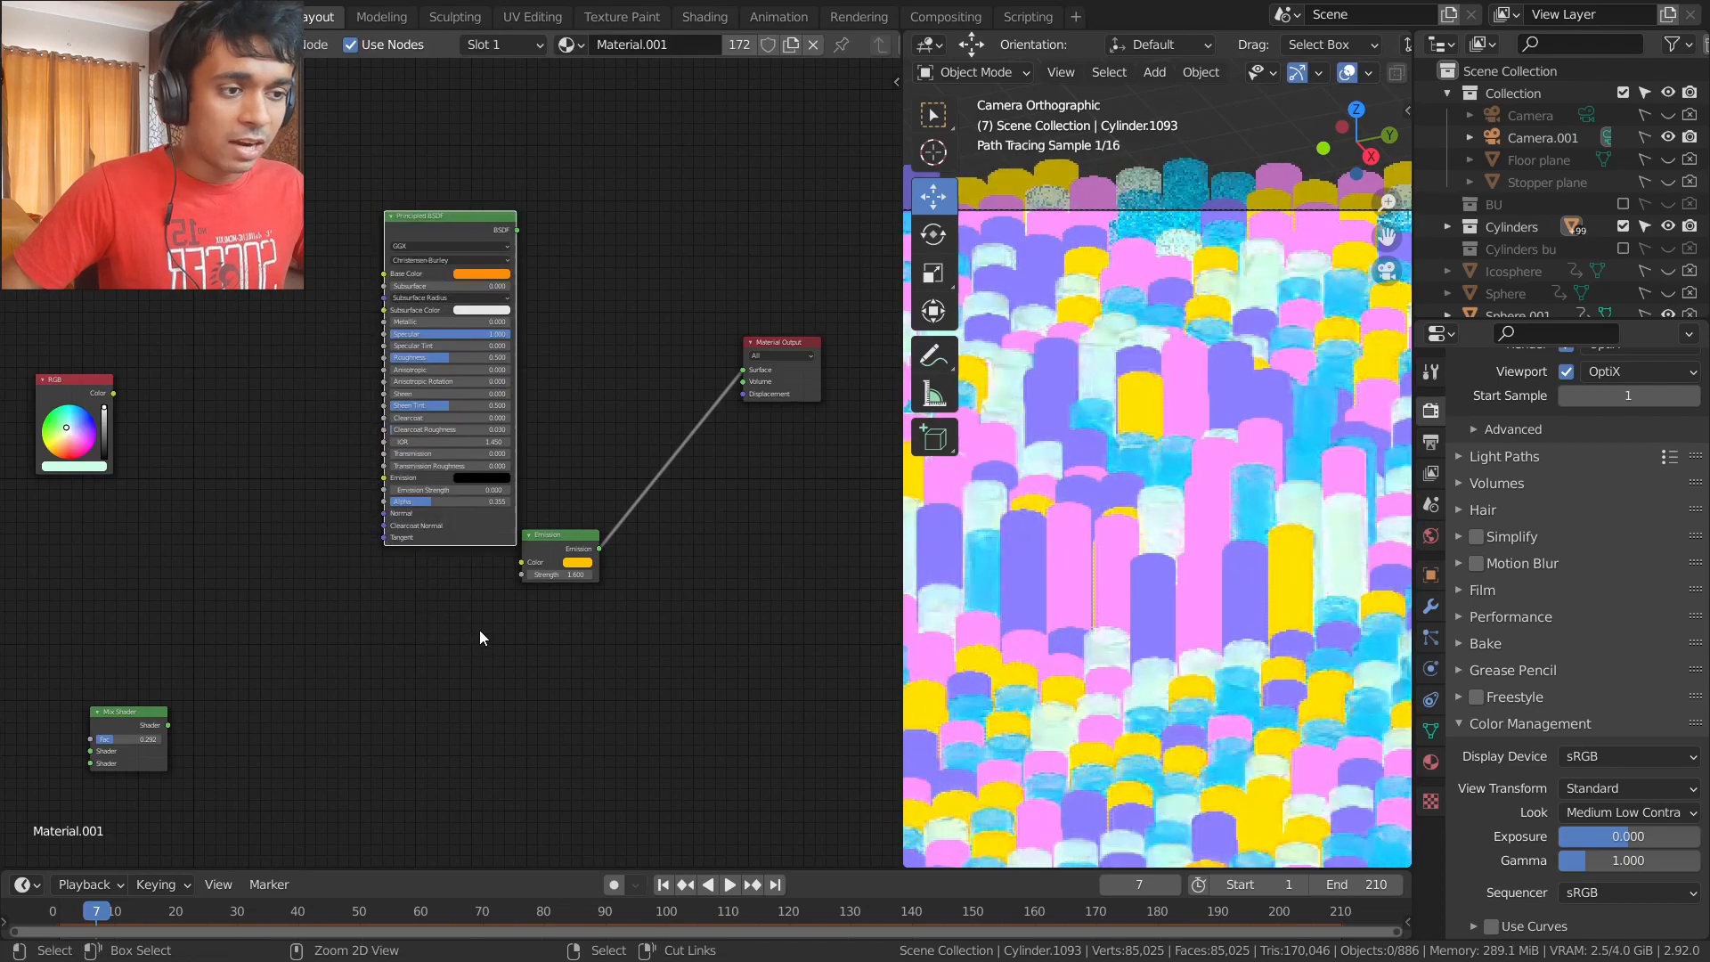
{"action": "key", "text": "ctrl+shift+z"}
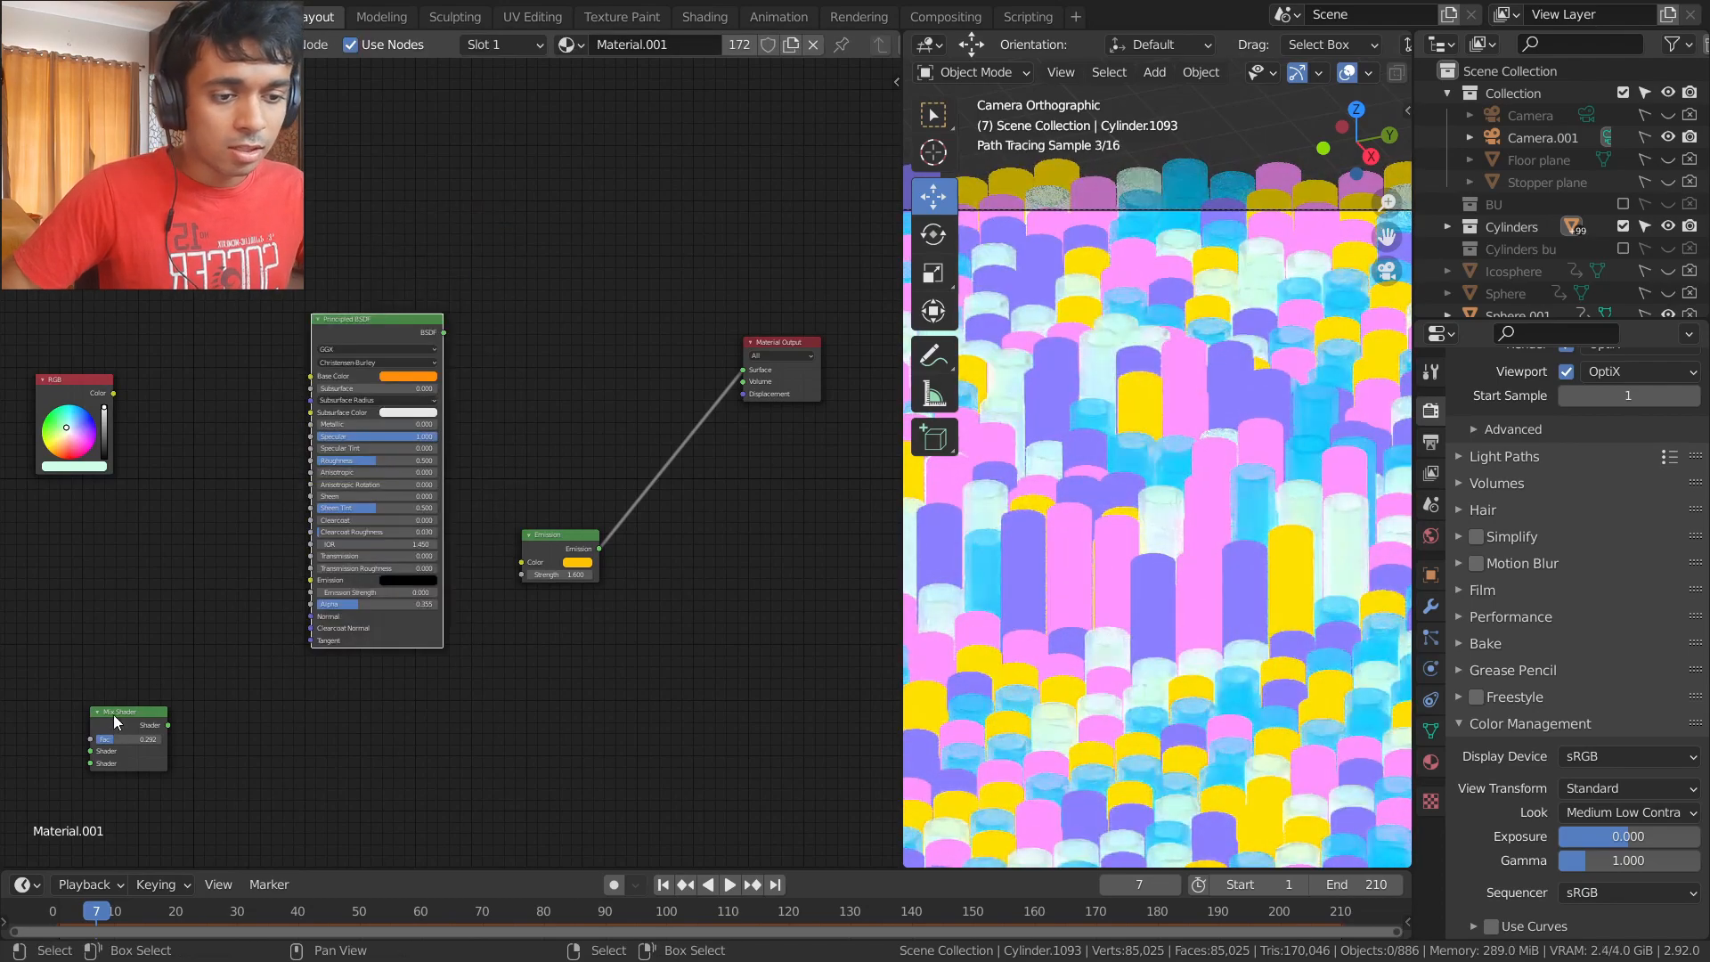
{"action": "left_click", "coordinate": [111, 718]}
{"action": "left_click", "coordinate": [247, 580]}
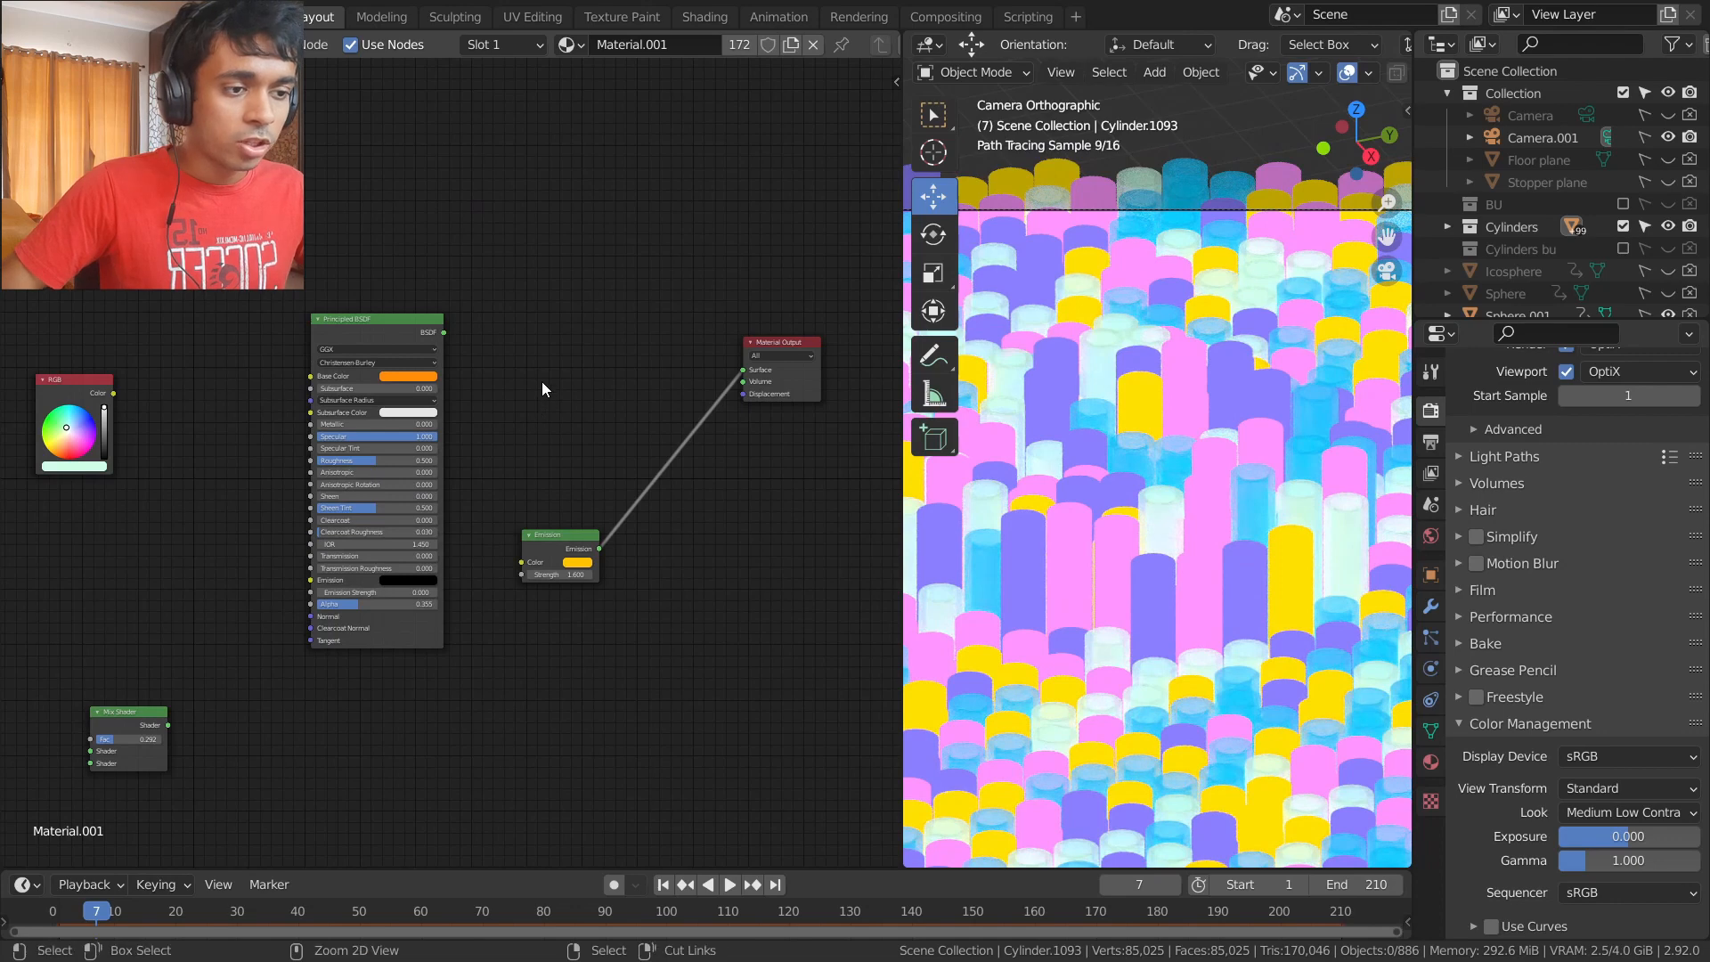
- Add a Mix Shader on the link between the yellow Emission node and the Material Output
{"action": "key", "text": "shift+a"}
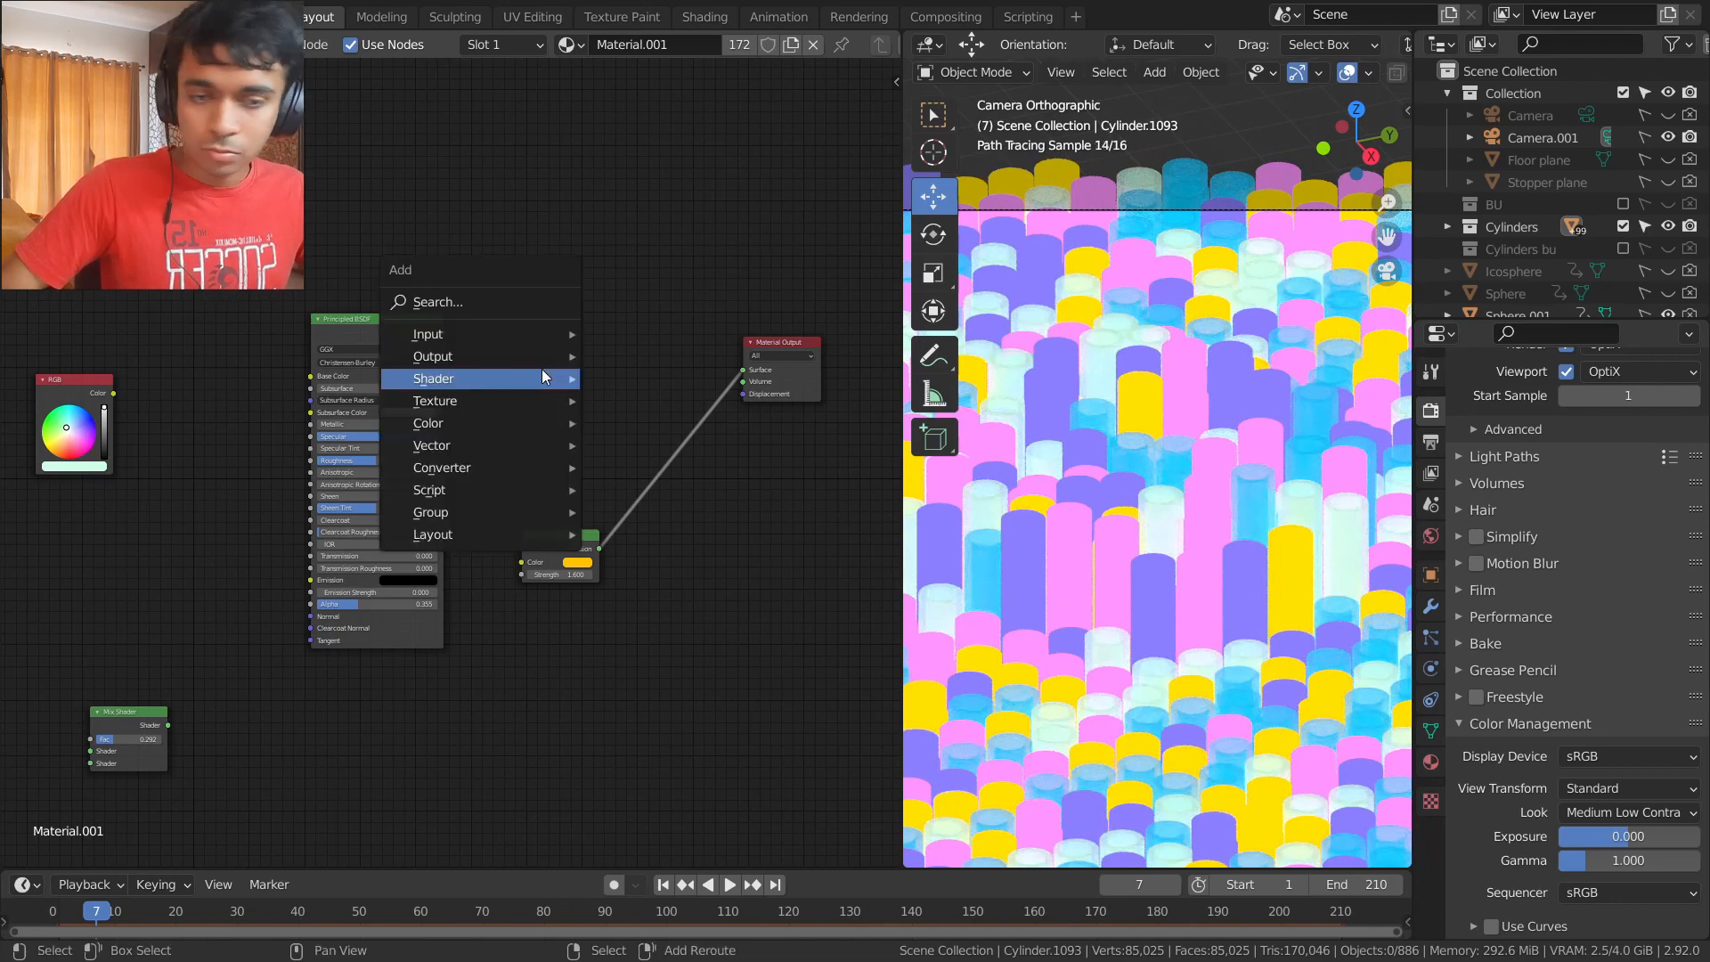
{"action": "left_click", "coordinate": [469, 310]}
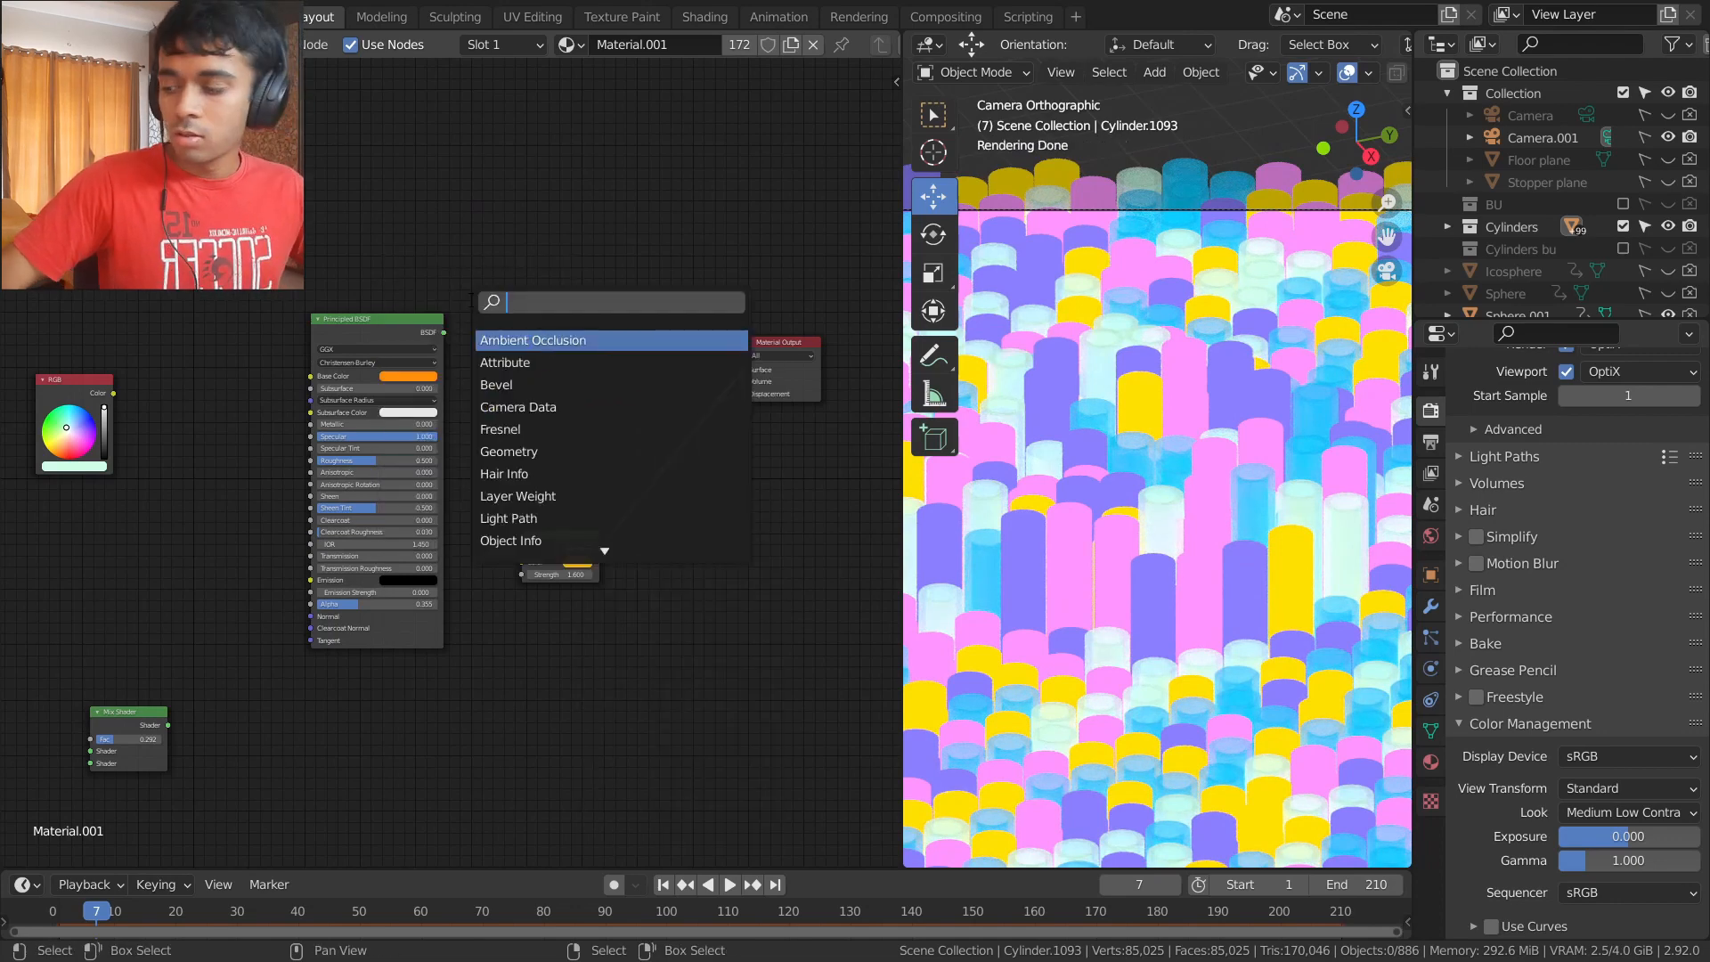
{"action": "type", "text": "mix"}
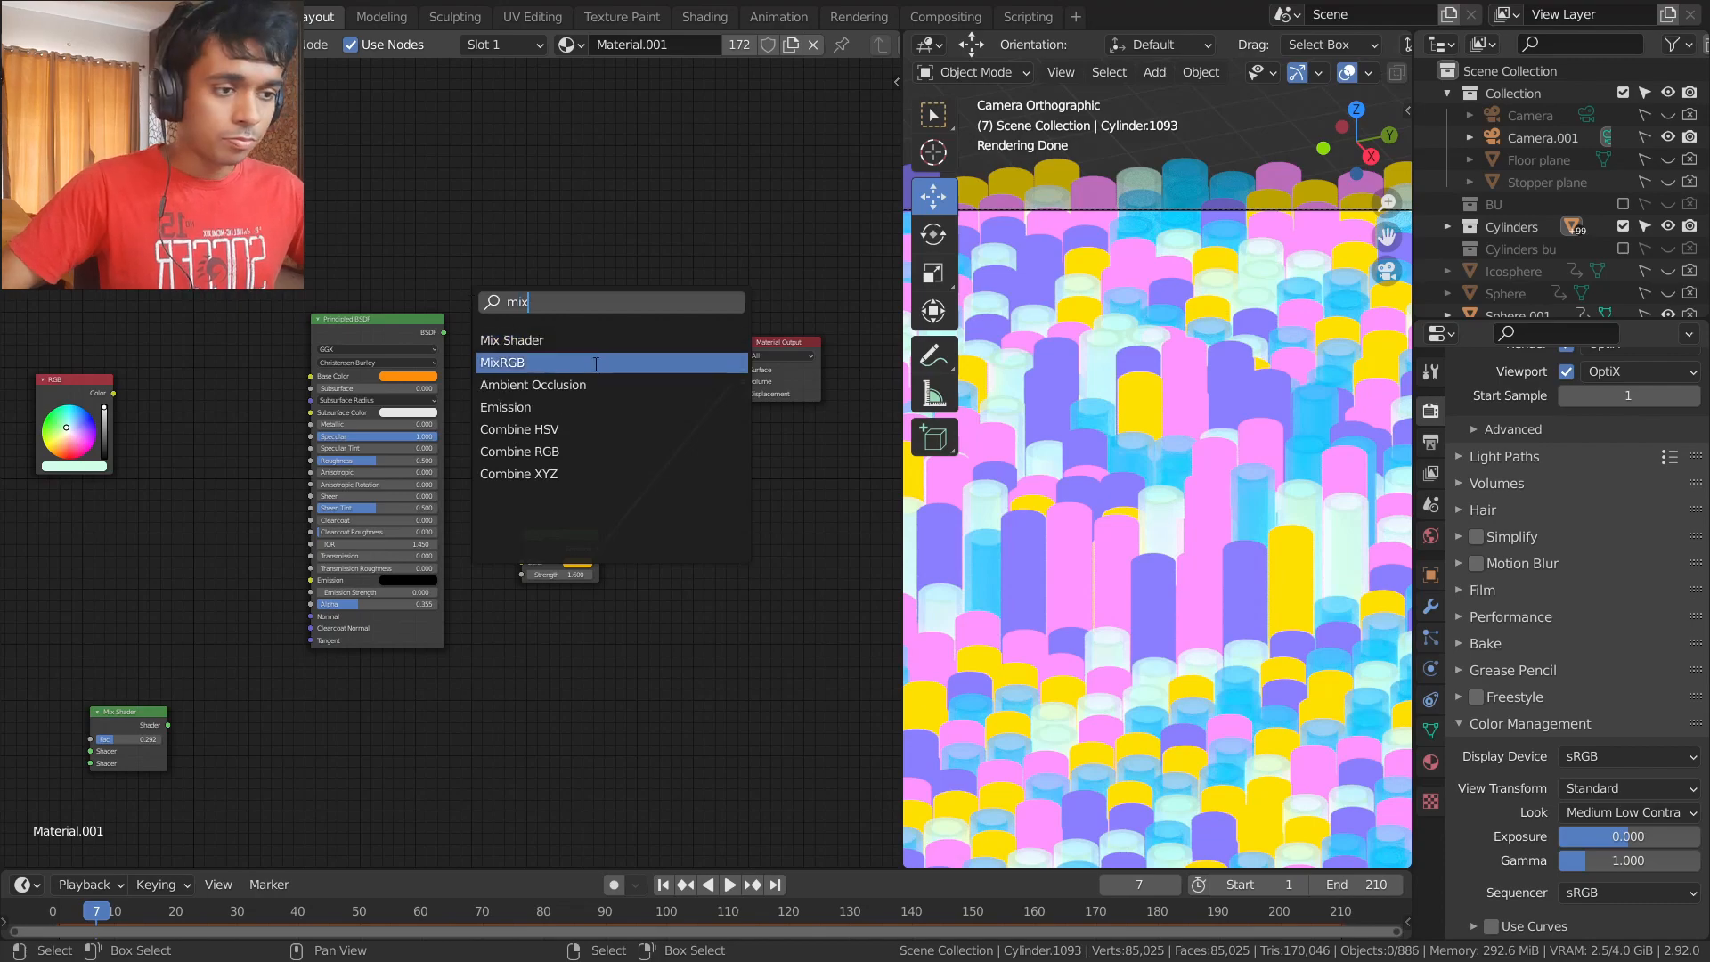
{"action": "left_click", "coordinate": [564, 340]}
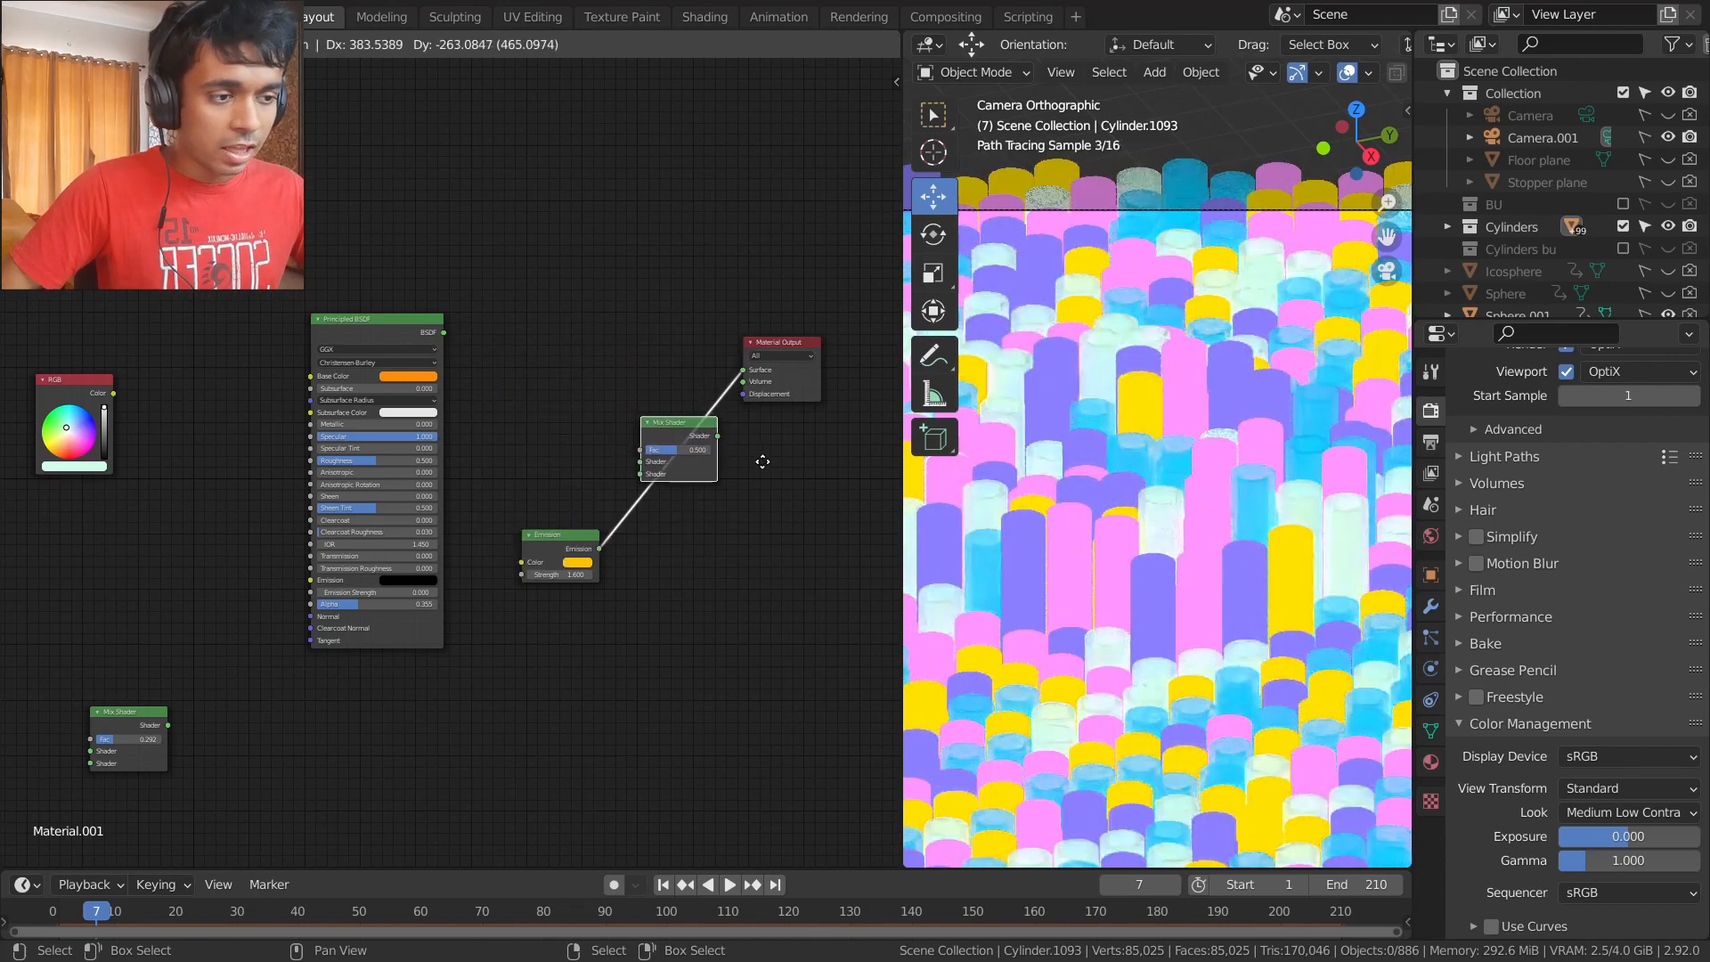
{"action": "left_click", "coordinate": [766, 460]}
- Connect the Principled BSDF to the new Mix Shader's first shader input and the Emission to its second
{"action": "left_click_drag", "start_coordinate": [443, 332], "coordinate": [488, 360]}
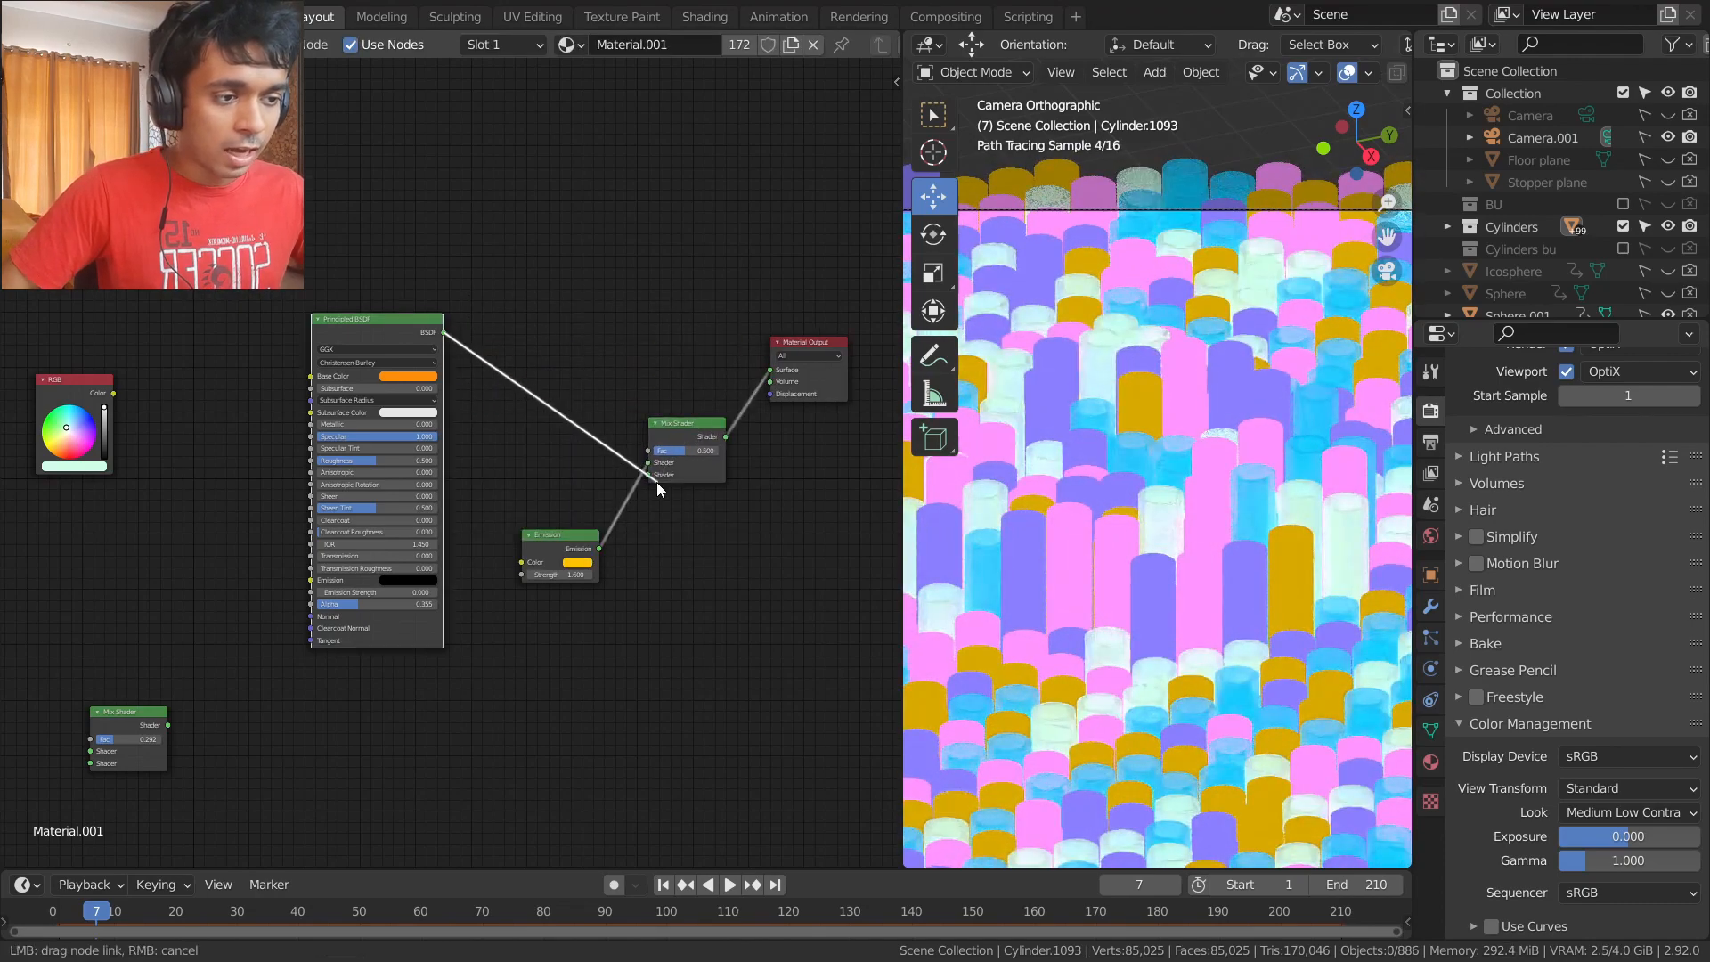
{"action": "left_click_drag", "start_coordinate": [648, 477], "coordinate": [648, 476]}
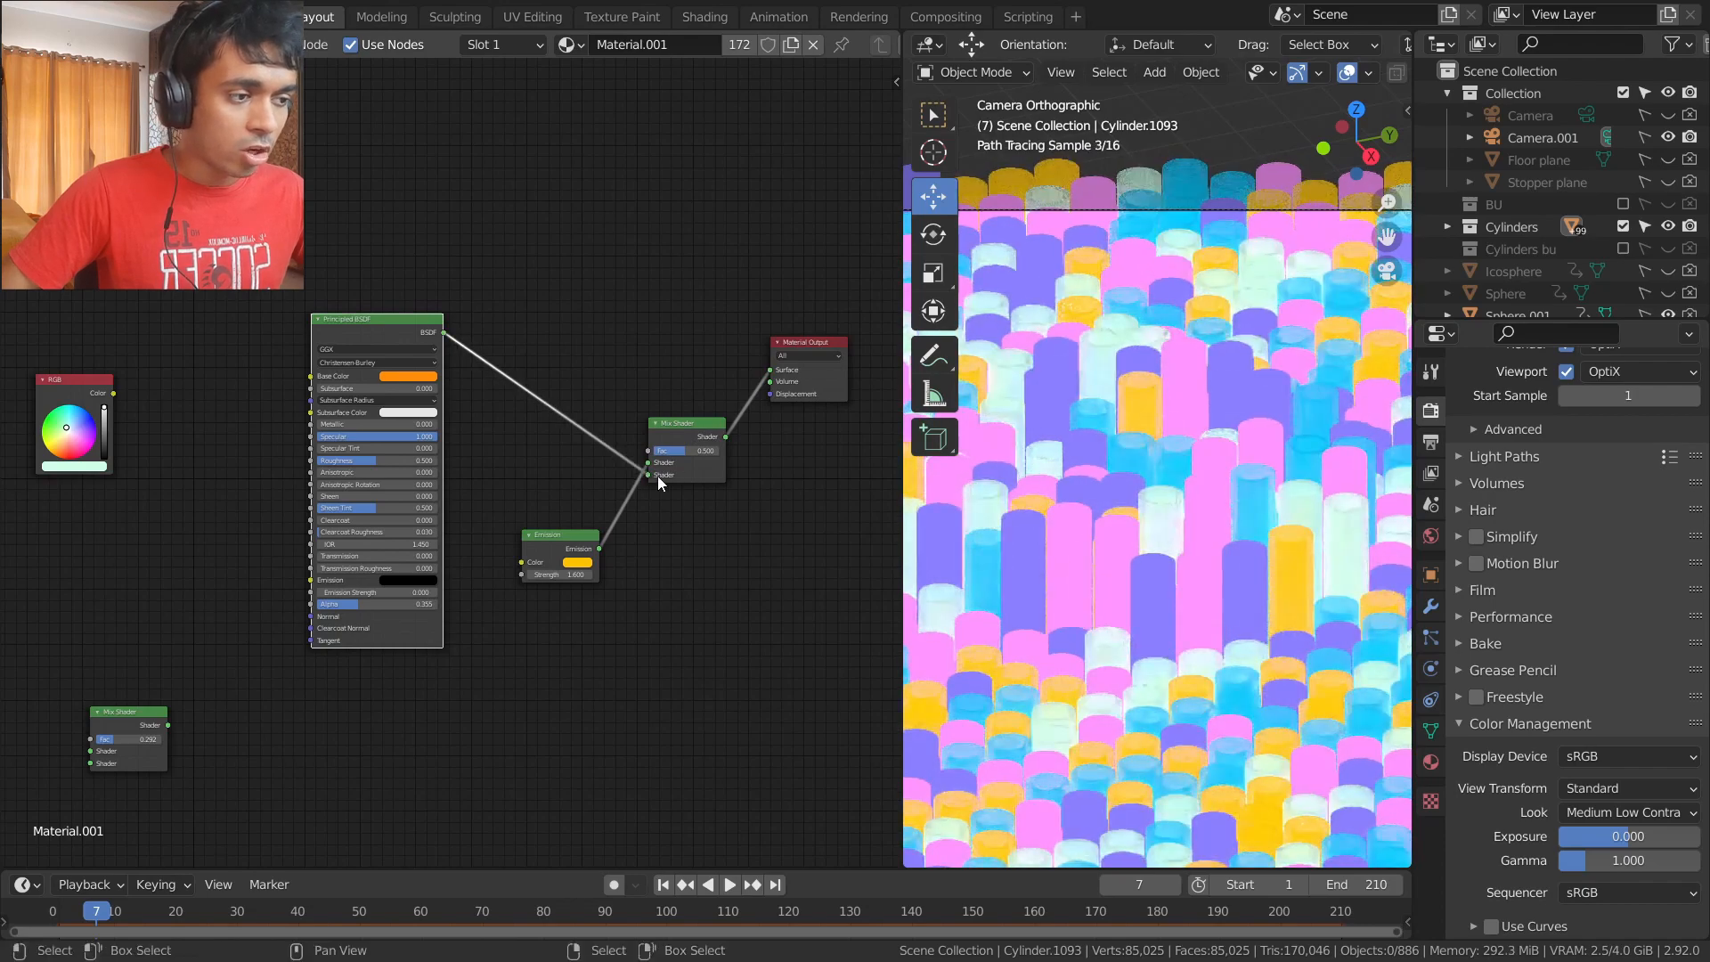
{"action": "scroll", "coordinate": [1153, 399], "scroll_direction": "up", "scroll_amount": 2}
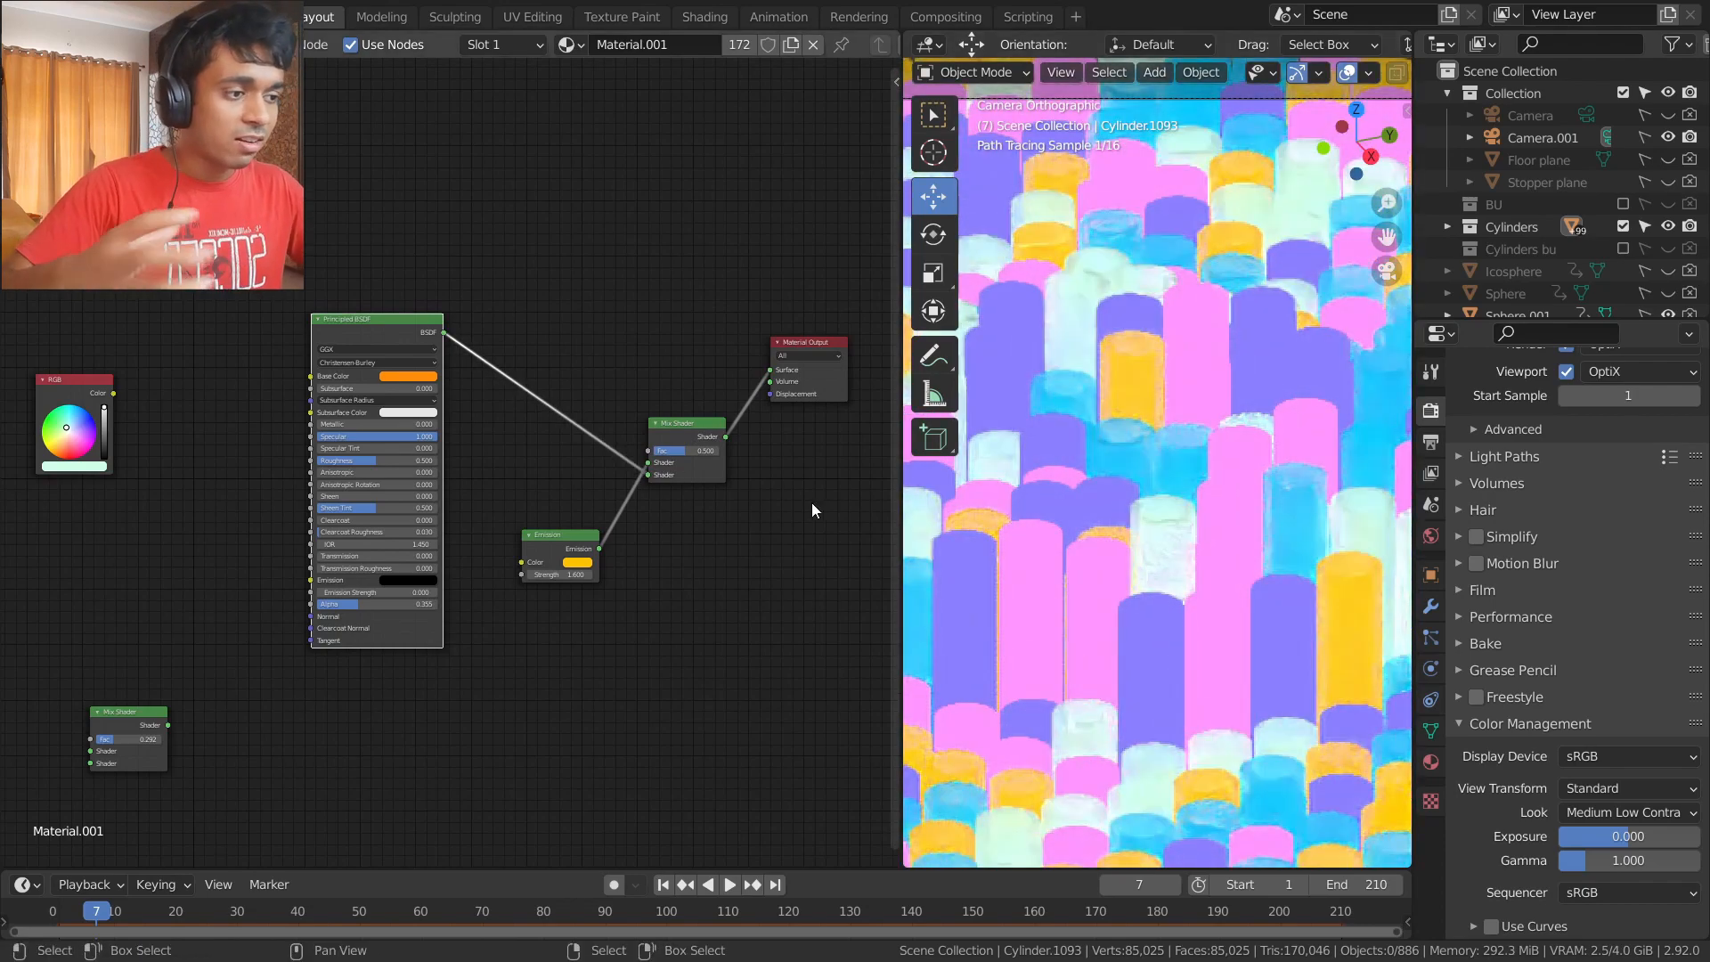
{"action": "scroll", "coordinate": [703, 499], "scroll_direction": "up", "scroll_amount": 2}
{"action": "mouse_move", "coordinate": [764, 462]}
{"action": "left_mouse_down"}
{"action": "mouse_move", "coordinate": [768, 488]}
{"action": "mouse_move", "coordinate": [765, 462]}
{"action": "left_mouse_up"}
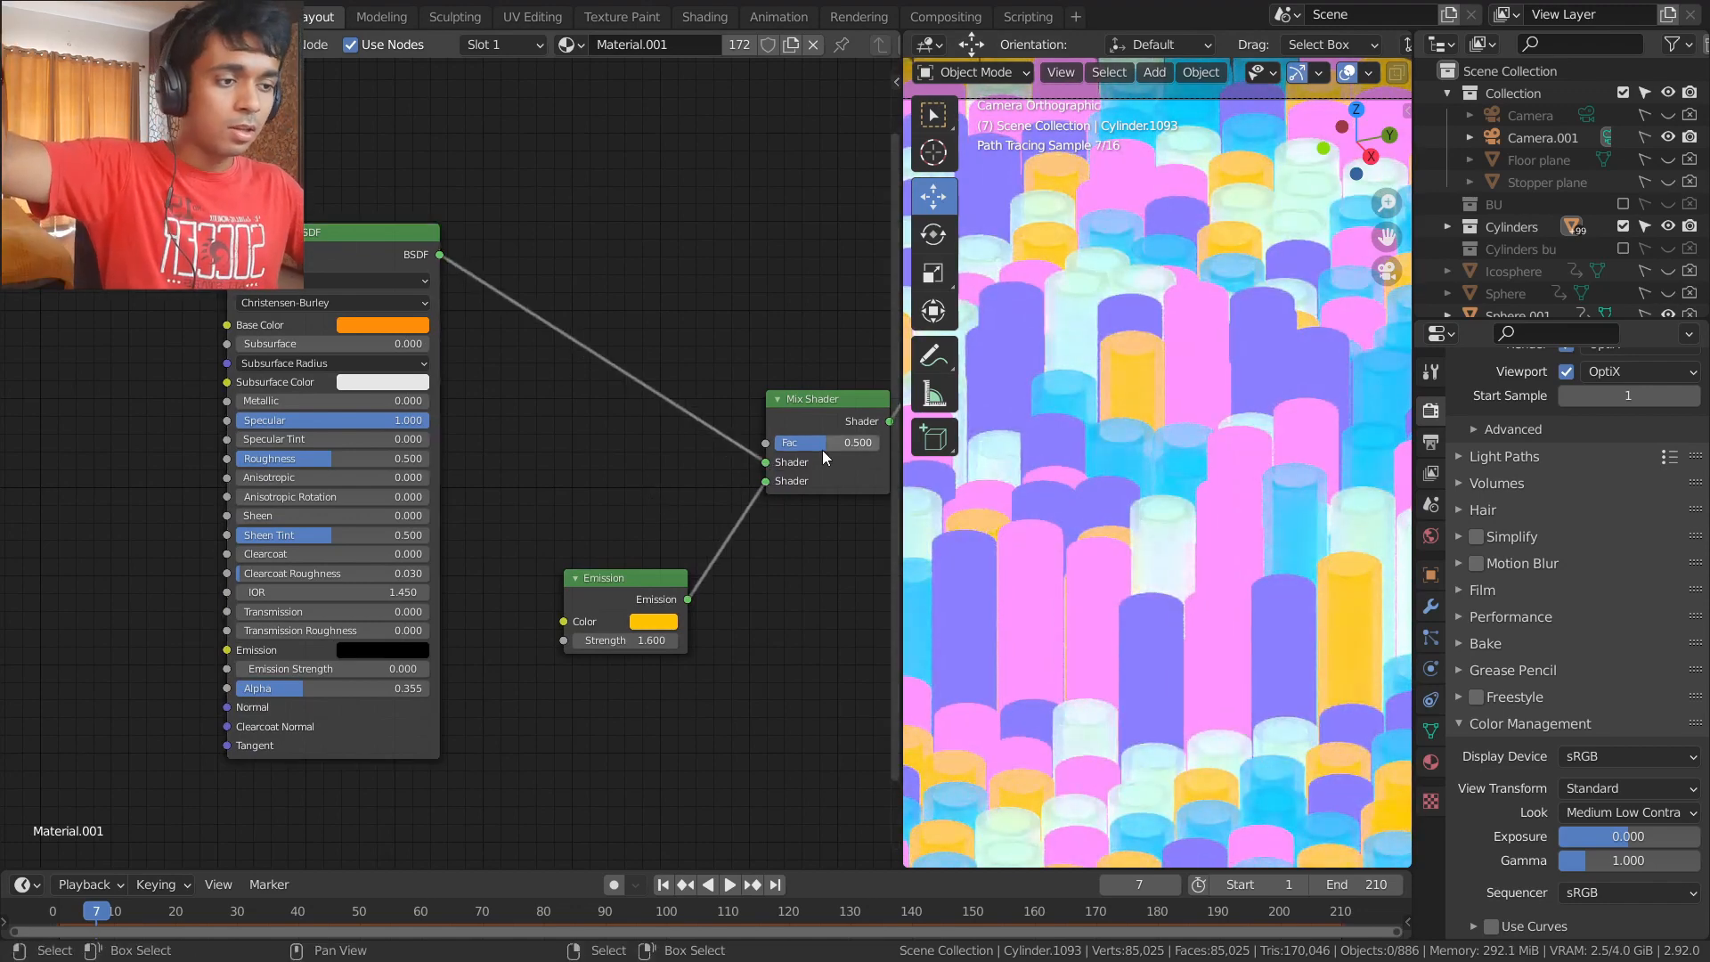
{"action": "middle_click_drag", "start_coordinate": [788, 531], "coordinate": [660, 547]}
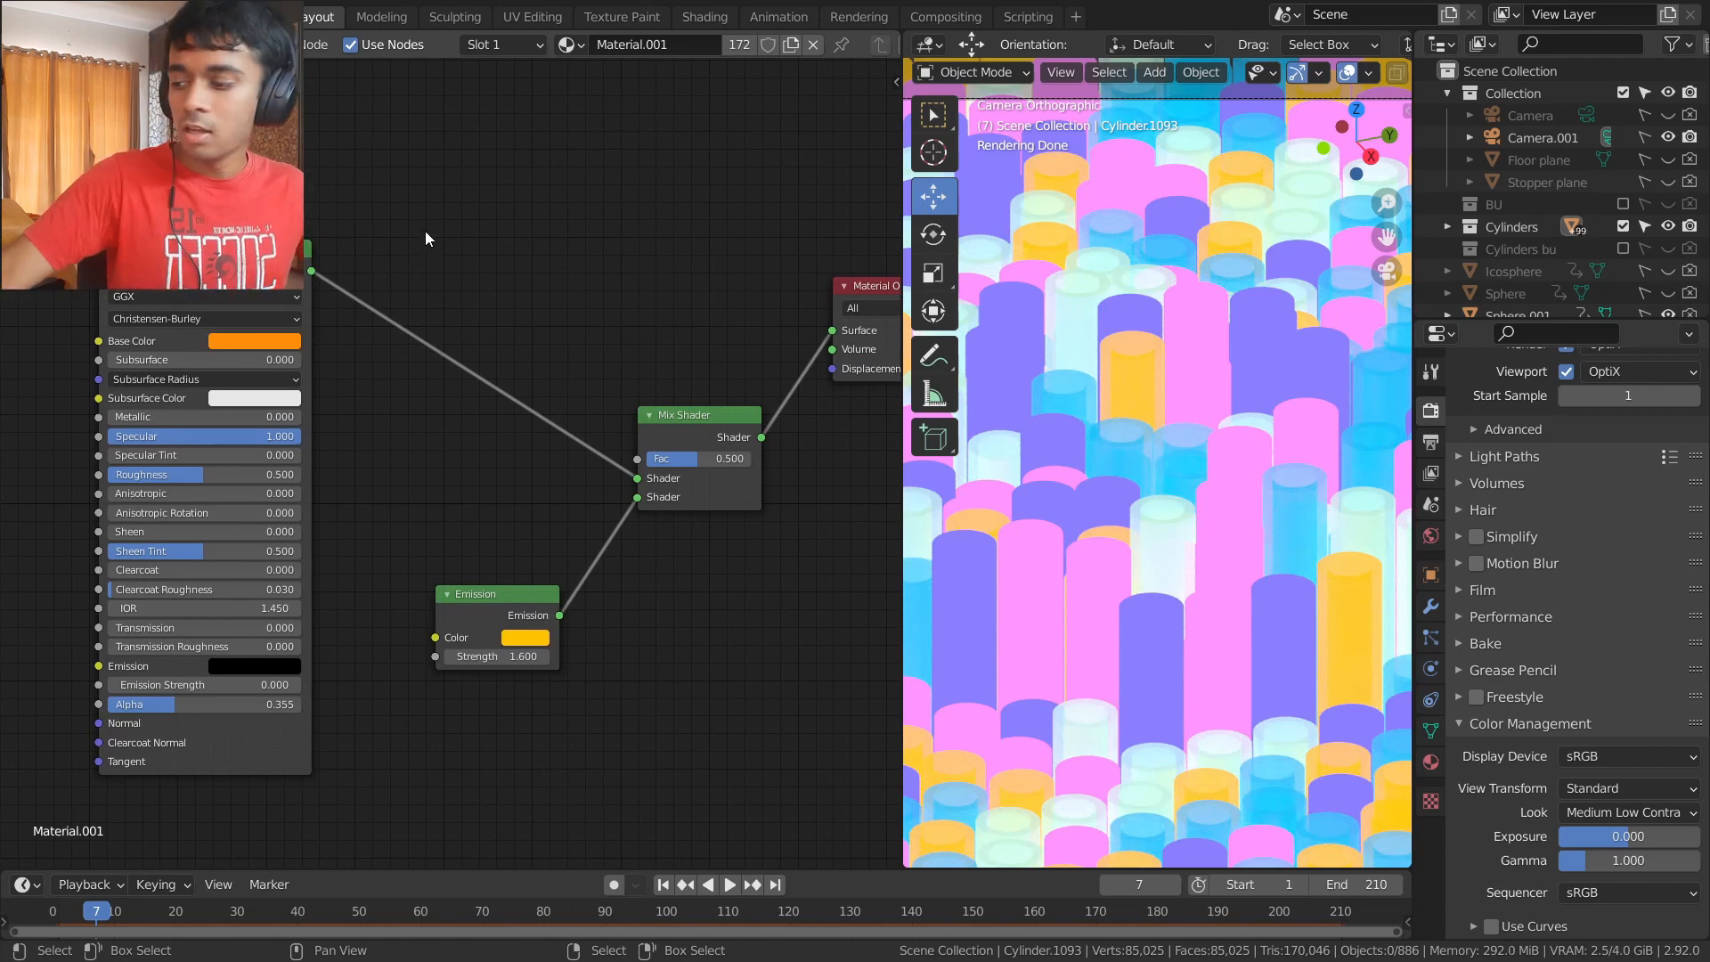
{"action": "key", "text": "shift+a"}
{"action": "mouse_move", "coordinate": [382, 306]}
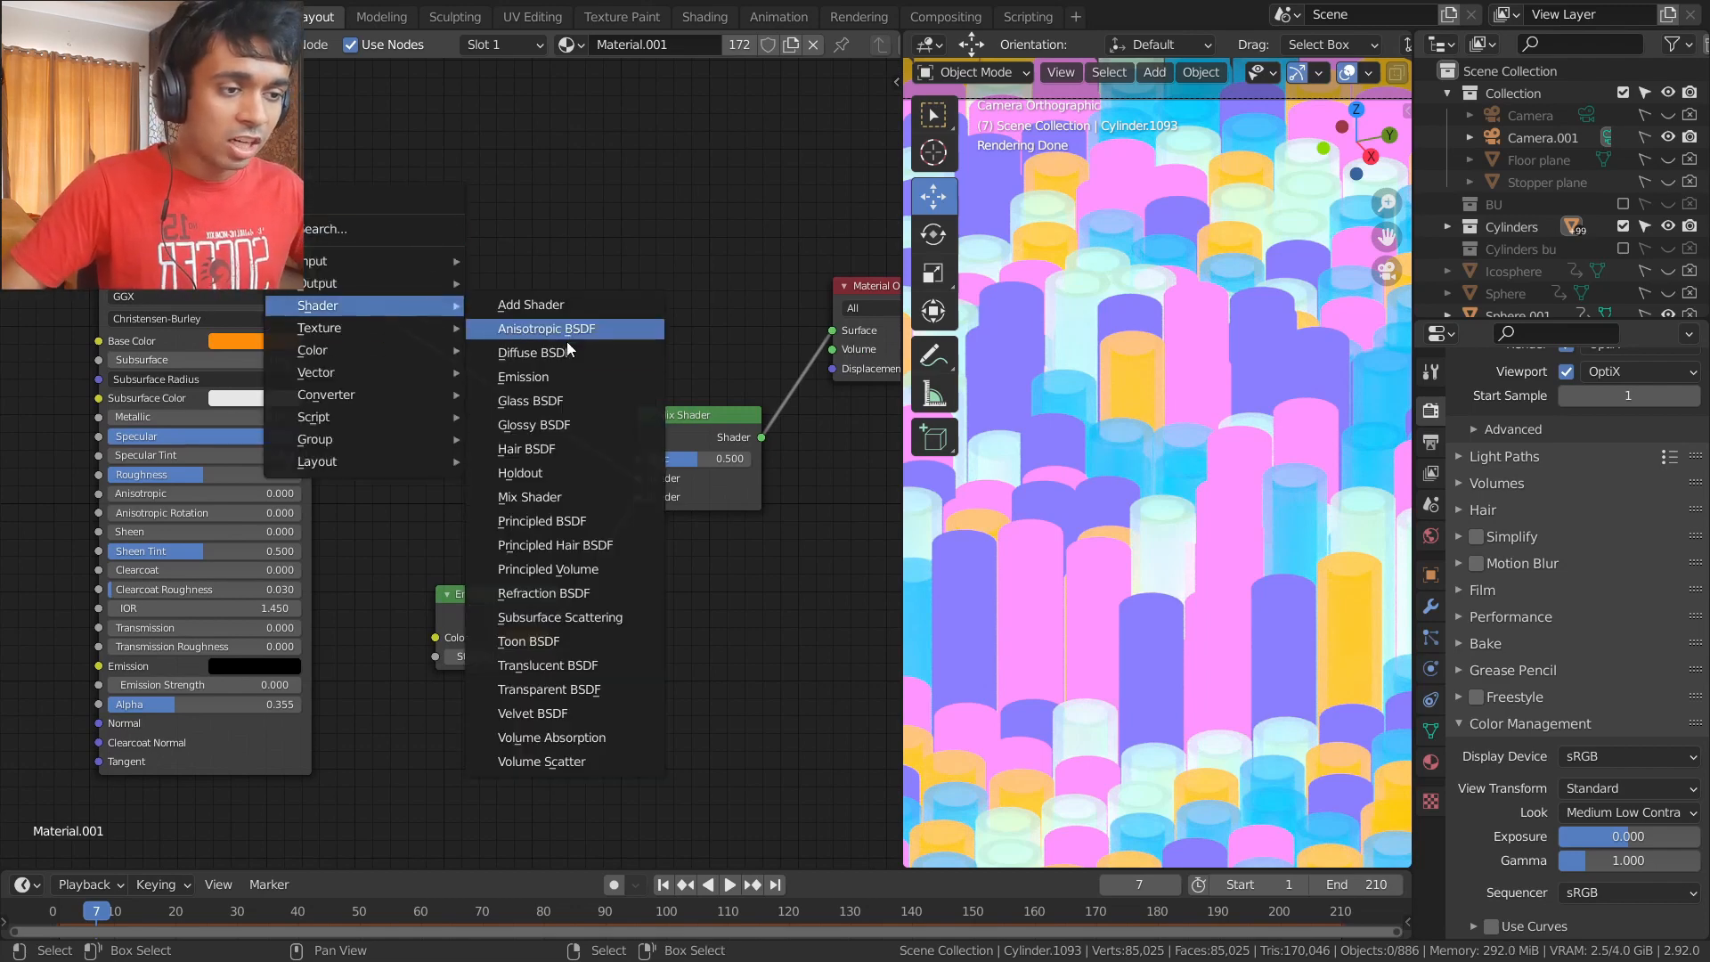
{"action": "key", "text": "super"}
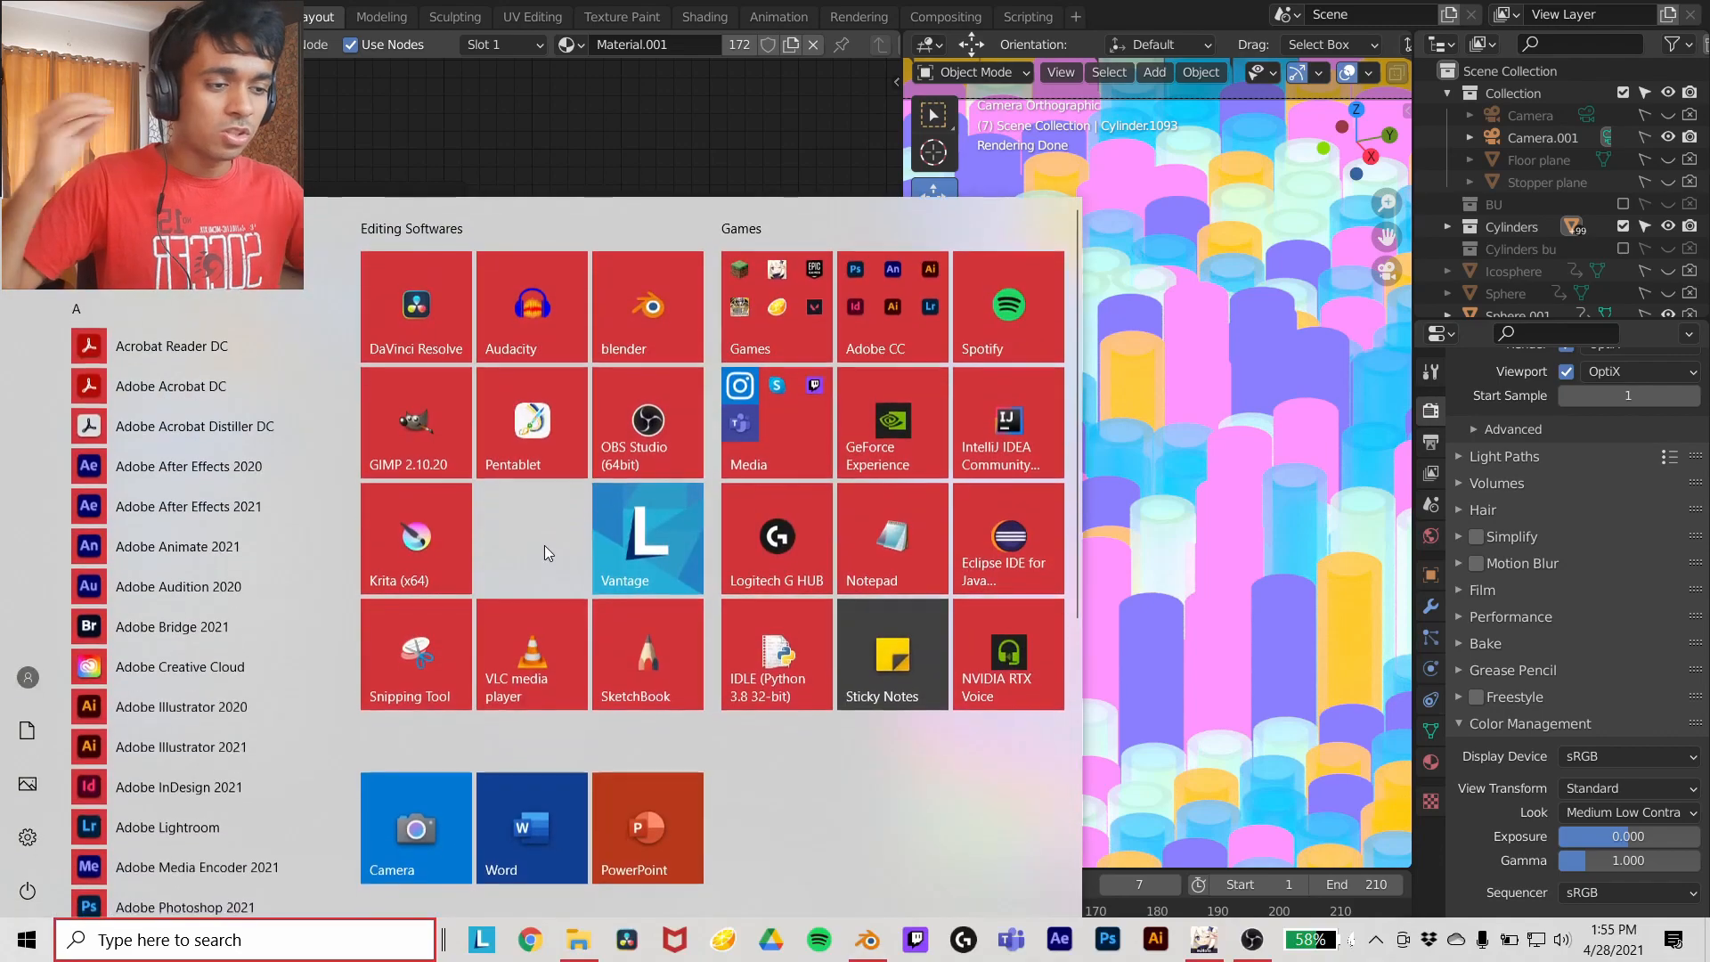
{"action": "key", "text": "Escape"}
{"action": "left_click", "coordinate": [613, 366]}
{"action": "left_click", "coordinate": [472, 587]}
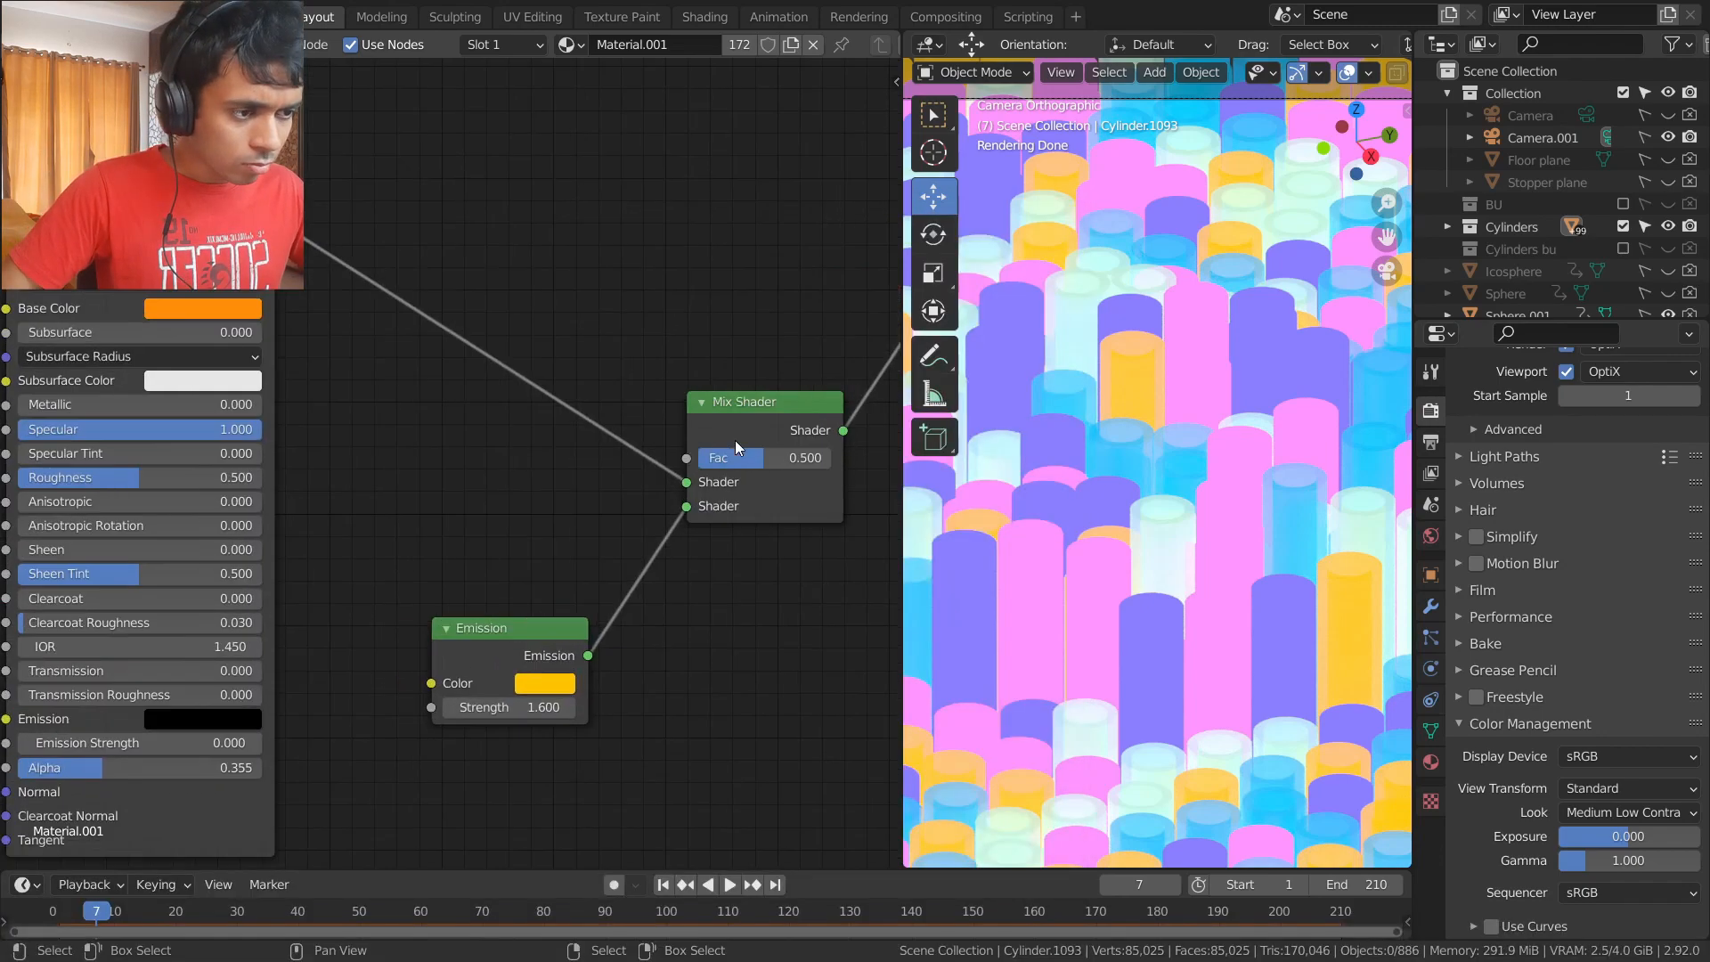
- Set the Mix Shader's factor to 0.280 and enlarge the 3D viewport to show the whole cylinder field
{"action": "middle_click_drag", "start_coordinate": [638, 287], "coordinate": [514, 216]}
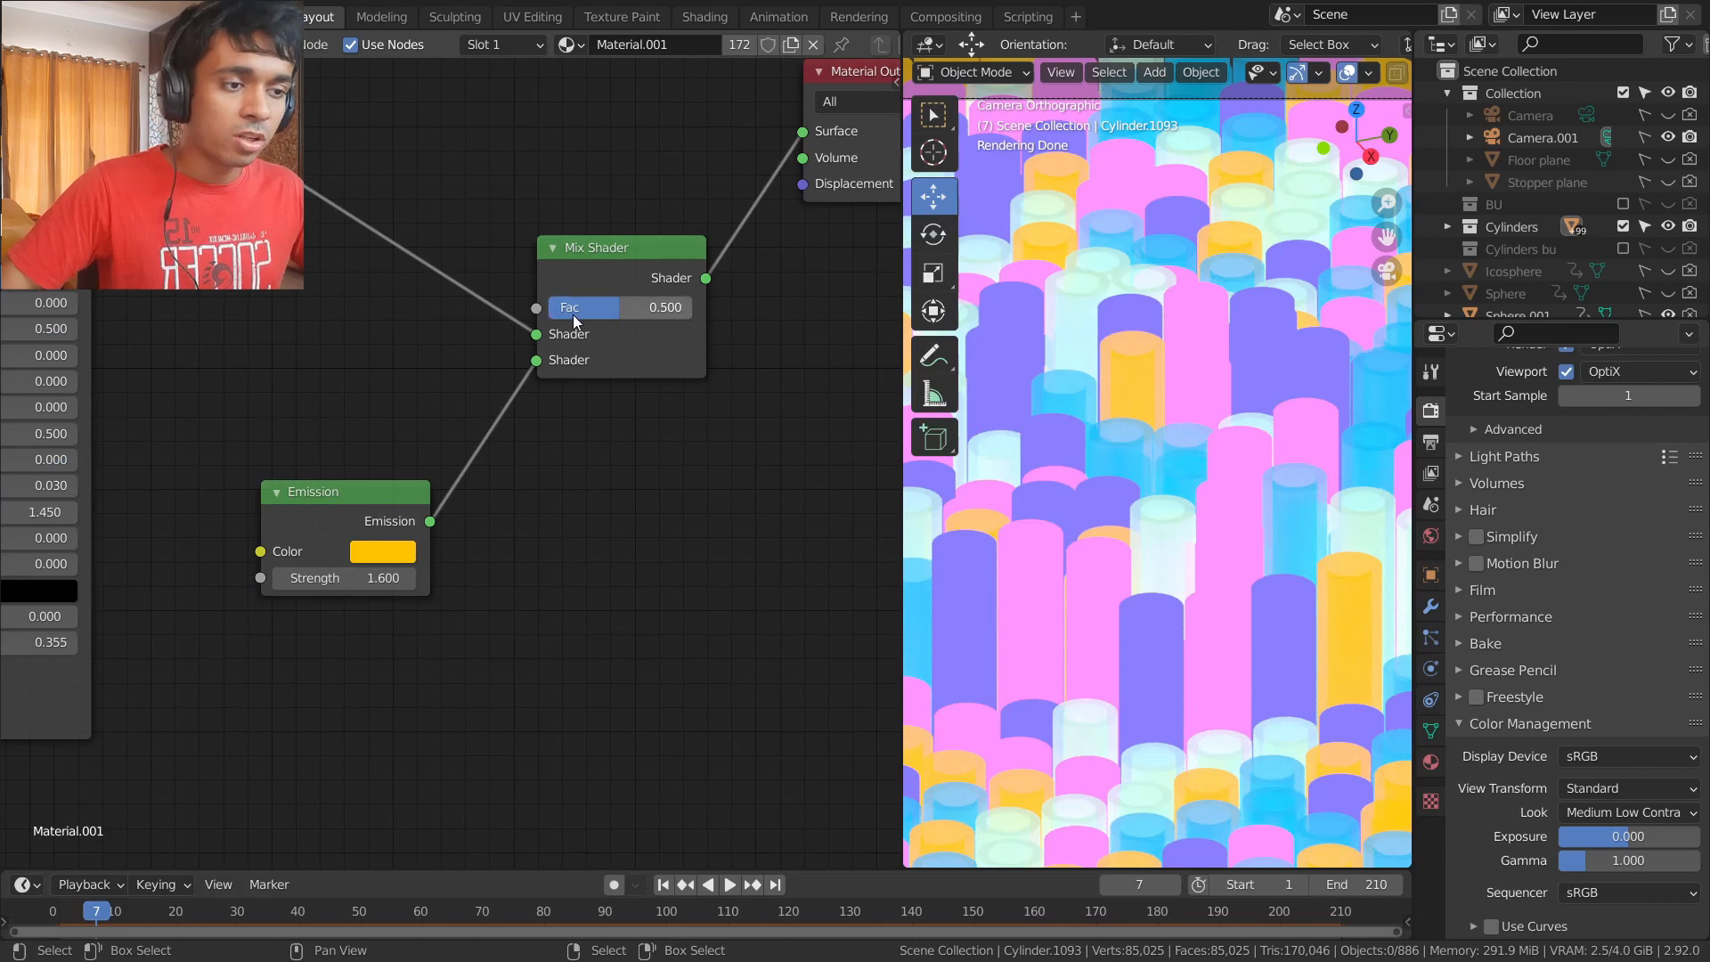
{"action": "left_click_drag", "start_coordinate": [623, 308], "coordinate": [593, 308]}
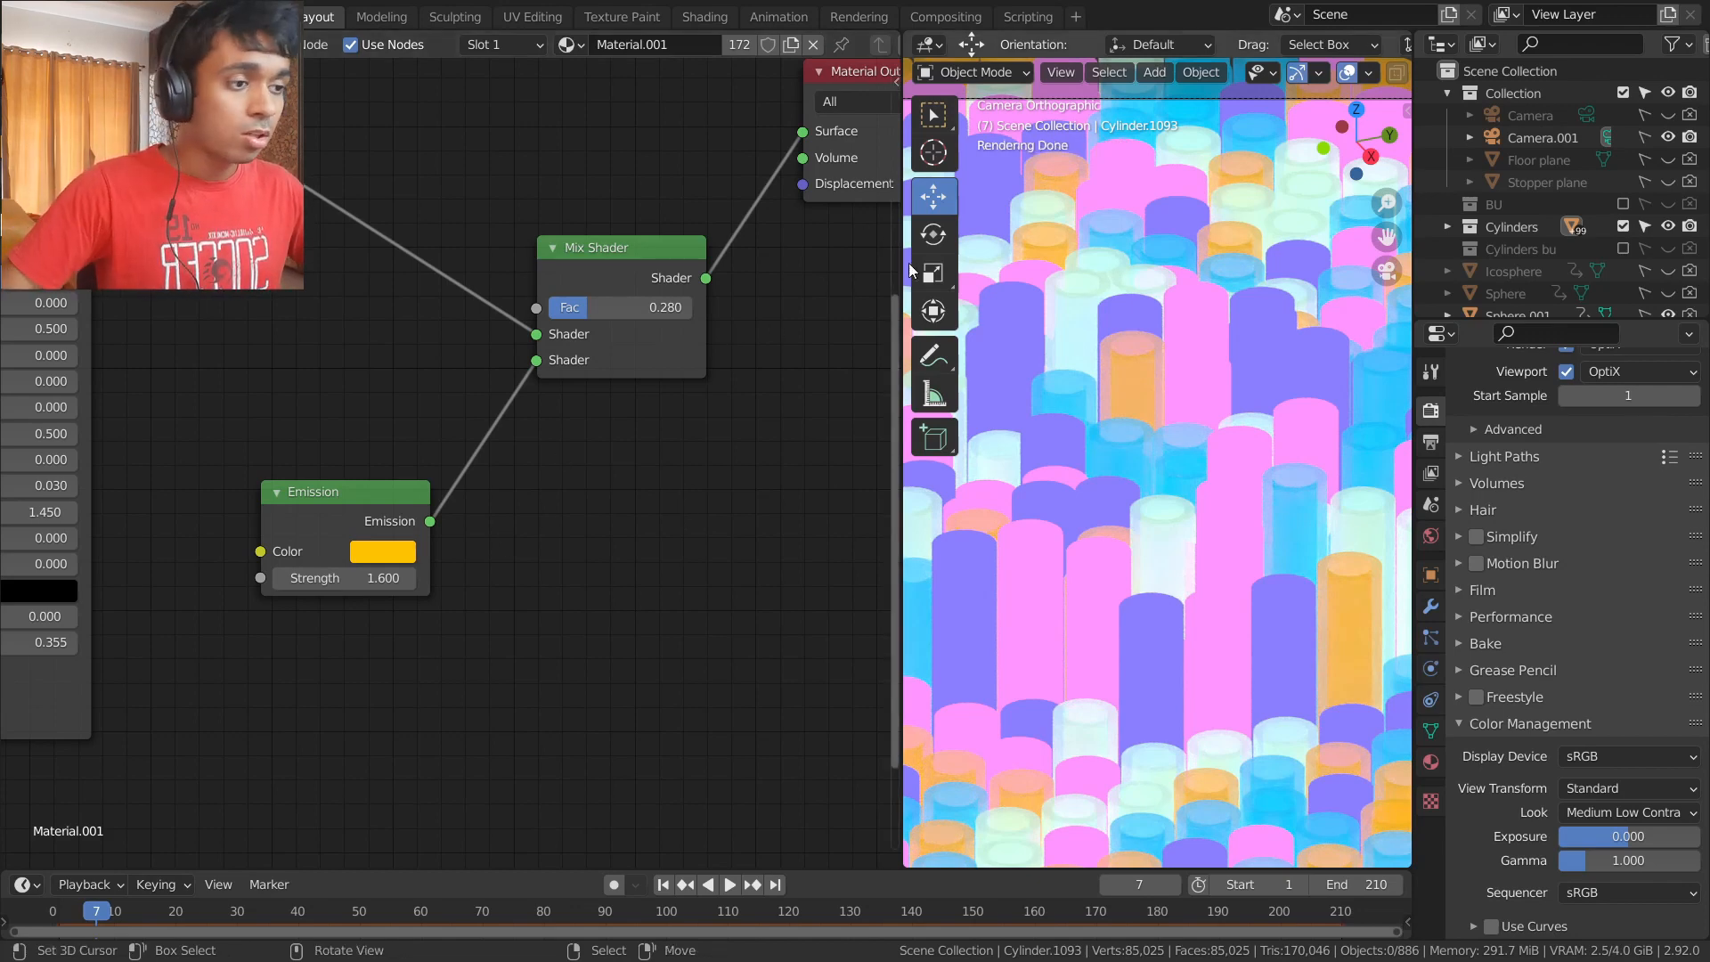
{"action": "left_click_drag", "start_coordinate": [902, 277], "coordinate": [574, 278]}
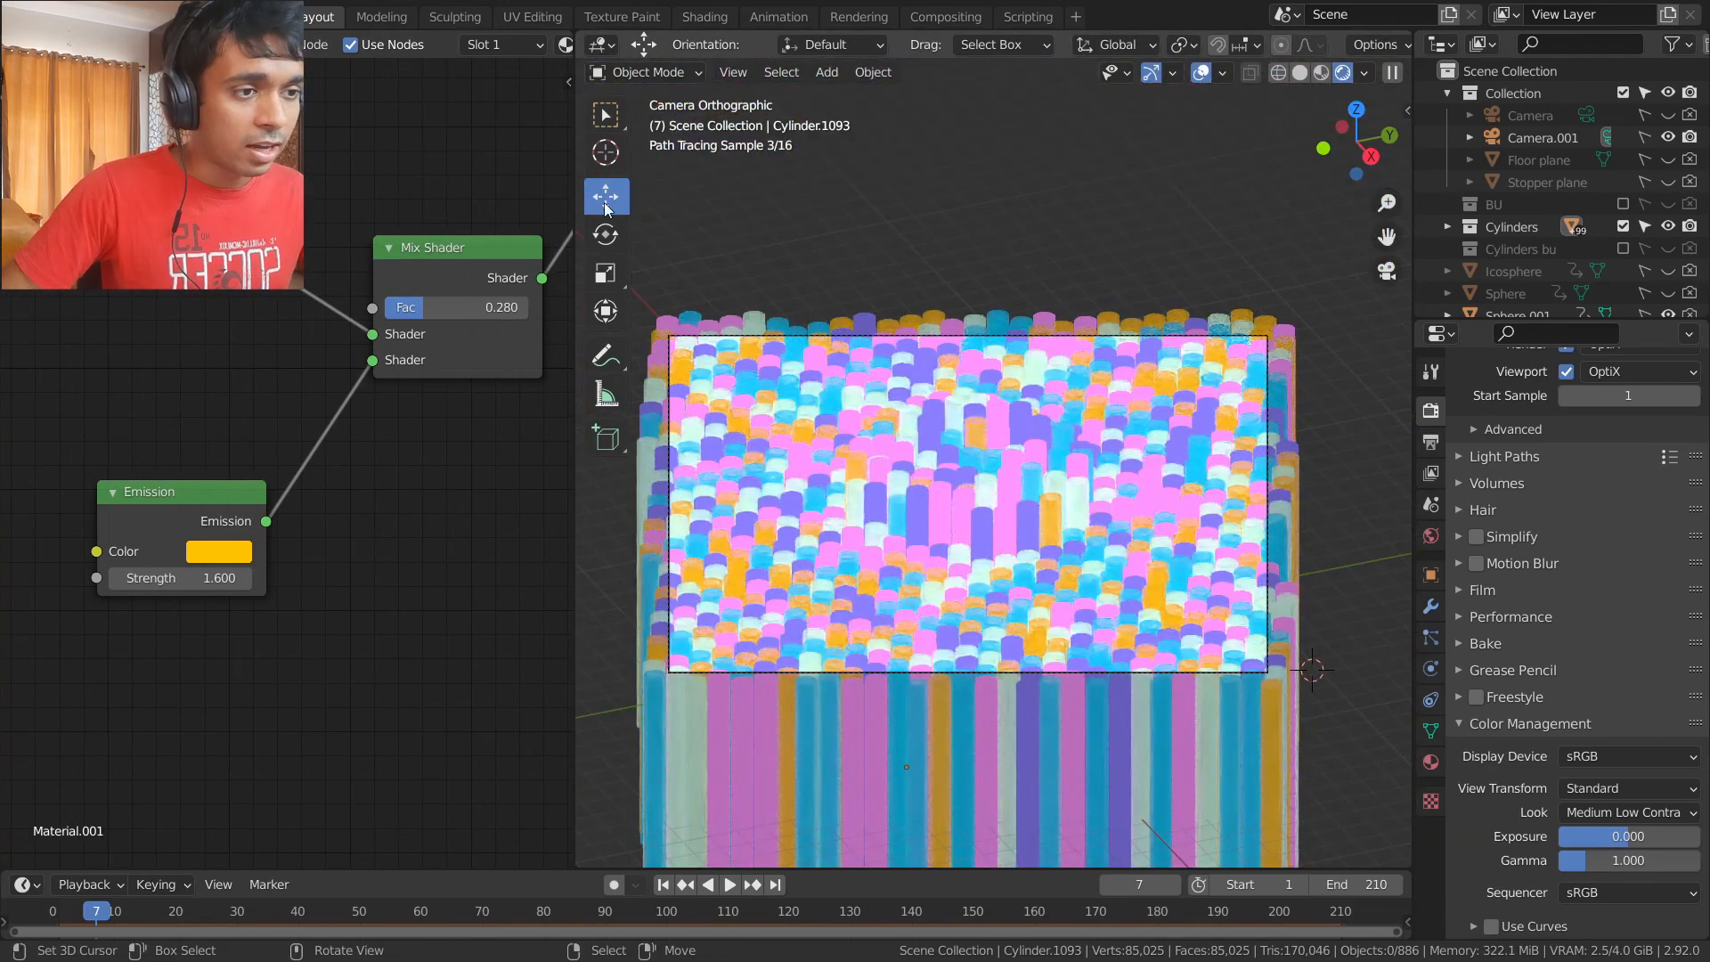
- Select a pink cylinder and connect its Mix Shader to the Material Output's Surface in place of the Emission node
{"action": "left_click_drag", "start_coordinate": [574, 178], "coordinate": [1029, 463]}
{"action": "left_click", "coordinate": [992, 458]}
{"action": "middle_click_drag", "start_coordinate": [463, 411], "coordinate": [671, 447]}
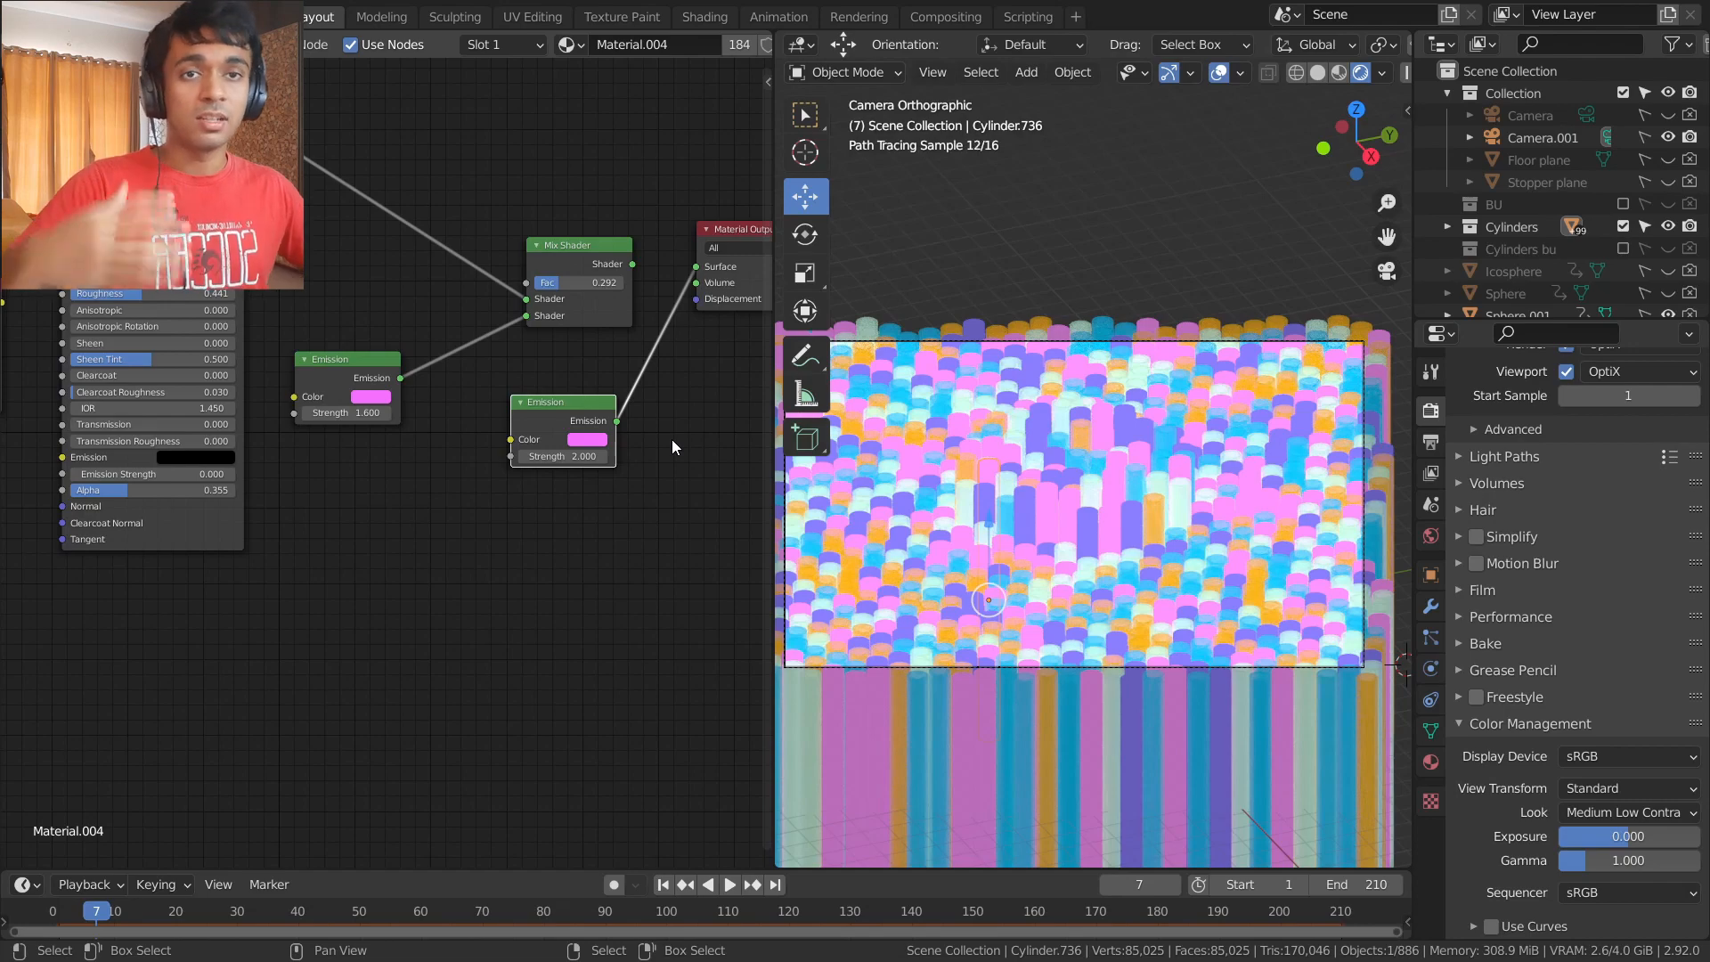
{"action": "scroll", "coordinate": [512, 472], "scroll_direction": "up", "scroll_amount": 2}
{"action": "scroll", "coordinate": [504, 467], "scroll_direction": "up", "scroll_amount": 4}
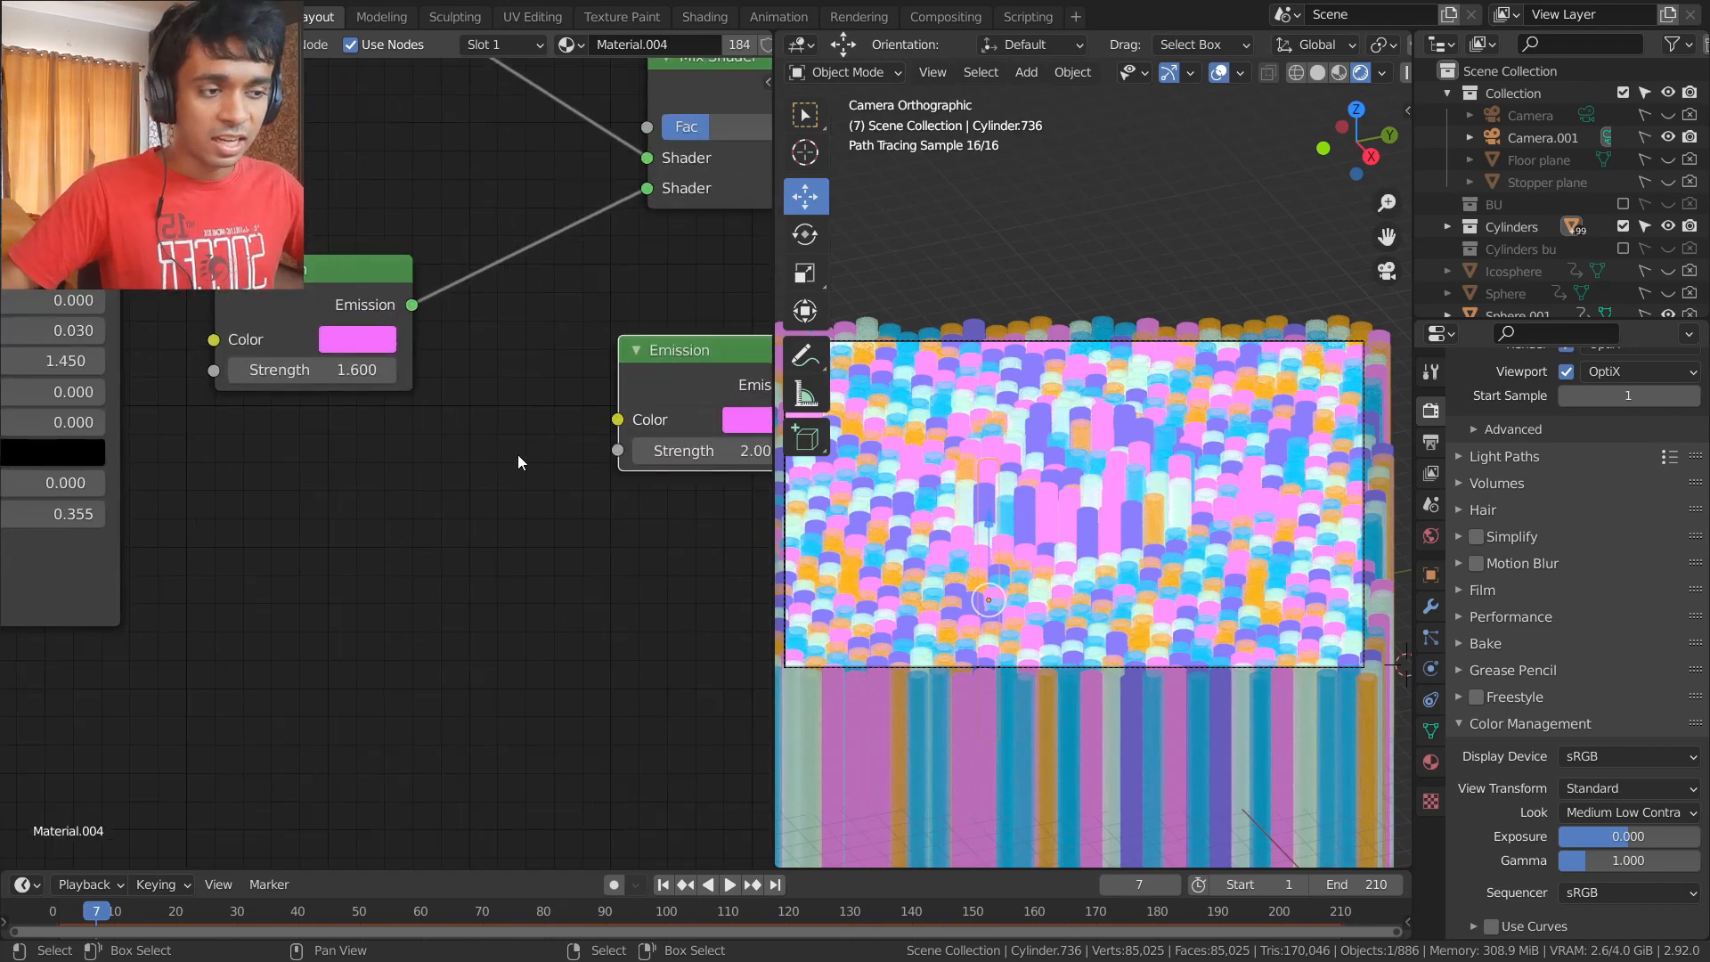
{"action": "middle_click_drag", "start_coordinate": [767, 323], "coordinate": [445, 522]}
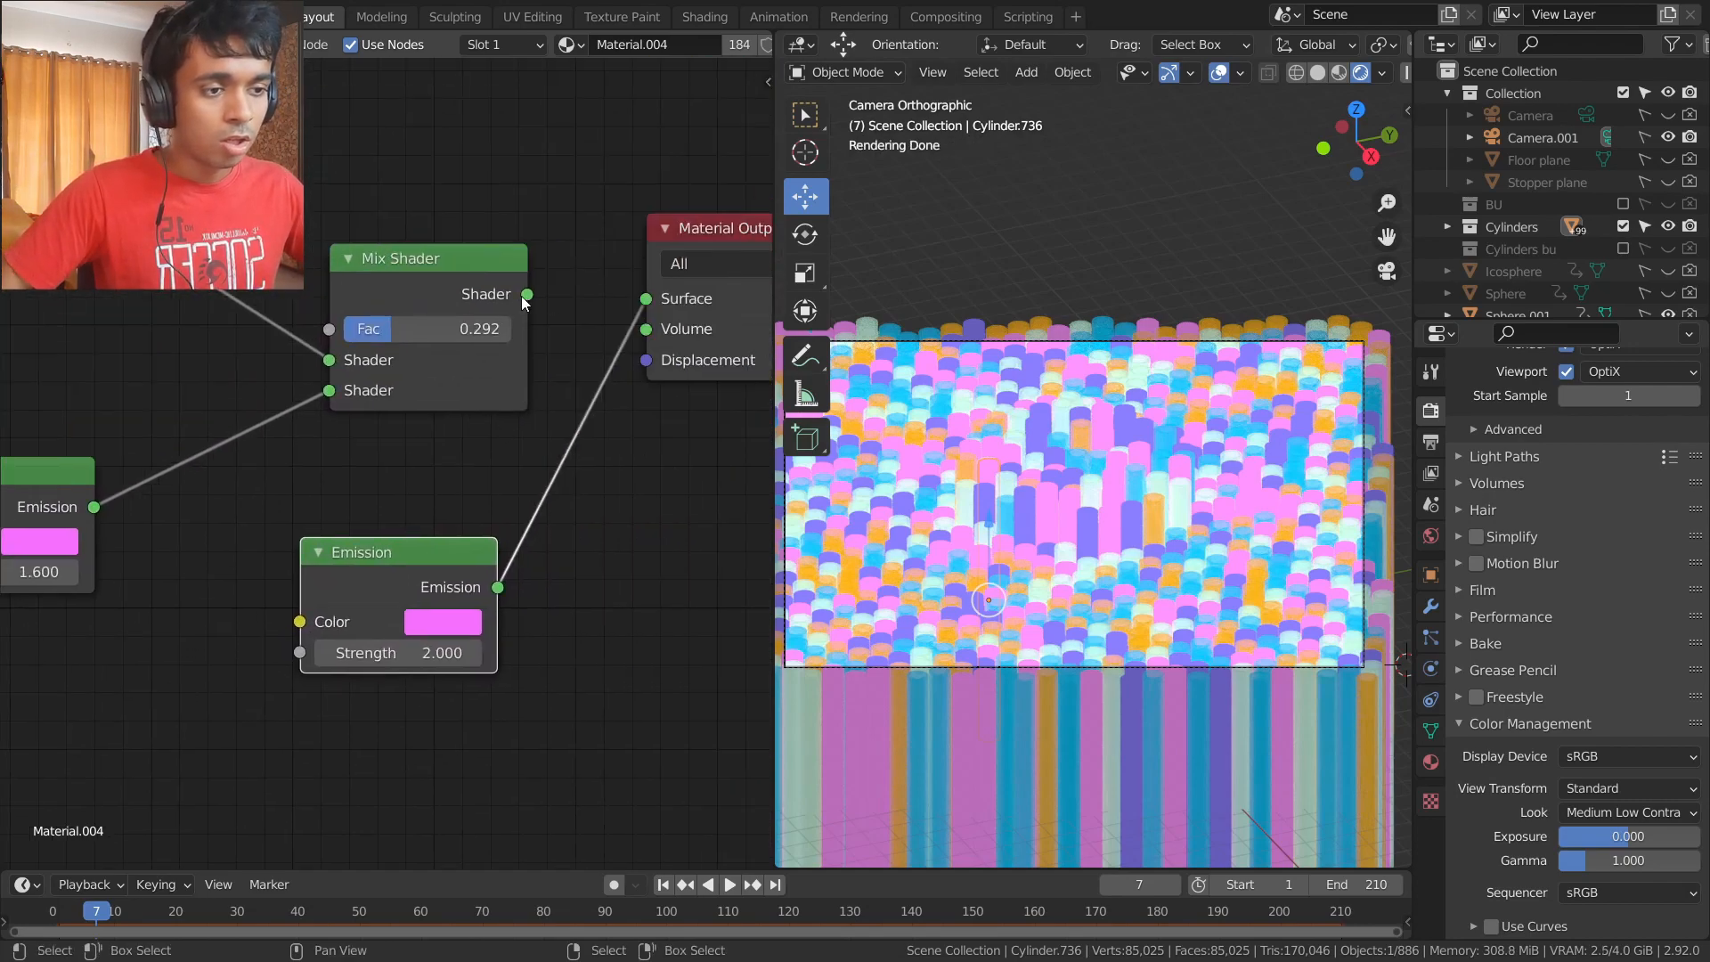
{"action": "left_click_drag", "start_coordinate": [527, 294], "coordinate": [646, 299]}
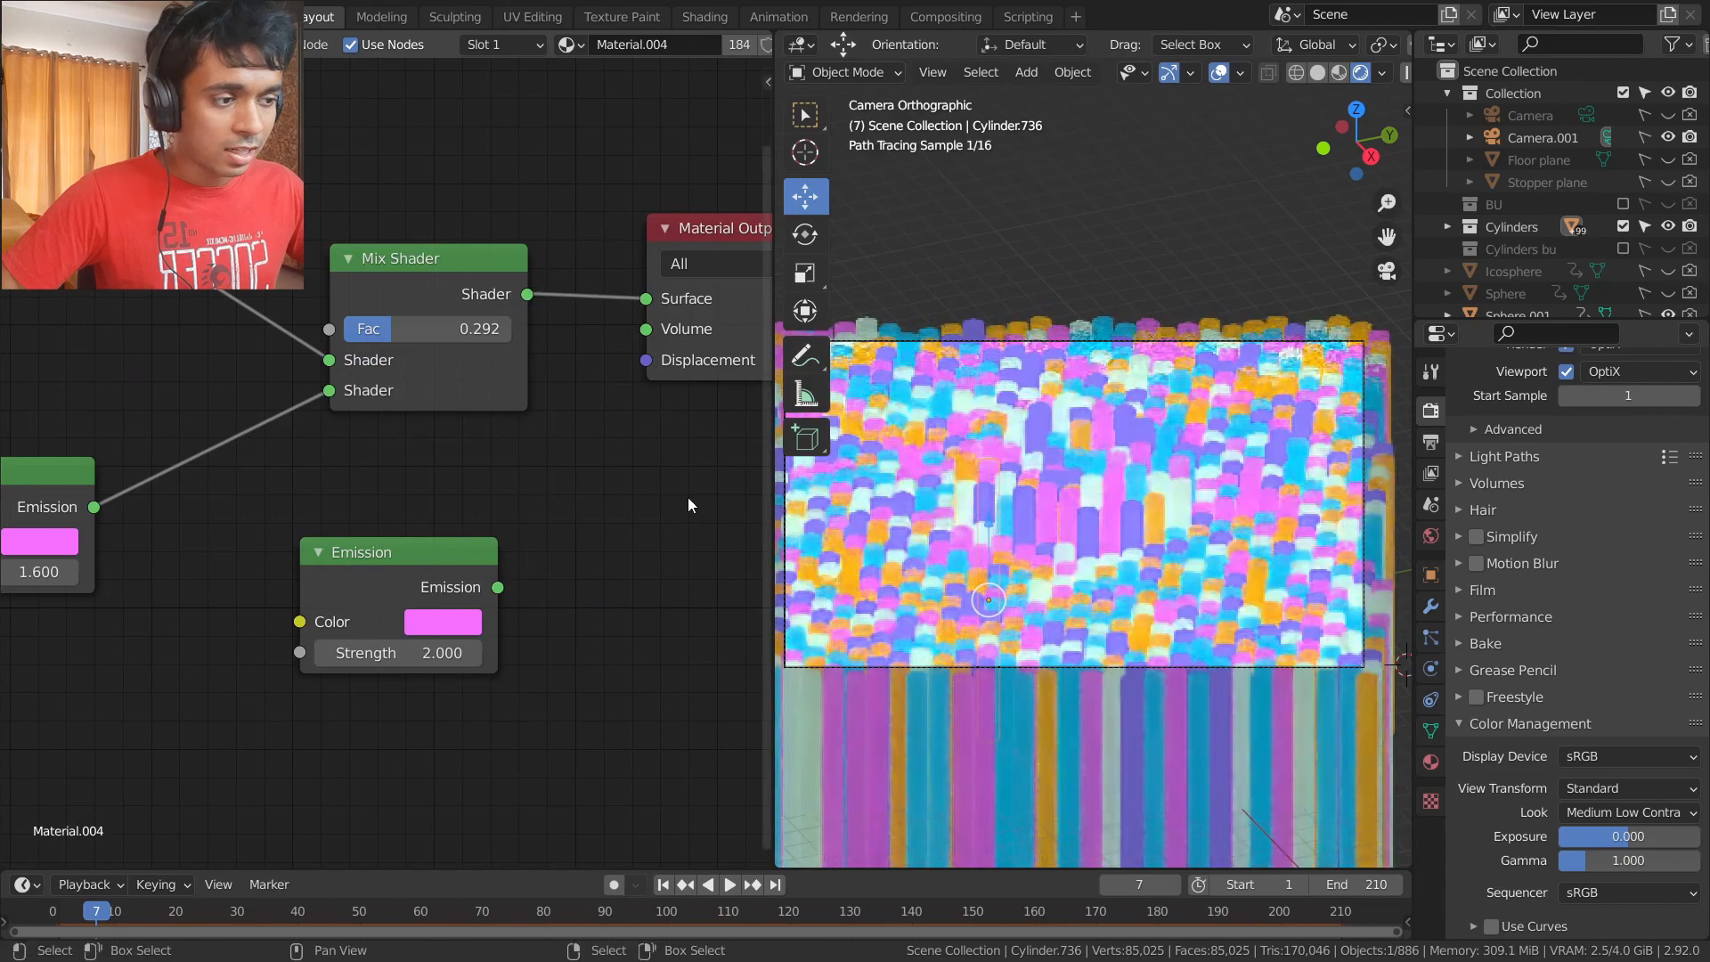
{"action": "scroll", "coordinate": [359, 418], "scroll_direction": "down", "scroll_amount": 4}
{"action": "middle_click_drag", "start_coordinate": [285, 504], "coordinate": [452, 536]}
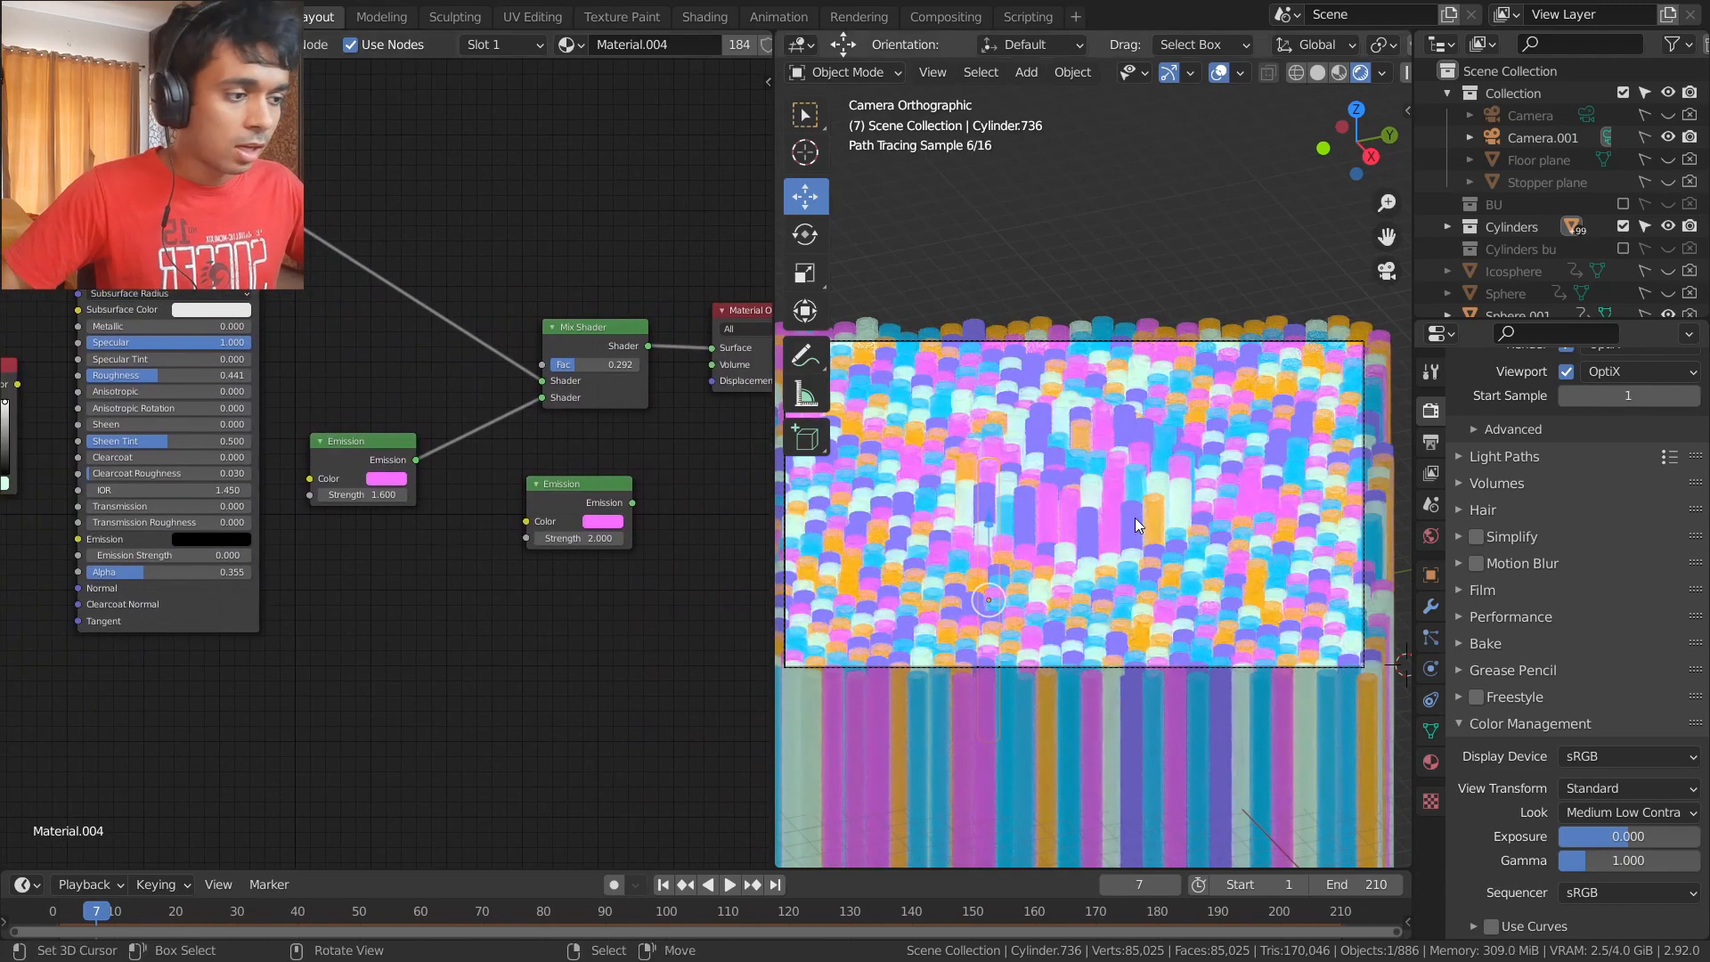
- Switch the render engine to Eevee to preview the cylinders up close
{"action": "scroll", "coordinate": [1134, 516], "scroll_direction": "up", "scroll_amount": 5}
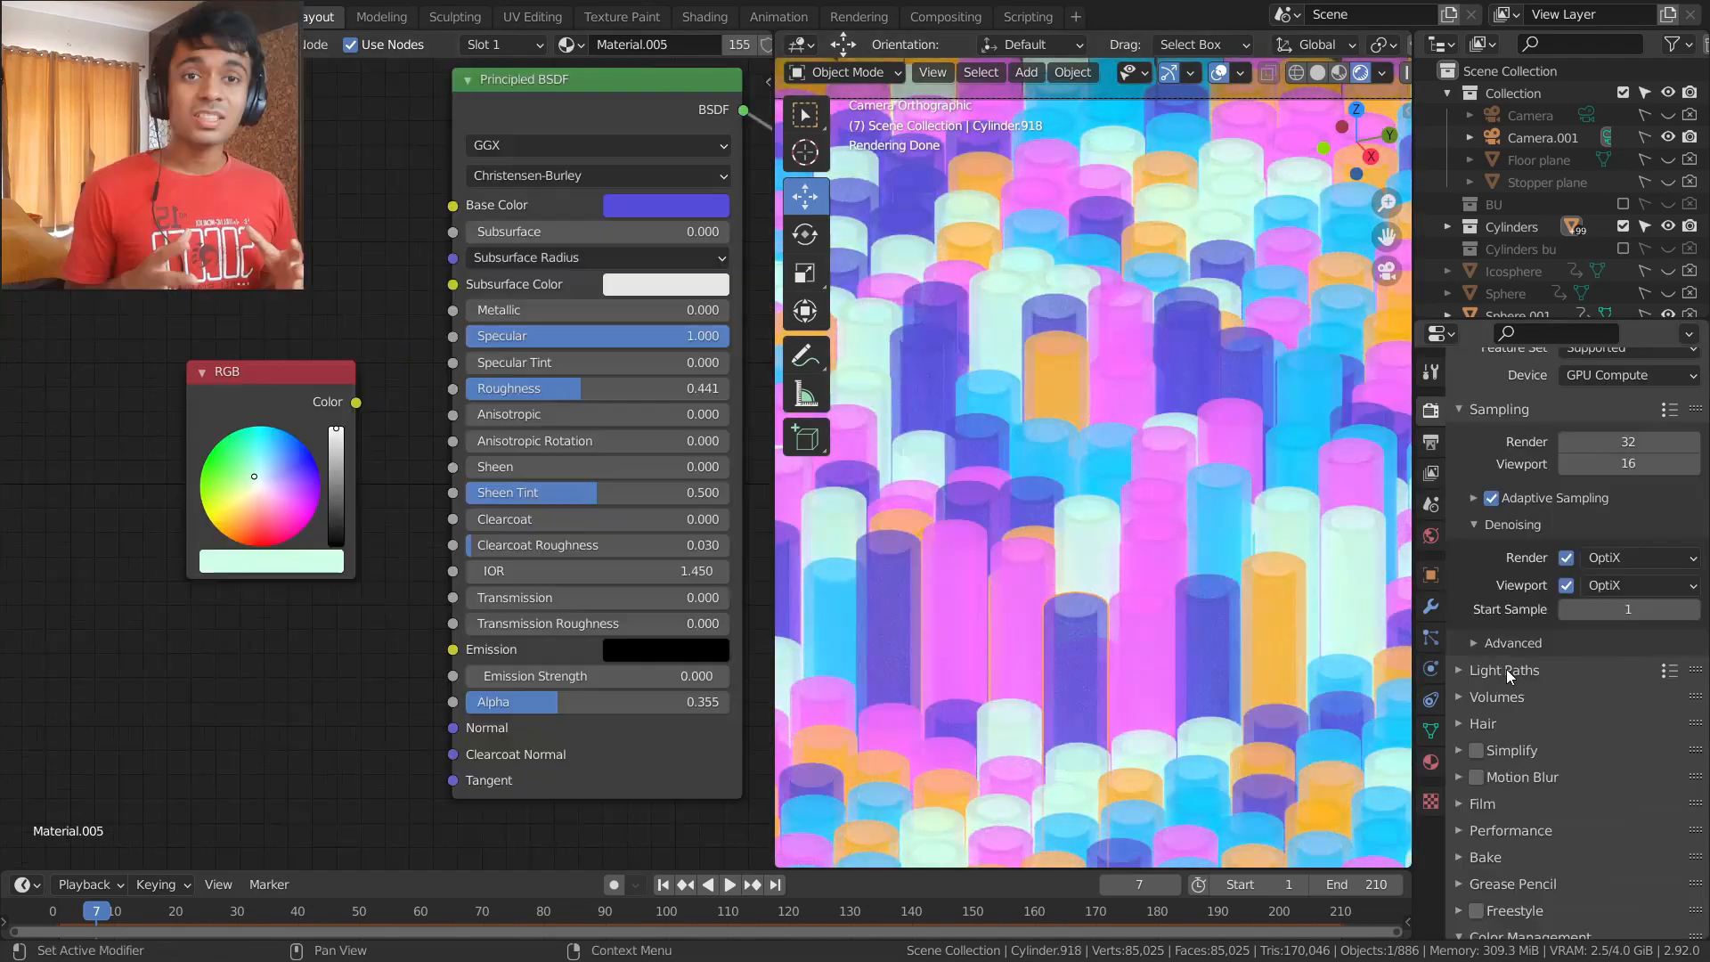
{"action": "left_click", "coordinate": [1431, 443]}
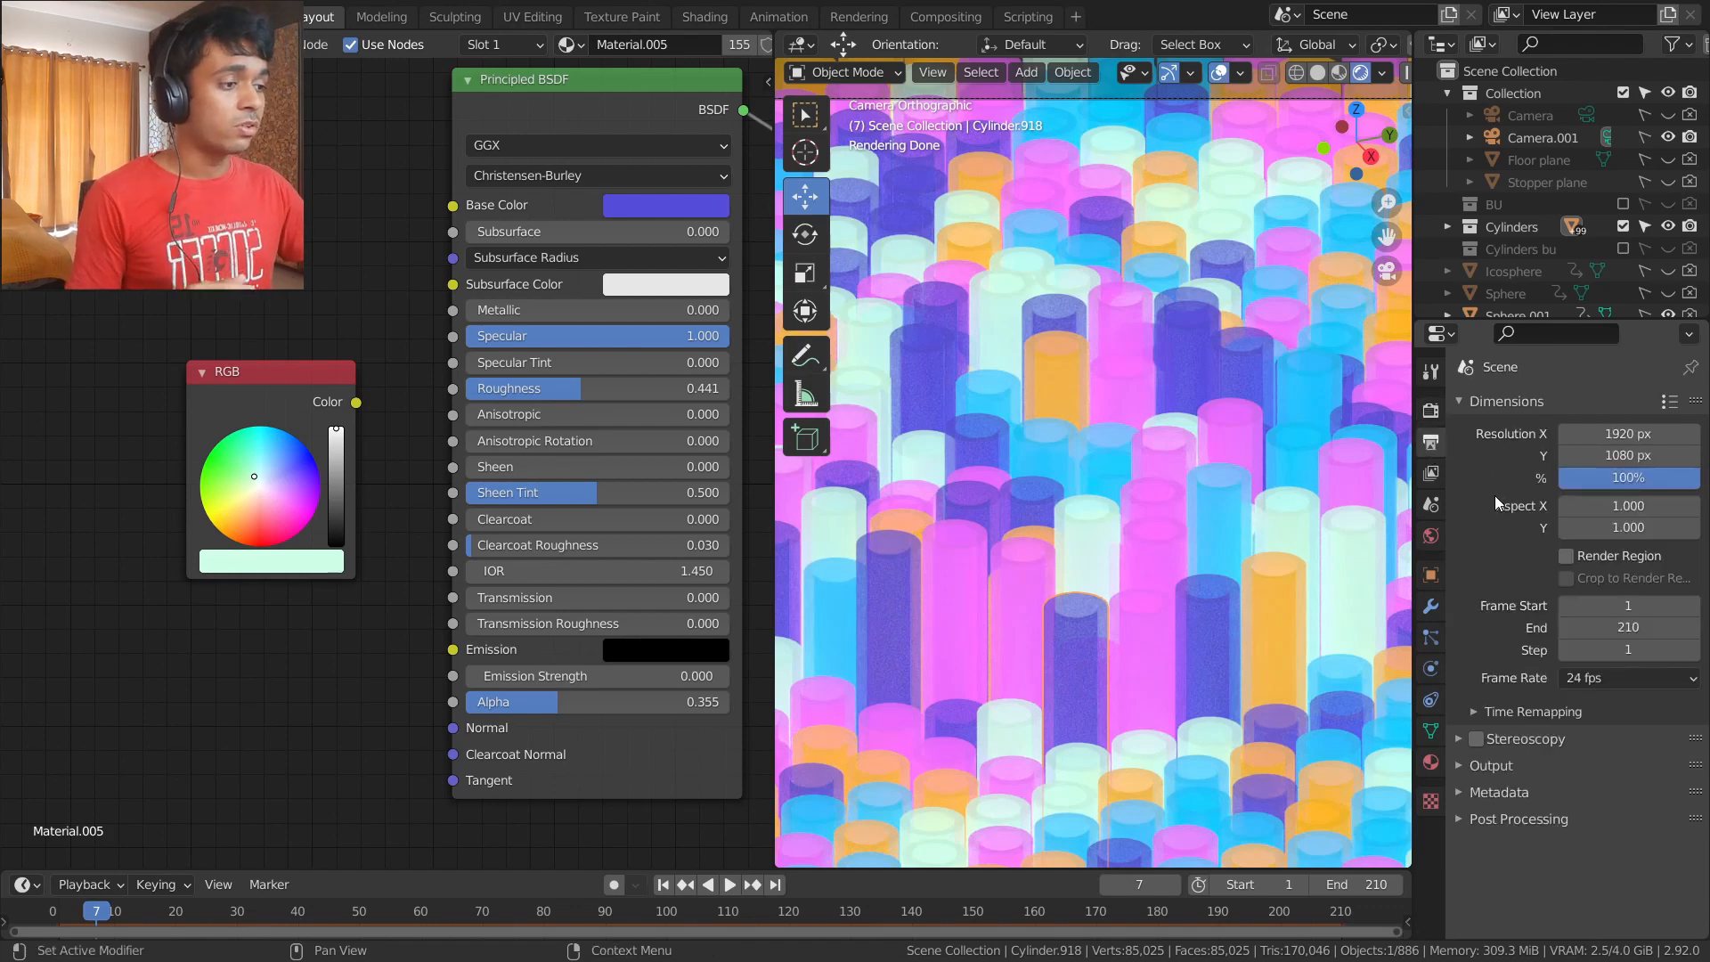
{"action": "left_click", "coordinate": [1429, 412]}
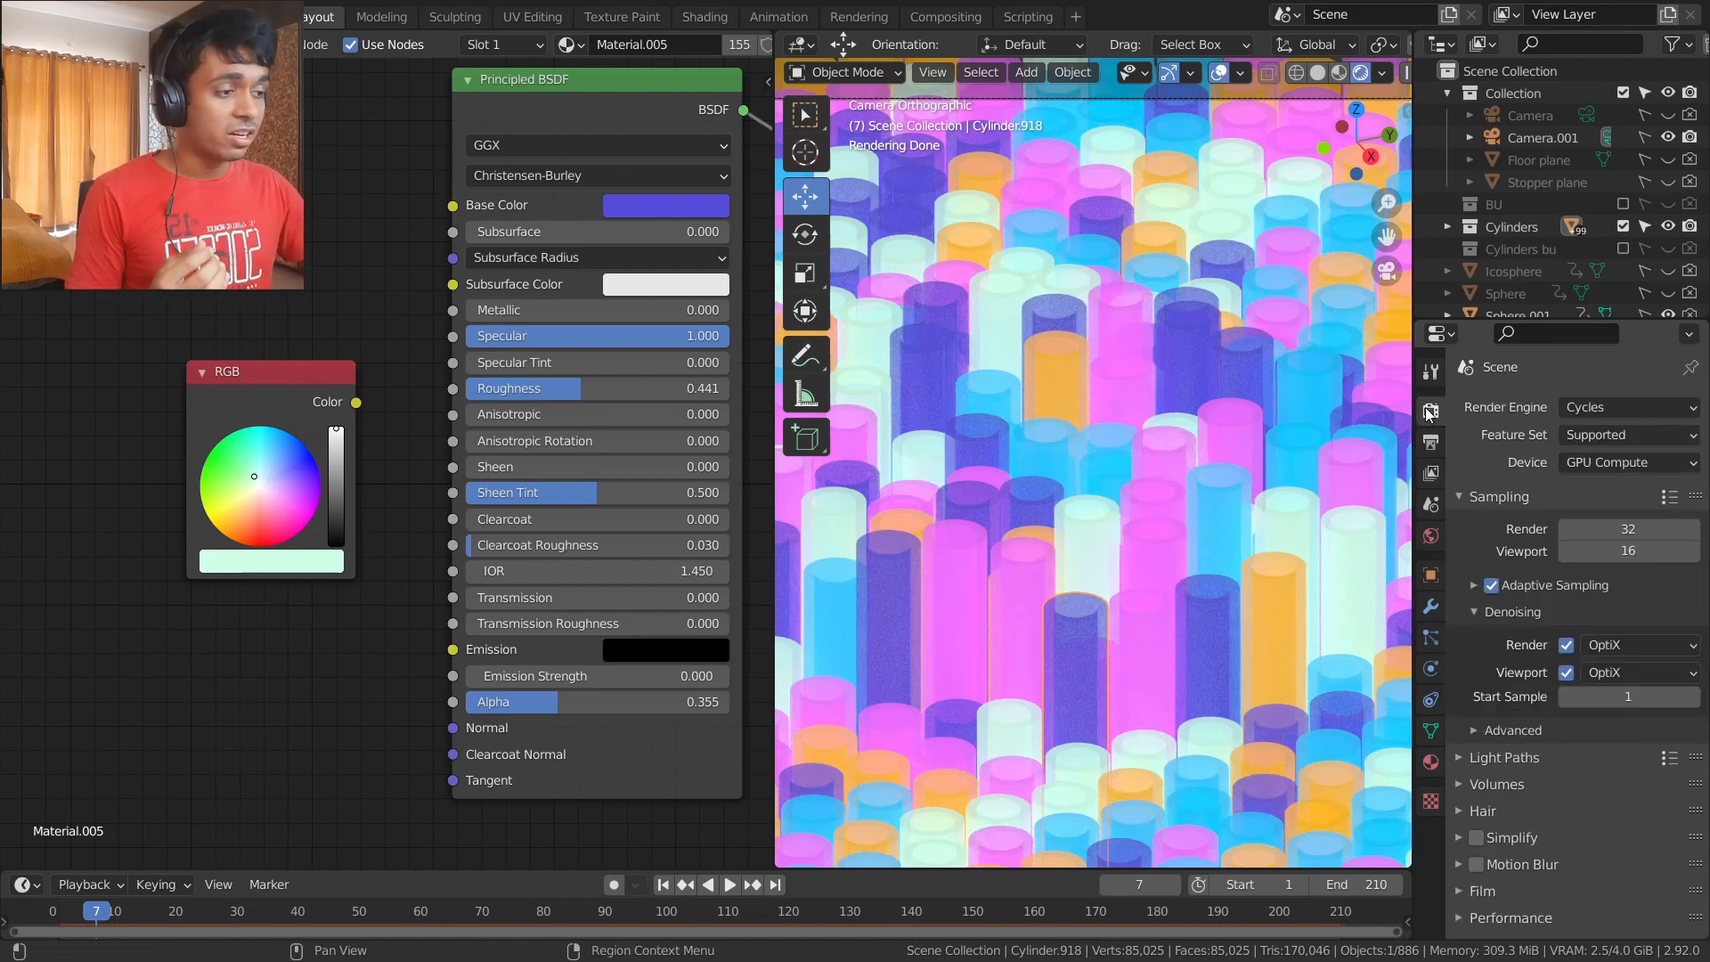
{"action": "left_click", "coordinate": [1594, 408]}
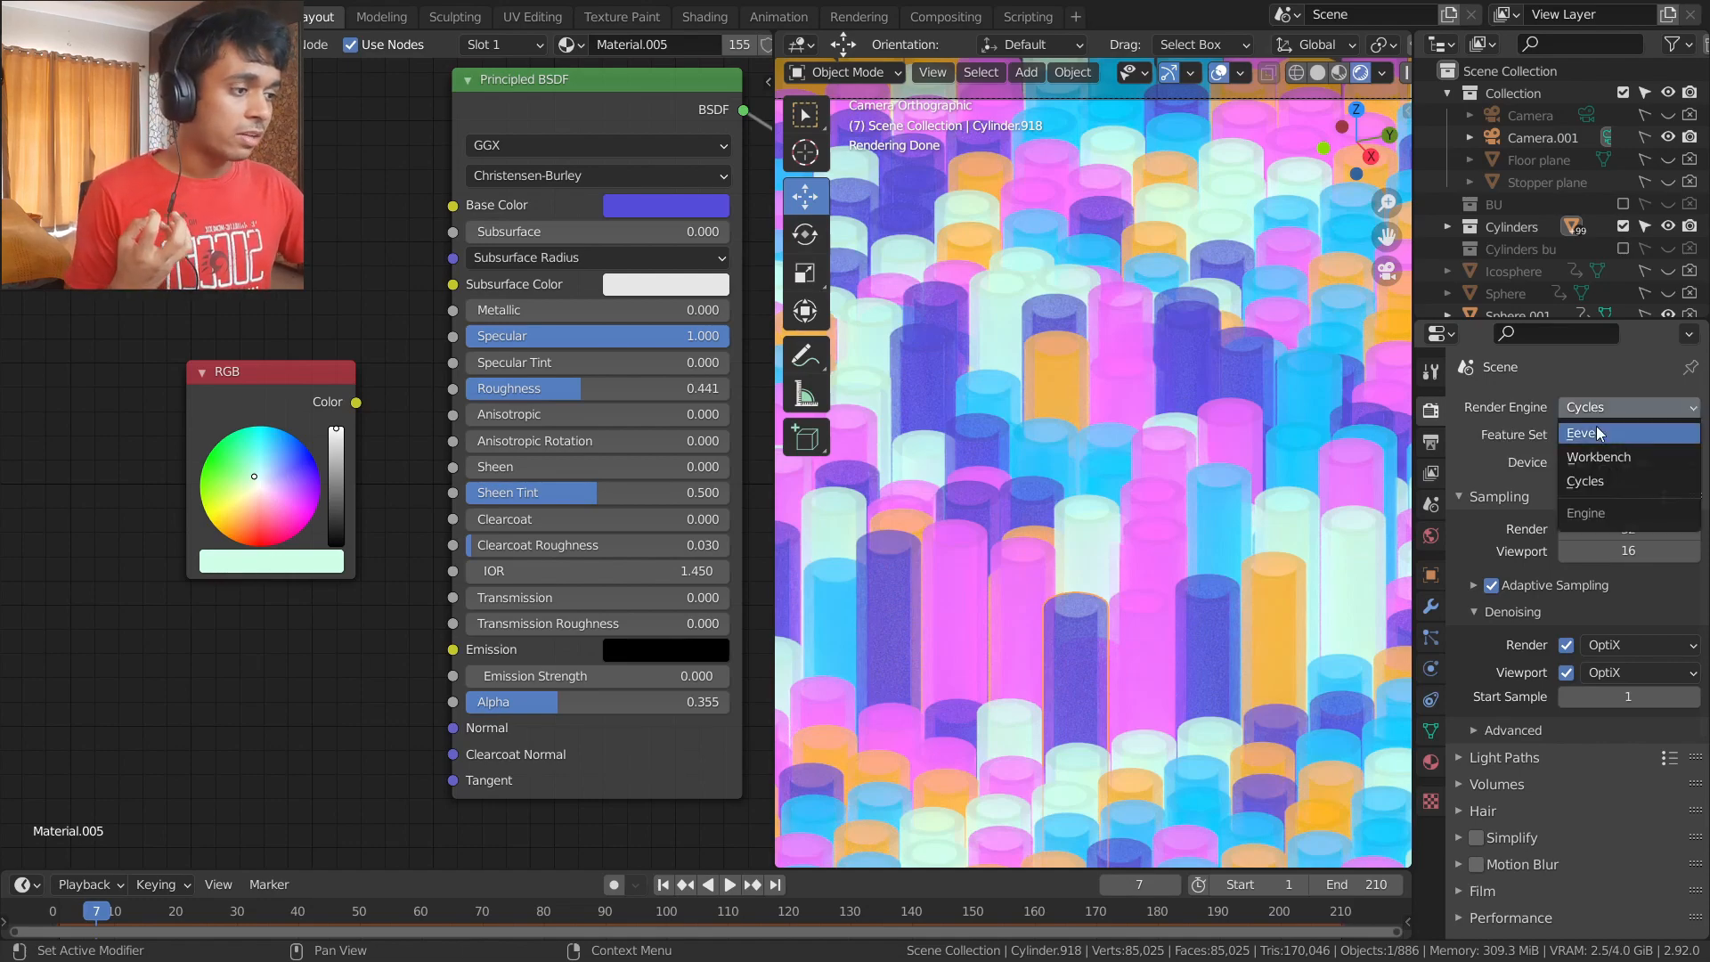
{"action": "left_click", "coordinate": [1599, 432]}
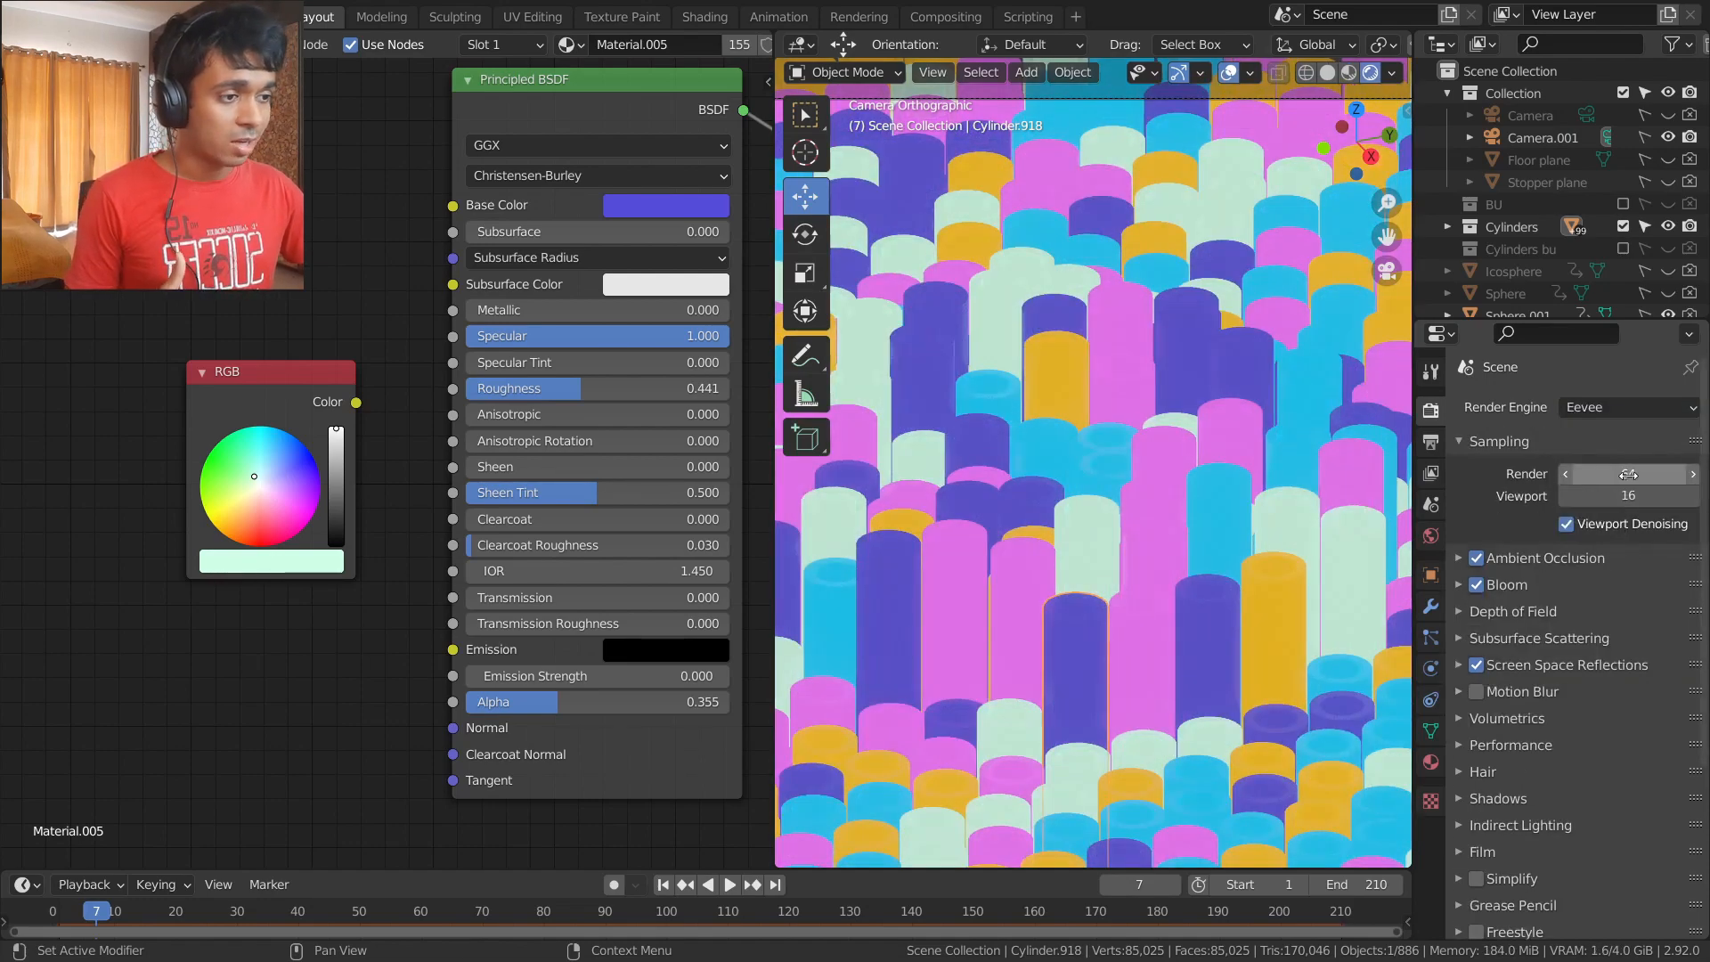
{"action": "left_click", "coordinate": [1613, 409]}
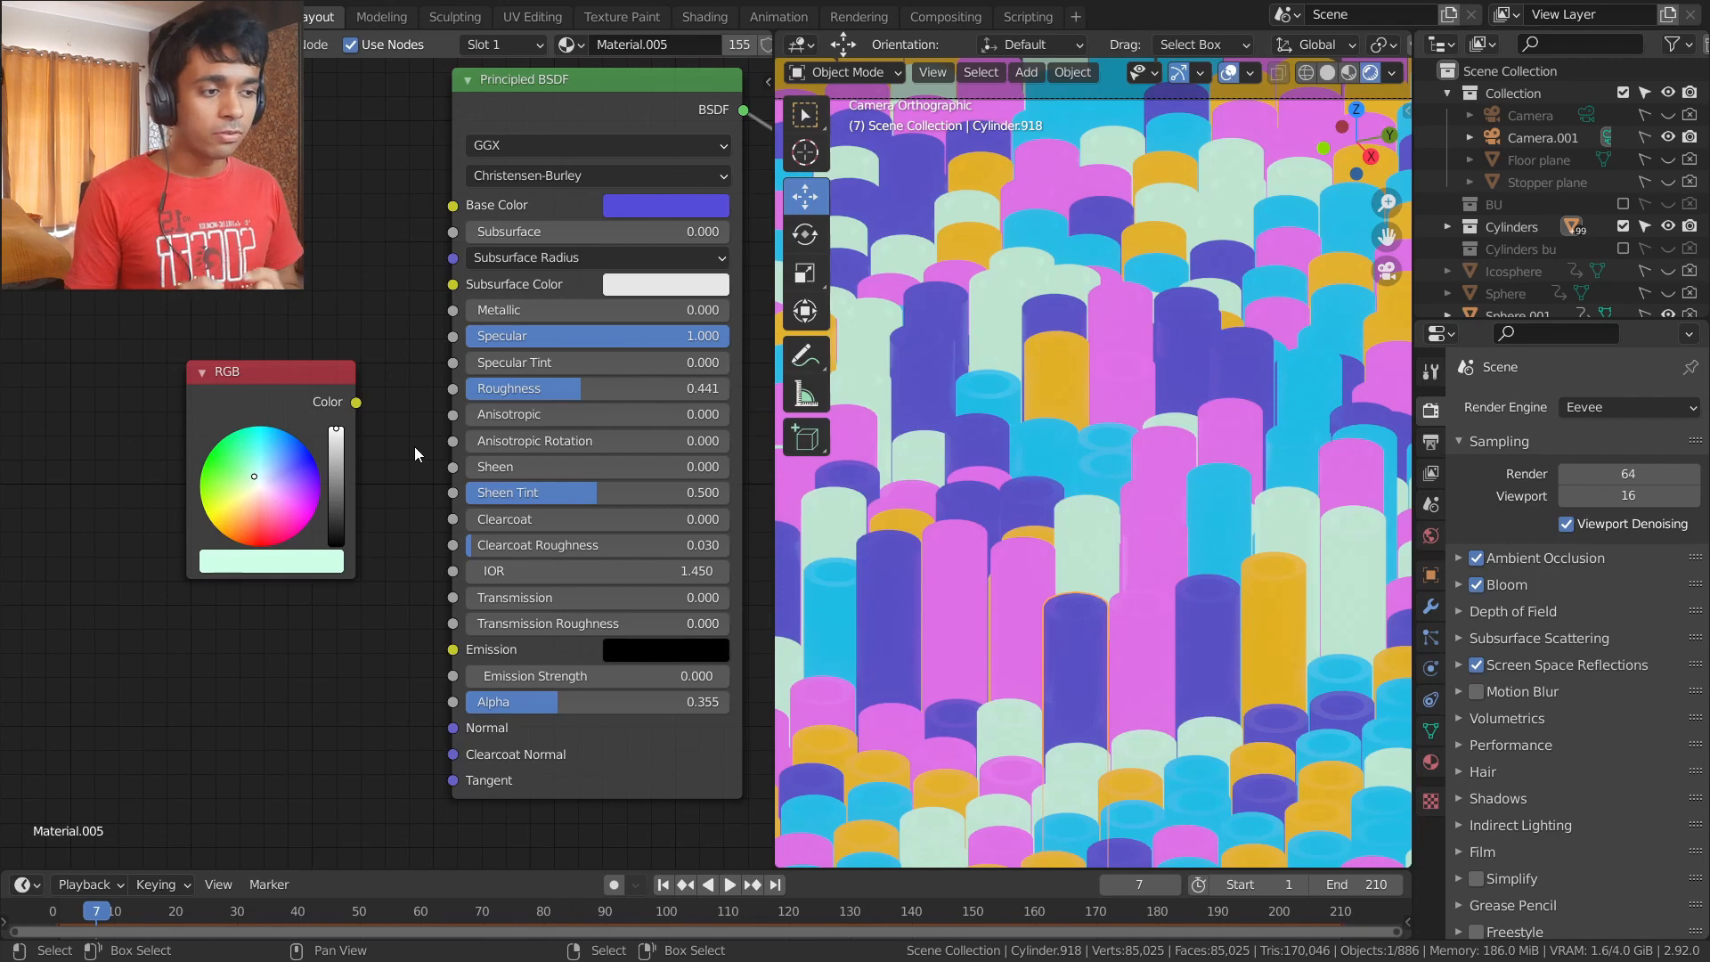
- Review the purple material's Mix Shader setup and the full camera view, and switch the render engine back to Cycles
{"action": "scroll", "coordinate": [457, 441], "scroll_direction": "down", "scroll_amount": 2}
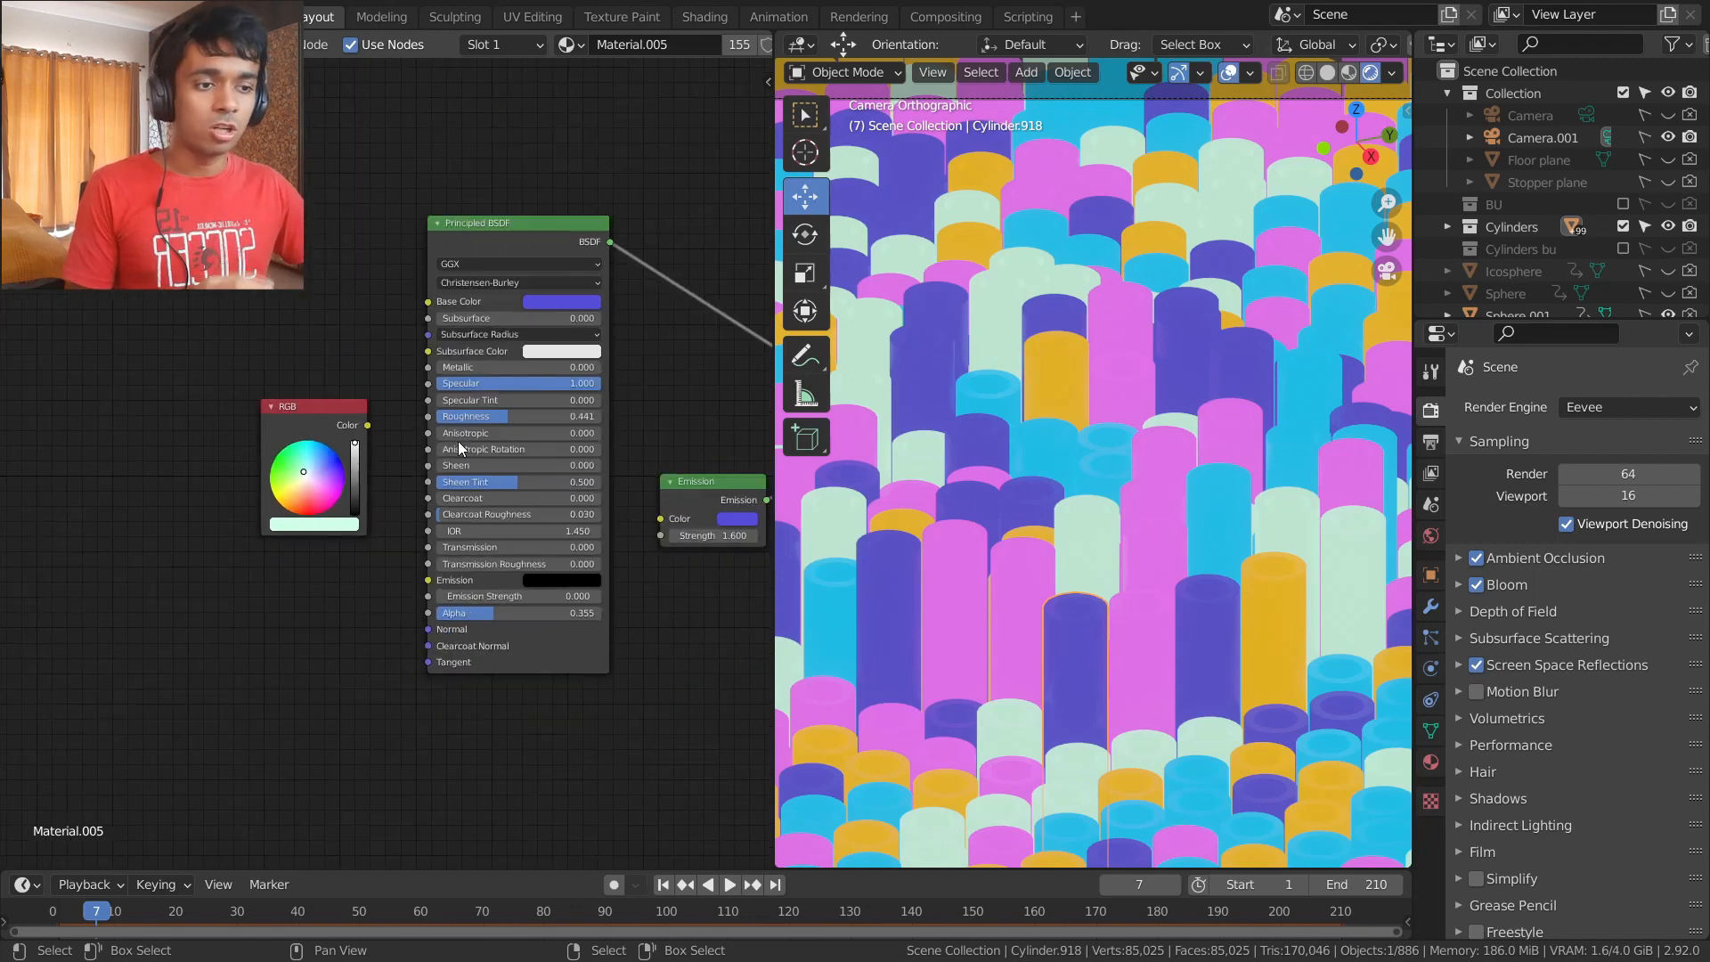
{"action": "scroll", "coordinate": [458, 441], "scroll_direction": "down", "scroll_amount": 3, "text": "ctrl"}
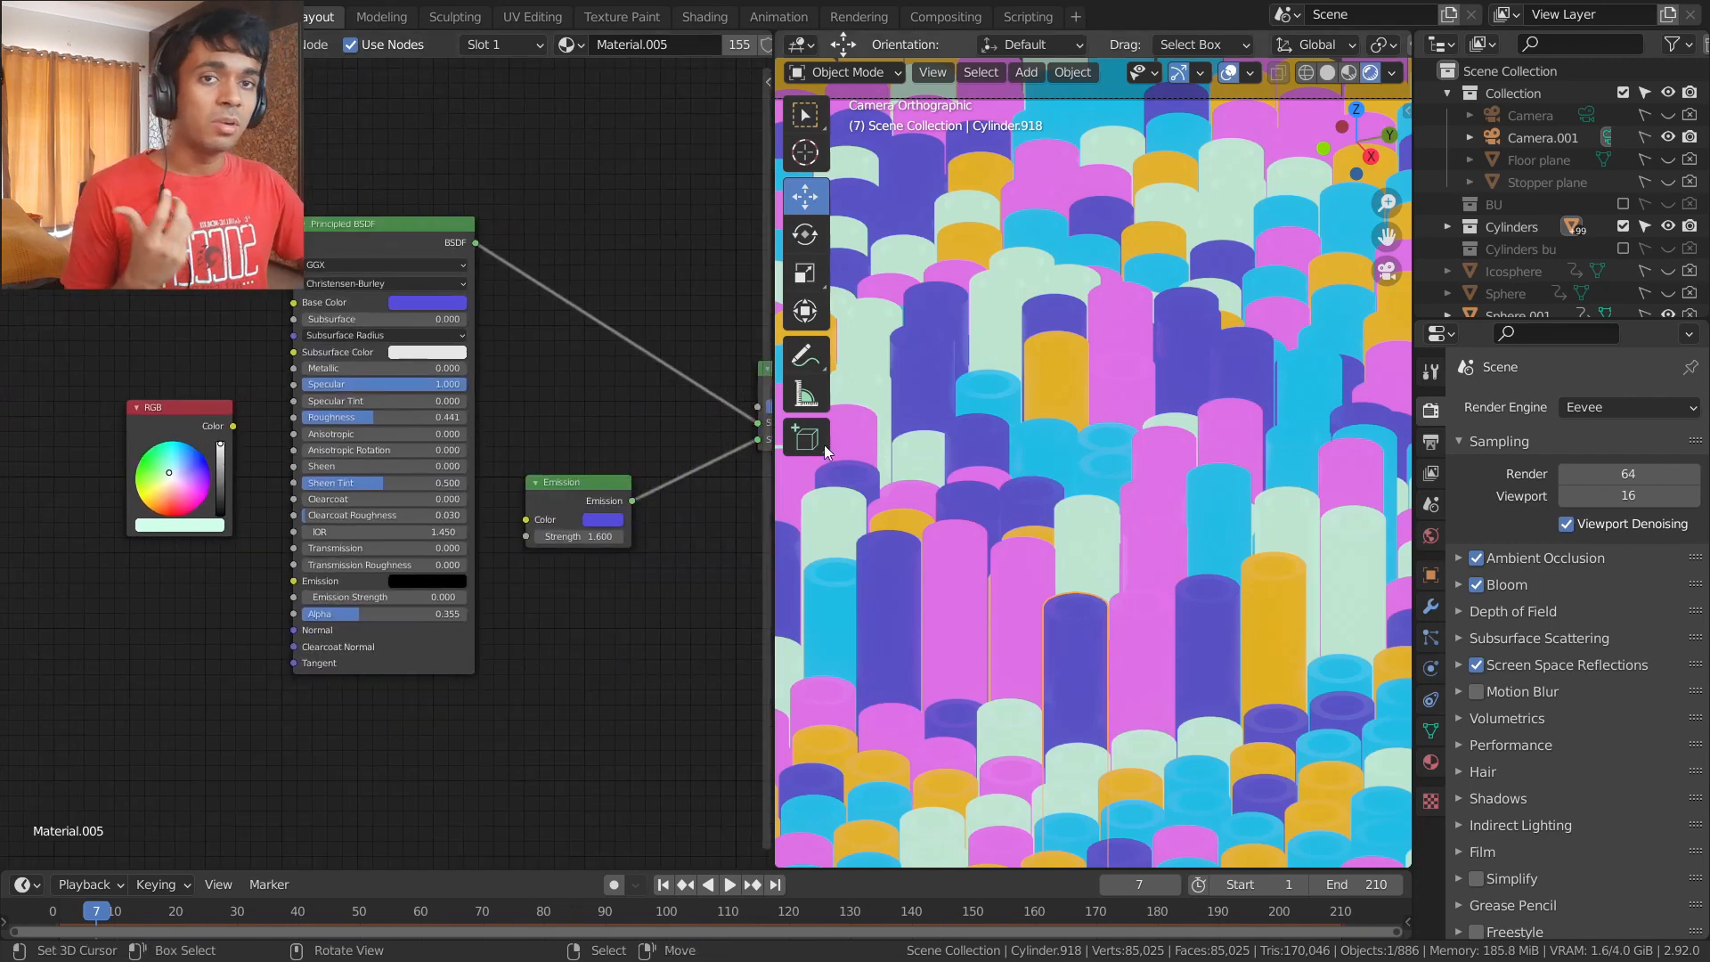
{"action": "middle_click_drag", "start_coordinate": [691, 426], "coordinate": [464, 445]}
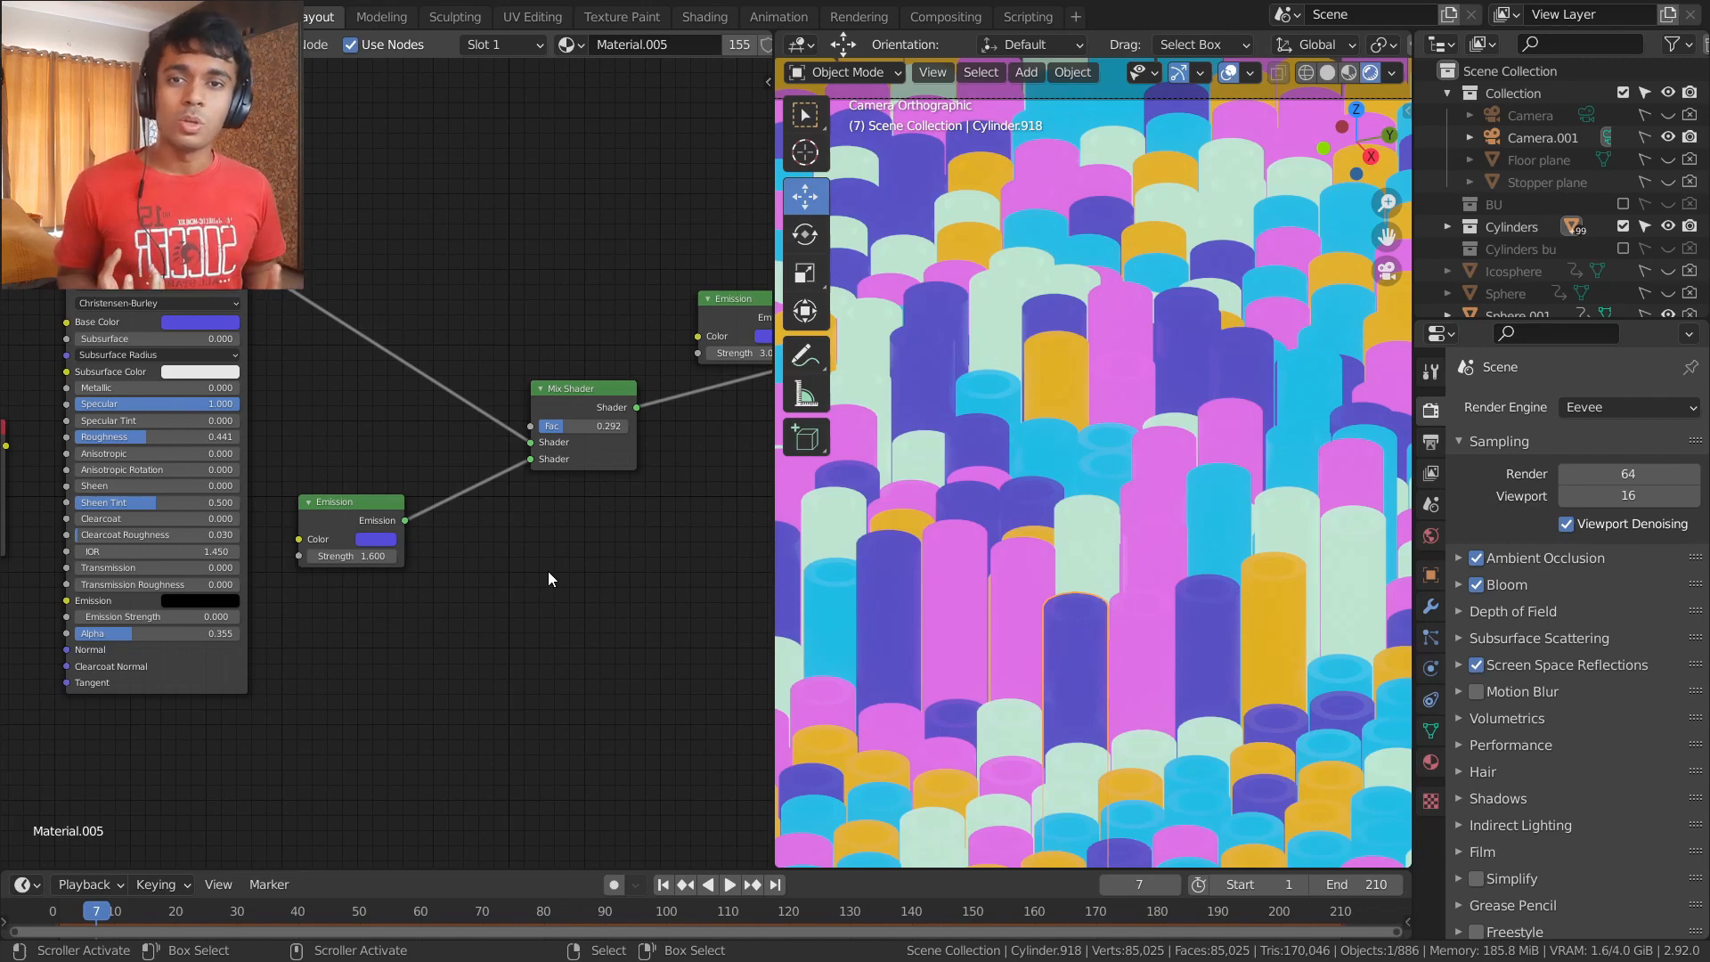
{"action": "scroll", "coordinate": [1068, 539], "scroll_direction": "down", "scroll_amount": 5}
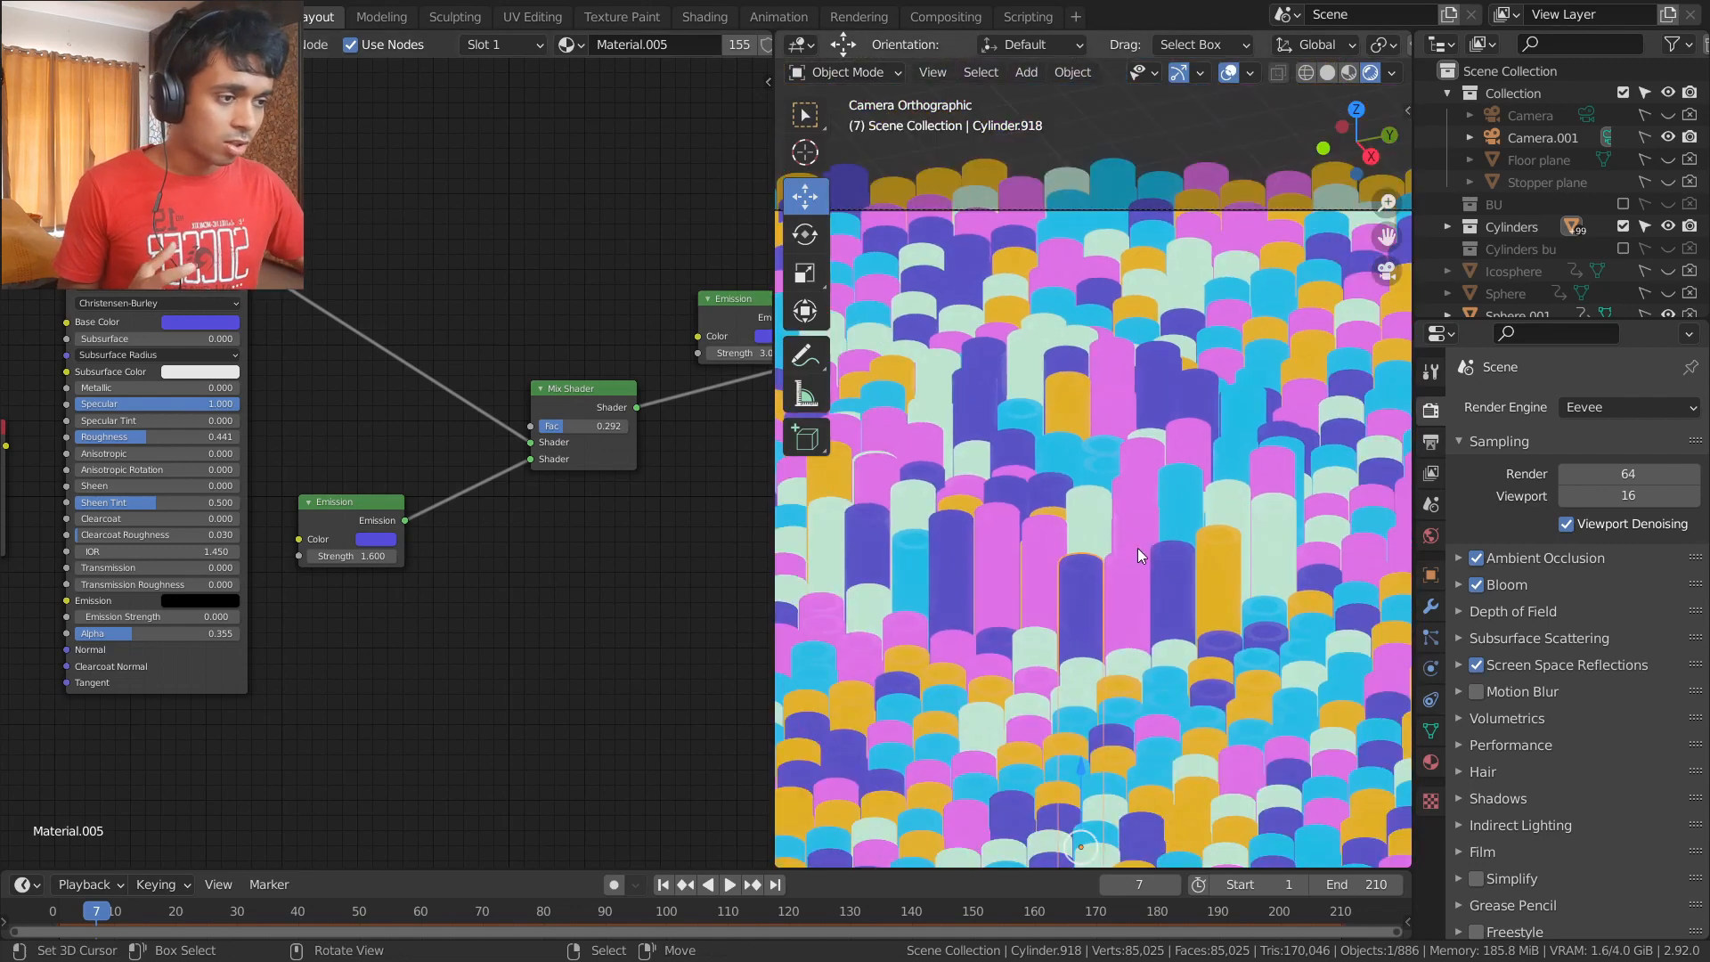
{"action": "left_click", "coordinate": [1603, 414]}
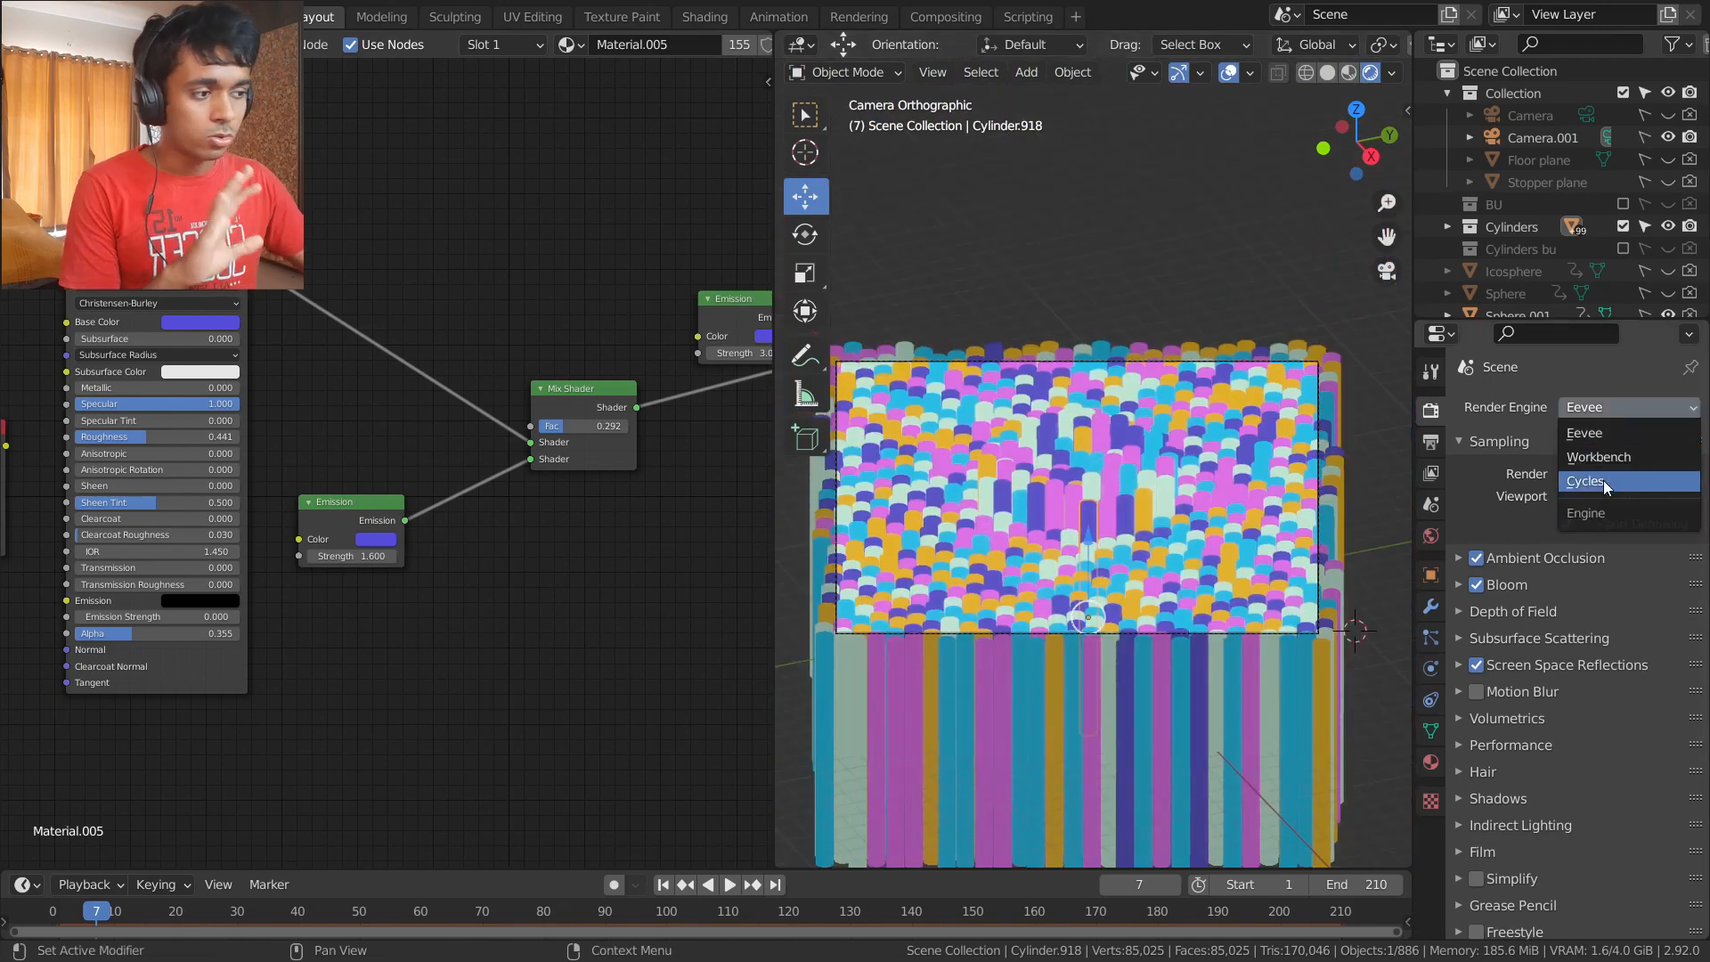
{"action": "left_click", "coordinate": [1602, 479]}
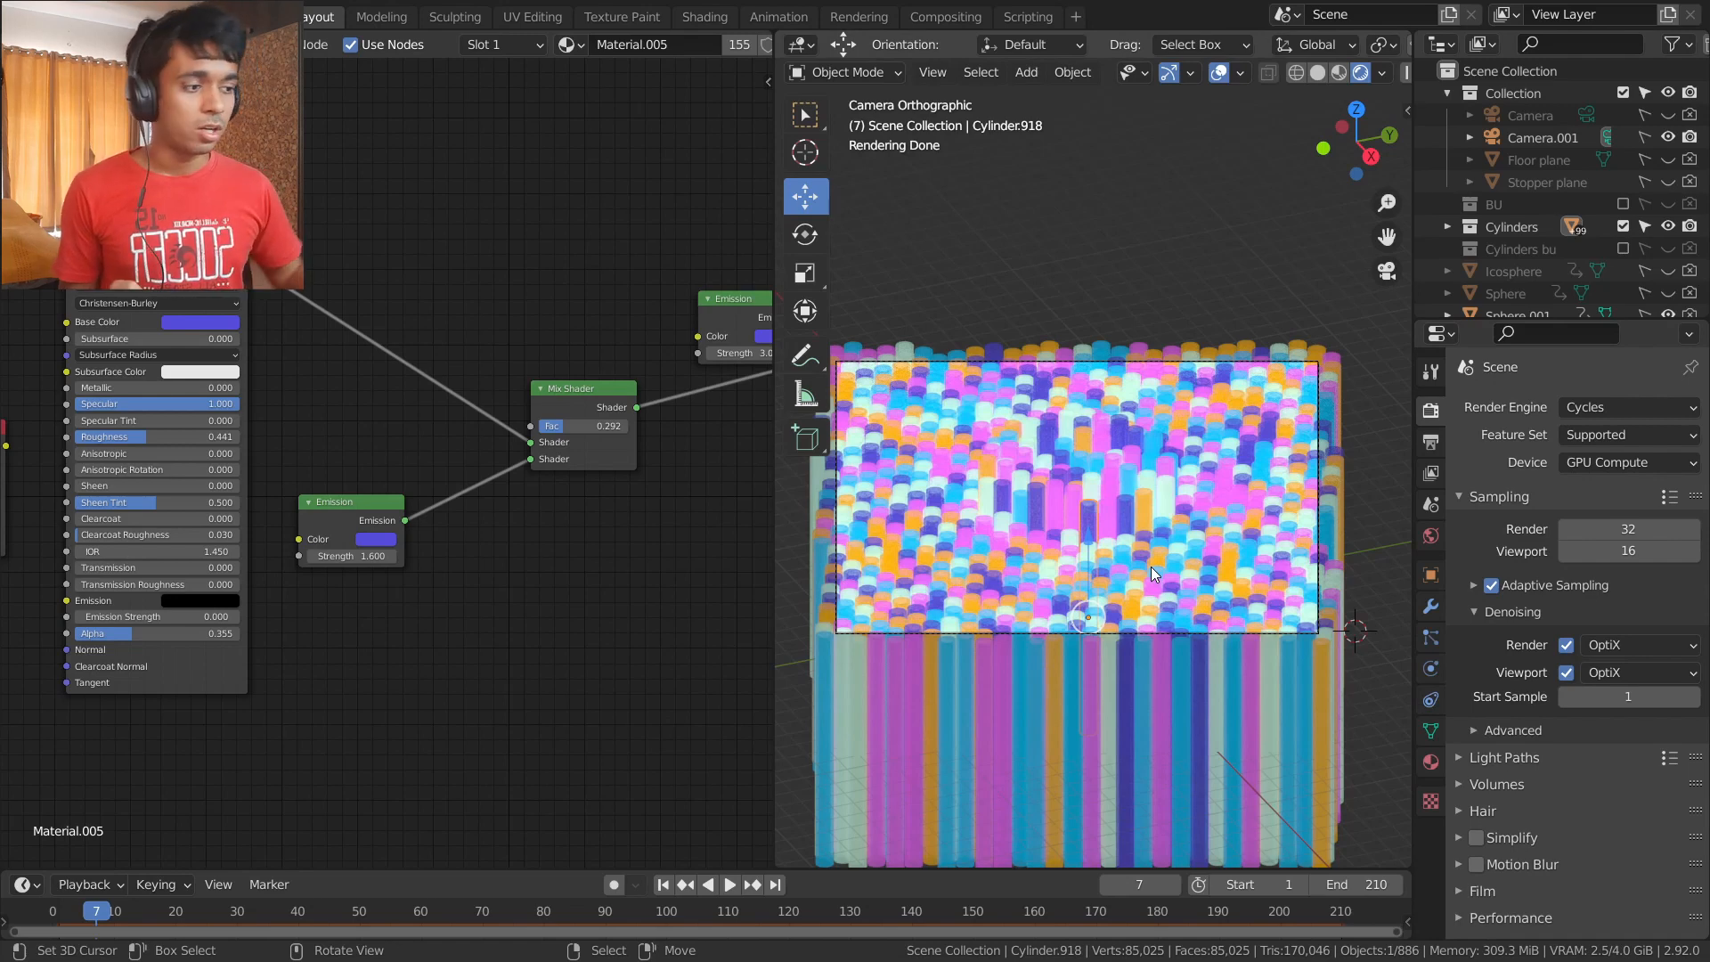
- Set the render output resolution to 1280 by 720 px
{"action": "left_click", "coordinate": [1428, 443]}
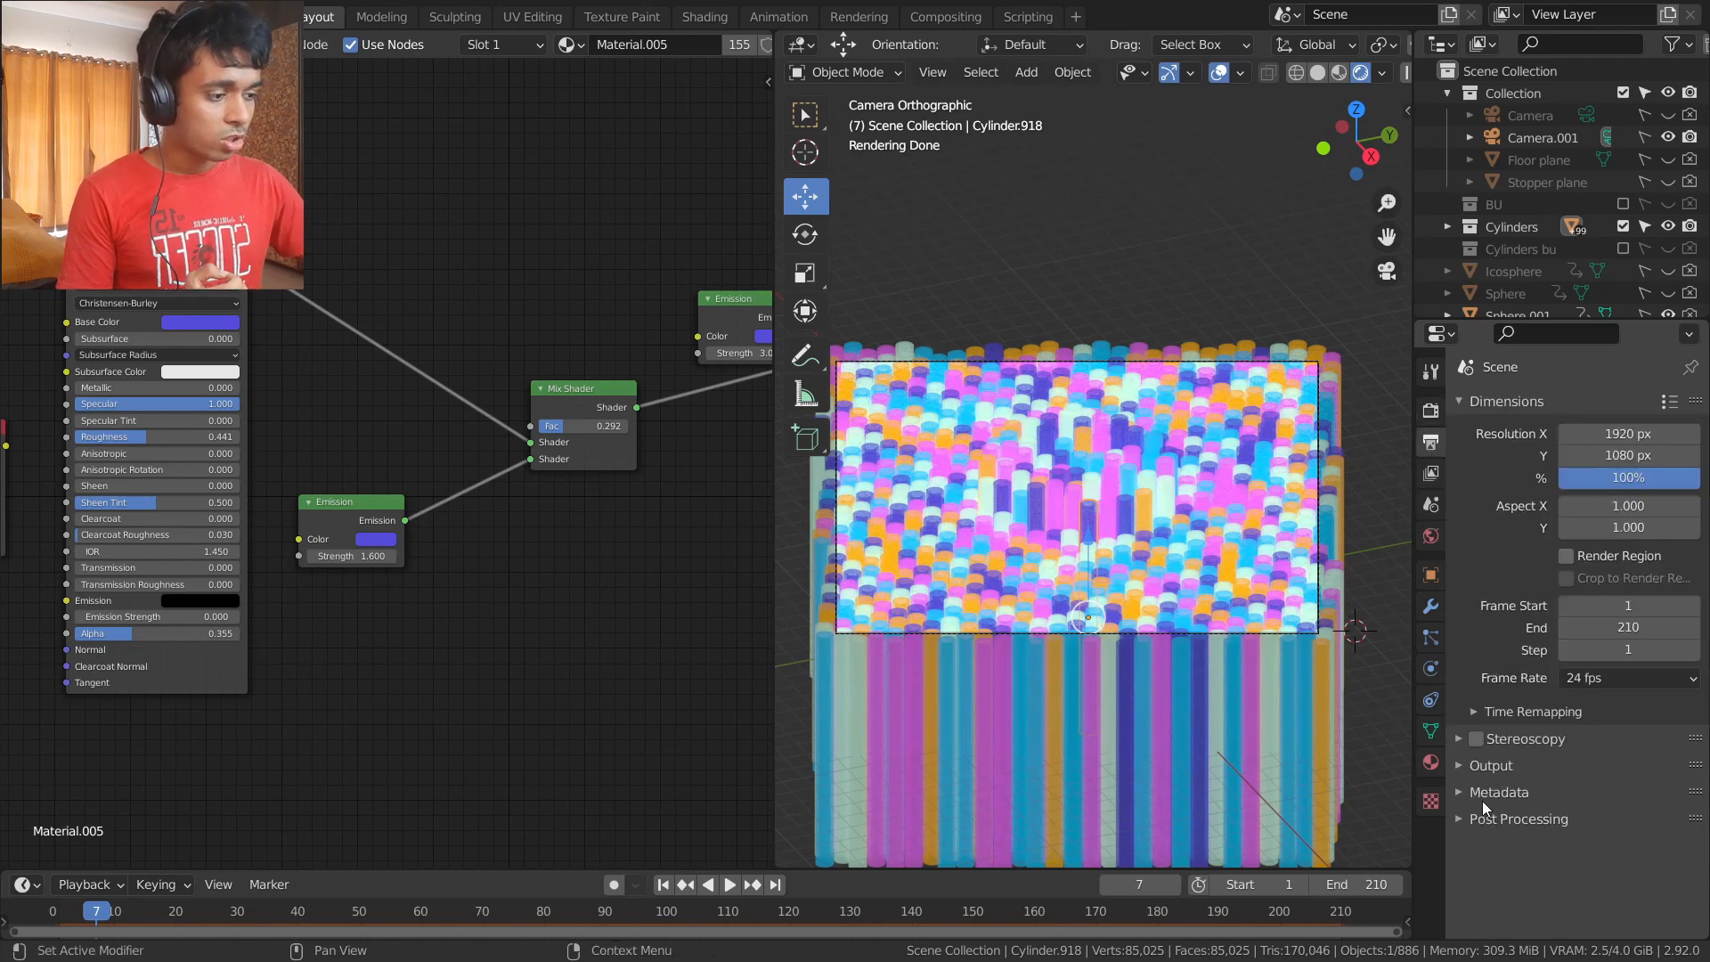
{"action": "left_click", "coordinate": [1613, 434]}
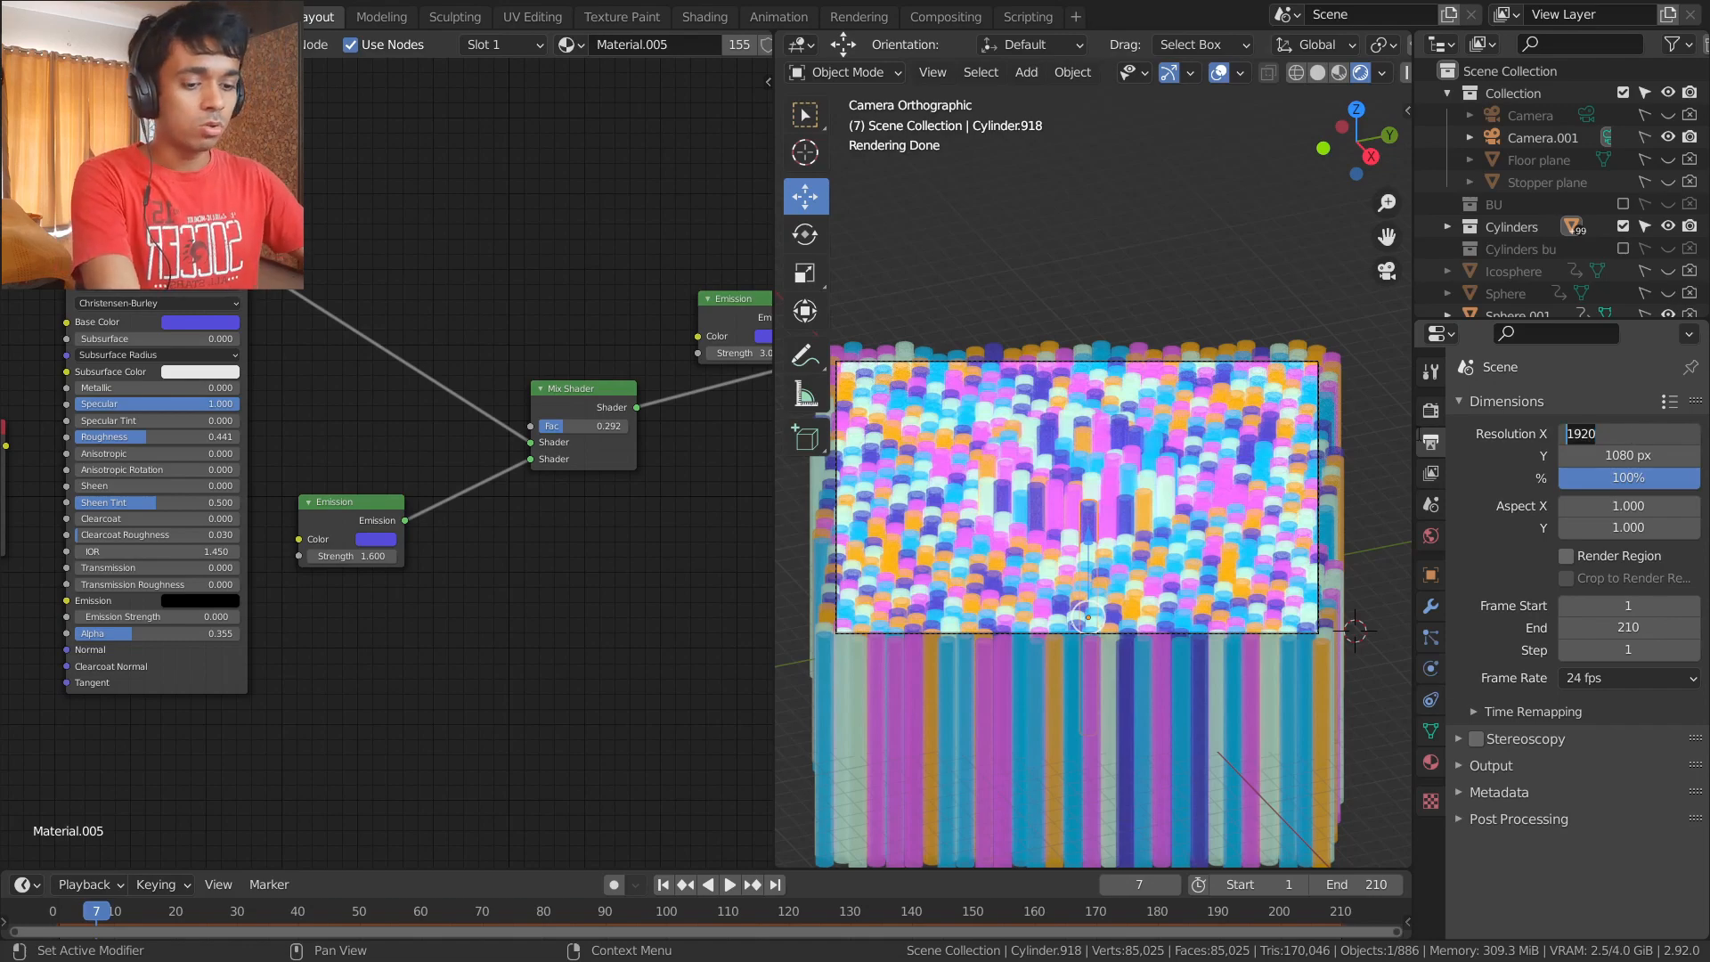
{"action": "type", "text": "1280"}
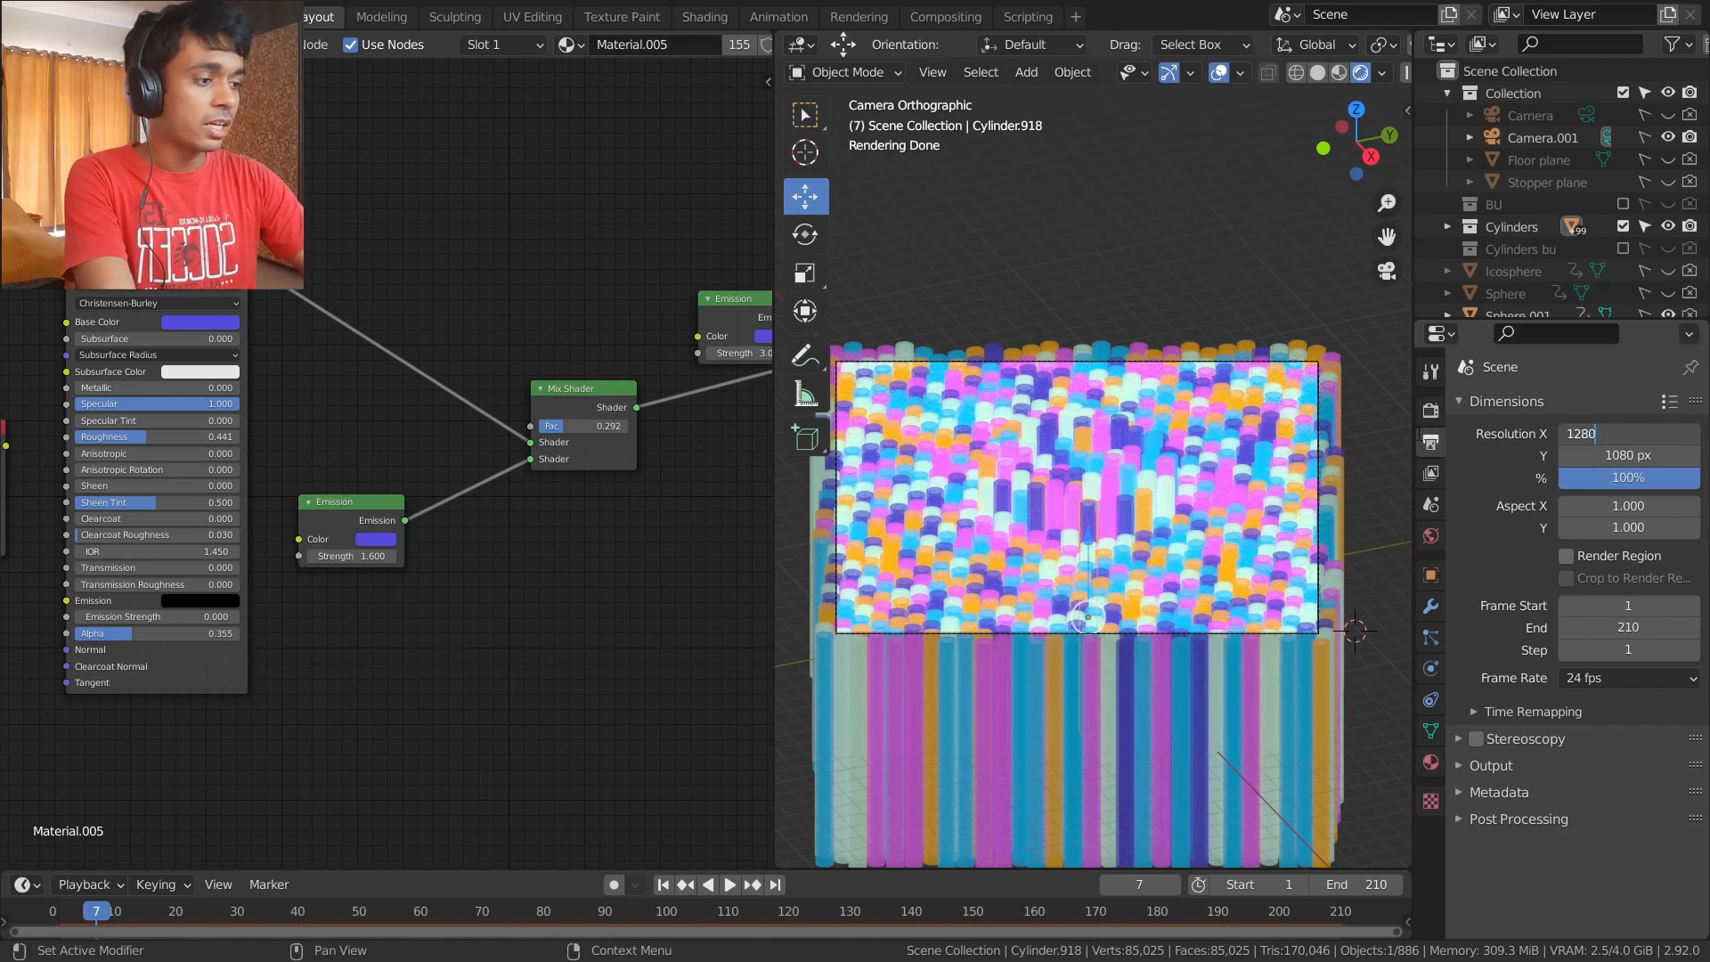
{"action": "key", "text": "Return"}
{"action": "left_click", "coordinate": [1572, 461]}
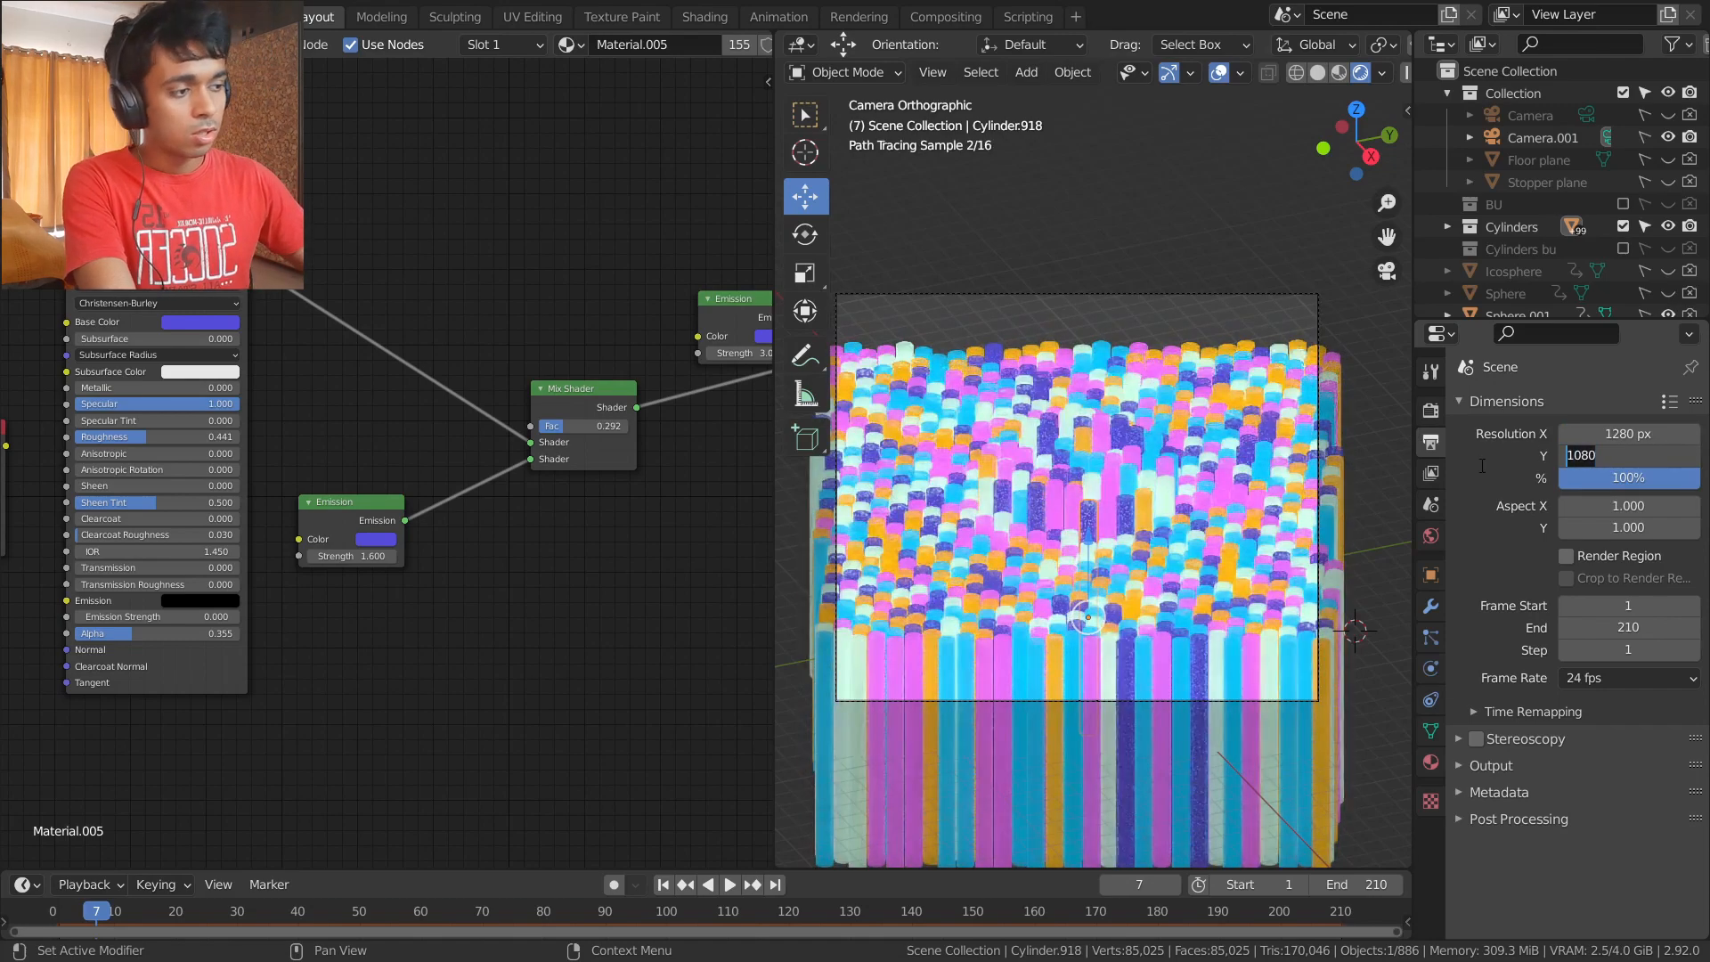
{"action": "type", "text": "820"}
{"action": "key", "text": "BackSpace"}
{"action": "key", "text": "BackSpace"}
{"action": "key", "text": "BackSpace"}
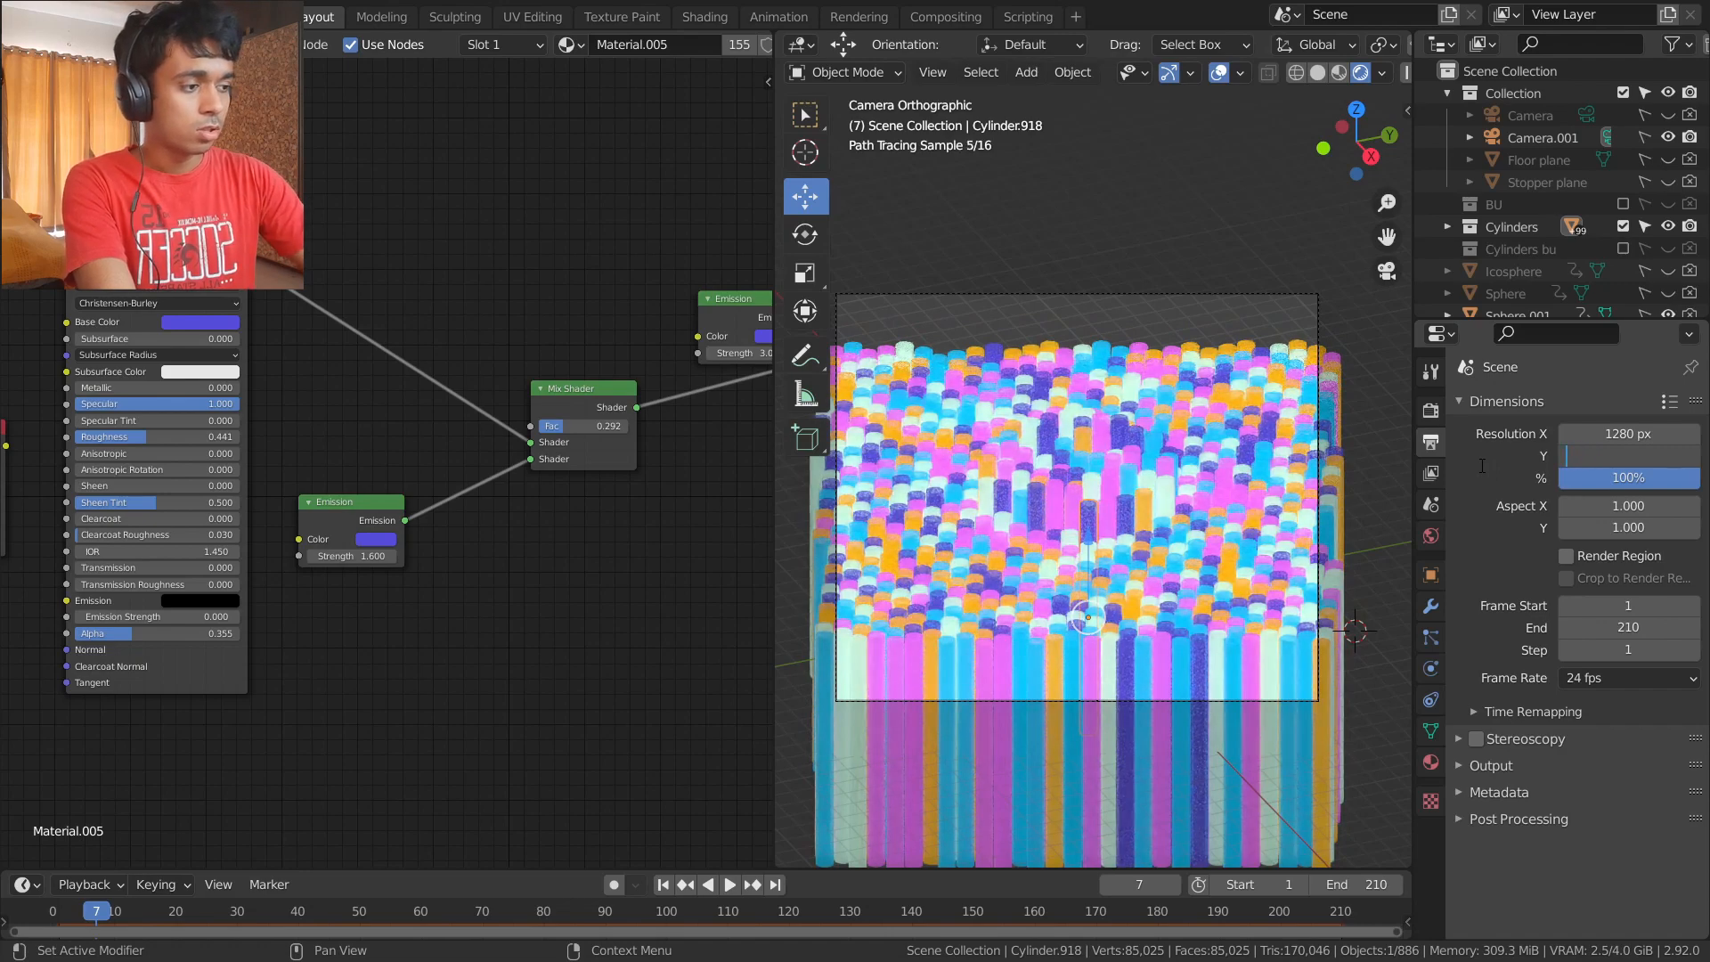
{"action": "type", "text": "720"}
{"action": "key", "text": "Return"}
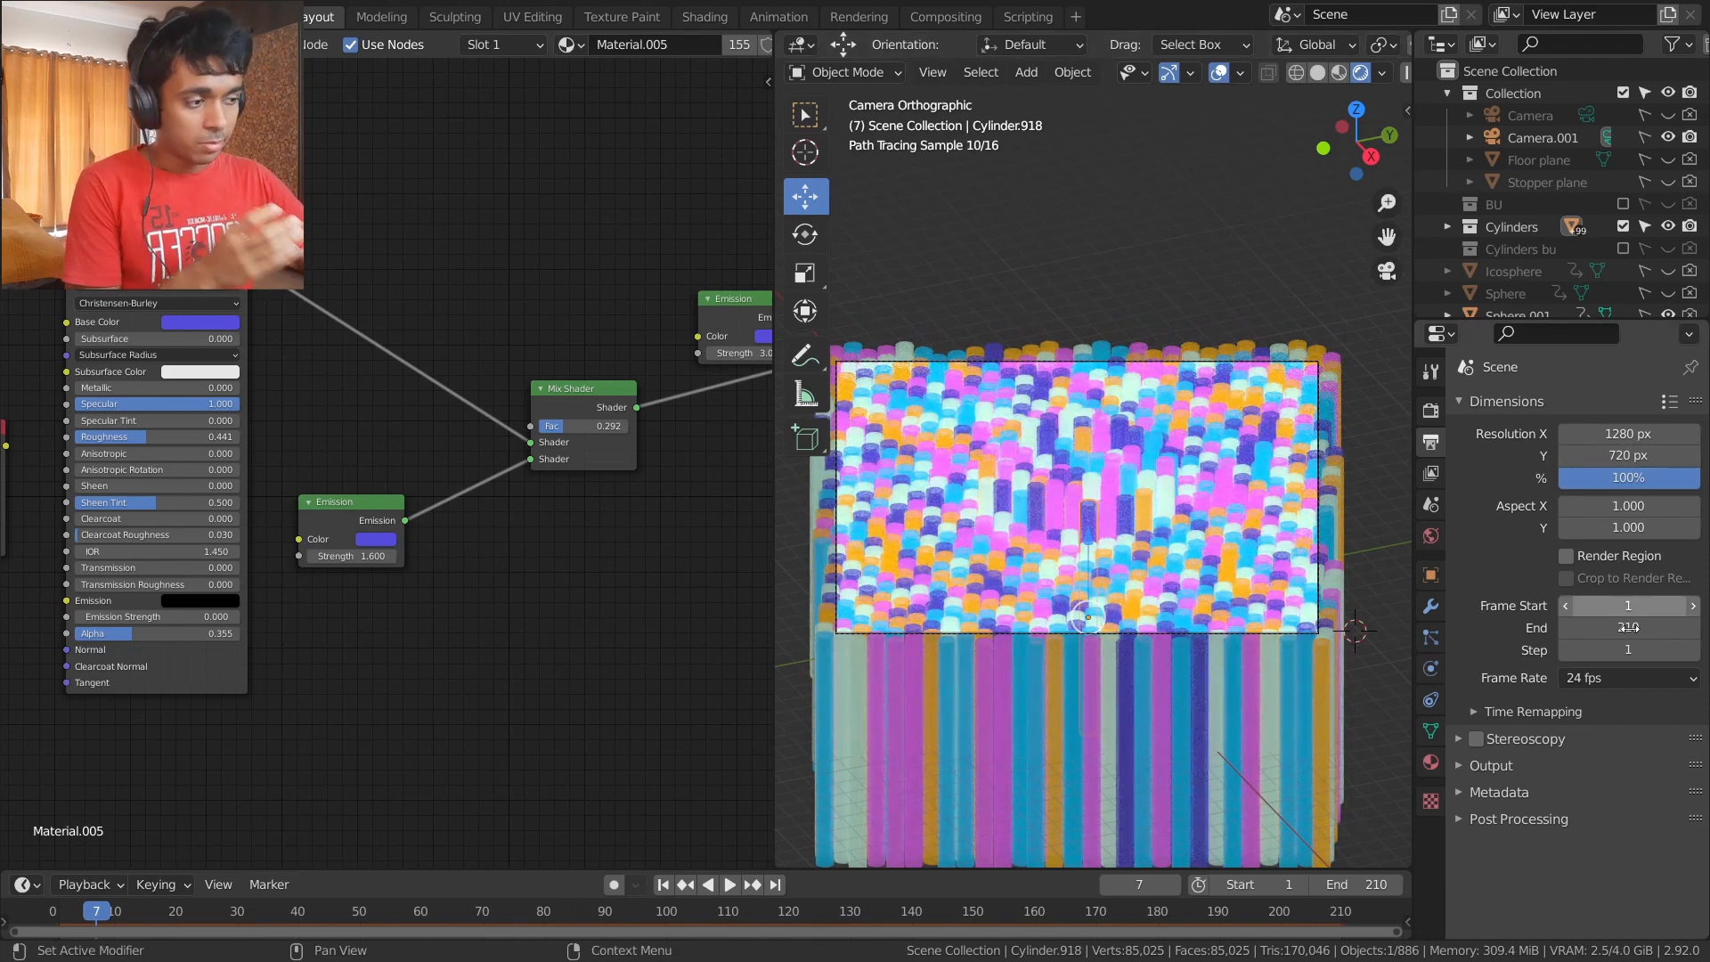
- Set the render output file format to FFmpeg Video with an MPEG-4 container
{"action": "left_click", "coordinate": [1621, 681]}
{"action": "left_click", "coordinate": [1621, 680]}
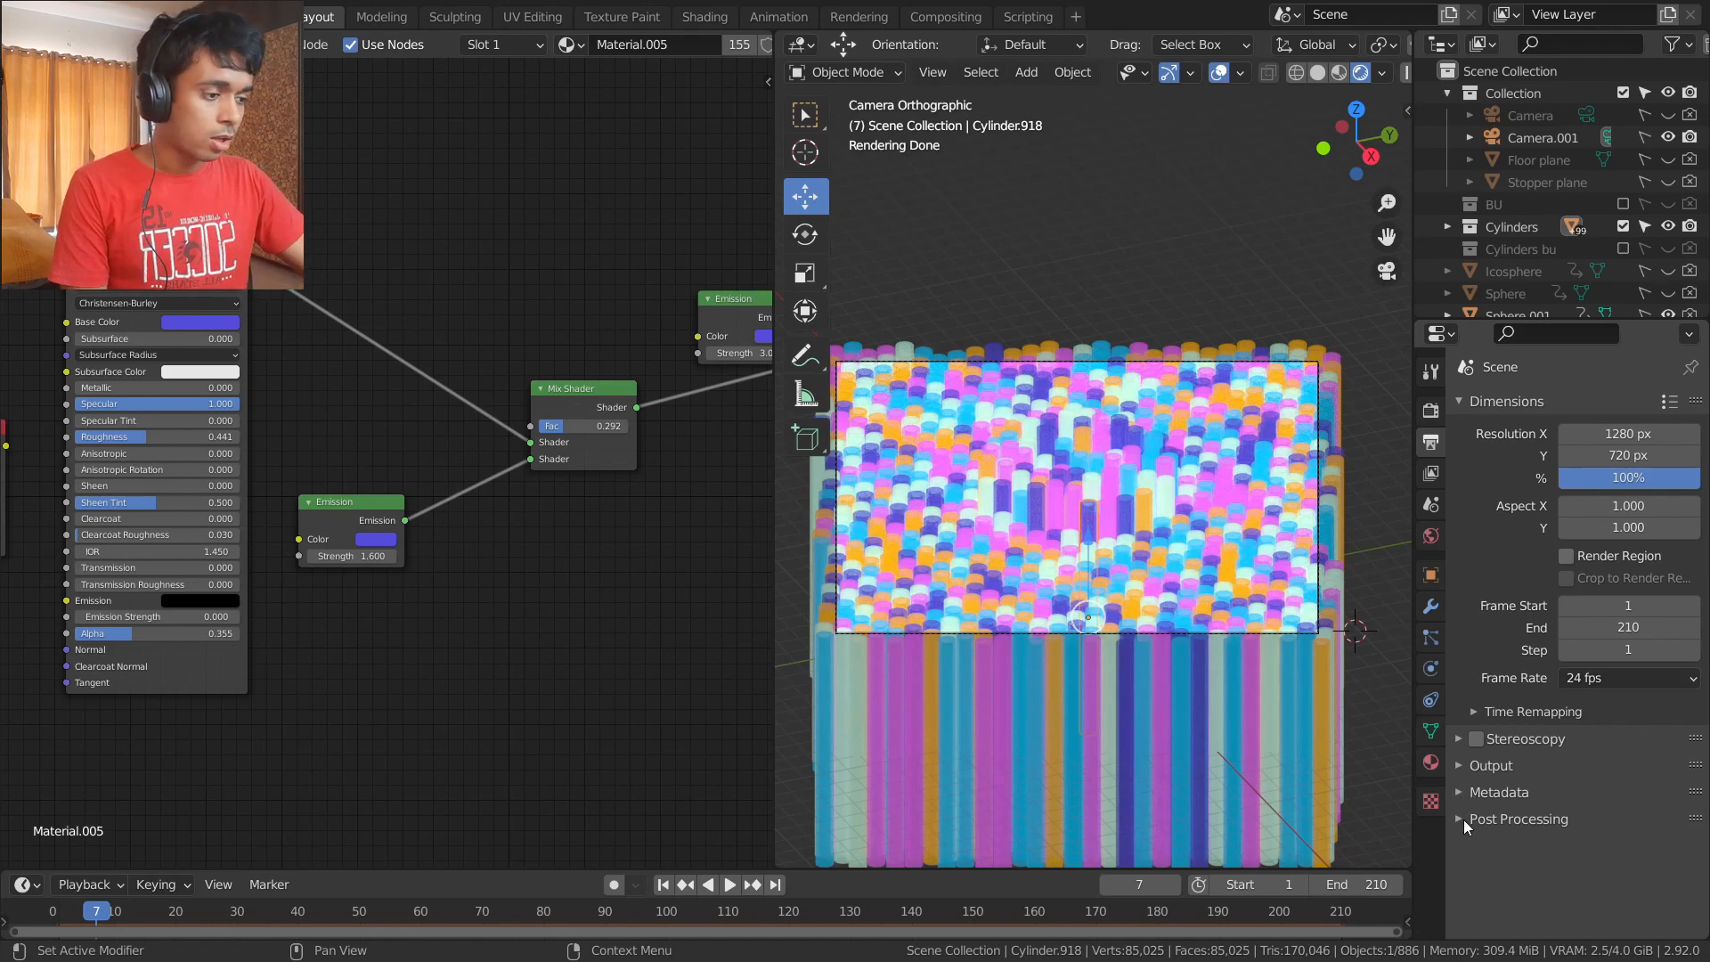
{"action": "left_click", "coordinate": [1456, 764]}
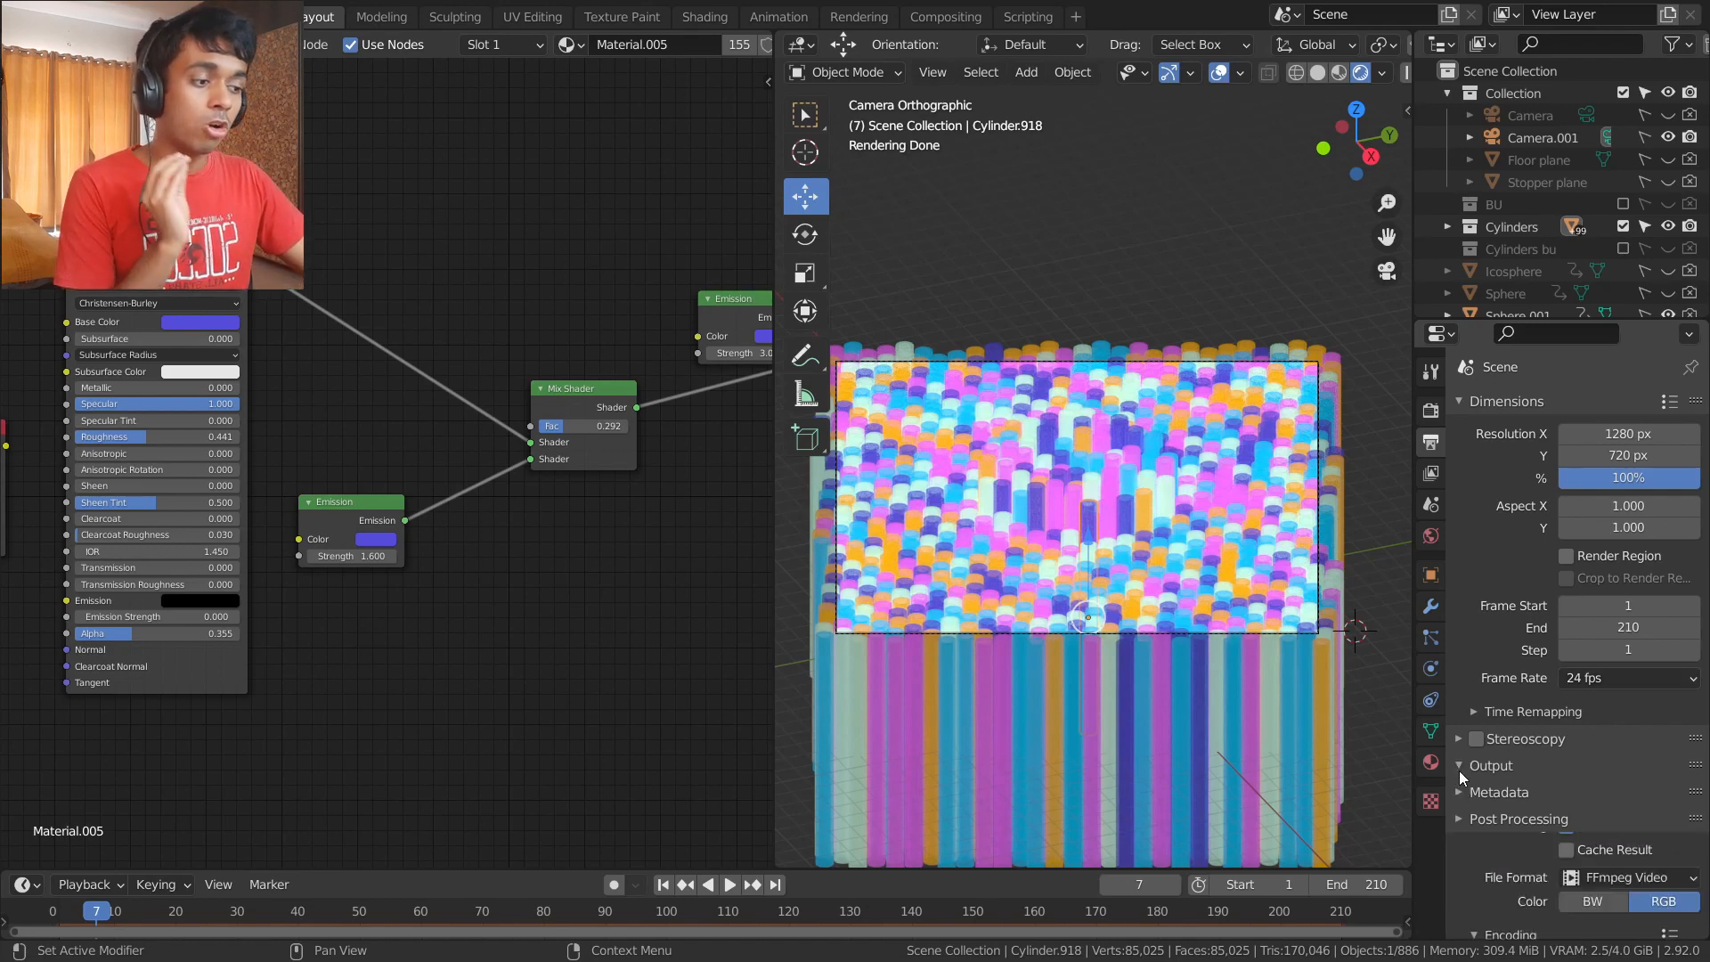
{"action": "scroll", "coordinate": [1498, 776], "scroll_direction": "down", "scroll_amount": 5}
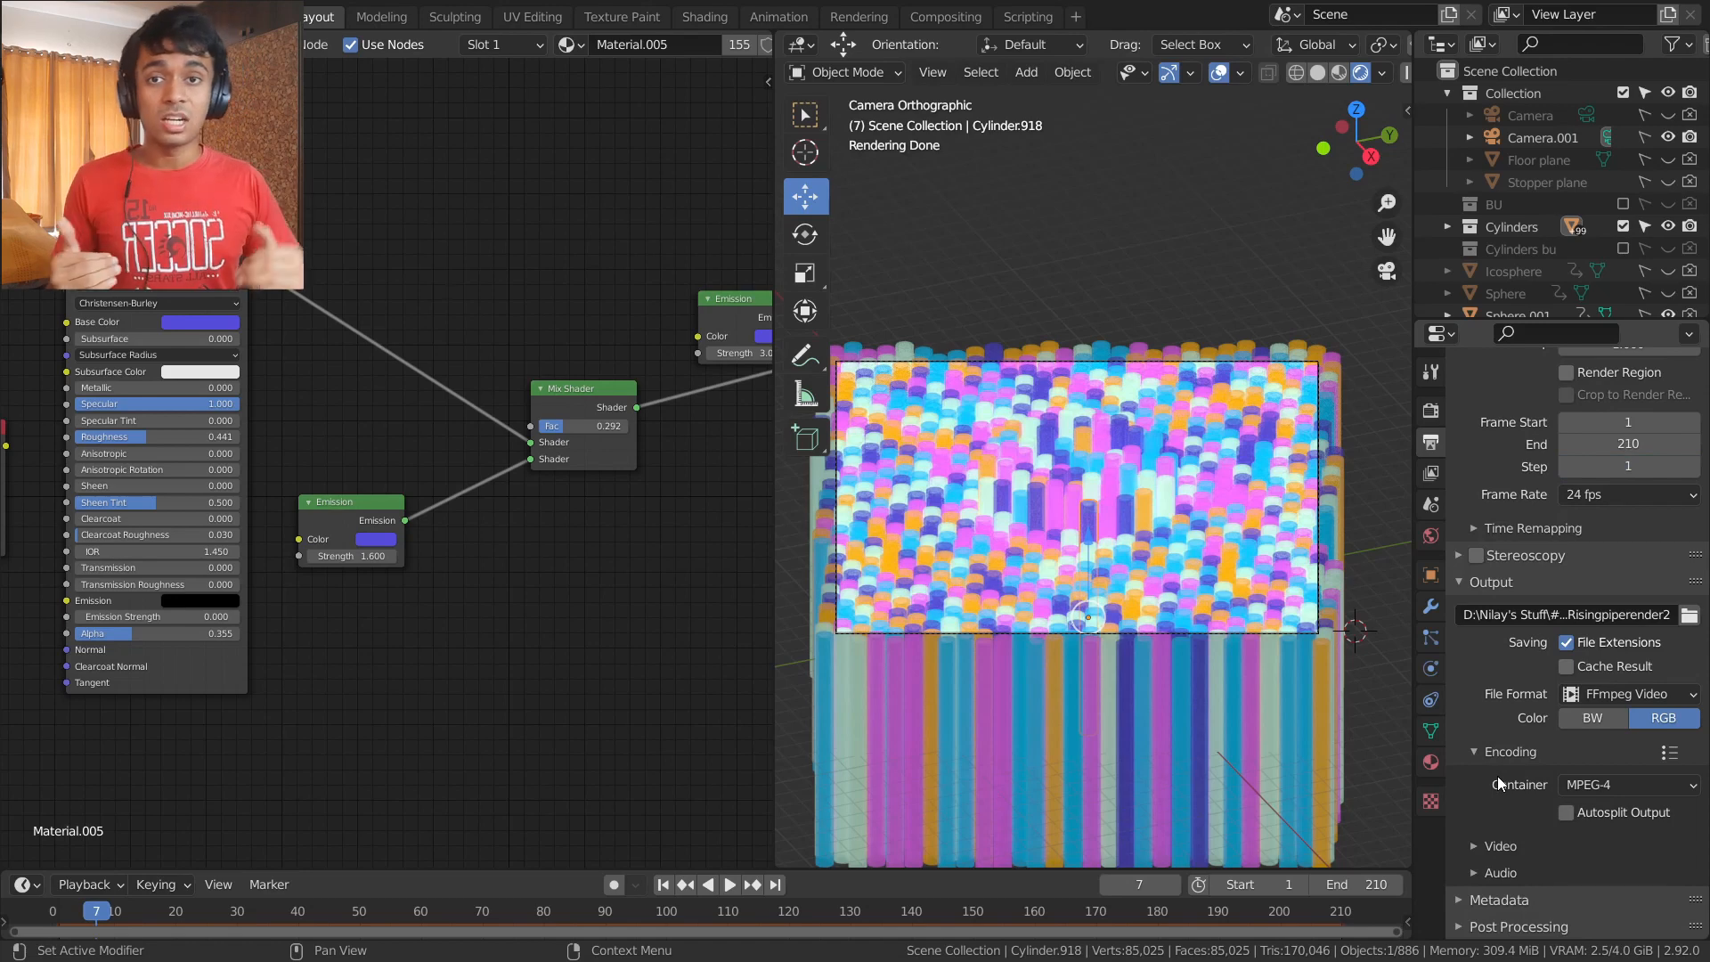
{"action": "left_click", "coordinate": [1622, 694]}
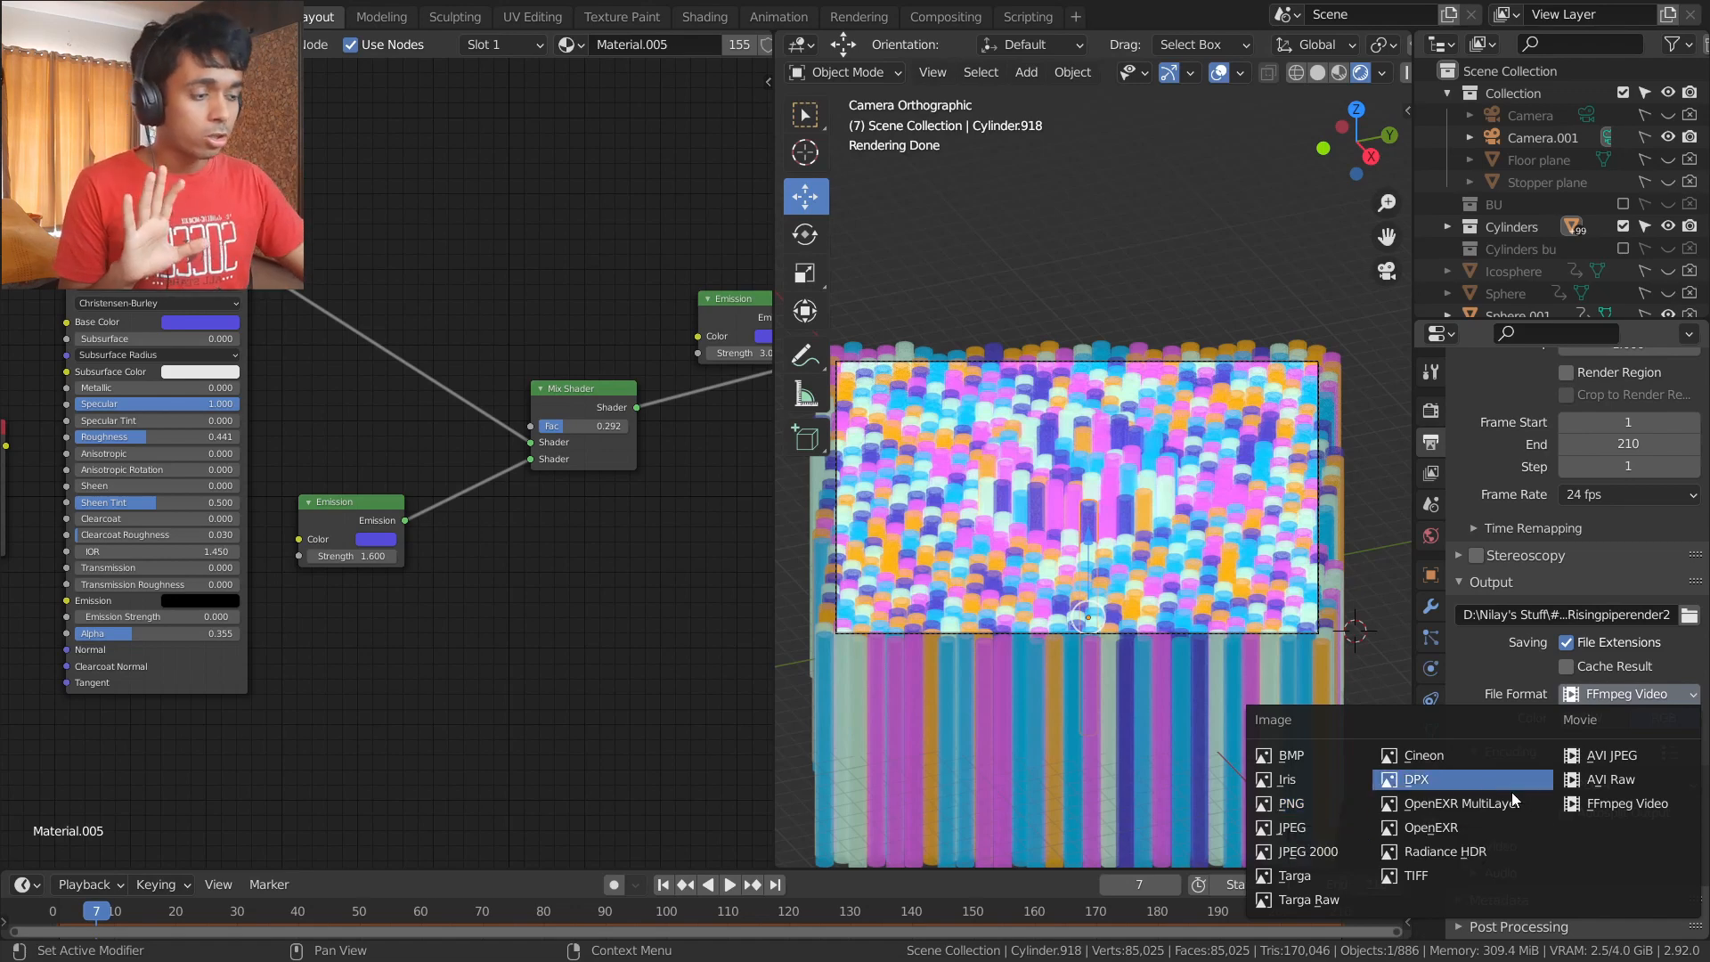
{"action": "left_click", "coordinate": [1617, 814]}
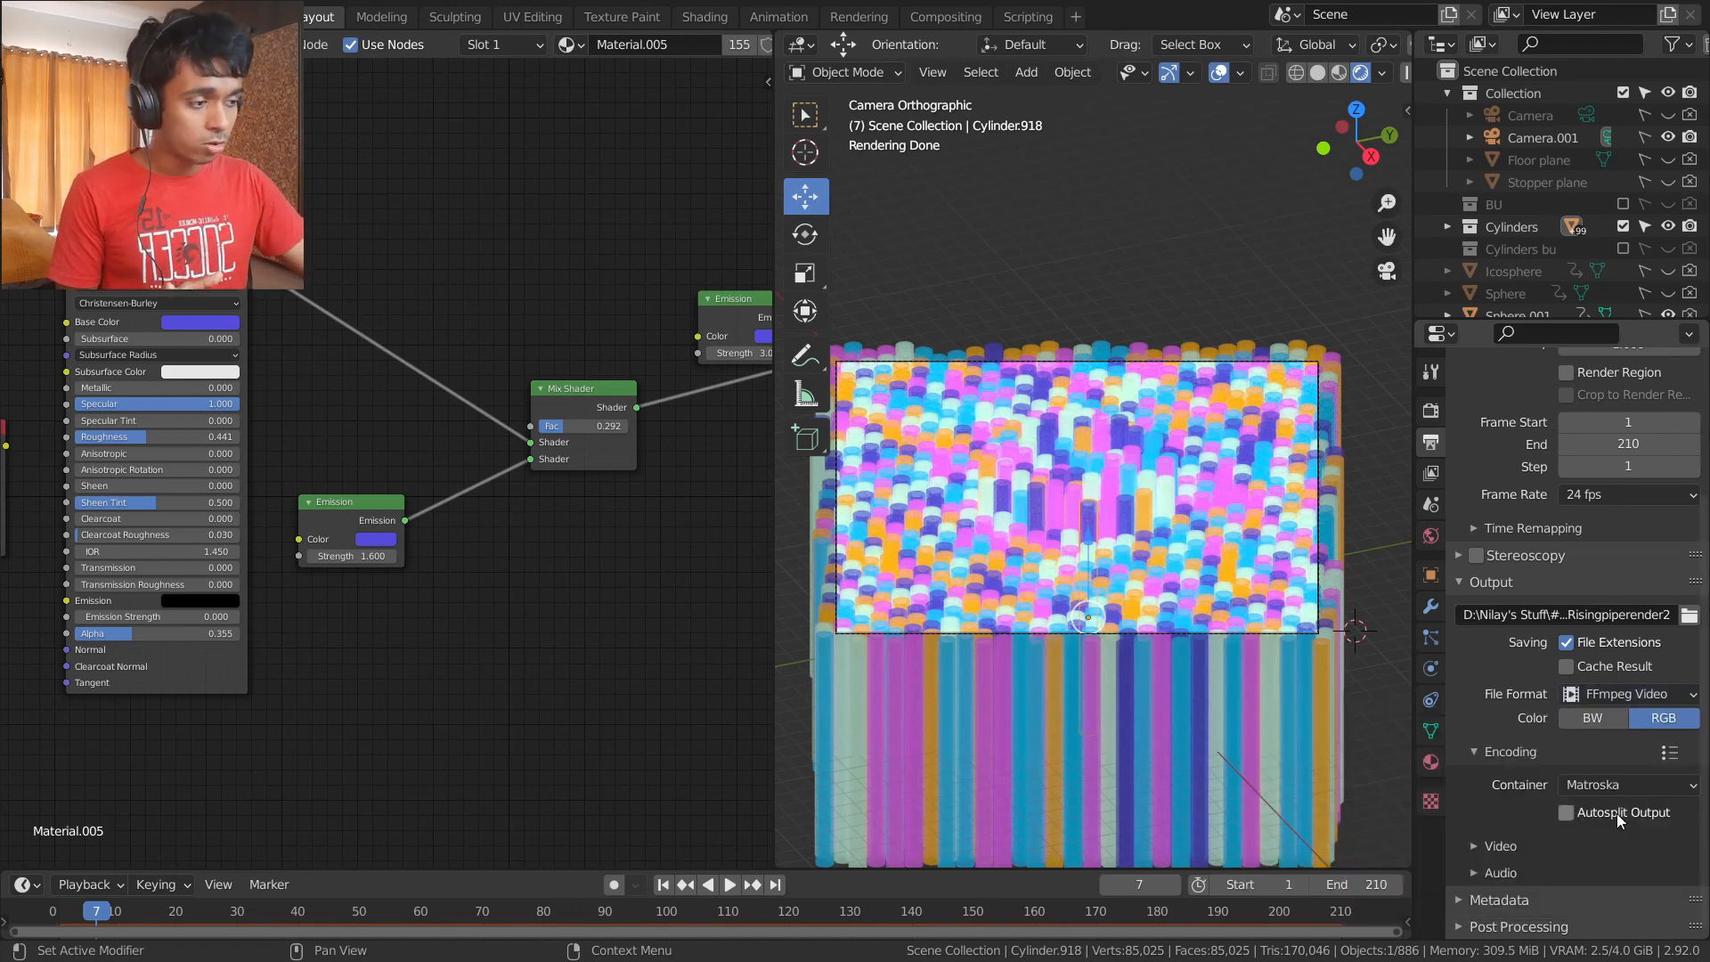
{"action": "scroll", "coordinate": [1482, 761], "scroll_direction": "up", "scroll_amount": 3}
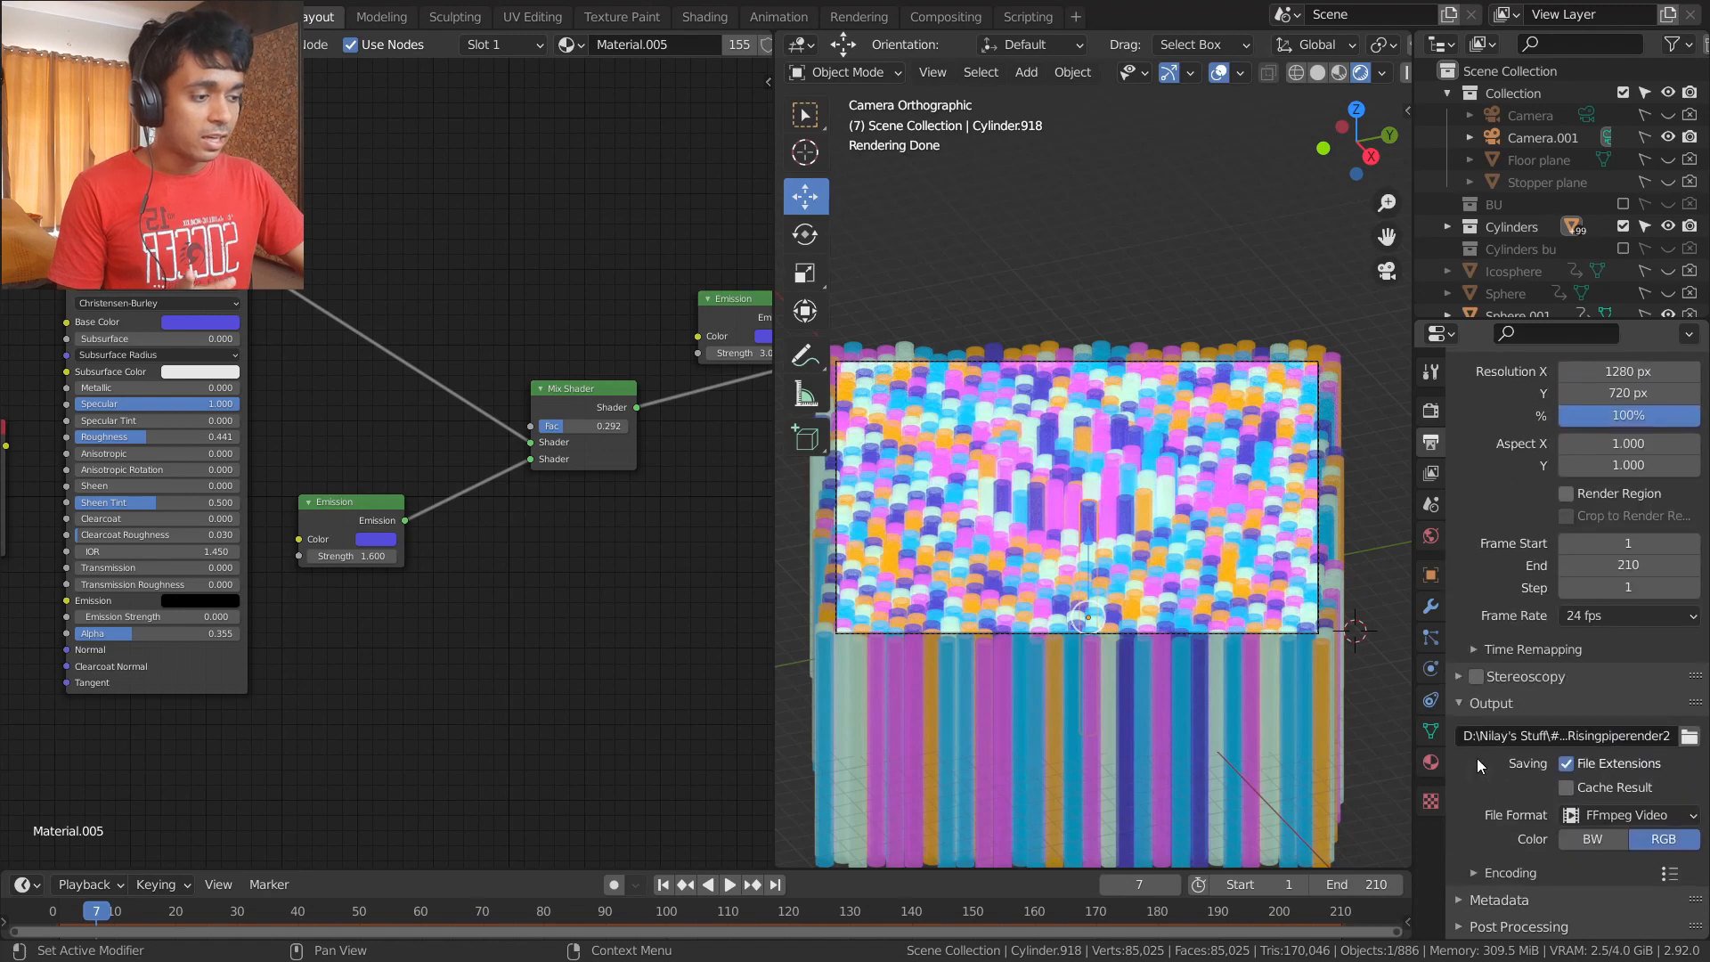
{"action": "scroll", "coordinate": [1482, 856], "scroll_direction": "down", "scroll_amount": 3}
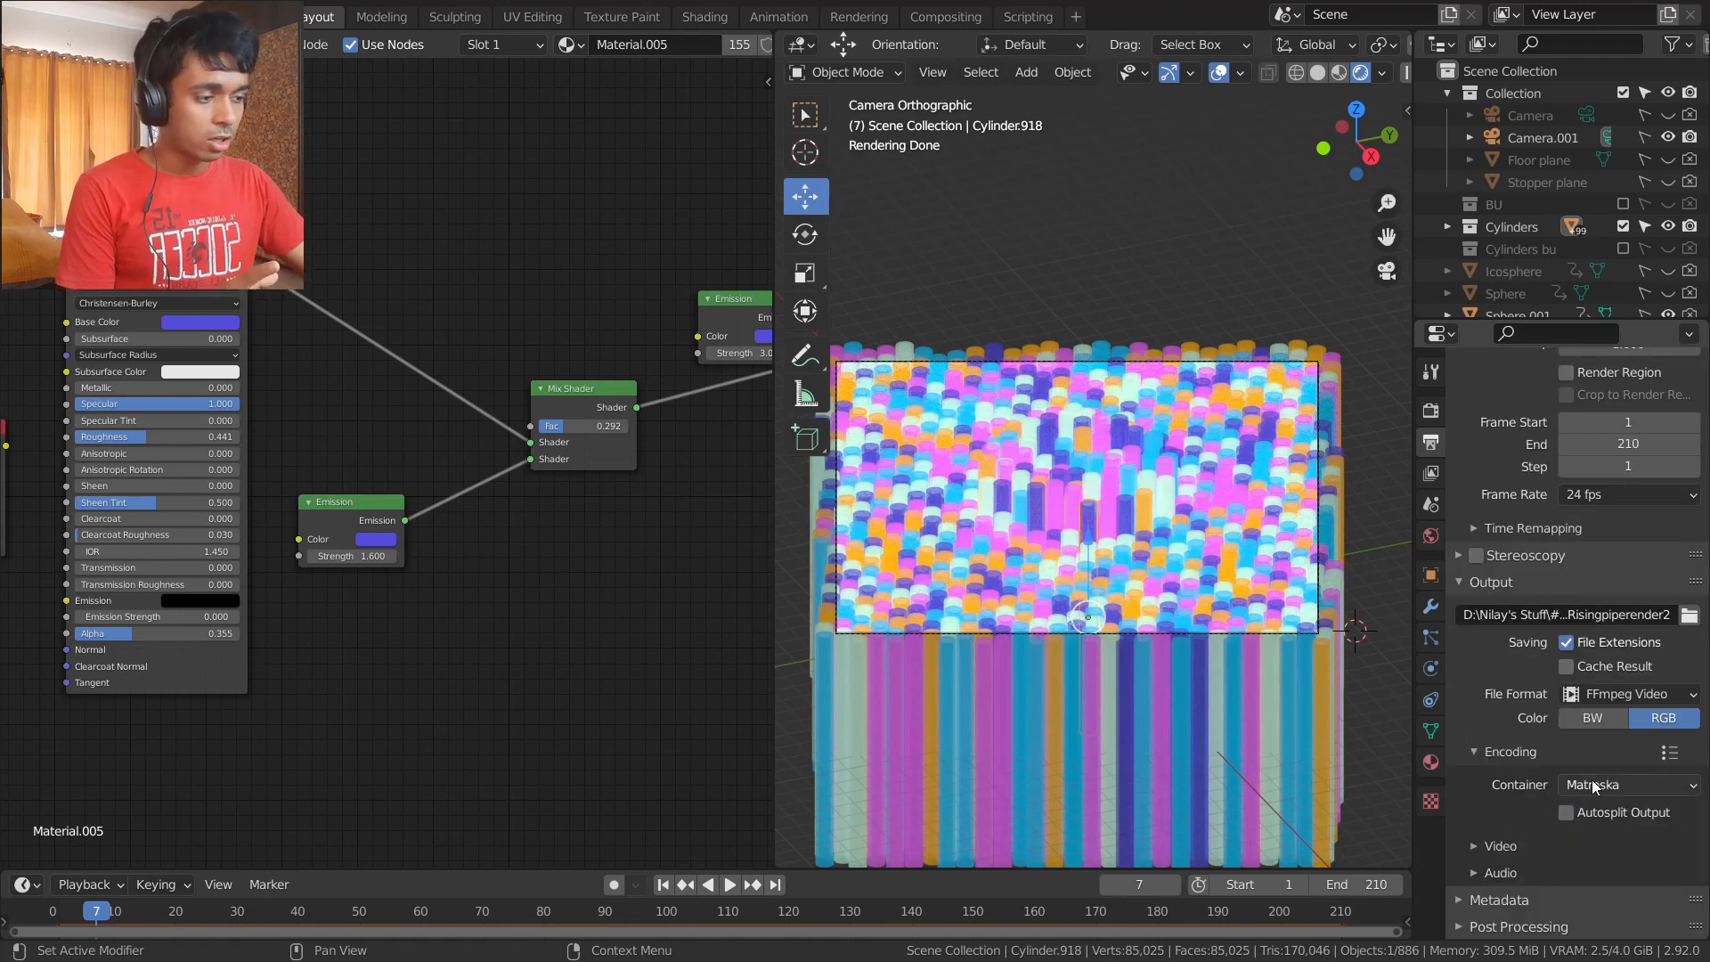
{"action": "left_click", "coordinate": [1591, 783]}
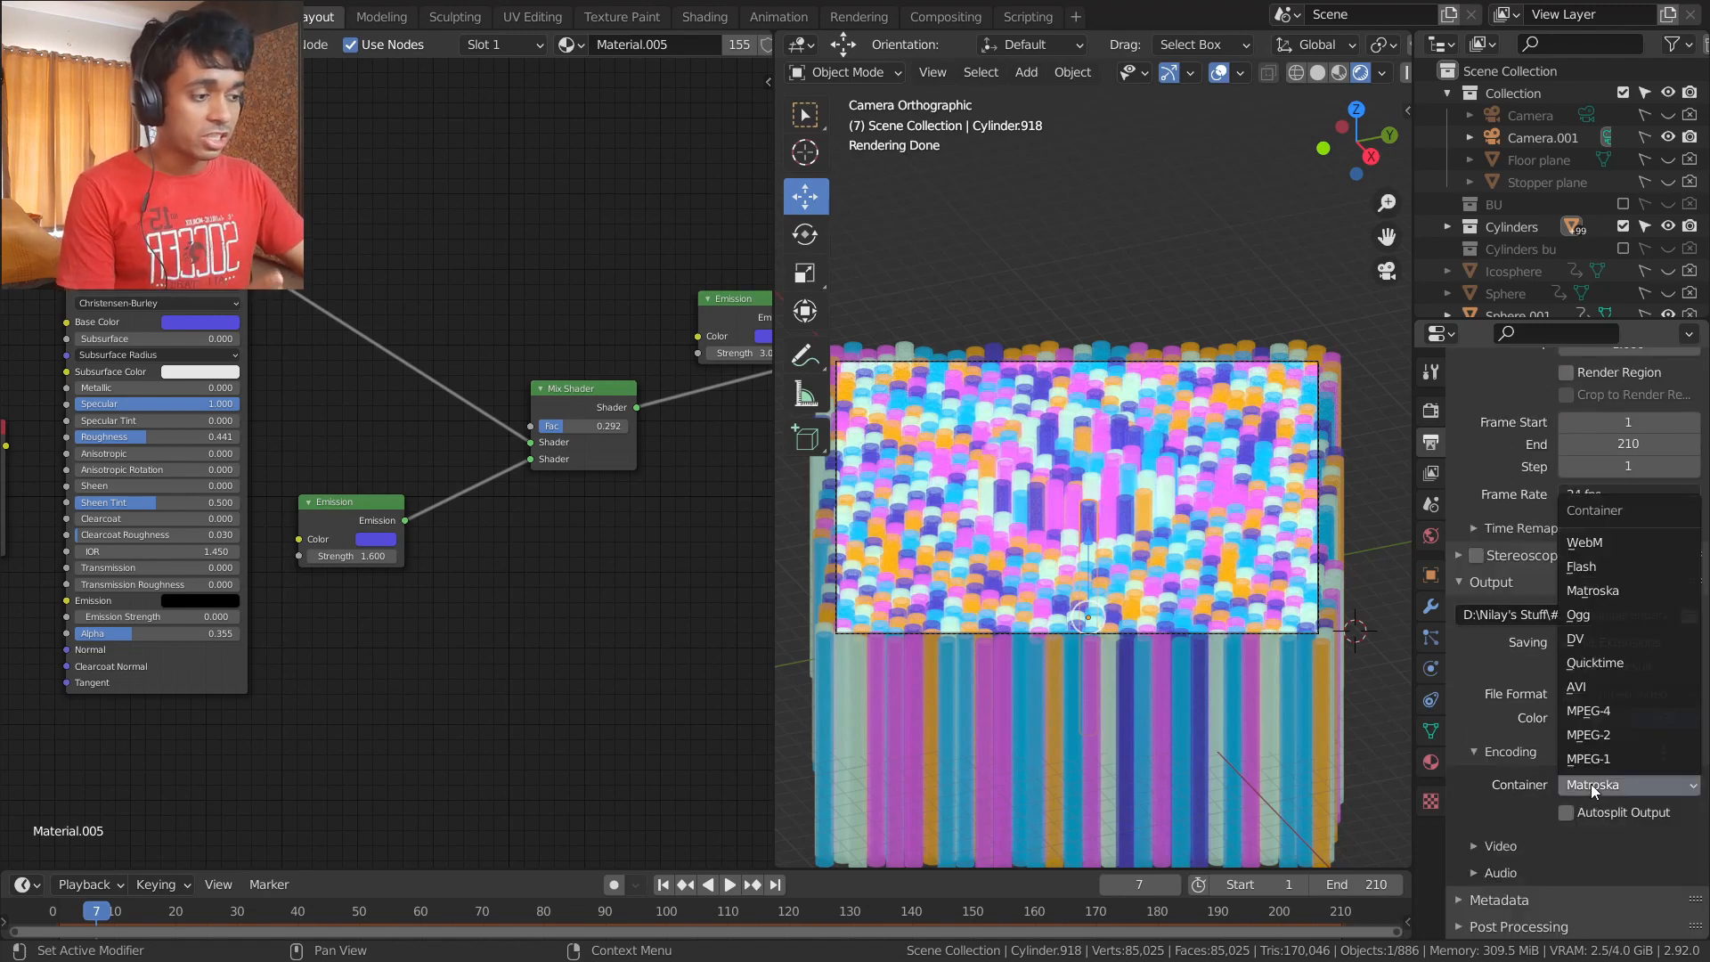
{"action": "left_click", "coordinate": [1607, 709]}
- Set the output quality of the video encoding to High Quality
{"action": "left_click", "coordinate": [1618, 848]}
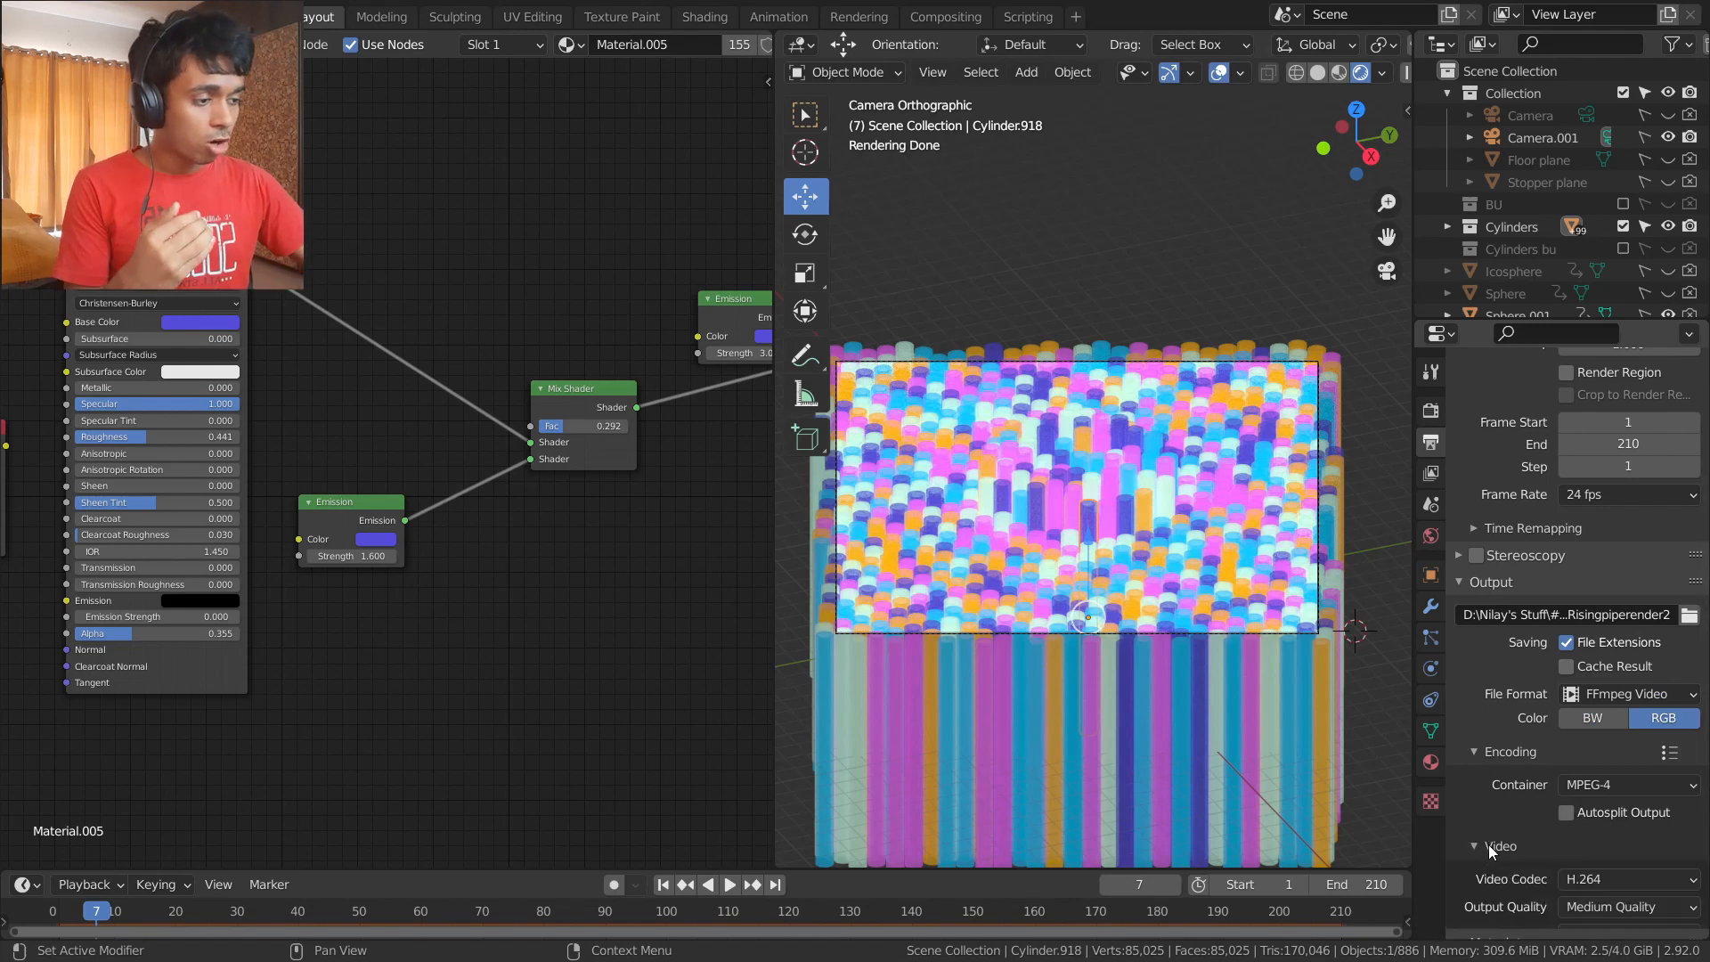
{"action": "scroll", "coordinate": [1505, 850], "scroll_direction": "down", "scroll_amount": 4}
{"action": "left_click", "coordinate": [1635, 754]}
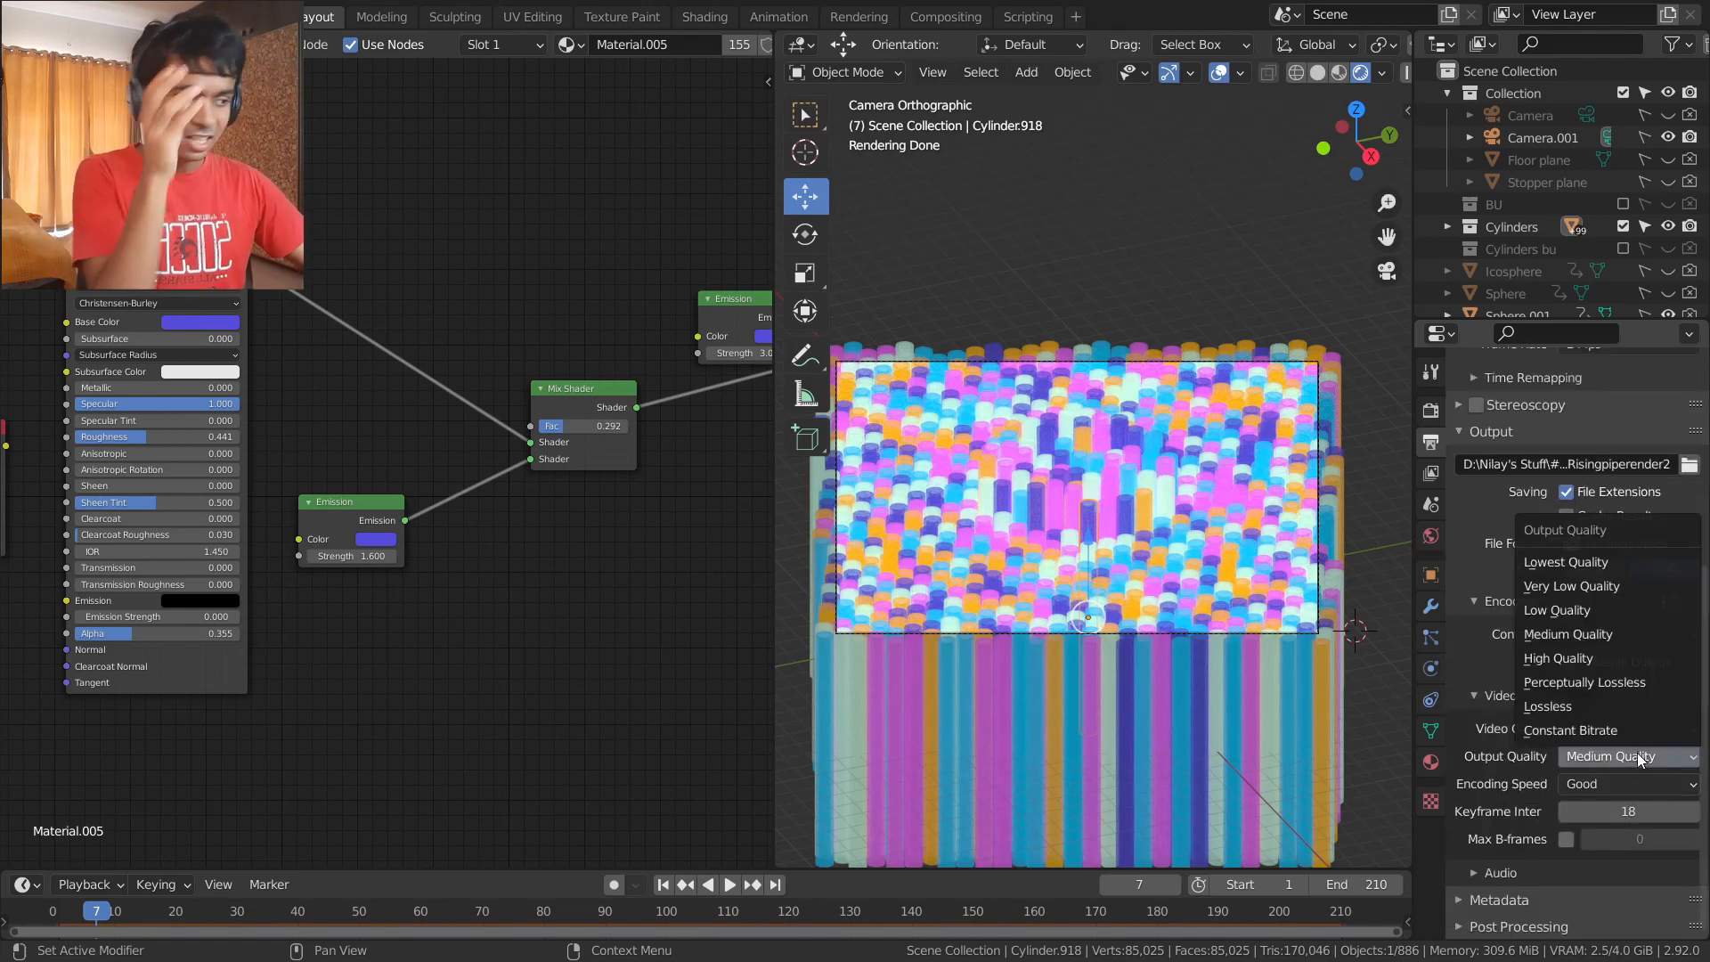
{"action": "left_click", "coordinate": [1594, 658]}
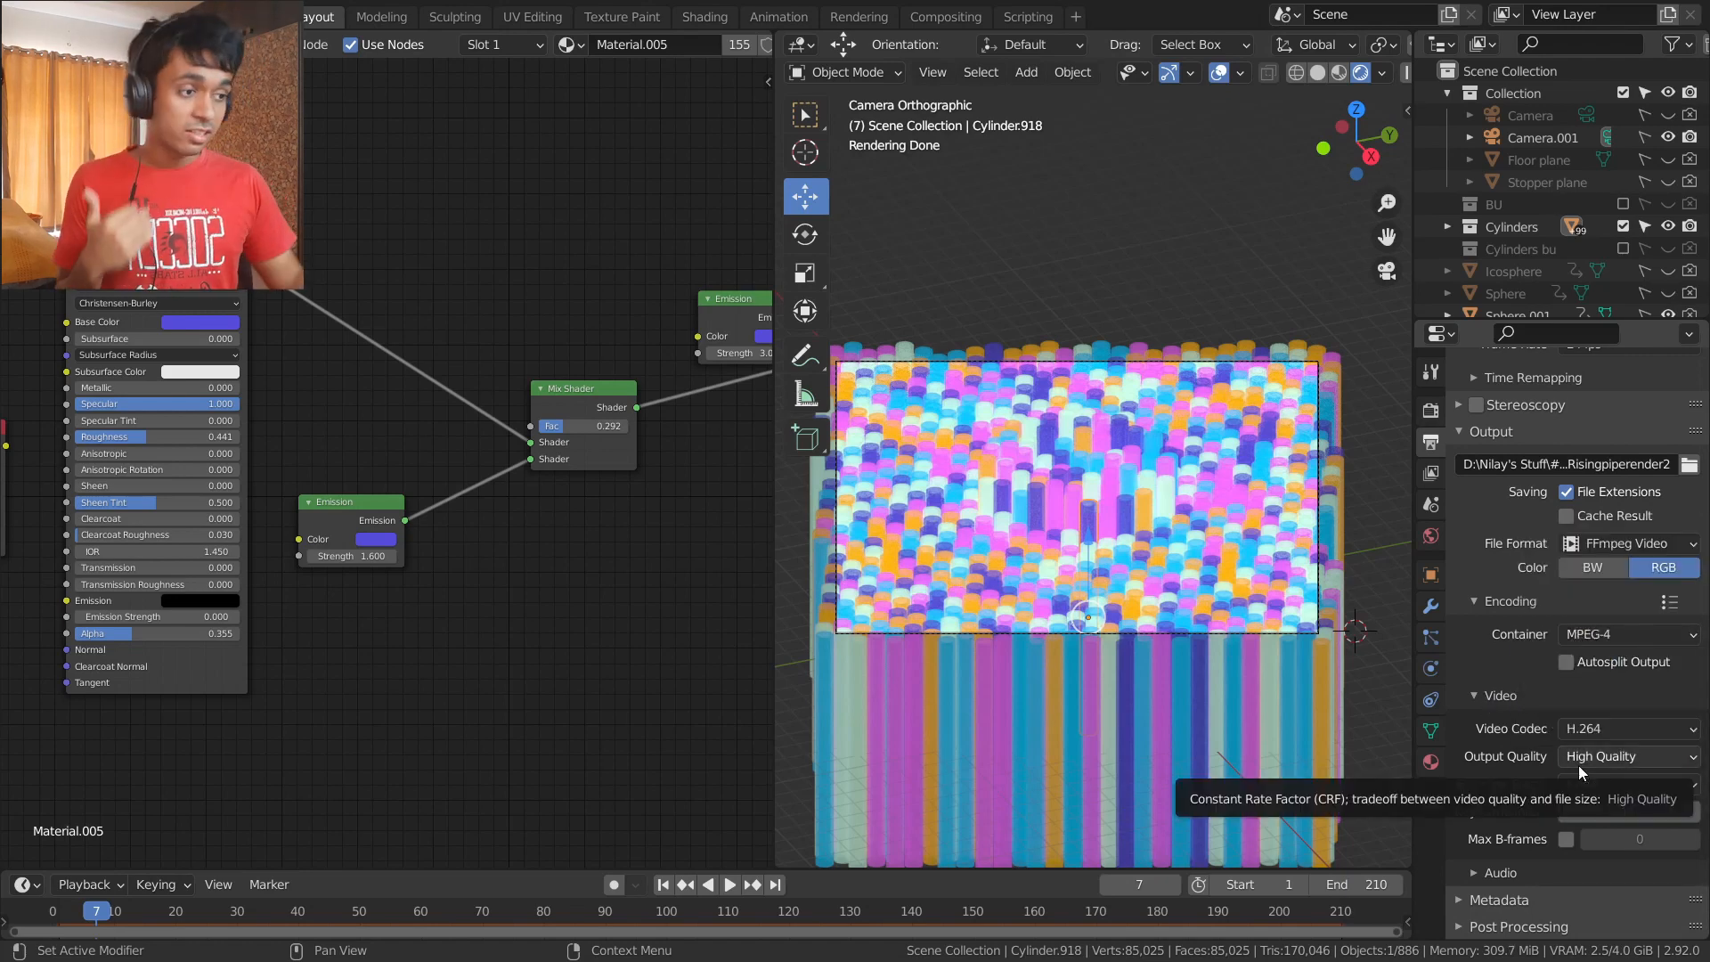
- Try browsing for a different output folder from the /tmp\ path, cancel it, and restore the original output path
{"action": "scroll", "coordinate": [1542, 707], "scroll_direction": "up", "scroll_amount": 3}
{"action": "scroll", "coordinate": [1490, 656], "scroll_direction": "up", "scroll_amount": 4}
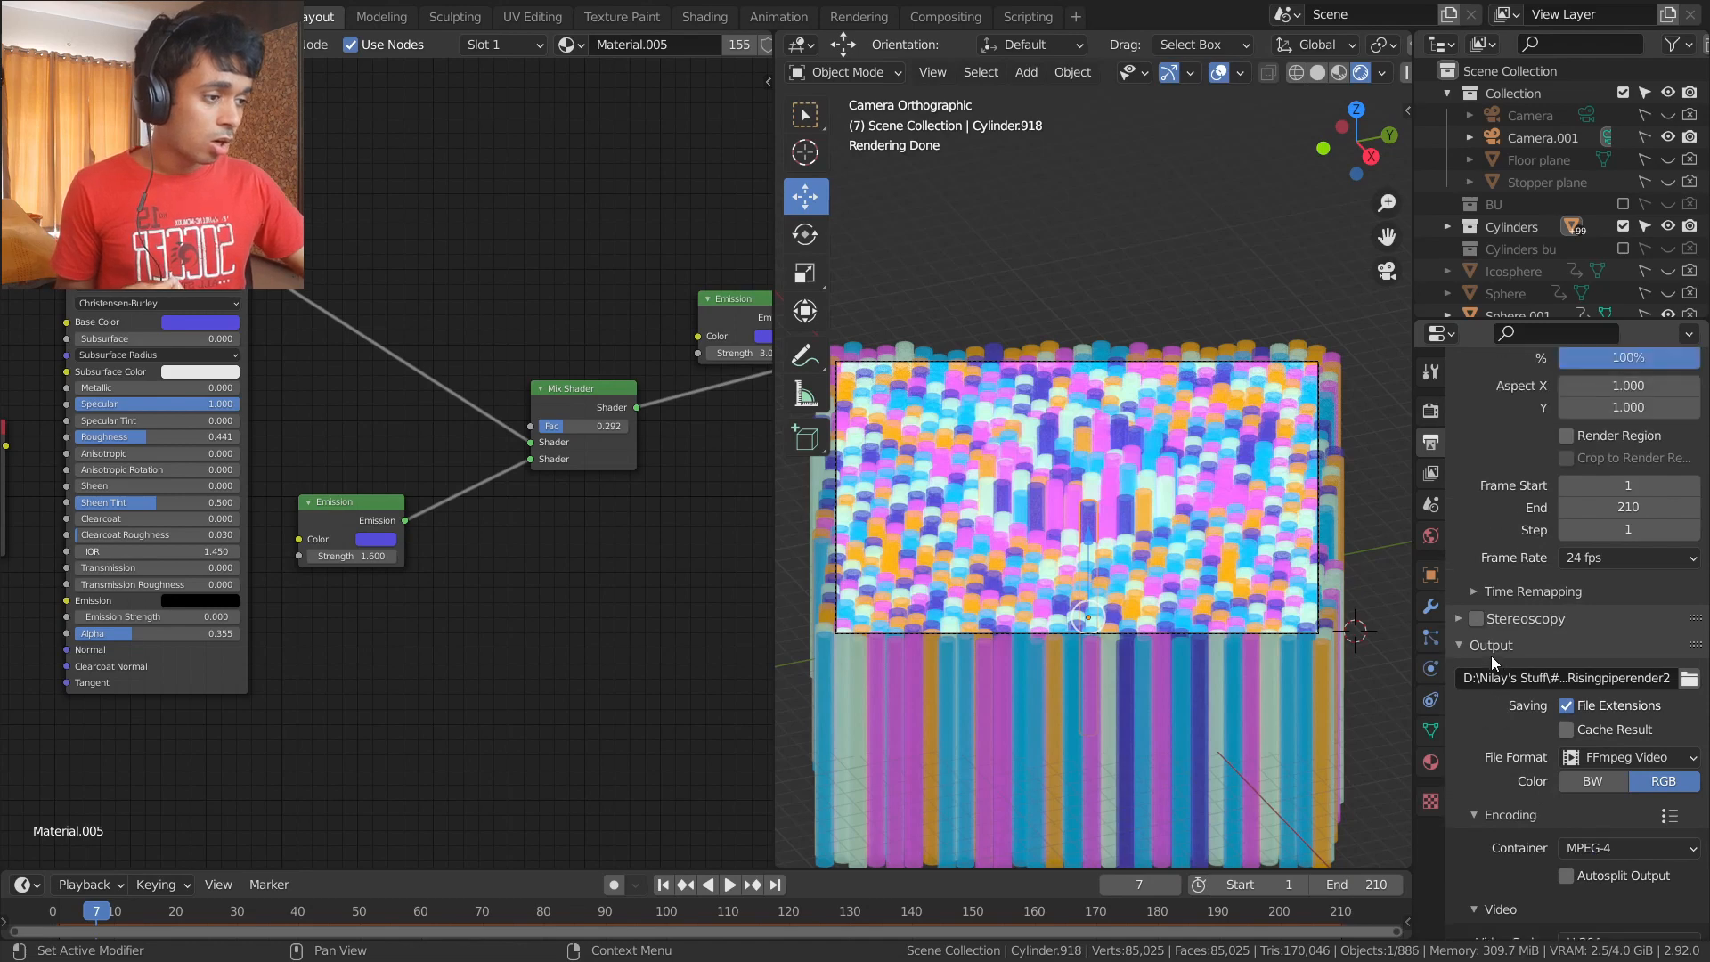
{"action": "scroll", "coordinate": [1491, 655], "scroll_direction": "down", "scroll_amount": 5}
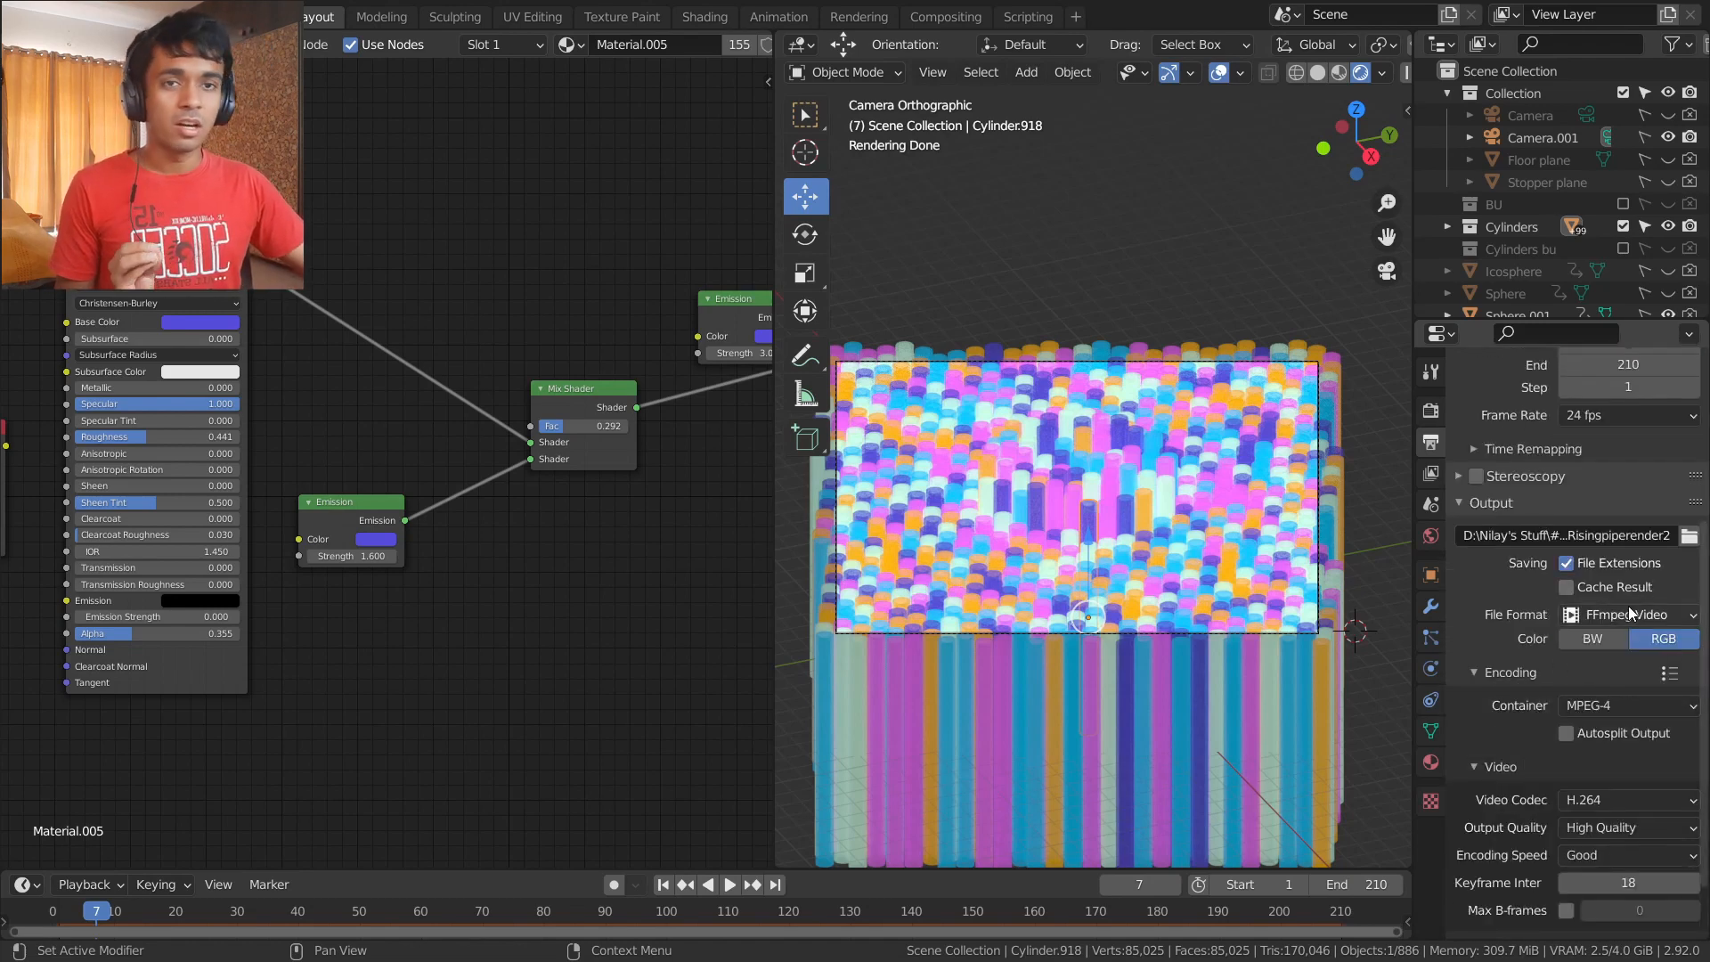
{"action": "left_click", "coordinate": [1688, 535]}
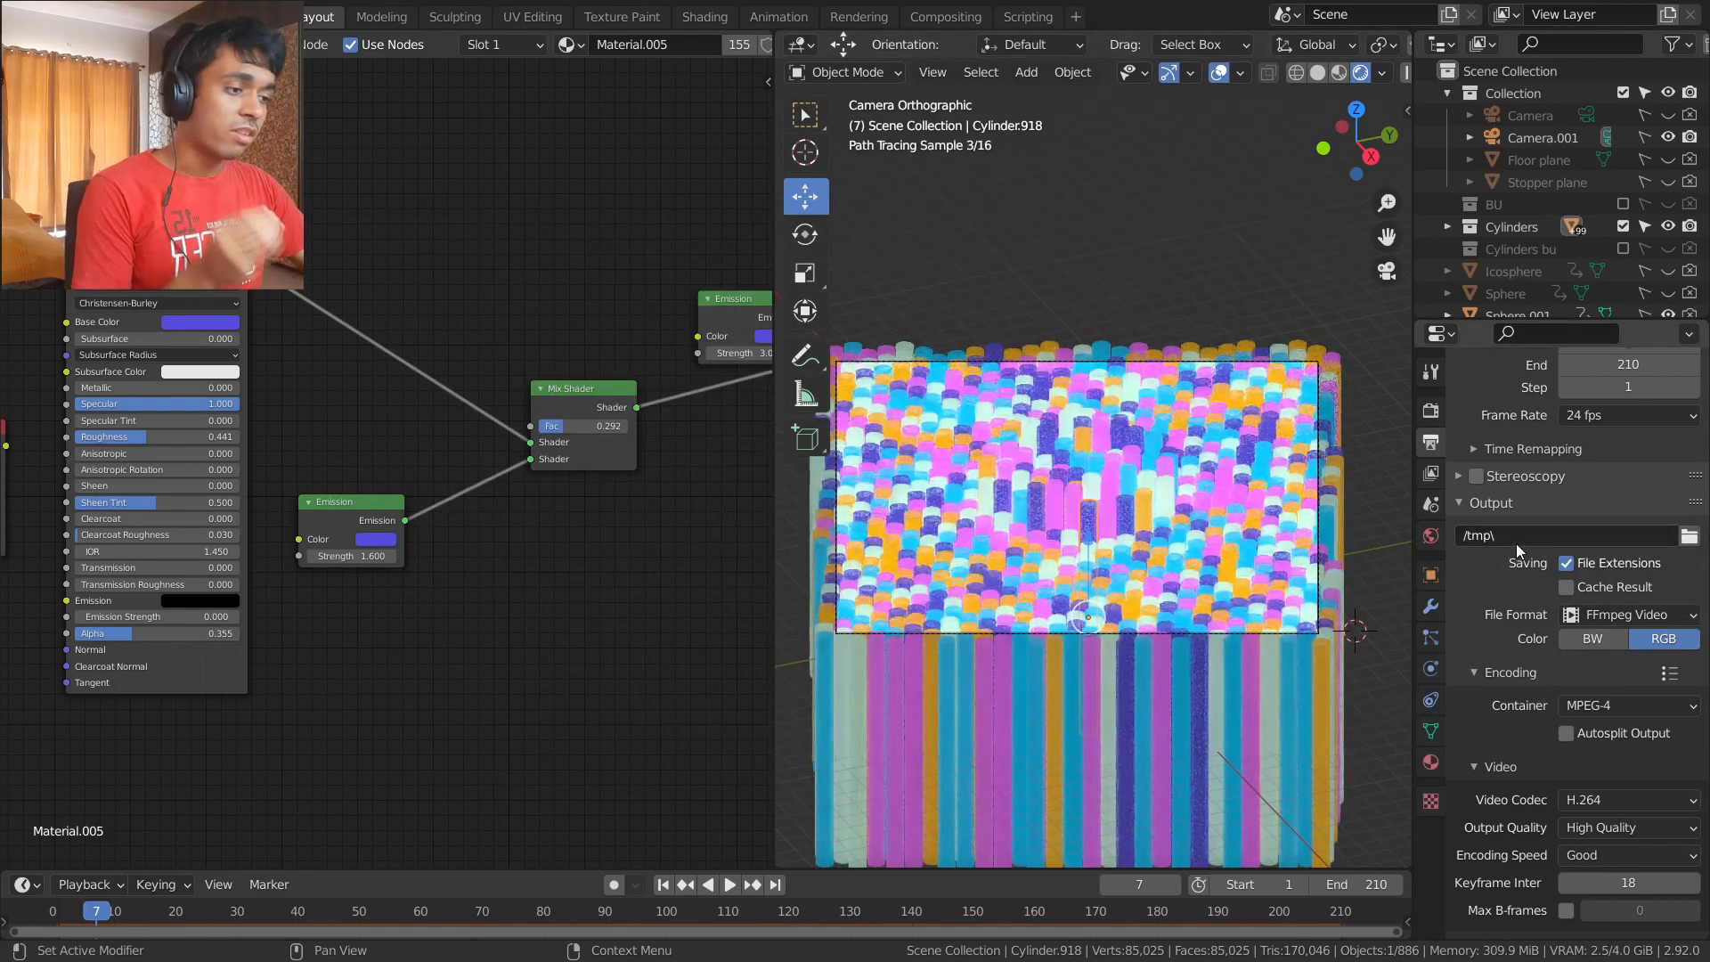
{"action": "left_click", "coordinate": [1687, 536]}
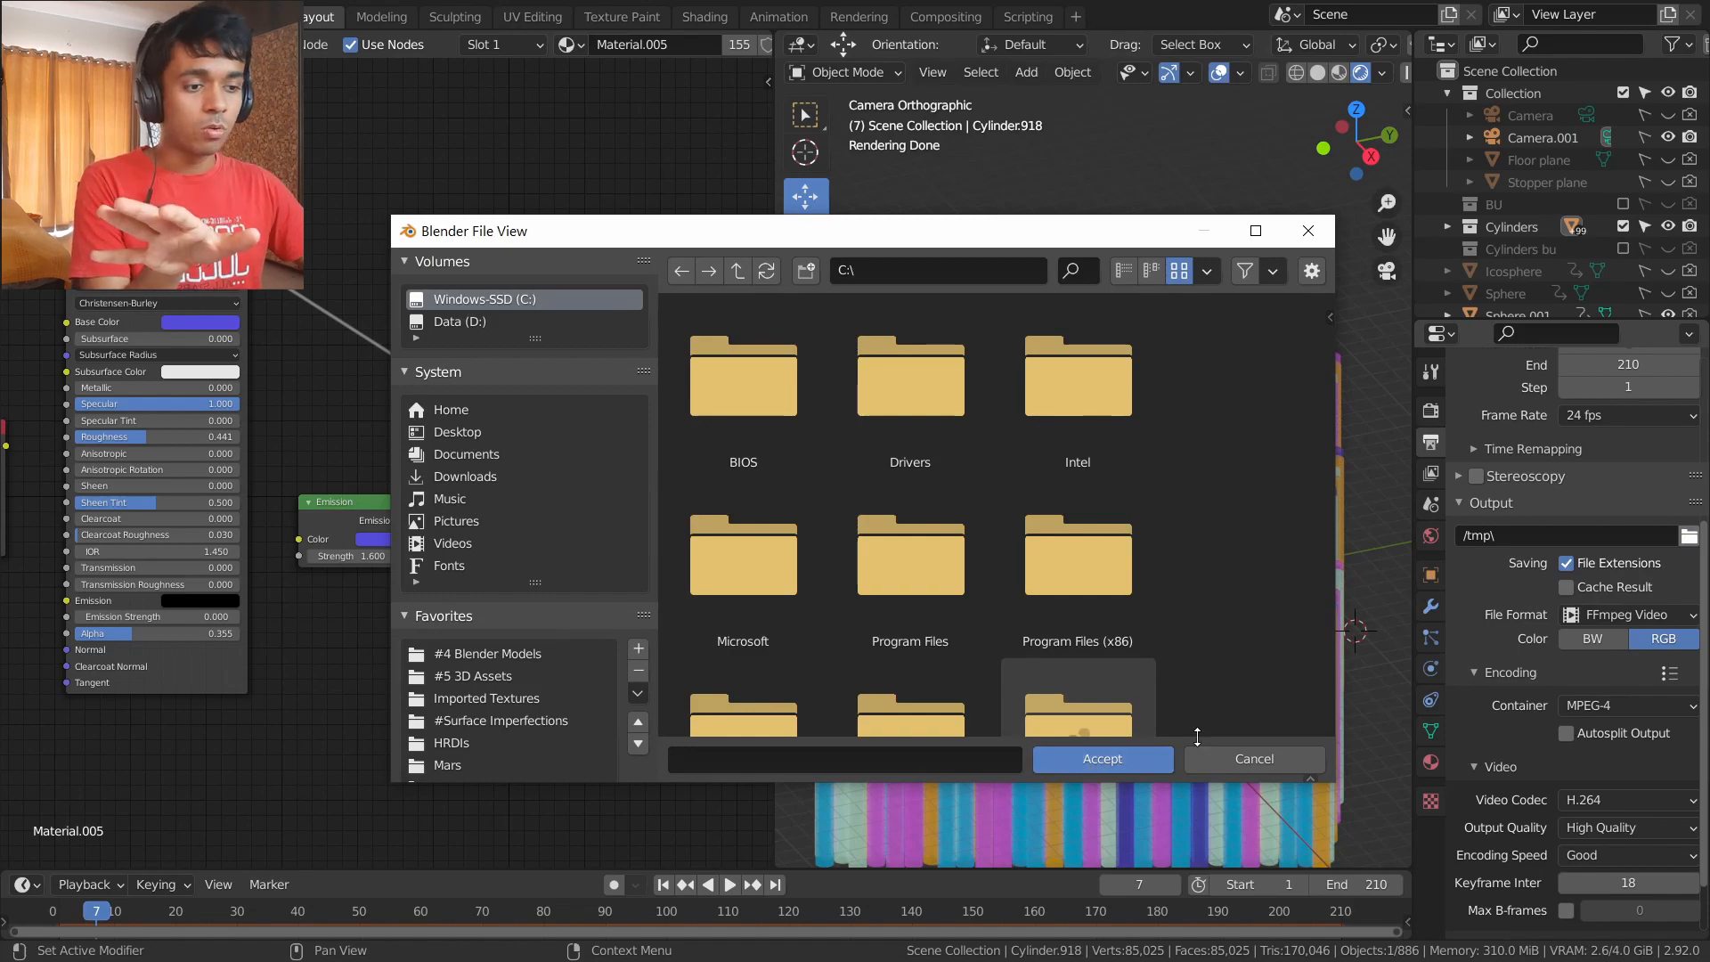
{"action": "left_click", "coordinate": [1258, 762]}
{"action": "key", "text": "ctrl+v"}
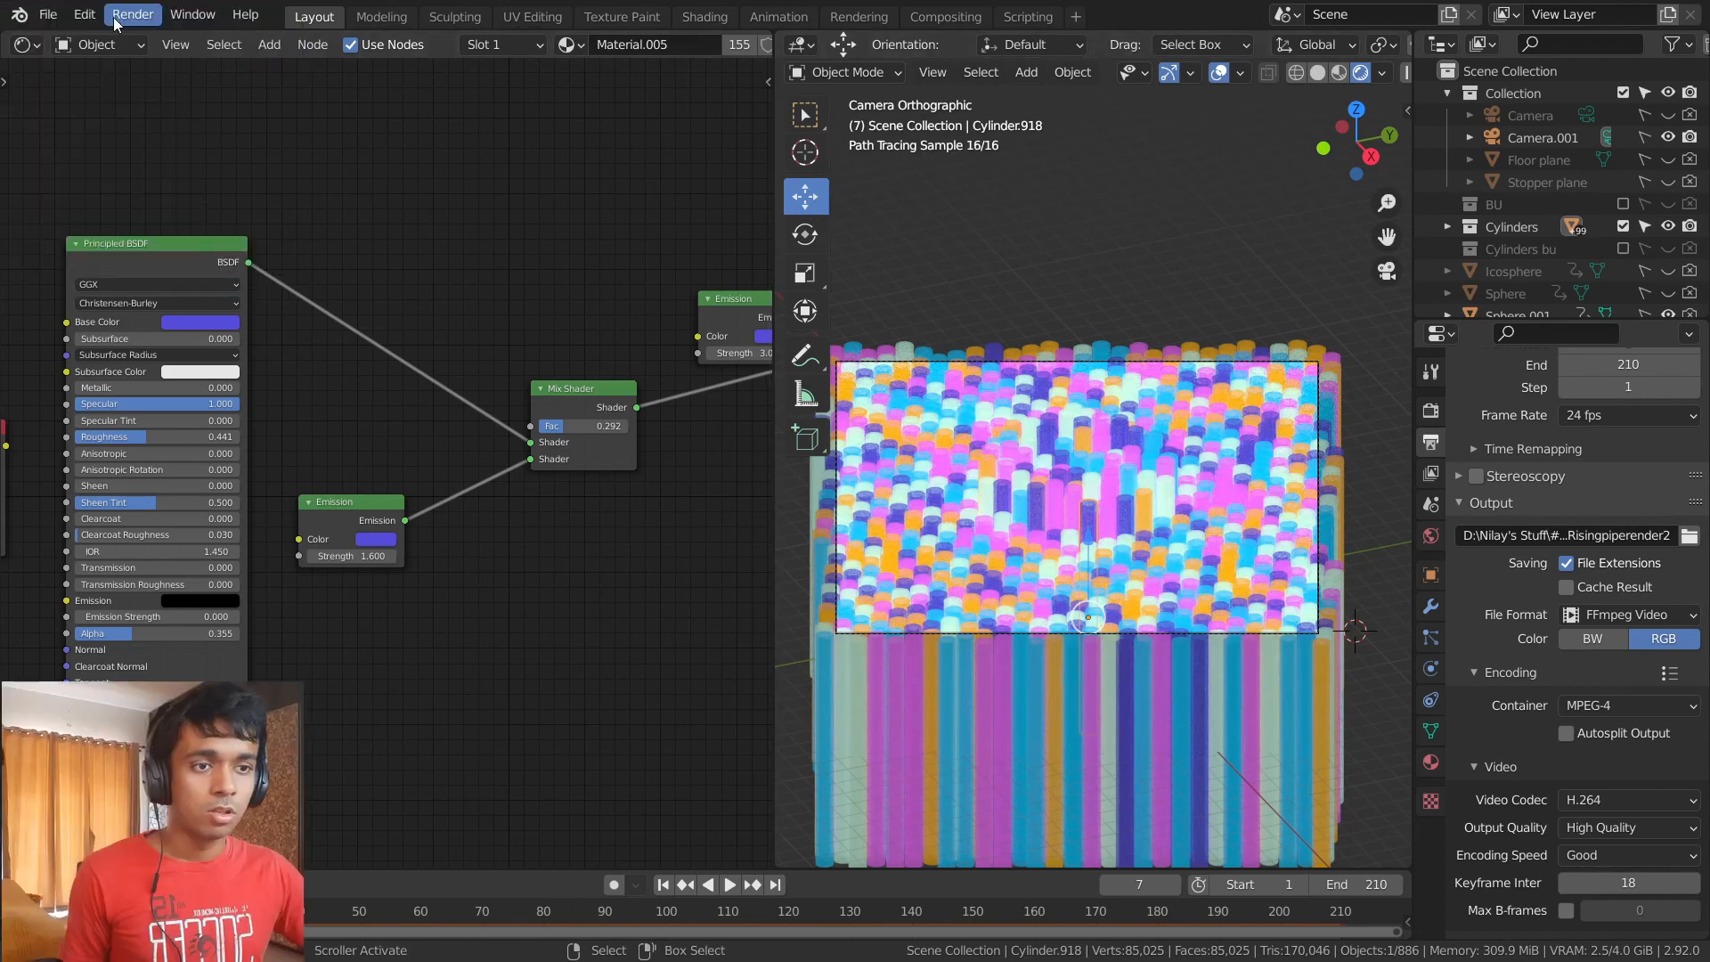
- Start rendering the animation with Cycles and cancel the render
{"action": "left_click", "coordinate": [116, 16]}
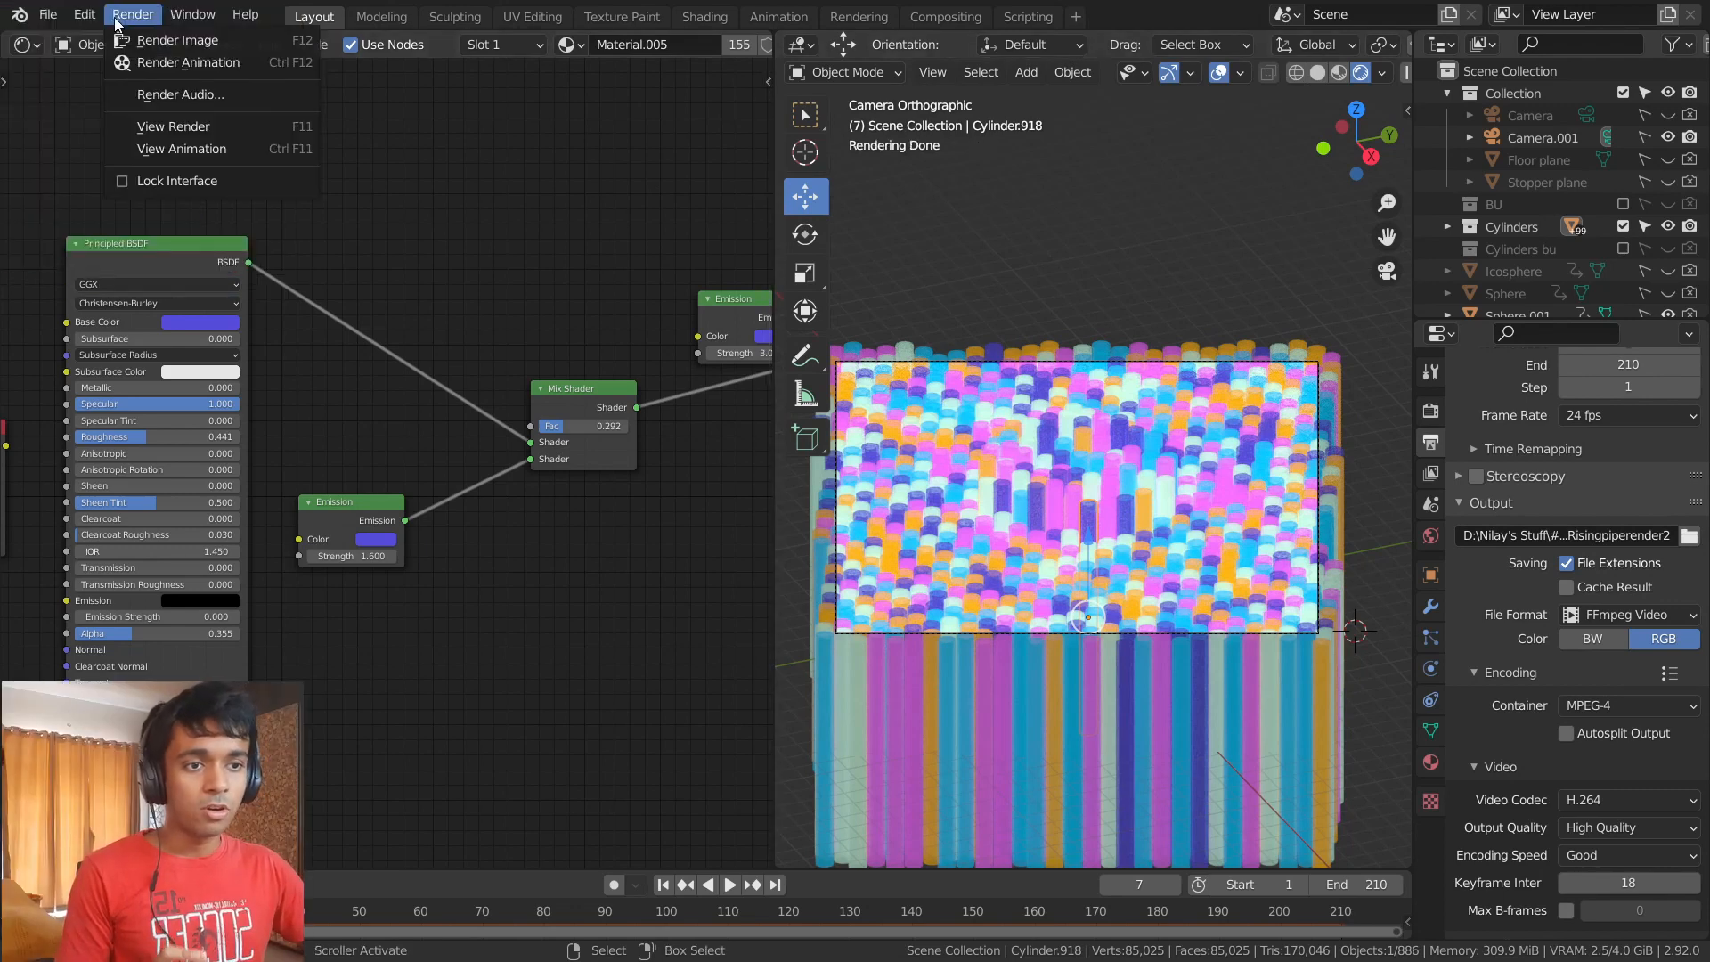
{"action": "left_click", "coordinate": [207, 64]}
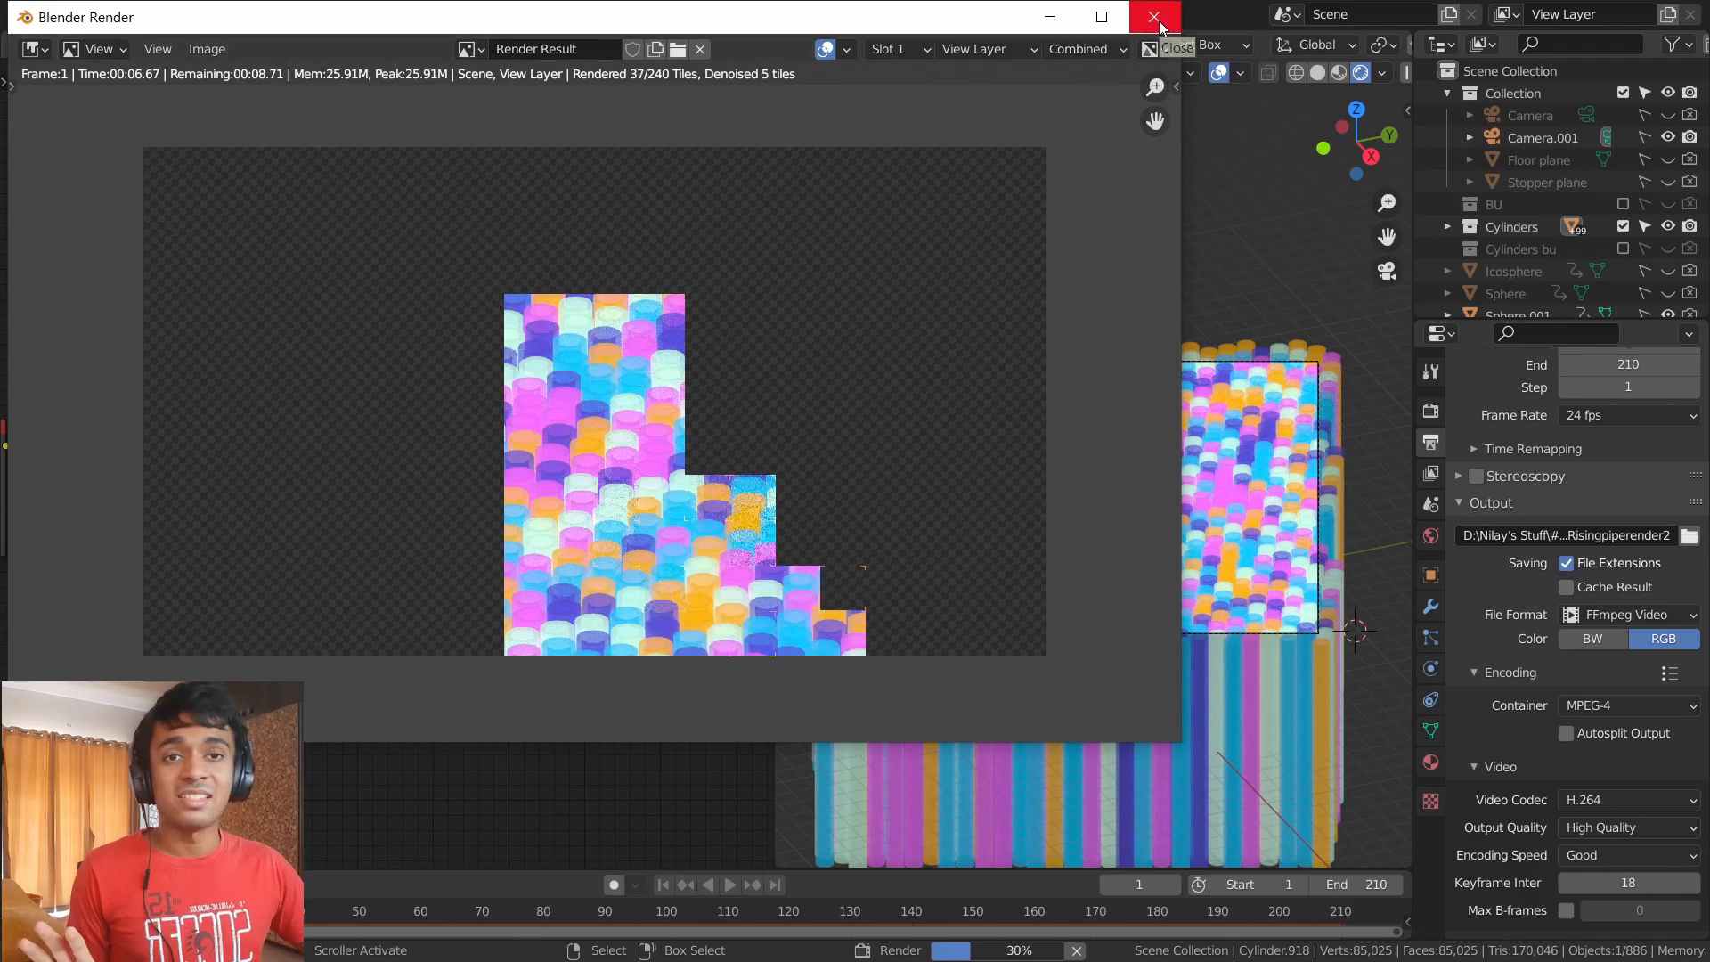
{"action": "key", "text": "Escape"}
{"action": "key", "text": "Escape"}
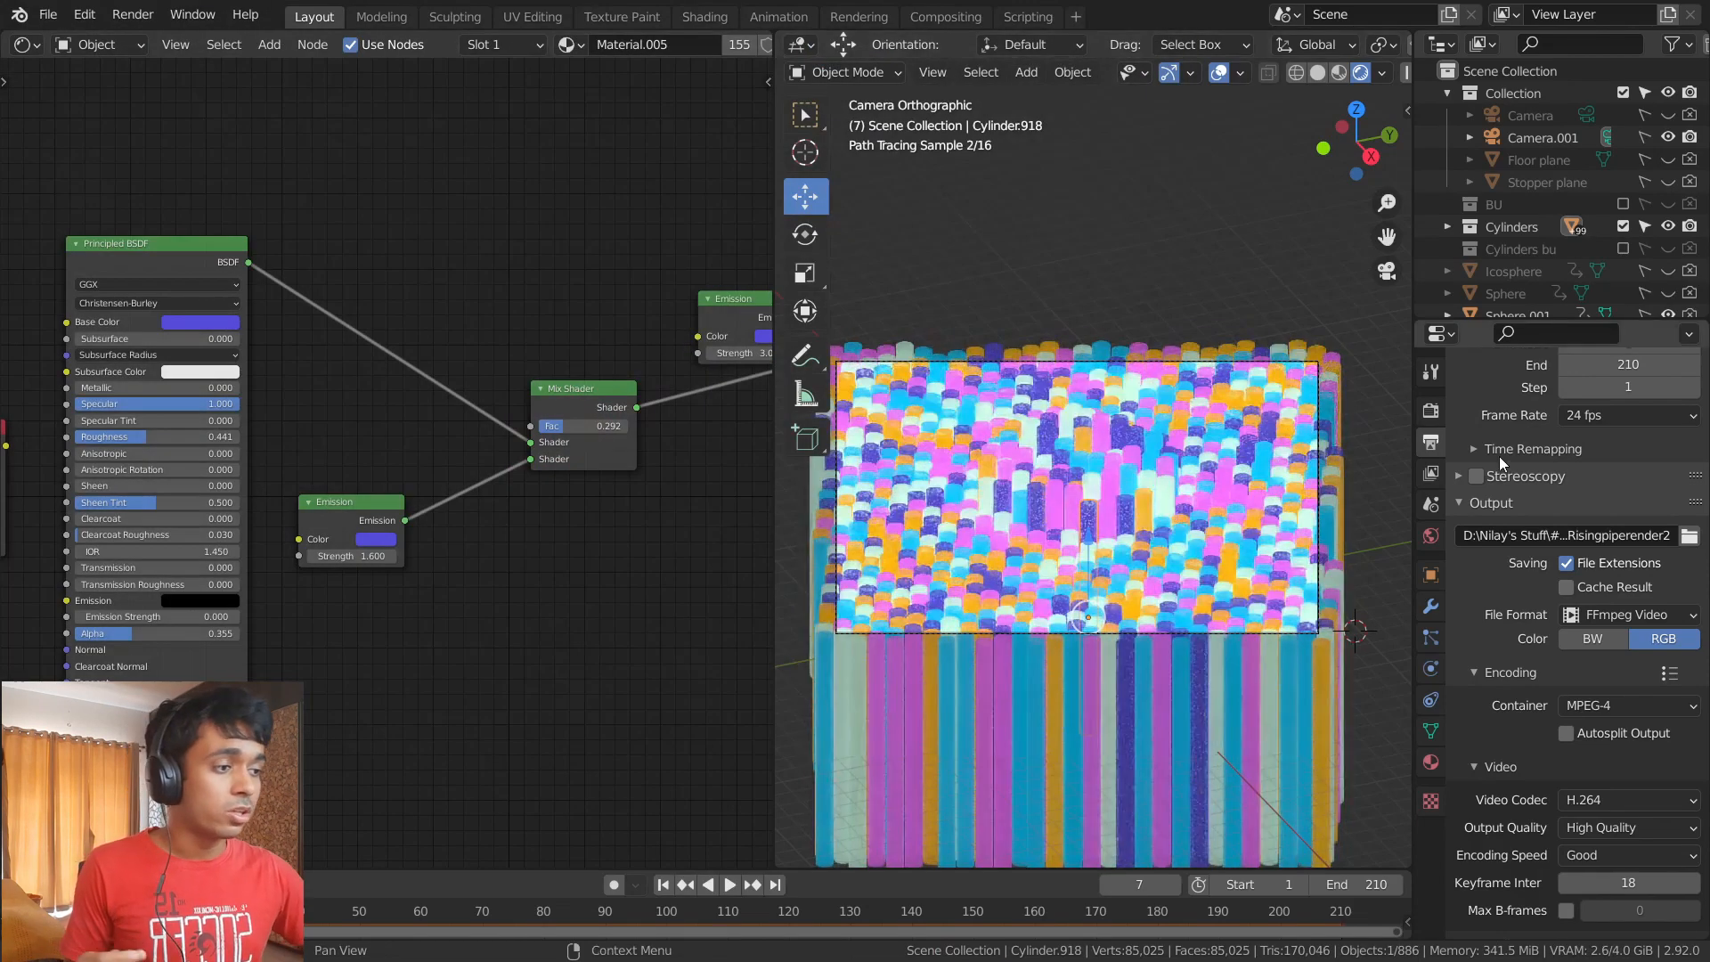
- Switch the render engine to Eevee
{"action": "scroll", "coordinate": [1498, 456], "scroll_direction": "up", "scroll_amount": 6}
{"action": "left_click", "coordinate": [1431, 410]}
{"action": "left_click", "coordinate": [1633, 407]}
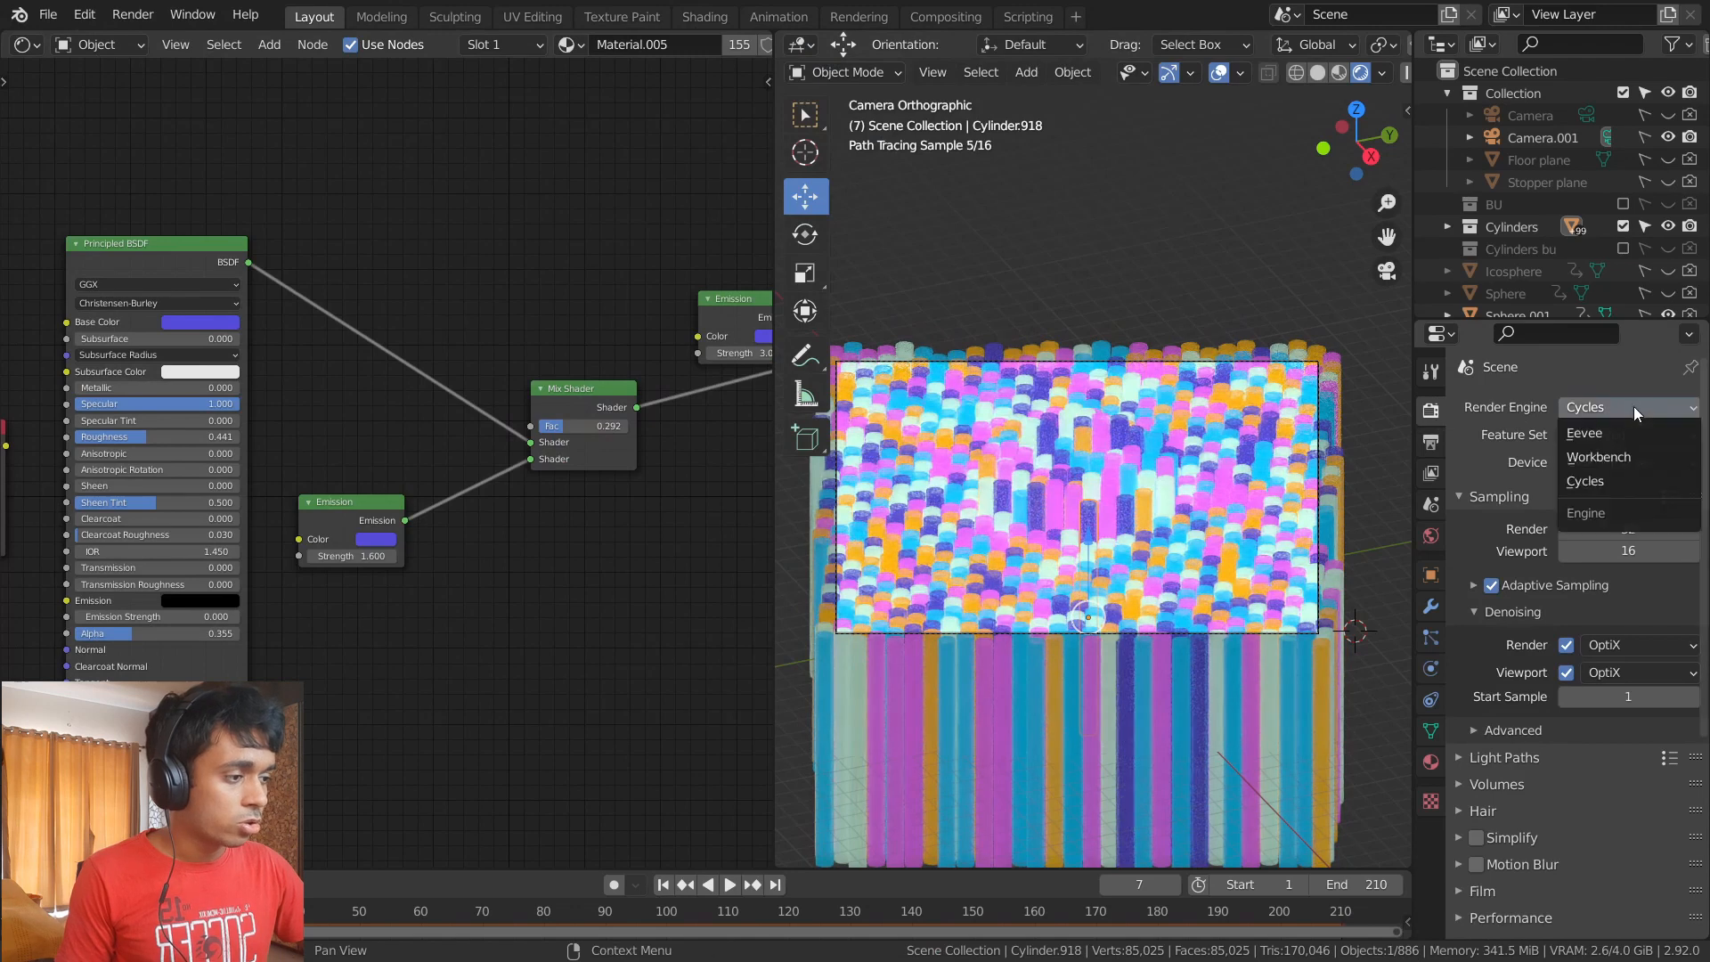
{"action": "left_click", "coordinate": [1600, 430]}
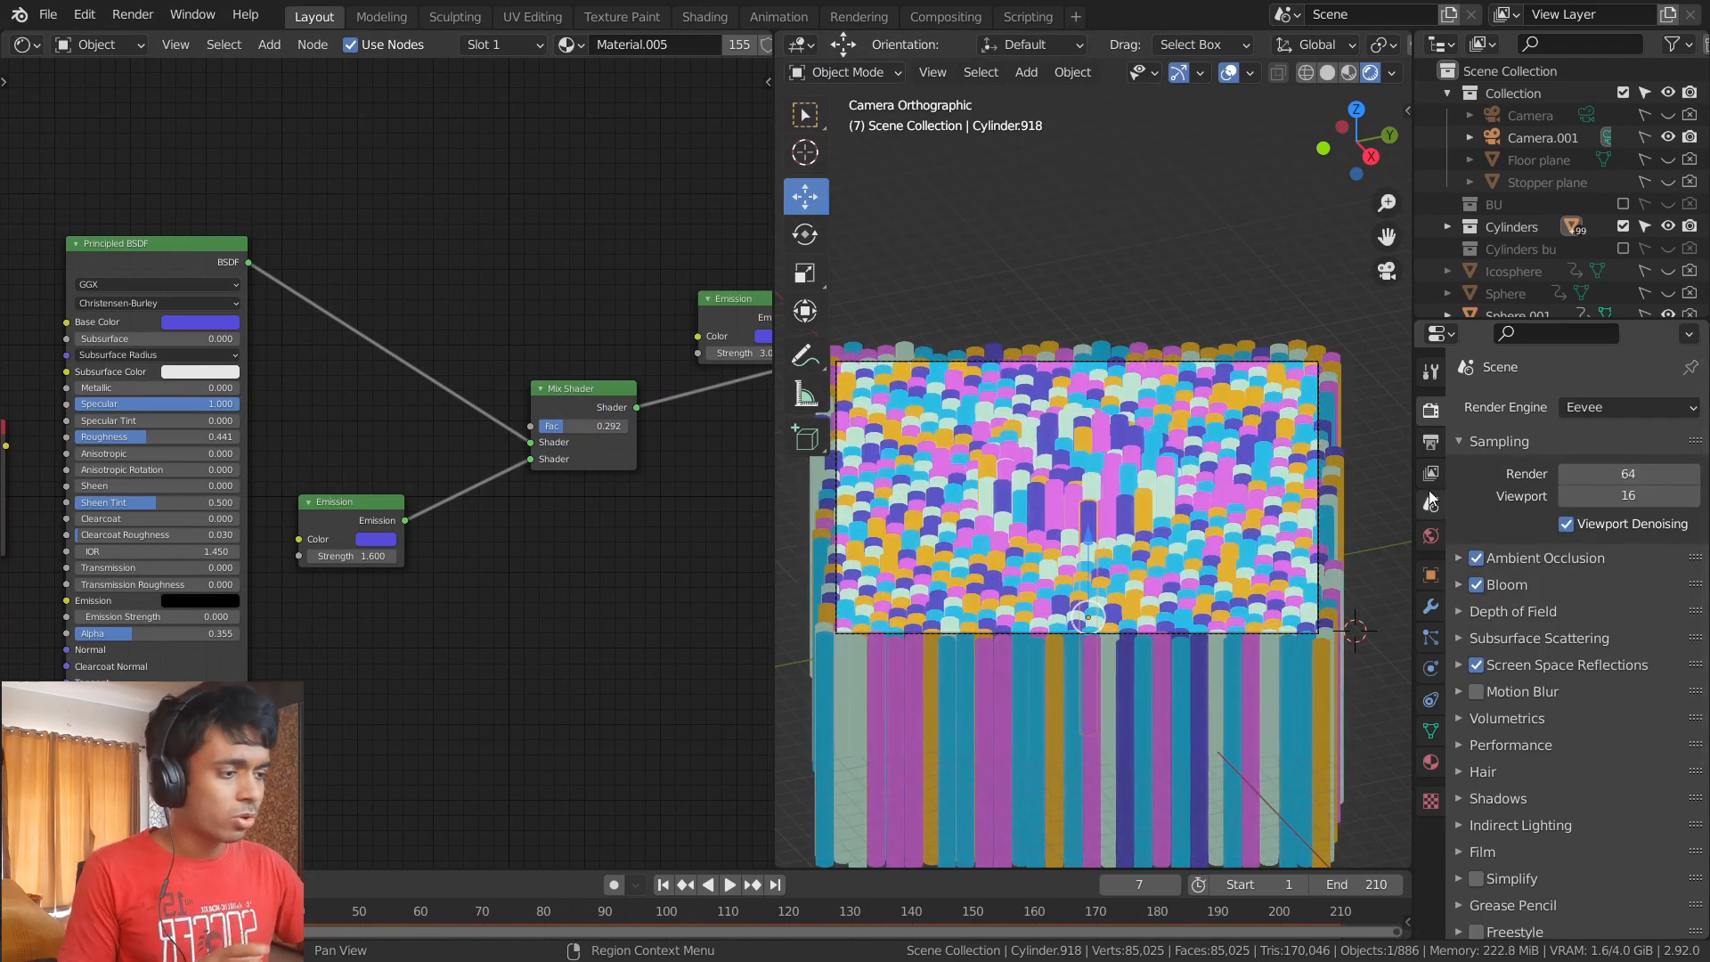
- Set the render output resolution to 1920 by 1080 px
{"action": "left_click", "coordinate": [1425, 447]}
{"action": "scroll", "coordinate": [1599, 634], "scroll_direction": "down", "scroll_amount": 8}
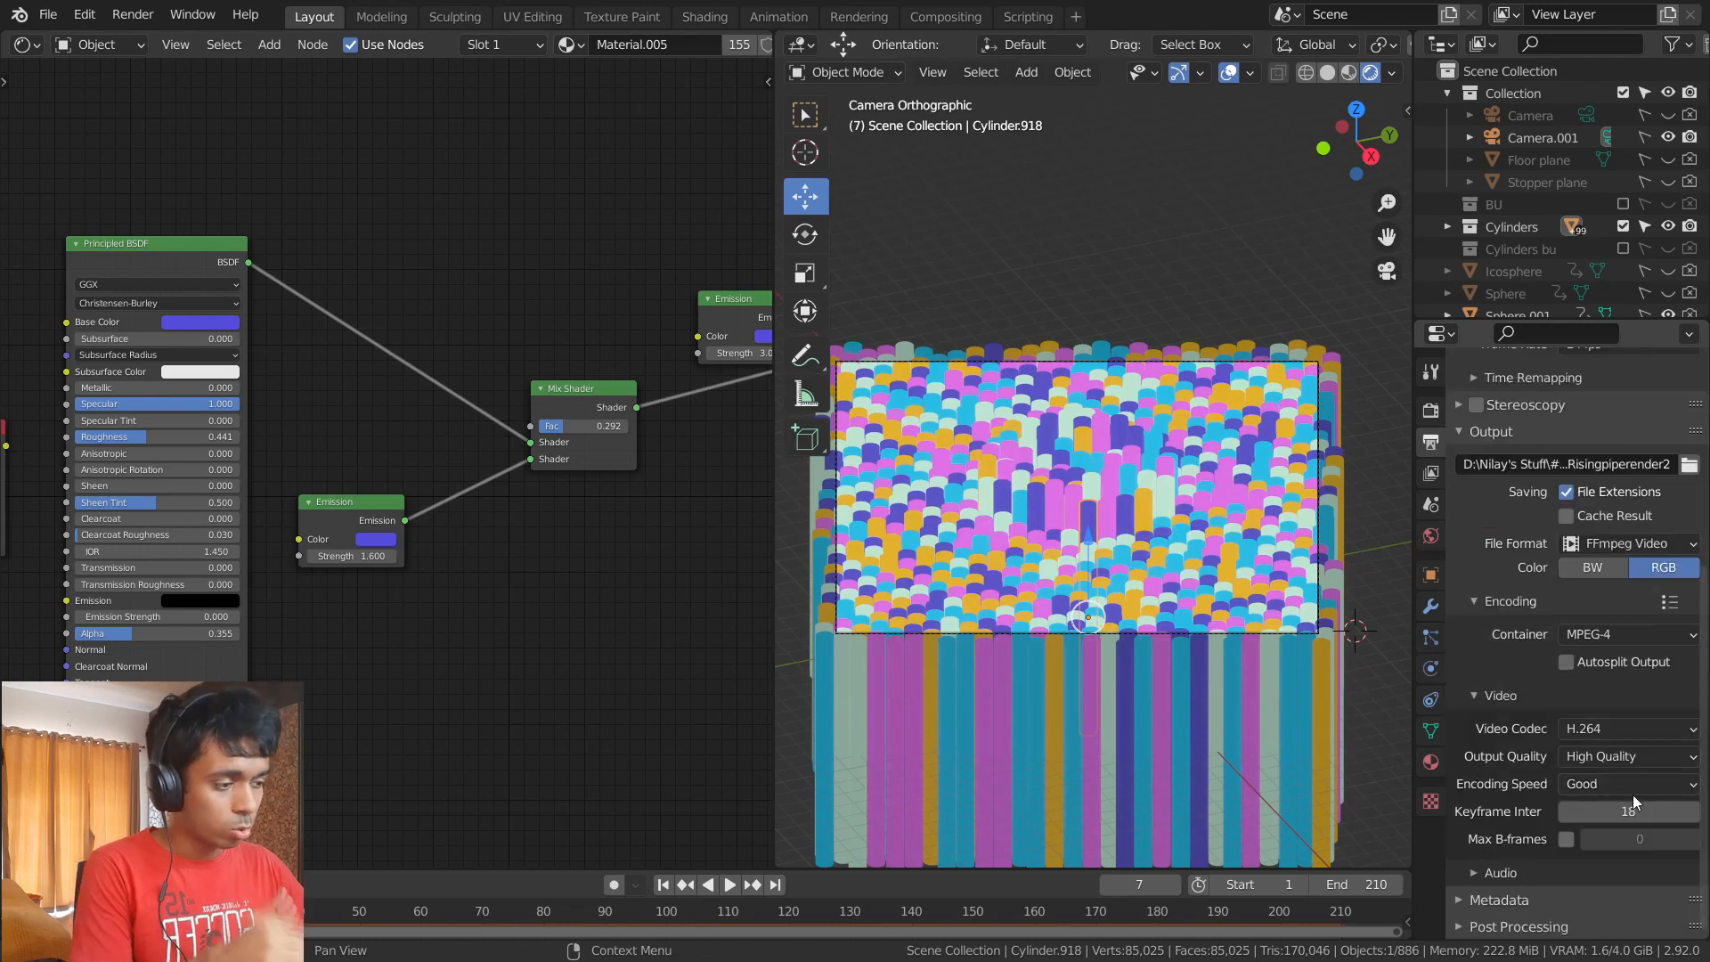
{"action": "scroll", "coordinate": [1623, 773], "scroll_direction": "up", "scroll_amount": 8}
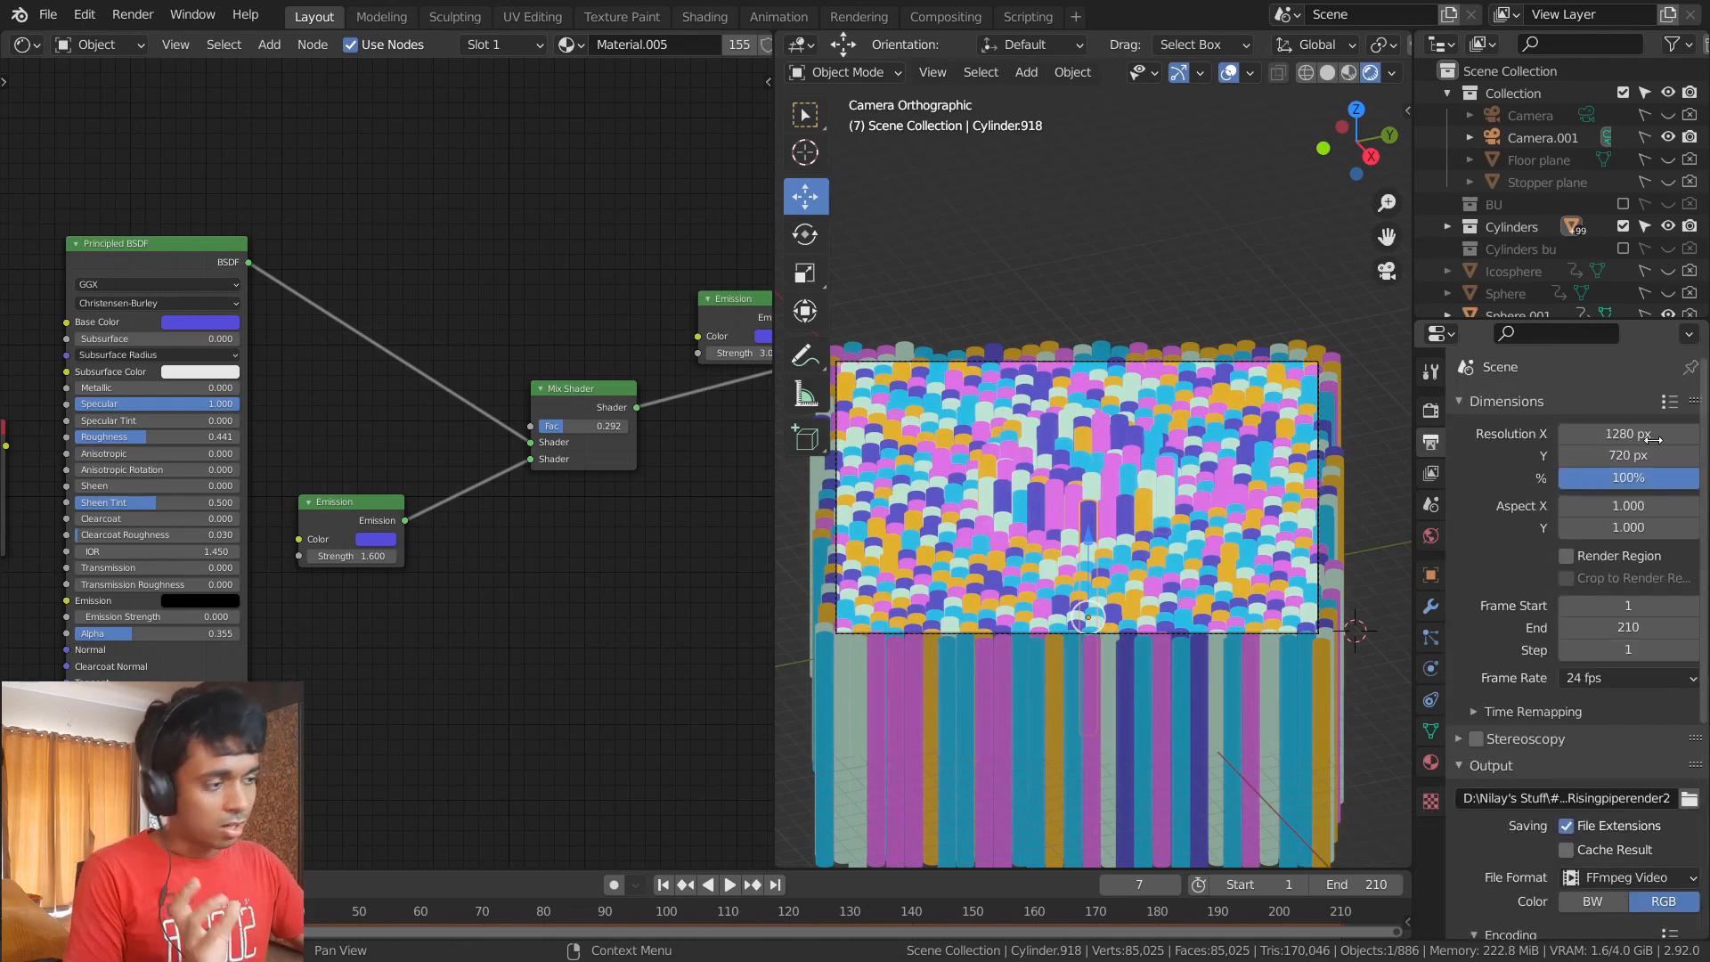
{"action": "left_click", "coordinate": [1633, 437]}
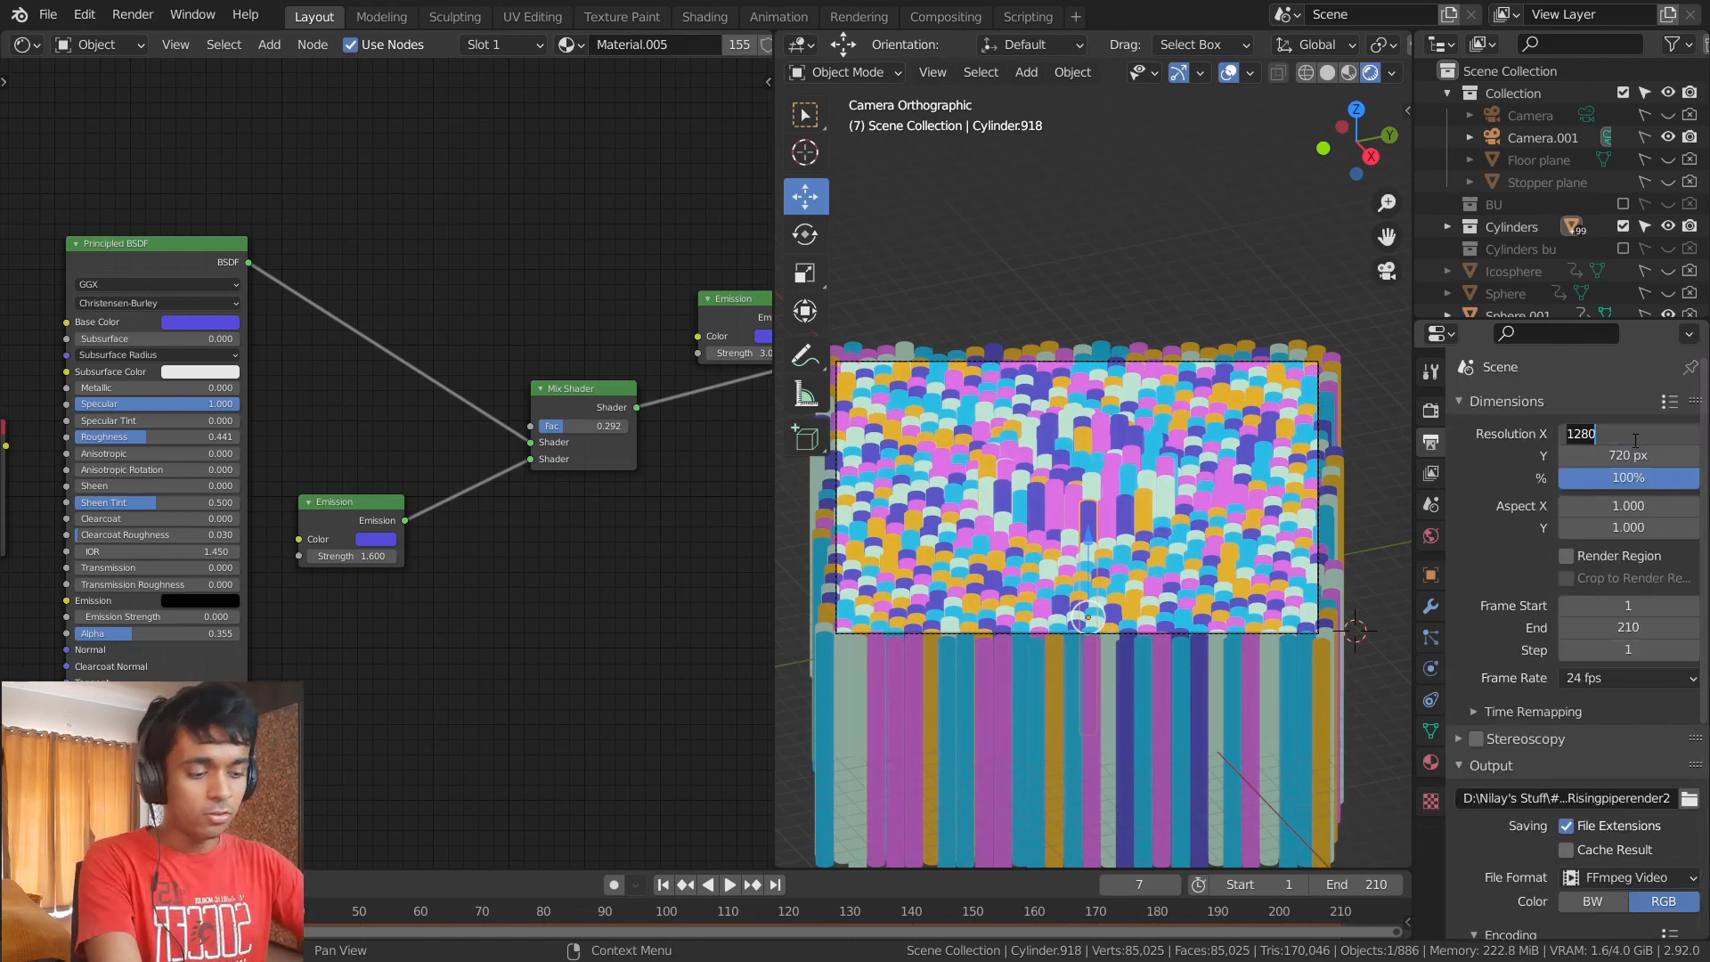
{"action": "type", "text": "1920"}
{"action": "key", "text": "Tab"}
{"action": "type", "text": "18"}
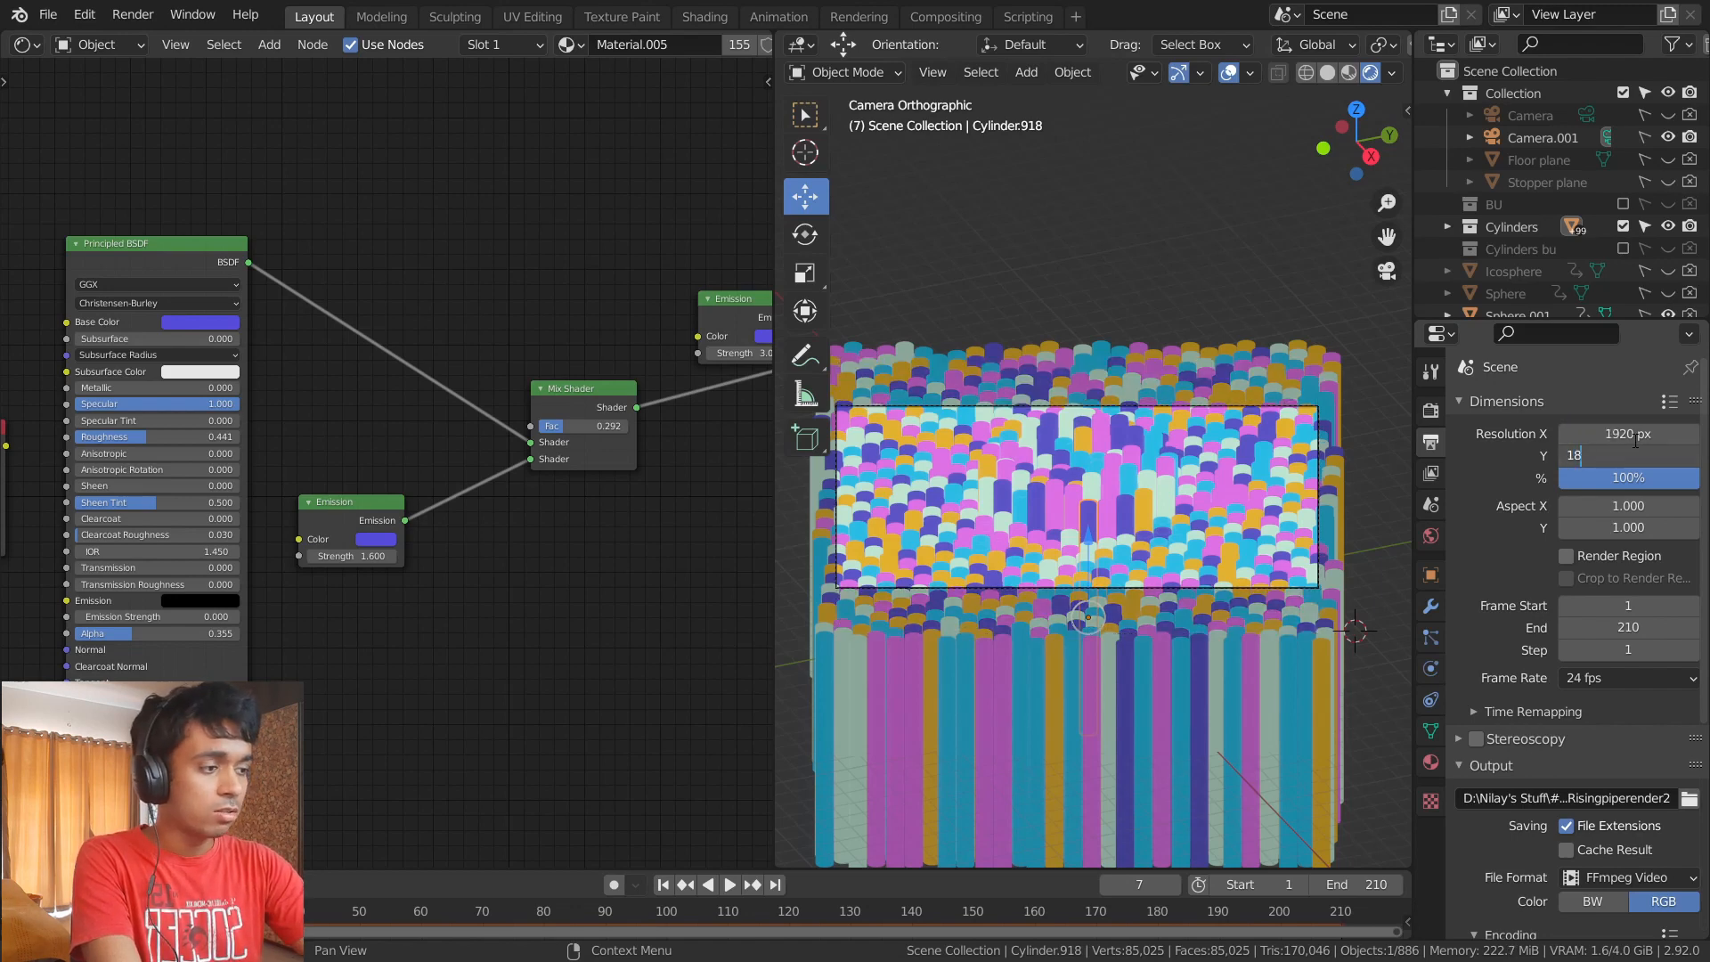
{"action": "type", "text": "0"}
{"action": "key", "text": "Left"}
{"action": "key", "text": "Left"}
{"action": "type", "text": "0"}
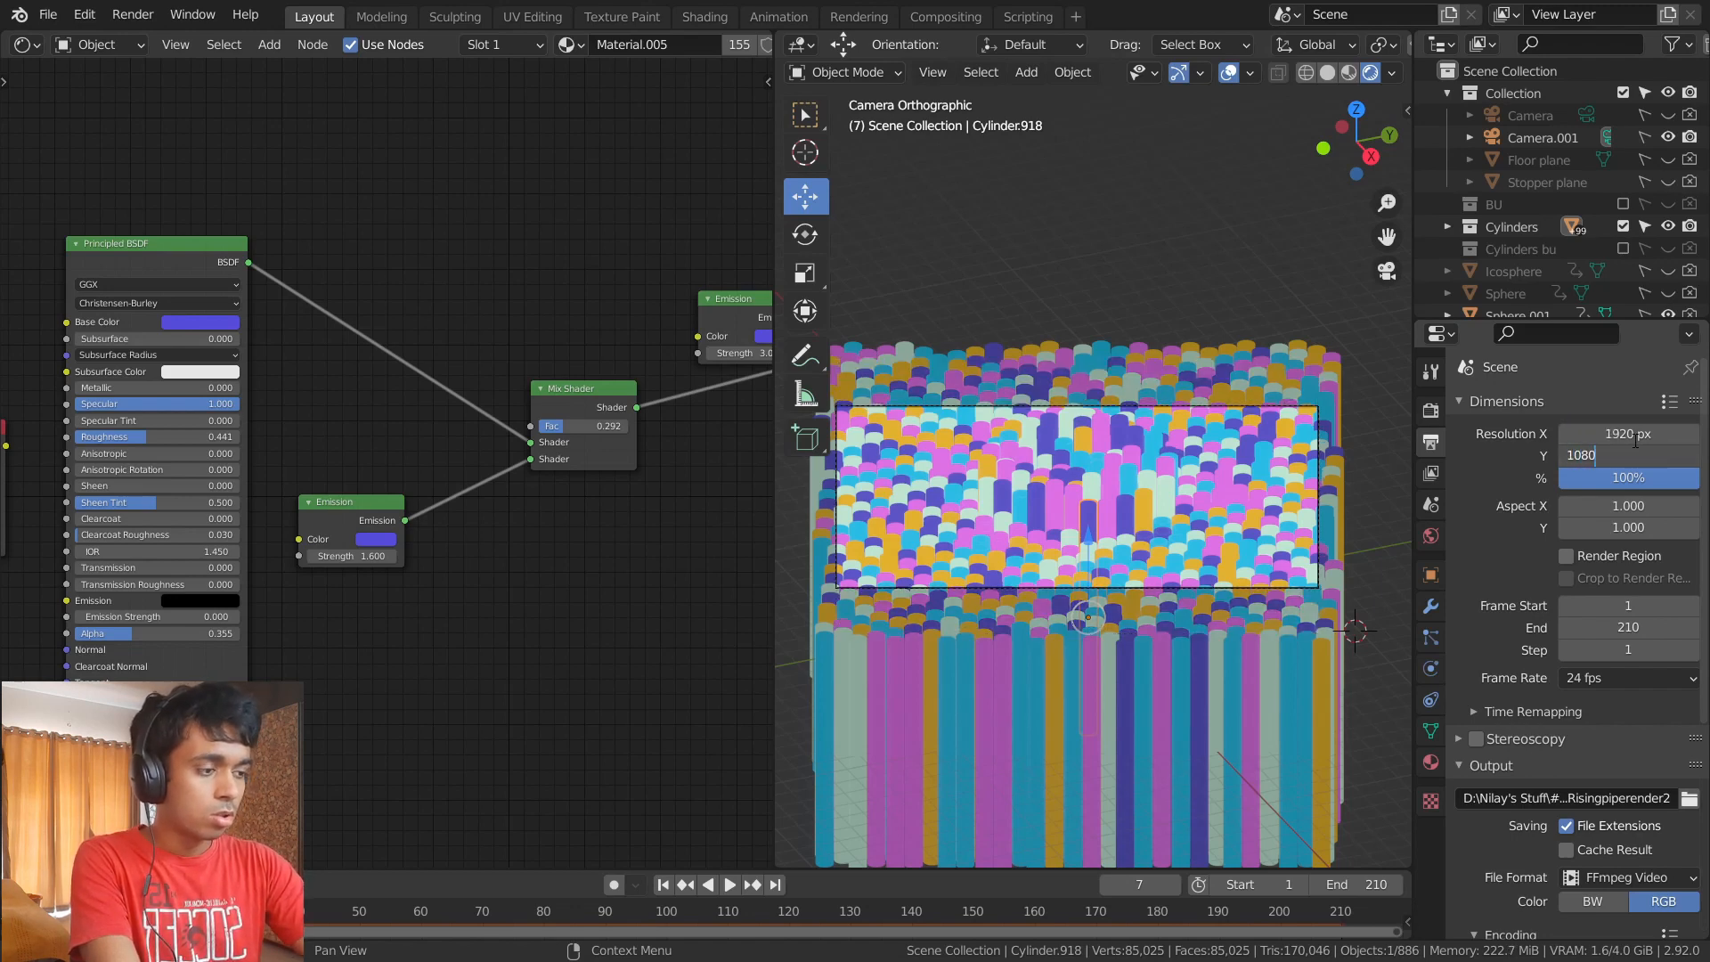
{"action": "key", "text": "Return"}
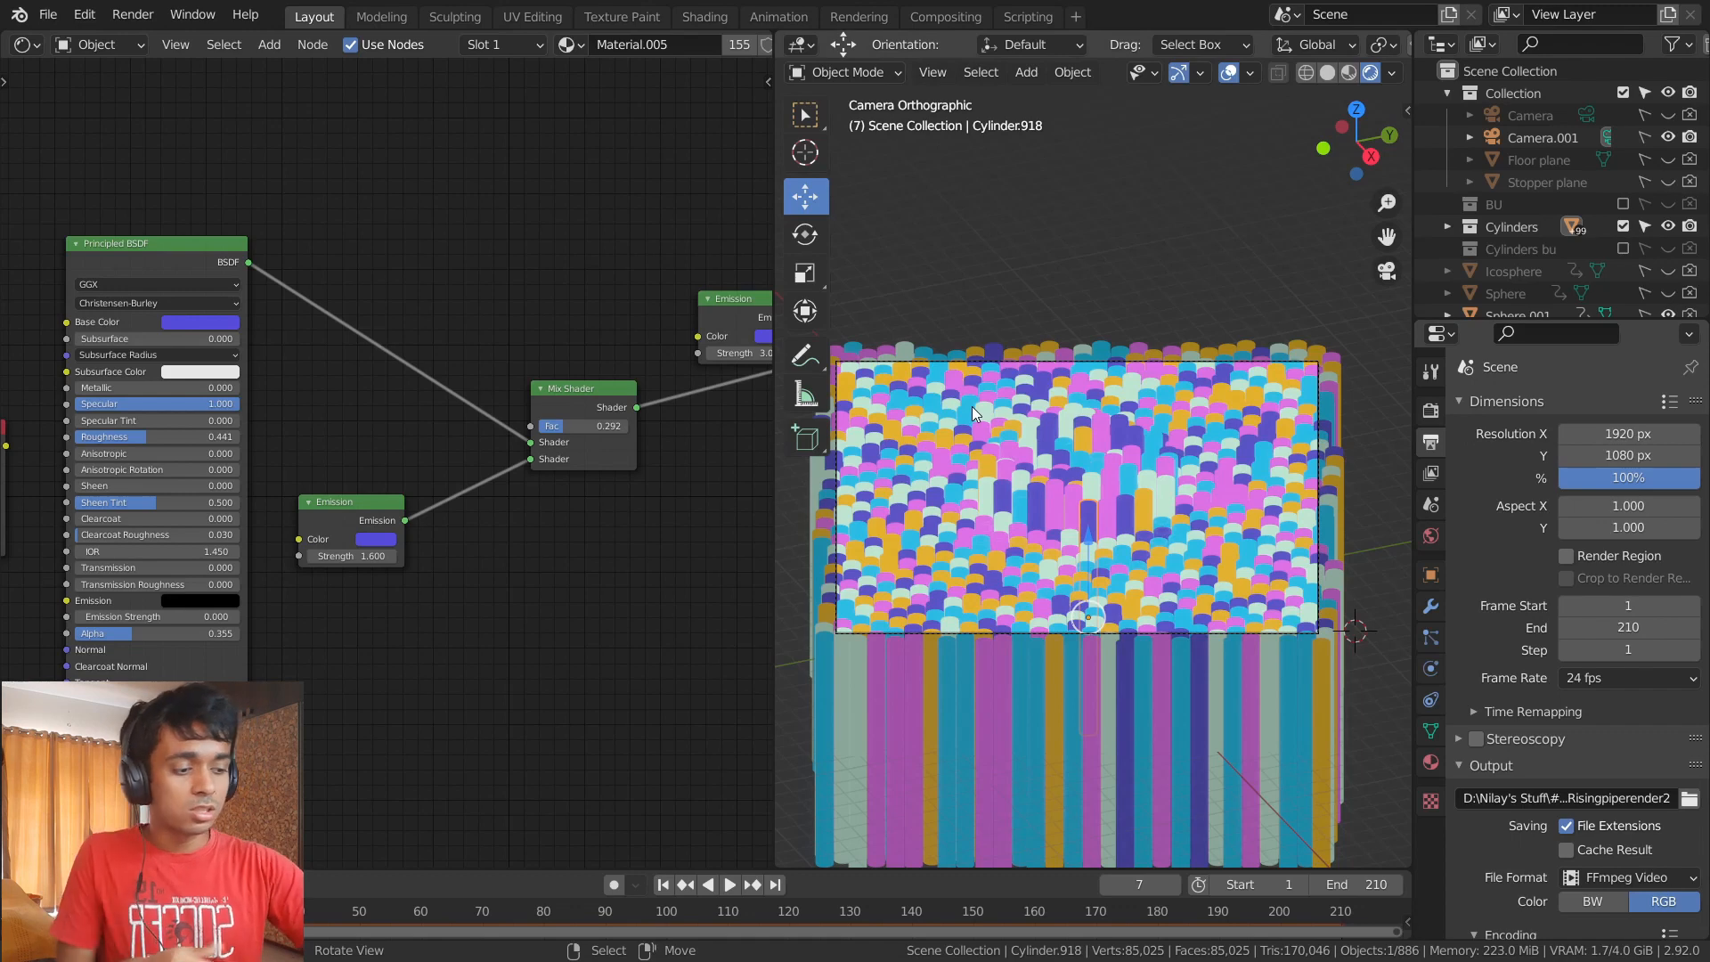
- Render the cylinder animation with Eevee and close the render window
{"action": "left_click", "coordinate": [132, 14]}
{"action": "mouse_move", "coordinate": [192, 14]}
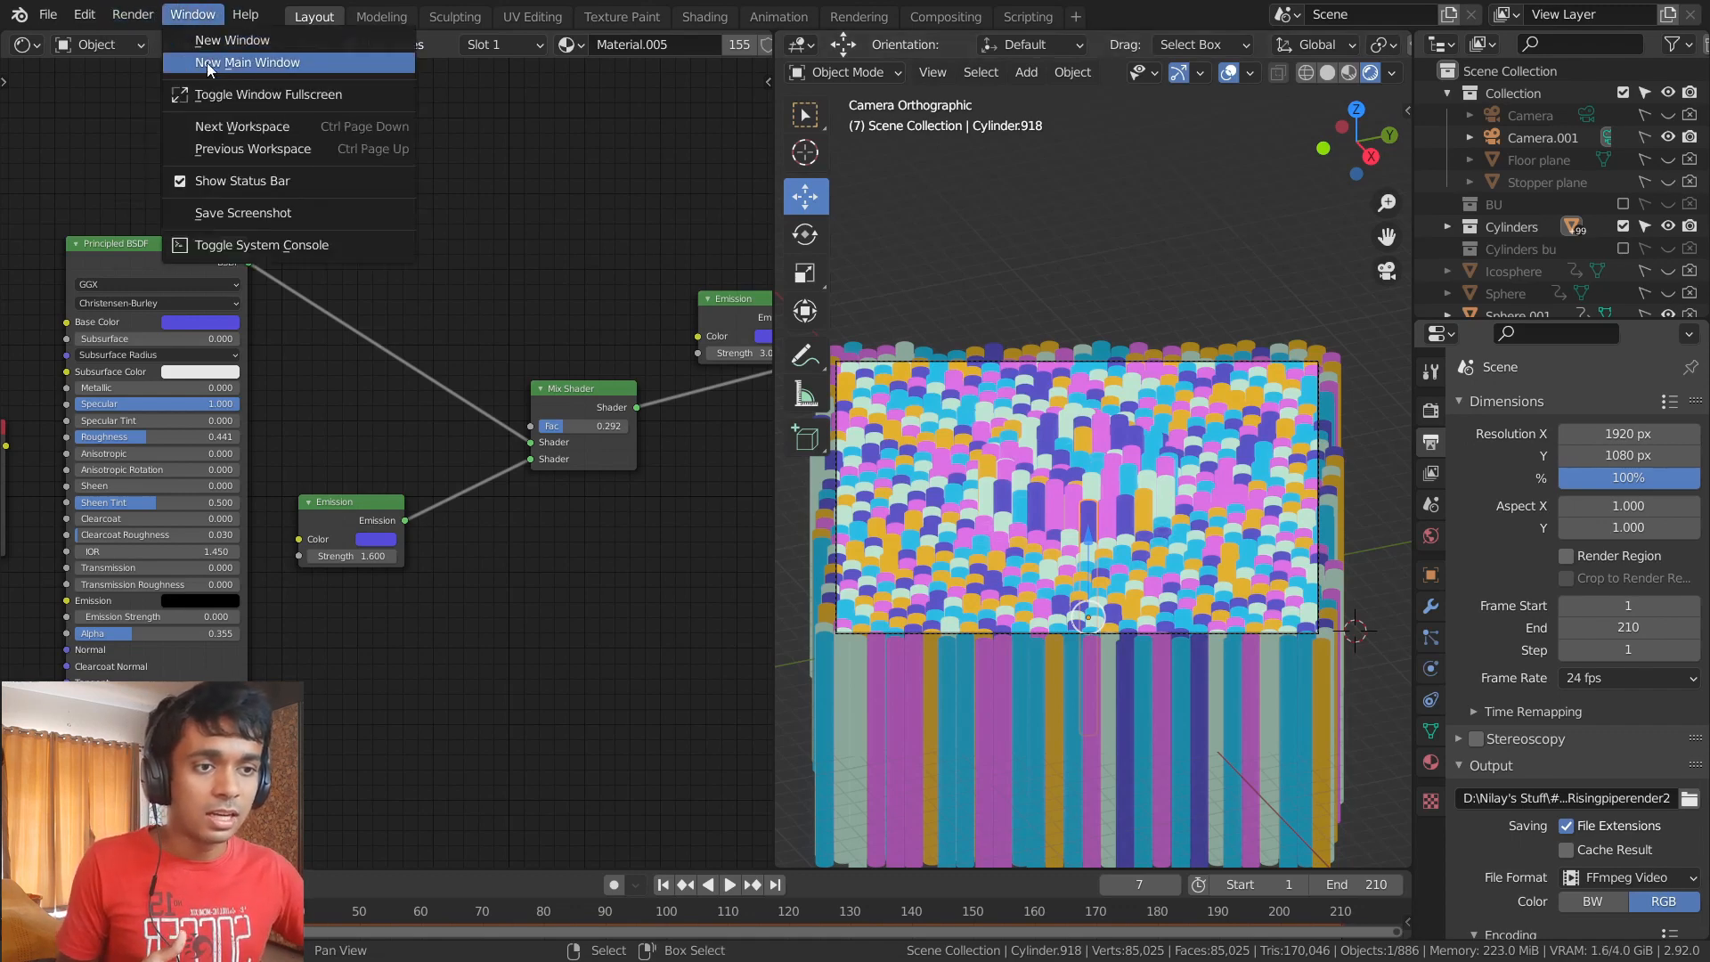
{"action": "mouse_move", "coordinate": [132, 14]}
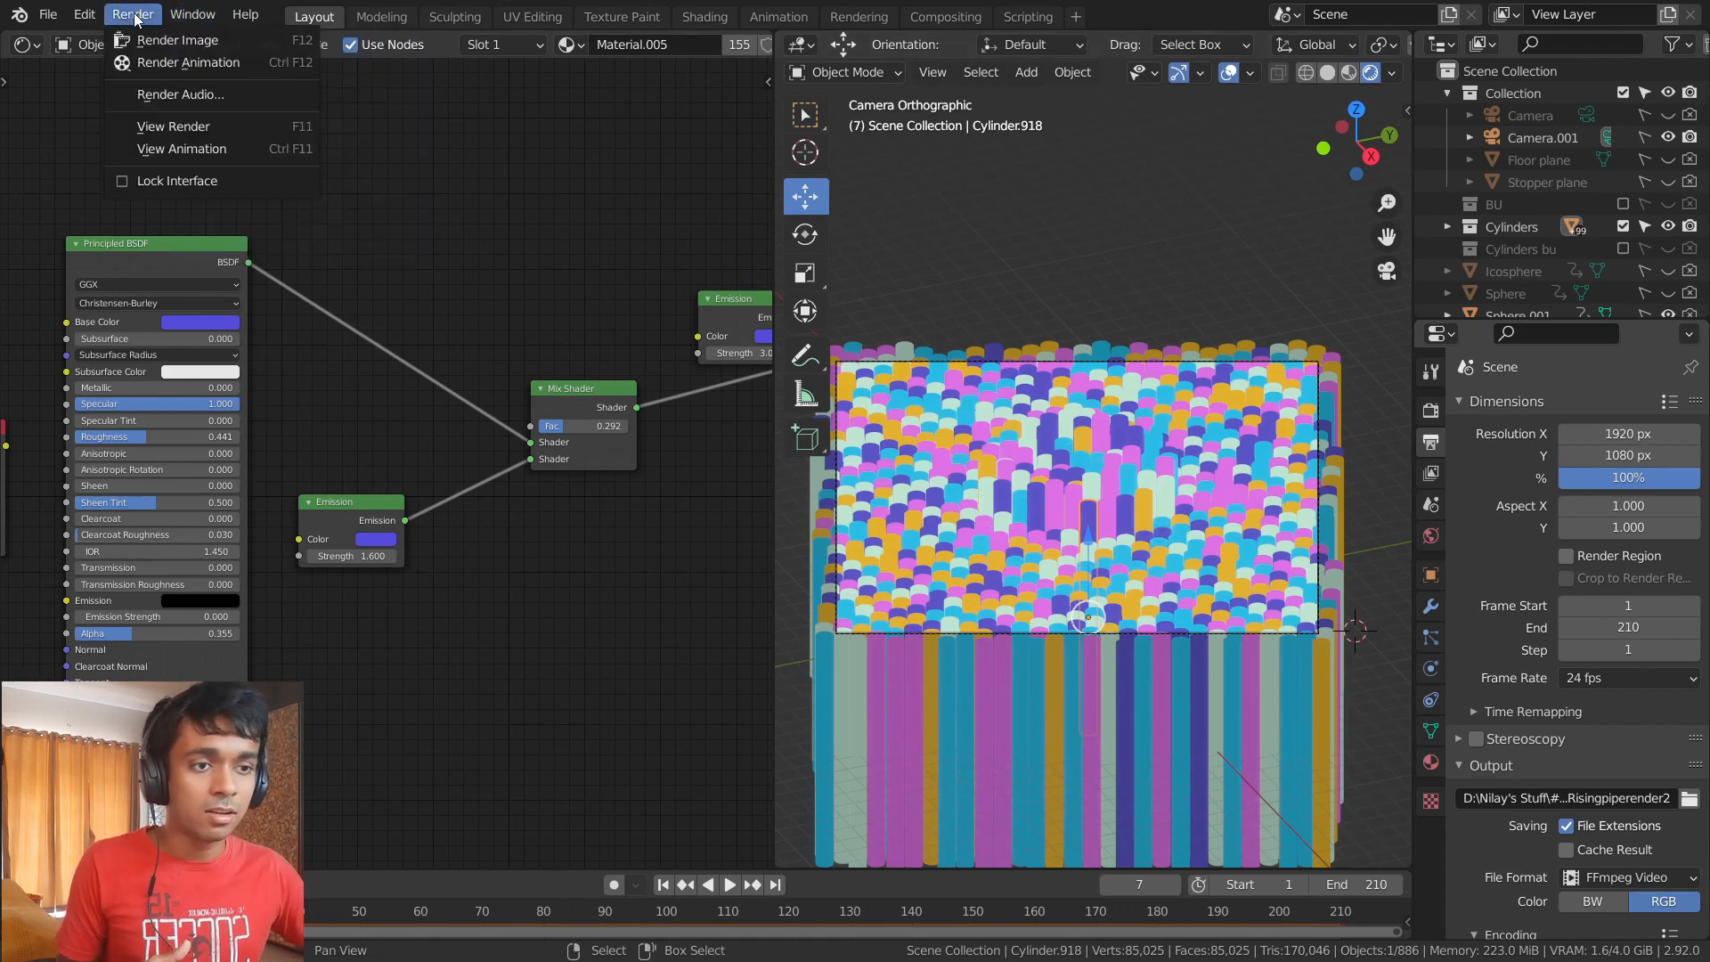
{"action": "left_click", "coordinate": [189, 63]}
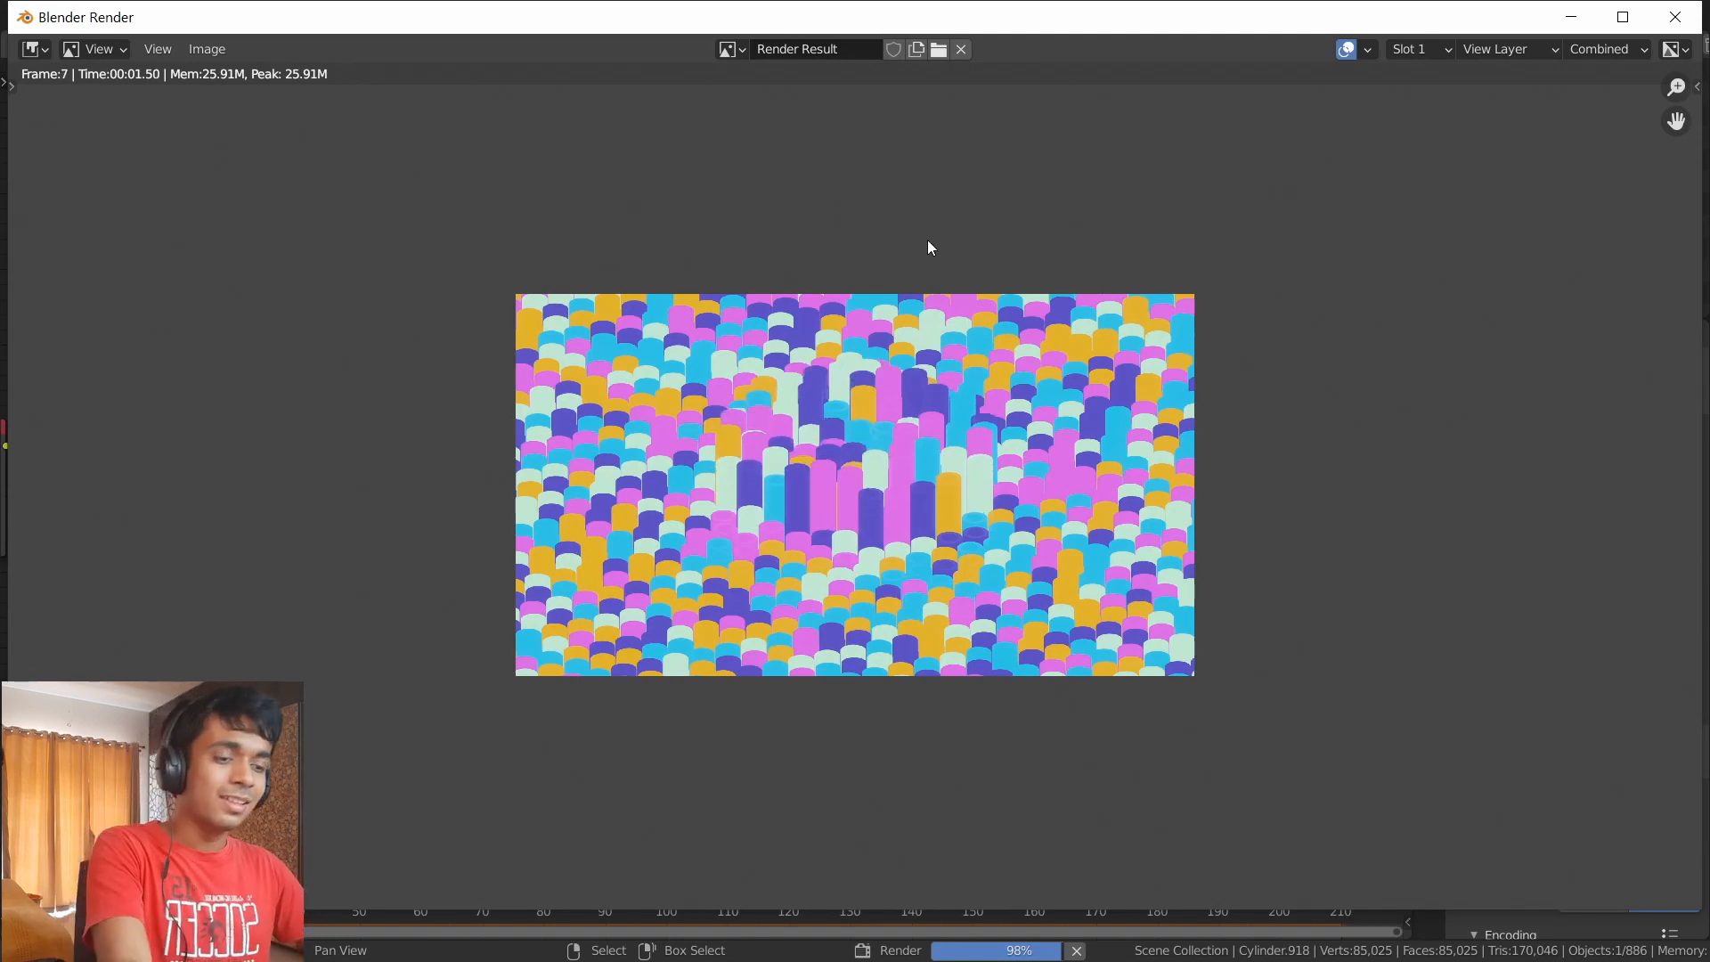
{"action": "left_click", "coordinate": [1675, 17]}
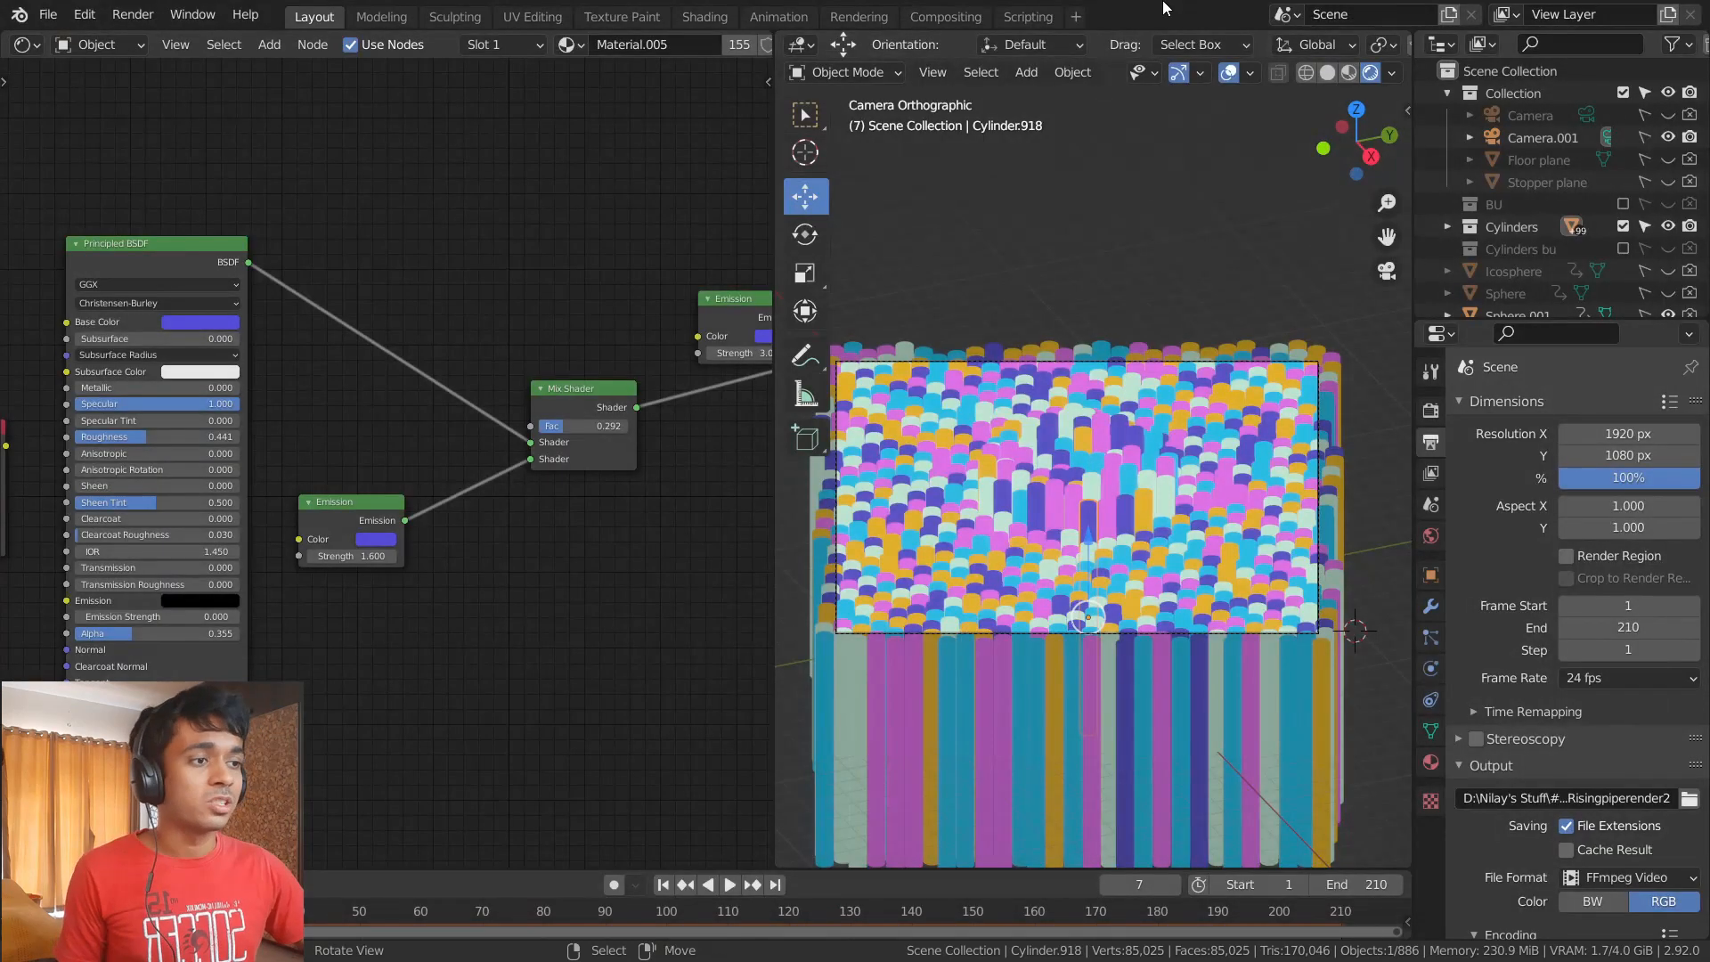